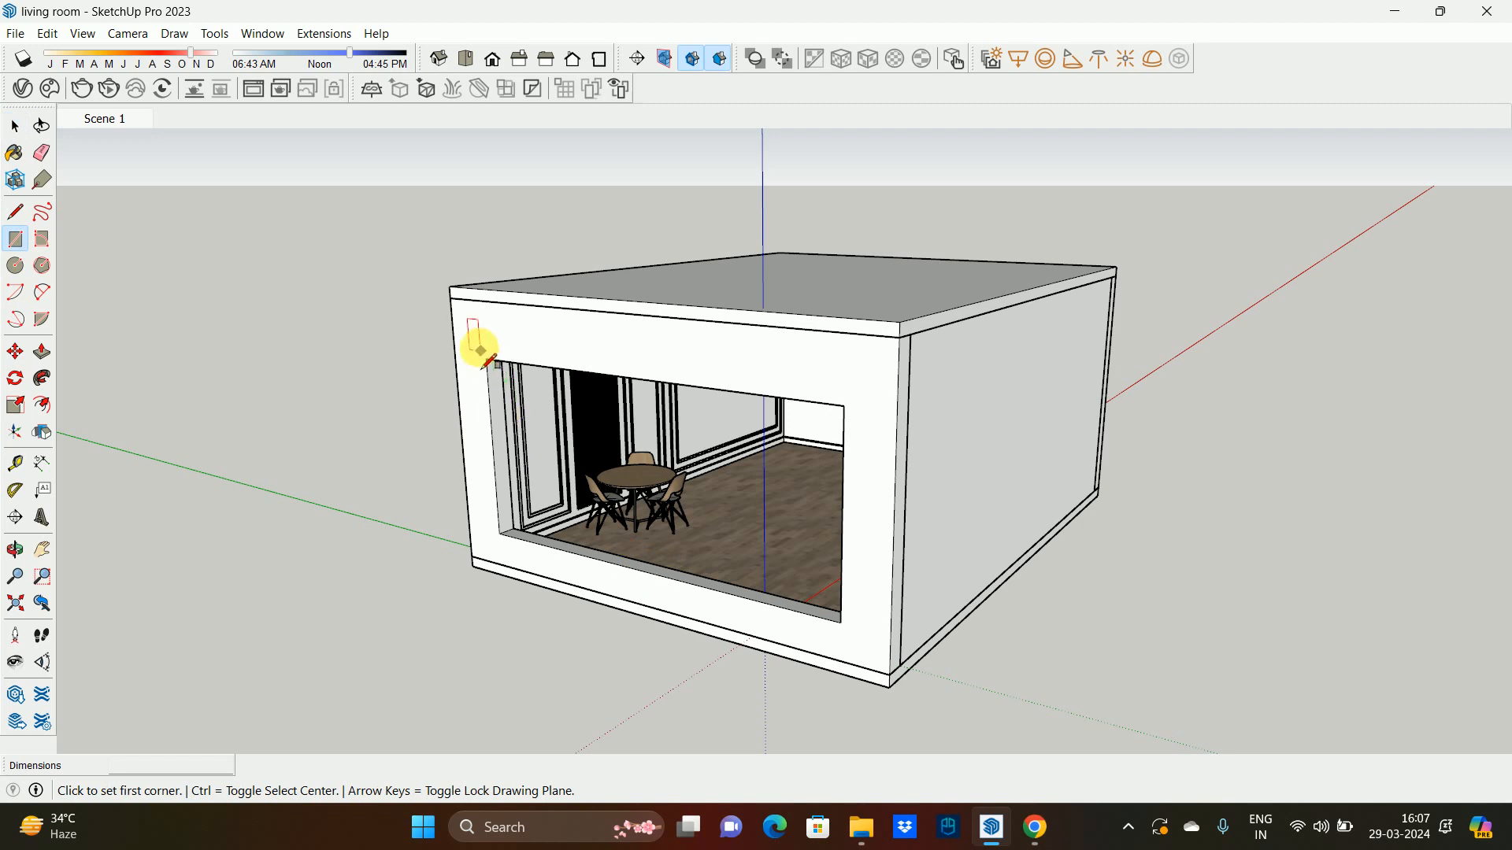
- Switch to Chrome, search Google for "extension warehouse" and open the SketchUp Extension Warehouse site
key("space")
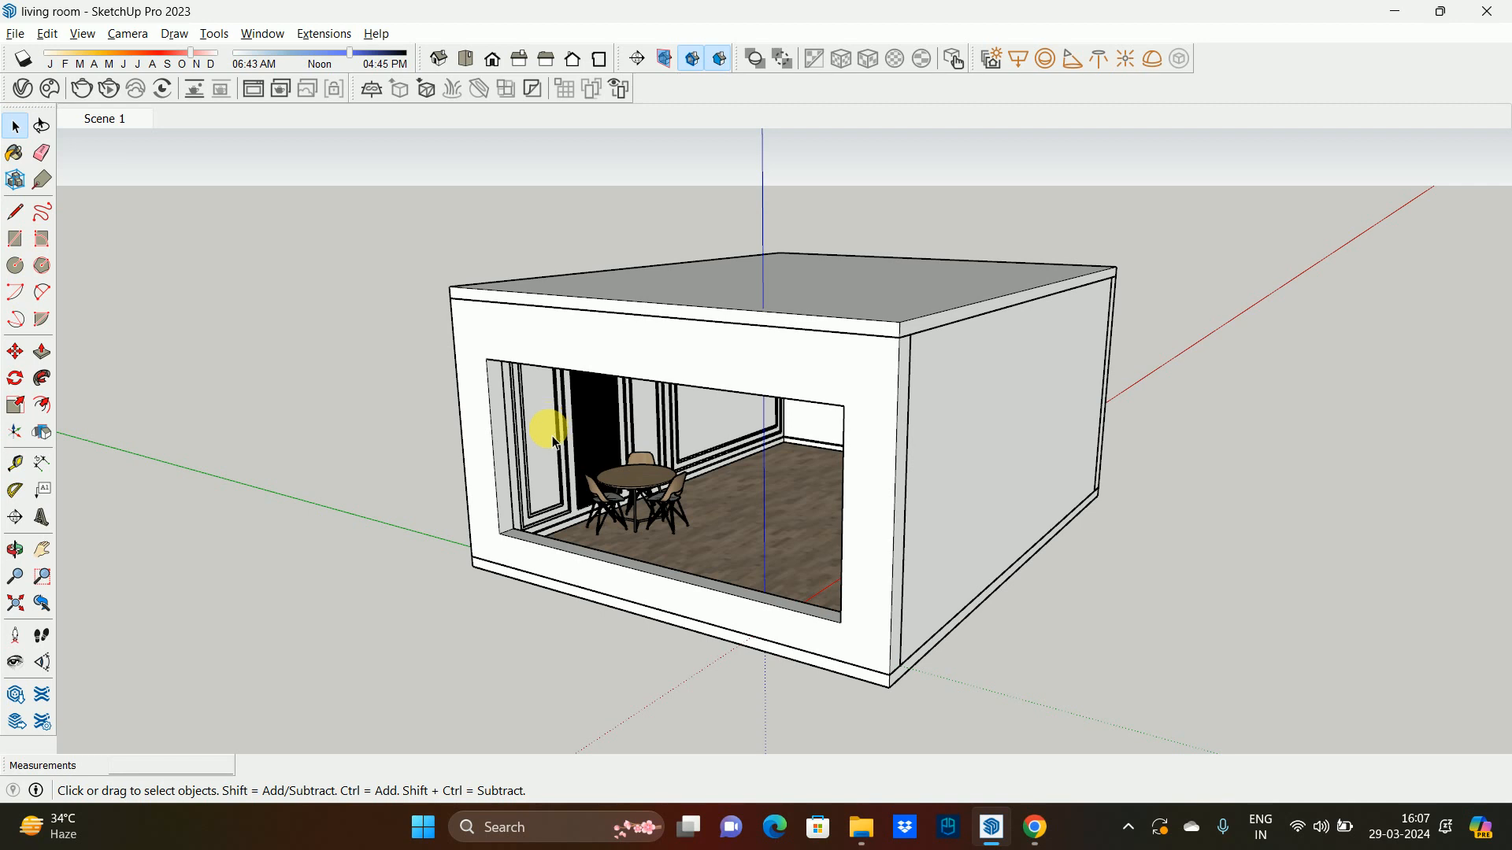
mouse_move(1048, 834)
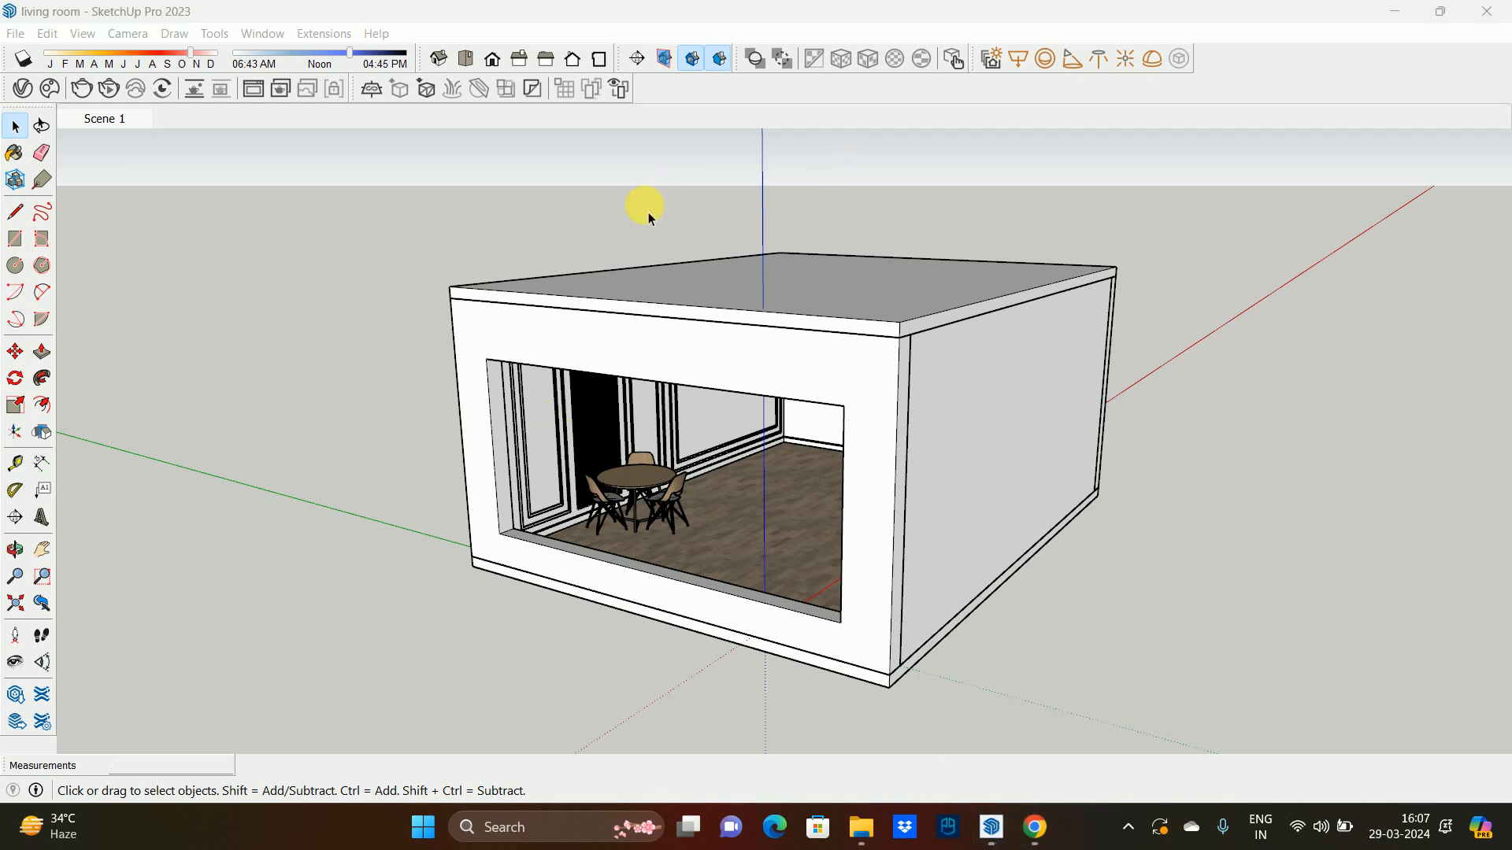
left_click(1032, 832)
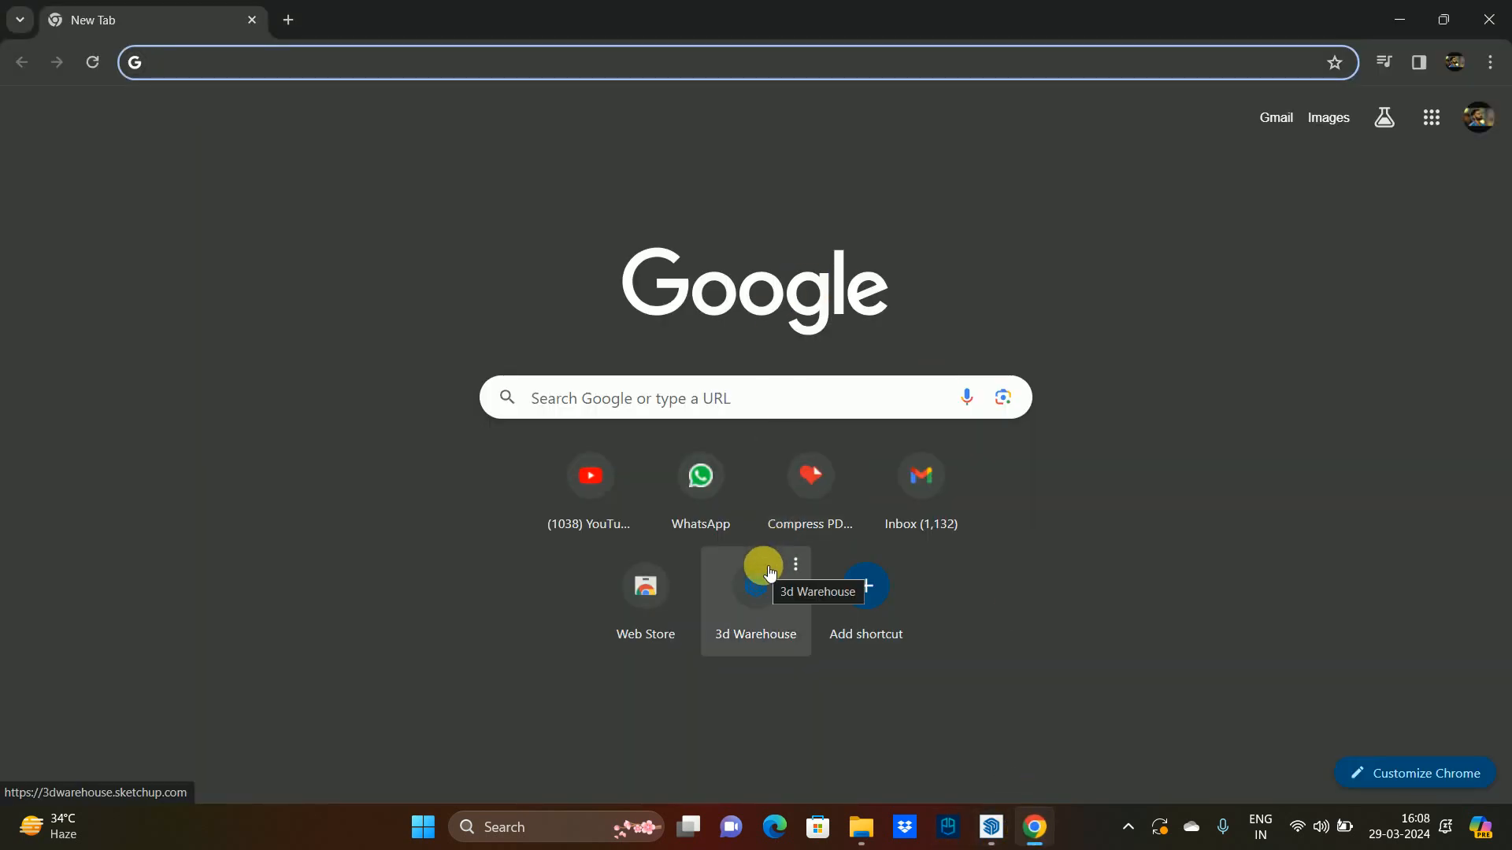
left_click(659, 411)
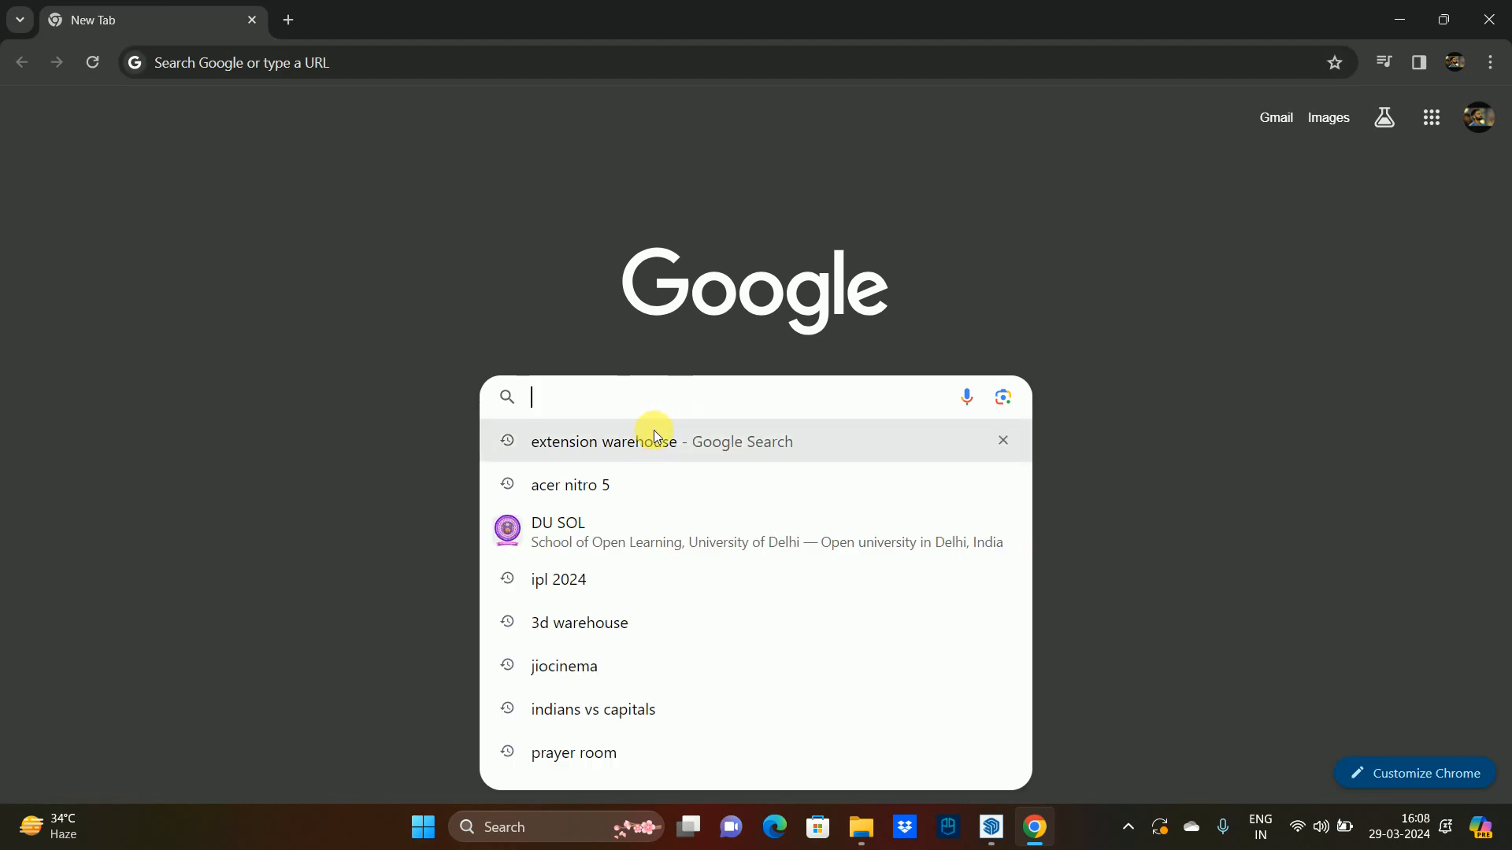
left_click(647, 443)
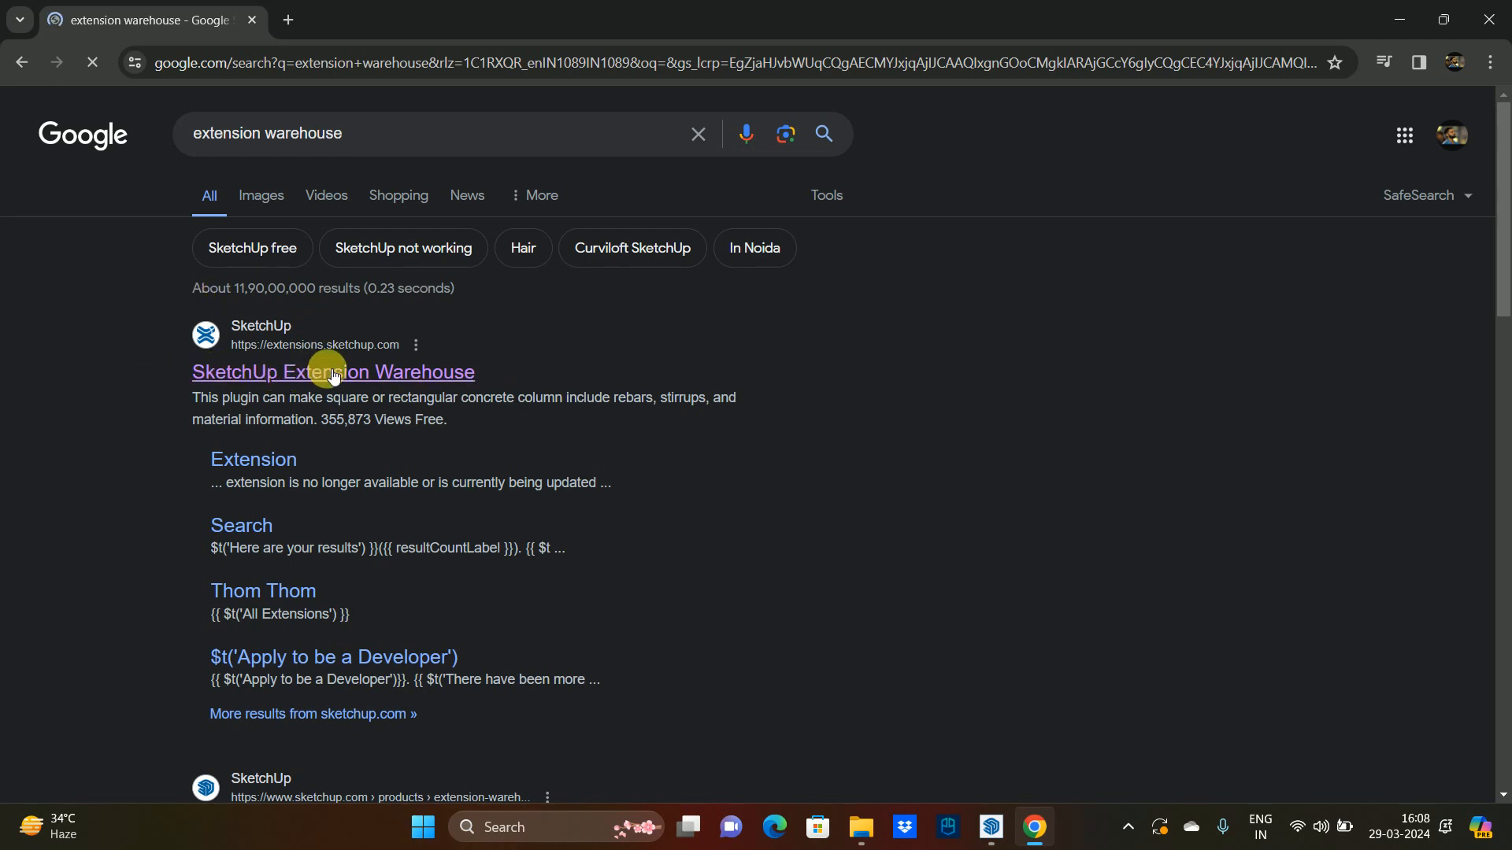
left_click(399, 373)
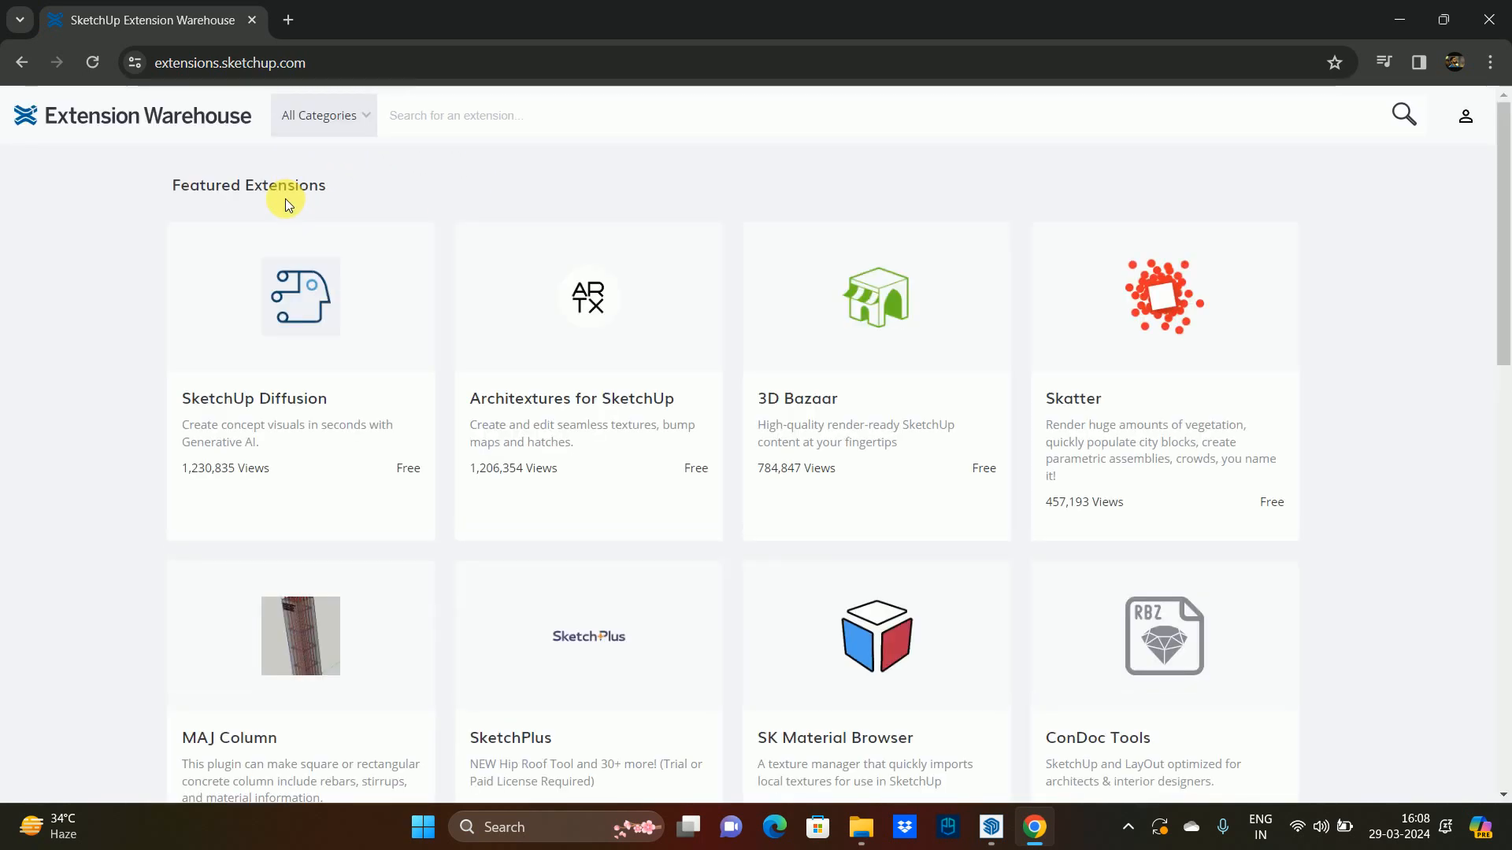
- Search the Extension Warehouse for "1001bit tools freeware" and open the 1001bit Tools (Freeware) page
left_click(462, 126)
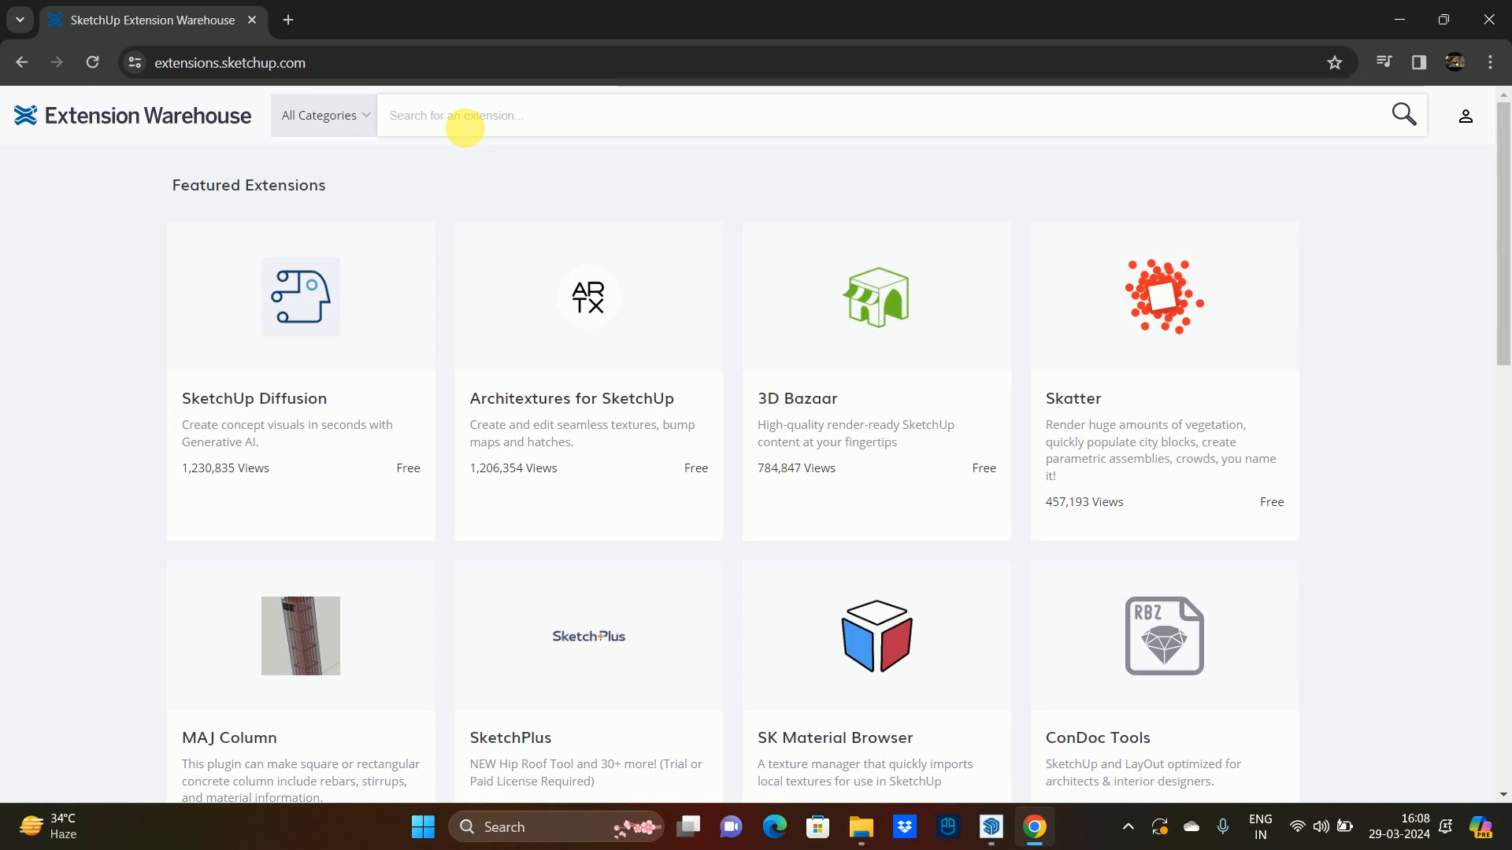
type("1001")
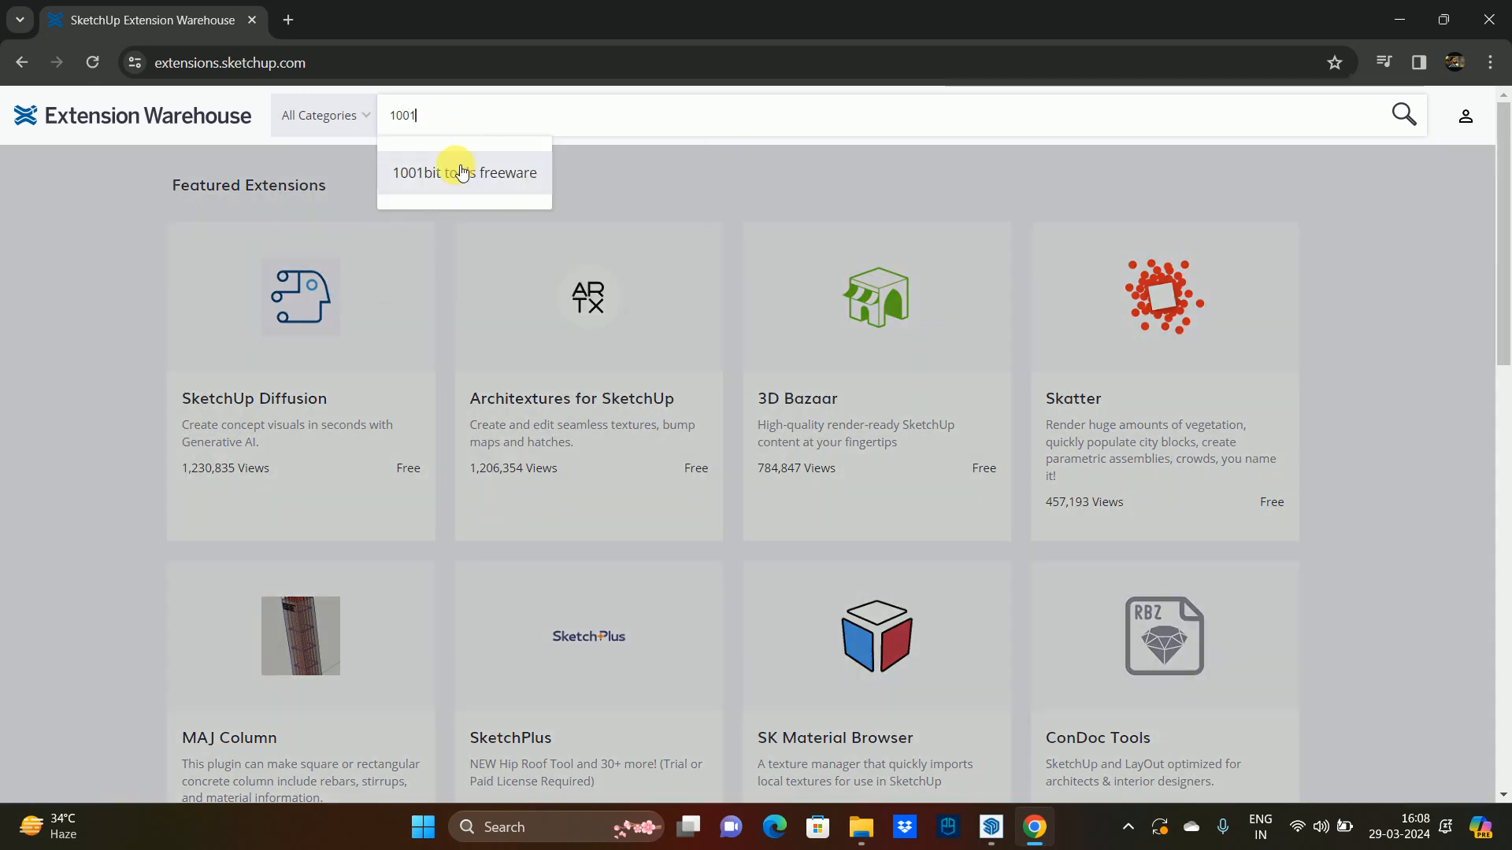
left_click(458, 171)
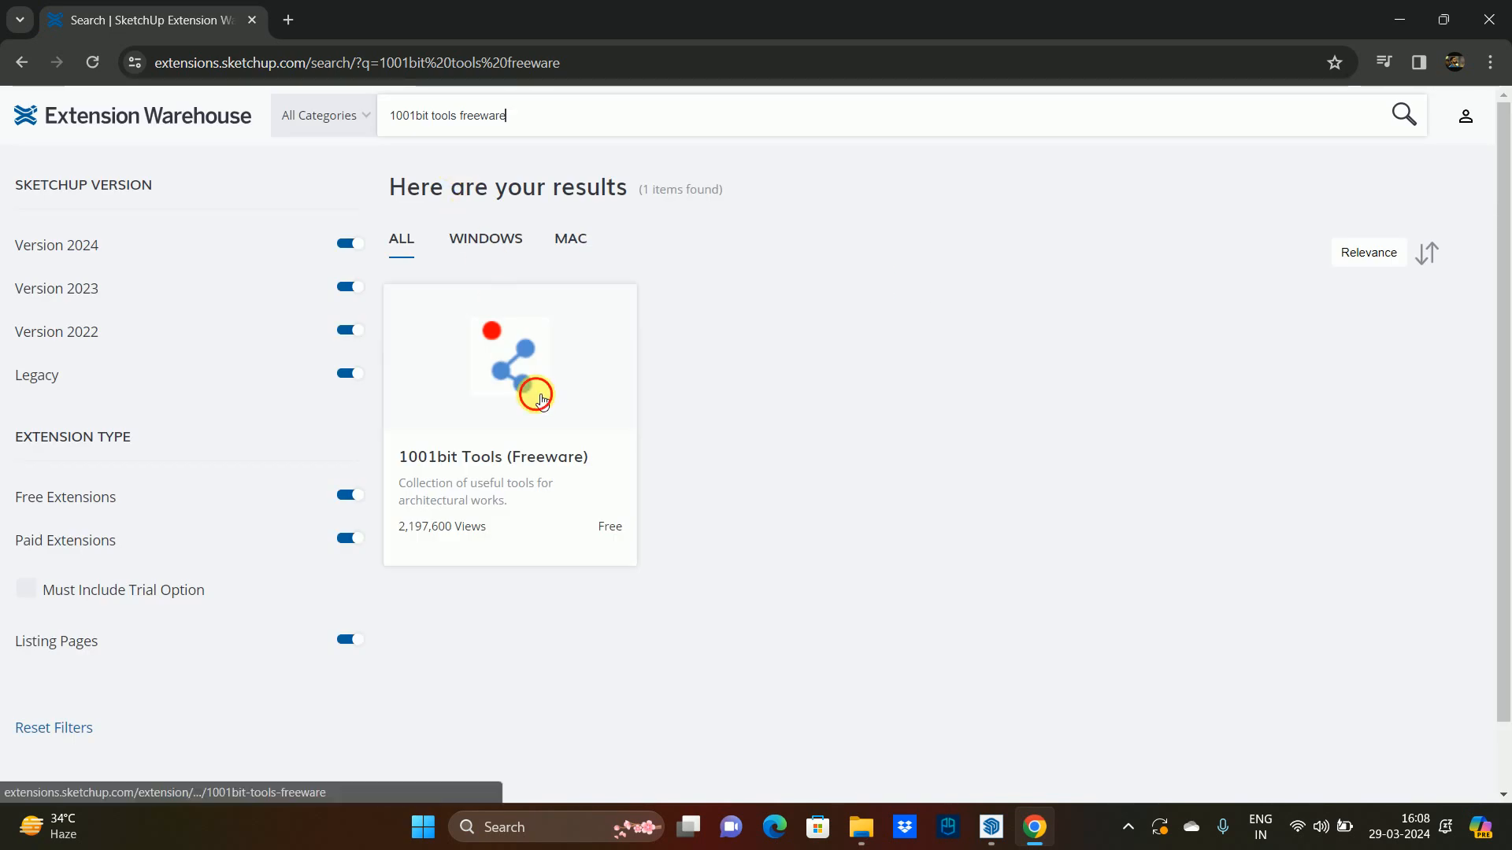
left_click(542, 400)
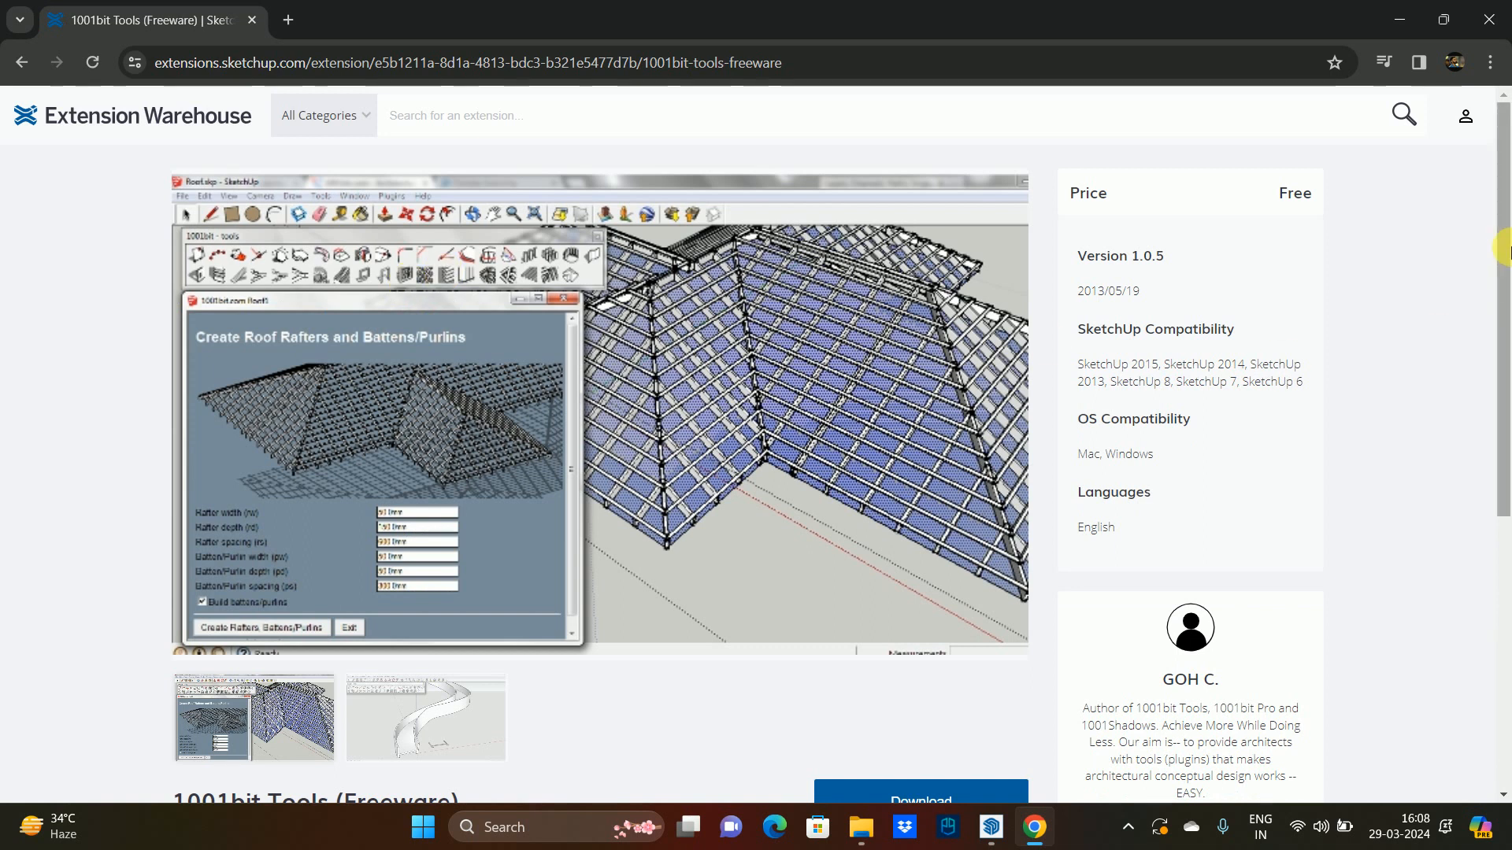
- Request the 1001bit Tools (Freeware) download and accept the Terms of Service after reading through to their end
left_click(1464, 116)
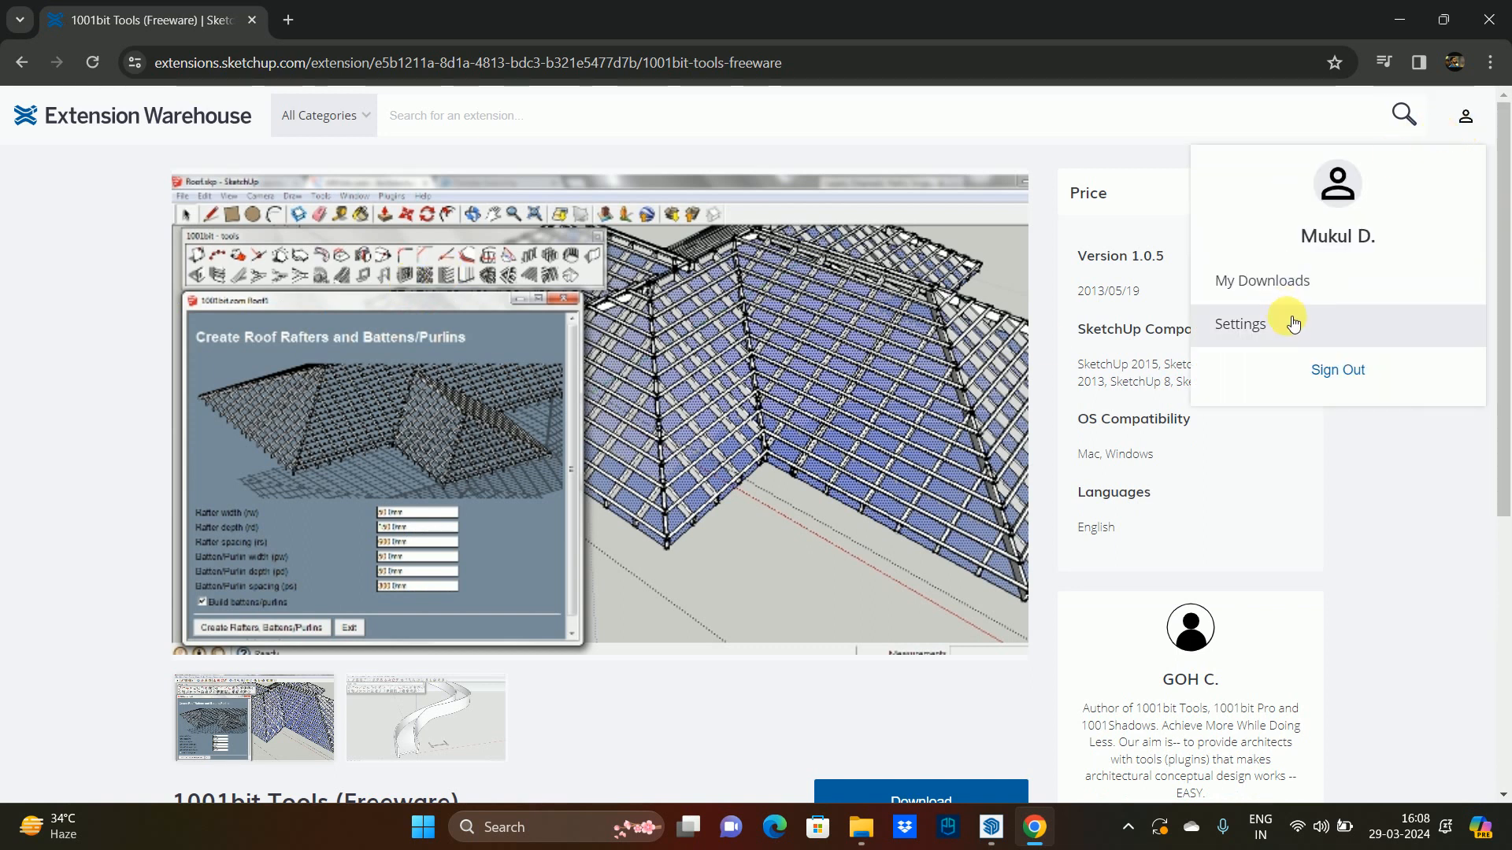
left_click(1376, 471)
scroll(1059, 355, "down", 5)
left_click(949, 399)
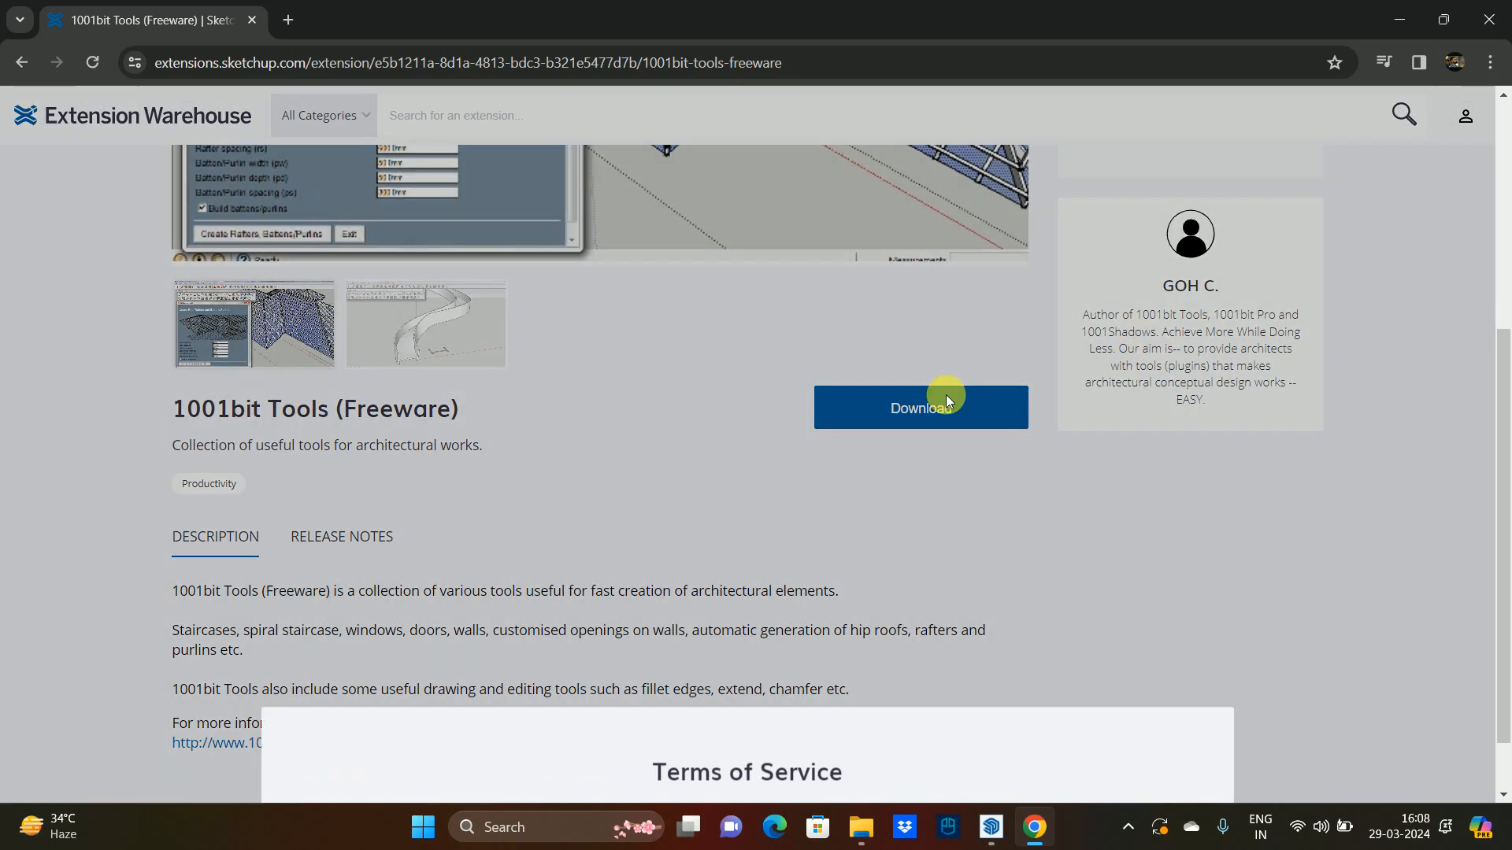
scroll(470, 679, "down", 20)
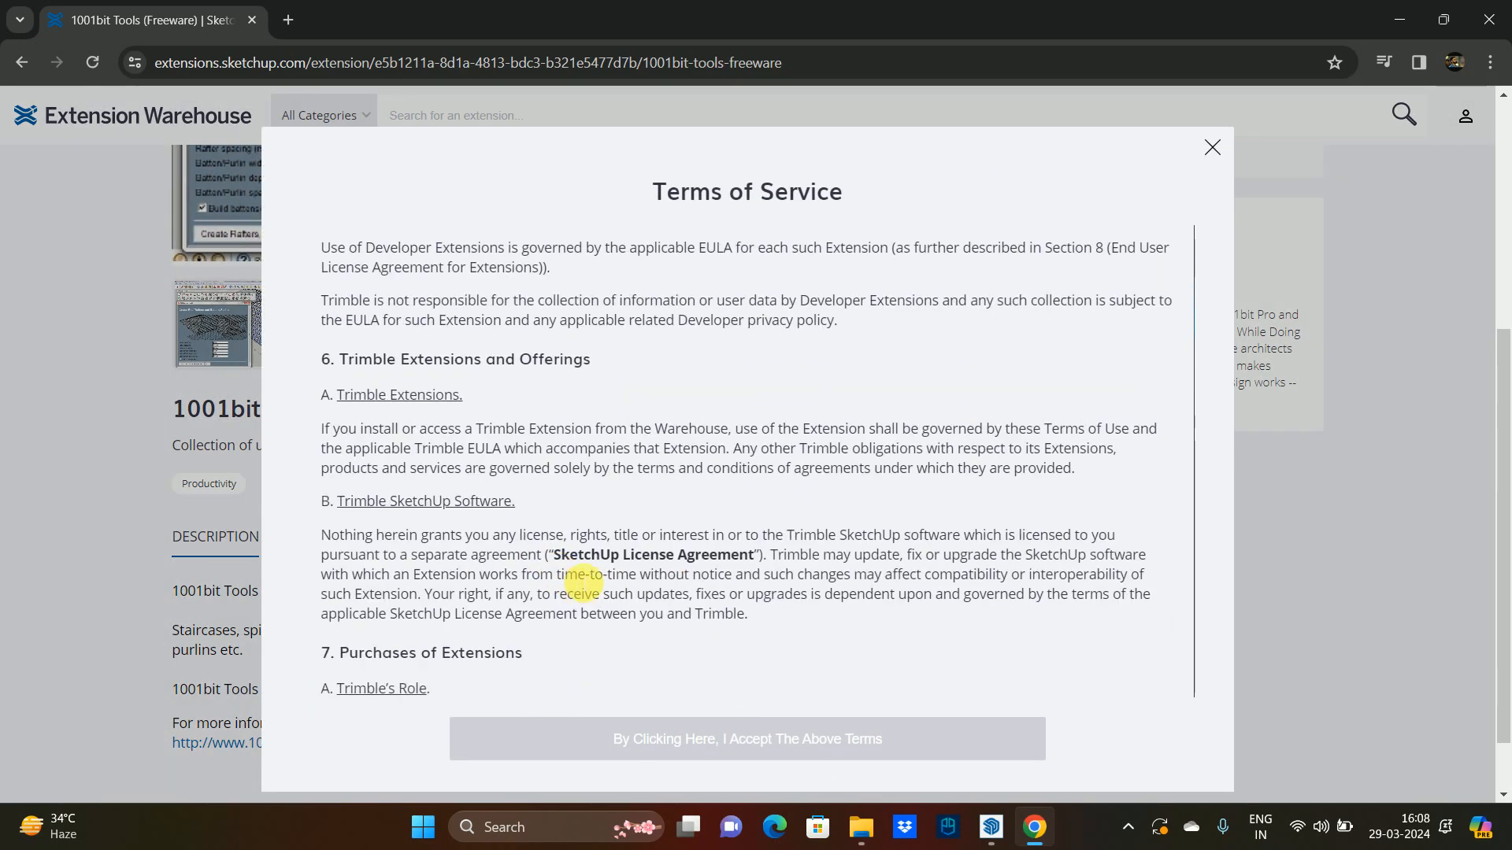
scroll(787, 615, "down", 20)
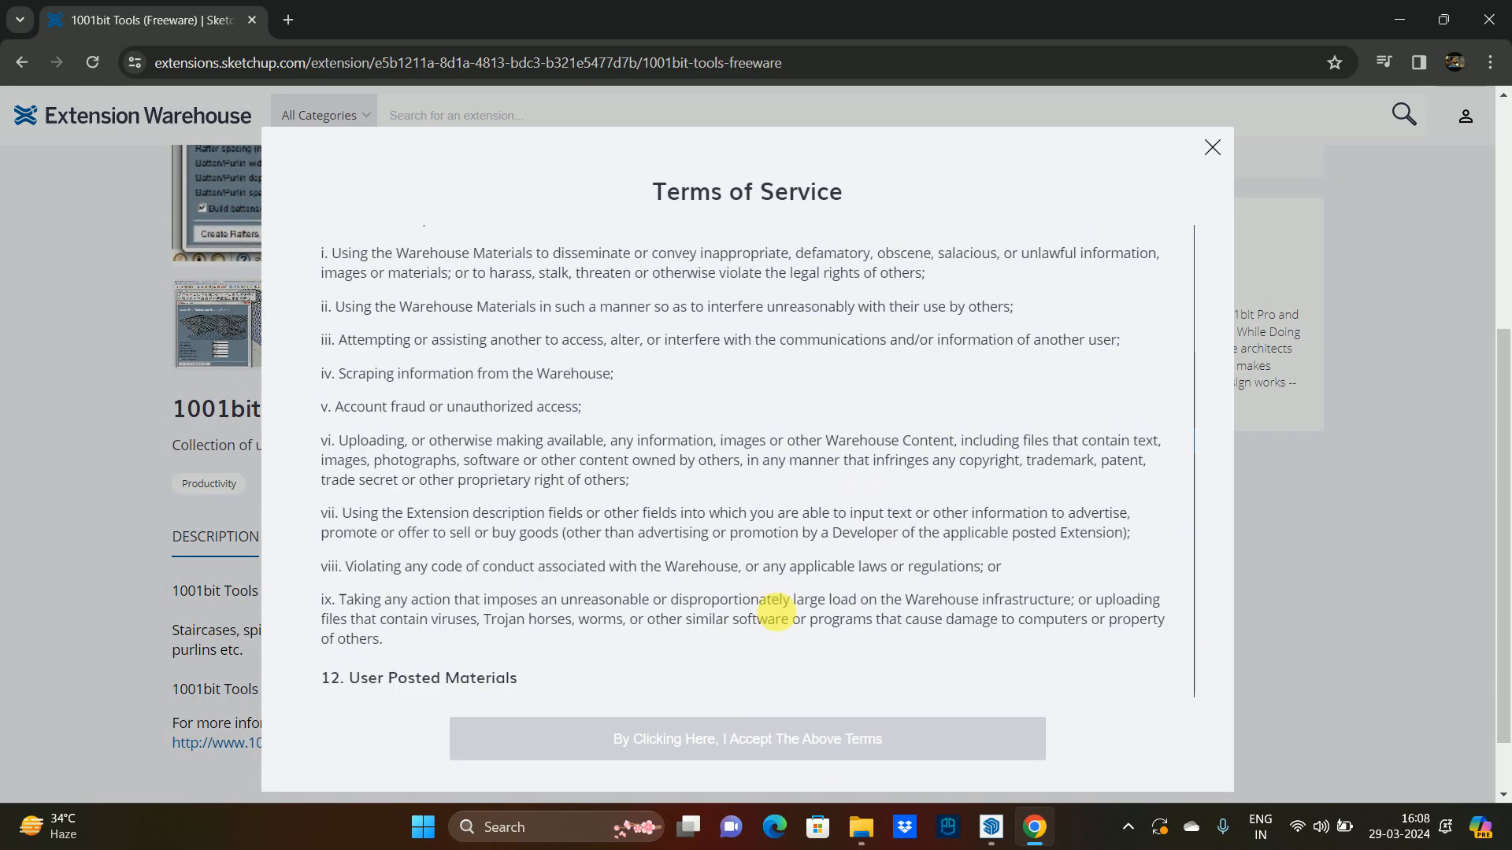
scroll(786, 615, "down", 15)
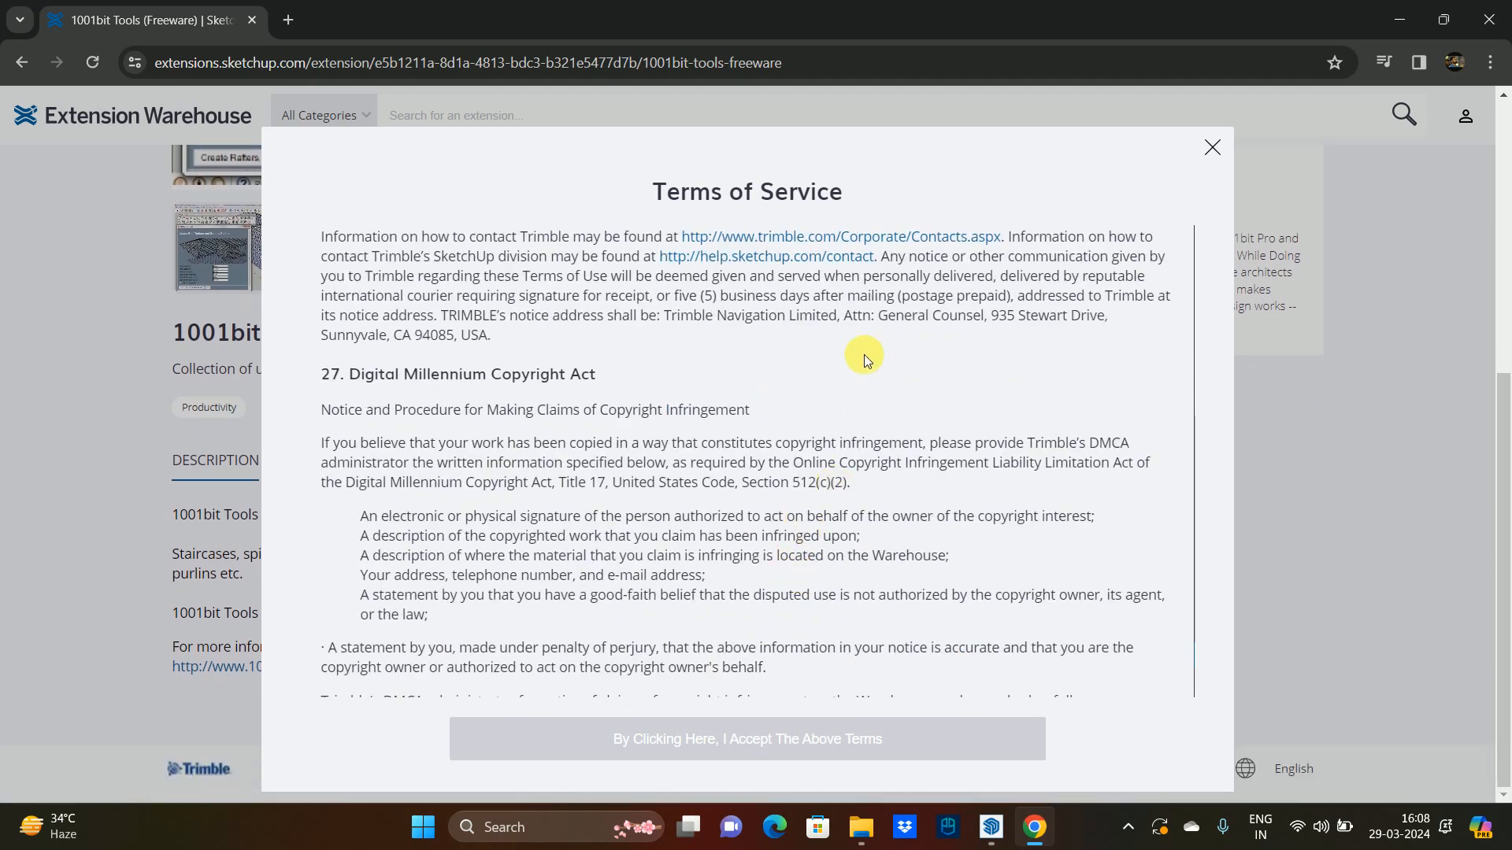
scroll(803, 429, "down", 5)
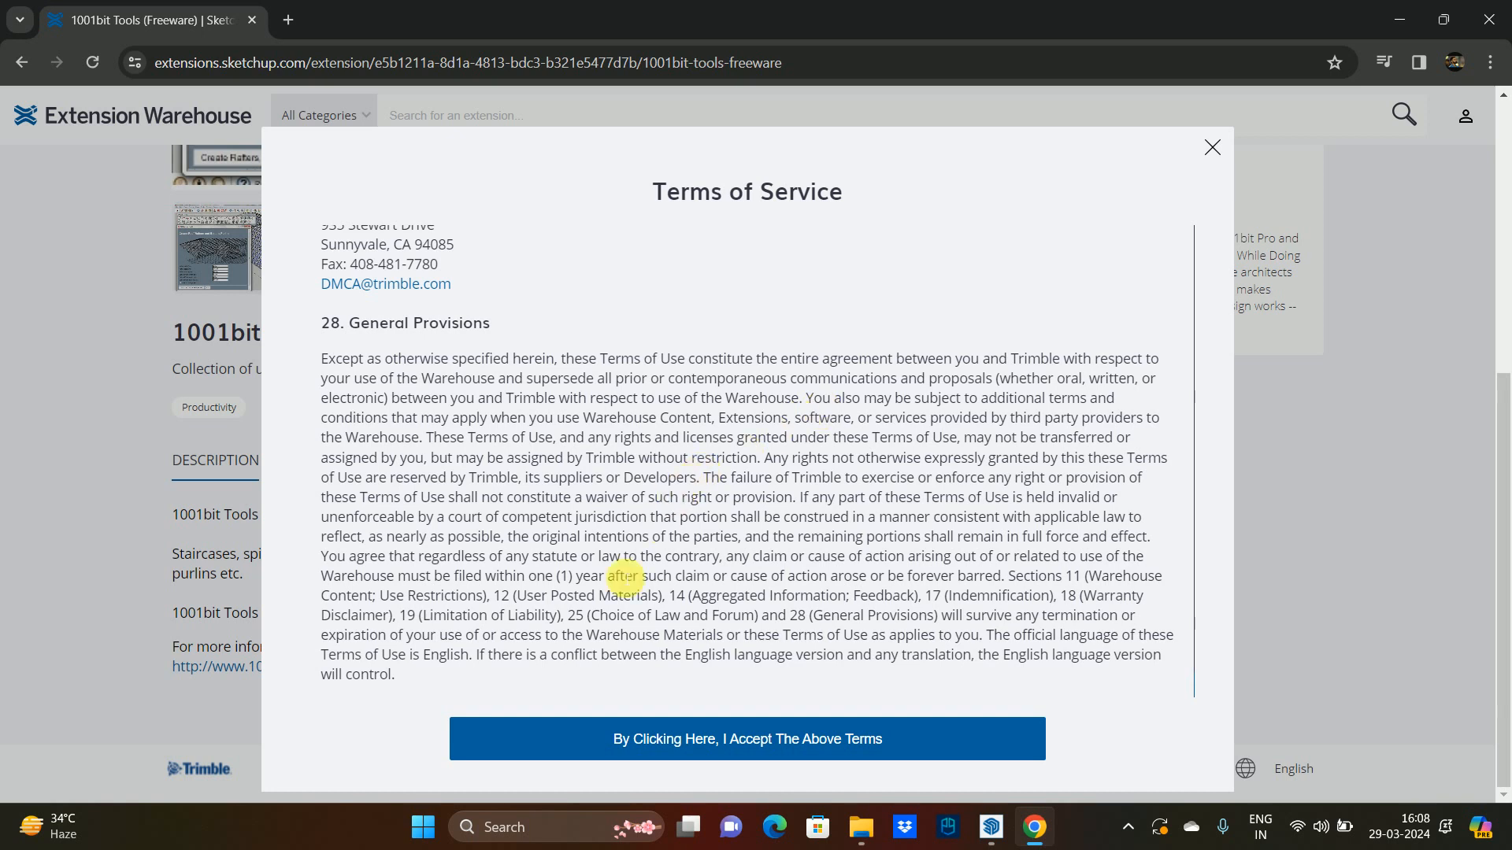
left_click(682, 741)
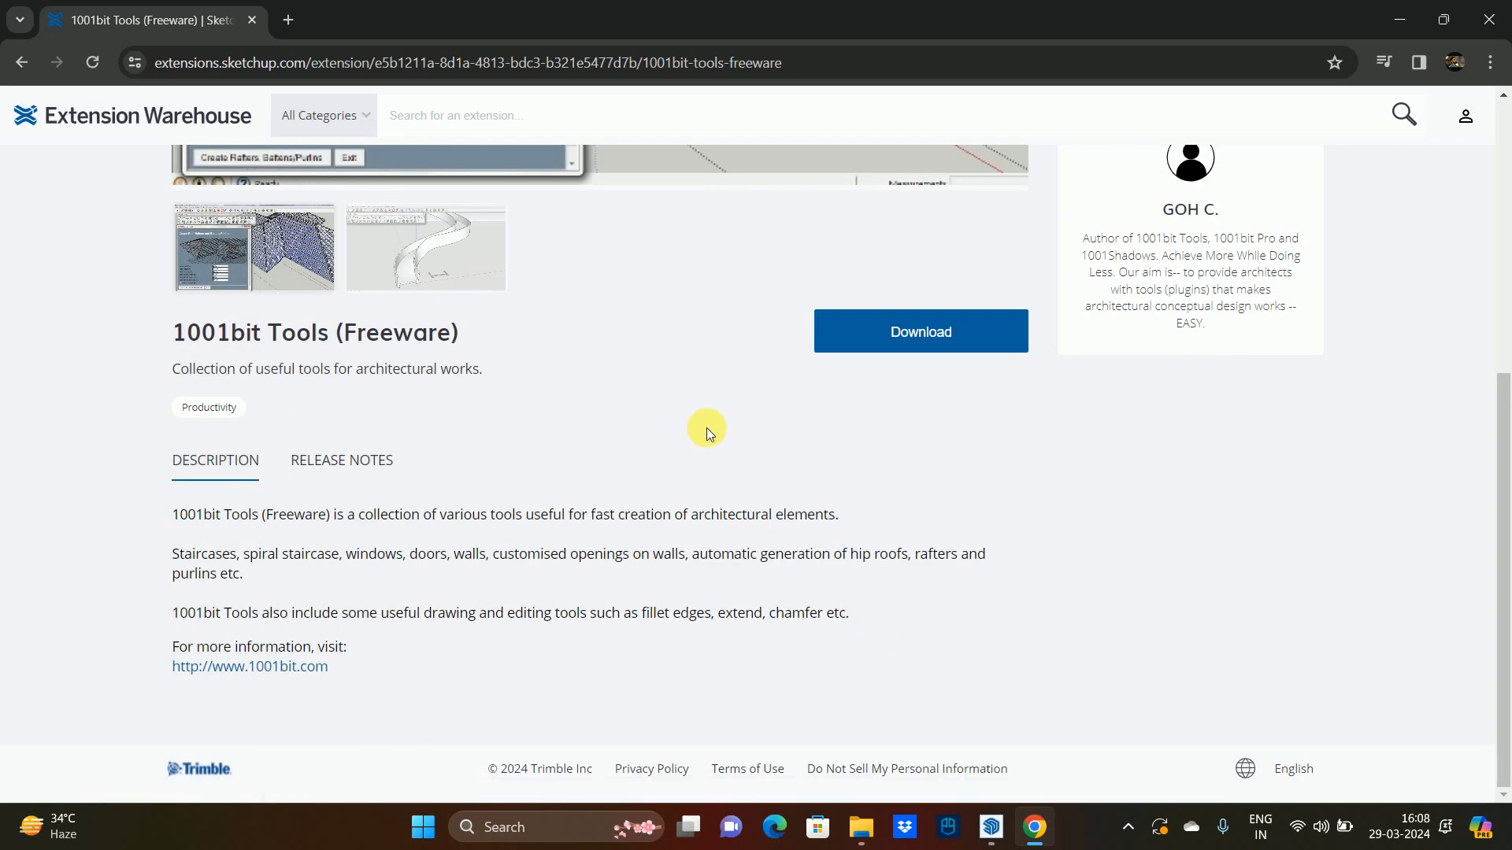
- Download the 1001bit Tools (Freeware) extension file, dismiss the confirmation and check the browser's downloads
left_click(955, 334)
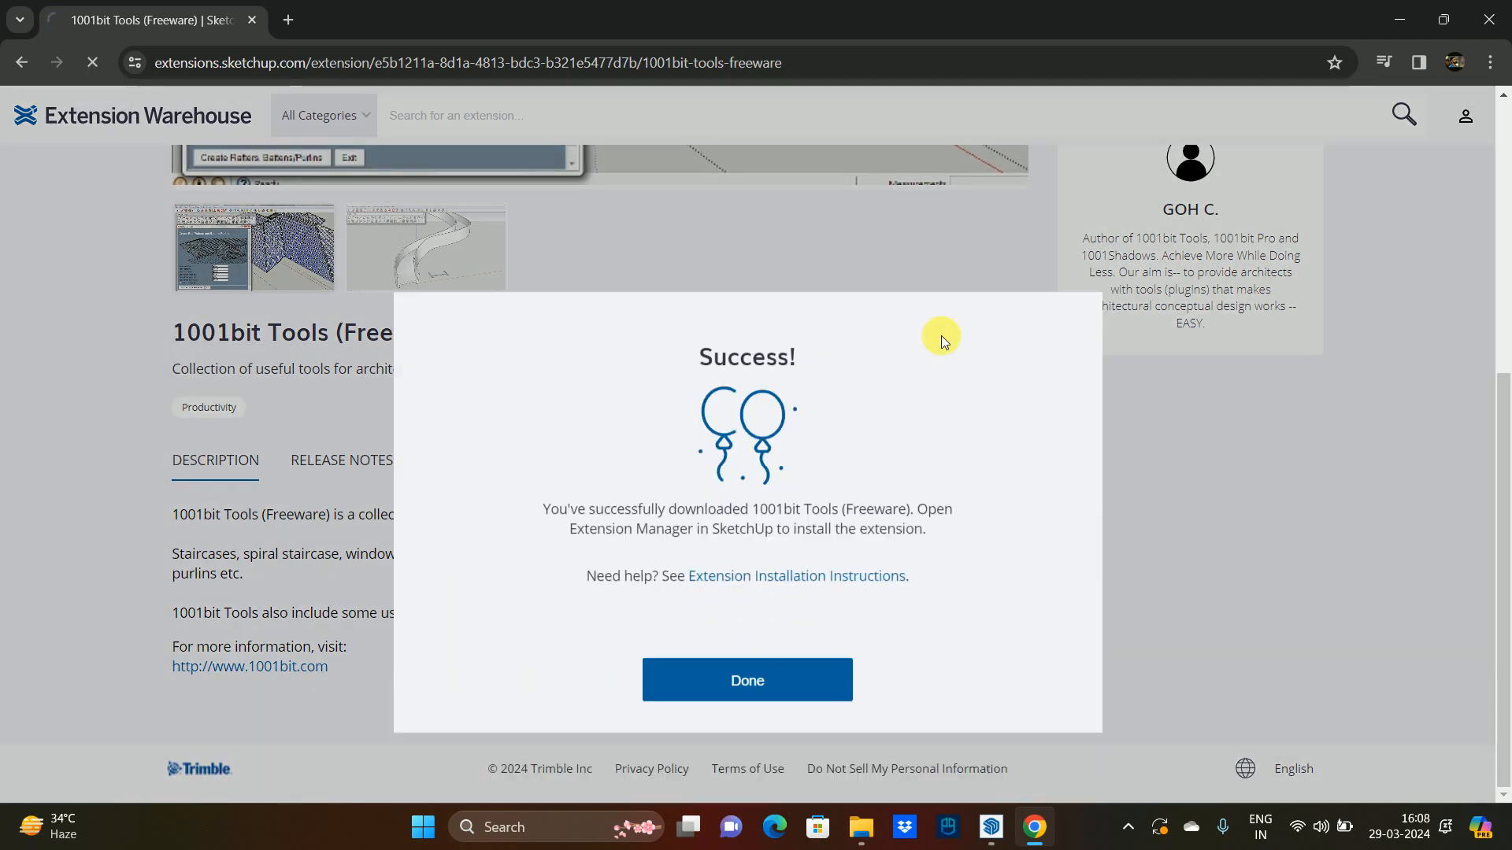
left_click(710, 565)
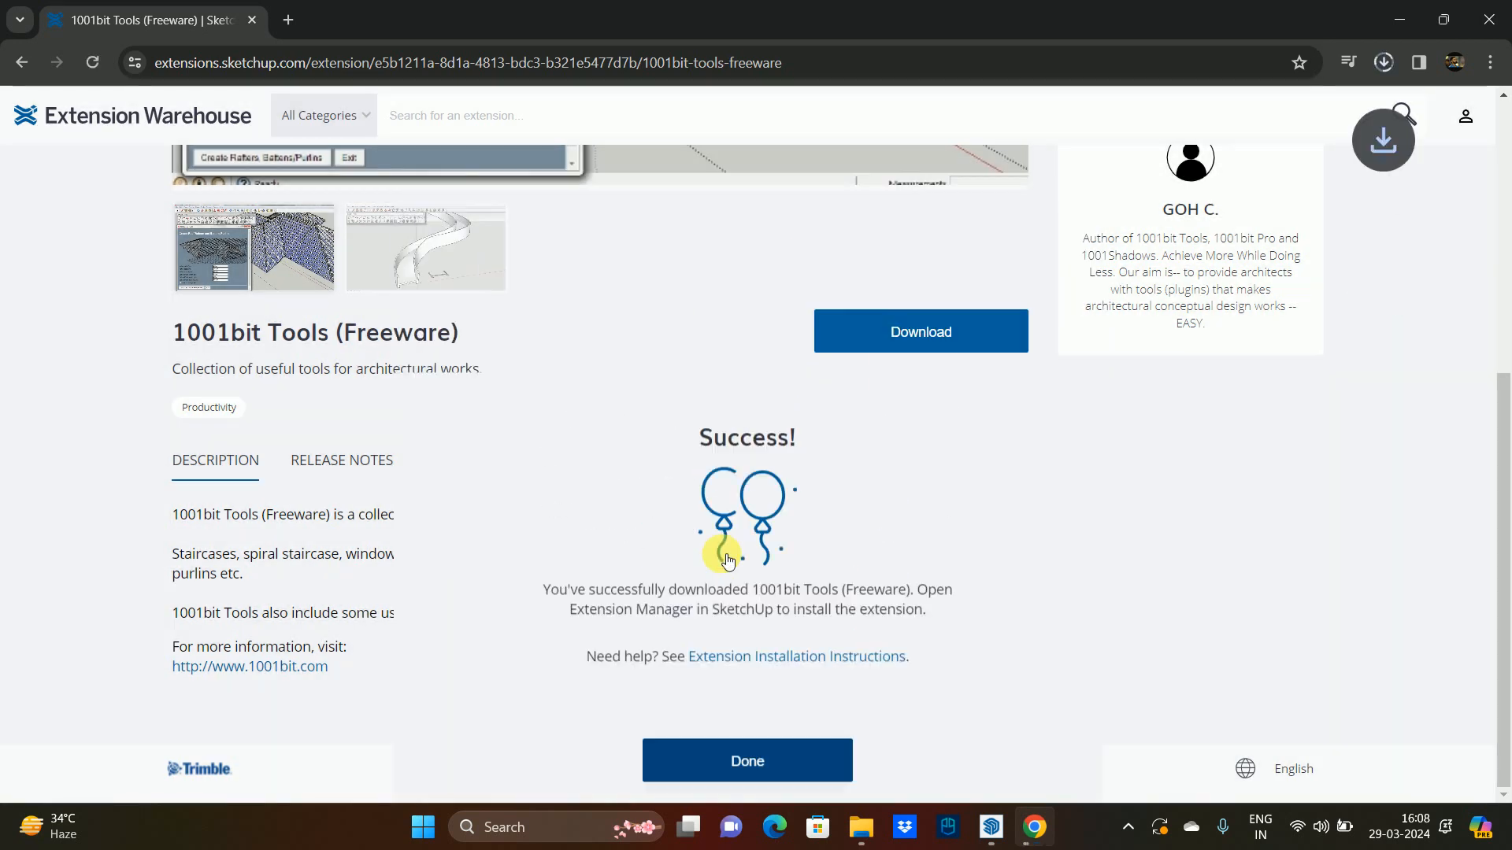
left_click(1384, 63)
scroll(103, 473, "up", 5)
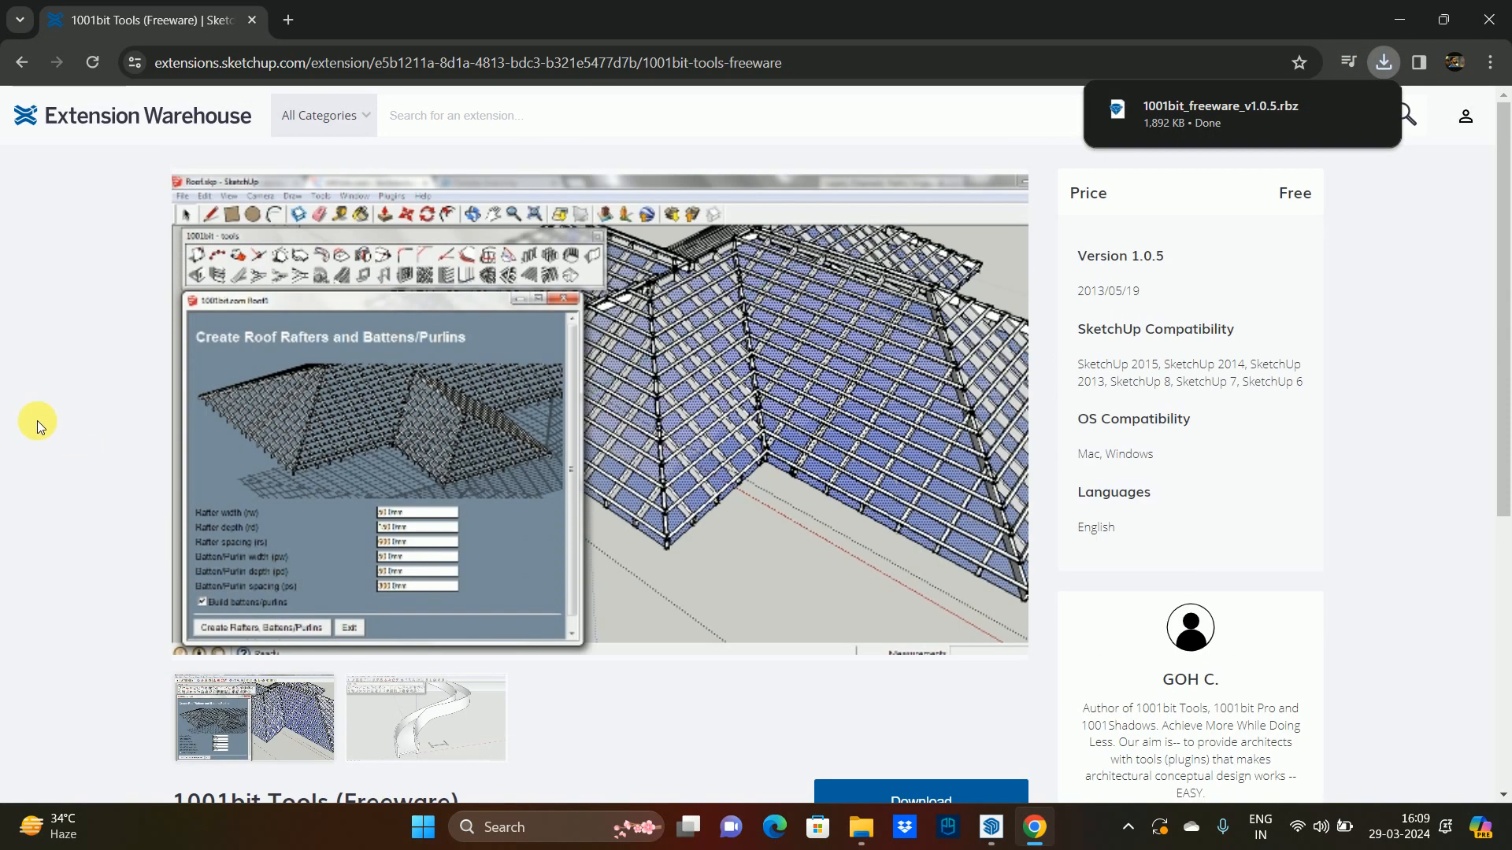
- Return to the extension search, search for "mirror" and open the Curic Mirror page
left_click(21, 62)
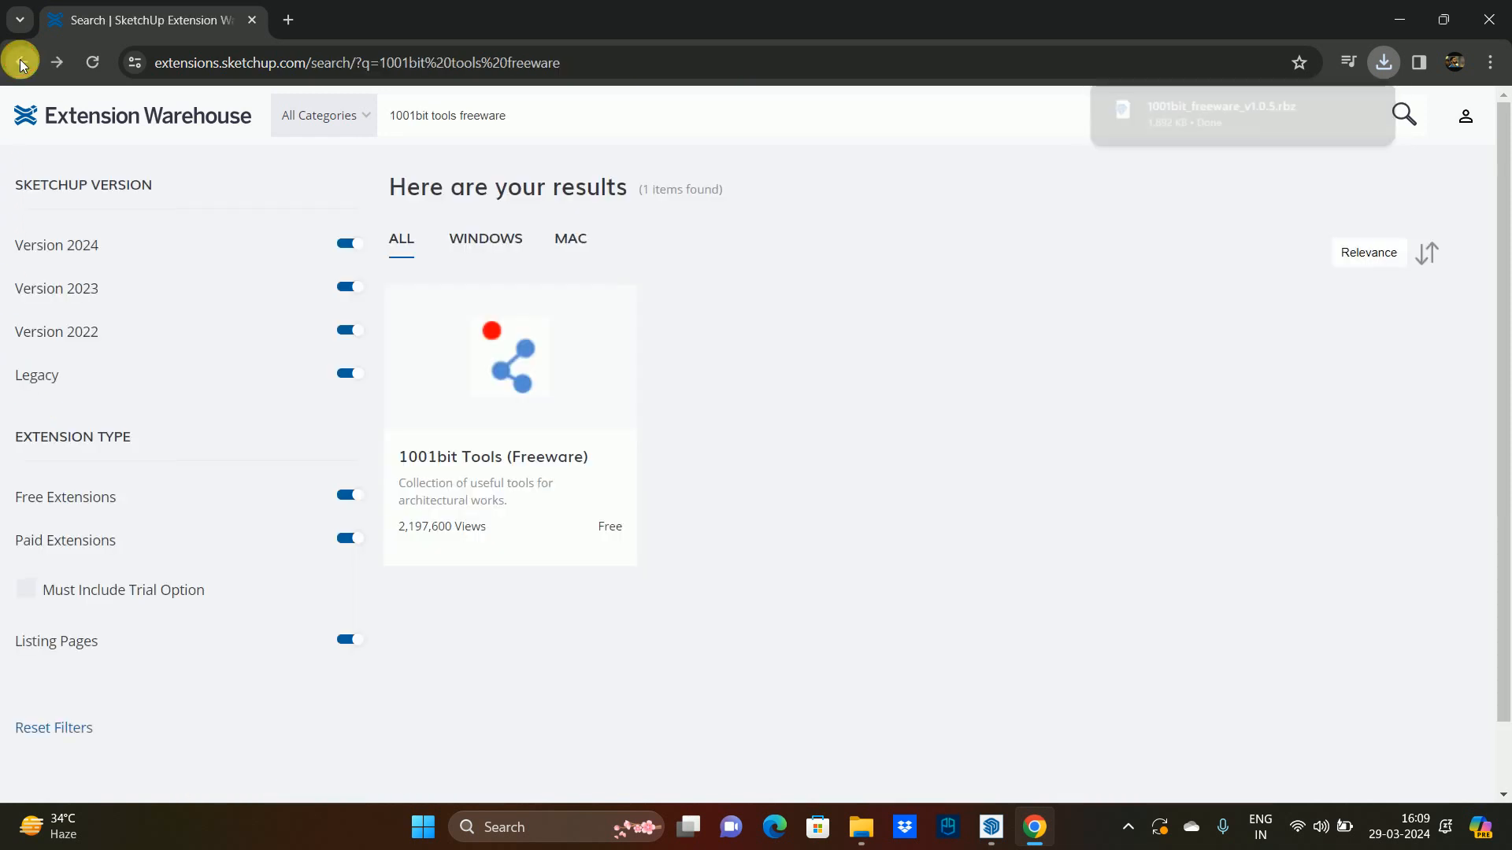
left_click_drag(506, 118, 345, 119)
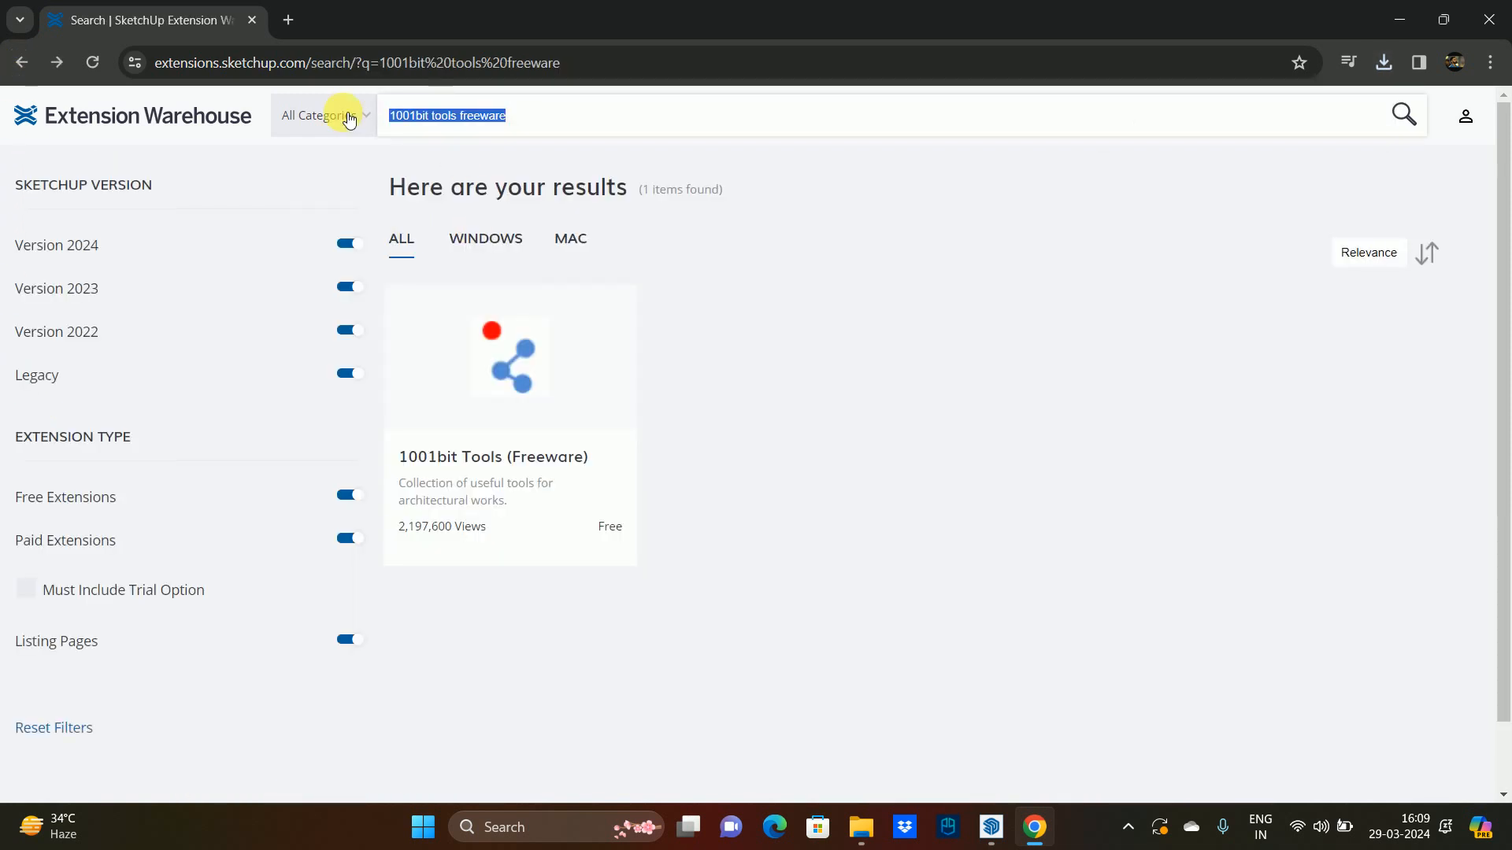
type("mirror")
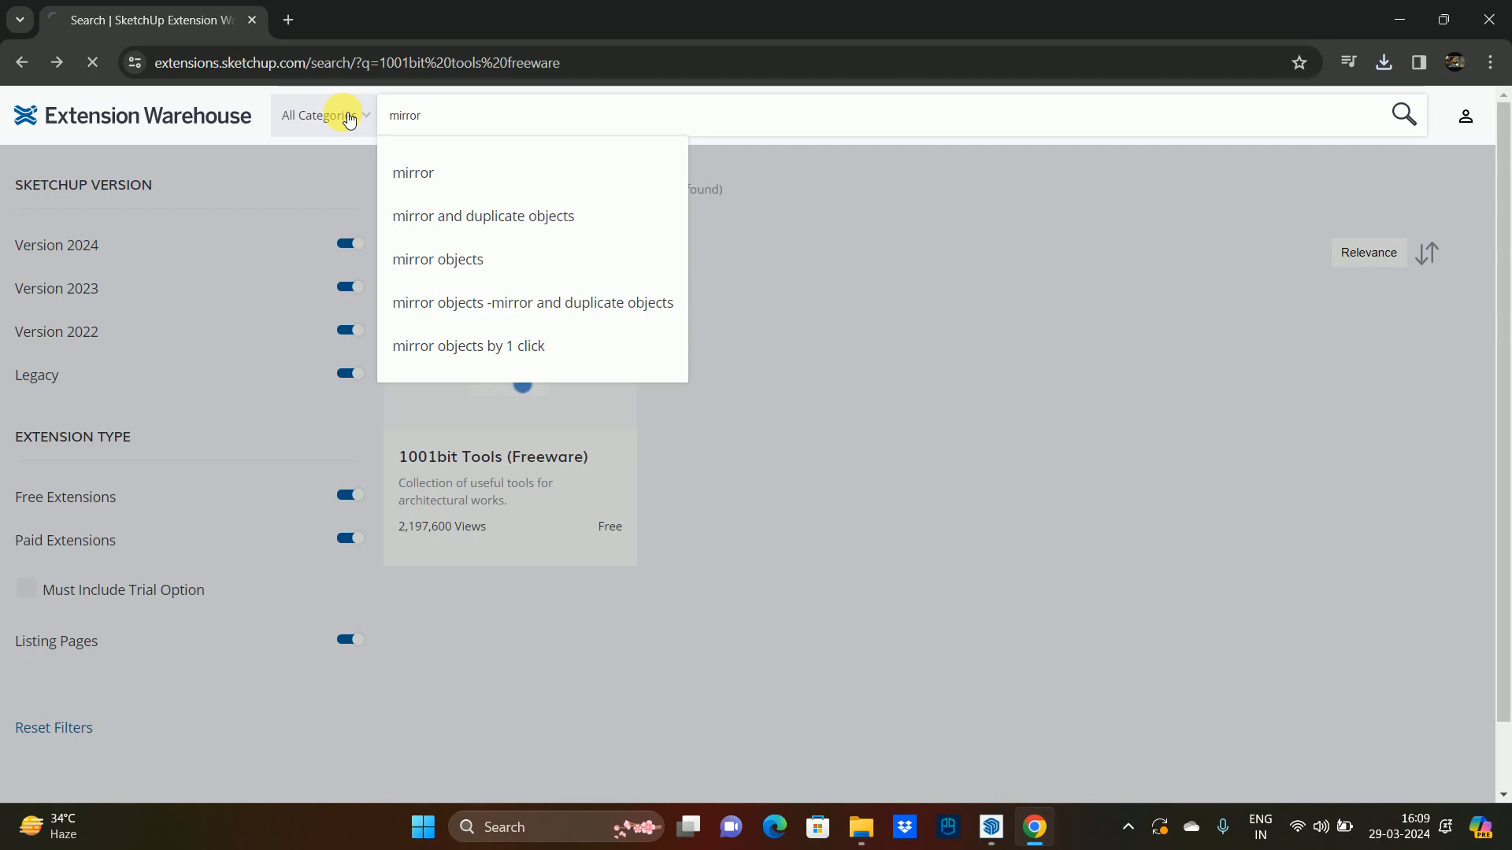
key("Return")
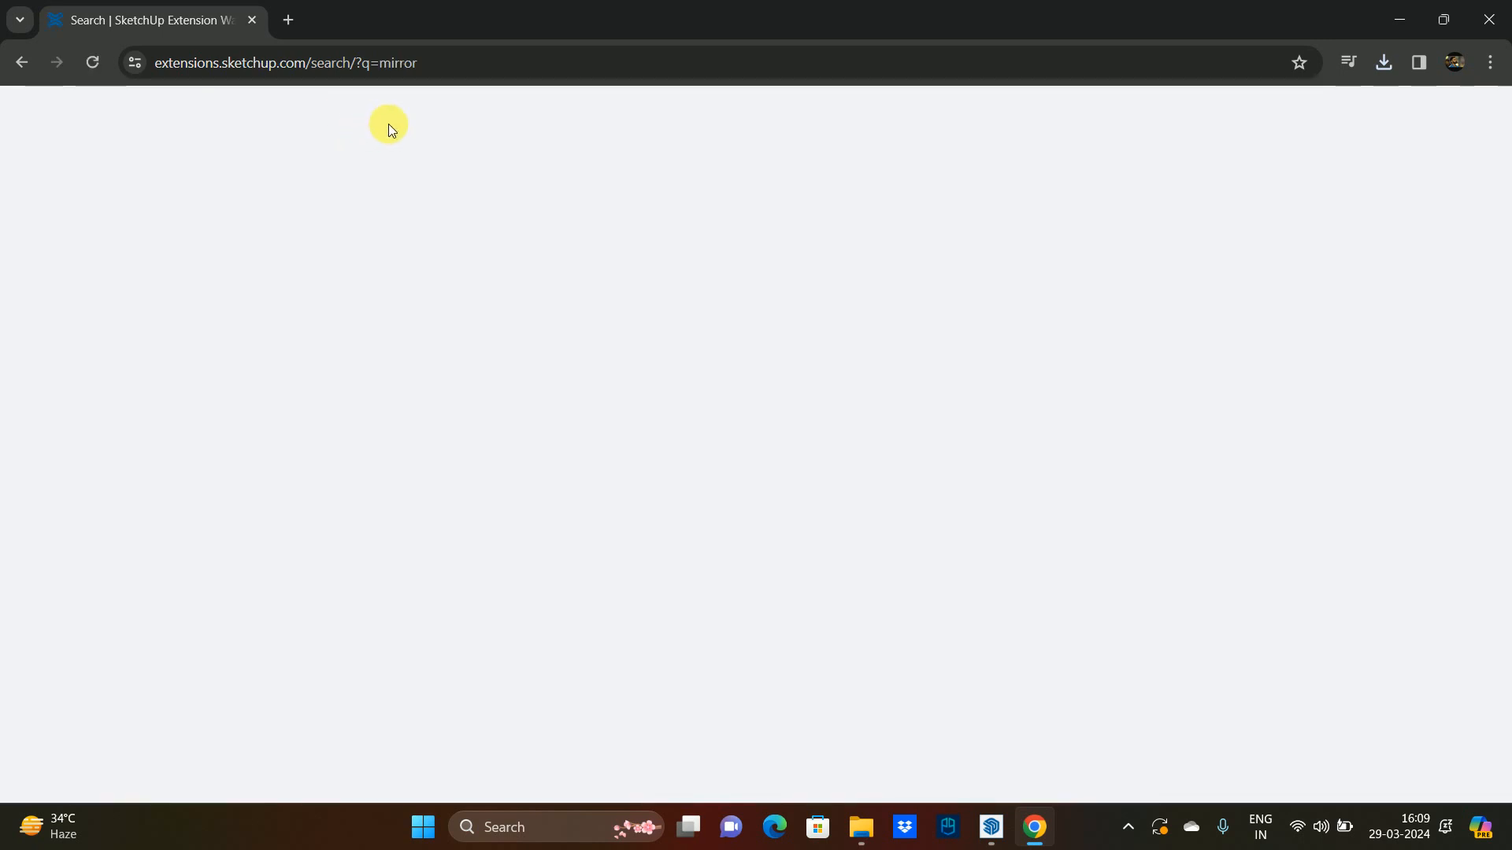
scroll(1024, 536, "down", 3)
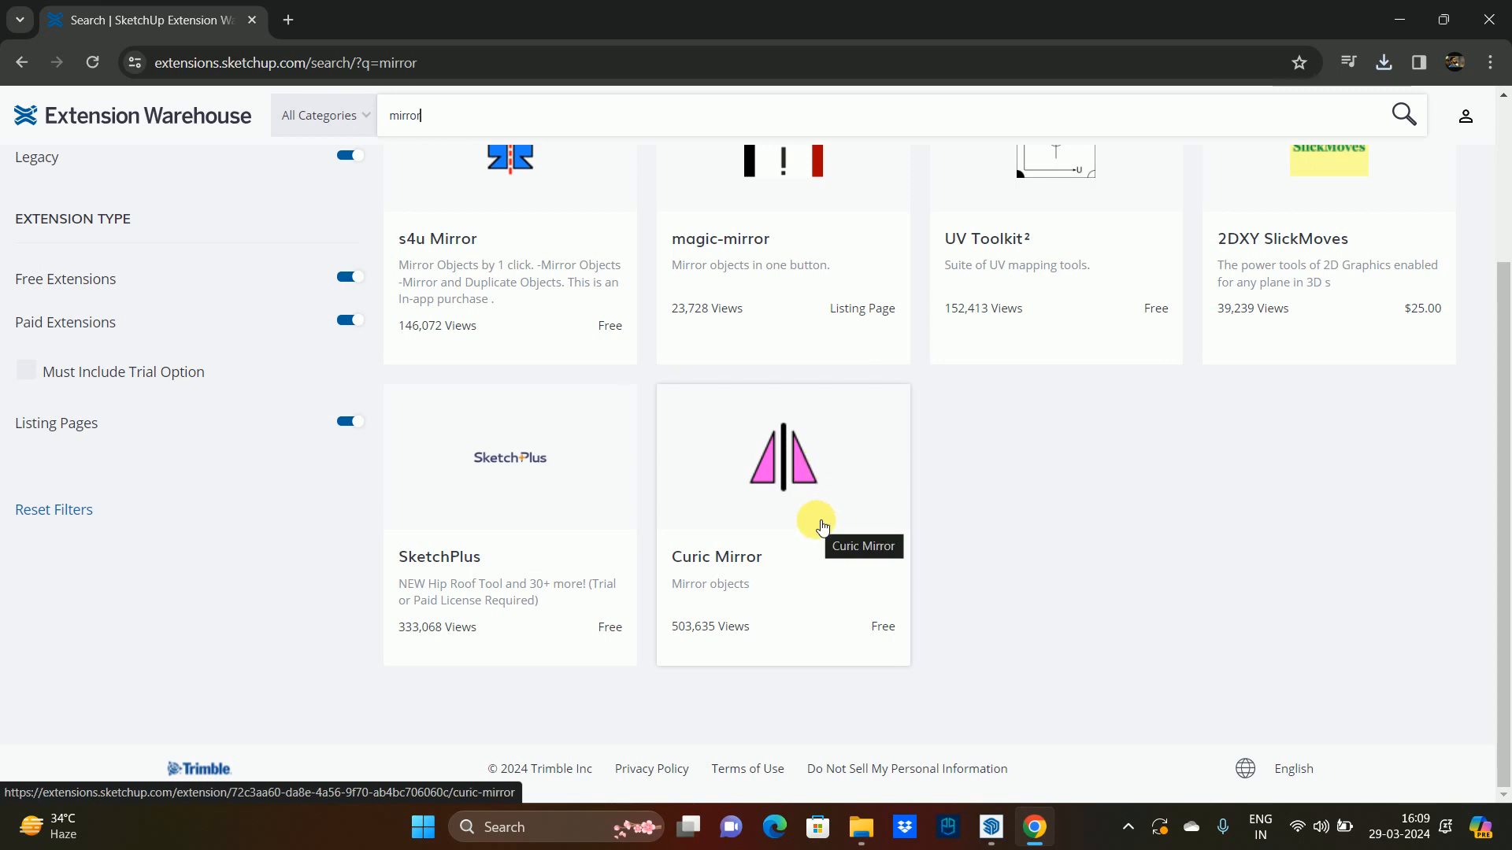
left_click(749, 525)
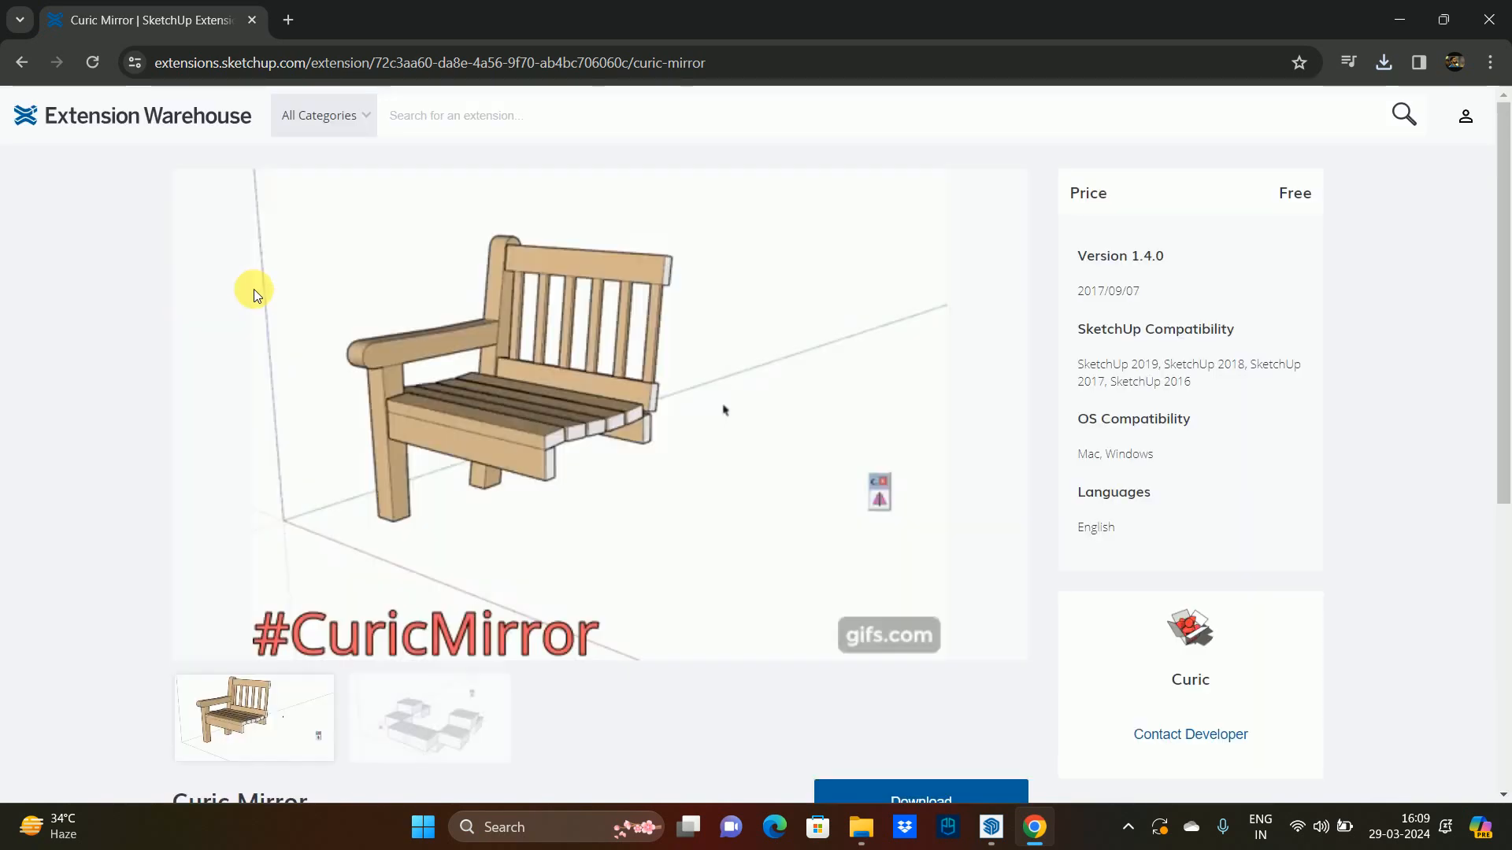
- Download the Curic Mirror extension and dismiss the download confirmation
scroll(952, 452, "down", 3)
left_click(890, 606)
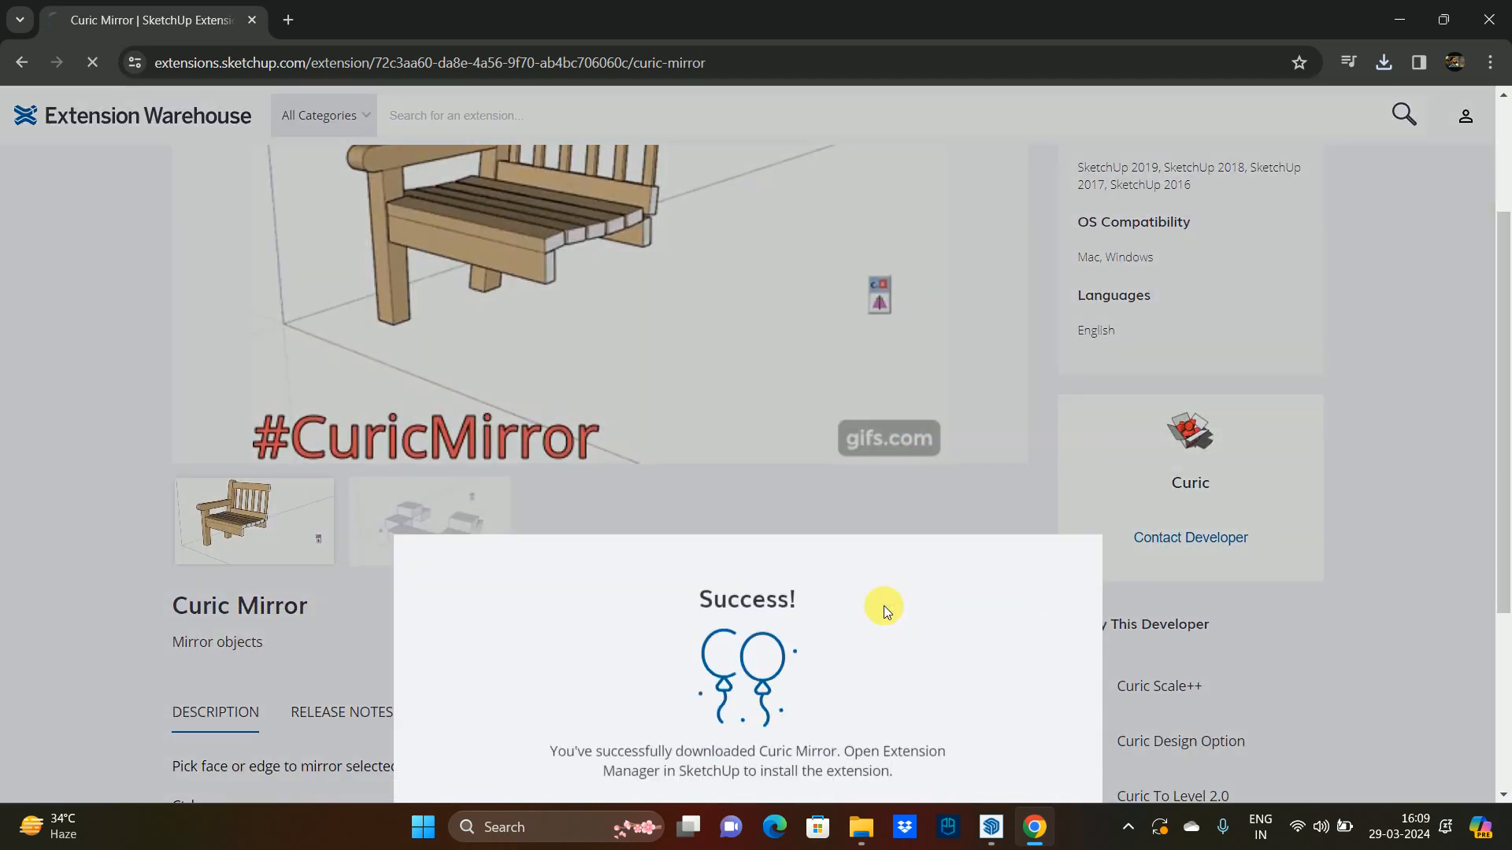
left_click(763, 641)
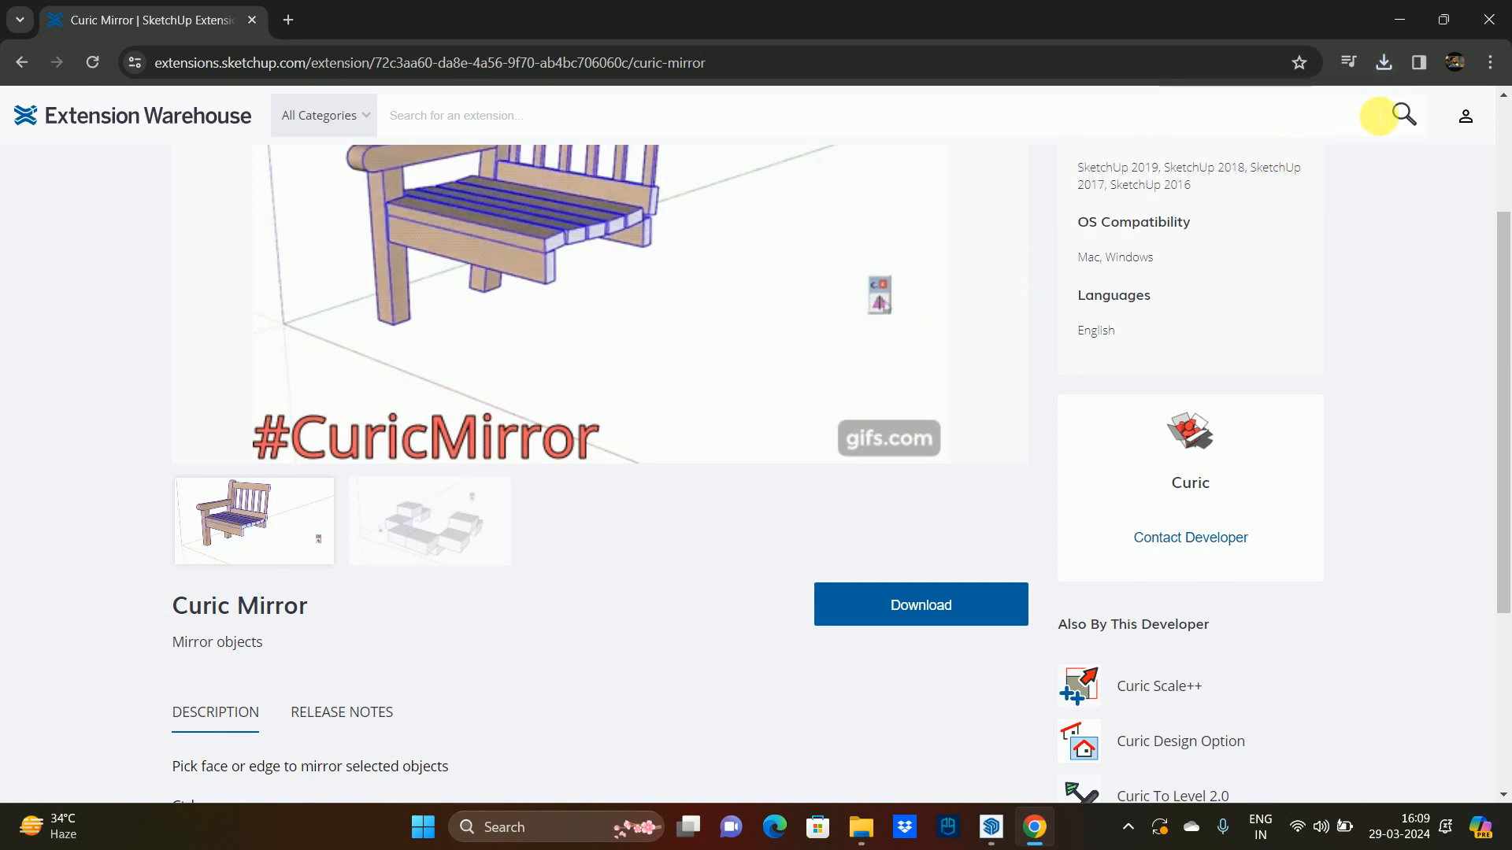
- Switch back to SketchUp and open the Extension Manager
left_click(1398, 19)
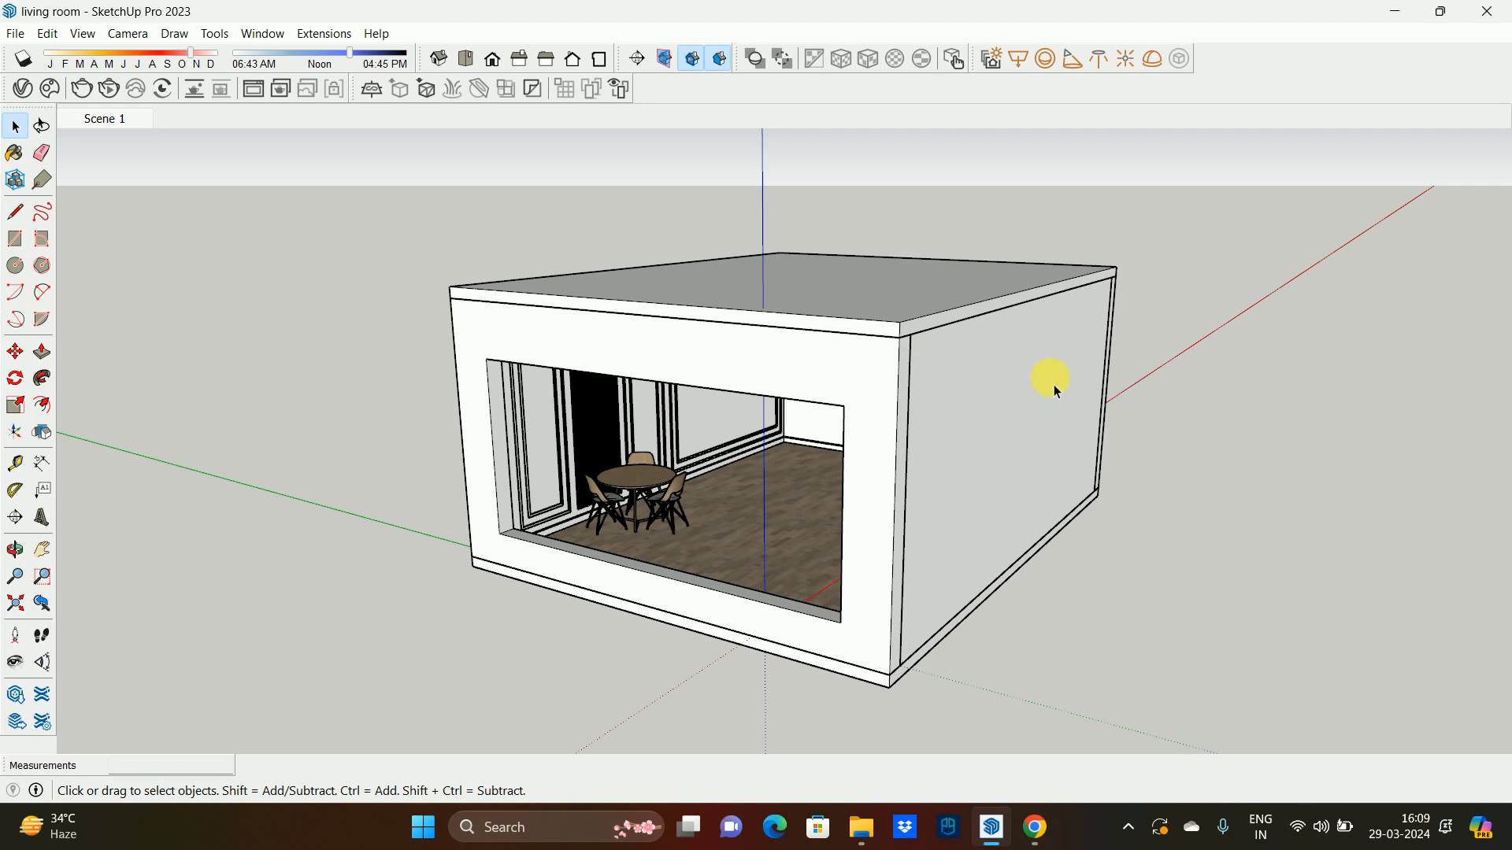
left_click(311, 37)
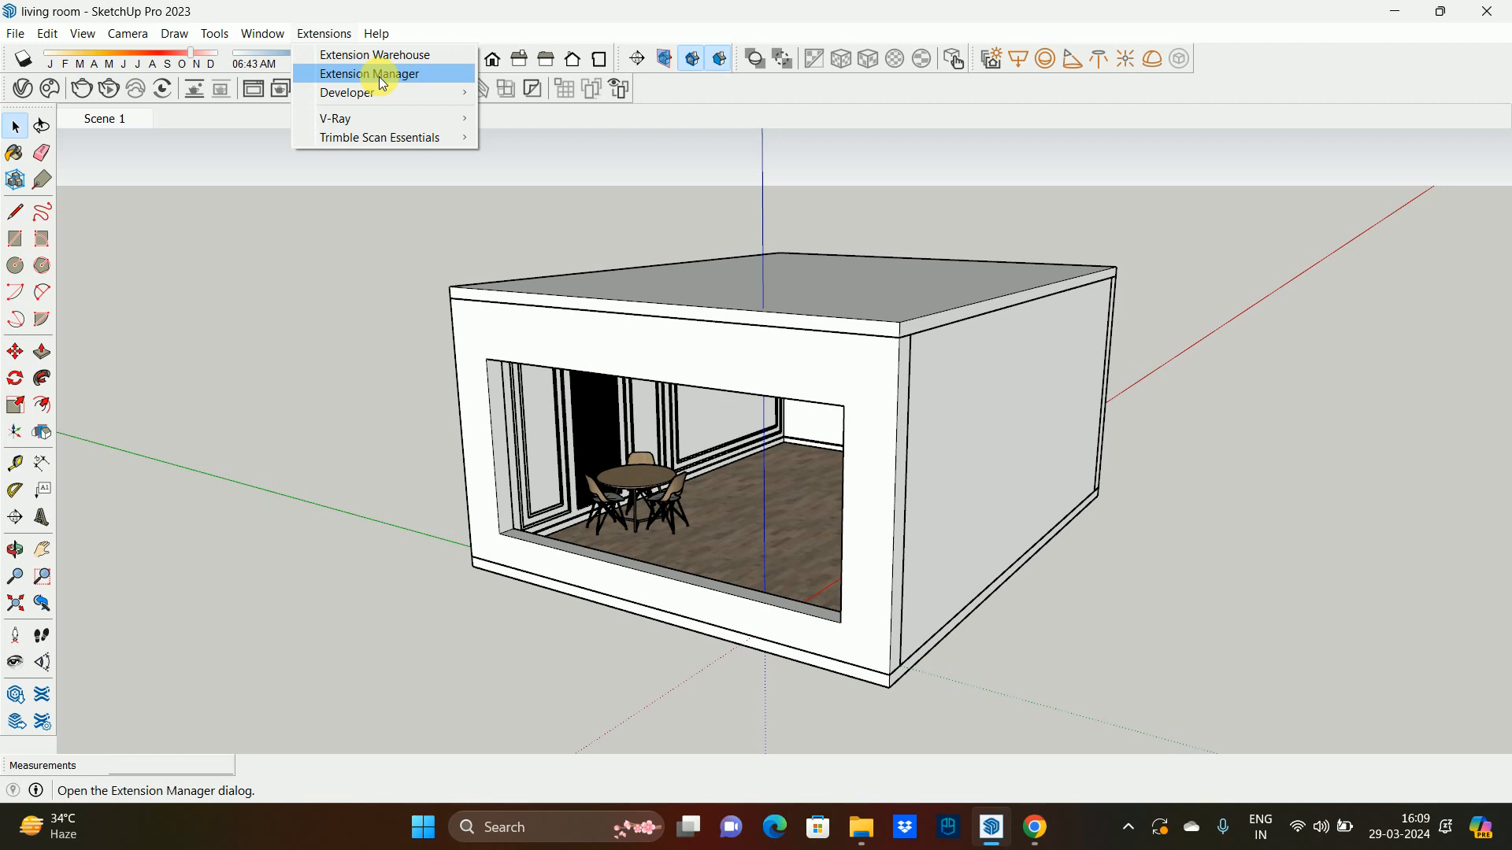
mouse_move(271, 40)
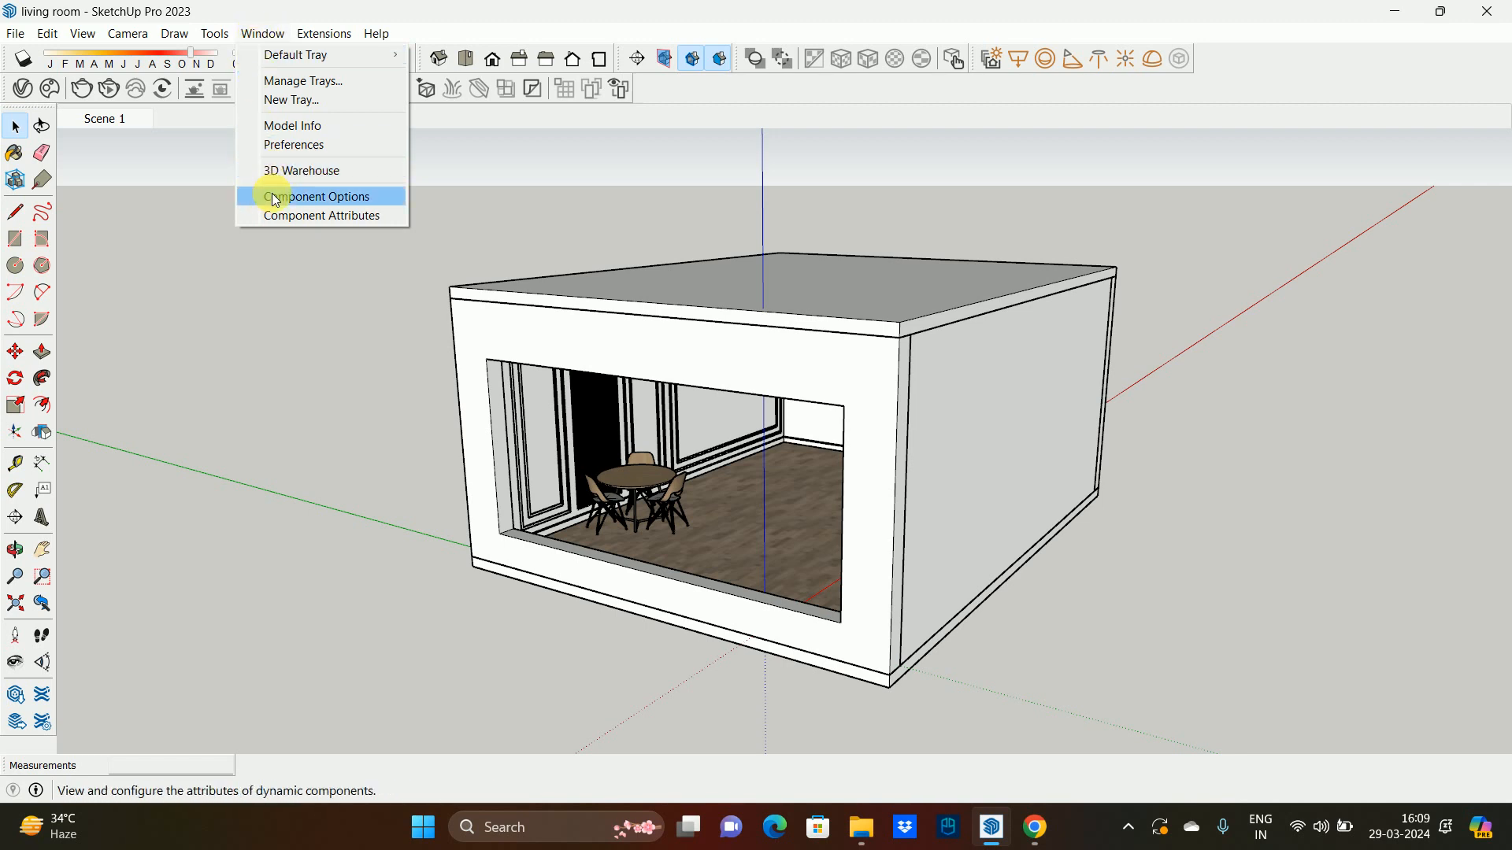
mouse_move(337, 37)
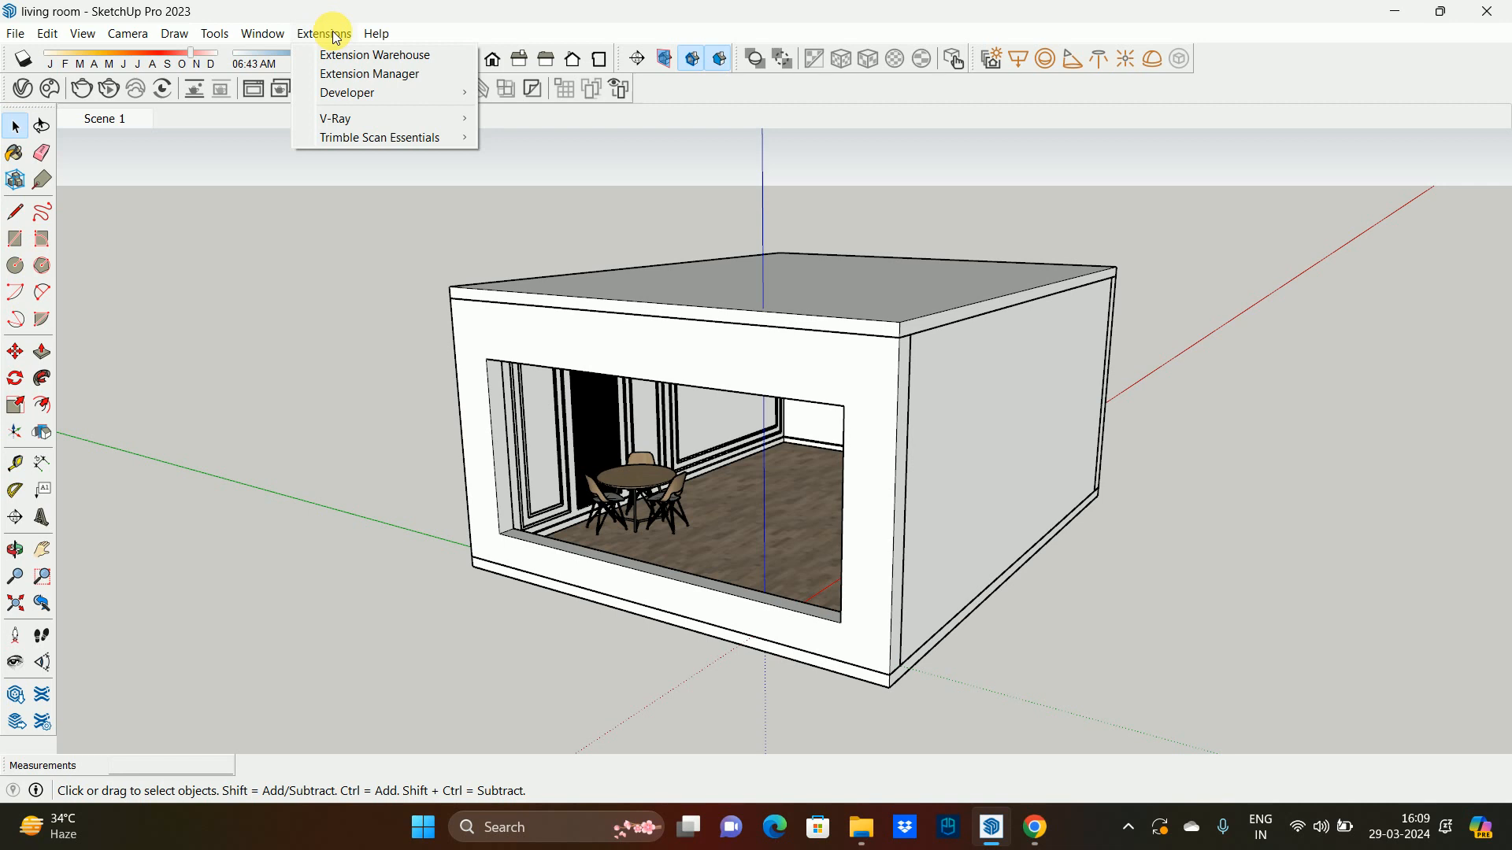
left_click(395, 73)
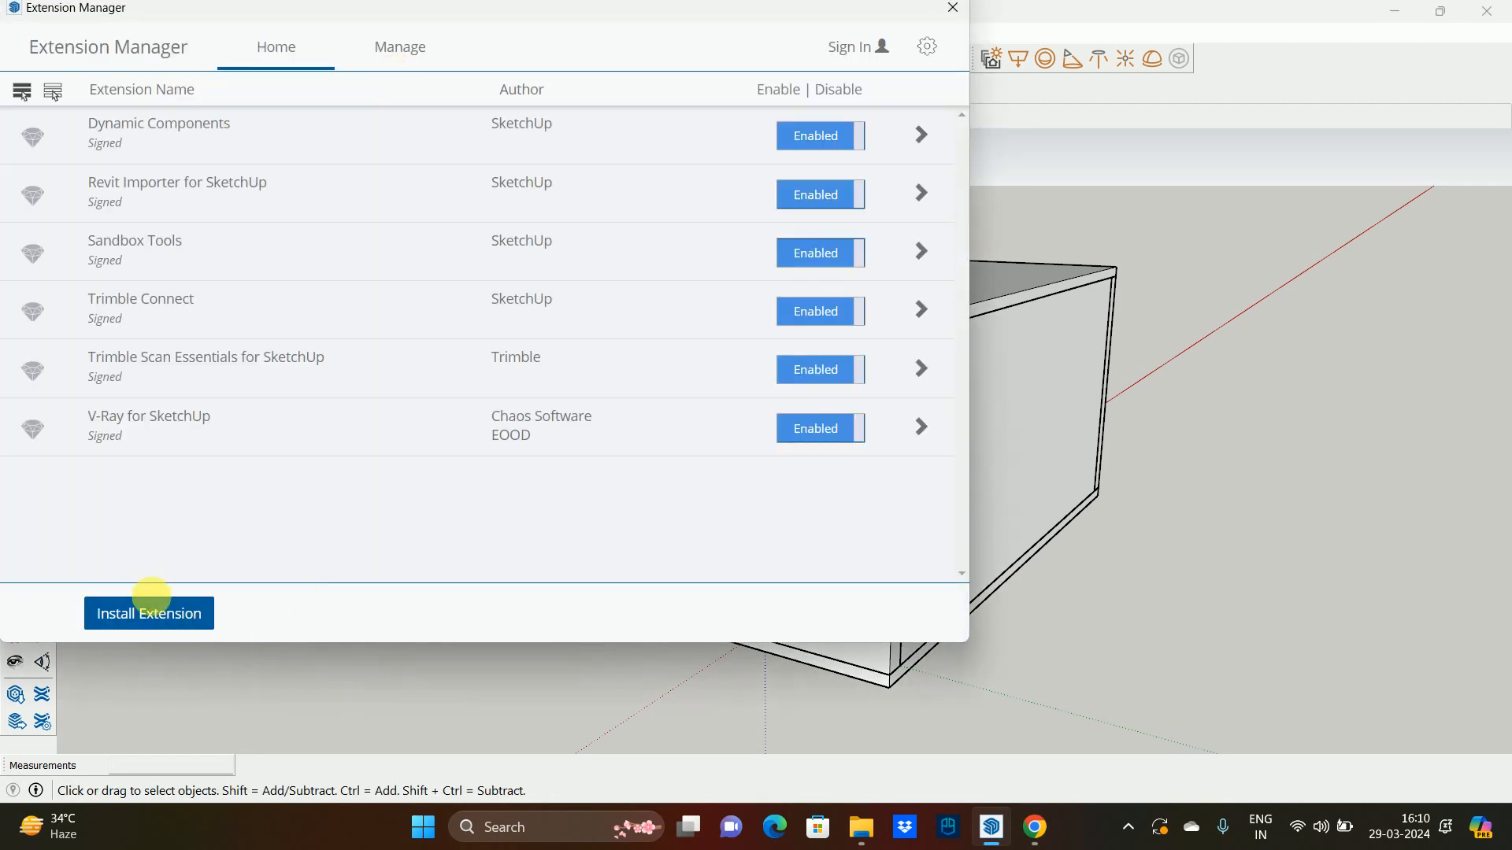
- Install the 1001bit_freeware_v1.0.5 extension file from the Downloads folder
left_click(164, 618)
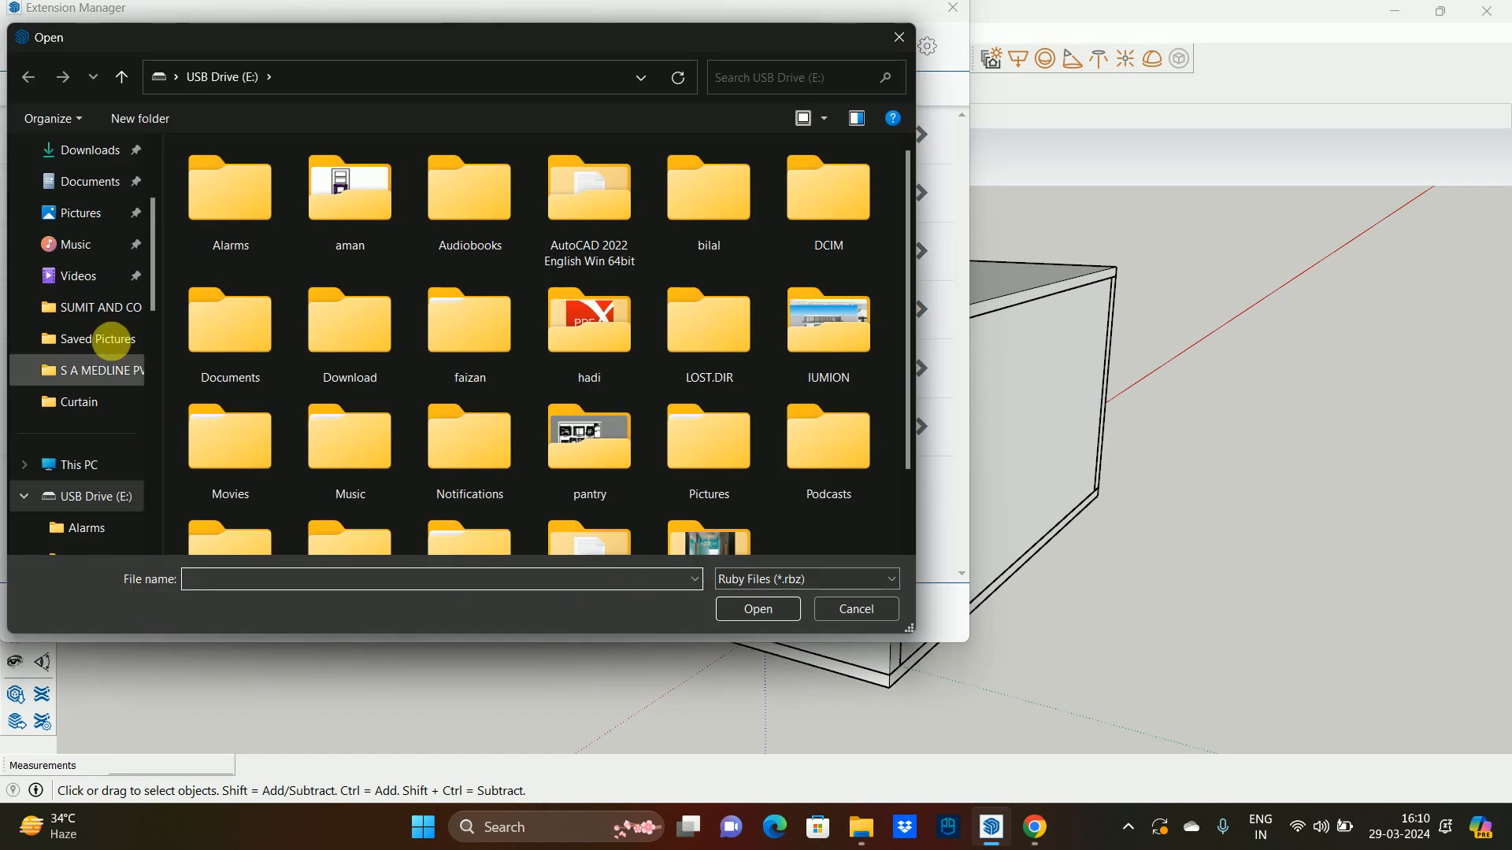
left_click(101, 150)
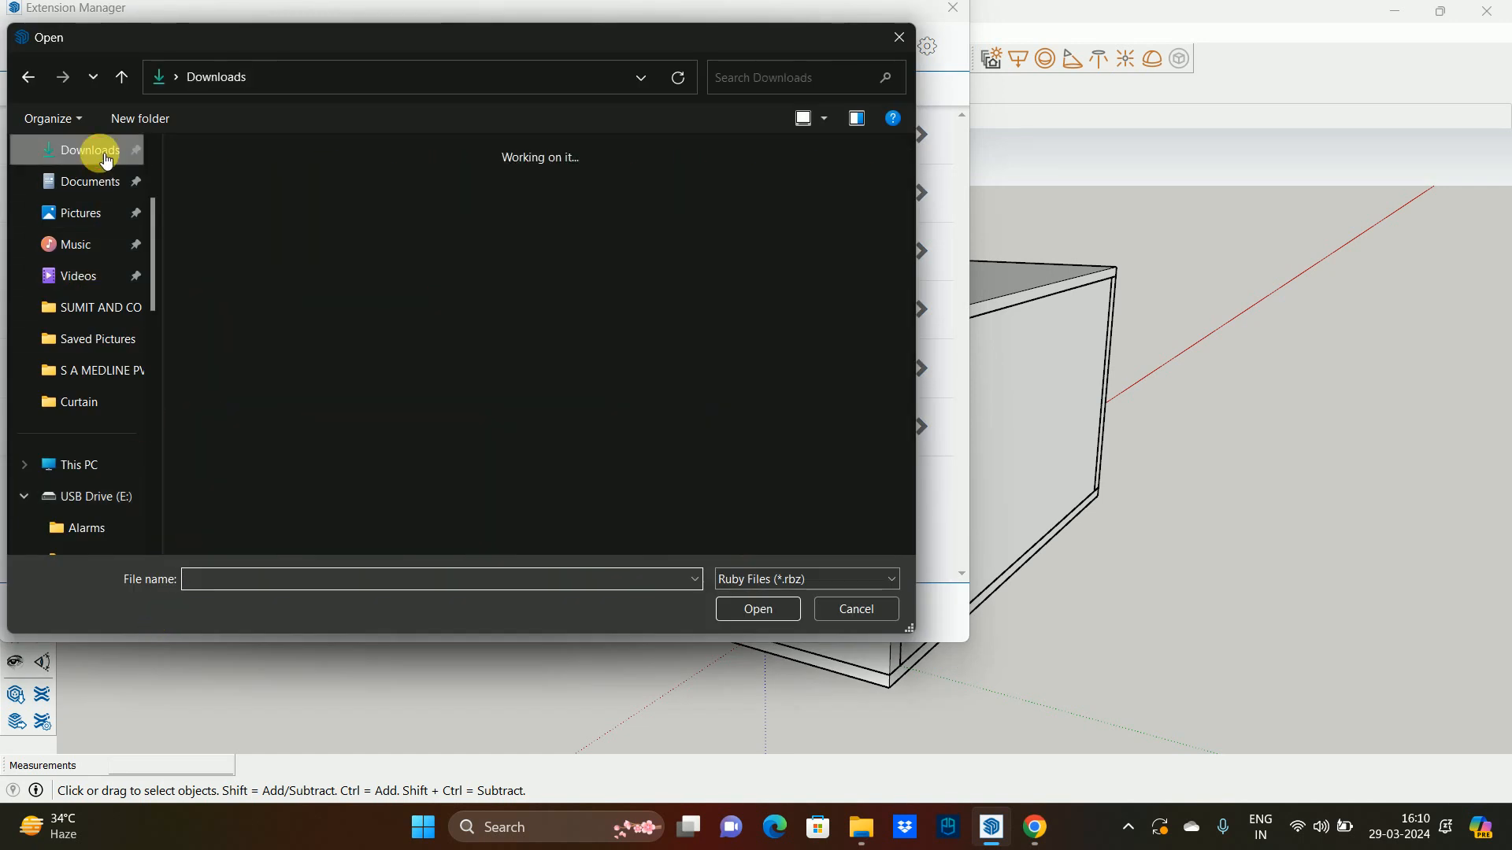
left_click(482, 323)
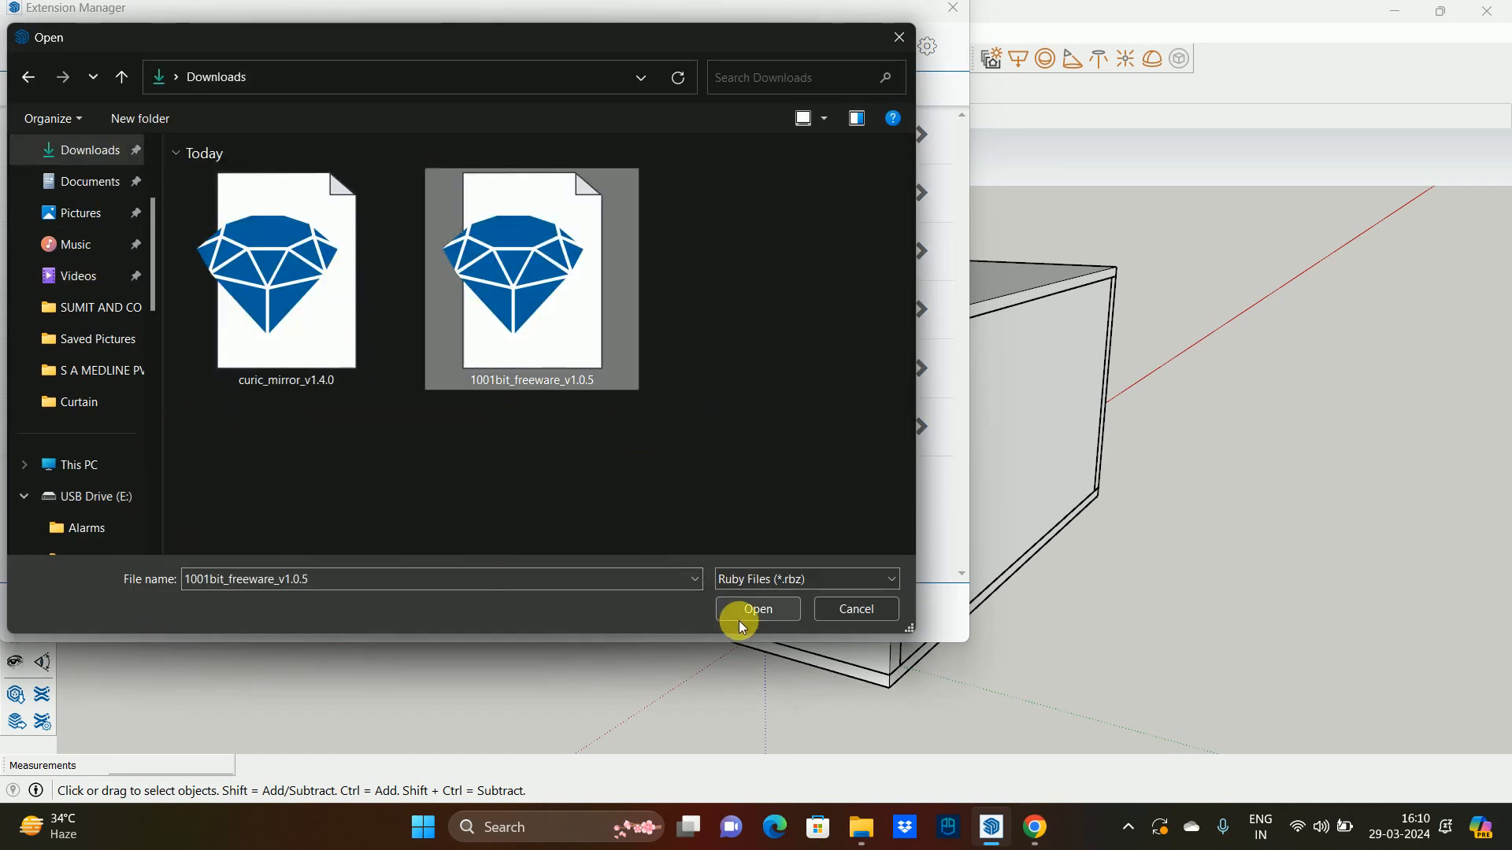
left_click(770, 609)
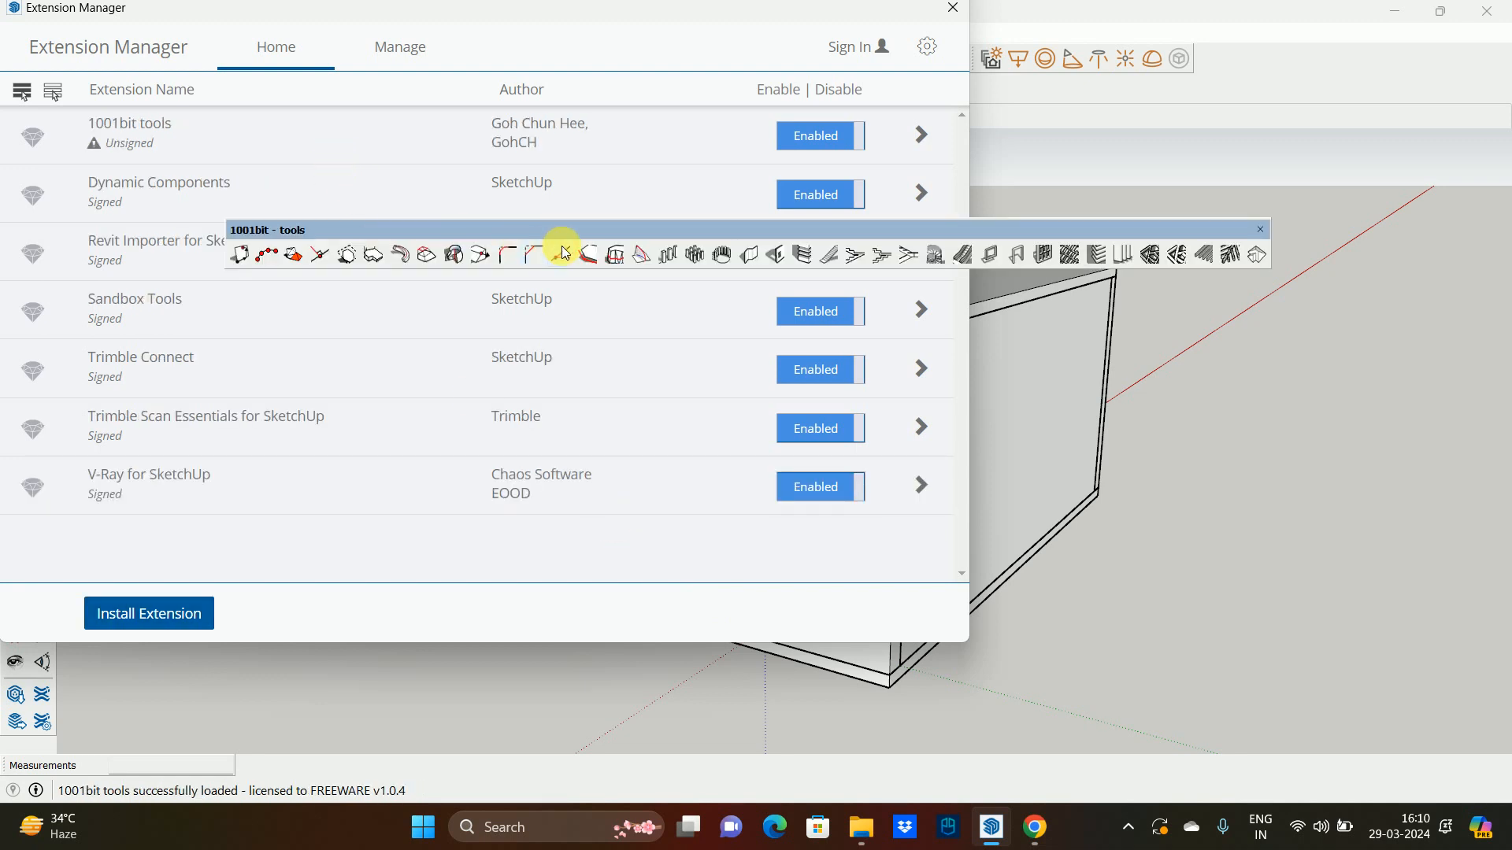
- Dock the floating 1001bit toolbar as its own row beneath the existing toolbars, moving the Extension Manager aside to reach it
mouse_move(802, 237)
left_mouse_down()
mouse_move(958, 256)
mouse_move(1074, 104)
left_mouse_up()
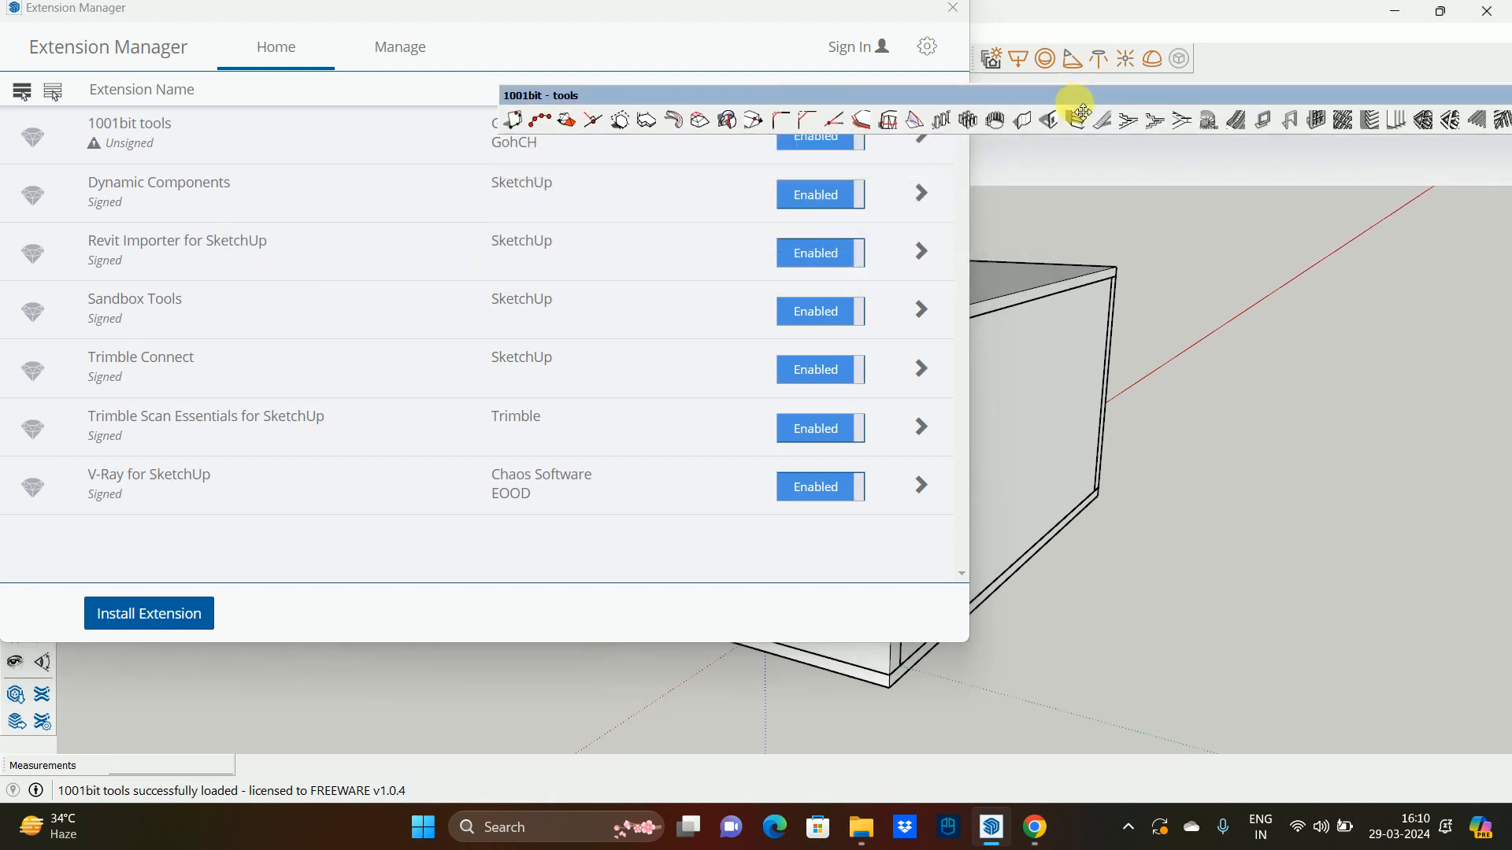
mouse_move(618, 9)
left_mouse_down()
mouse_move(602, 111)
mouse_move(646, 373)
left_mouse_up()
left_click_drag(833, 93, 353, 104)
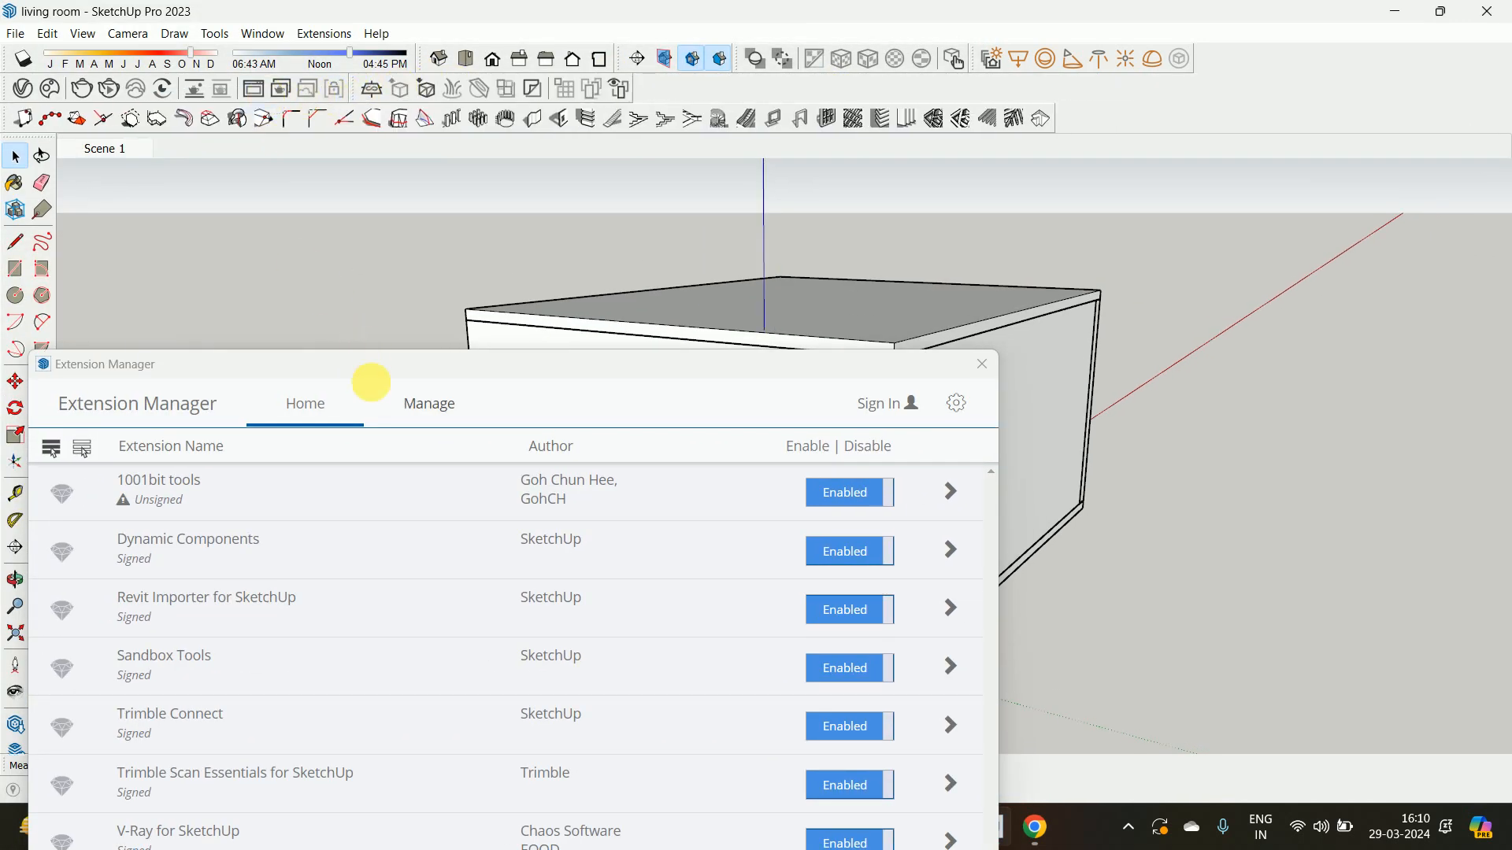
left_click_drag(375, 365, 449, 99)
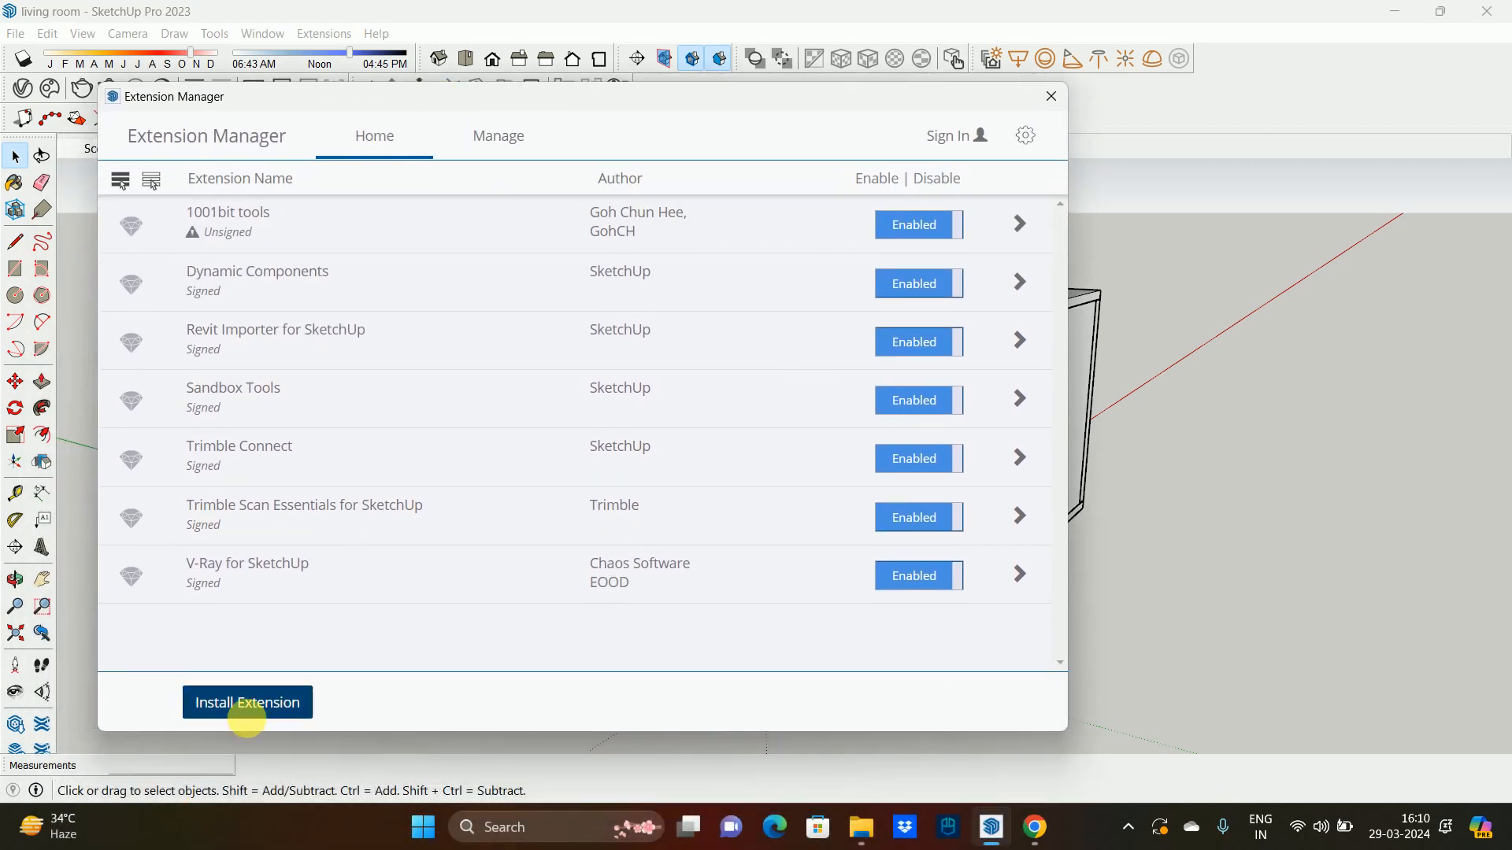
- Install the curic_mirror_v1.4.0 extension file from the Downloads folder
left_click(246, 703)
left_click(405, 398)
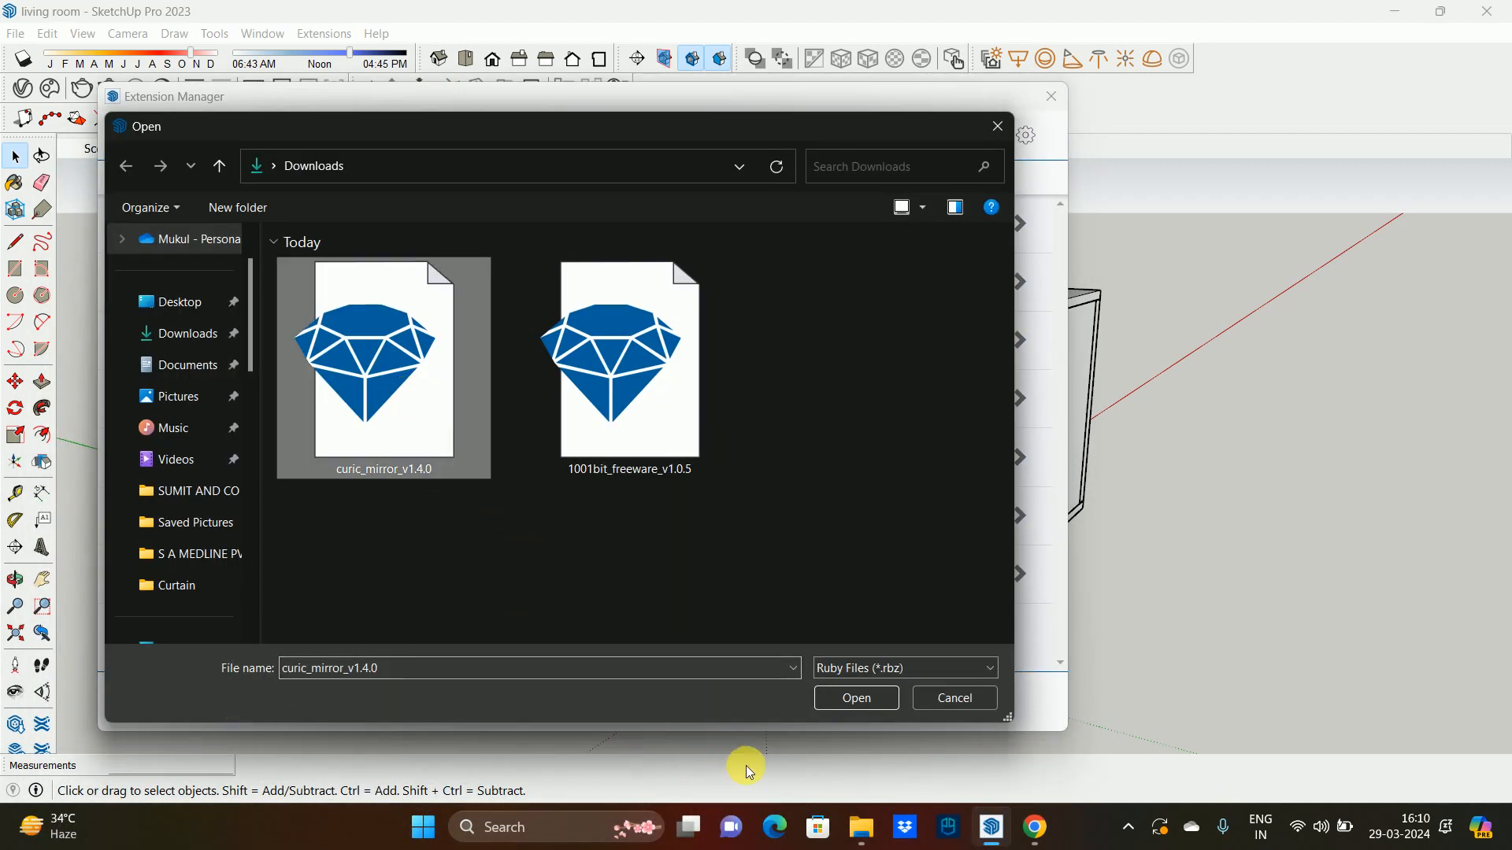
left_click(866, 699)
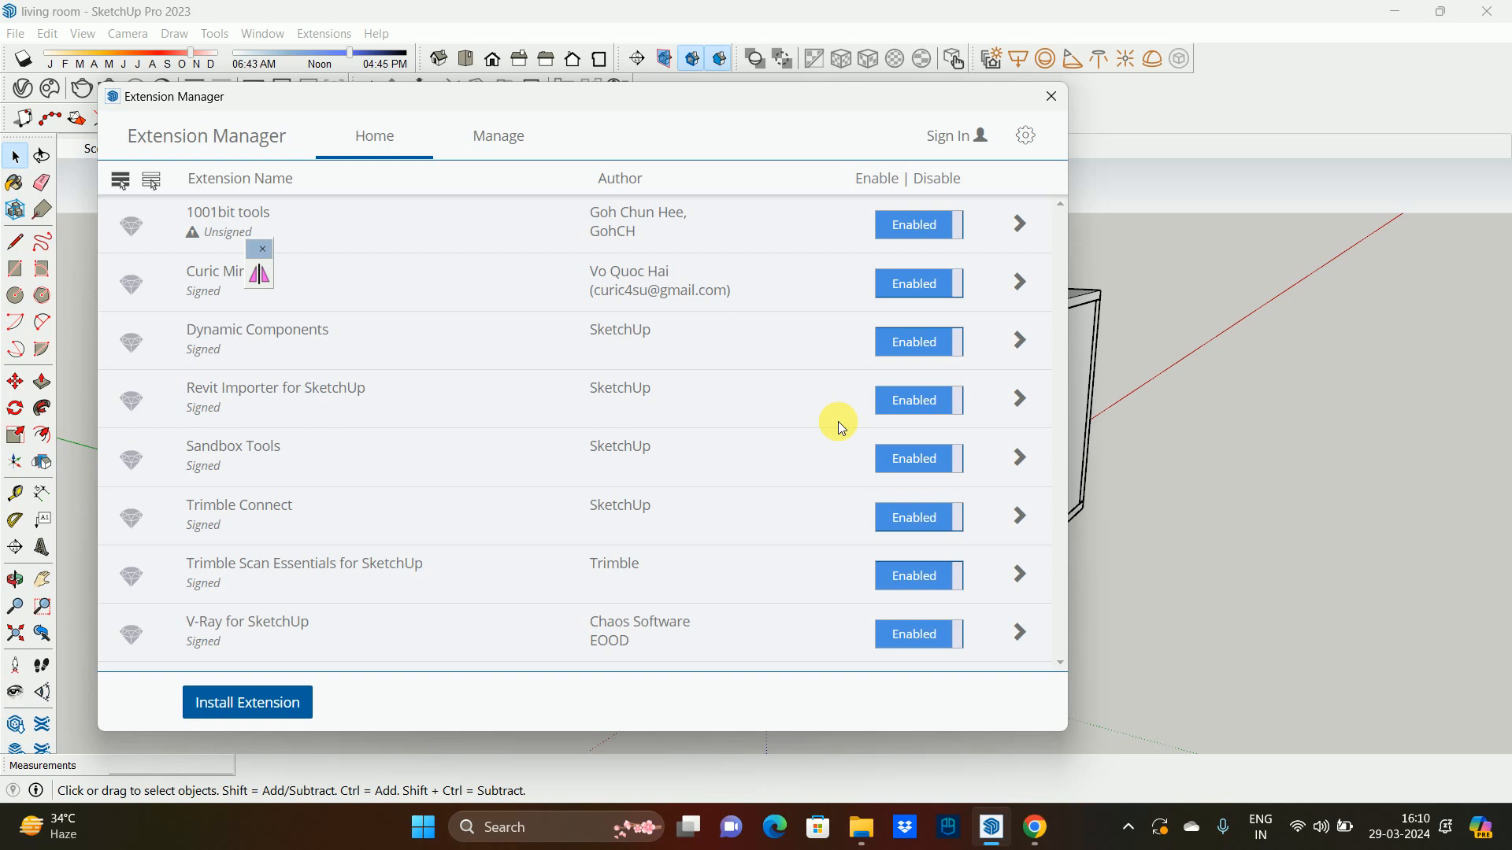
- Close the Extension Manager and dock the floating Curic Mirror toolbar at the end of the 1001bit toolbar row
left_click(261, 265)
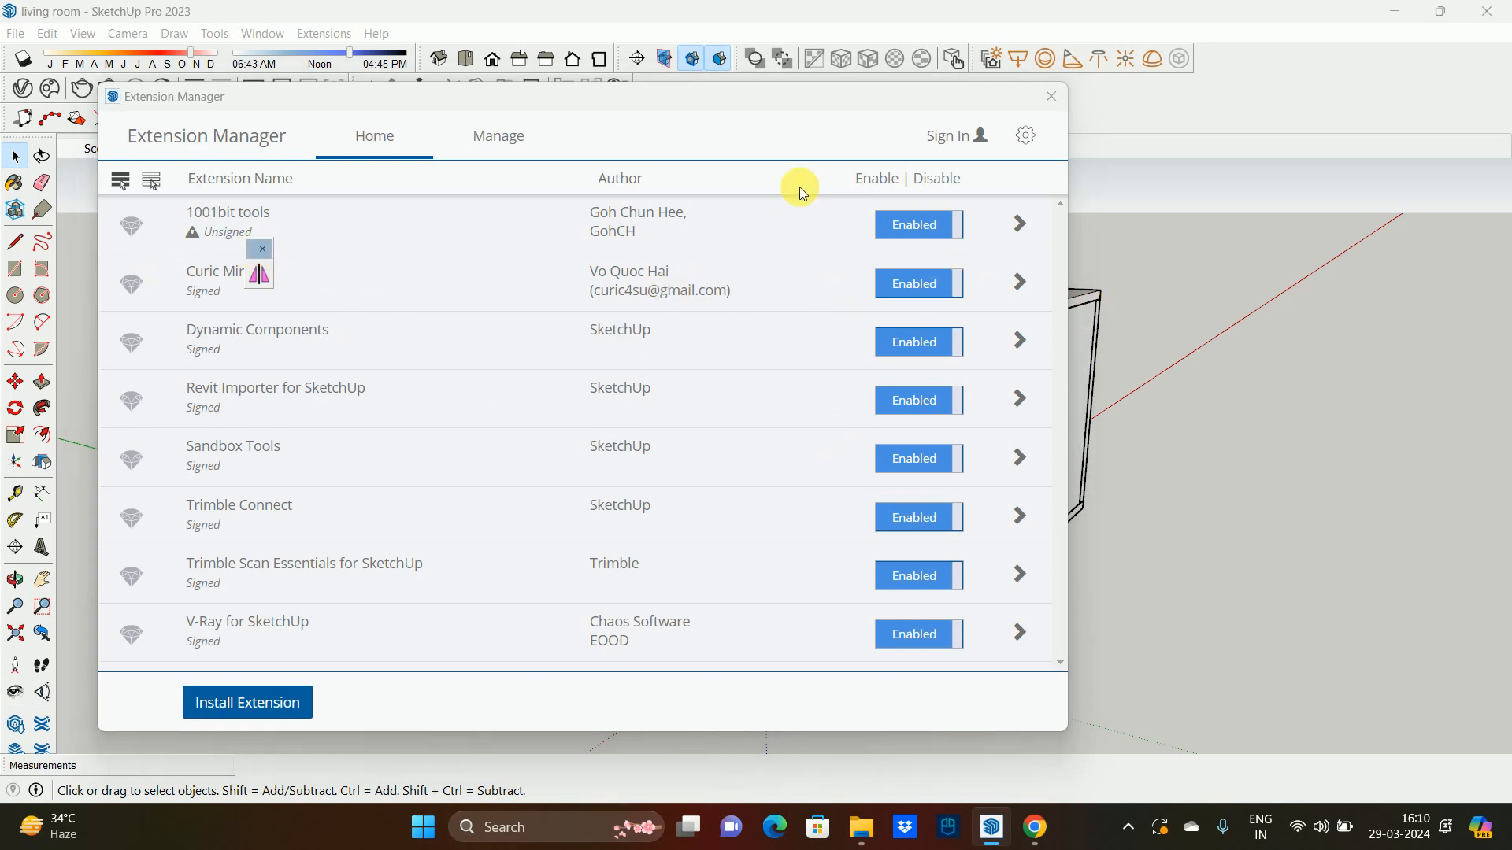
left_click_drag(665, 100, 634, 290)
left_click(1022, 287)
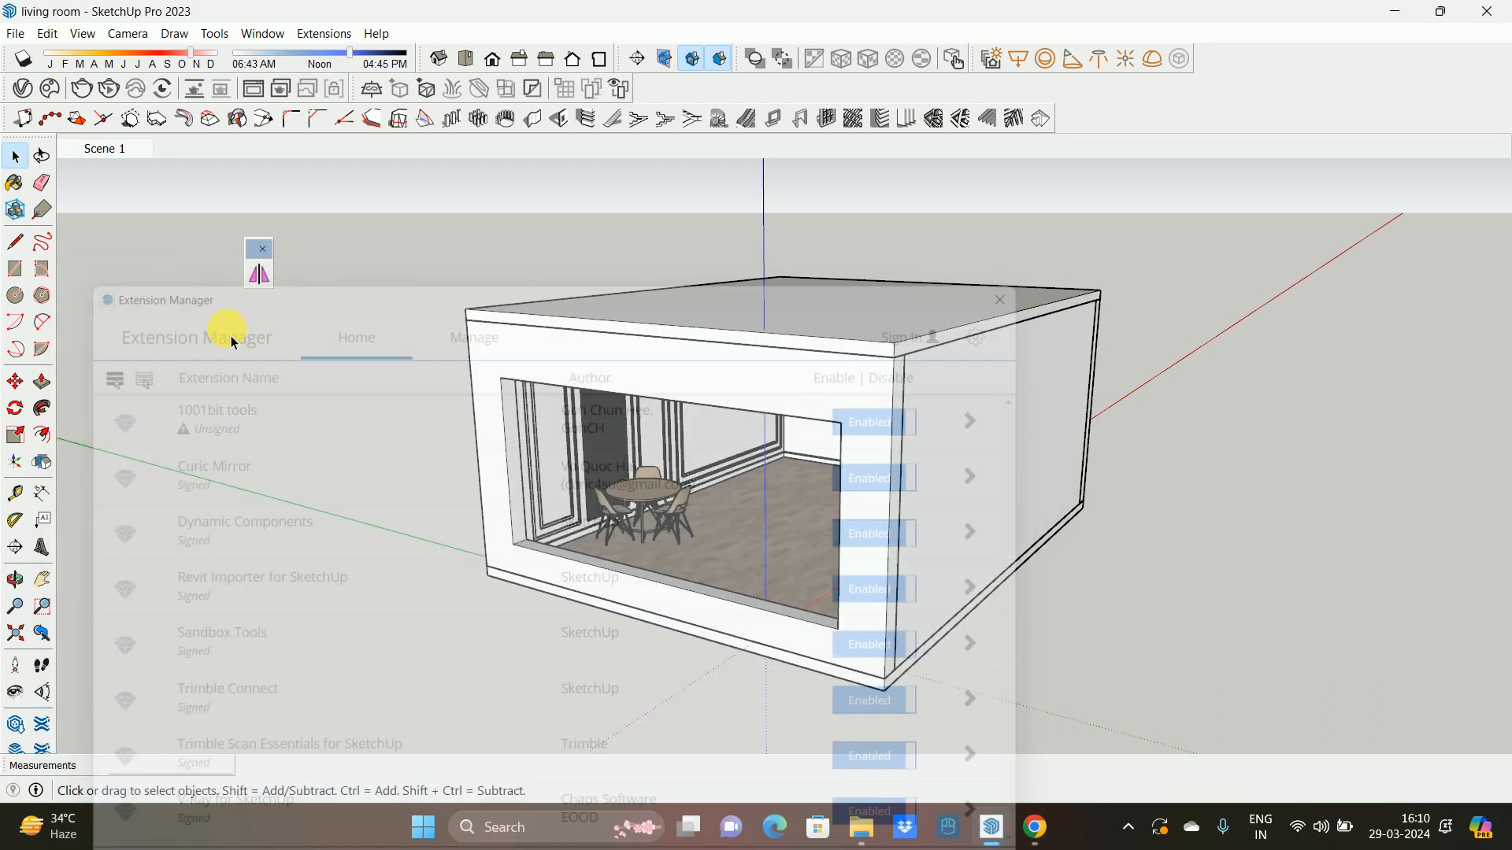
left_click(259, 248)
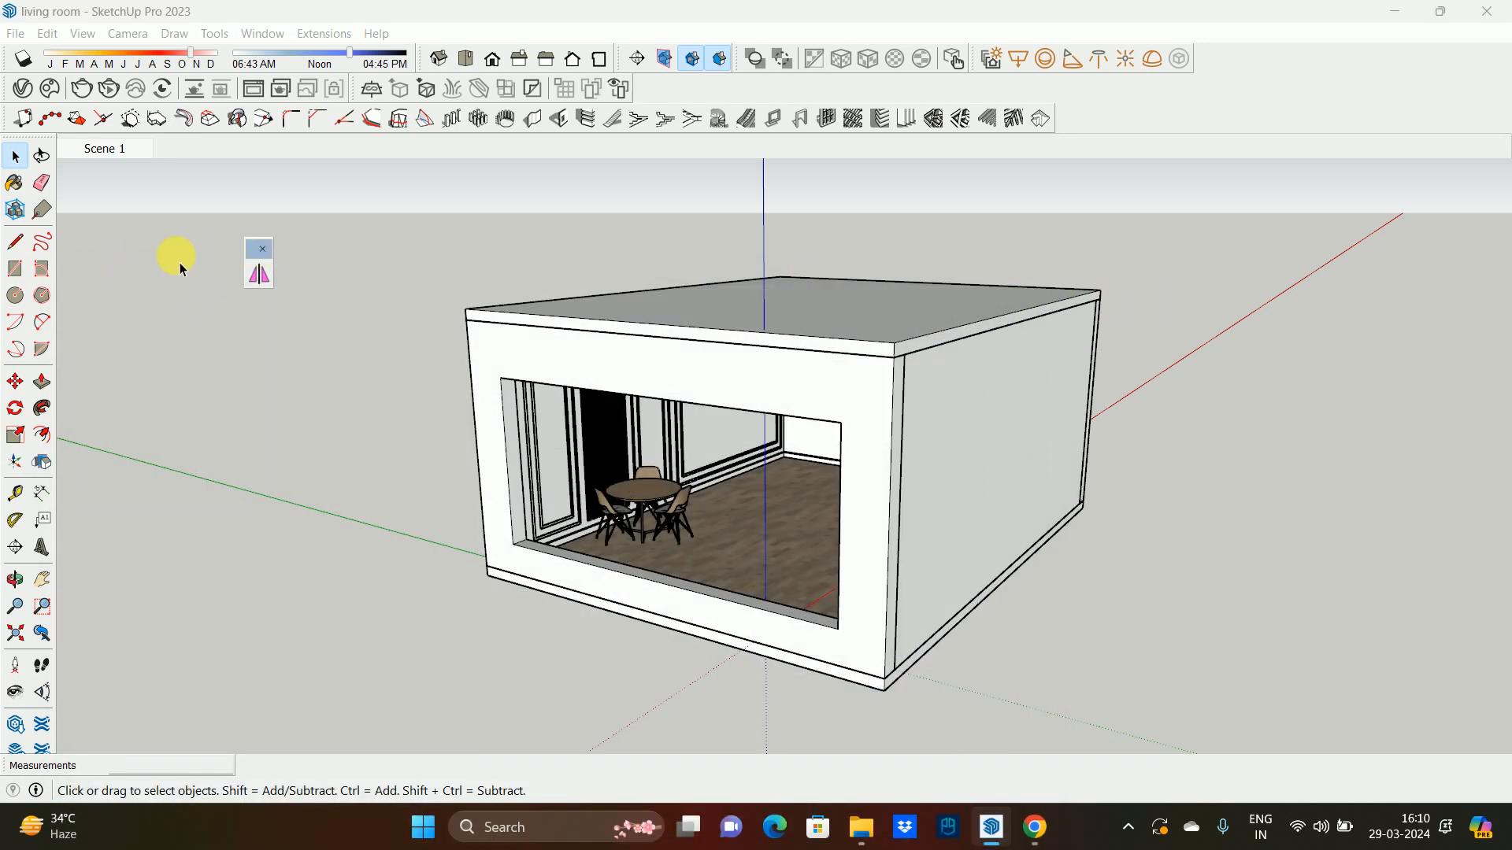
left_click_drag(248, 251, 1046, 111)
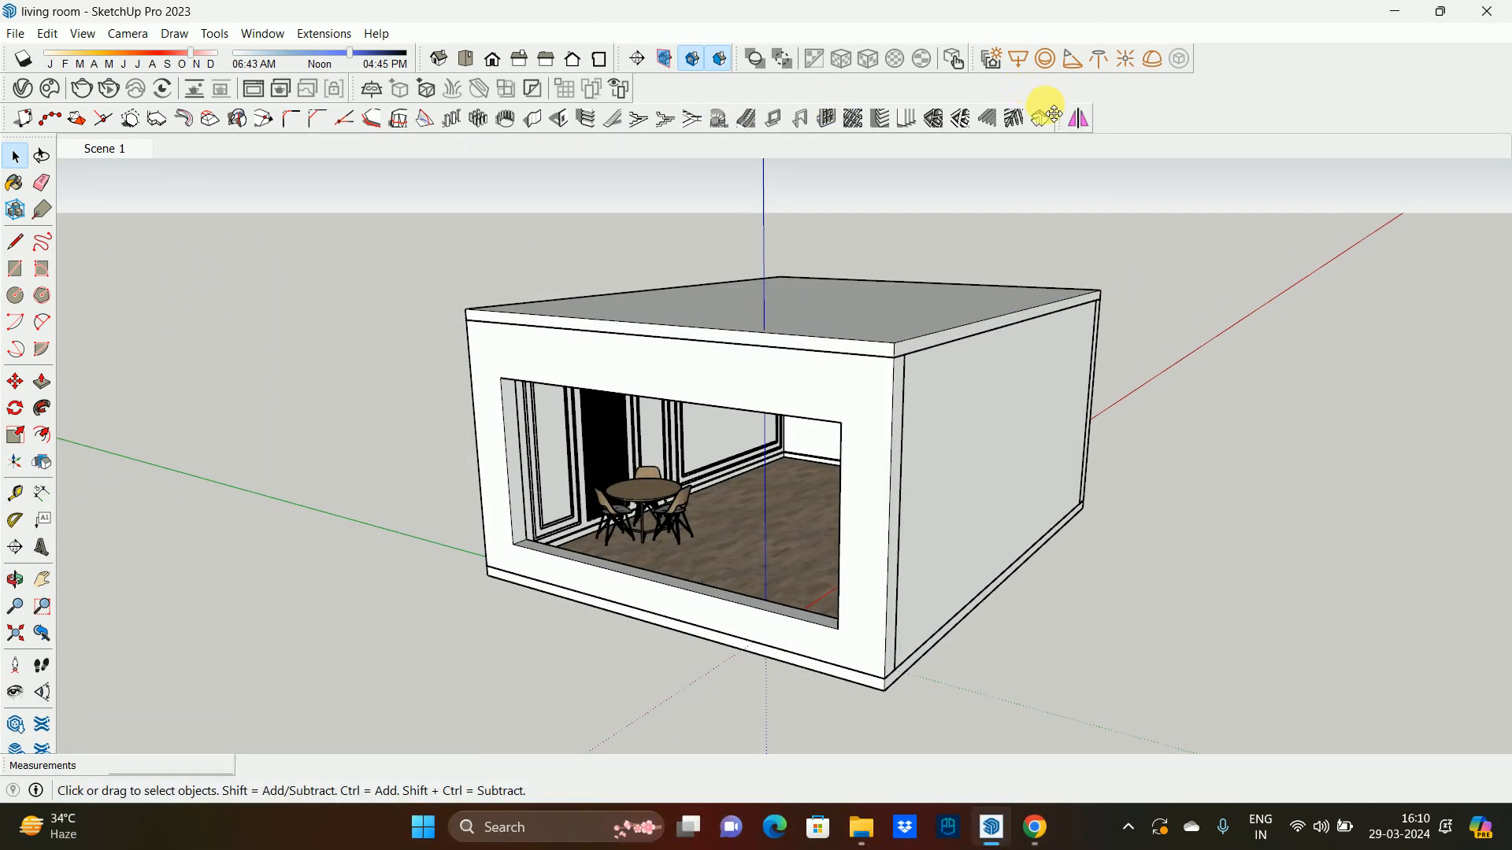
- Configure the 1001bit Panel Divider for a rectangular frame with recessed/extruded edge and 250 mm frame depth, and start creating the window frame
scroll(1094, 355, "up", 1)
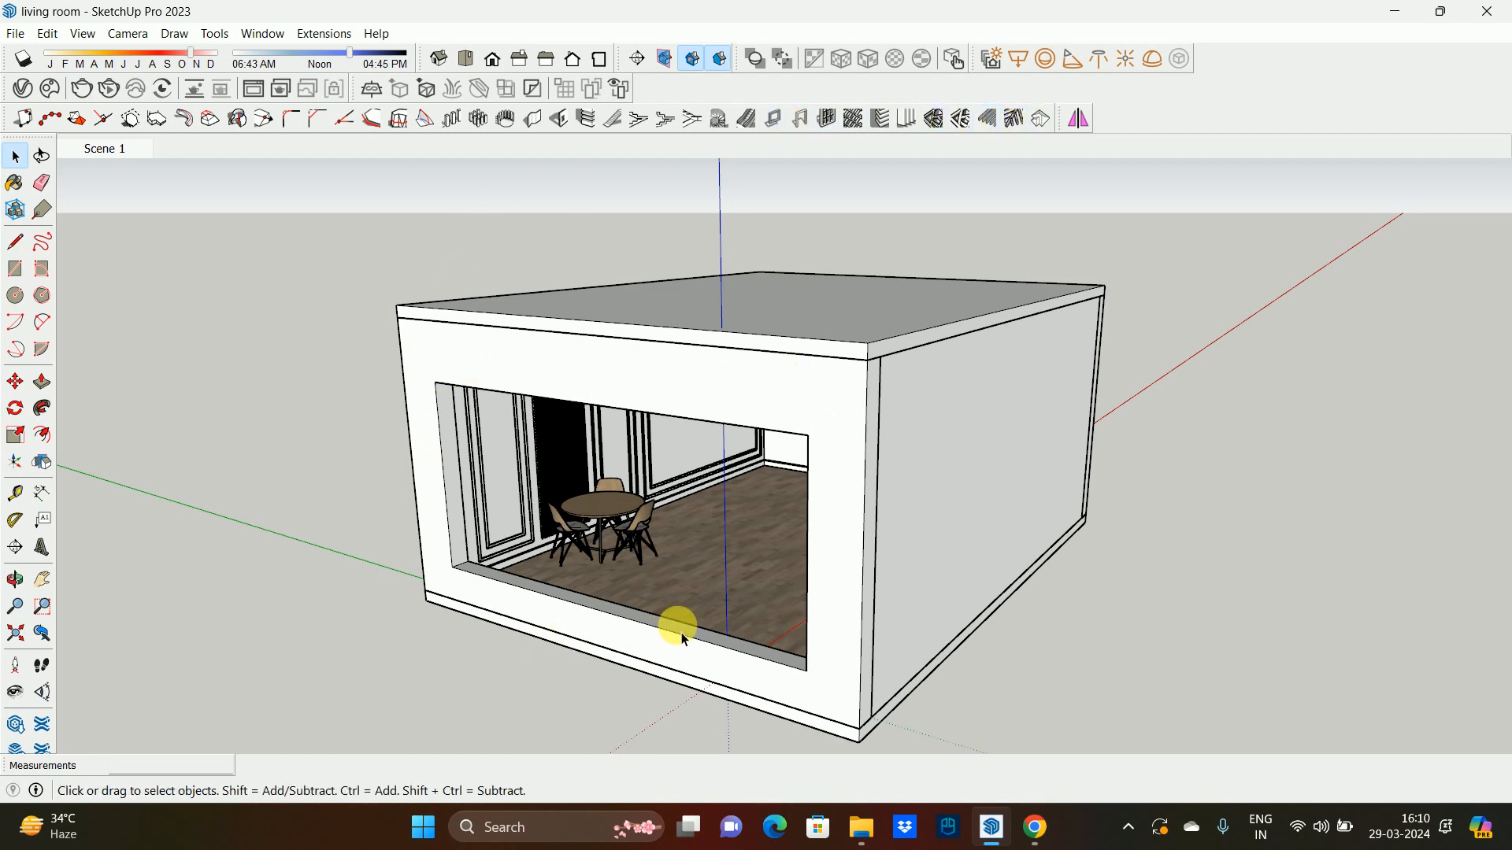
left_click(828, 118)
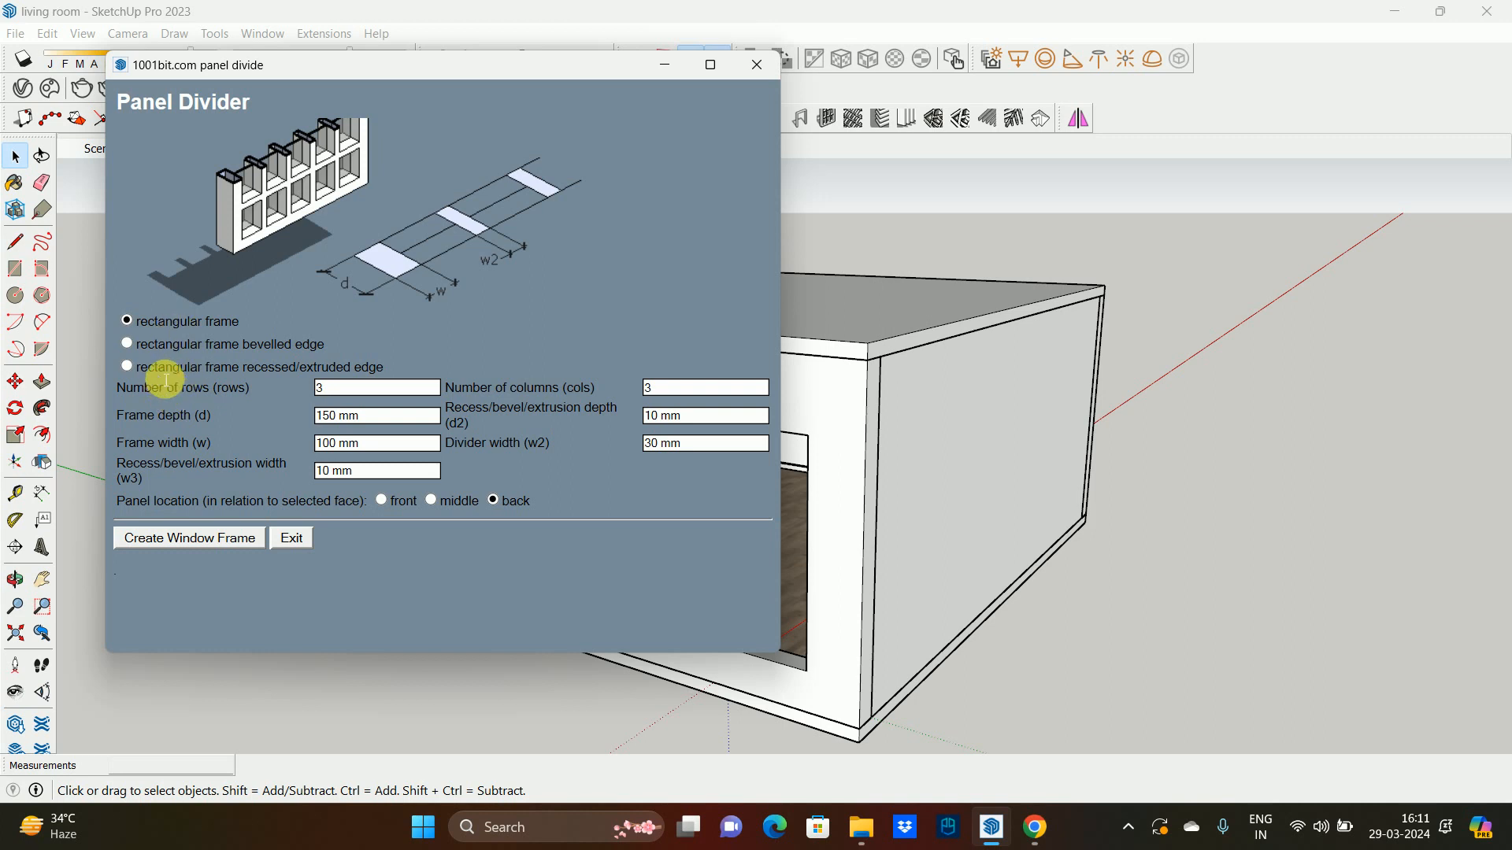
left_click(127, 367)
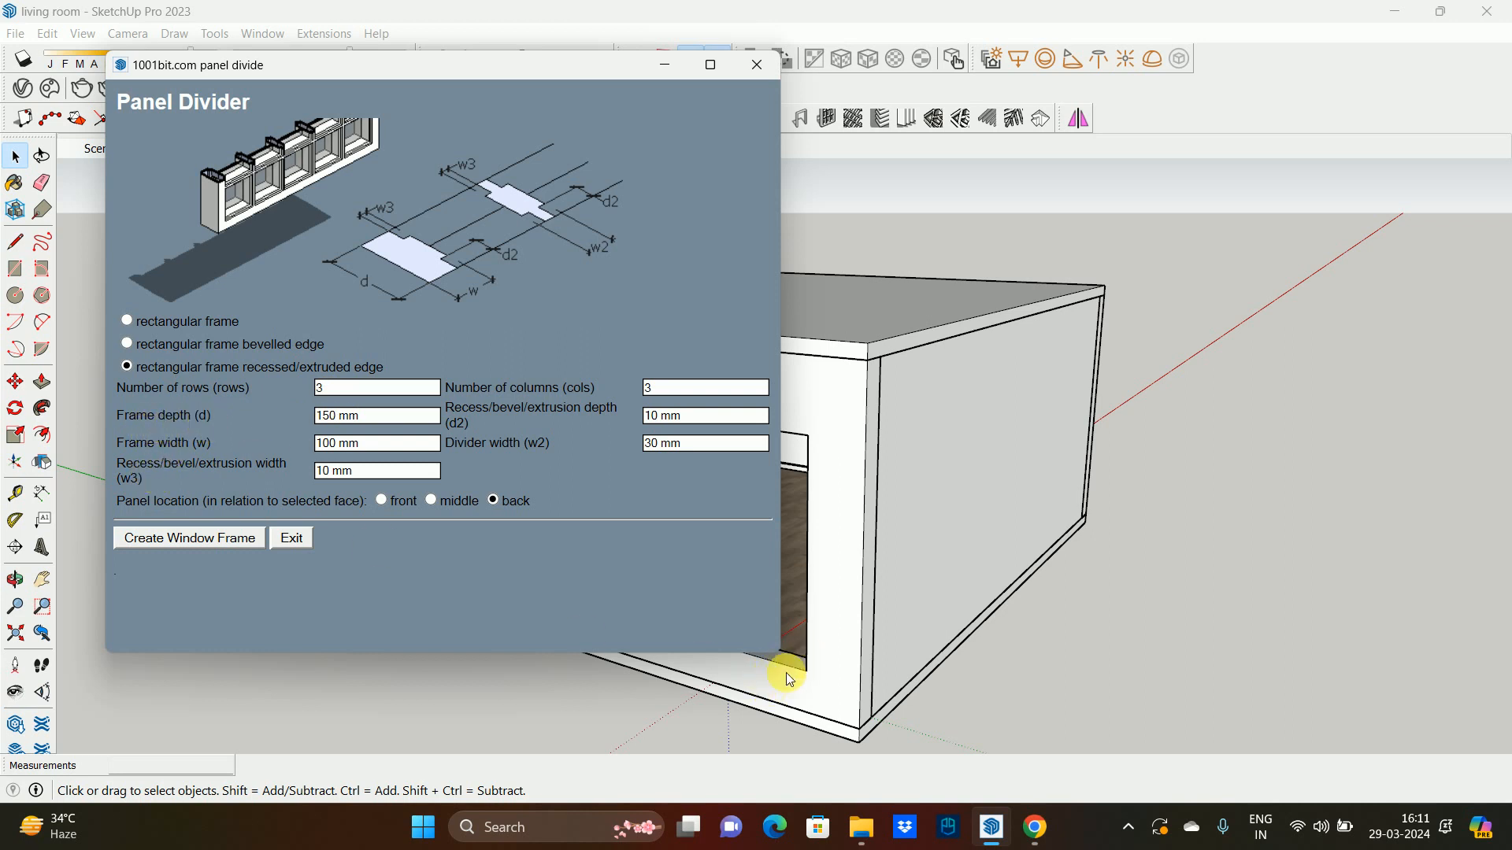
left_click_drag(374, 416, 246, 414)
type("250")
triple_click(373, 447)
left_click(222, 541)
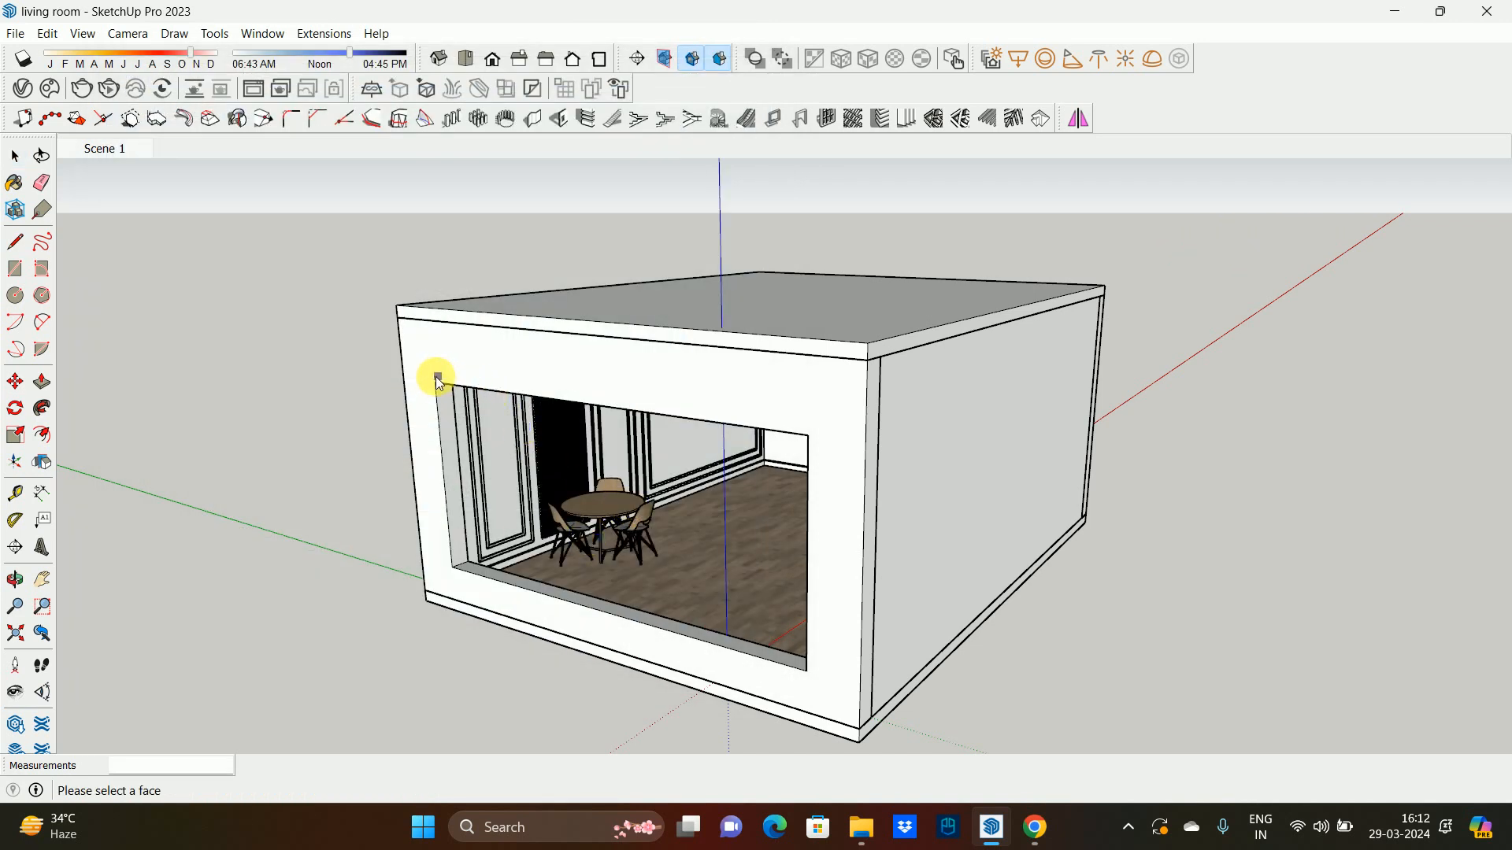
- Try to apply the Panel Divider window frame directly to the front wall's opening by picking its side face
left_click(434, 385)
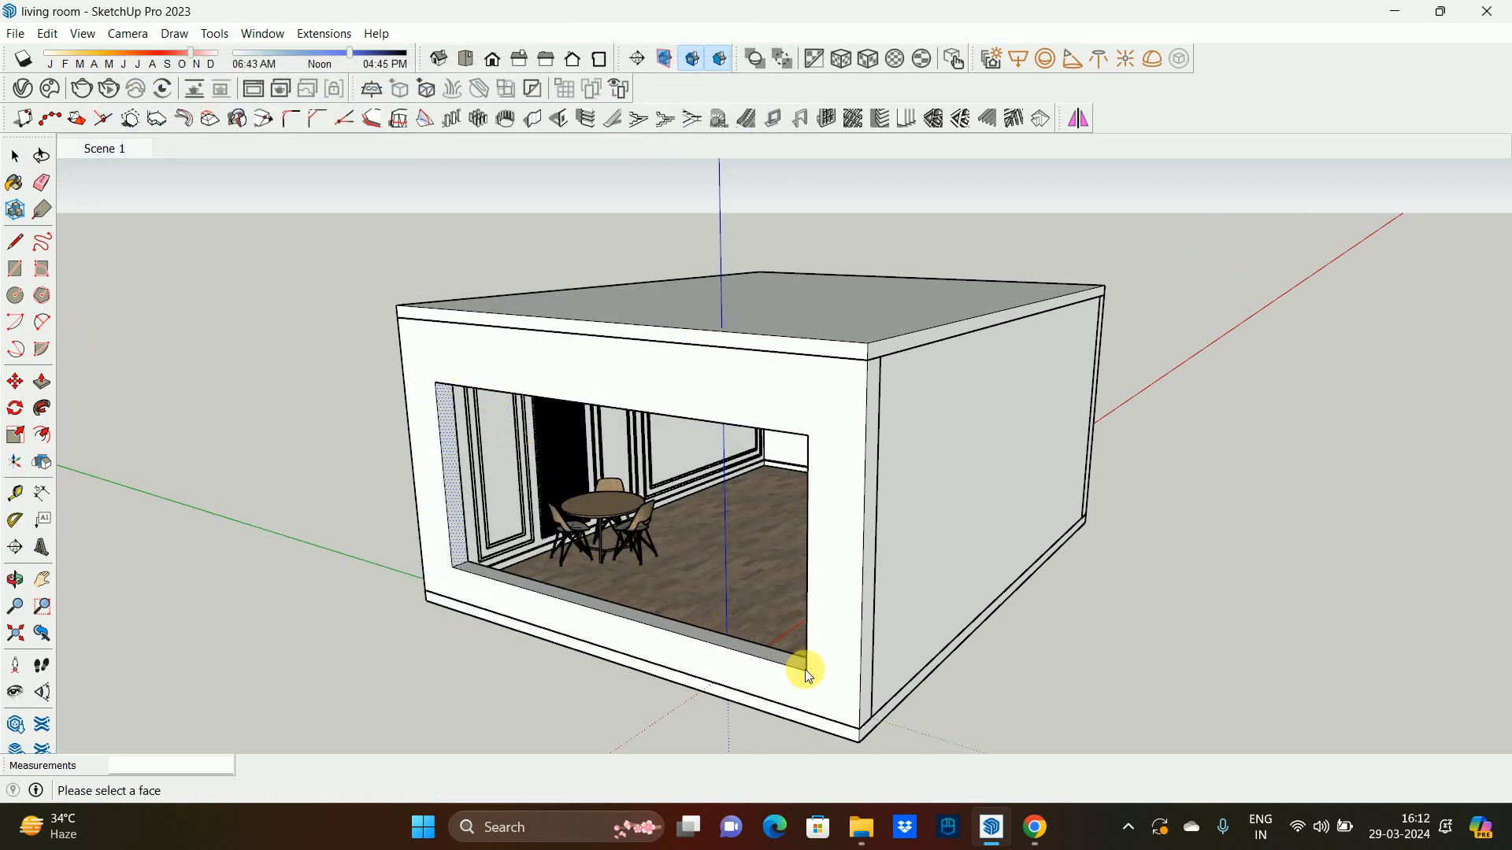
scroll(678, 618, "down", 3)
scroll(489, 465, "up", 3)
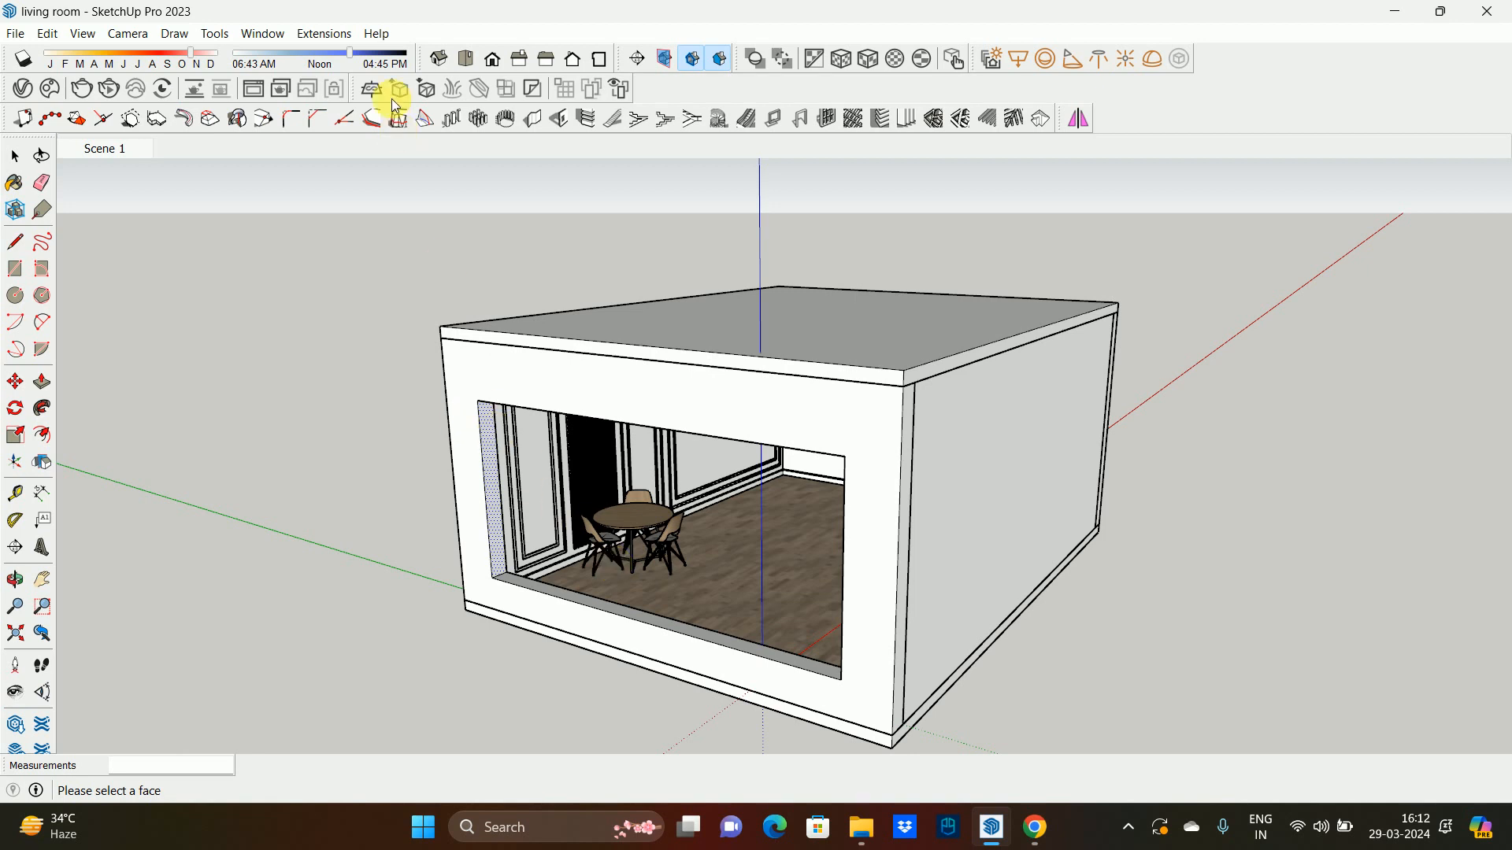
left_click(826, 118)
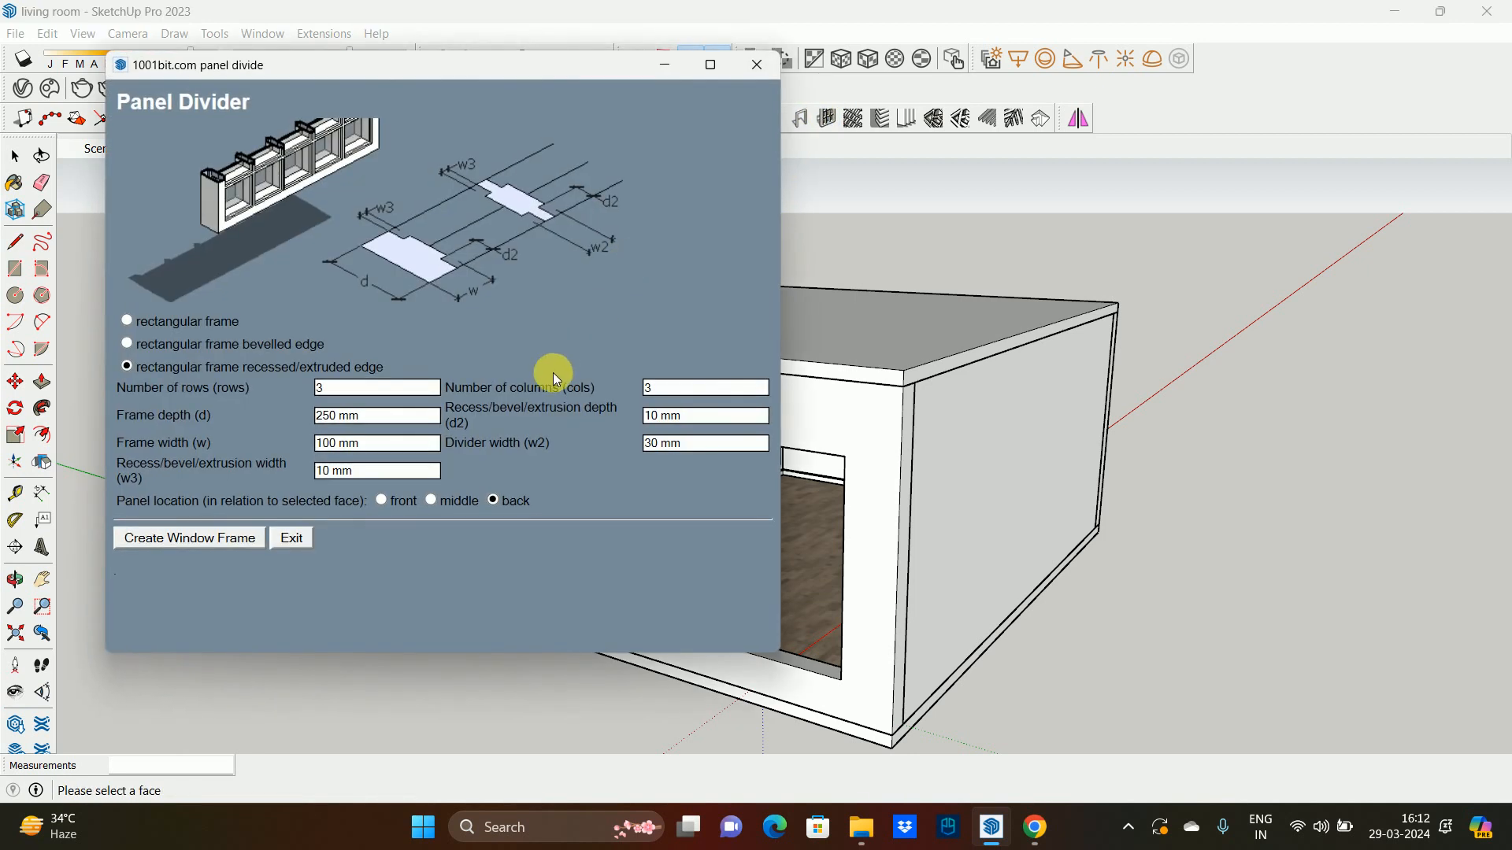
left_click(210, 537)
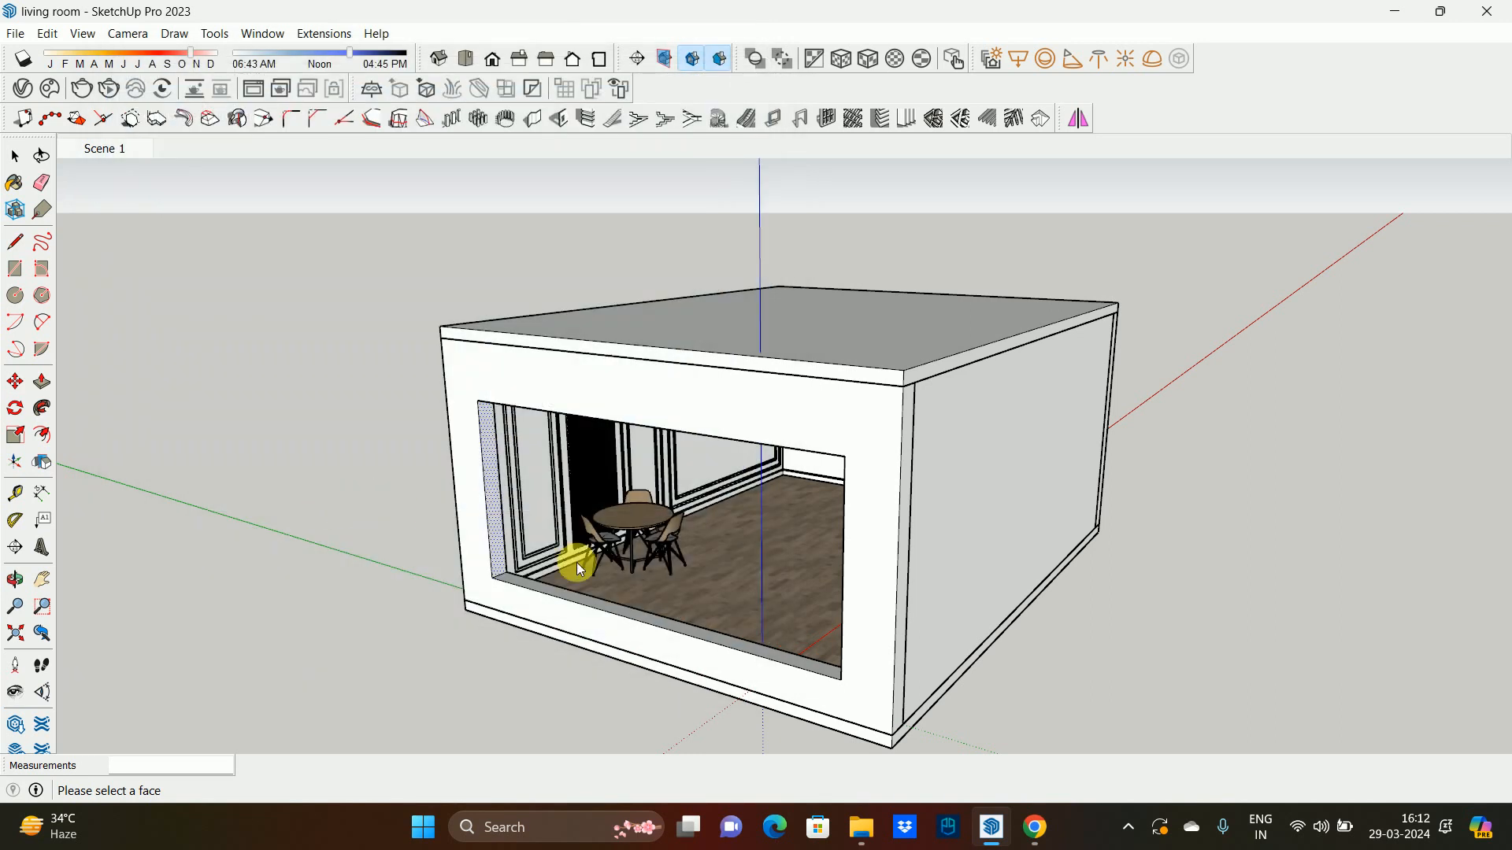
key("space")
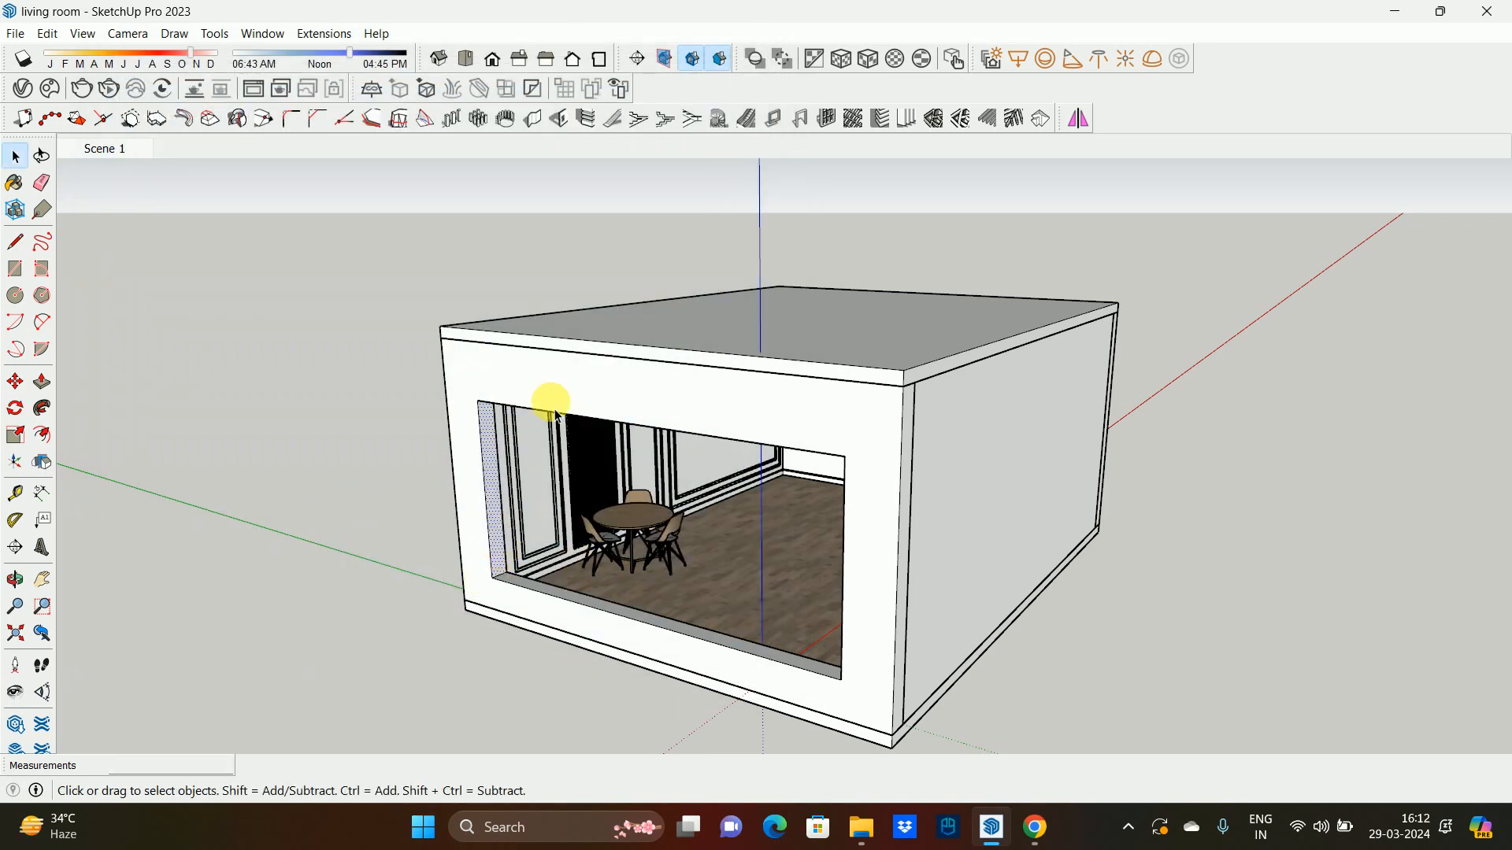
- Draw a rectangle across the front wall's opening between its opposite corners and make the resulting face a group
left_click(485, 432)
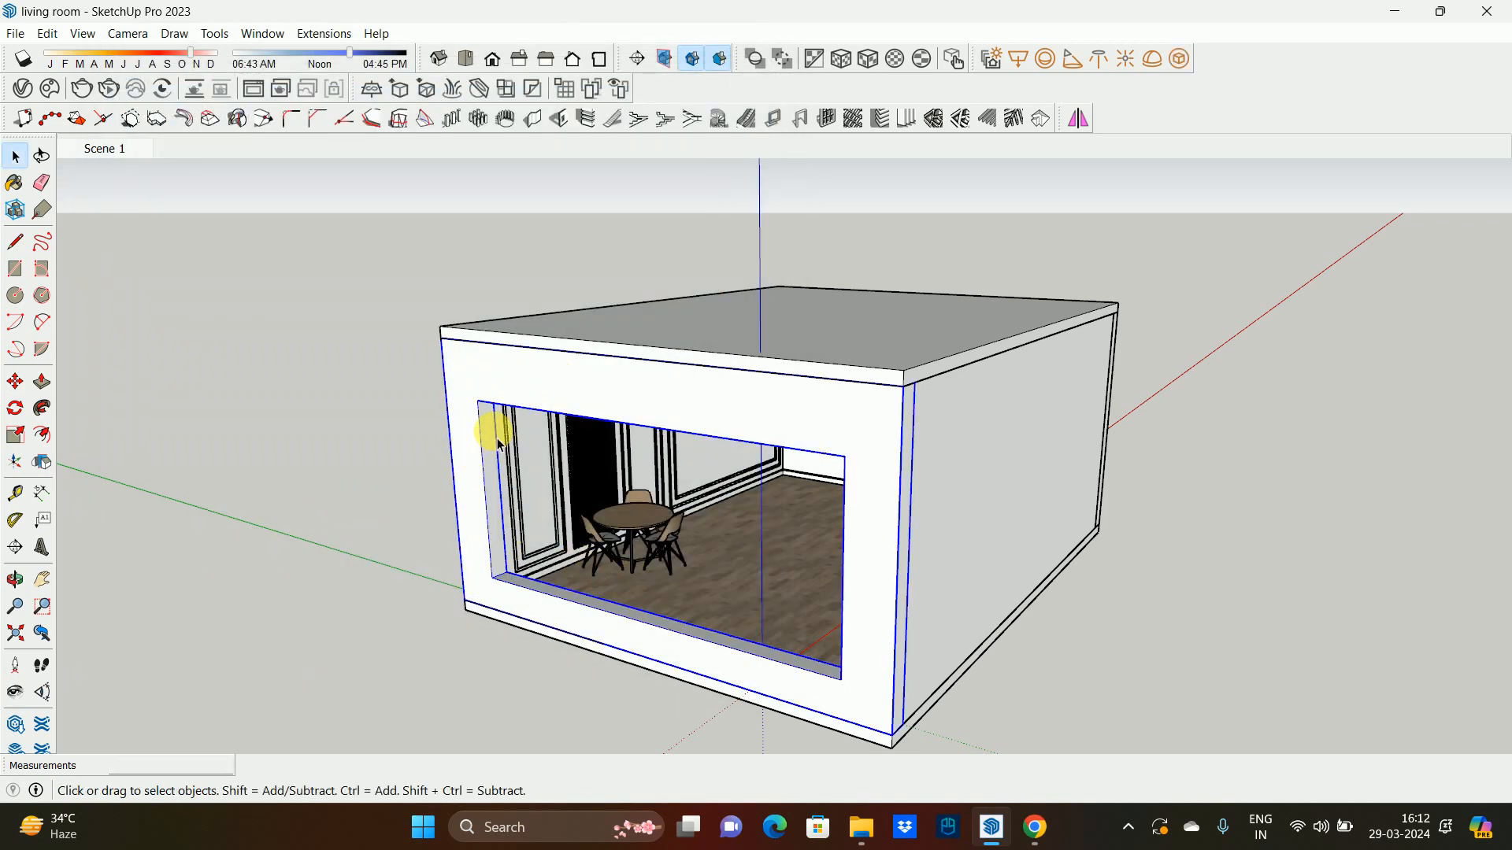
left_click(409, 496)
left_click(487, 441)
key("r")
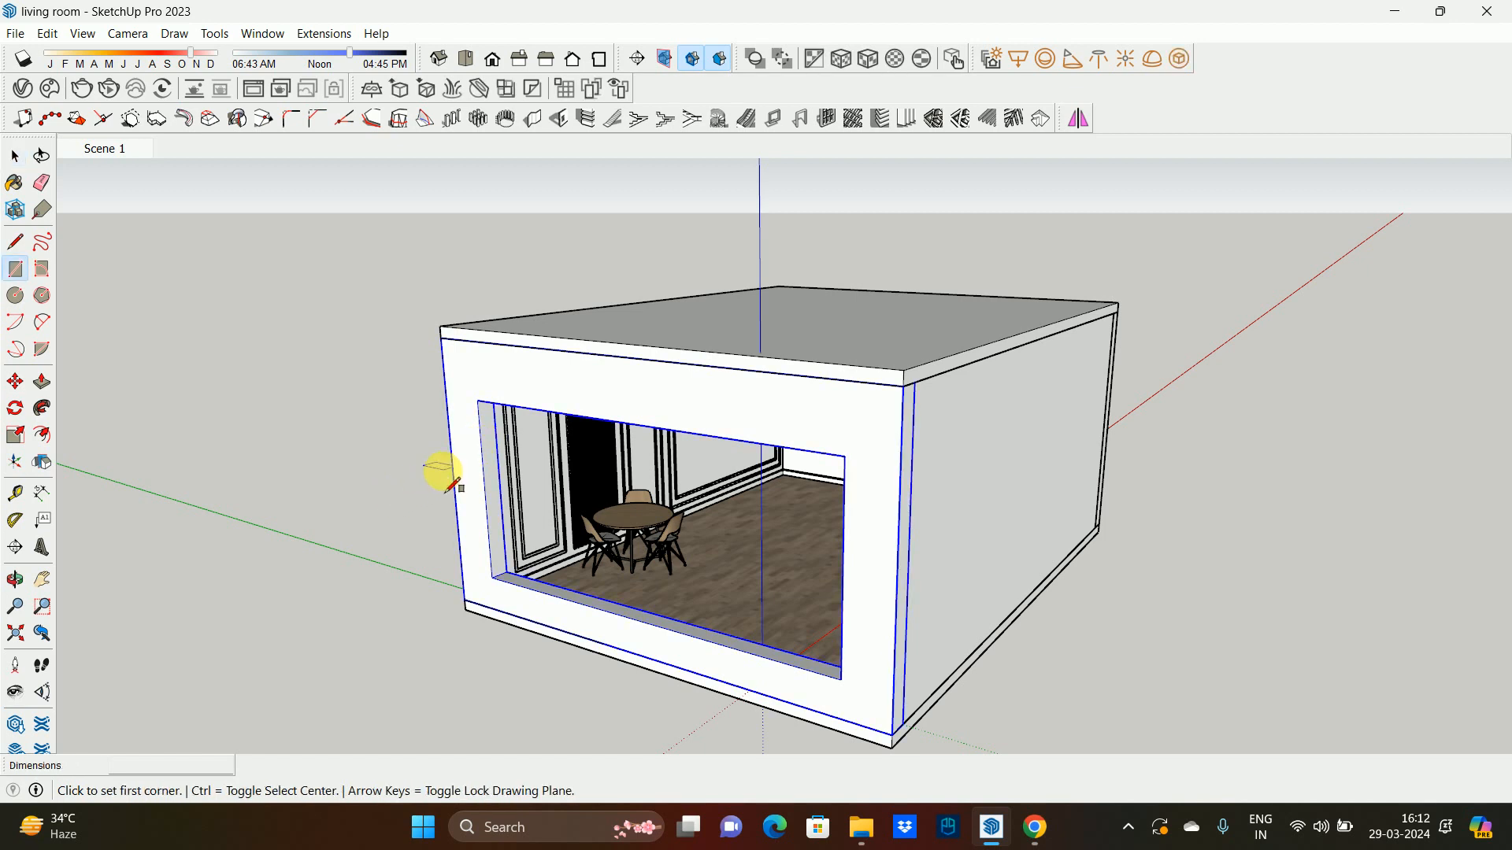
left_click(478, 400)
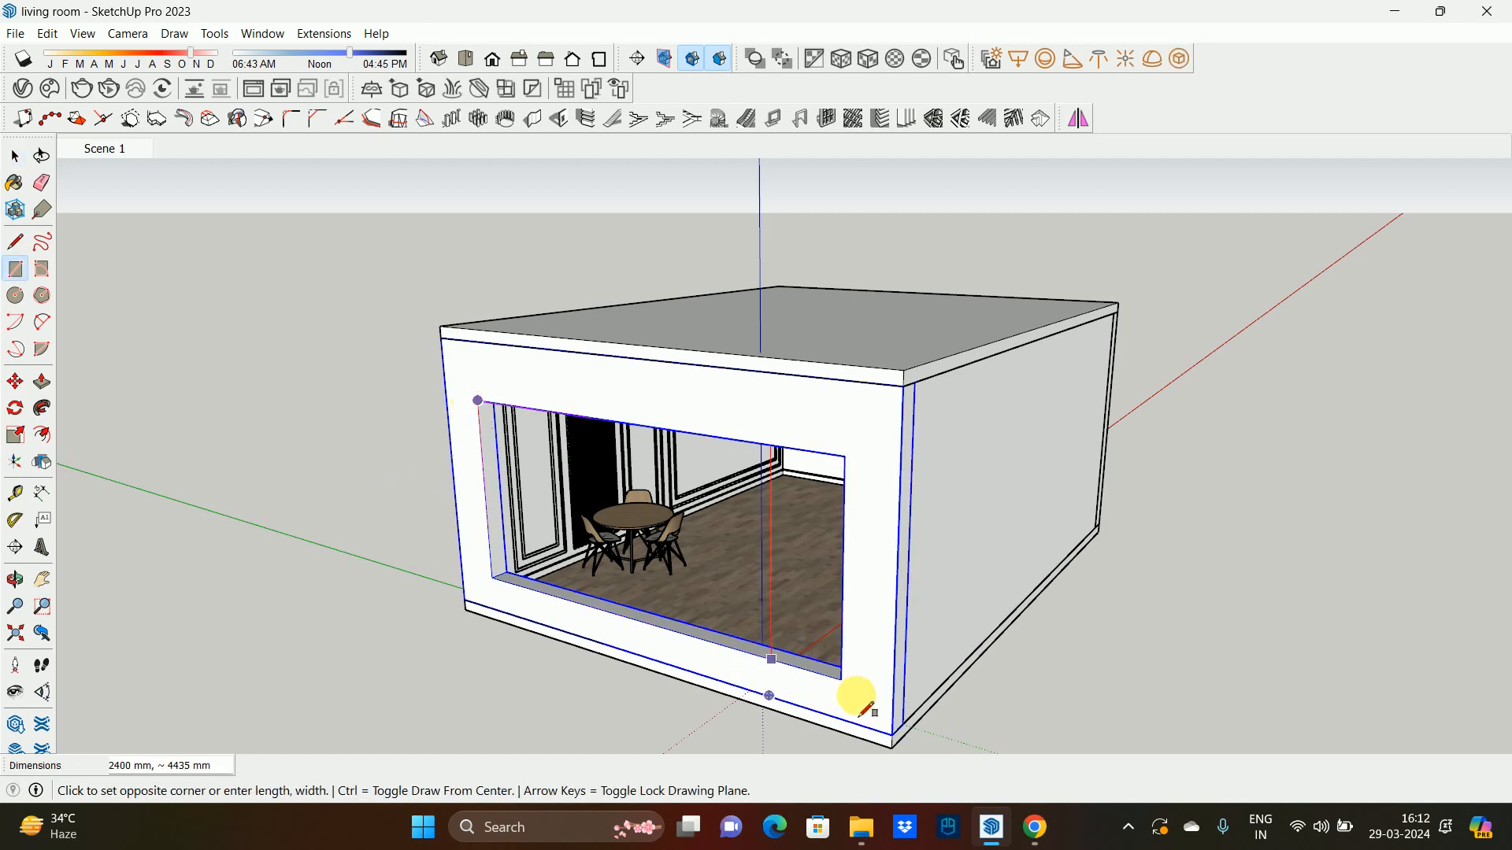
left_click(841, 677)
key("space")
left_click(778, 569)
right_click(770, 466)
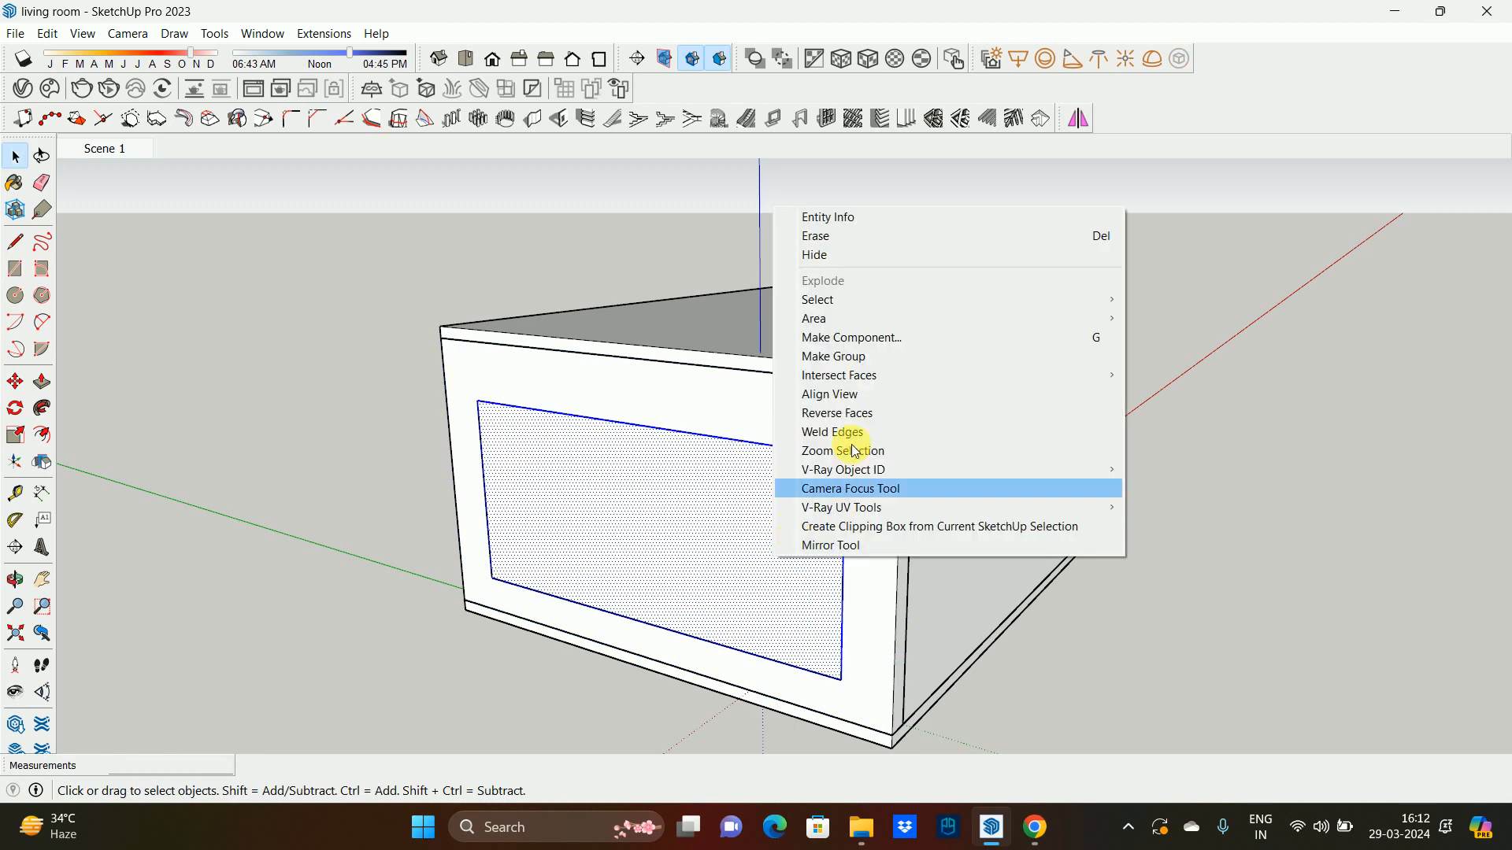
left_click(862, 351)
- Open the rectangle's group and create a window frame with 3 rows and 3 columns on its face with the Panel Divider
double_click(725, 466)
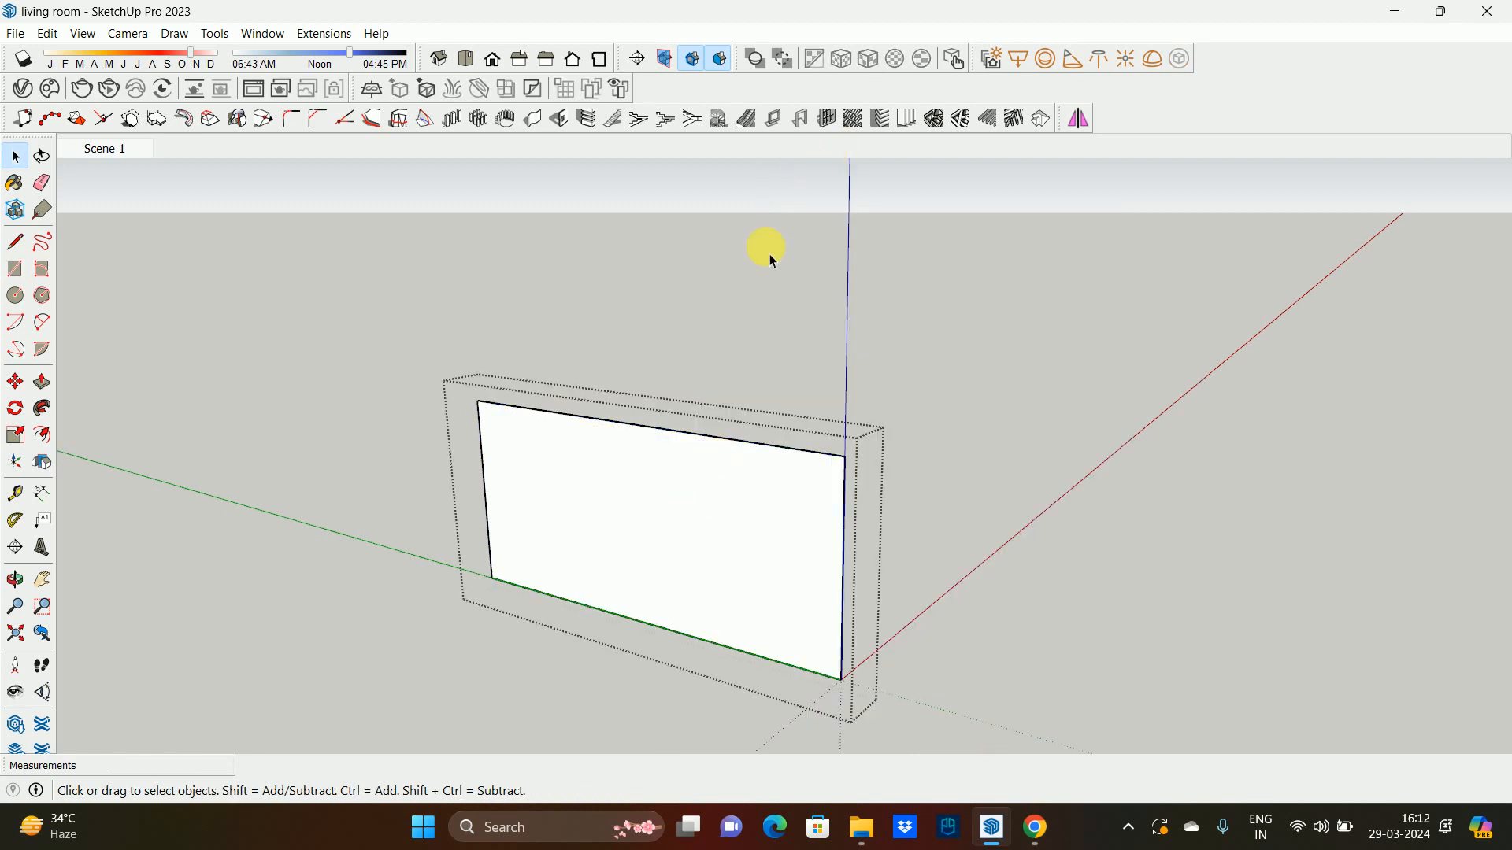
left_click(638, 492)
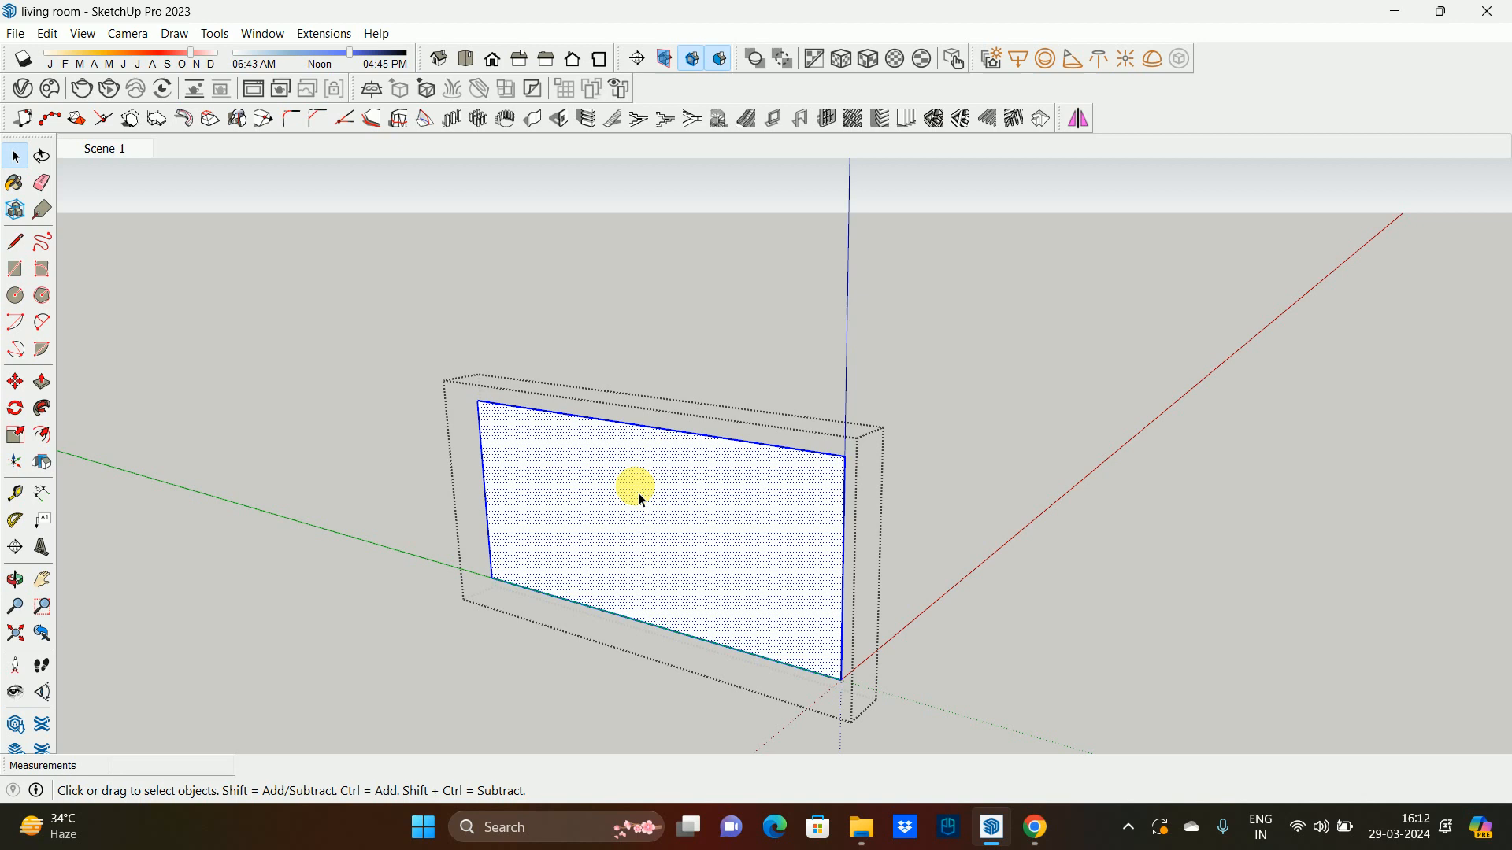
left_click(828, 116)
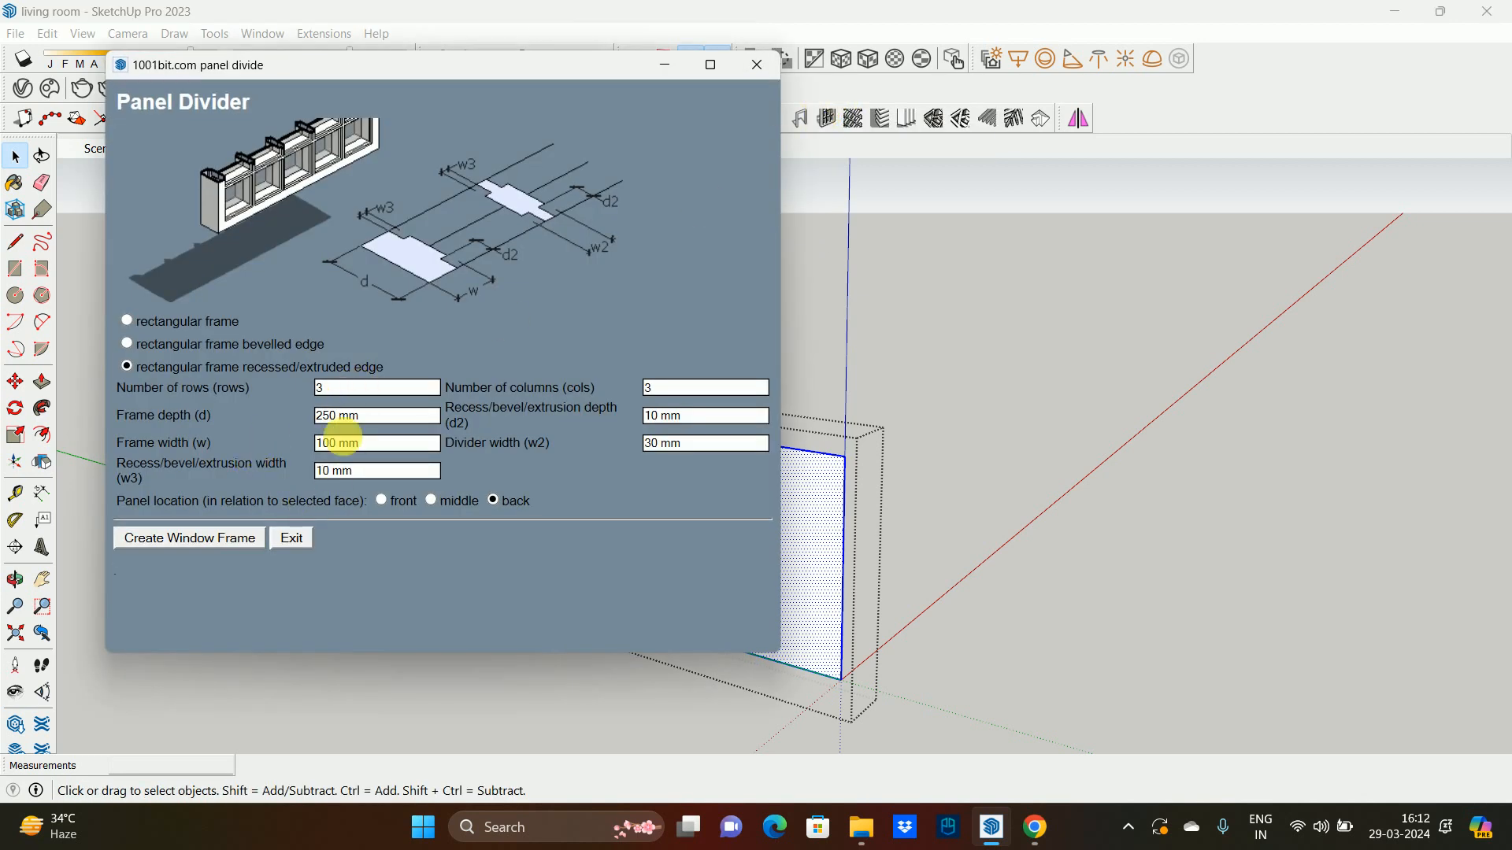
left_click(189, 538)
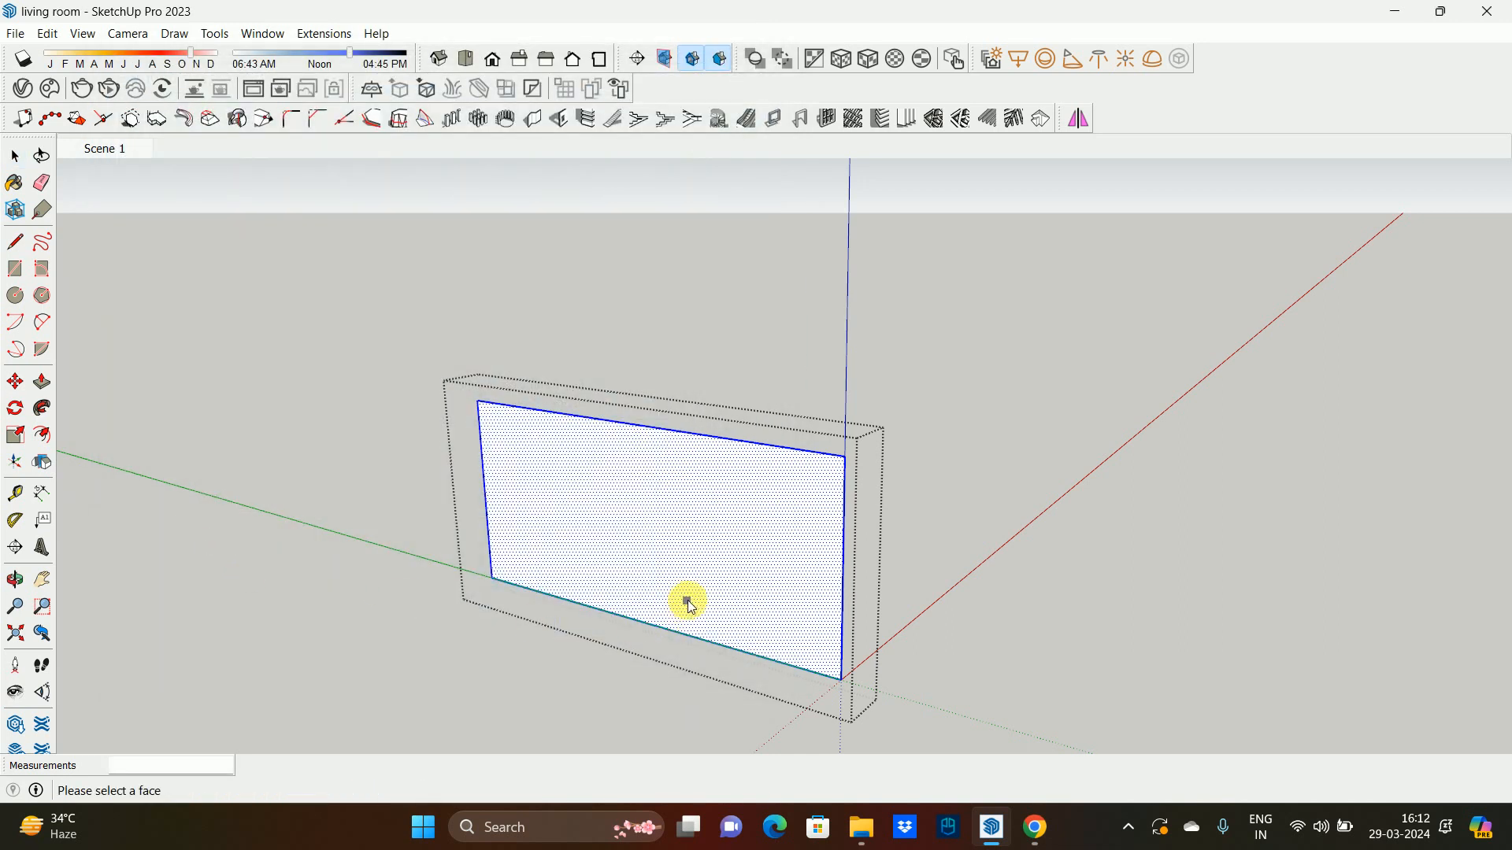
left_click(489, 579)
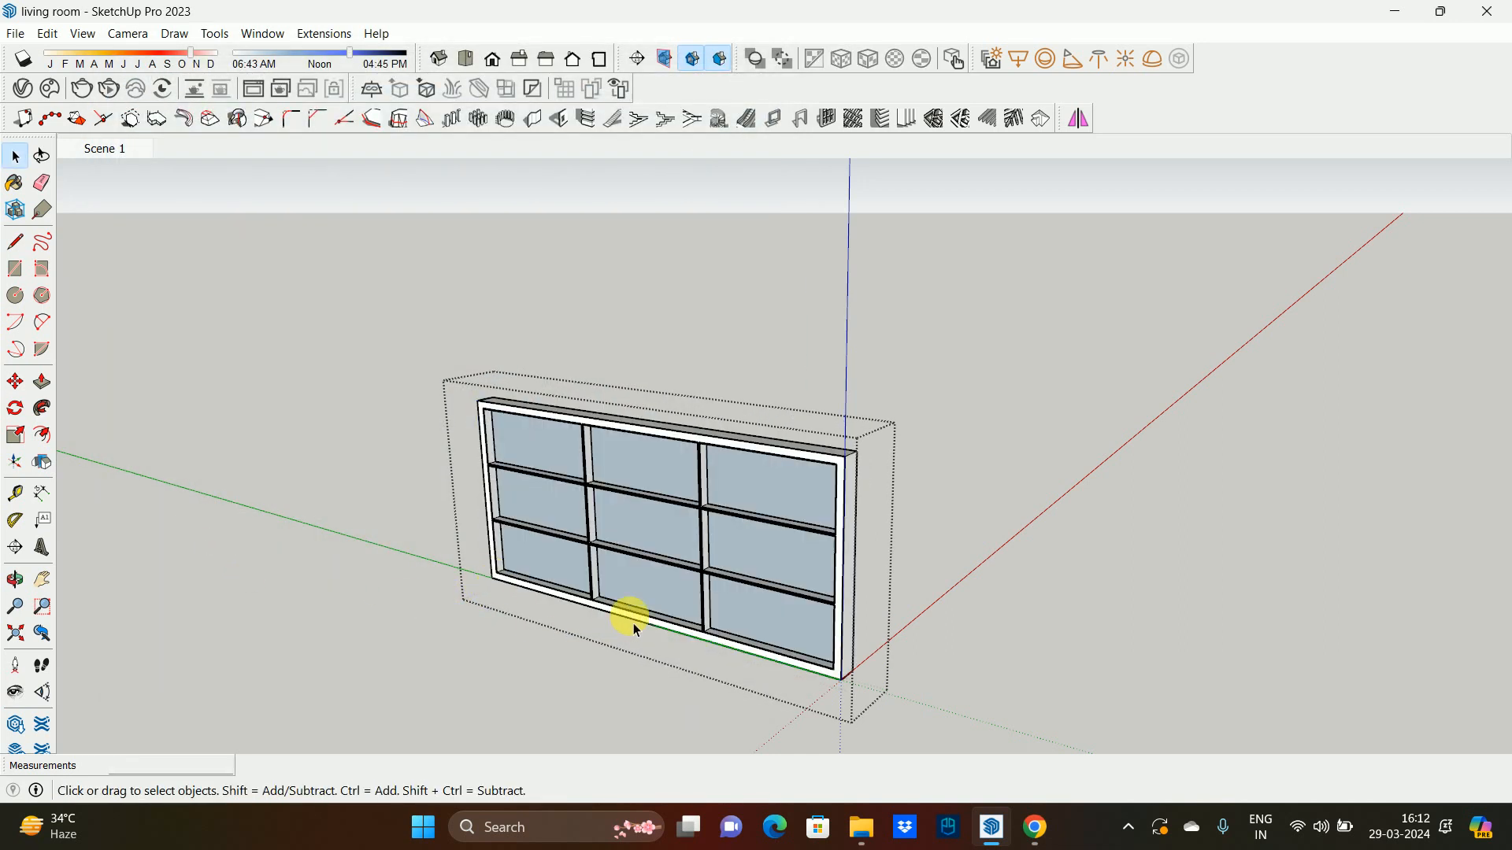
- Inspect the divided window frame from several sides and delete it from the wall opening
scroll(547, 557, "up", 3)
middle_click_drag(548, 558, 736, 482)
scroll(456, 465, "up", 3)
middle_click_drag(456, 466, 517, 574)
scroll(780, 551, "down", 4)
scroll(994, 674, "down", 3)
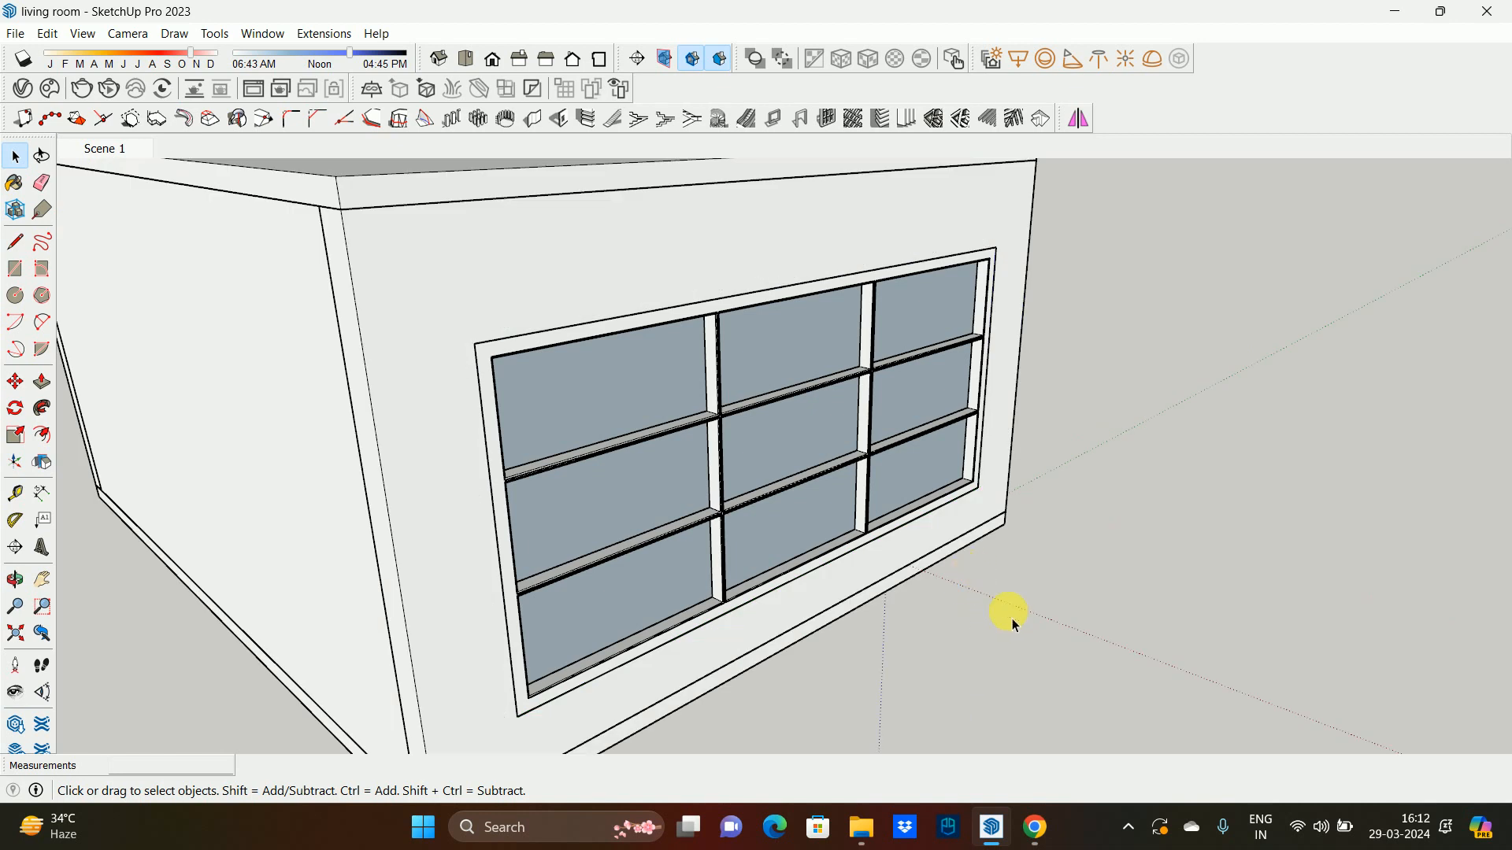
middle_click_drag(1052, 635, 770, 477)
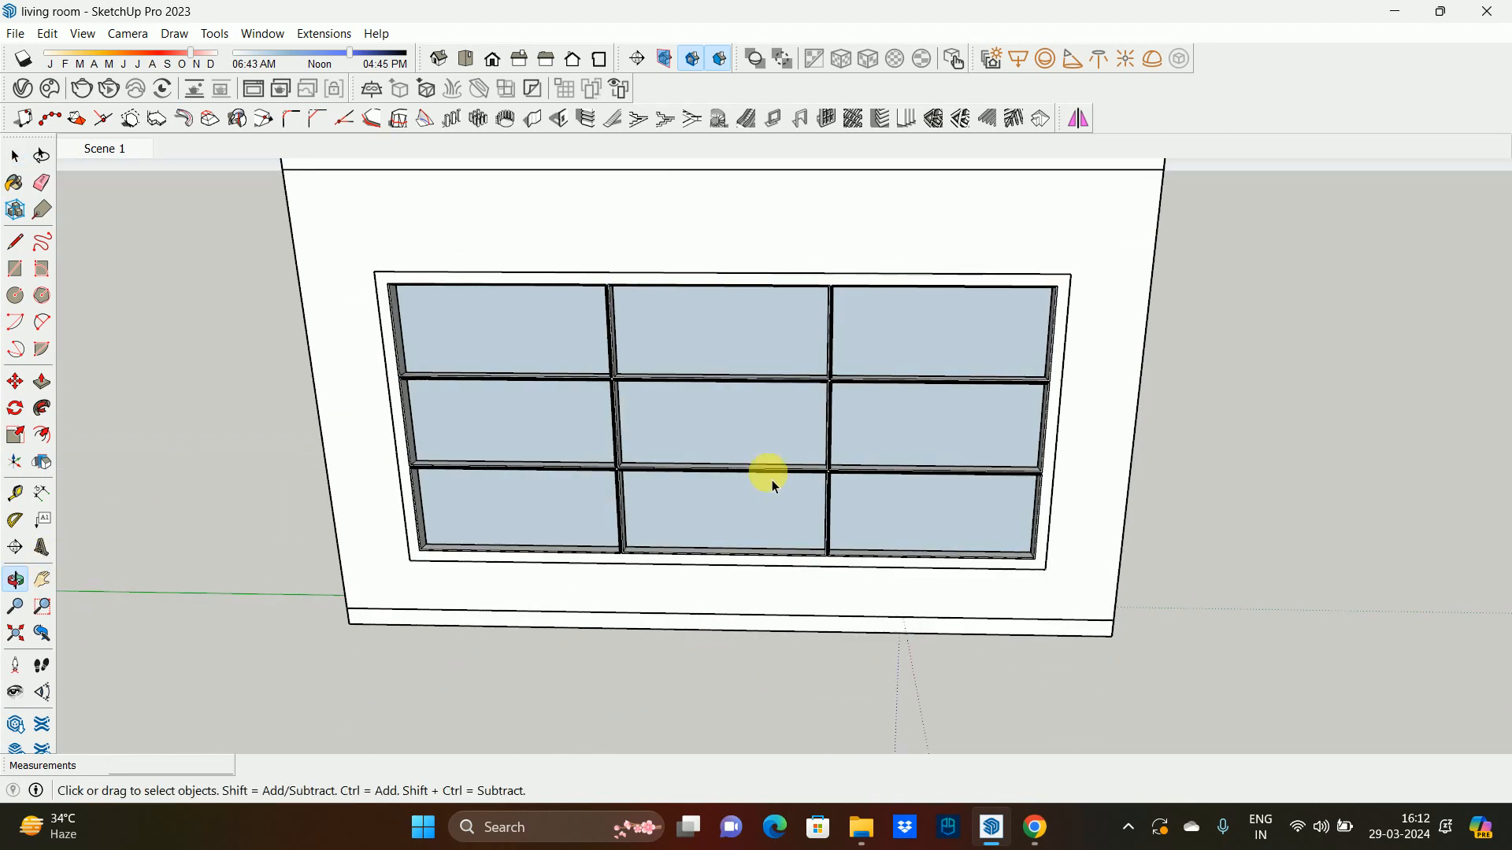
left_click(721, 409)
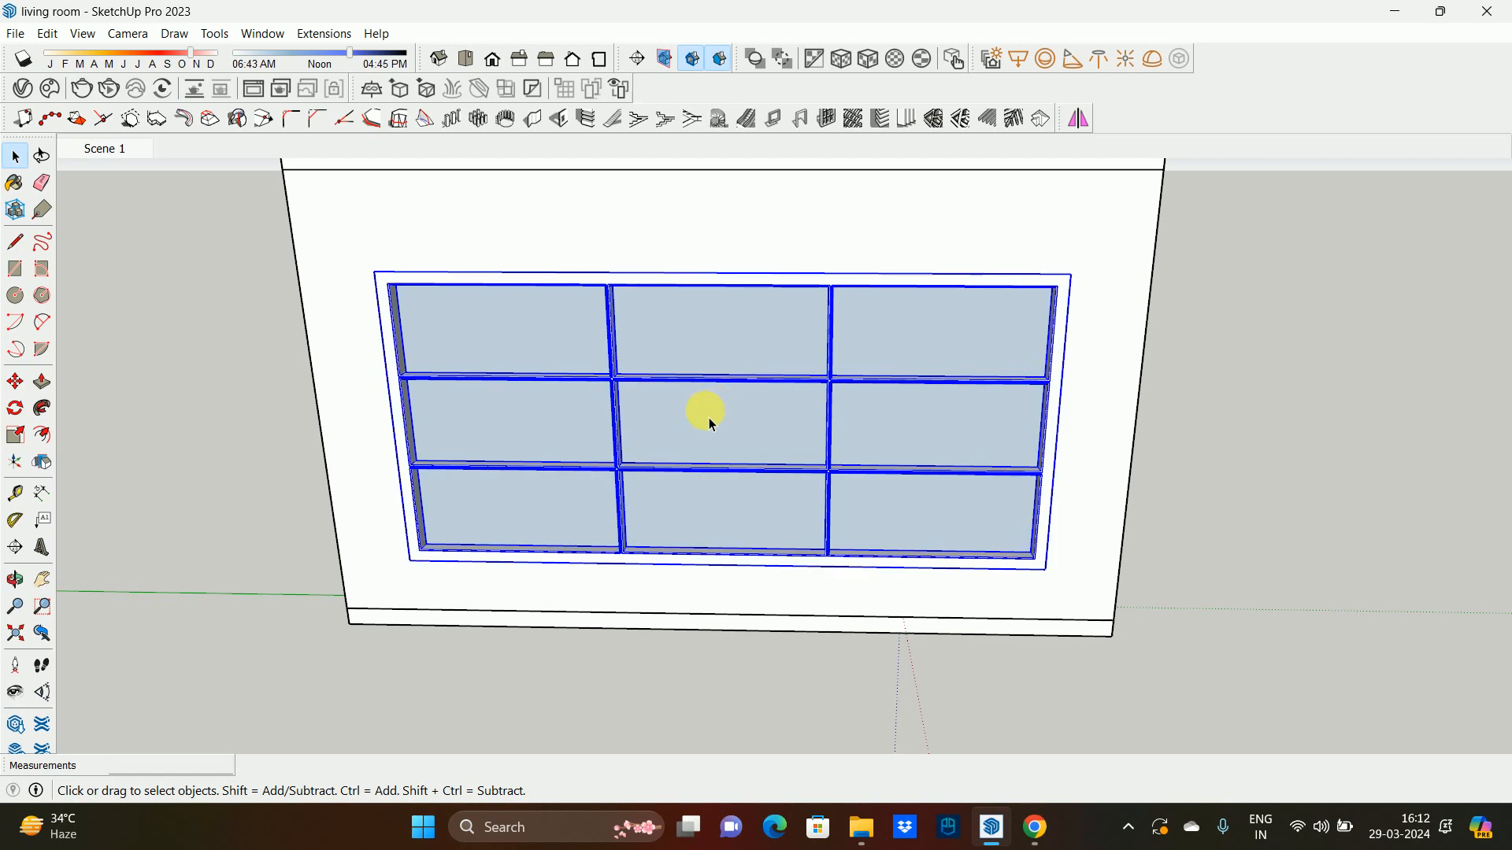
key("Delete")
- Draw a rectangle across the front wall's opening between its opposite corners and make the resulting face a group
middle_click_drag(600, 428, 533, 438)
key("r")
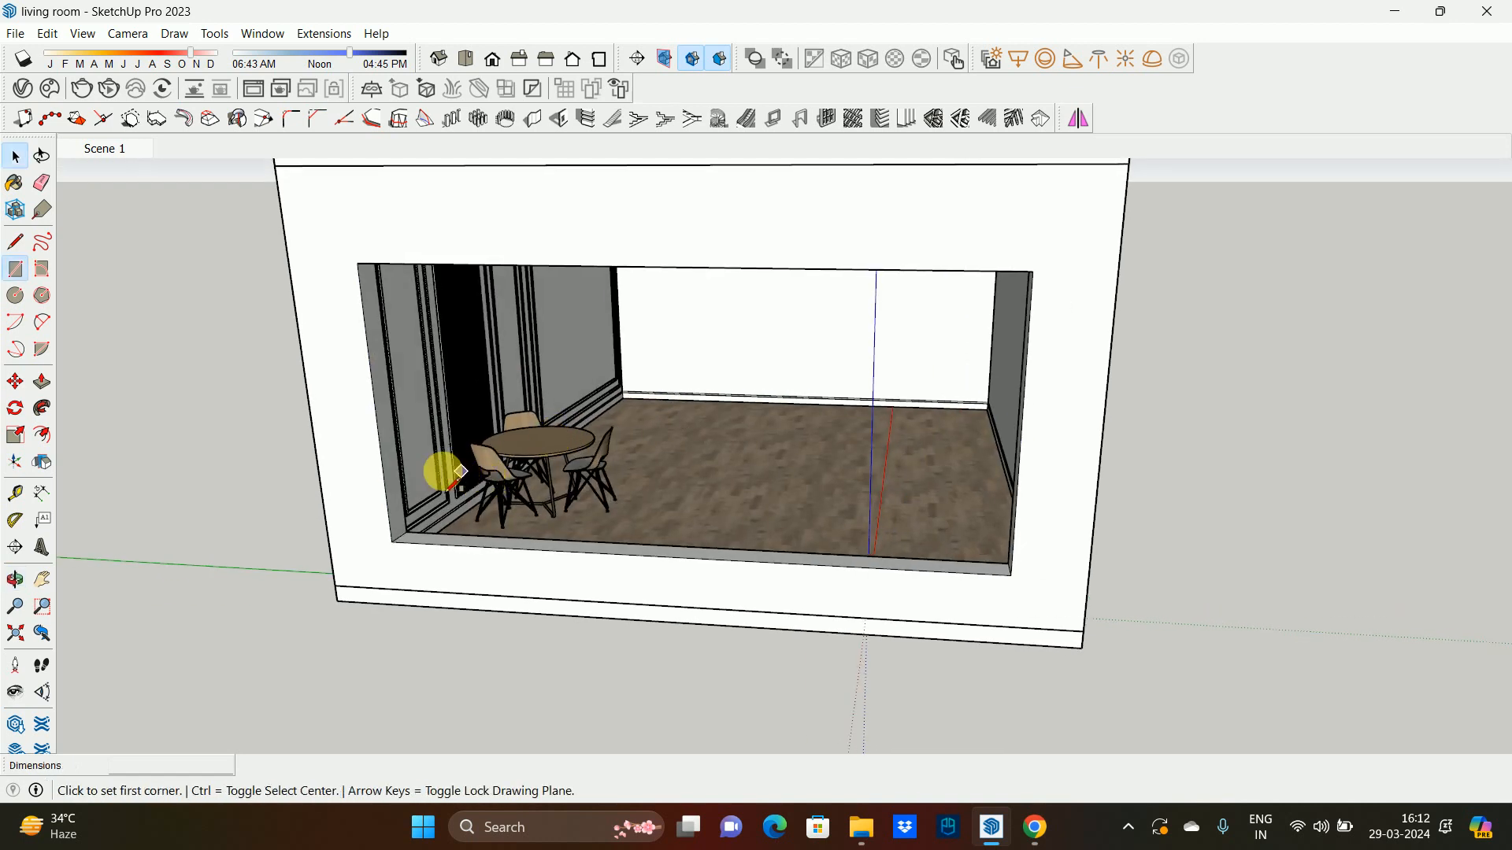
left_click(391, 541)
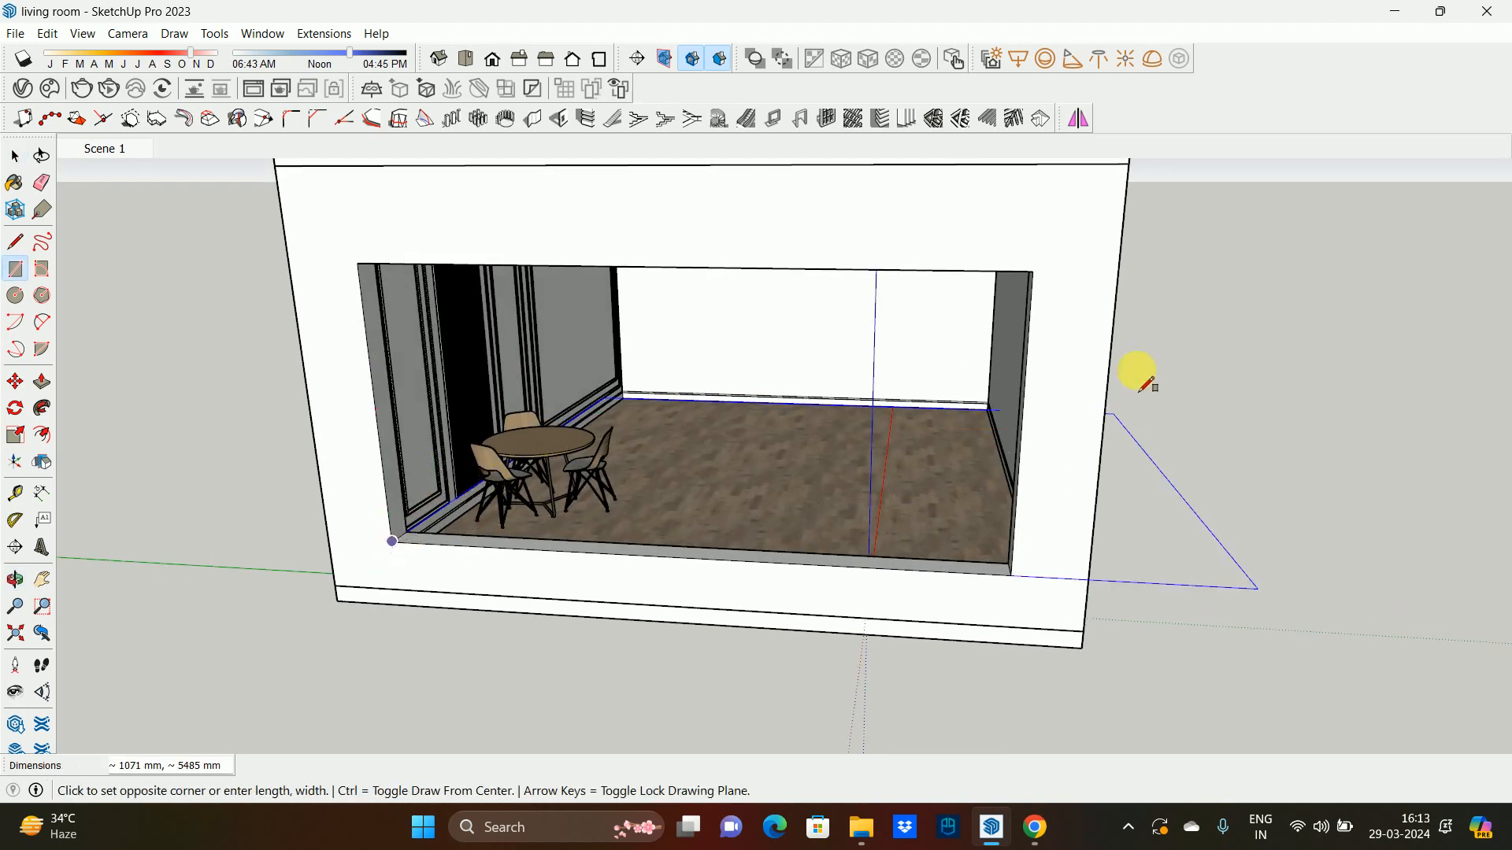
left_click(1032, 272)
key("space")
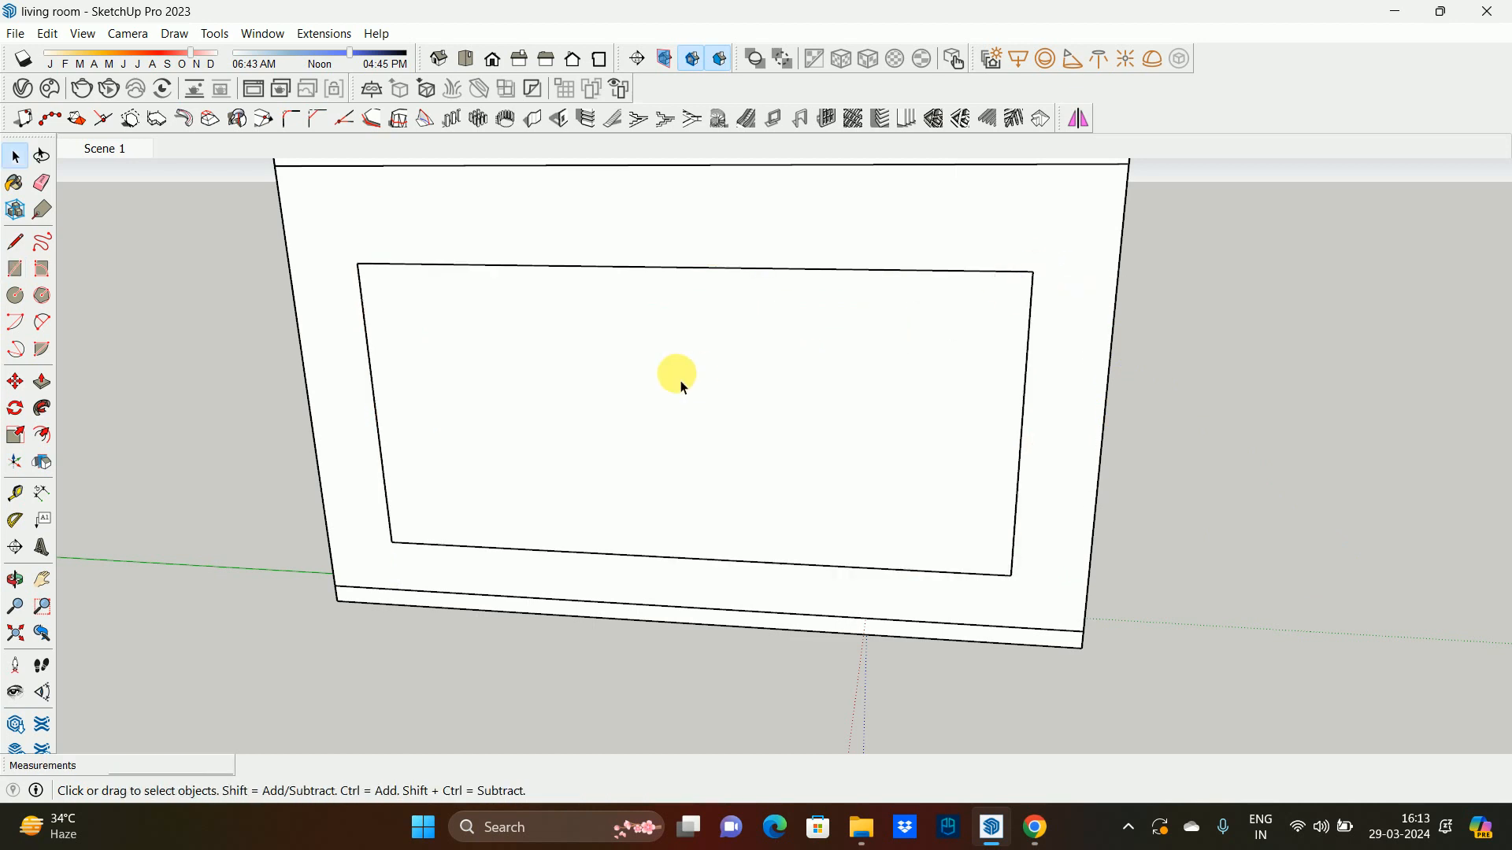
left_click(680, 384)
right_click(682, 385)
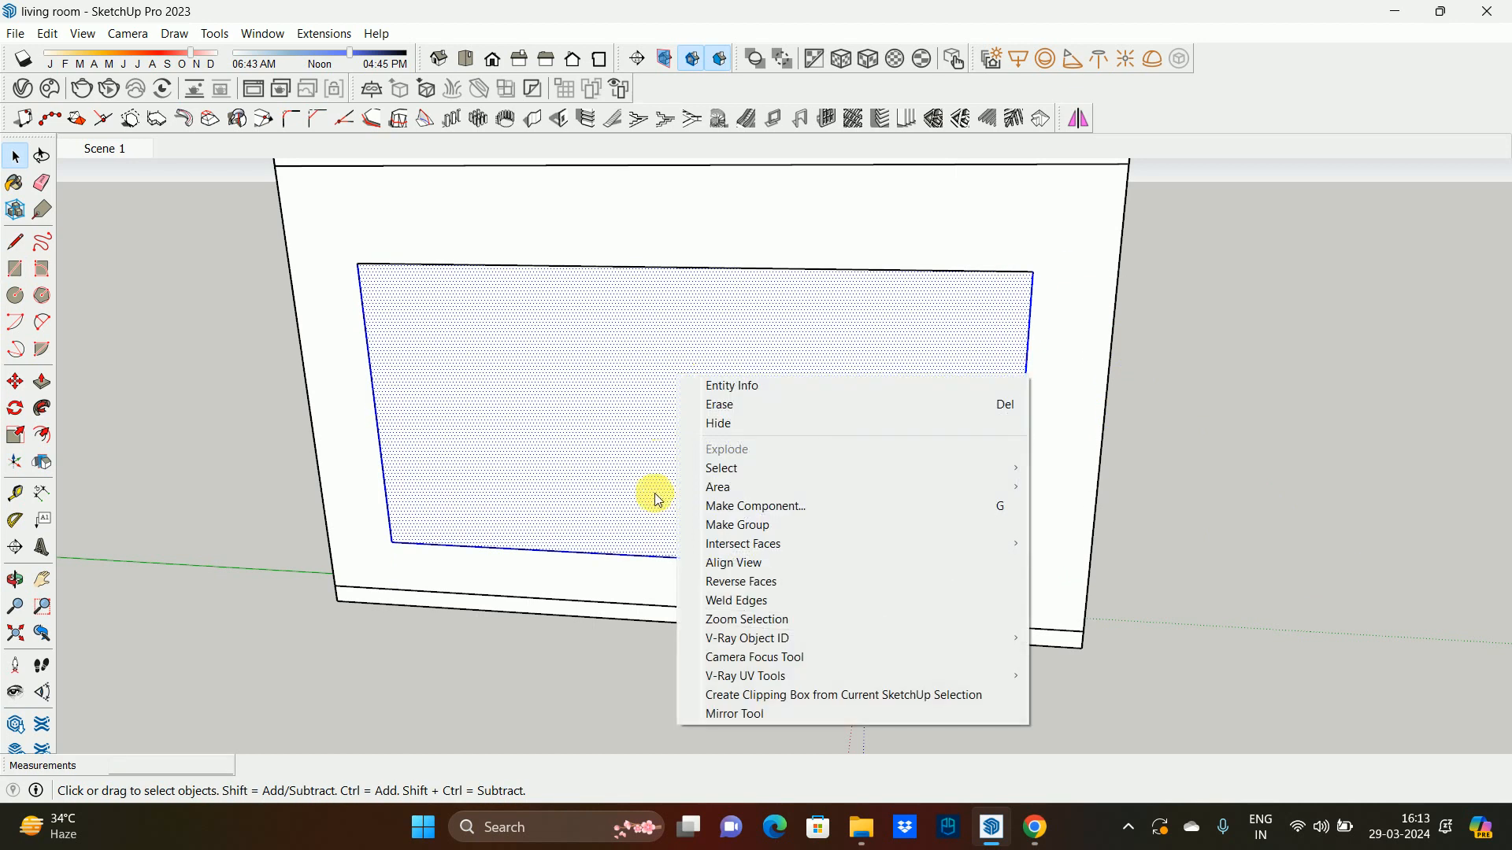
left_click(709, 524)
- Open the rectangle's group and set the Panel Divider for its face to 10 columns, divider width 50 and recess depth 25
middle_click_drag(658, 409, 715, 433)
left_click(811, 403)
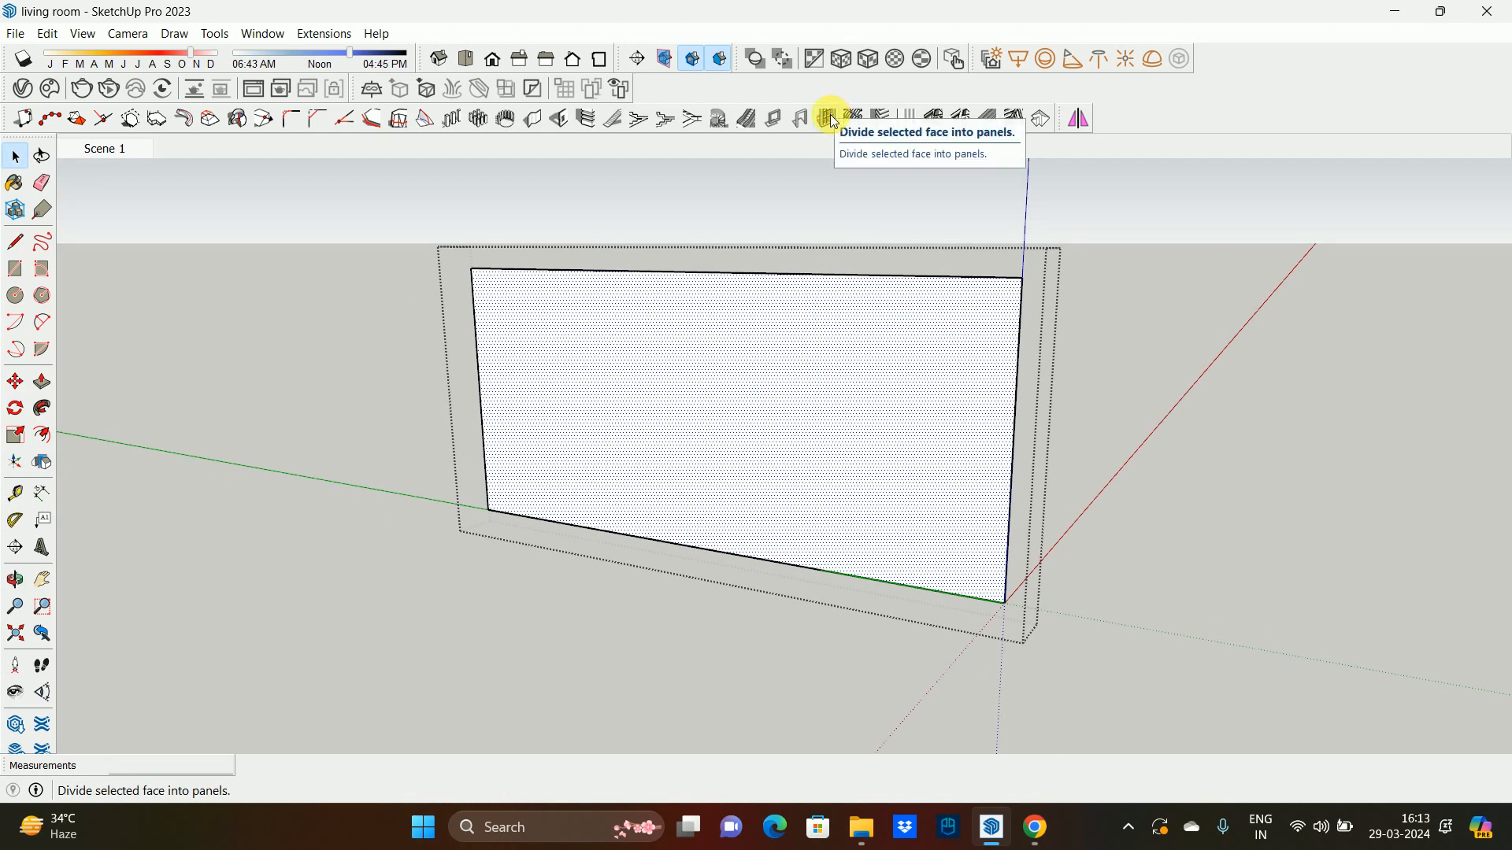
left_click(831, 120)
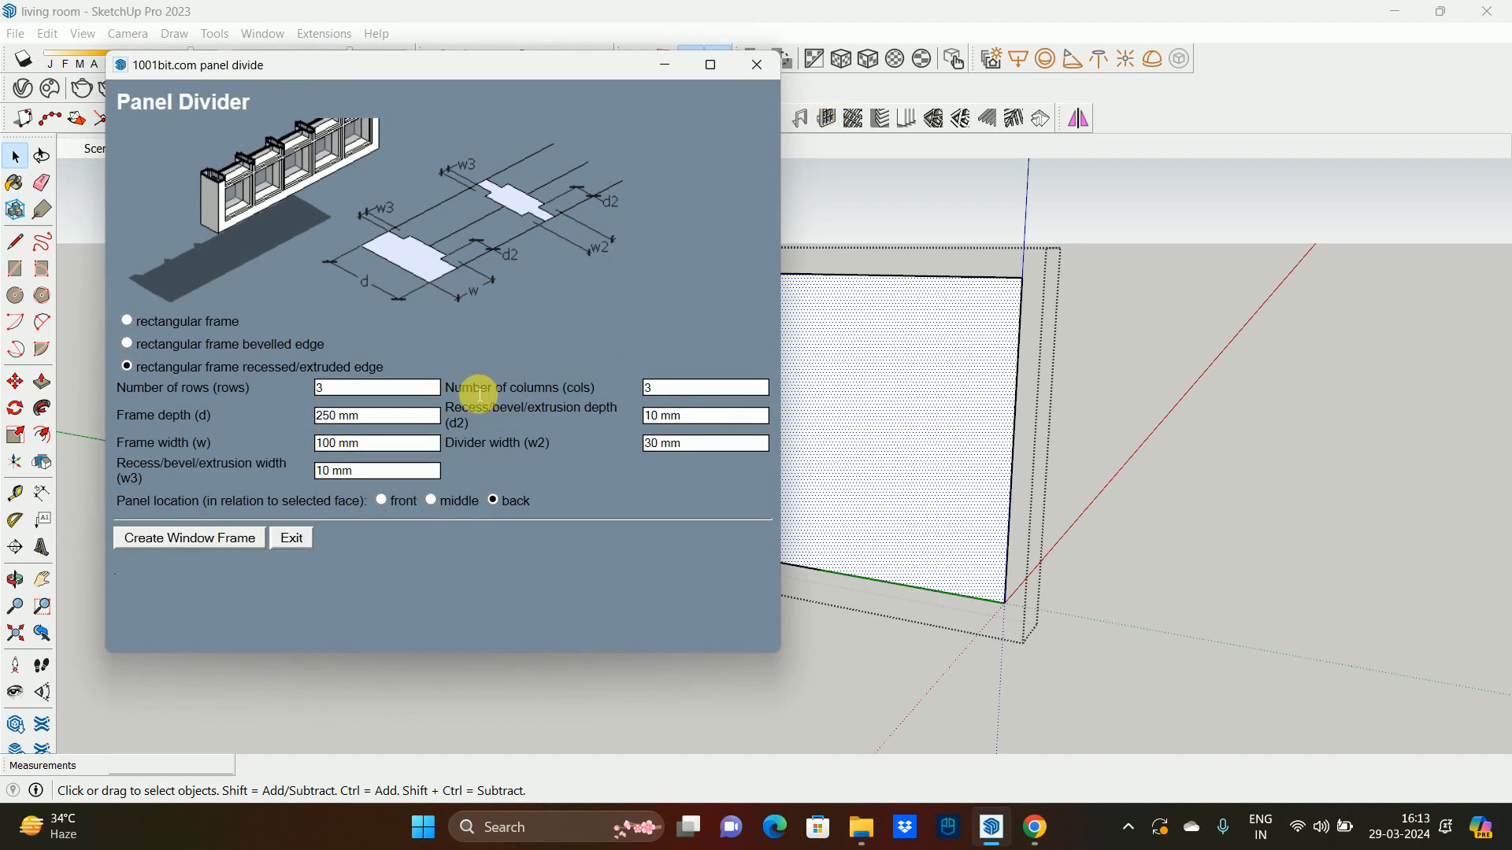
double_click(685, 388)
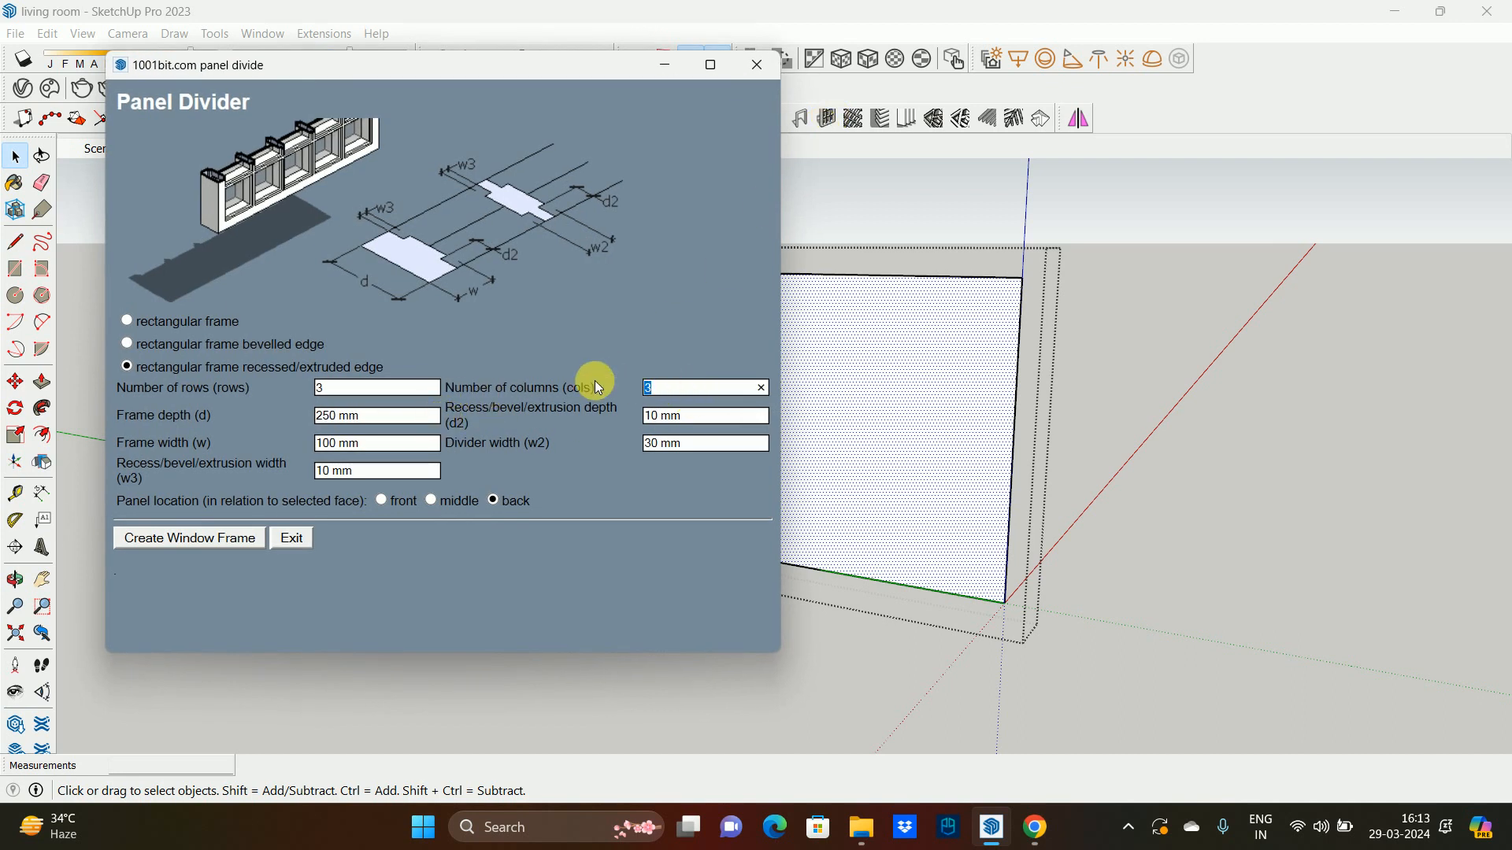
type("10")
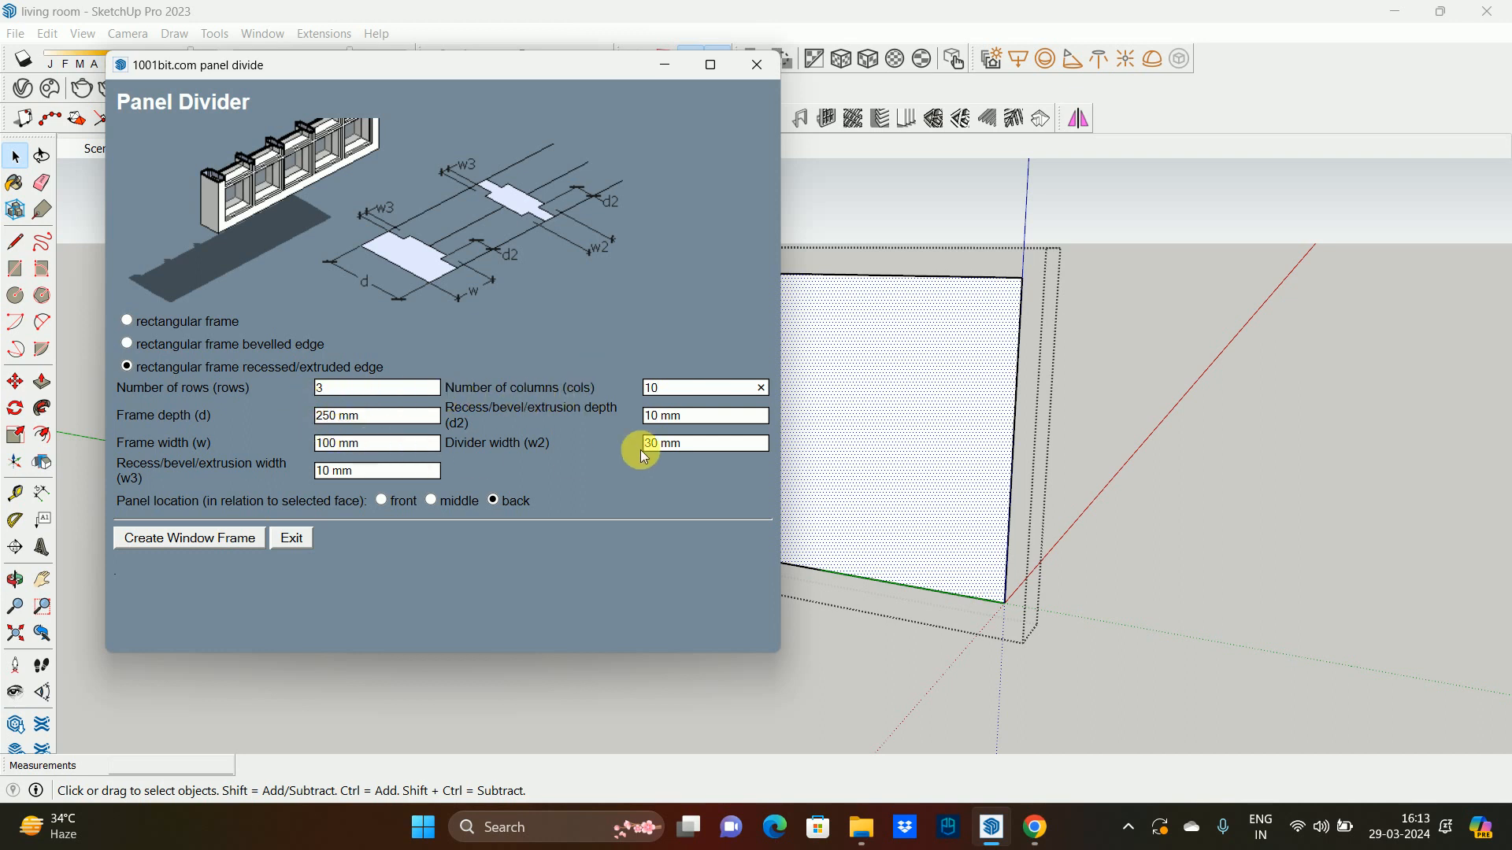
left_click(711, 425)
type("25")
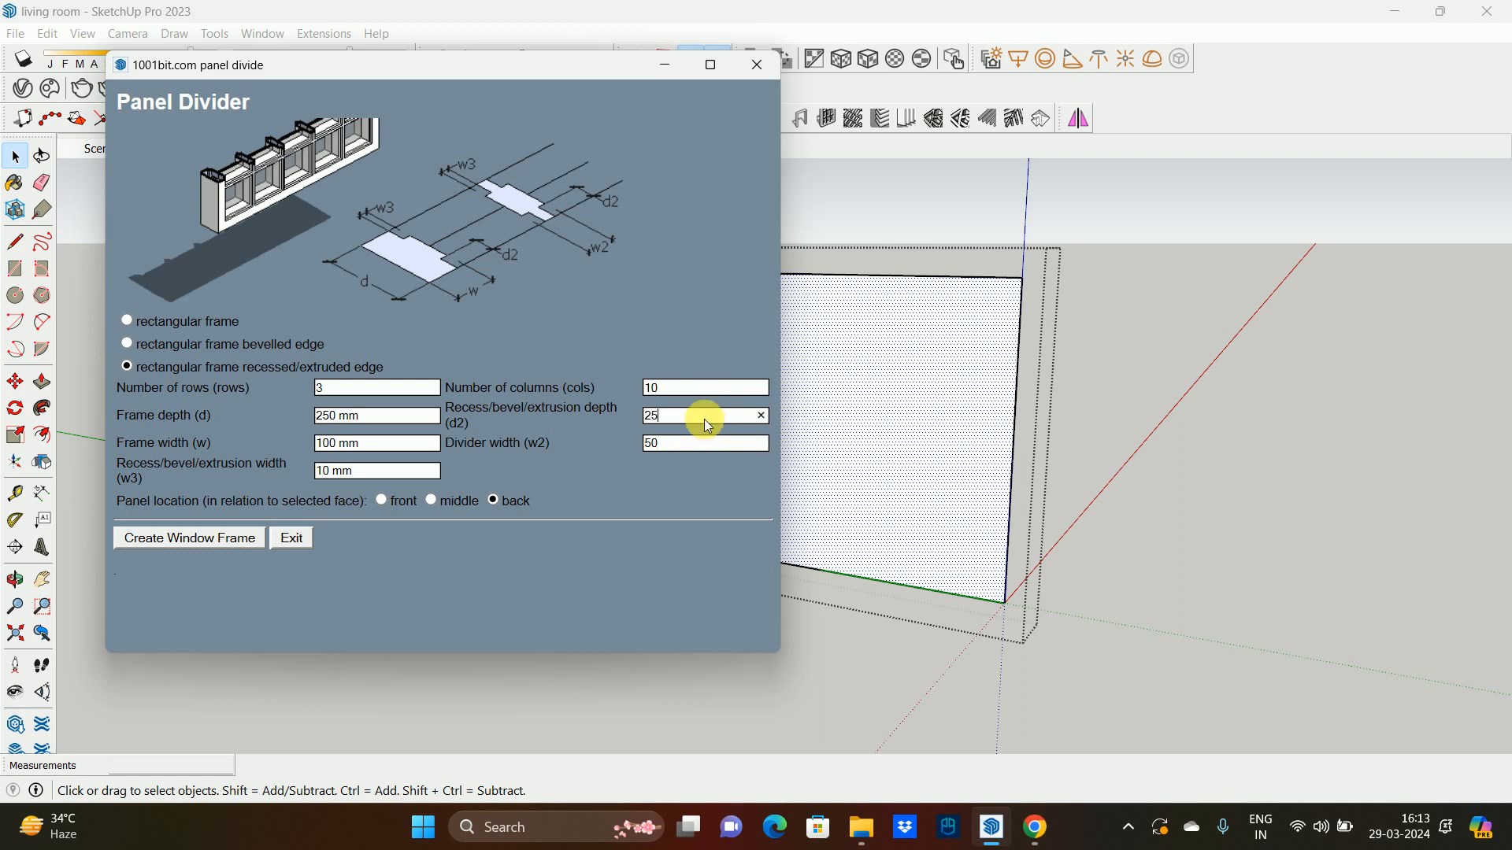
- Set the recess width to 25 and create the window frame with the Panel Divider
left_click(373, 471)
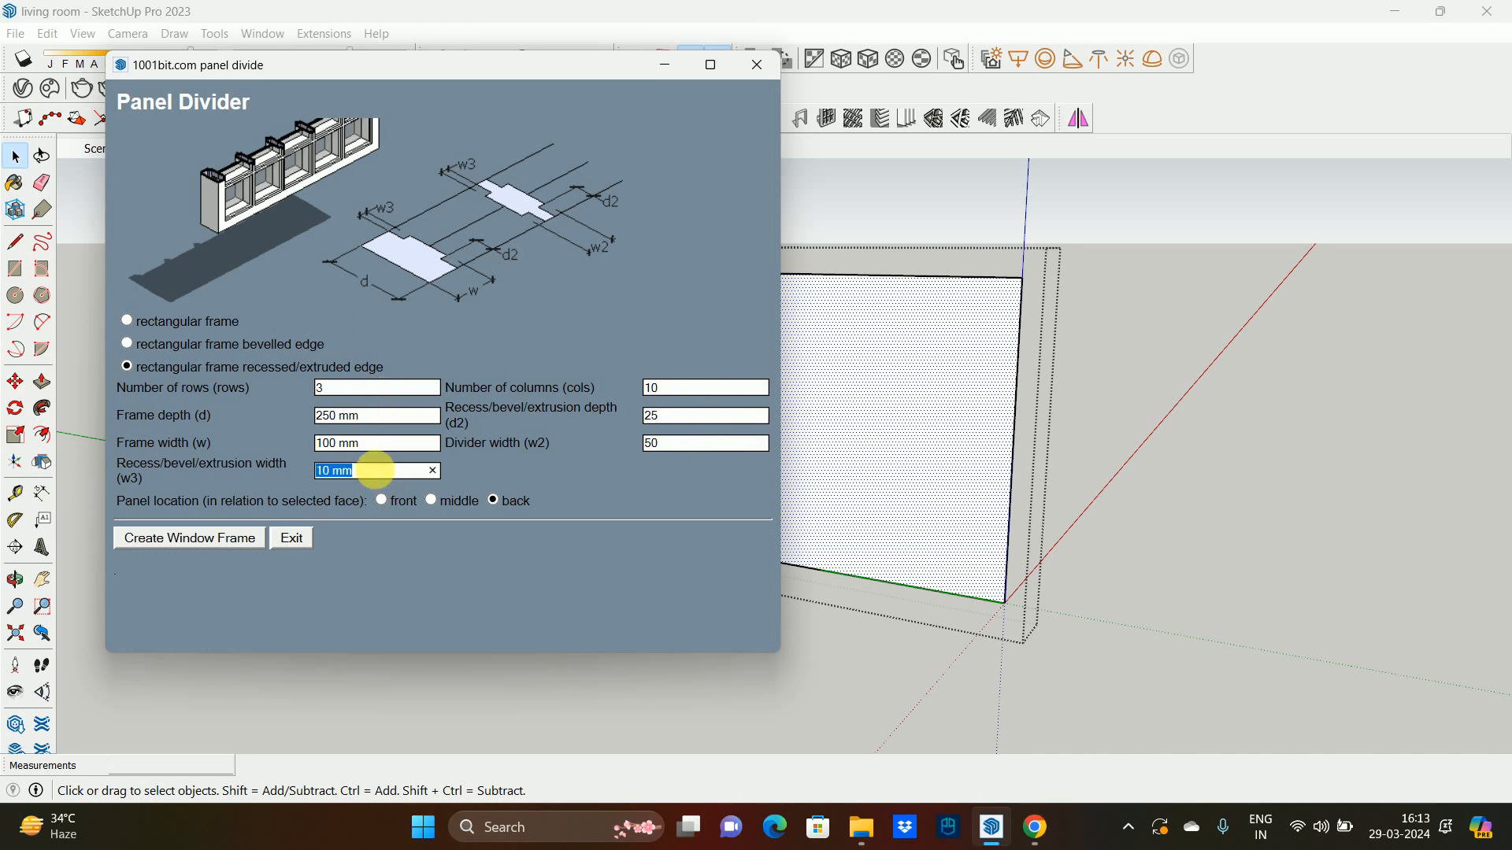
type("25")
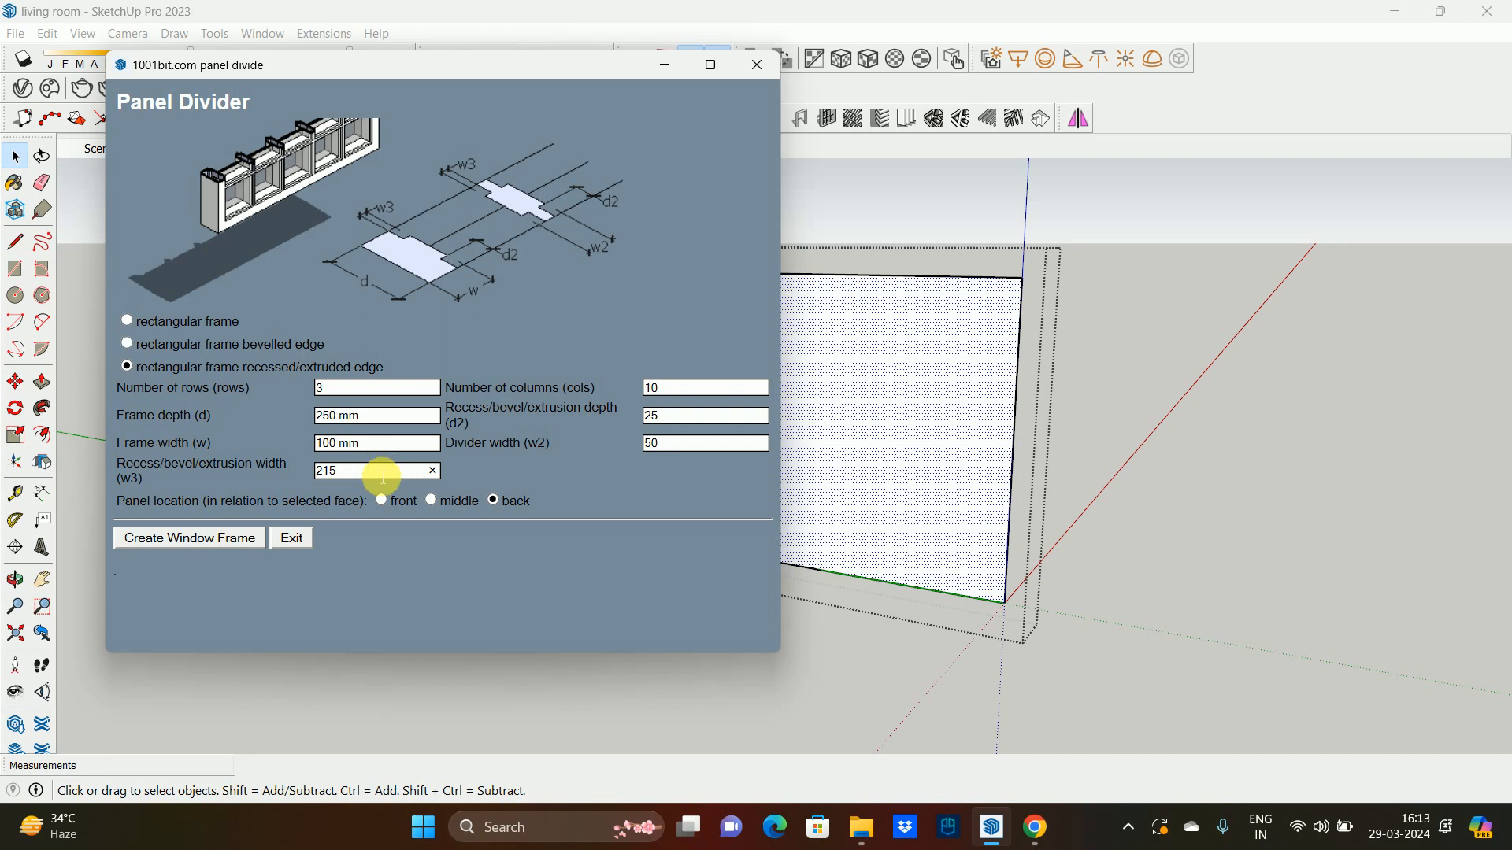
key("BackSpace")
key("BackSpace")
left_click(189, 538)
left_click(291, 538)
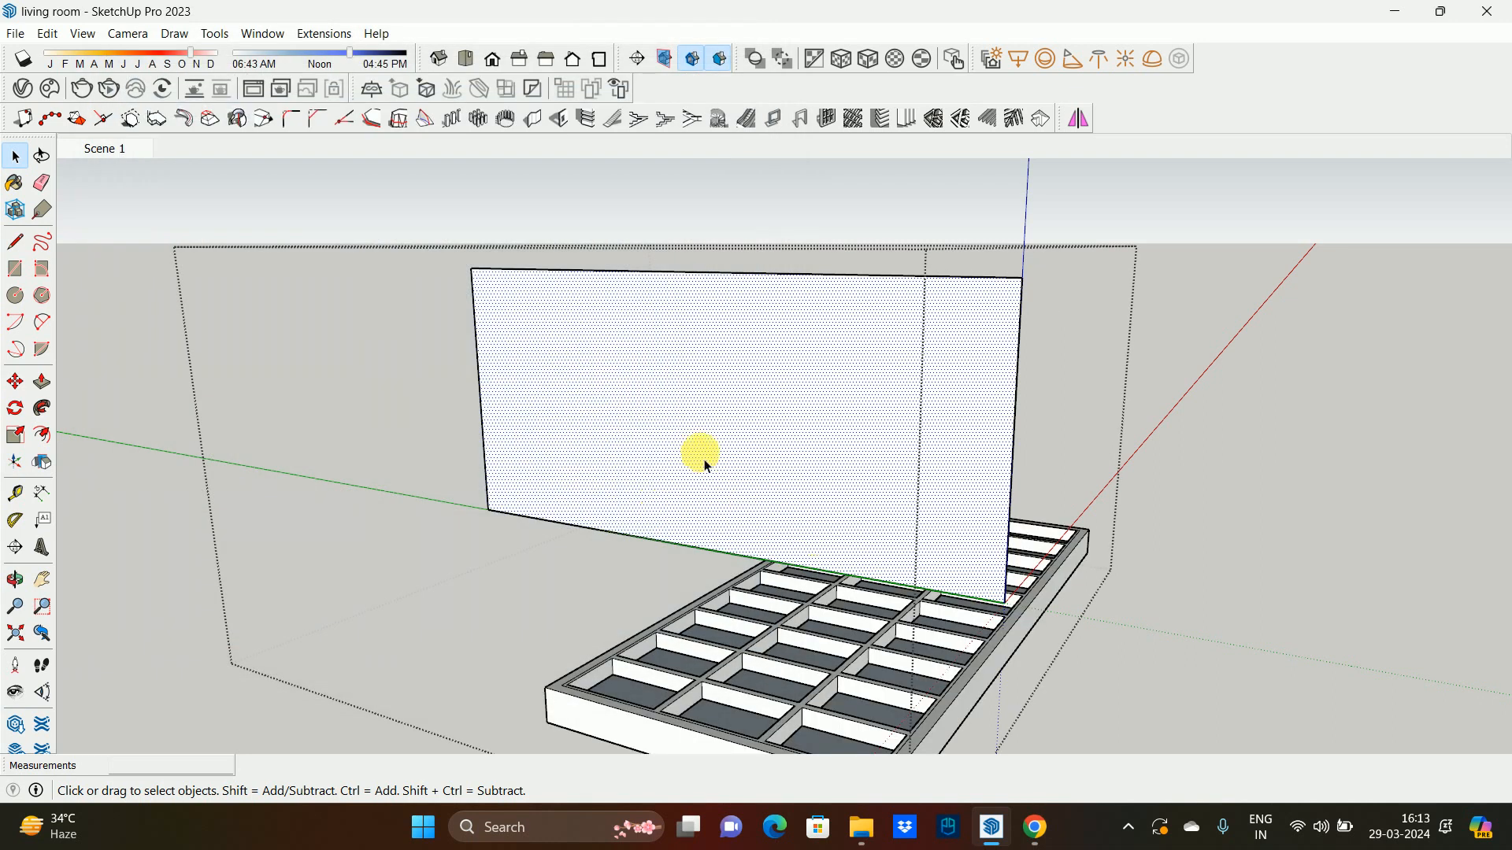
- Rotate the flat-lying window frame 90° in the horizontal plane about its lower corner
scroll(853, 550, "down", 2)
left_click(880, 709)
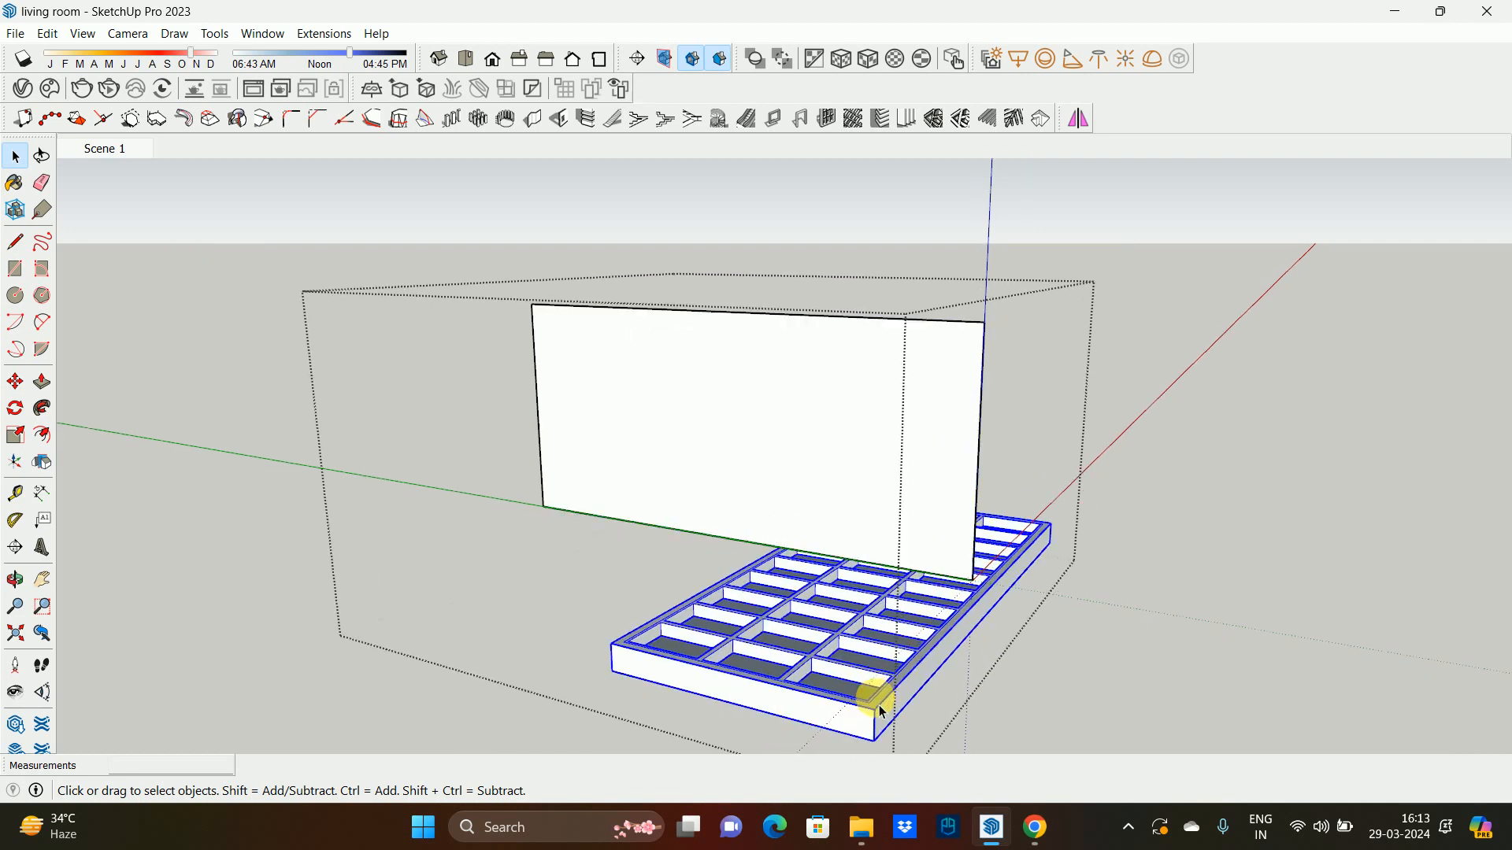
middle_click_drag(882, 711, 819, 718)
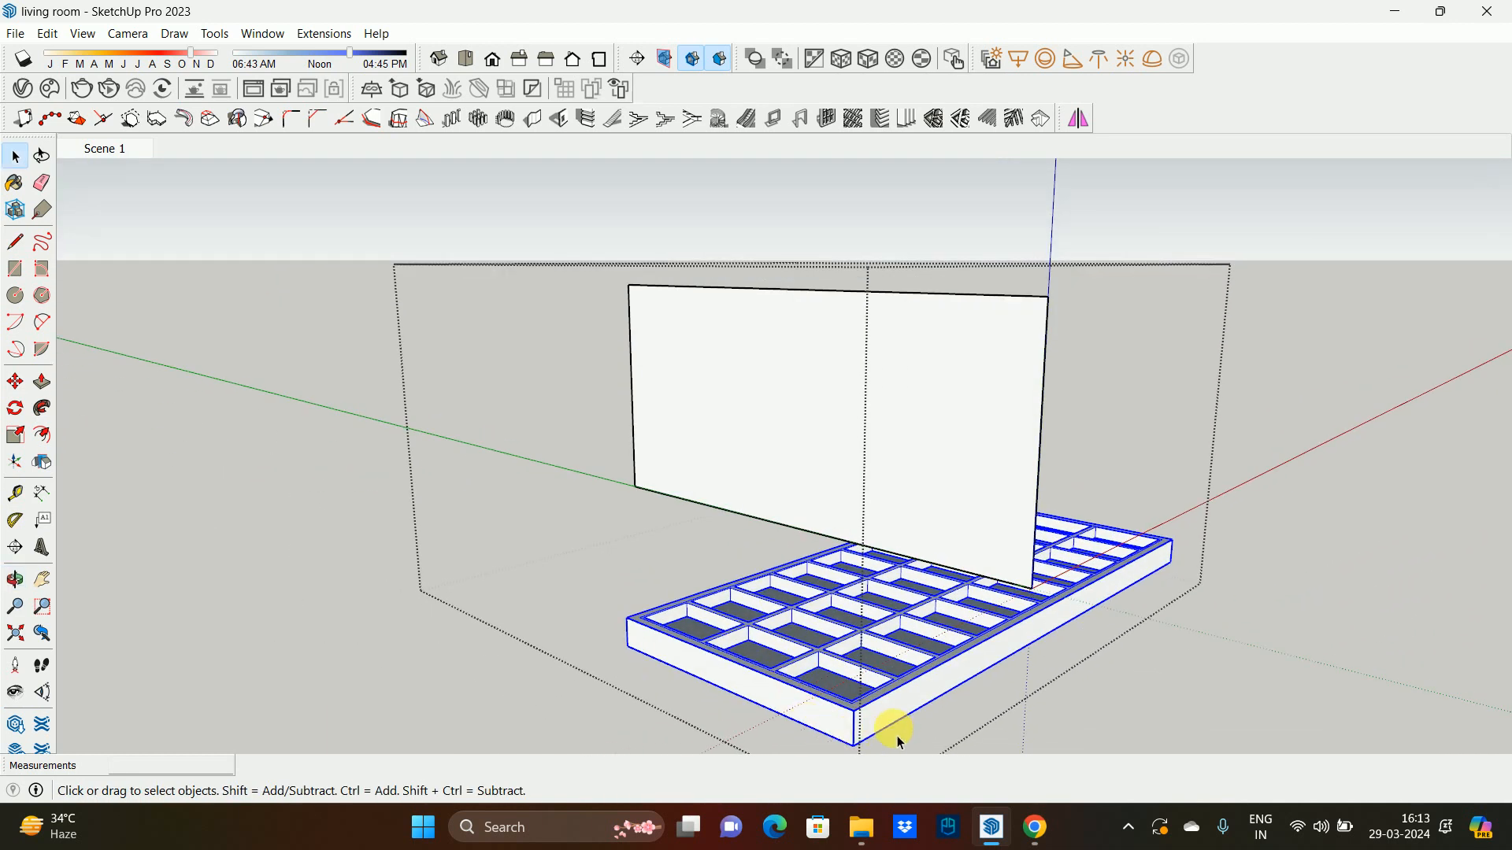
scroll(866, 749, "up", 1)
key("q")
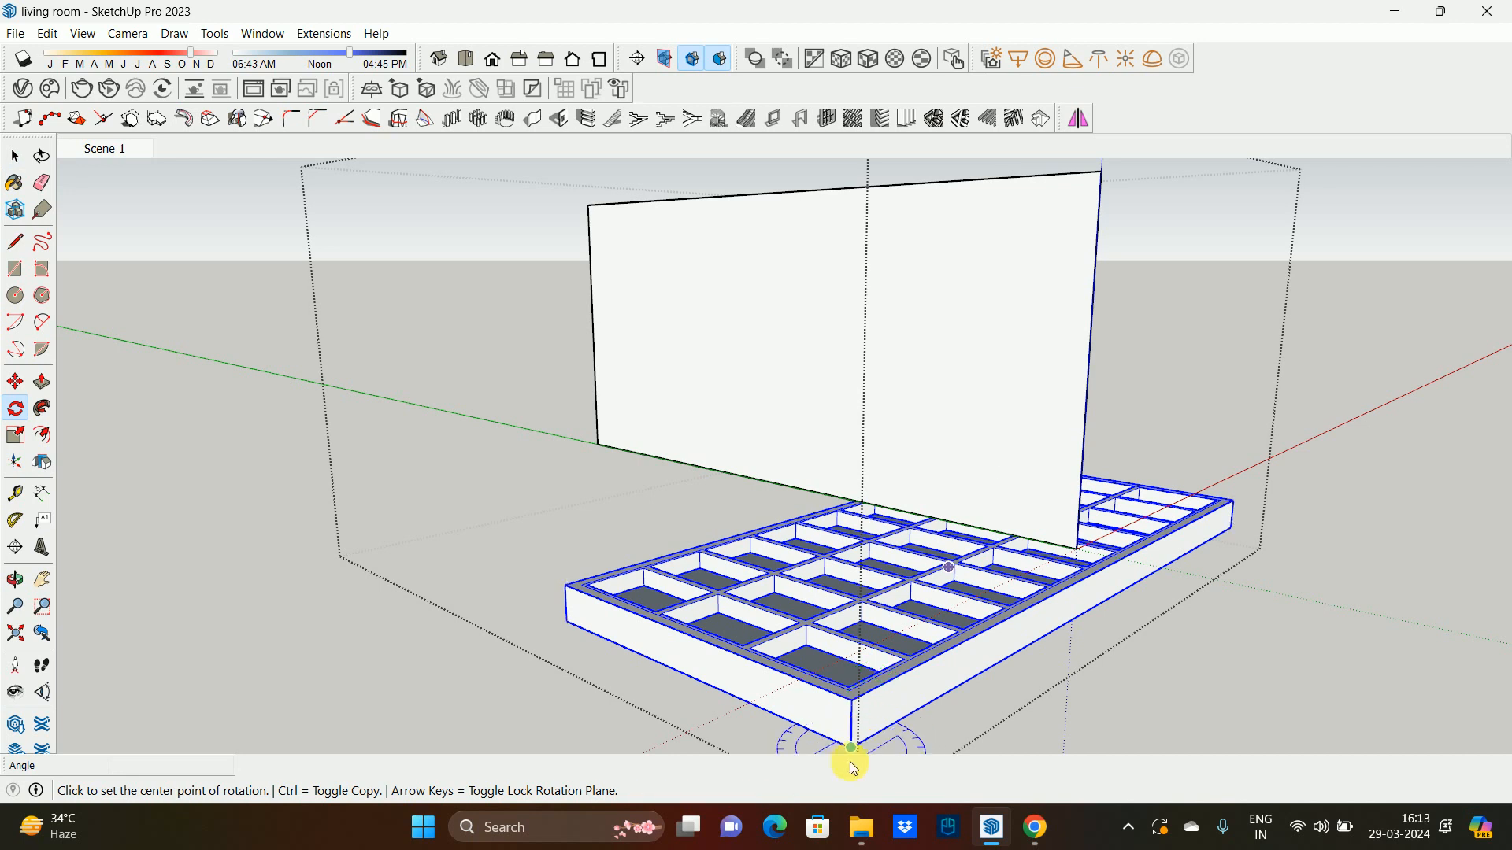
left_click(851, 748)
left_click(984, 661)
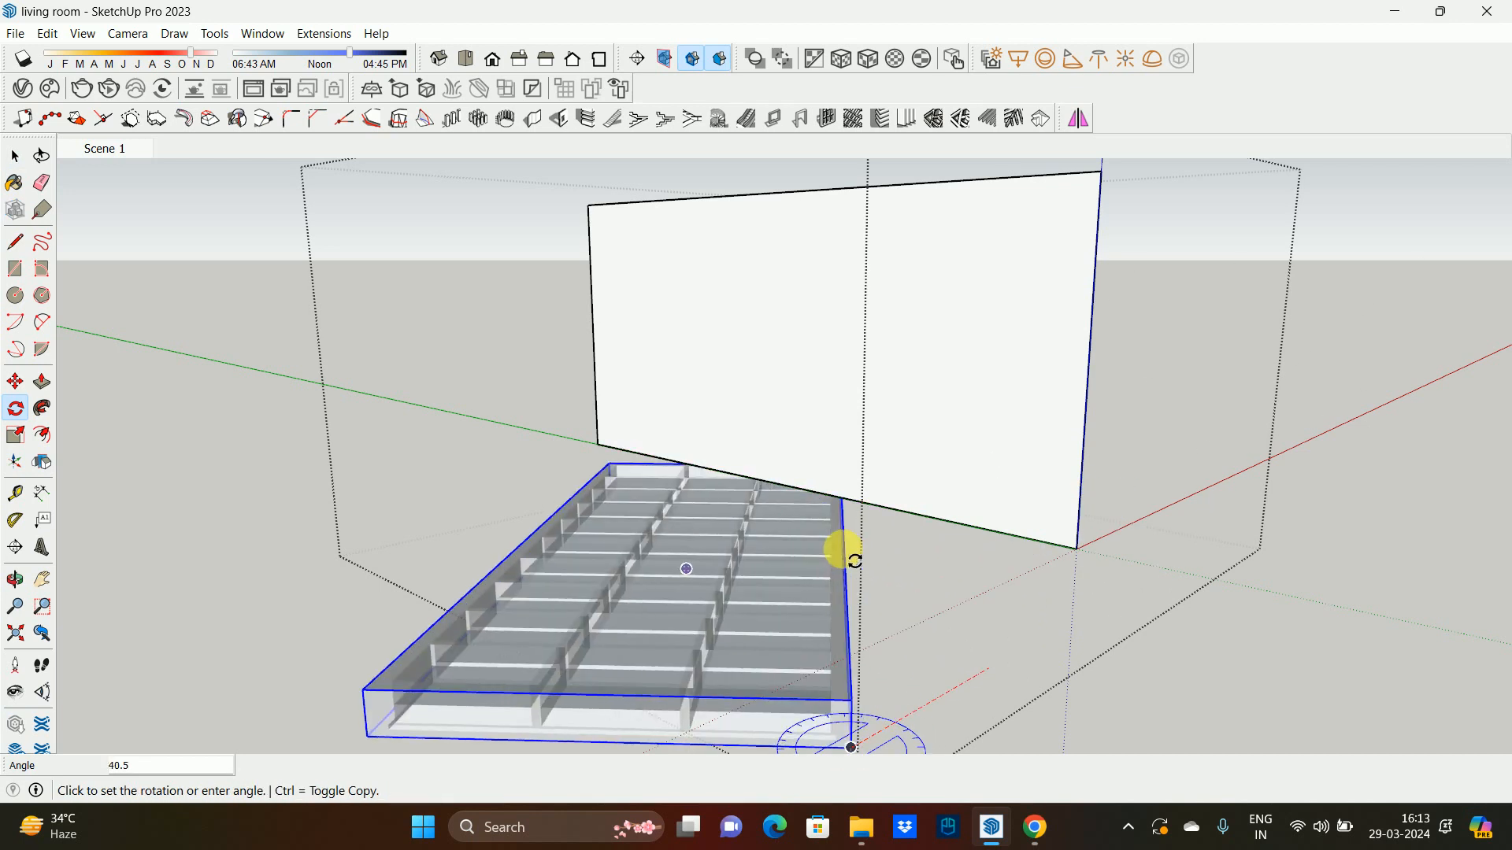
type("90")
key("Return")
- Rotate the window frame 90° to stand upright and move it by its lower corner onto the rectangle's lower corner
scroll(842, 549, "down", 2)
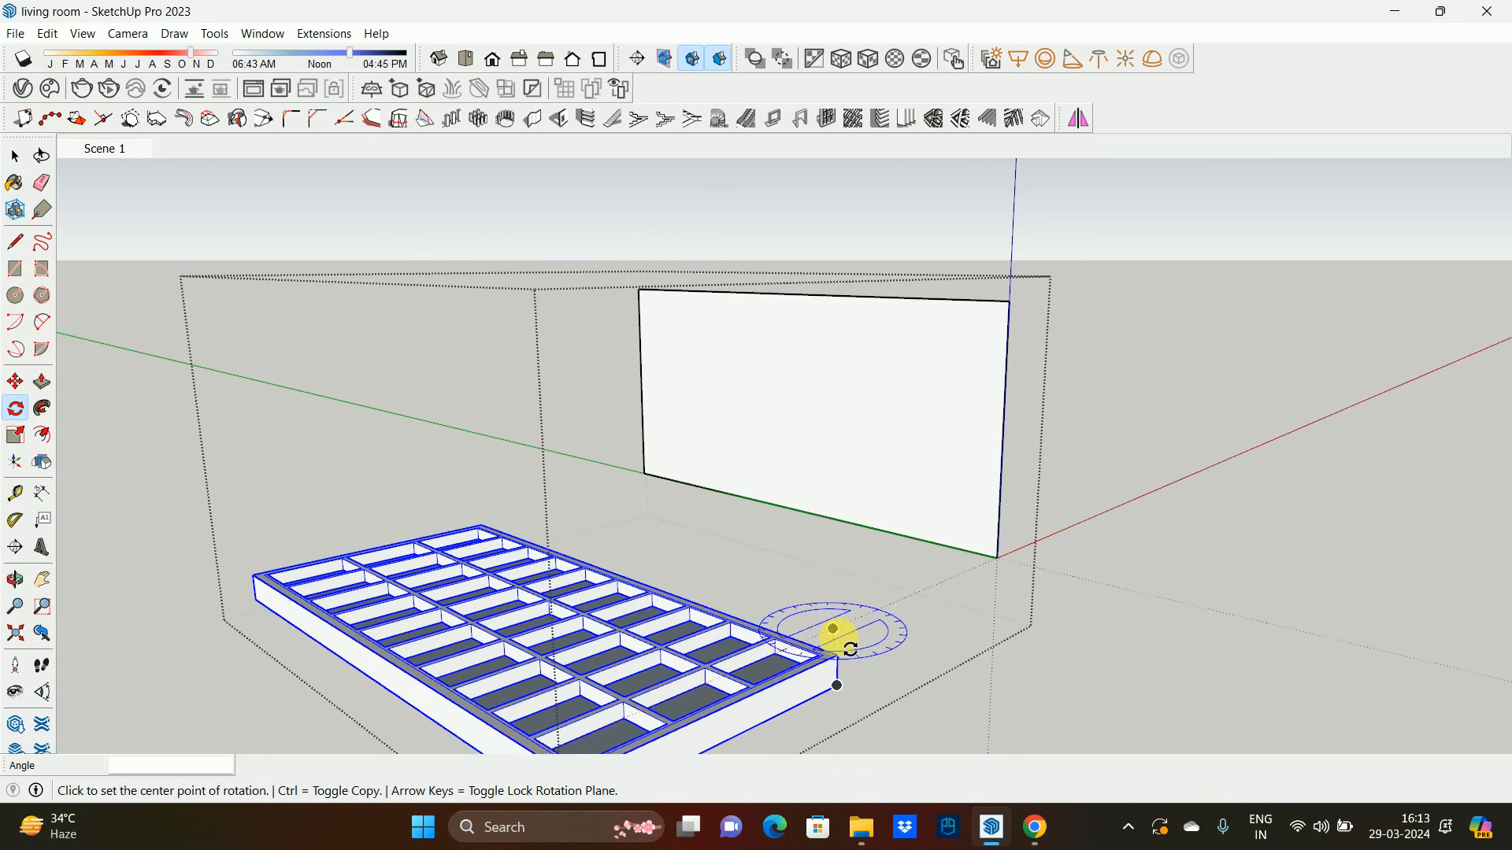
left_click(837, 685)
left_click(837, 654)
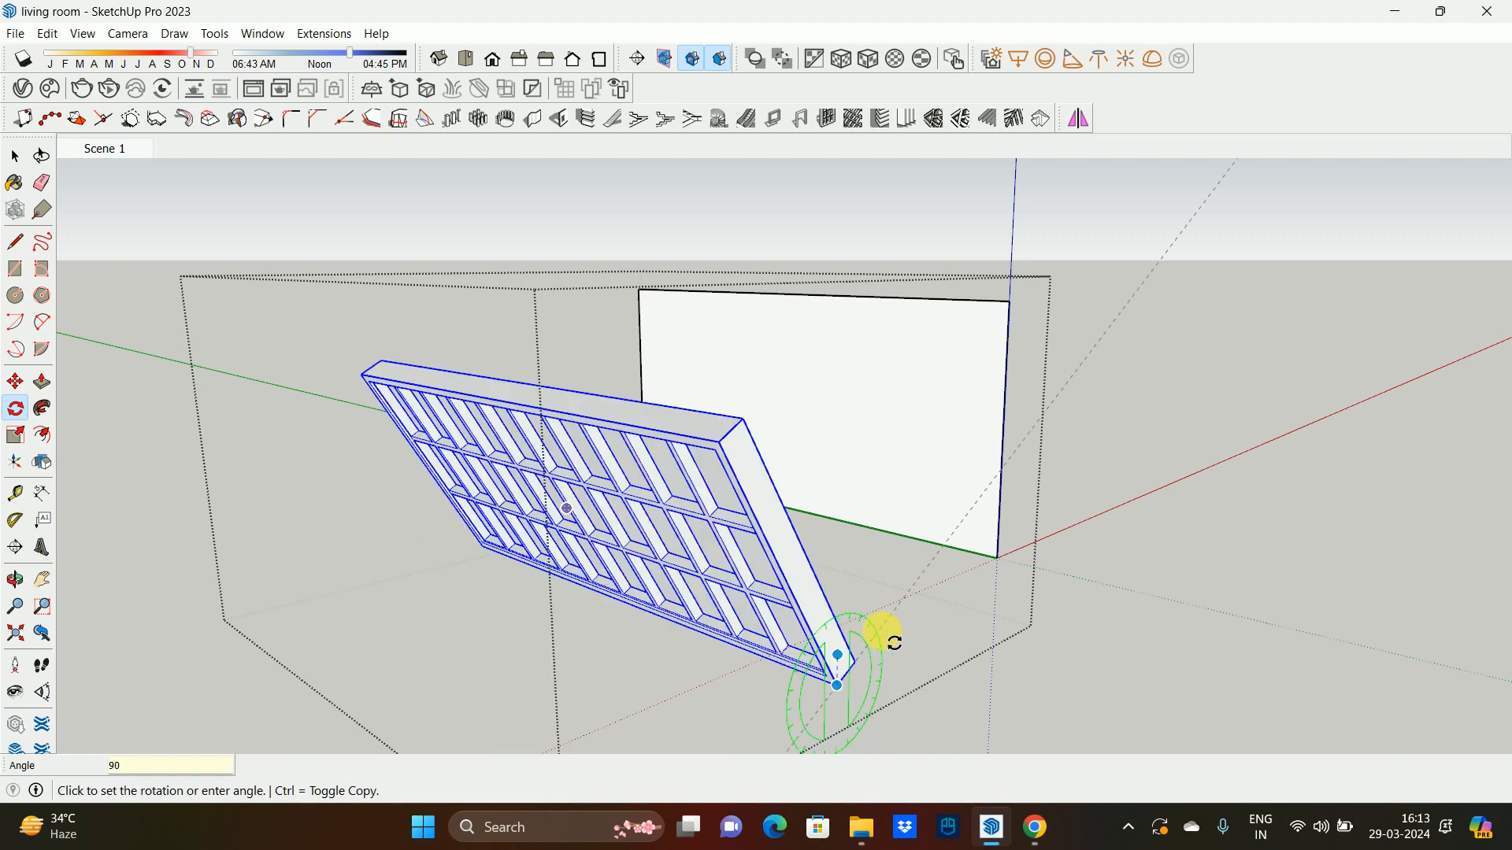
key("Return")
key("m")
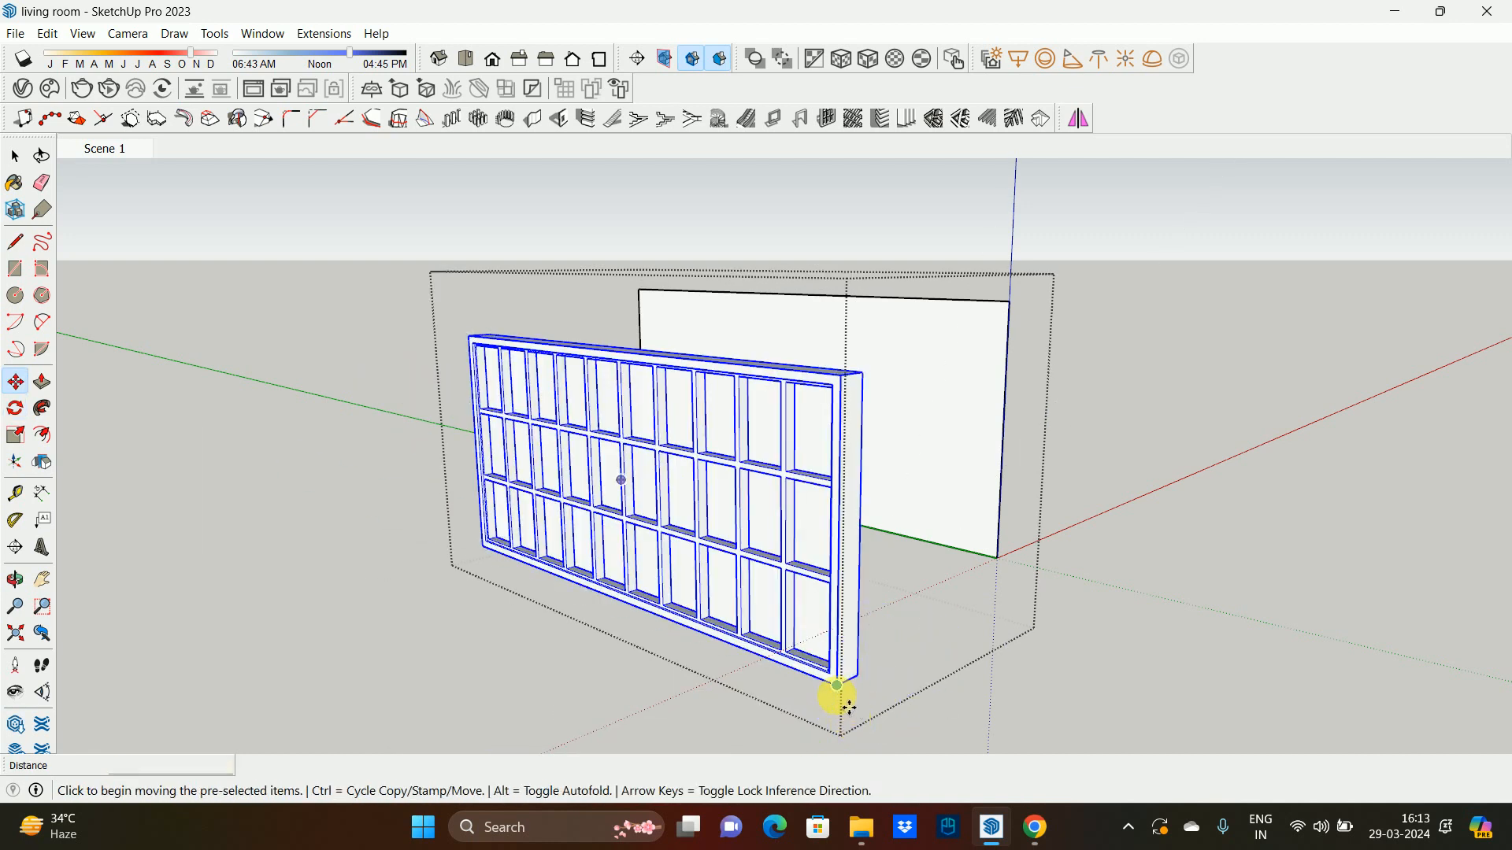
left_click(843, 700)
left_click(997, 561)
- Delete the original rectangular face behind the window frame
mouse_move(997, 561)
middle_mouse_down()
mouse_move(805, 513)
mouse_move(1047, 499)
middle_mouse_up()
key("space")
left_click(906, 400)
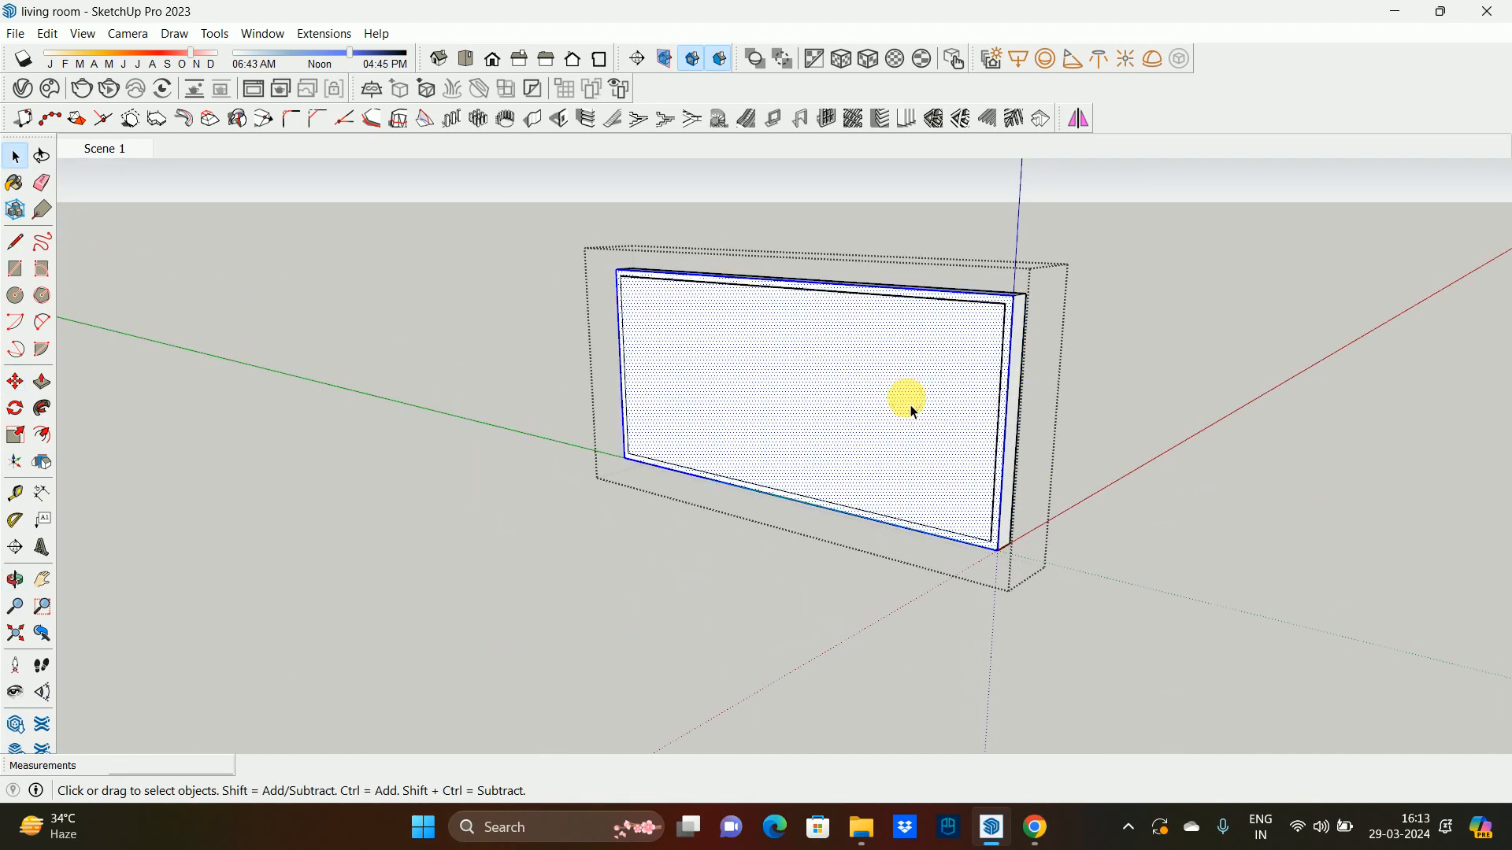
key("Delete")
- Inspect the ten-column window frame in the wall from several sides and delete it from the opening
mouse_move(958, 390)
middle_mouse_down()
mouse_move(13, 418)
mouse_move(1056, 494)
mouse_move(769, 429)
middle_mouse_up()
scroll(1053, 425, "up", 3)
scroll(877, 412, "up", 2)
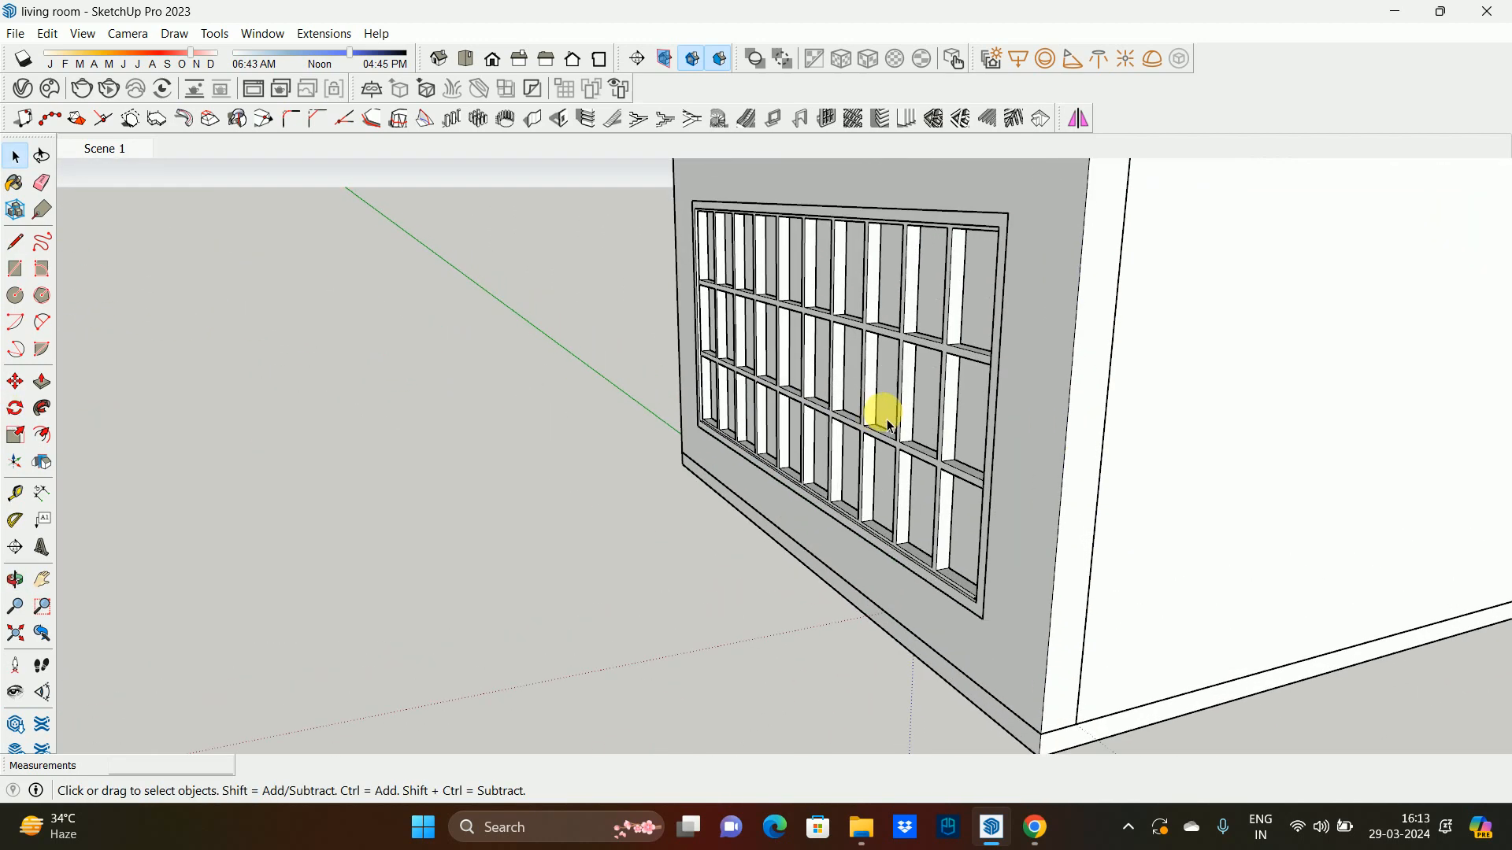
middle_click_drag(877, 412, 799, 231)
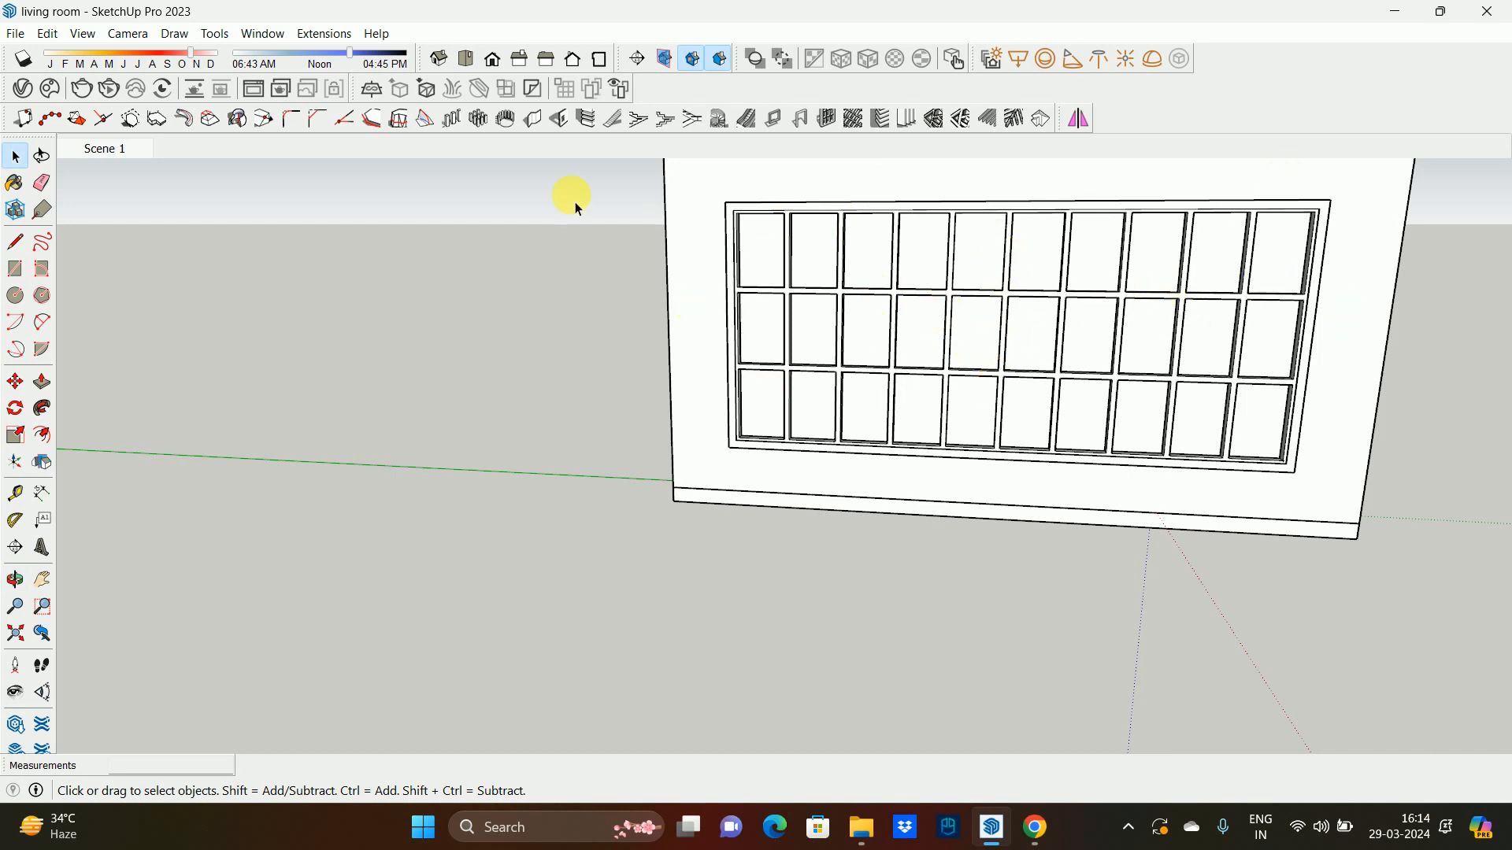
triple_click(985, 262)
key("Delete")
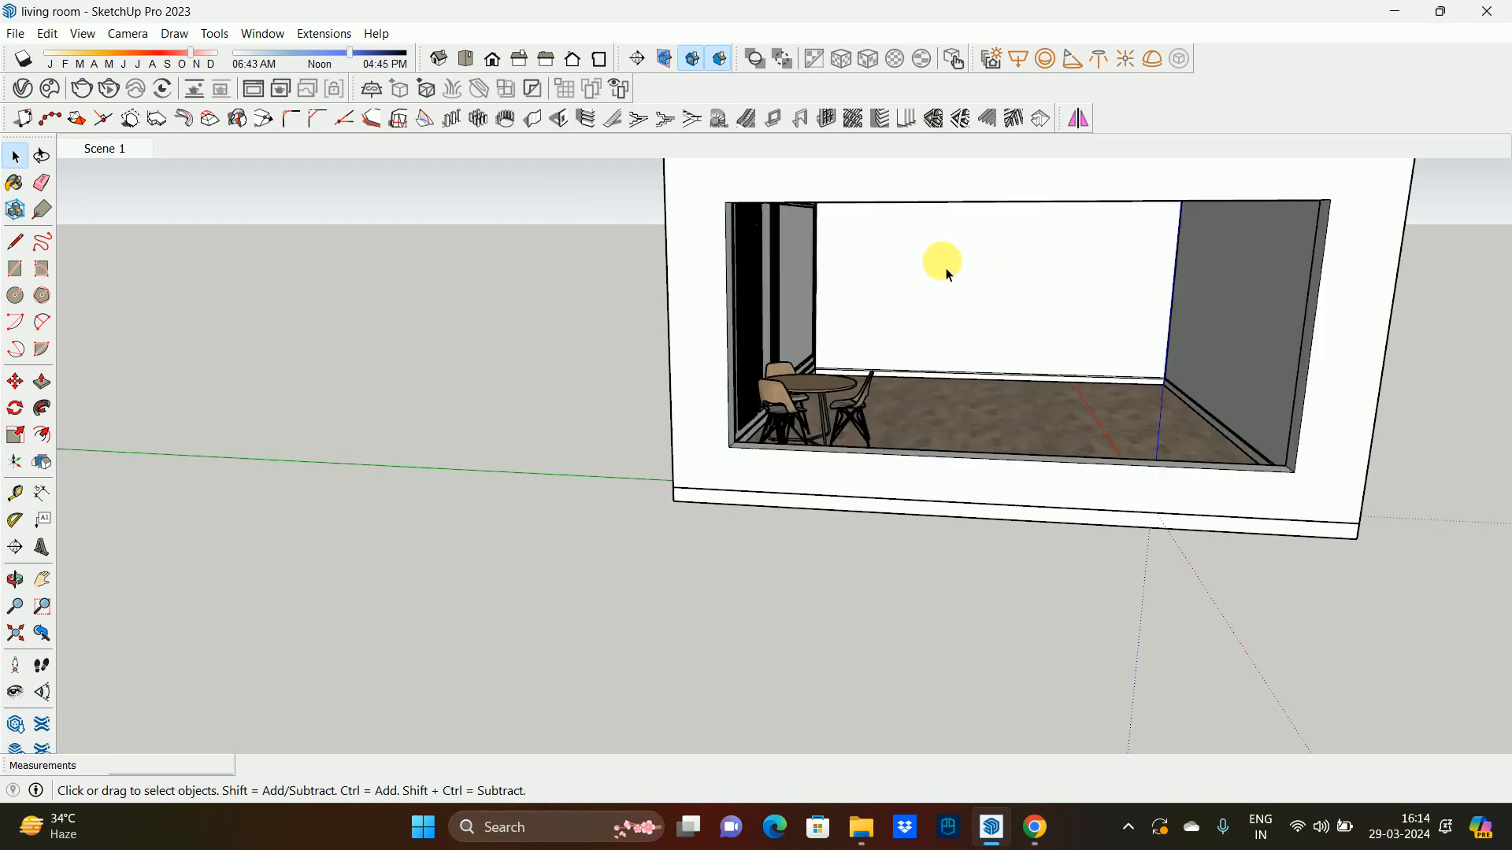
key("t")
key("r")
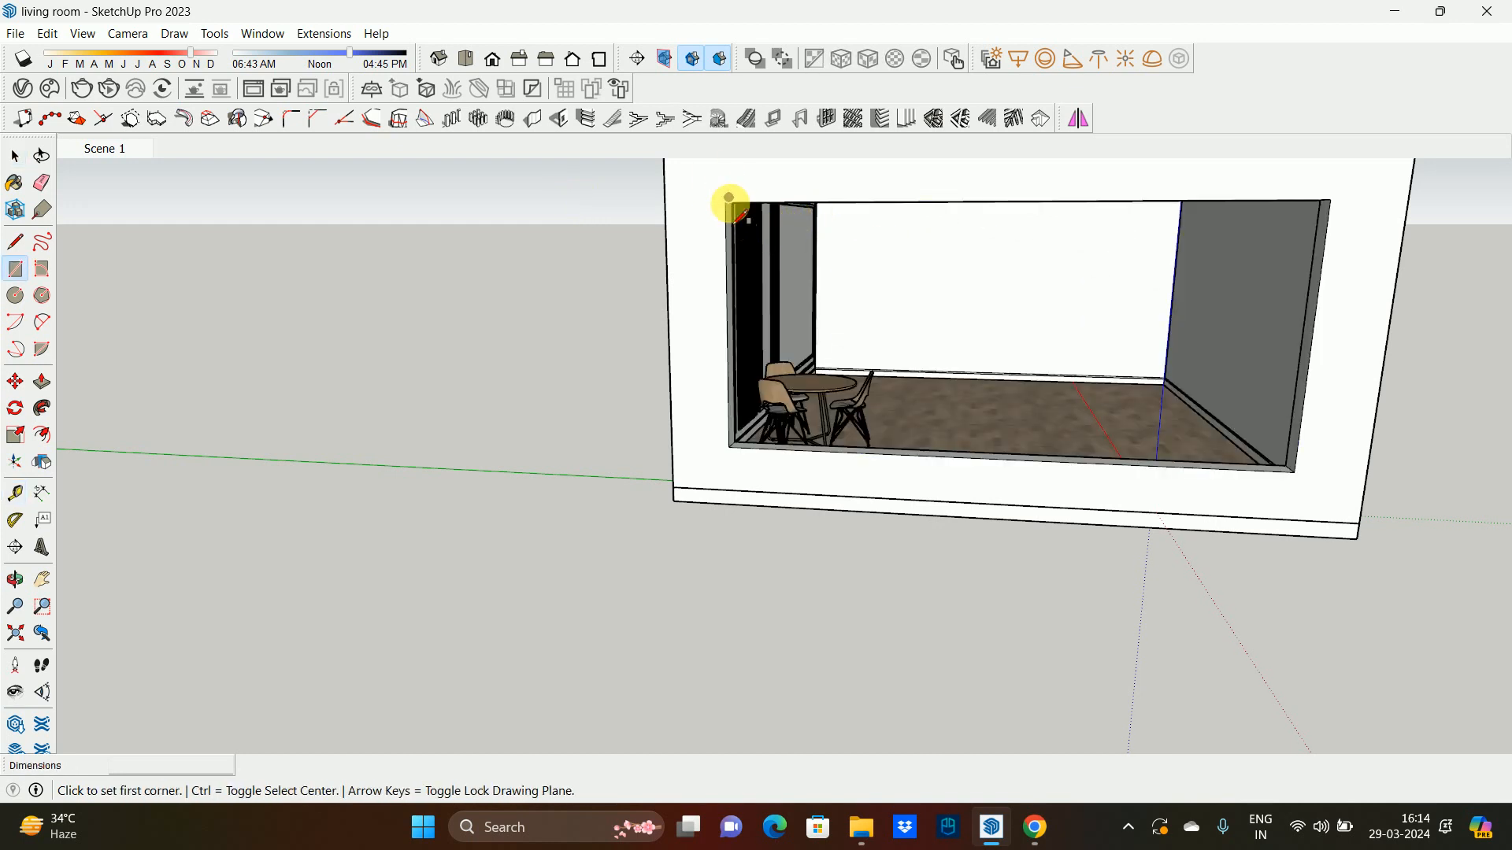
left_click(726, 202)
key("space")
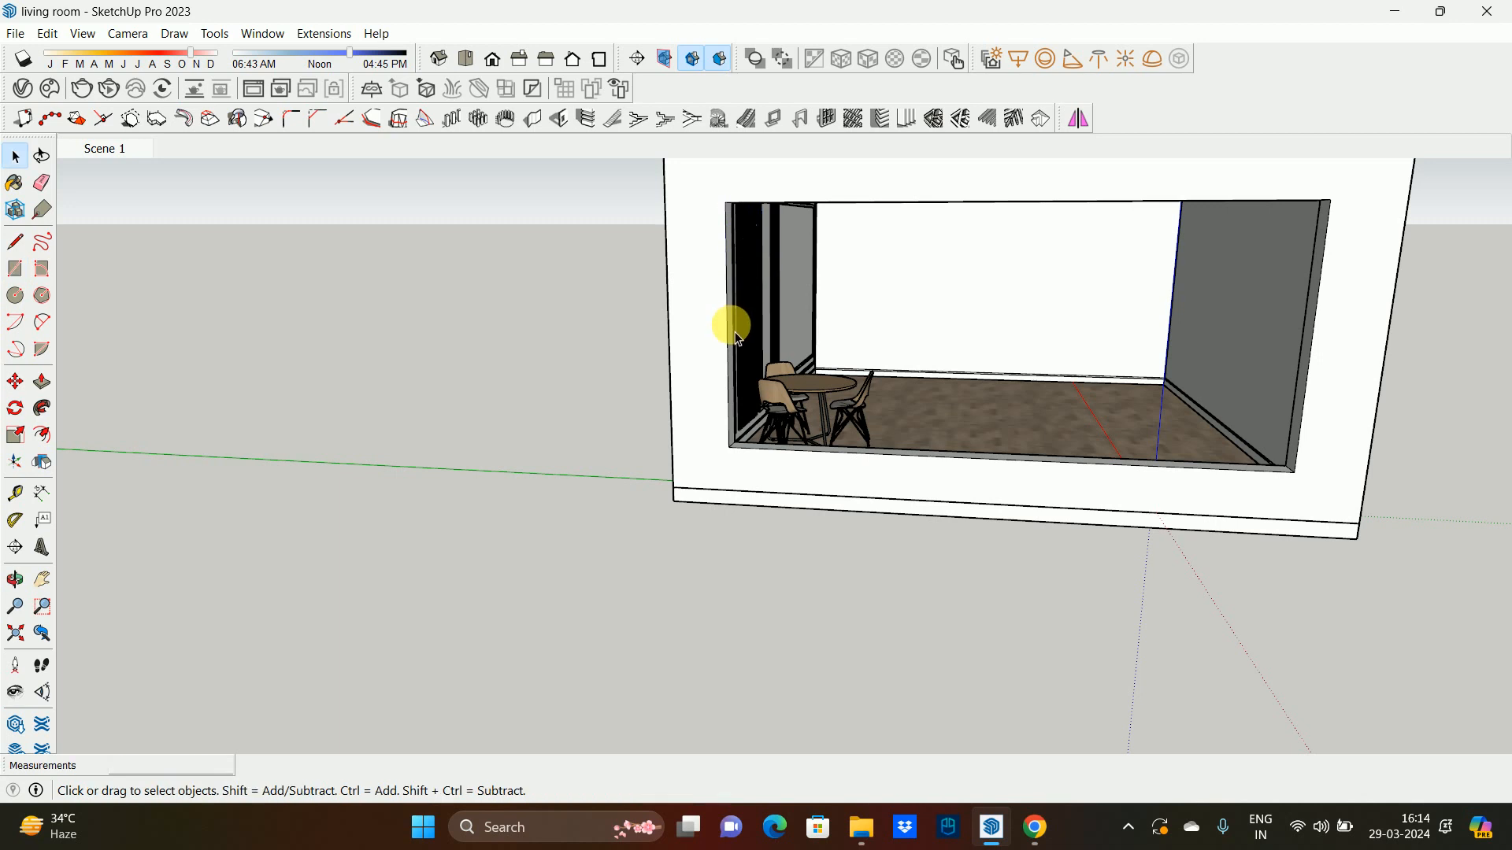
- Redraw a rectangle over the empty front wall opening from its lower corner to the diagonally opposite upper corner and group the face
key("r")
left_click(729, 446)
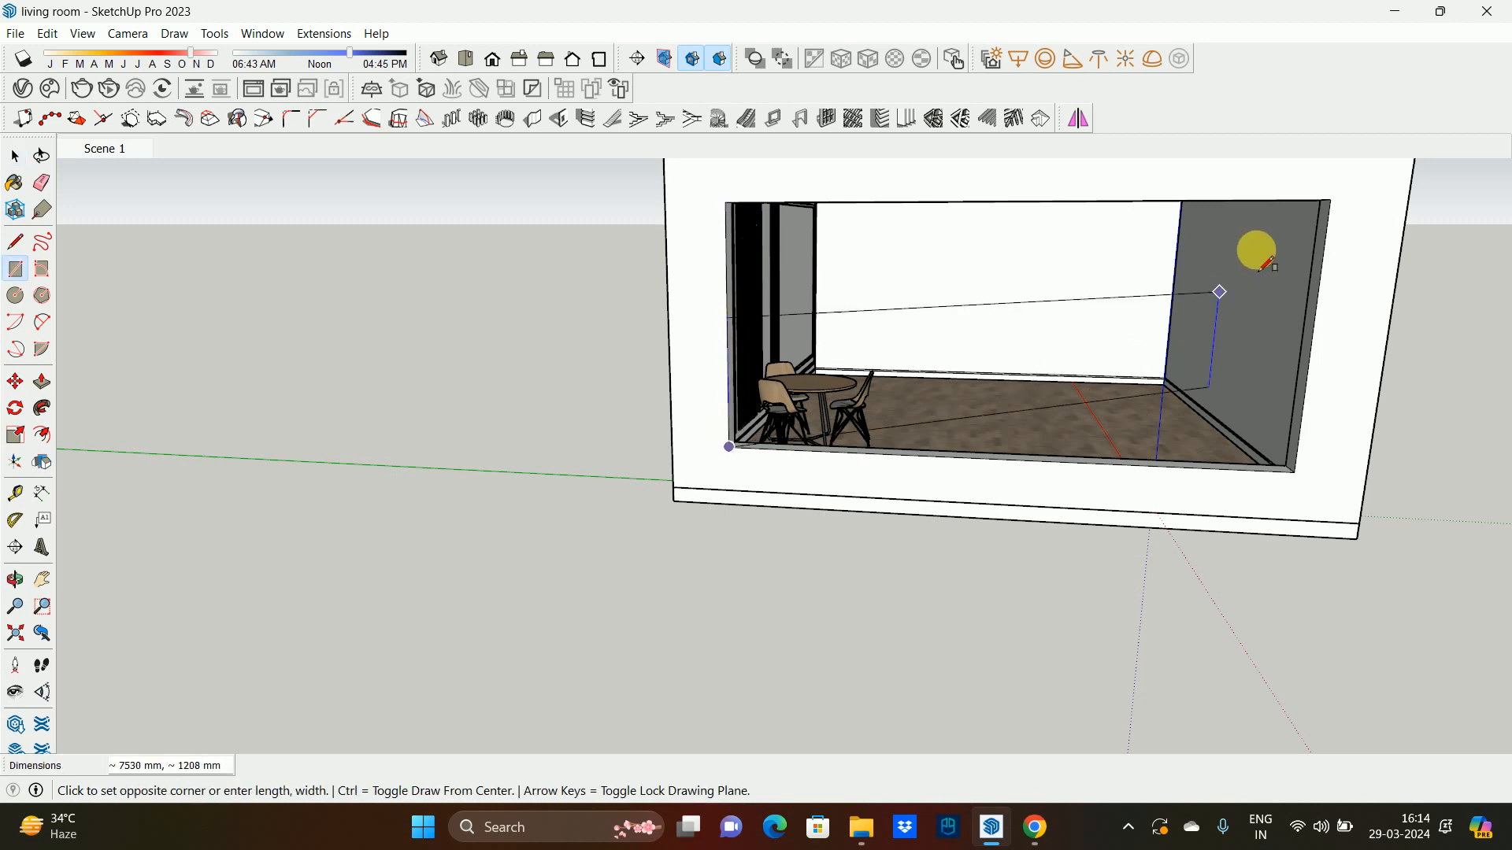
left_click(1329, 202)
key("space")
middle_click_drag(1100, 339, 702, 422)
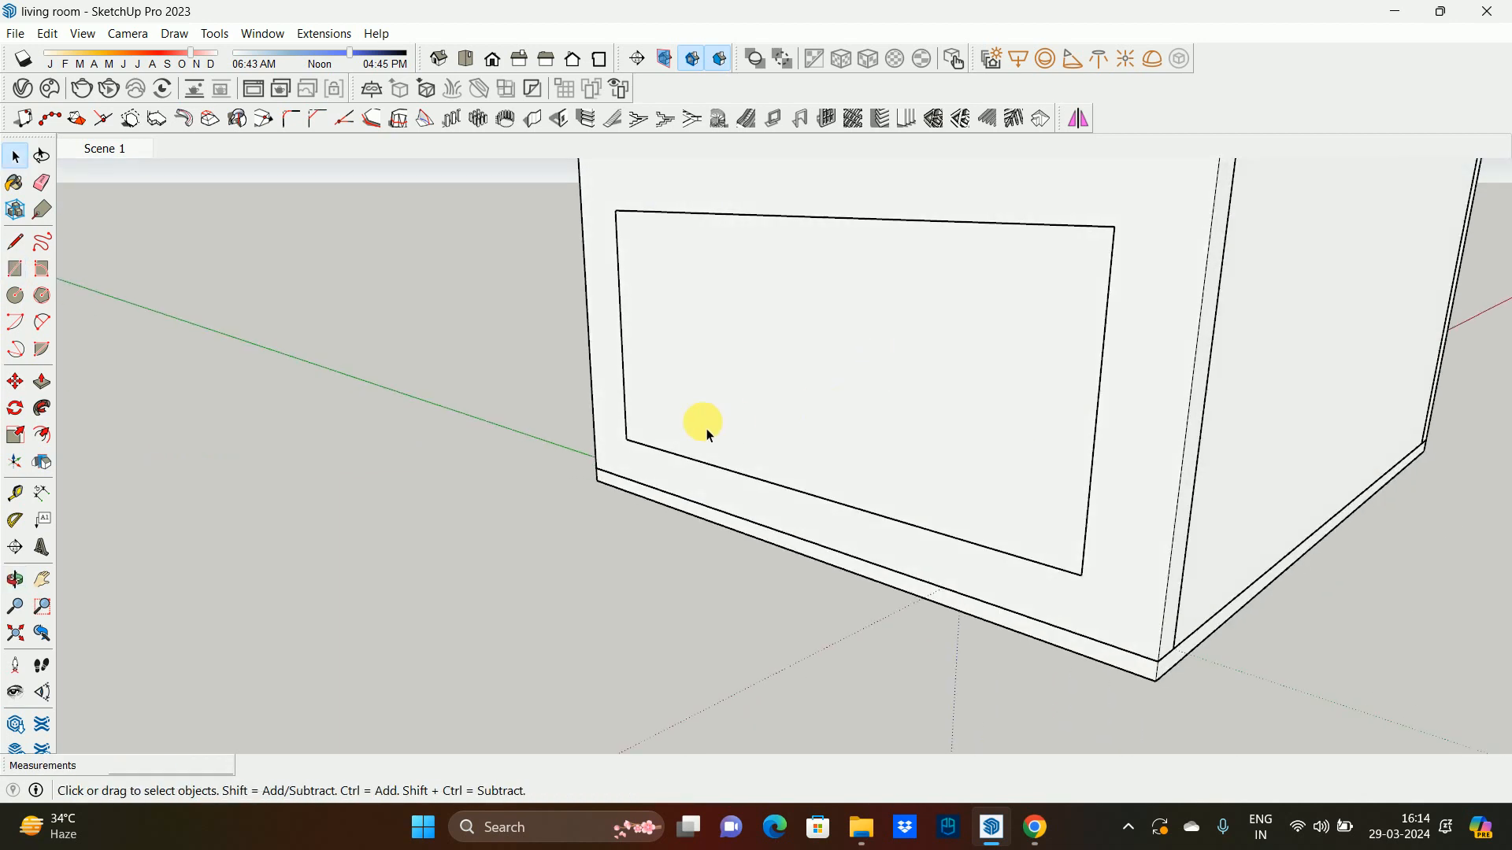
left_click(699, 396)
right_click(700, 396)
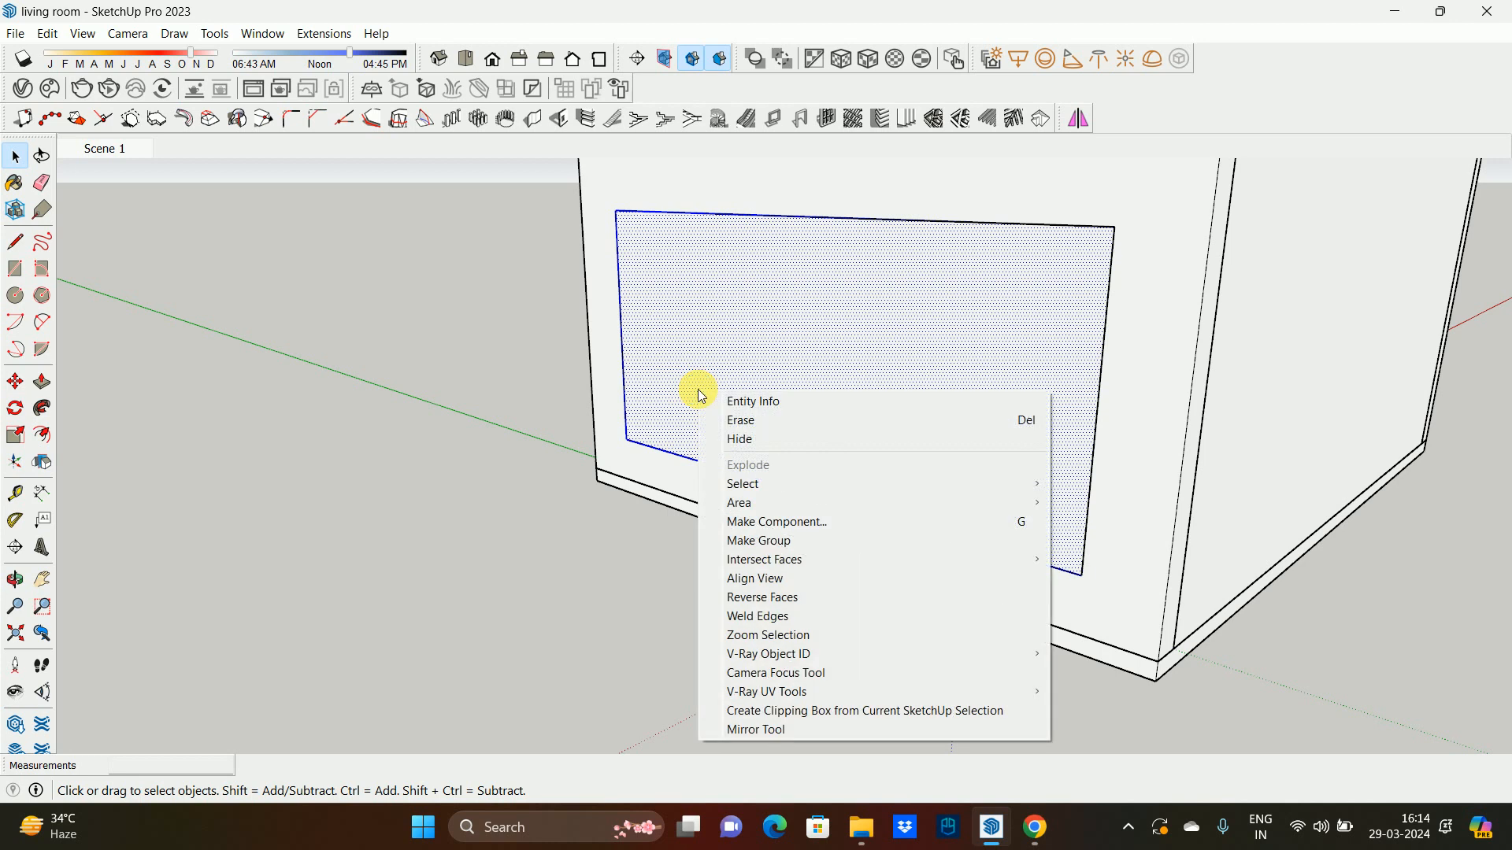
left_click(766, 540)
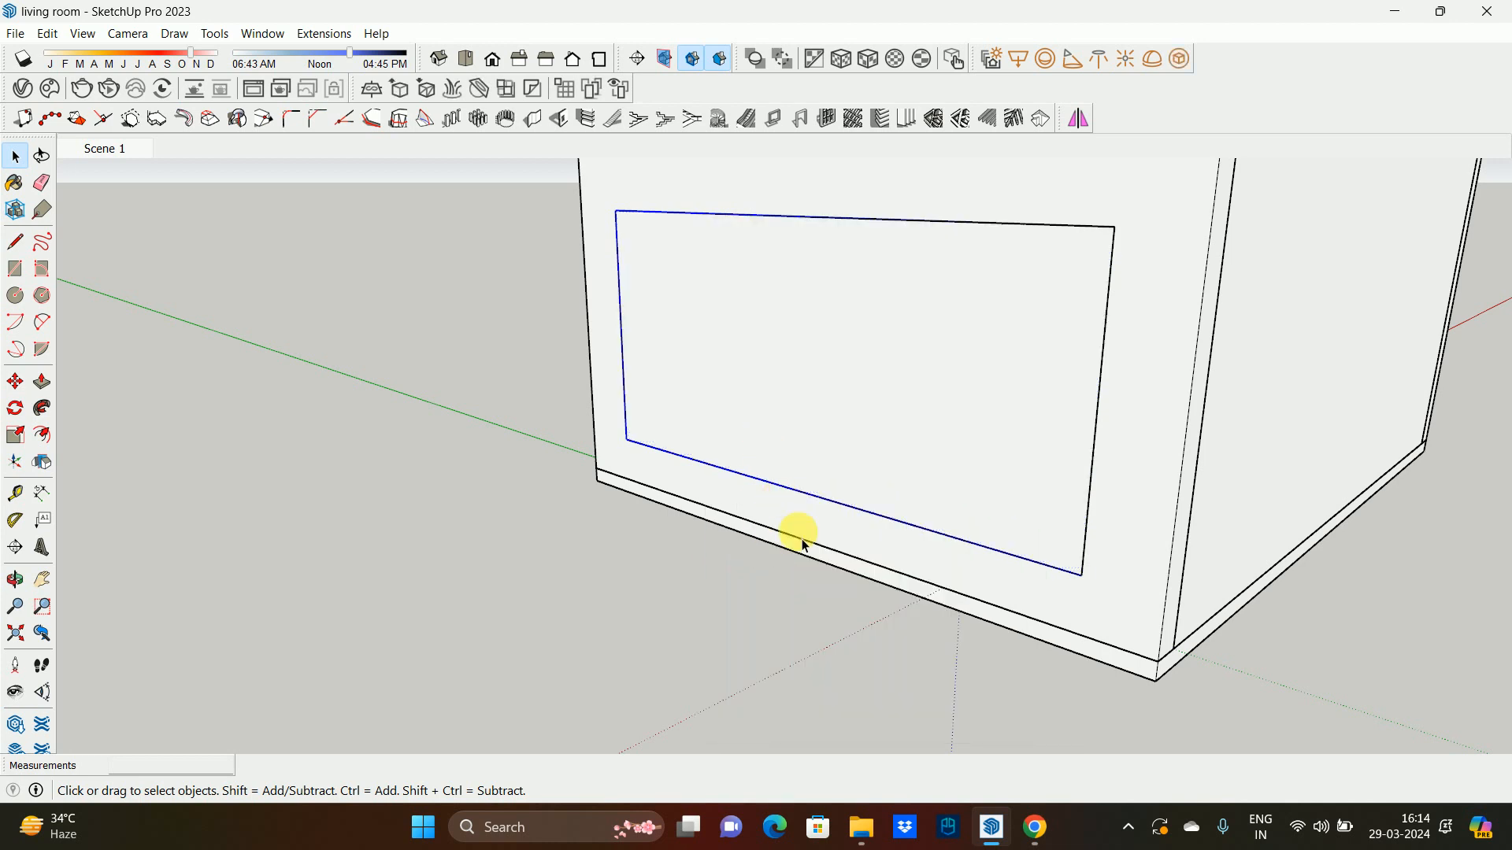
- Measure the height from the front wall's base line to the opening's lower edge and check that edge's length
scroll(962, 590, "up", 2)
key("t")
left_click(960, 593)
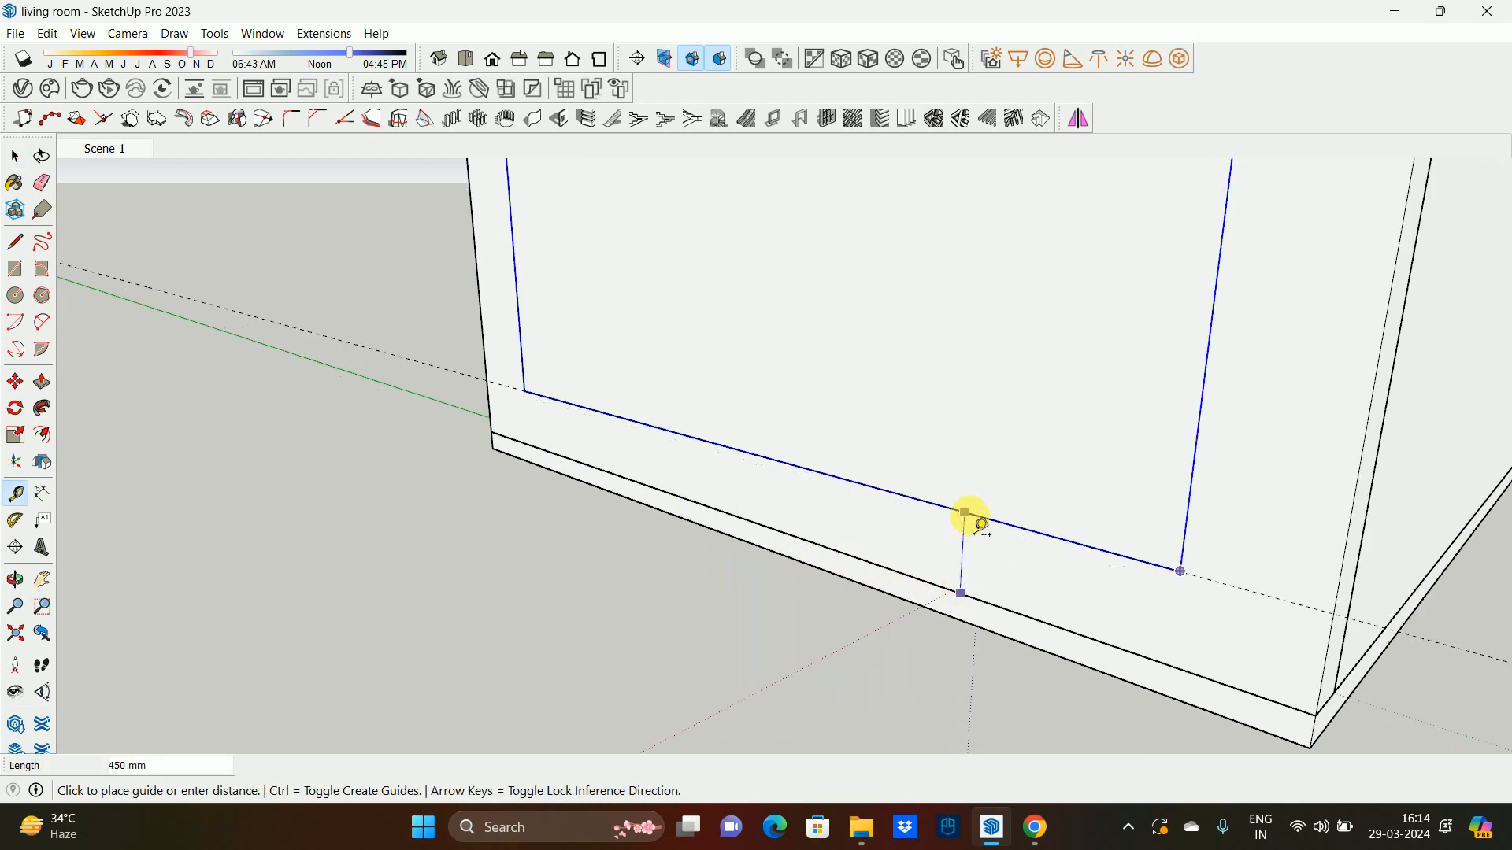
key("space")
scroll(964, 513, "down", 4)
key("t")
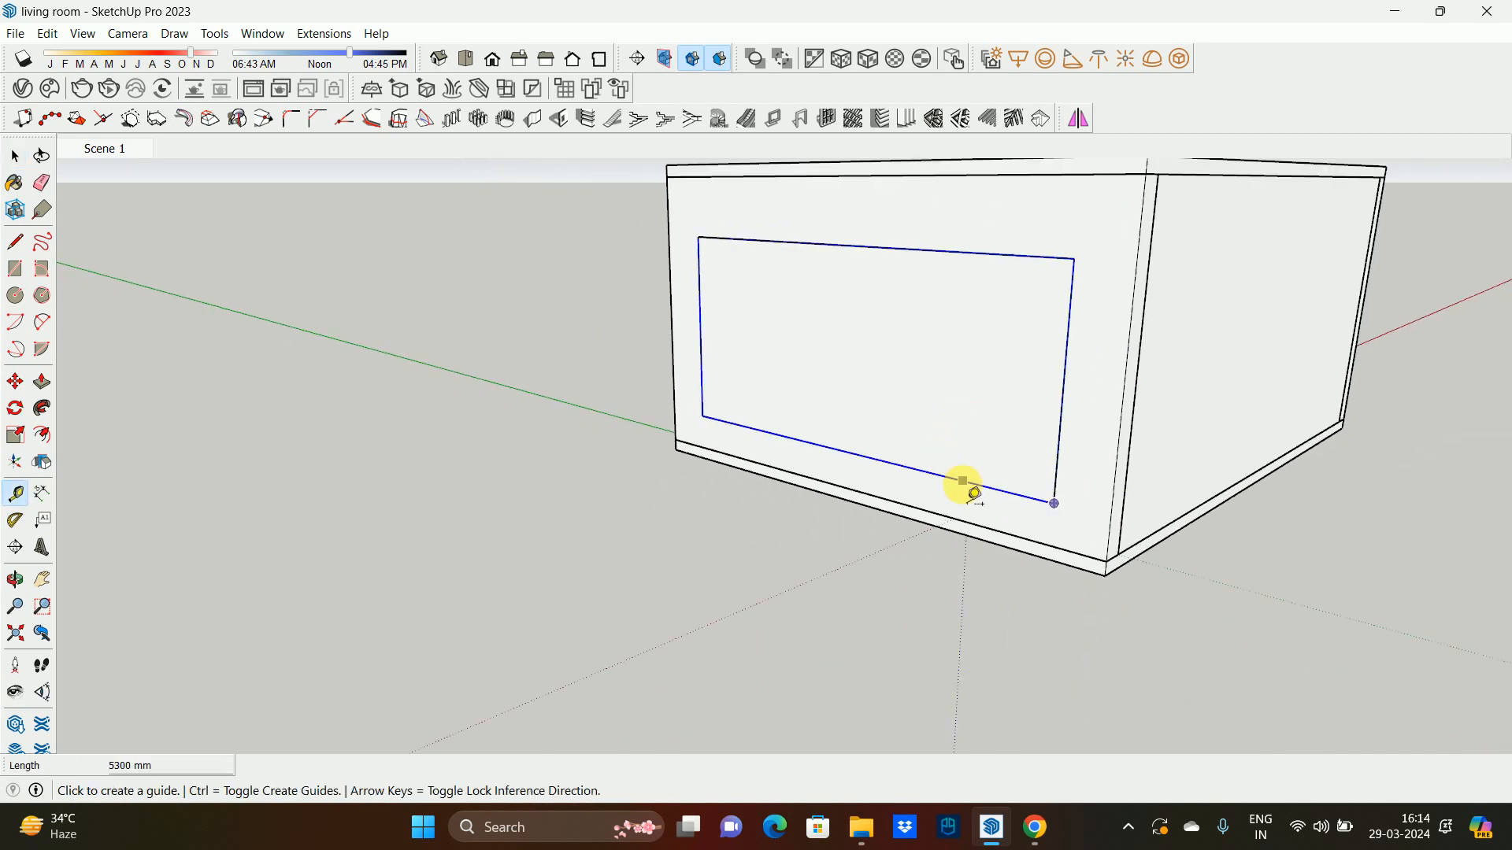
left_click(963, 480)
key("space")
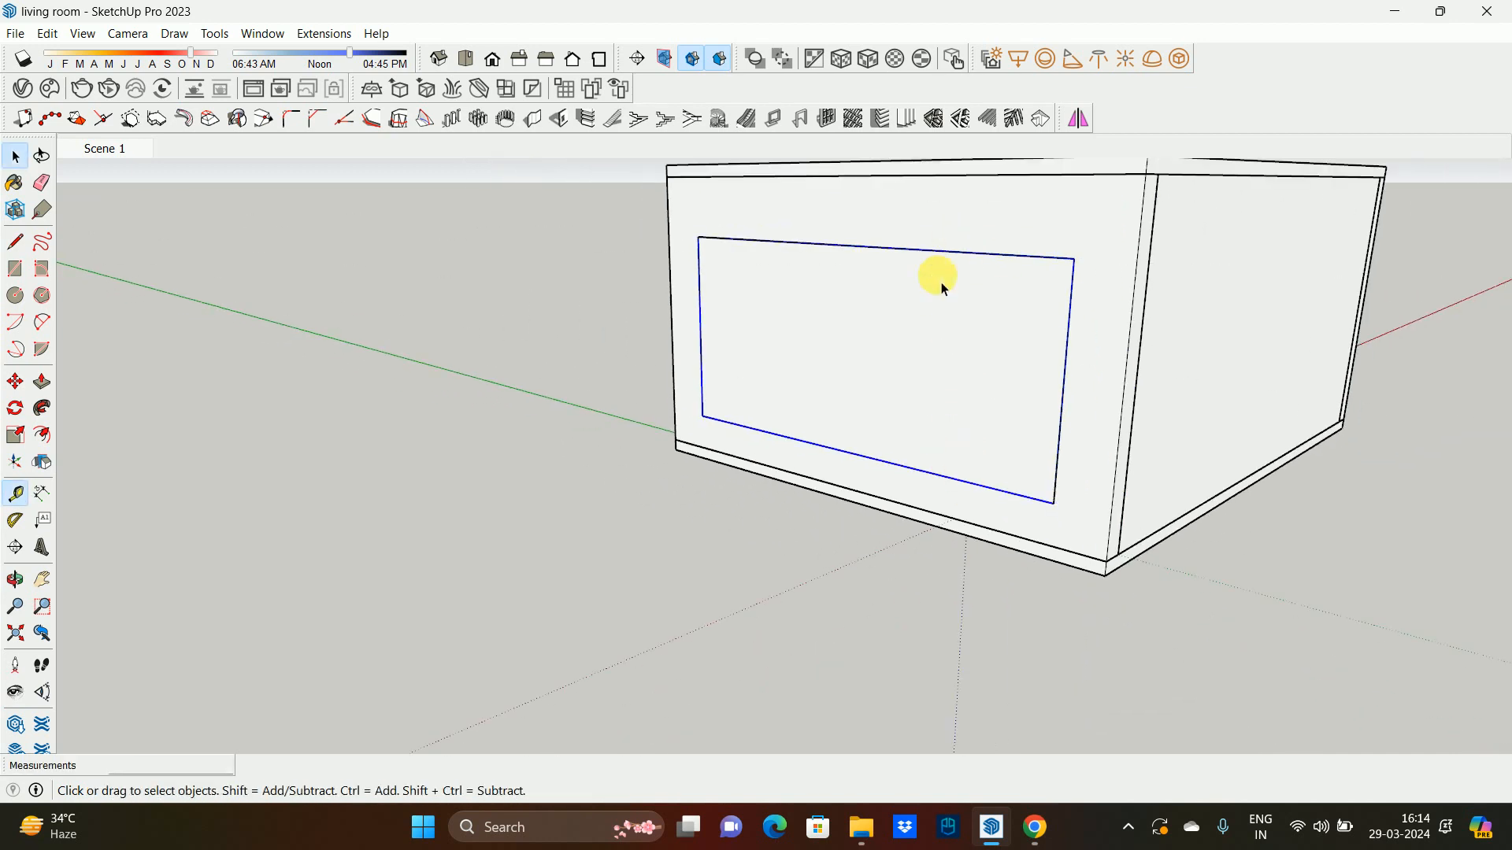
- Raise the upper inner face of the front wall opening by 300 mm with Push/Pull
middle_click_drag(1100, 267, 611, 257)
key("f")
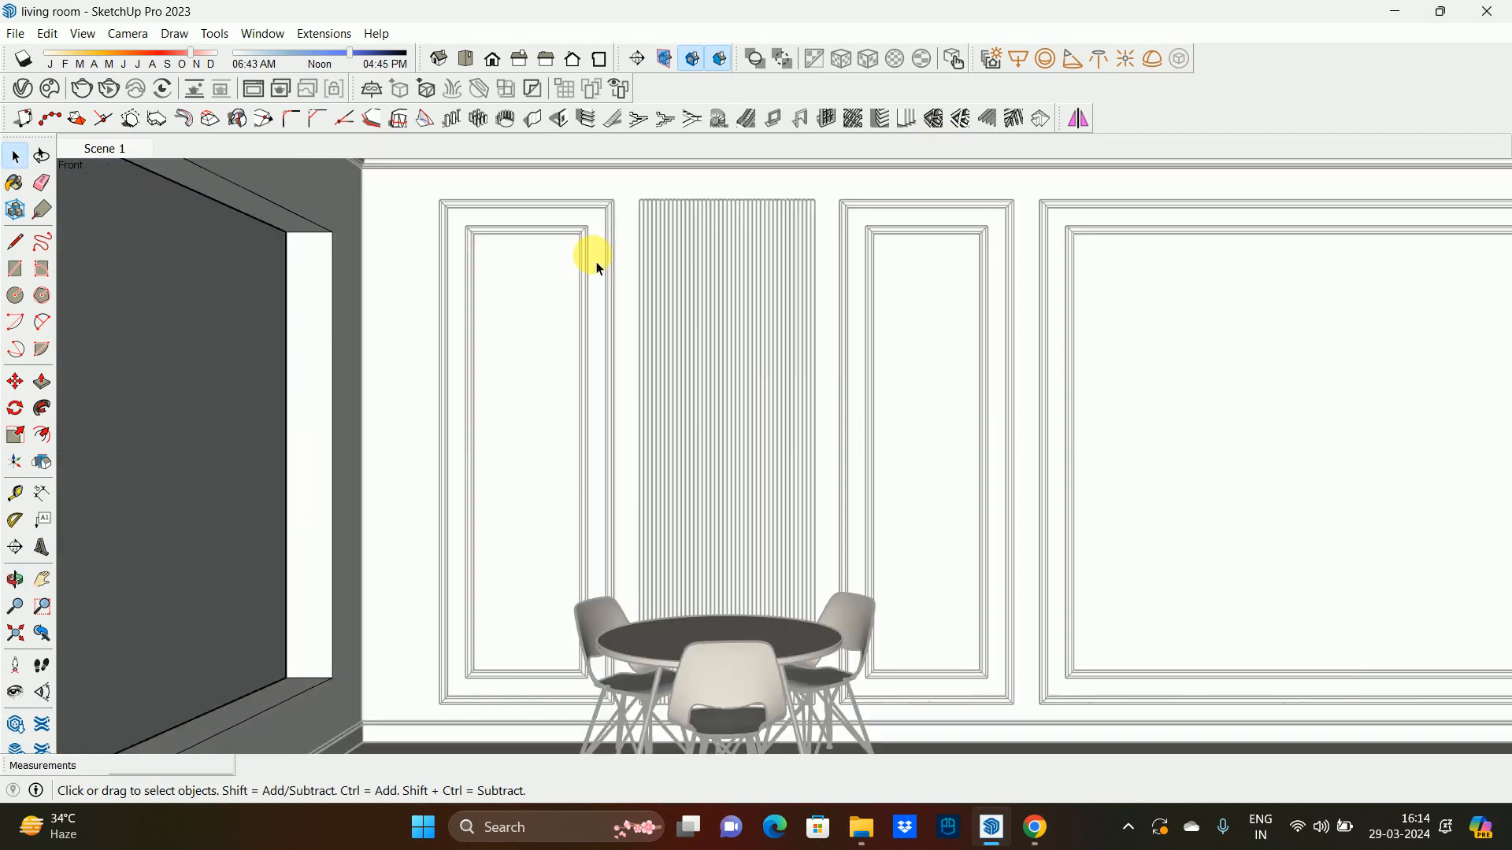
key("p")
left_click(297, 241)
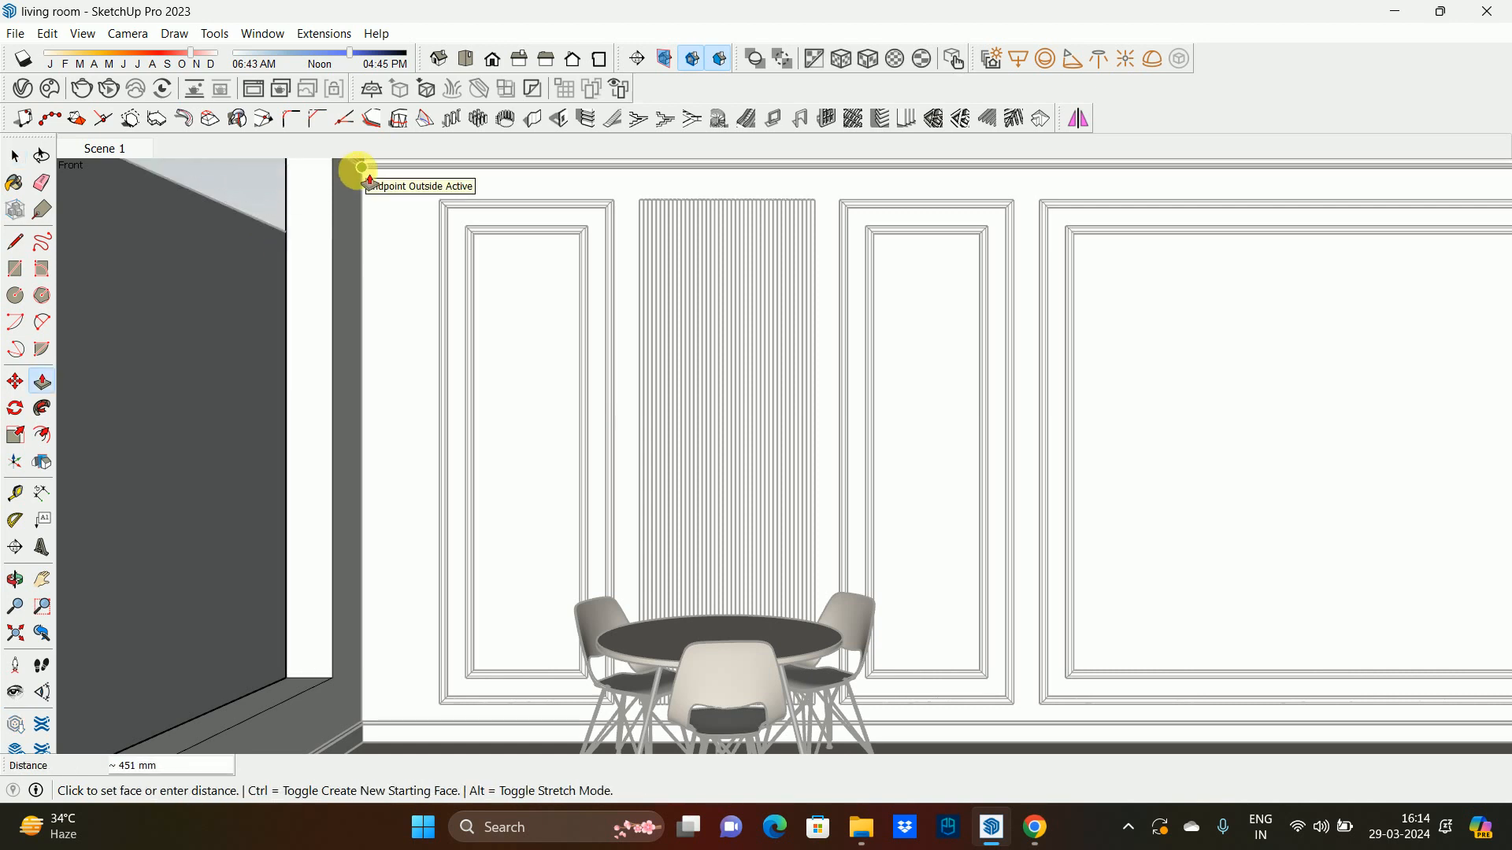
type("3")
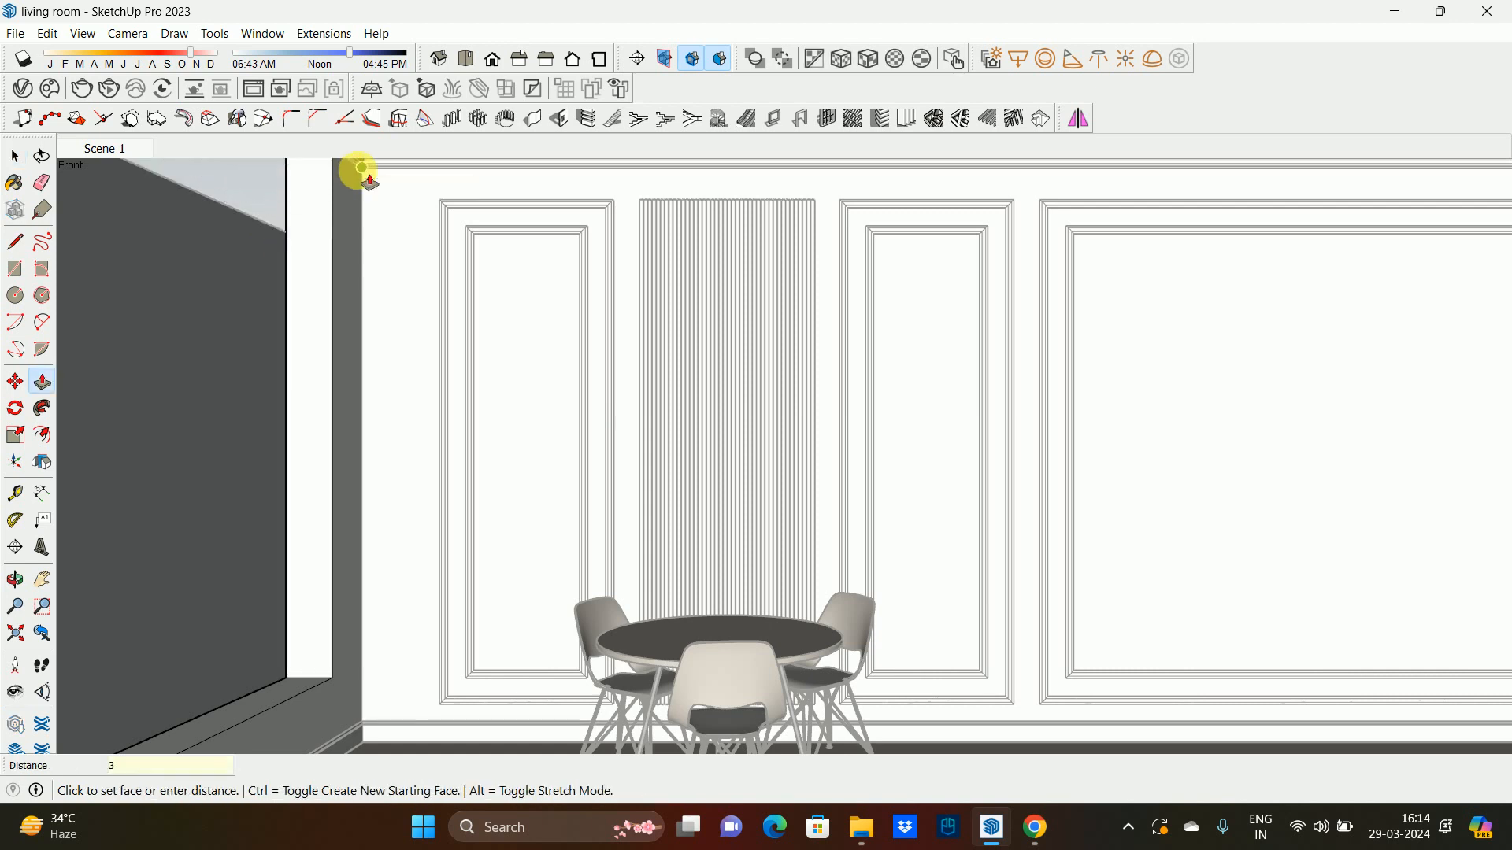
type("00")
key("Return")
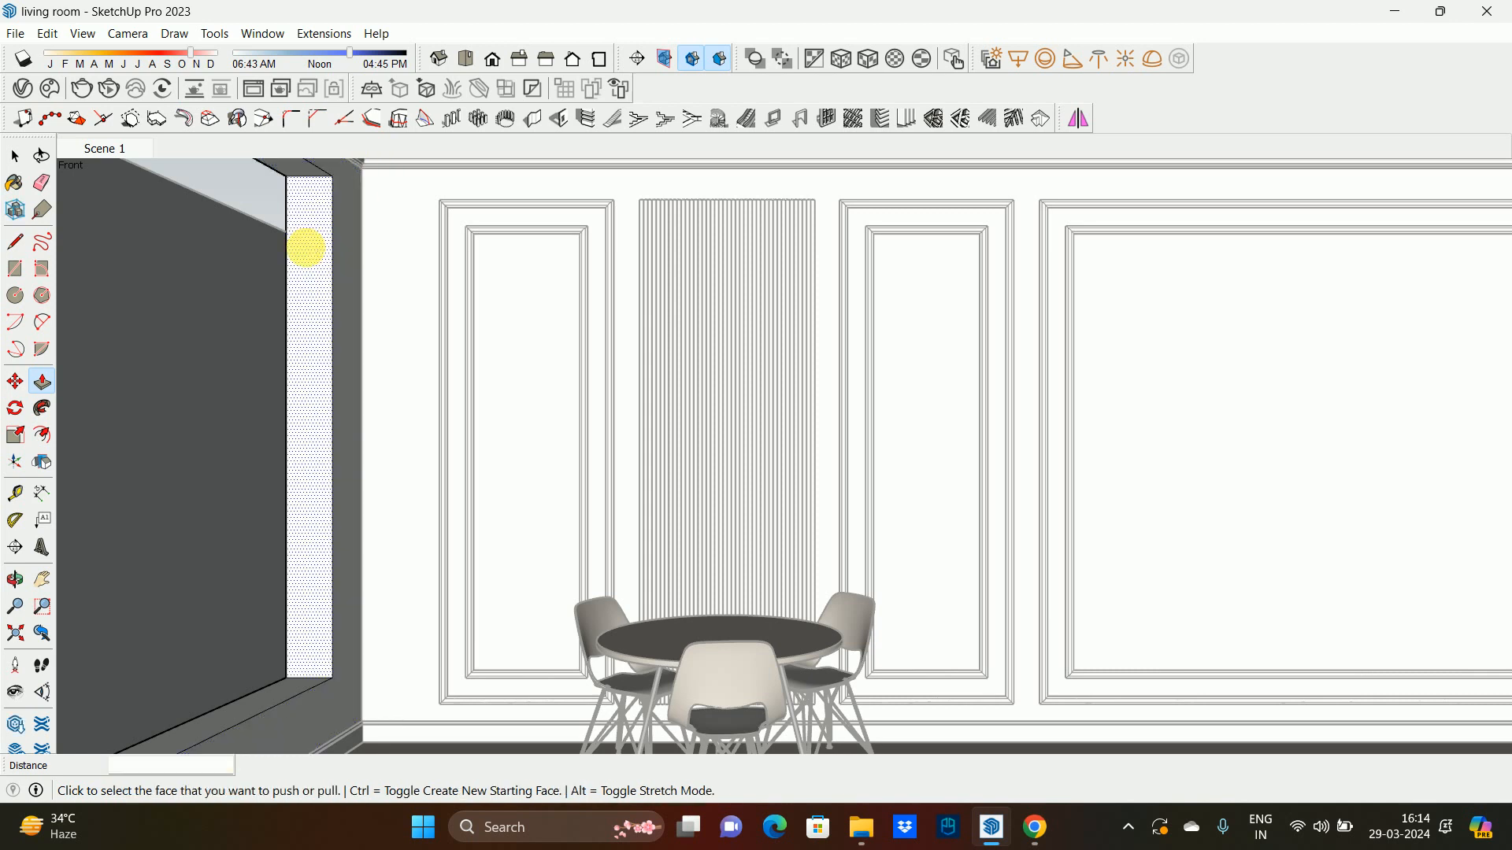
key("space")
- Move the upper edge of the rectangular face up 300 mm to the raised opening's upper corner
scroll(307, 246, "up", 5)
middle_click_drag(246, 270, 743, 386)
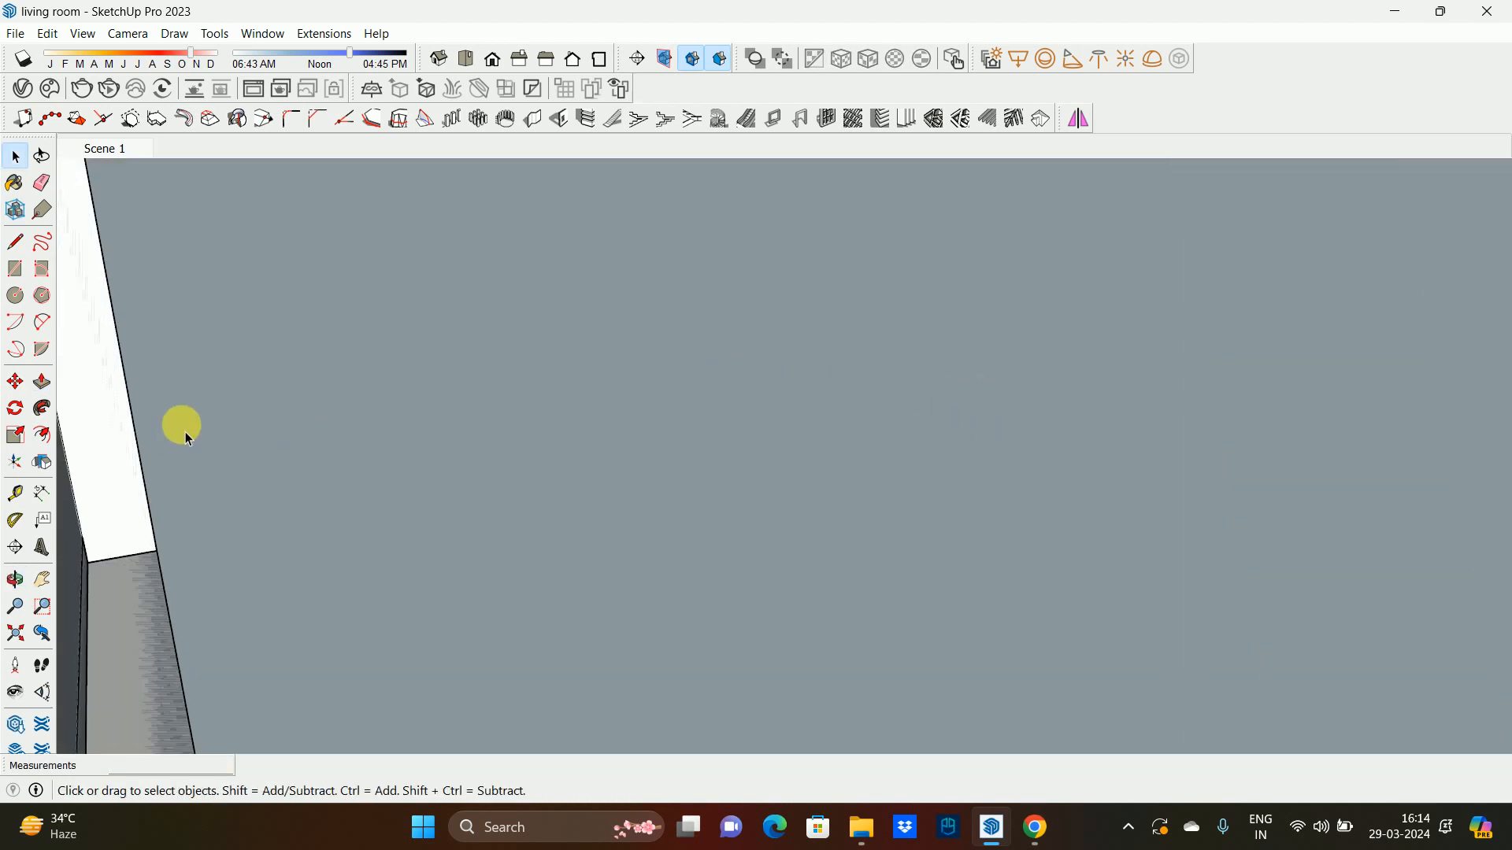
left_click(15, 633)
middle_click_drag(488, 472, 746, 429)
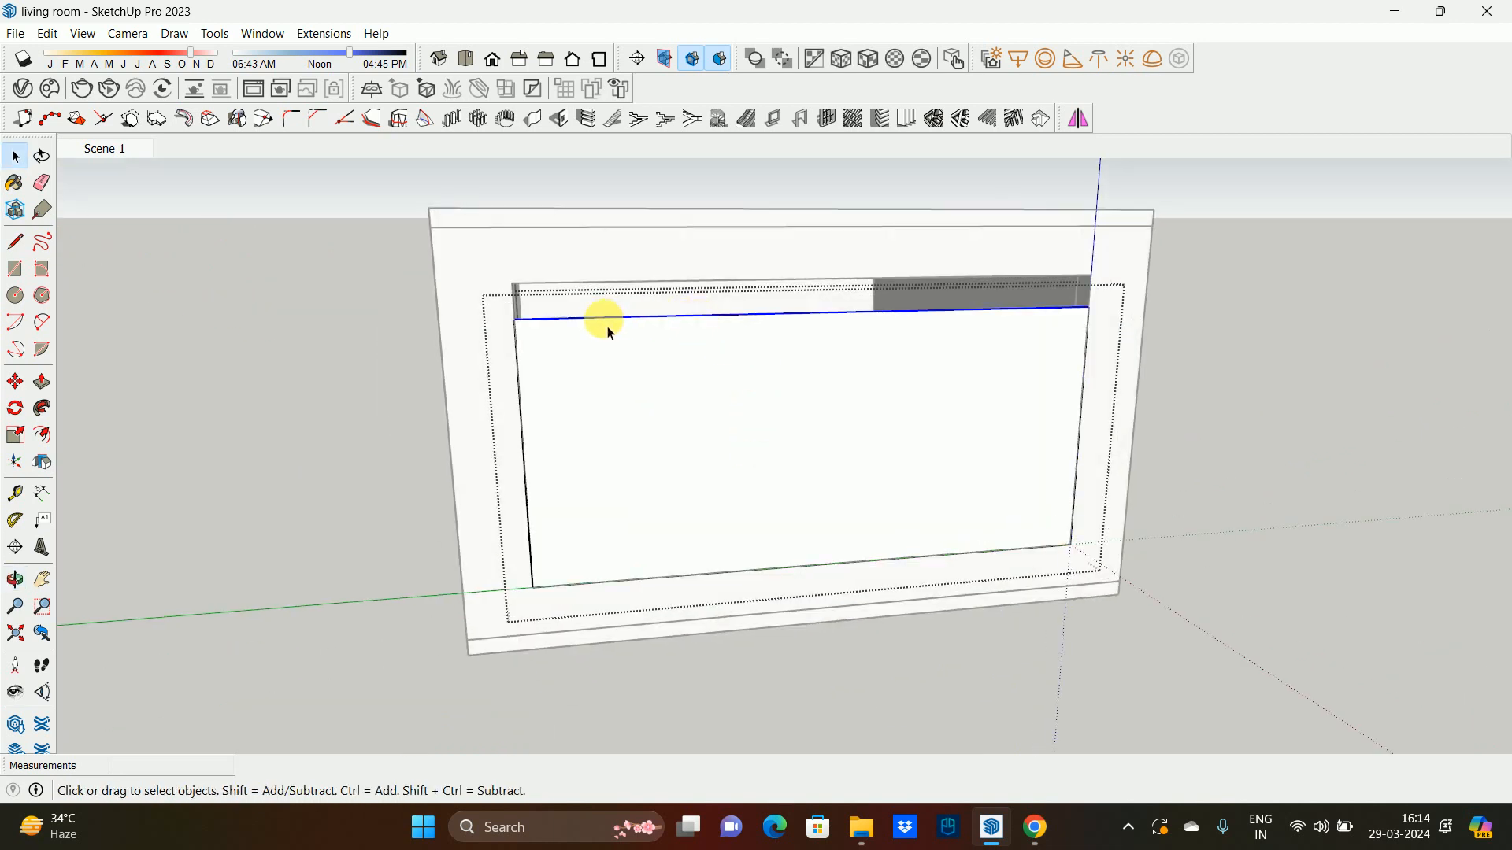
key("m")
left_click(516, 322)
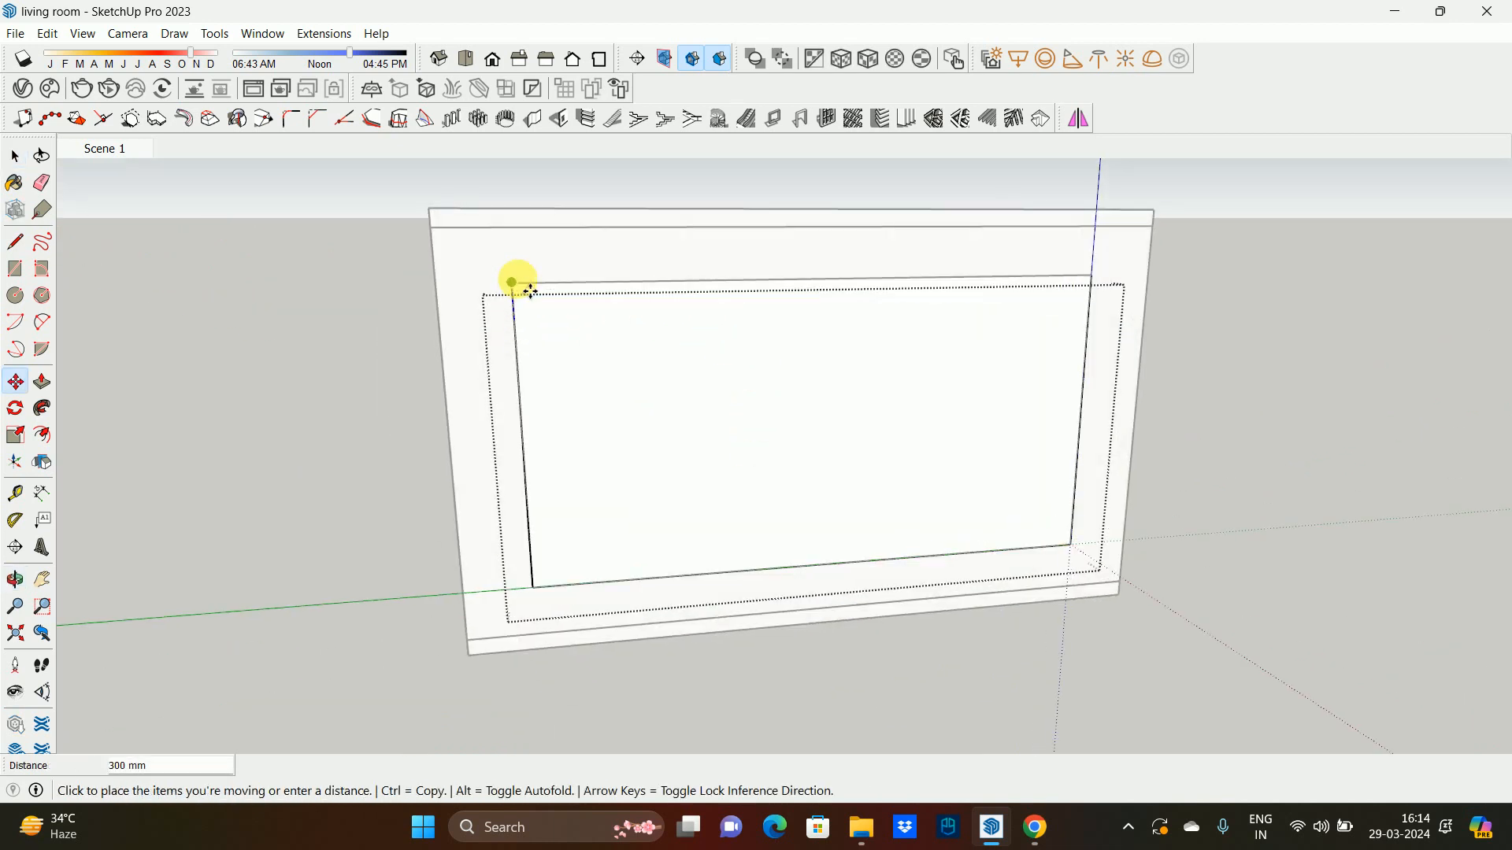
left_click(514, 284)
key("space")
- Start the Panel Divider on the enlarged rectangular face and set it to 2 rows and 6 columns
scroll(739, 433, "down", 2)
double_click(739, 435)
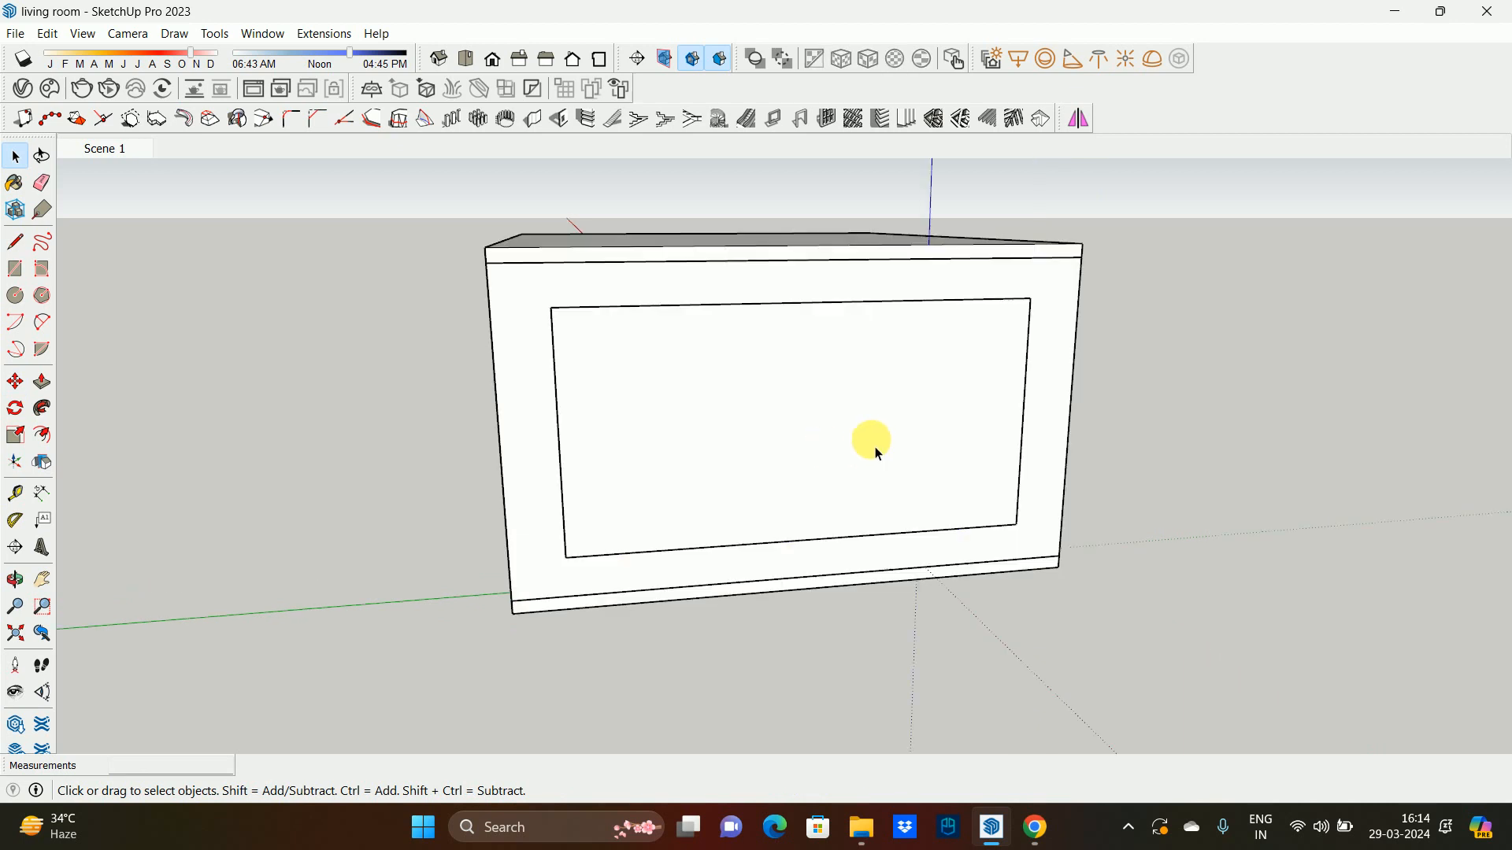
middle_click_drag(874, 438, 685, 462)
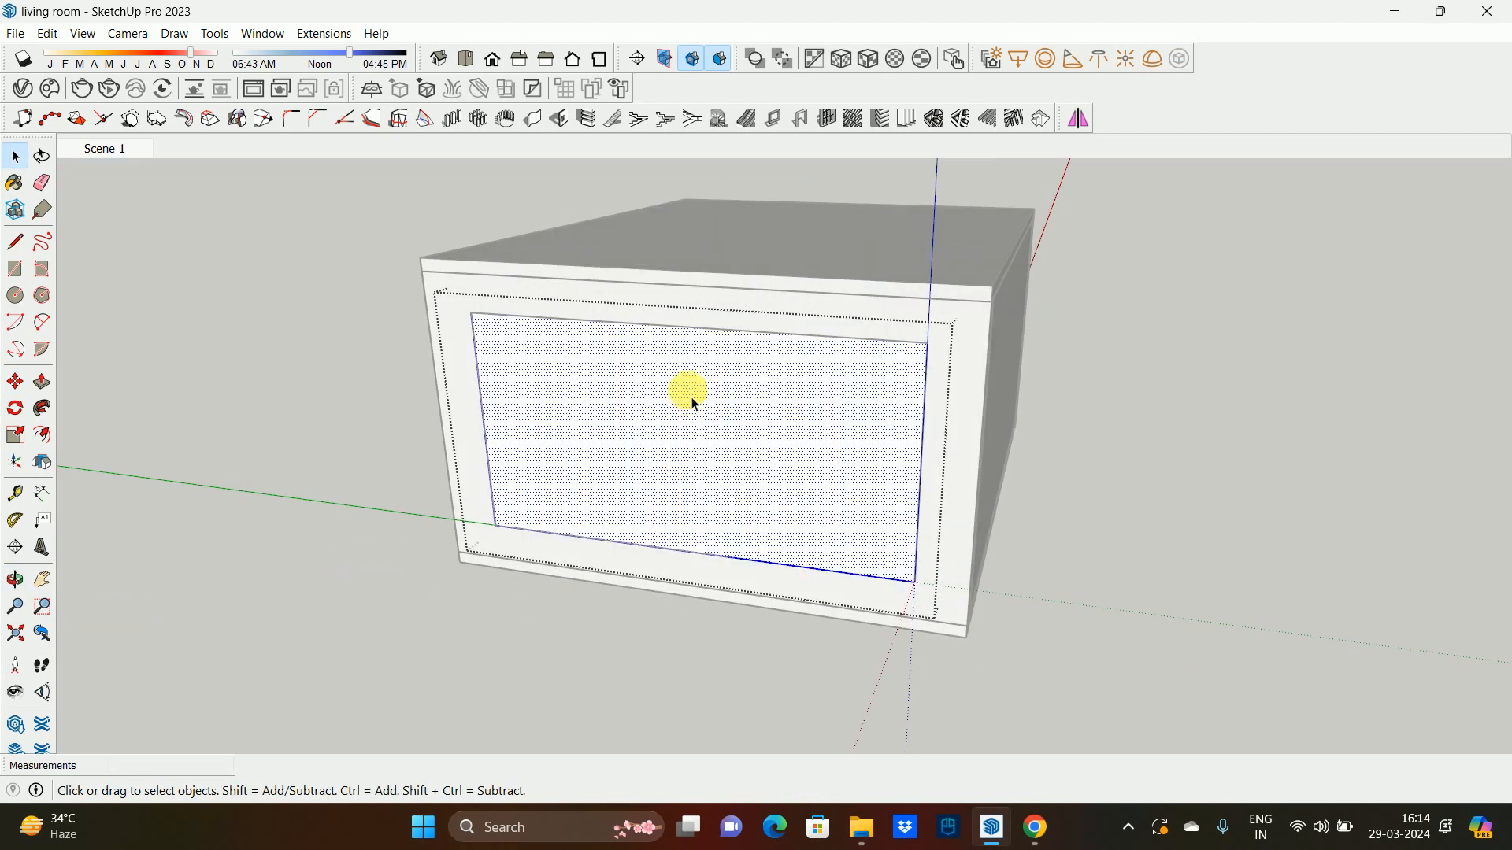
left_click(827, 117)
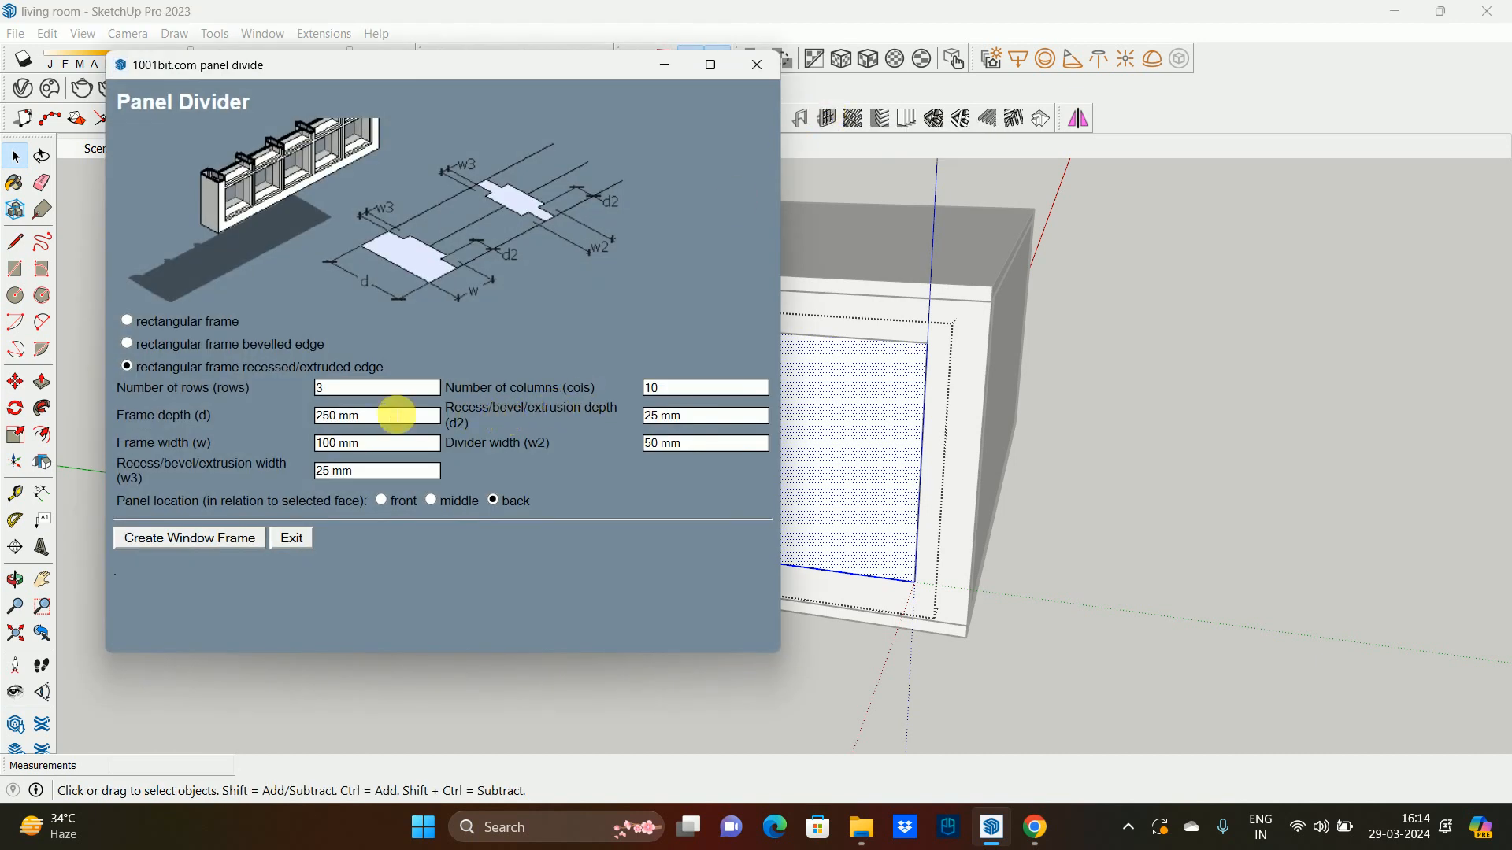
double_click(347, 390)
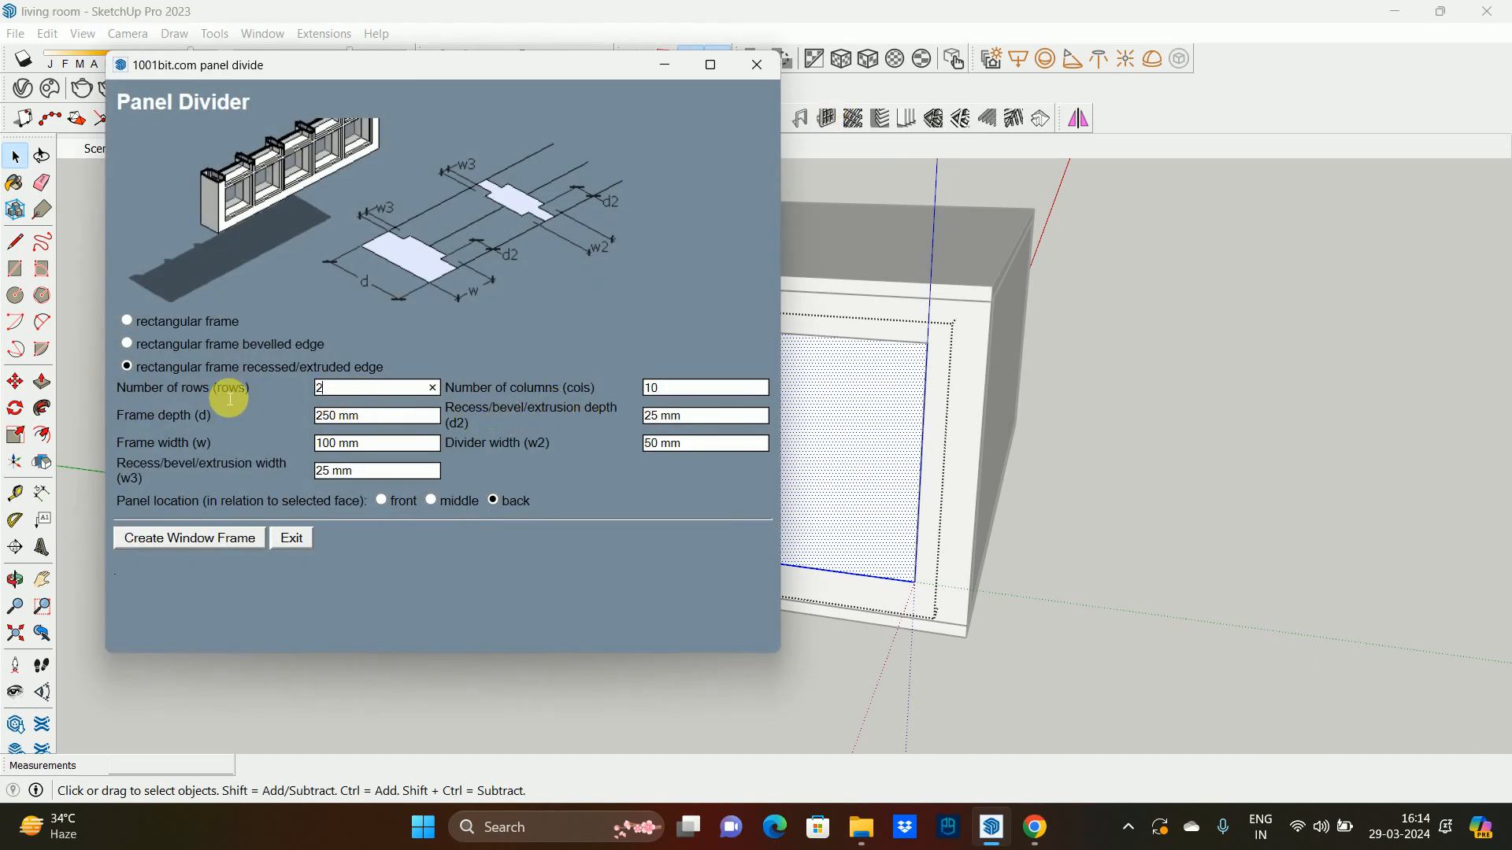
double_click(673, 389)
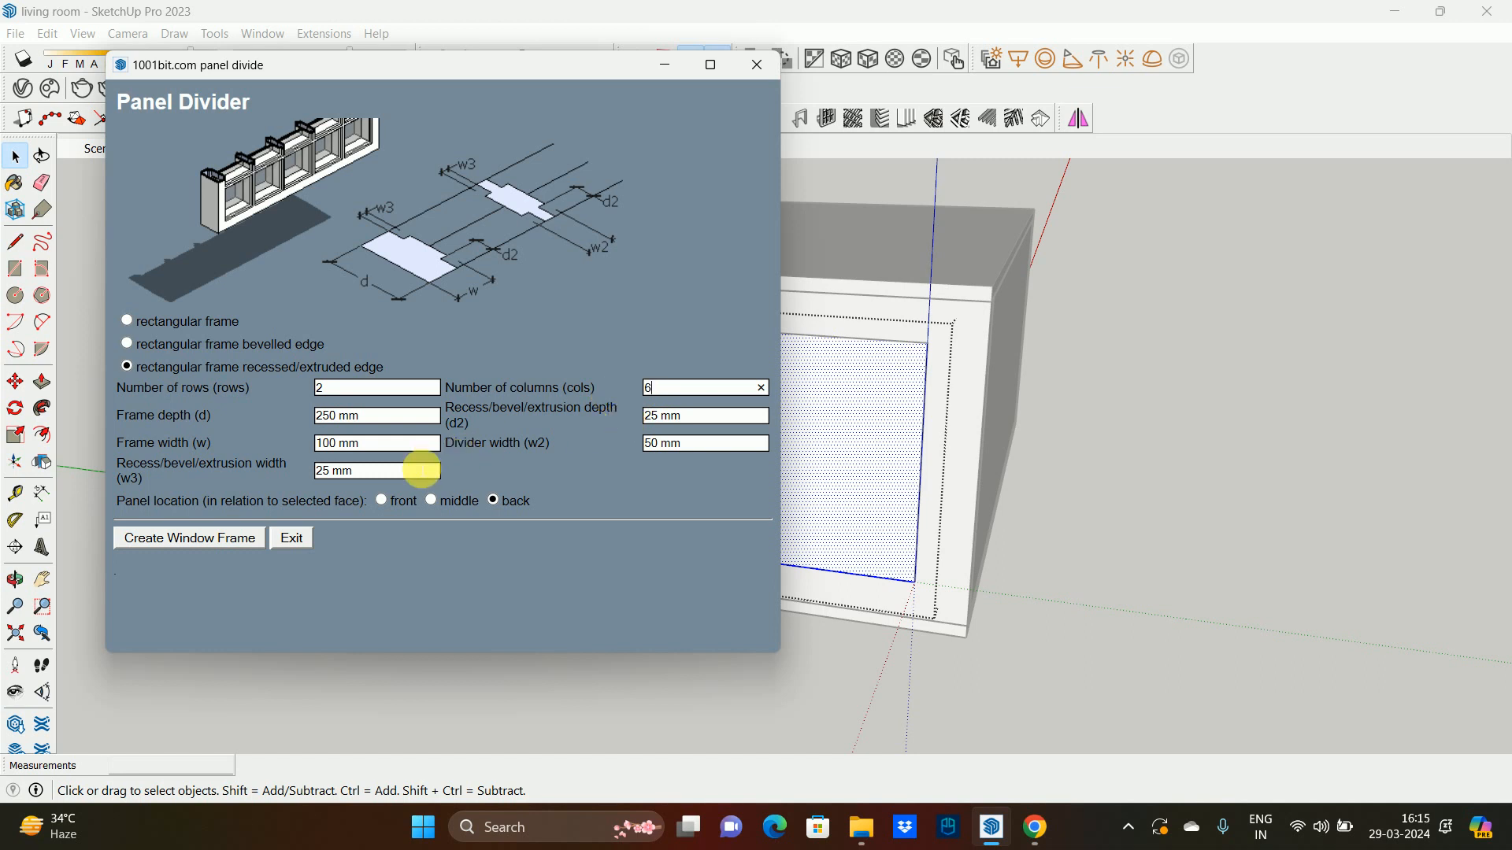
- Set the recess/bevel/extrusion width and depth both to 15 and create the window frame
left_click(376, 476)
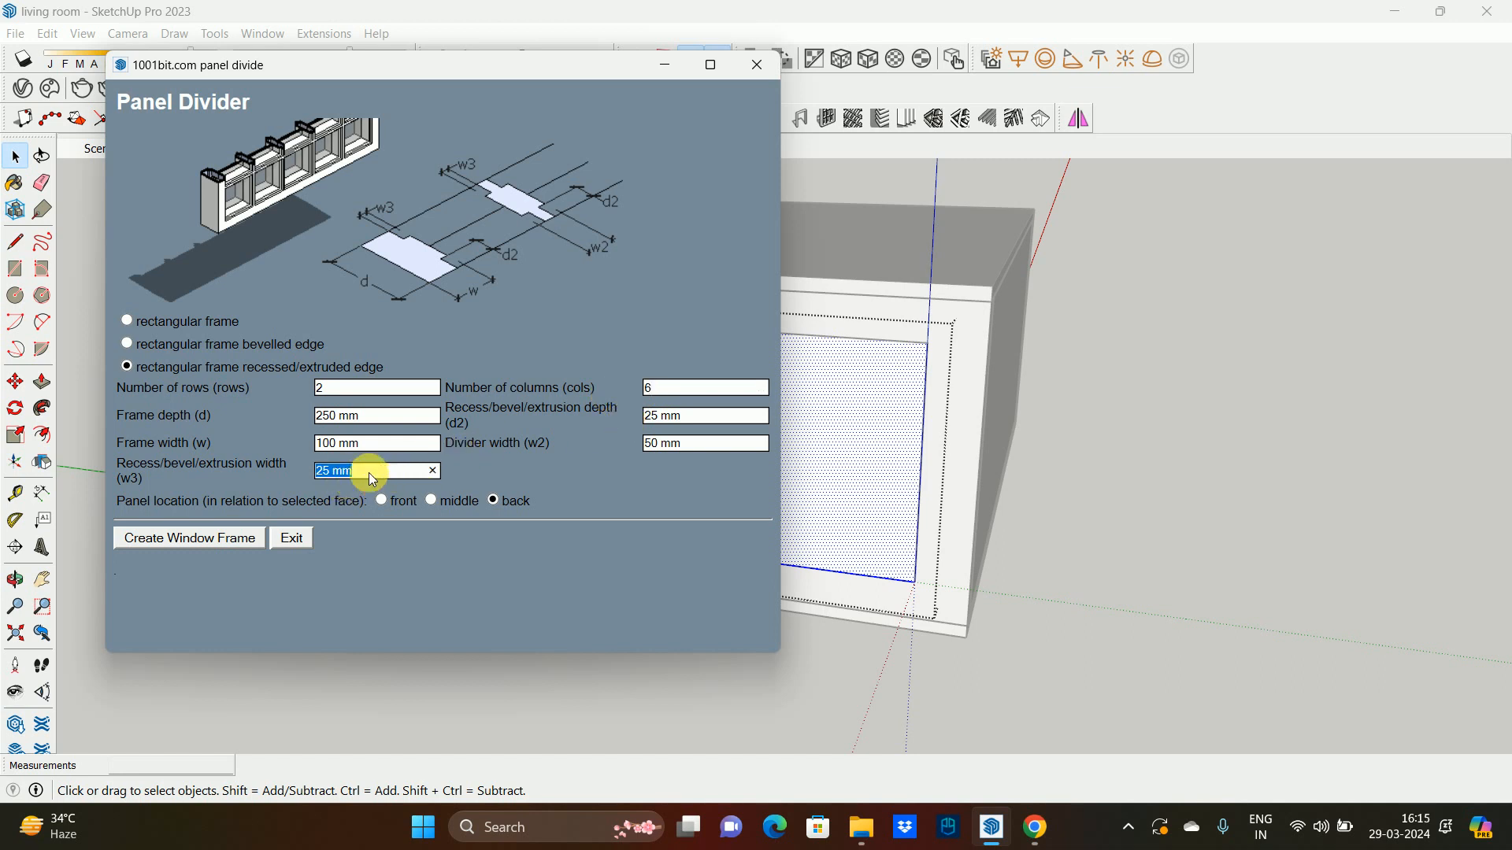
type("15")
left_click(655, 418)
type("15")
left_click(667, 448)
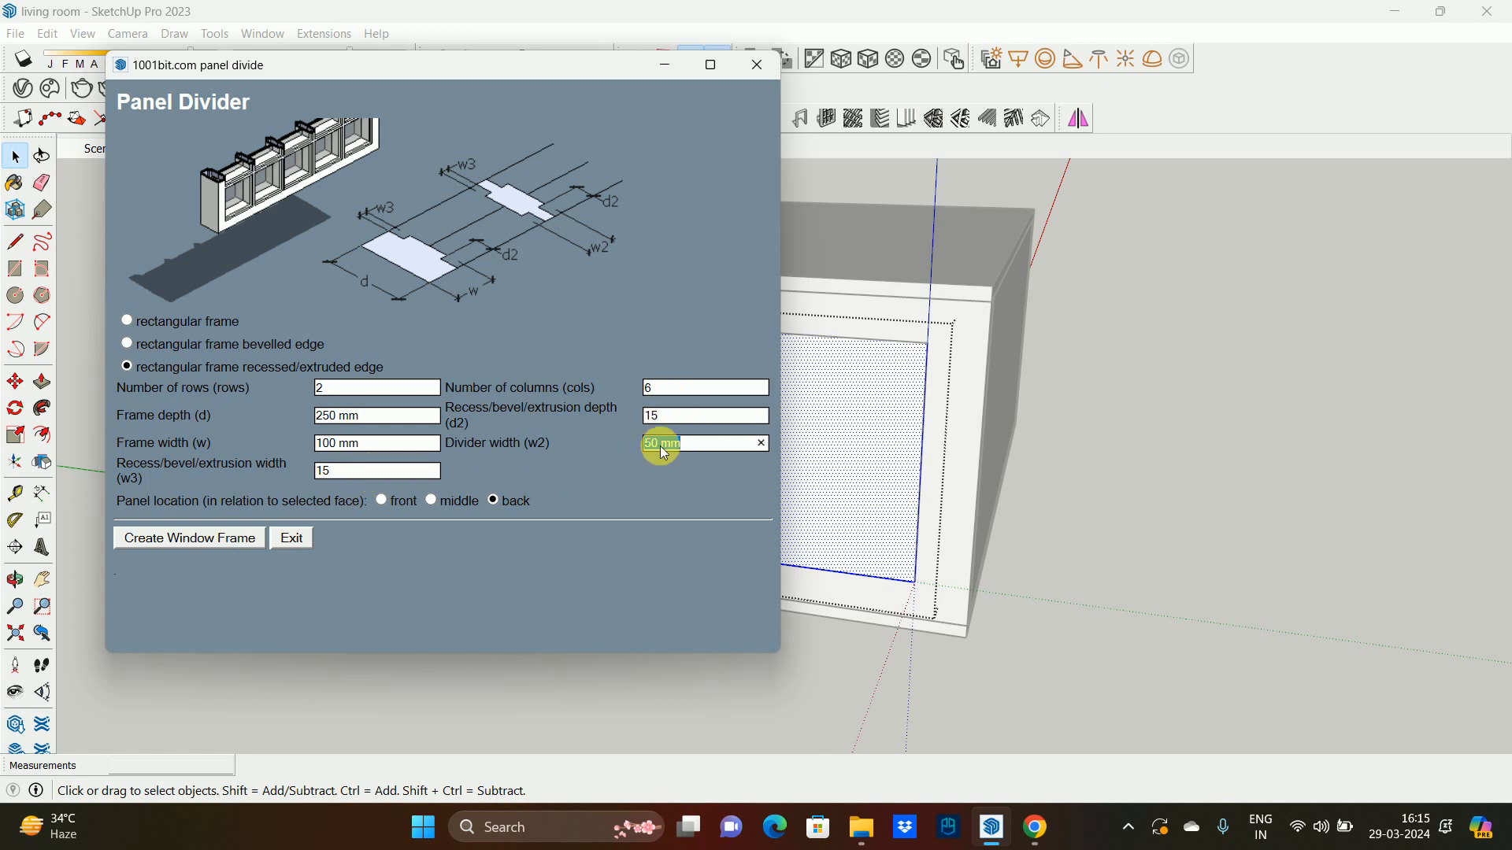
left_click(168, 544)
- Rotate the flat-lying window frame 90° horizontally about its outer corner so its long side runs along the front wall
scroll(783, 628, "down", 2)
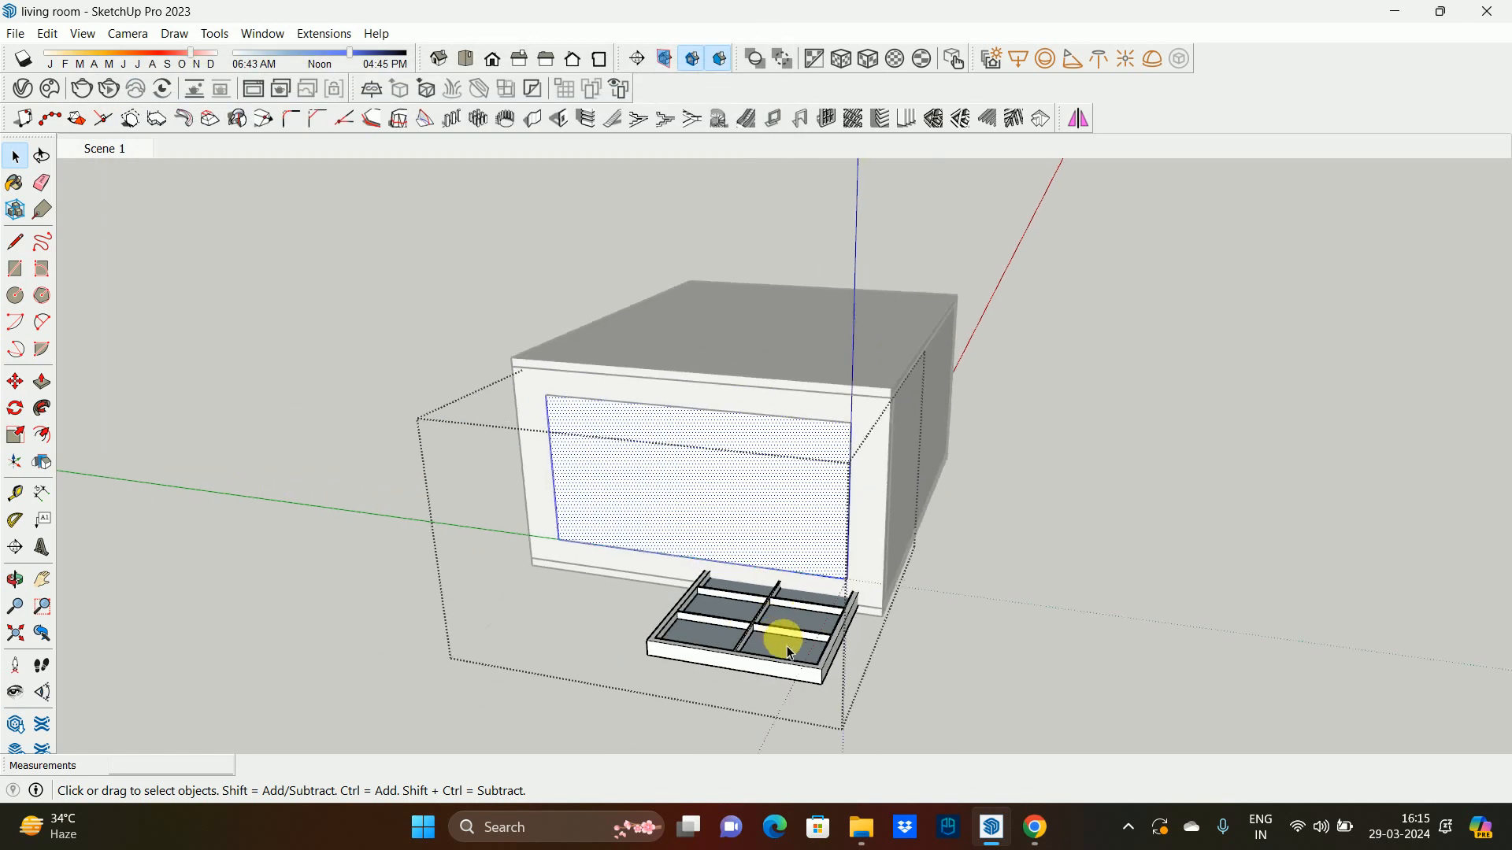
left_click(790, 678)
key("q")
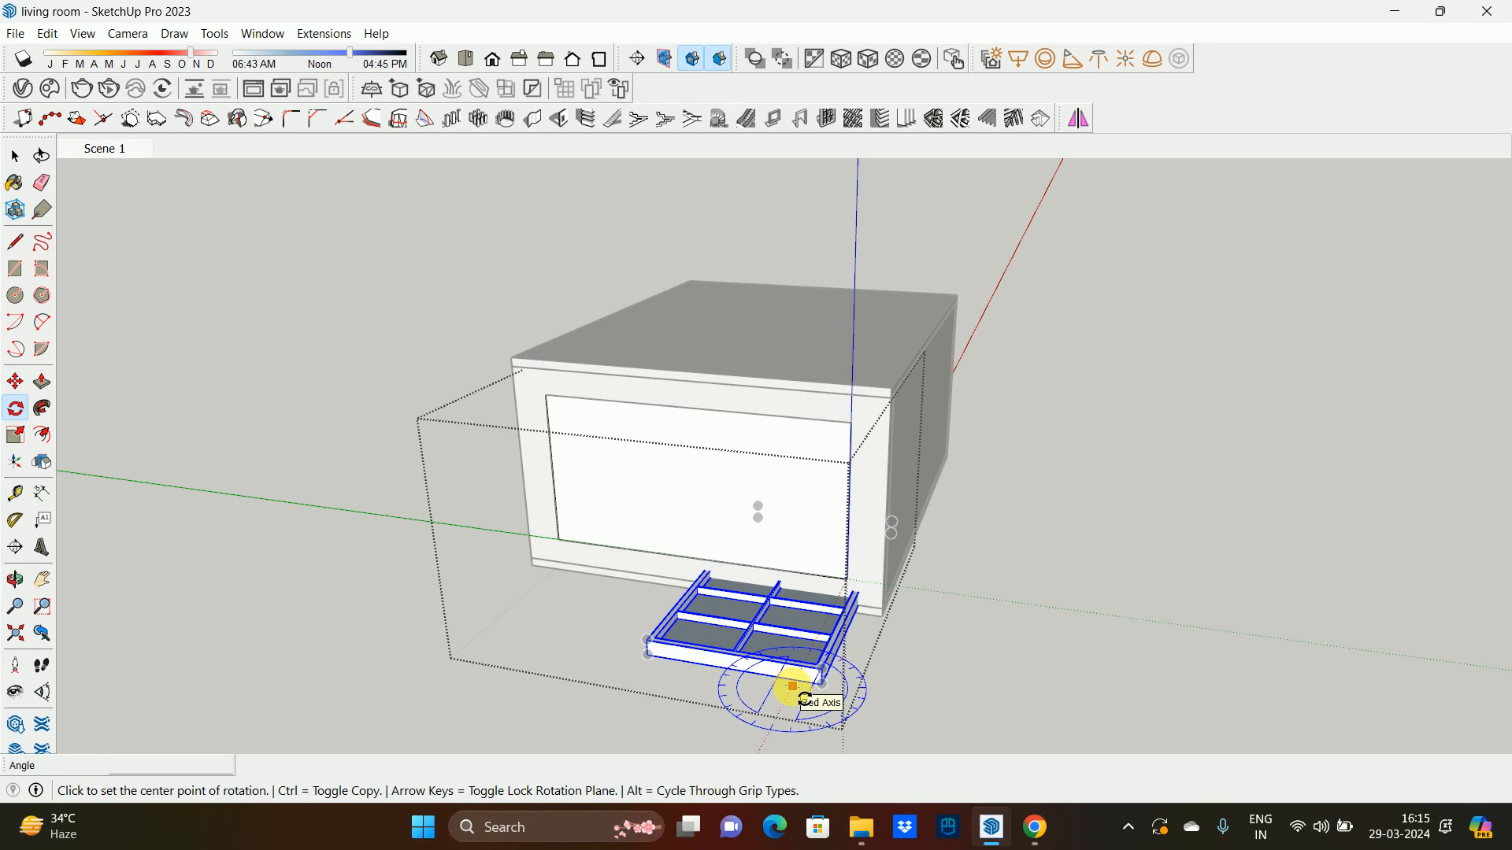
left_click(821, 684)
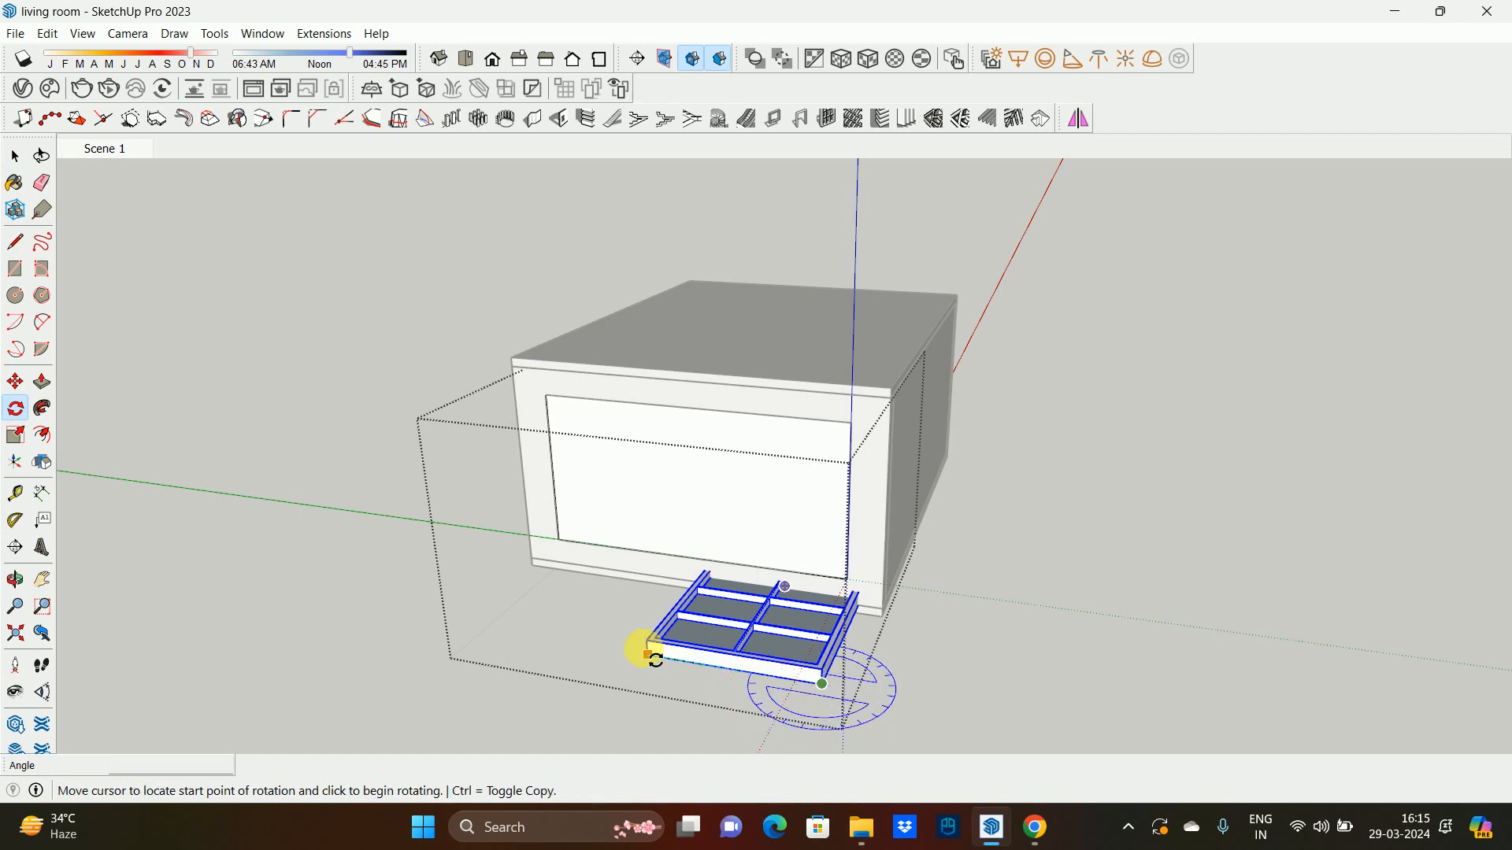
left_click(648, 656)
left_click(646, 701)
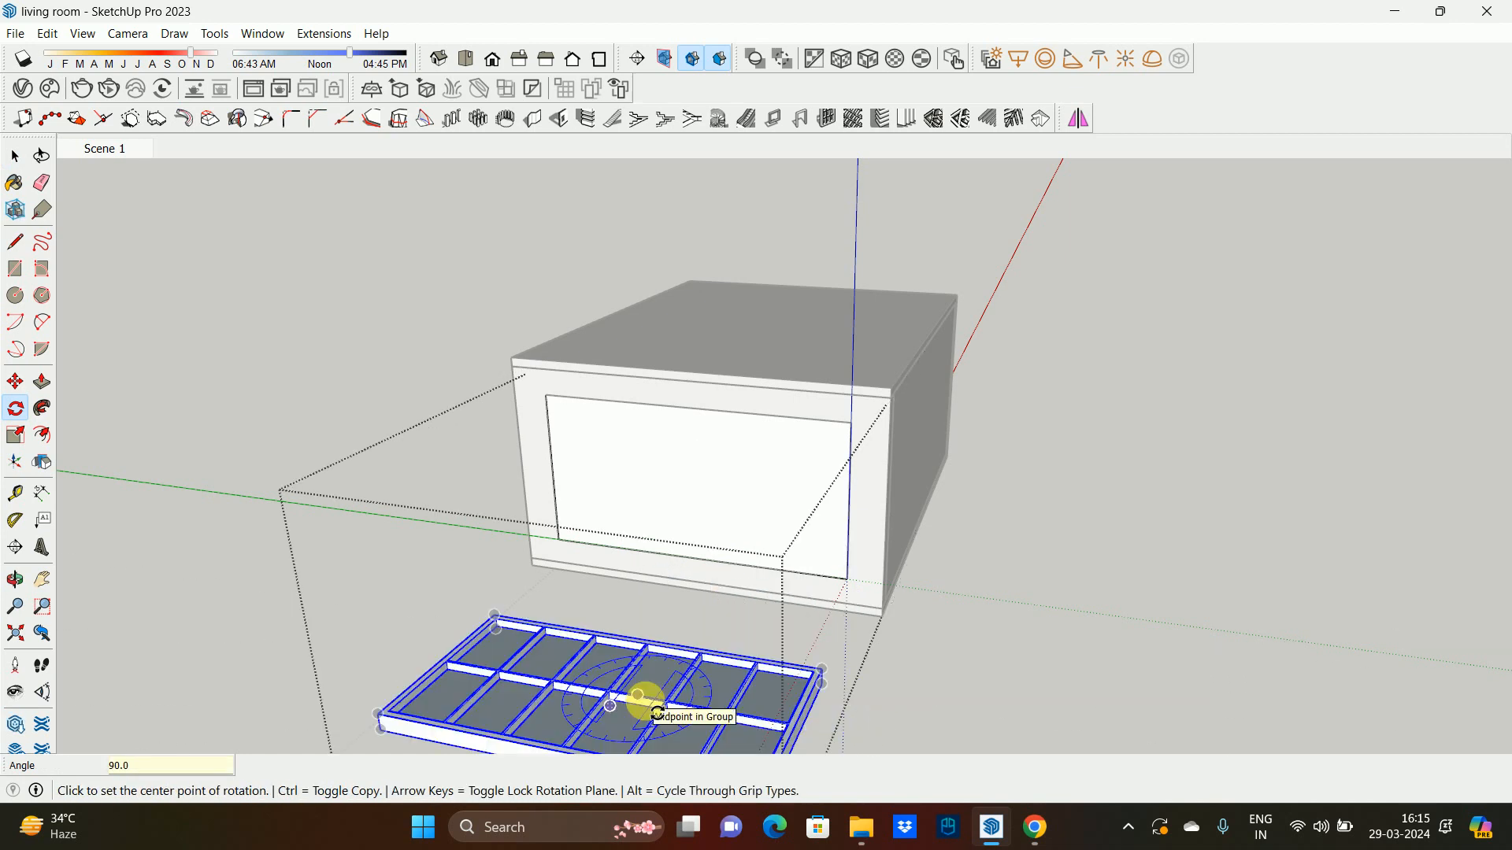
- Rotate the window frame 90° about its corner to stand it upright, parallel to the front wall
scroll(815, 696, "up", 2)
left_click(819, 684)
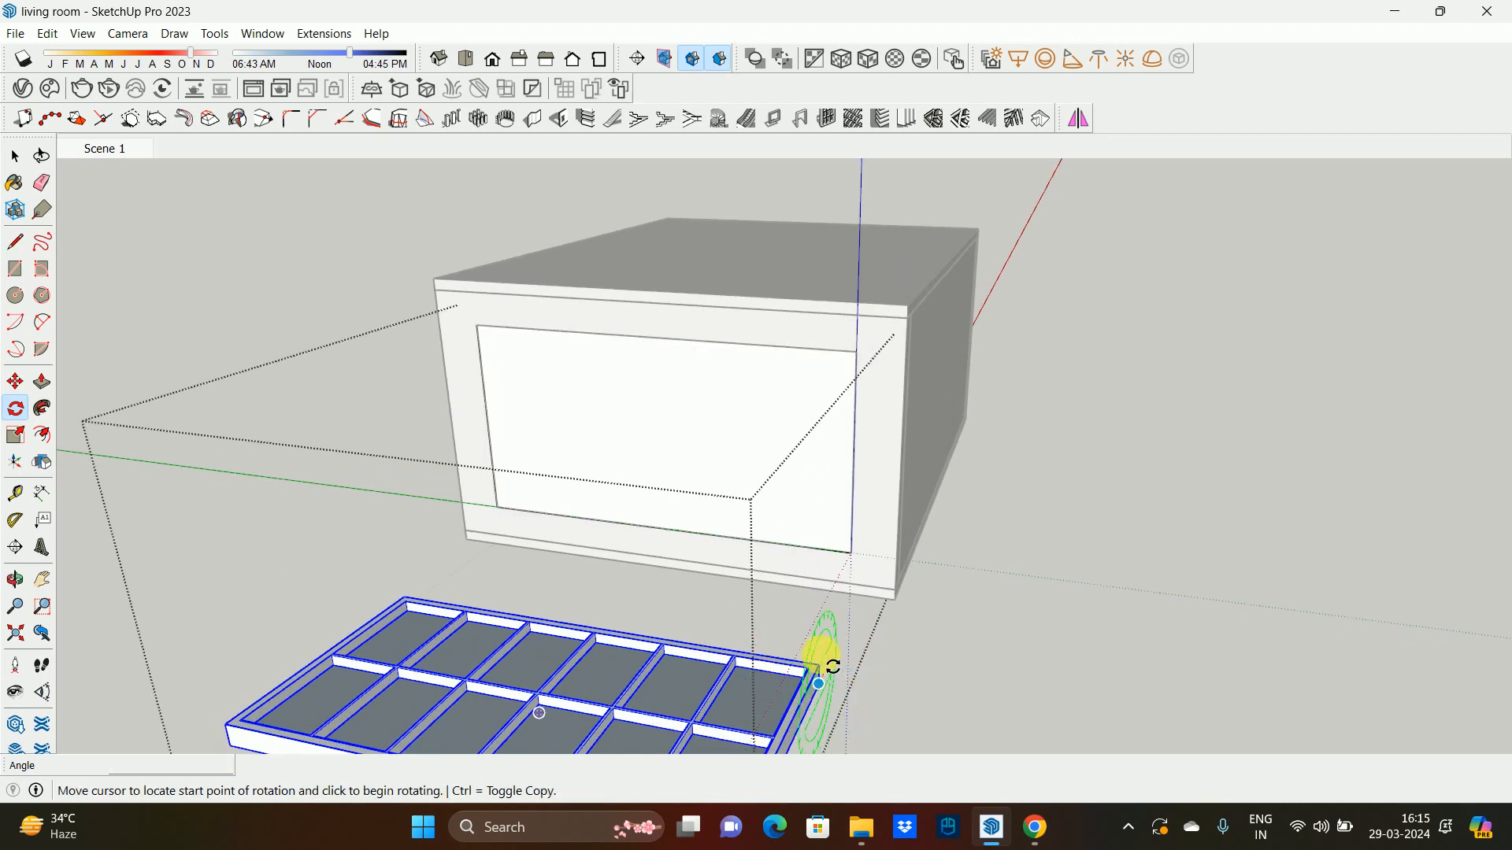
left_click(827, 661)
type("9")
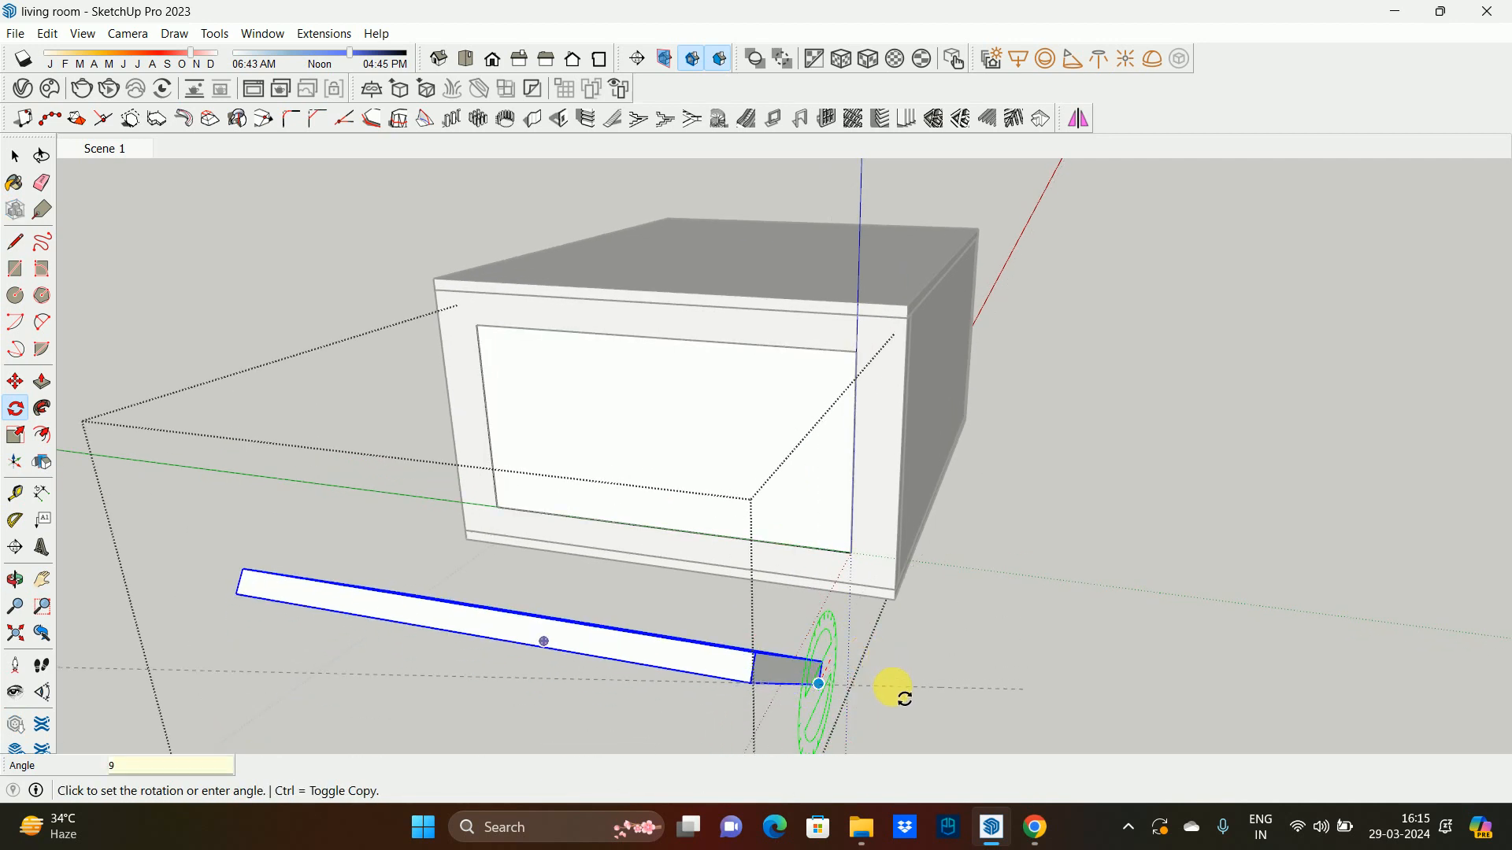
type("0")
key("Return")
- Move the upright window frame by its lower corner to the matching lower corner of the front wall opening
key("m")
scroll(827, 701, "up", 1)
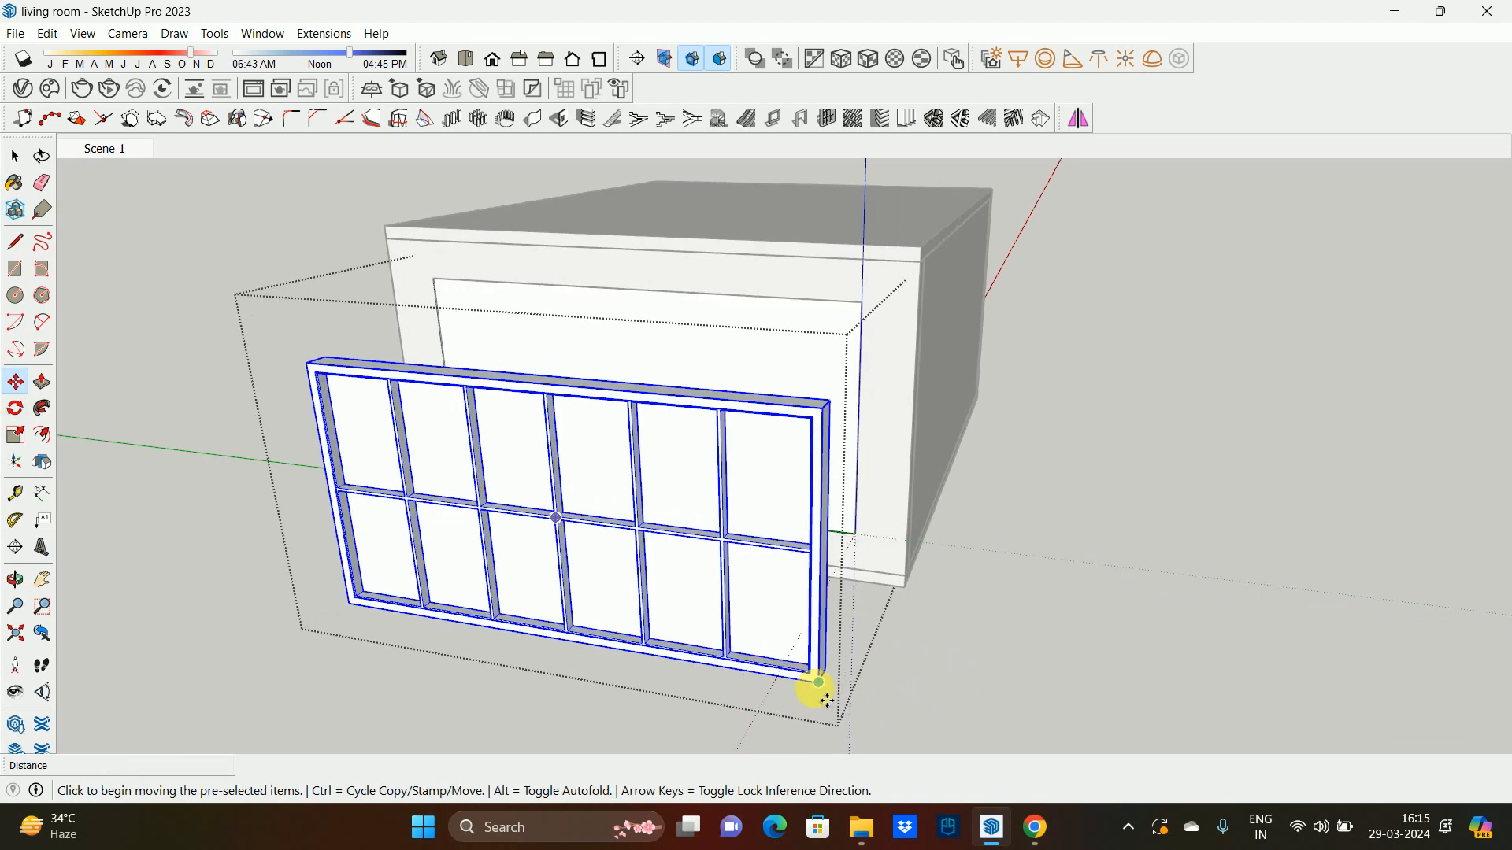
left_click(821, 682)
left_click(856, 534)
key("space")
- Delete the rectangular face covering the new six-column window frame and view the frame up close
left_click(770, 480)
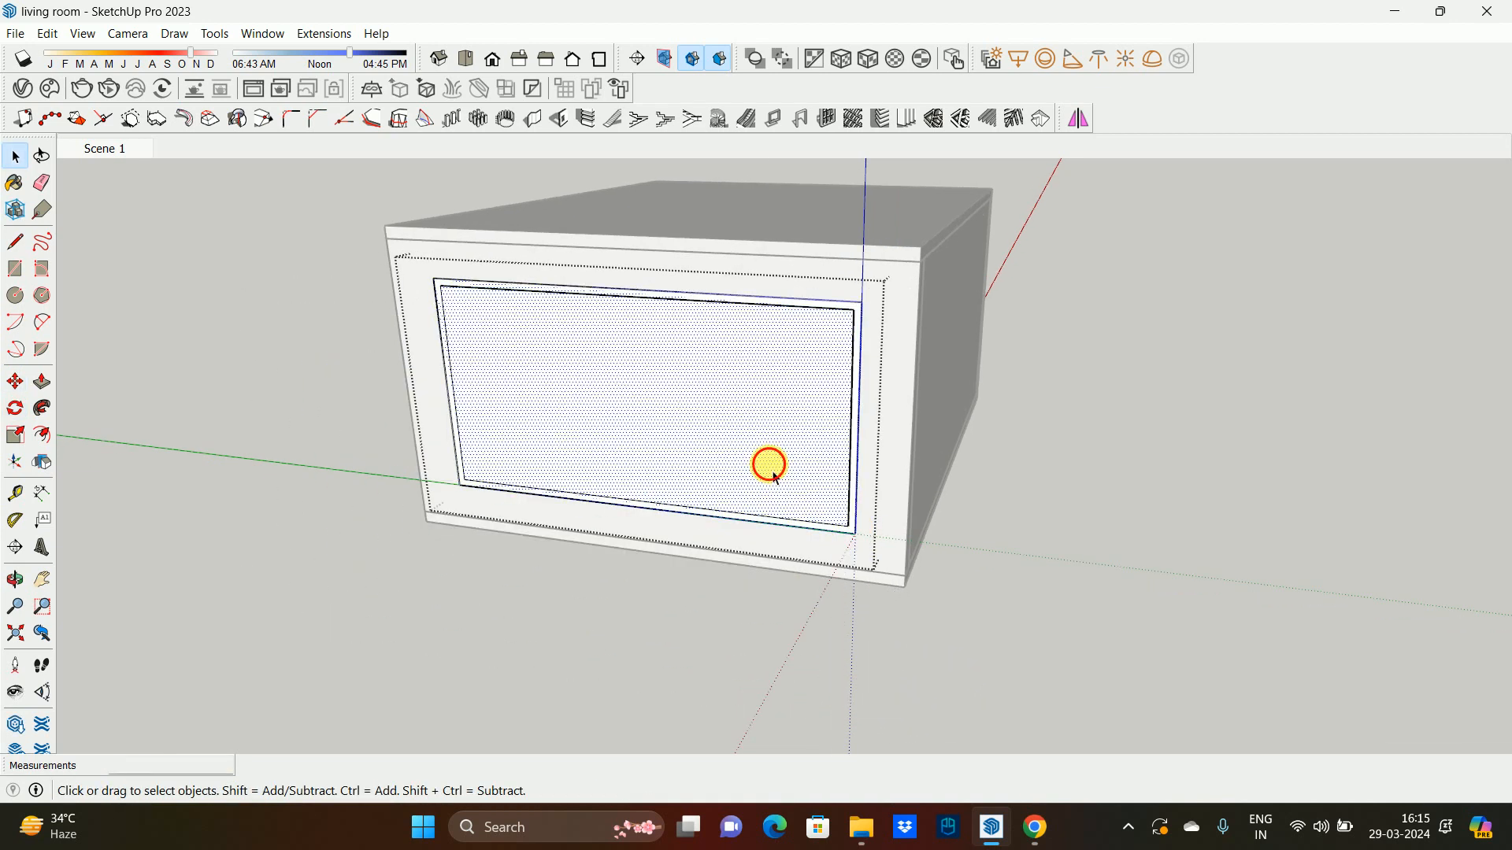
mouse_move(757, 432)
middle_mouse_down()
mouse_move(696, 372)
mouse_move(565, 361)
middle_mouse_up()
scroll(541, 348, "up", 9)
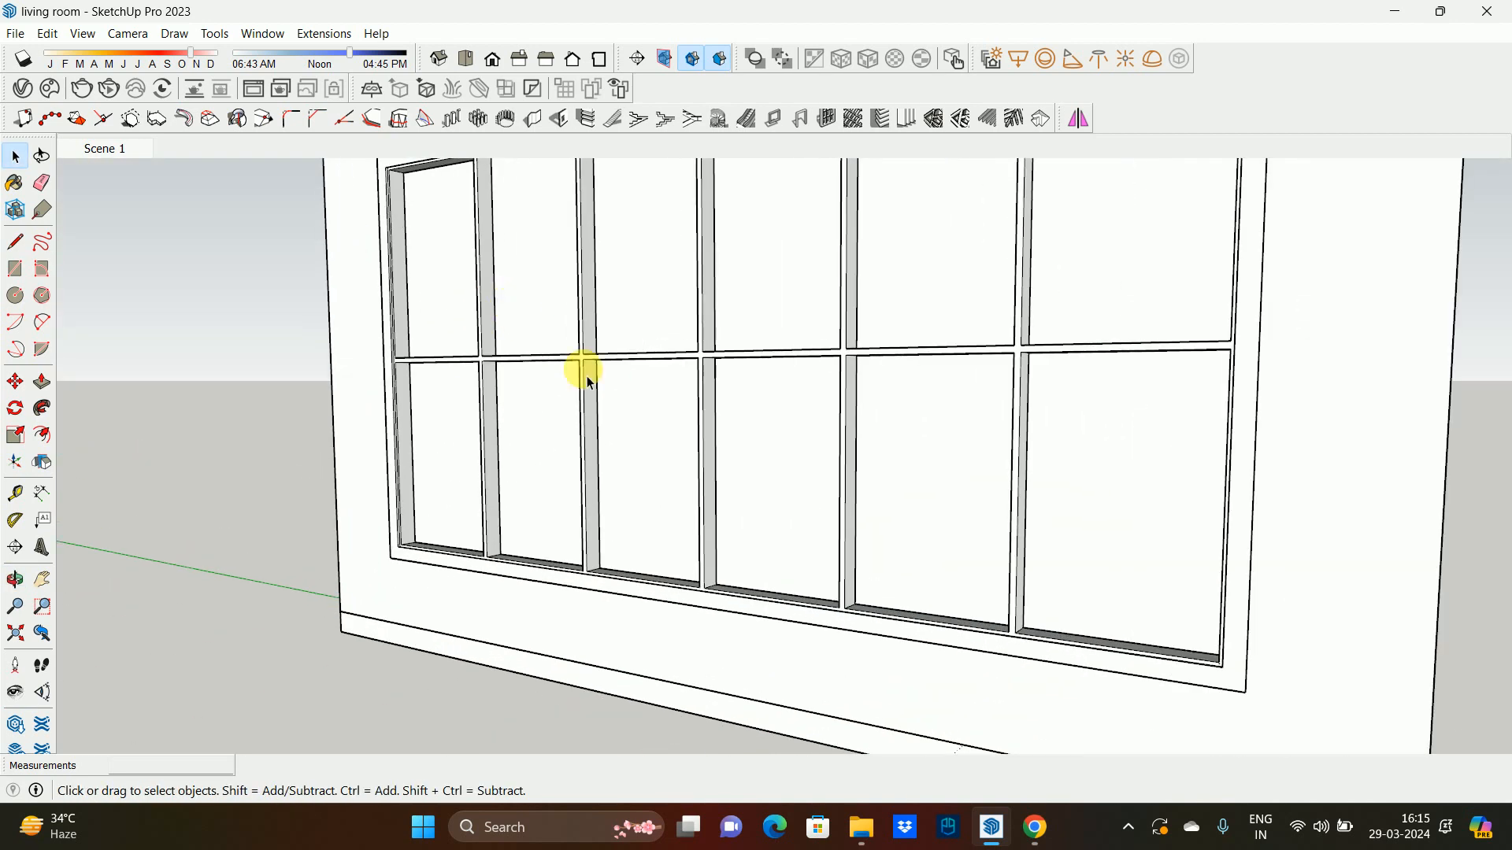
scroll(900, 462, "down", 1)
scroll(900, 462, "down", 1)
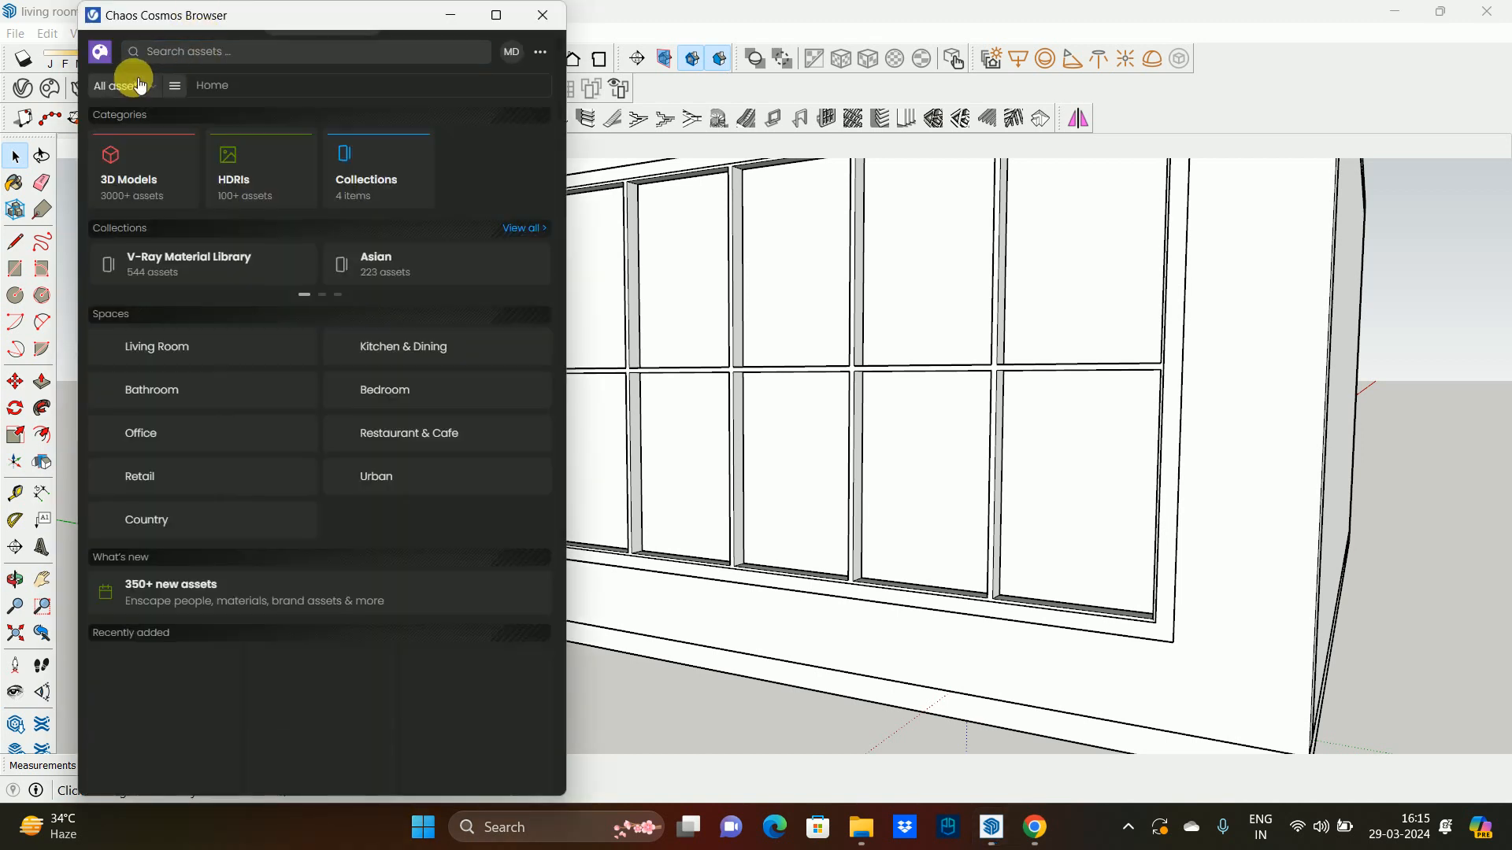
- Import the Glass Window Neutral material from the Glass category of Chaos Cosmos, and close the asset browser
left_click(176, 160)
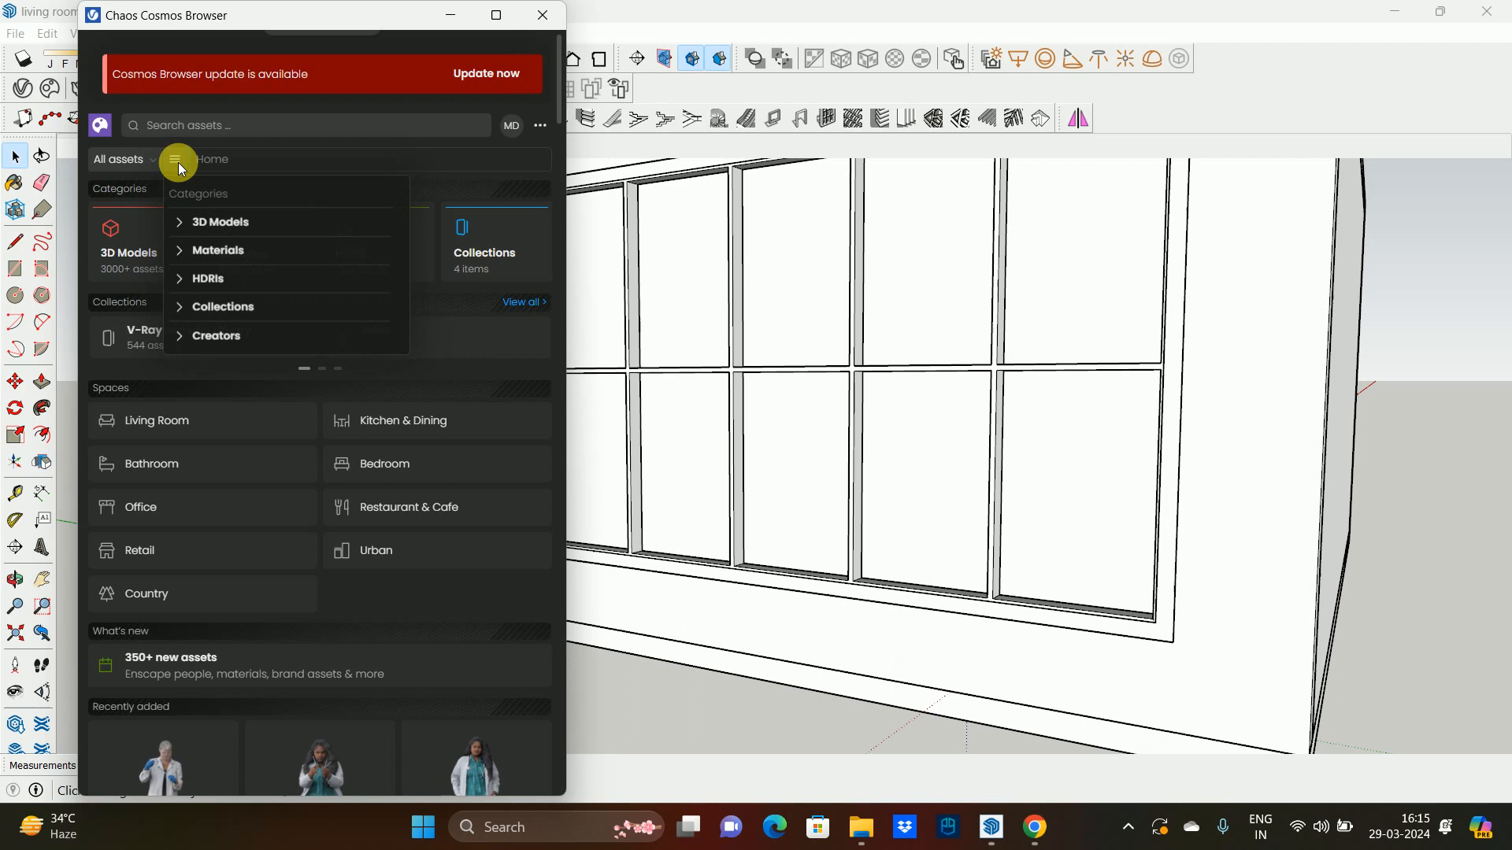
left_click(218, 262)
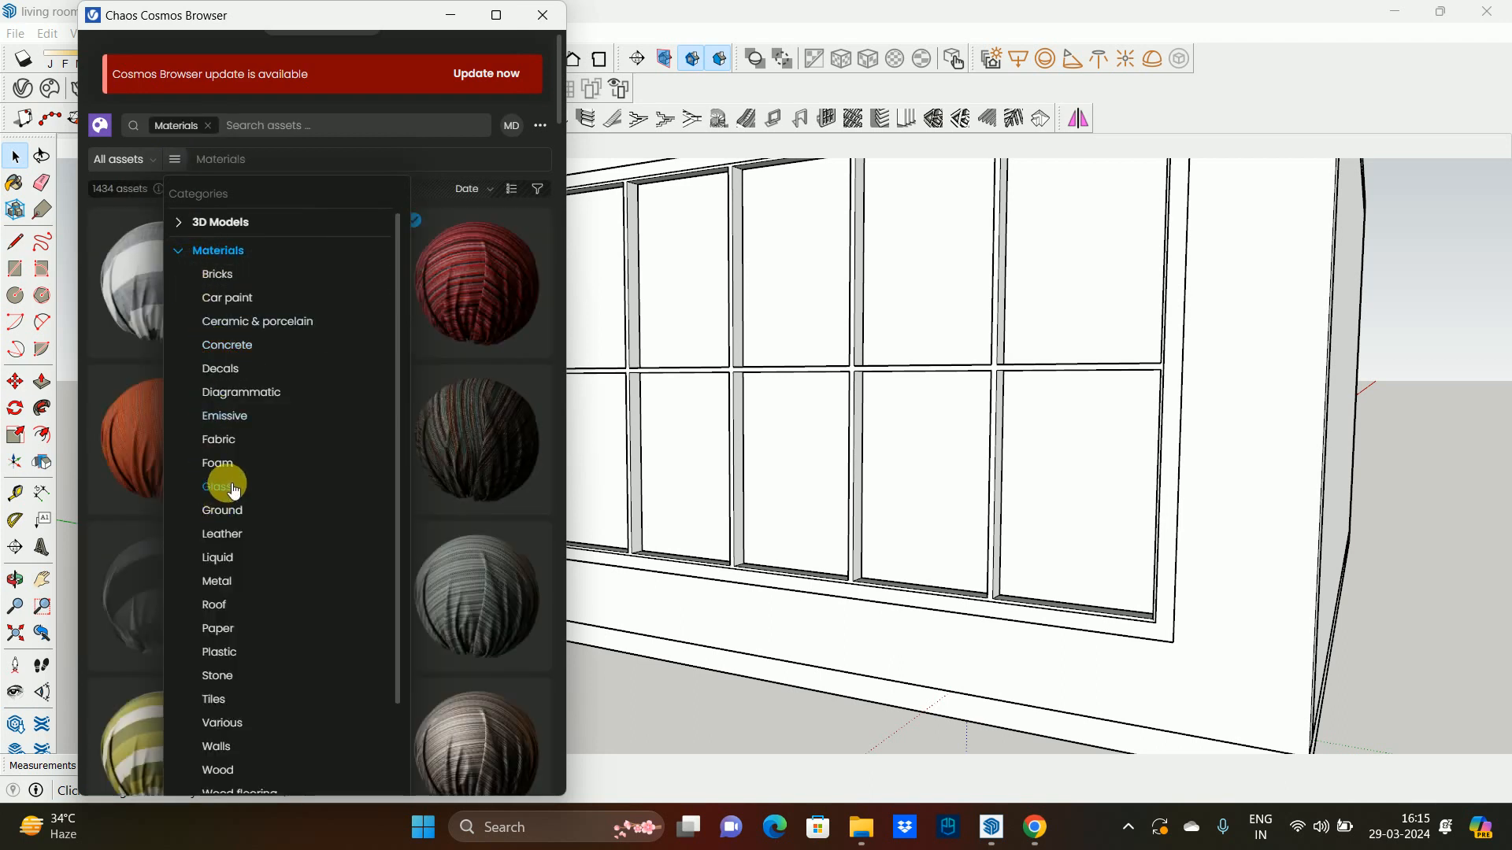
left_click(234, 488)
scroll(512, 352, "down", 15)
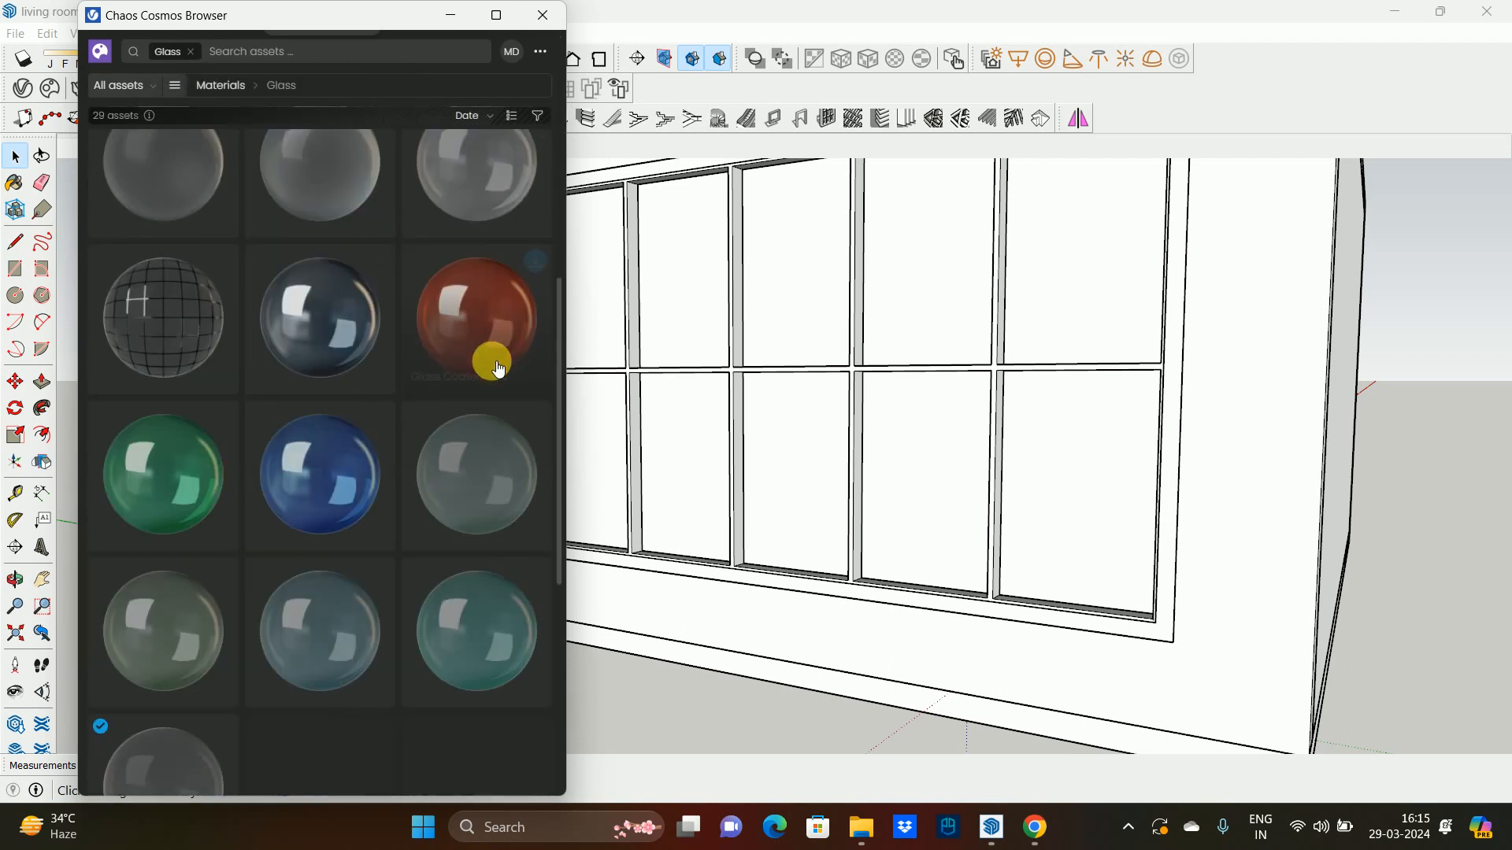
scroll(449, 395, "up", 6)
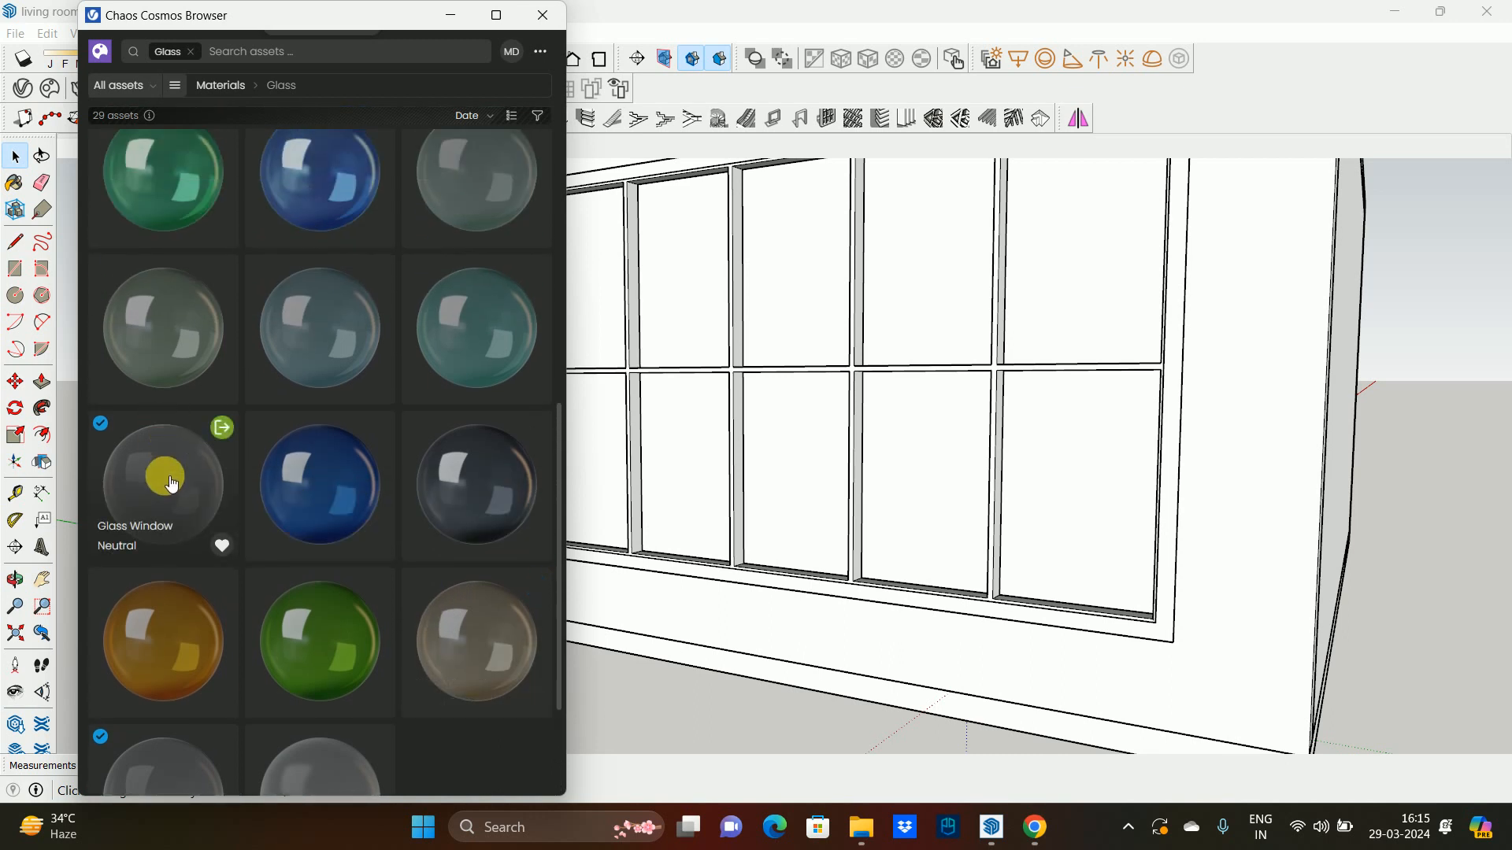
left_click(217, 426)
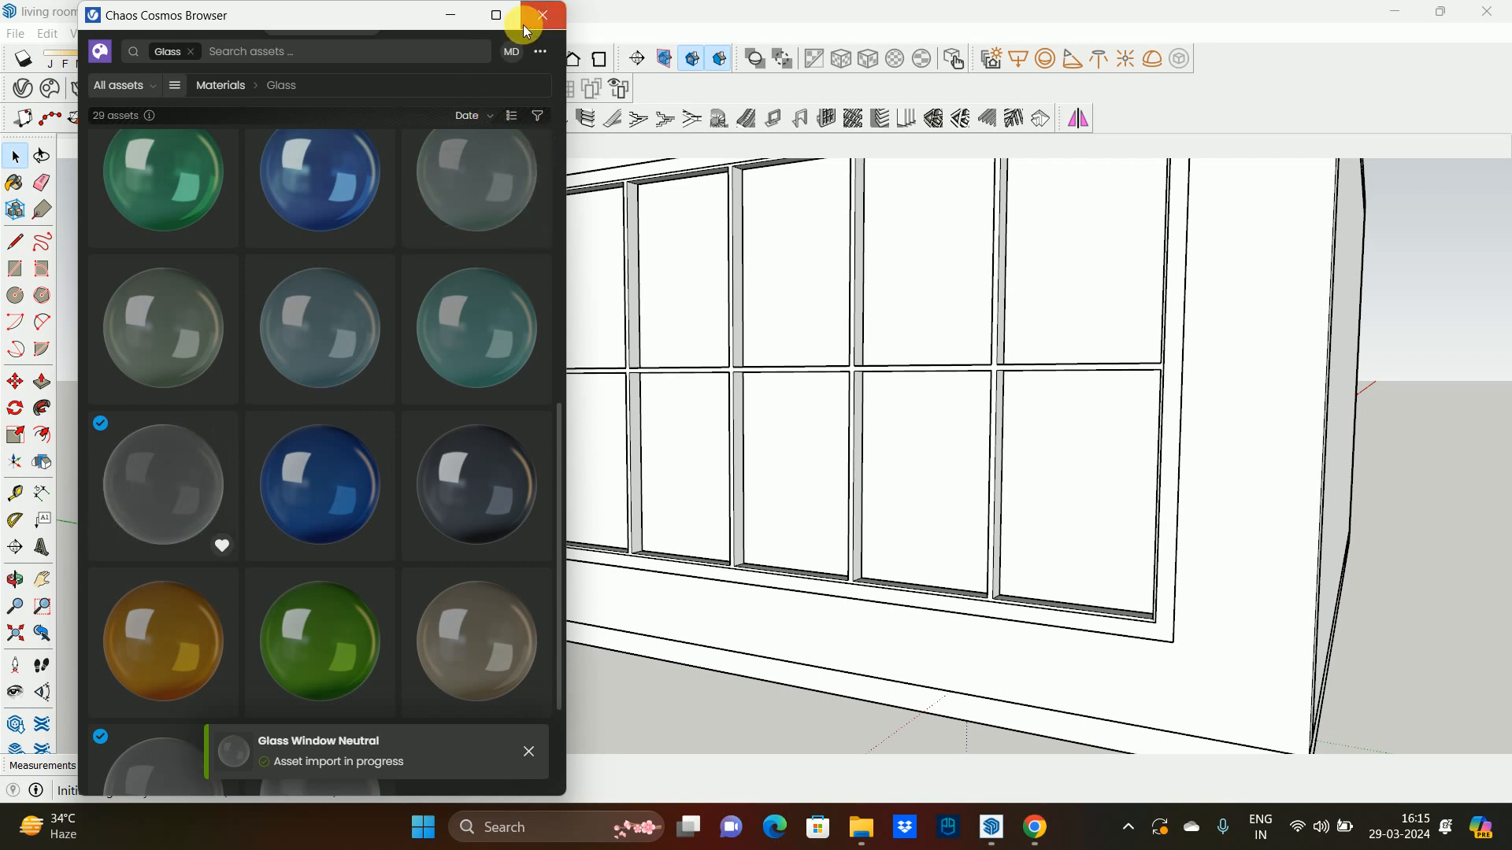
left_click(542, 15)
- Select the imported Glass Window Neutral material in the V-Ray Asset Editor's material list
left_click(24, 85)
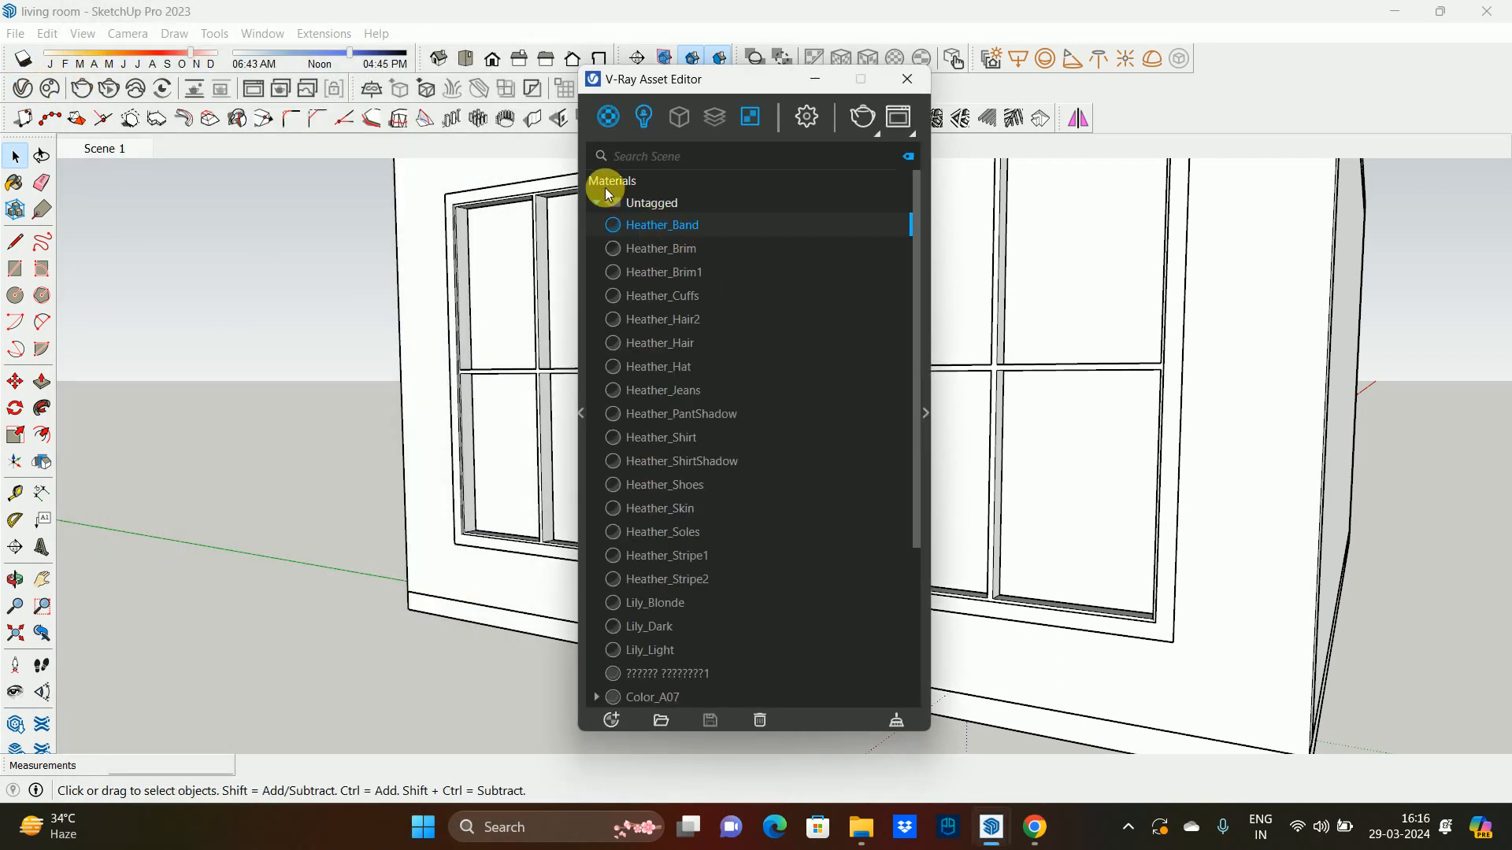
left_click(607, 128)
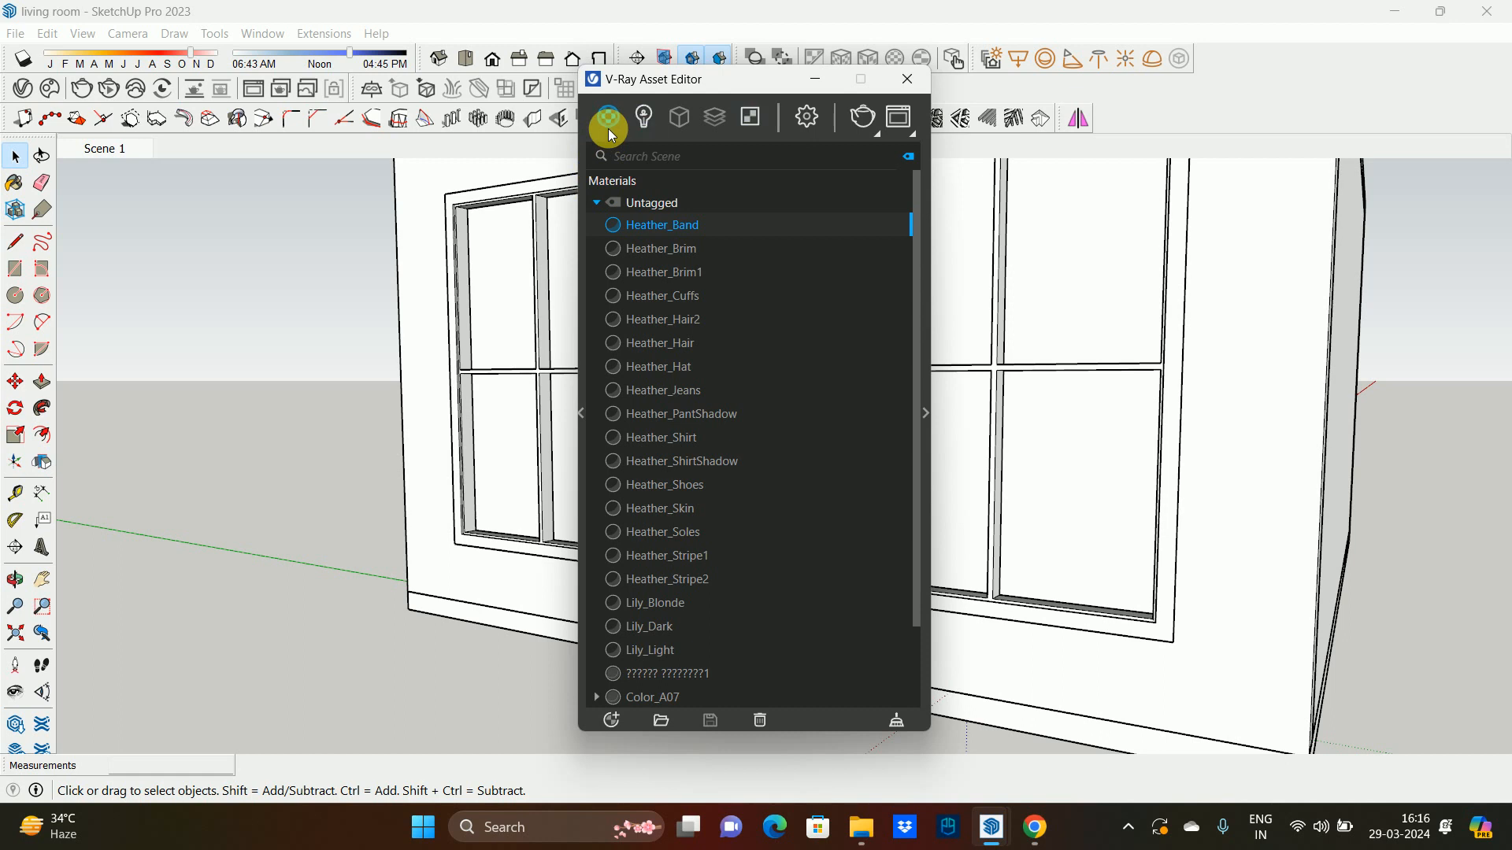
left_click(582, 413)
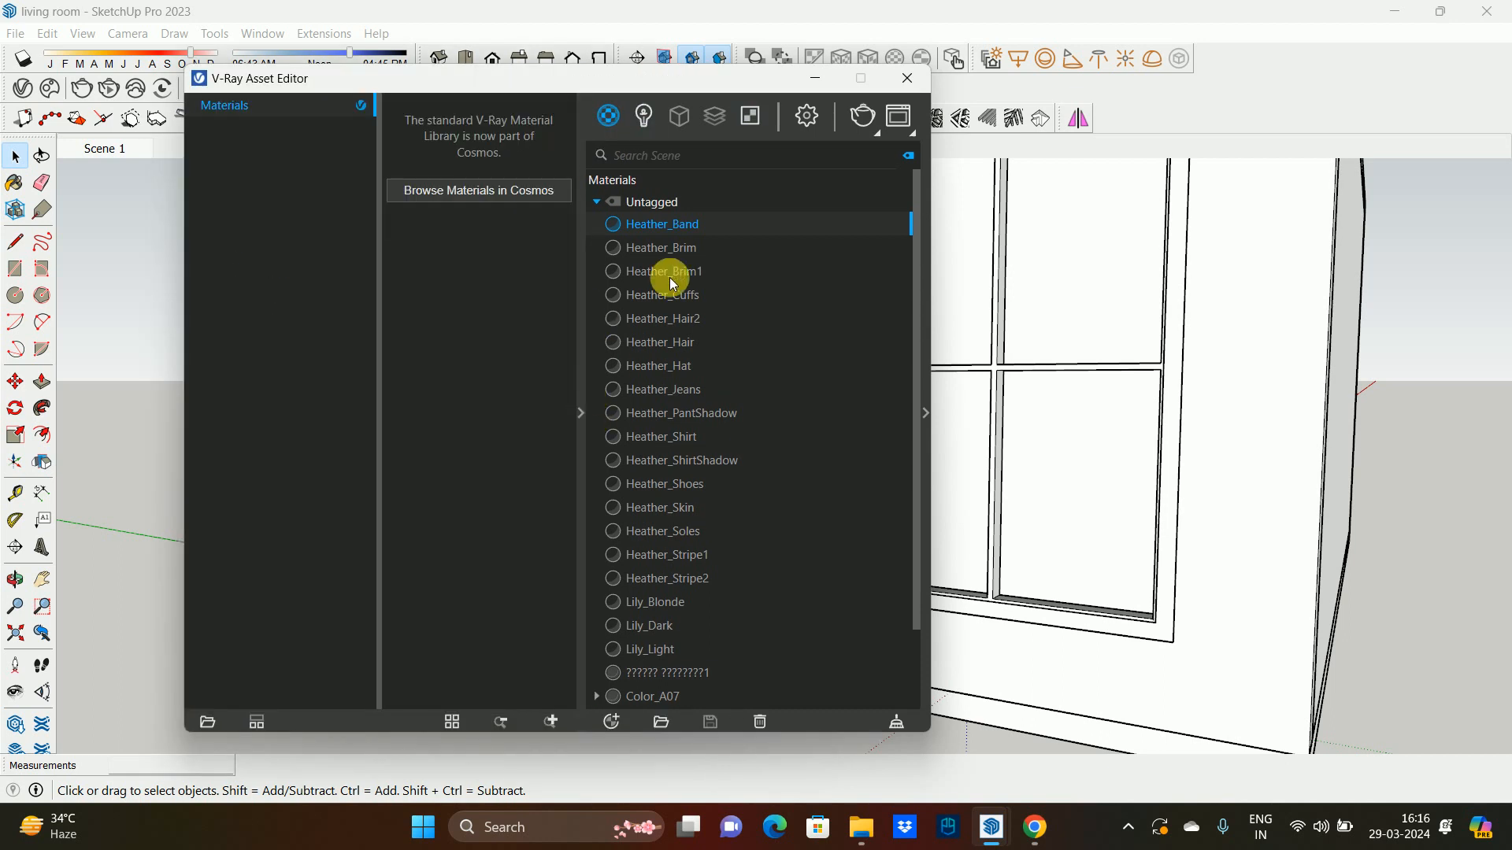
scroll(675, 410, "down", 3)
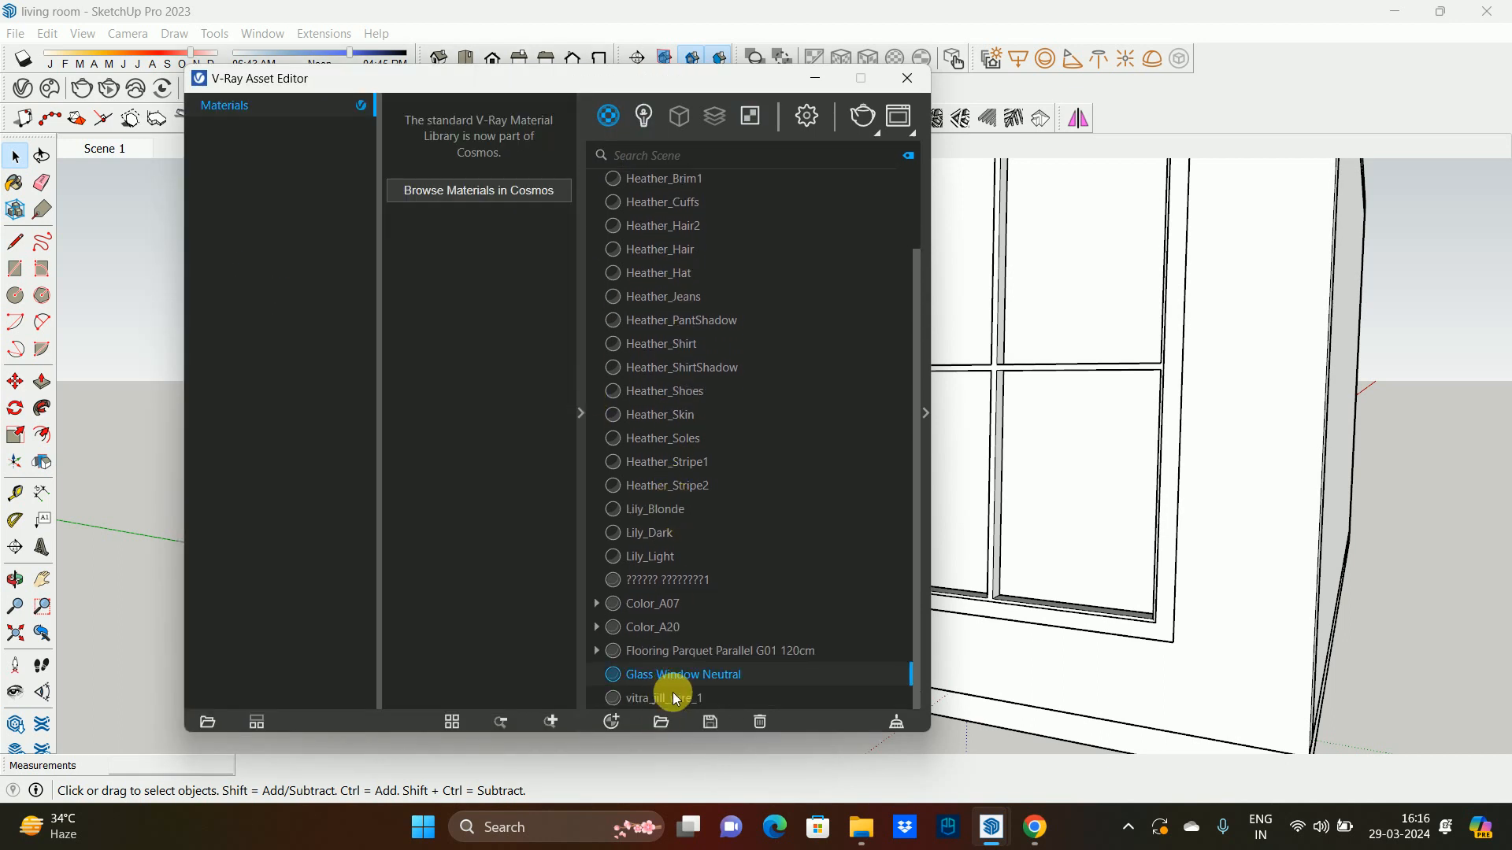
left_click(675, 688)
- Show the Default Tray to access the model's materials
left_click(260, 33)
mouse_move(291, 54)
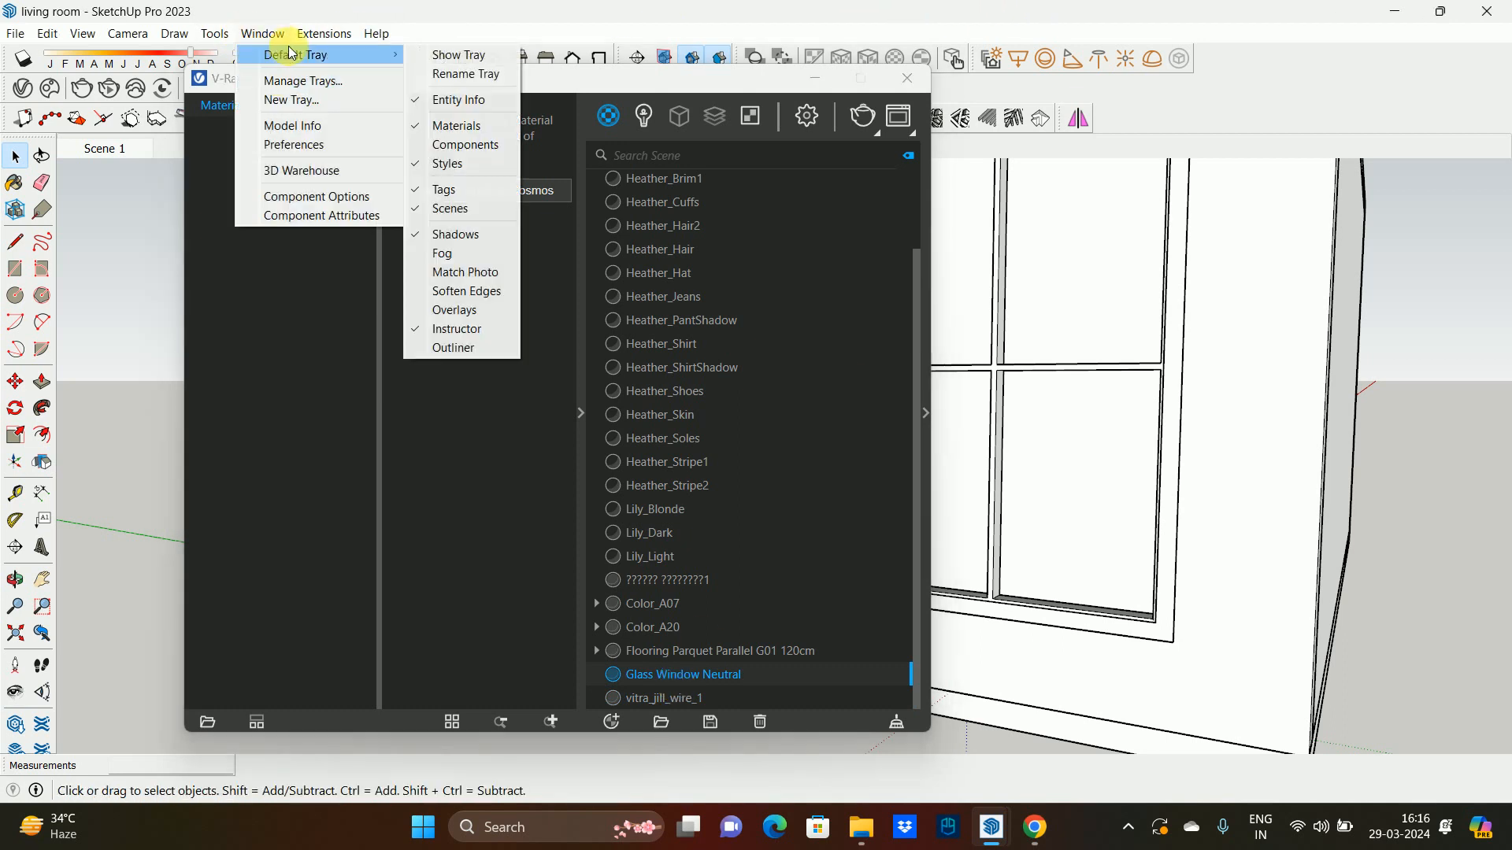
left_click(469, 55)
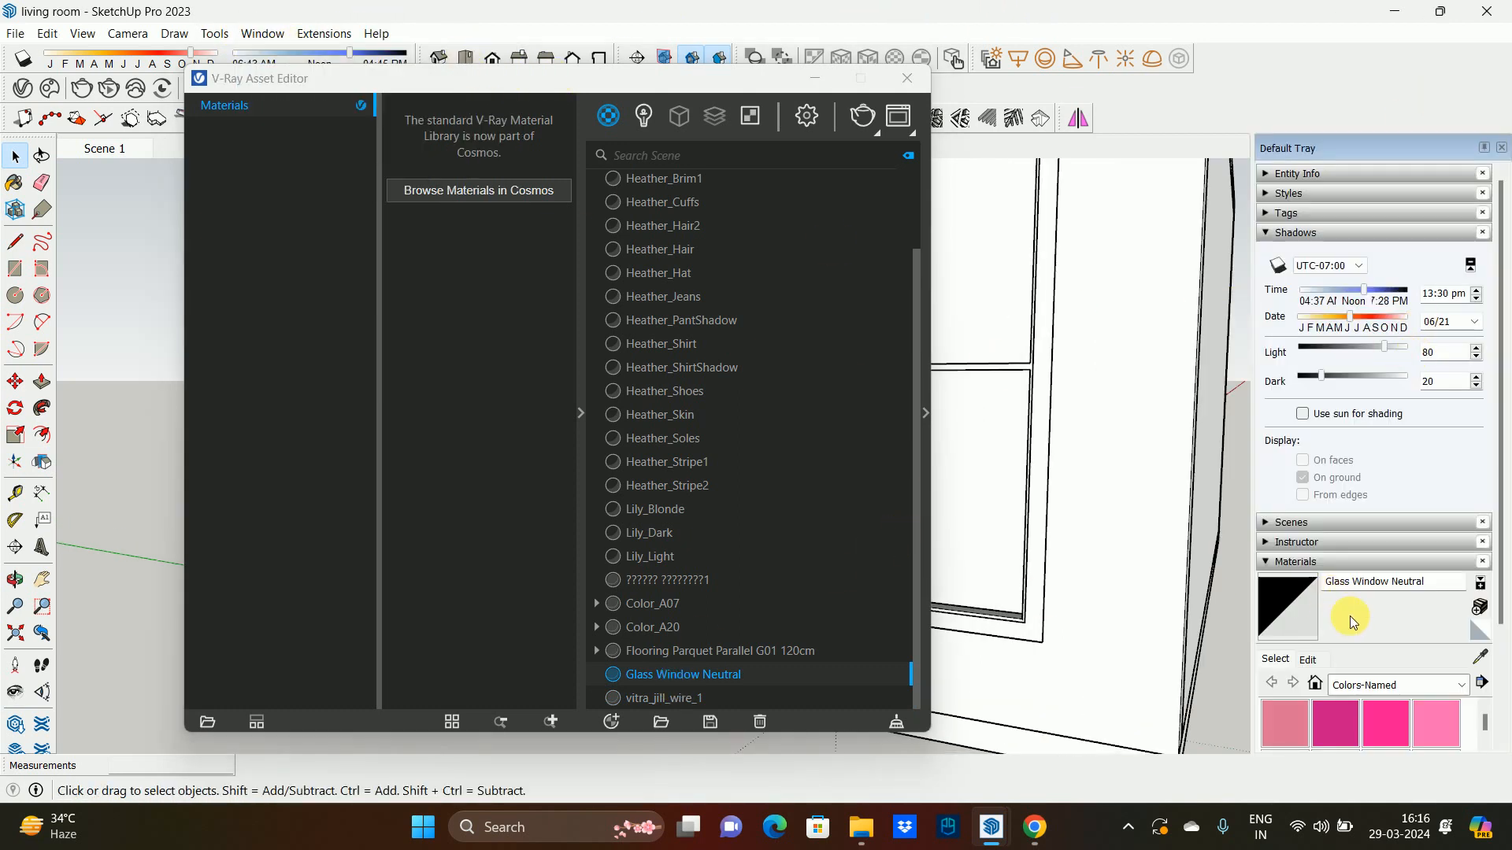
- Close the V-Ray Asset Editor and open the window frame's group for editing to reach the pane faces inside
left_click(907, 77)
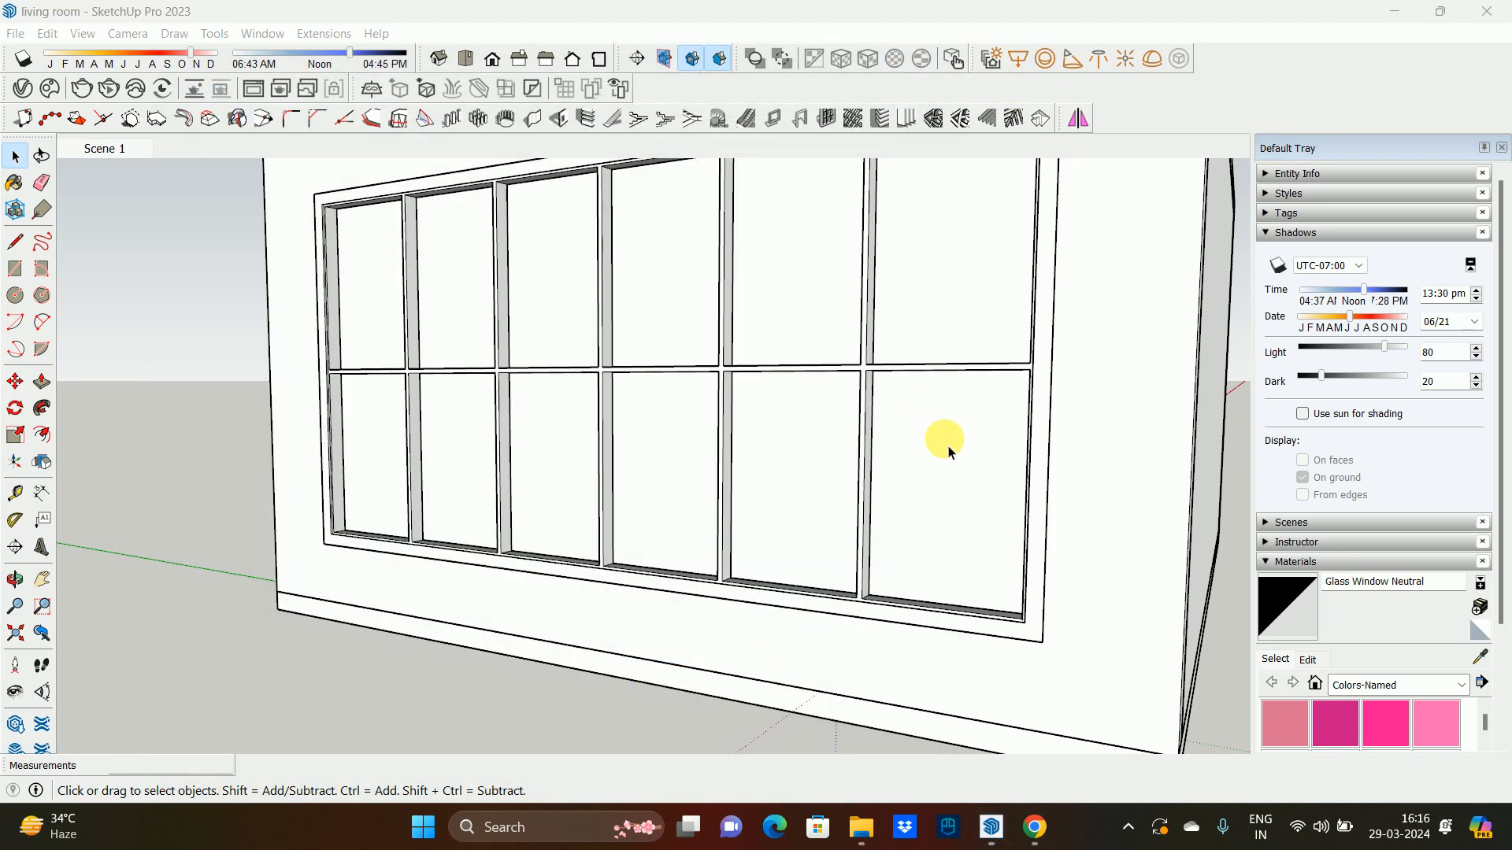
scroll(905, 429, "down", 1)
key("h")
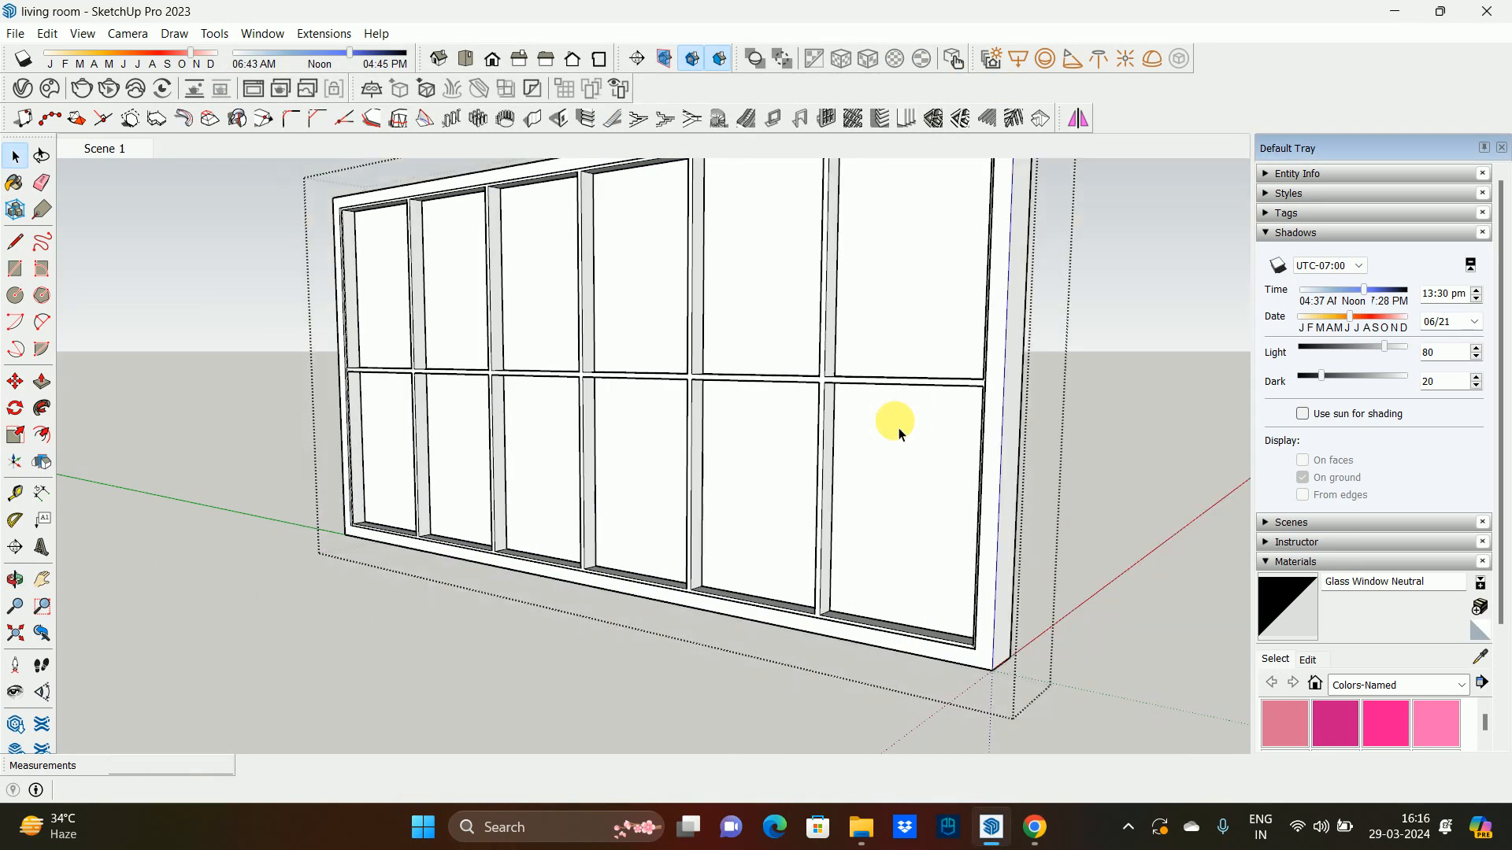
middle_click_drag(898, 429, 95, 439)
scroll(1284, 592, "down", 3)
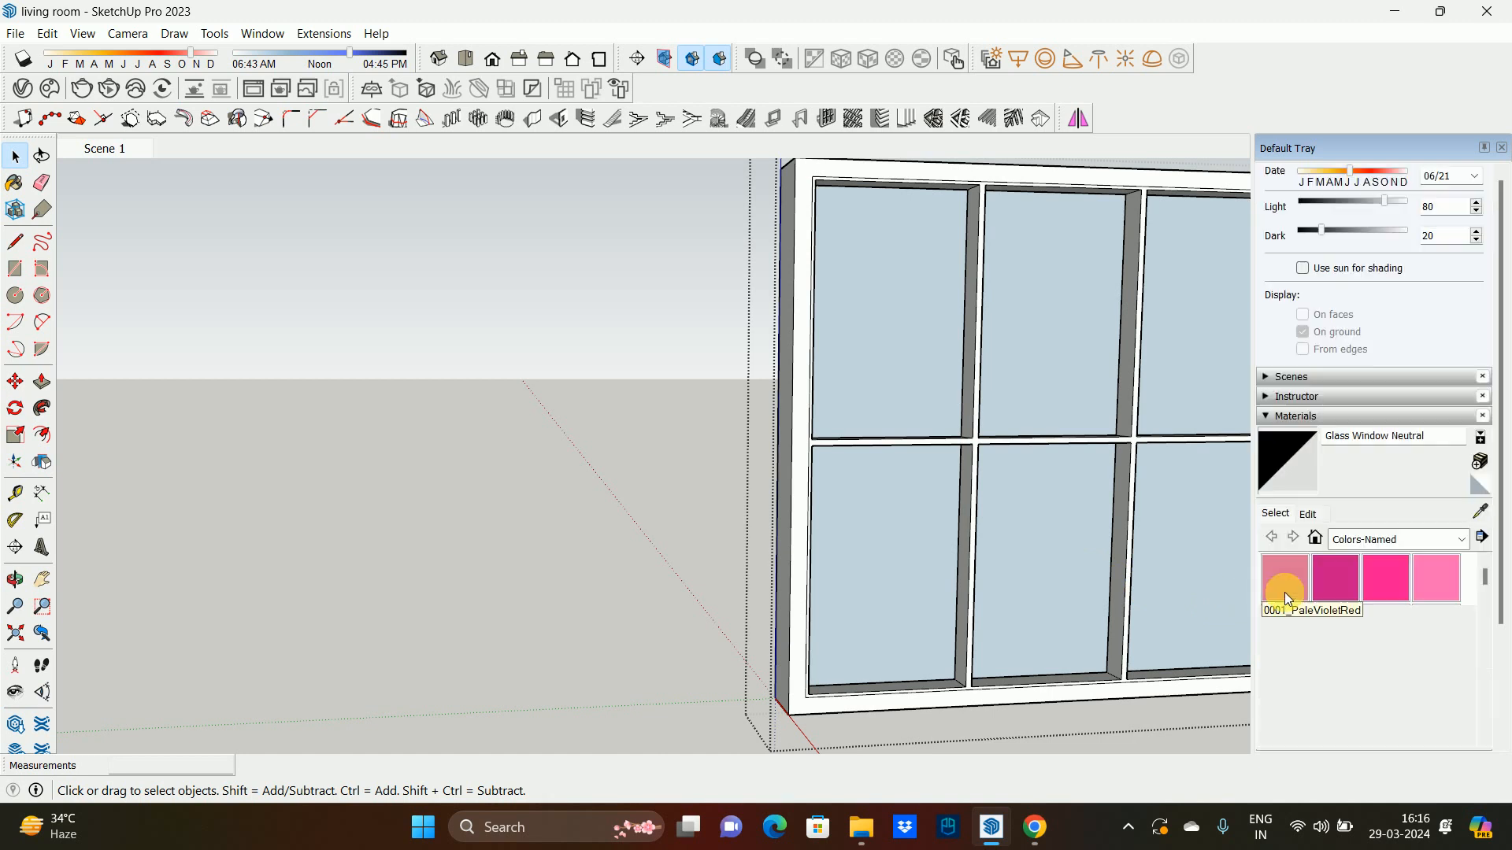
key("b")
key("space")
triple_click(1049, 532)
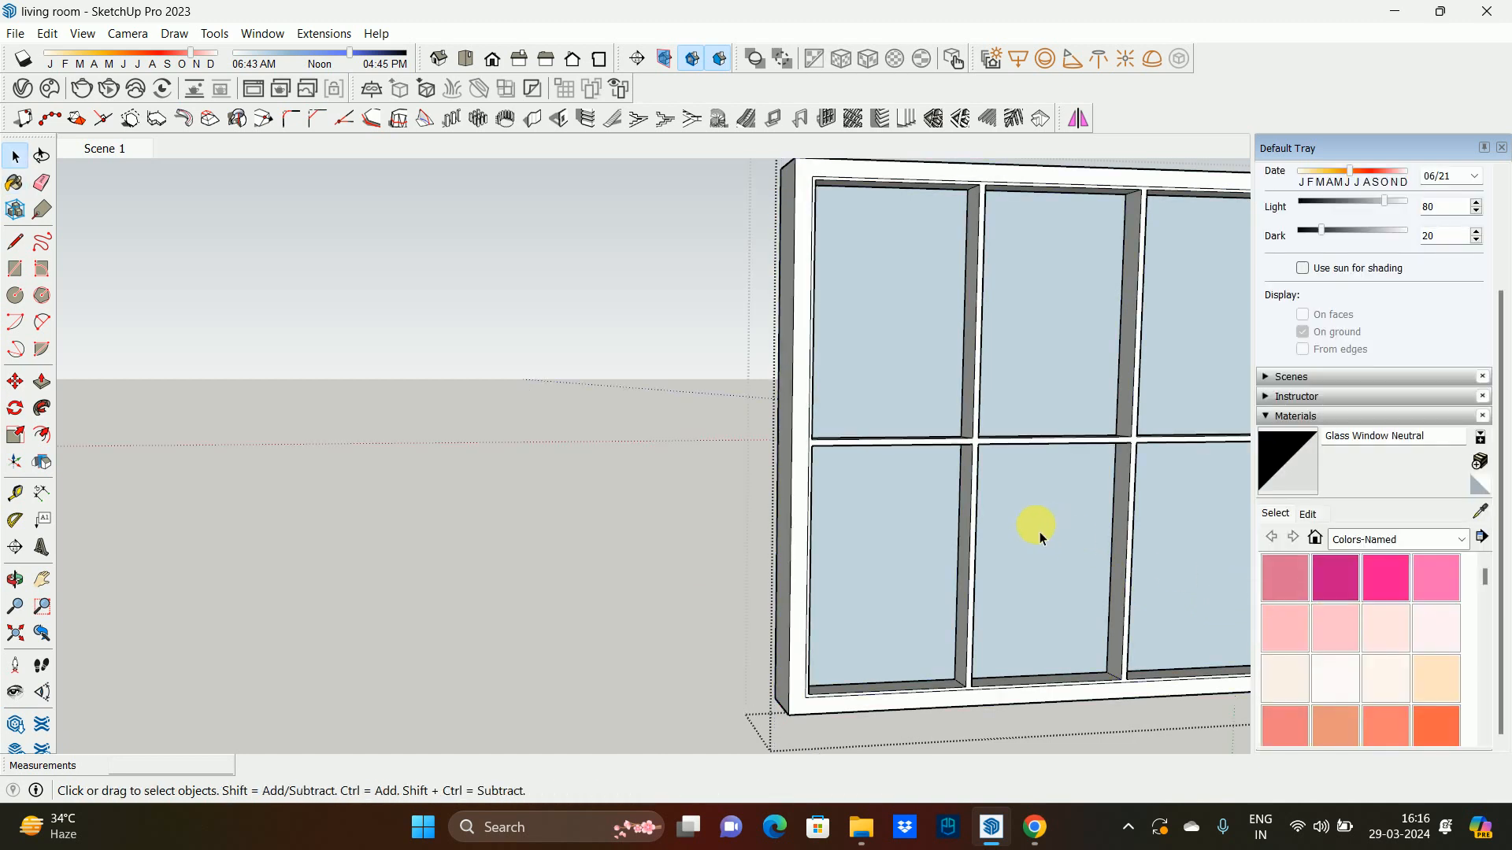
- Paint the window panes with the Glass Window Neutral material and leave group editing
key("Delete")
mouse_move(979, 514)
middle_mouse_down()
mouse_move(629, 488)
mouse_move(938, 449)
mouse_move(1198, 489)
middle_mouse_up()
left_click(1279, 469)
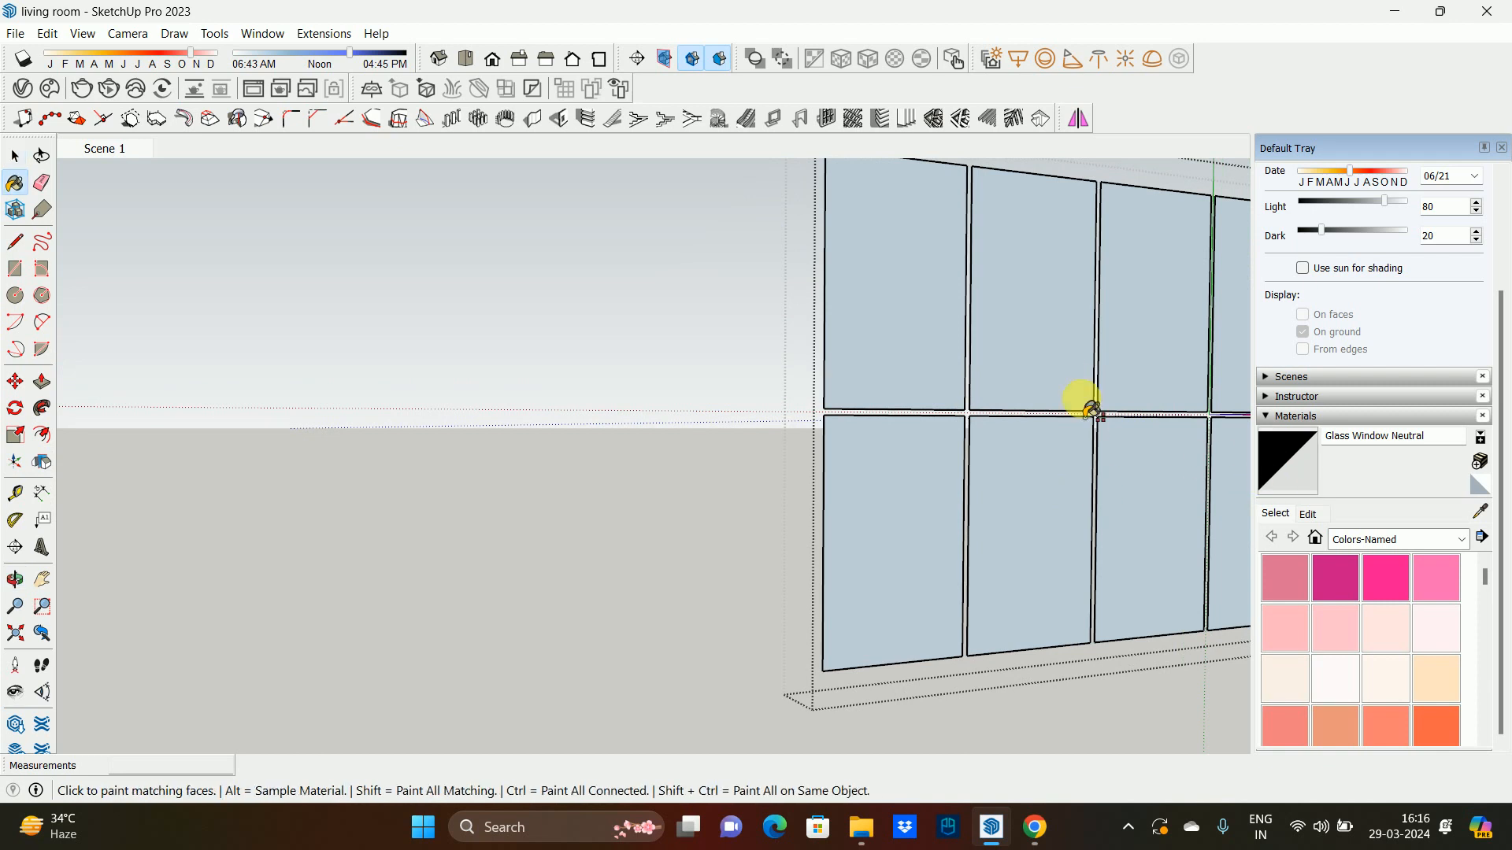
left_click(985, 323)
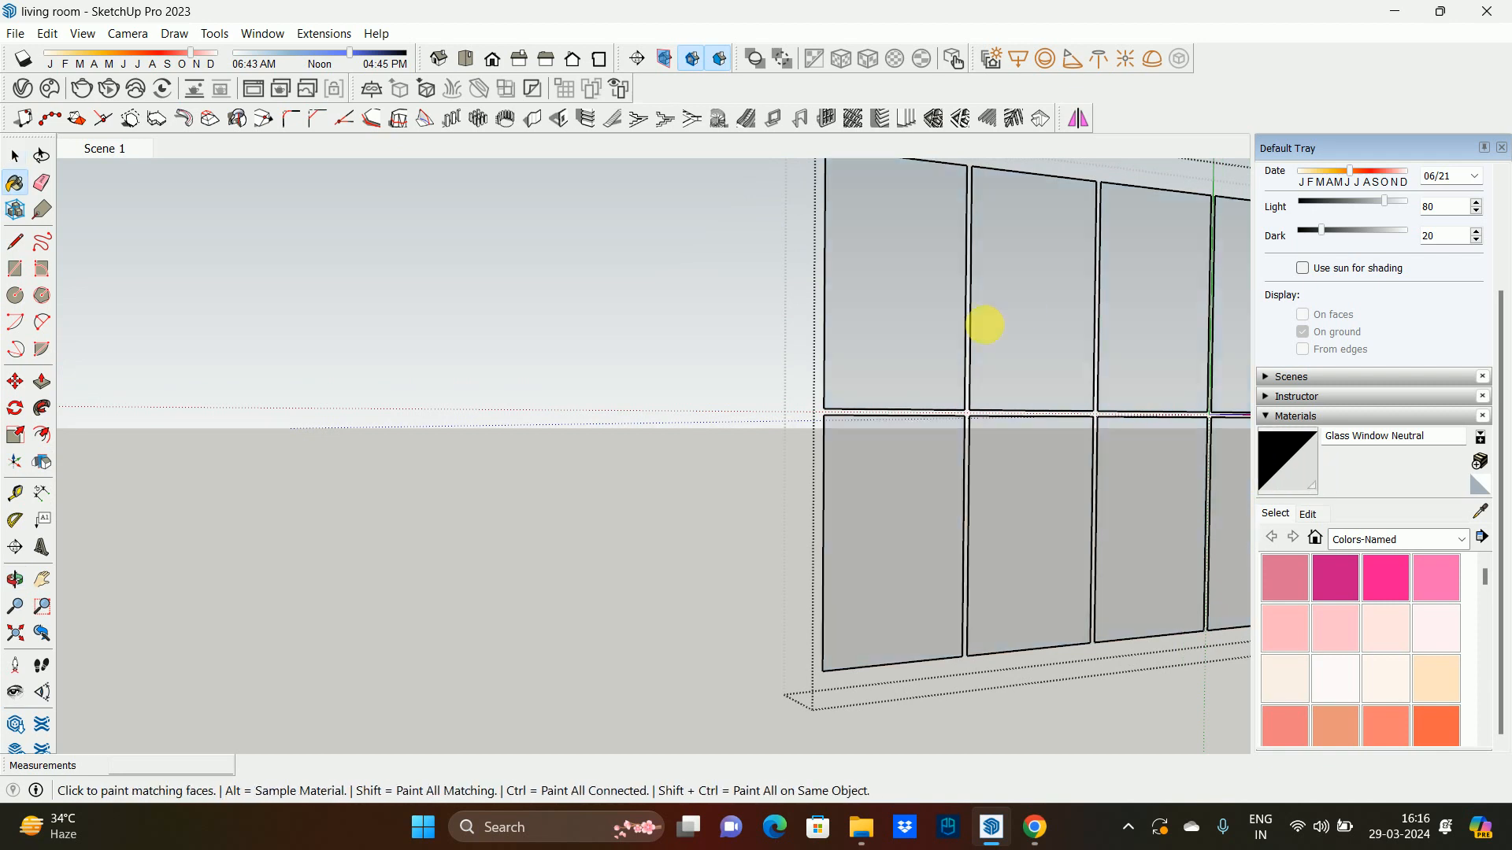
mouse_move(982, 324)
middle_mouse_down()
mouse_move(1421, 408)
mouse_move(1208, 429)
mouse_move(455, 310)
mouse_move(951, 348)
middle_mouse_up()
key("space")
scroll(827, 347, "down", 1)
key("Escape")
key("Escape")
scroll(819, 351, "down", 1)
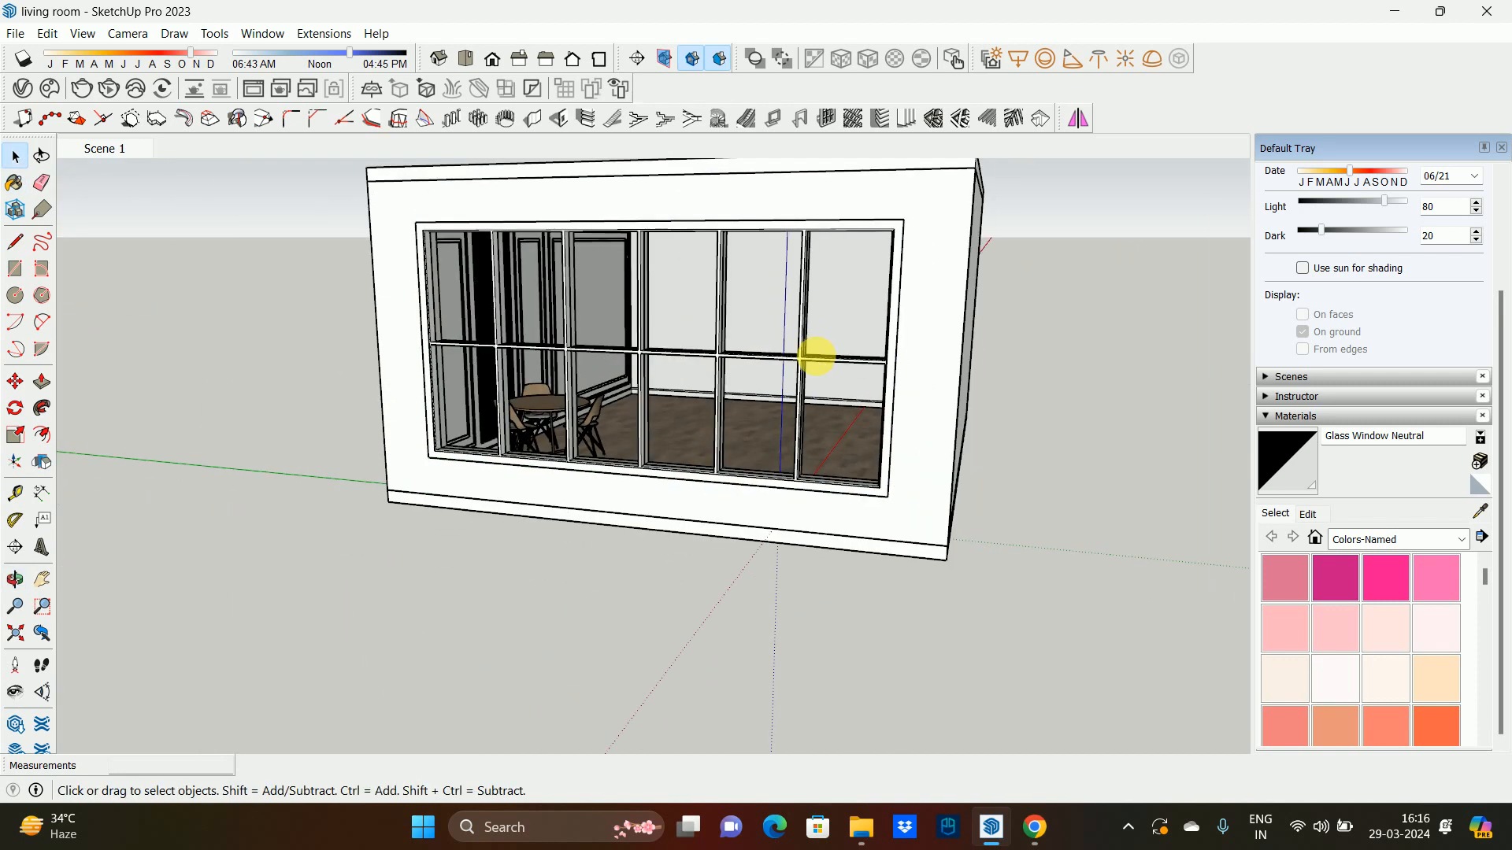
middle_click_drag(816, 354, 679, 347)
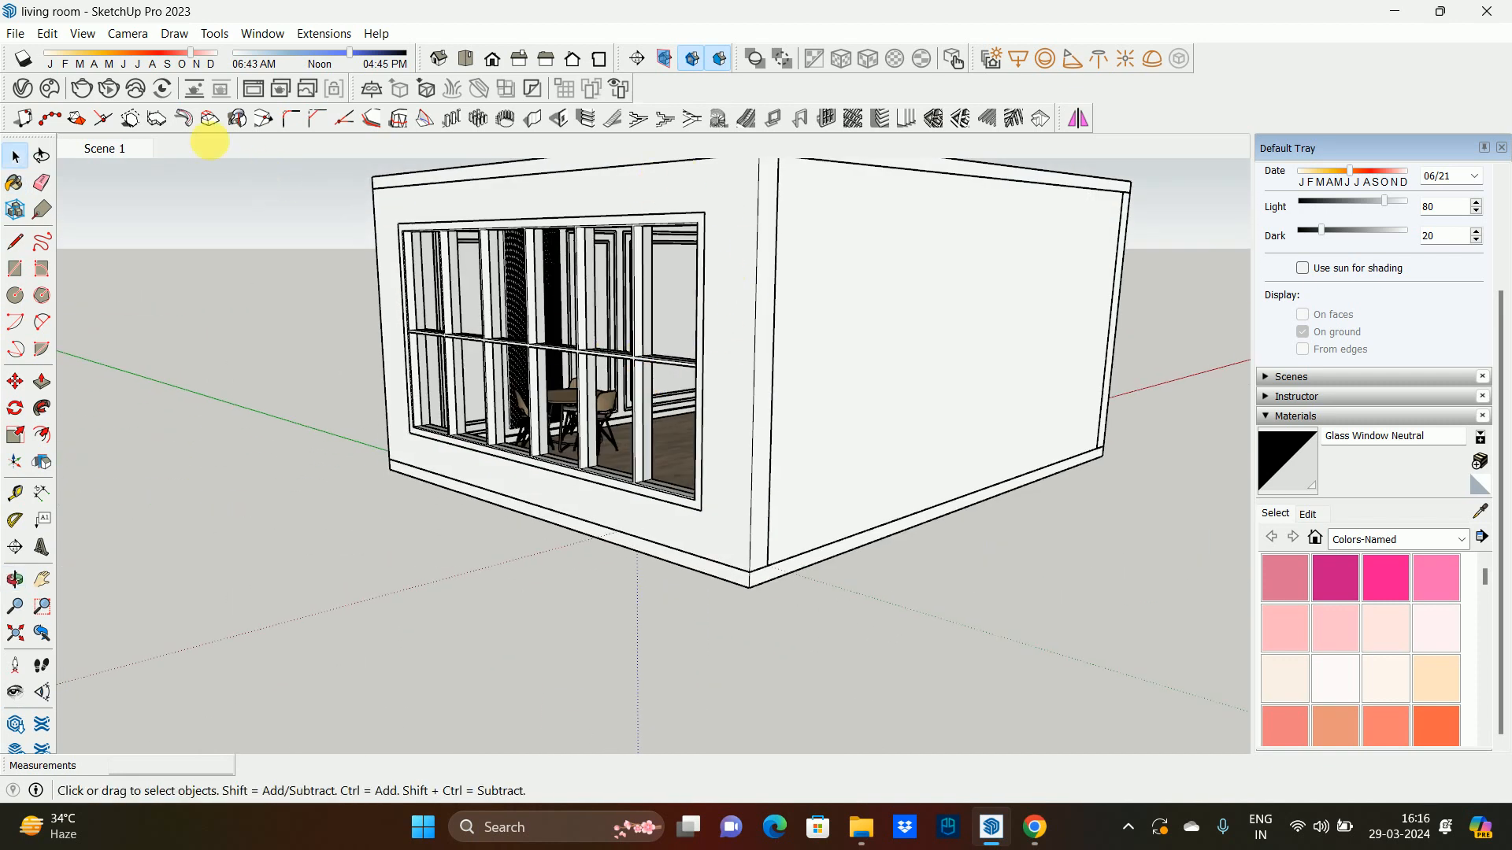
- Examine the materials in the Wood category of Chaos Cosmos for a window frame finish
left_click(50, 89)
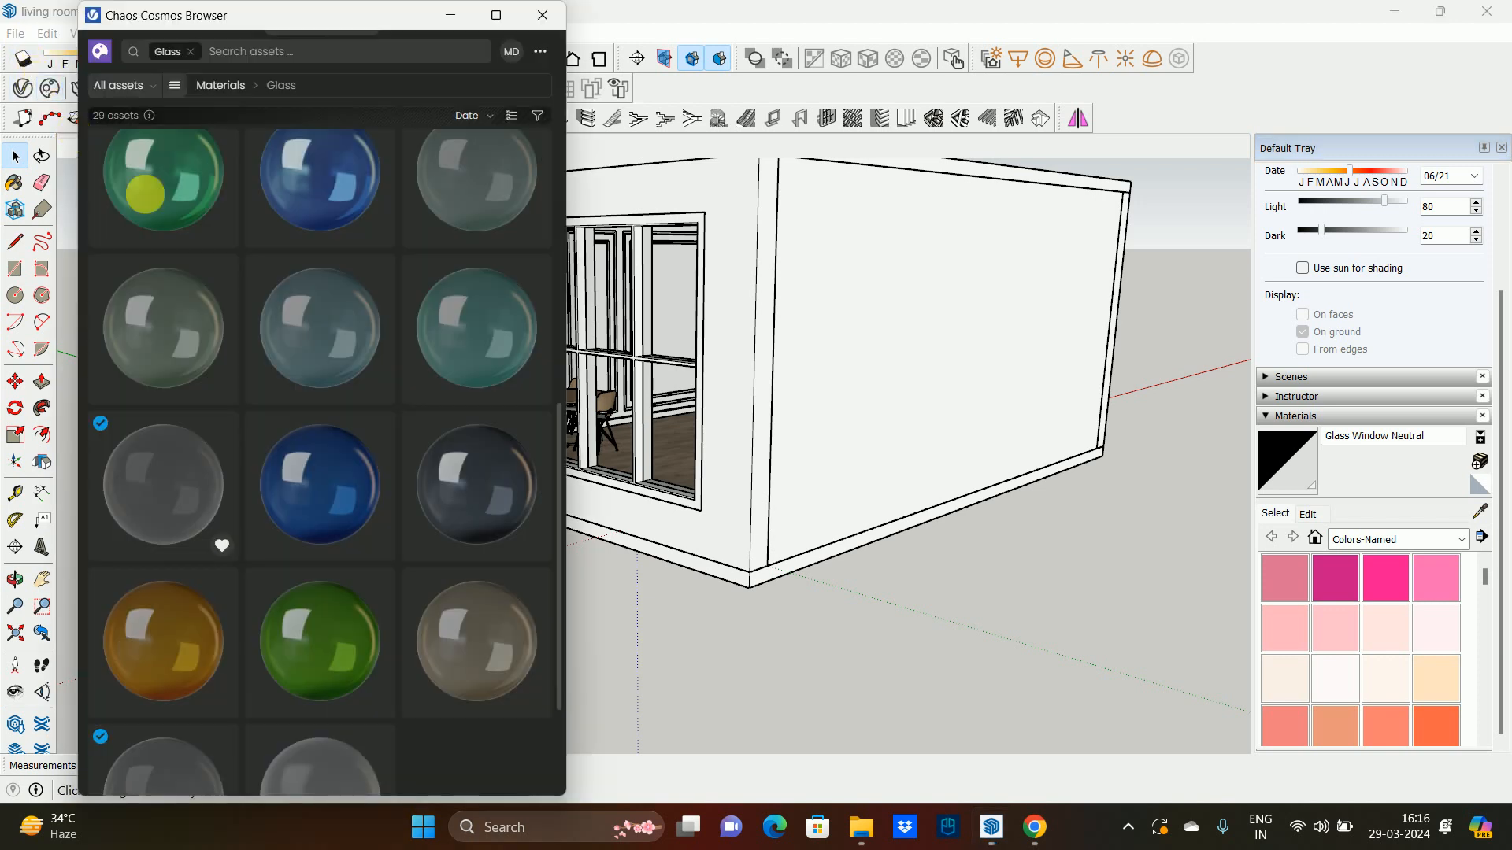
left_click(175, 85)
scroll(221, 599, "down", 2)
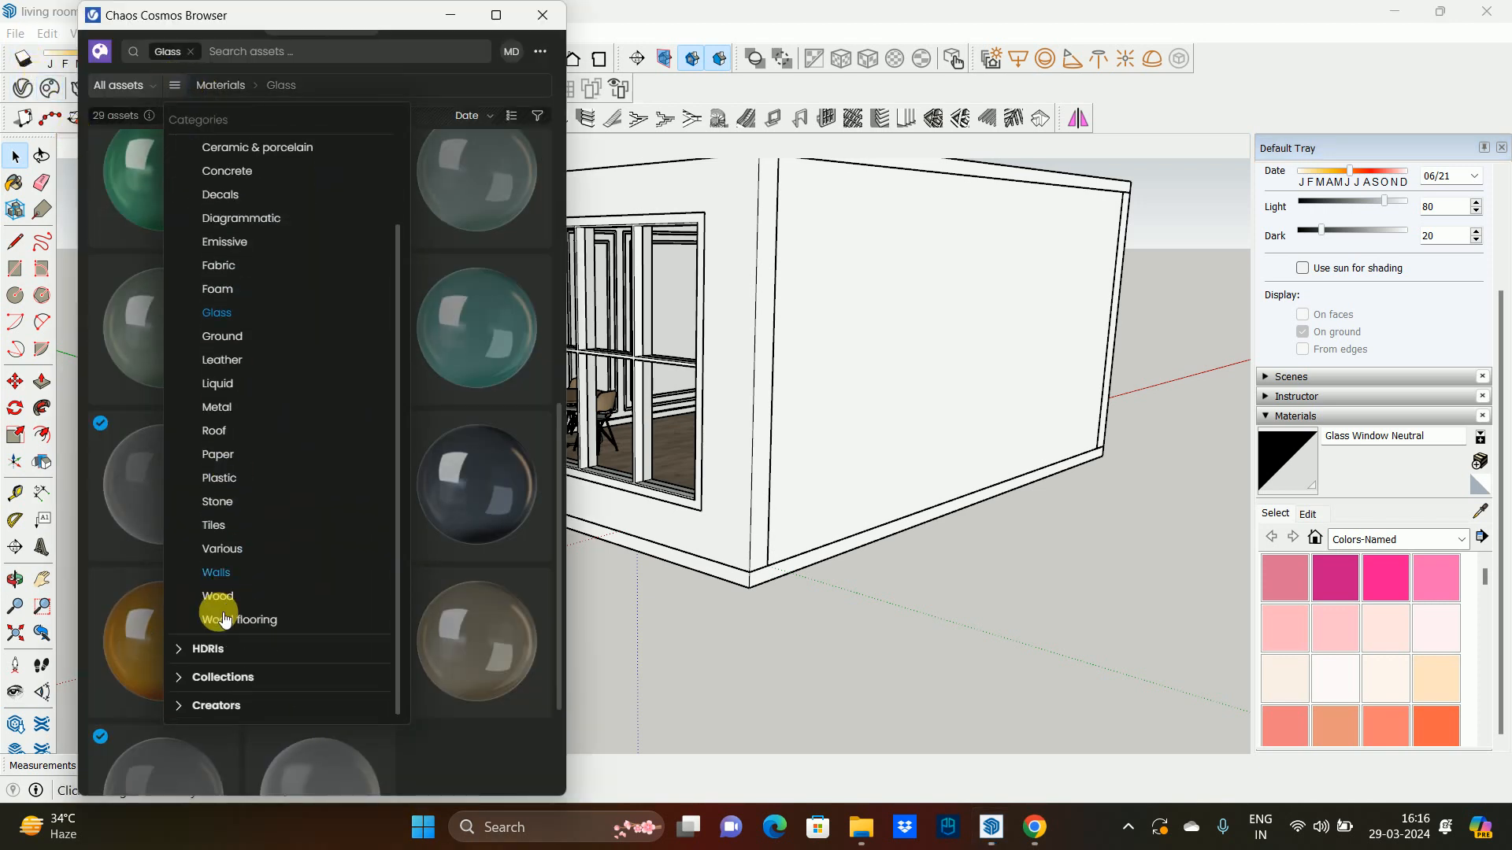
left_click(218, 596)
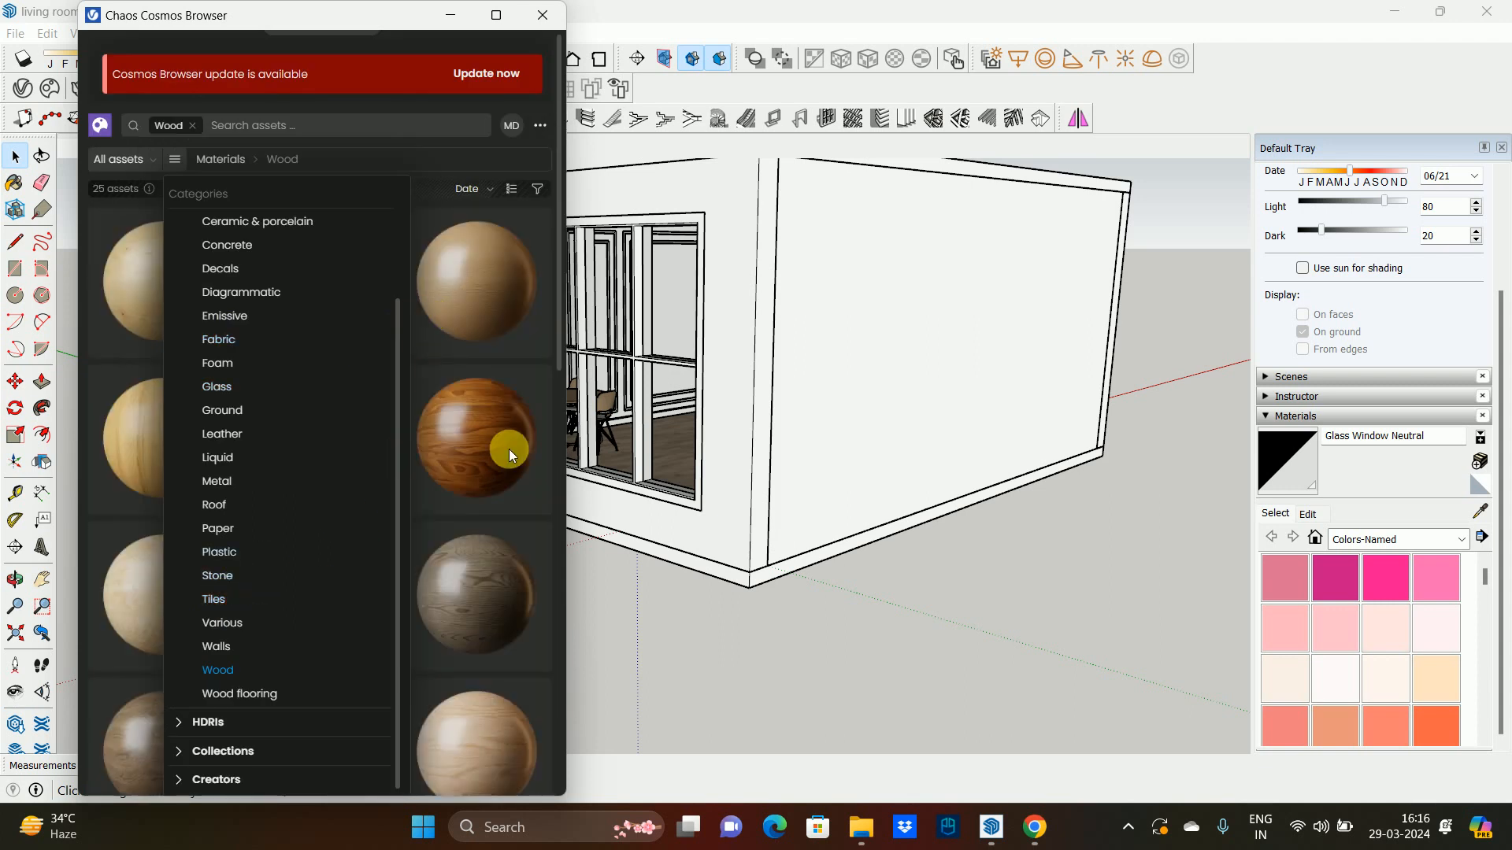
left_click(506, 432)
scroll(504, 429, "down", 10)
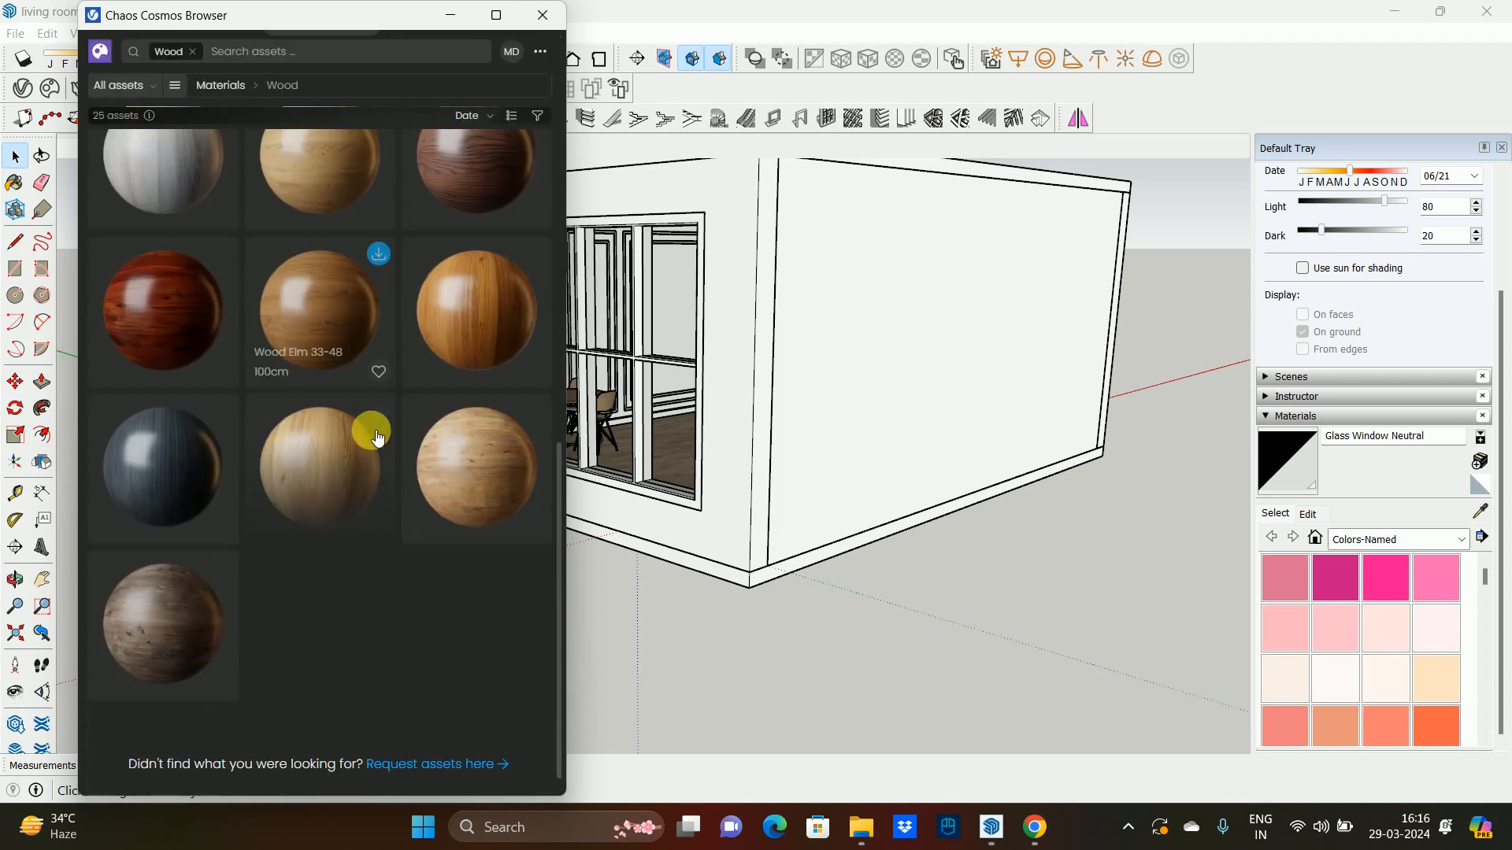
scroll(334, 528, "up", 8)
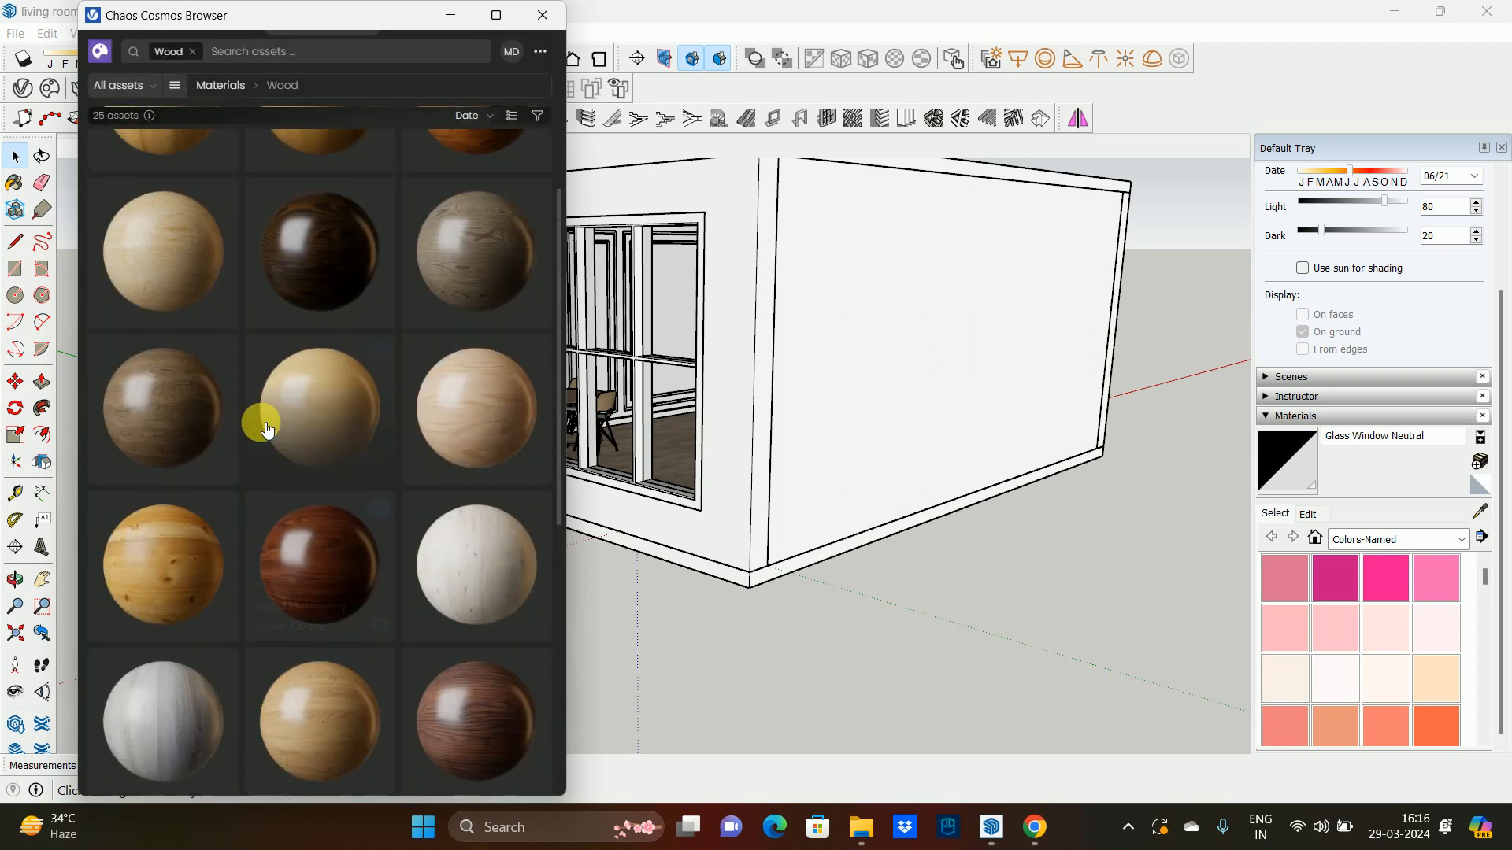
scroll(385, 496, "up", 5)
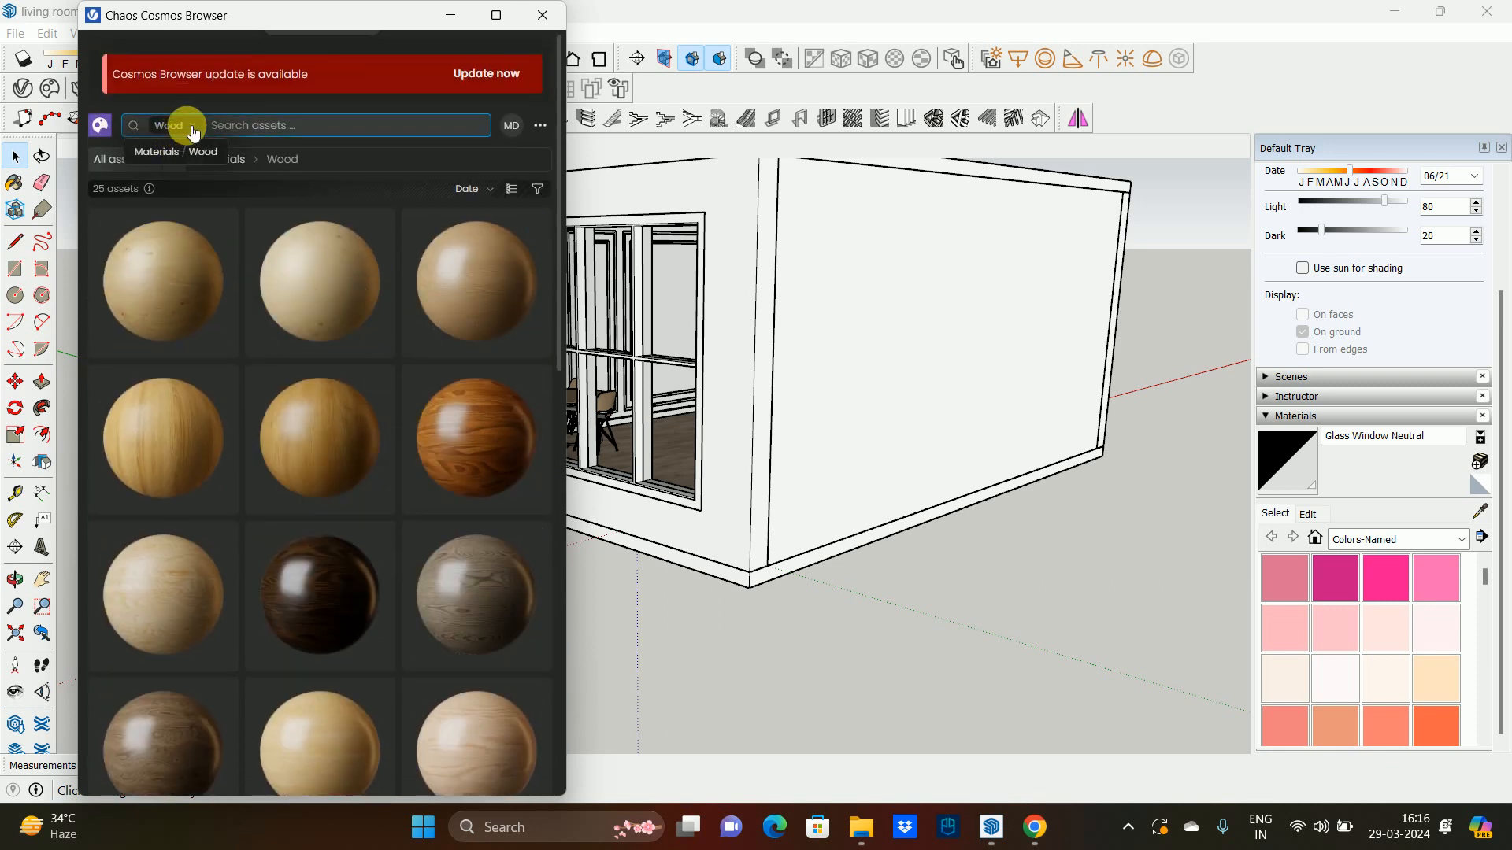
- Switch Chaos Cosmos to the Wood flooring category and download the Laminate D01 120cm material
left_click(174, 159)
scroll(237, 405, "down", 3)
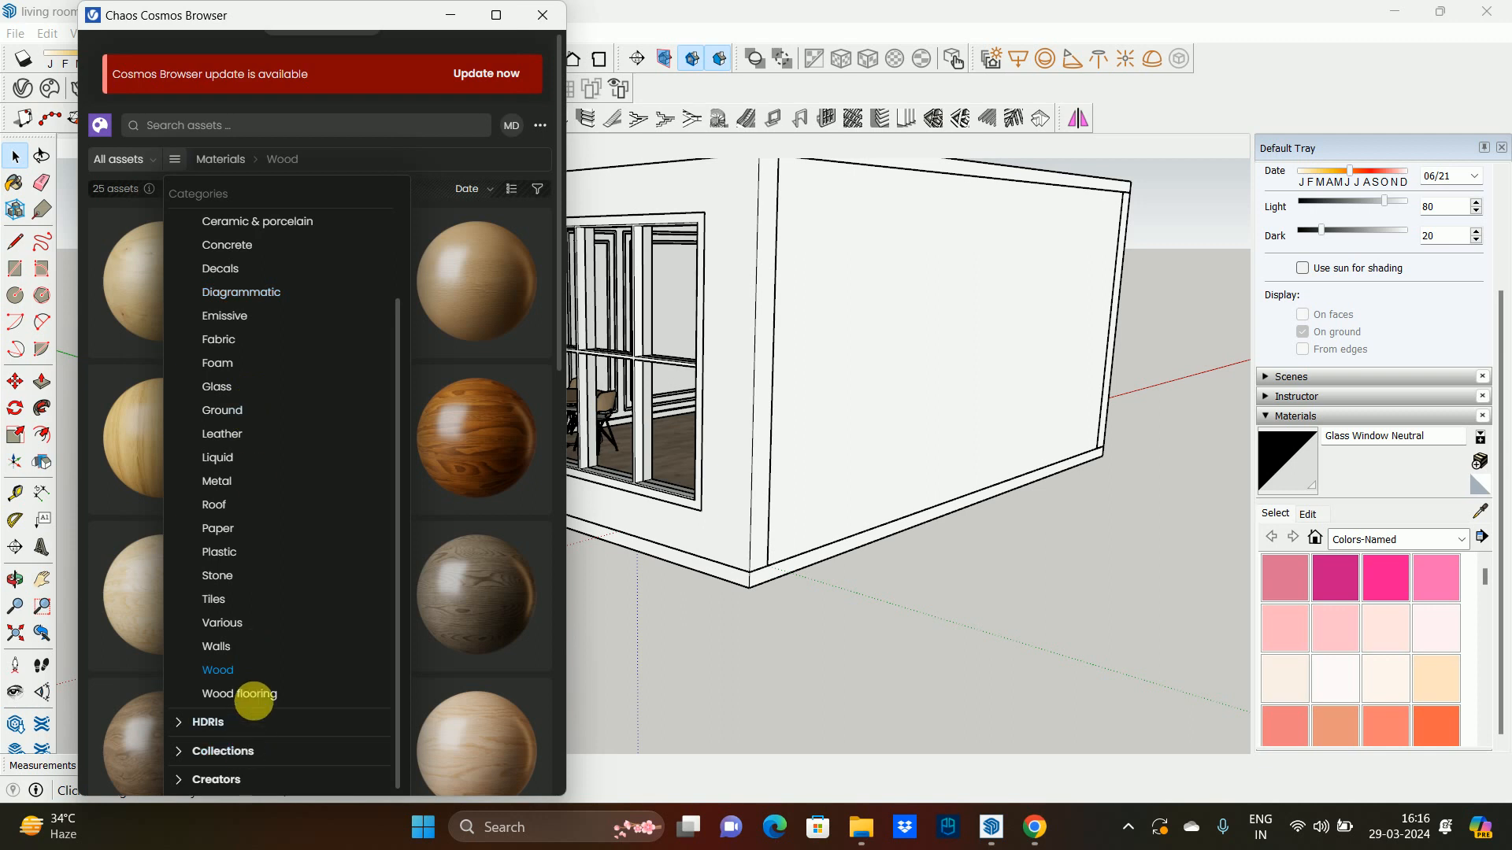
left_click(253, 697)
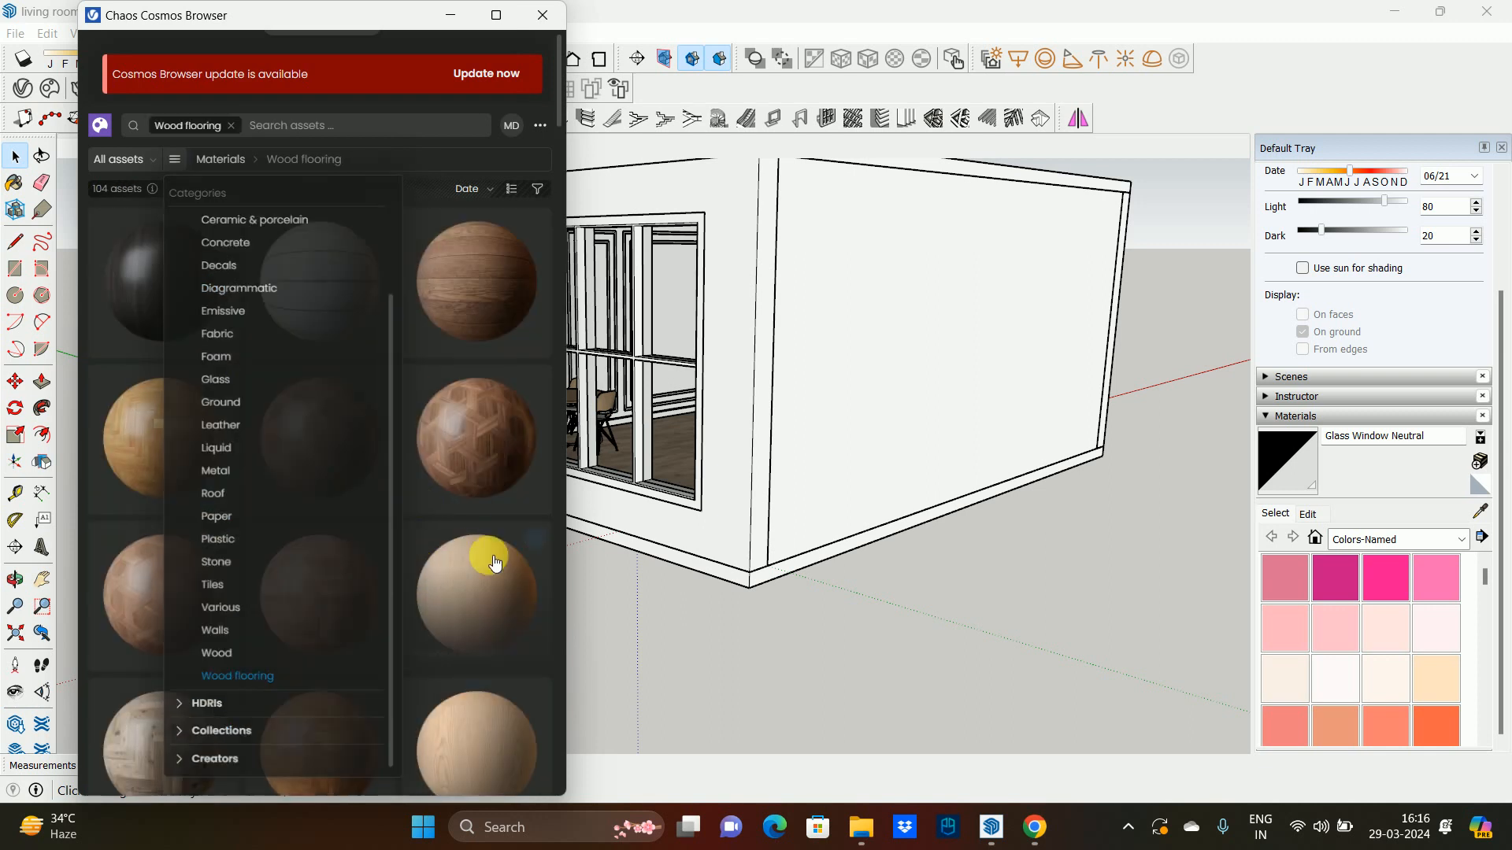
scroll(431, 512, "down", 5)
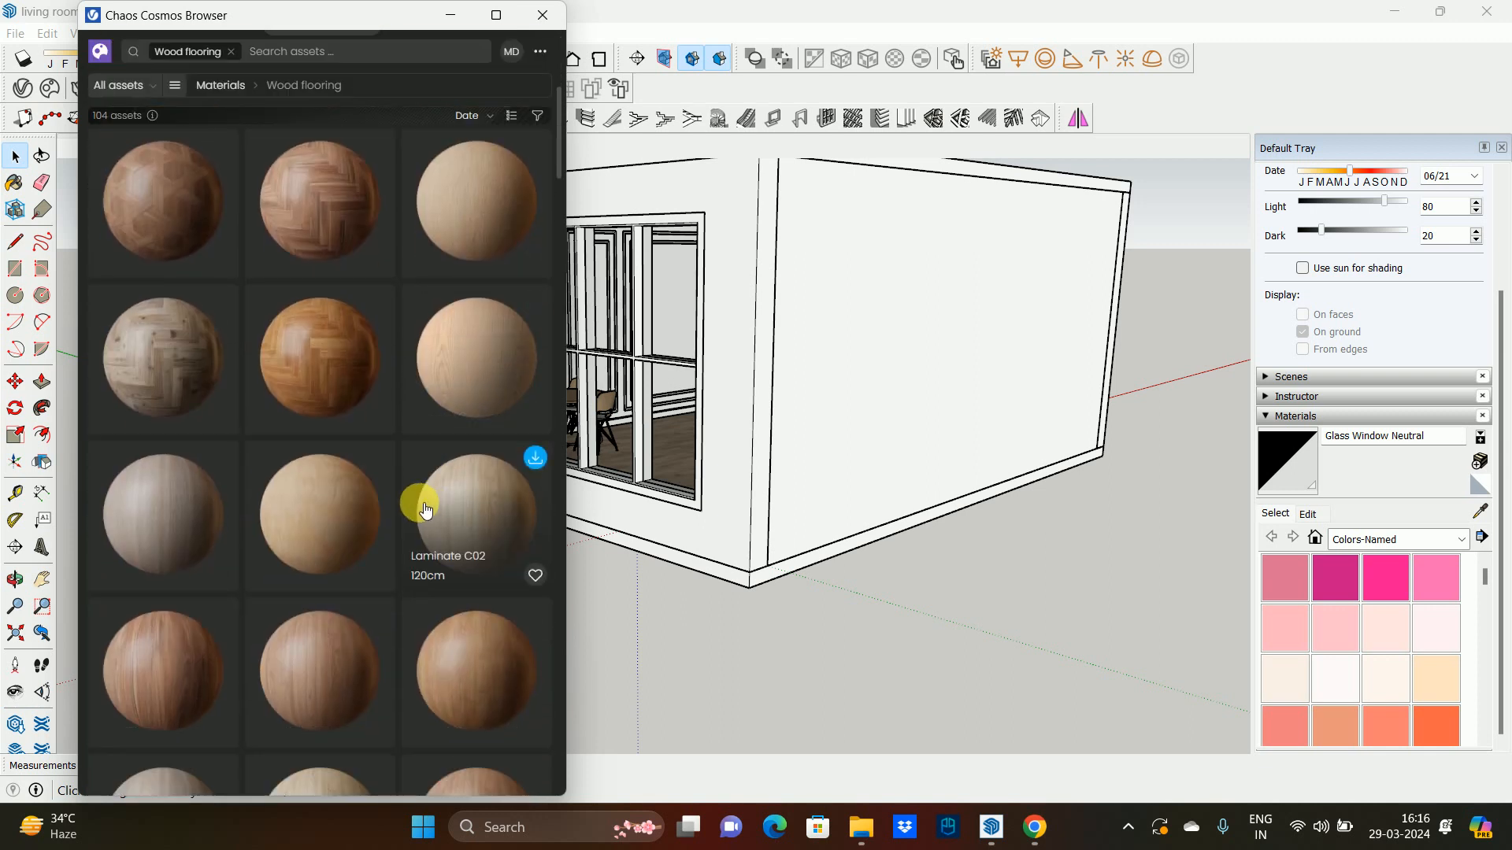
left_click(121, 518)
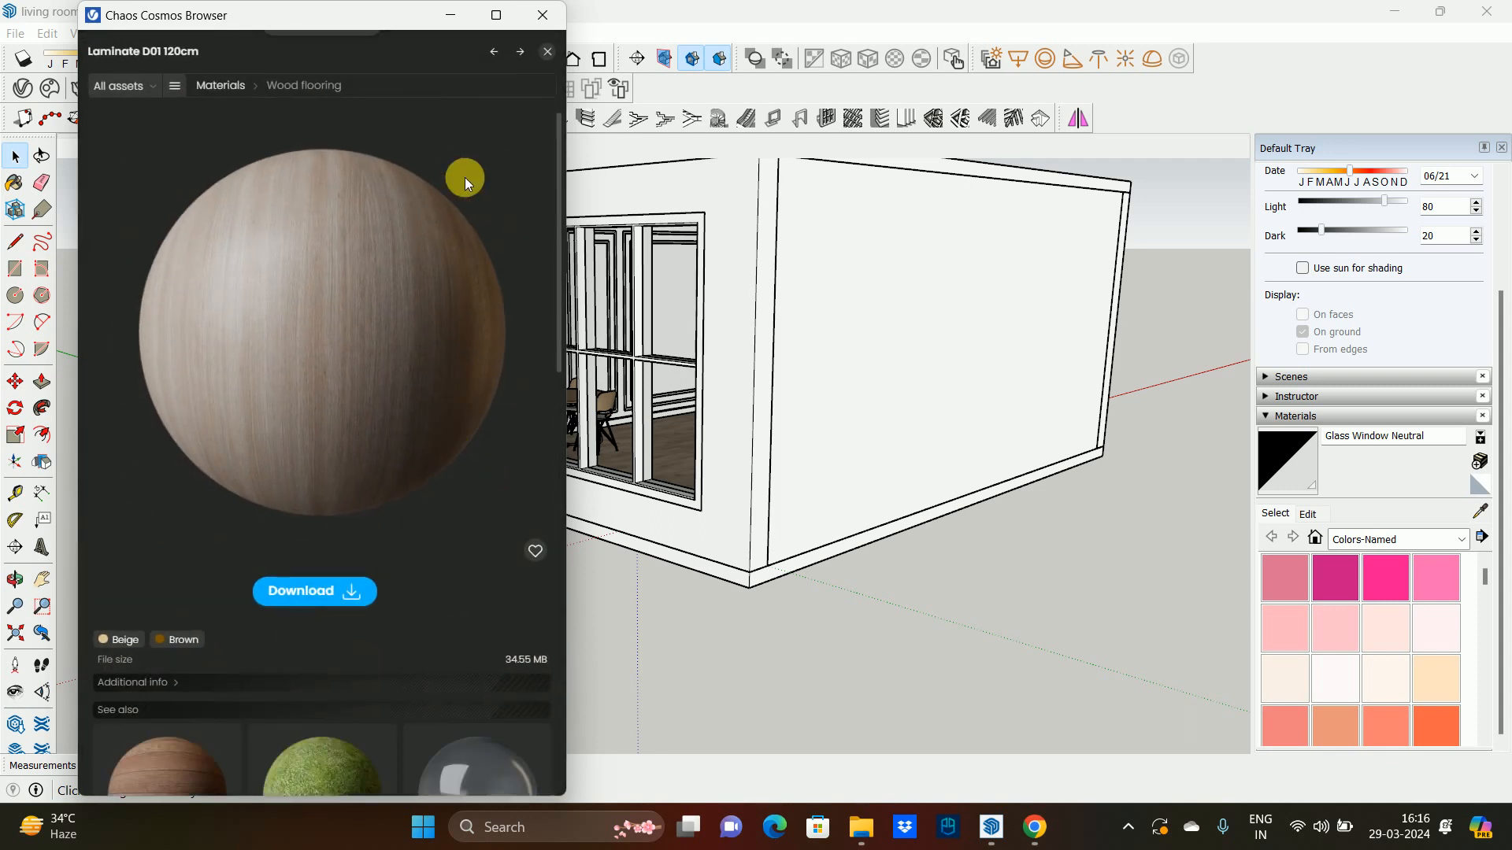
left_click(339, 596)
scroll(394, 465, "down", 7)
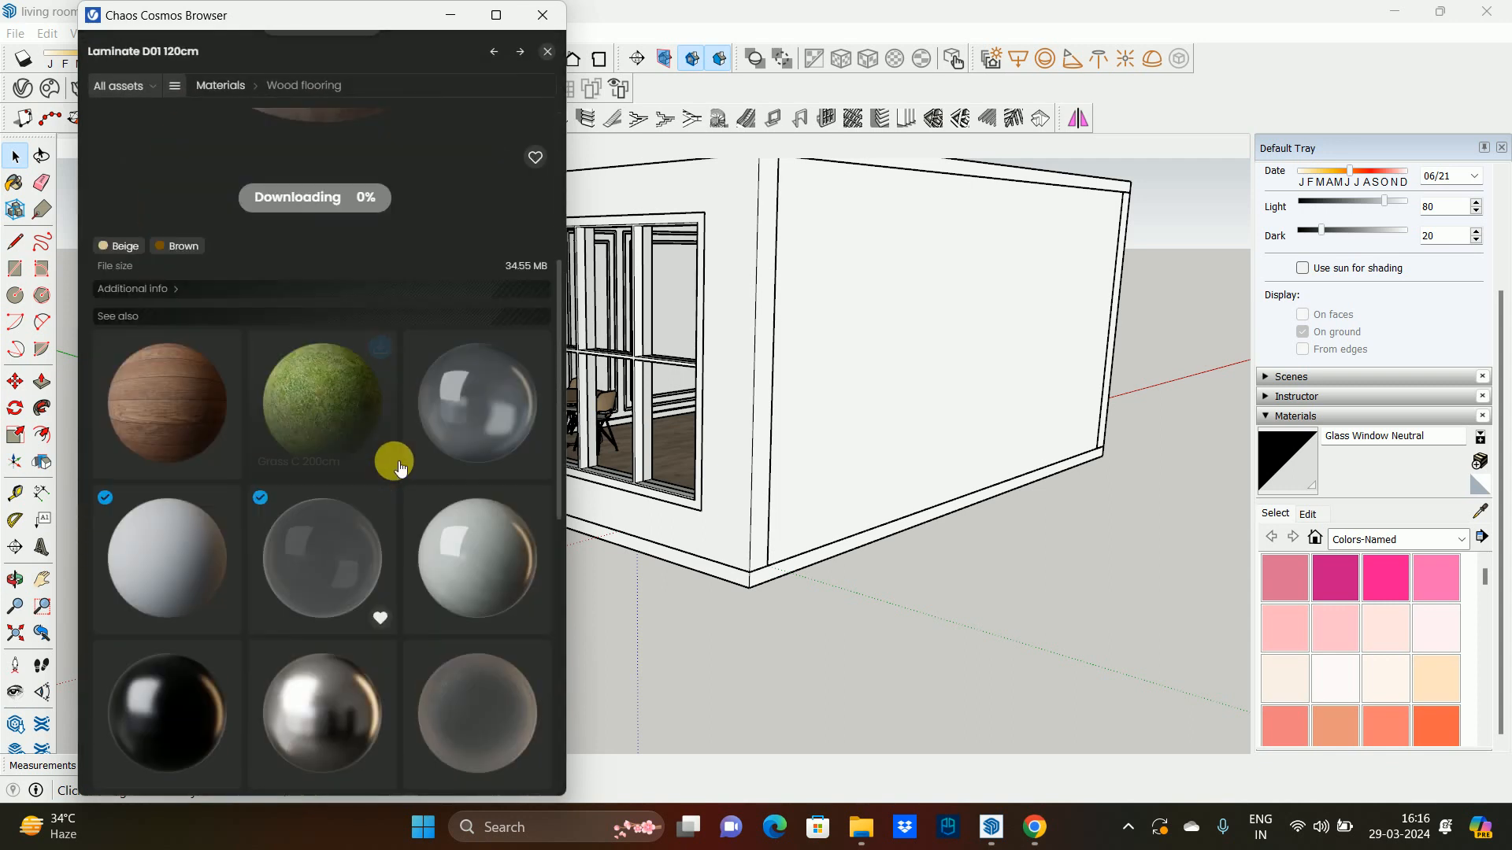
scroll(388, 468, "up", 5)
left_click(548, 53)
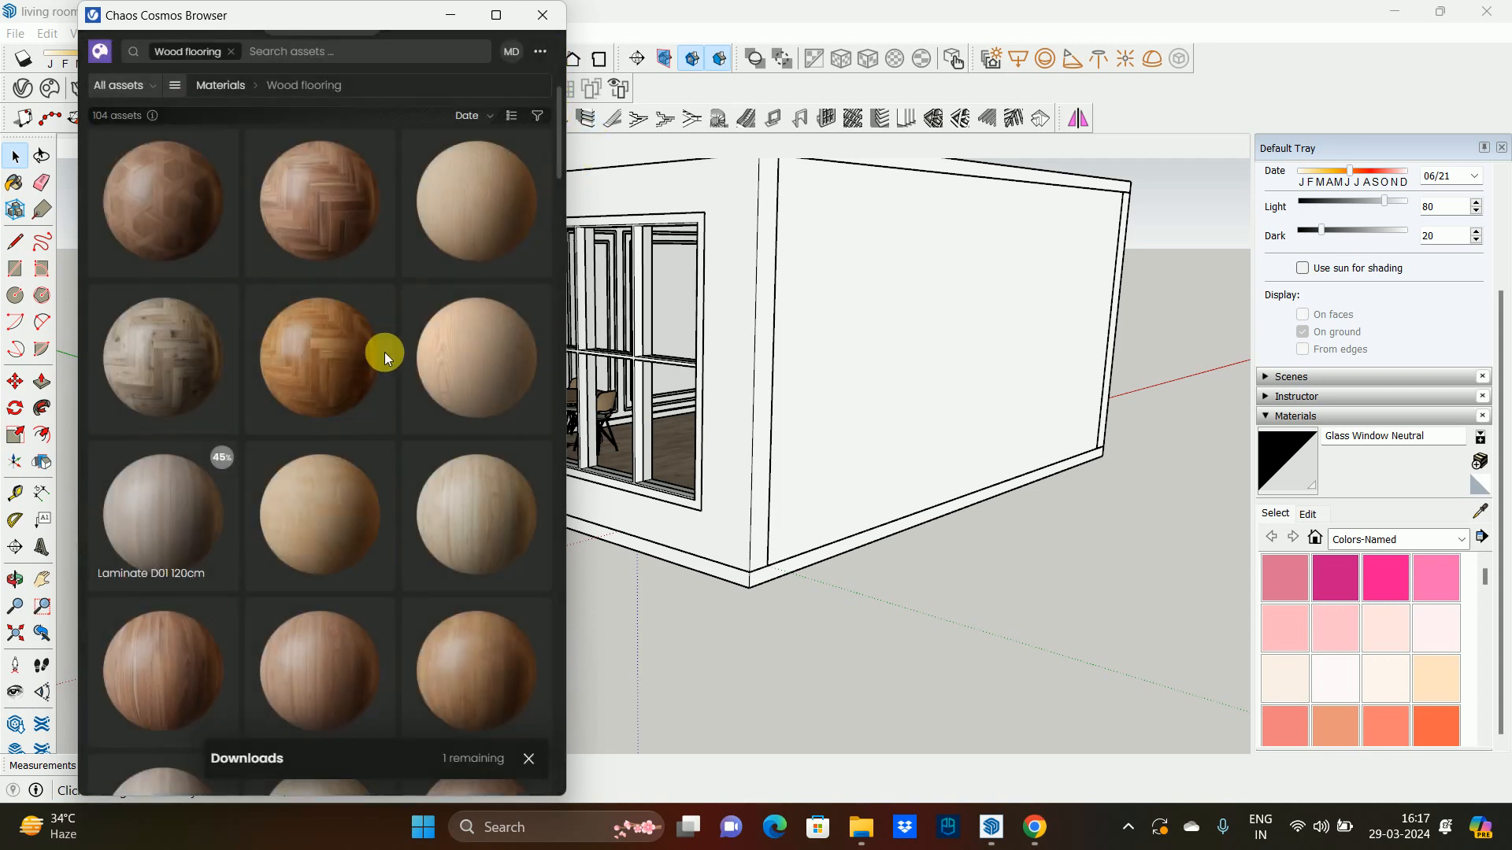
- Compare more wood flooring materials in Chaos Cosmos, including a preview of Veneer A02 120cm
scroll(366, 394, "down", 1)
scroll(441, 465, "down", 3)
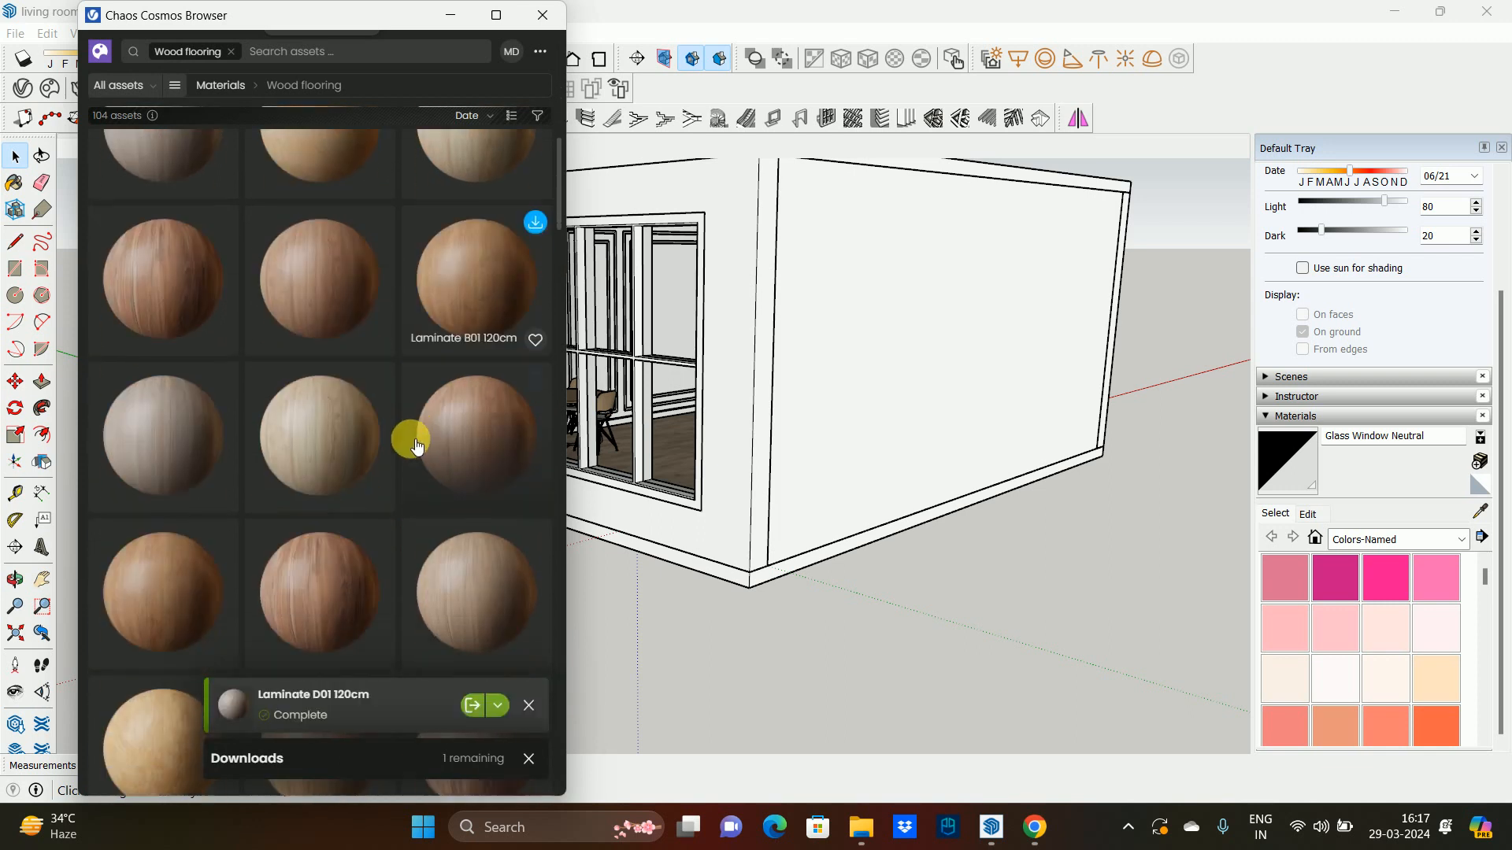
scroll(170, 437, "down", 3)
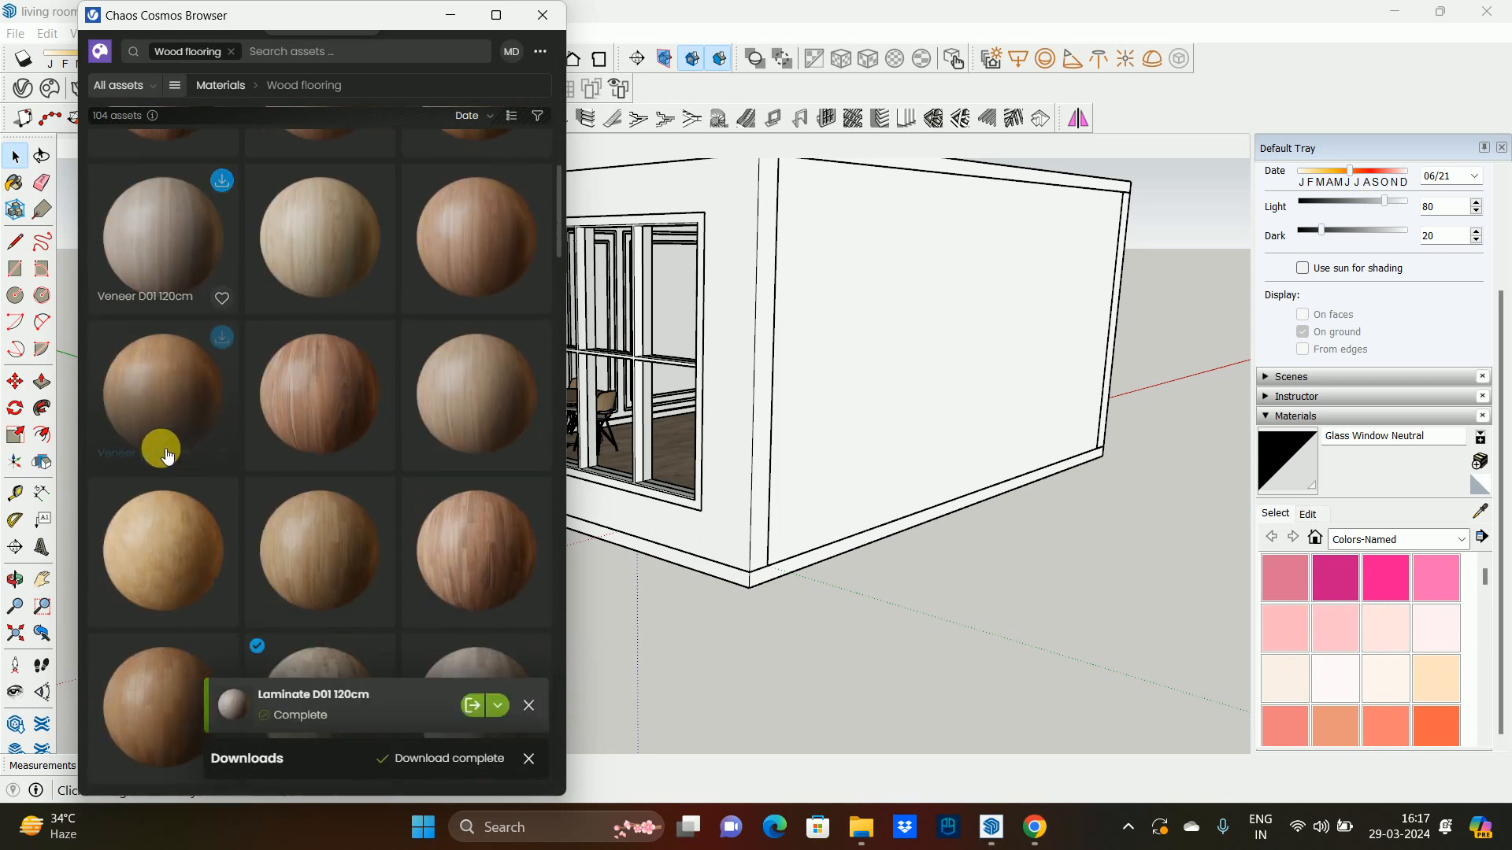
left_click(455, 389)
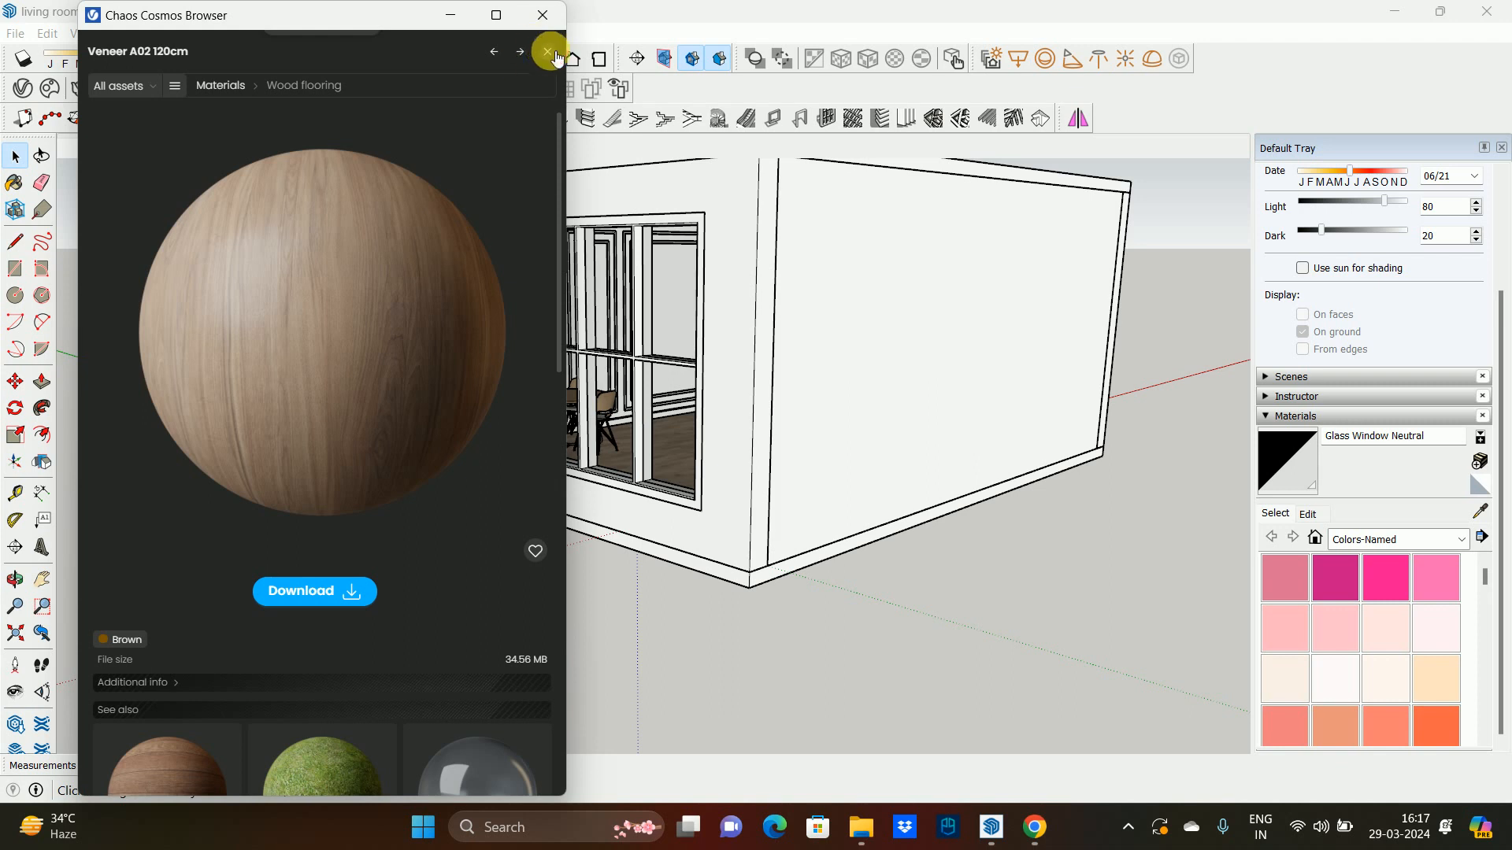
left_click(553, 56)
scroll(400, 389, "down", 1)
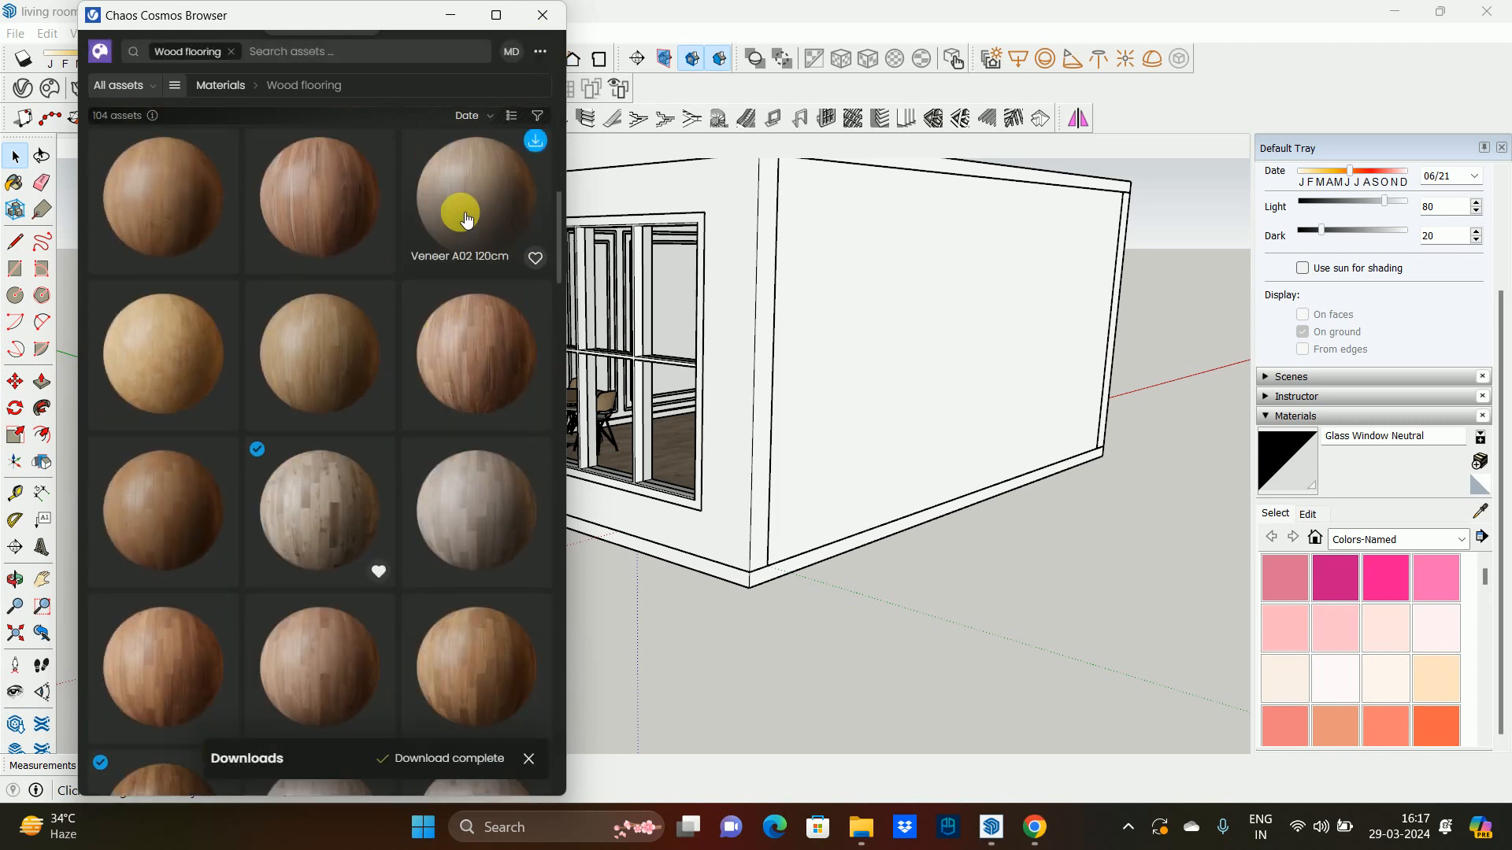
scroll(412, 283, "up", 5)
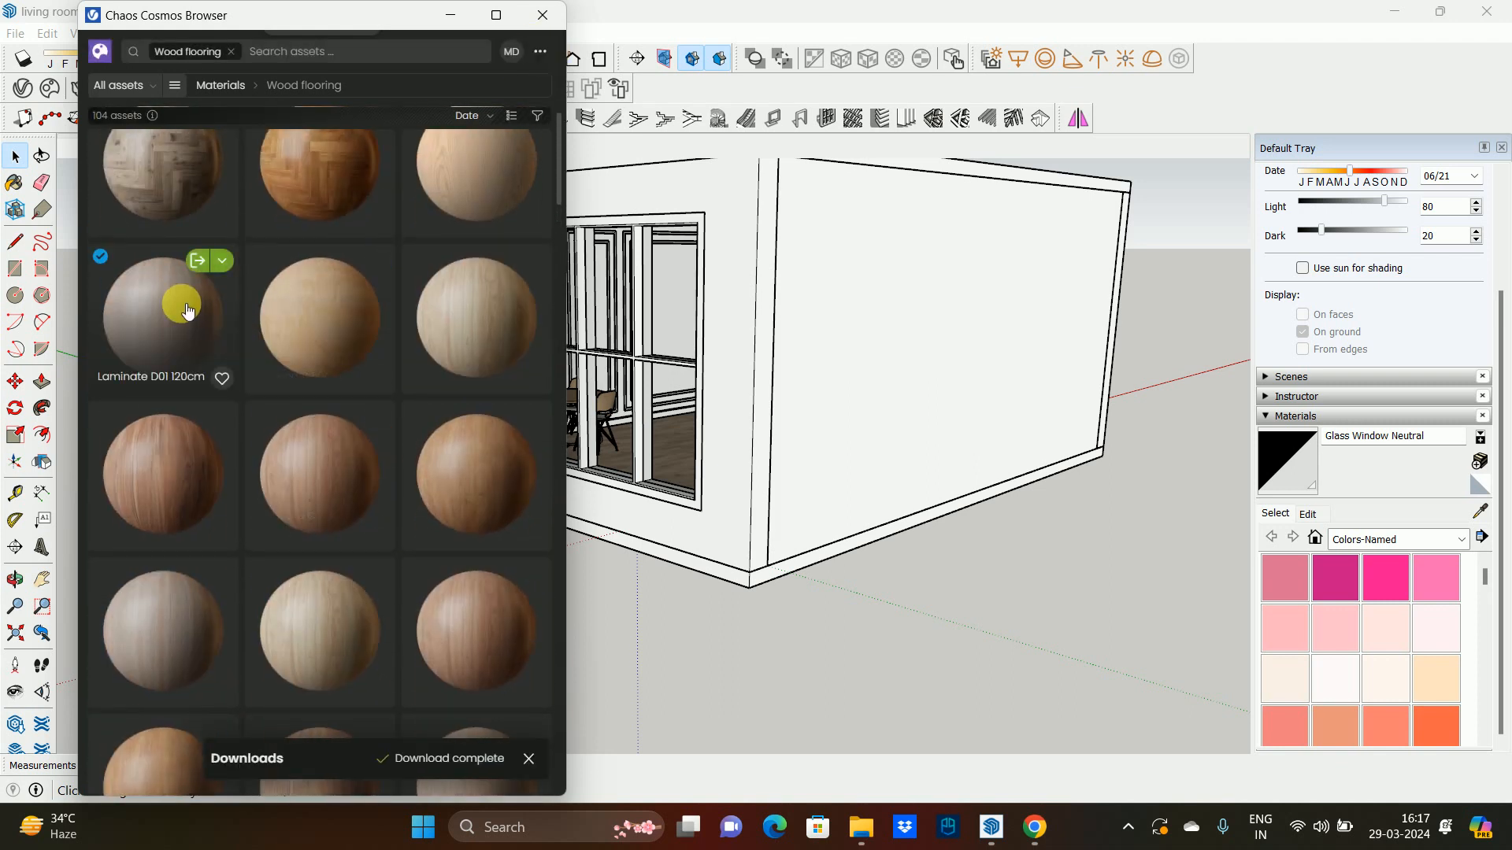
scroll(205, 341, "down", 5)
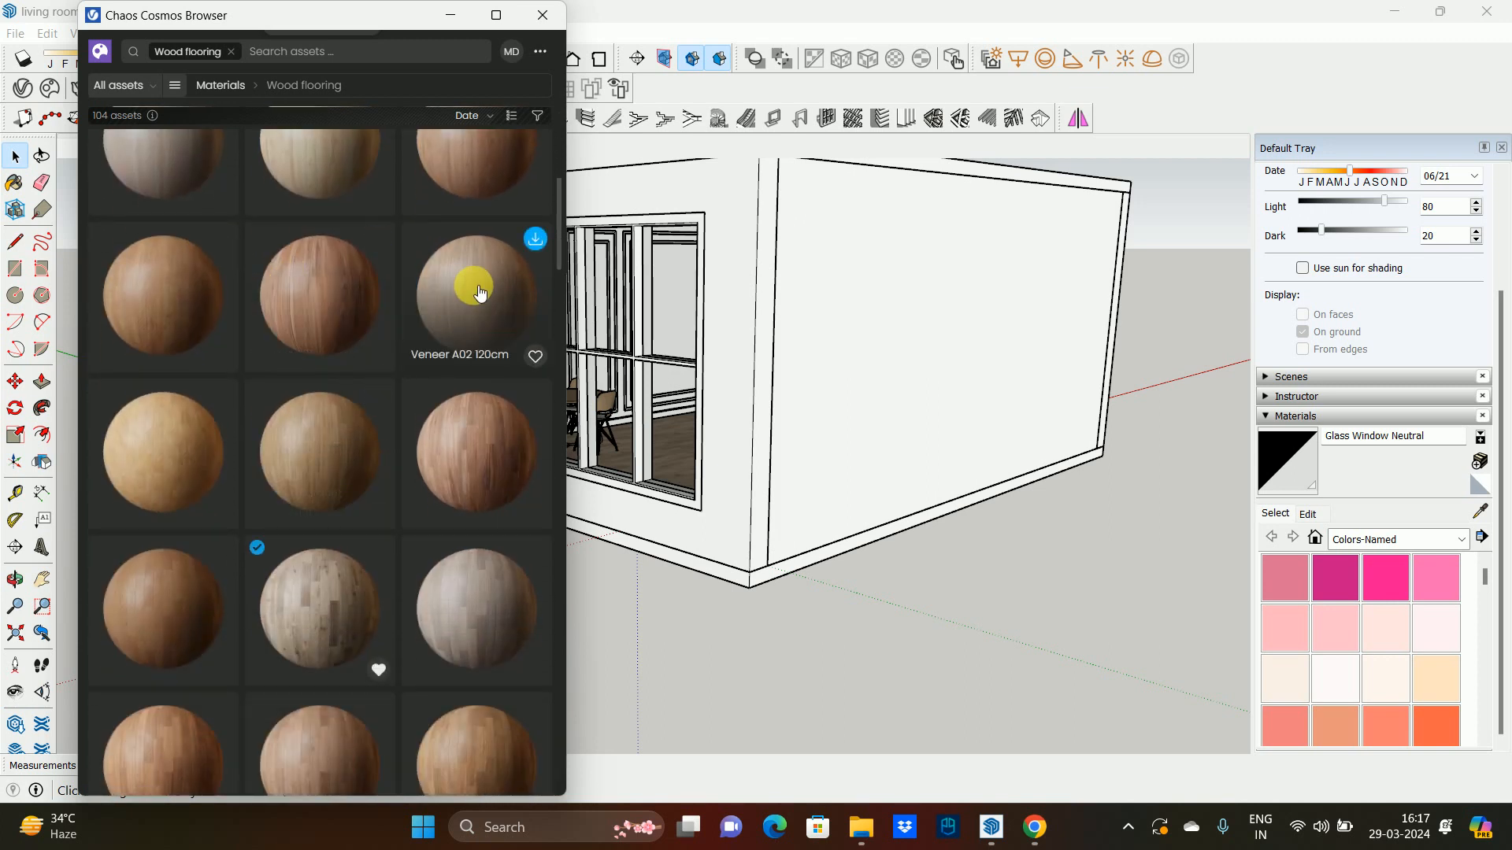
- Download and import the Veneer A02 120cm material from Chaos Cosmos, and close the asset browser
left_click(479, 293)
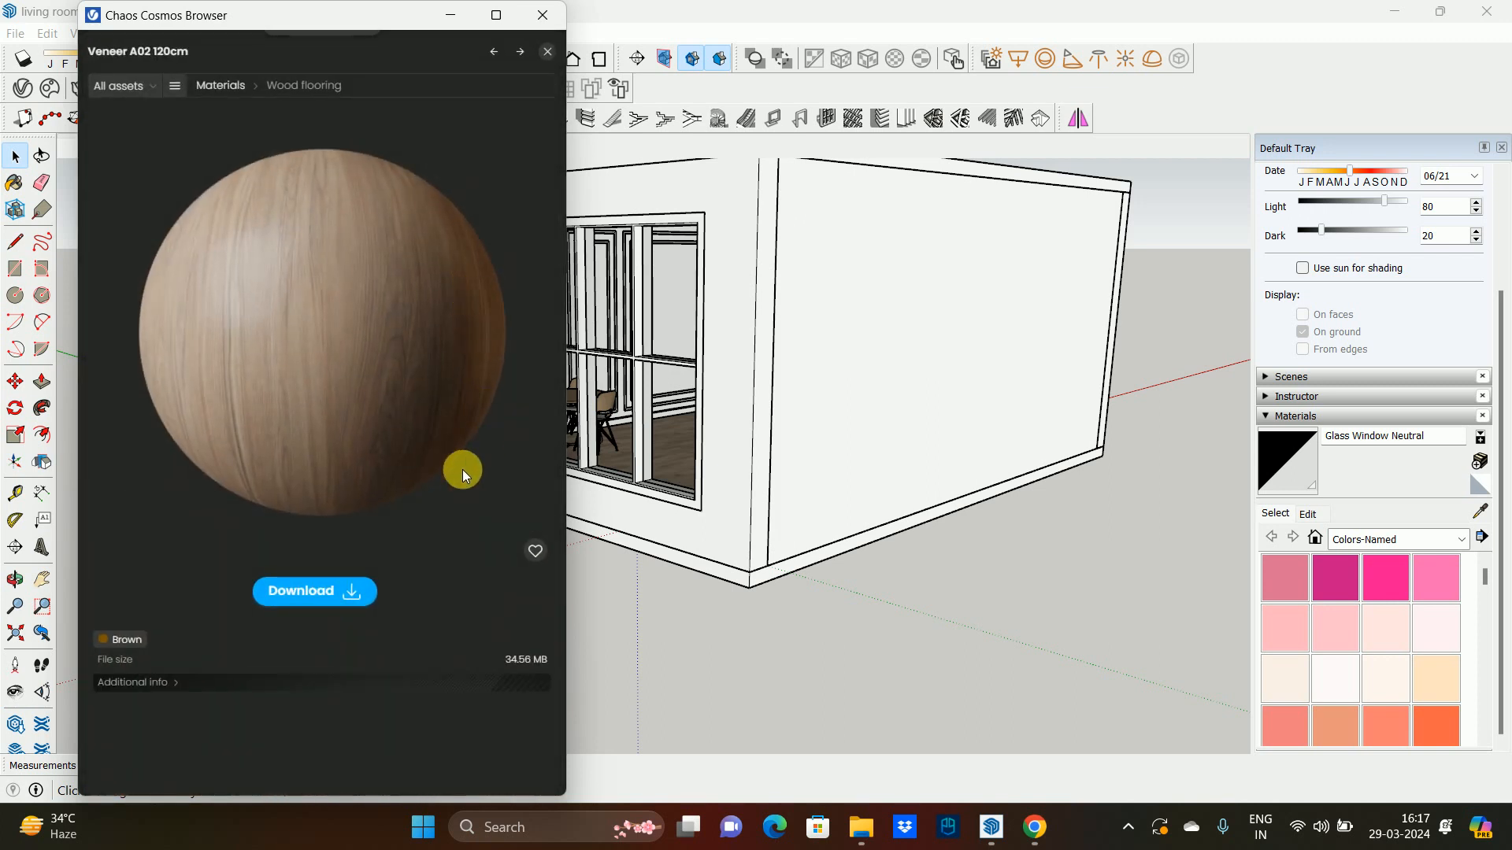
left_click(332, 591)
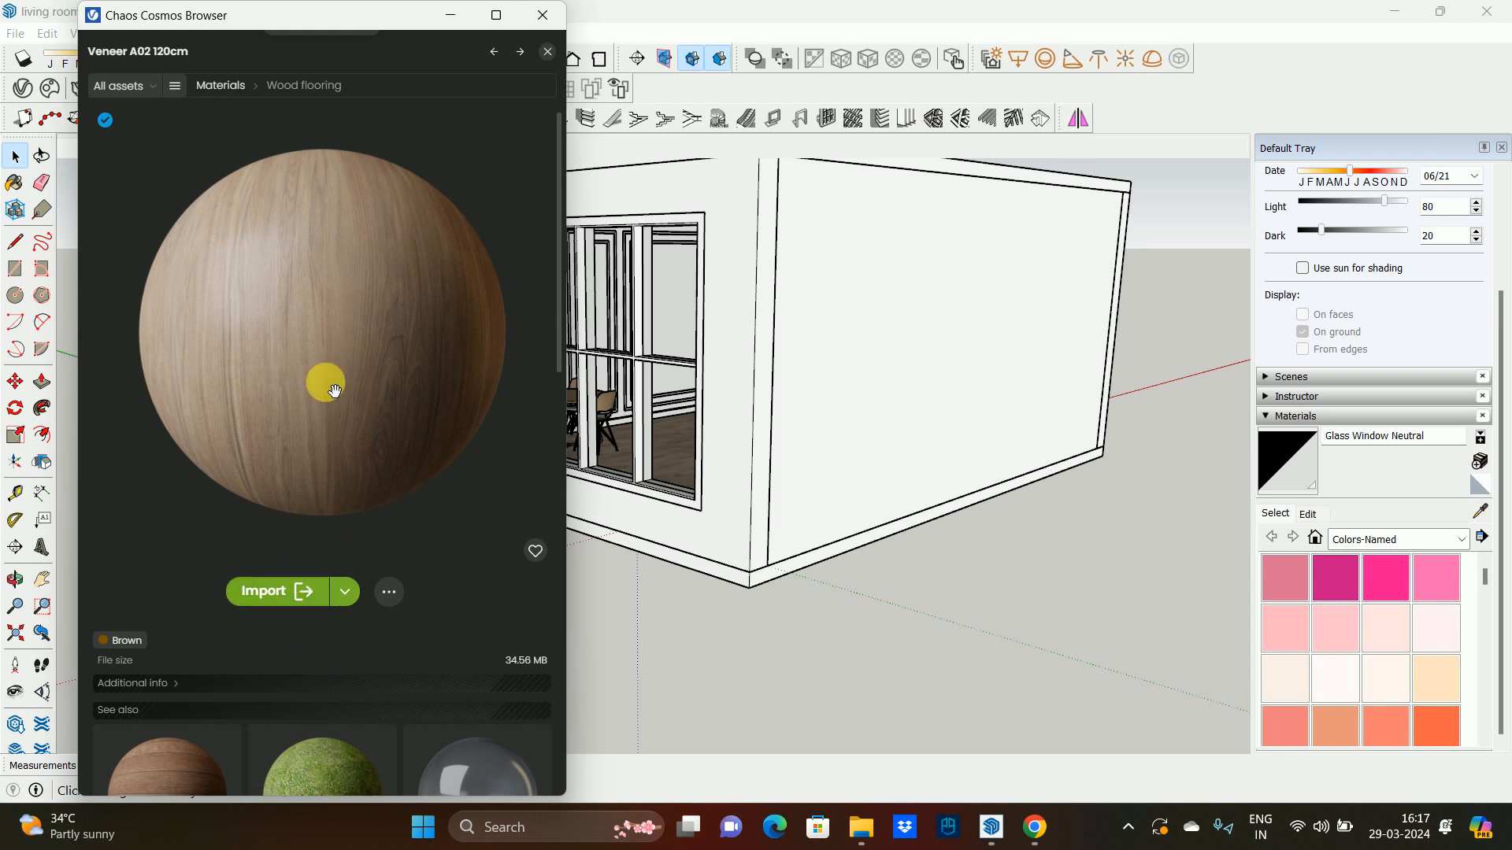
left_click(543, 15)
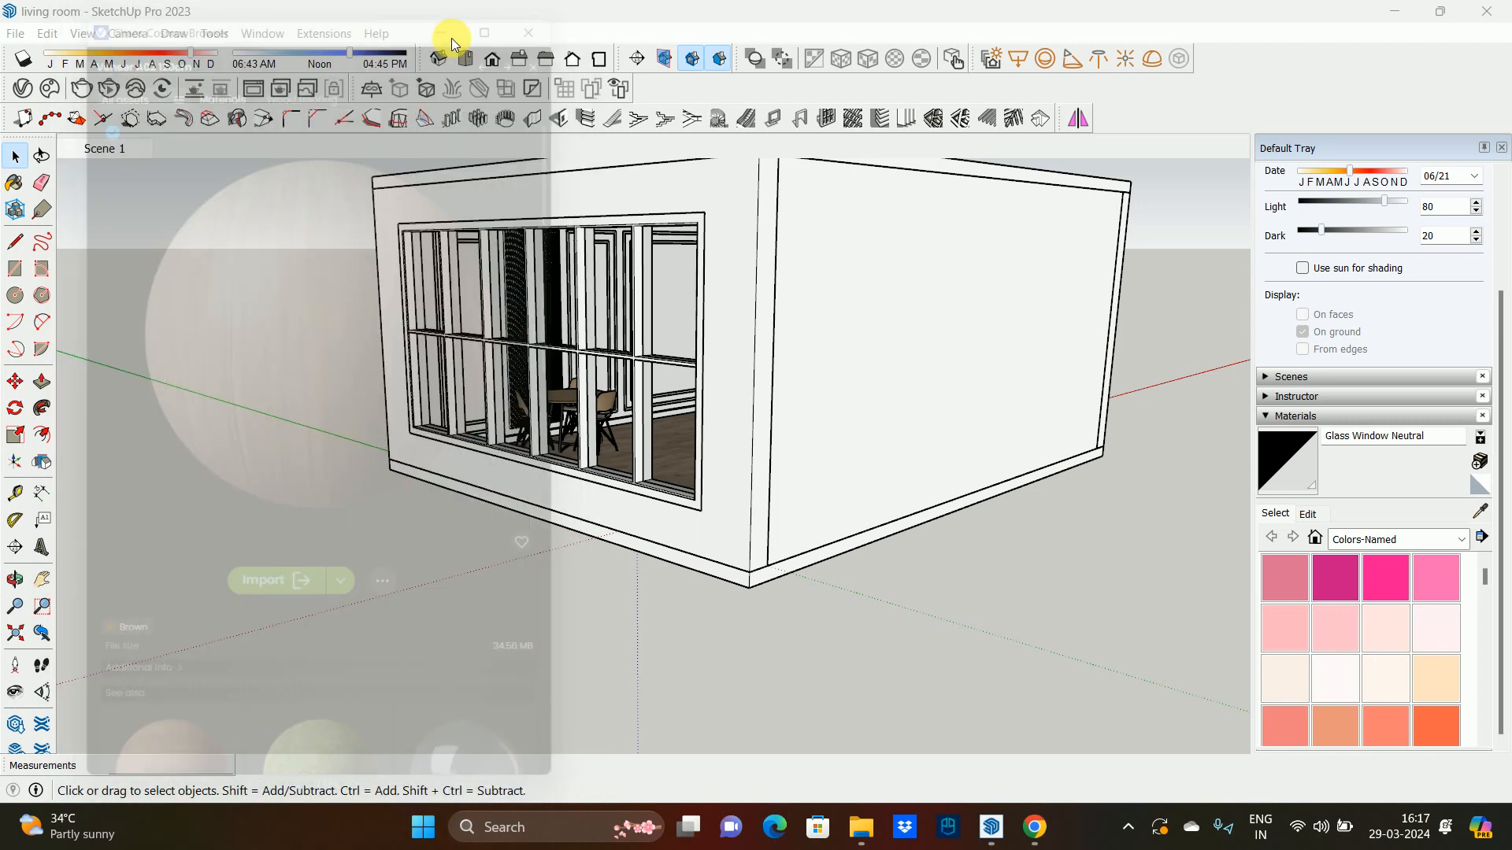
- Delete the duplicate Veneer A02 120cm#1 material in the V-Ray Asset Editor and close the editor
left_click(17, 90)
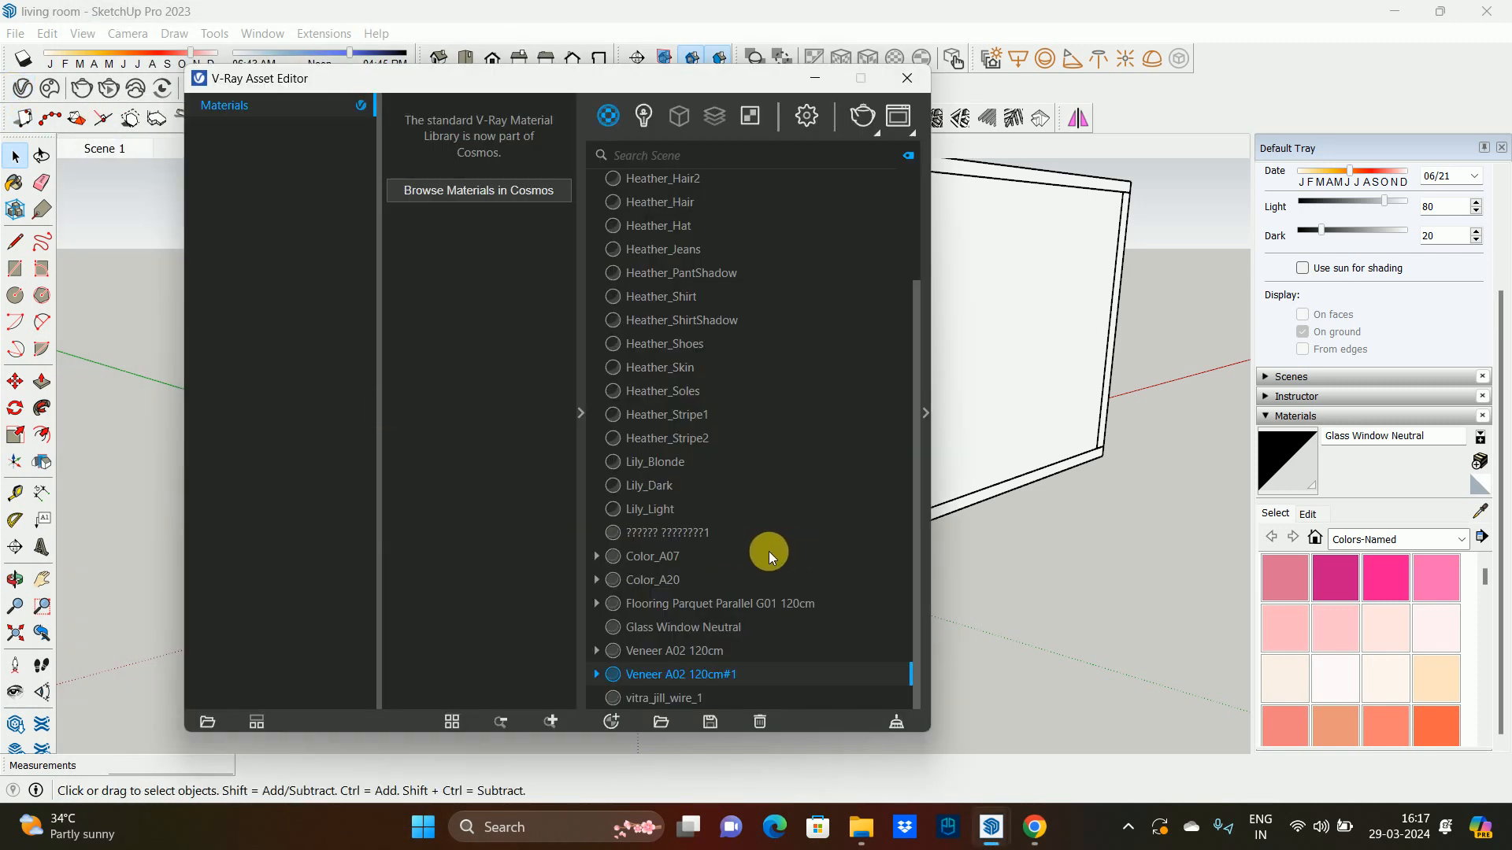
right_click(691, 676)
left_click(722, 611)
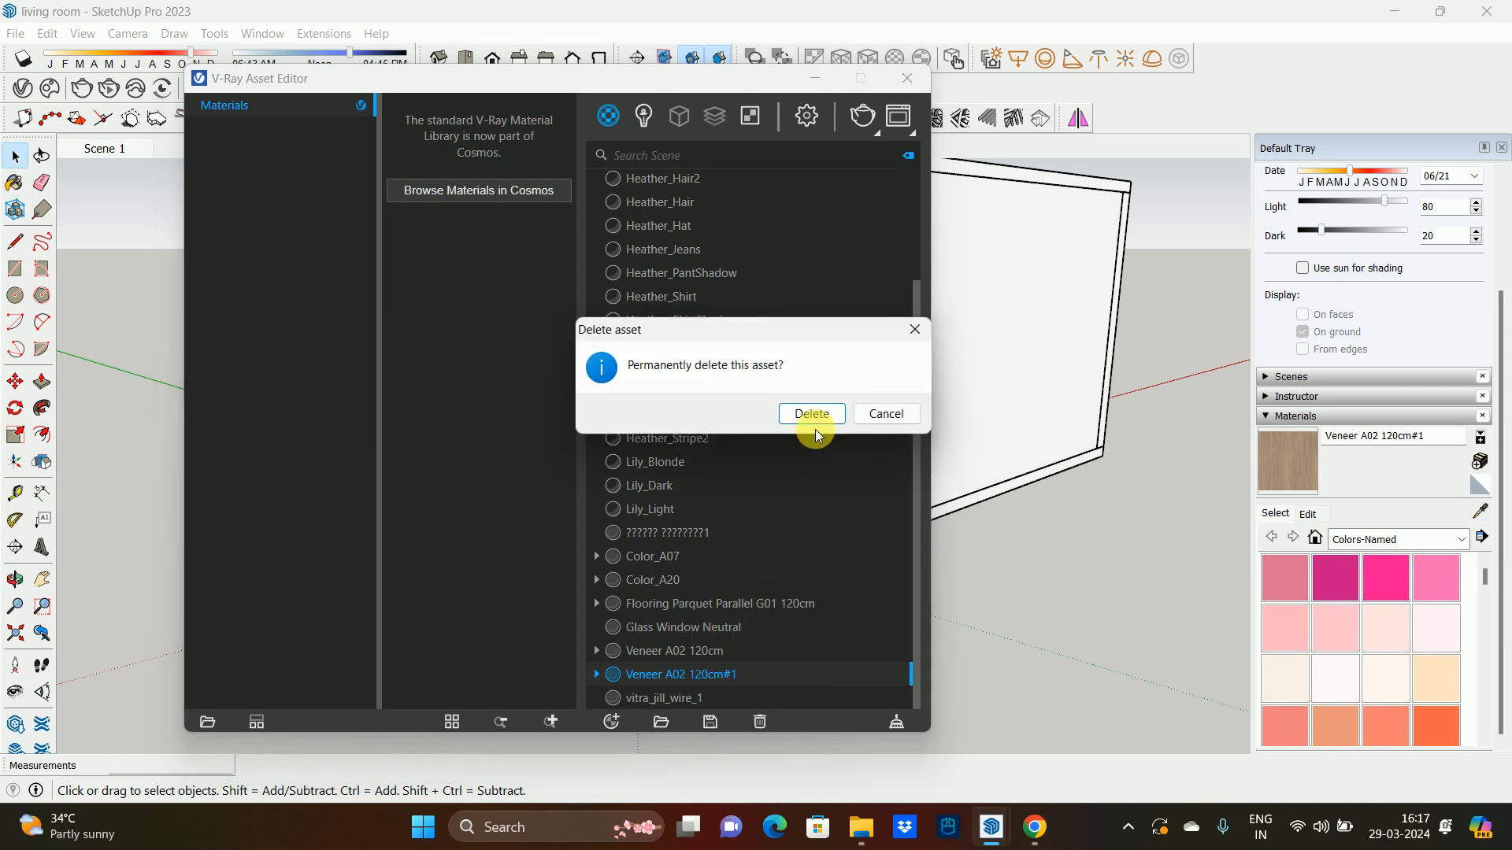
left_click(811, 412)
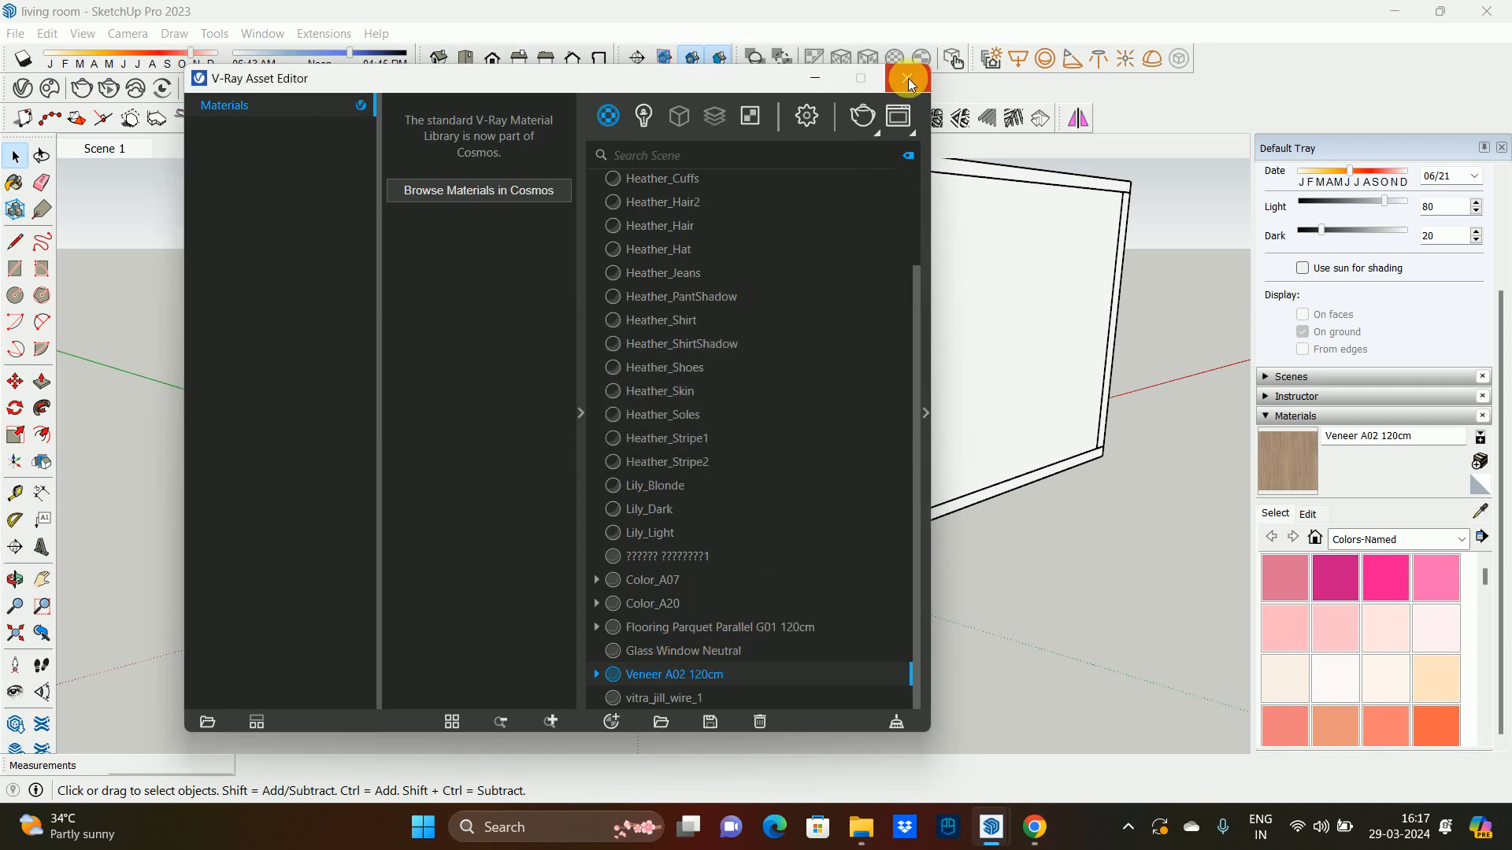
left_click(907, 79)
- Open the front window group and paint its whole frame with the Veneer A02 120cm material
scroll(663, 258, "up", 3)
double_click(652, 208)
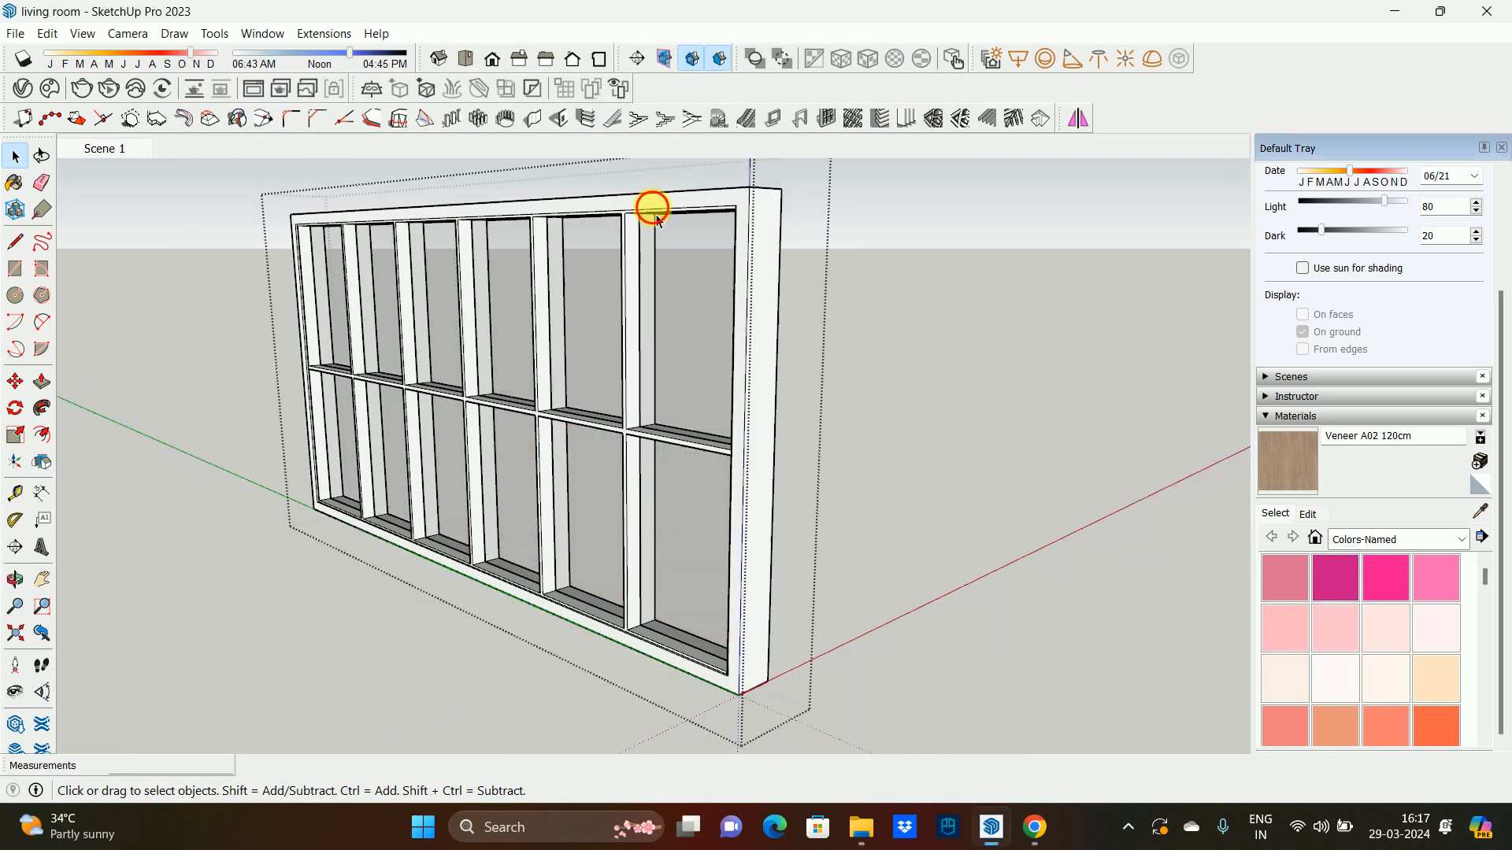
middle_click_drag(652, 206, 777, 378)
scroll(779, 337, "up", 2)
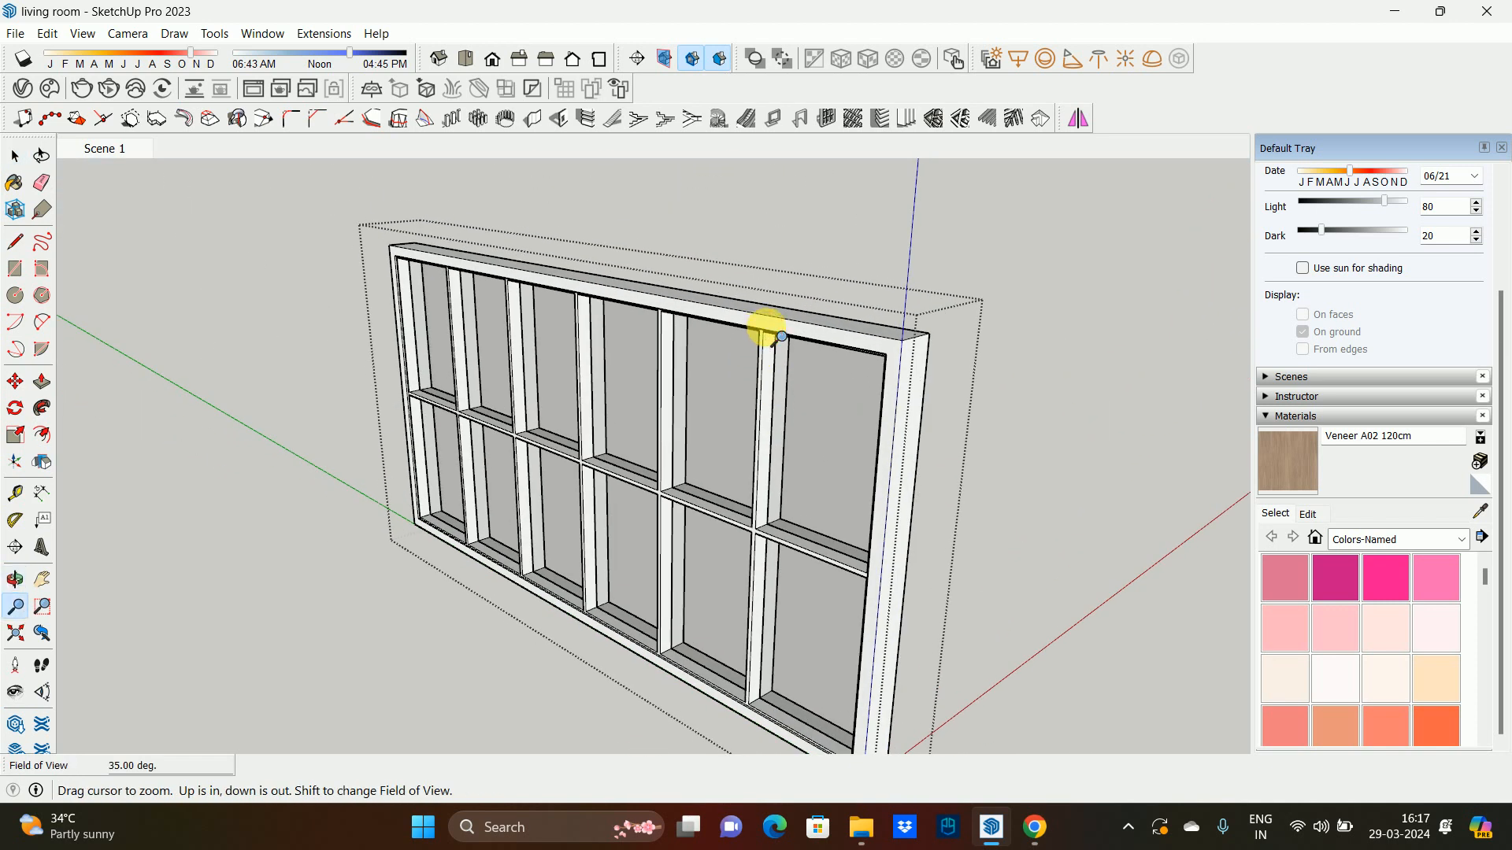
middle_click_drag(774, 322, 790, 327)
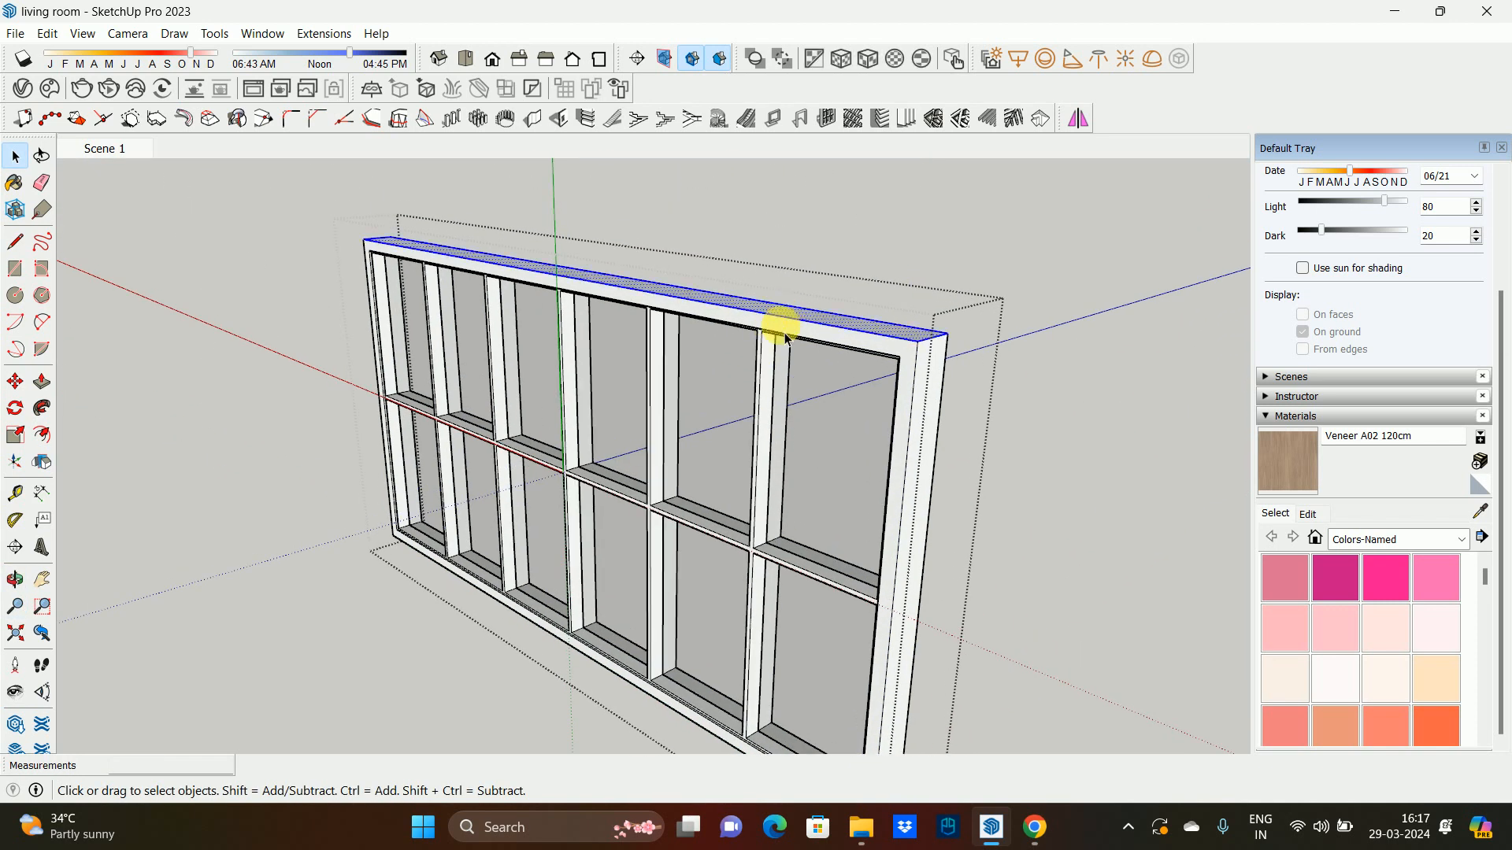
left_click(785, 335)
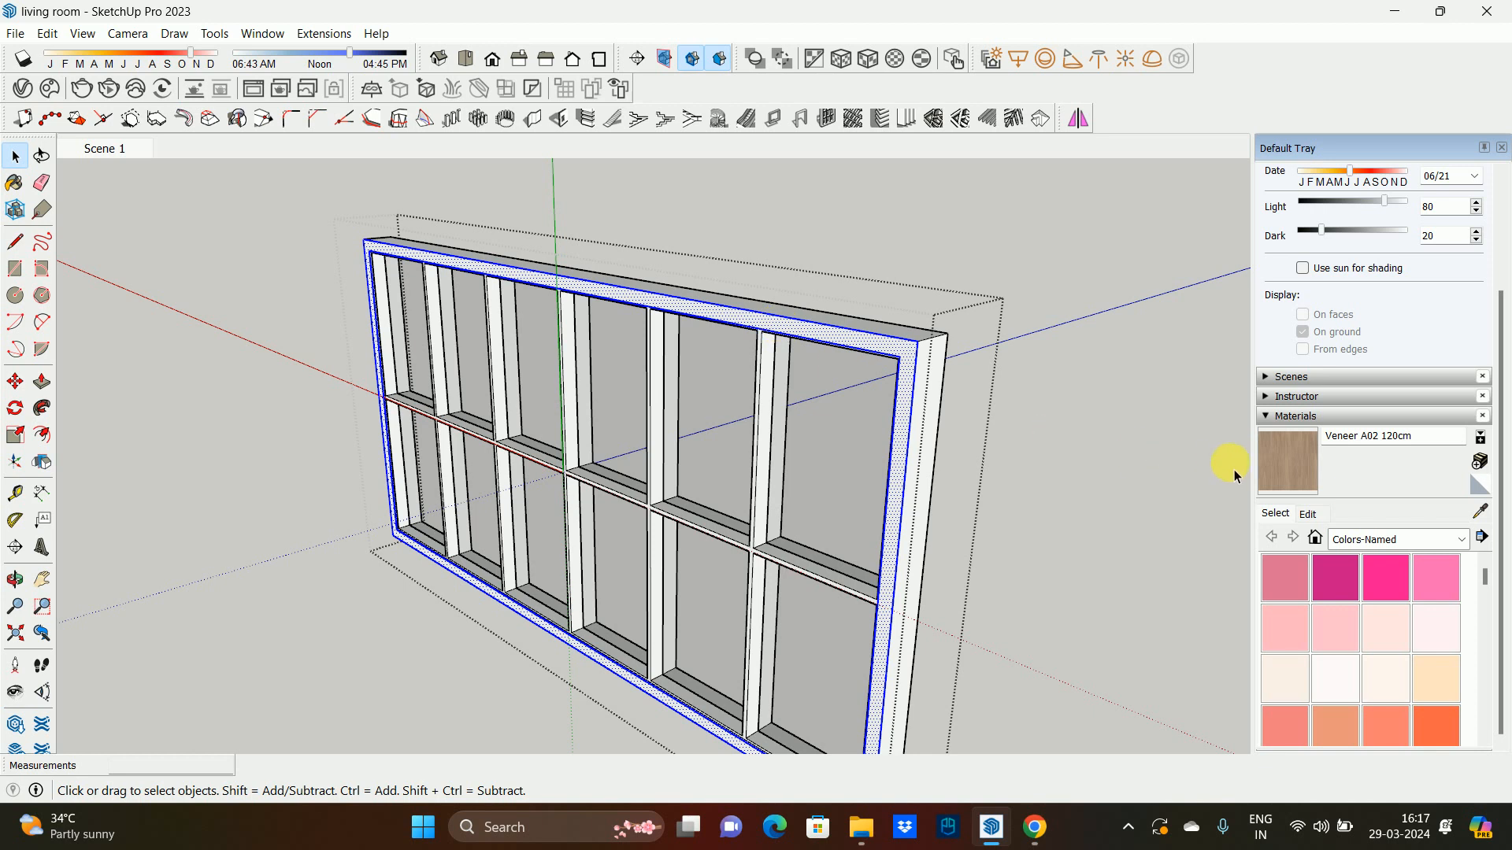
left_click(1017, 414)
double_click(907, 371)
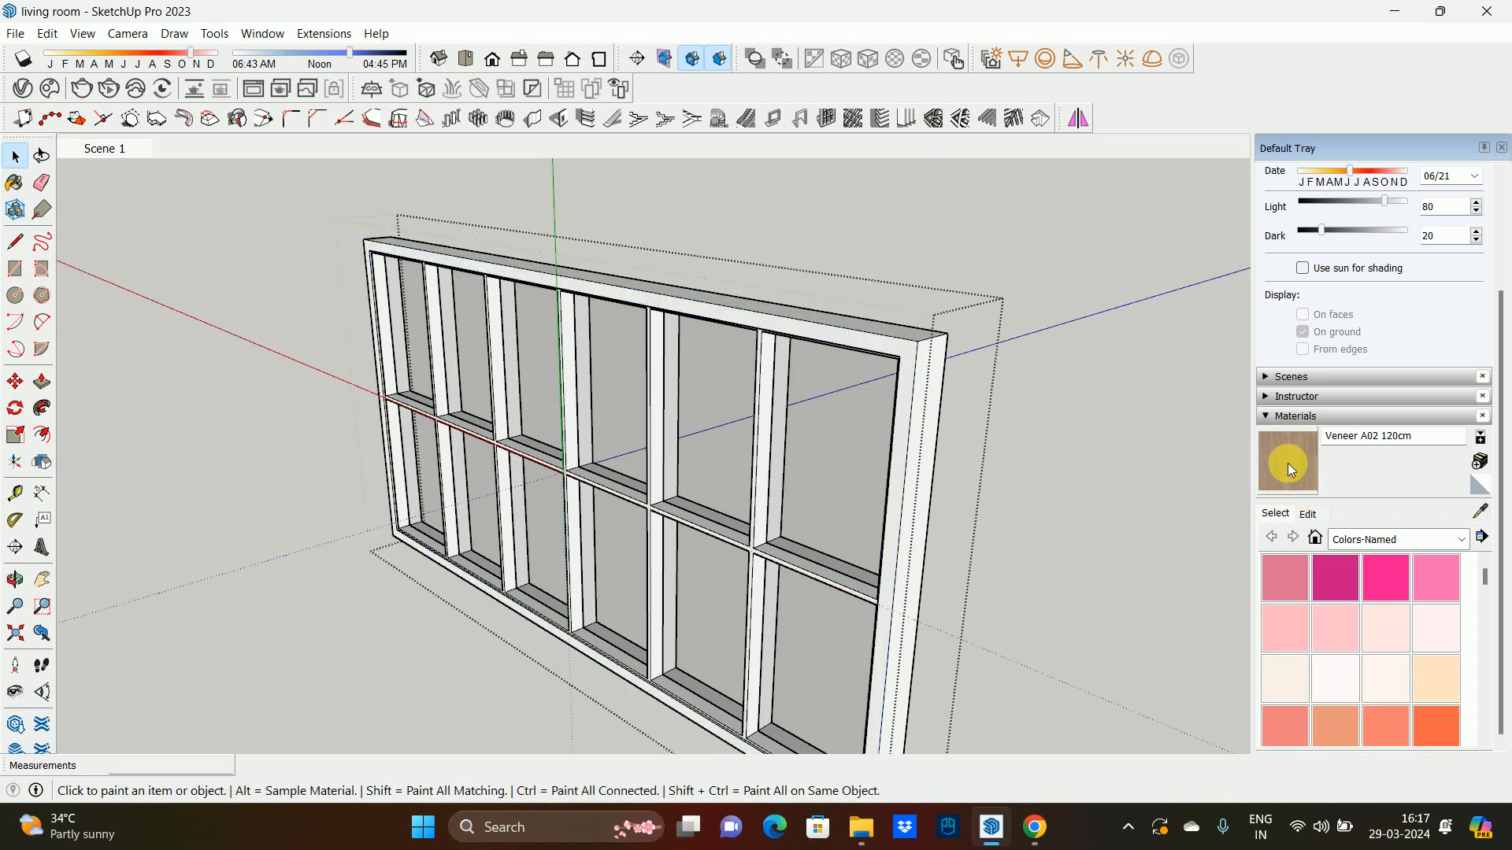
left_click(890, 337)
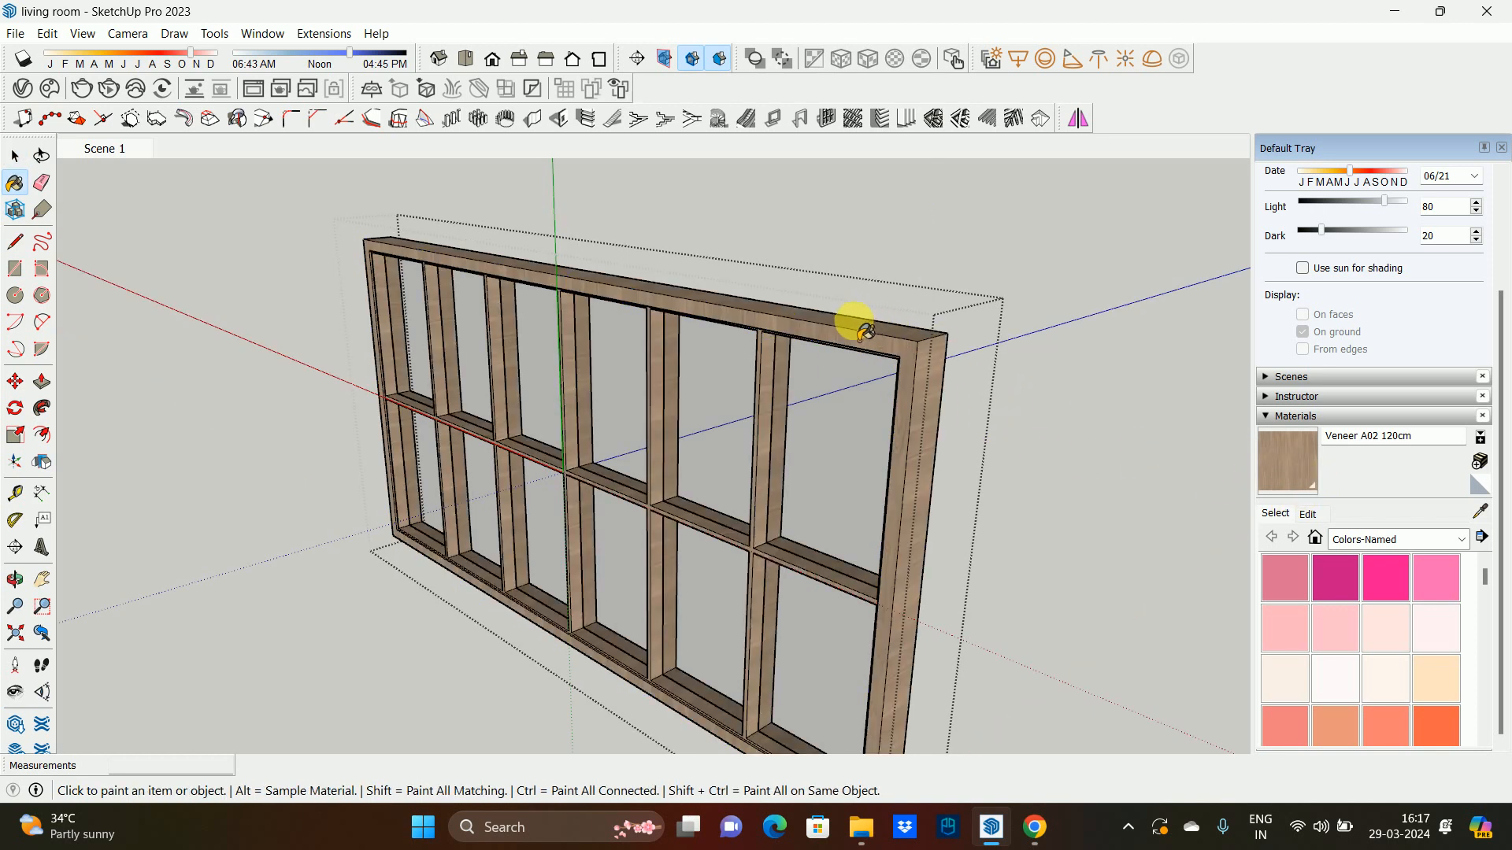
- Examine the wood texture on the window's mullions, lower corner and side face
middle_click_drag(864, 332, 1020, 455)
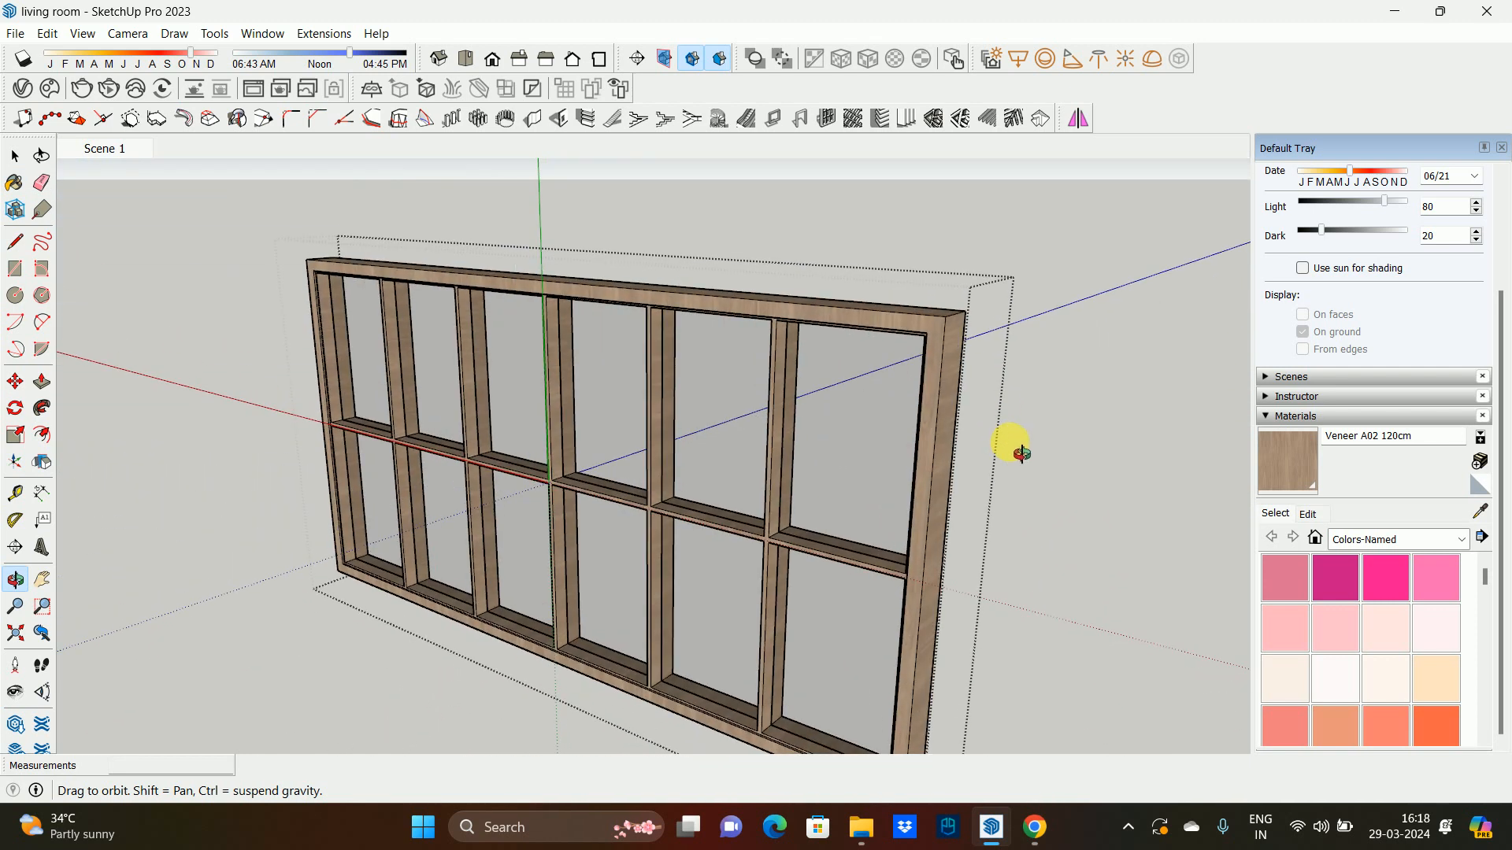
scroll(769, 441, "up", 5)
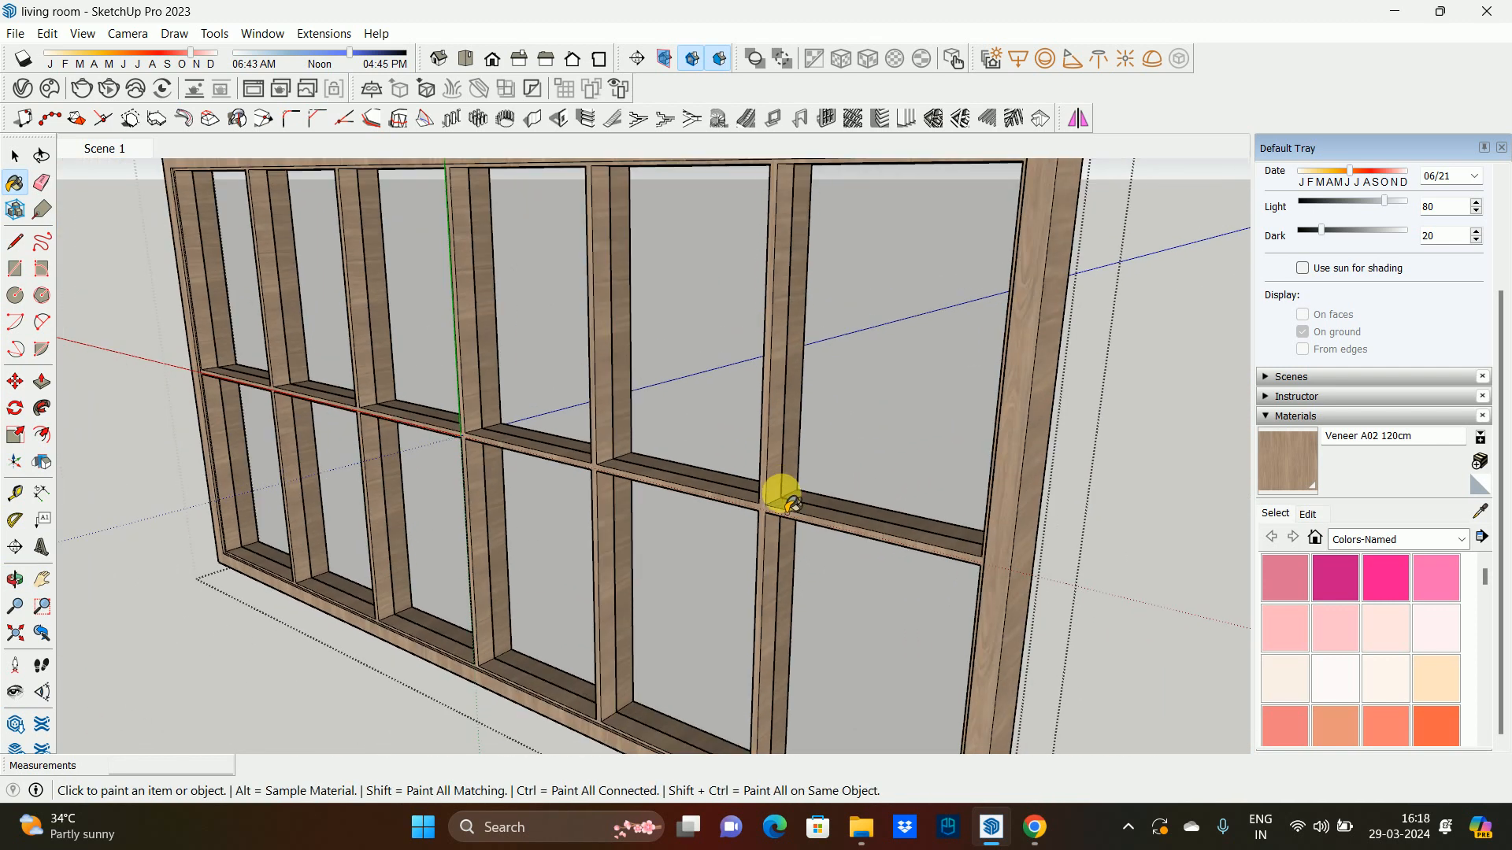
scroll(782, 494, "down", 5)
key("space")
scroll(884, 651, "up", 1)
middle_click_drag(884, 651, 813, 489, "shift")
scroll(813, 489, "up", 5)
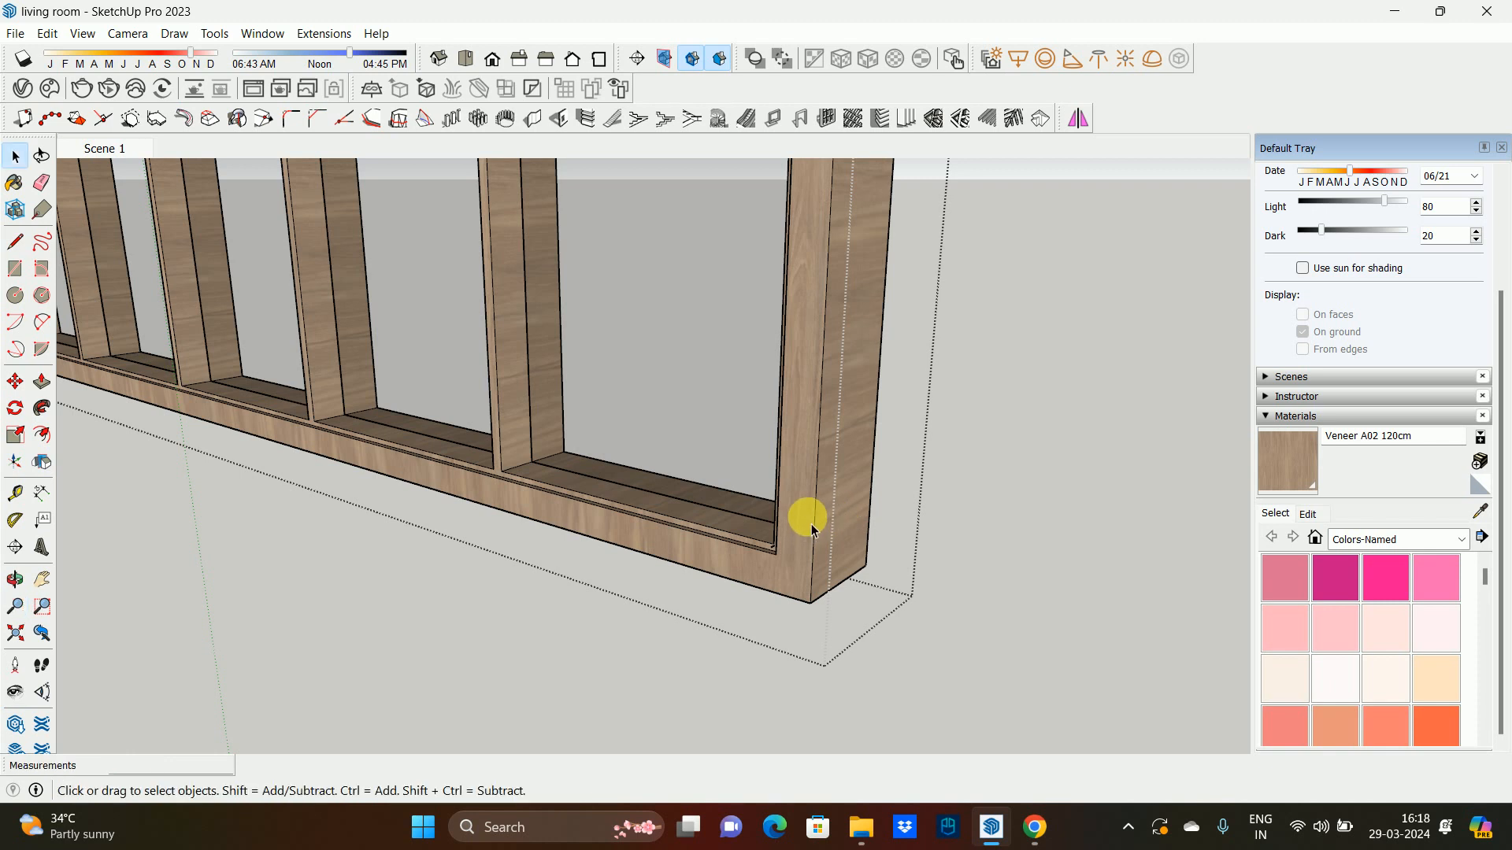
middle_click_drag(844, 539, 507, 467)
- Return from the window group to the Scene 1 view and select the dining table set
key("Escape")
key("Escape")
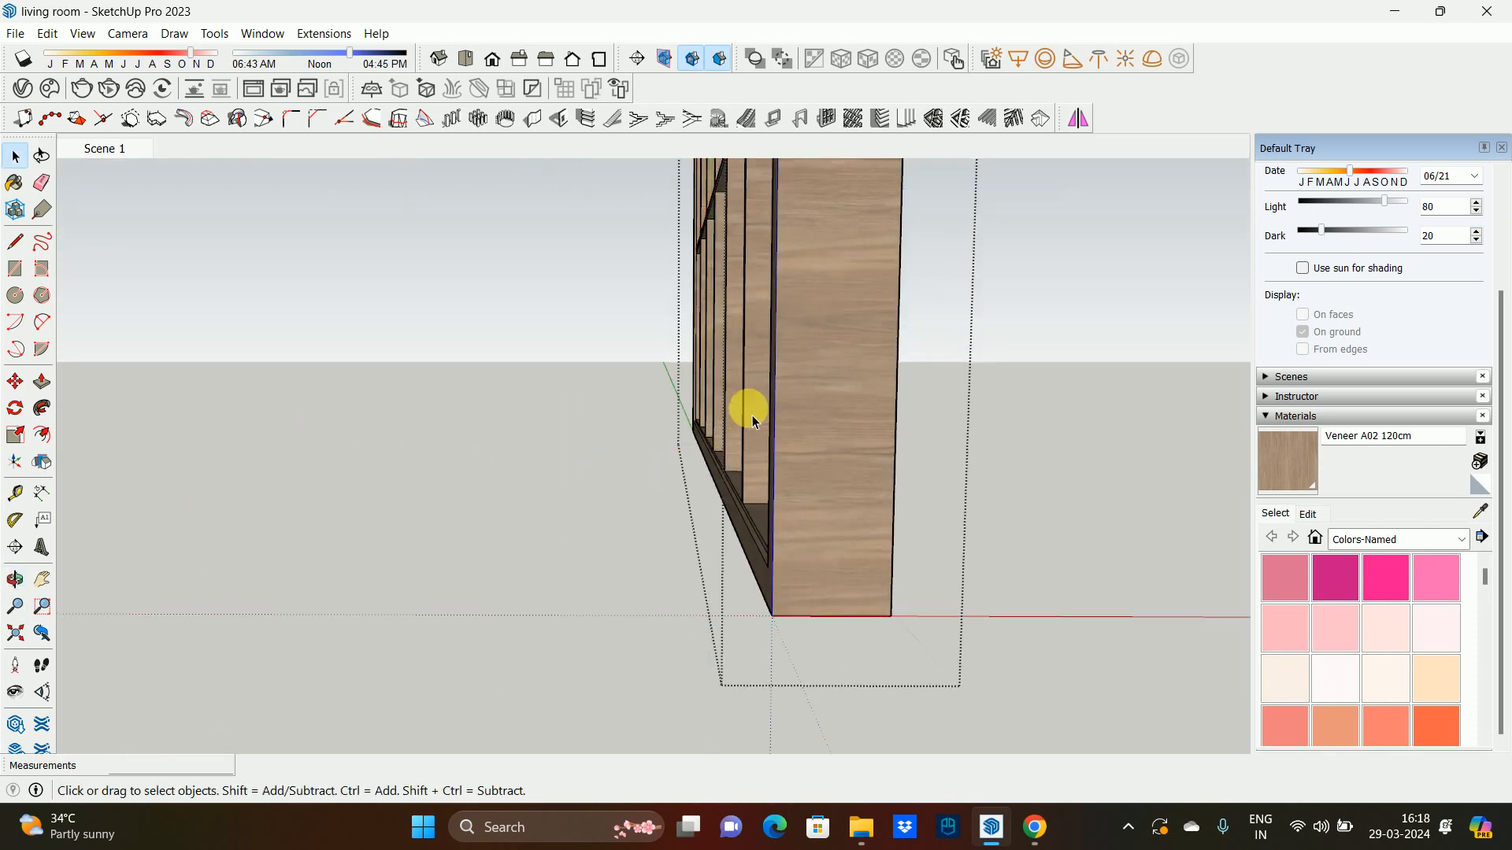
left_click(135, 149)
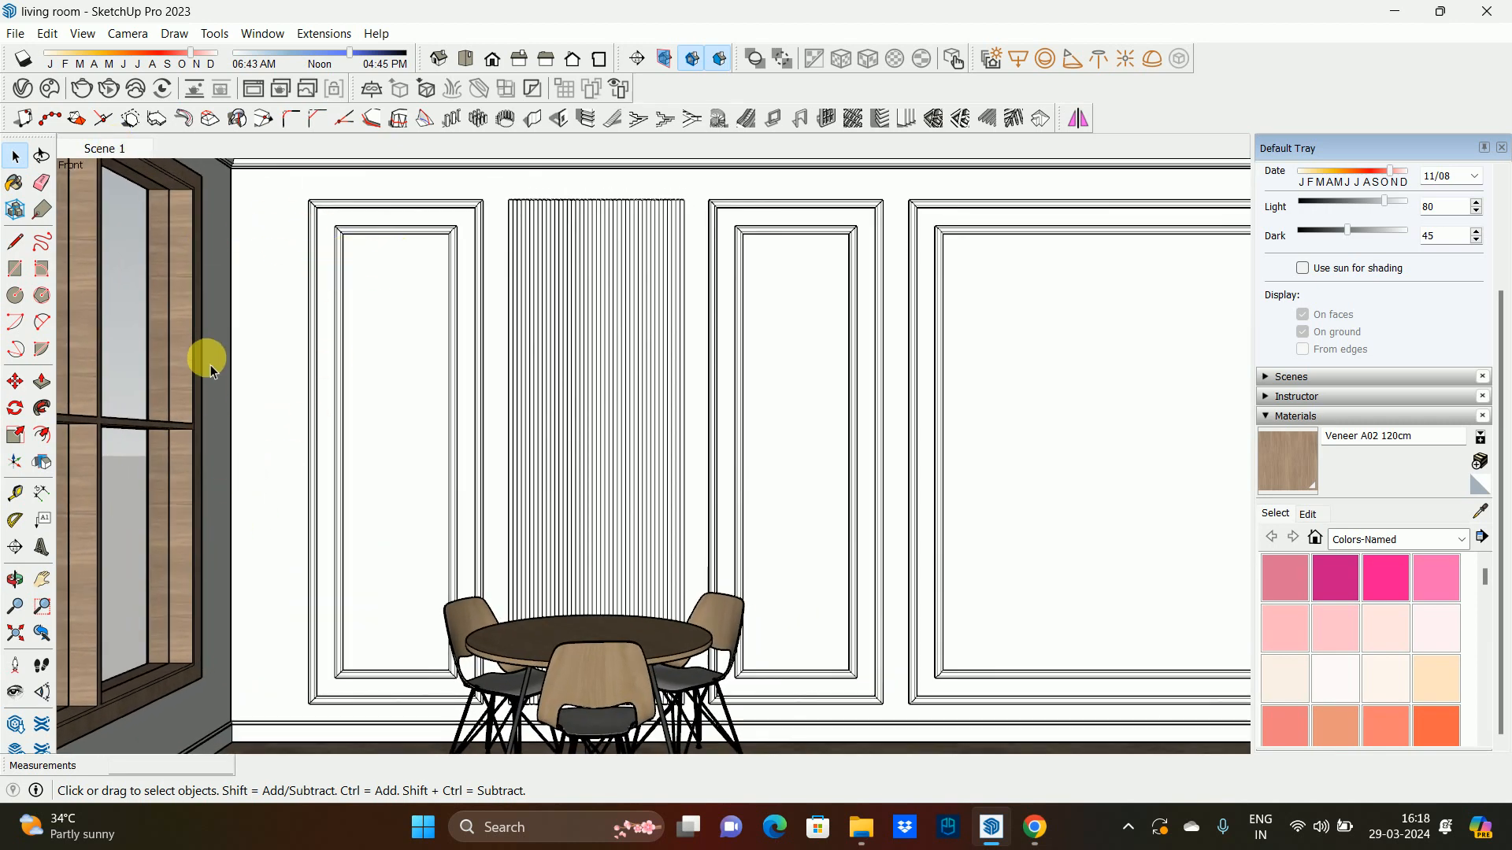
mouse_move(723, 452)
middle_mouse_down("shift")
mouse_move(699, 378)
mouse_move(678, 396)
middle_mouse_up("shift")
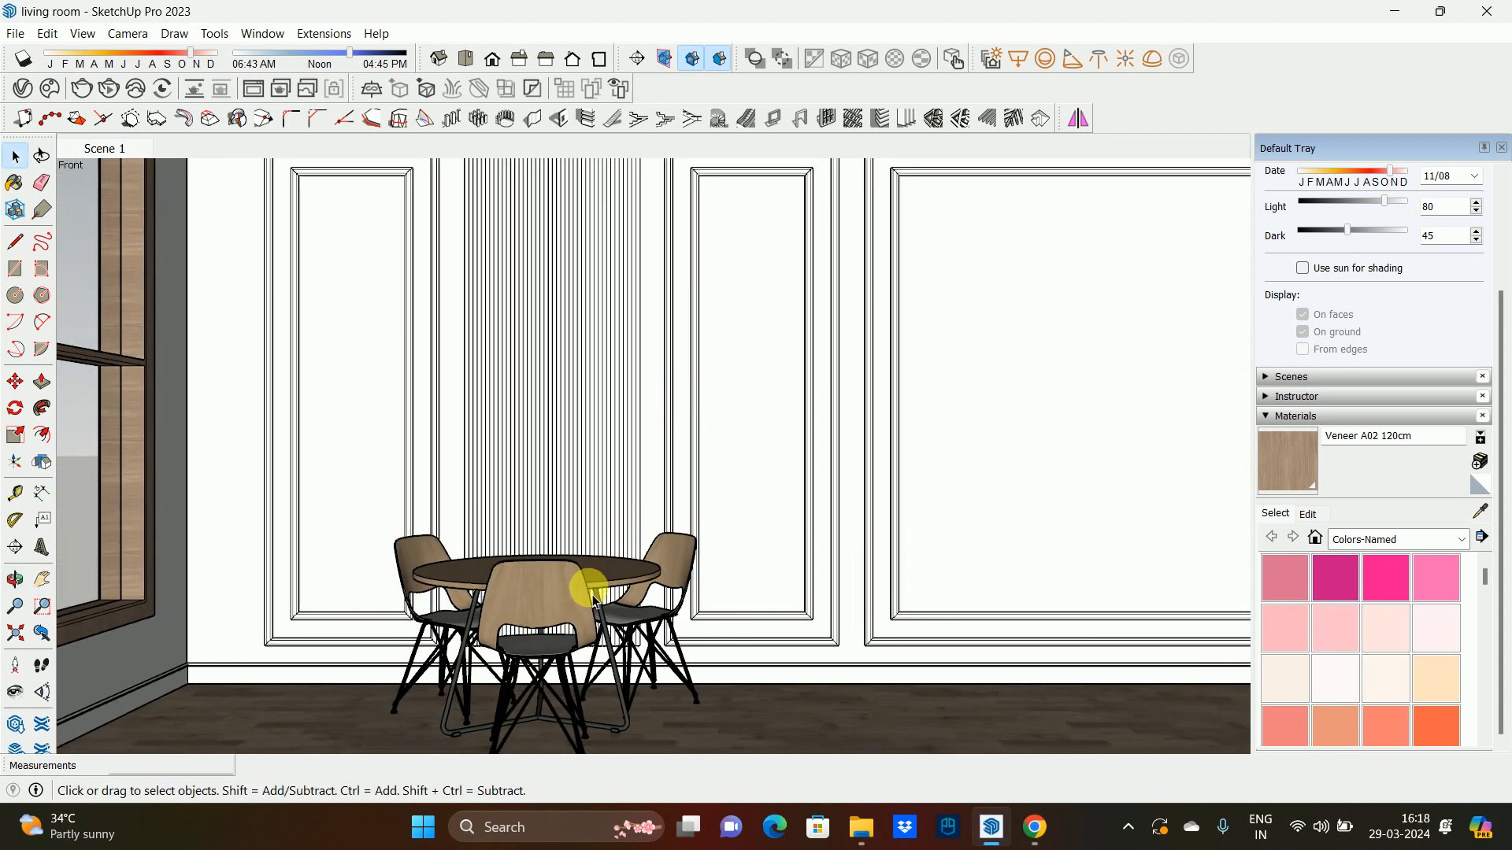
middle_click_drag(594, 600, 604, 610)
left_click(604, 610)
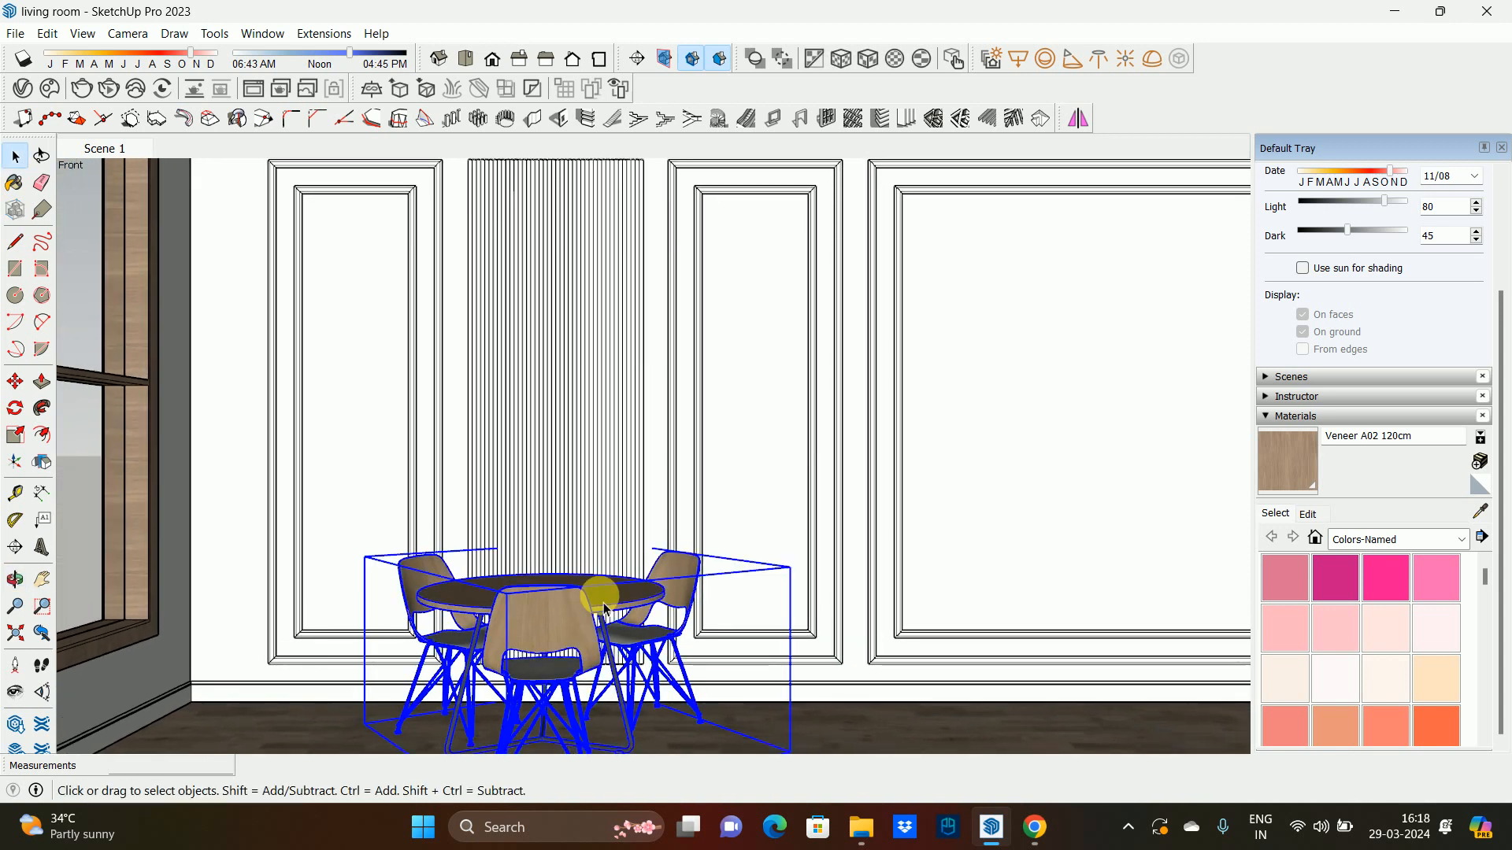
middle_click_drag(604, 610, 717, 529, "shift")
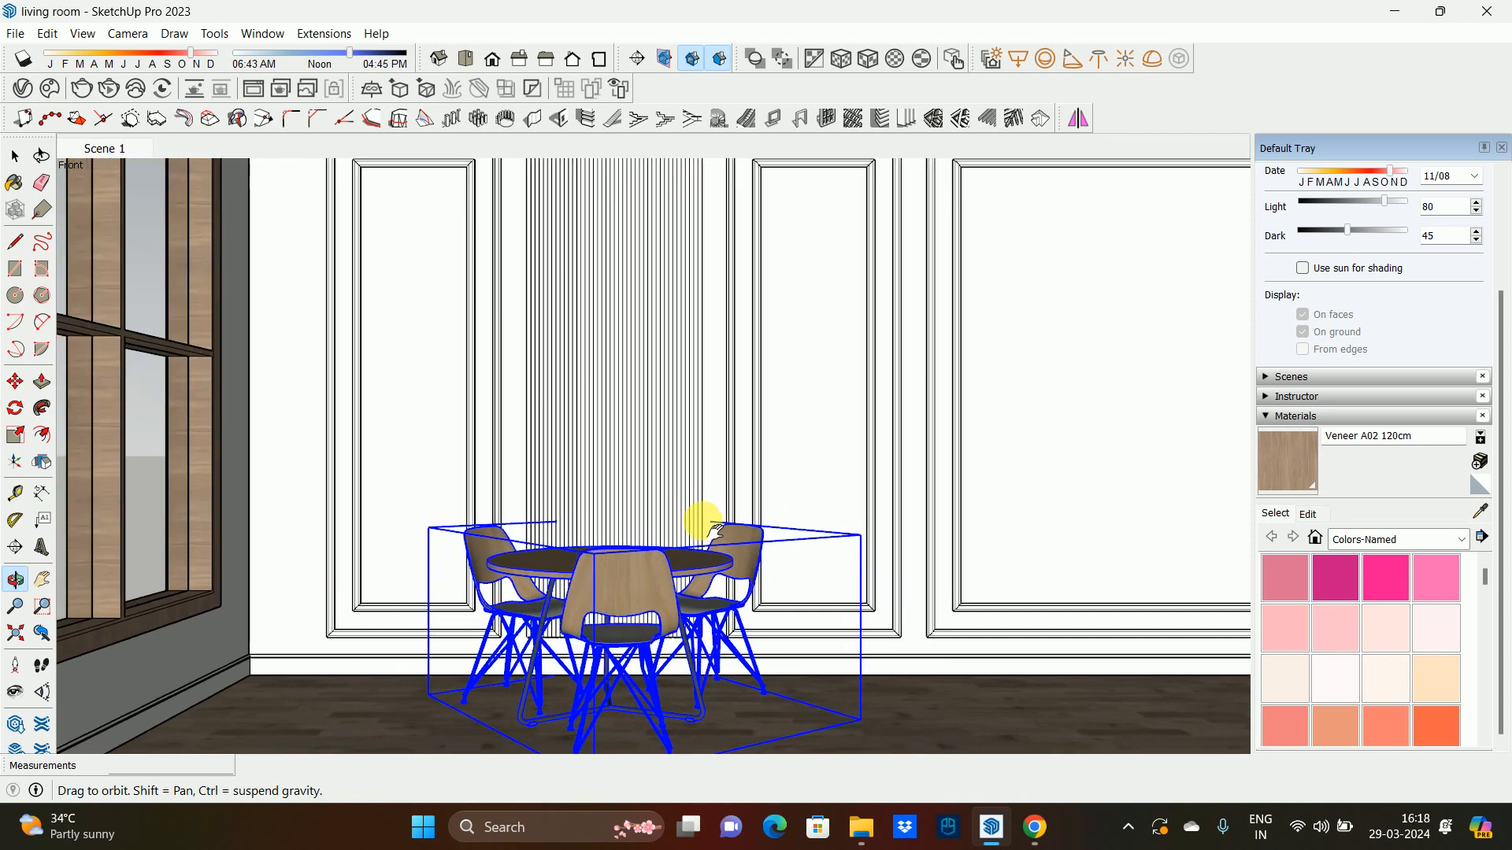
- Switch to Chrome, replace the Curic Mirror page with 3D Warehouse and search its models for "indoor plant"
left_click(1035, 826)
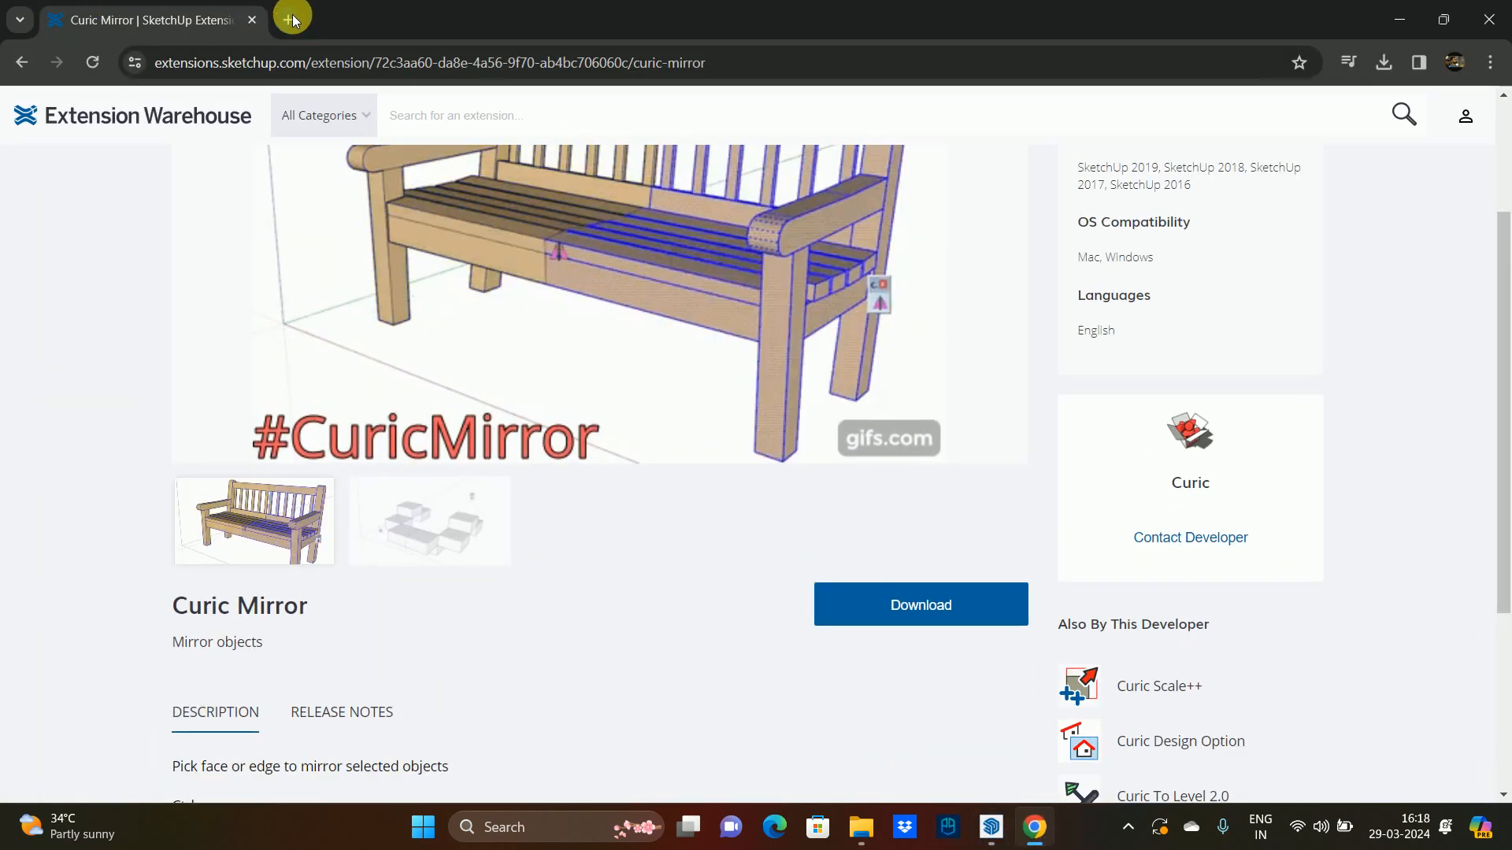
left_click(289, 19)
left_click(252, 19)
left_click(771, 592)
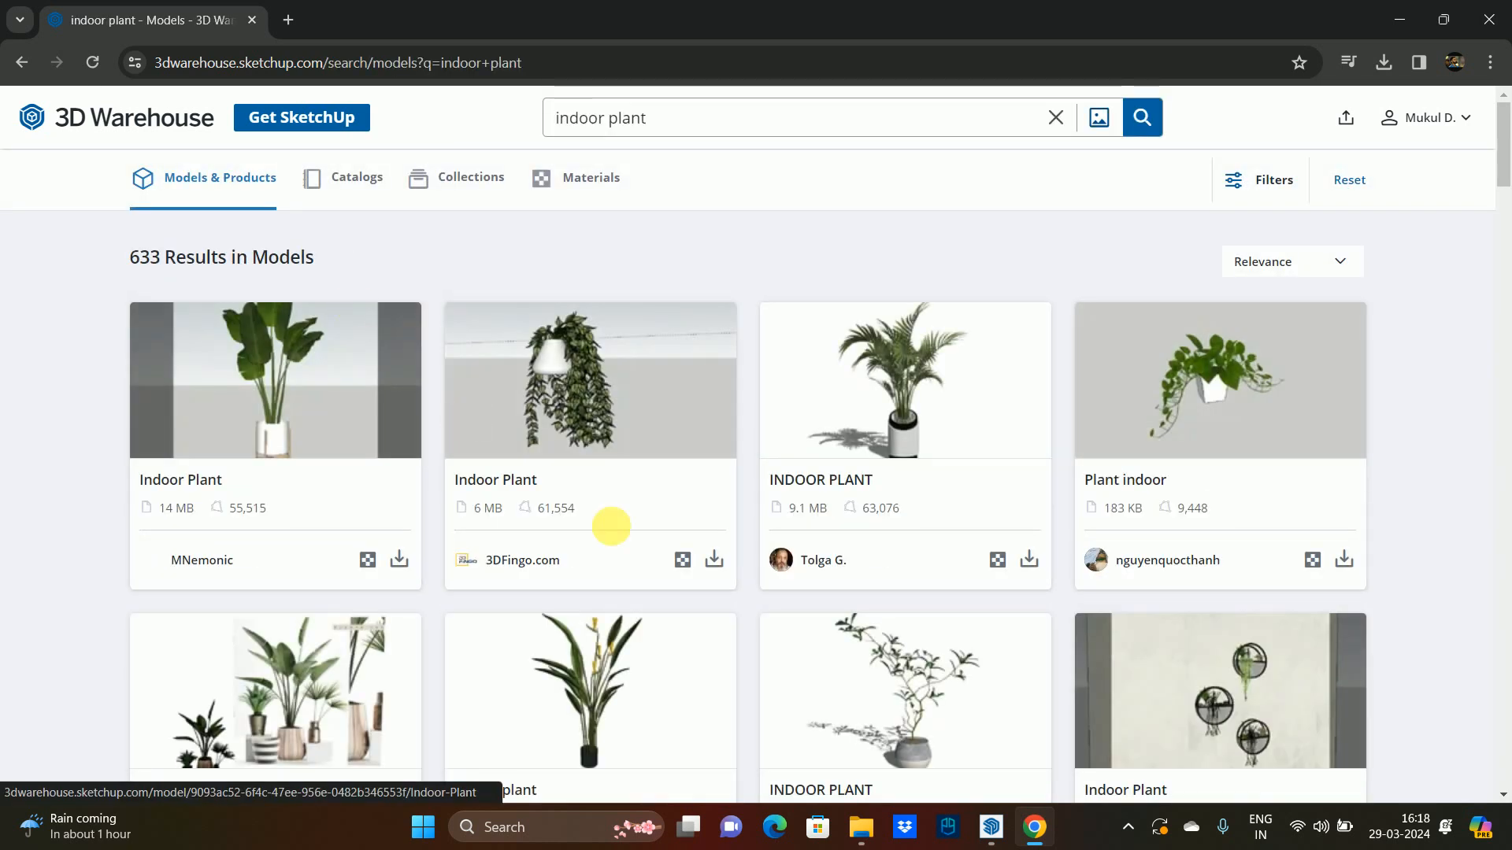
- Browse the indoor plant models and check the download options of Indoor plant 1 (3D)
scroll(975, 463, "down", 3)
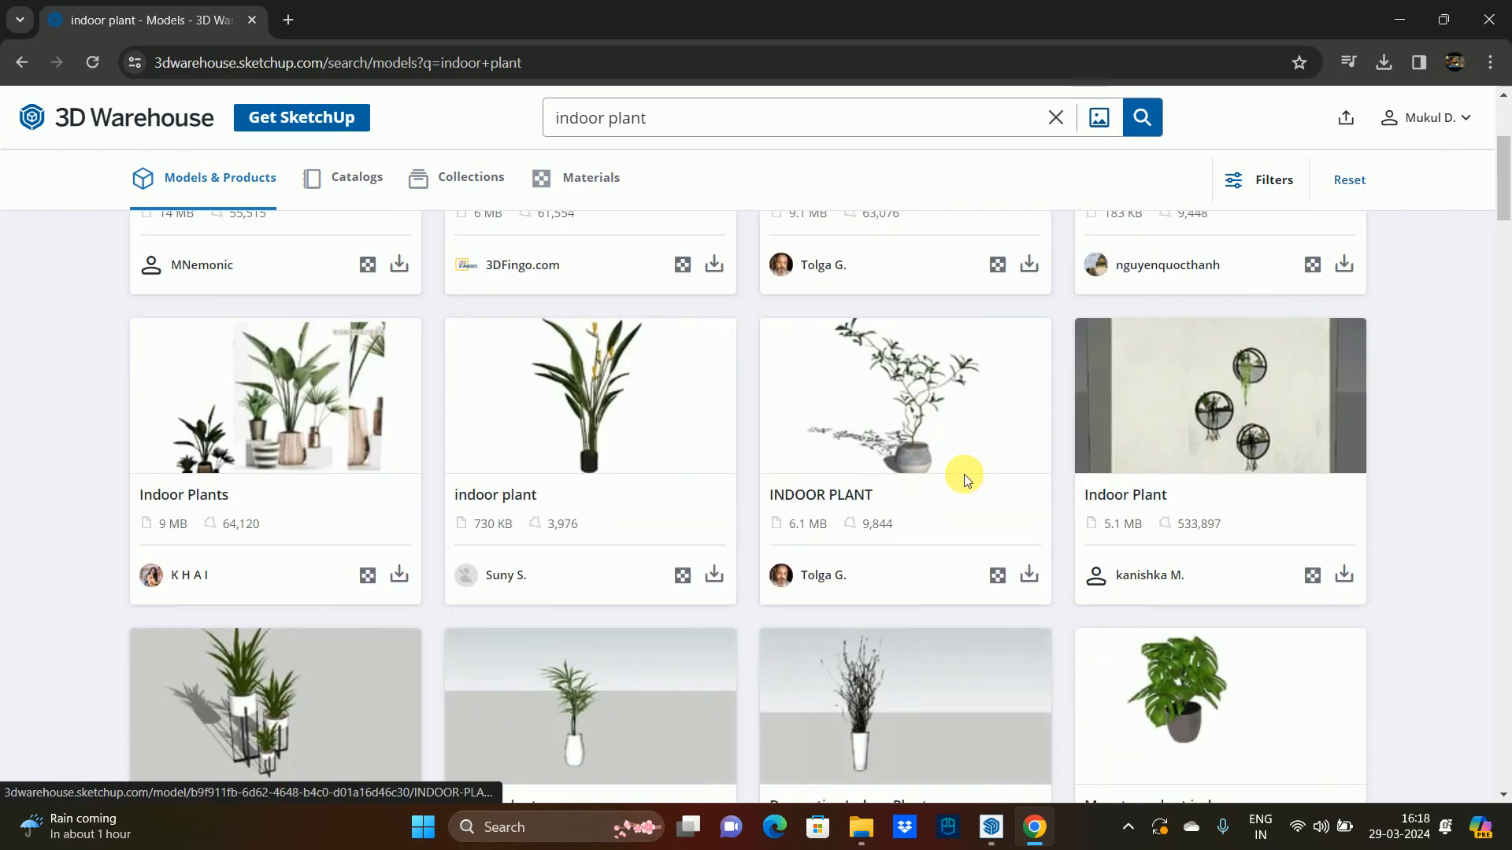
scroll(965, 475, "down", 10)
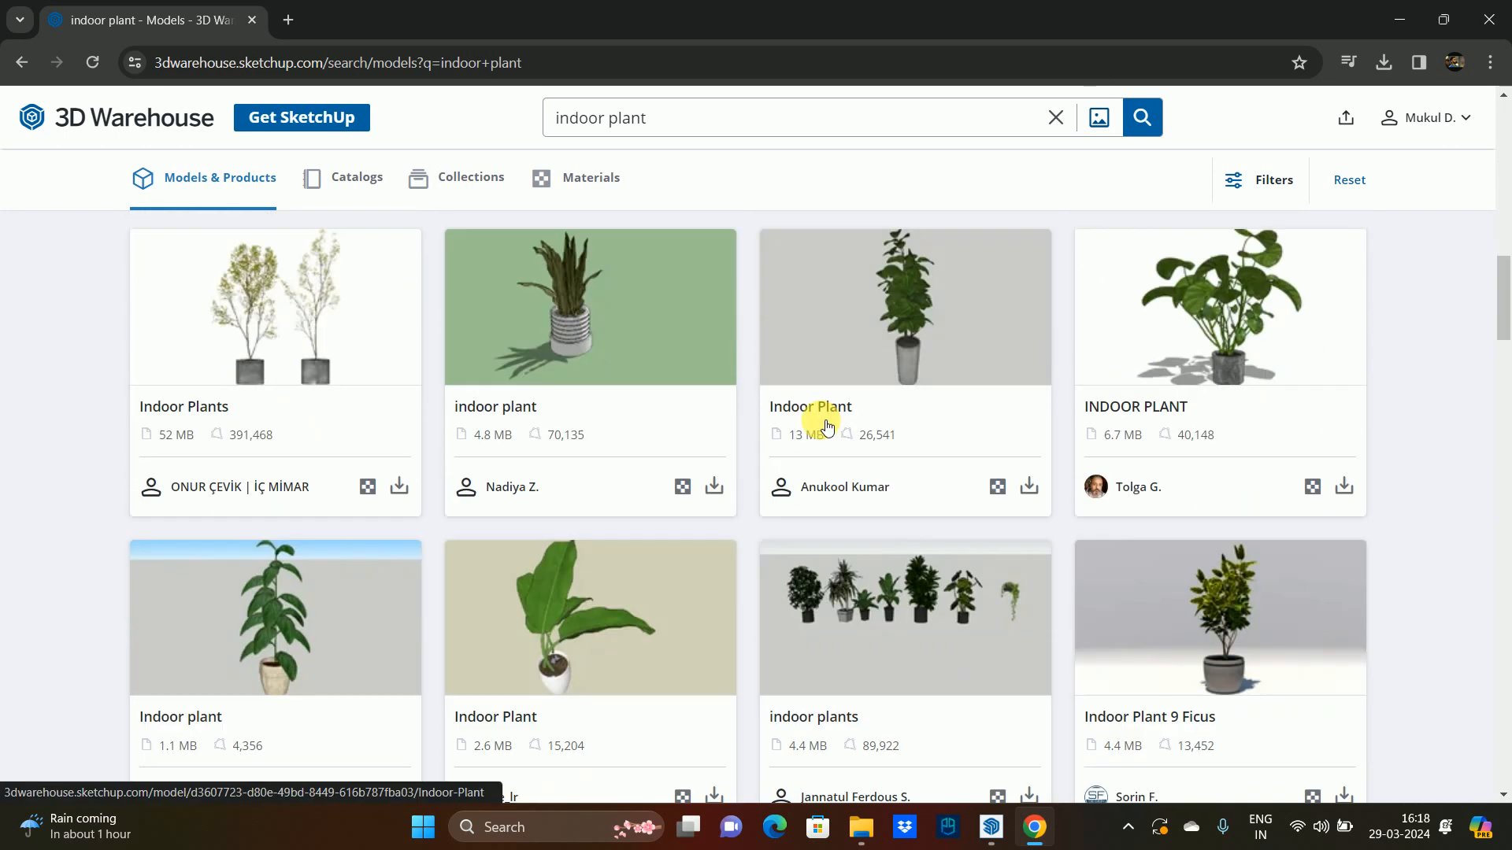
scroll(825, 426, "down", 12)
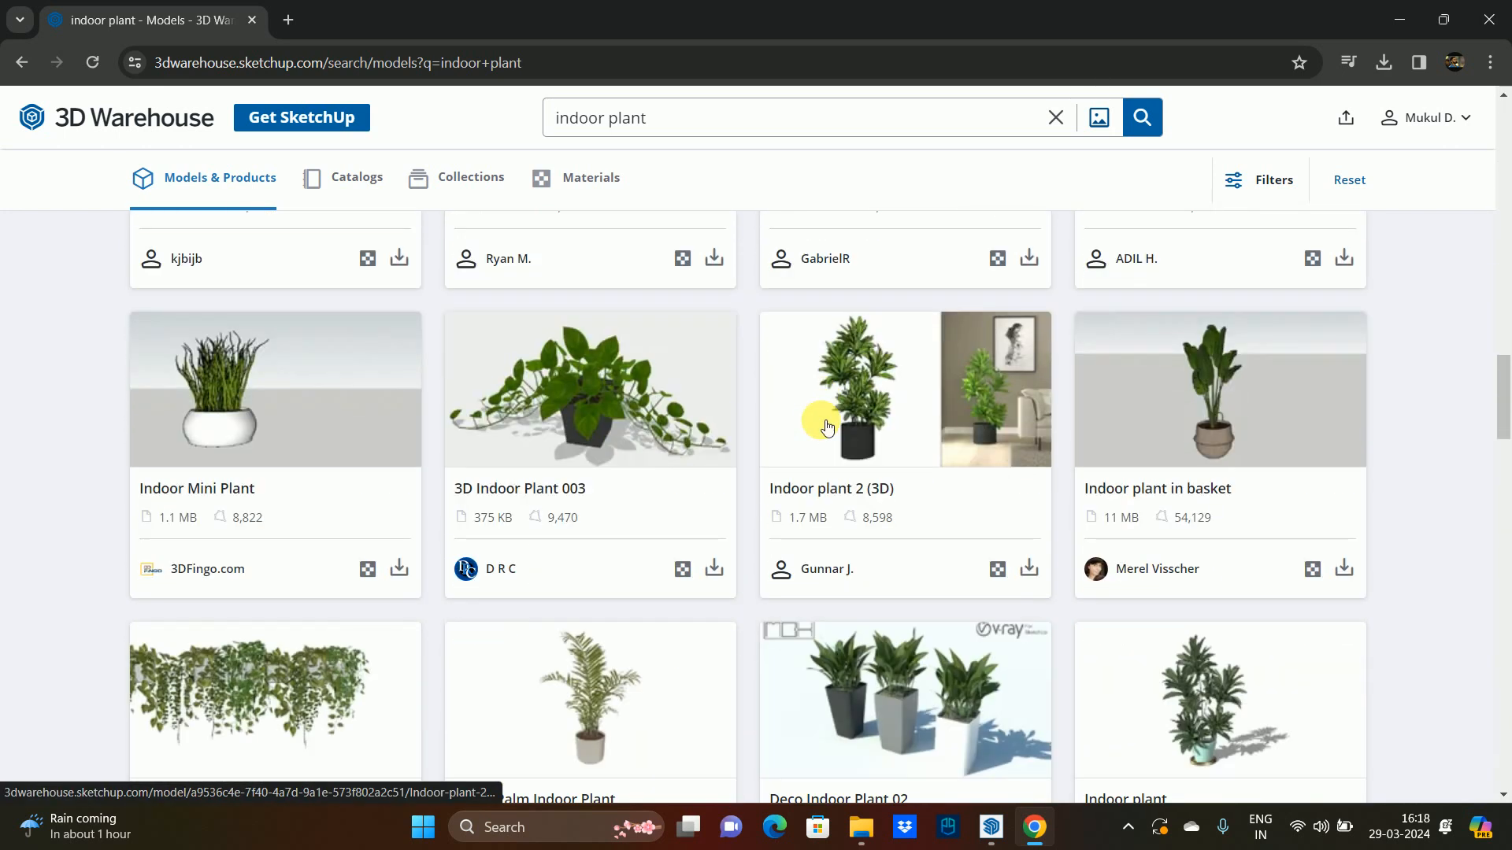
scroll(825, 426, "down", 4)
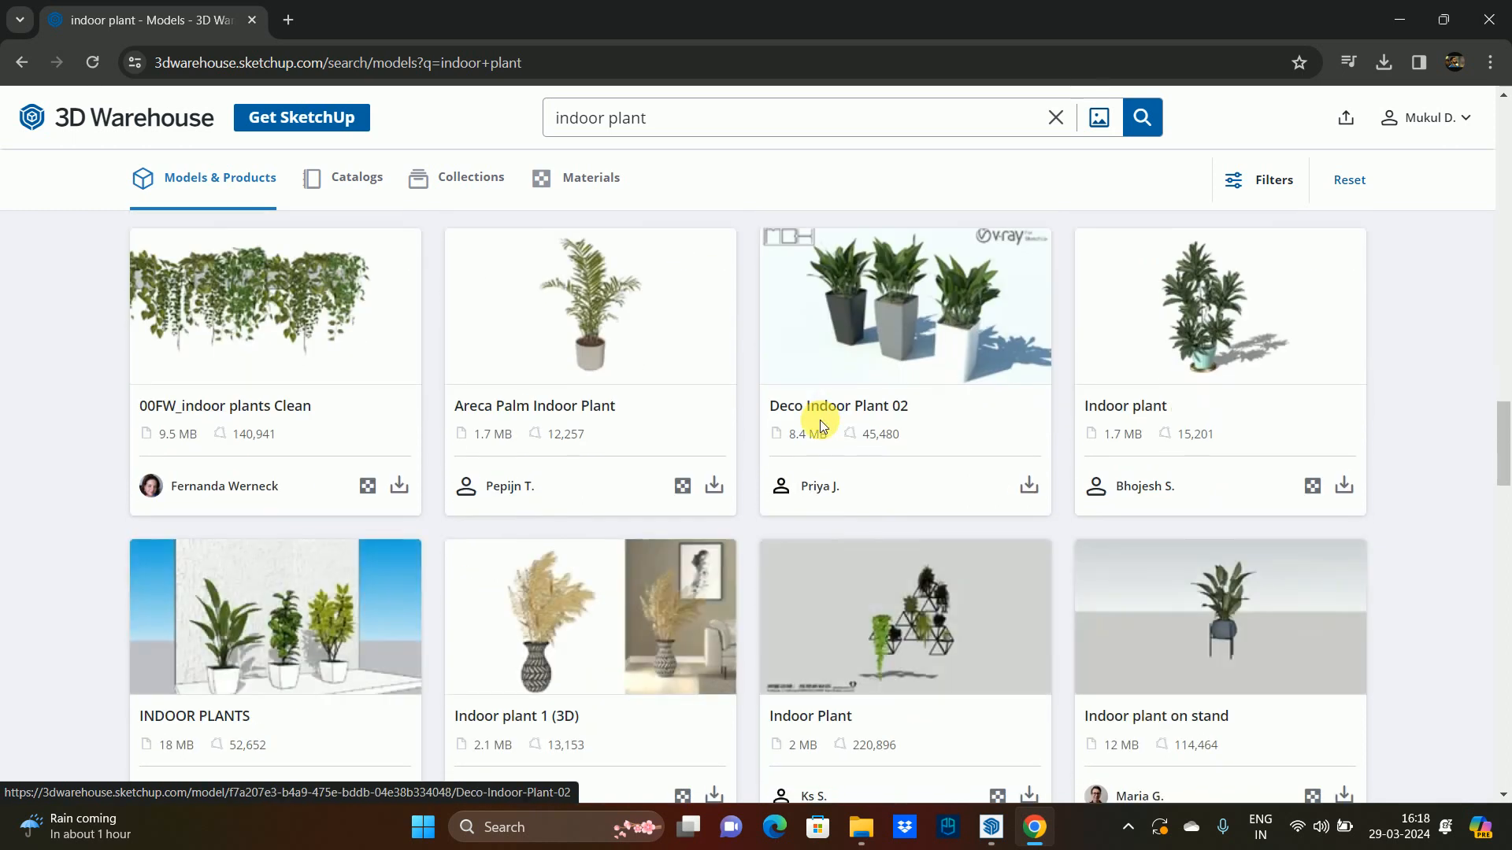
scroll(820, 419, "down", 5)
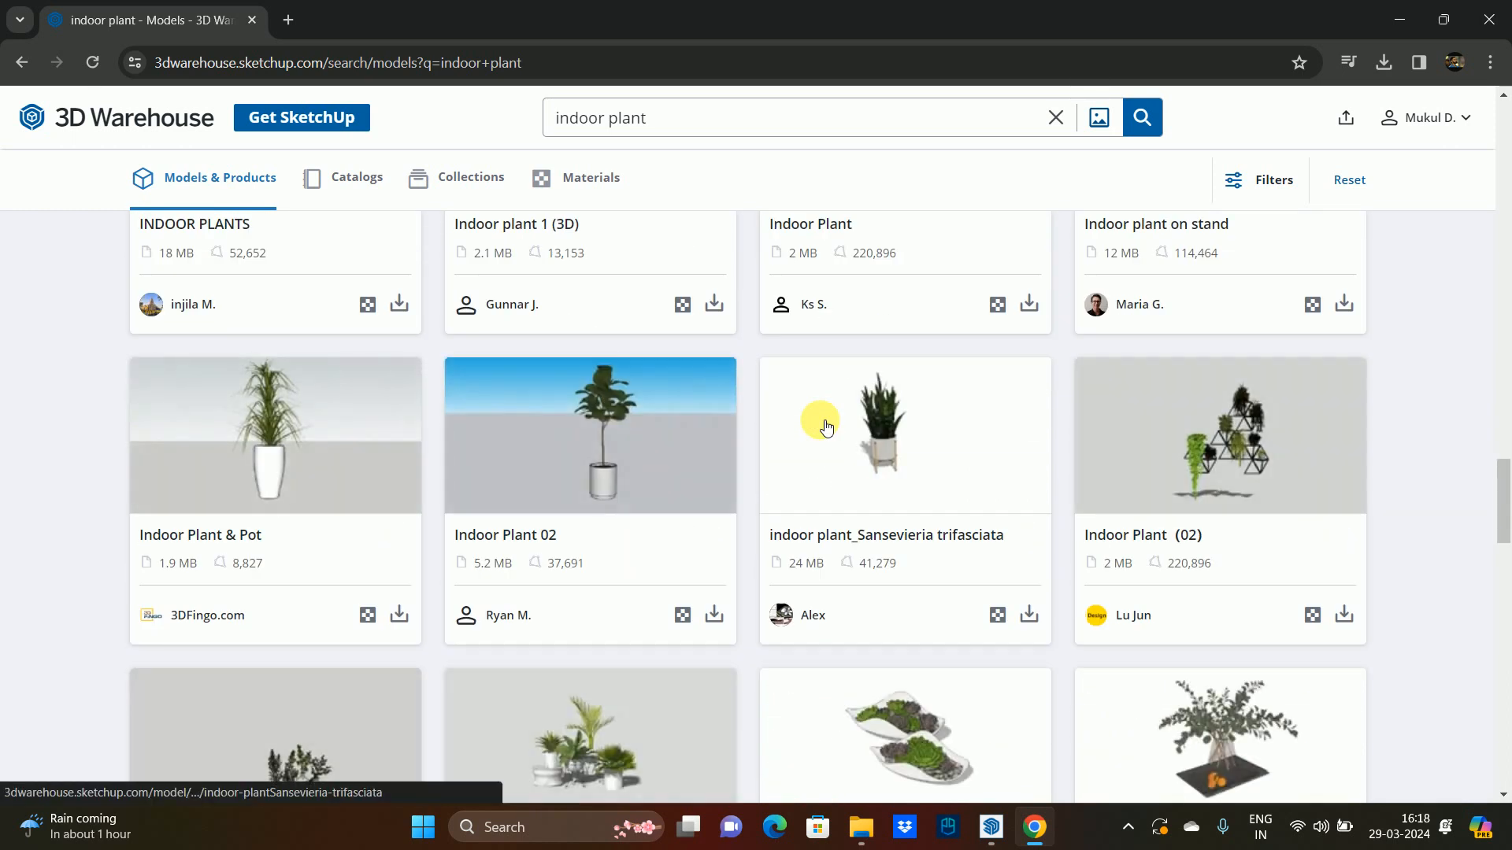
scroll(823, 422, "up", 2)
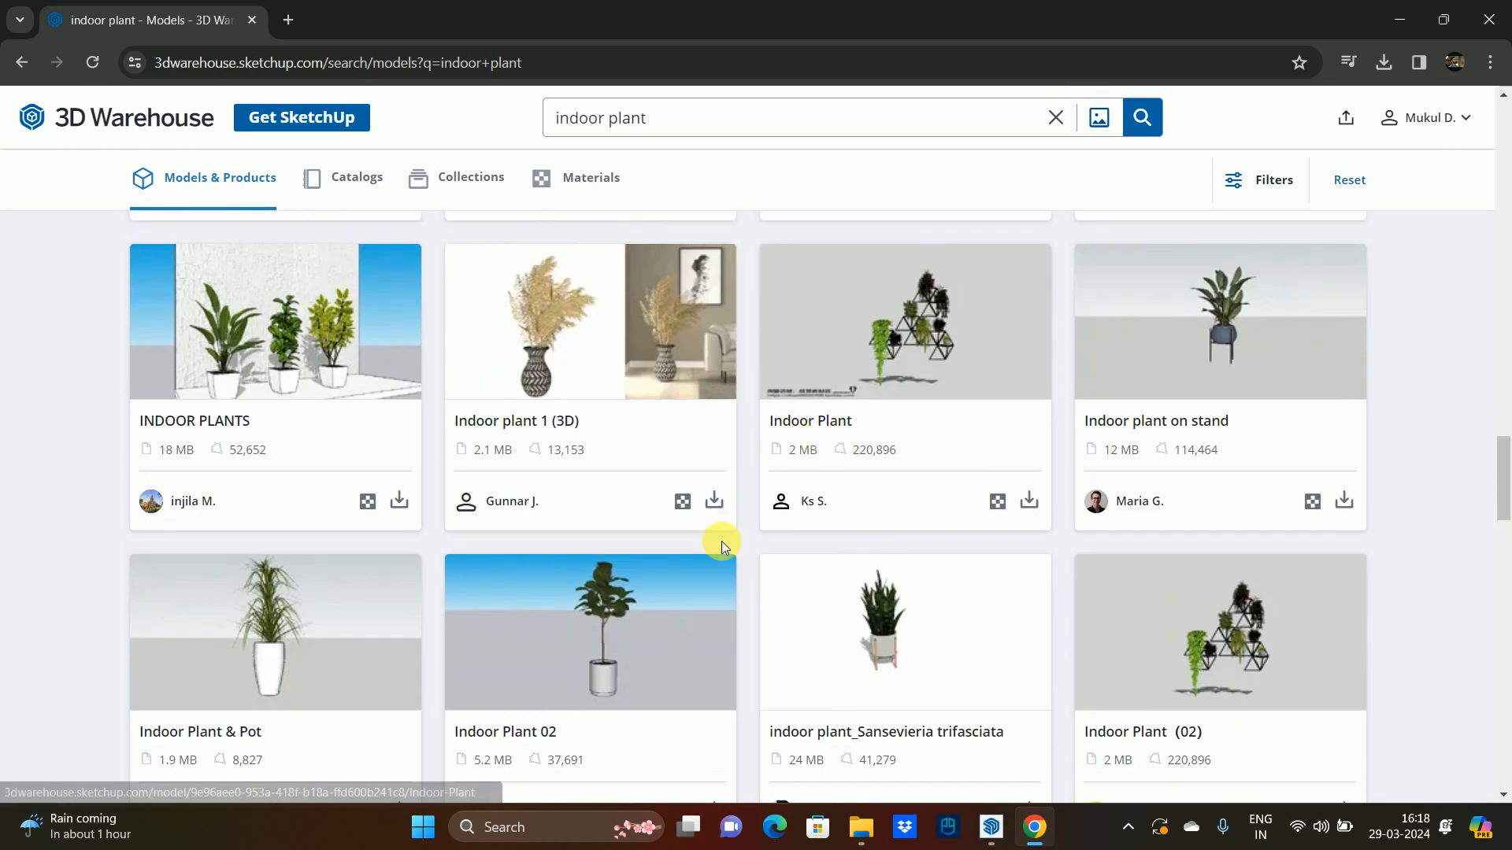
left_click(720, 501)
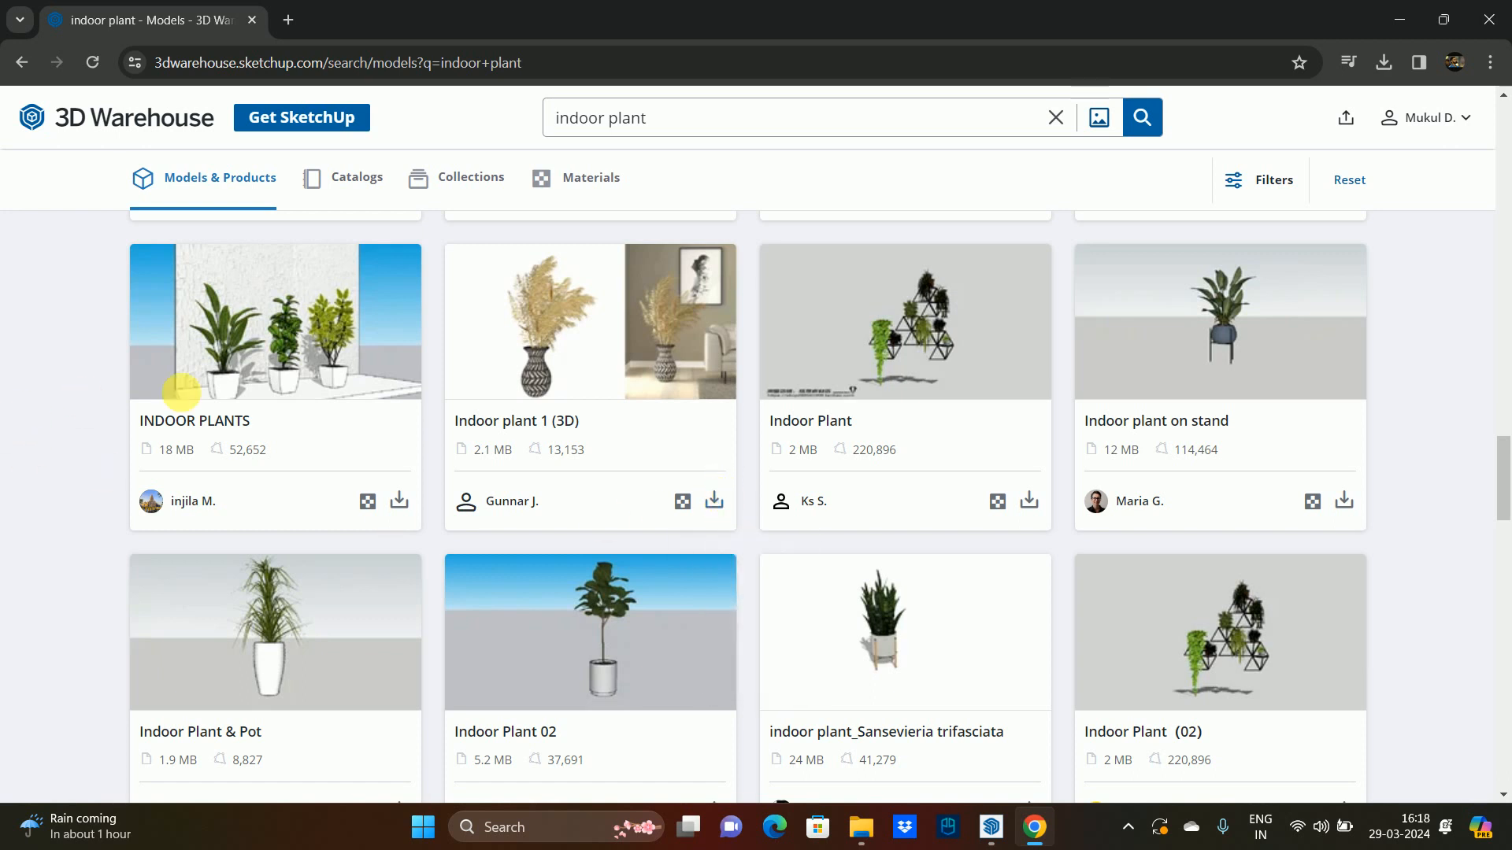
- Load more indoor plant results and download the indoor tree plant 2 model
scroll(915, 446, "down", 7)
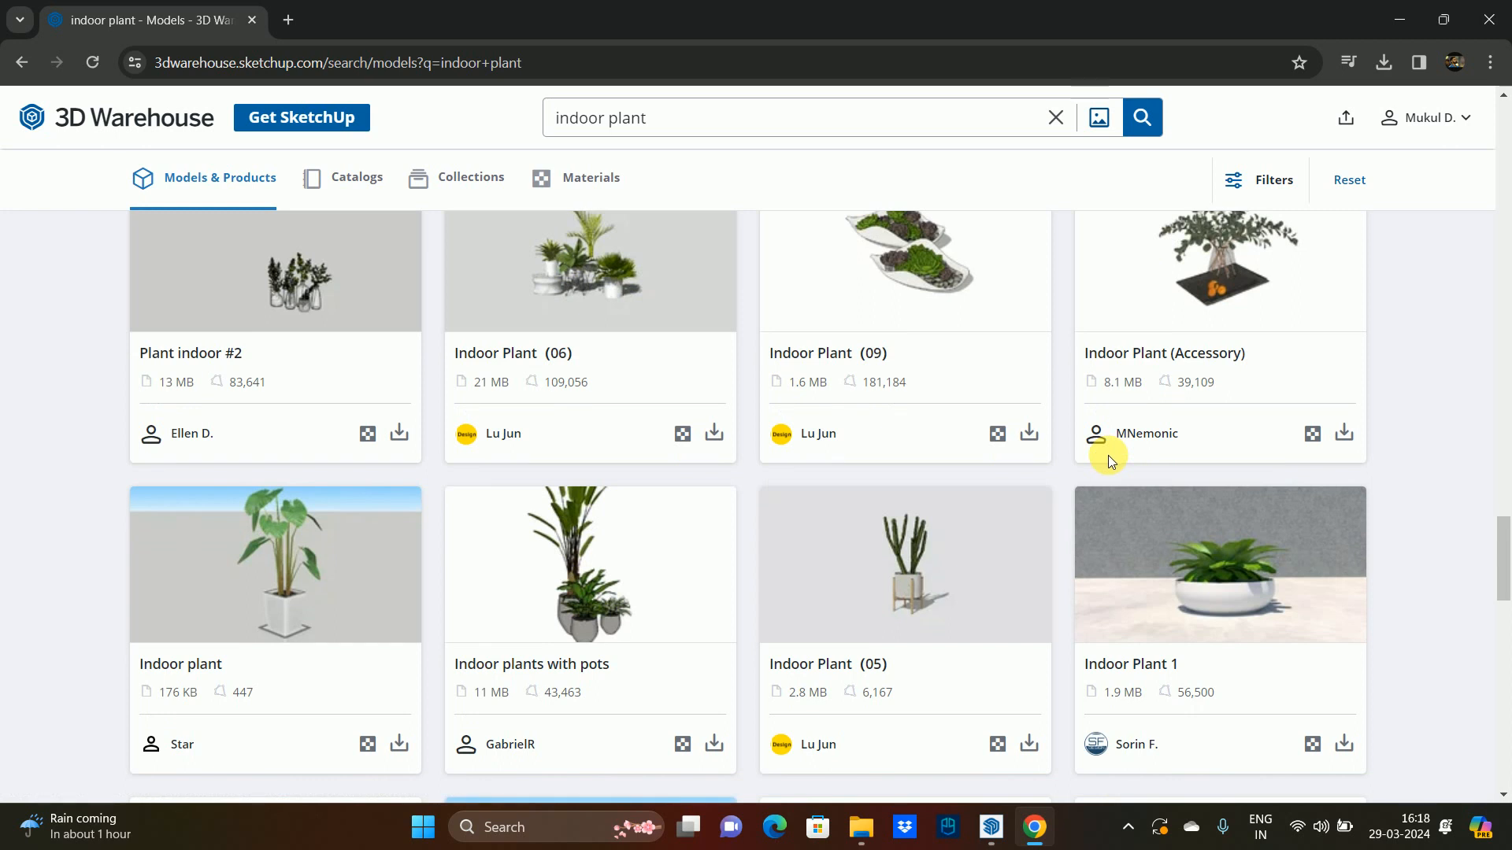
scroll(1111, 459, "down", 4)
scroll(1102, 455, "down", 4)
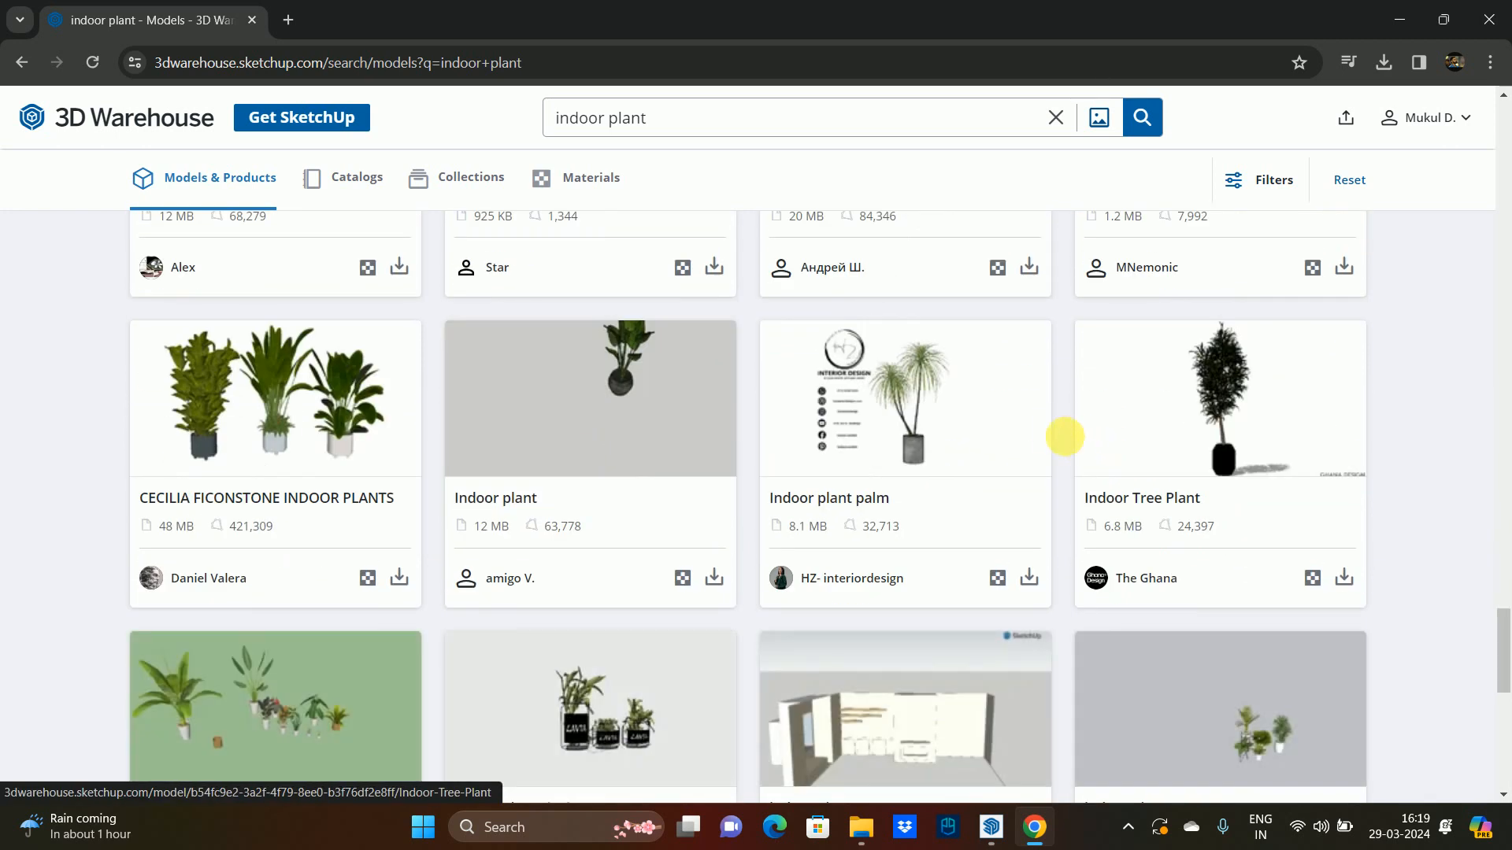
scroll(1004, 398, "down", 4)
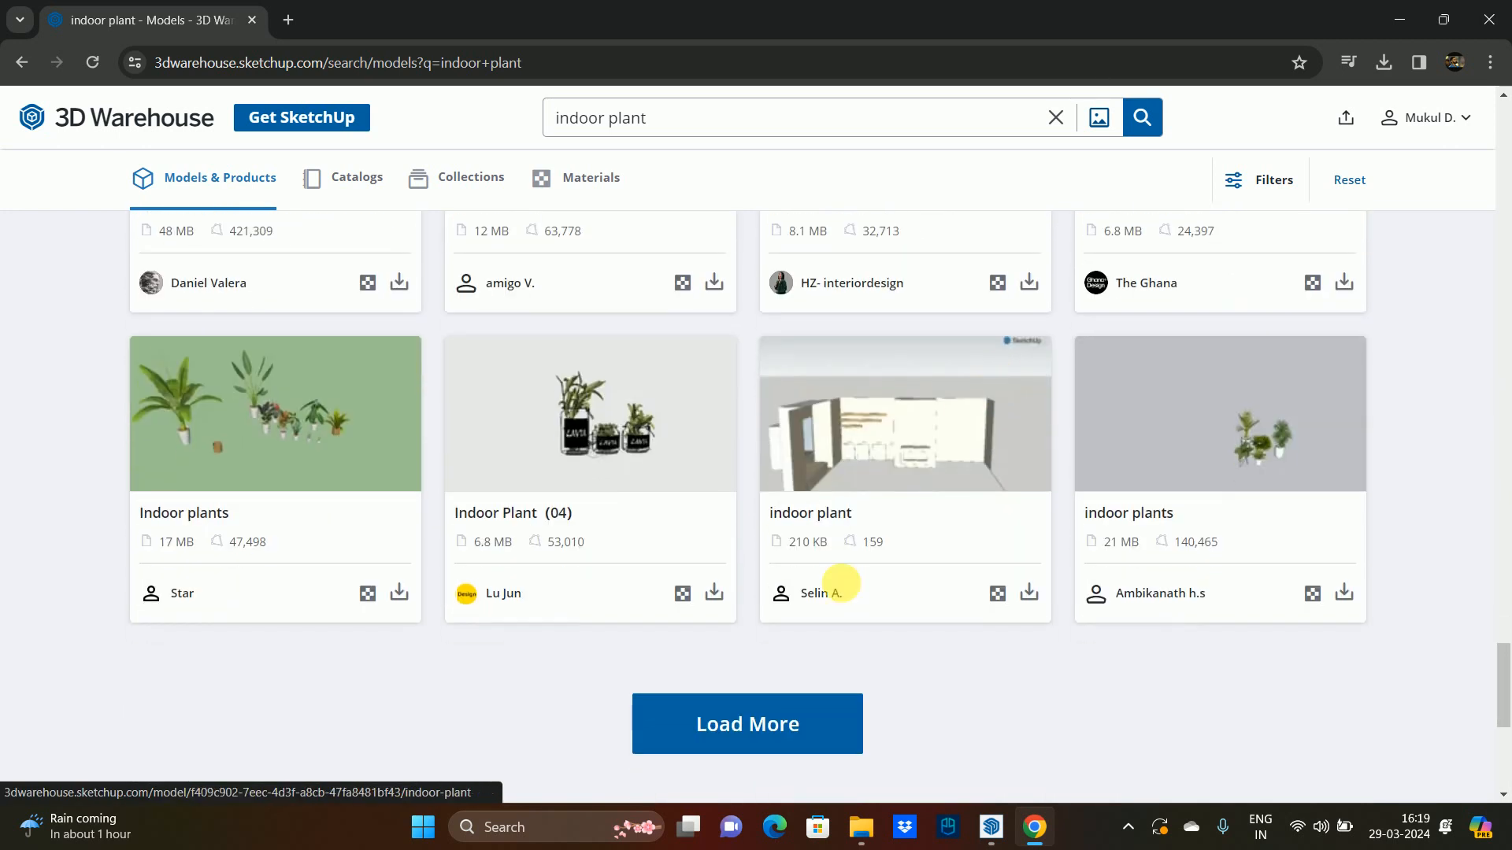
left_click(730, 718)
scroll(639, 483, "down", 4)
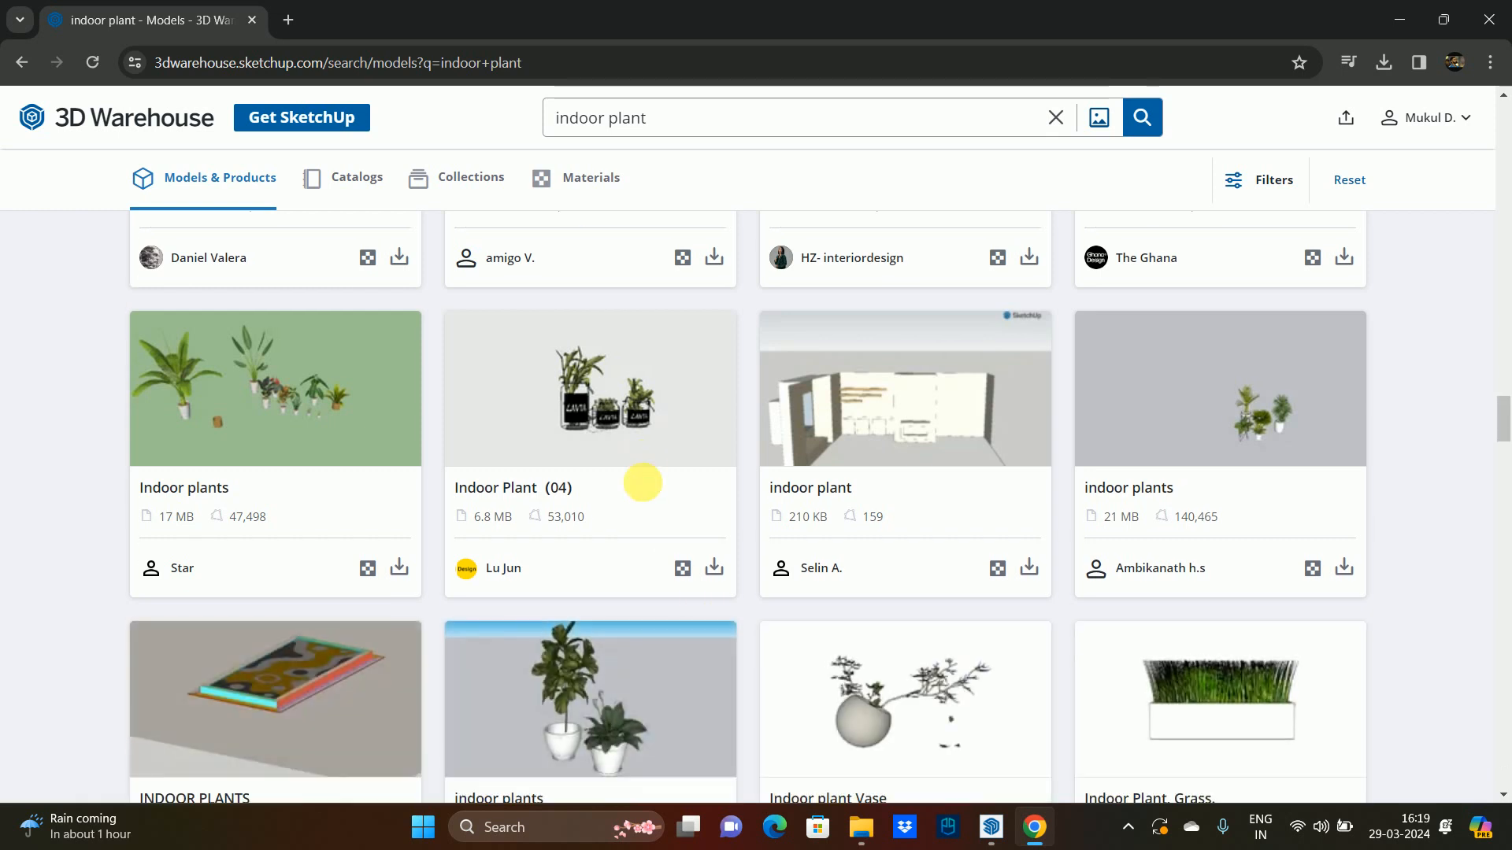
scroll(634, 485, "down", 4)
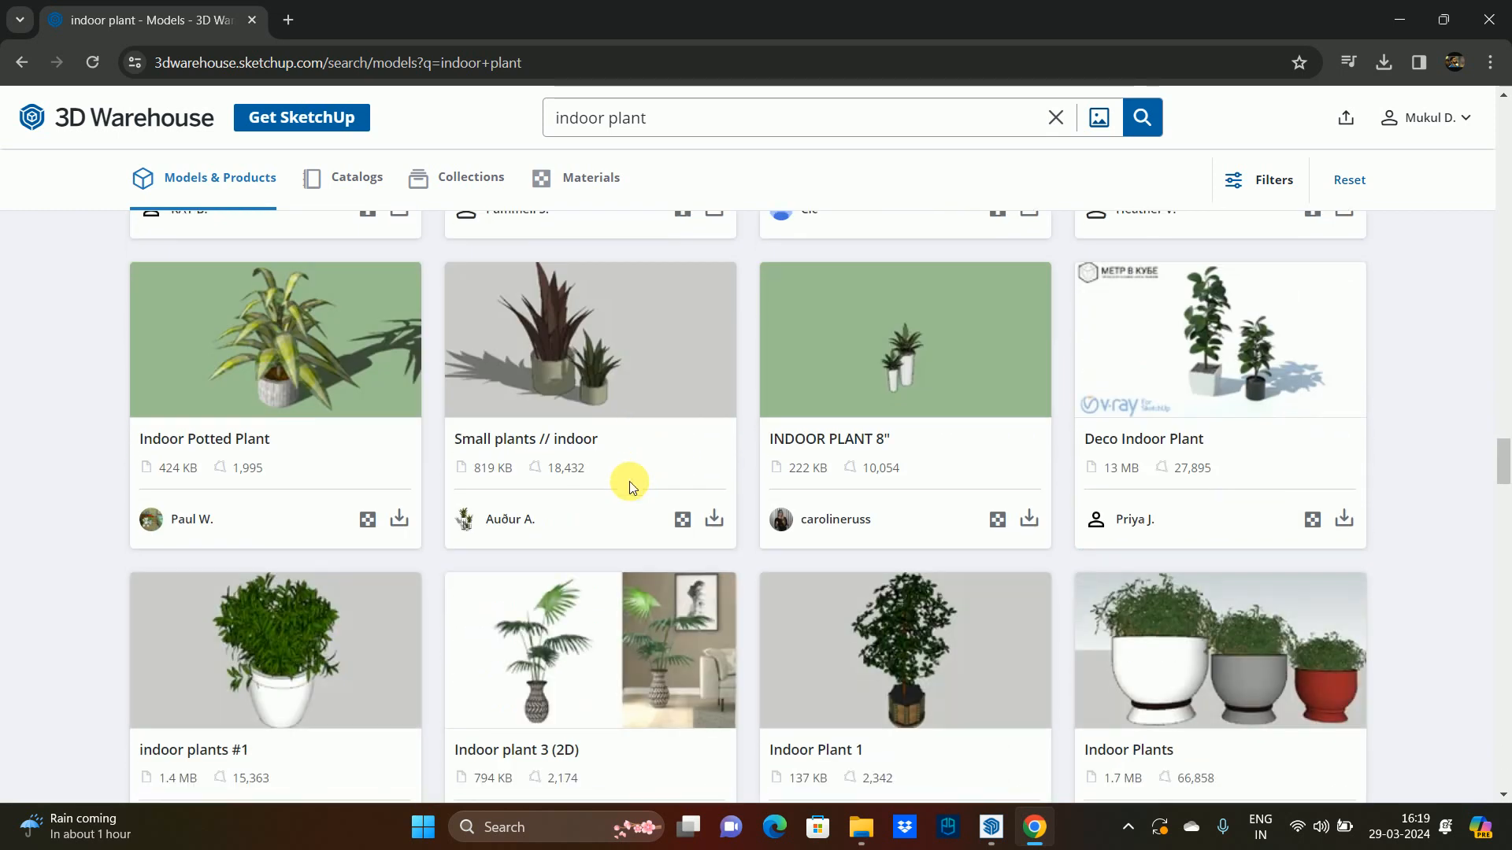
scroll(635, 486, "down", 5)
scroll(637, 488, "down", 2)
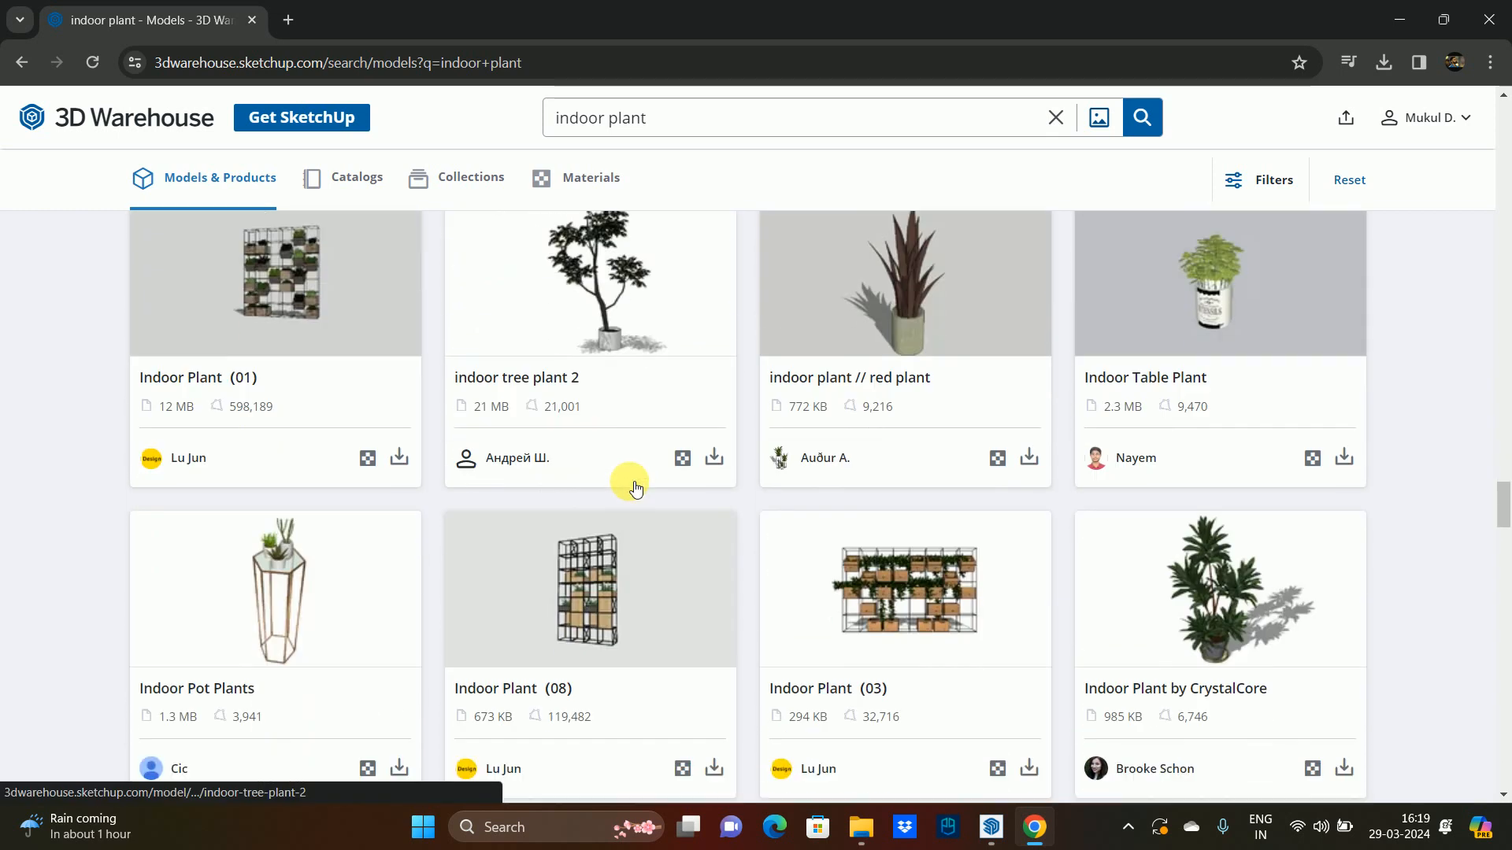
left_click(723, 466)
left_click(725, 508)
- Browse the remaining loaded indoor plant models for more plants suited to the living room
scroll(583, 370, "down", 10)
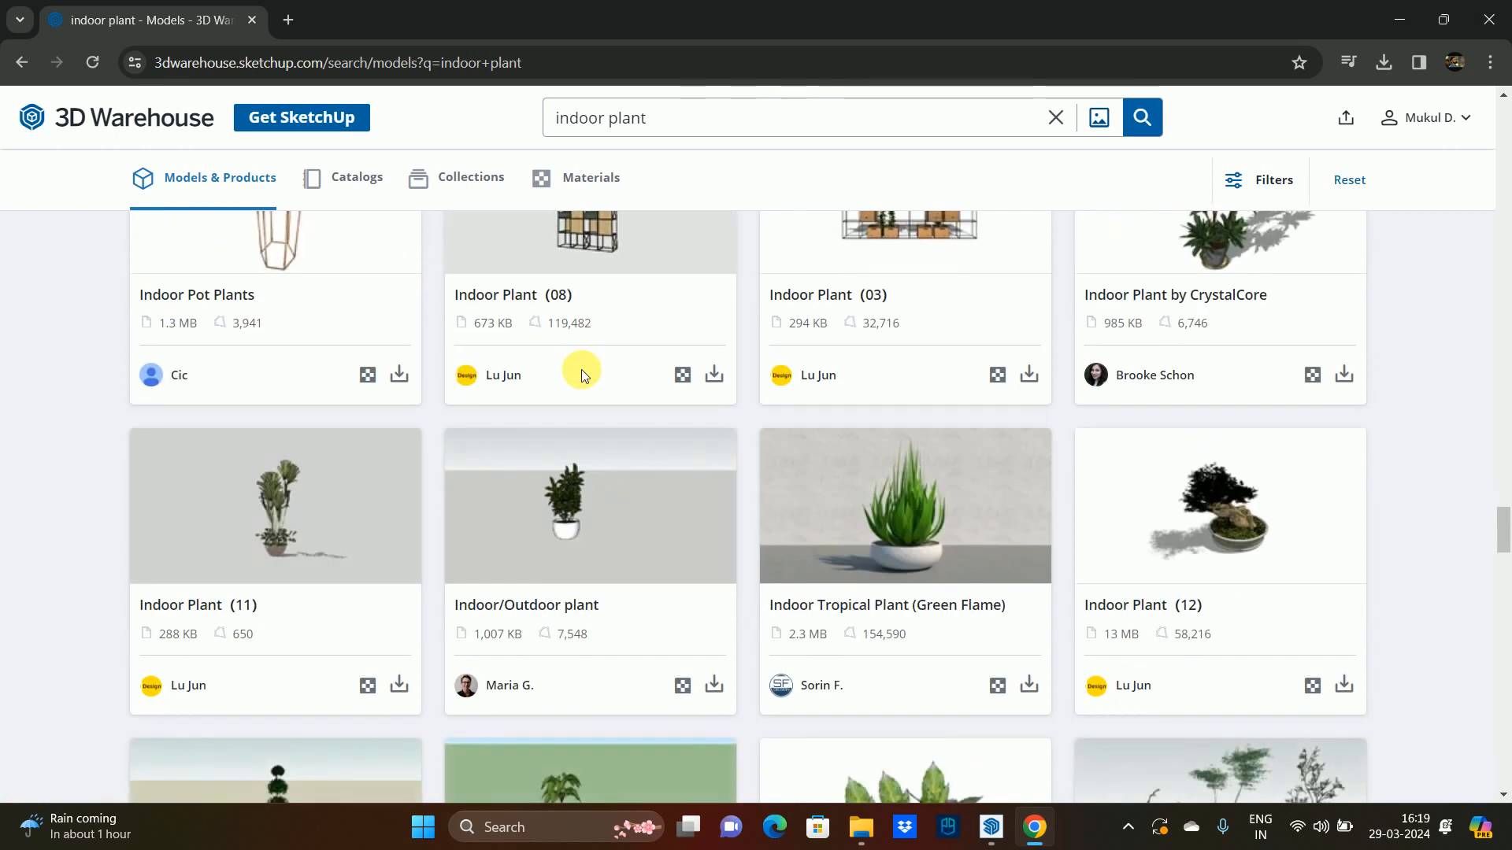
scroll(479, 411, "down", 1)
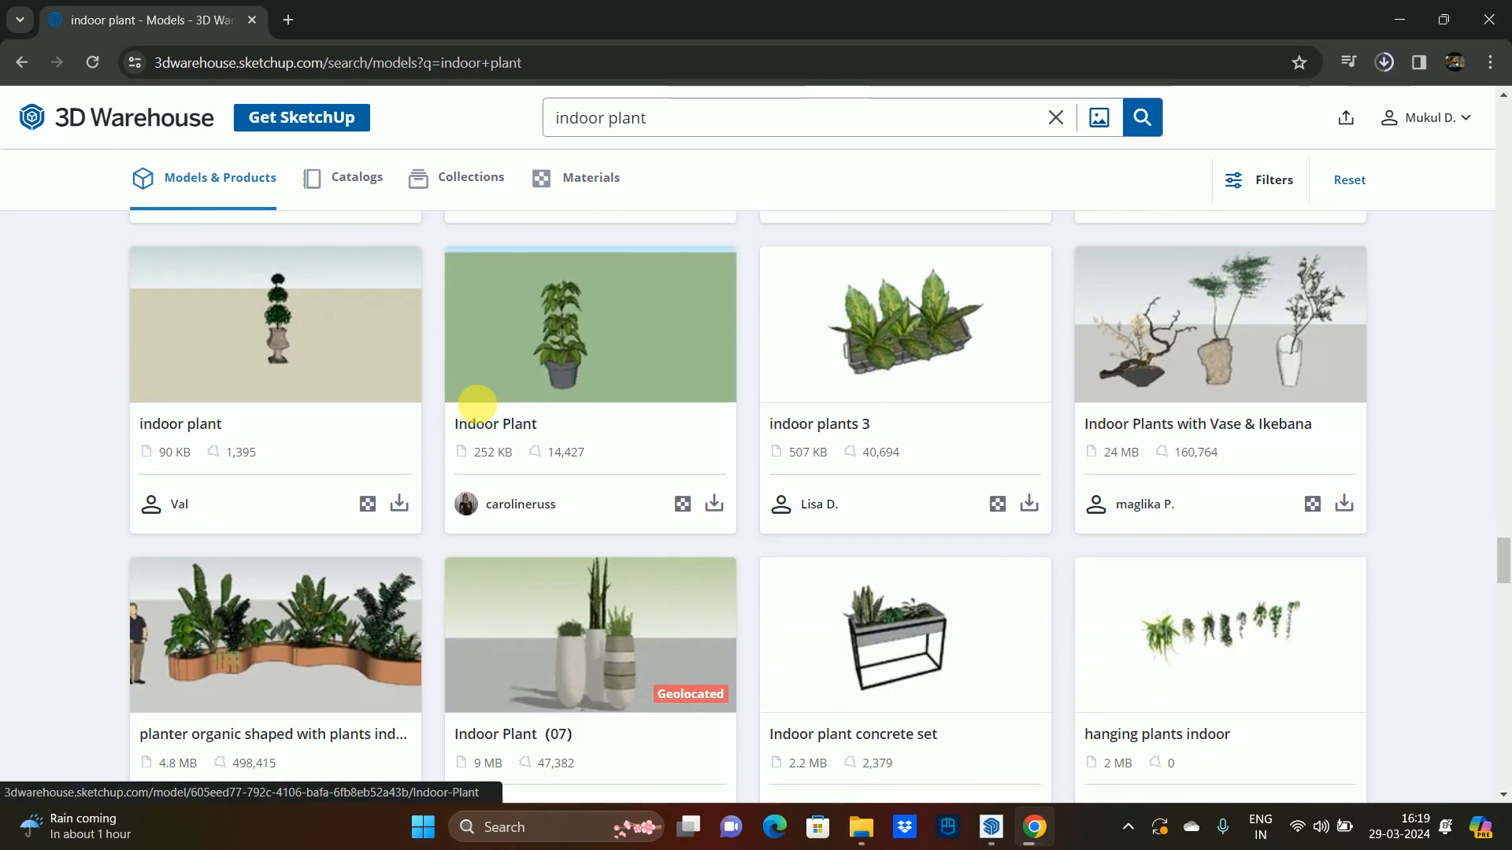
scroll(1231, 501, "down", 11)
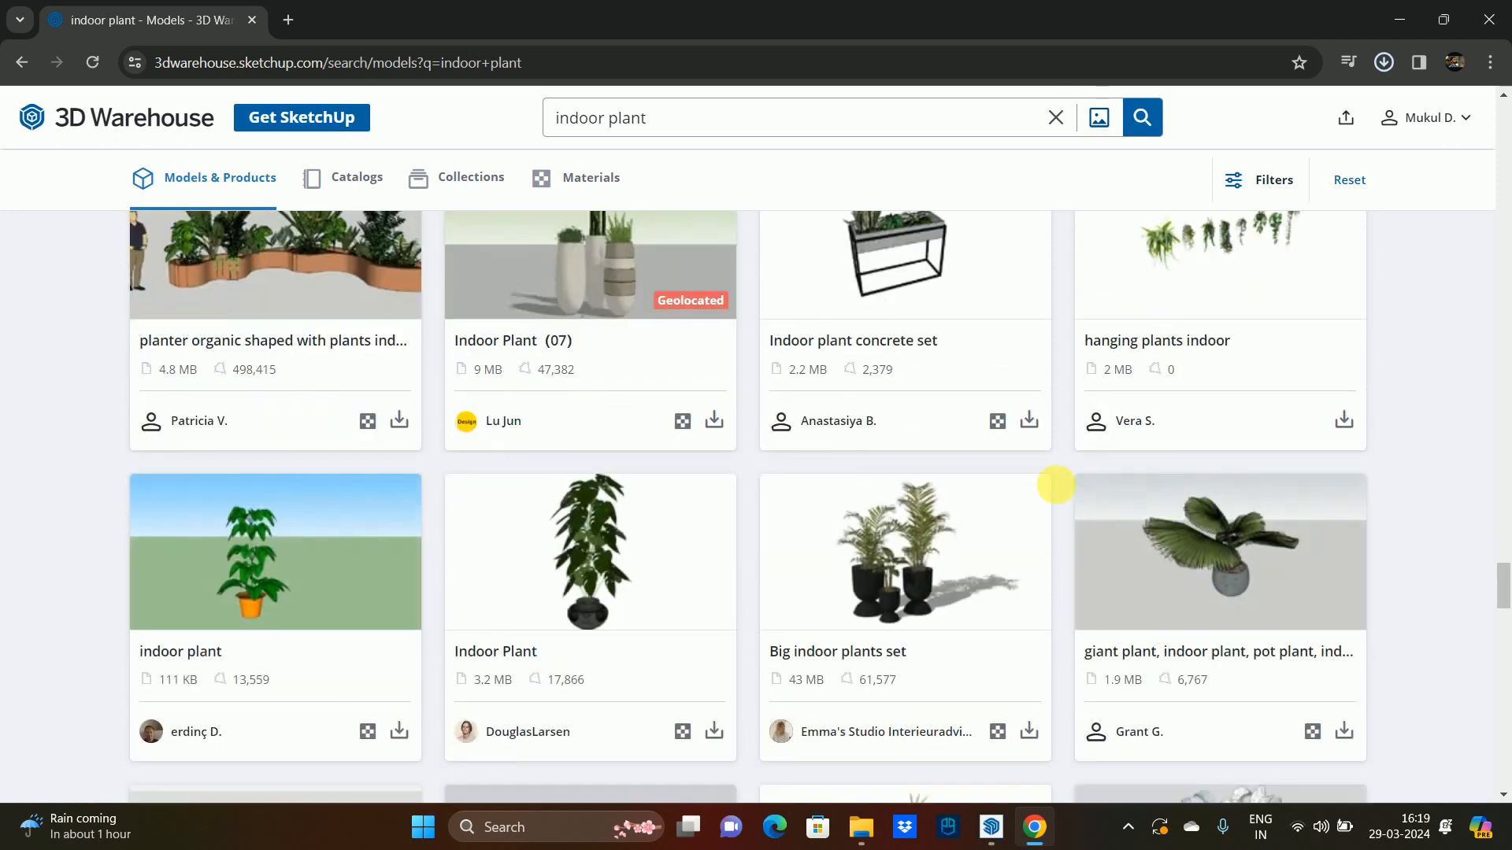
scroll(965, 480, "down", 4)
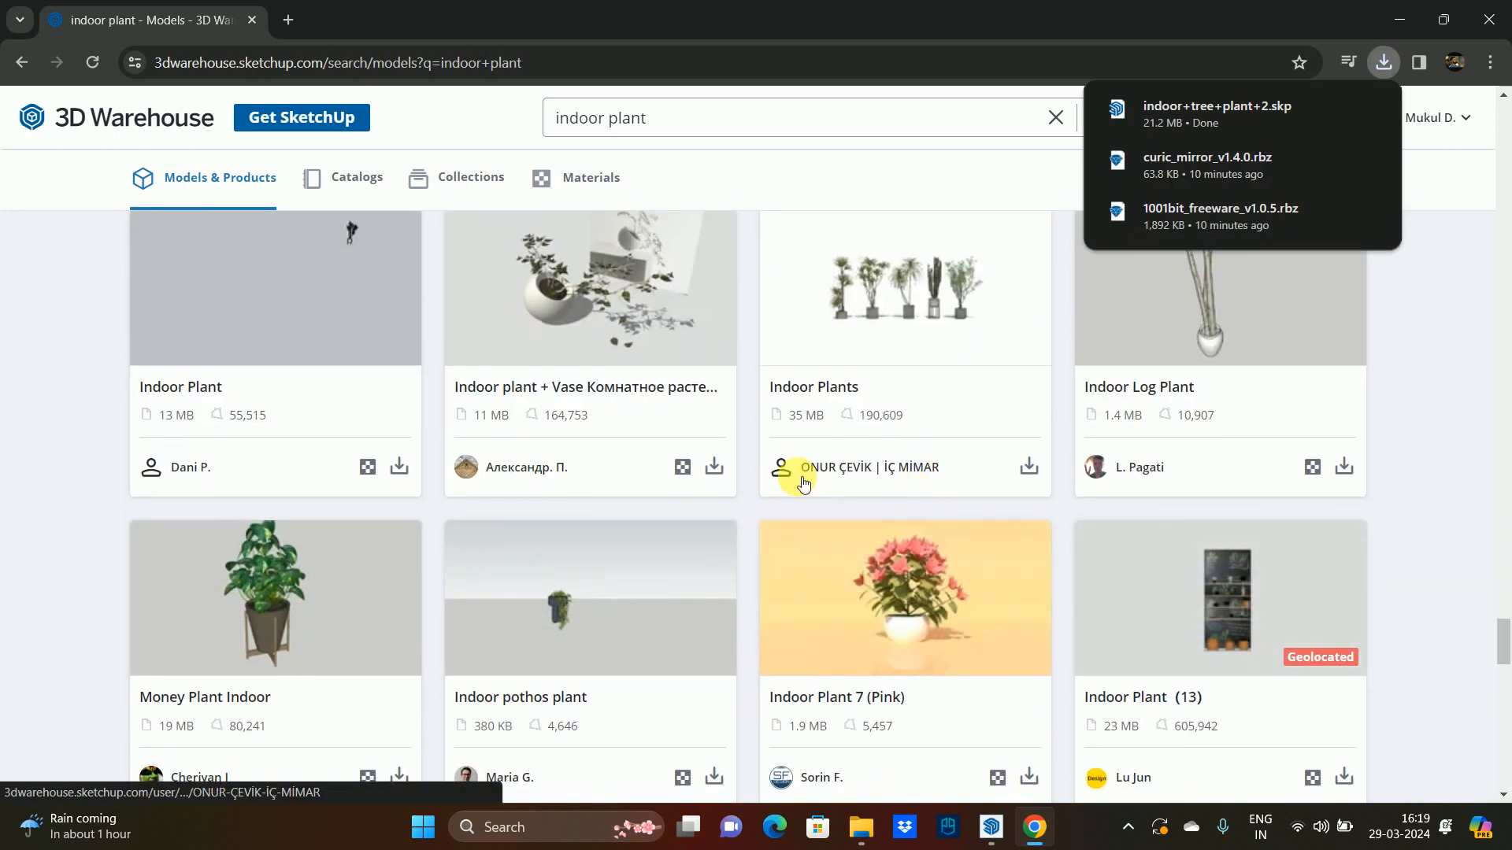
scroll(787, 472, "up", 3)
scroll(773, 479, "down", 5)
scroll(439, 472, "down", 7)
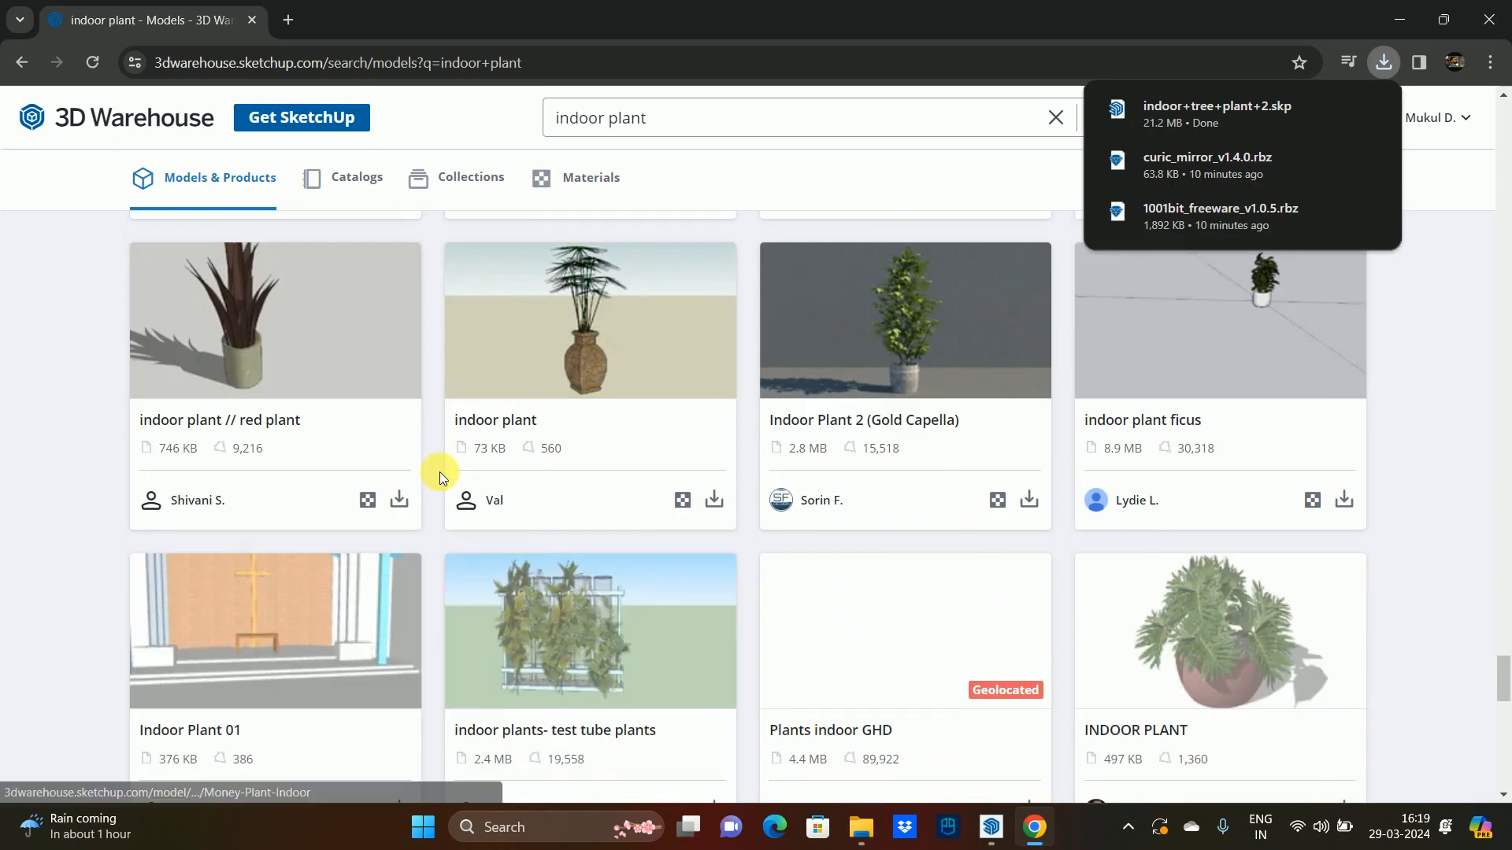
scroll(532, 459, "down", 8)
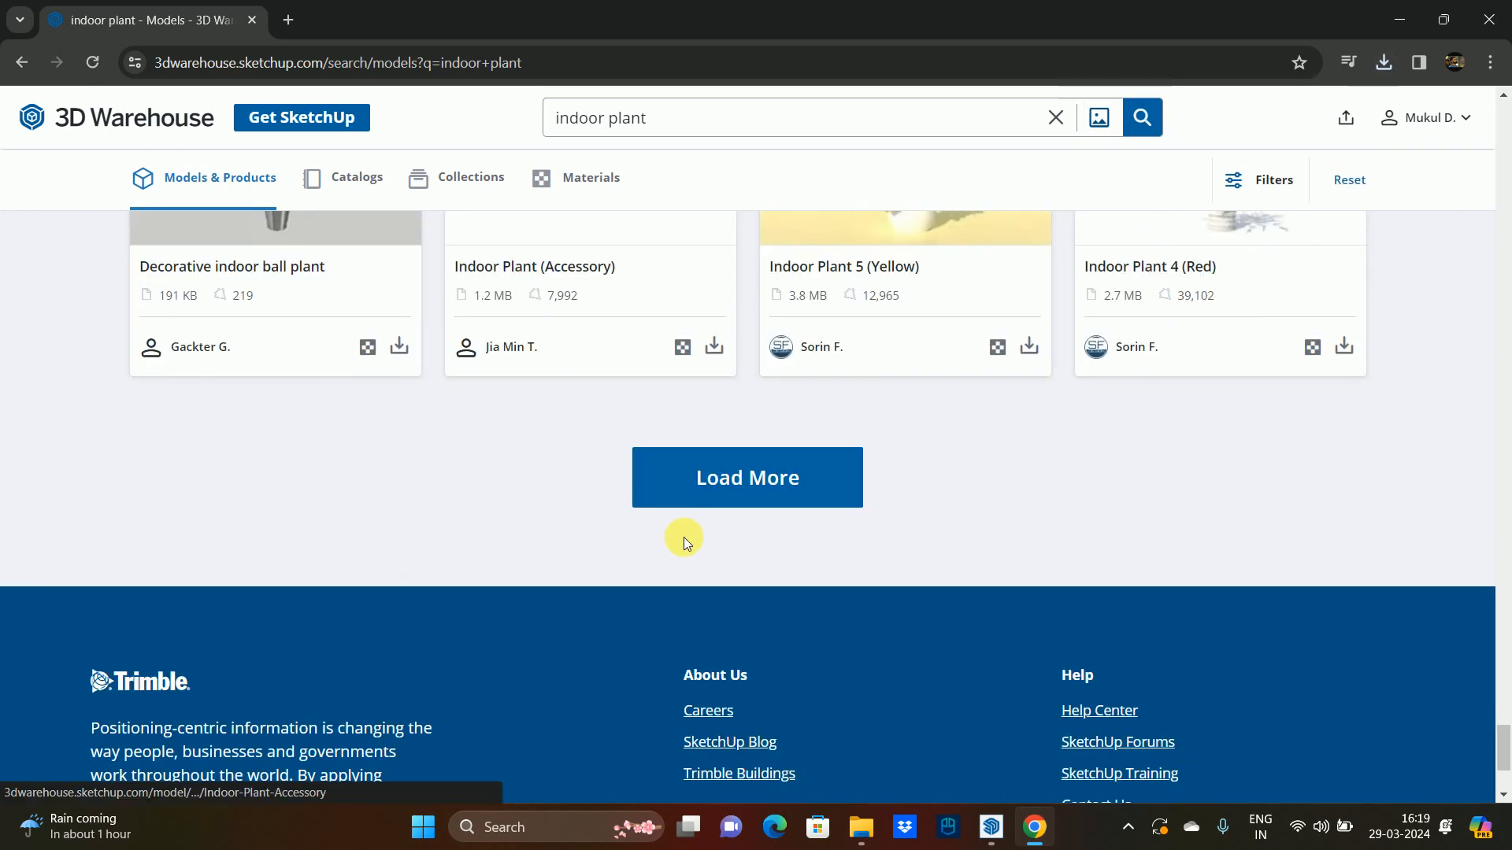
- Load more indoor plant results and download the Grote indoor plant in pot model as a SketchUp file
left_click(724, 465)
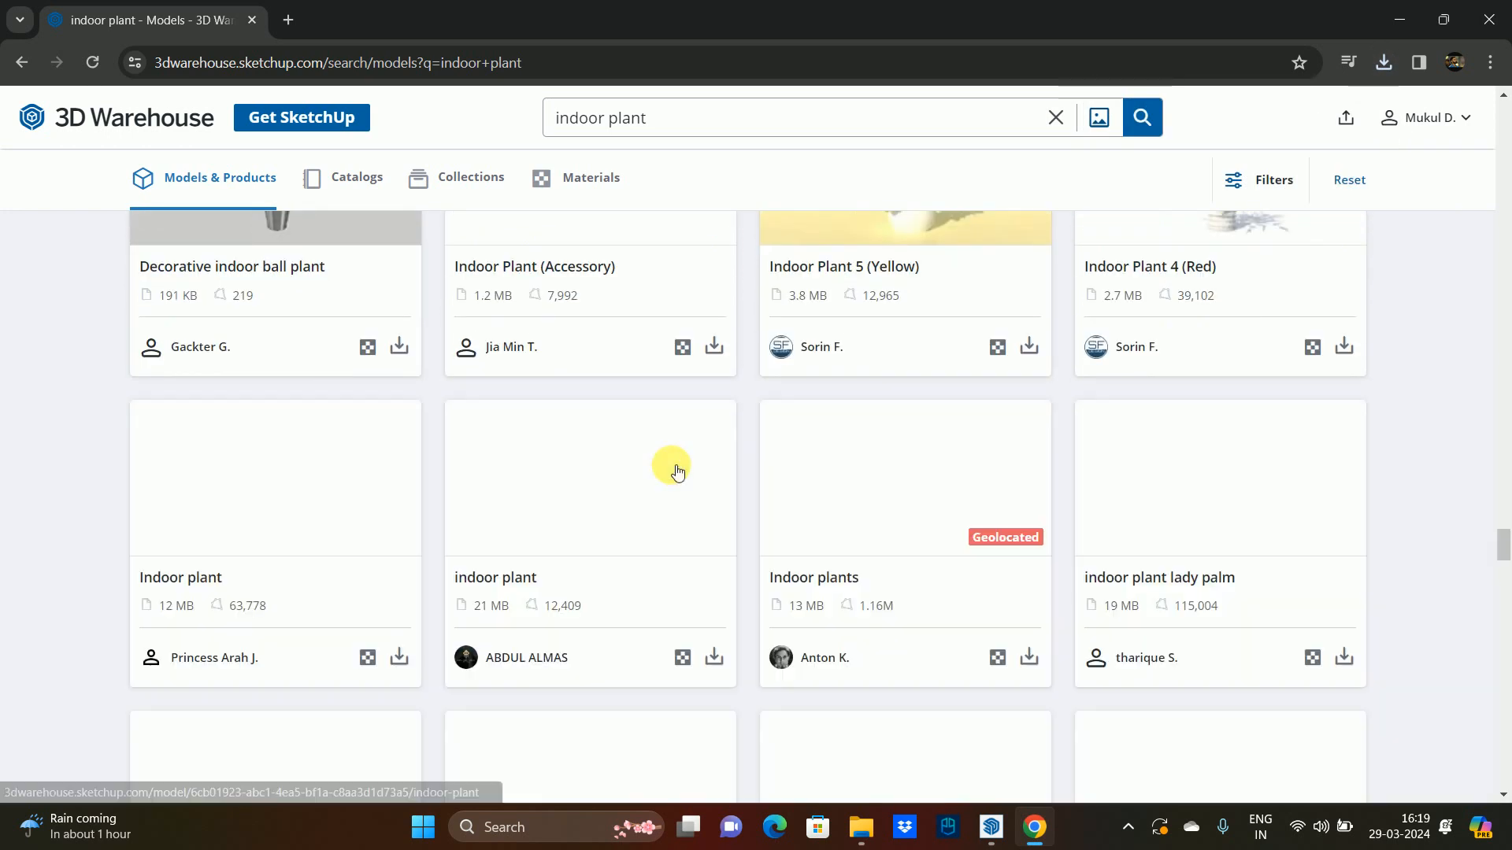
scroll(671, 464, "down", 4)
scroll(662, 463, "down", 8)
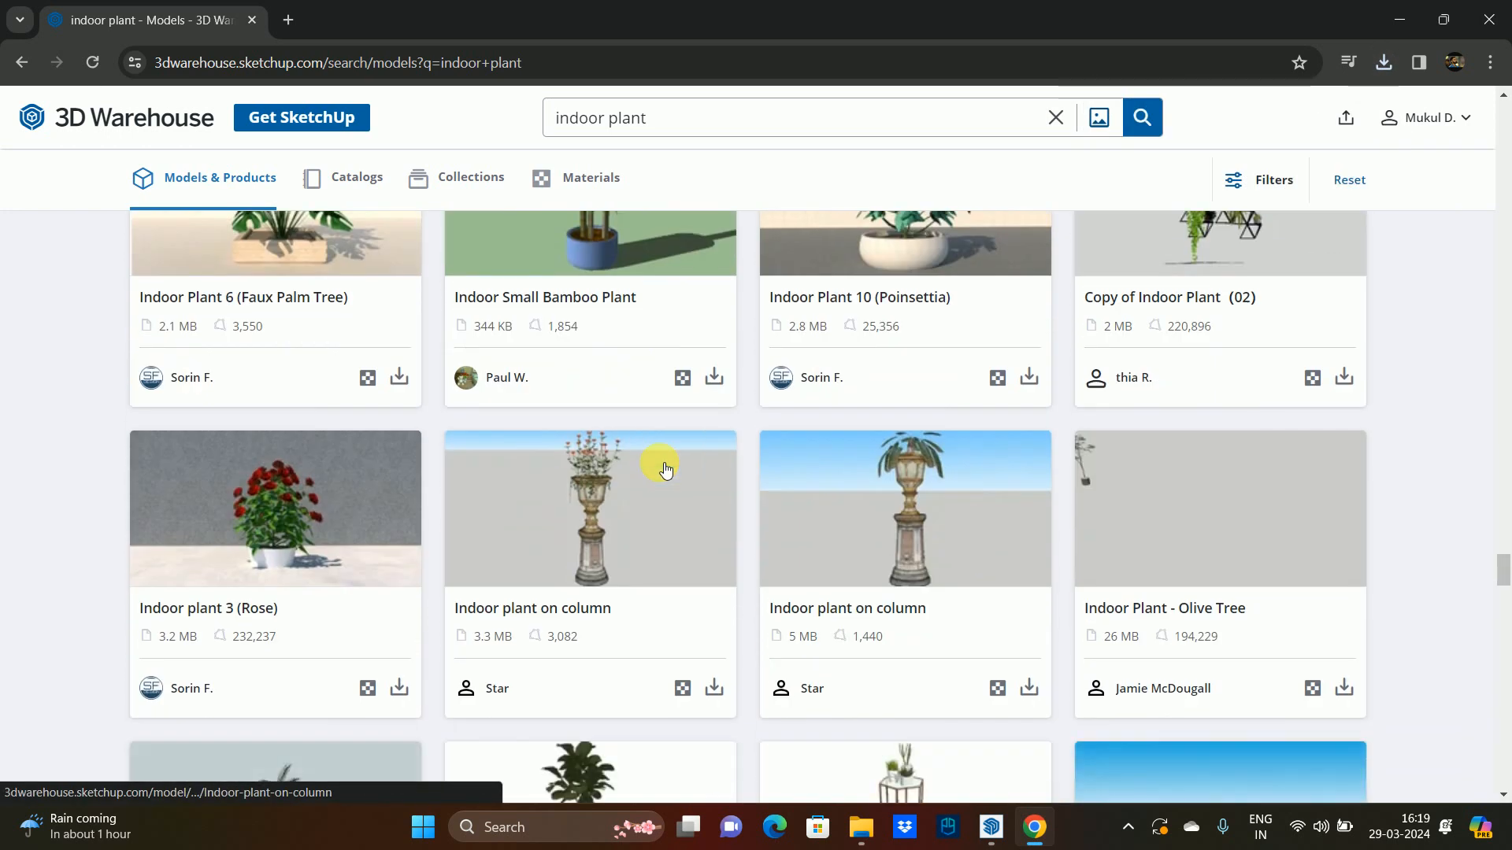
scroll(658, 470, "down", 4)
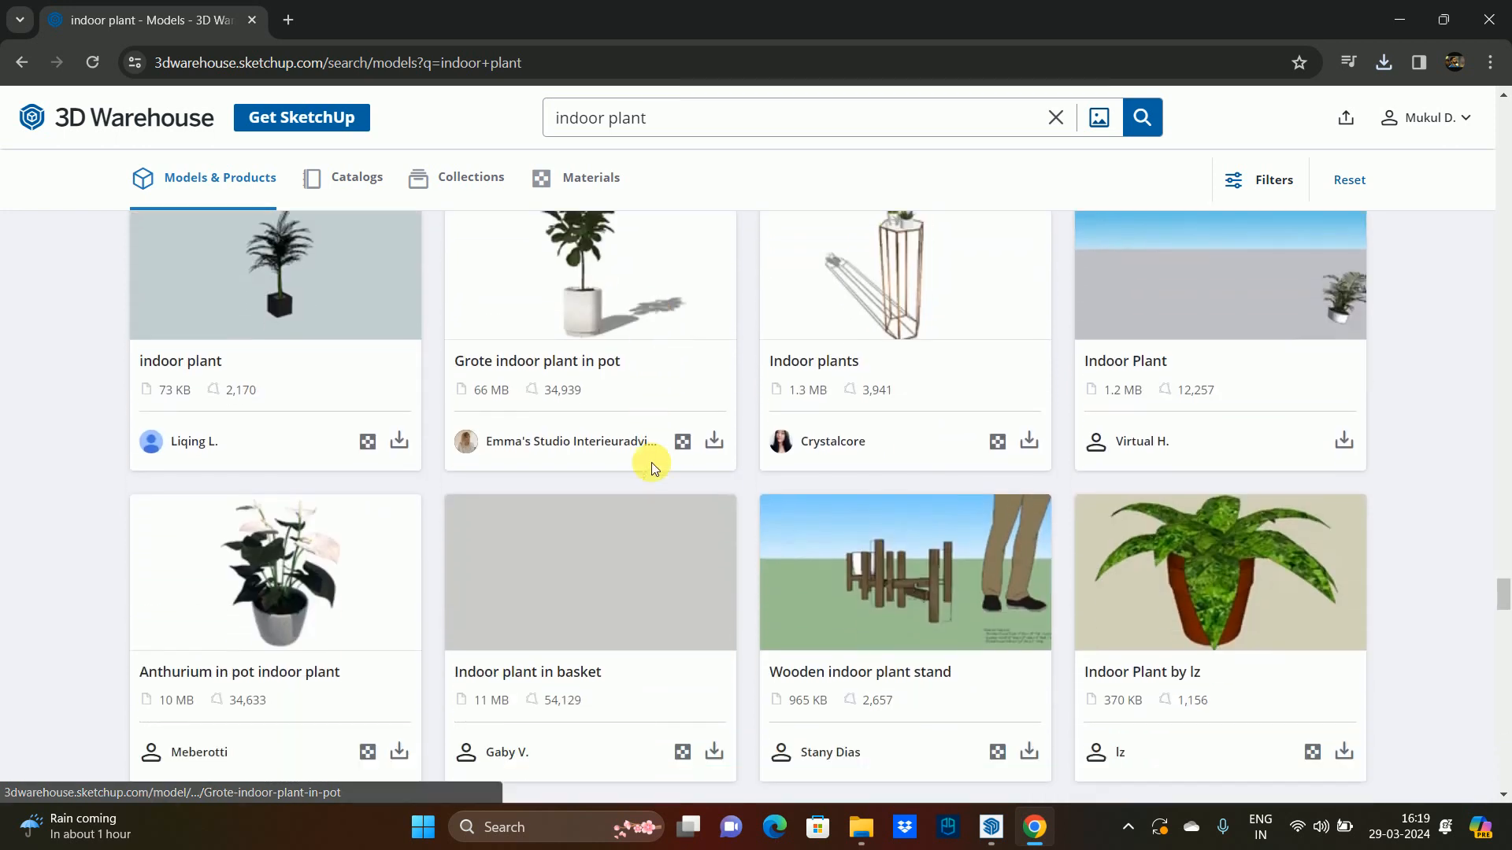
left_click(712, 416)
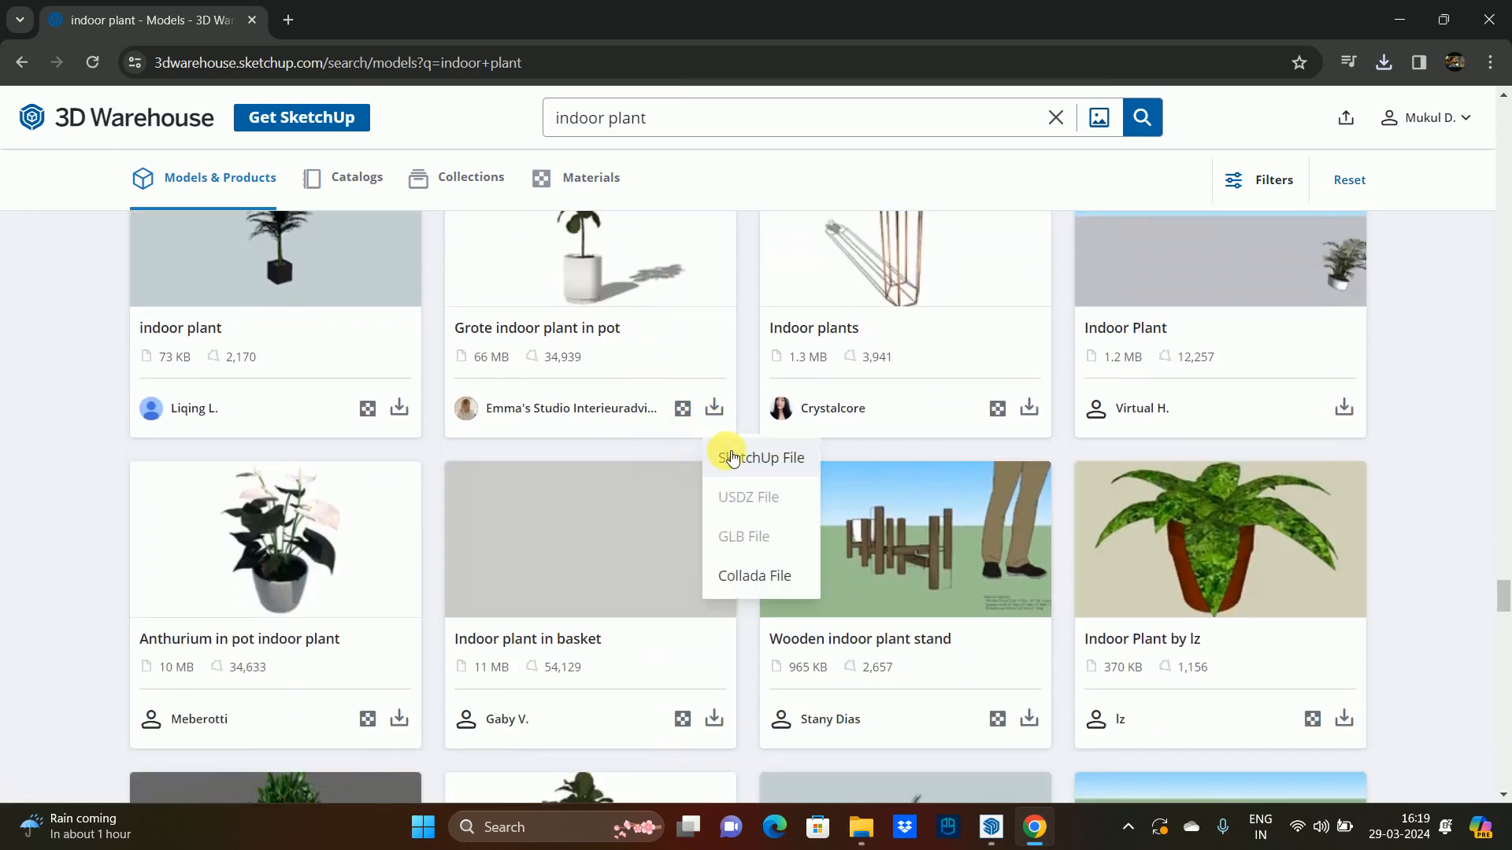
left_click(732, 458)
- Find the 55 MB Indoor Plants set of three potted trees and download it as a SketchUp file
scroll(244, 320, "down", 5)
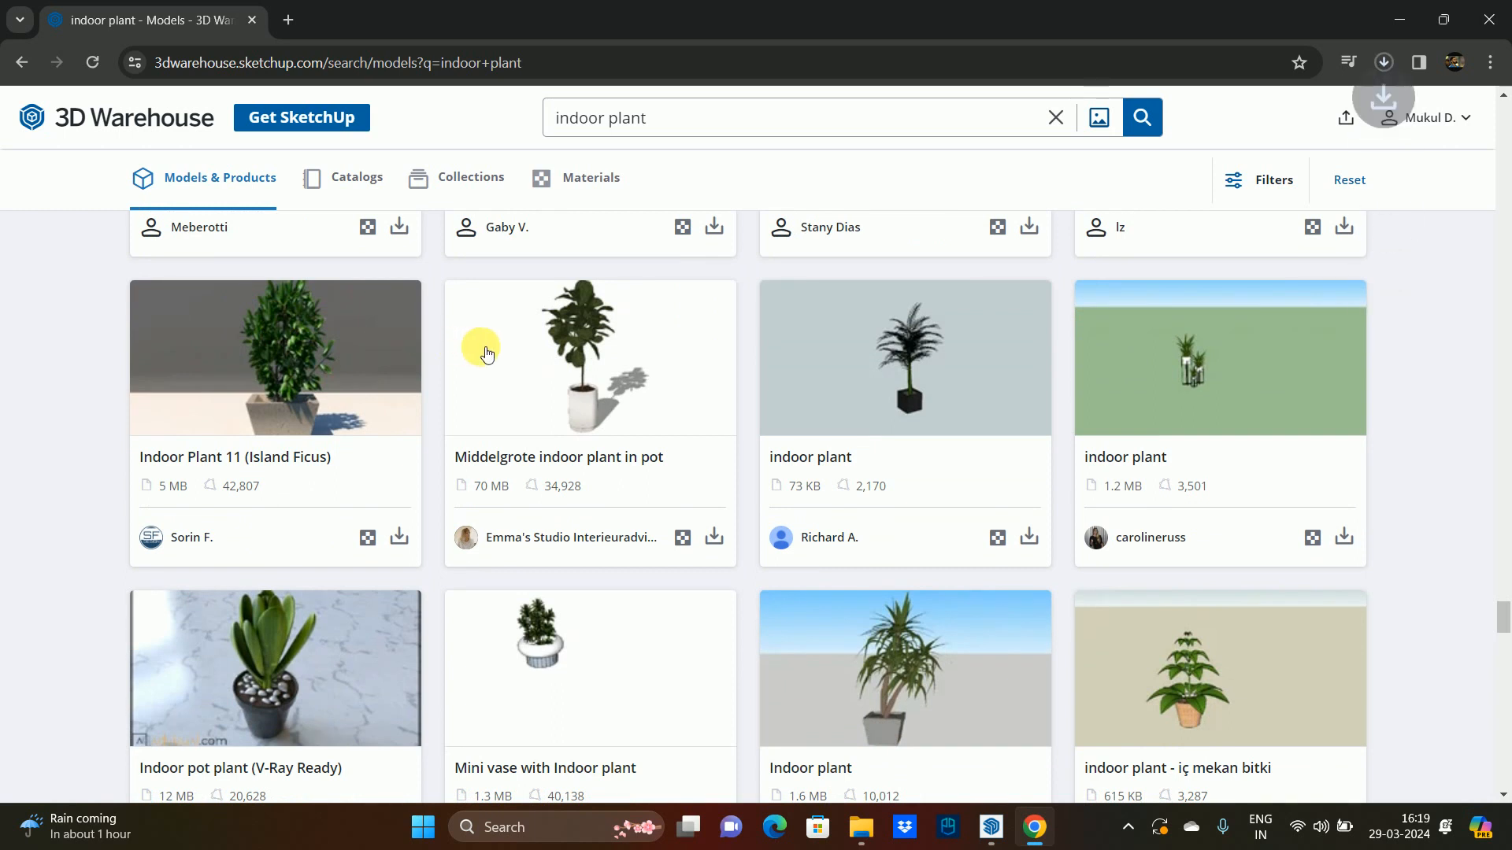
scroll(484, 349, "down", 8)
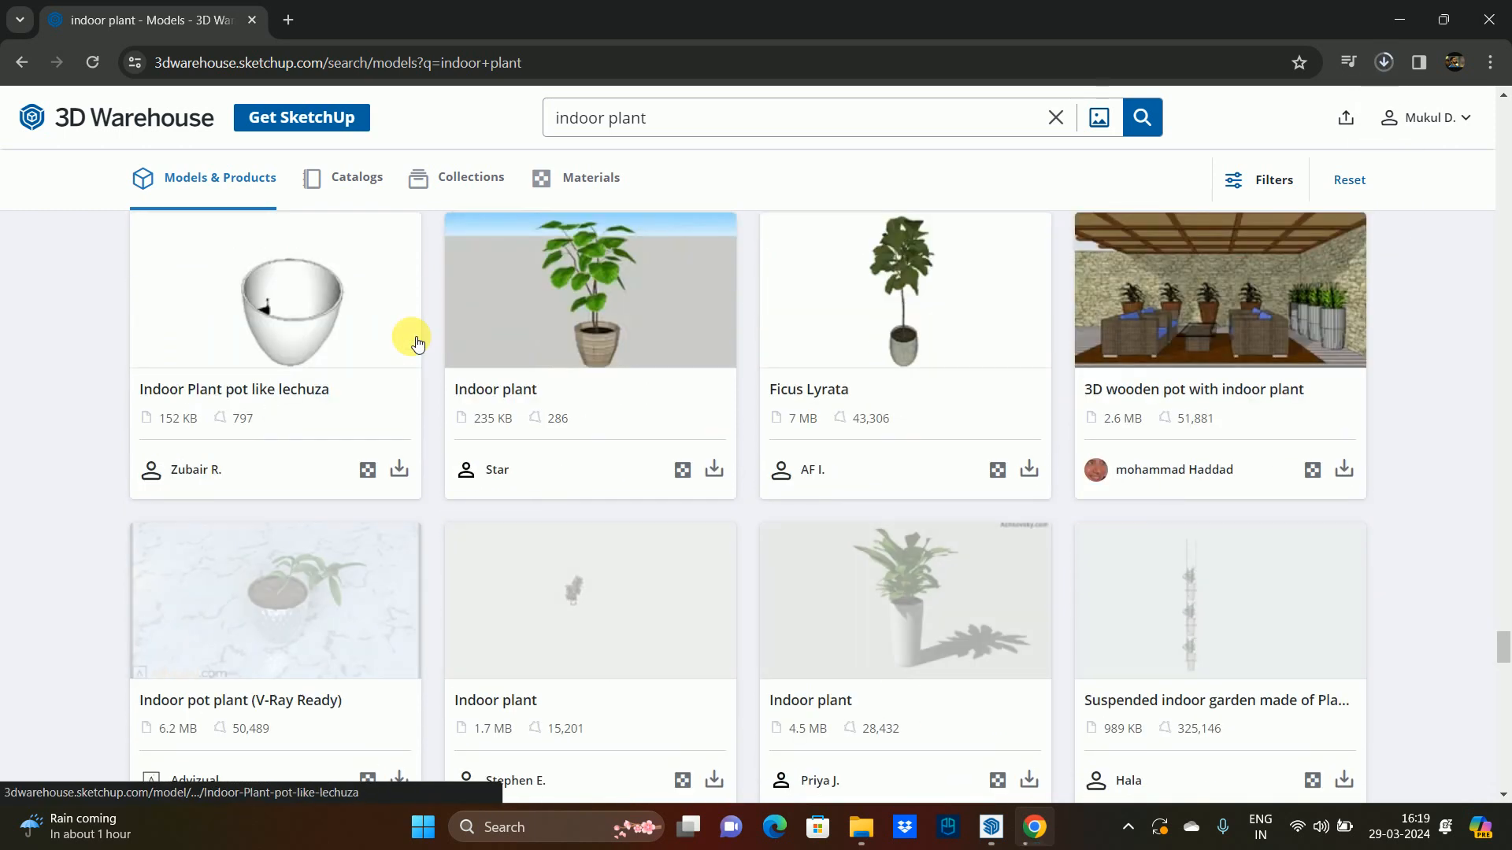
scroll(417, 343, "down", 5)
scroll(418, 342, "up", 2)
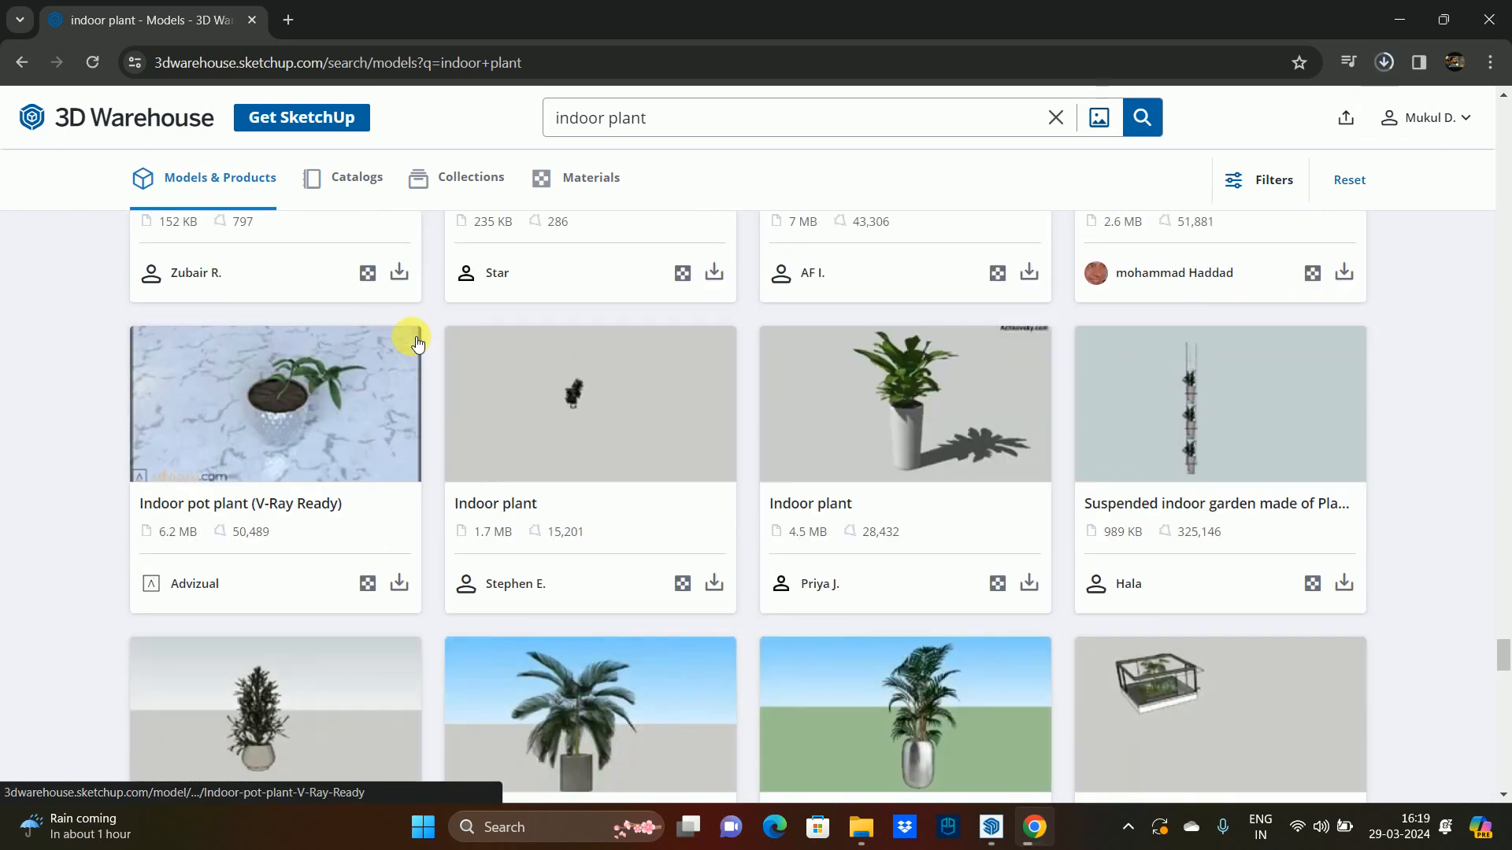
scroll(417, 343, "down", 4)
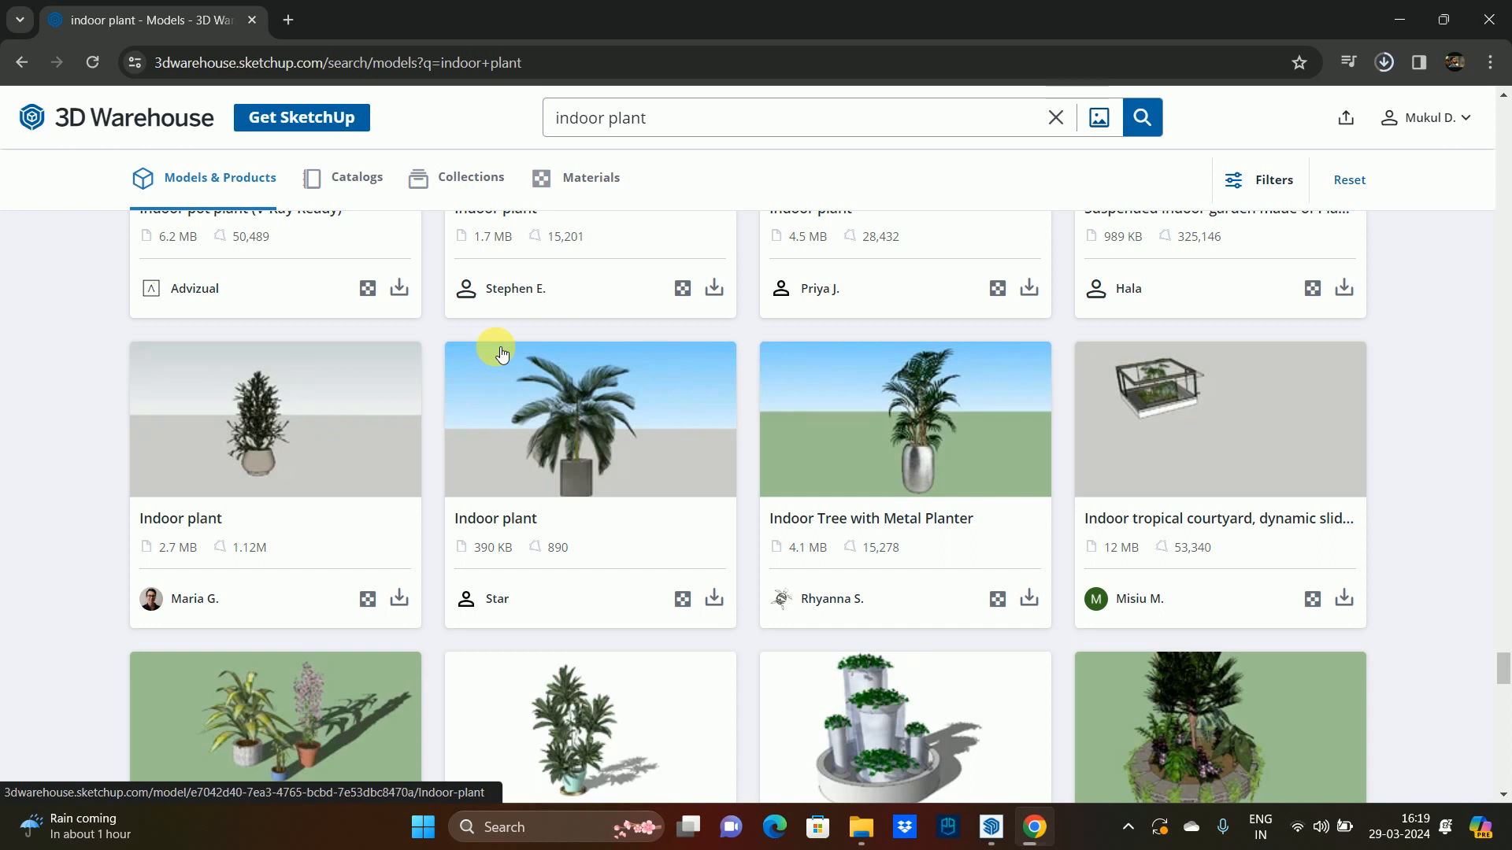
scroll(584, 347, "down", 8)
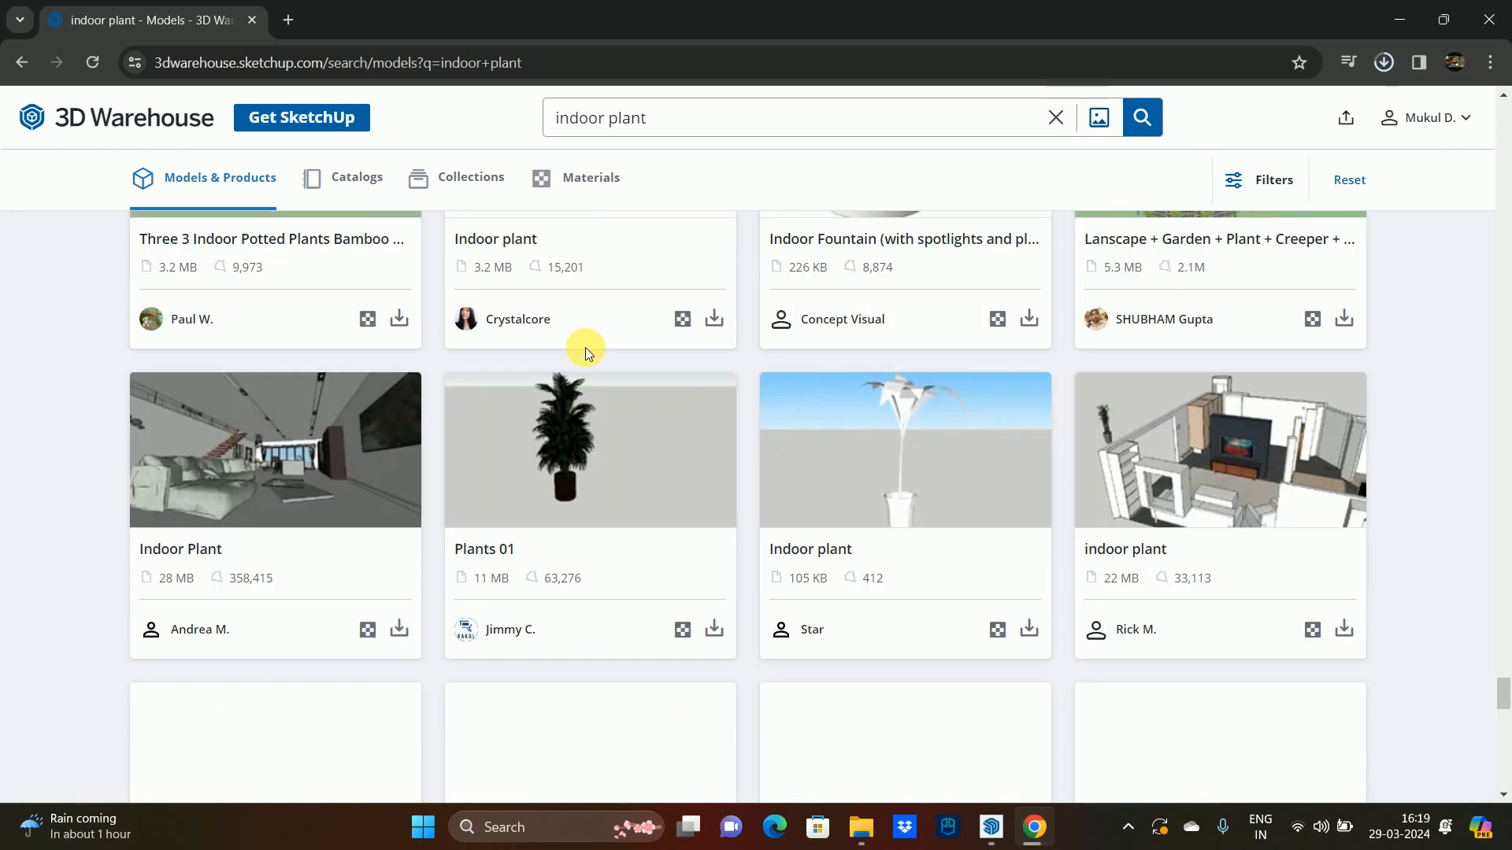
scroll(585, 347, "down", 5)
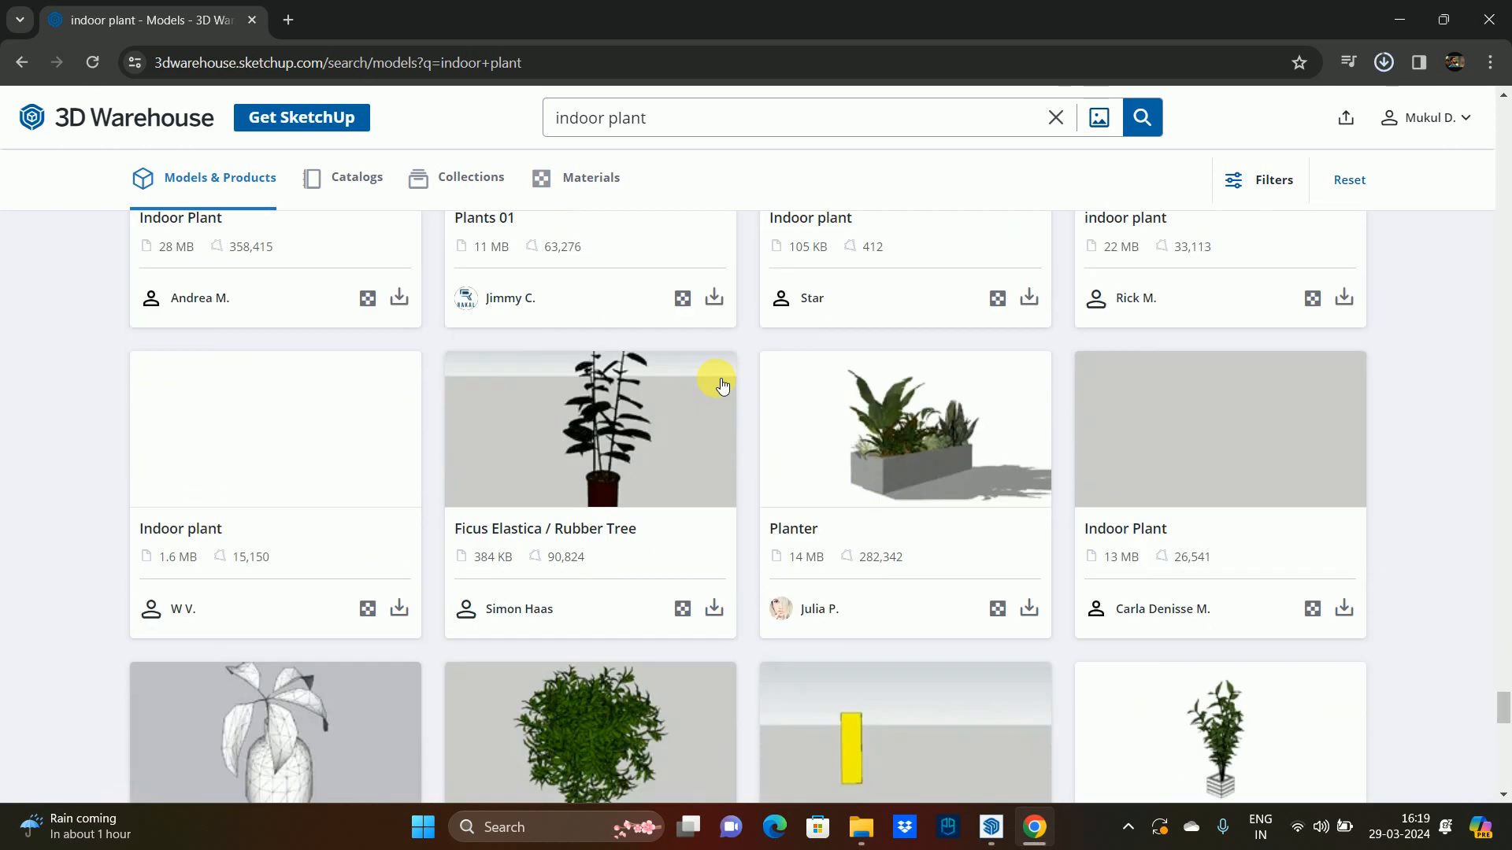
scroll(791, 425, "down", 11)
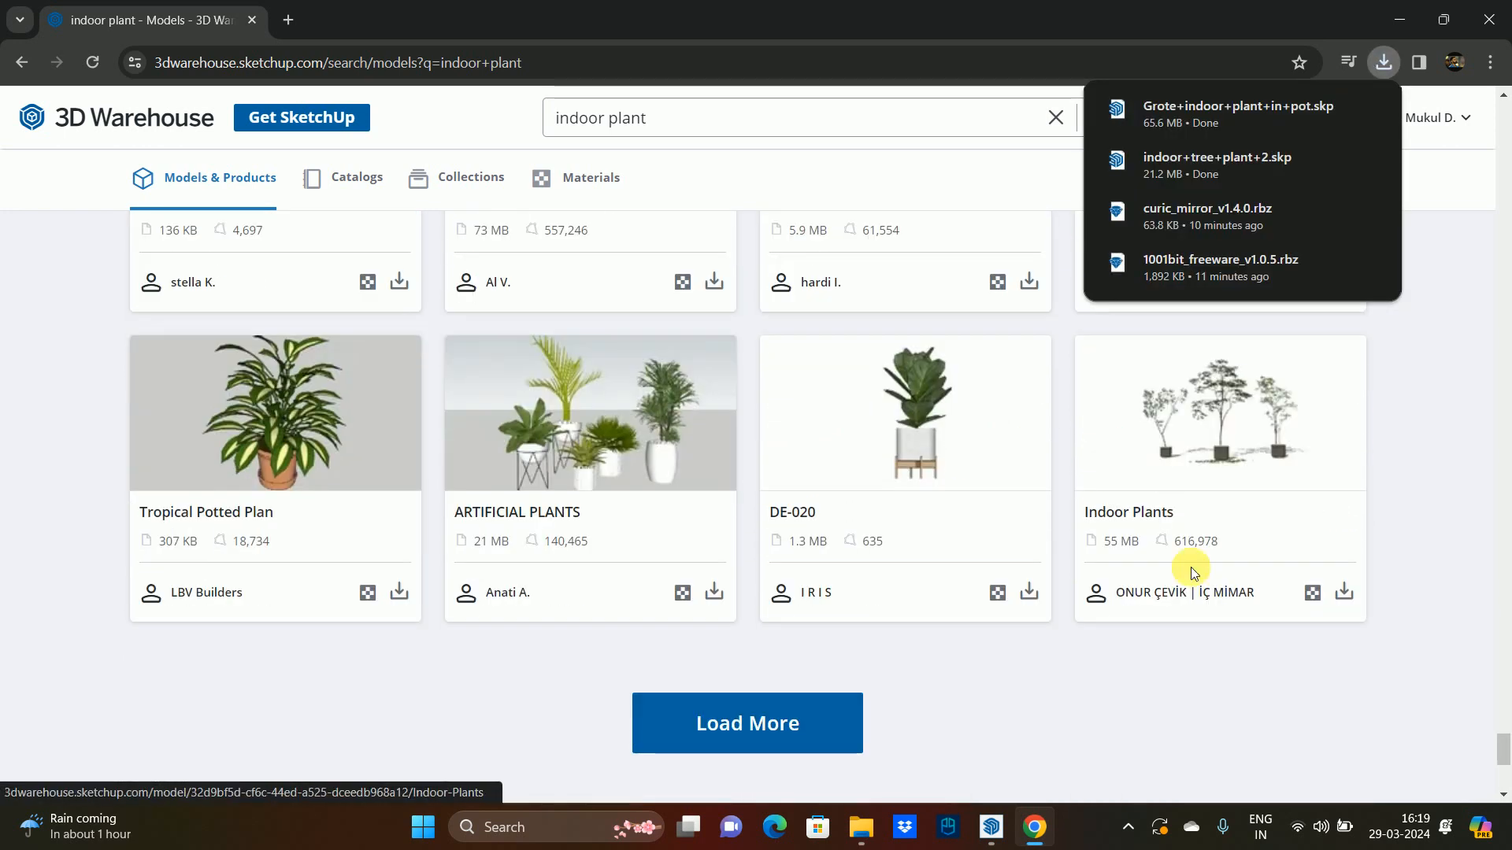
left_click(1344, 592)
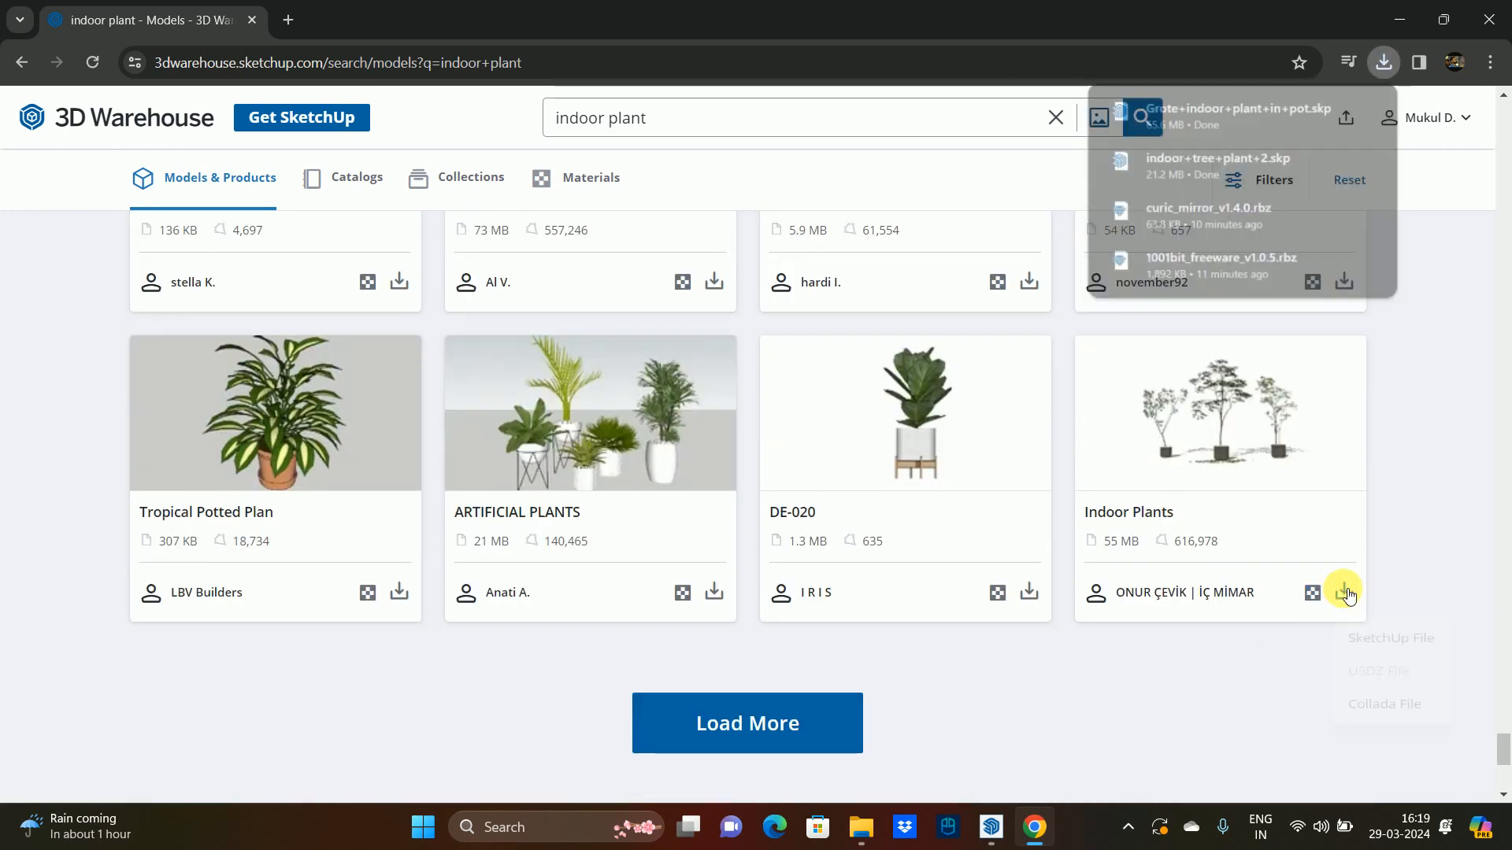
left_click(1377, 642)
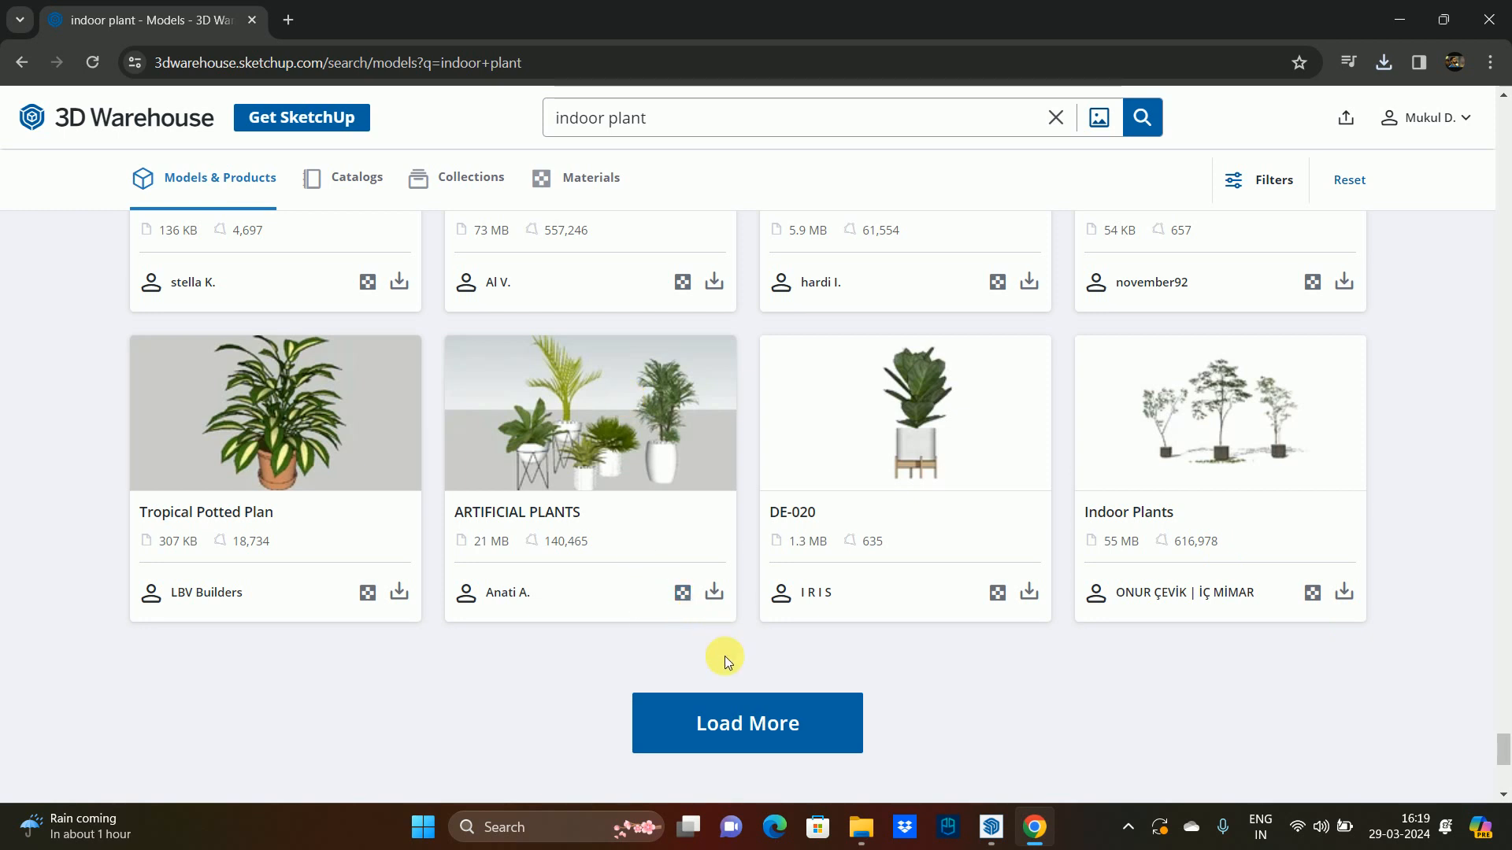
- Load more indoor plant results and download the DE-020 potted plant as a SketchUp file
left_click(735, 722)
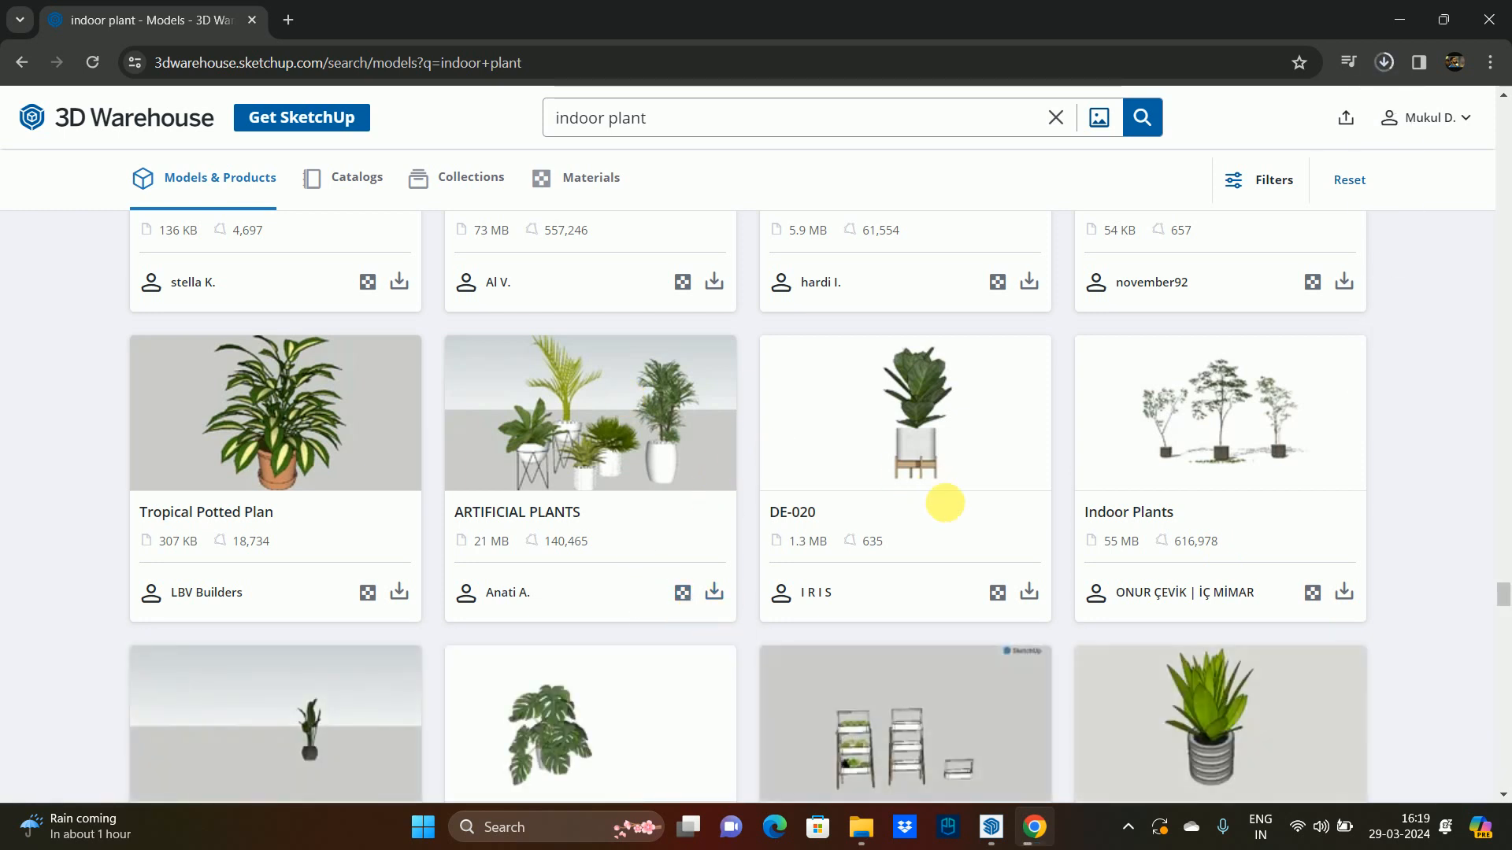
left_click(1030, 594)
left_click(1056, 642)
- Download the Monstera Deliciosa Plant and the 4 MB Palm models as SketchUp files
scroll(820, 361, "down", 5)
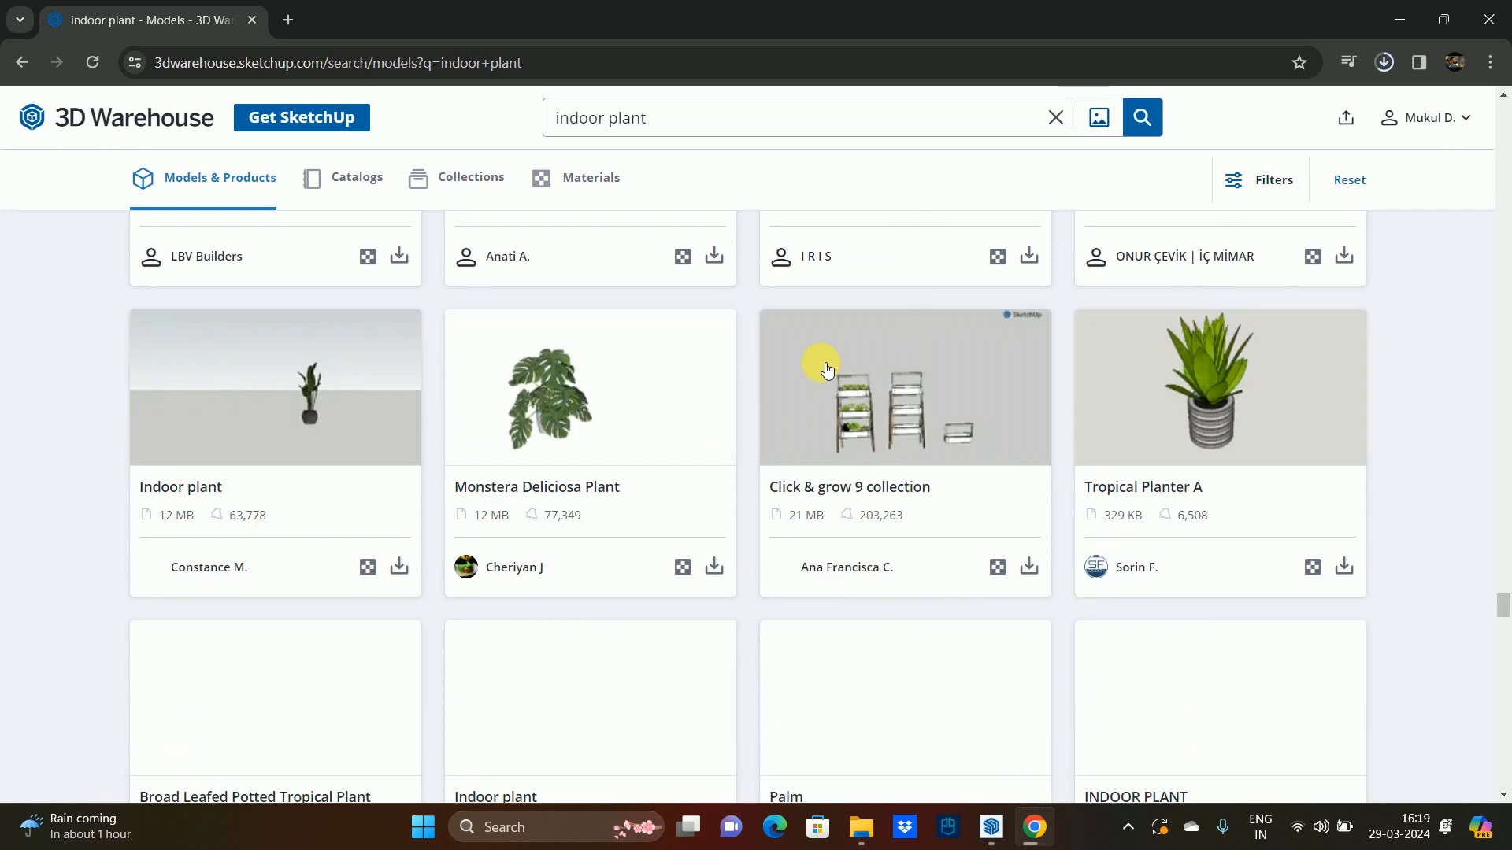
left_click(714, 510)
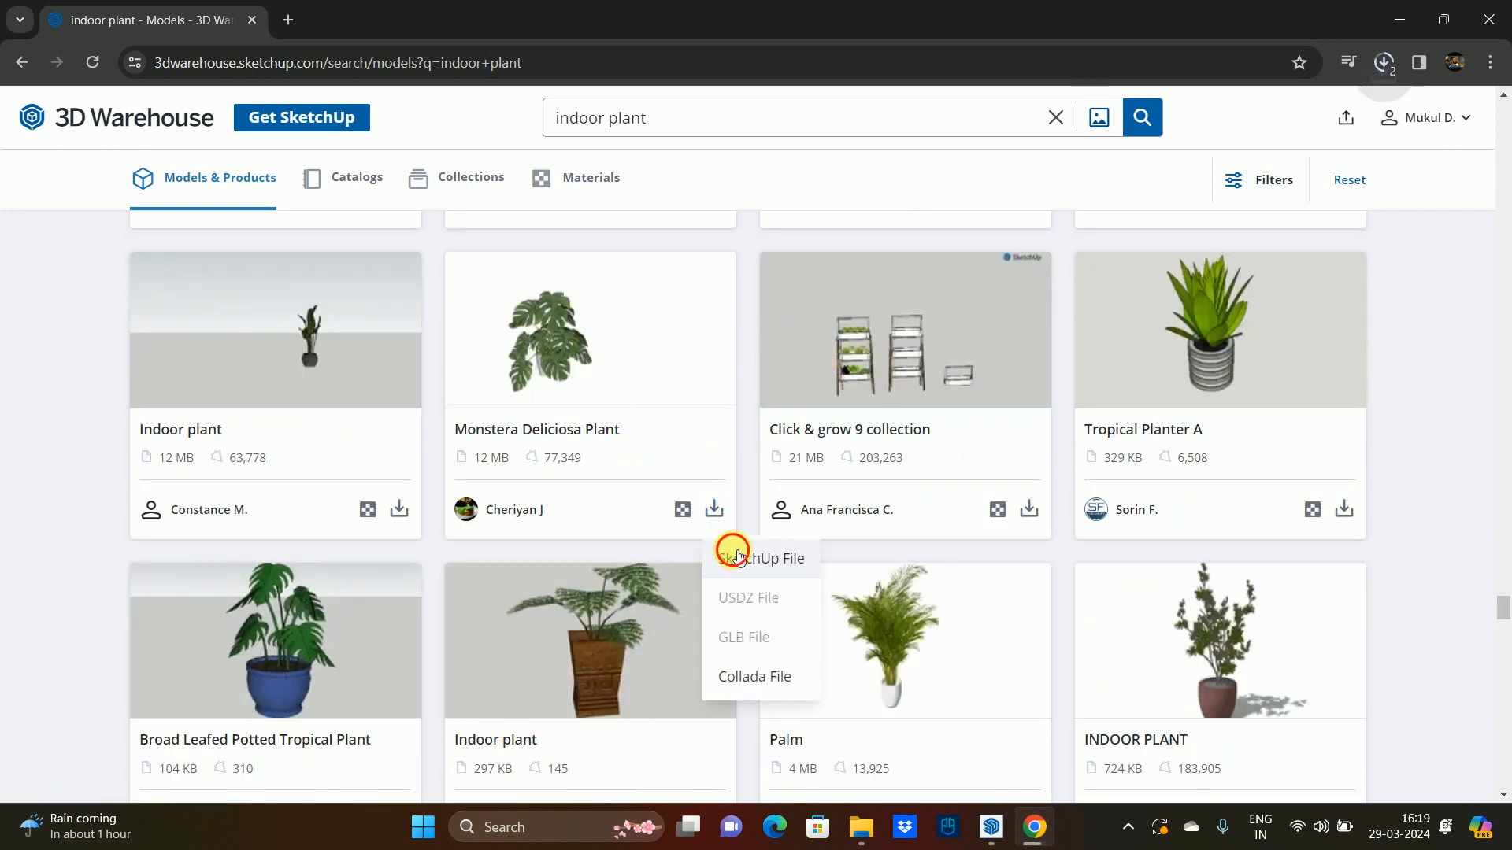
left_click(732, 555)
scroll(709, 378, "down", 2)
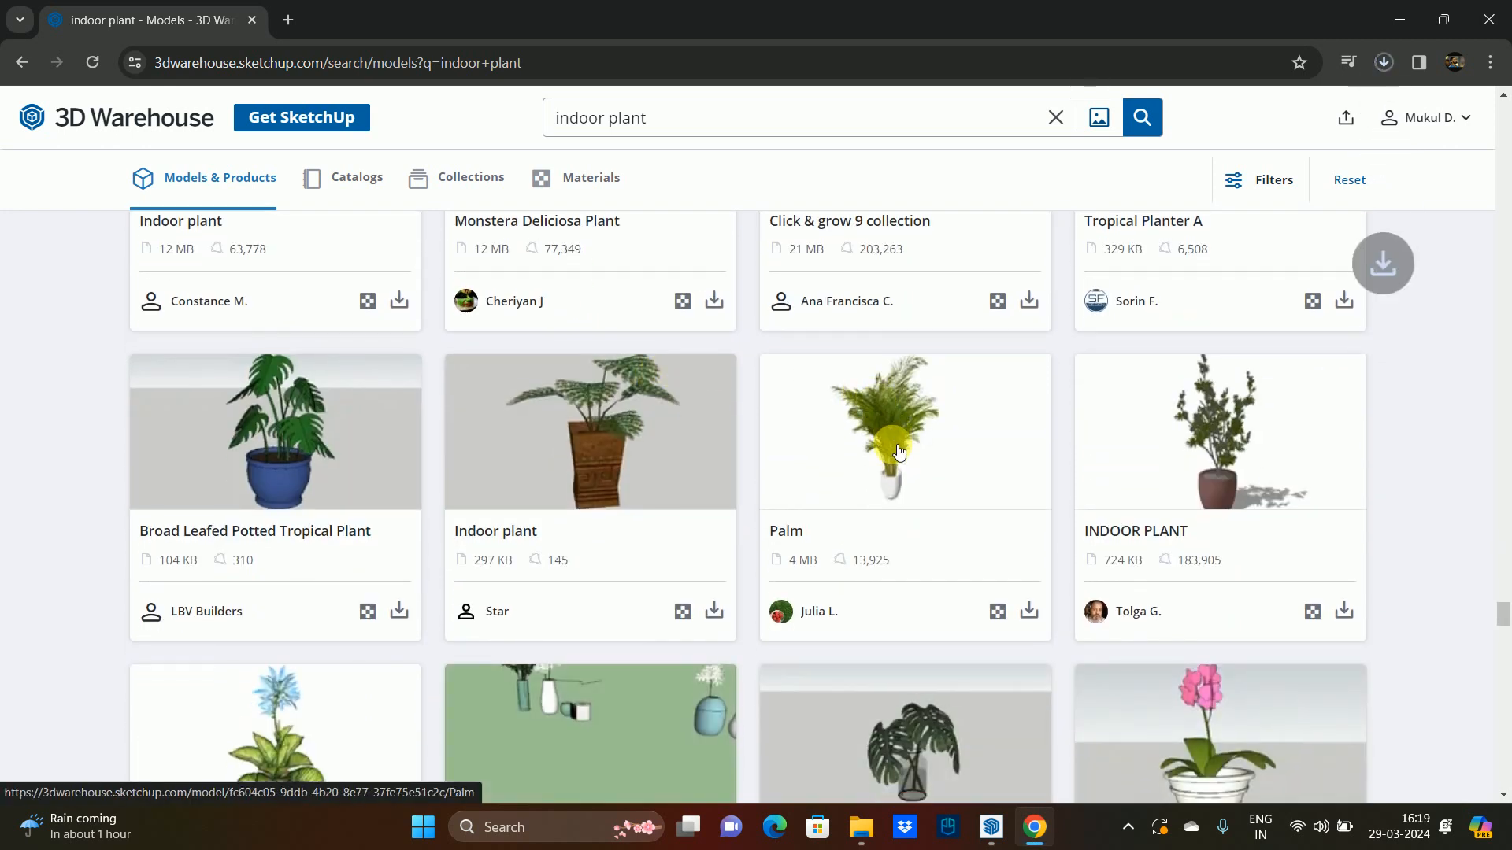
scroll(1013, 471, "down", 2)
scroll(1016, 465, "up", 2)
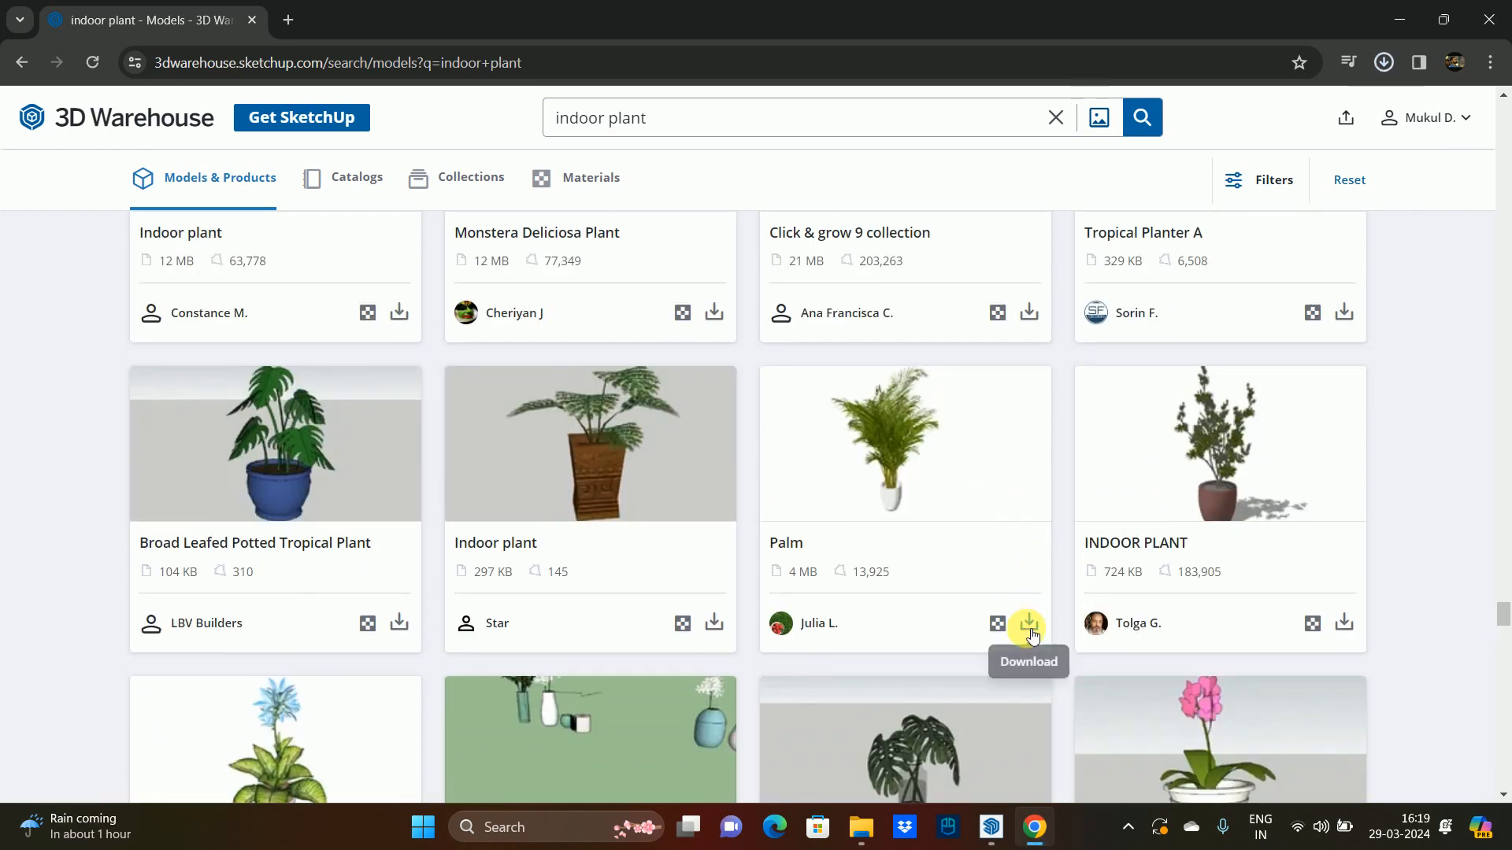
left_click(1029, 623)
left_click(1055, 488)
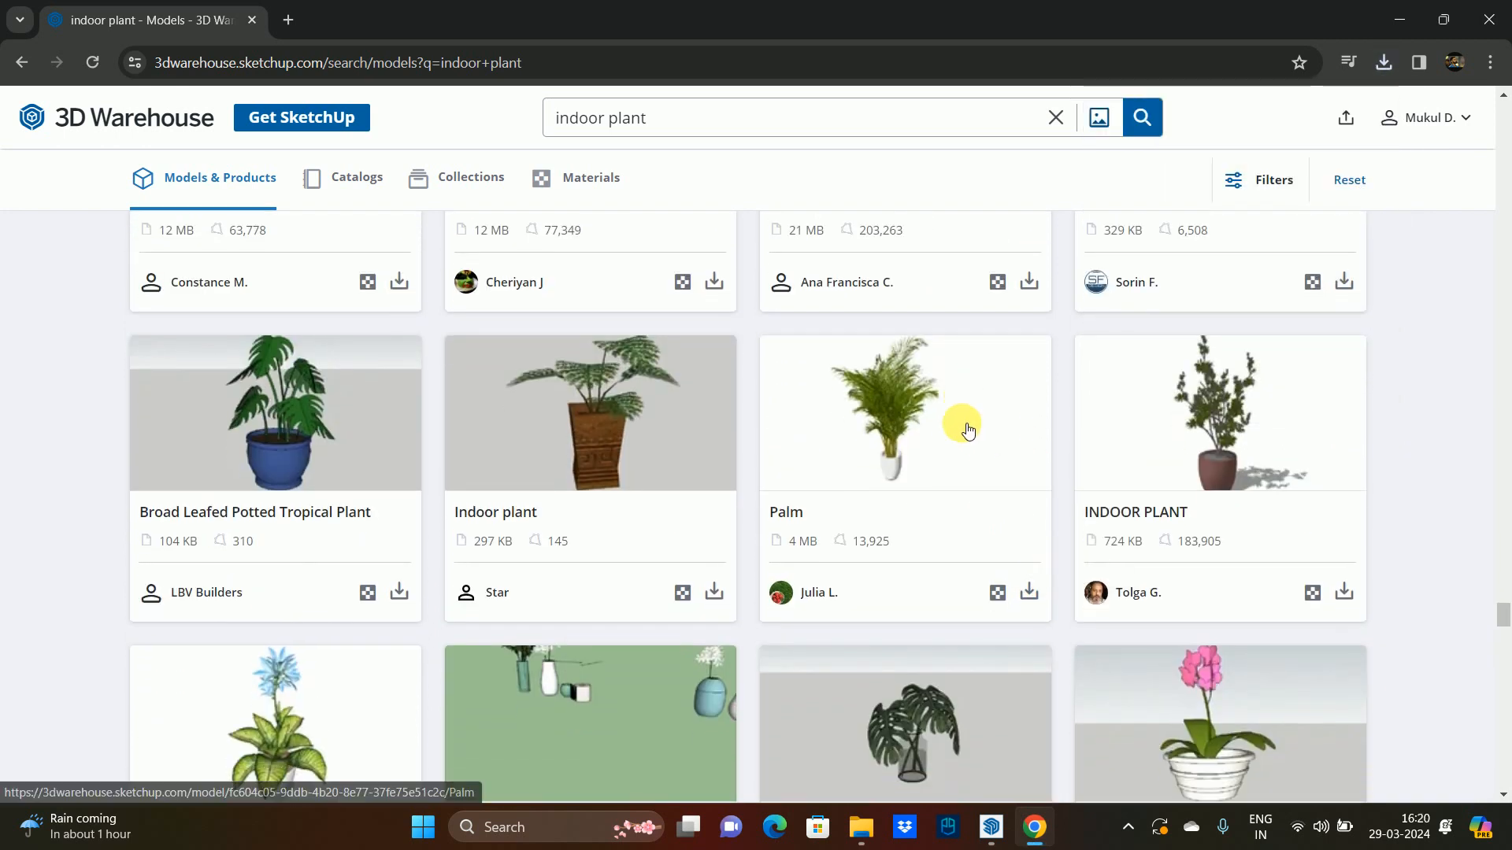
- Examine the newly loaded plant models beyond the Palm for further potted floor plants
scroll(957, 422, "down", 5)
scroll(949, 413, "down", 4)
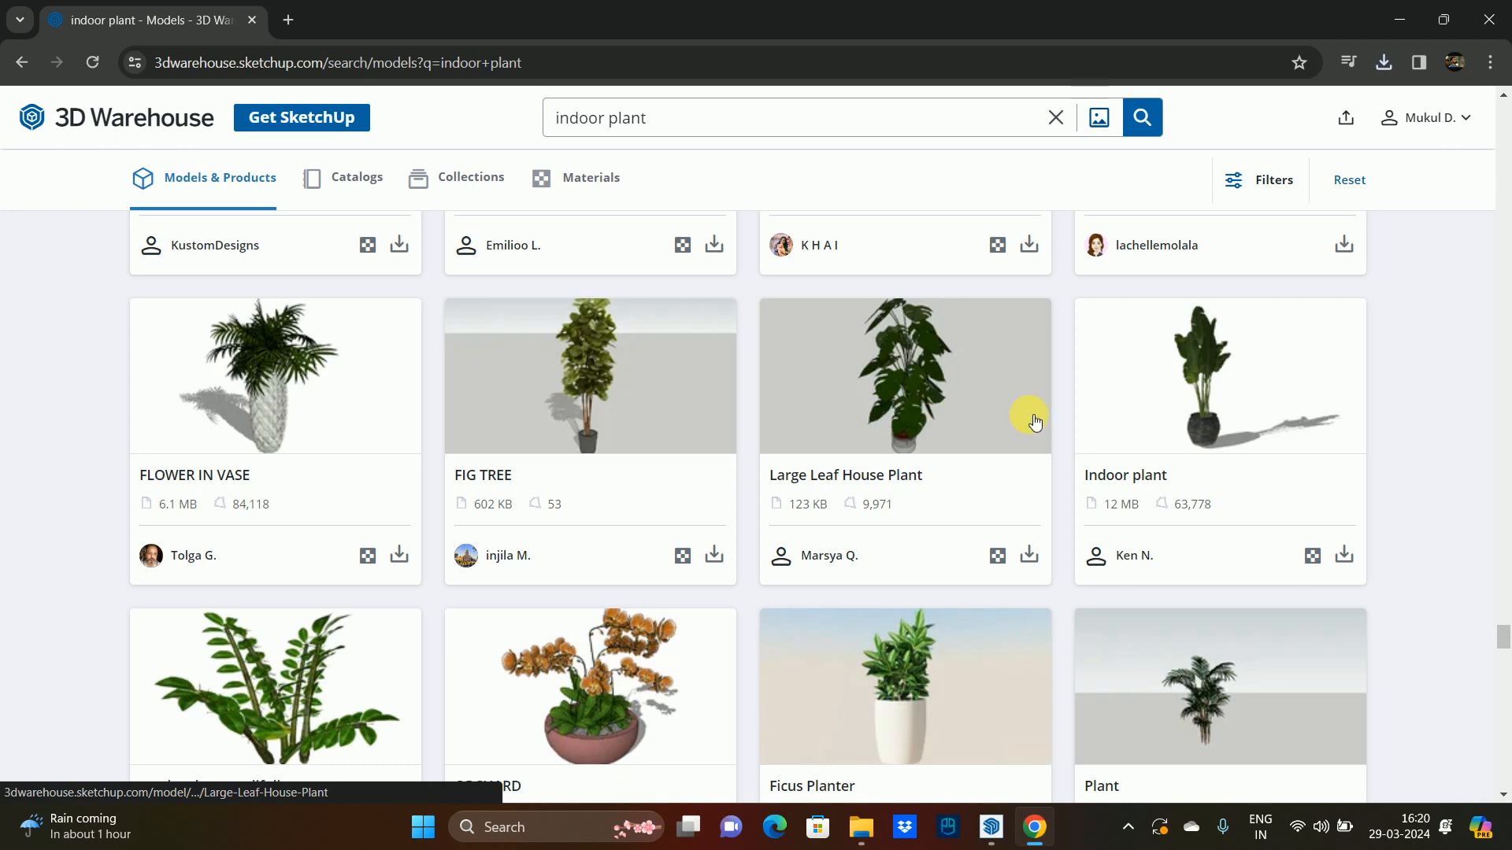
scroll(1103, 413, "down", 1)
scroll(894, 409, "down", 5)
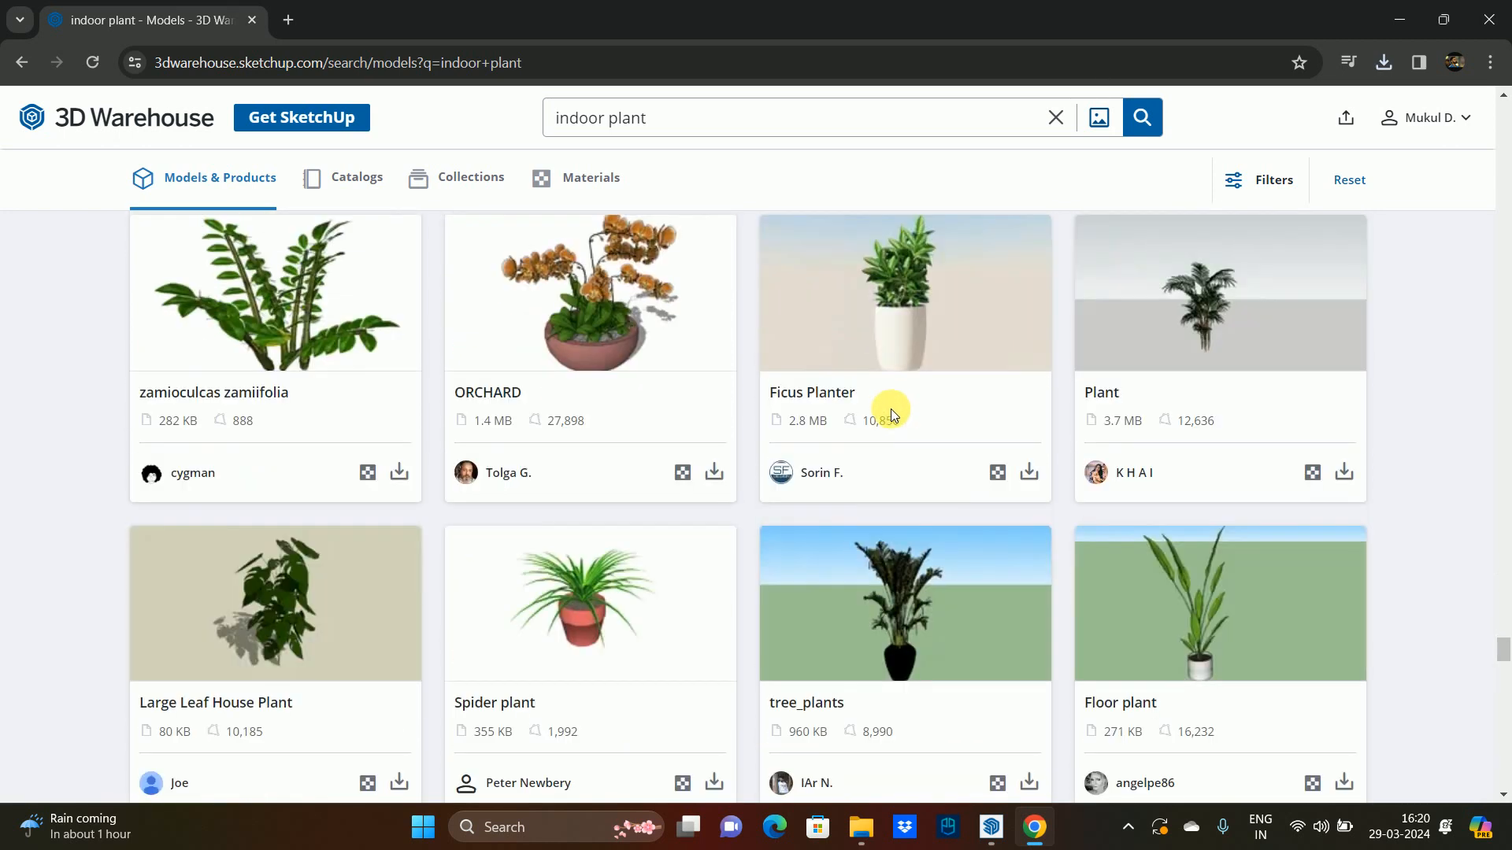
scroll(906, 406, "down", 4)
scroll(905, 406, "down", 4)
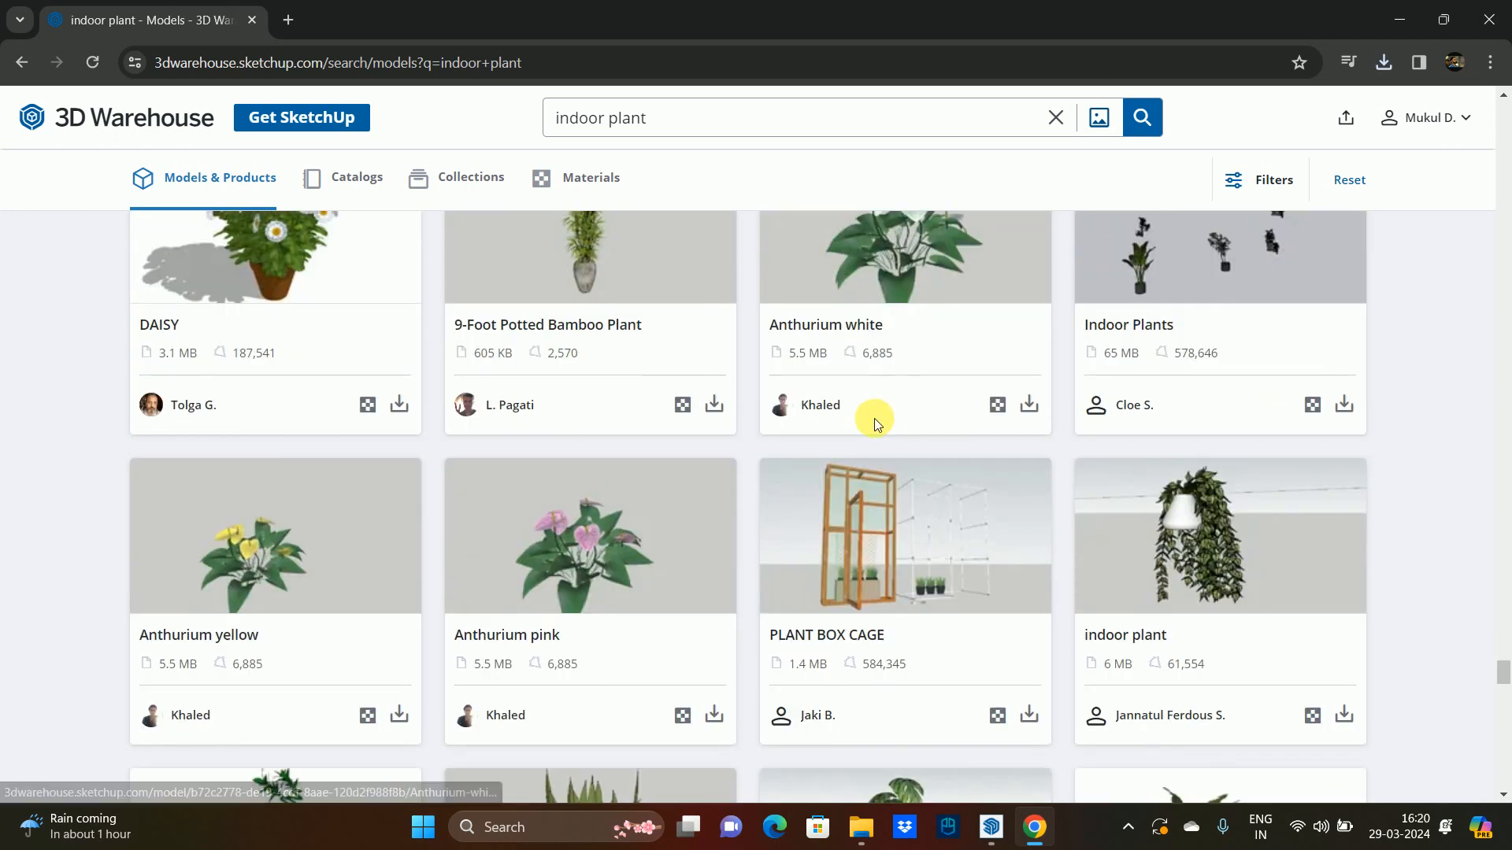
scroll(866, 463, "down", 5)
scroll(870, 465, "down", 6)
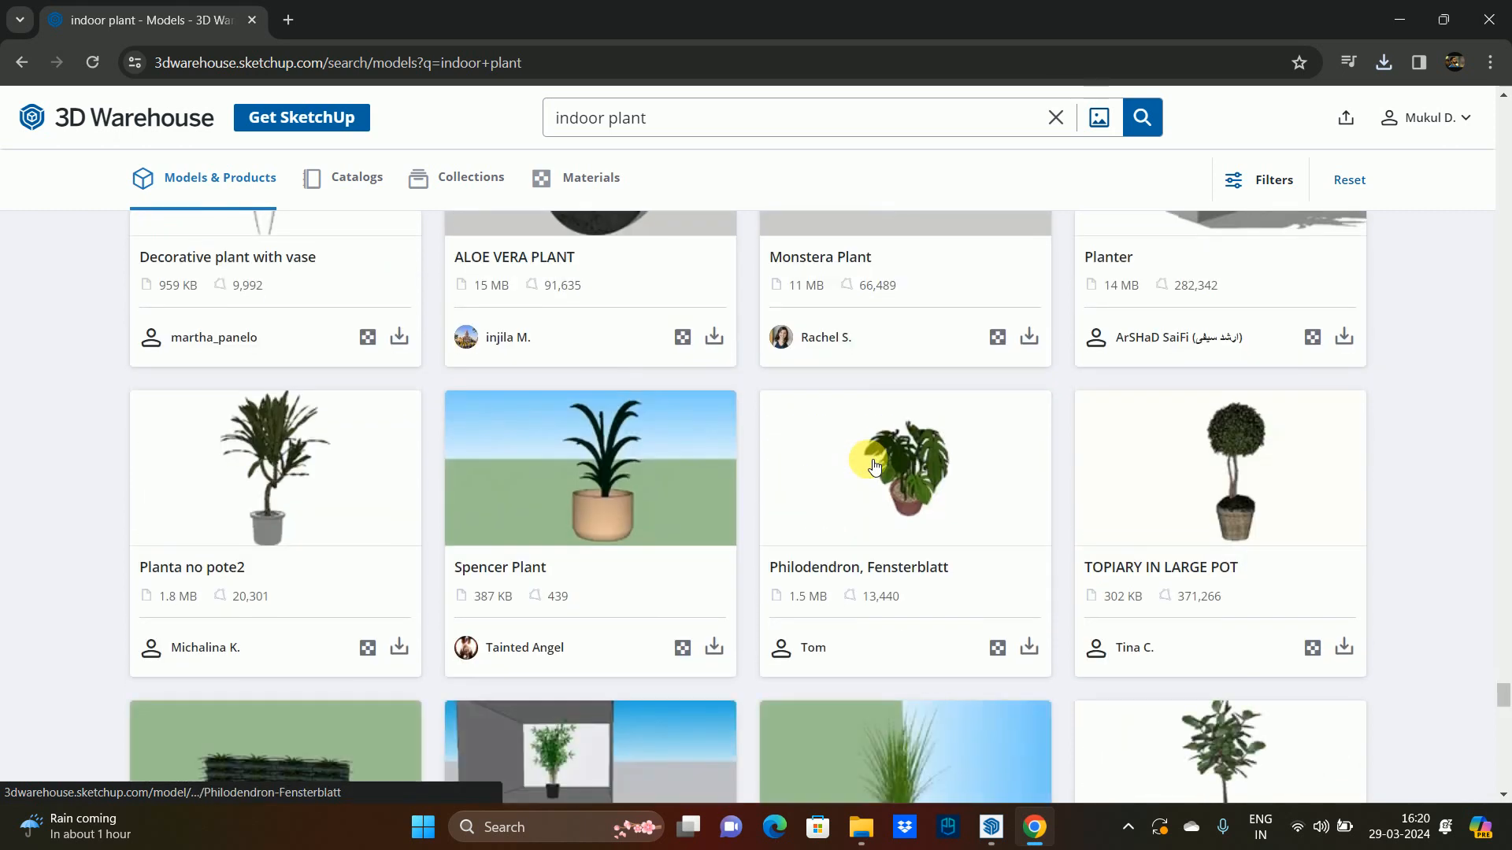
scroll(859, 459, "down", 3)
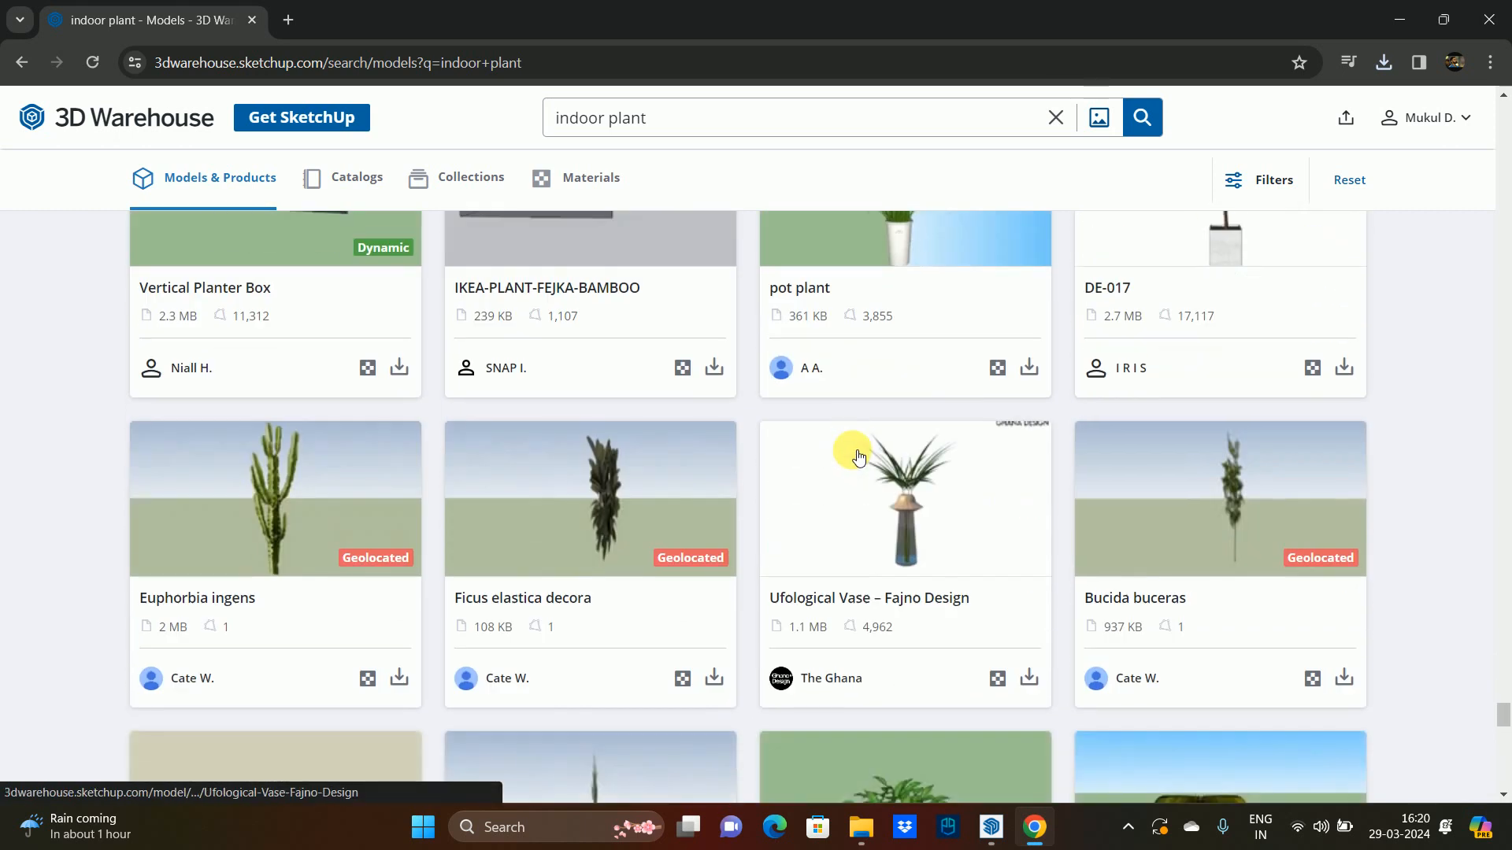
scroll(858, 459, "down", 5)
scroll(783, 446, "down", 3)
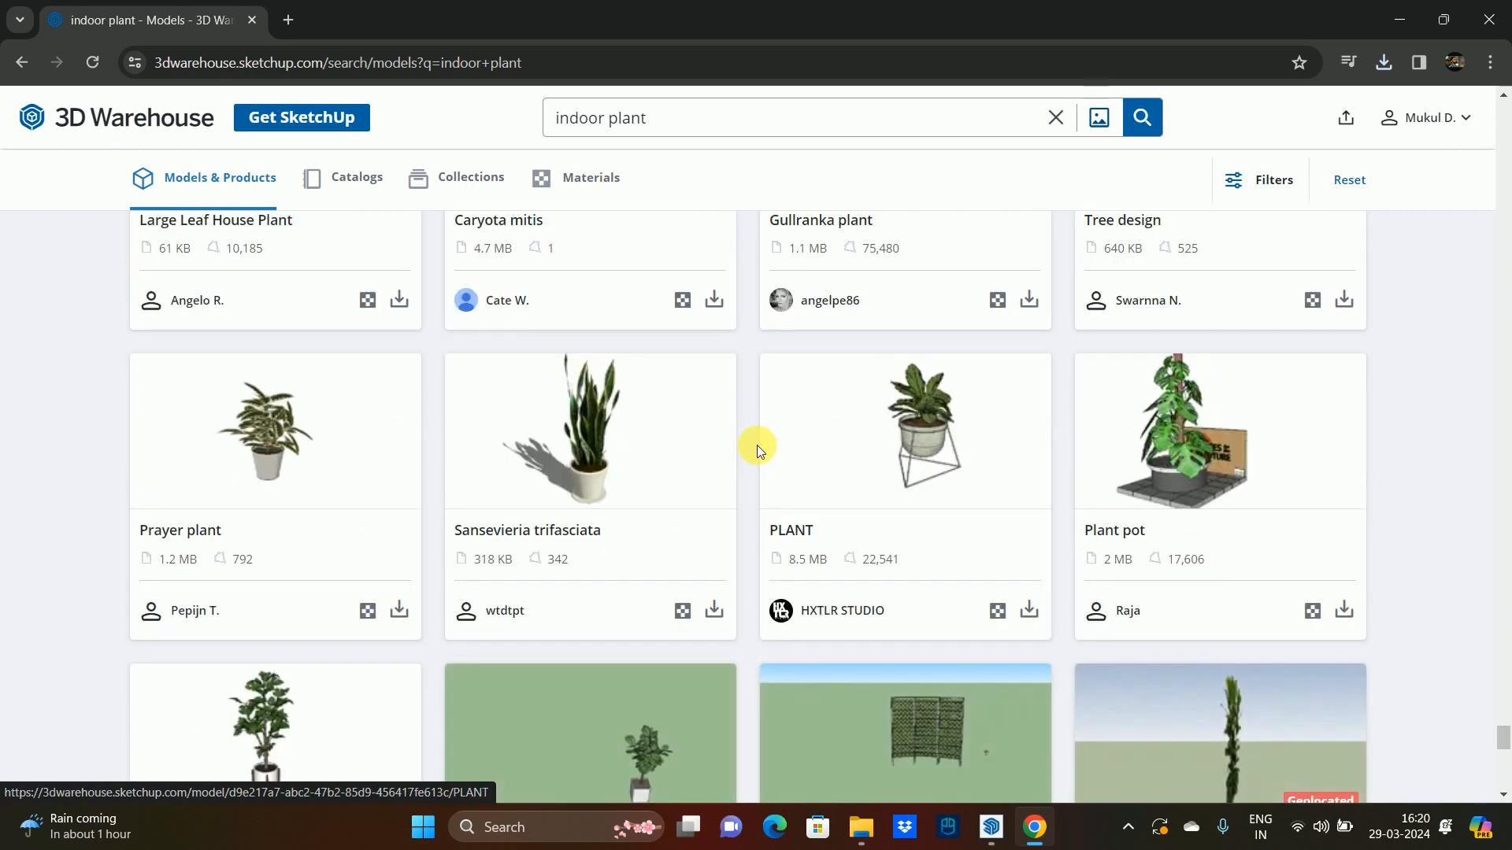
scroll(757, 446, "down", 4)
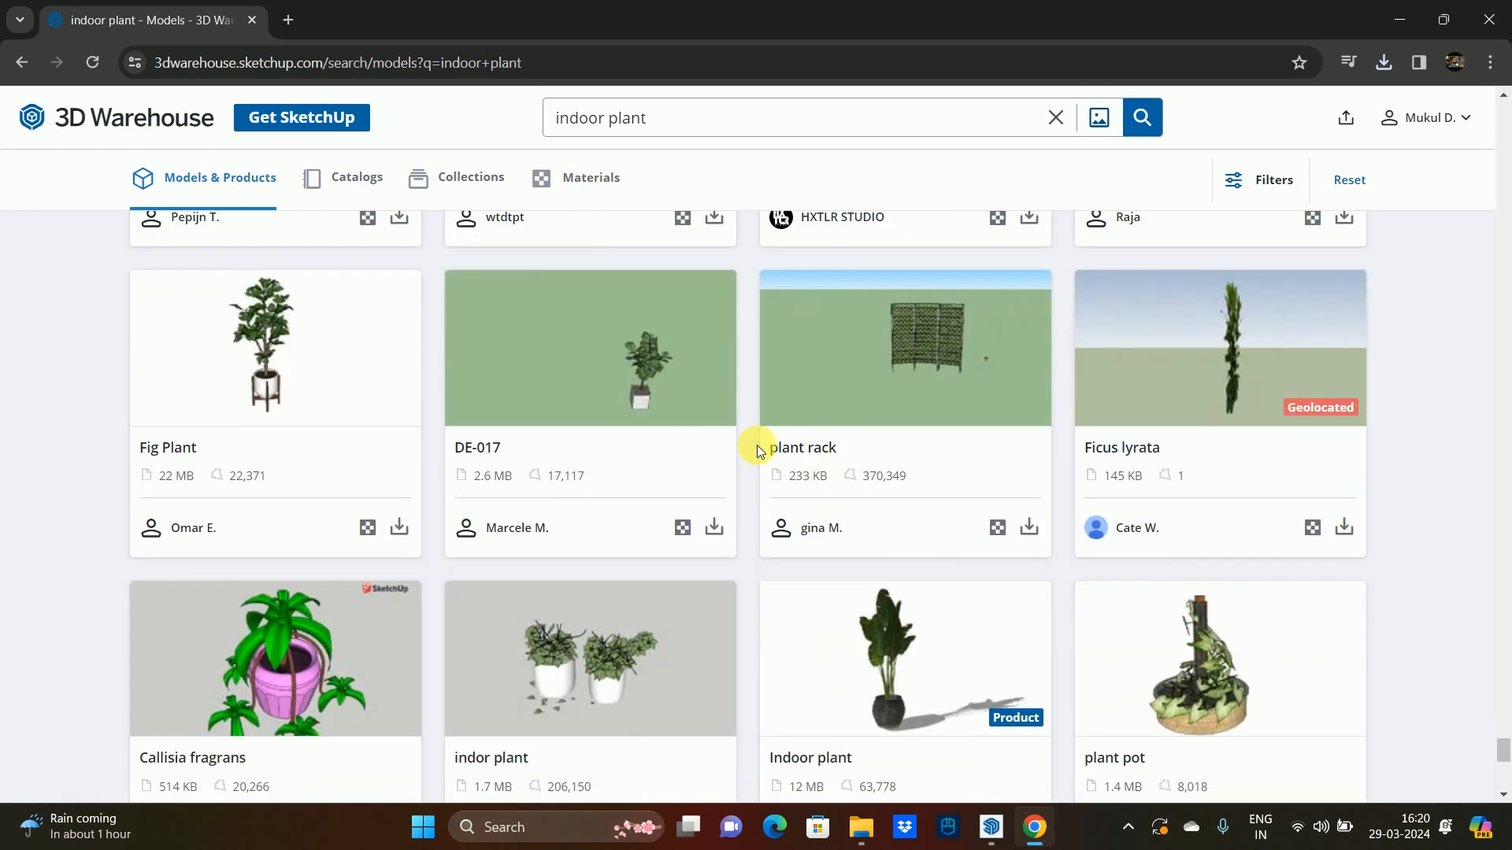
- Download the 22 MB Fig Plant model as a SketchUp file and load more indoor plant results
scroll(757, 446, "down", 3)
scroll(701, 465, "up", 3)
left_click(400, 528)
left_click(407, 579)
scroll(784, 431, "down", 8)
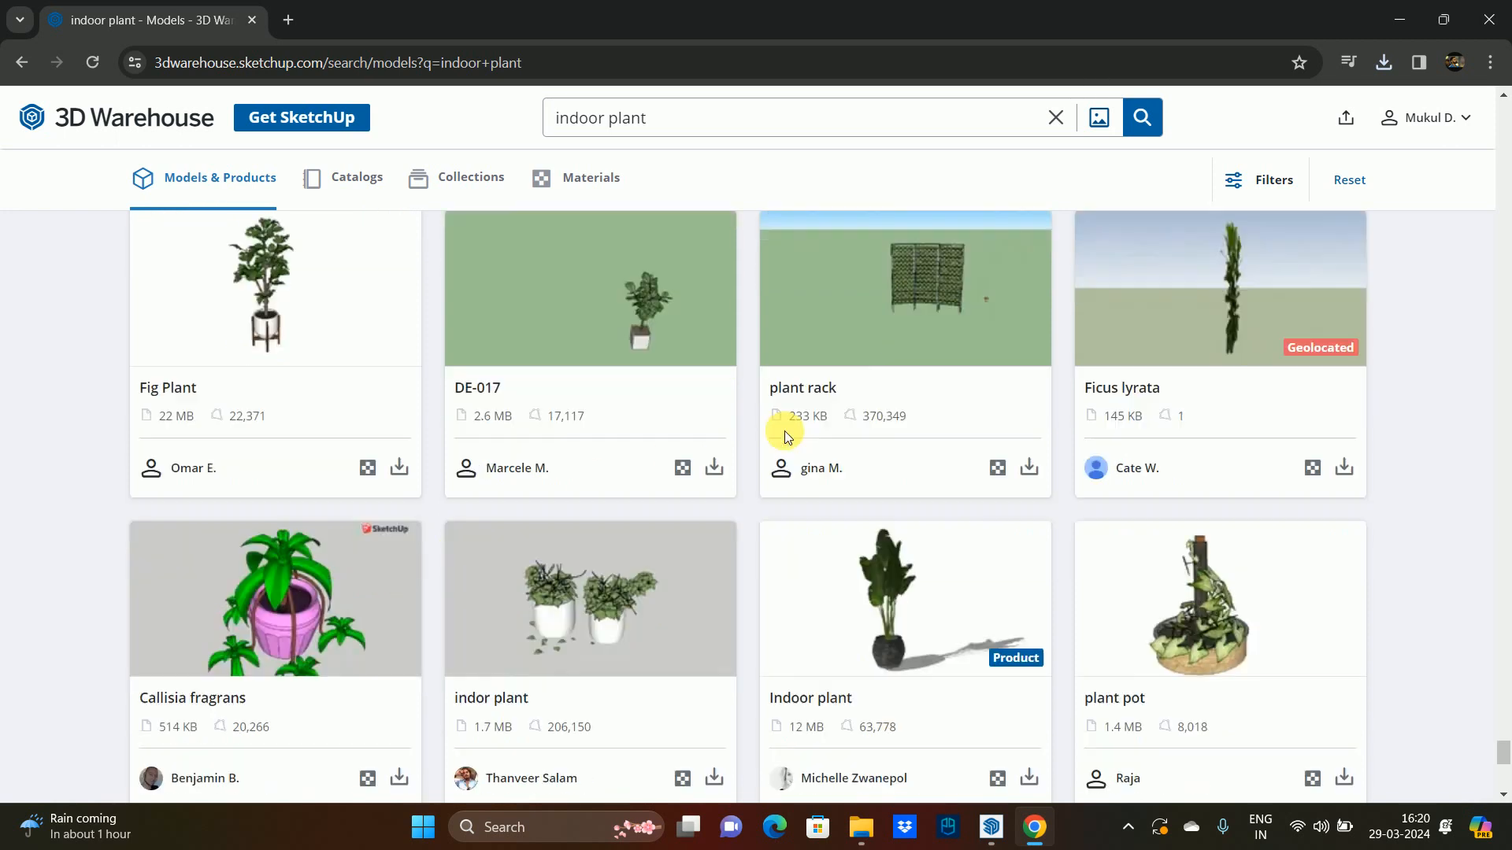
left_click(736, 395)
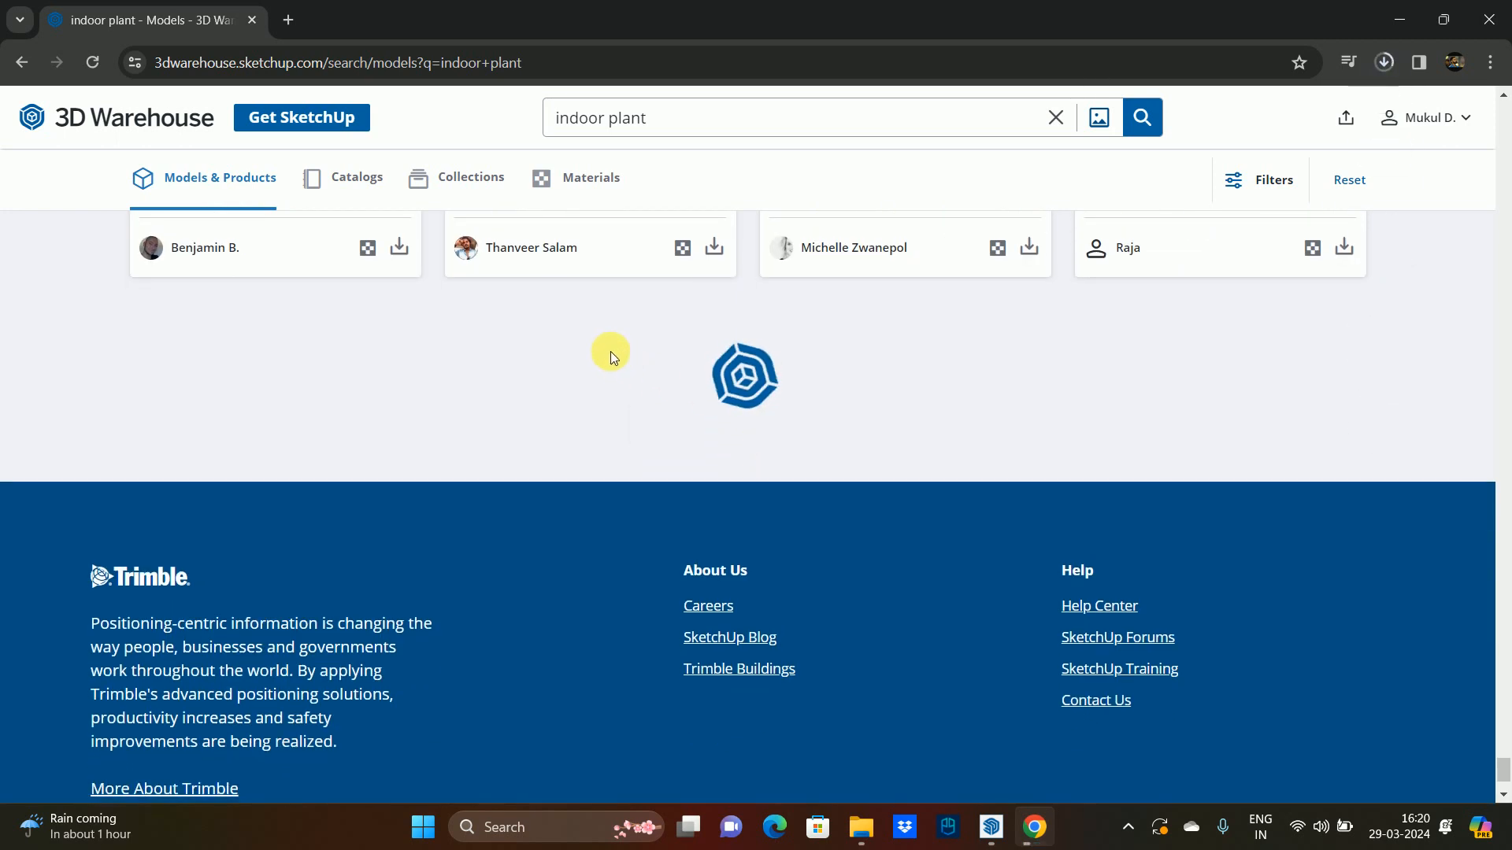
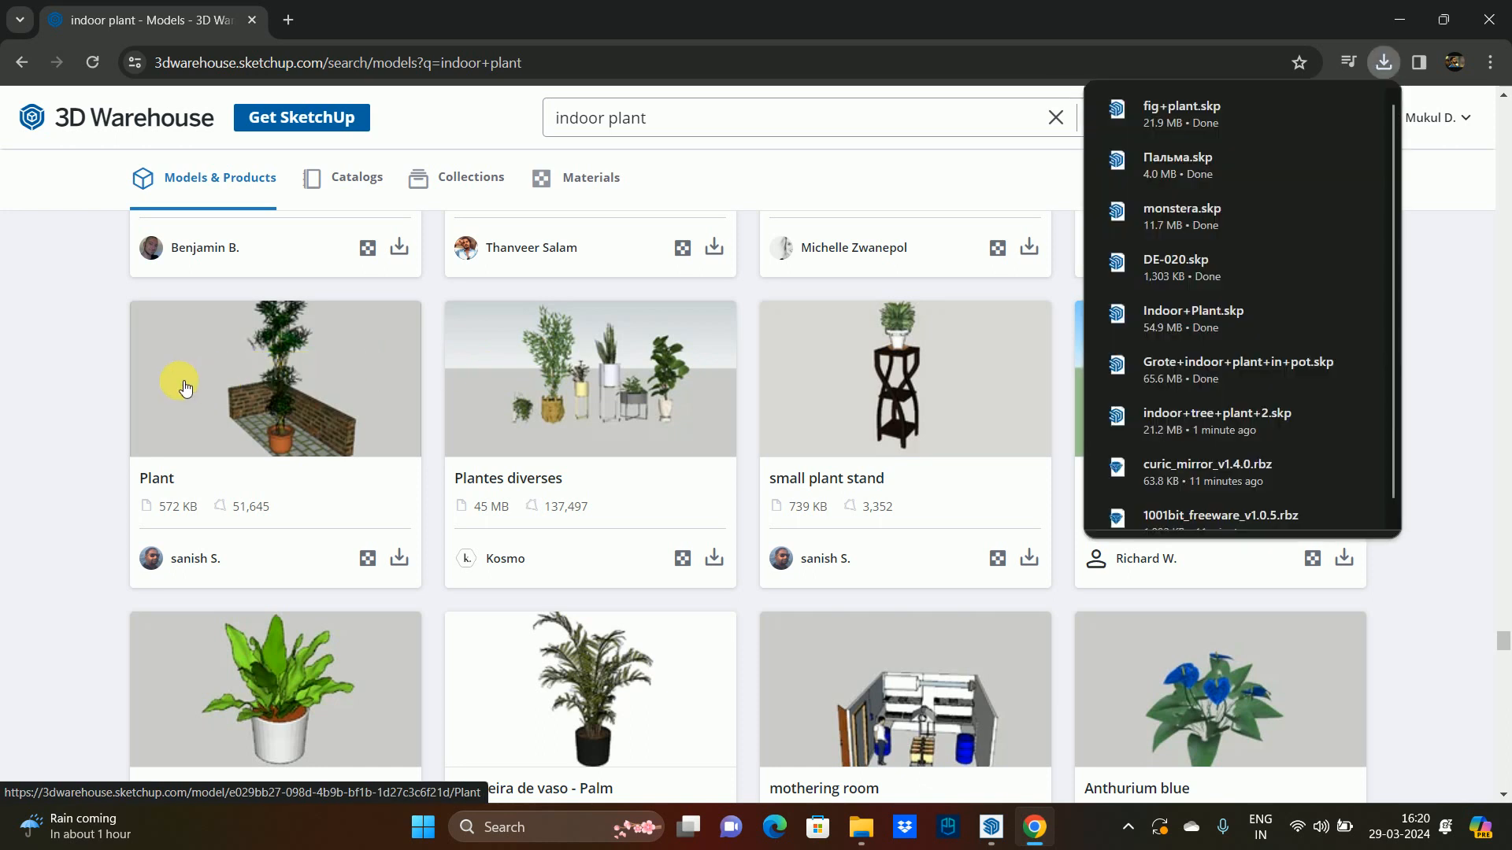
- Download the 5.9 MB ARECA PALM PLANT model as a SketchUp file
scroll(181, 386, "down", 3)
scroll(644, 554, "down", 3)
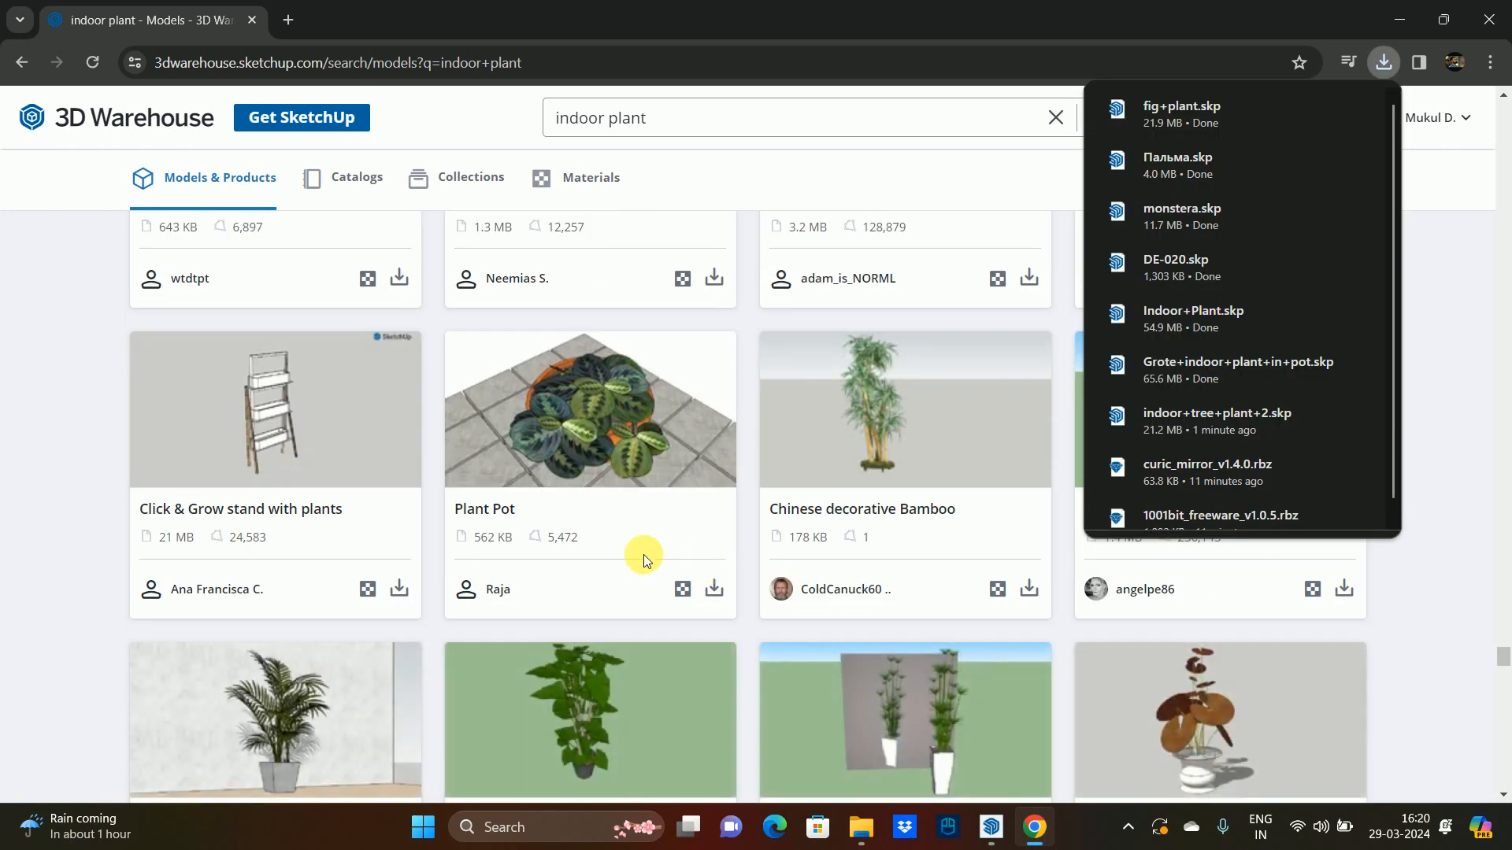
scroll(423, 447, "down", 3)
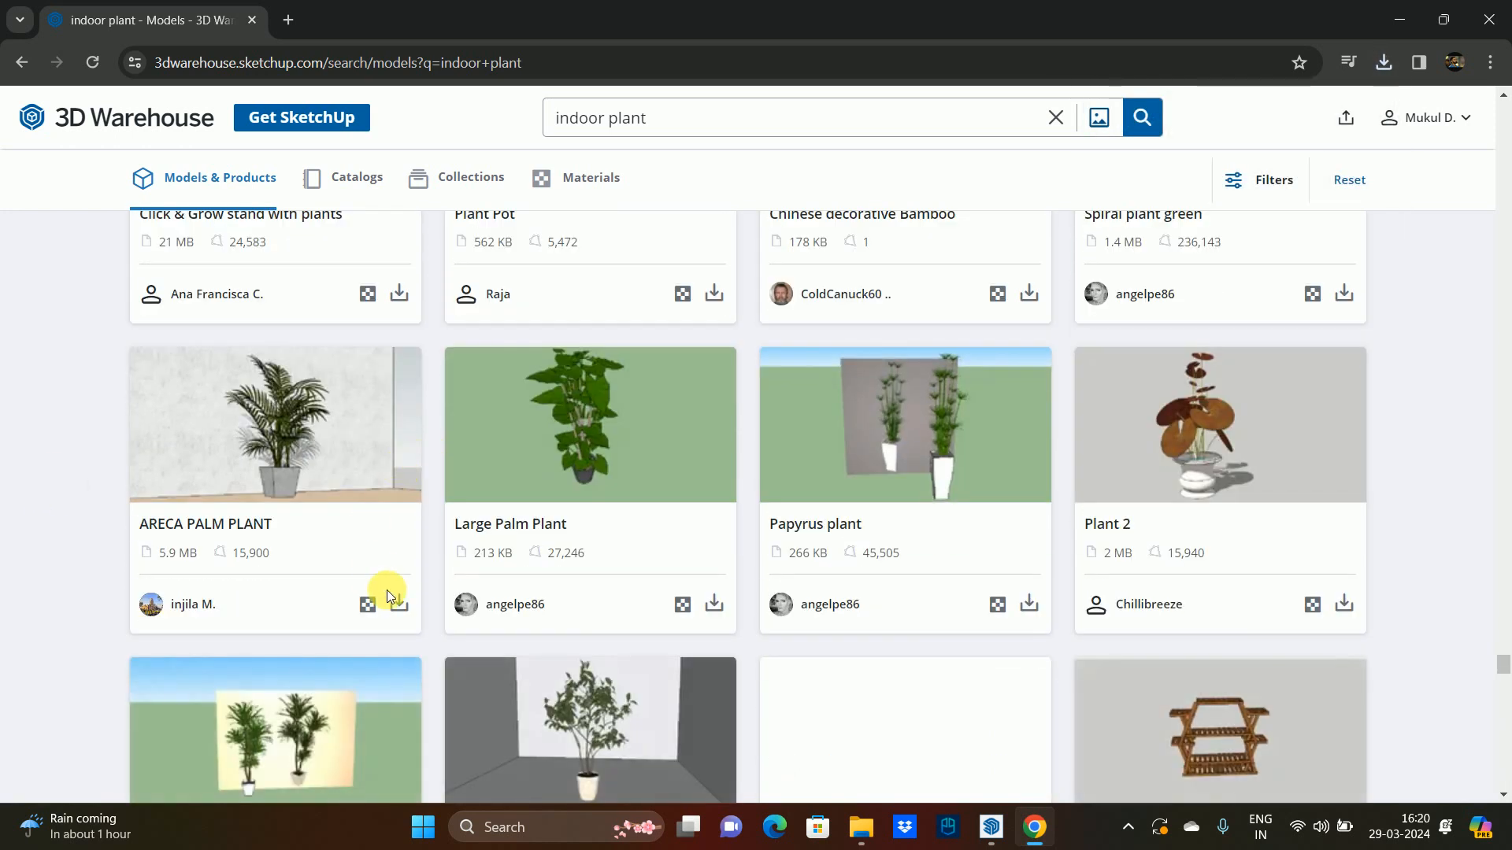
left_click(407, 602)
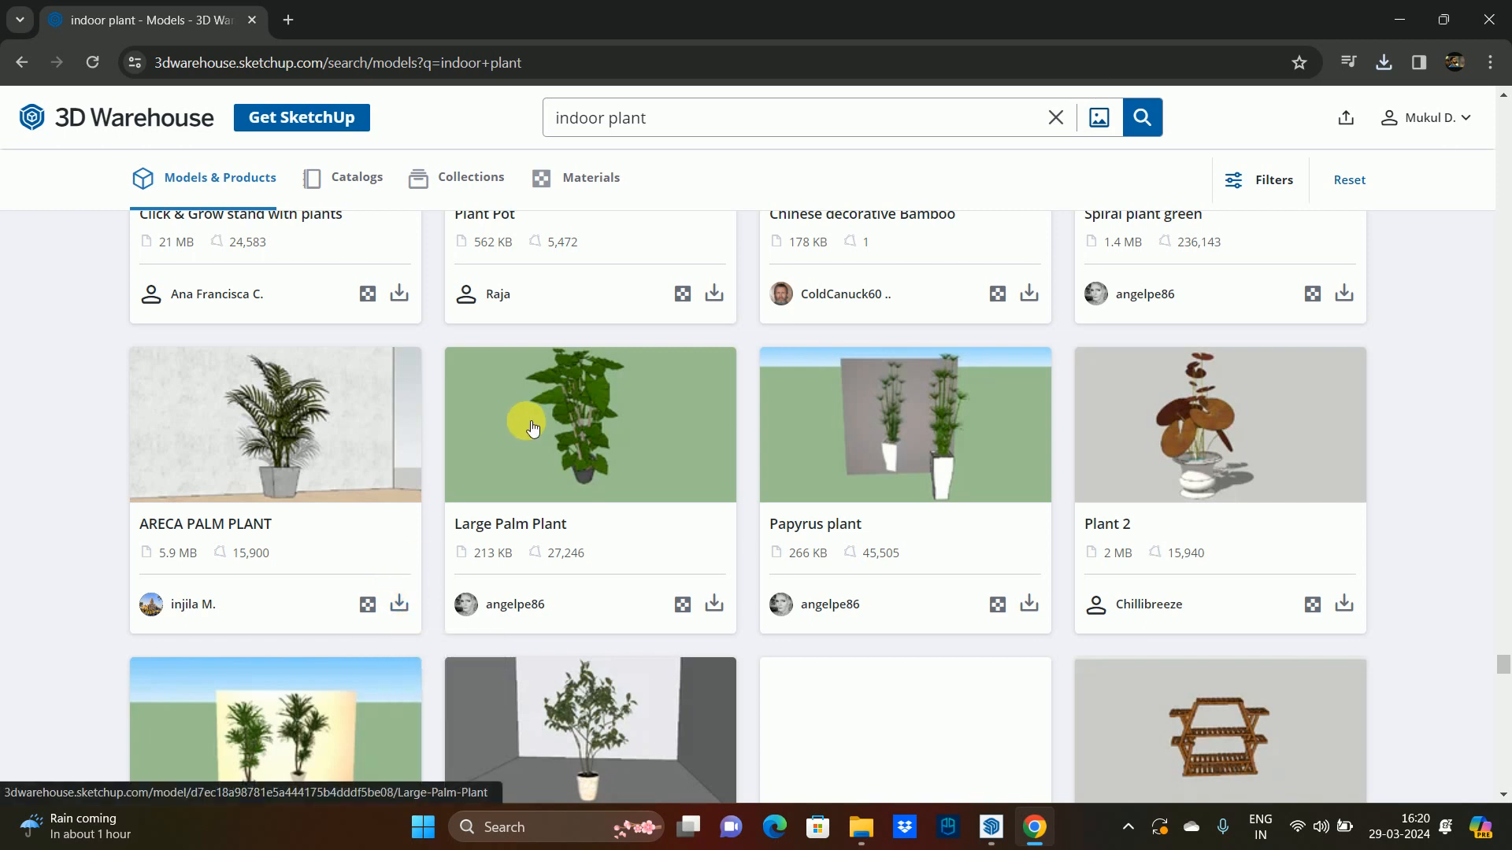
- Examine the remaining loaded plant models beyond the Areca palm for further potted indoor plants
scroll(523, 422, "down", 3)
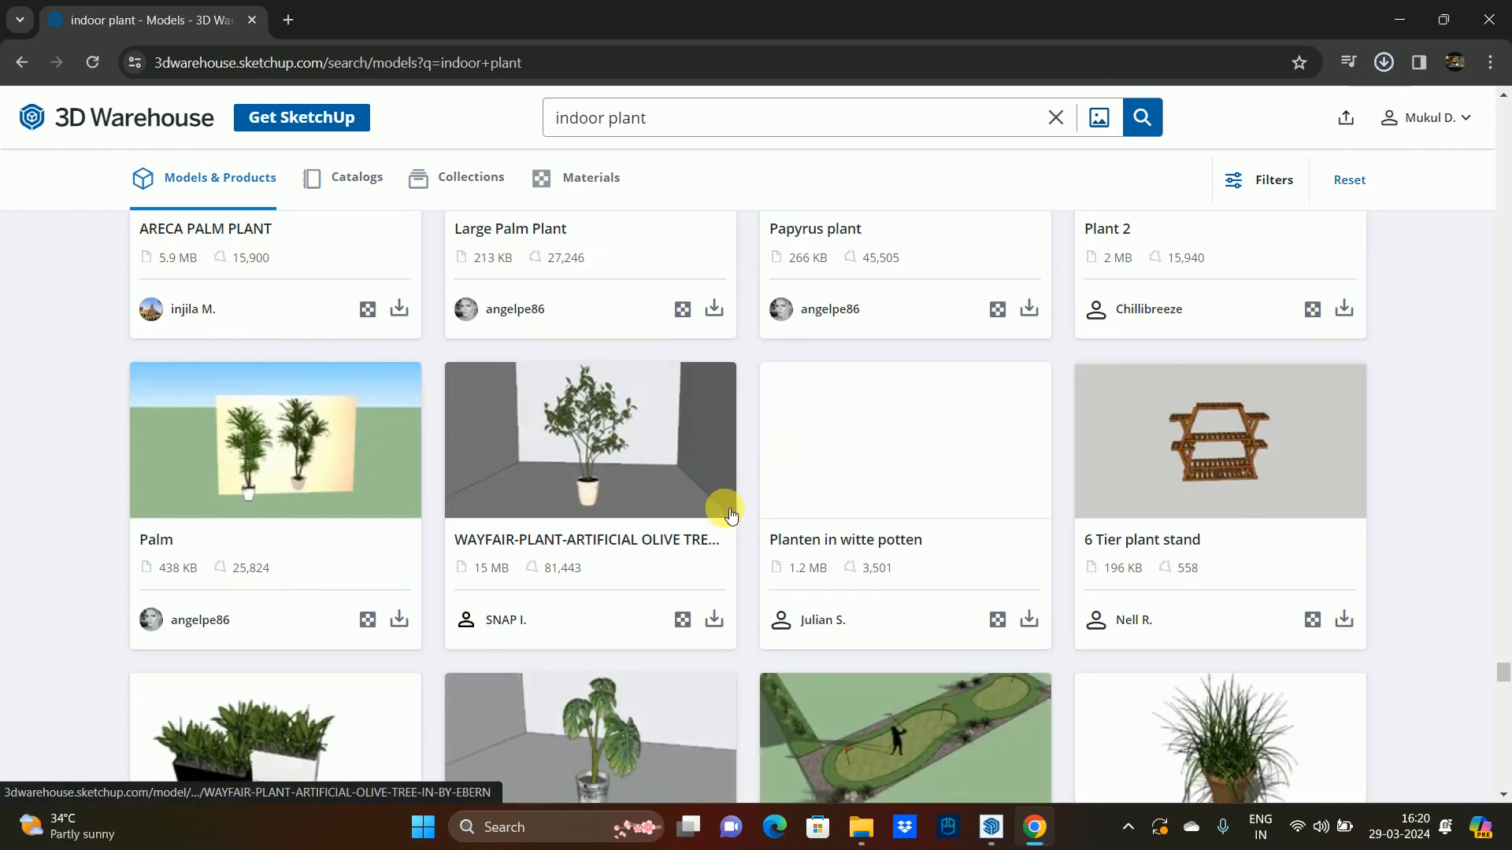
scroll(731, 513, "down", 3)
scroll(726, 508, "down", 4)
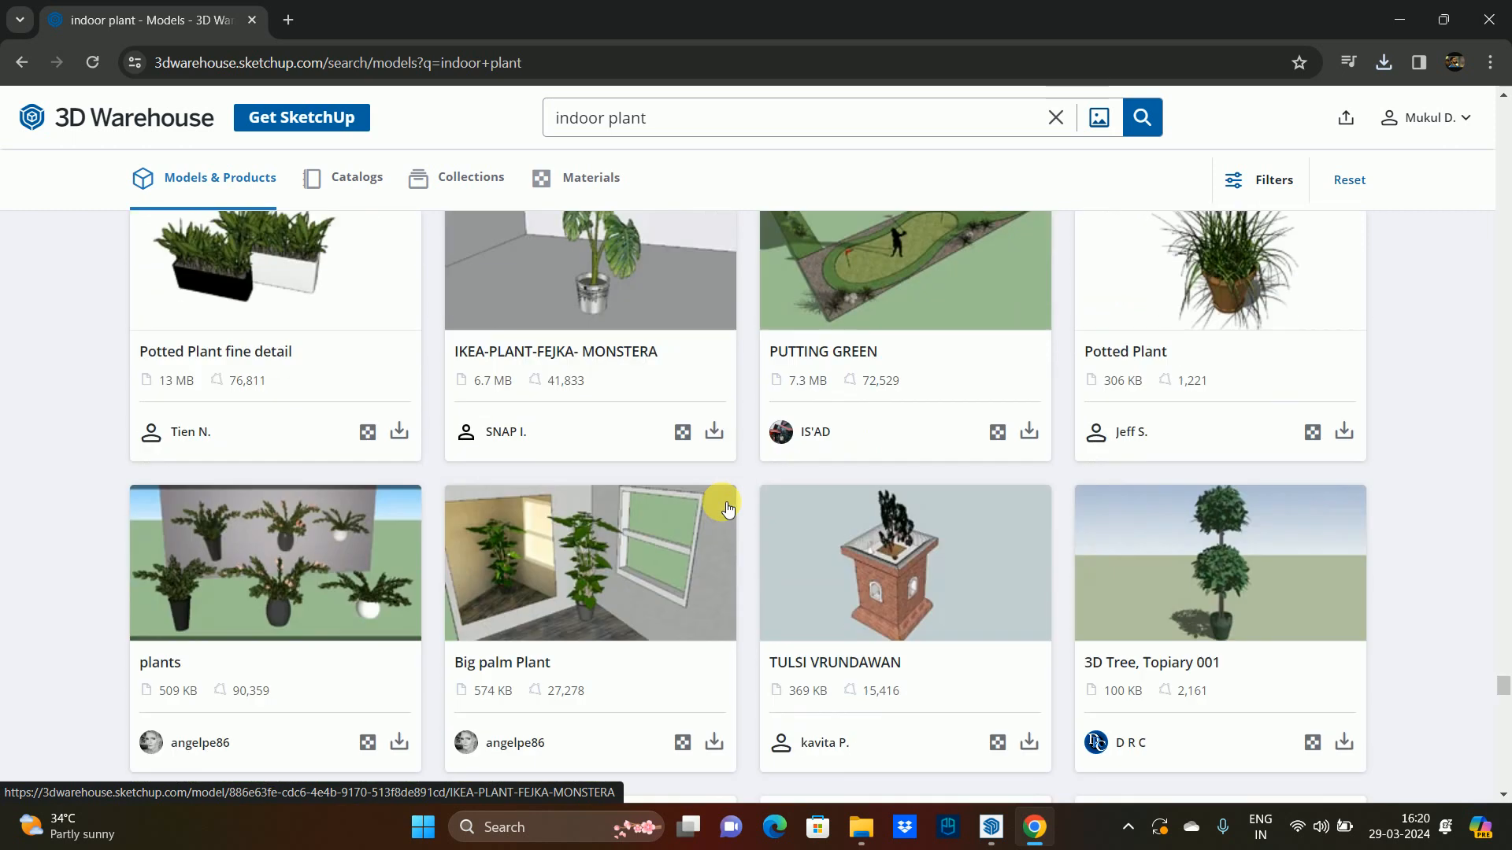
scroll(723, 501, "down", 1)
scroll(726, 492, "down", 10)
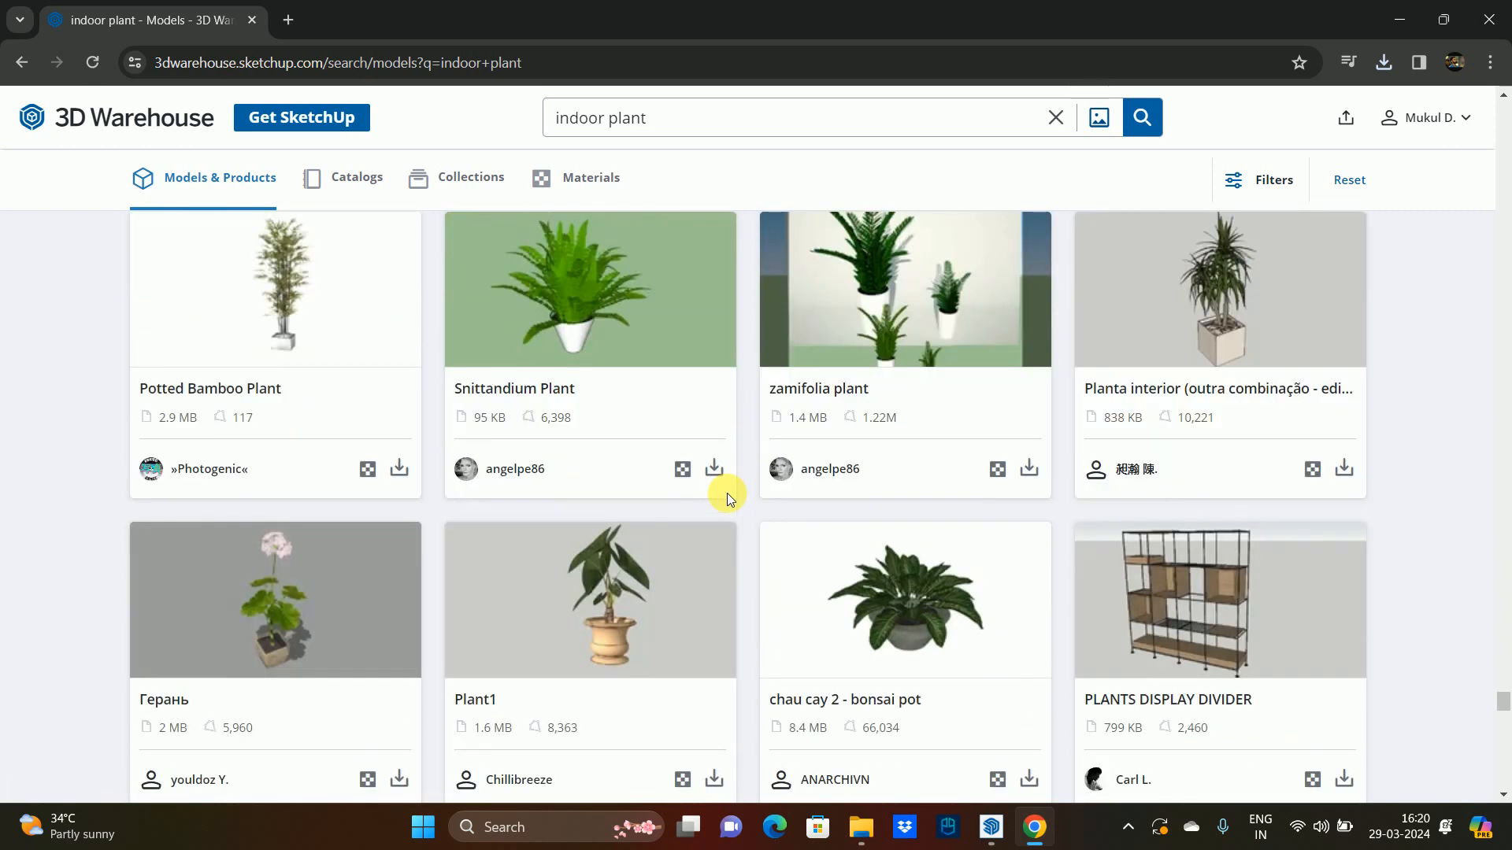
scroll(726, 493, "down", 10)
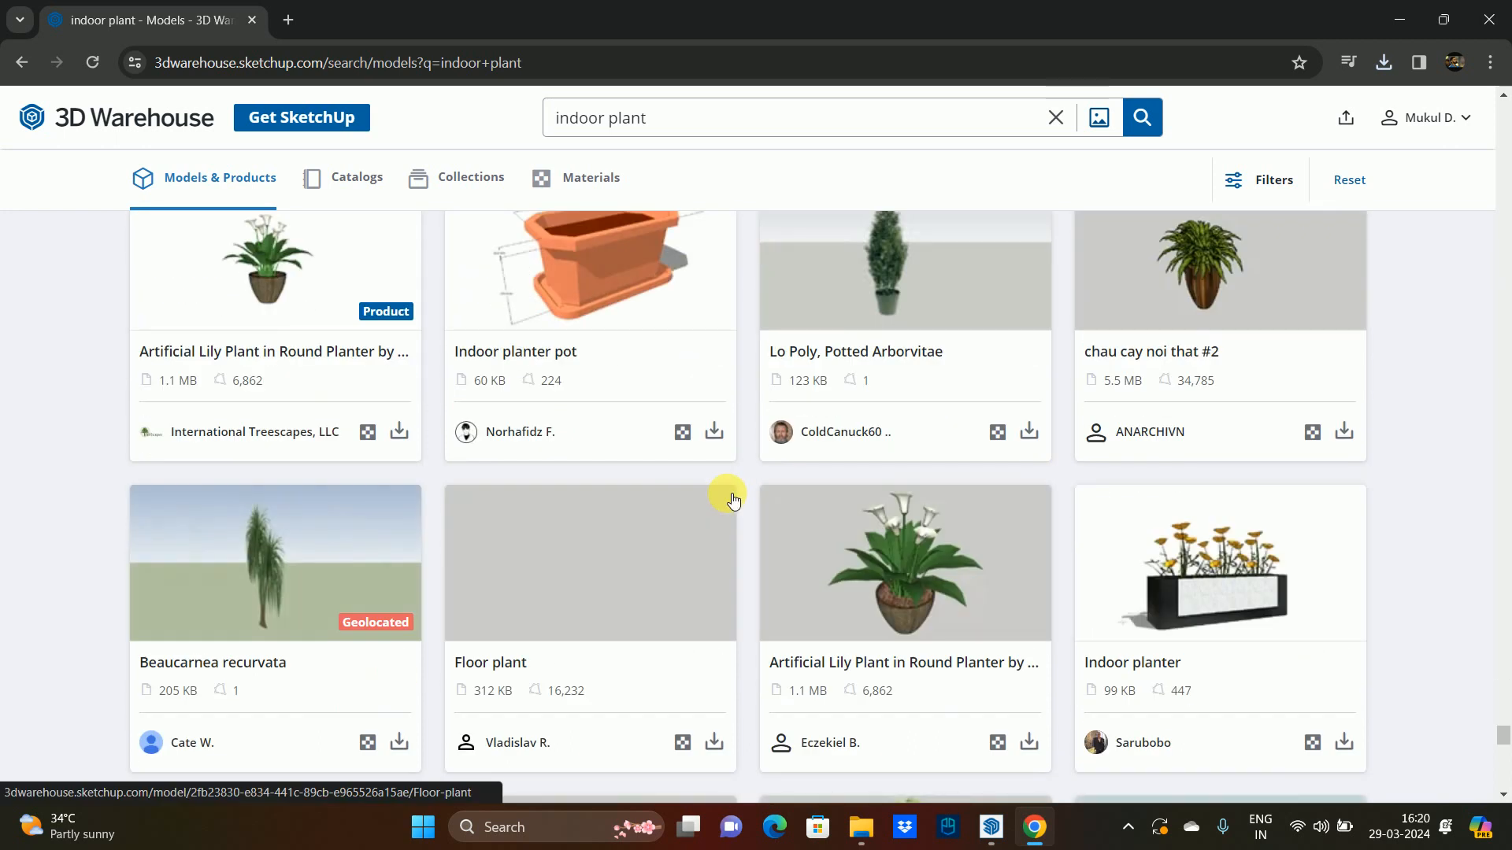
scroll(731, 497, "down", 6)
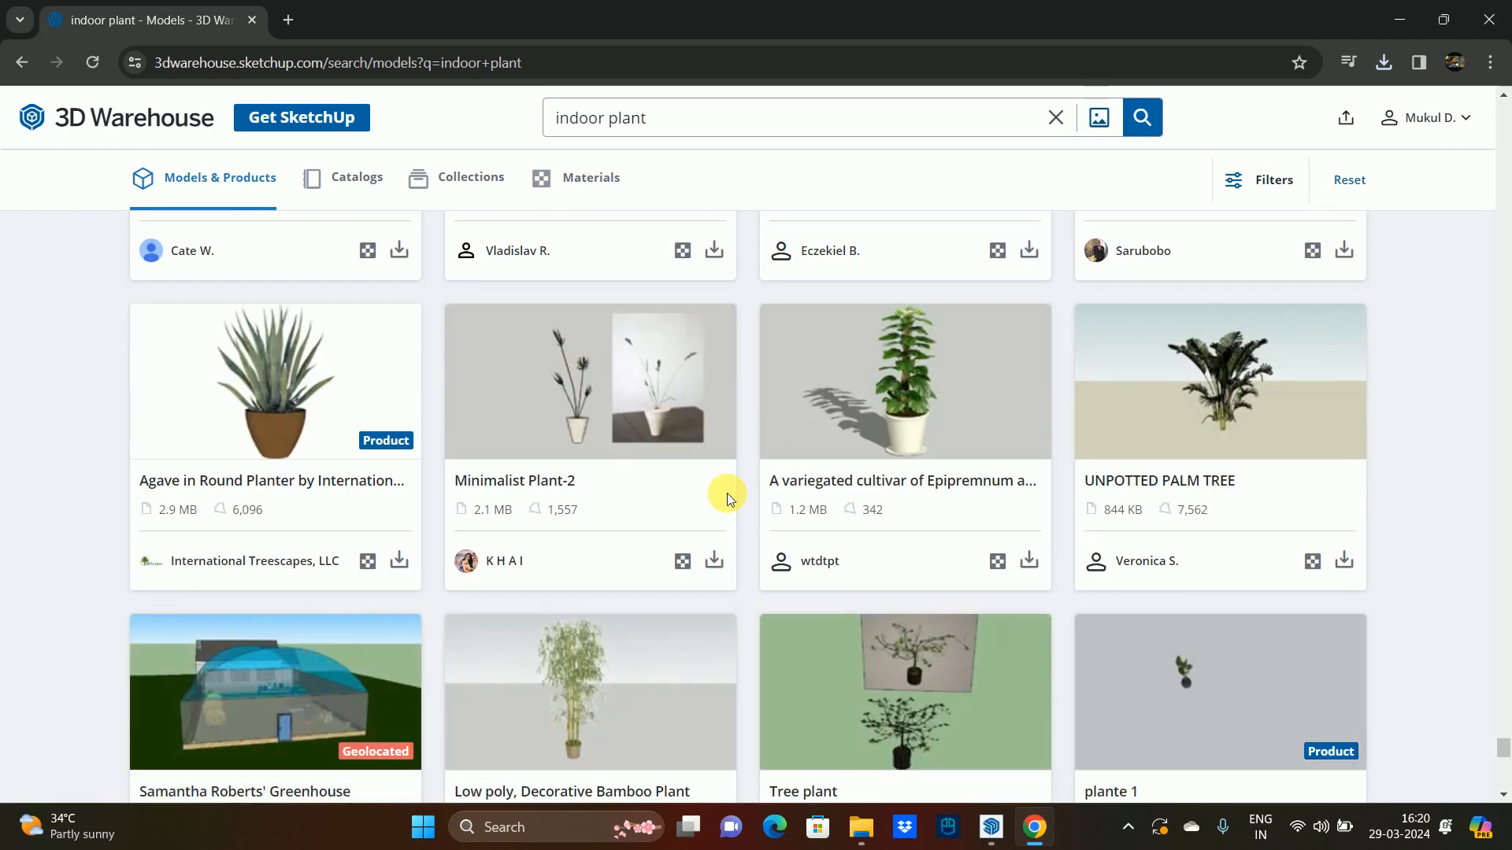
scroll(726, 493, "down", 10)
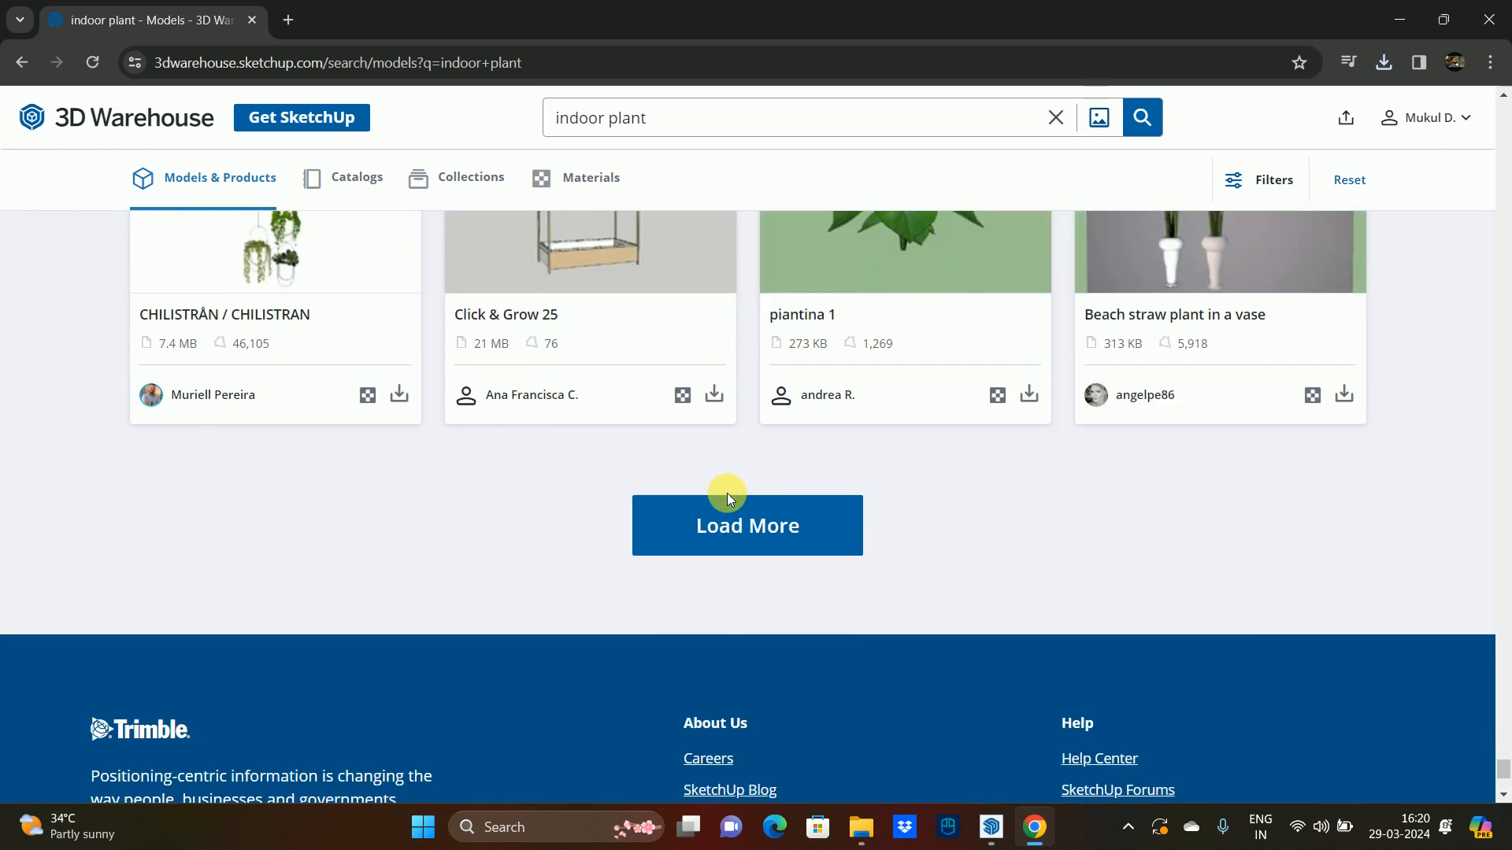
- Load more indoor plant results and examine them through to the end of the list for suitable potted plants
left_click(726, 500)
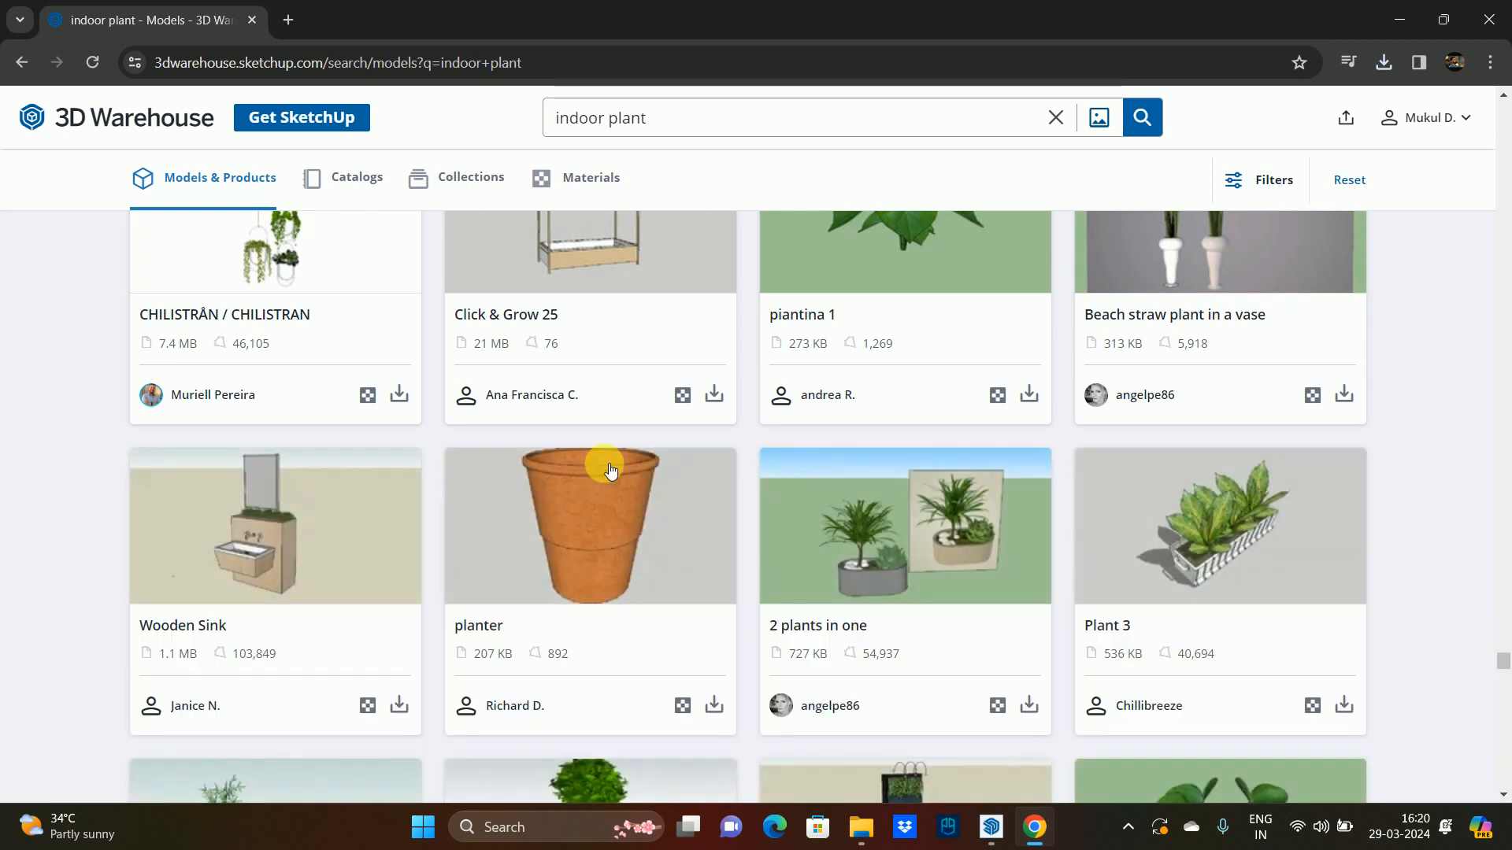
scroll(607, 465, "down", 6)
scroll(611, 470, "down", 6)
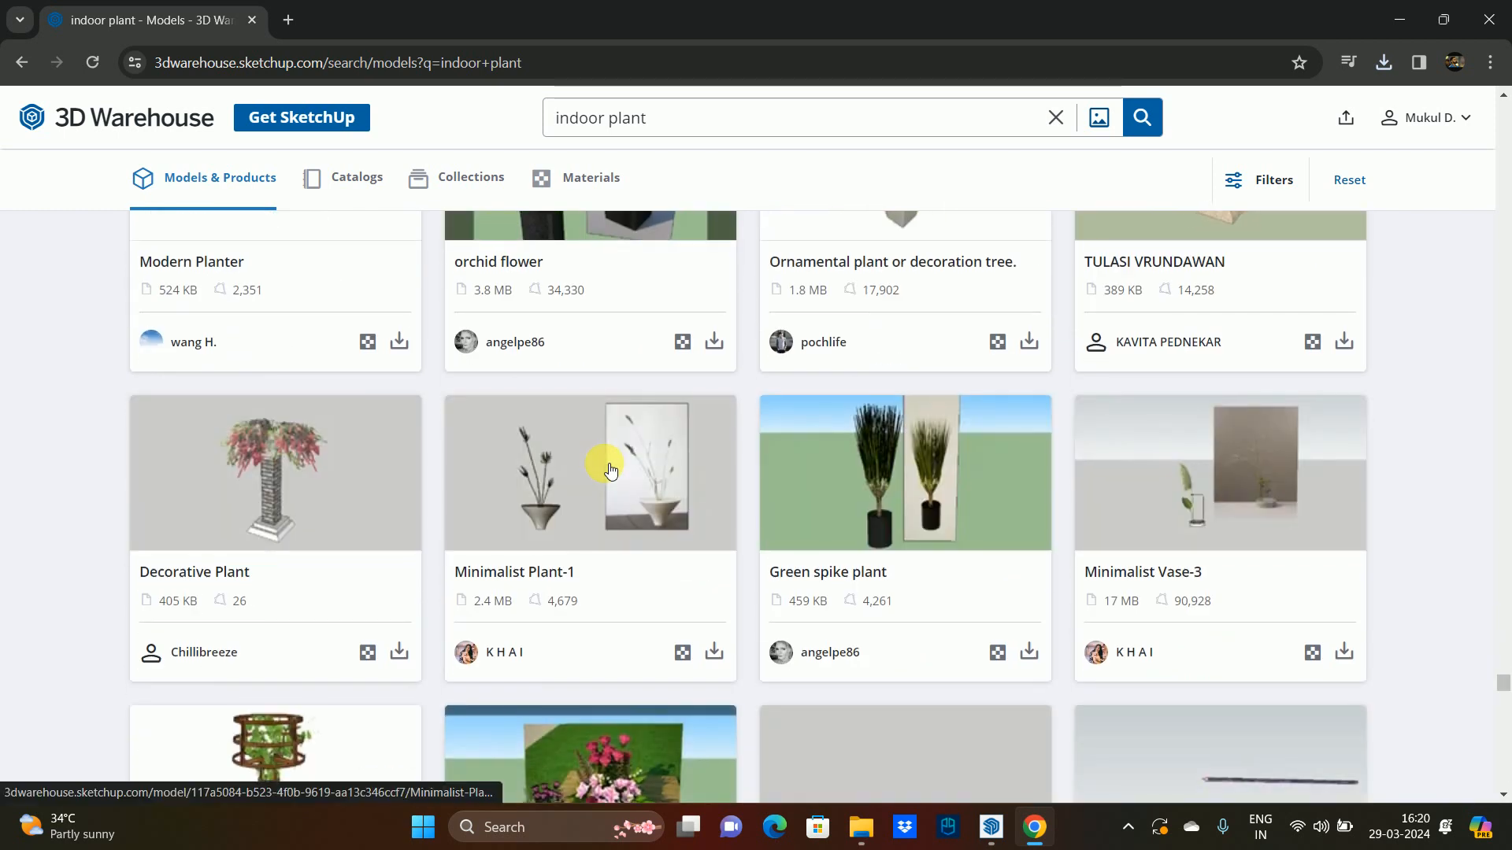
scroll(611, 470, "down", 10)
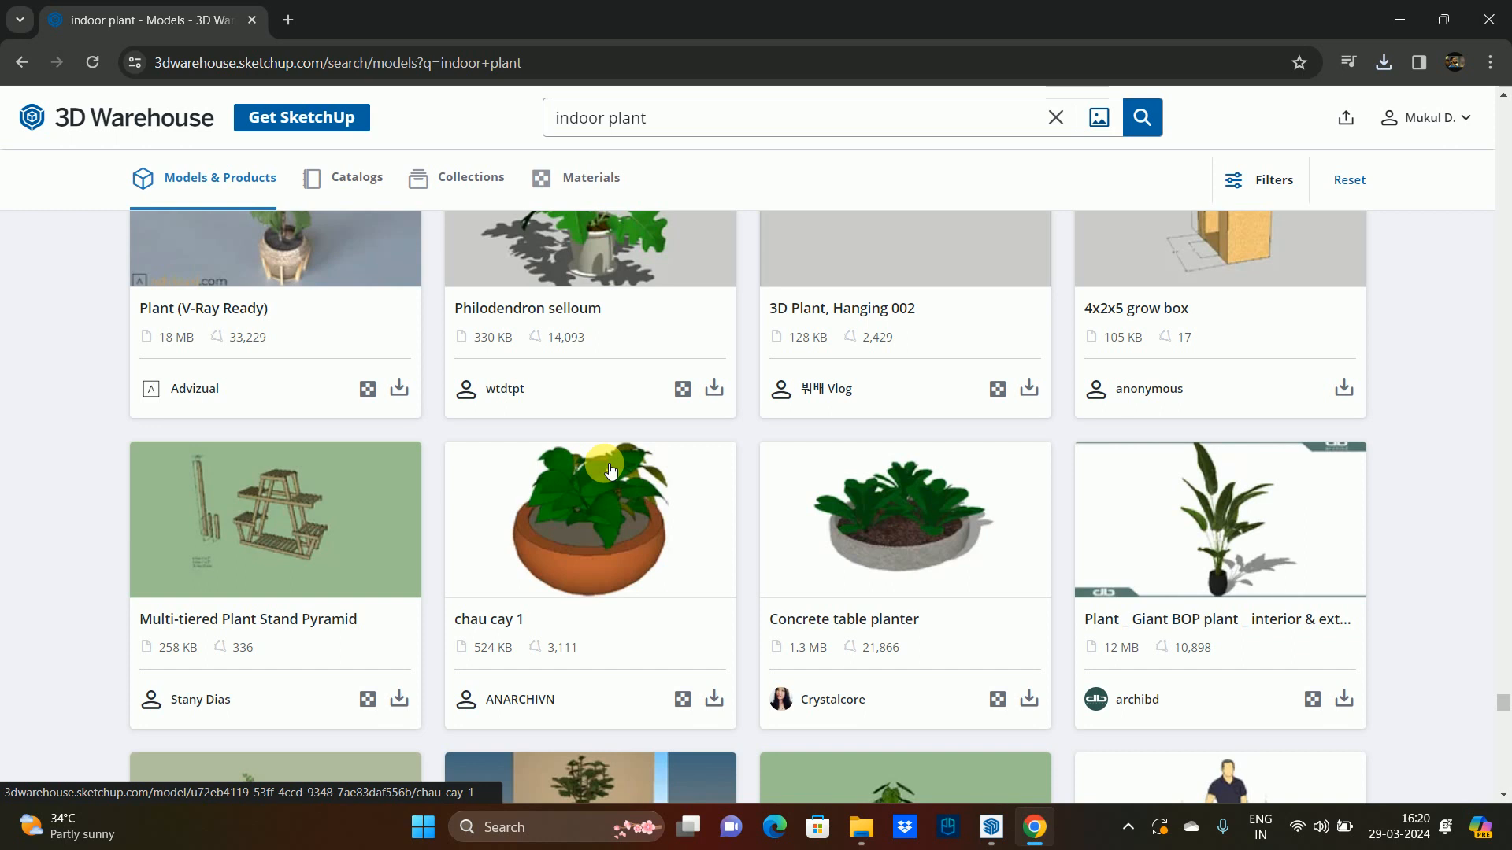
scroll(611, 470, "down", 5)
scroll(605, 466, "down", 15)
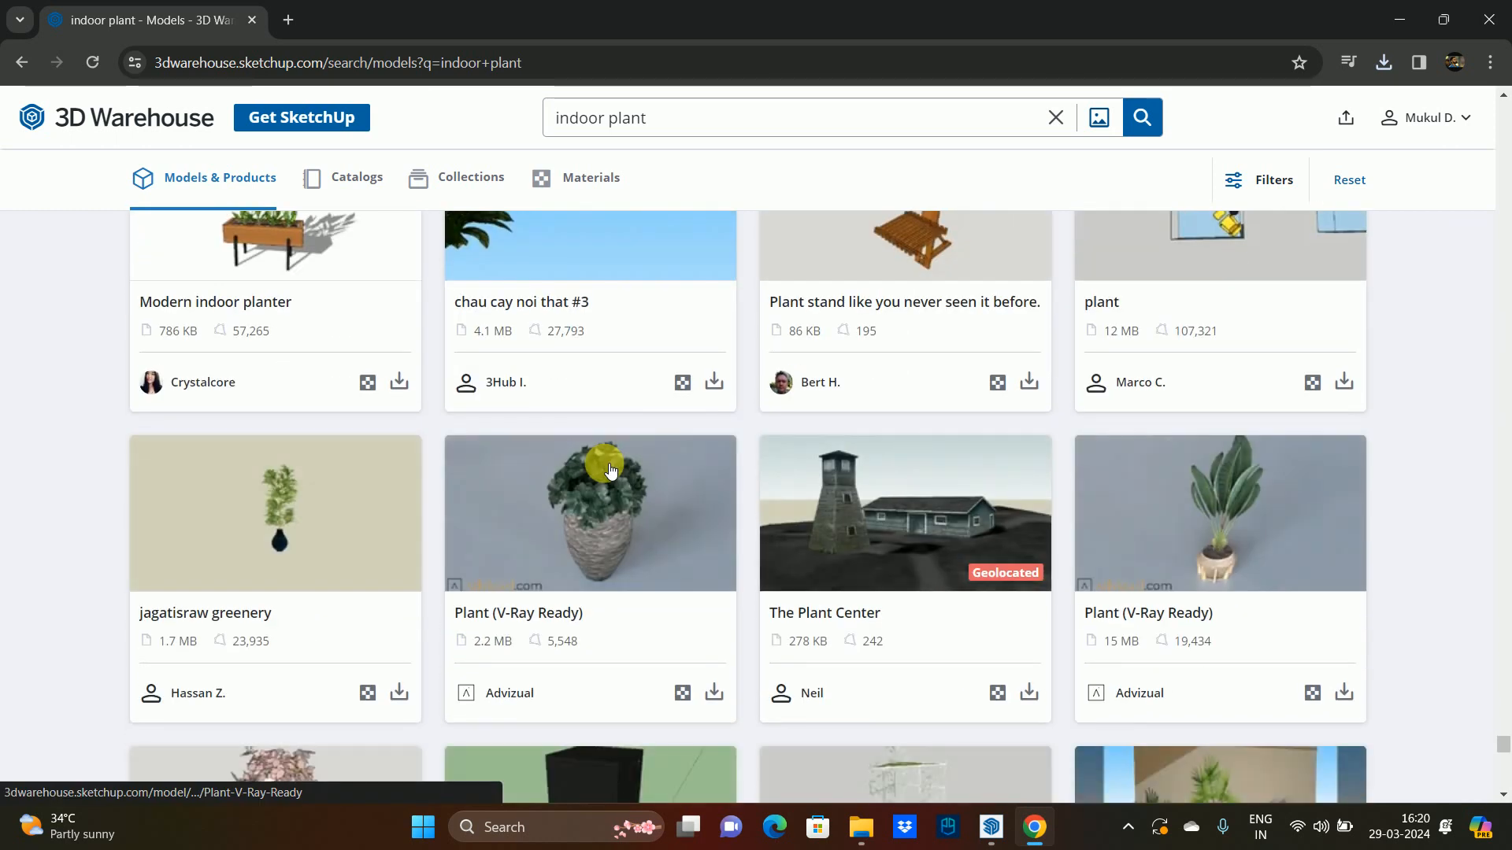
scroll(658, 463, "down", 4)
scroll(709, 450, "down", 9)
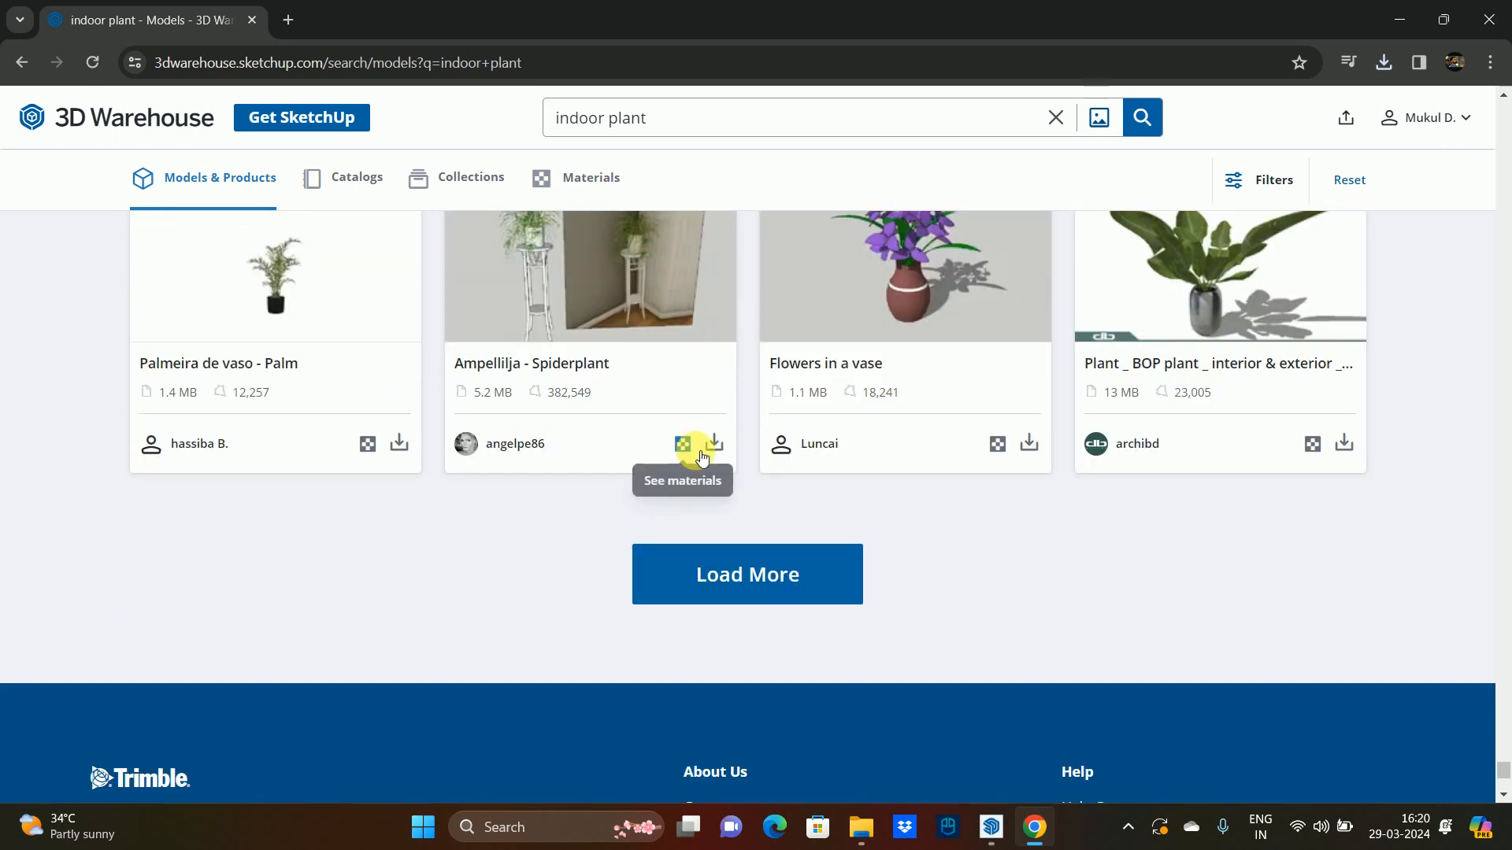
- Load the next batch of indoor plant results and look through the palms, ferns and planters for a usable model
left_click(791, 576)
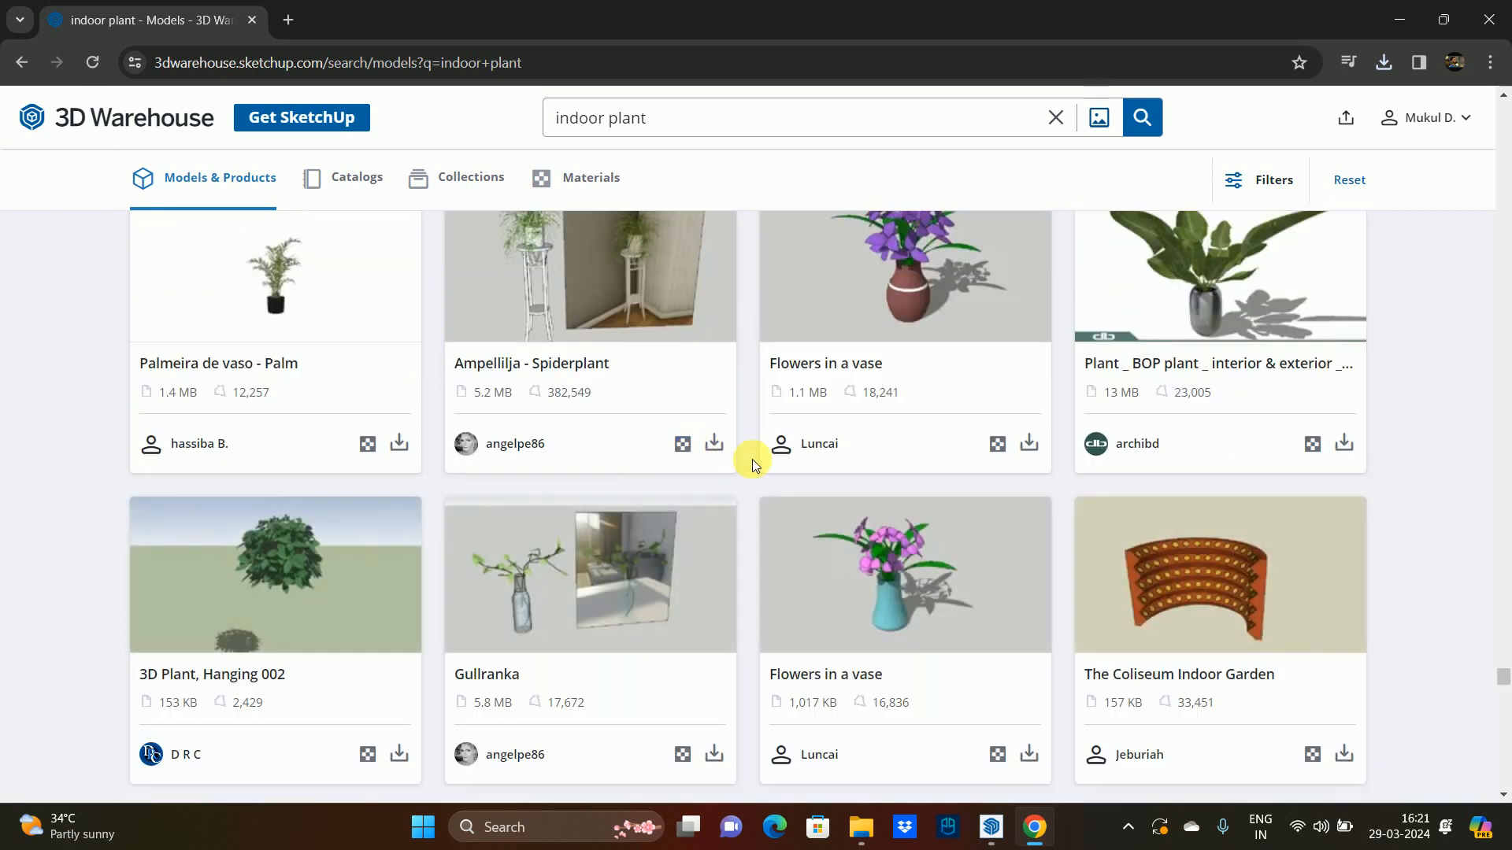
scroll(741, 460, "down", 10)
scroll(643, 446, "down", 8)
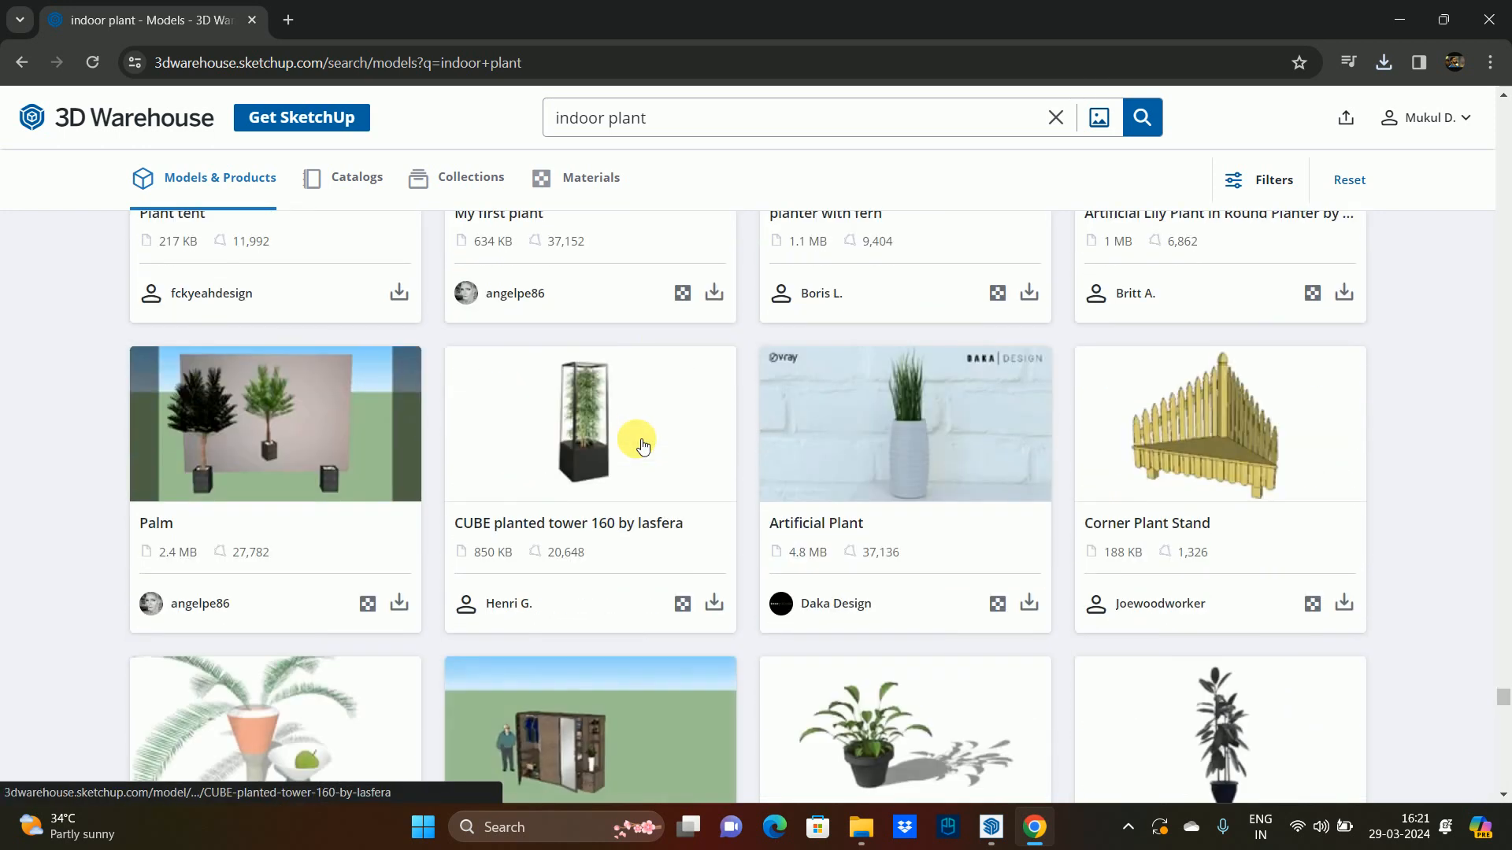
scroll(643, 445, "down", 6)
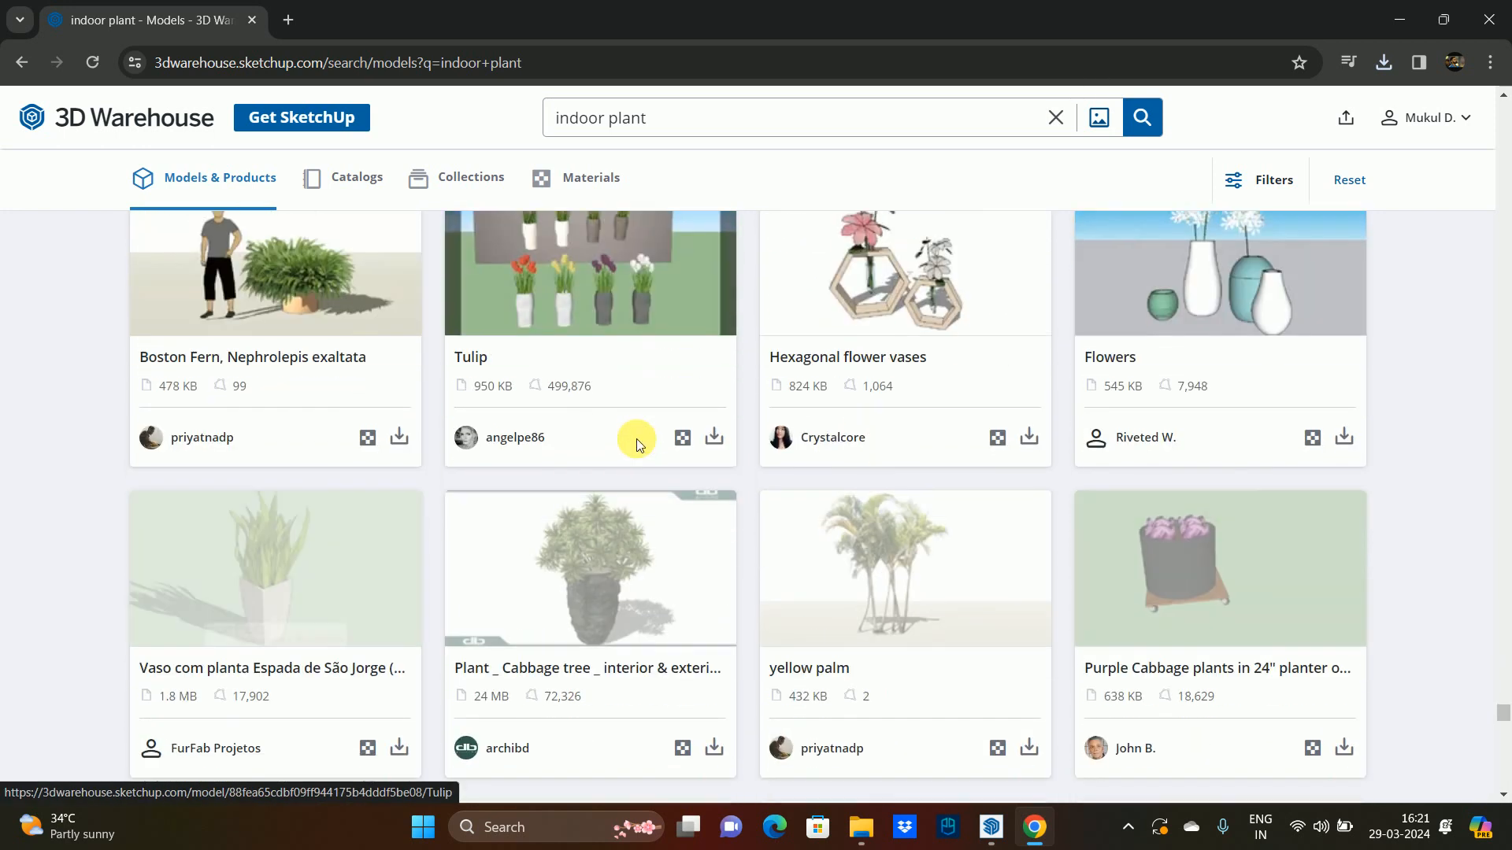
scroll(642, 445, "down", 5)
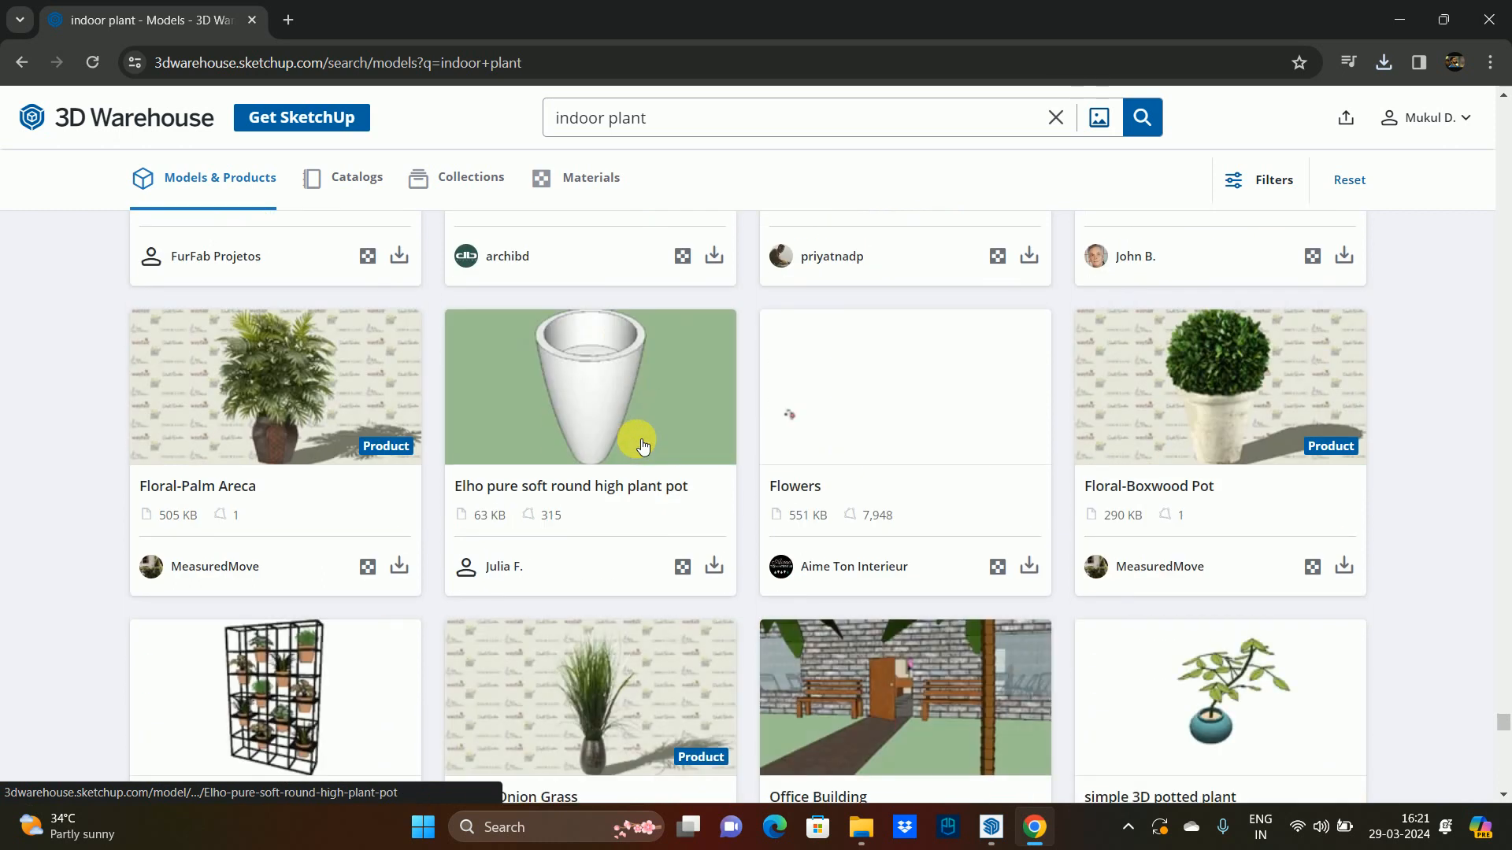
scroll(642, 445, "up", 5)
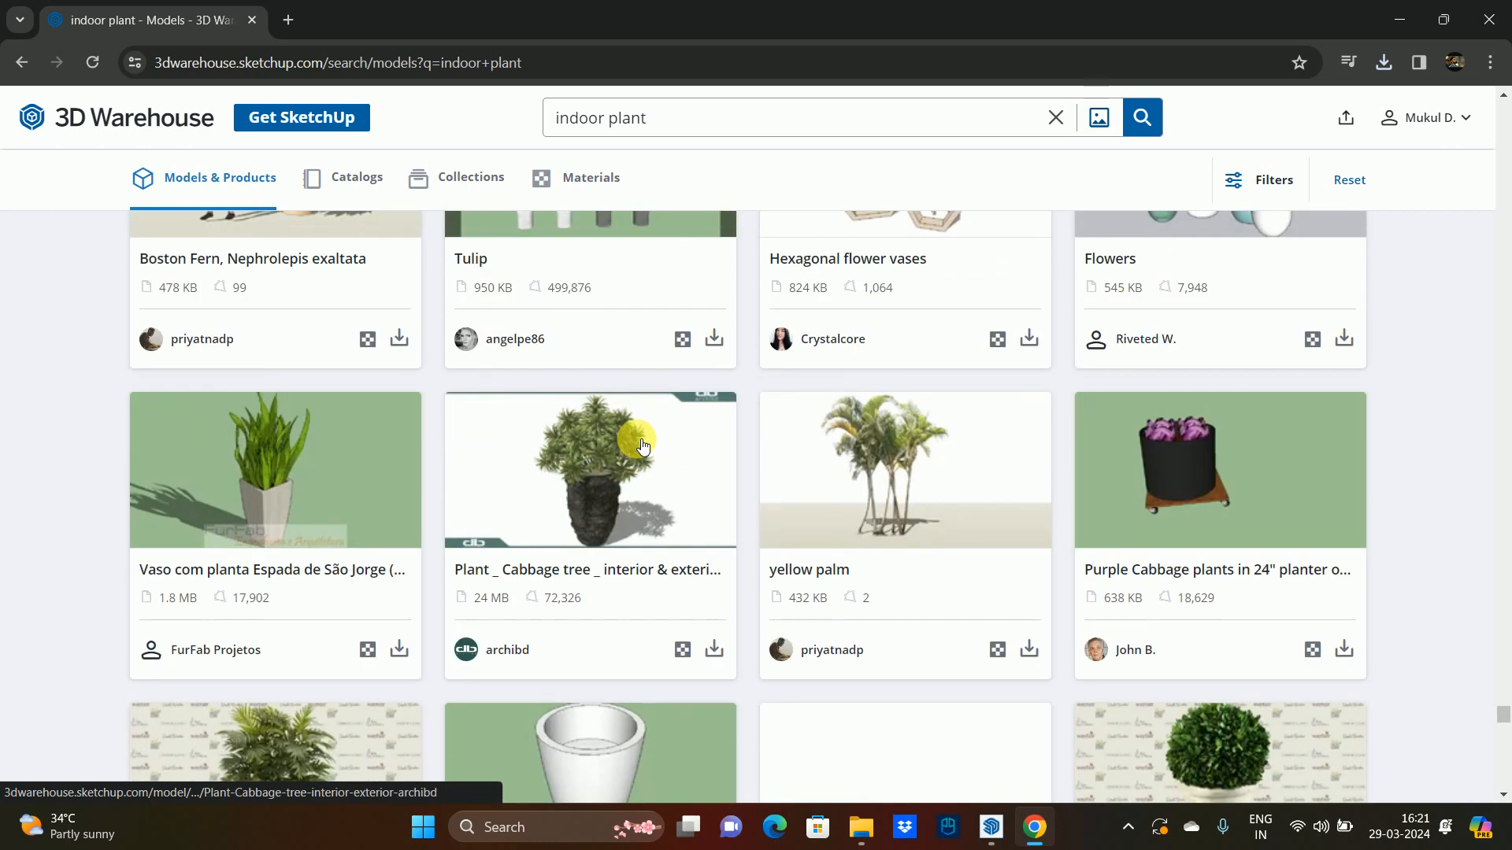
scroll(643, 445, "down", 6)
scroll(638, 442, "down", 8)
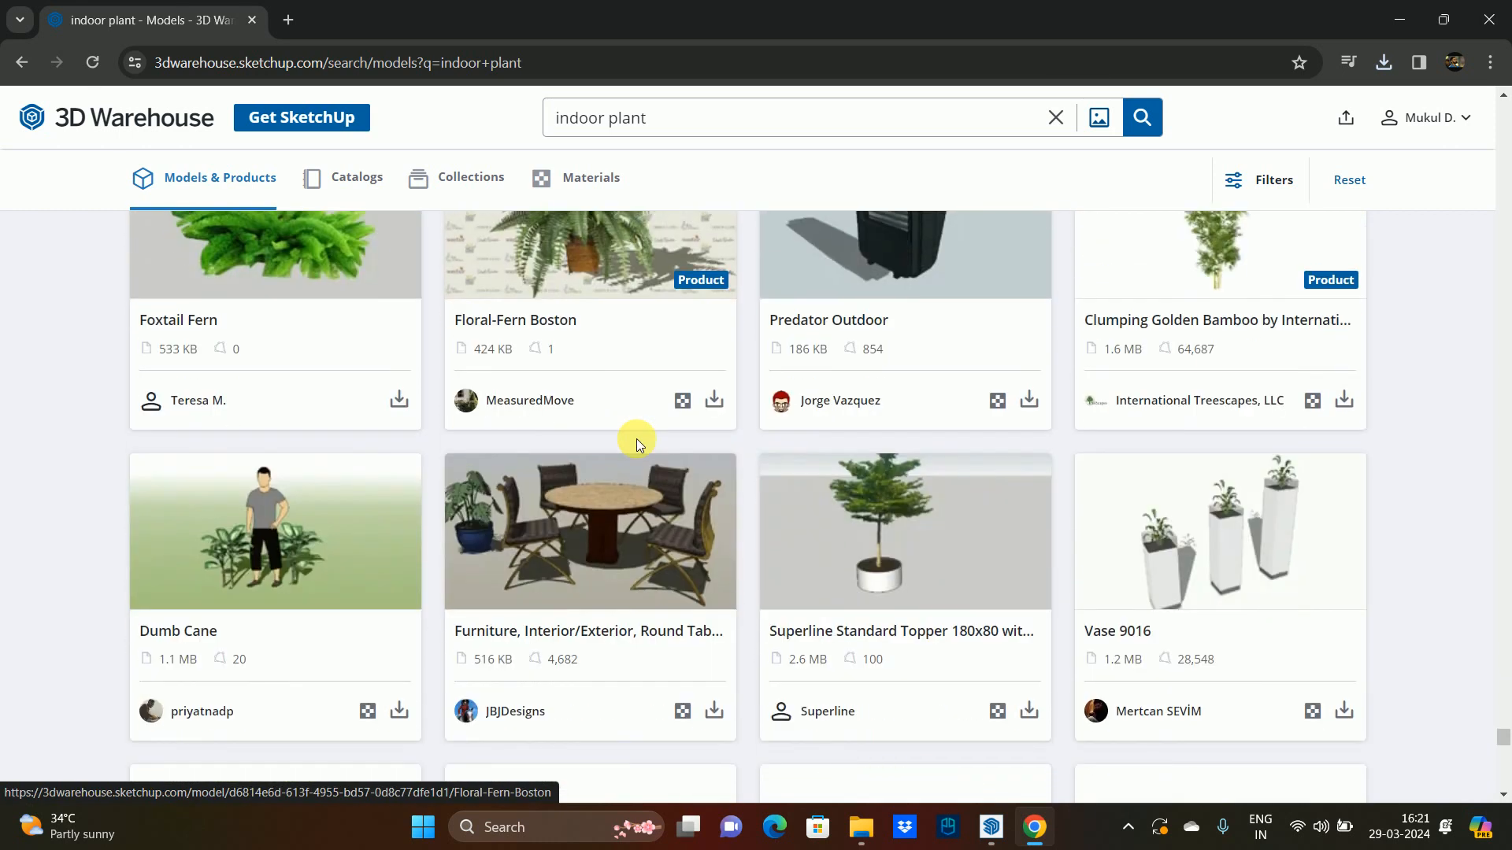
scroll(636, 438, "down", 13)
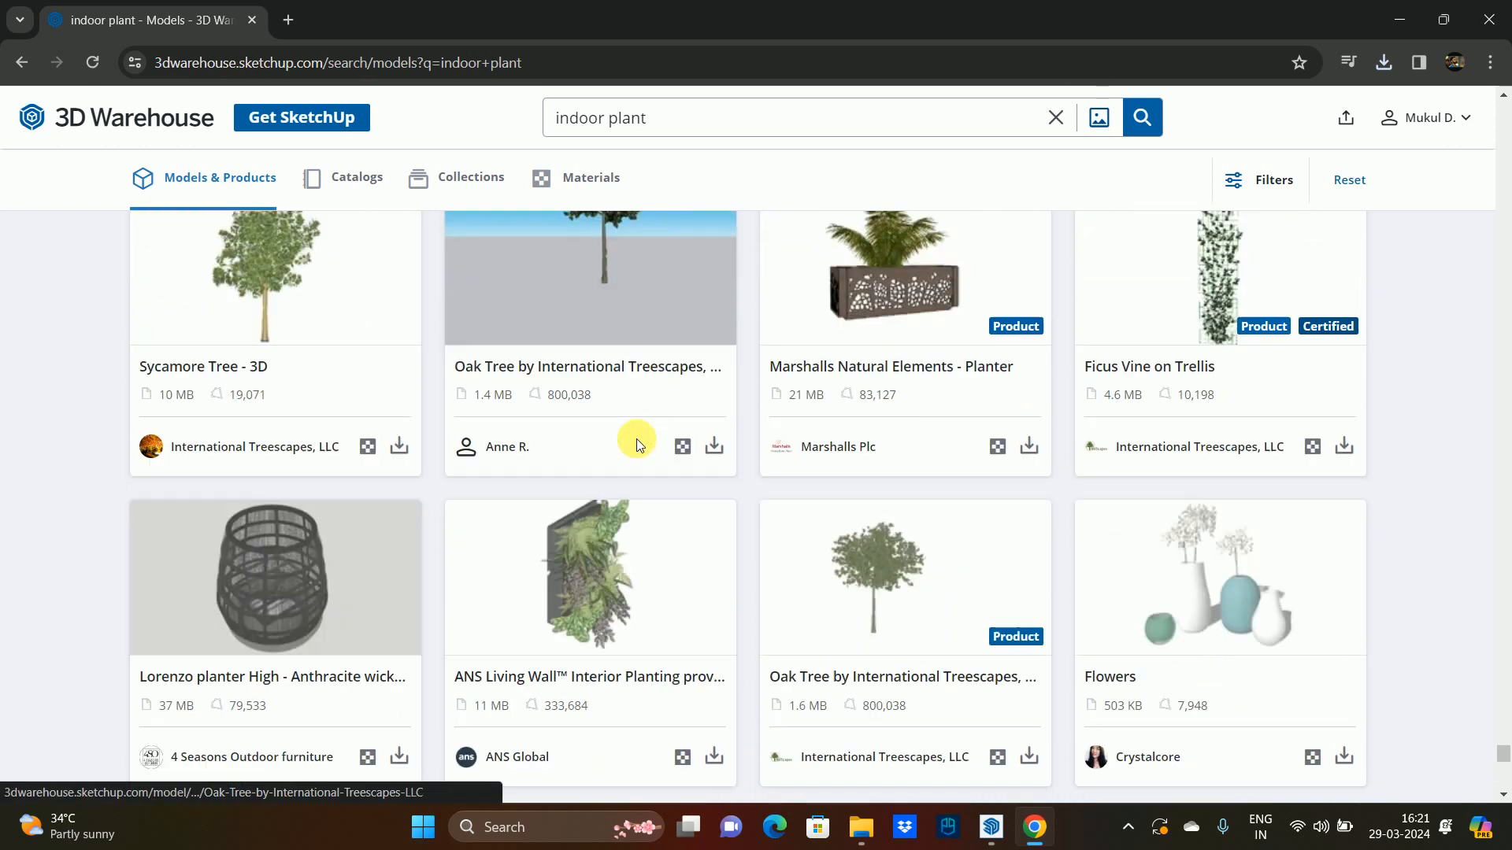
scroll(636, 438, "up", 5)
scroll(642, 445, "down", 10)
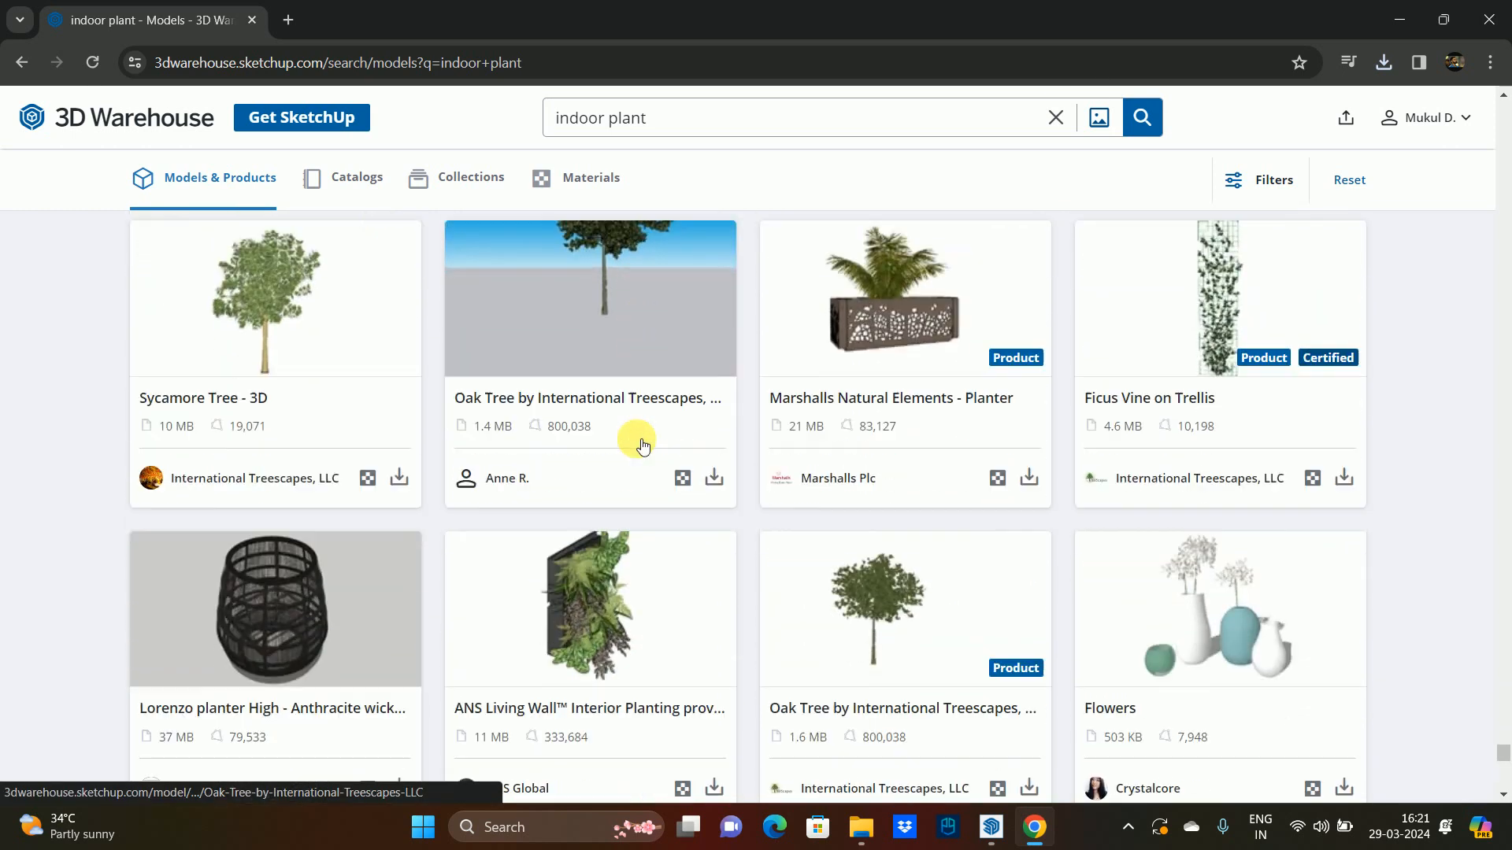
scroll(642, 445, "down", 7)
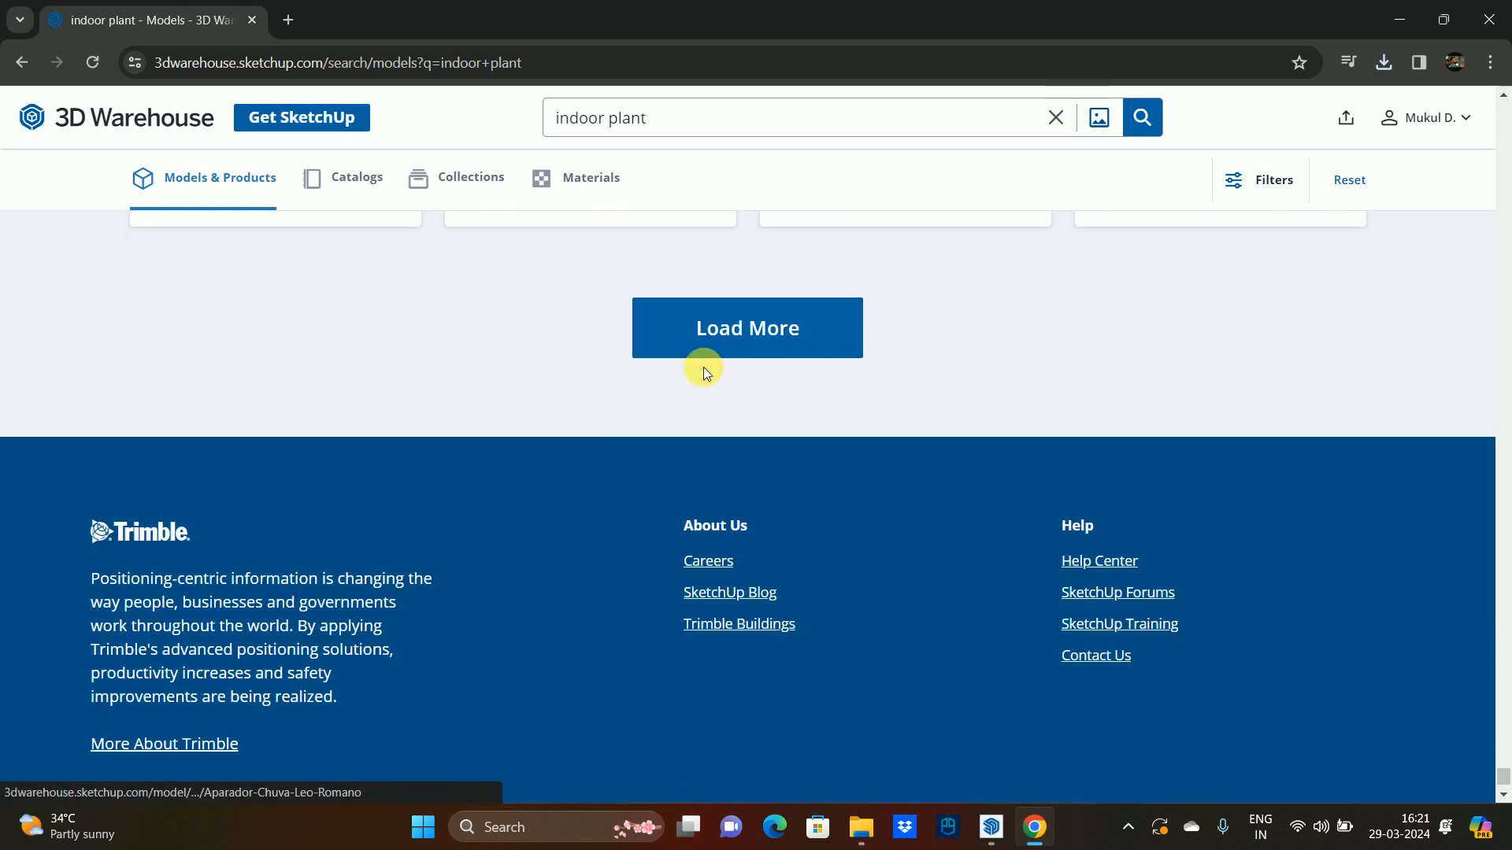
- Load one more batch of plant results and check whether it still offers relevant indoor plants
left_click(709, 346)
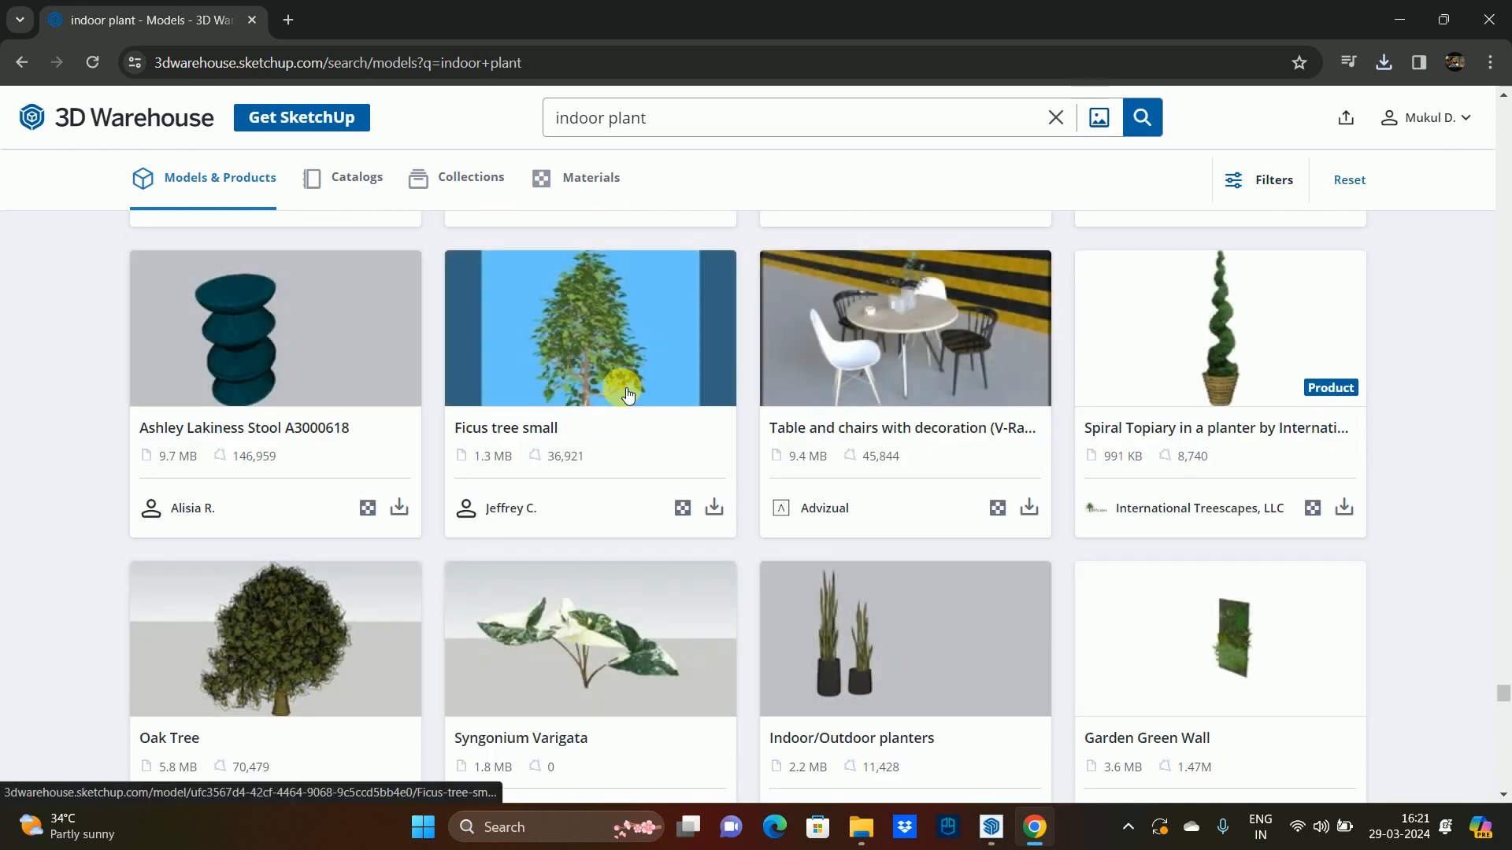
scroll(622, 394, "down", 5)
scroll(623, 393, "down", 6)
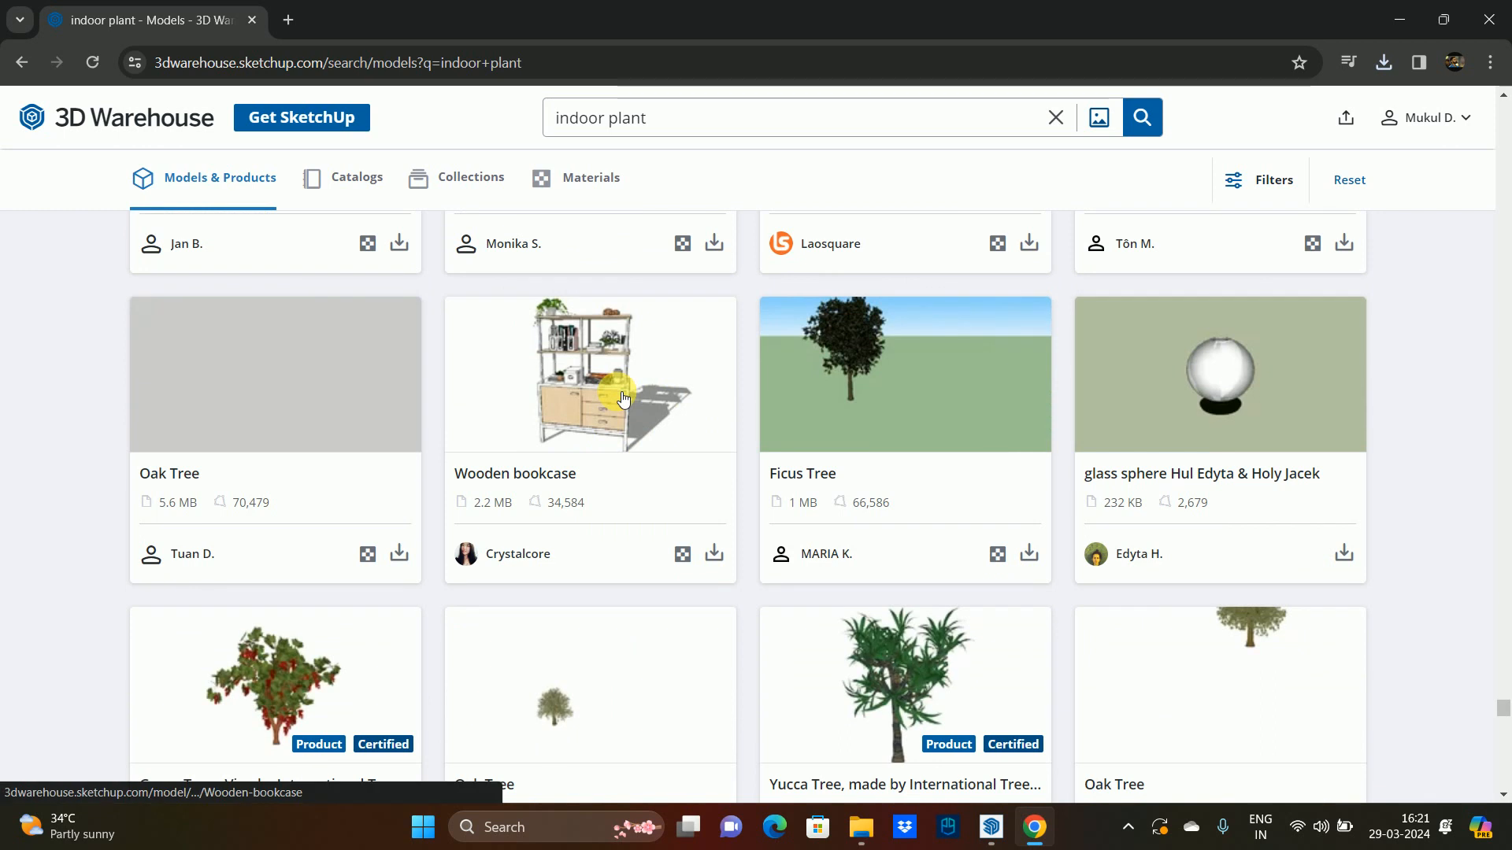
scroll(622, 398, "down", 5)
scroll(622, 398, "down", 10)
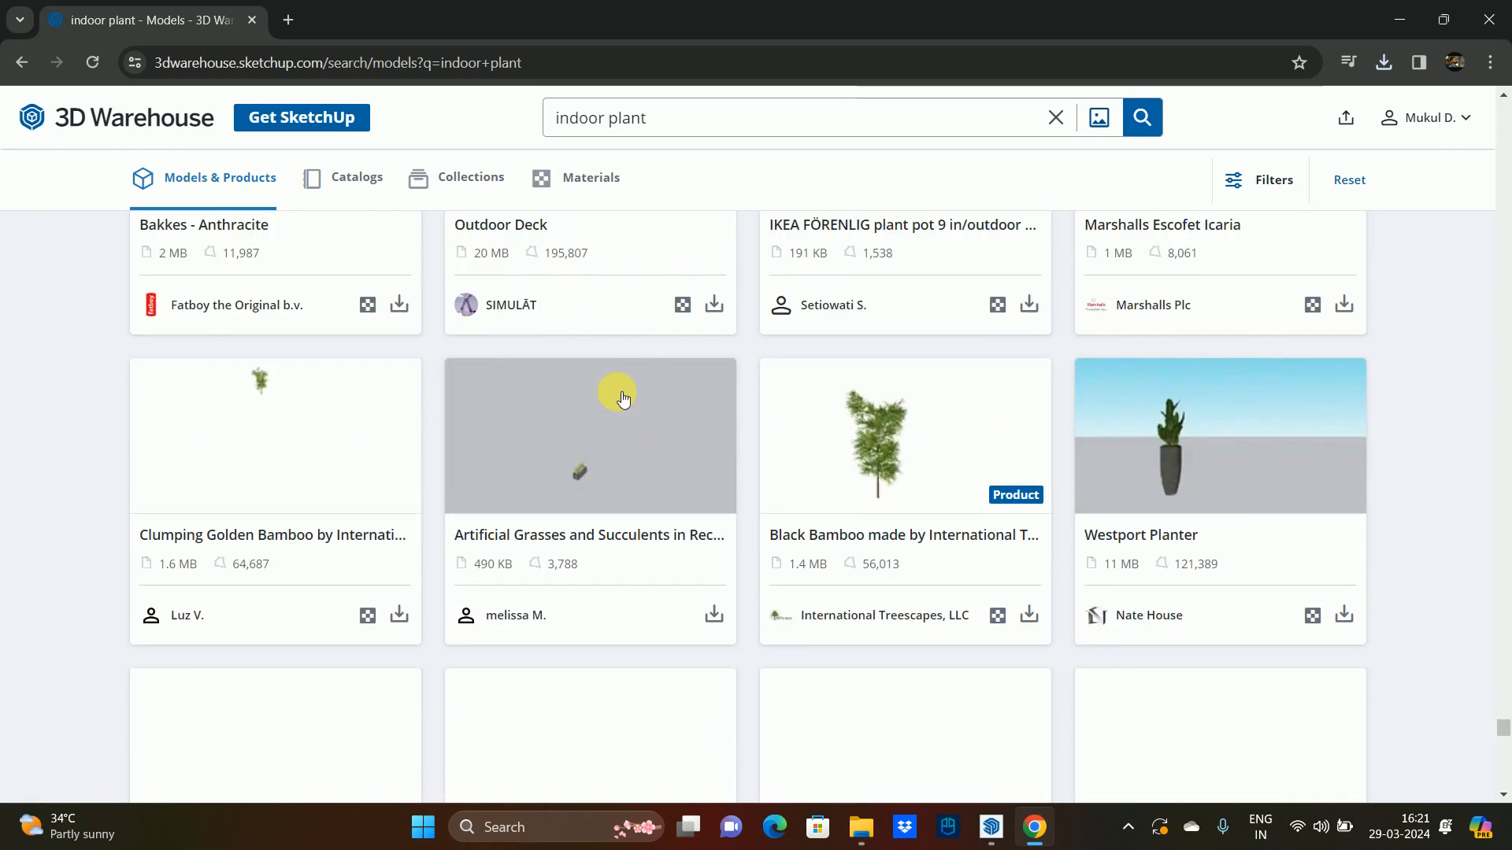
scroll(623, 400, "down", 13)
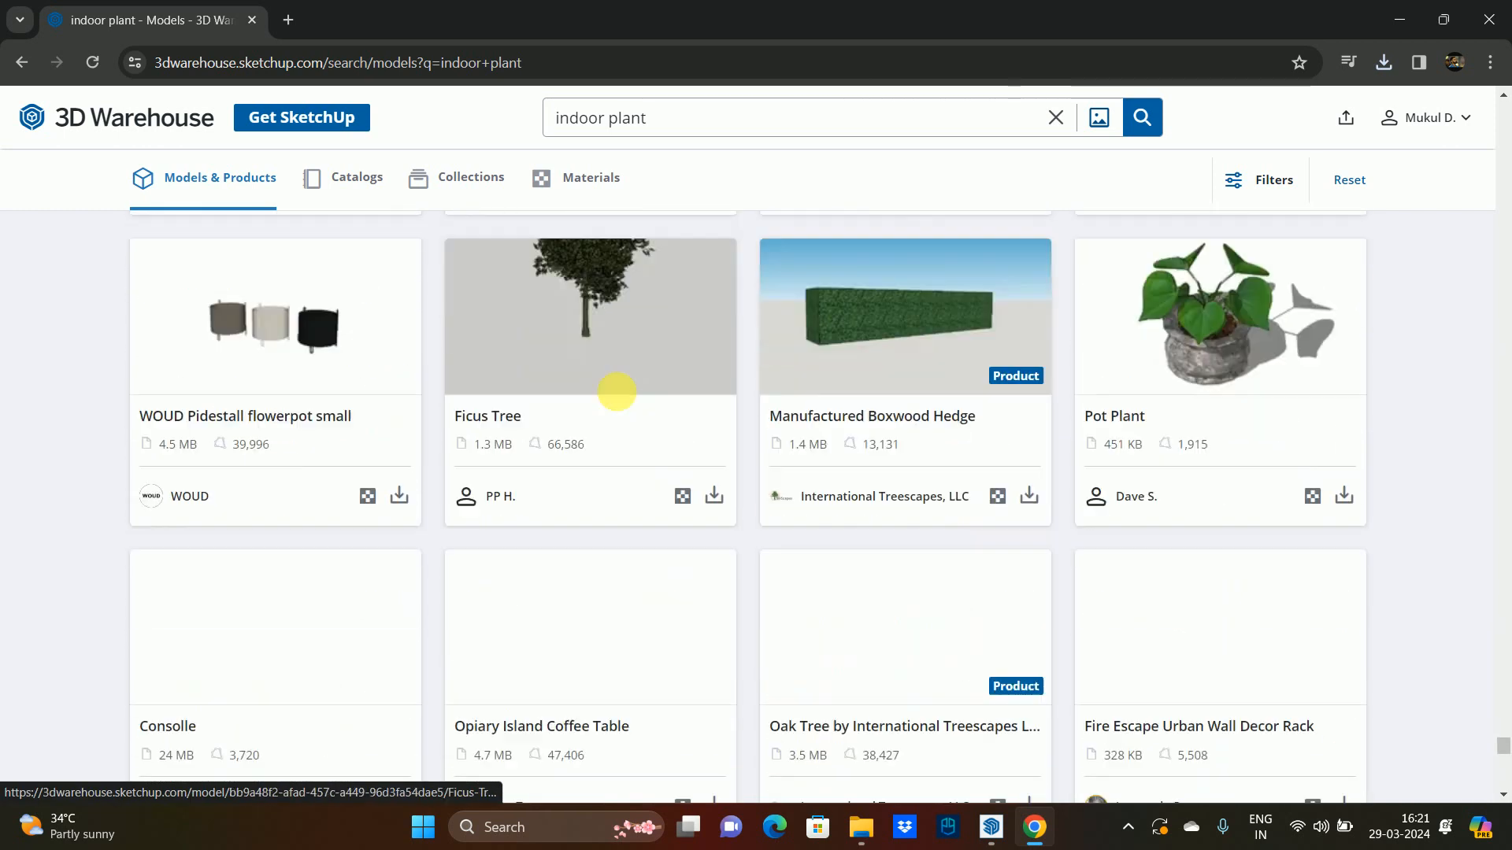
scroll(616, 391, "down", 1)
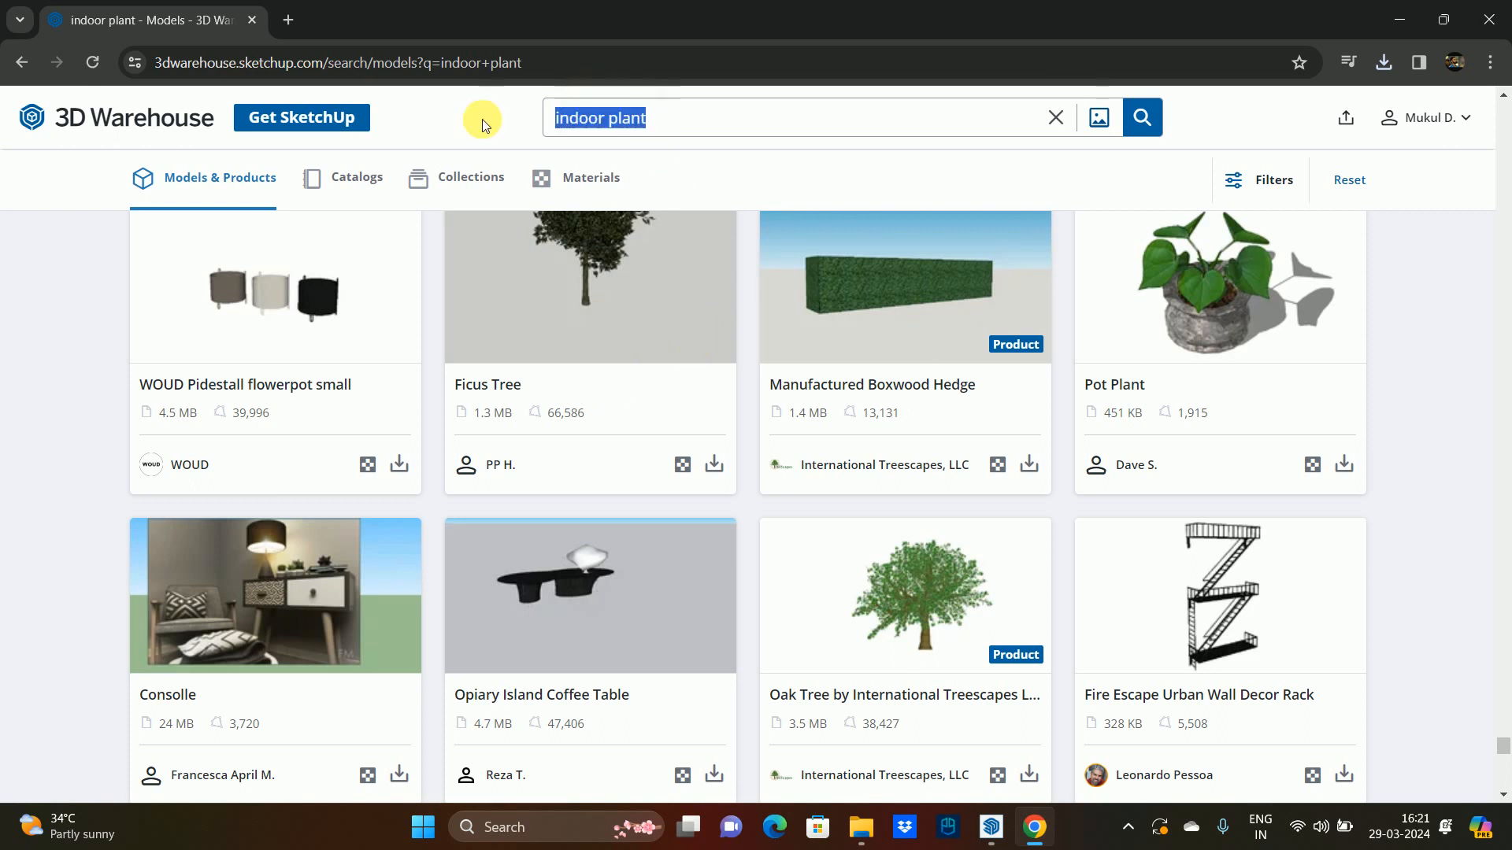
- Search the warehouse for "sofa" and download the first 5.1 MB sofa set as a SketchUp file
type("sofa")
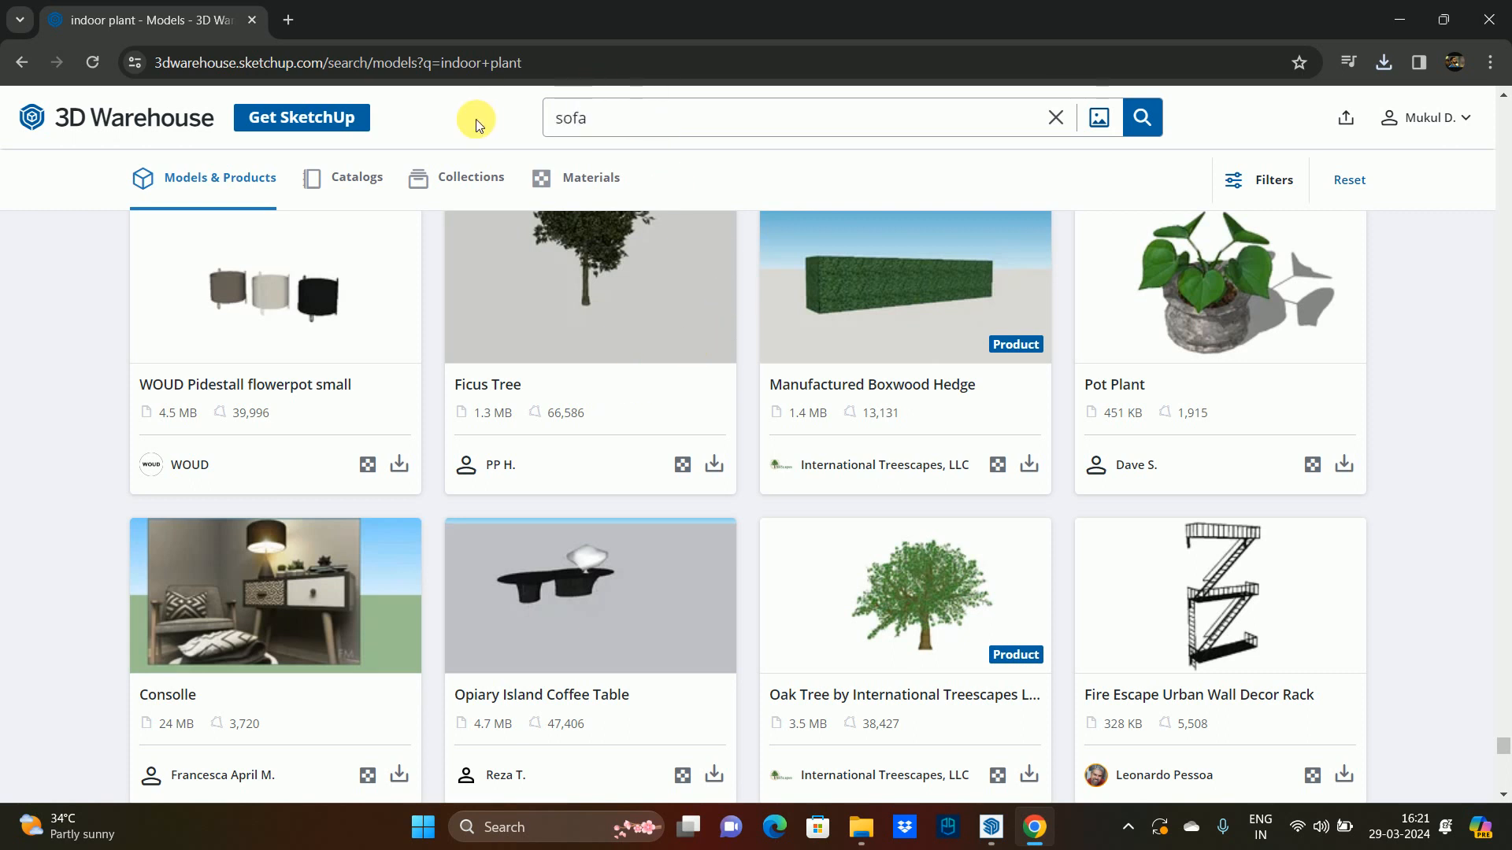
key("Return")
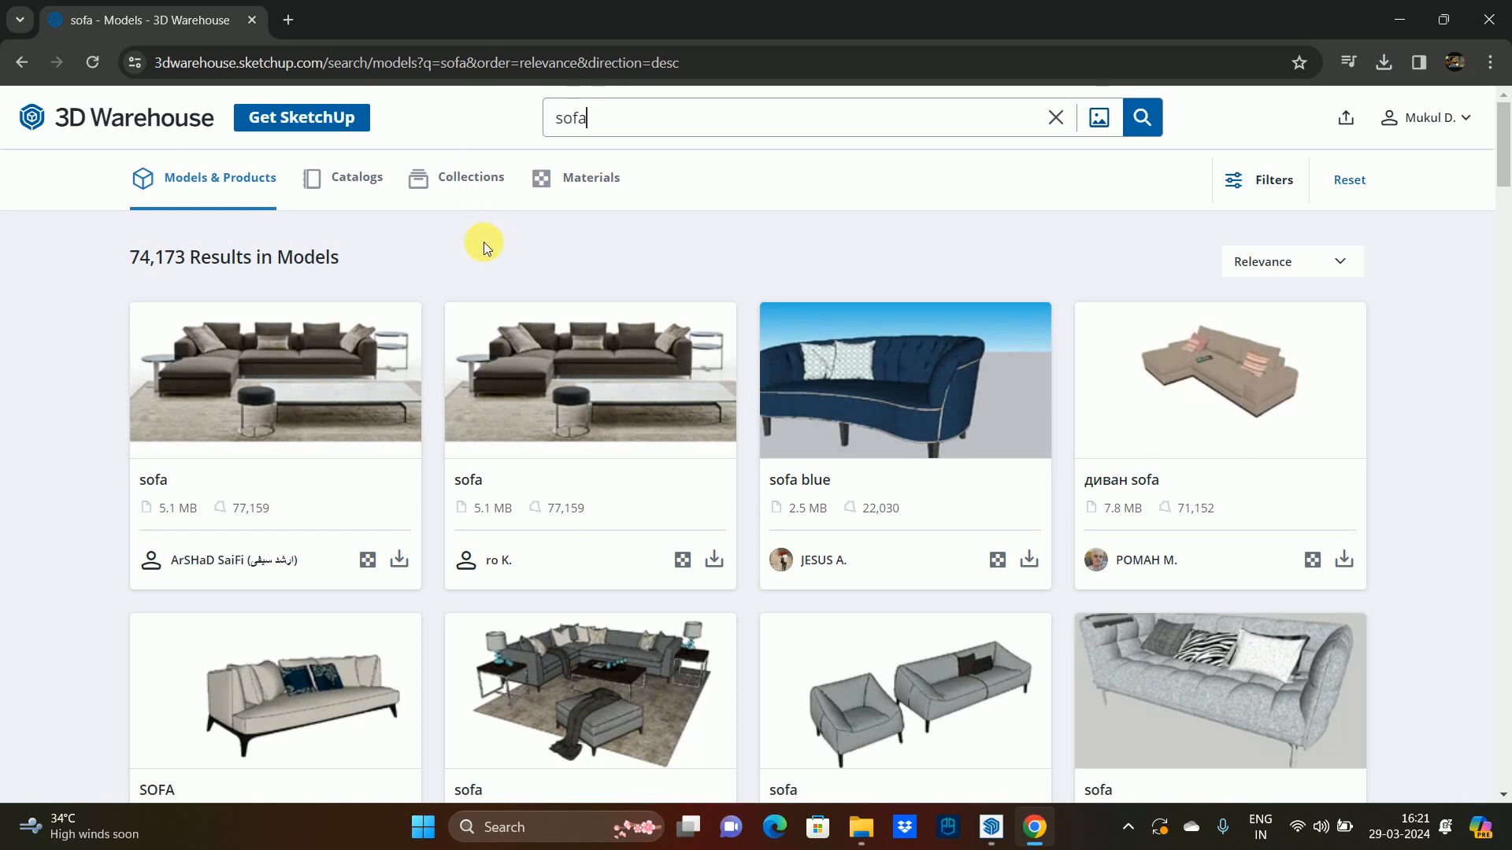
scroll(492, 307, "down", 3)
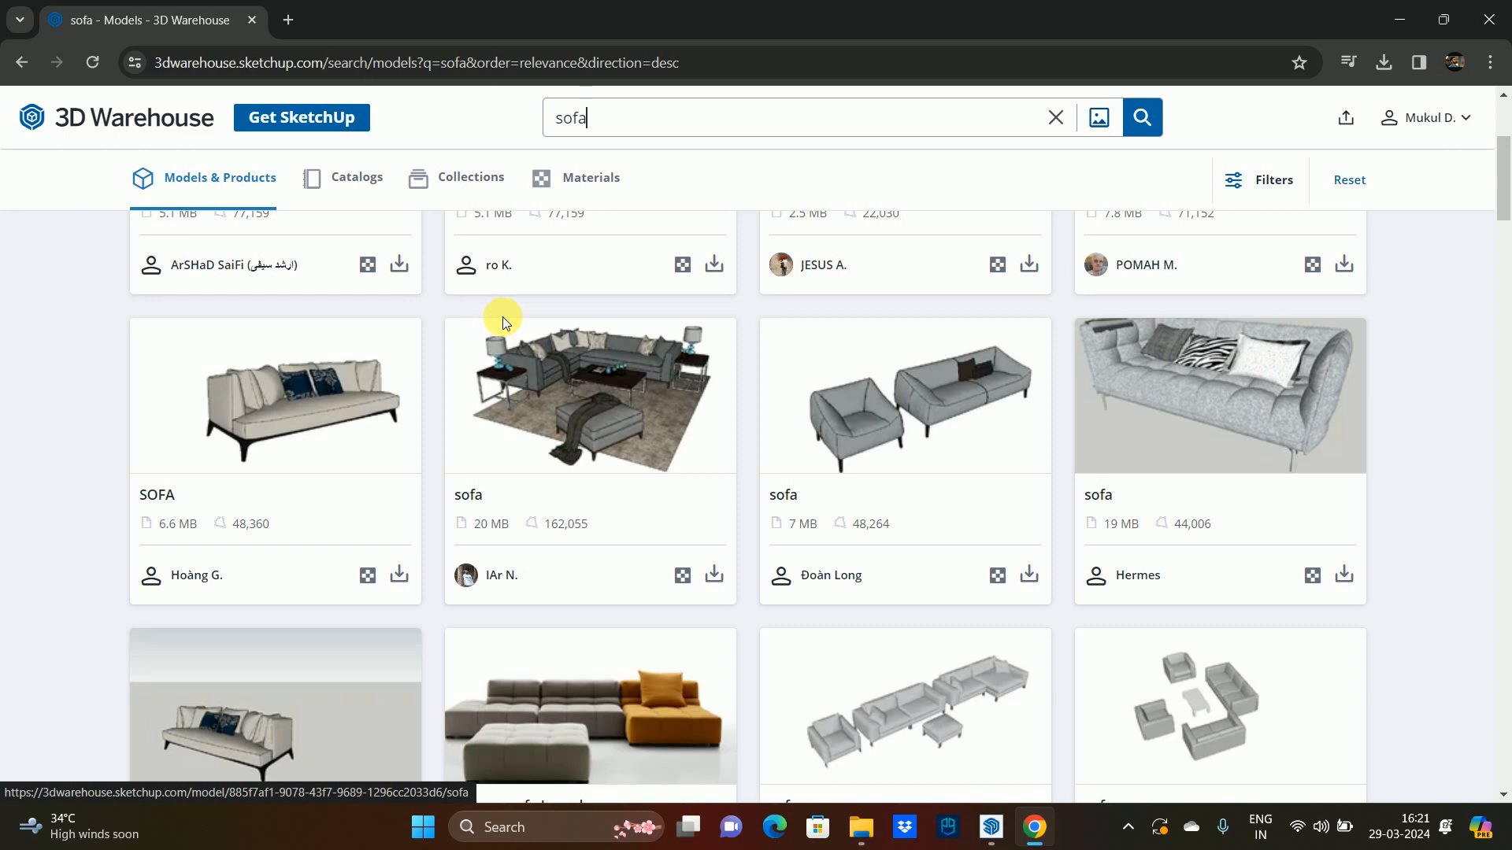
scroll(502, 316, "up", 4)
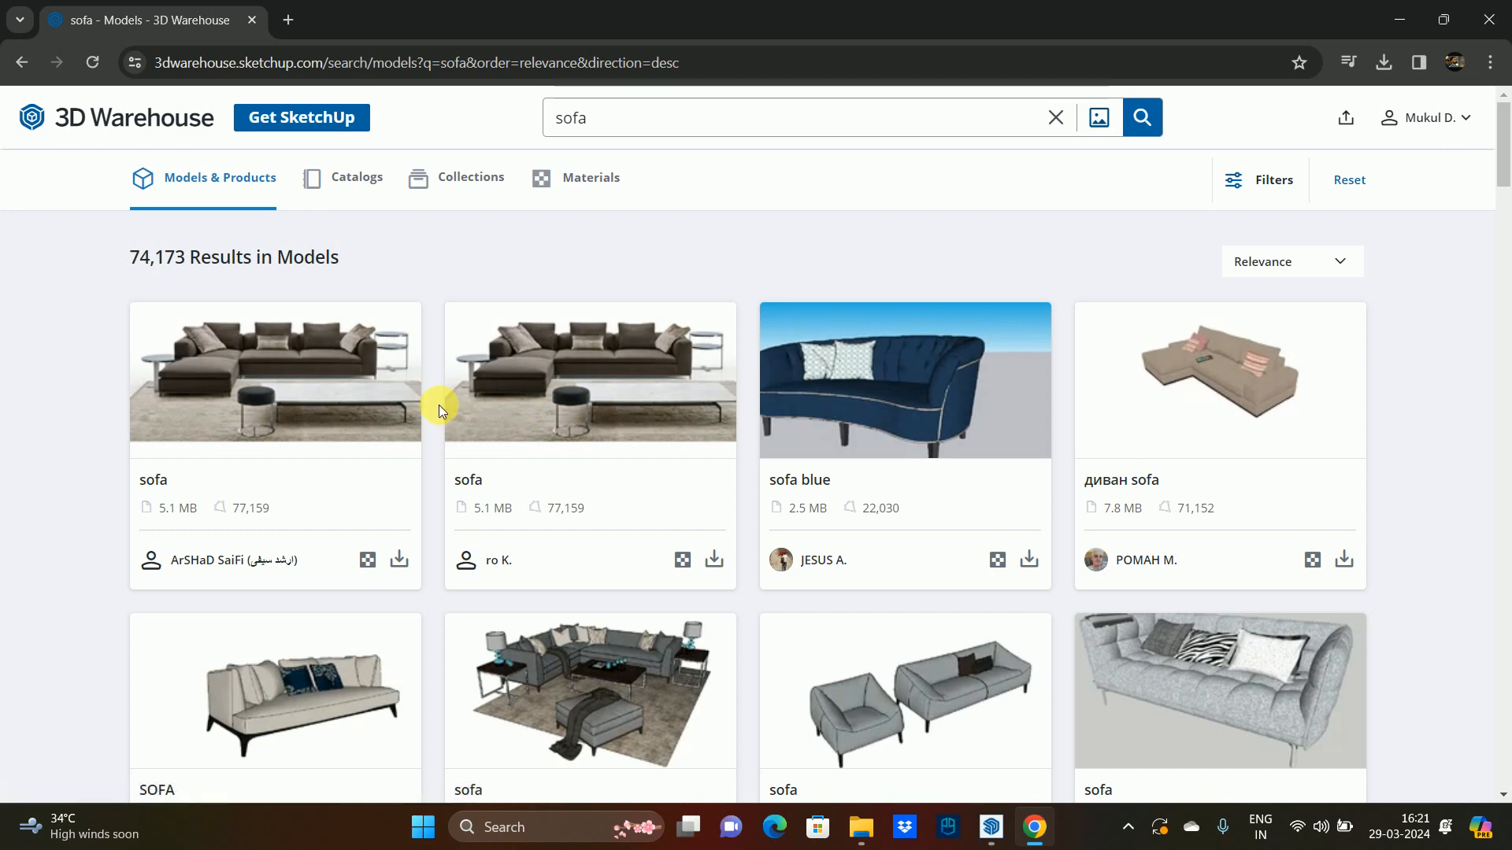
left_click(403, 562)
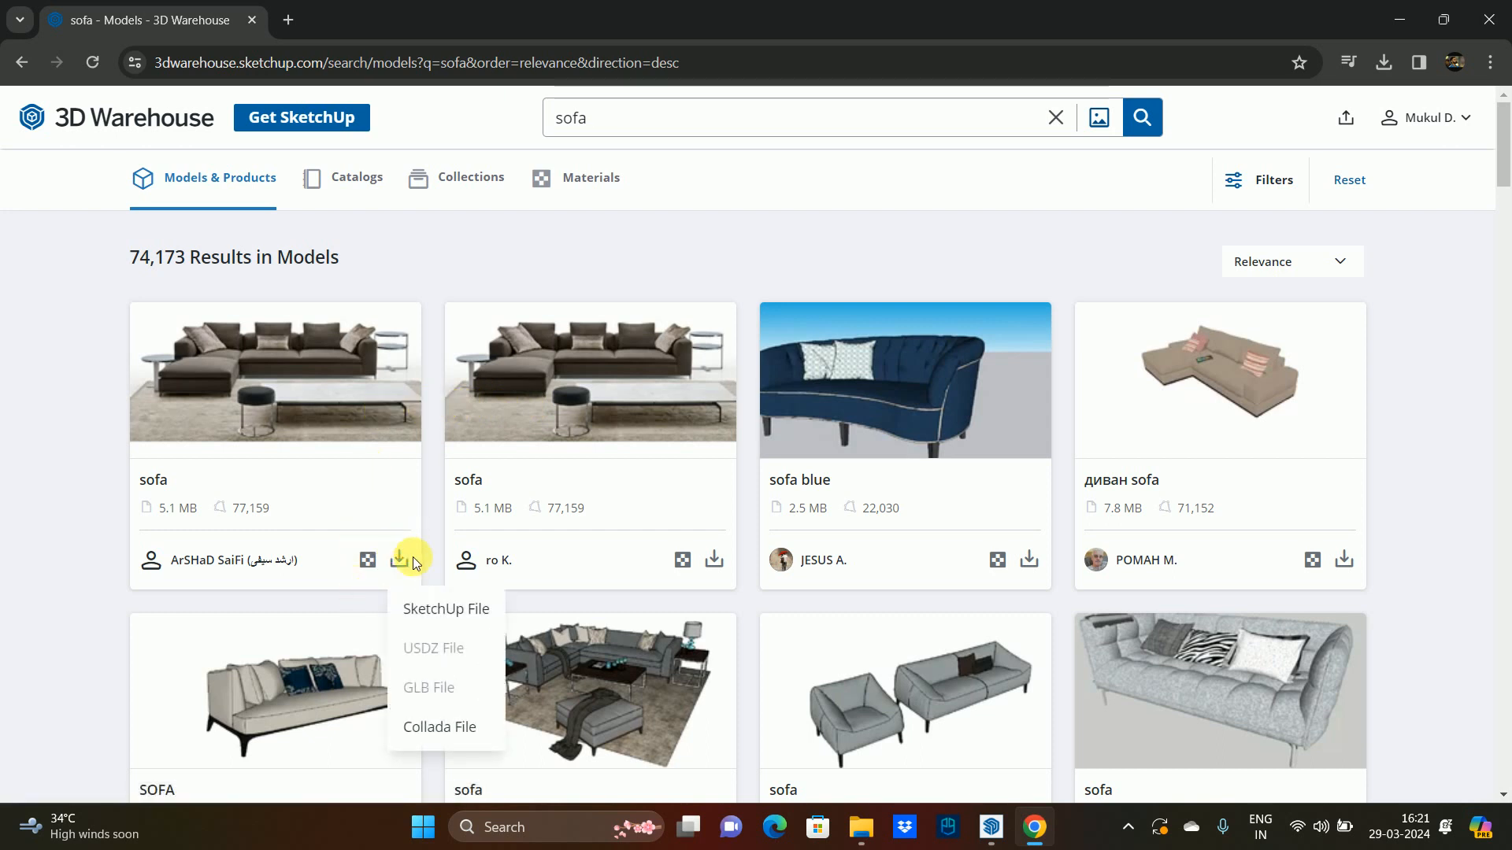
left_click(421, 600)
- Look through the sofa results and download the 20 MB grey sofa with two cushions as a SketchUp file
scroll(521, 401, "down", 1)
scroll(526, 405, "down", 10)
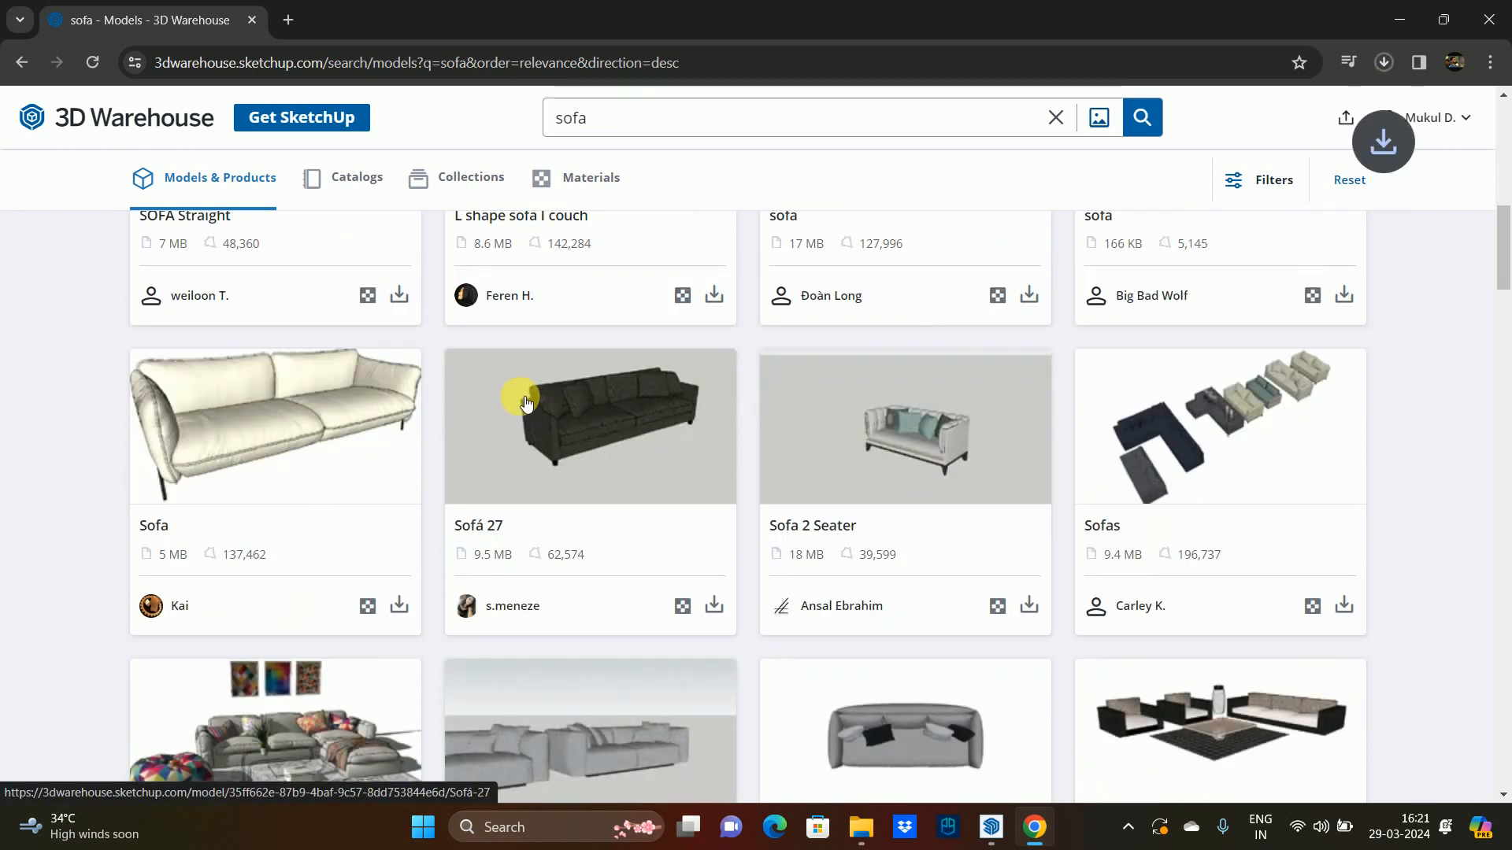
scroll(526, 402, "down", 2)
scroll(526, 399, "down", 3)
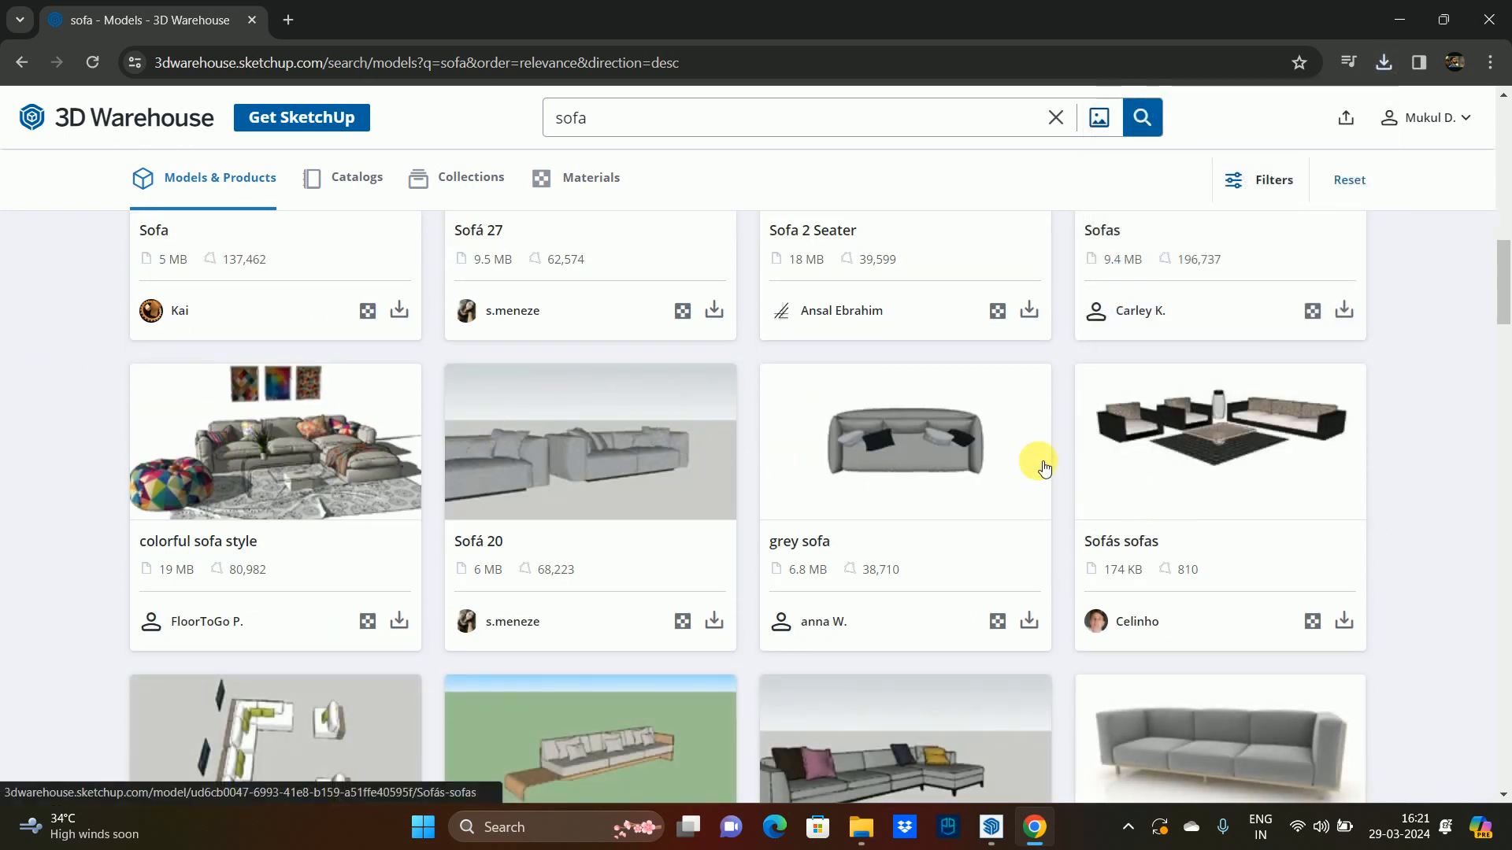
scroll(1032, 462, "down", 6)
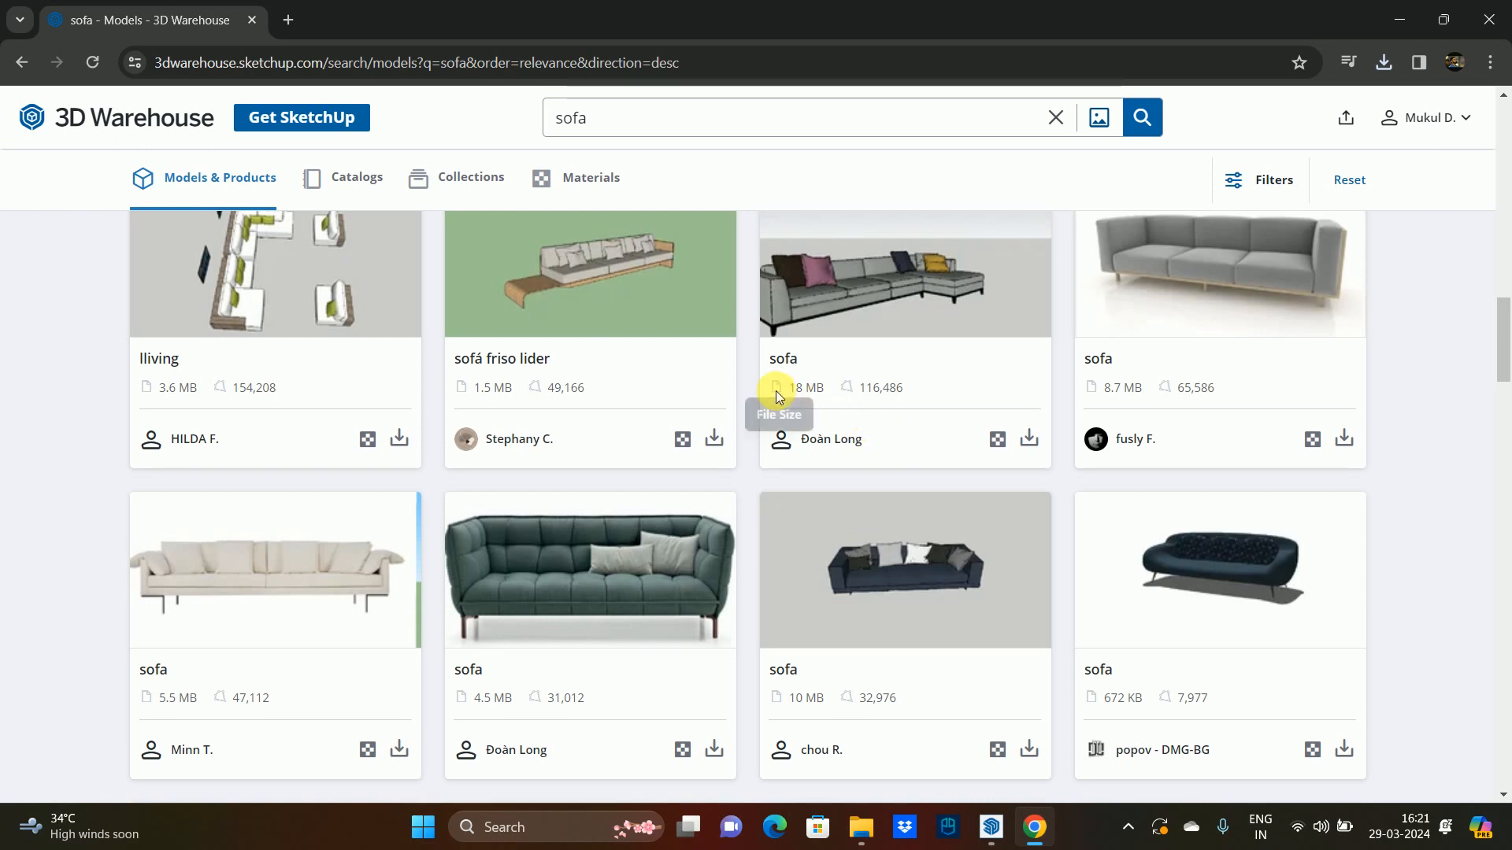
scroll(776, 394, "down", 6)
scroll(778, 400, "down", 4)
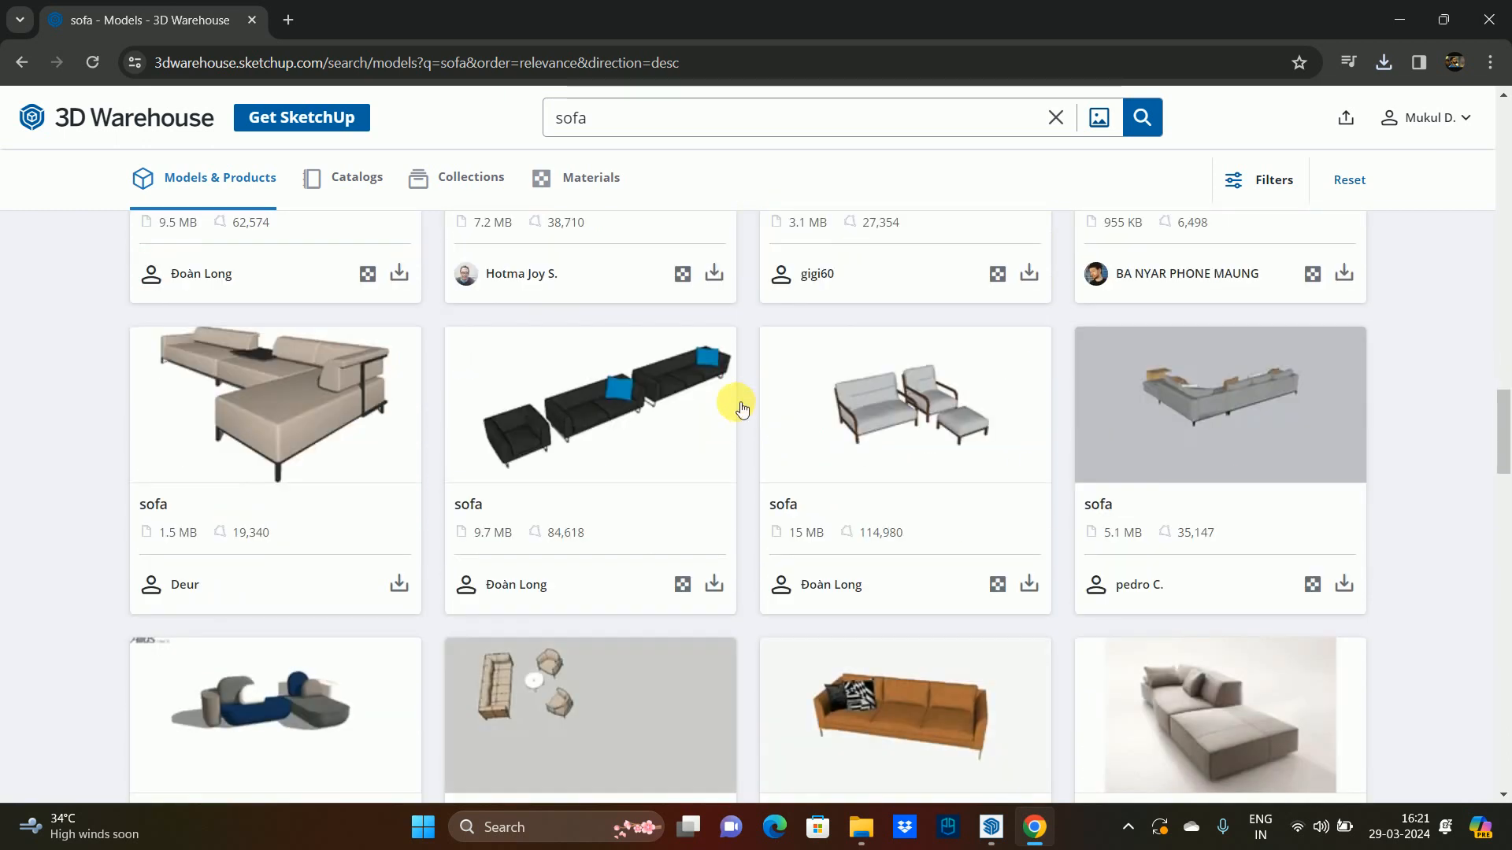
scroll(744, 403, "down", 1)
scroll(742, 409, "down", 3)
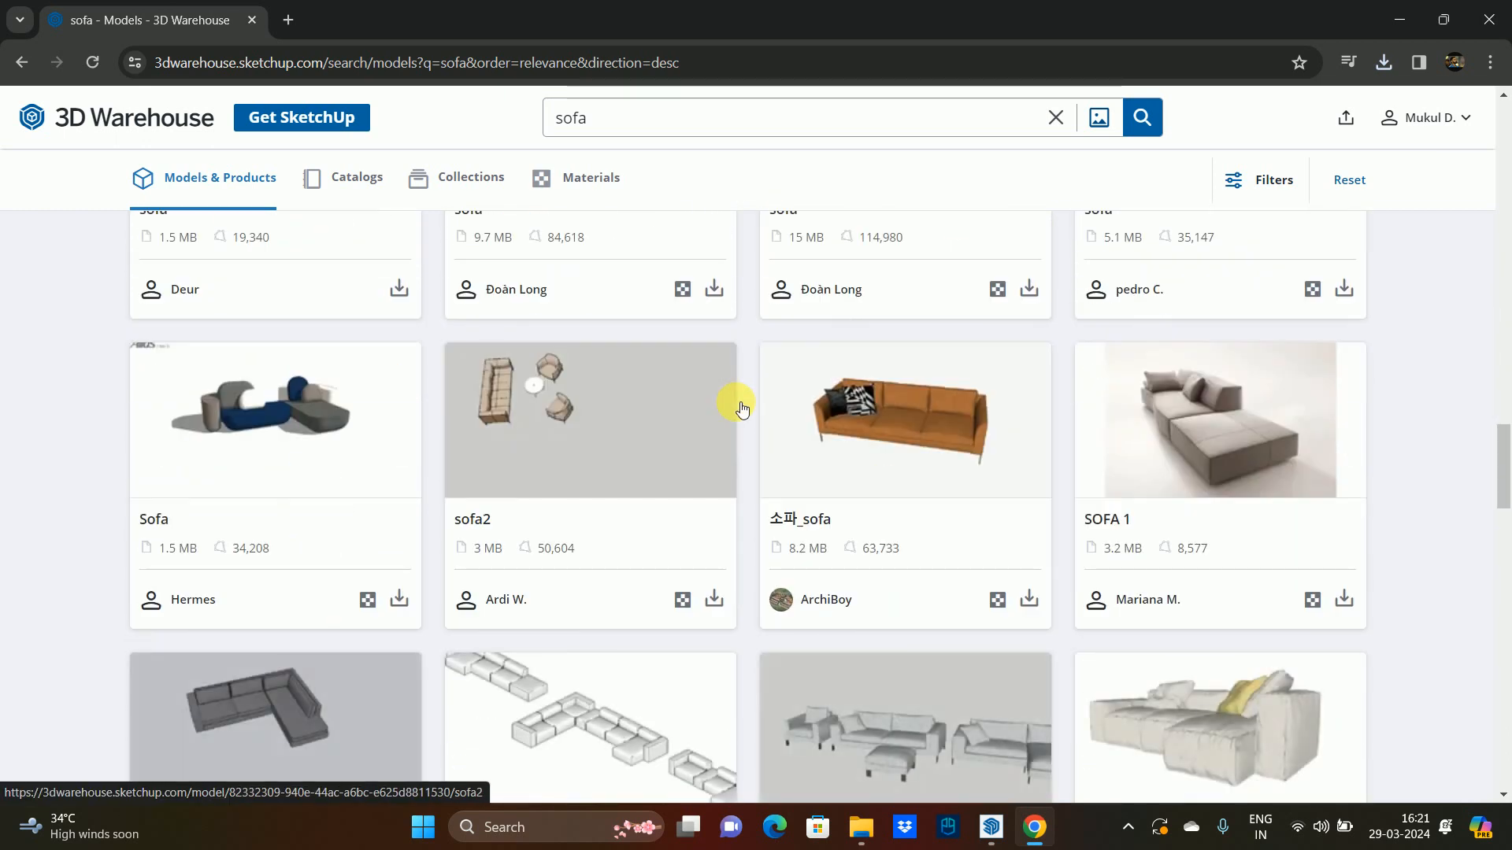
scroll(742, 407, "down", 7)
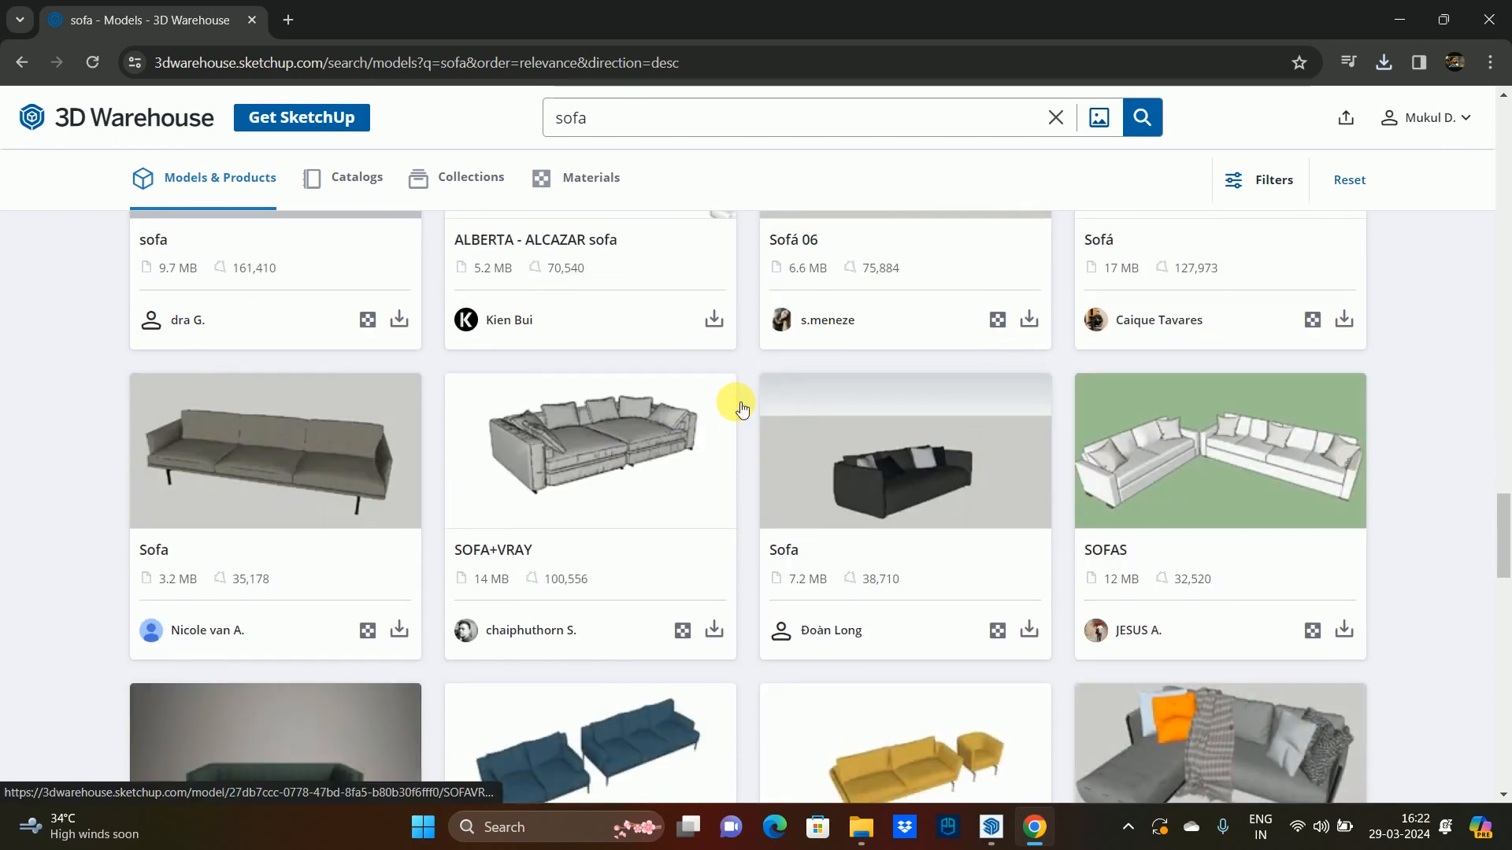
scroll(742, 407, "down", 2)
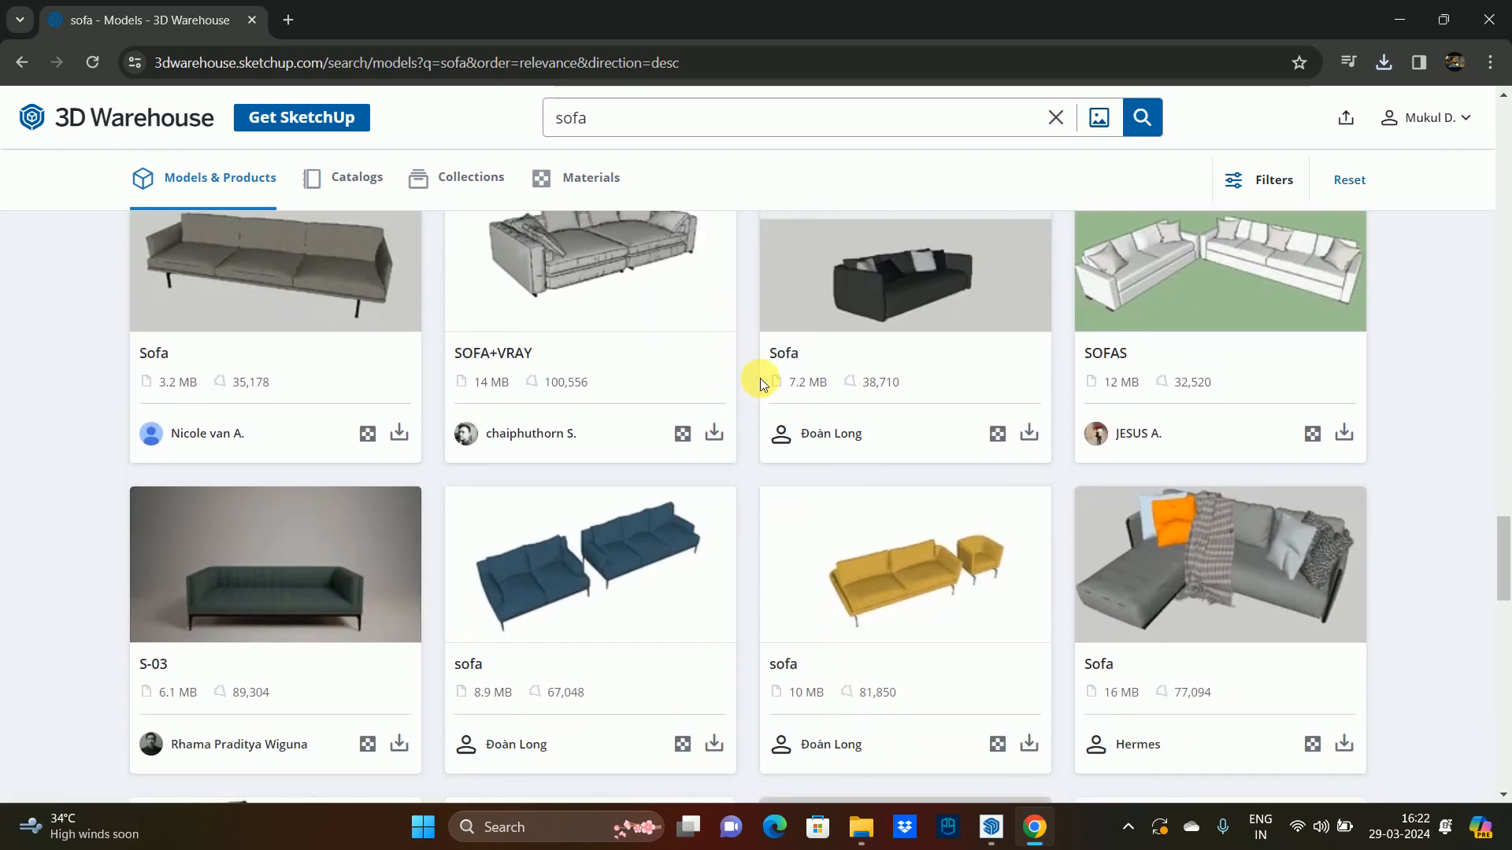
scroll(760, 384, "down", 4)
scroll(760, 383, "down", 4)
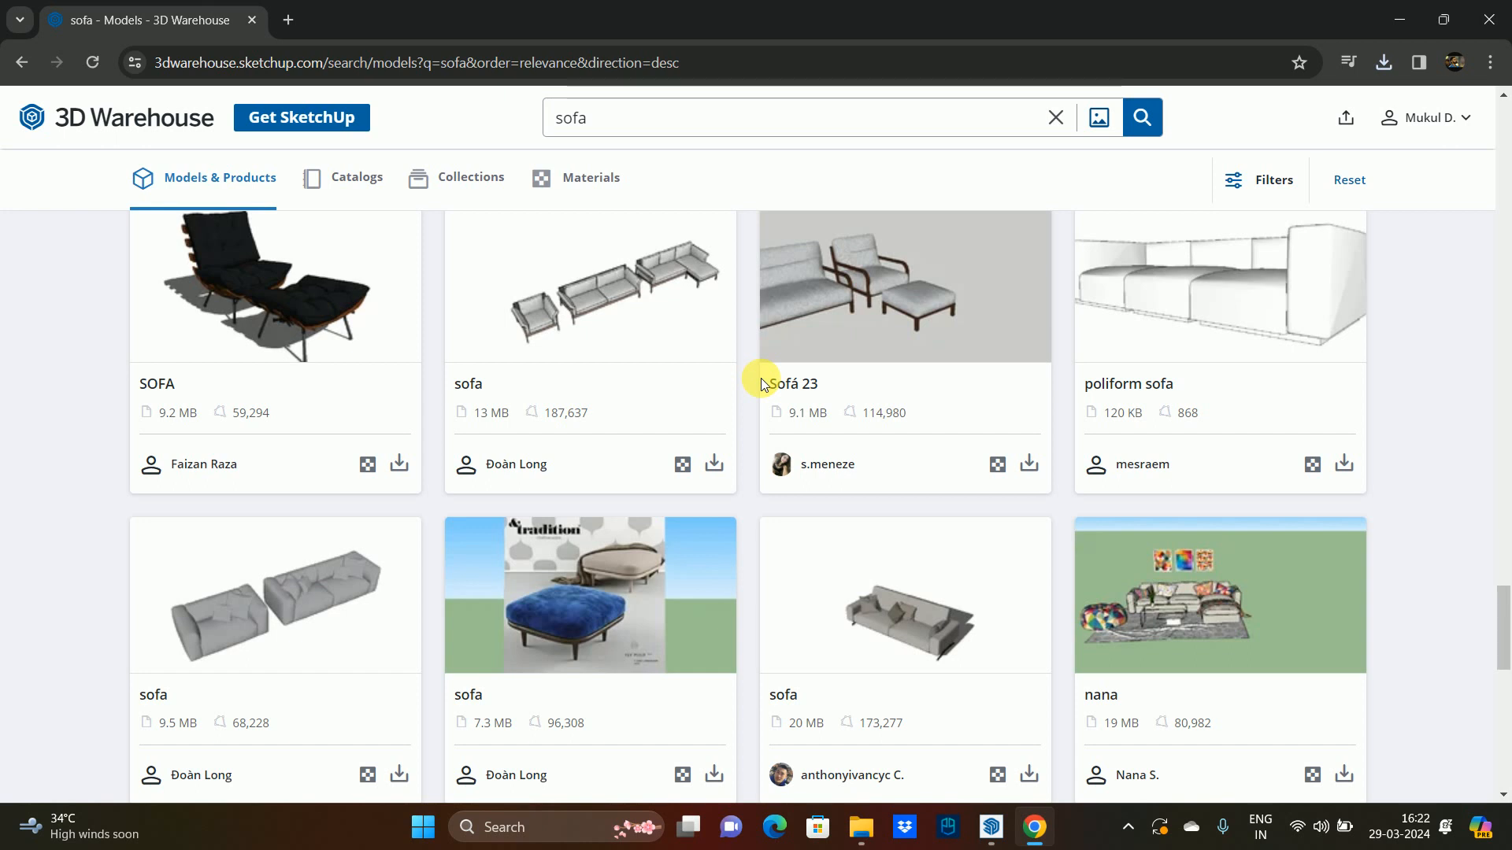
scroll(761, 384, "down", 3)
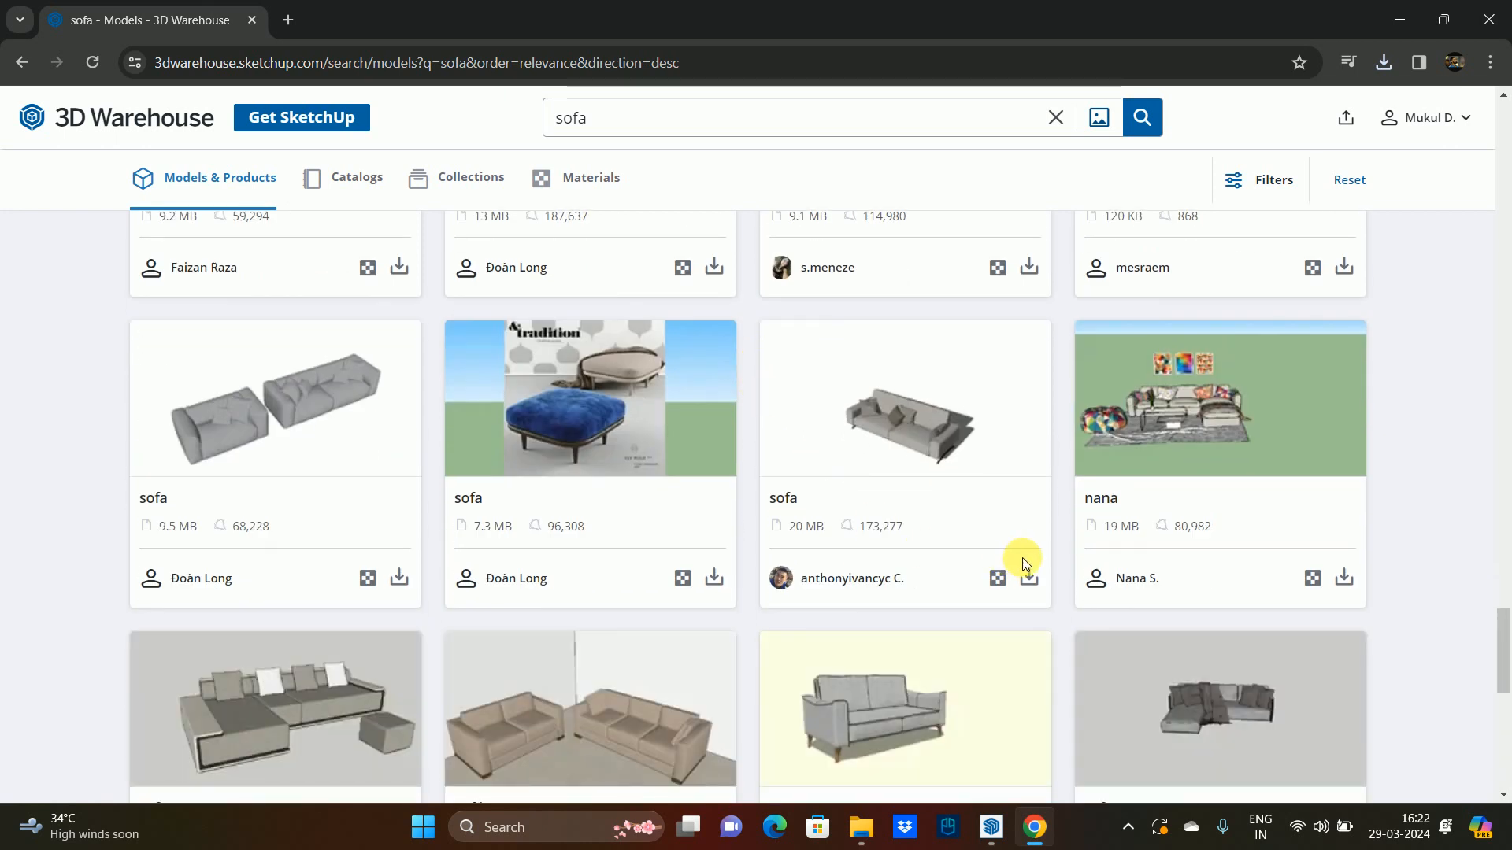
left_click(1029, 579)
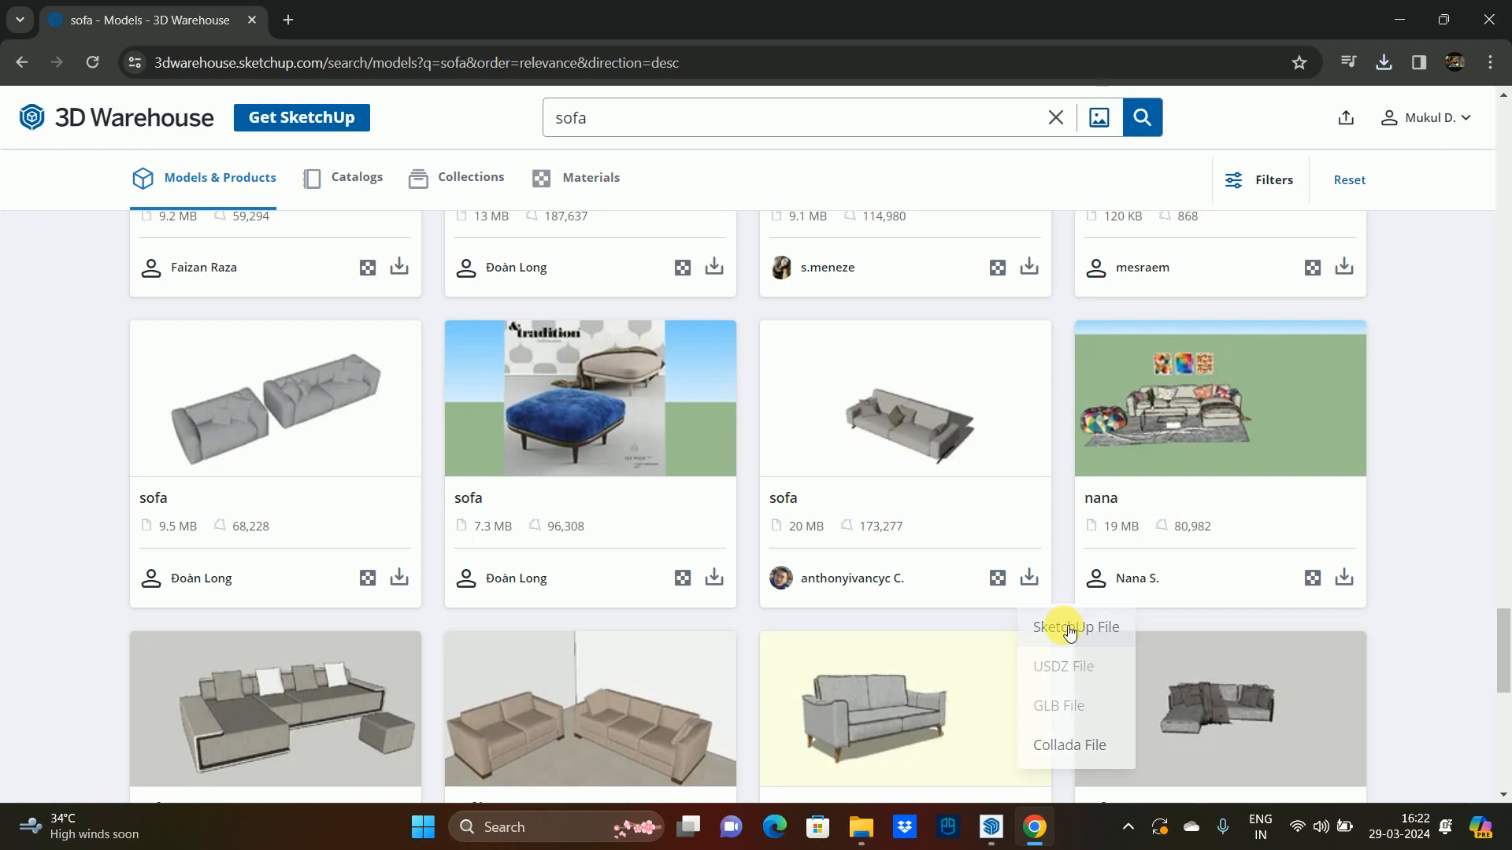
- Check the last sofas of the first batch of results and load more sofa models
scroll(927, 472, "down", 3)
scroll(932, 474, "down", 3)
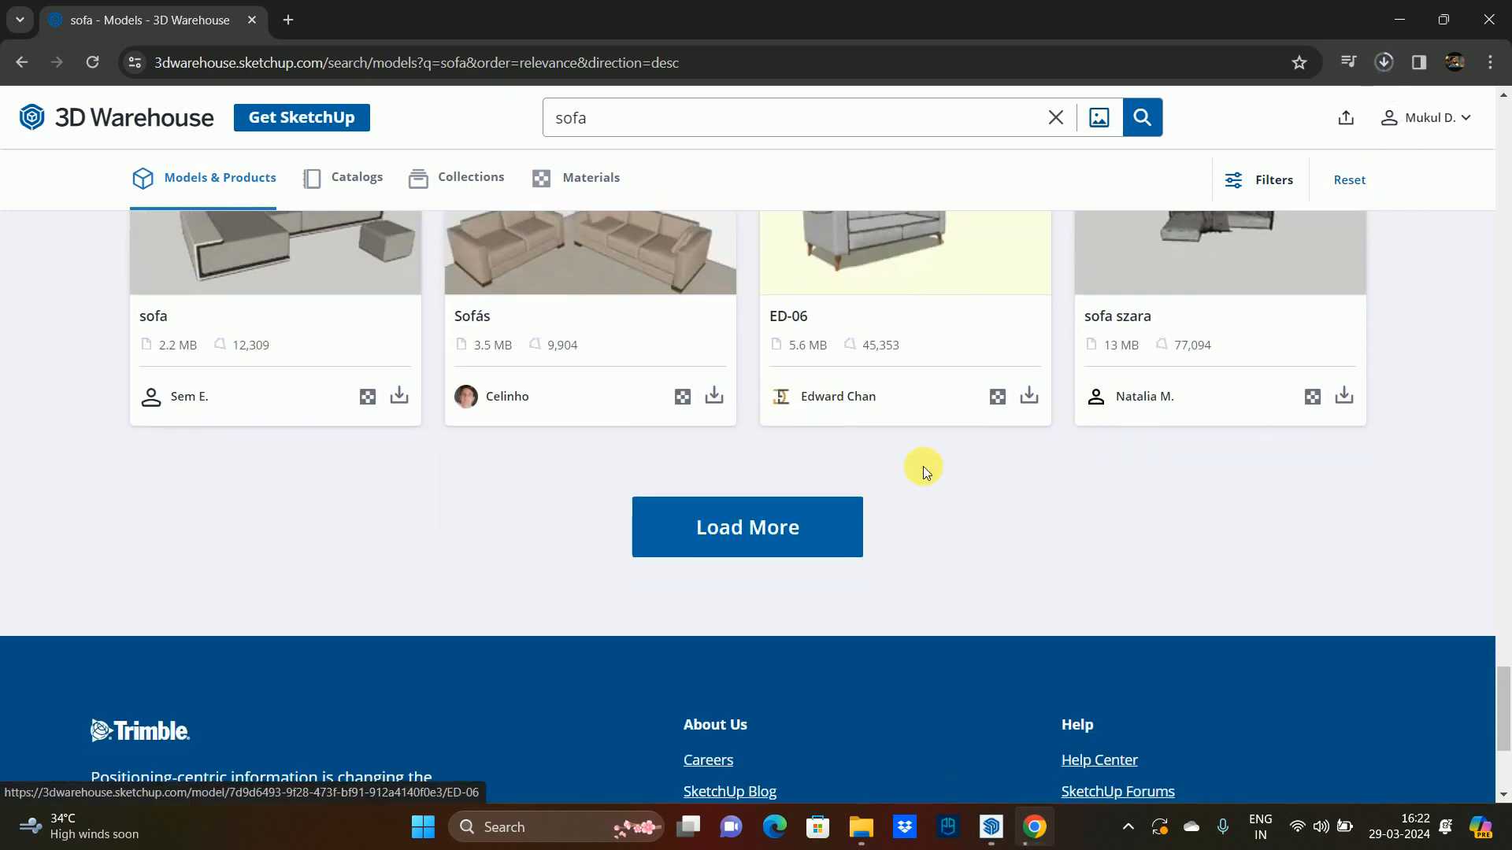
scroll(1076, 518, "up", 2)
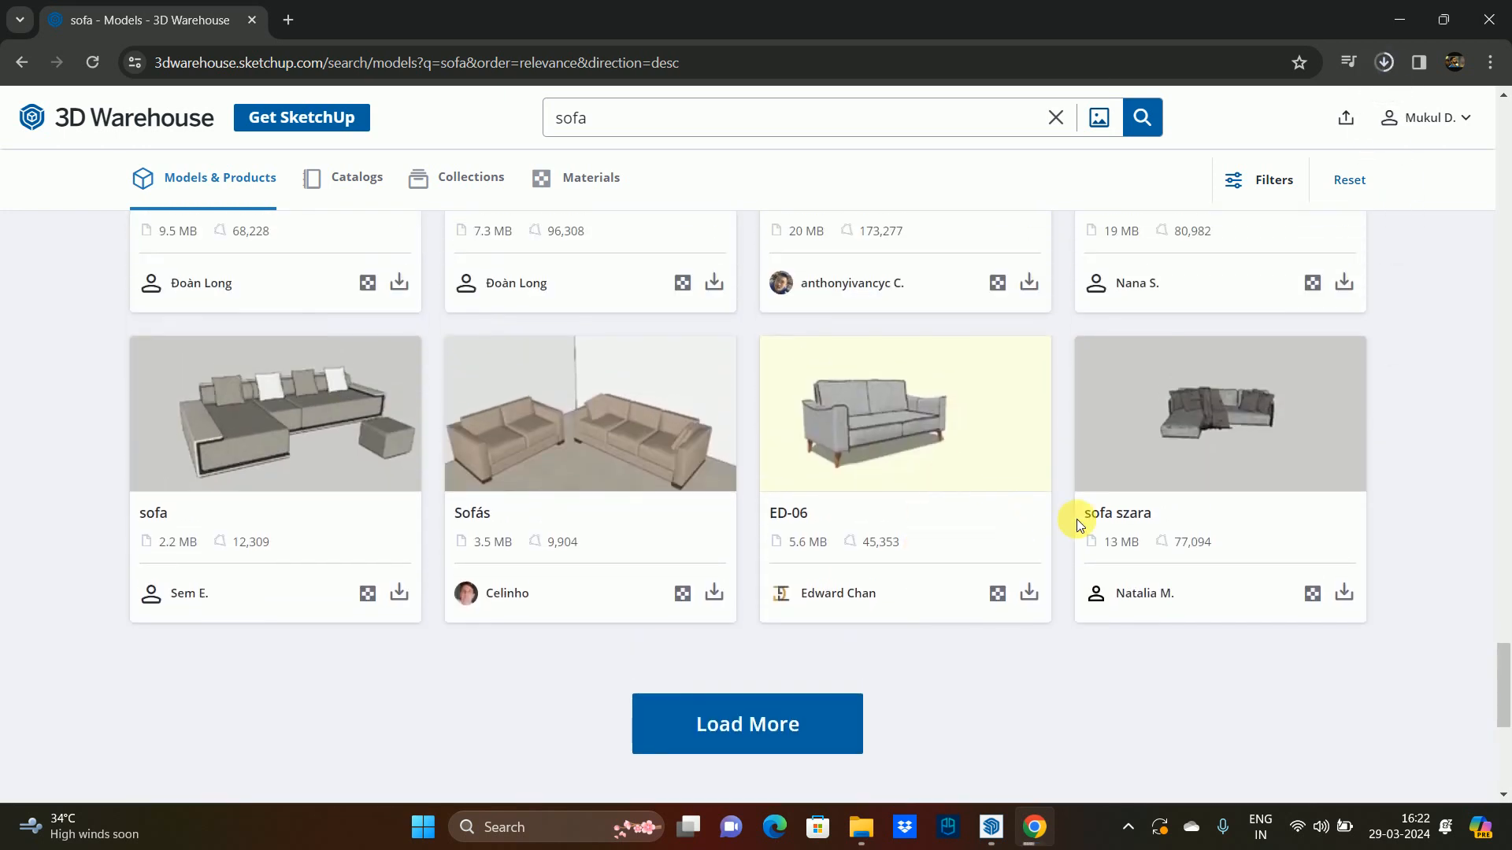
left_click(833, 719)
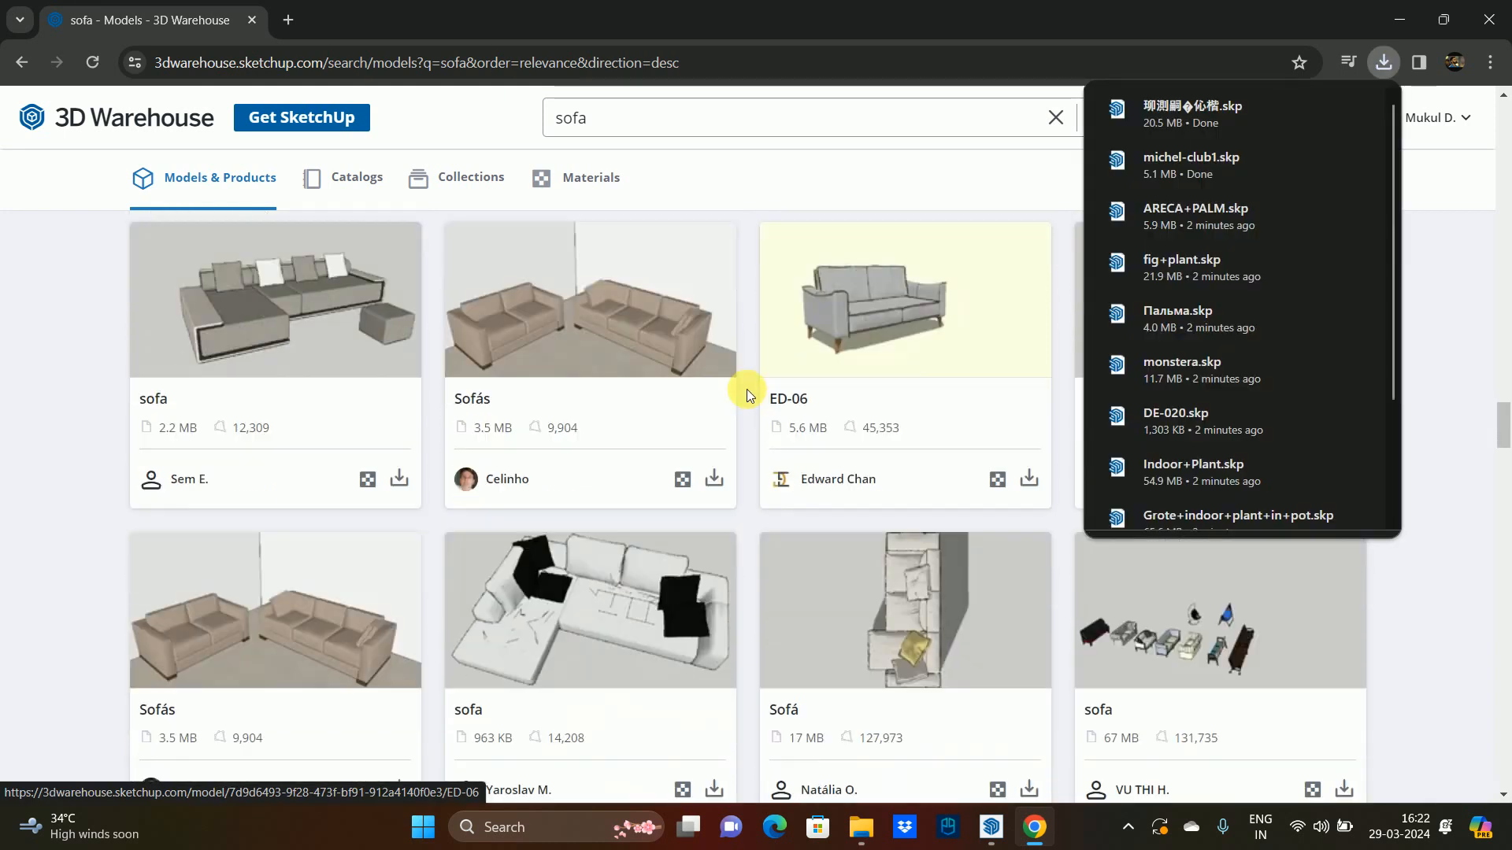
- Browse the newly loaded sofas and download the 6.6 MB cream sofa with dark blue cushions as a SketchUp file
scroll(574, 405, "down", 2)
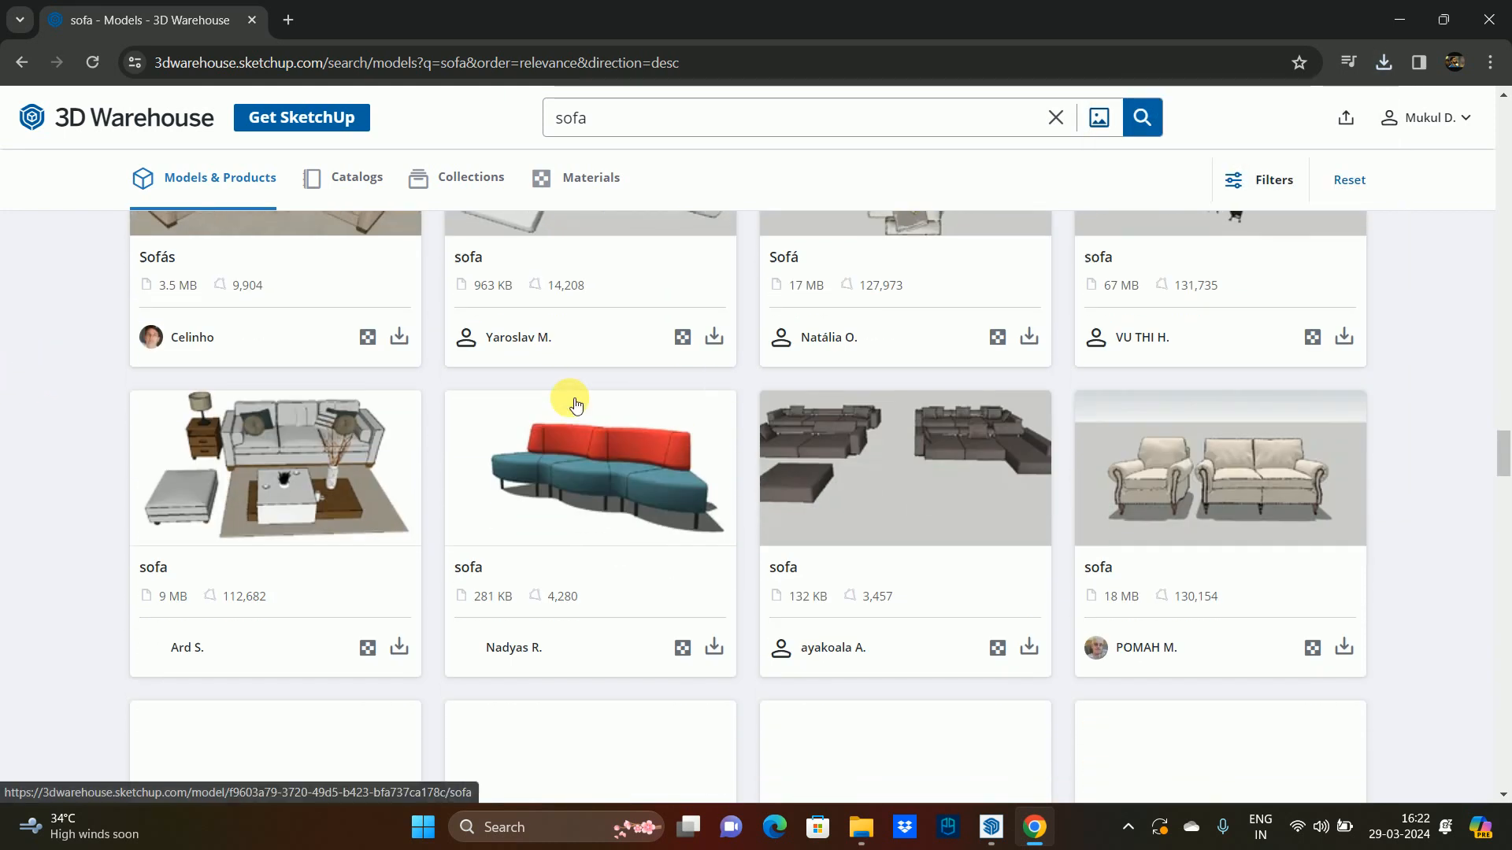
scroll(978, 437, "down", 10)
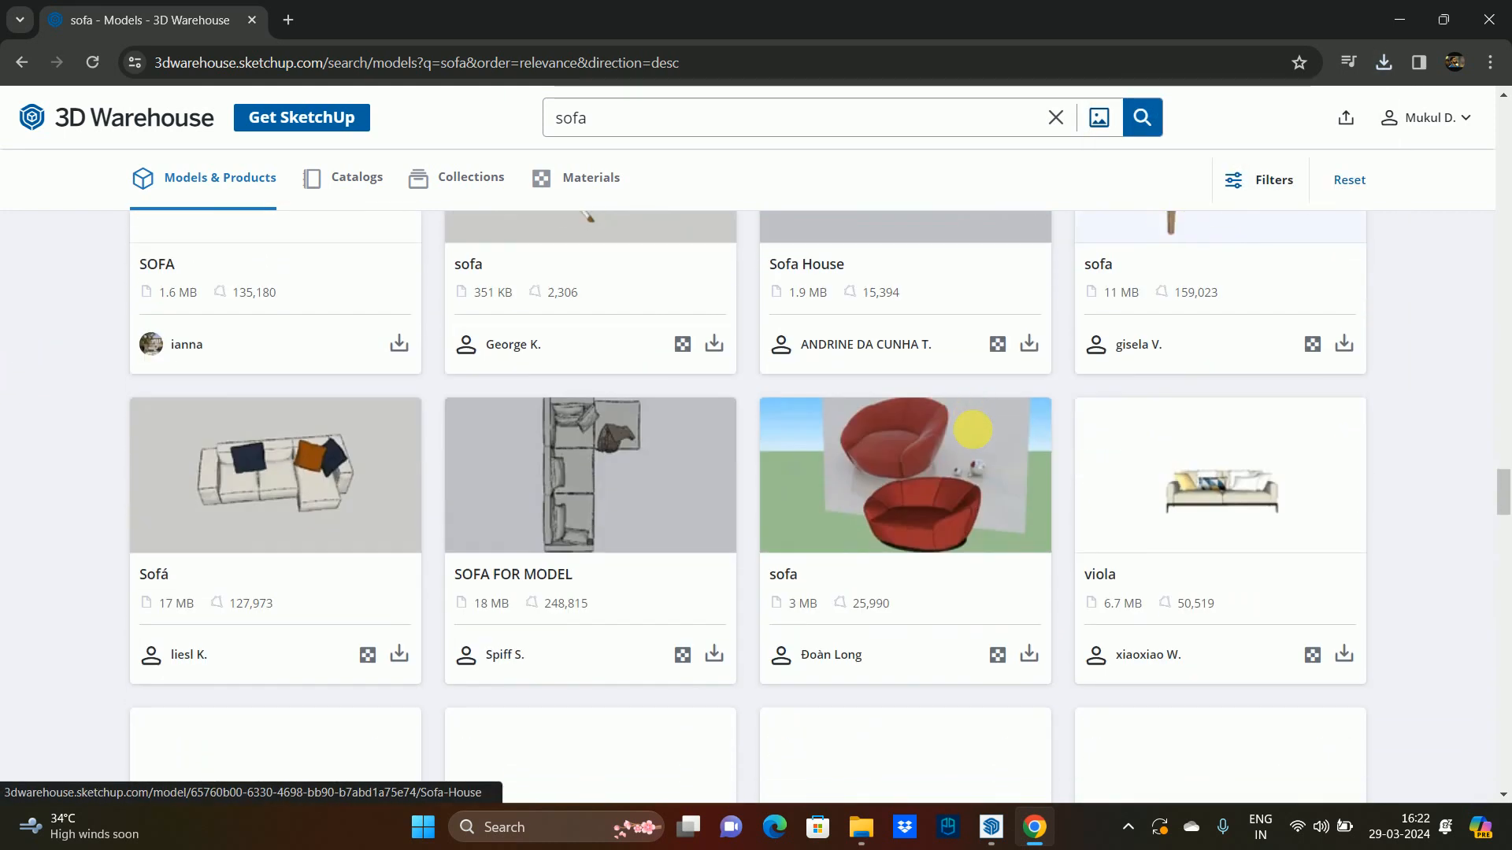
scroll(978, 437, "up", 3)
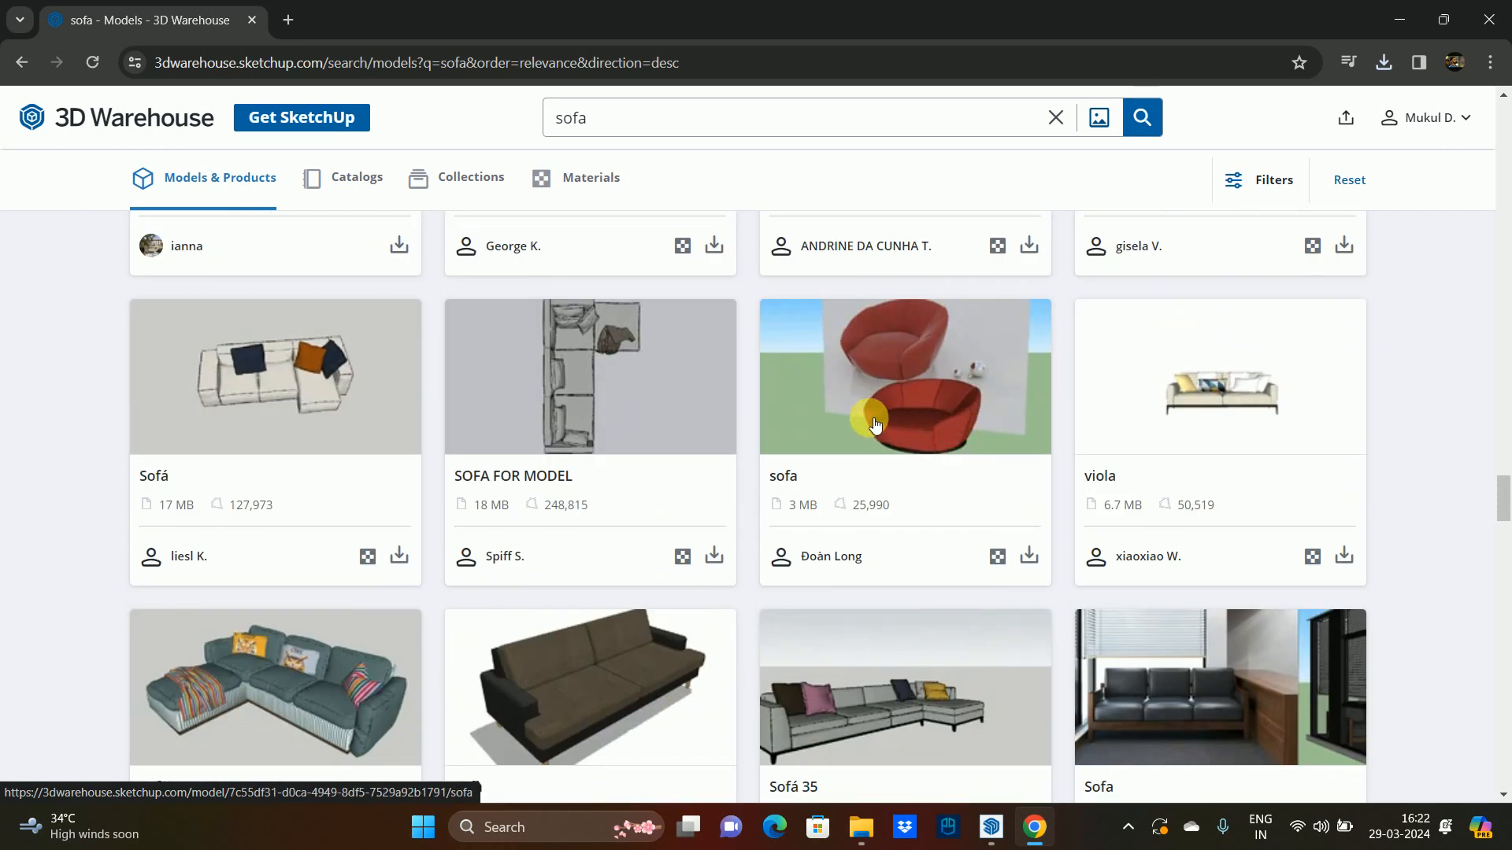
scroll(873, 425, "down", 3)
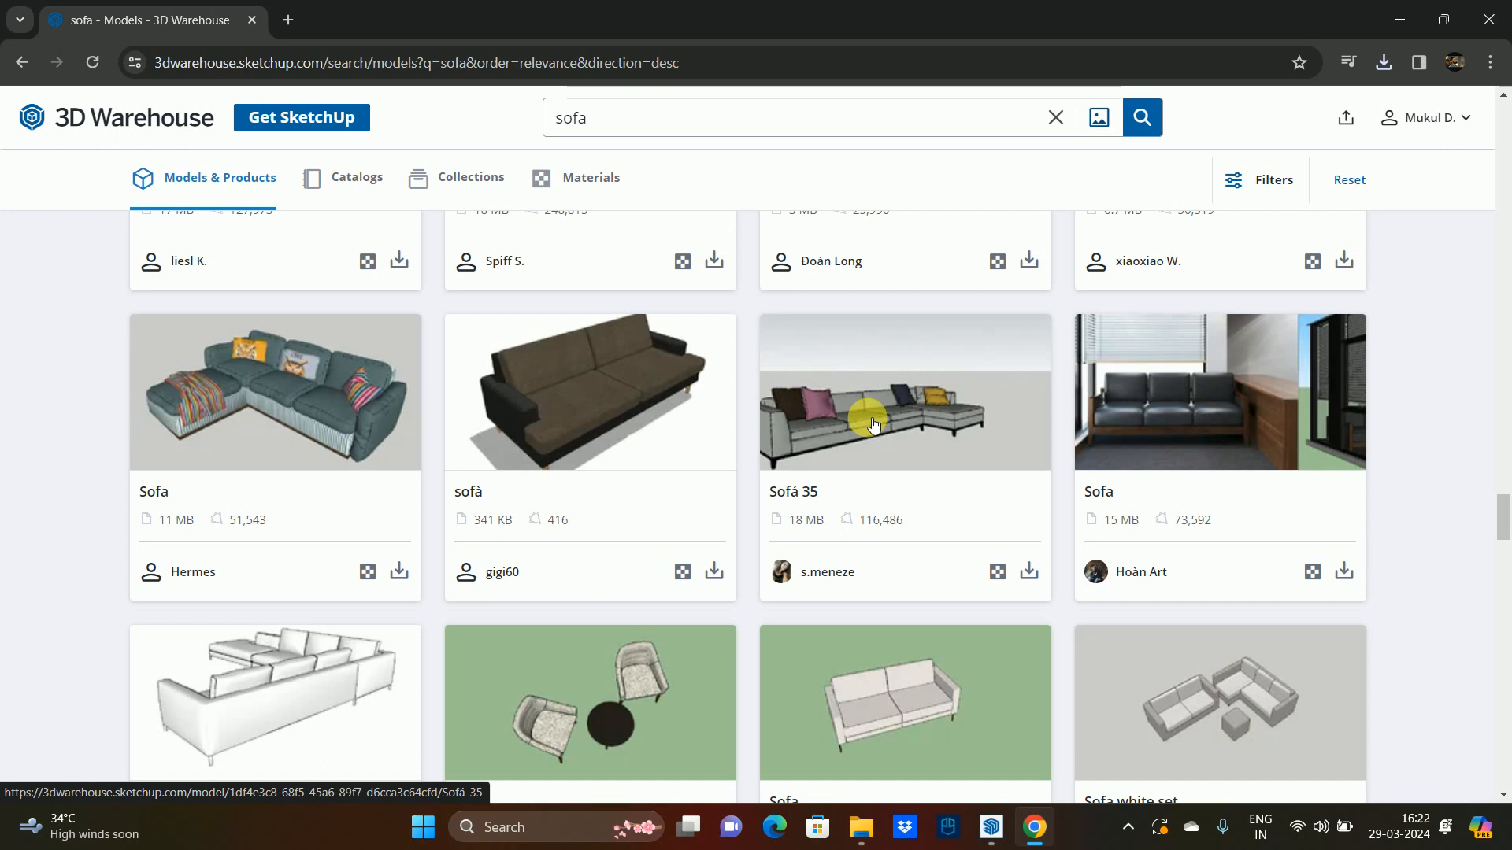
scroll(873, 424, "down", 4)
scroll(869, 423, "down", 3)
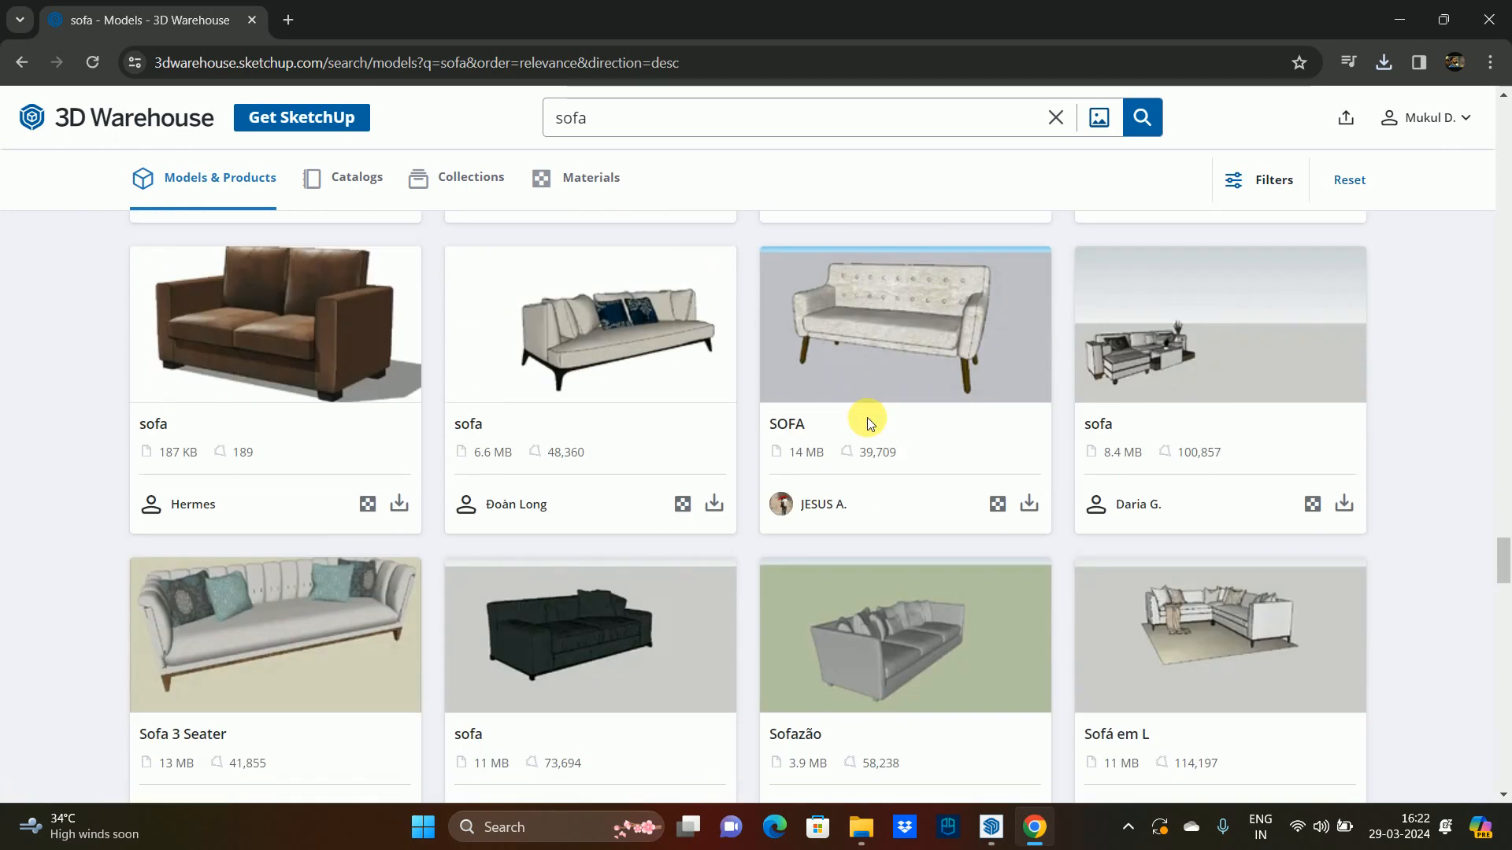
scroll(867, 420, "down", 3)
scroll(866, 419, "up", 3)
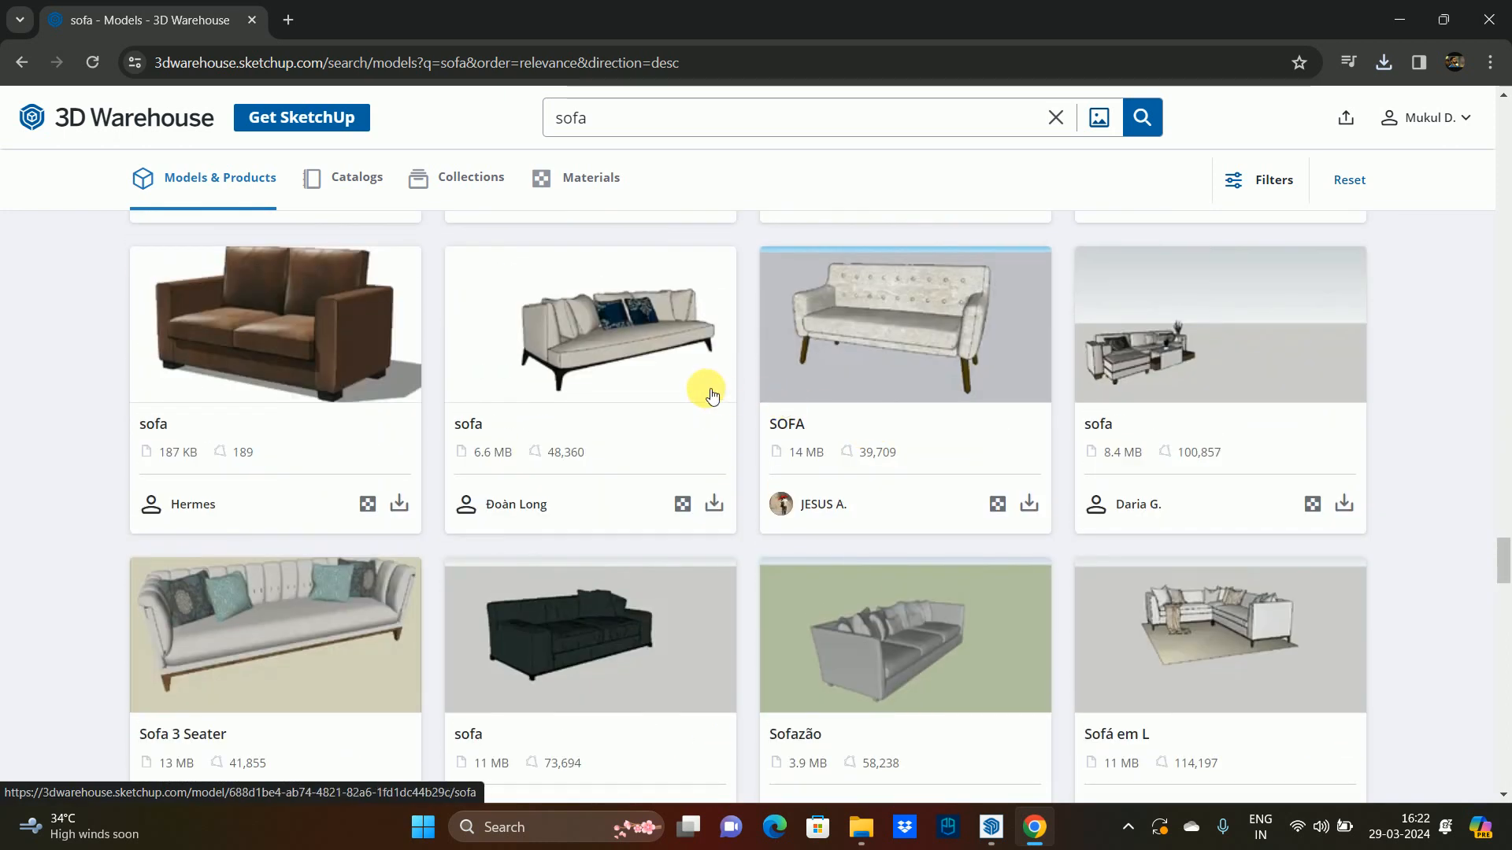
left_click(718, 507)
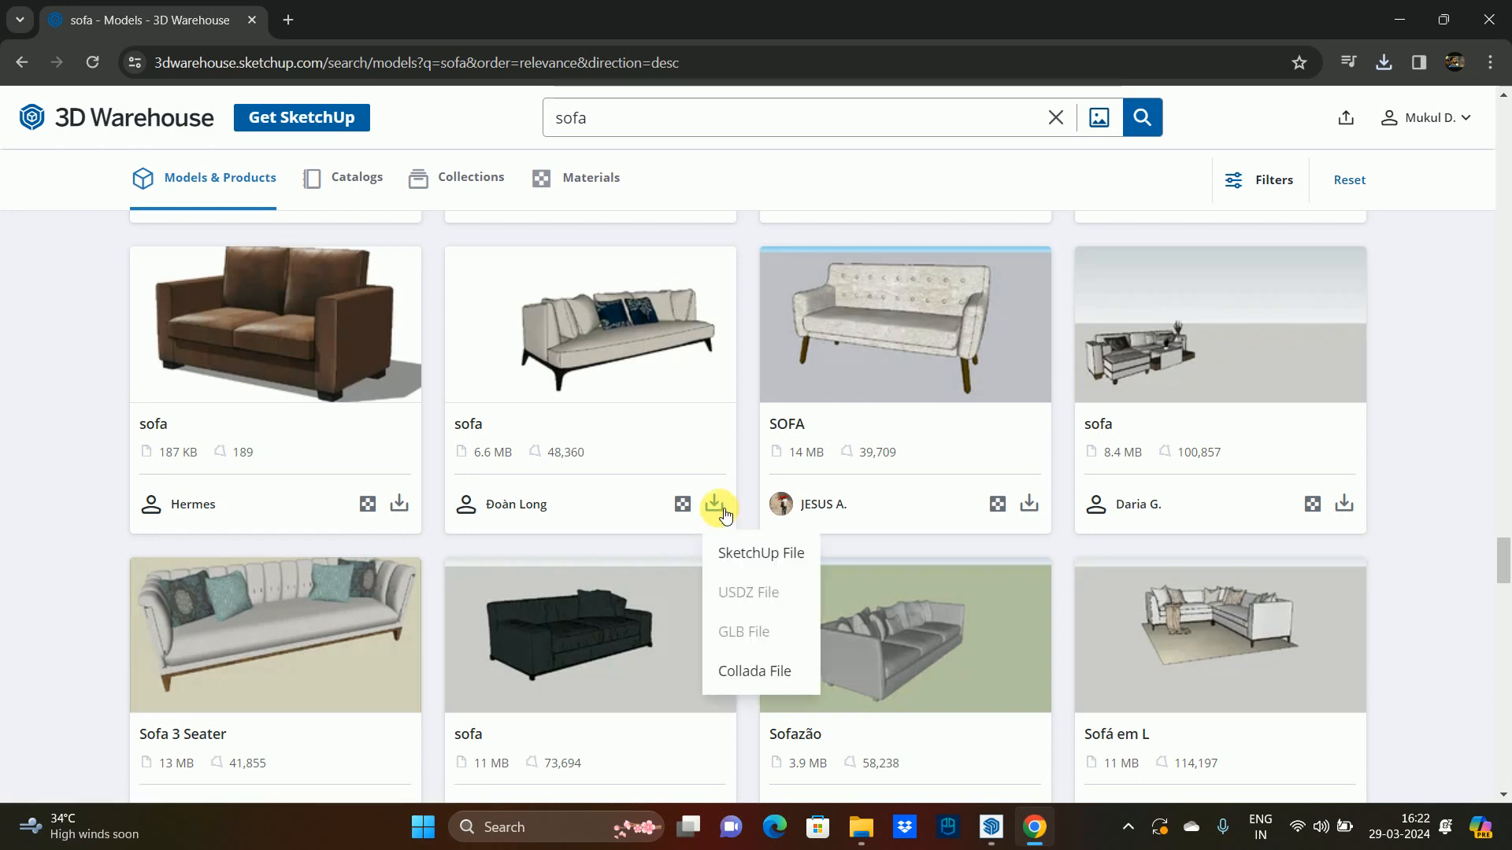
left_click(740, 562)
- Download the 22 MB "L SHAPE SOFA" model with curtains and floor lamp as a SketchUp file
scroll(664, 434, "down", 3)
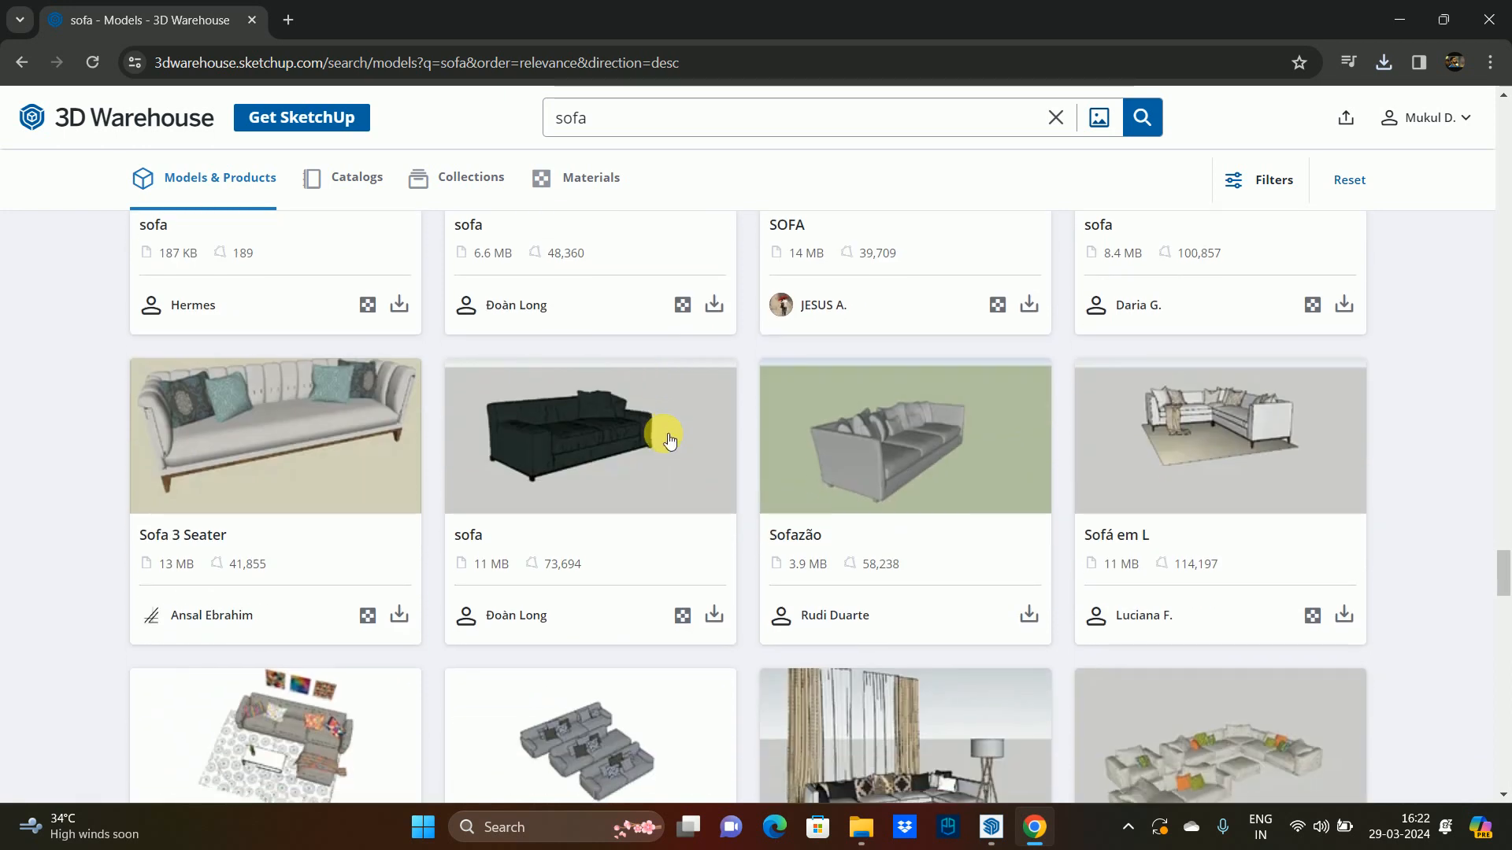
scroll(668, 438, "down", 4)
scroll(667, 434, "down", 3)
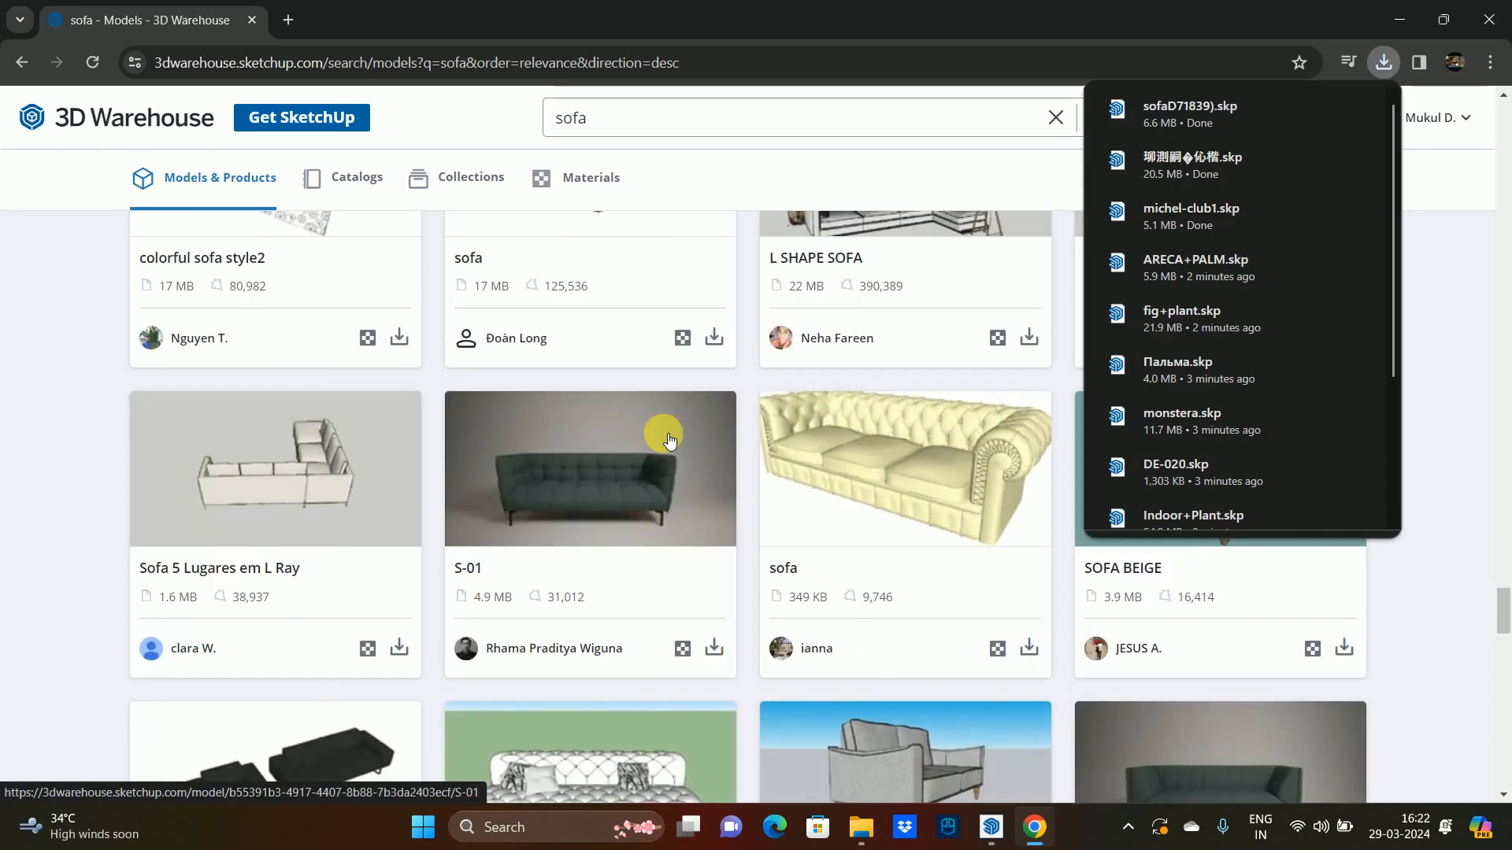
scroll(228, 436, "up", 1)
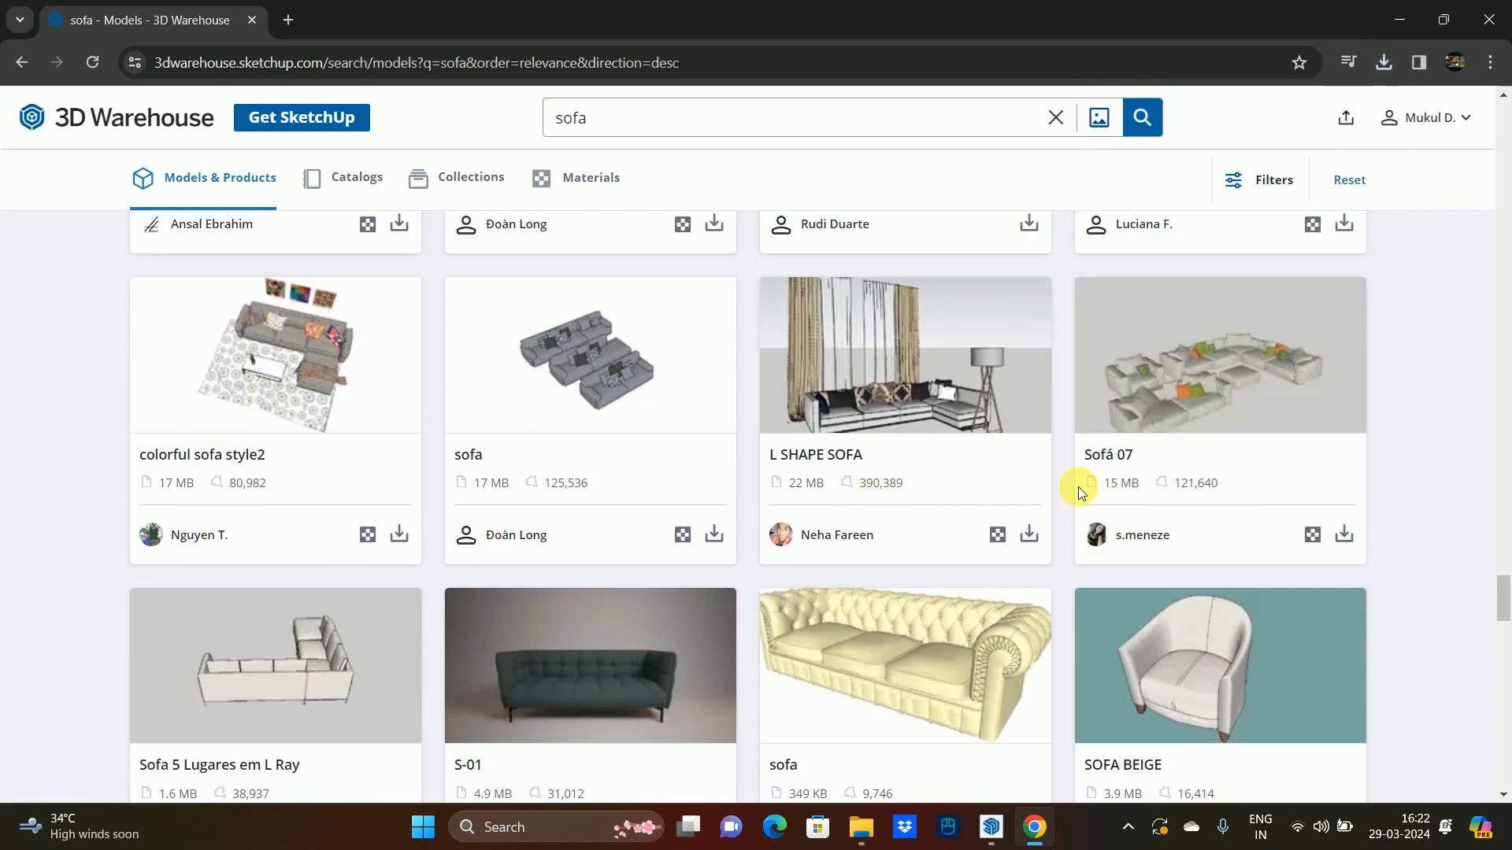
left_click(1029, 537)
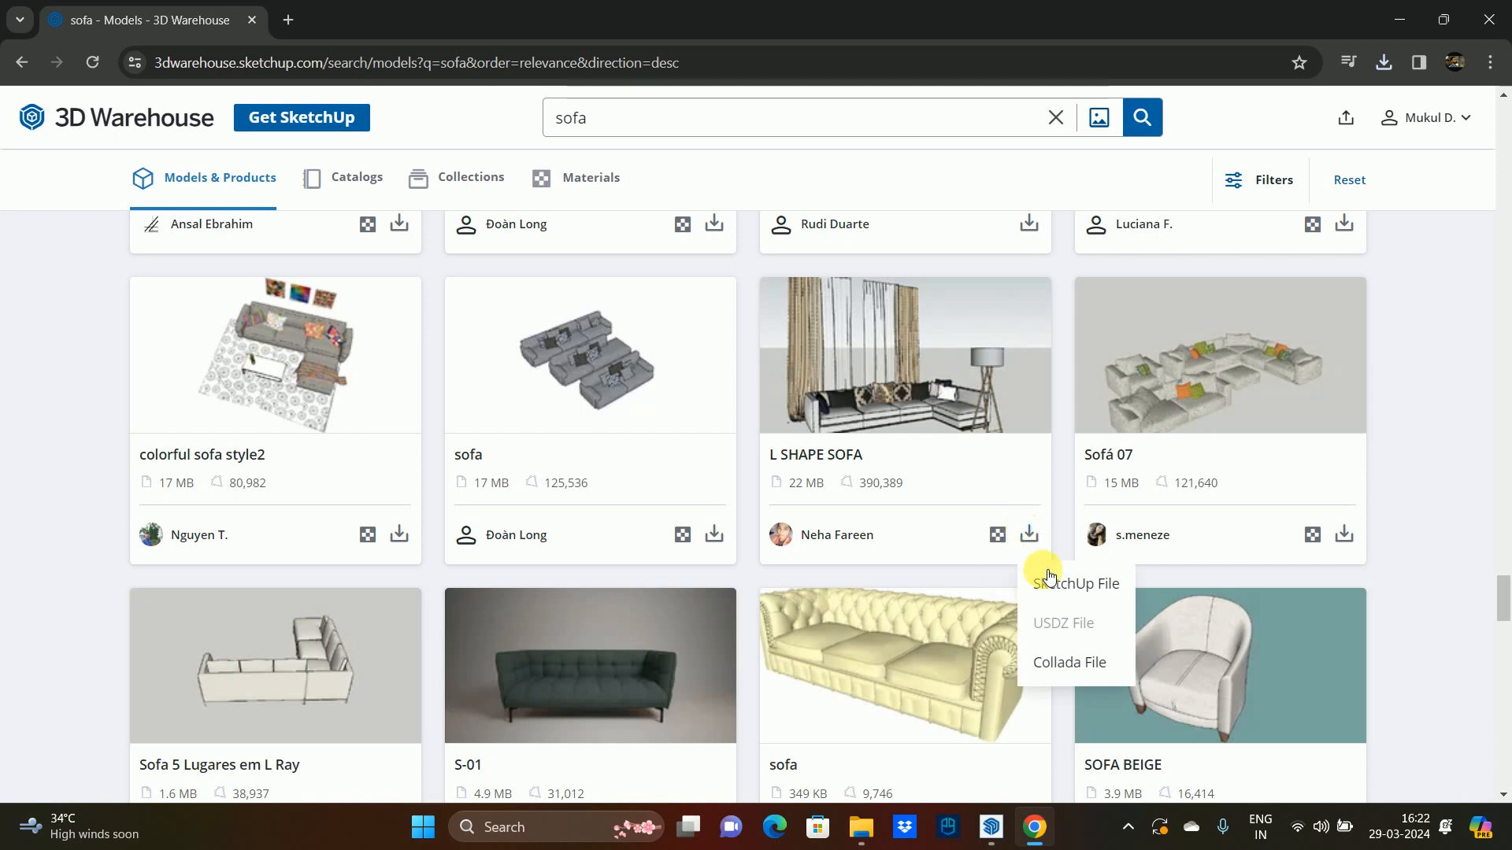
- Look through the rest of the second batch of sofas and load another batch of results
scroll(874, 462, "down", 6)
scroll(799, 455, "down", 10)
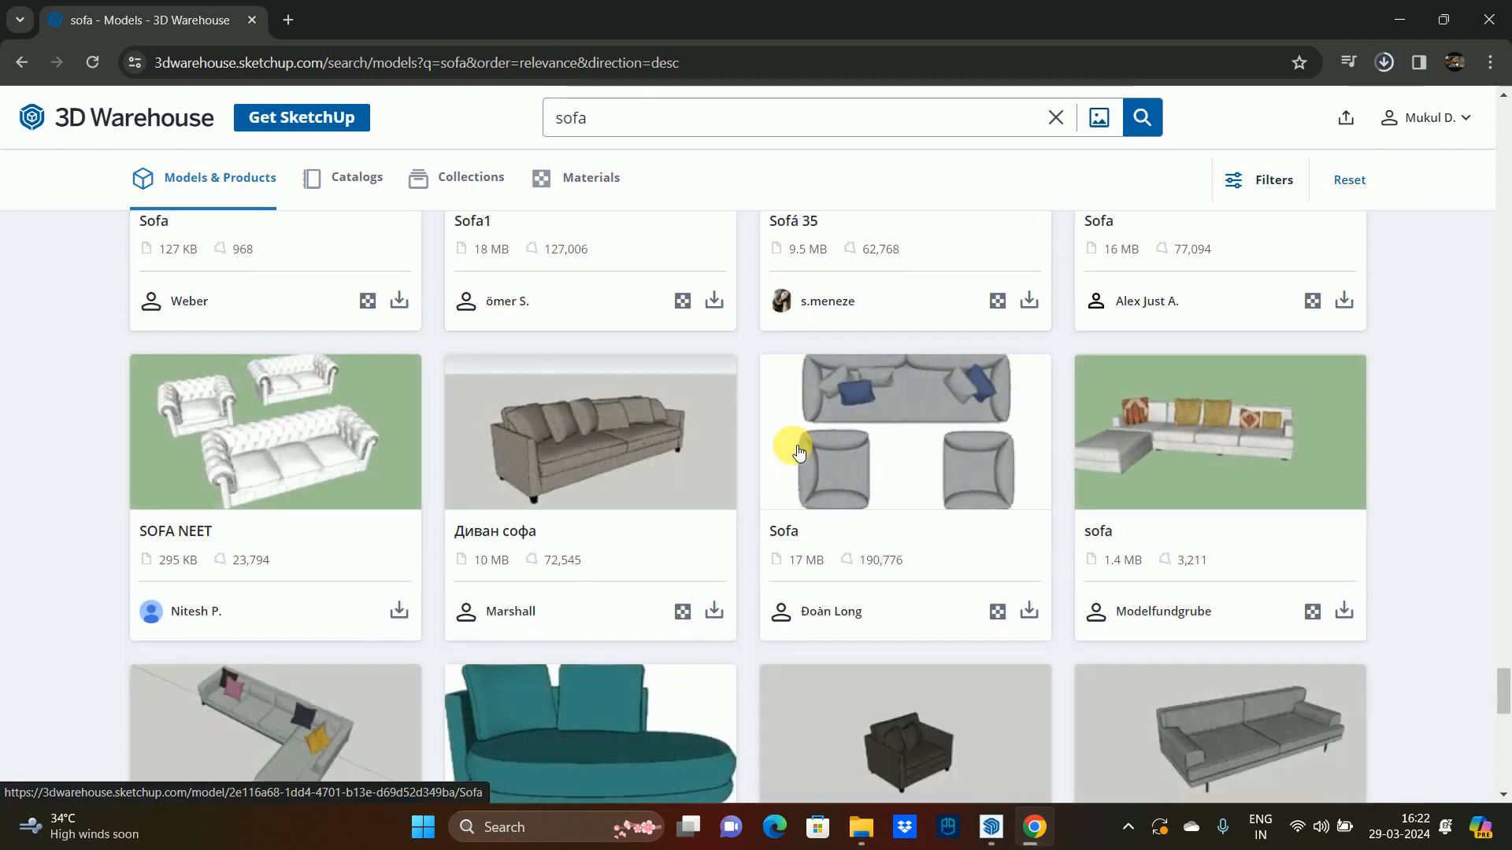
scroll(795, 449, "down", 10)
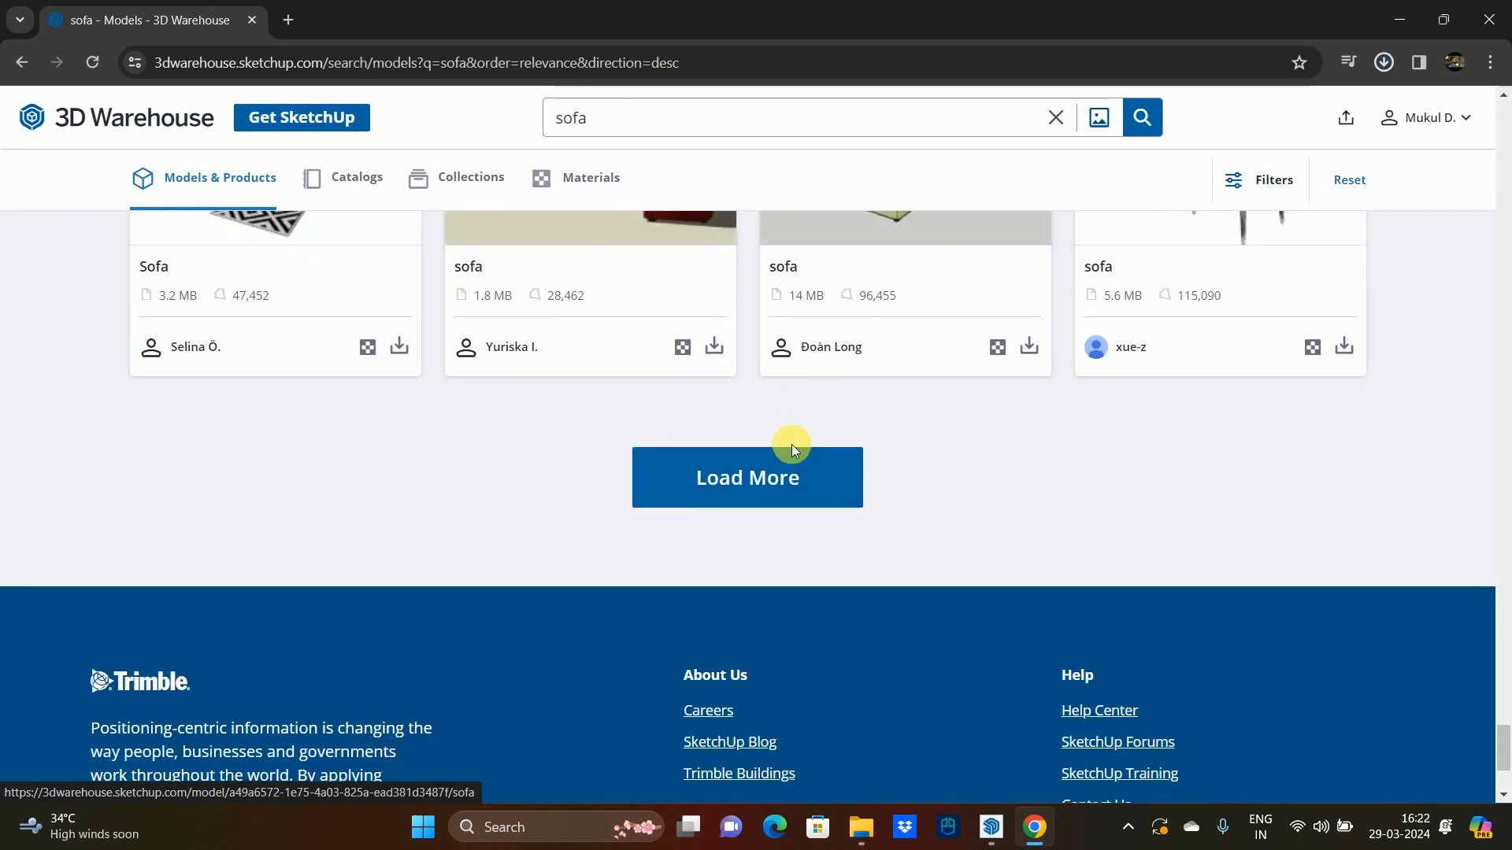
left_click(793, 449)
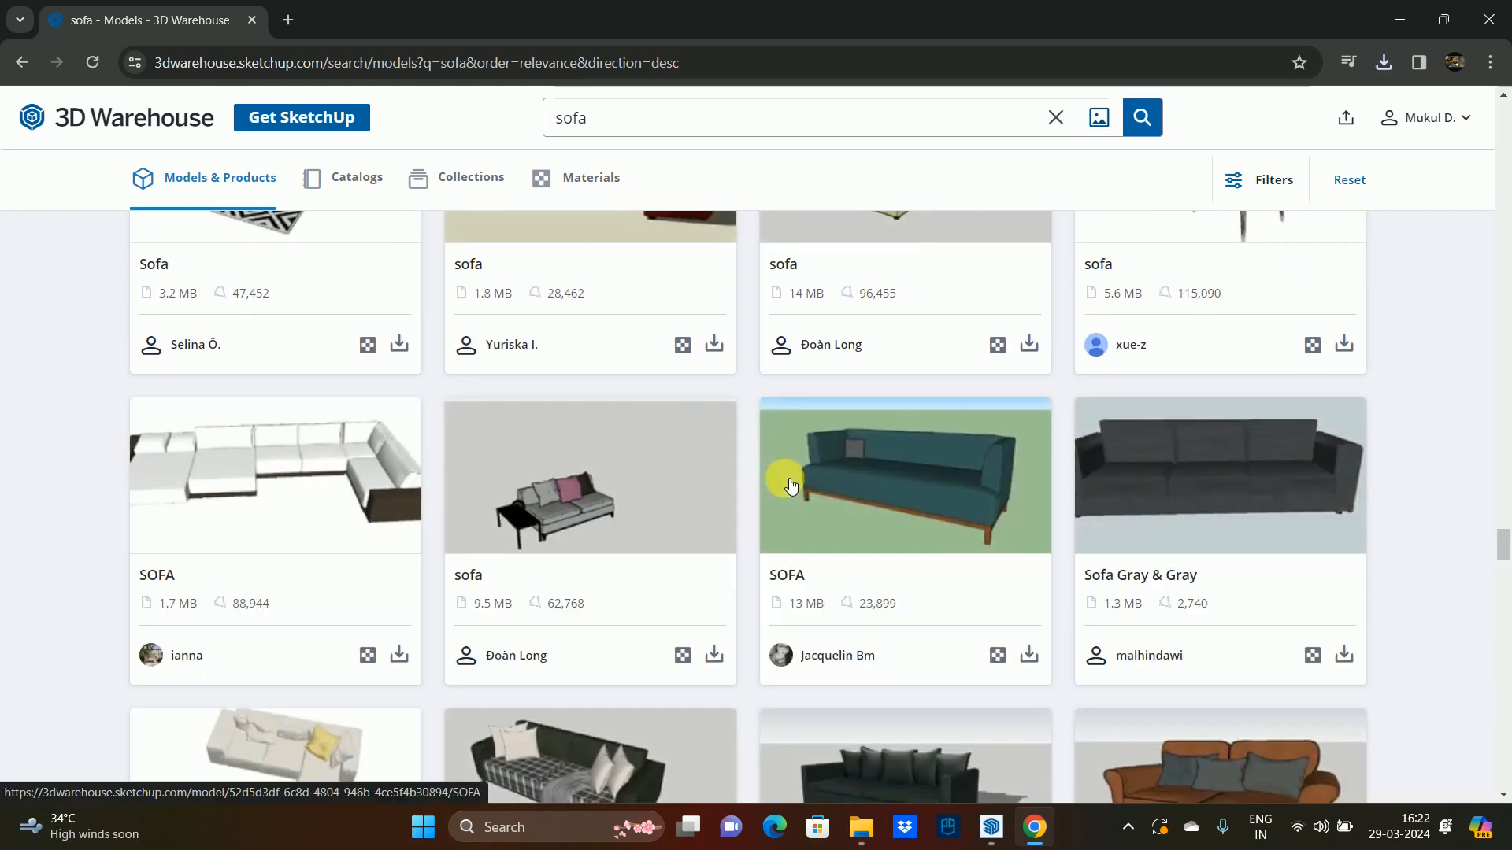
- Find the 7.2 MB "Sofá Moya" product model in the third batch and download it as a SketchUp file
scroll(791, 484, "down", 7)
scroll(790, 485, "down", 4)
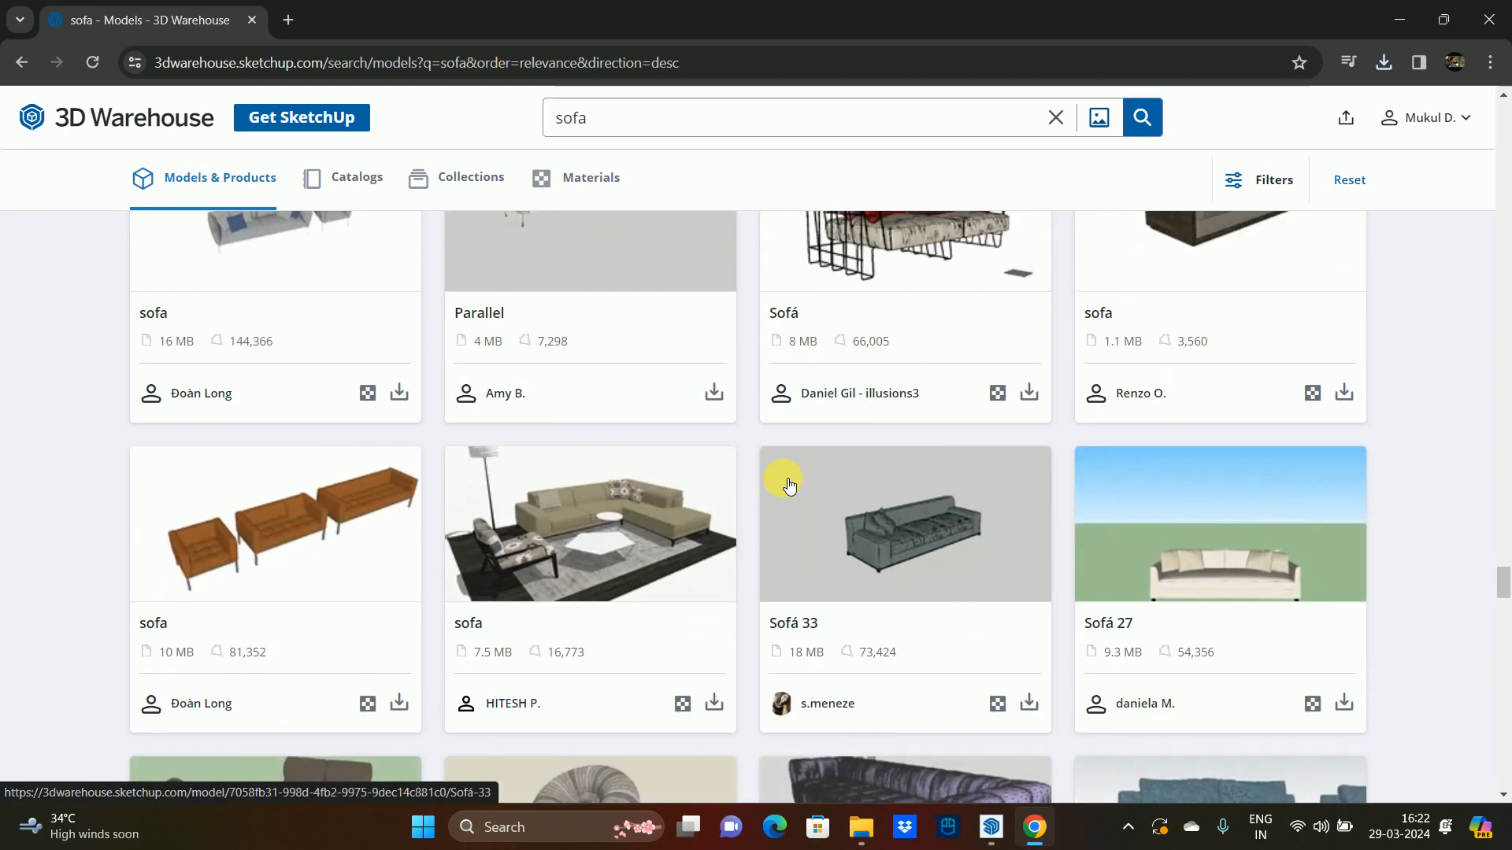
scroll(789, 484, "up", 2)
scroll(790, 485, "down", 5)
scroll(790, 484, "down", 8)
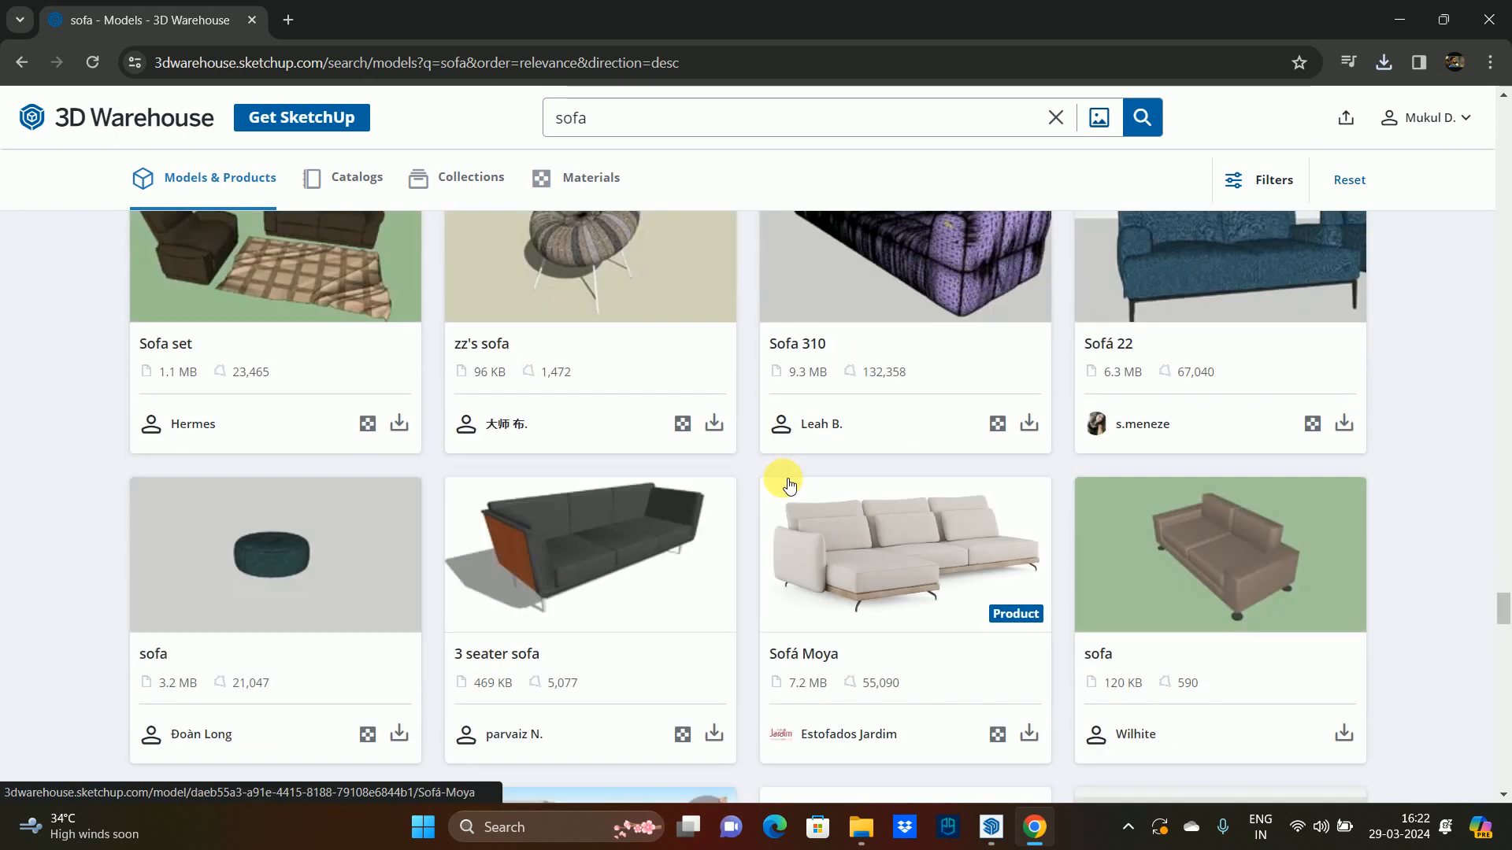
scroll(783, 479, "up", 1)
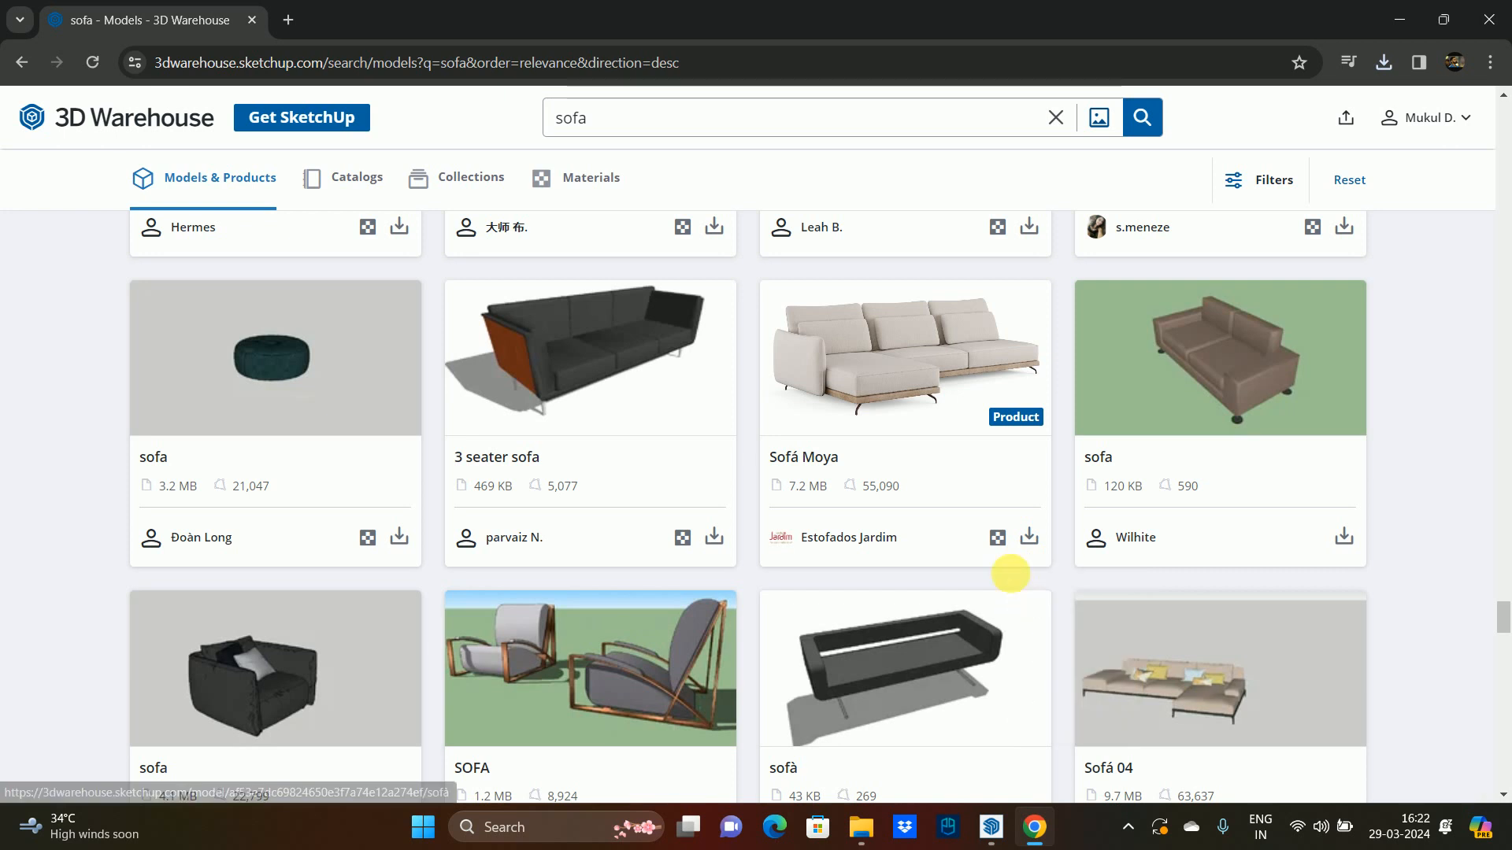
- Examine the remaining sofas of the third batch through to the end of the list for another suitable model
scroll(848, 449, "down", 3)
scroll(848, 449, "down", 5)
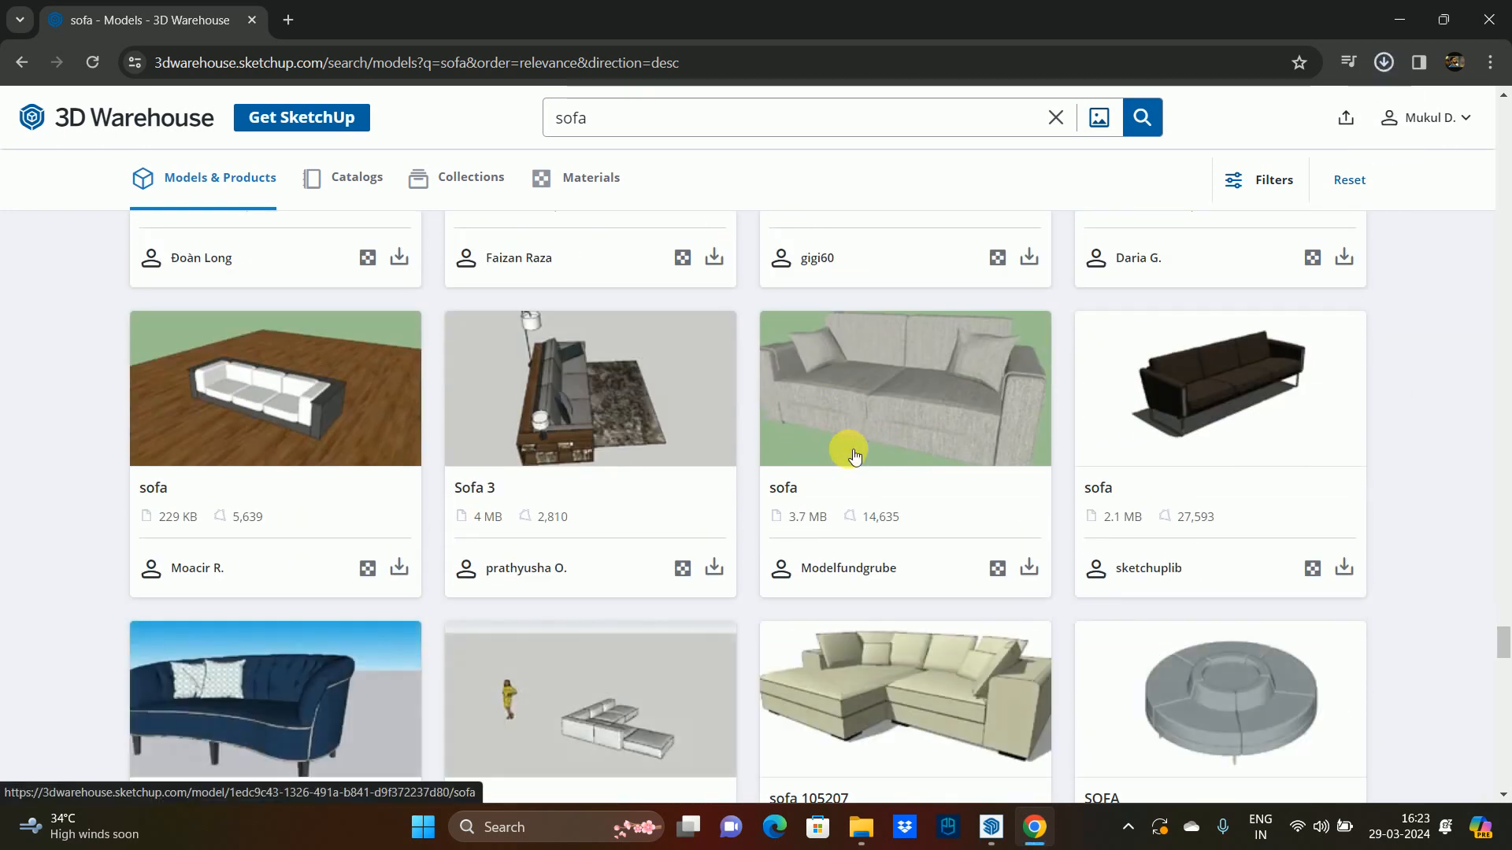
scroll(848, 448, "down", 5)
scroll(848, 449, "down", 6)
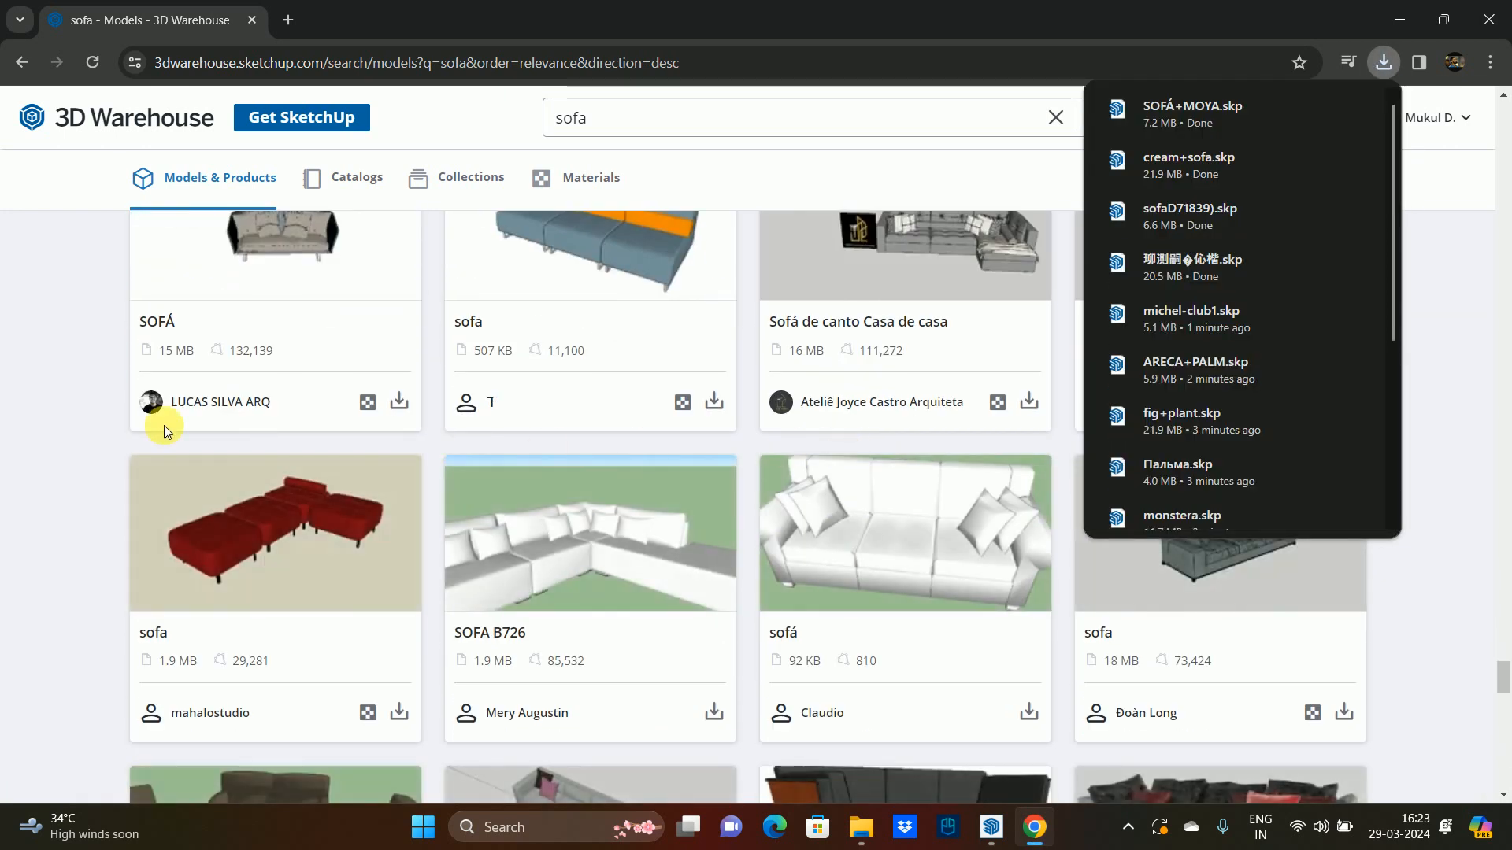
scroll(409, 398, "down", 5)
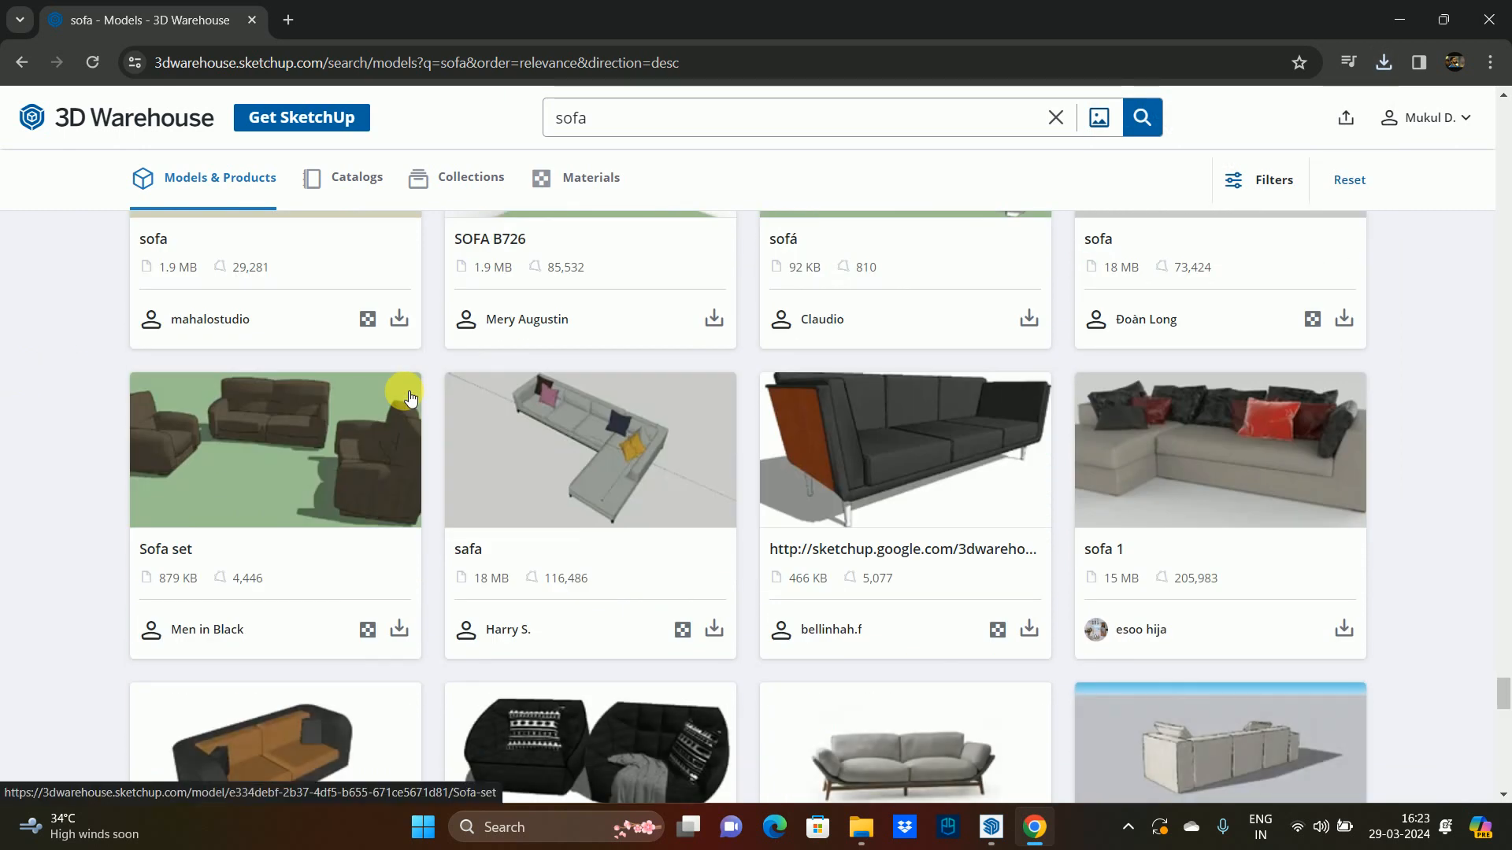
scroll(409, 398, "down", 12)
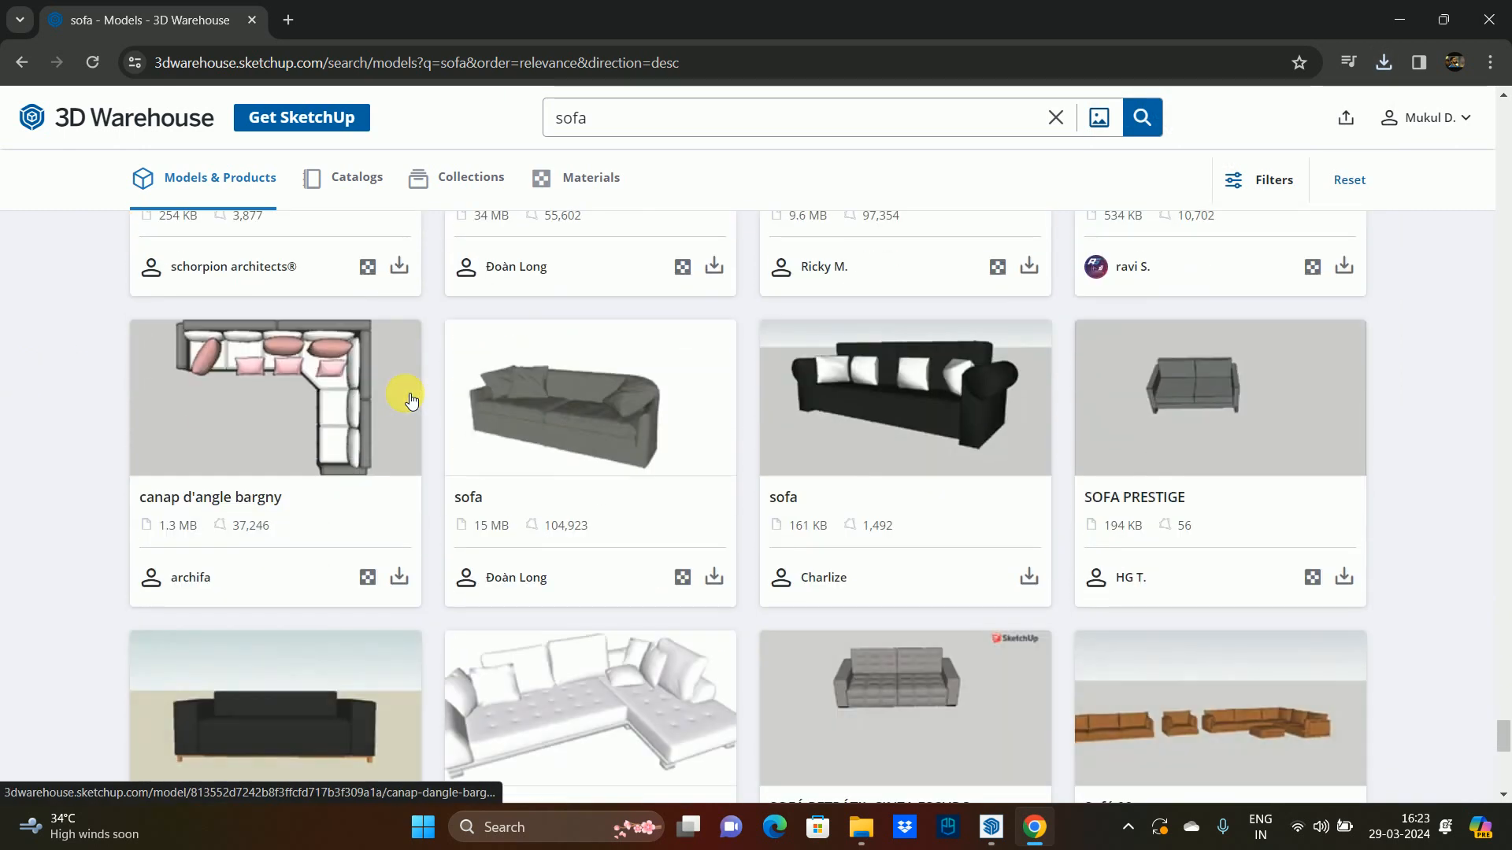
scroll(409, 397, "down", 8)
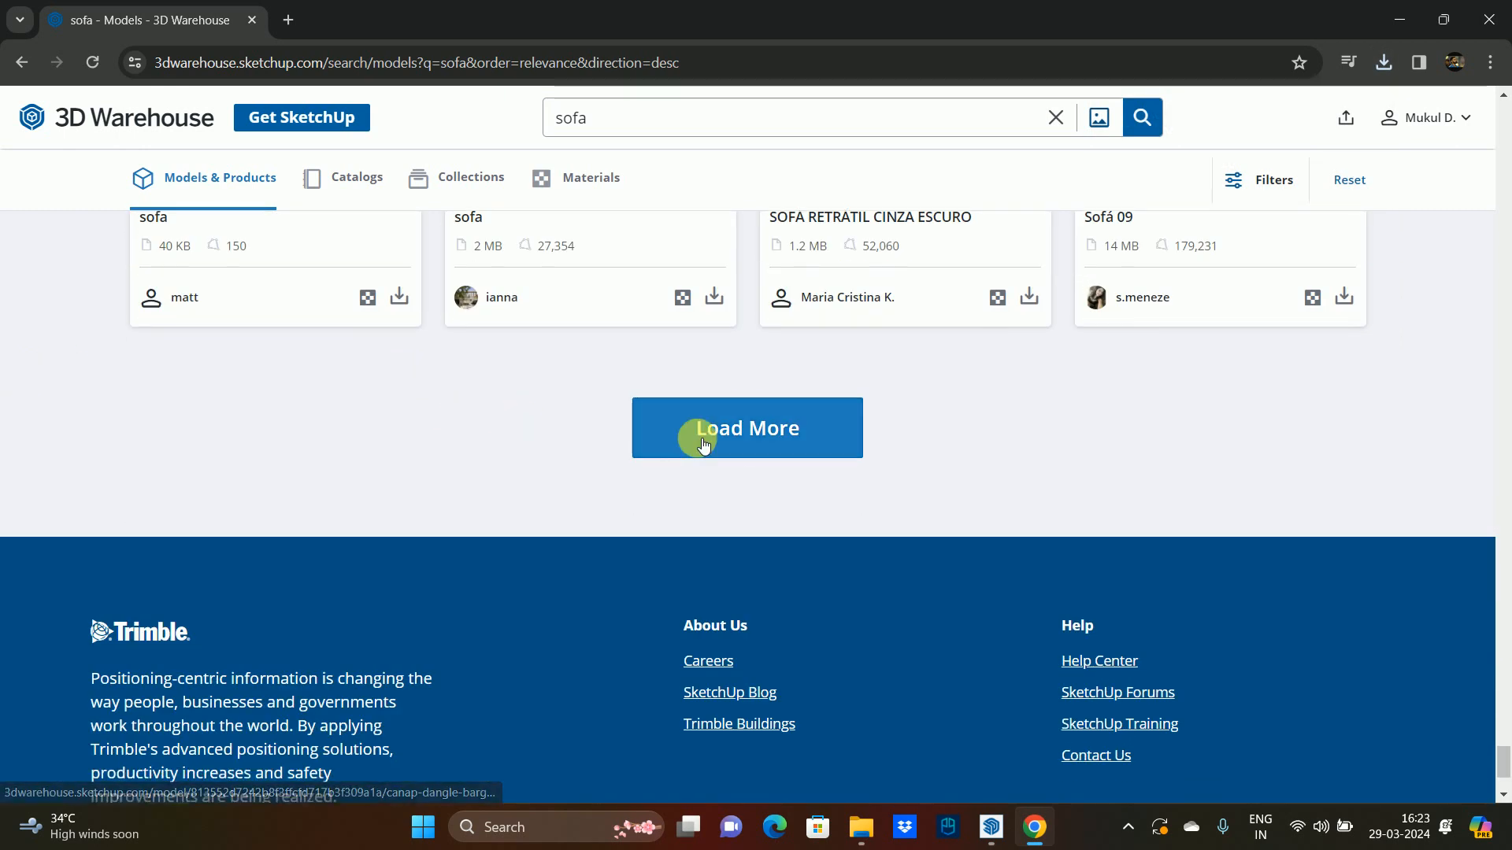
- Load the fourth batch of sofa results and examine its models for one that suits the living room
left_click(699, 432)
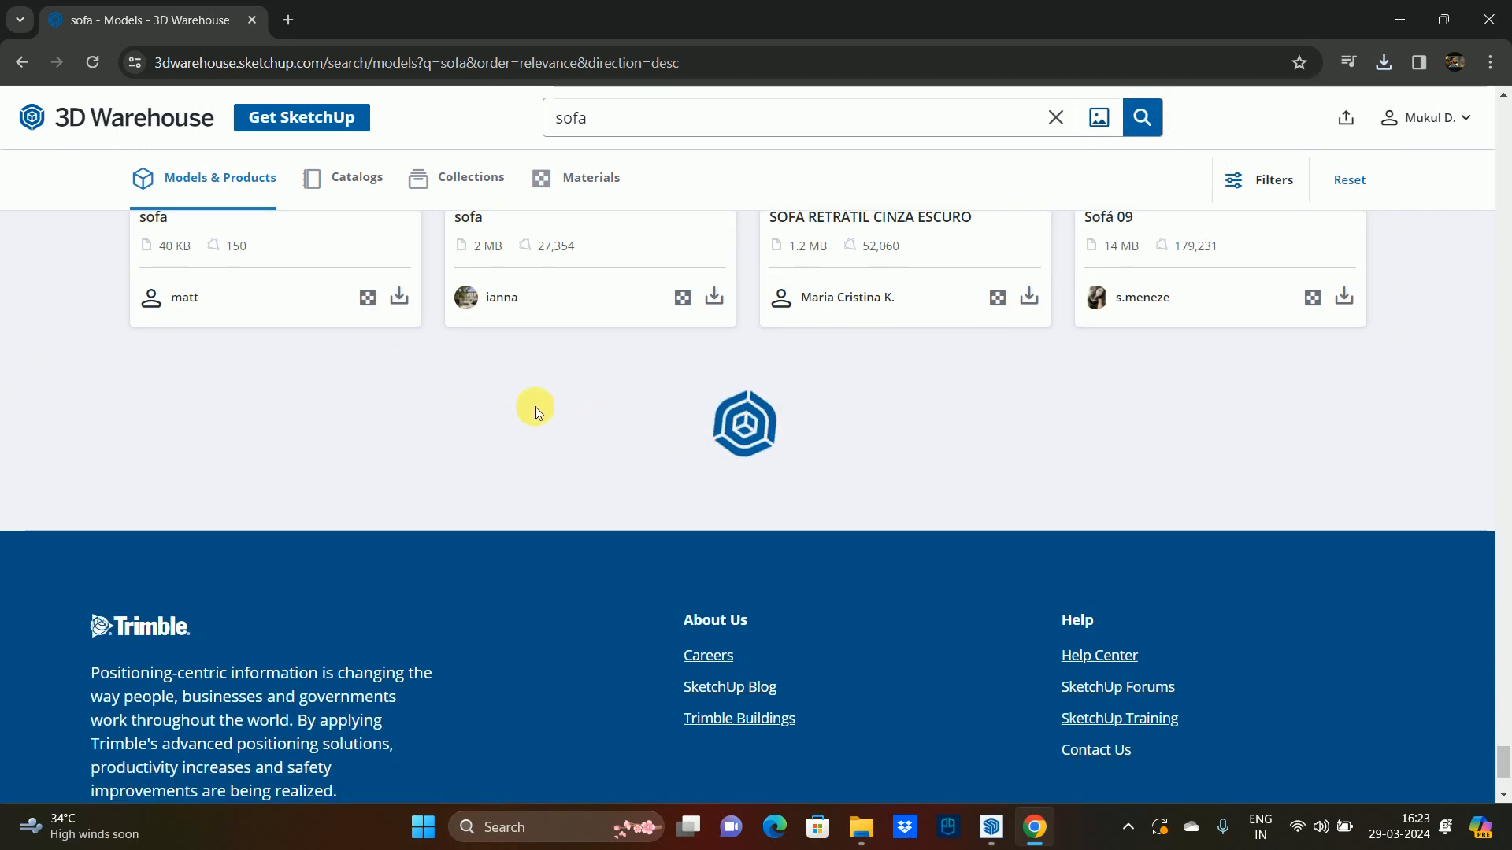
scroll(530, 410, "down", 1)
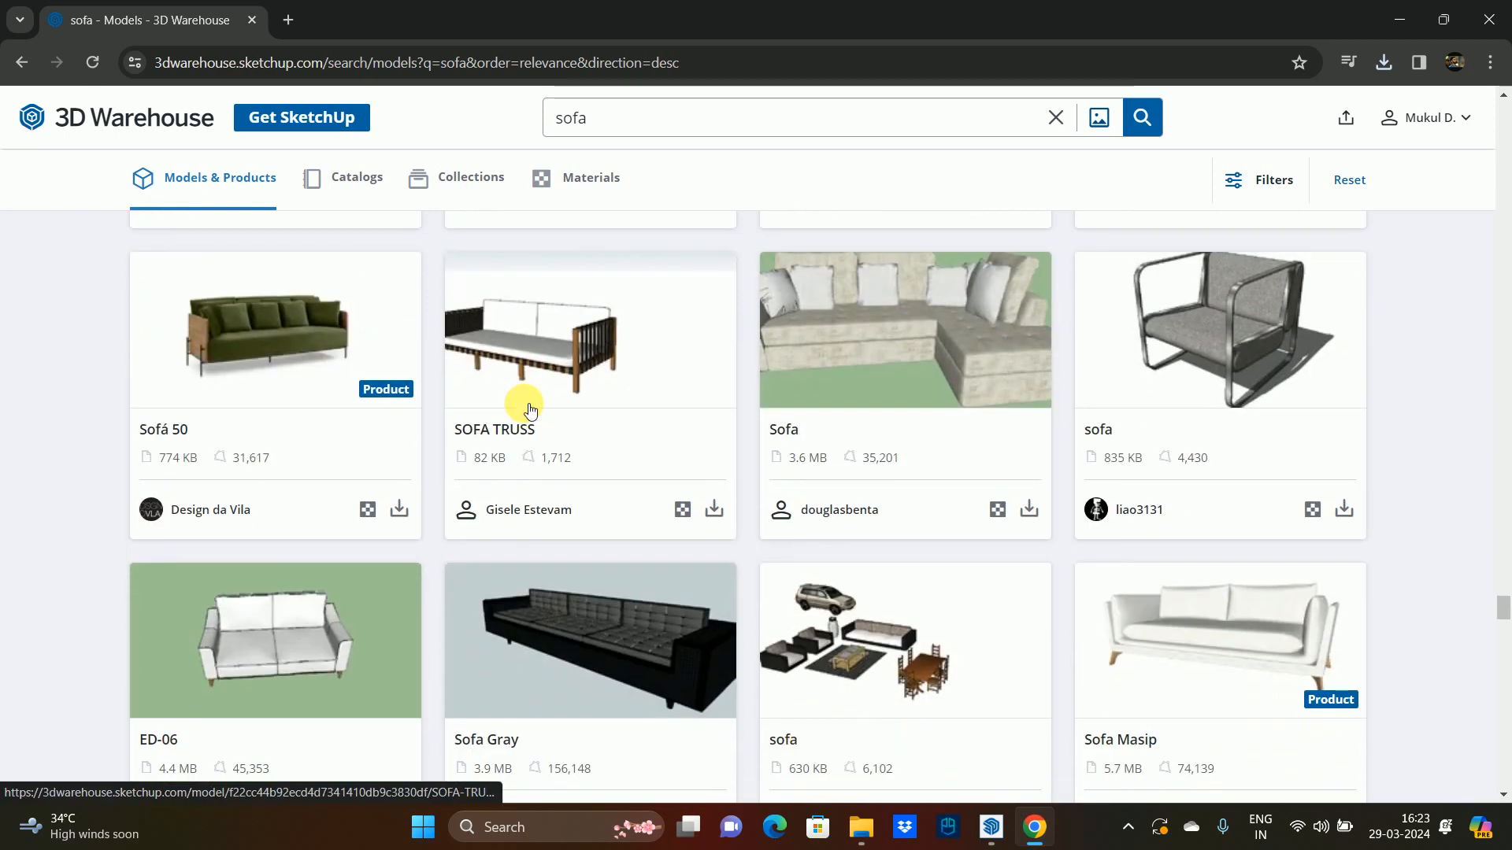
scroll(529, 408, "down", 4)
scroll(529, 409, "down", 4)
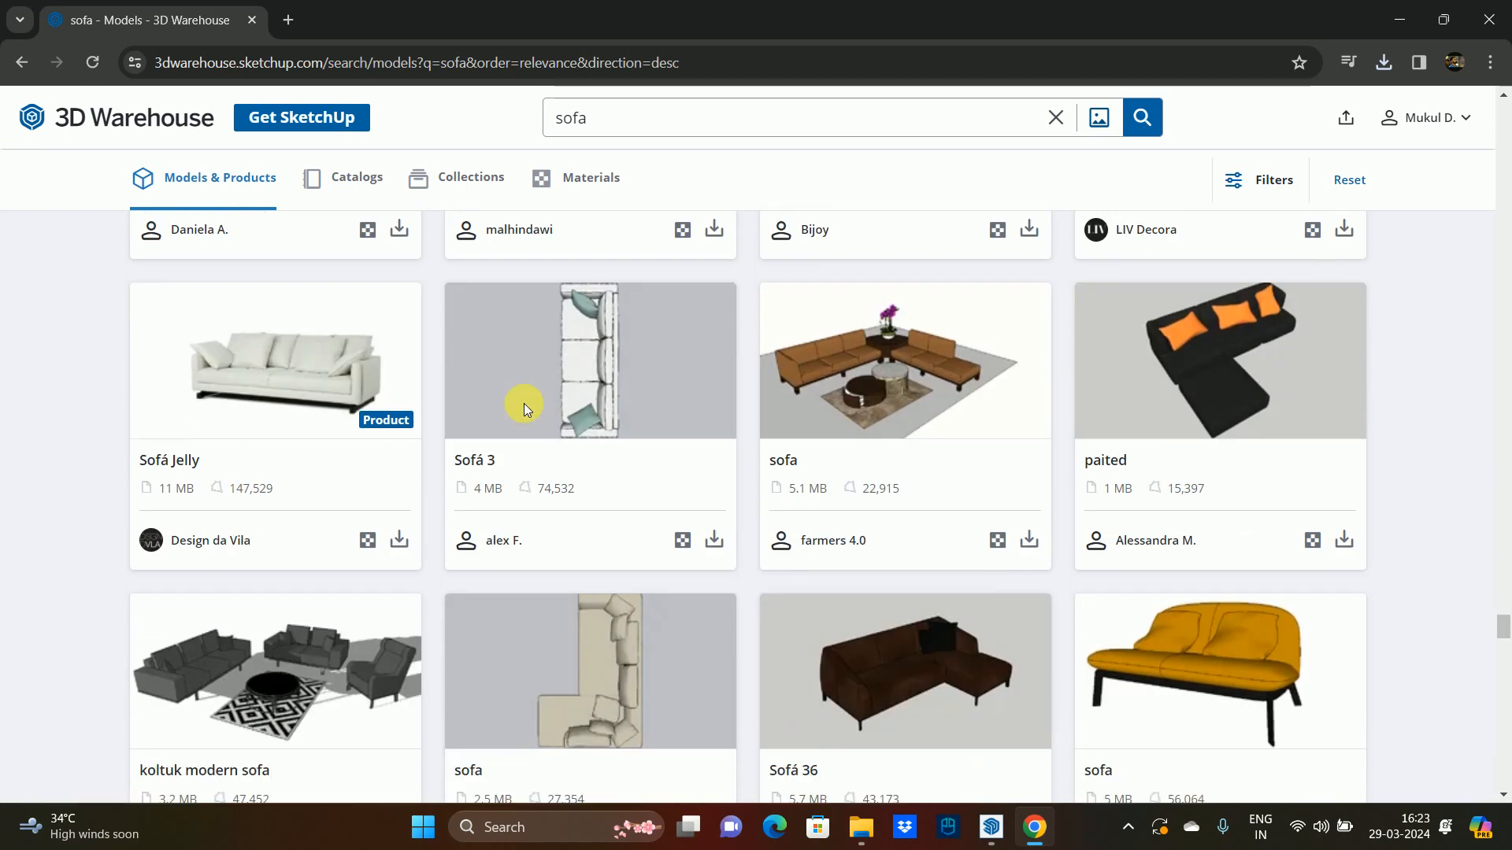
scroll(527, 407, "down", 14)
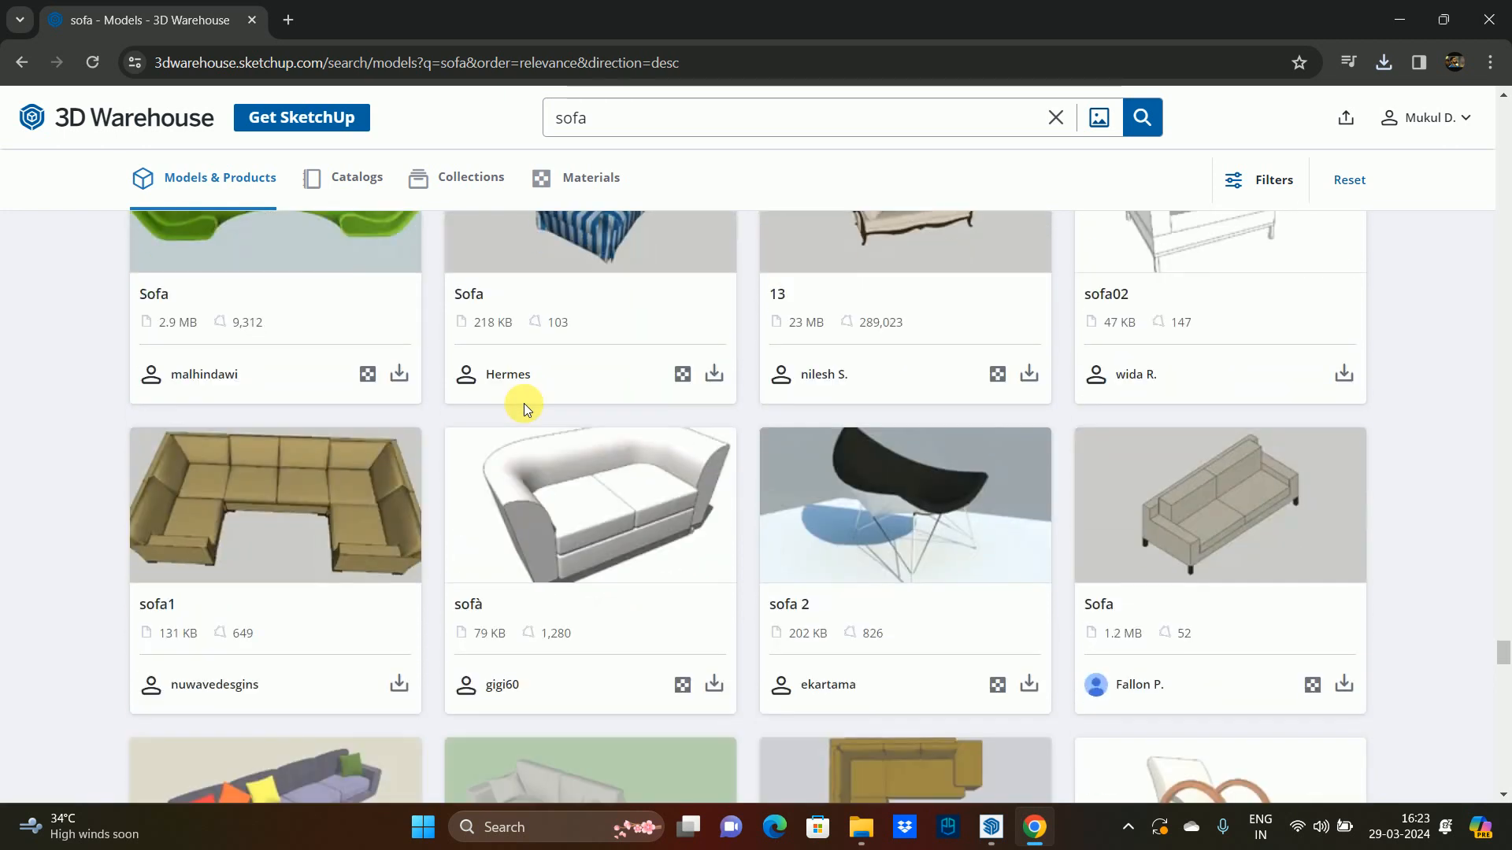
scroll(523, 404, "down", 3)
scroll(523, 403, "up", 3)
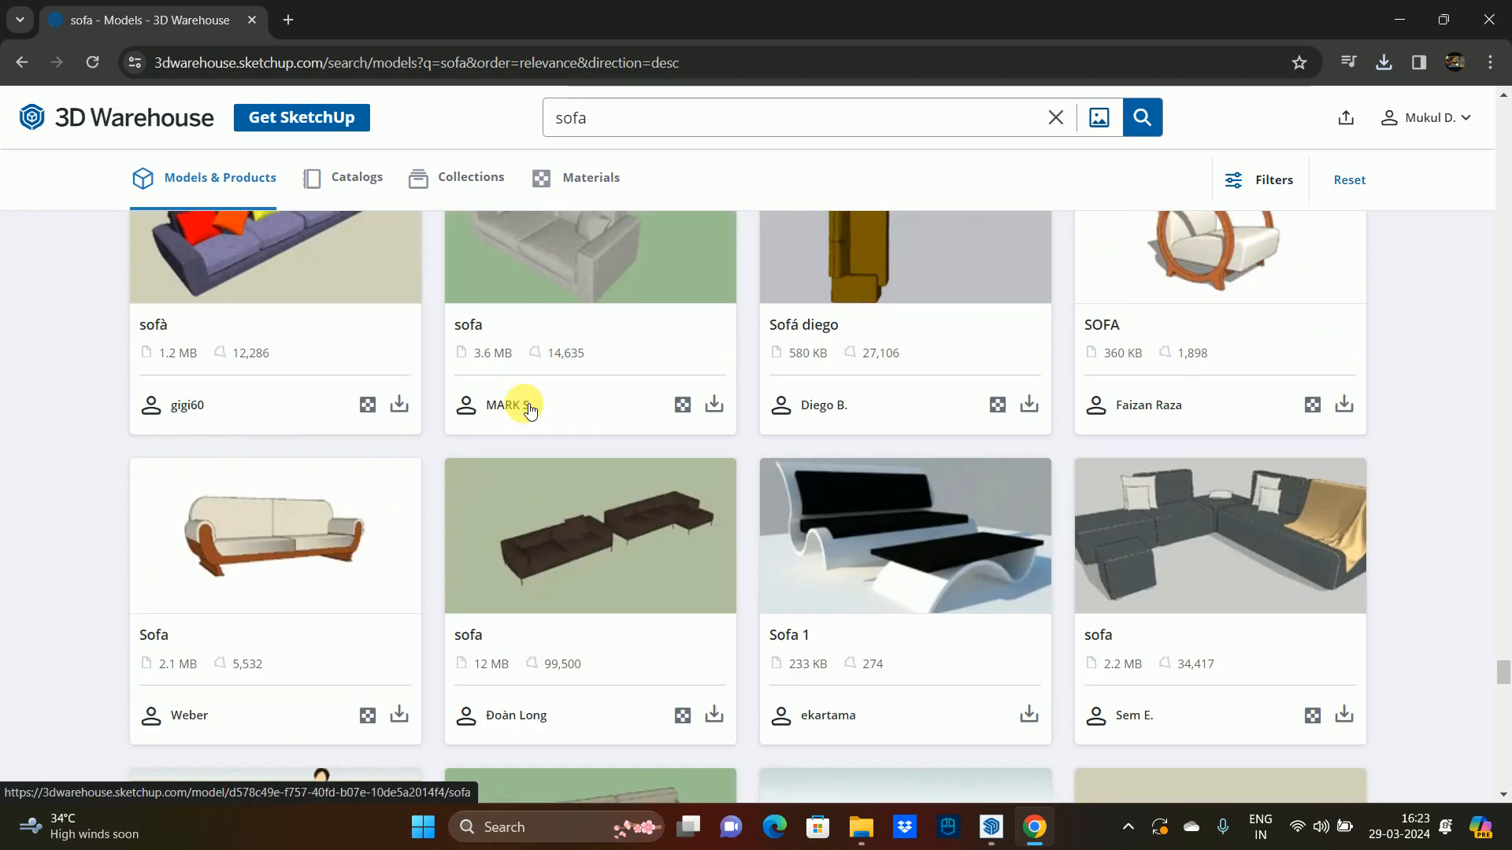
scroll(526, 405, "down", 5)
scroll(529, 408, "down", 4)
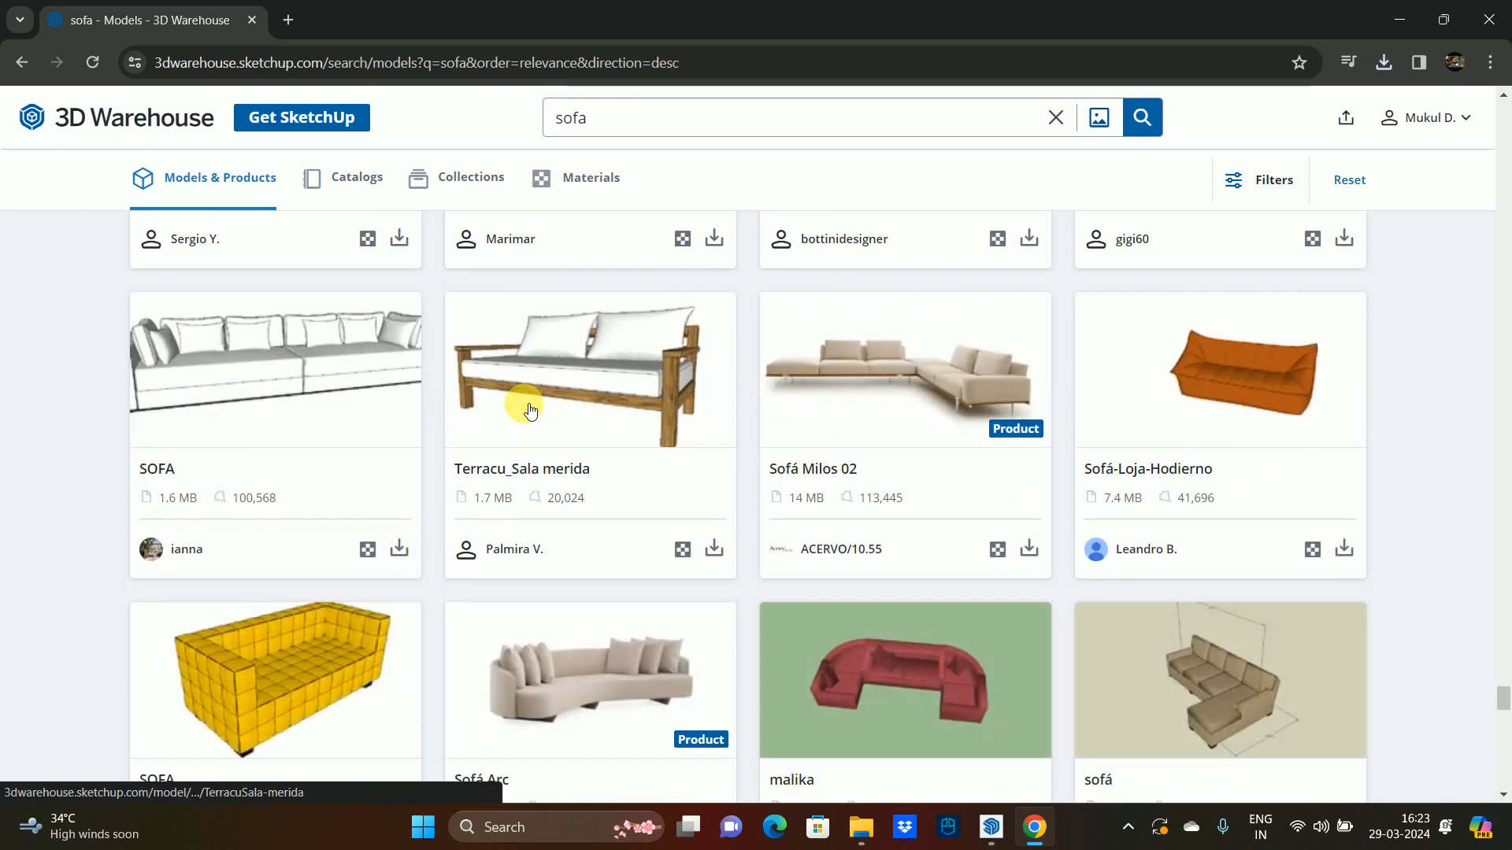
scroll(526, 405, "down", 1)
scroll(523, 403, "up", 1)
scroll(523, 403, "down", 5)
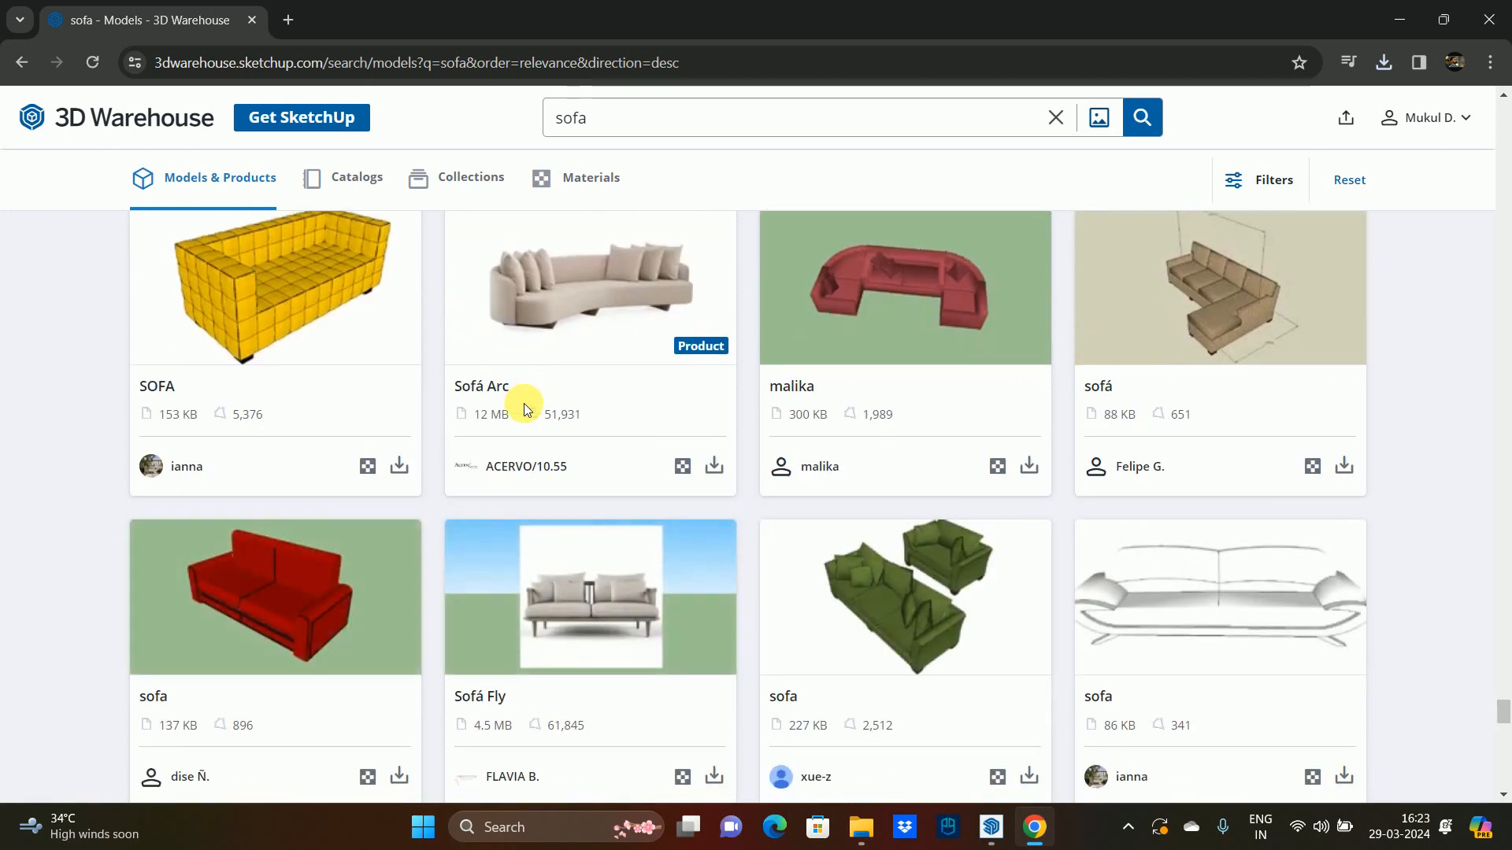
- Download the 12 MB "Sofá Arc" product model from ACERVO/10.55 as a SketchUp file
left_click(714, 470)
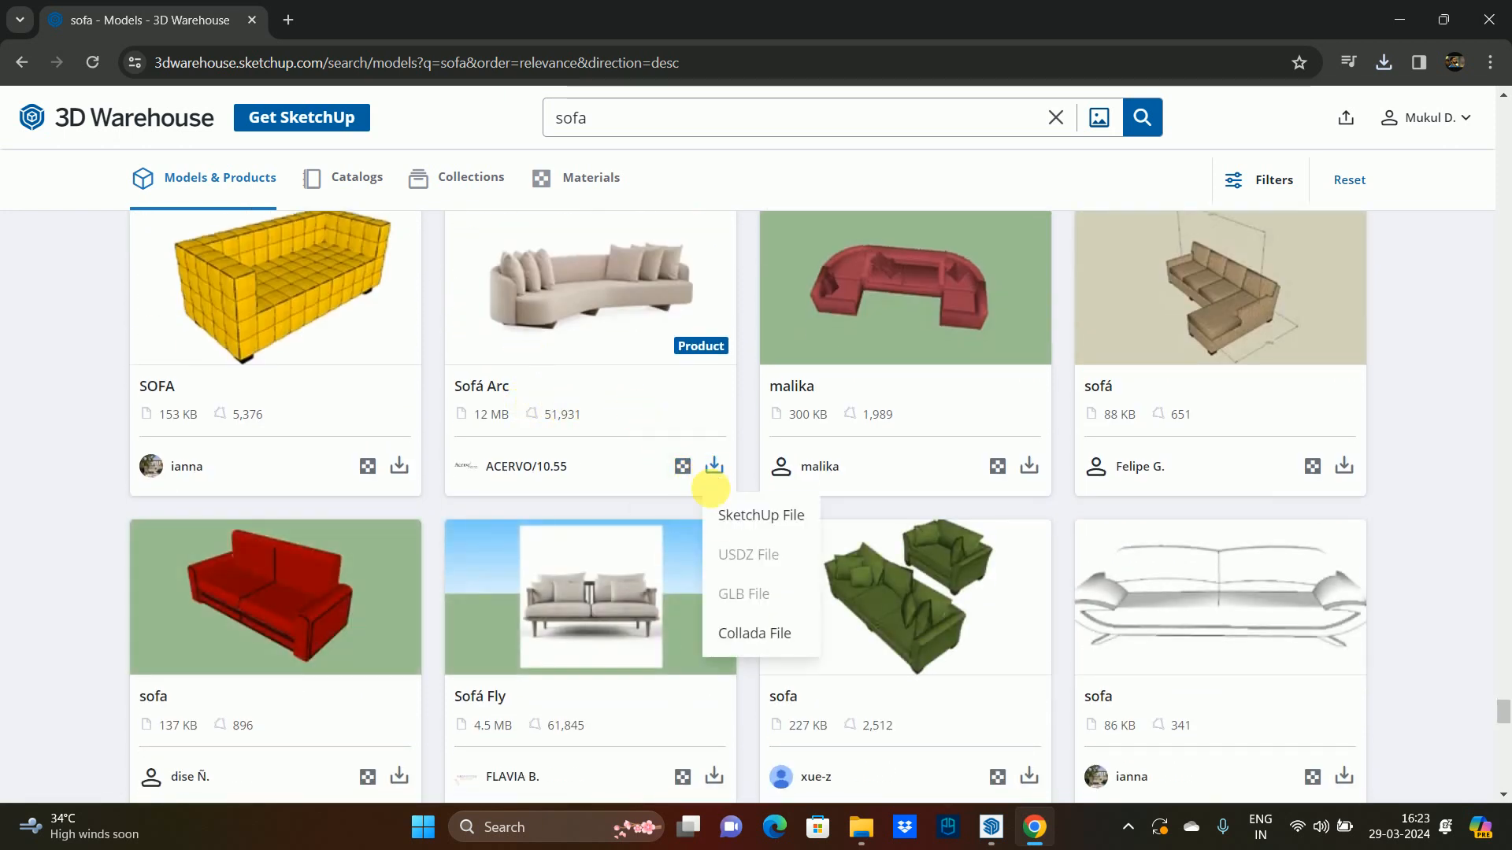
left_click(741, 520)
scroll(668, 454, "down", 2)
scroll(692, 498, "down", 1)
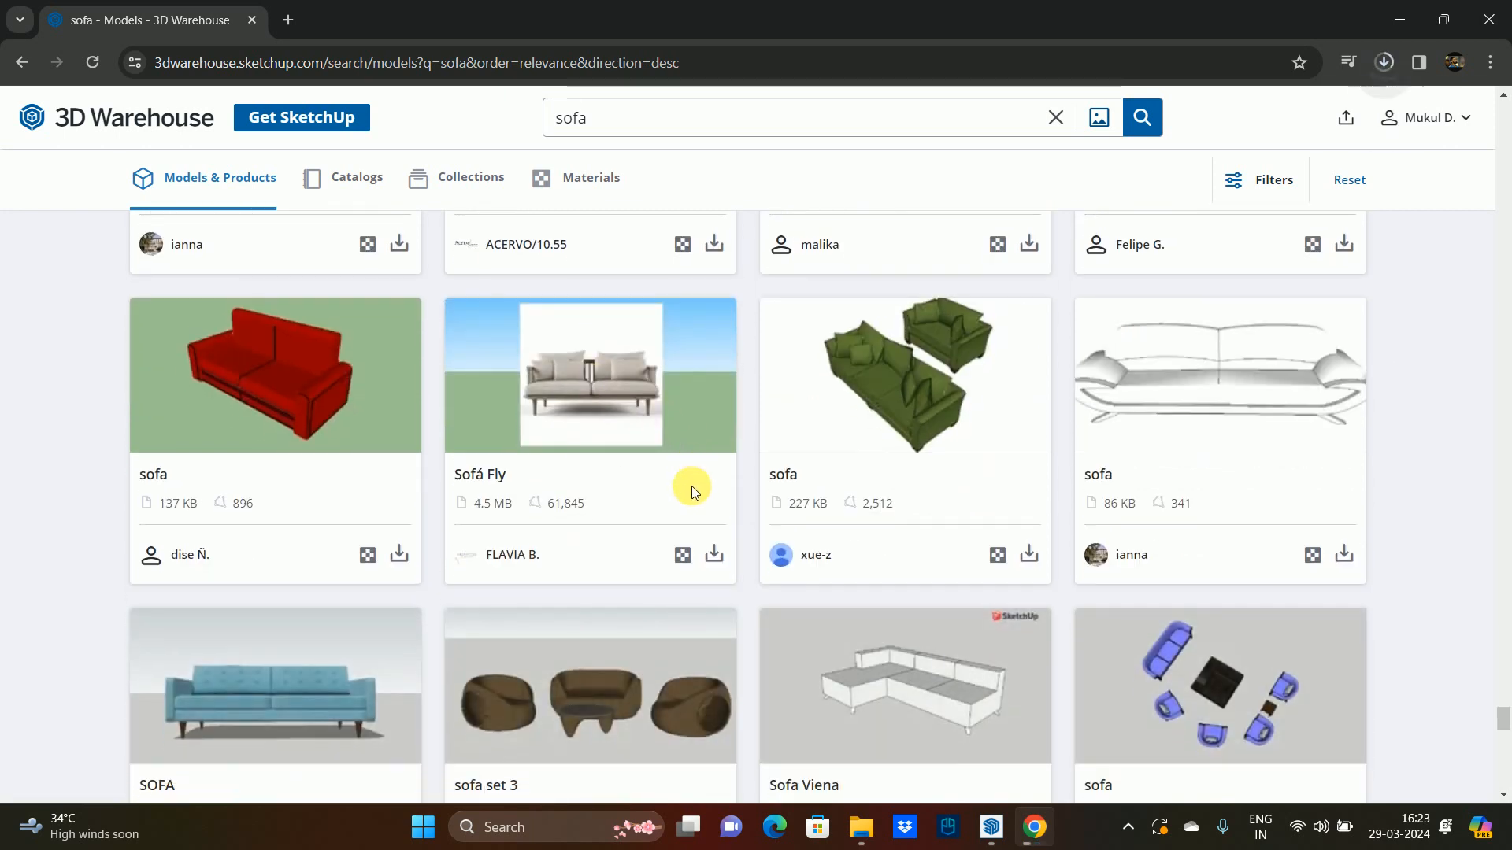
left_click(714, 481)
- Look through the rest of the fourth batch of sofas and load the fifth batch of results
scroll(692, 395, "down", 4)
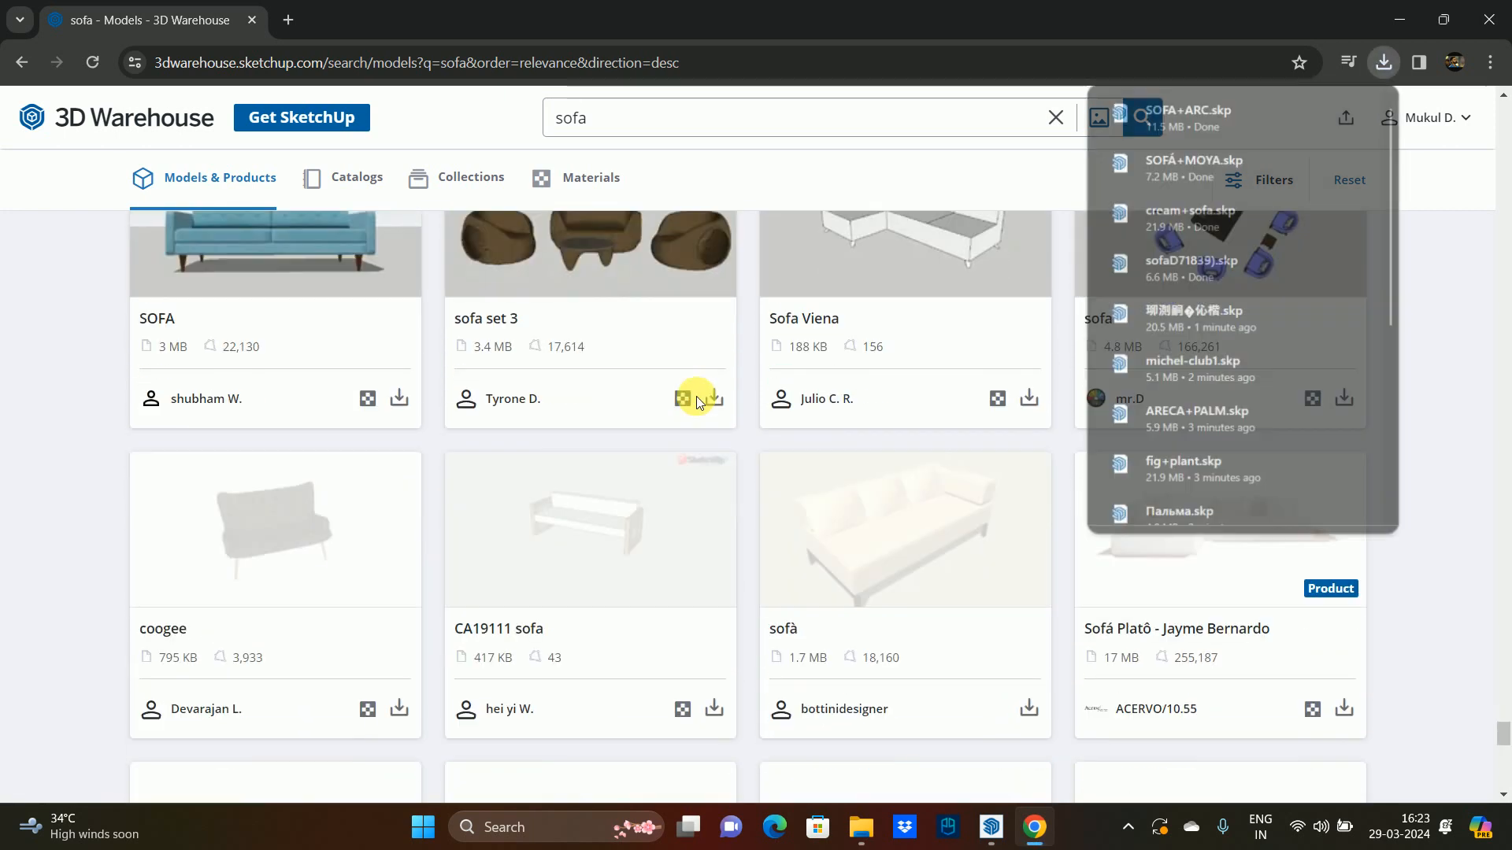
scroll(688, 393, "down", 8)
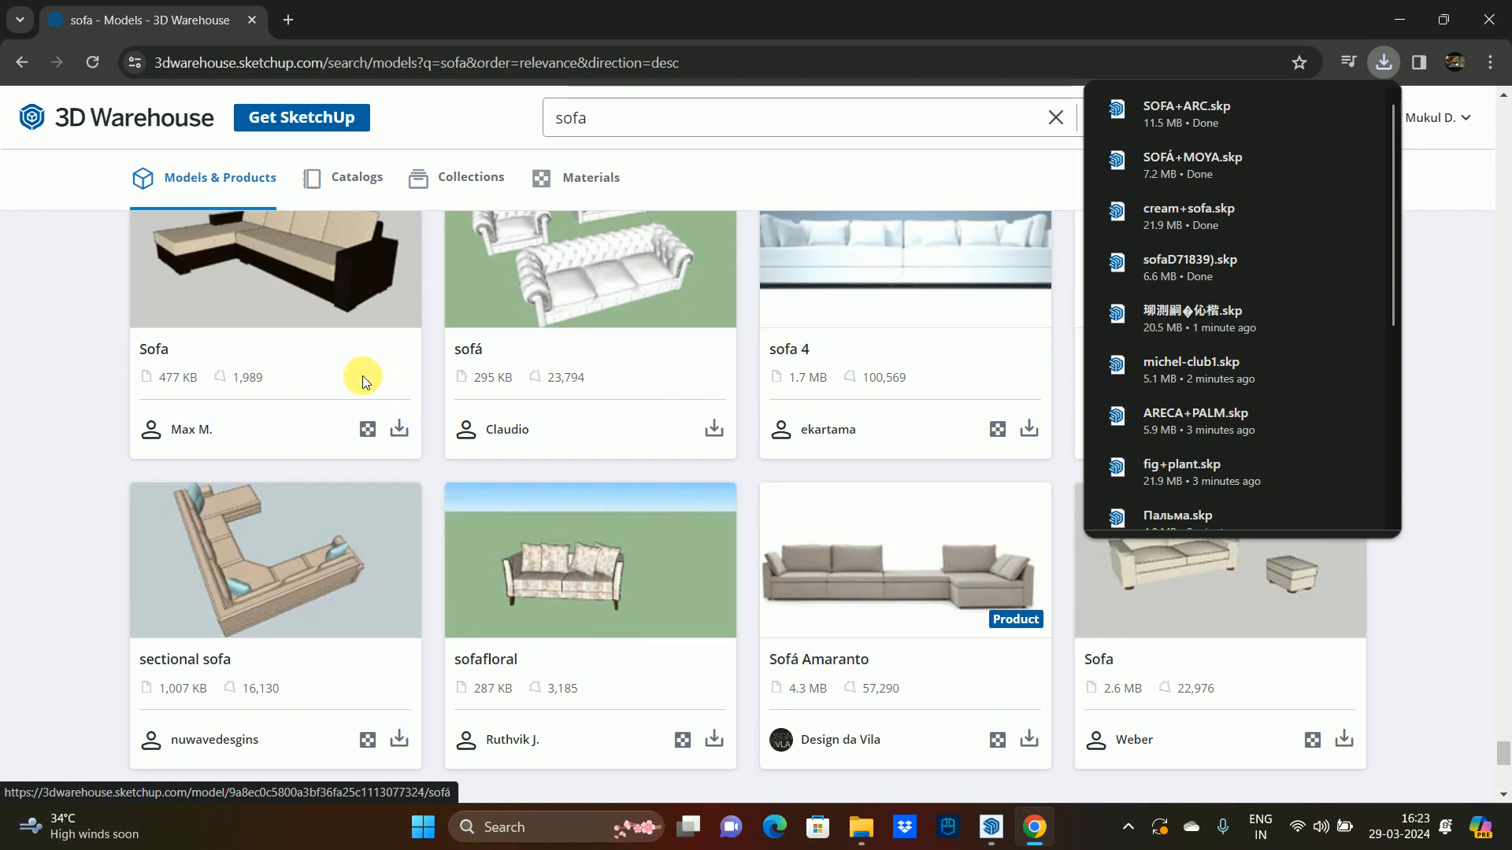
scroll(347, 379, "down", 2)
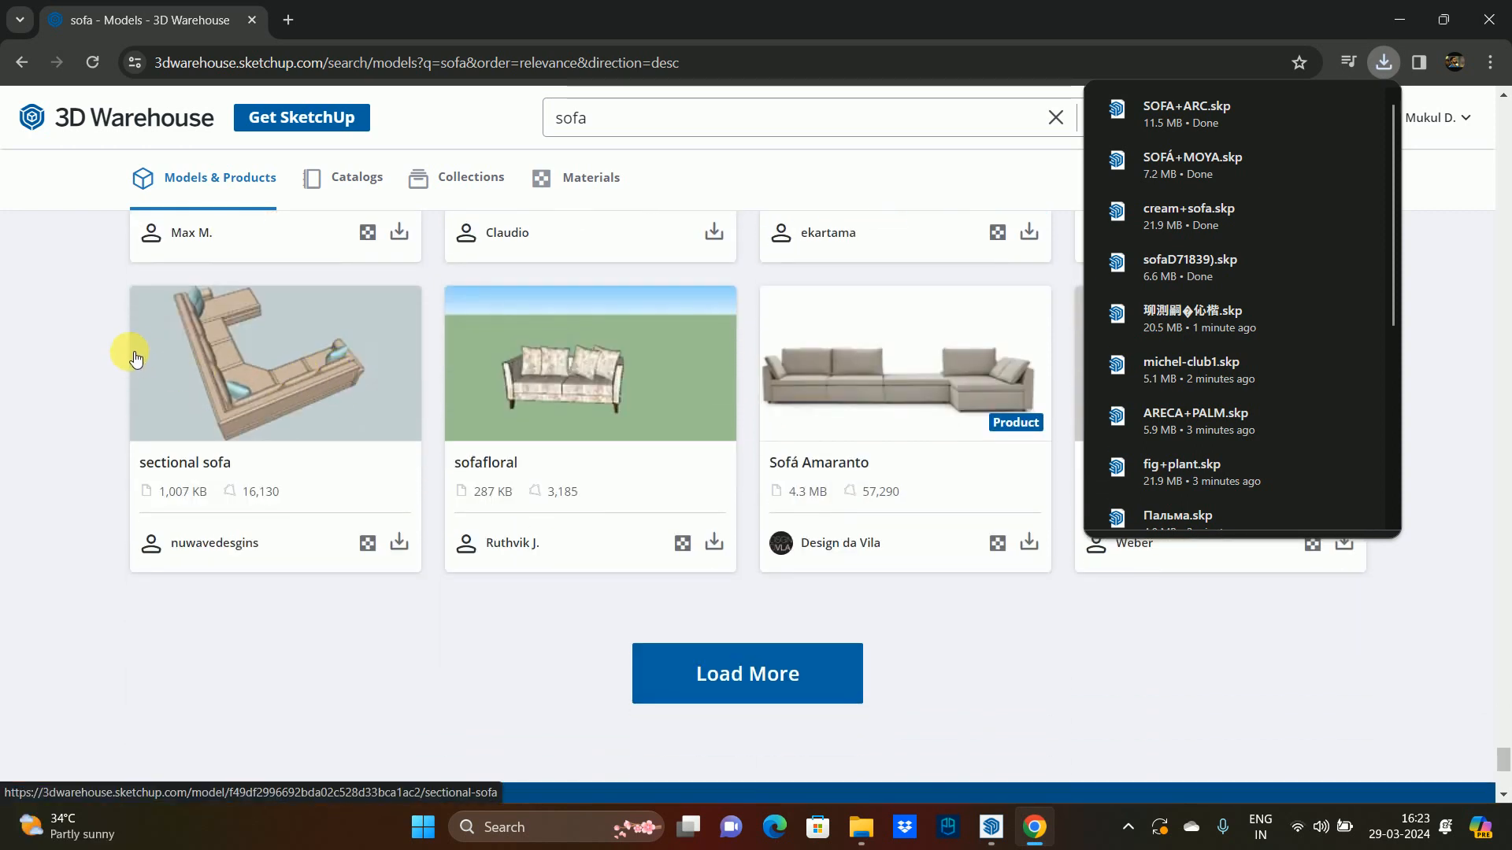
left_click(76, 342)
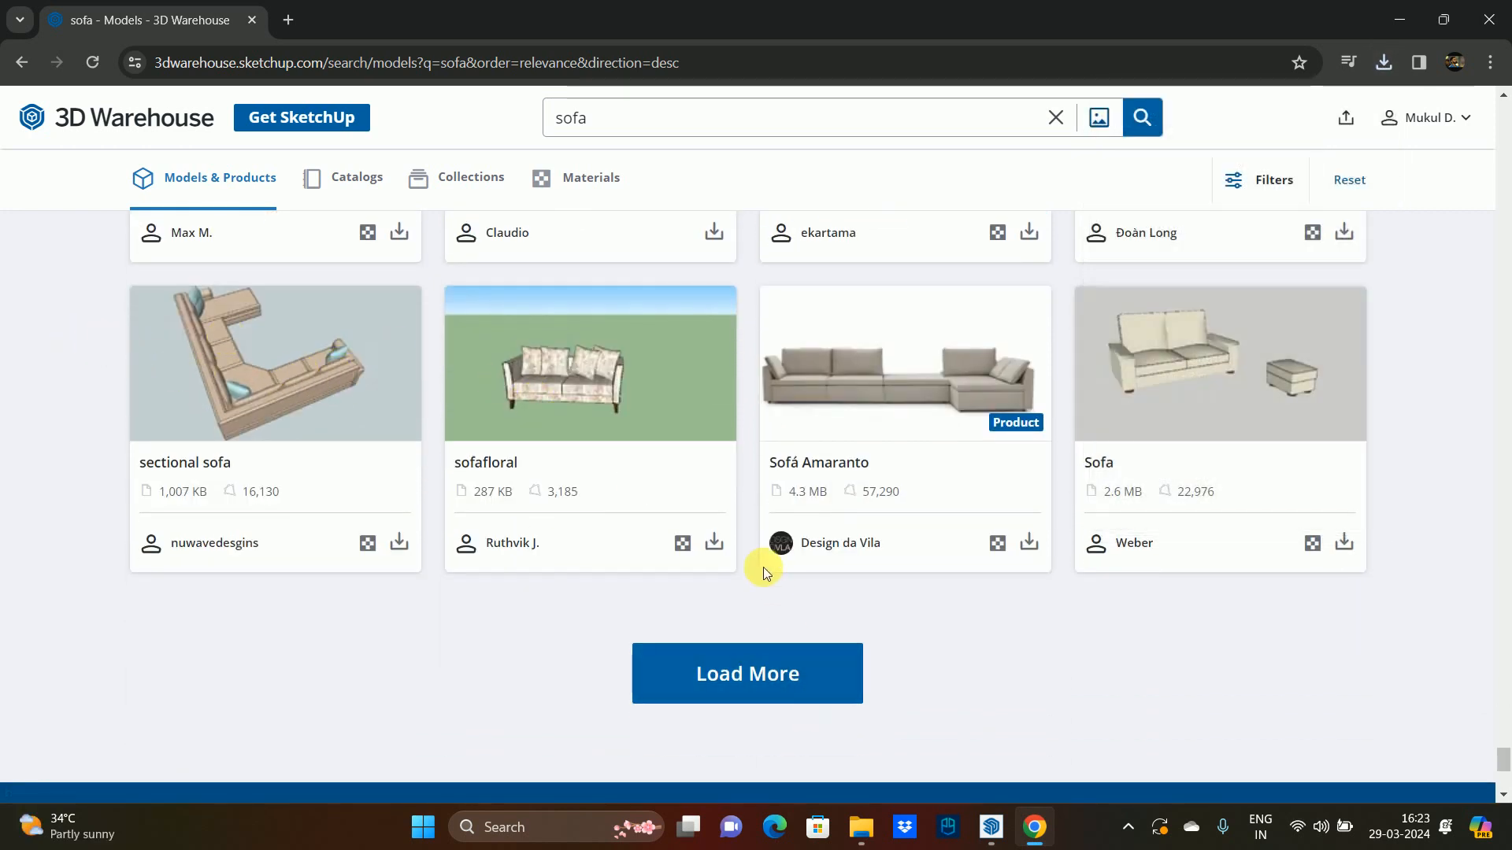
left_click(736, 658)
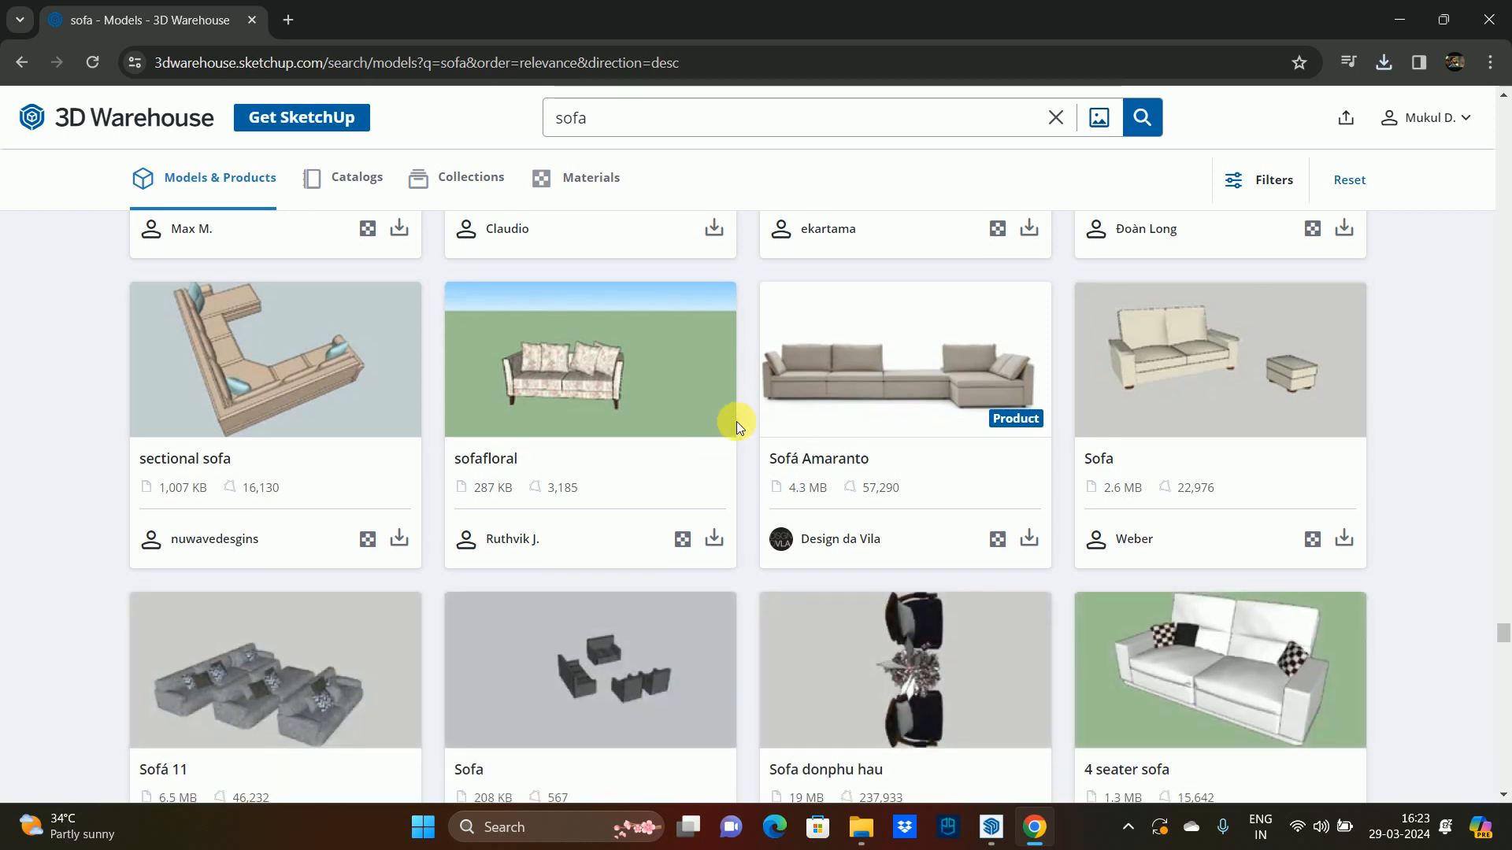
- Examine the sofas of the fifth batch, comparing the product models, for another suitable one
scroll(736, 423, "down", 10)
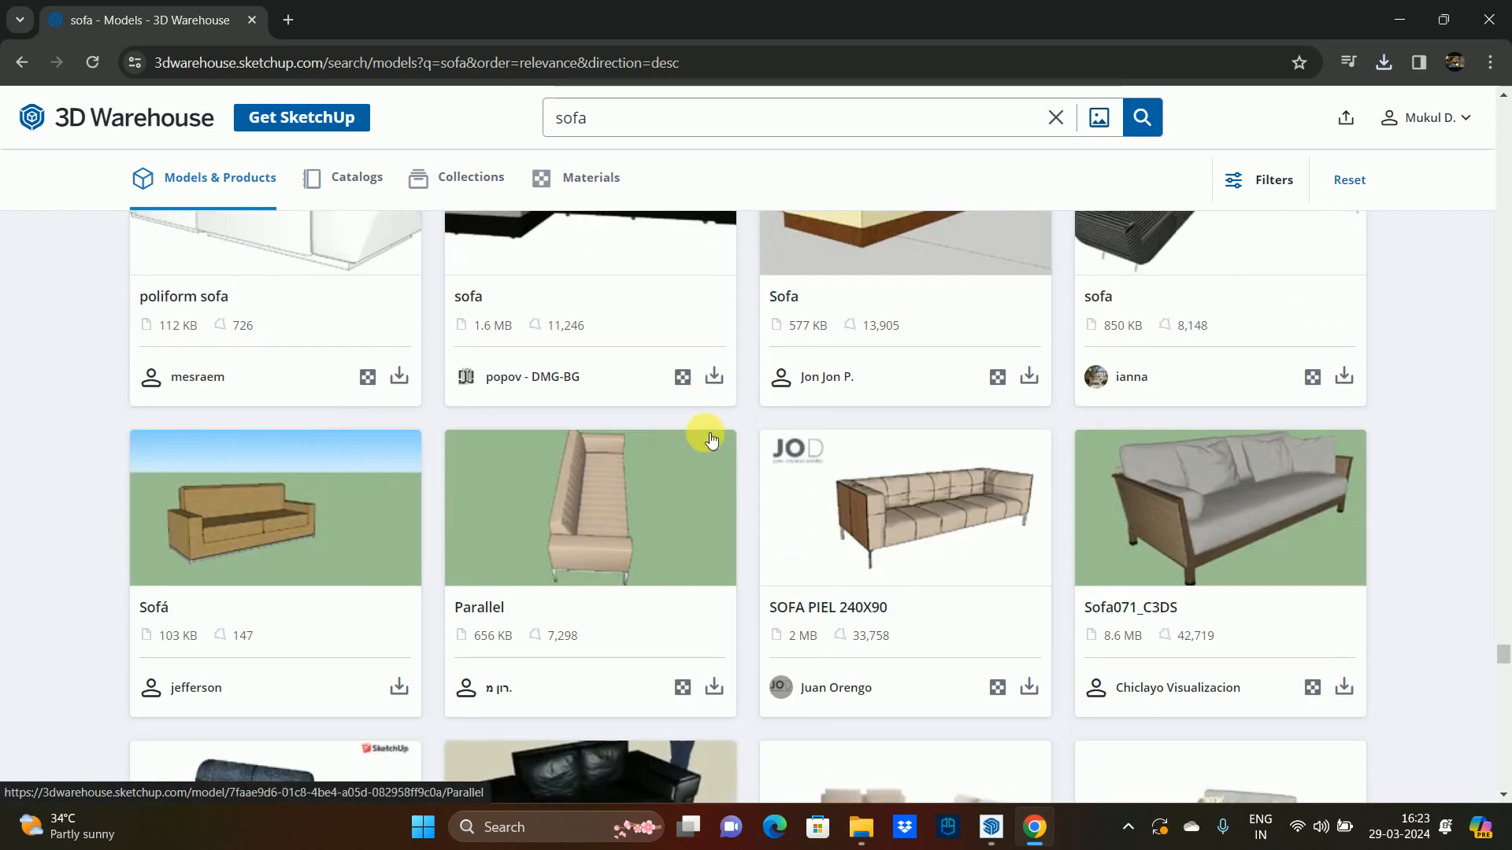
scroll(711, 439, "down", 8)
scroll(815, 434, "up", 1)
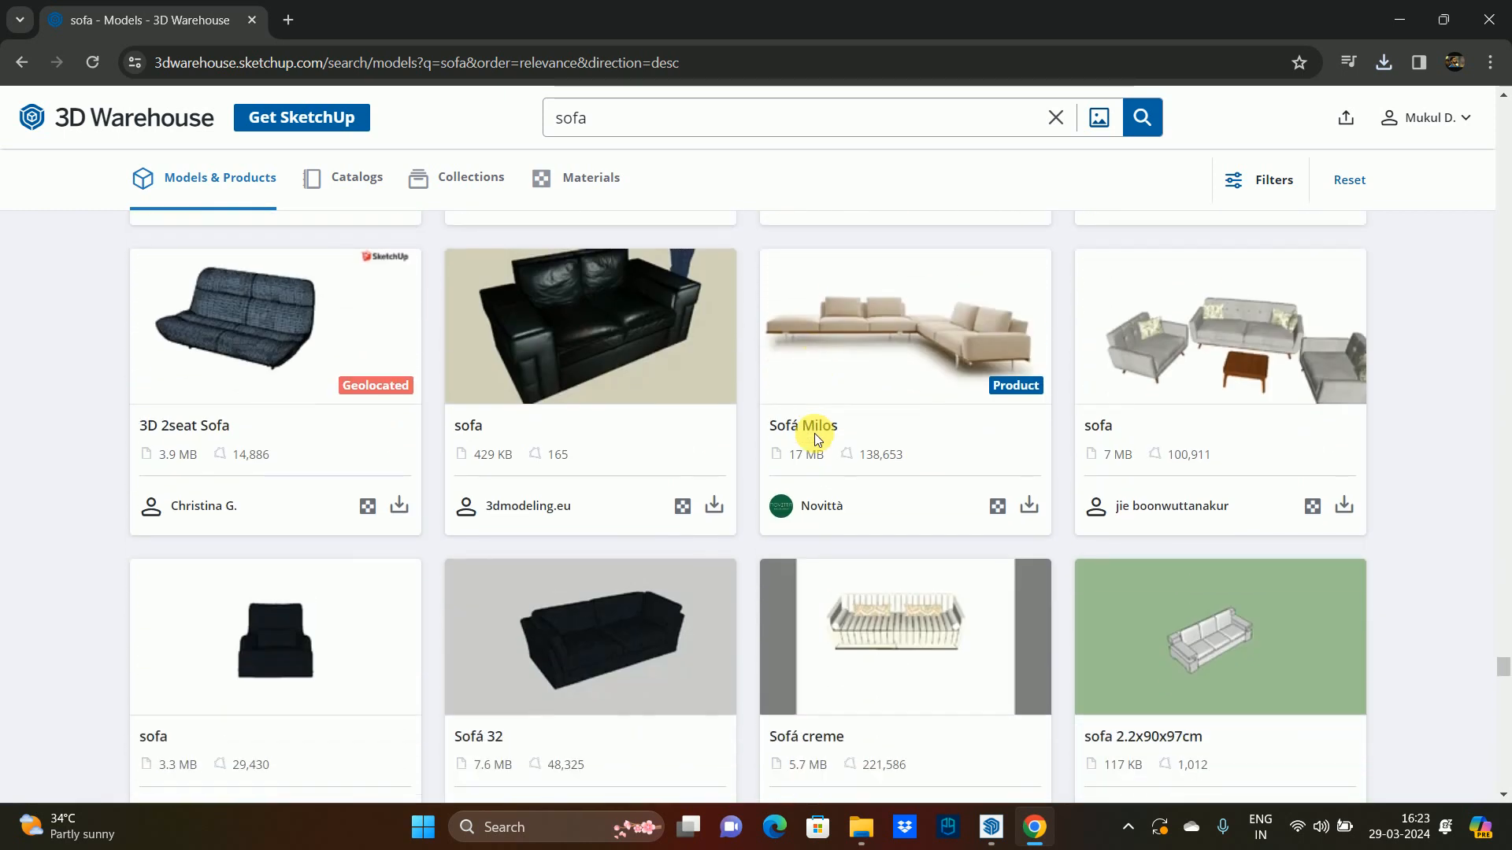
scroll(814, 433, "down", 9)
scroll(821, 441, "down", 1)
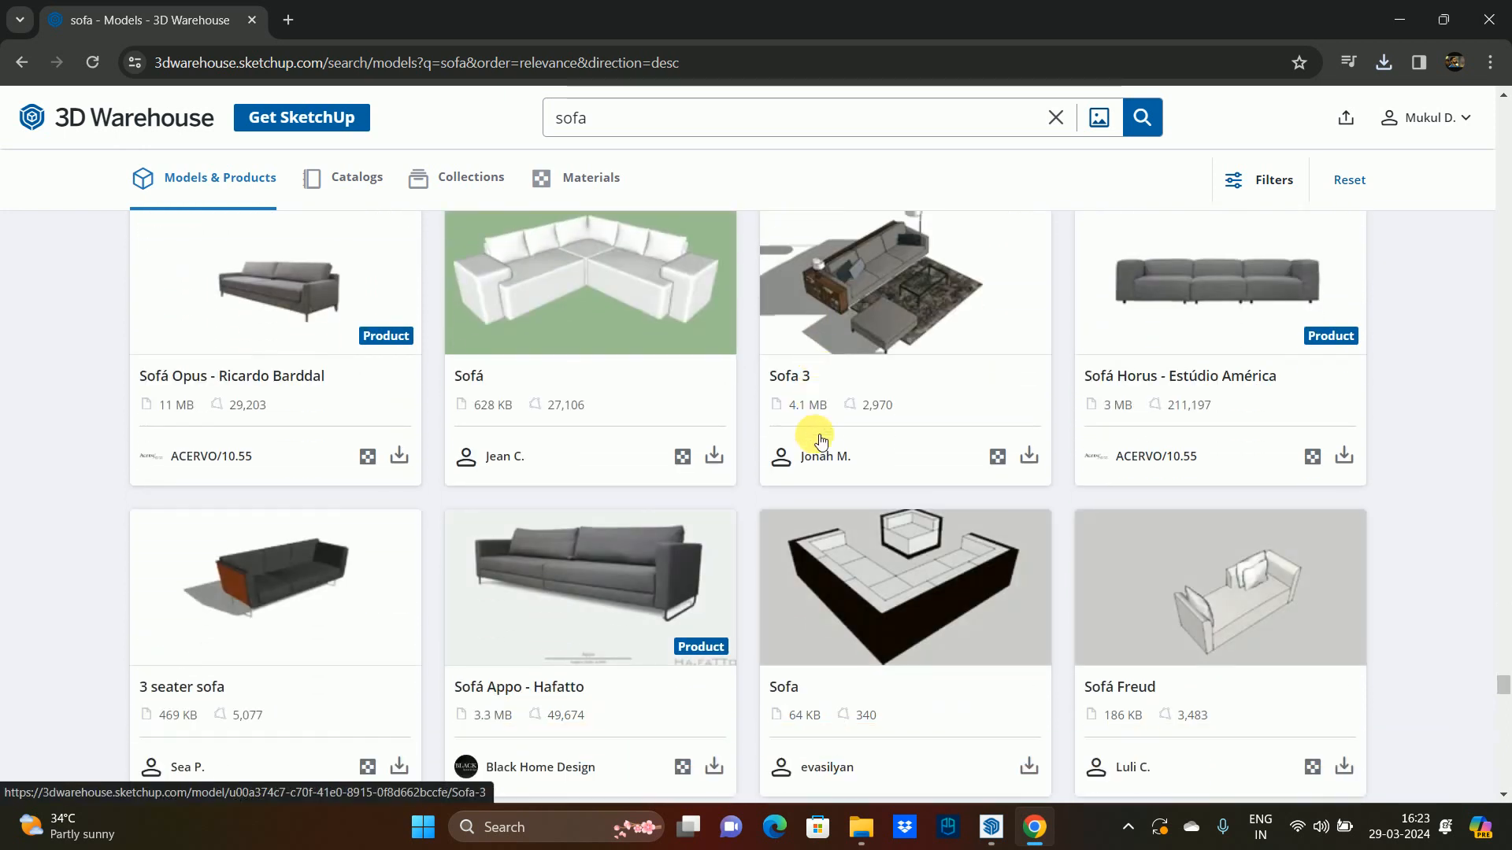
scroll(1016, 497, "down", 3)
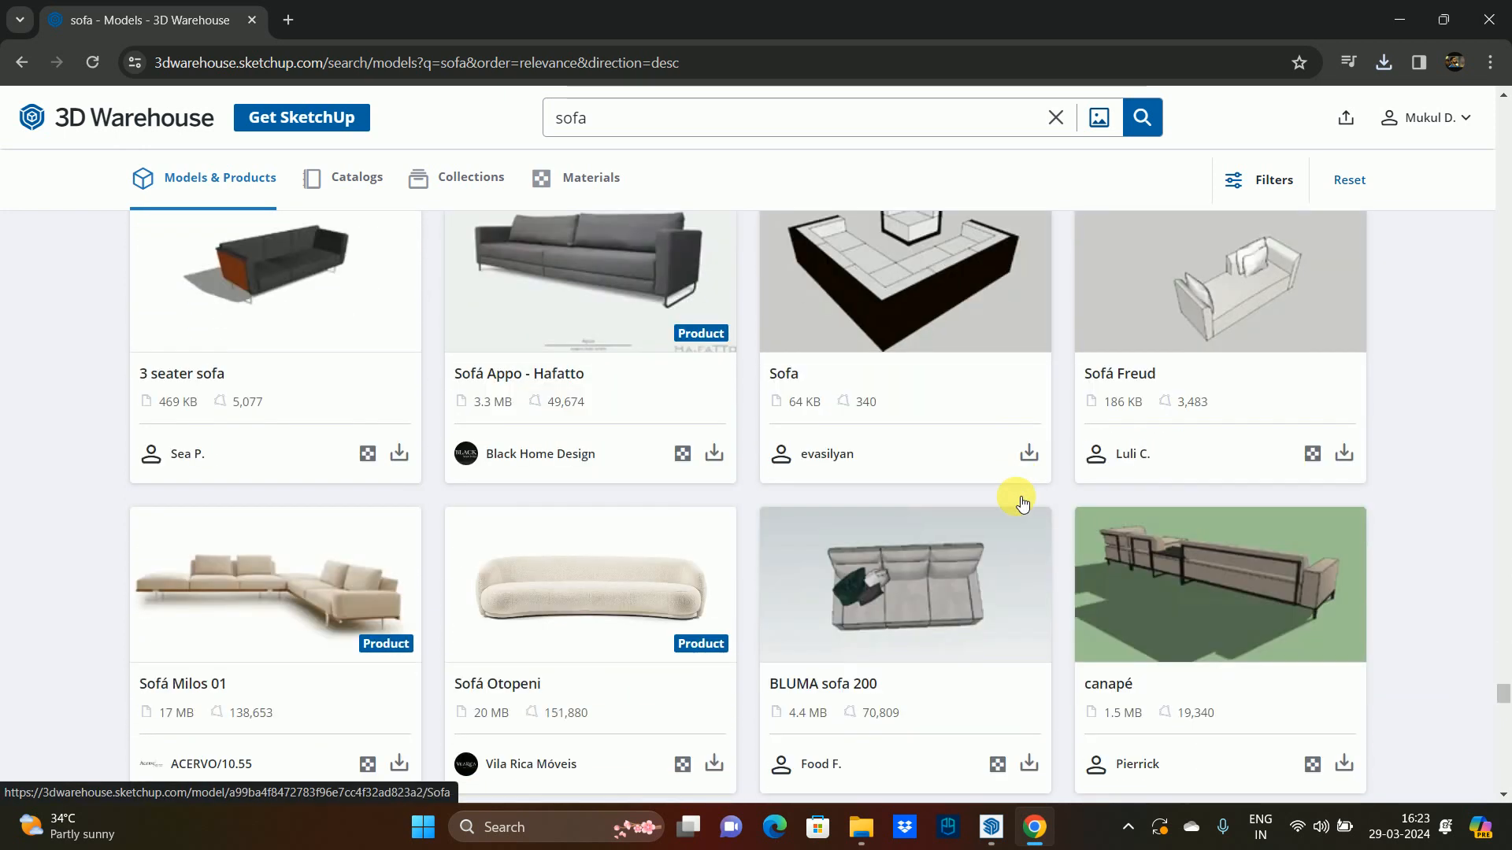
scroll(1008, 499, "down", 2)
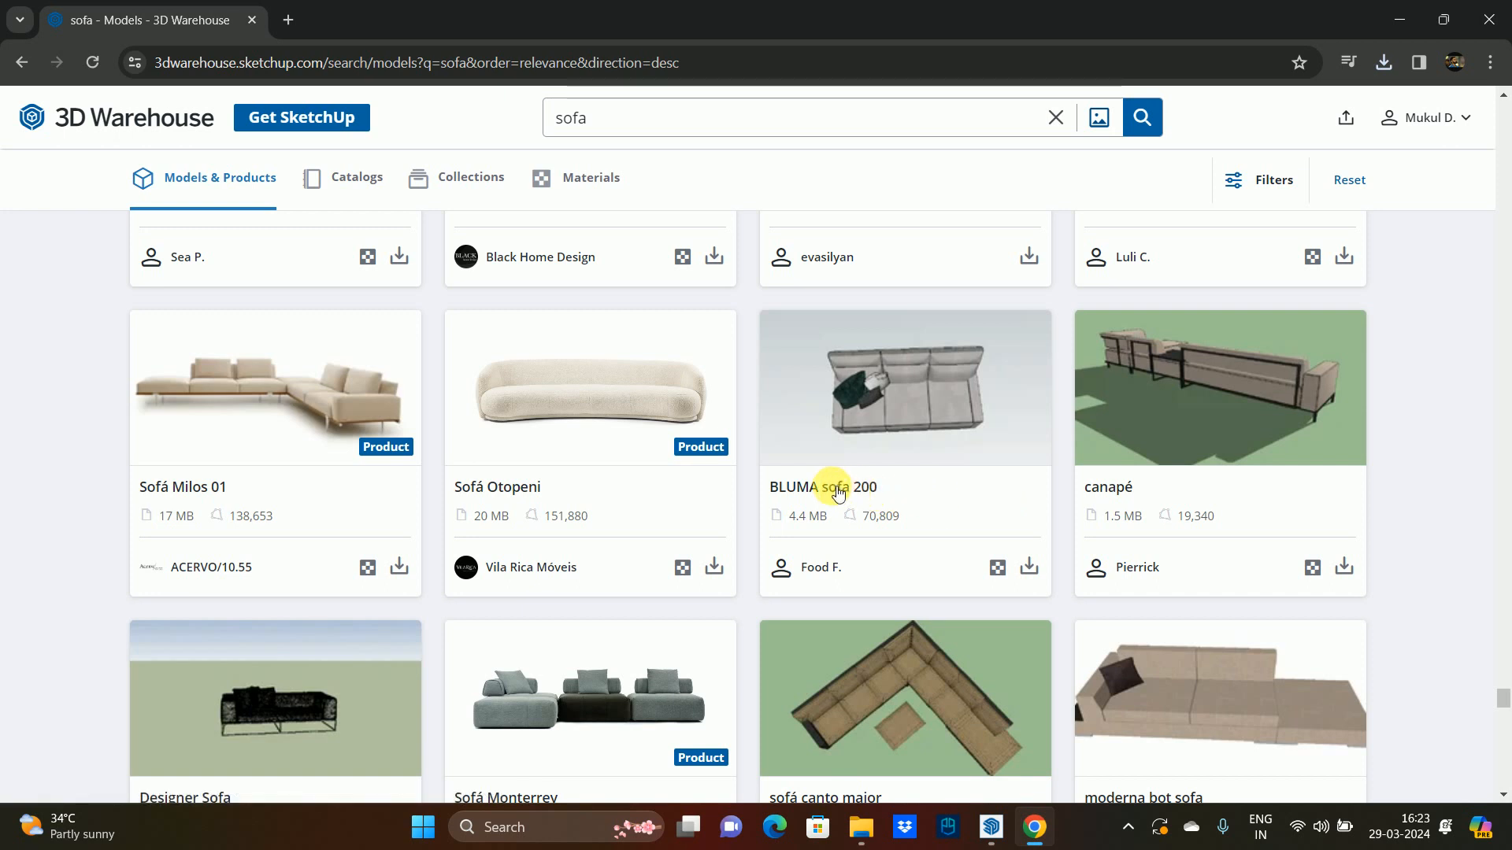
scroll(758, 496, "down", 1)
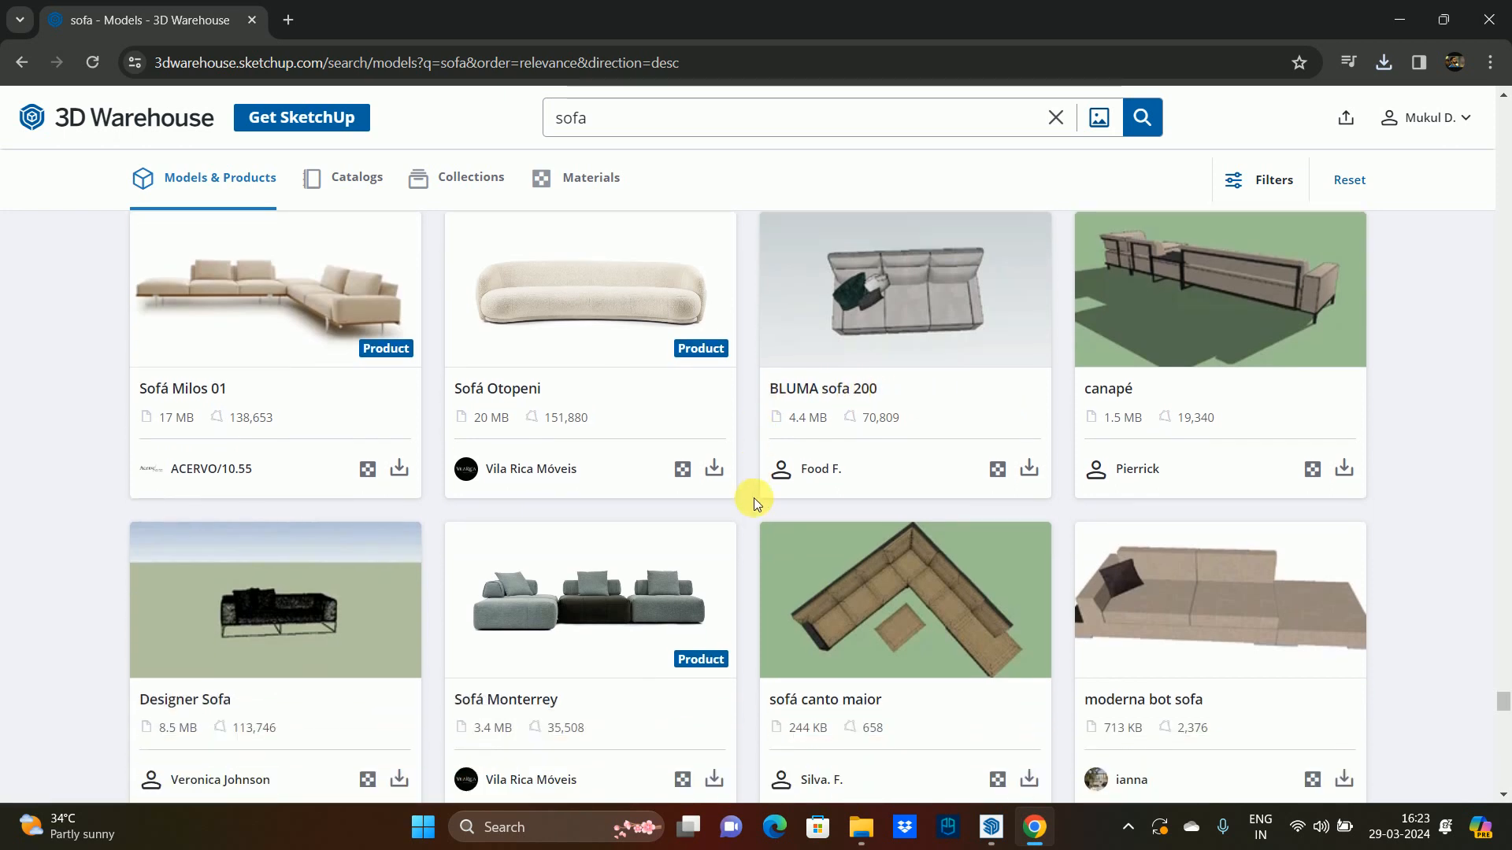
scroll(753, 498, "down", 9)
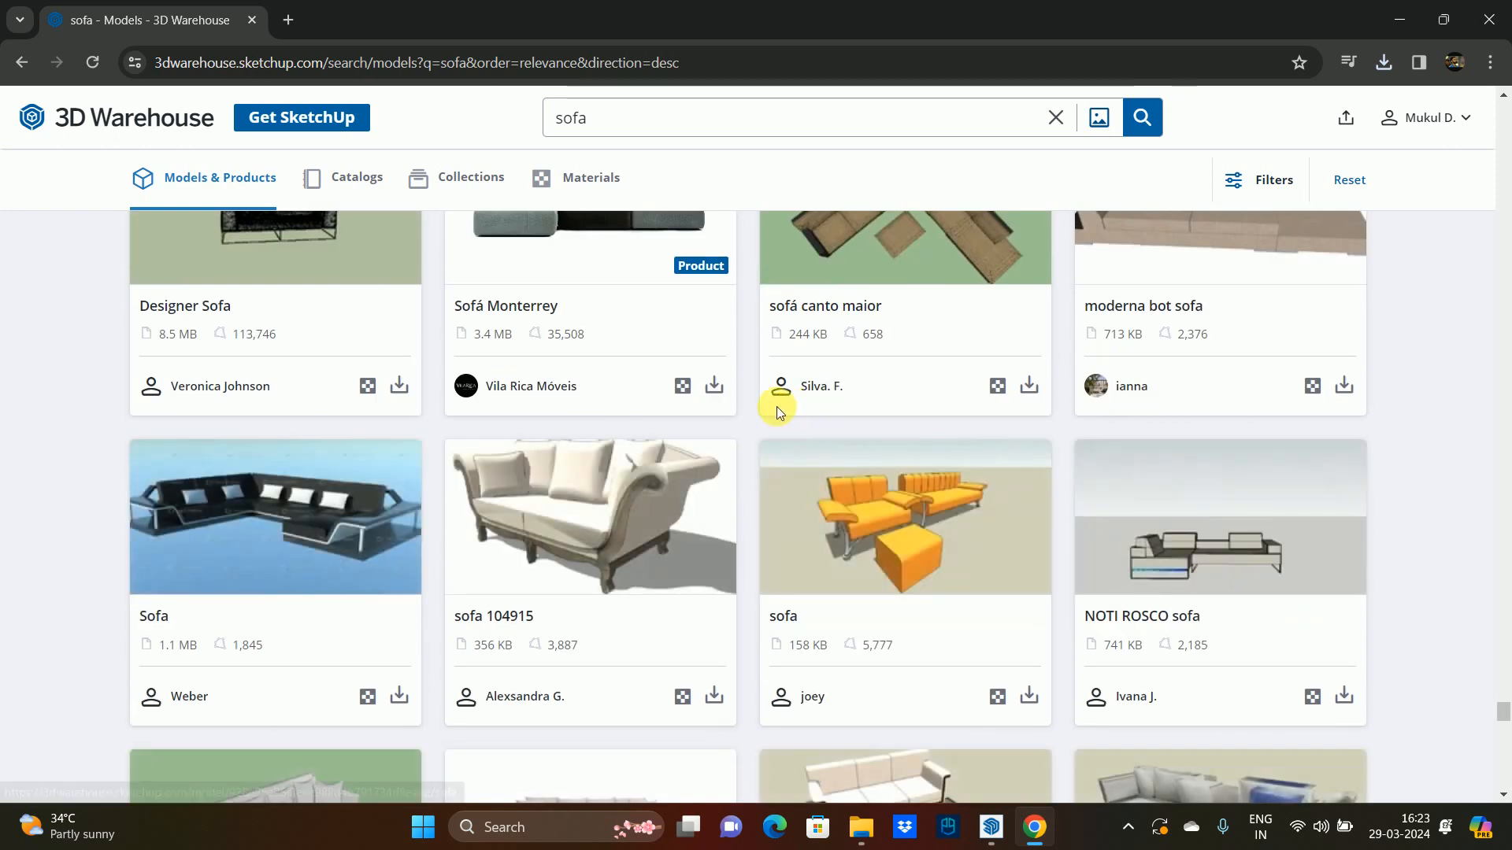
scroll(1079, 429, "down", 2)
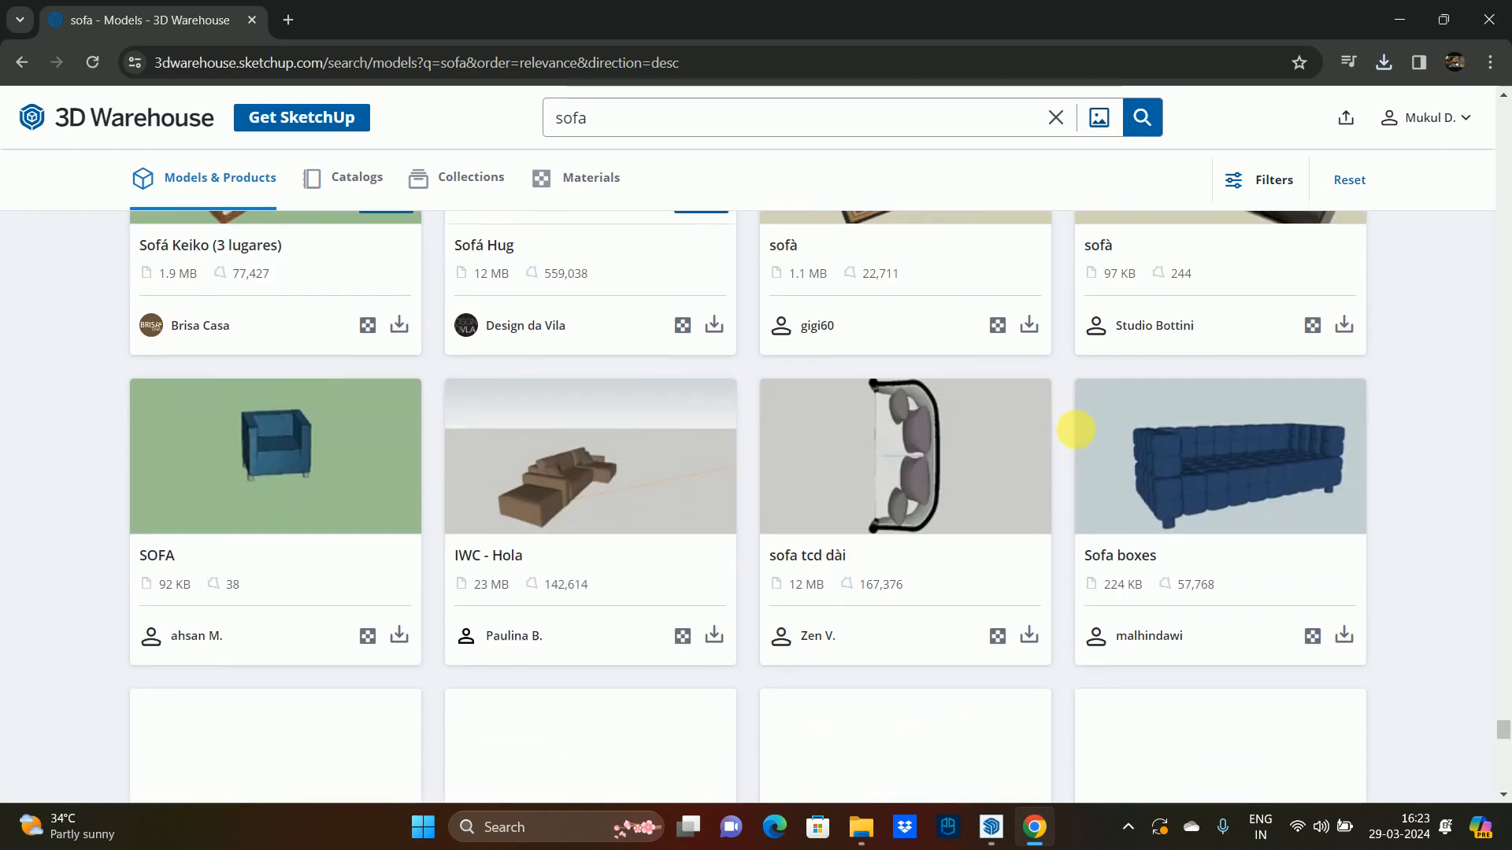
scroll(1049, 422, "up", 3)
scroll(669, 413, "down", 1)
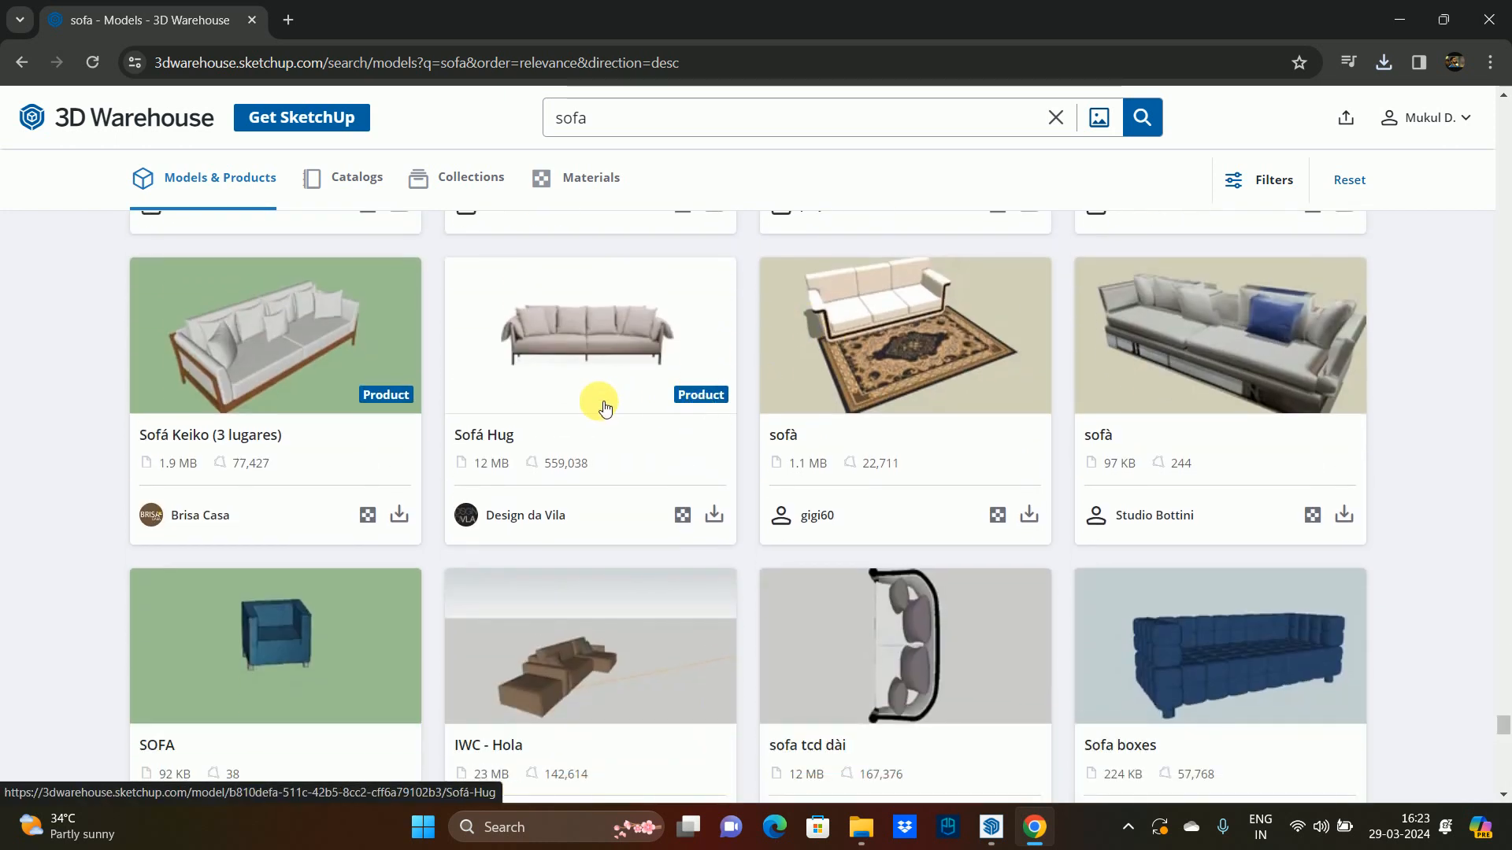
scroll(605, 408, "down", 3)
scroll(605, 408, "down", 2)
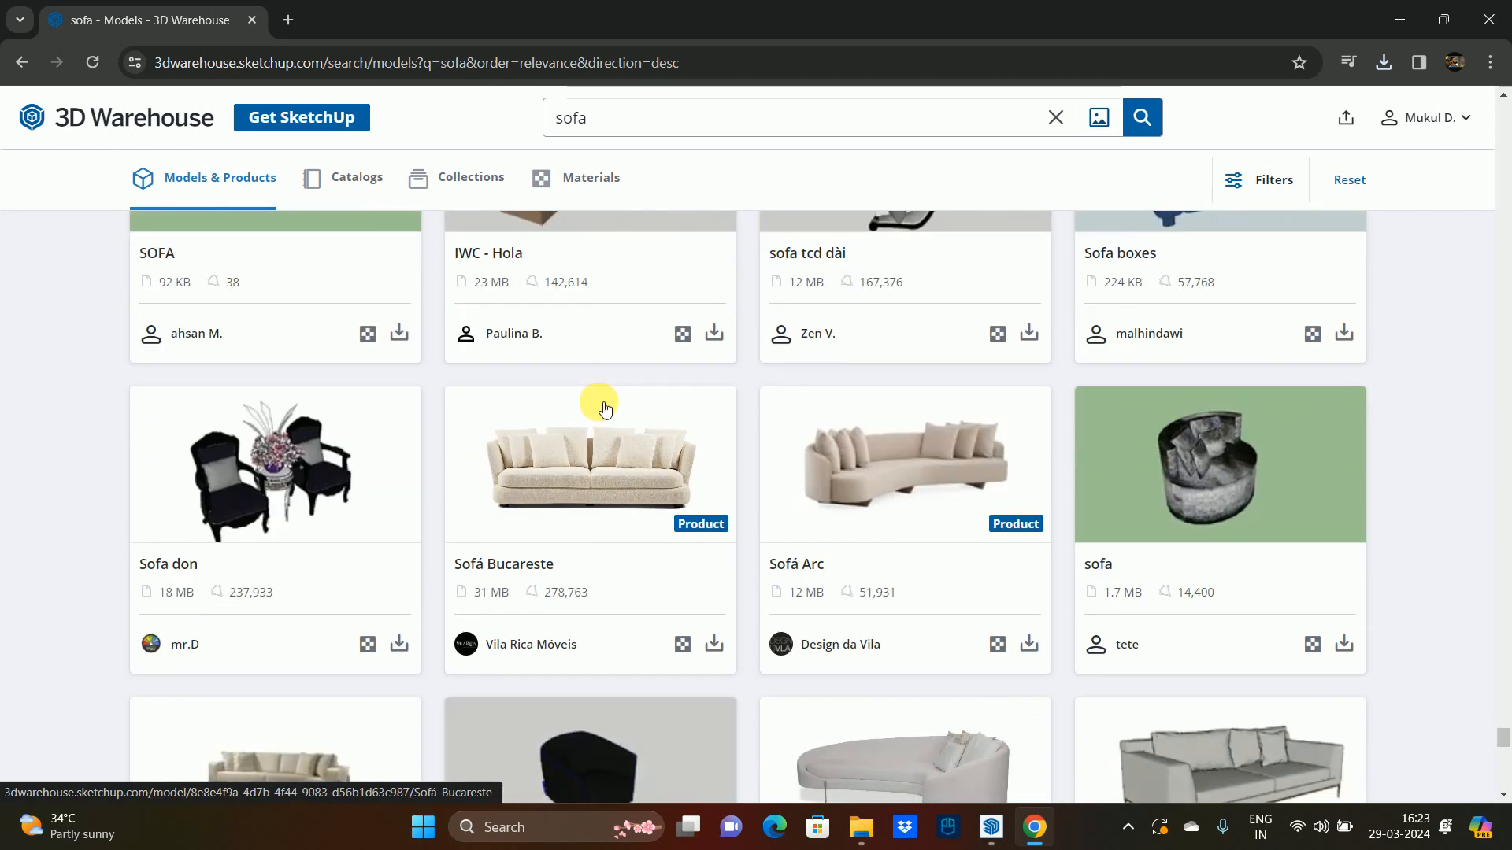
scroll(773, 476, "down", 4)
scroll(959, 509, "up", 3)
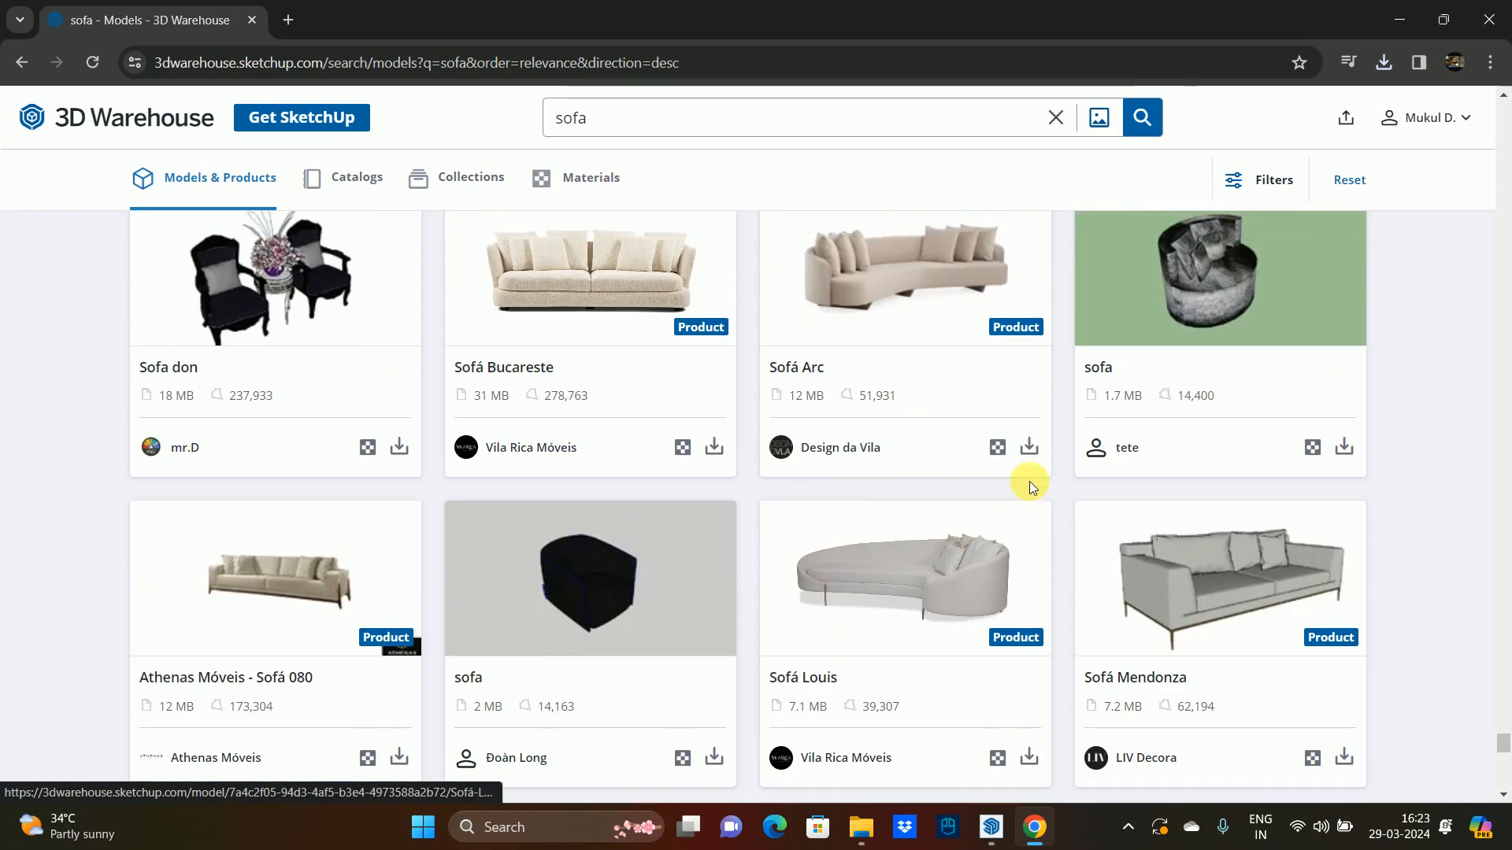
- Download the 7.1 MB "Sofá Louis" product model from Vila Rica Móveis
left_click(1029, 448)
scroll(908, 428, "down", 2)
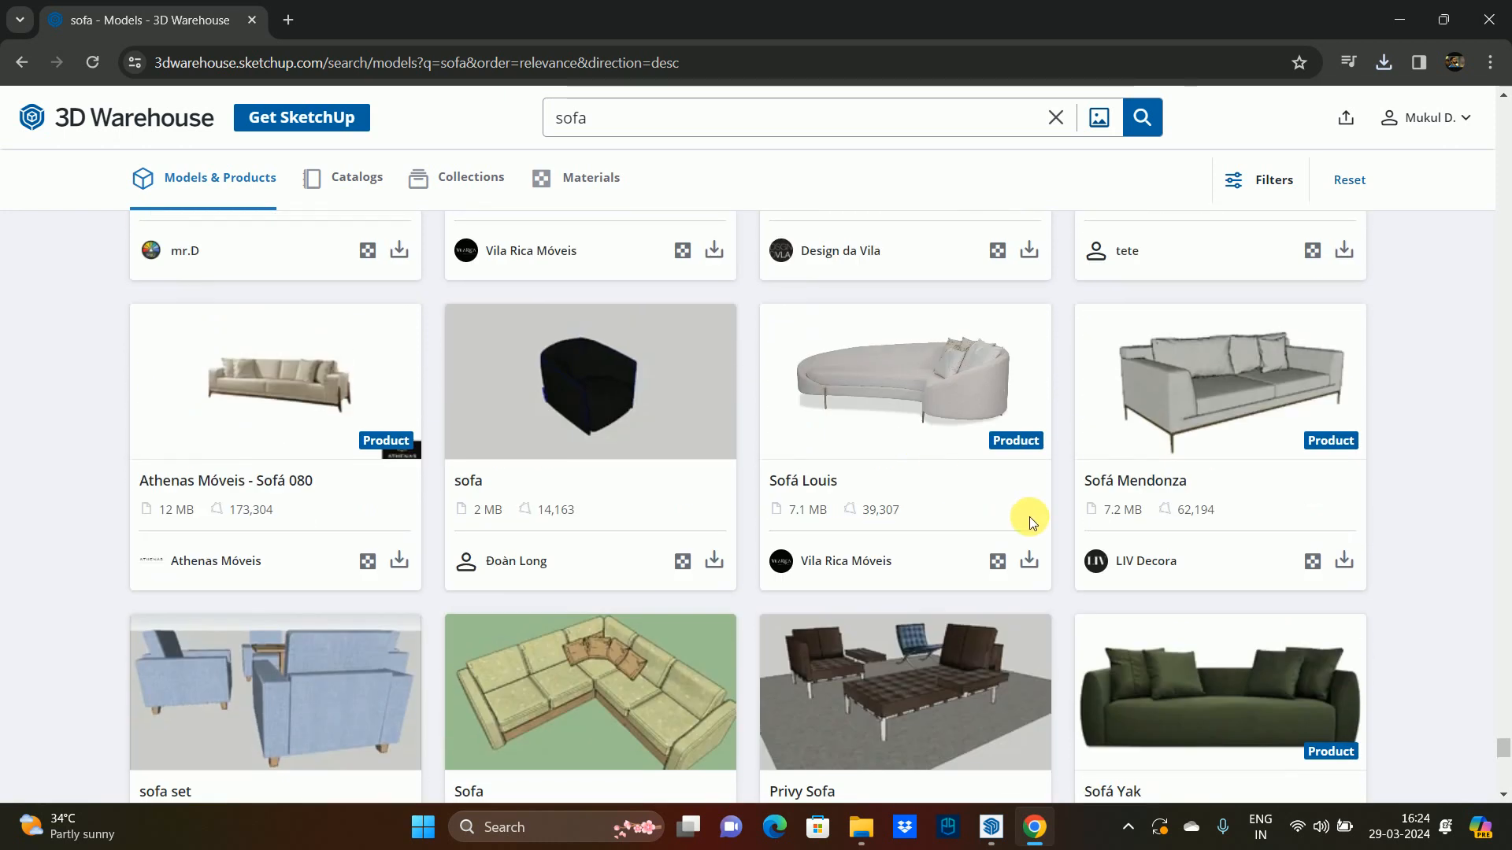
left_click(1028, 563)
- Look through the remaining sofas of the fifth batch and load the sixth batch of results
scroll(911, 455, "down", 3)
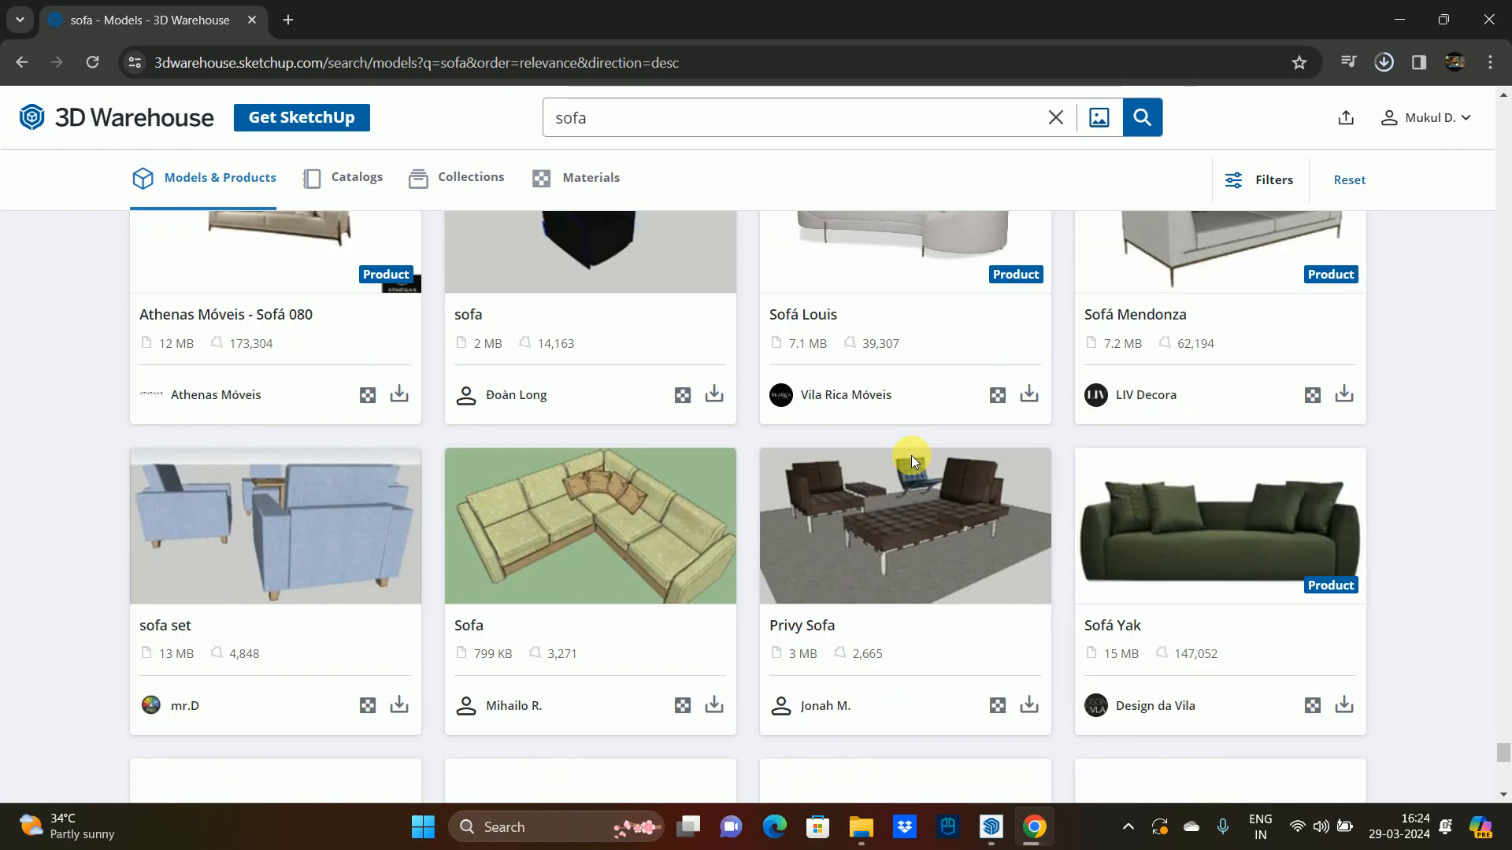
scroll(912, 451, "down", 3)
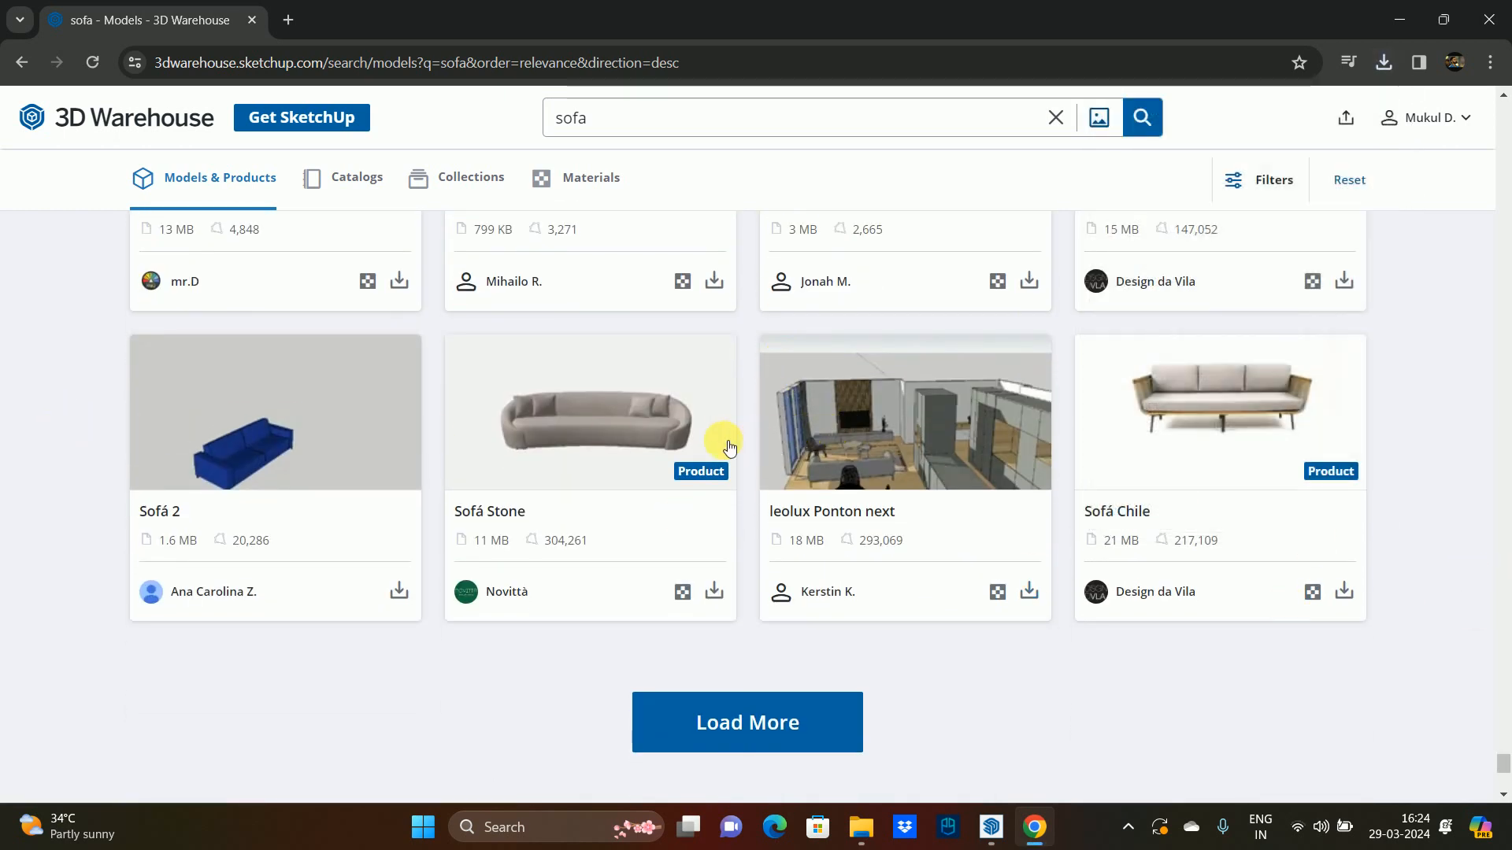
scroll(729, 445, "down", 3)
left_click(738, 410)
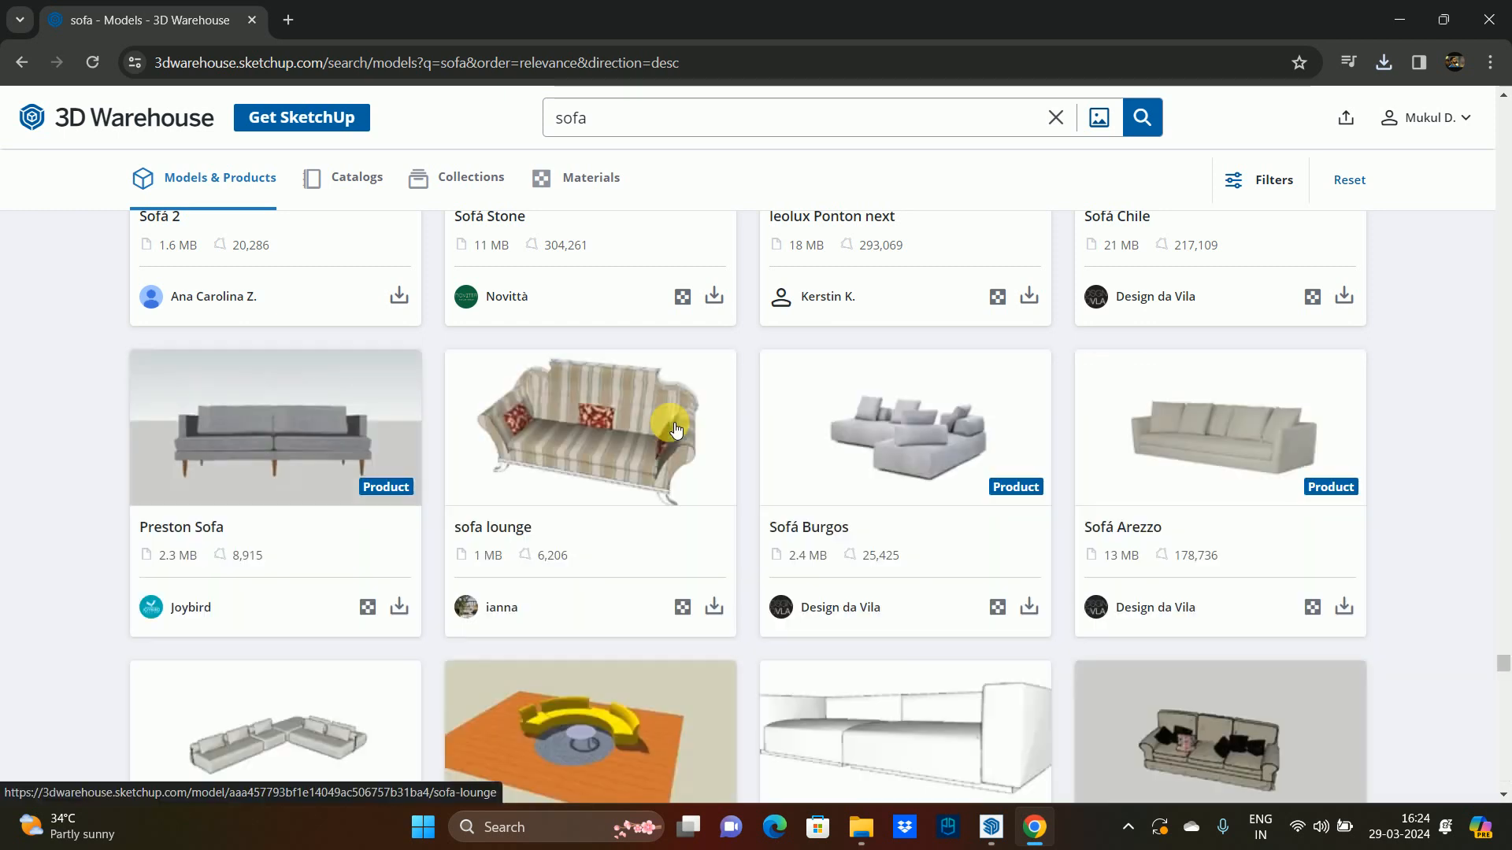
- Download the 7.9 MB "Sofá Camargos" product model from Design da Vila as a SketchUp file
scroll(666, 417, "down", 3)
scroll(666, 414, "down", 3)
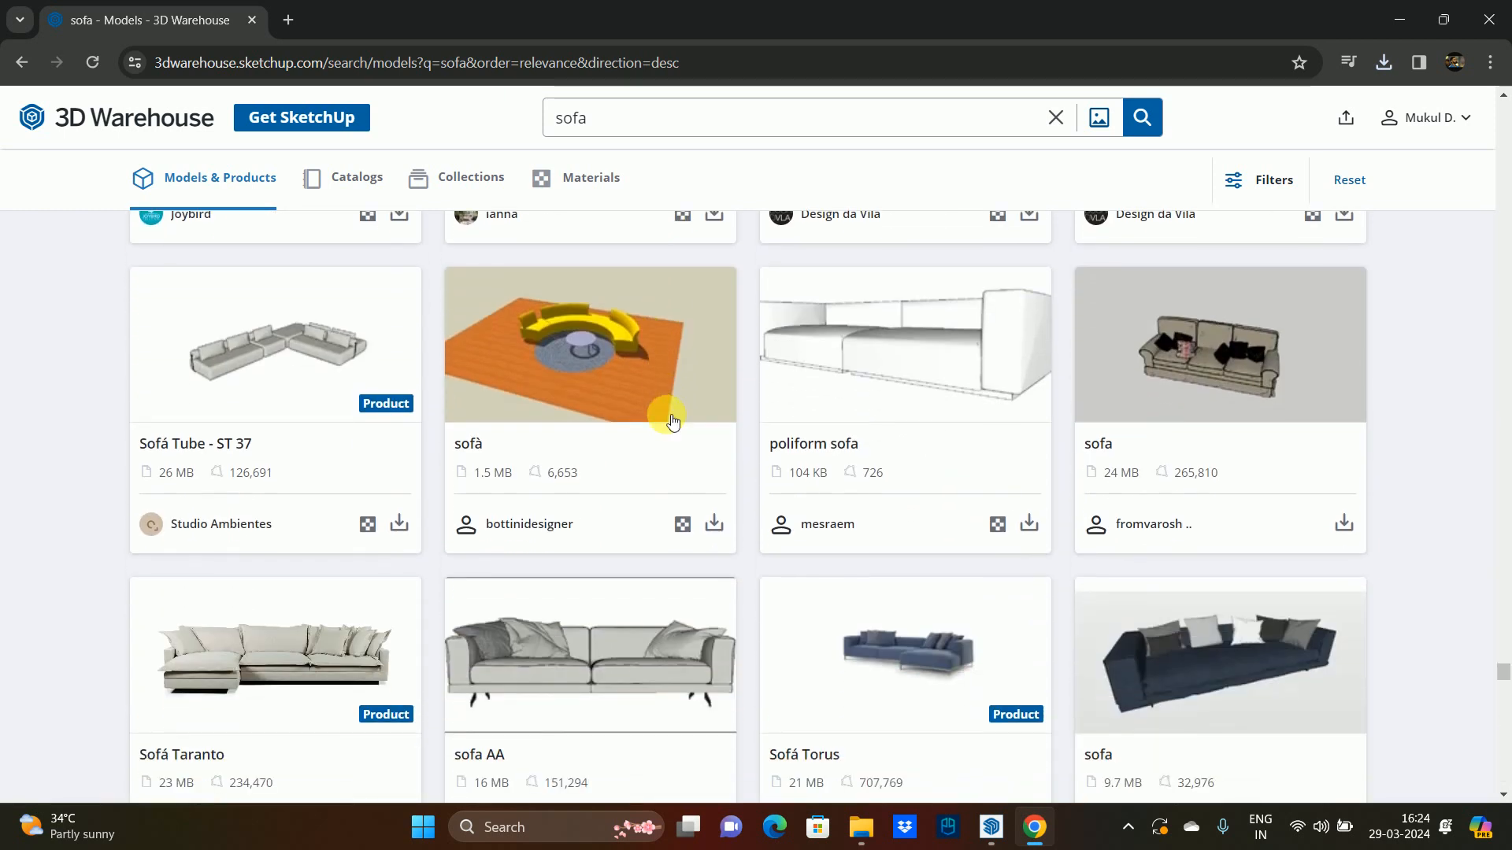
scroll(666, 414, "down", 3)
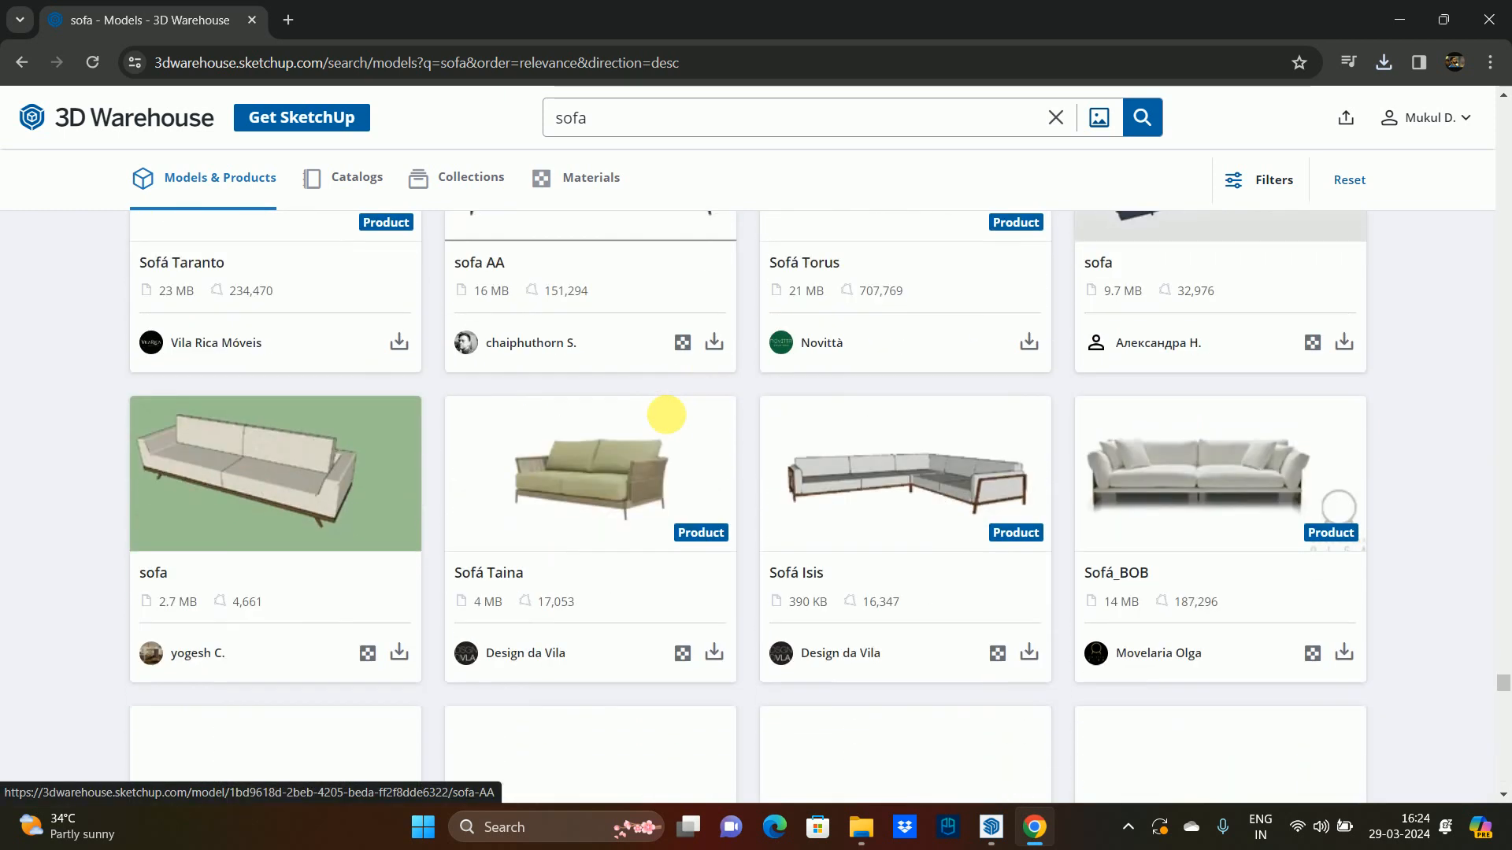
scroll(672, 422, "down", 1)
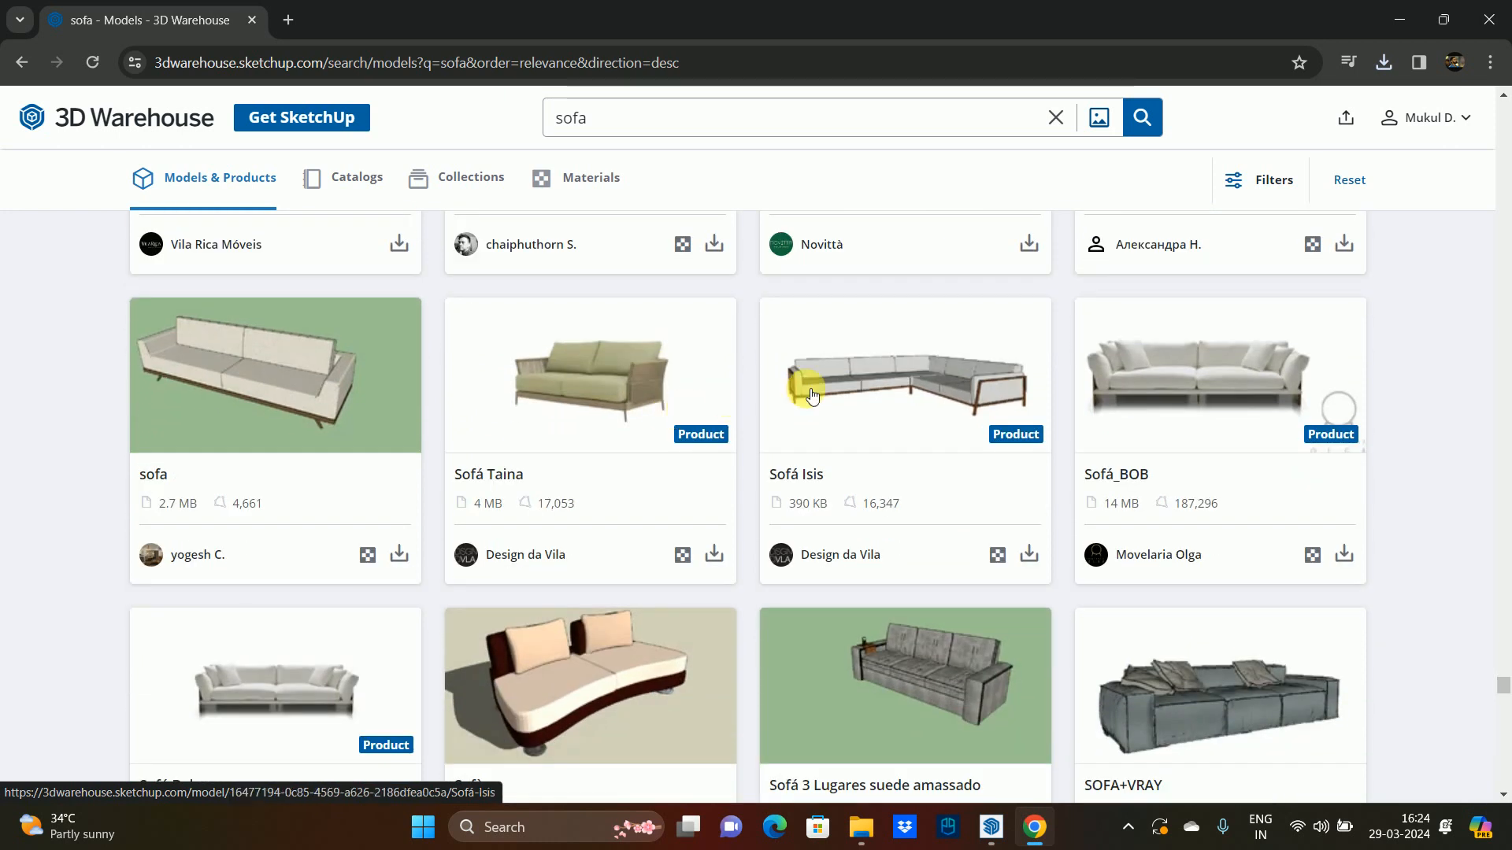
scroll(1152, 360, "down", 6)
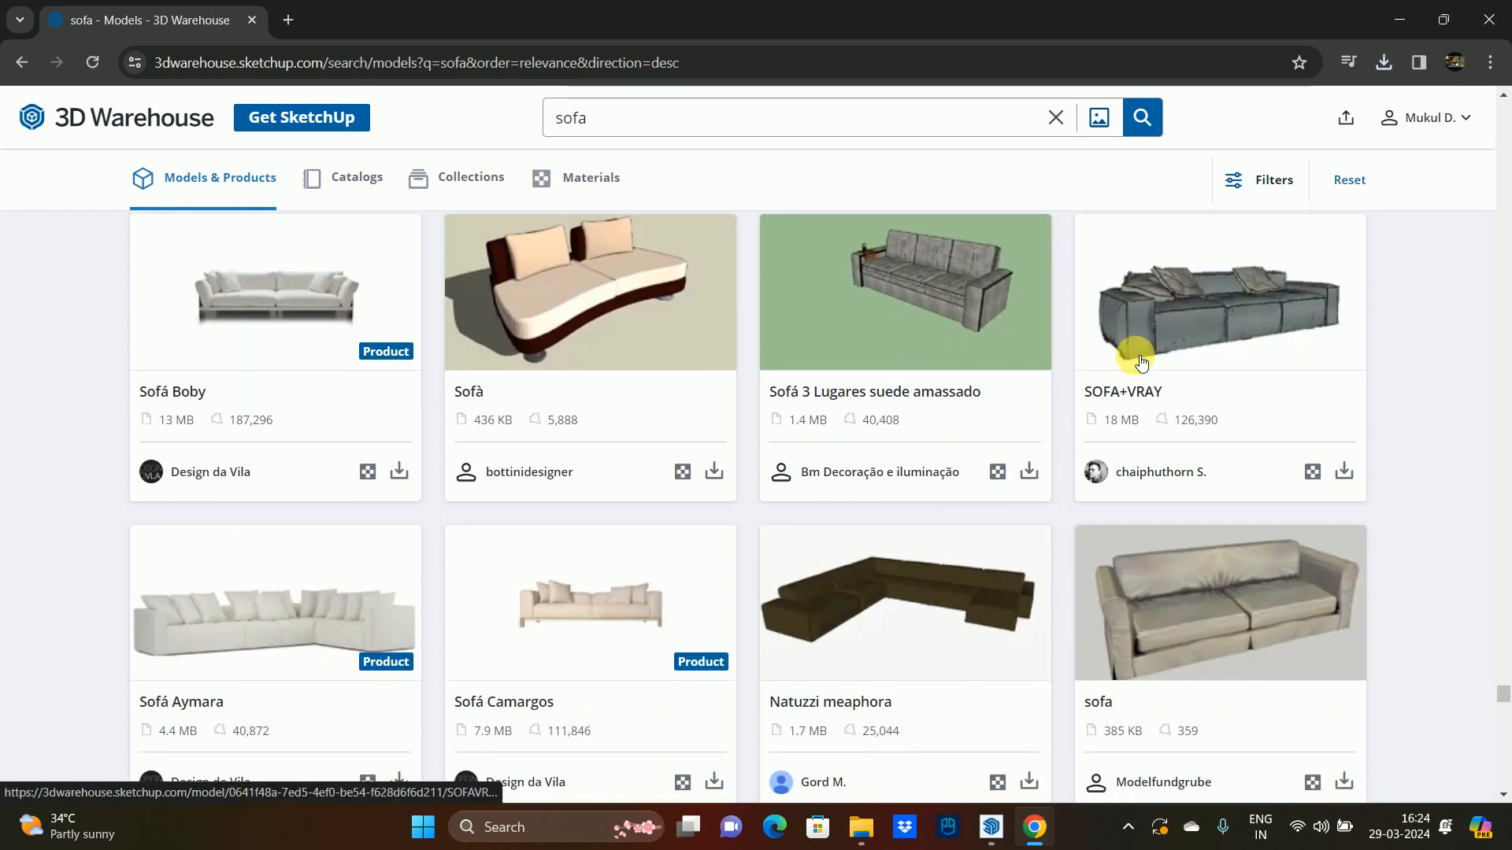
scroll(1087, 352, "down", 1)
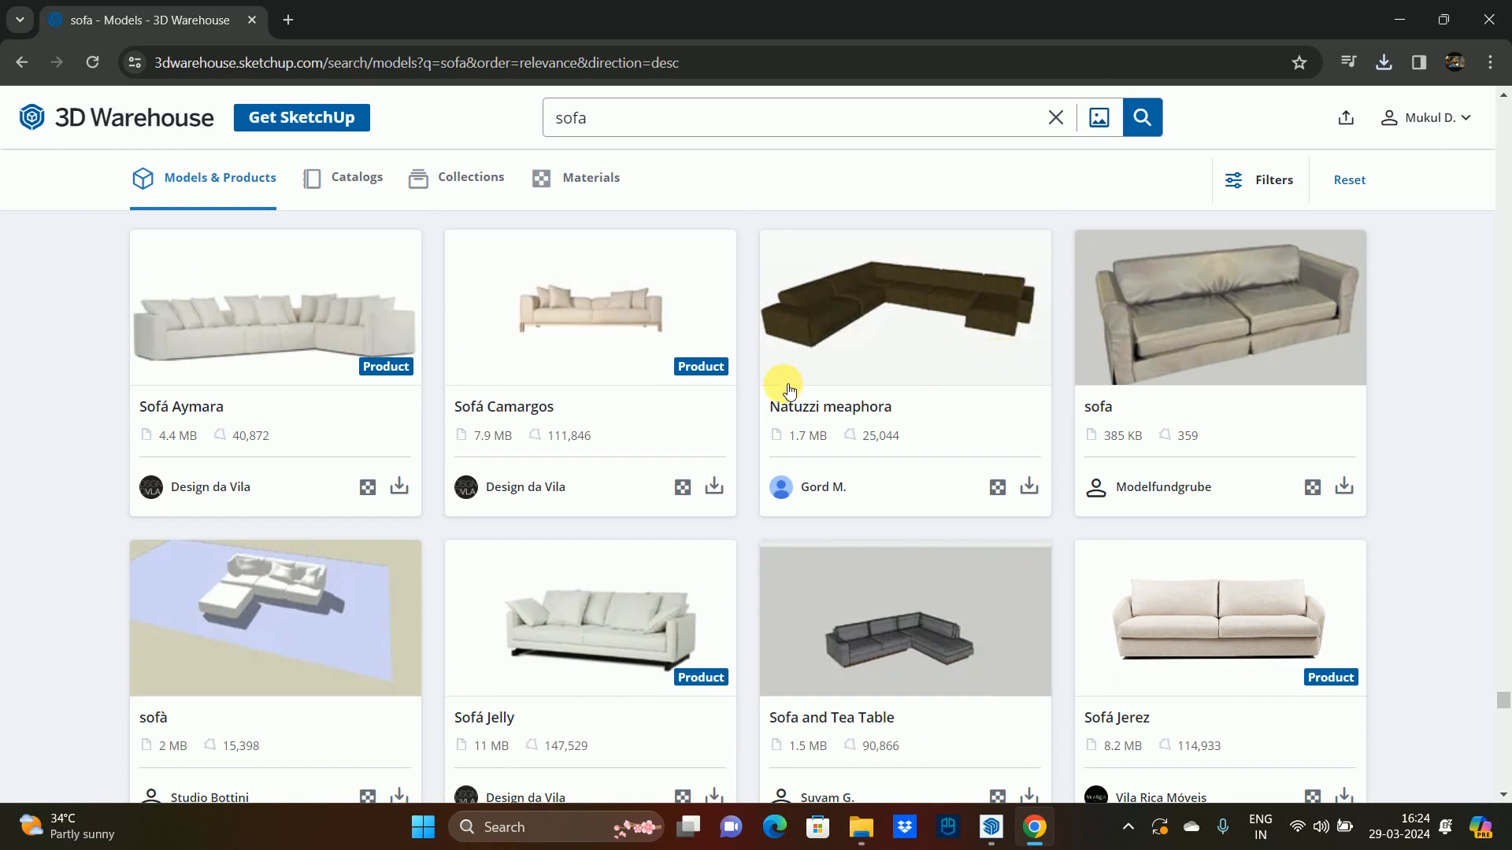
left_click(715, 488)
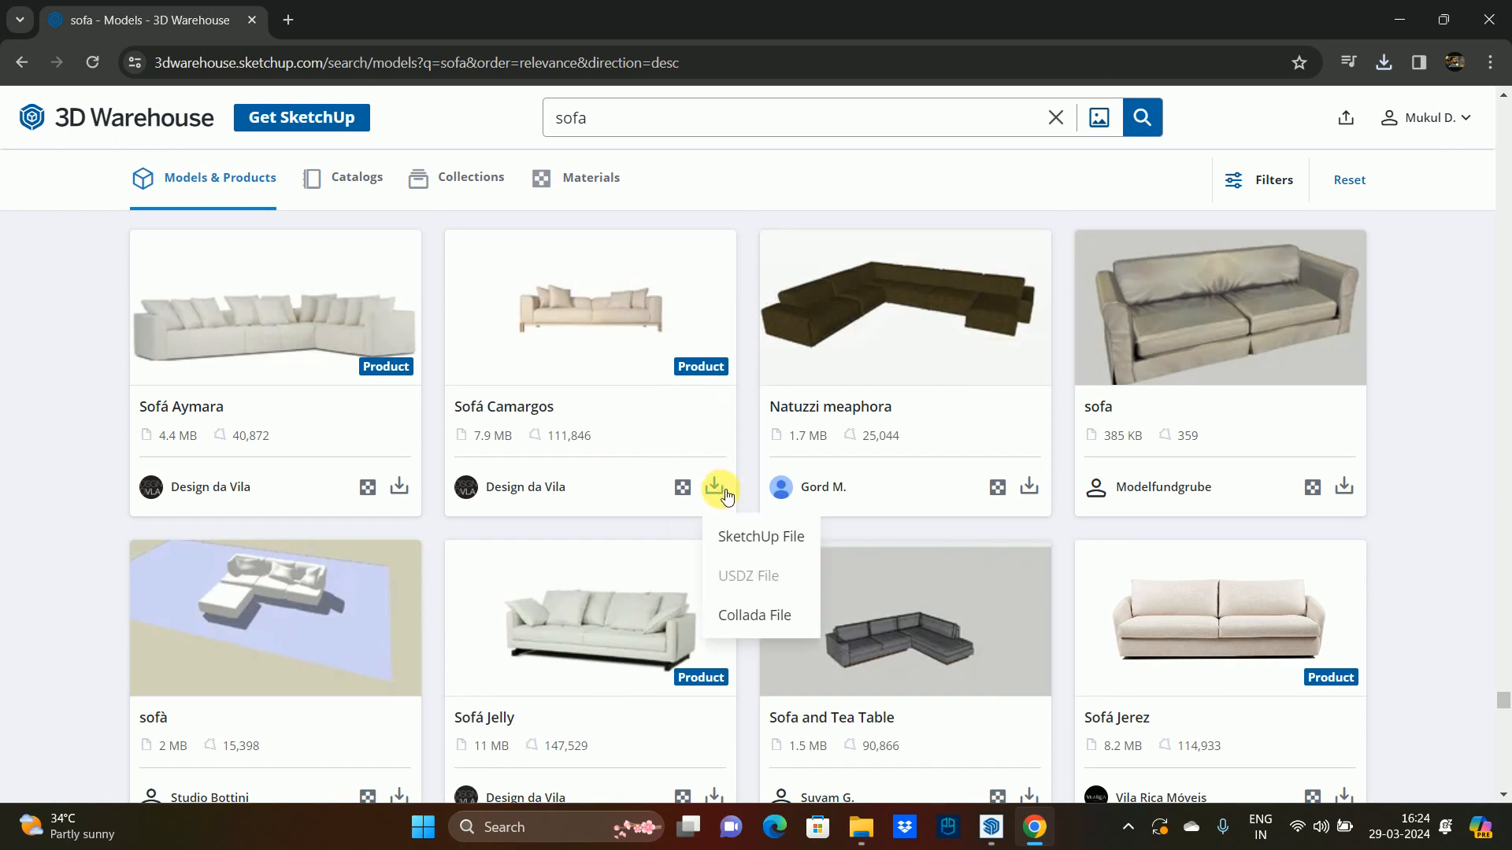
left_click(730, 535)
- Skim a few more sofas, switch back to the living room model in SketchUp and select the wooden window
scroll(627, 421, "down", 7)
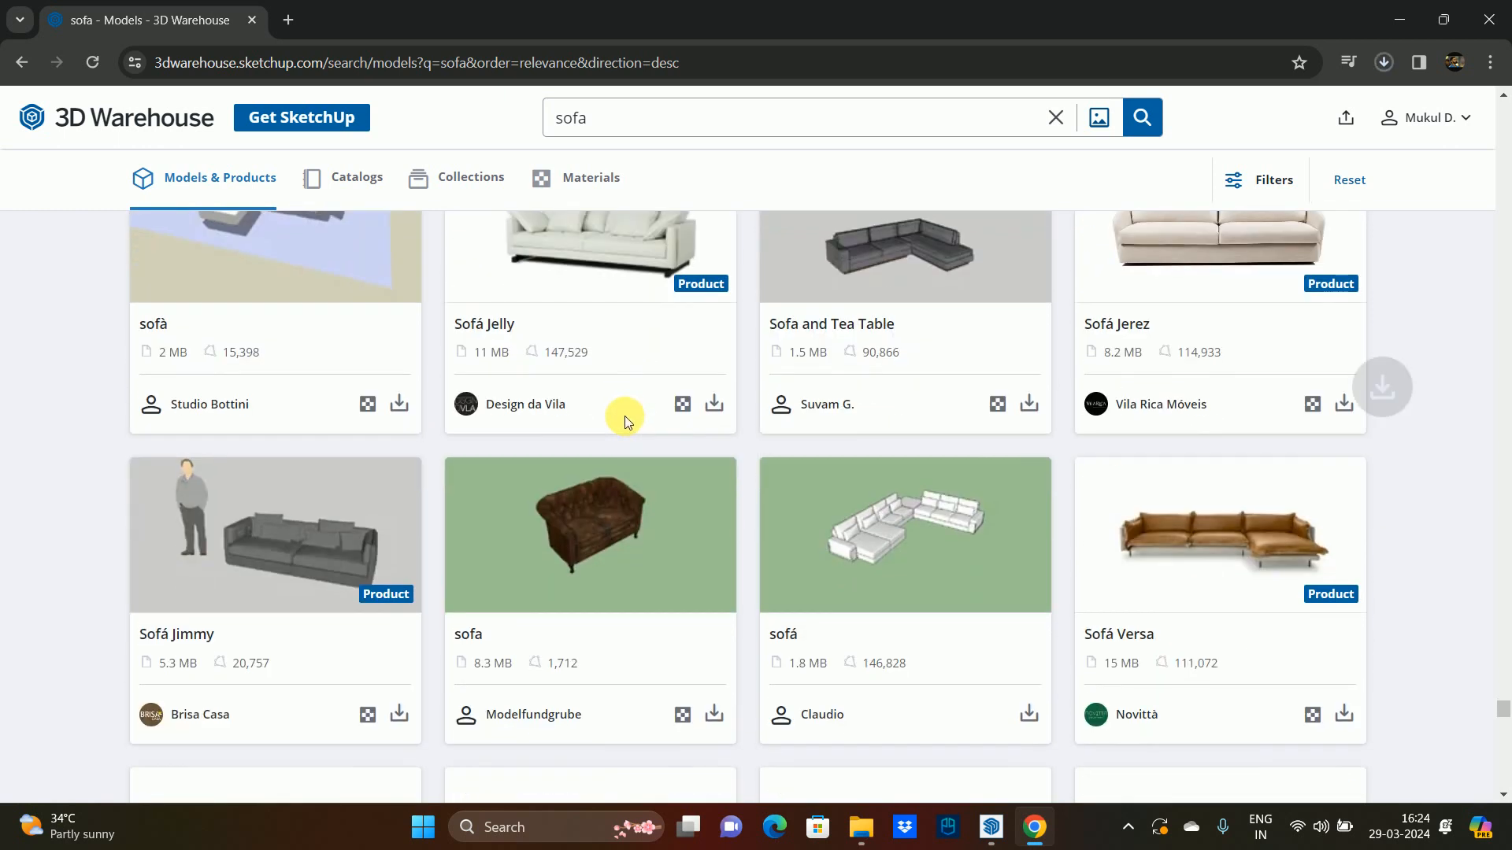
scroll(669, 406, "down", 6)
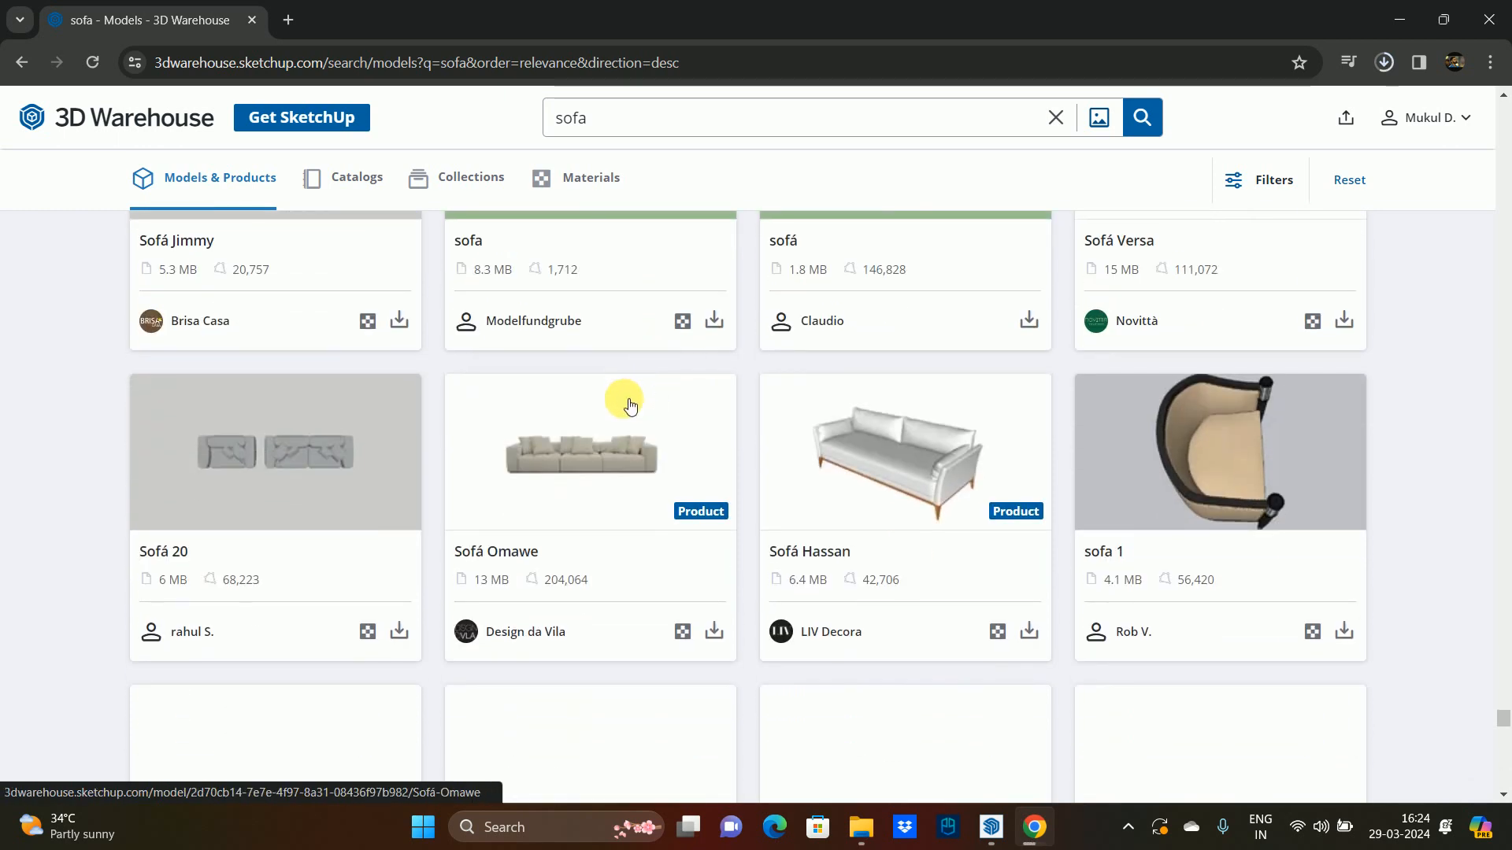
scroll(671, 419, "down", 1)
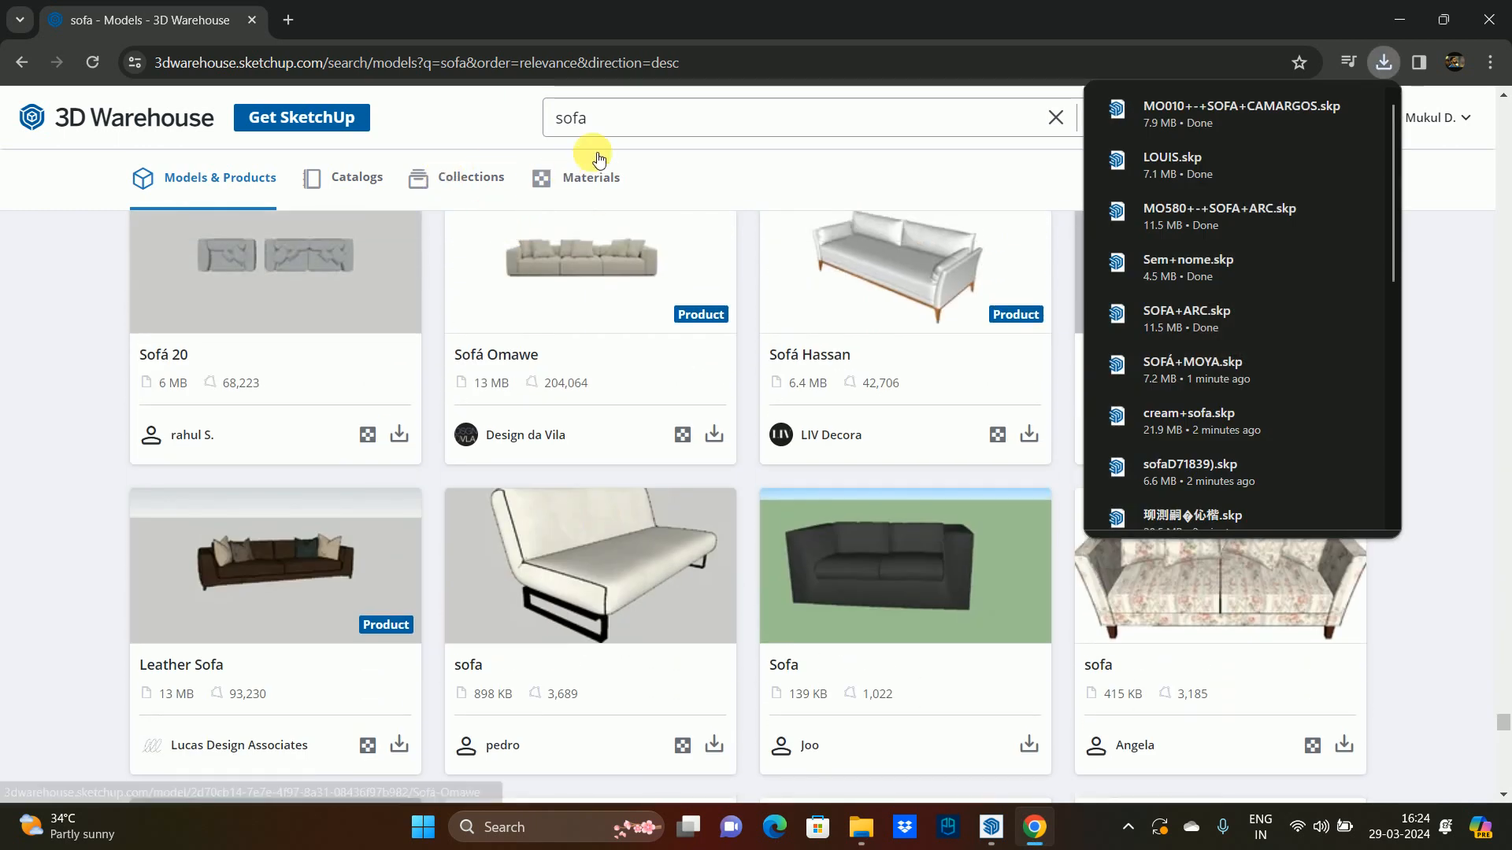
left_click(1443, 19)
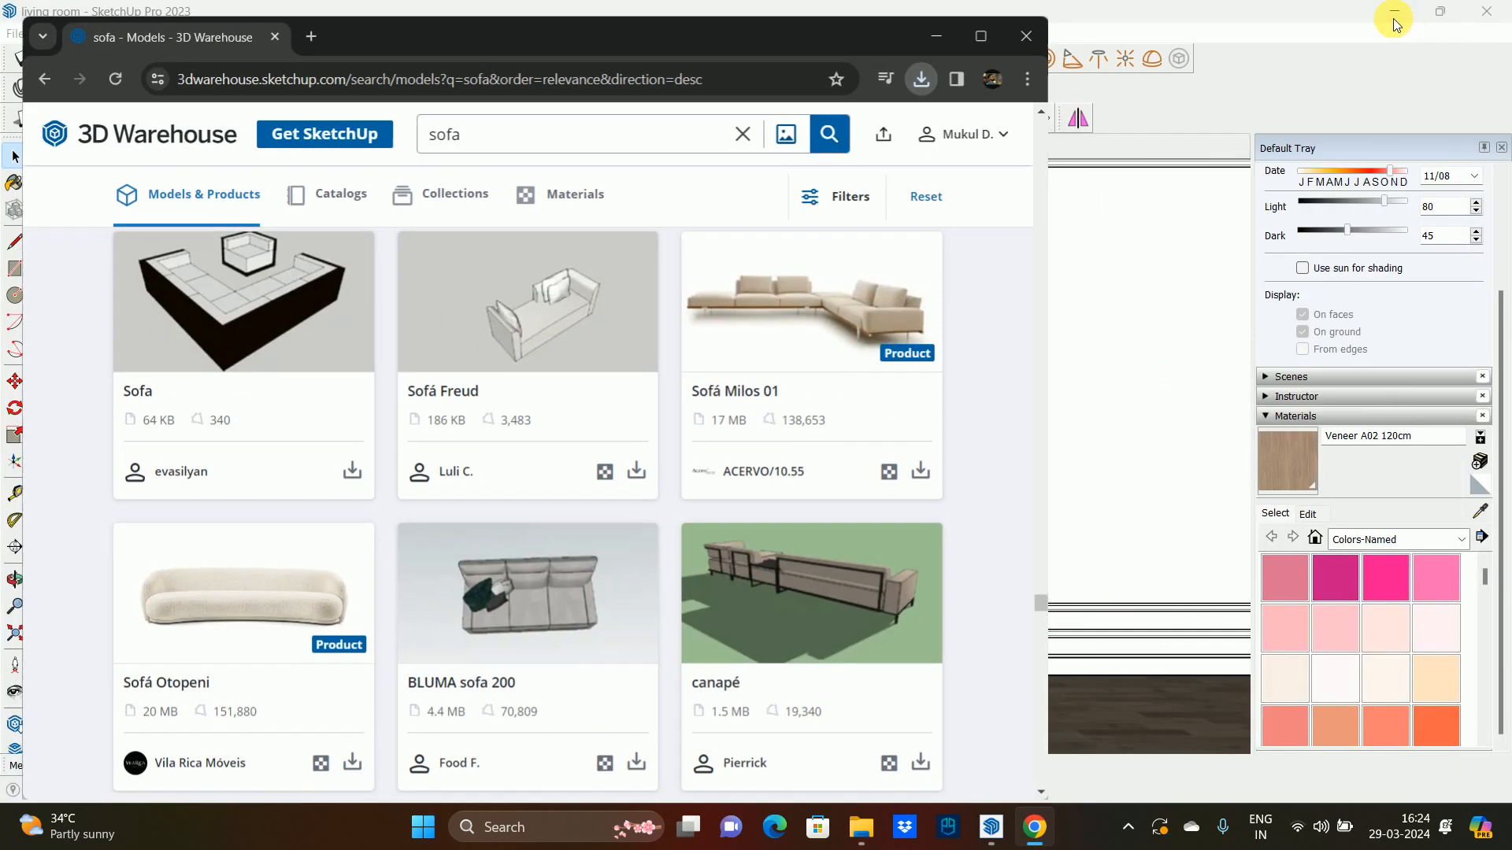
left_click(936, 33)
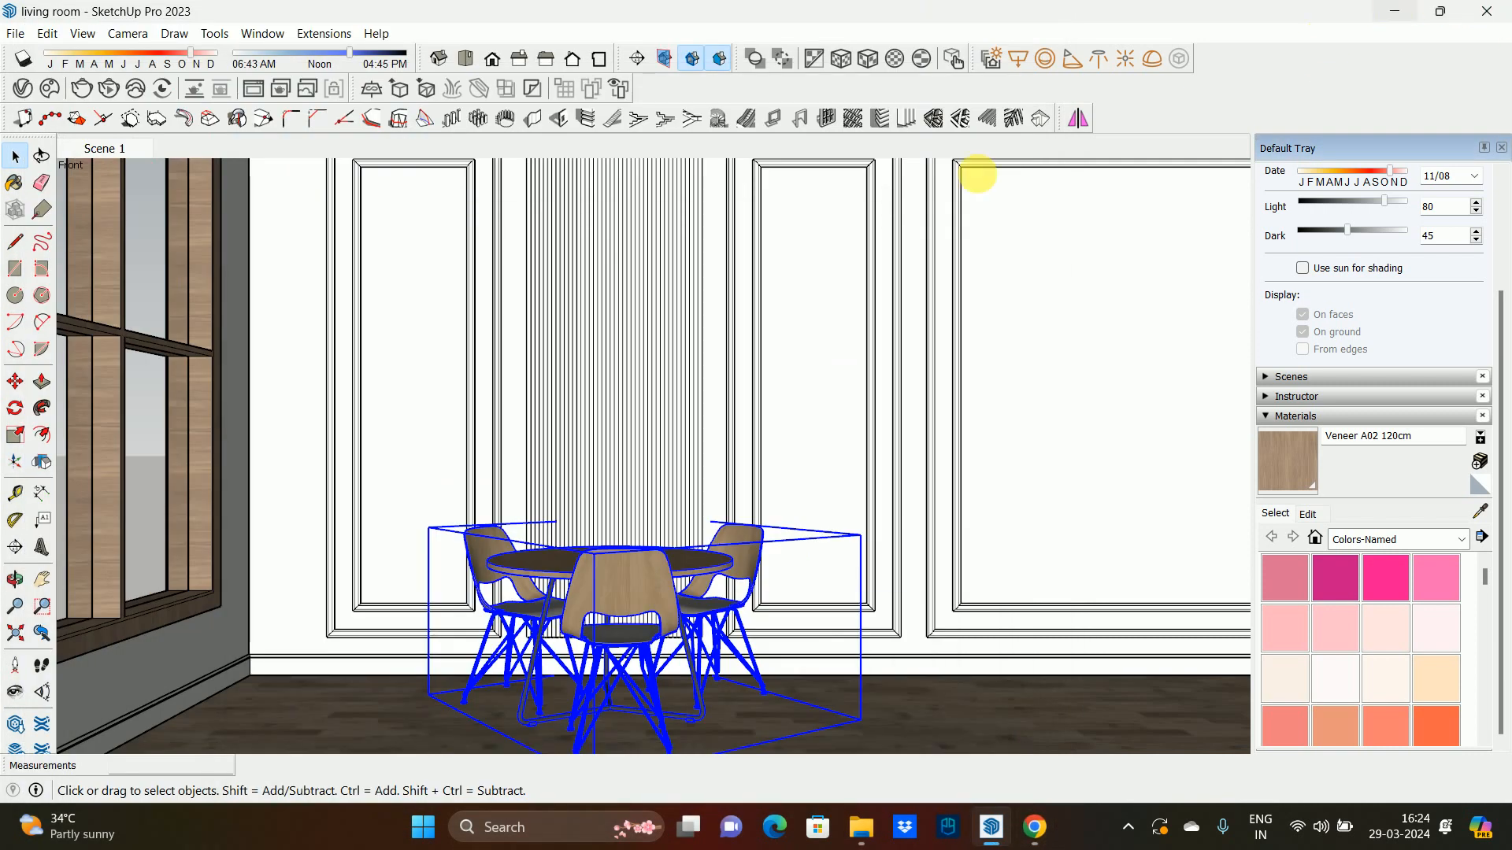
left_click(144, 420)
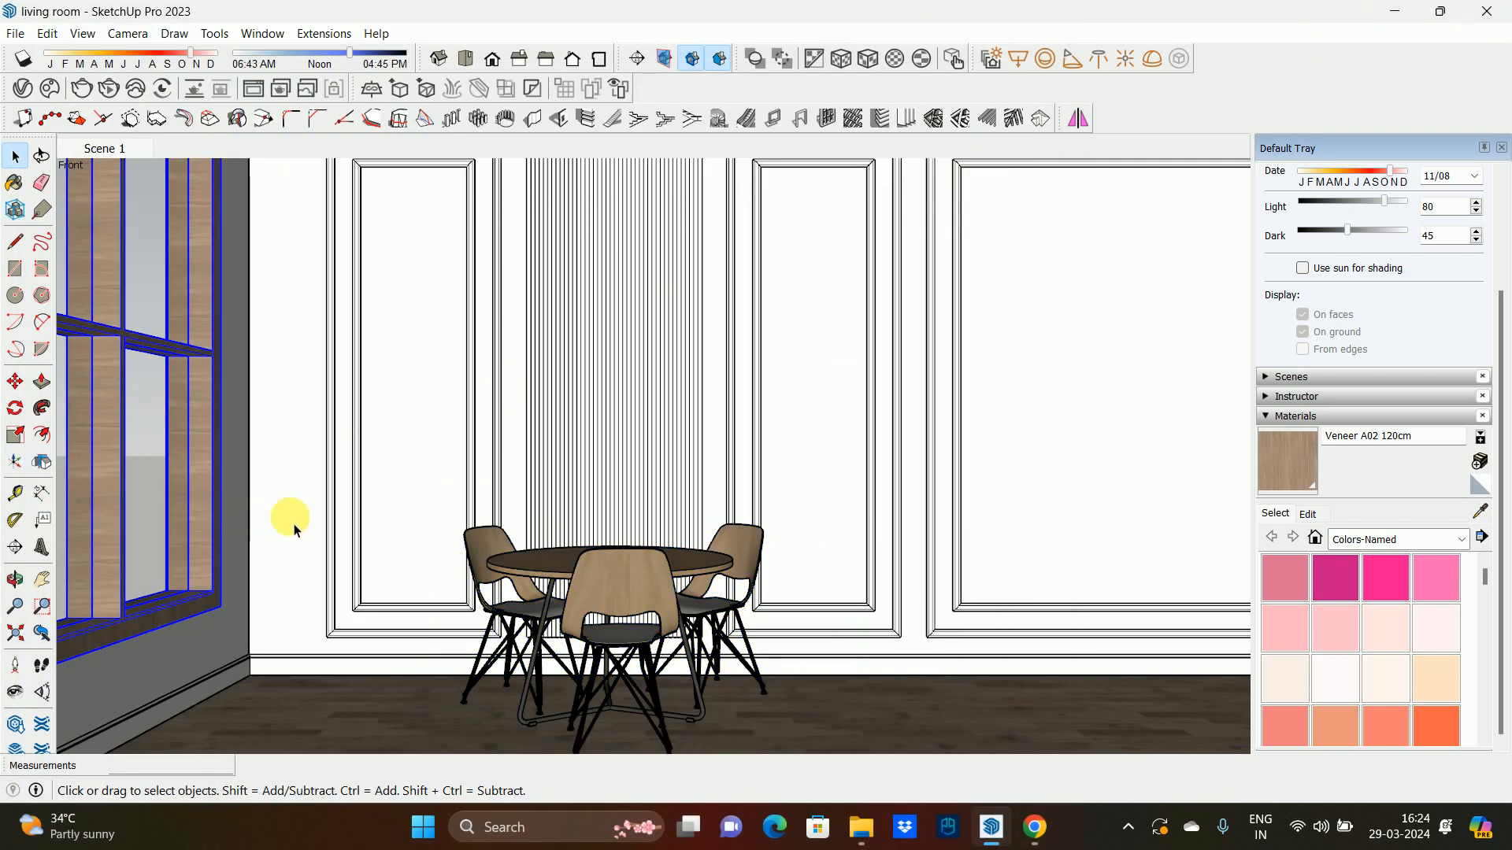
- Open the V-Ray Asset Editor with the Chaos Cosmos browser and show its Walls materials category
left_click(47, 92)
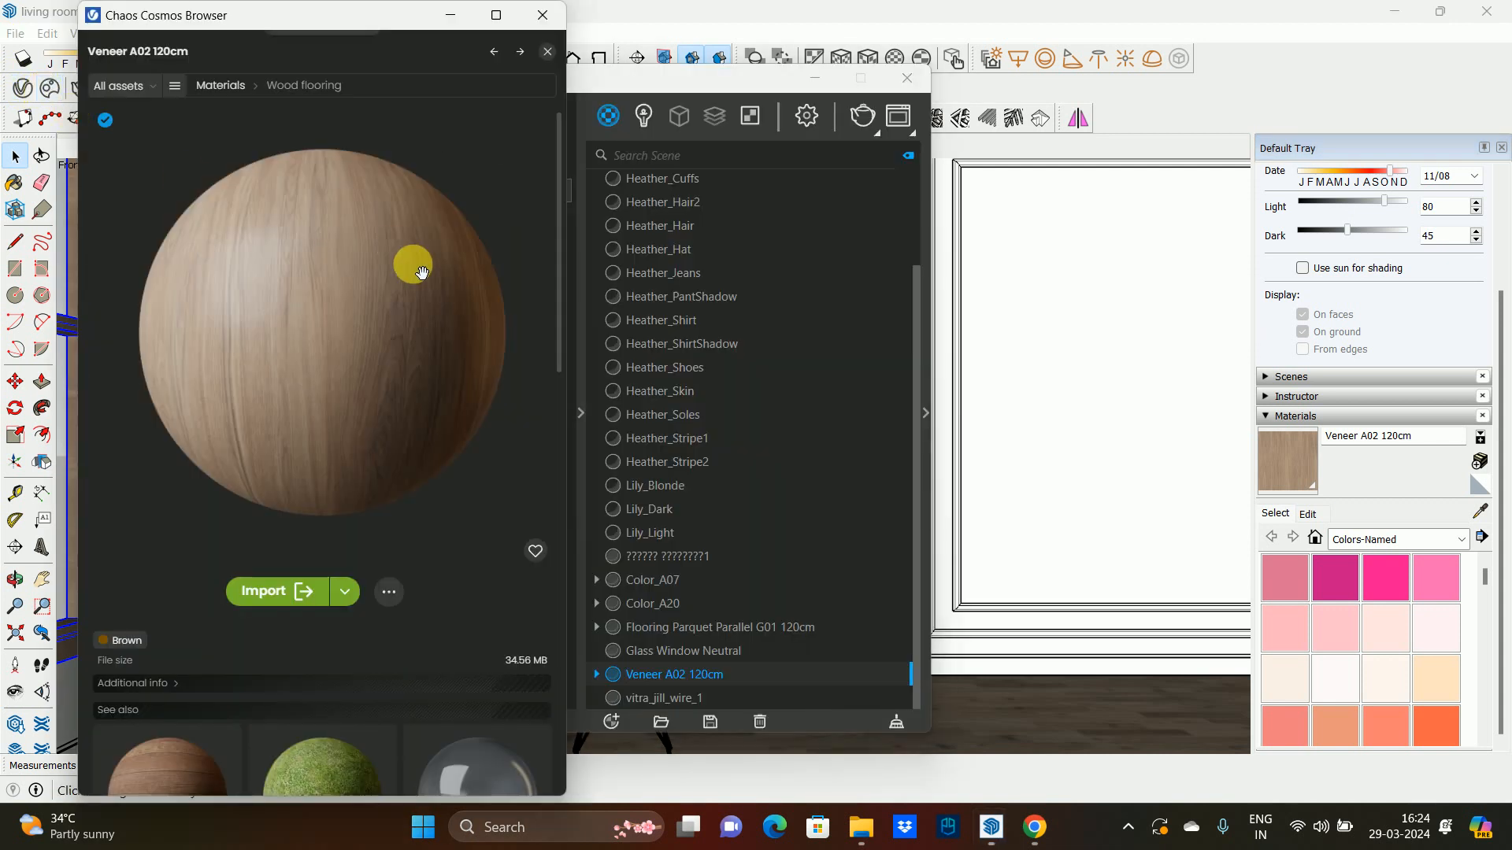
left_click(548, 51)
left_click(190, 79)
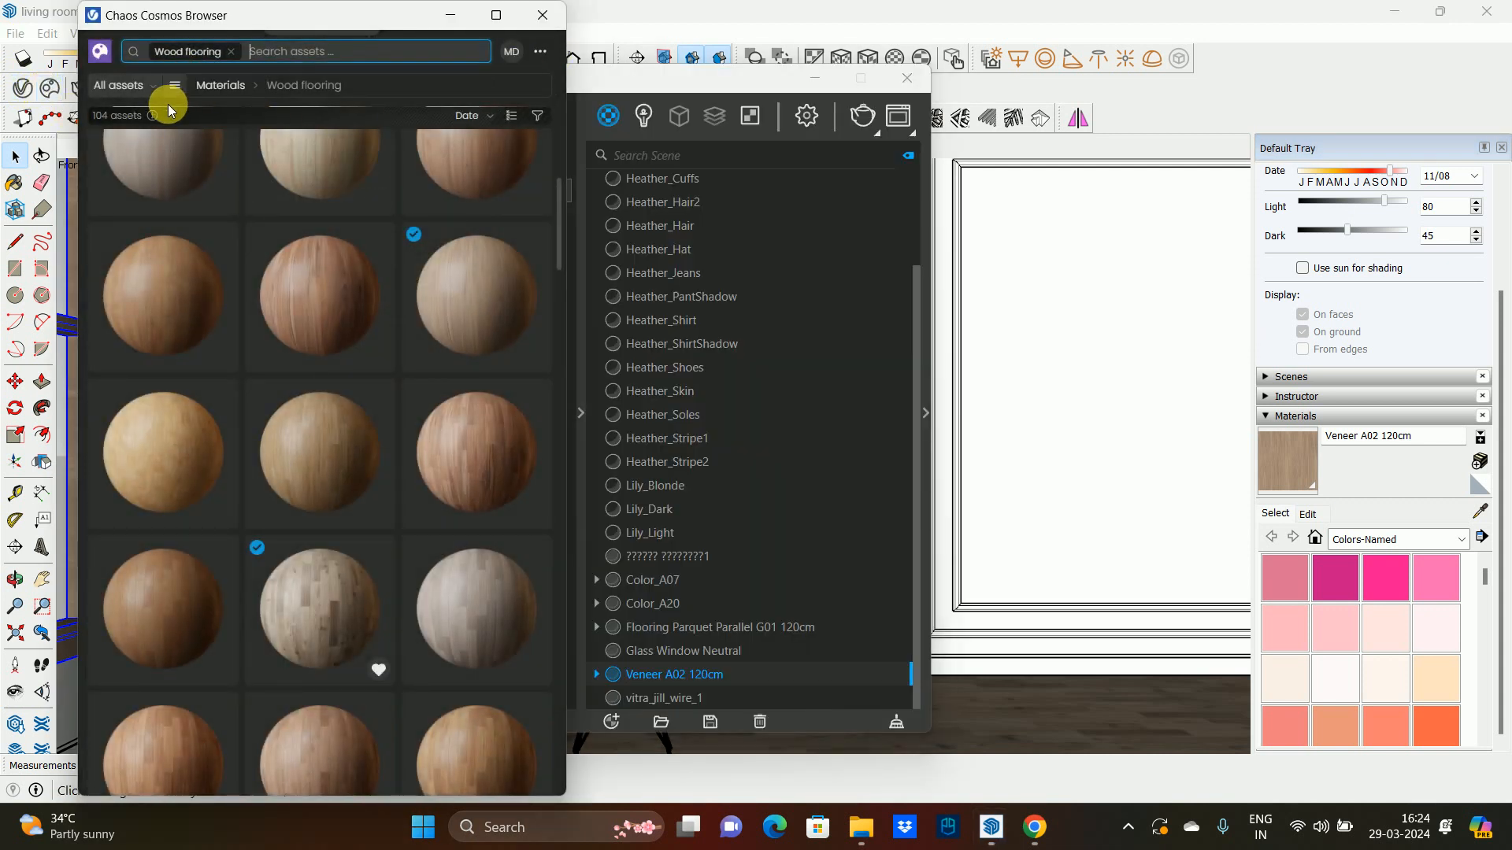
left_click(174, 85)
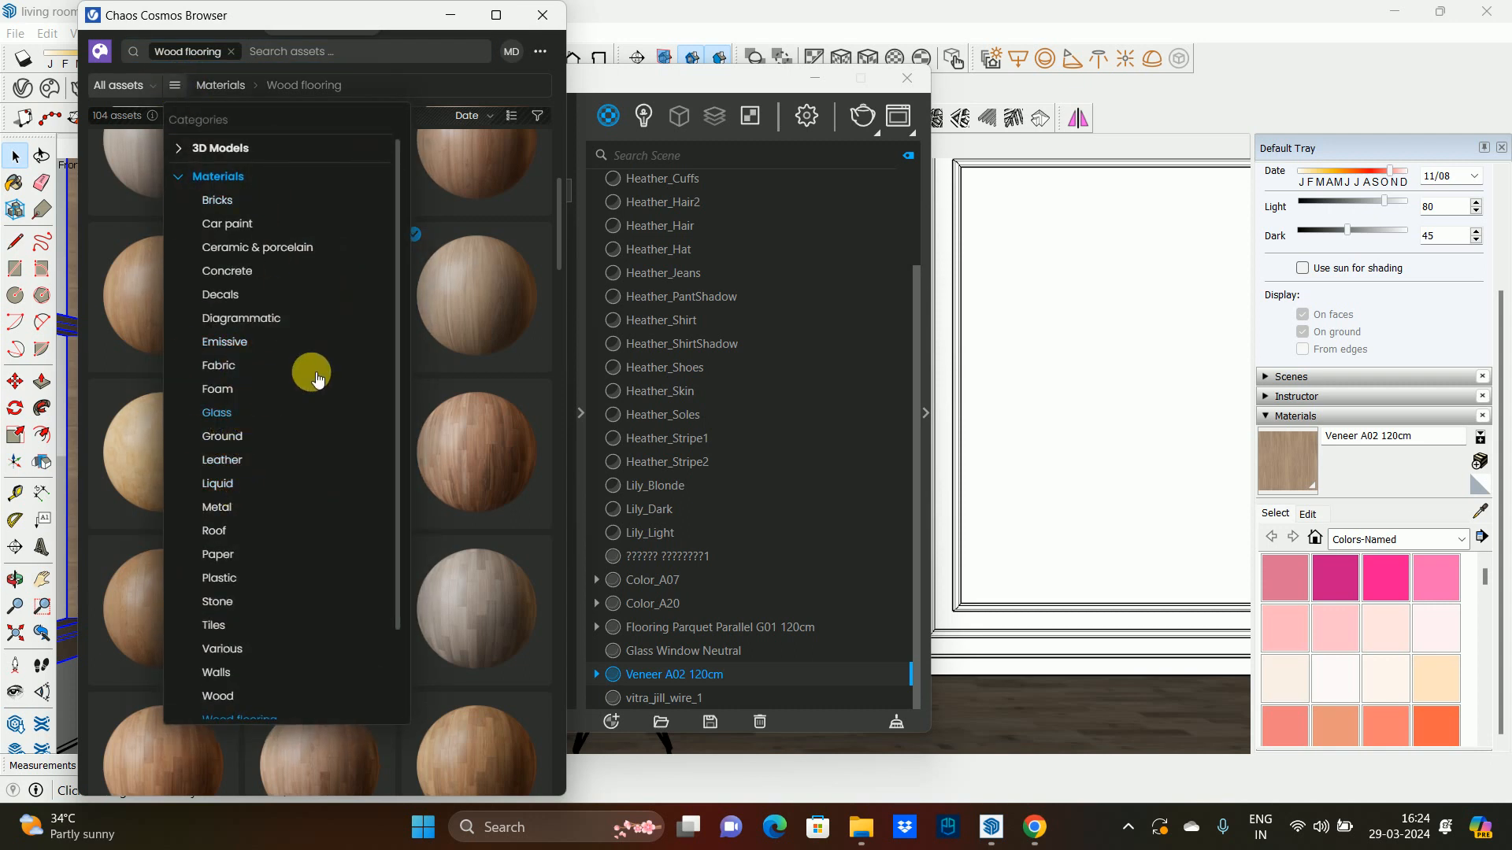
left_click(542, 15)
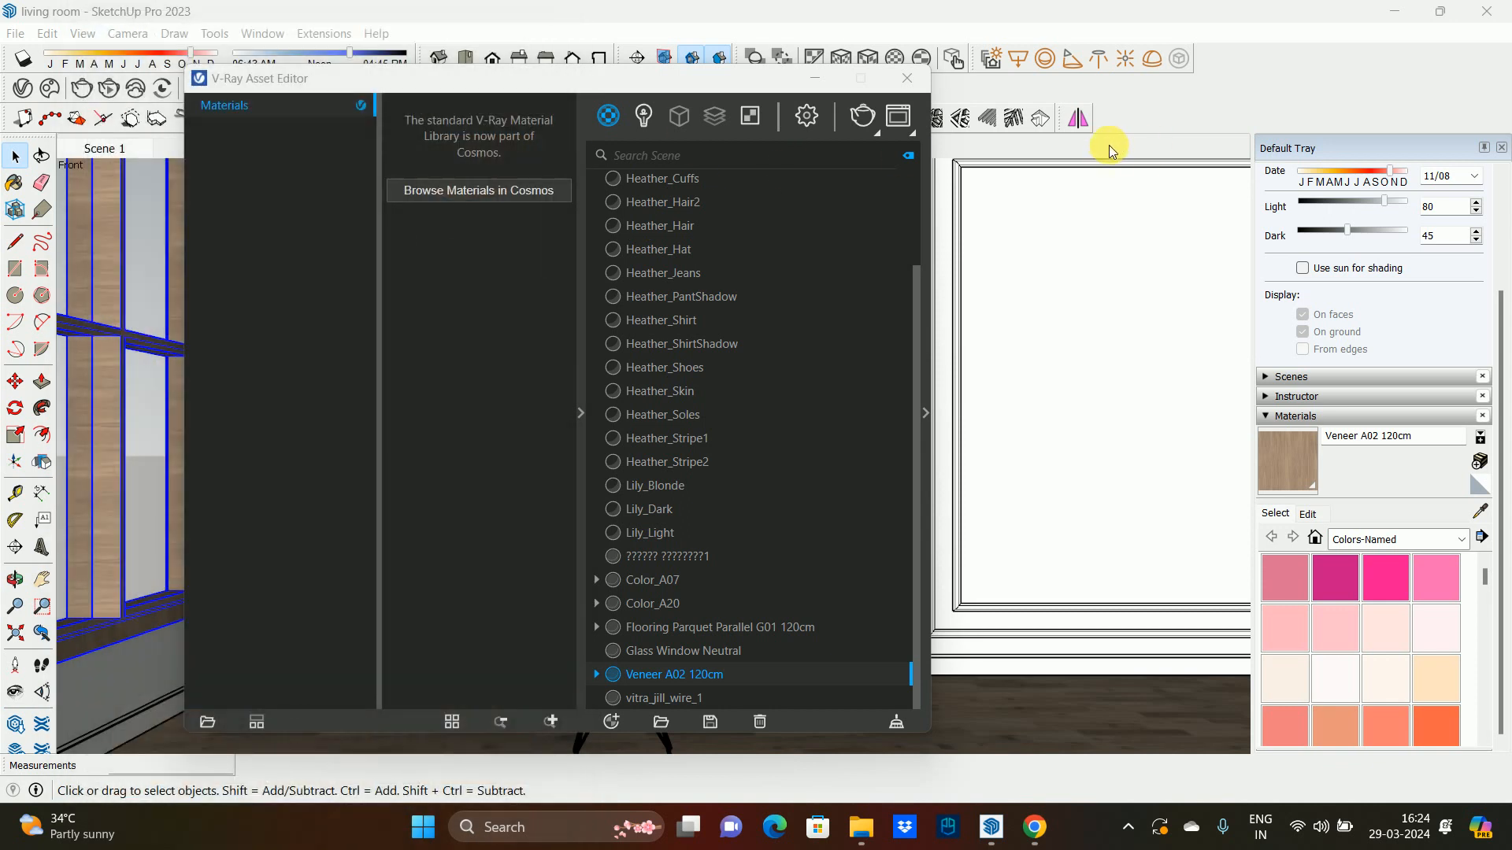
left_click(49, 90)
scroll(299, 459, "down", 1)
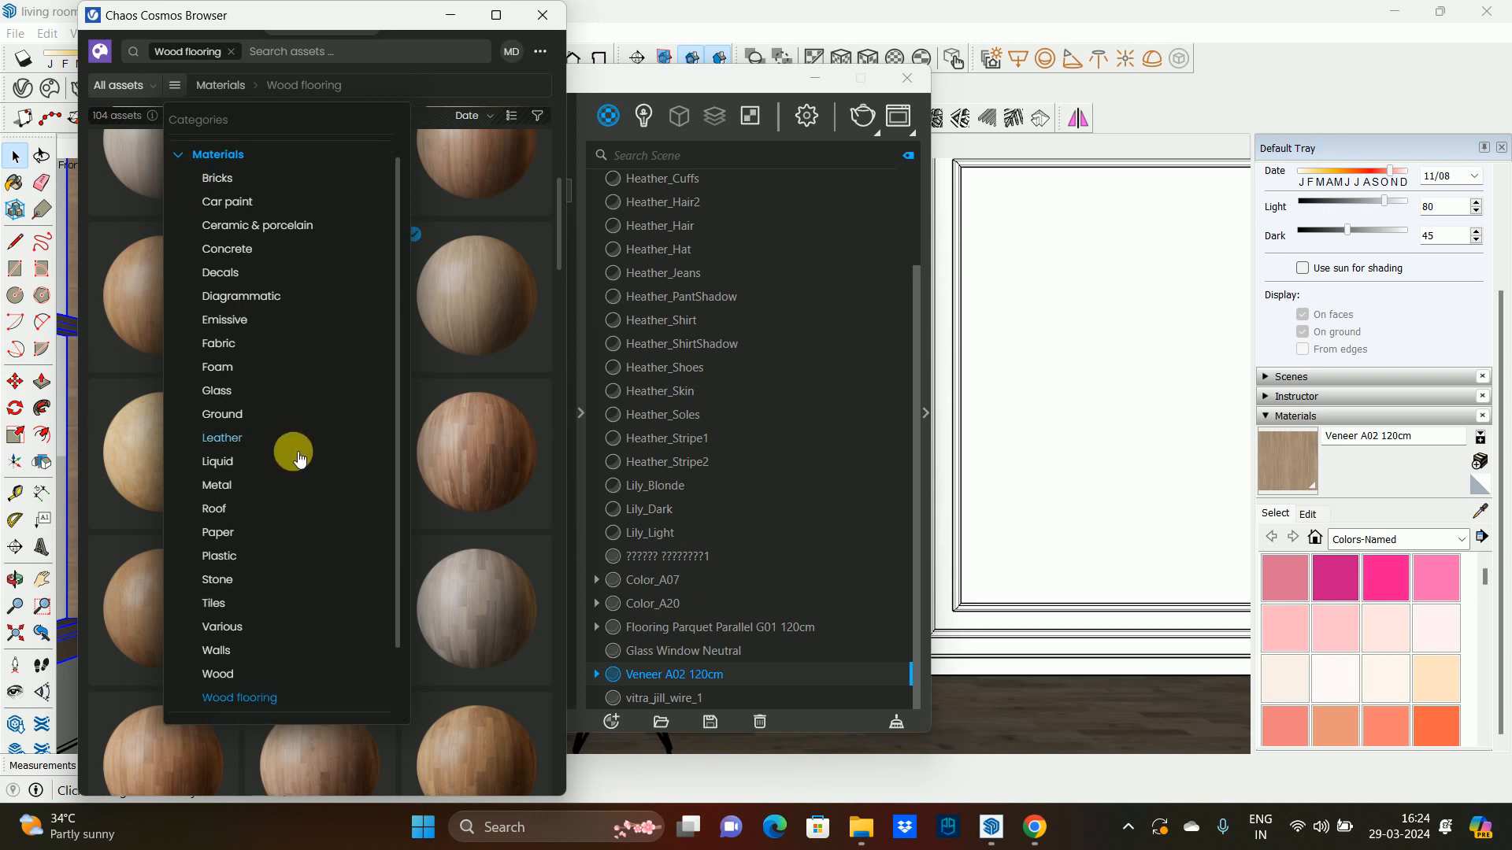
scroll(299, 459, "down", 1)
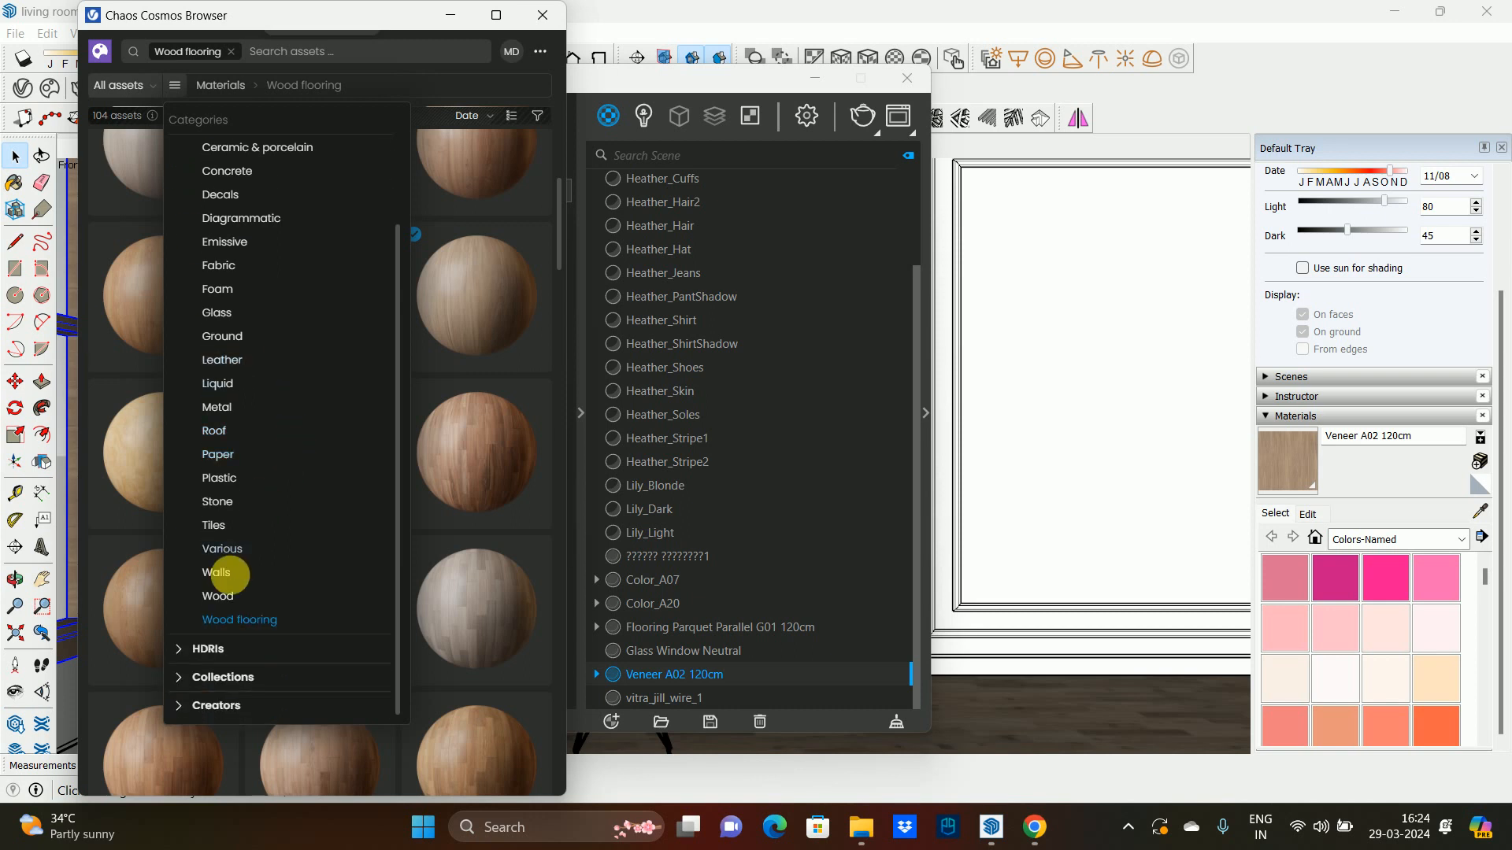
left_click(230, 581)
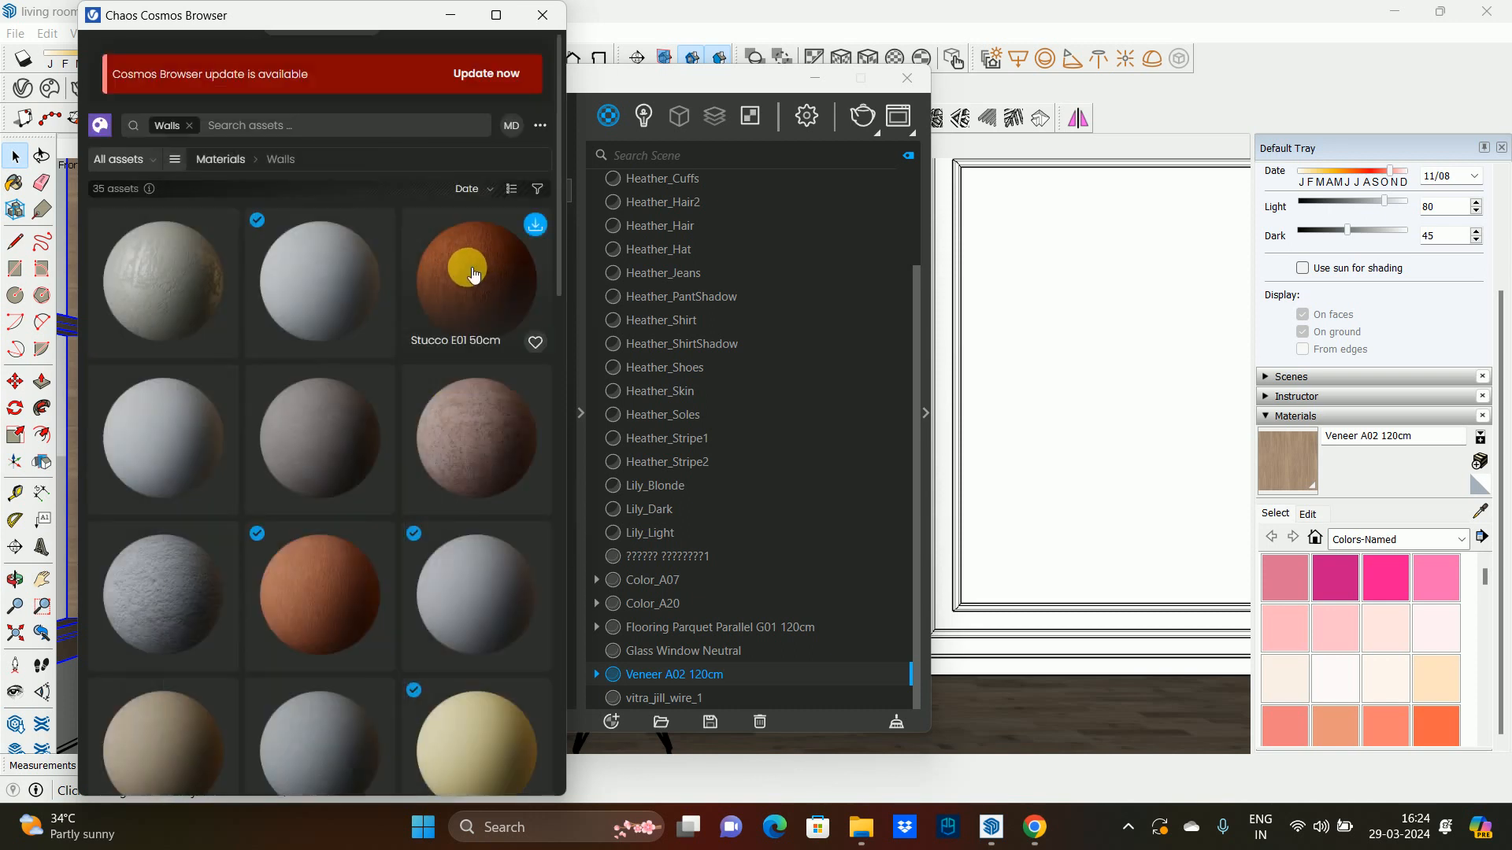
- Examine the Walls materials, including a preview of Stucco E02 Color 50cm, for a suitable wall finish
scroll(473, 274, "down", 5)
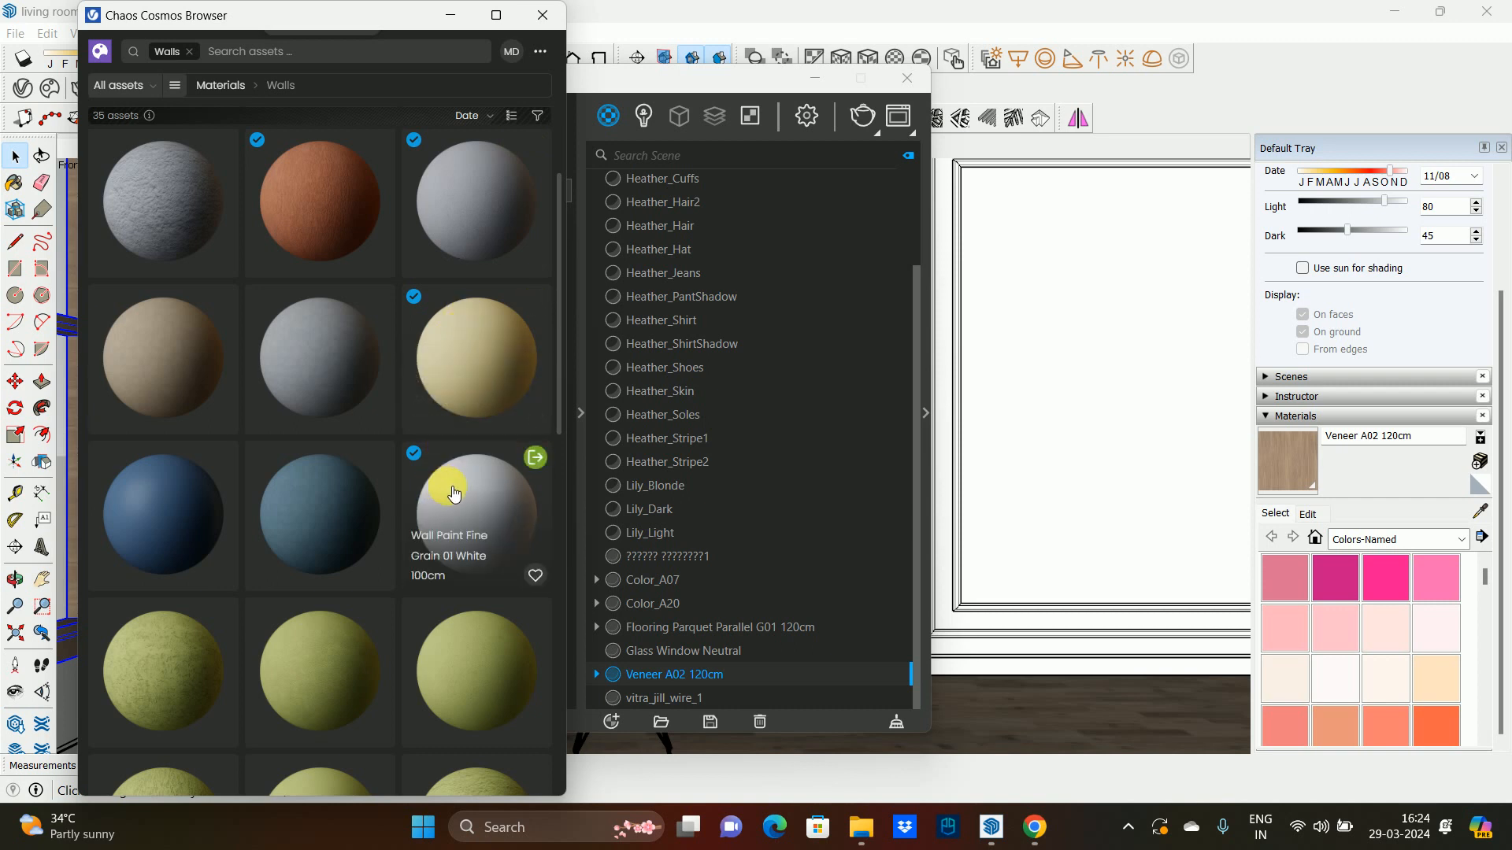
scroll(463, 499, "down", 12)
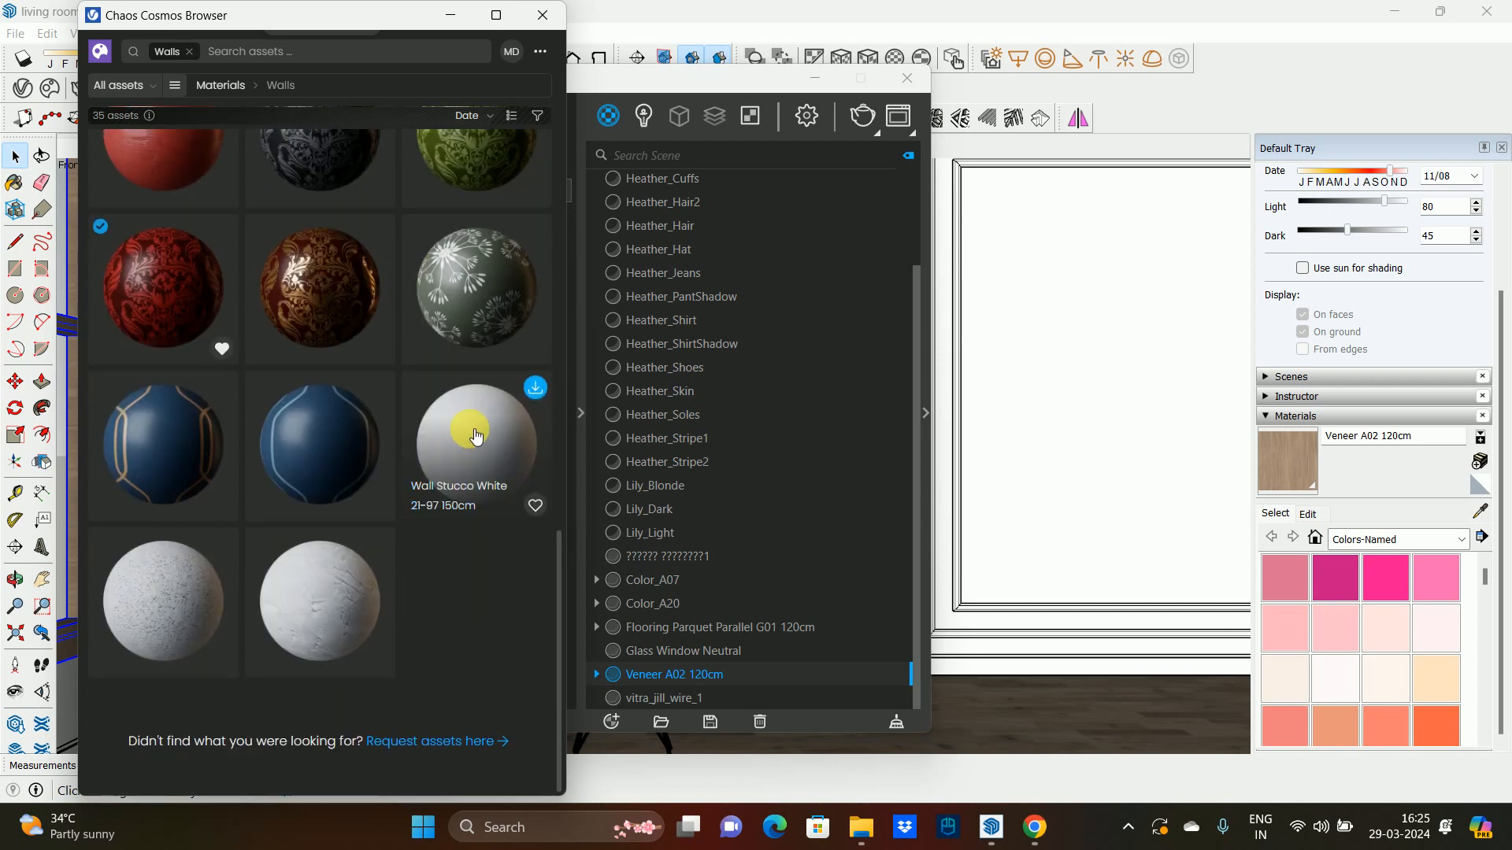
scroll(475, 437, "up", 8)
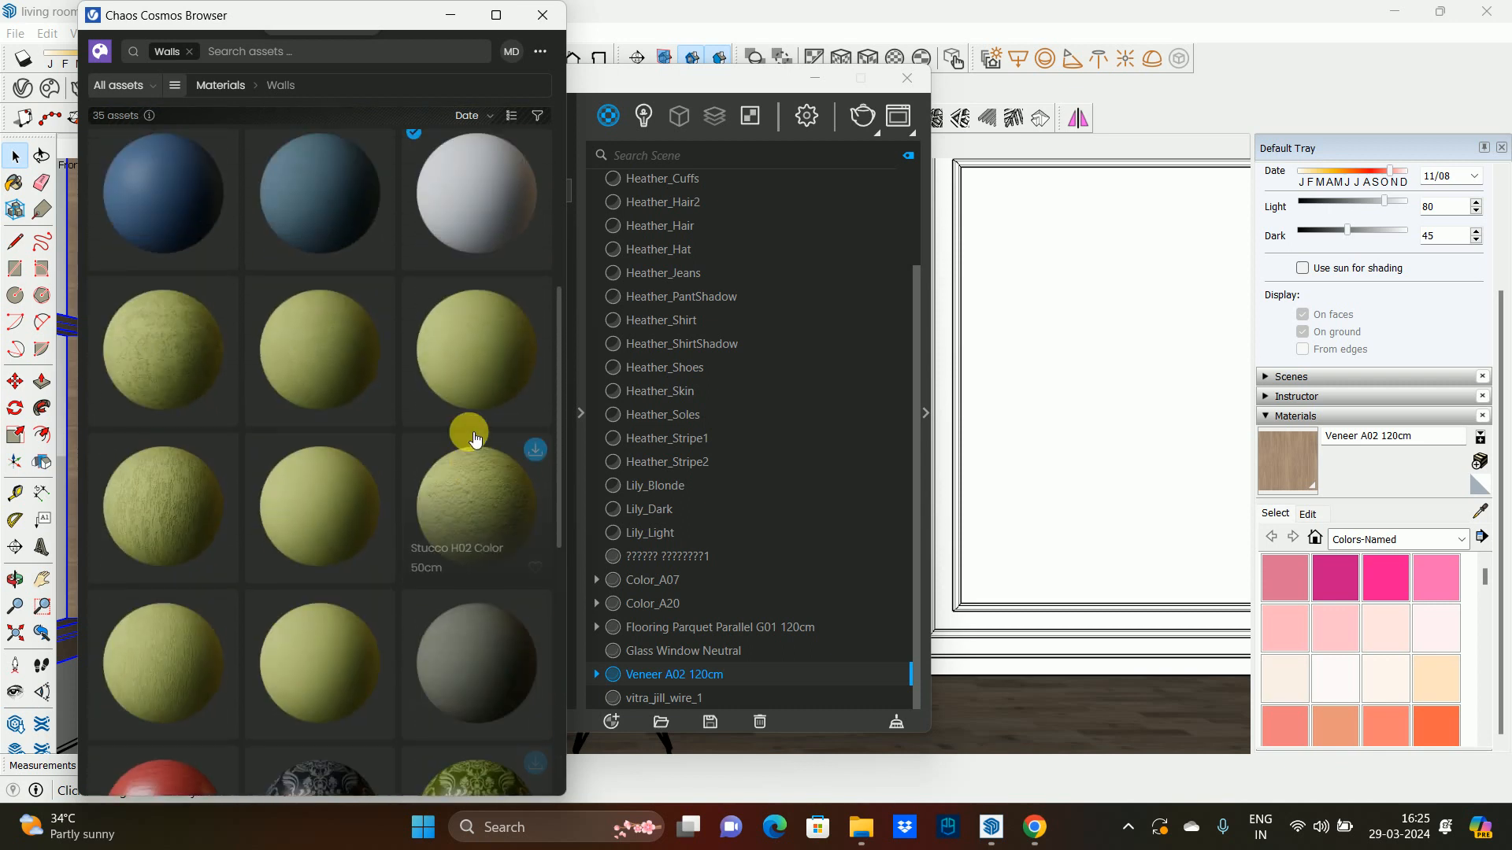
scroll(476, 236, "down", 3)
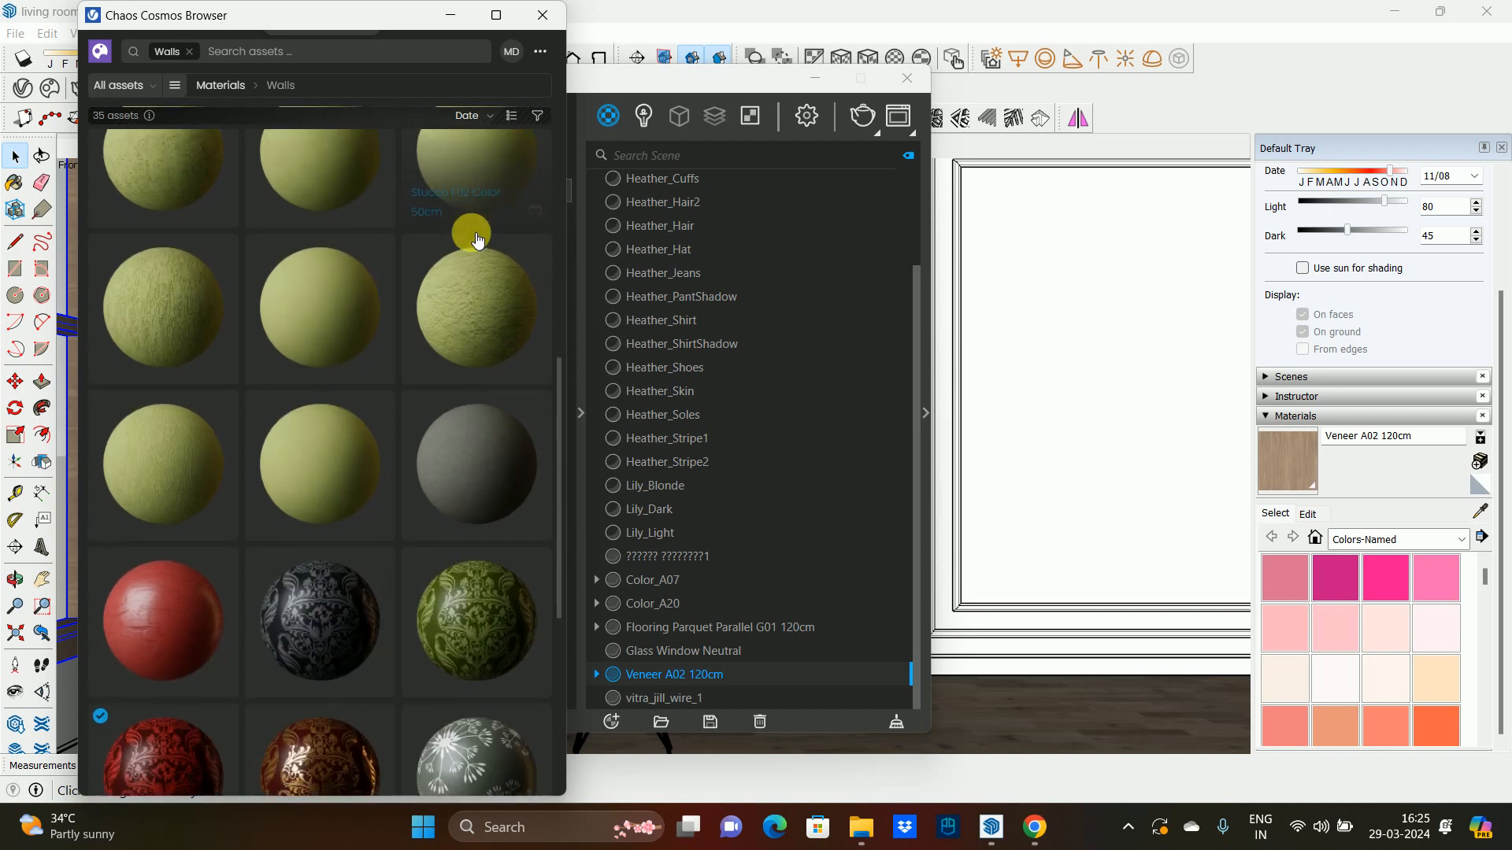
left_click(178, 329)
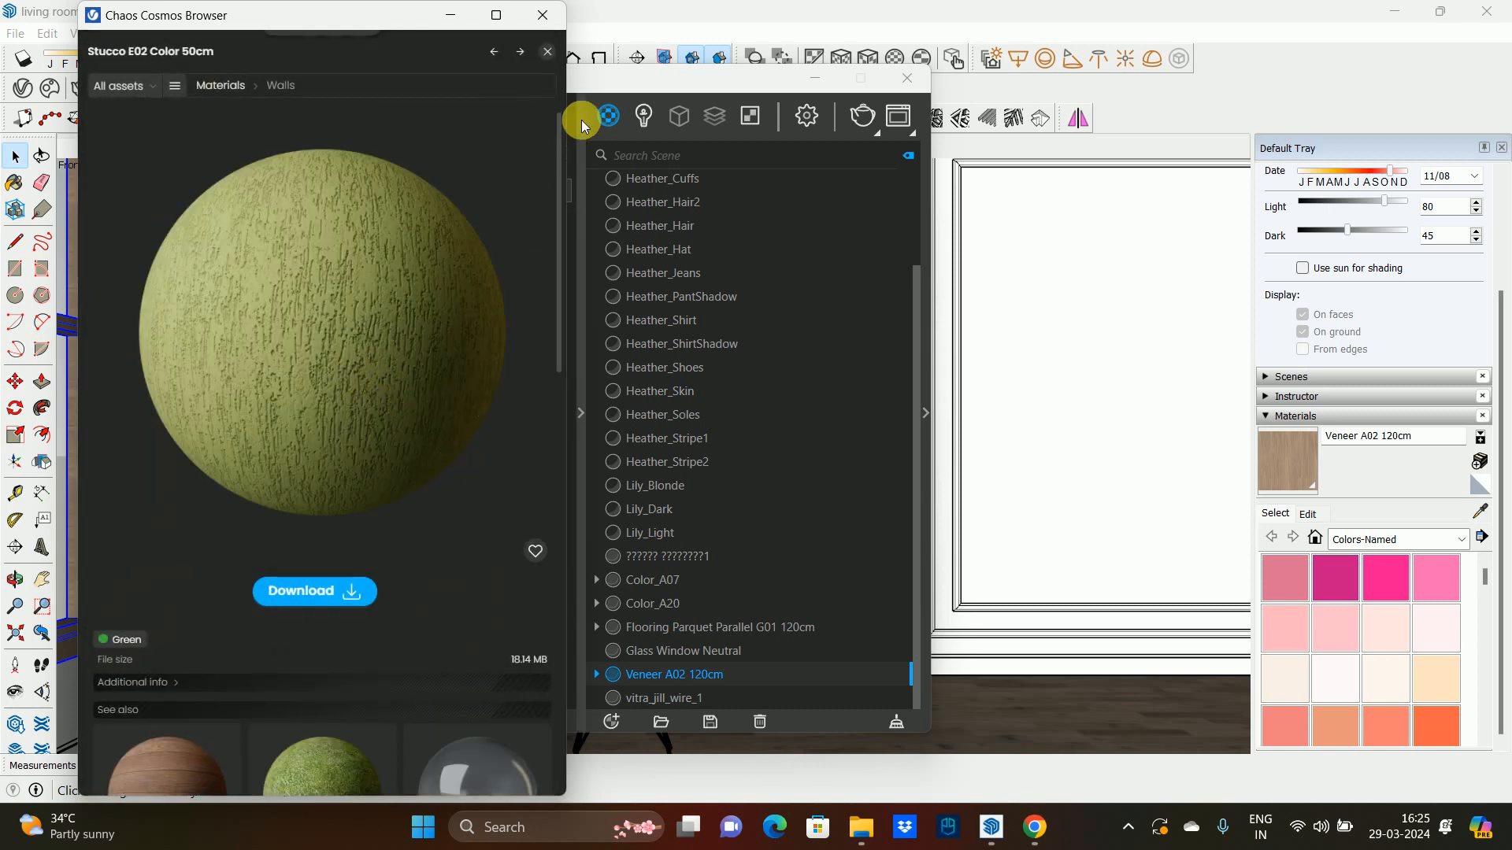
left_click(547, 52)
scroll(459, 444, "down", 2)
scroll(453, 437, "down", 4)
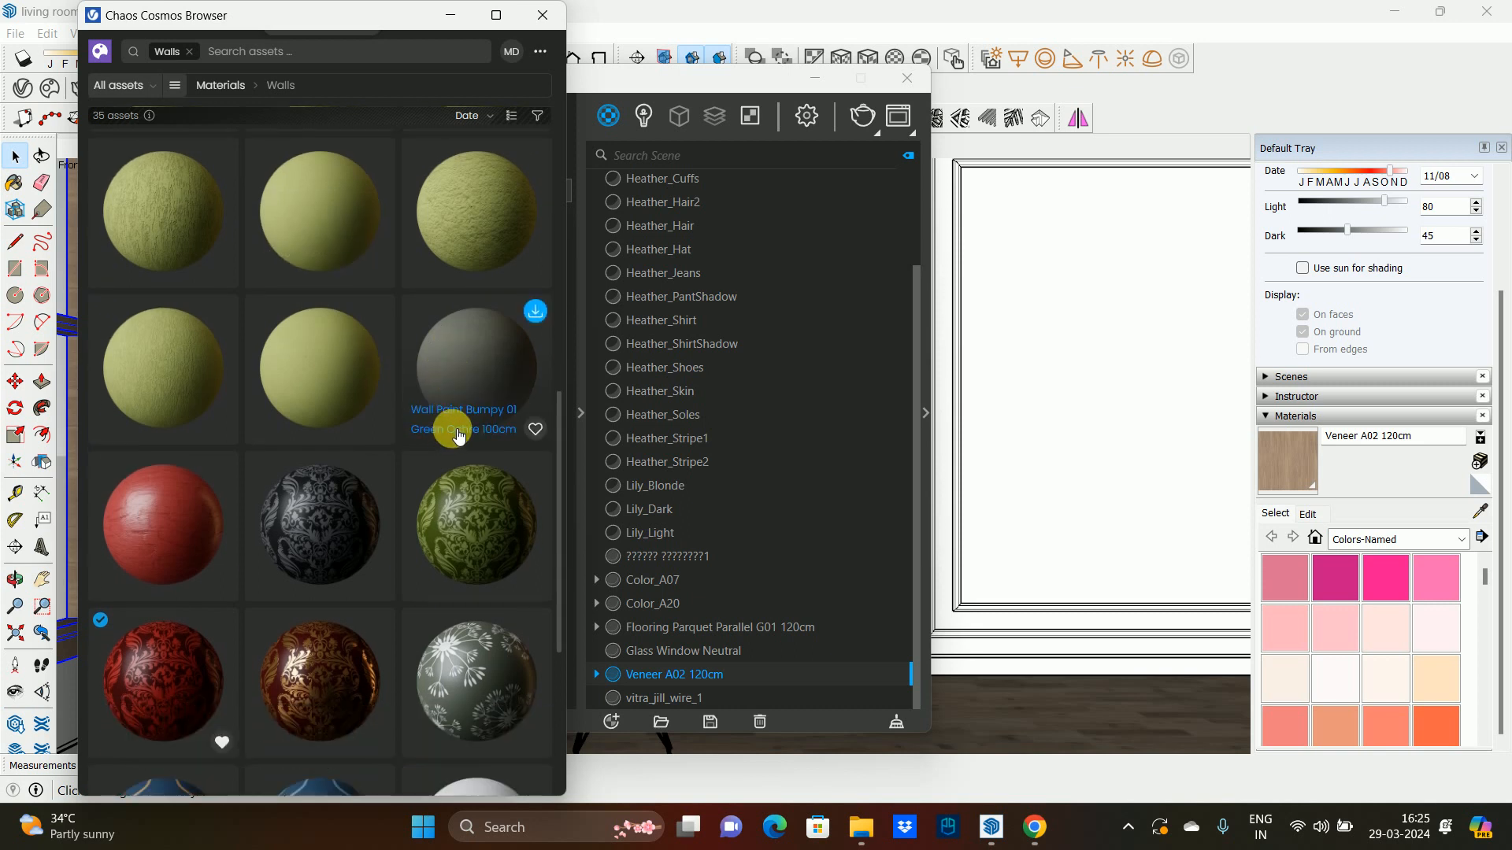
scroll(299, 512, "down", 3)
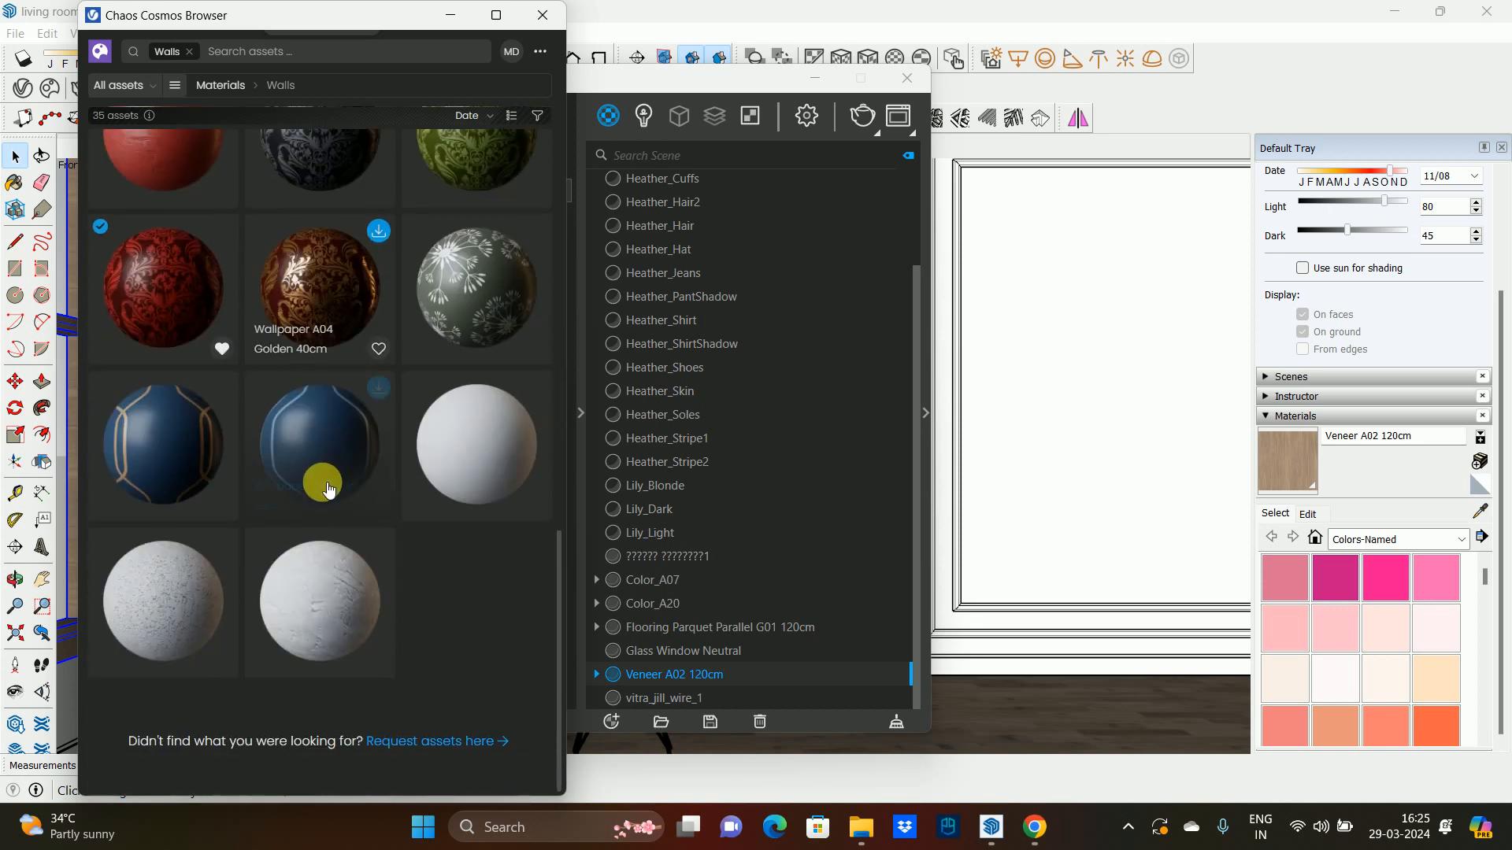
scroll(323, 453, "up", 5)
scroll(322, 468, "down", 5)
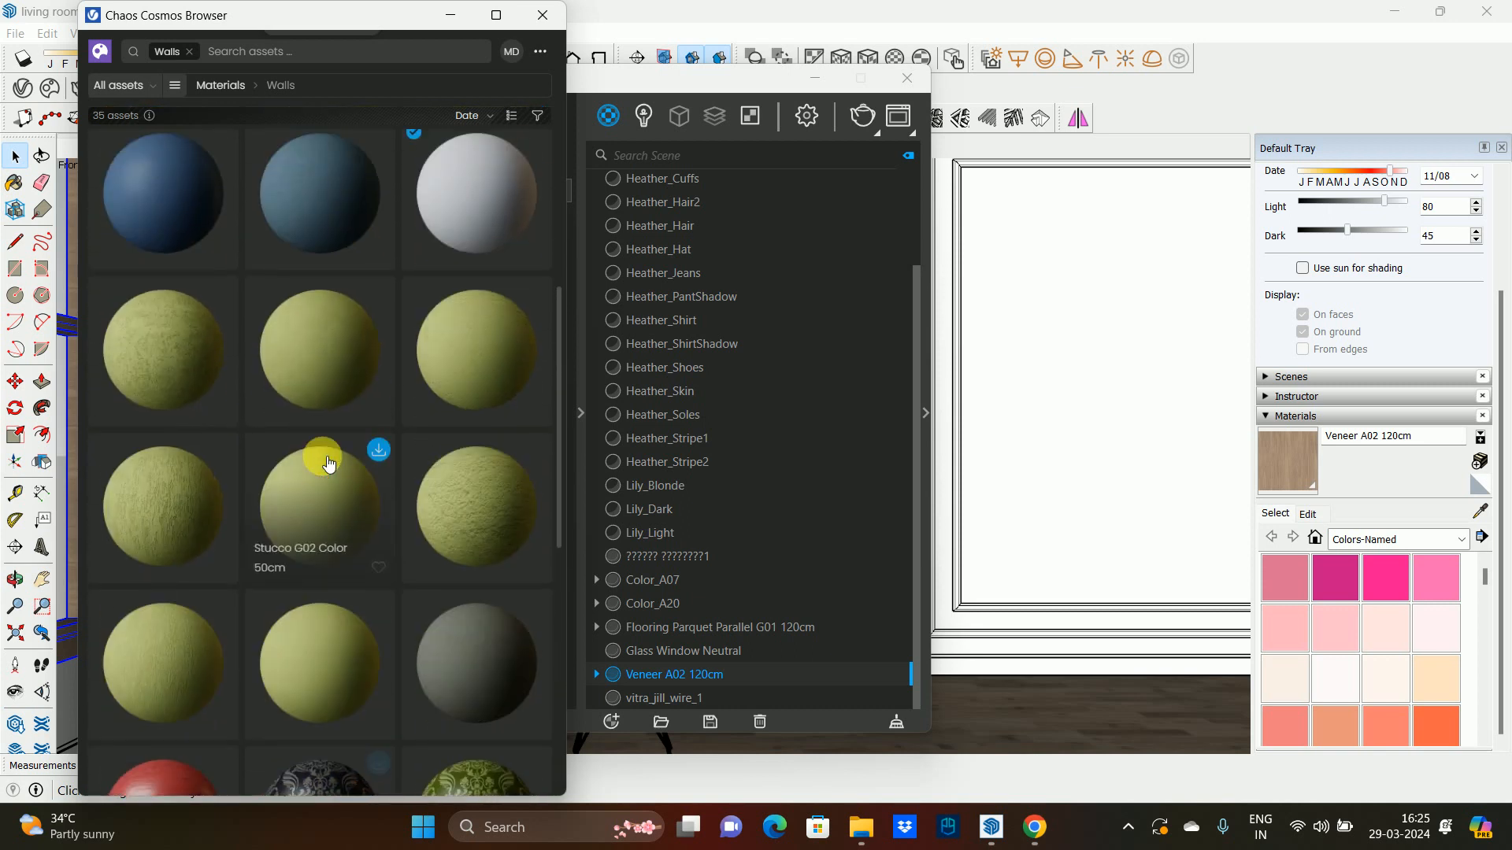
scroll(309, 520, "up", 3)
scroll(309, 502, "up", 2)
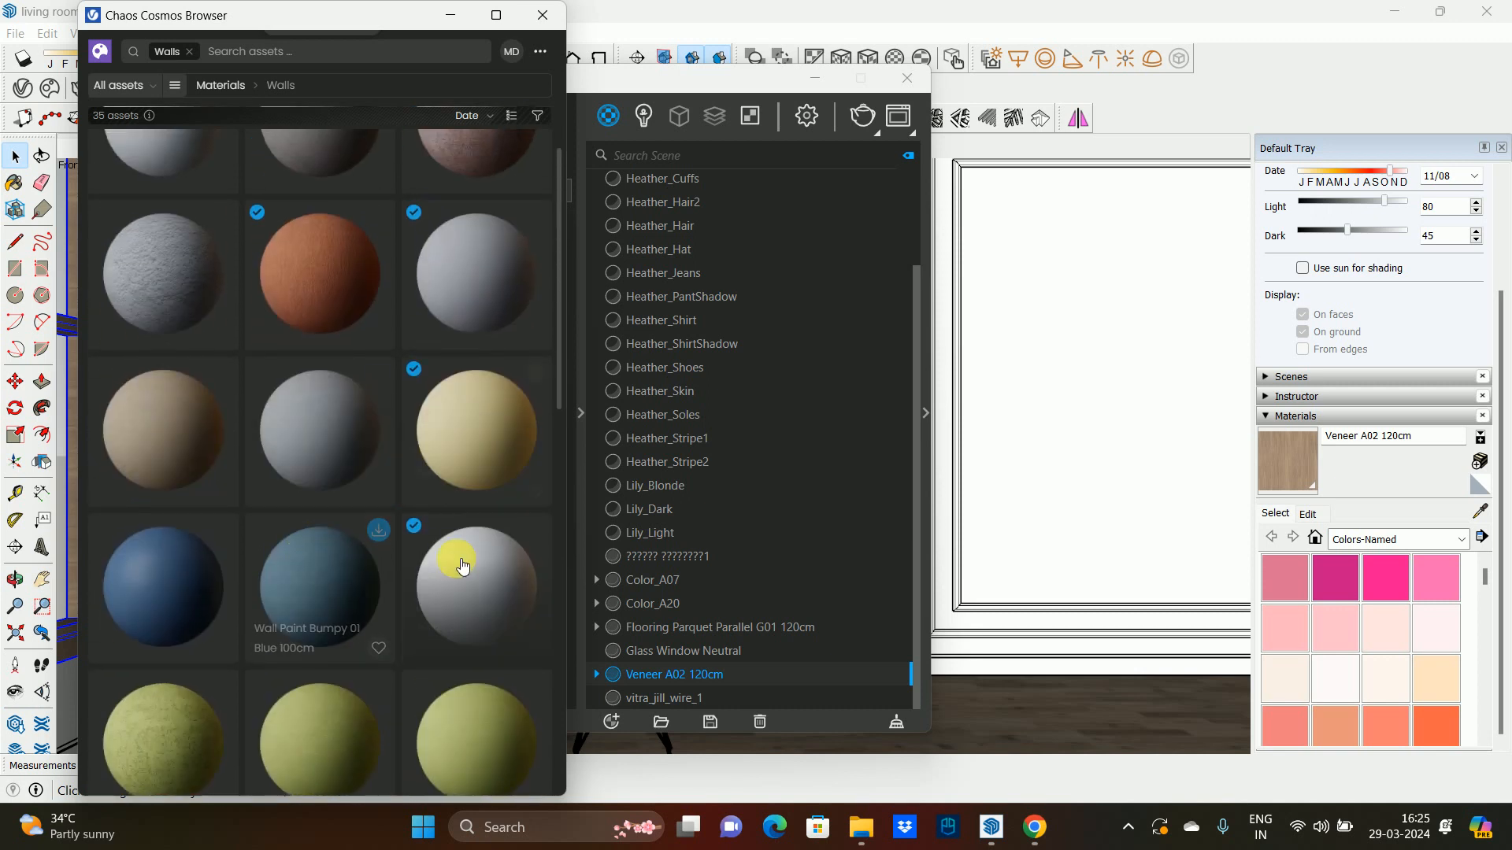
- Preview the Wall Paint Fine Grain 01 Yellow 100cm material and import it into the scene
left_click(471, 420)
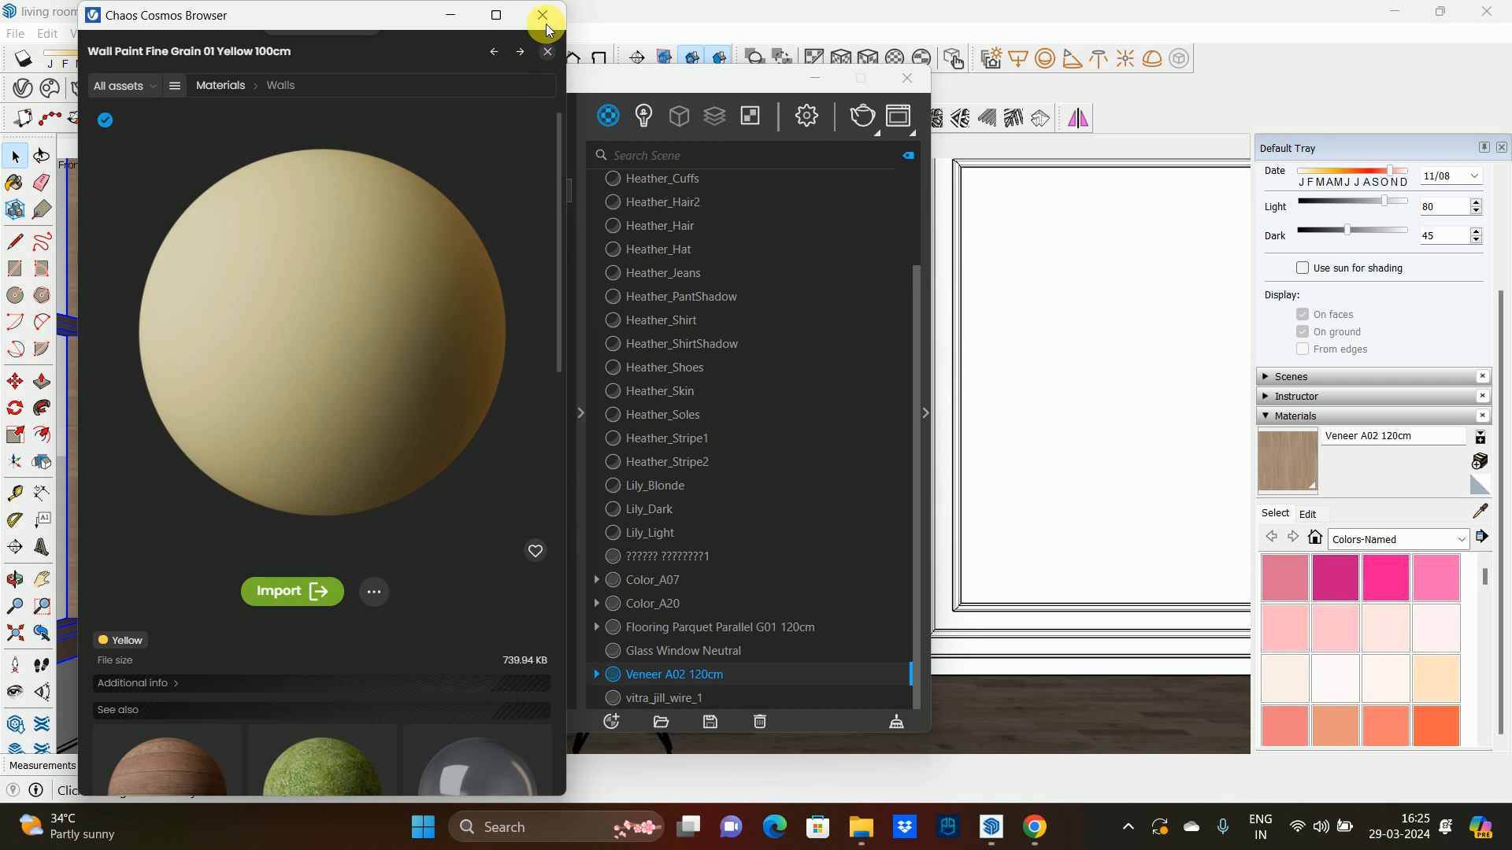
left_click(548, 51)
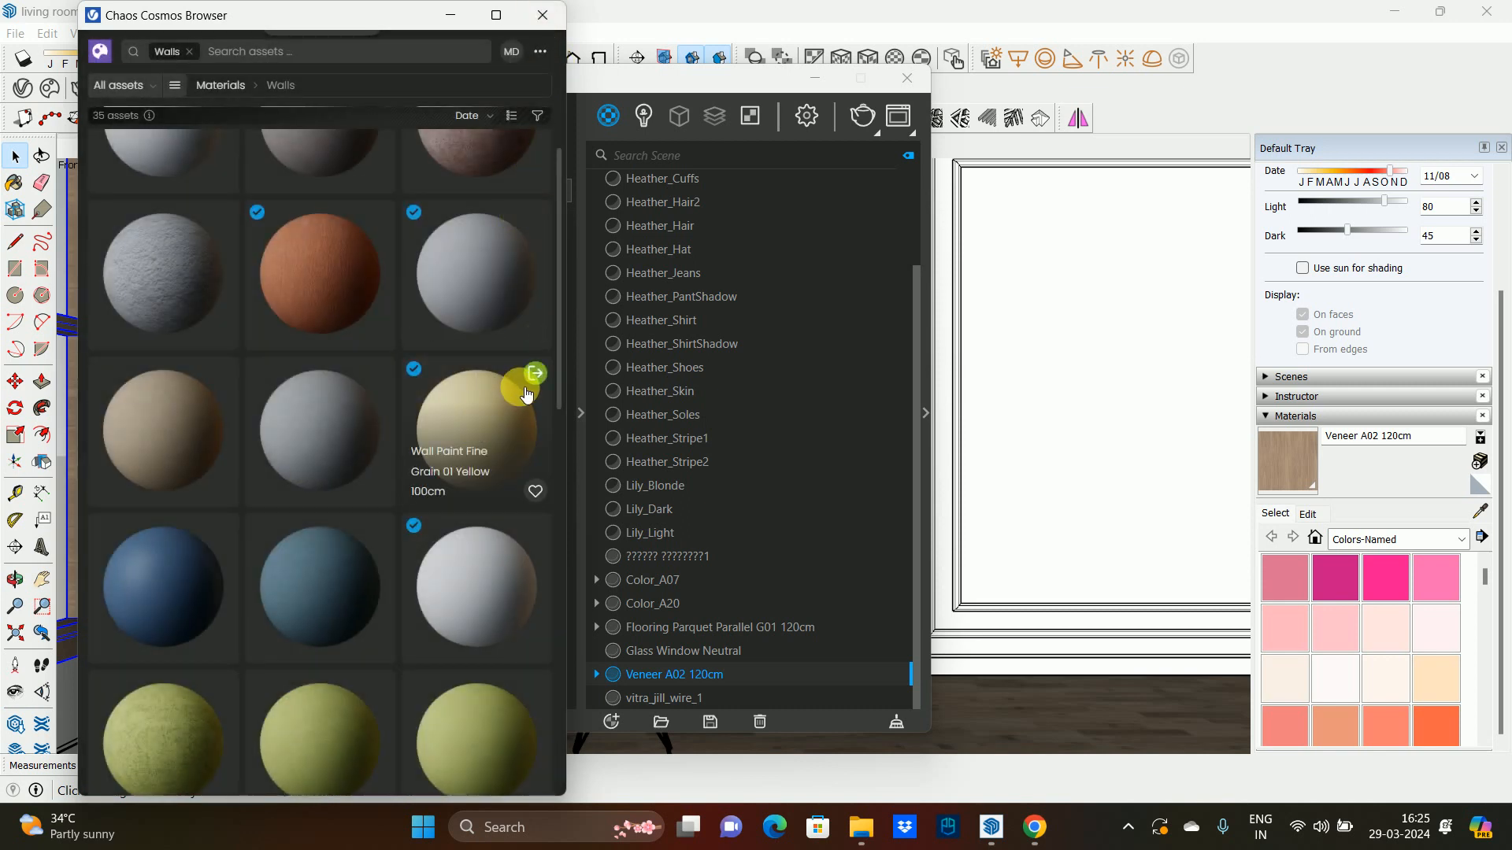
left_click(542, 379)
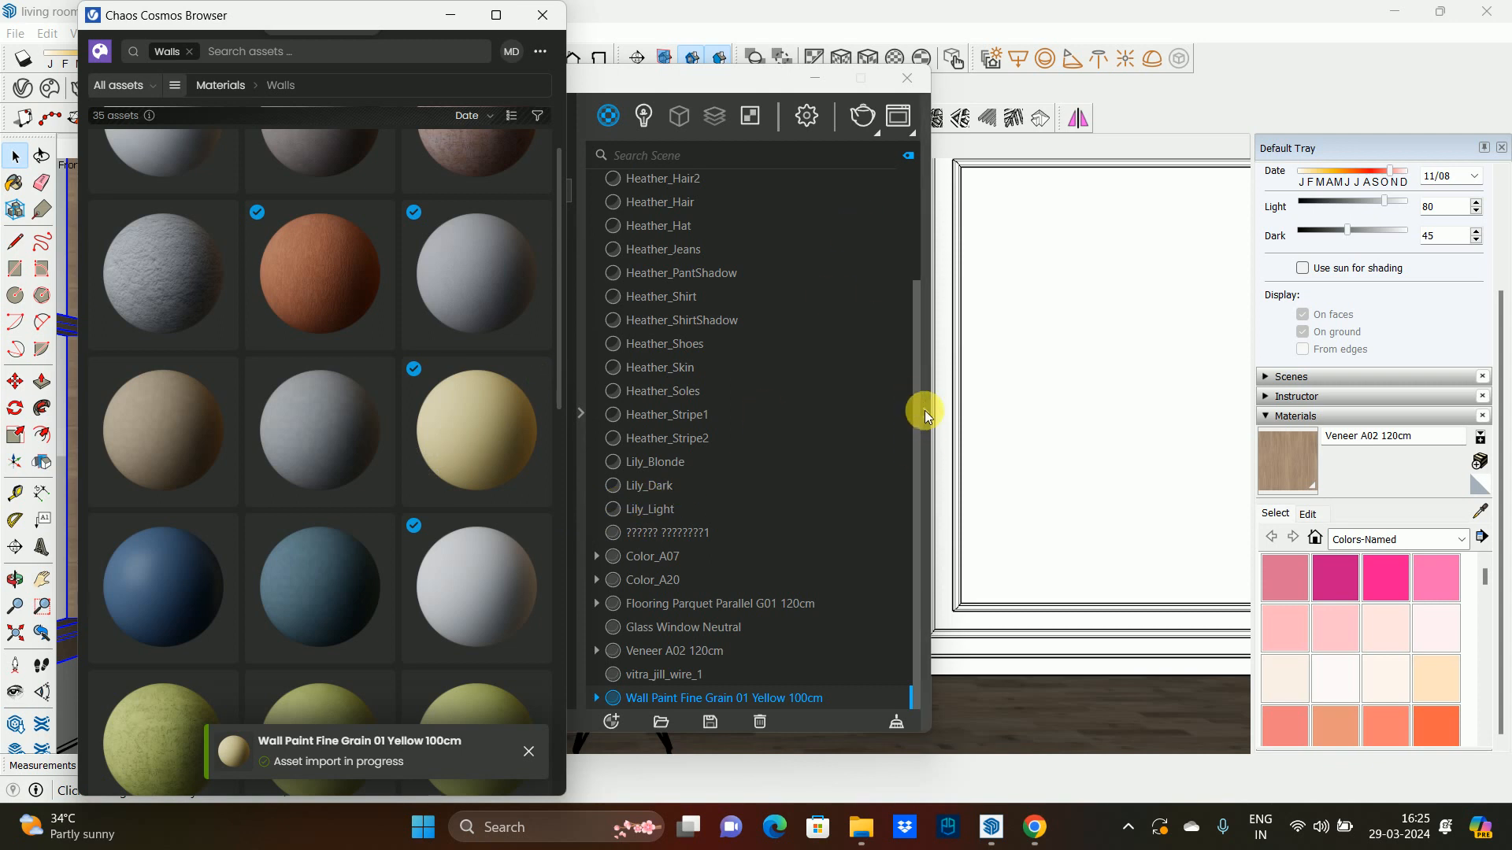
scroll(417, 463, "up", 1)
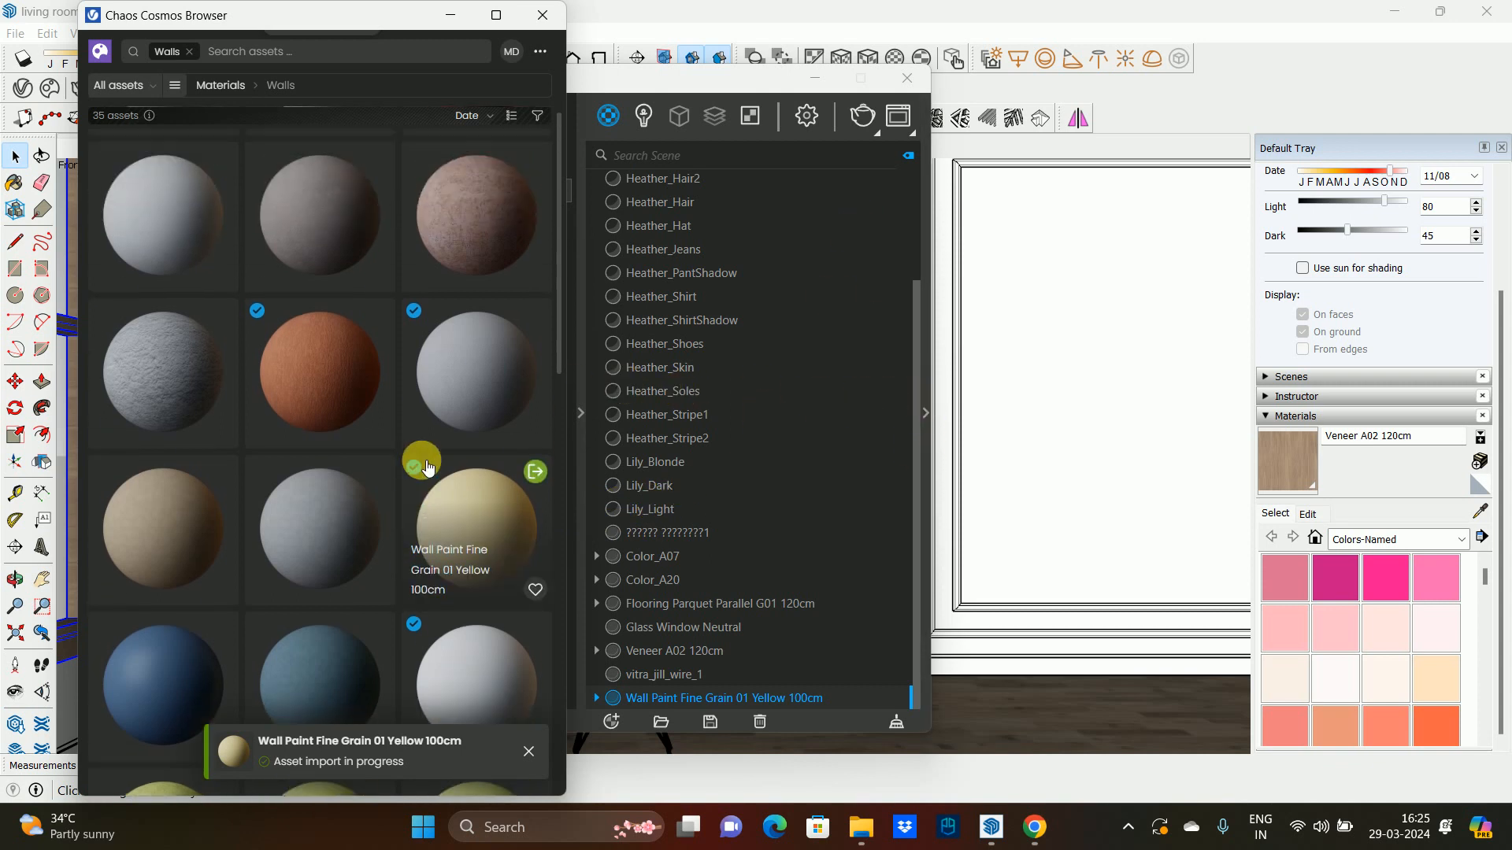
- Change the diffuse colour of the Wall Paint Fine Grain 01 Yellow 100cm material to off-white, about R 0.847, G 0.84, B 0.82
left_click(543, 15)
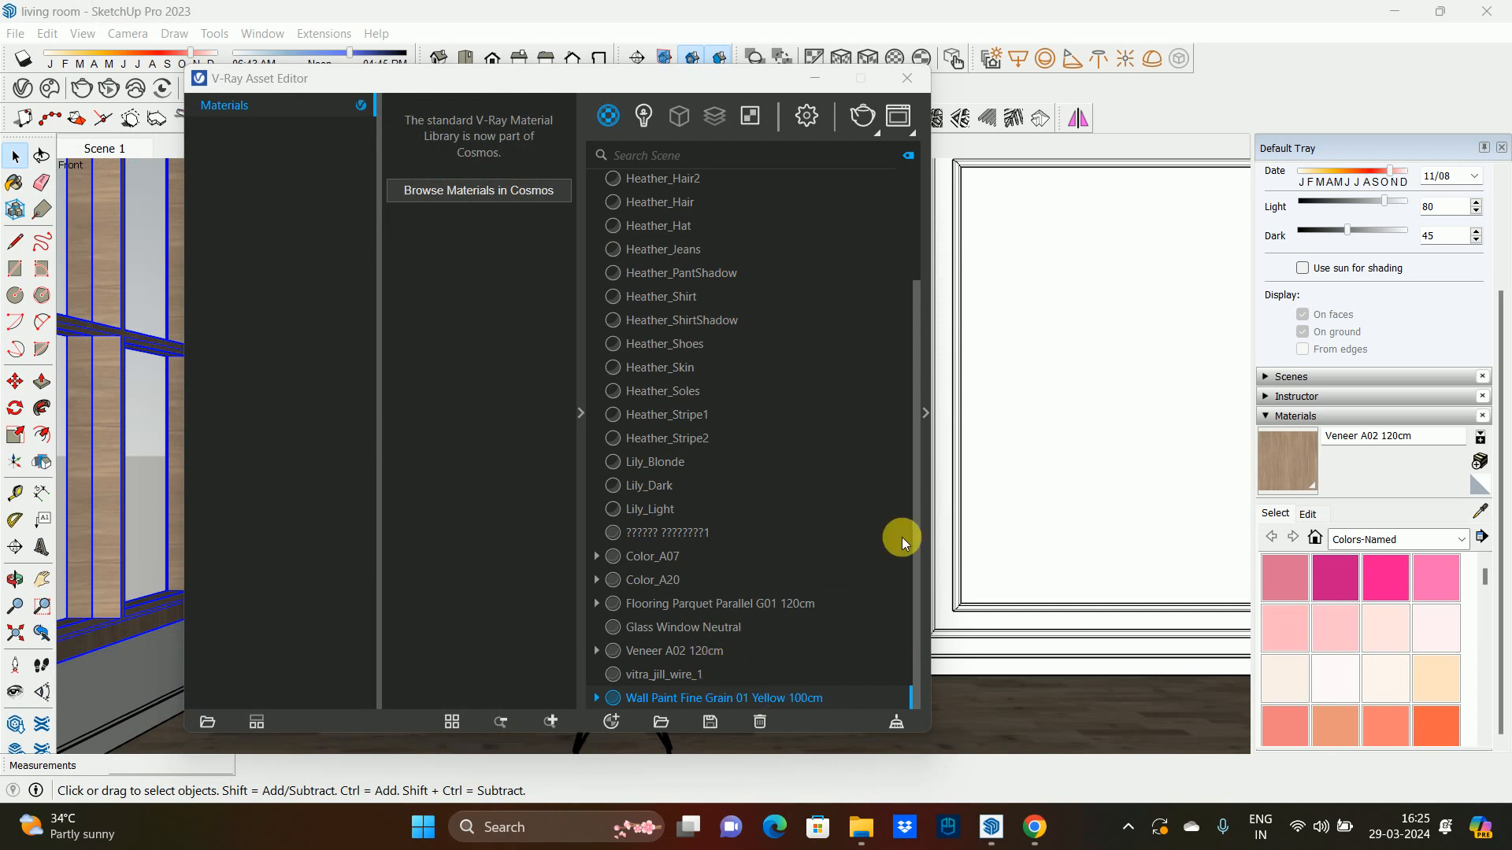
left_click(926, 411)
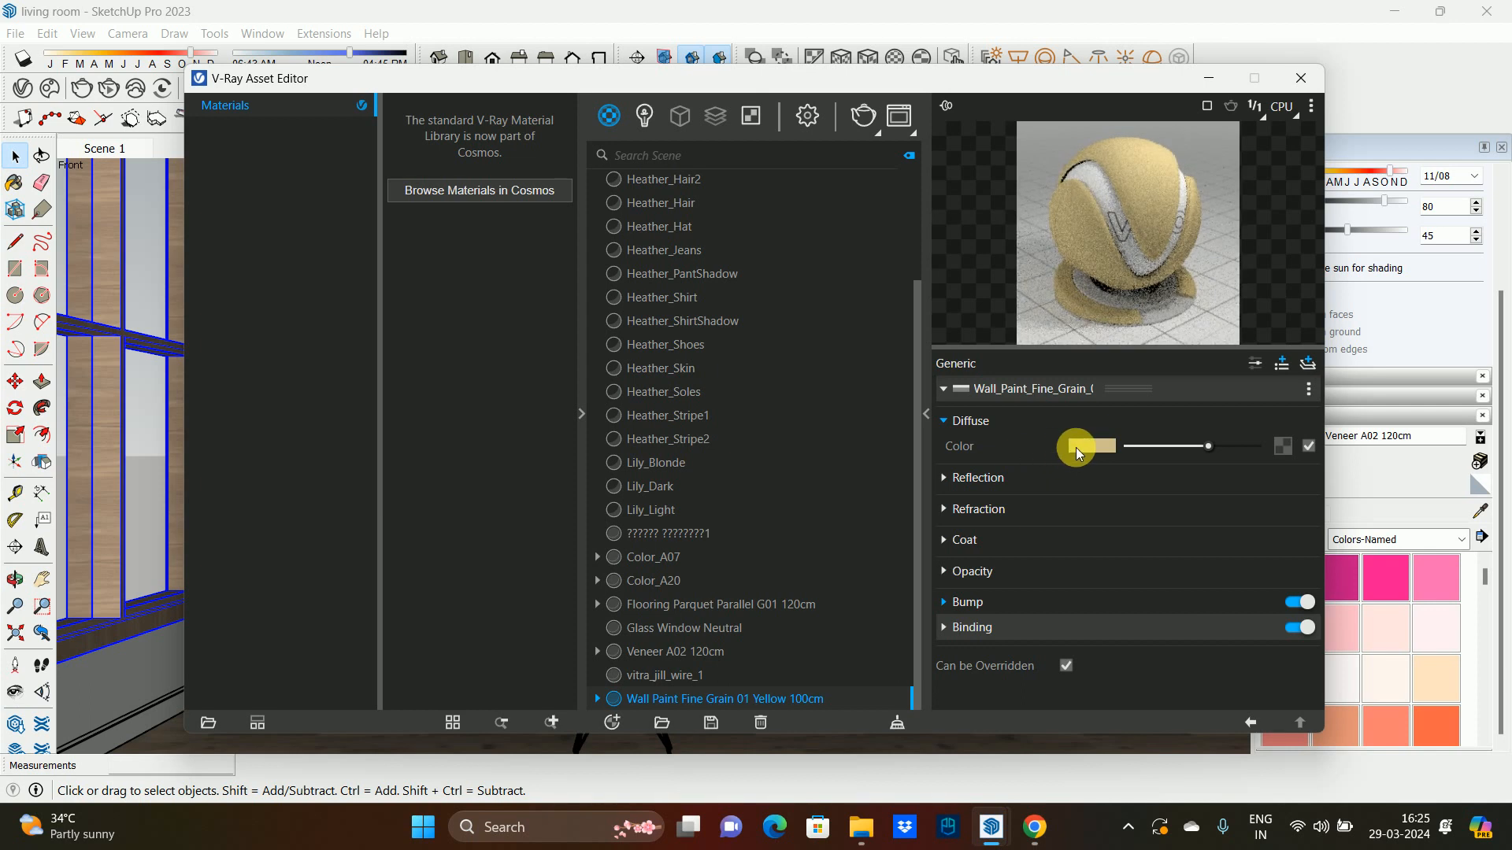
left_click(1077, 446)
left_click_drag(518, 303, 475, 277)
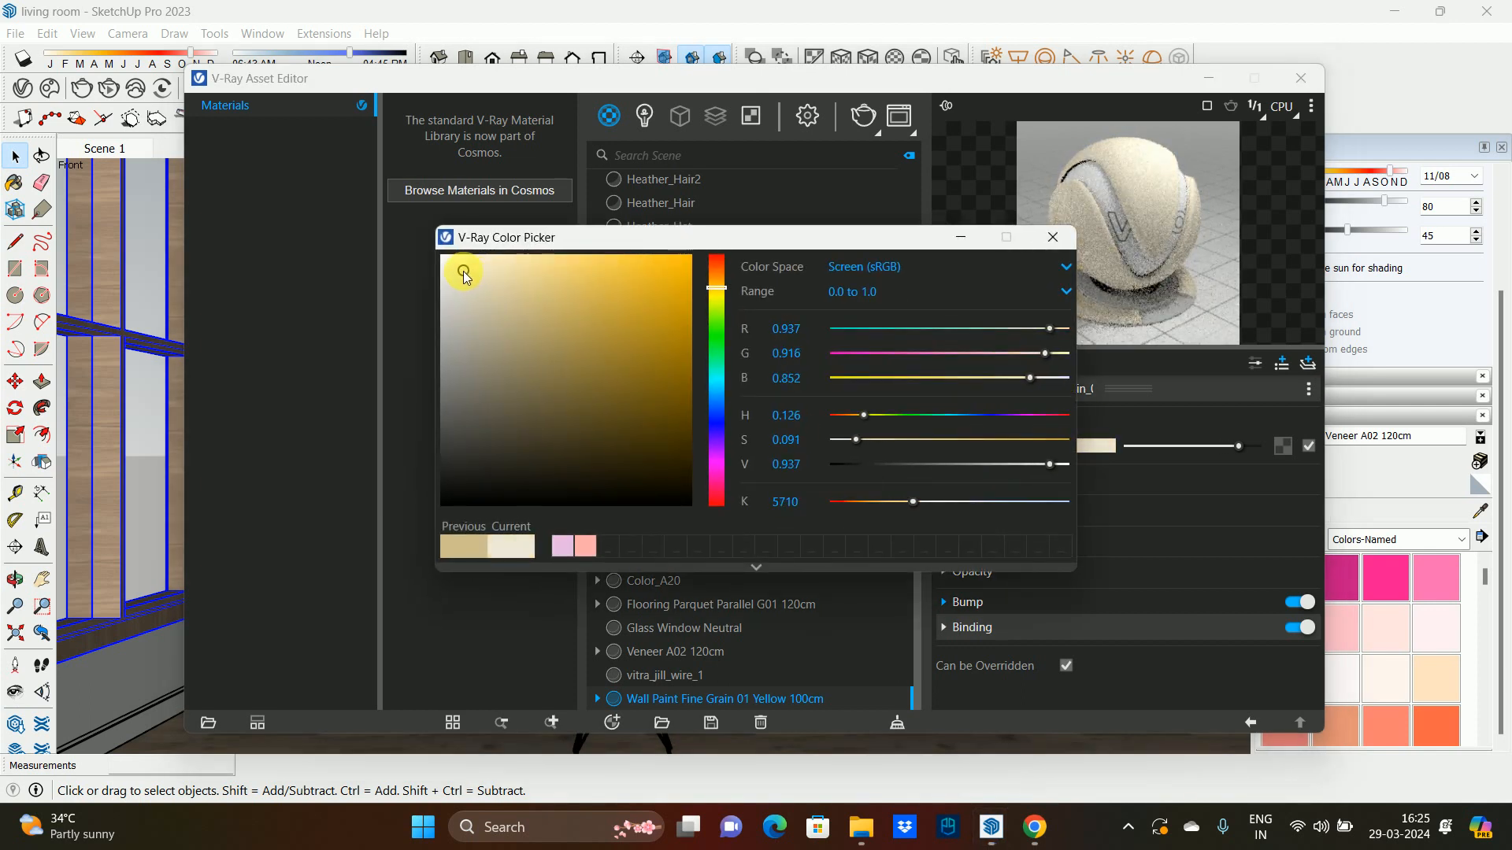
left_click_drag(471, 279, 451, 299)
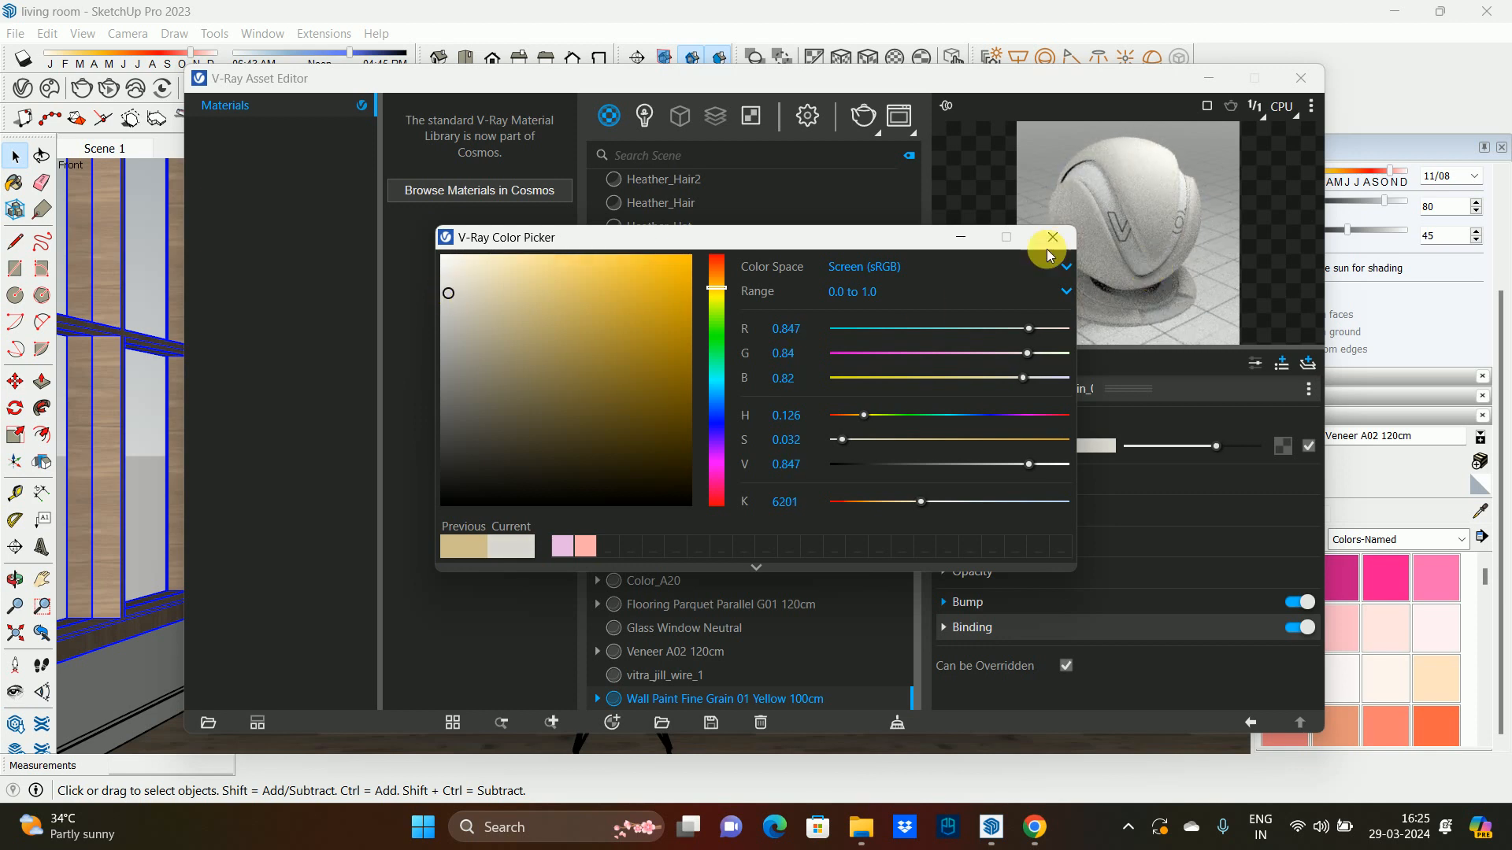
left_click(1050, 240)
left_click(1301, 78)
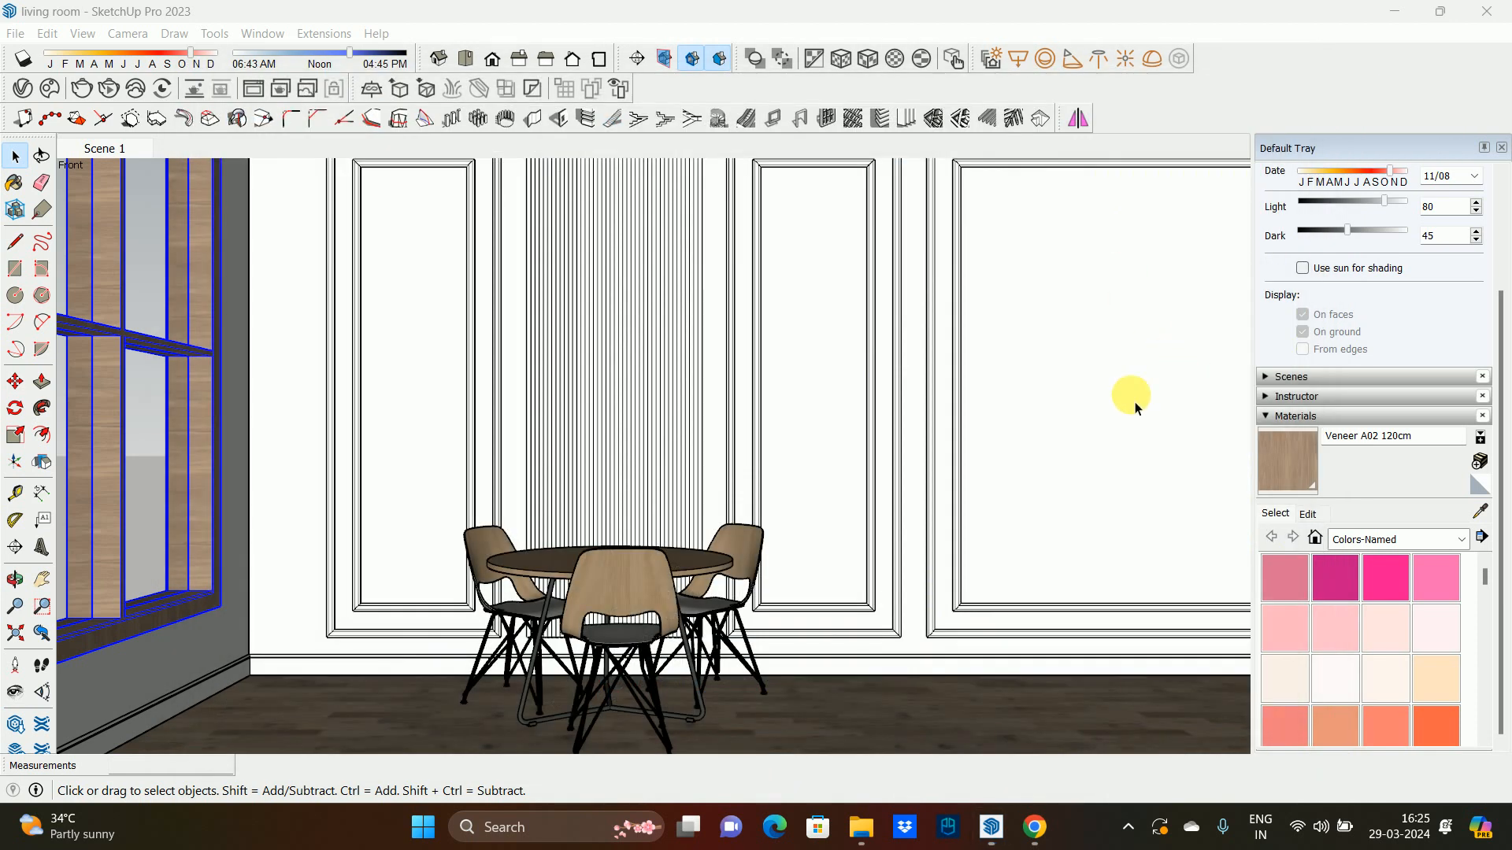
- Make Wall Paint Fine Grain 01 Yellow 100cm the current material and check its reflection settings
left_click(47, 88)
left_click(549, 9)
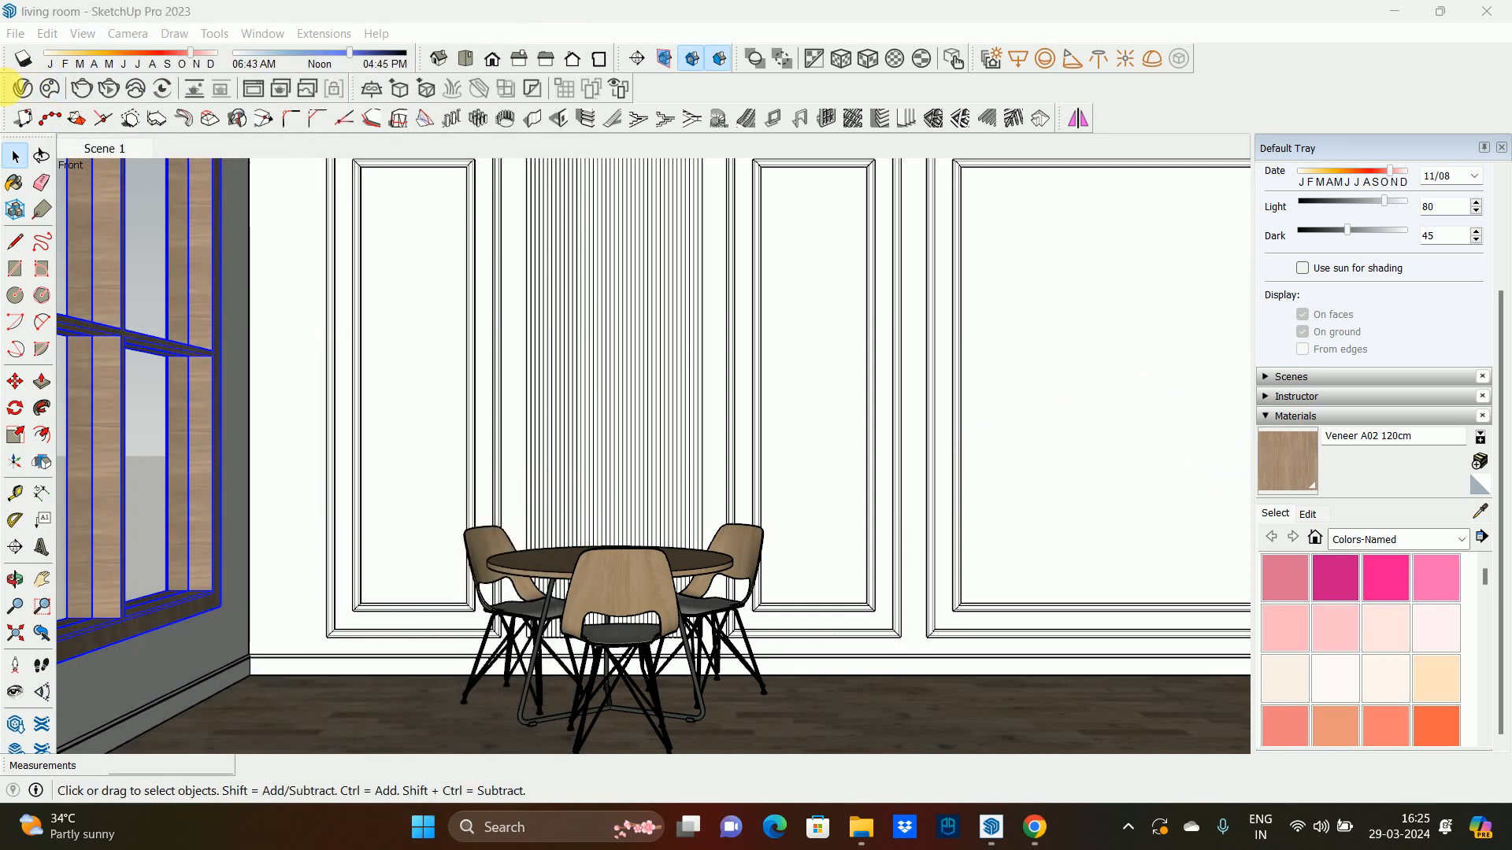
left_click(22, 89)
left_click(661, 698)
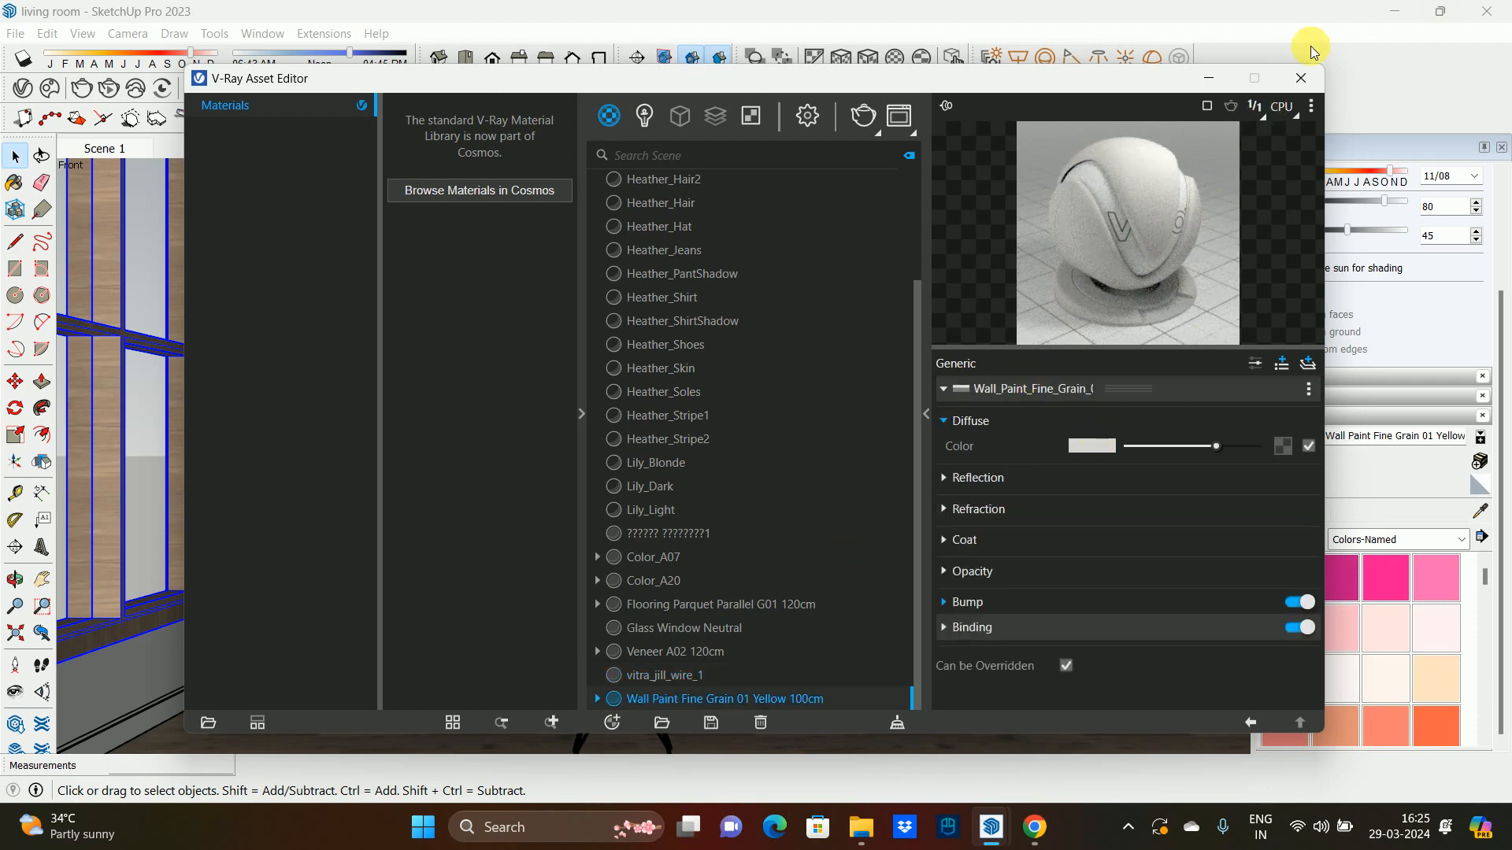
left_click(954, 477)
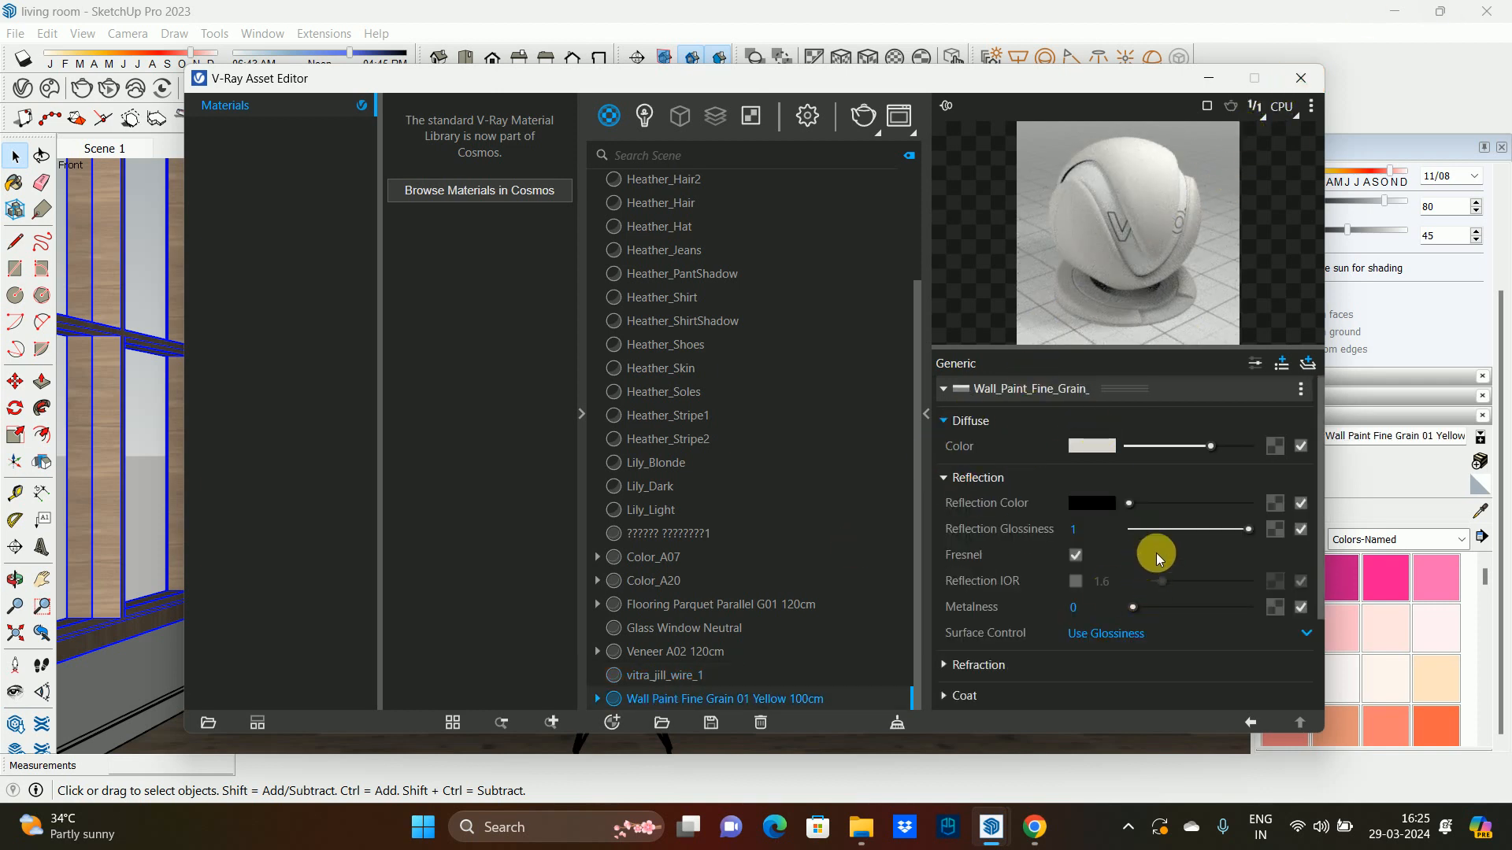
left_click(968, 478)
left_click(1301, 78)
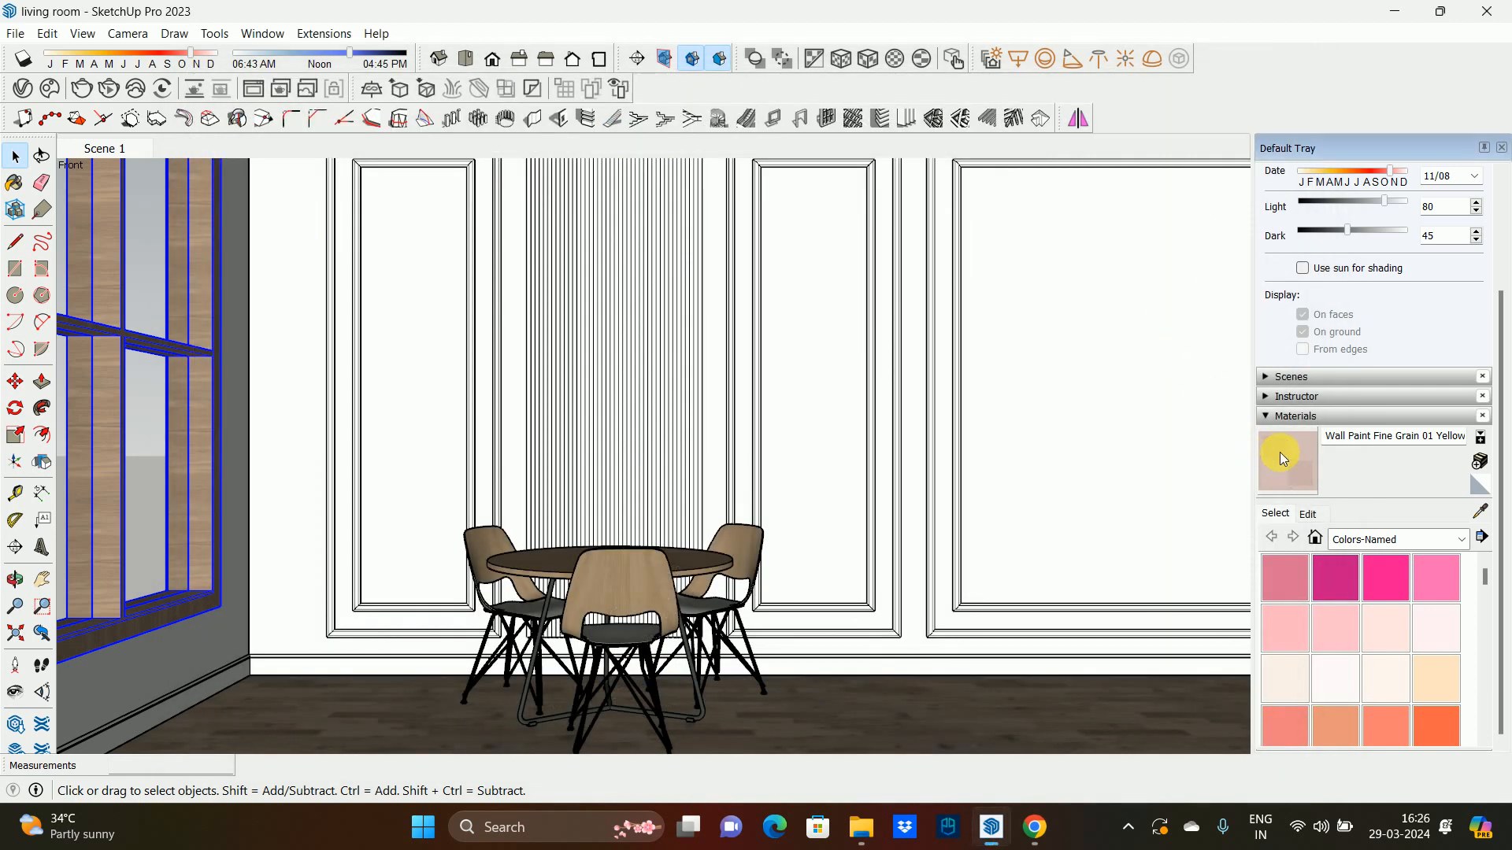
- Paint the back wall, fluted panel, panel mouldings and skirting with the Wall Paint Fine Grain 01 Yellow material
key("b")
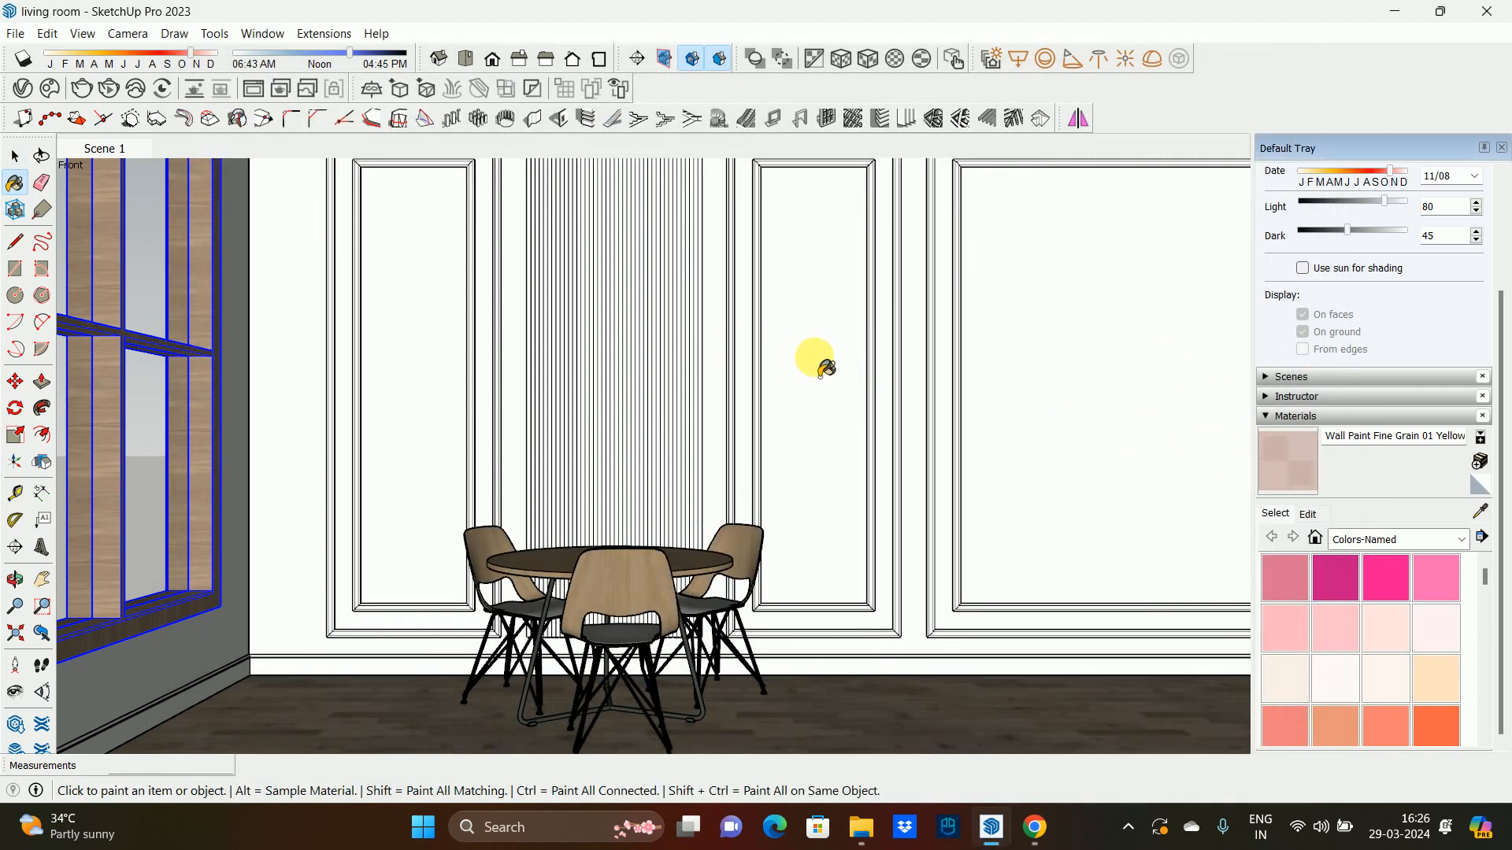
left_click(697, 367)
left_click(668, 367)
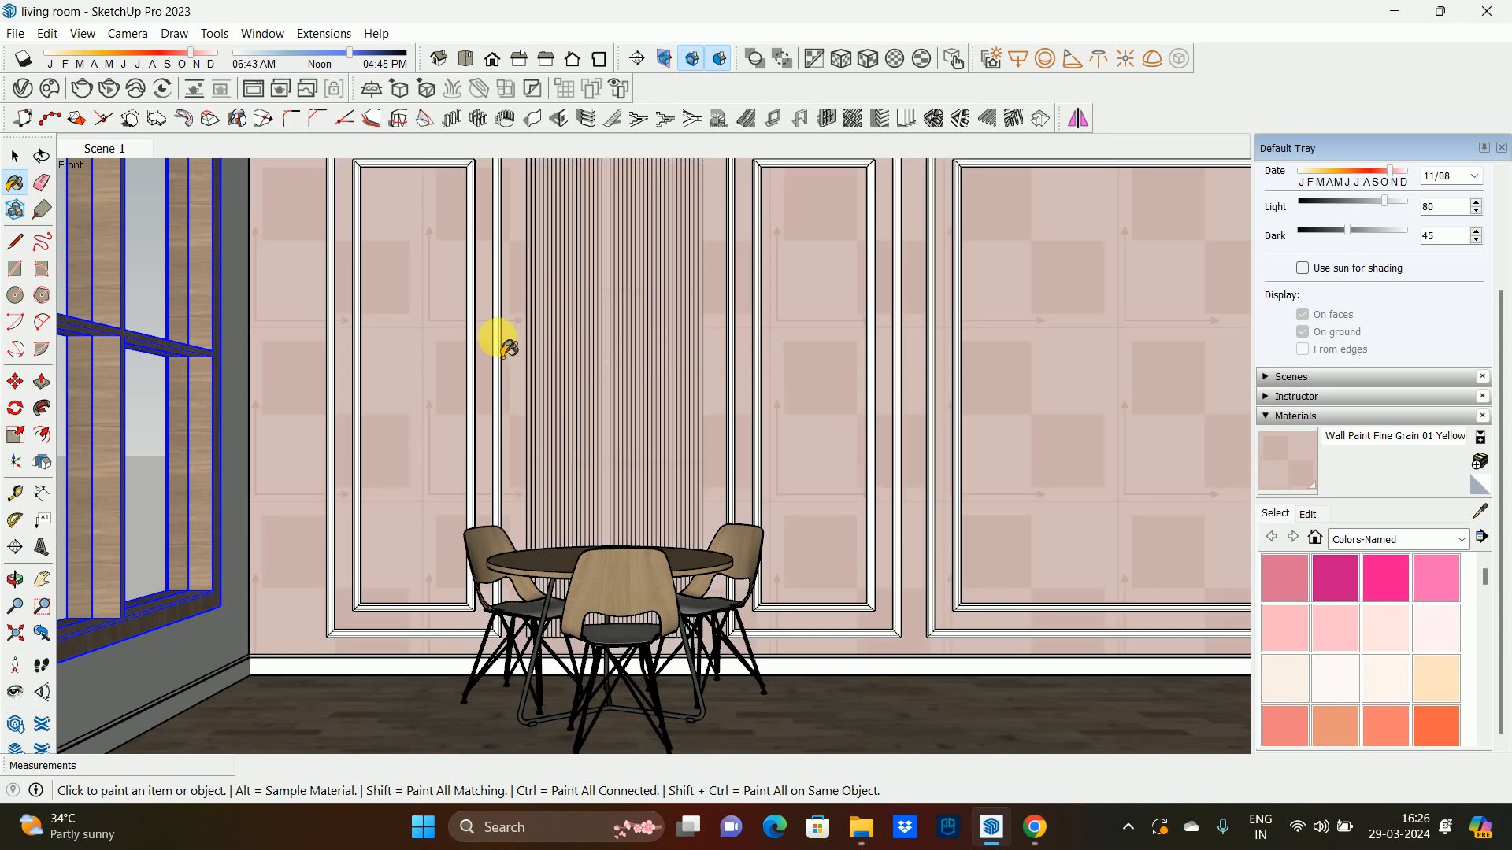
left_click(502, 351)
left_click(745, 358)
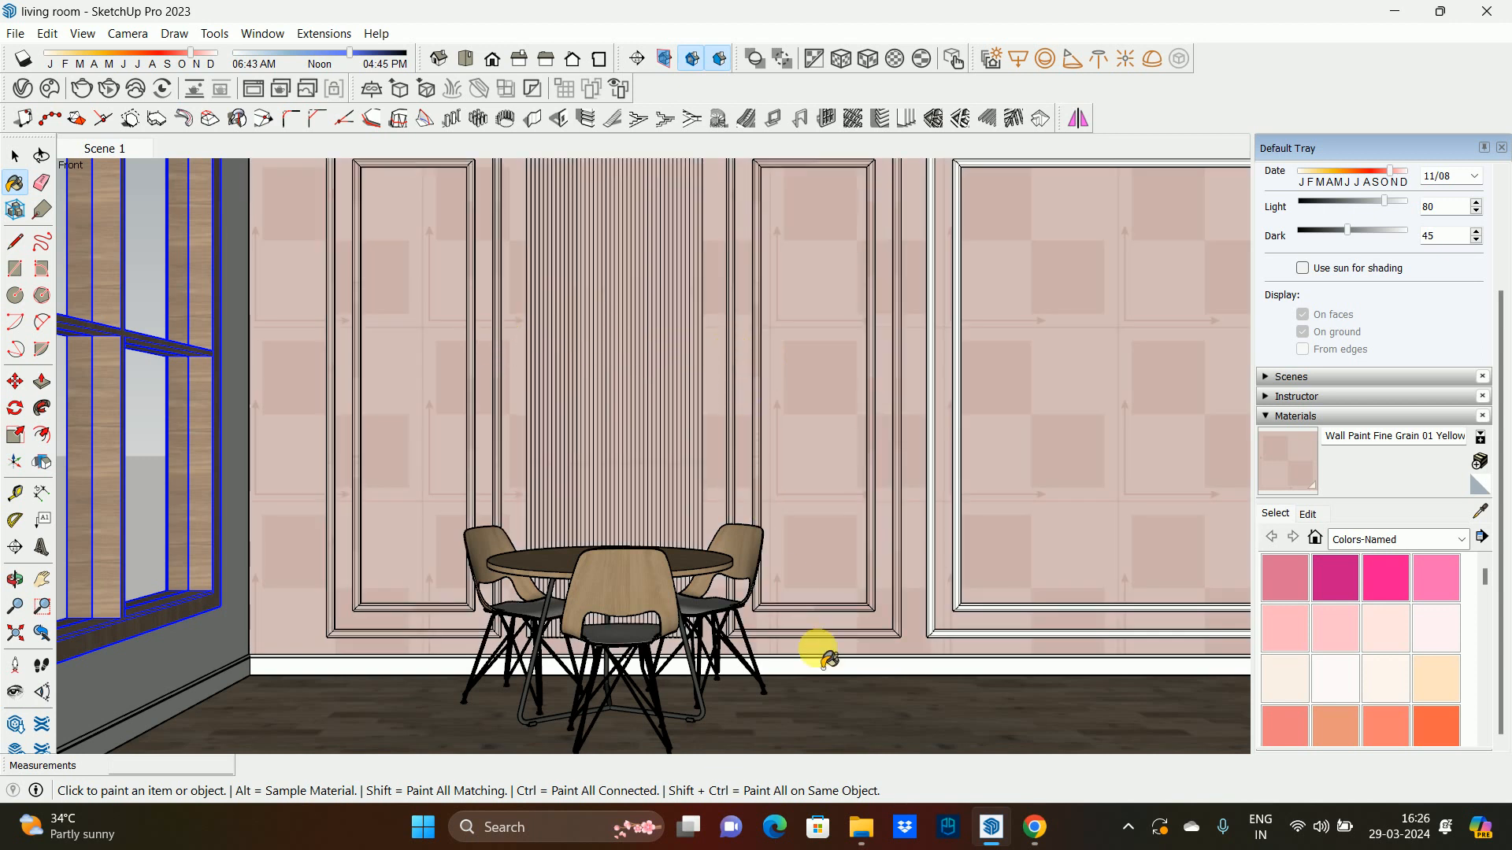
left_click(819, 667)
left_click(933, 630)
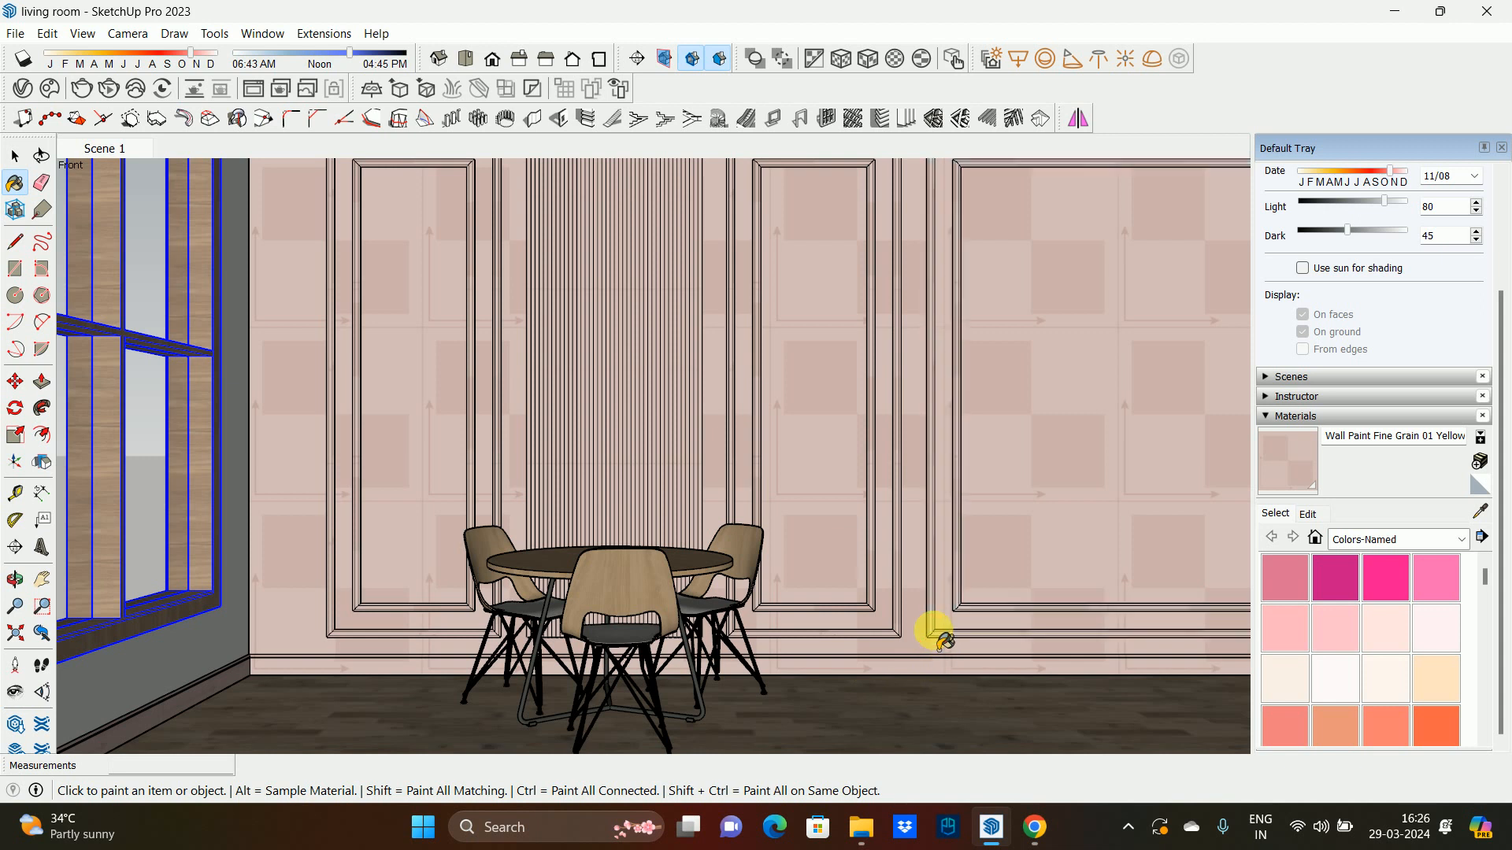
key("space")
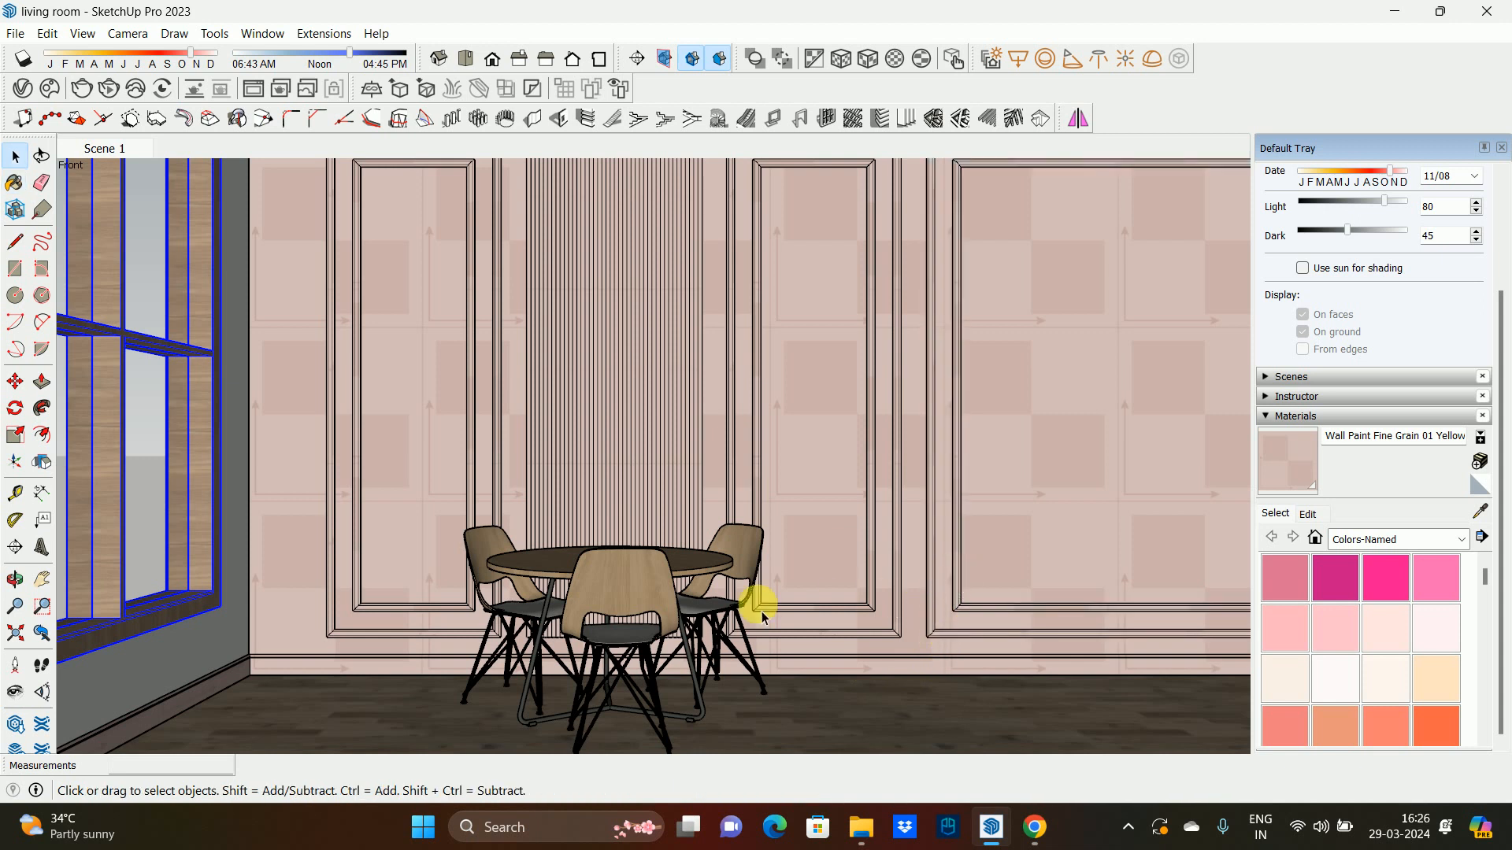
- Paint the window-side wall with the same Wall Paint Fine Grain 01 Yellow material
scroll(599, 596, "up", 1)
middle_click_drag(606, 592, 530, 641, "shift")
scroll(636, 537, "down", 1)
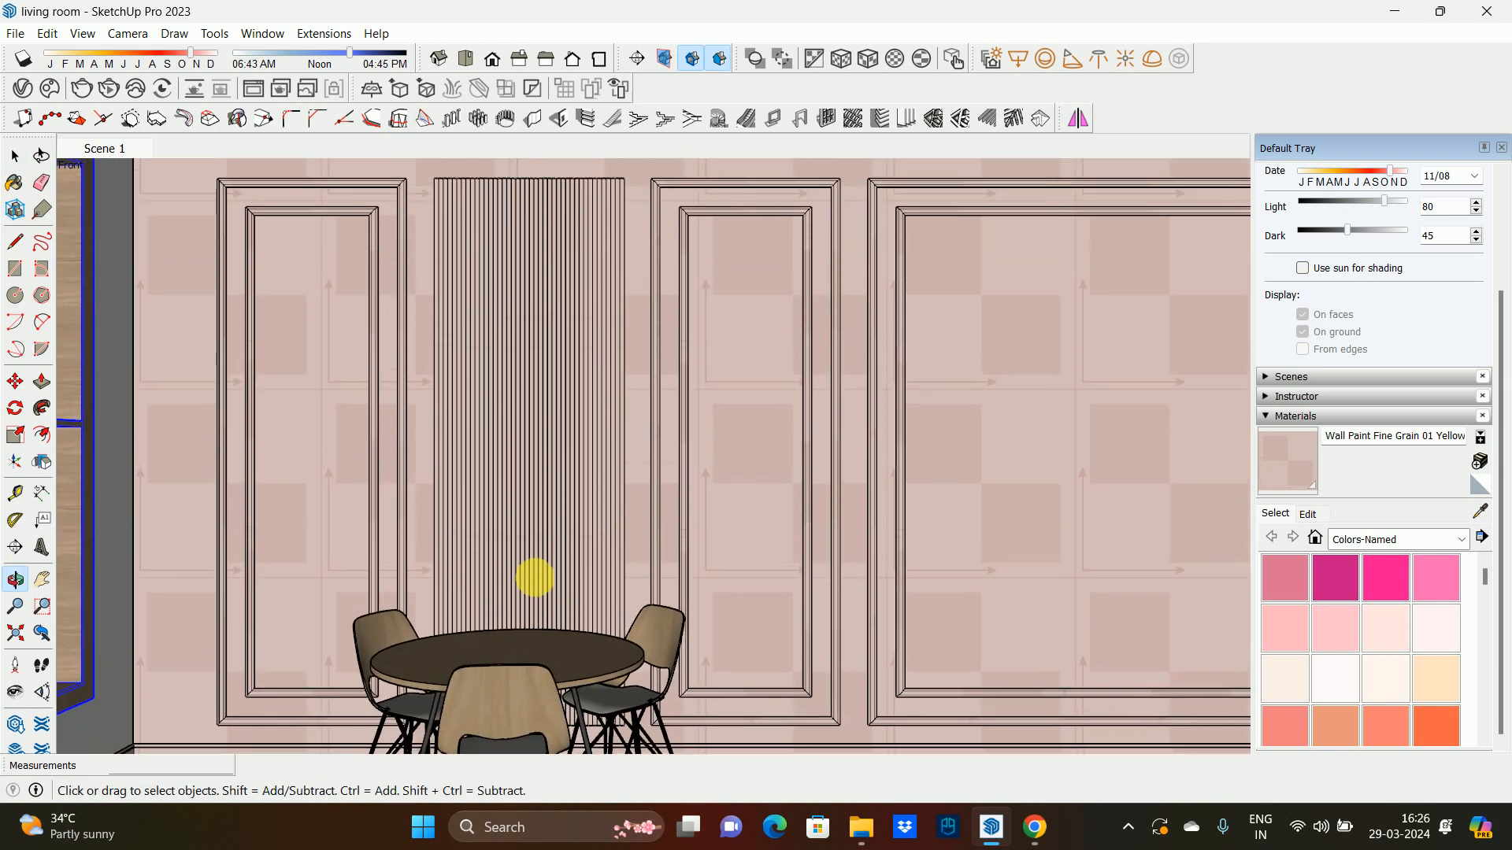
scroll(537, 584, "down", 1)
middle_click_drag(531, 557, 519, 543, "shift")
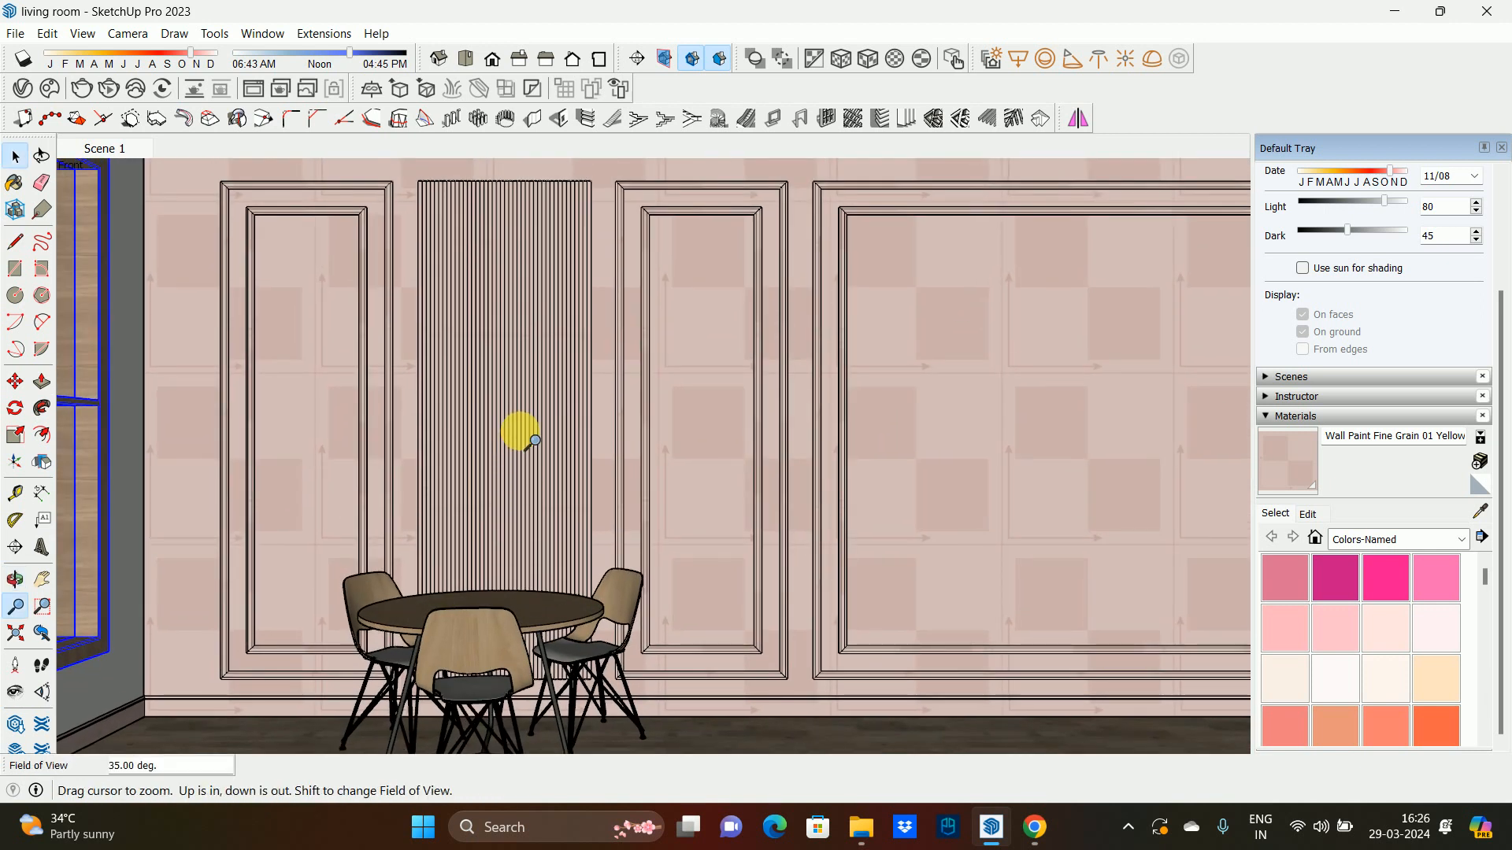
middle_click_drag(516, 432, 446, 449)
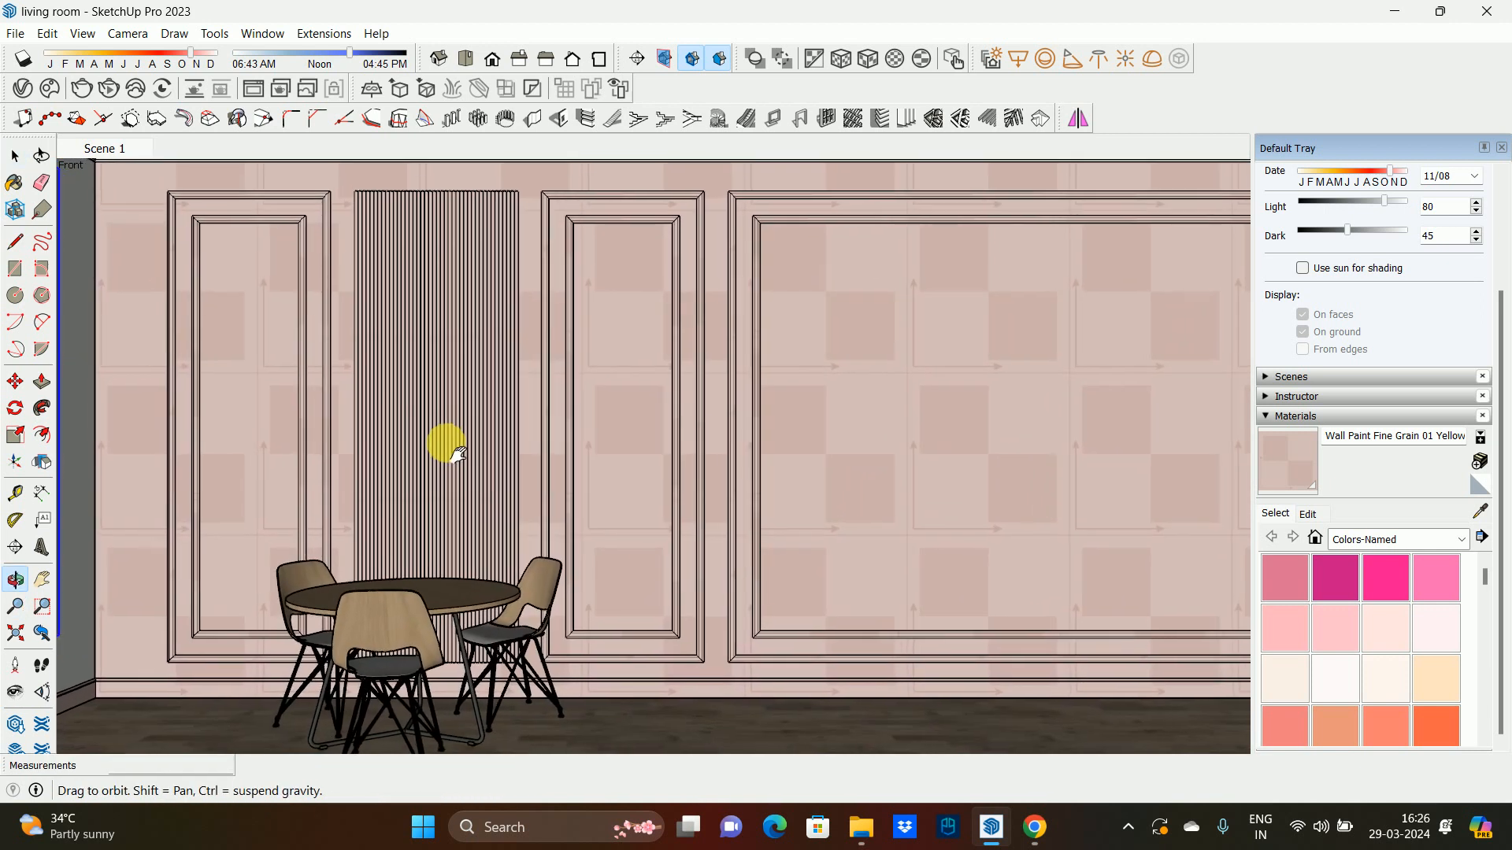
key("z")
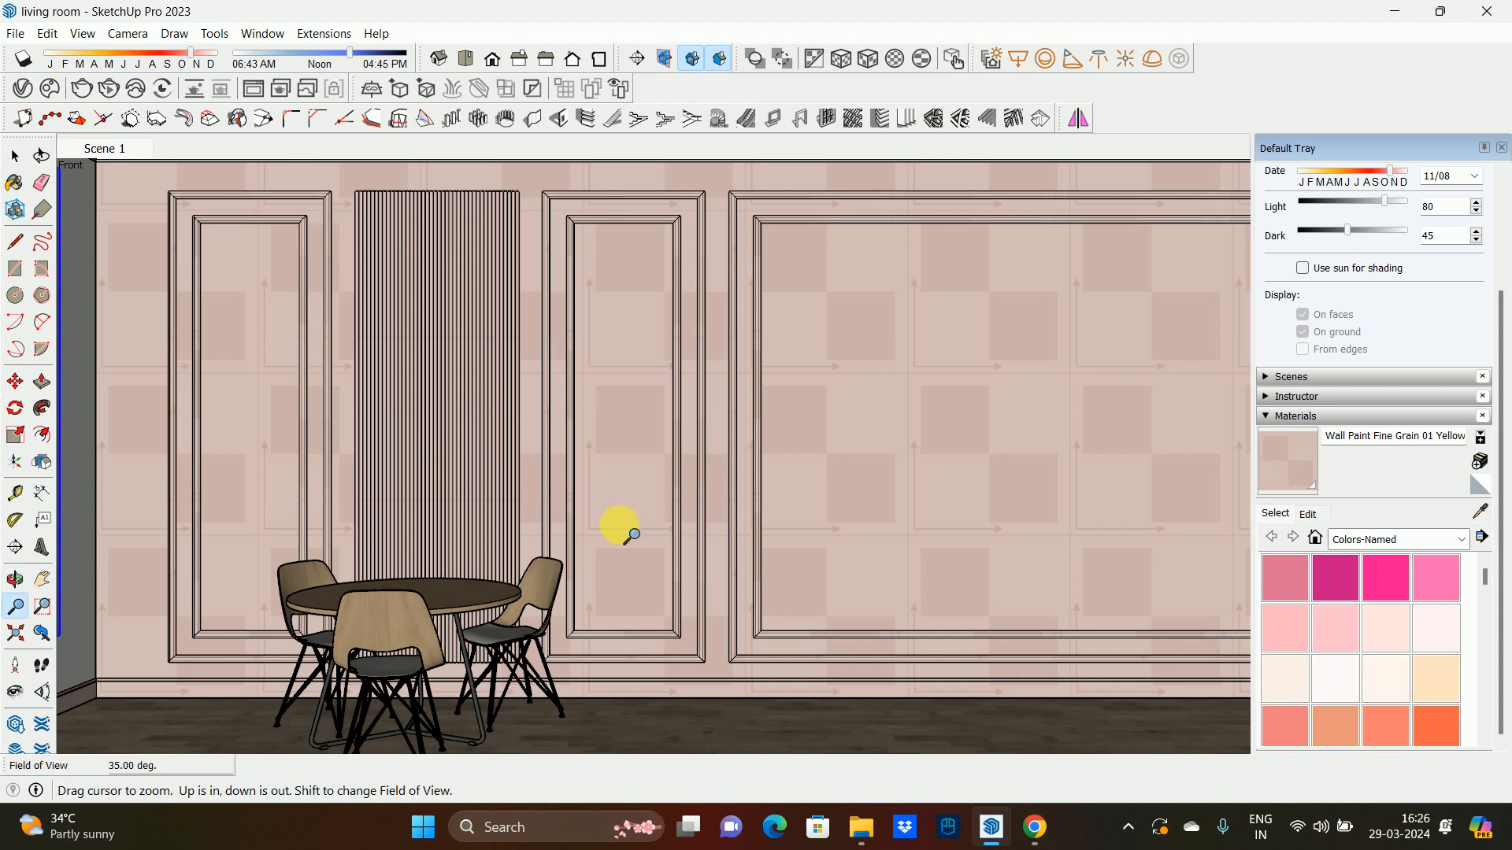
left_click(1278, 462)
left_click(93, 346)
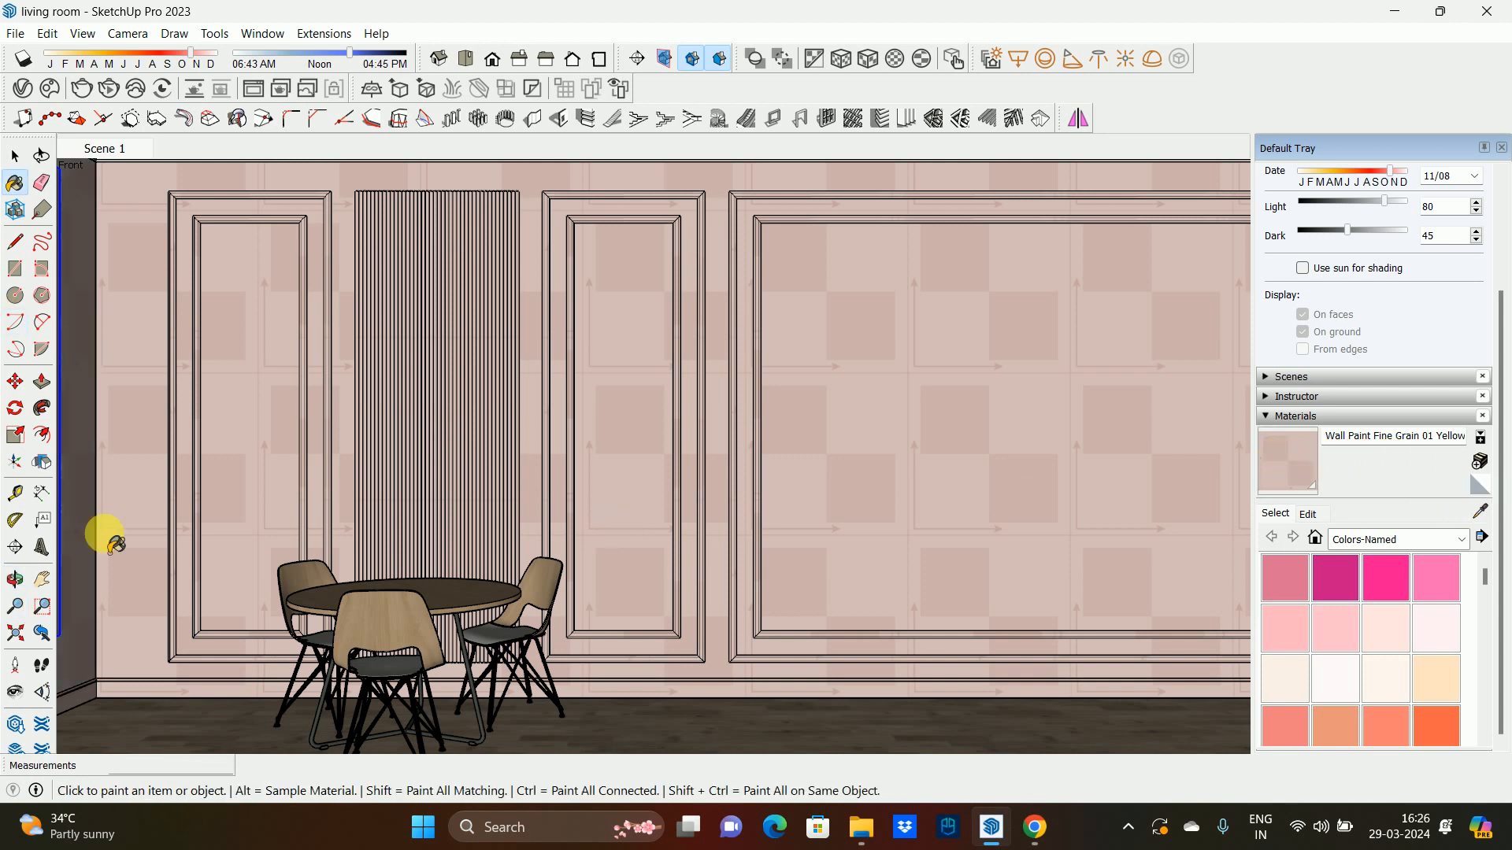
key("space")
- Paint the ceiling cornice above the panelled back wall with the Wall Paint Fine Grain 01 Yellow material
middle_click_drag(319, 403, 343, 437)
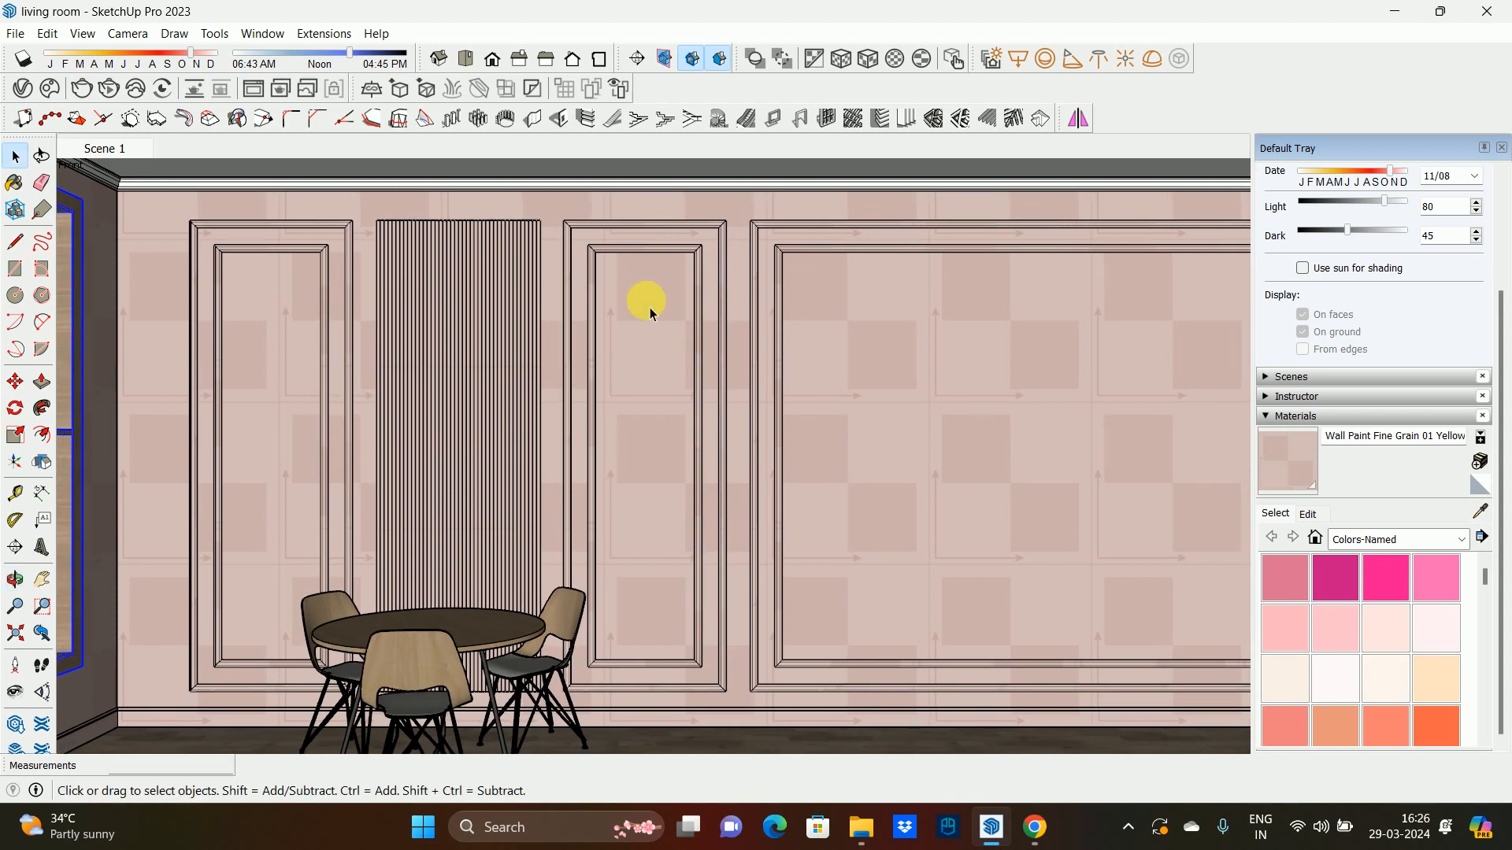
left_click(1276, 471)
left_click(459, 194)
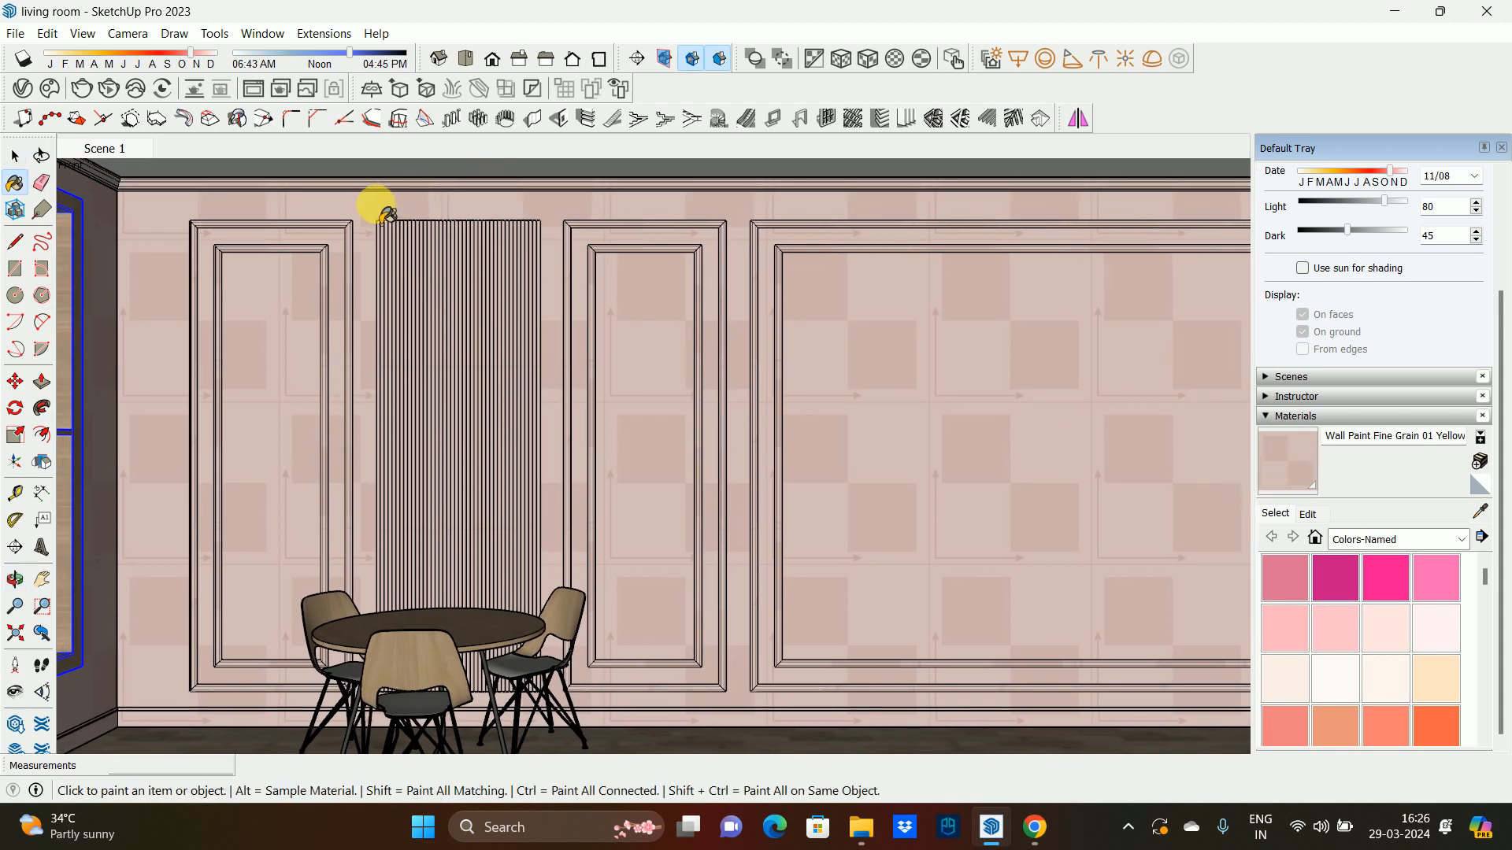
key("space")
- Reframe the camera on the dining table, fluted panel and edge of the window, finishing on Scene 1
mouse_move(338, 348)
middle_mouse_down()
mouse_move(385, 381)
mouse_move(362, 356)
mouse_move(382, 362)
middle_mouse_up()
key("z")
key("shift+z")
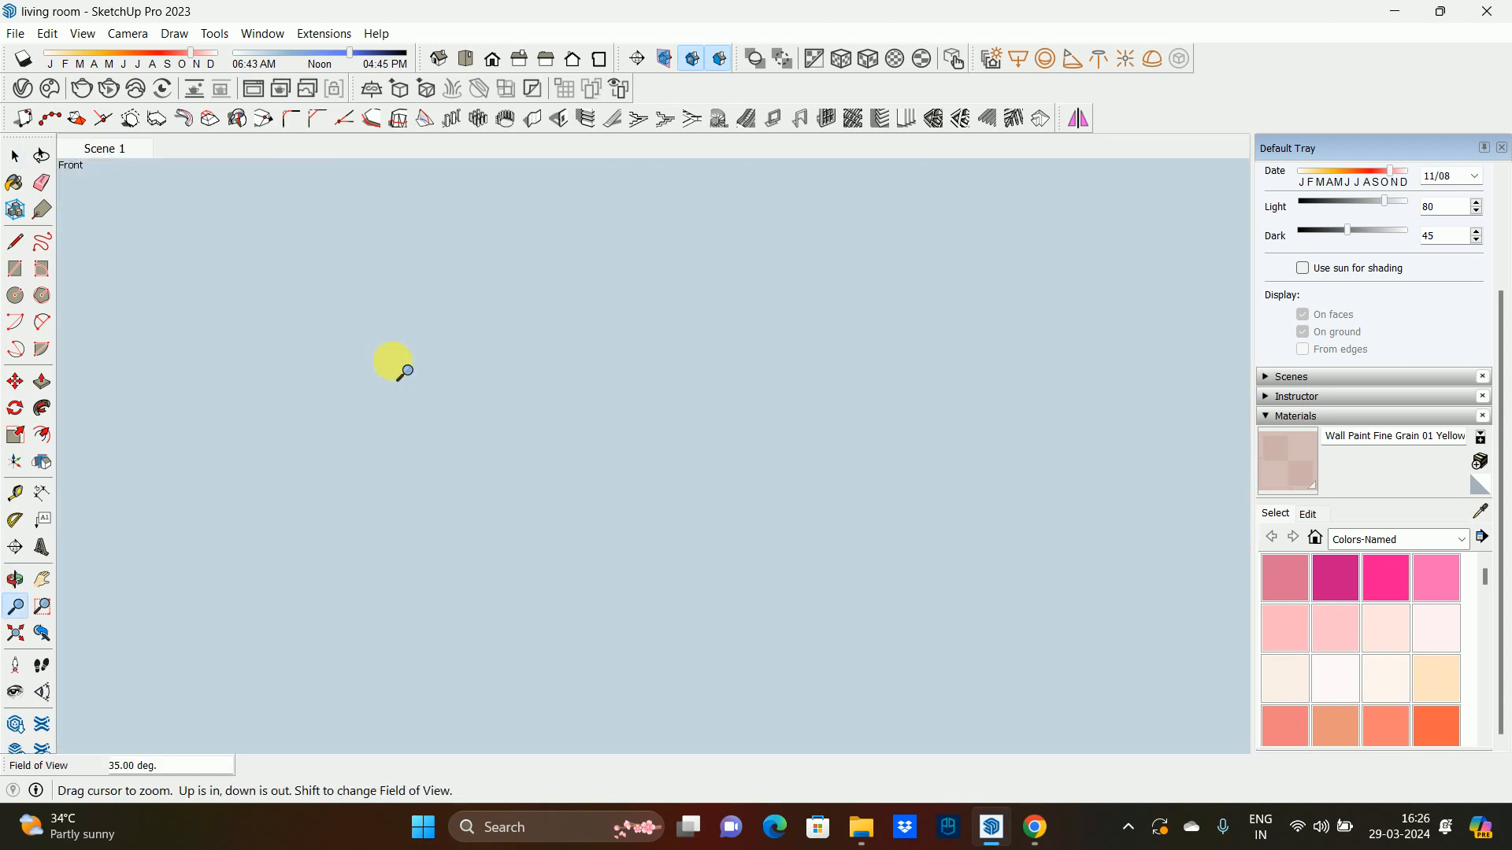
left_click(40, 632)
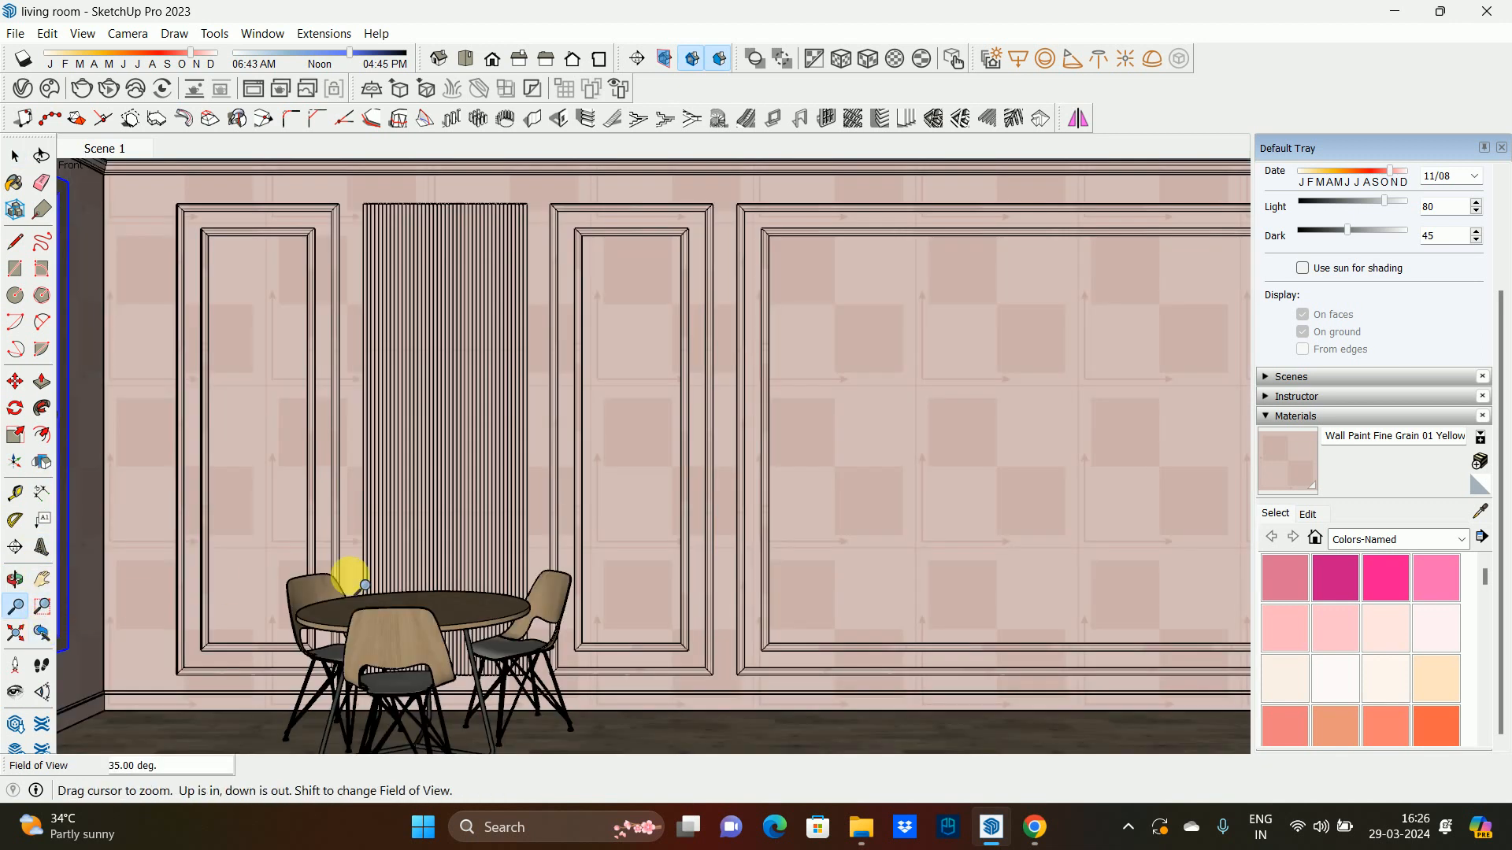
key("o")
left_click_drag(398, 541, 432, 561)
key("z")
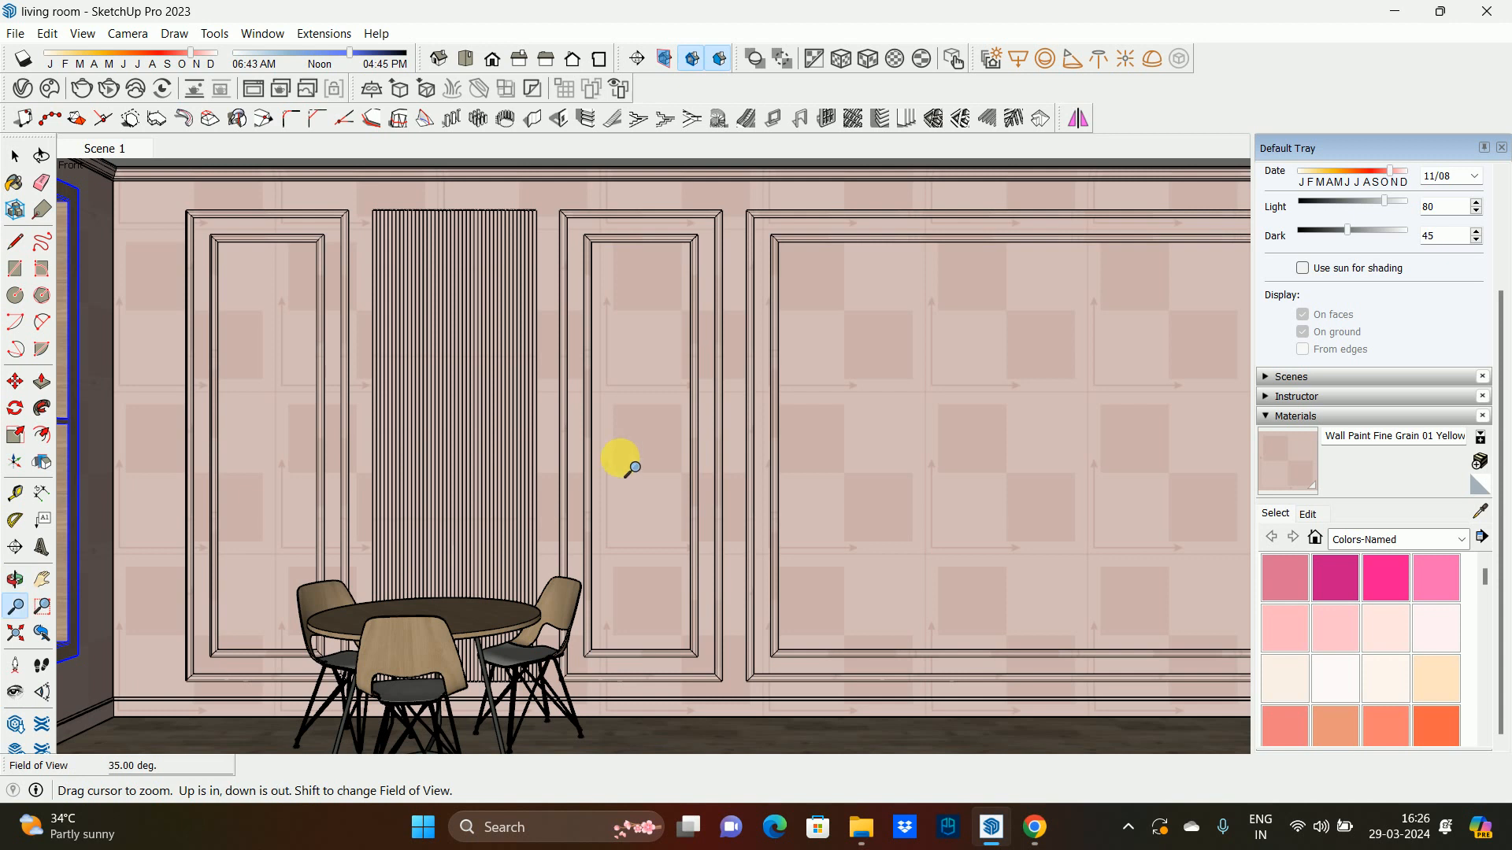
key("space")
middle_click_drag(601, 459, 686, 420, "shift")
key("space")
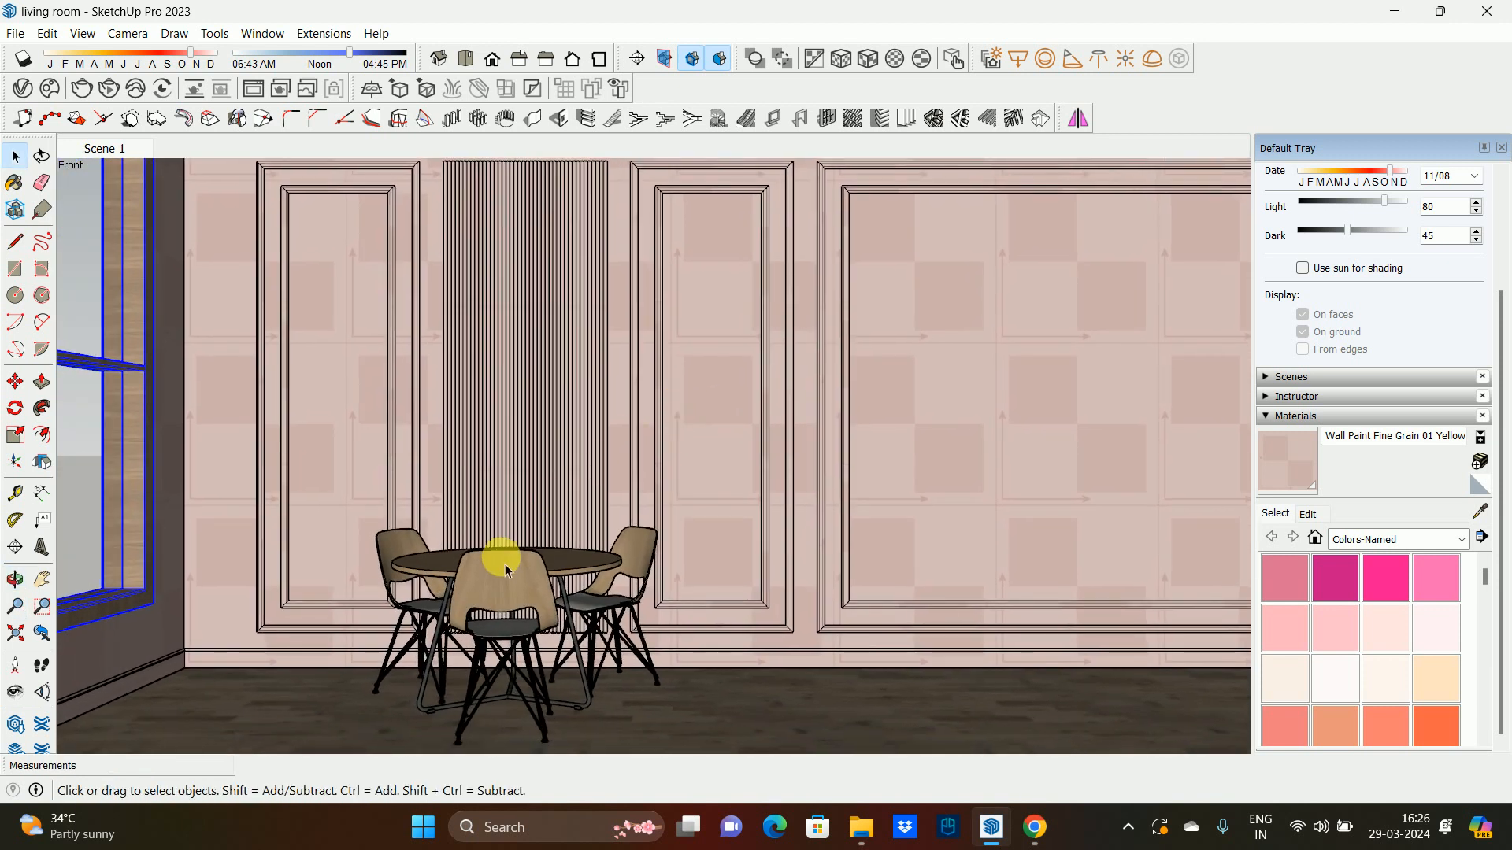
key("z")
left_click_drag(506, 557, 506, 442)
middle_click_drag(506, 442, 613, 478, "shift")
key("z")
key("space")
left_click(105, 149)
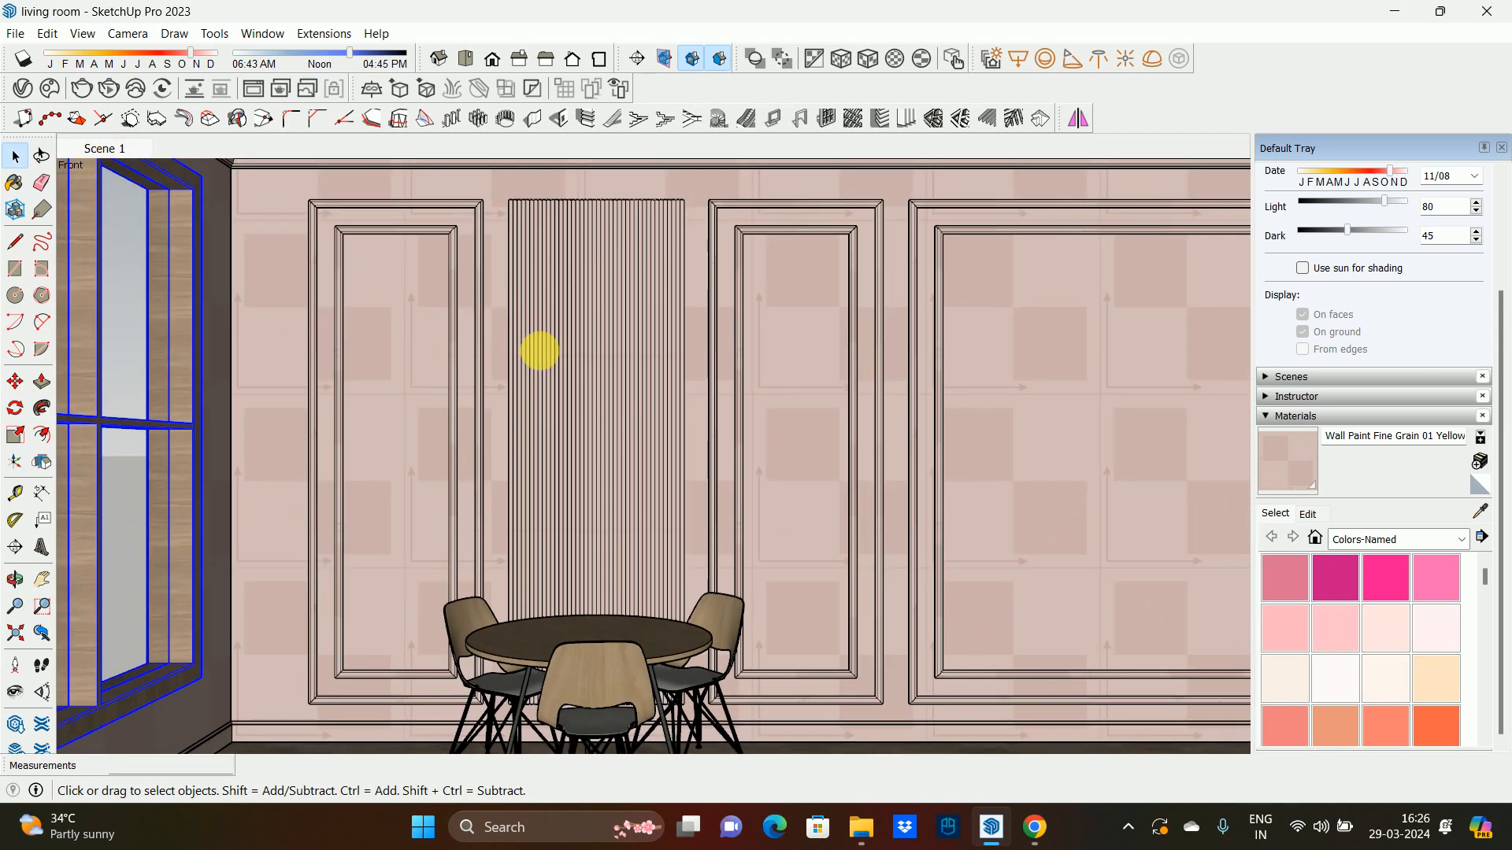
- Run an interactive V-Ray render of the room and inspect the sunlight on the panelled wall up close
left_click(24, 89)
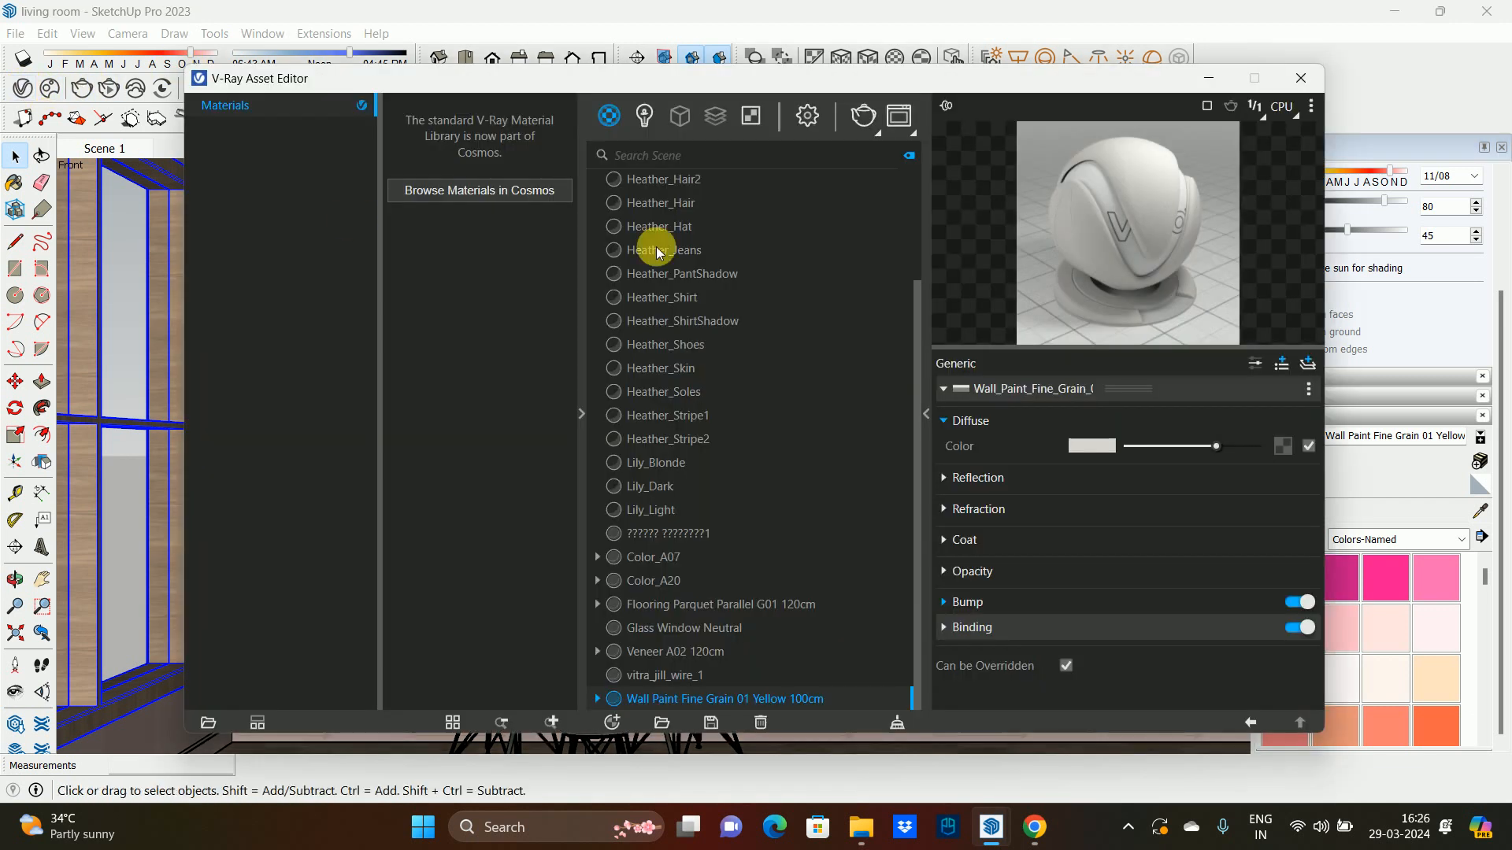
left_click(807, 116)
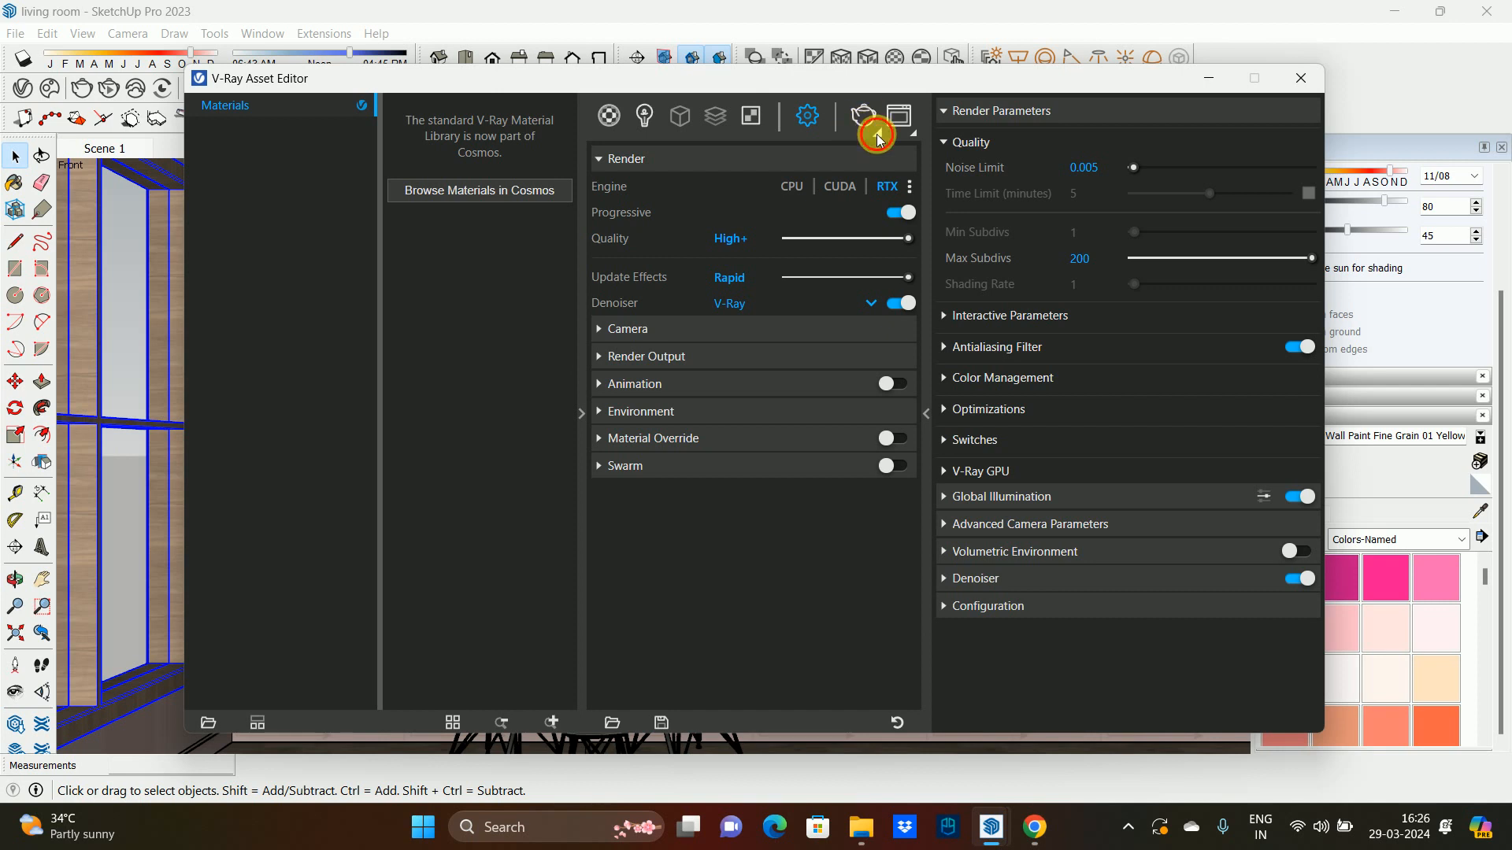
left_click(874, 153)
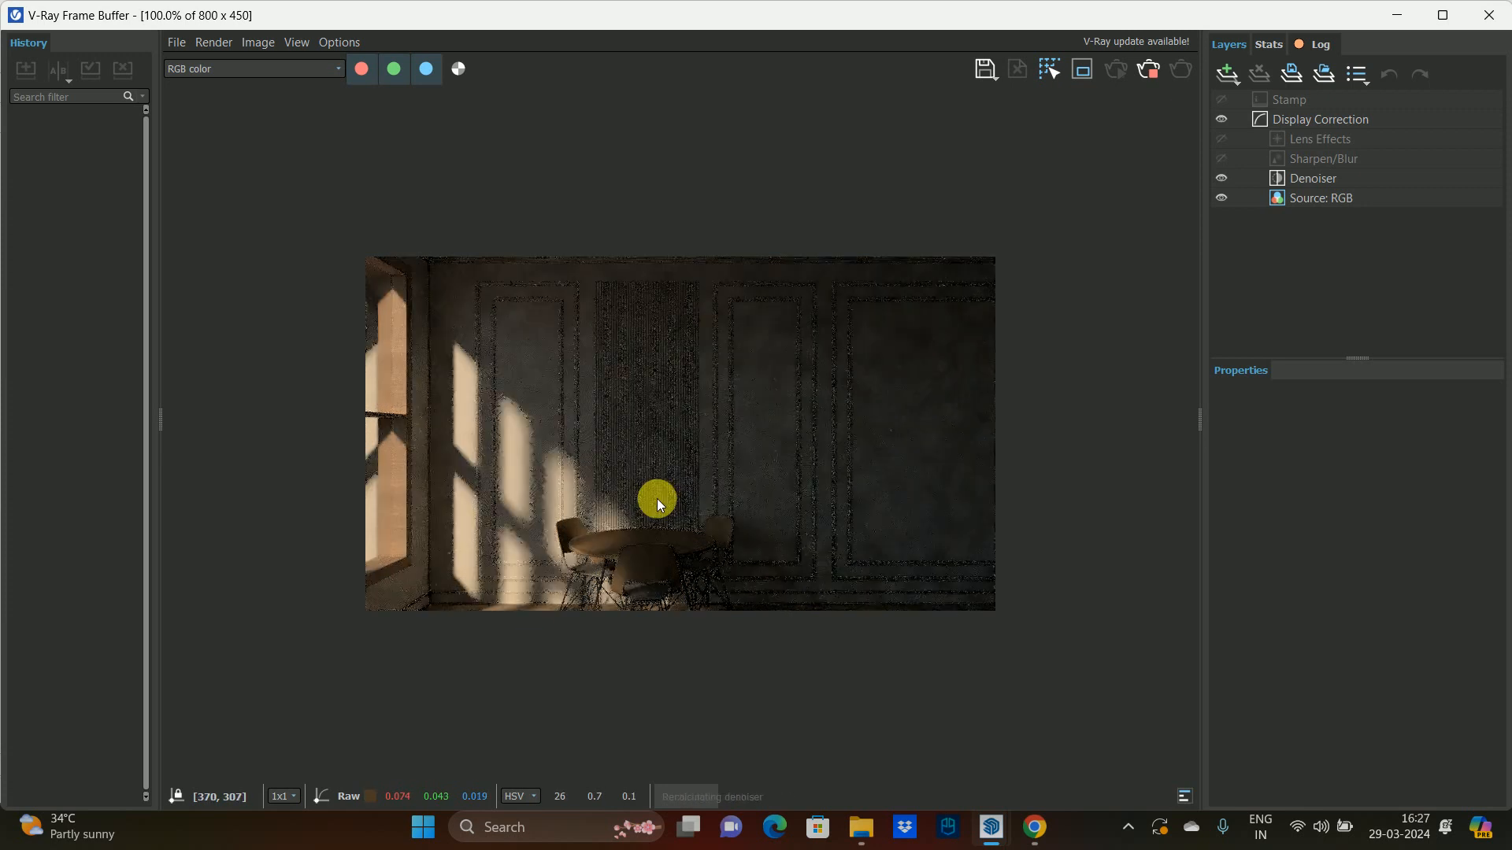
scroll(654, 532, "up", 1)
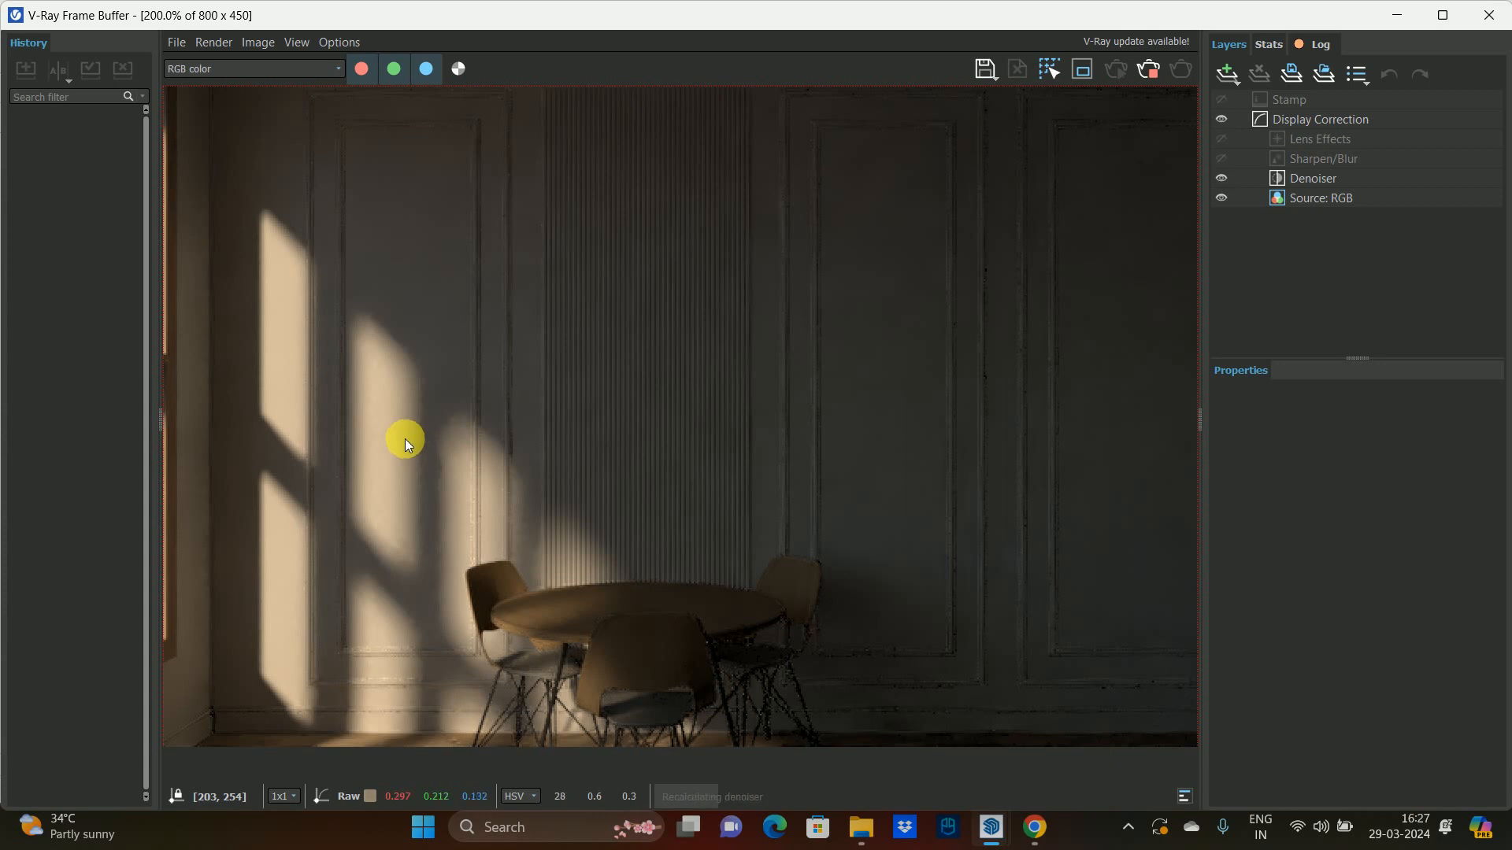
scroll(651, 492, "down", 1)
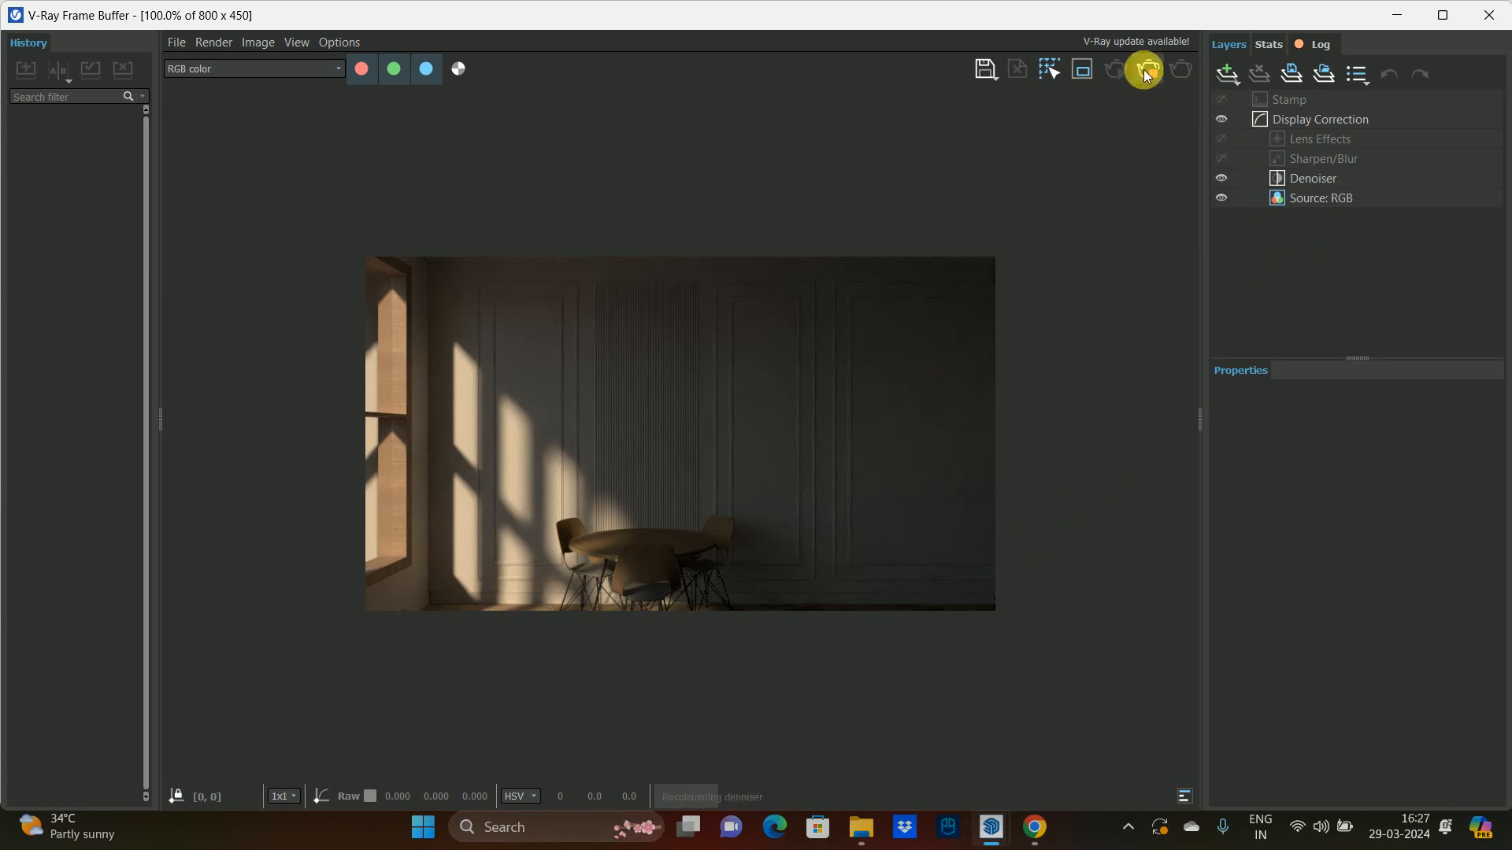
left_click(1488, 14)
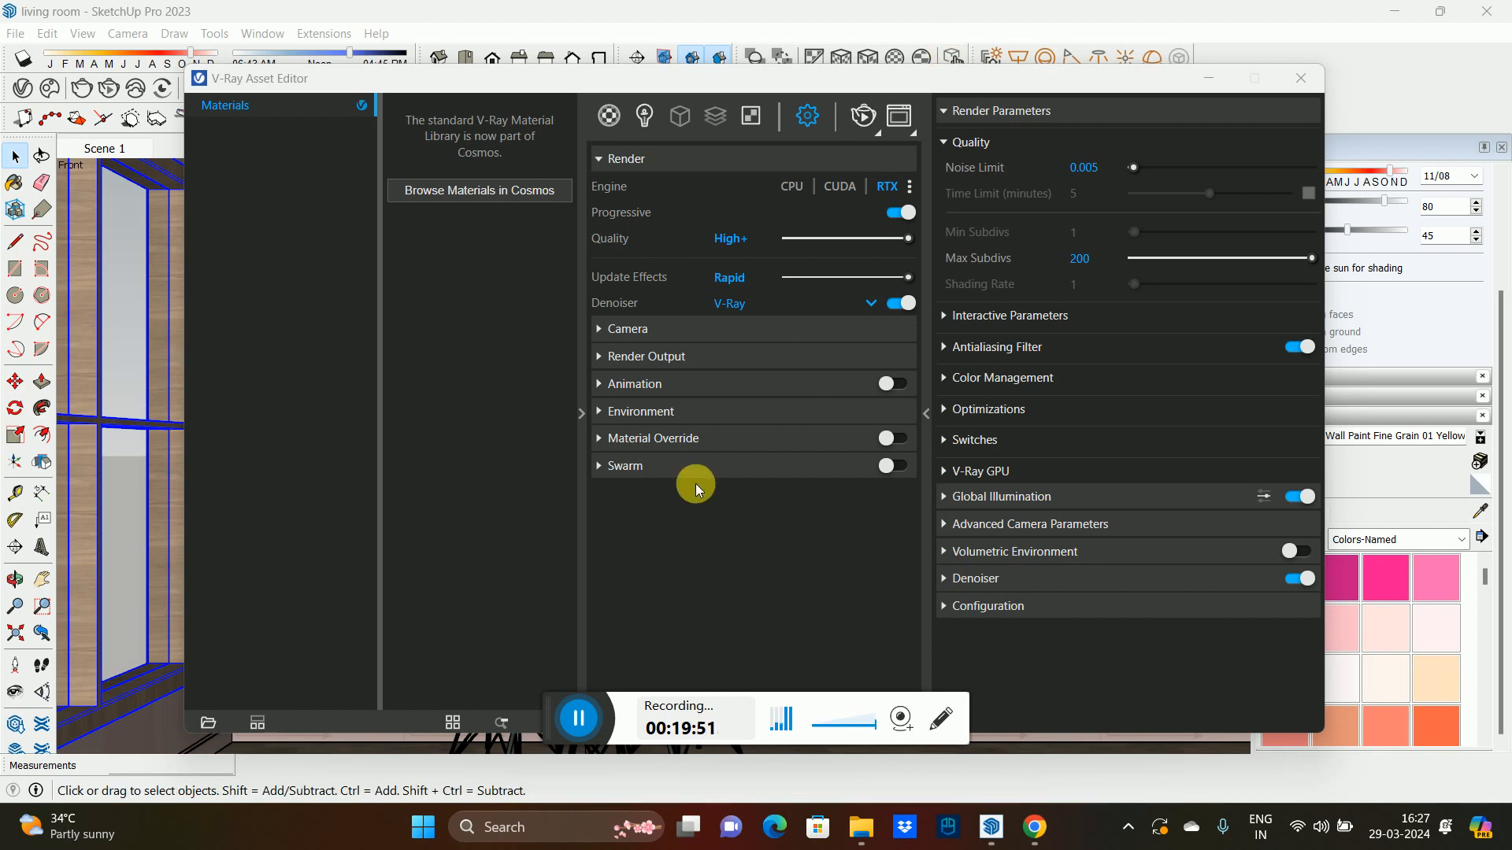
left_click(1301, 78)
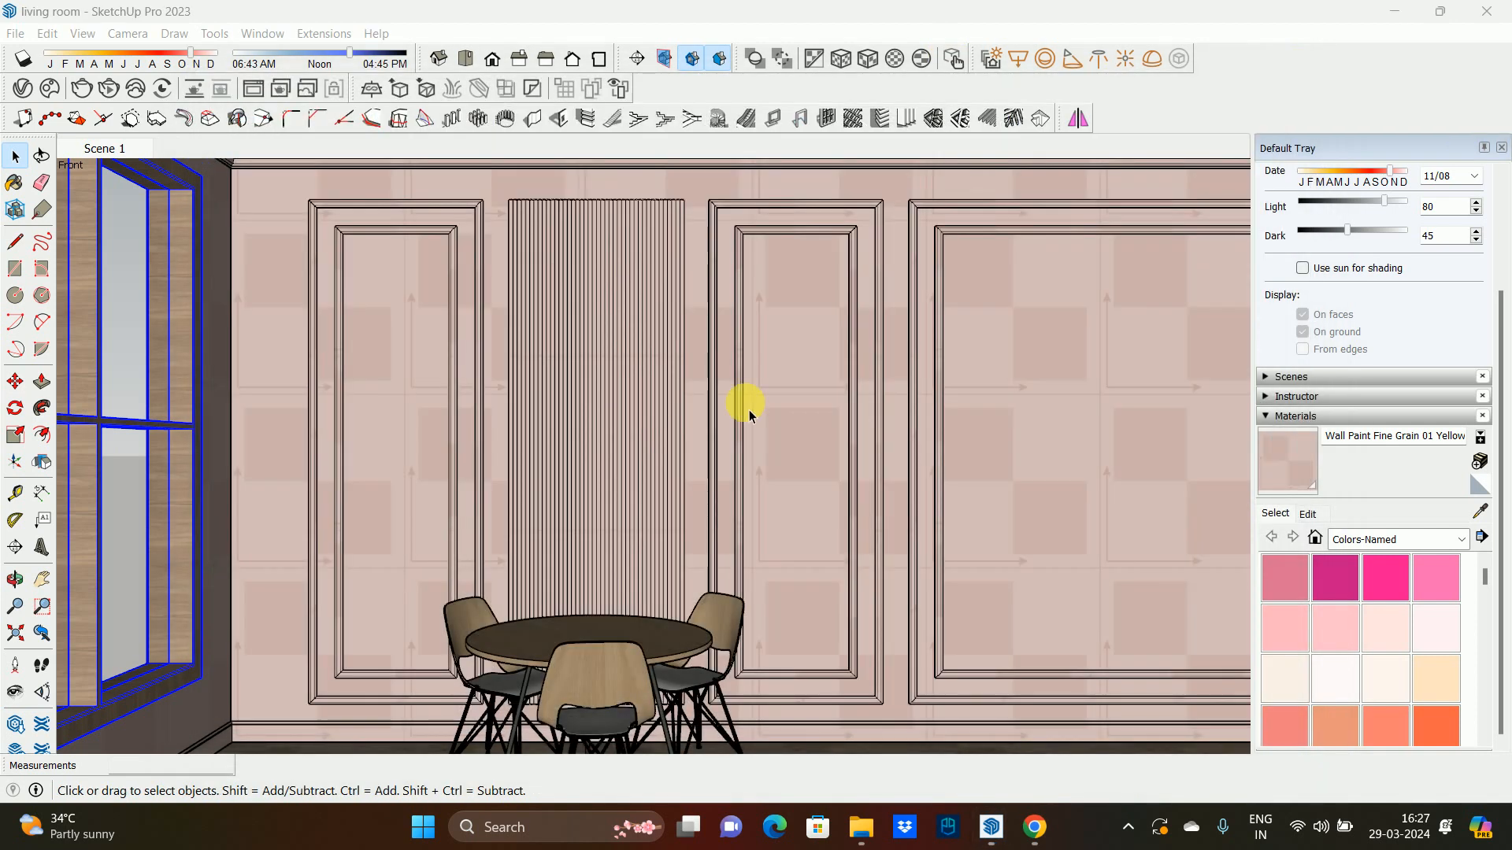
- Turn on shadows and shift the sun time slightly further into the afternoon so light reaches the fluted panel
left_click(23, 58)
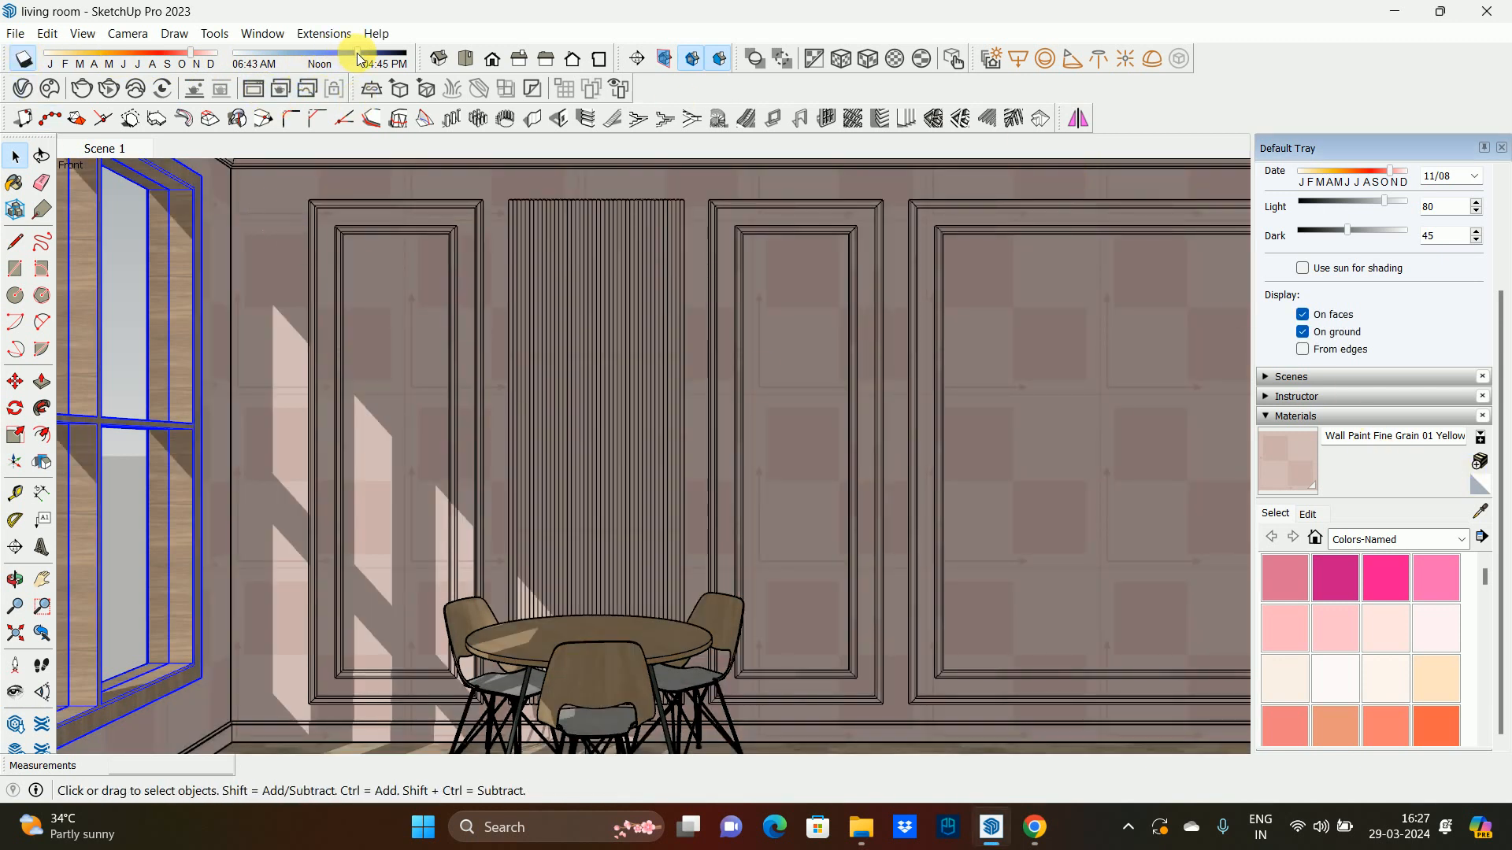
left_click_drag(359, 59, 356, 59)
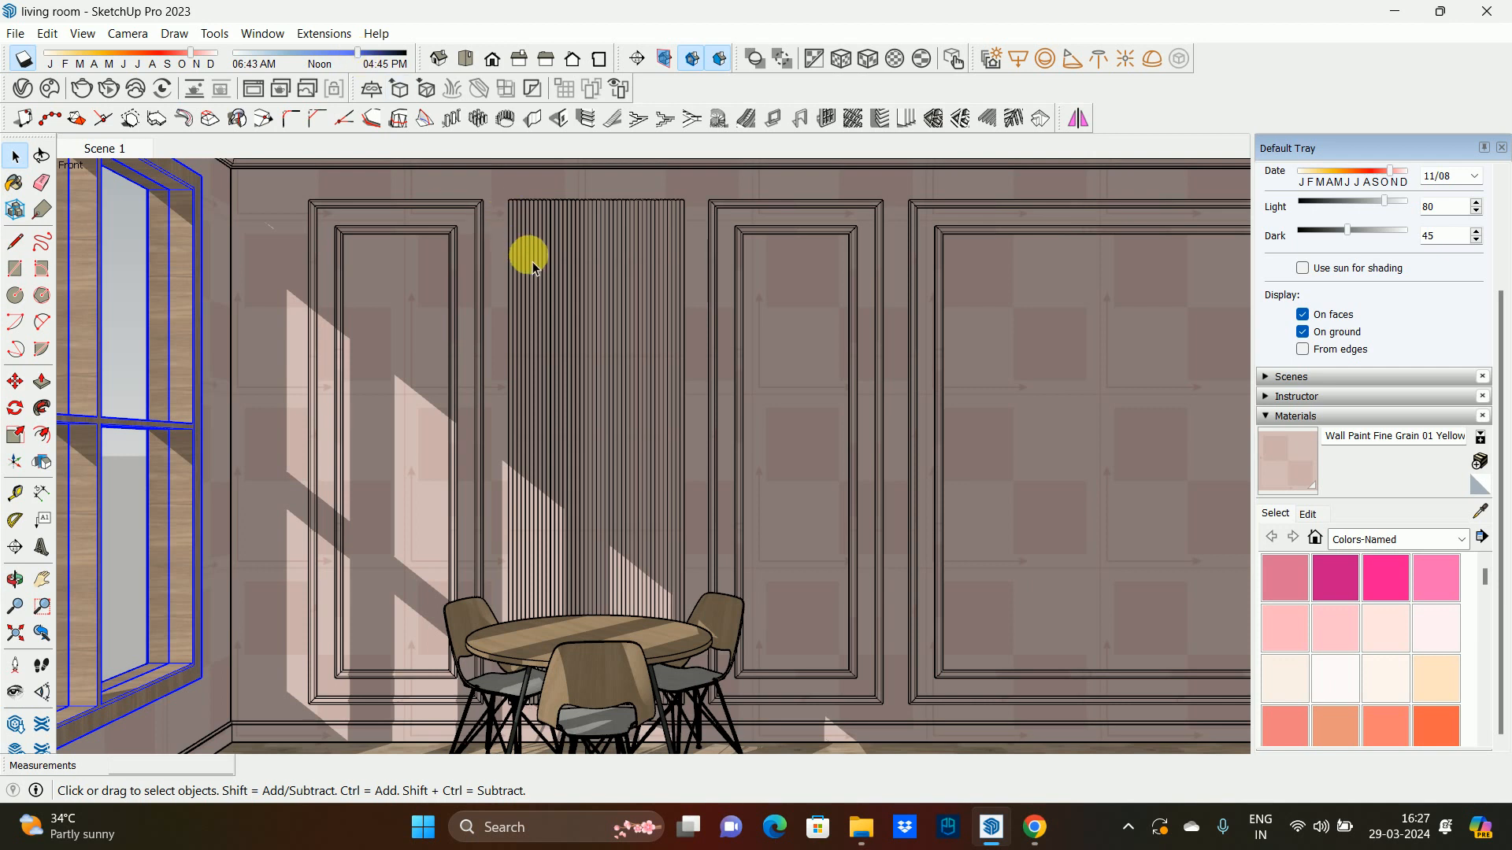
- Set the shadow date to 04/09 and shift the sun time later so light falls diagonally across the fluted panel and floor
middle_click_drag(558, 339, 551, 240)
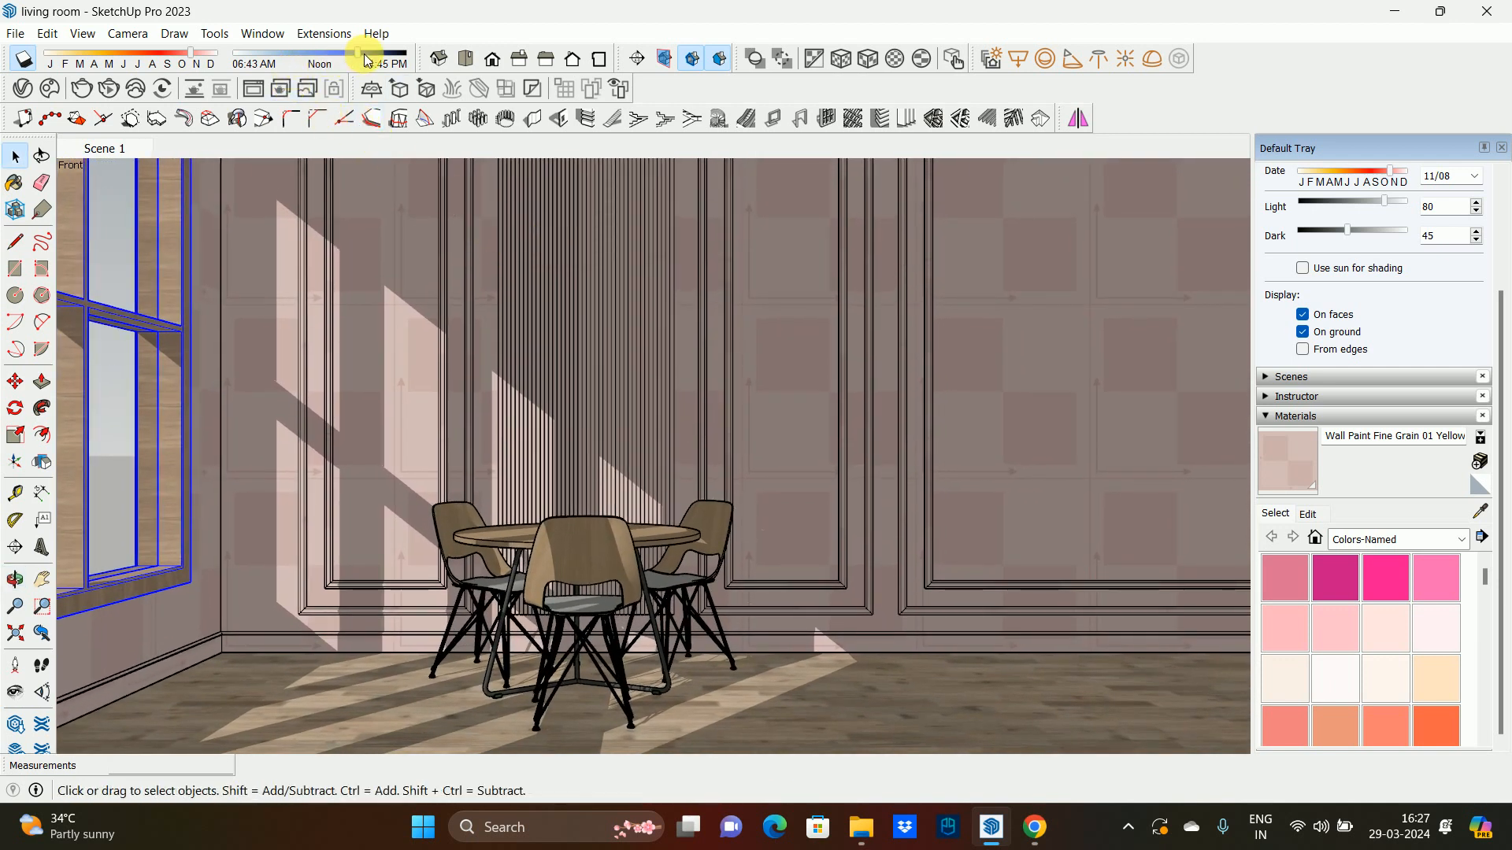
left_click_drag(362, 57, 364, 55)
mouse_move(176, 57)
left_mouse_down()
mouse_move(164, 57)
mouse_move(201, 54)
left_mouse_up()
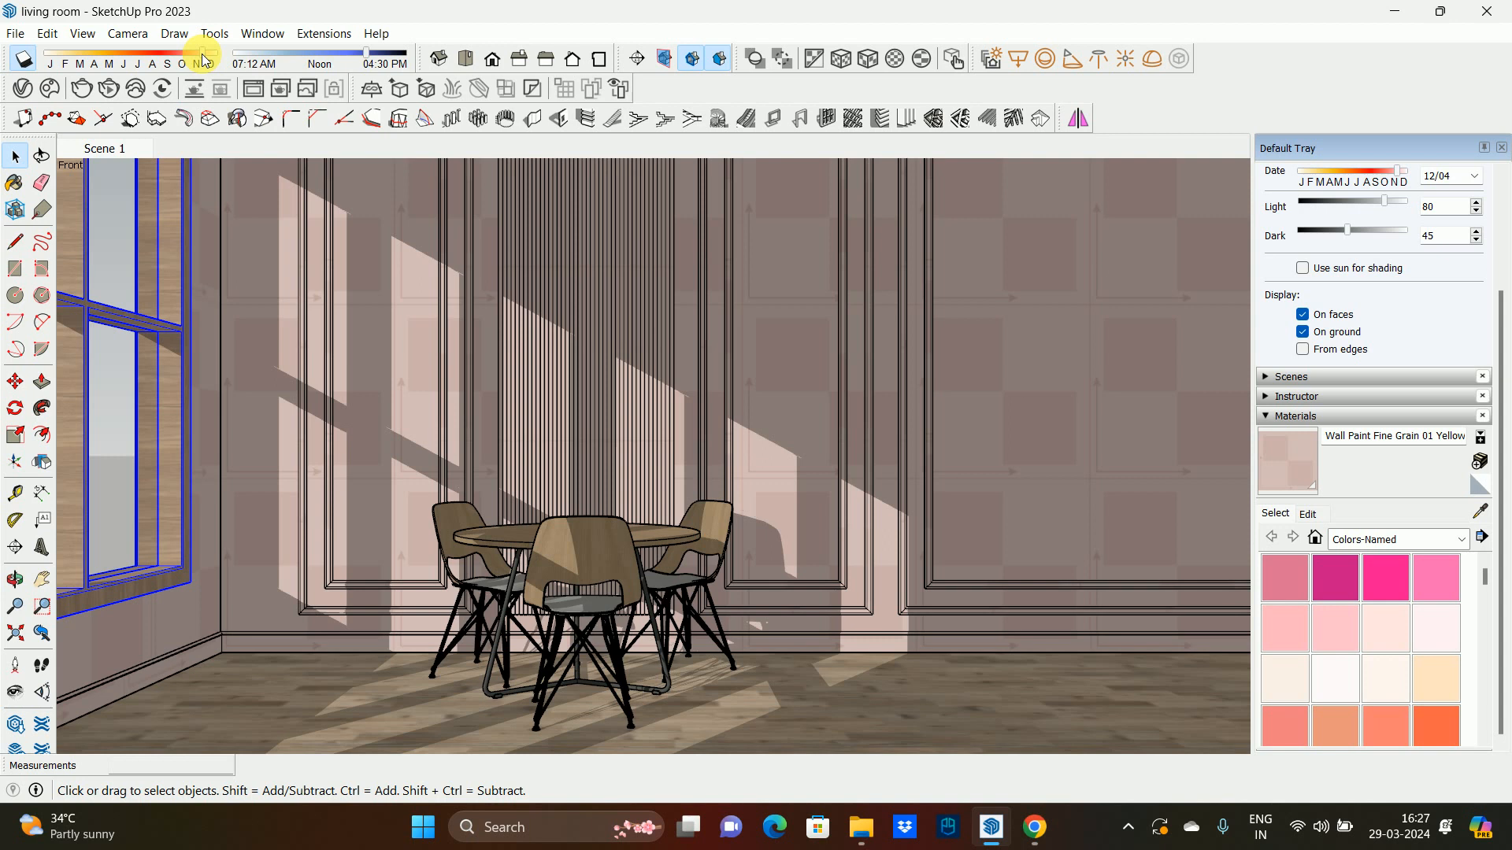
left_click_drag(201, 53, 92, 63)
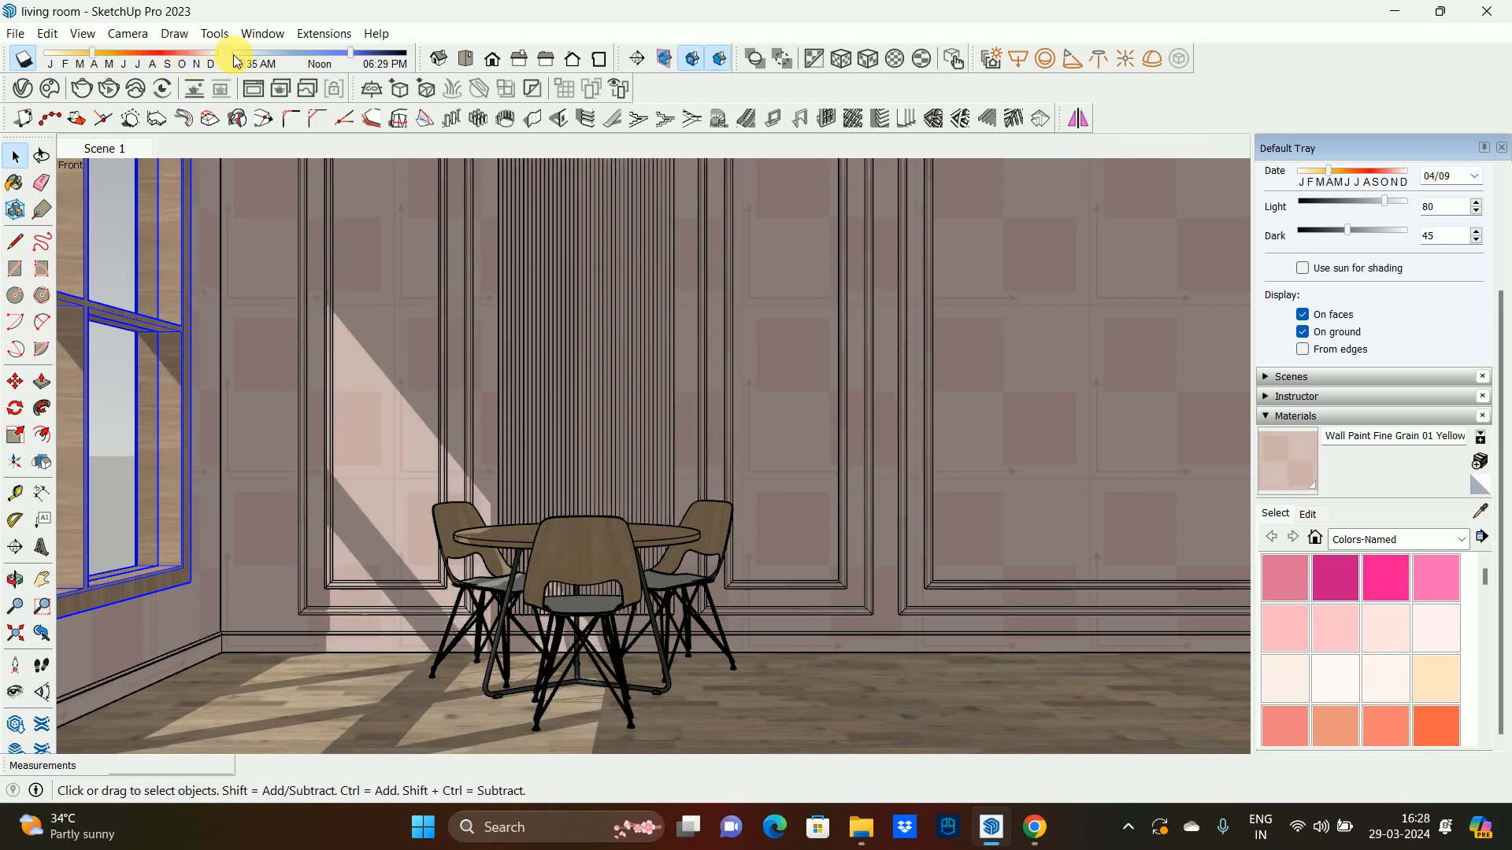
mouse_move(352, 62)
left_mouse_down()
mouse_move(377, 57)
mouse_move(355, 58)
mouse_move(365, 66)
left_mouse_up()
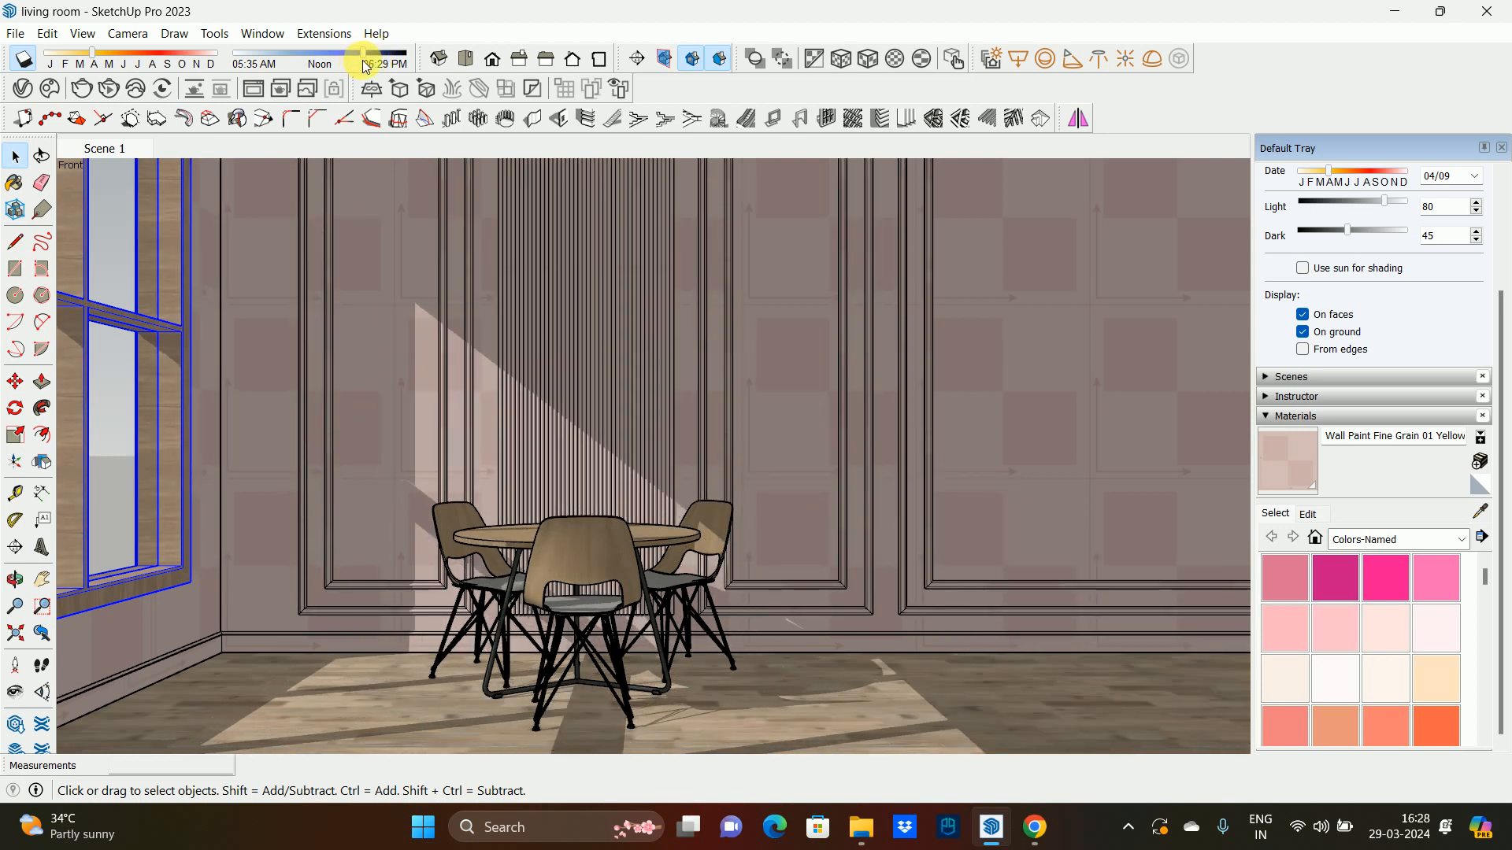
- Open the V-Ray SunLight settings and set the size multiplier to 1
left_click(23, 88)
left_click(641, 118)
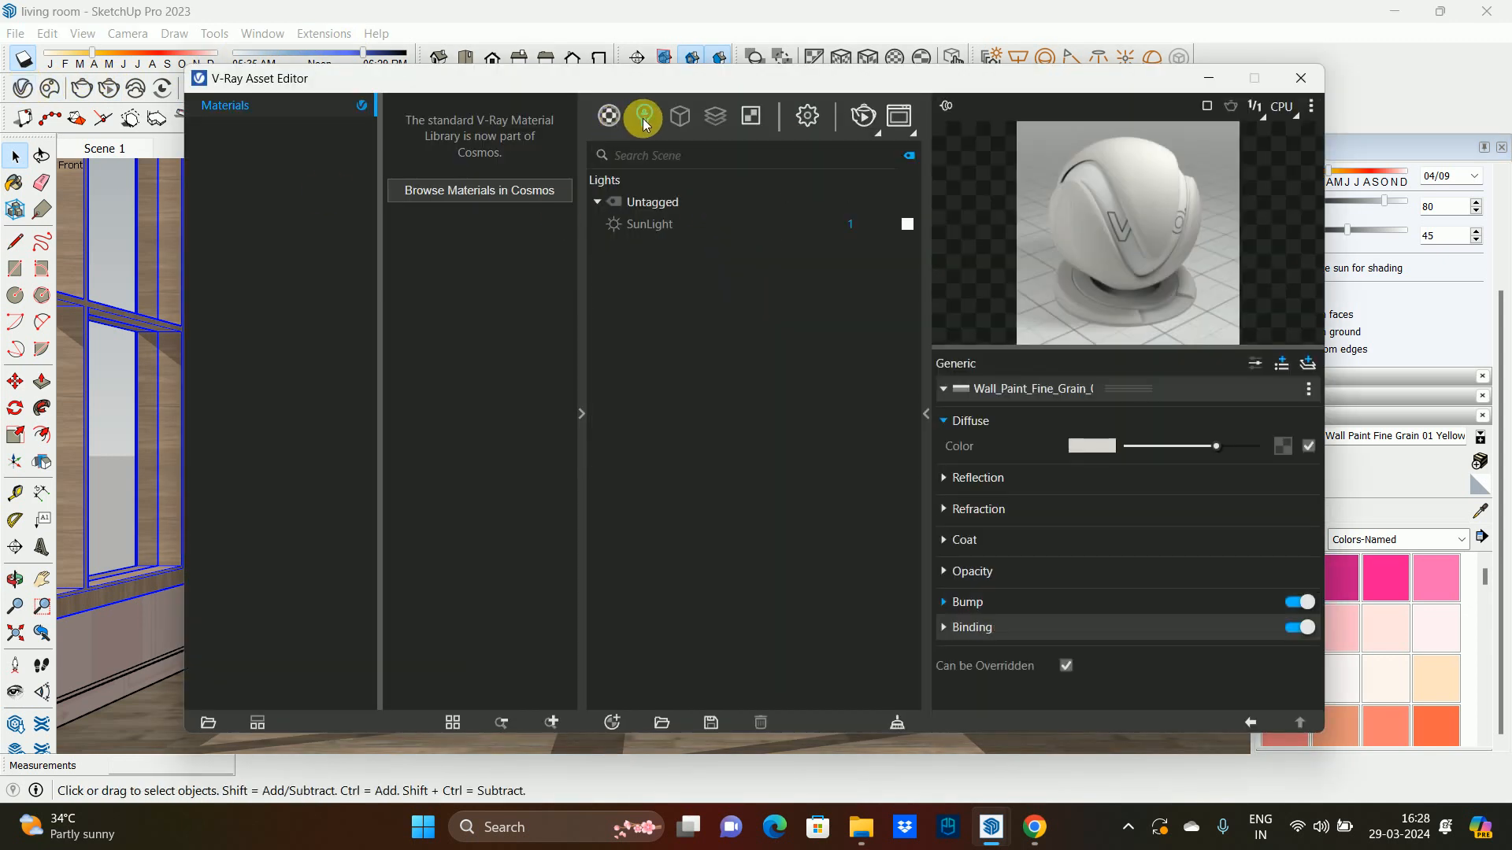
left_click(637, 228)
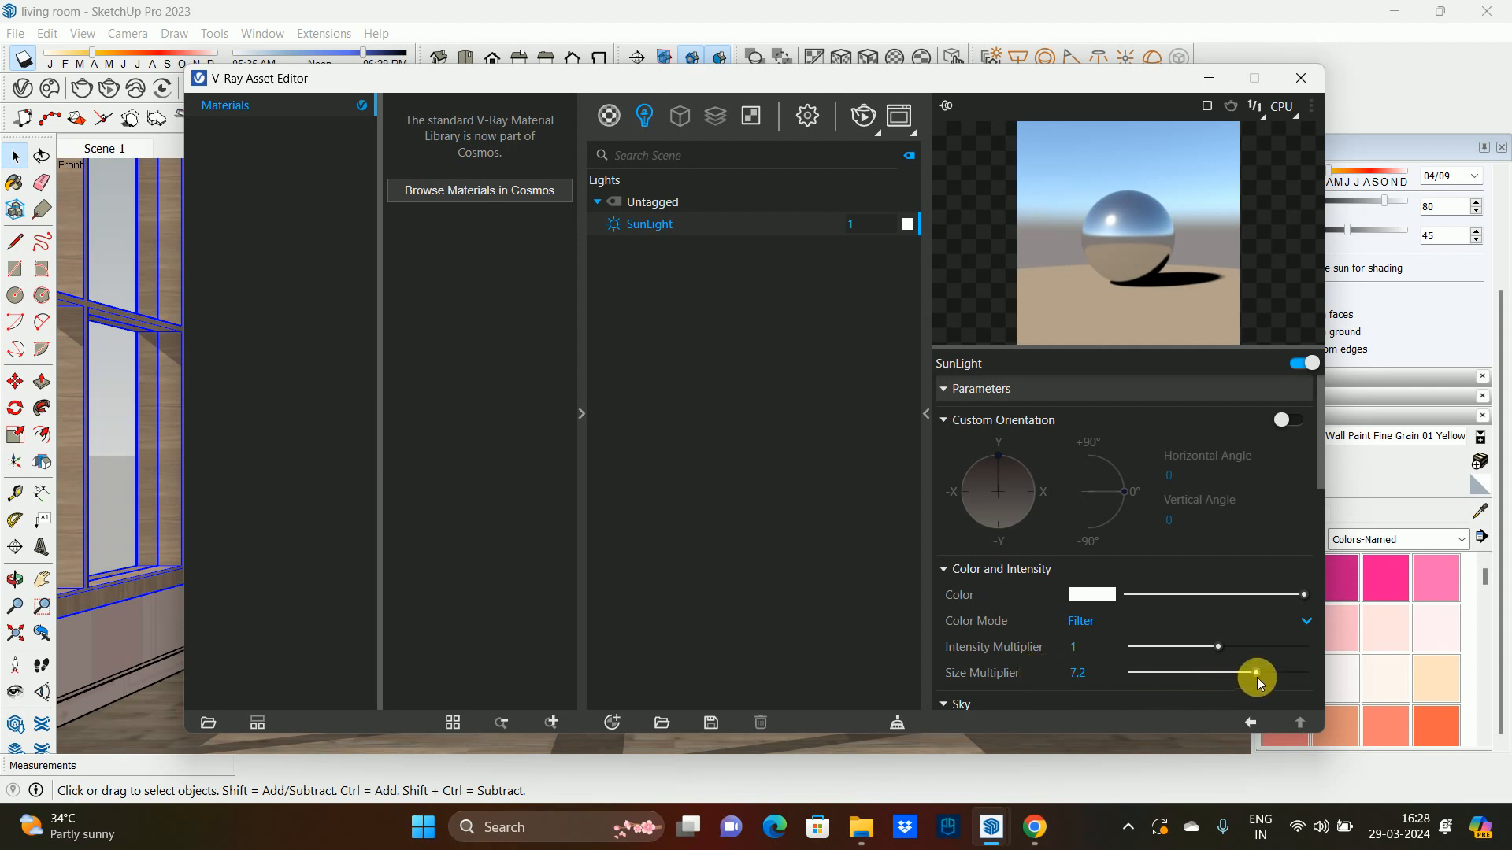
left_click_drag(1292, 674, 1061, 679)
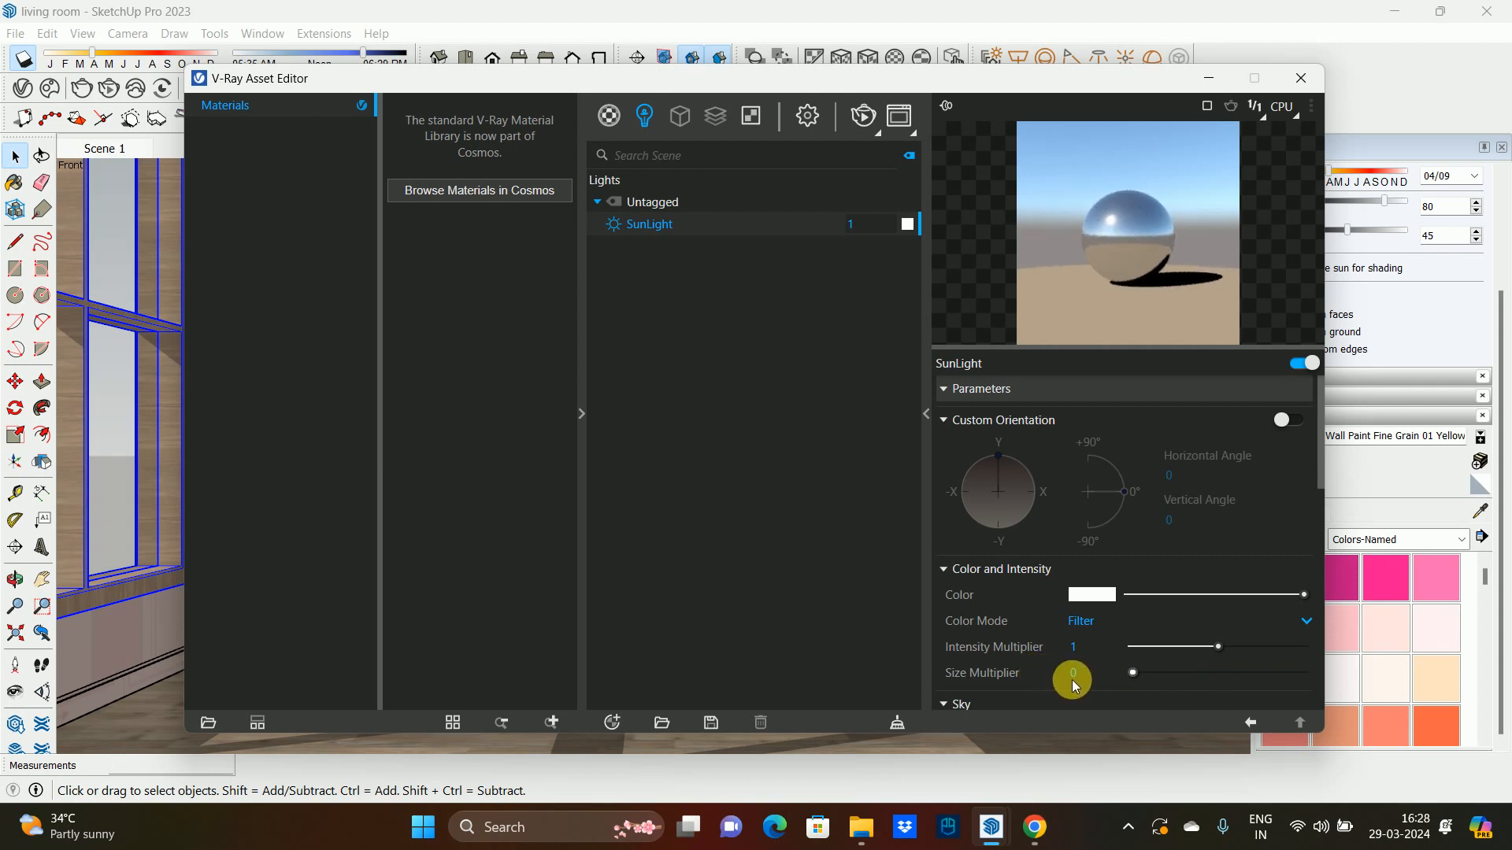
left_click(1066, 677)
type("1")
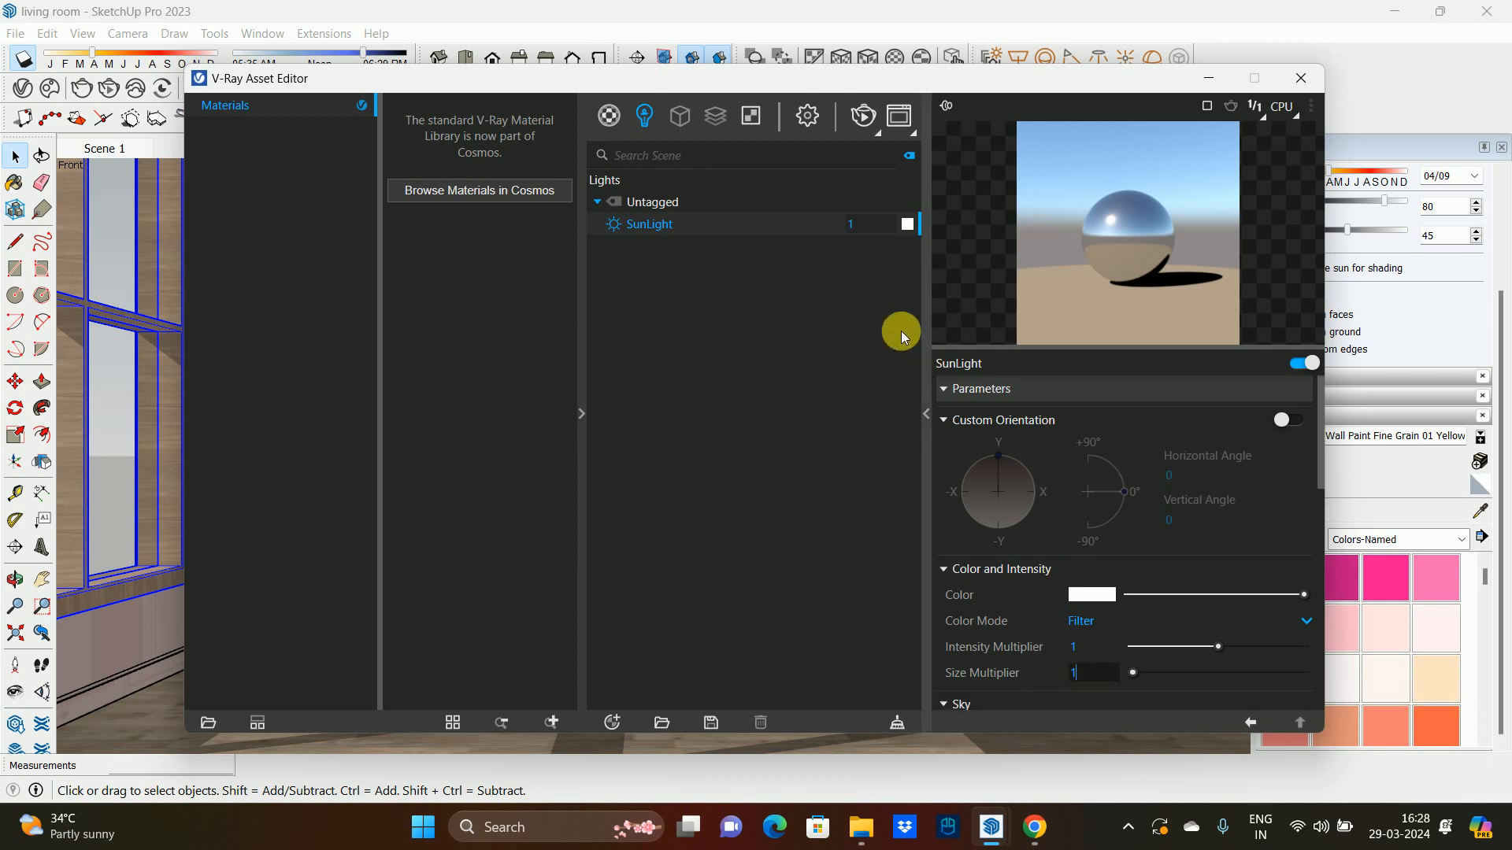
- Run an interactive V-Ray render, inspect the shadow edges on the fluted panel up close, and stop the render
left_click(863, 115)
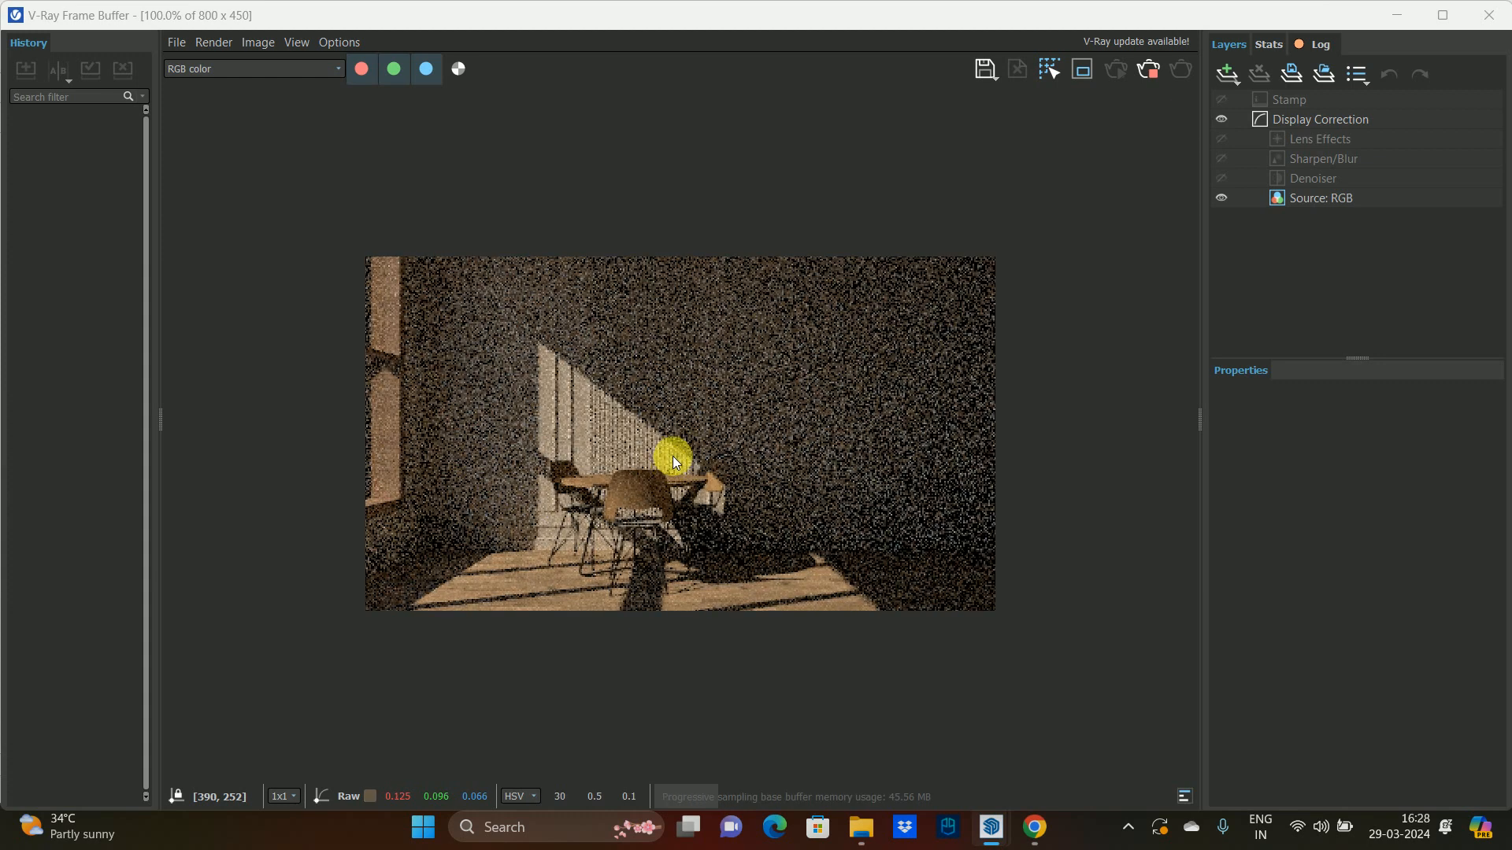
scroll(589, 400, "up", 2)
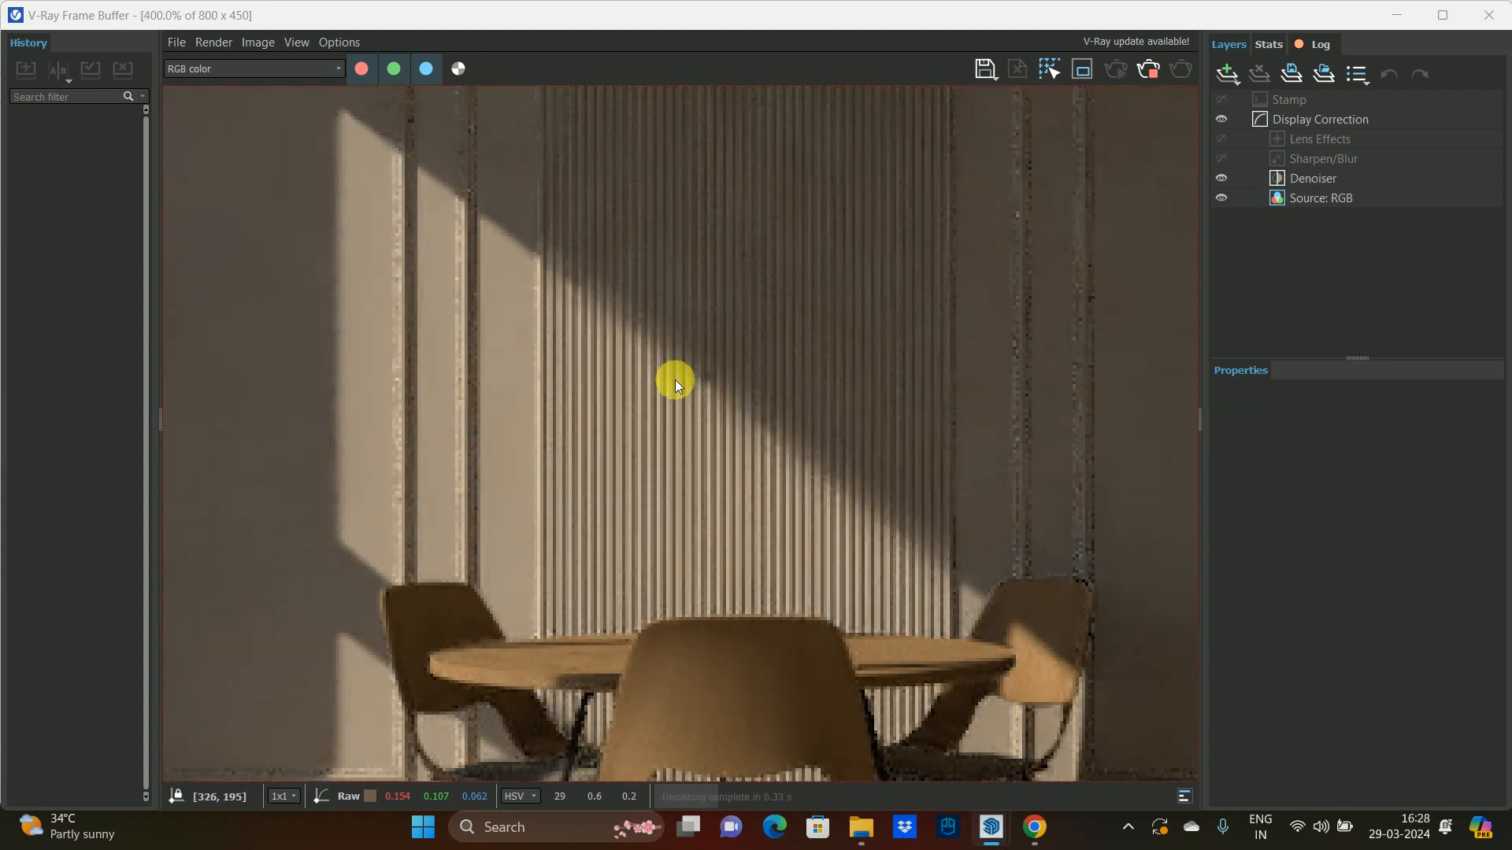
scroll(776, 453, "down", 1)
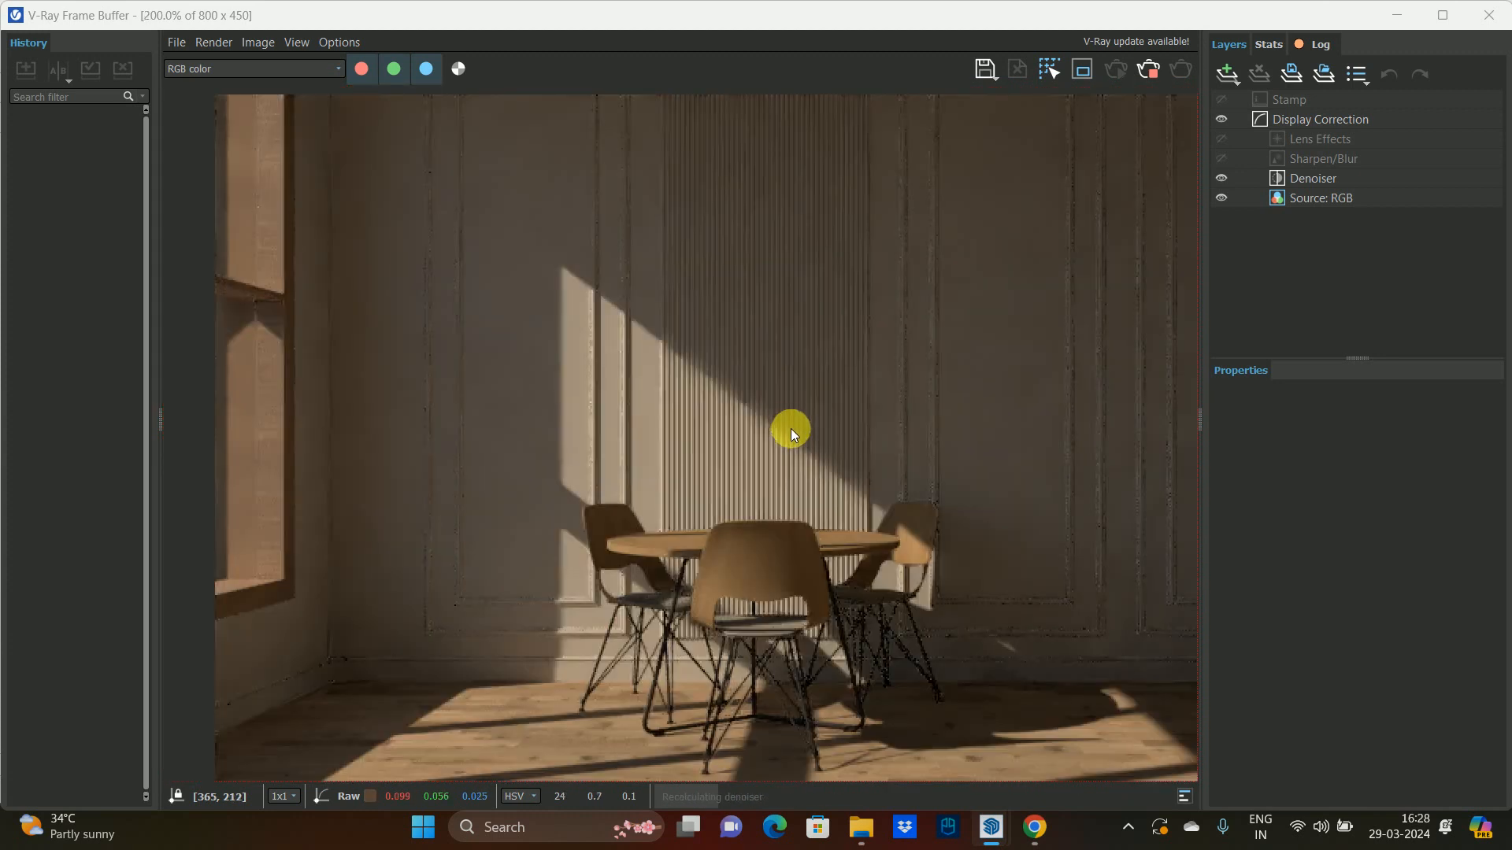
scroll(952, 282, "down", 1)
scroll(1033, 233, "up", 1)
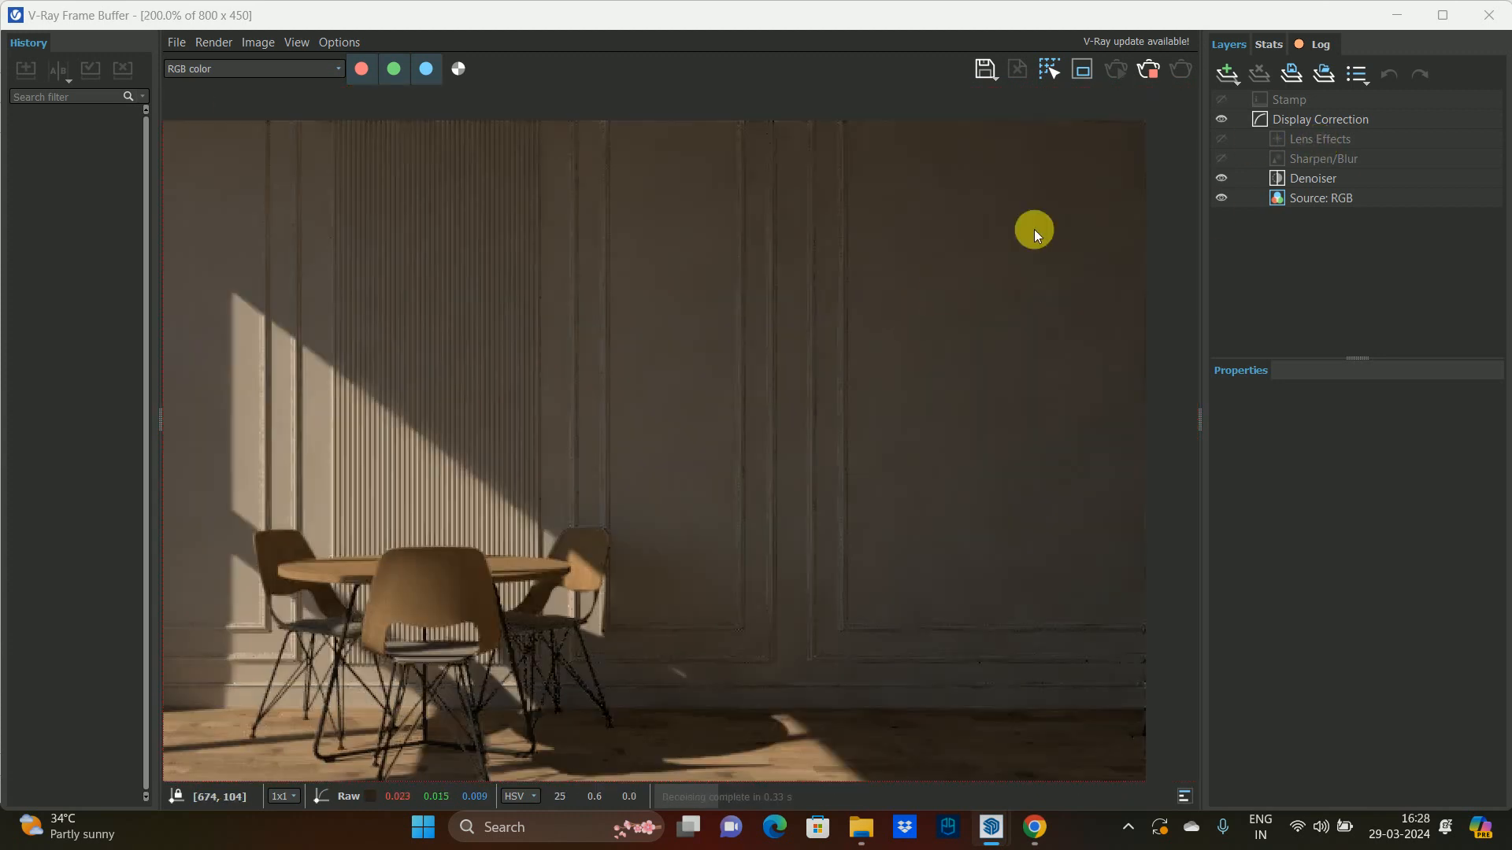
left_click(1147, 73)
left_click(1481, 17)
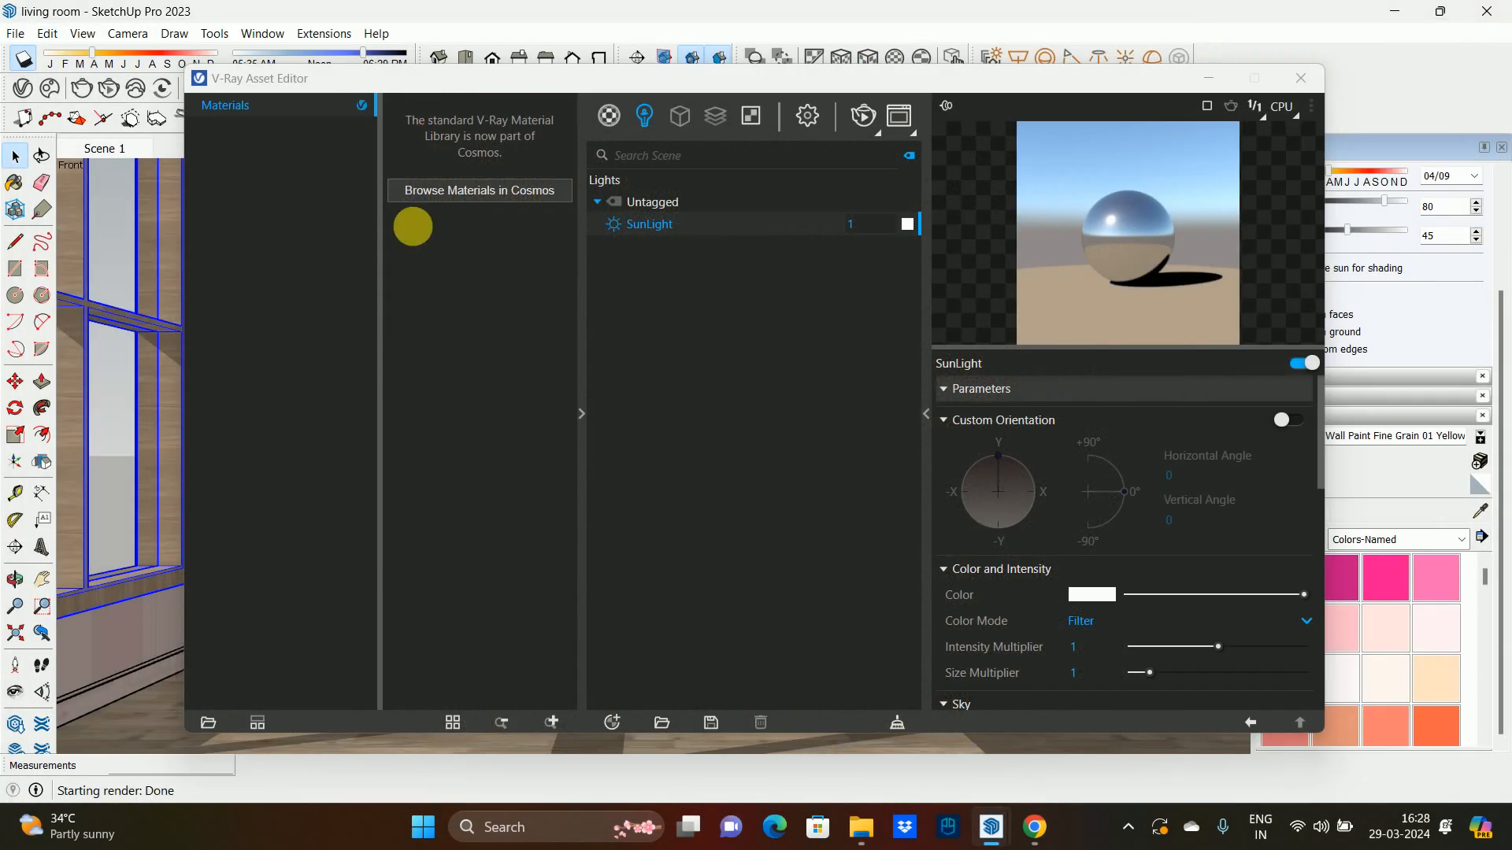
- Set the SunLight size multiplier to 8.7 and start another interactive V-Ray render
left_click_drag(1151, 673, 1264, 674)
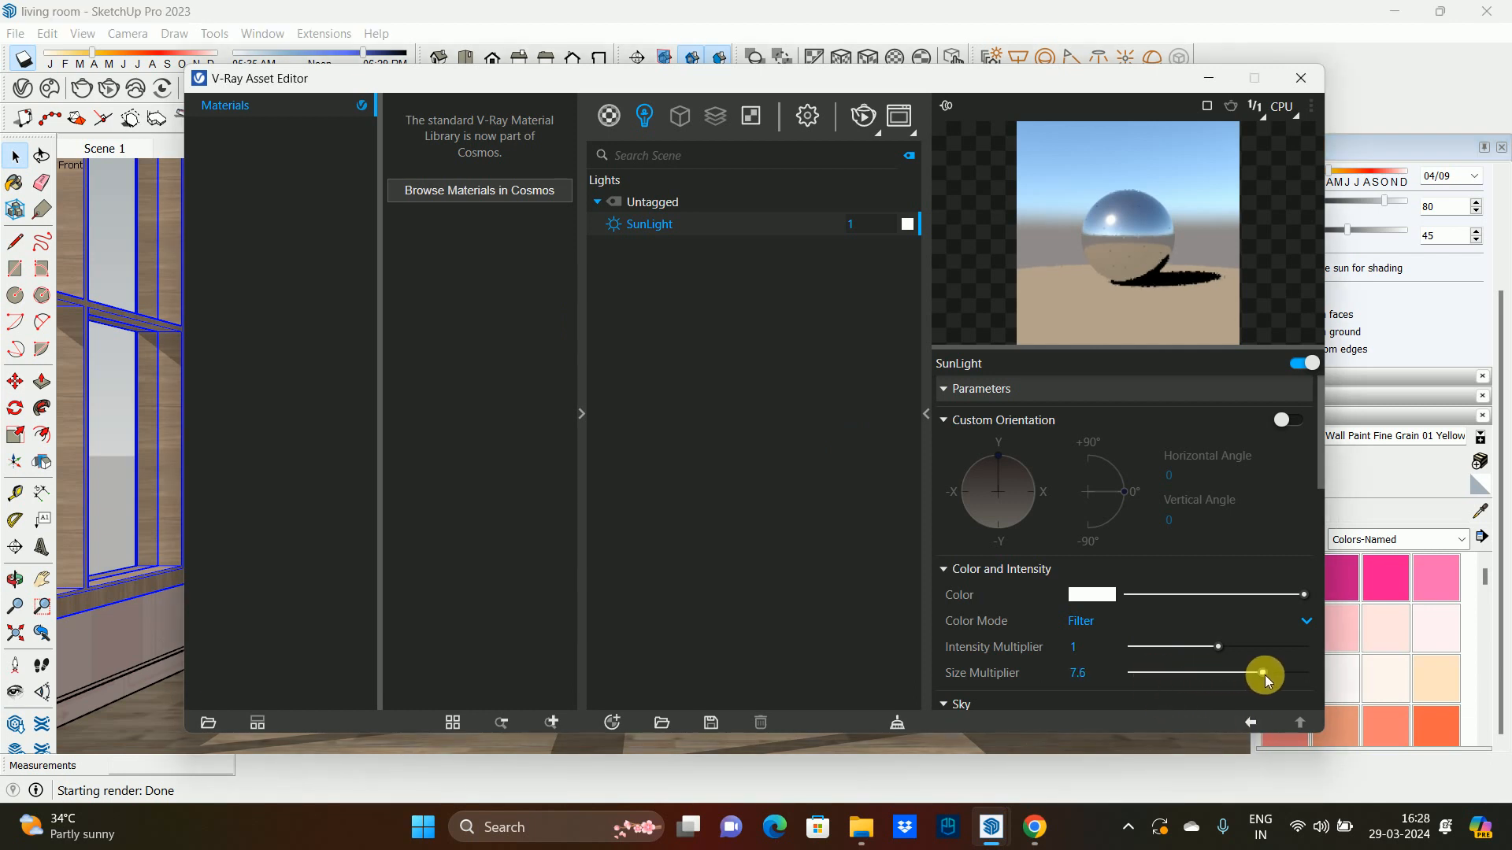
left_click(863, 116)
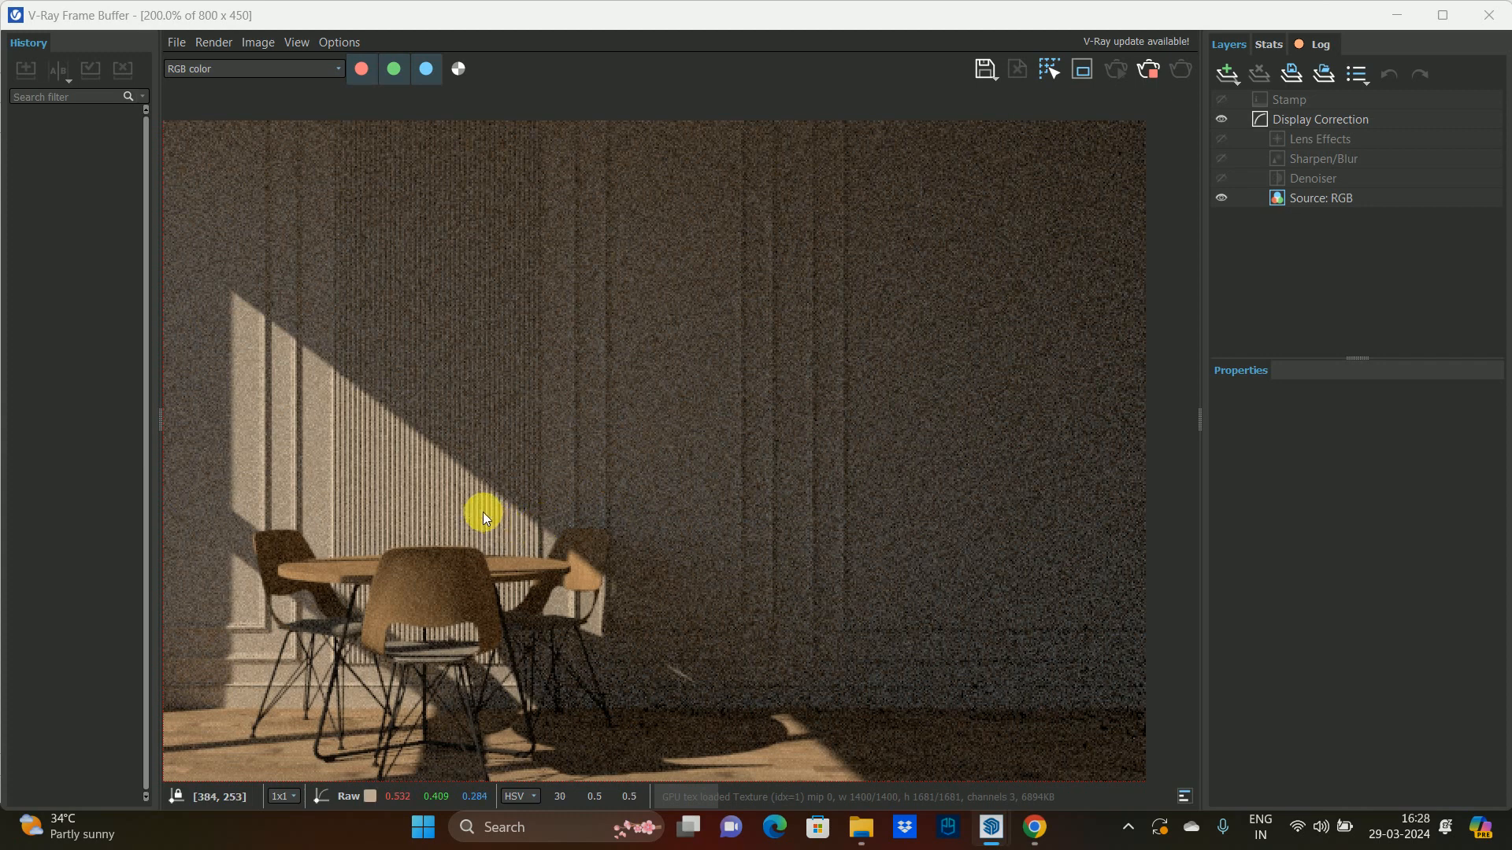
- Examine the shadow edges around the fluted panel and dining set in the render, and close the render and light settings
scroll(412, 455, "up", 2)
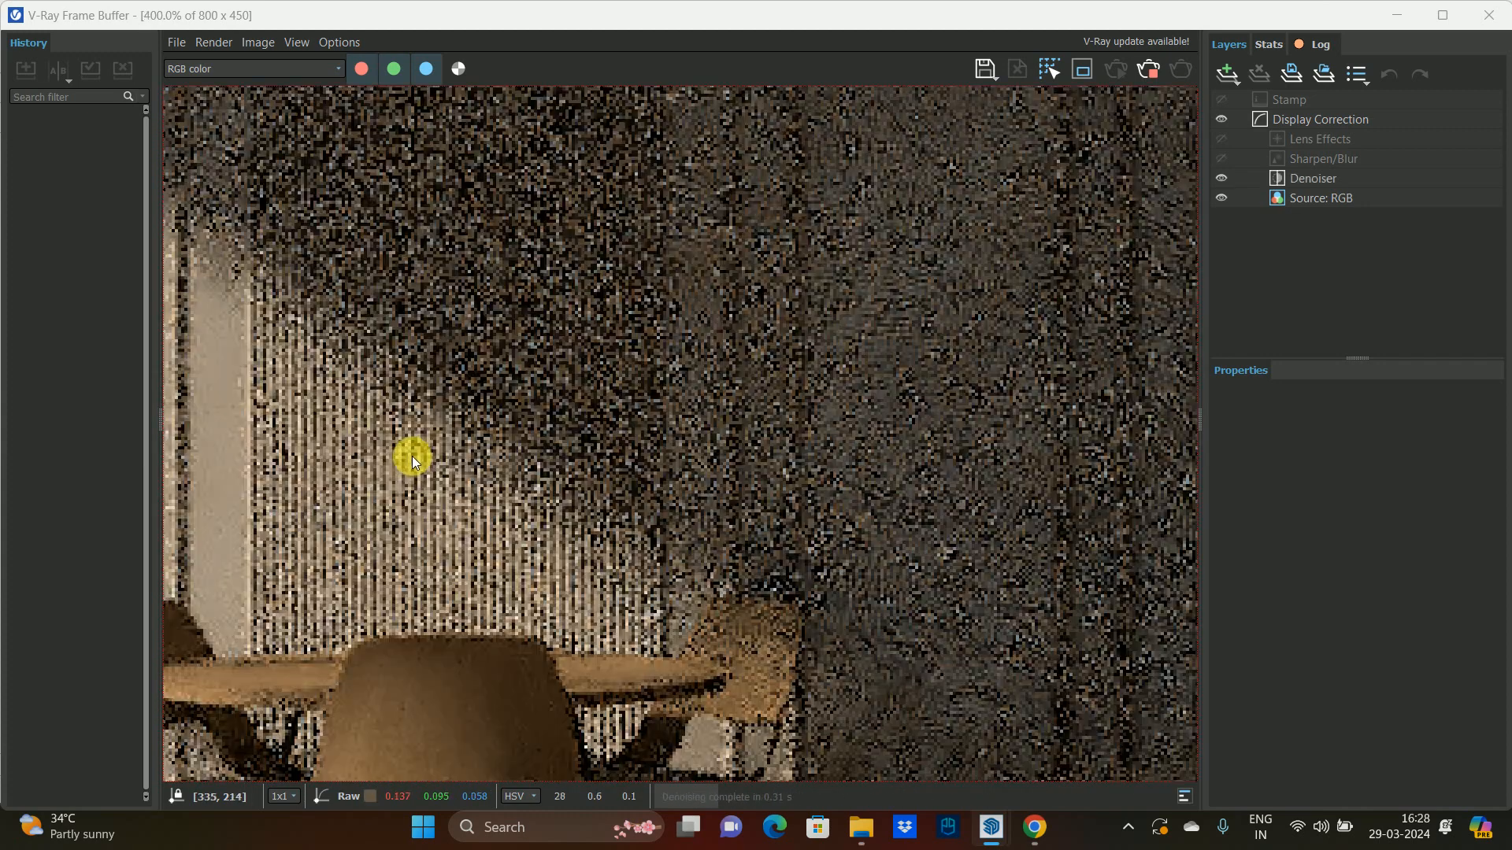
middle_click_drag(412, 456, 793, 431)
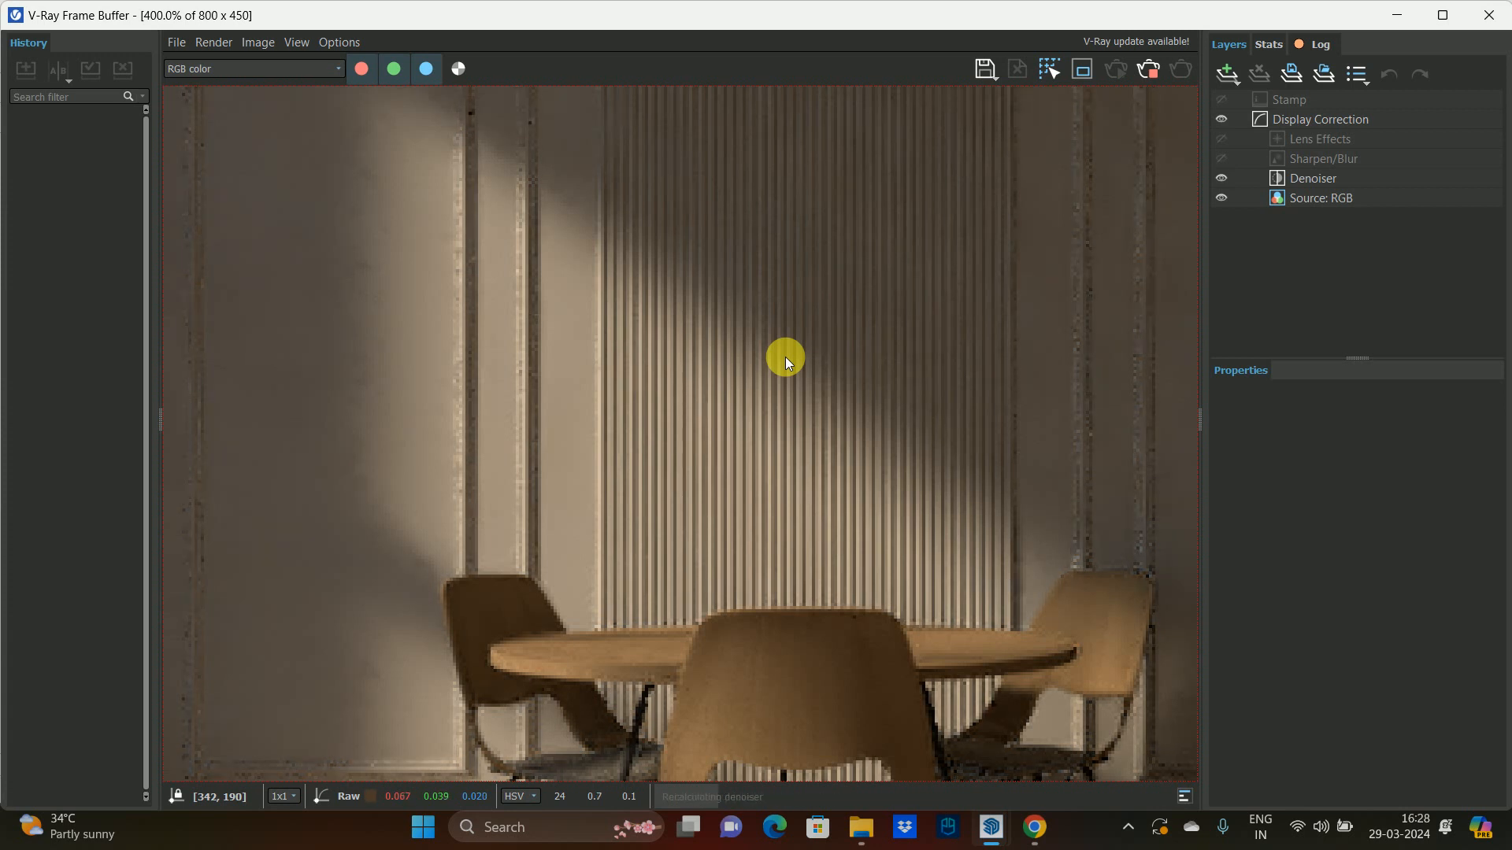
scroll(785, 357, "down", 2)
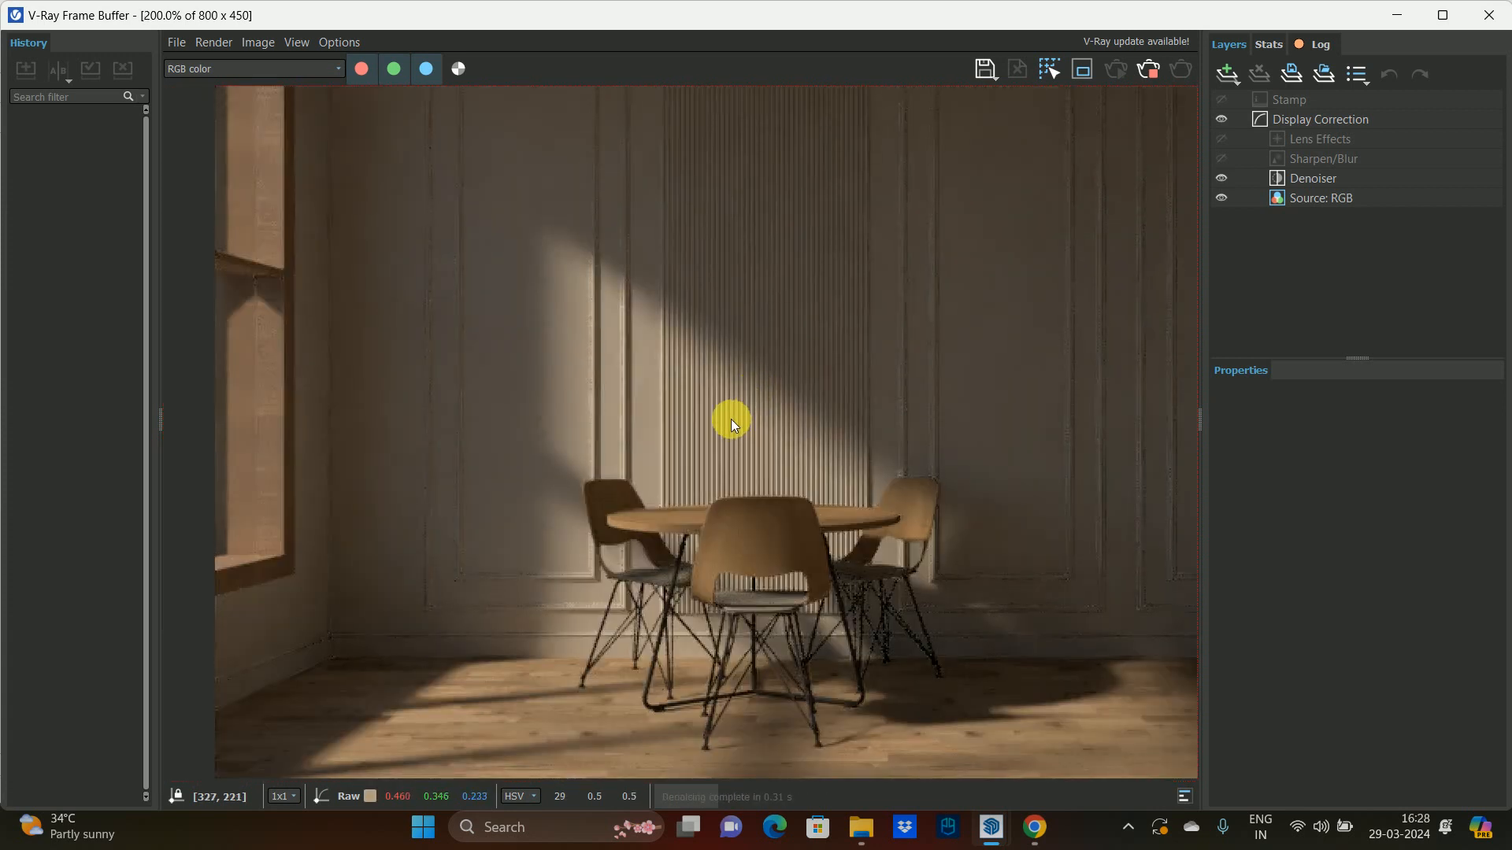
scroll(731, 418, "down", 2)
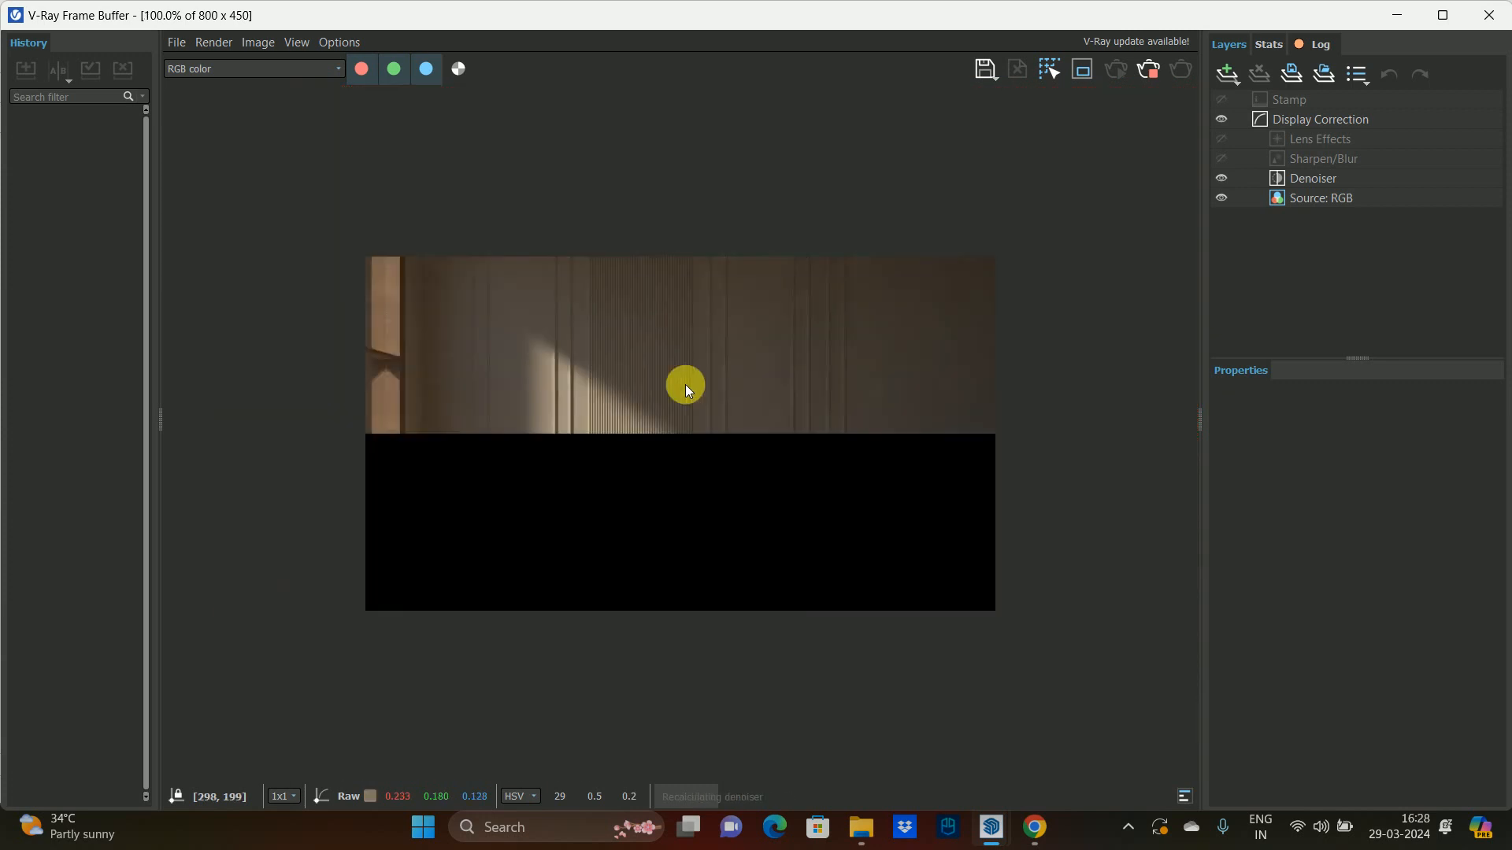
scroll(577, 450, "up", 2)
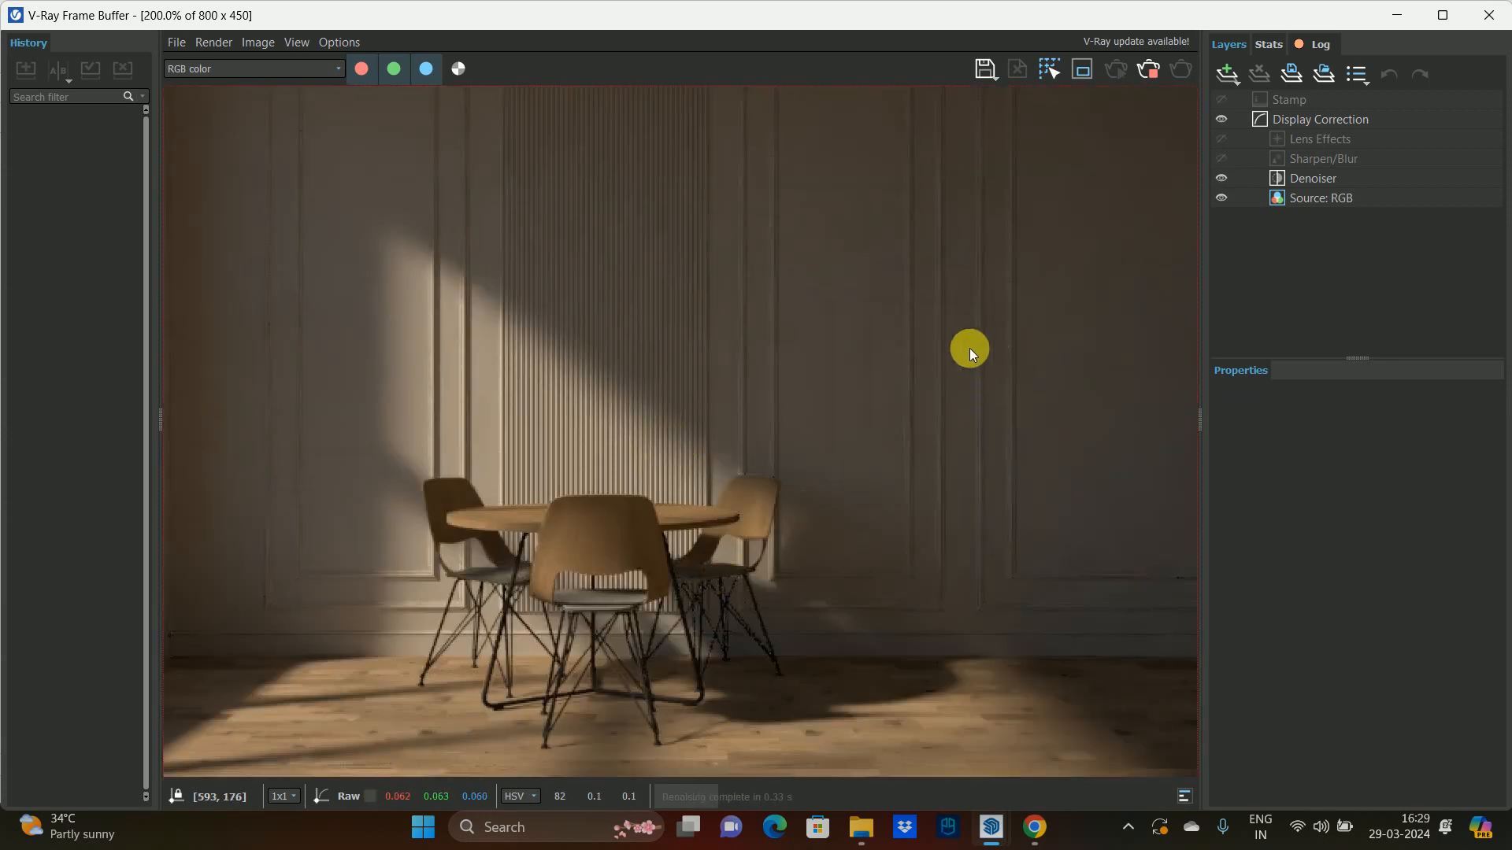
scroll(970, 348, "down", 1)
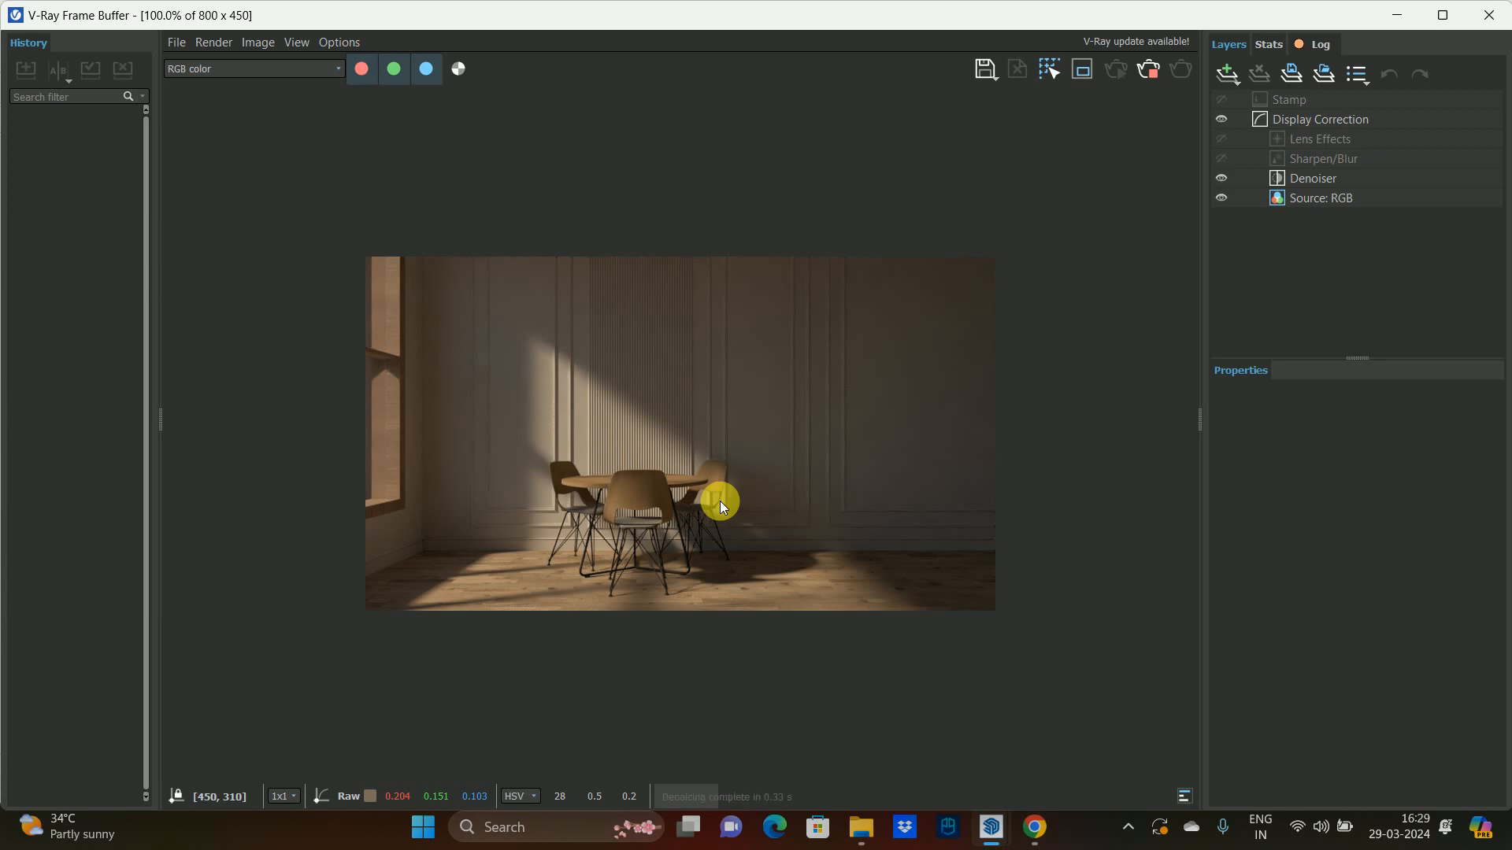
scroll(730, 372, "up", 2)
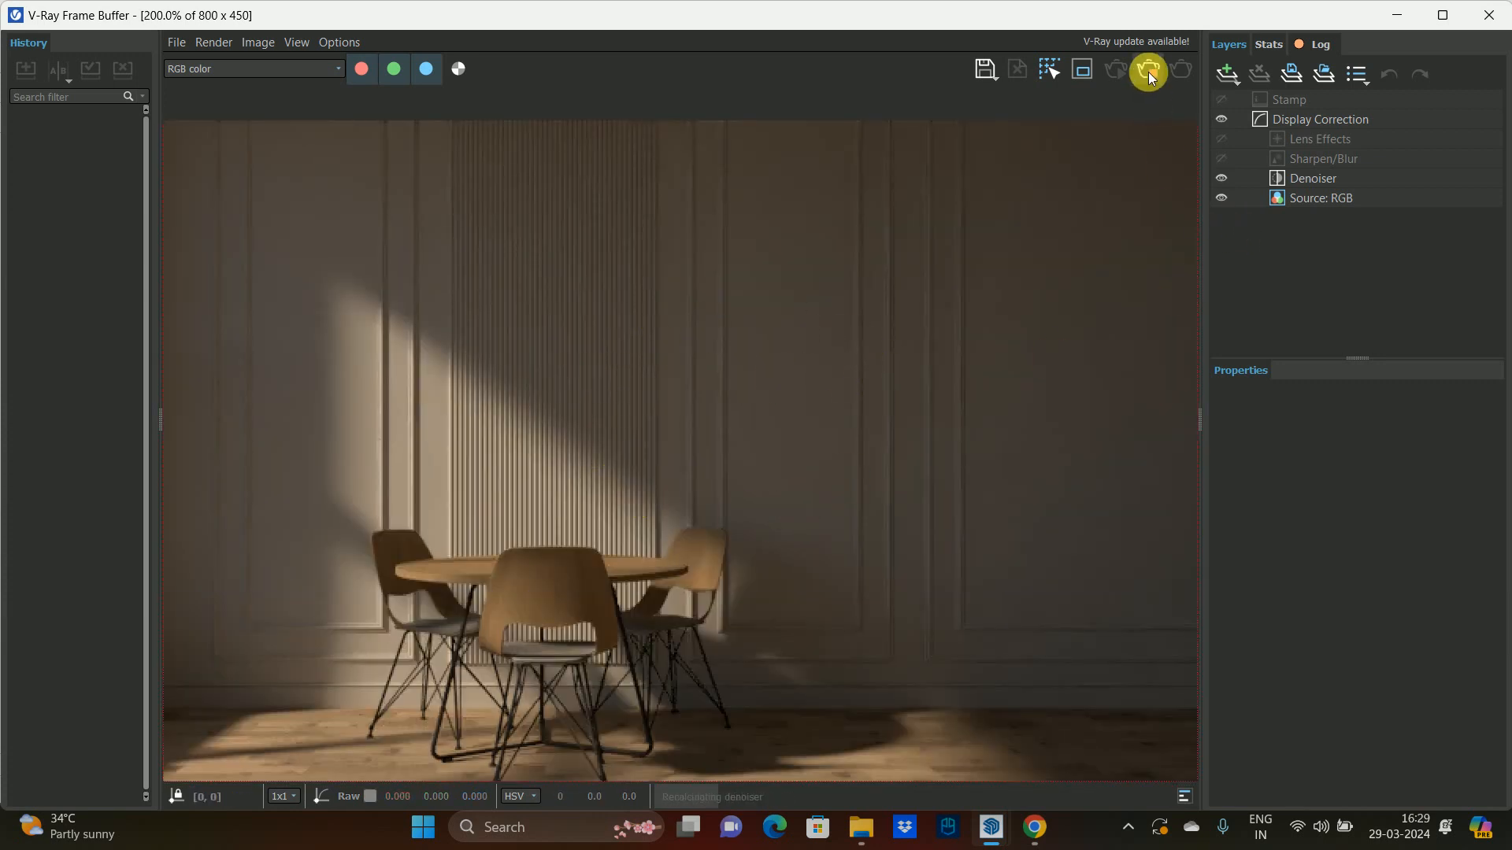
left_click(1489, 15)
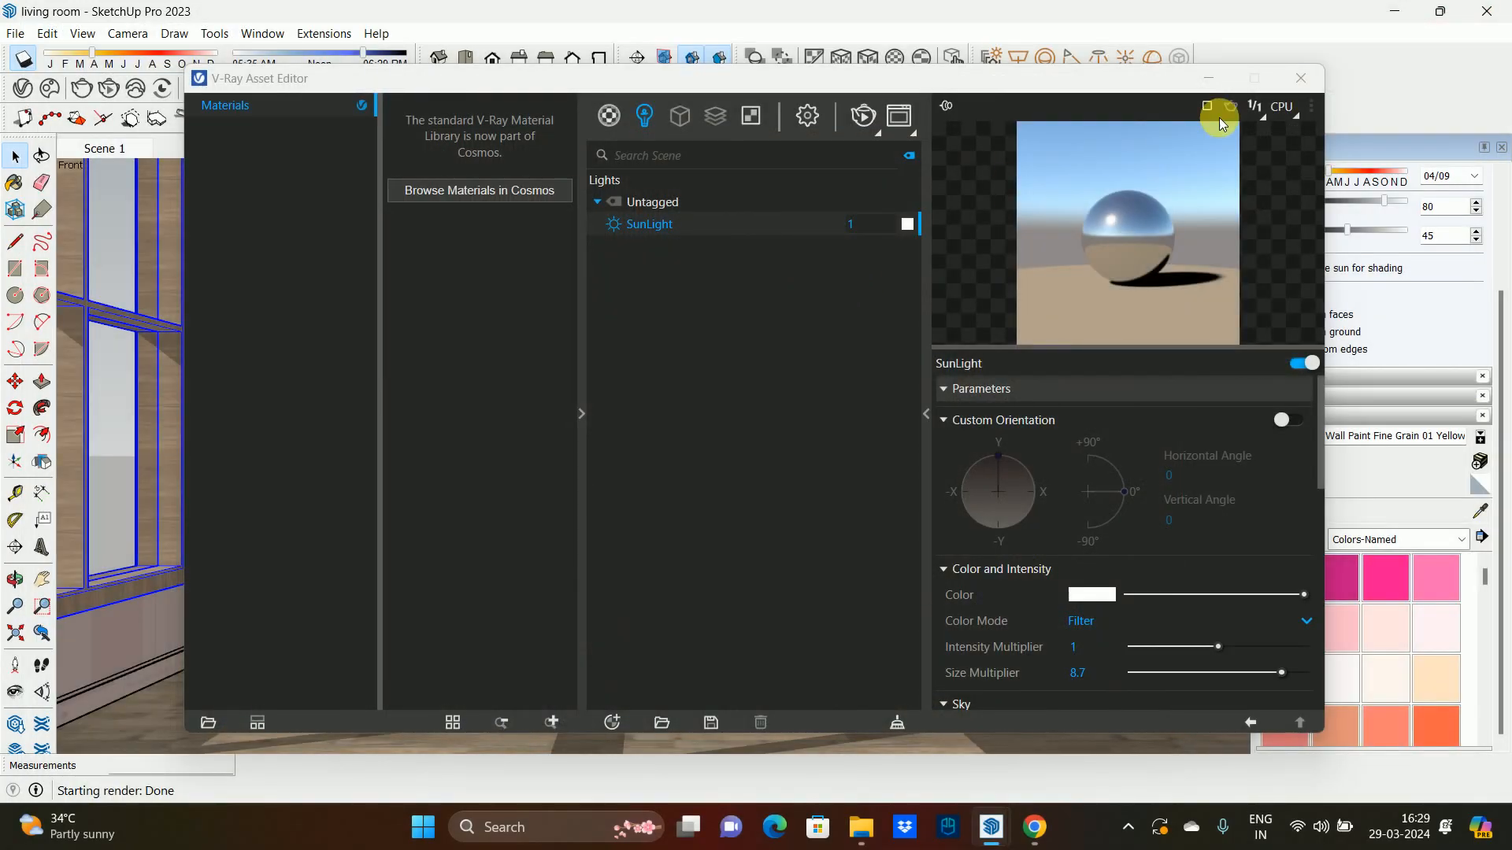
left_click(1301, 79)
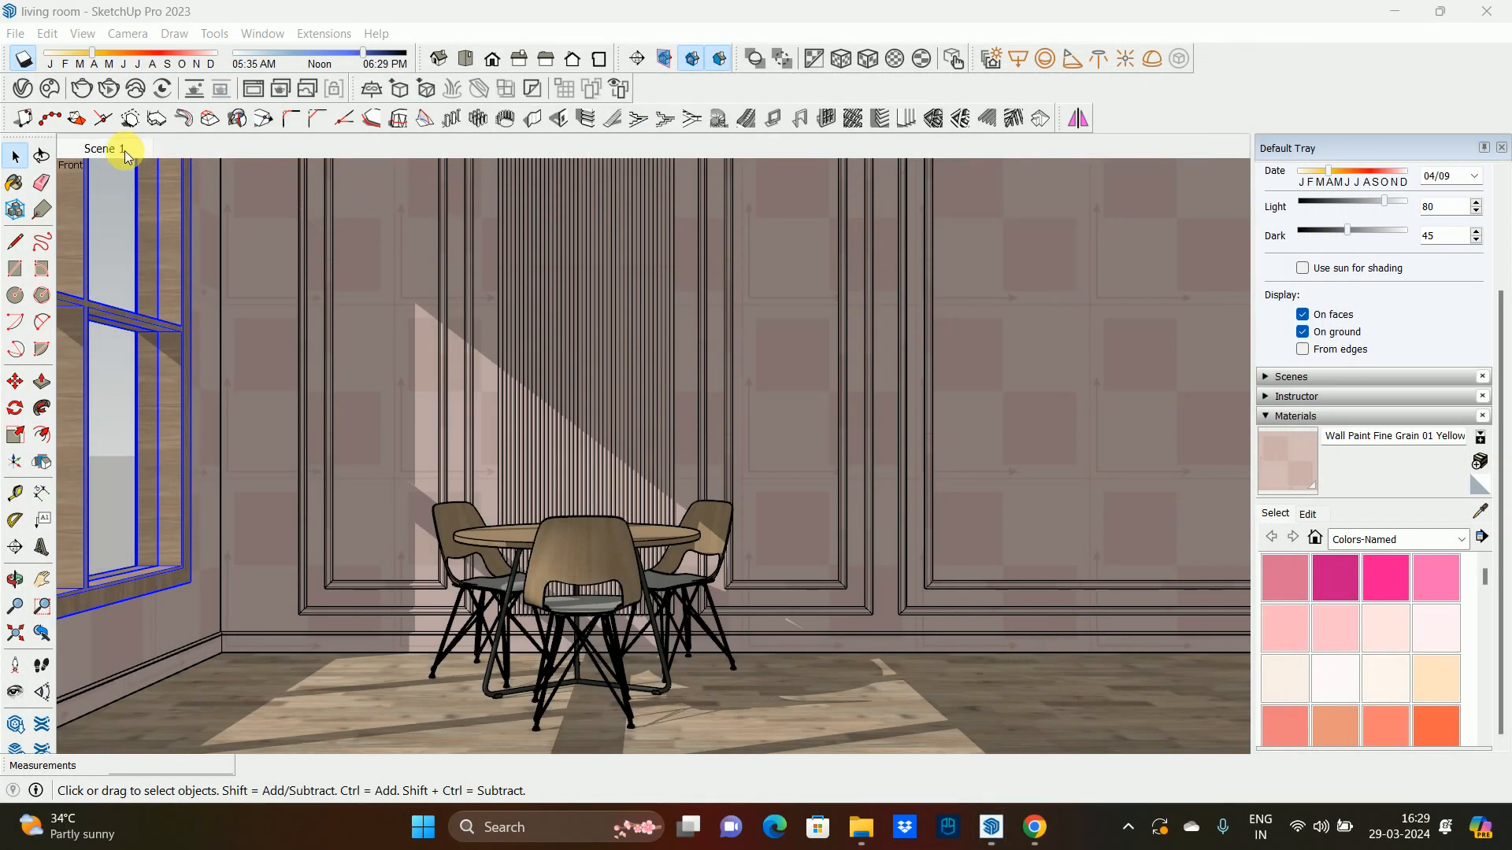
- Try a 01/01 shadow date with the sun time near sunset and check the lighting in a V-Ray render
left_click_drag(93, 58, 38, 53)
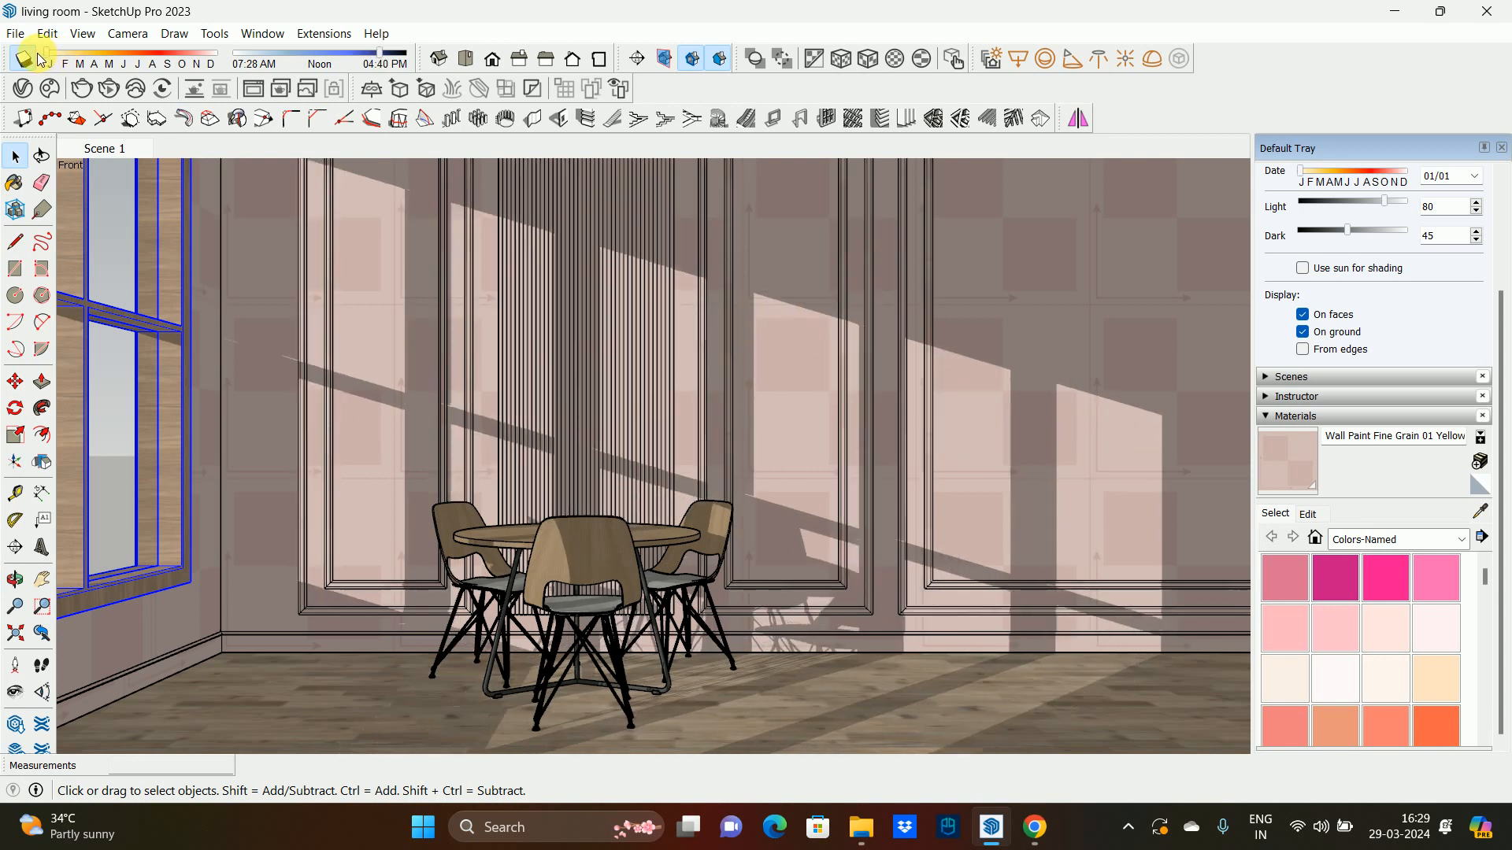
mouse_move(382, 60)
left_mouse_down()
mouse_move(331, 52)
mouse_move(394, 60)
left_mouse_up()
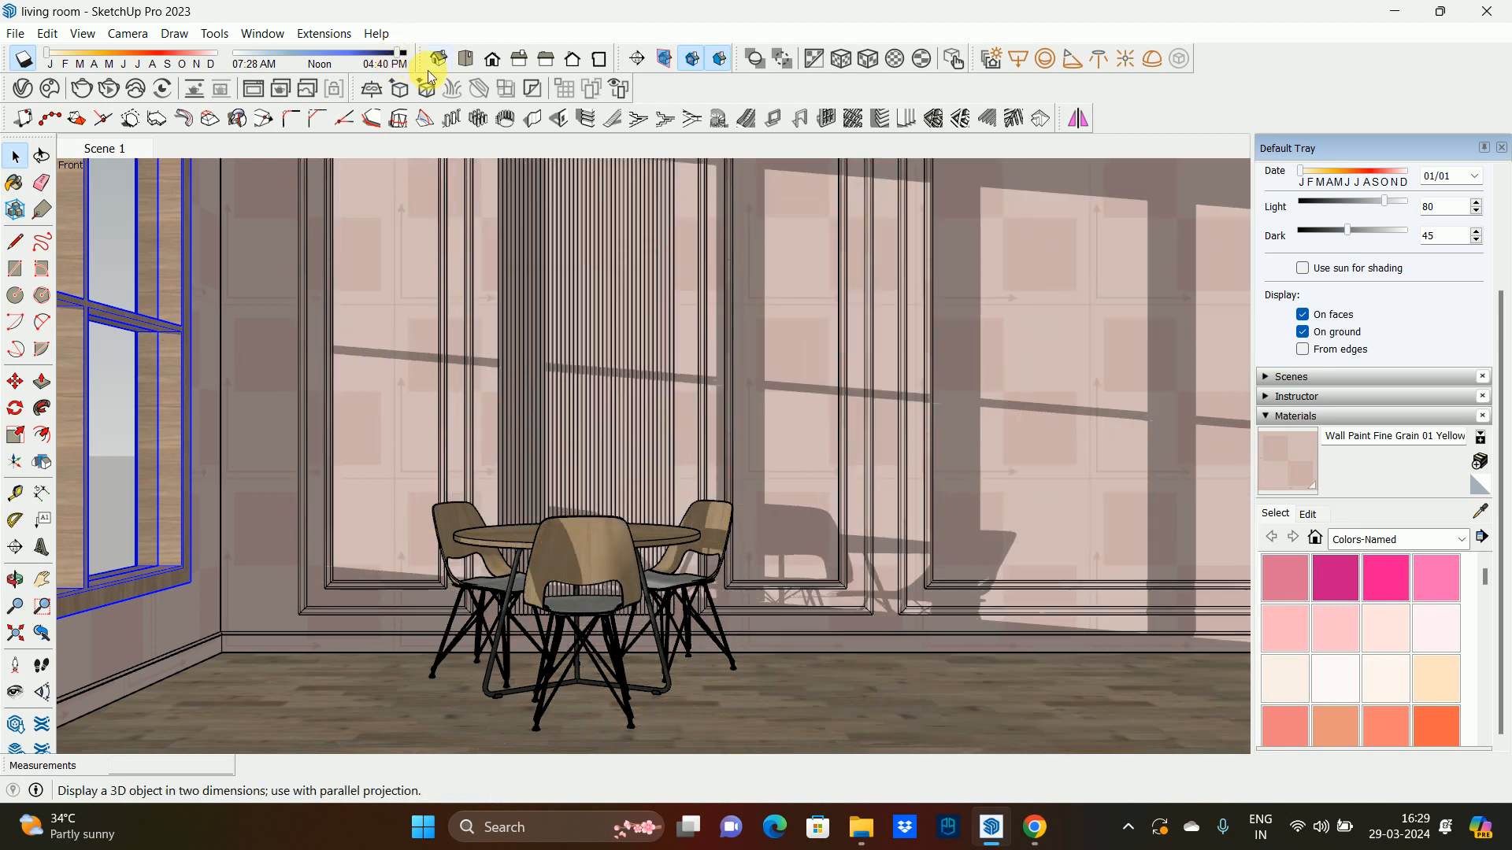
left_click(110, 93)
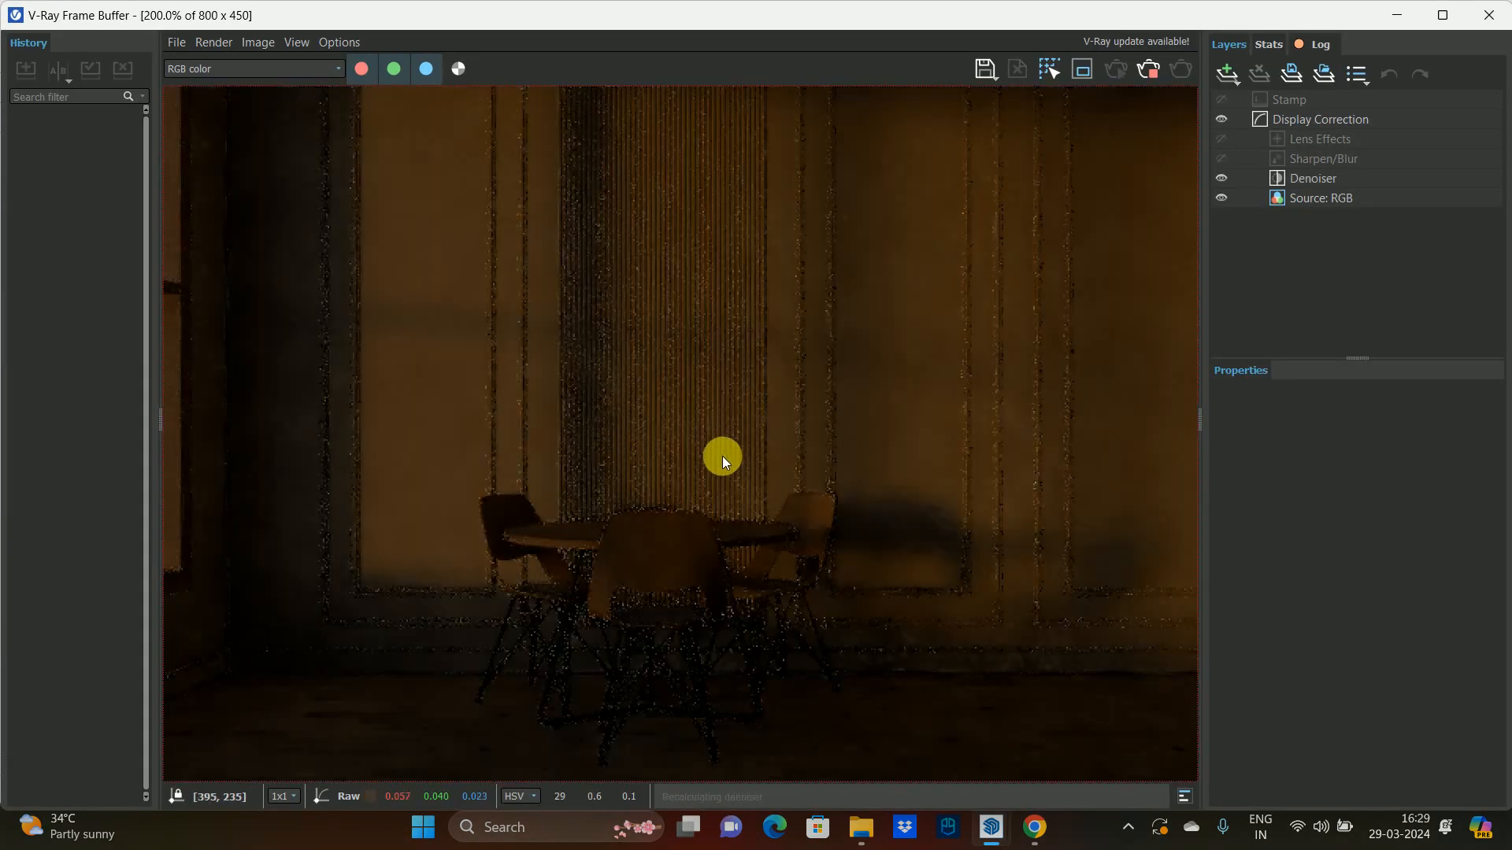
left_click(1488, 15)
- Move the sun time back to earlier in the afternoon and set the shadow date to 11/20
left_click_drag(395, 54, 360, 60)
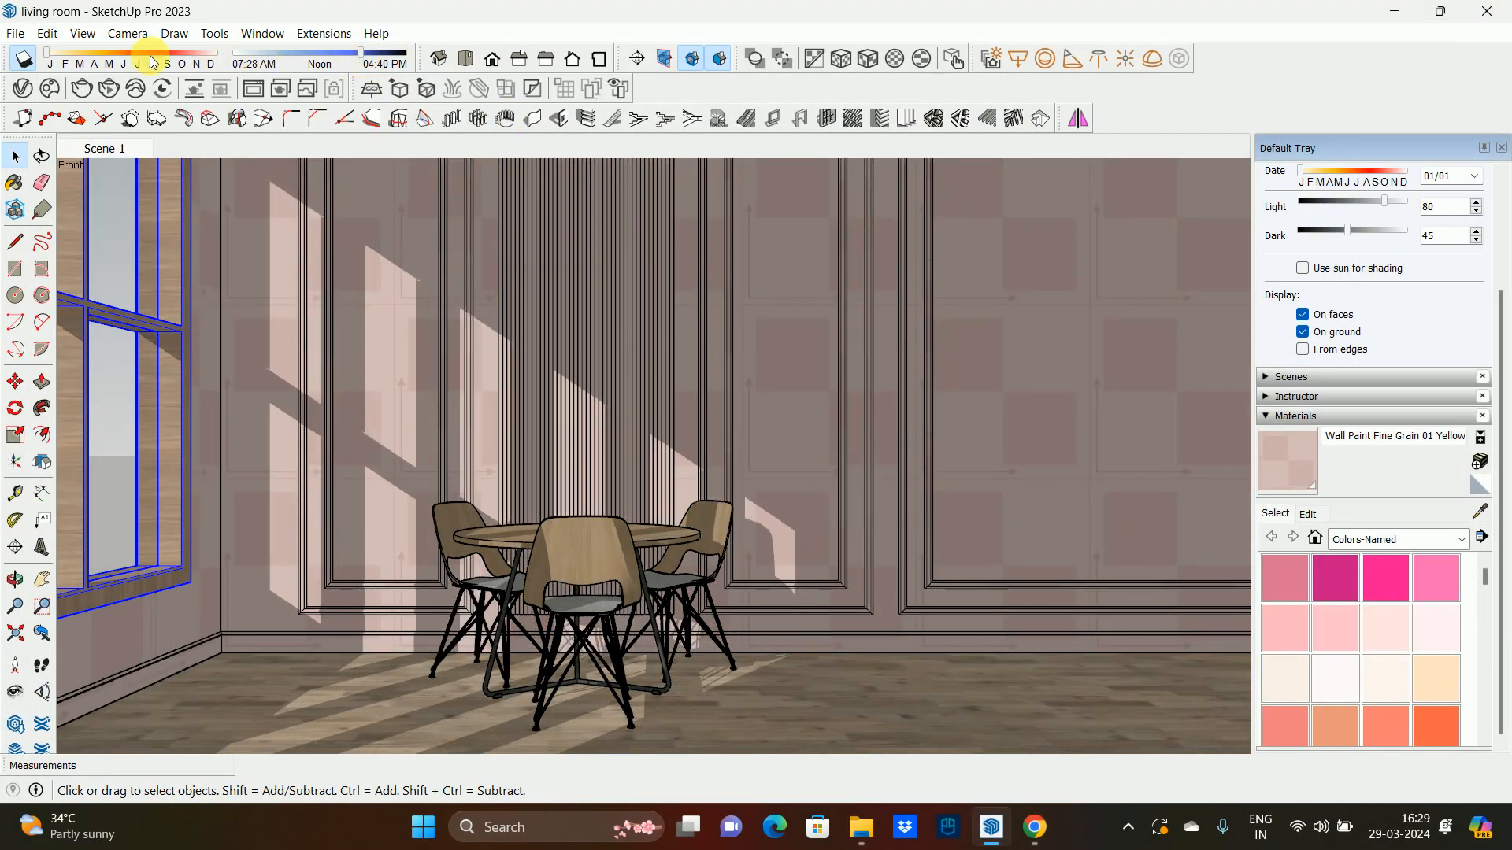
left_click_drag(49, 55, 197, 69)
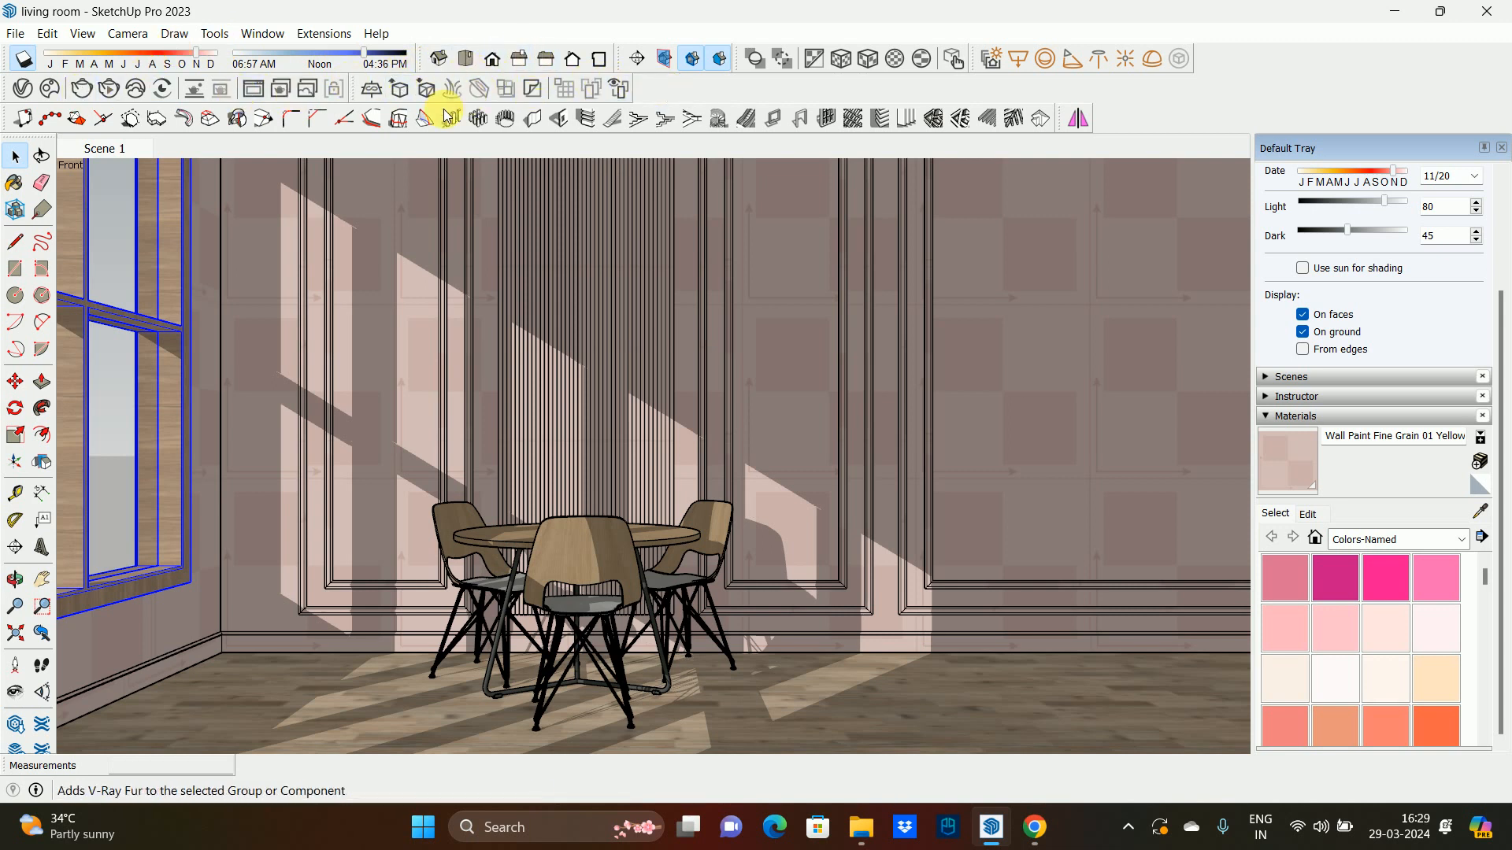
- Run a V-Ray render and inspect the window light on the panelled wall and dining set, finishing with the render stopped
left_click(95, 88)
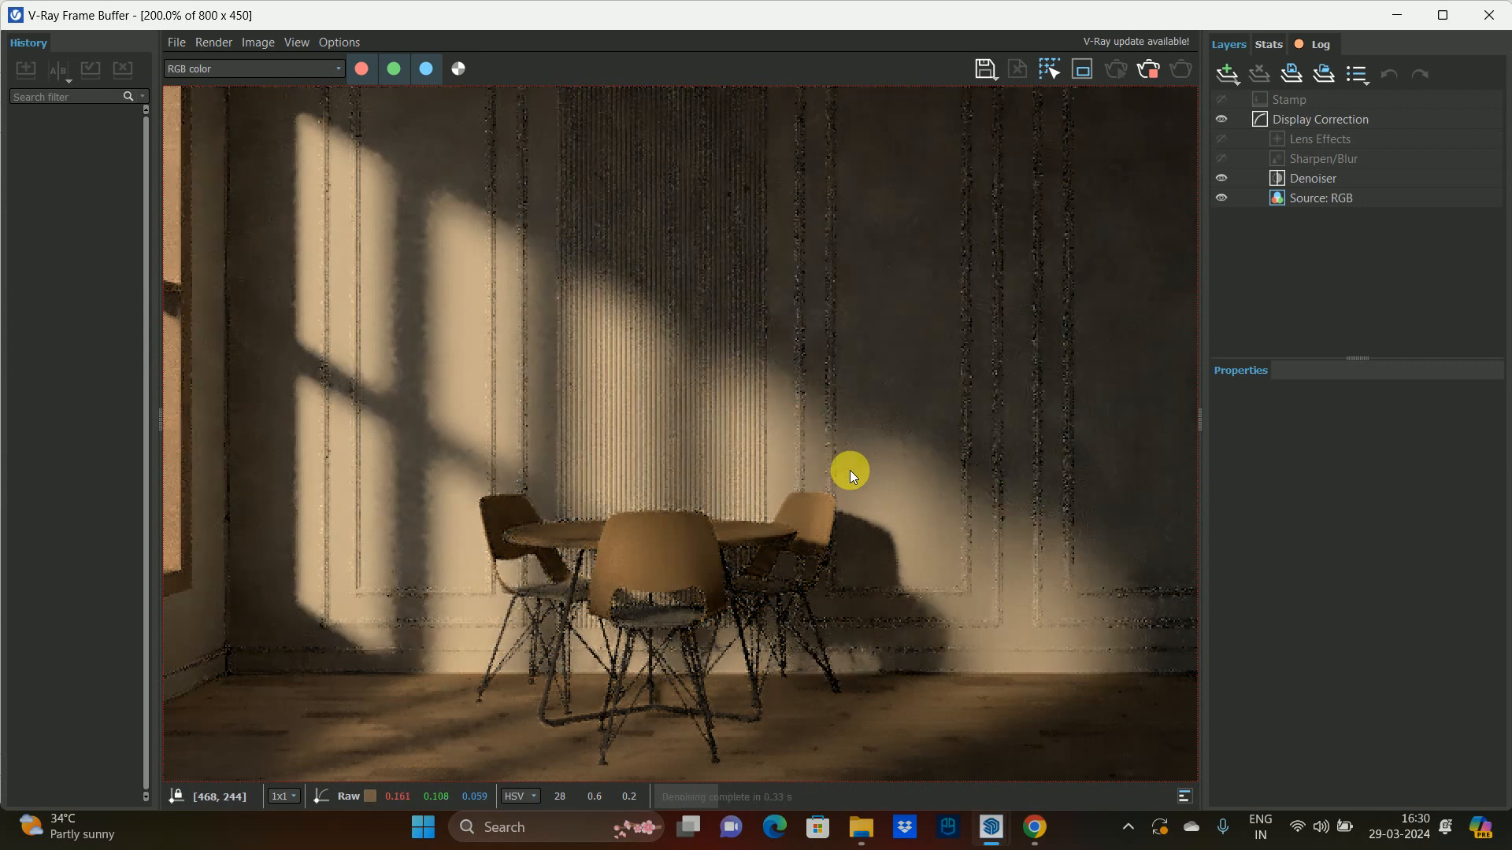
scroll(733, 579, "up", 1)
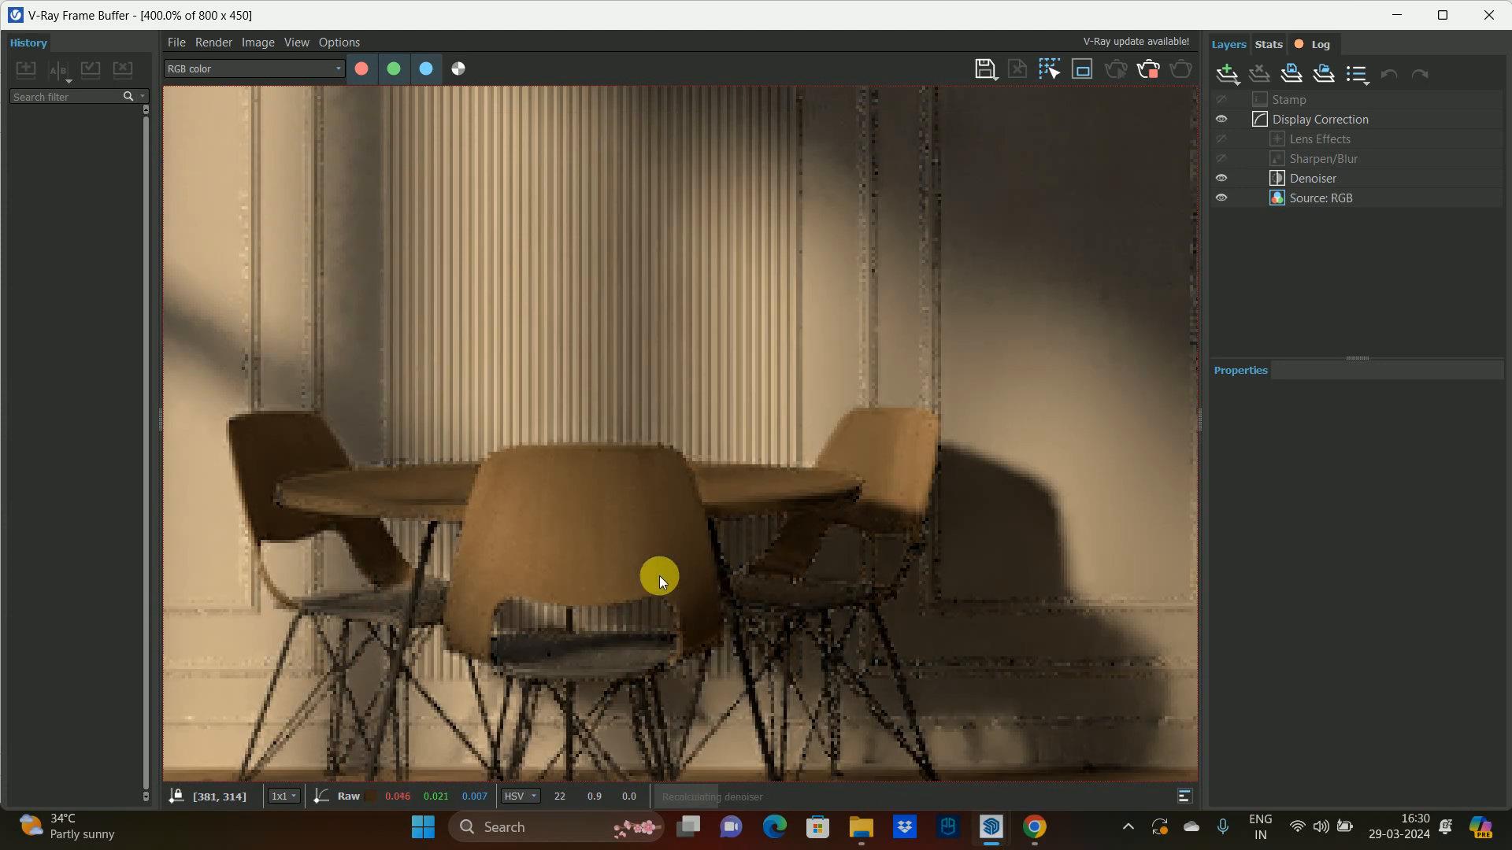
scroll(703, 481, "down", 1)
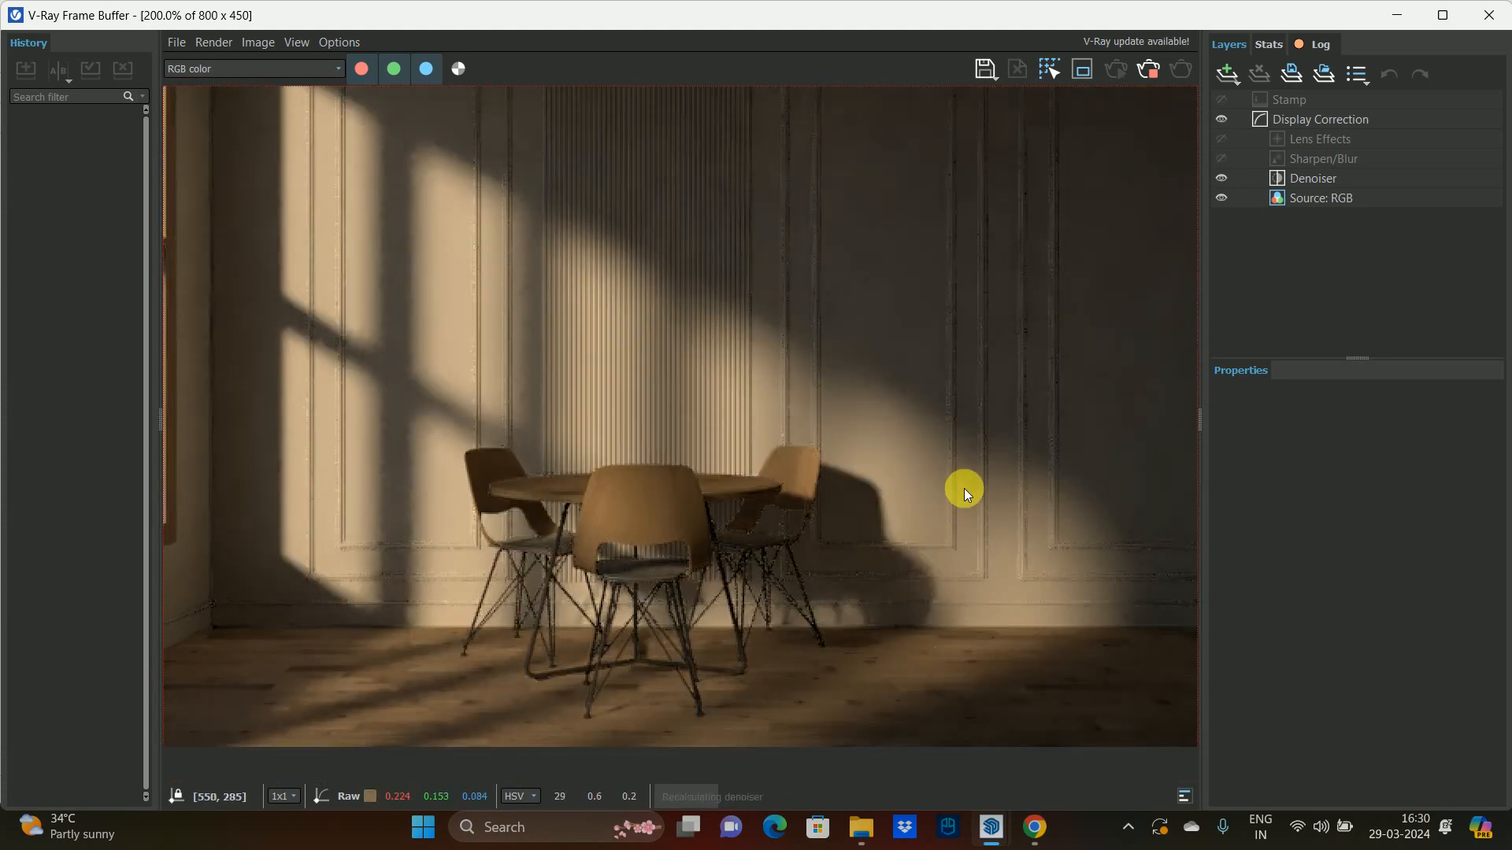
left_click(1150, 71)
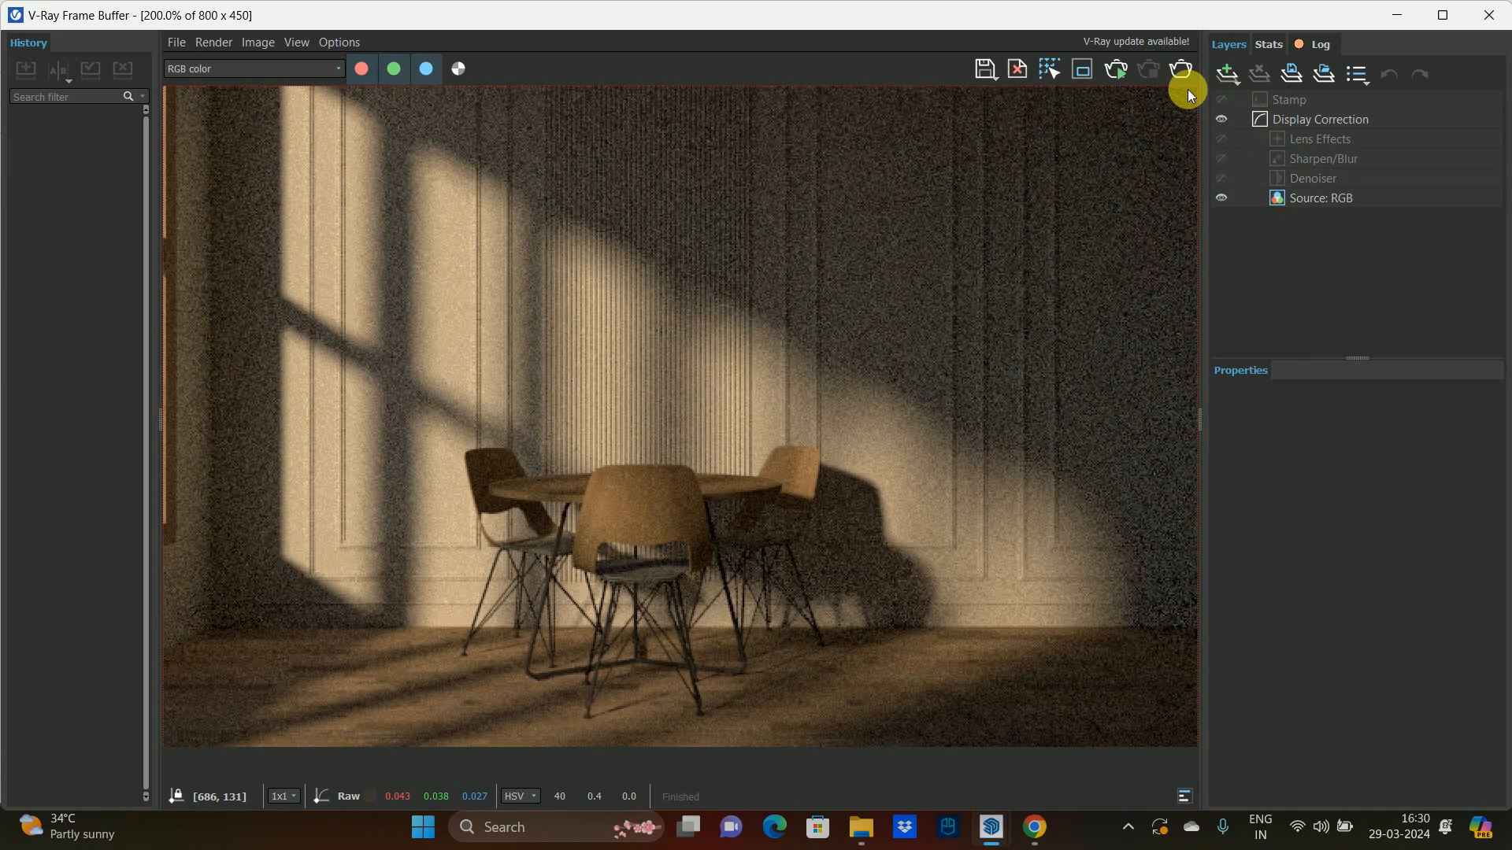
left_click(1490, 15)
- Remove the dining table and chairs group from in front of the fluted panel
left_click(589, 582)
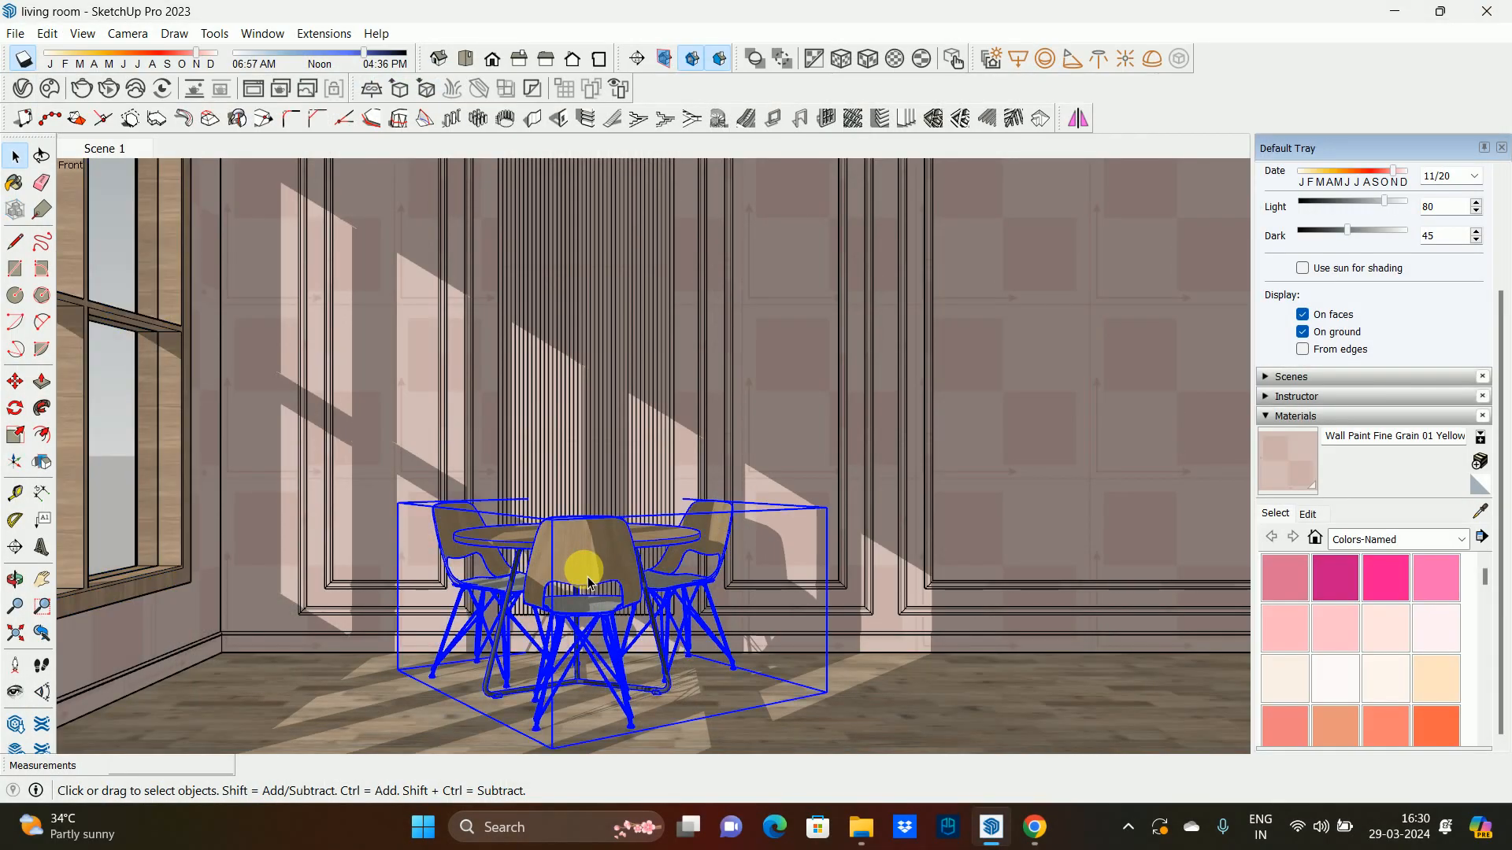
right_click(623, 560)
left_click(667, 110)
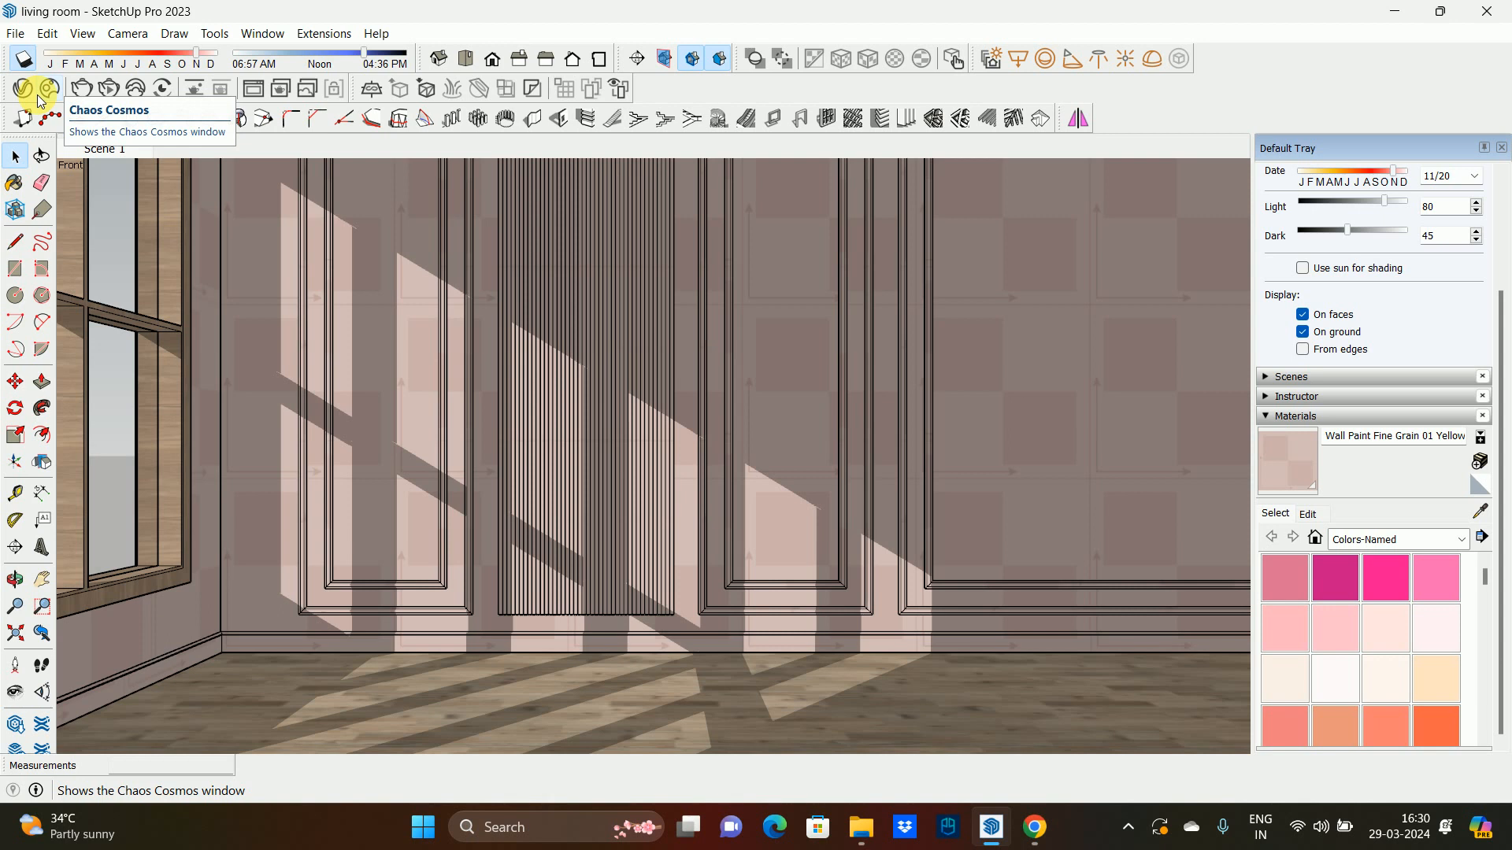
- Open the Chaos Cosmos browser and filter the assets to 3D Models > Furniture > Sofas & armchairs
left_click(51, 90)
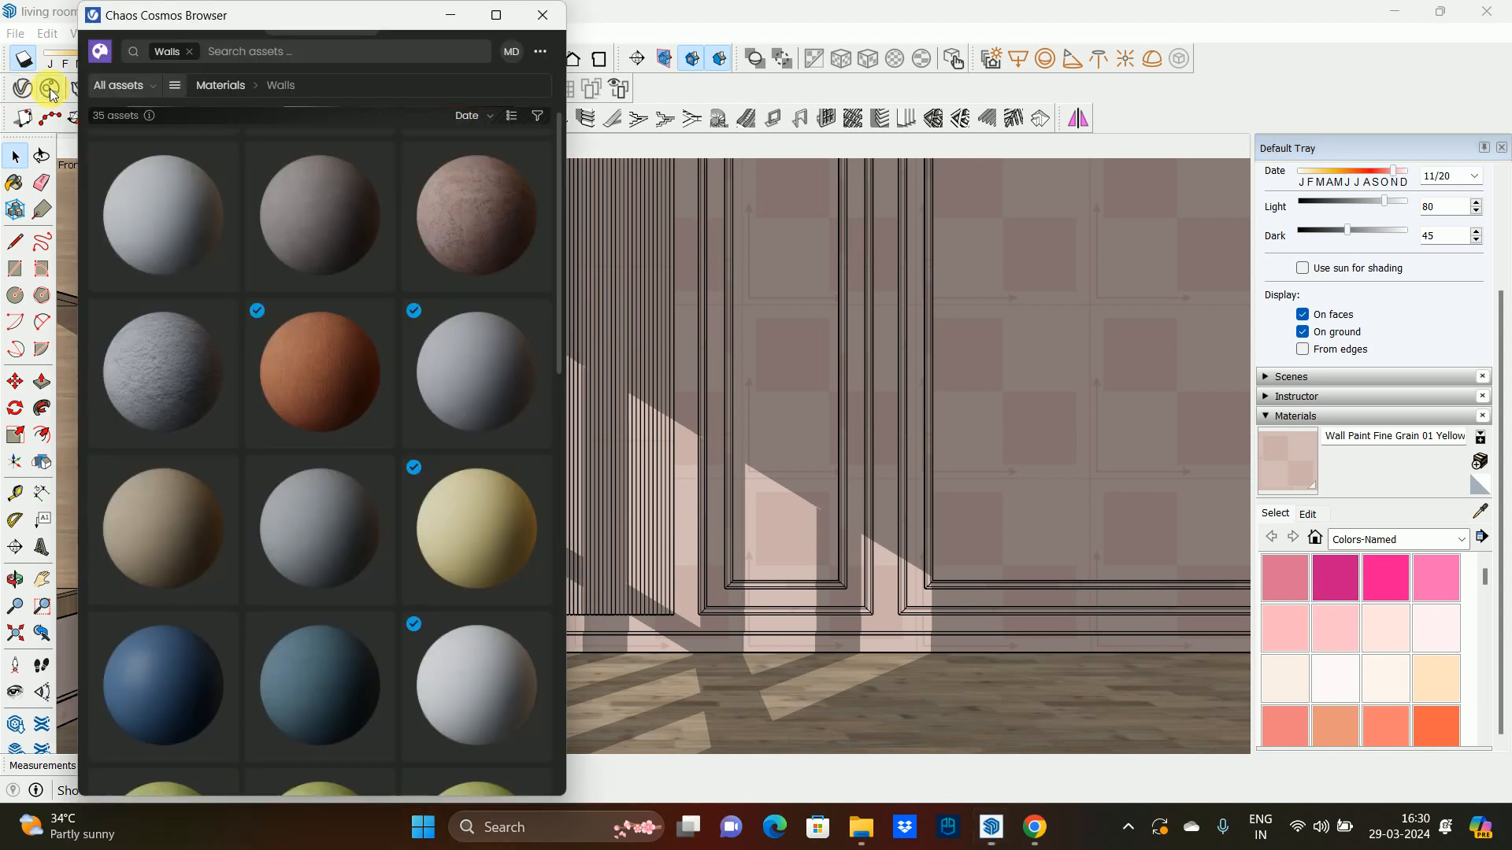
left_click(161, 89)
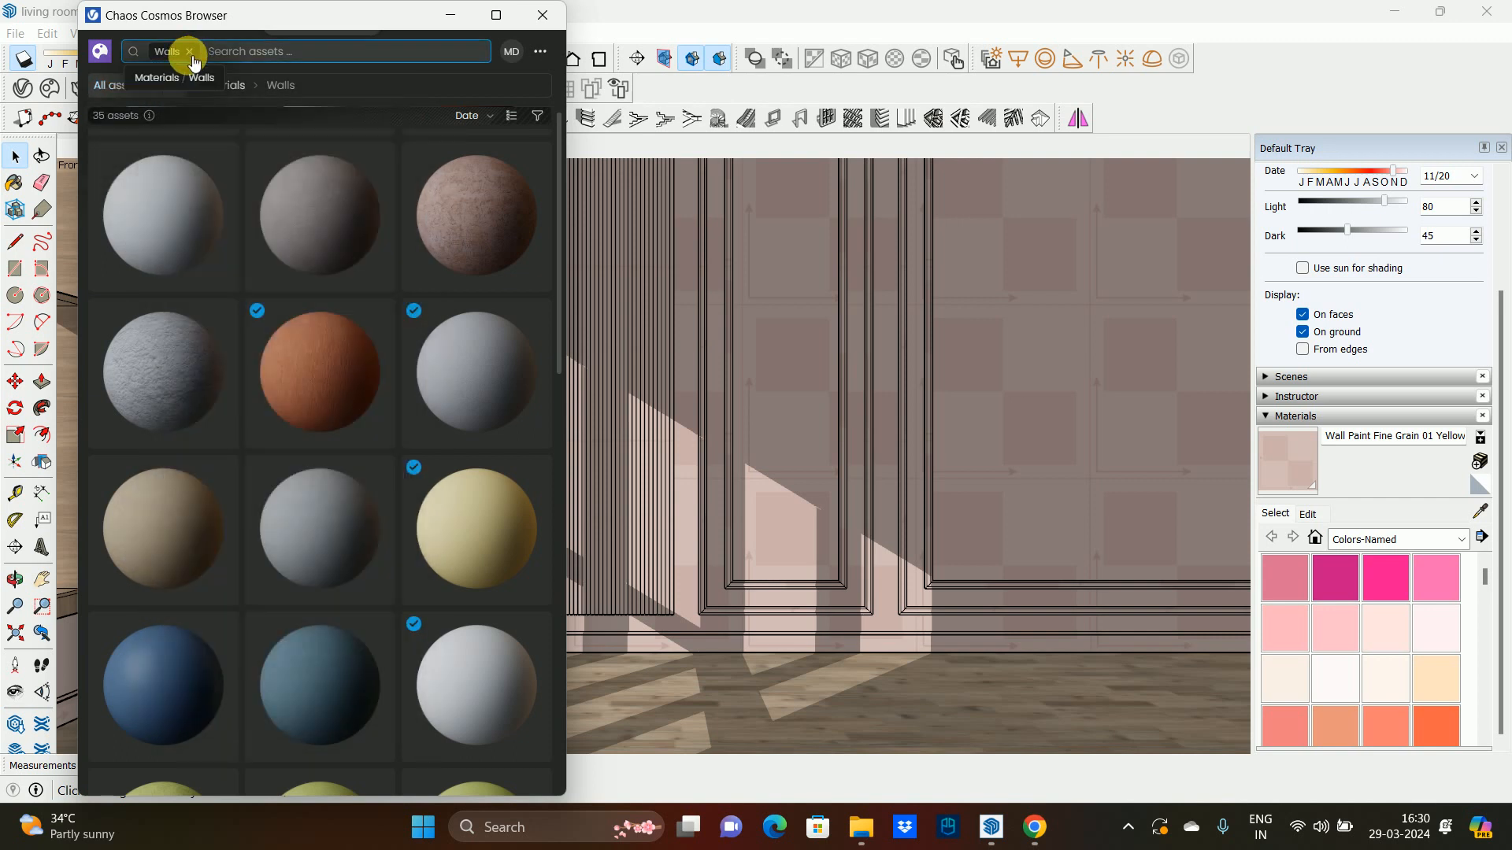
mouse_move(172, 91)
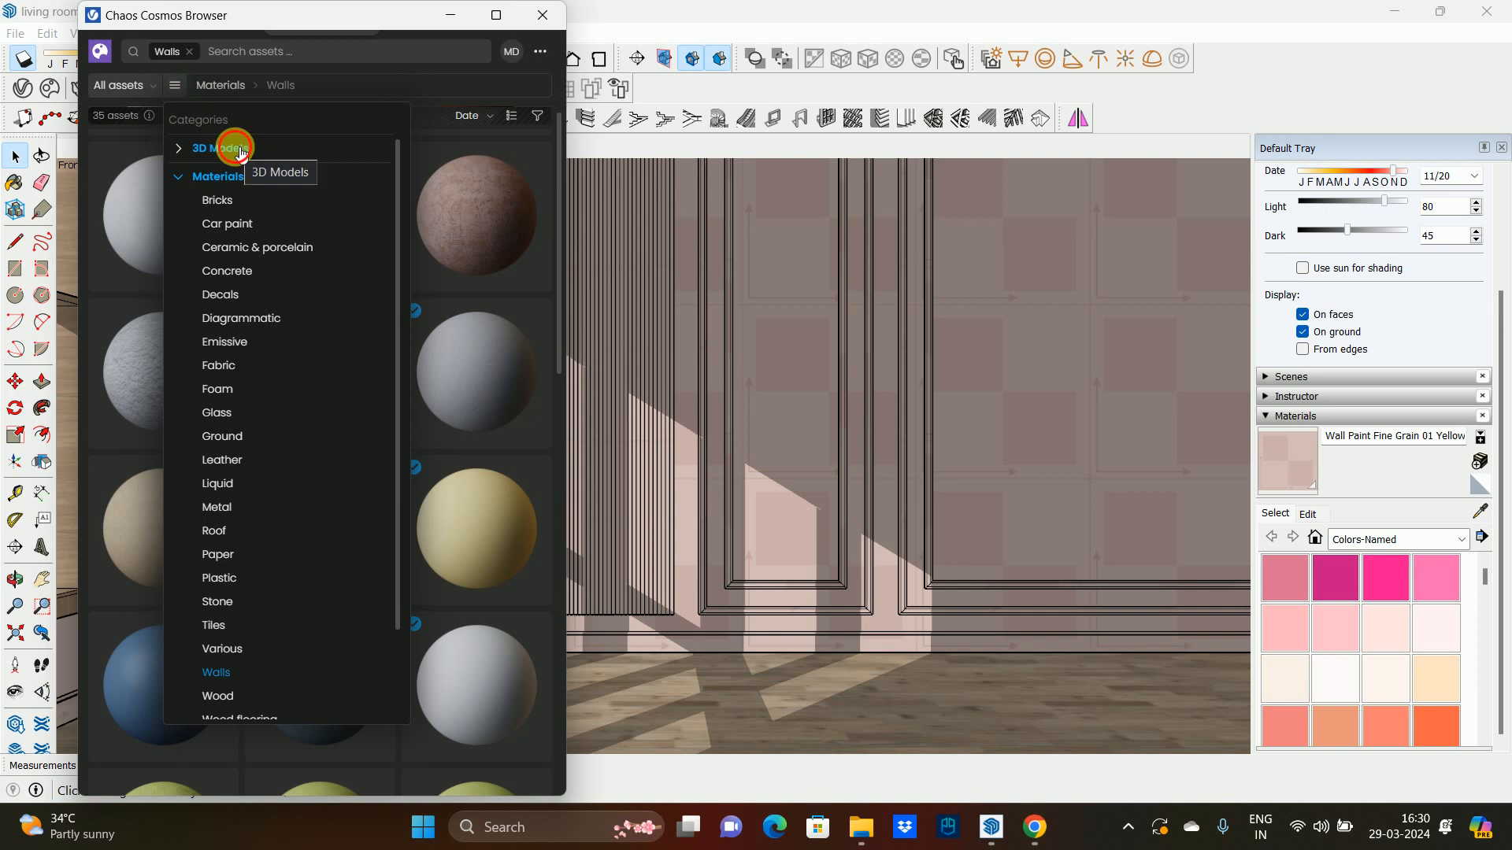
left_click(236, 149)
left_click(207, 249)
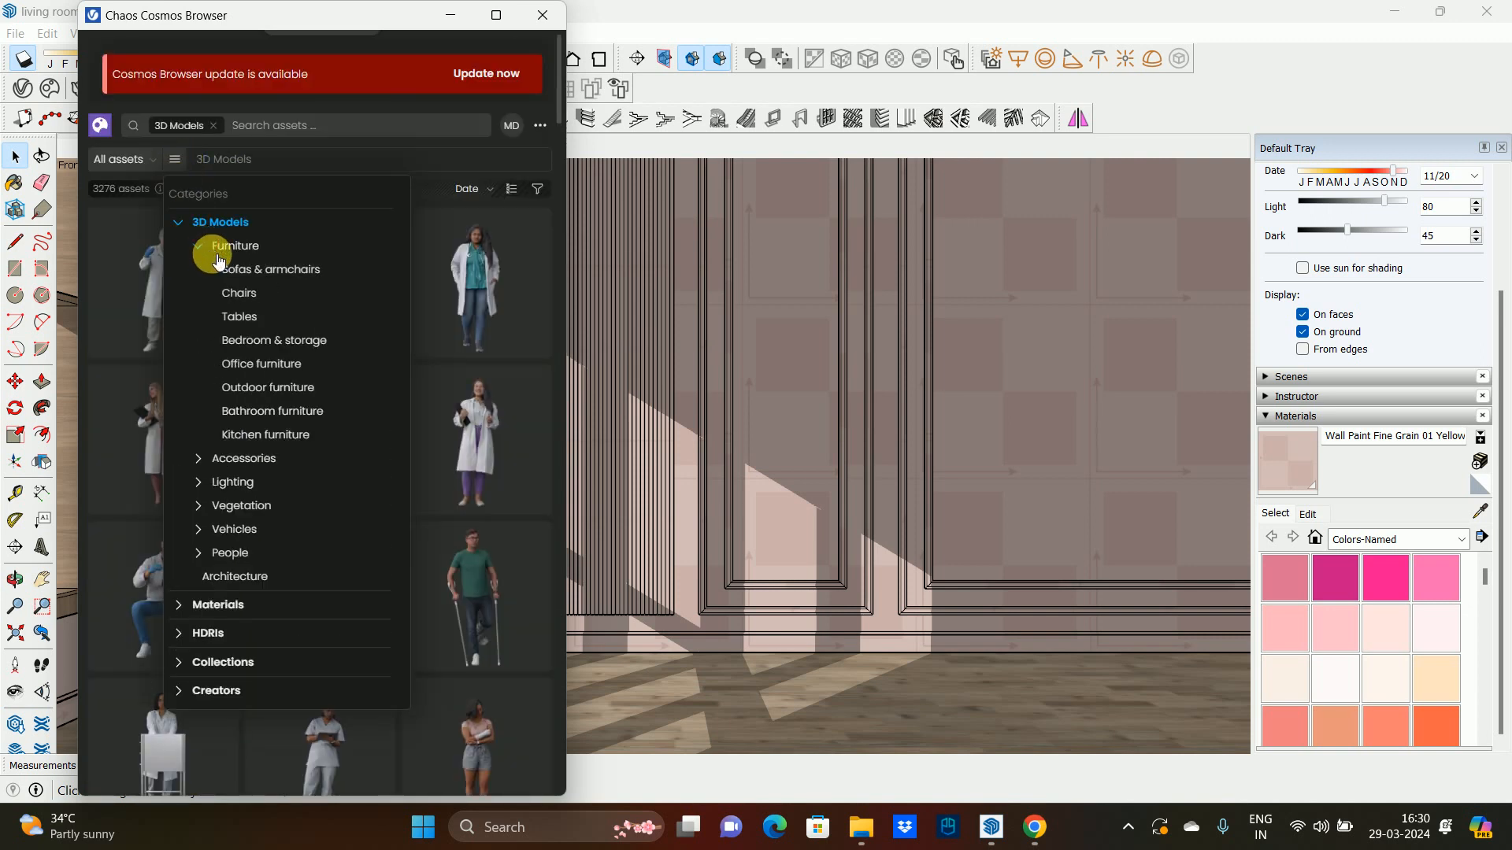
left_click(264, 270)
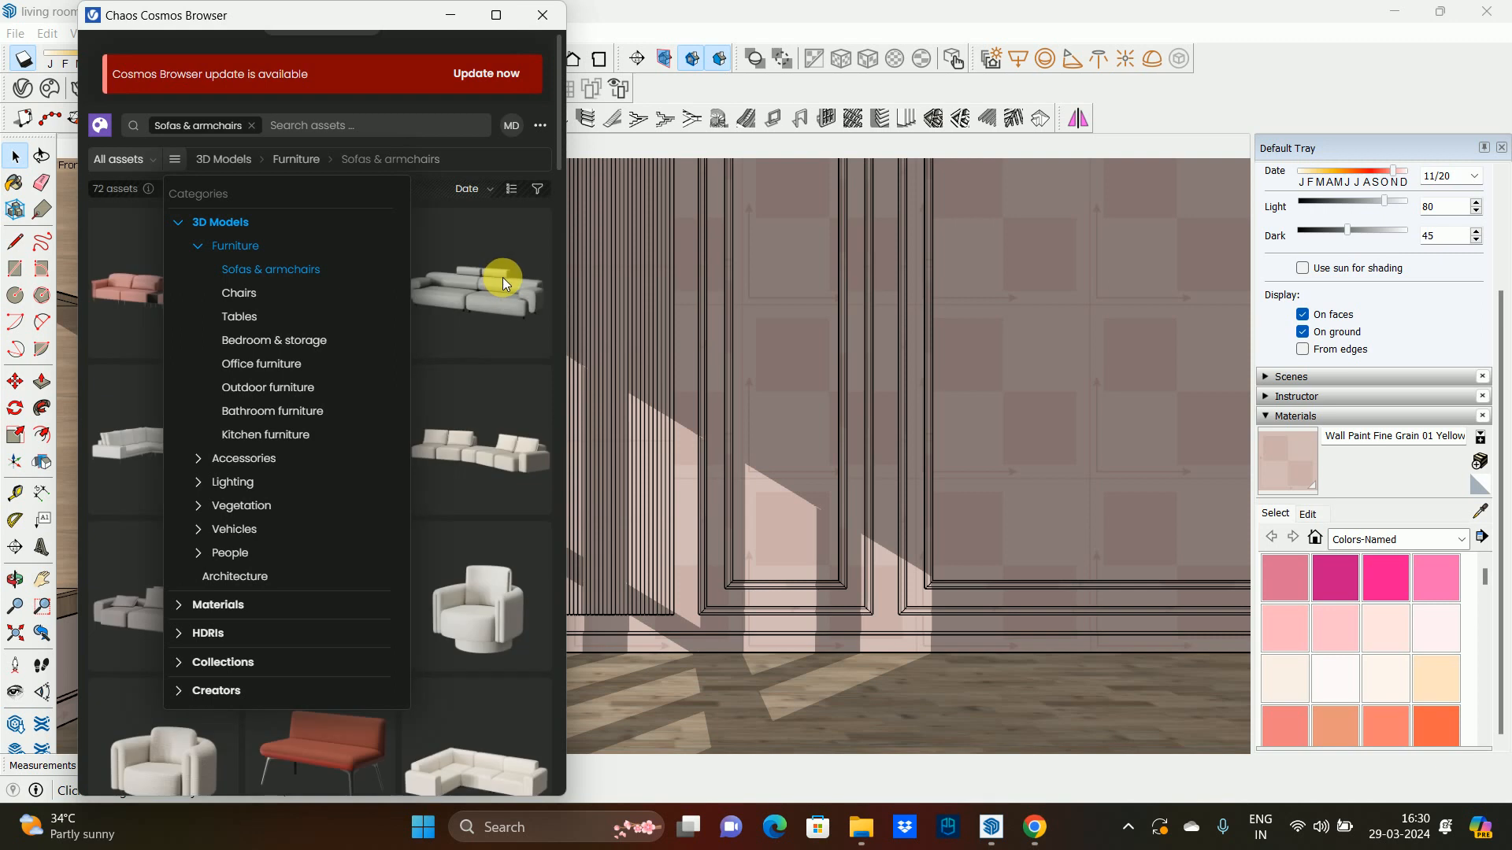
- Look through the whole Sofas & armchairs catalogue for a sofa that suits the panelled living room wall
scroll(233, 370, "down", 6)
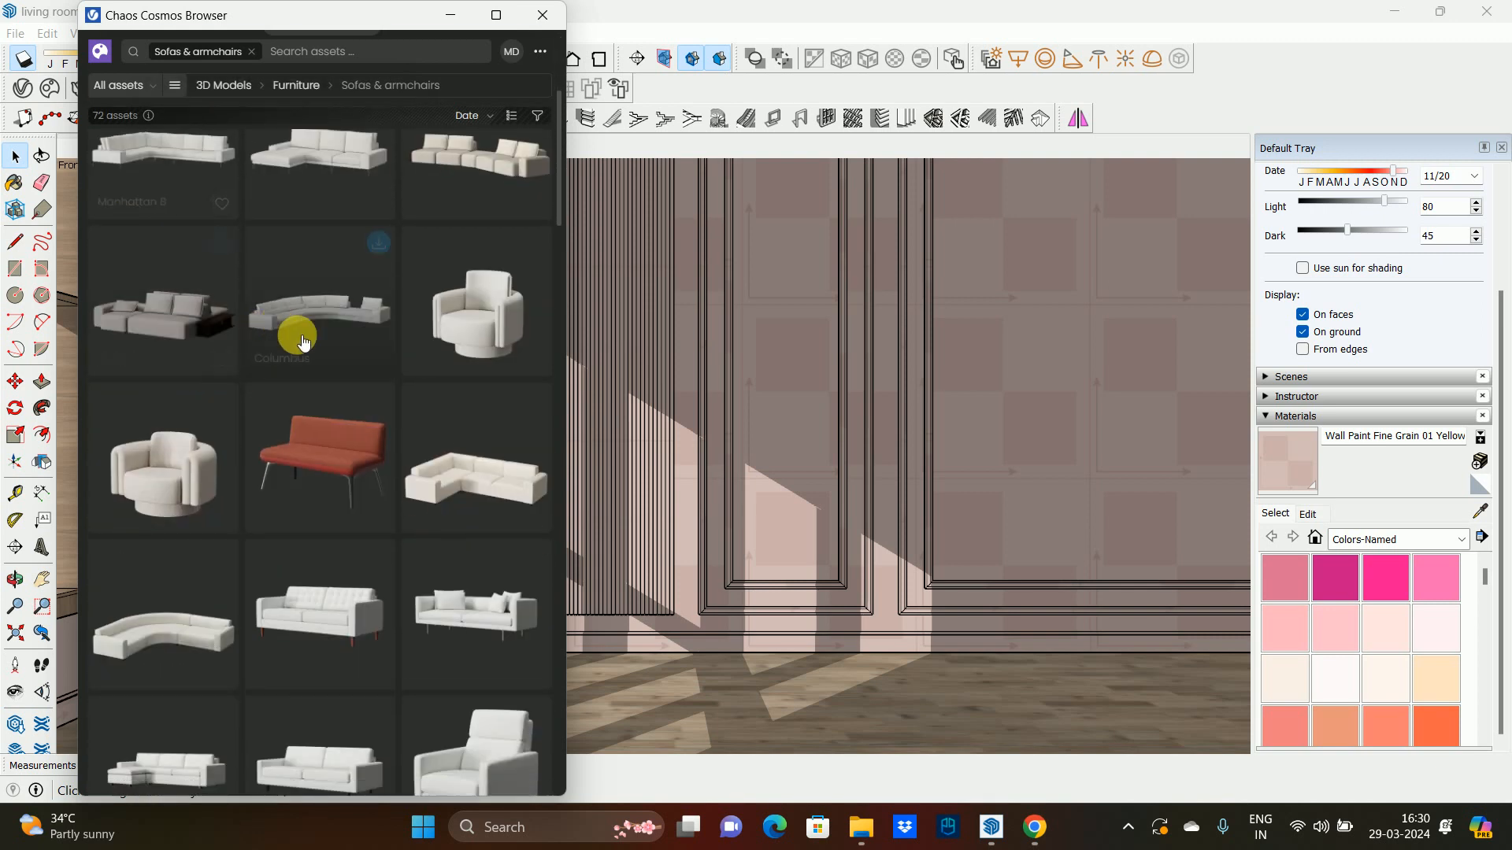
scroll(463, 456, "down", 3)
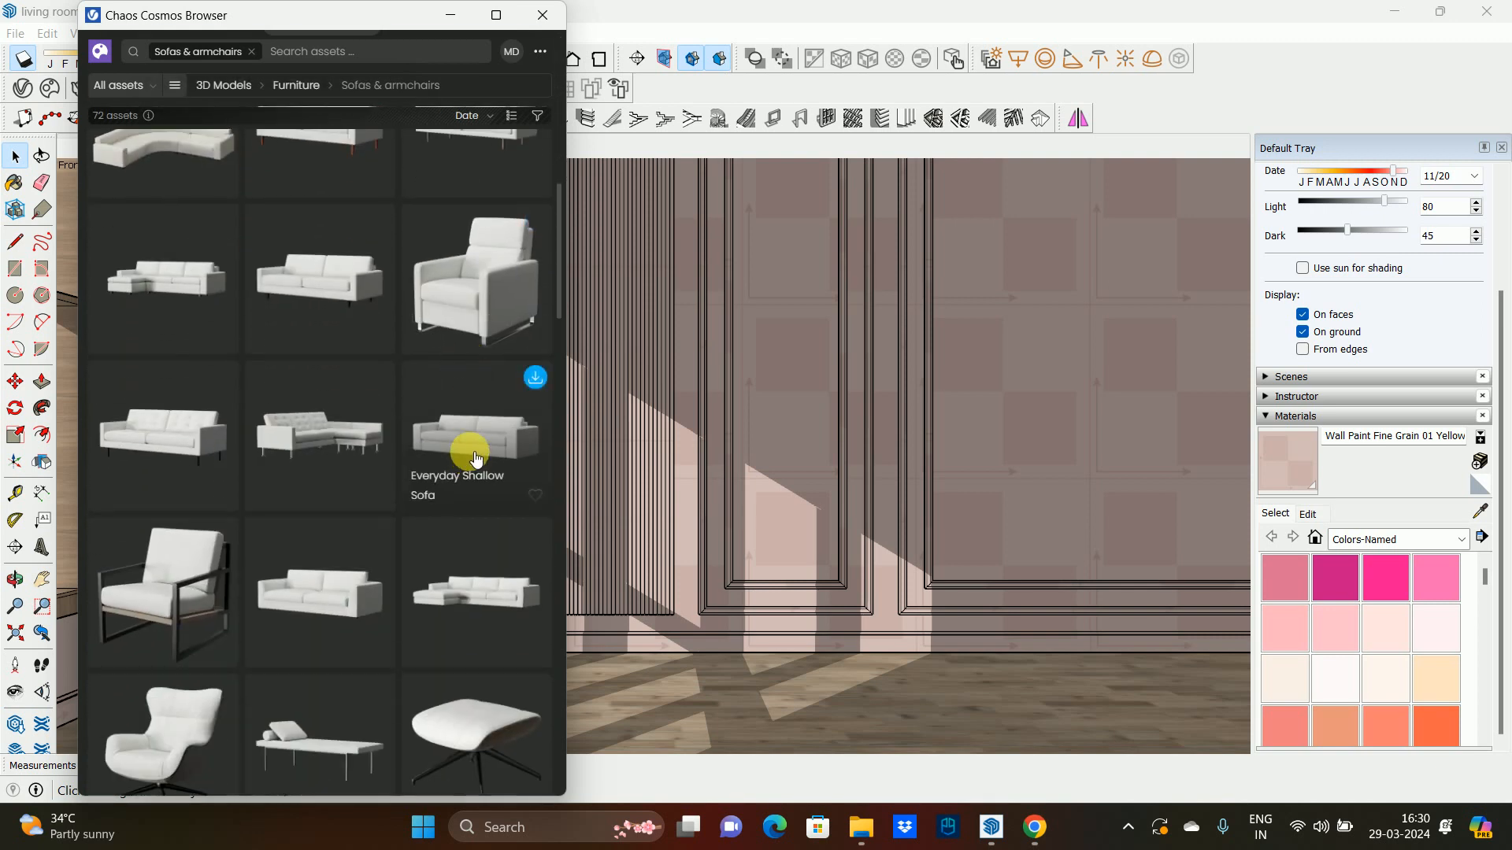
scroll(477, 448, "down", 4)
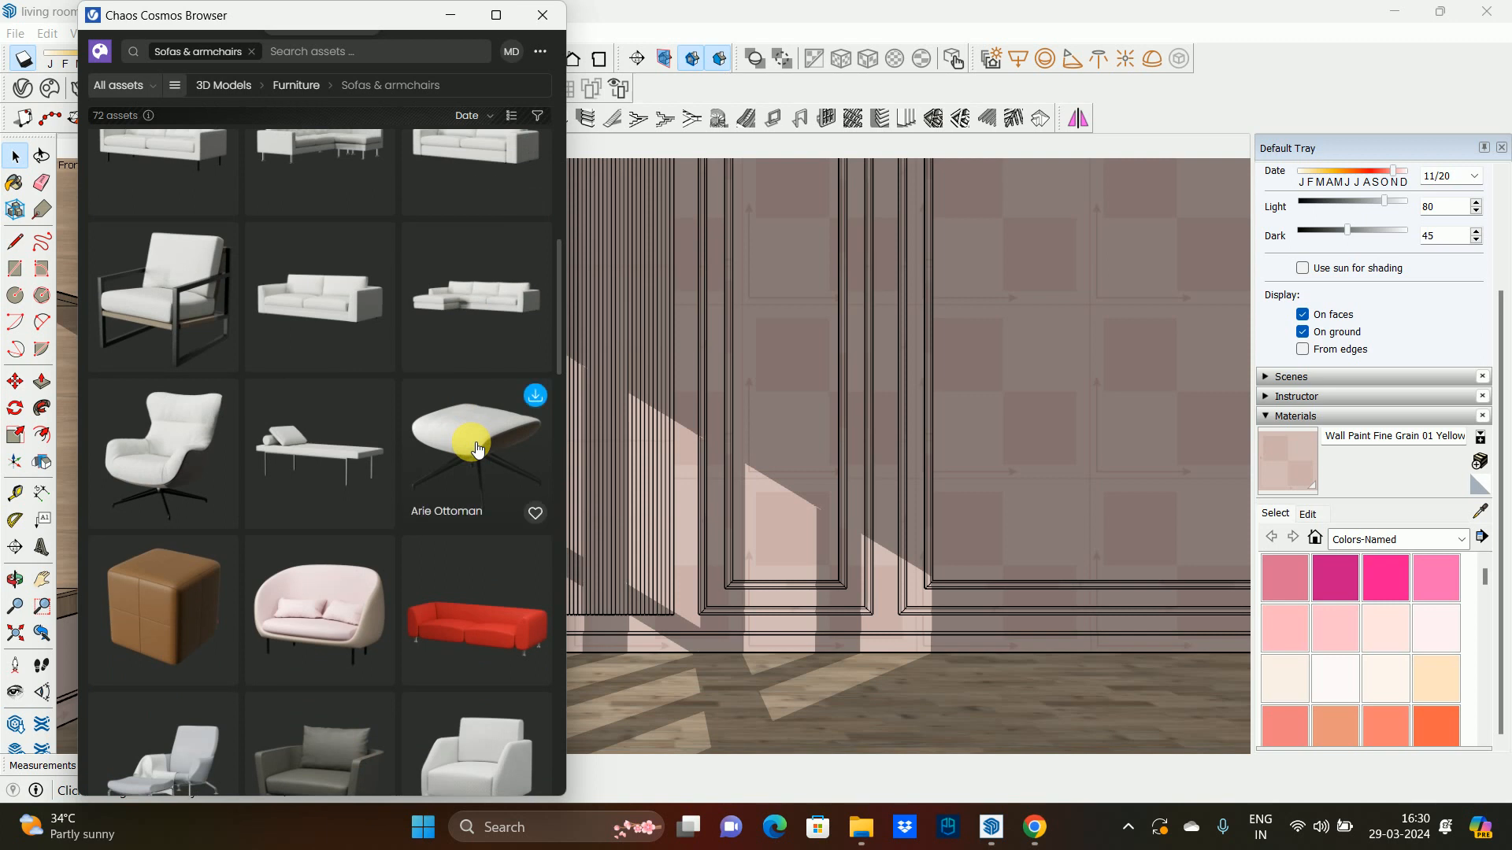
scroll(476, 441, "down", 2)
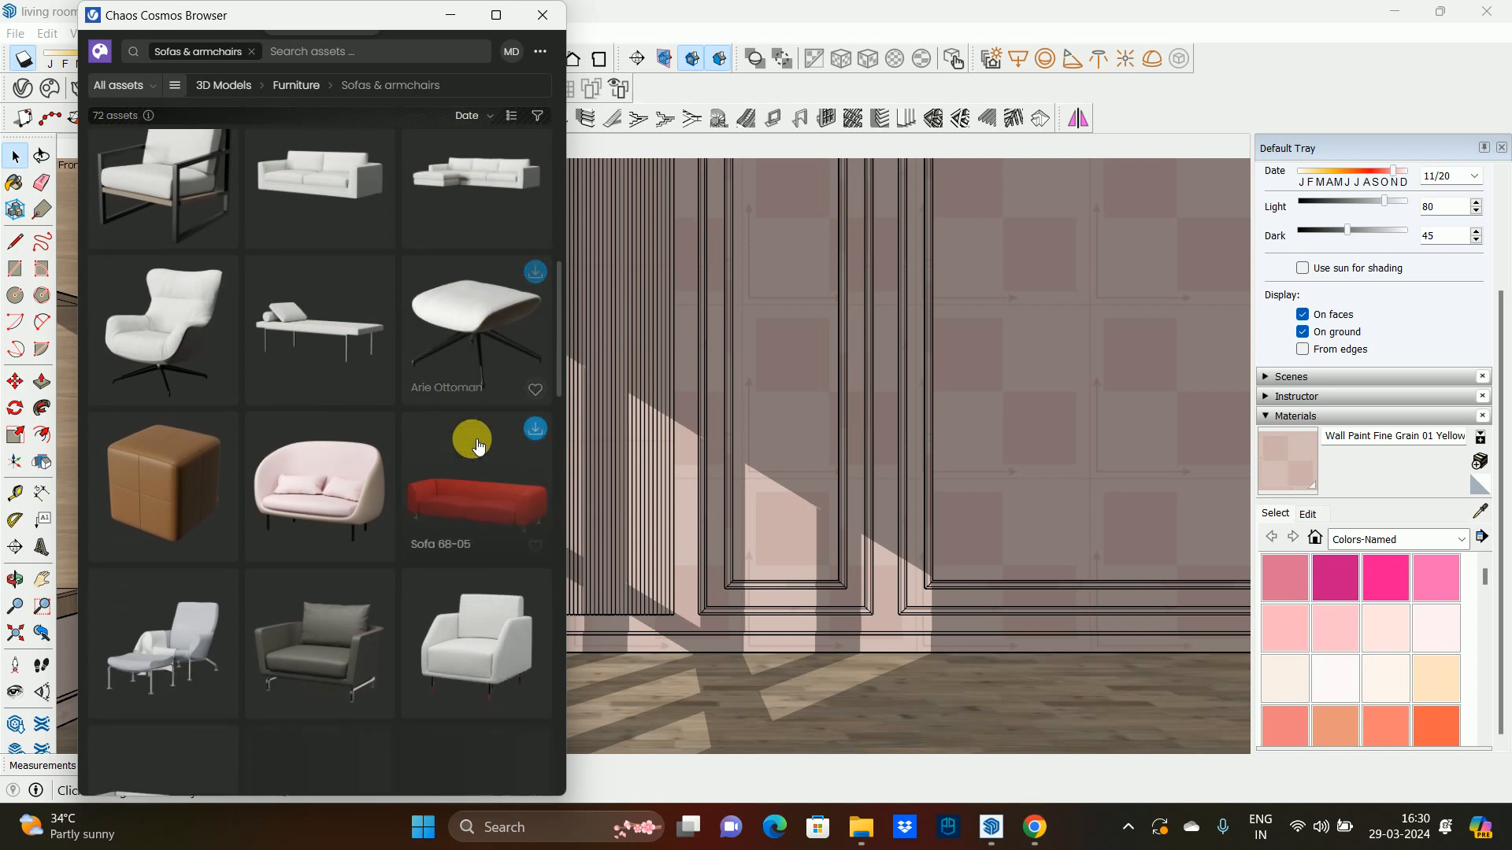
scroll(475, 433, "down", 5)
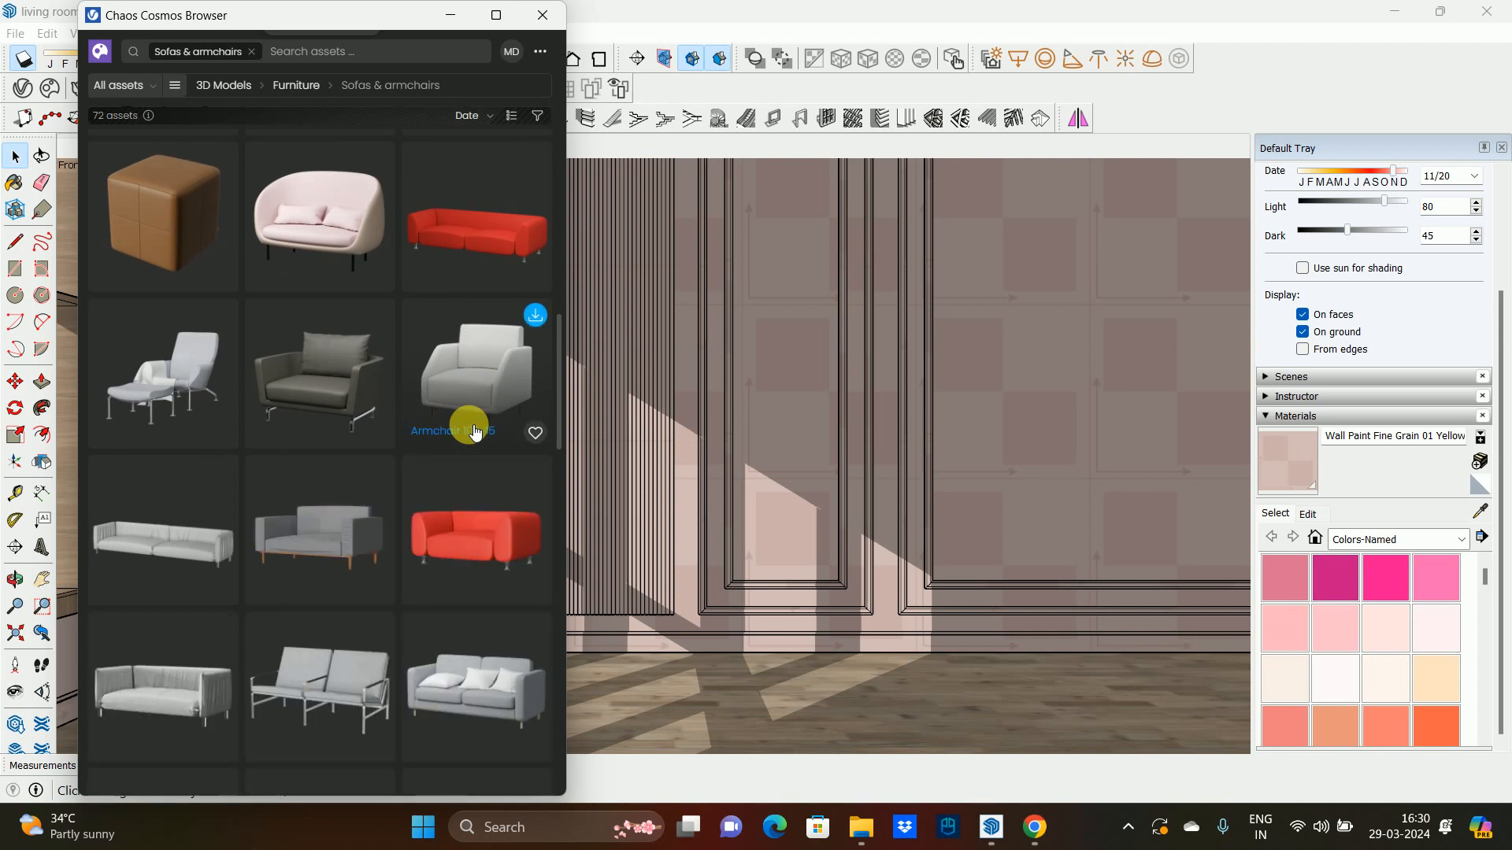
scroll(431, 422, "down", 5)
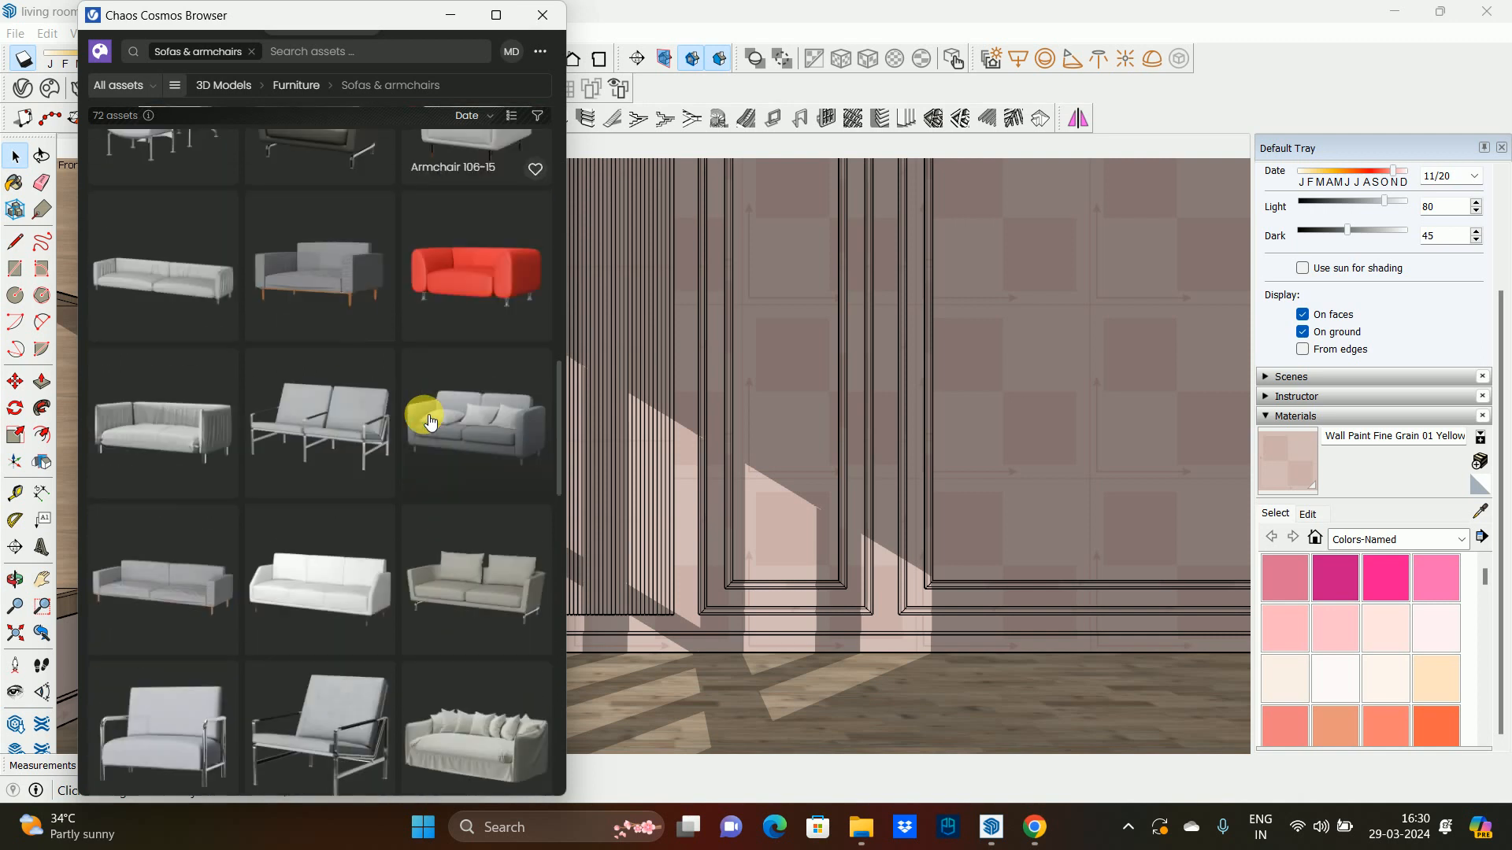
scroll(430, 421, "down", 3)
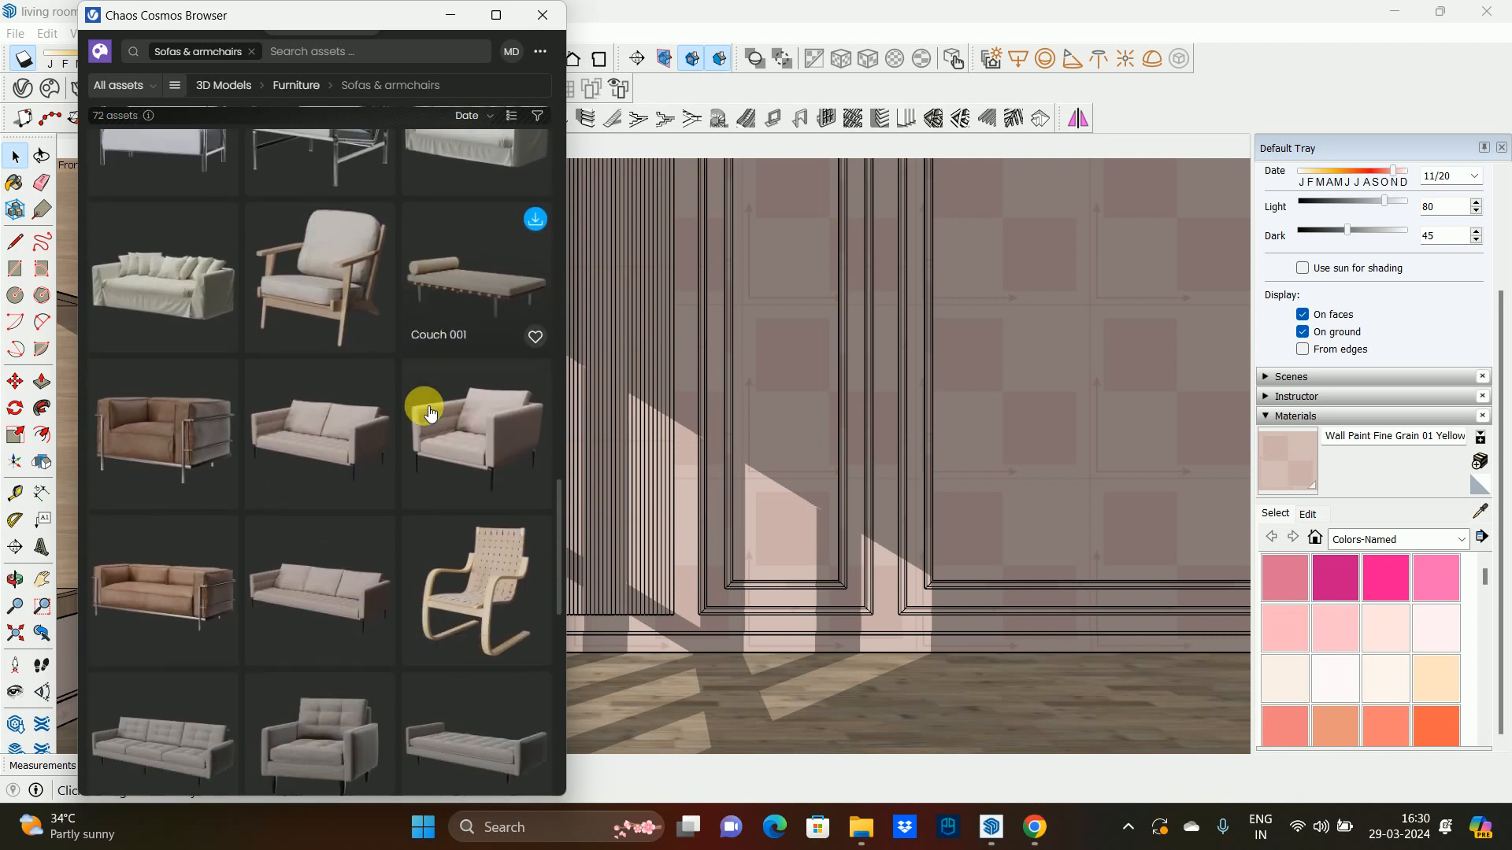
scroll(430, 412, "down", 5)
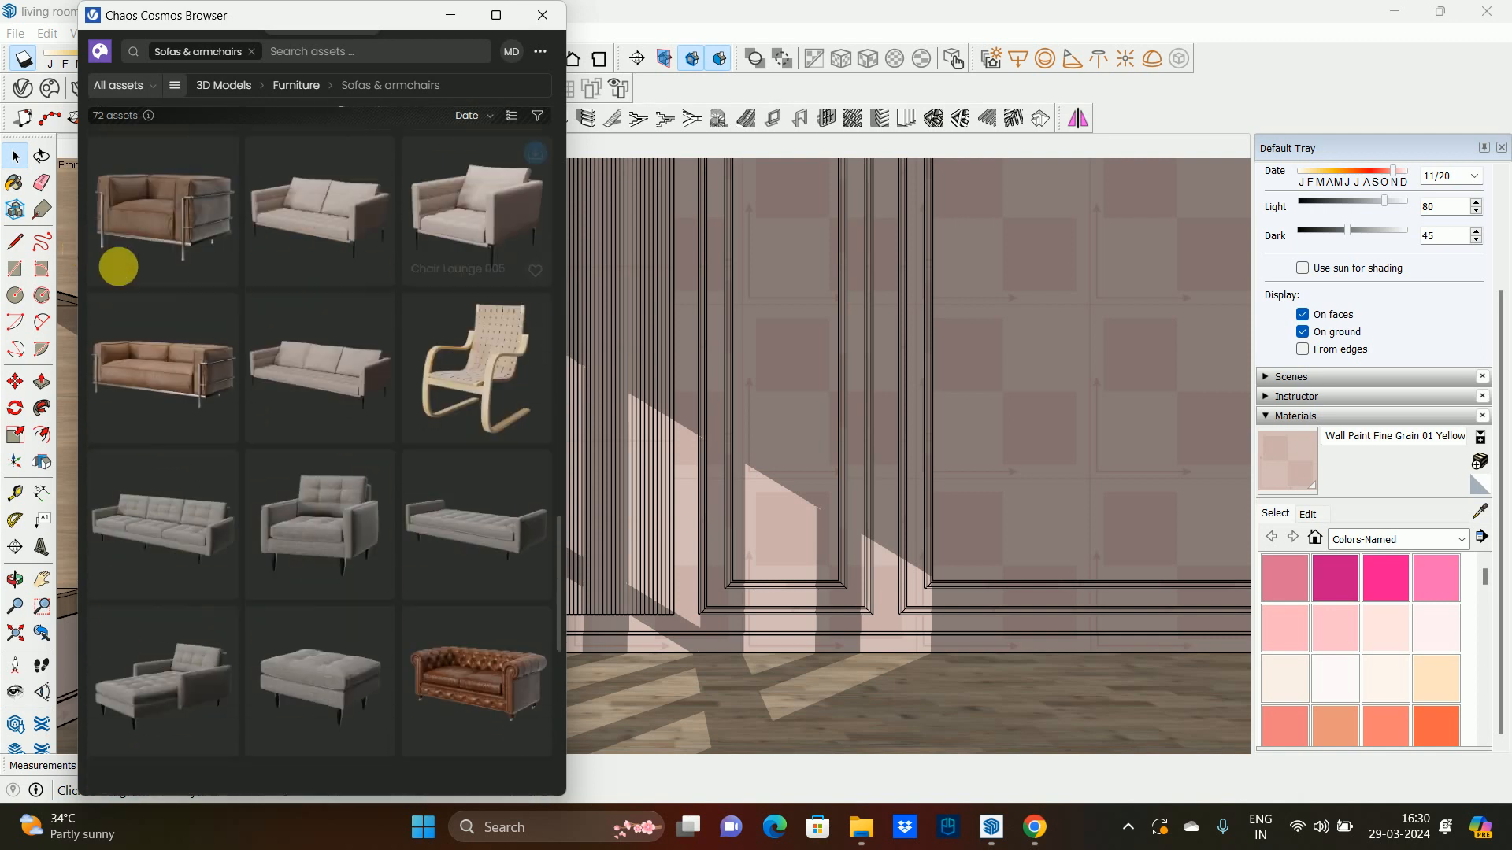
scroll(429, 552, "down", 4)
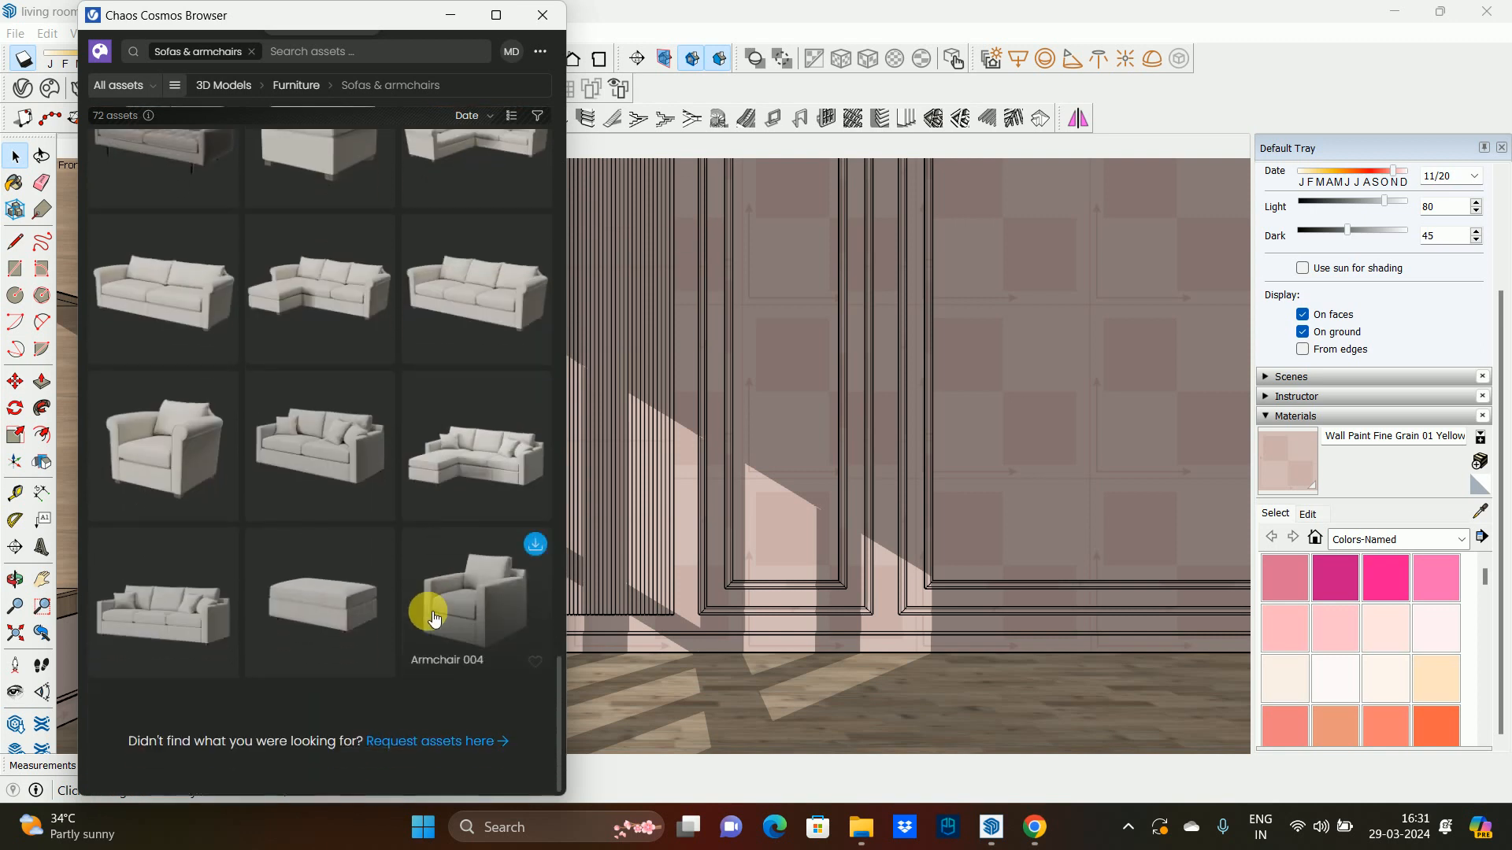
scroll(411, 606, "up", 2)
scroll(441, 543, "up", 10)
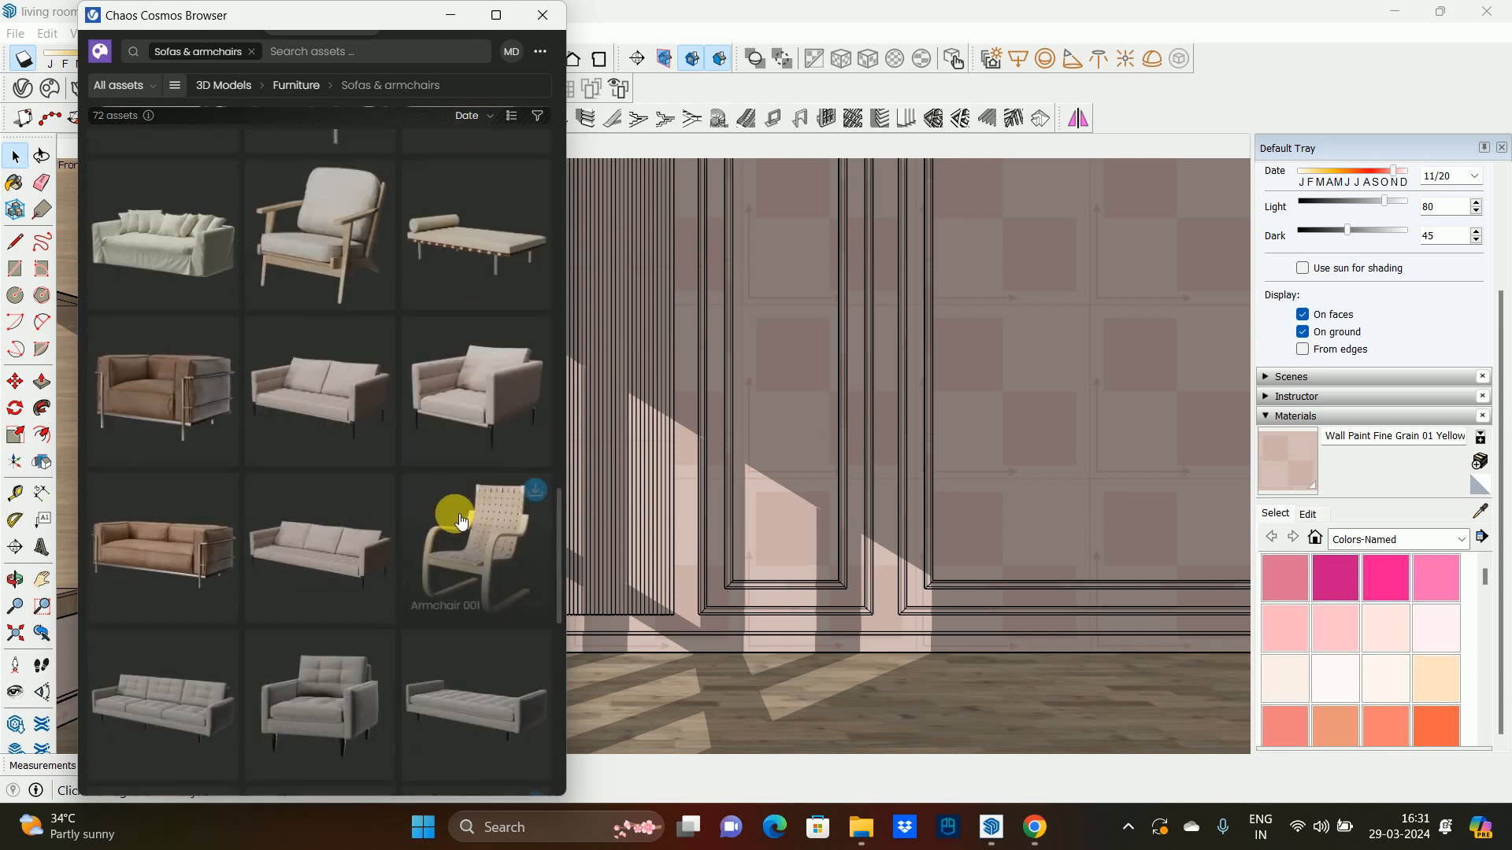
scroll(439, 513, "up", 3)
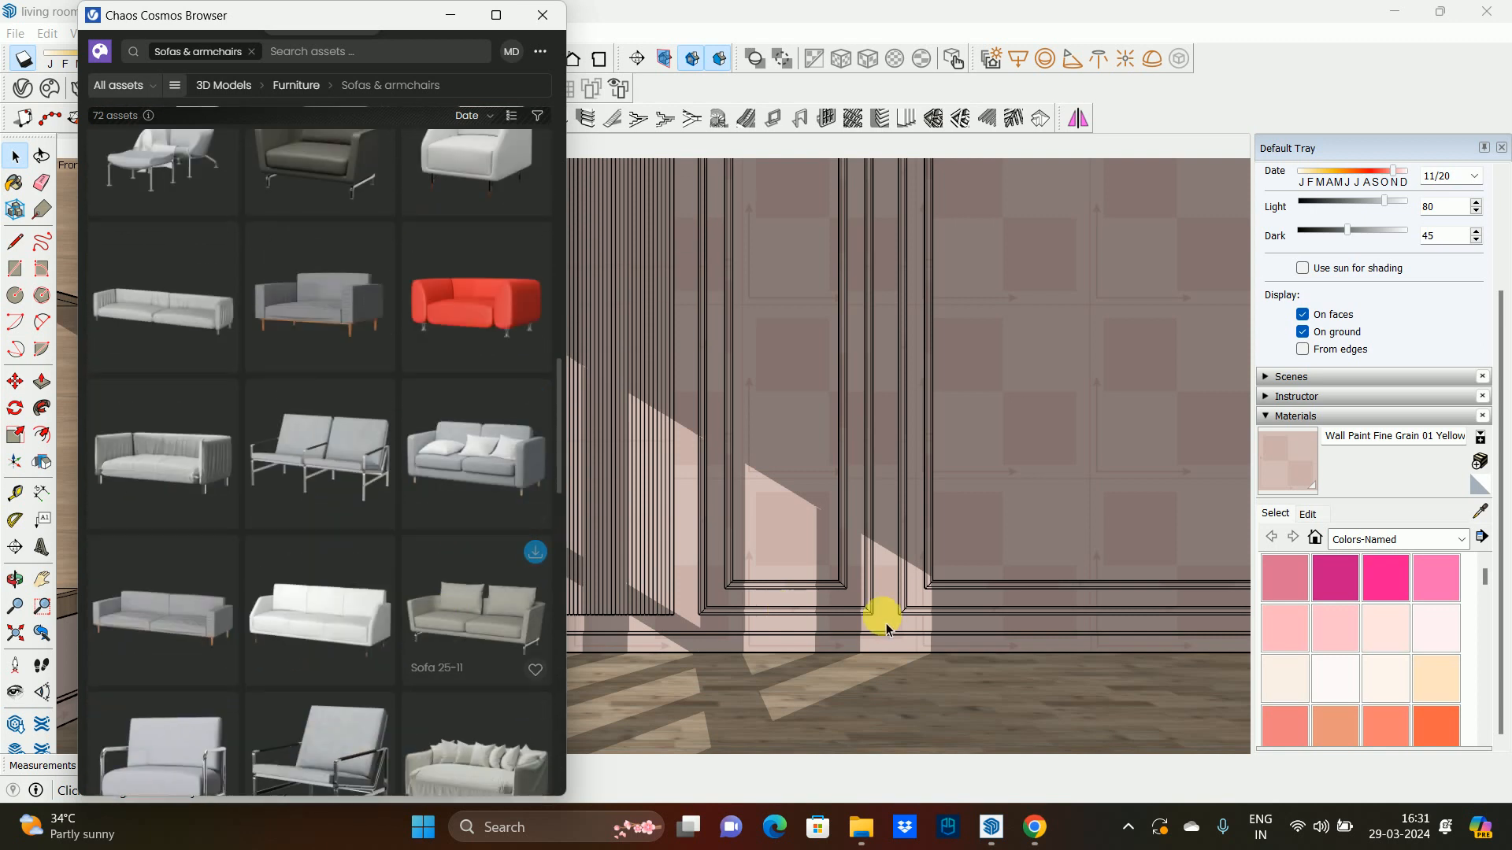
scroll(352, 452, "up", 3)
scroll(438, 339, "up", 7)
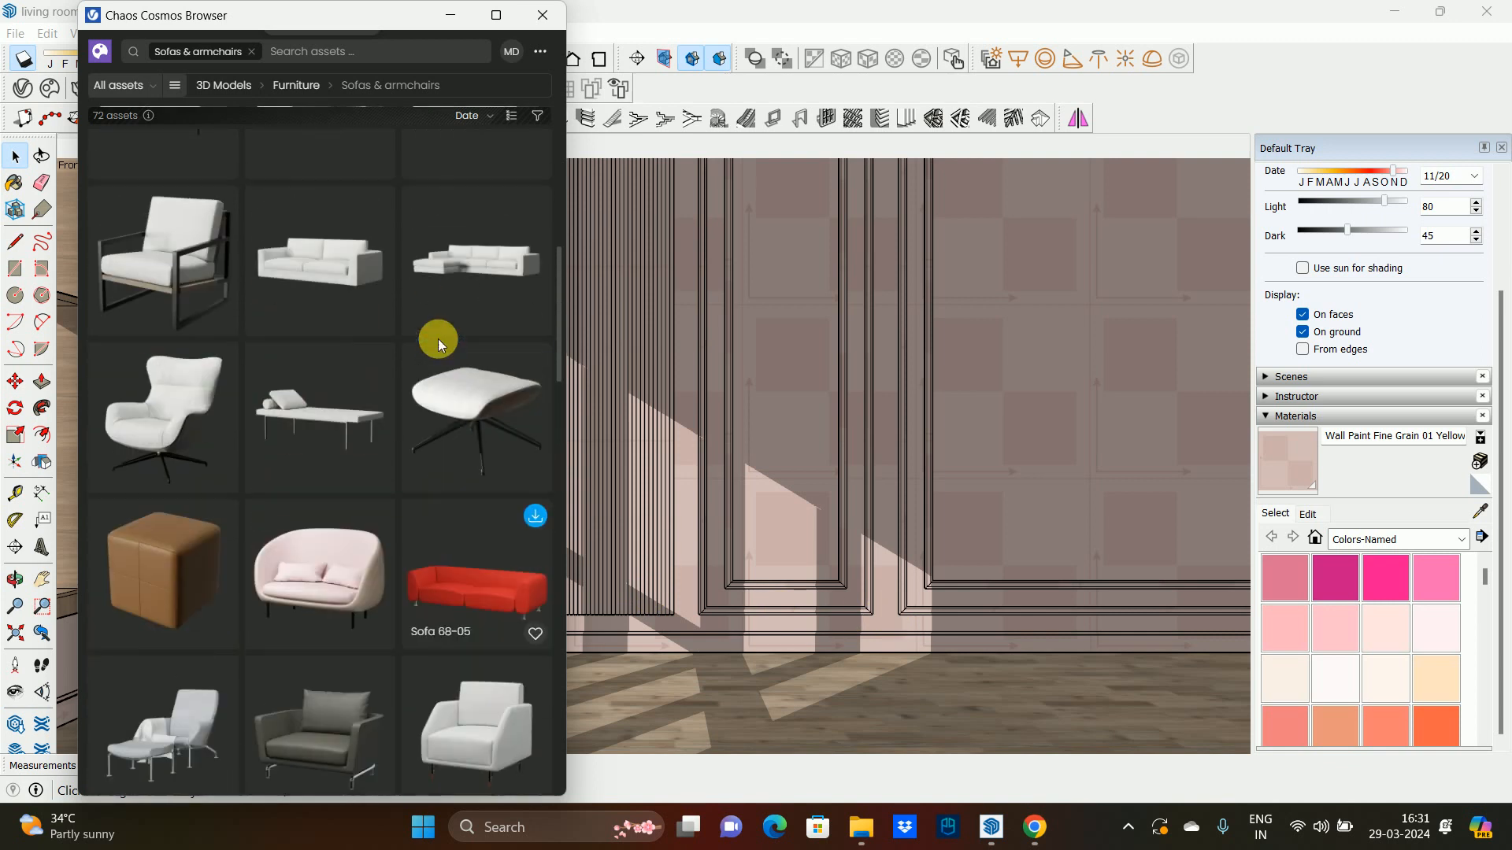
scroll(447, 345, "up", 10)
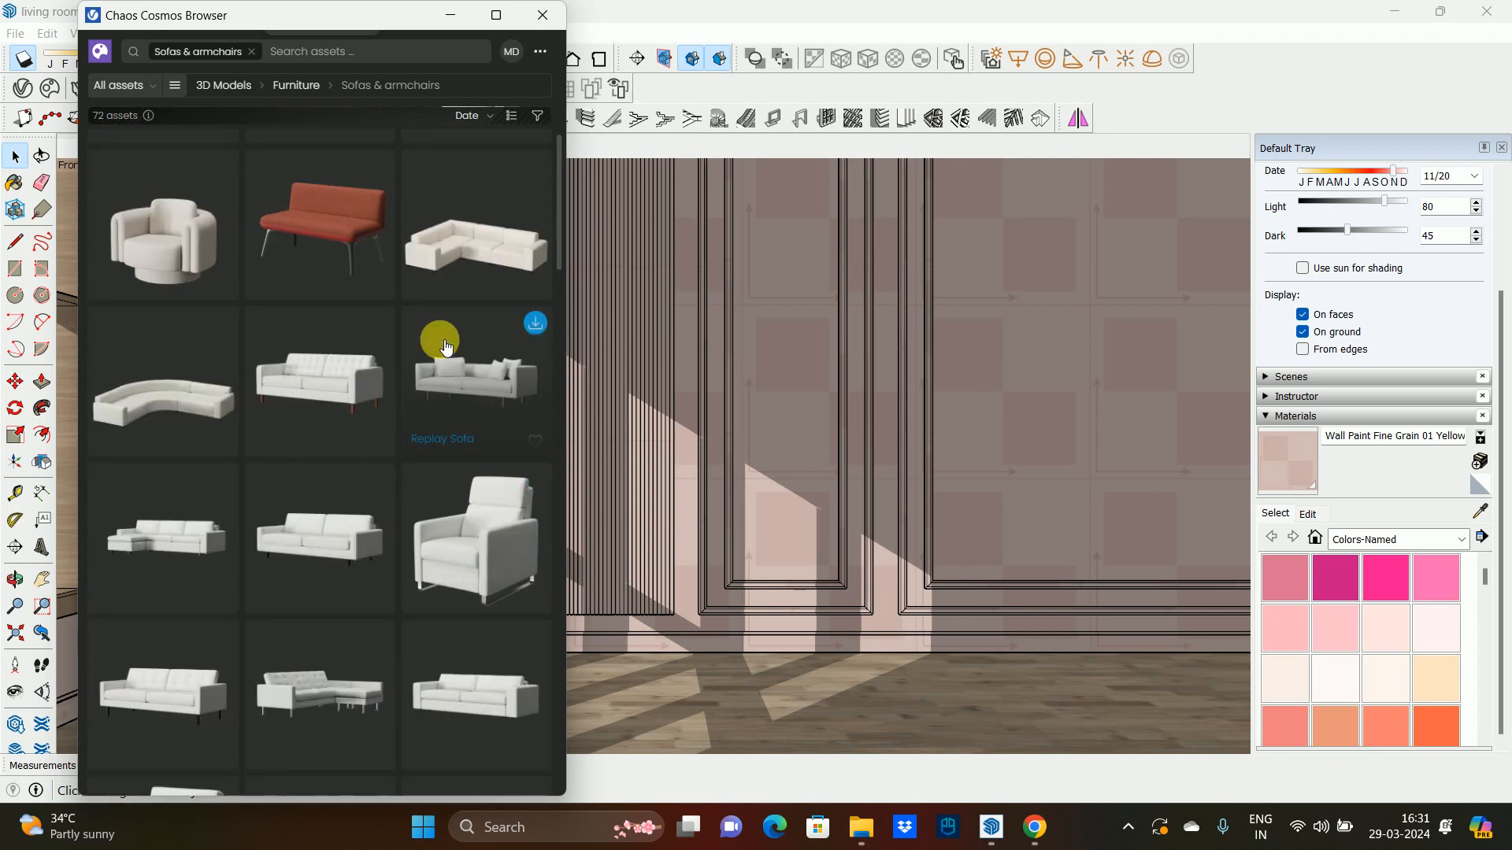
scroll(449, 340, "up", 5)
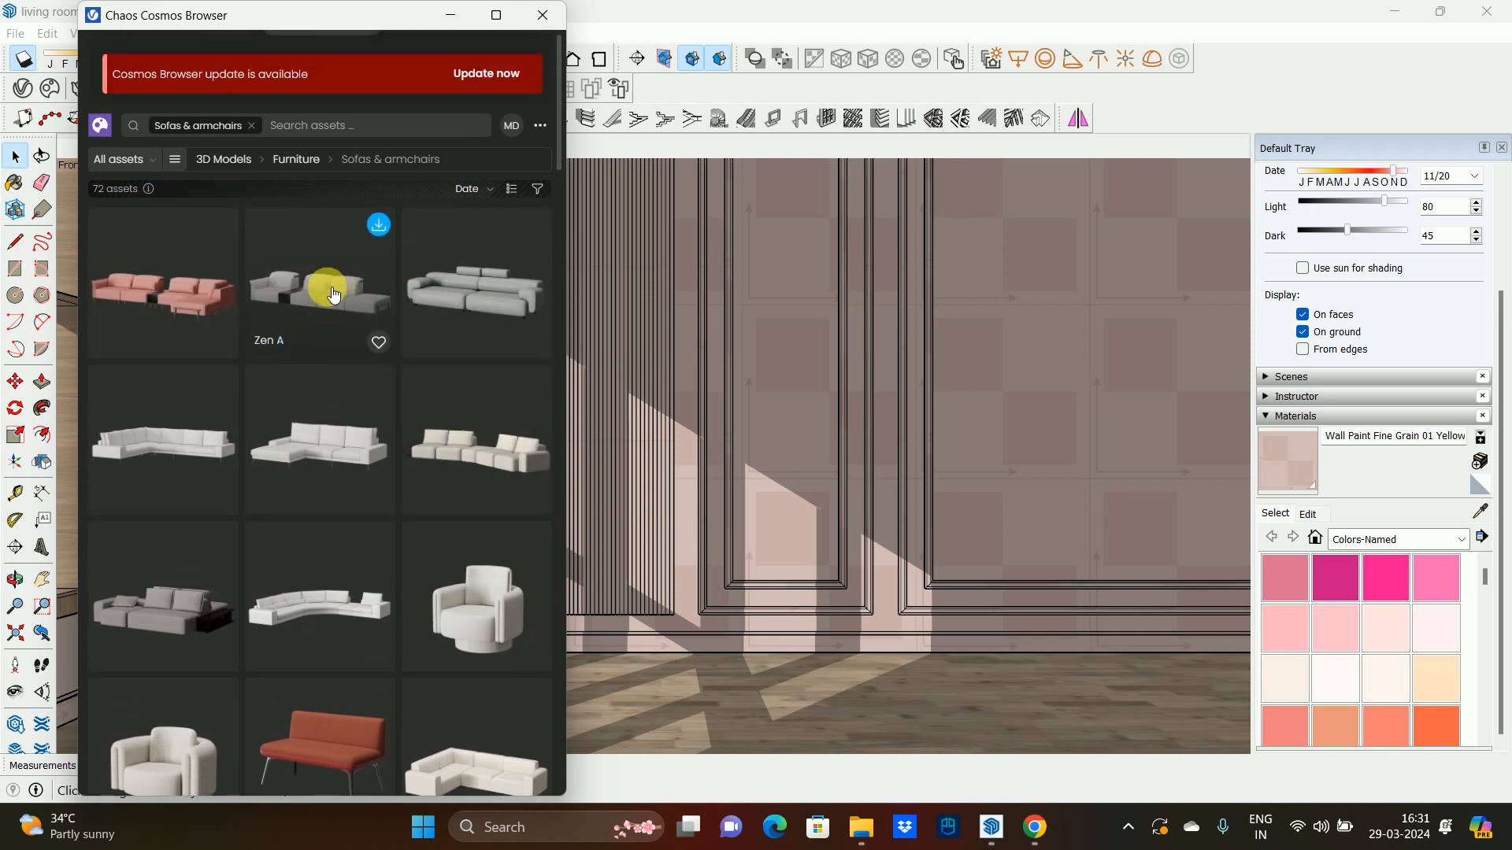
- Preview the Dune A sofa, including its second image, and the Replay Sofa, closing each asset's details without downloading
scroll(329, 410, "down", 3)
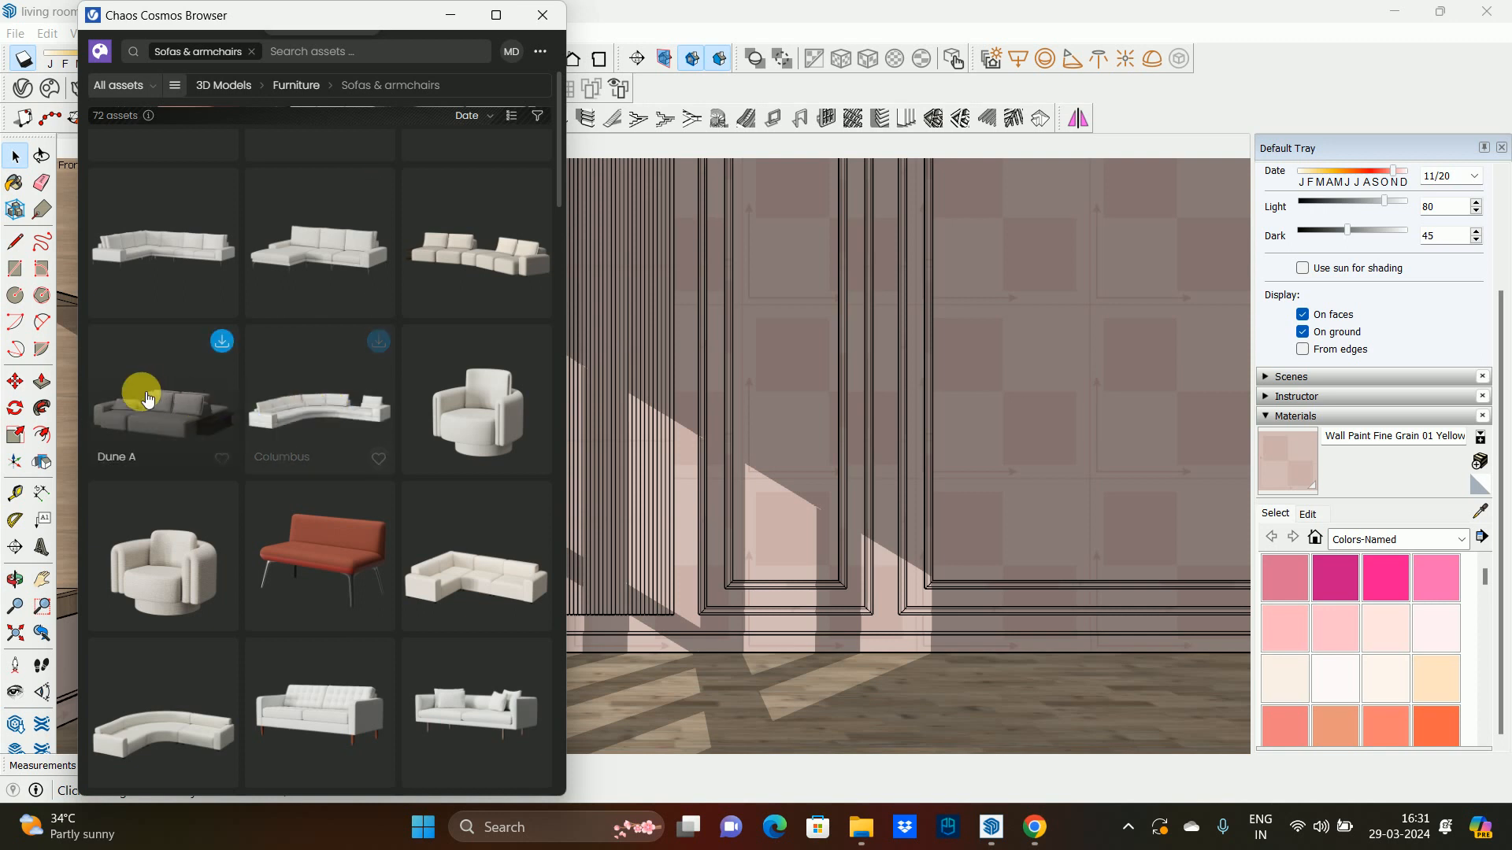
left_click(148, 399)
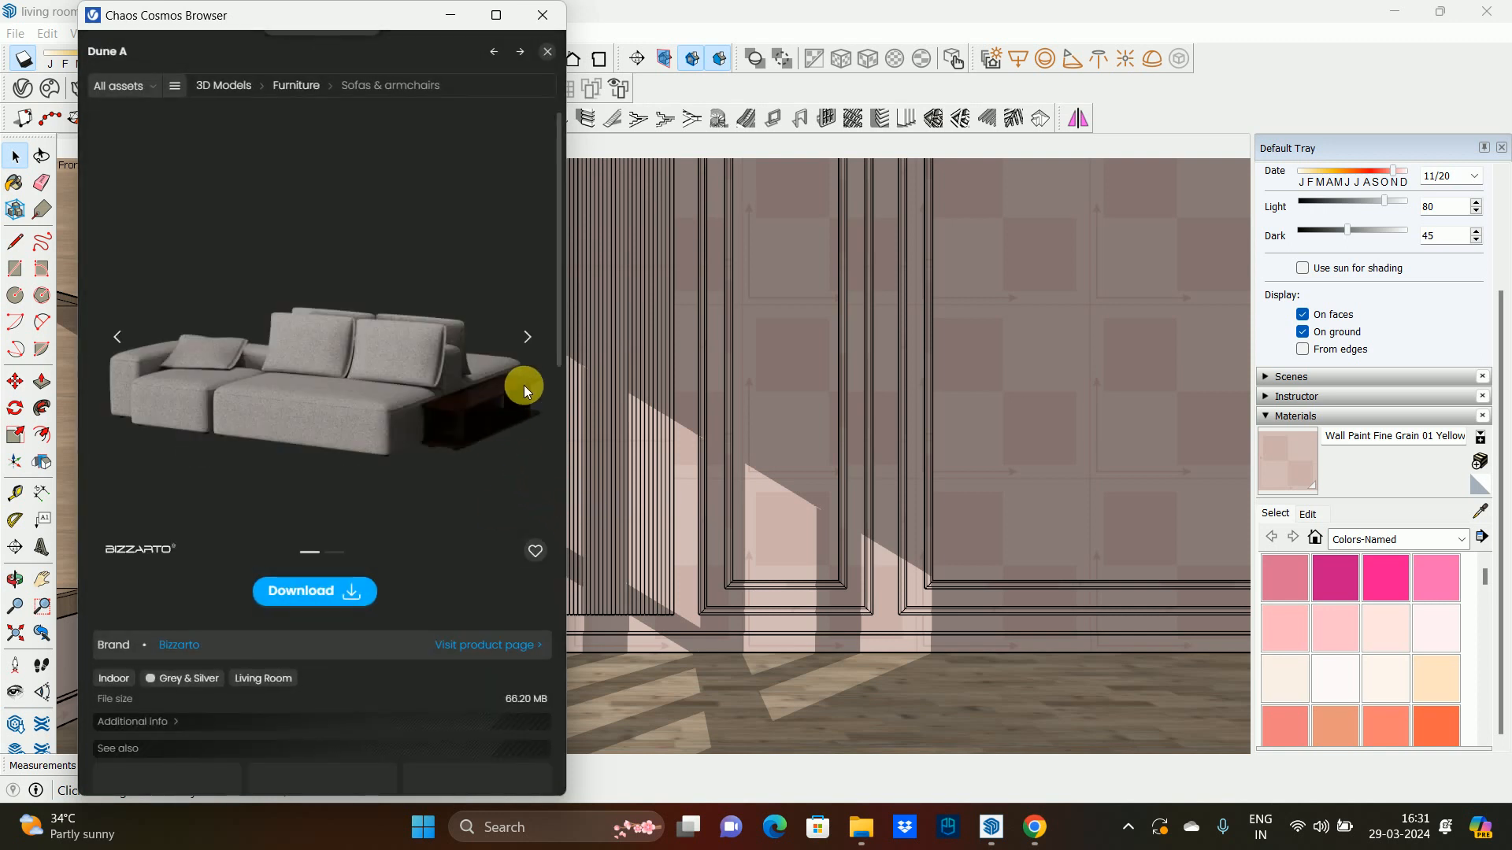
left_click(525, 340)
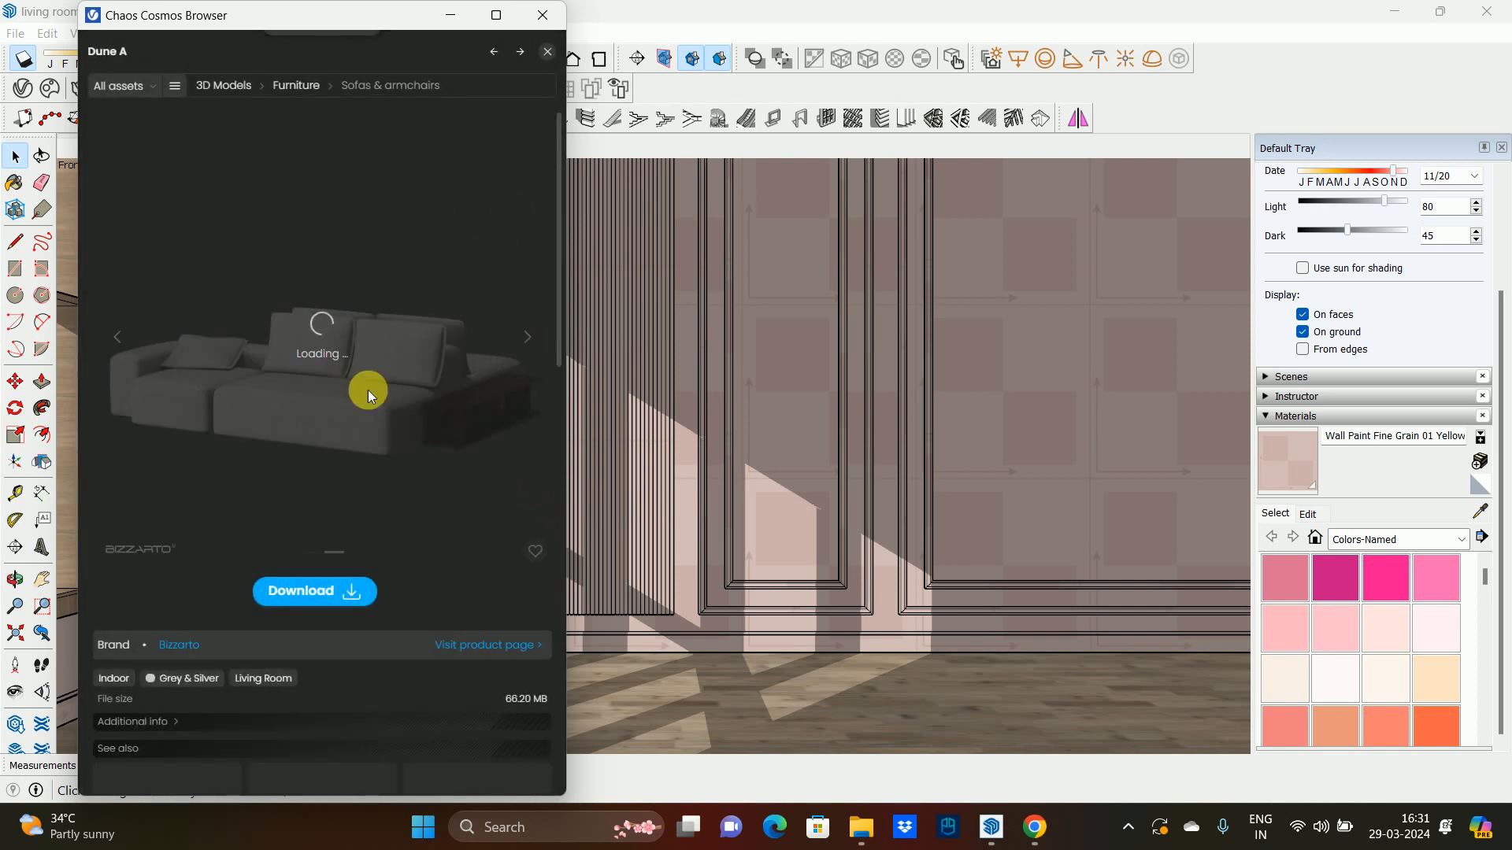
left_click(549, 51)
scroll(401, 464, "down", 1)
scroll(407, 490, "down", 2)
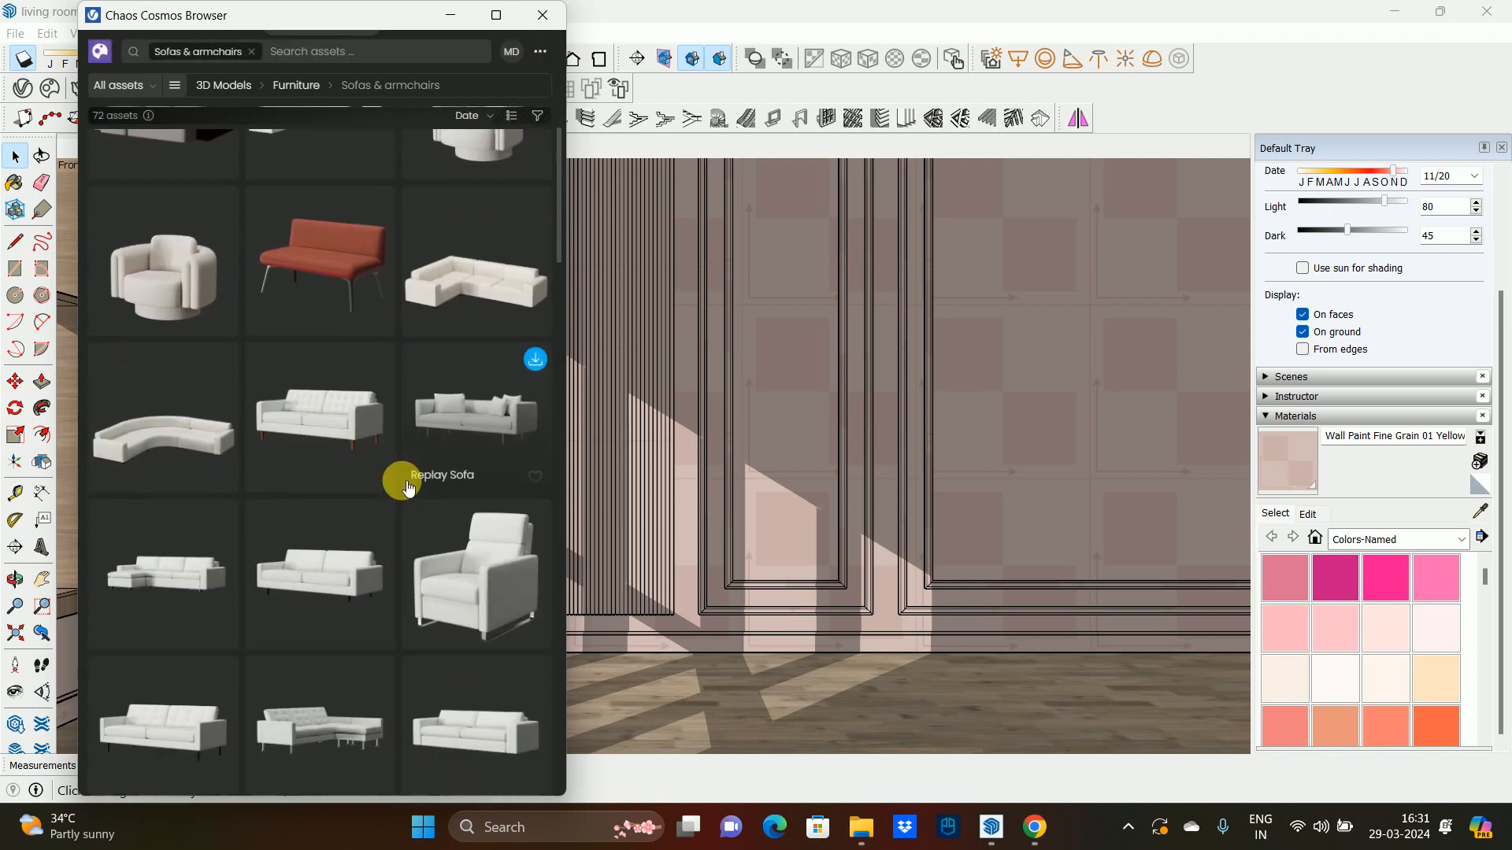
left_click(465, 419)
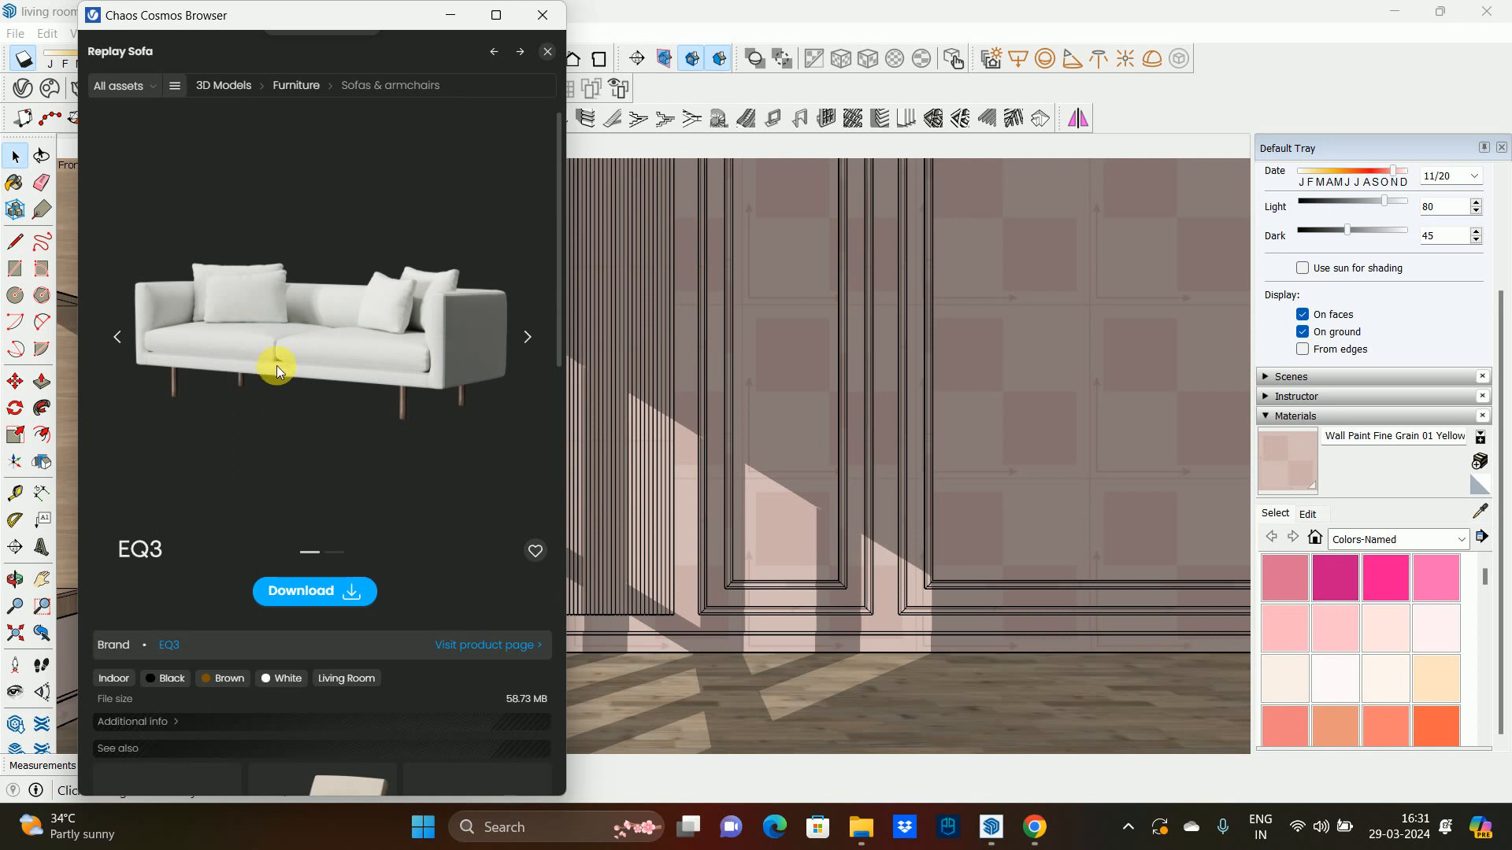
left_click(549, 51)
- Compare the Oskar Sofa, Joan 83 Sofa and Cello Loveseat with Chaise in their detail pages, closing each one without downloading
scroll(418, 389, "down", 1)
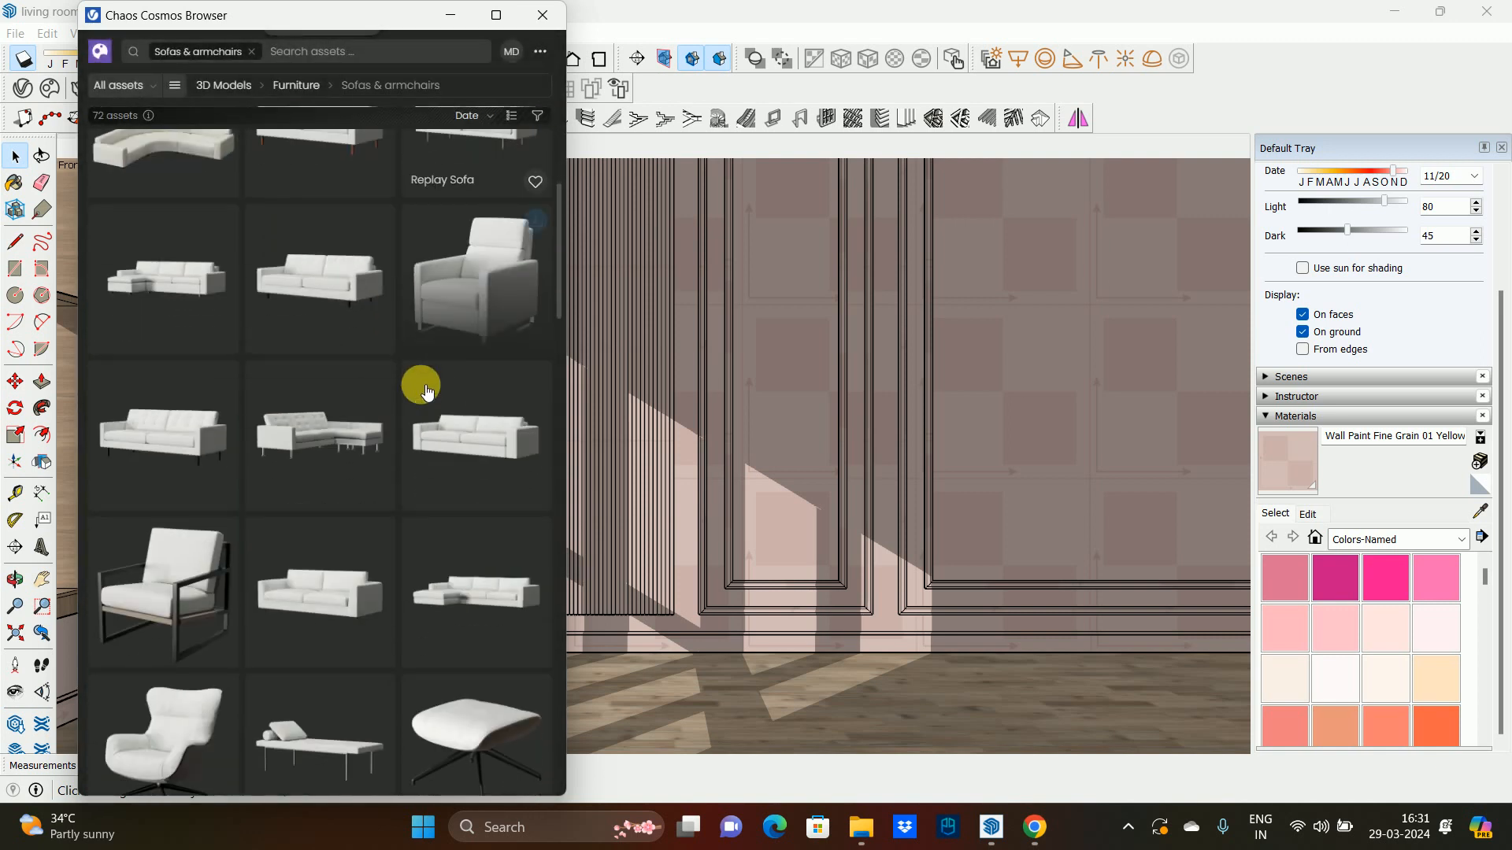
left_click(291, 287)
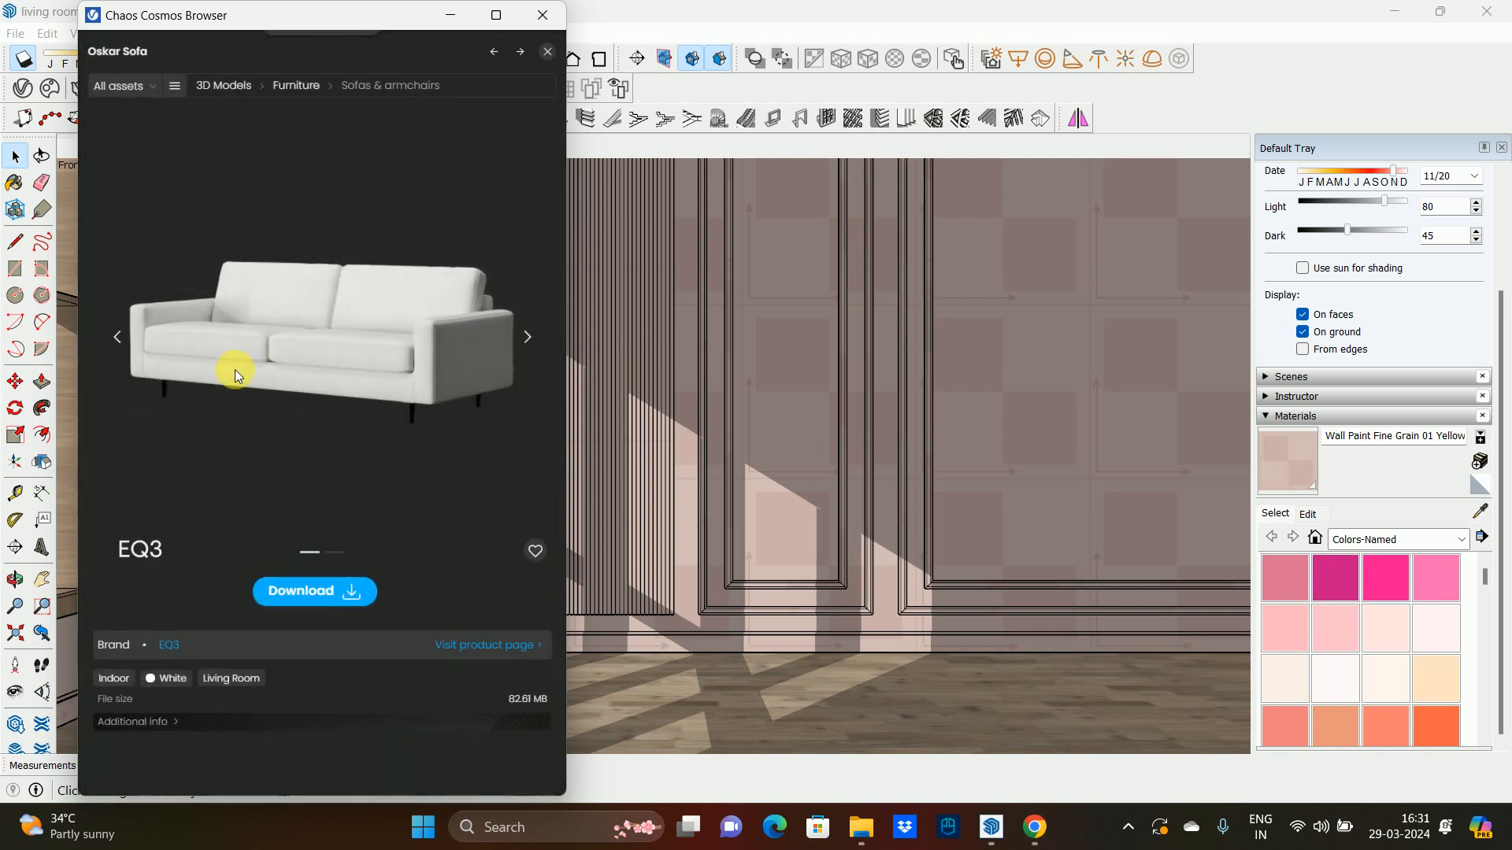
left_click(108, 336)
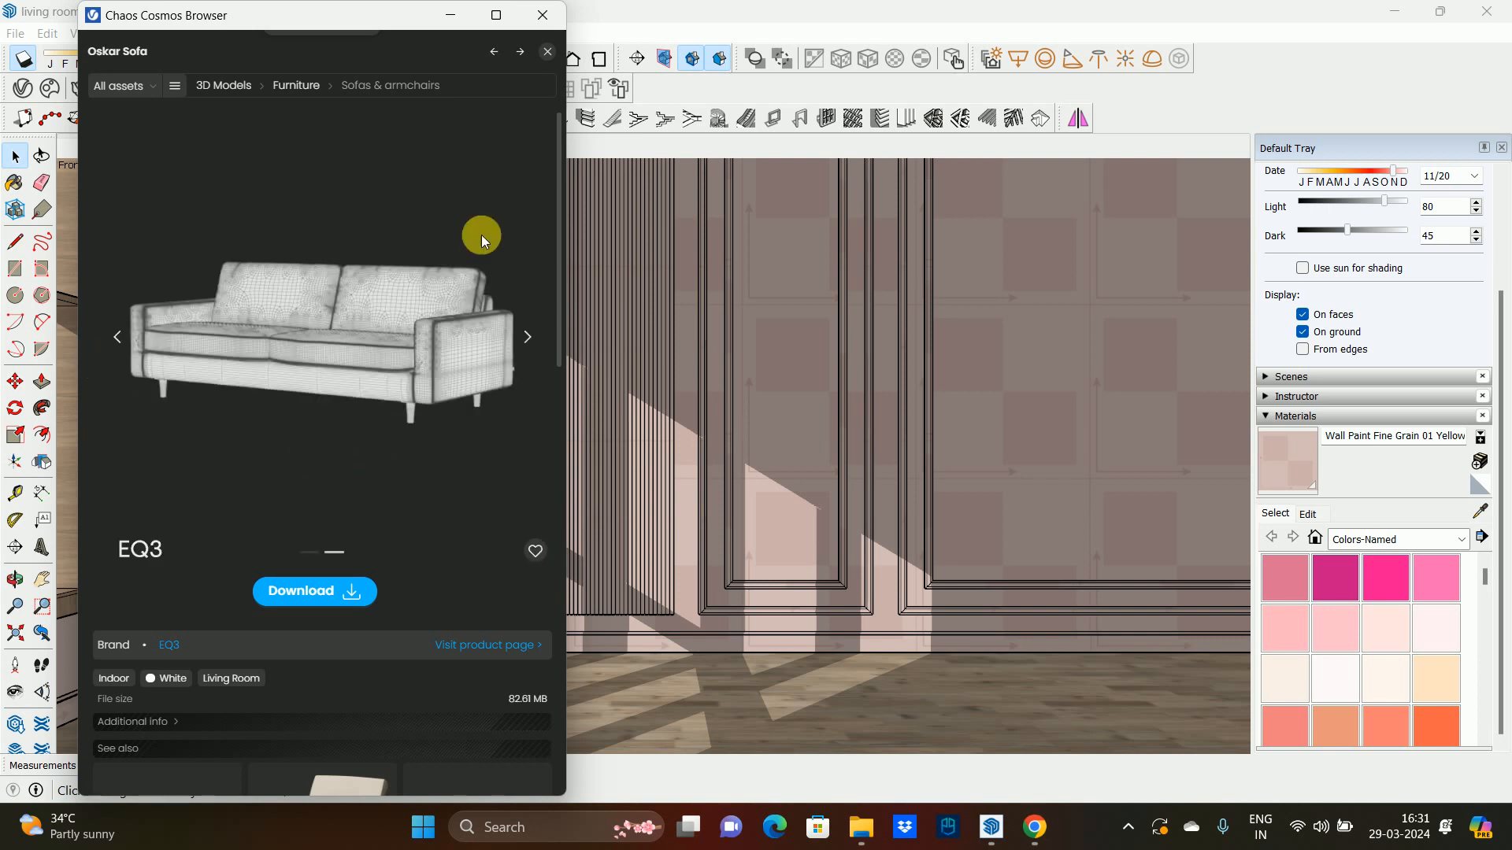
left_click(547, 51)
left_click(138, 422)
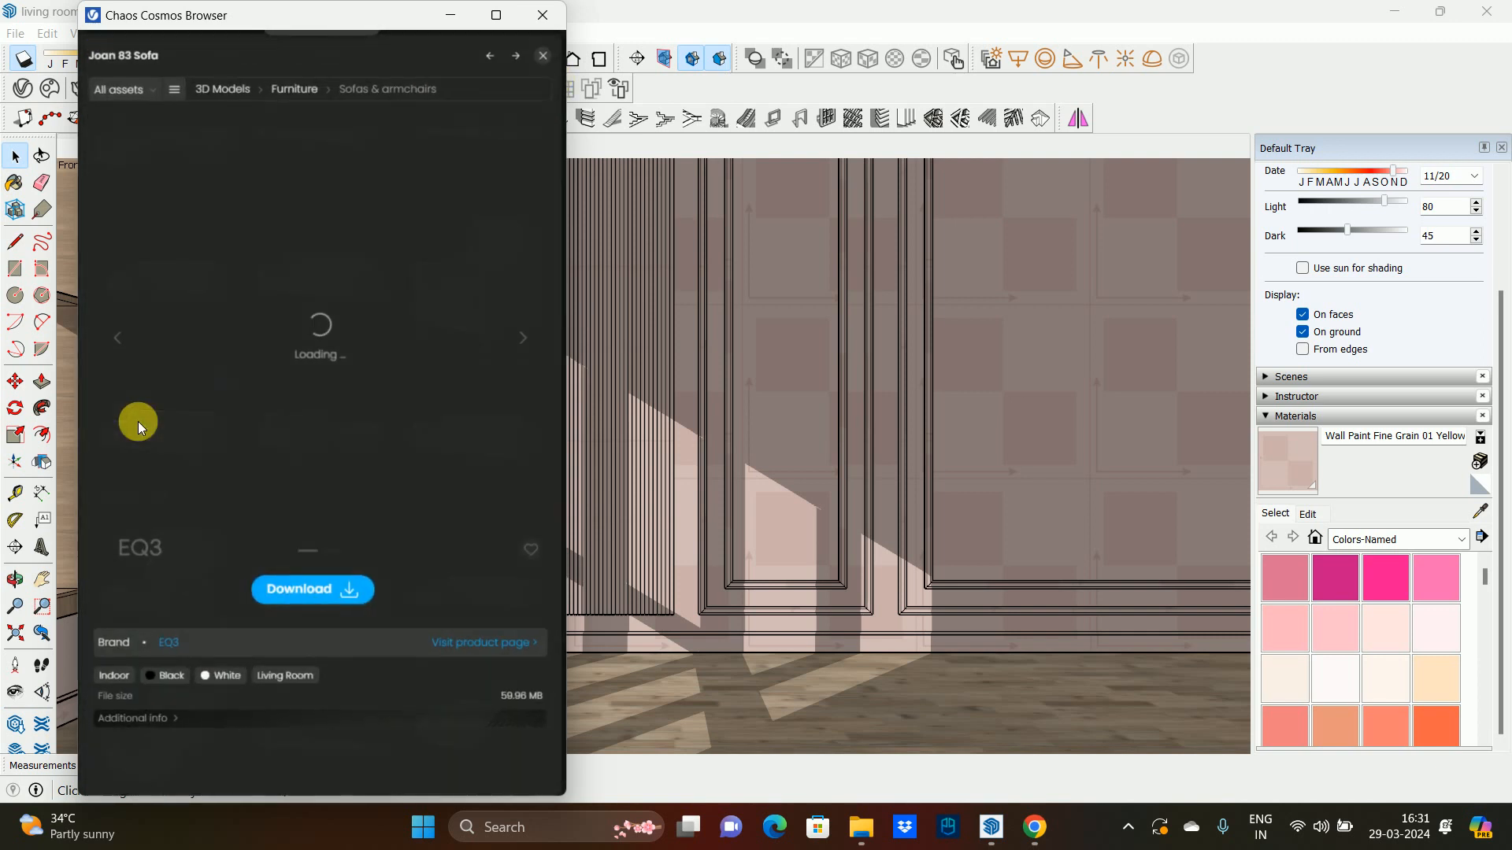
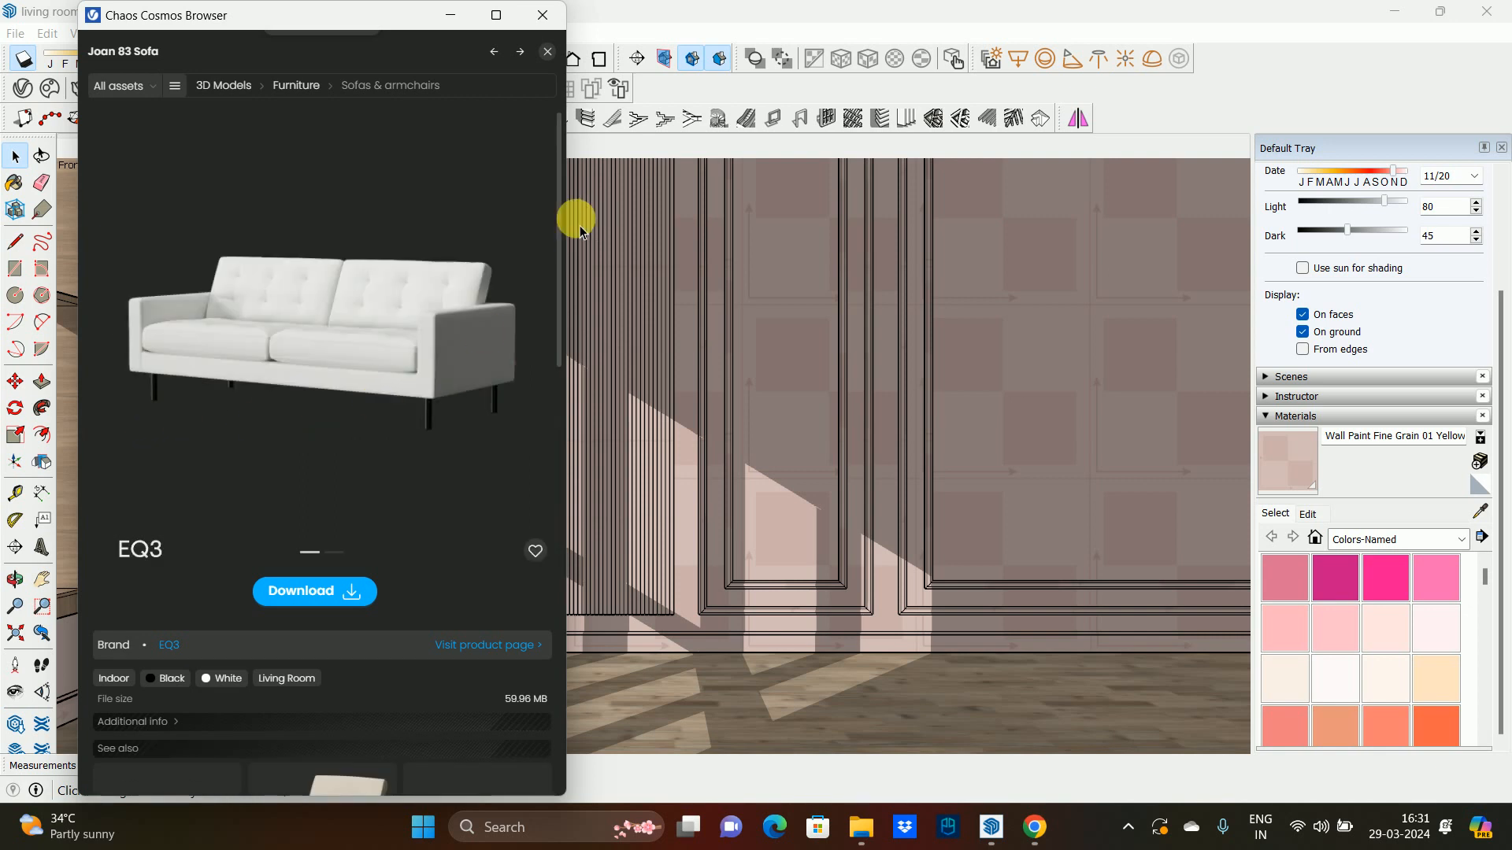
left_click(555, 52)
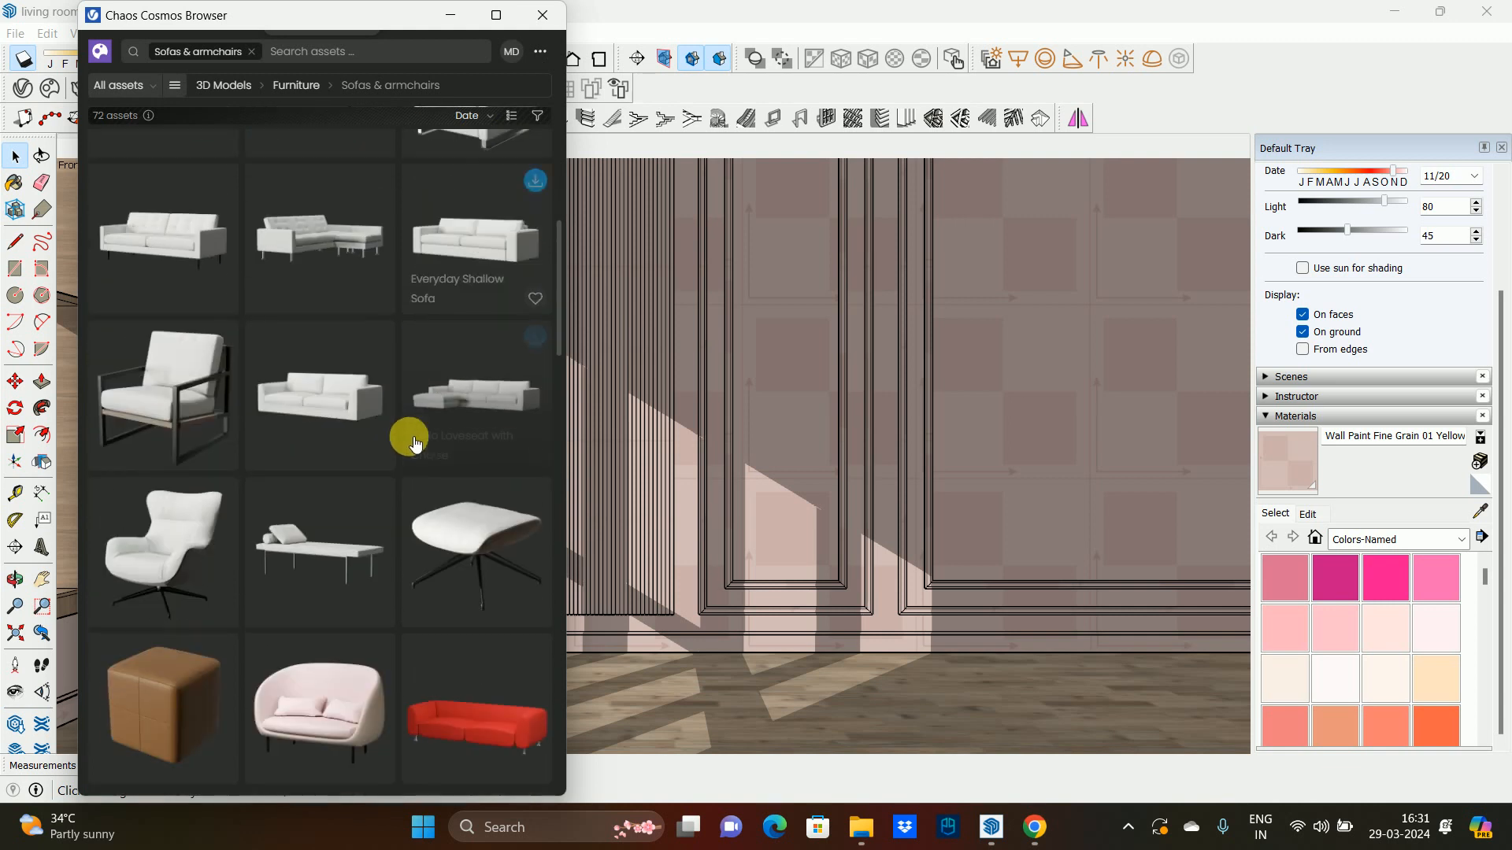
left_click(475, 387)
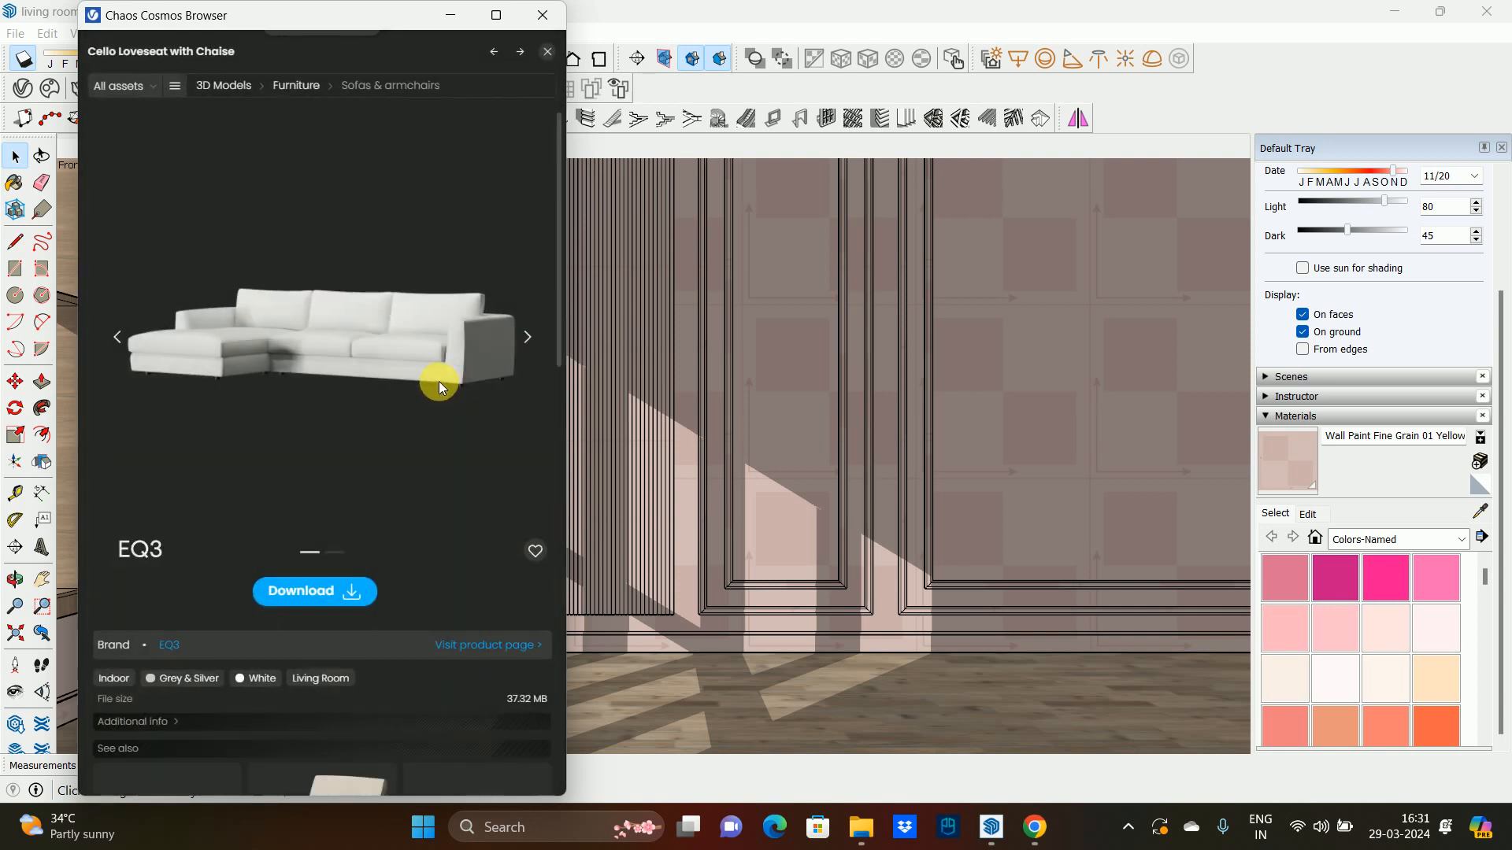
left_click(550, 52)
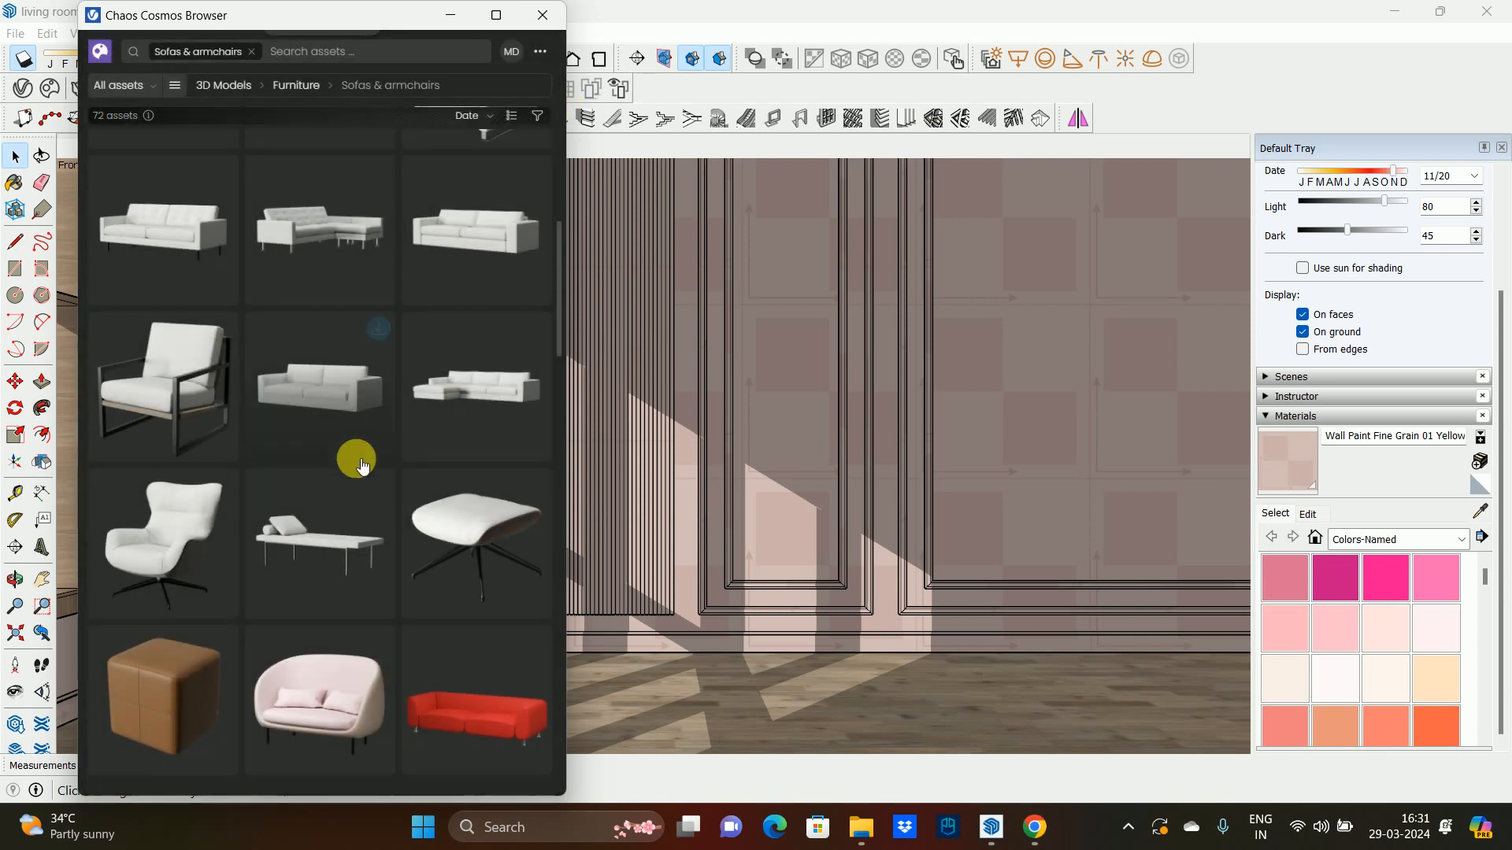
- Browse further through the Sofas & armchairs catalogue and preview Sofa 002, closing its details without downloading
scroll(354, 456, "down", 8)
scroll(358, 455, "down", 1)
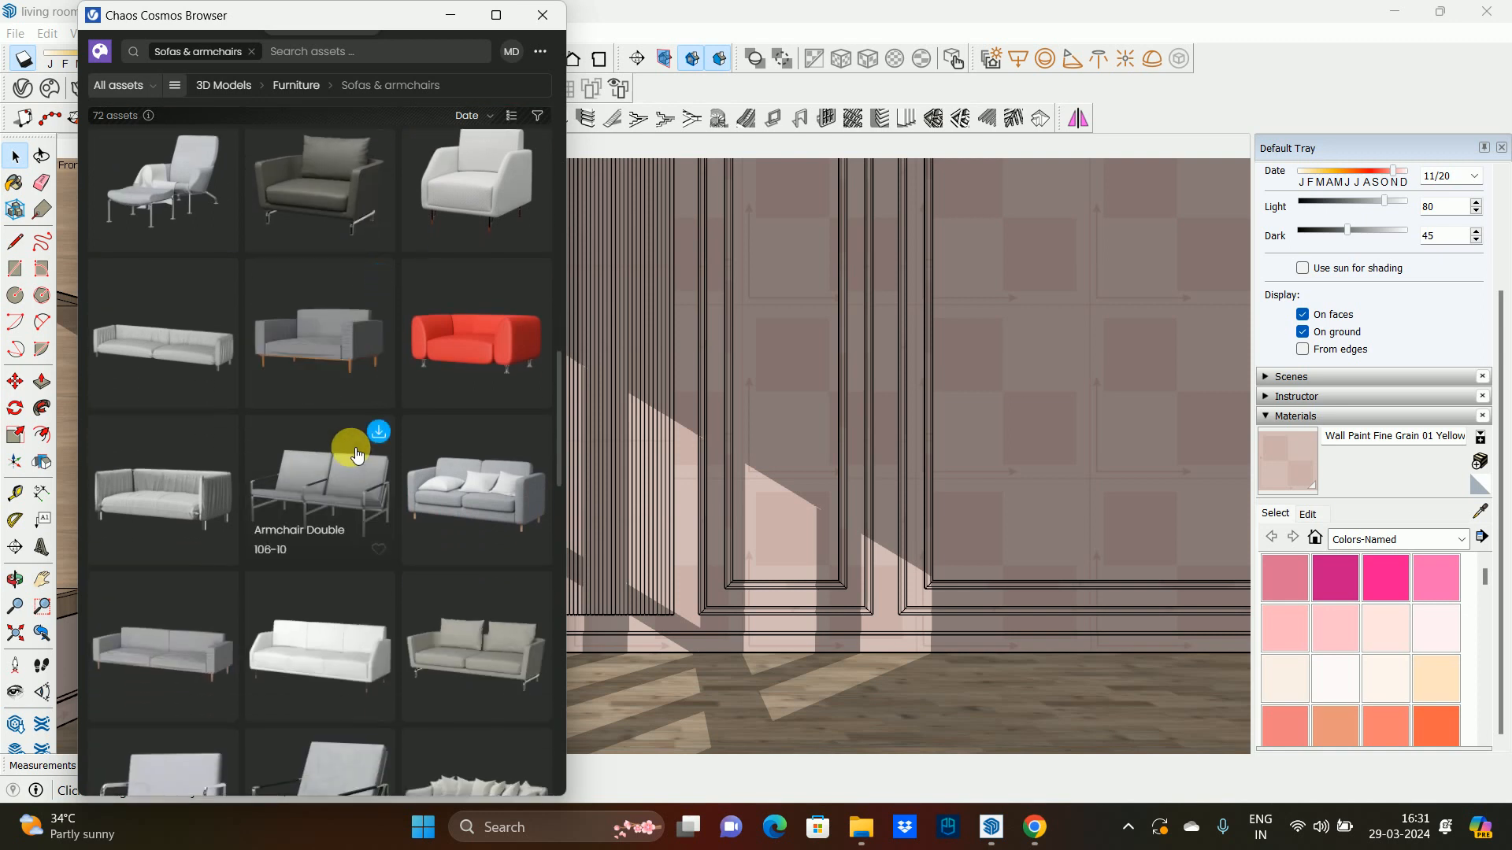
scroll(400, 454, "down", 5)
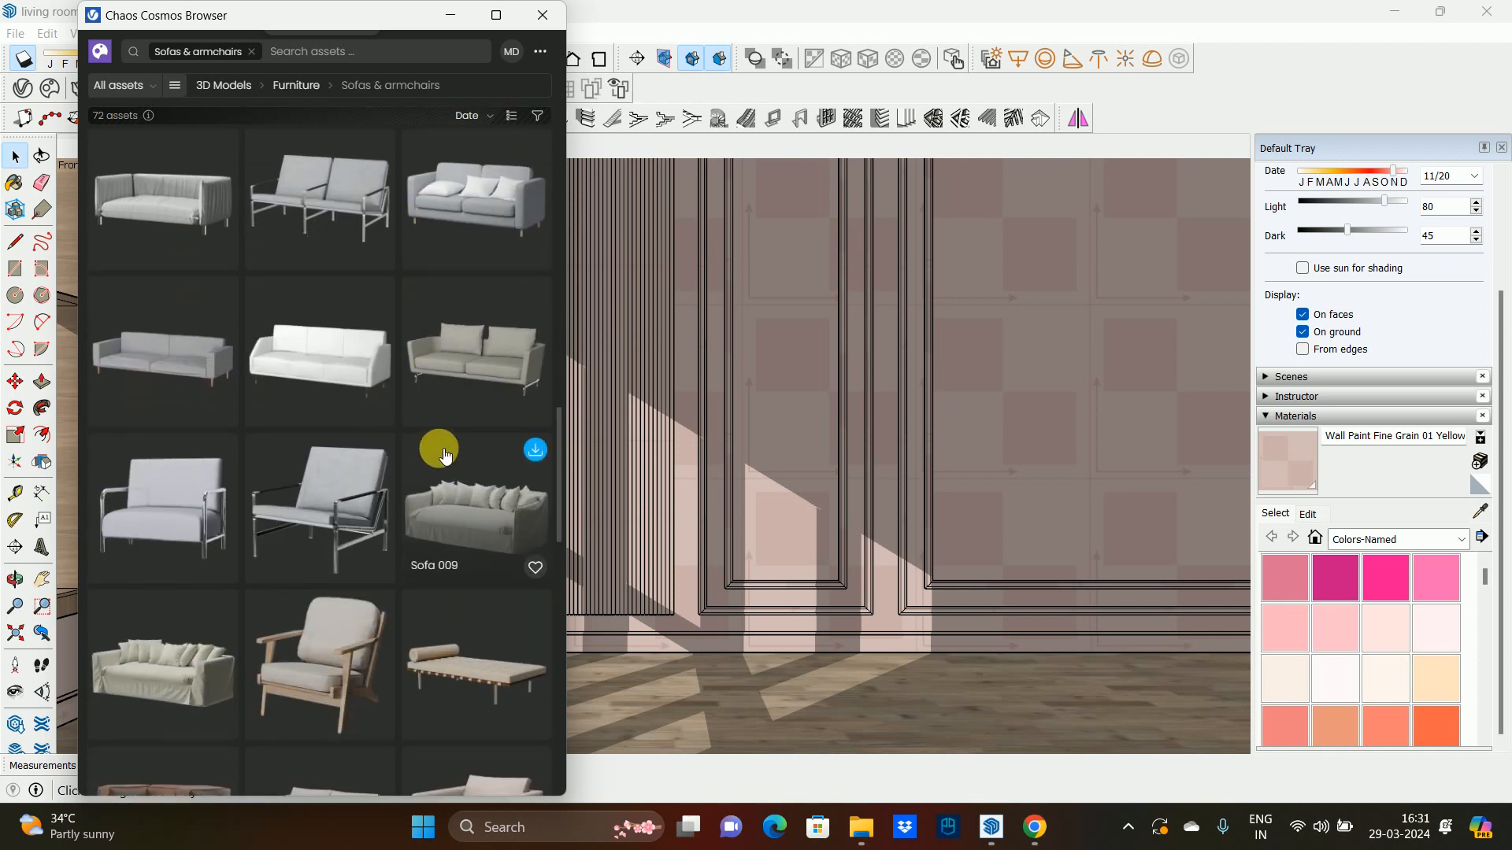
scroll(437, 455, "down", 3)
scroll(395, 457, "down", 4)
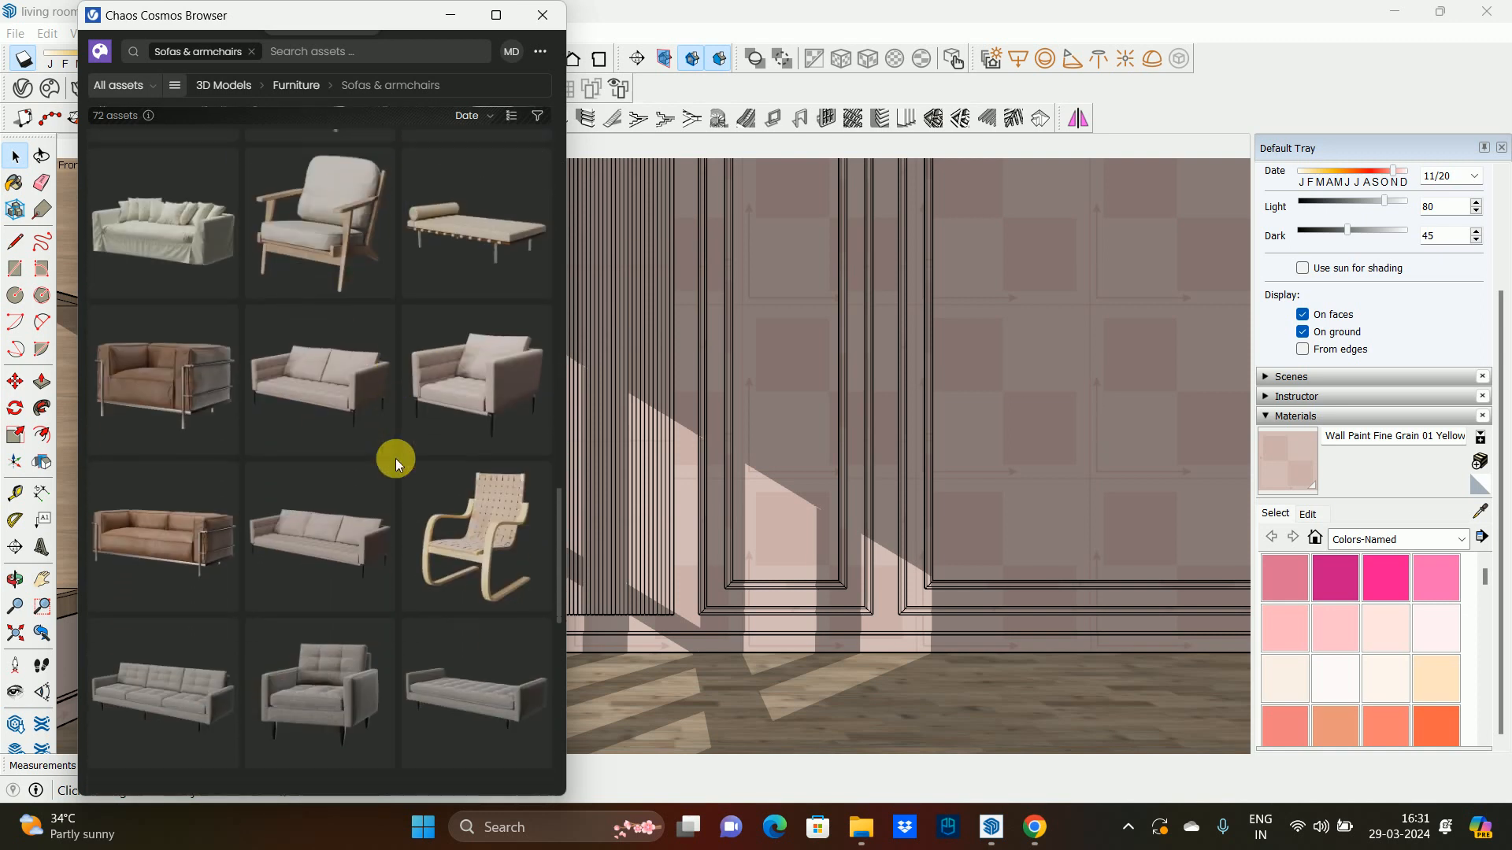
scroll(395, 458, "down", 1)
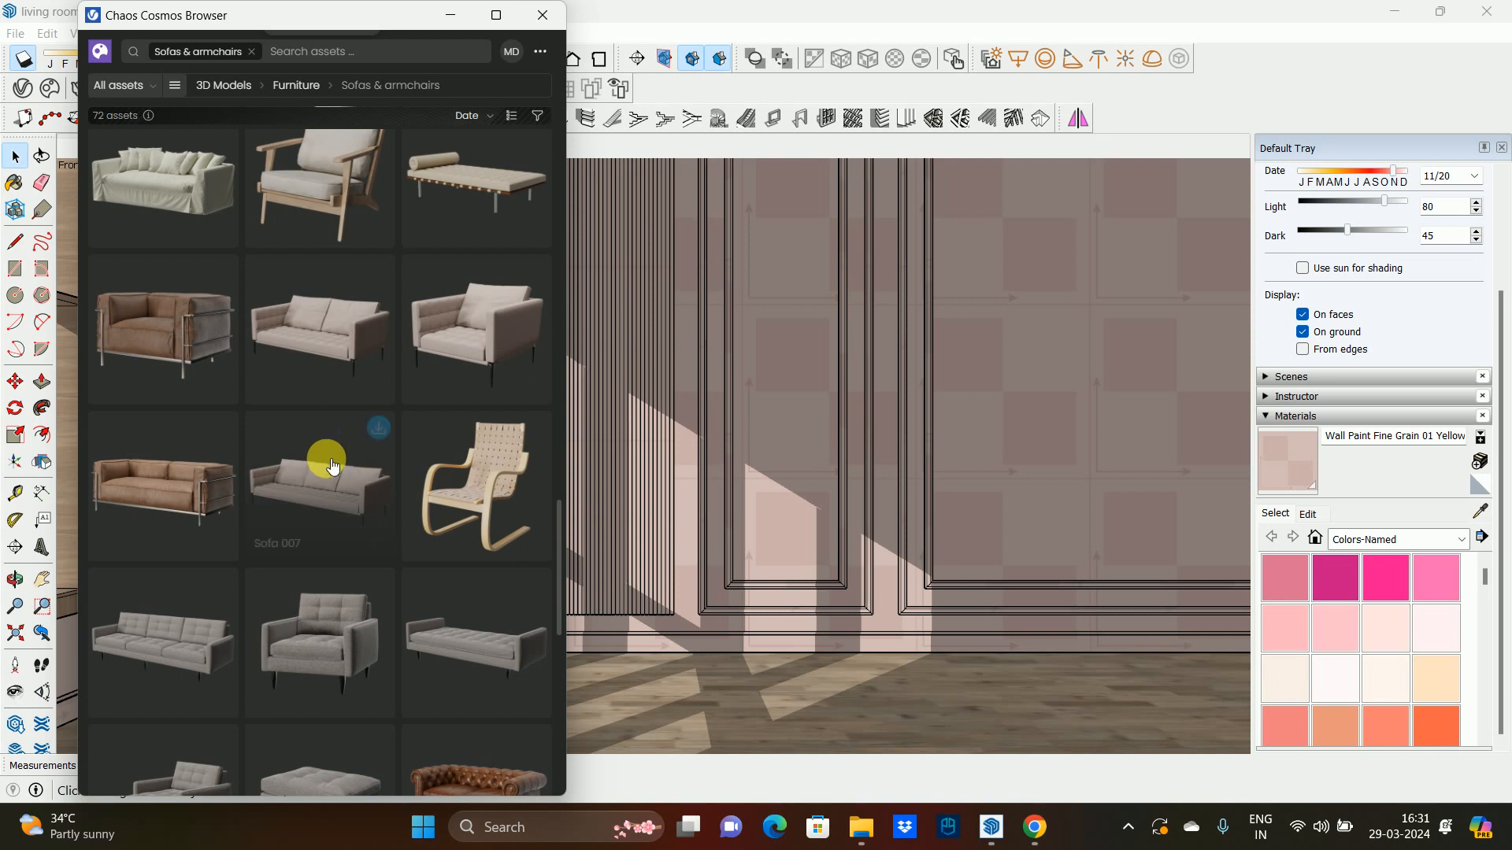
left_click(153, 508)
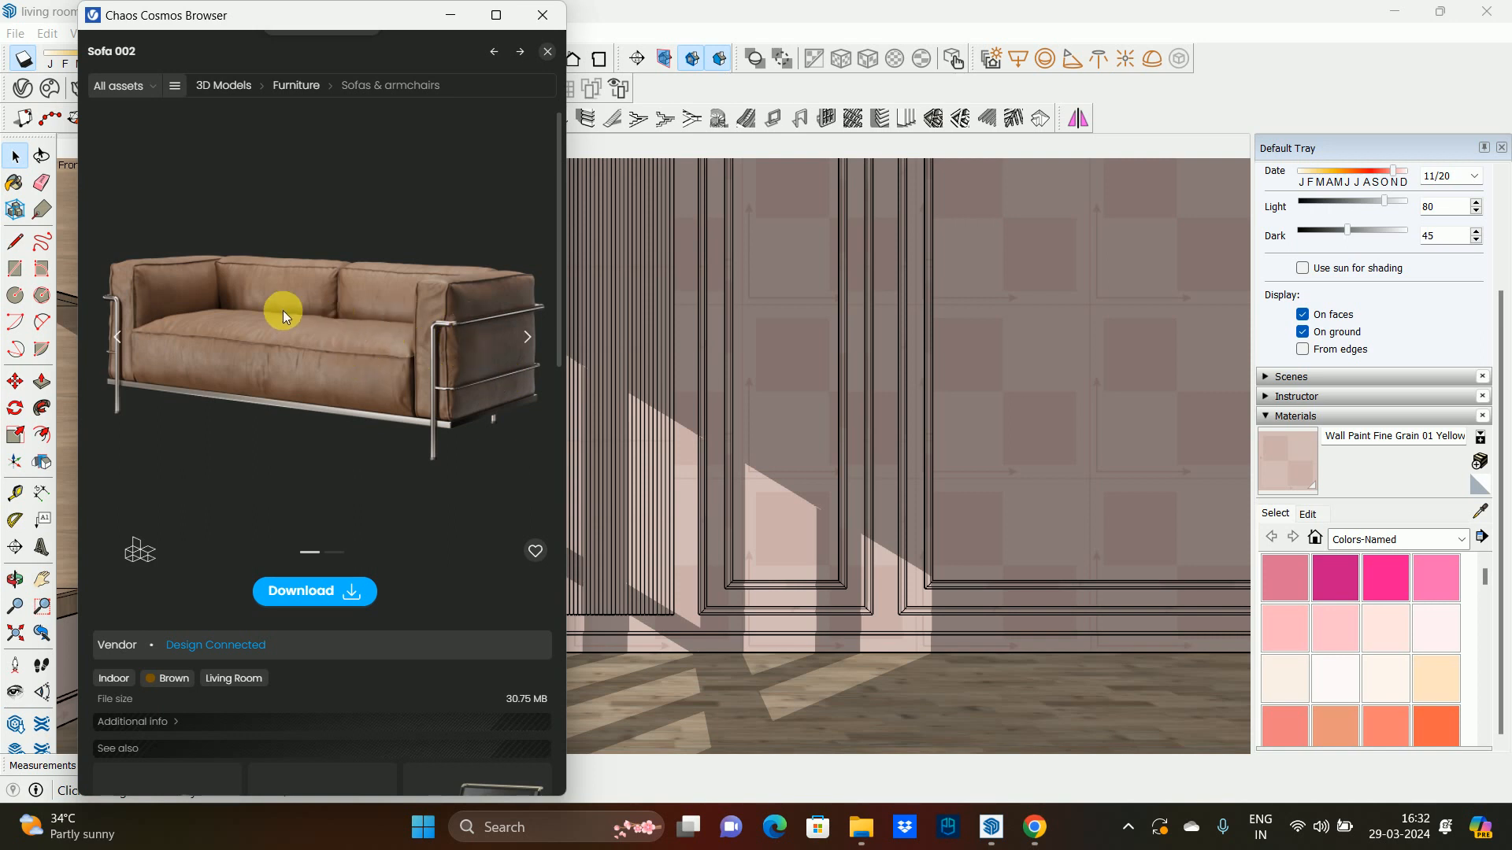
left_click(551, 54)
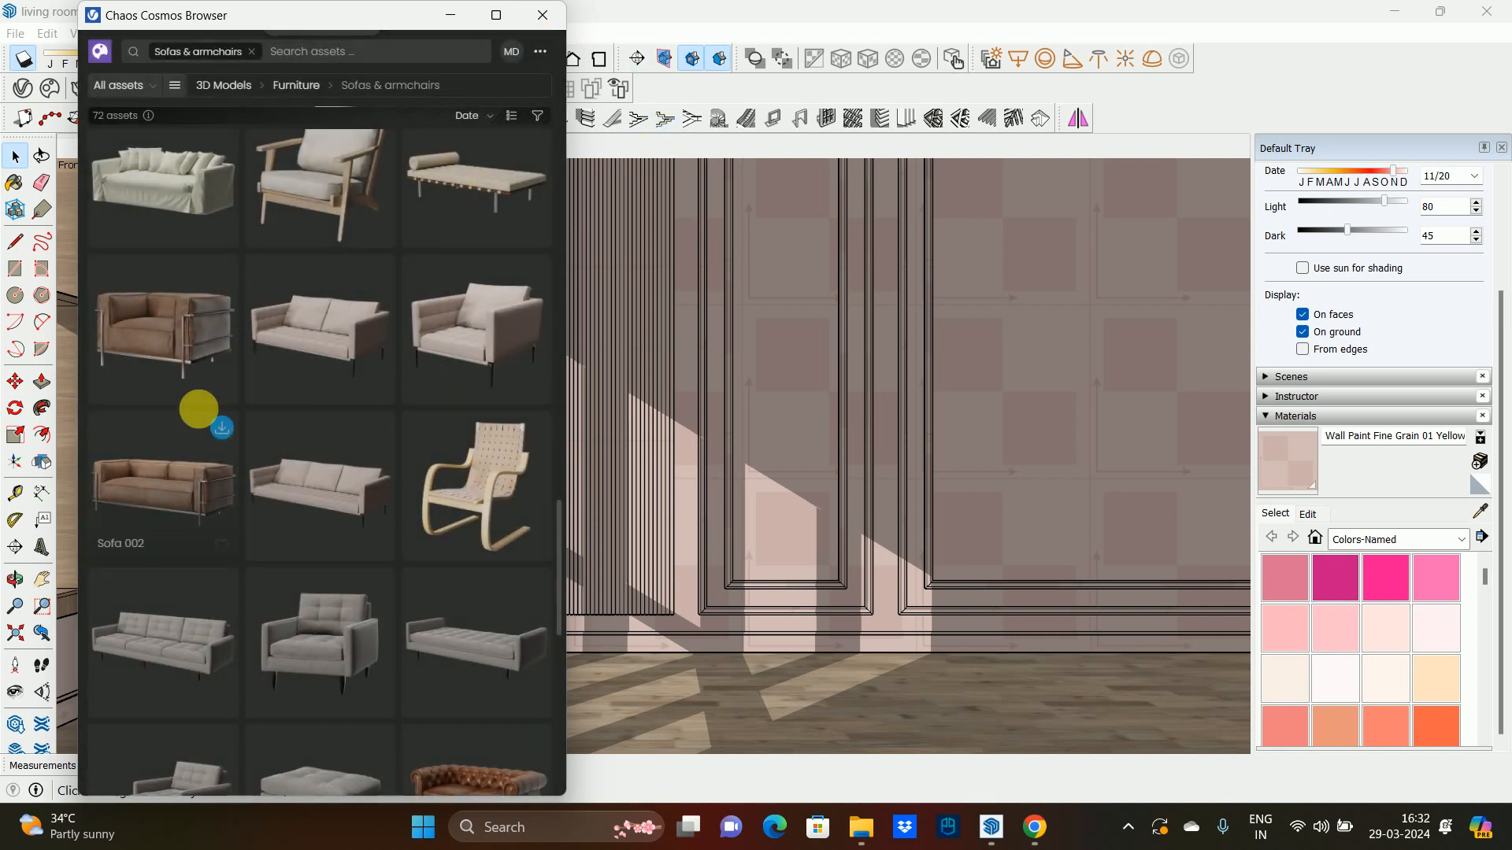
- Look back through the earlier sofas and compare Cello Loveseat with Chaise and Reva LHF-RHF Double Sofa With Chaise in their detail pages
scroll(197, 378, "down", 2)
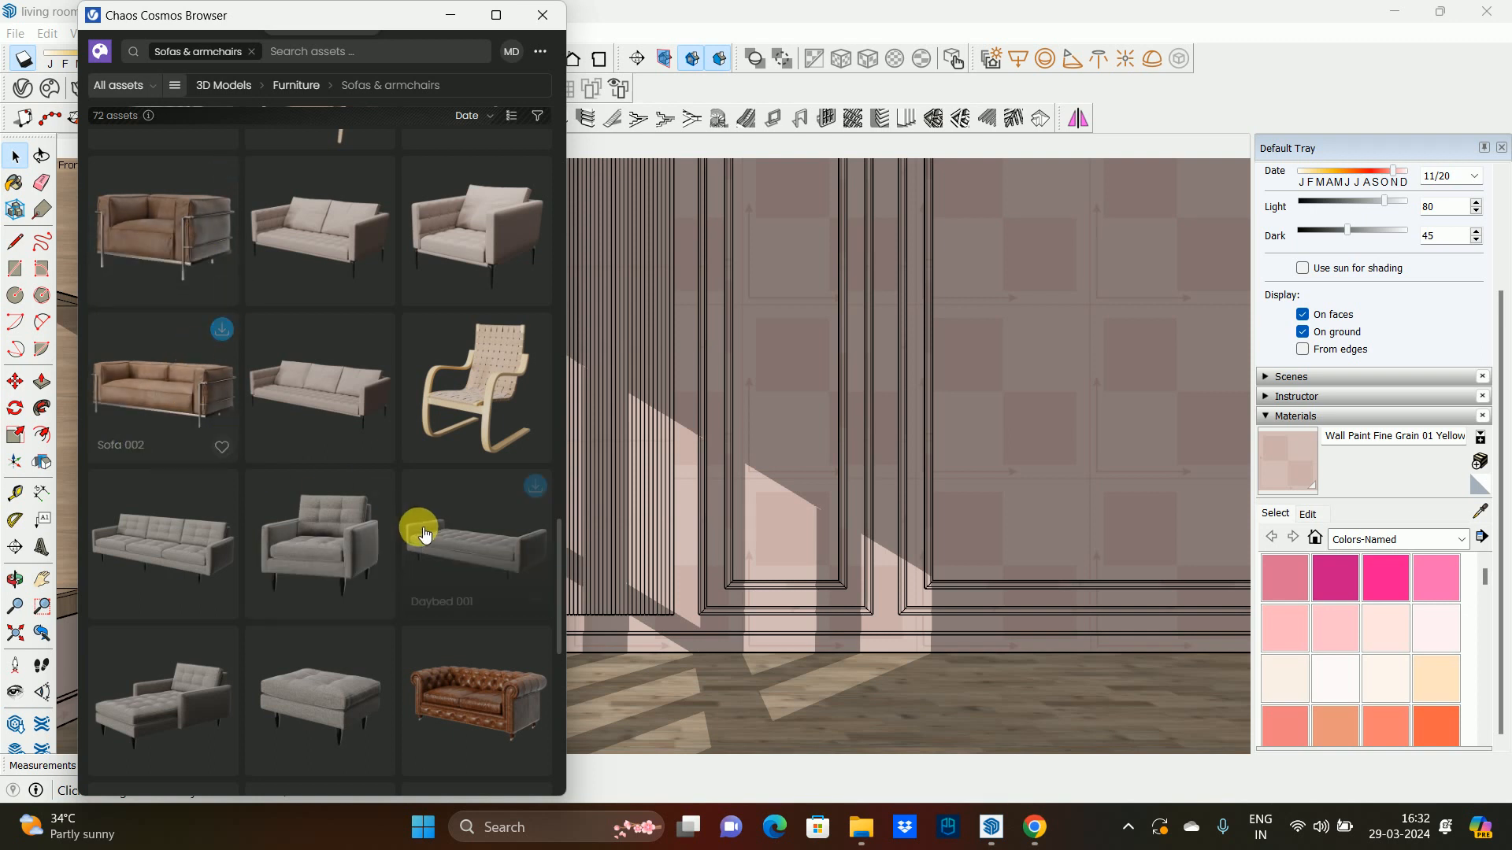
scroll(418, 527, "up", 10)
scroll(451, 491, "up", 10)
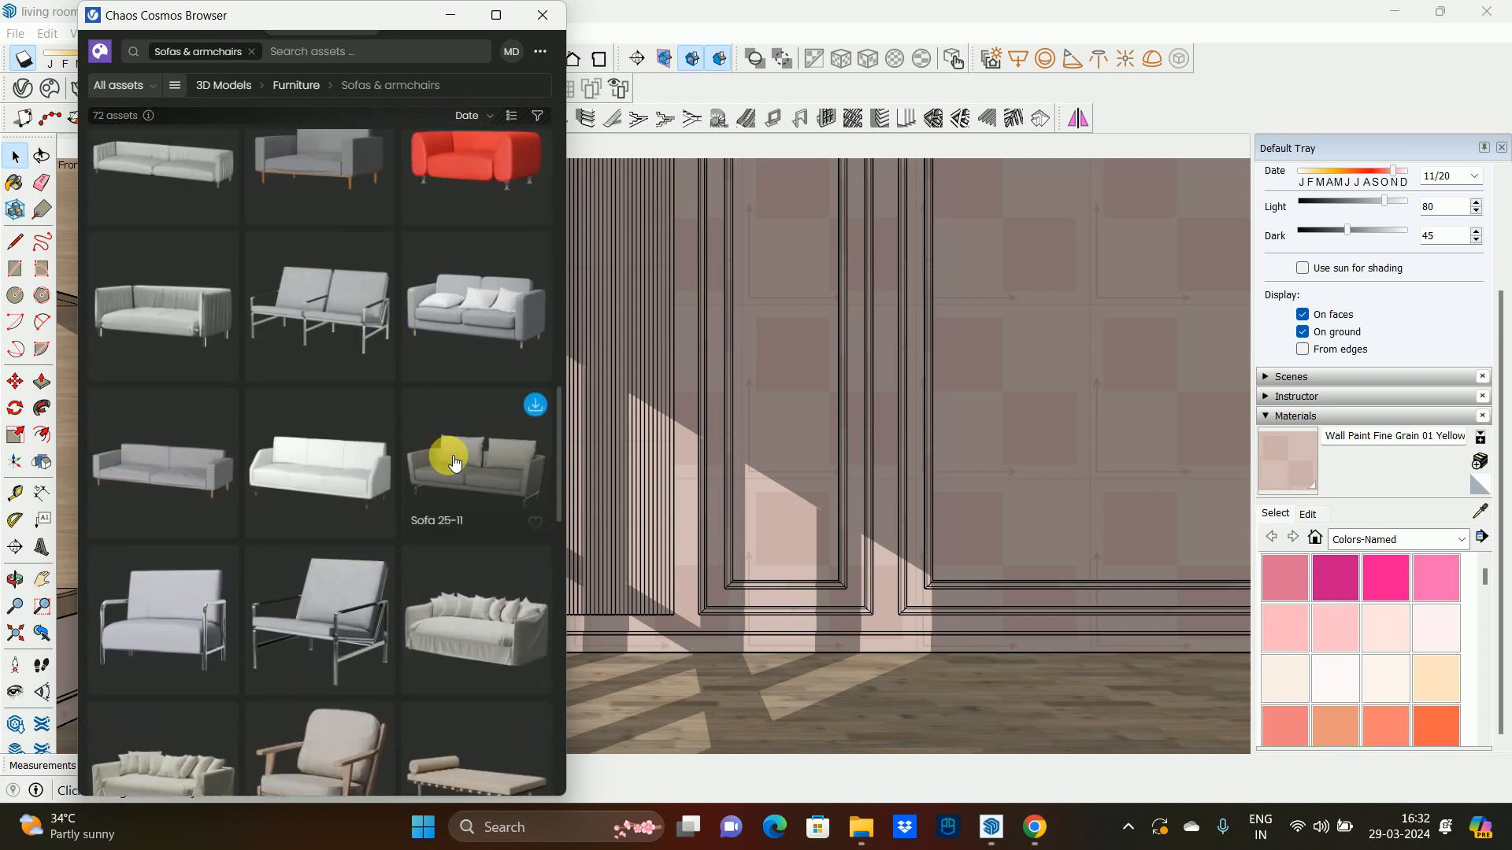
scroll(464, 319, "up", 3)
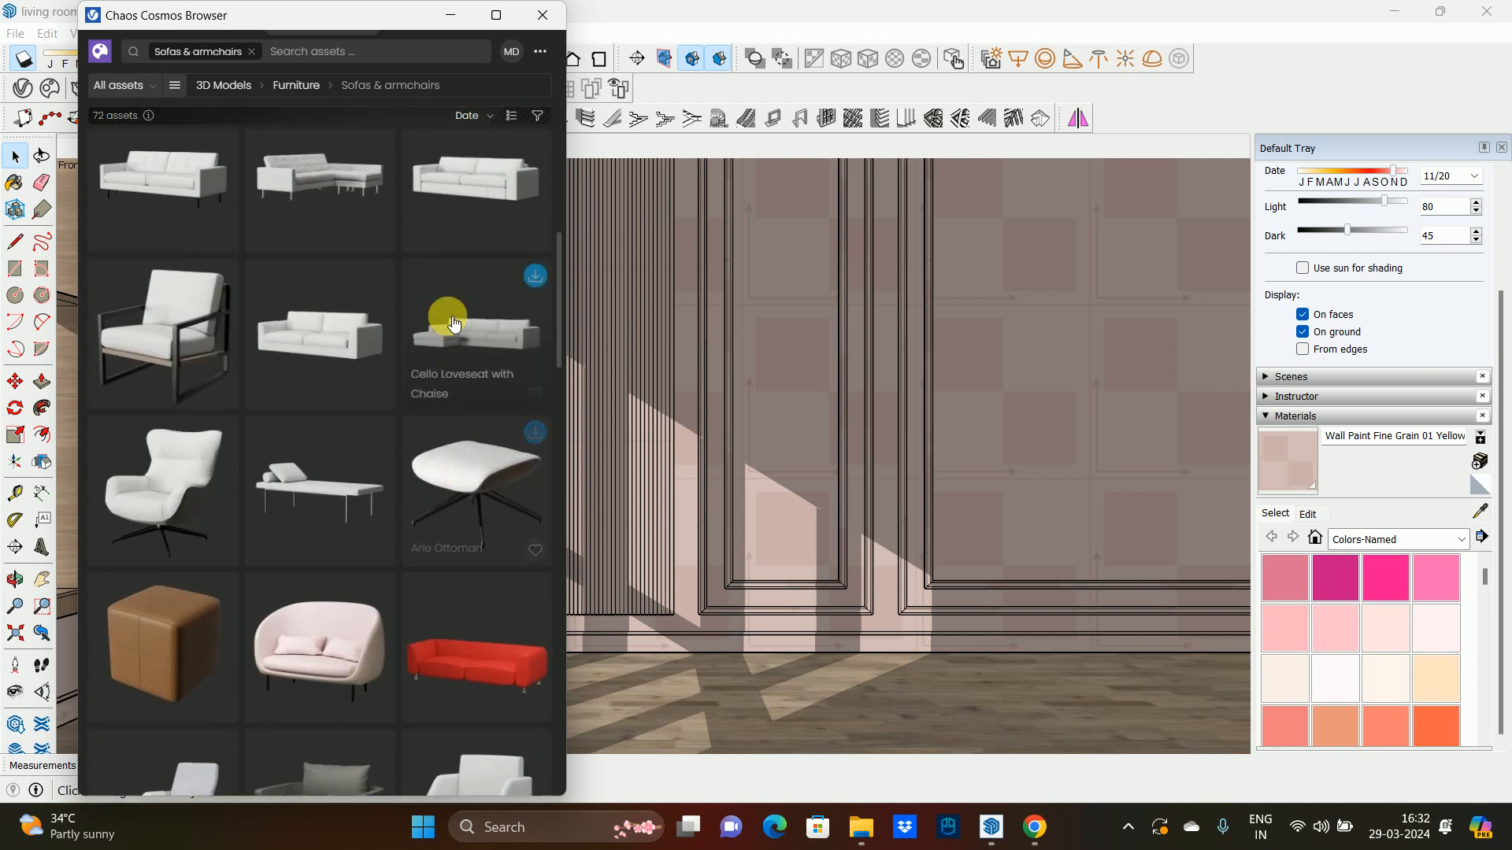
scroll(472, 370, "up", 3)
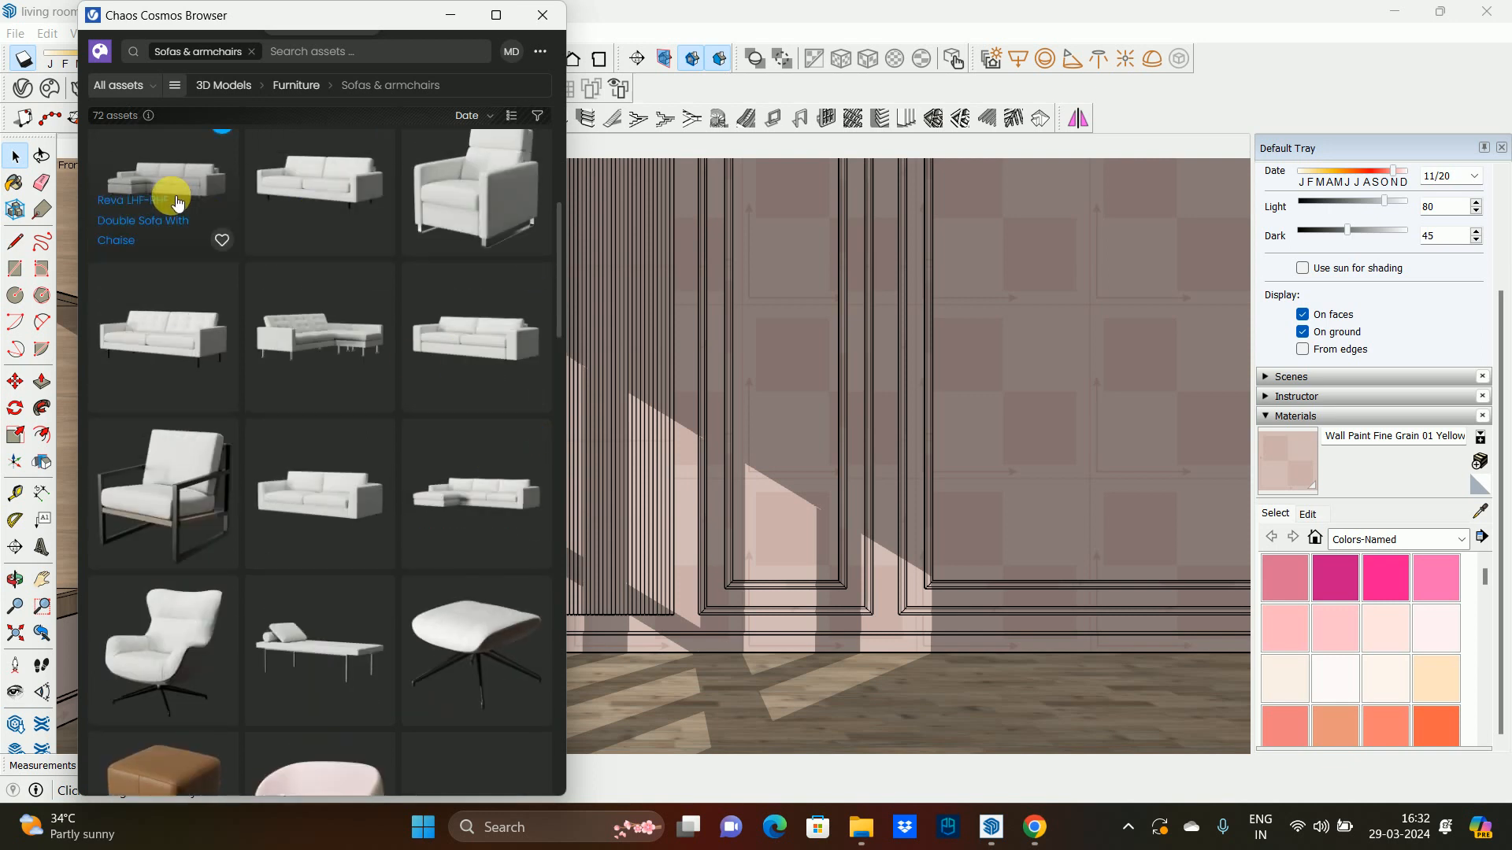
left_click(493, 482)
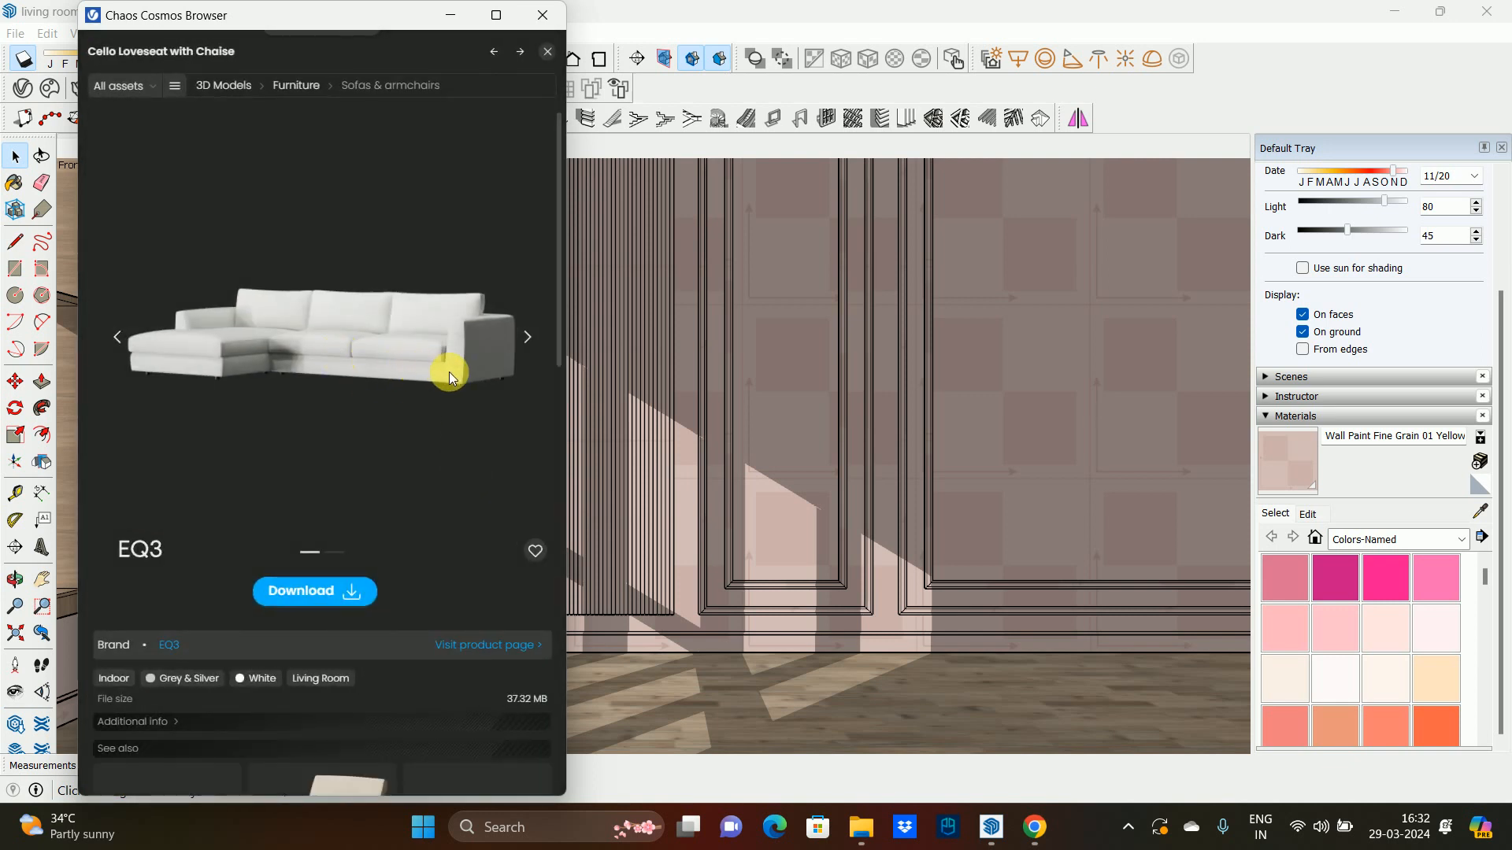
left_click(547, 52)
left_click(142, 208)
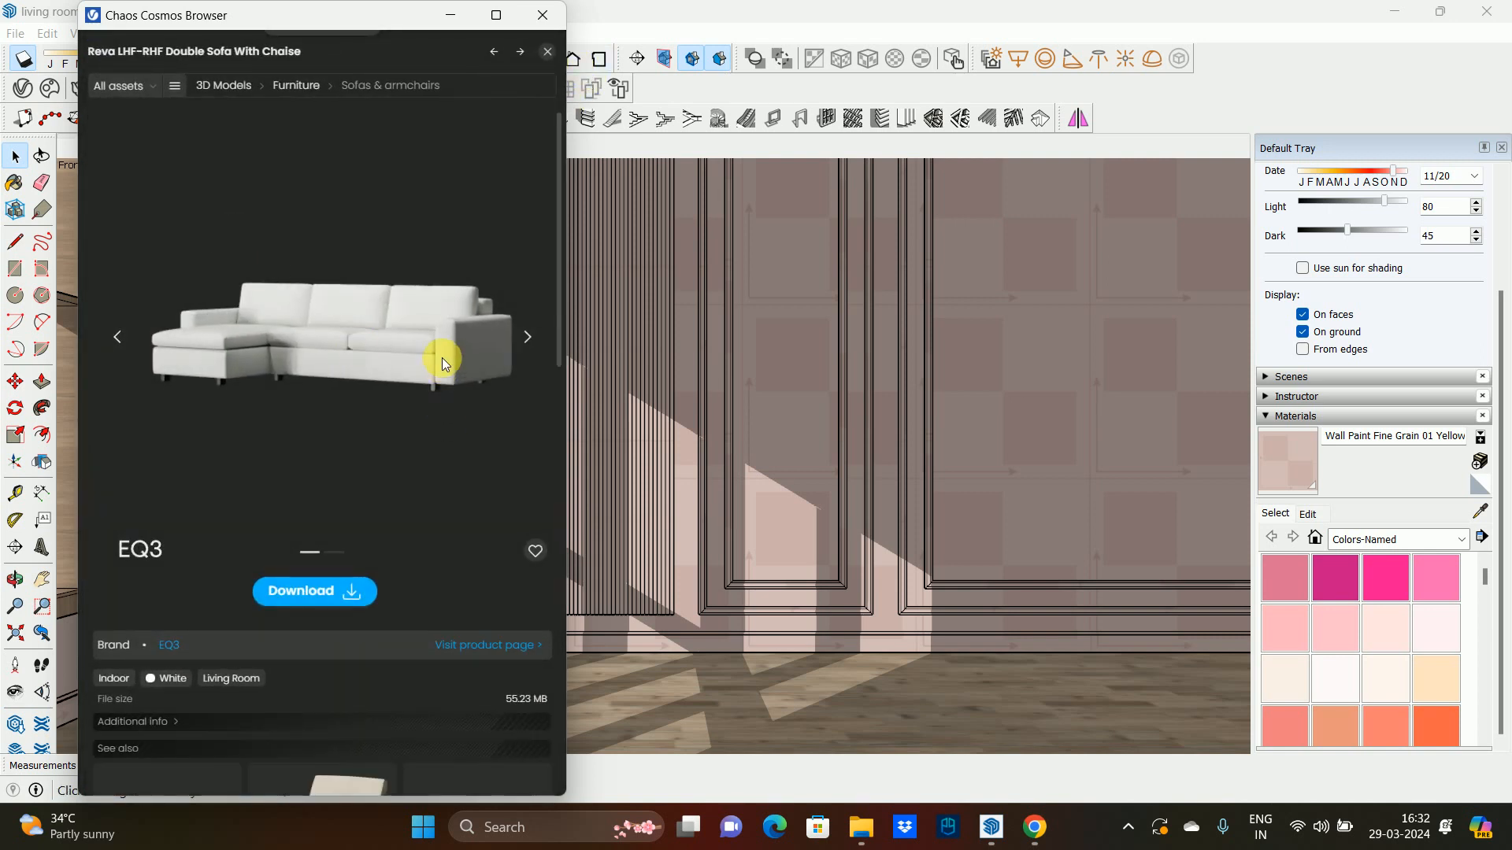
left_click(548, 52)
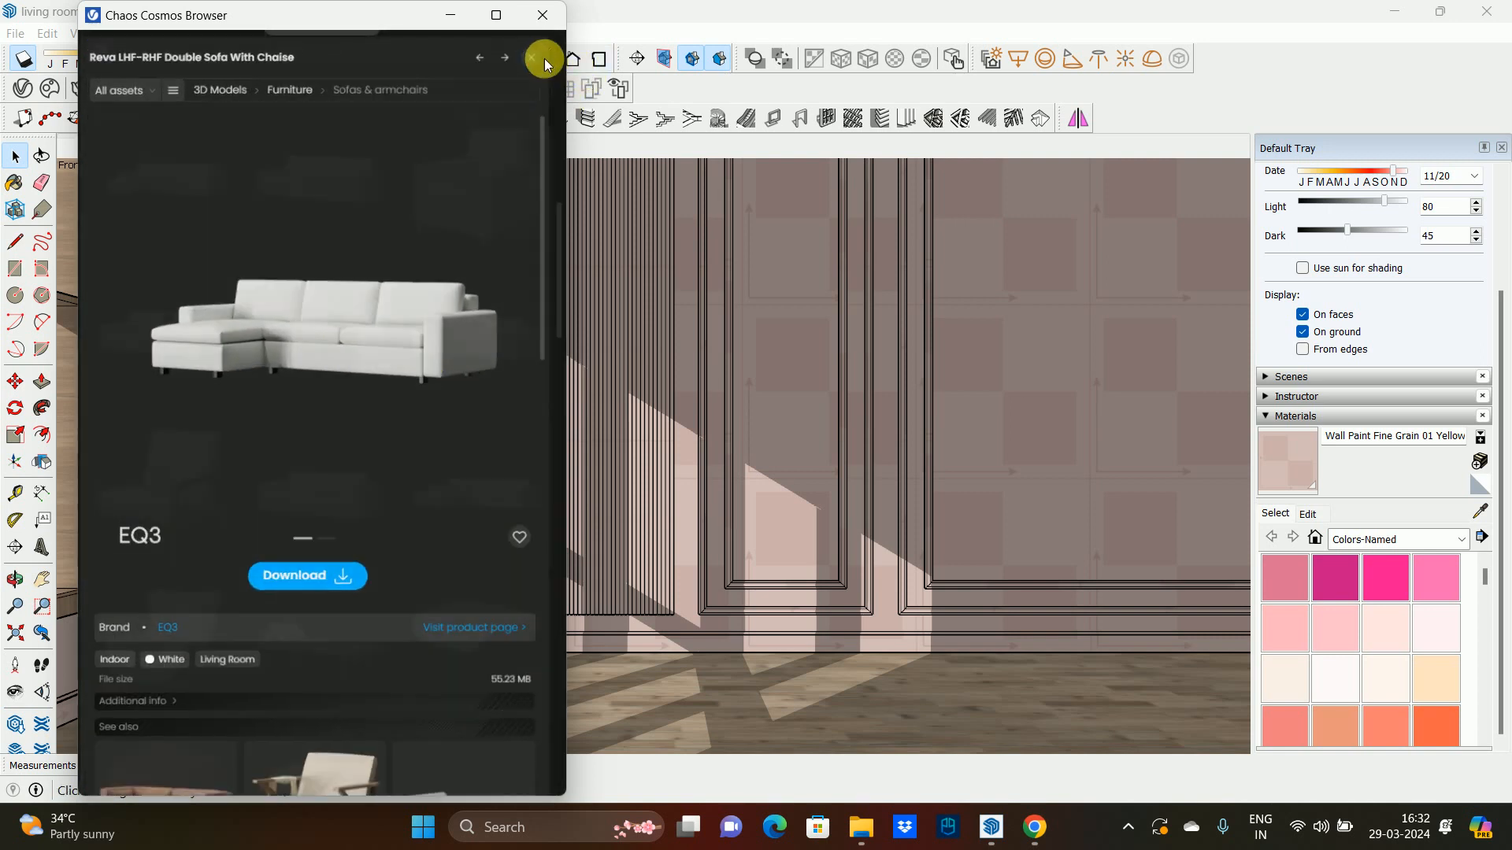
- Download Sofa 002 as a favourite and place a single copy on the floor in front of the fluted wall panel
scroll(392, 400, "down", 15)
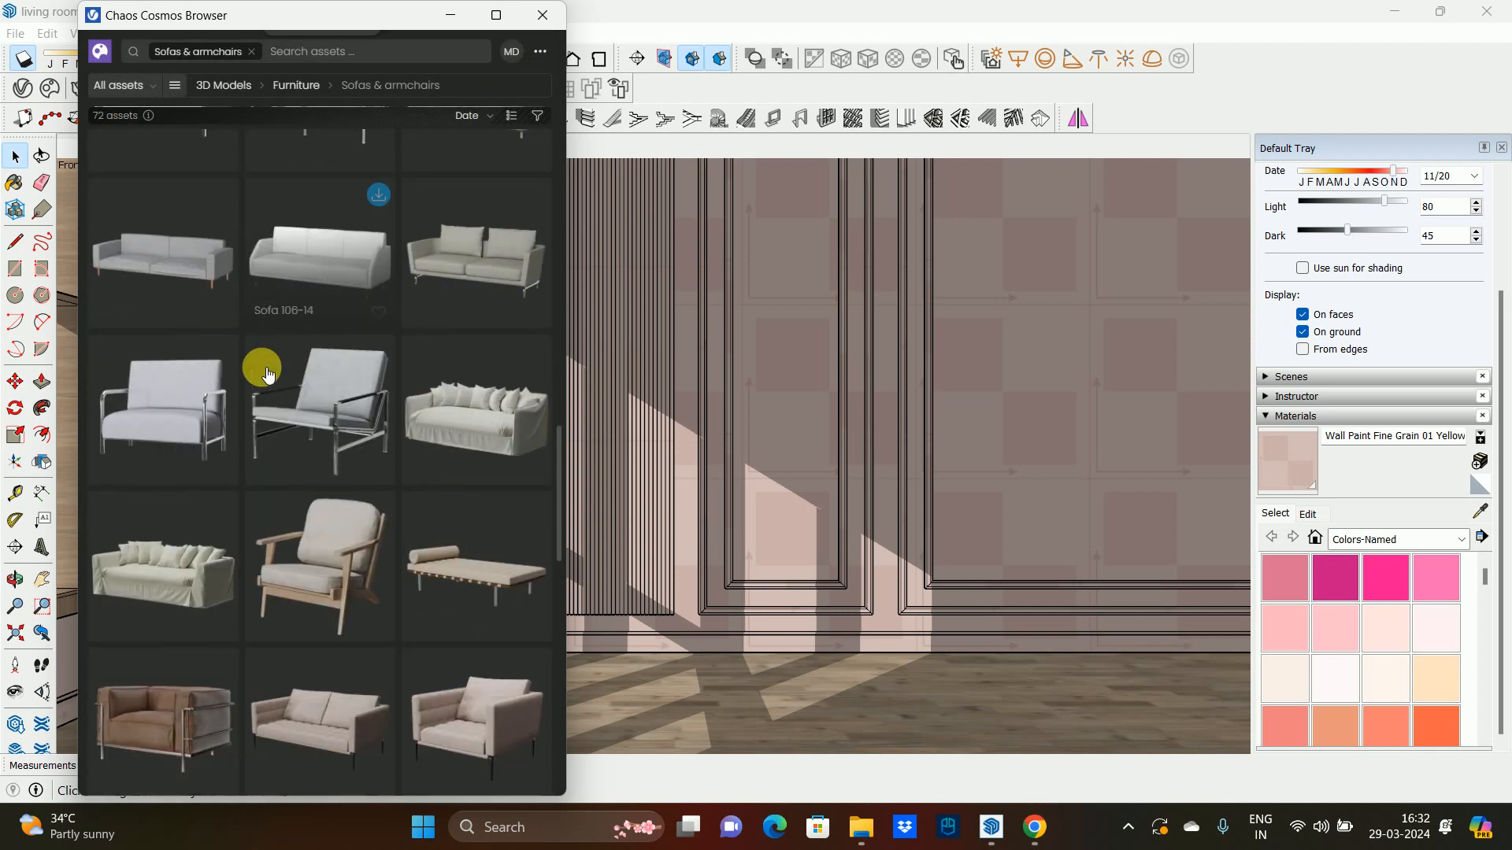
scroll(268, 375, "down", 5)
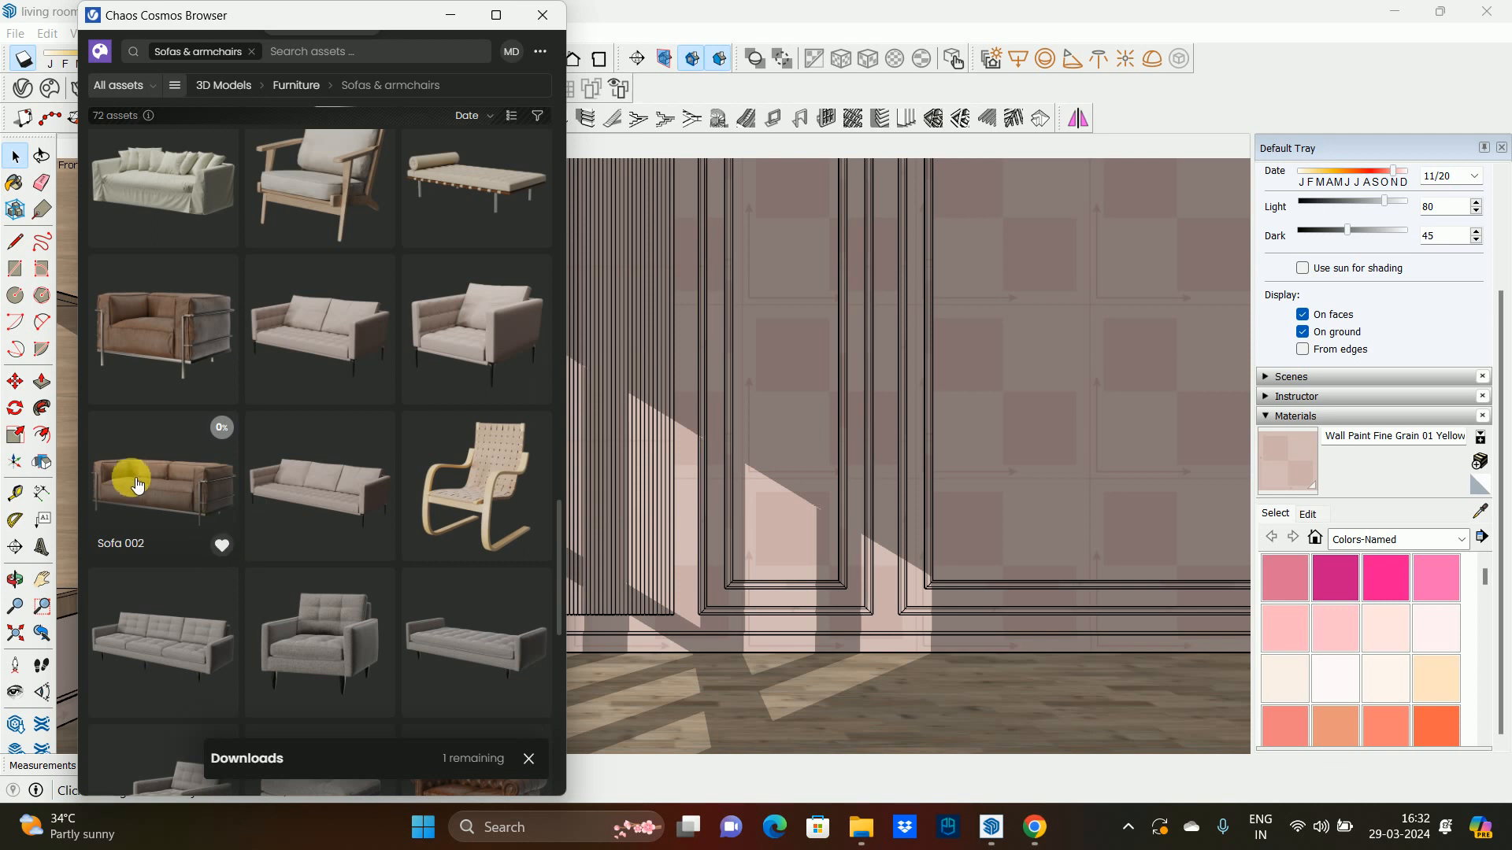
scroll(136, 484, "down", 10)
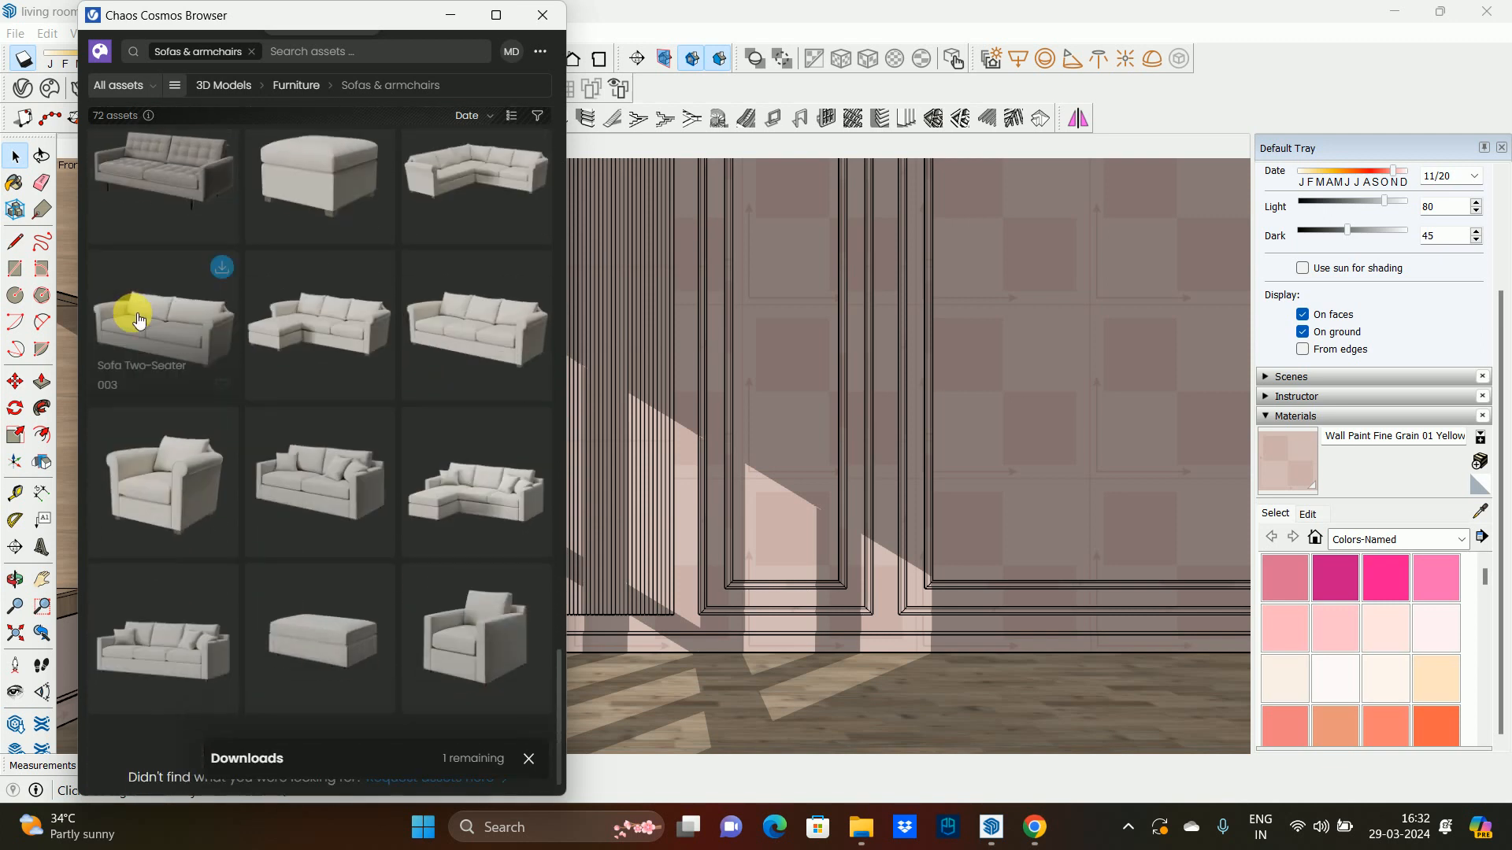
scroll(158, 350, "up", 6)
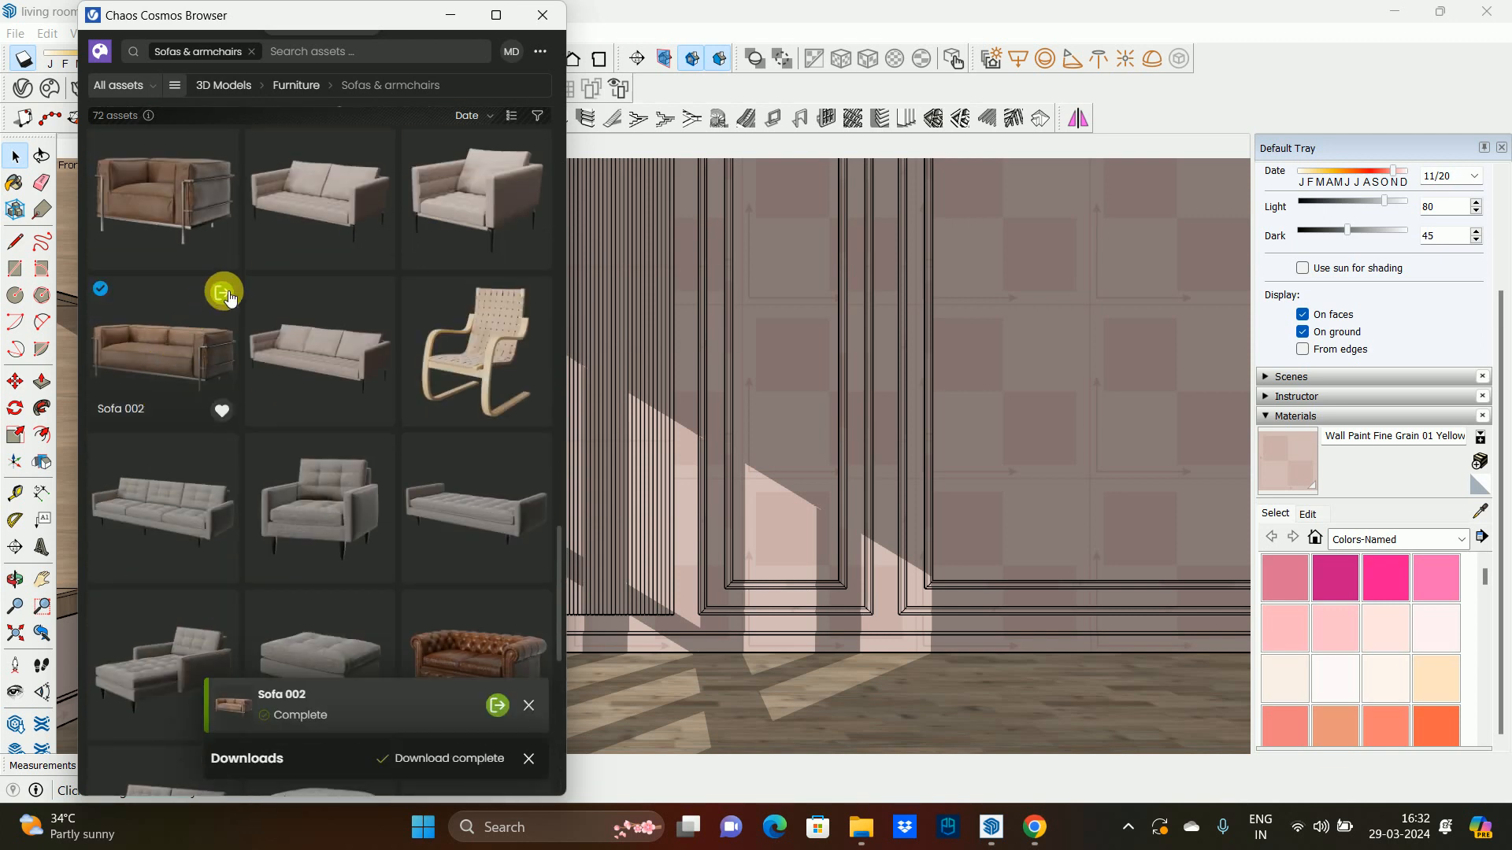
left_click(224, 293)
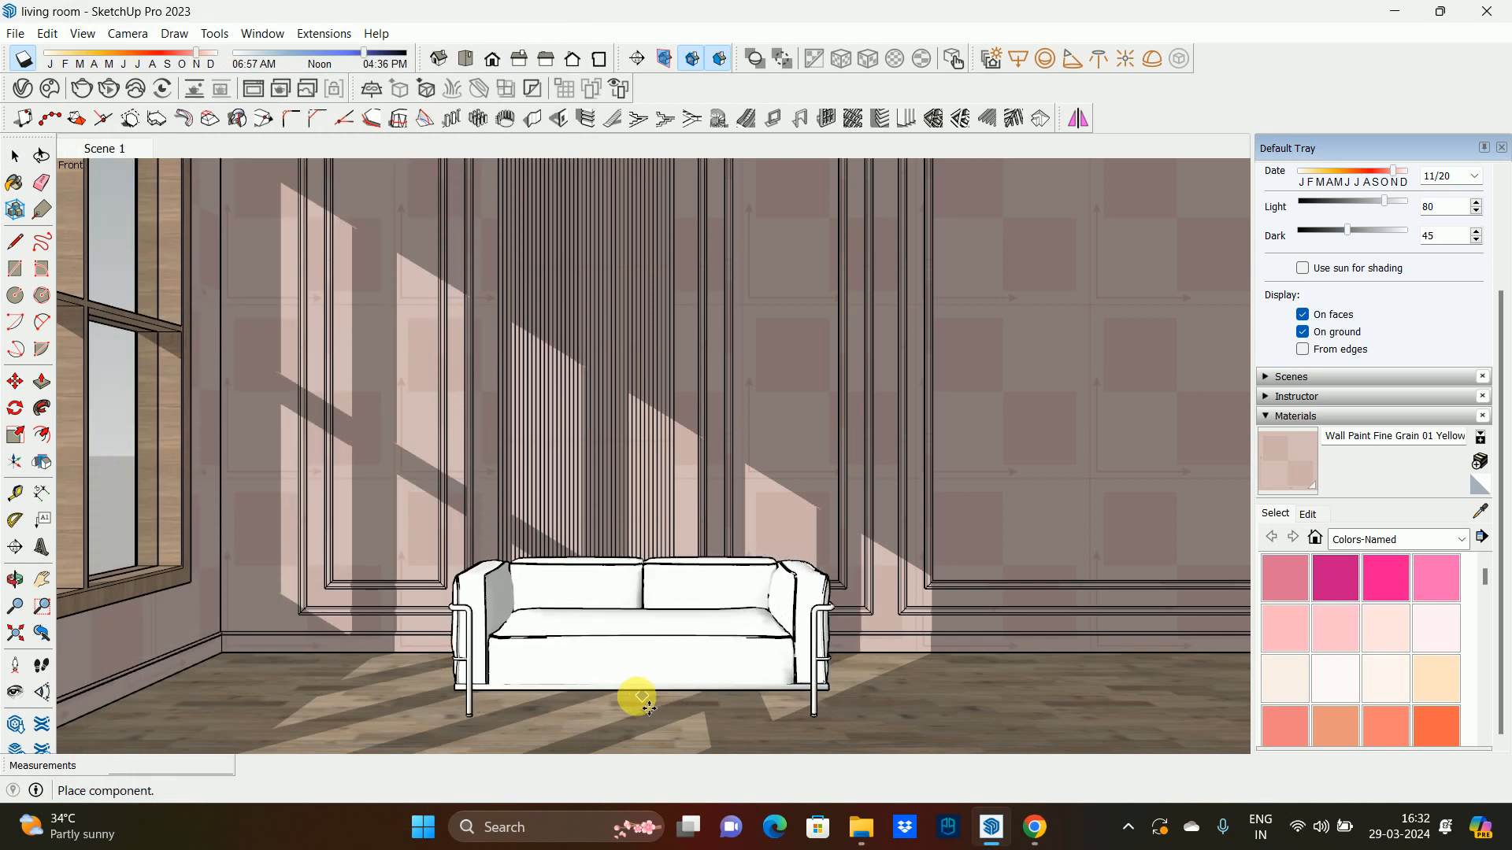
left_click(613, 702)
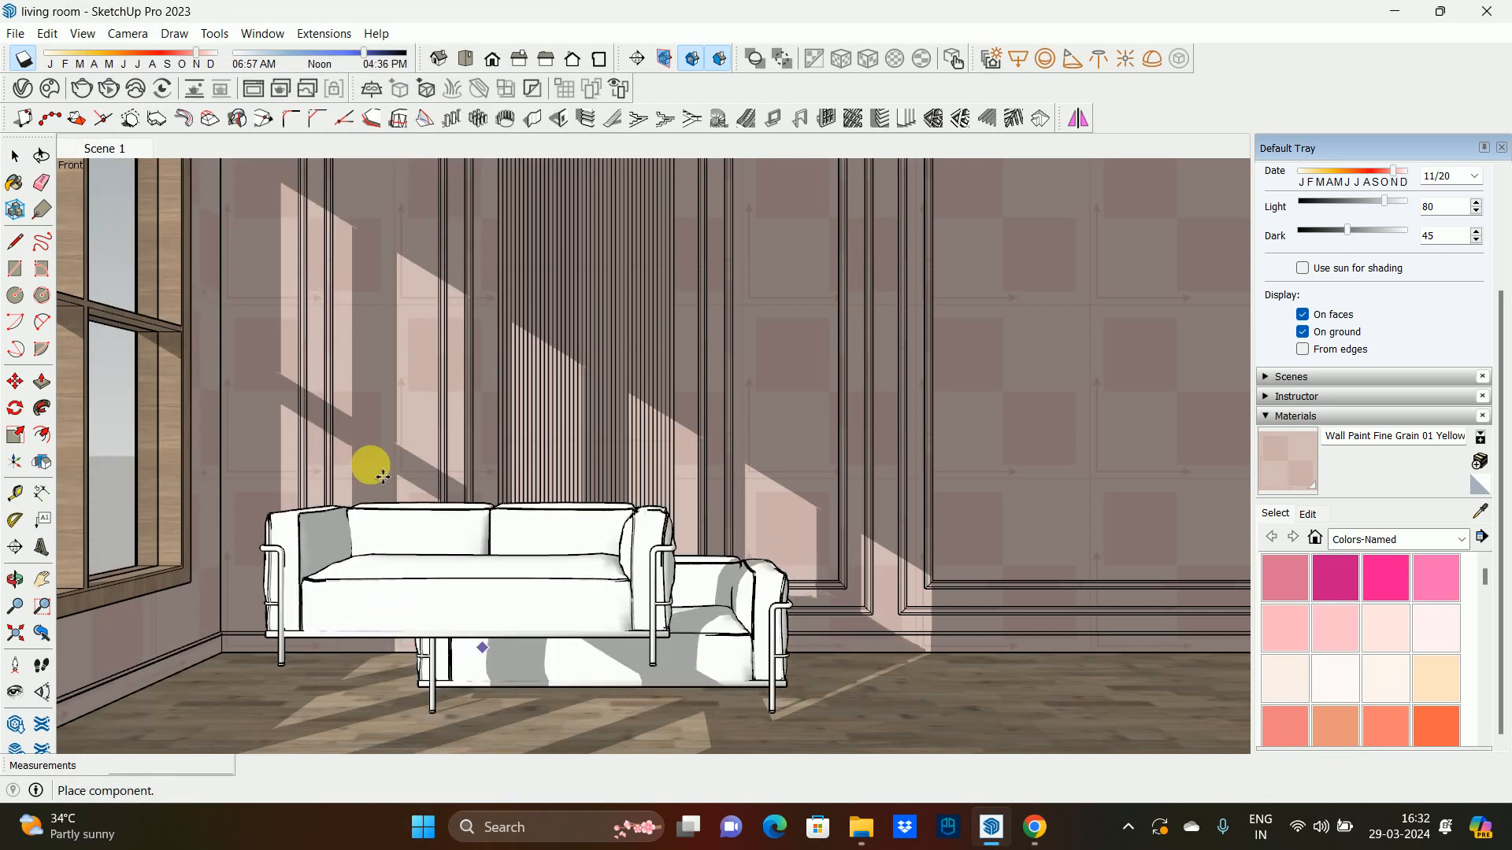
left_click(15, 156)
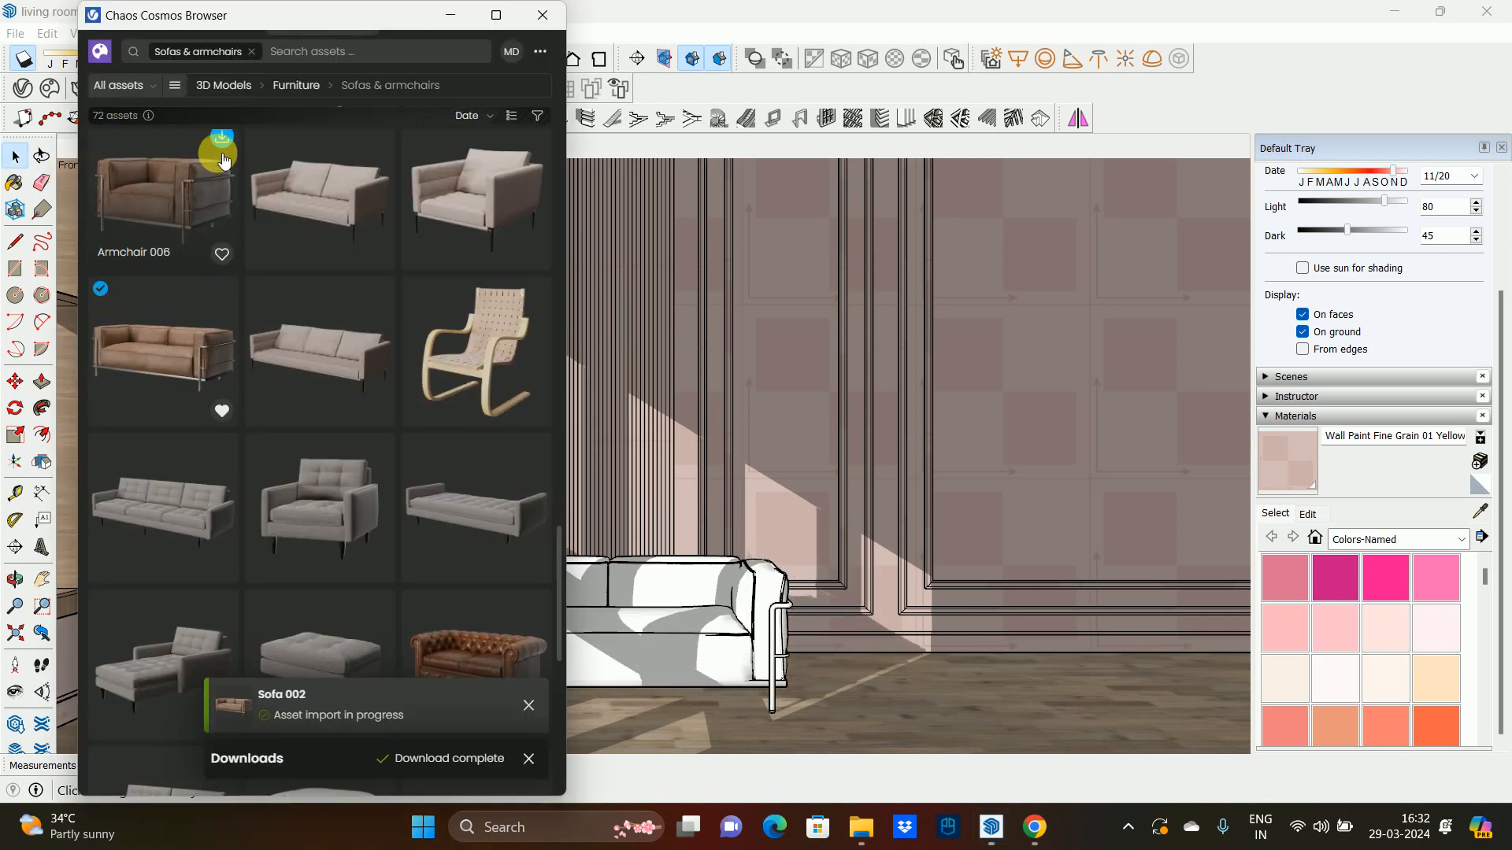
- Download Armchair 006 as a favourite and place it on the floor beside the sofa, nearer the viewer
left_click(223, 155)
left_click(223, 257)
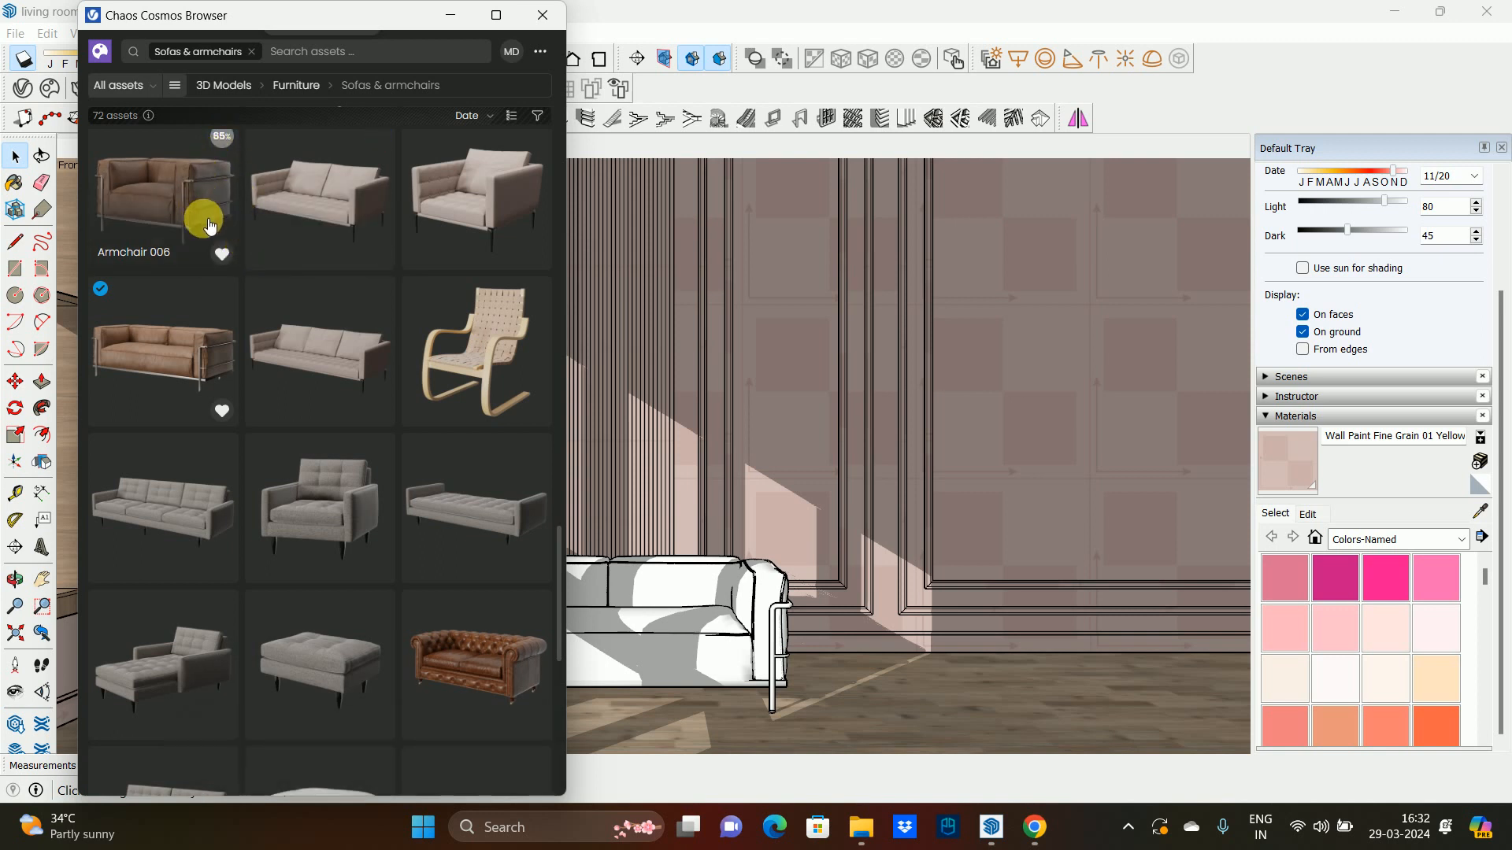
left_click(221, 142)
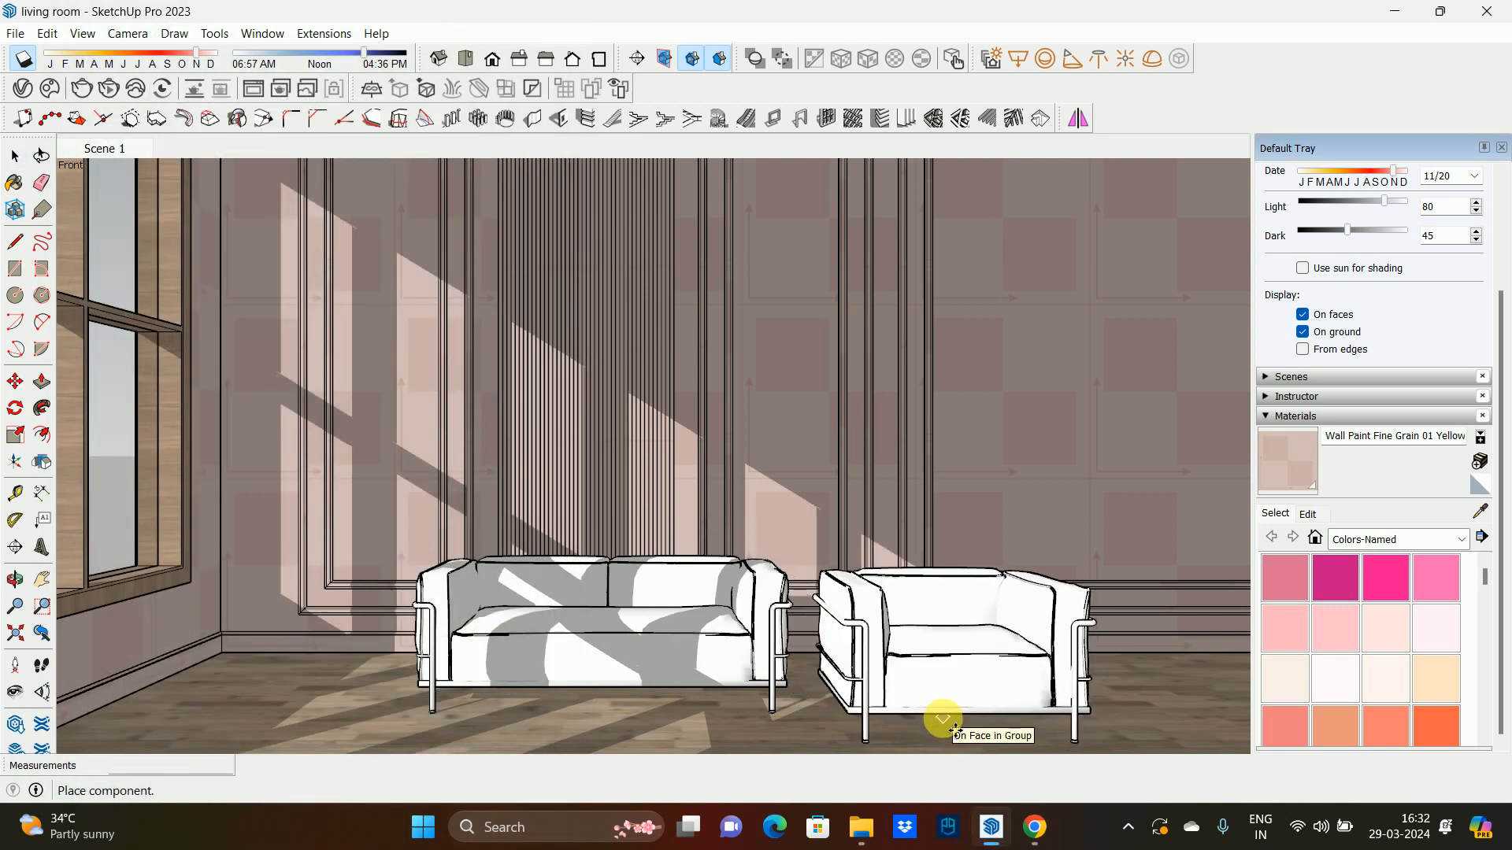
middle_click_drag(937, 704, 867, 661)
left_click(918, 661)
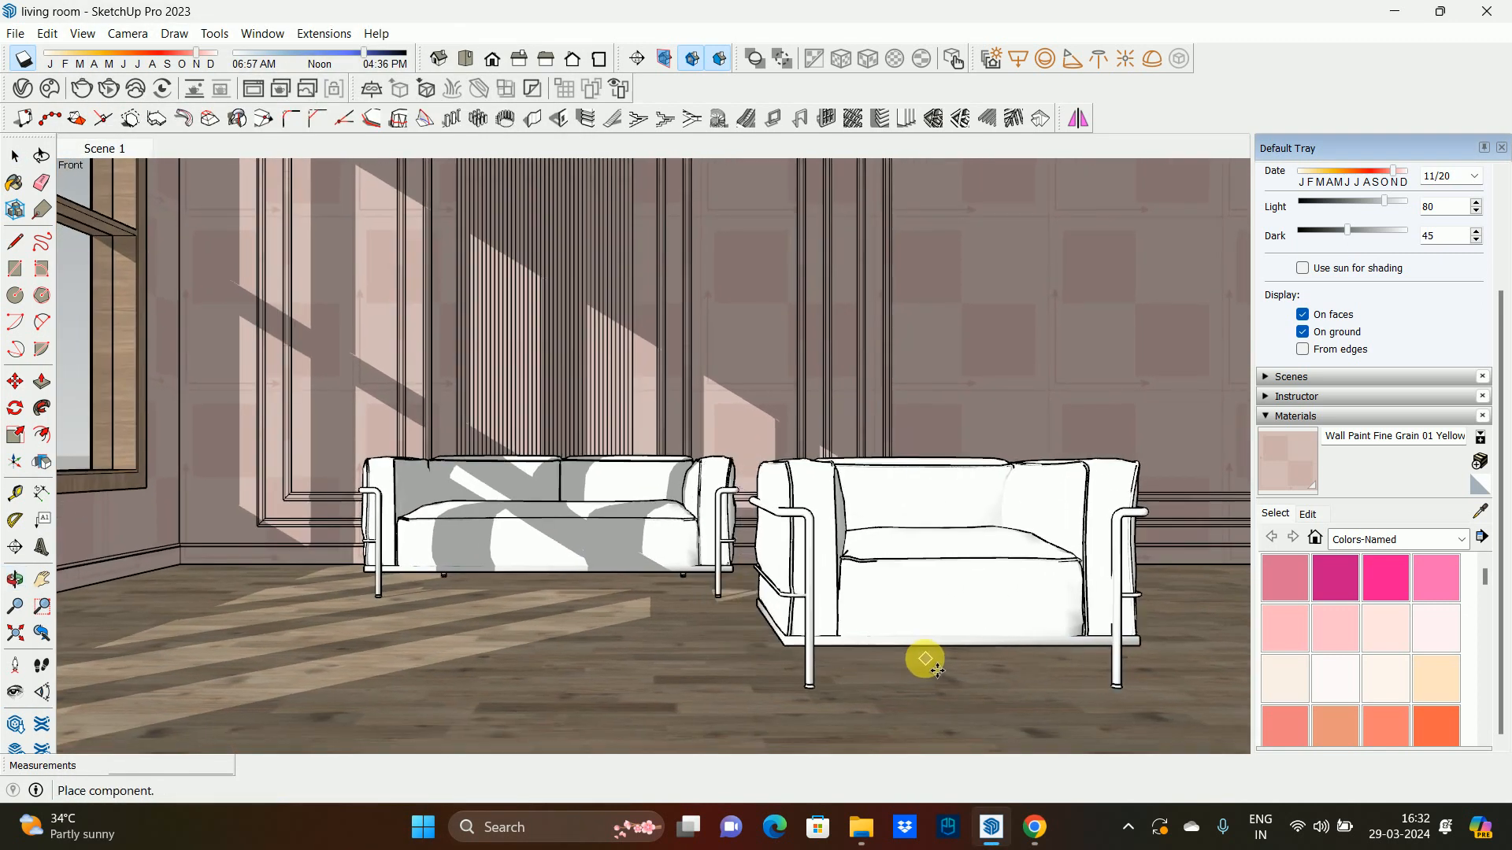
- Look through the remaining seating in Chaos Cosmos and preview Sofa 004 and Sofa 007, closing both without downloading
left_click(50, 88)
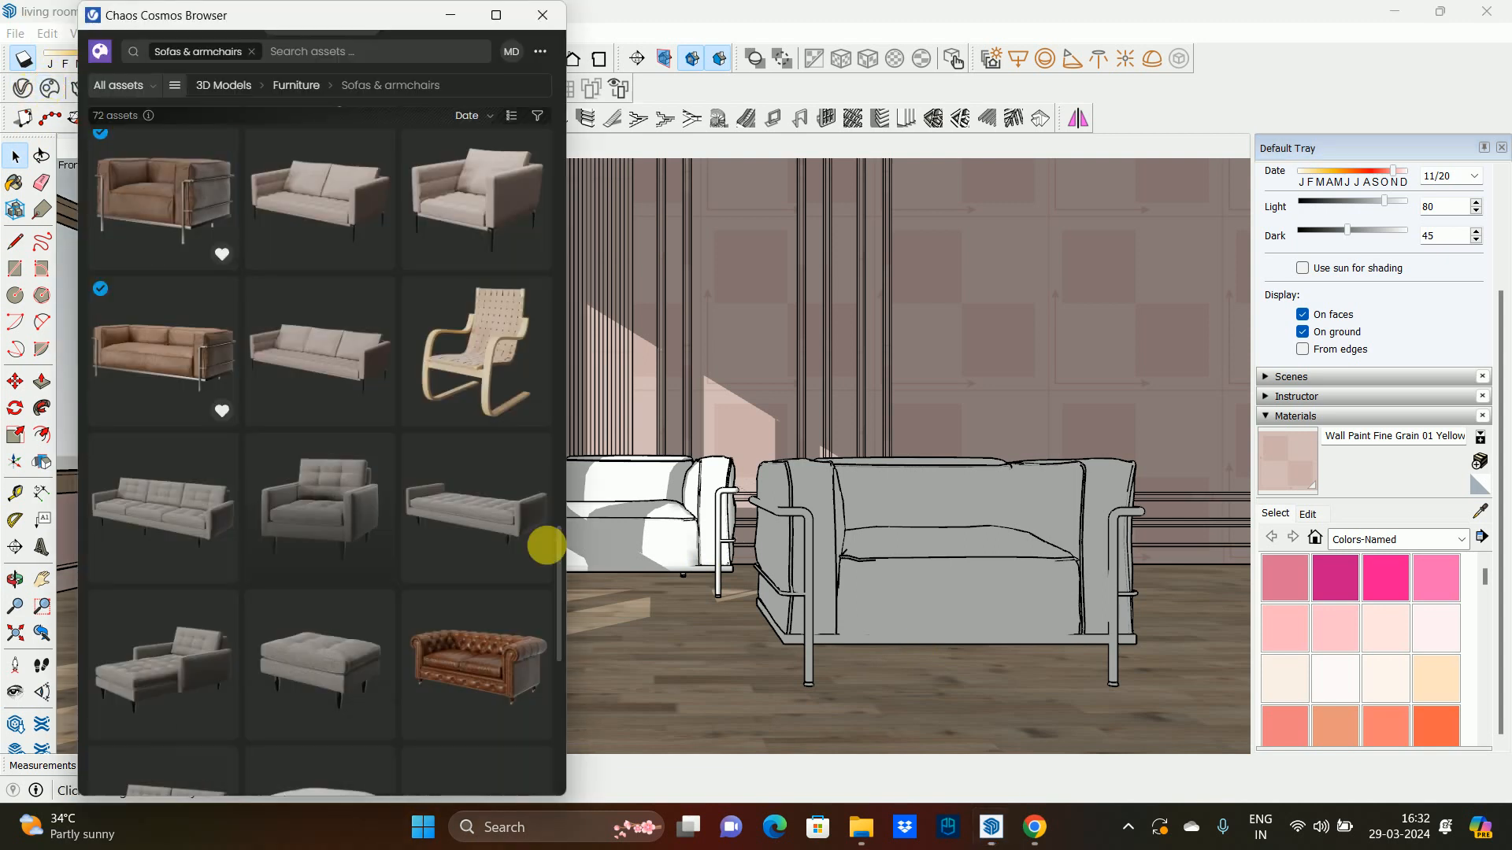
scroll(477, 481, "down", 5)
scroll(428, 476, "down", 5)
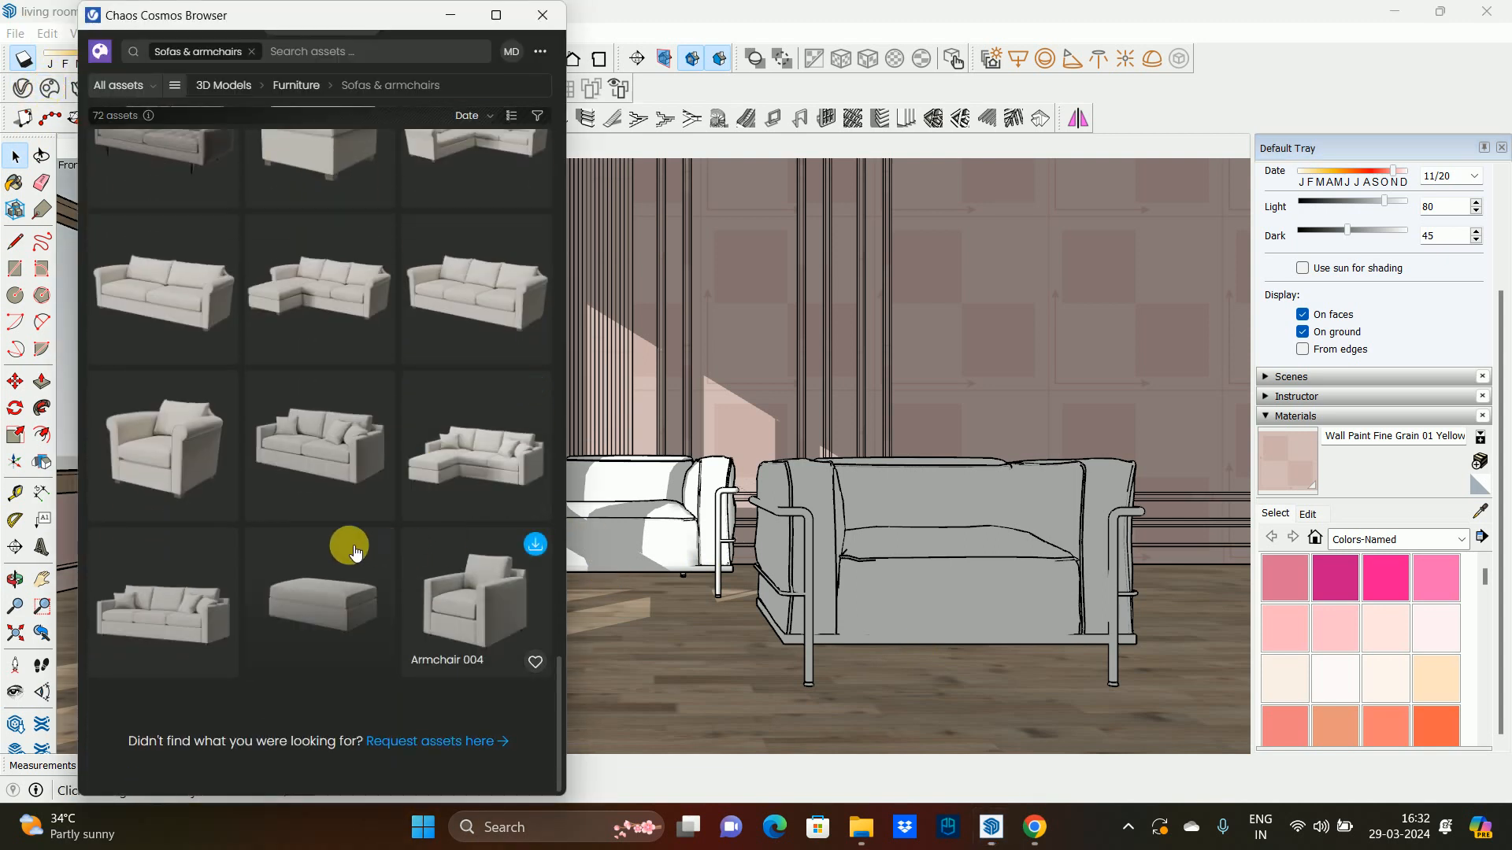
scroll(418, 453, "up", 2)
scroll(413, 457, "up", 5)
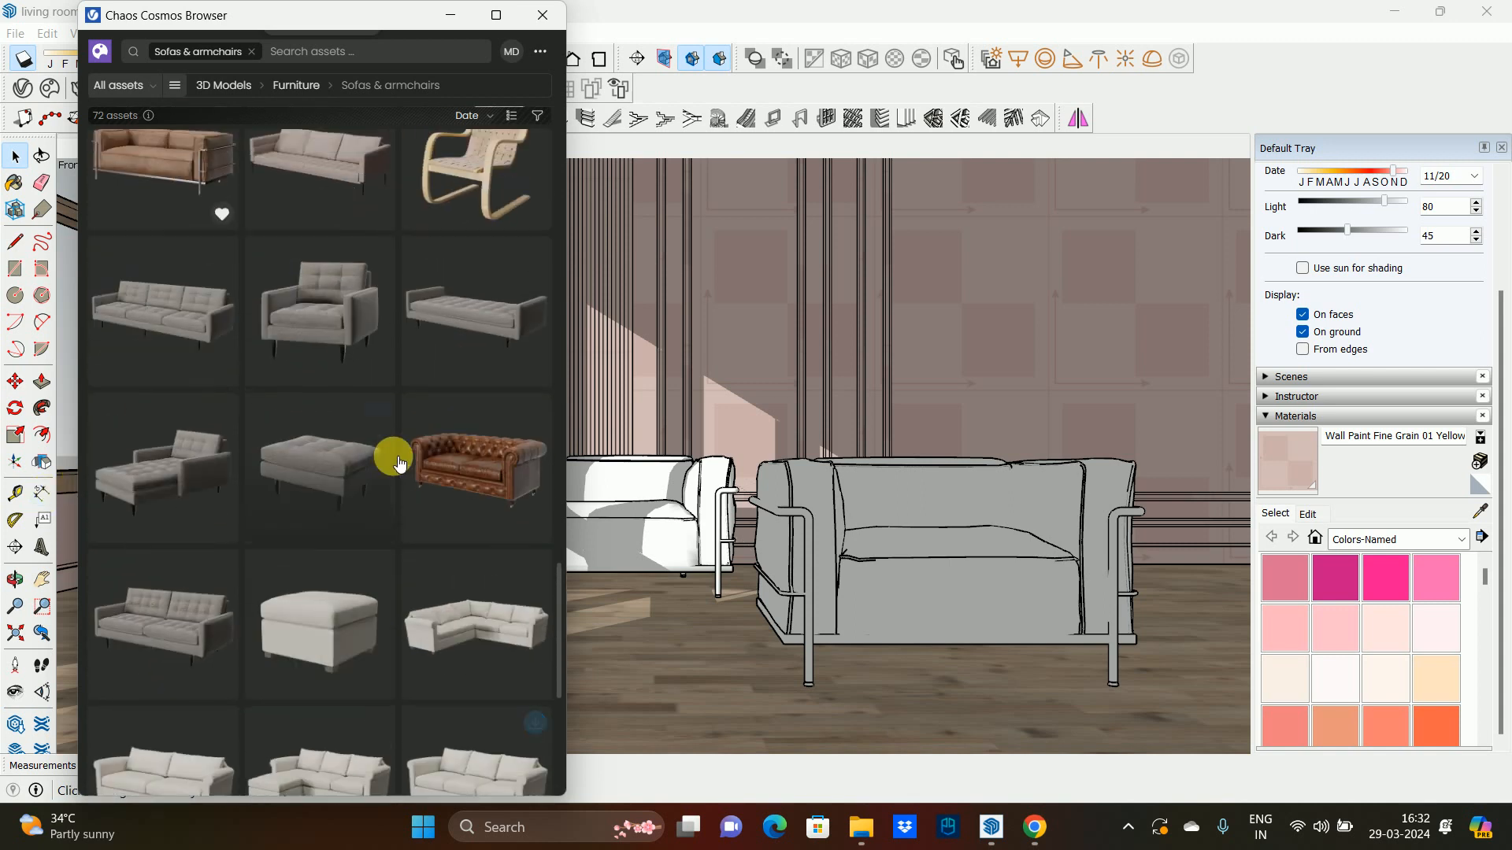
left_click(158, 503)
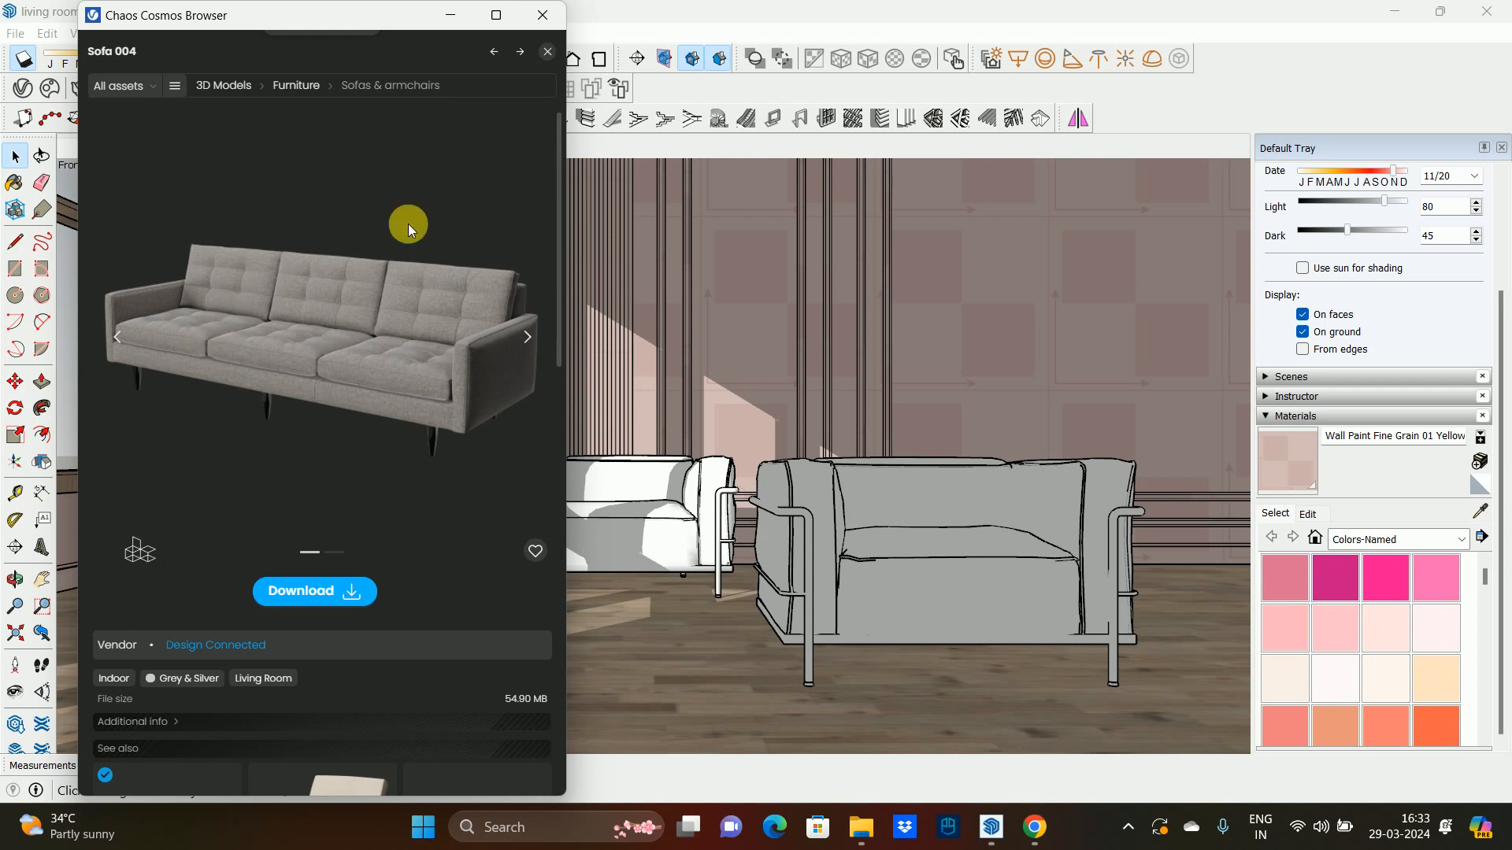
left_click(548, 51)
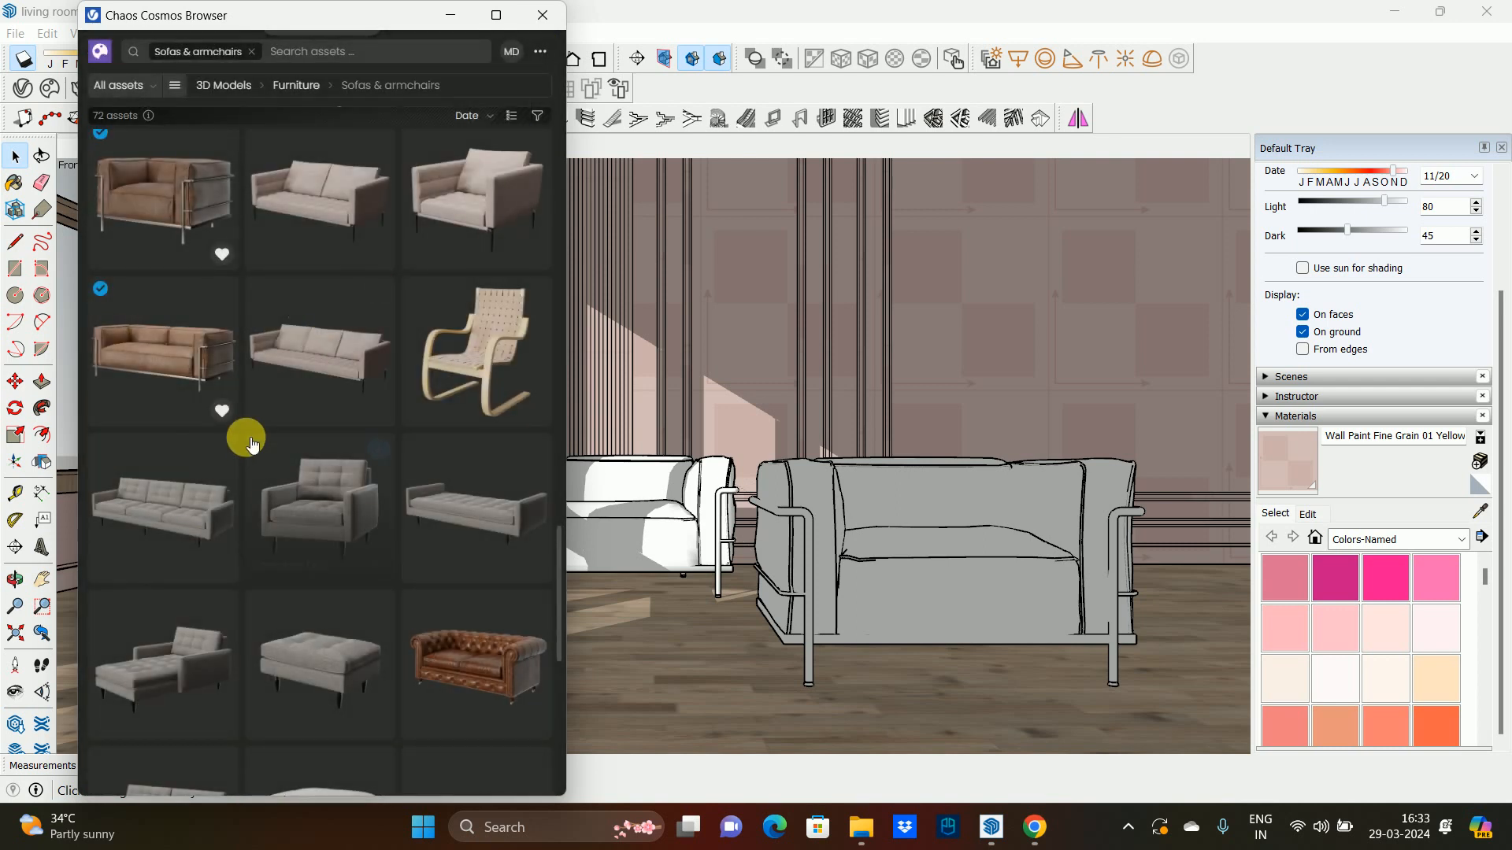
left_click(314, 364)
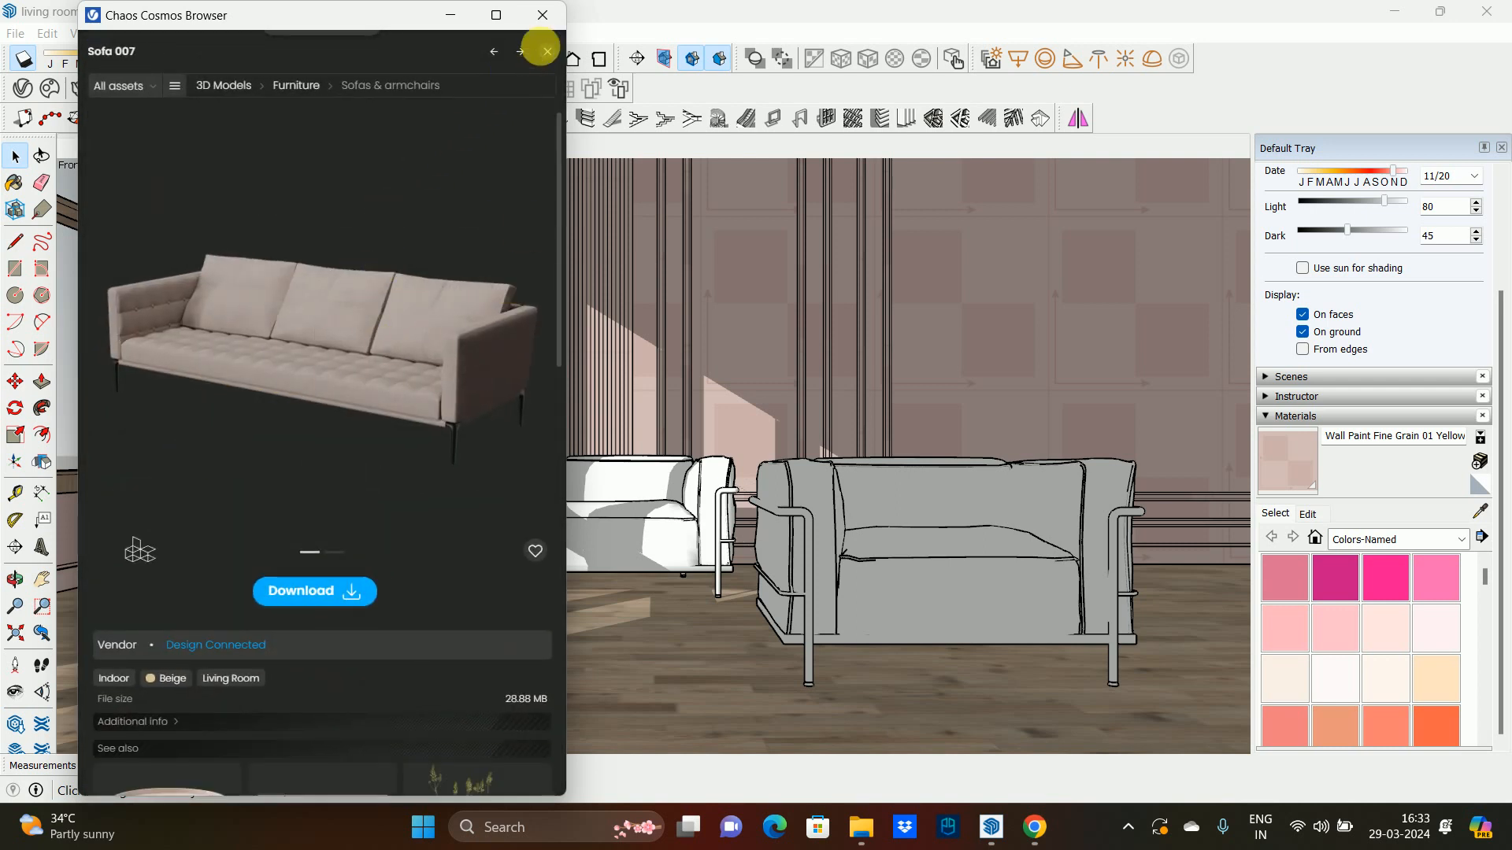
left_click(547, 52)
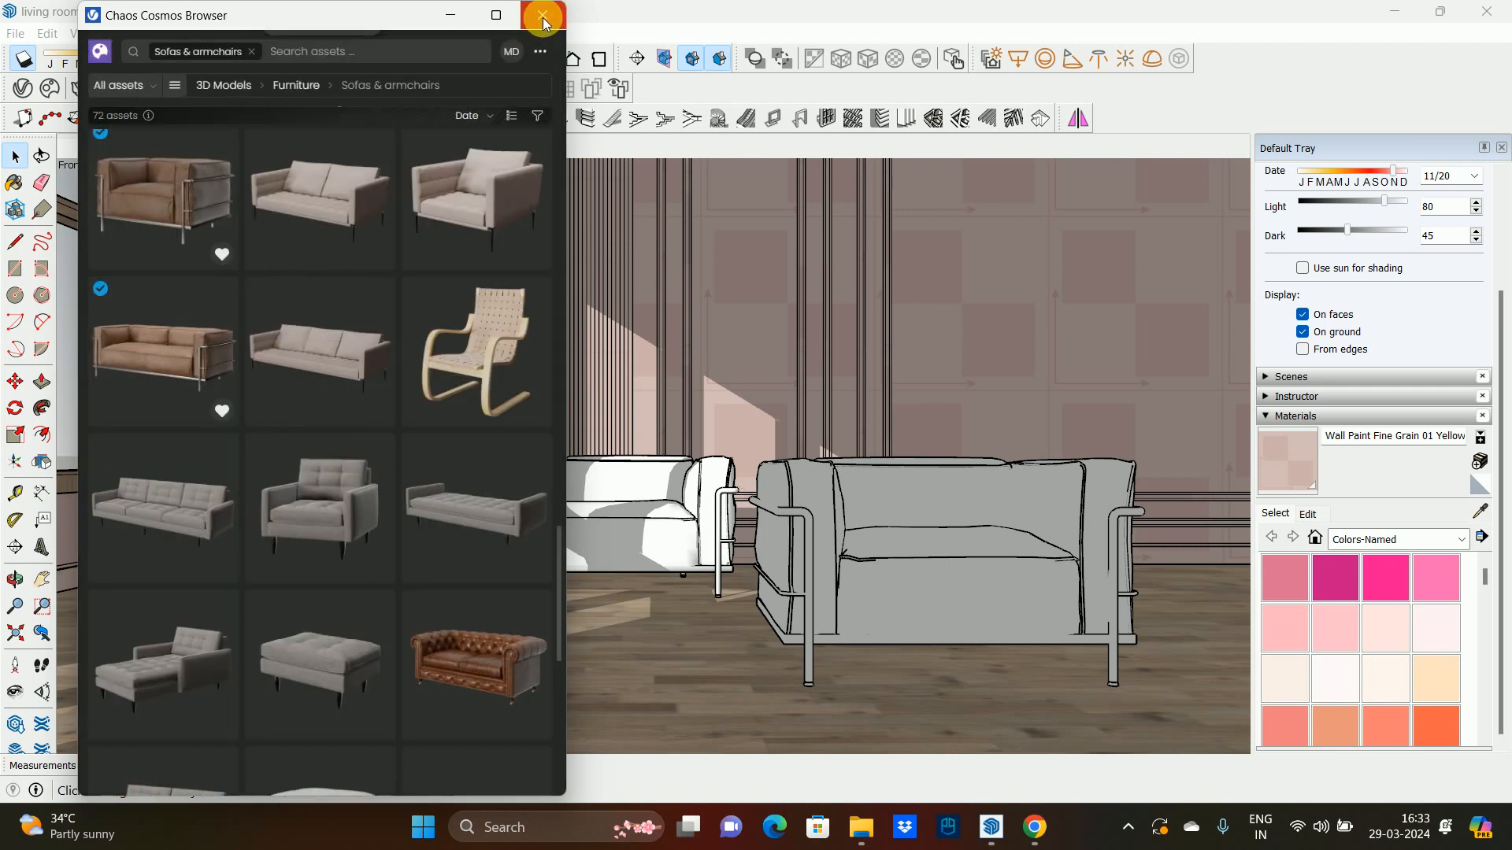
- Widen the Cosmos filter to all 3D Models, search for "rug", and download Rug 006 as a favourite
scroll(196, 202, "up", 5)
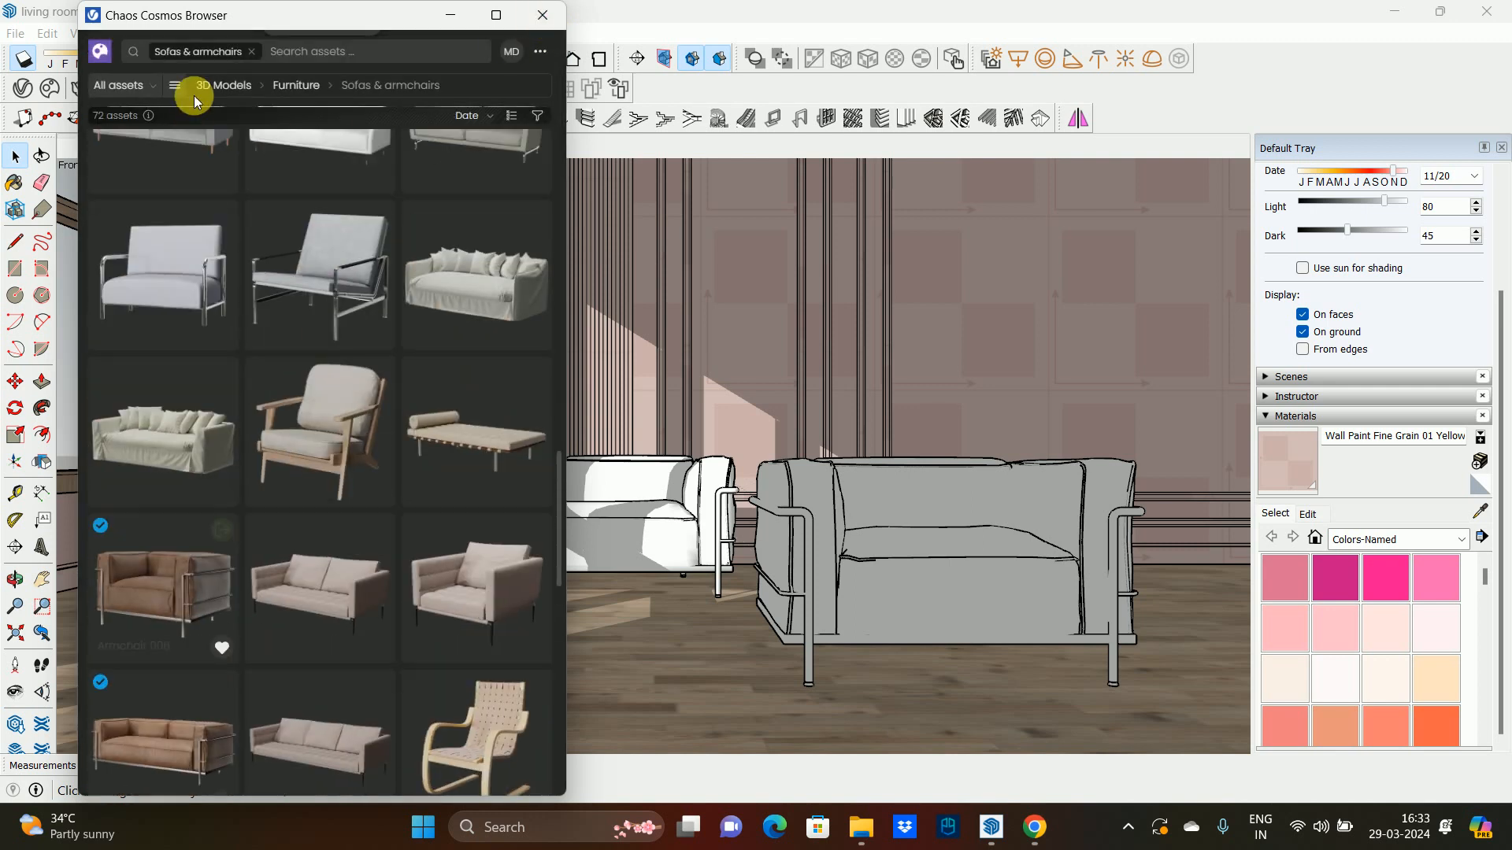
left_click(311, 93)
left_click(213, 161)
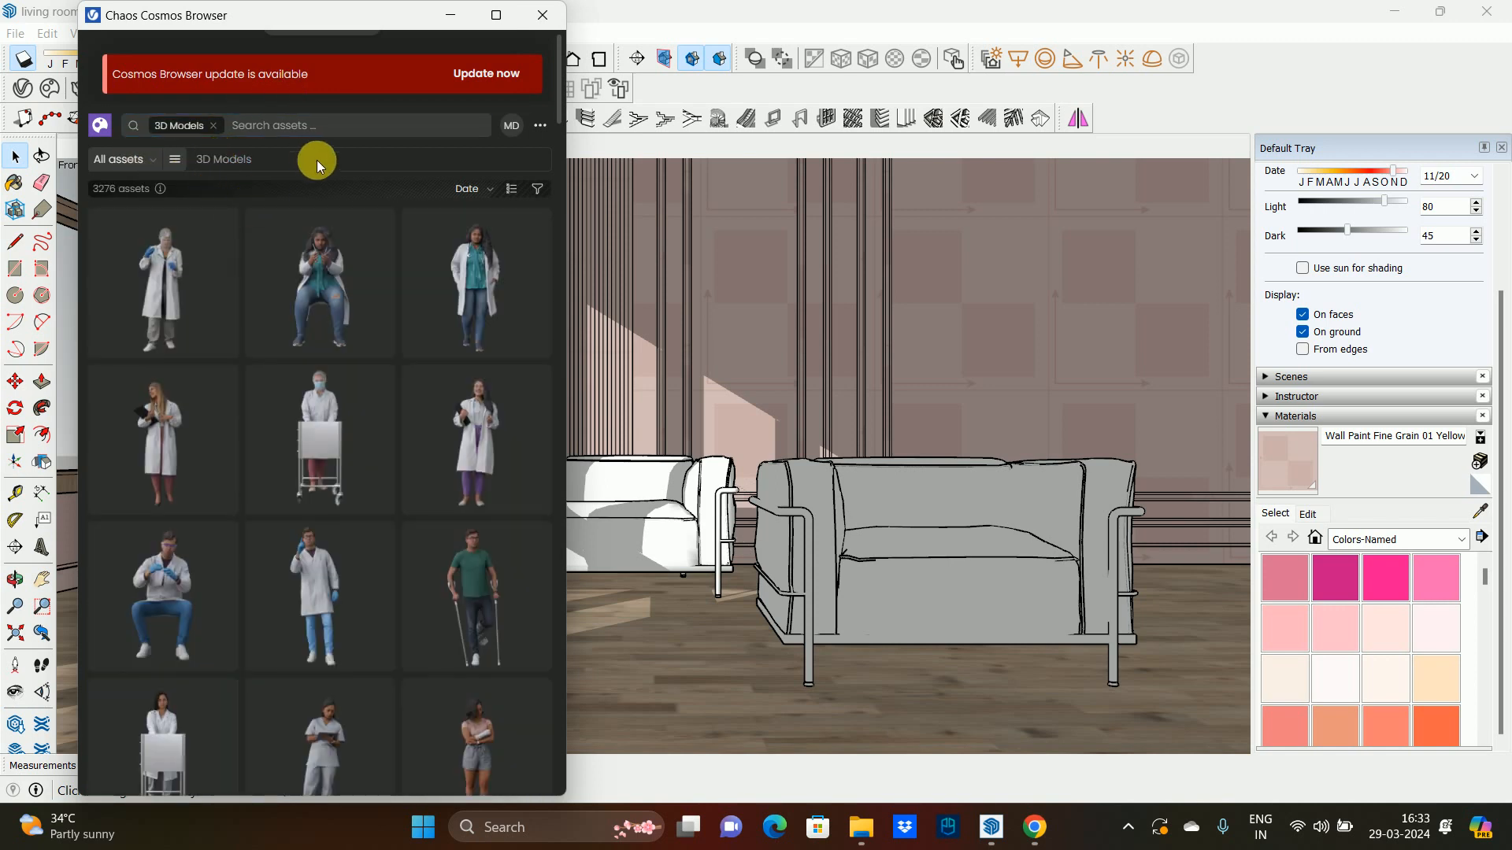
left_click(300, 127)
type("rug")
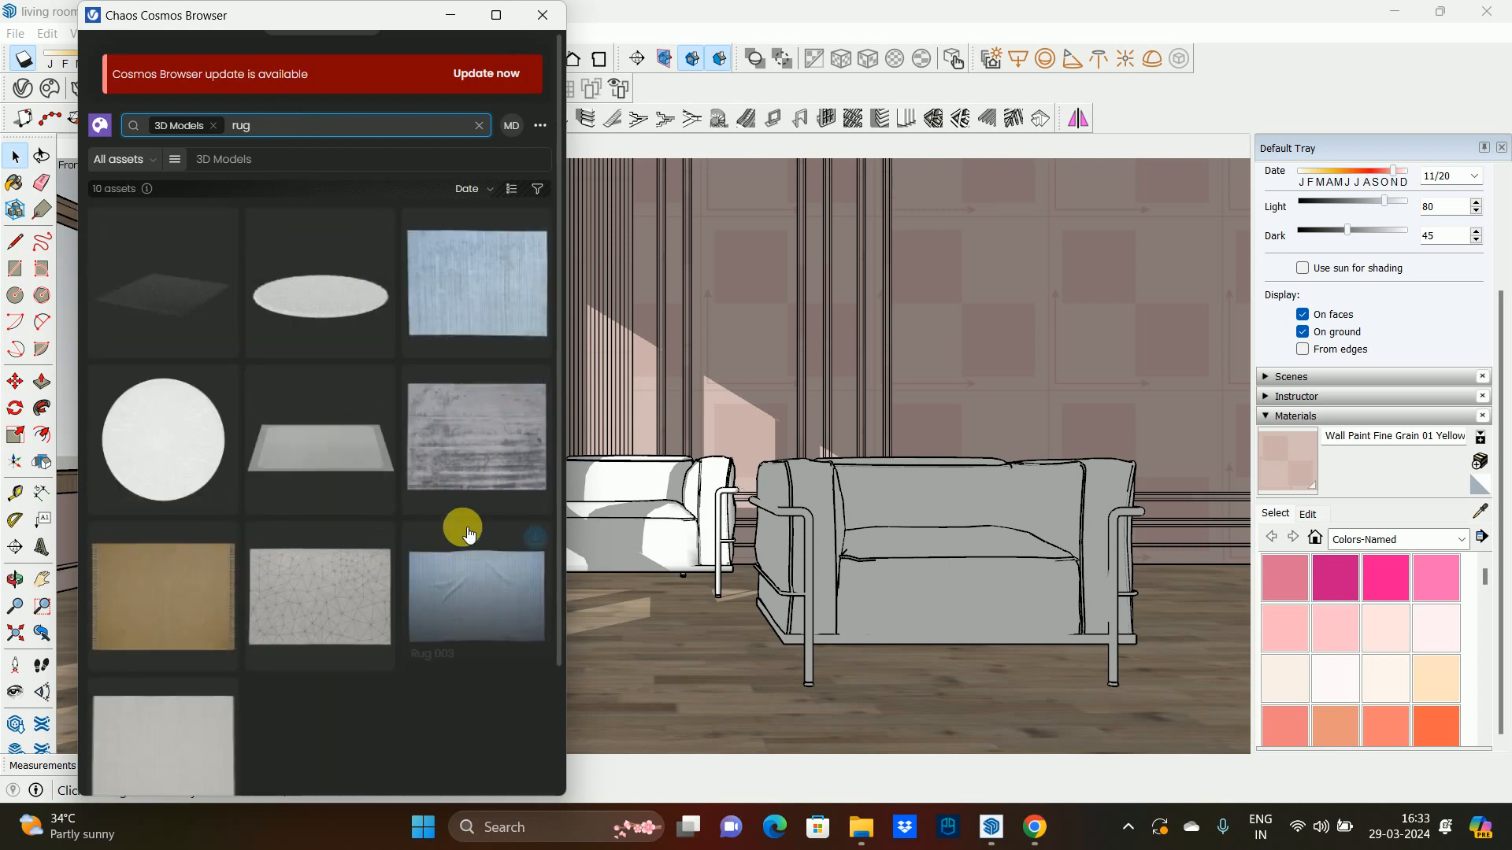
scroll(463, 504, "down", 2)
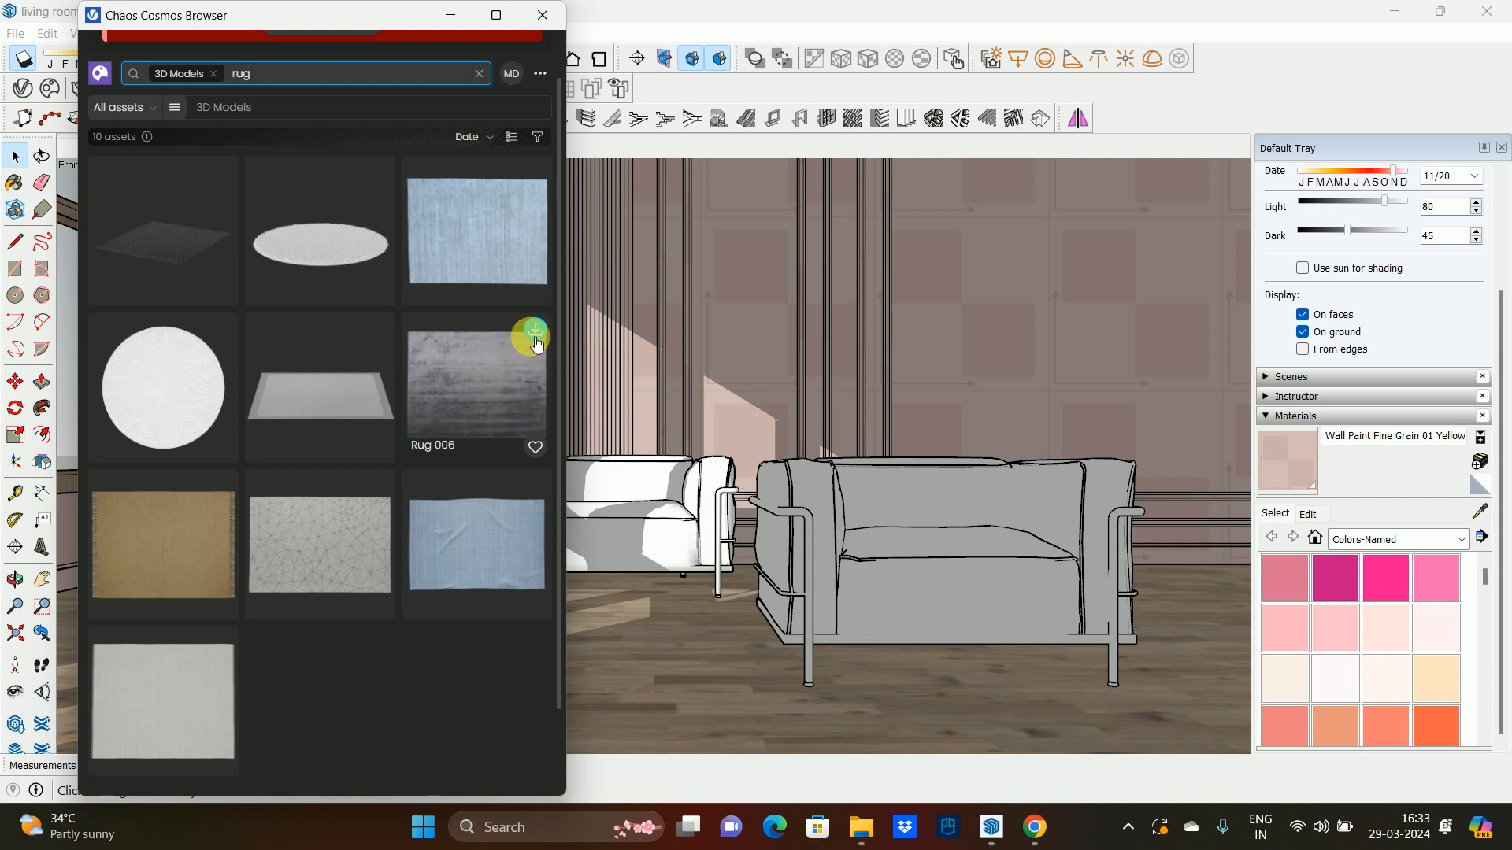
left_click(535, 336)
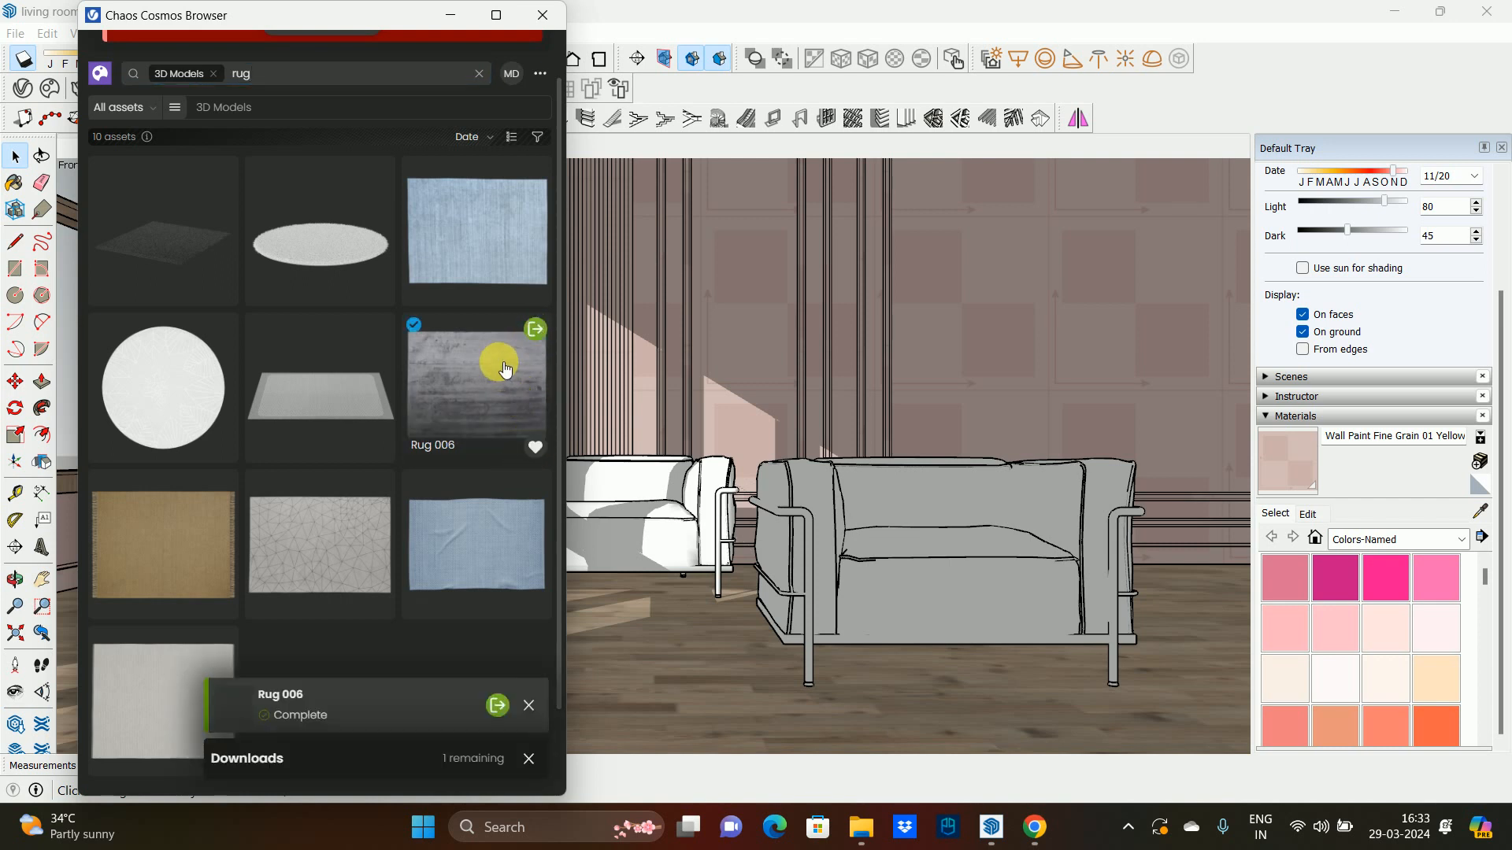
- Place Rug 006 on the floor in front of the sofa, reaching under the armchair, and close Chaos Cosmos
left_click(541, 332)
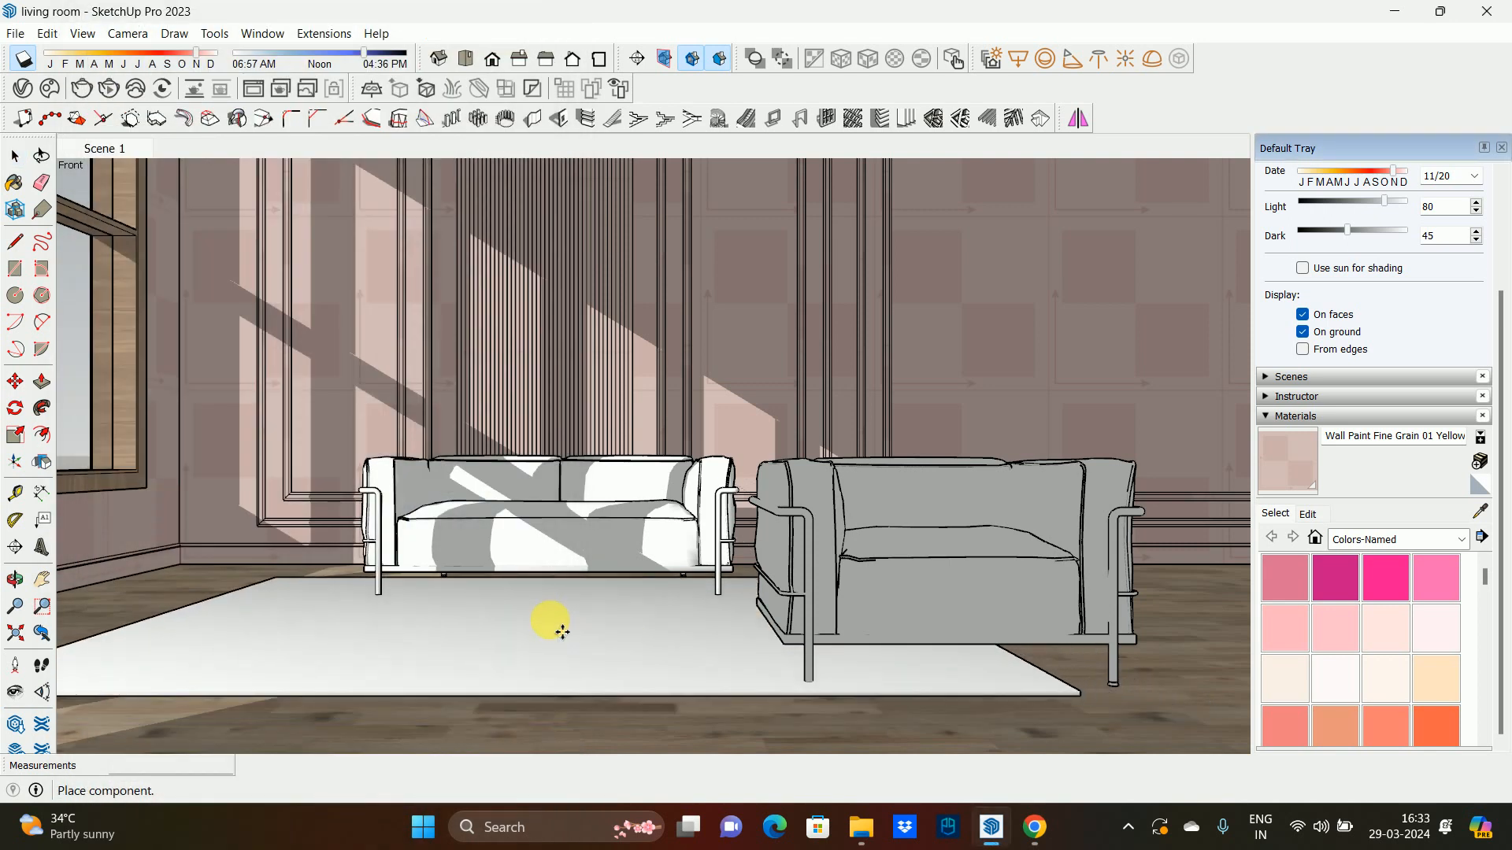
left_click(598, 608)
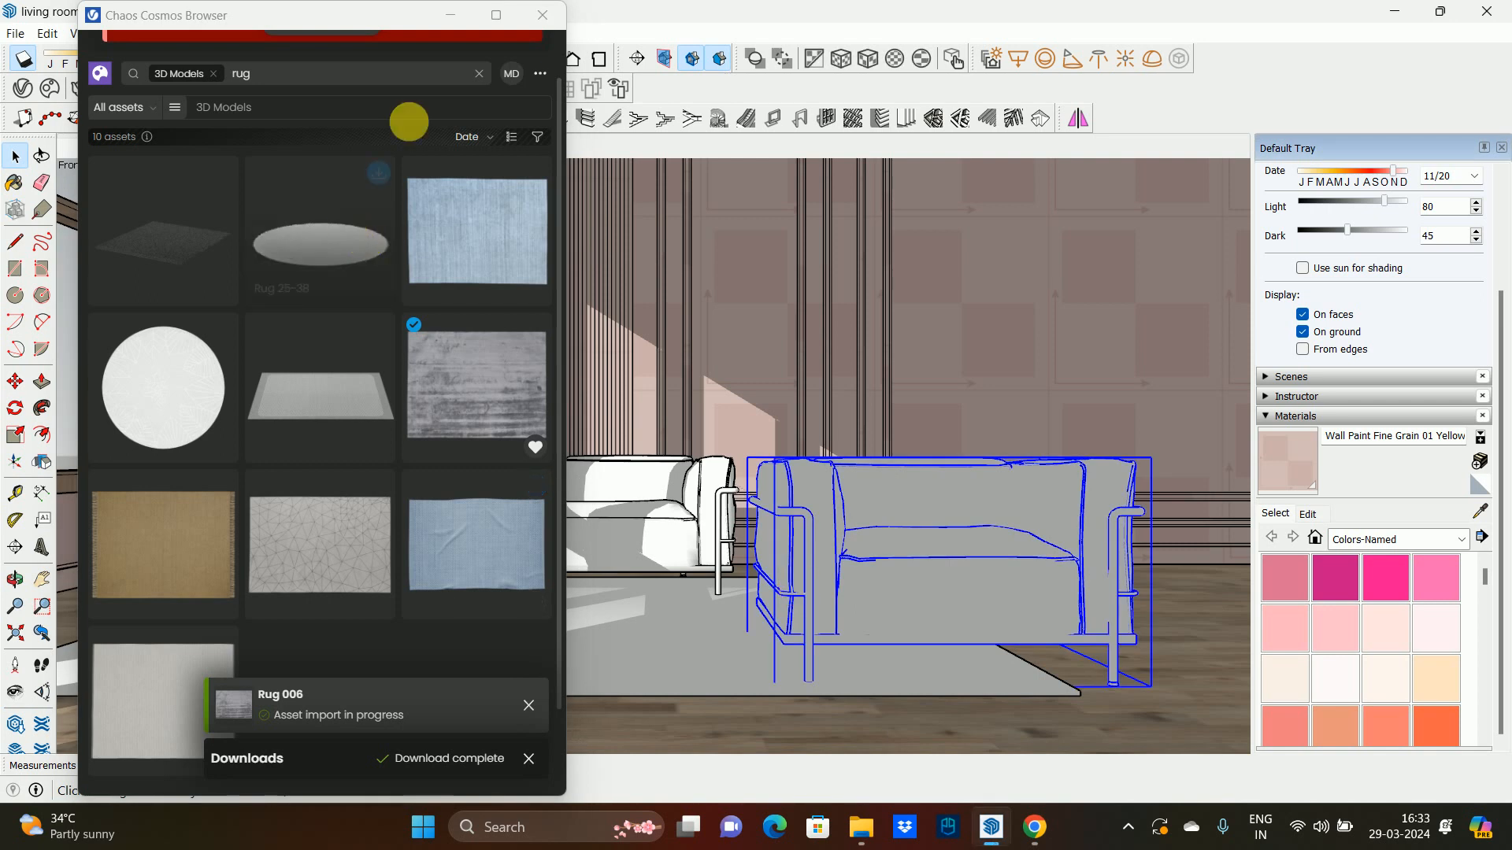
left_click(540, 14)
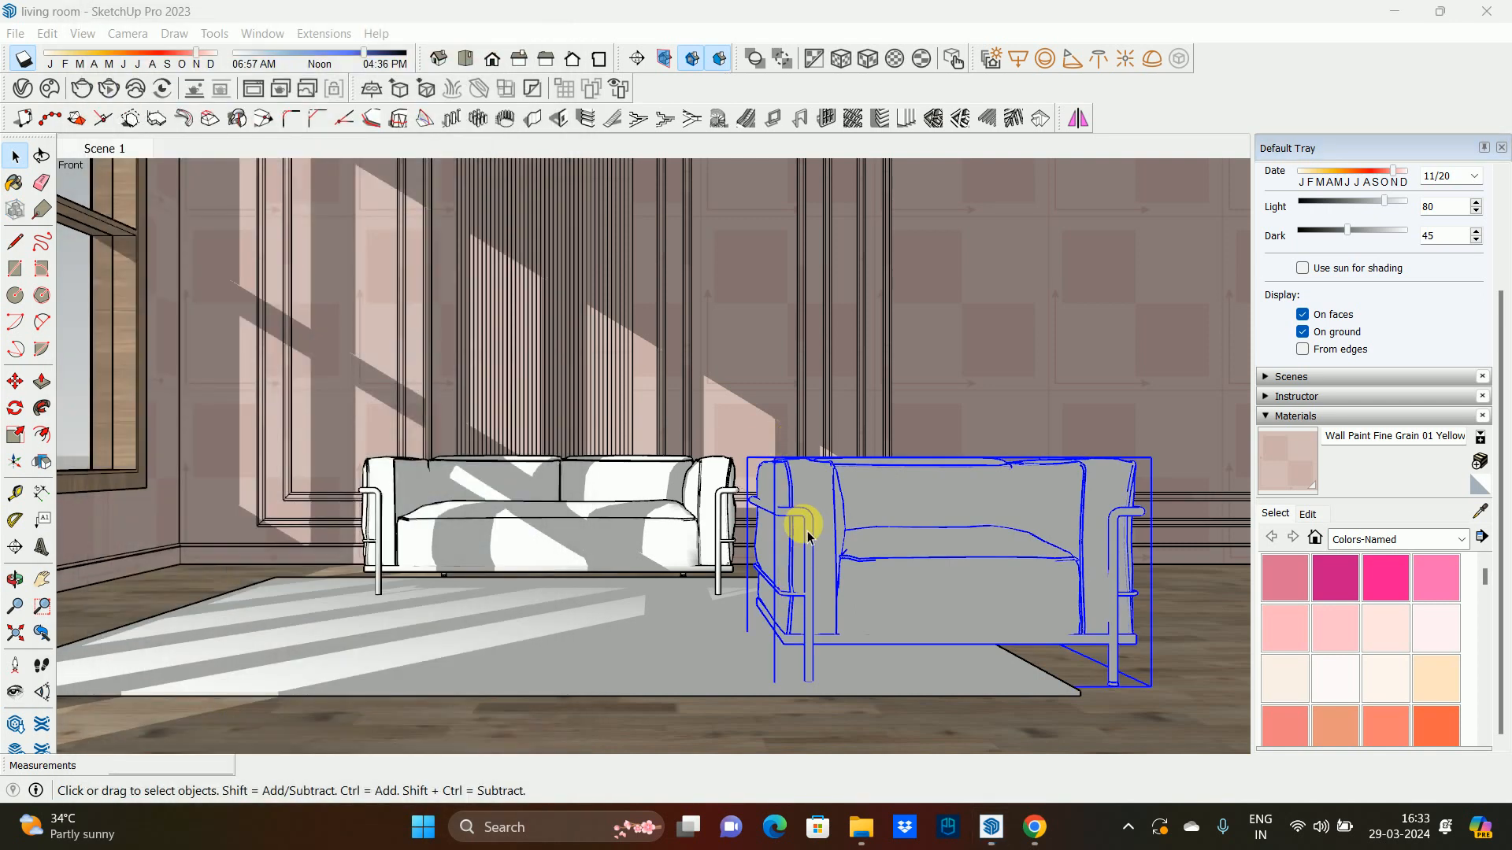
- Rotate the armchair 90 degrees horizontally about its centre so it faces across the rug
key("q")
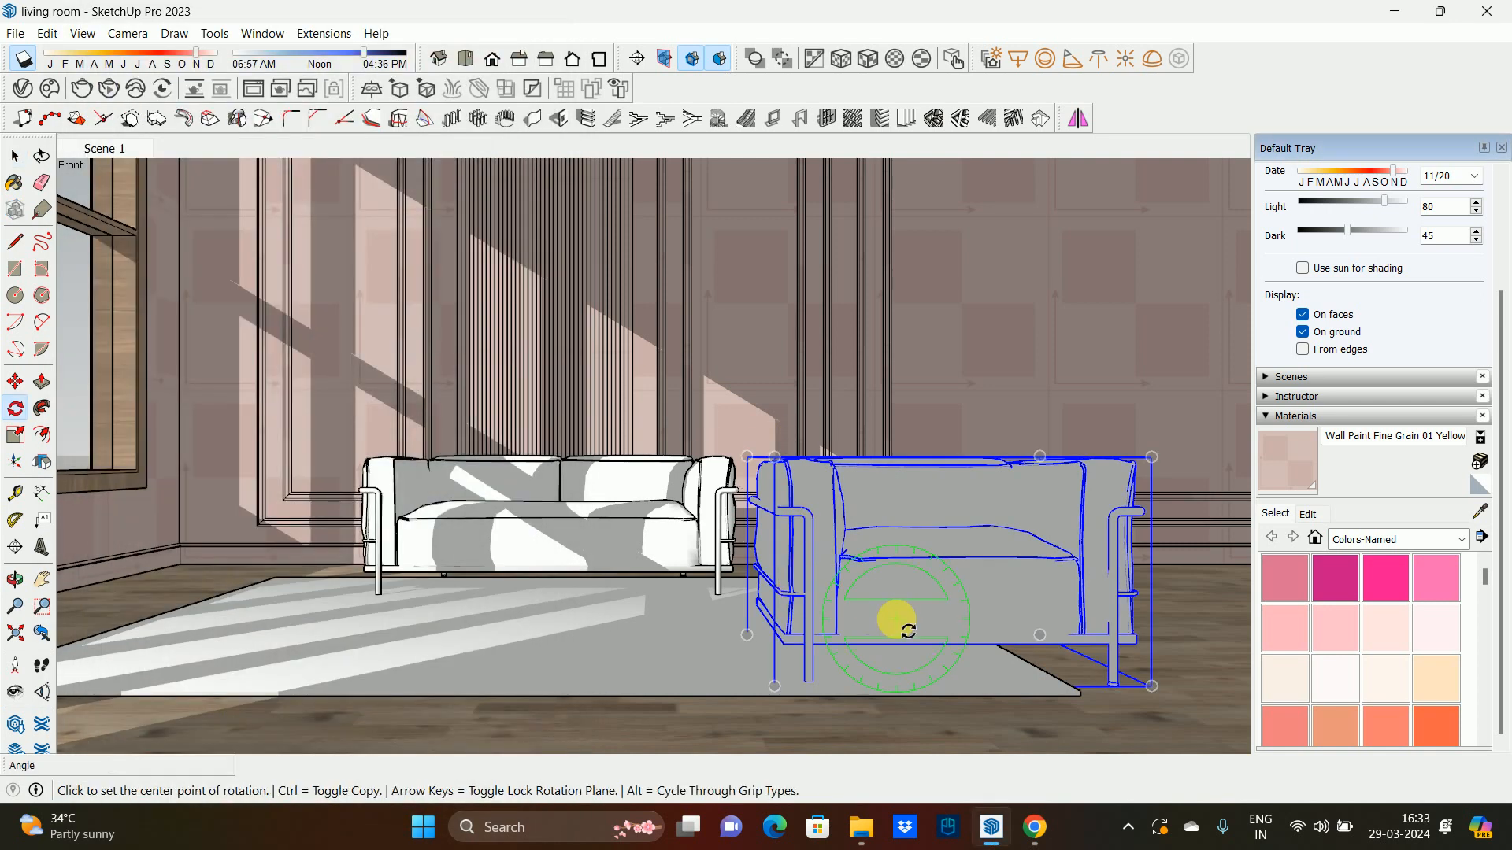
left_click(935, 543)
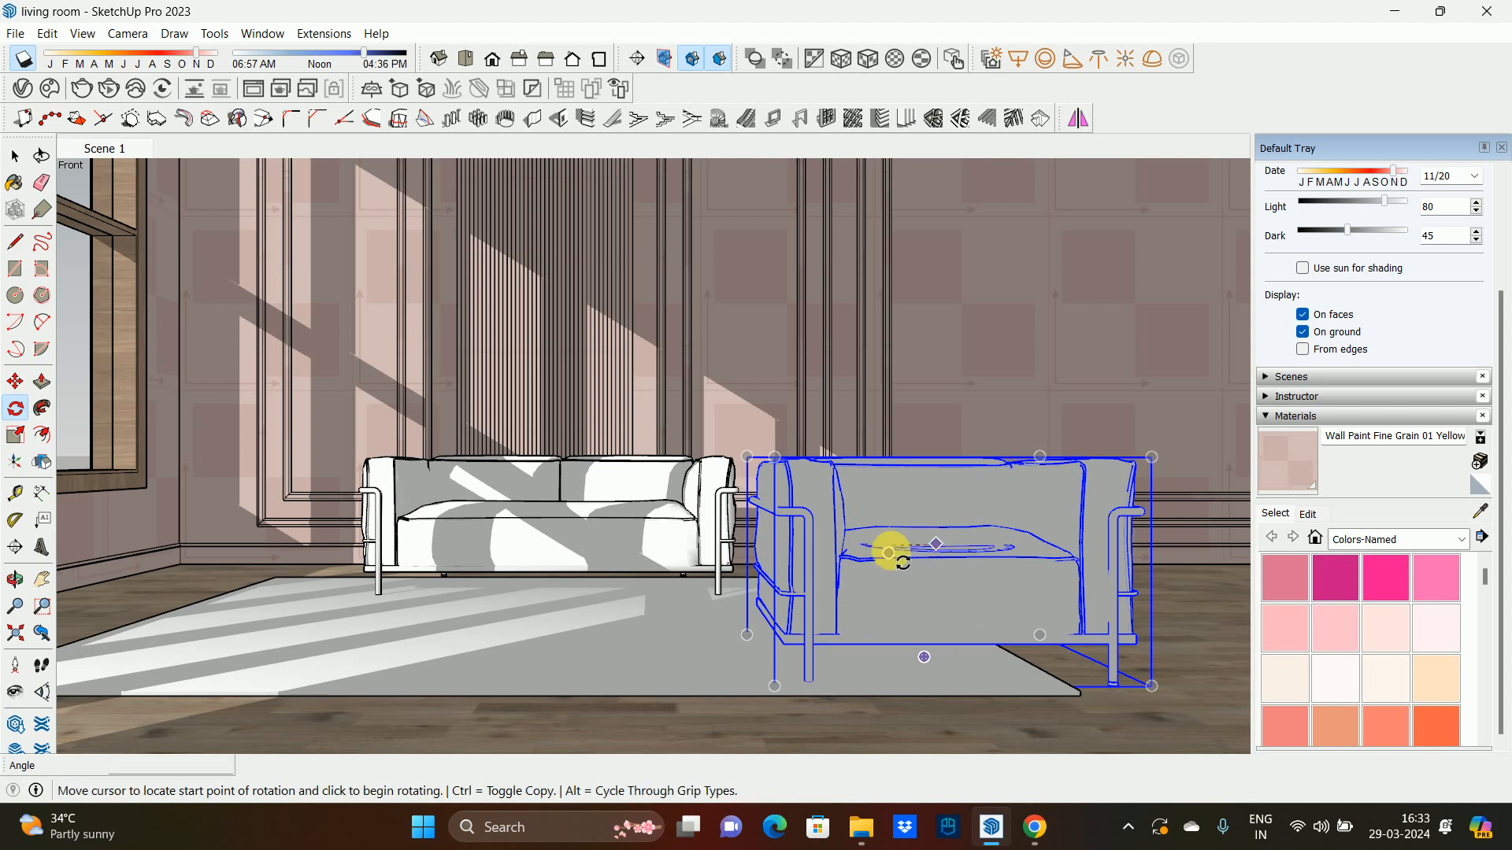
left_click(886, 544)
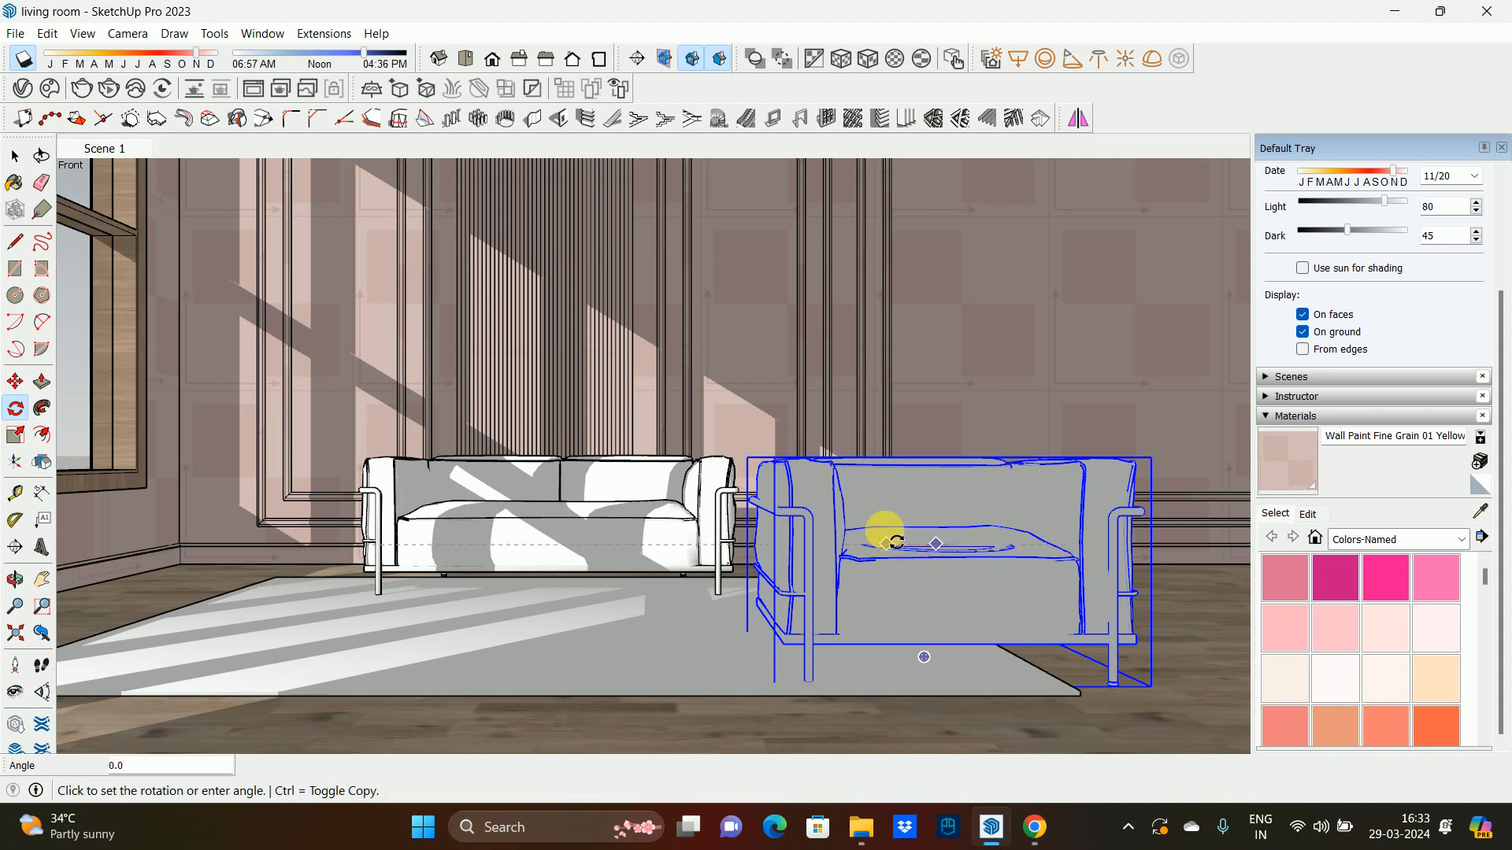
type("90")
key("Return")
- Move the rotated armchair about 905 mm towards the panelled wall, over the end of the rug
middle_click_drag(744, 486, 91, 264)
key("space")
scroll(1029, 503, "up", 6)
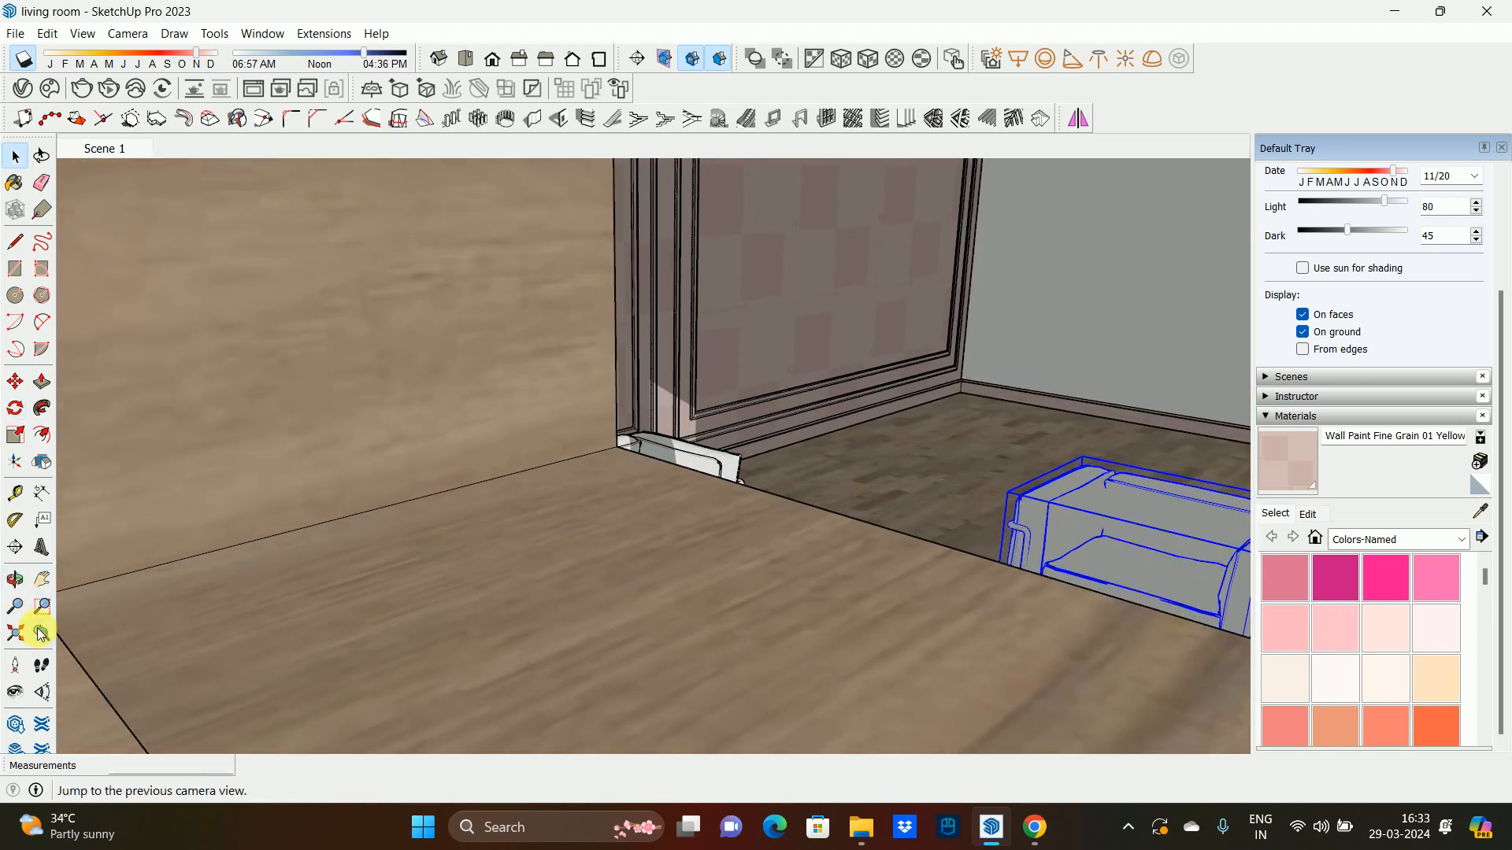
key("z")
left_click_drag(956, 721, 943, 389)
middle_click_drag(1149, 561, 787, 480, "shift")
key("space")
scroll(723, 501, "down", 4)
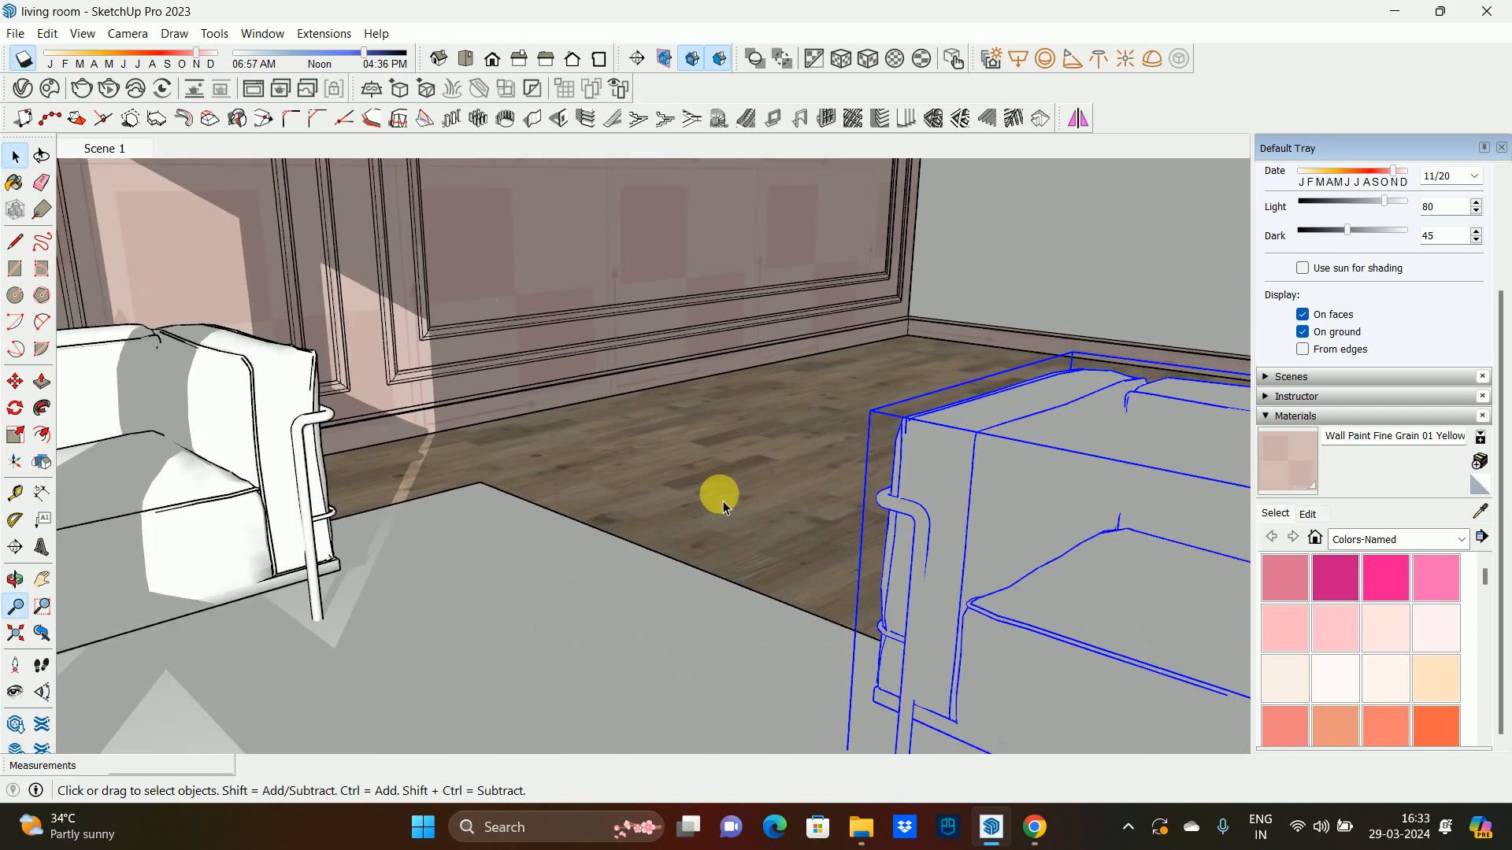
middle_click_drag(957, 522, 683, 406, "shift")
middle_click_drag(651, 550, 948, 553)
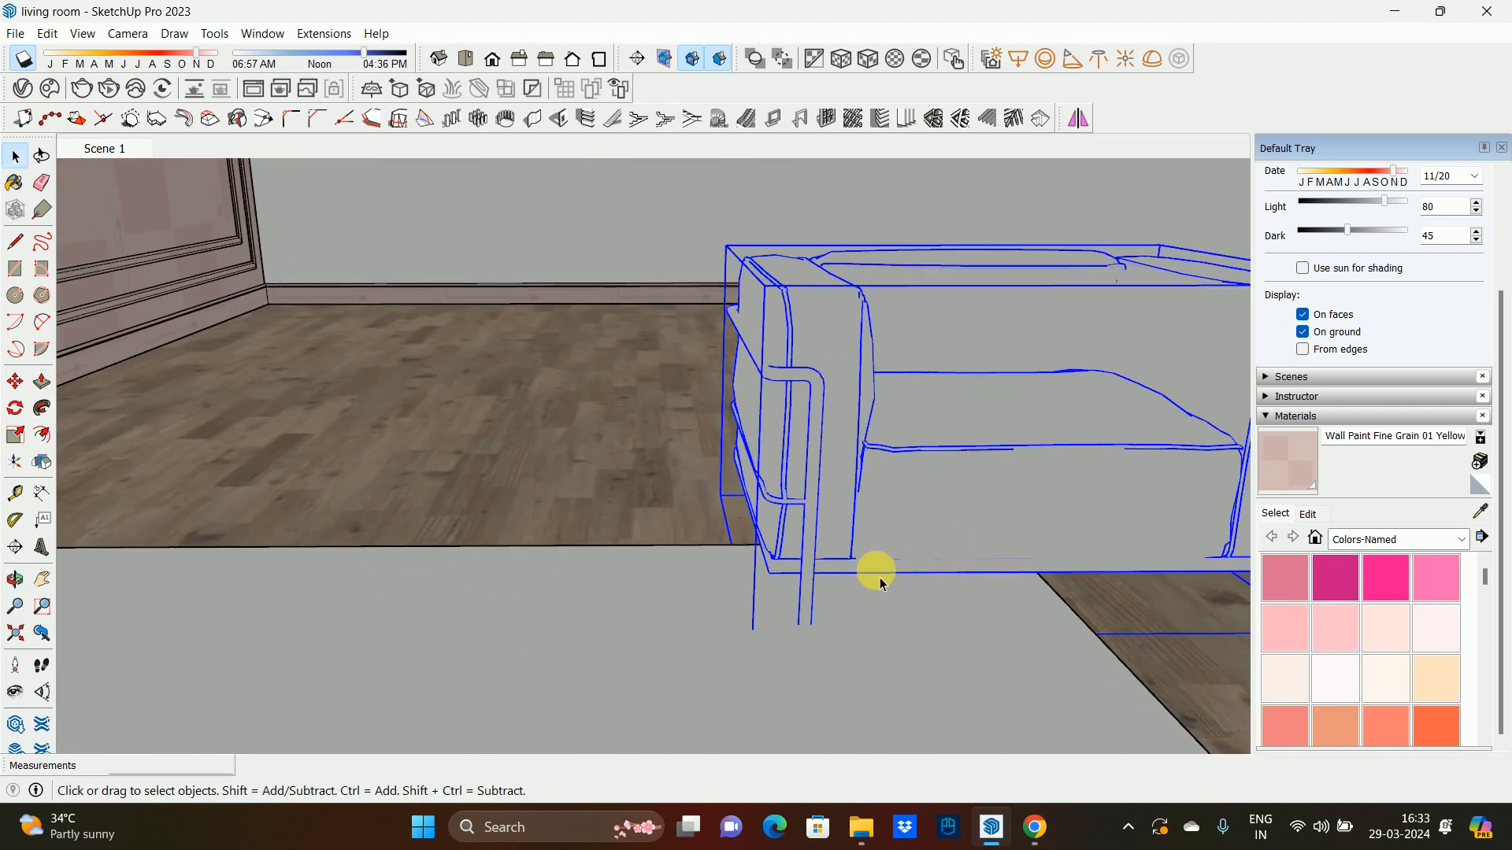
key("m")
left_click_drag(752, 636, 232, 634)
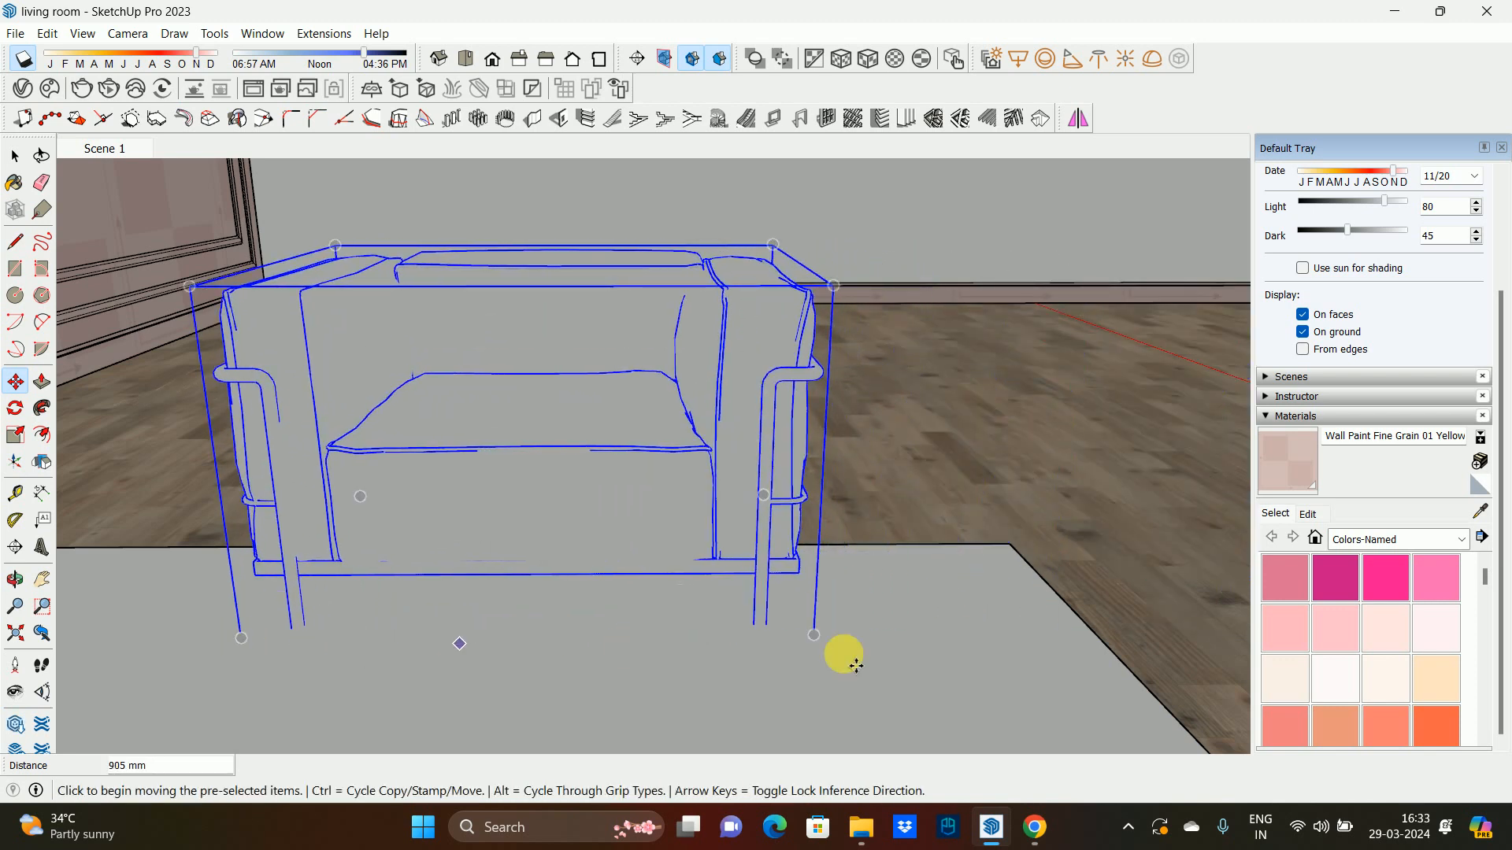
middle_click_drag(843, 659, 315, 713)
scroll(530, 467, "down", 3)
middle_click_drag(530, 467, 945, 516)
middle_click_drag(835, 446, 880, 525)
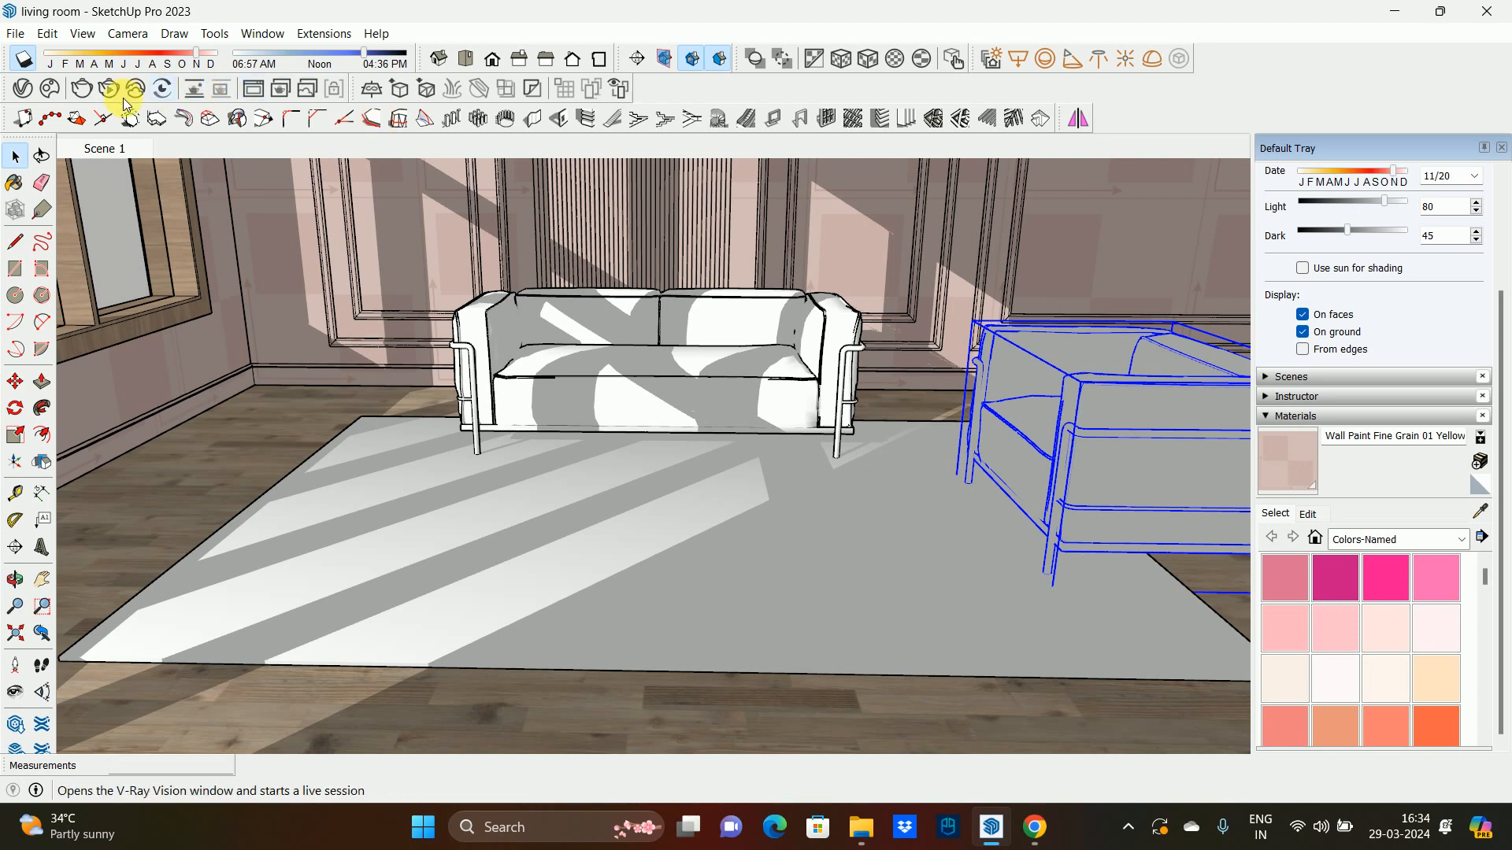
- Reopen Chaos Cosmos and search the 3D Models for "table"
left_click(48, 90)
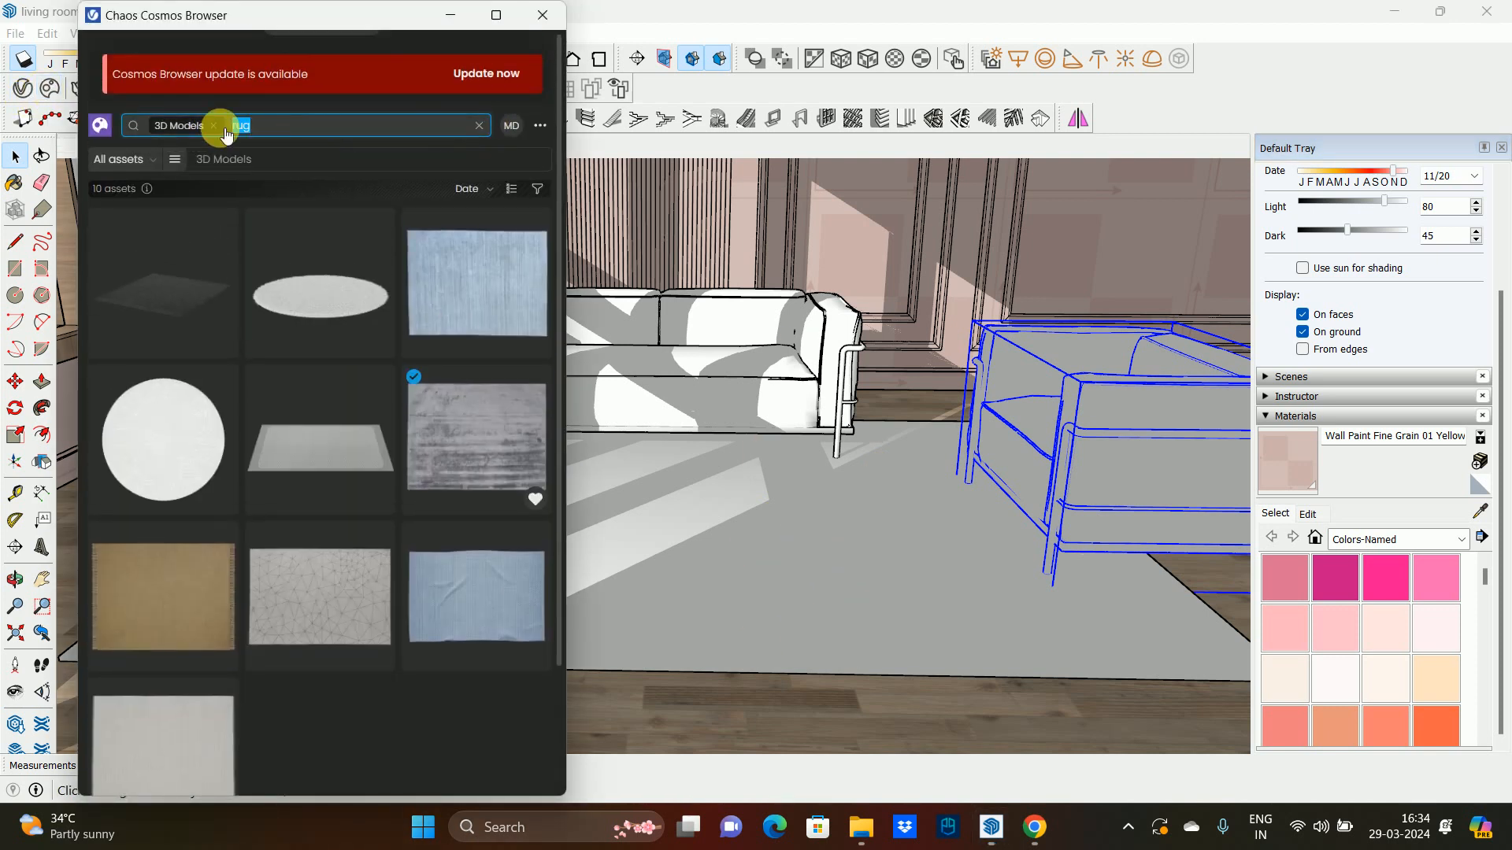
type("tabl")
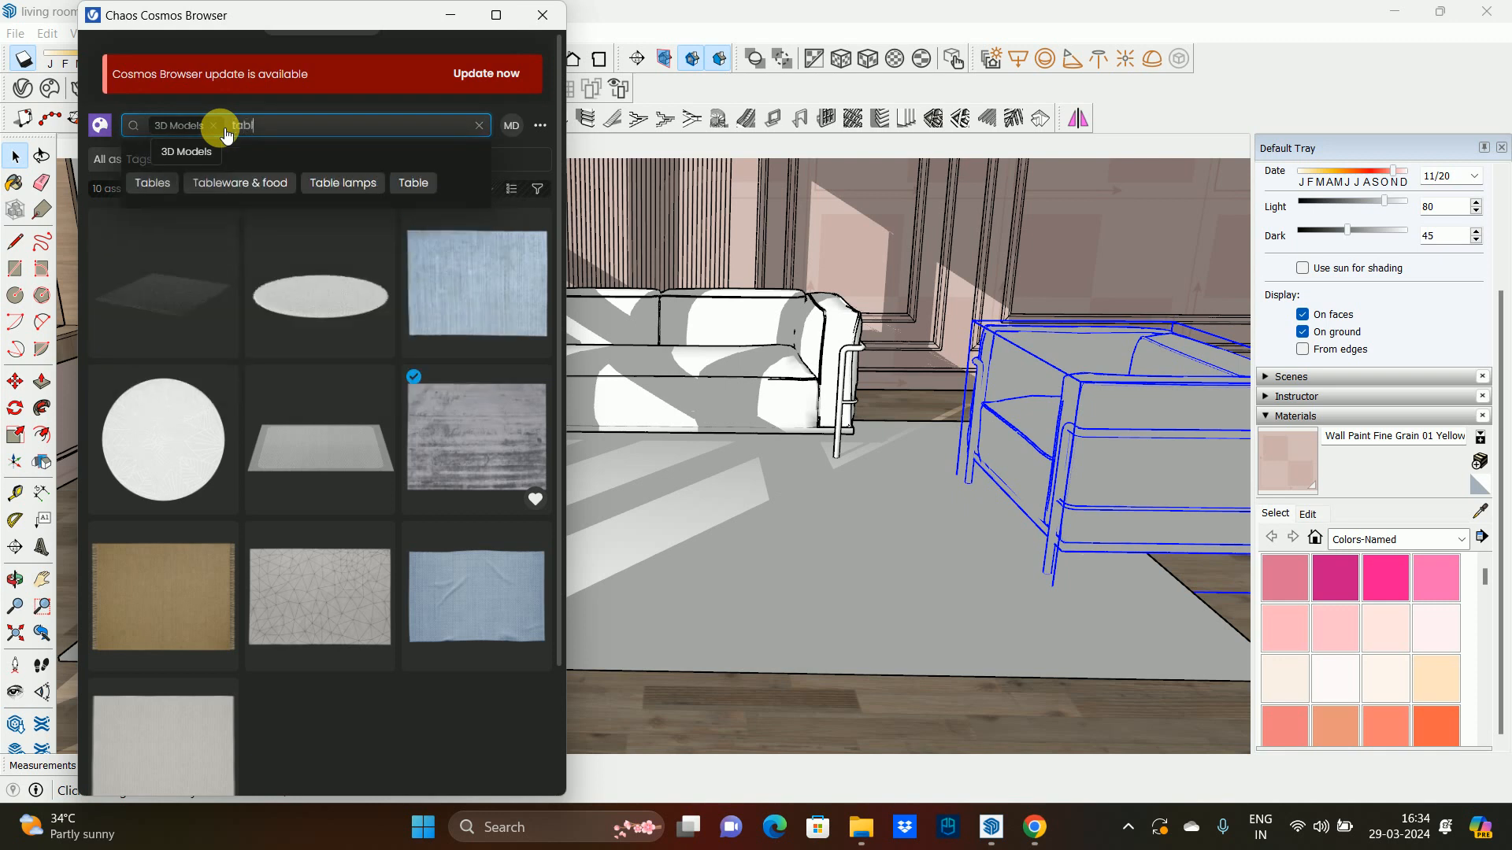
type("e")
key("Return")
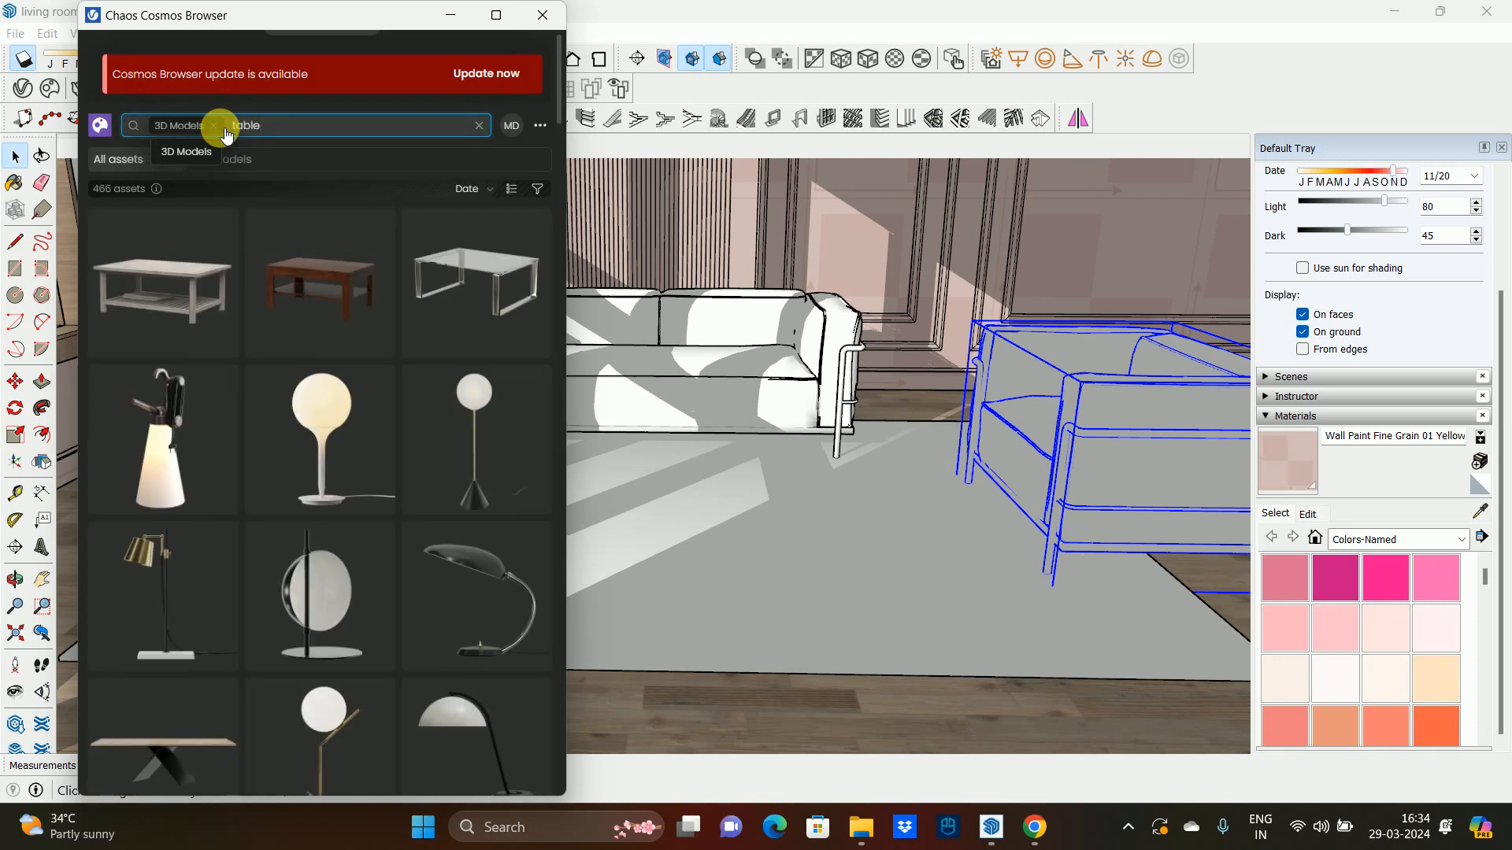
- Browse the table results, download Table Dining 004 as a favourite and try it out on the rug in front of the sofa
scroll(300, 346, "down", 15)
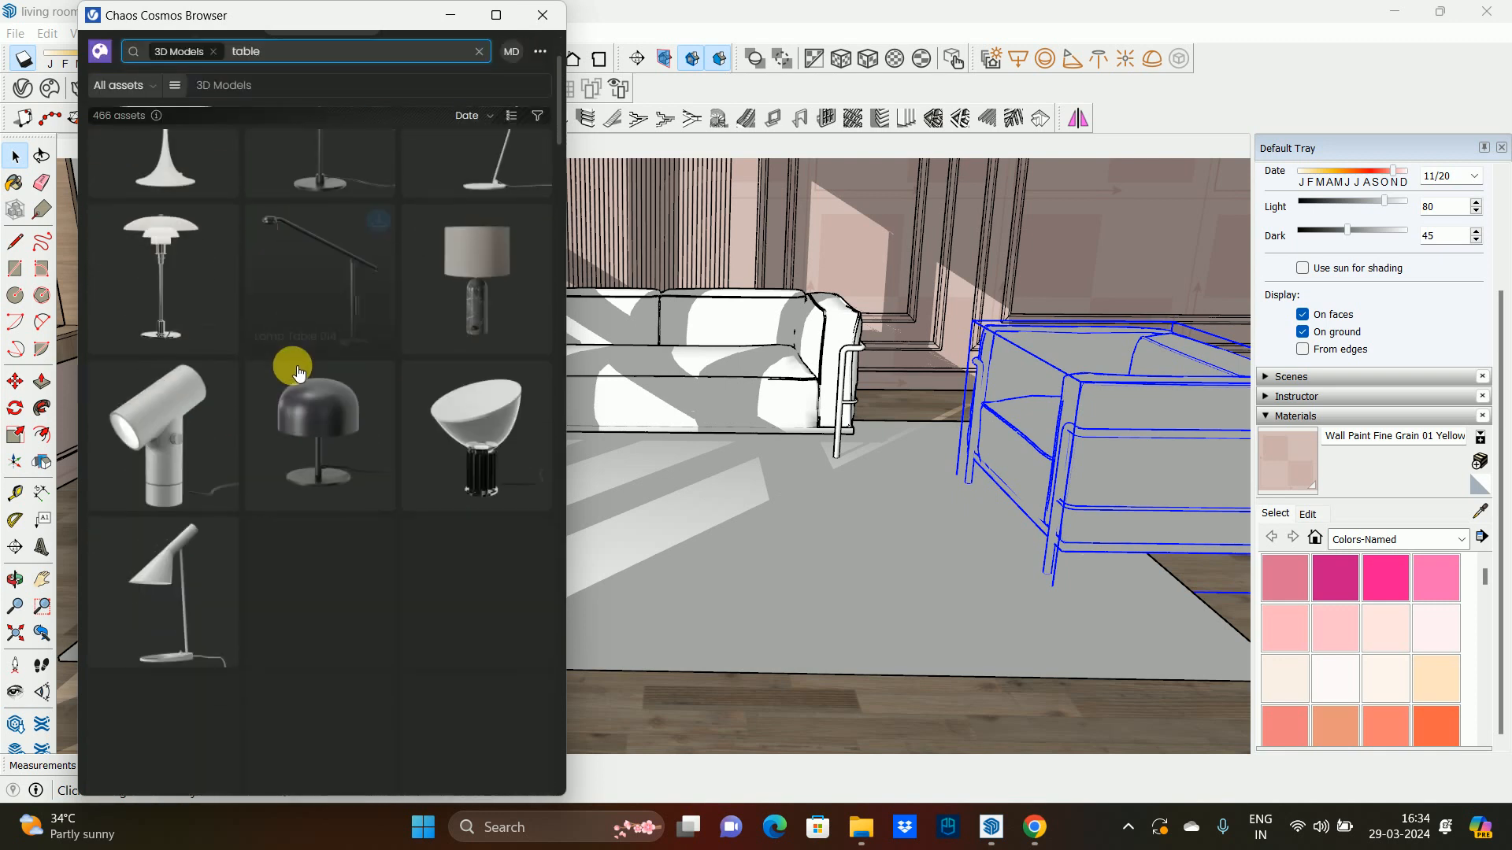
scroll(284, 413, "down", 5)
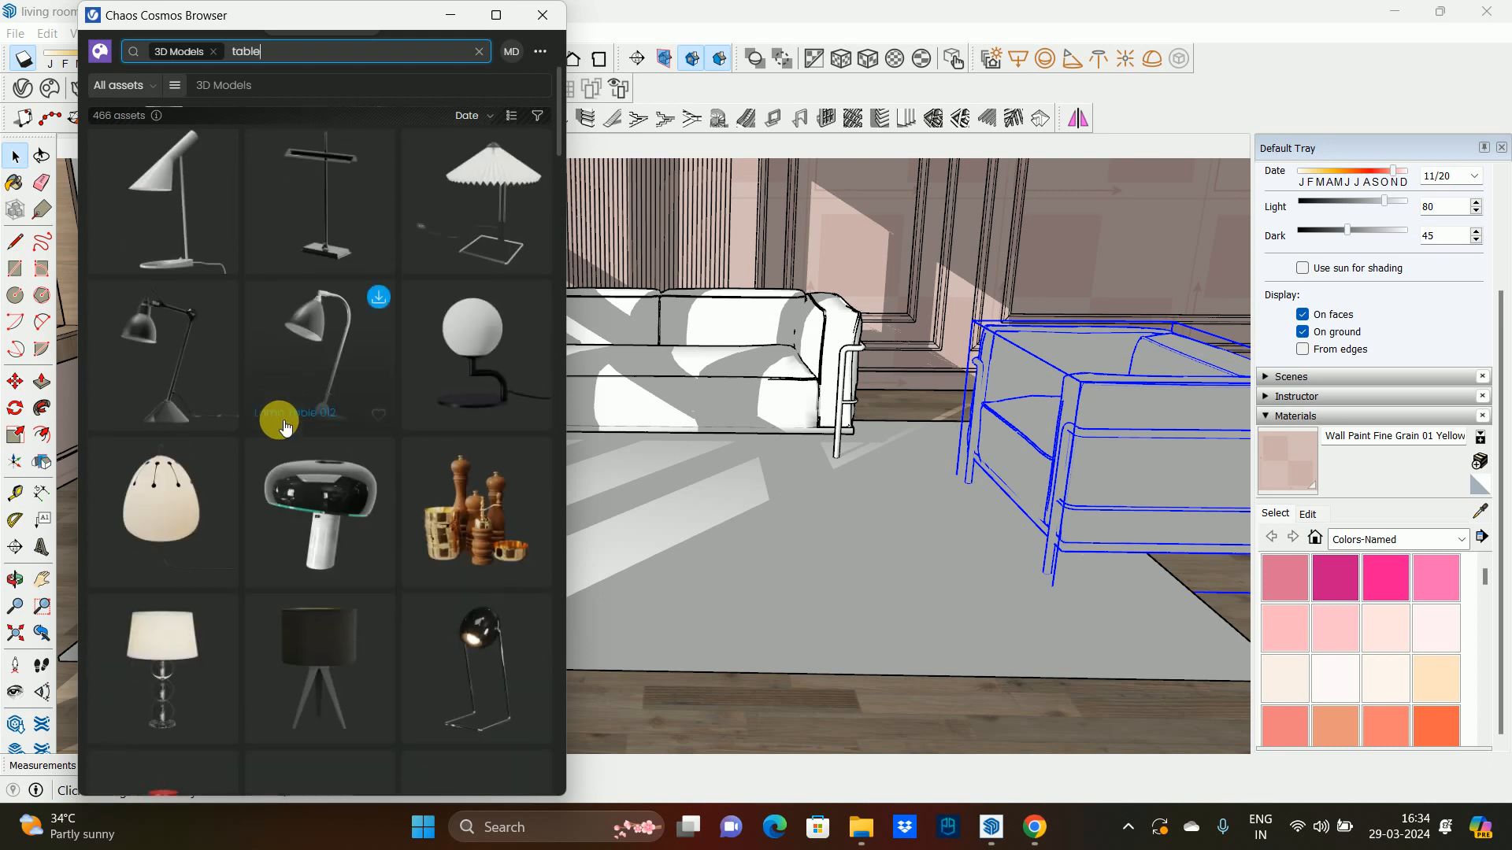
scroll(285, 427, "down", 4)
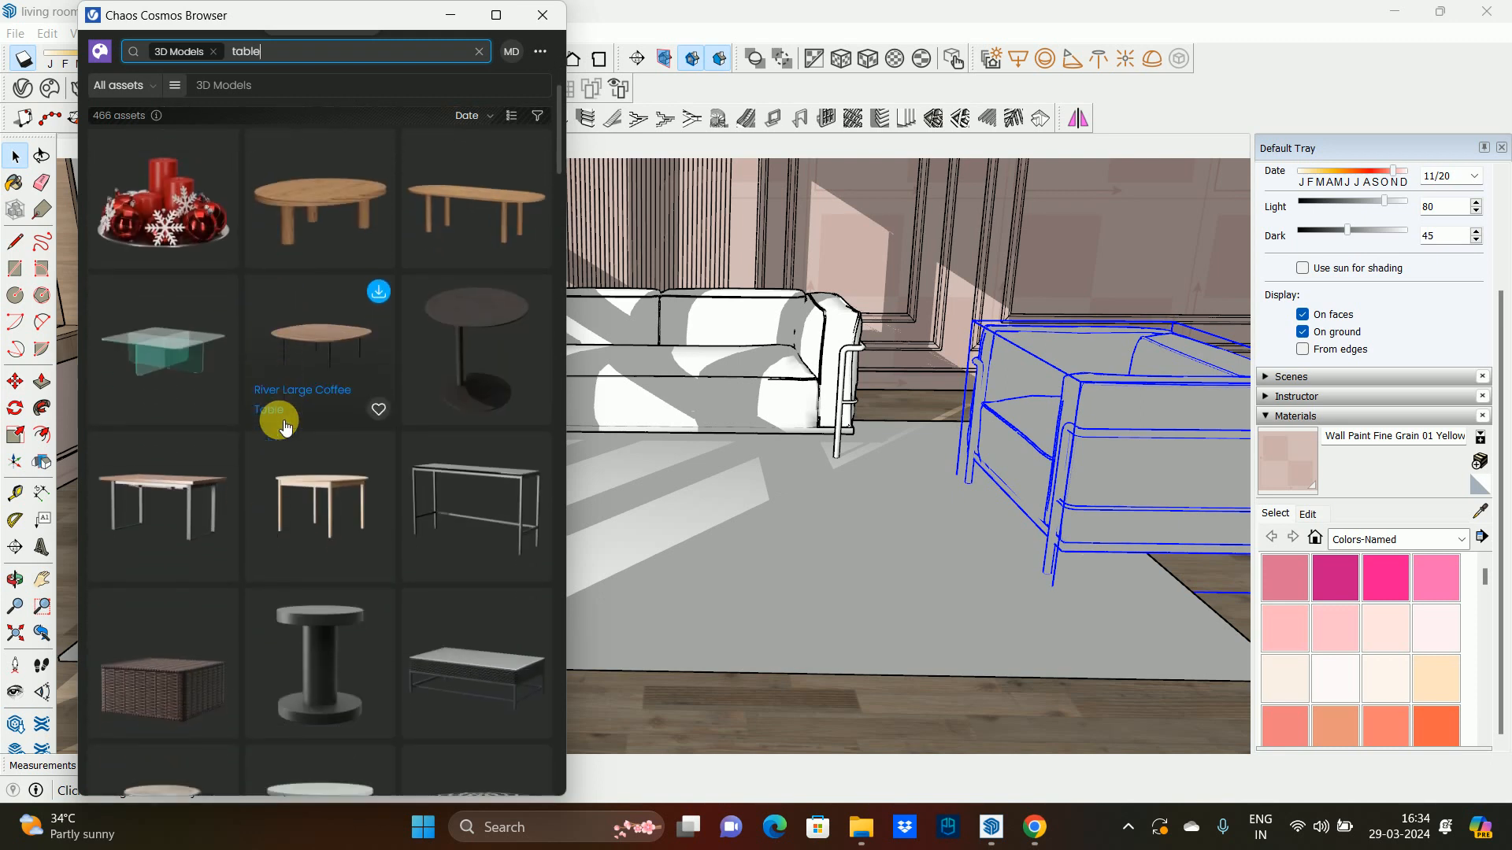
scroll(285, 426, "down", 4)
scroll(285, 427, "down", 4)
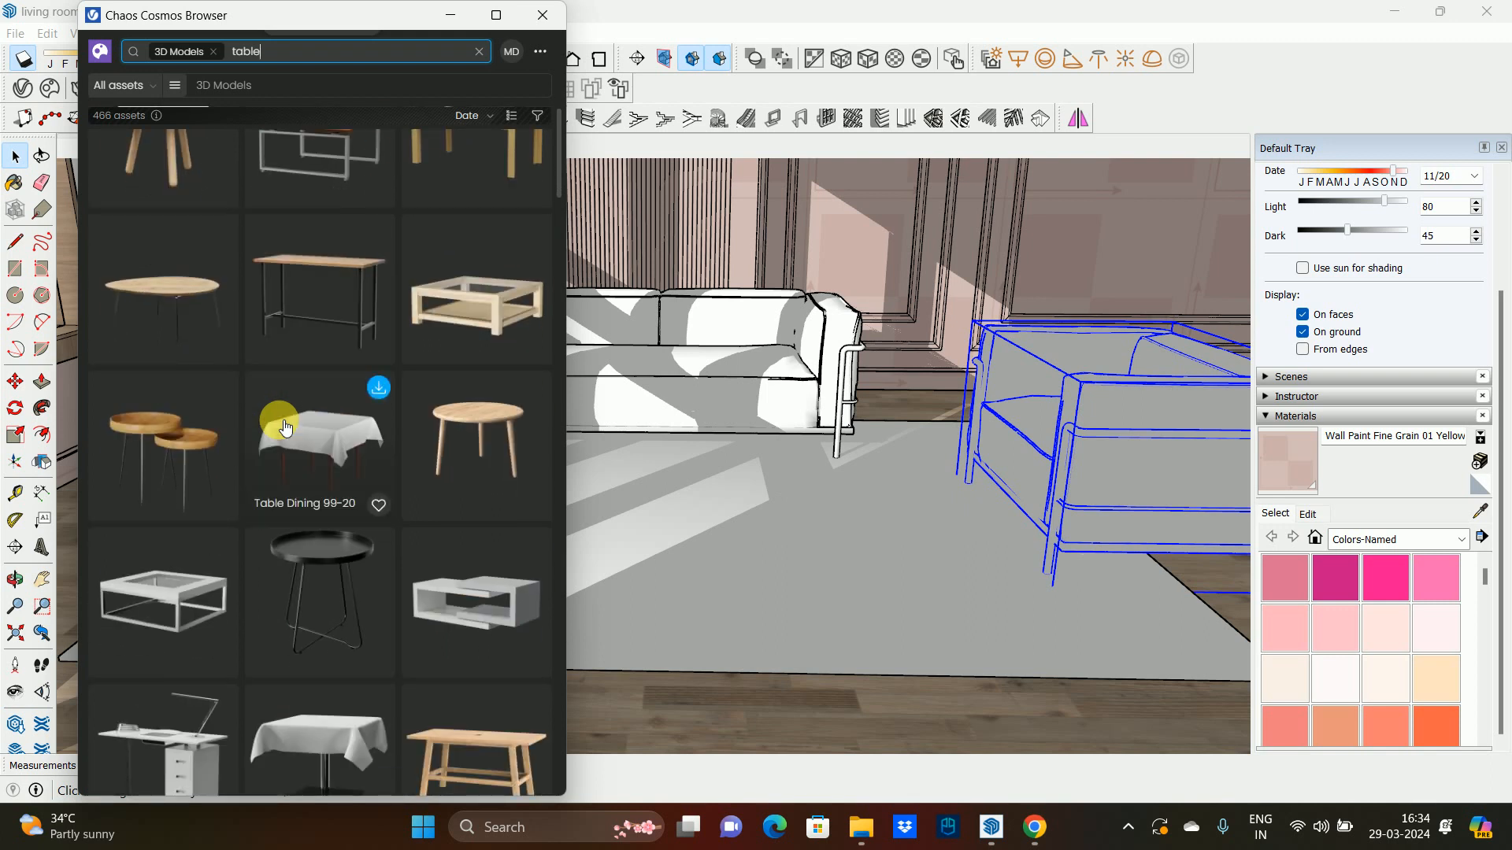
scroll(285, 427, "down", 5)
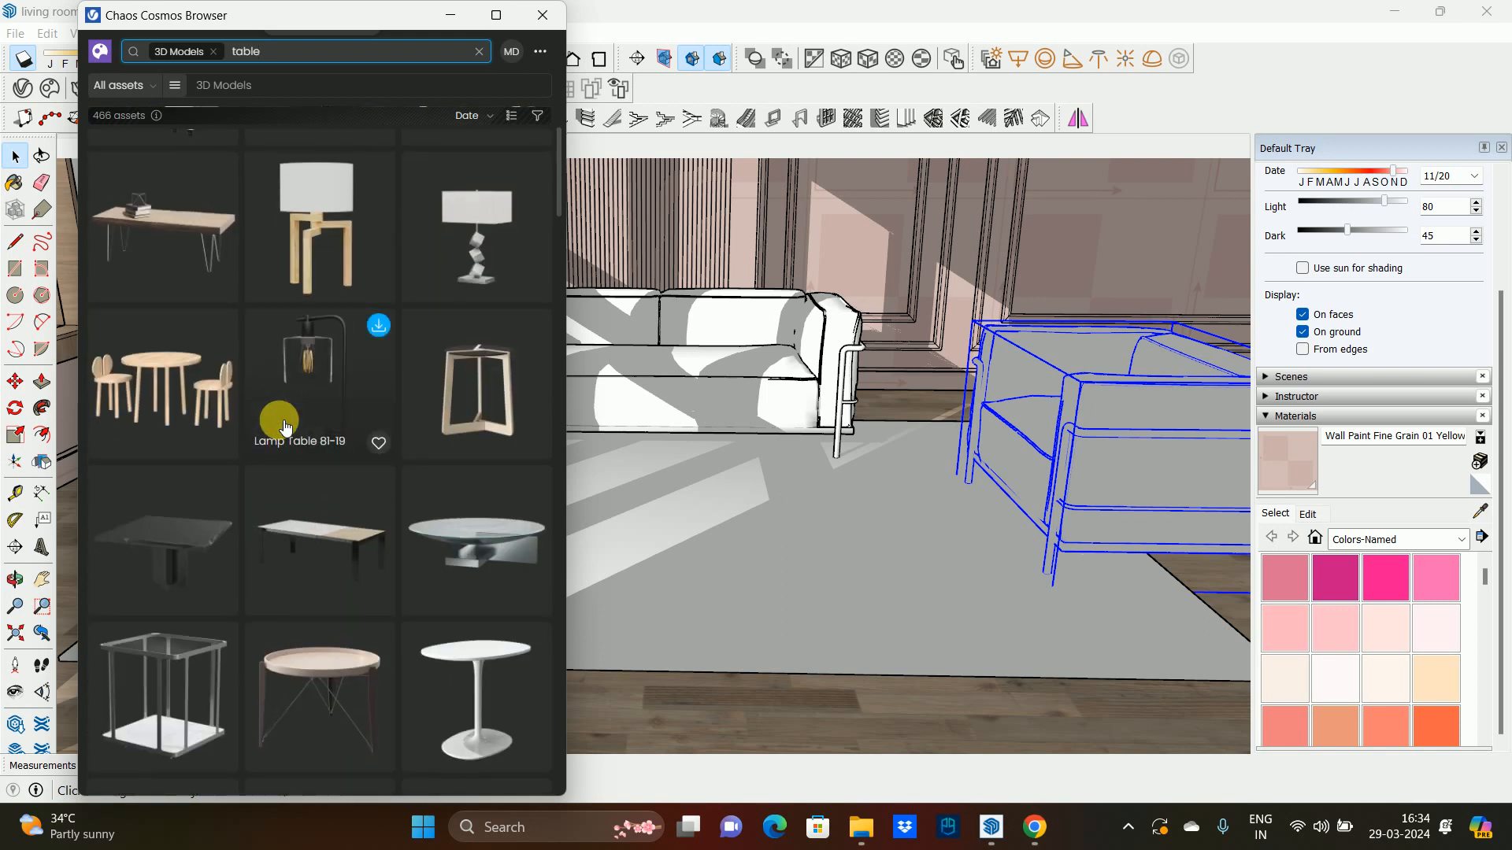
scroll(285, 427, "down", 6)
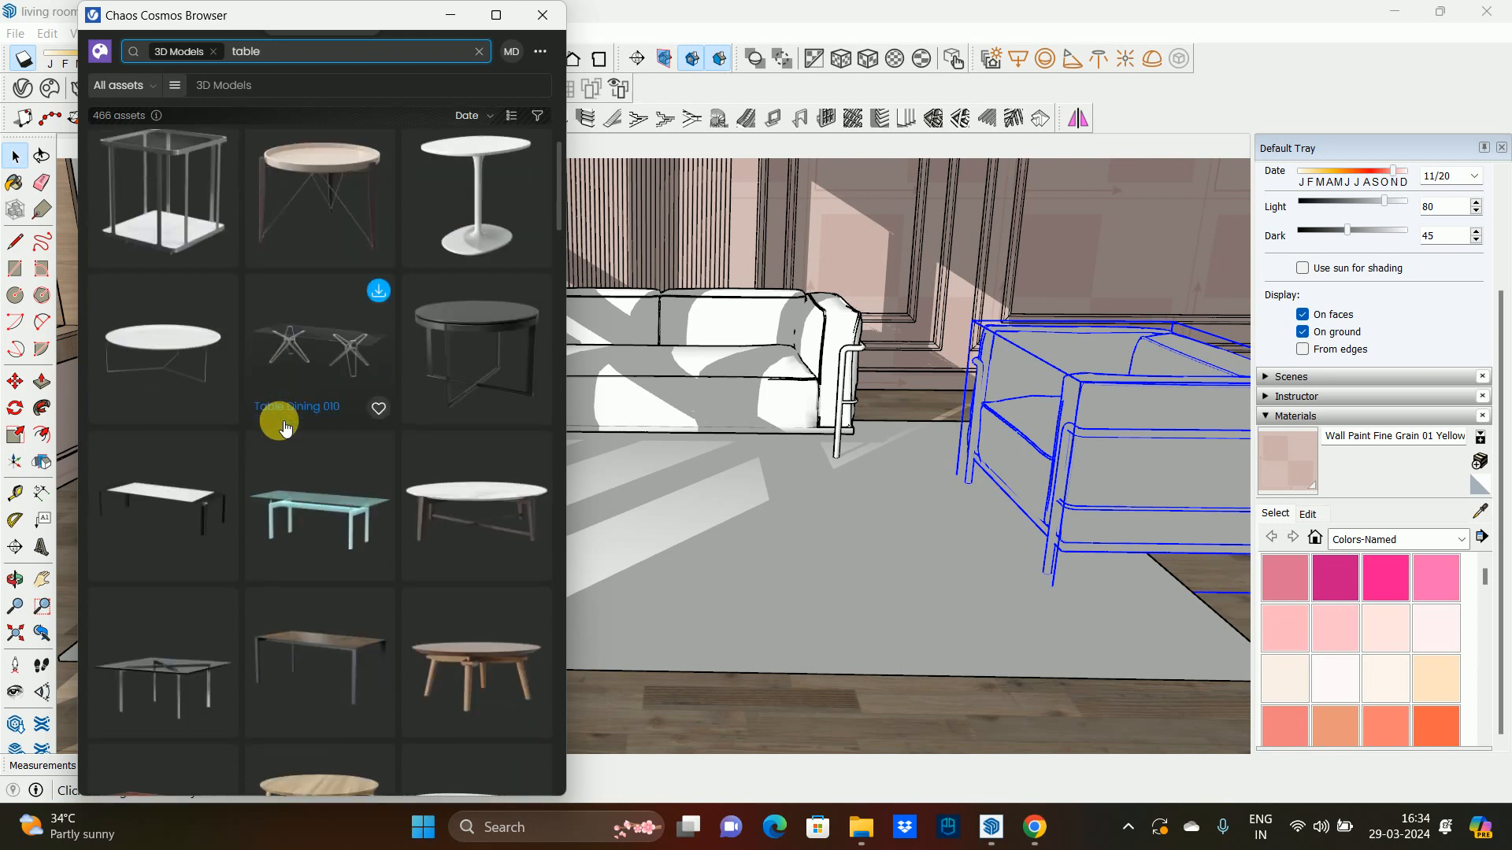
scroll(497, 432, "down", 2)
scroll(499, 445, "down", 3)
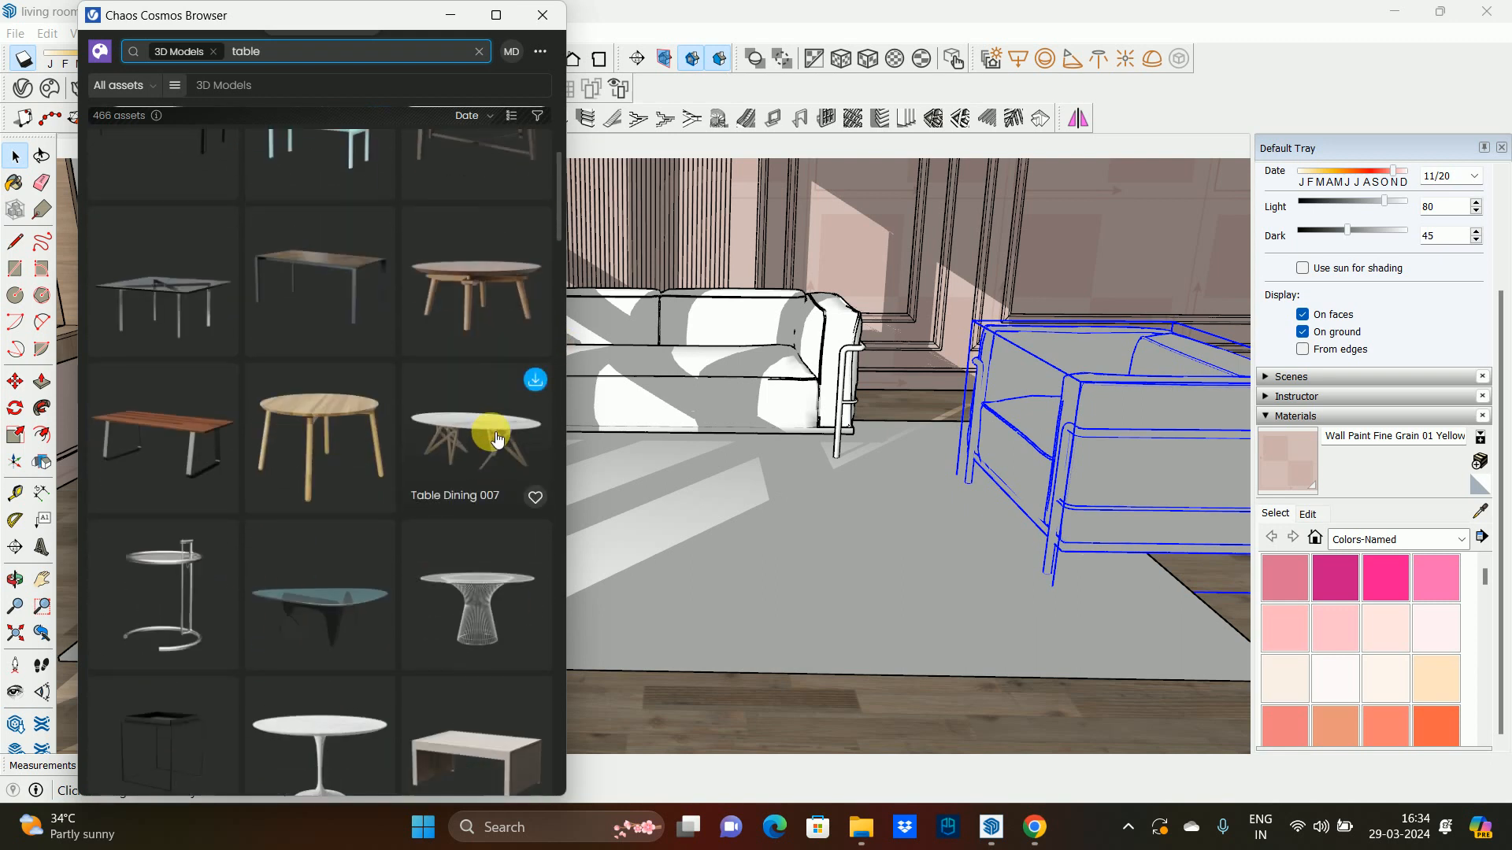
scroll(497, 439, "down", 4)
left_click(534, 240)
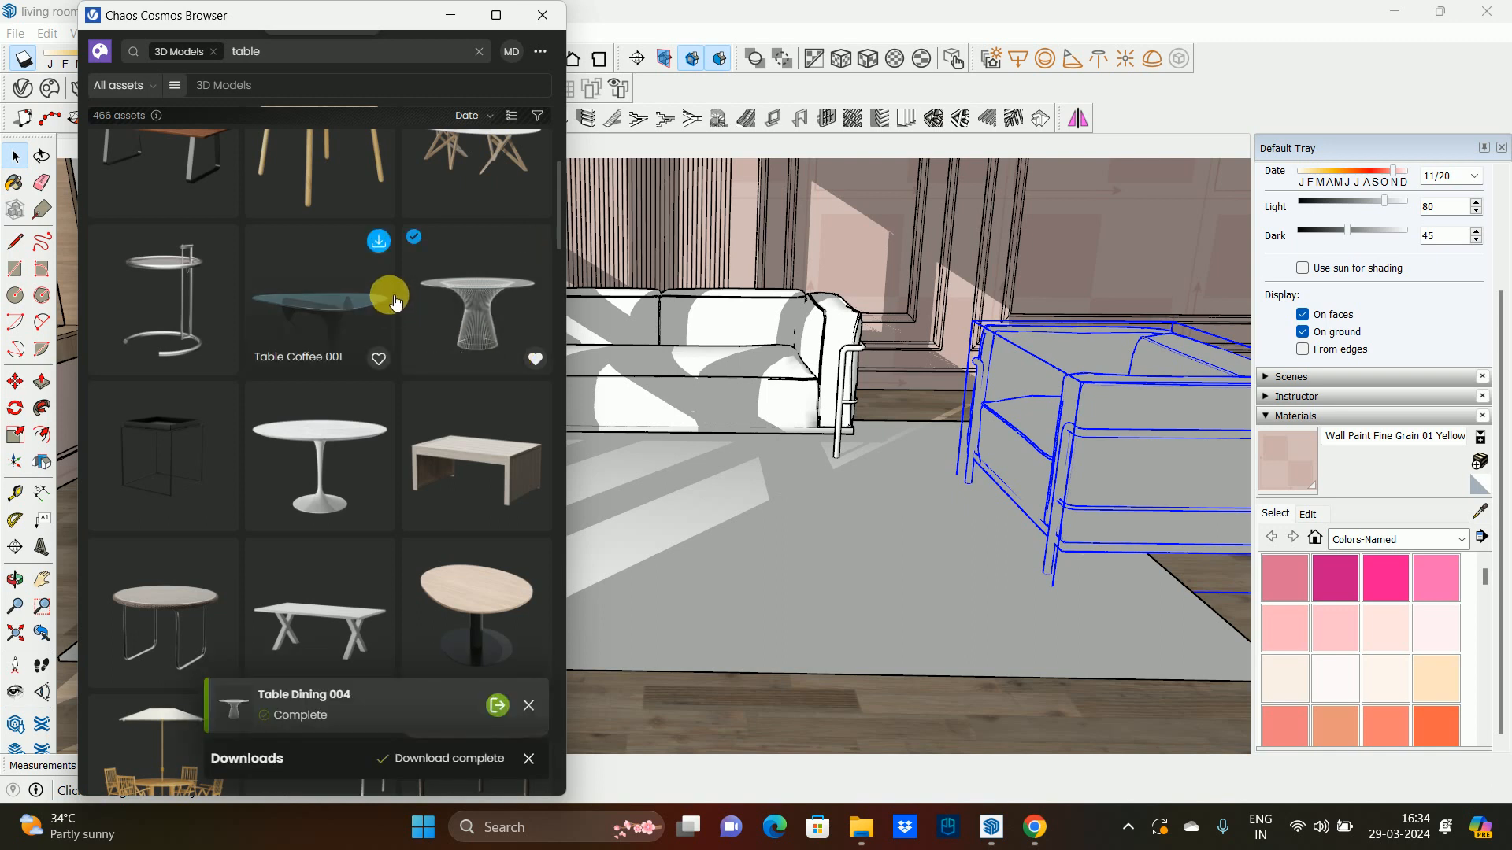
left_click(538, 233)
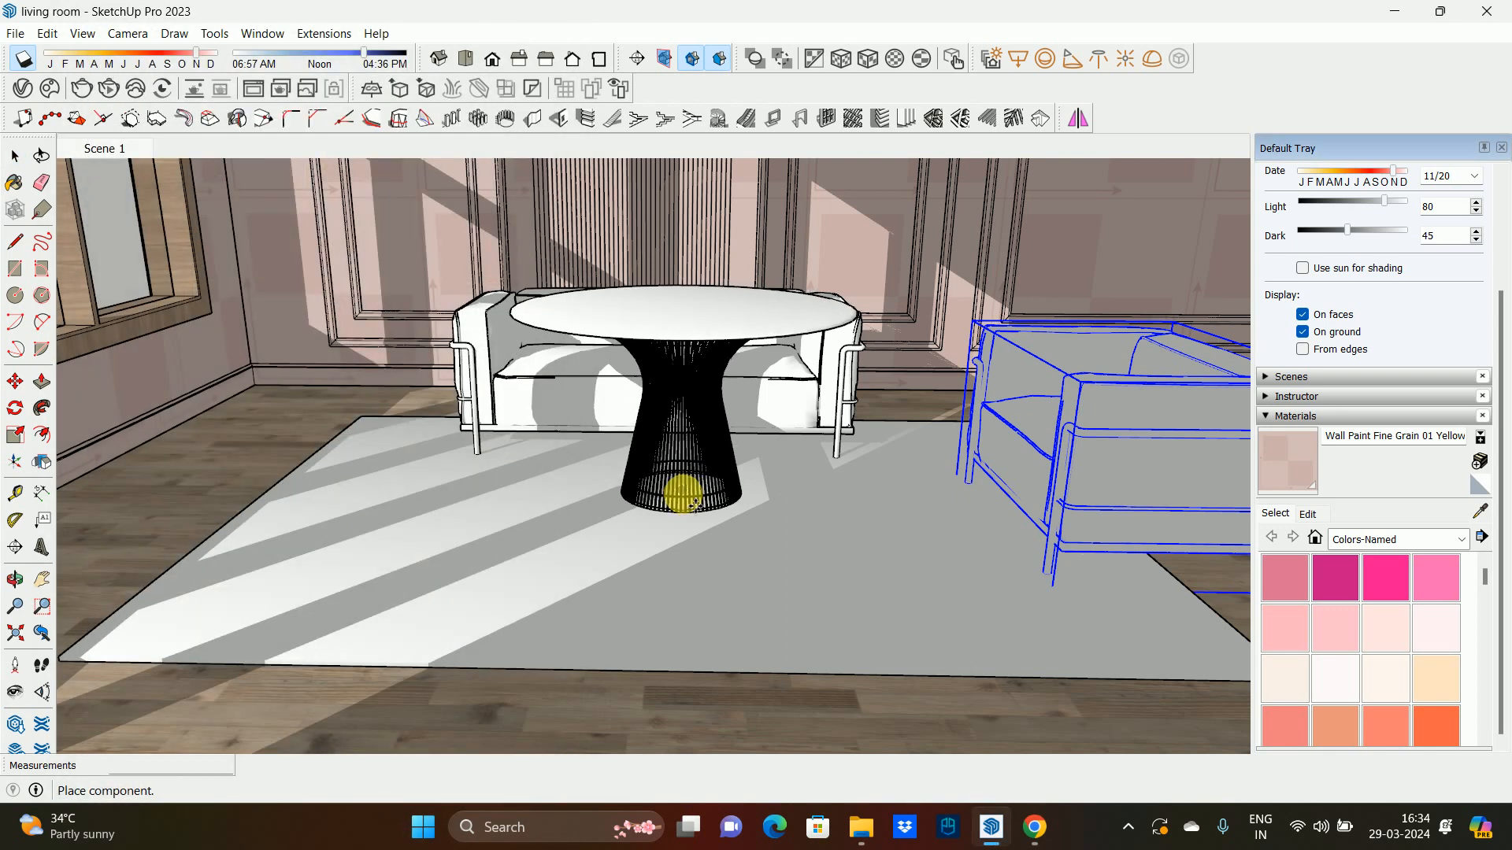
- Return to the table results, download Table Dining 007 as a favourite and try it out on the rug
left_click(42, 95)
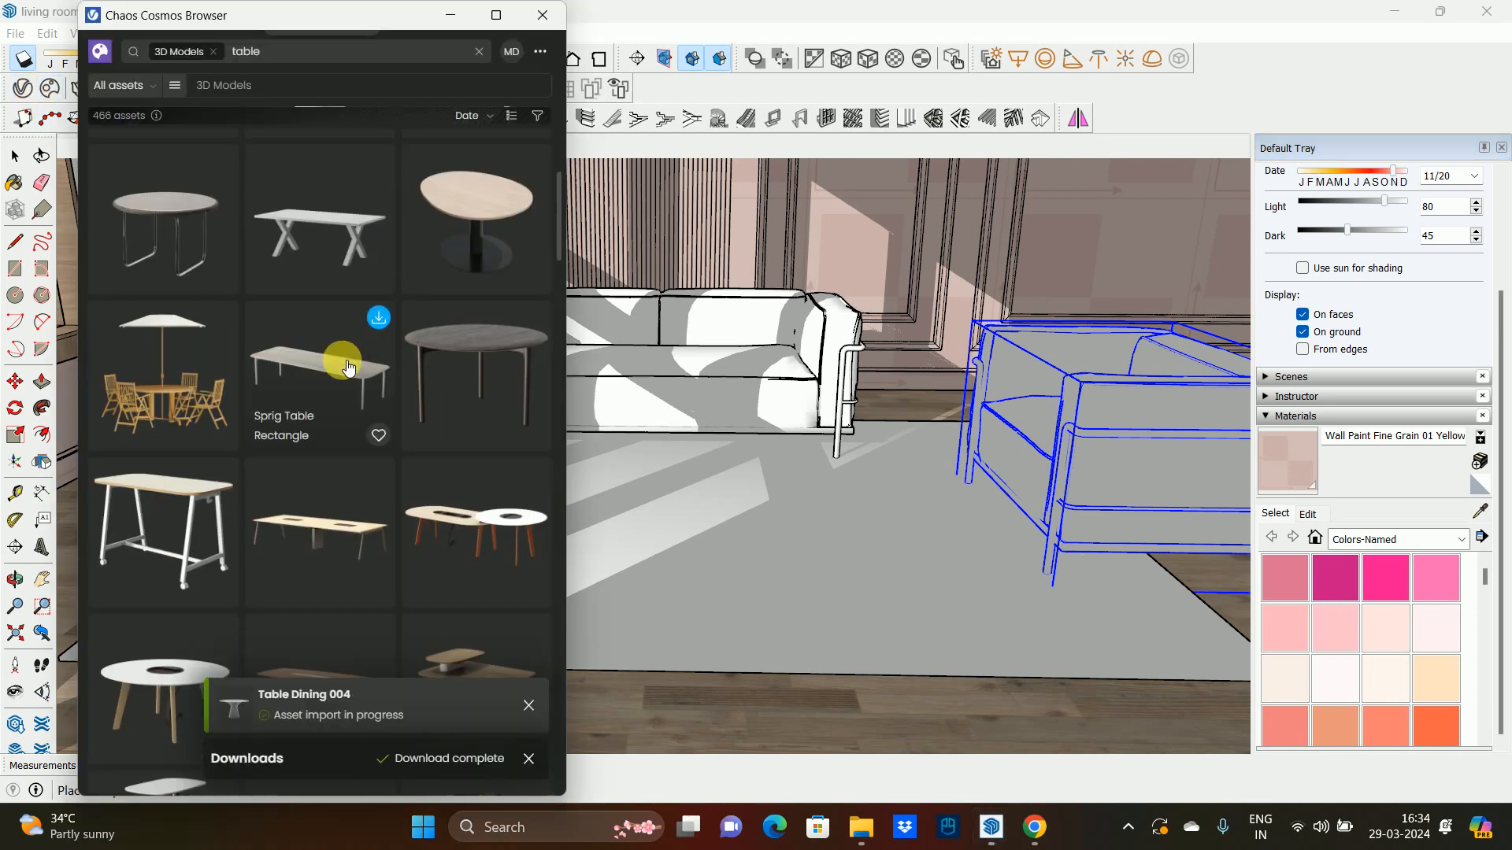
scroll(349, 368, "down", 7)
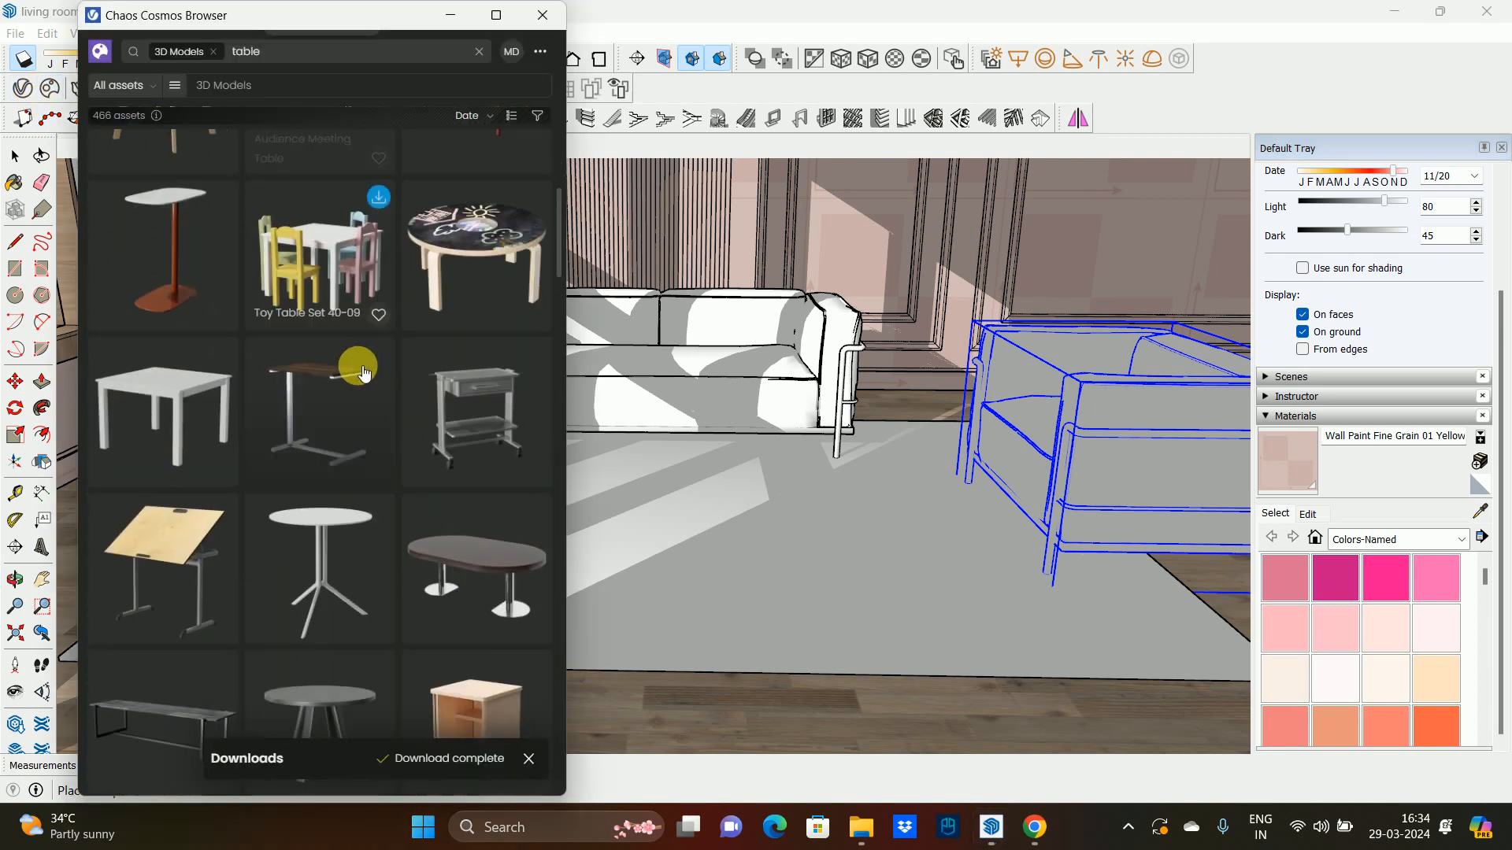
scroll(300, 382, "down", 5)
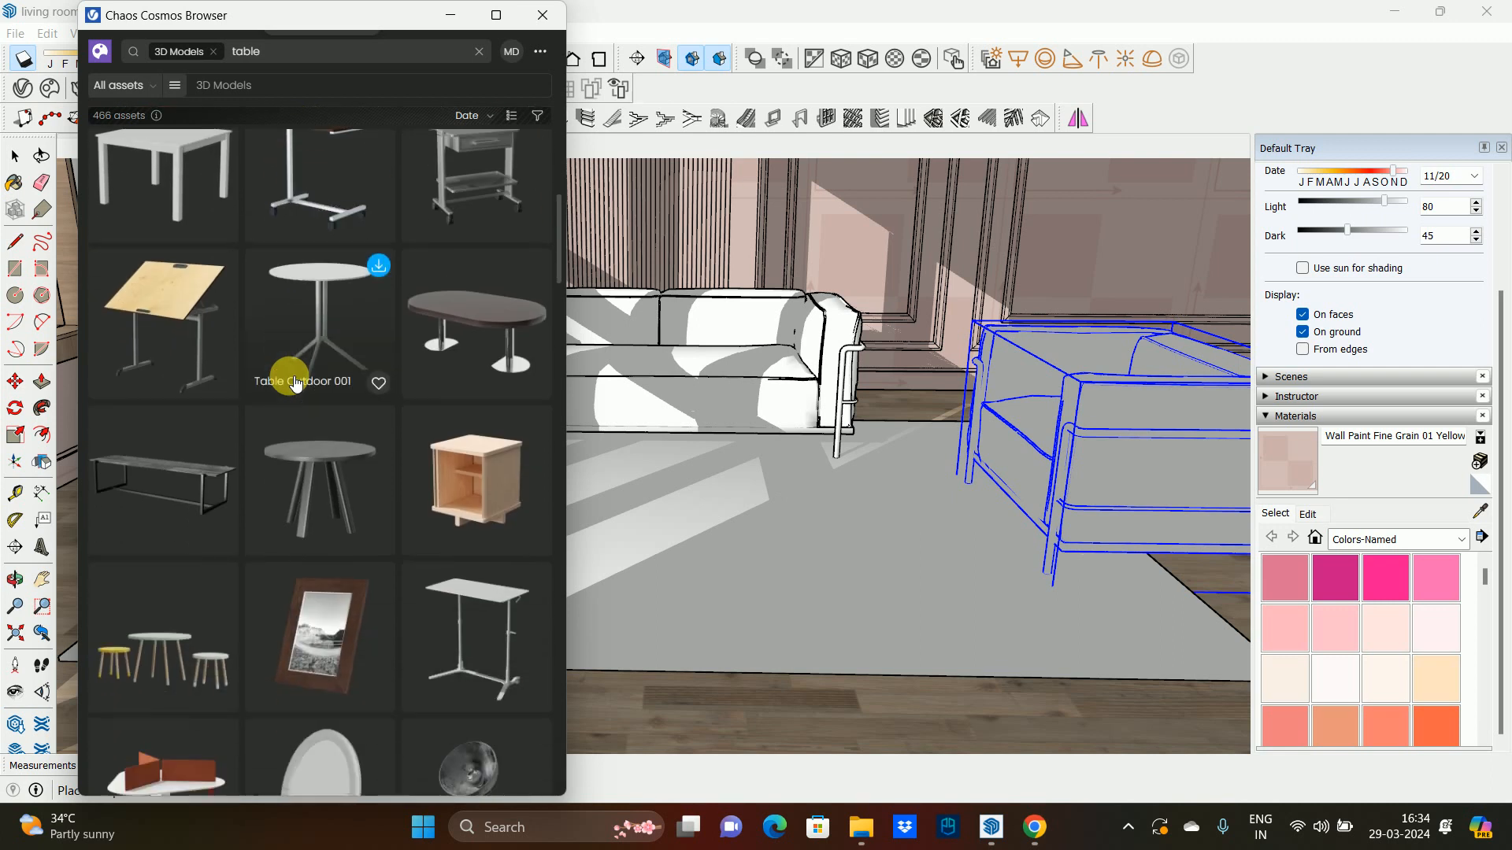
scroll(295, 384, "down", 10)
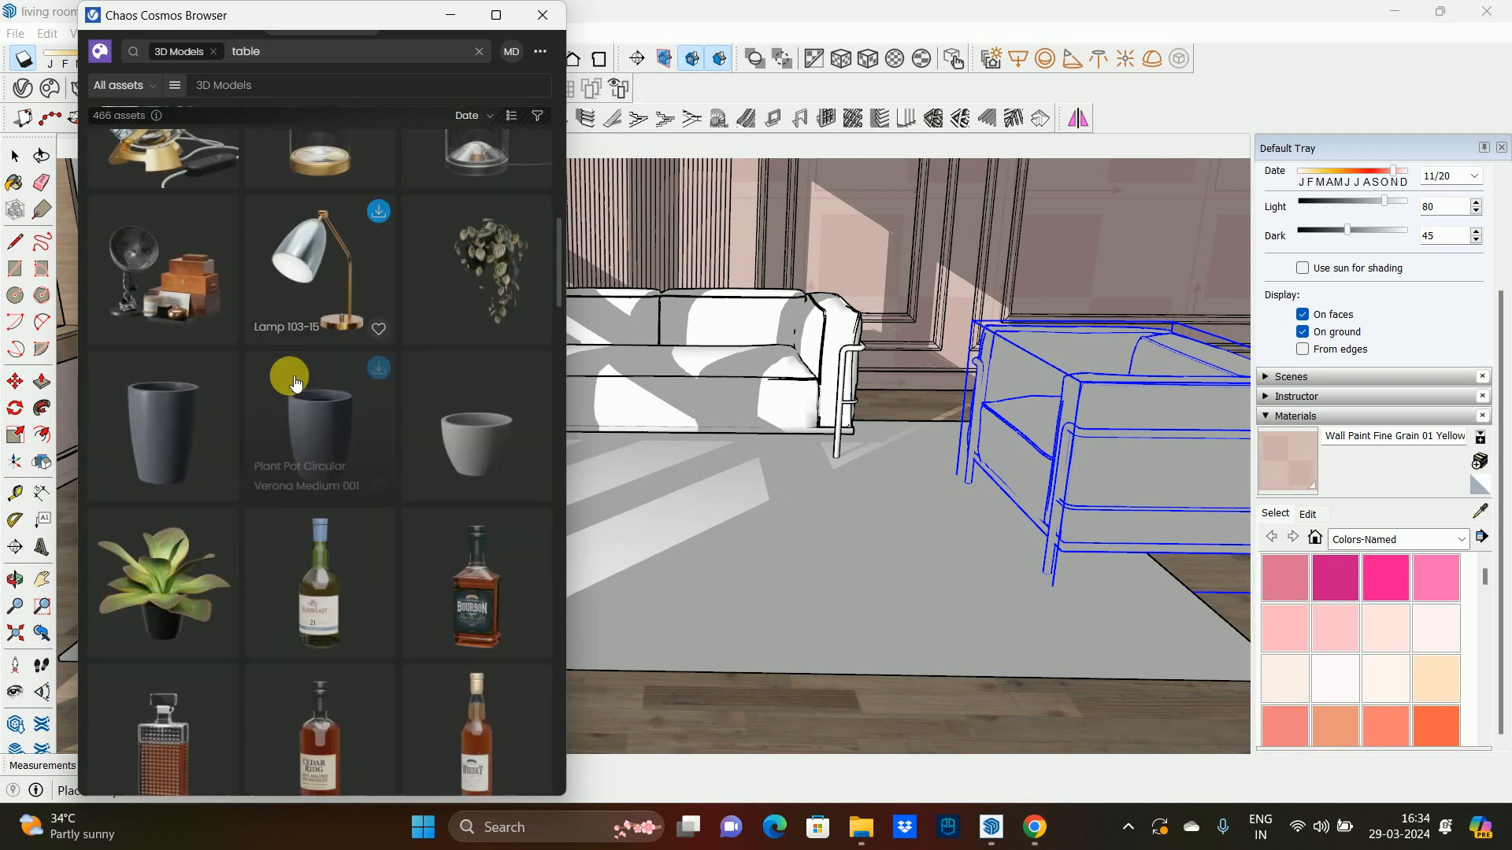
scroll(298, 387, "down", 10)
scroll(307, 393, "up", 15)
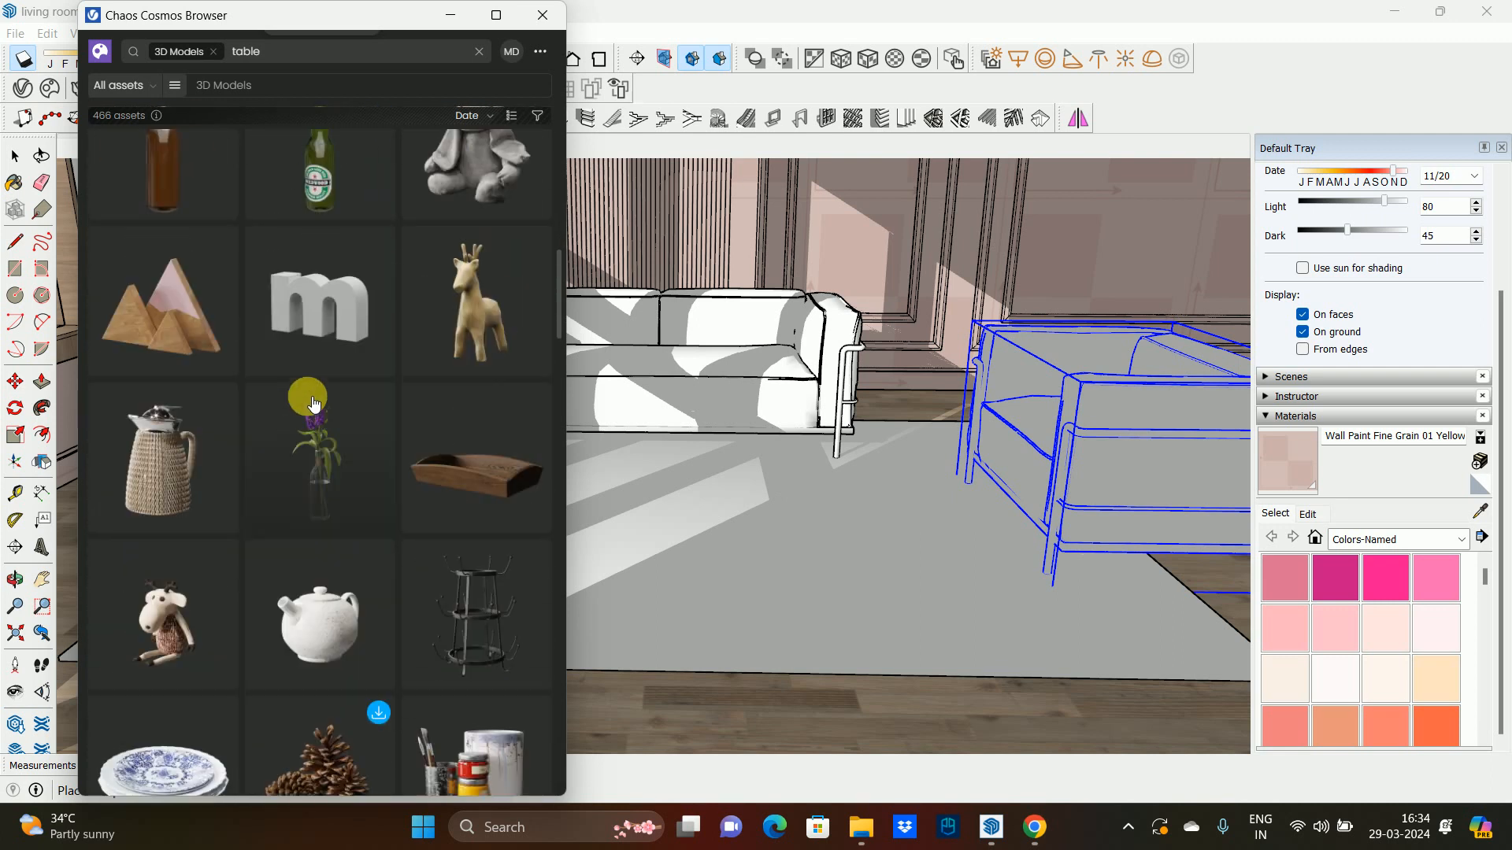
scroll(314, 404, "up", 15)
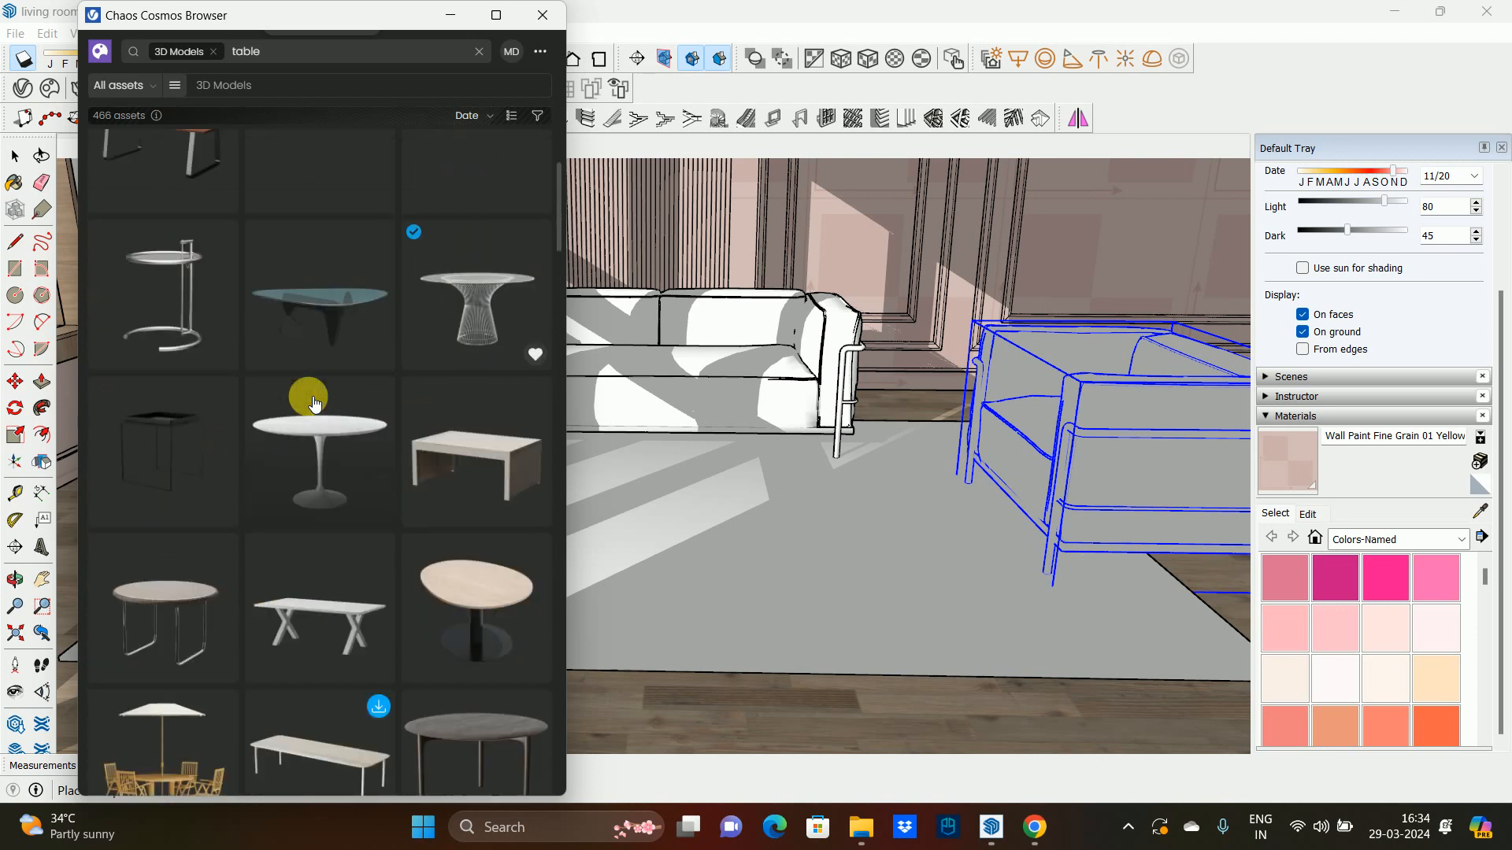
scroll(319, 405, "up", 4)
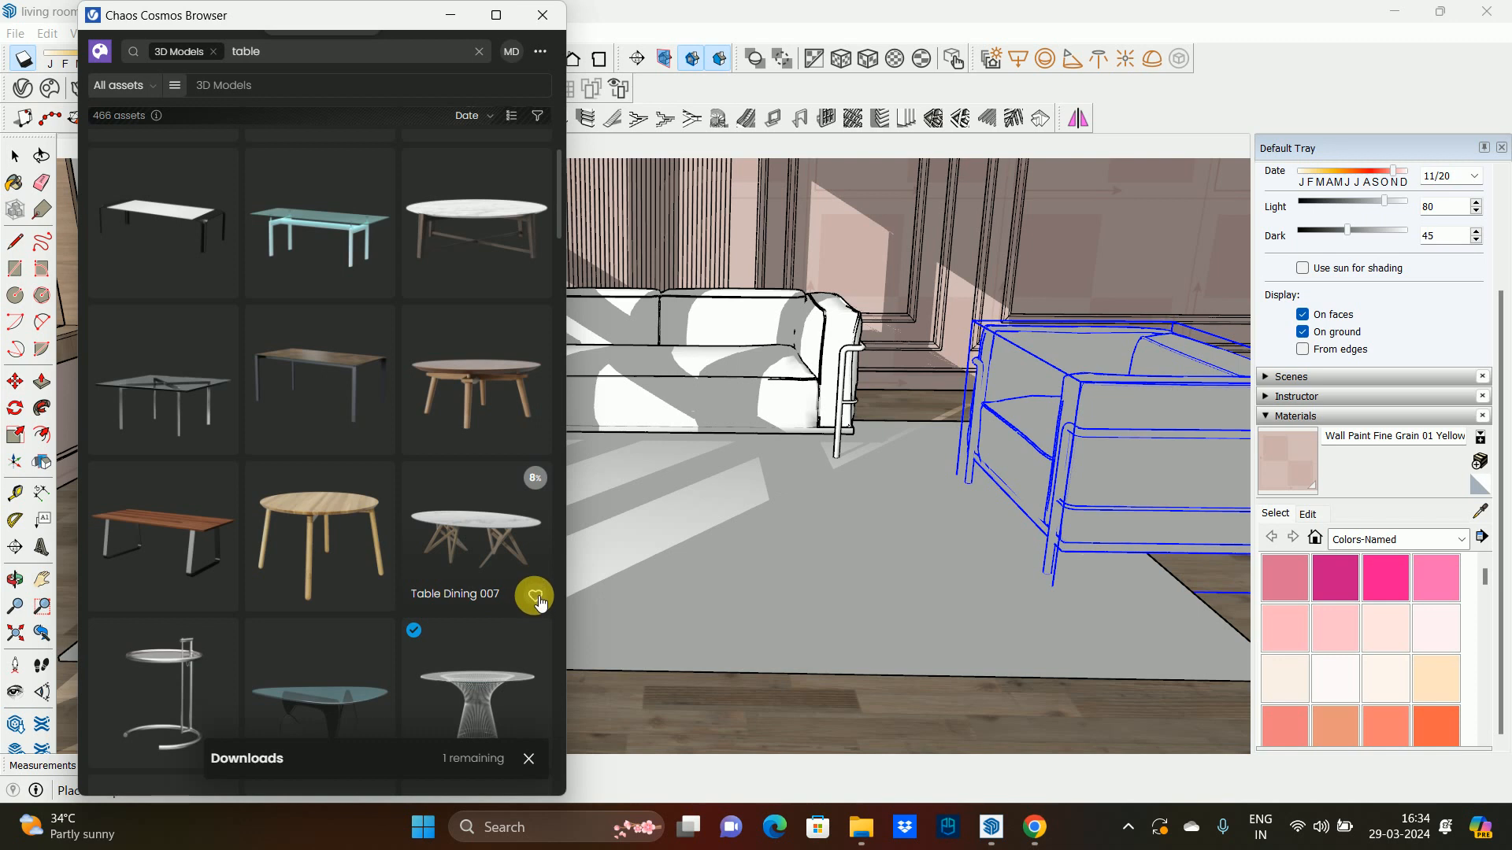
scroll(483, 472, "up", 5)
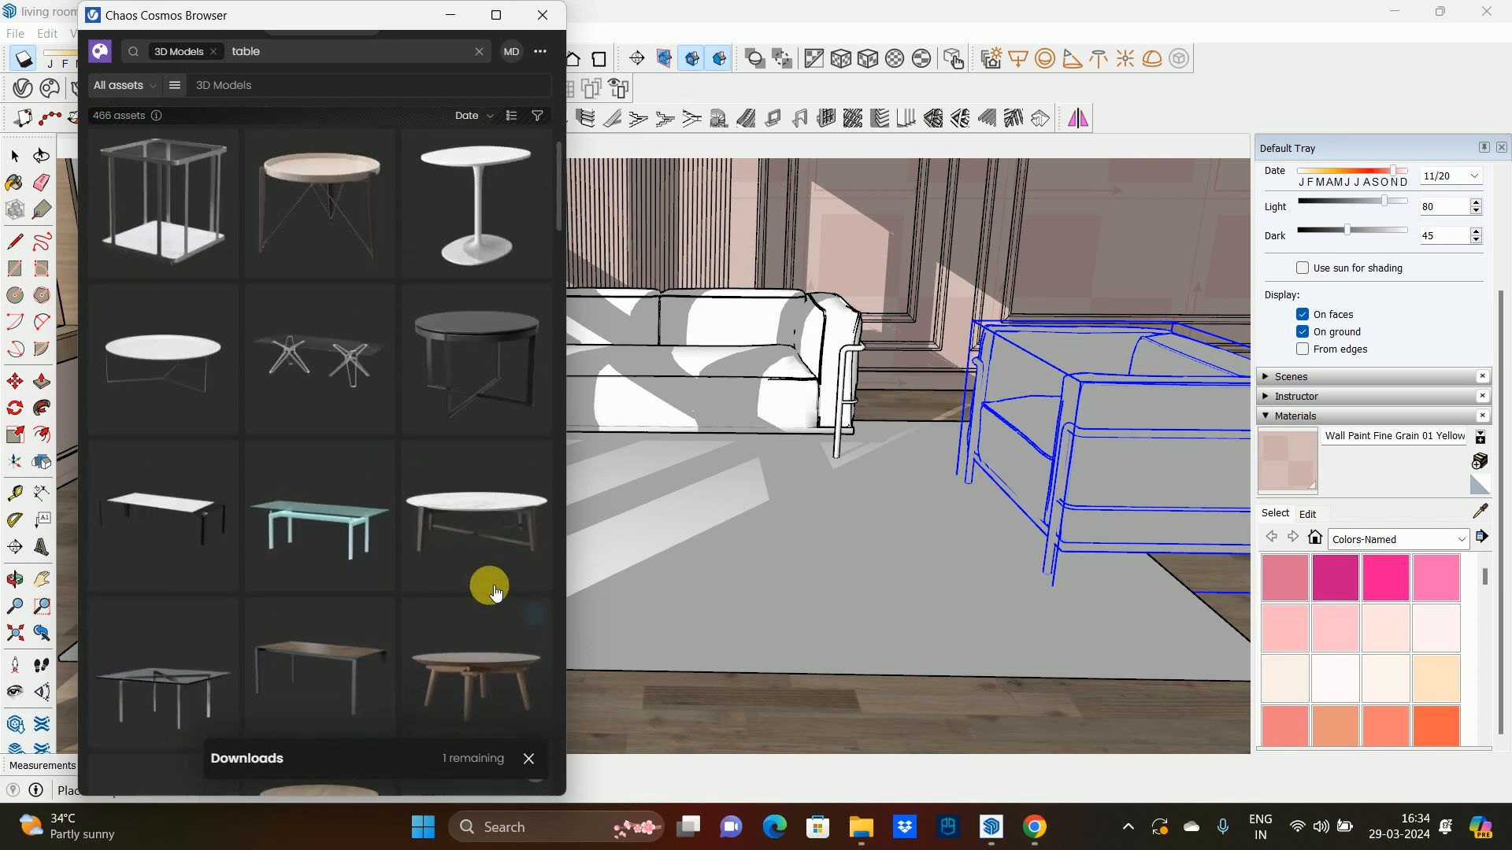
scroll(495, 592, "up", 5)
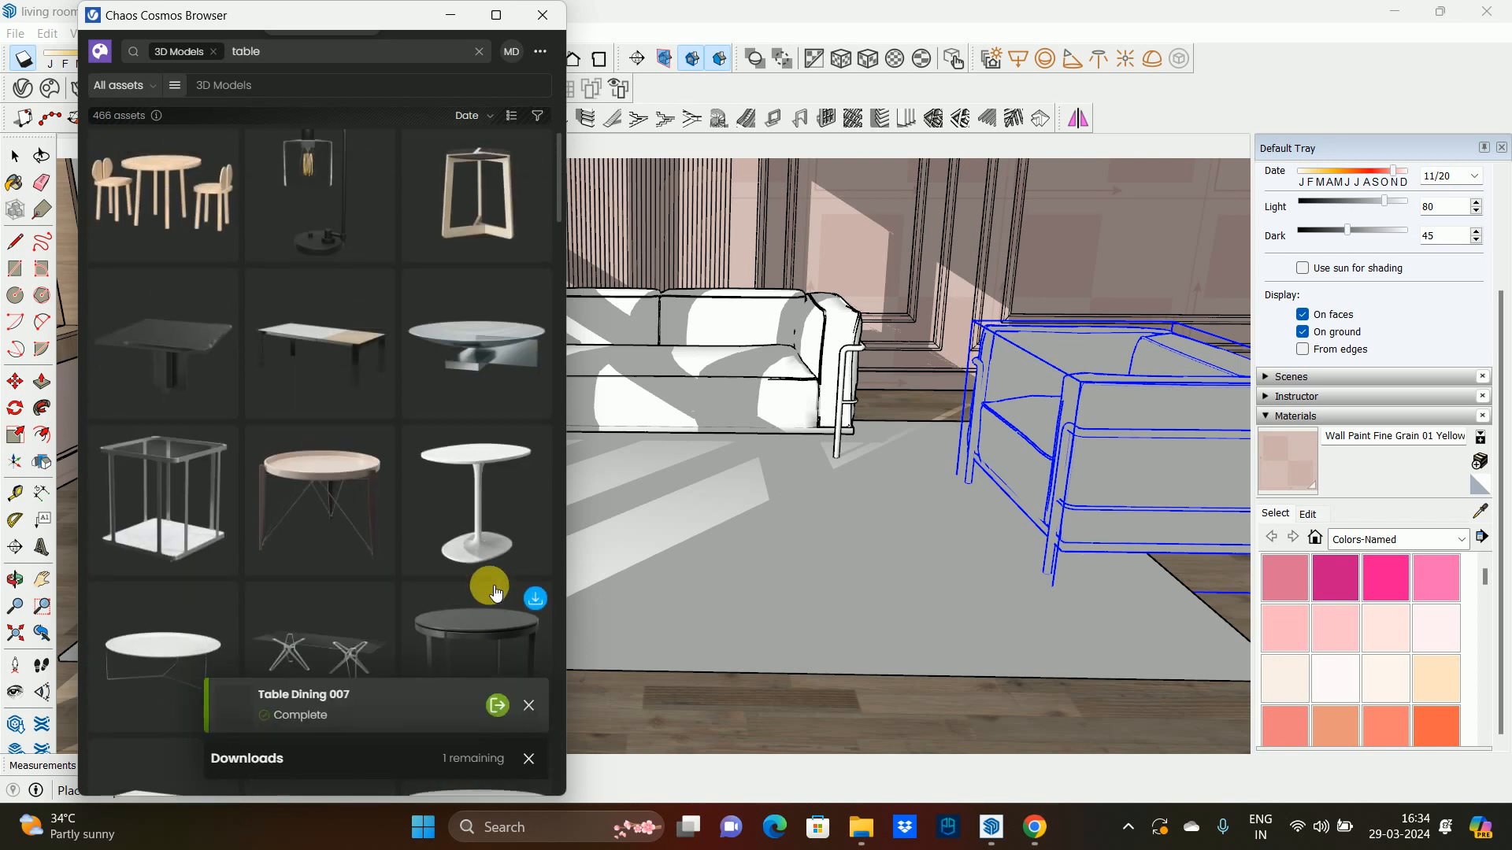
scroll(496, 592, "down", 5)
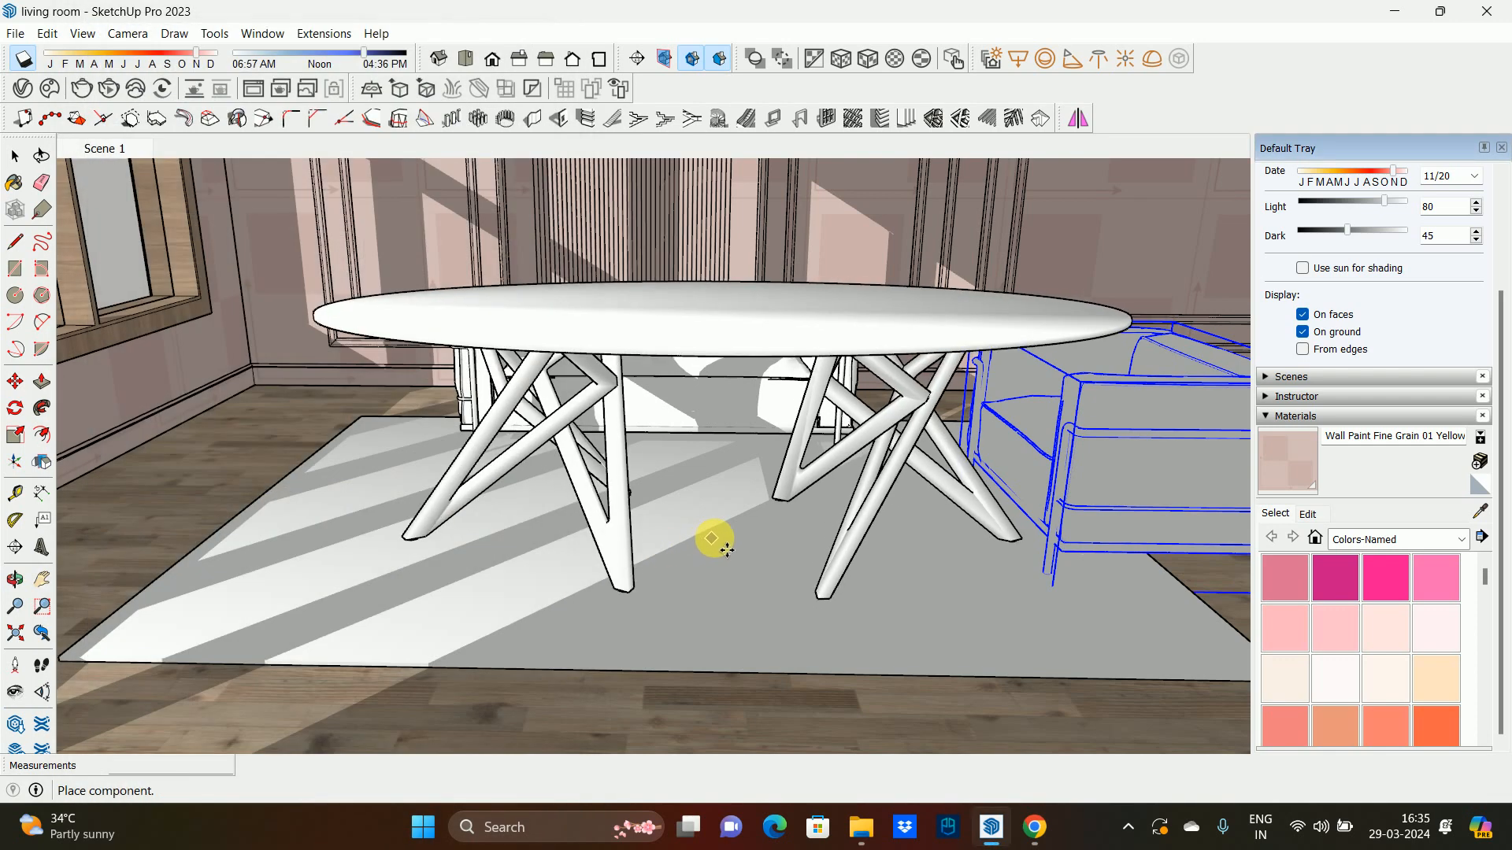
- Replace the trial dining table with Table Coffee 005, downloaded as a favourite from the table results, and place it on the rug before the sofa
mouse_move(681, 509)
middle_mouse_down()
mouse_move(471, 449)
mouse_move(438, 540)
mouse_move(331, 504)
middle_mouse_up()
left_click(50, 89)
scroll(500, 428, "up", 2)
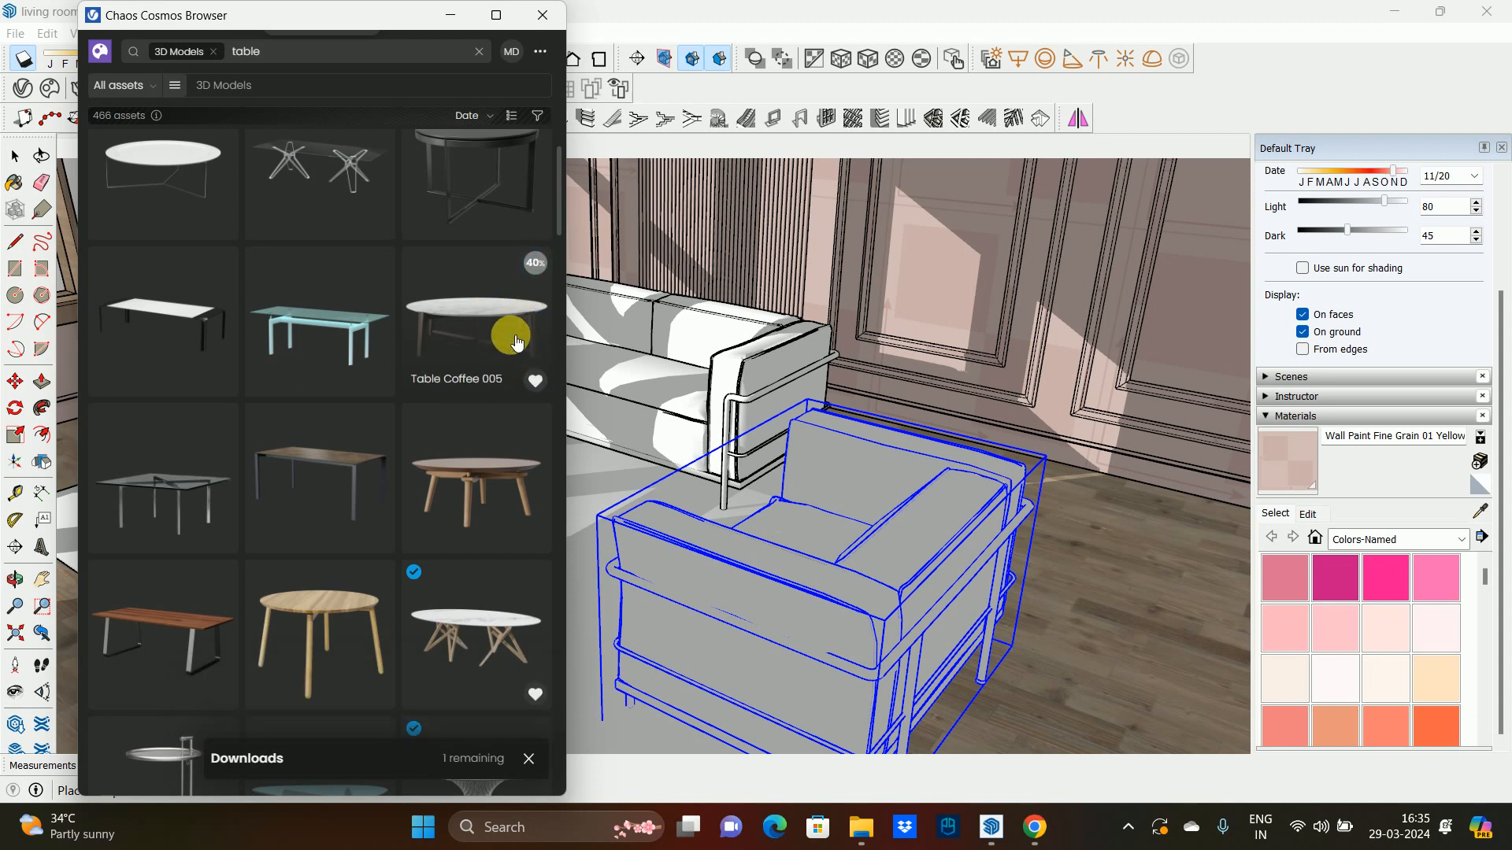
left_click(535, 281)
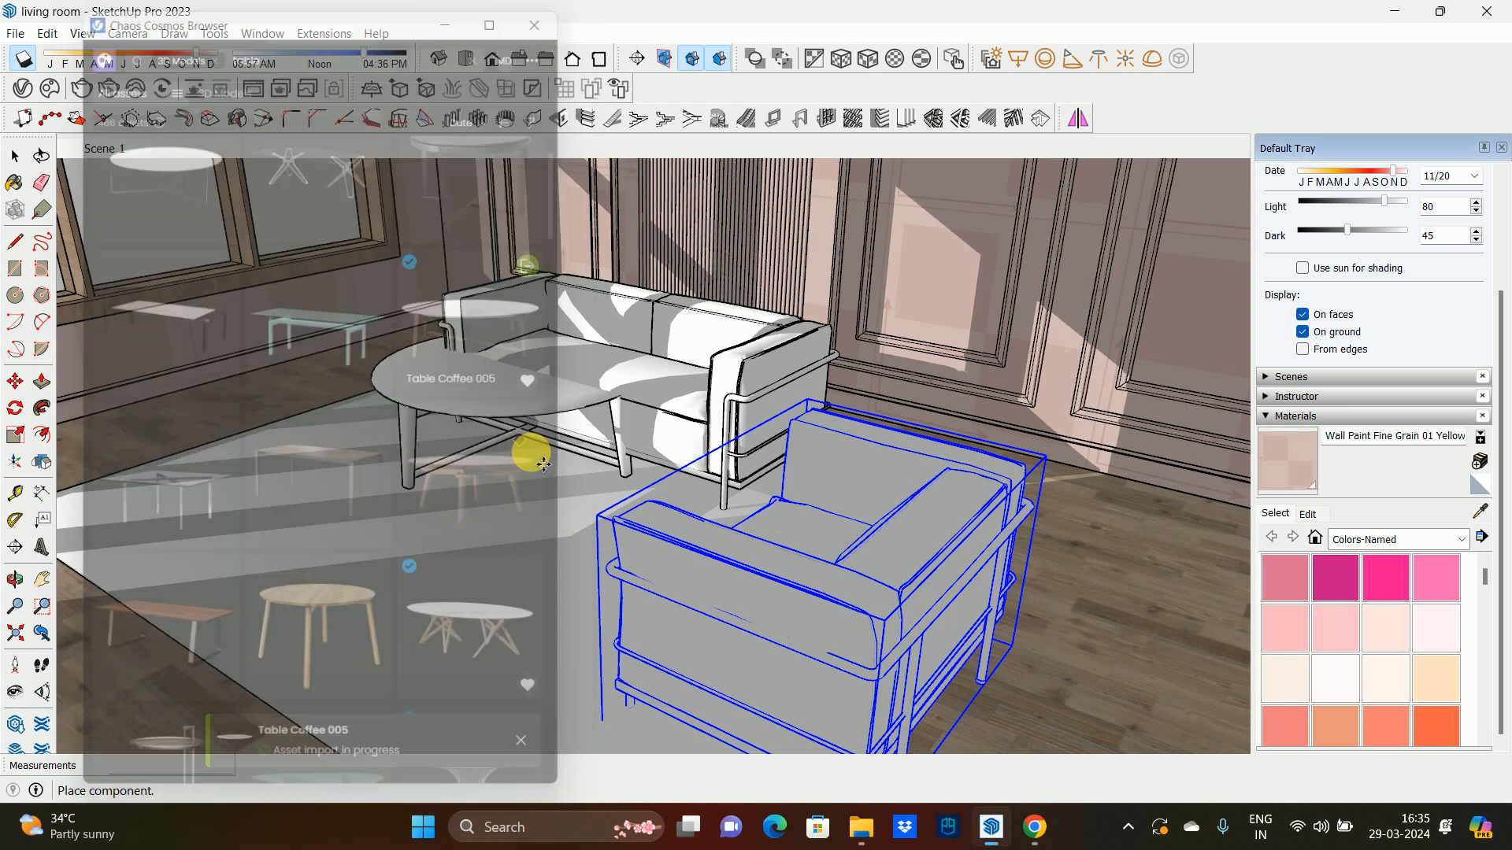
middle_click_drag(543, 453, 751, 539)
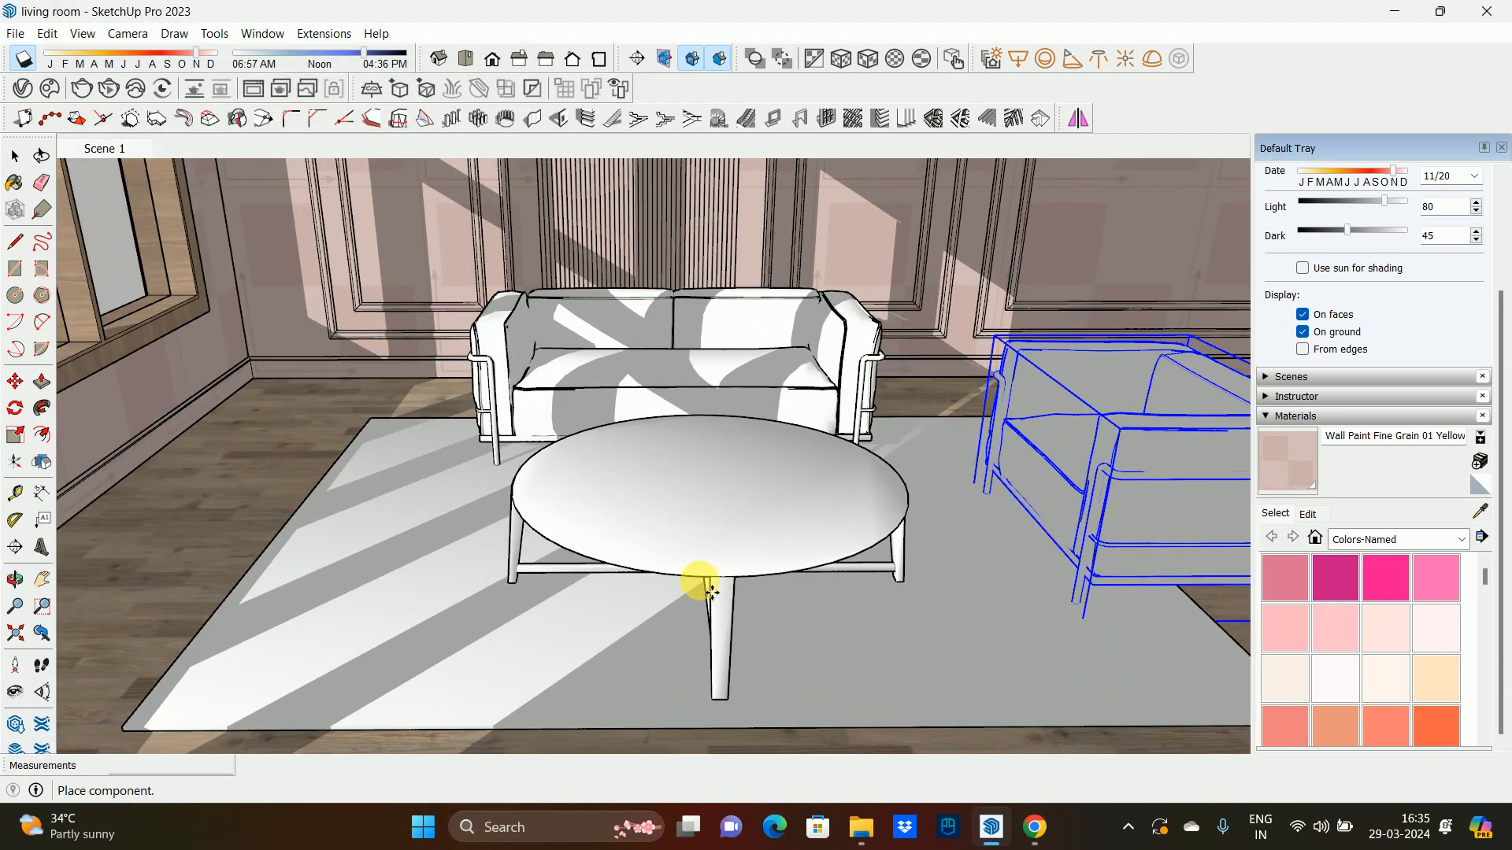
left_click(703, 581)
- Look through the Chaos Cosmos table results for further tables and small decor that suit the coffee table
left_click(49, 89)
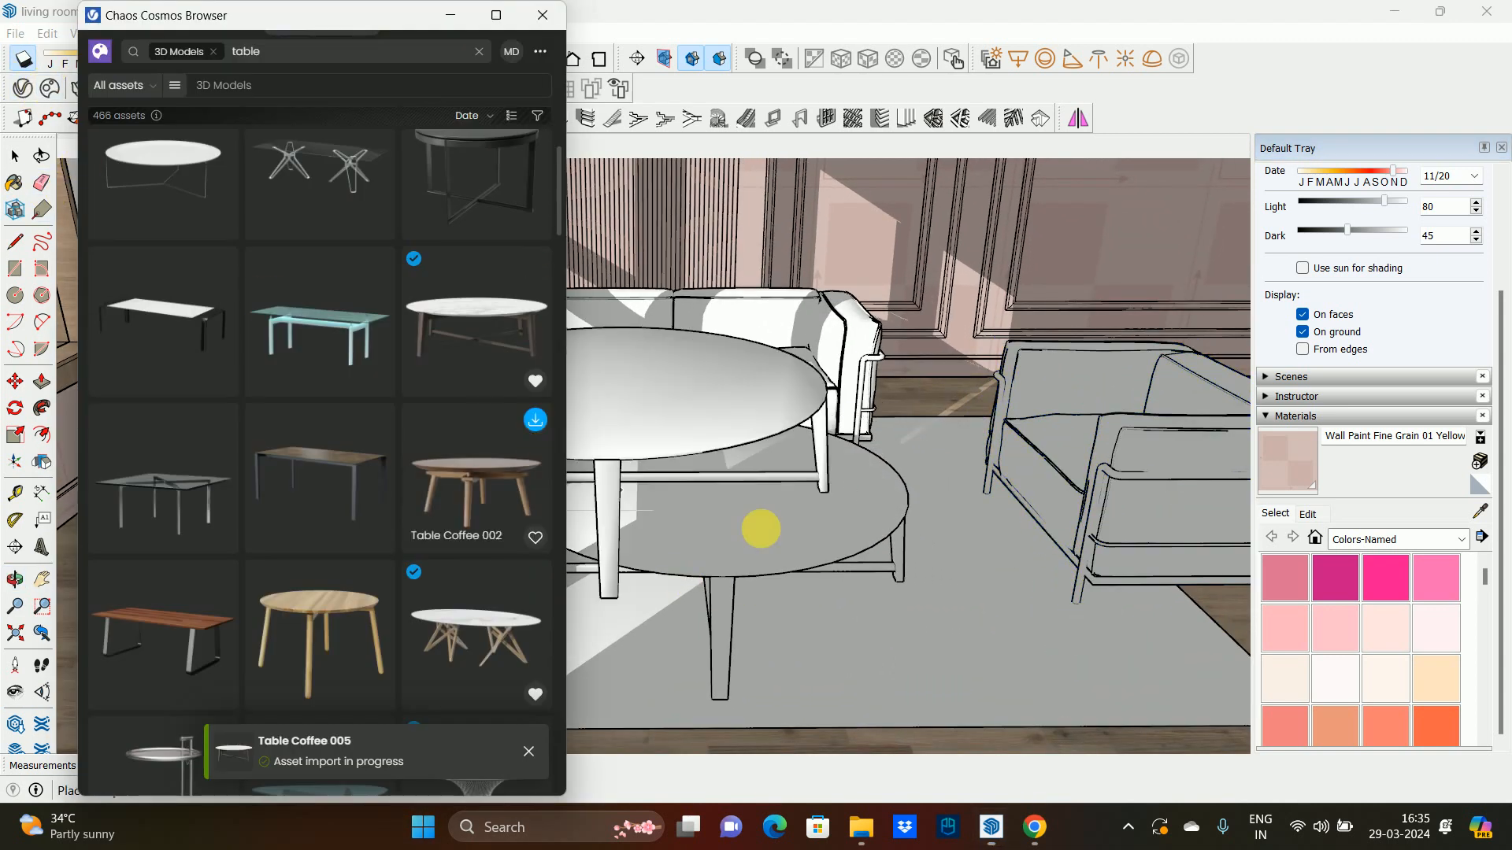
scroll(759, 523, "up", 3)
scroll(488, 441, "down", 3)
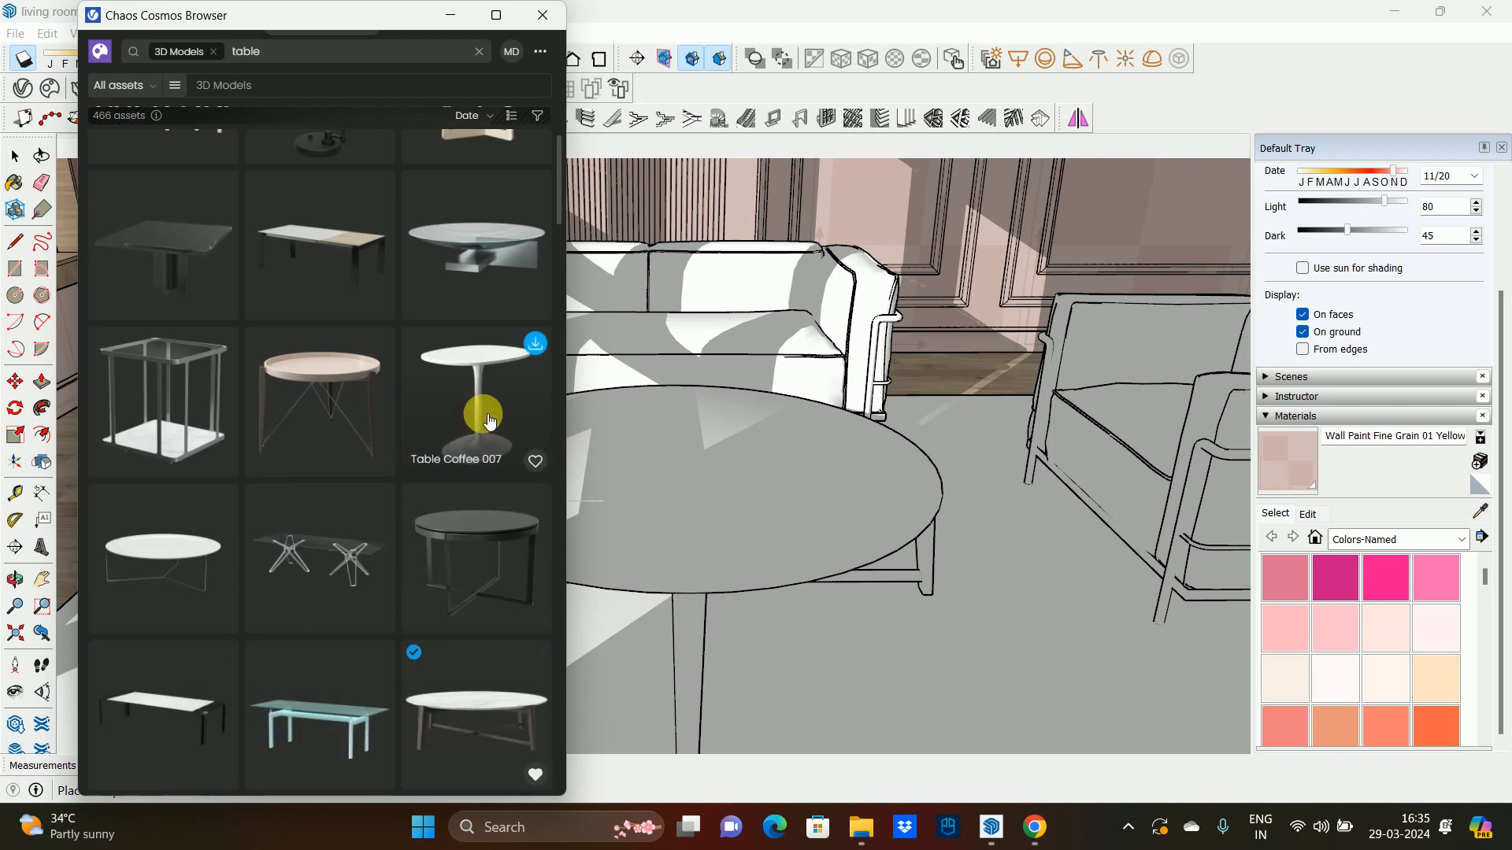
scroll(476, 464, "up", 4)
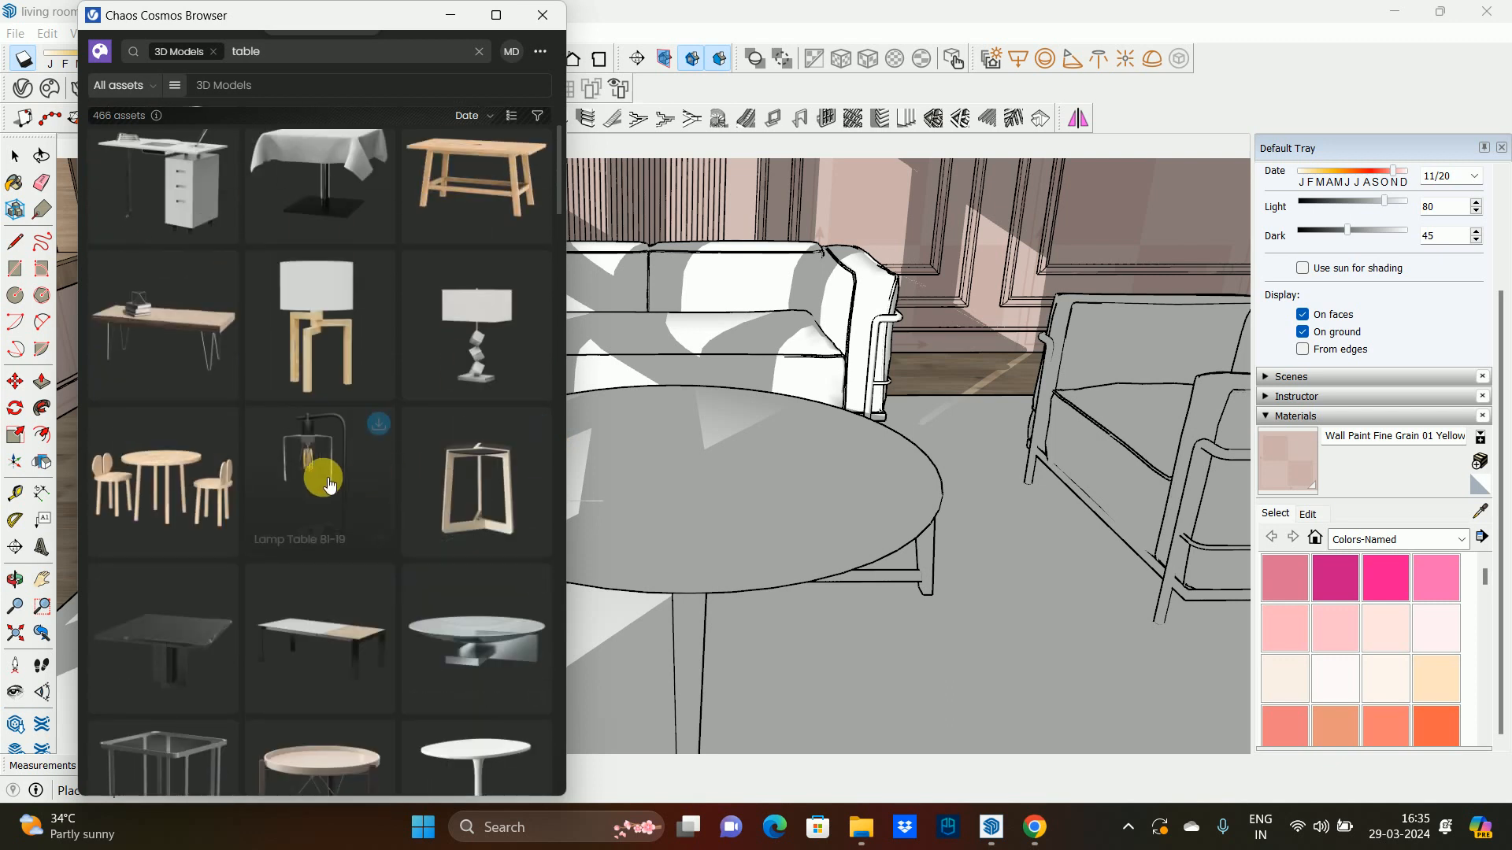
scroll(157, 441, "up", 3)
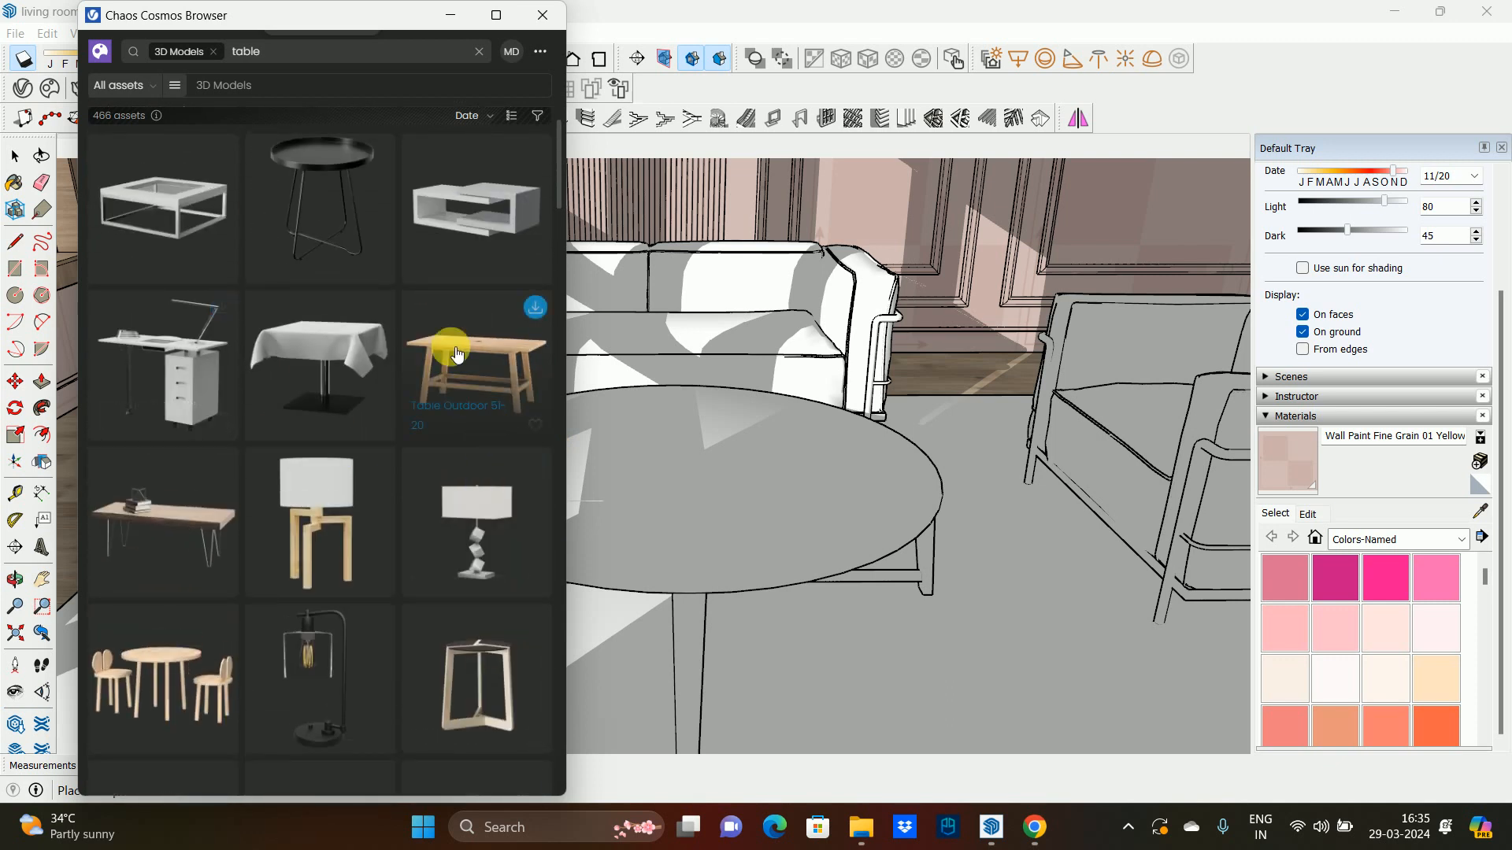
scroll(425, 327, "up", 6)
scroll(292, 329, "down", 4)
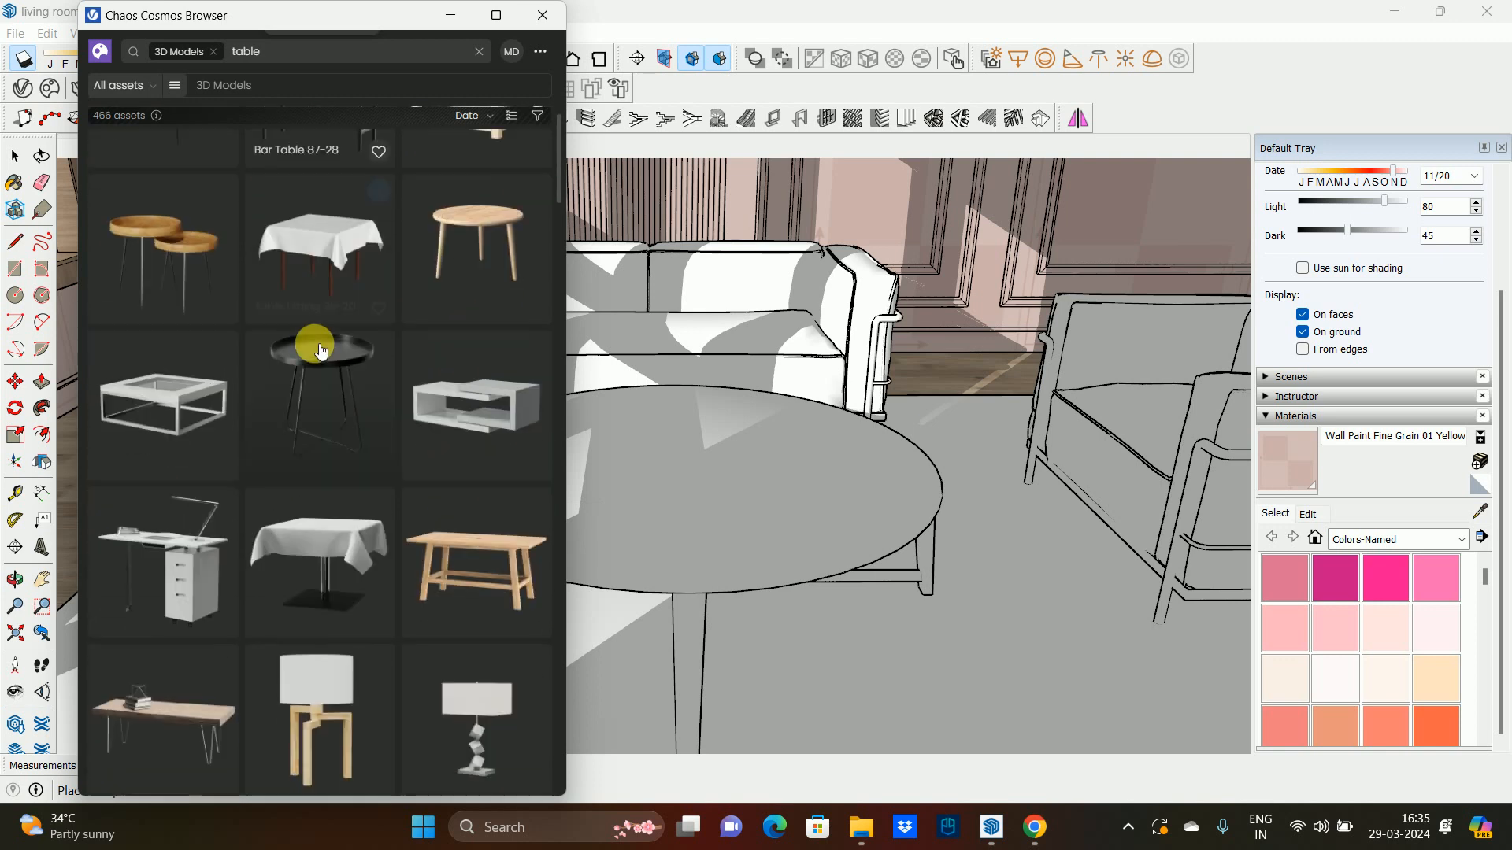
left_click_drag(558, 197, 549, 563)
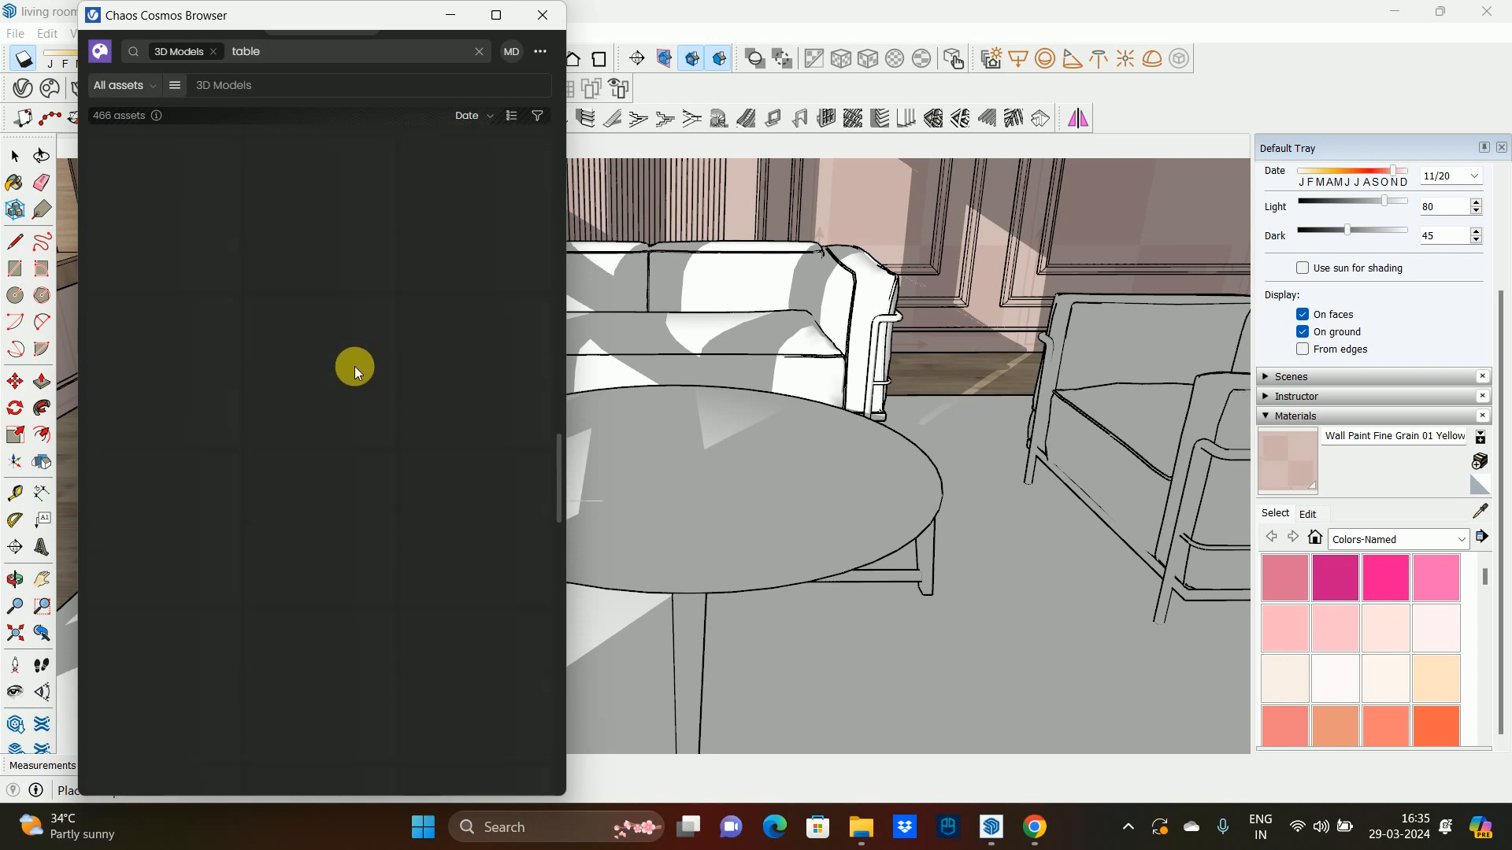
scroll(361, 375, "up", 5)
scroll(360, 375, "up", 3)
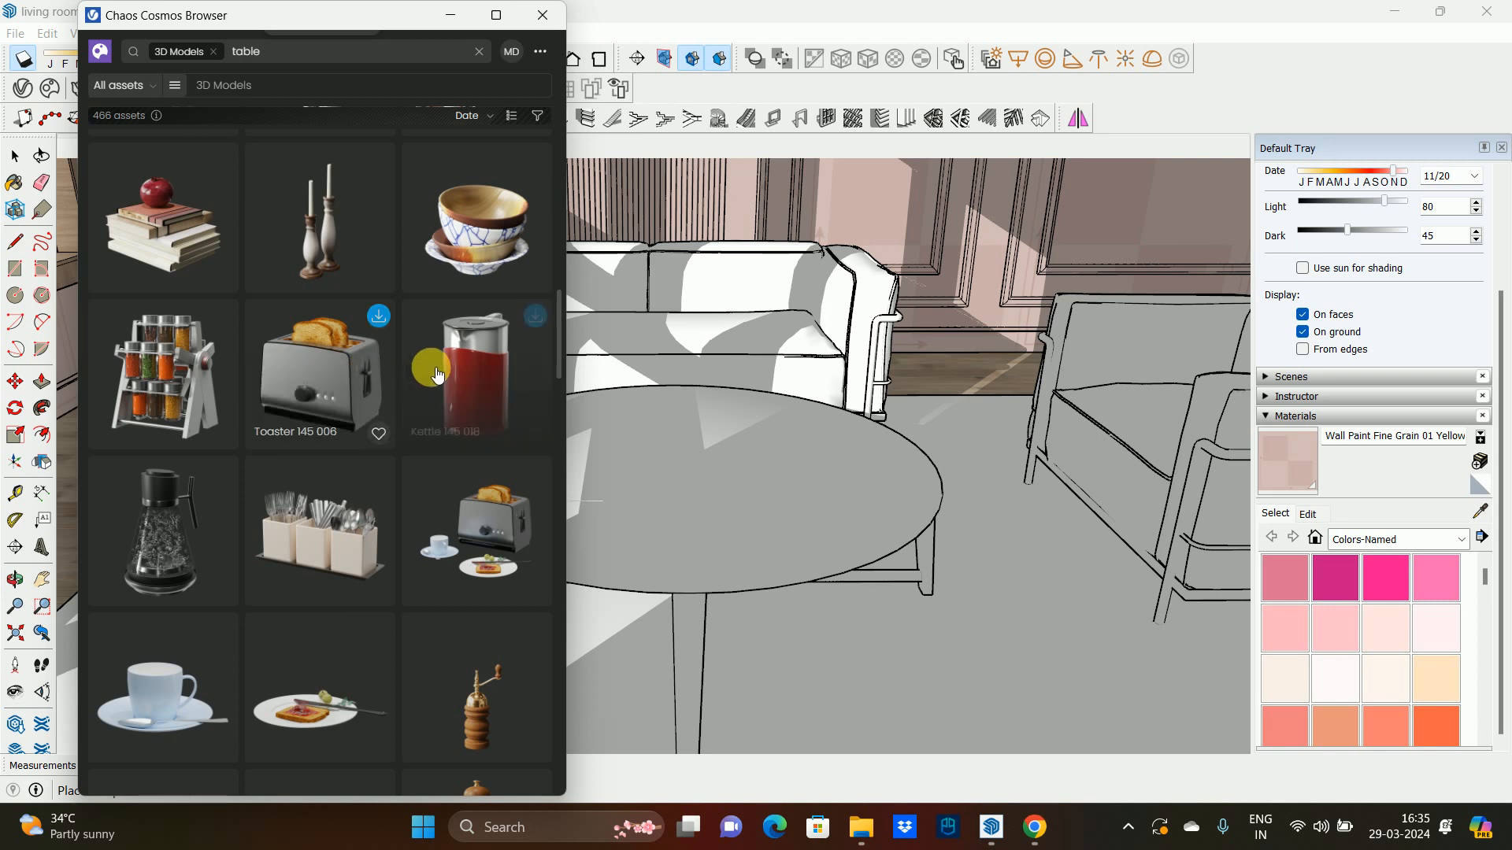
scroll(434, 368, "up", 3)
scroll(461, 347, "up", 5)
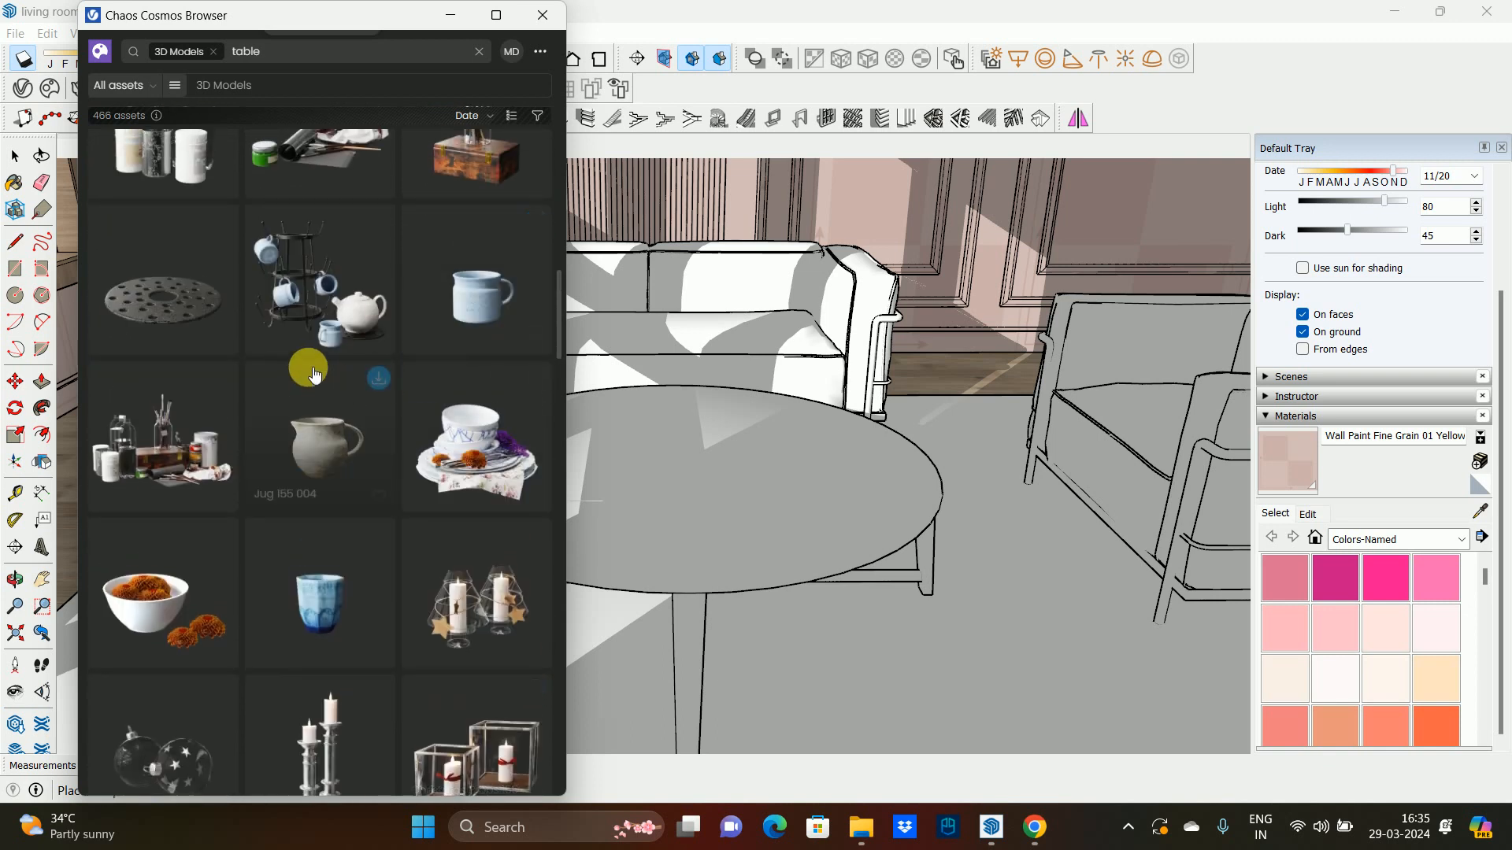
scroll(307, 365, "up", 5)
scroll(375, 488, "up", 2)
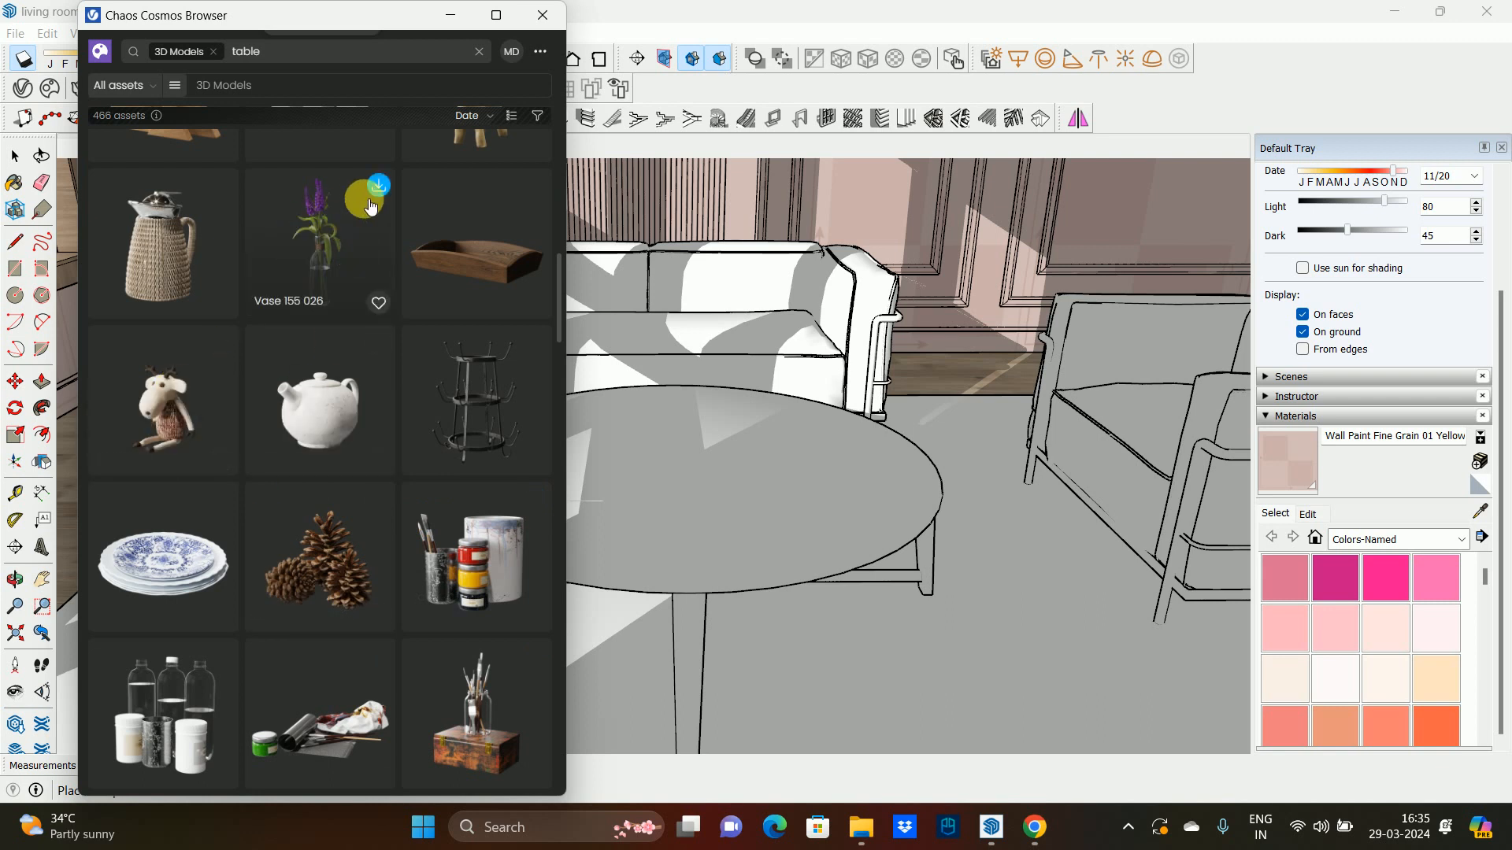
scroll(366, 228, "up", 3)
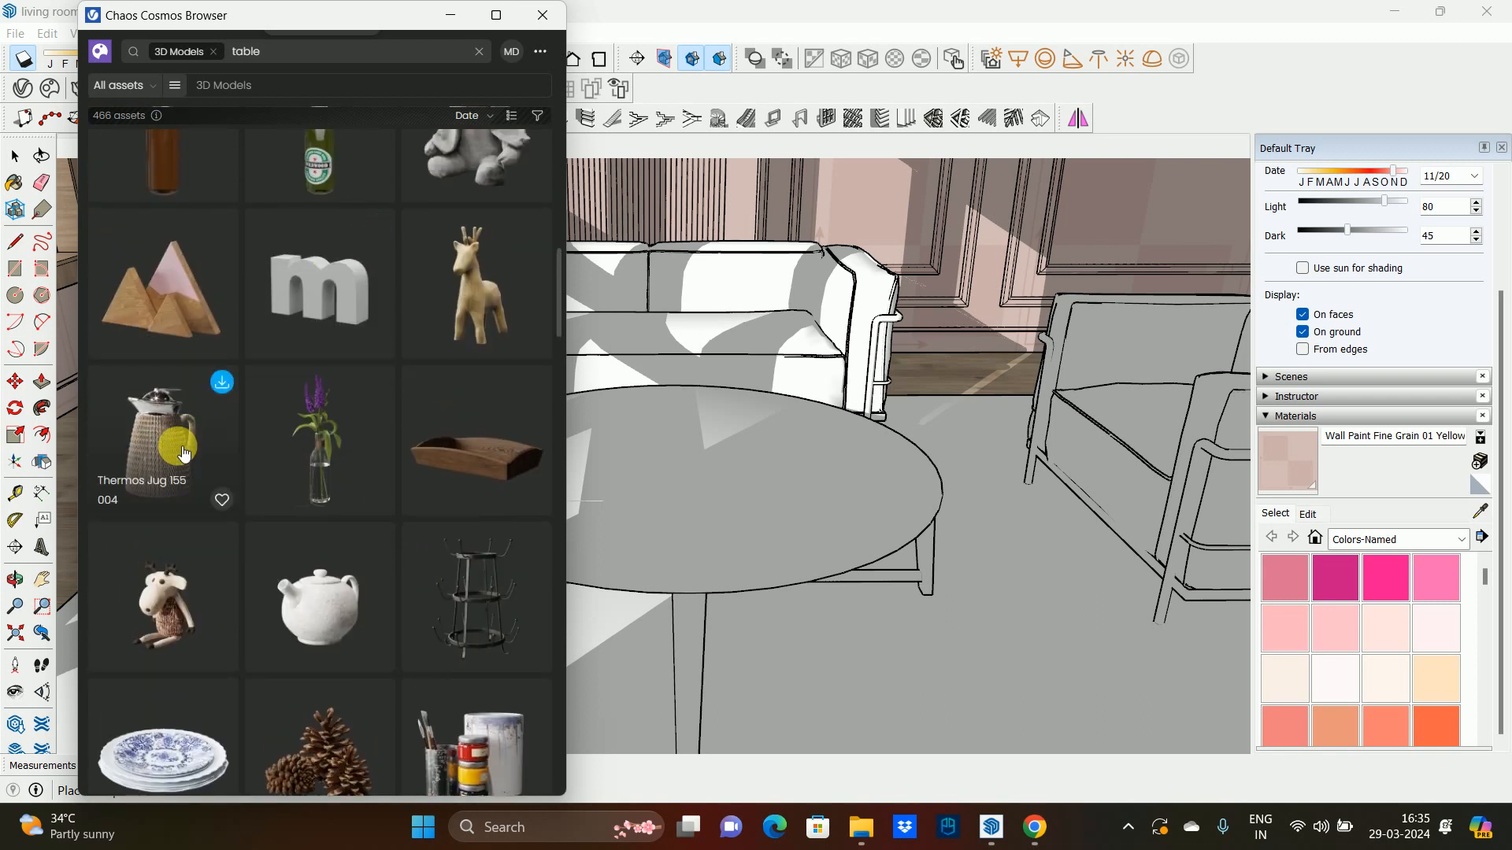
scroll(371, 438, "up", 3)
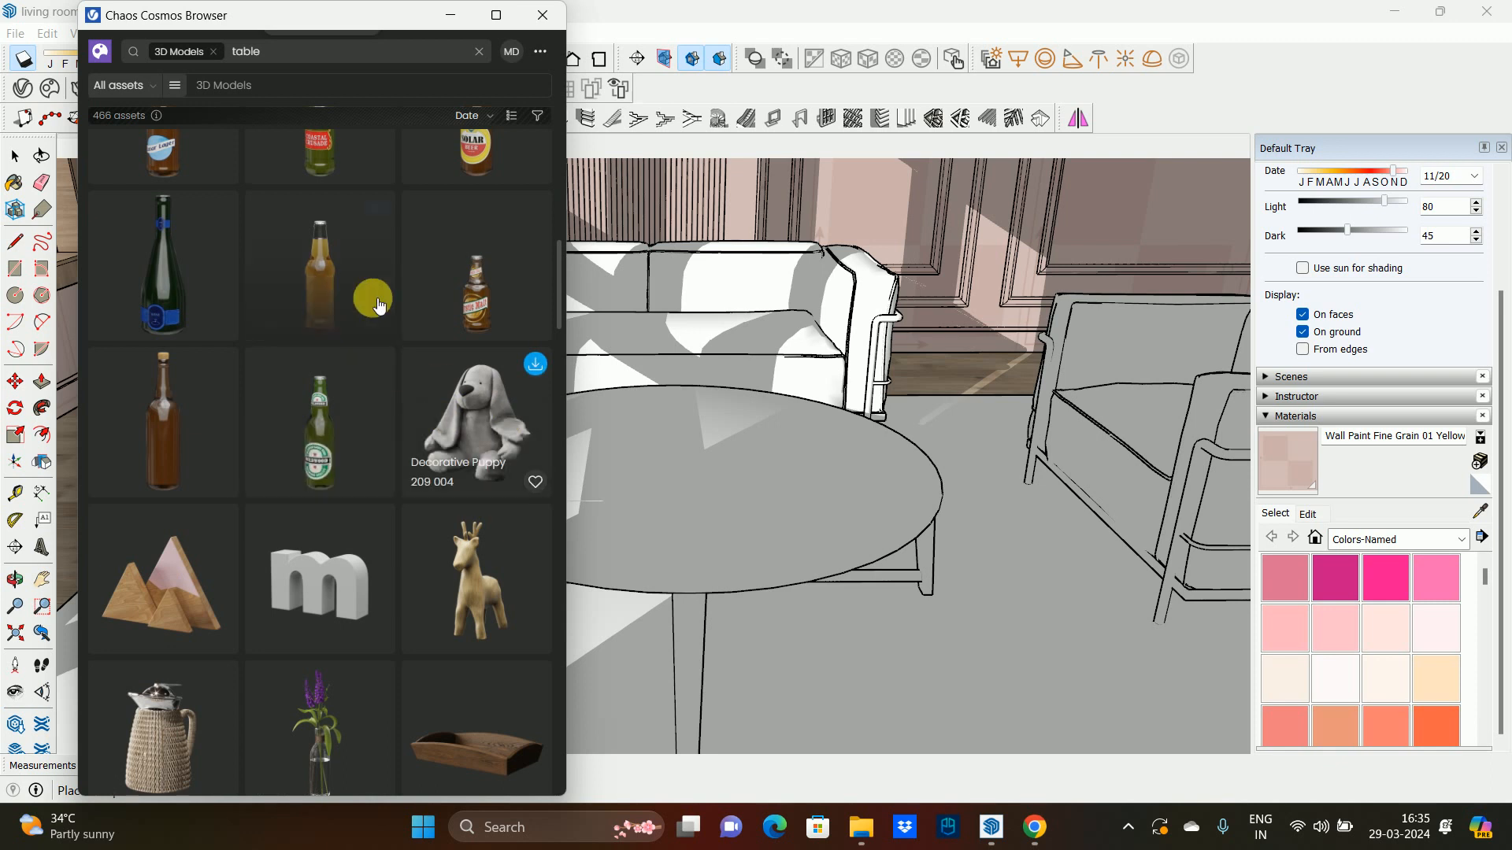
scroll(330, 292, "up", 3)
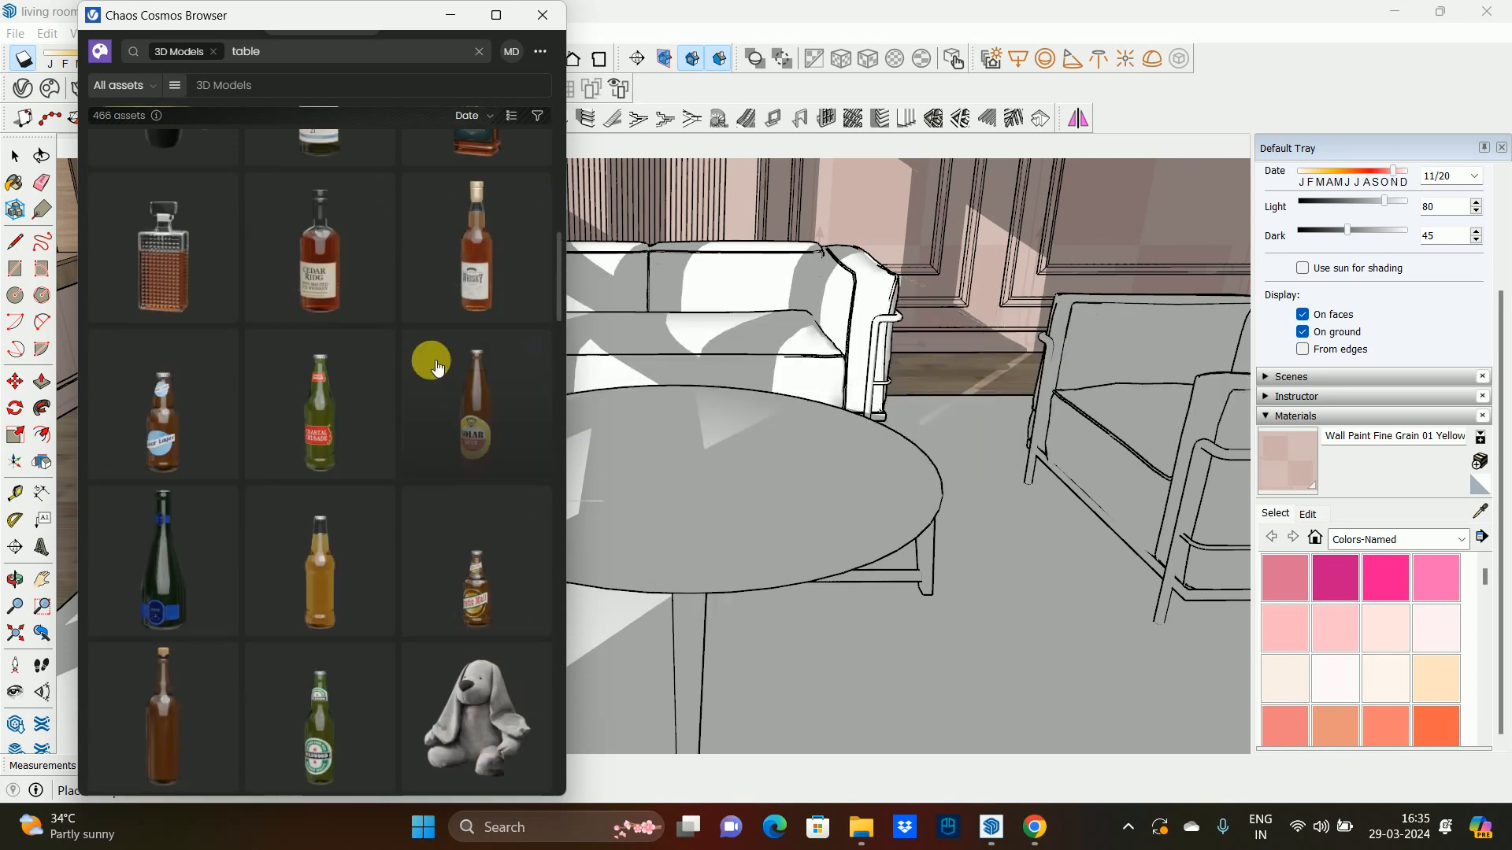
- Download Table Picture 37-50 from the table results and place the frame upright on the coffee table
scroll(419, 405, "up", 1)
scroll(425, 414, "up", 5)
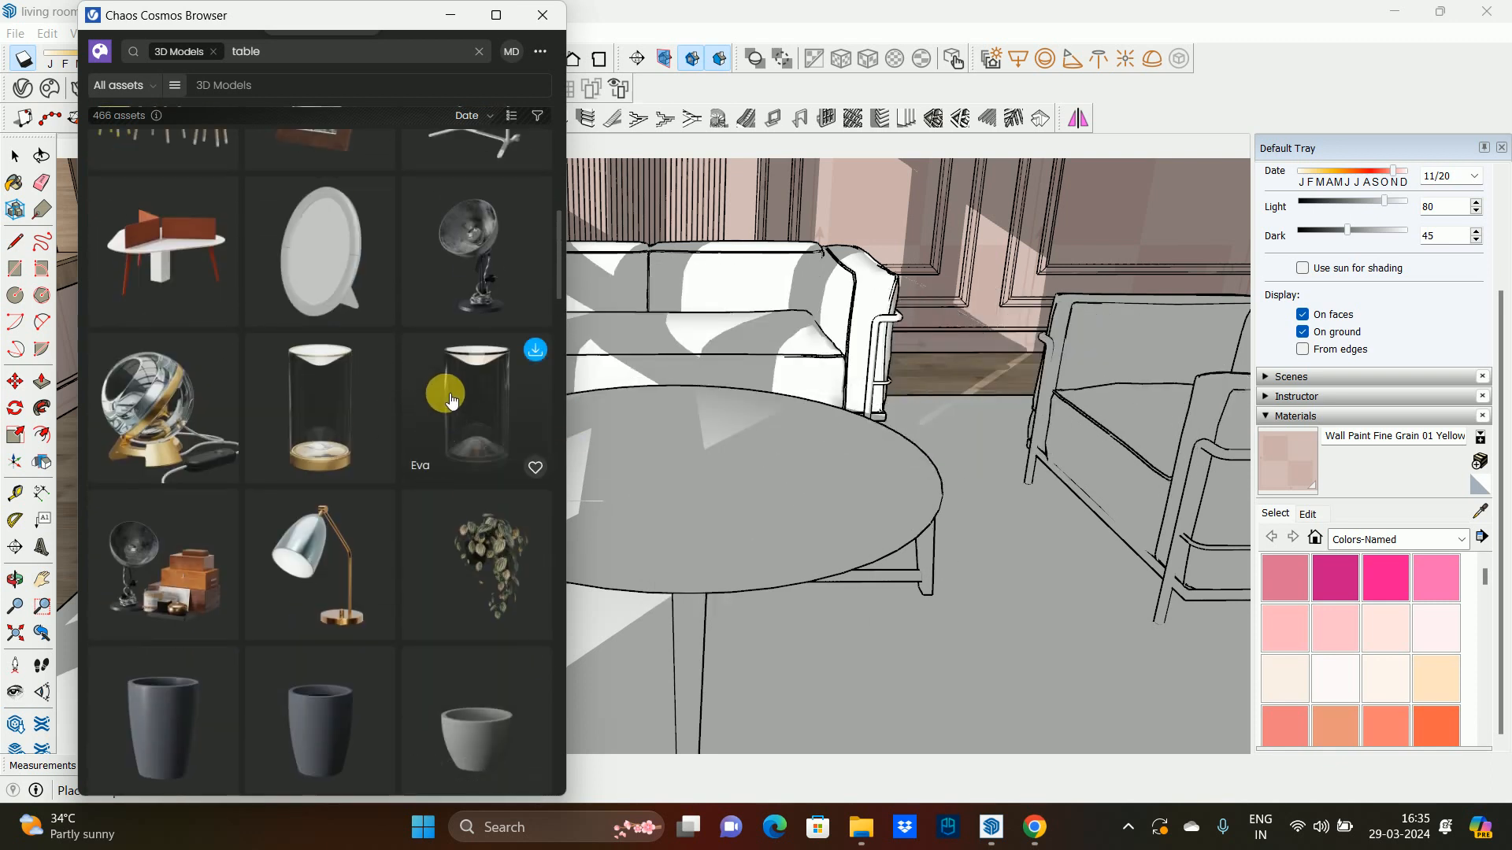
scroll(376, 400, "up", 4)
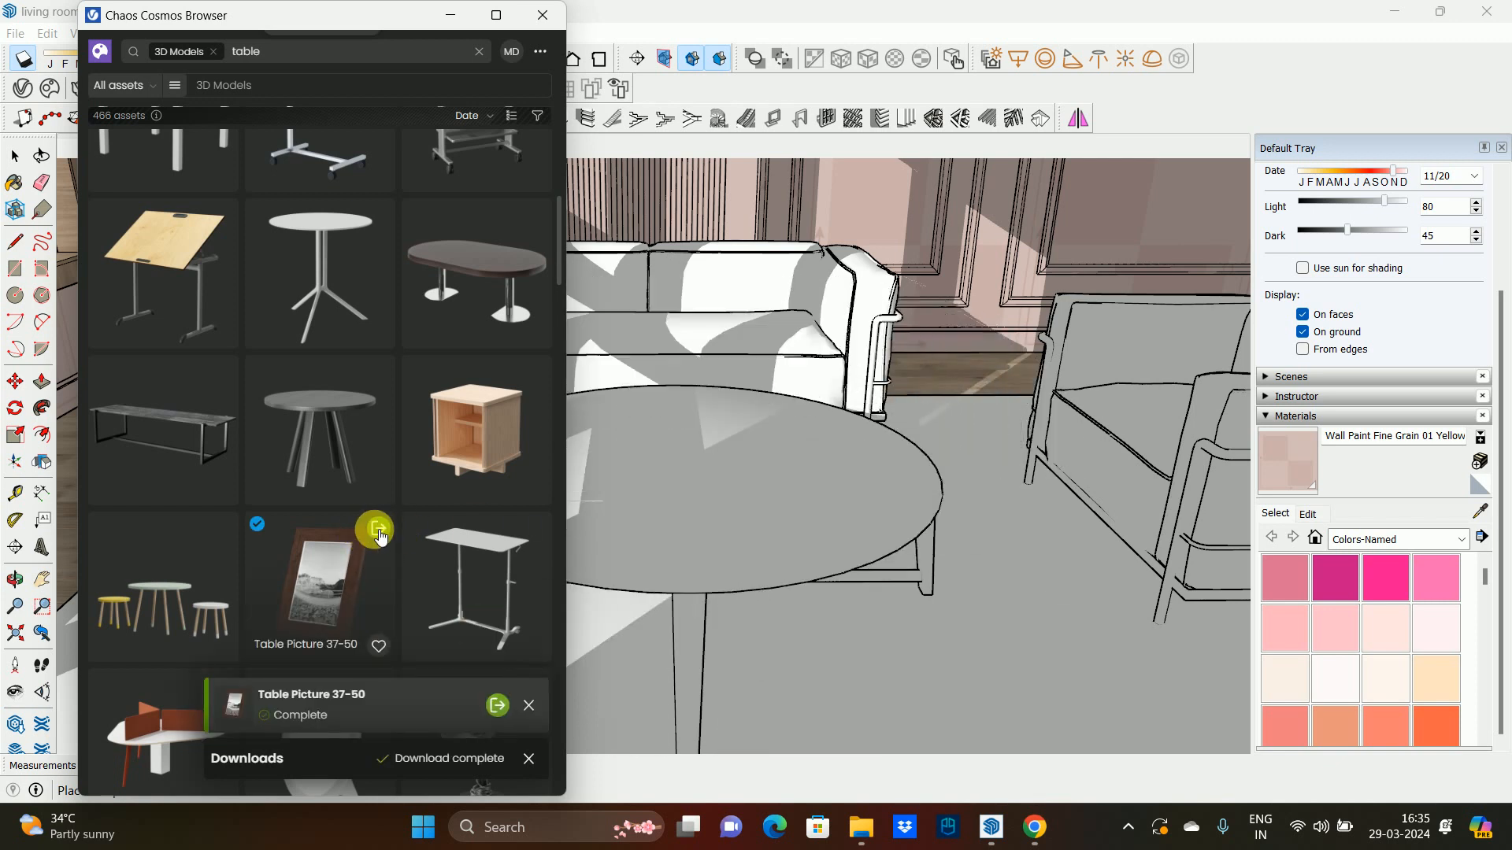
left_click(380, 529)
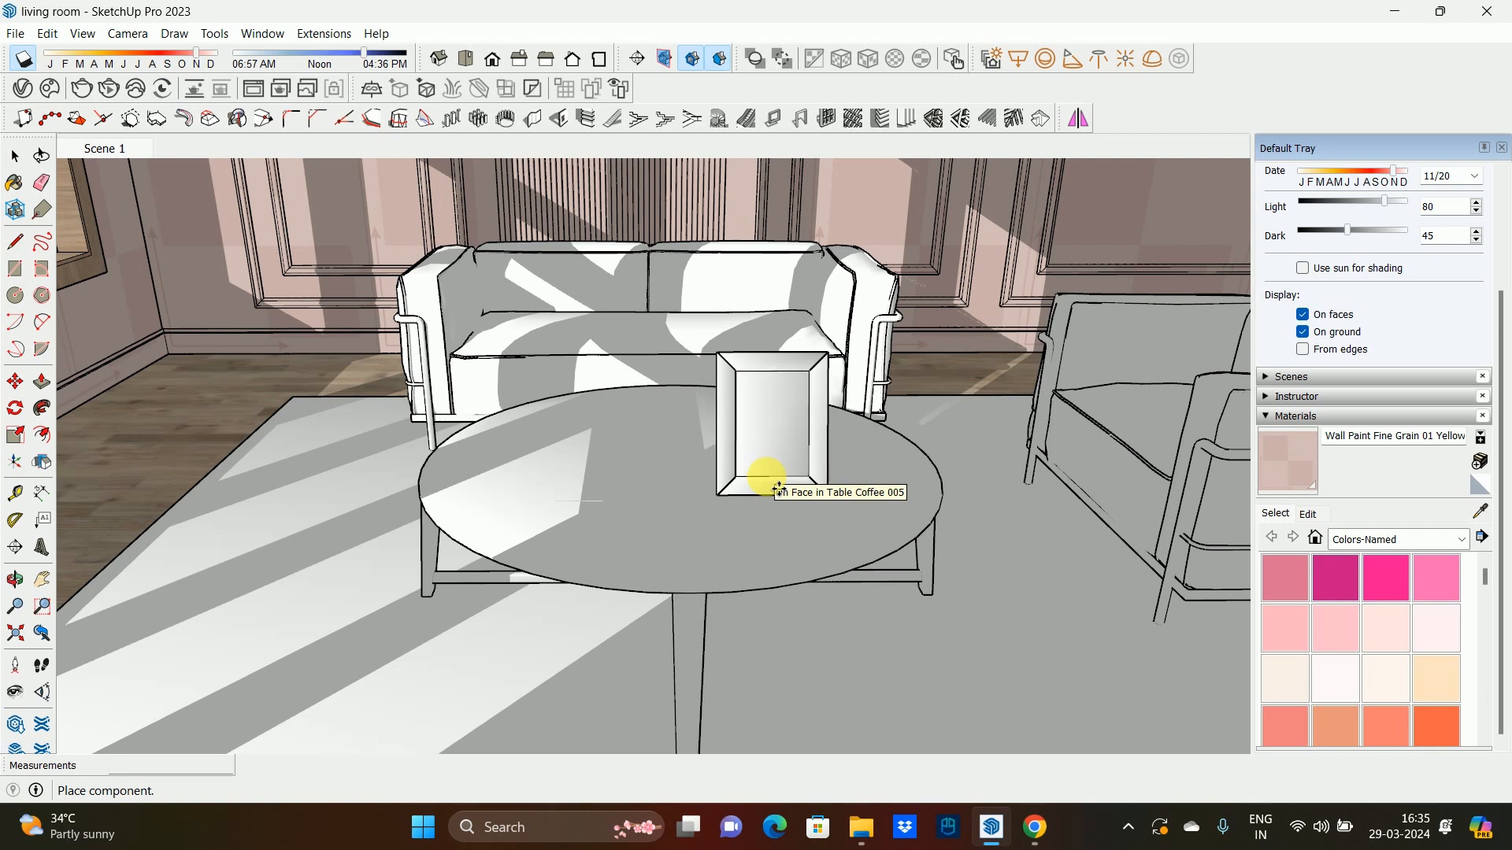
left_click(776, 495)
left_click(15, 156)
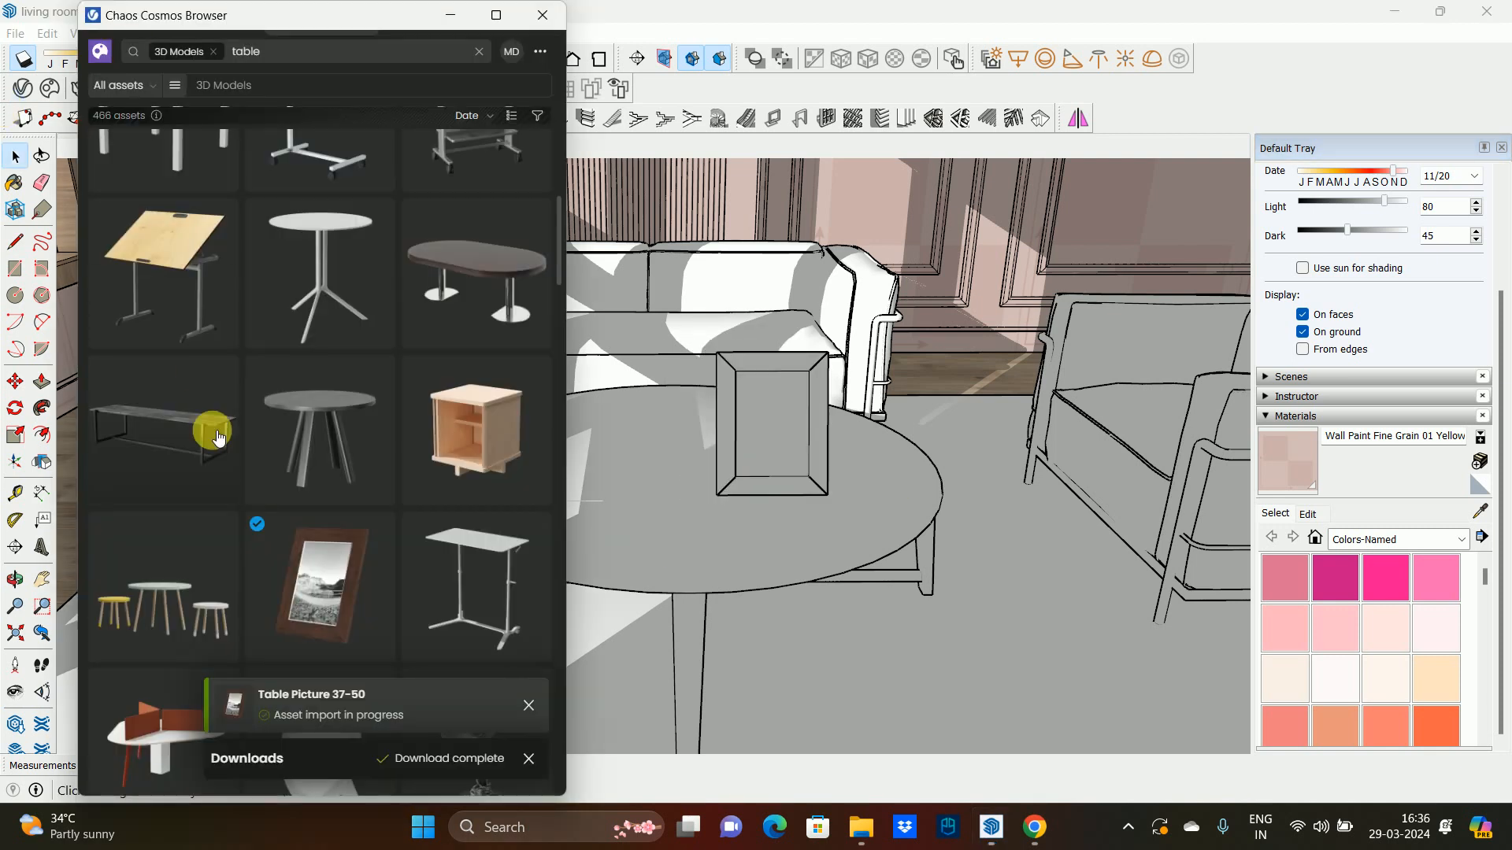
- Find Vase 155 026 in the table results, download it as a favourite and place it on the coffee table beside the picture frame
scroll(315, 417, "down", 10)
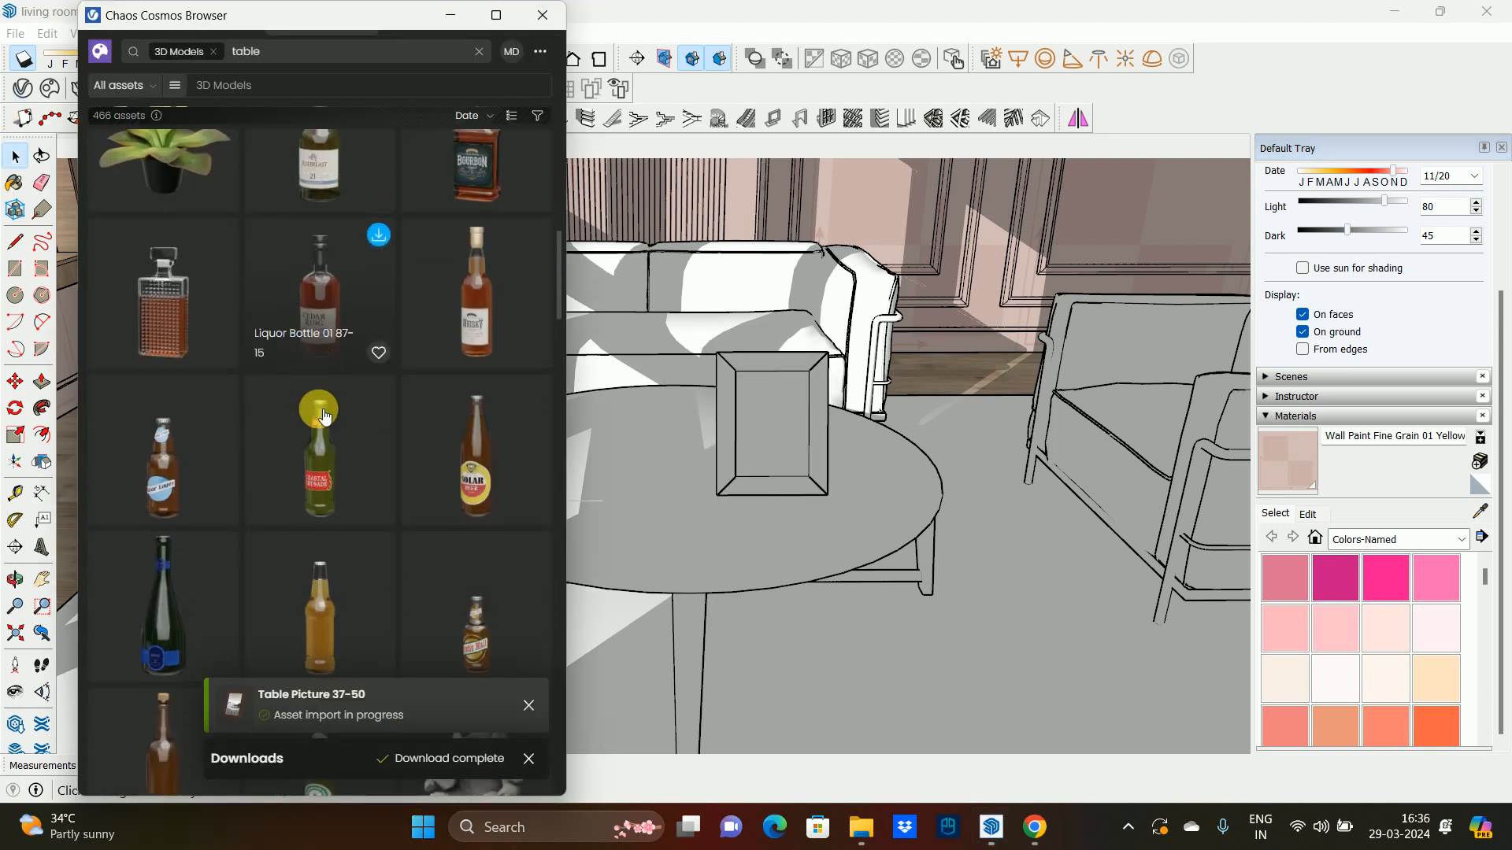
scroll(324, 415, "down", 5)
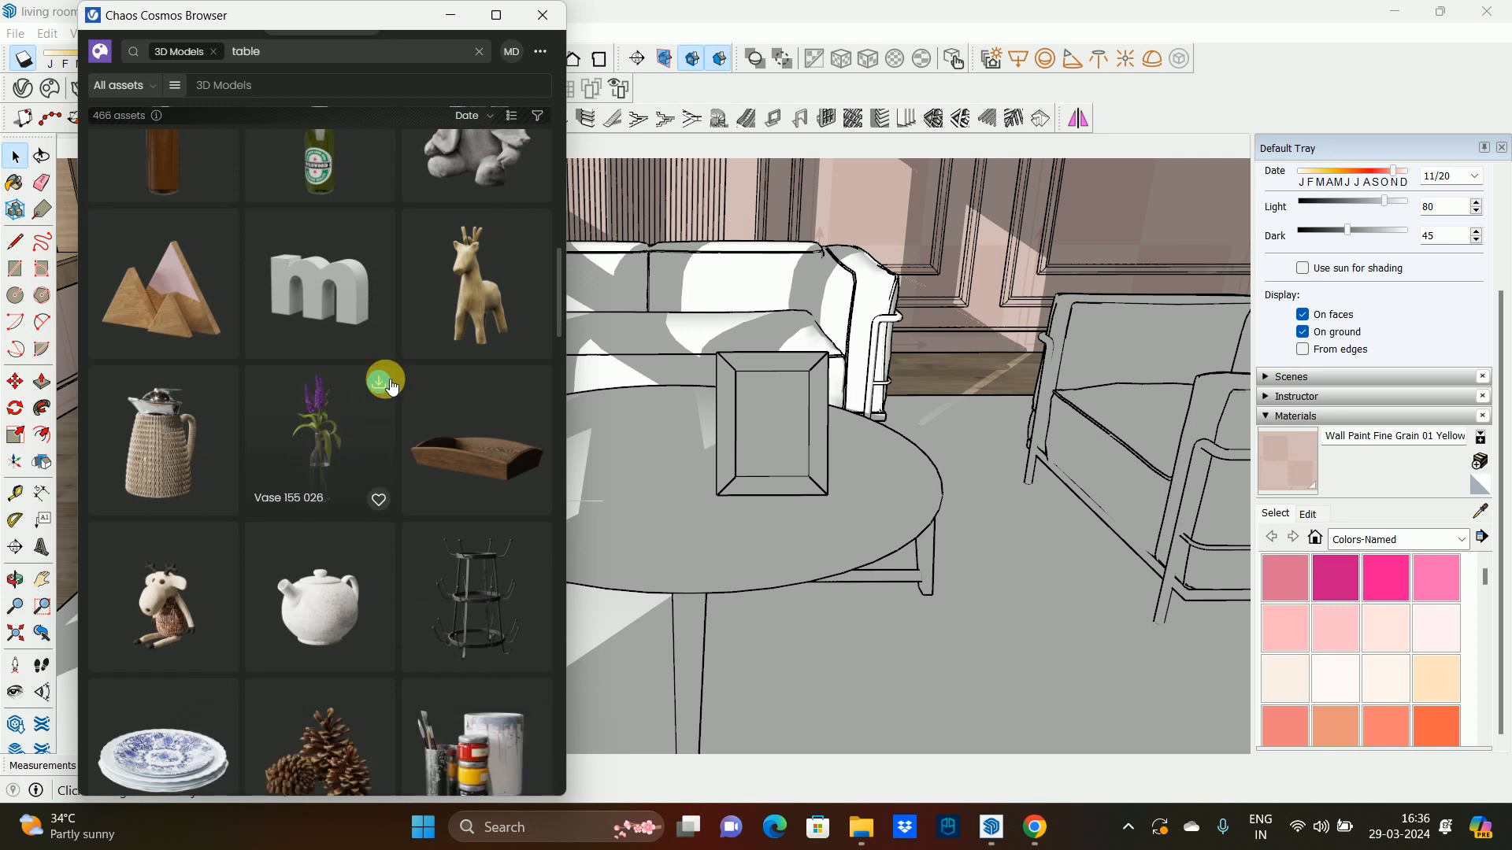
left_click(379, 383)
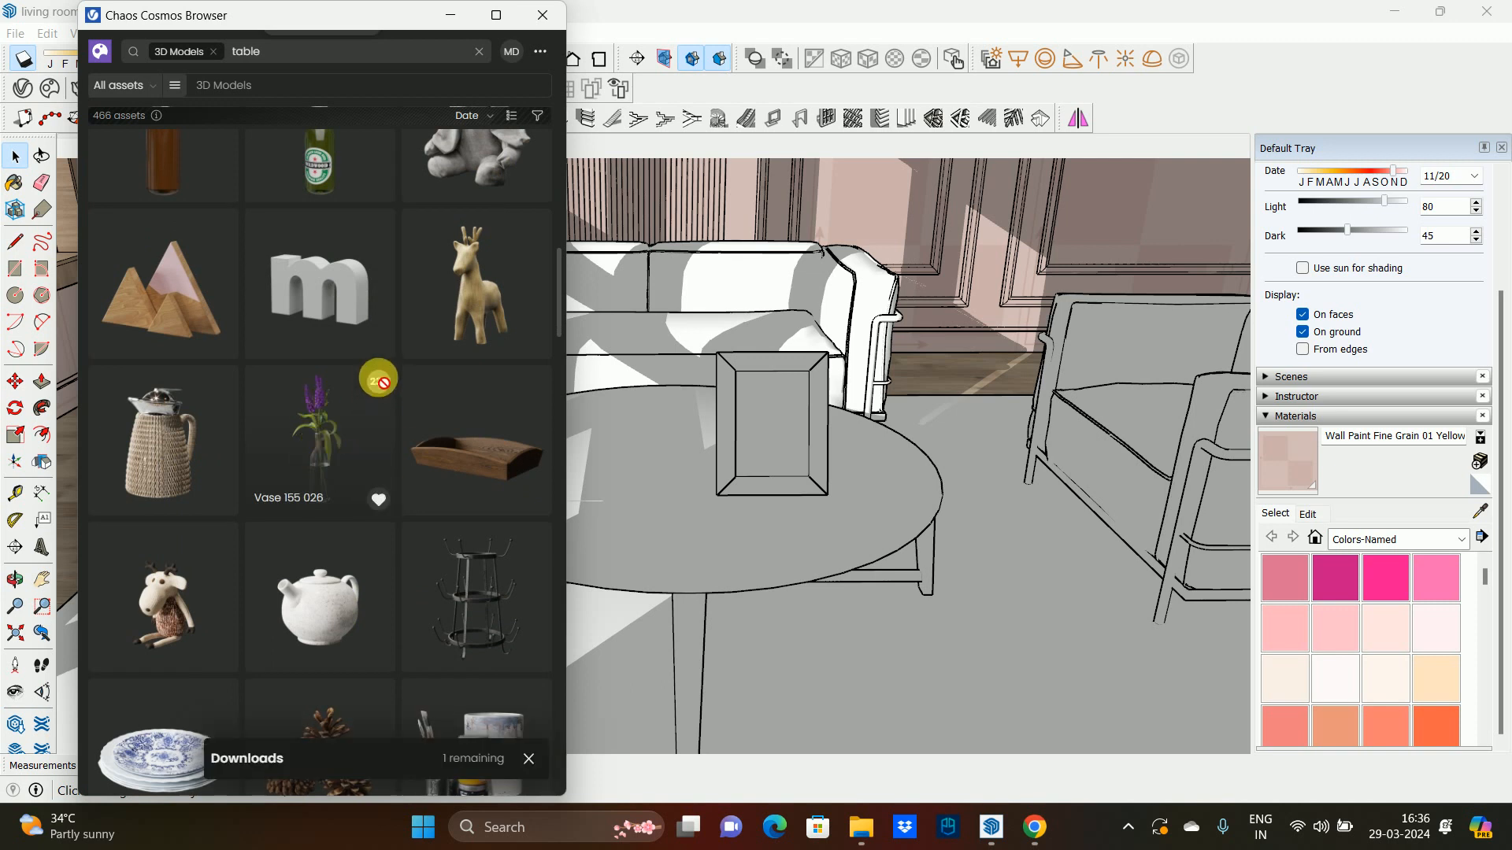
scroll(374, 383, "down", 3)
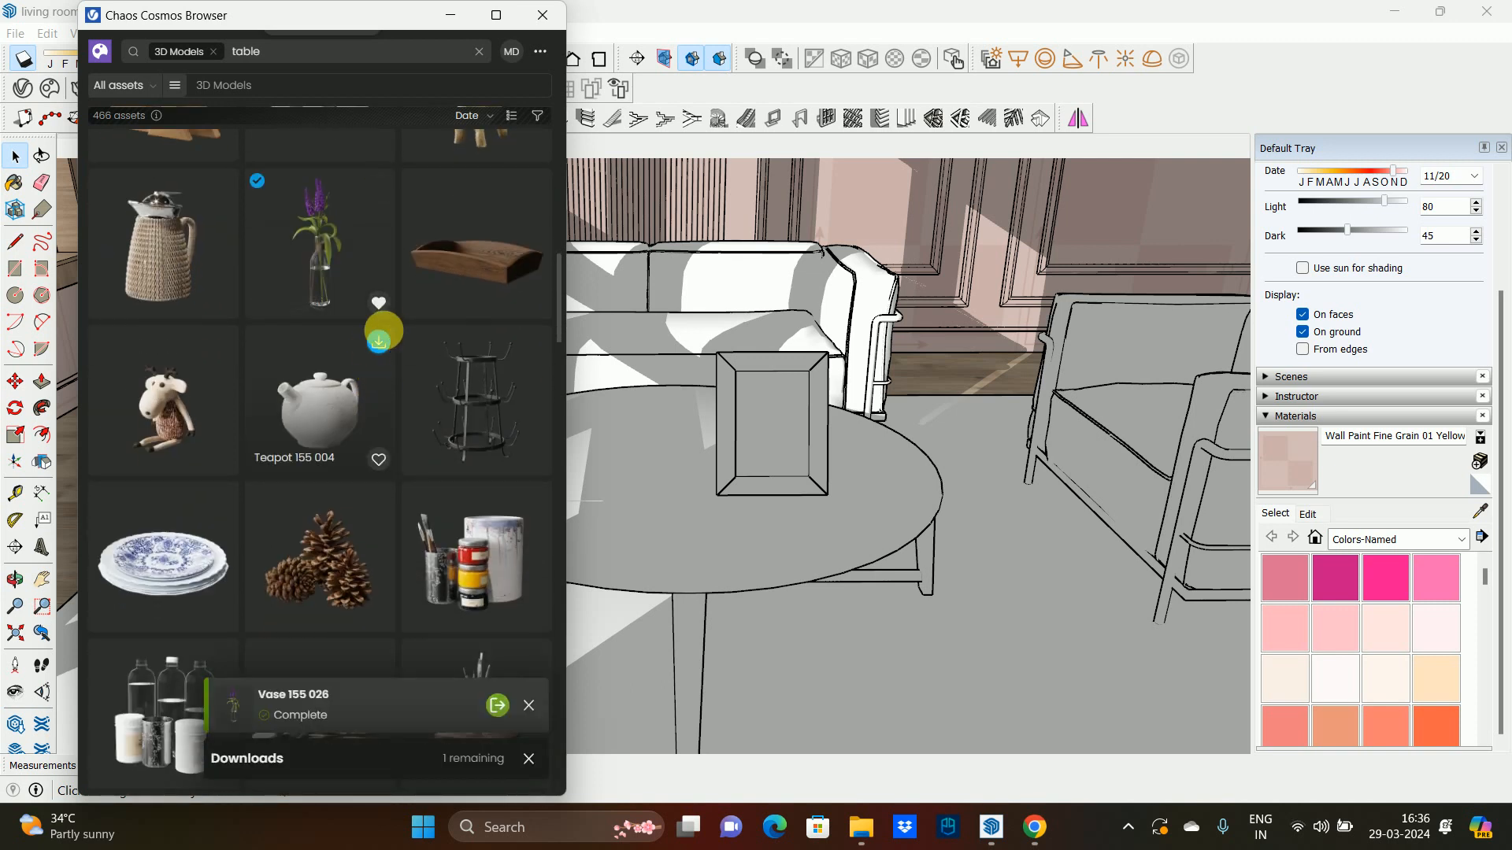
left_click(381, 193)
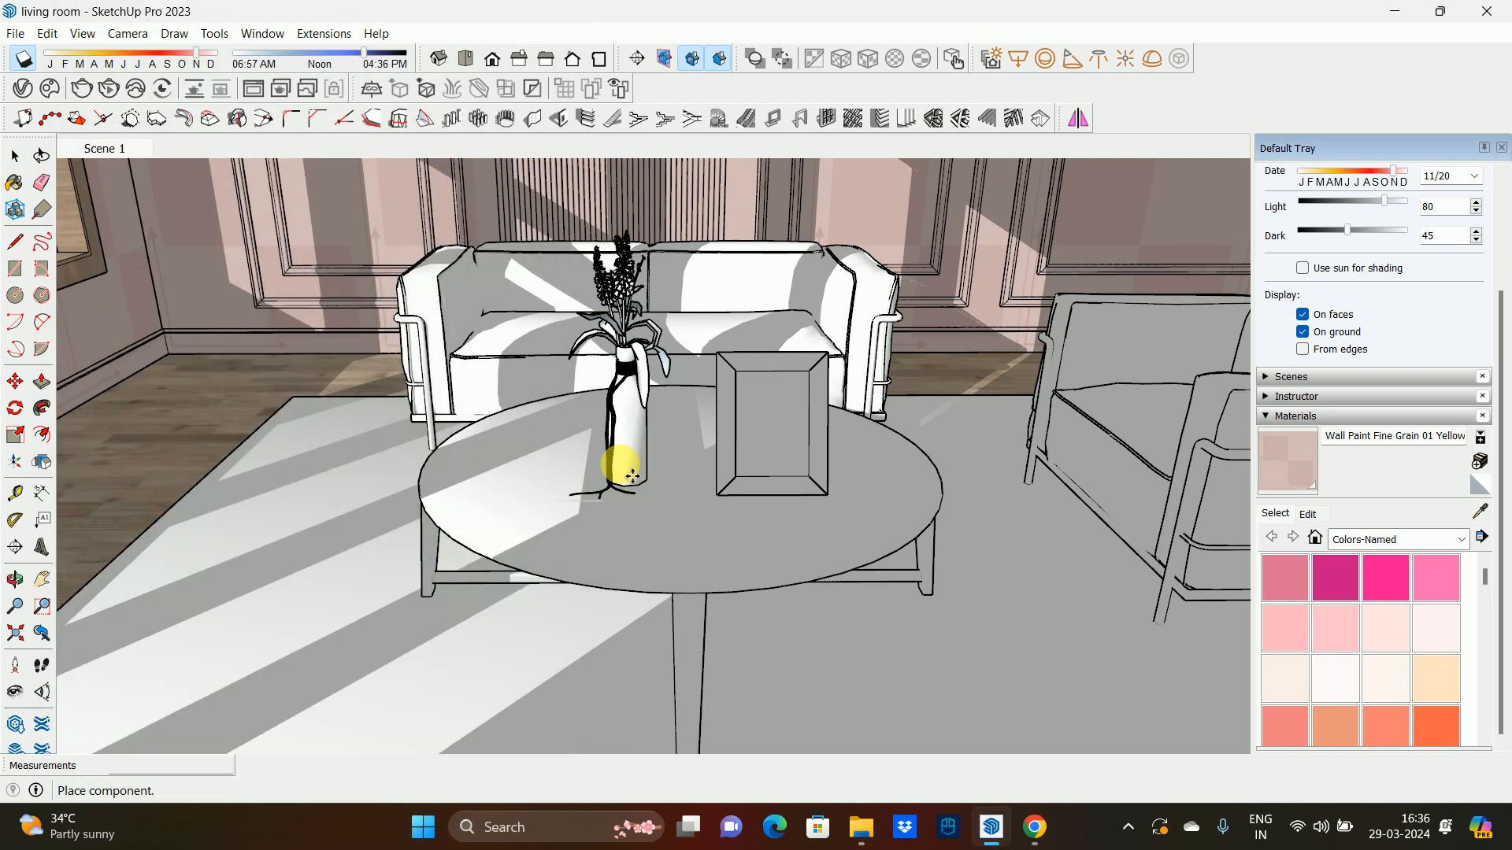
- Find Magazine 193 001 in the table results, download it as a favourite and place it open on the coffee table in front of the vase
left_click(50, 96)
scroll(355, 386, "down", 15)
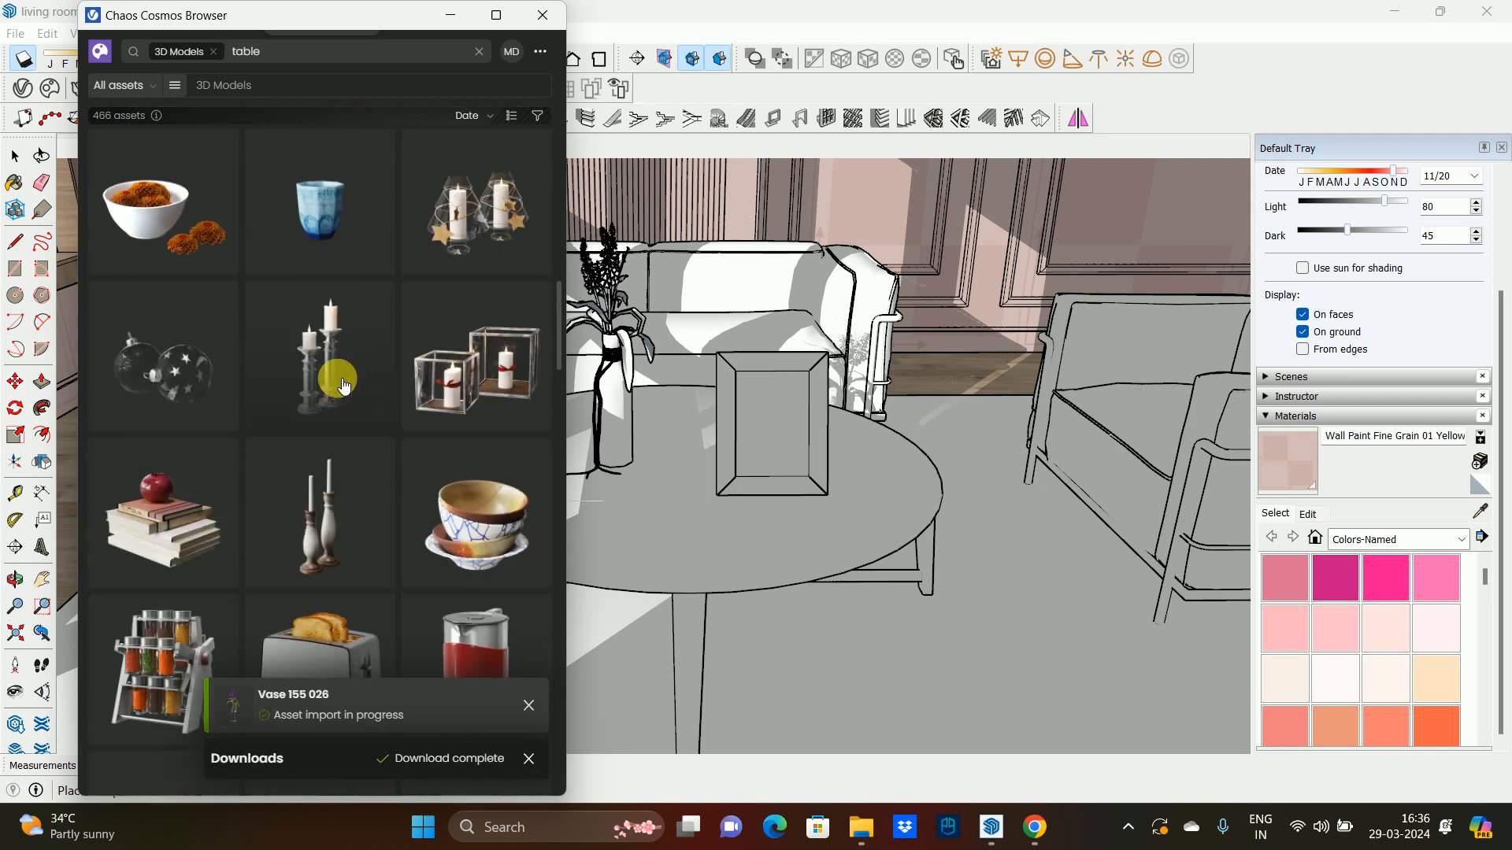
scroll(343, 388, "down", 10)
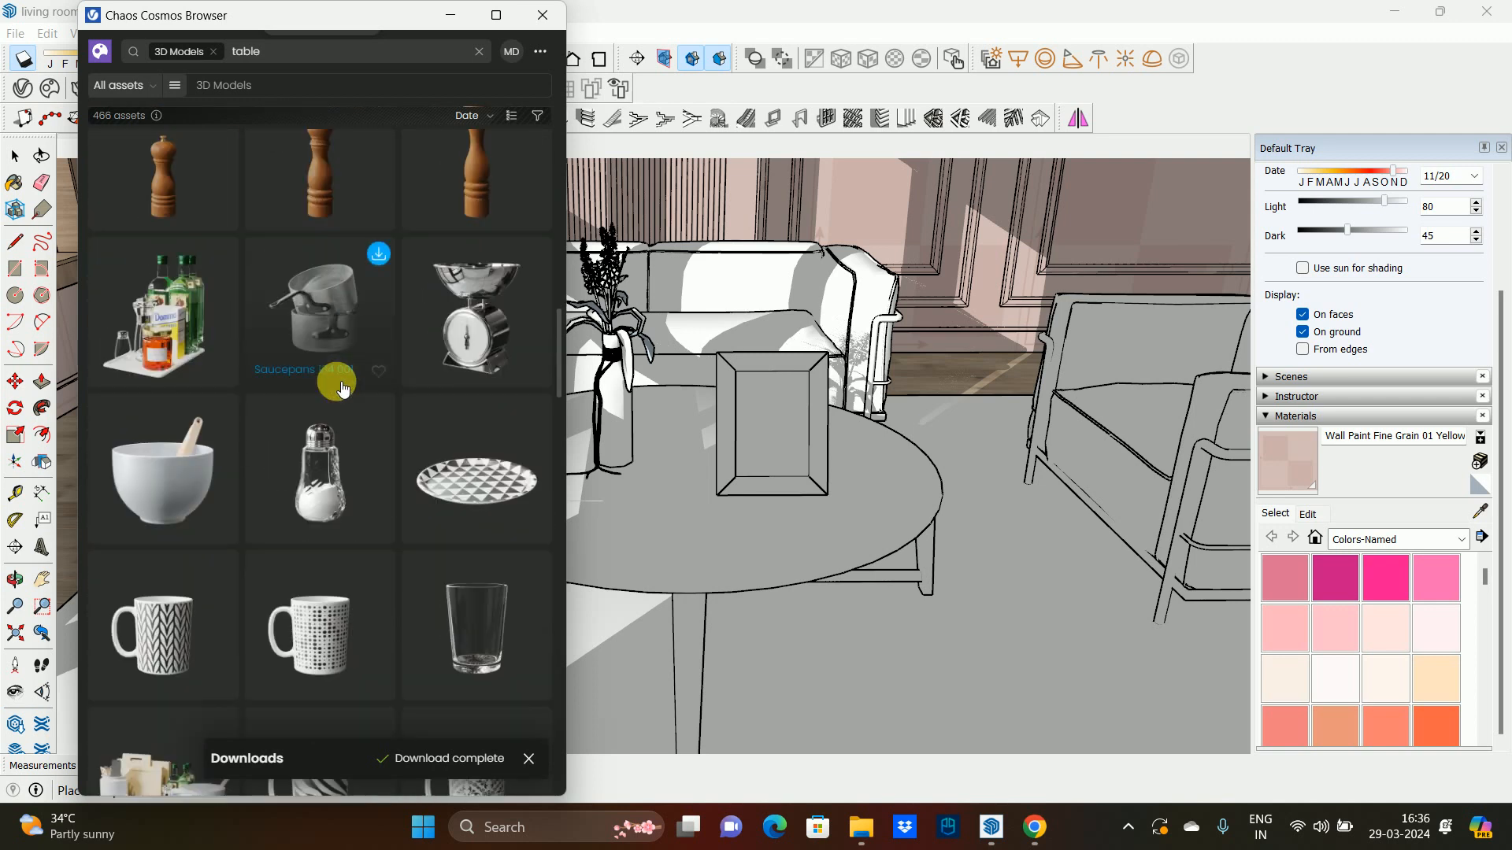
scroll(342, 388, "down", 15)
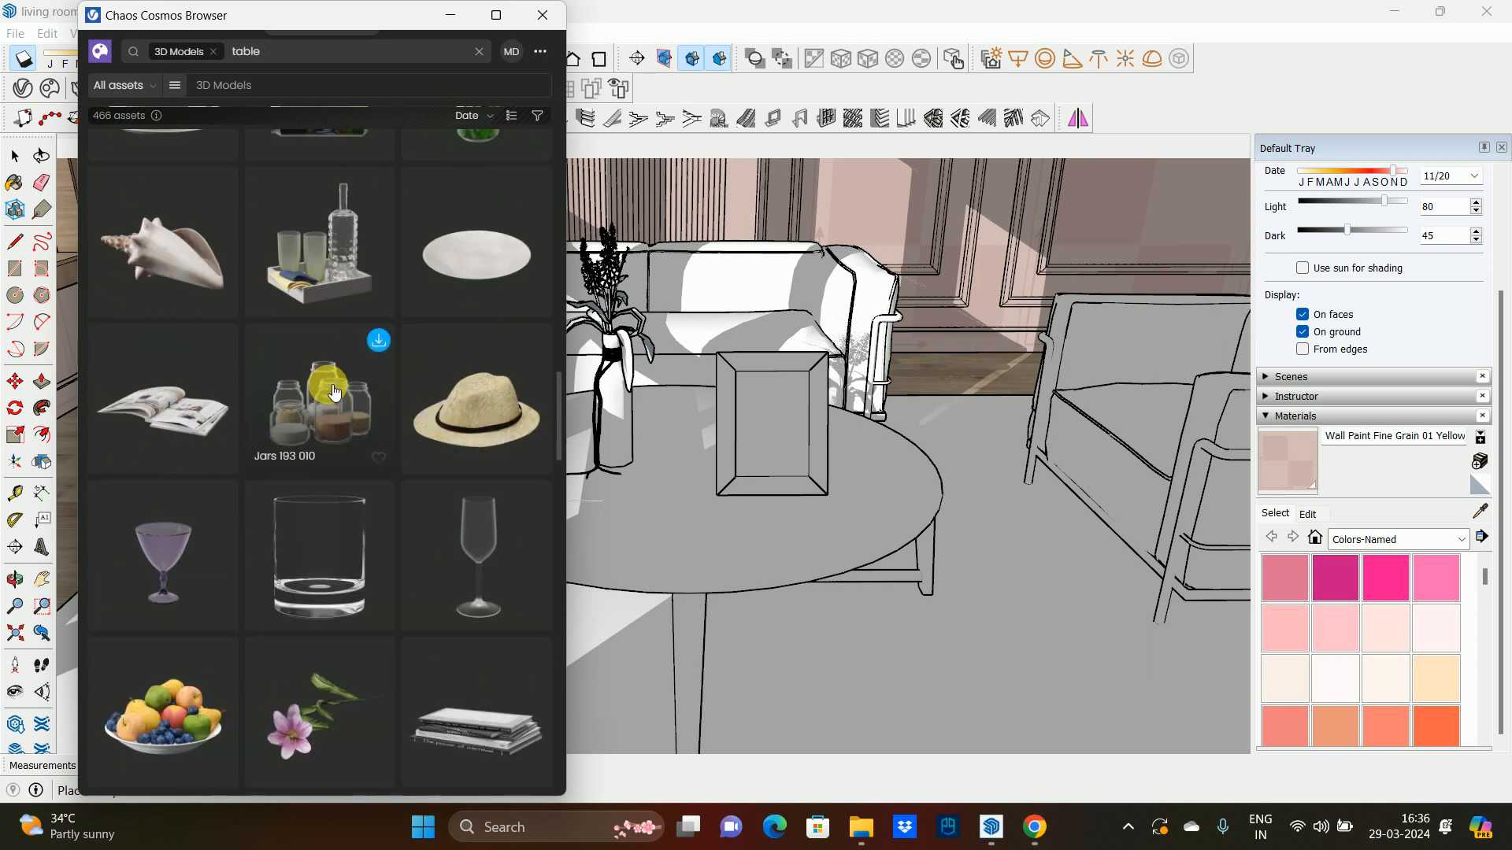
scroll(331, 386, "up", 3)
scroll(200, 382, "down", 4)
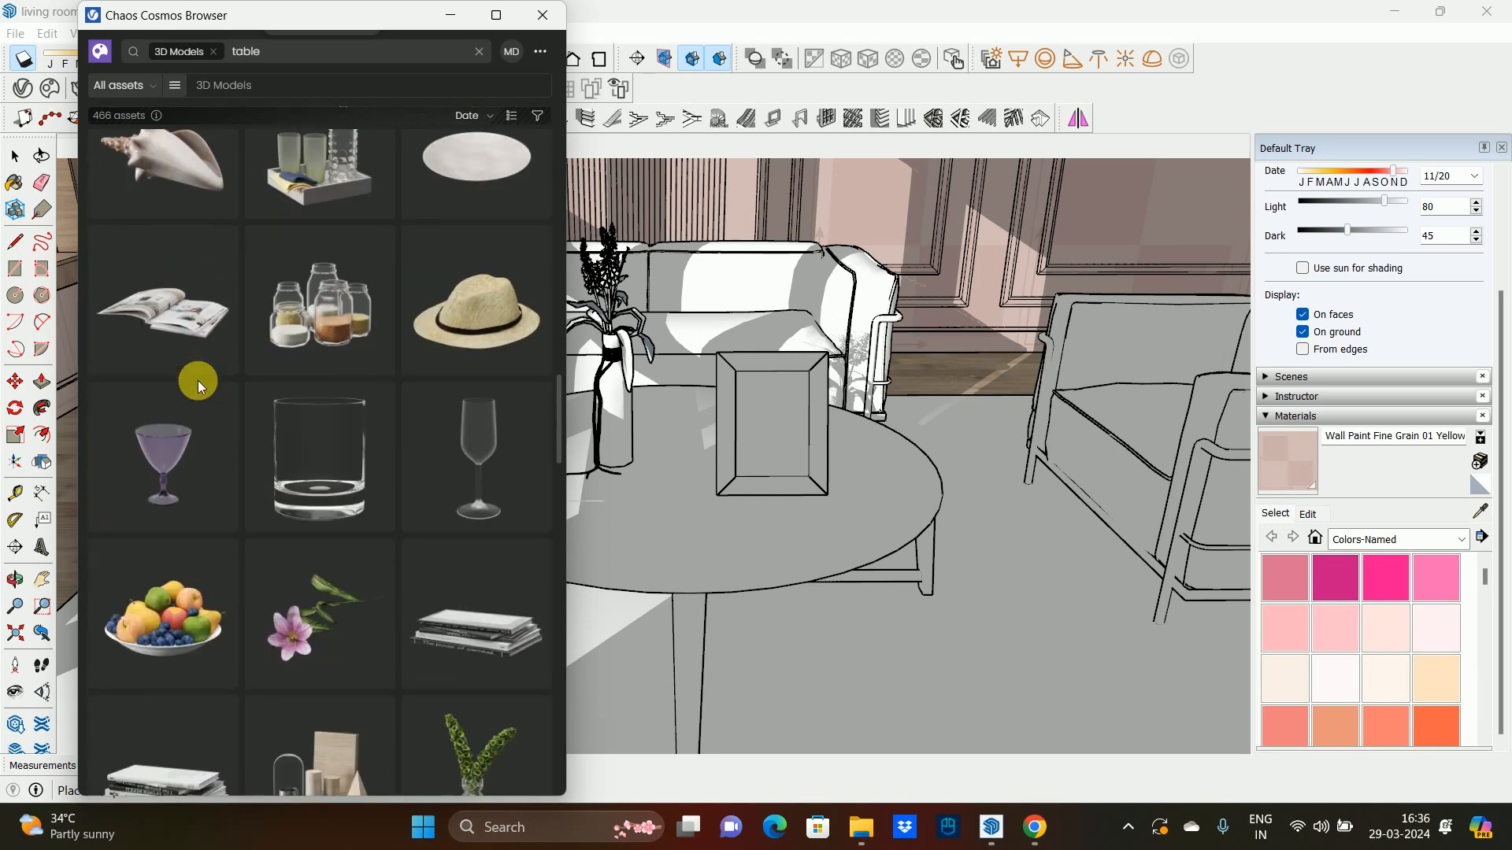
scroll(200, 381, "up", 1)
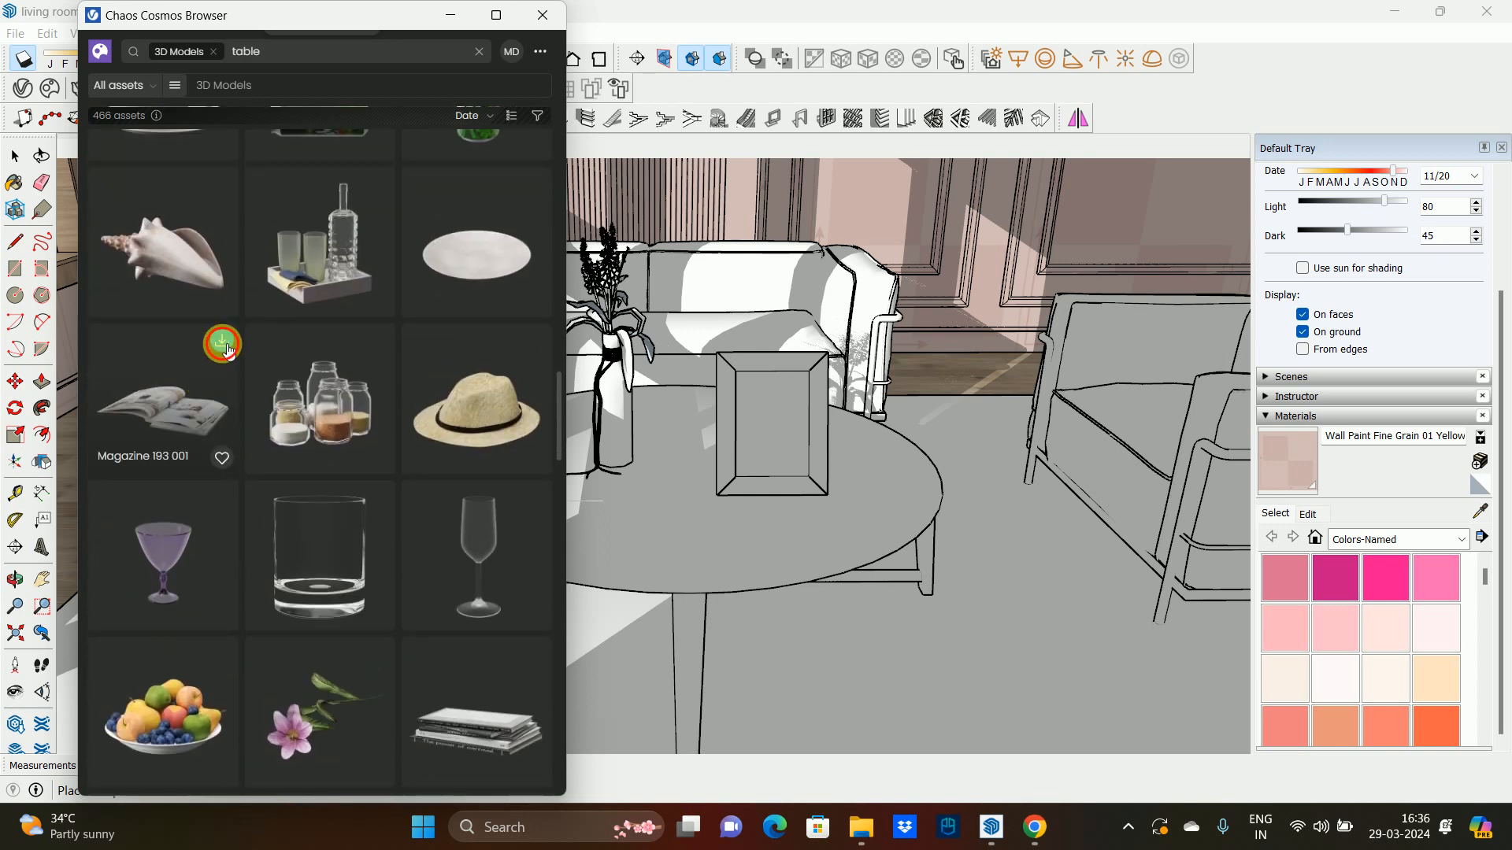
left_click(223, 344)
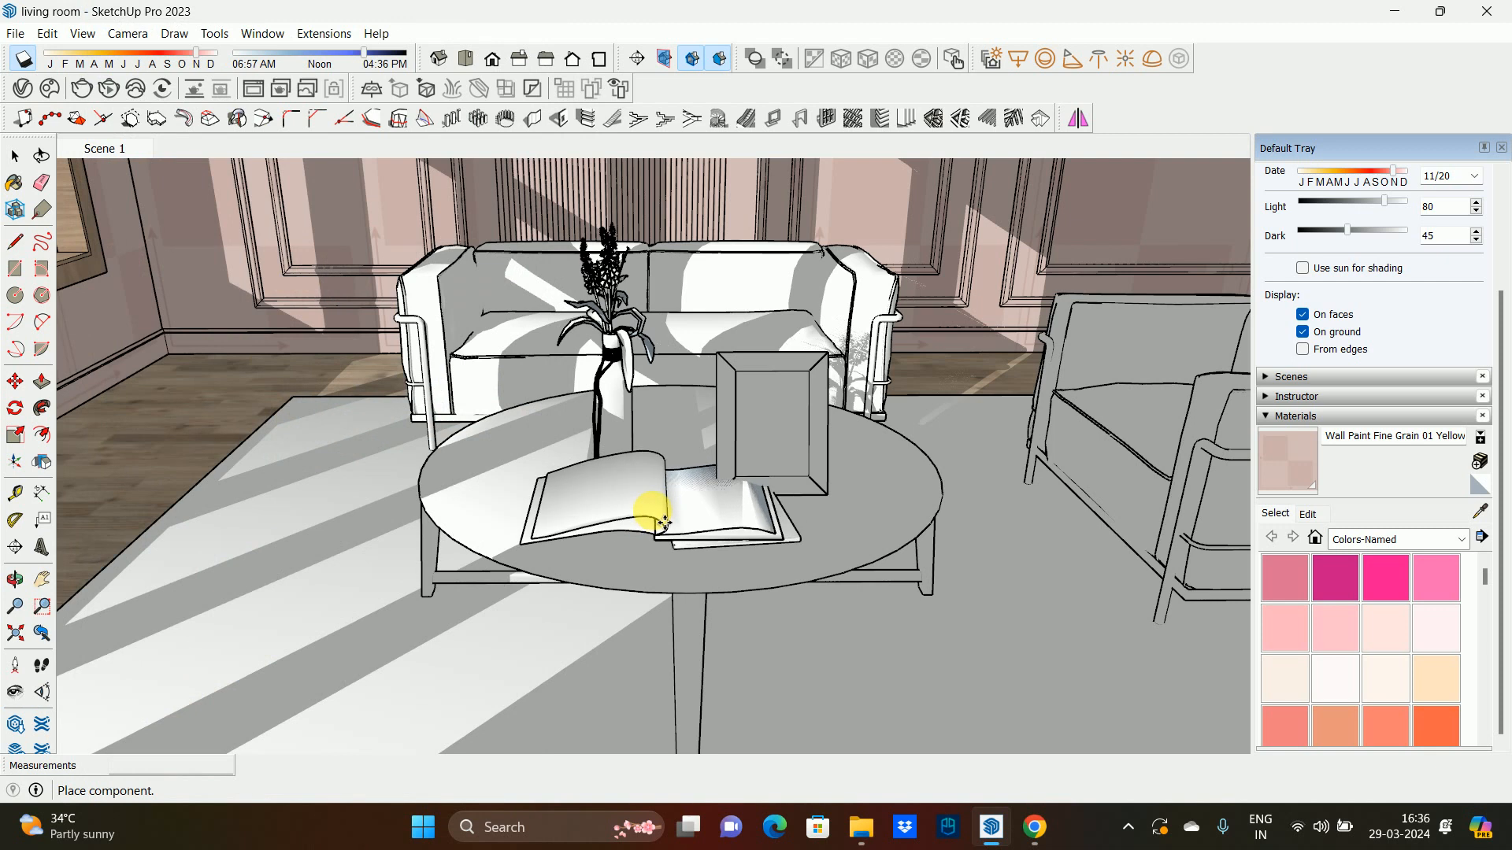
left_click(664, 522)
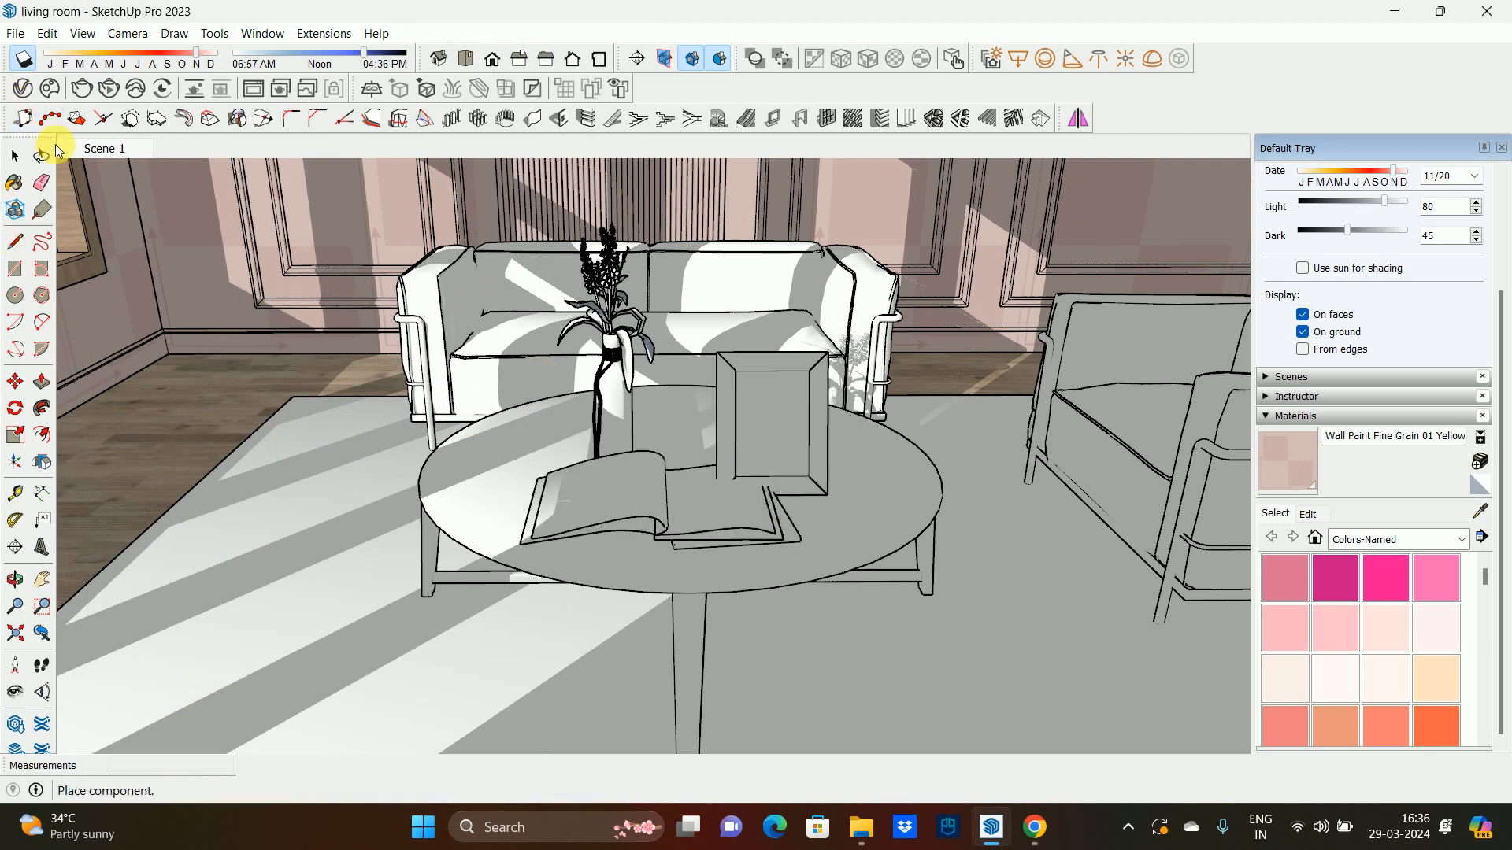
- Delete the picture frame from the coffee table
left_click(19, 156)
left_click(768, 397)
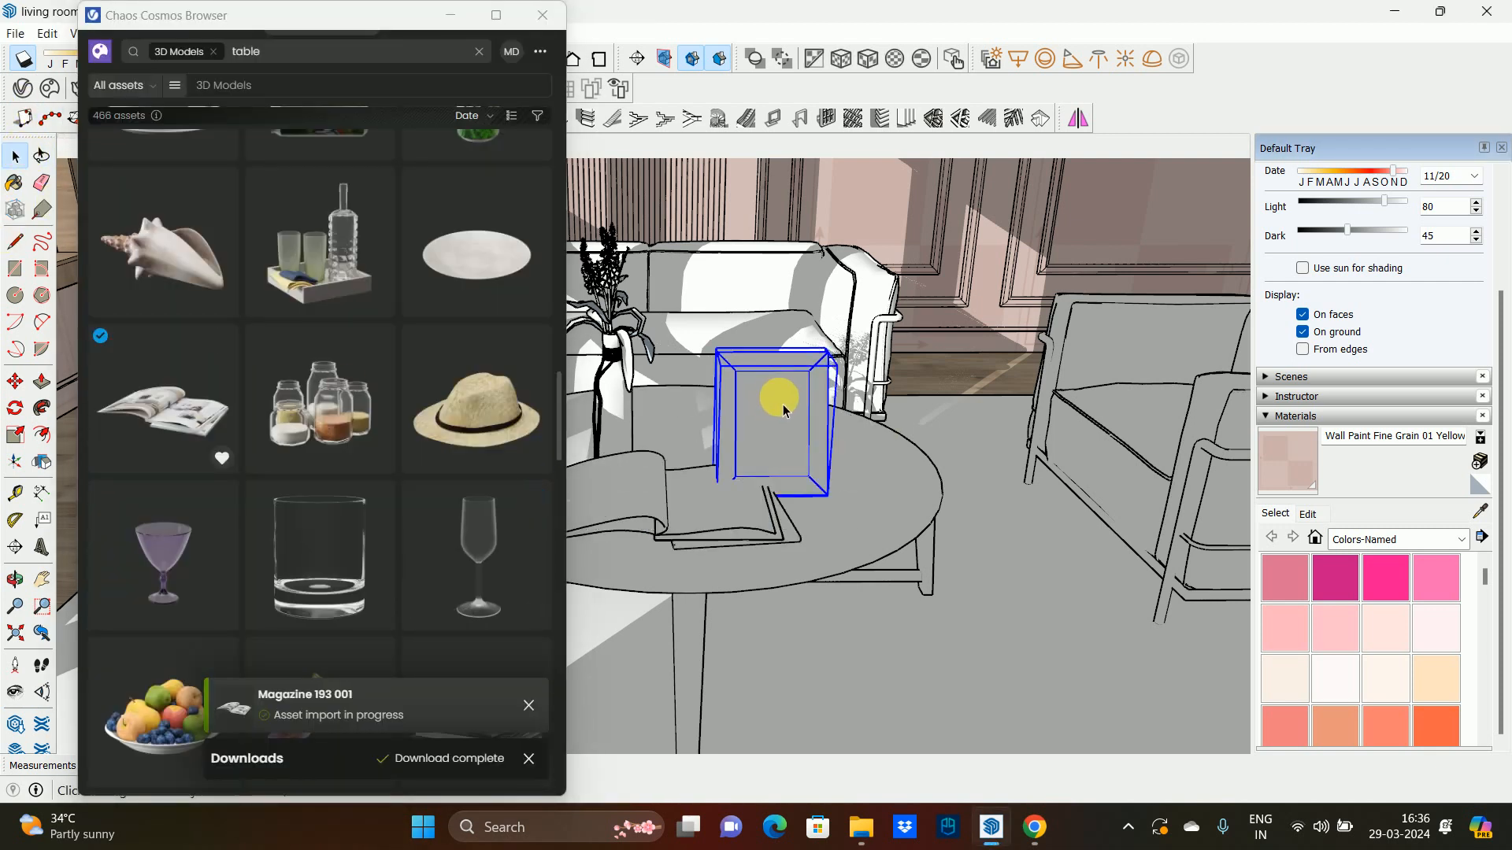
- Browse further through the table results for another vase or decoration for the coffee table
scroll(426, 441, "down", 8)
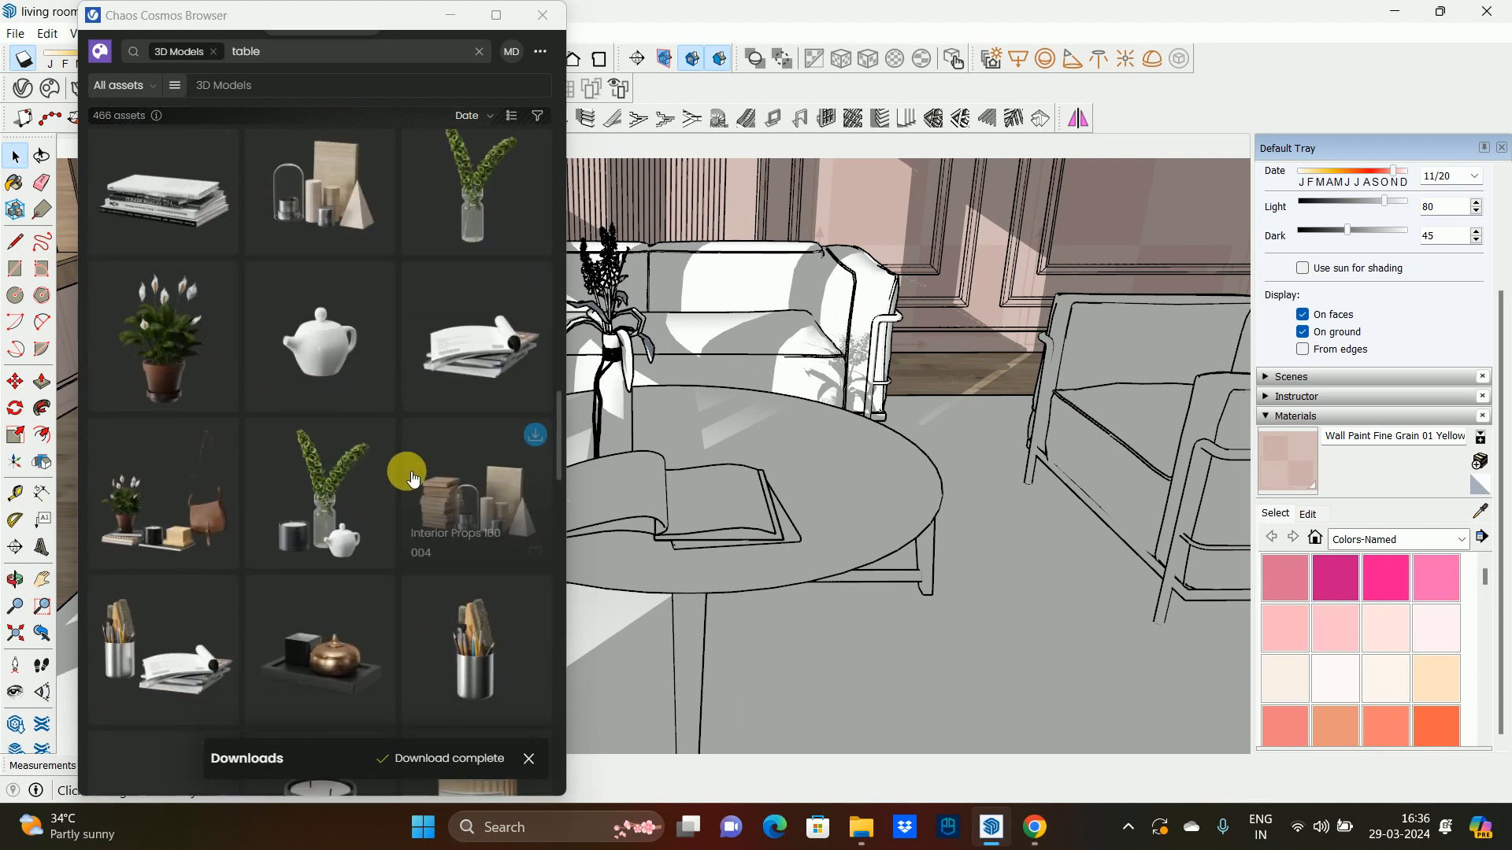
scroll(402, 457, "up", 4)
scroll(362, 331, "down", 5)
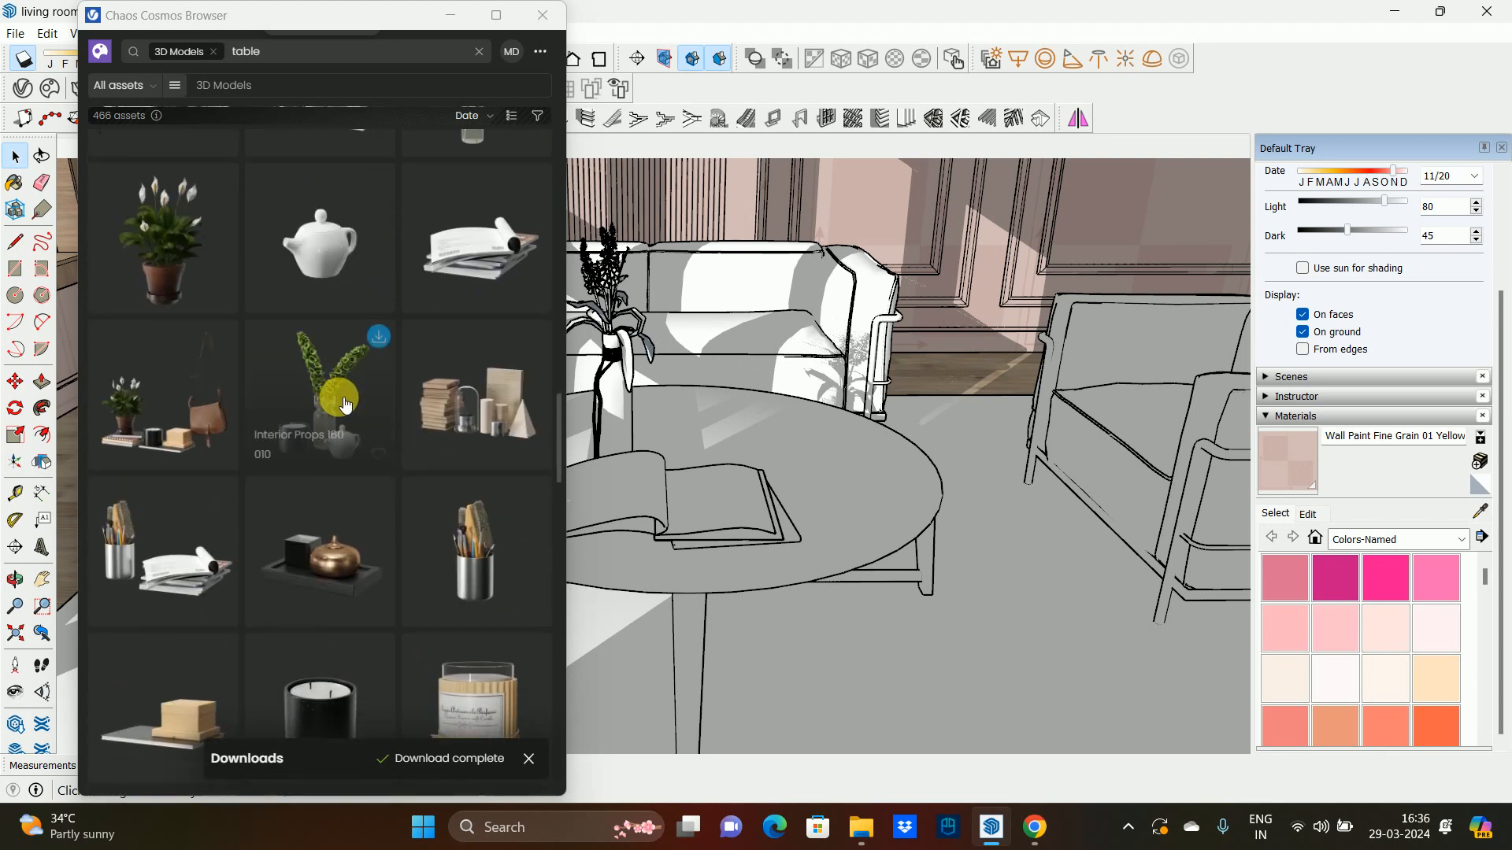
scroll(347, 405, "down", 1)
scroll(323, 420, "down", 10)
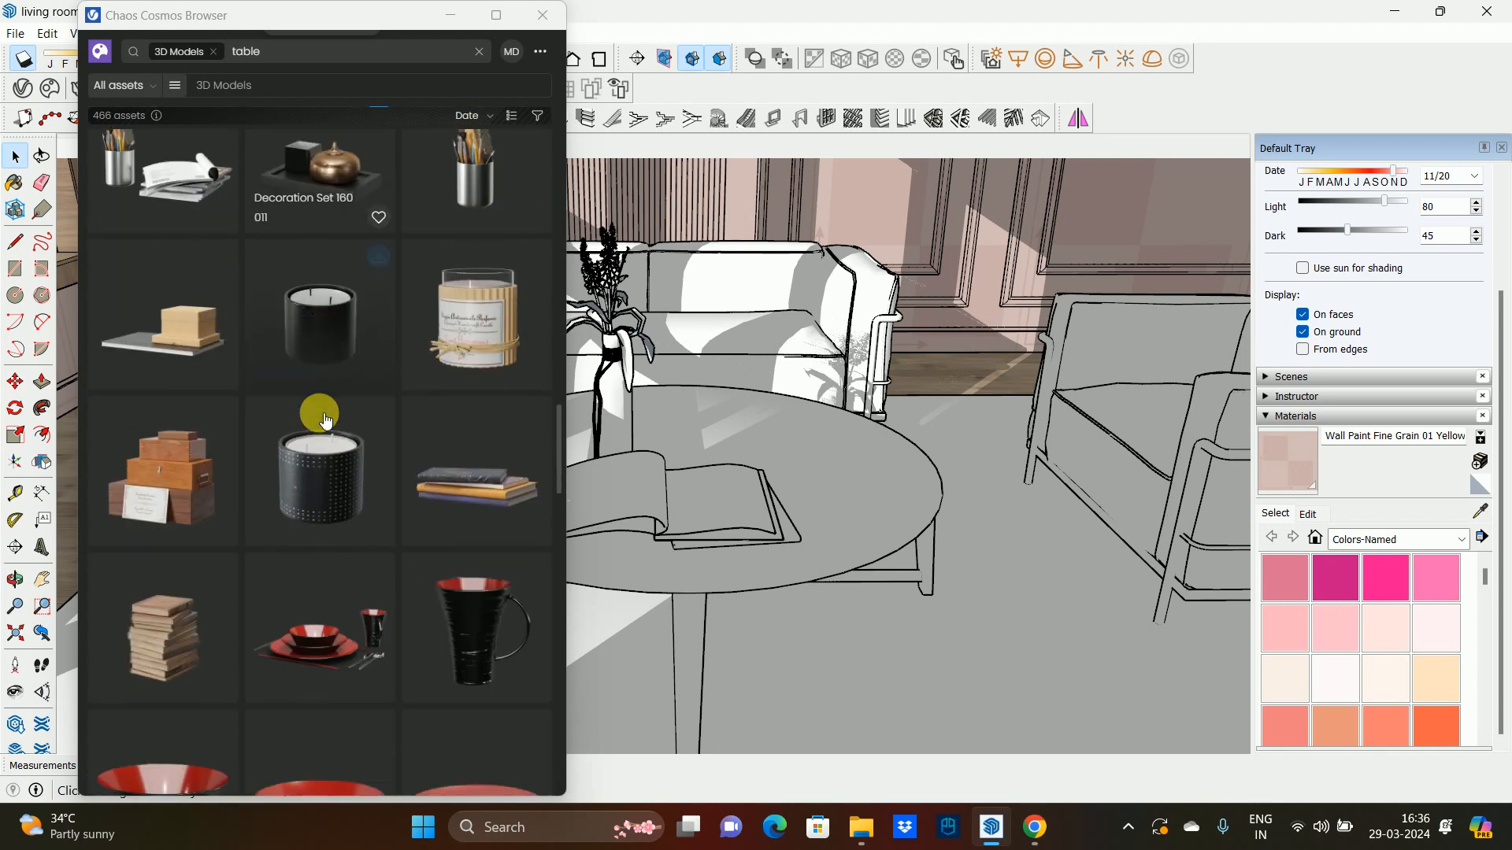
scroll(313, 419, "down", 4)
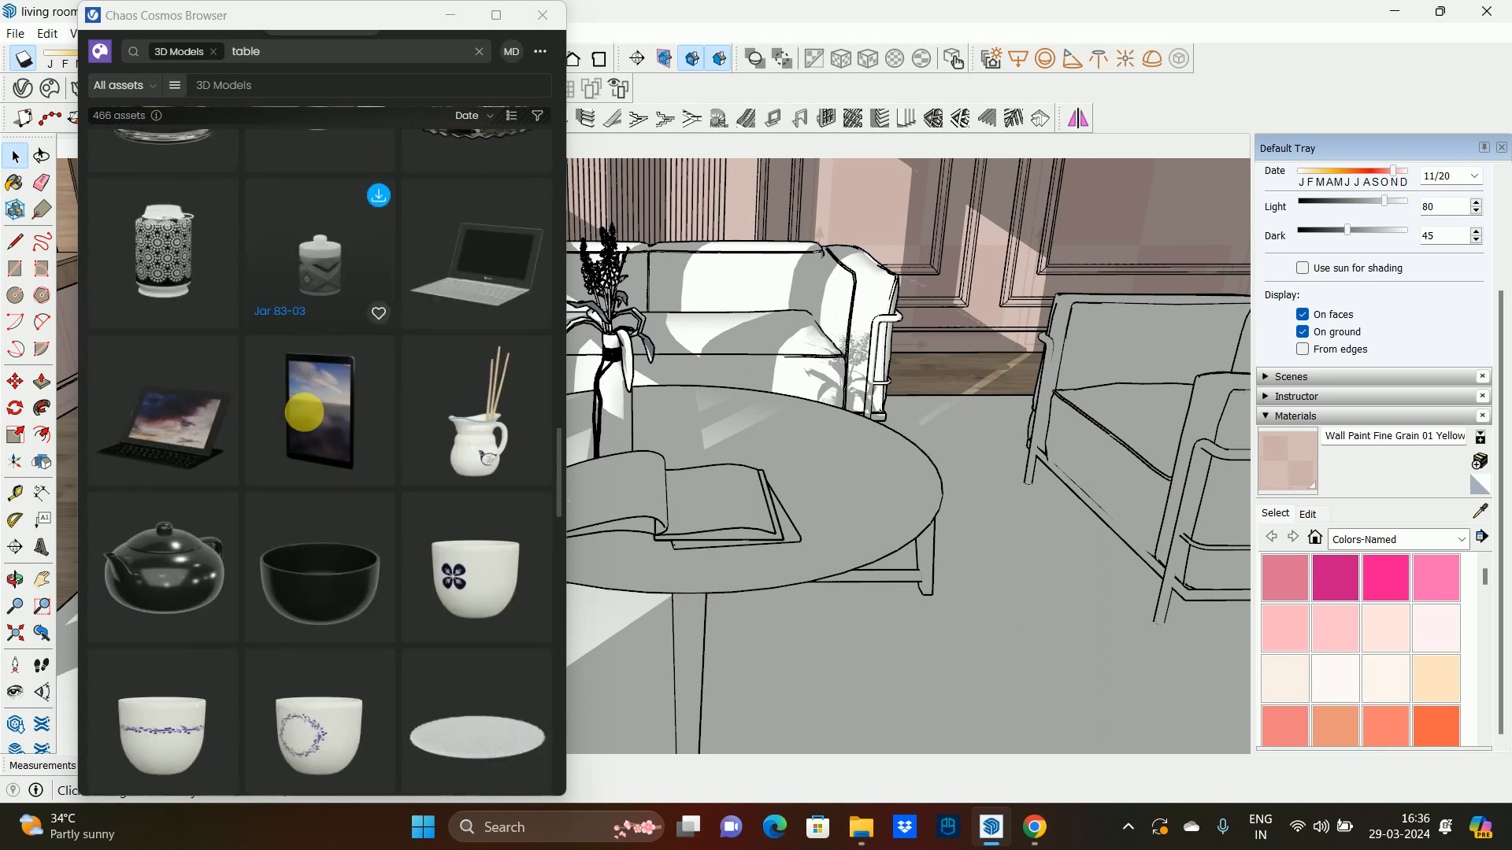
scroll(319, 421, "up", 4)
scroll(268, 441, "down", 16)
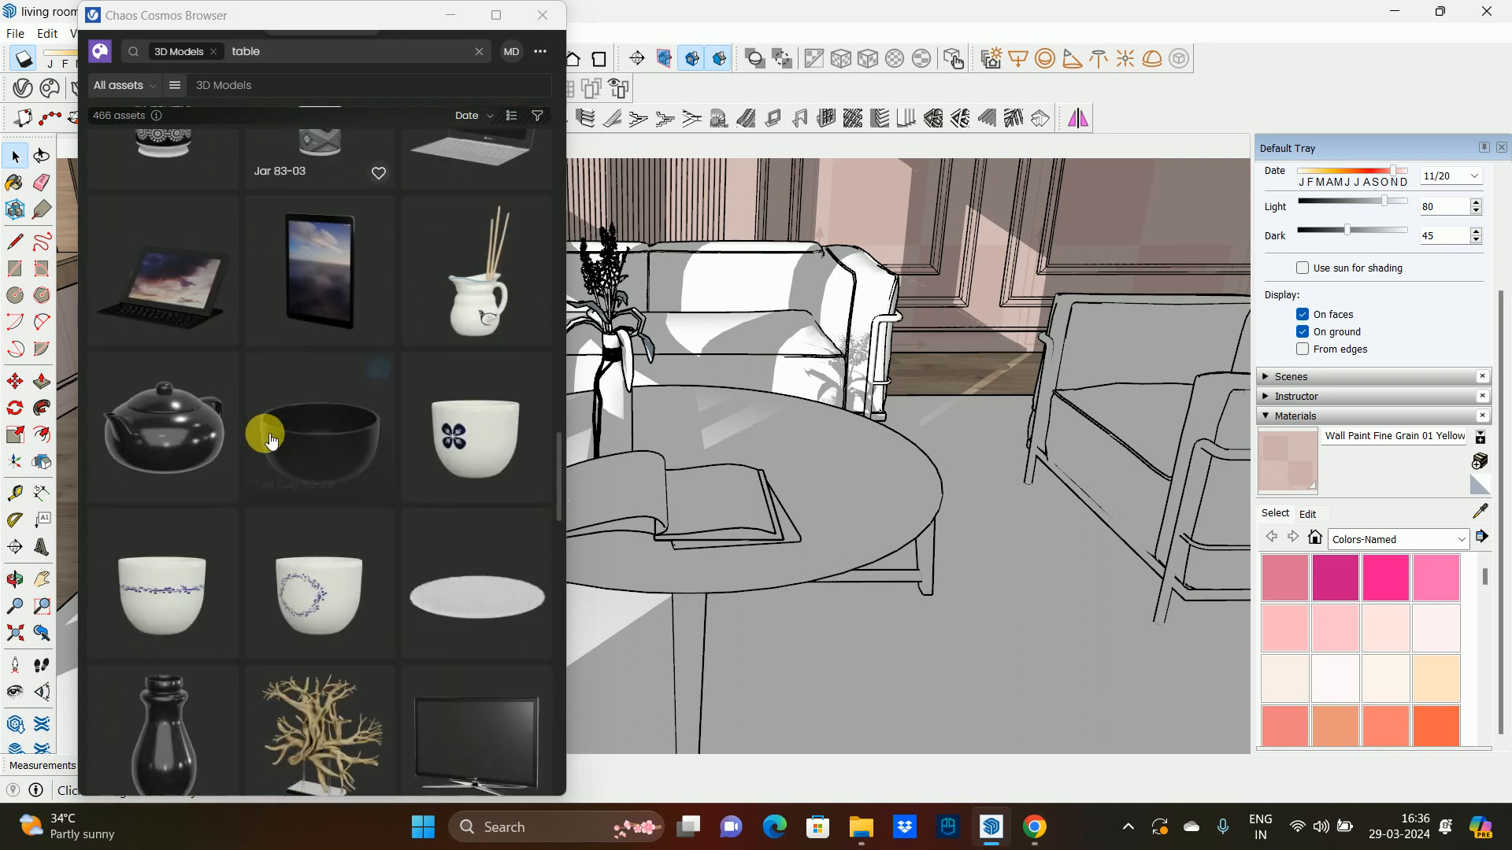
scroll(273, 441, "down", 18)
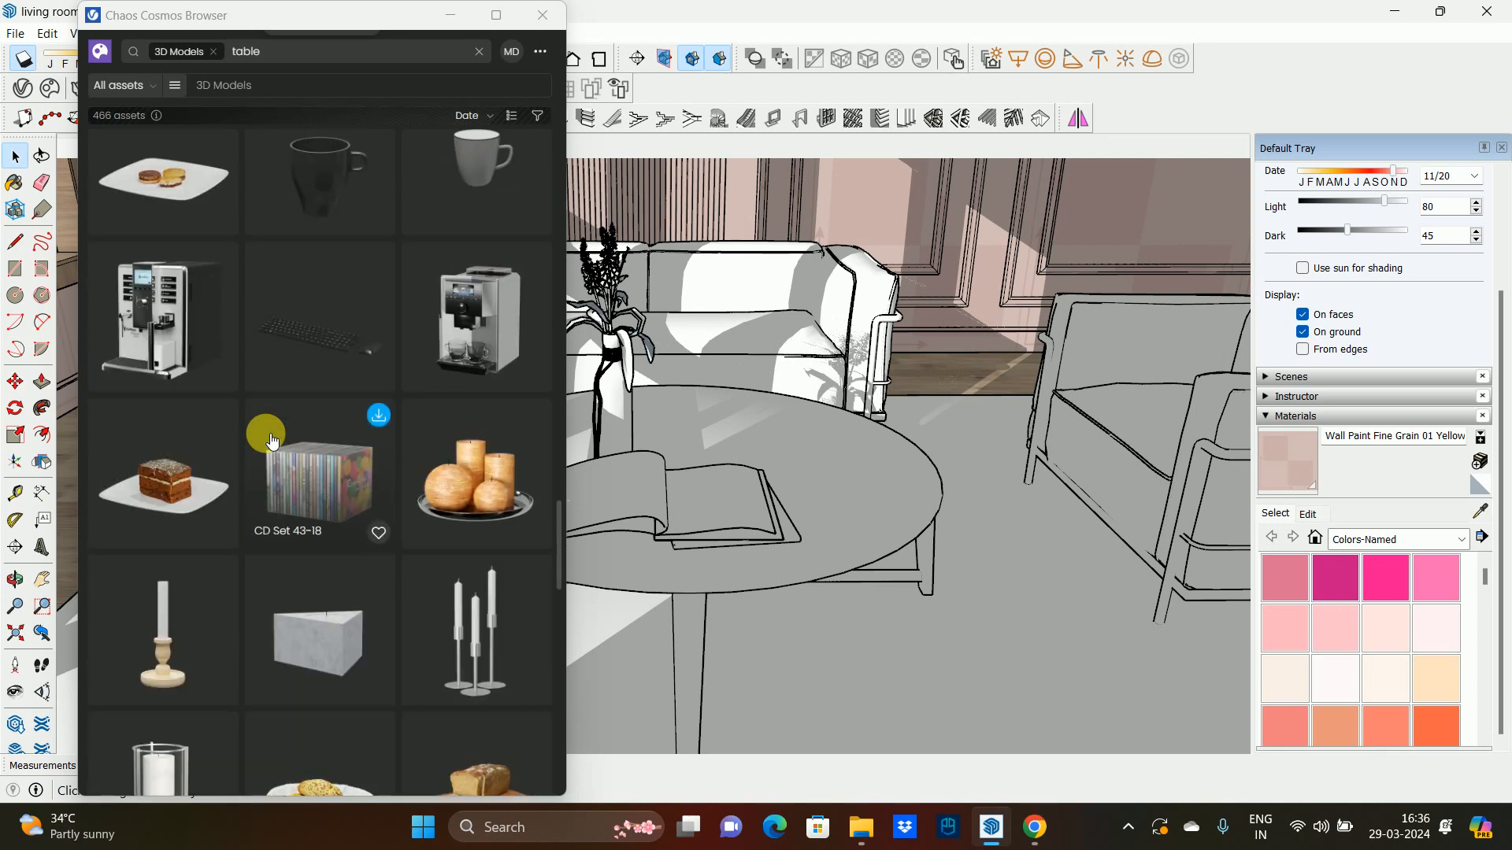
scroll(272, 441, "up", 3)
scroll(272, 441, "down", 16)
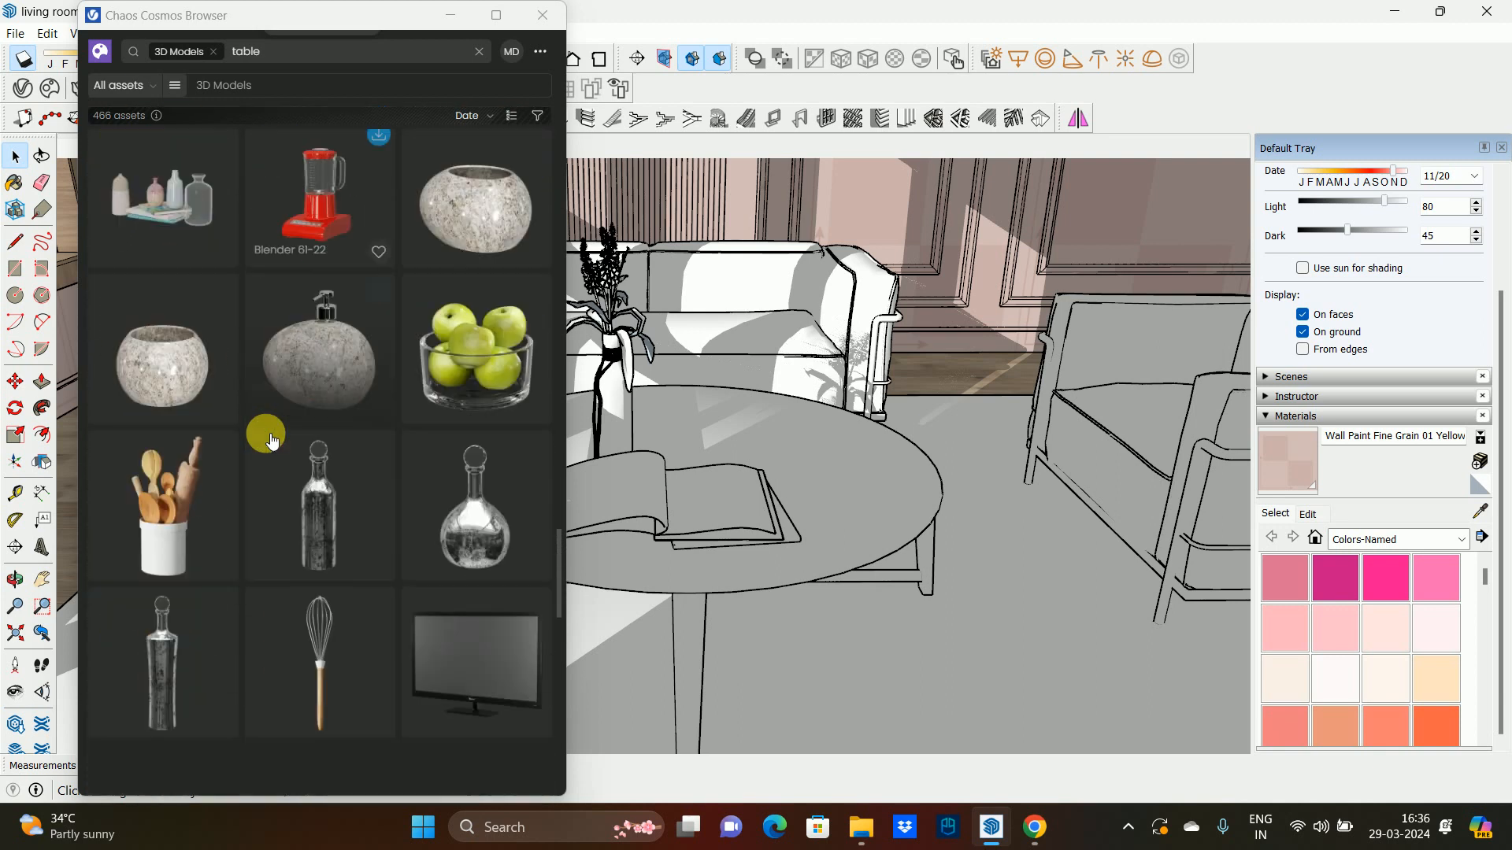
scroll(272, 441, "down", 12)
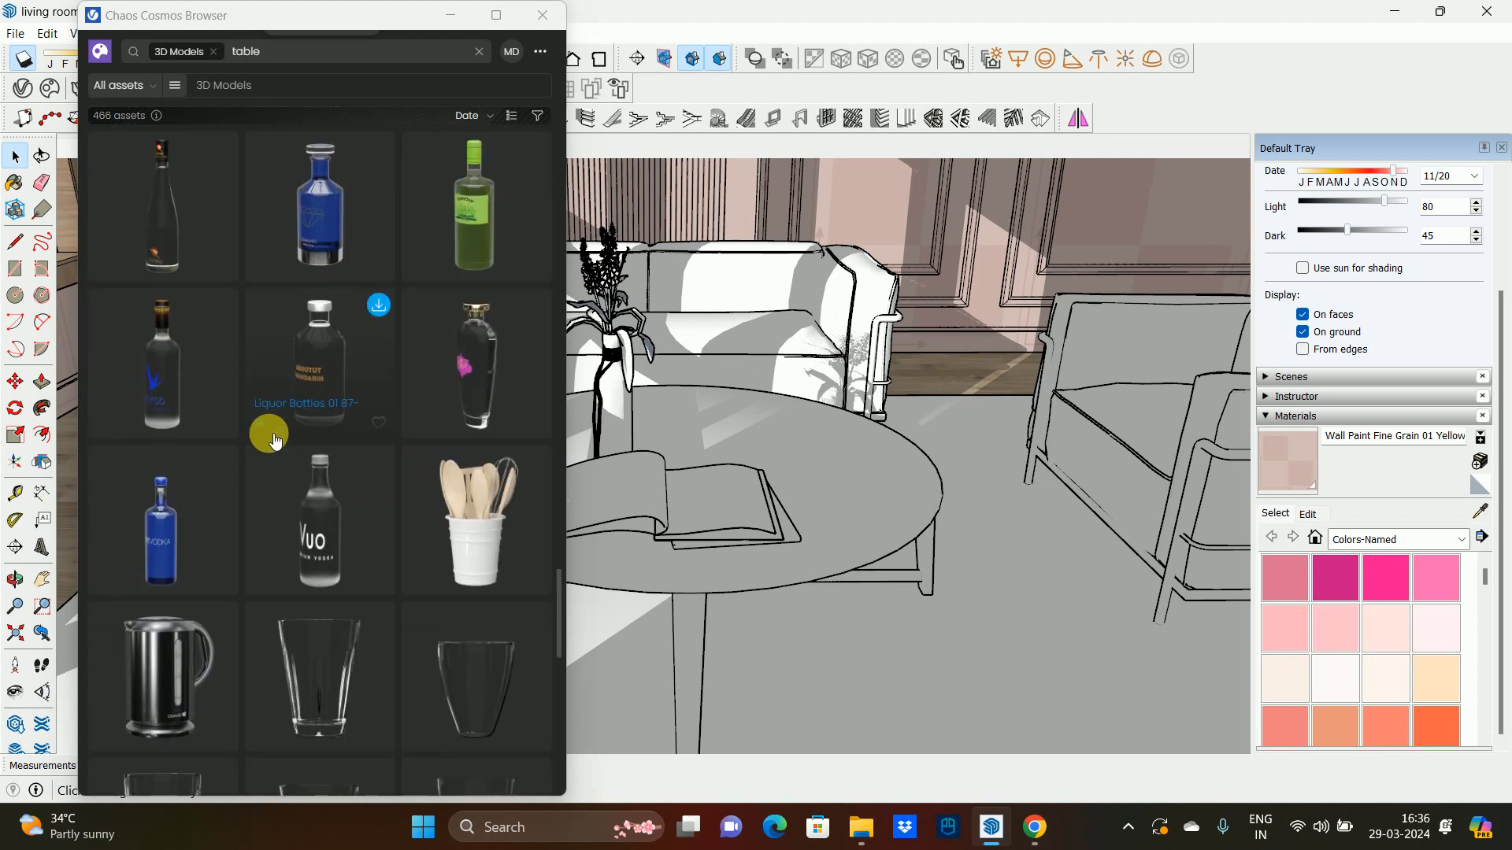
scroll(275, 442, "up", 6)
scroll(275, 442, "down", 4)
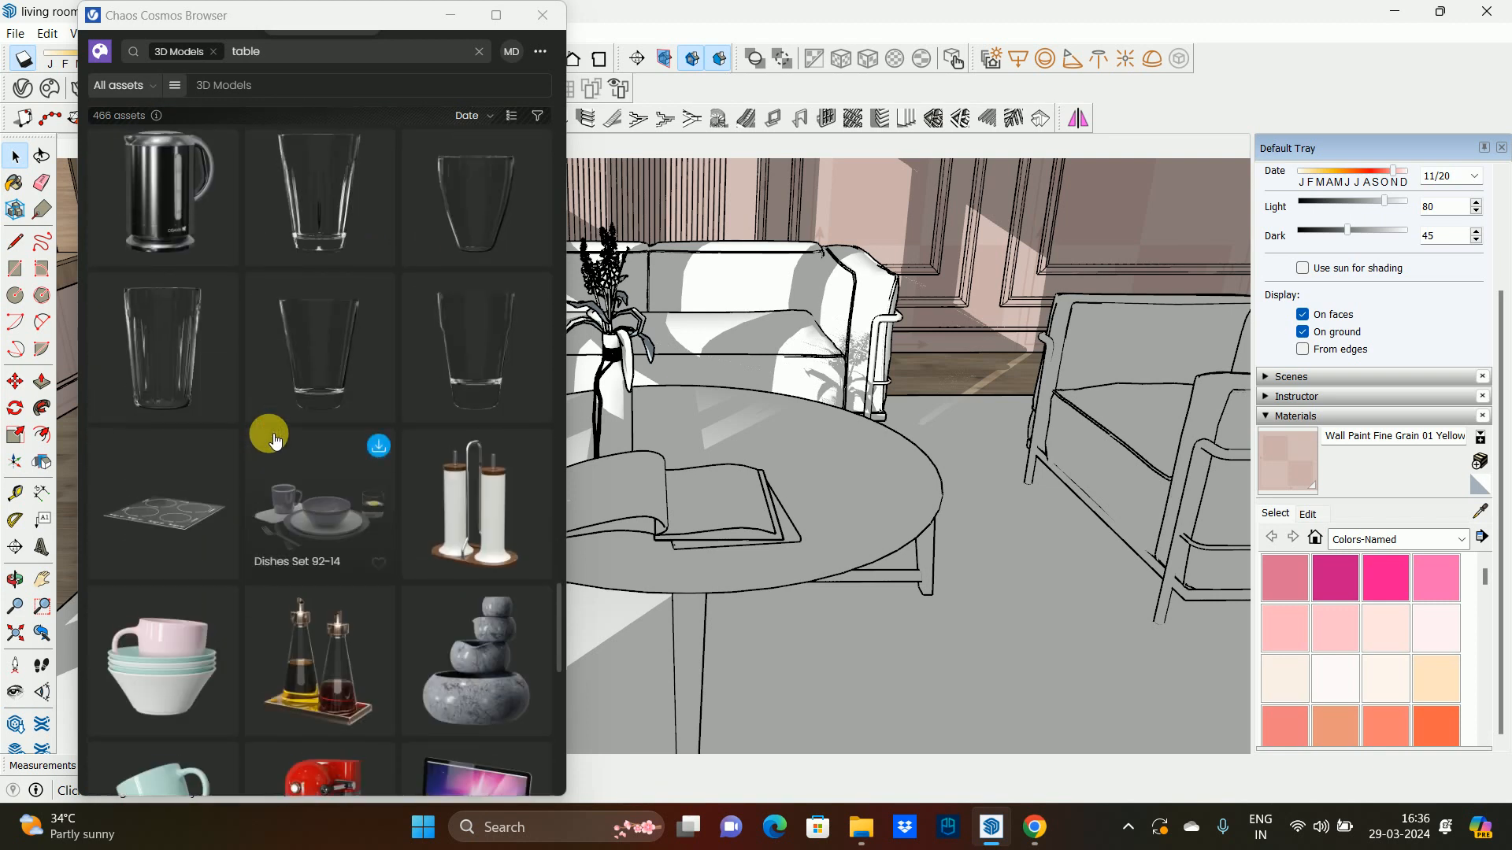
scroll(275, 442, "up", 6)
scroll(275, 442, "down", 14)
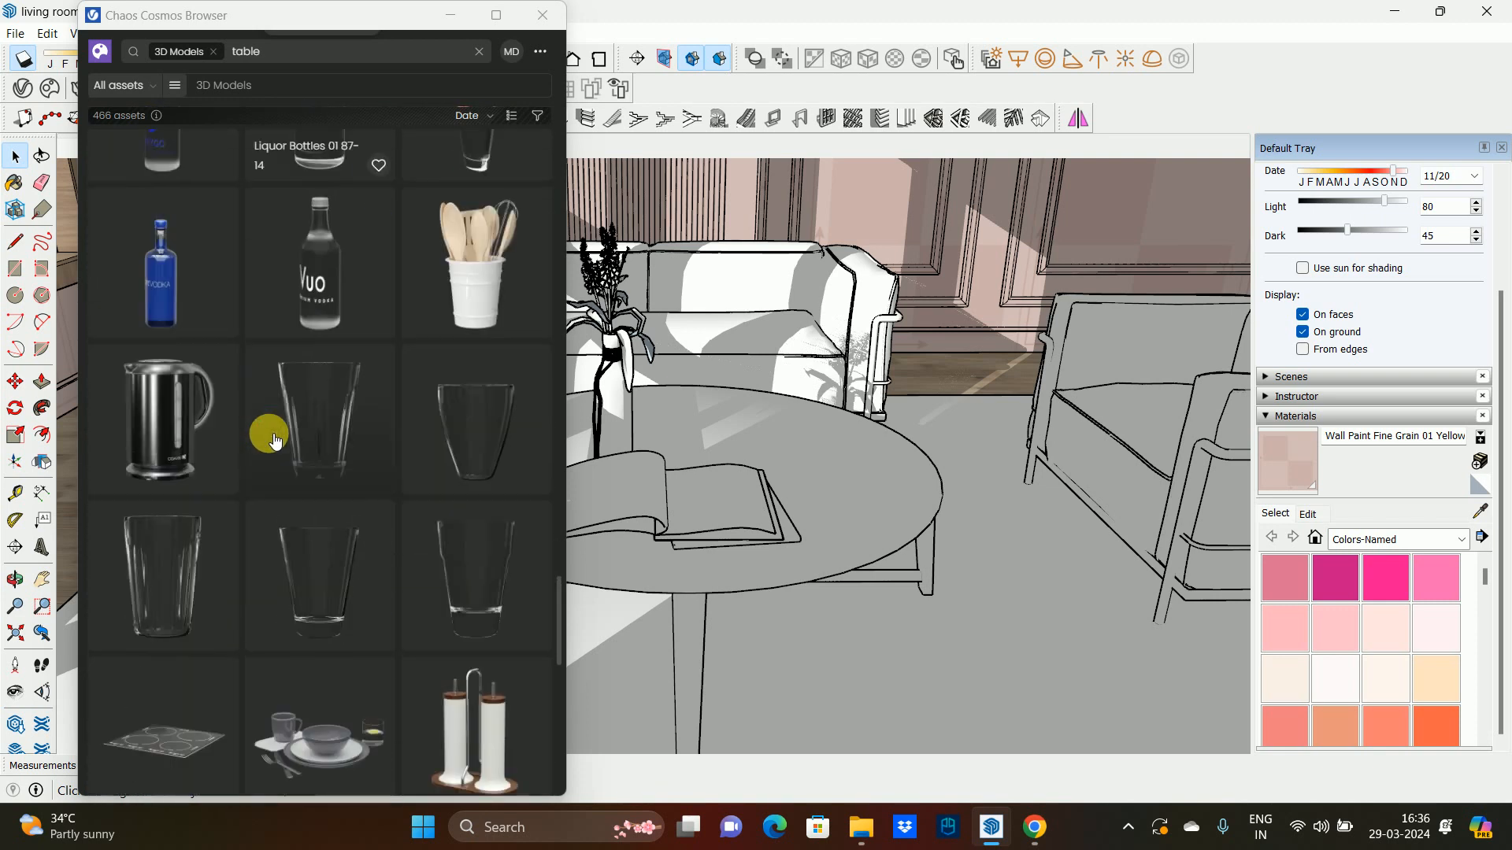
scroll(275, 442, "down", 12)
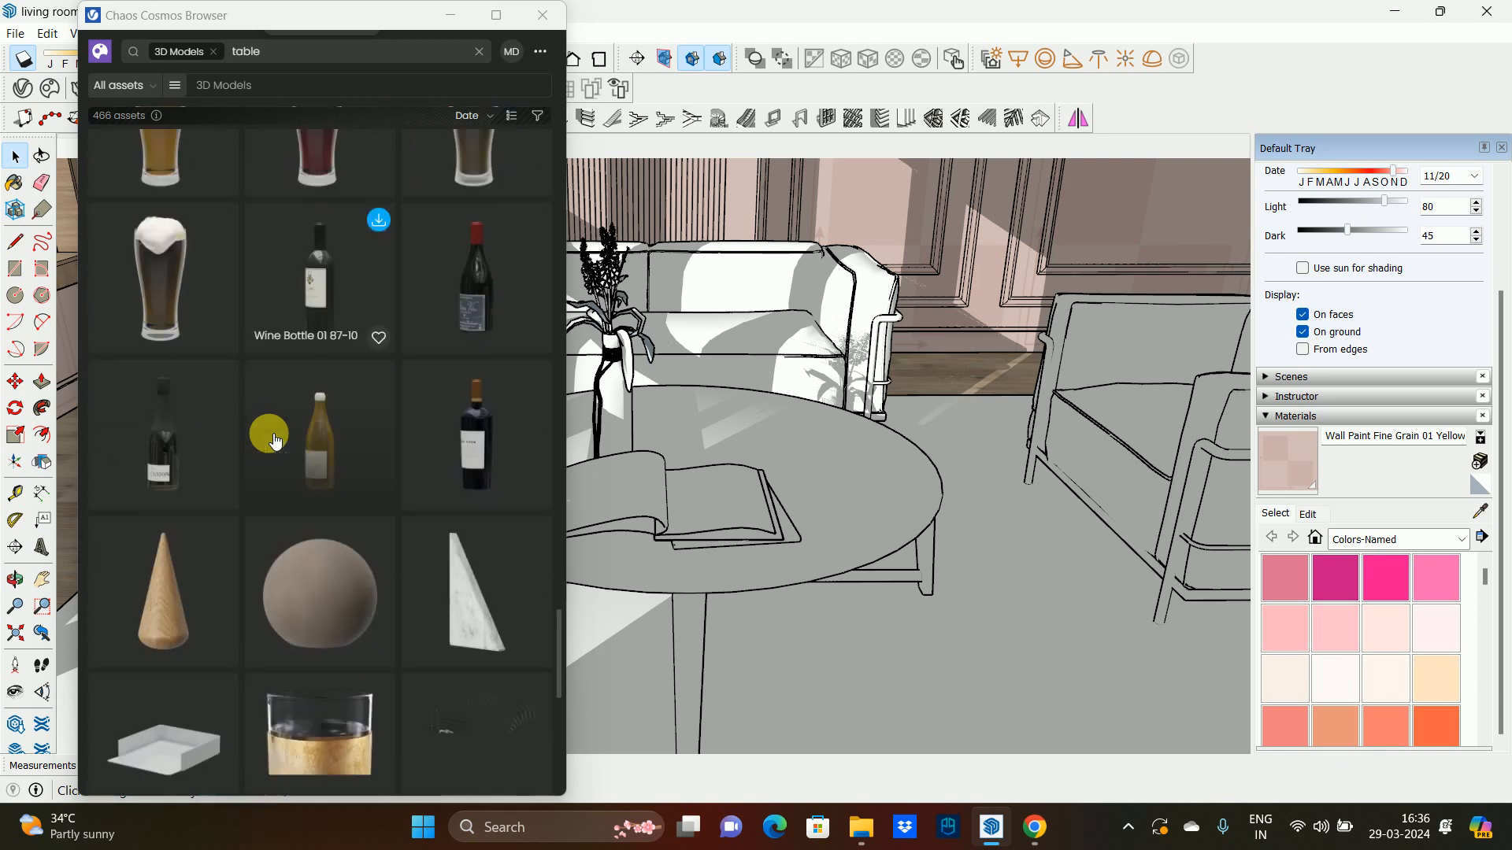
scroll(275, 442, "down", 5)
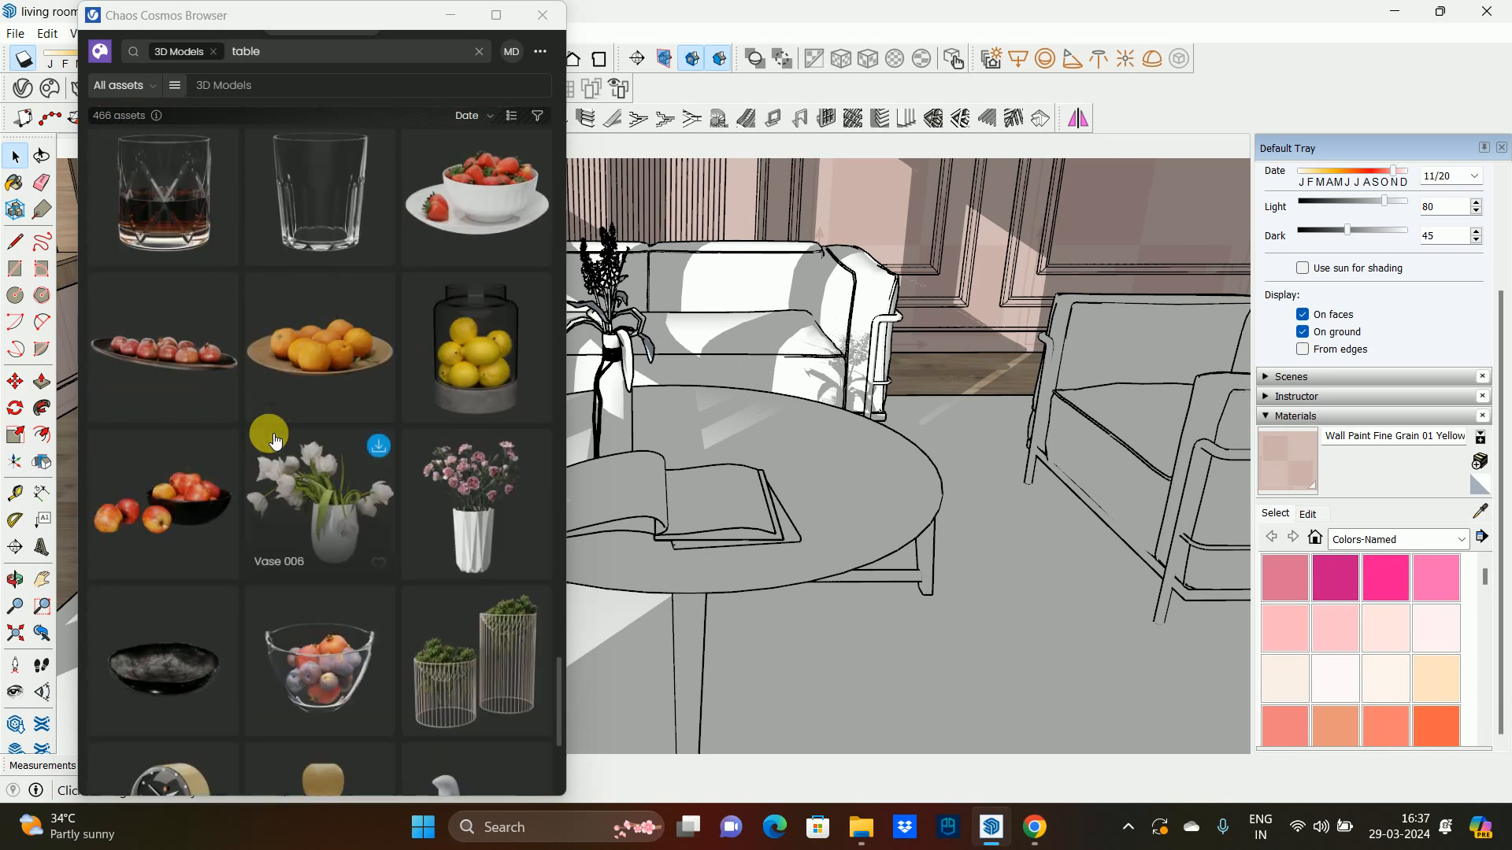
scroll(275, 442, "down", 6)
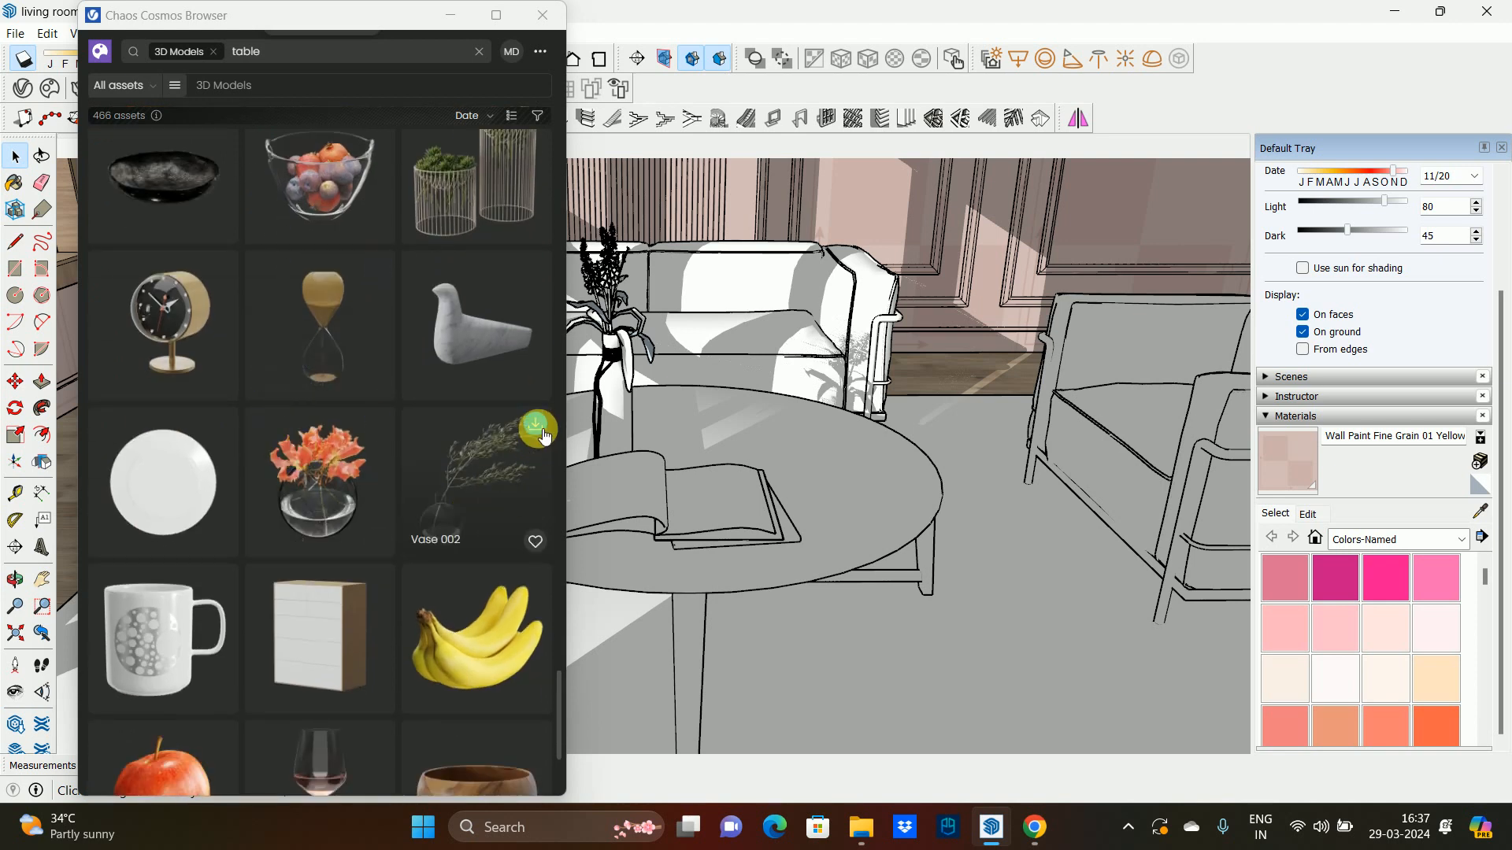
- Download Vase 002, delete the existing vase from the coffee table and place the new one behind the magazine
left_click(545, 436)
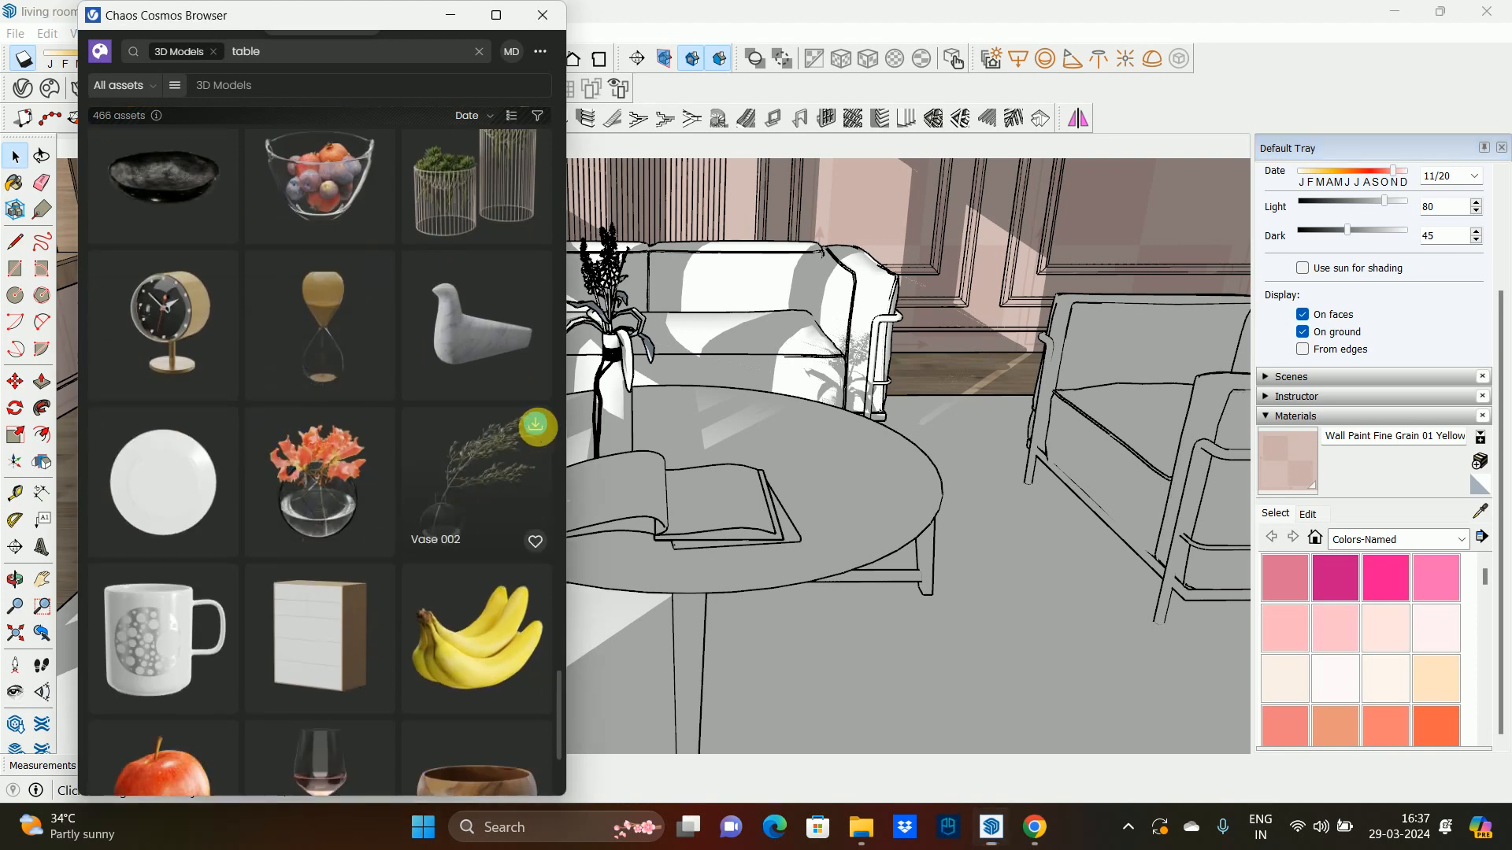
left_click(616, 424)
key("Delete")
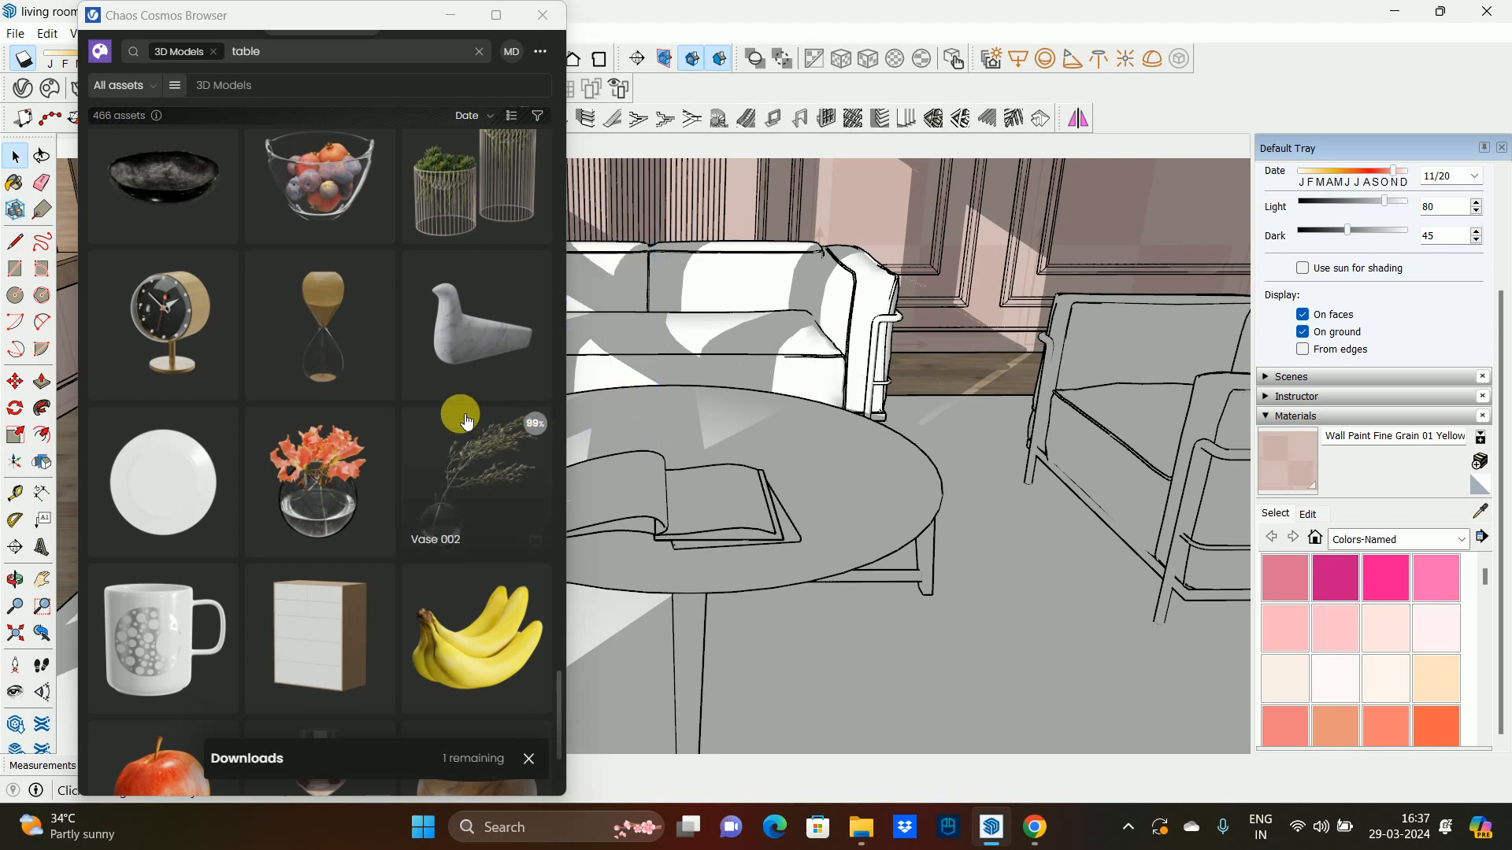
scroll(448, 431, "down", 3)
scroll(504, 349, "up", 2)
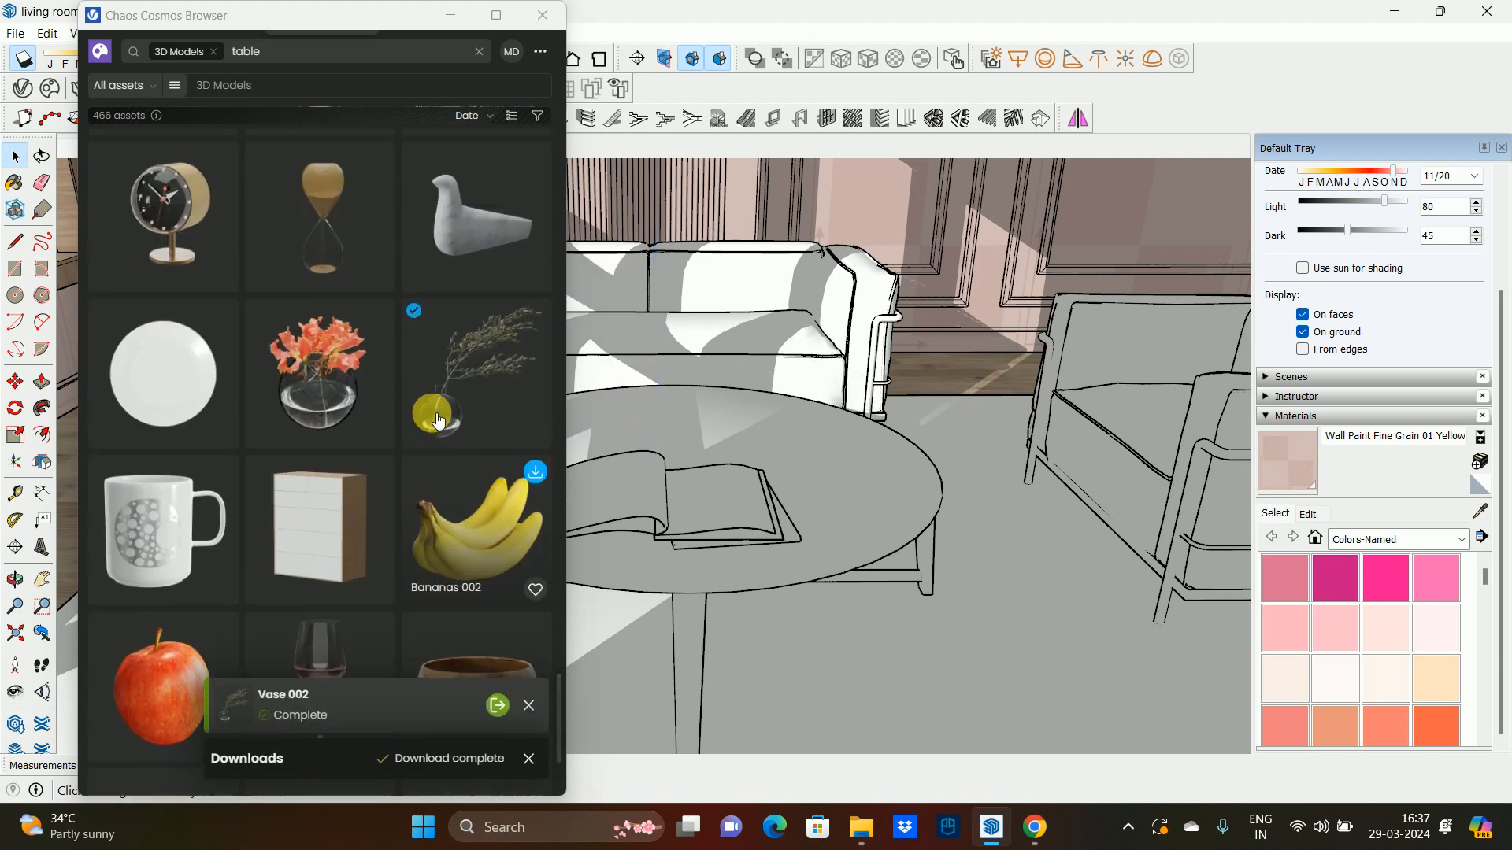
left_click(533, 326)
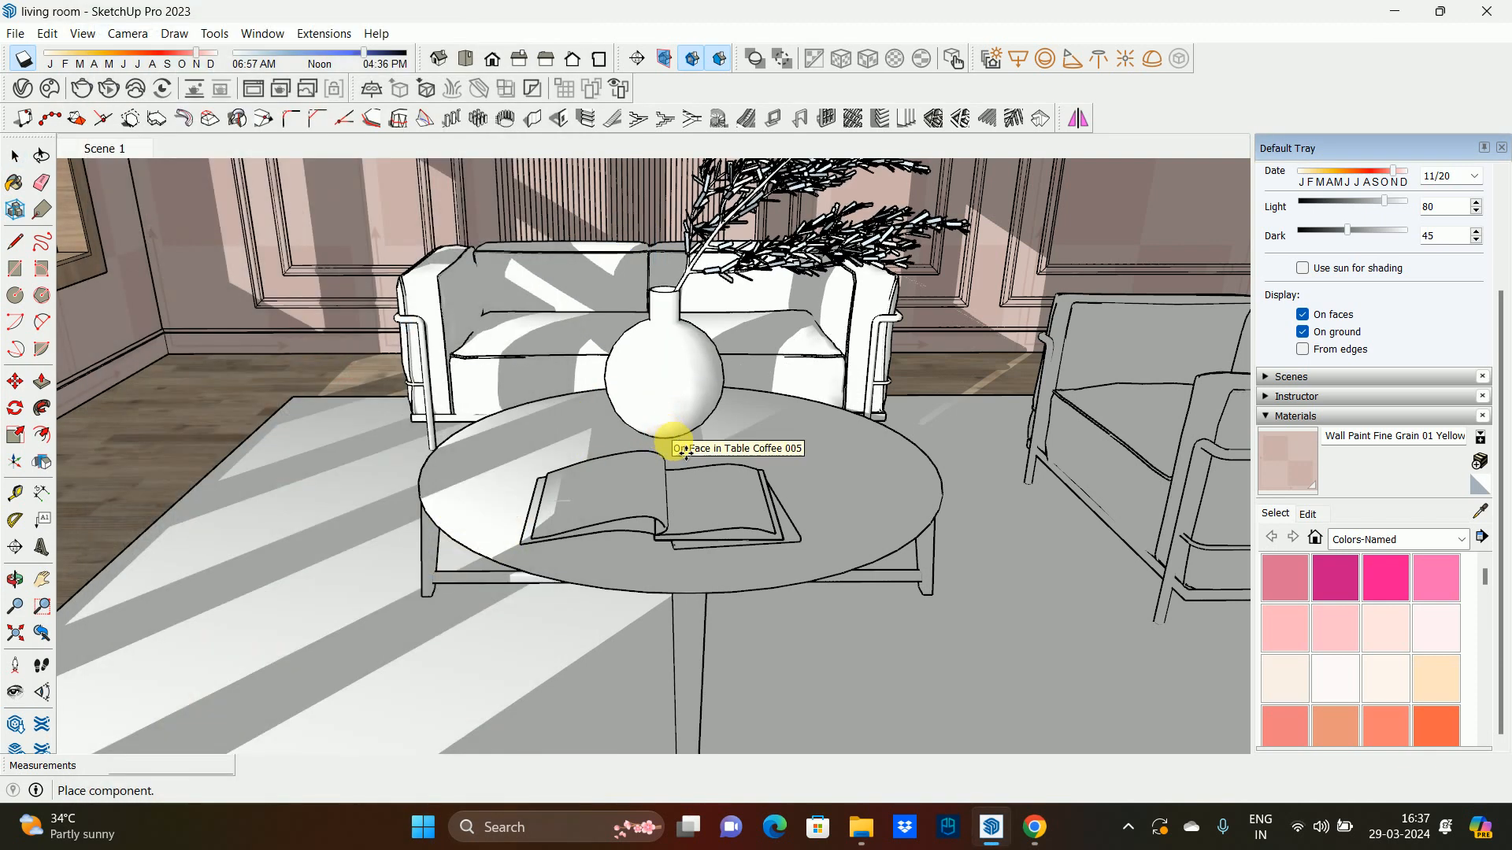
middle_click_drag(830, 528, 475, 487)
left_click(556, 454)
- Scale the new vase and its branches down uniformly from an upper corner so it suits the coffee table
left_click(558, 417)
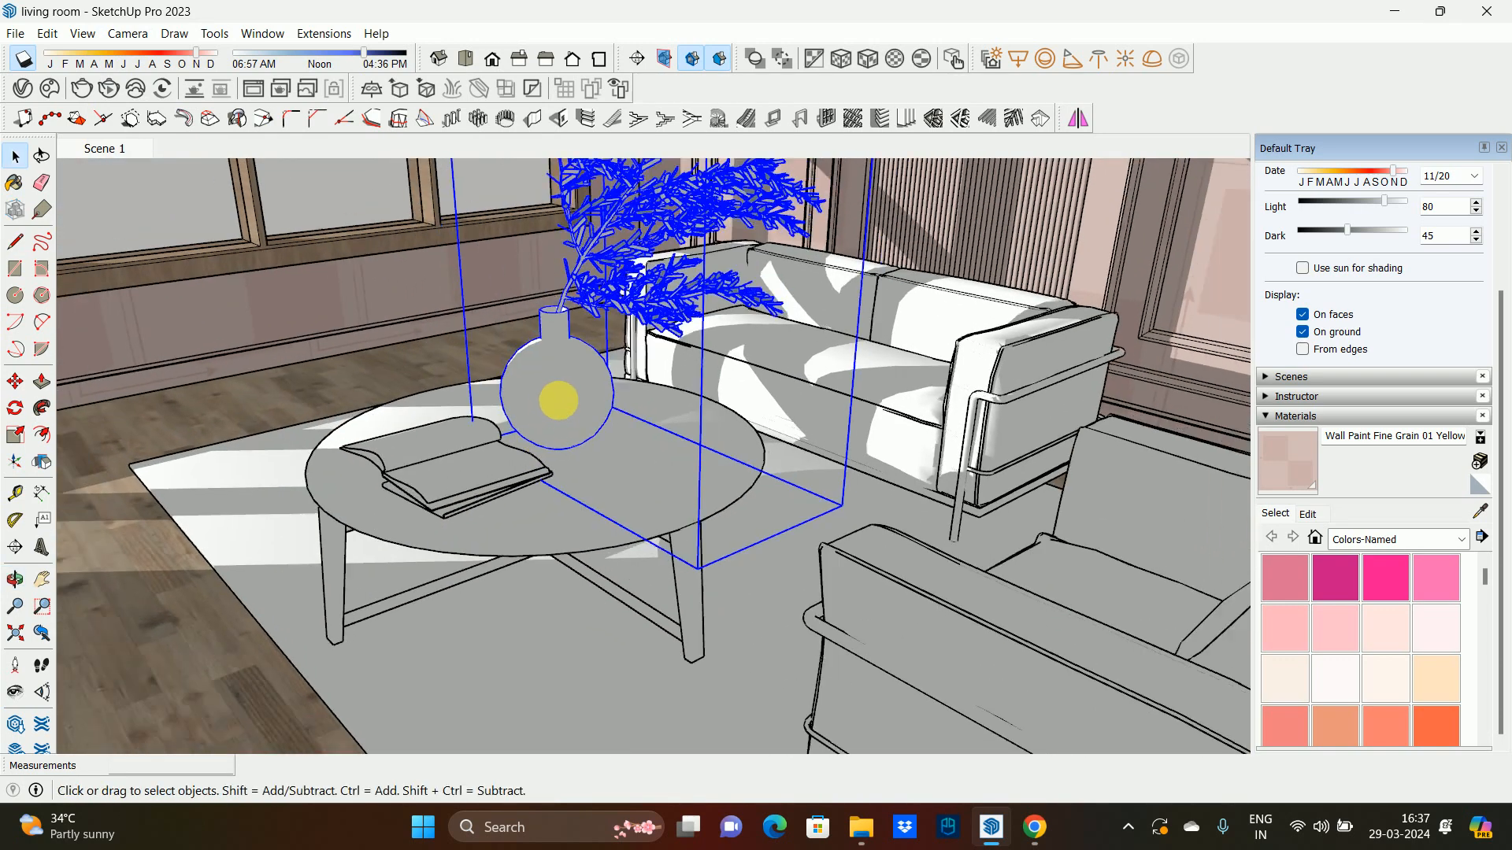
middle_click_drag(550, 395, 814, 373)
key("s")
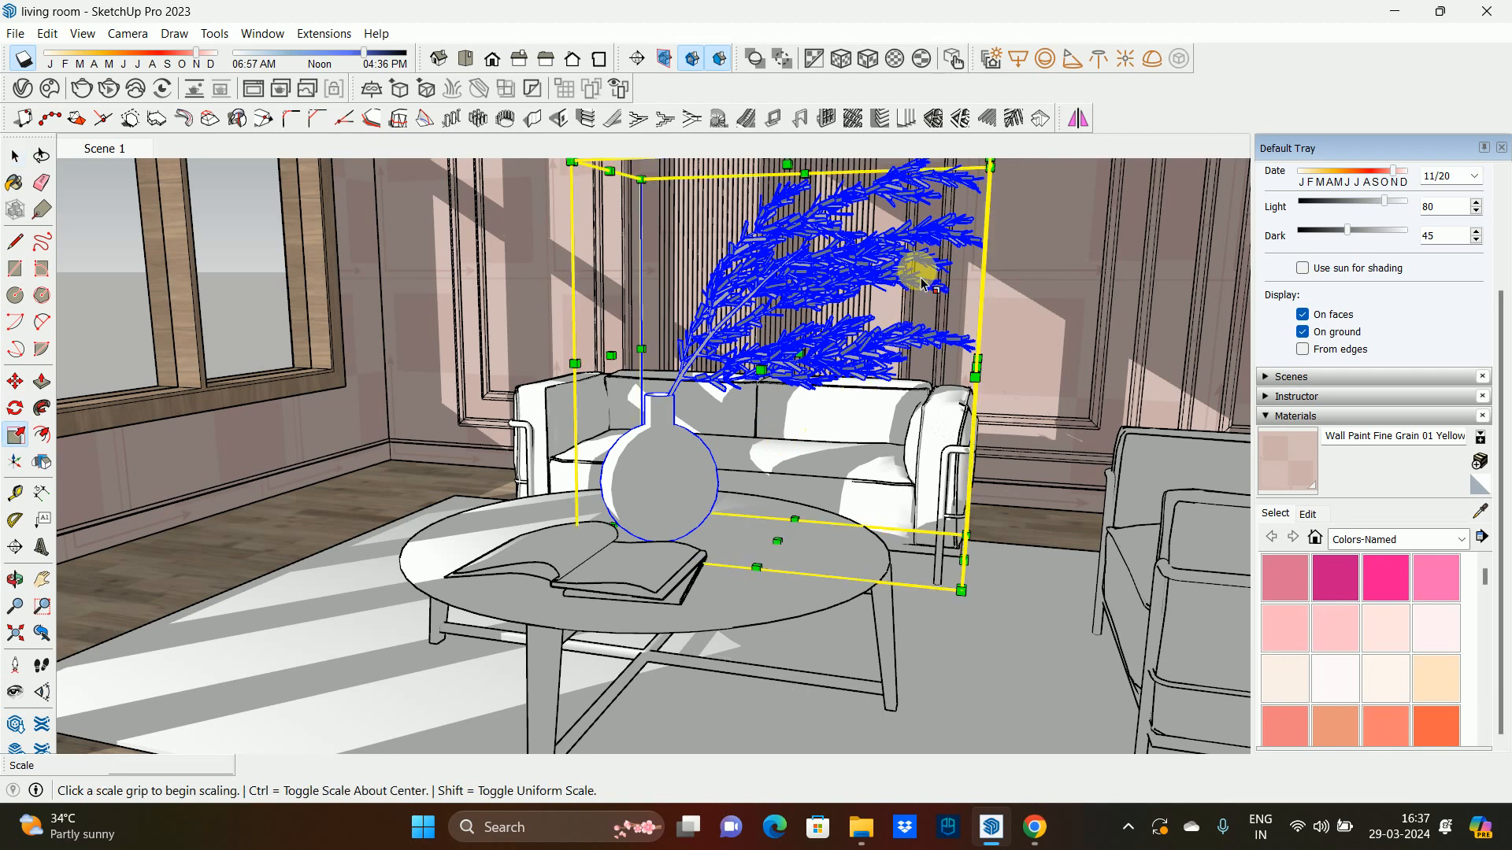
middle_click_drag(783, 449, 884, 354)
left_click(951, 254)
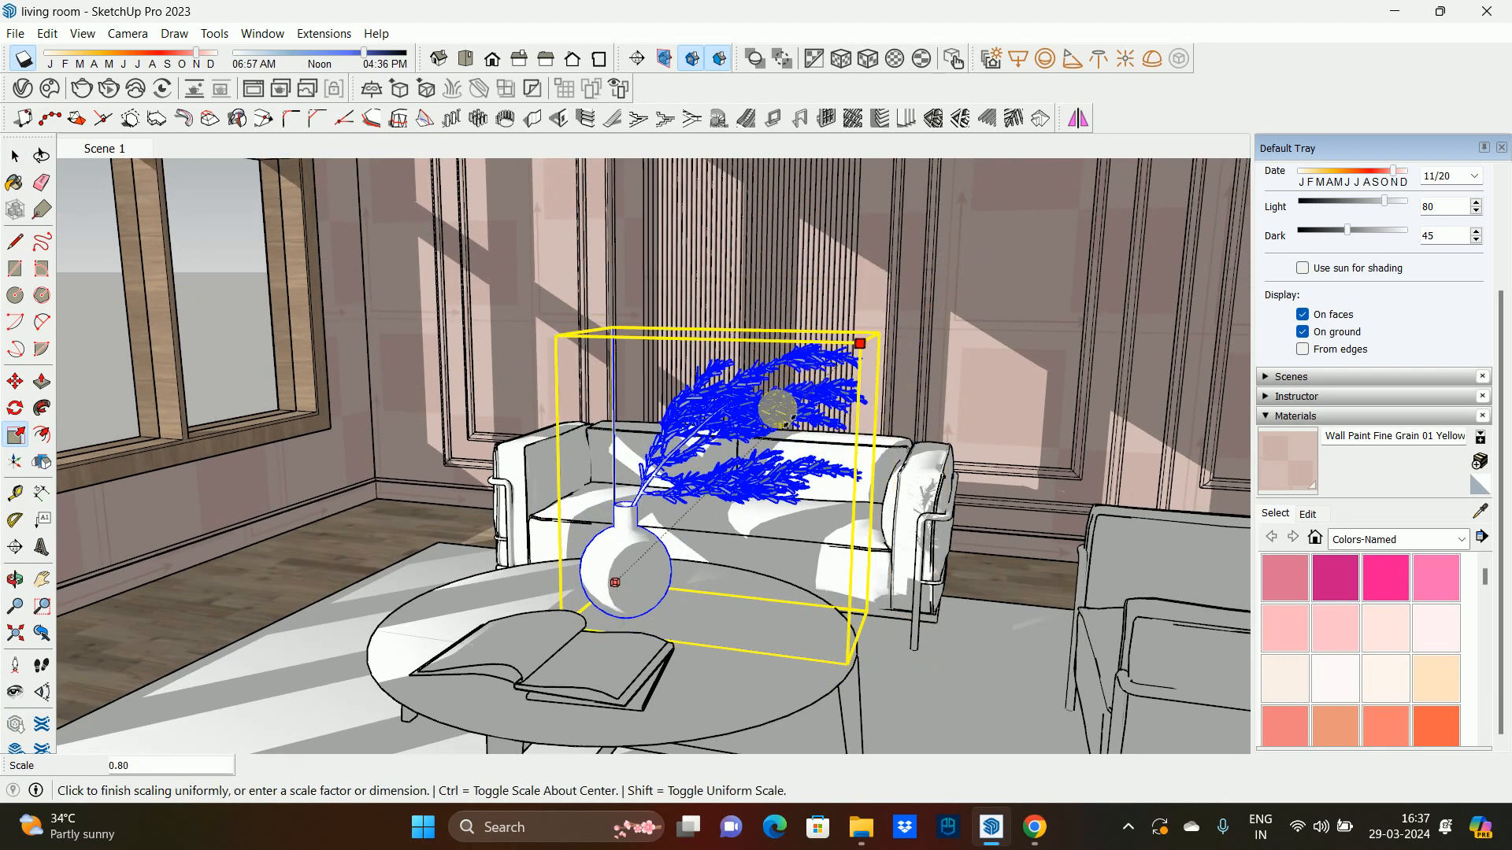
left_click(739, 463)
key("space")
- Scale the open magazine on the coffee table down uniformly from one corner
middle_click_drag(741, 468, 1032, 599)
left_click(1044, 565)
key("z")
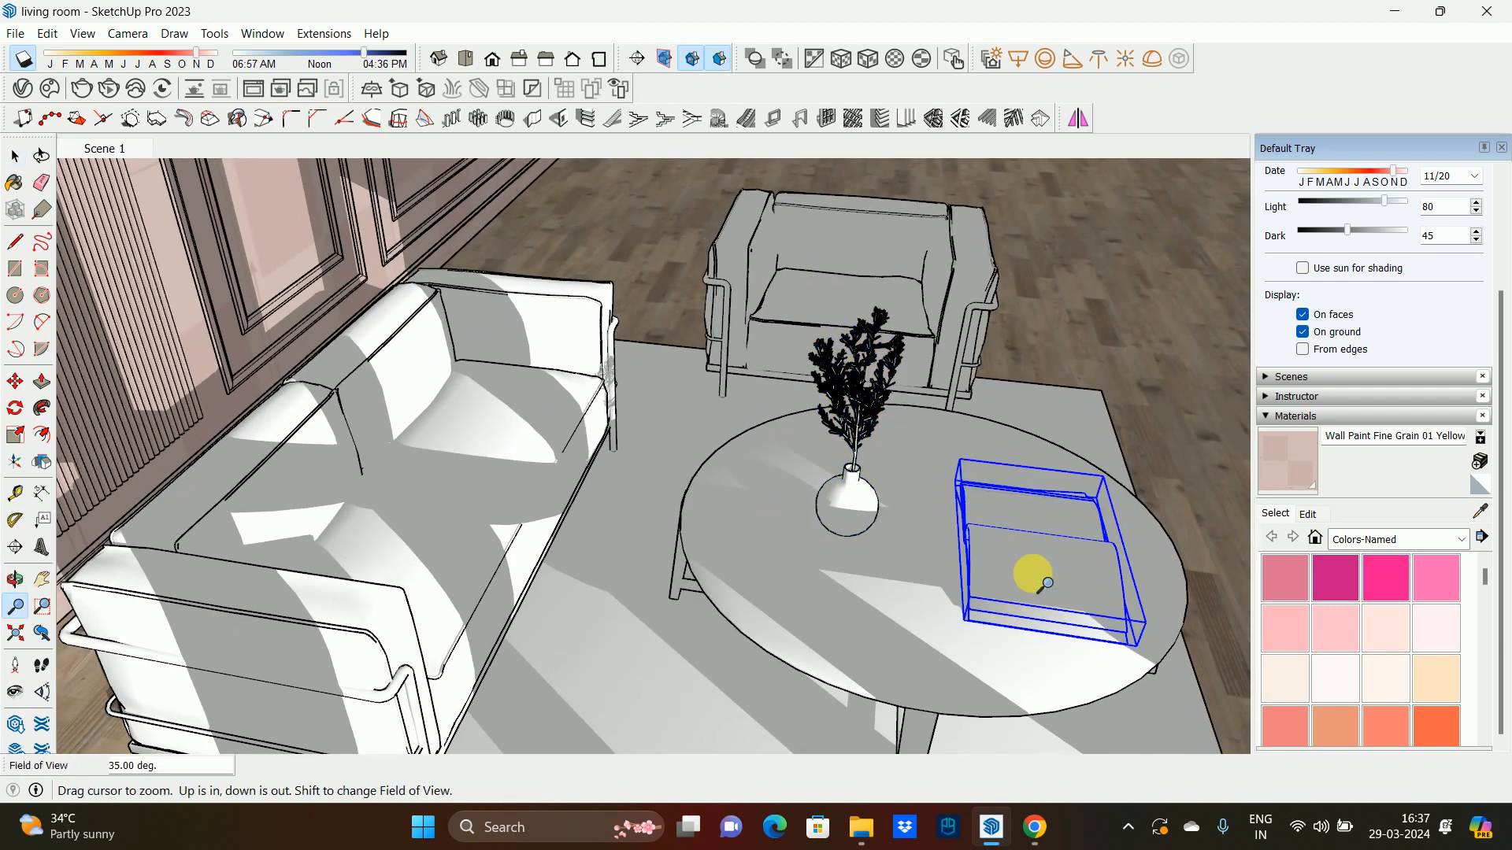
key("s")
left_click(973, 612)
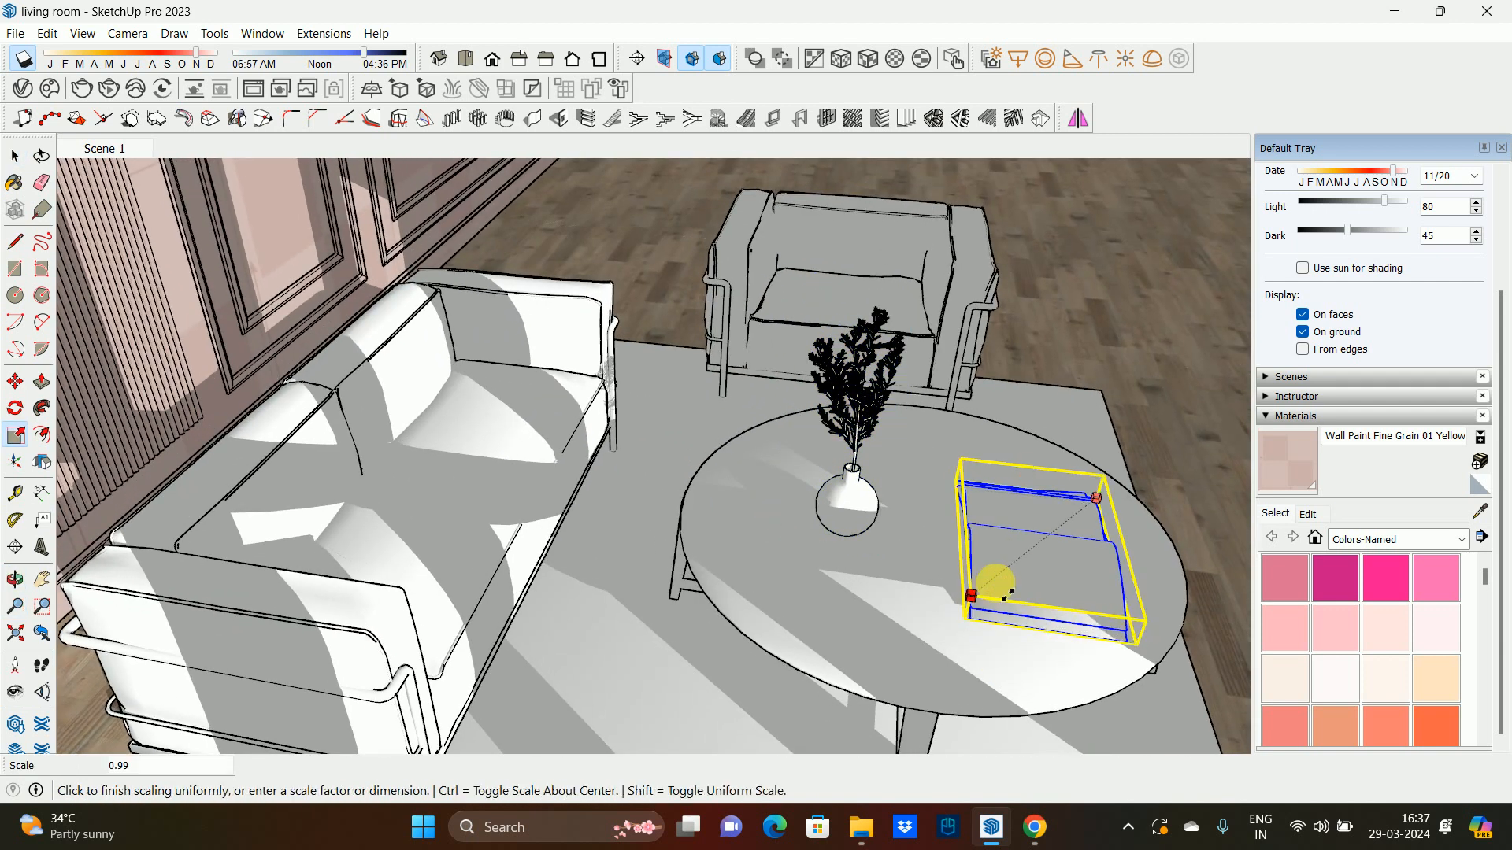
left_click(1012, 567)
key("space")
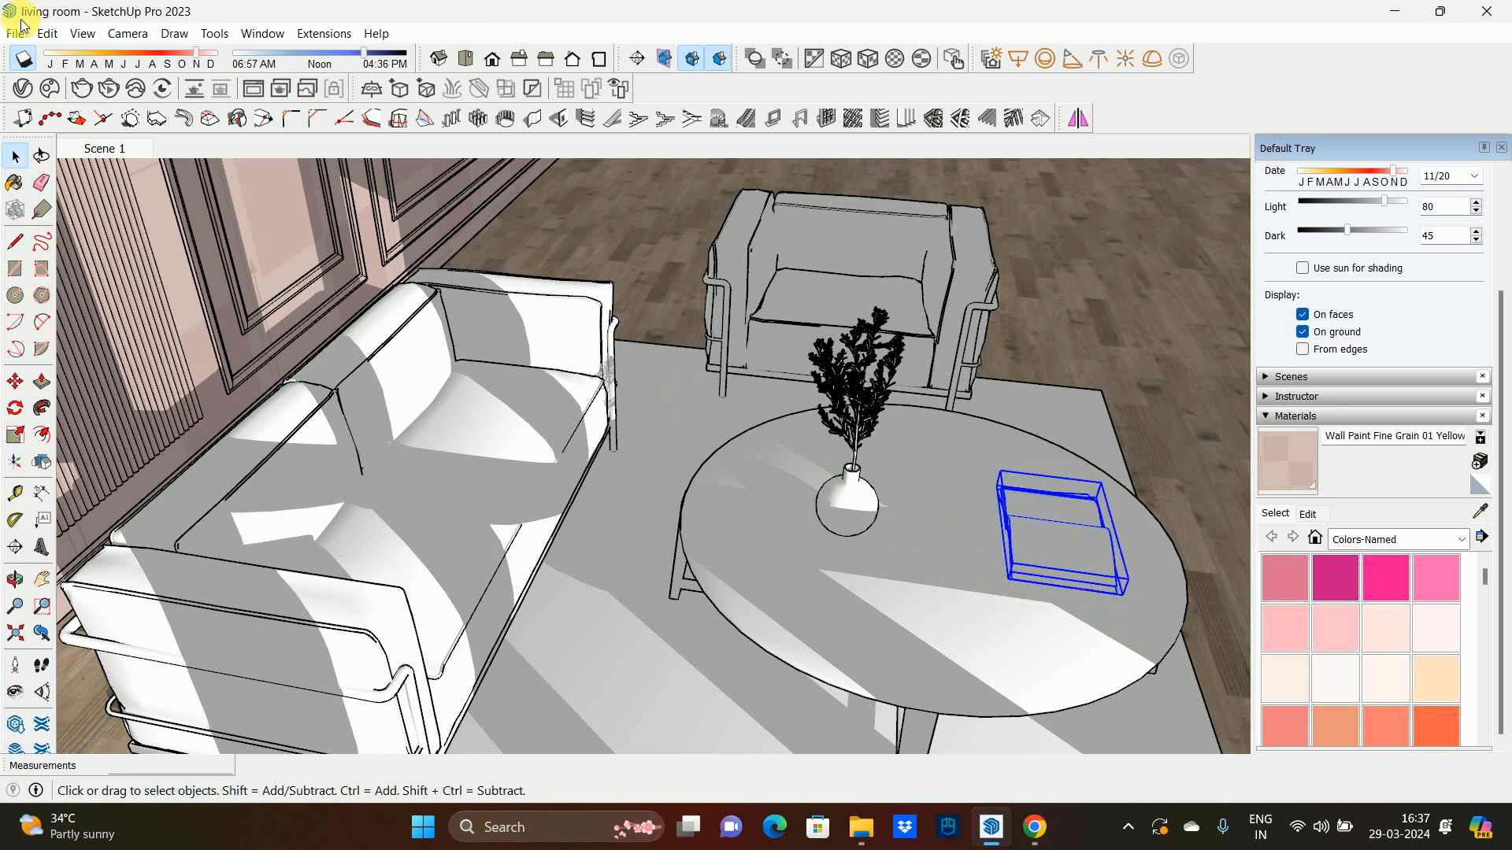
- Search the Chaos Cosmos 3D models for "phone" and download Cellphone 77-14
left_click(49, 87)
left_click(287, 58)
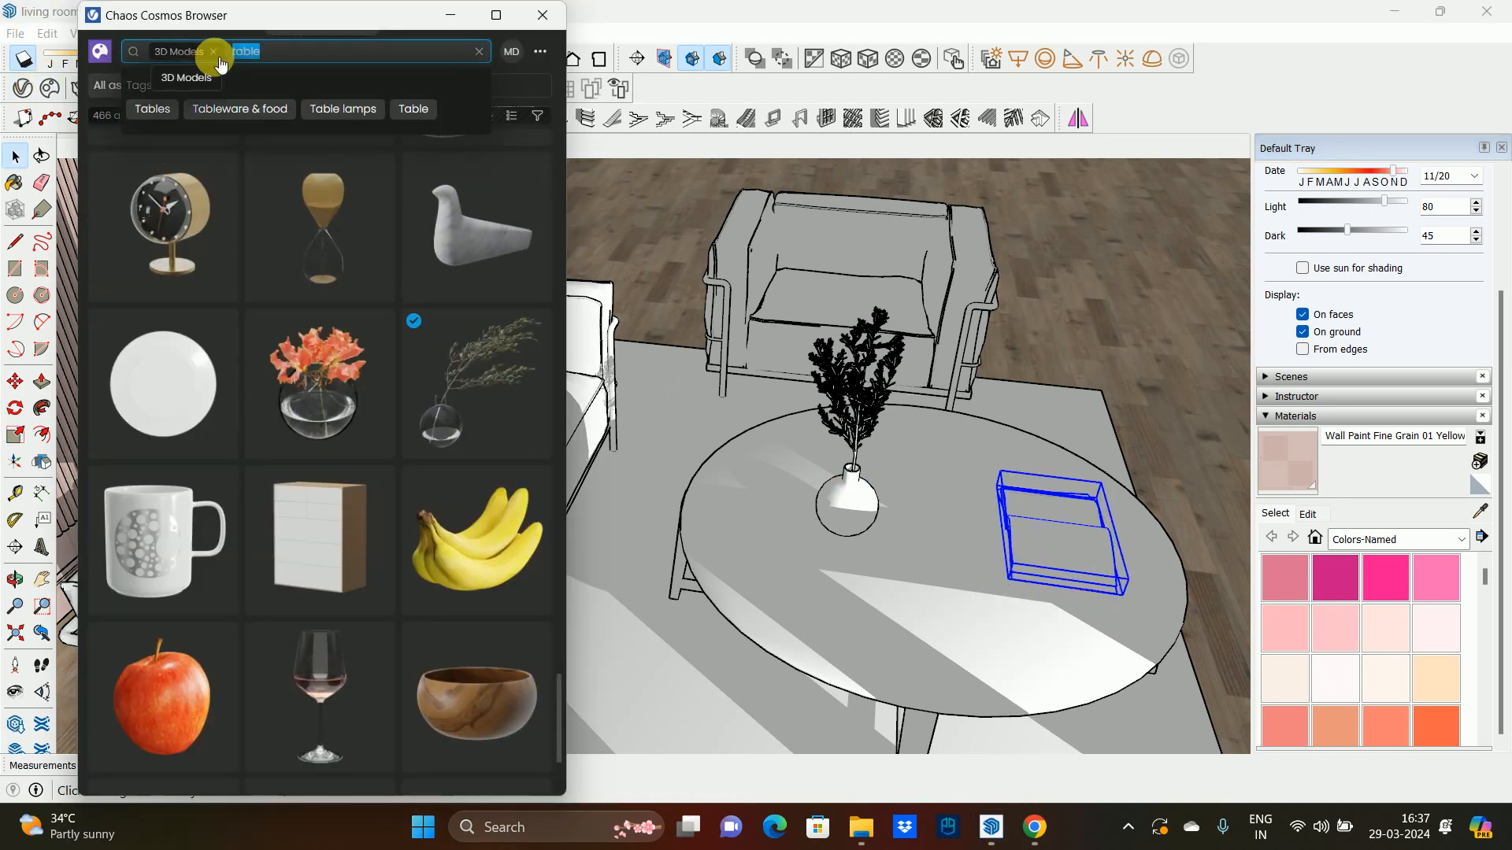
type("p")
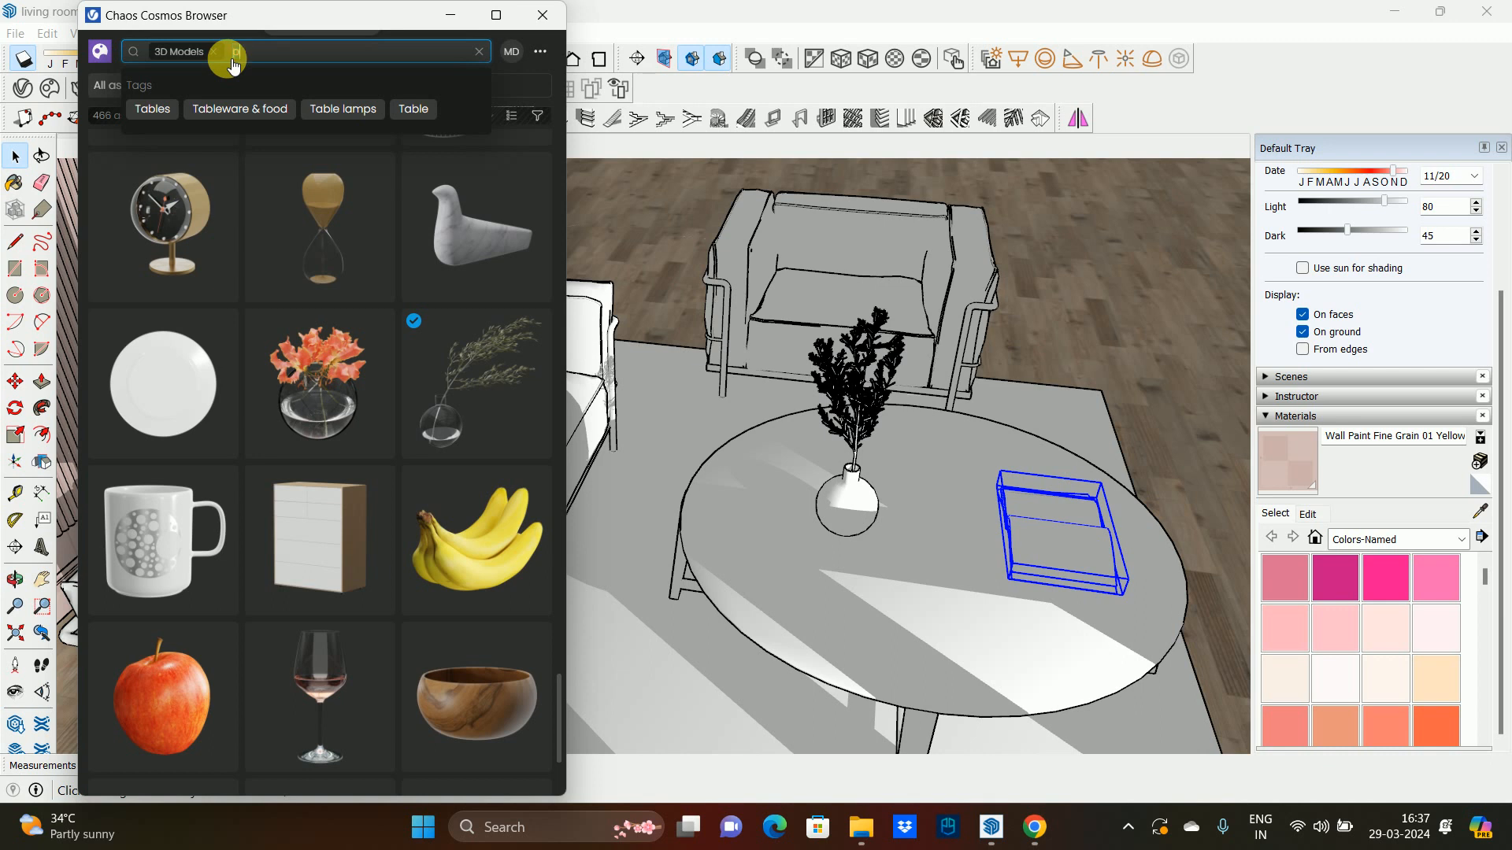
type("hone")
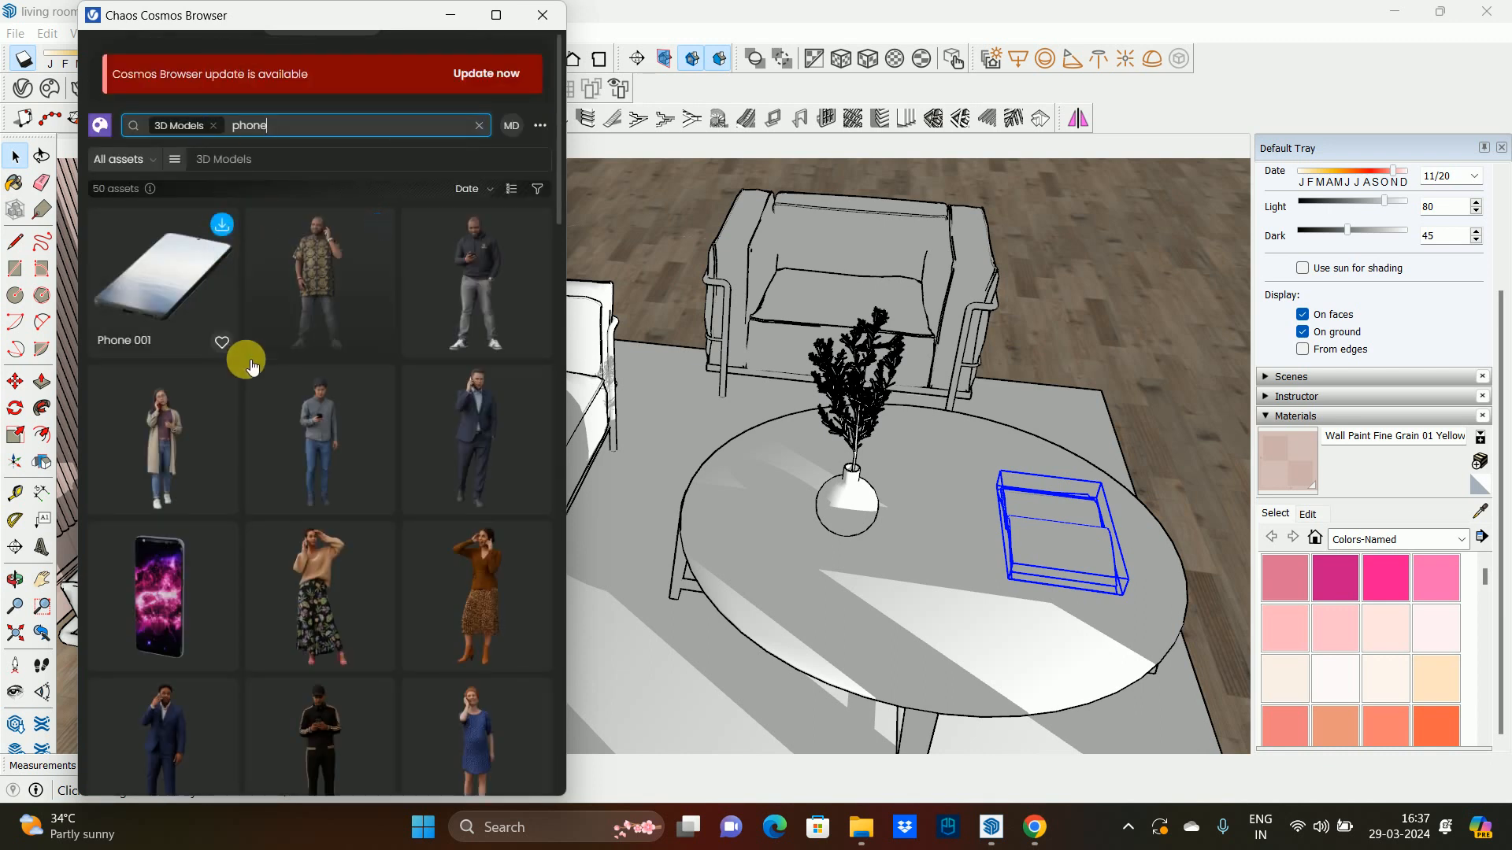
scroll(236, 393, "down", 2)
left_click(221, 341)
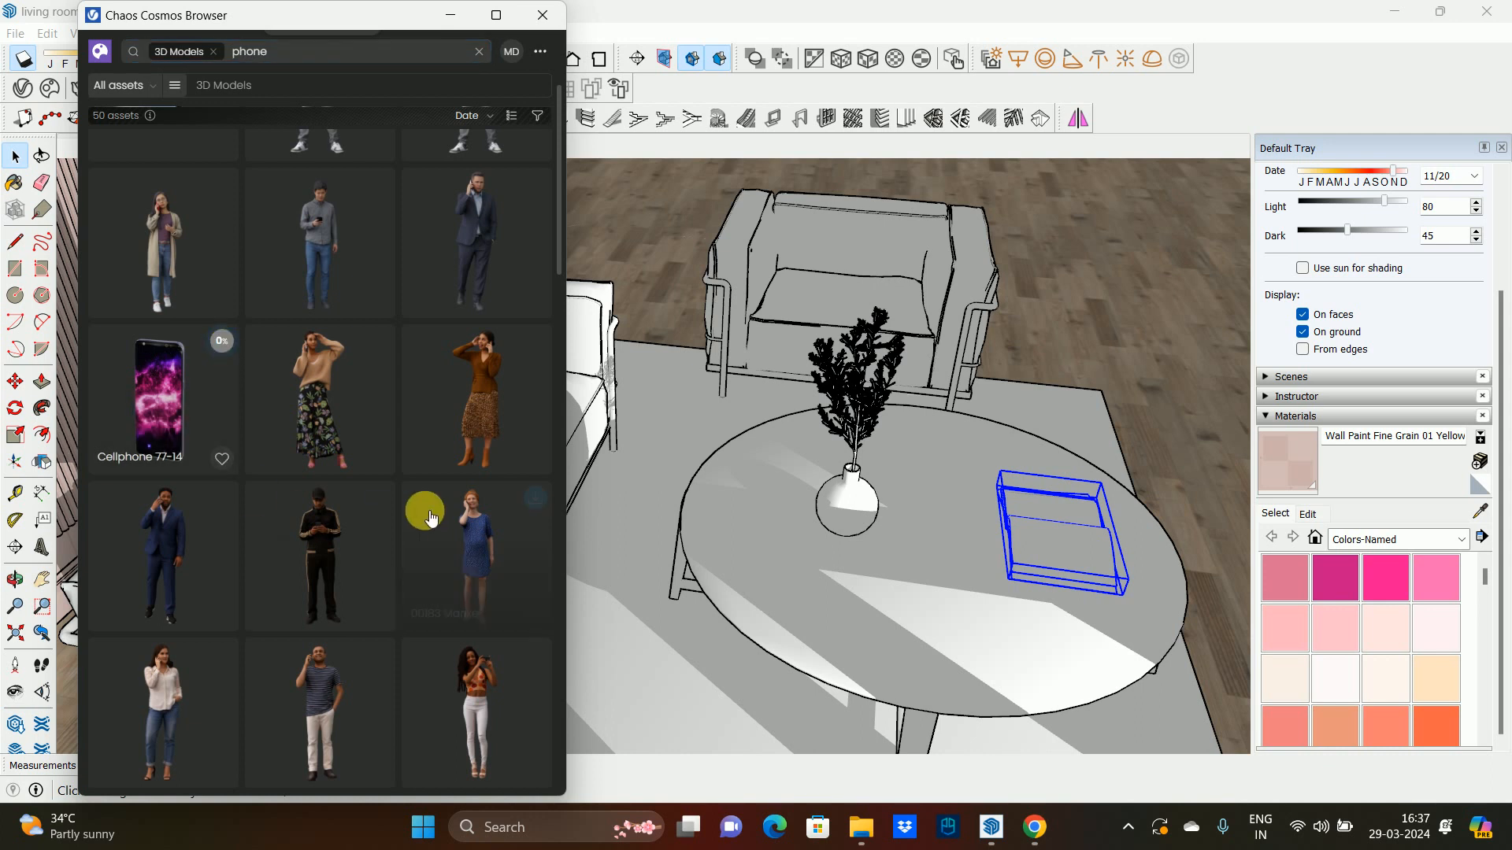
- Place Cellphone 77-14 on the coffee table beside the magazine and close the asset browser
scroll(228, 429, "down", 10)
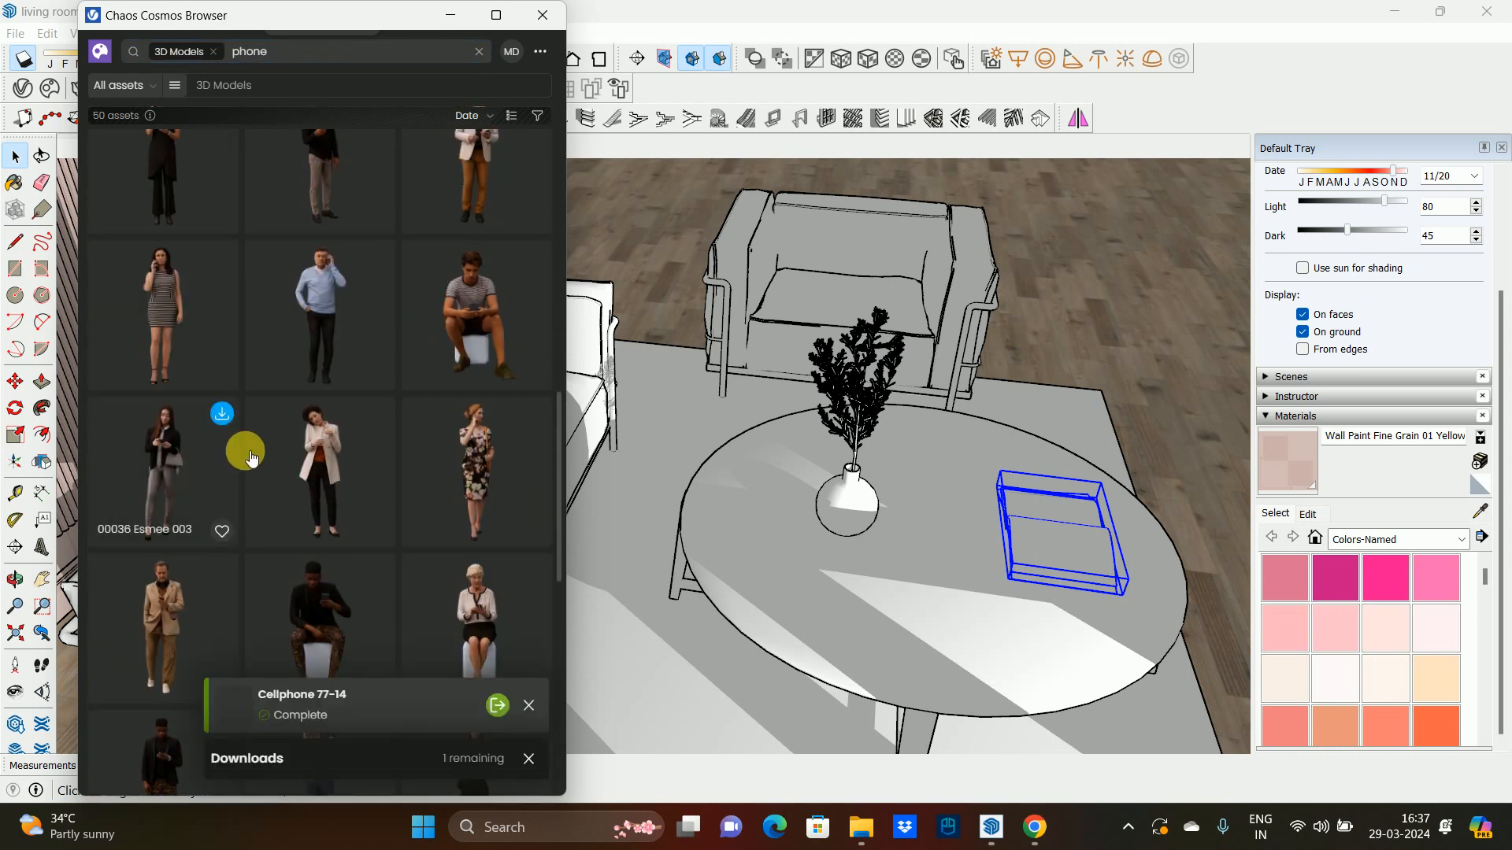
scroll(248, 457, "down", 6)
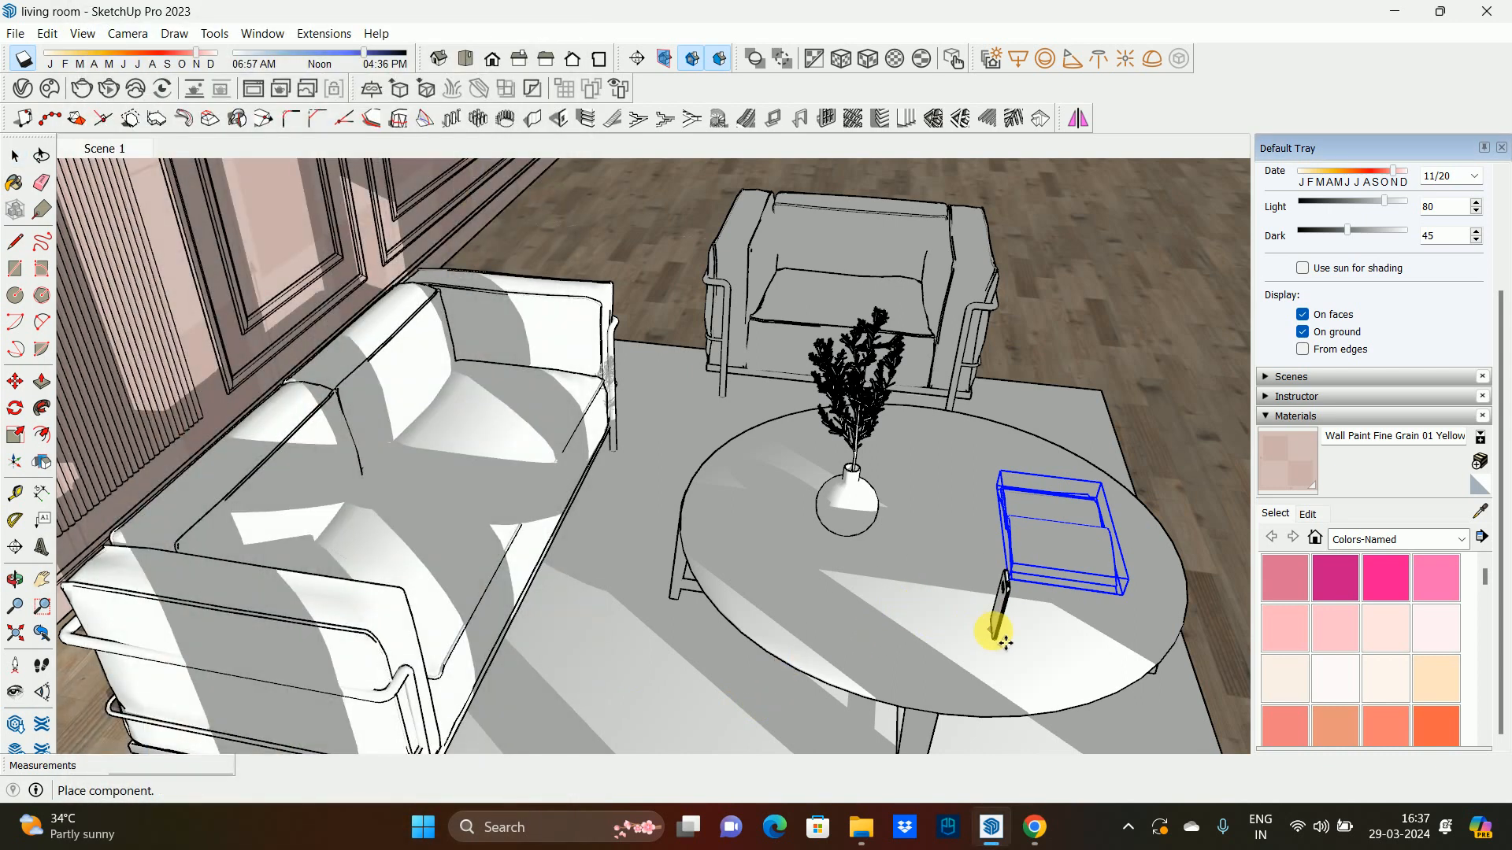
left_click(1005, 642)
scroll(996, 630, "up", 2)
scroll(1000, 610, "up", 3)
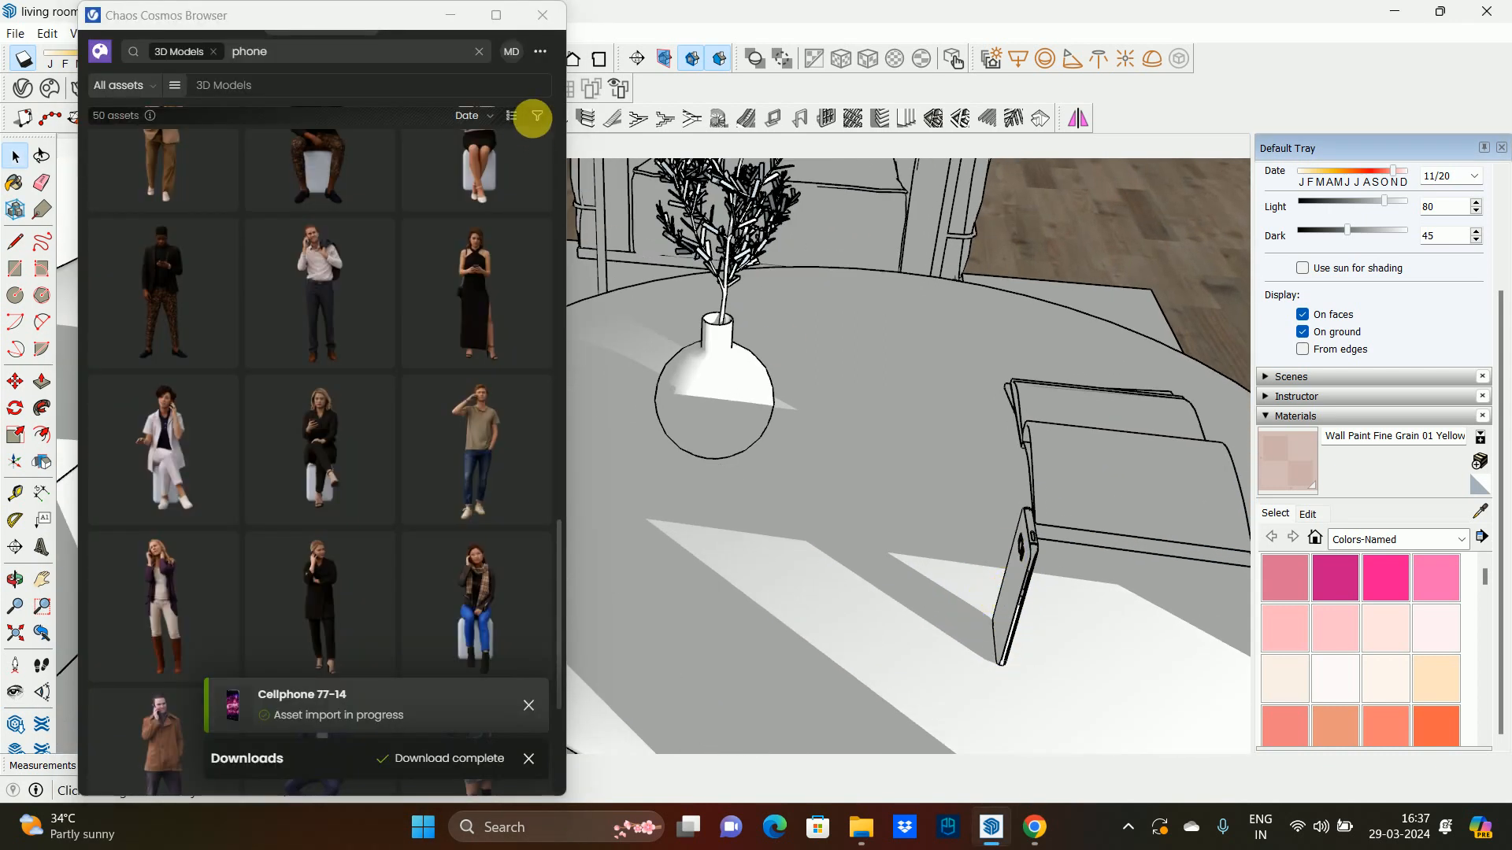
left_click(543, 15)
- Rotate the upright phone about its bottom corner so that it lies flat on the coffee table
left_click(1020, 606)
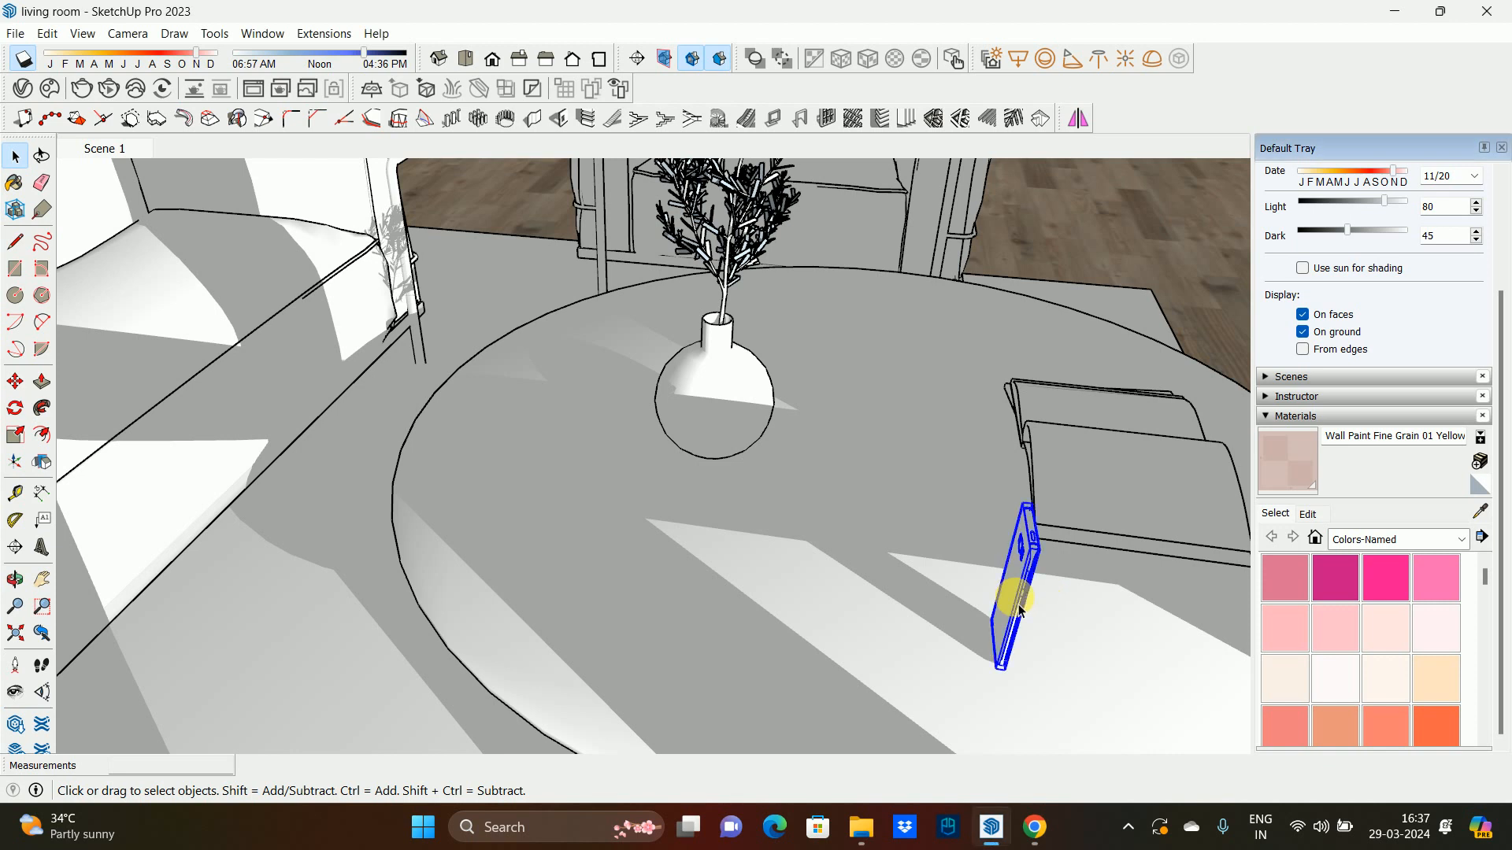
key("q")
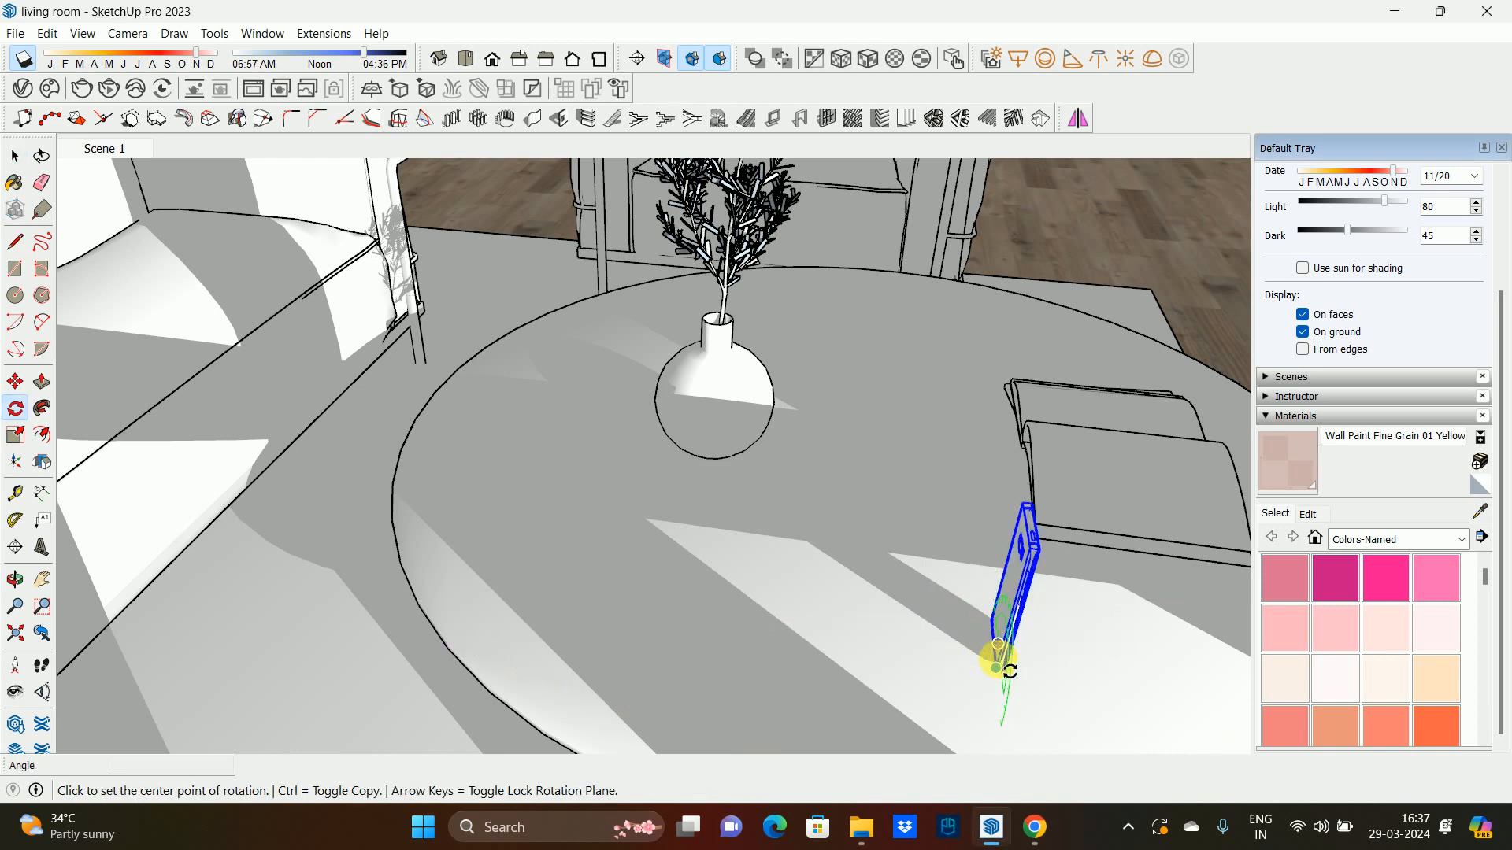
left_click(1005, 670)
left_click(1102, 668)
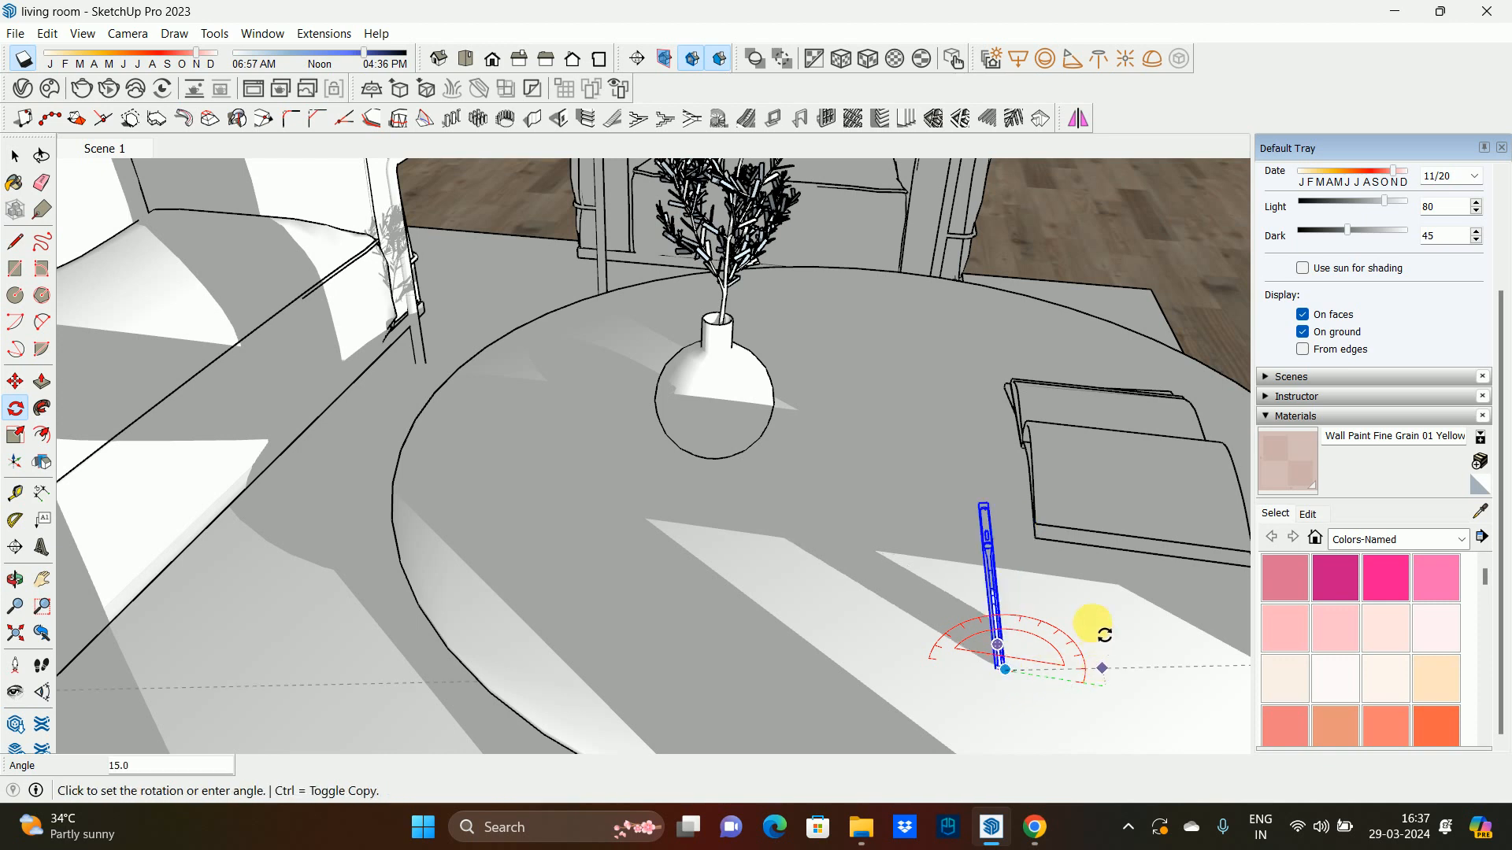
- Raise the flat phone about 8 mm so that it rests on top of the coffee table
middle_click_drag(1055, 658, 955, 579)
key("m")
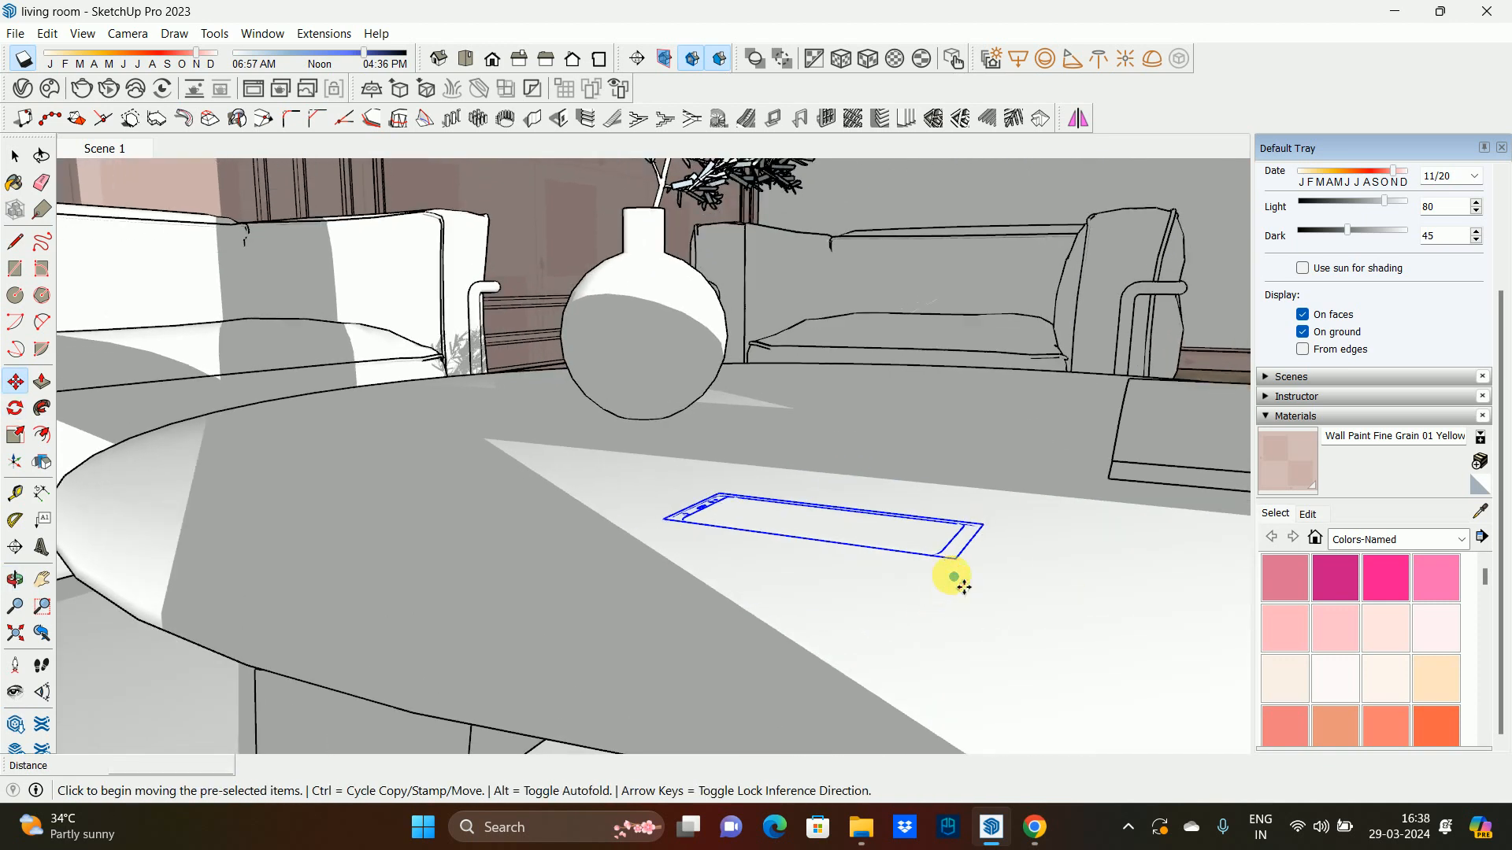
left_click(952, 579)
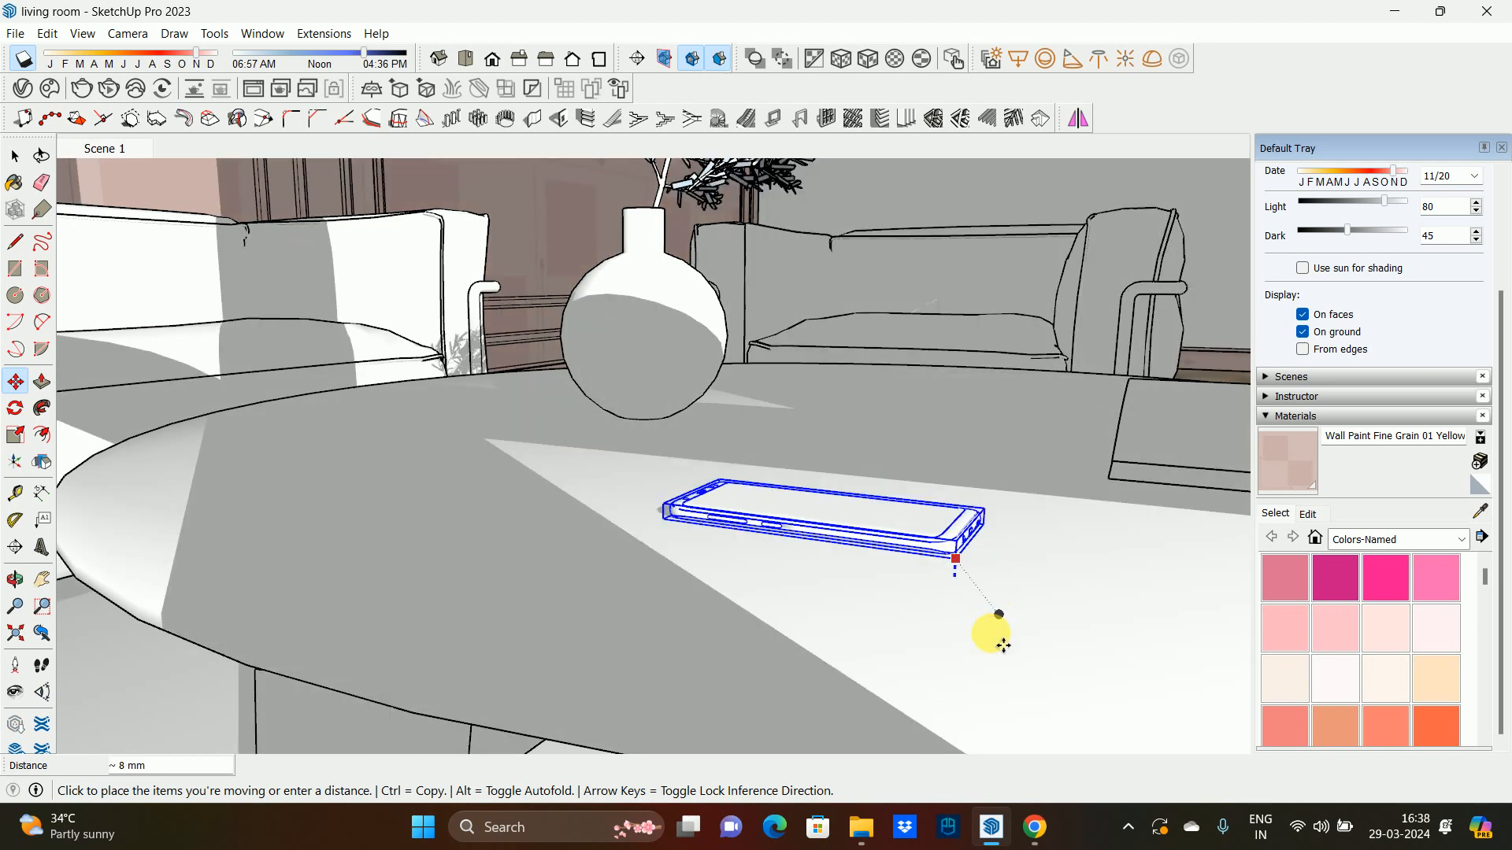
middle_click_drag(1001, 645, 828, 589)
key("space")
- Rotate the phone about the middle of its screen, parallel to the tabletop, to change its angle on the coffee table
key("q")
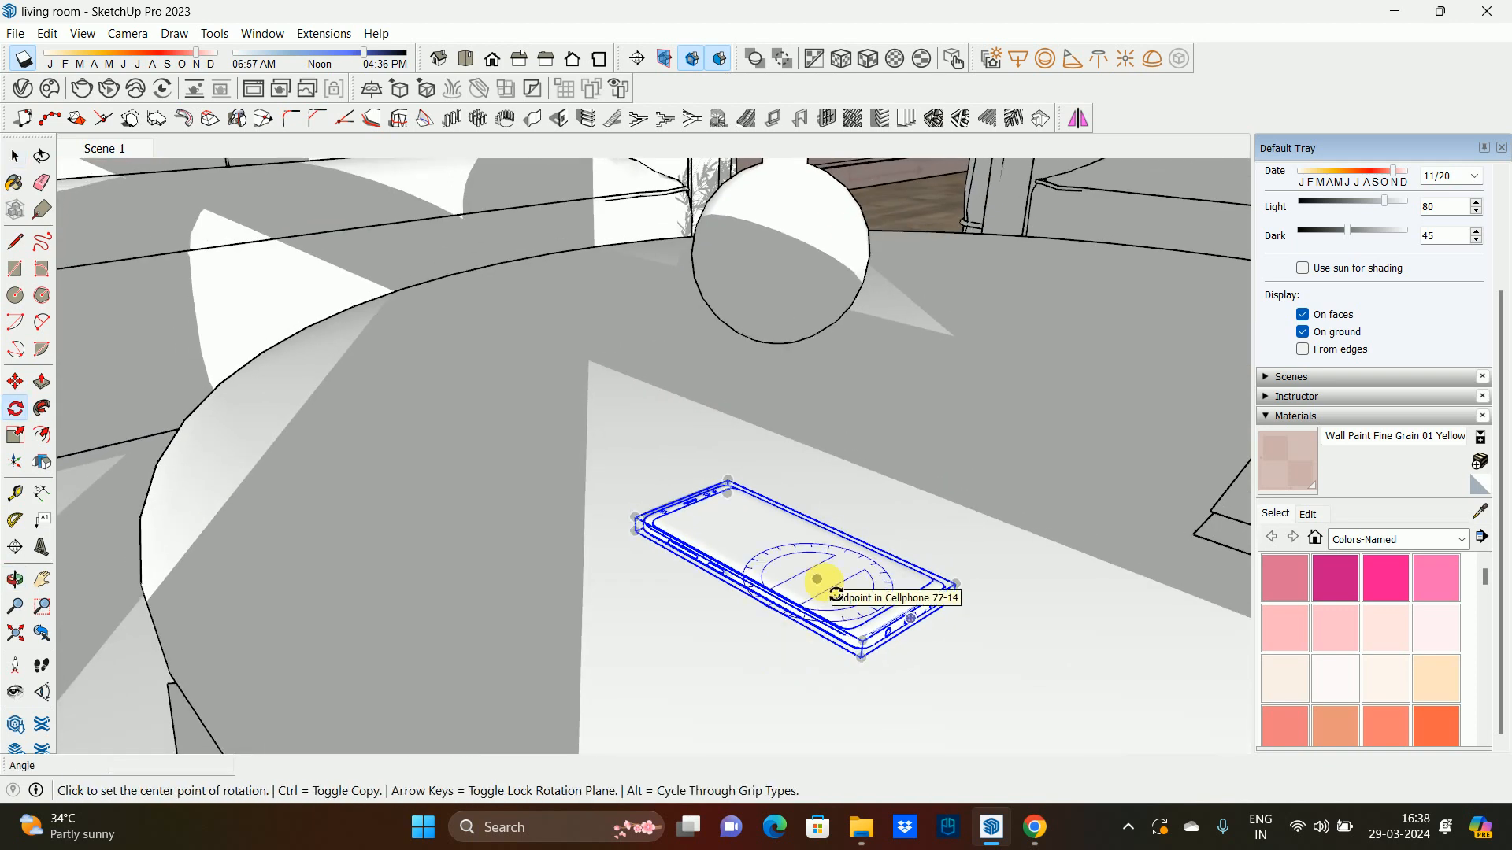
left_click(811, 573)
left_click(909, 491)
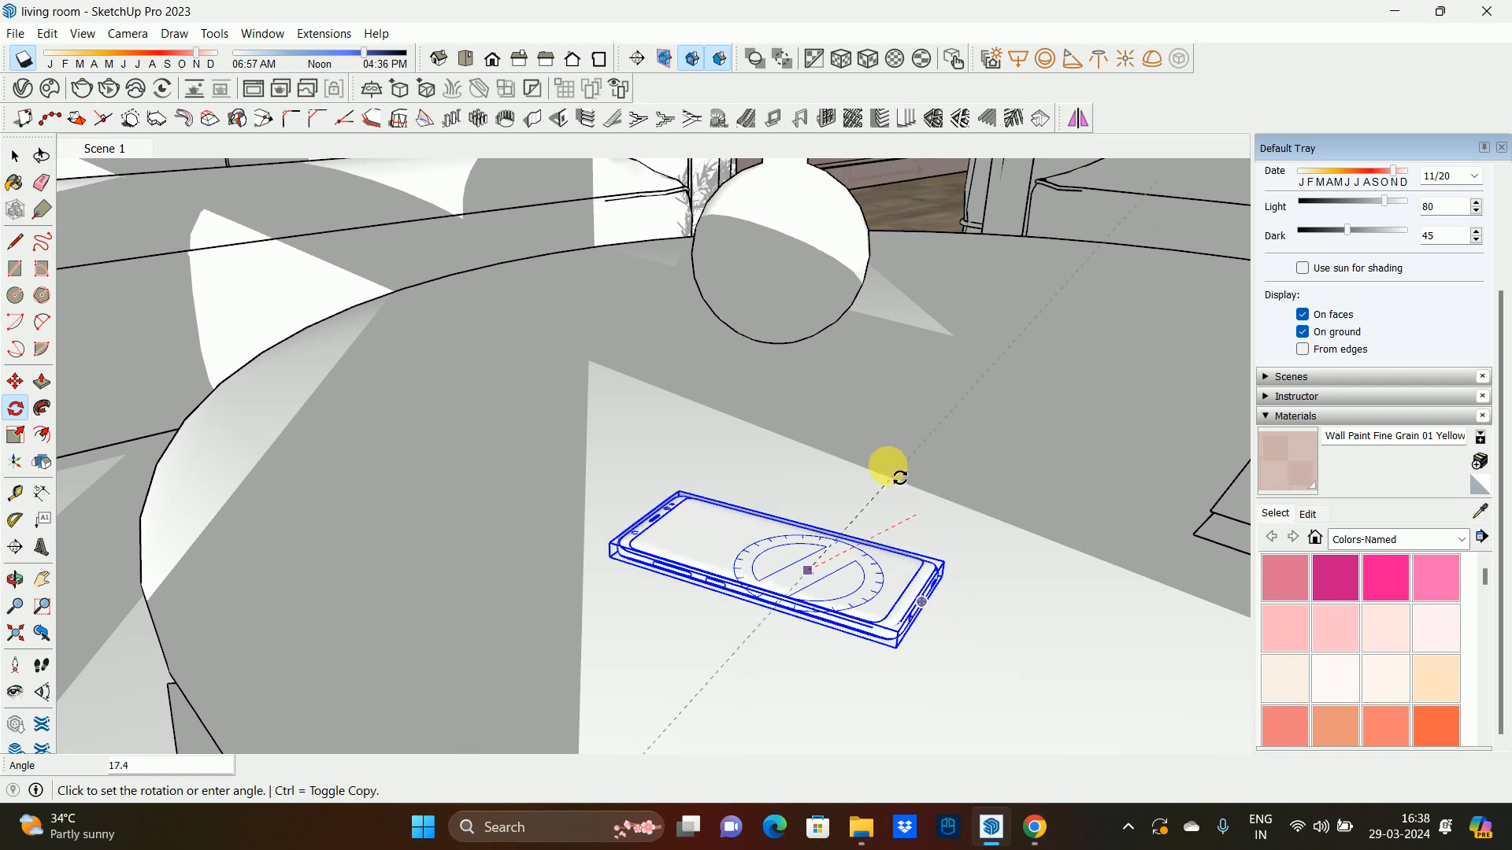
left_click(863, 456)
key("space")
scroll(830, 489, "down", 2)
middle_click_drag(820, 495, 719, 472)
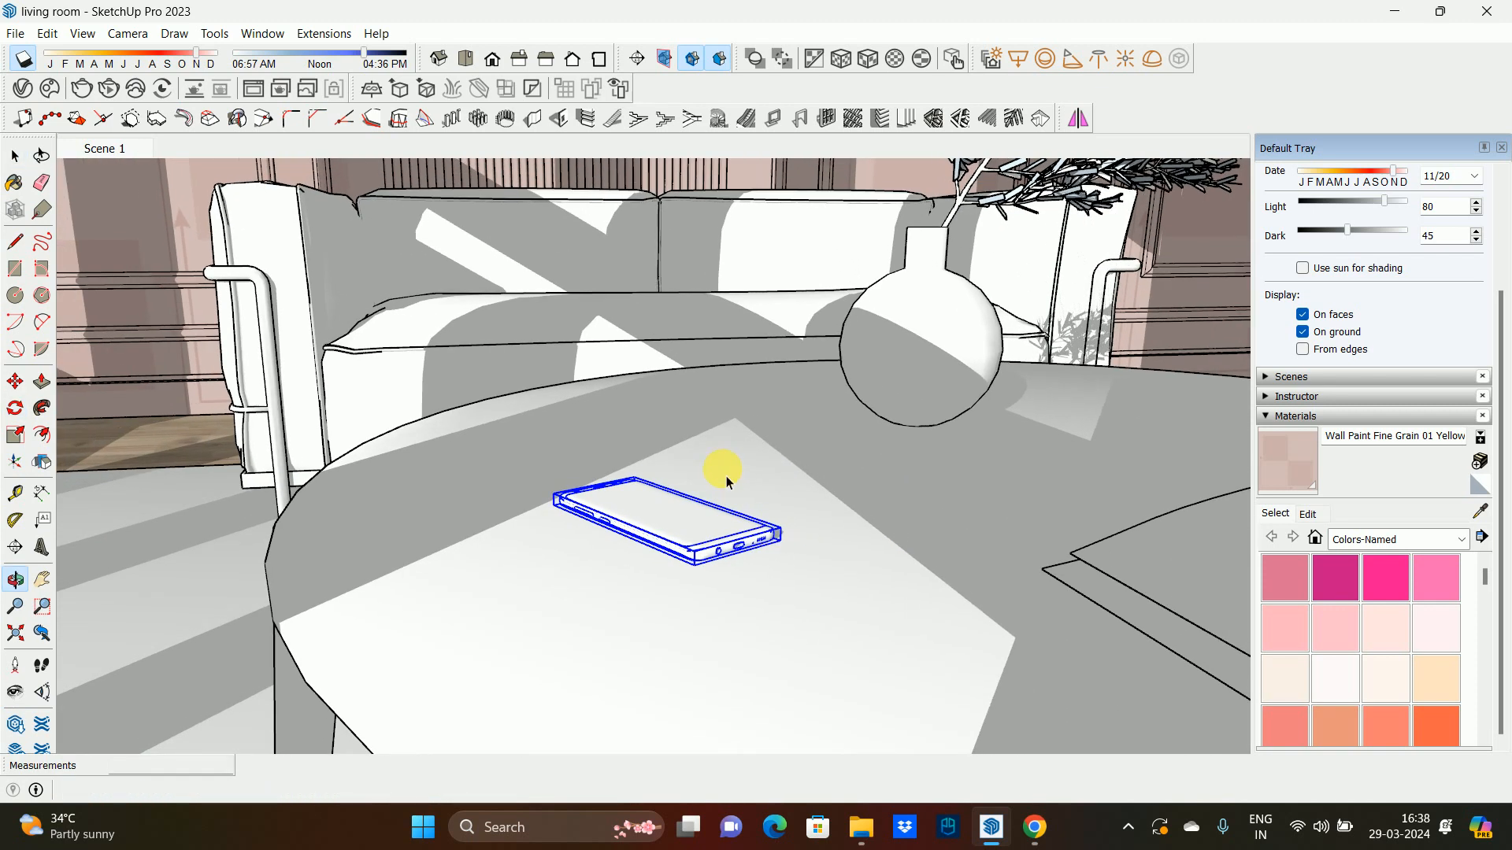
- Import the potted palm model "Пальма" from the Downloads folder
left_click(15, 33)
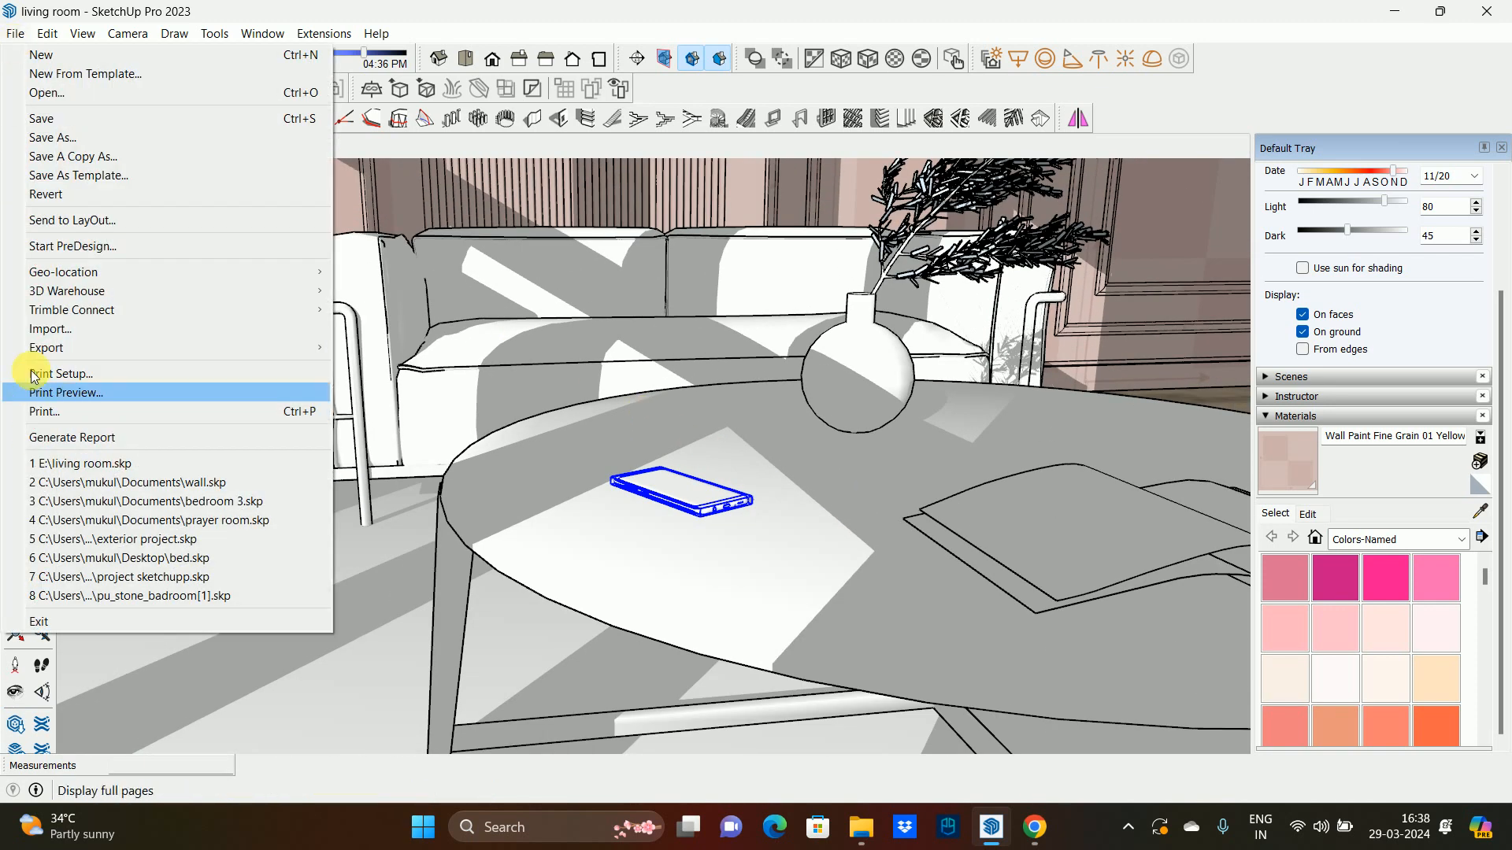
left_click(32, 330)
scroll(945, 469, "down", 5)
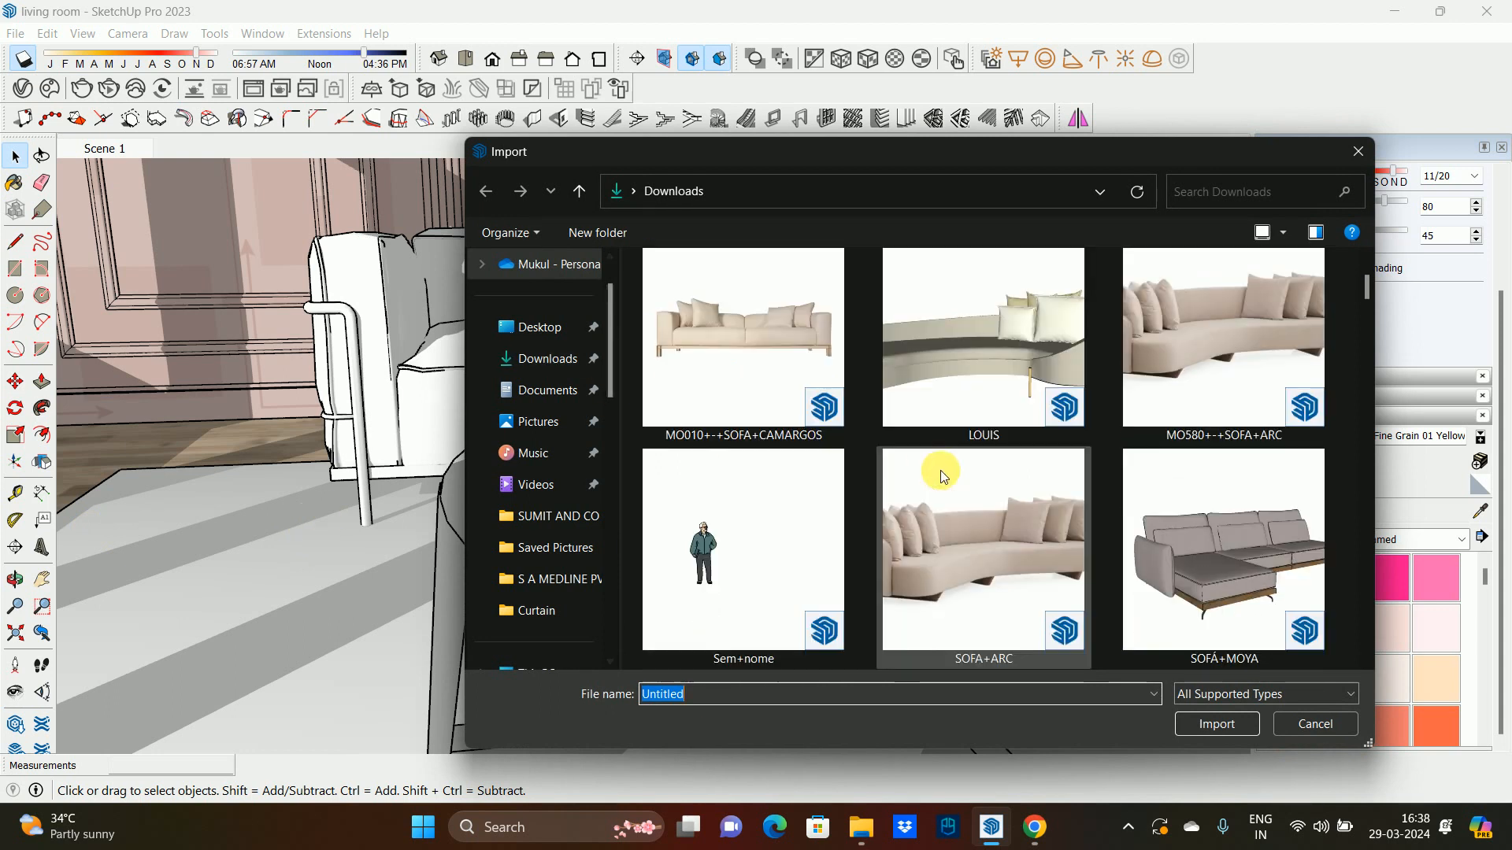
scroll(957, 457, "up", 2)
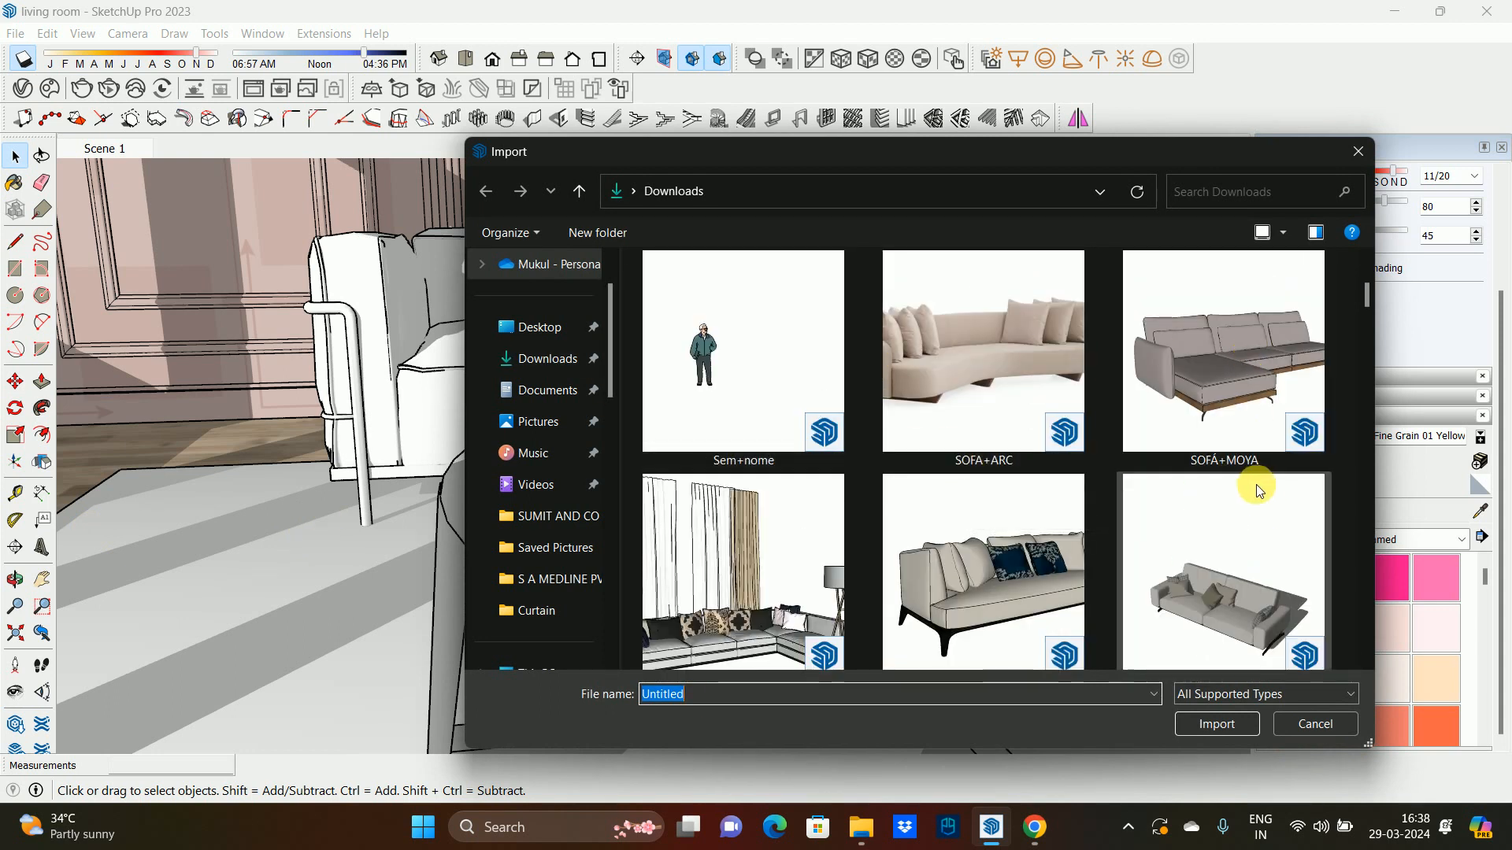
scroll(1135, 428, "down", 5)
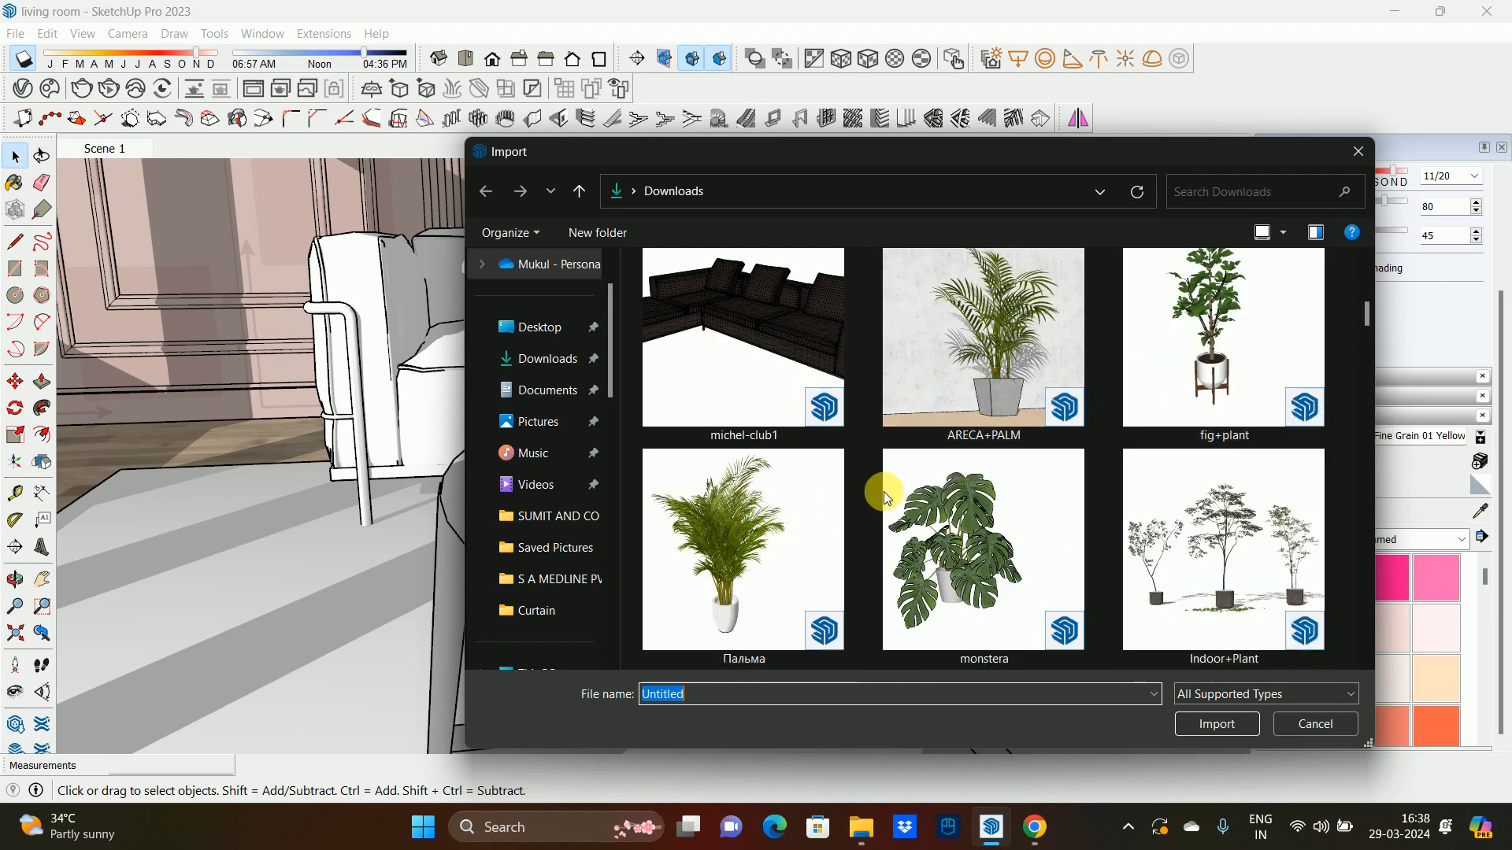
scroll(945, 457, "down", 4)
scroll(718, 382, "up", 2)
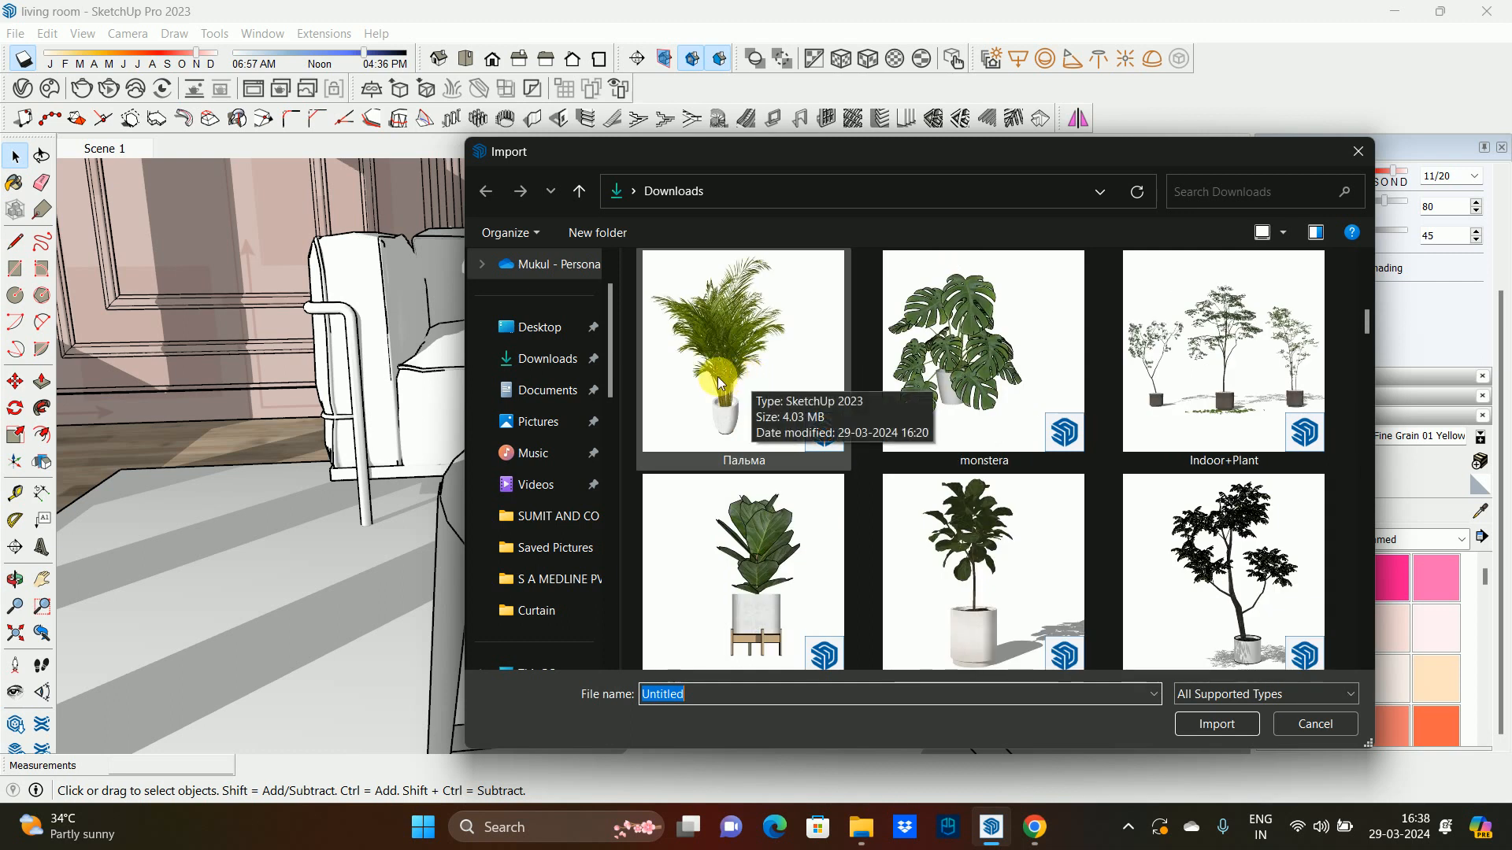
scroll(796, 334, "up", 2)
left_click(819, 495)
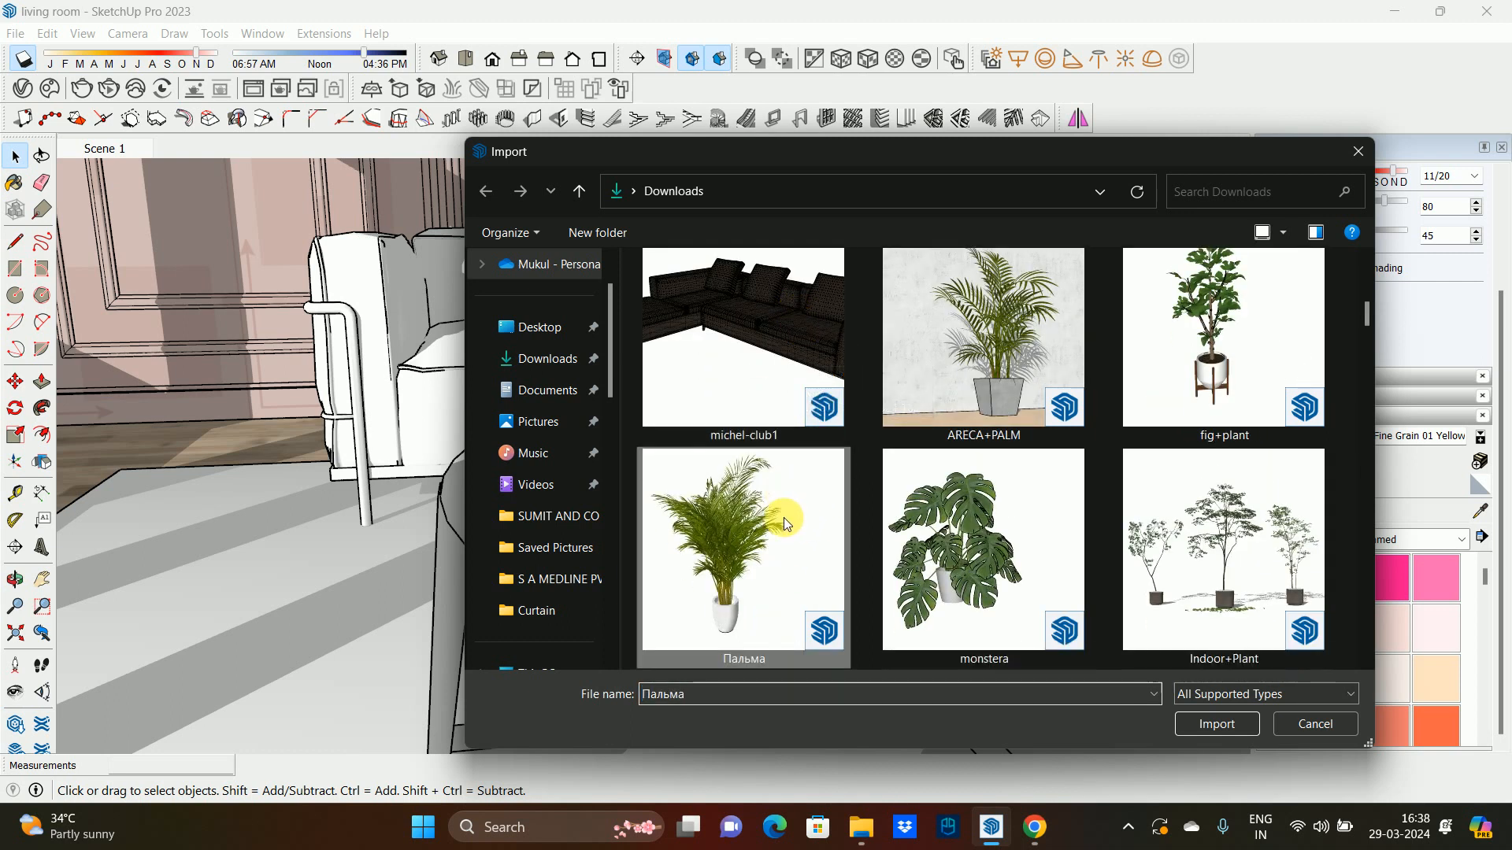
left_click(1231, 731)
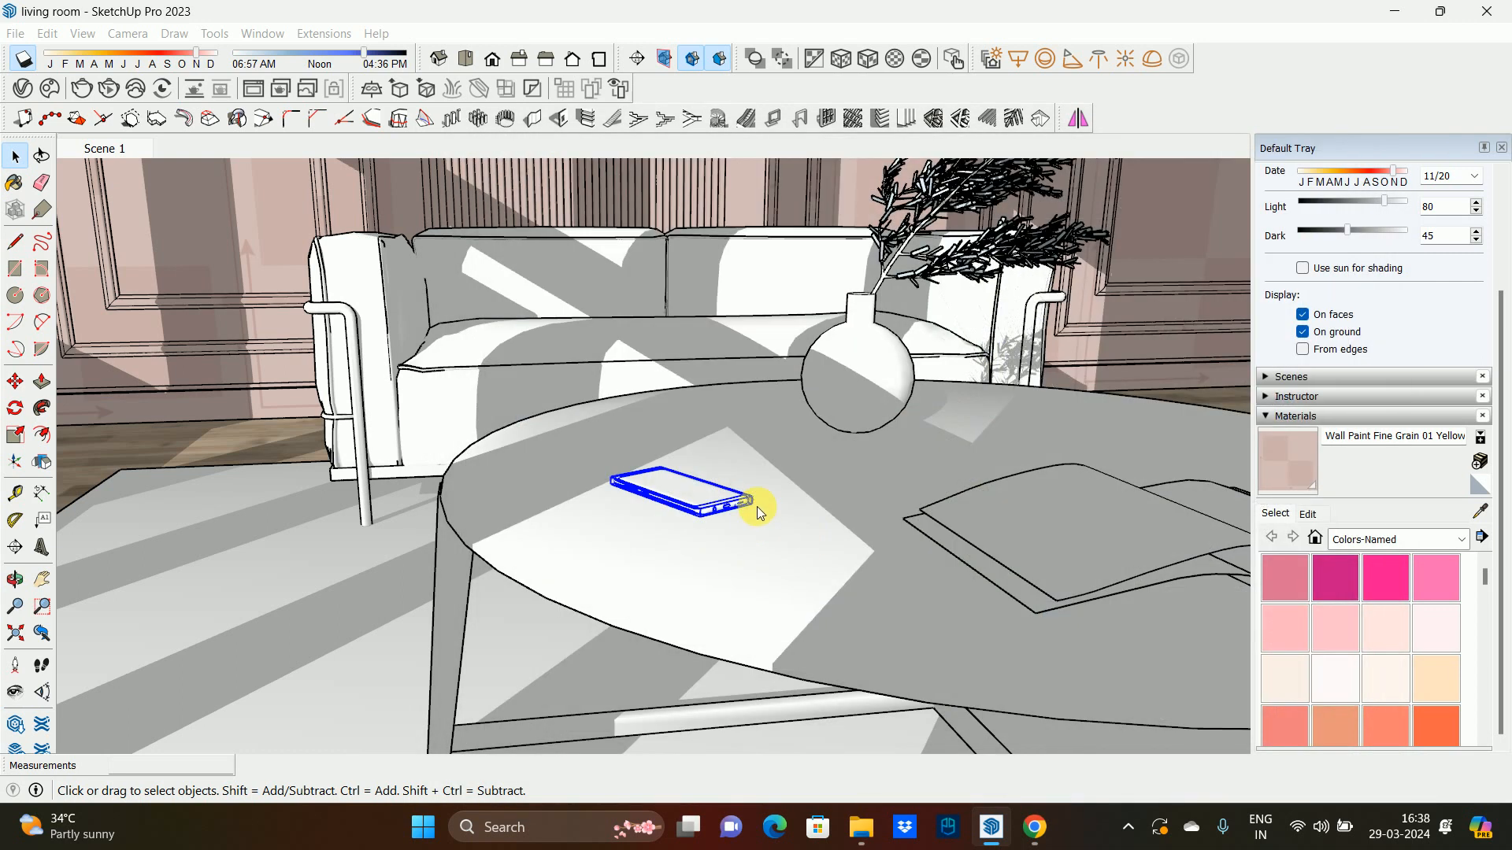
- Place the imported palm at the rug corner beside the sofa's window-side armrest
scroll(689, 487, "down", 5)
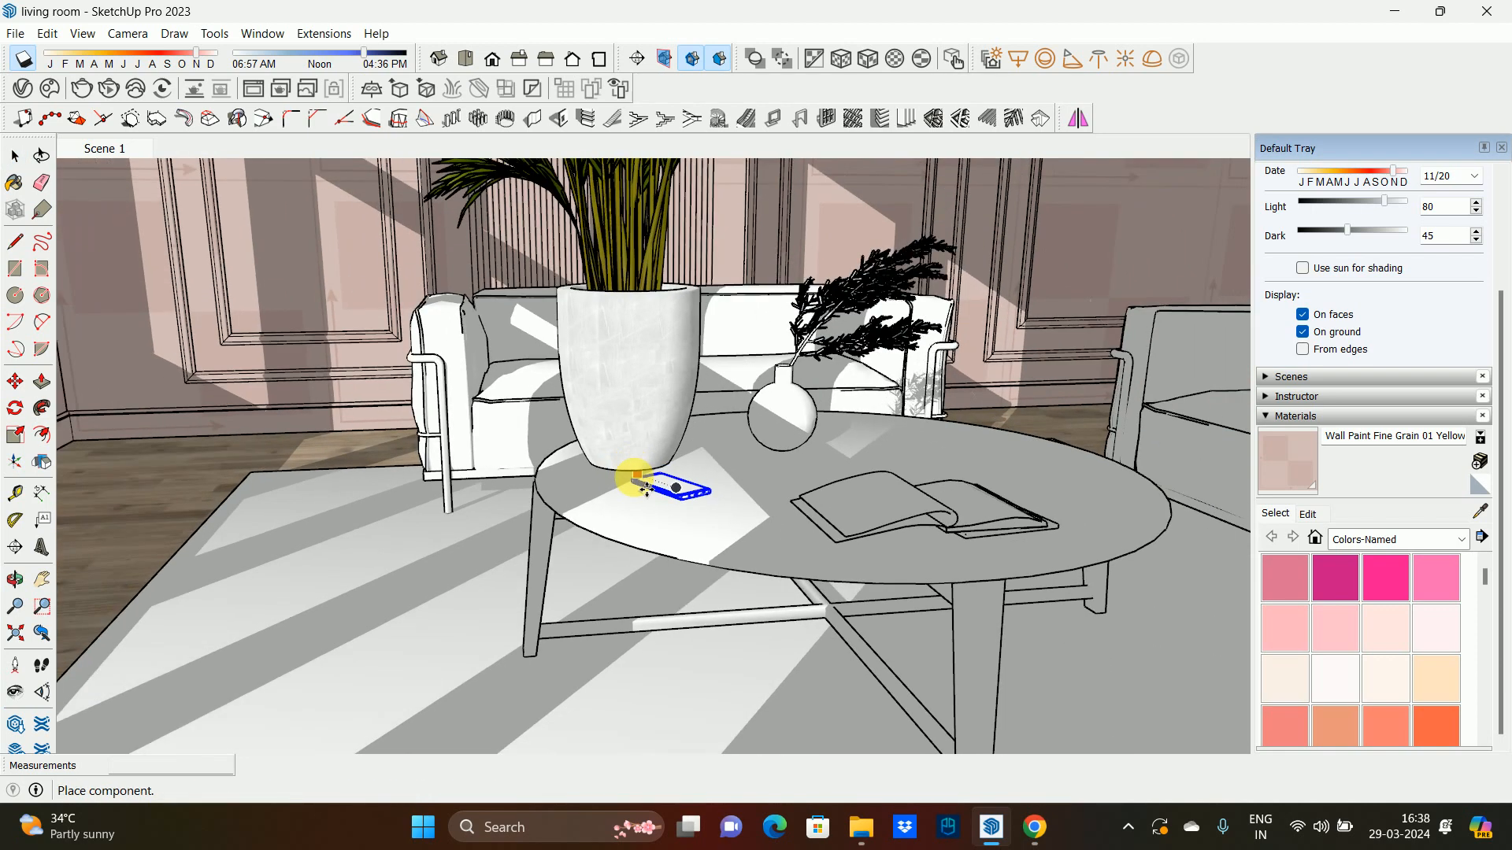
middle_click_drag(296, 406, 326, 508)
left_click(258, 479)
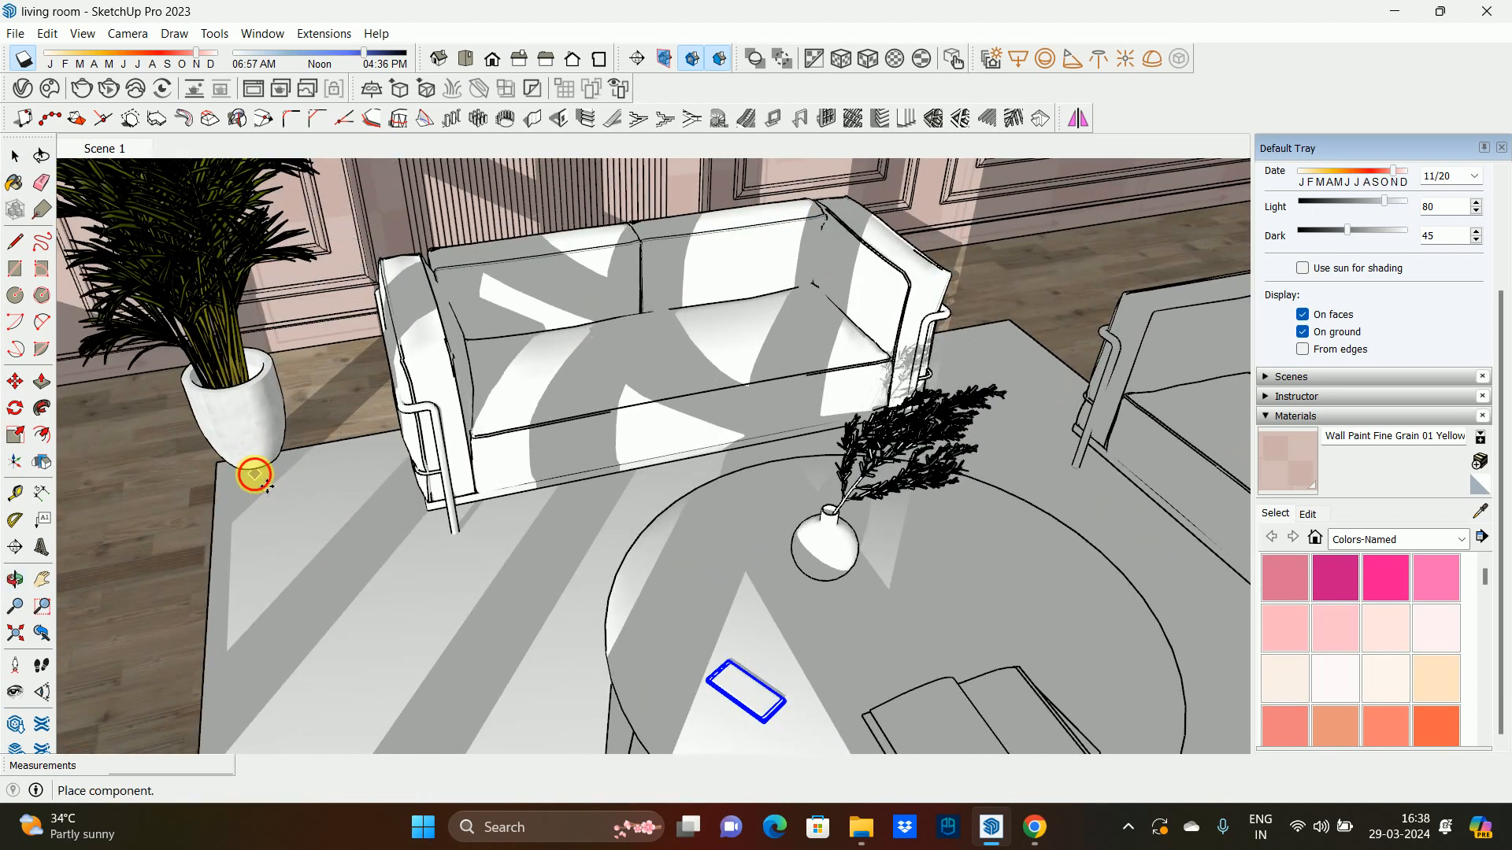
middle_click_drag(404, 554, 712, 526)
key("space")
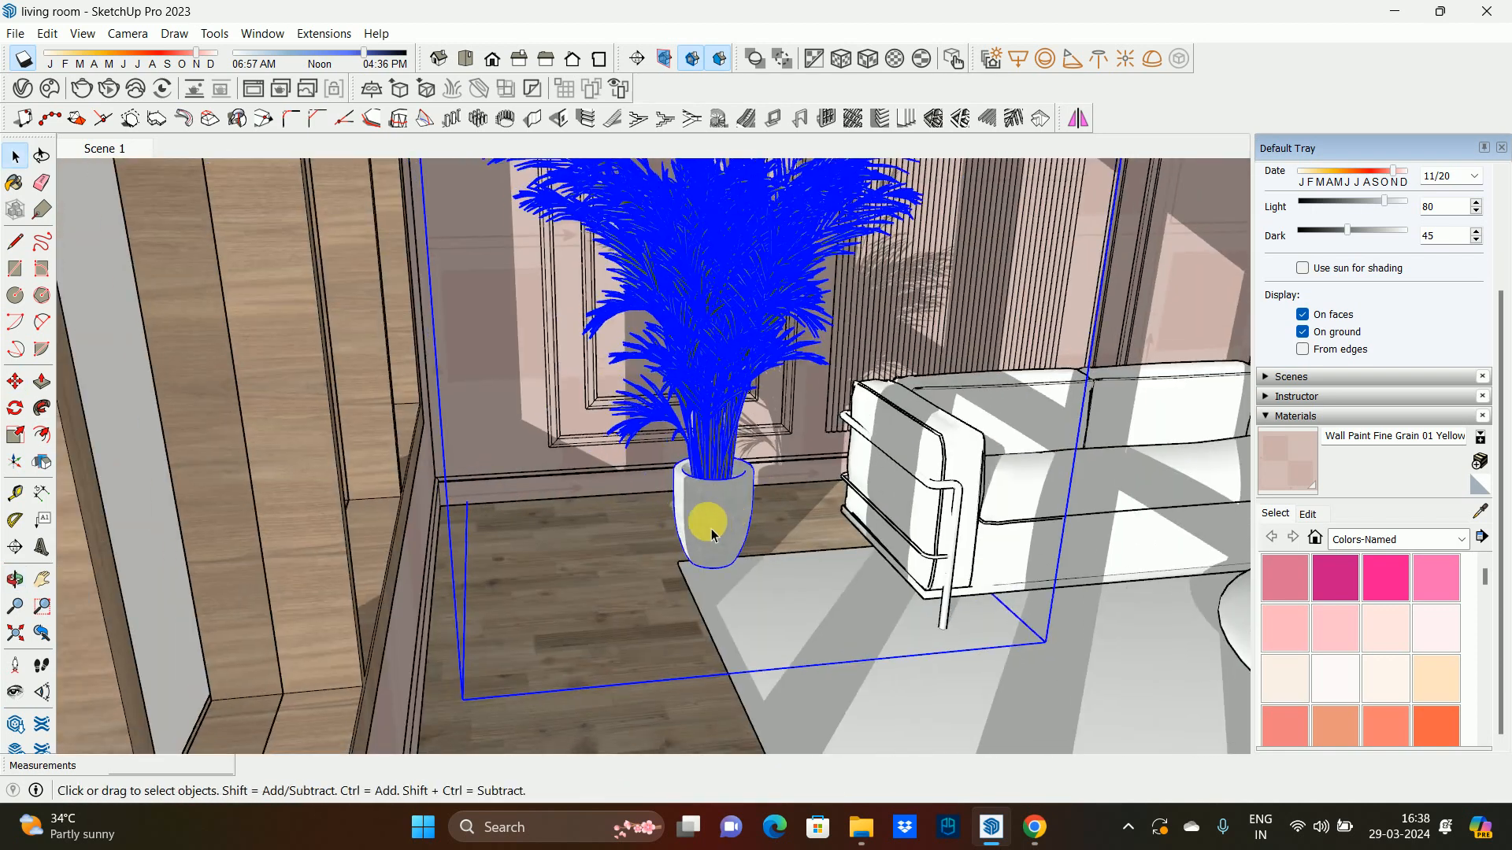
- Move the potted palm off the rug corner onto the wooden floor between the rug and the window wall
scroll(712, 526, "up", 1)
middle_click_drag(637, 574, 685, 541)
scroll(709, 567, "up", 2)
key("m")
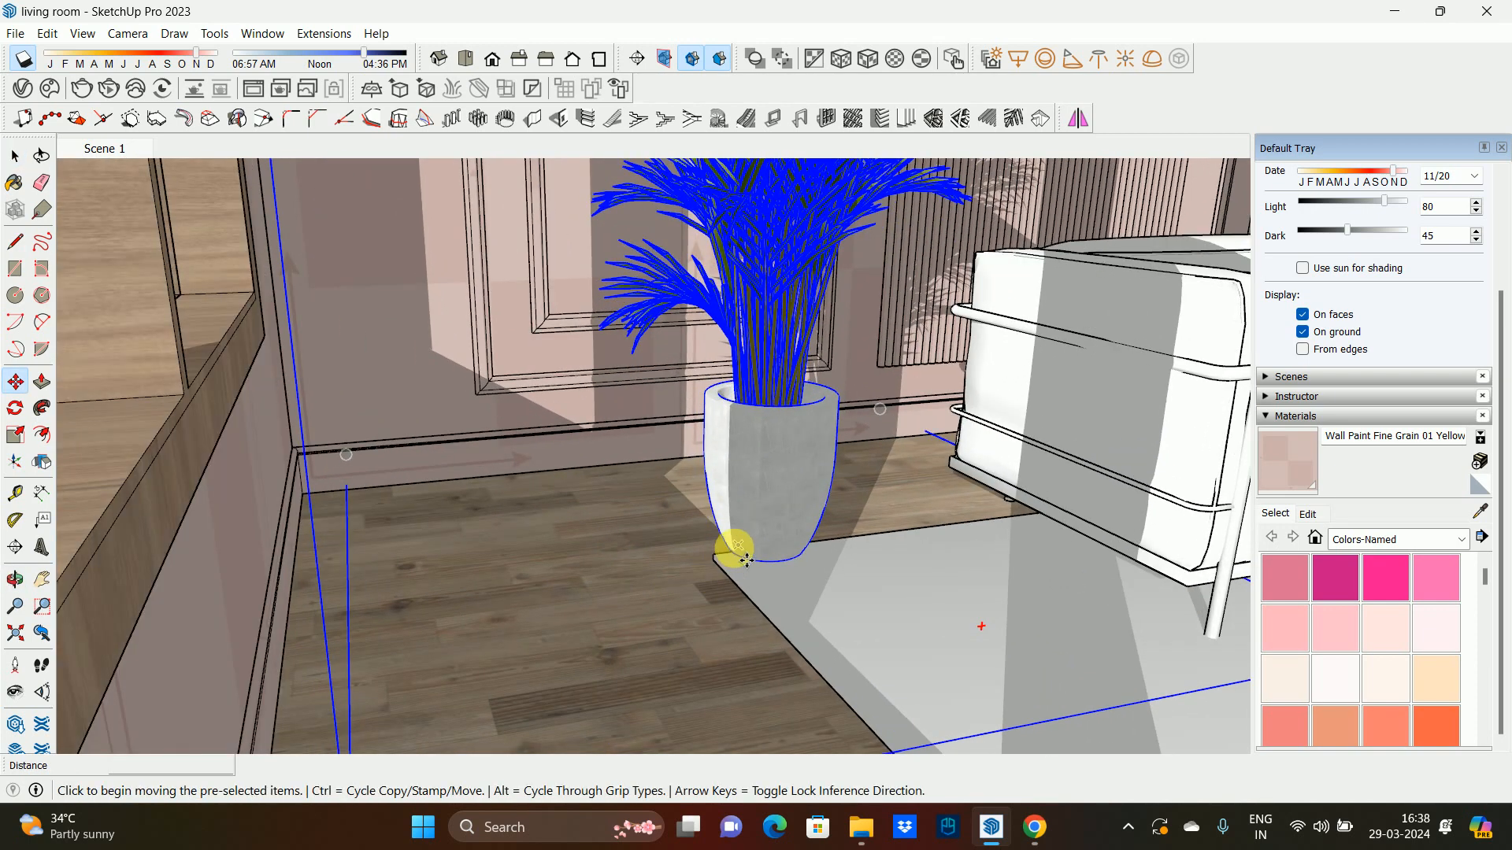
left_click(747, 560)
left_click(530, 587)
- Lower the potted palm about 13 mm so that the base of its pot sits on the wooden floor
middle_click_drag(581, 608, 579, 574)
scroll(484, 529, "up", 4)
scroll(410, 459, "up", 4)
scroll(464, 496, "down", 4)
scroll(574, 564, "up", 1)
left_click(603, 530)
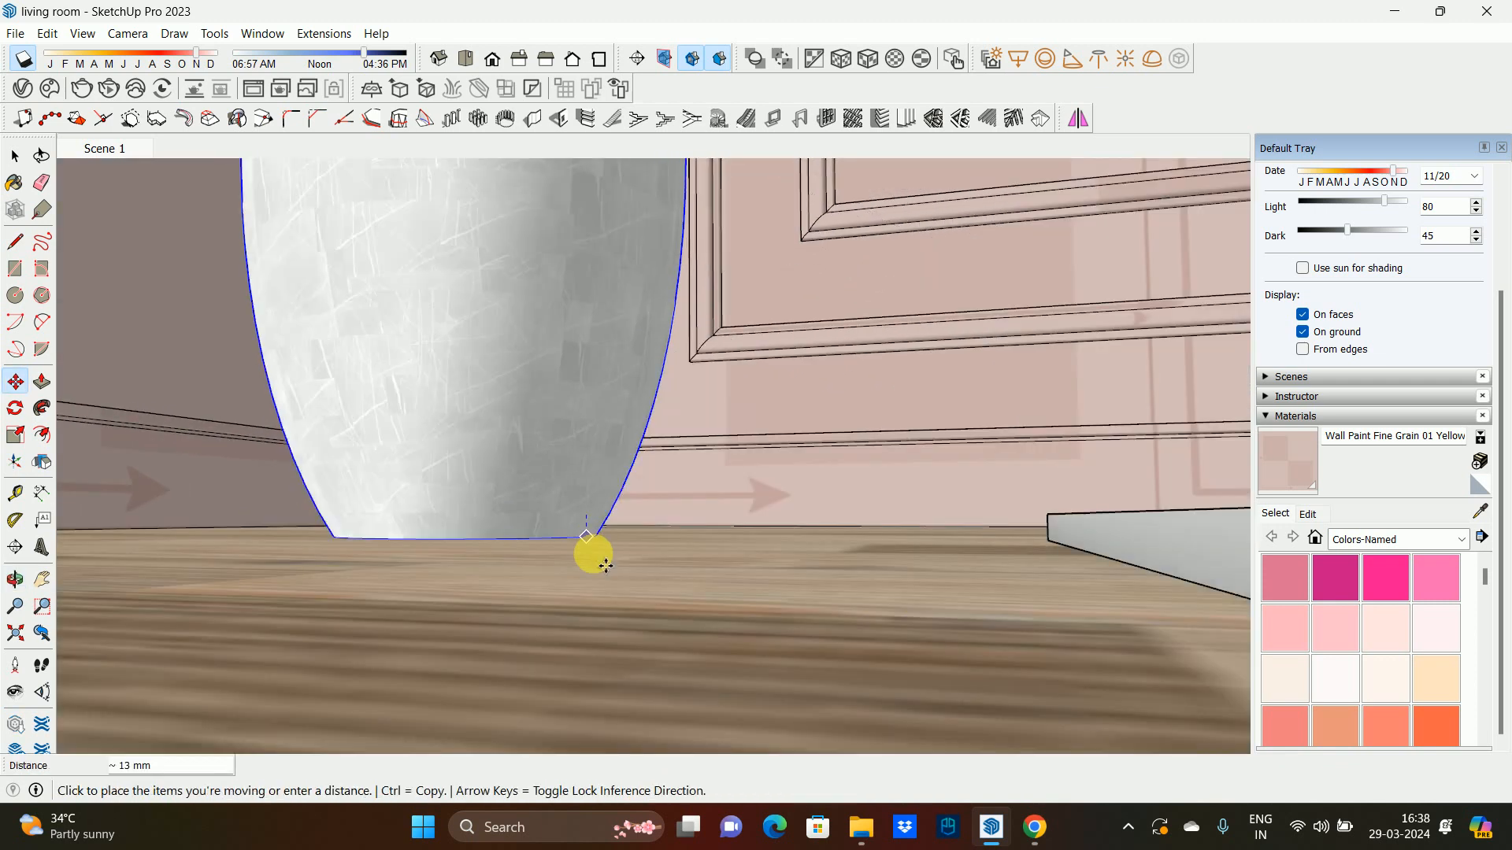
left_click(605, 553)
- Shift the potted palm about 243 mm across the floor into the room corner beside the window wall
middle_click_drag(603, 546, 885, 499)
scroll(642, 603, "up", 3)
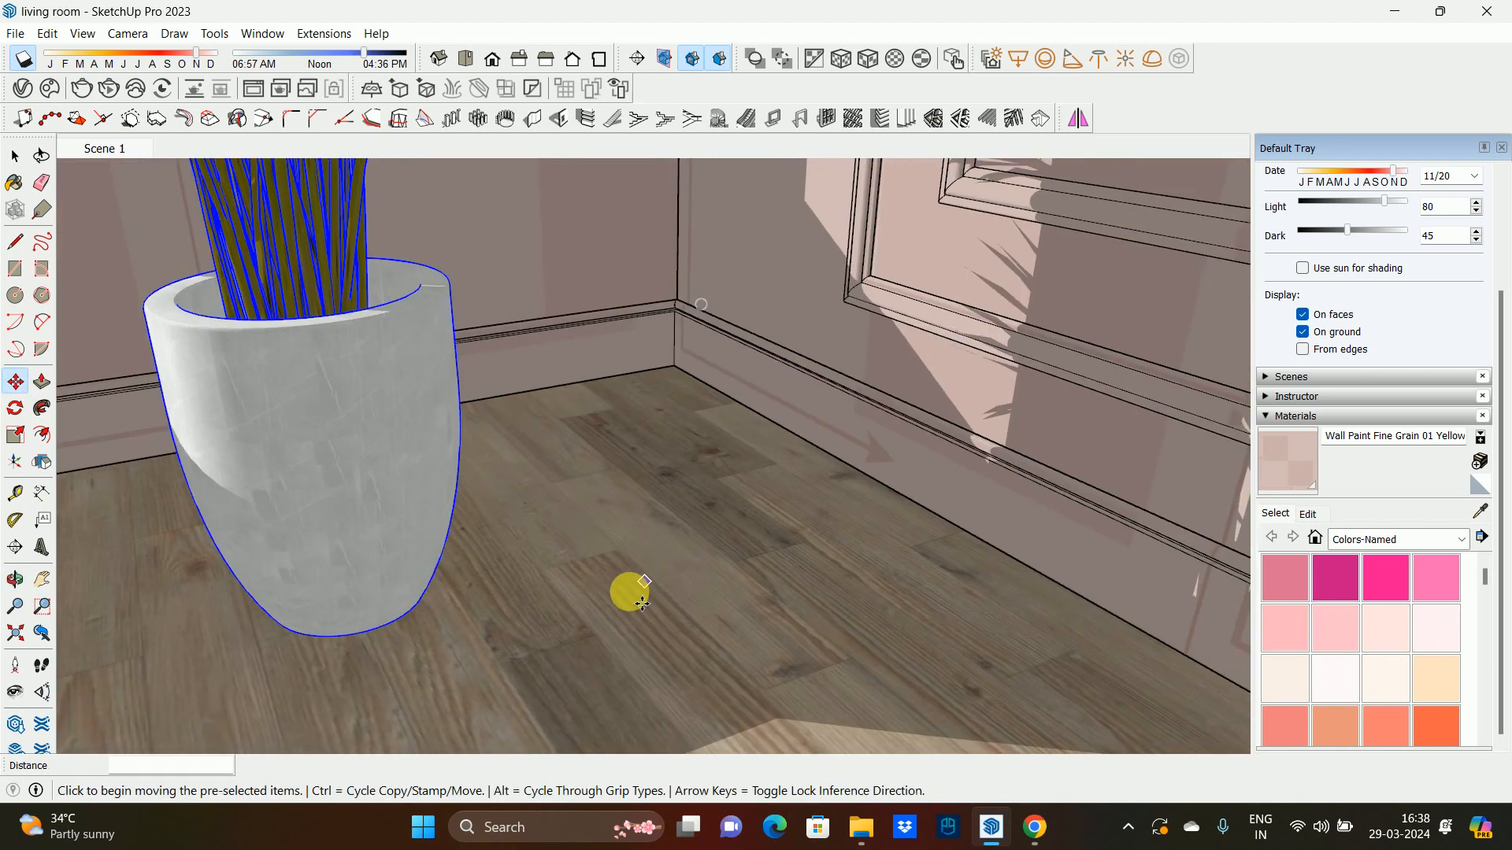
left_click(655, 604)
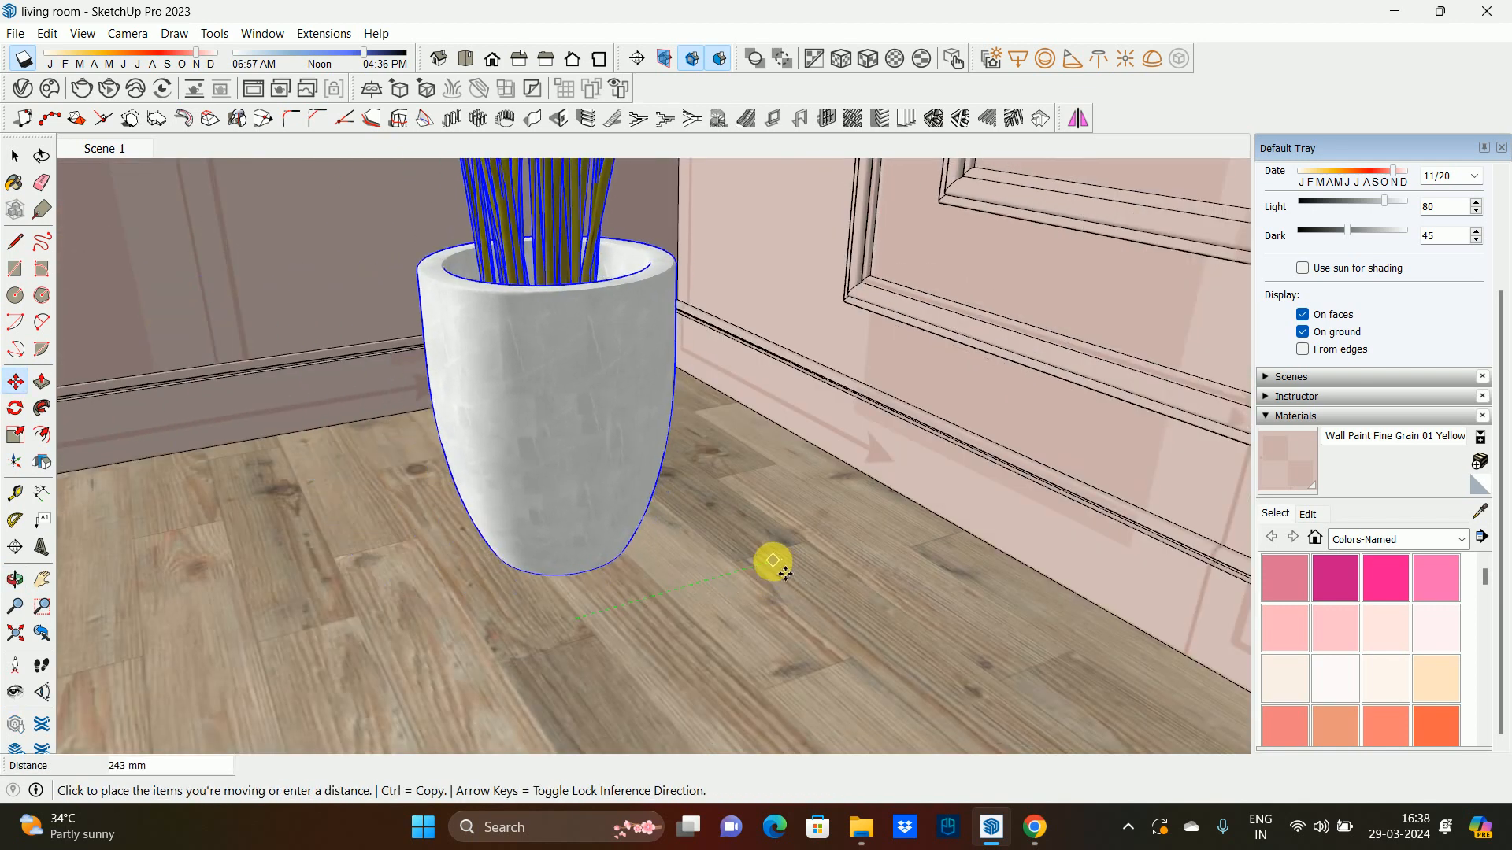
left_click(771, 560)
middle_click_drag(628, 556, 1006, 523)
key("space")
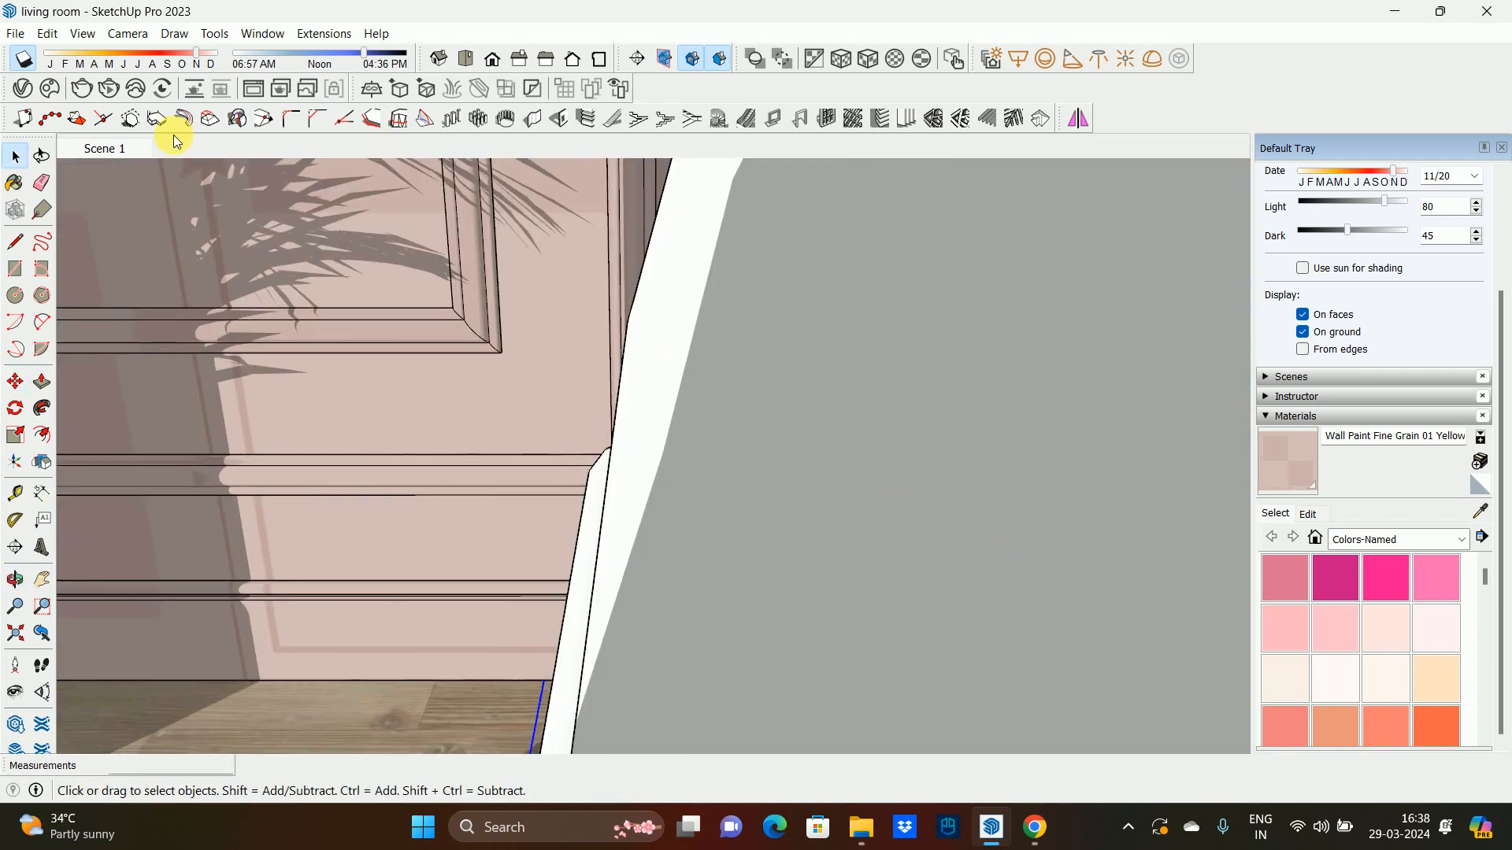
- Examine the furnished room in front view with the field of view widened to 68.89 degrees
left_click(101, 150)
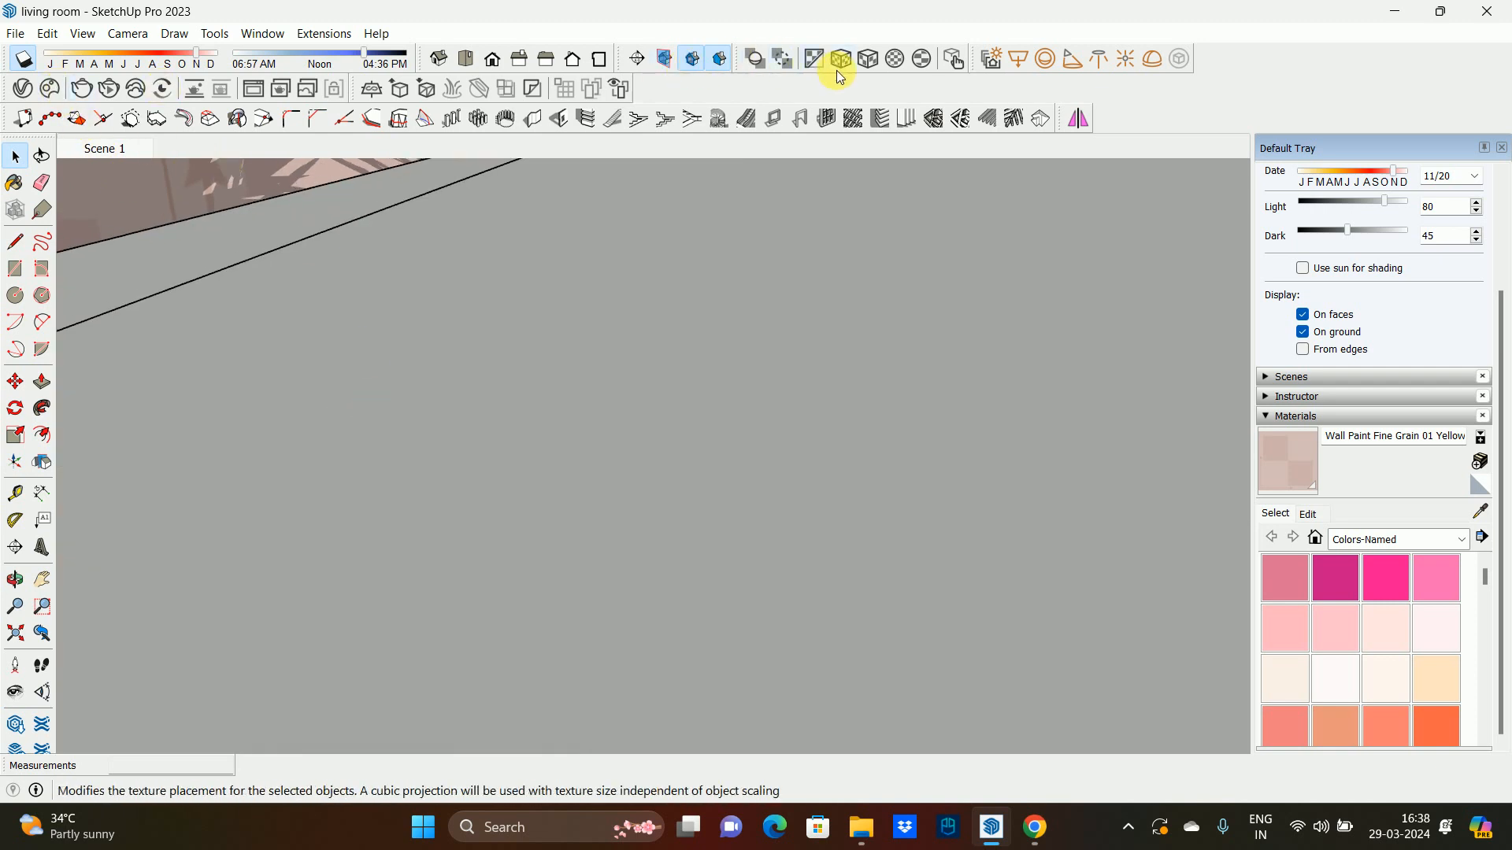
left_click(493, 59)
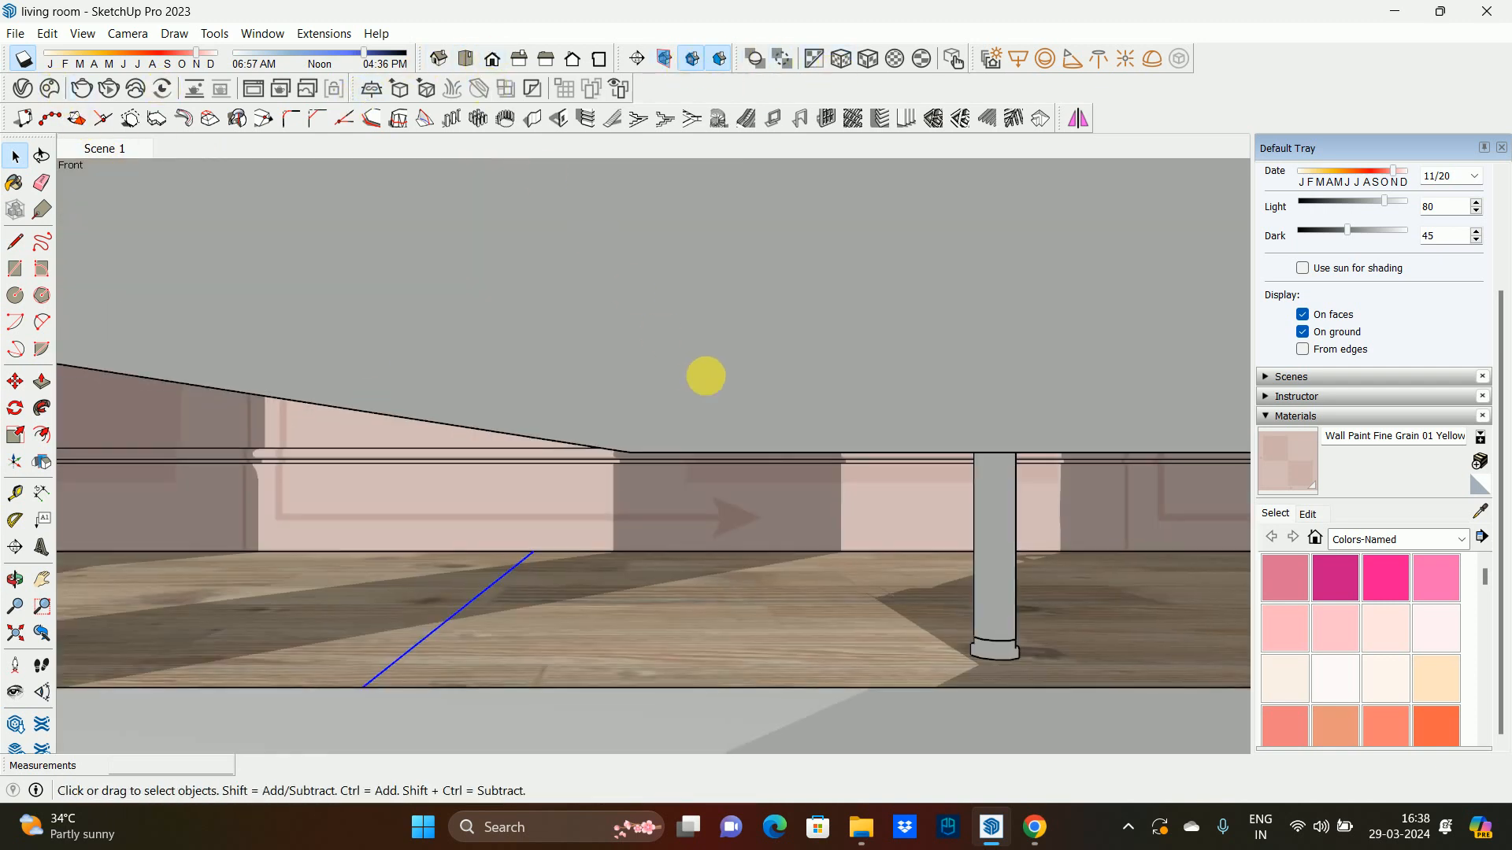
key("z")
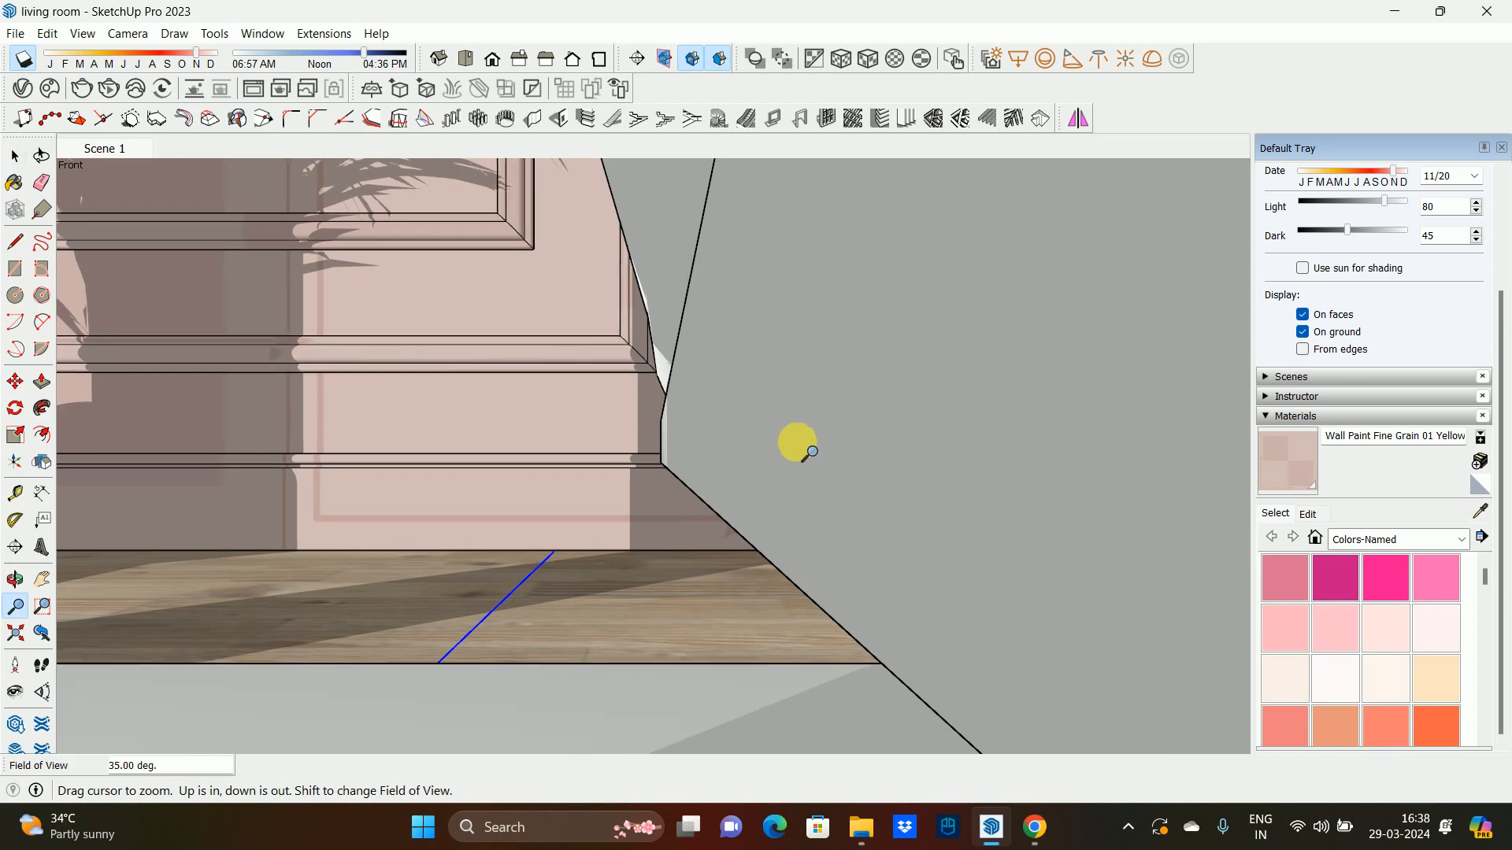
left_click_drag(796, 442, 766, 684)
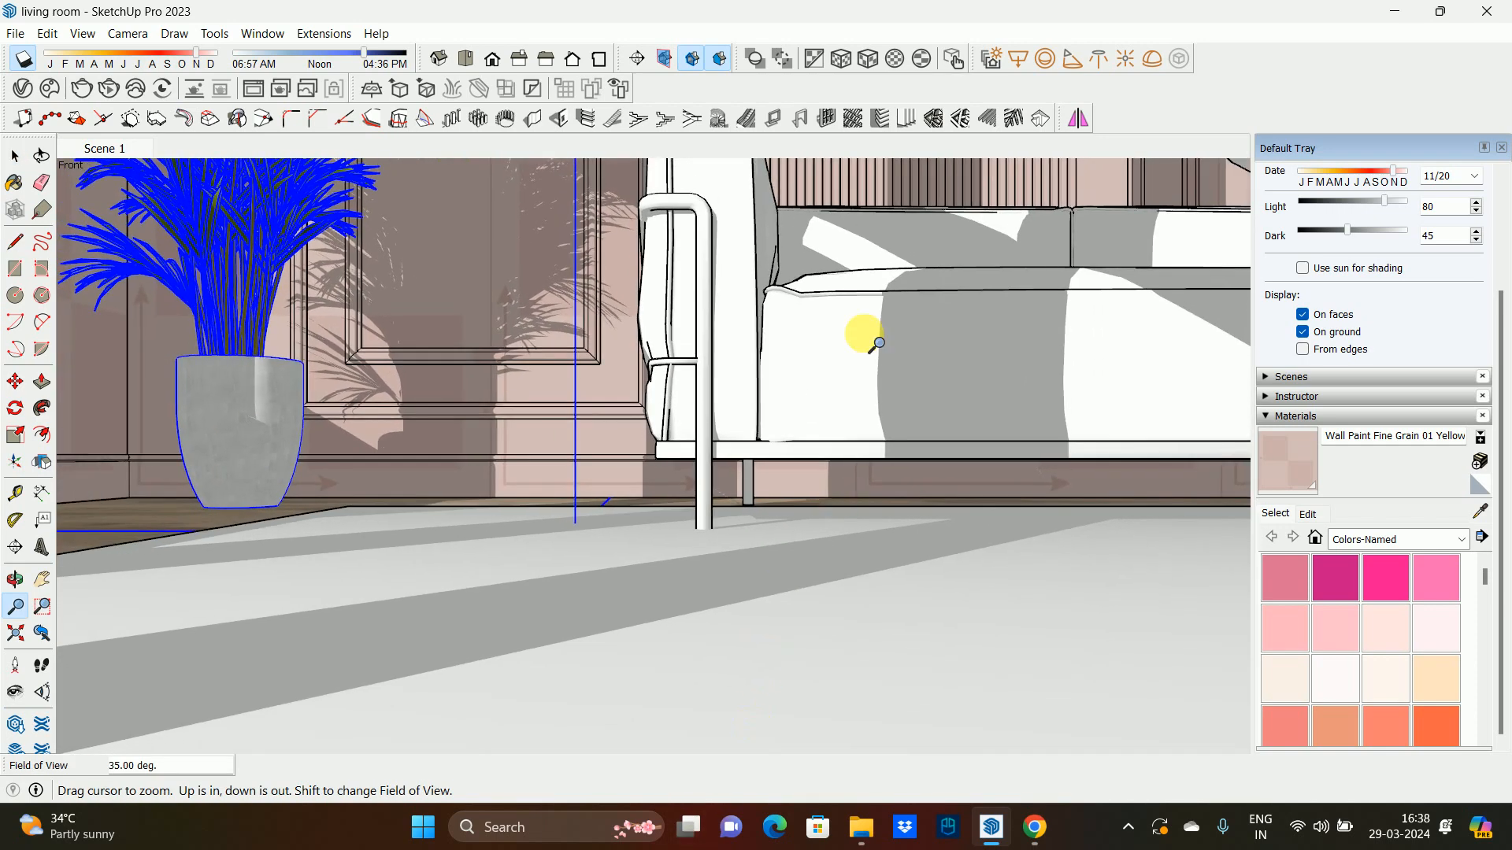
middle_click_drag(864, 334, 759, 577)
left_click_drag(748, 370, 674, 540)
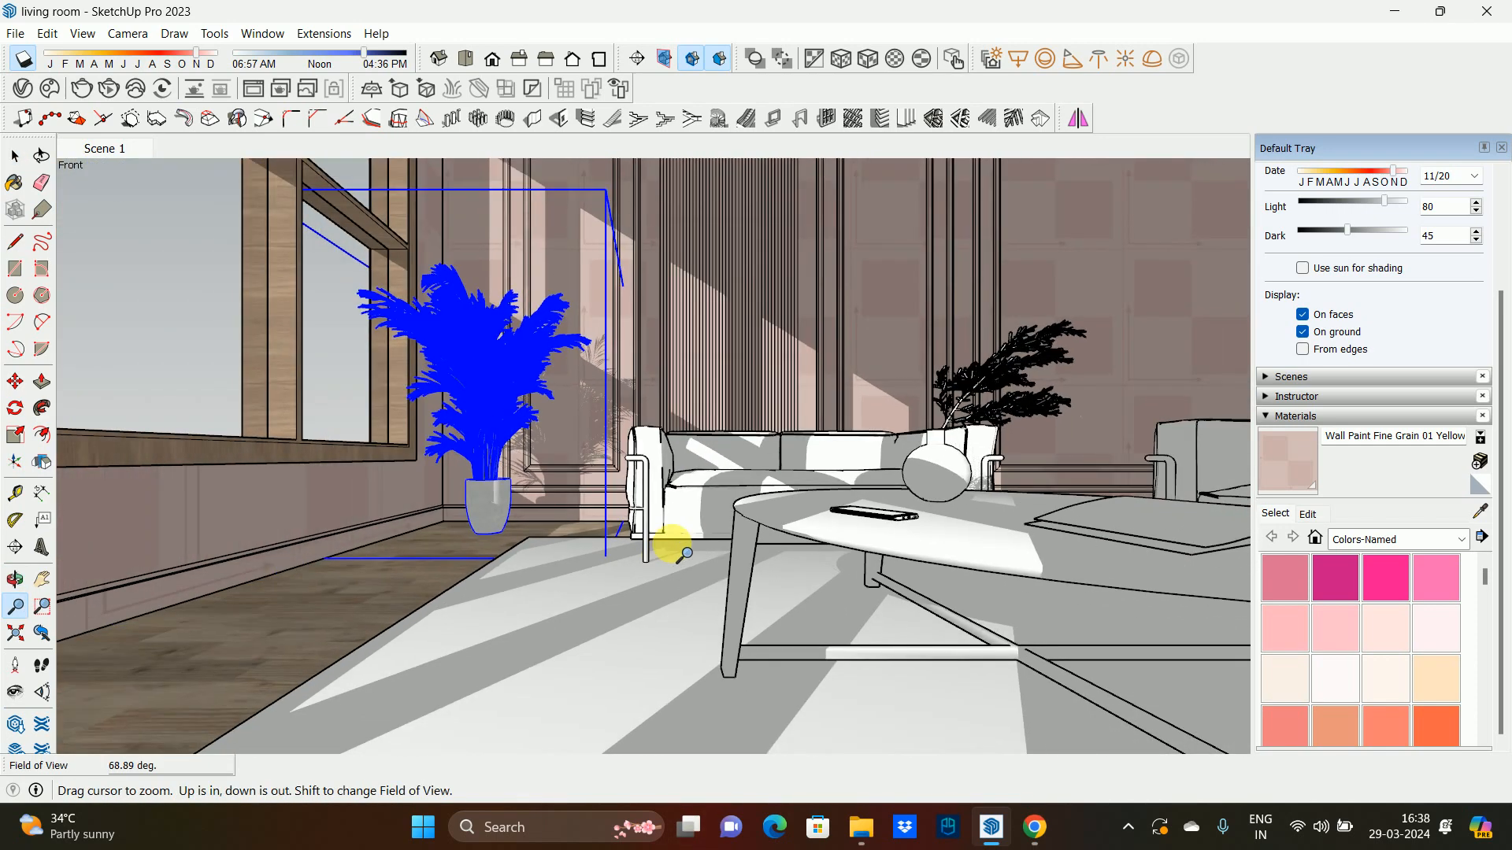
middle_click_drag(675, 540, 651, 468)
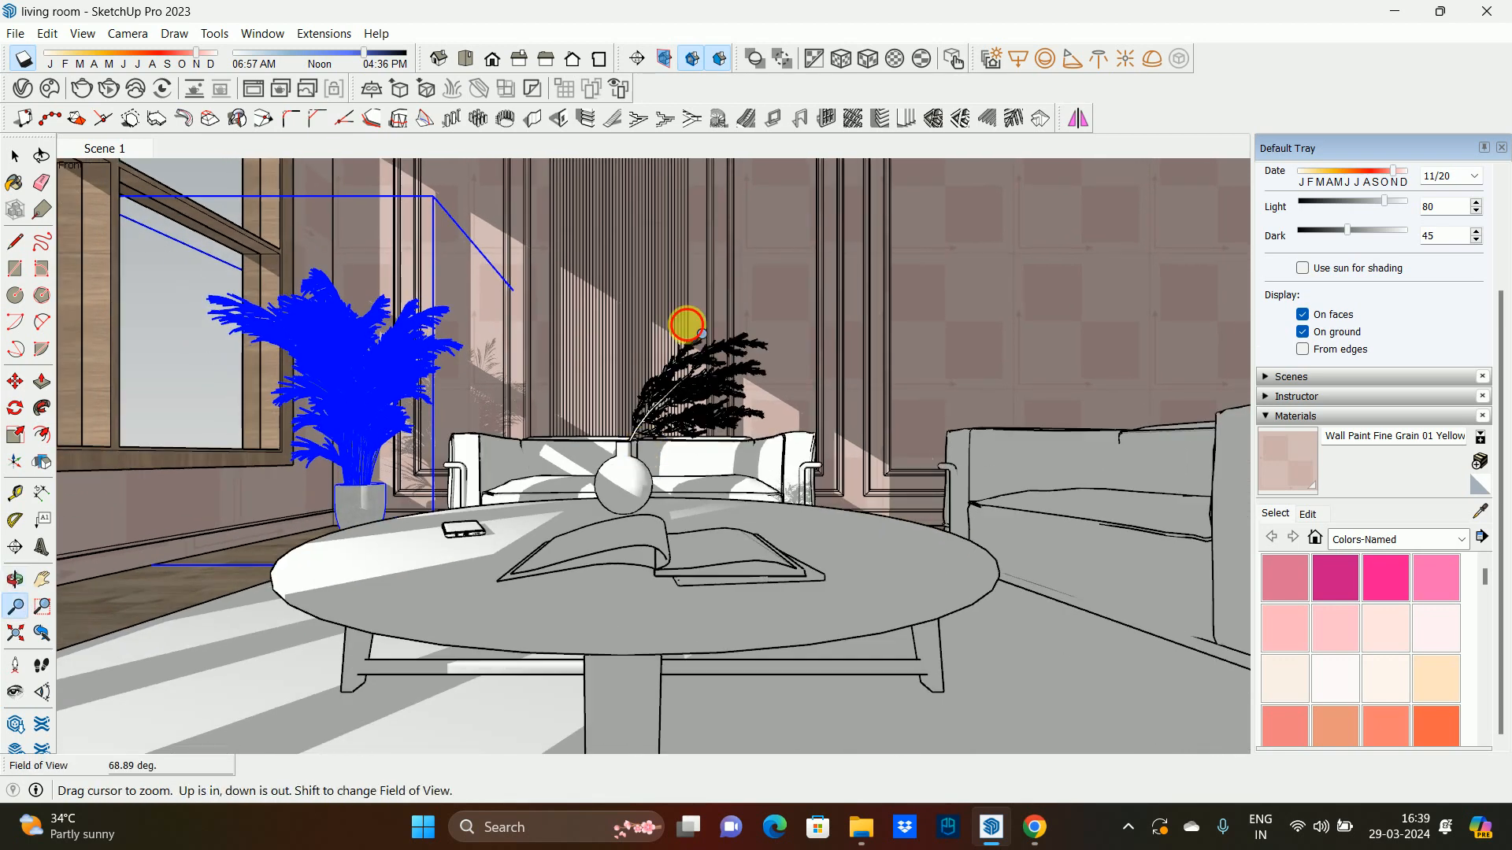
left_click_drag(685, 327, 672, 543)
key("space")
middle_click_drag(722, 369, 286, 138, "shift")
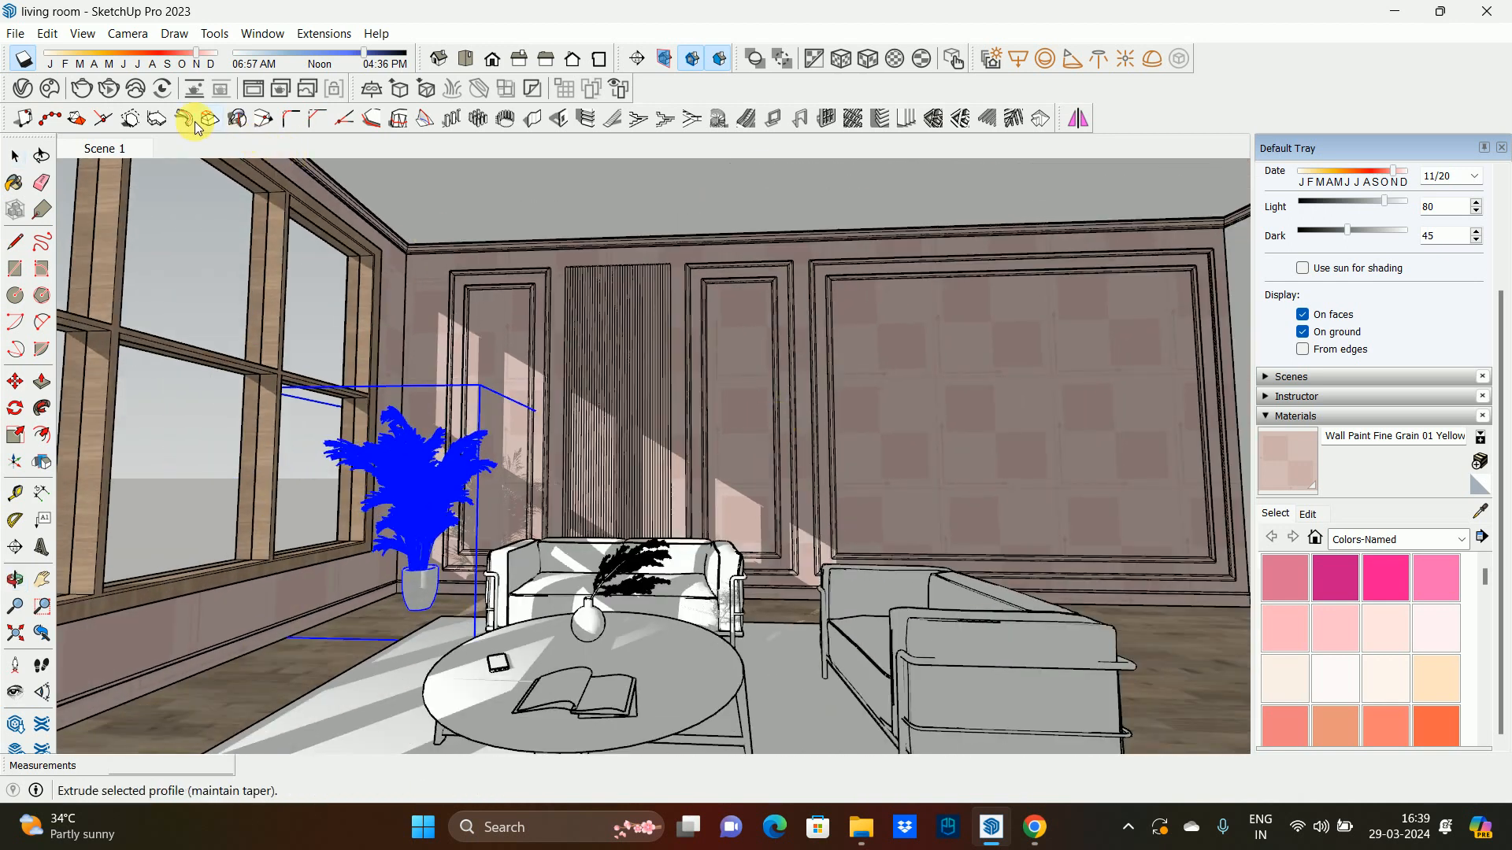
left_click(494, 60)
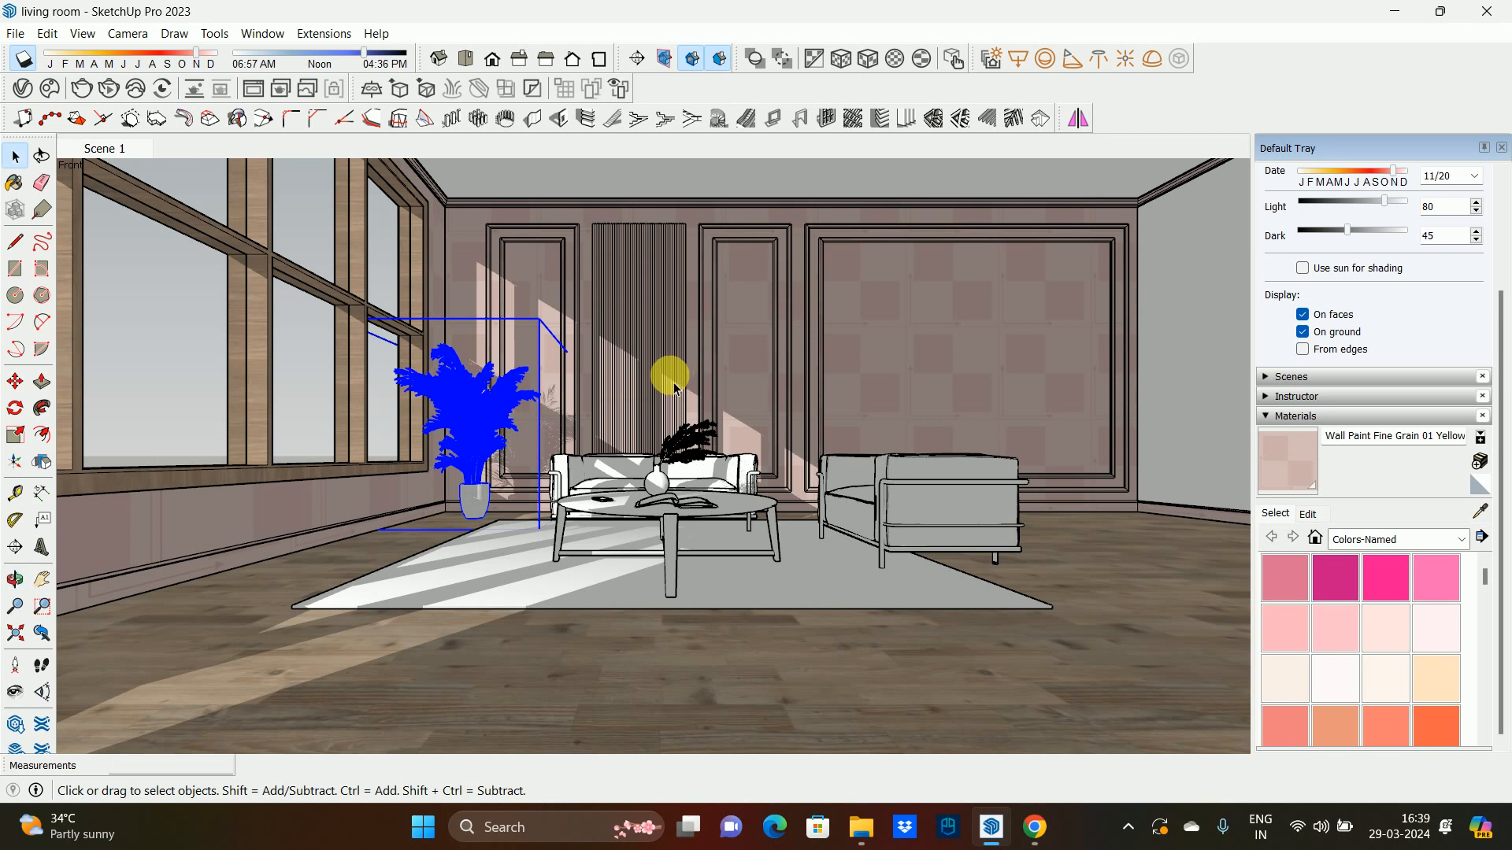
- Recall Scene 1 and hide the round dining table with its chairs behind the sofa
left_click(118, 147)
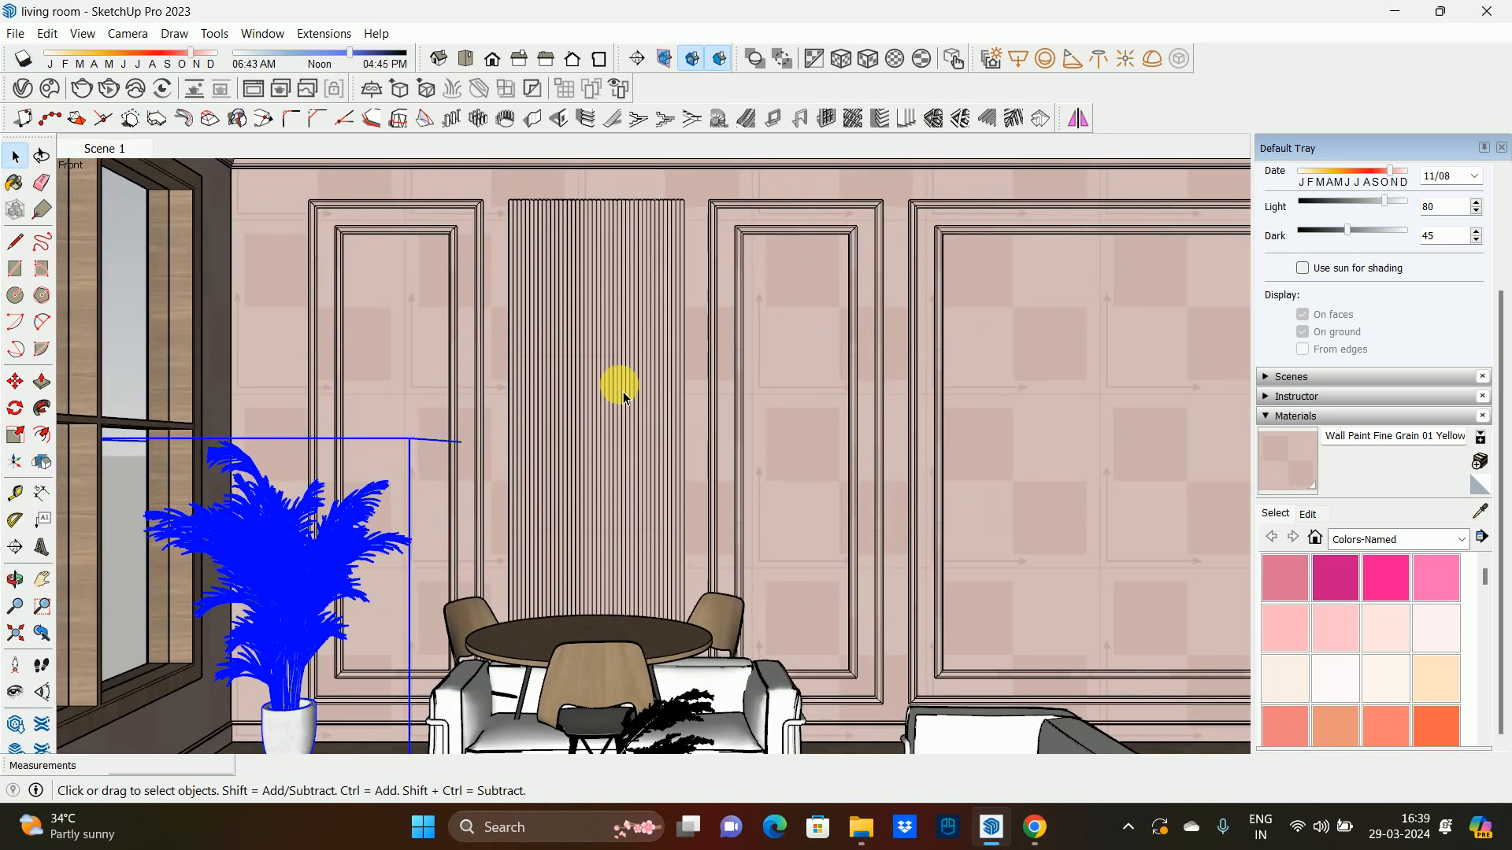
left_click(627, 636)
right_click(624, 623)
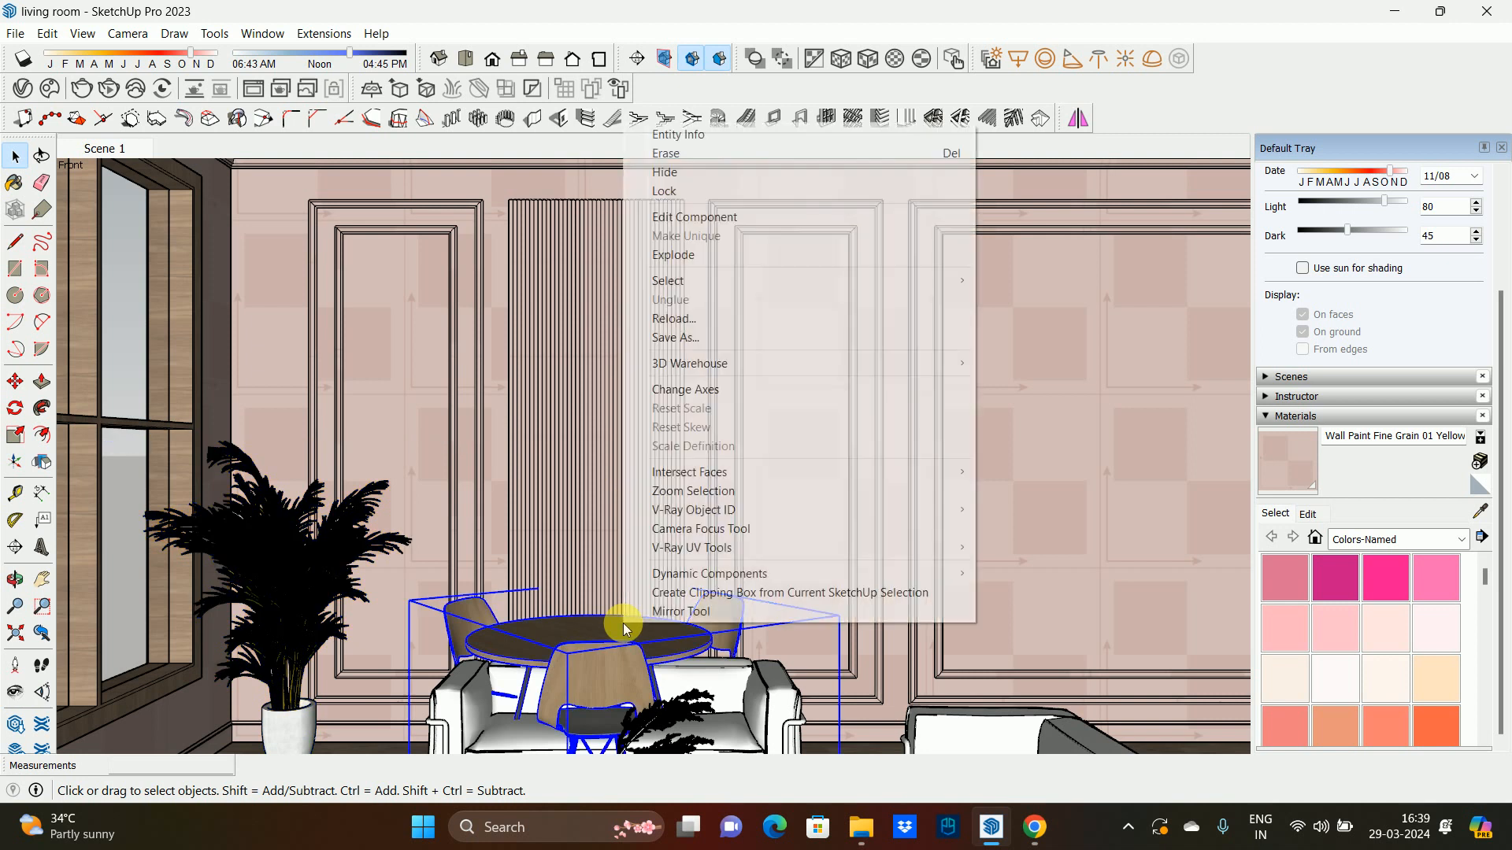
left_click(688, 173)
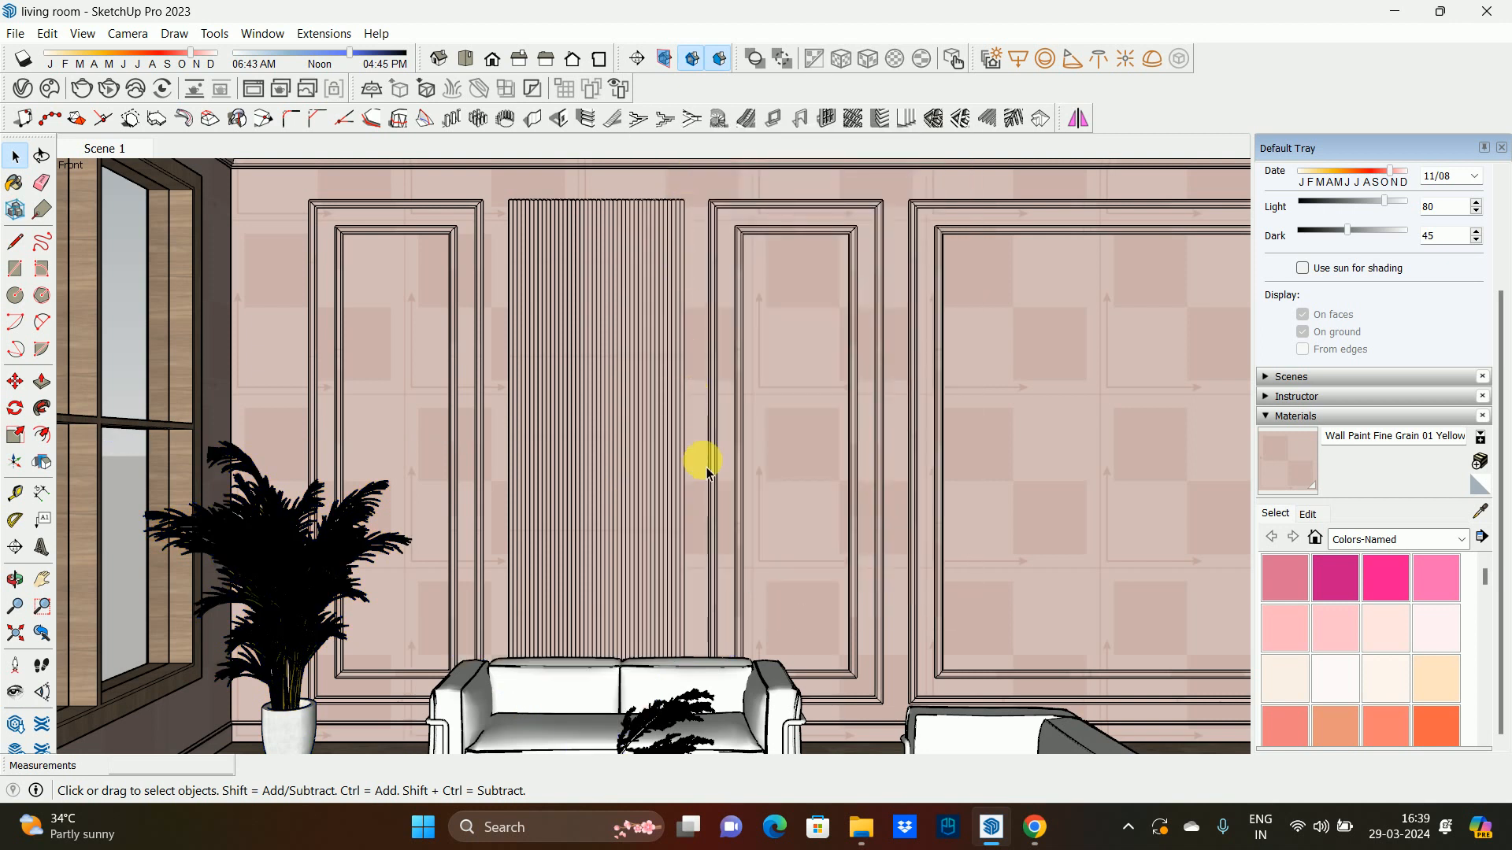
- Move the rug, sofa, armchair, coffee table and its decorations together about 408 mm towards the panelled wall
middle_click_drag(705, 476, 683, 617)
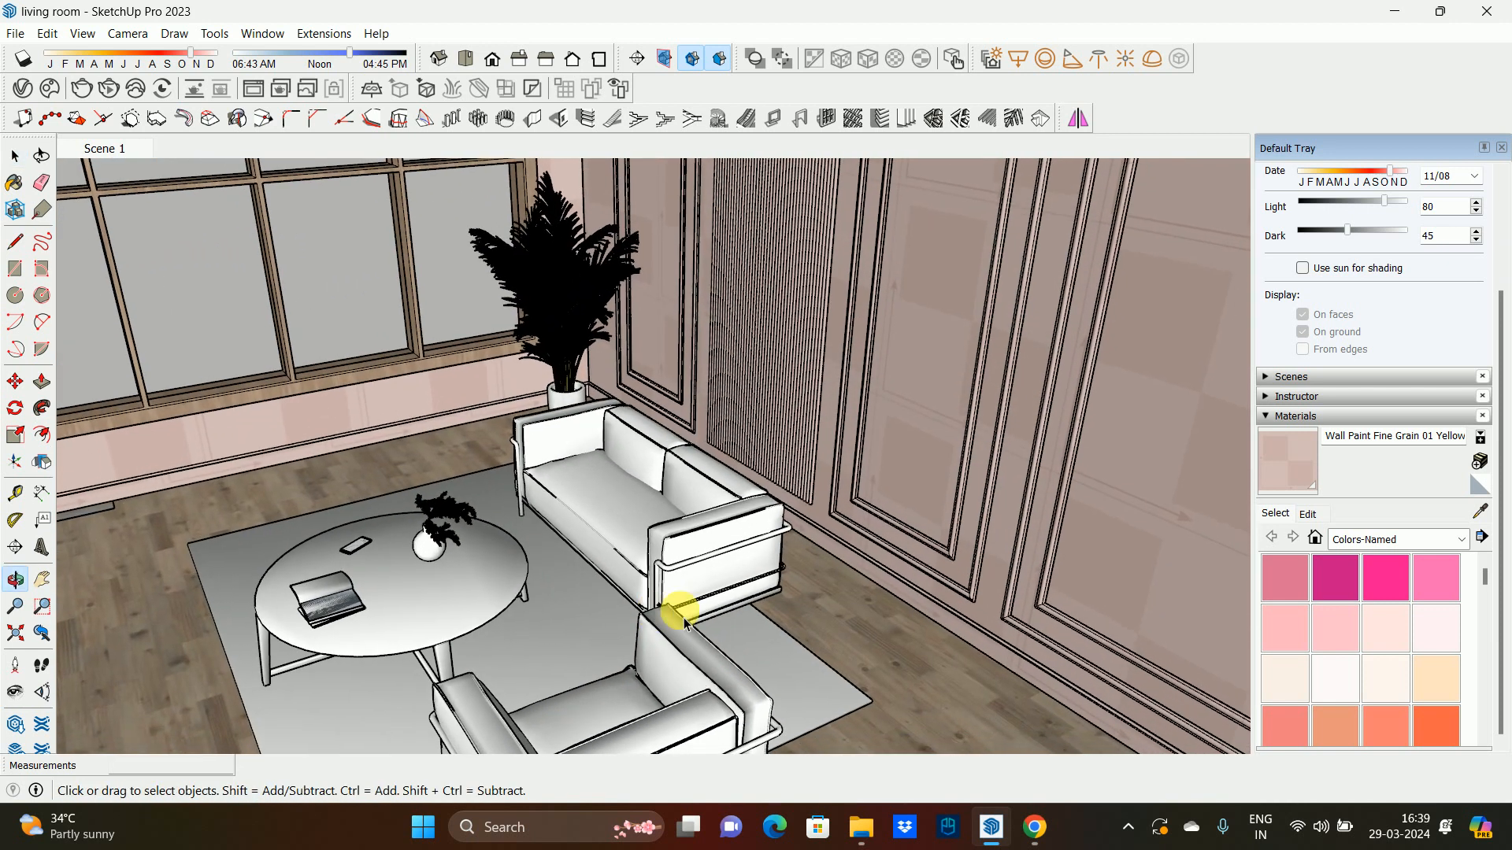
left_click(754, 596, "shift")
left_click(438, 522, "shift")
left_click(337, 561, "shift")
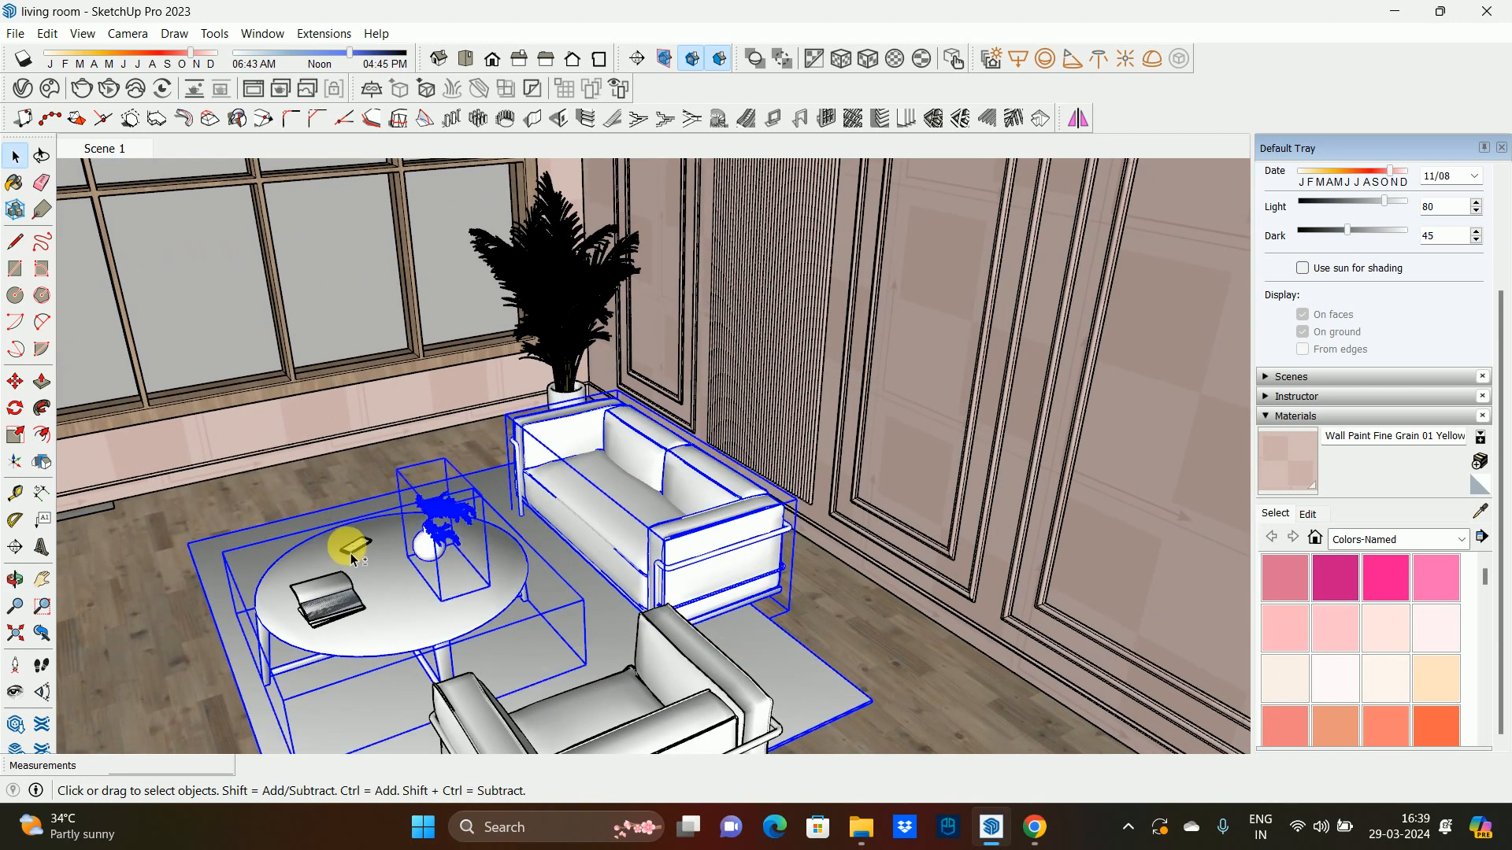
left_click(704, 738, "shift")
middle_click_drag(759, 675, 742, 640)
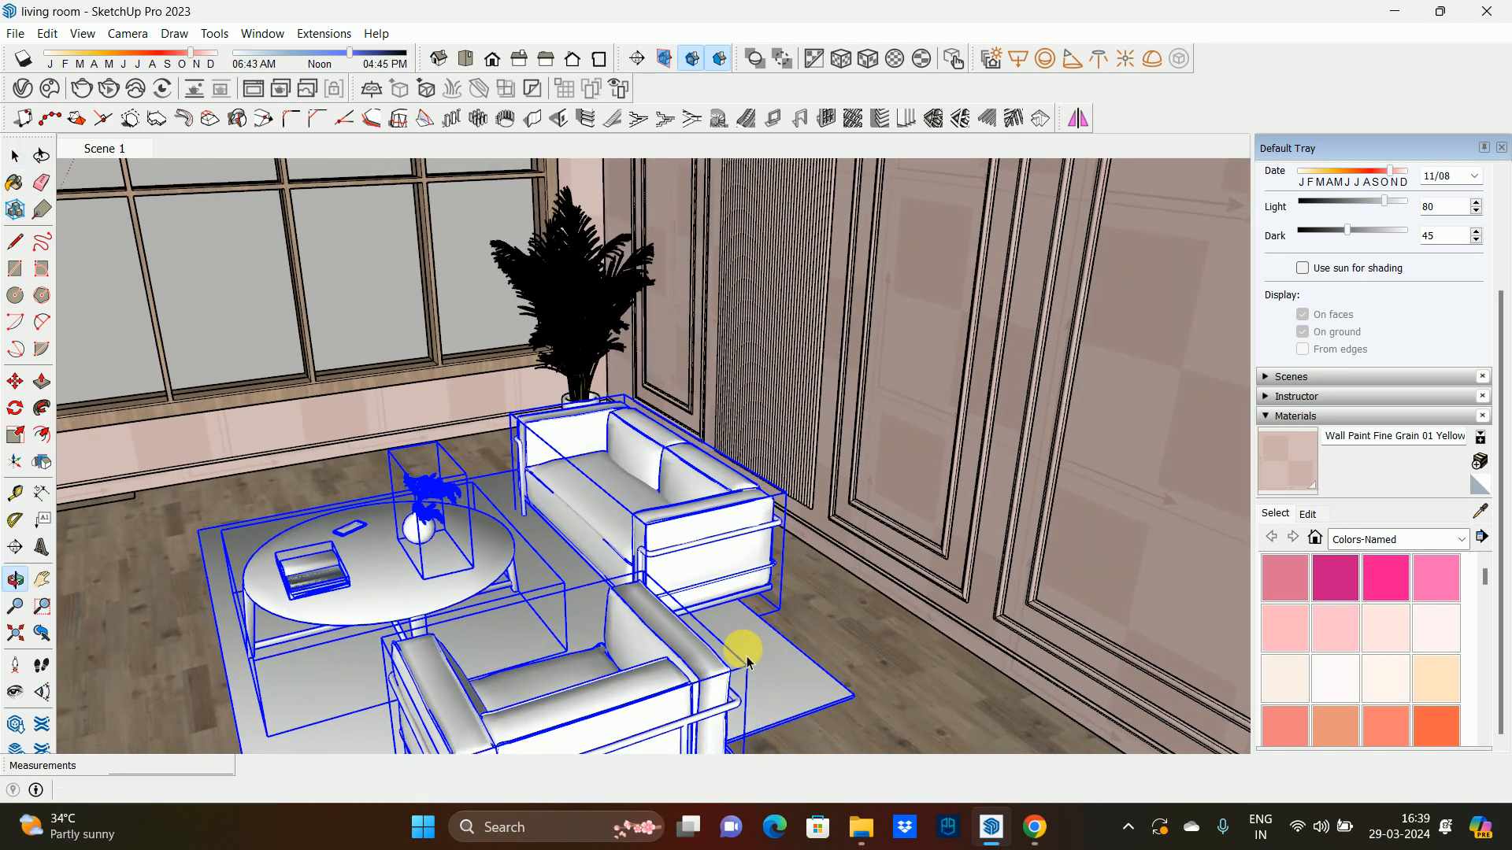
key("m")
left_click(854, 697)
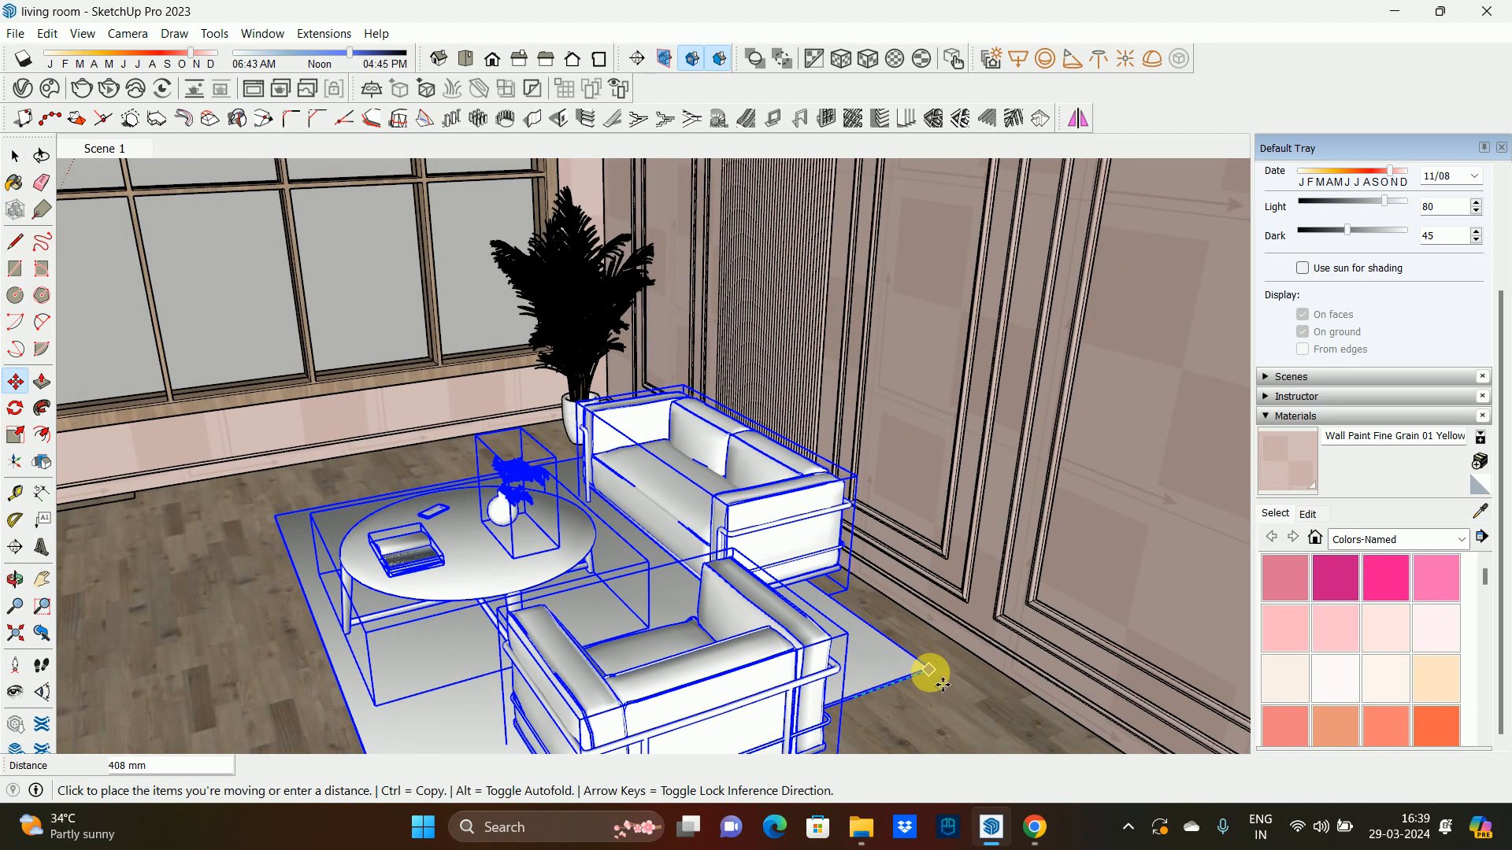
left_click(935, 667)
key("space")
- Group the rug, coffee table with its decorations, sofa and armchair into one object
middle_click_drag(817, 633, 1137, 622)
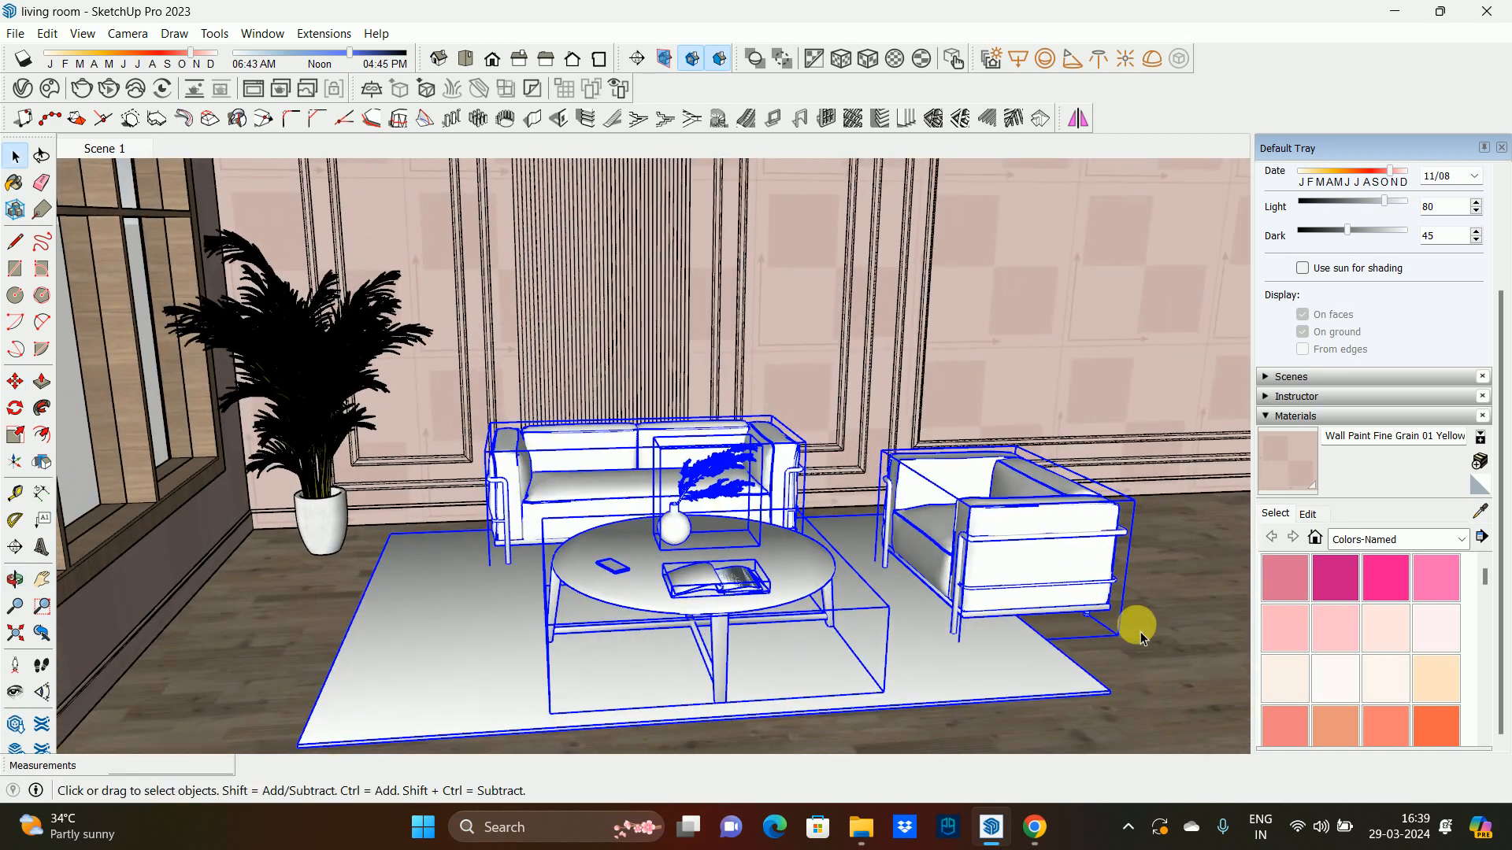
left_click(1153, 636)
left_click(1055, 720)
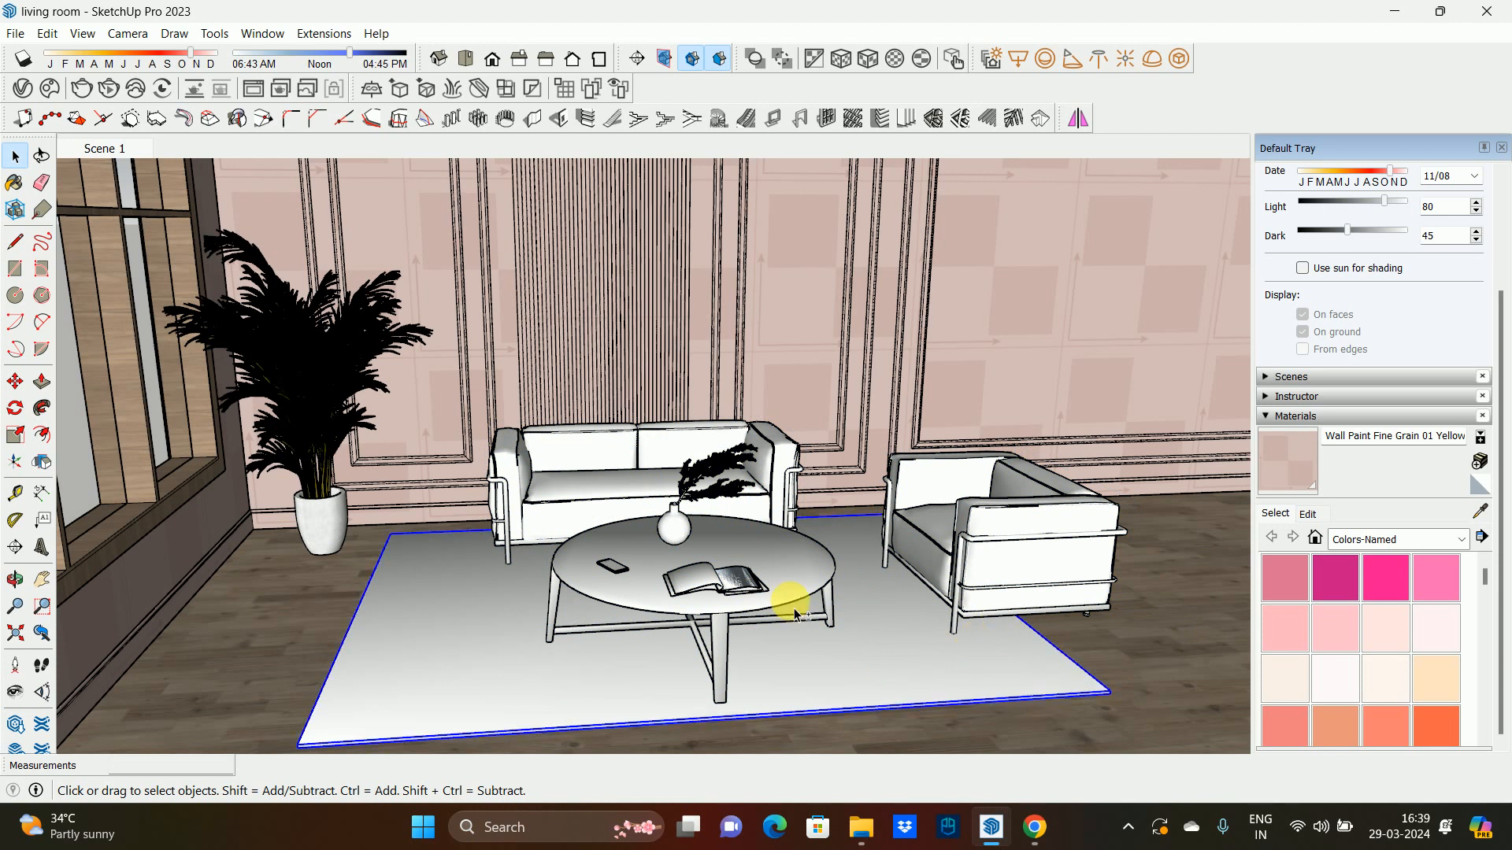
left_click(722, 589, "shift")
left_click(673, 545, "shift")
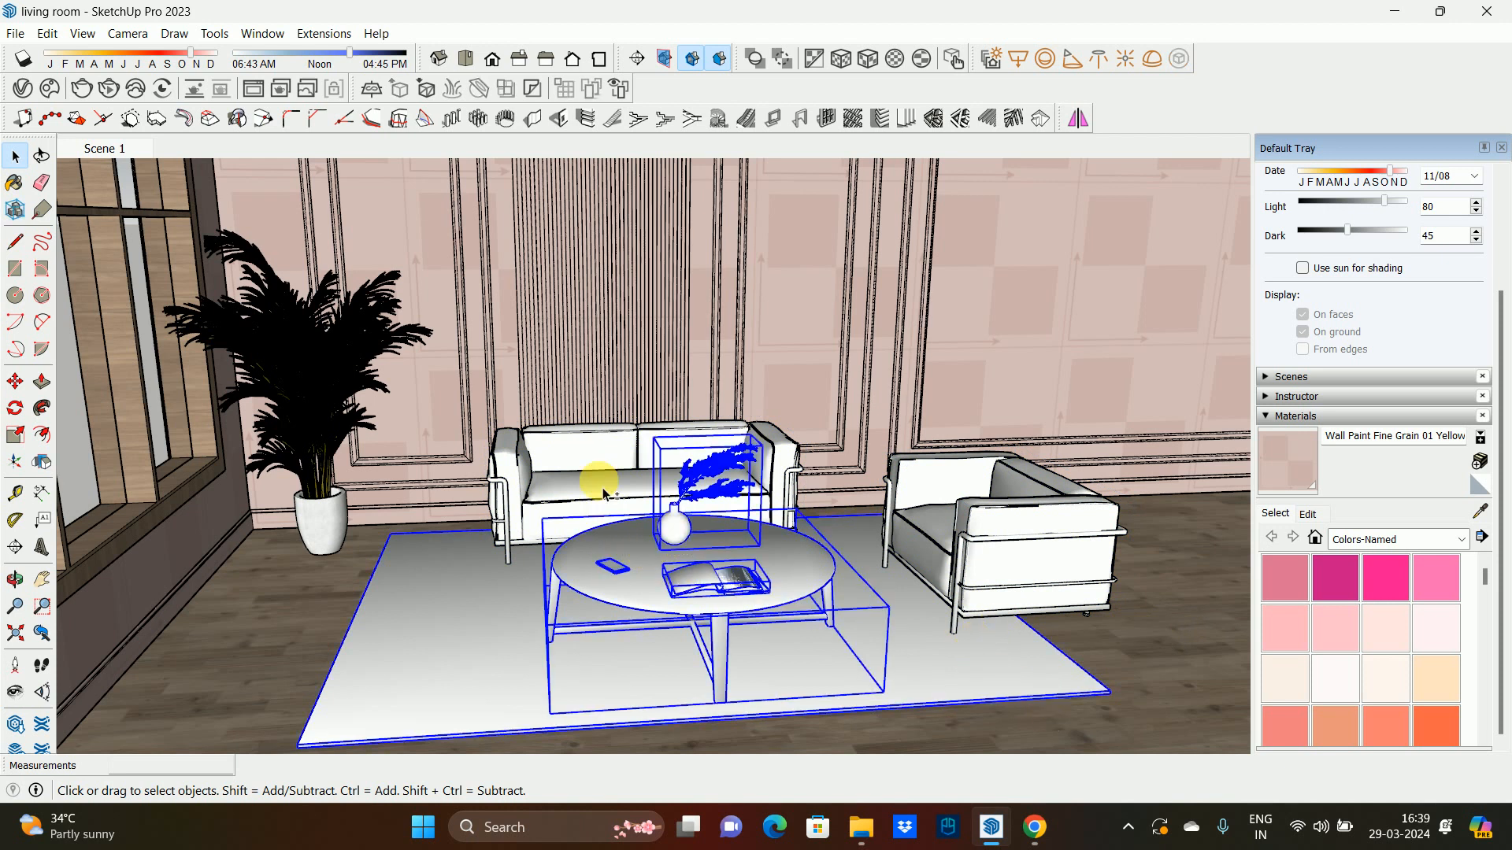
left_click(599, 485, "shift")
left_click(1057, 566, "shift")
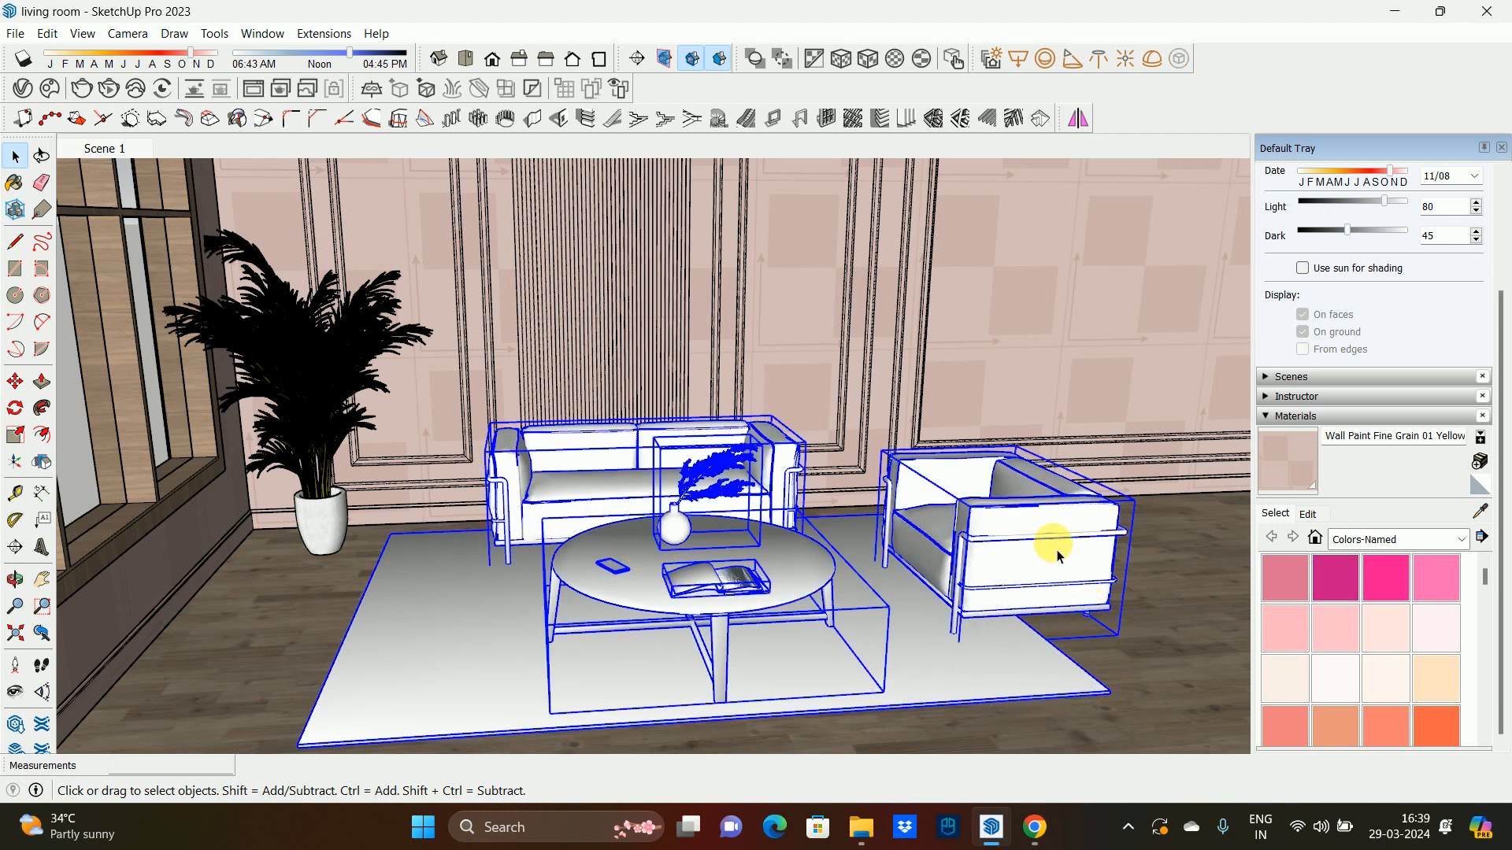
right_click(1056, 556)
left_click(1112, 334)
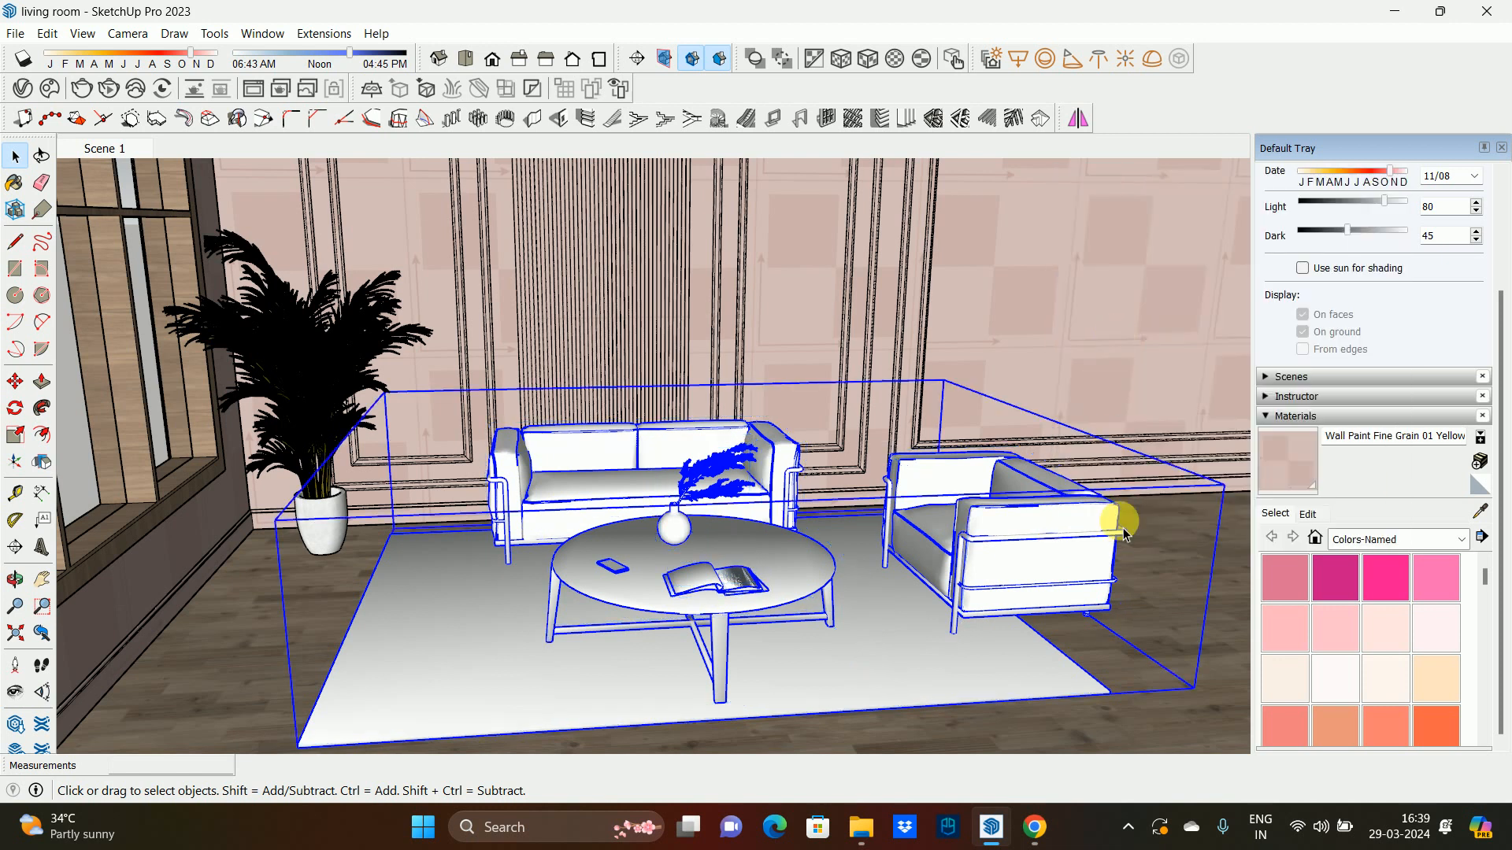
- Shift the furniture group about 192 mm across the floor towards the window wall
key("m")
left_click(1221, 689)
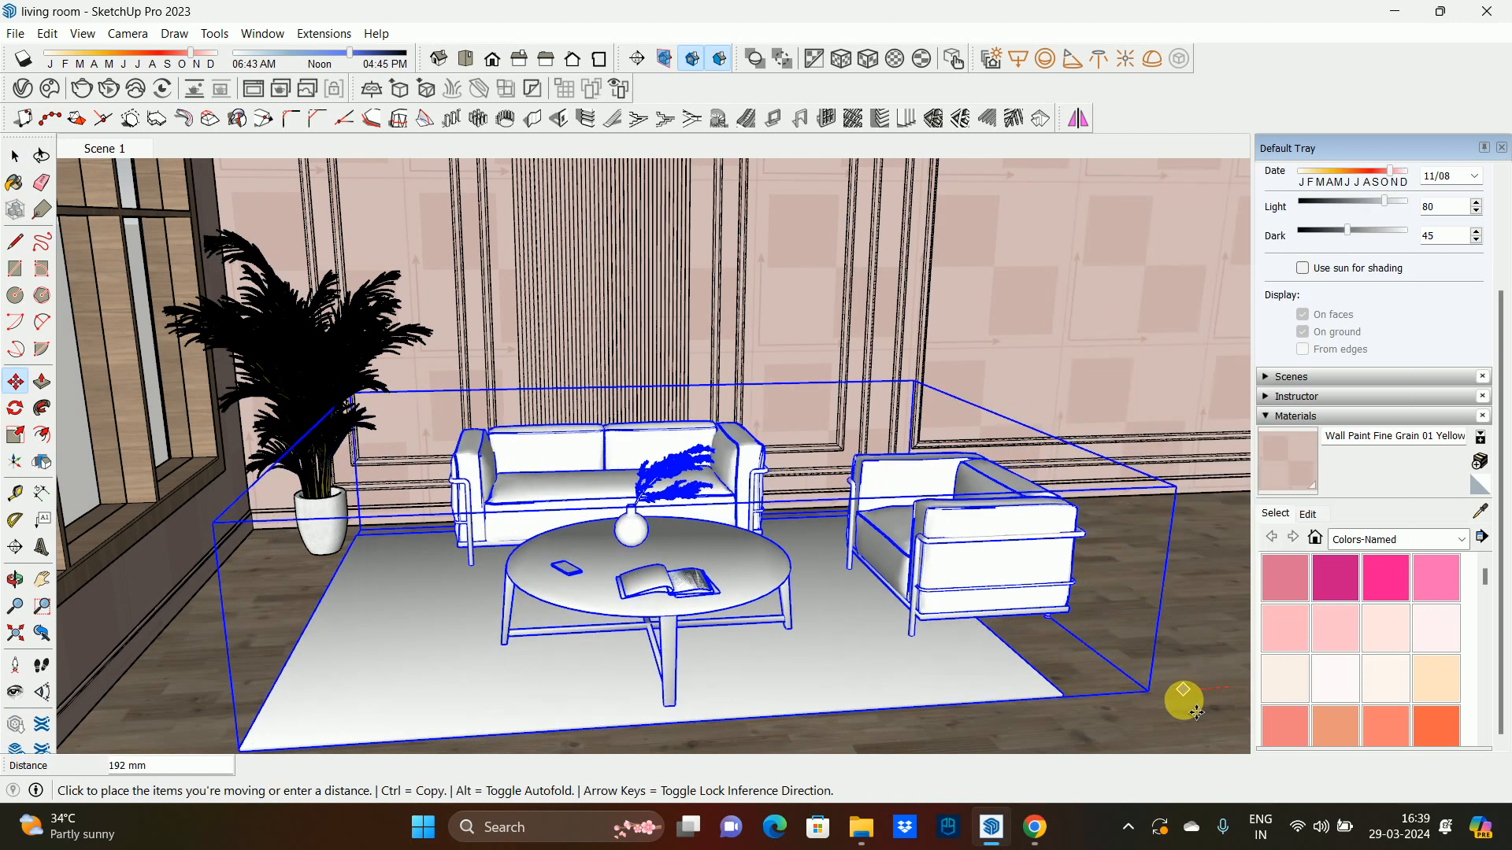
left_click(1178, 701)
mouse_move(836, 484)
middle_mouse_down()
mouse_move(827, 450)
mouse_move(838, 479)
middle_mouse_up()
key("space")
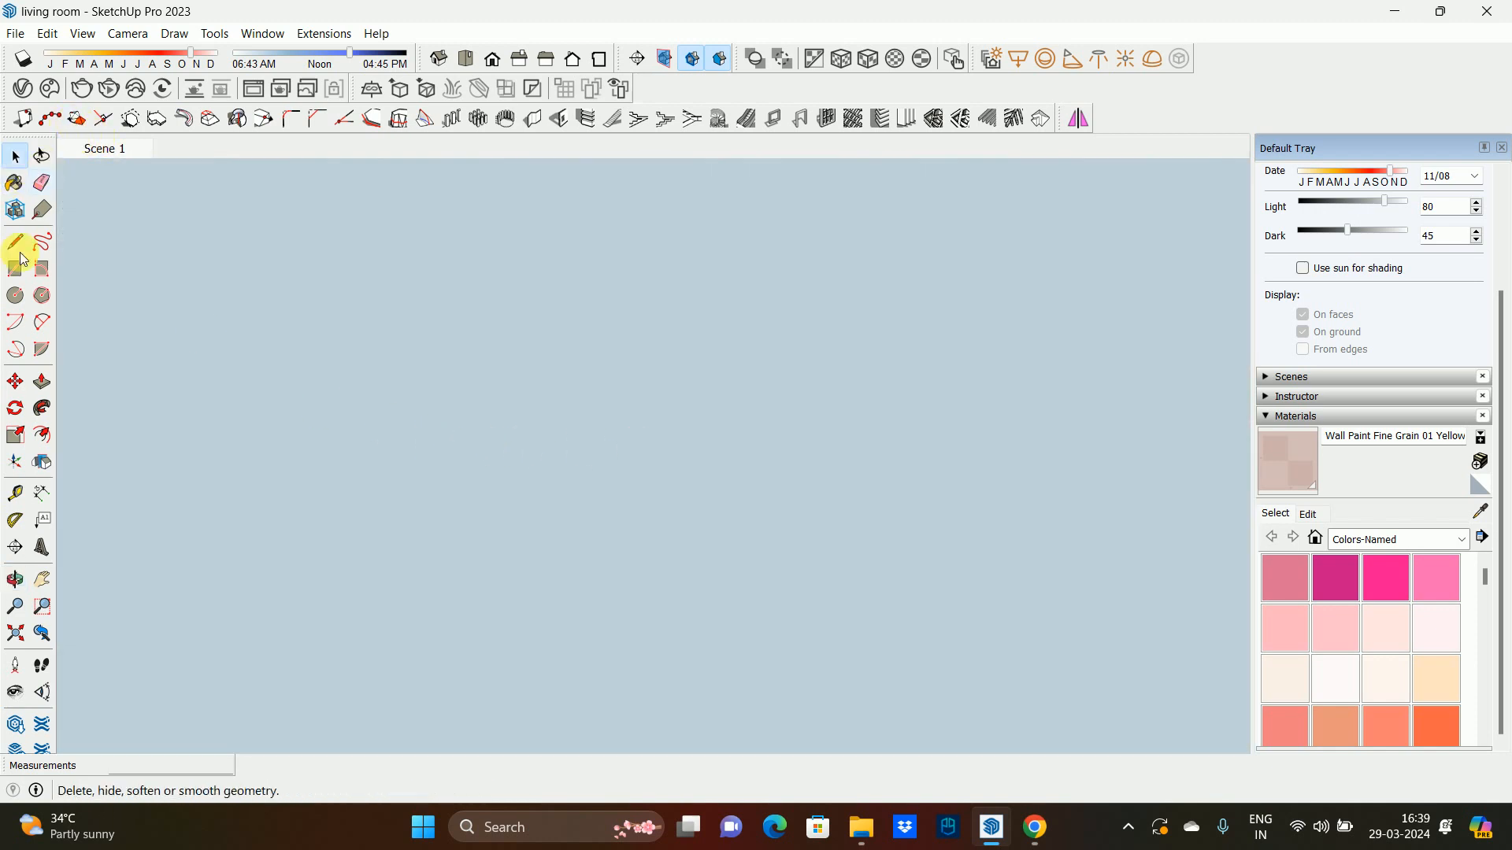
left_click(42, 631)
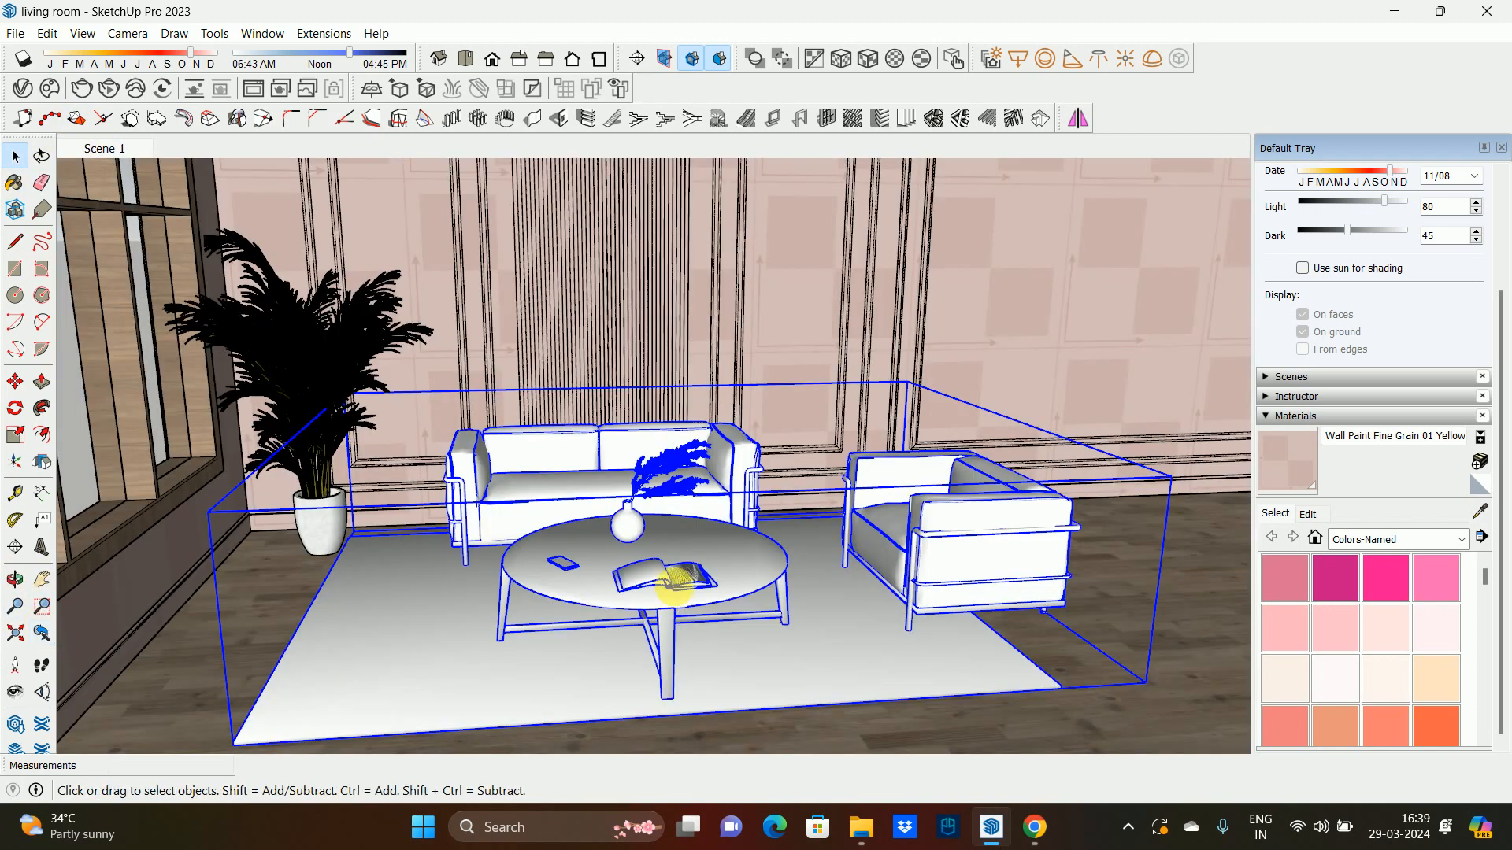
- Draw a rectangle light over most of the panelled wall in front view
middle_click_drag(675, 589, 621, 549)
mouse_move(465, 283)
middle_mouse_down("shift")
mouse_move(439, 368)
mouse_move(454, 320)
mouse_move(448, 340)
middle_mouse_up("shift")
left_click(484, 62)
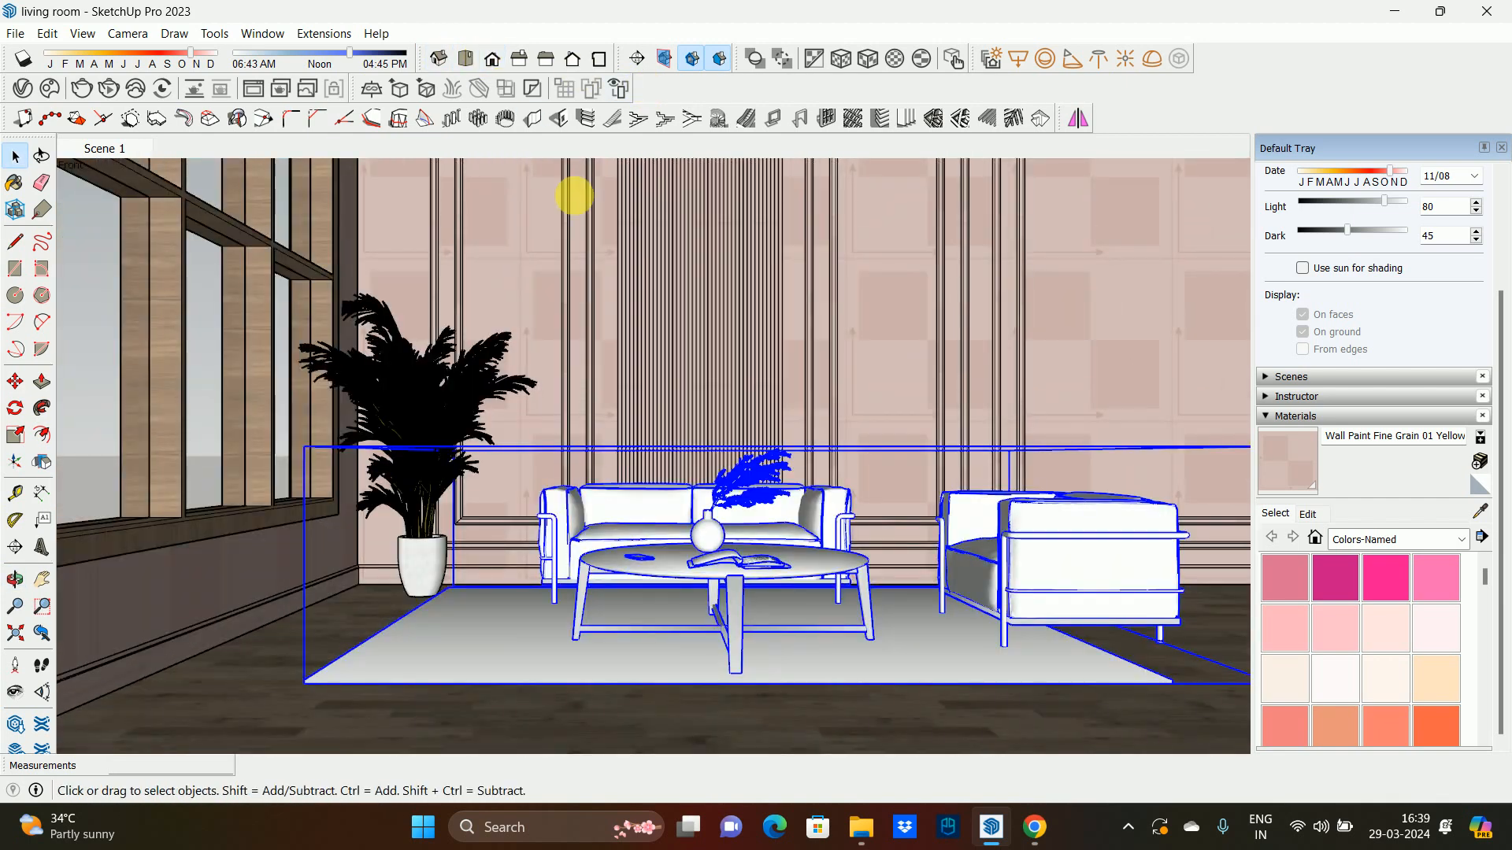
middle_click_drag(708, 373, 691, 479, "shift")
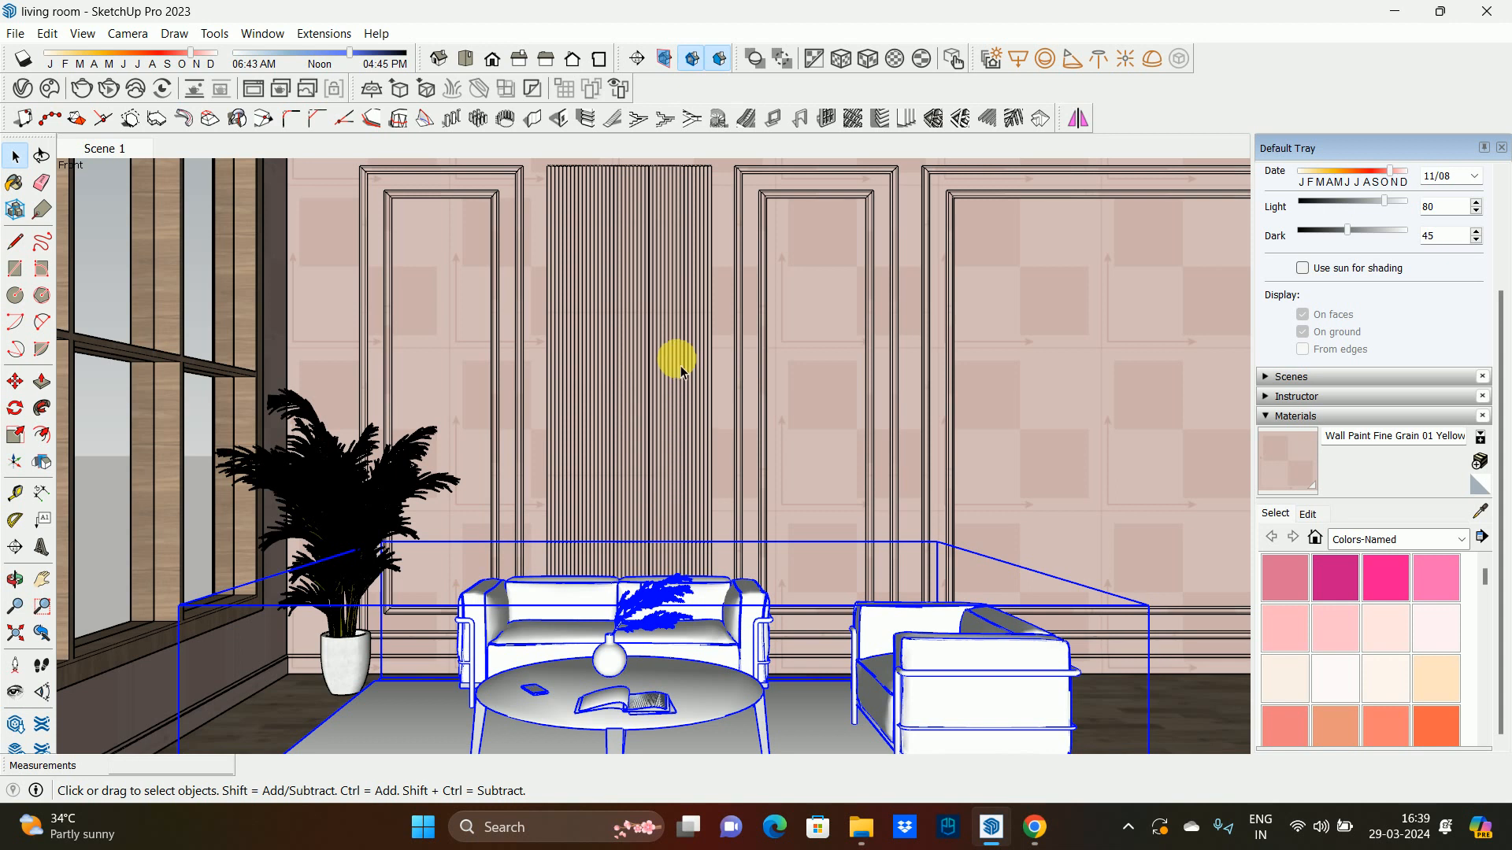
middle_click_drag(682, 372, 666, 403)
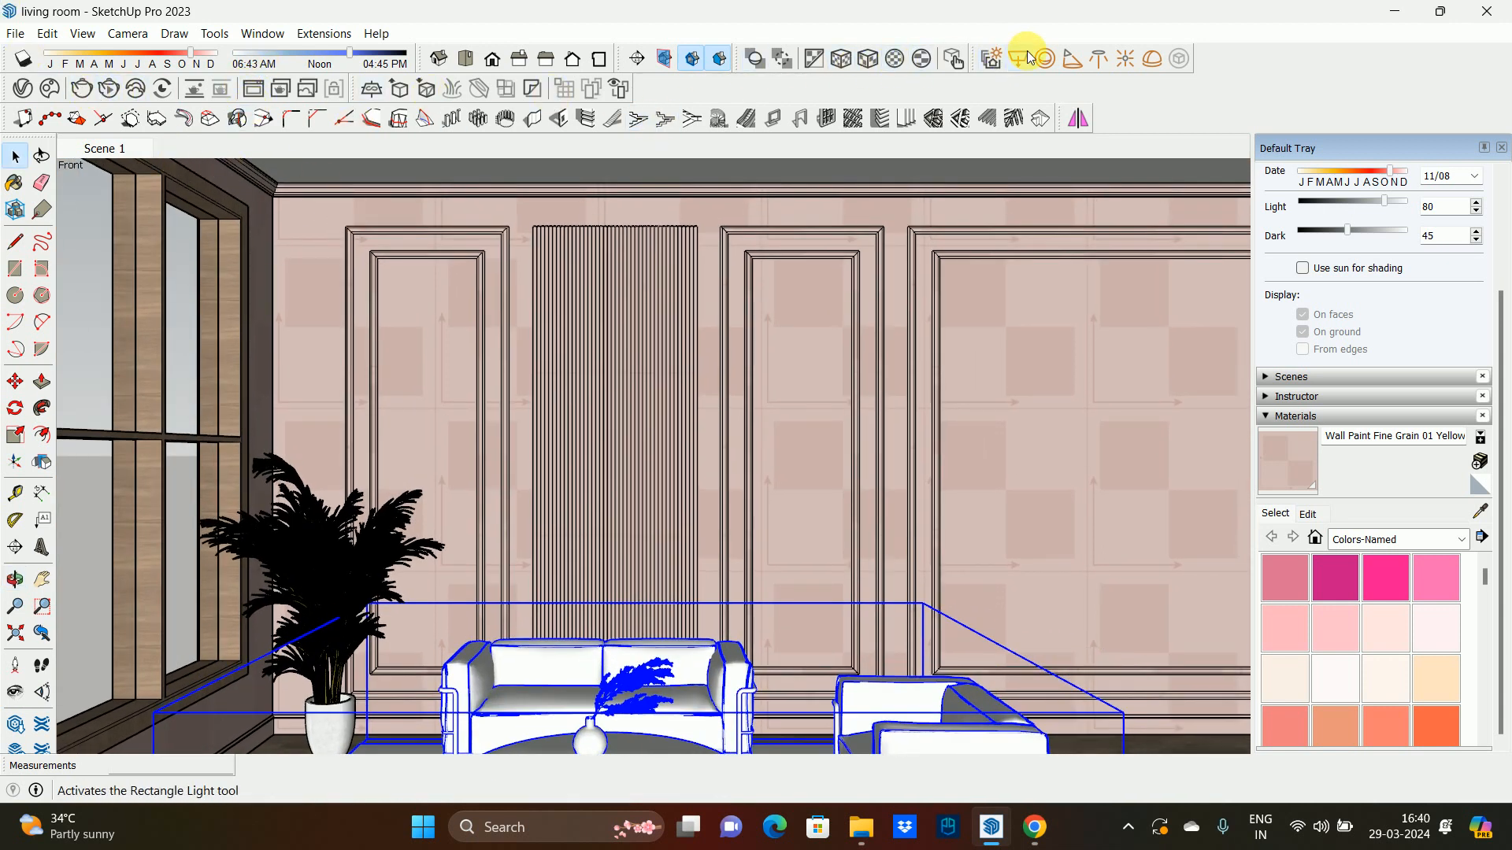
left_click(326, 230)
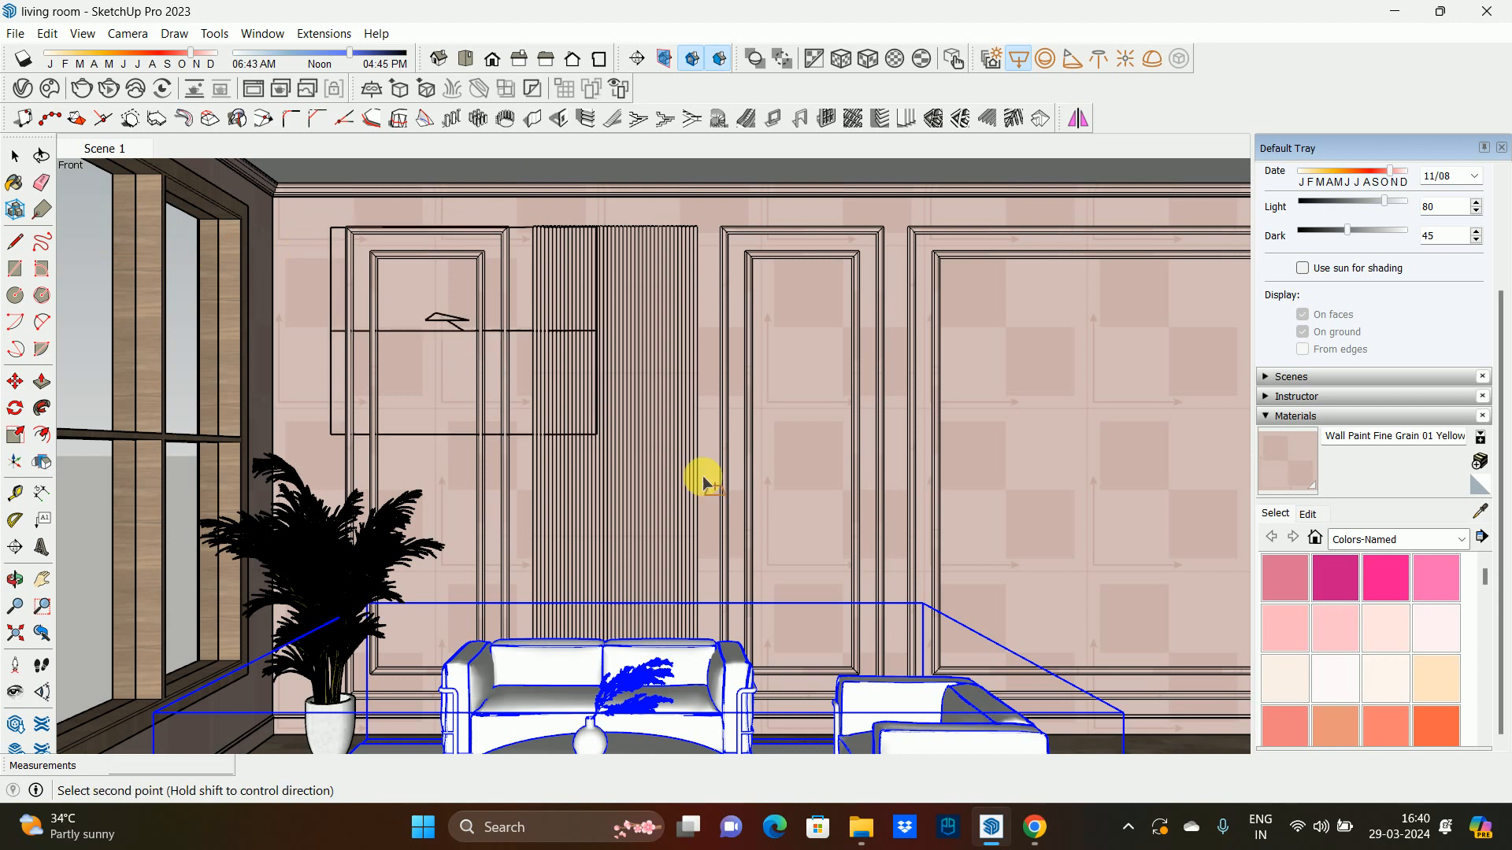
left_click(50, 629)
middle_click_drag(617, 651, 175, 544, "shift")
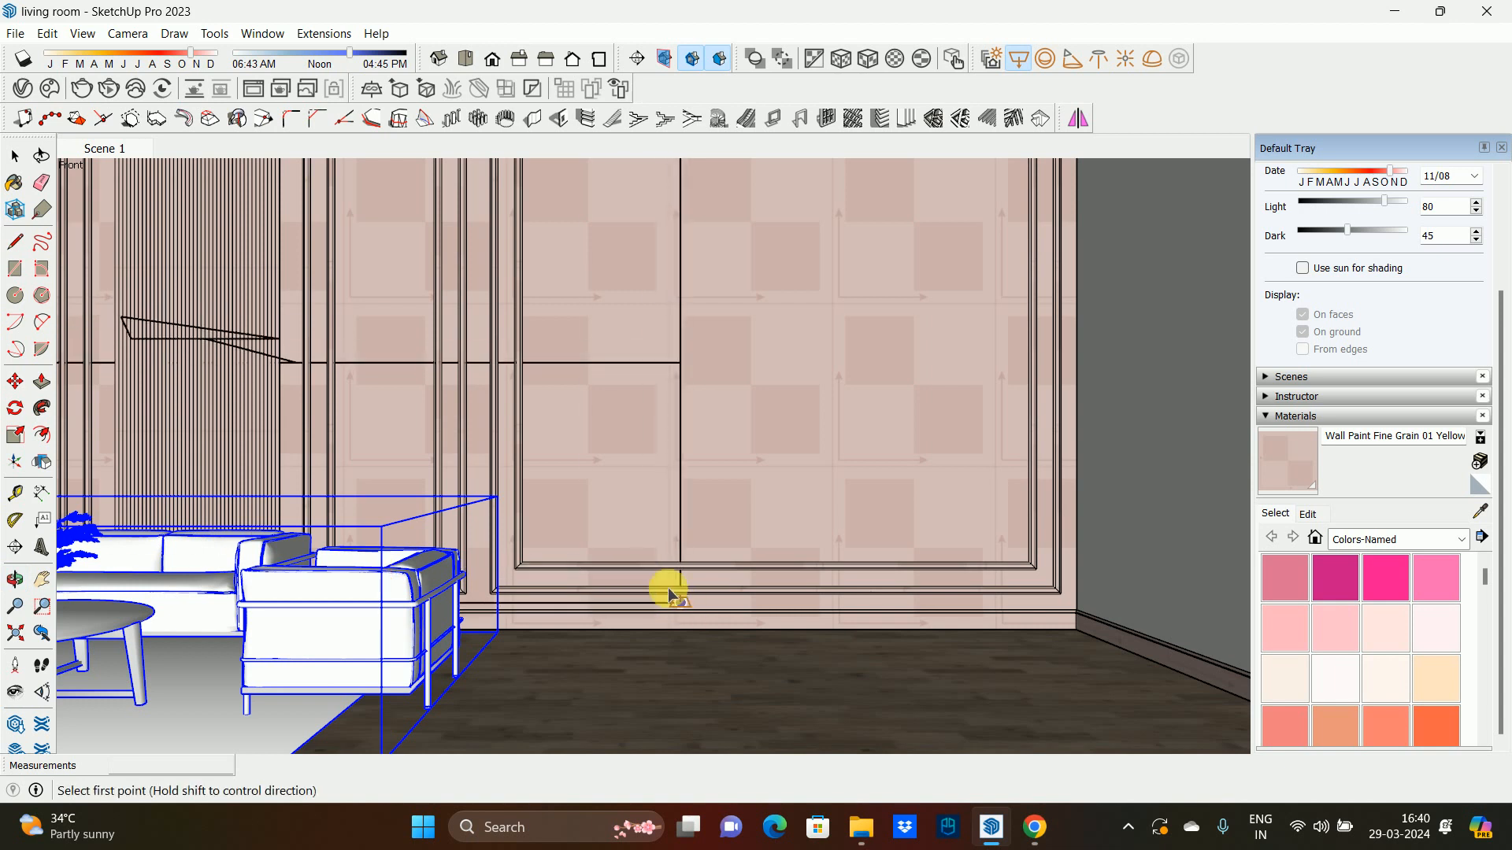
left_click(265, 363)
middle_click_drag(264, 363, 768, 339)
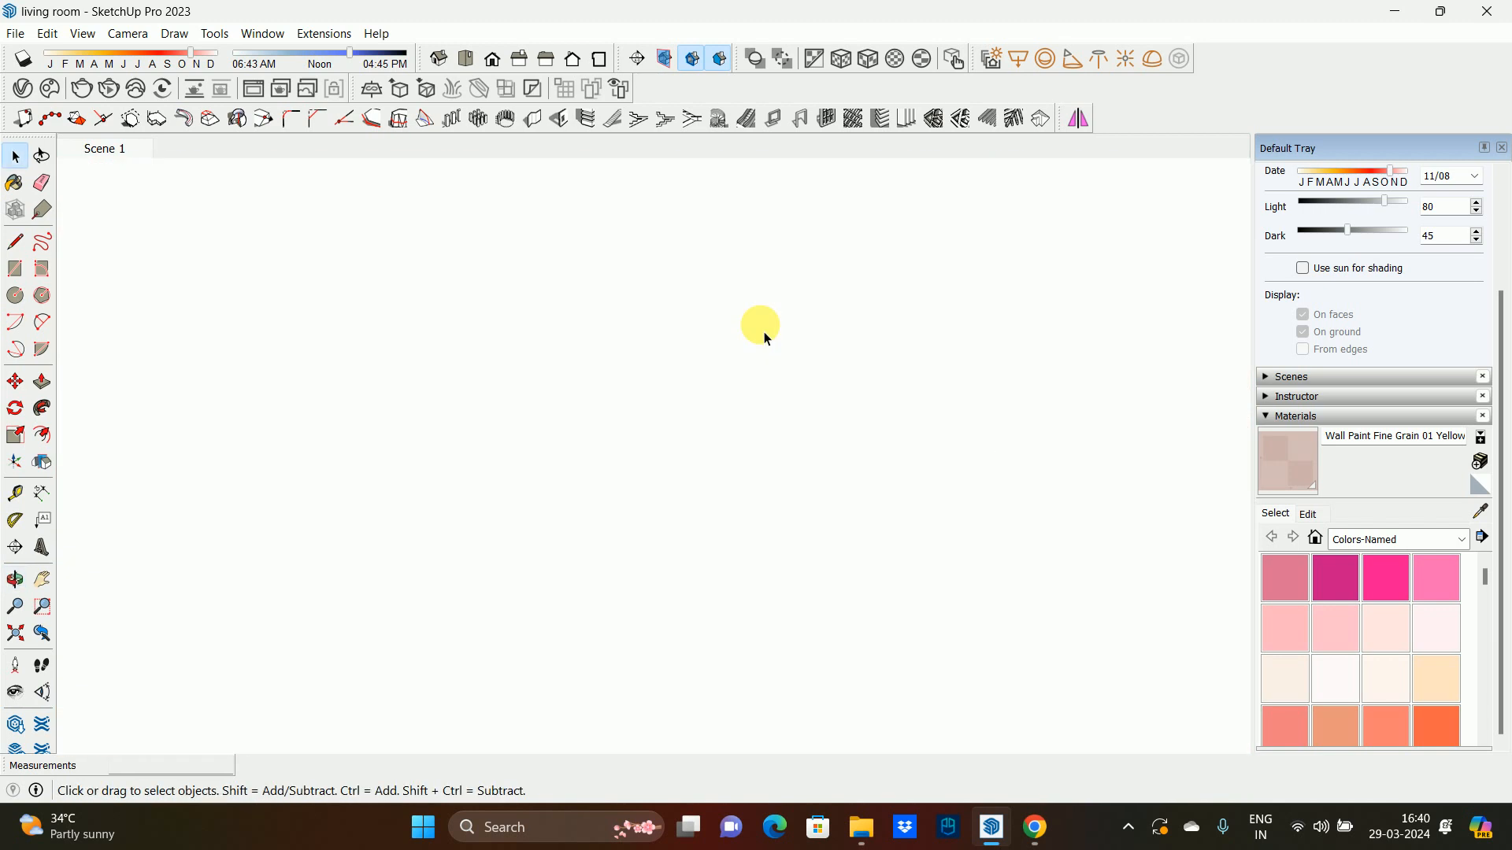
- Mirror the rectangle light across the room to the side opposite the panelled wall
left_click(44, 632)
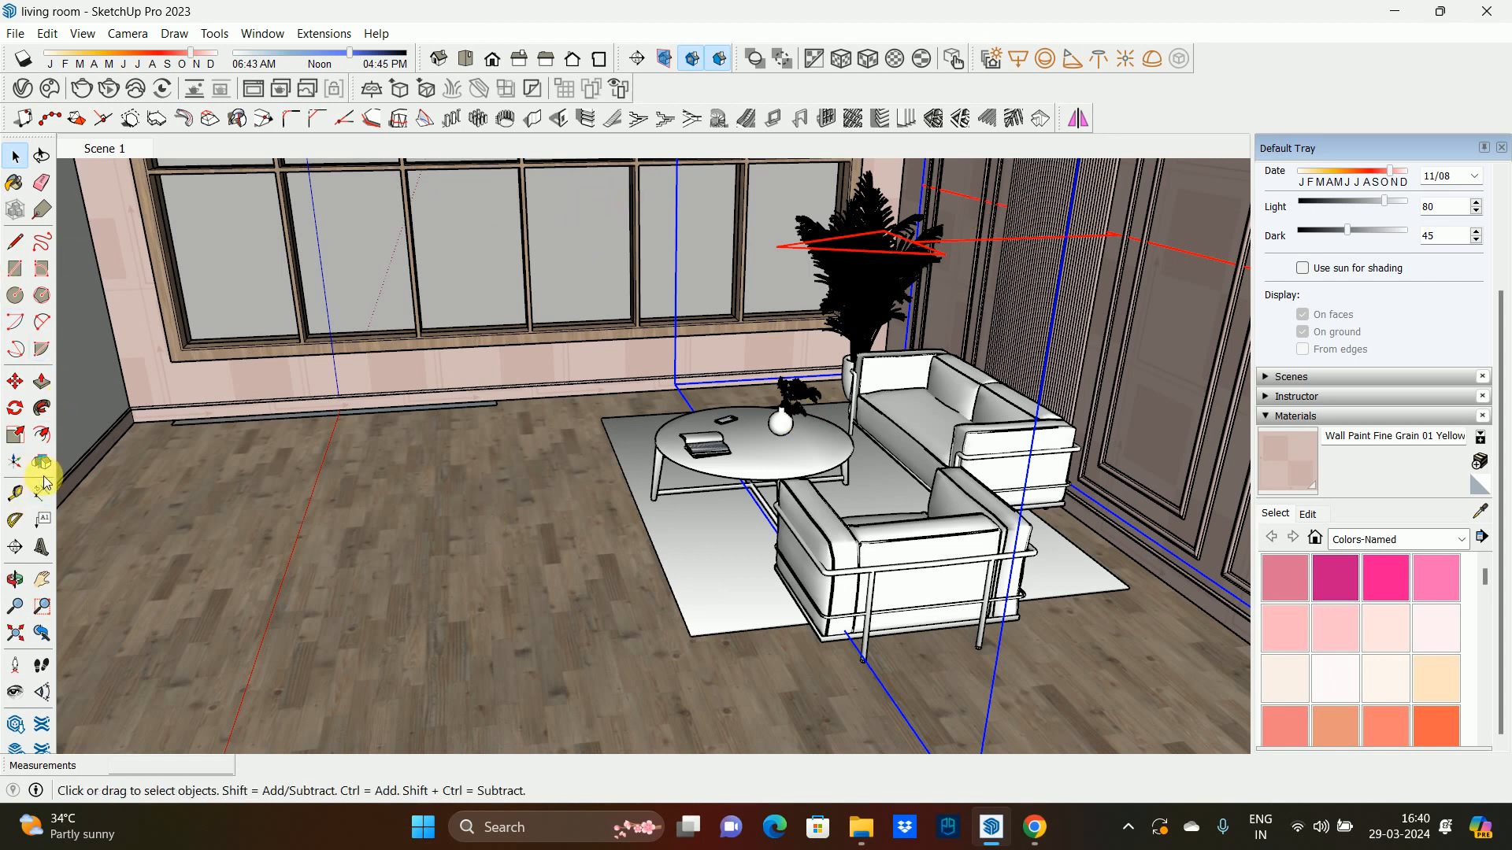
left_click(1075, 118)
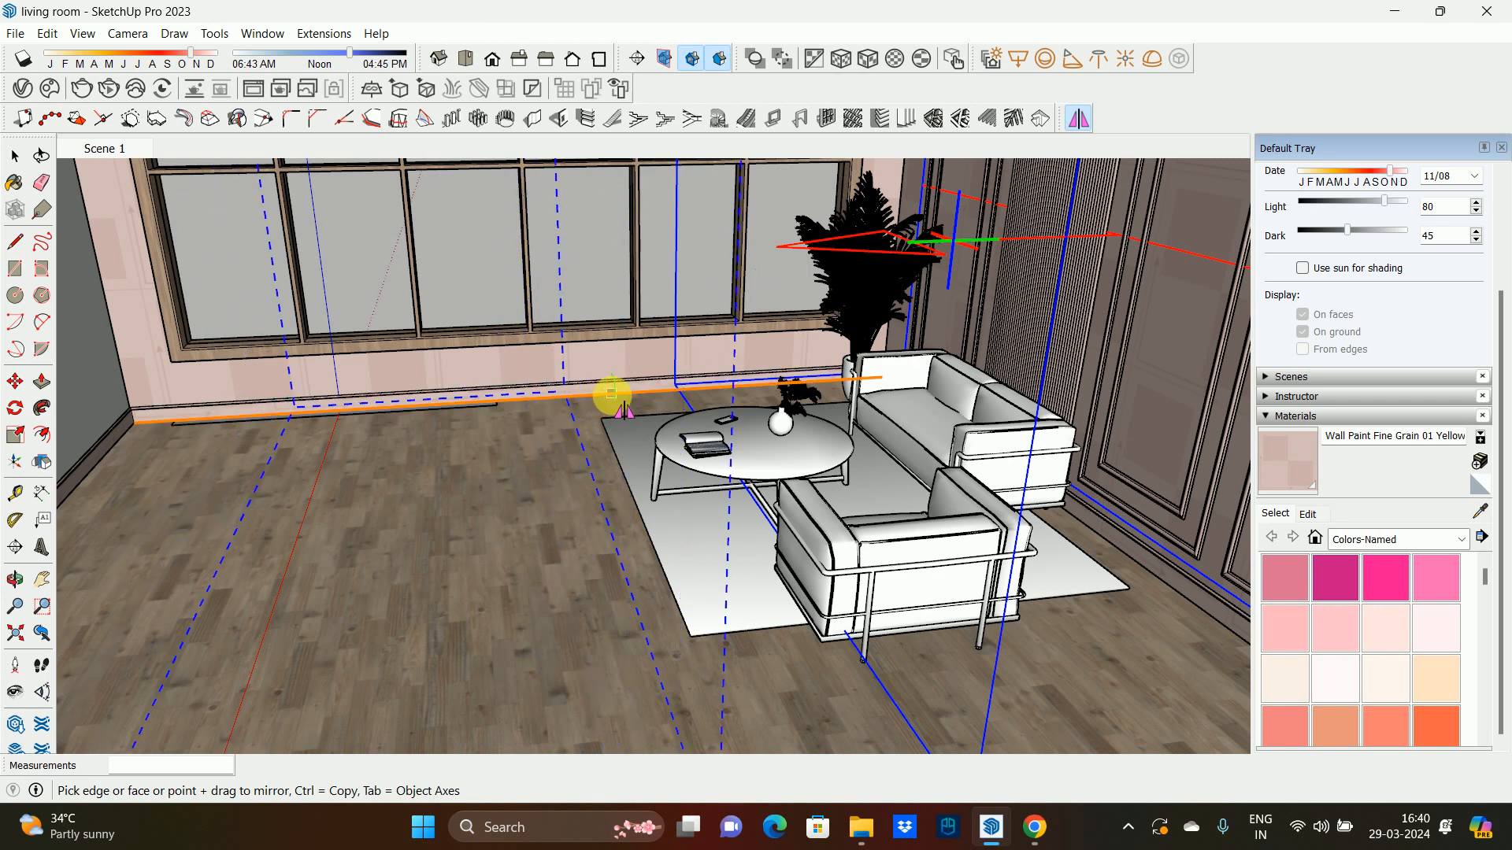
left_click(612, 394)
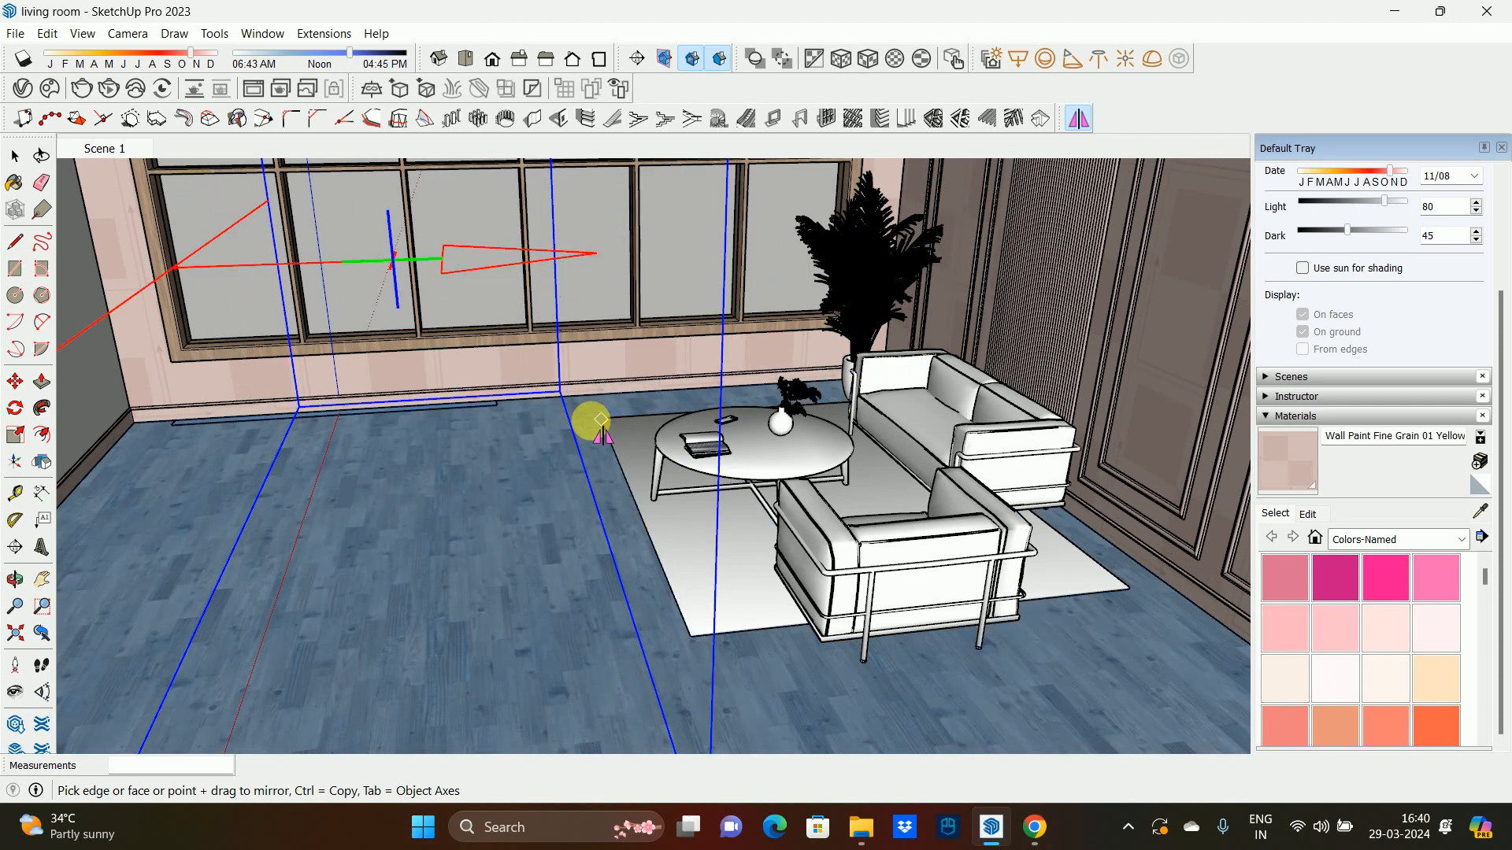
key("space")
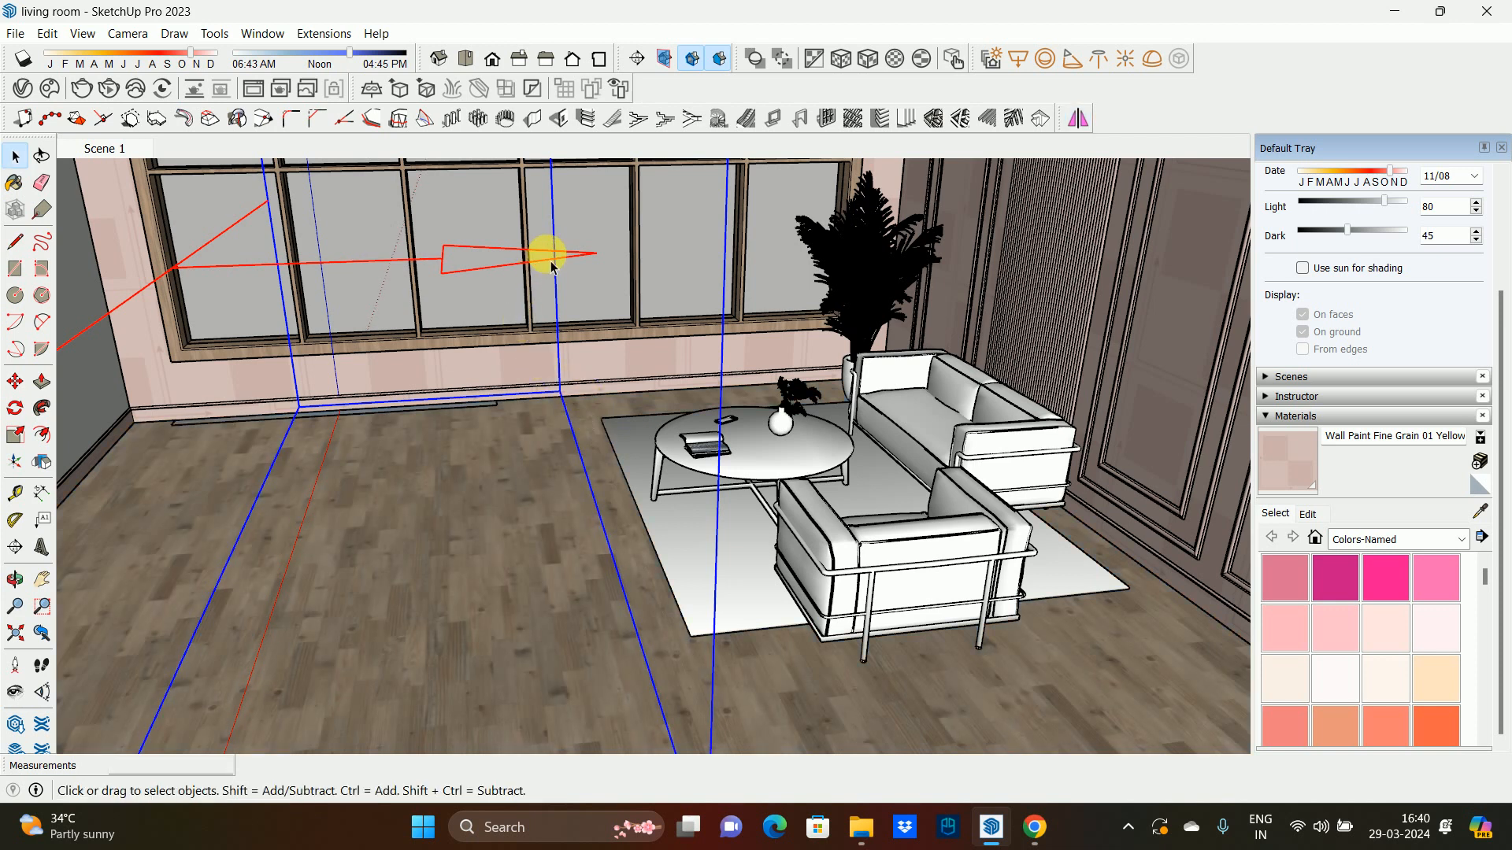
- Scale the mirrored rectangle light freehand, stretching its bounding box towards the panelled wall
key("s")
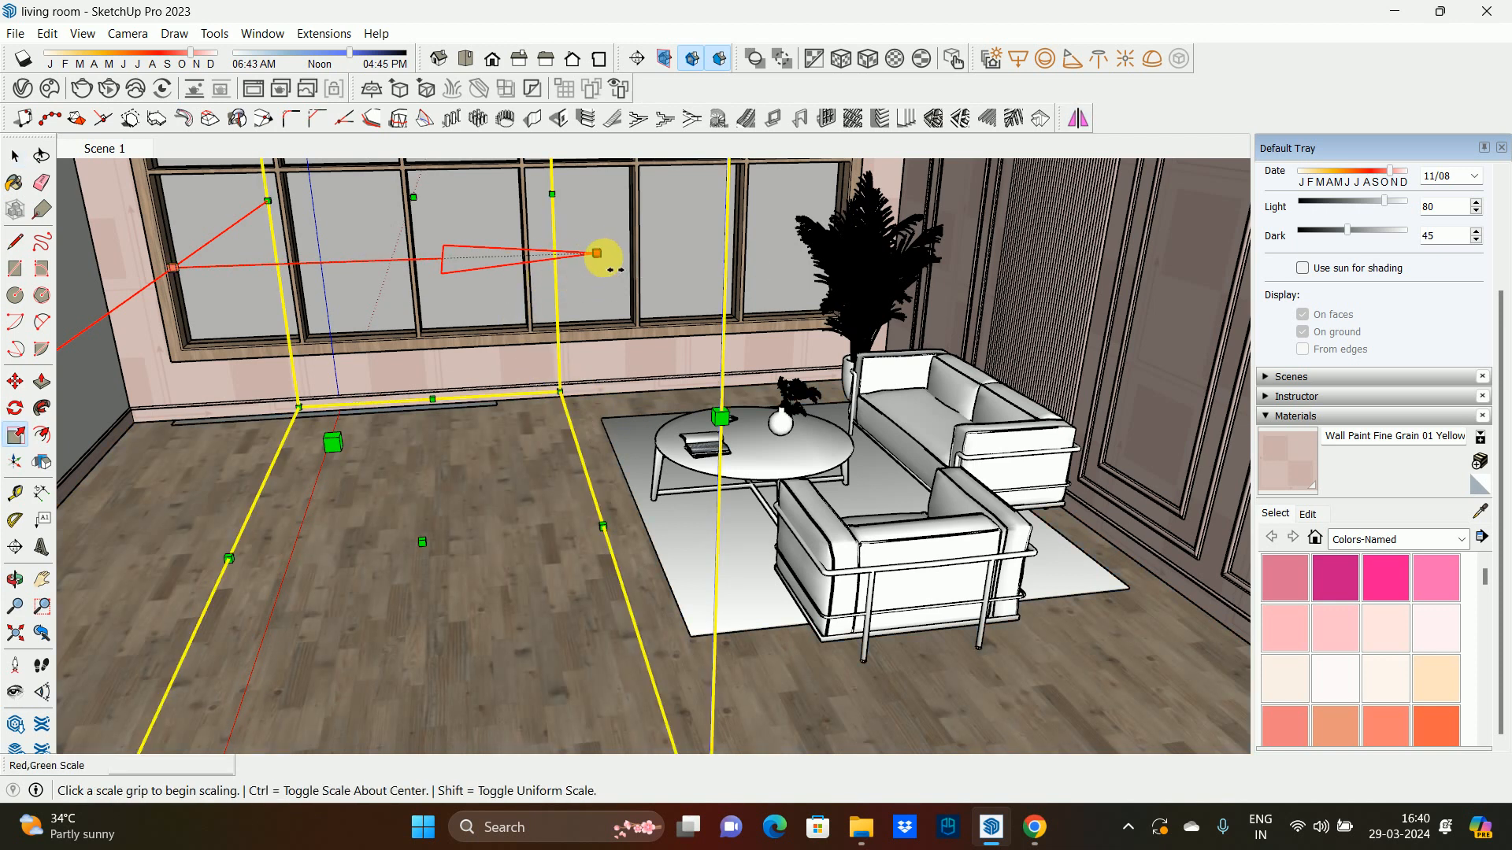
left_click(597, 254)
left_click(764, 277)
key("space")
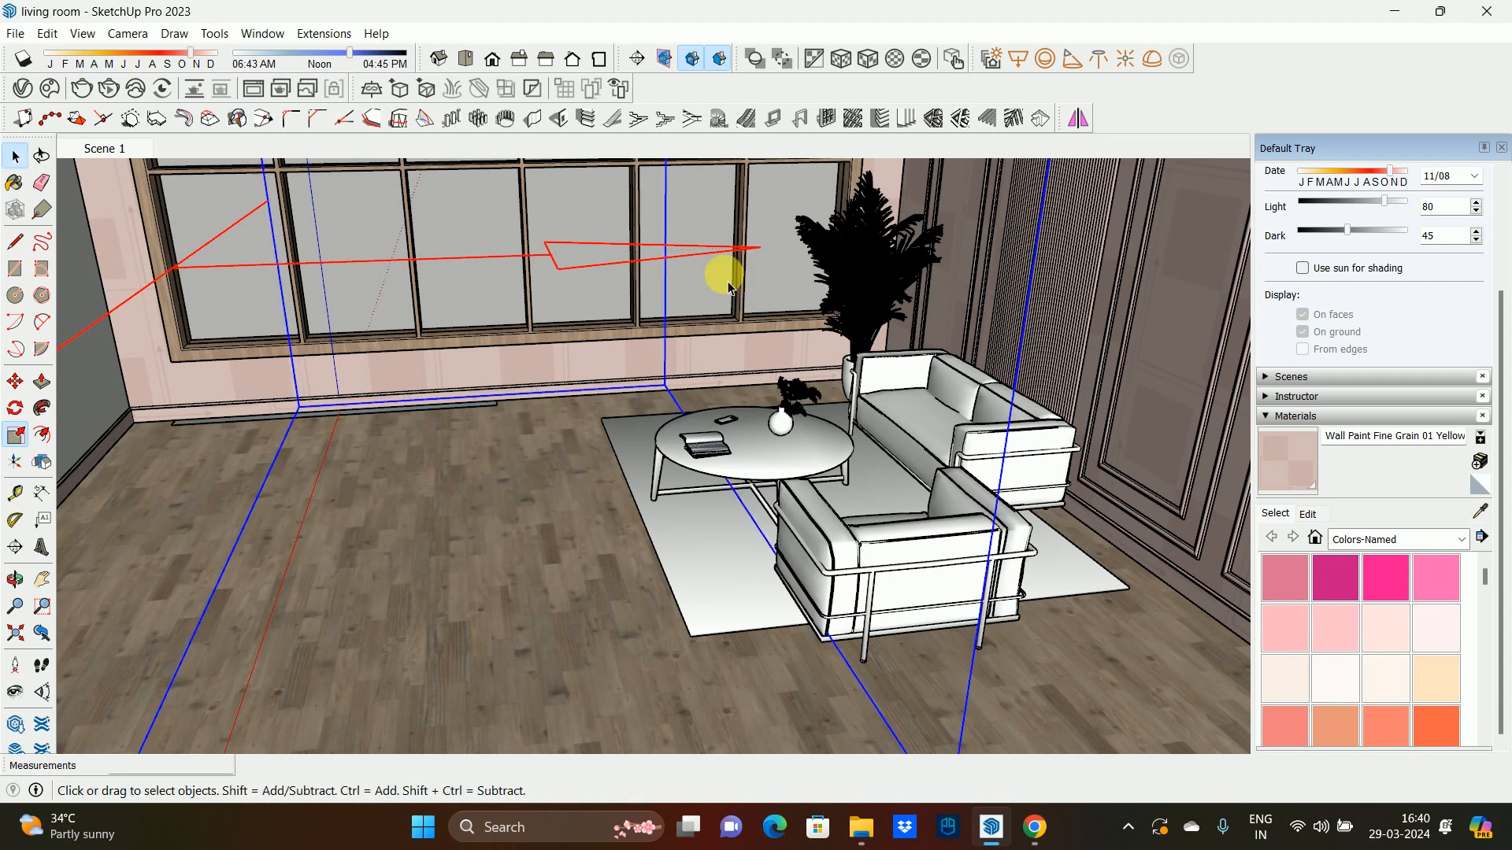
- Move the rectangle light about 940 mm towards the plain wall opposite the panelled wall
middle_click_drag(445, 282, 482, 186)
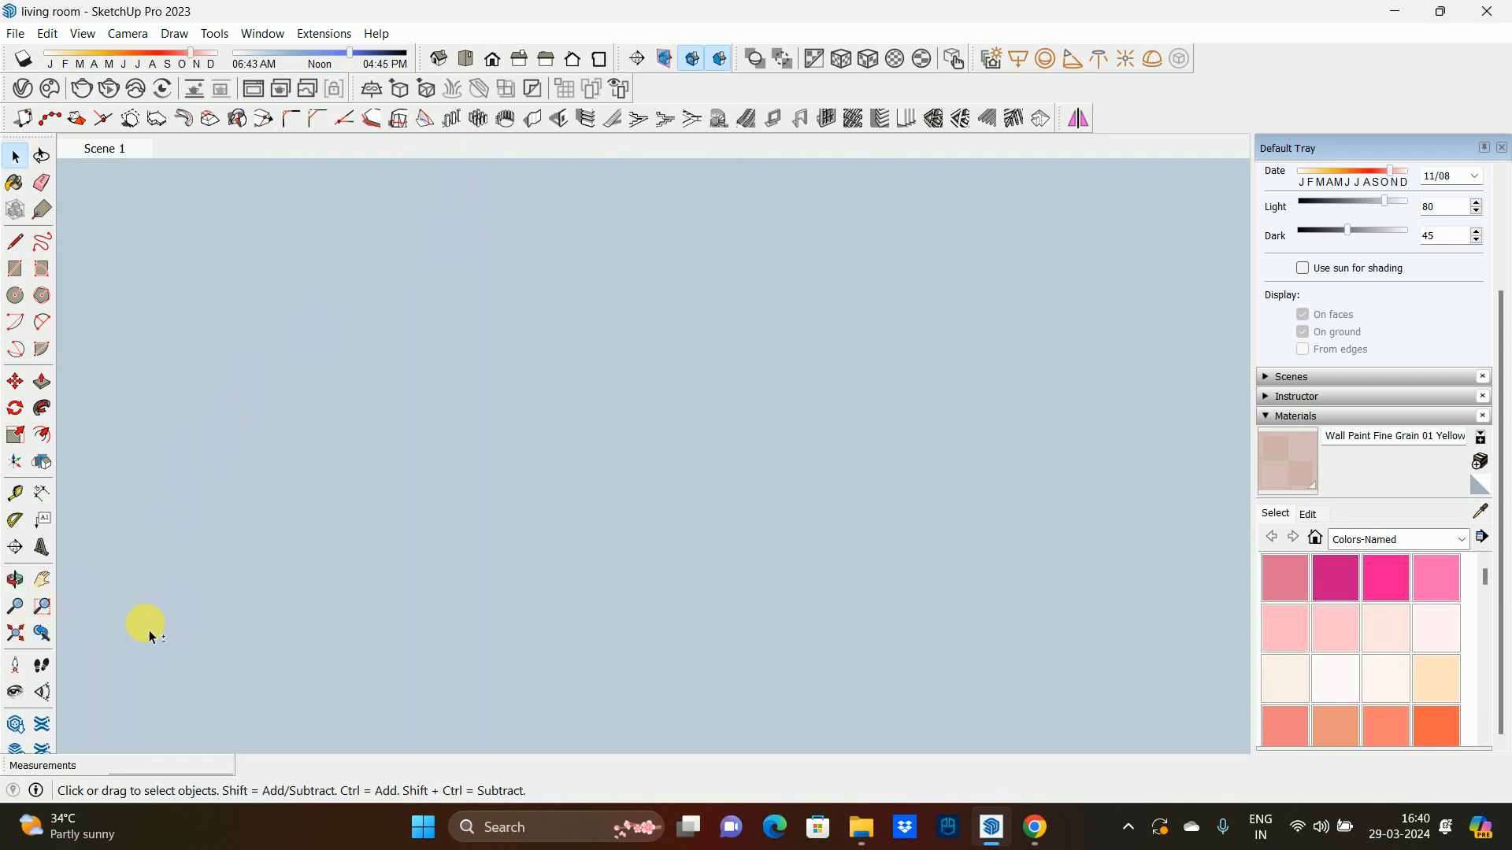
middle_click_drag(702, 408, 673, 642)
middle_click_drag(707, 333, 724, 732)
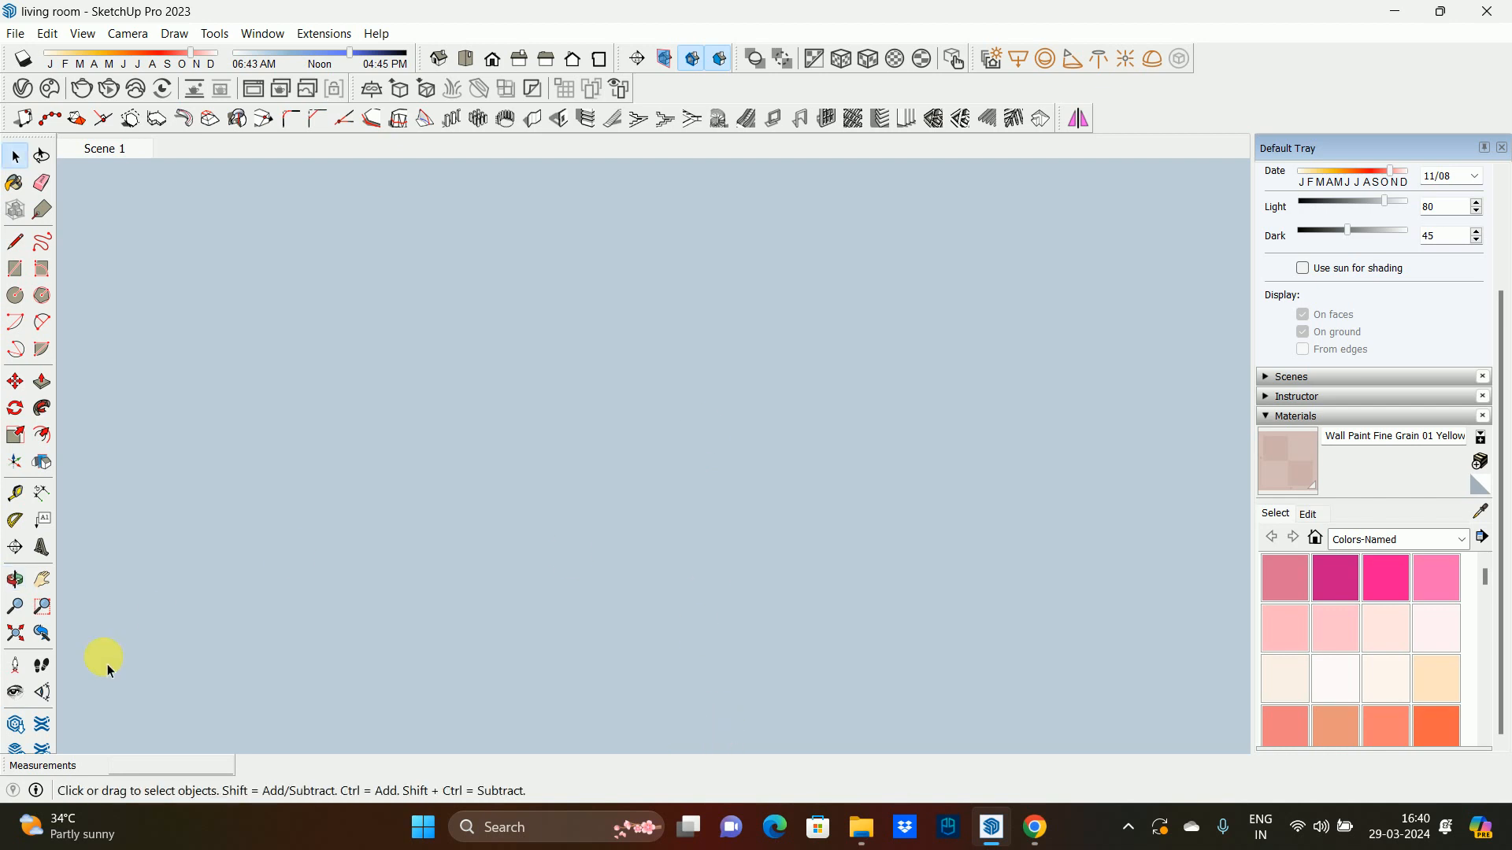
left_click(21, 628)
middle_click_drag(647, 474, 1365, 687)
scroll(1051, 572, "up", 5)
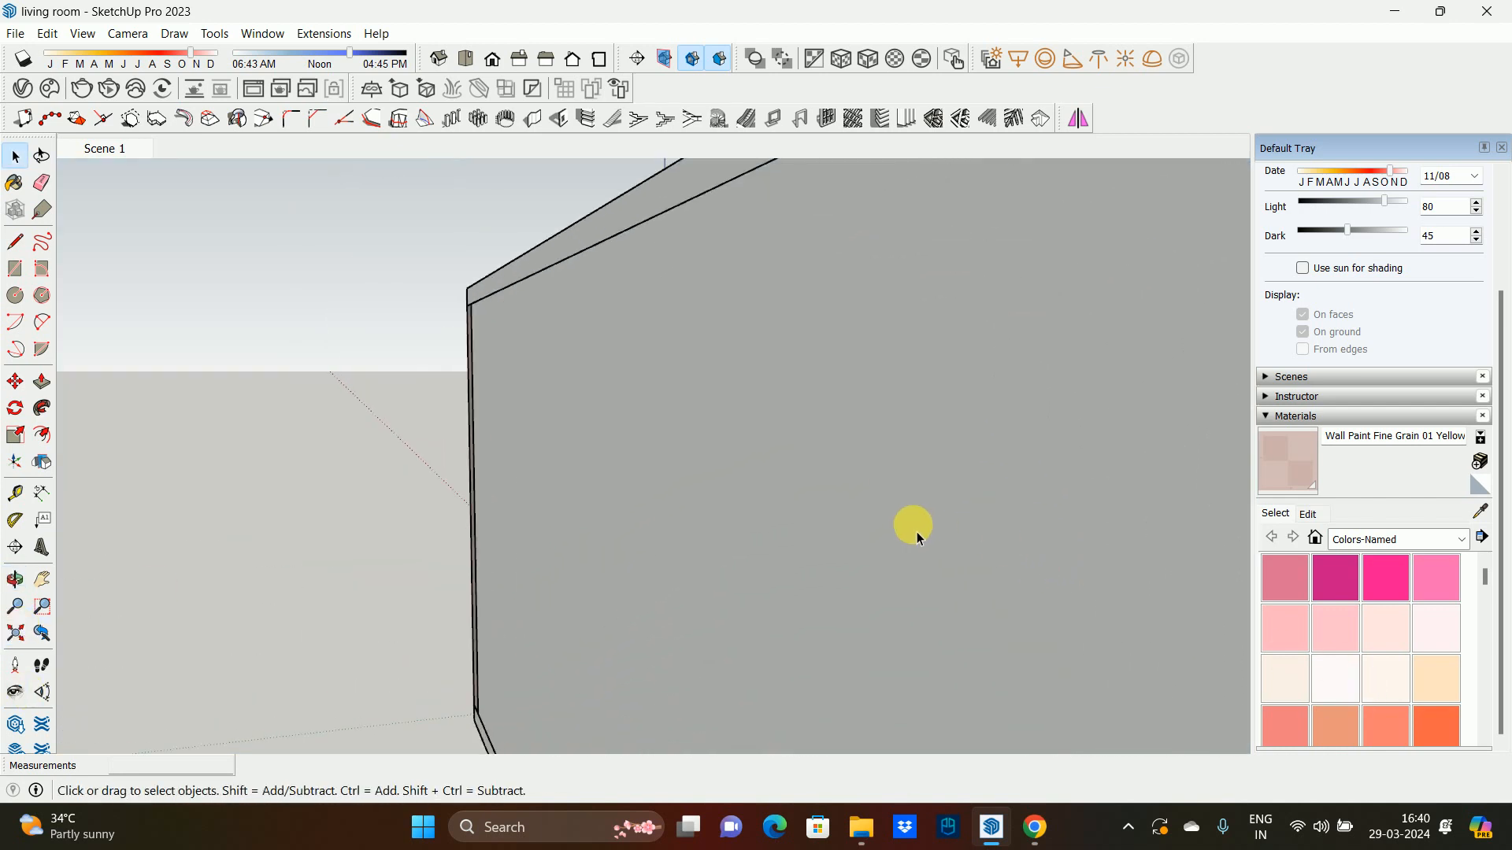
middle_click_drag(919, 538, 773, 381)
middle_click_drag(1075, 413, 702, 425)
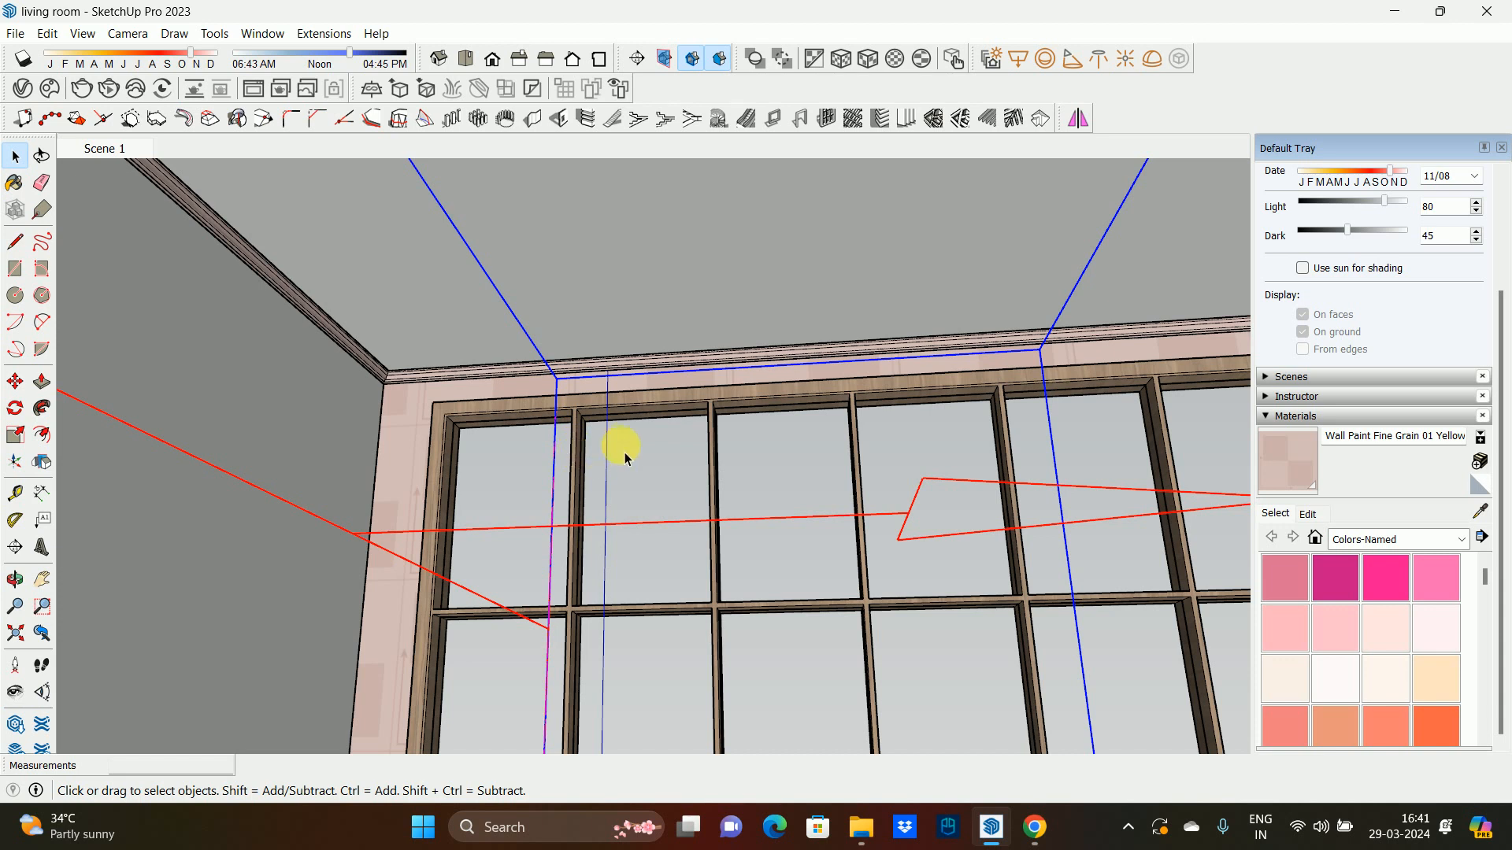
key("m")
left_click(838, 292)
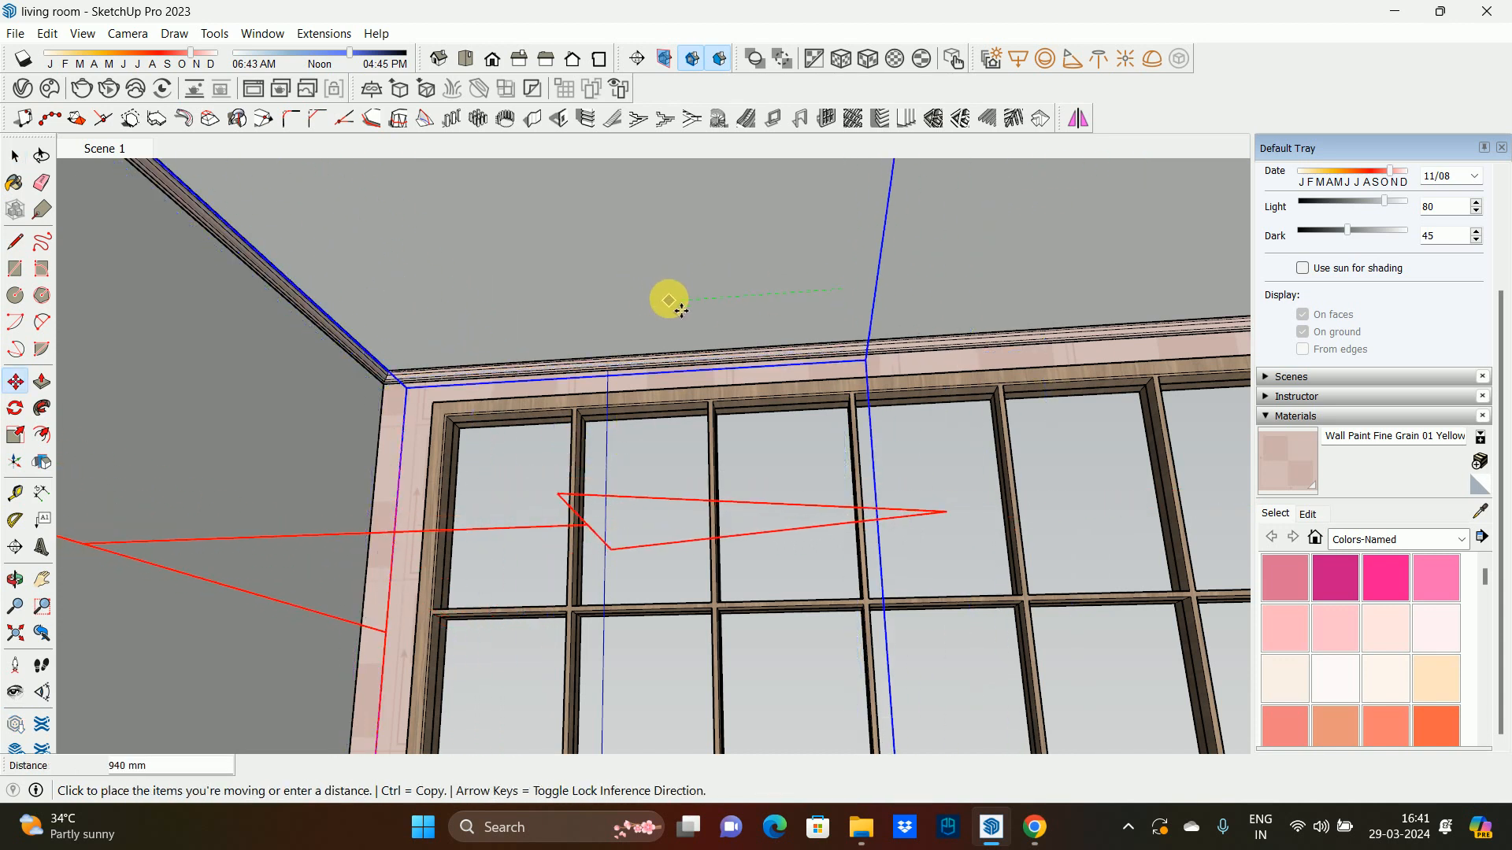
middle_click_drag(641, 329, 565, 457)
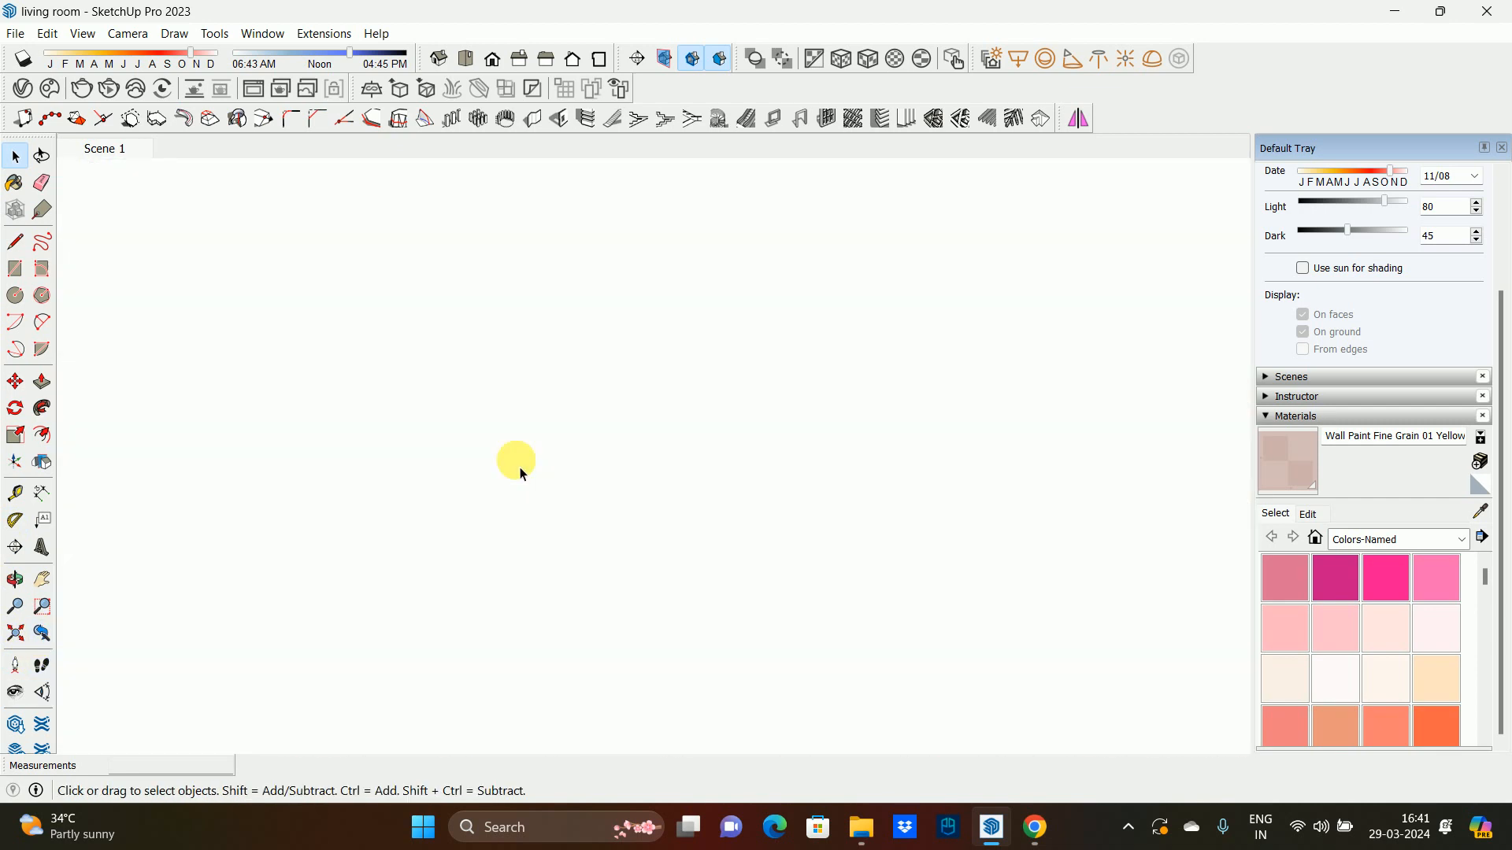
- Draw a second rectangle light across nearly the whole ceiling, just inside the crown moulding
left_click(41, 636)
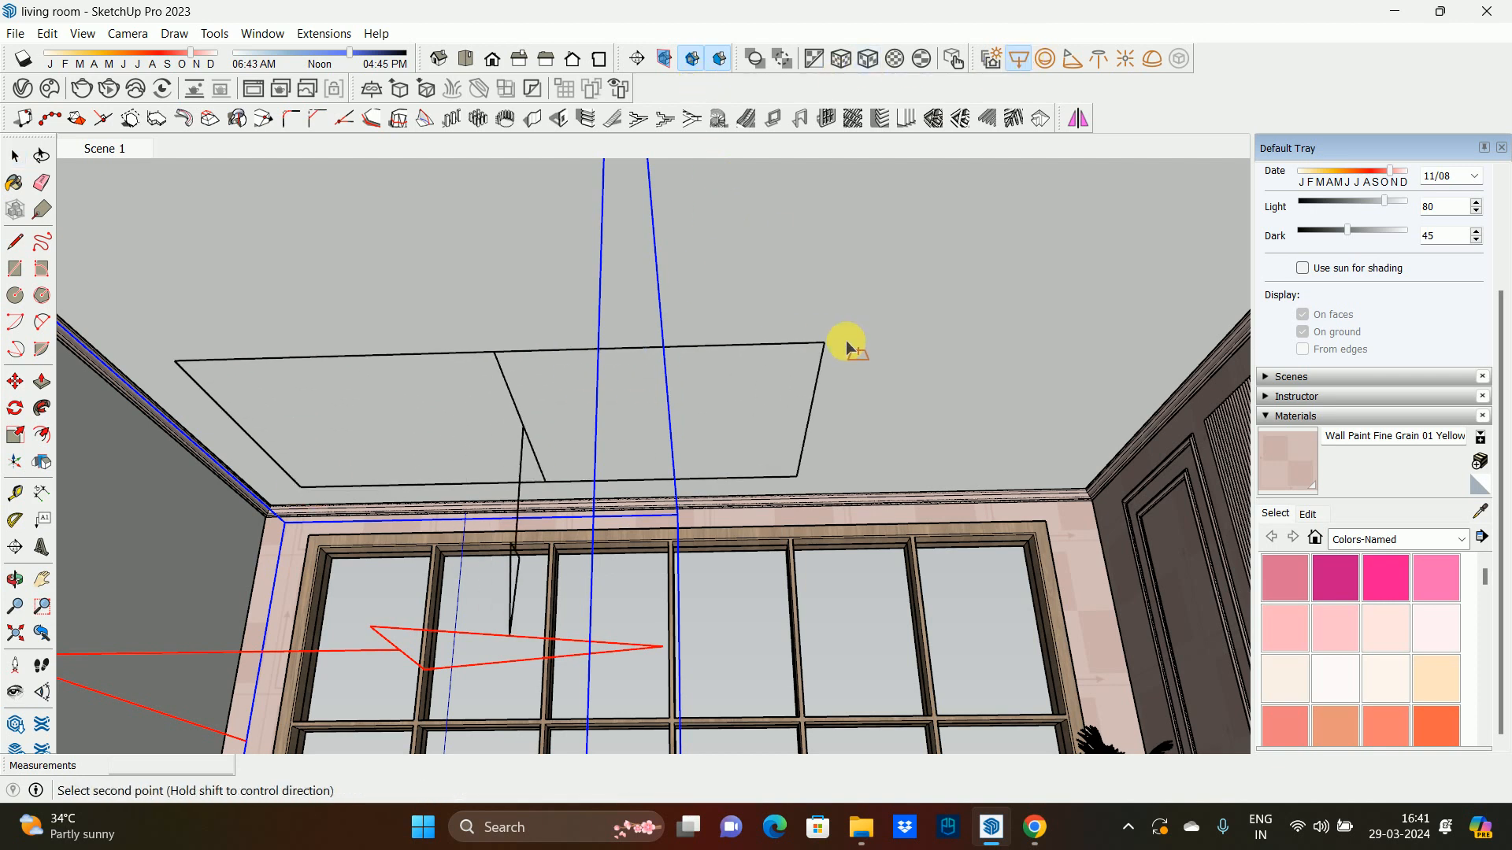
middle_click_drag(847, 344, 757, 396)
middle_click_drag(352, 476, 272, 498, "shift")
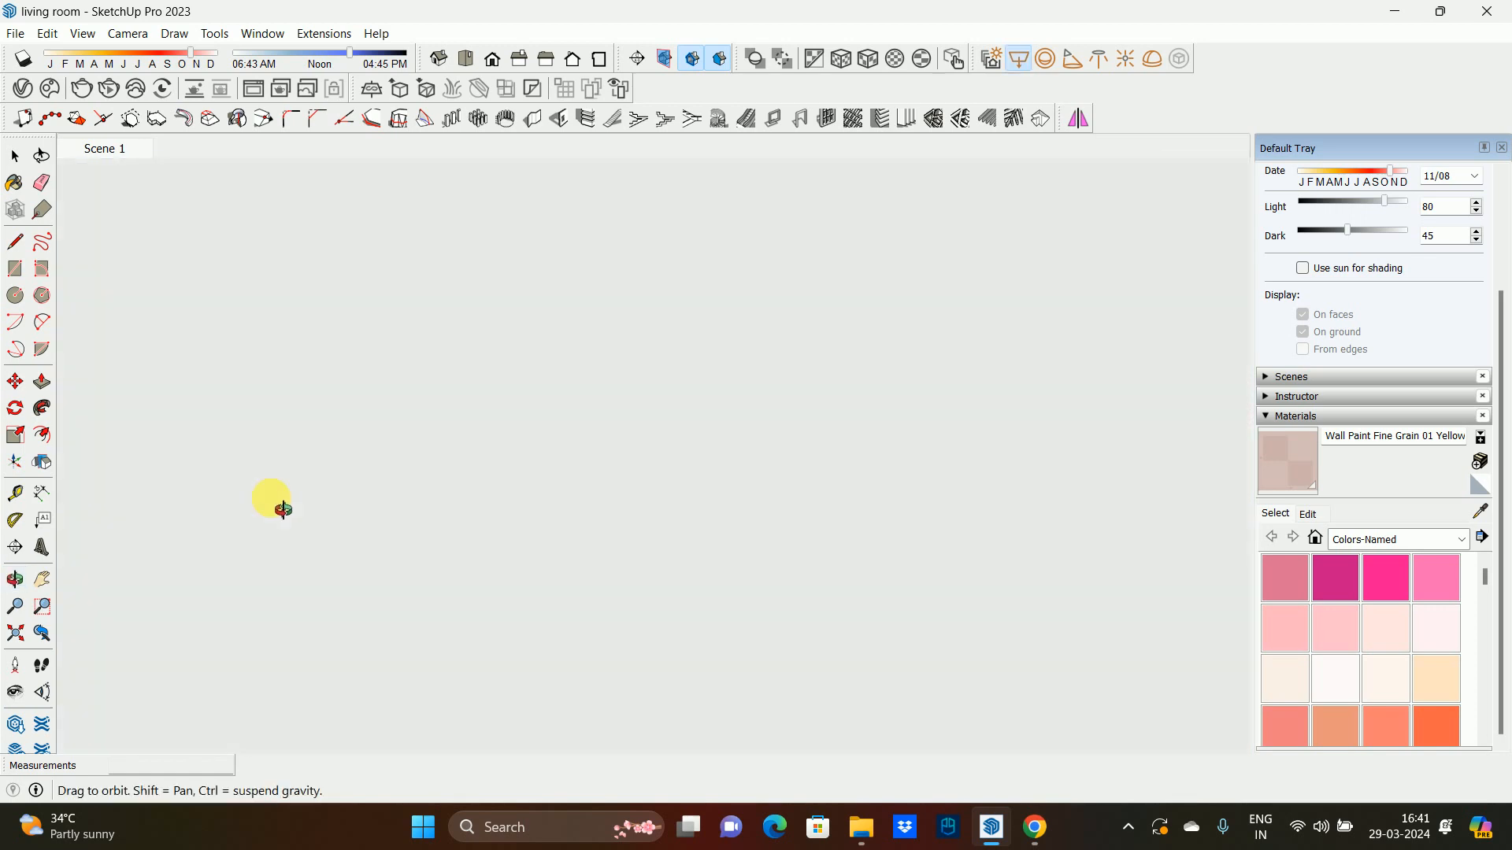
left_click(49, 628)
middle_click_drag(650, 527, 918, 462)
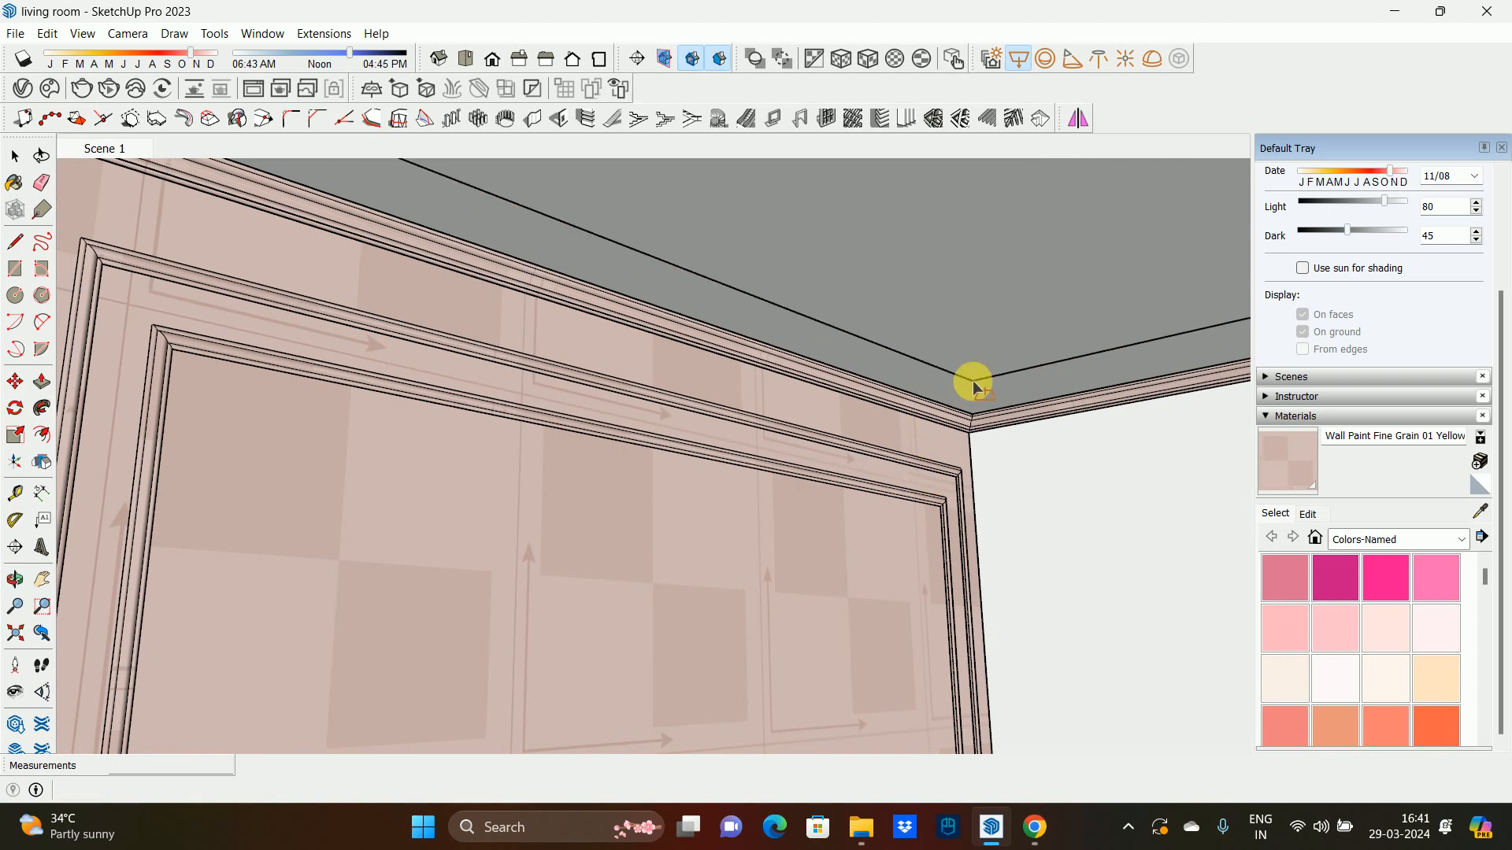
middle_click_drag(804, 412, 313, 423)
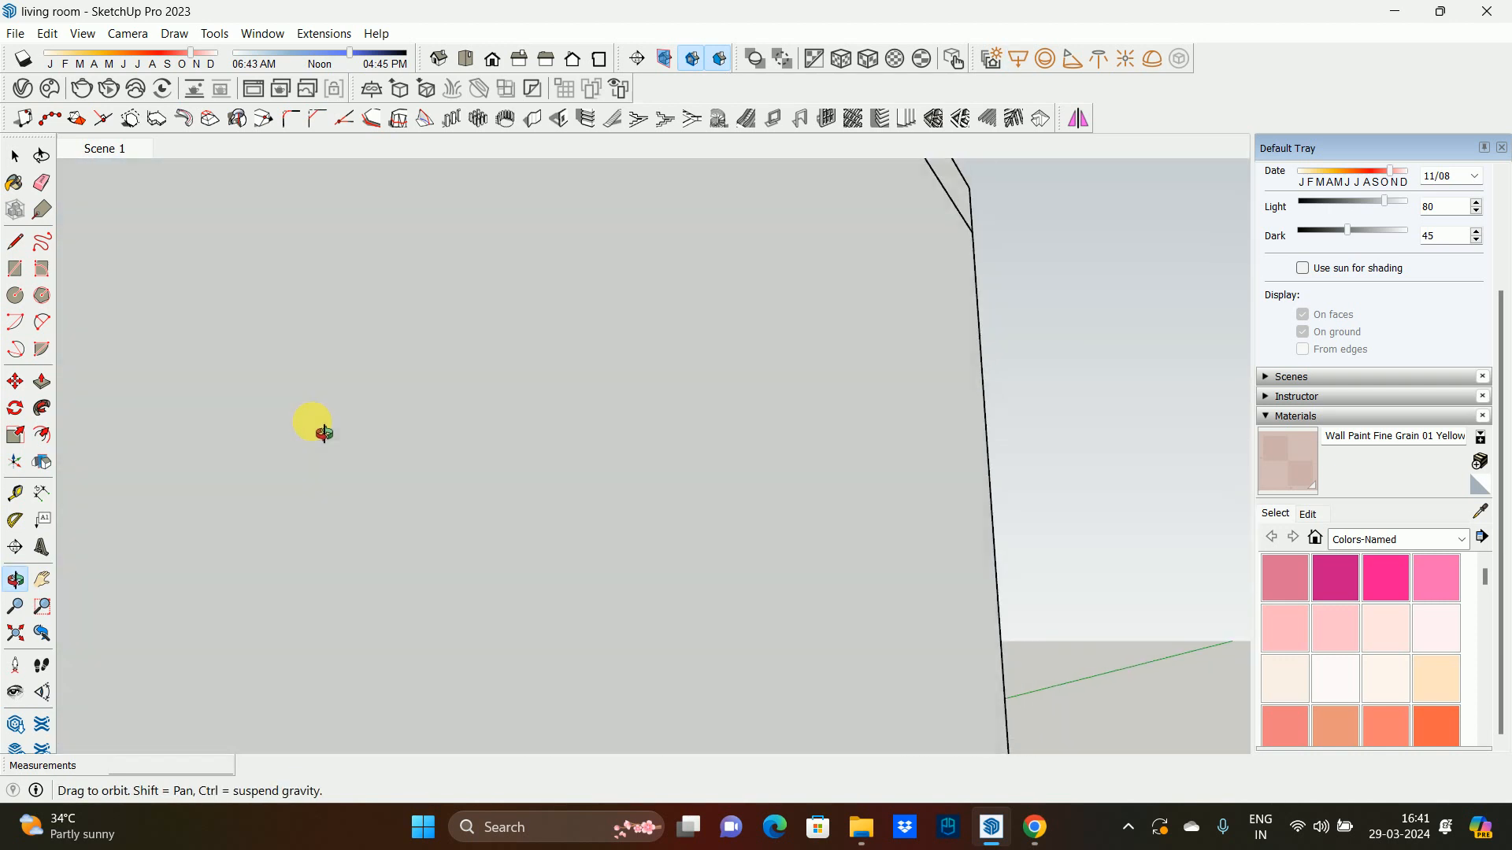
left_click(48, 634)
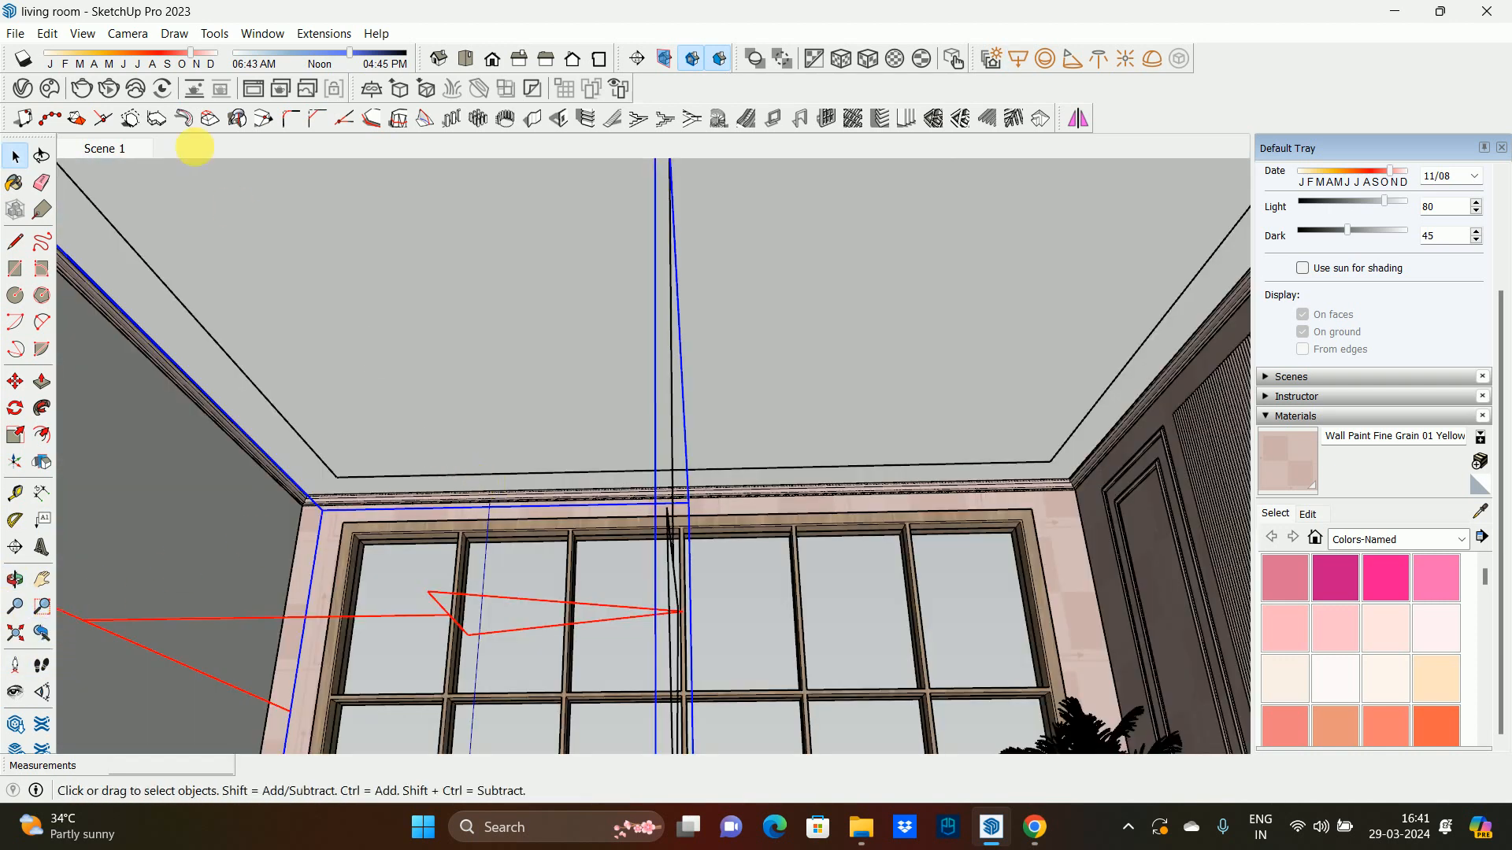
- Set the intensity of the first rectangle light, Rectangle Light, to 75 in the V-Ray asset settings
left_click(23, 88)
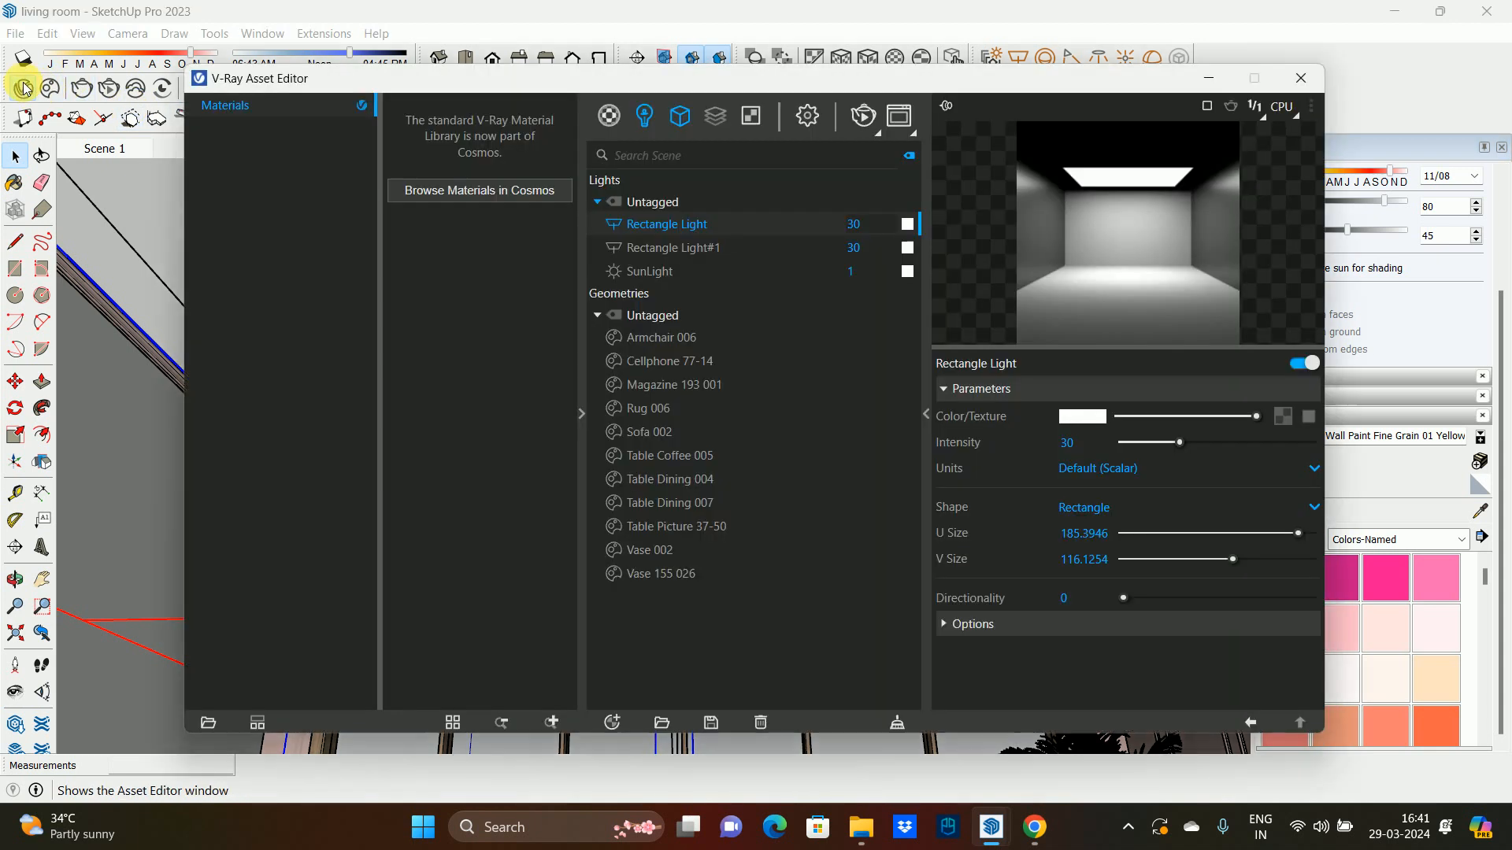
left_click(646, 118)
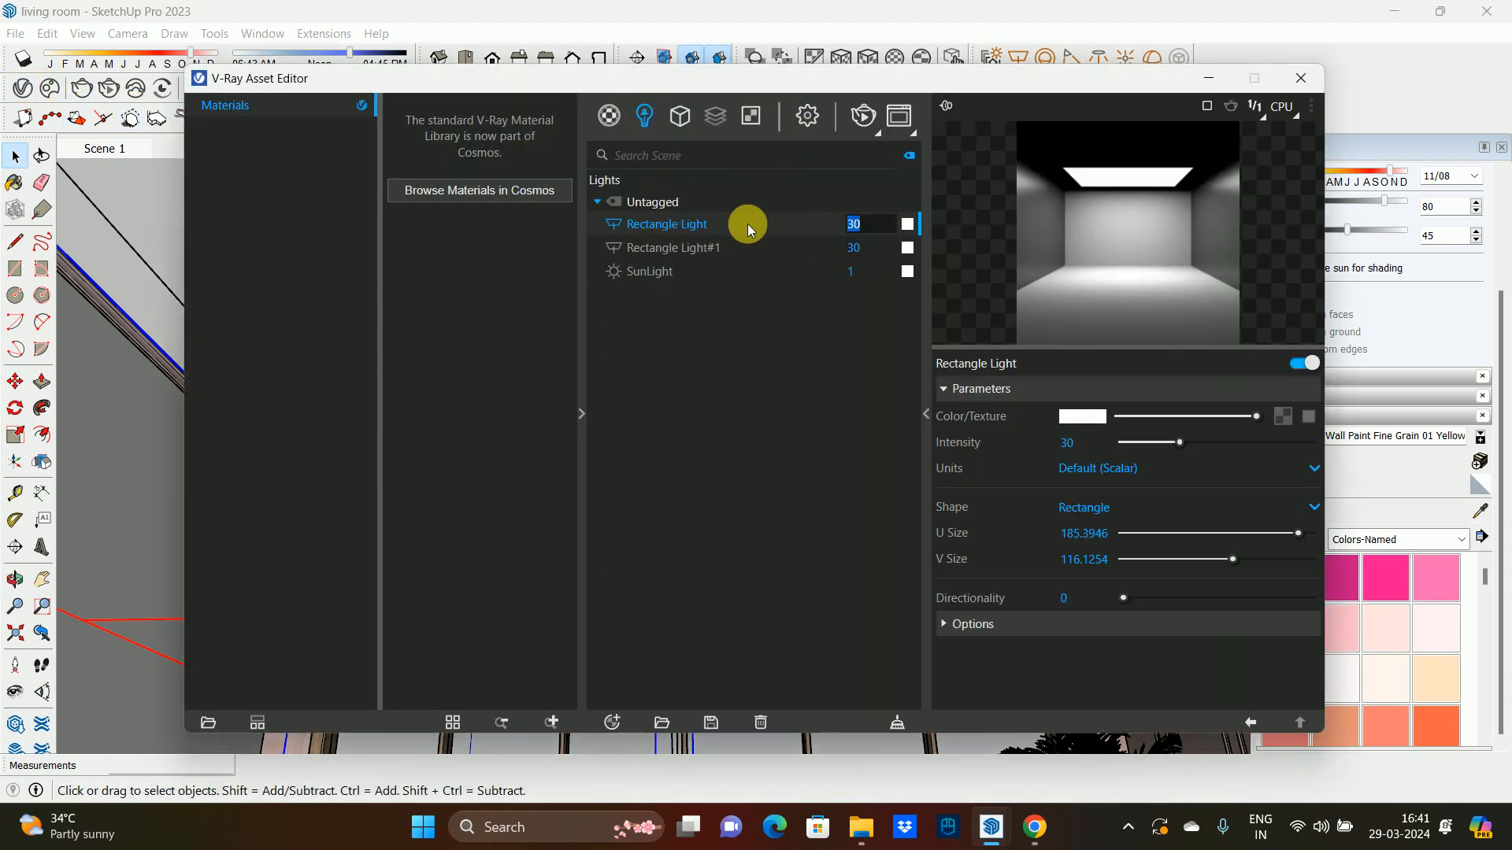
type("75")
key("Return")
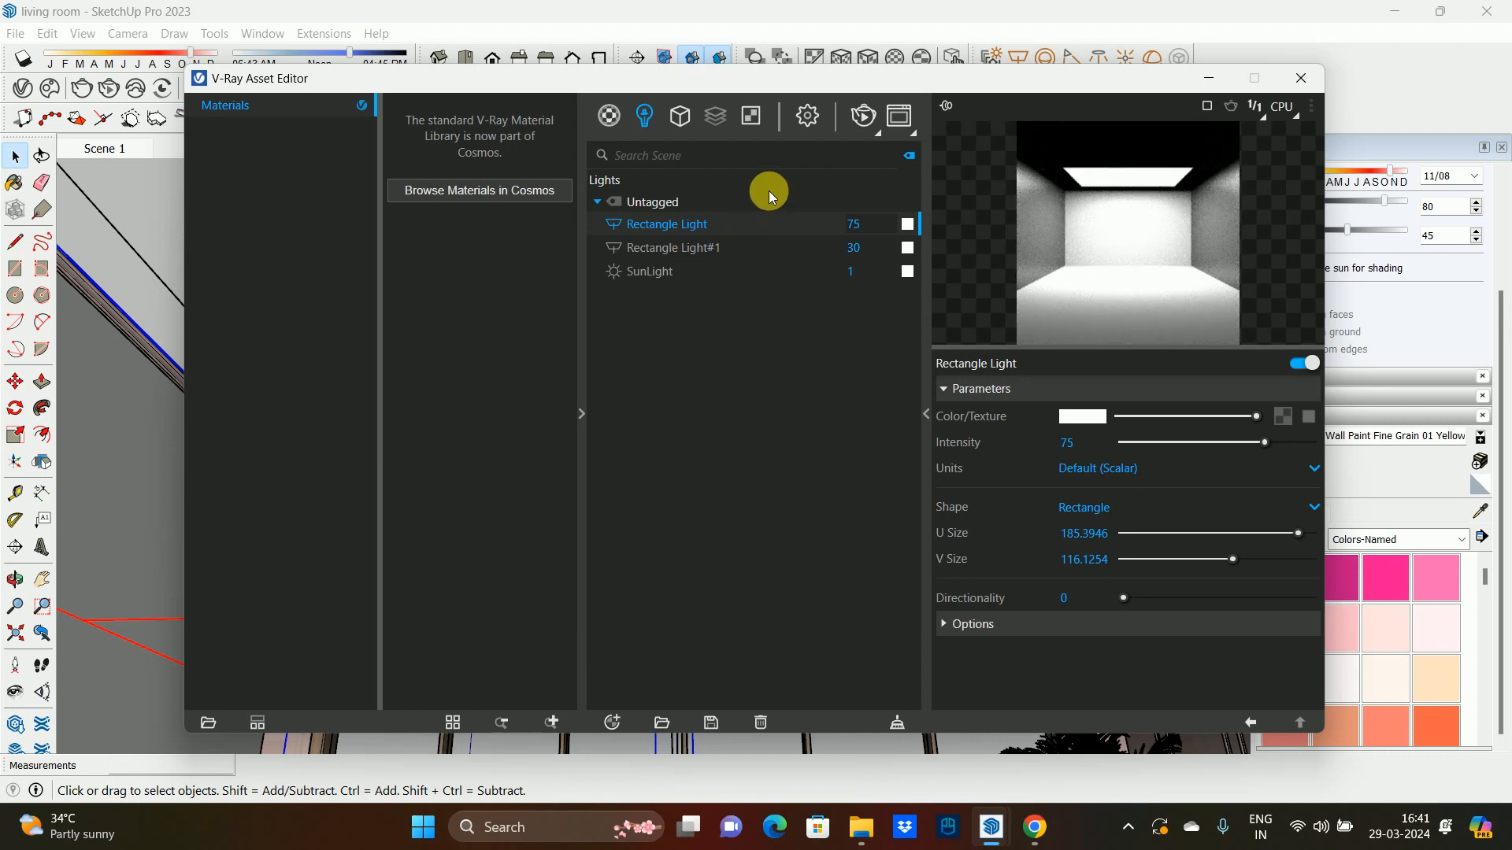
- Make Rectangle Light invisible and disable its shadows and its effect on specular, reflections and atmospherics
left_click(1008, 630)
left_click(1064, 651)
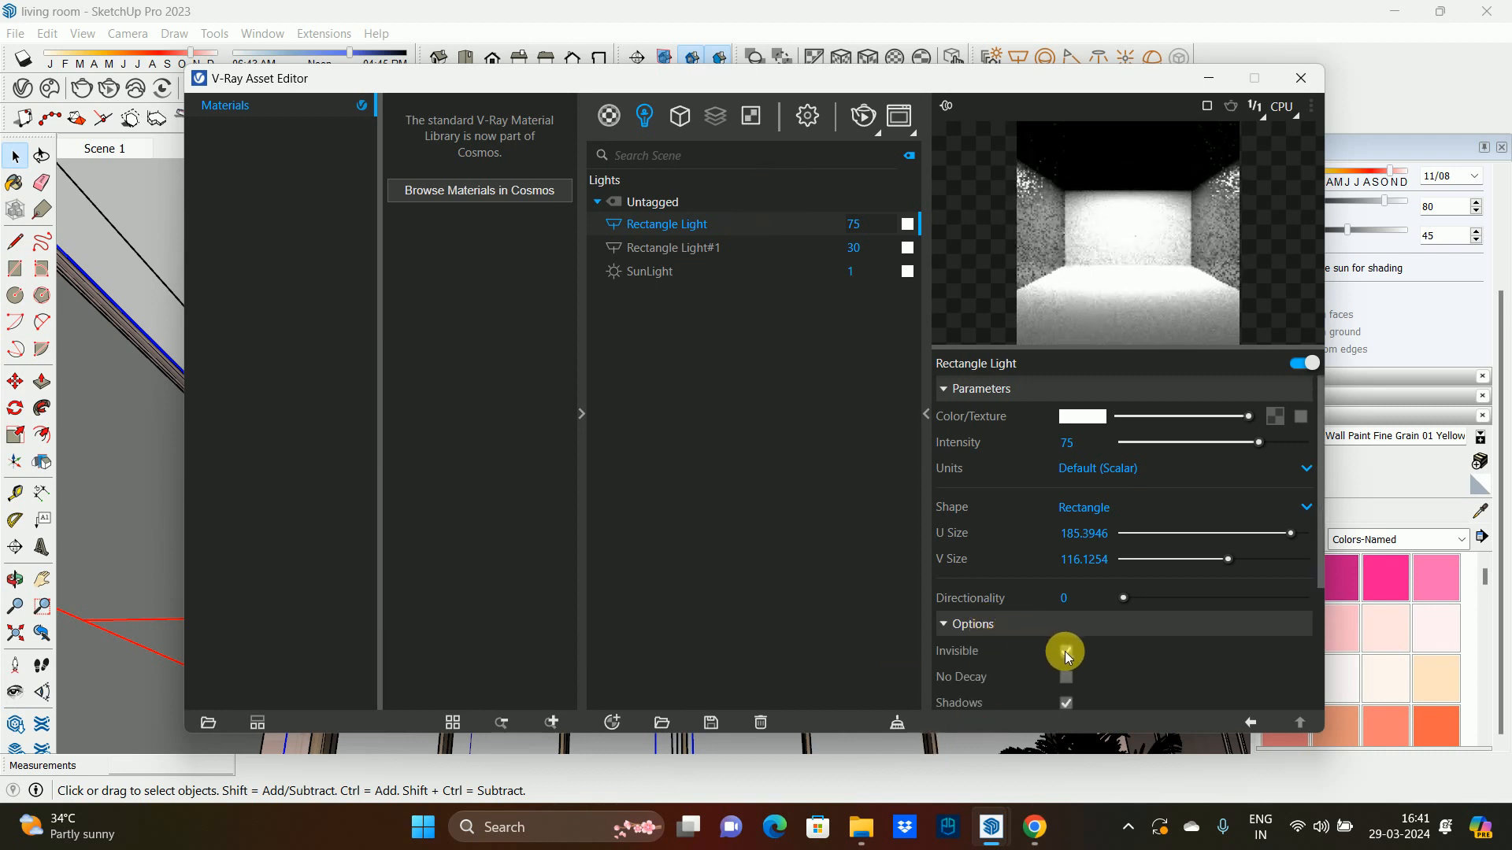
scroll(1046, 645, "down", 2)
left_click(1065, 607)
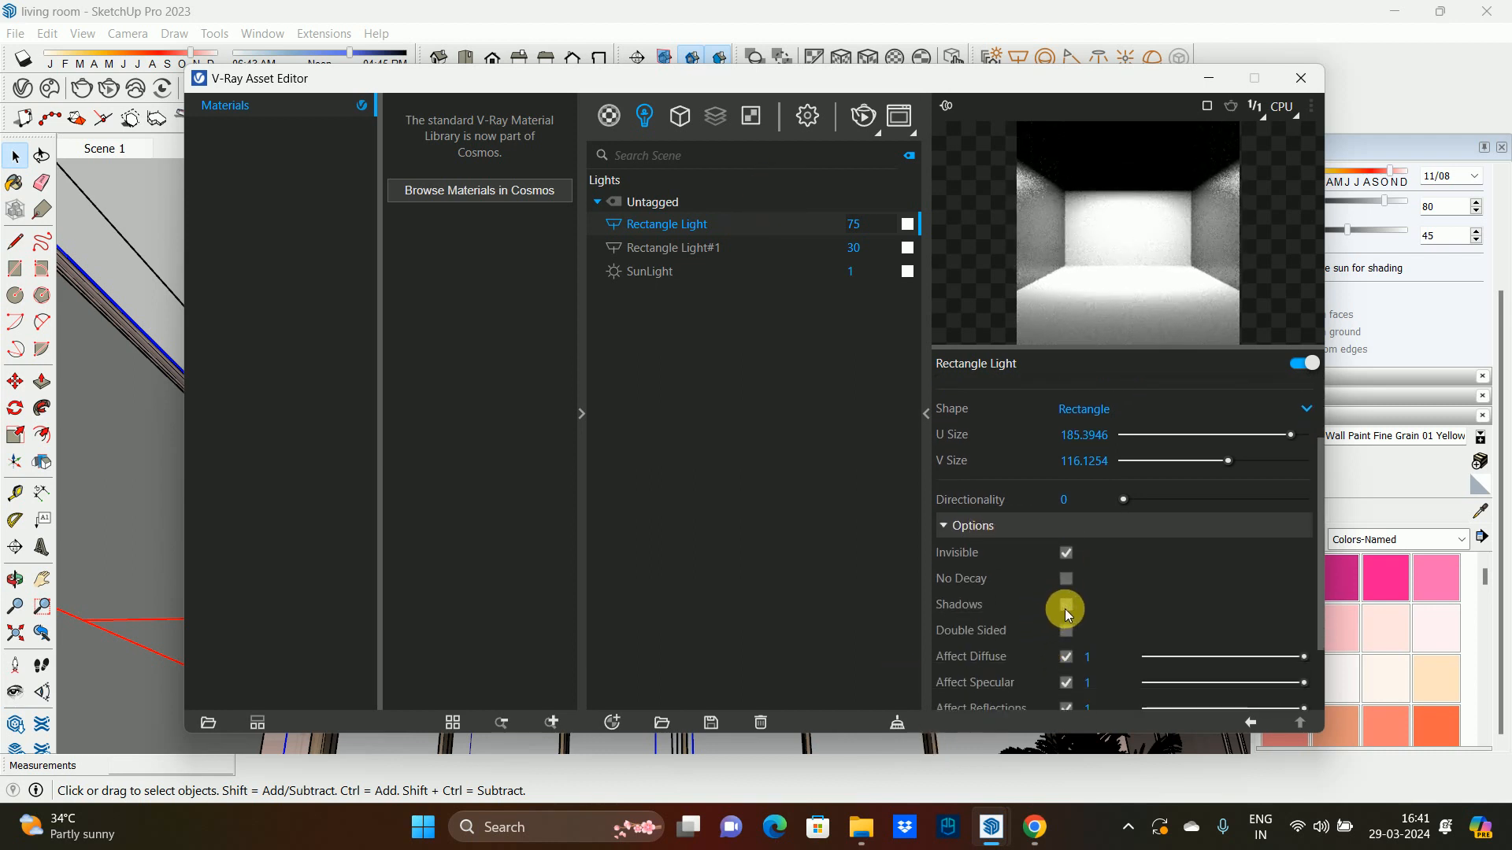
scroll(1065, 608, "down", 1)
left_click(1066, 589)
left_click(1064, 615)
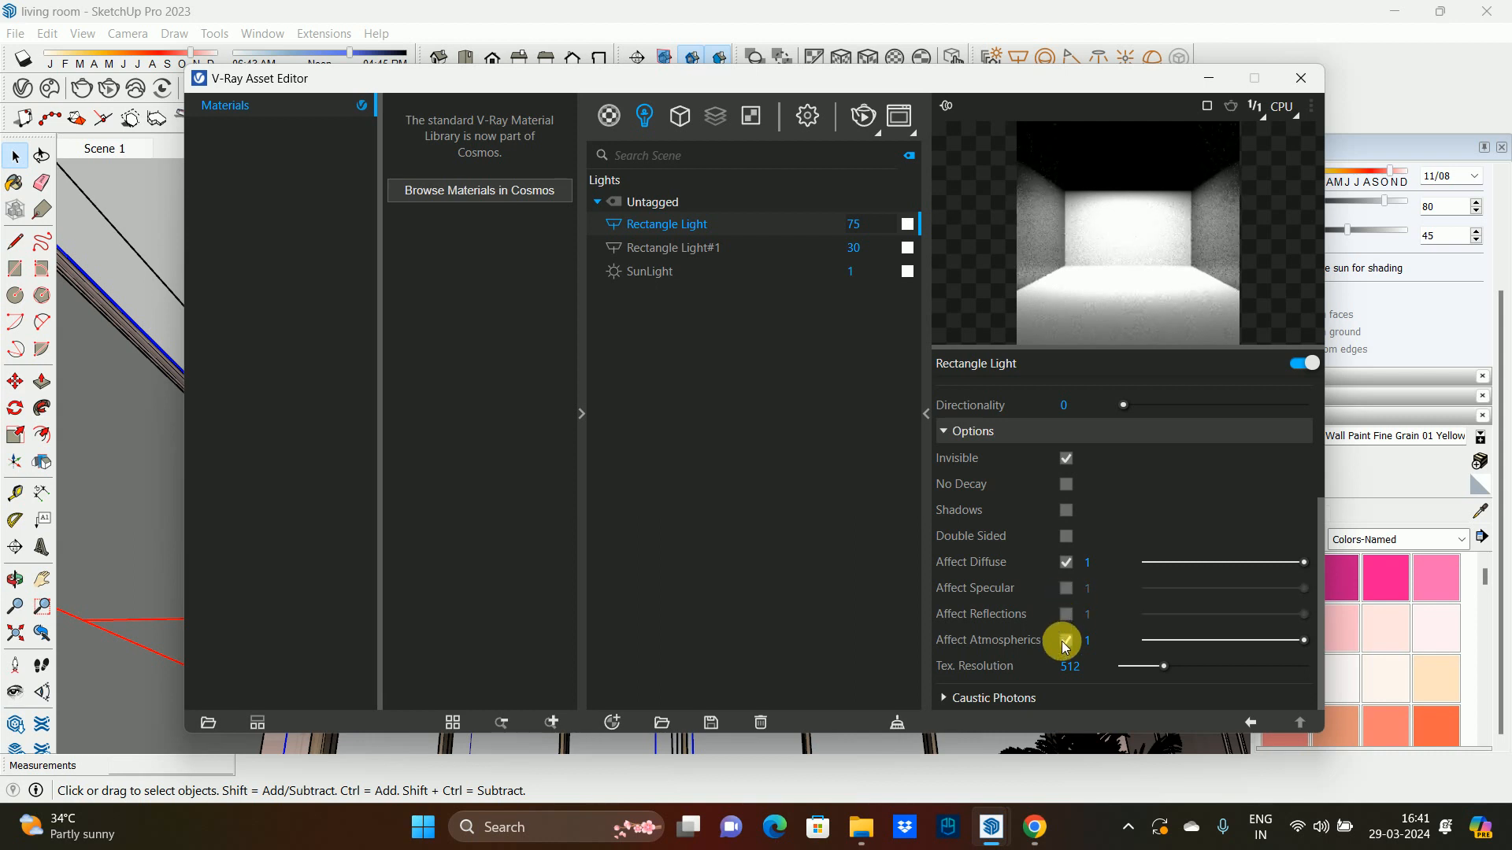
left_click(1065, 640)
- Make Rectangle Light#1 invisible too, disabling its shadows, specular, reflections and atmospherics, and close the asset settings
left_click(635, 249)
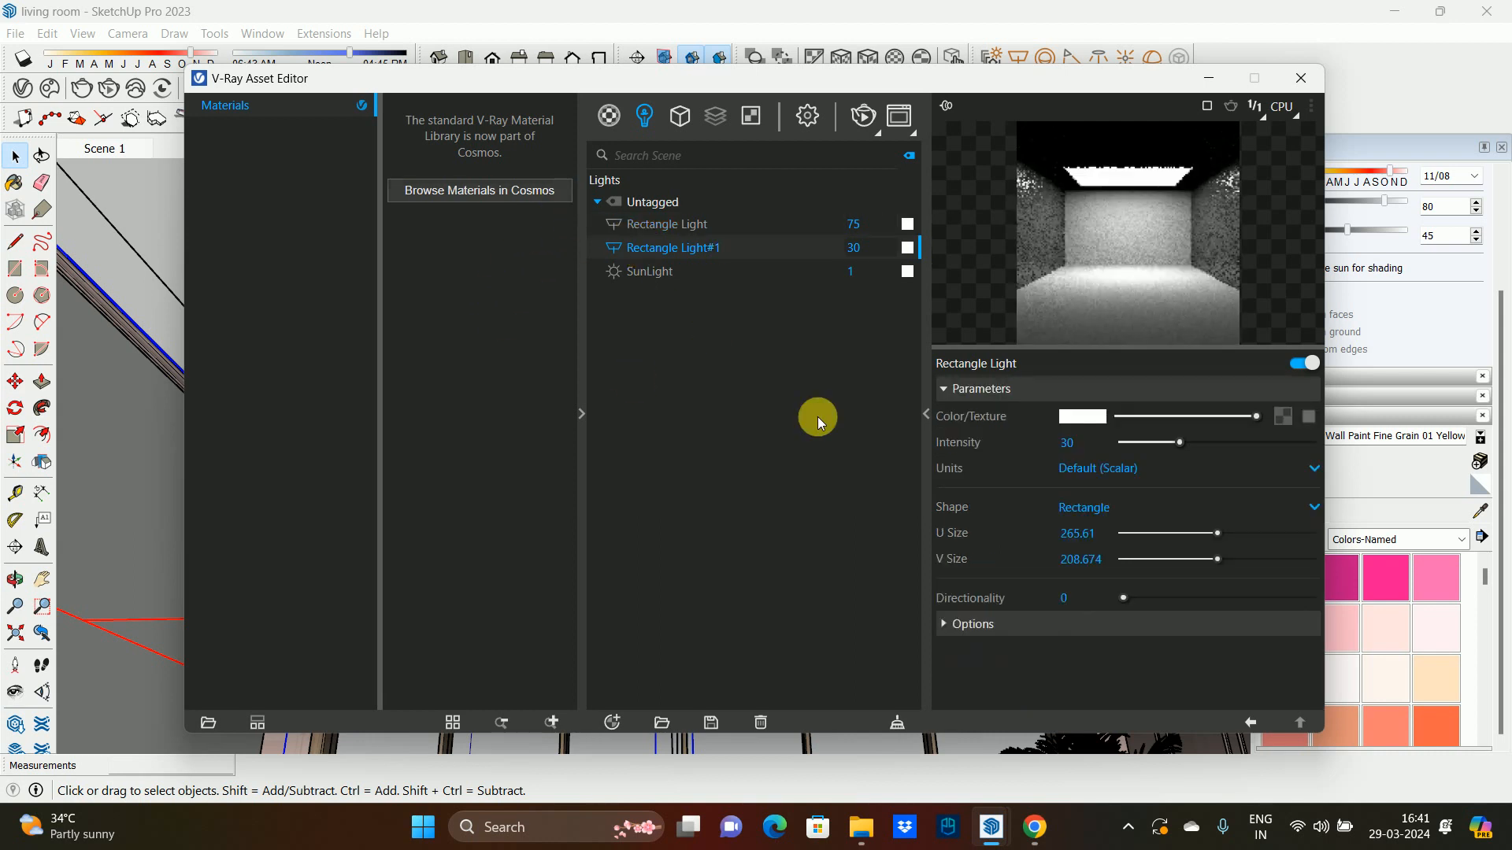
left_click(1015, 618)
scroll(1055, 510, "down", 2)
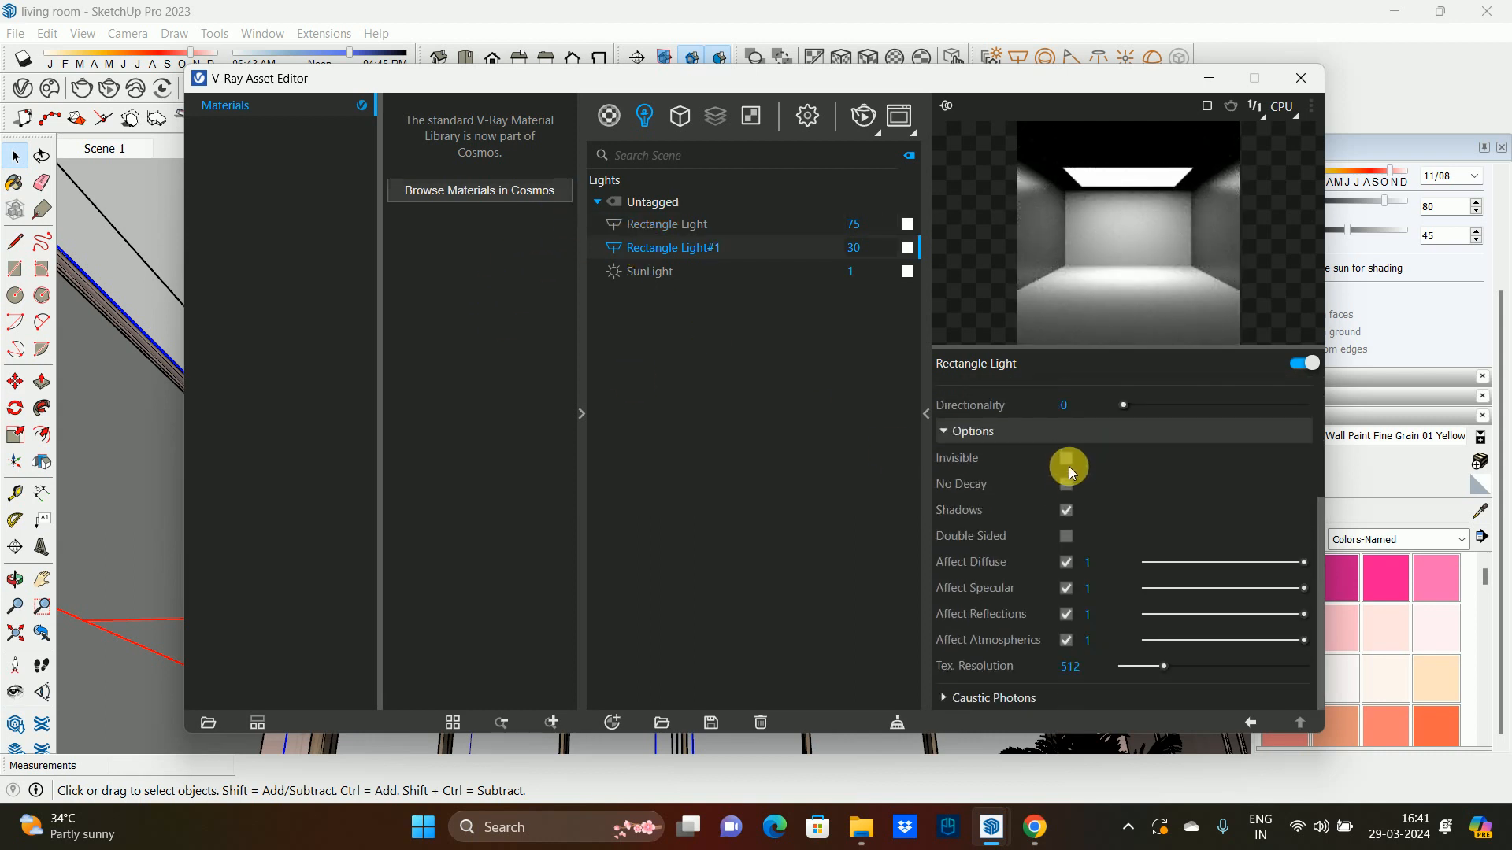
left_click(1066, 509)
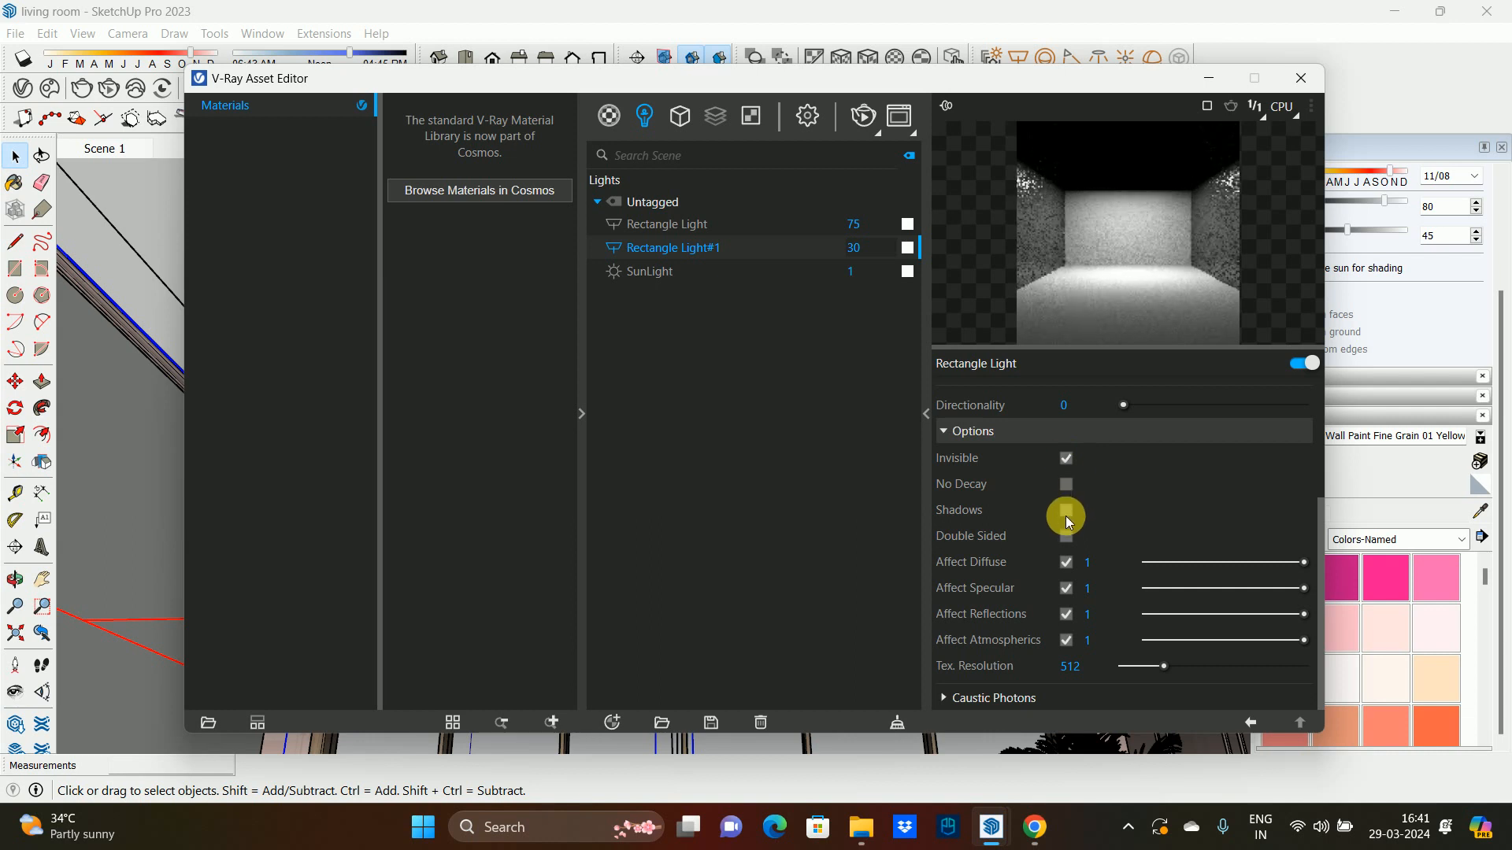
left_click(1067, 564)
left_click(1067, 563)
left_click(1065, 591)
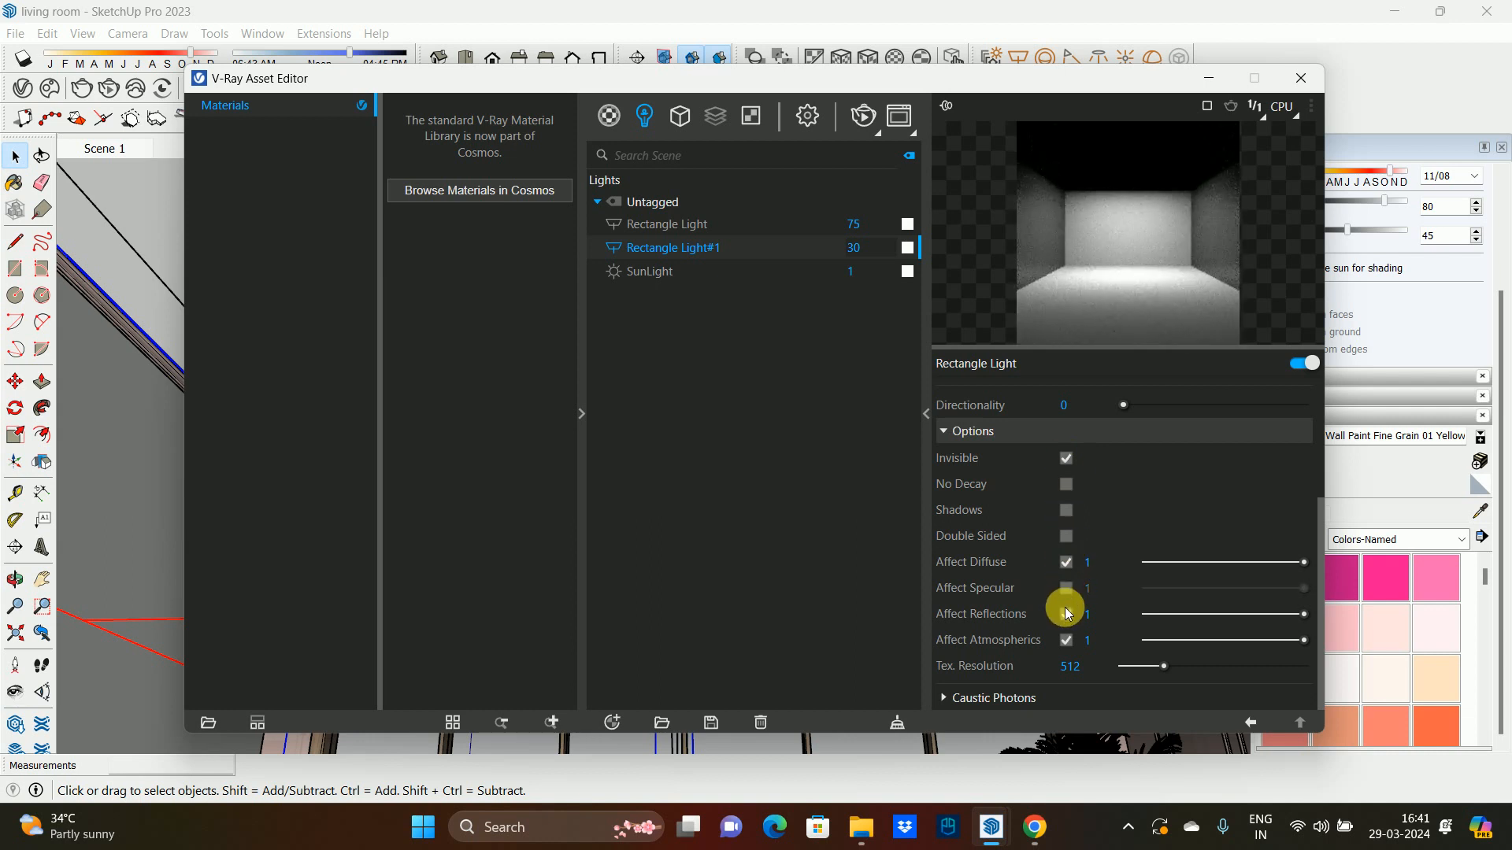
left_click(1065, 640)
left_click(1301, 78)
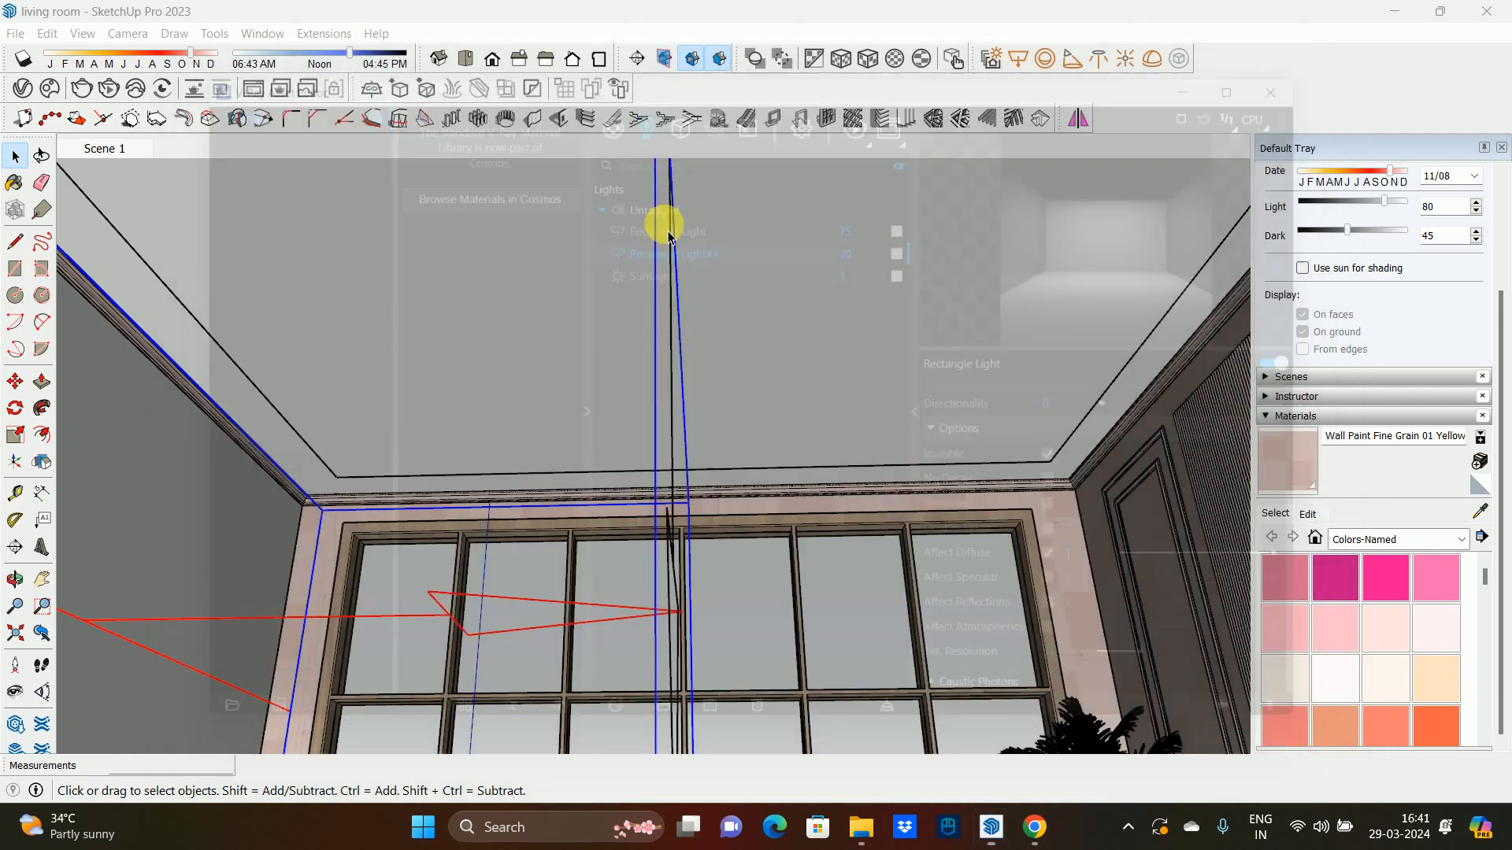
- Return to Scene 1 and move the dining table set about 3120 mm along the red axis, past the armchair
left_click(84, 147)
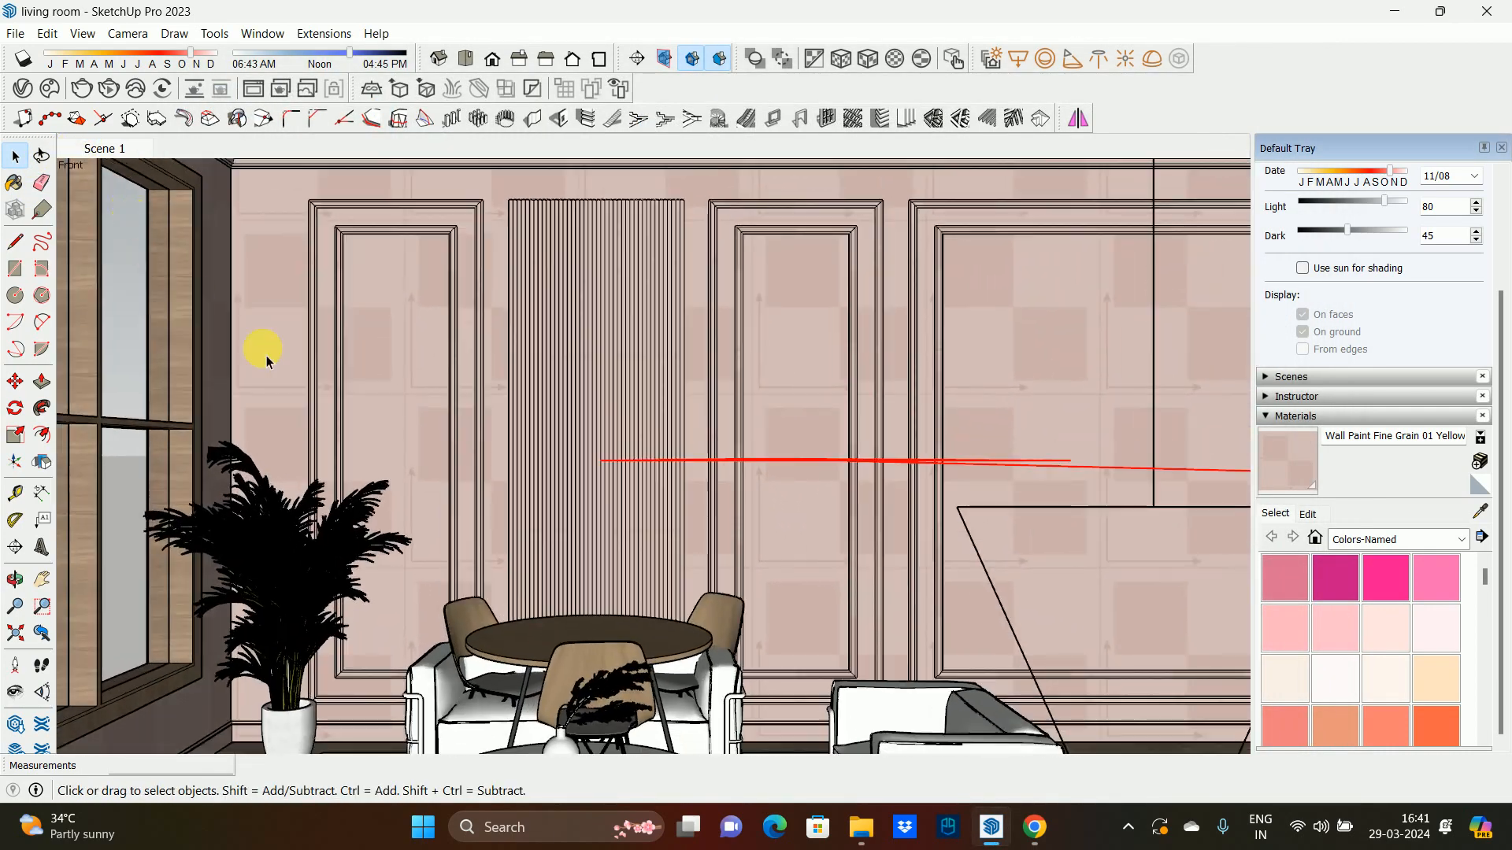
middle_click_drag(266, 356, 504, 443)
left_click(601, 506)
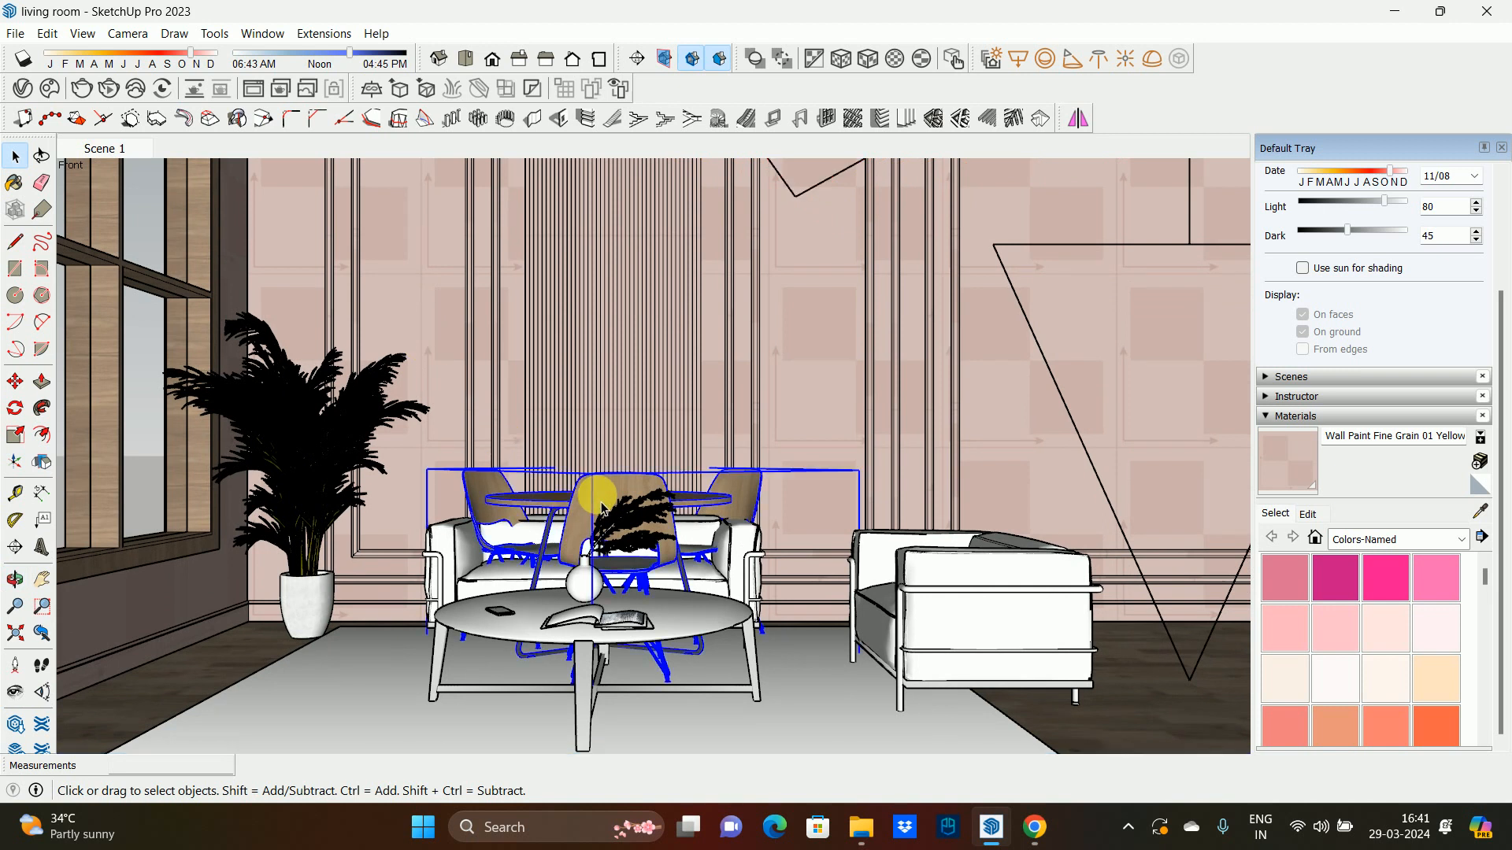
middle_click_drag(782, 550, 685, 540)
key("m")
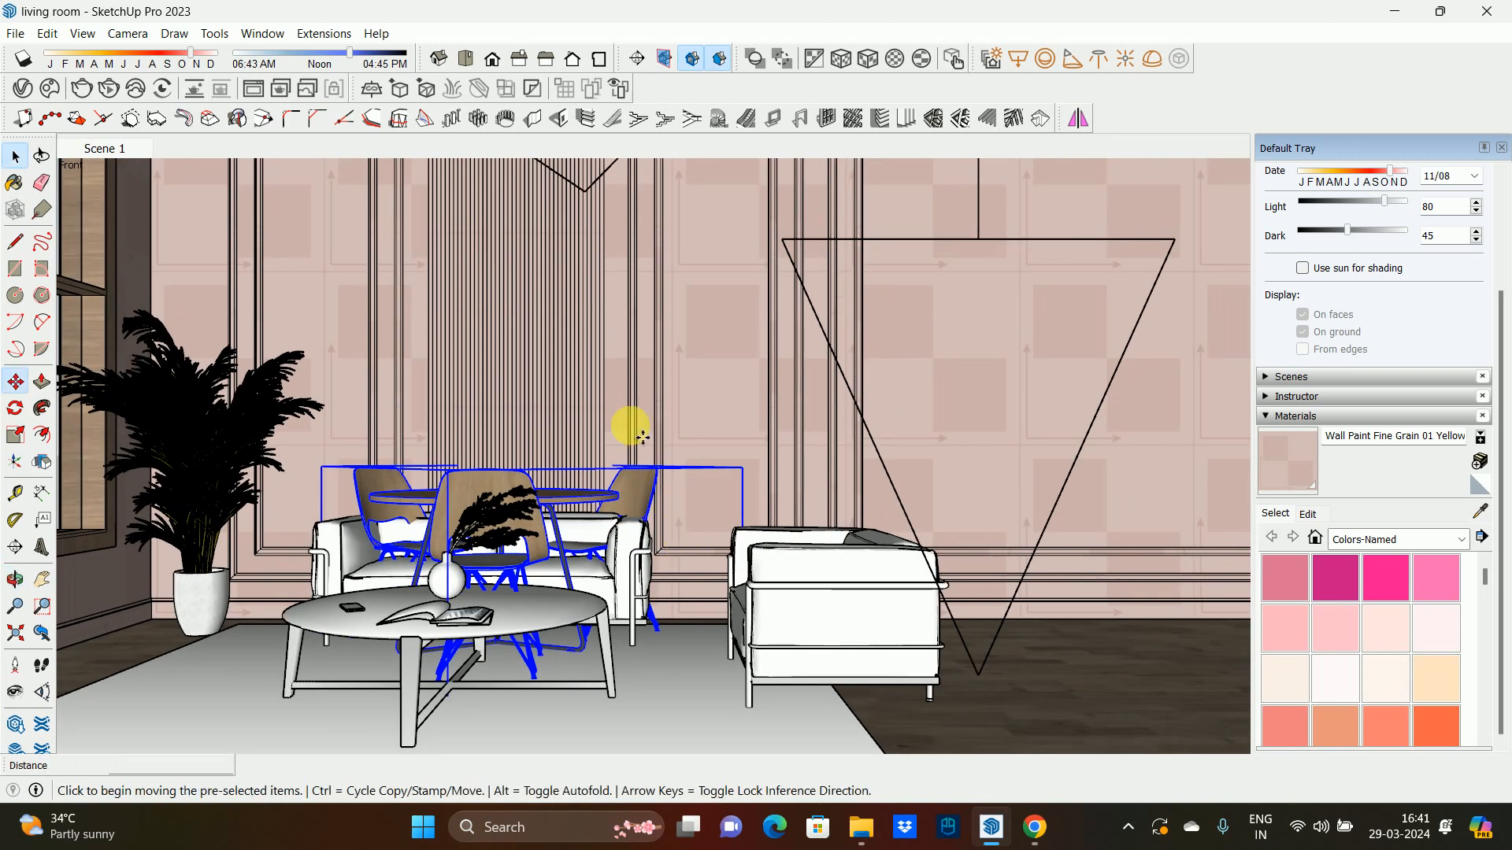
left_click(553, 356)
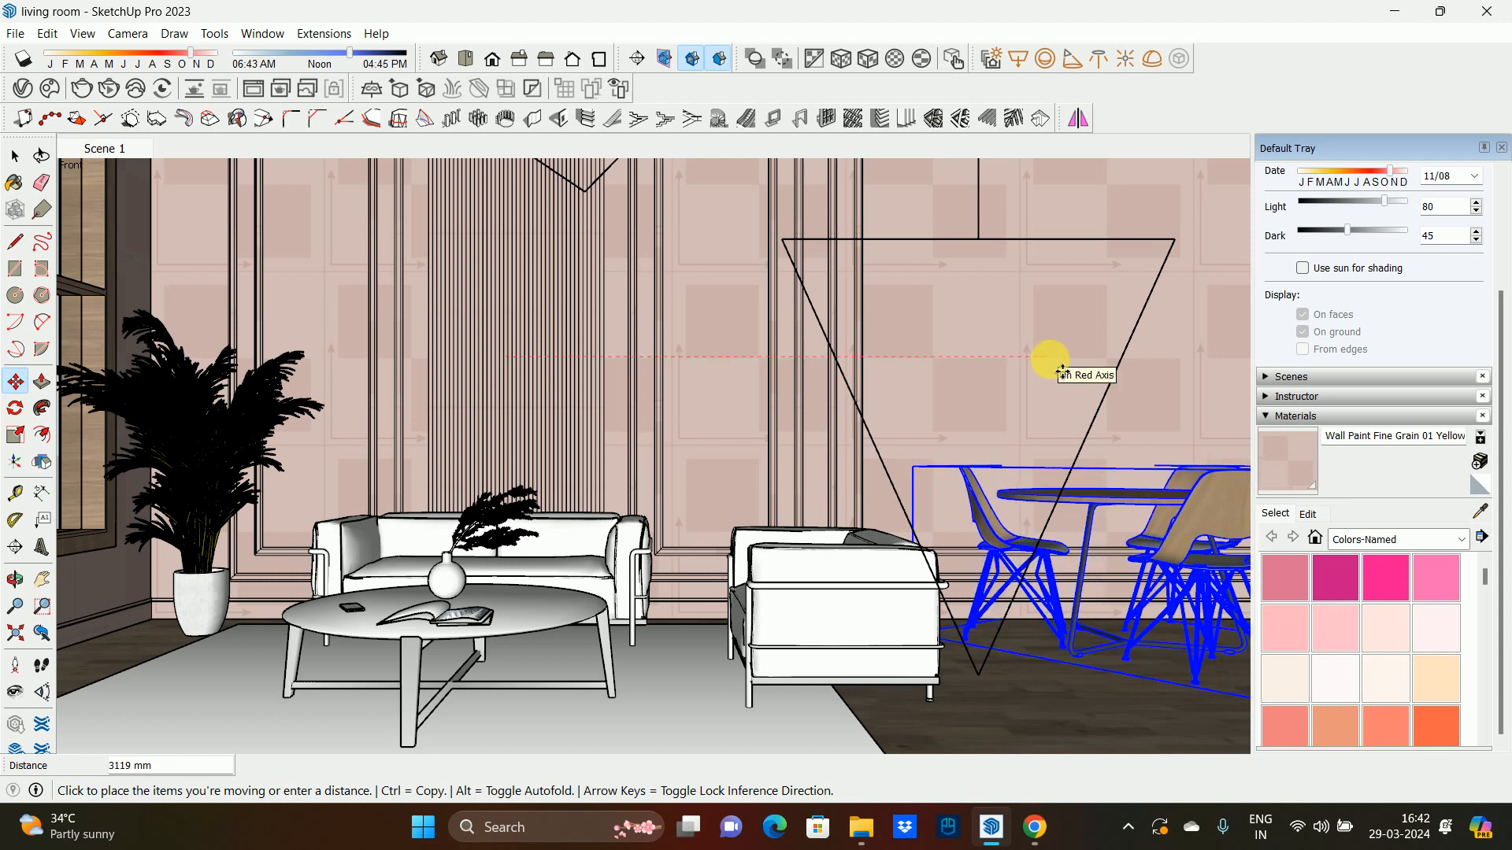
left_click(1048, 358)
key("space")
scroll(614, 371, "down", 2)
middle_click_drag(613, 372, 701, 438)
left_click(34, 89)
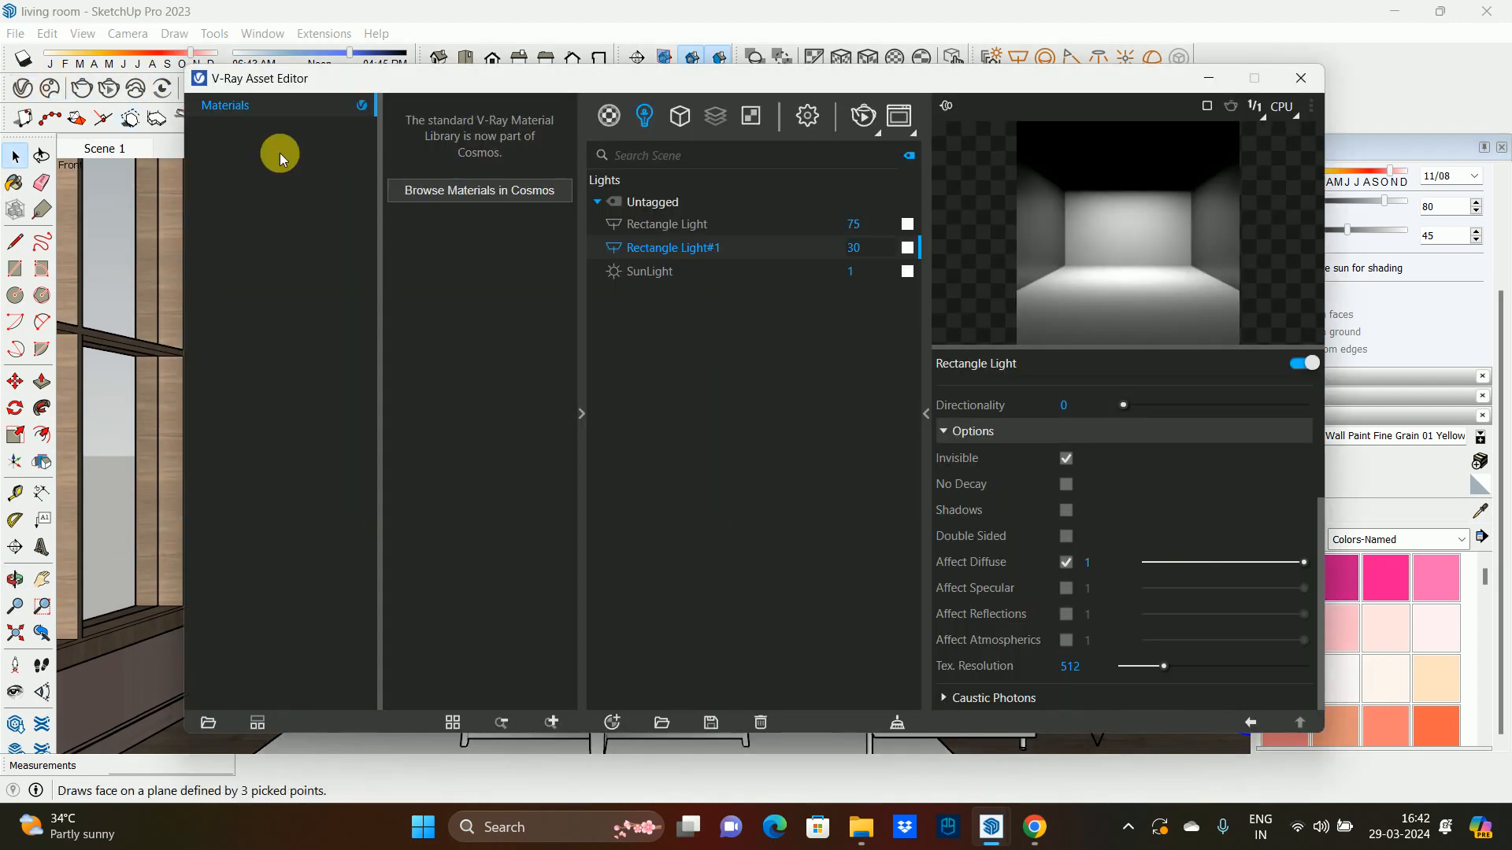
left_click(812, 122)
left_click(1301, 79)
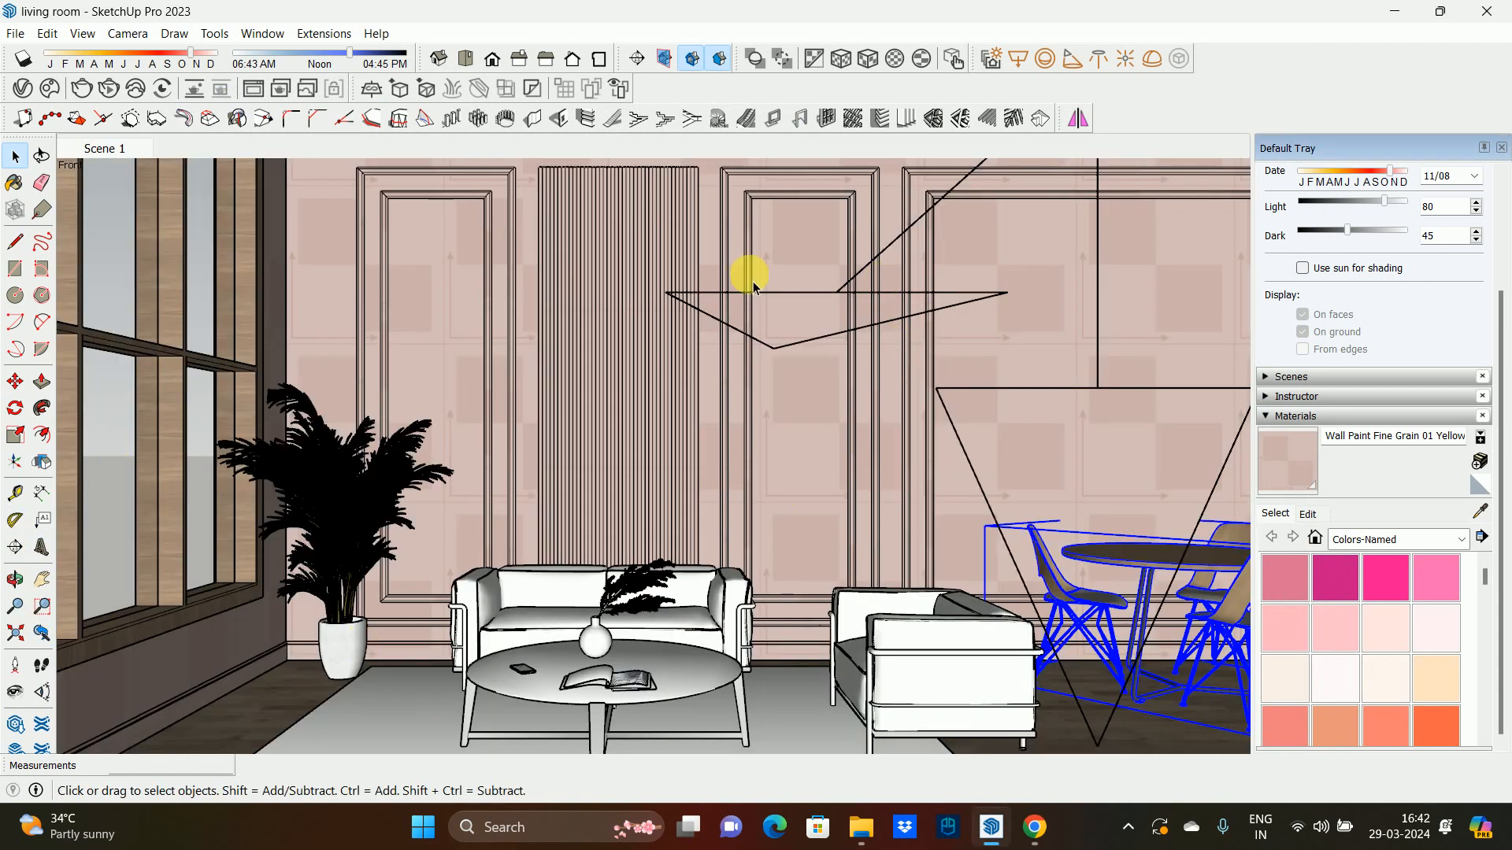
- Move the dining table set slightly further from the armchair, along the panelled wall
key("m")
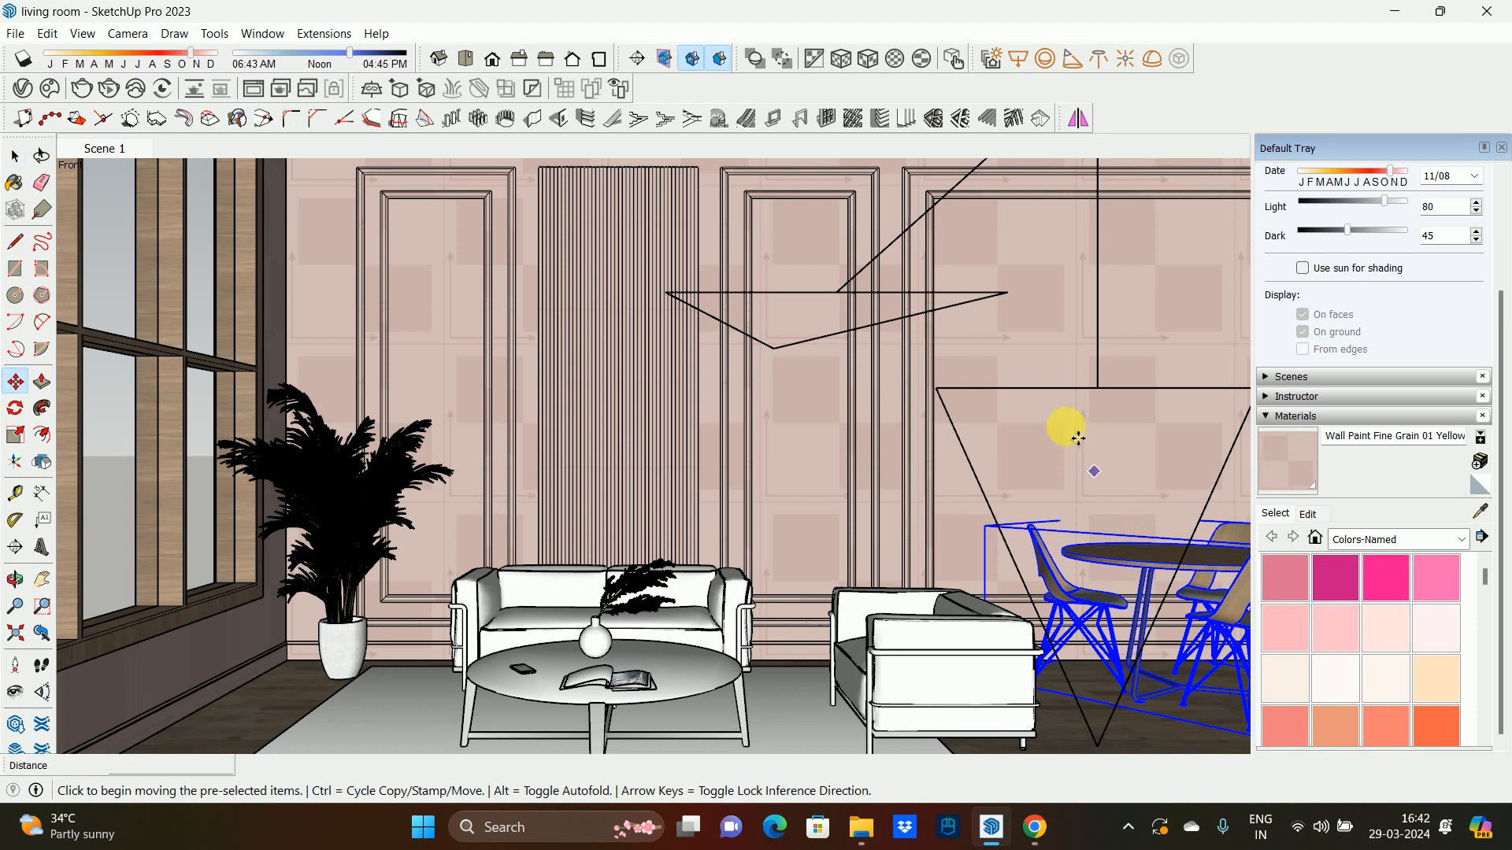
left_click(1066, 429)
left_click(1124, 450)
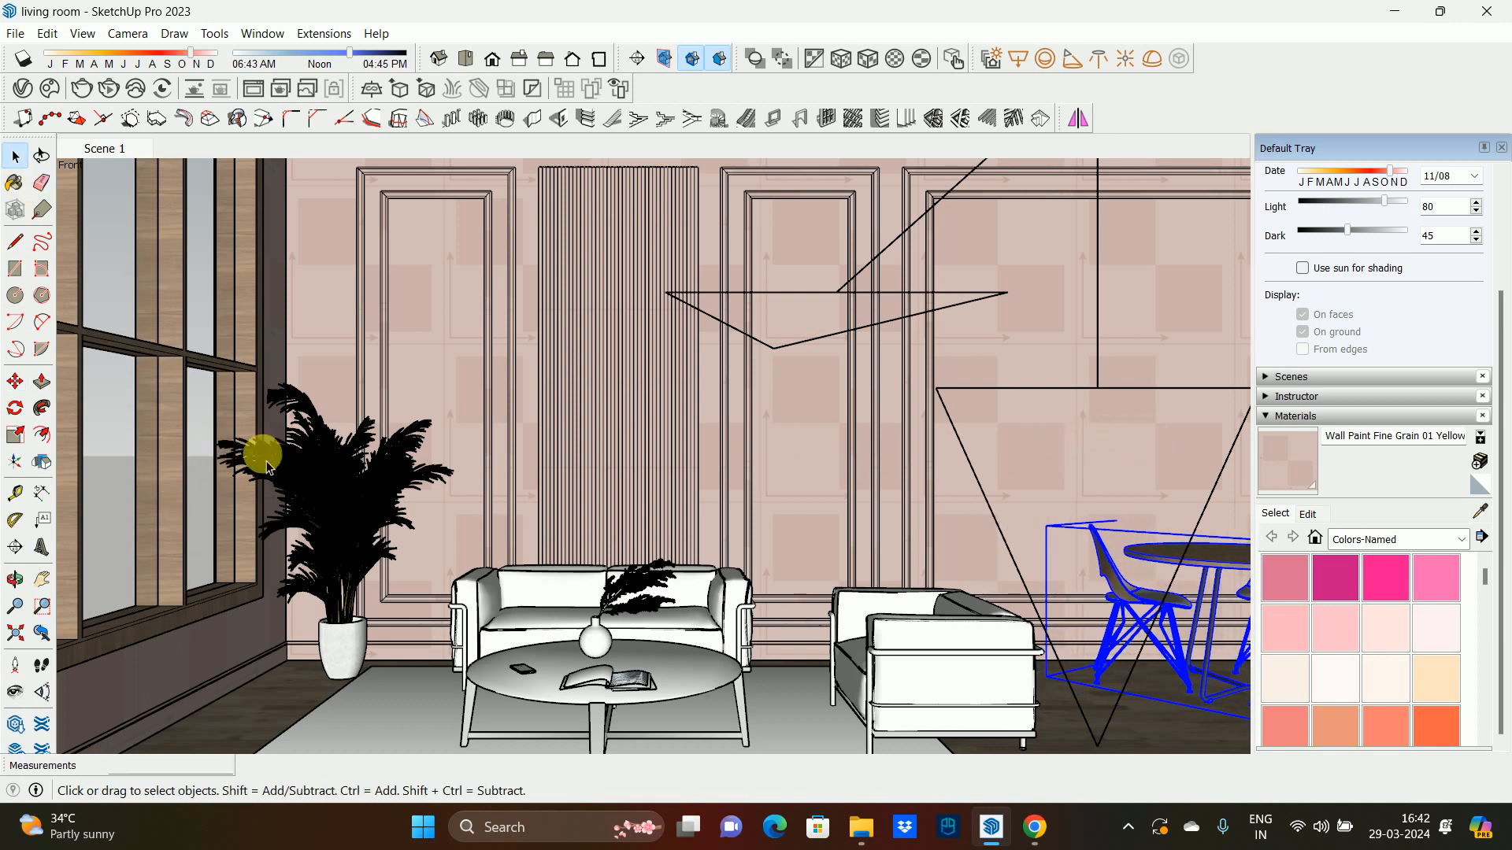
- Enable the safe frame in the V-Ray render output settings and close the settings
middle_click_drag(733, 486, 728, 544)
left_click(23, 88)
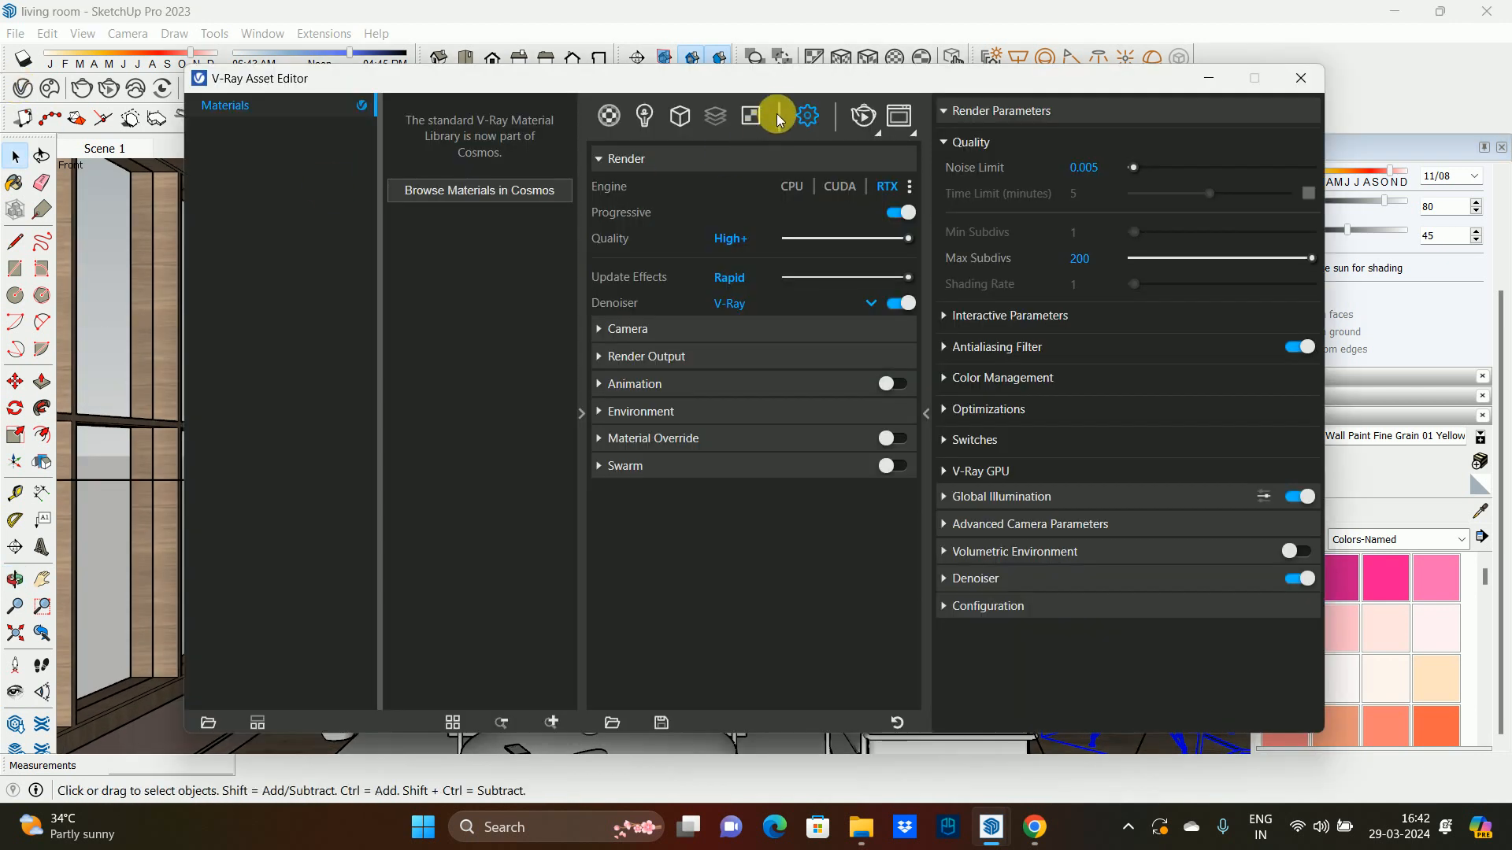
left_click(677, 361)
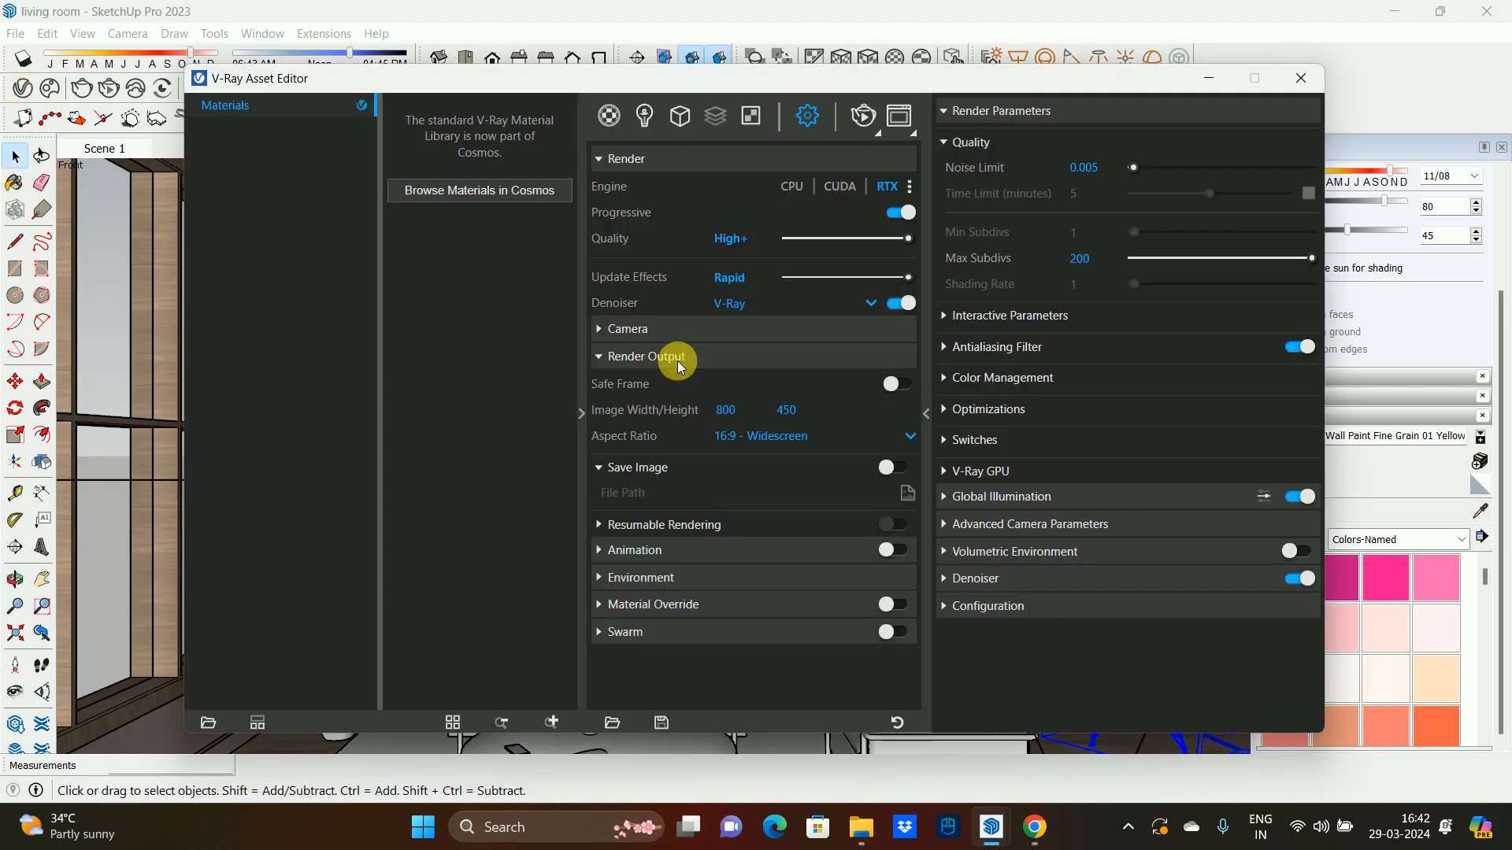
left_click(898, 389)
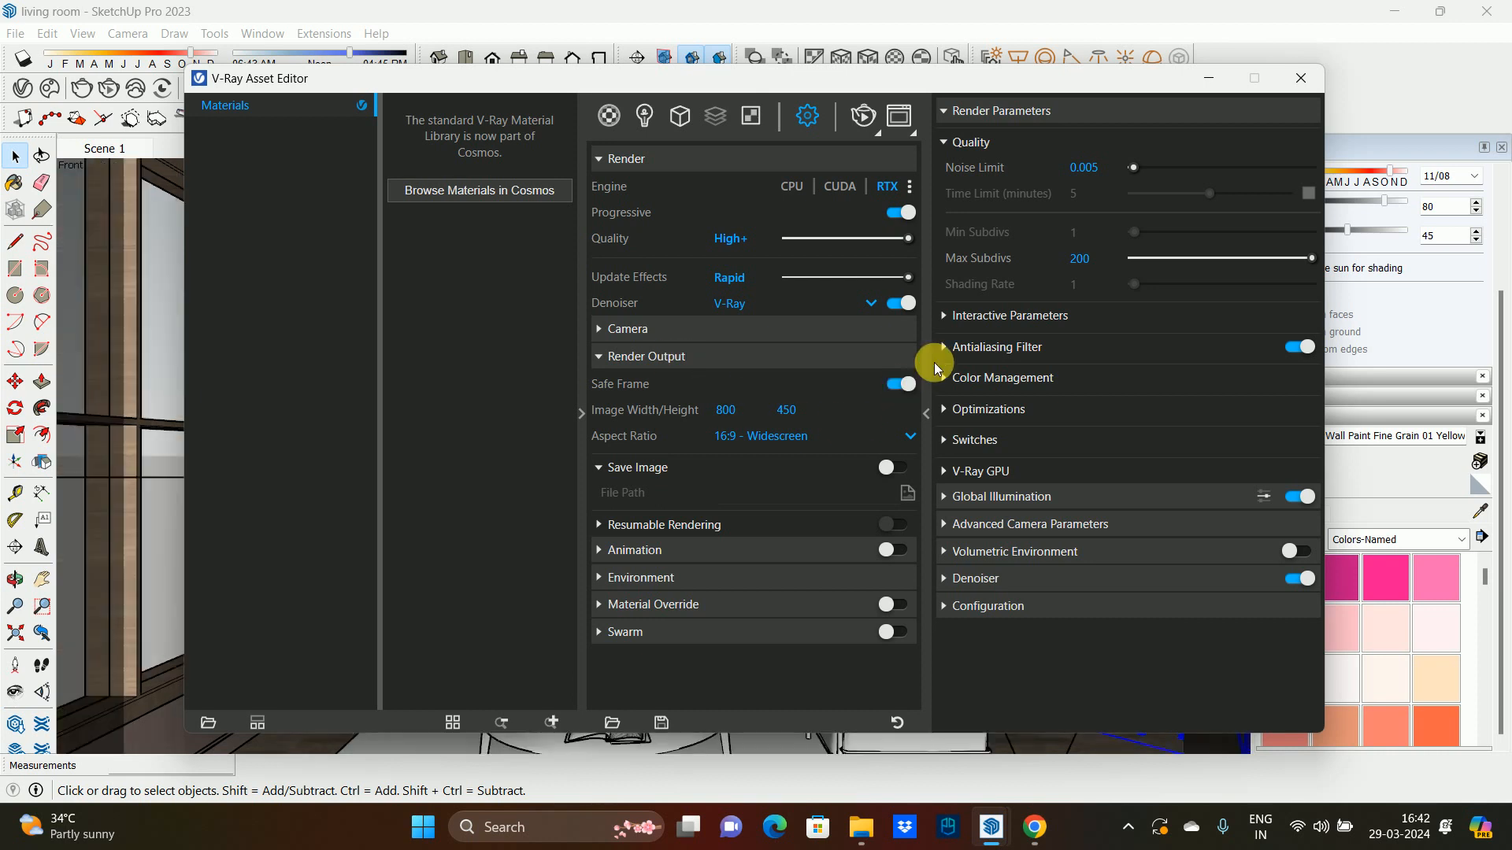
left_click(1296, 88)
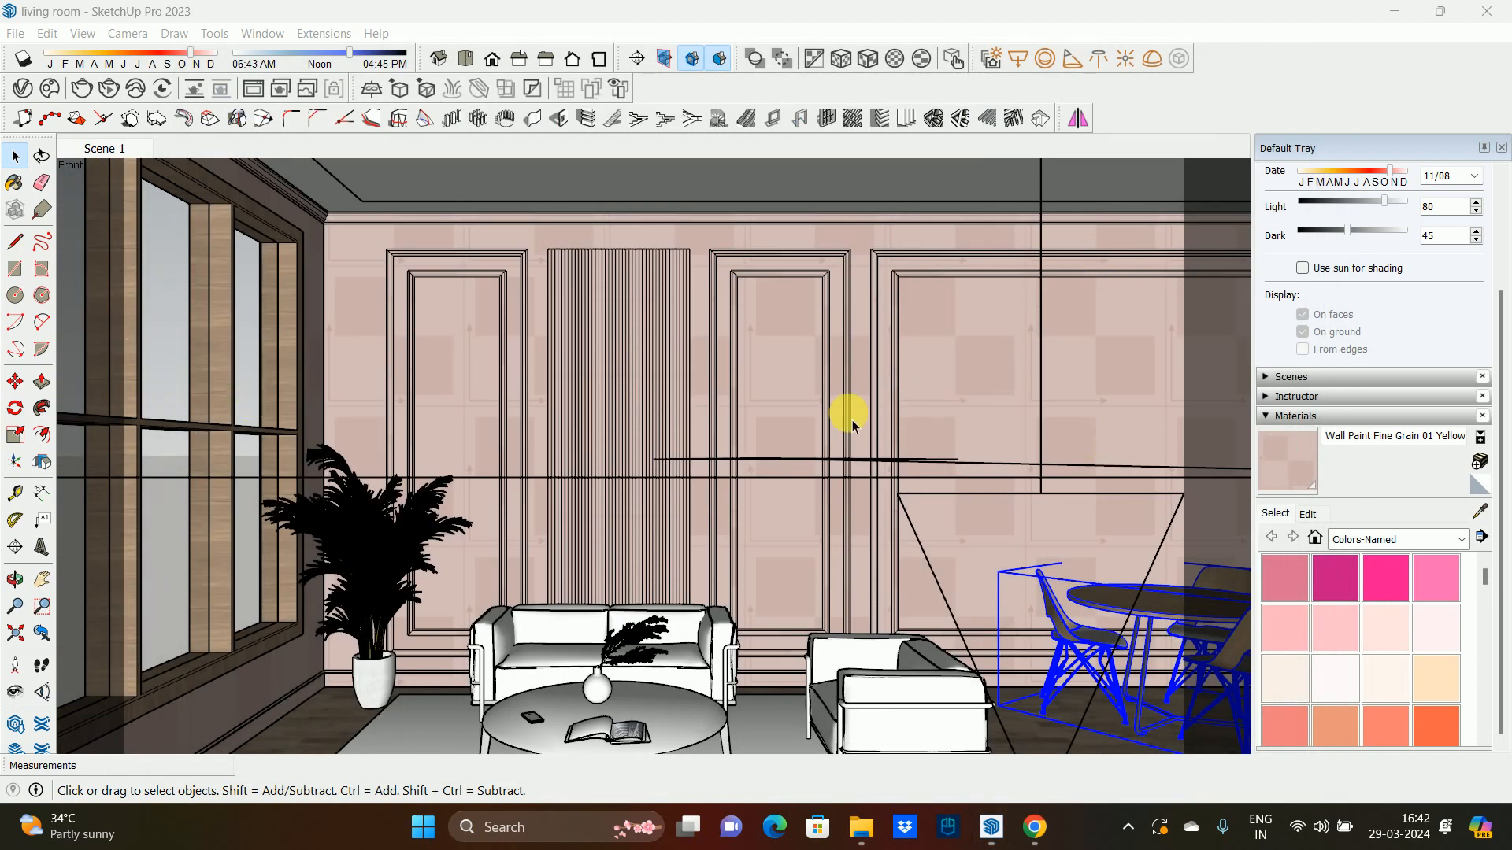
- Compose the camera view so the sofa, coffee table, armchair and plant sit inside the safe frame
middle_click_drag(852, 426, 853, 344)
key("z")
left_click_drag(718, 543, 740, 535)
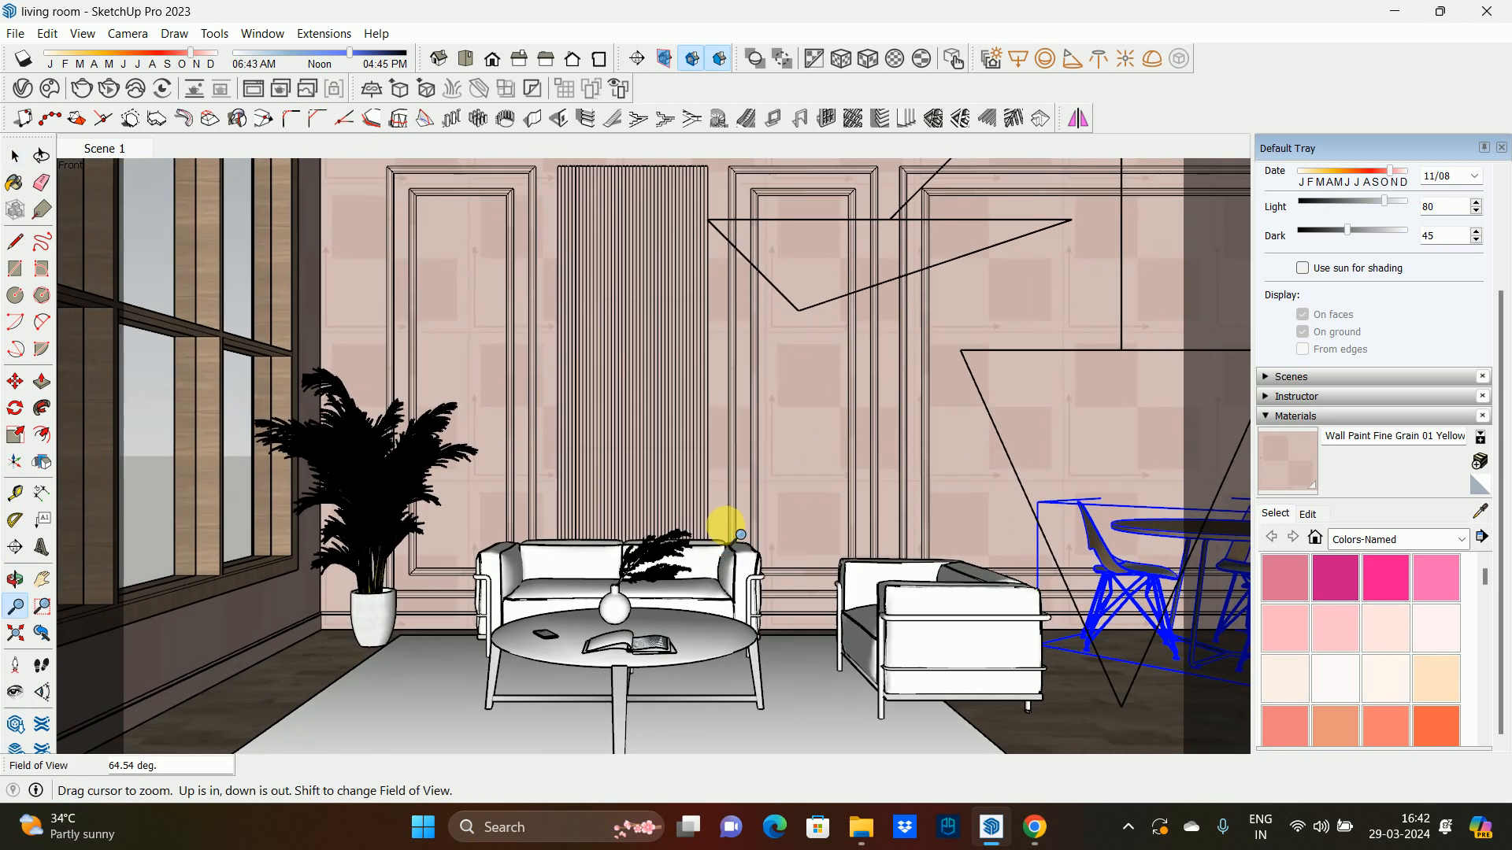
mouse_move(740, 535)
middle_mouse_down()
mouse_move(732, 523)
mouse_move(759, 551)
mouse_move(769, 540)
mouse_move(736, 557)
middle_mouse_up()
key("z")
middle_click_drag(669, 715, 708, 577)
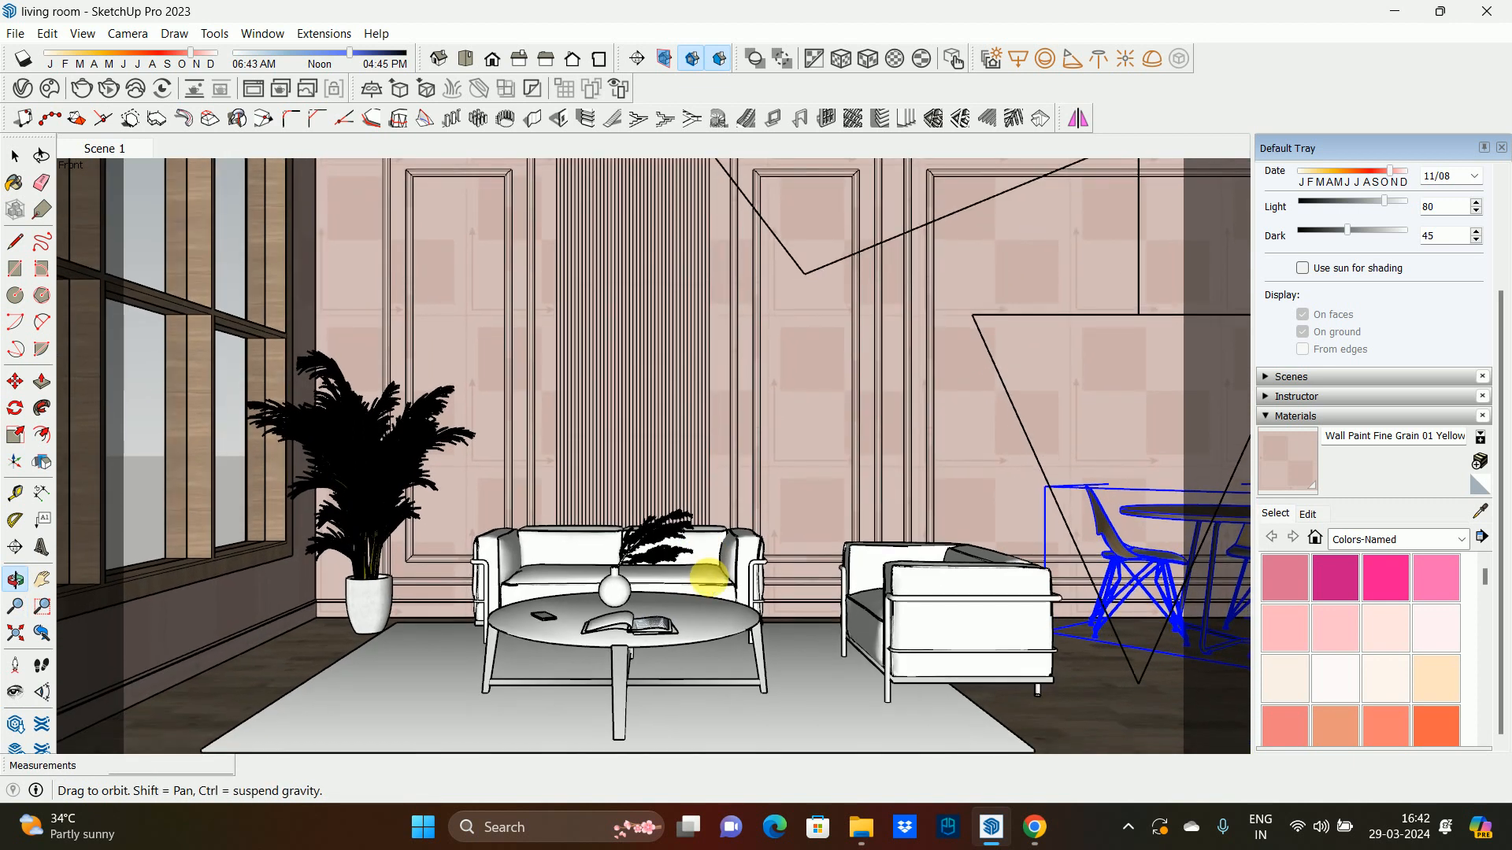
key("z")
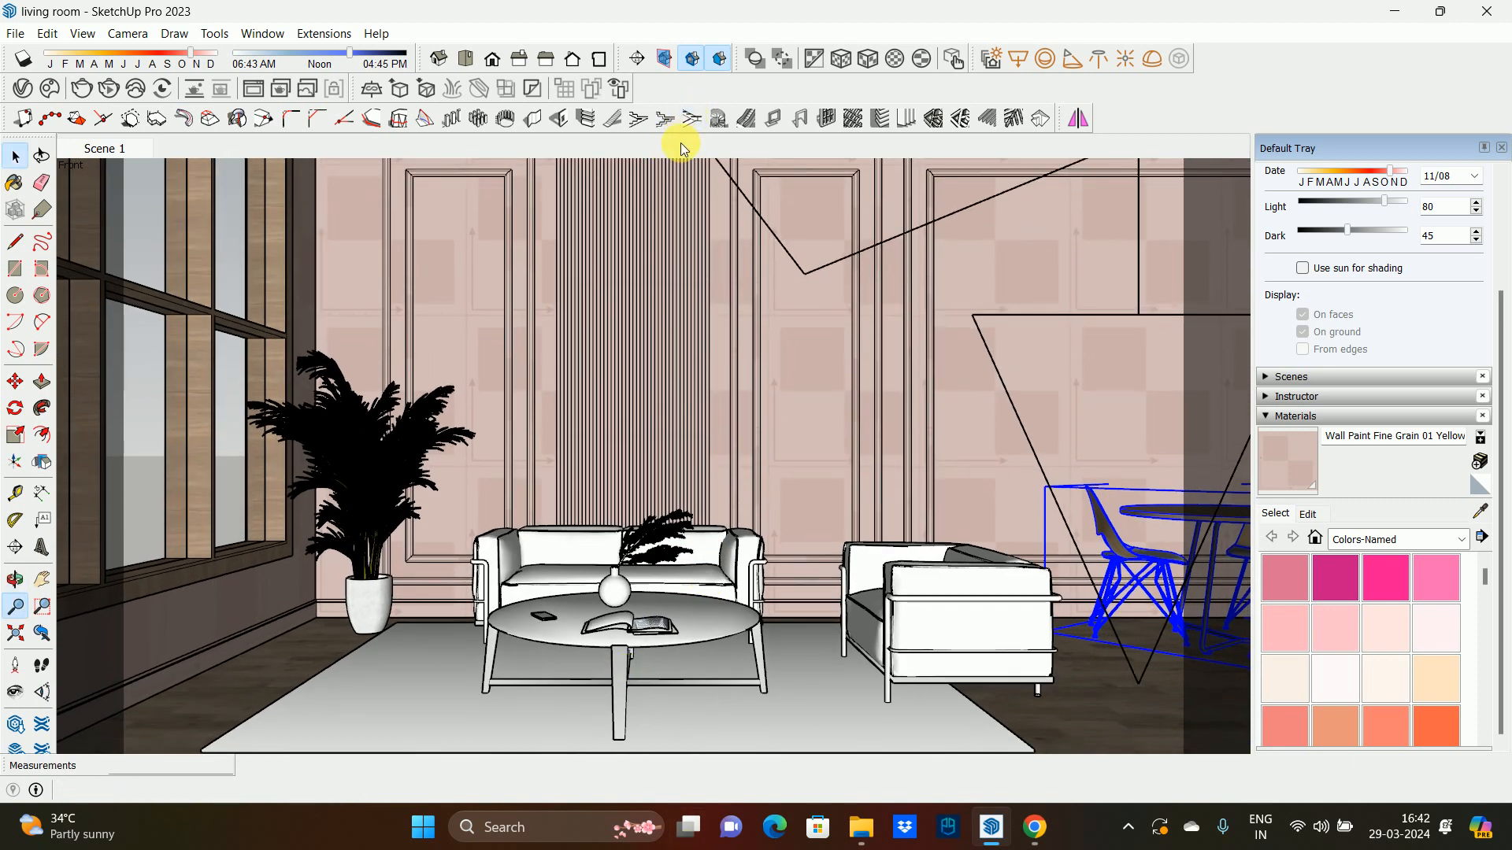
- Set the render output aspect ratio to 5:4 - Landscape and close the settings
left_click(26, 88)
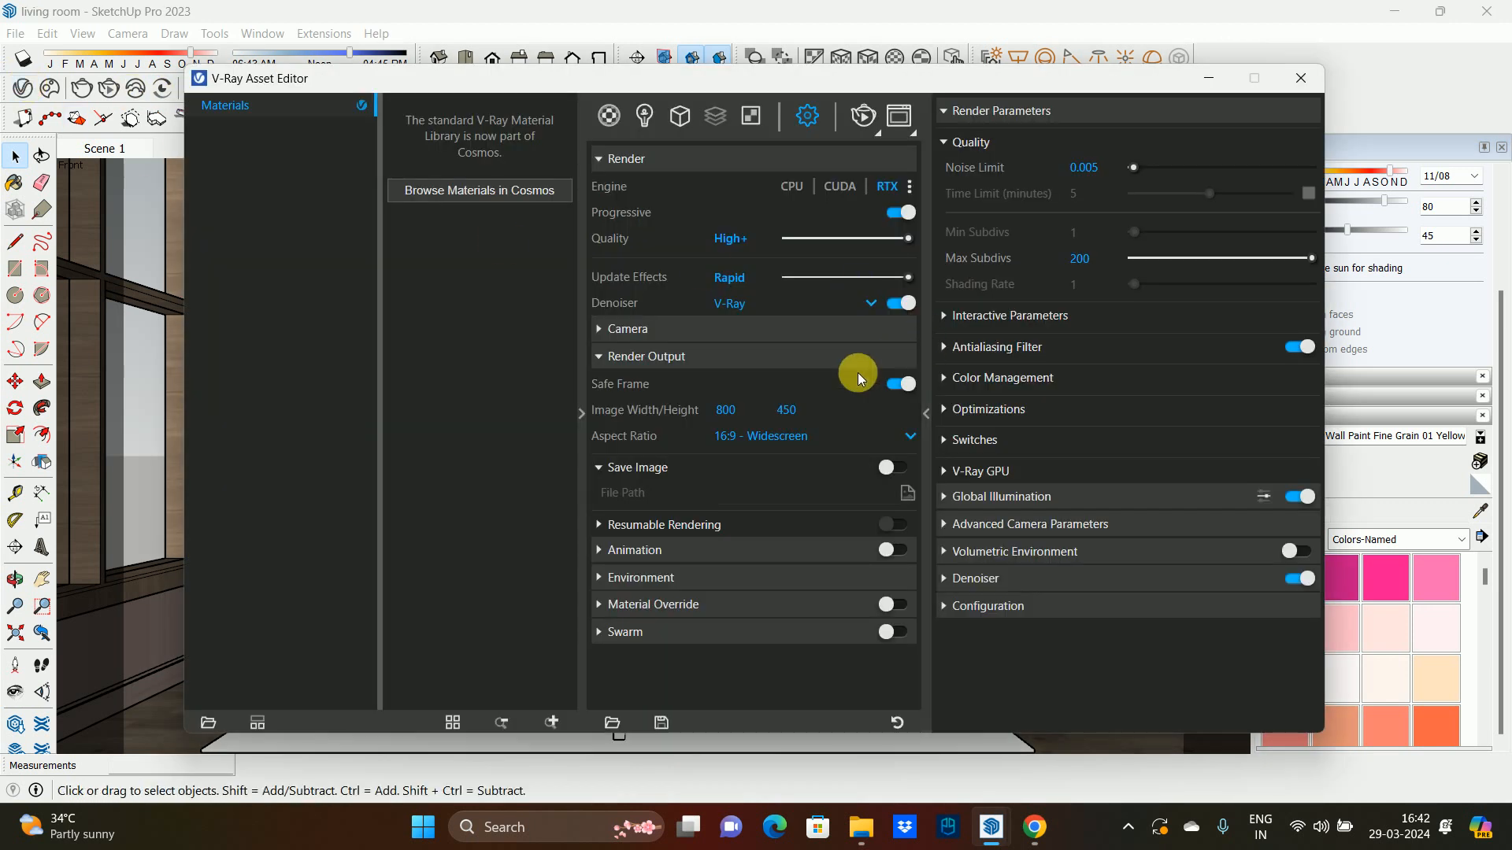
left_click(781, 437)
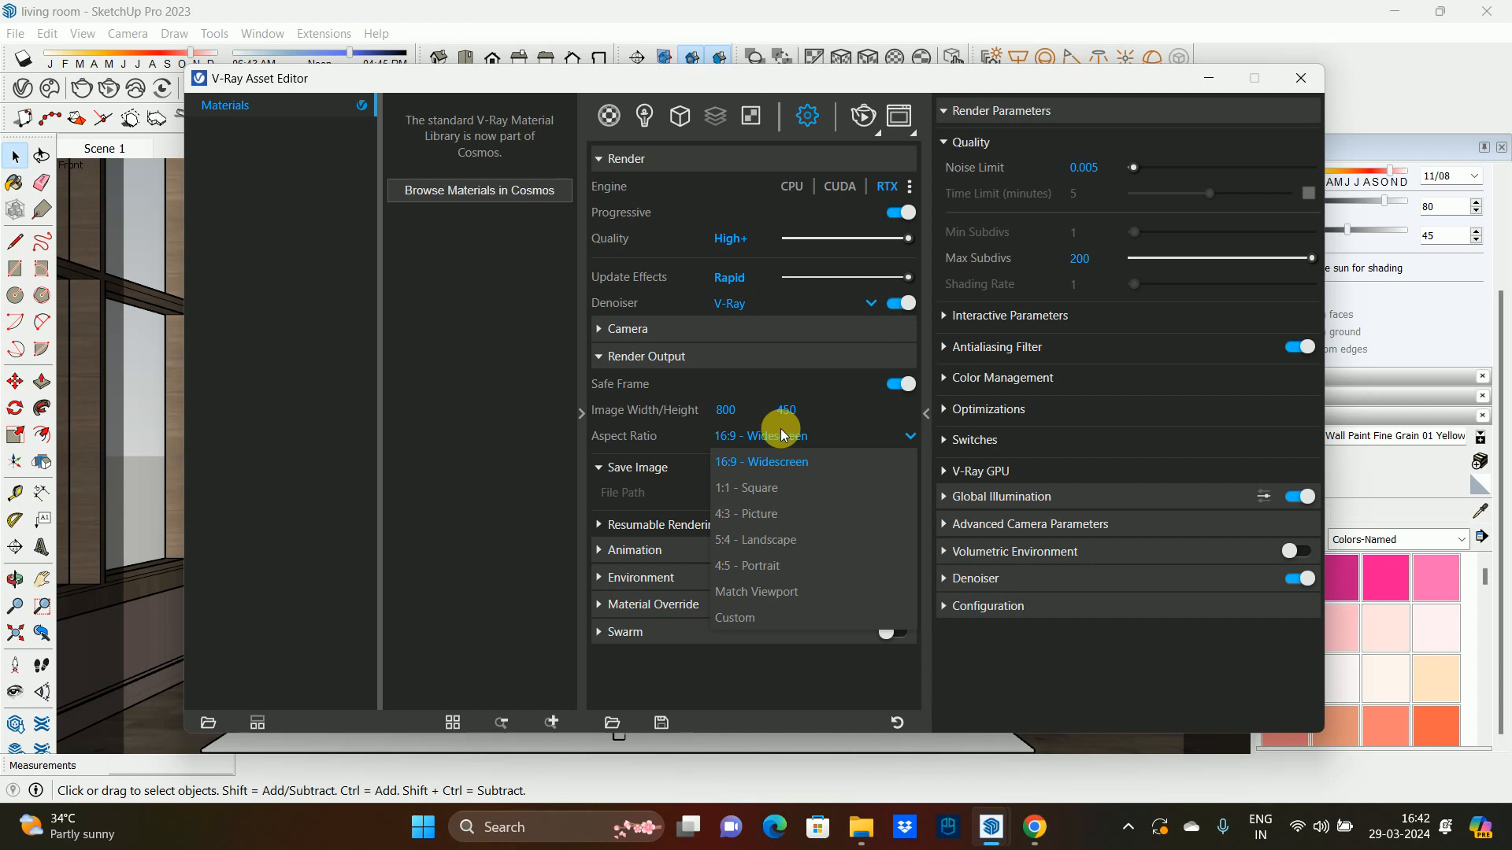
left_click(770, 540)
left_click(1284, 79)
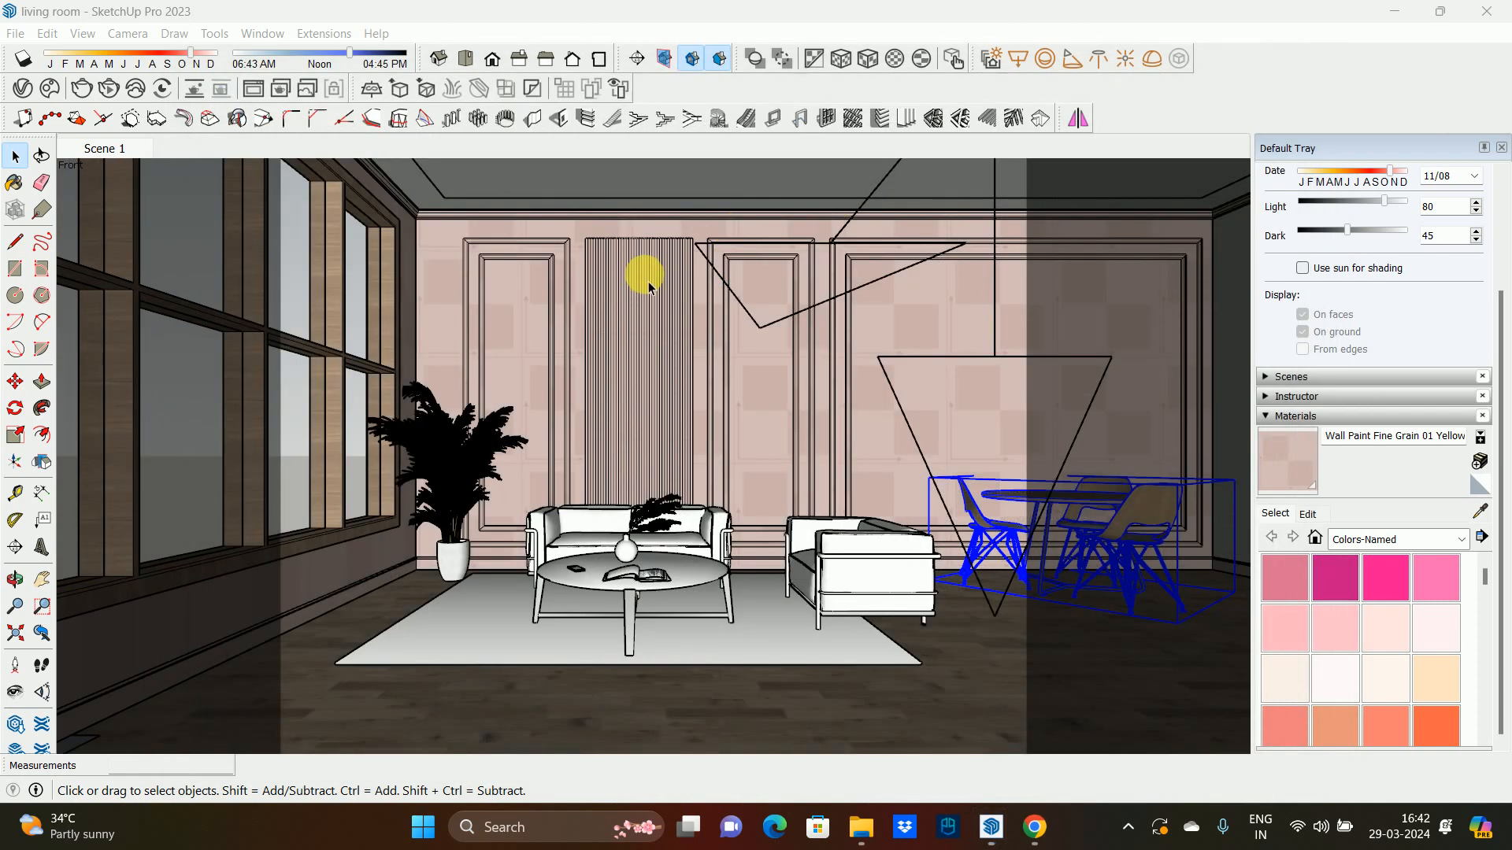
- Reframe the camera closer on the sofa, coffee table and armchair to fill the 5:4 safe frame
middle_click_drag(641, 270, 673, 386)
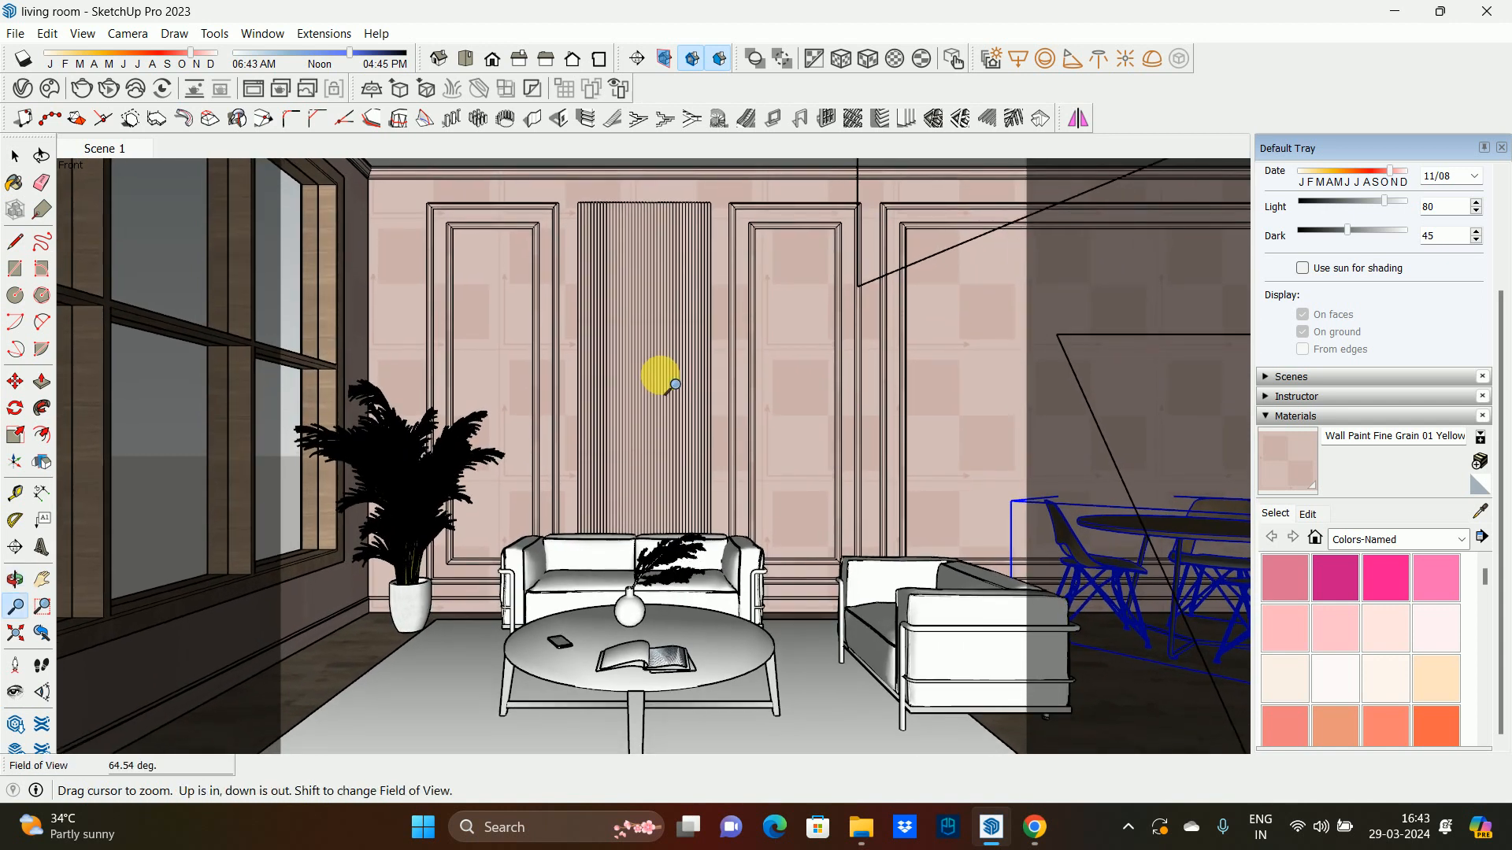
key("space")
middle_click_drag(687, 422, 653, 424)
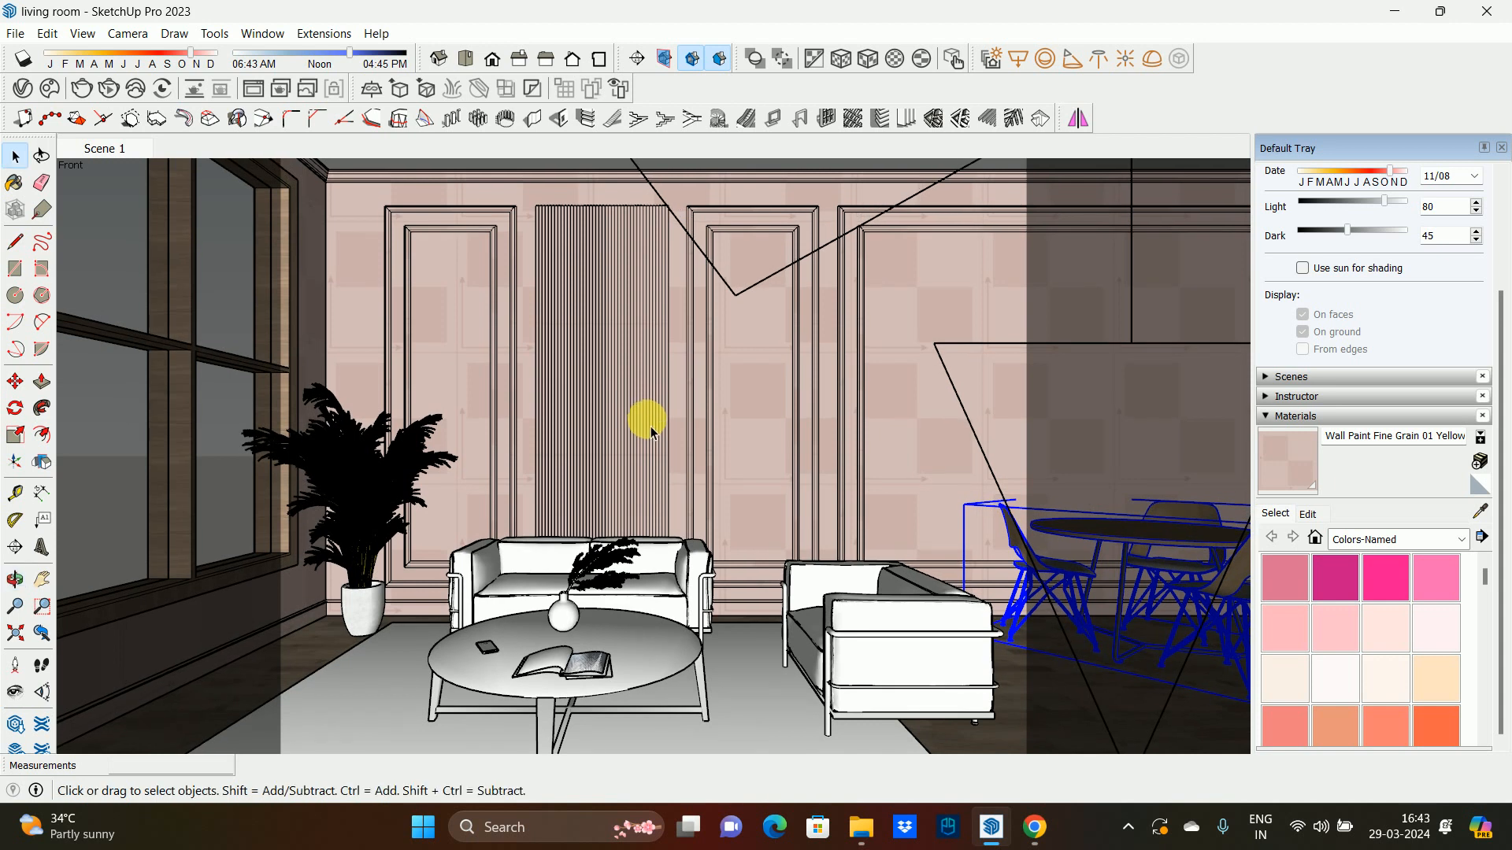
key("z")
left_click_drag(652, 458, 651, 442)
mouse_move(651, 443)
middle_mouse_down()
mouse_move(666, 423)
mouse_move(669, 435)
mouse_move(658, 429)
middle_mouse_up()
key("z")
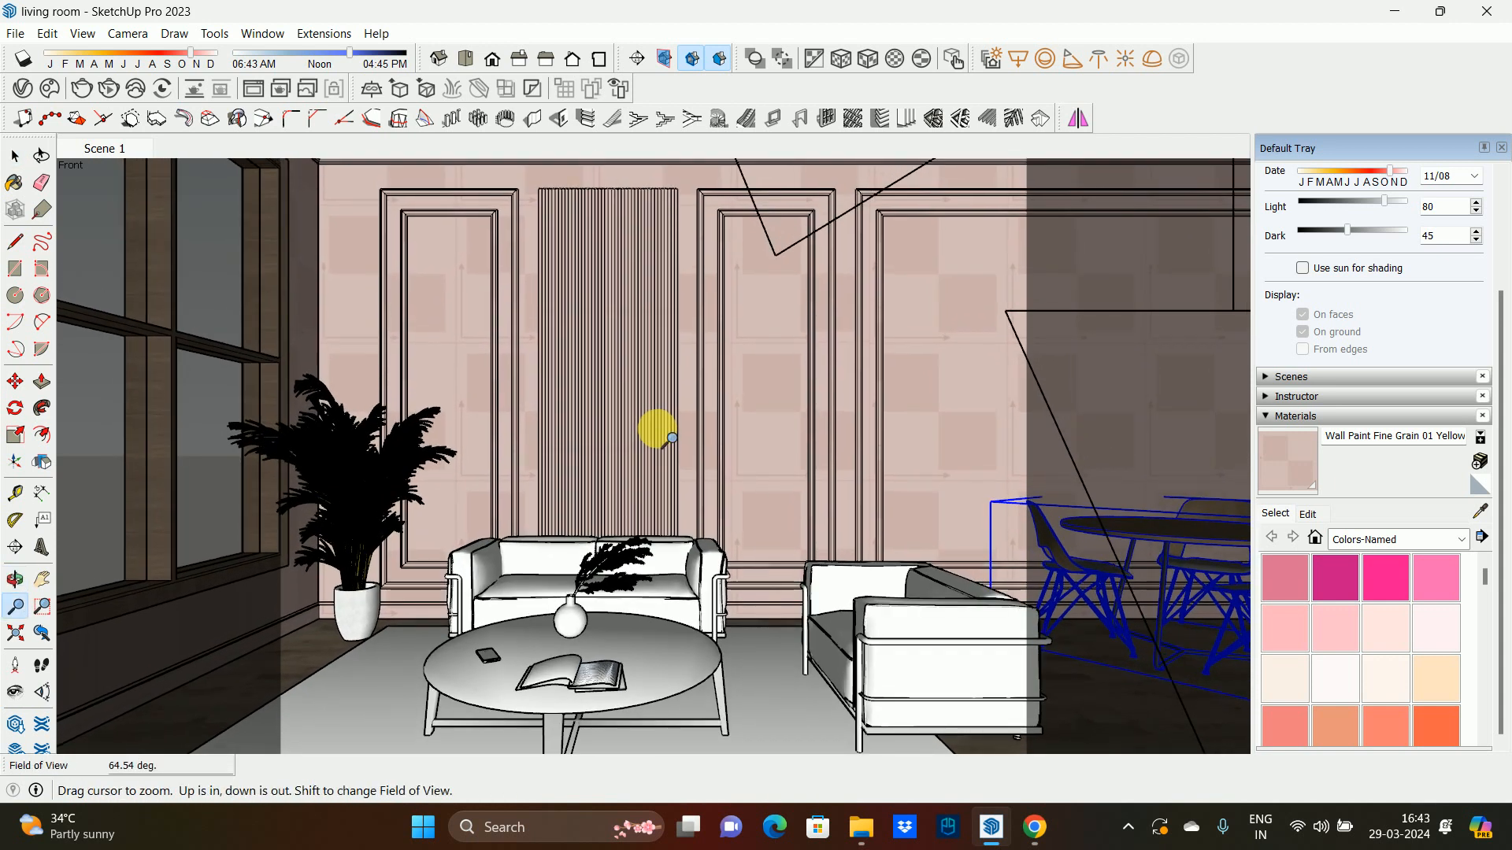
key("space")
middle_click_drag(644, 374, 652, 389)
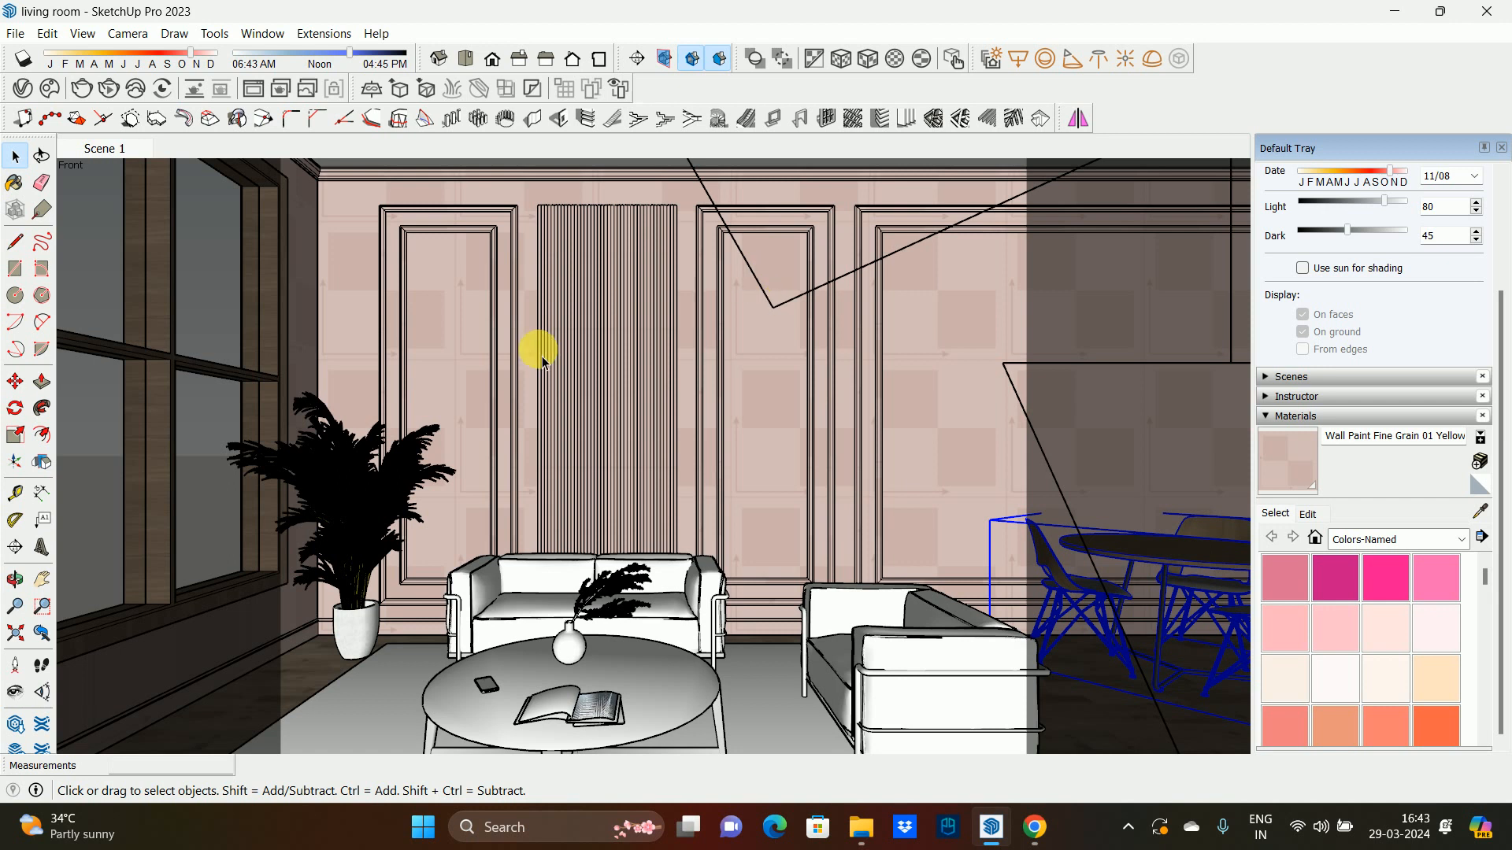
middle_click_drag(790, 583, 544, 516)
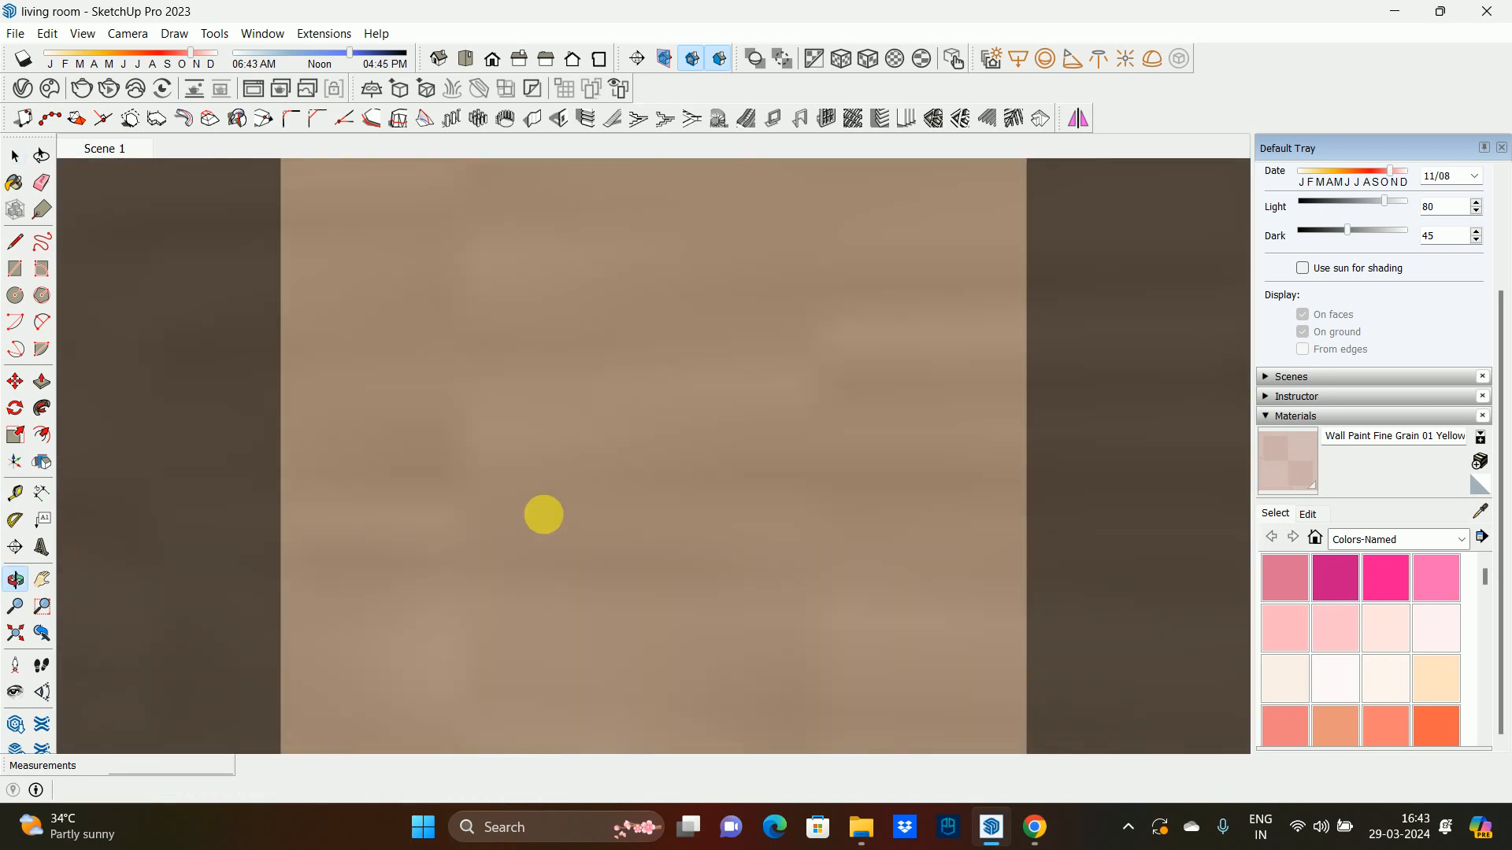
left_click(41, 635)
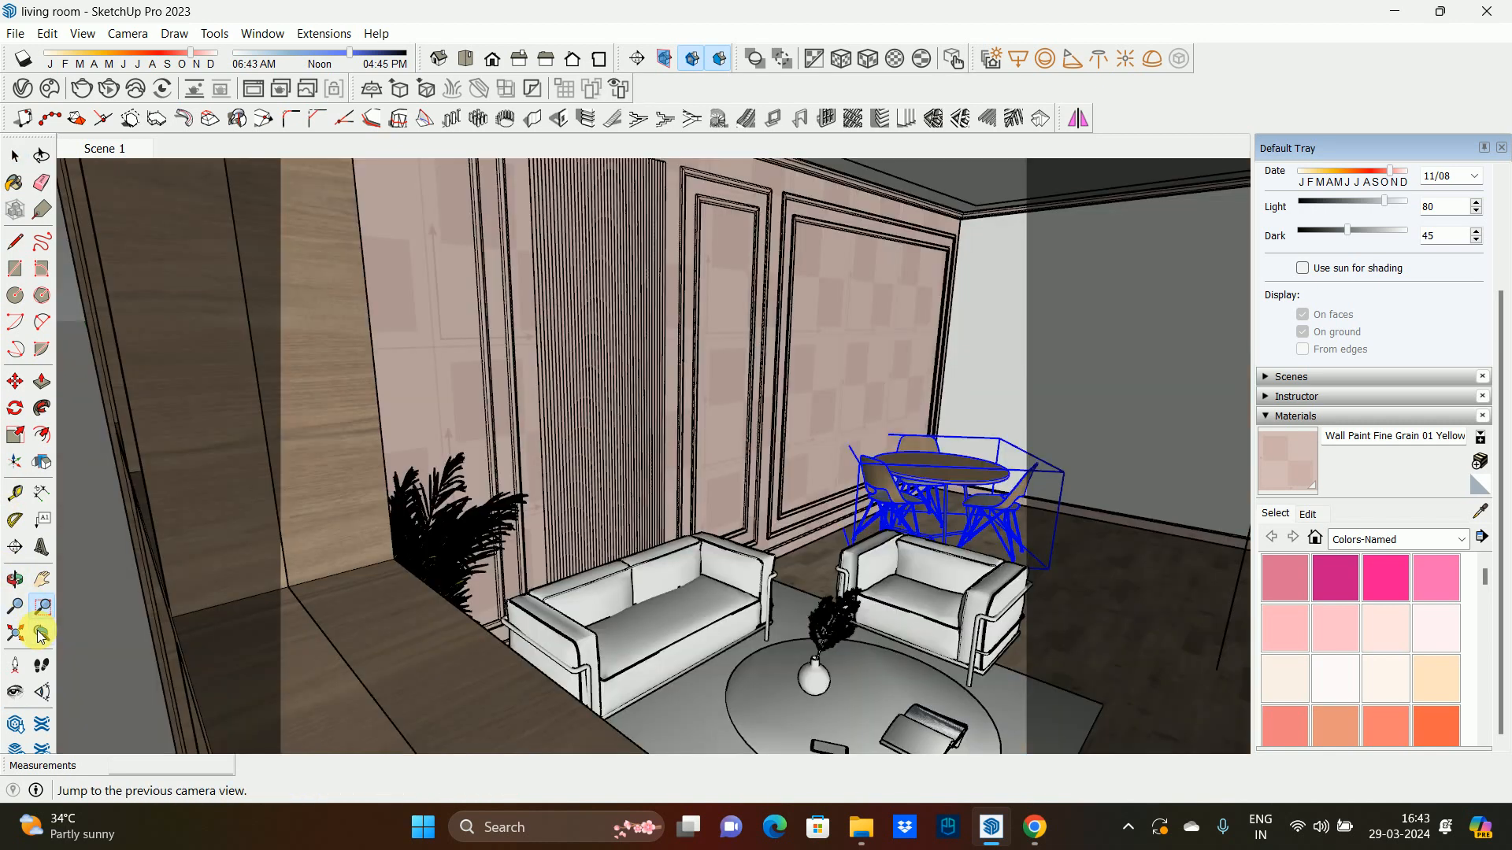
left_click(41, 634)
left_click(41, 635)
- Open the seating furniture group for editing
middle_click_drag(568, 657, 426, 628, "shift")
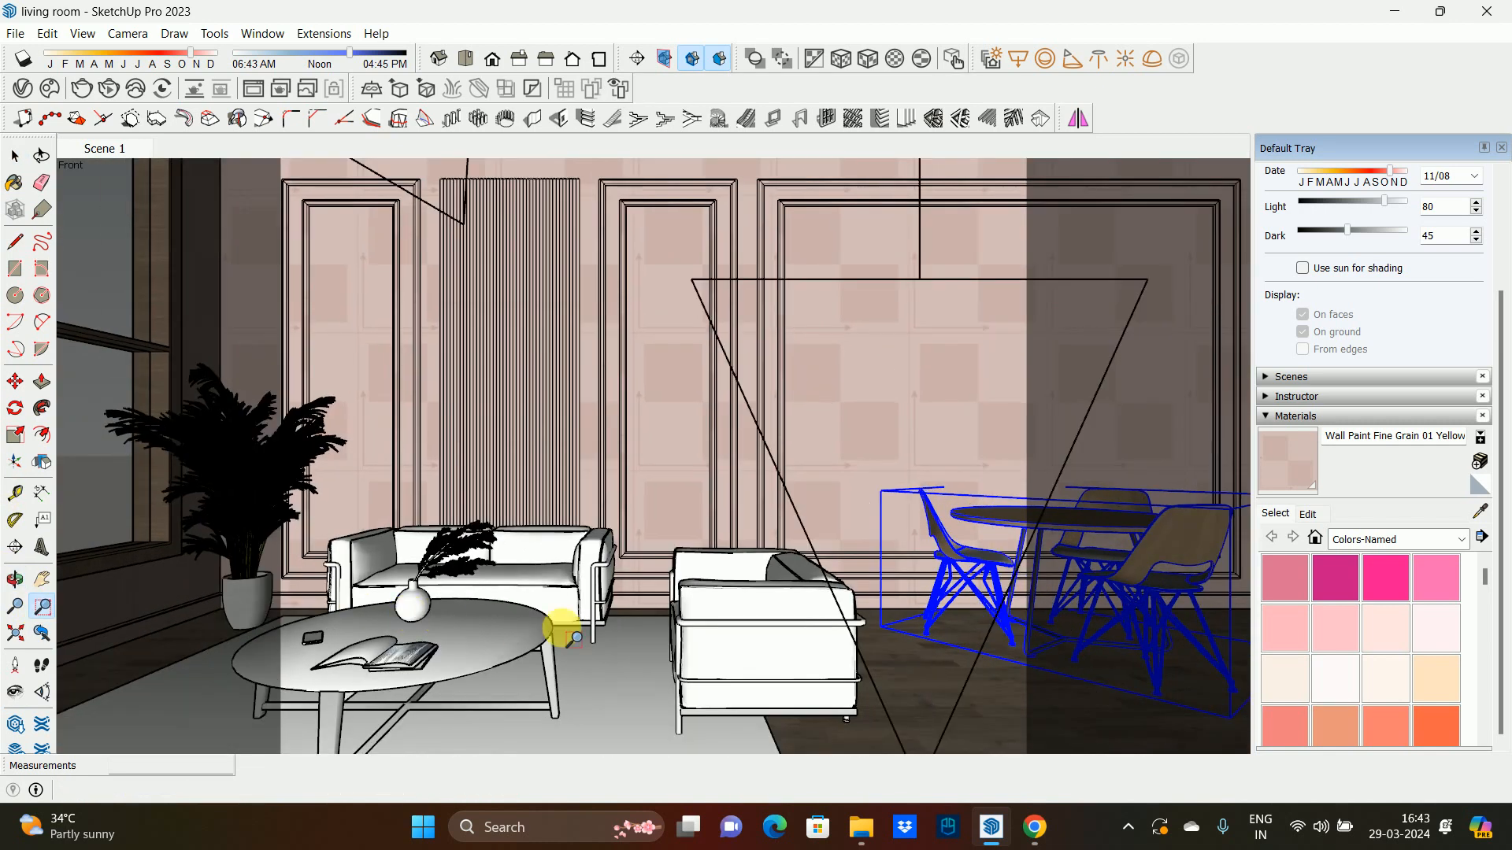
scroll(611, 621, "up", 5)
key("space")
middle_click_drag(614, 622, 938, 712)
left_click(932, 587)
middle_click_drag(870, 562, 686, 487)
double_click(803, 493)
middle_click_drag(715, 571, 846, 626)
- Move the armchair about 175 mm toward the sofa and bring it forward toward the coffee table
left_click(776, 507)
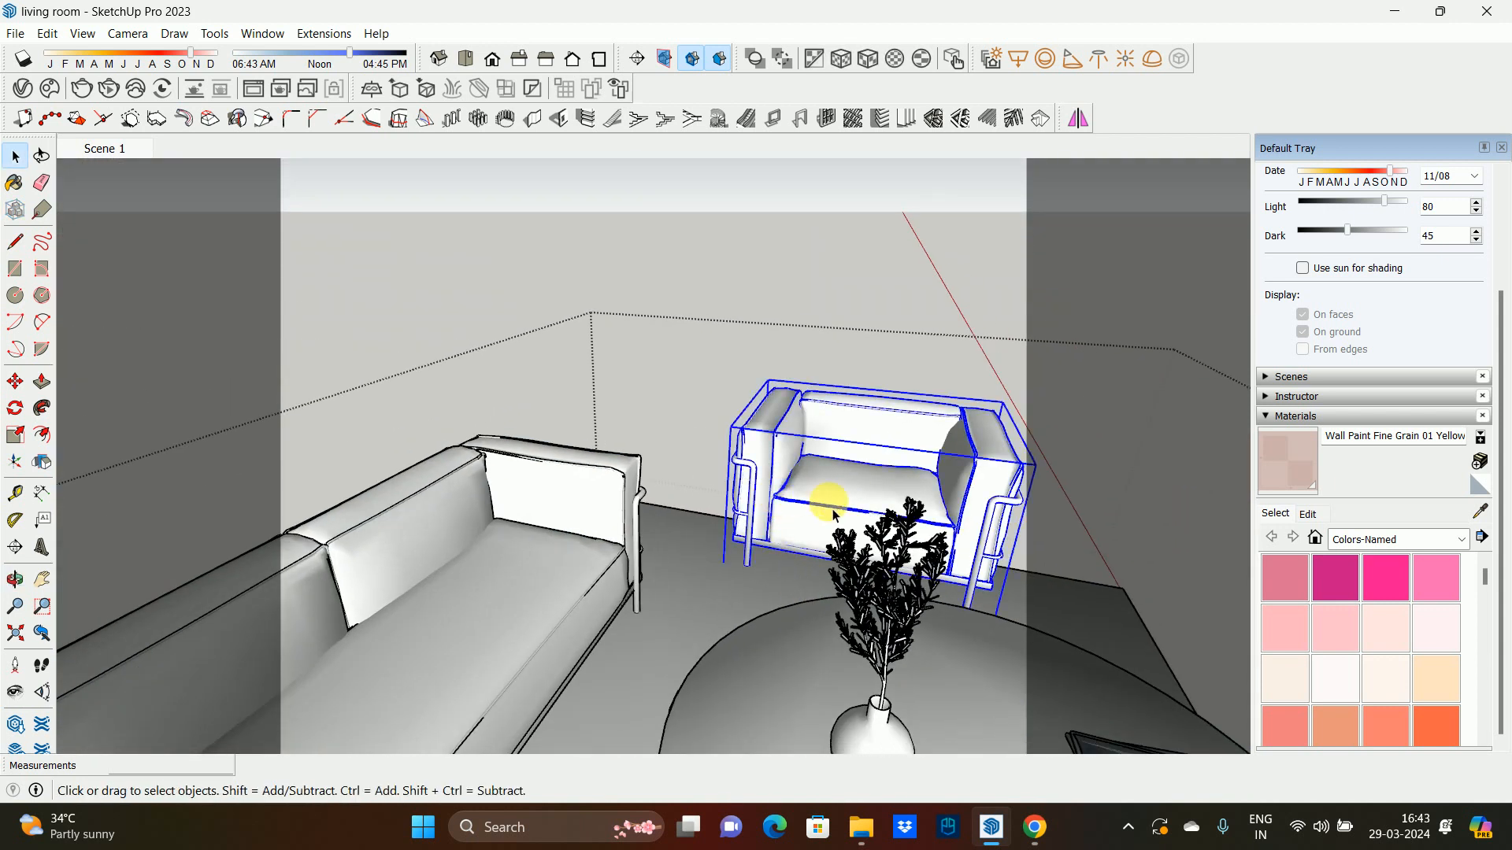
key("m")
left_click(1134, 489)
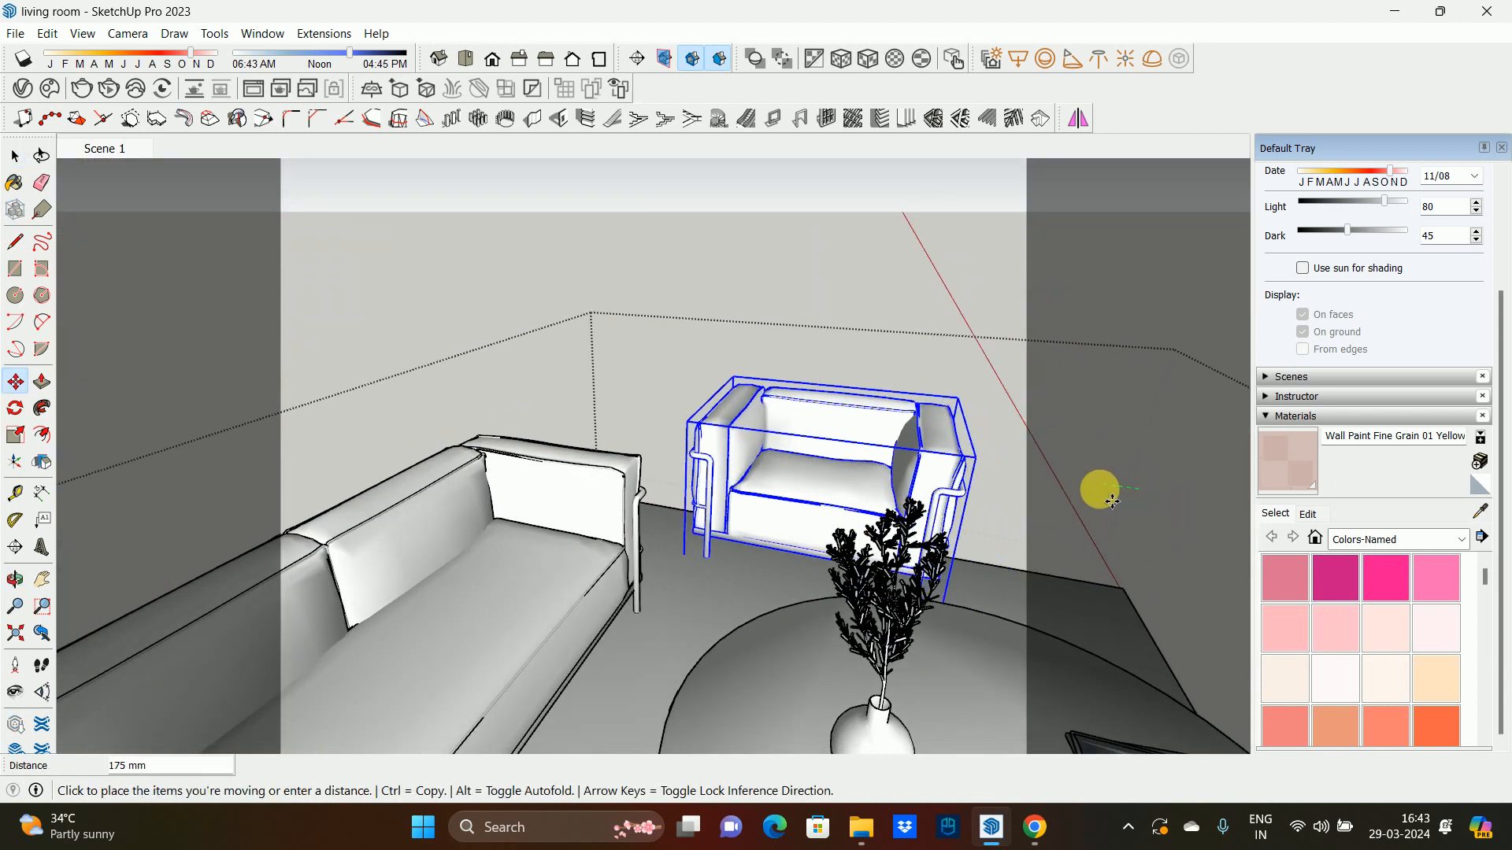
left_click(1100, 493)
left_click(1022, 461)
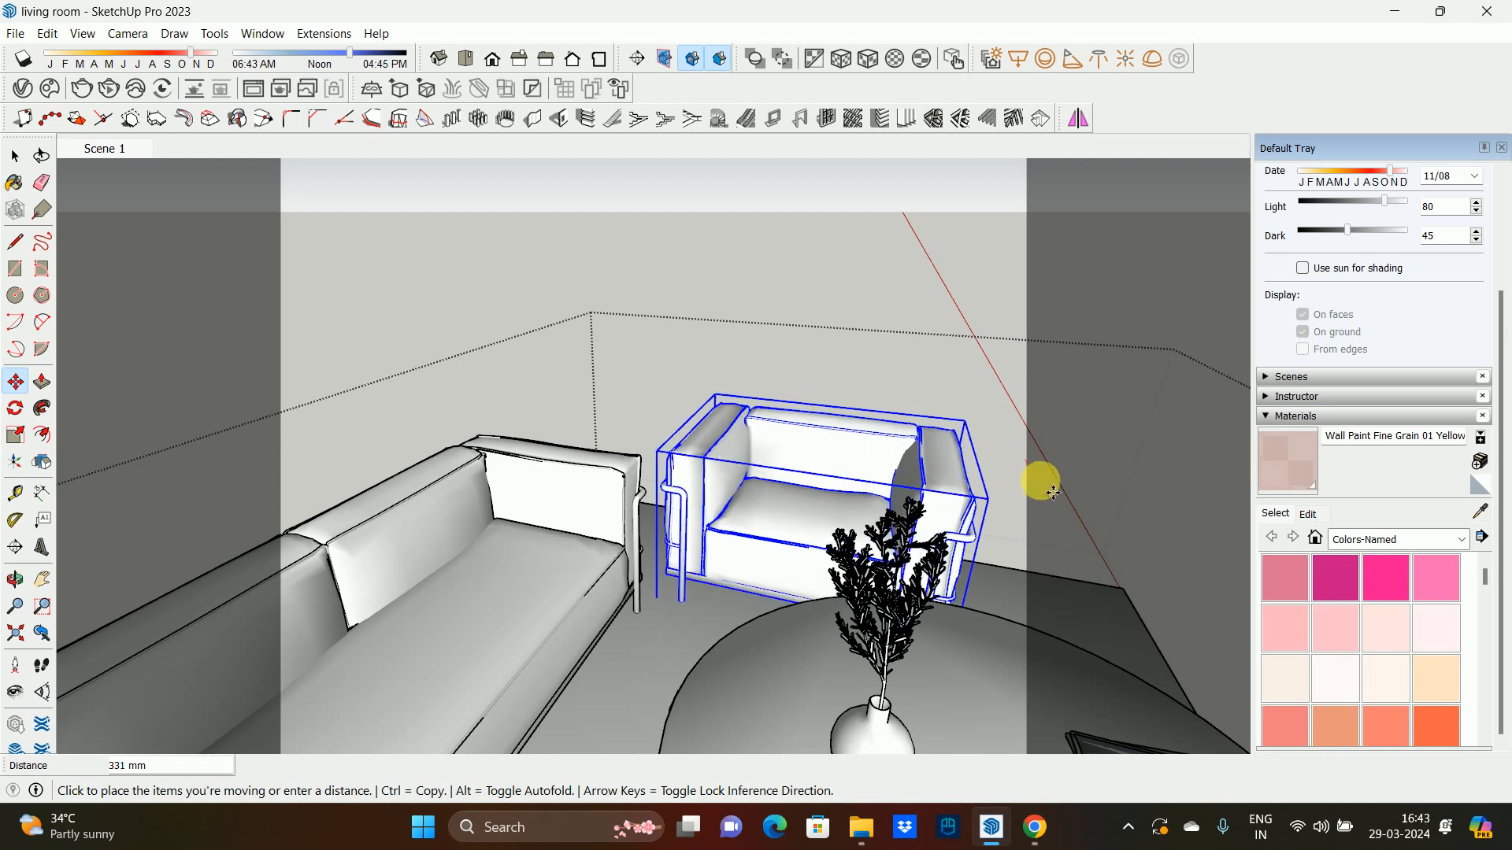
left_click(1061, 496)
key("space")
- Scale the coffee table down uniformly by a factor of about 0.93
middle_click_drag(957, 513, 688, 578)
middle_click_drag(677, 693, 970, 484, "shift")
left_click(832, 513)
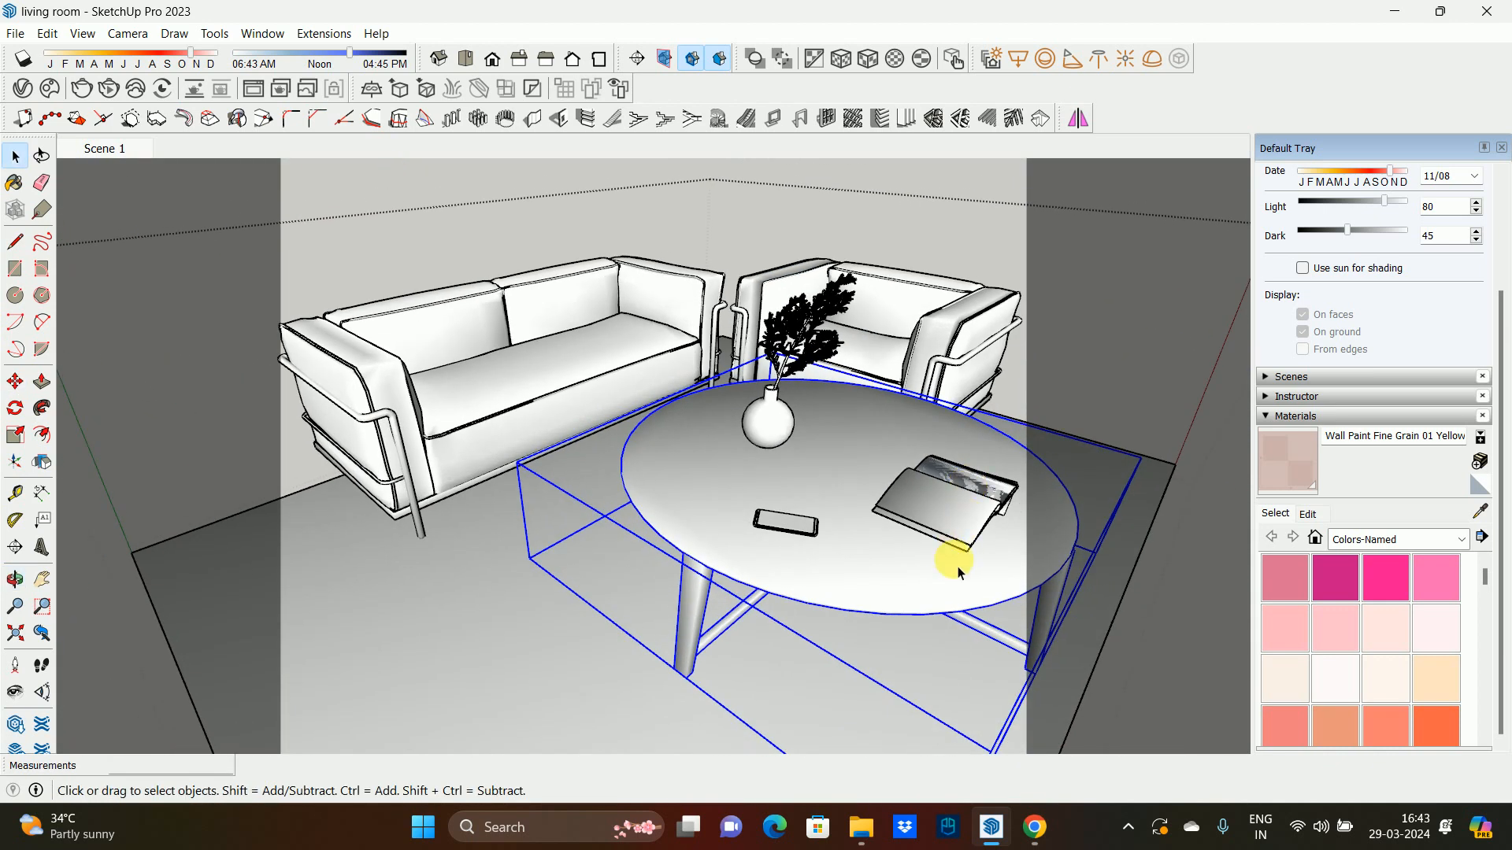
key("s")
left_click(990, 748)
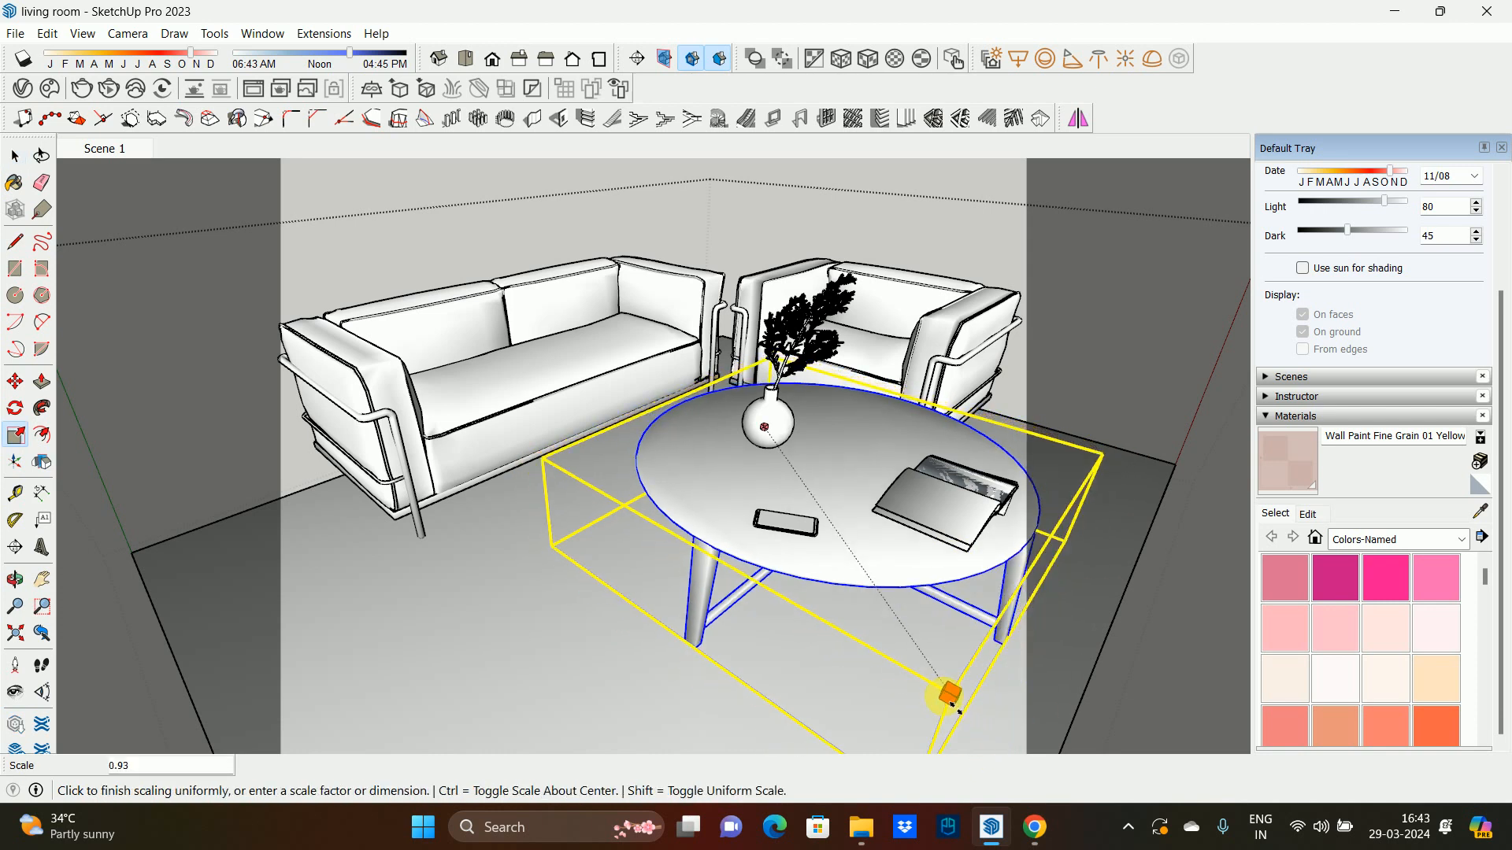
key("space")
- Shrink the coffee table further with a uniform scale of about 0.85
middle_click_drag(935, 650, 1175, 637)
middle_click_drag(910, 561, 871, 472)
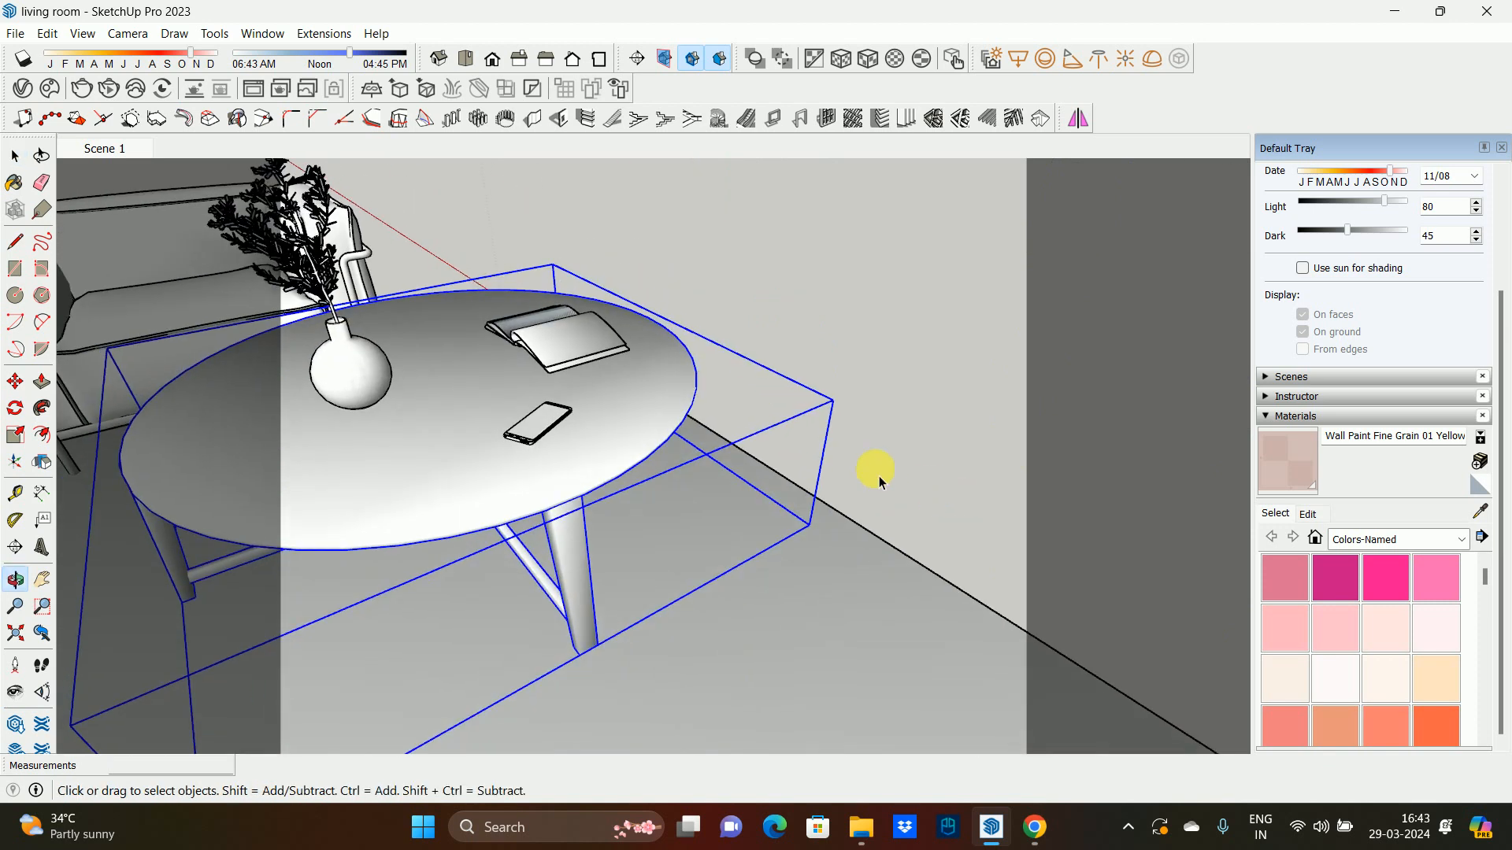
key("s")
left_click(833, 401)
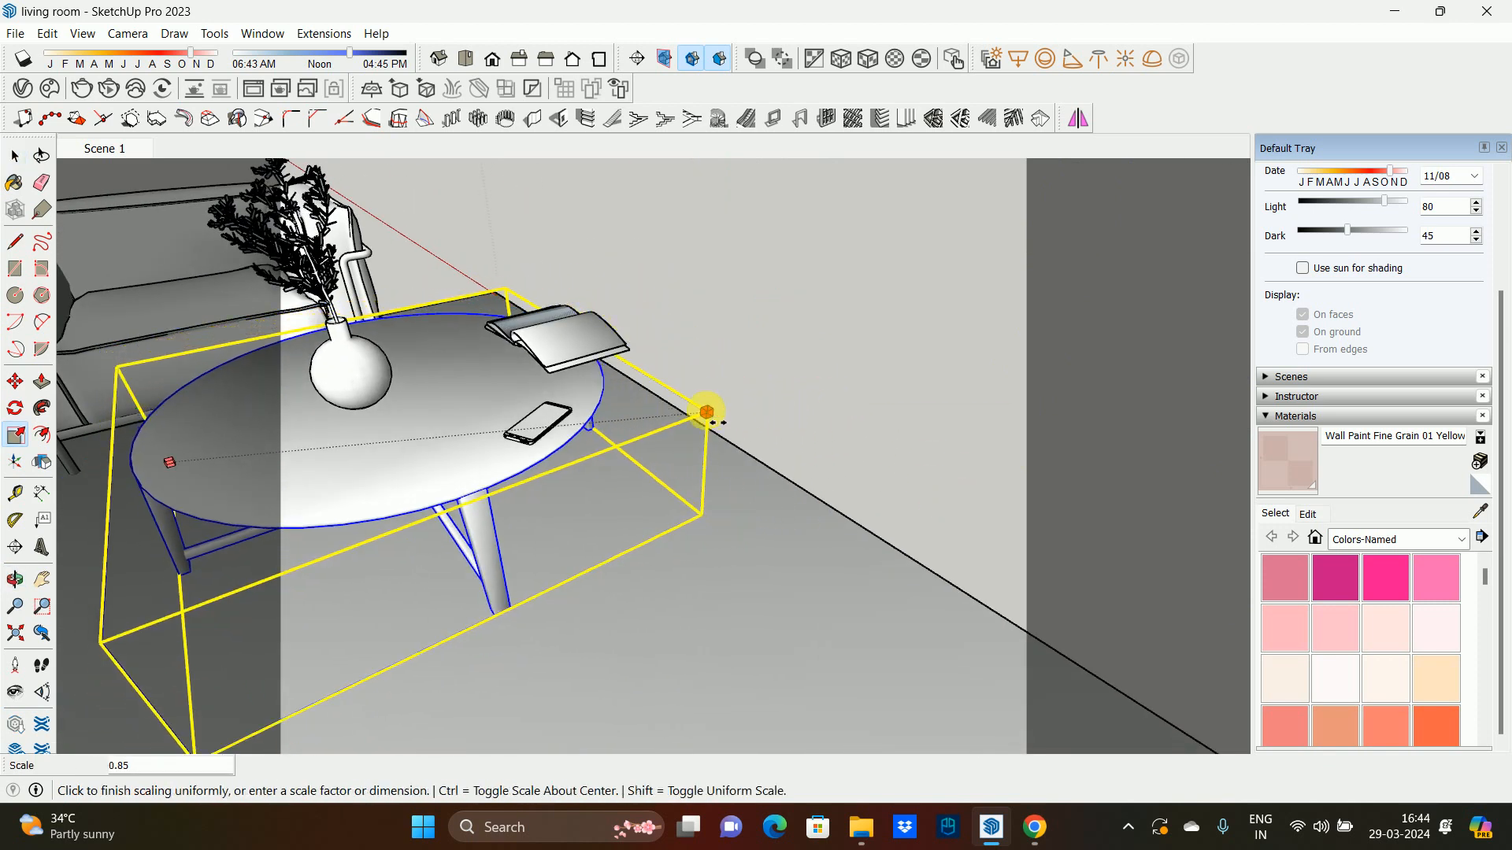
- Move the coffee table away from the armchair, and about 126 mm toward the sofa
mouse_move(685, 411)
middle_mouse_down()
mouse_move(543, 447)
mouse_move(405, 439)
mouse_move(567, 441)
mouse_move(601, 665)
mouse_move(722, 425)
mouse_move(770, 716)
mouse_move(681, 415)
middle_mouse_up()
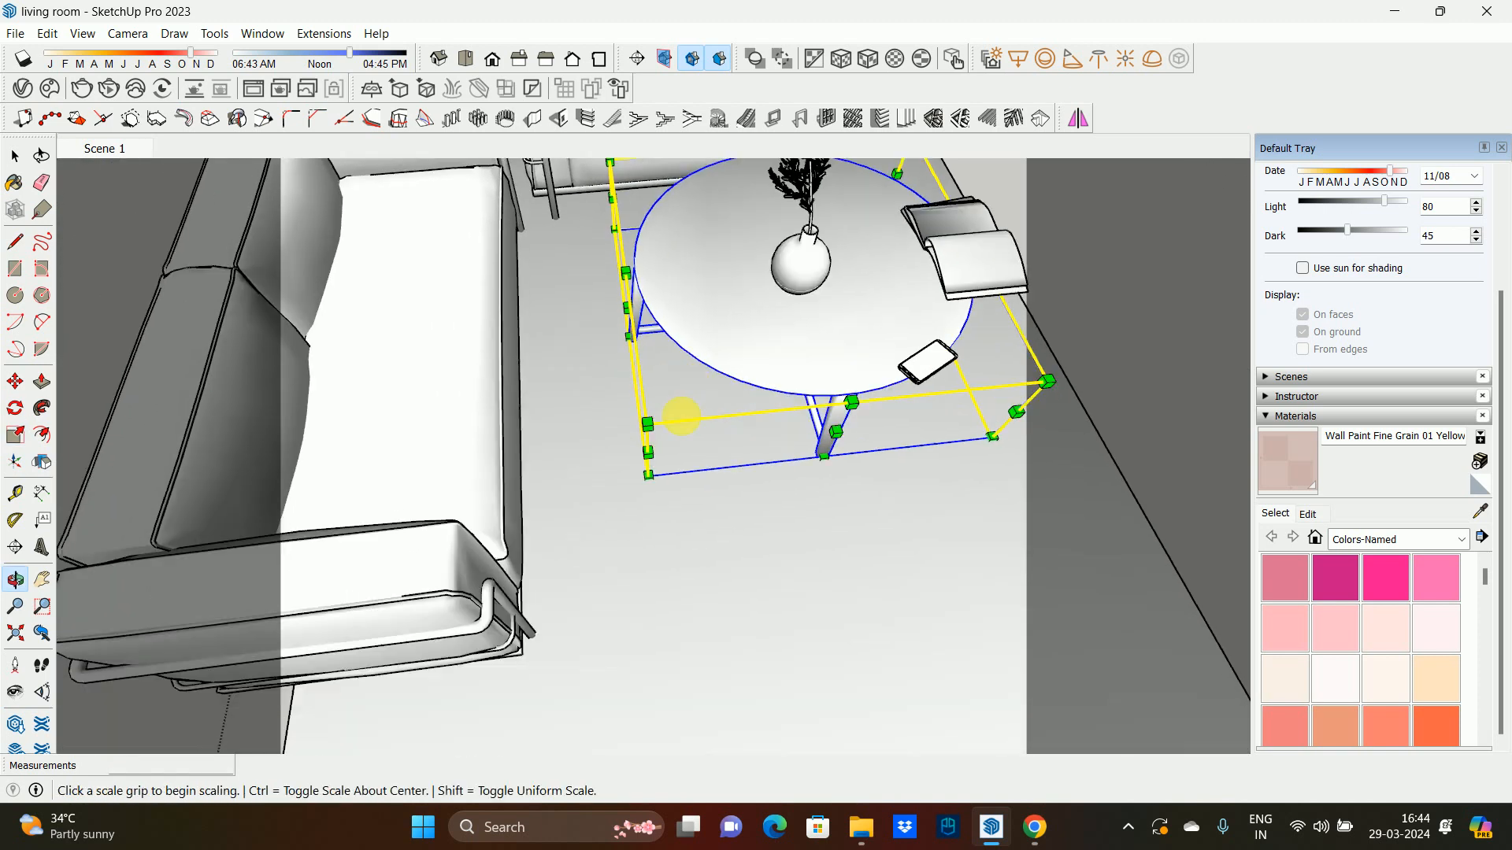
key("m")
left_click(560, 409)
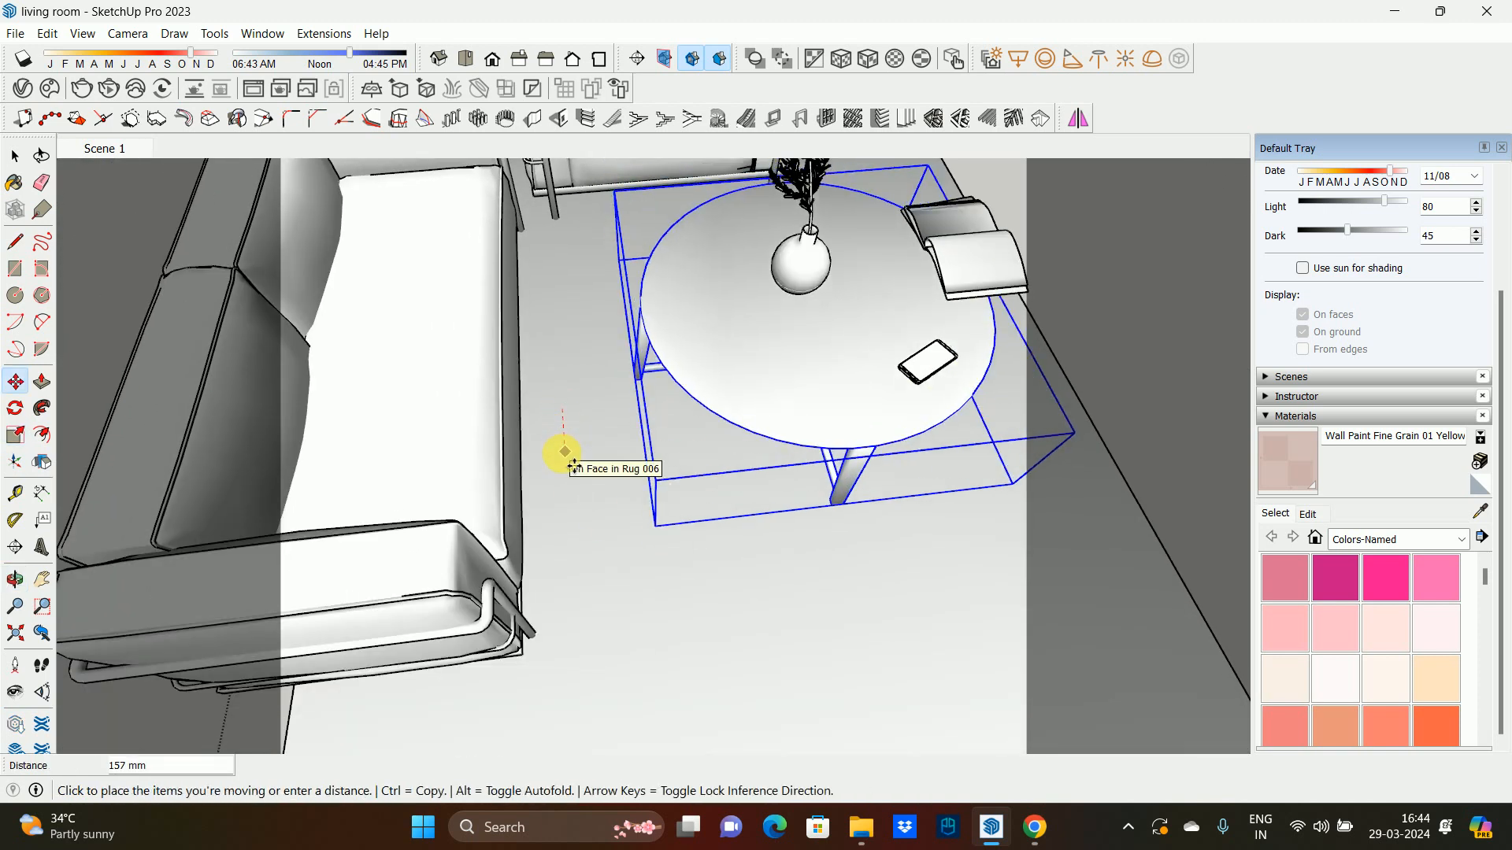
left_click(581, 490)
left_click(926, 629)
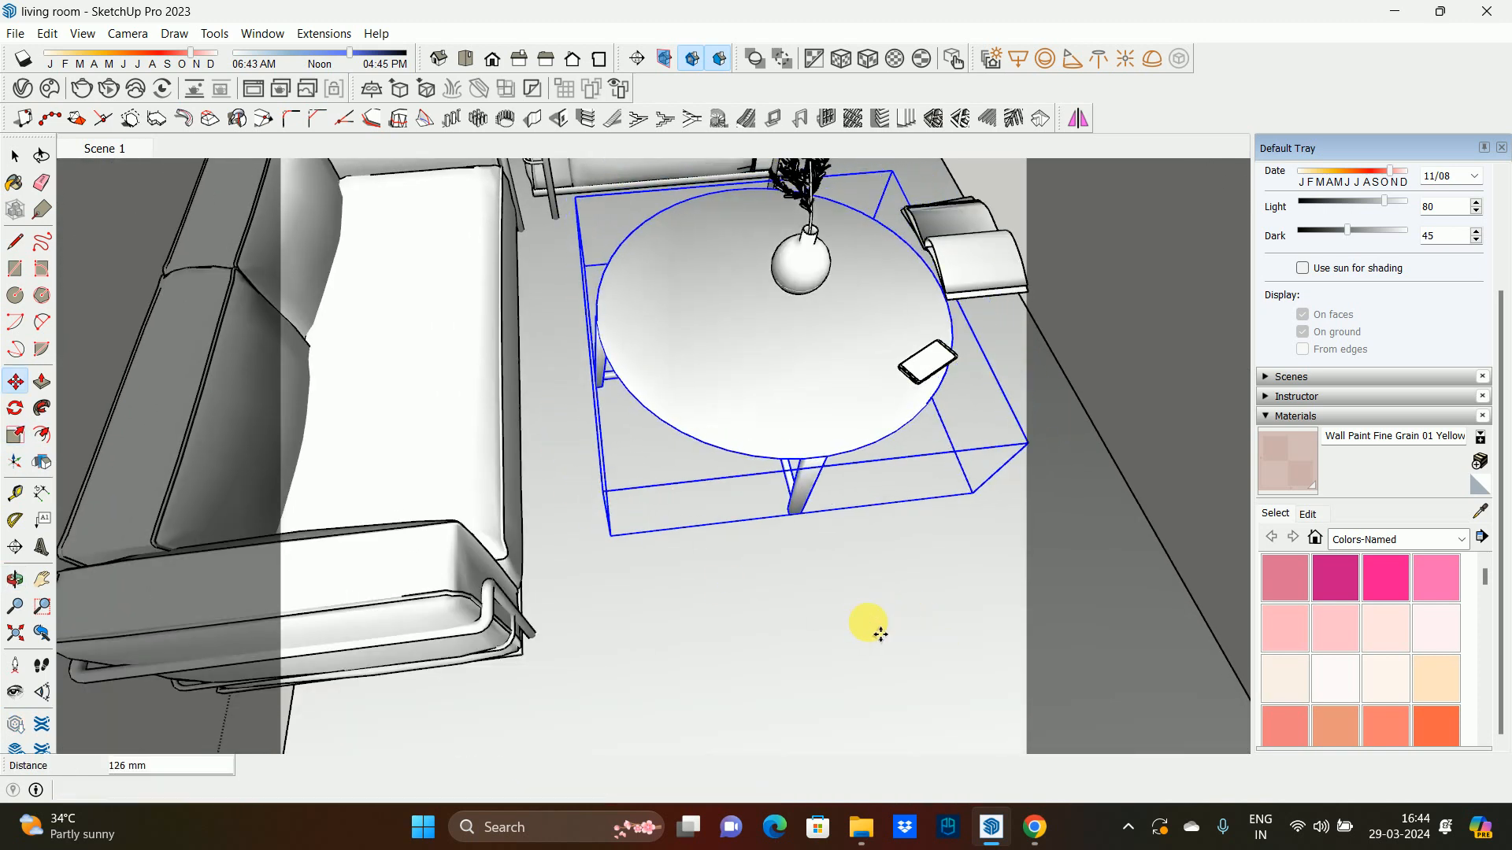
left_click(881, 632)
key("space")
- Move the vase, open book and phone together about 360 mm along the green axis so they sit over the coffee table
left_click(825, 330, "shift")
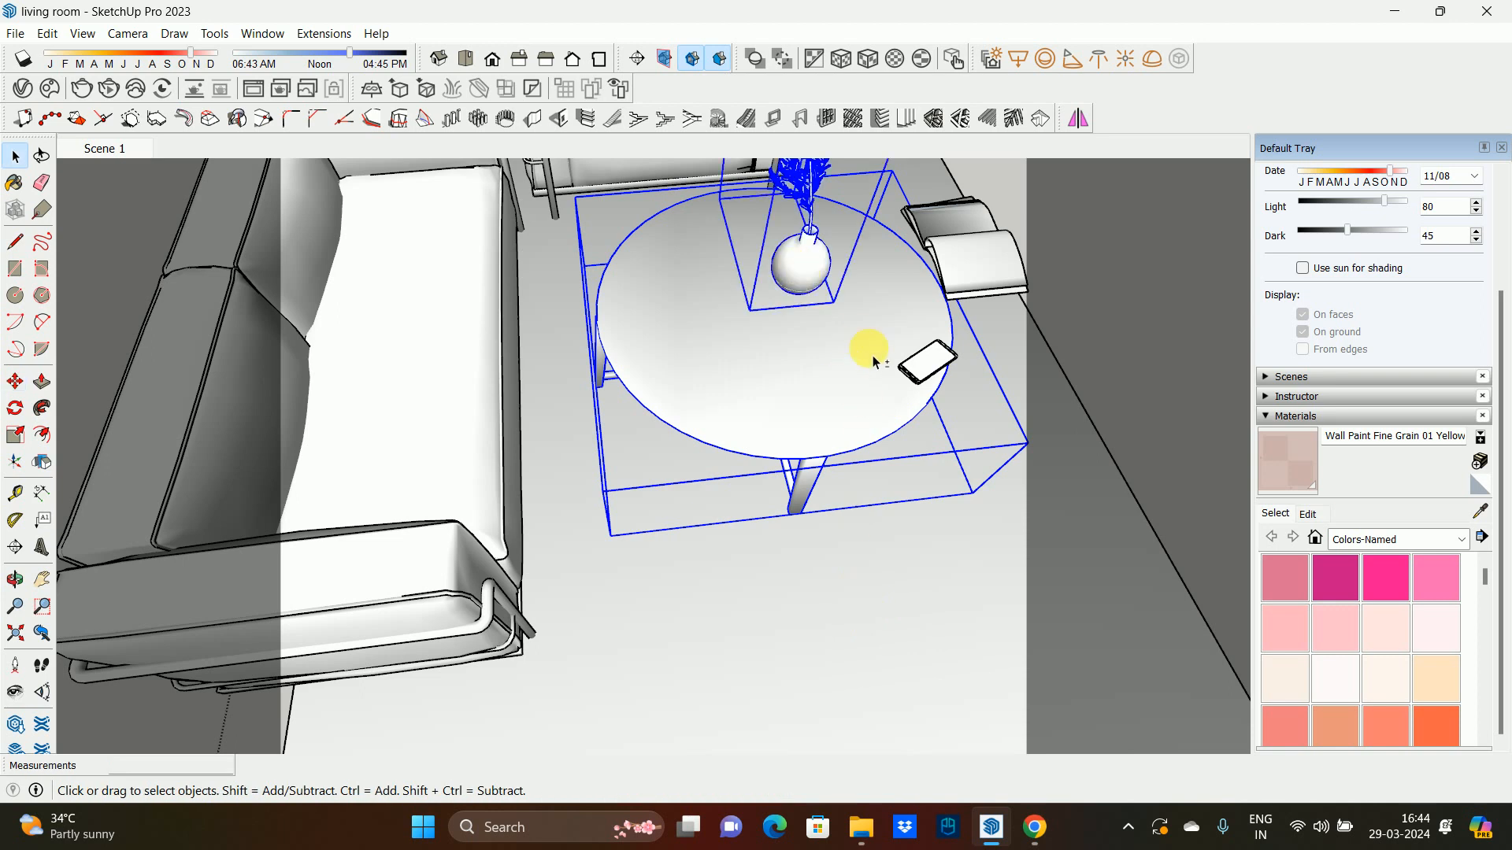
left_click(984, 273, "shift")
key("m")
left_click(1181, 372)
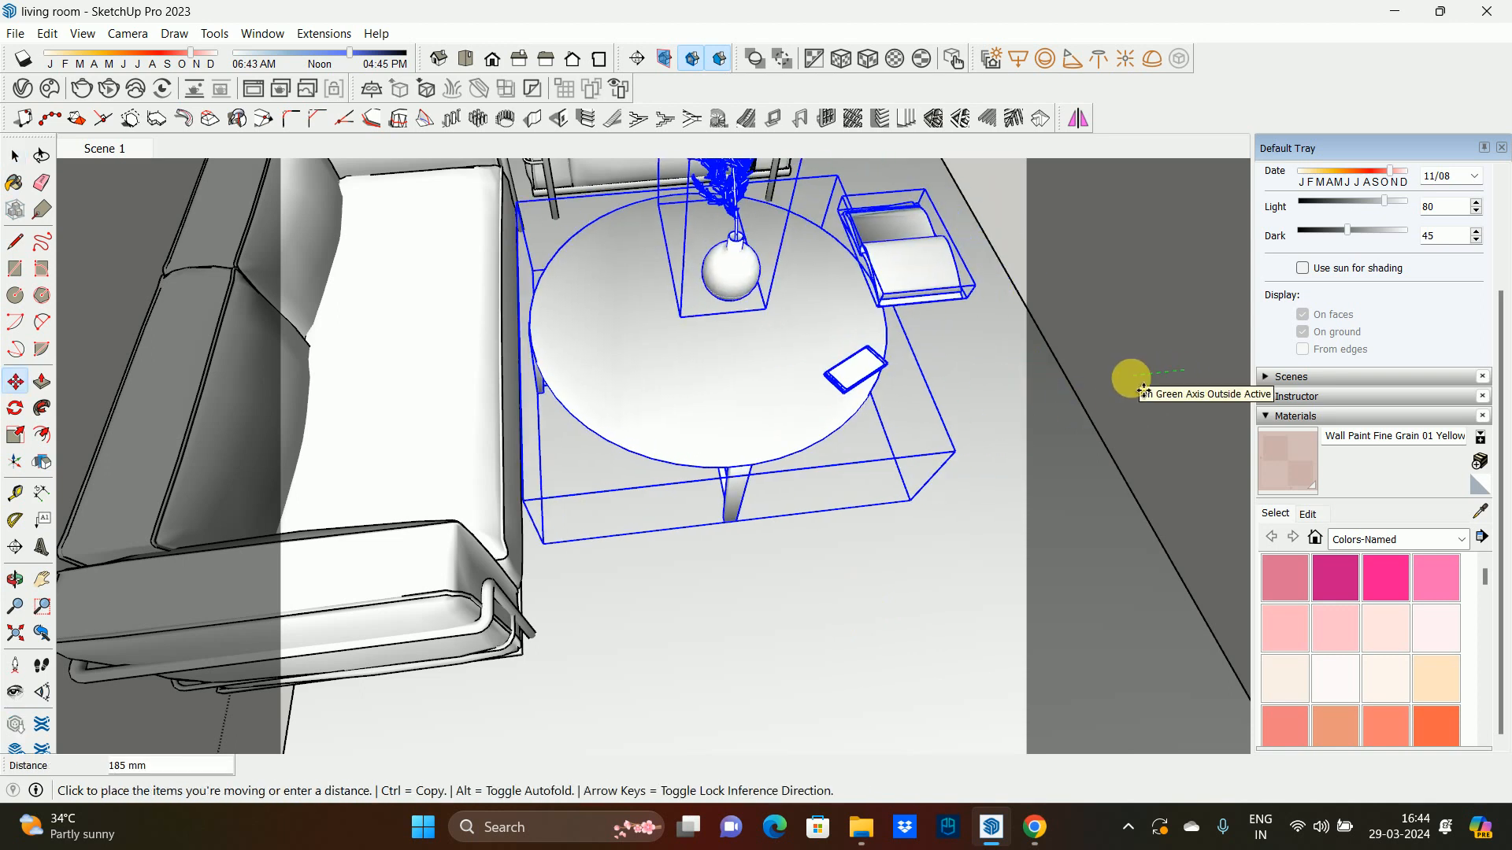
key("space")
left_click(827, 392, "shift")
key("m")
left_click(1181, 372)
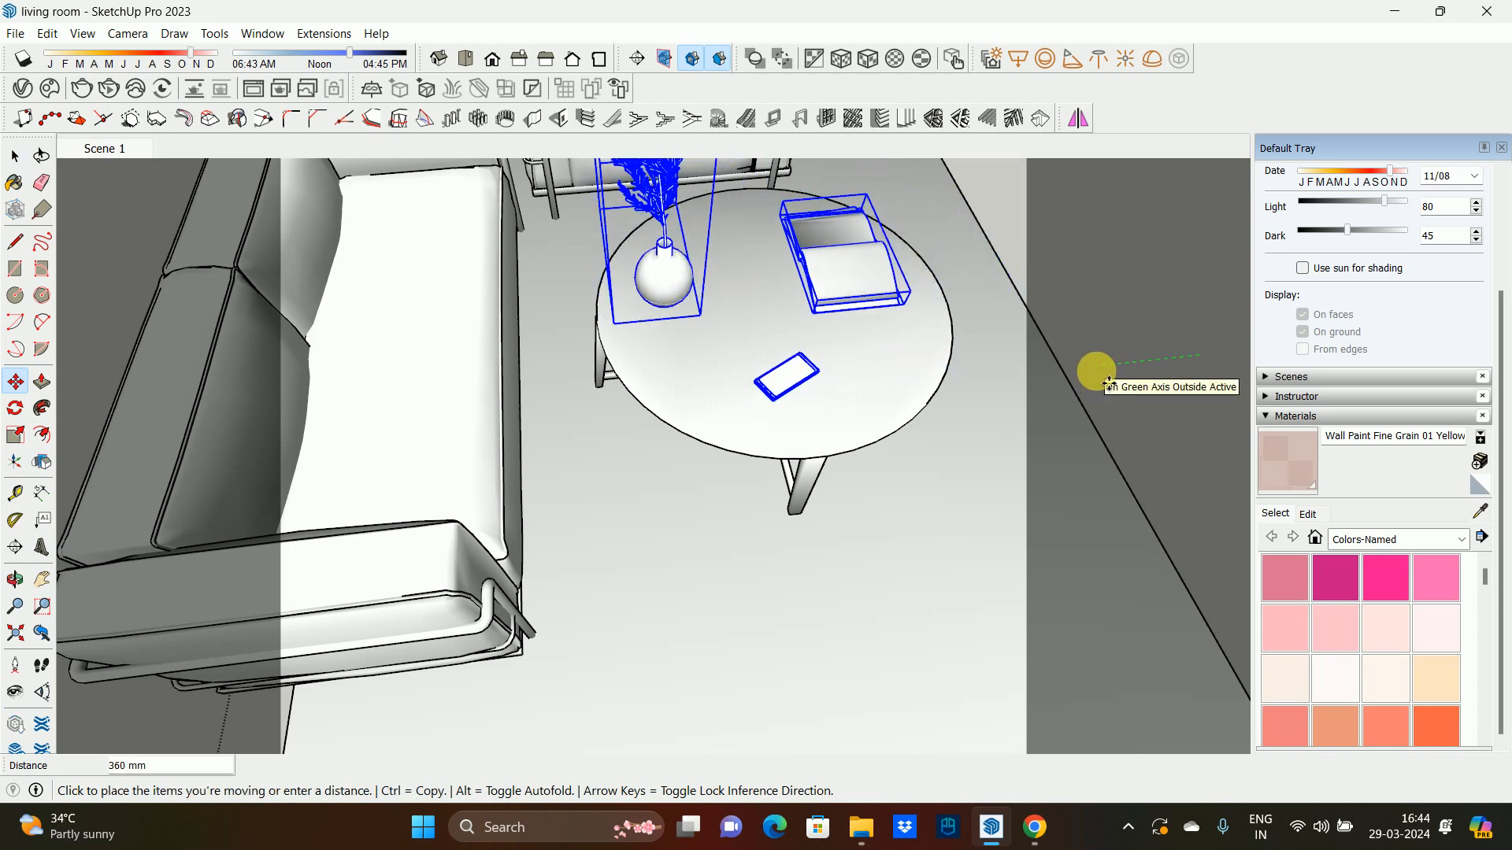
key("Escape")
- Lower the vase, book and phone about 64 mm onto the coffee table's top
middle_click_drag(1096, 371, 820, 304)
scroll(708, 354, "up", 5)
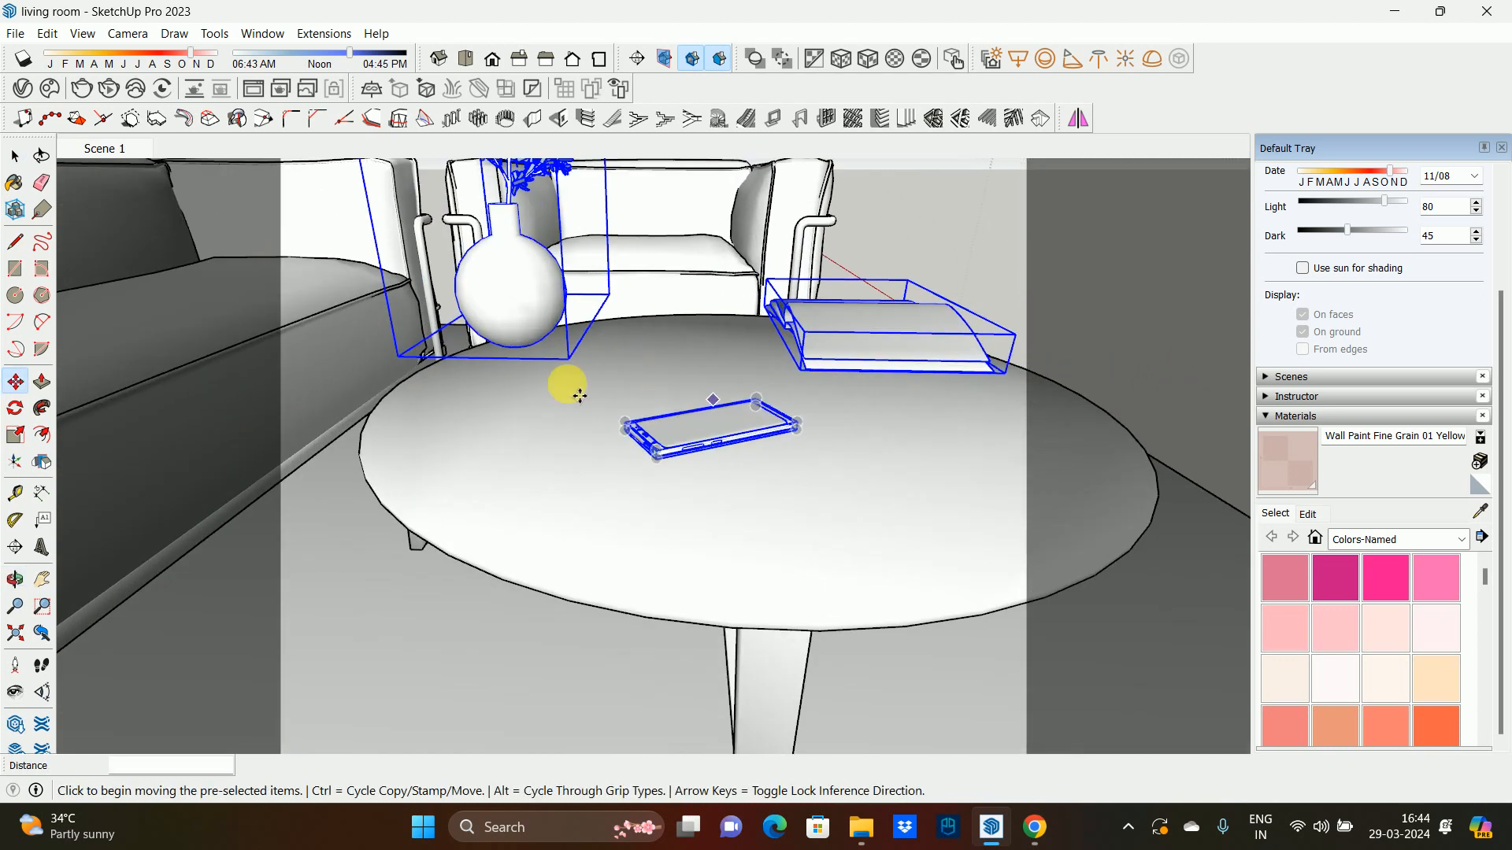
left_click(568, 359)
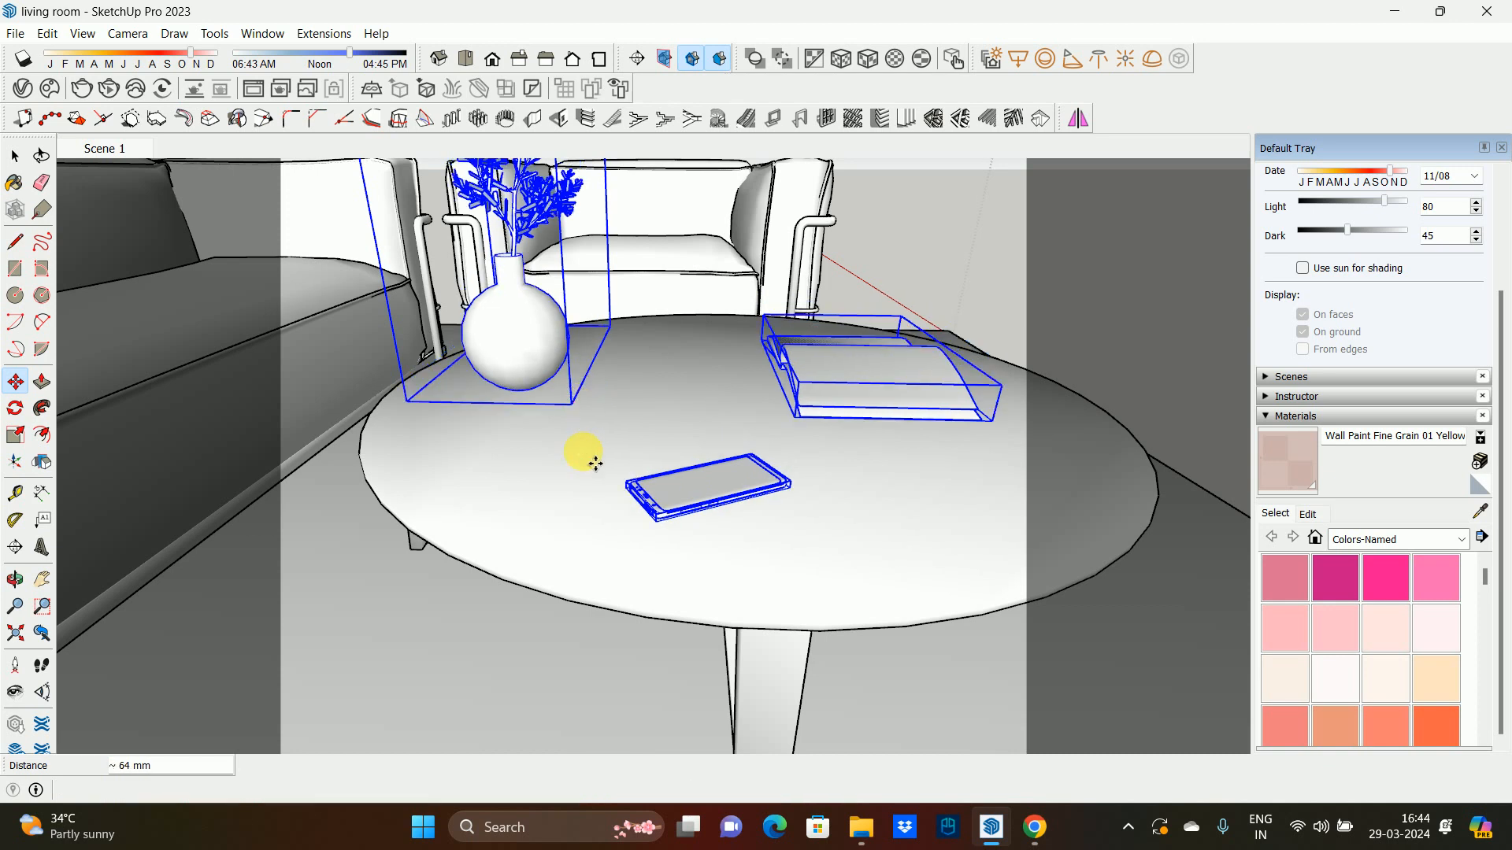
key("Escape")
key("space")
- Move the vase about 106 mm across the tabletop toward the book
left_click(523, 347)
key("m")
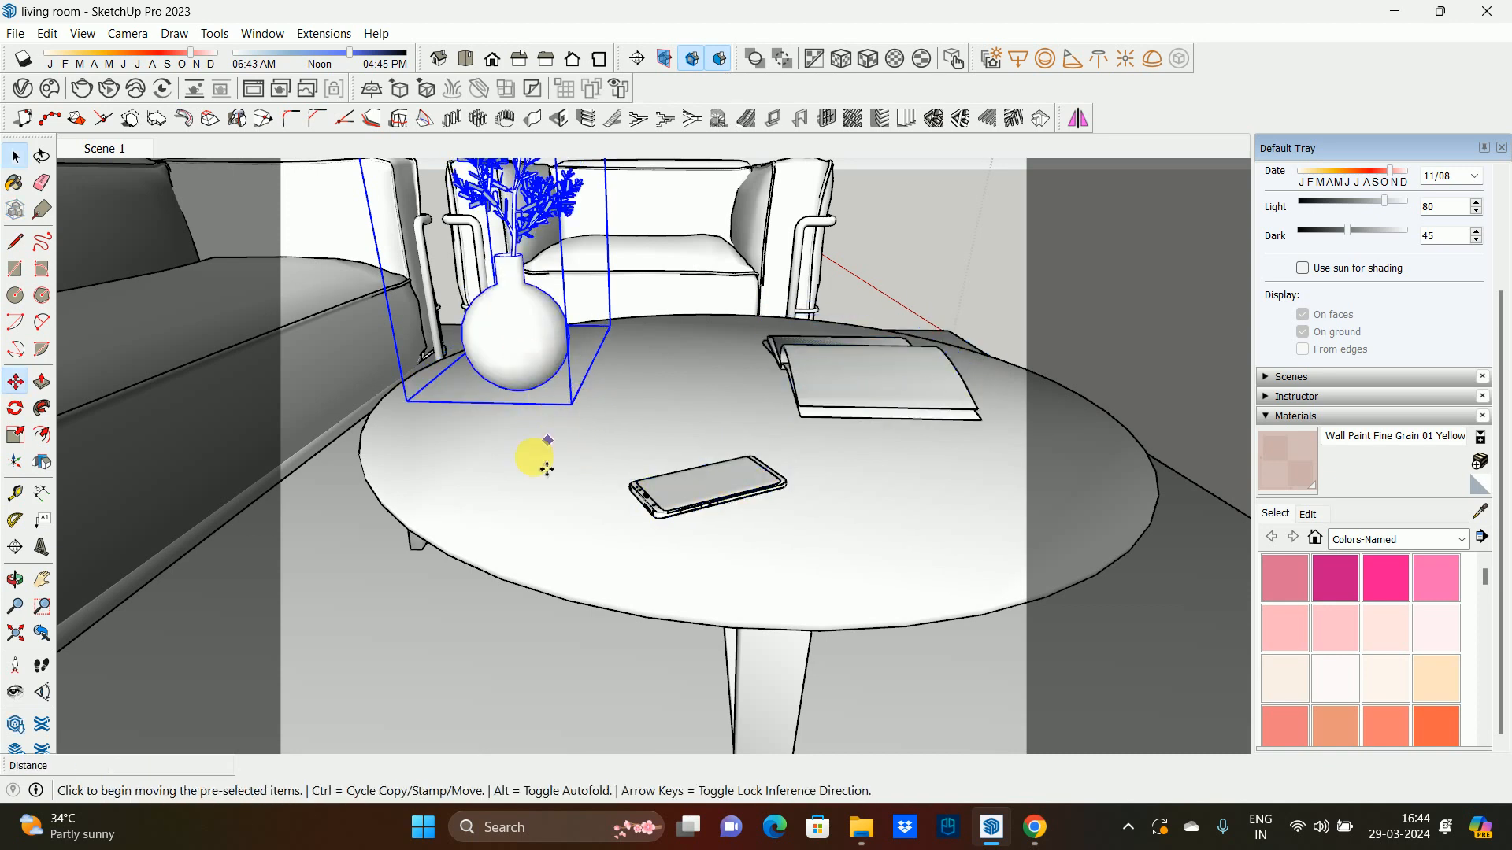
left_click(546, 471)
left_click(627, 471)
left_click(536, 463)
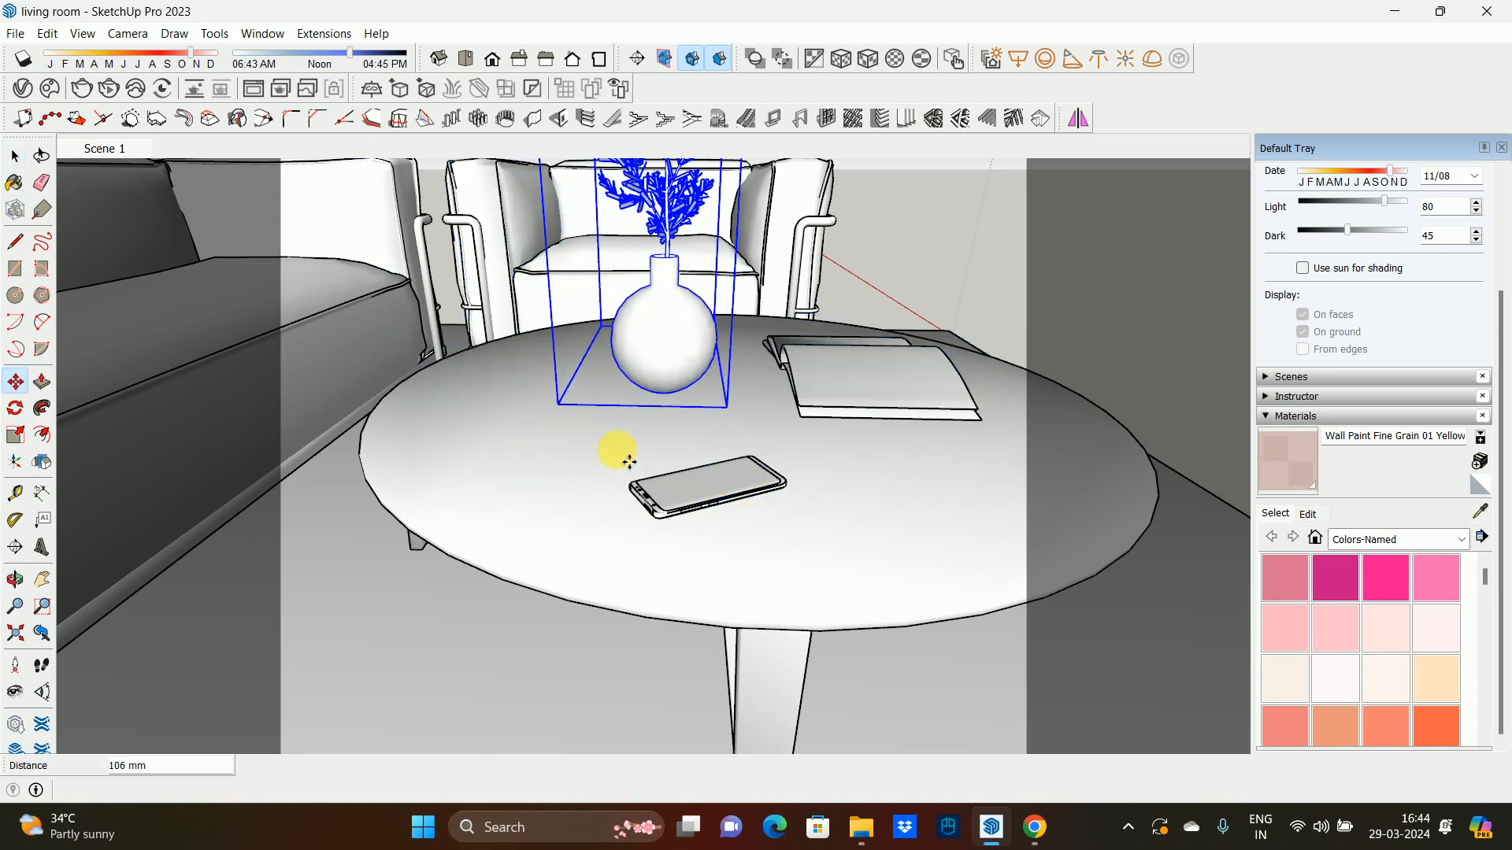
key("space")
- Close the seating group and reframe the front view on the sofa, armchair, coffee table and plant within the safe frame
middle_click_drag(759, 452, 628, 419)
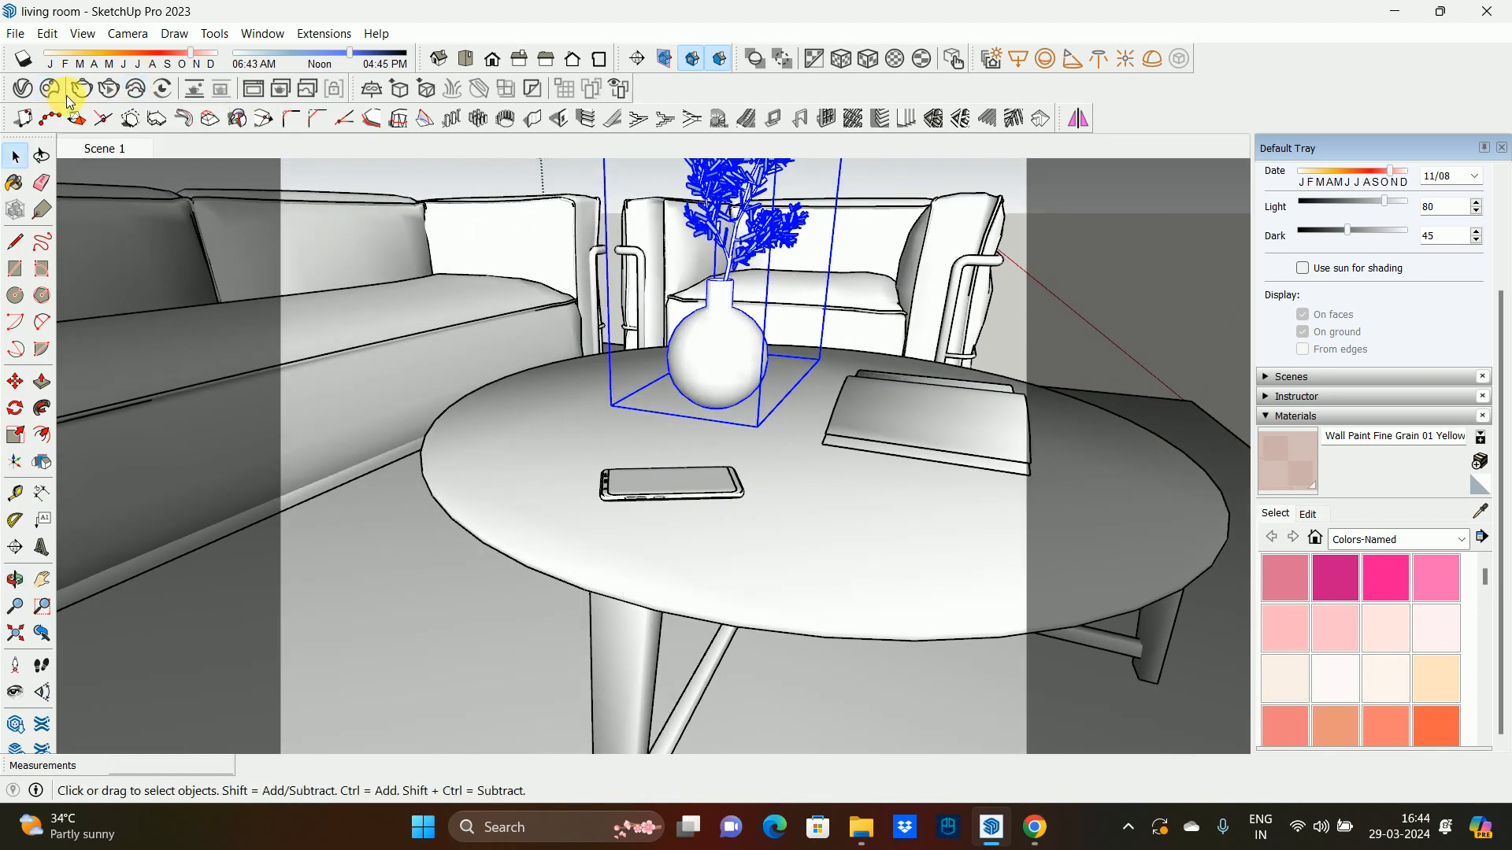
middle_click_drag(864, 310, 666, 393)
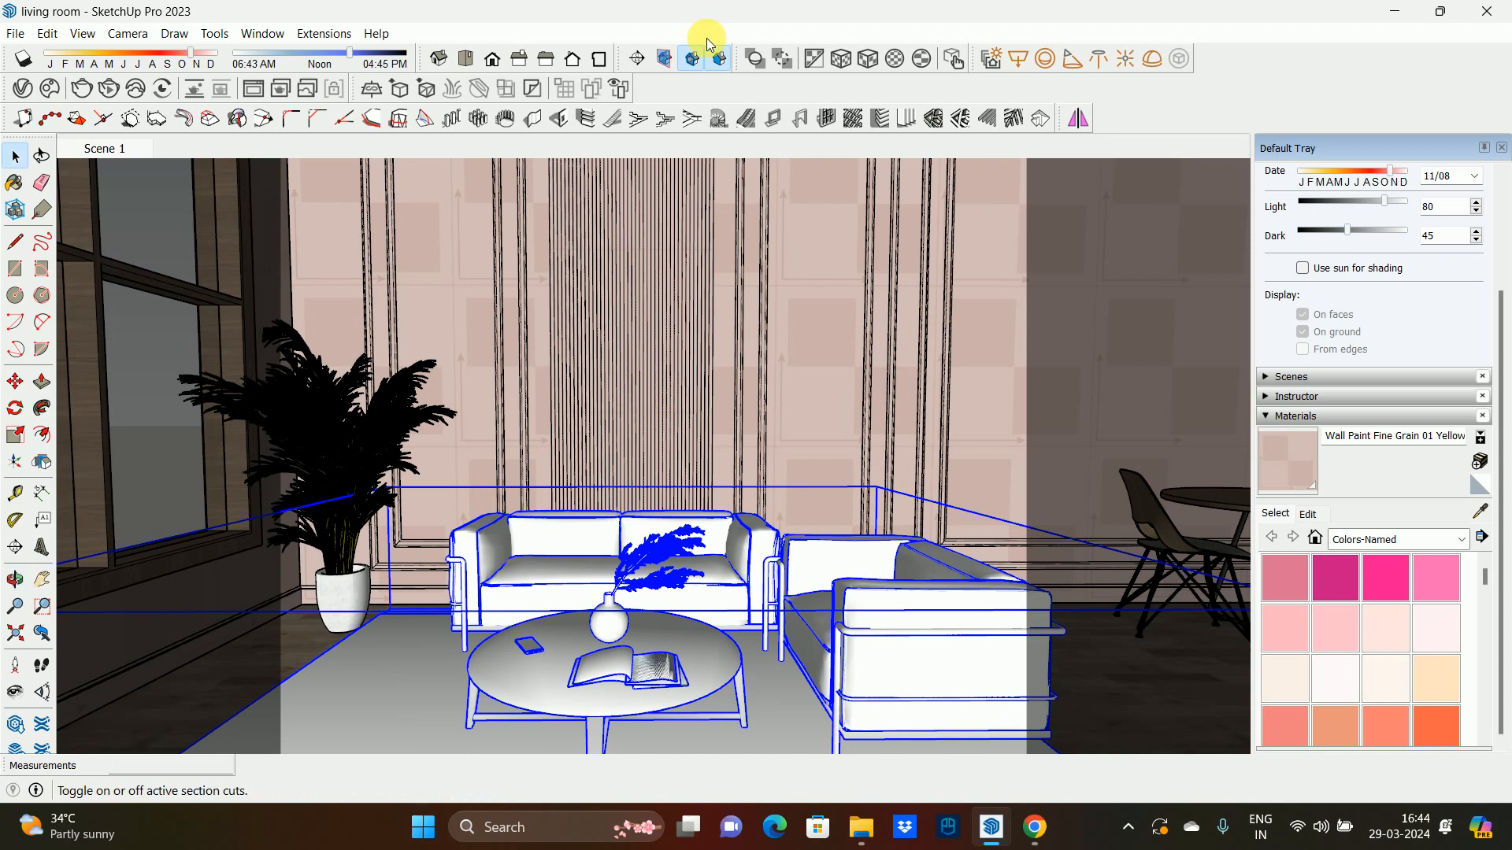
left_click(493, 60)
middle_click_drag(556, 243, 705, 327)
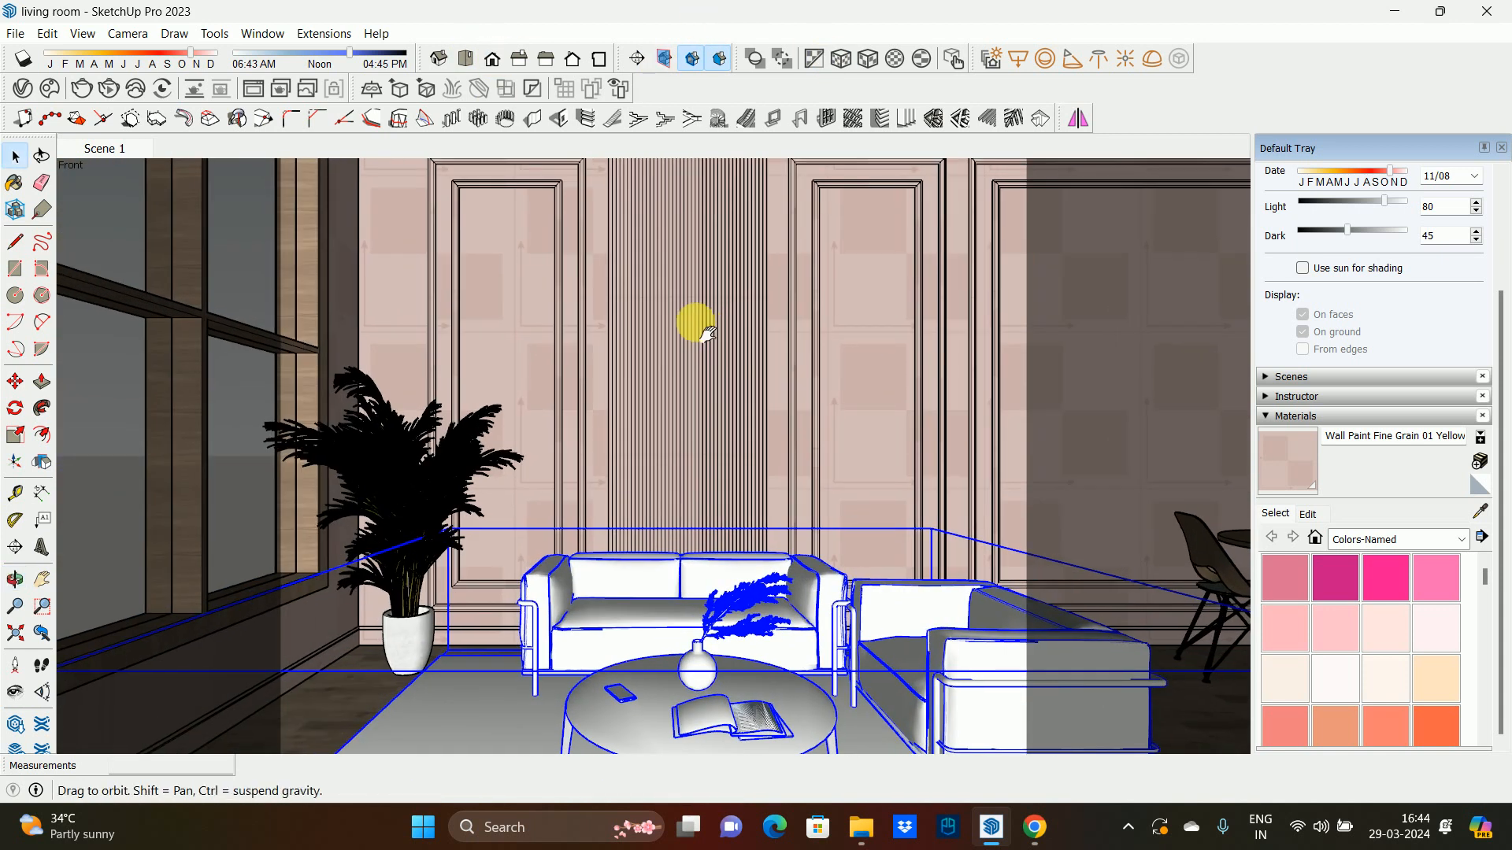
middle_click_drag(707, 334, 667, 329)
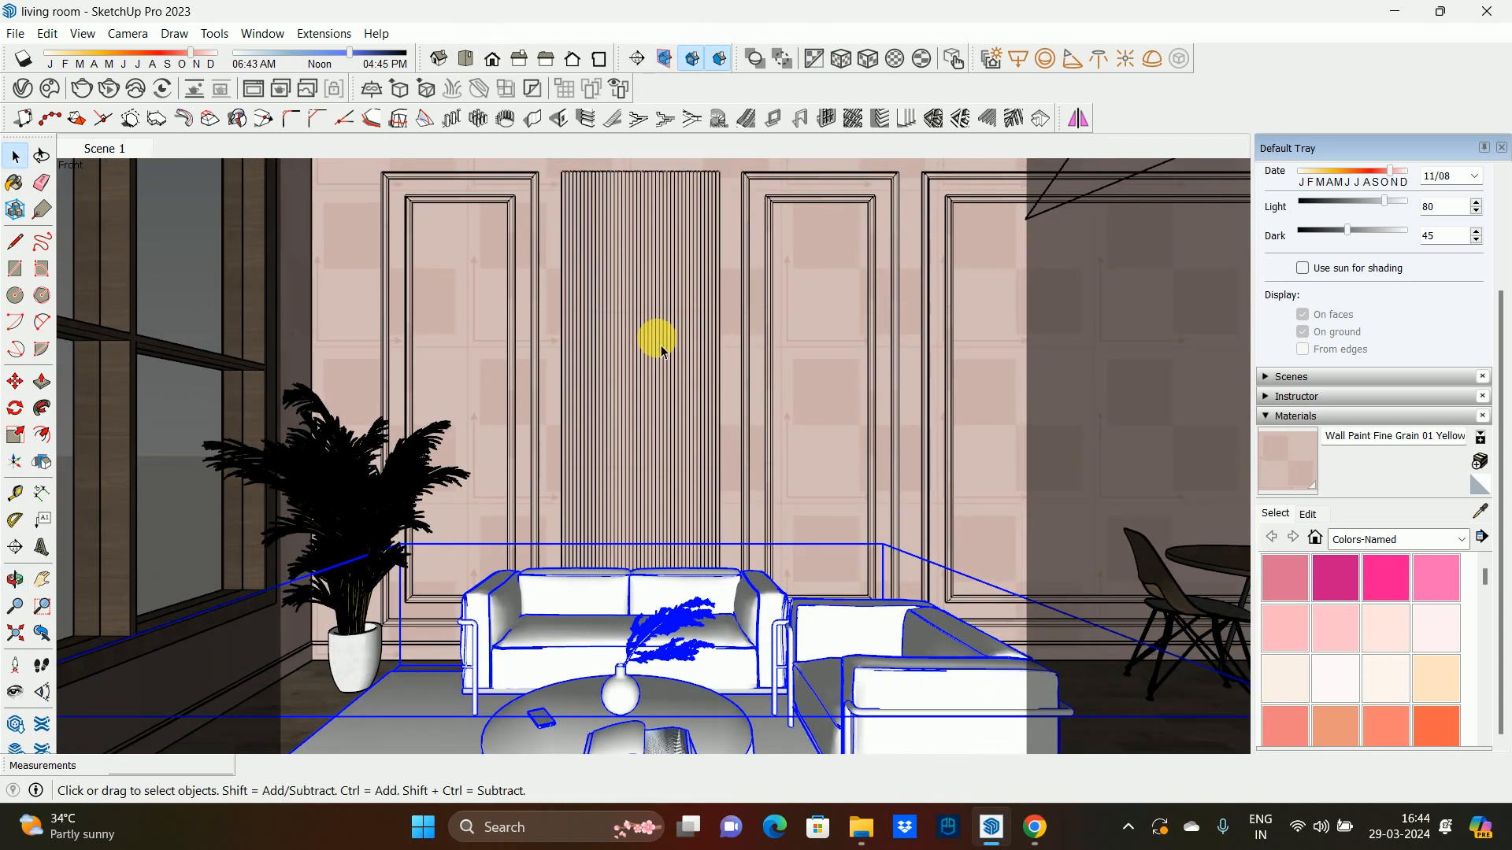
- Frame the seating area in front of the fluted wall panel and start a V-Ray interactive render
key("z")
scroll(662, 306, "down", 3)
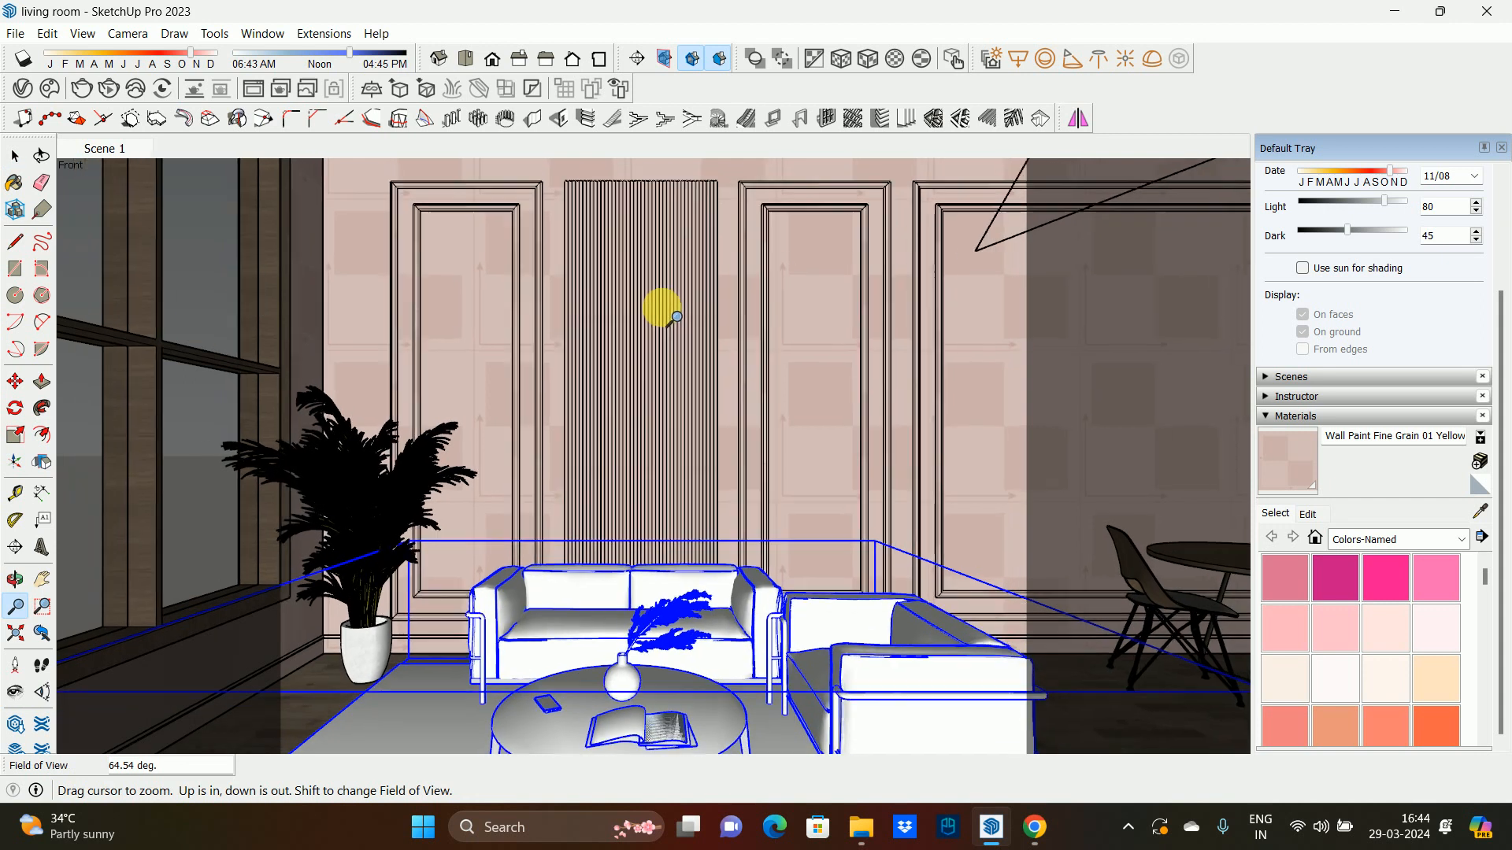
middle_click_drag(662, 307, 587, 363, "shift")
key("space")
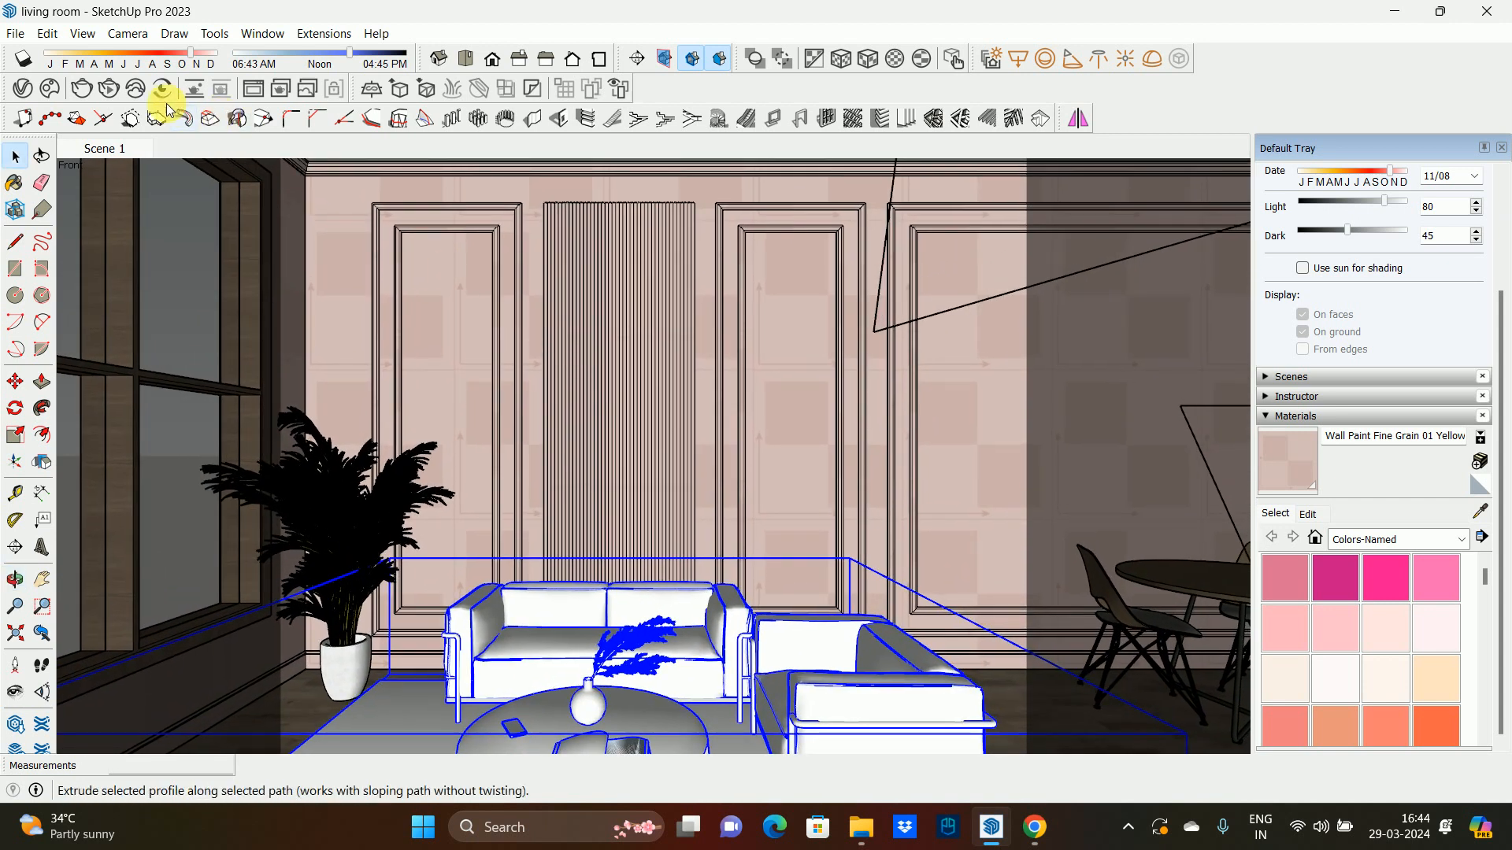
left_click(111, 89)
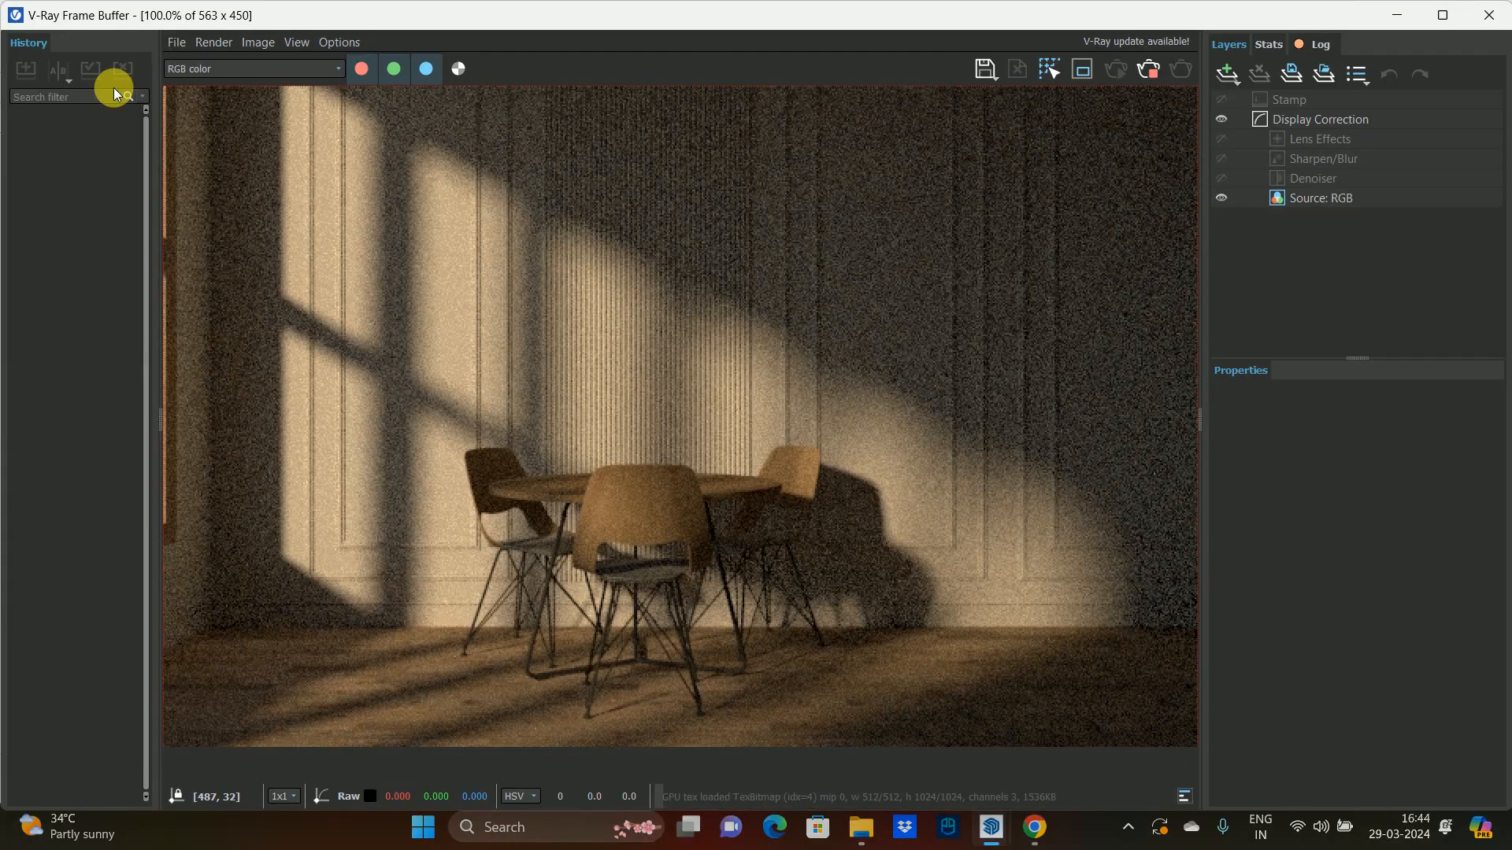
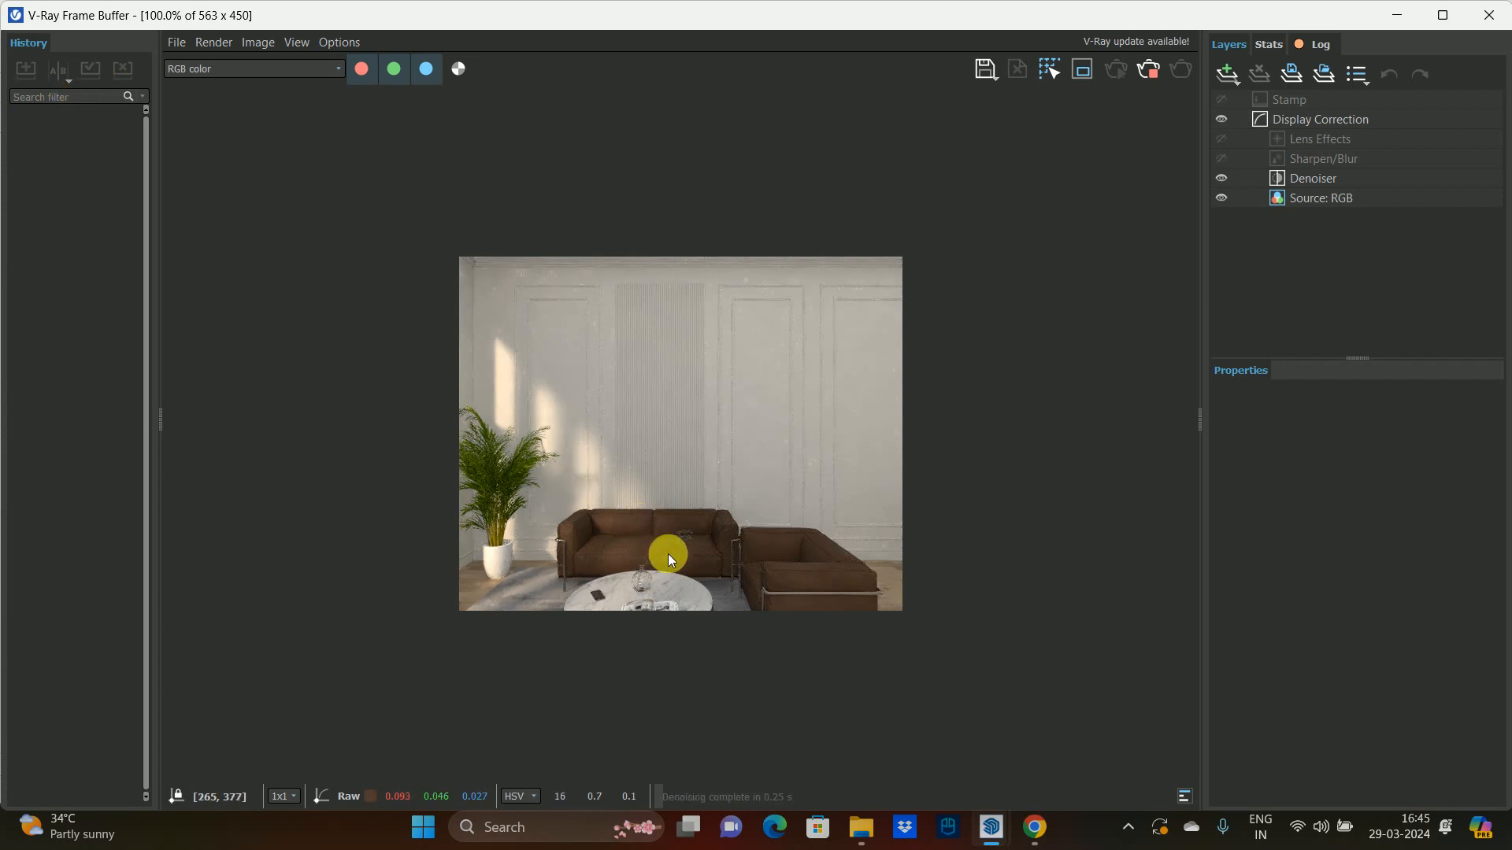
- Inspect the seating area render up close, stop the interactive render and close the frame buffer
scroll(696, 521, "up", 1)
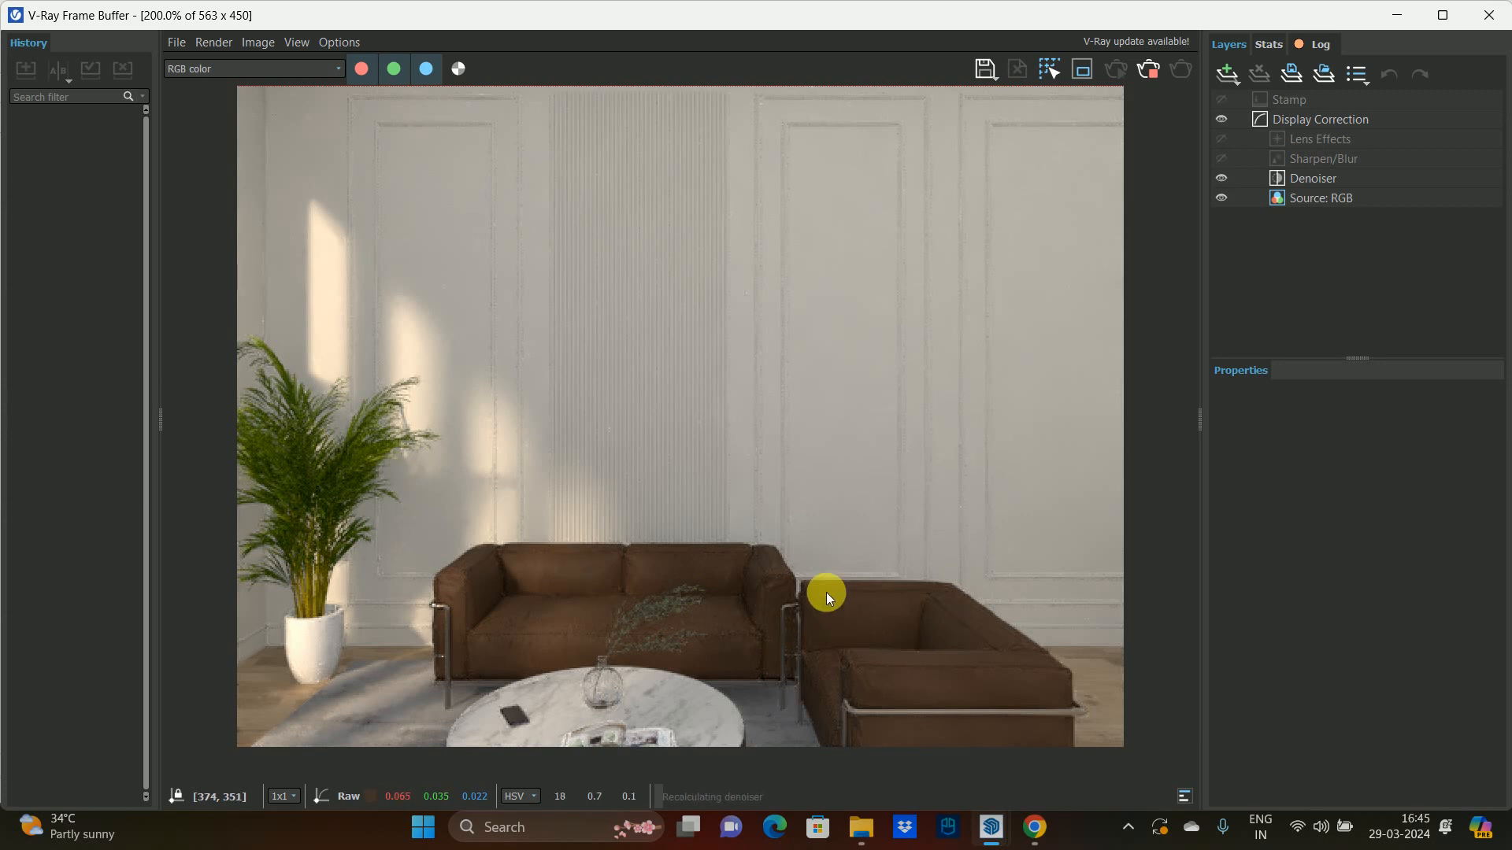
scroll(754, 567, "down", 1)
scroll(715, 569, "up", 1)
left_click(1151, 74)
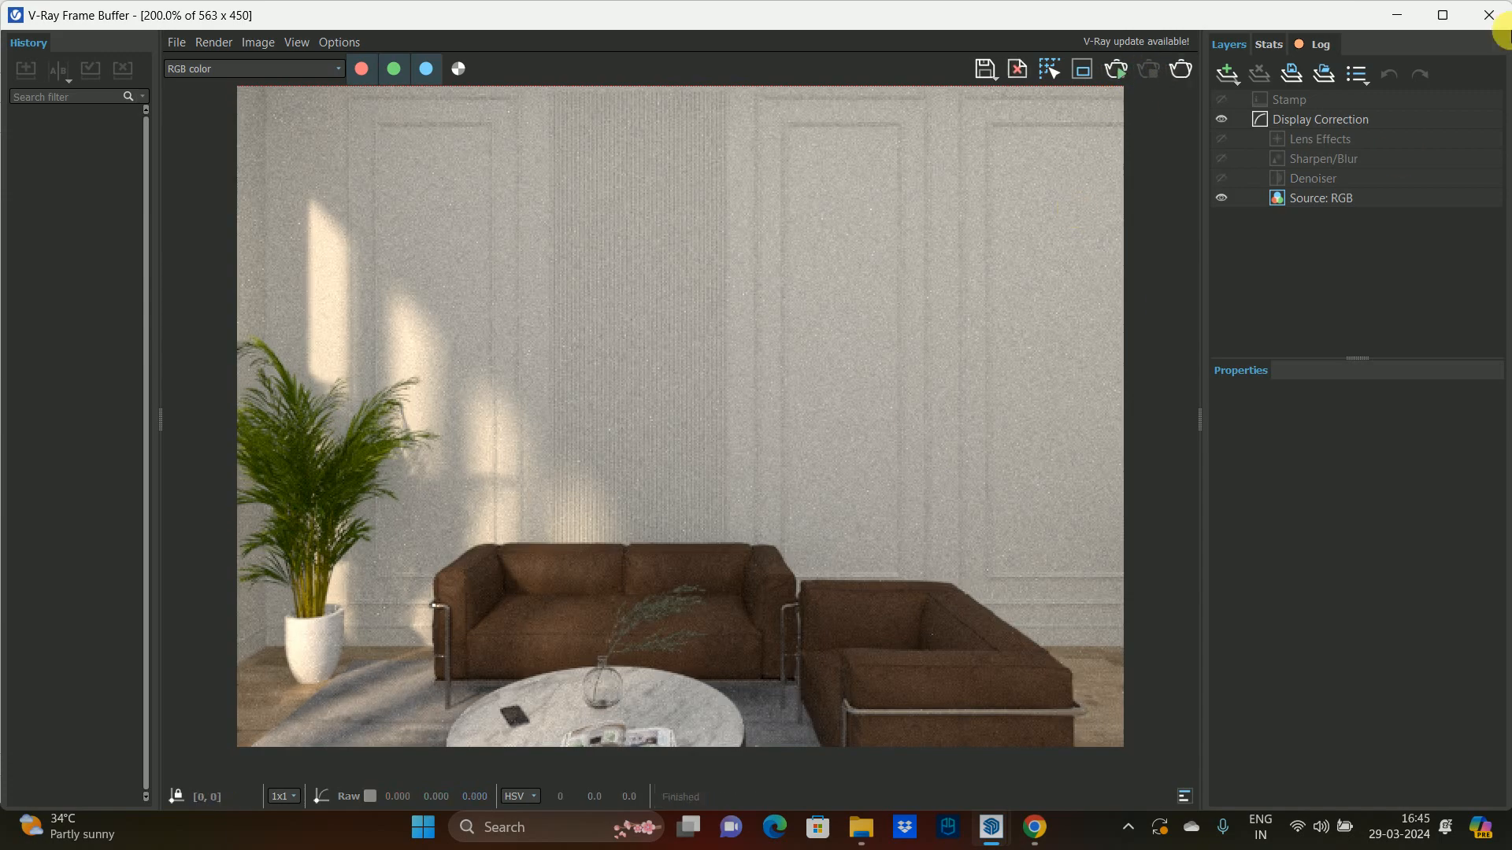
left_click(1474, 14)
- Delete both sofas from inside the seating group, keeping the rug and coffee table
double_click(776, 655)
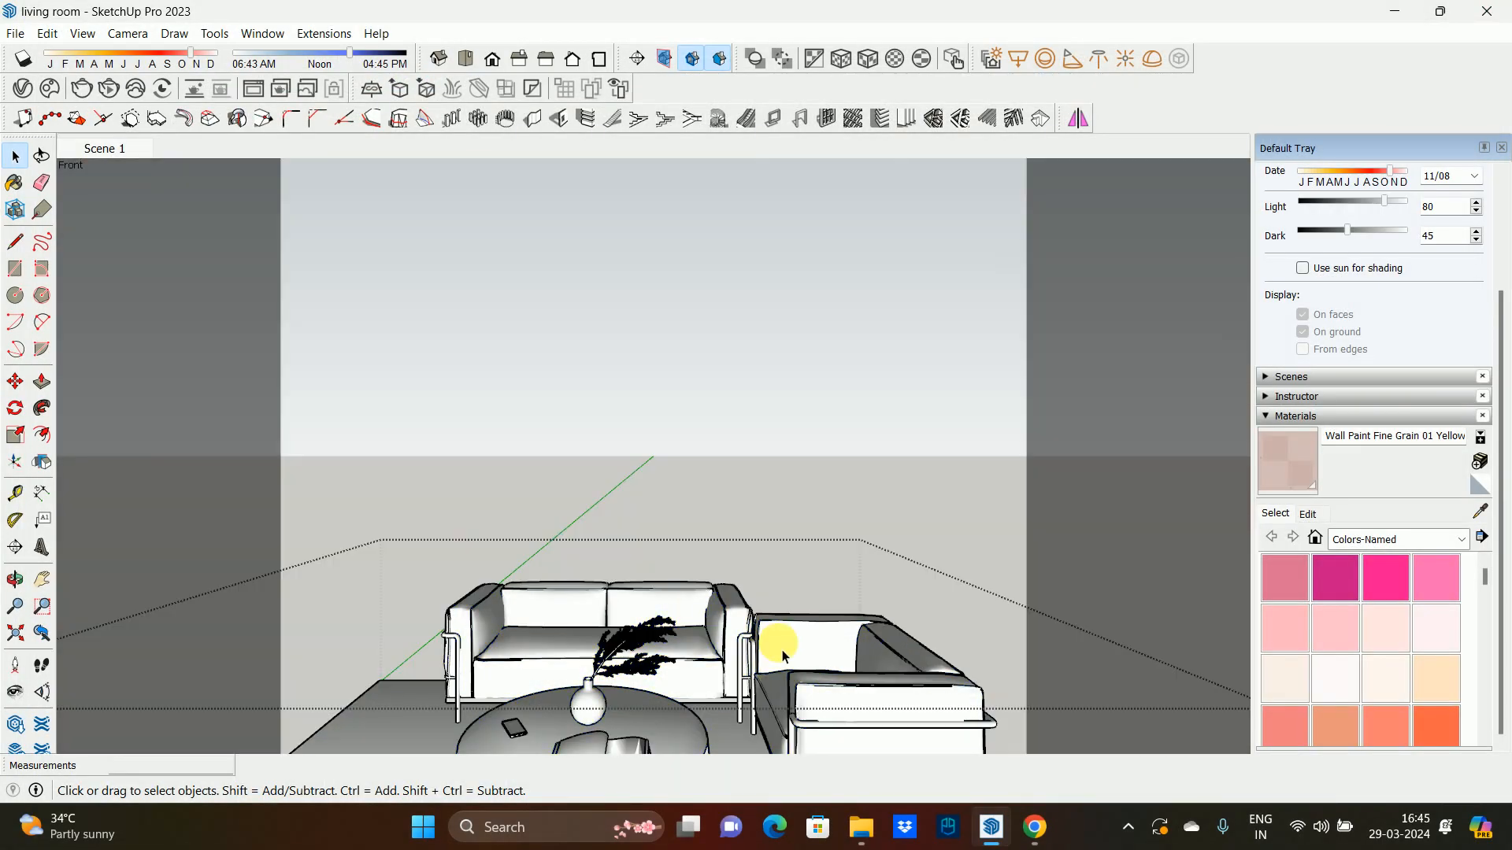
left_click_drag(752, 637, 722, 634)
key("Delete")
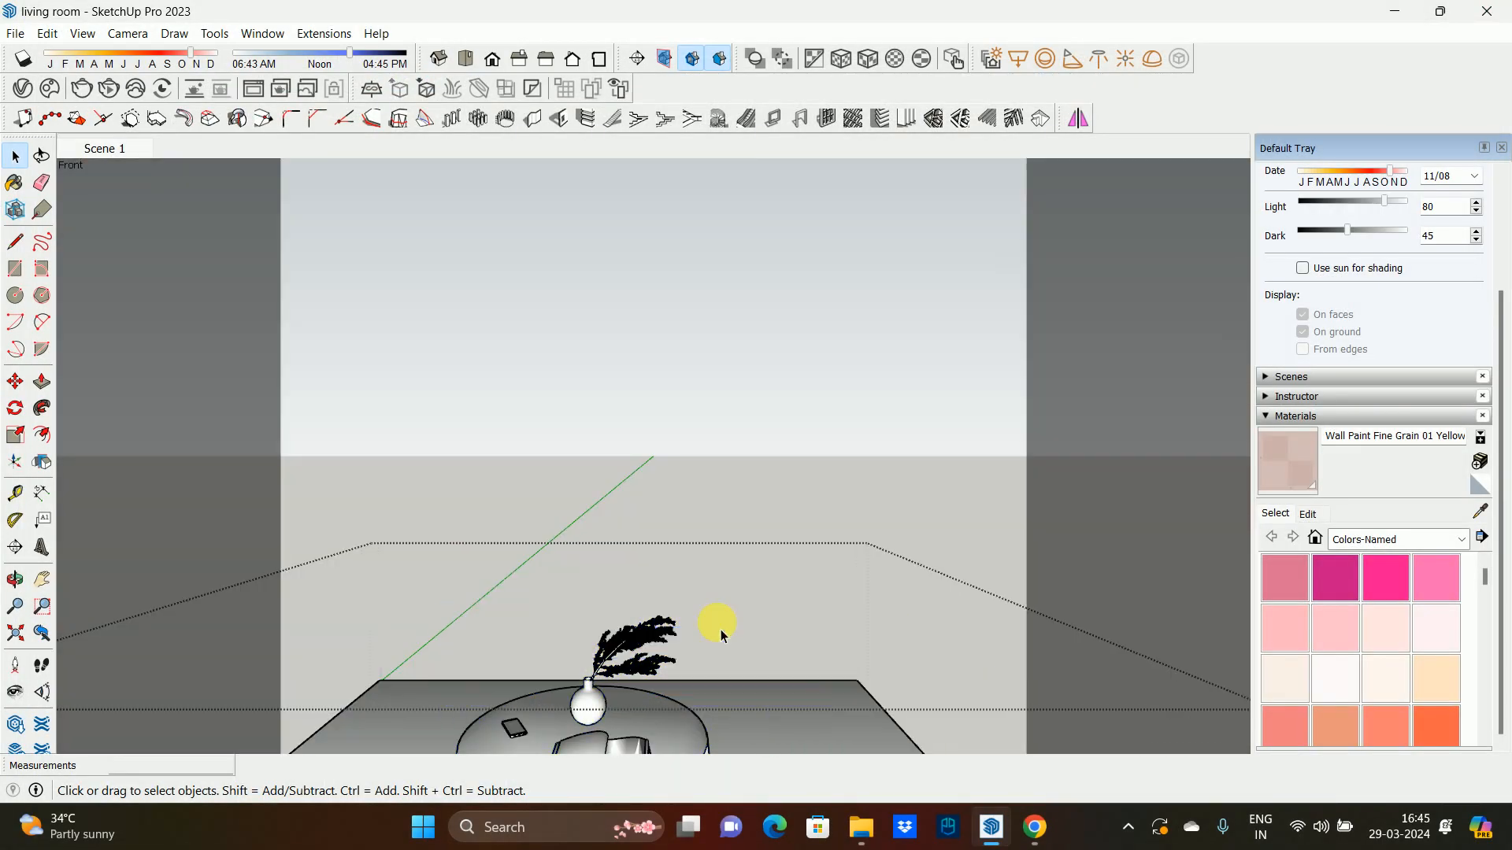
left_click(581, 504)
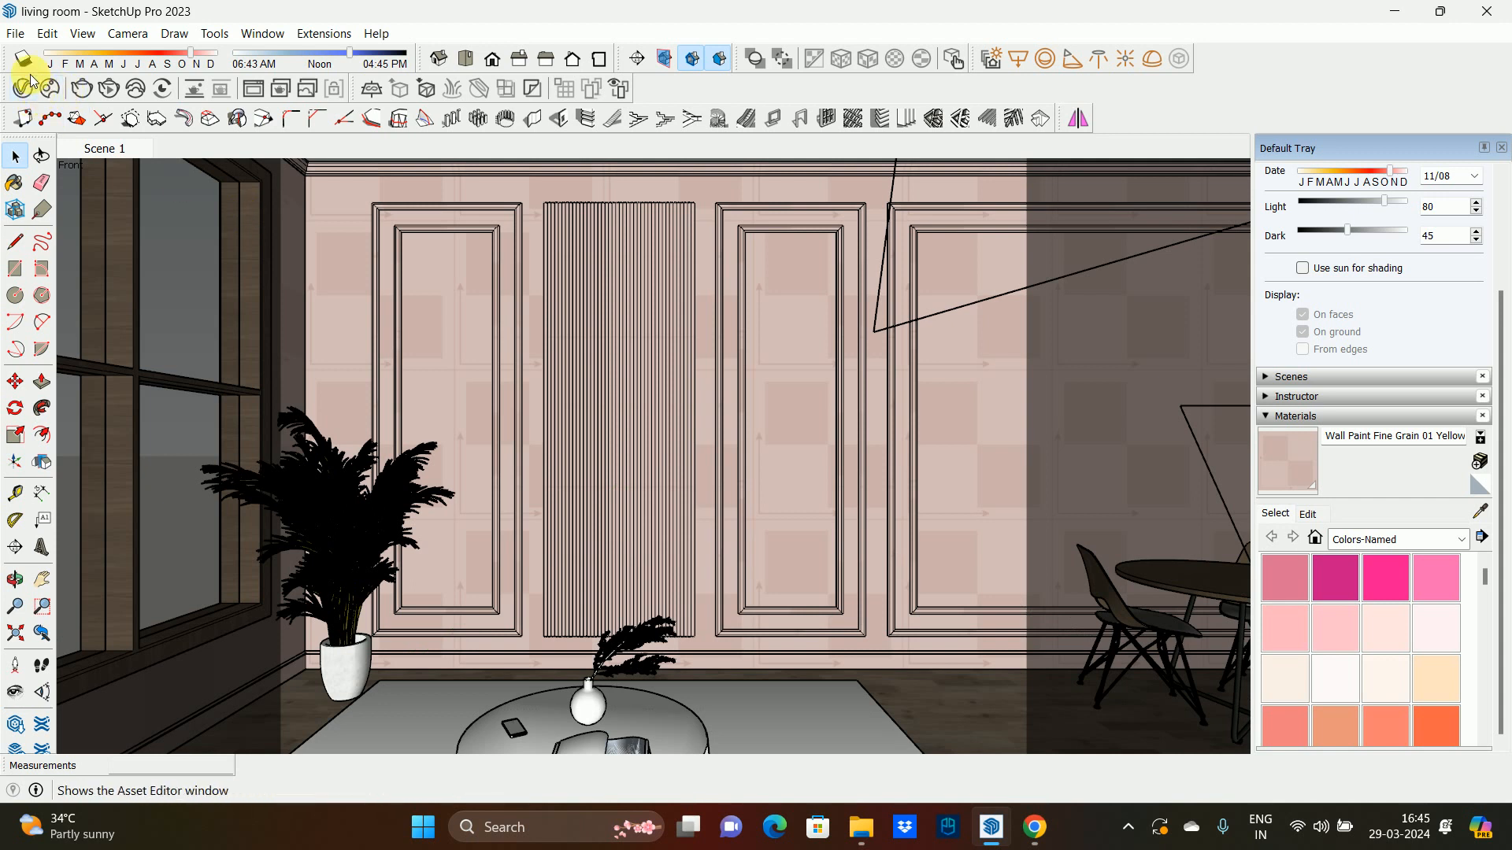
- Import the MO010+-+SOFA+CAMARGOS model from Downloads and place it beside the coffee table
left_click(16, 34)
left_click(41, 323)
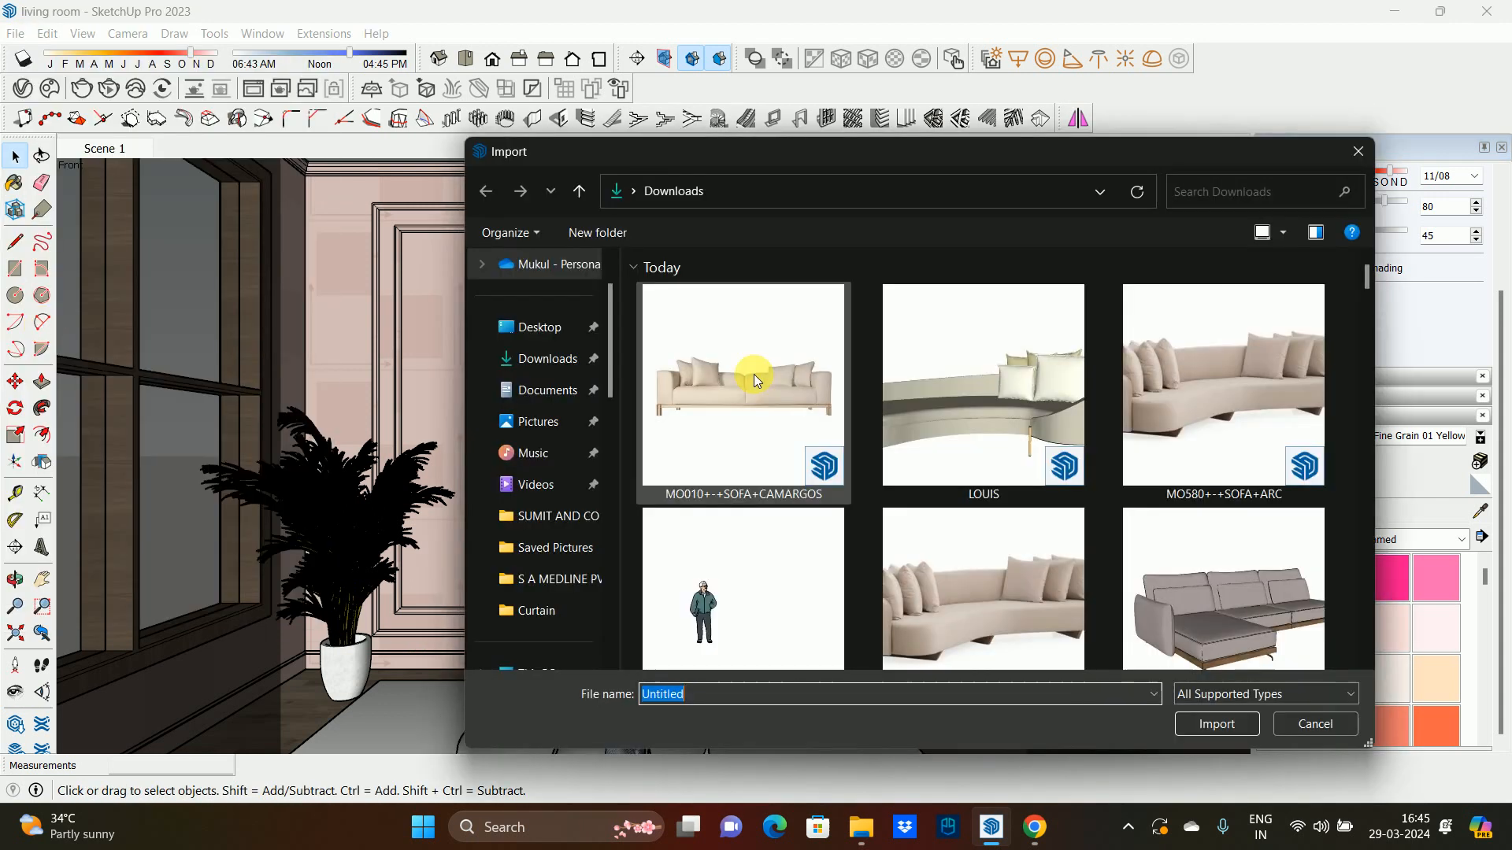
left_click(702, 427)
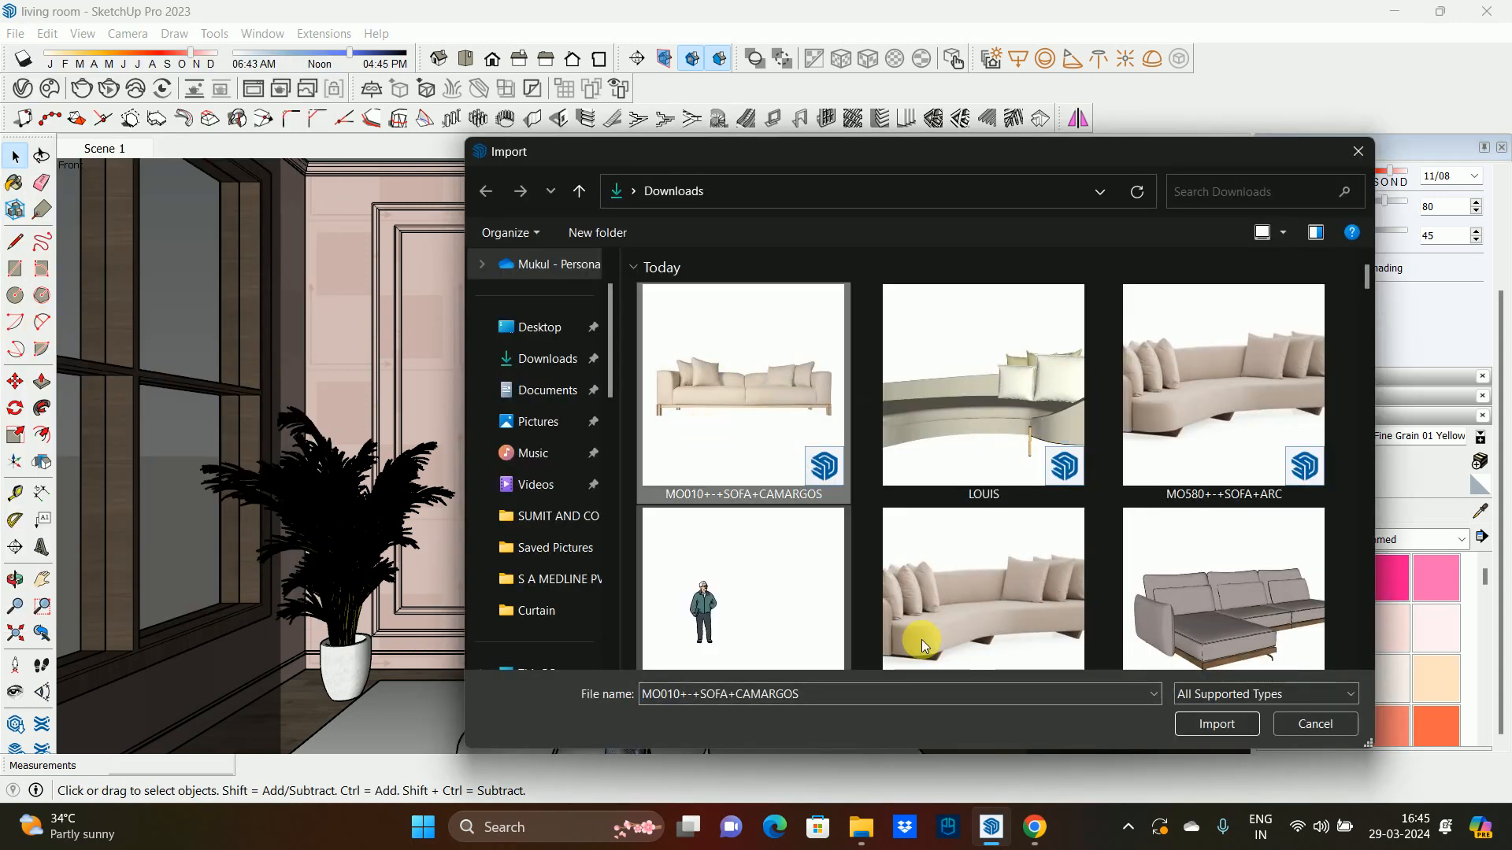
left_click(1247, 724)
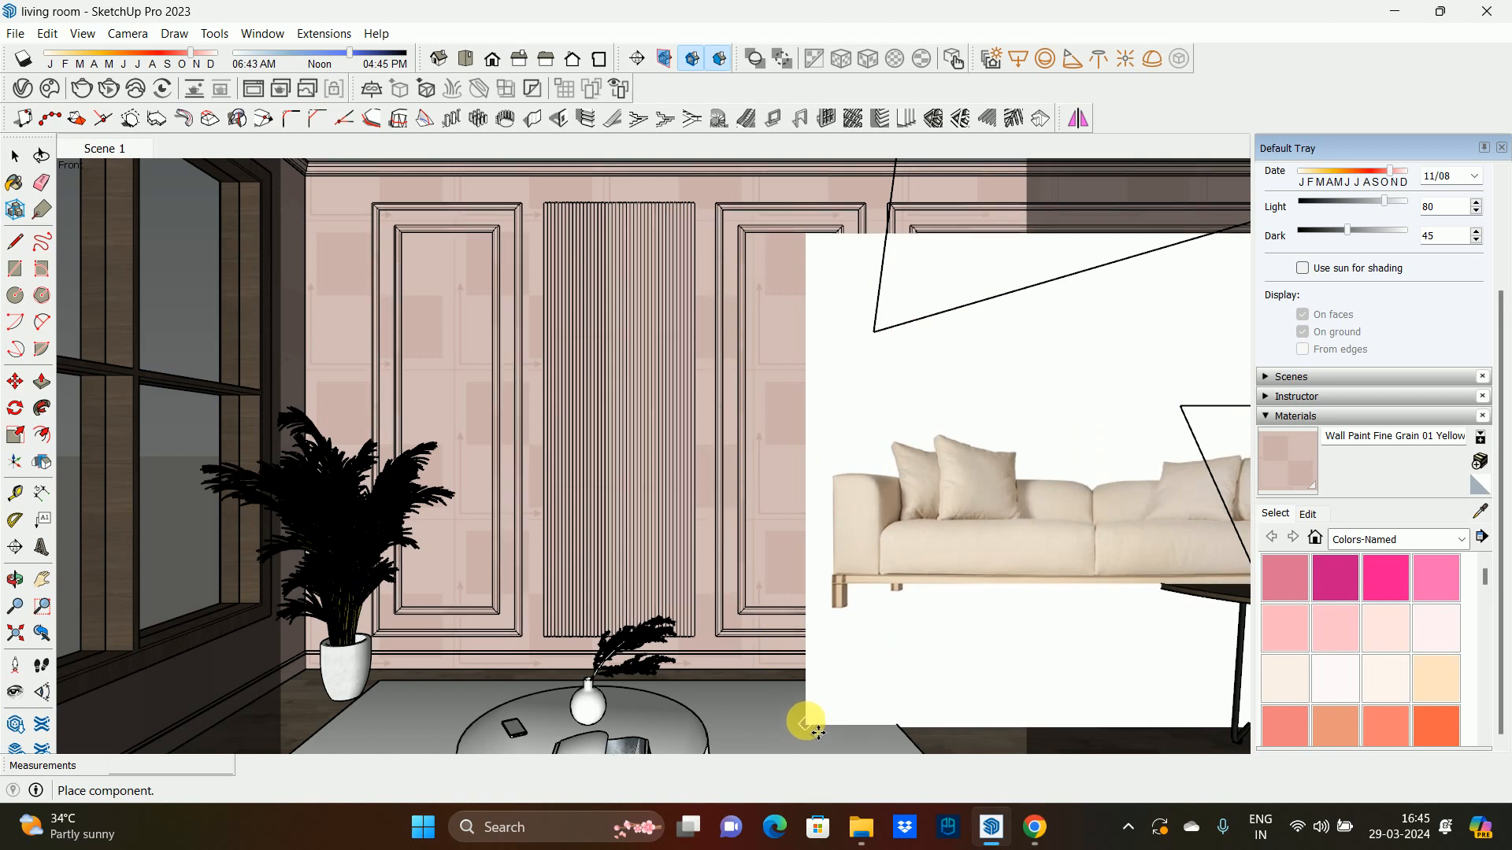
scroll(795, 705, "down", 3)
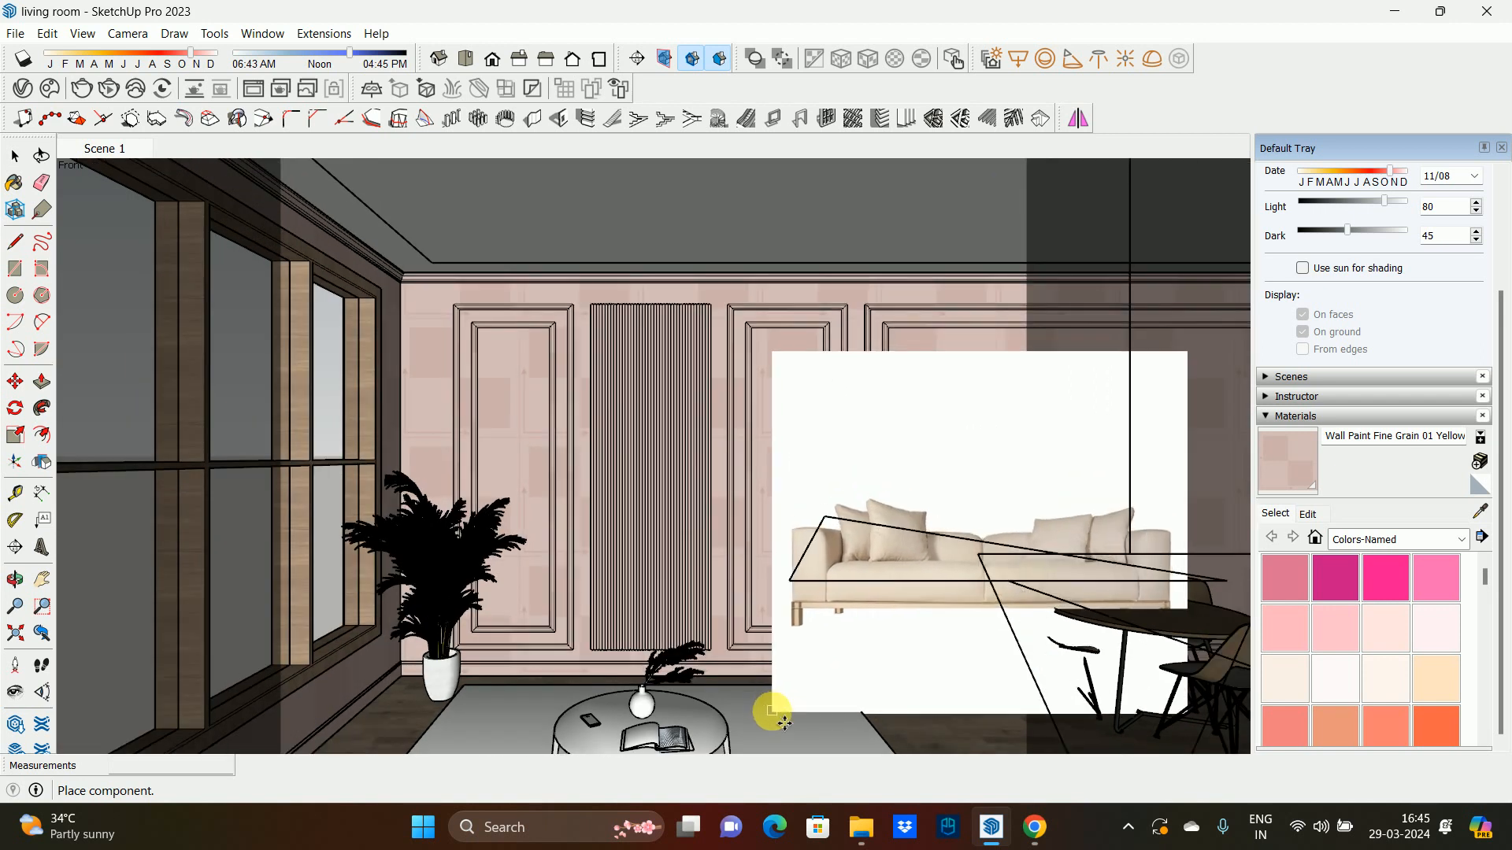
left_click(772, 711)
- Delete the sofa picture plane from inside the imported sofa component
double_click(826, 637)
middle_click_drag(795, 639, 1411, 736)
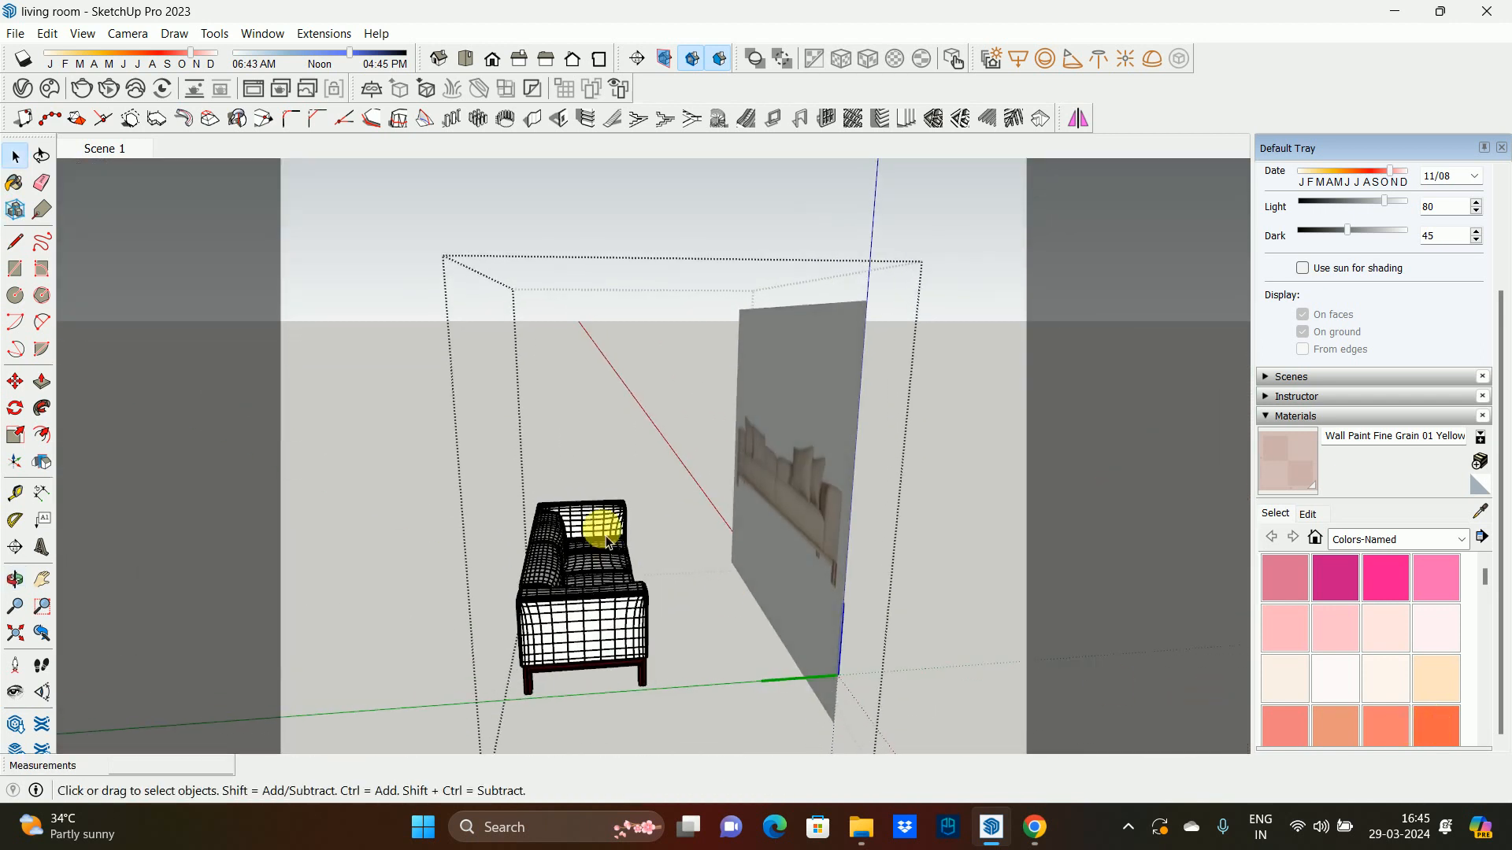
left_click(766, 495)
key("Delete")
scroll(554, 649, "up", 4)
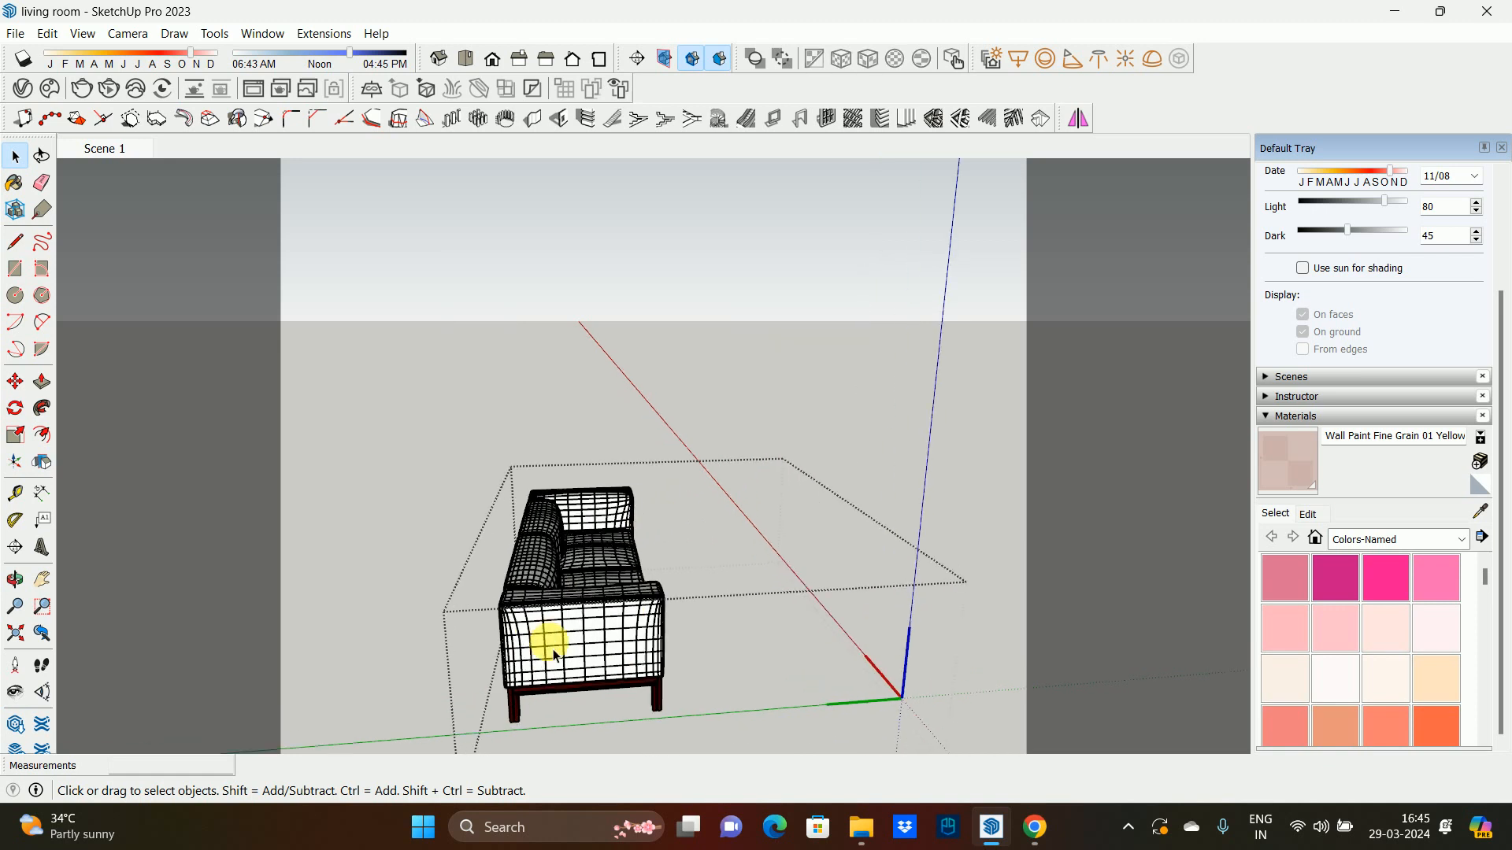
key("Escape")
- Move the imported sofa from behind the wall into the room, onto the rug beside the coffee table
left_click(627, 634)
middle_click_drag(627, 634, 1078, 602)
key("m")
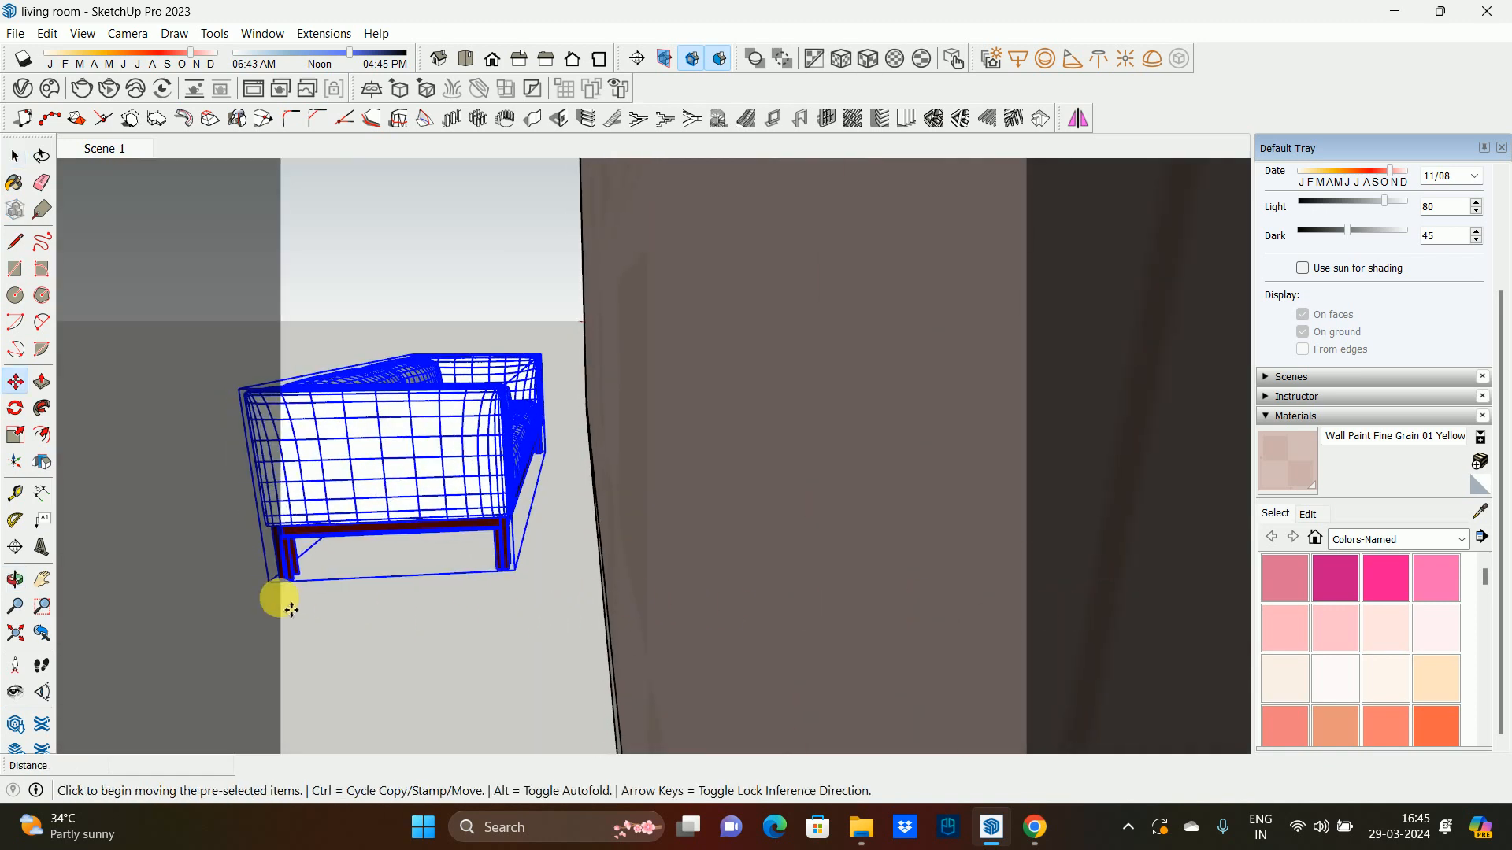
left_click(269, 583)
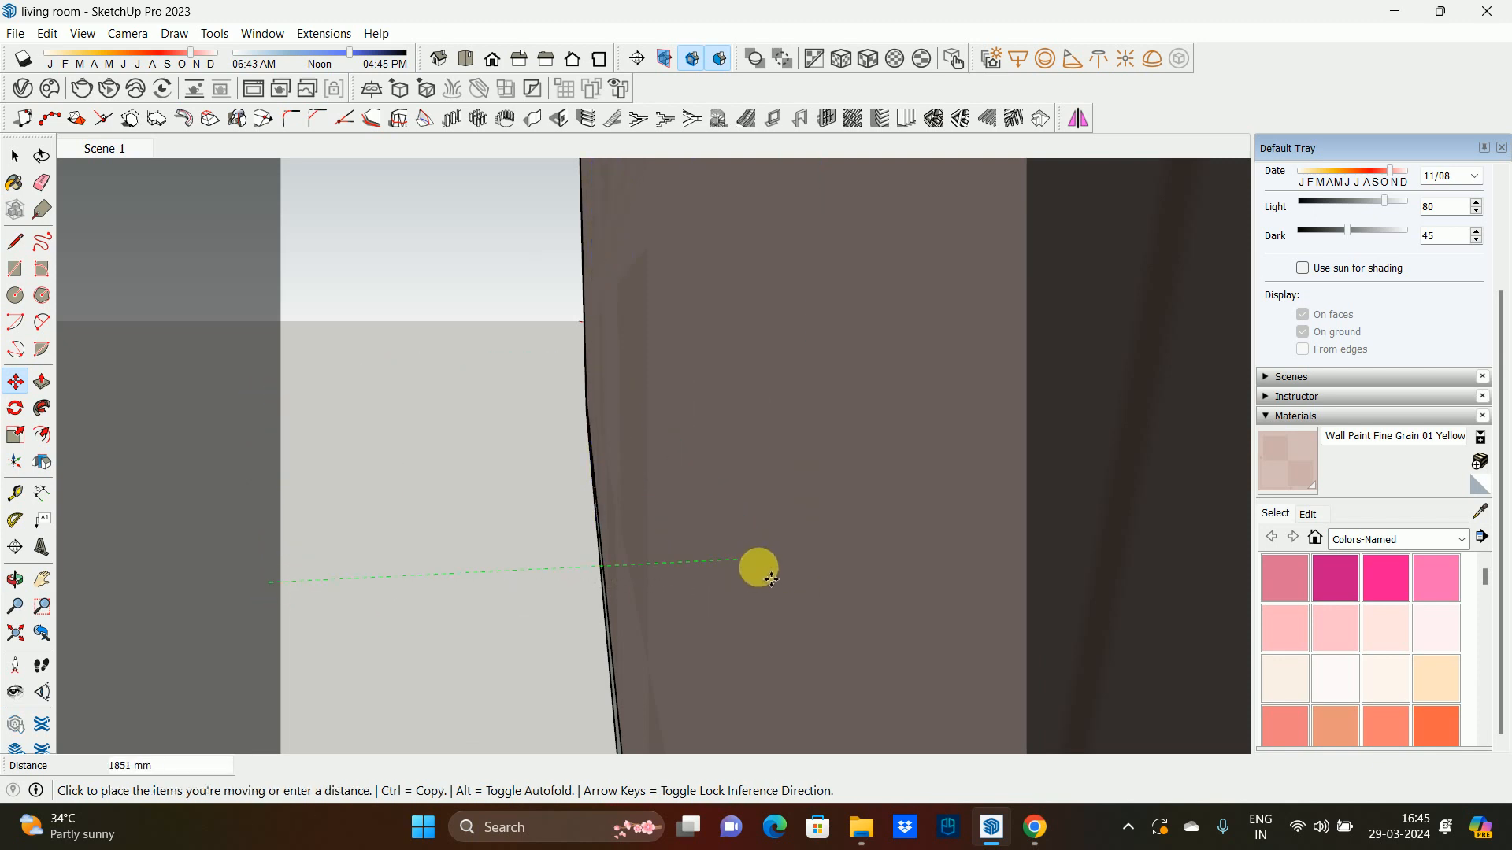
middle_click_drag(772, 578, 223, 530)
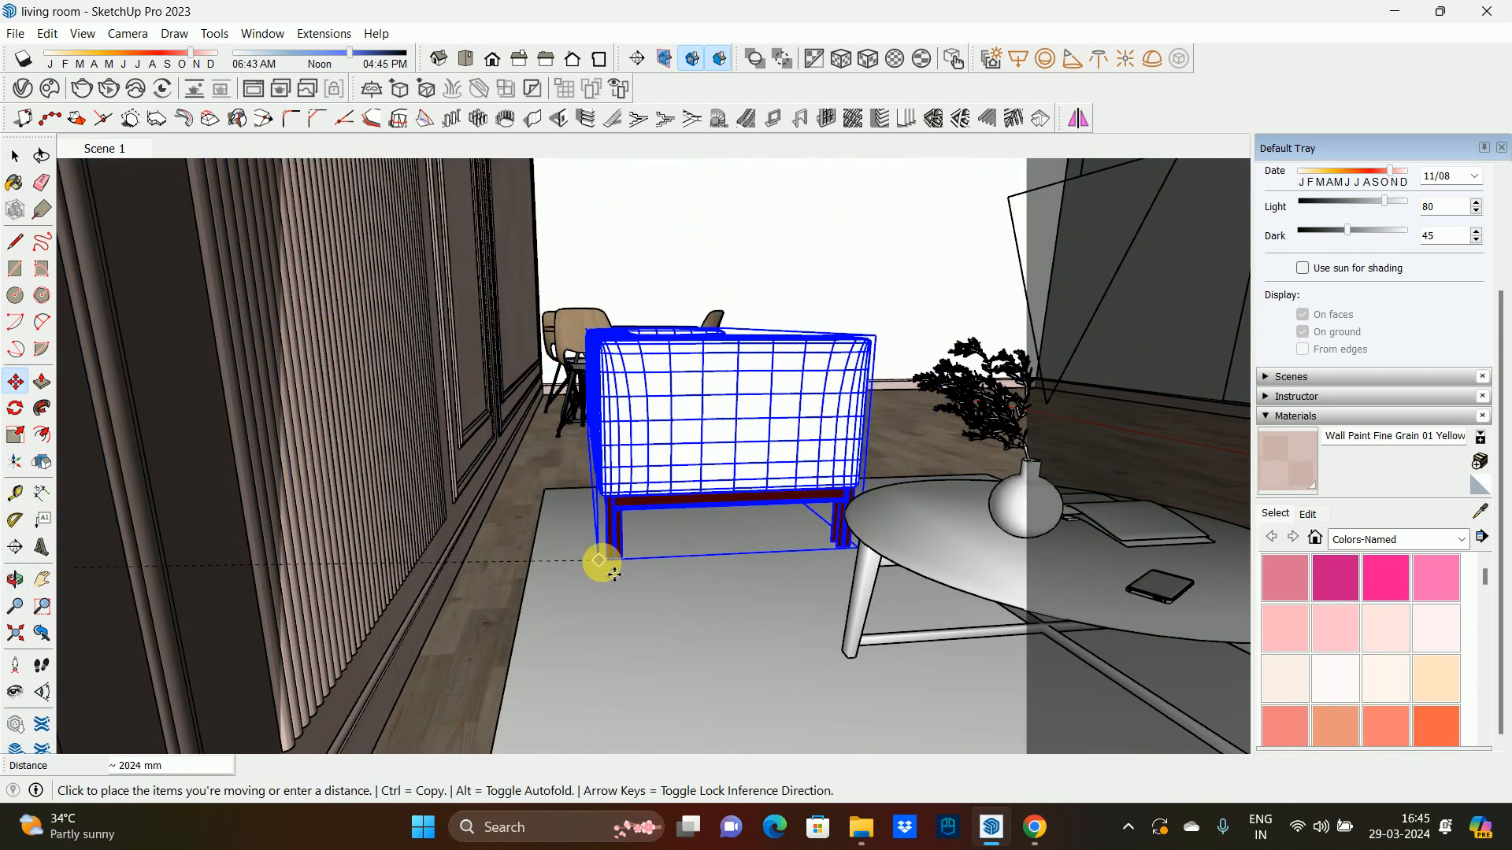
left_click(590, 547)
- Raise the sofa about 119 mm so its legs rest on the floor
middle_click_drag(426, 552, 588, 550)
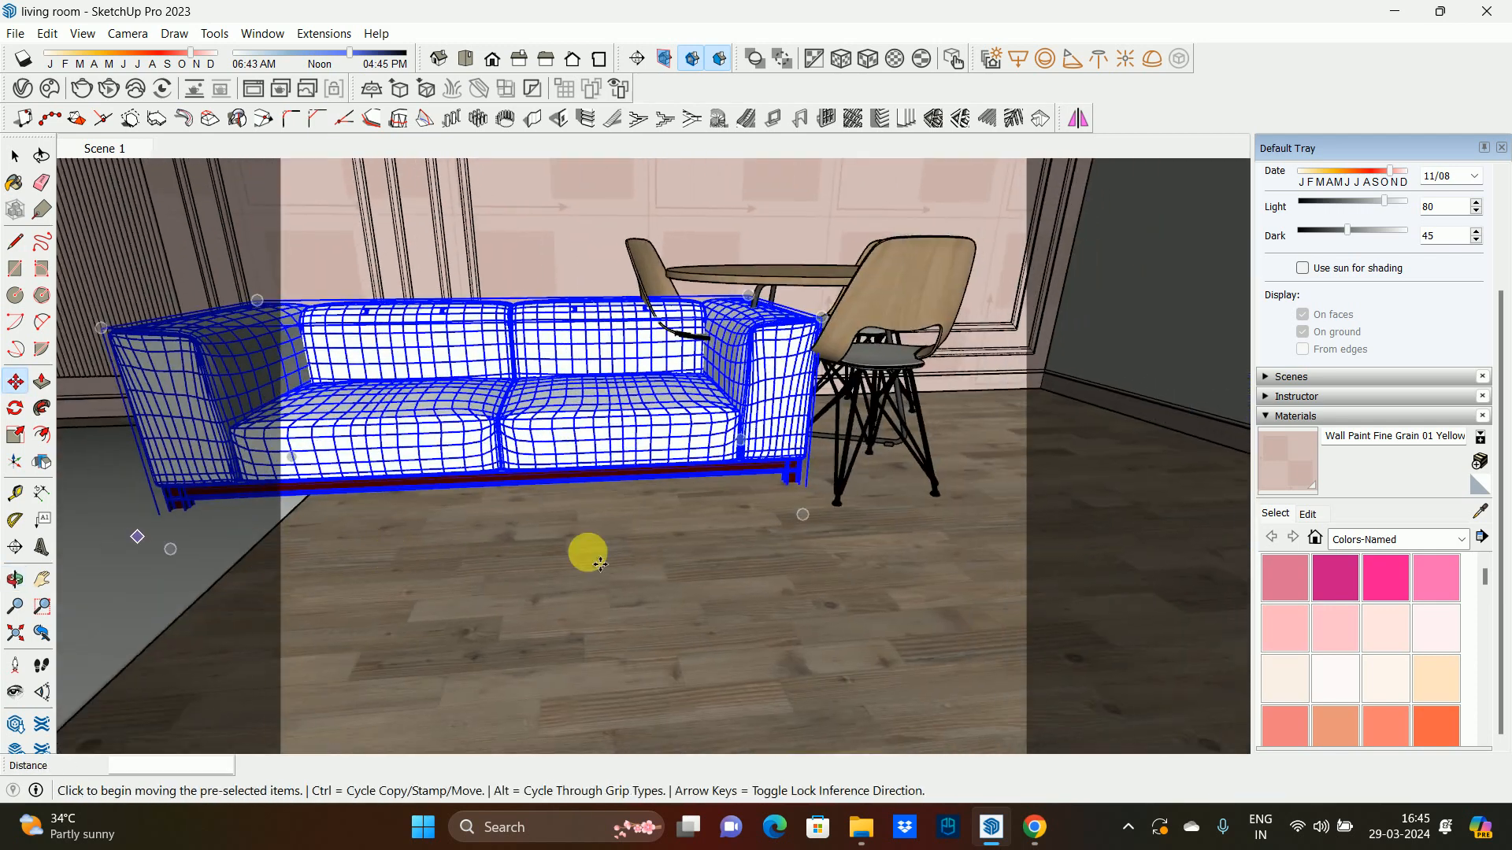
left_click(821, 520)
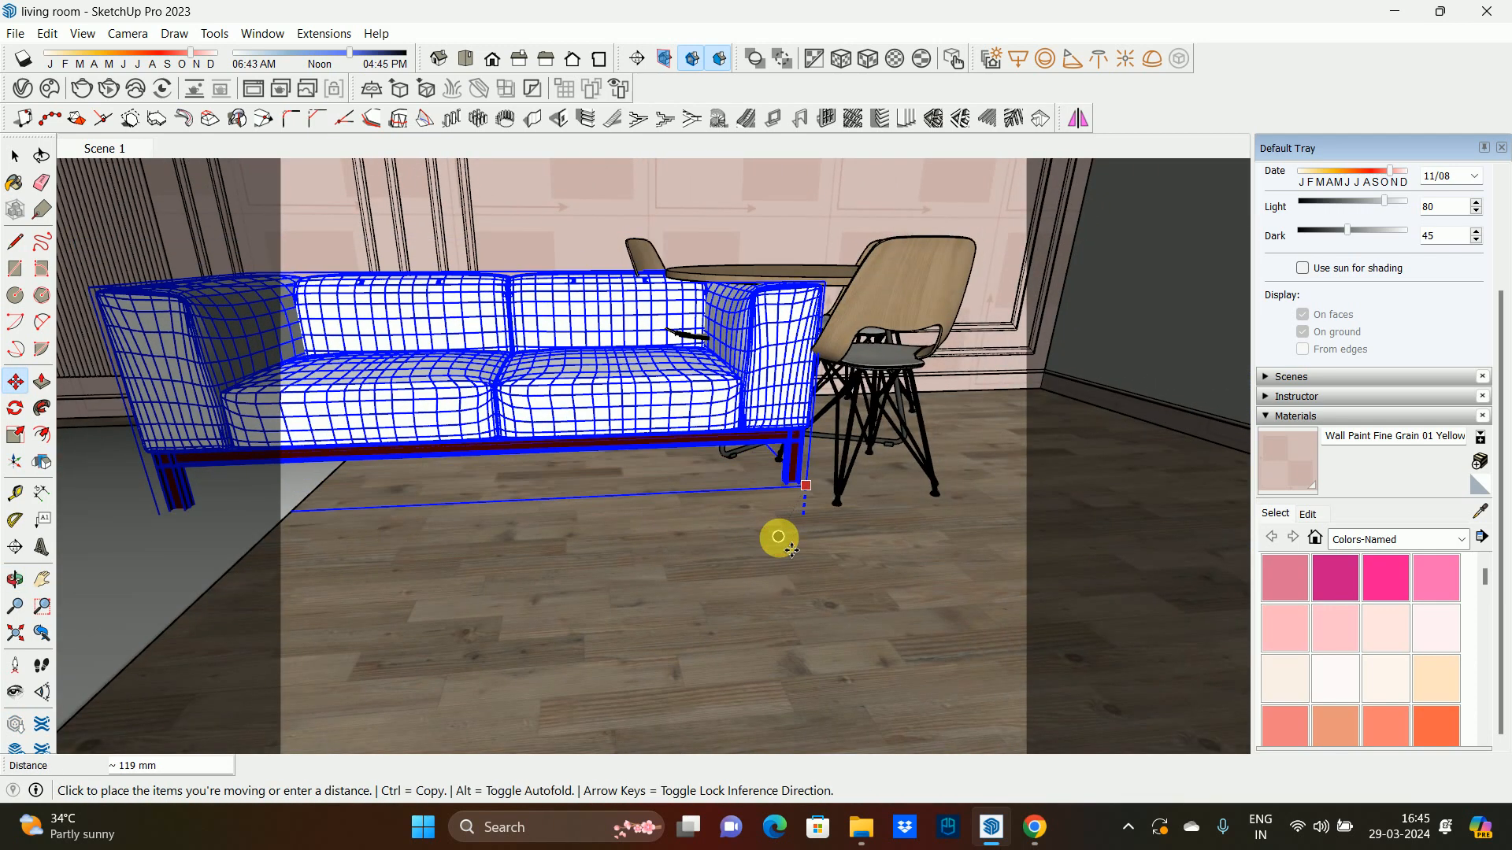
left_click(779, 538)
- Slide the sofa along the wall in successive moves until it sits on the rug behind the coffee table
left_click(939, 543)
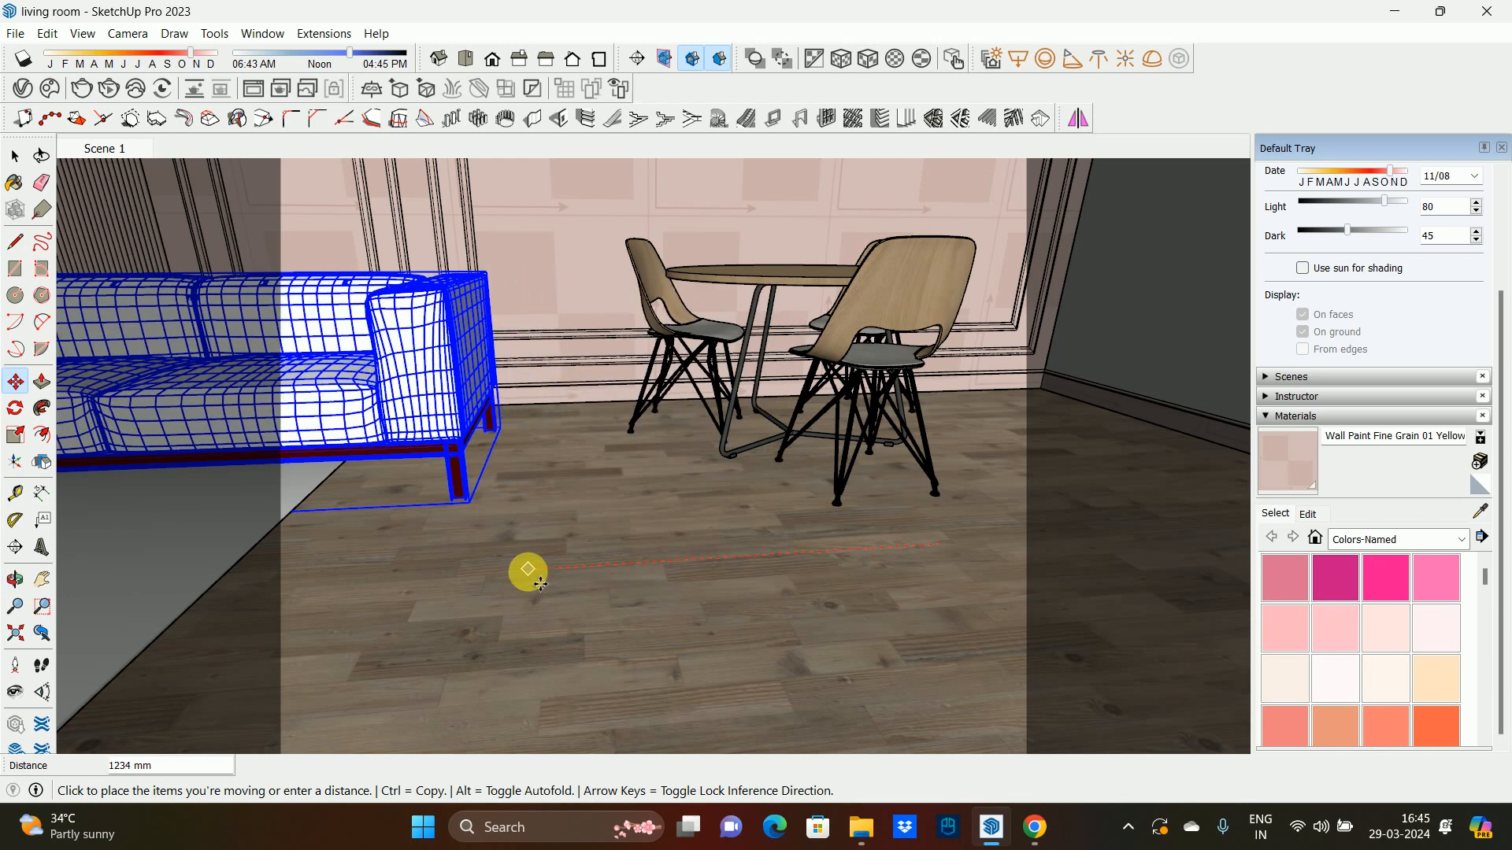
middle_click_drag(538, 581, 973, 565)
left_click(974, 565)
left_click(965, 556)
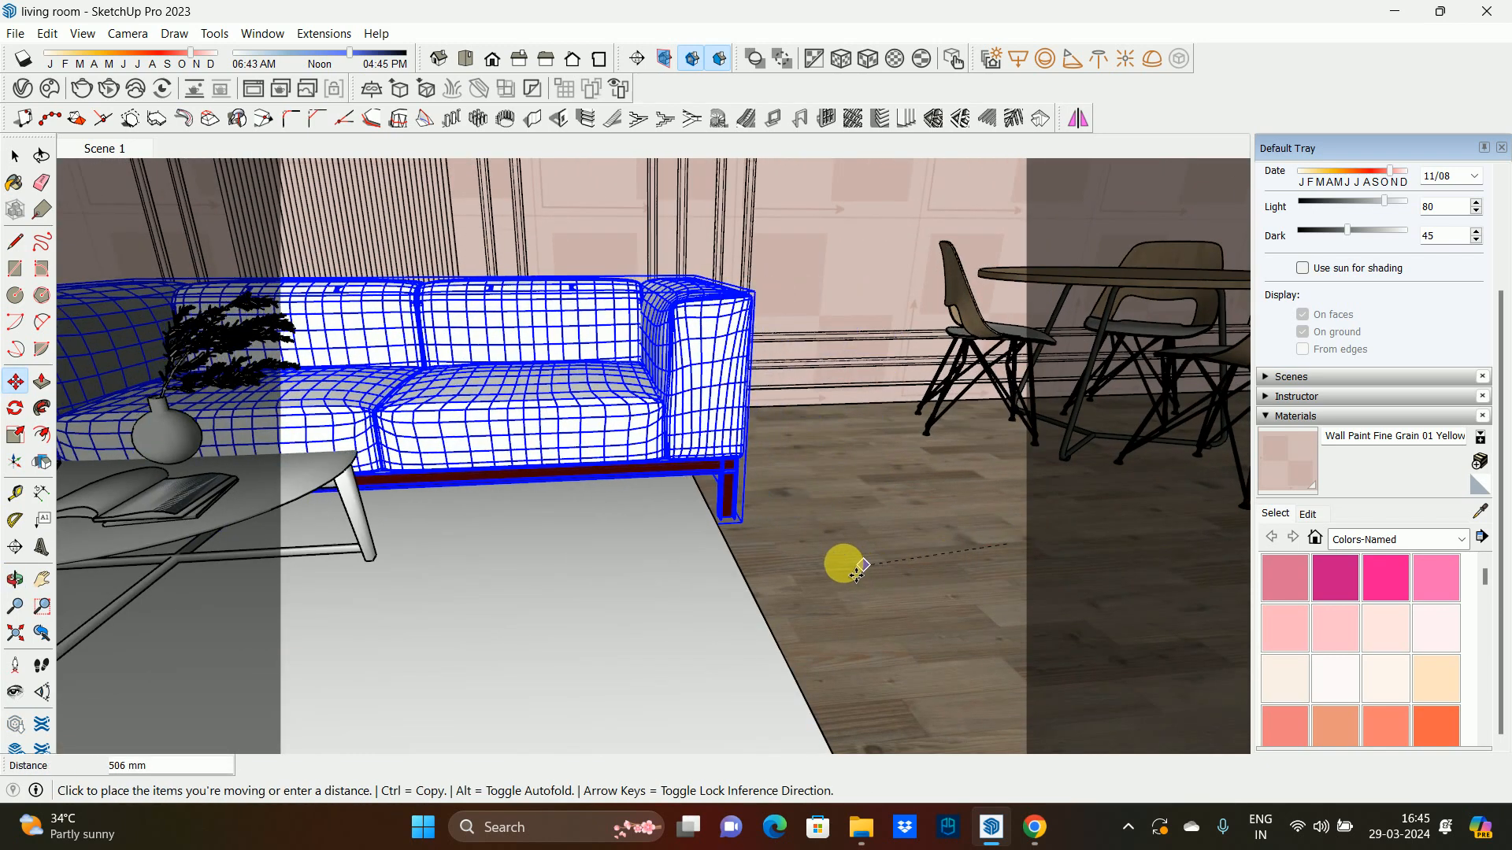
left_click(817, 550)
left_click(921, 514)
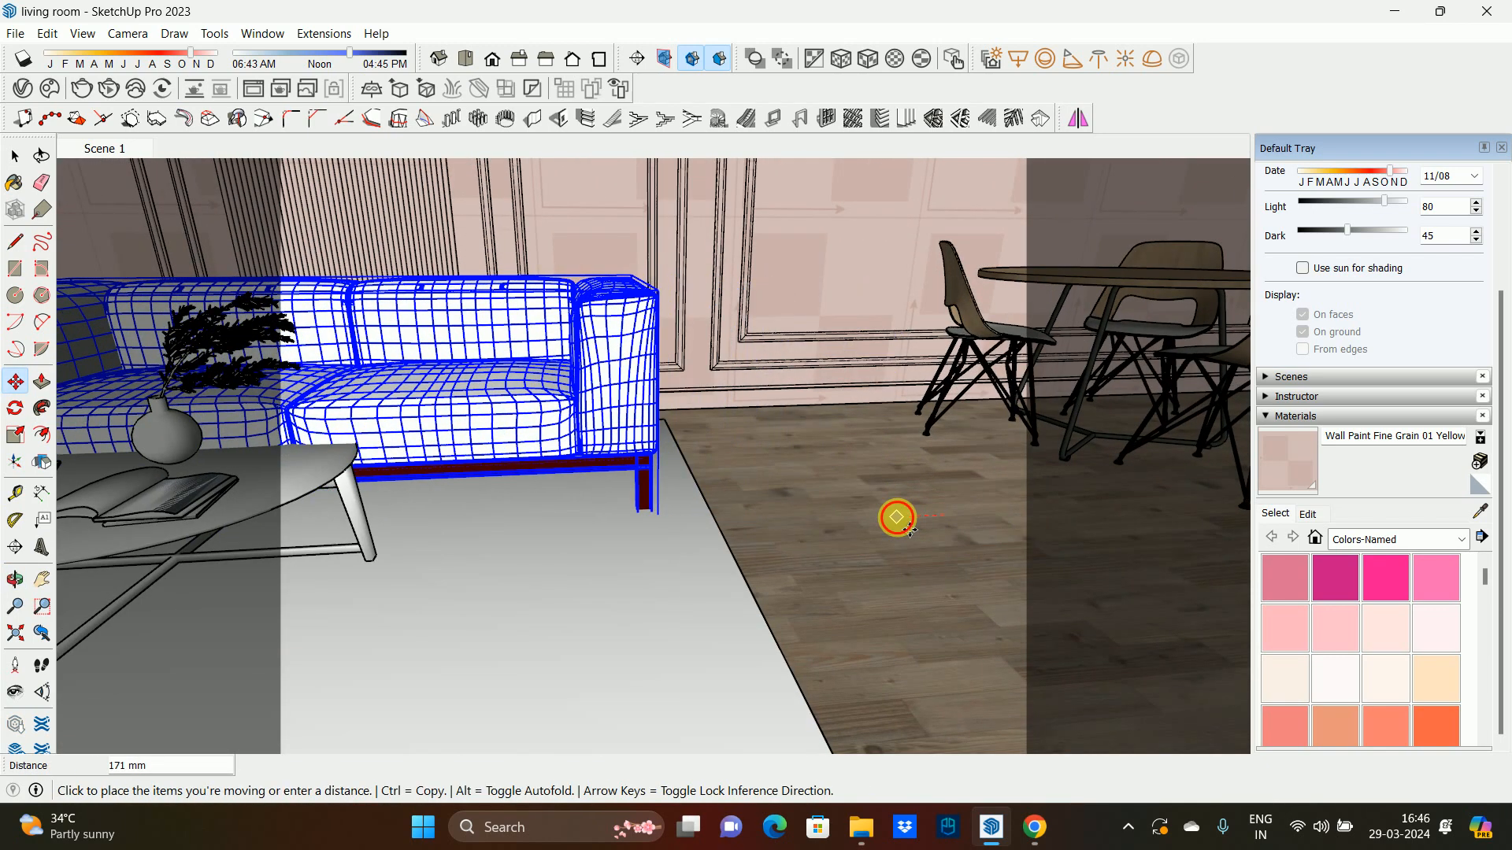
left_click(897, 518)
key("space")
- Move the sofa back toward the paneled wall, away from the coffee table
scroll(526, 474, "down", 3)
middle_click_drag(526, 474, 172, 540)
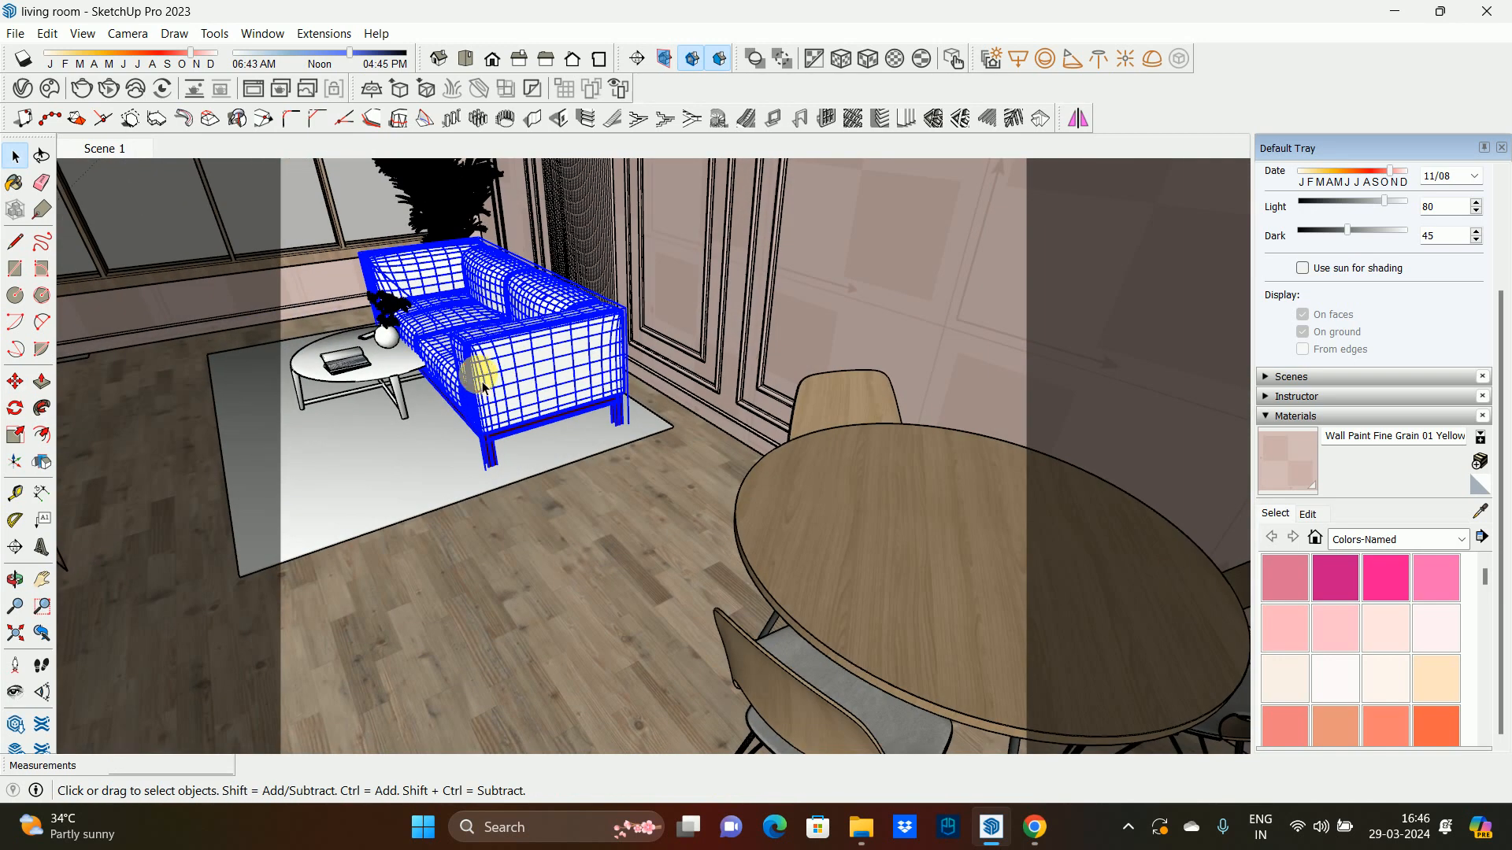
key("m")
left_click(540, 540)
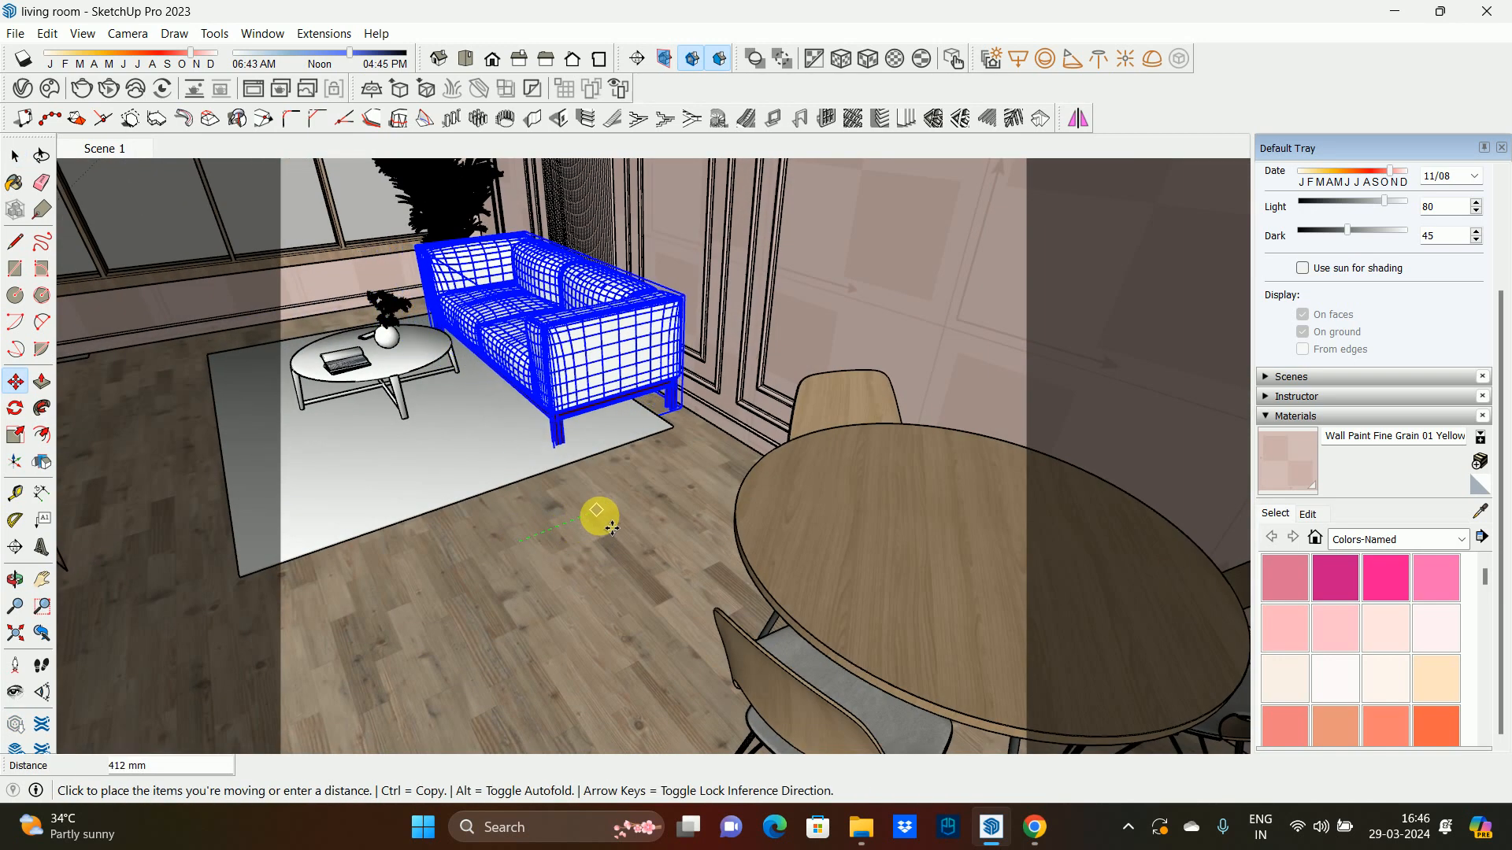
left_click(558, 514)
middle_click_drag(631, 502, 1086, 426)
middle_click_drag(844, 425, 589, 386)
key("space")
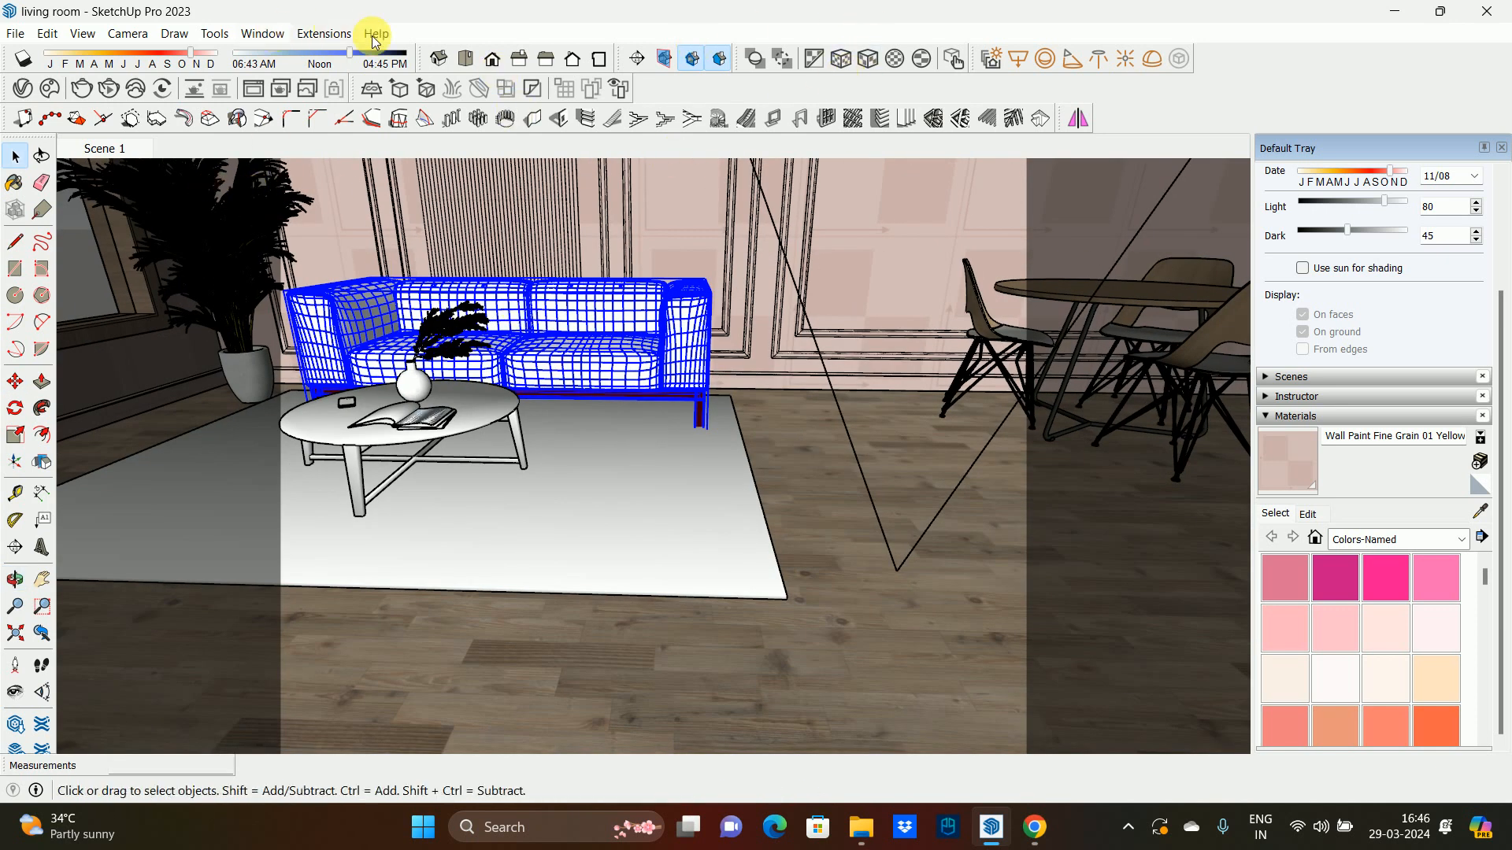
- Shift the sofa about 245 mm toward the potted plant in the front view
left_click(492, 58)
middle_click_drag(523, 158, 651, 391, "shift")
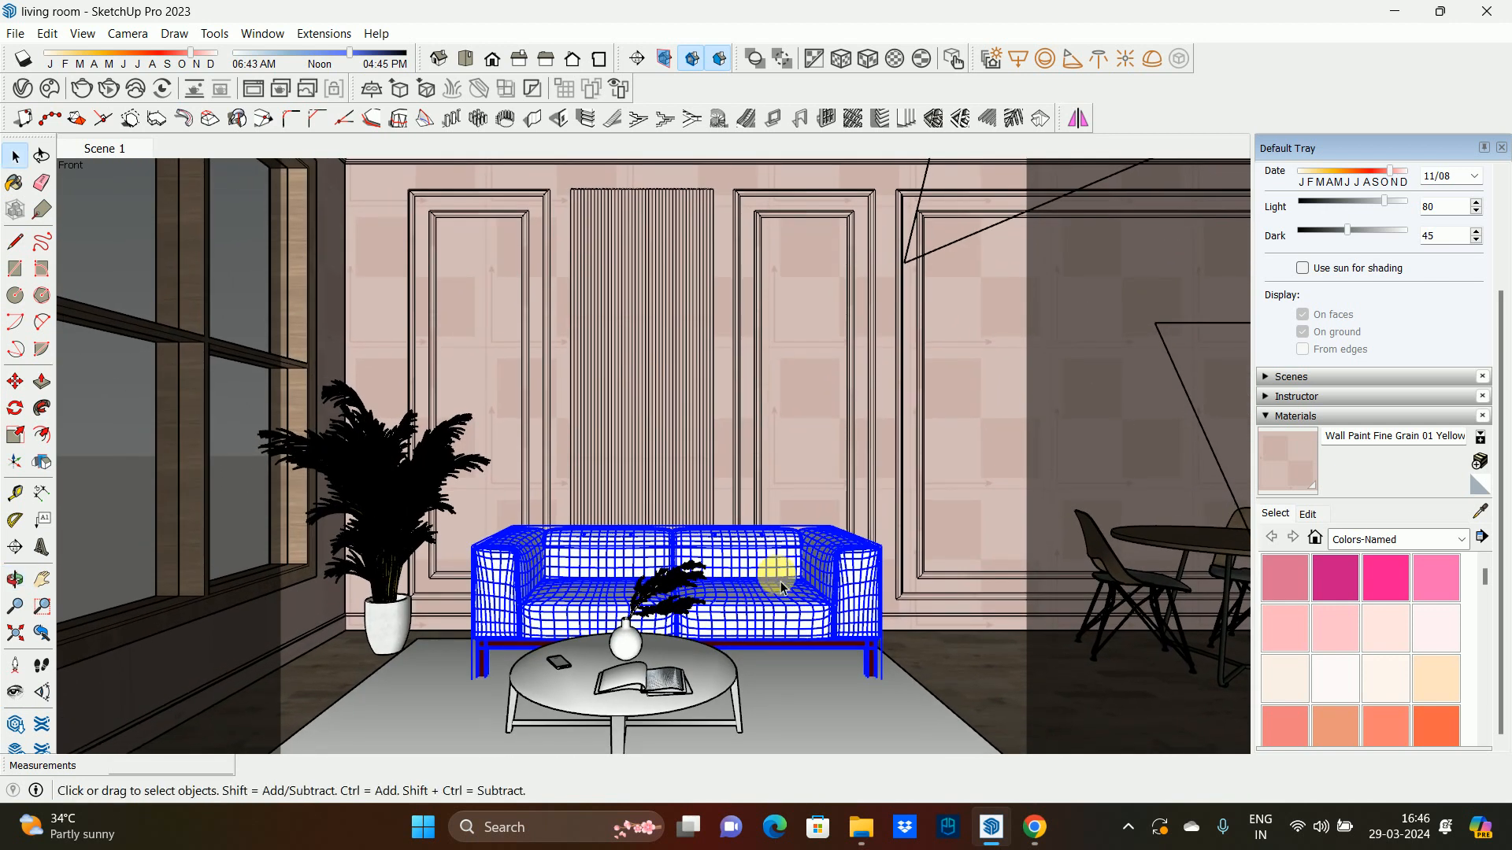
key("m")
left_click(832, 406)
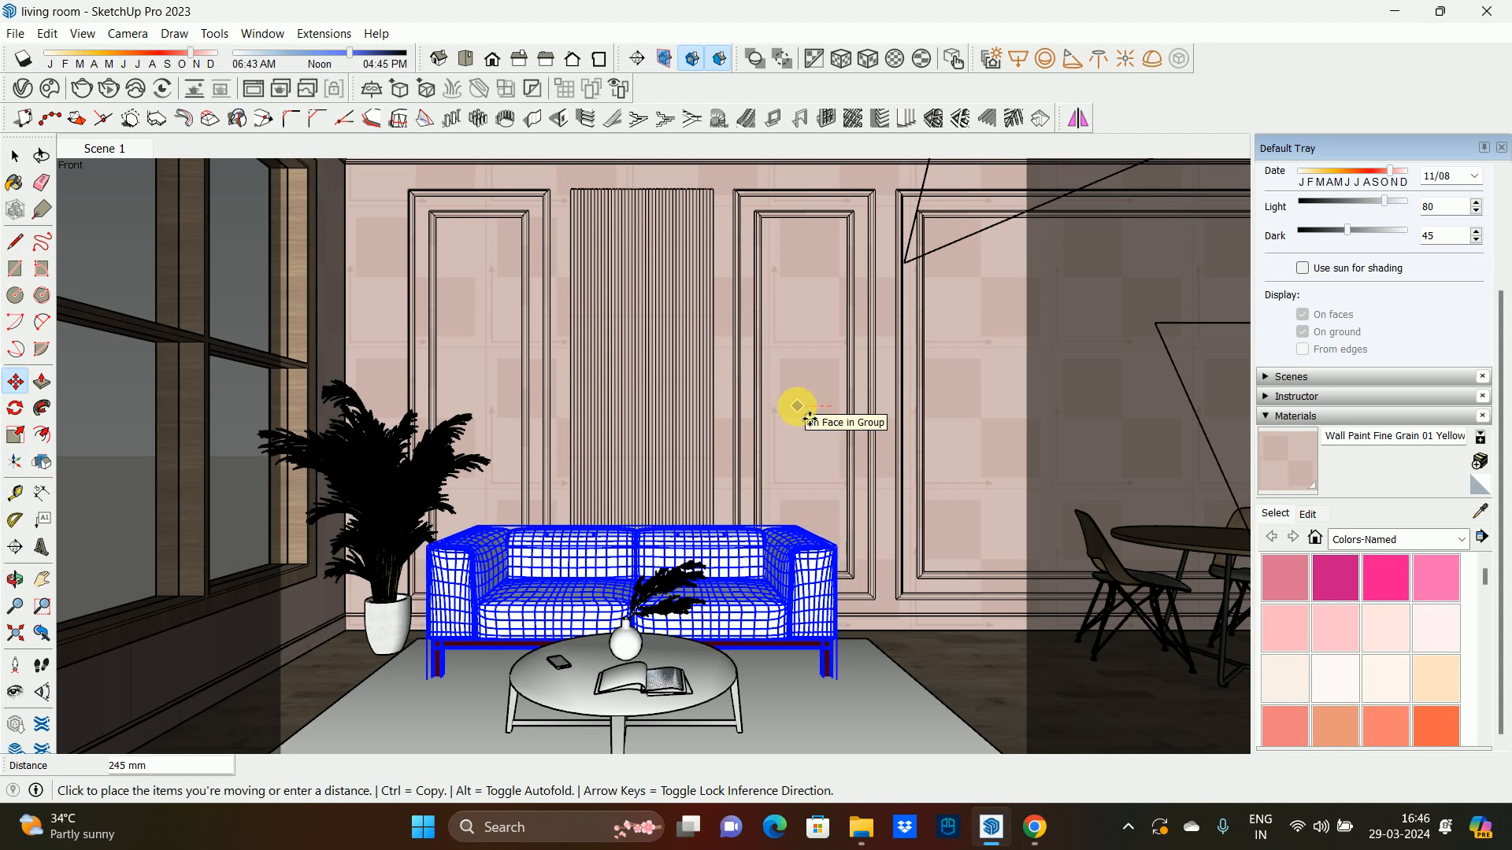
left_click(797, 406)
key("space")
- Move the sofa together with the coffee table and rug group along the red axis, away from the plant
mouse_move(794, 395)
middle_mouse_down("shift")
mouse_move(796, 428)
mouse_move(819, 398)
mouse_move(834, 420)
mouse_move(792, 414)
mouse_move(789, 381)
mouse_move(773, 381)
middle_mouse_up("shift")
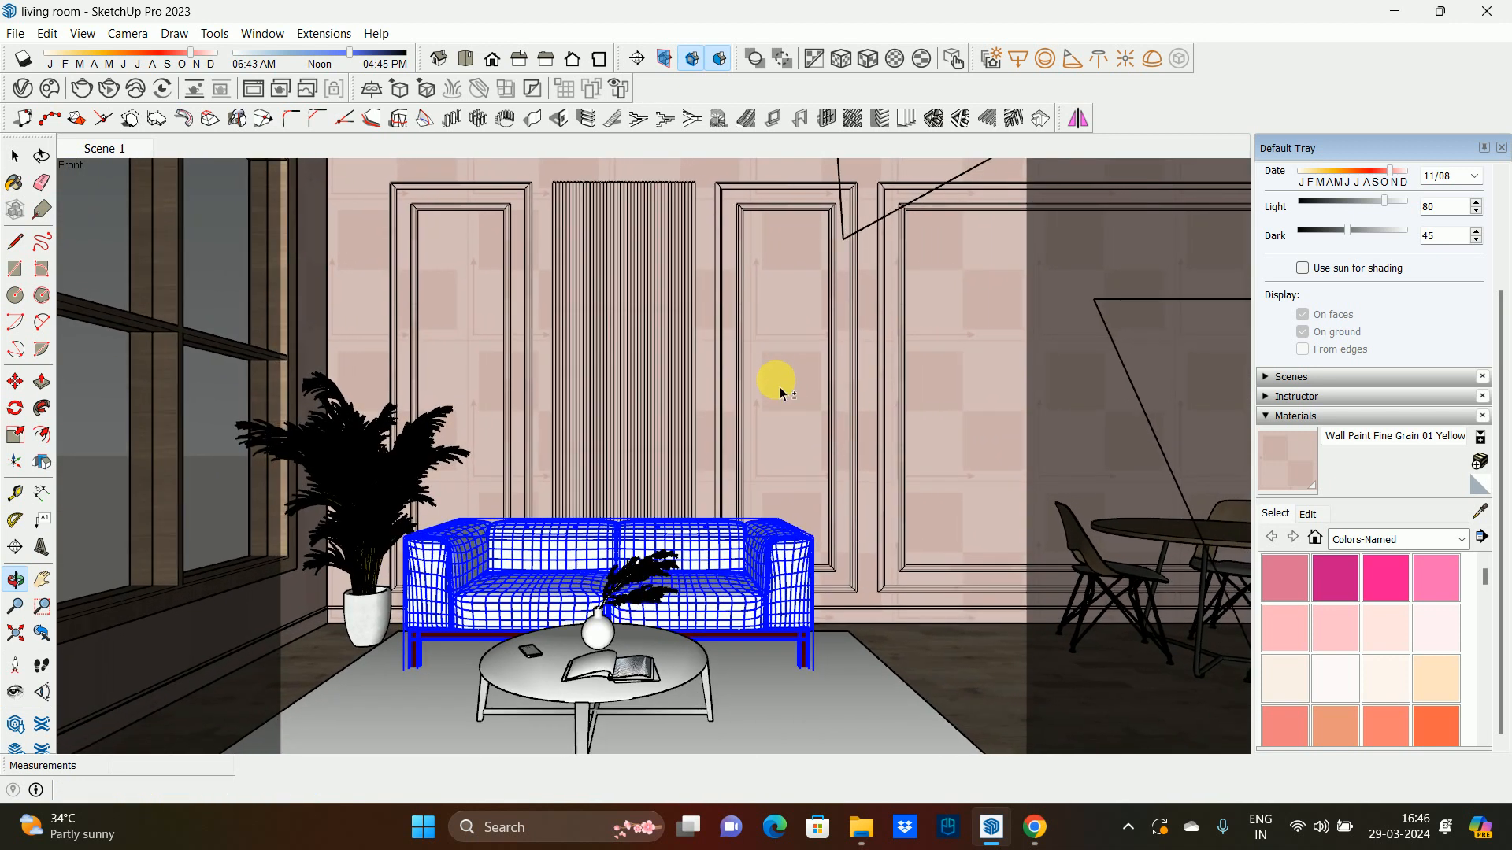
key("space")
left_click(378, 525)
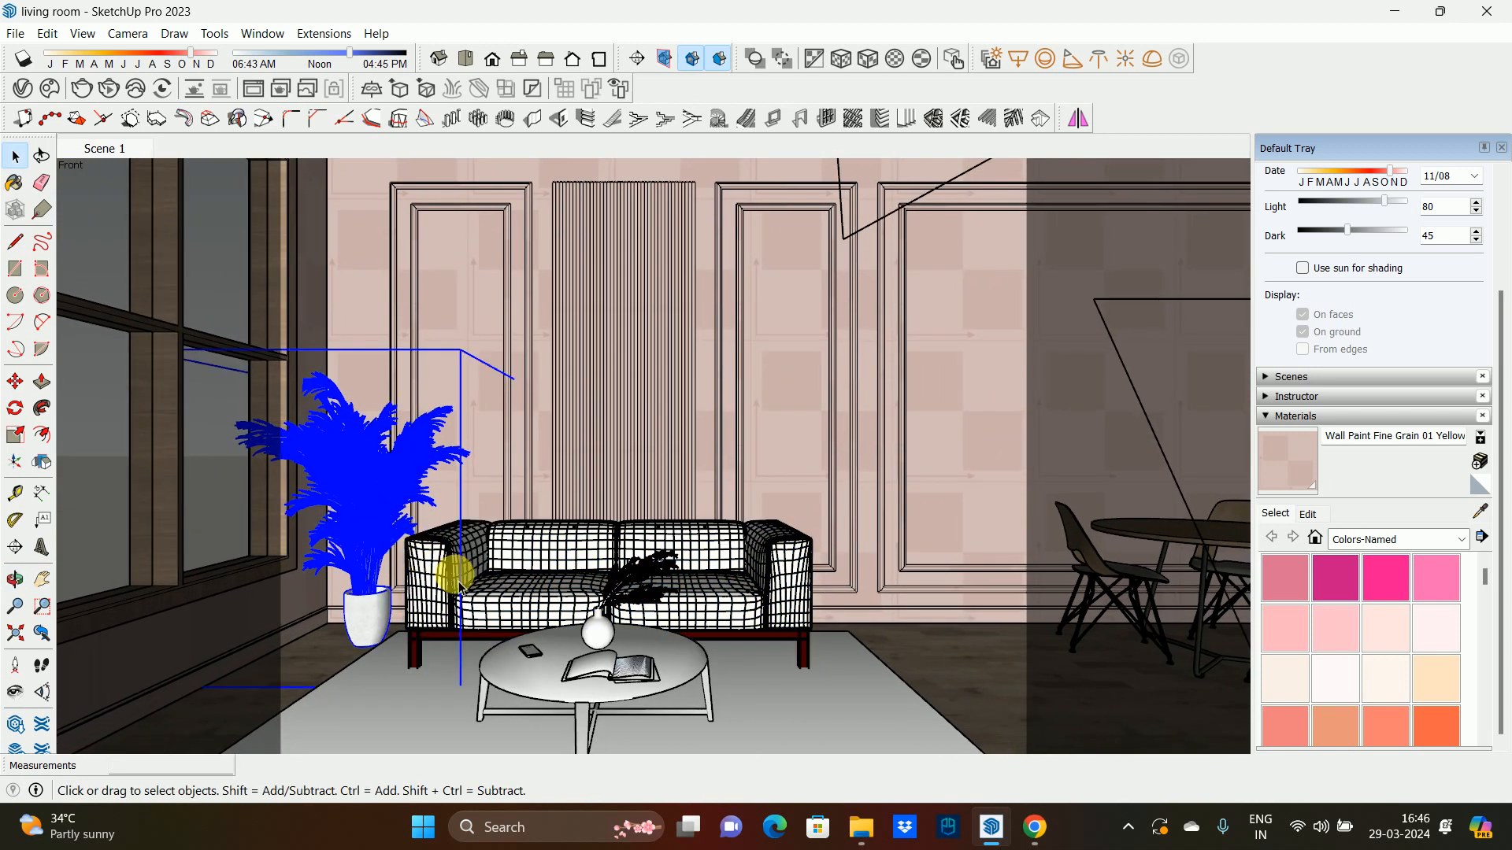
left_click(516, 599)
left_click(560, 682, "shift")
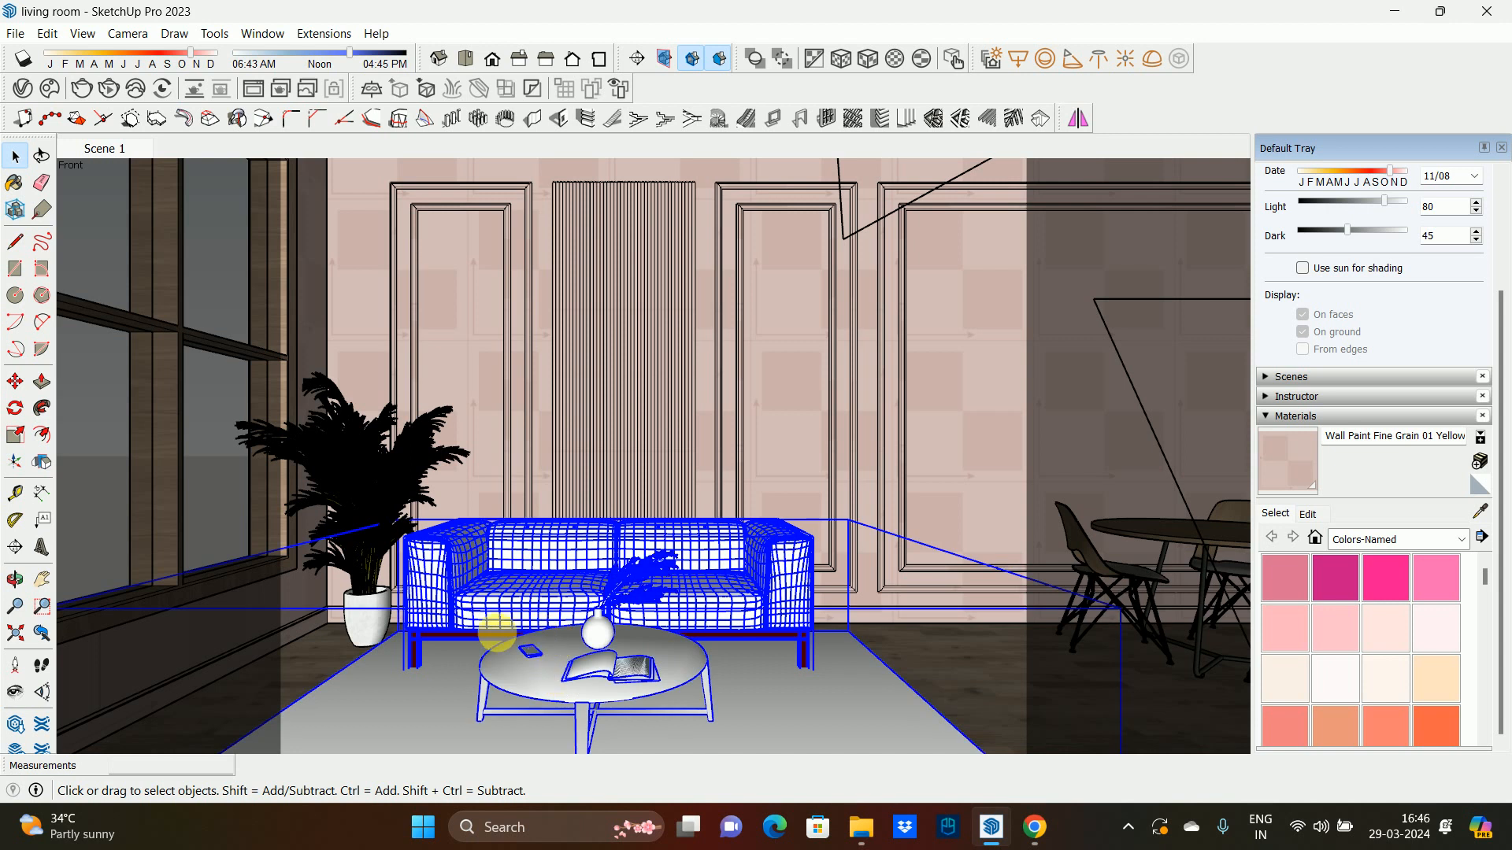
key("m")
left_click(348, 668)
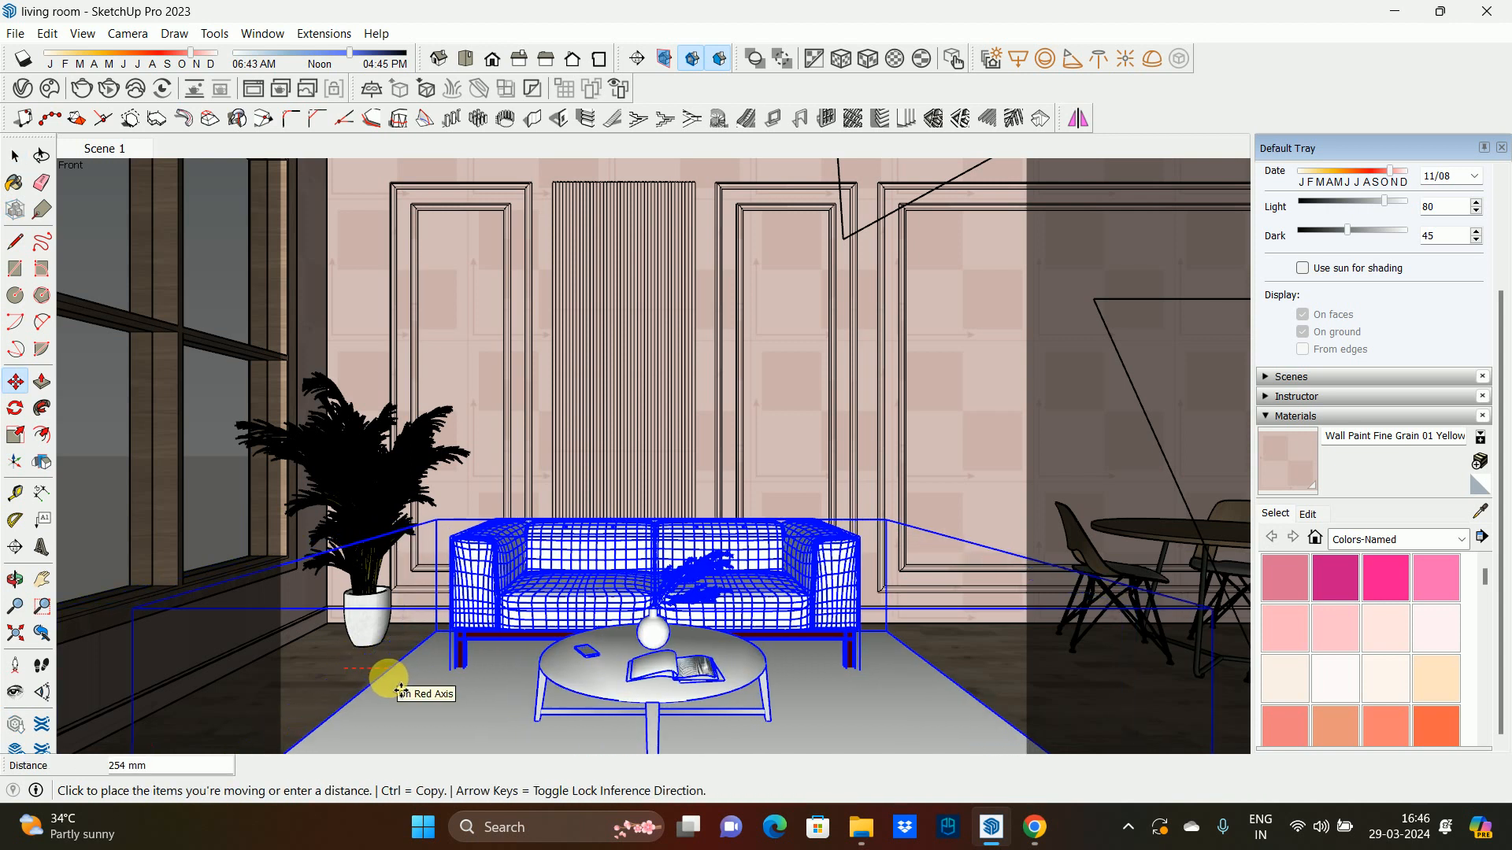
left_click(388, 690)
key("space")
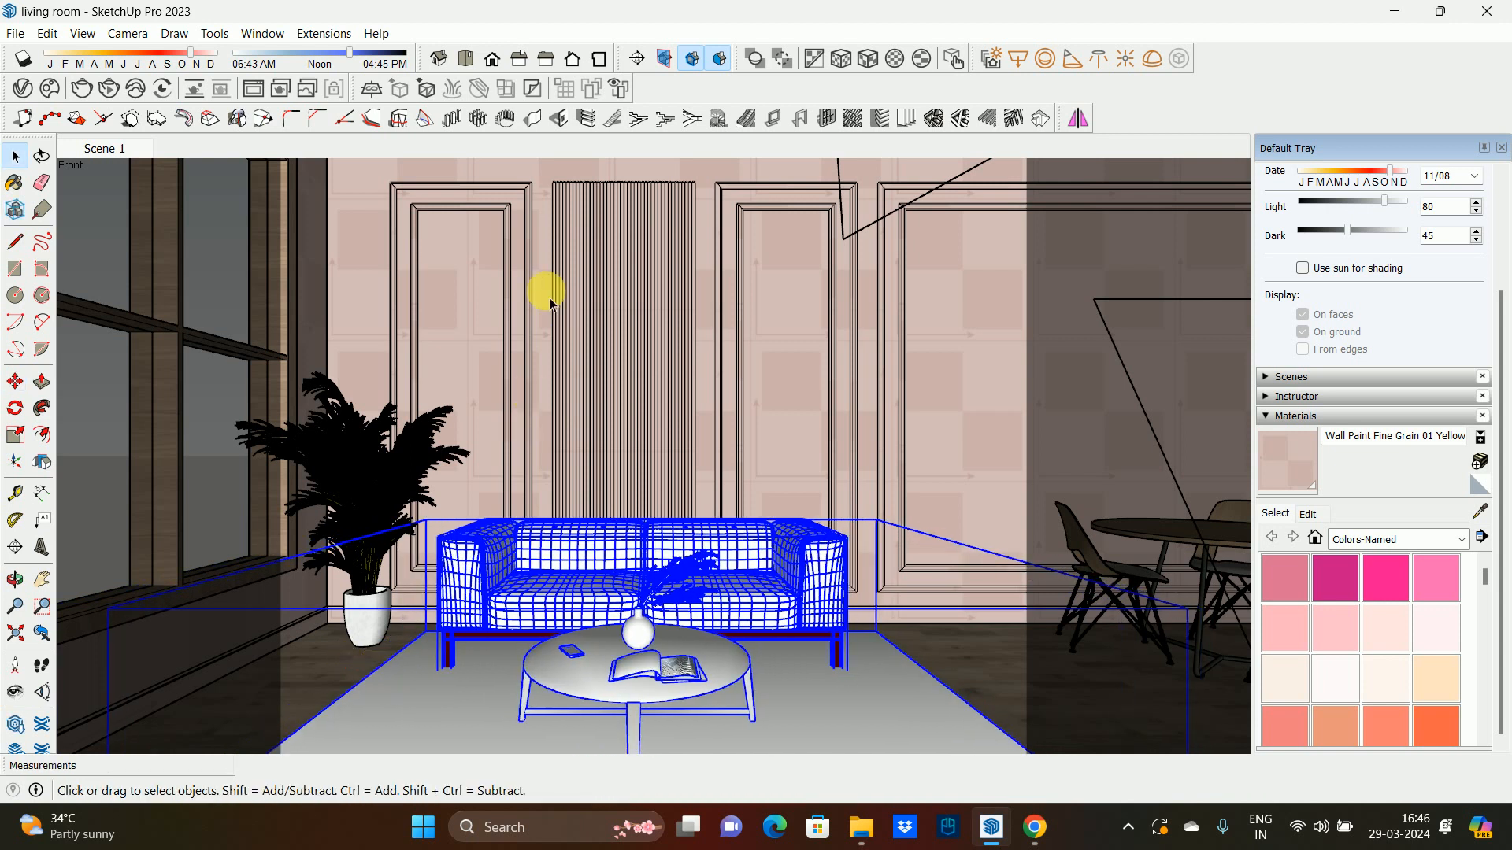
- Reframe the new sofa arrangement and start a V-Ray interactive render of it
middle_click_drag(544, 319, 511, 325, "shift")
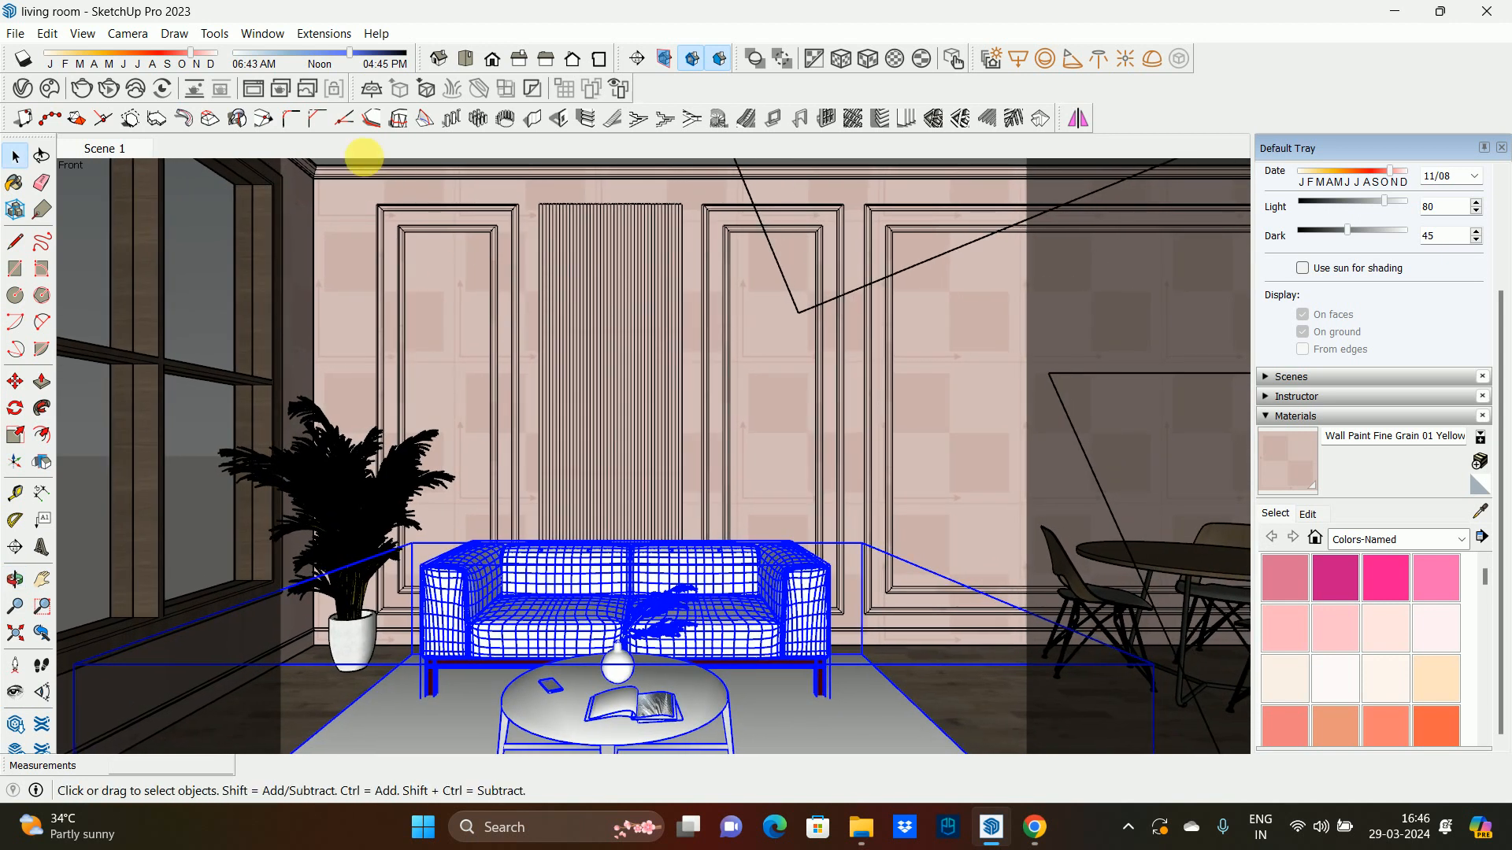
left_click(105, 95)
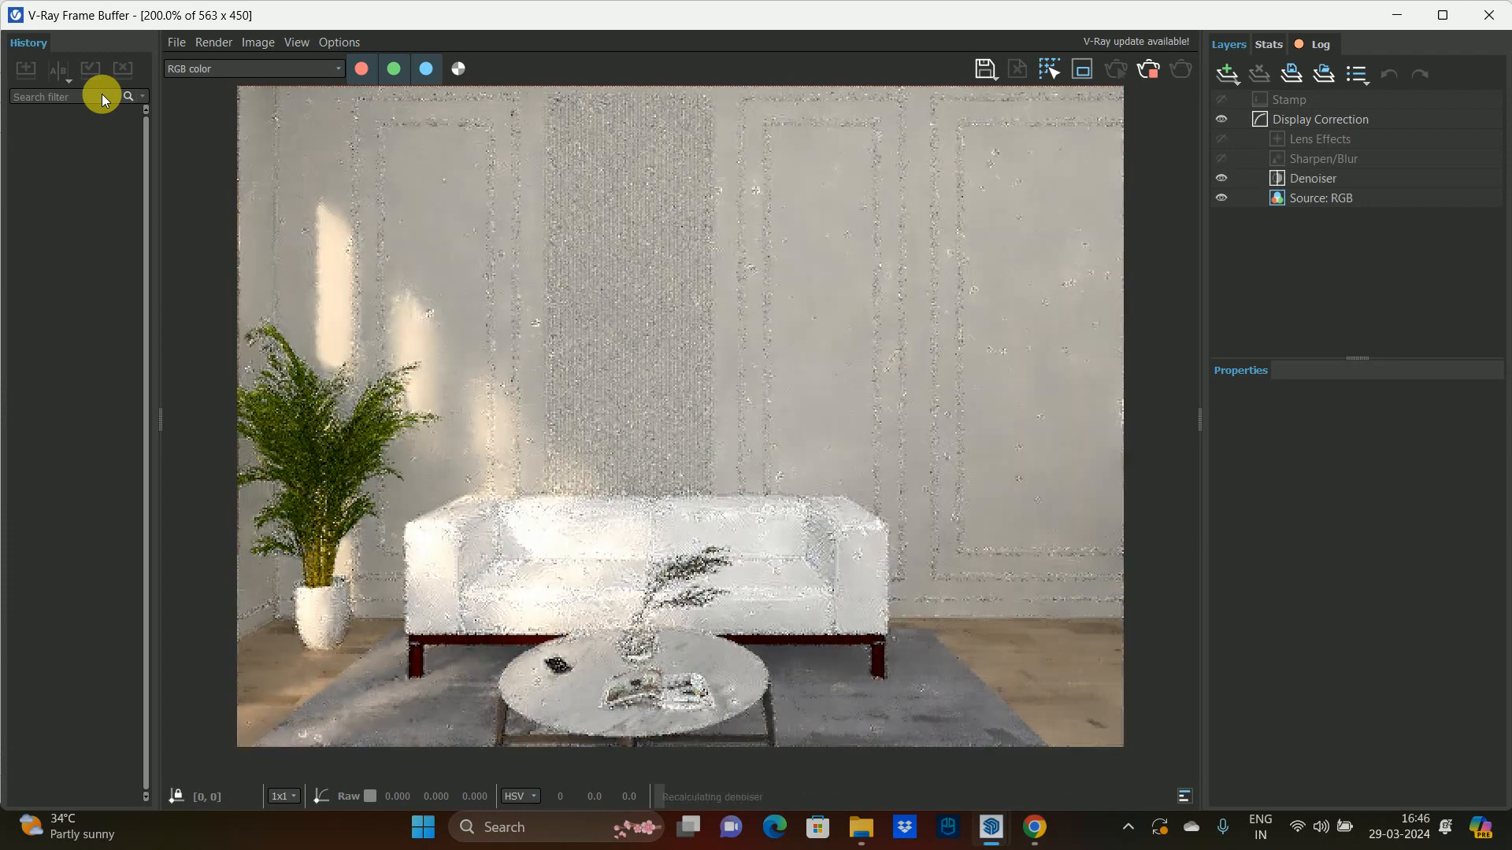
- Inspect the interactive render of the white sofa and close the frame buffer
scroll(589, 585, "up", 1)
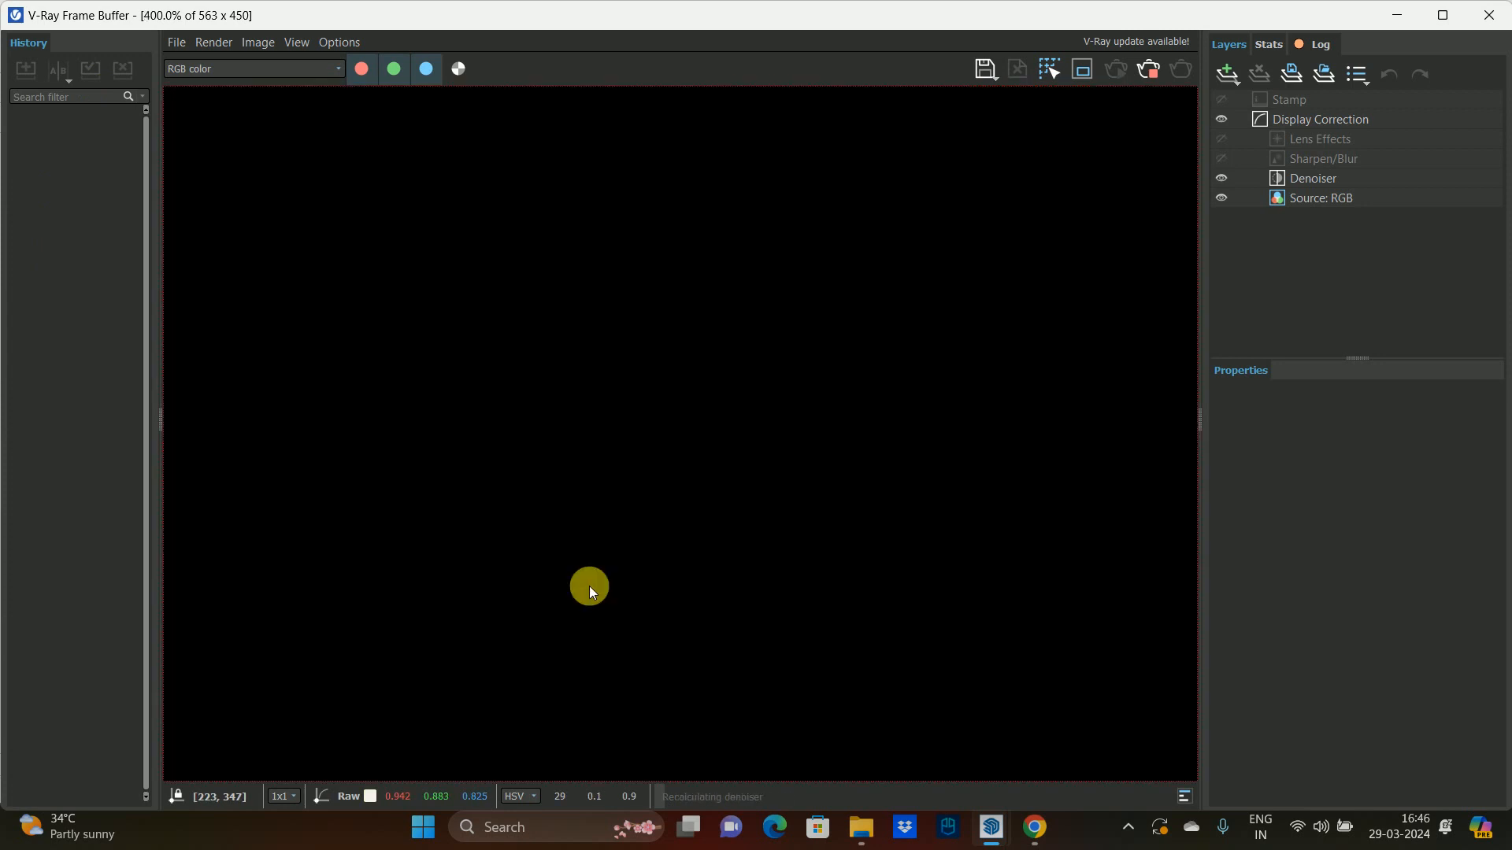
scroll(608, 545, "down", 1)
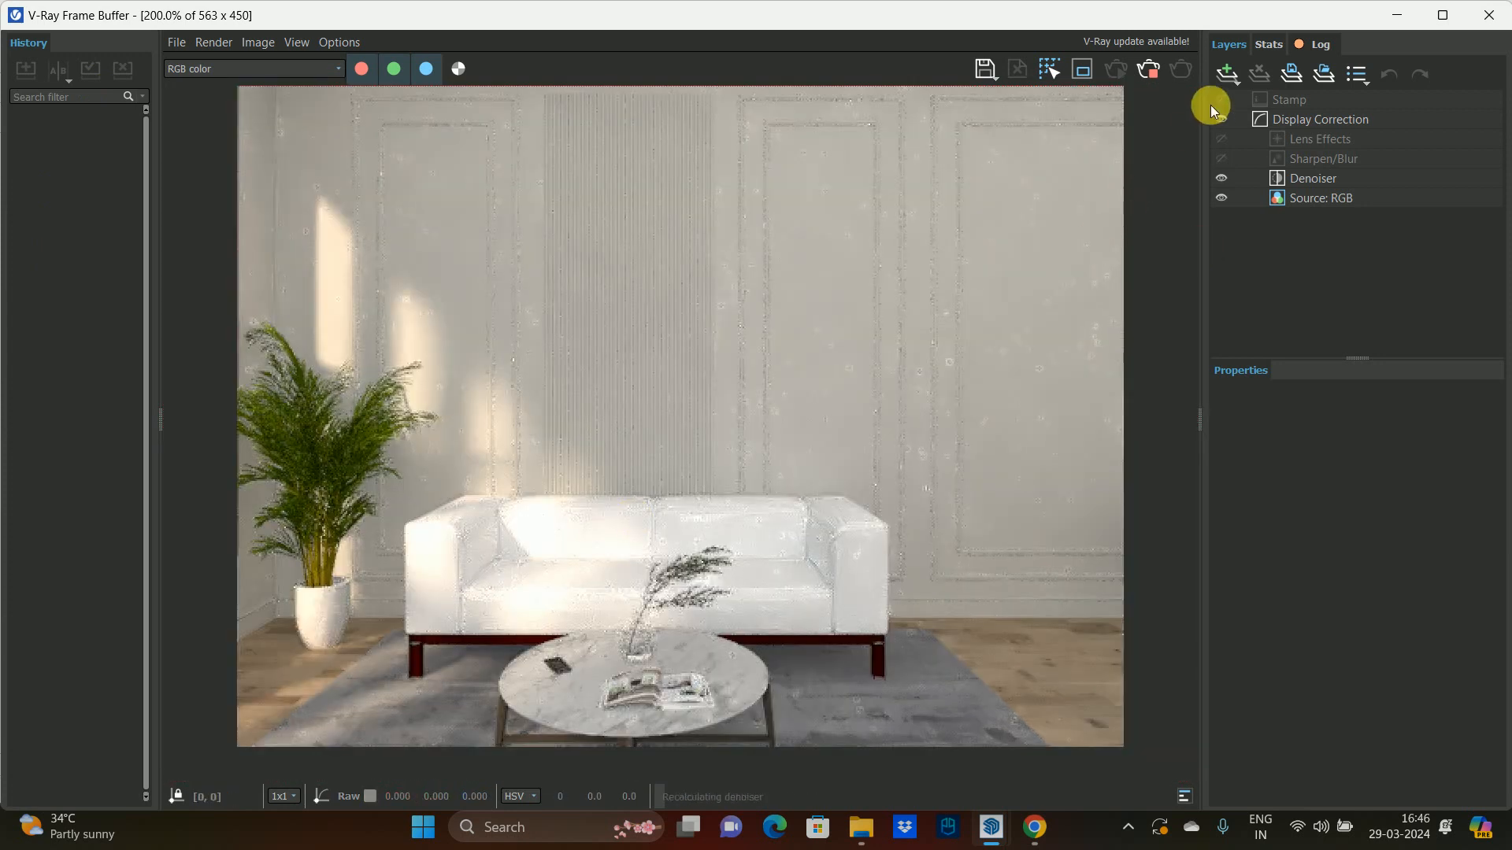
left_click(1488, 15)
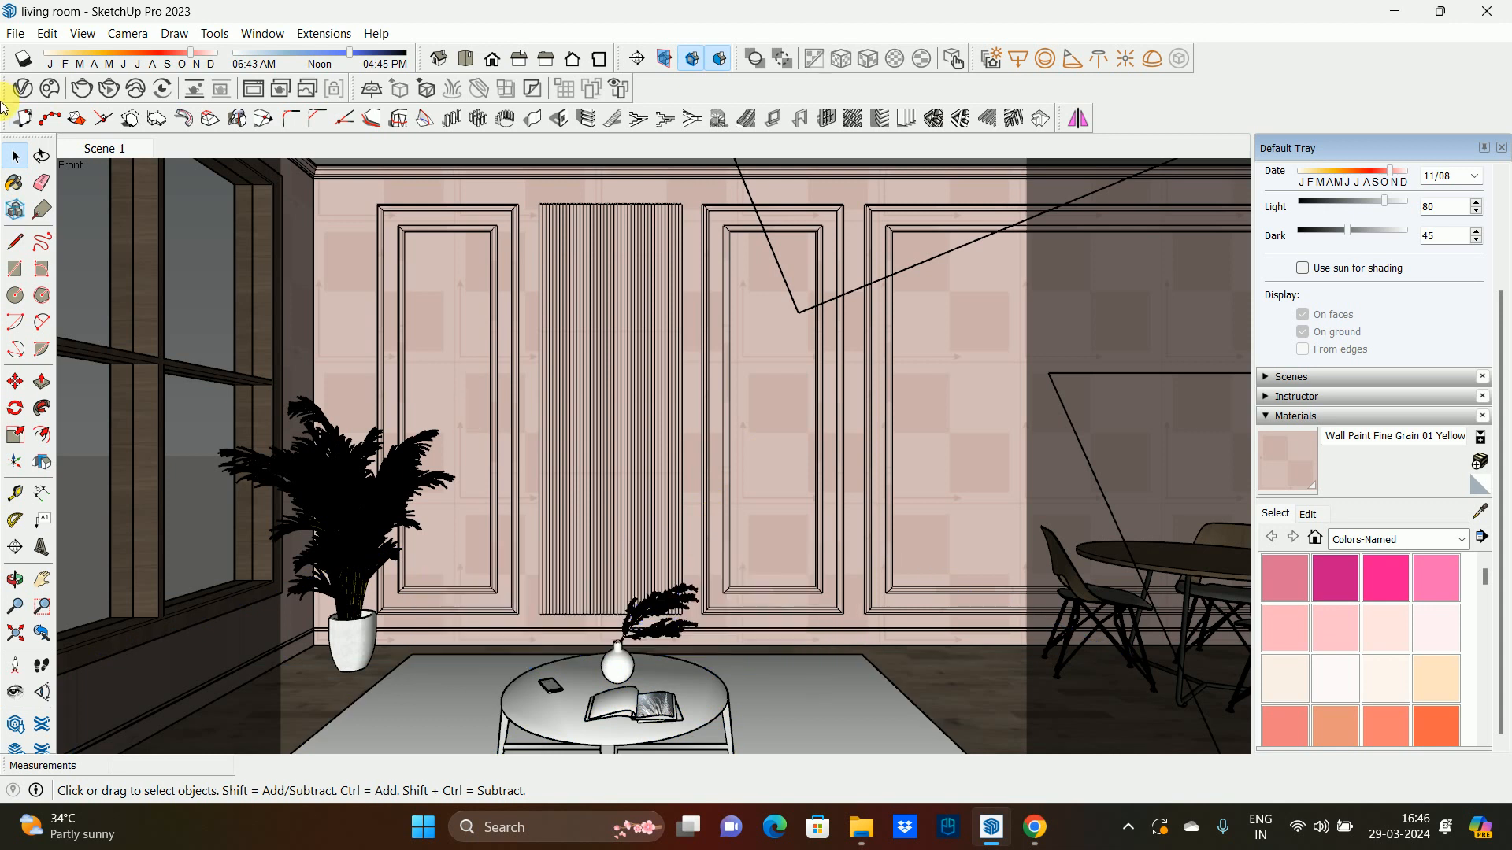
- Import the grey two-seat sofa with cushions from the Downloads folder and place it on the rug behind the coffee table
left_click(16, 33)
left_click(87, 329)
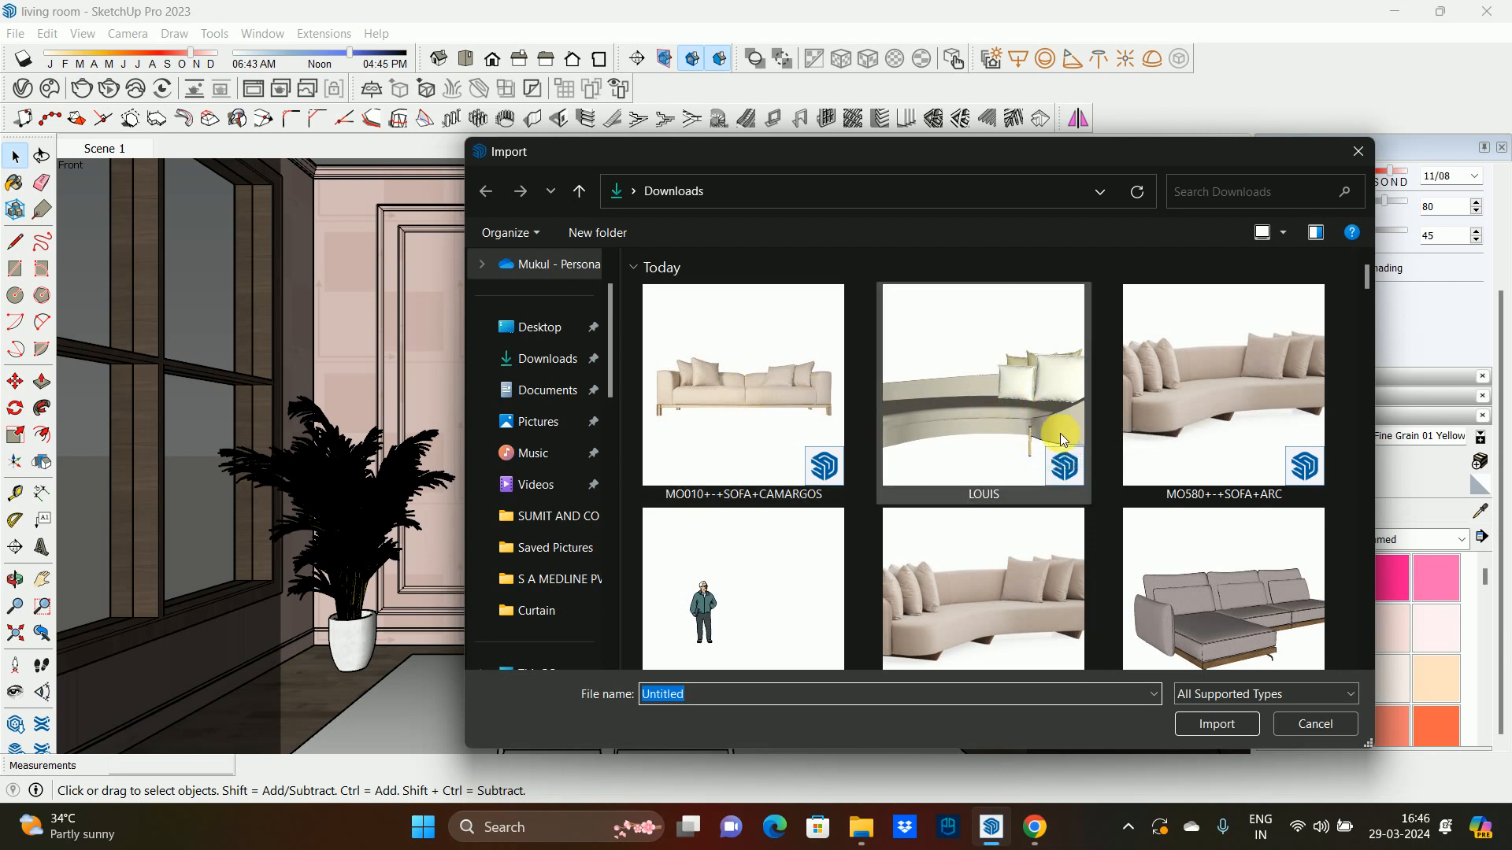
scroll(1075, 433, "down", 4)
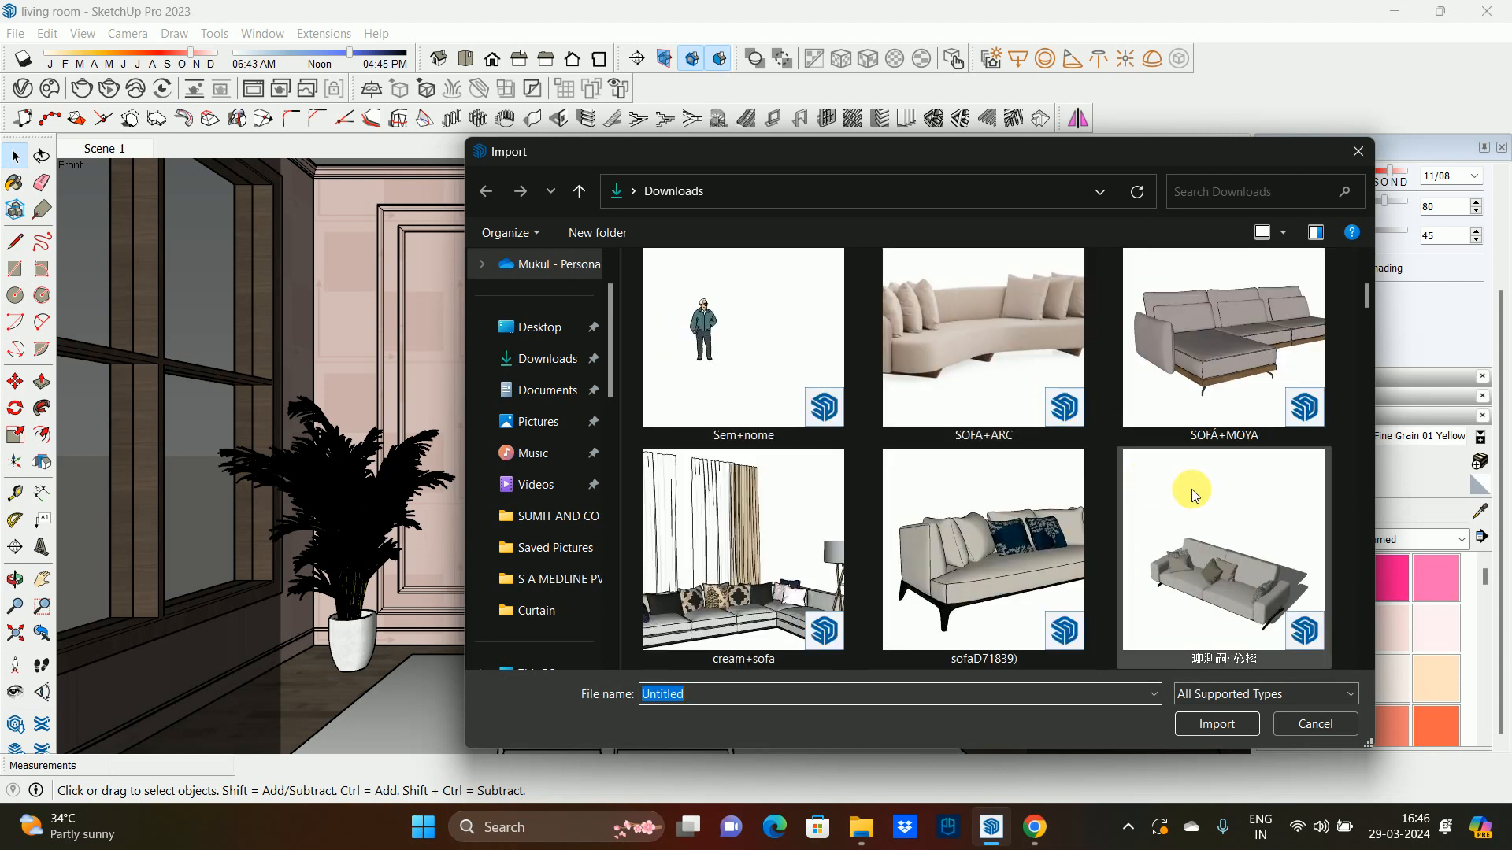
left_click(1191, 598)
scroll(1193, 573, "down", 3)
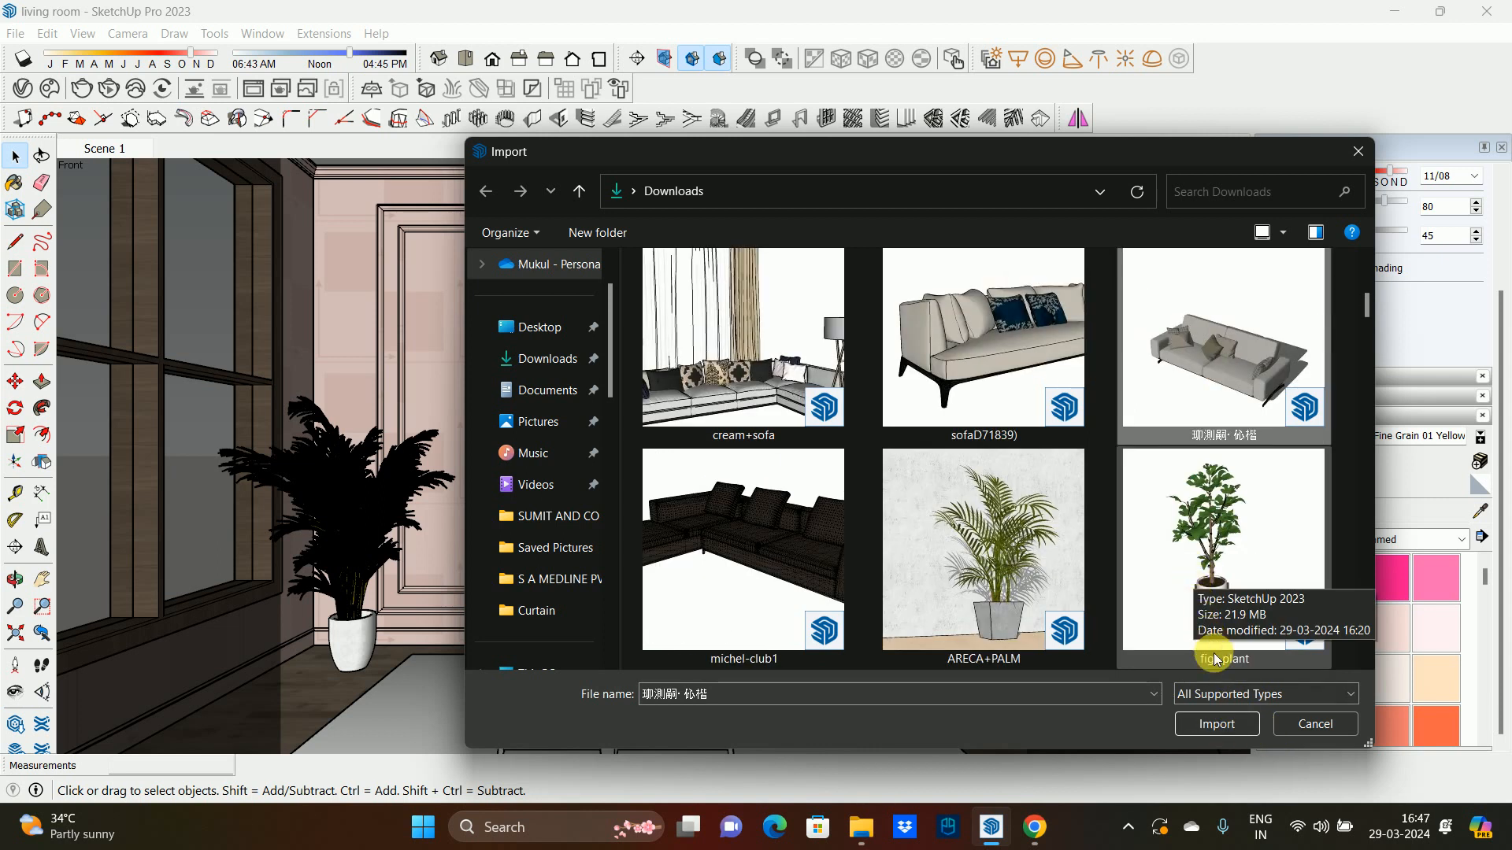
left_click(1215, 723)
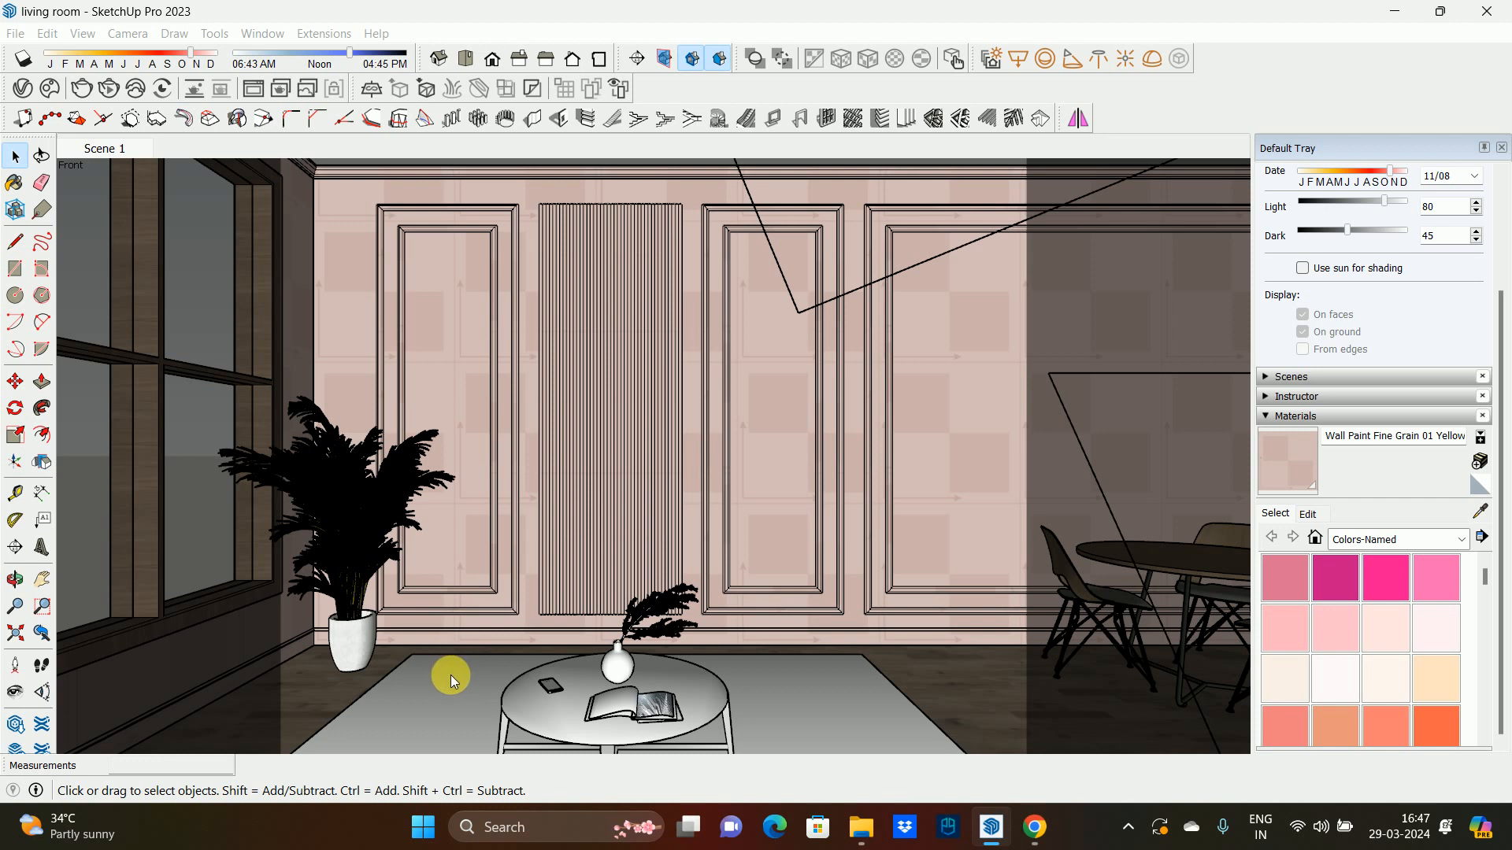
key("ctrl+v")
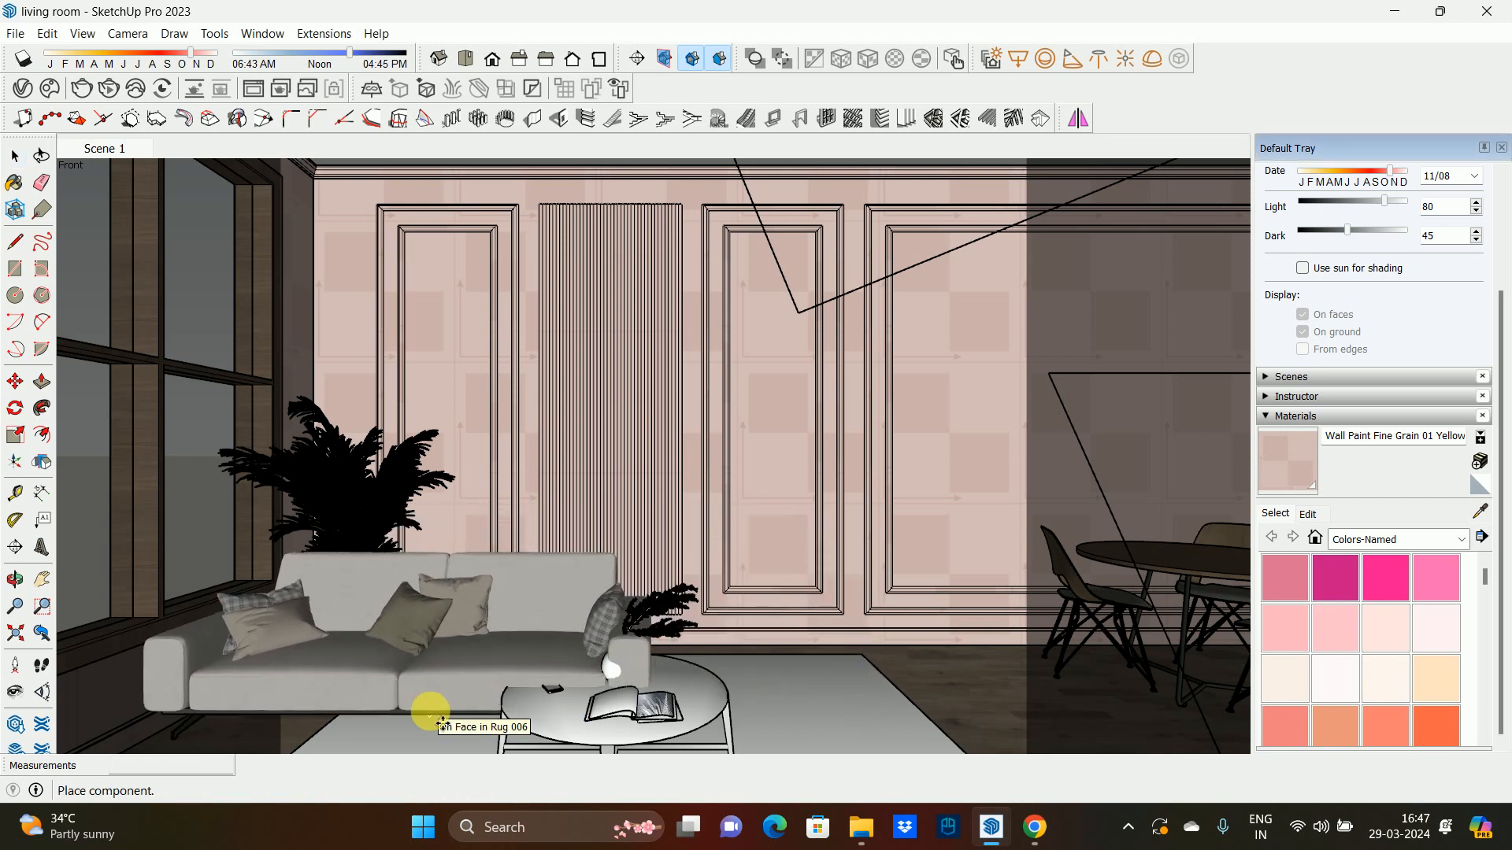
middle_click_drag(433, 703, 189, 833)
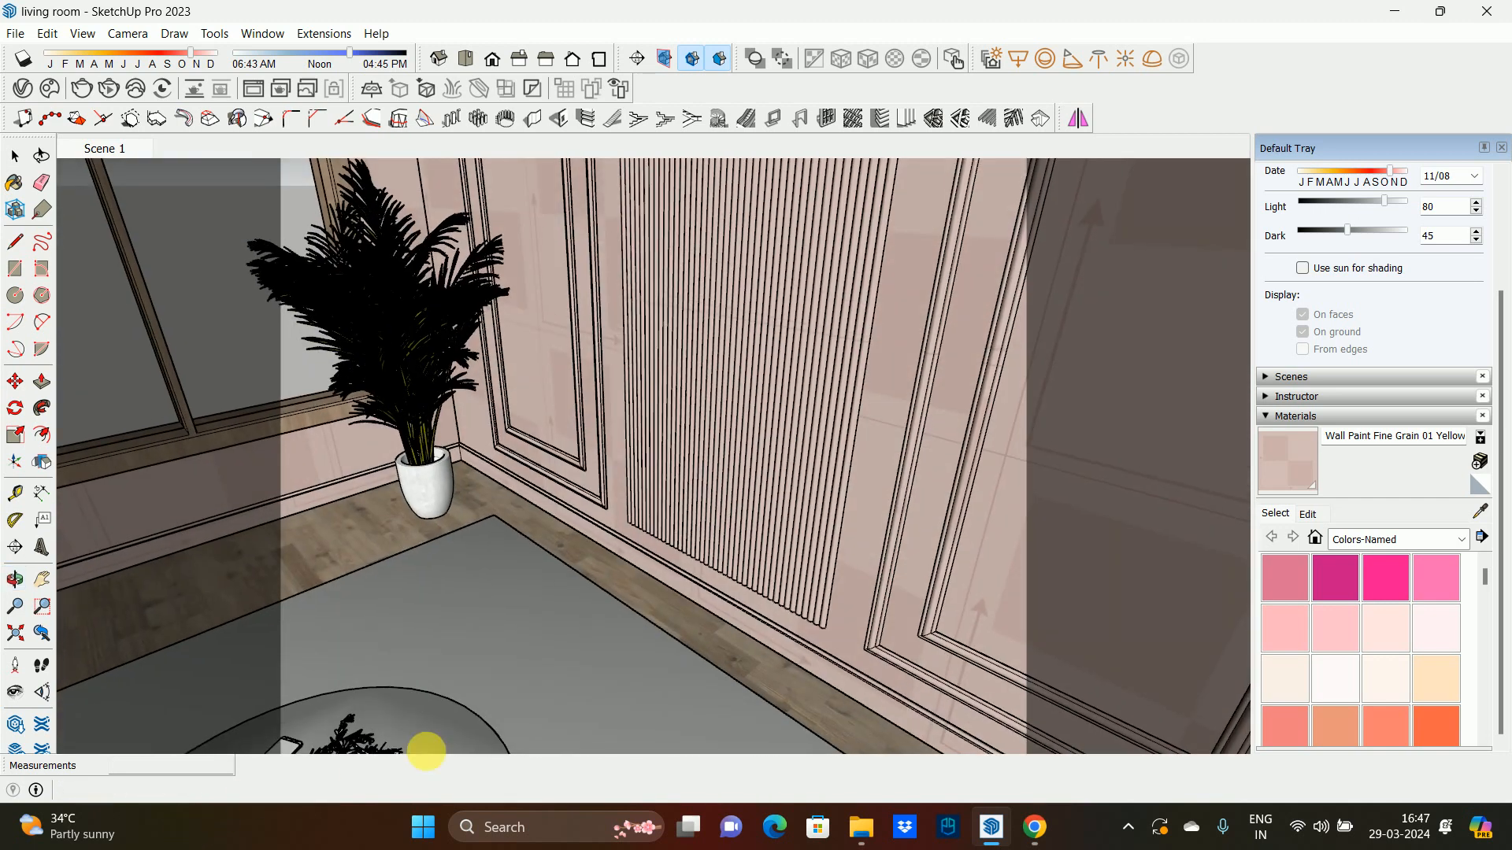
left_click(567, 718)
- Shift the grey sofa along the paneled wall in small moves until it sits in front of the fluted panel
scroll(598, 665, "down", 2)
scroll(600, 665, "down", 2)
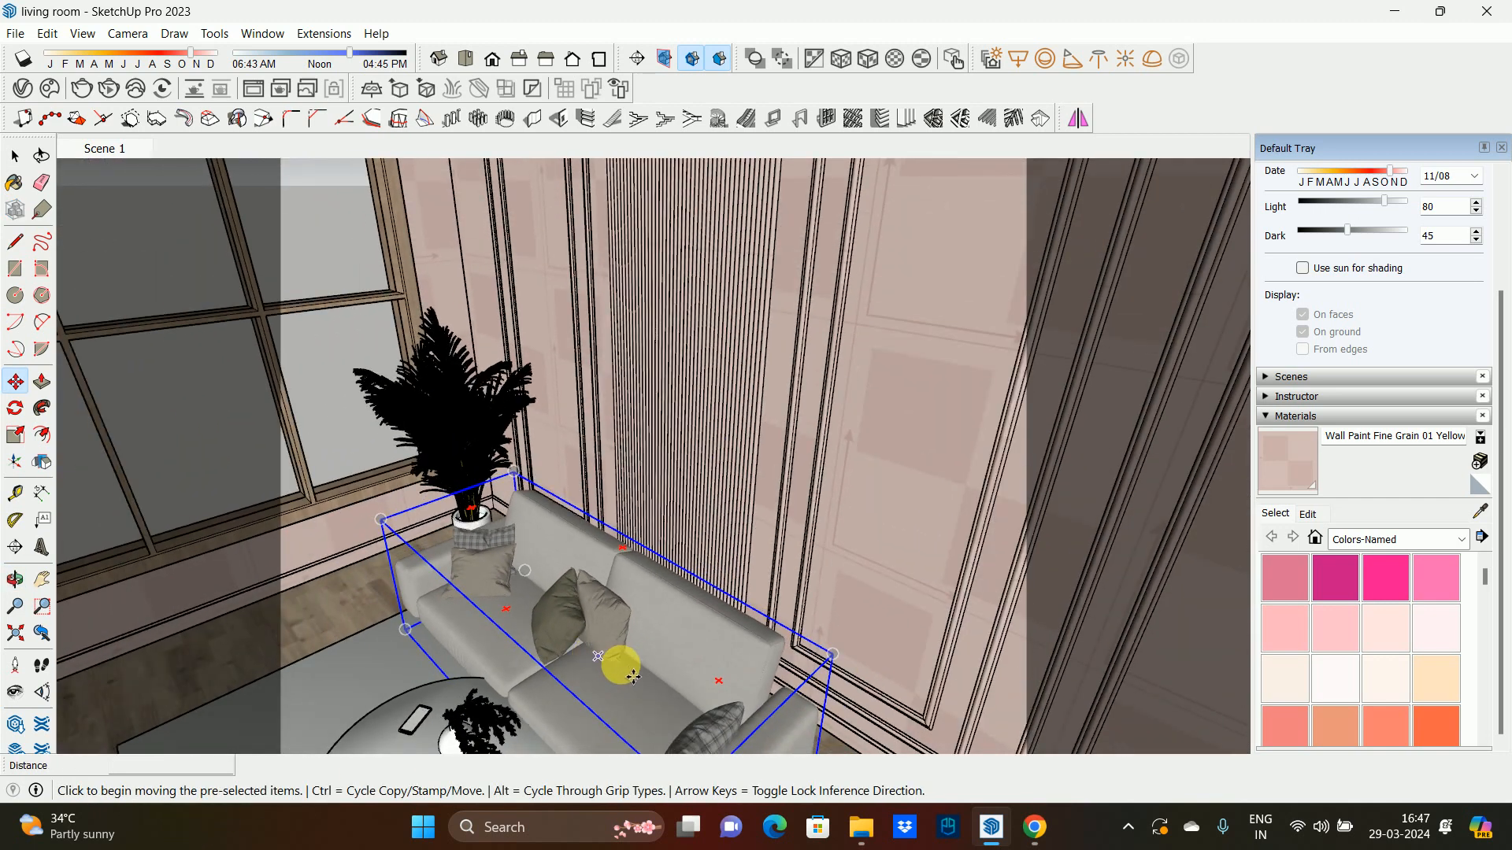
middle_click_drag(619, 665, 804, 525)
left_click(935, 405)
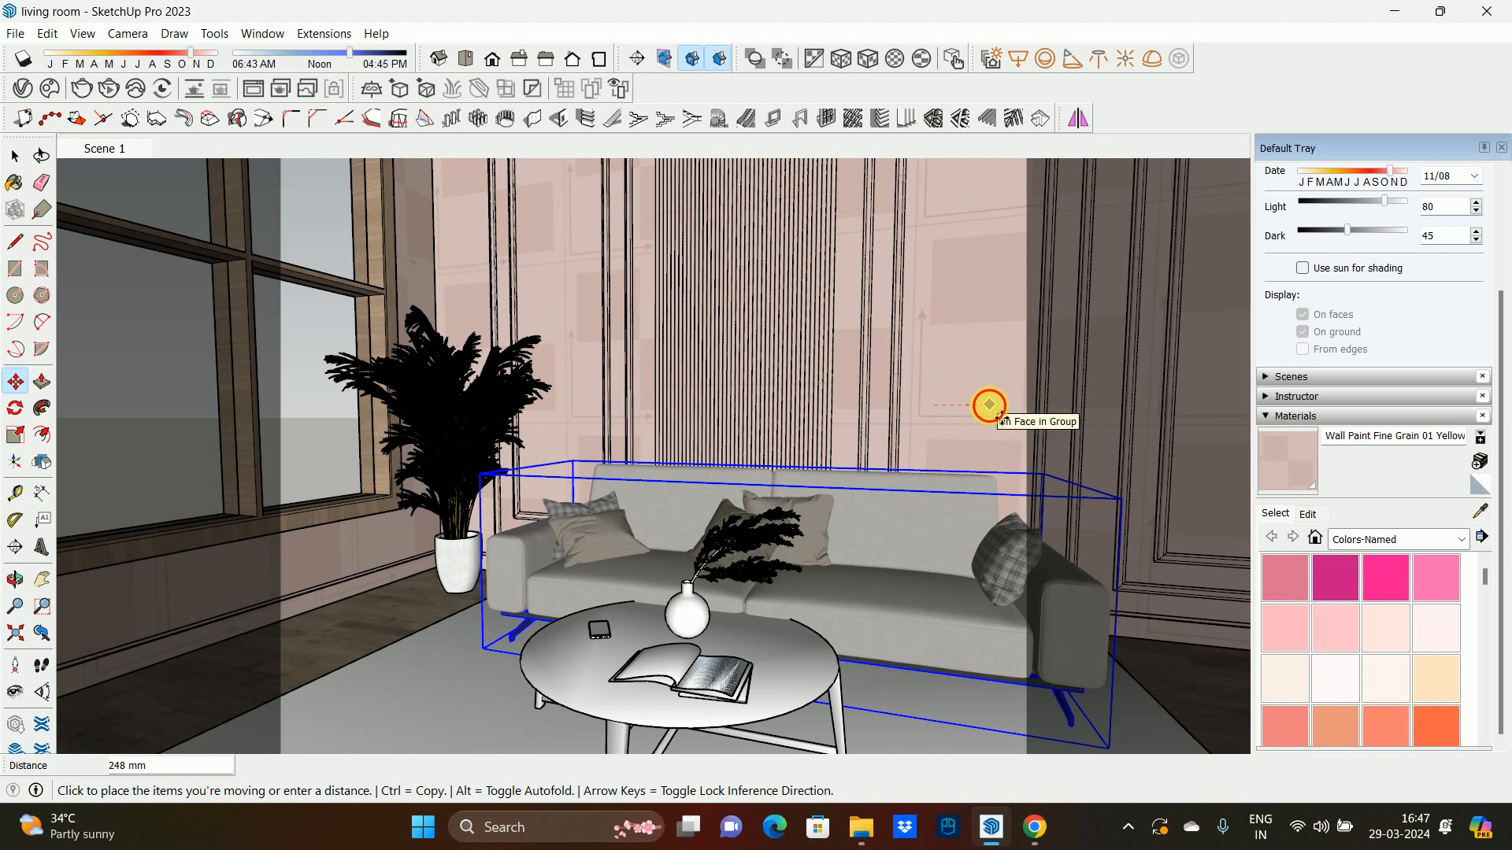
left_click(989, 404)
middle_click_drag(868, 455, 904, 482)
left_click(932, 378)
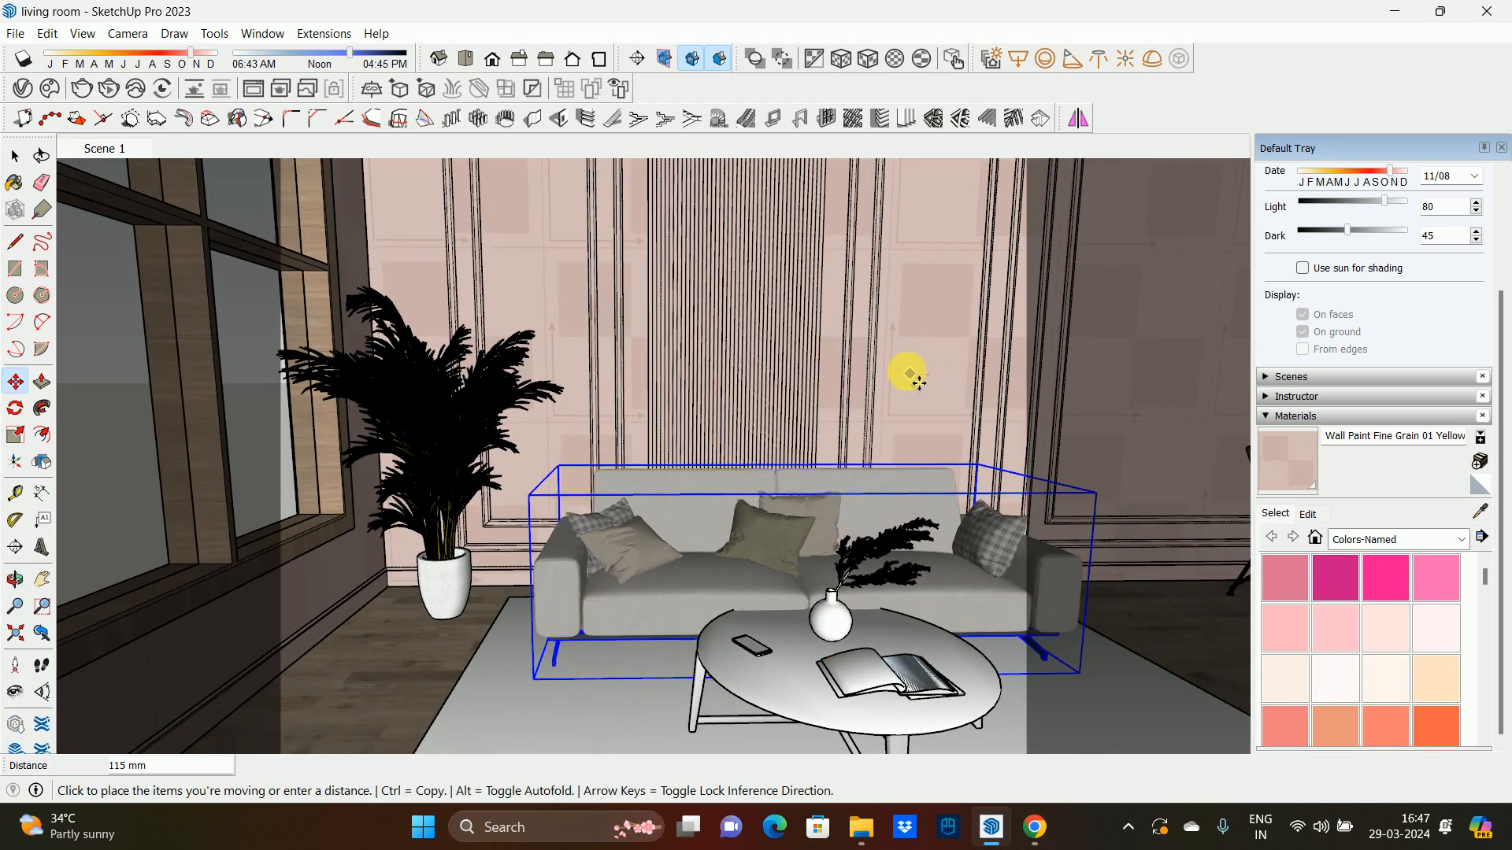
left_click(897, 370)
left_click(937, 374)
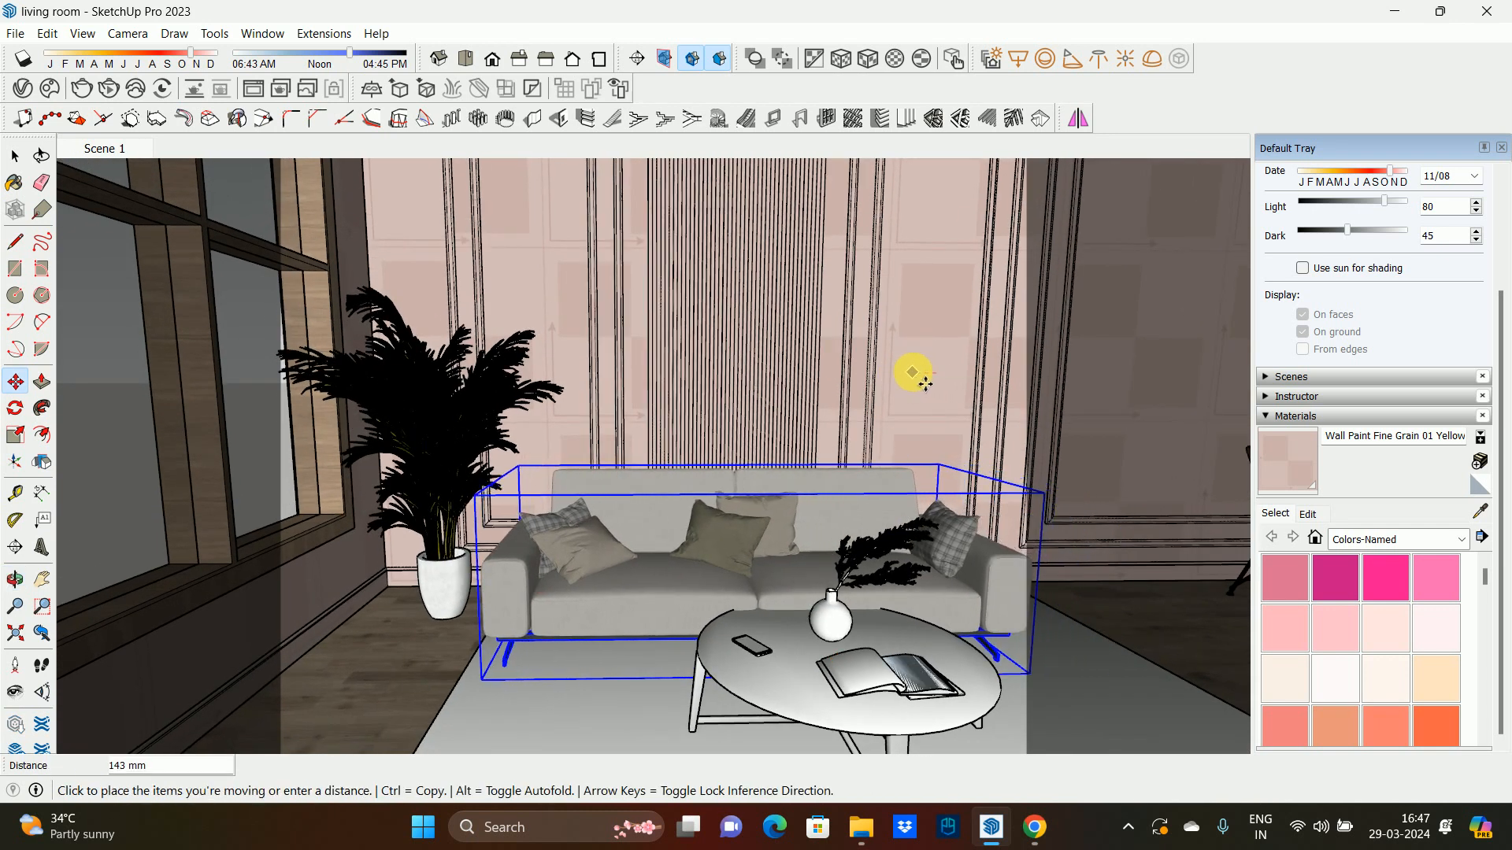
left_click(905, 375)
key("space")
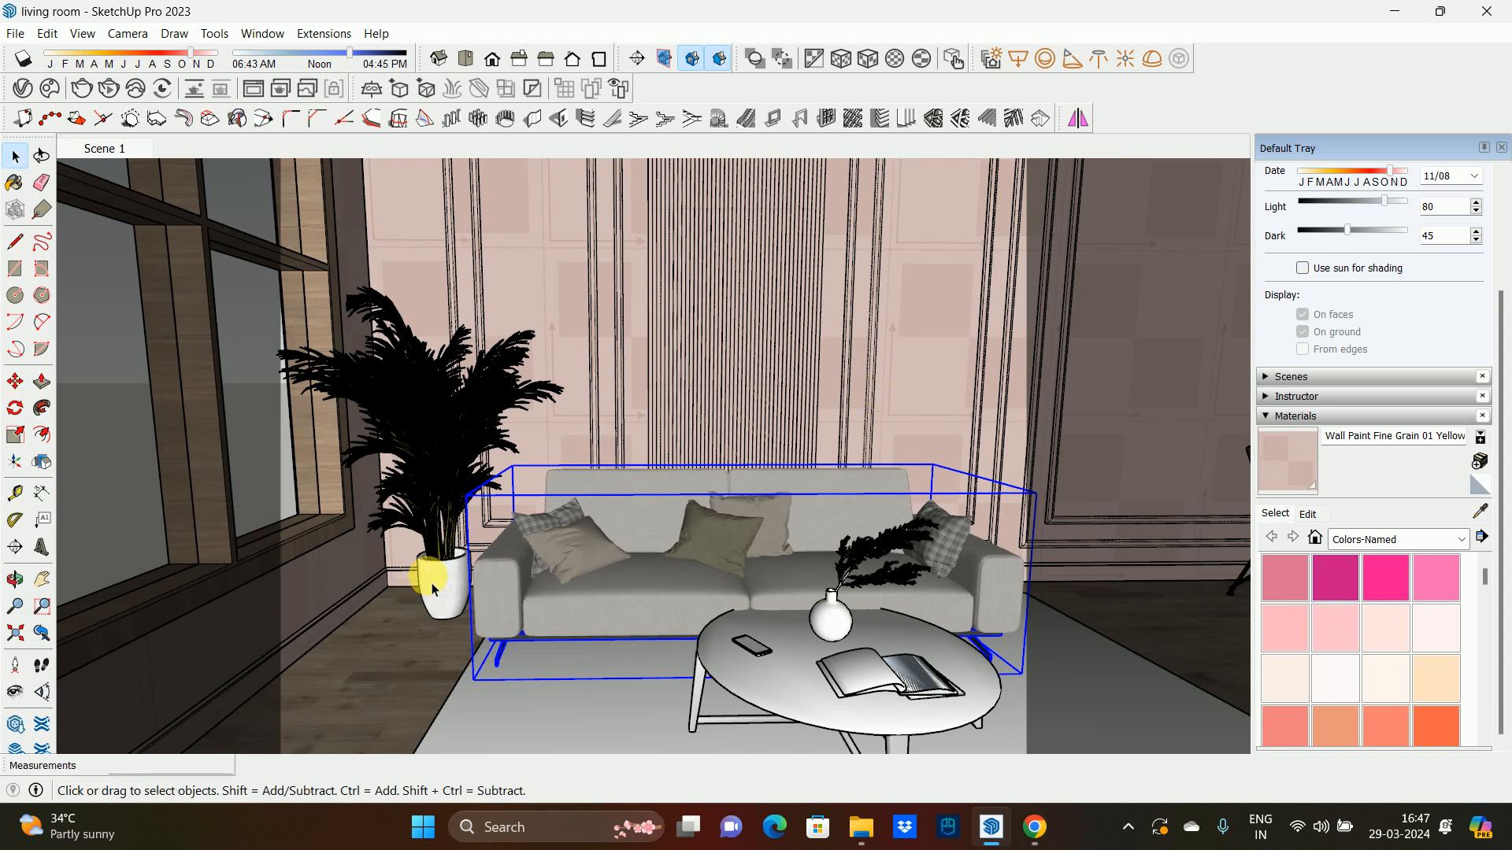
- Move the potted plant about 104 mm toward the window, away from the sofa
left_click(432, 589)
key("m")
left_click(925, 388)
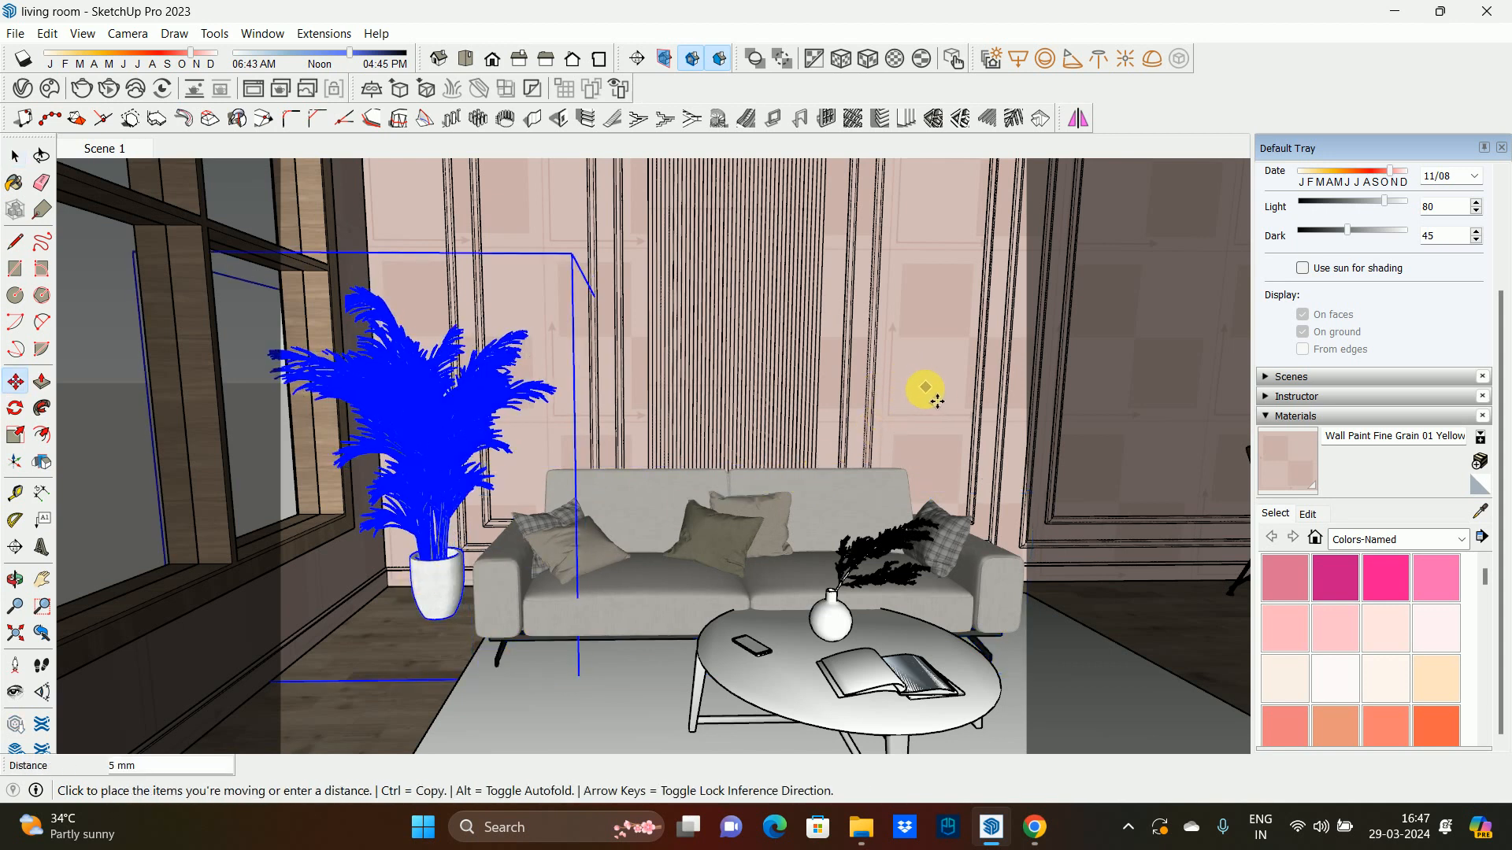
left_click(914, 394)
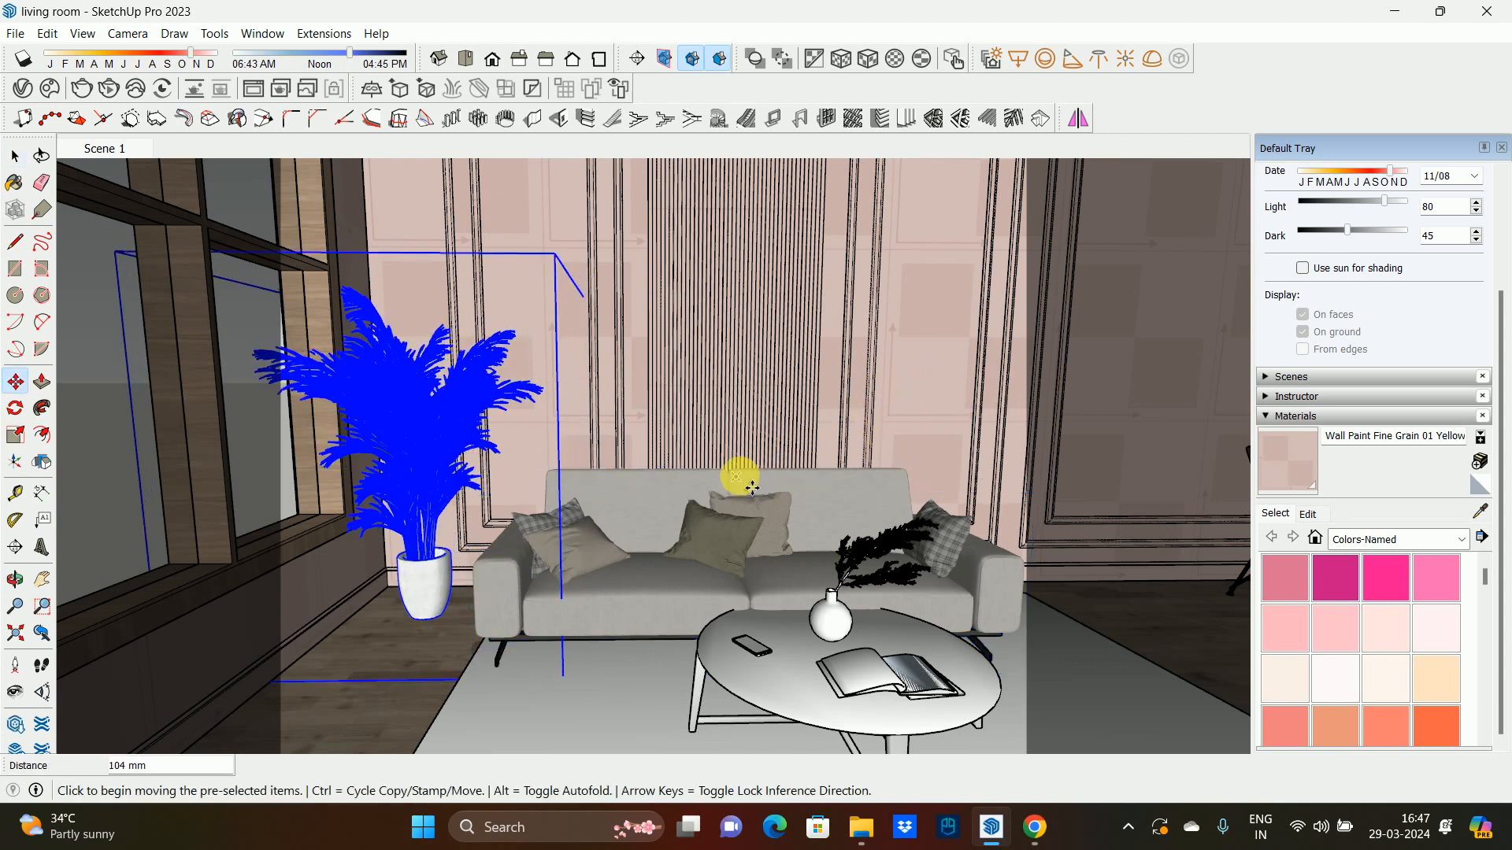
key("space")
- Move the grey sofa about 183 mm back toward the paneled wall
middle_click_drag(763, 473, 399, 615)
left_click(716, 617)
scroll(716, 618, "up", 6)
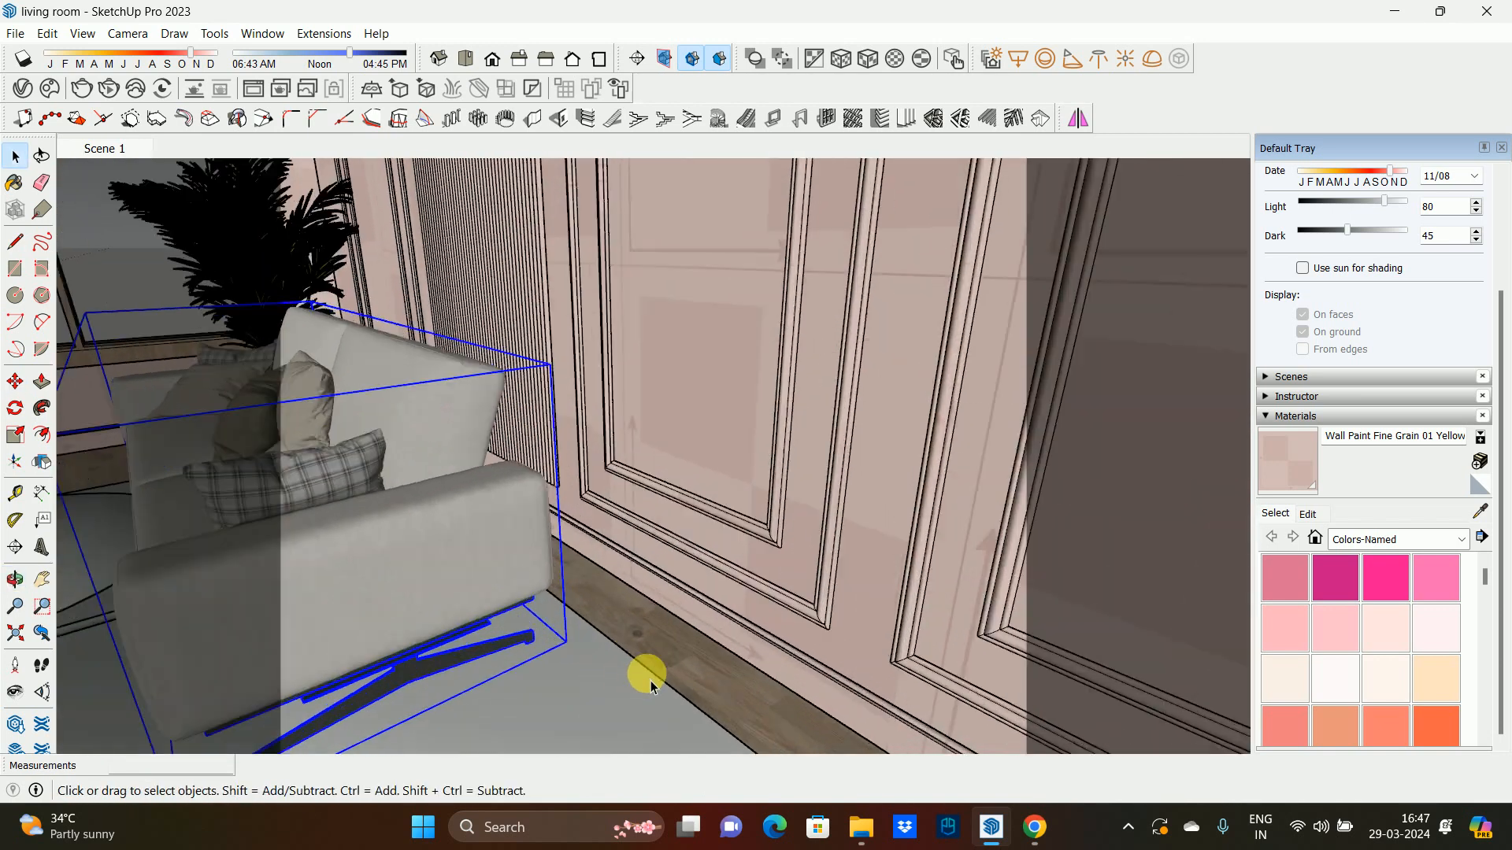
scroll(622, 677, "up", 2)
key("m")
left_click(527, 637)
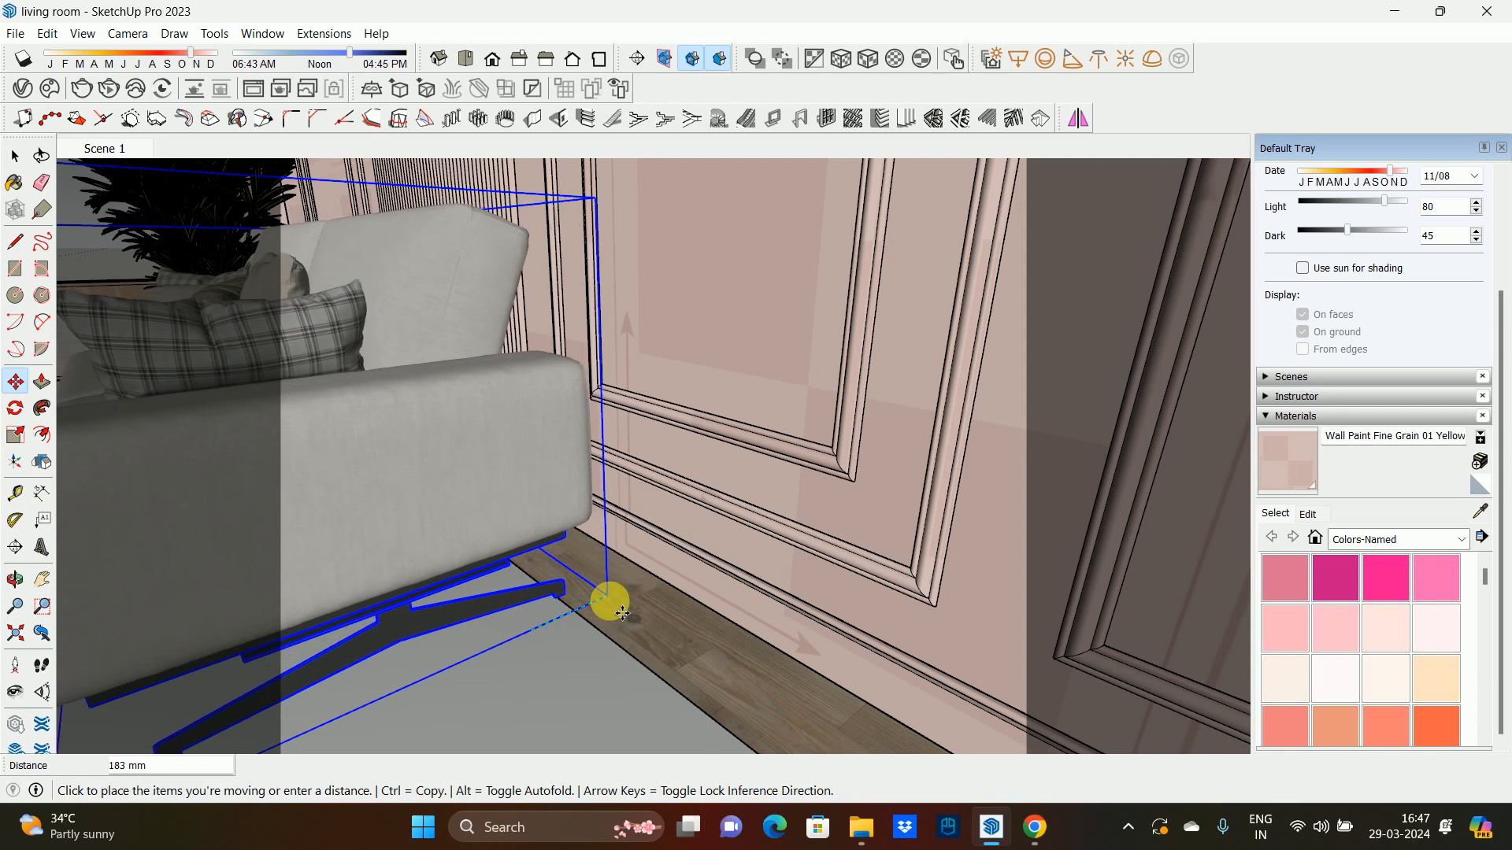
left_click(611, 601)
key("space")
- Inside the rug group, move the coffee table with its vase, book and phone slightly toward the plant side
scroll(602, 606, "down", 3)
middle_click_drag(590, 611, 787, 570)
scroll(669, 584, "down", 5)
middle_click_drag(647, 613, 567, 658)
scroll(654, 568, "down", 3)
left_click(611, 660)
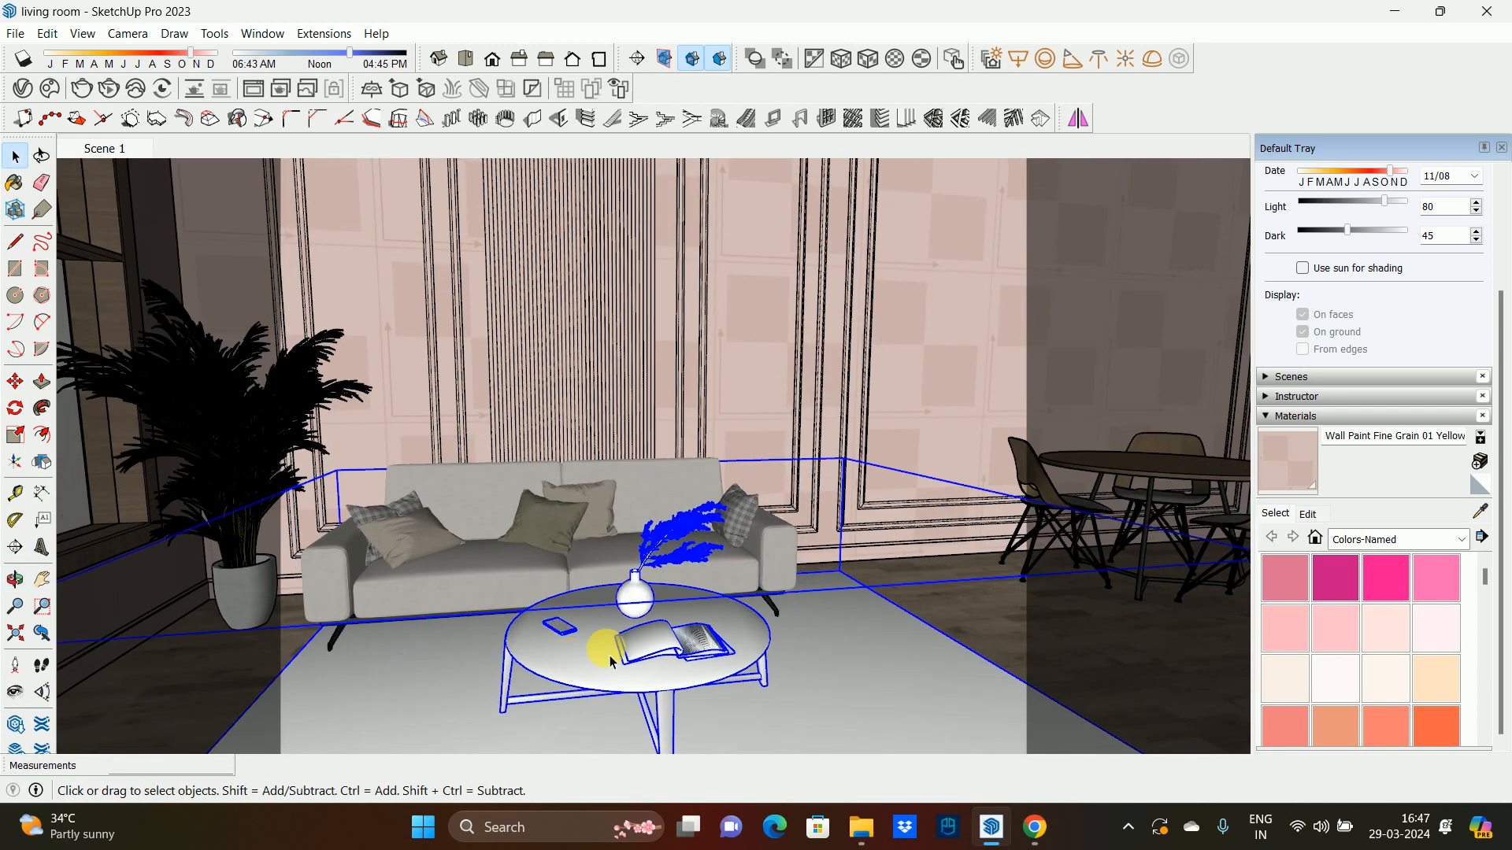
double_click(665, 682)
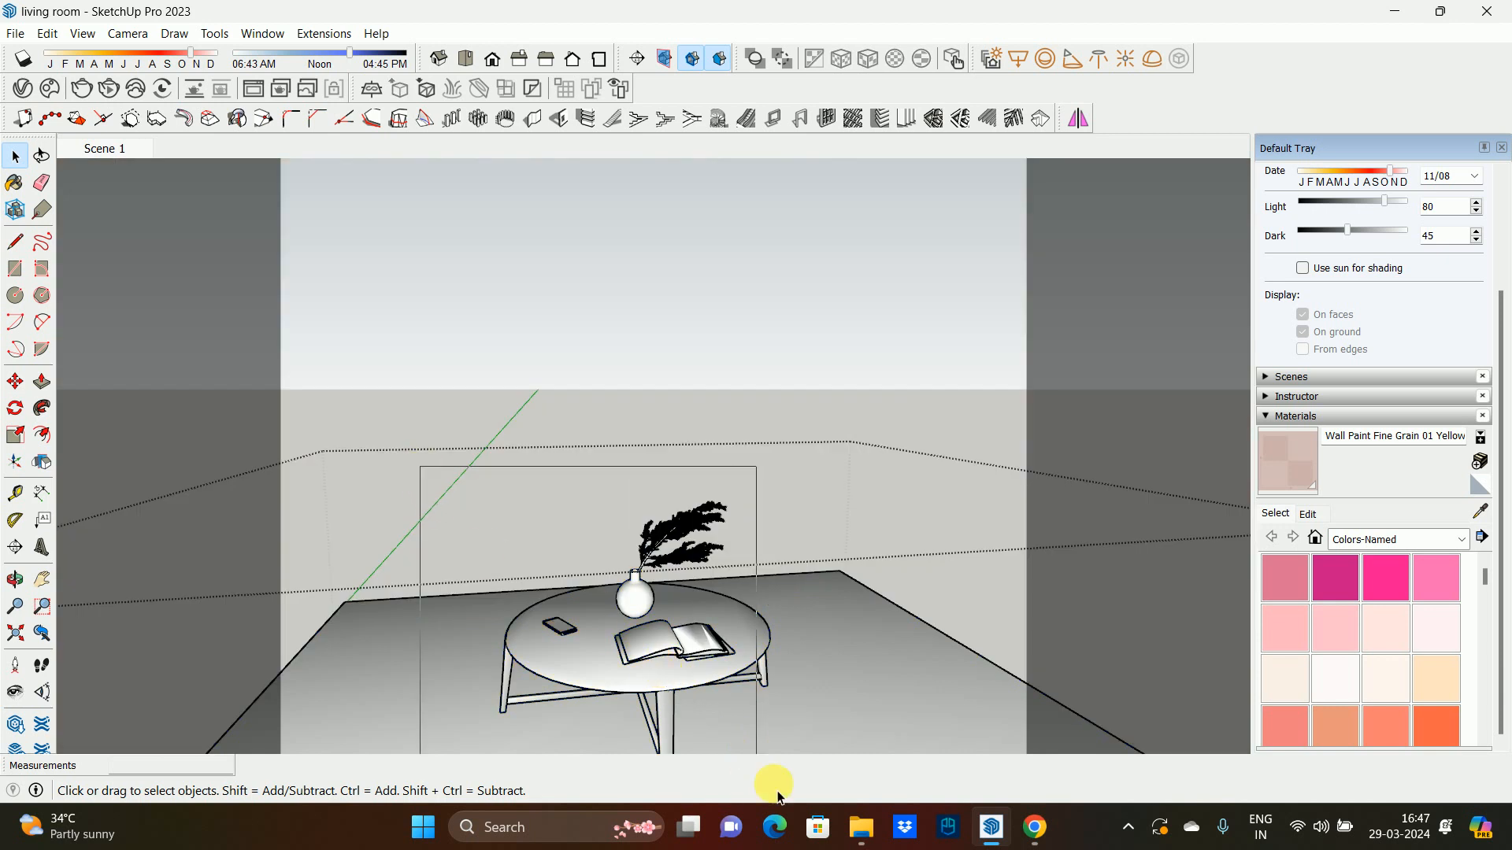
left_click_drag(844, 764, 845, 764)
left_click(754, 650, "shift")
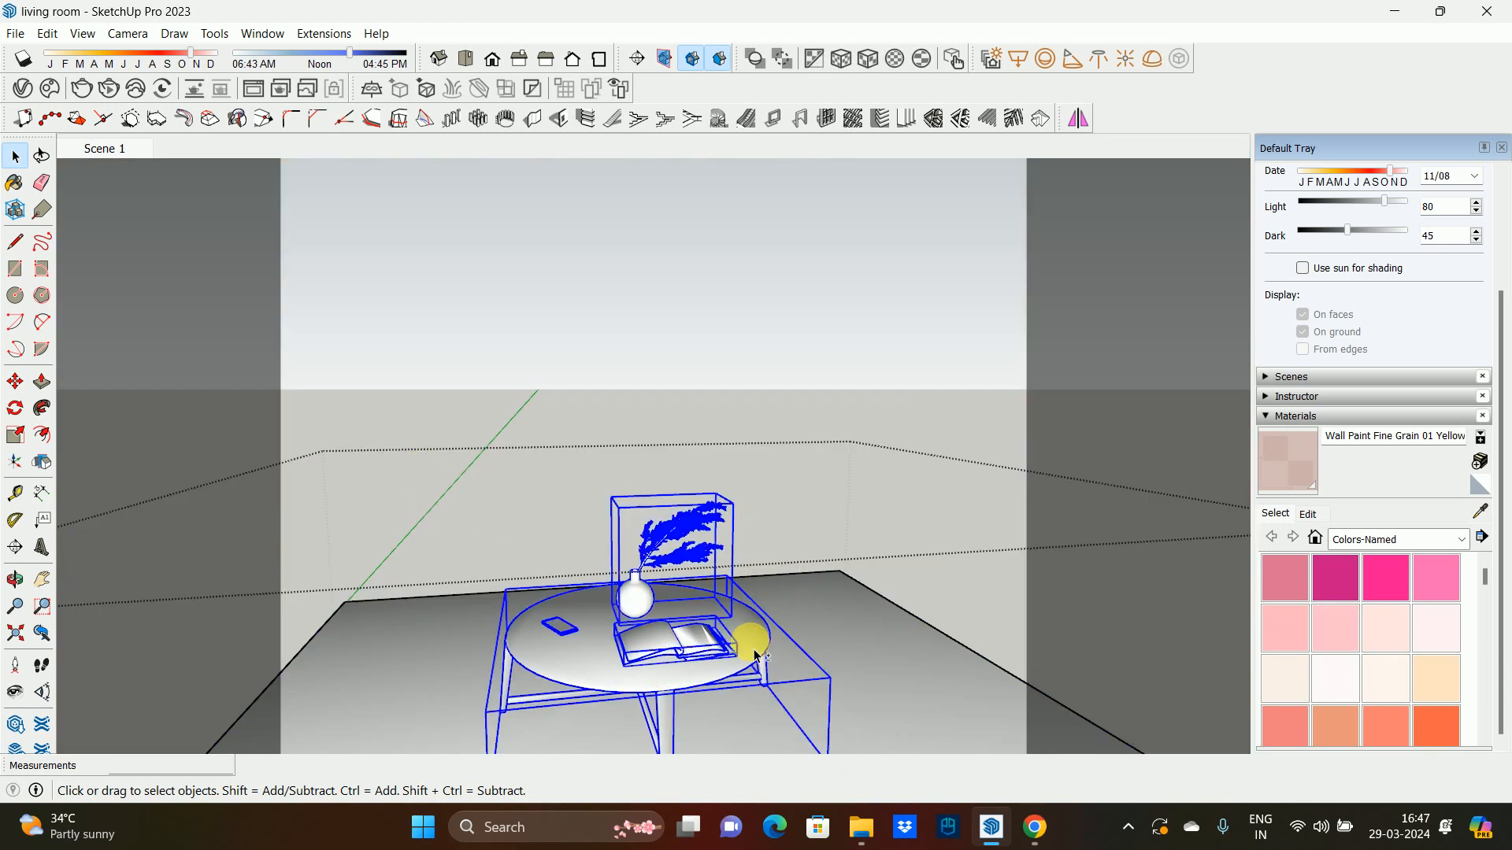
key("m")
left_click(886, 682)
left_click(846, 682)
key("space")
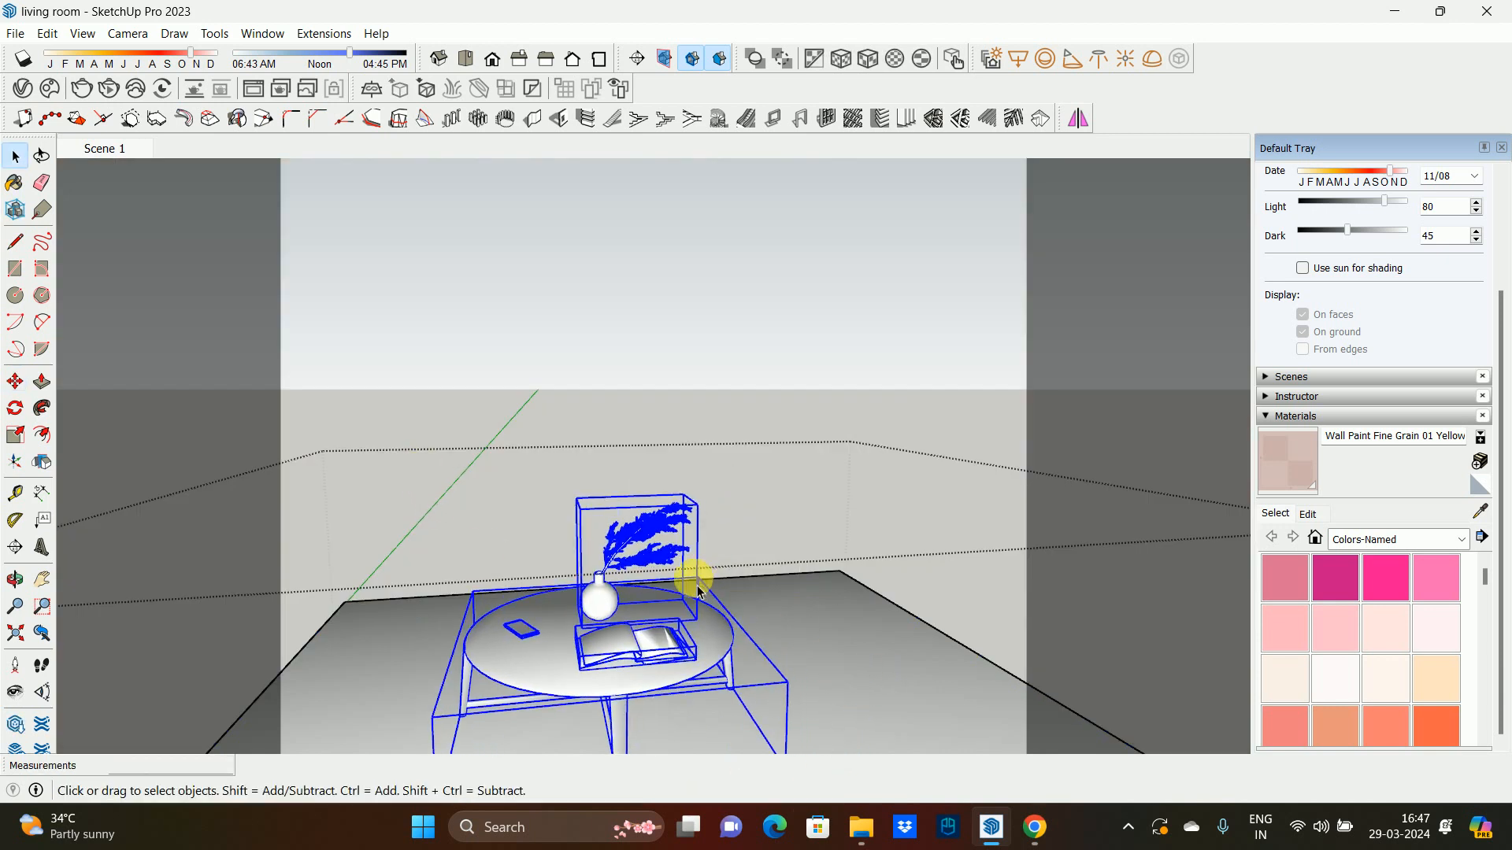
left_click(731, 520)
- Switch to the front view and reframe it on the sofa, coffee table, plant and fluted wall panel
mouse_move(653, 622)
middle_mouse_down()
mouse_move(617, 617)
mouse_move(637, 613)
middle_mouse_up()
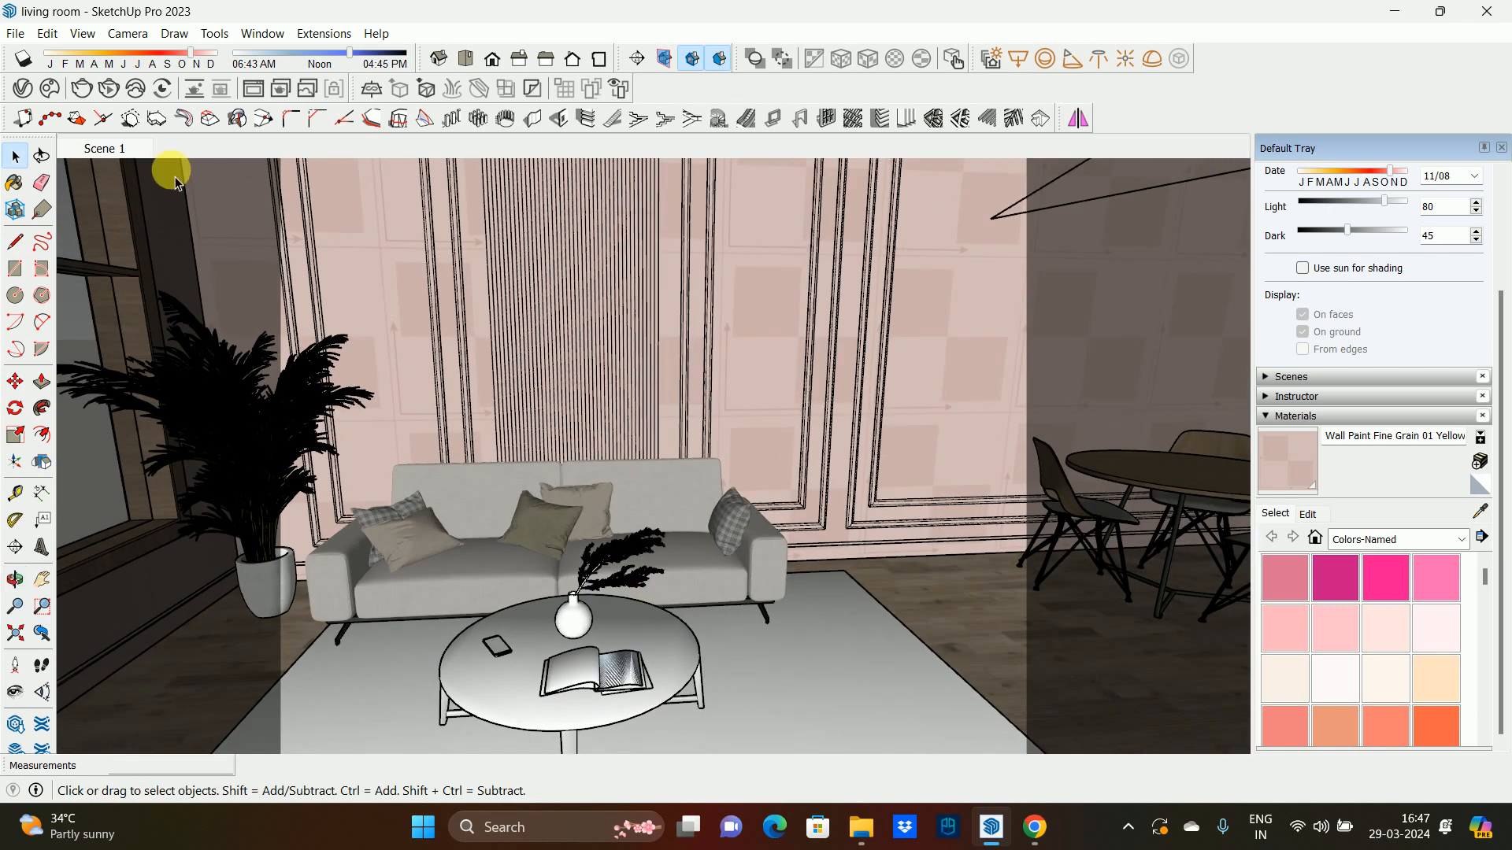
left_click(490, 60)
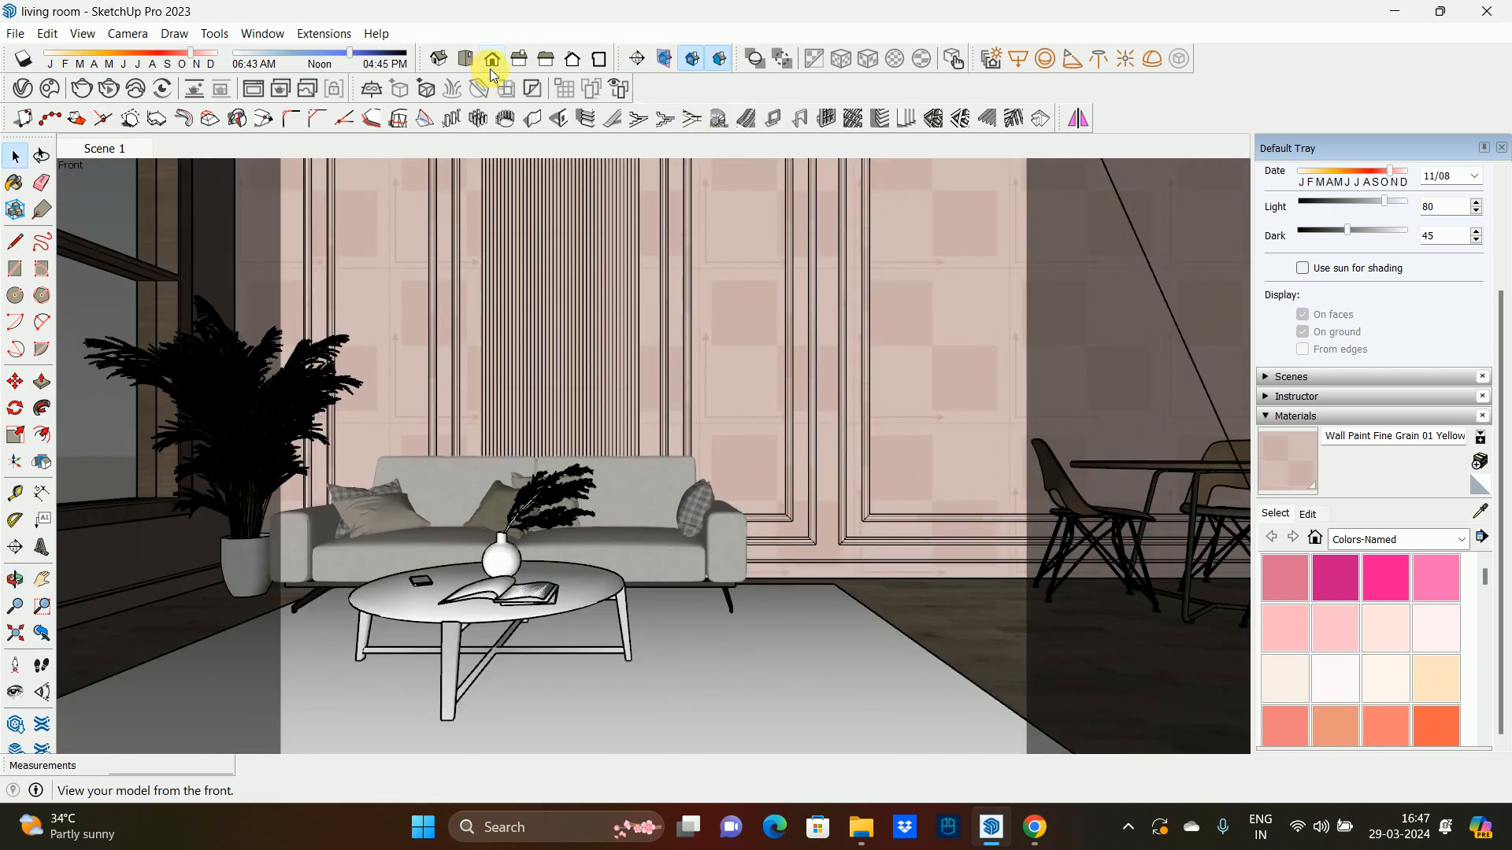
key("o")
left_click_drag(728, 484, 685, 439)
key("space")
middle_click_drag(692, 423, 694, 435, "shift")
left_click(728, 512)
left_click(726, 502)
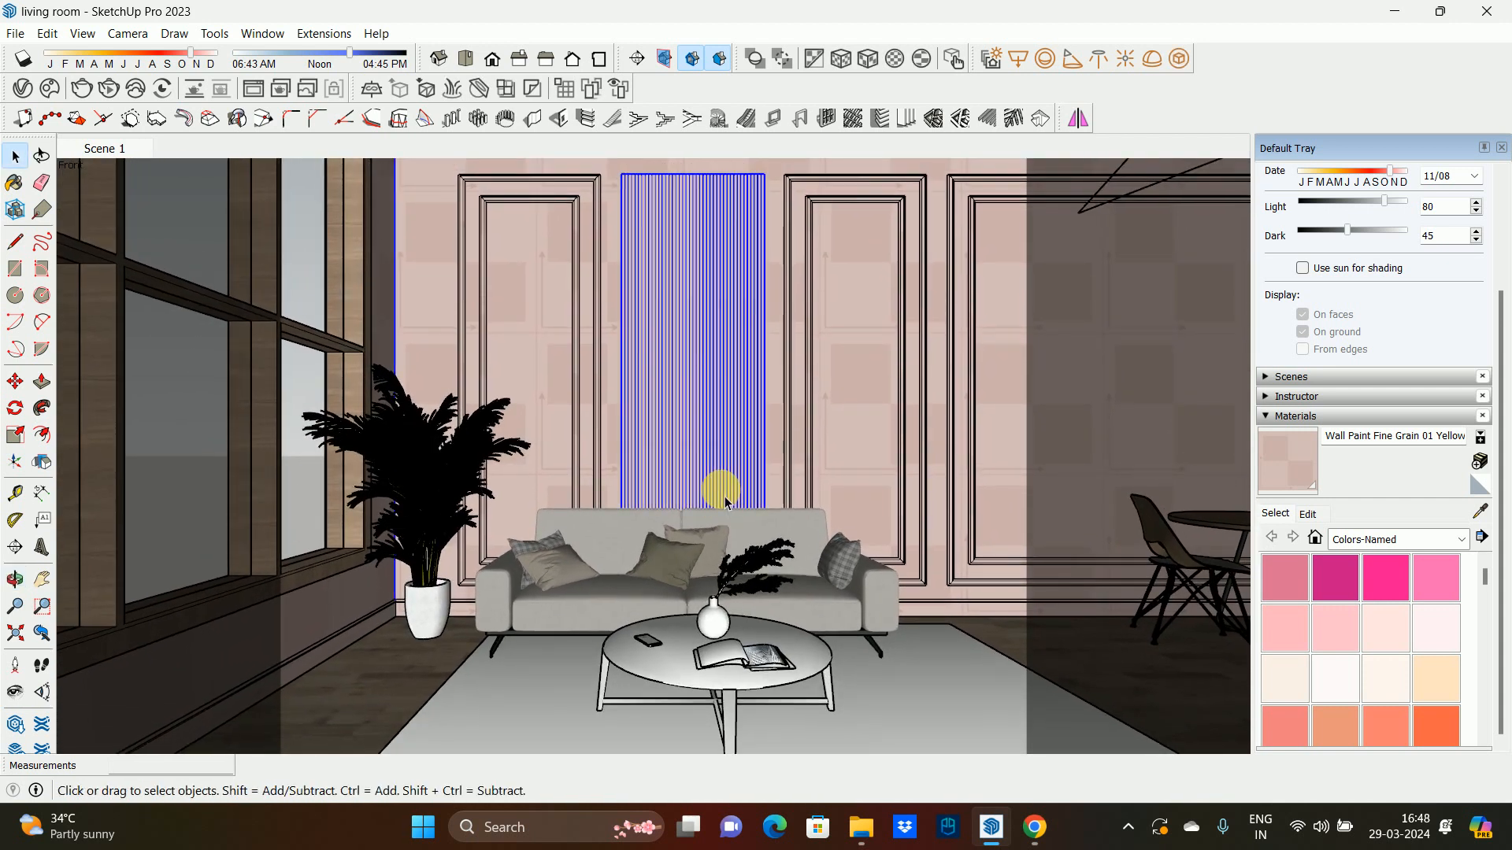
key("o")
left_click_drag(718, 547, 641, 456)
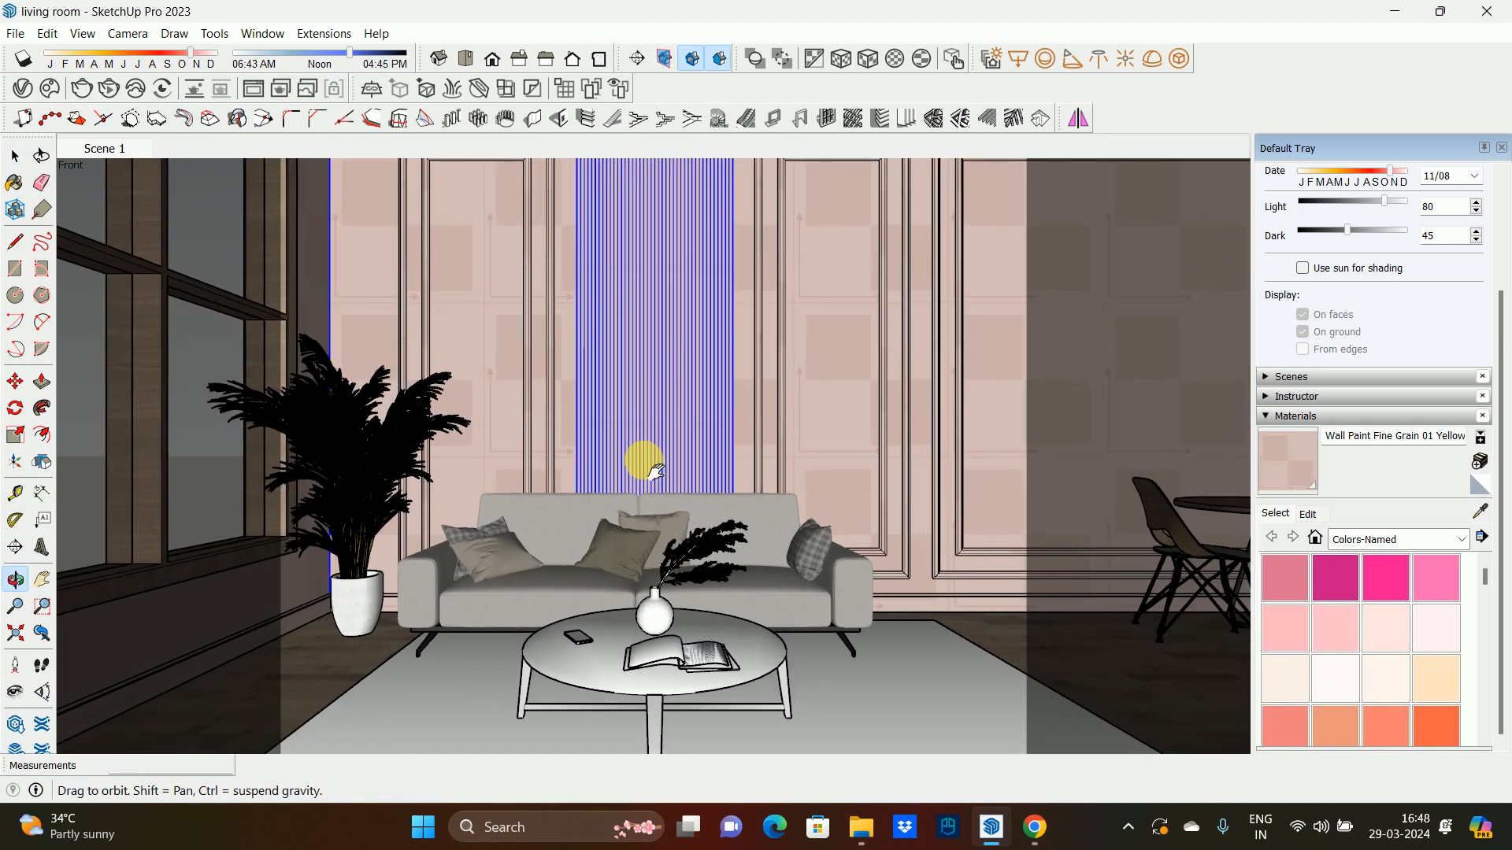
key("space")
- Turn on shadows, shift the sun to a later afternoon time and set the shadow date to 01/11
left_click(18, 60)
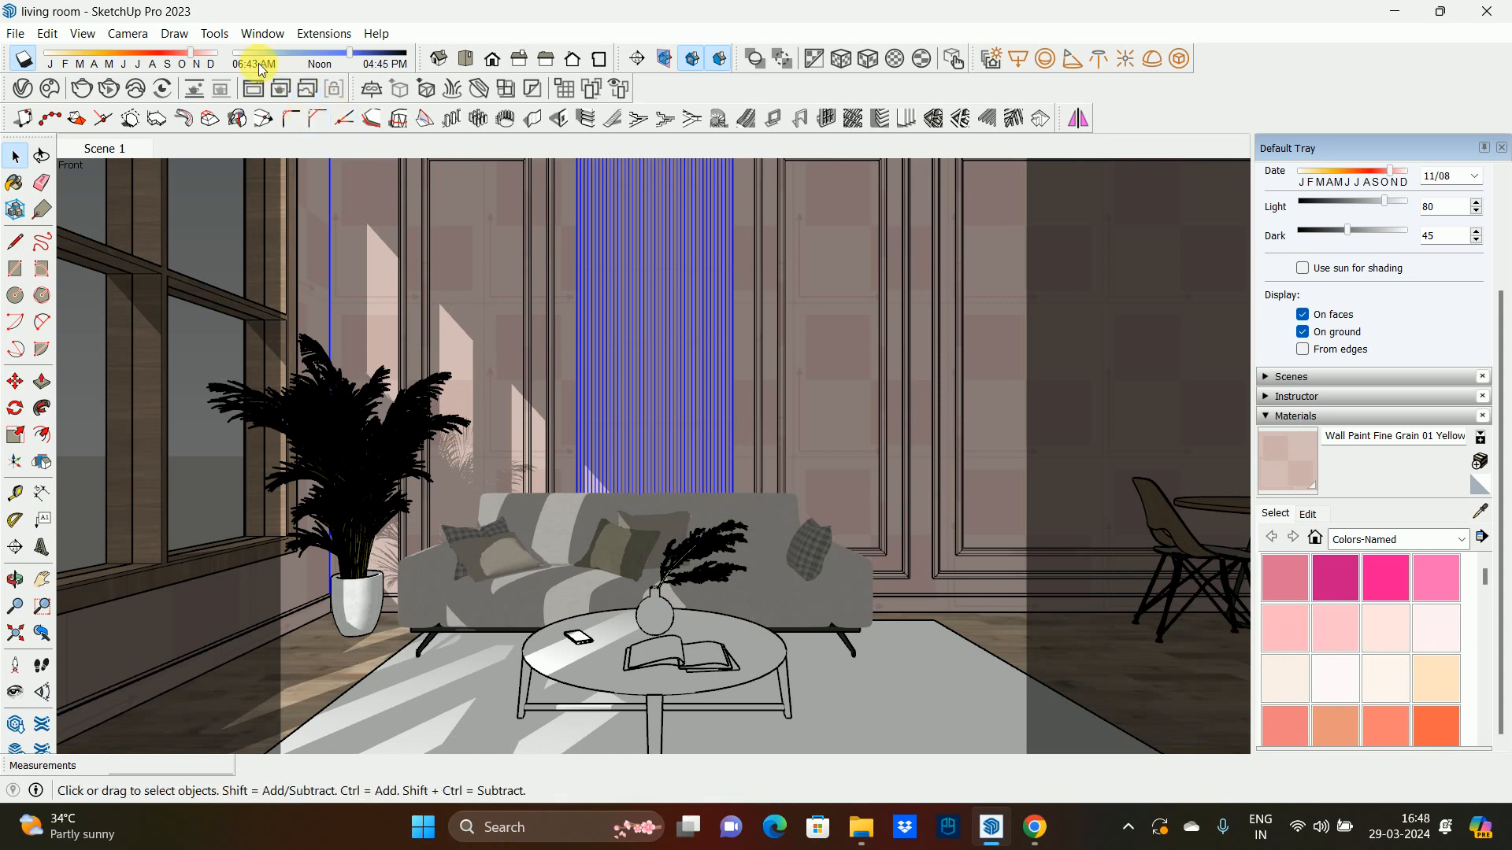
left_click_drag(353, 61, 374, 50)
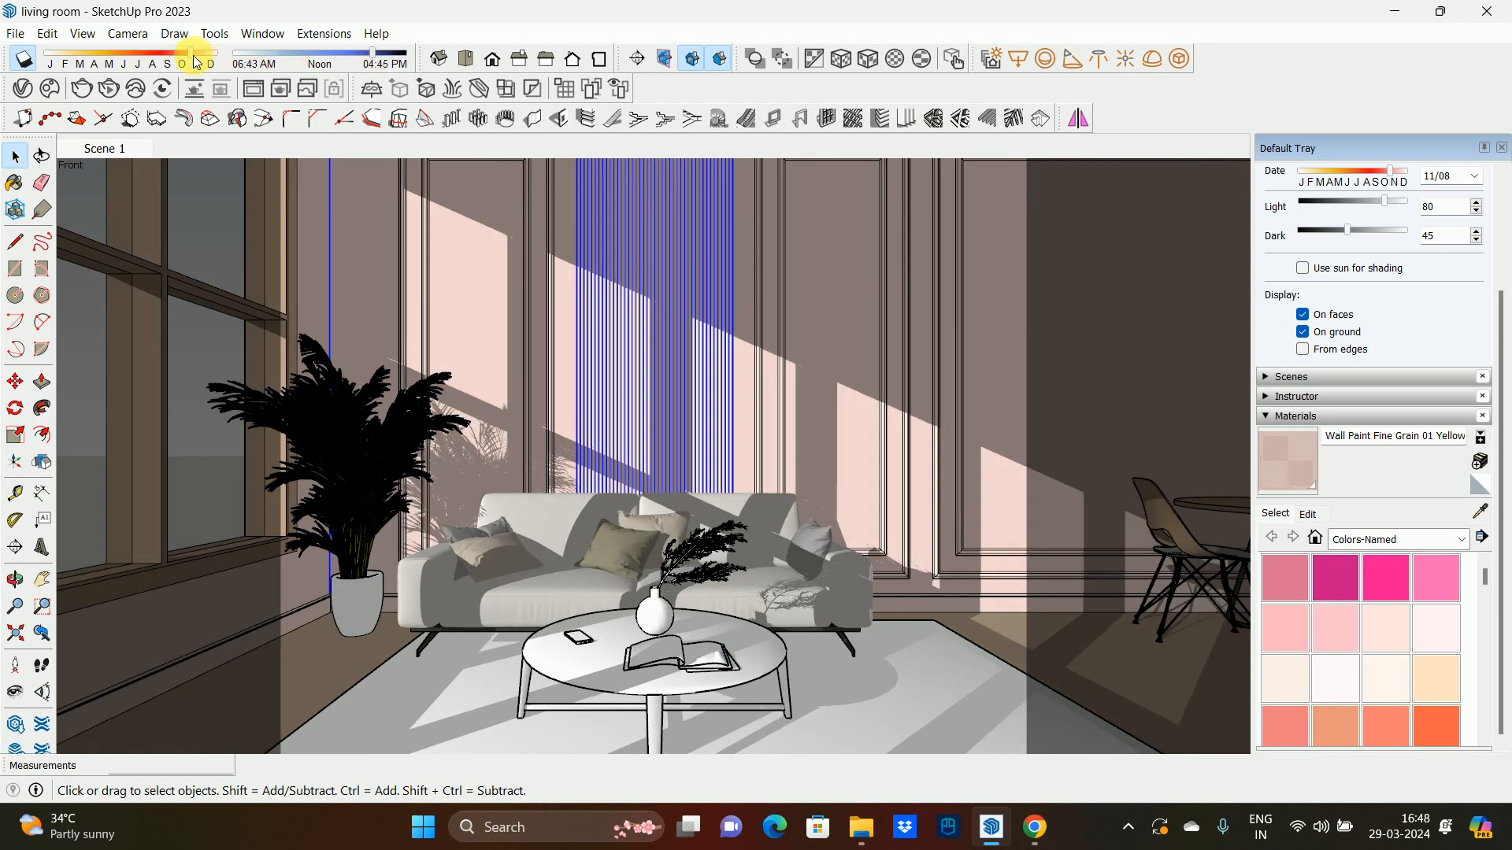
left_click_drag(192, 60, 51, 63)
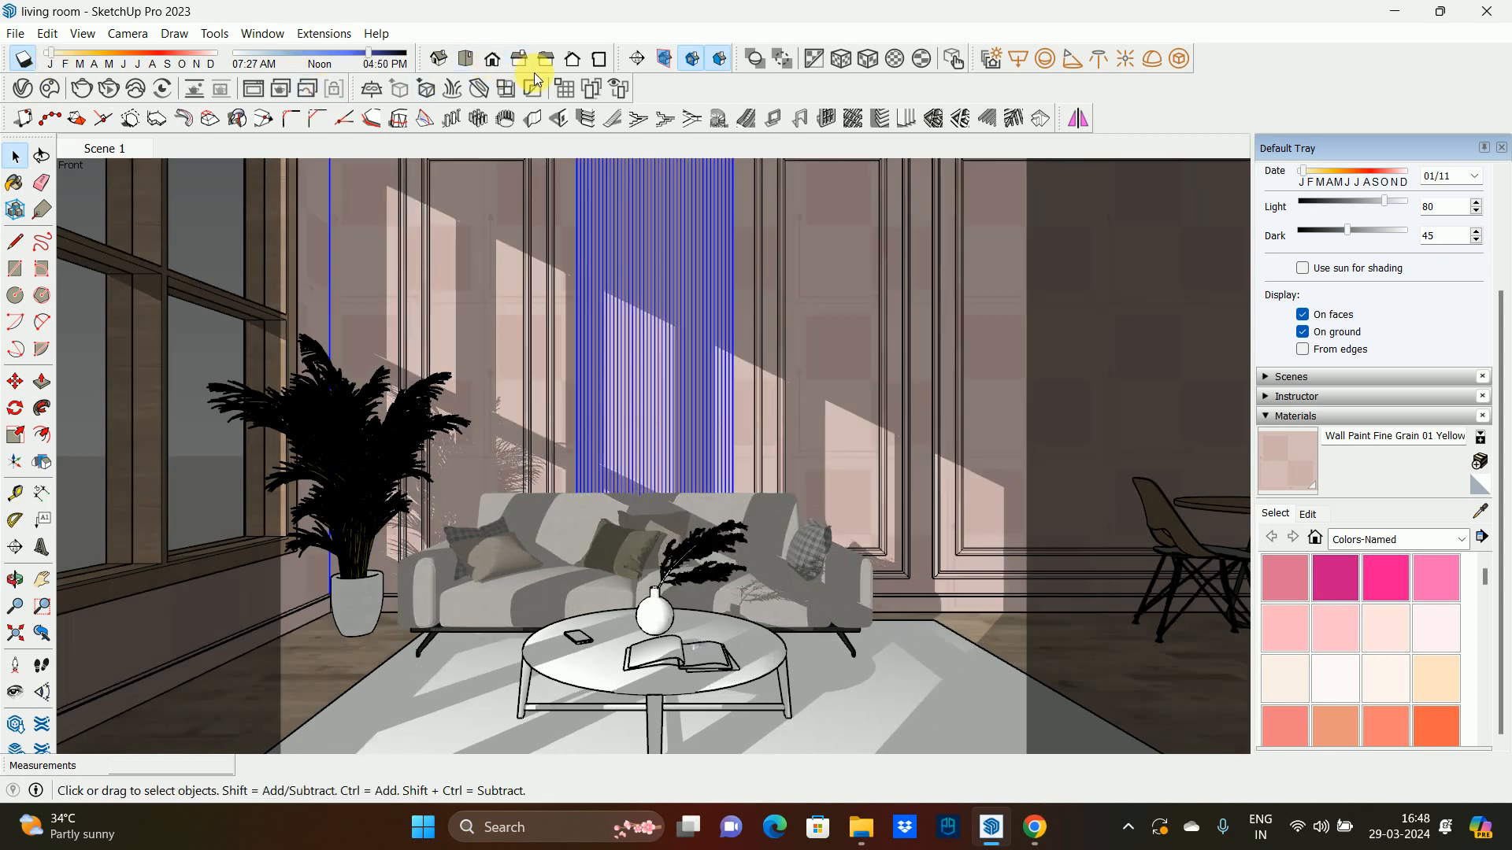
- Render the grey sofa scene interactively in V-Ray, inspect the sunlight on the wall and close the frame buffer
left_click(116, 92)
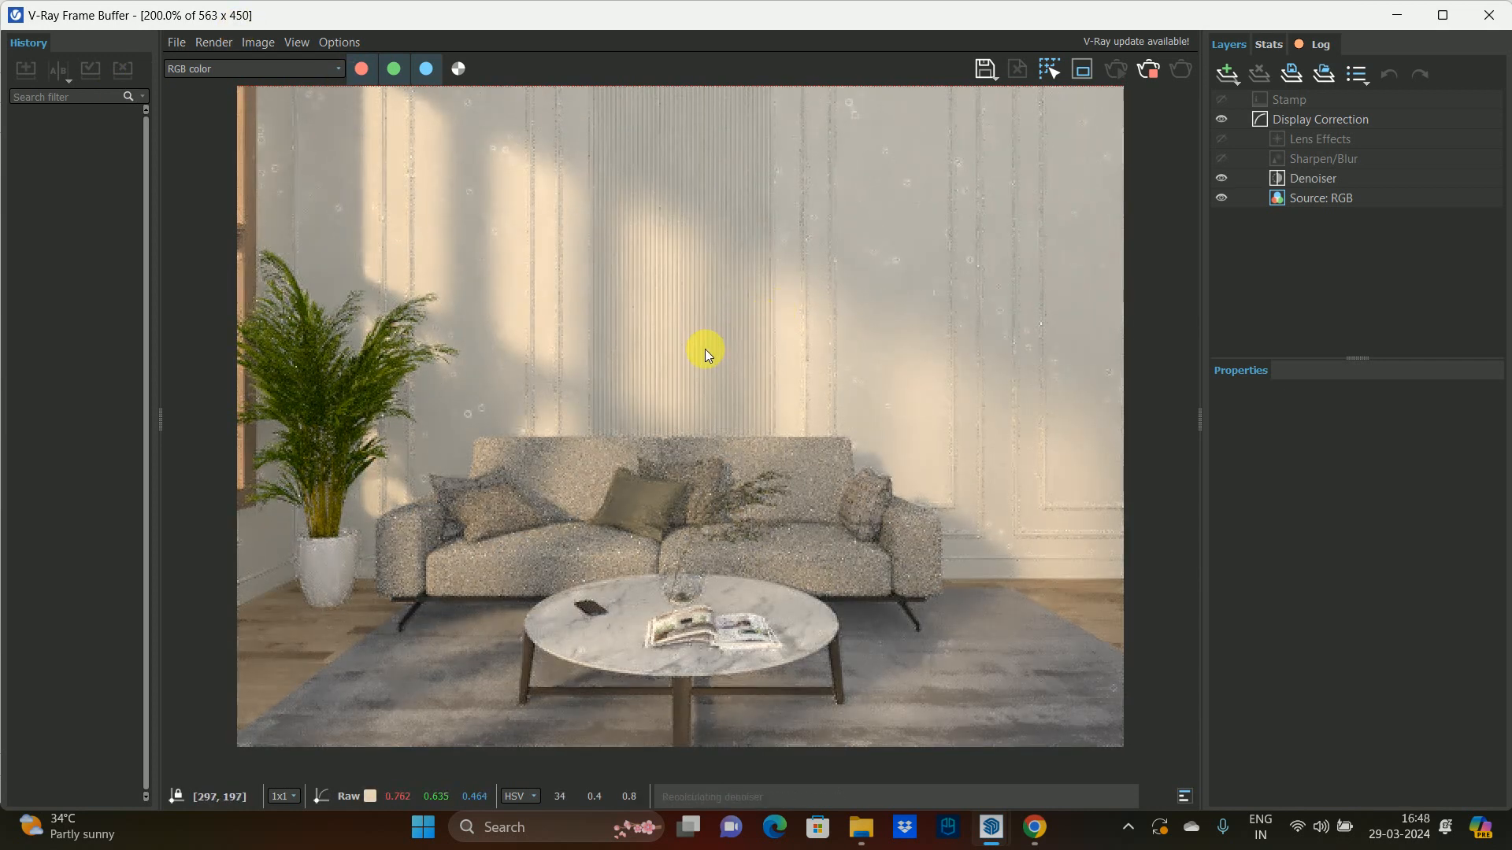
scroll(705, 348, "up", 1)
scroll(688, 322, "down", 2)
scroll(665, 299, "up", 1)
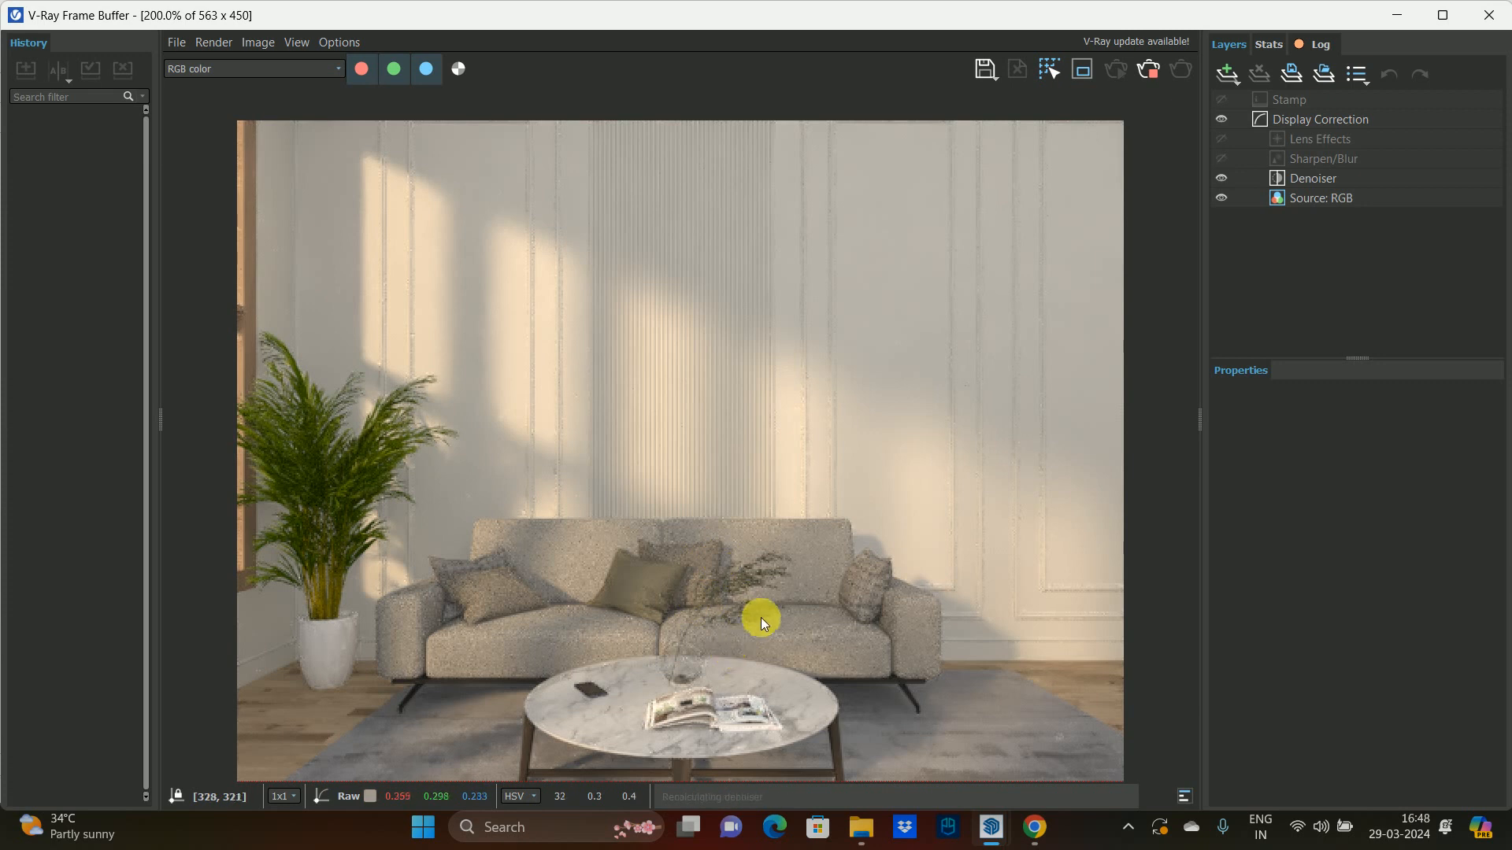
scroll(740, 619, "down", 1)
scroll(709, 606, "up", 1)
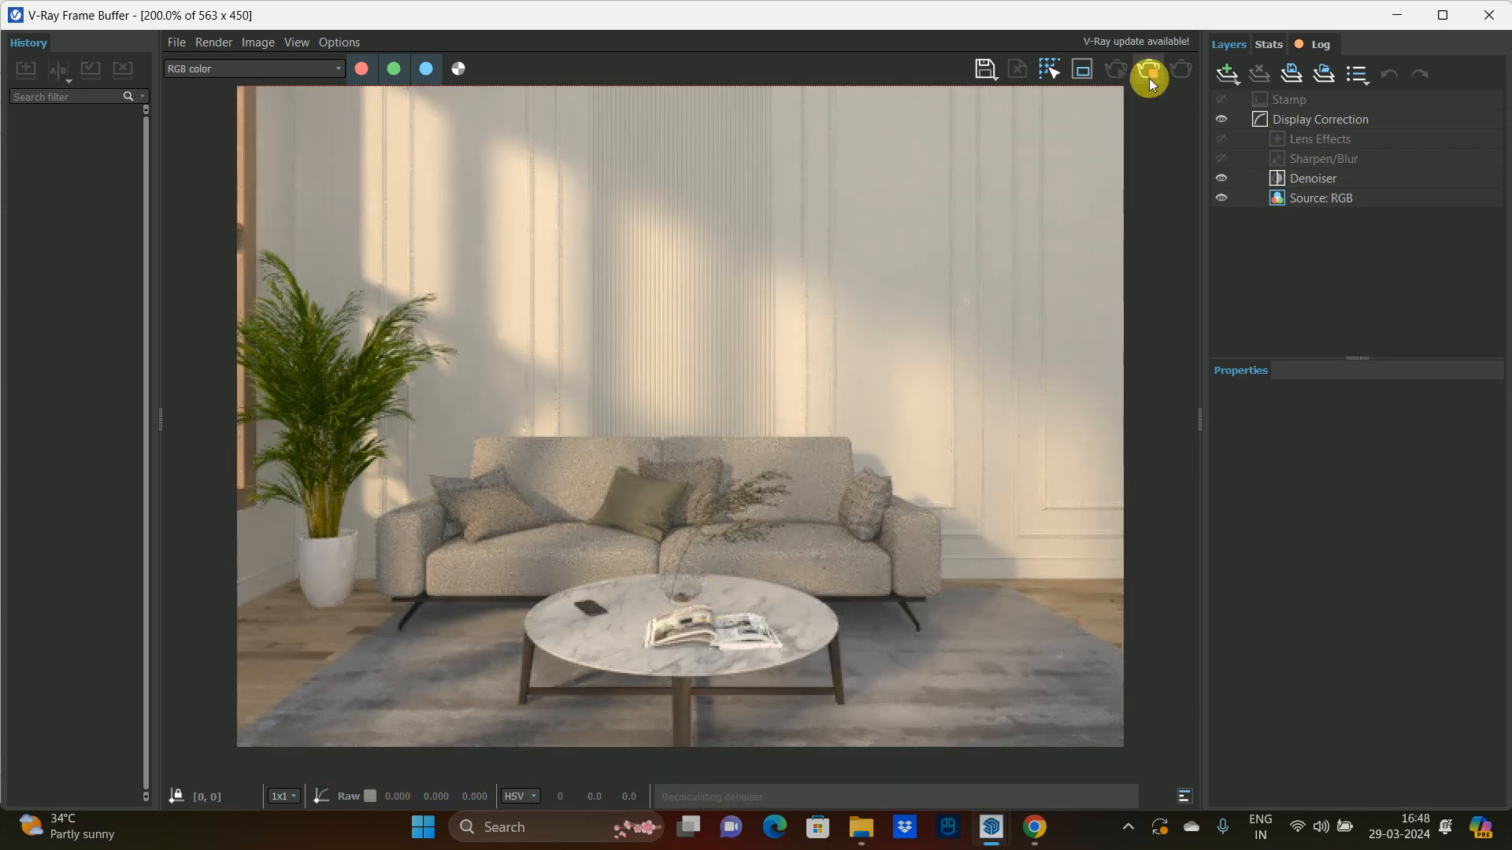
left_click(1489, 15)
- Restore the front view and reframe the seating area to include the upper part of the wall panels
mouse_move(638, 392)
middle_mouse_down()
mouse_move(631, 330)
mouse_move(627, 418)
mouse_move(685, 287)
middle_mouse_up()
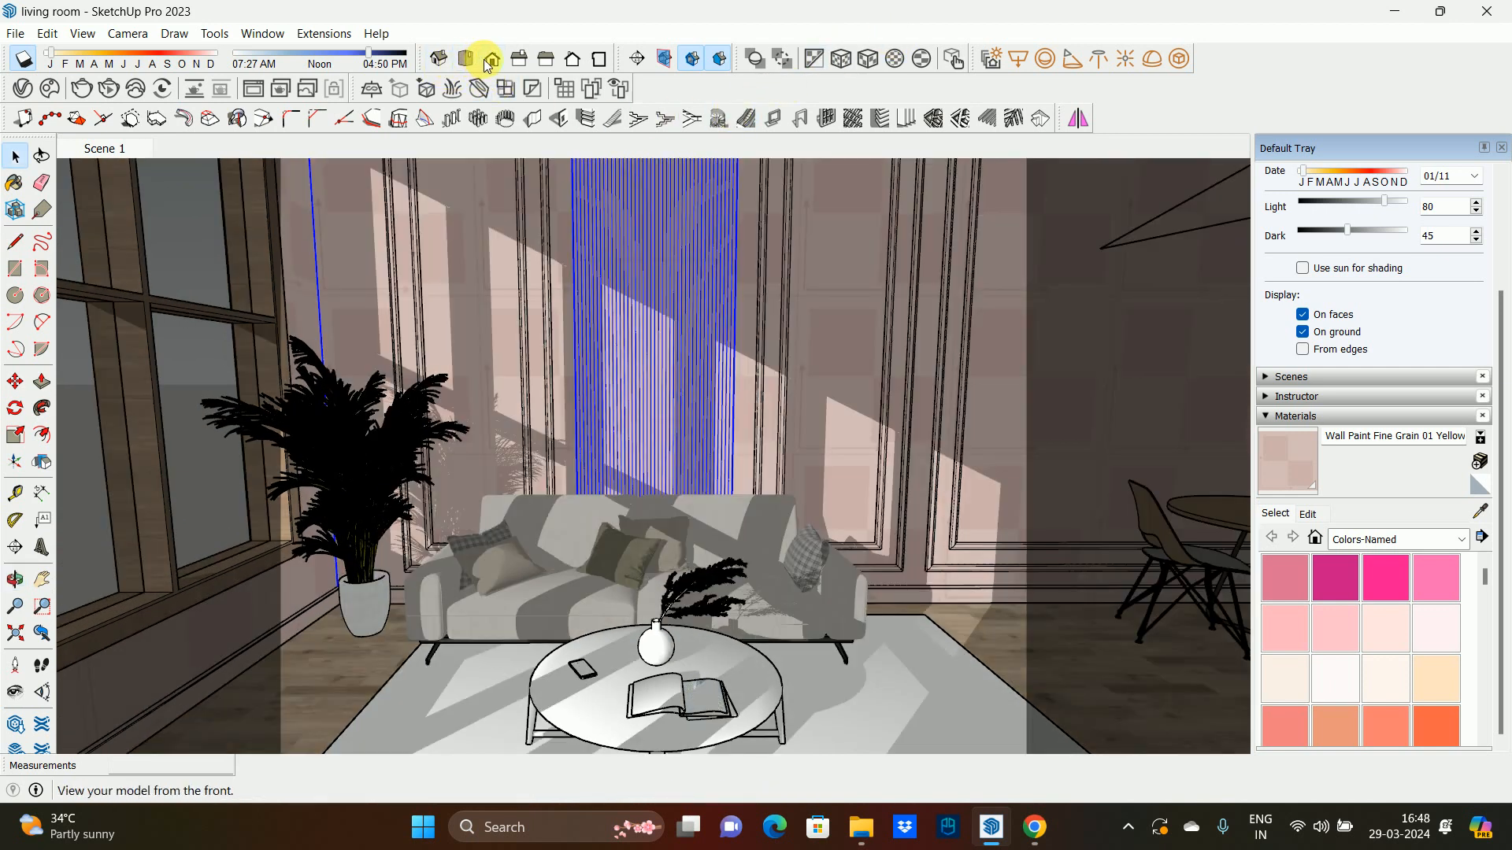
left_click(490, 59)
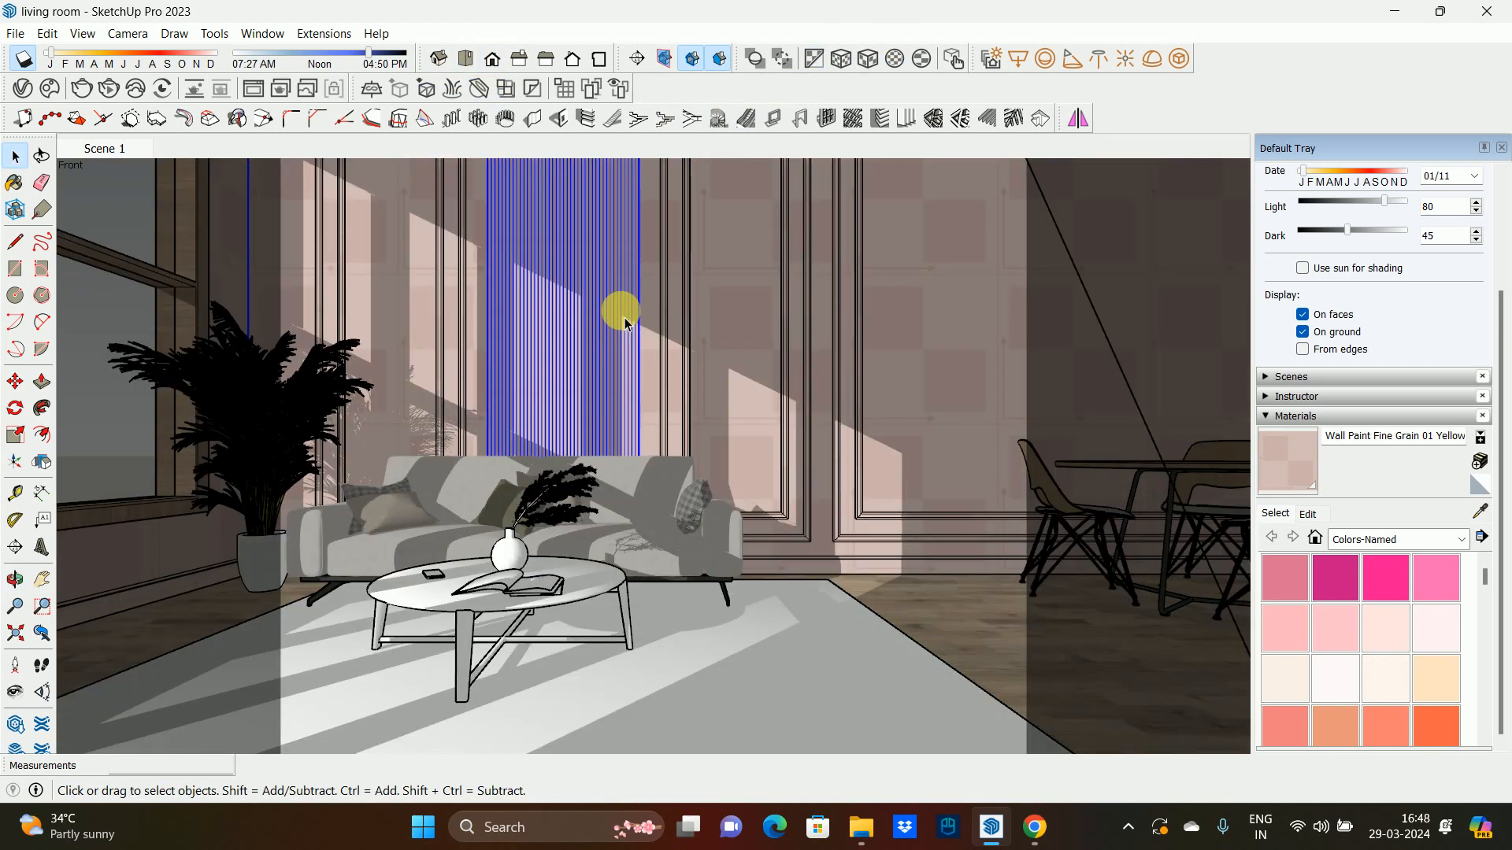
middle_click_drag(621, 314, 675, 439)
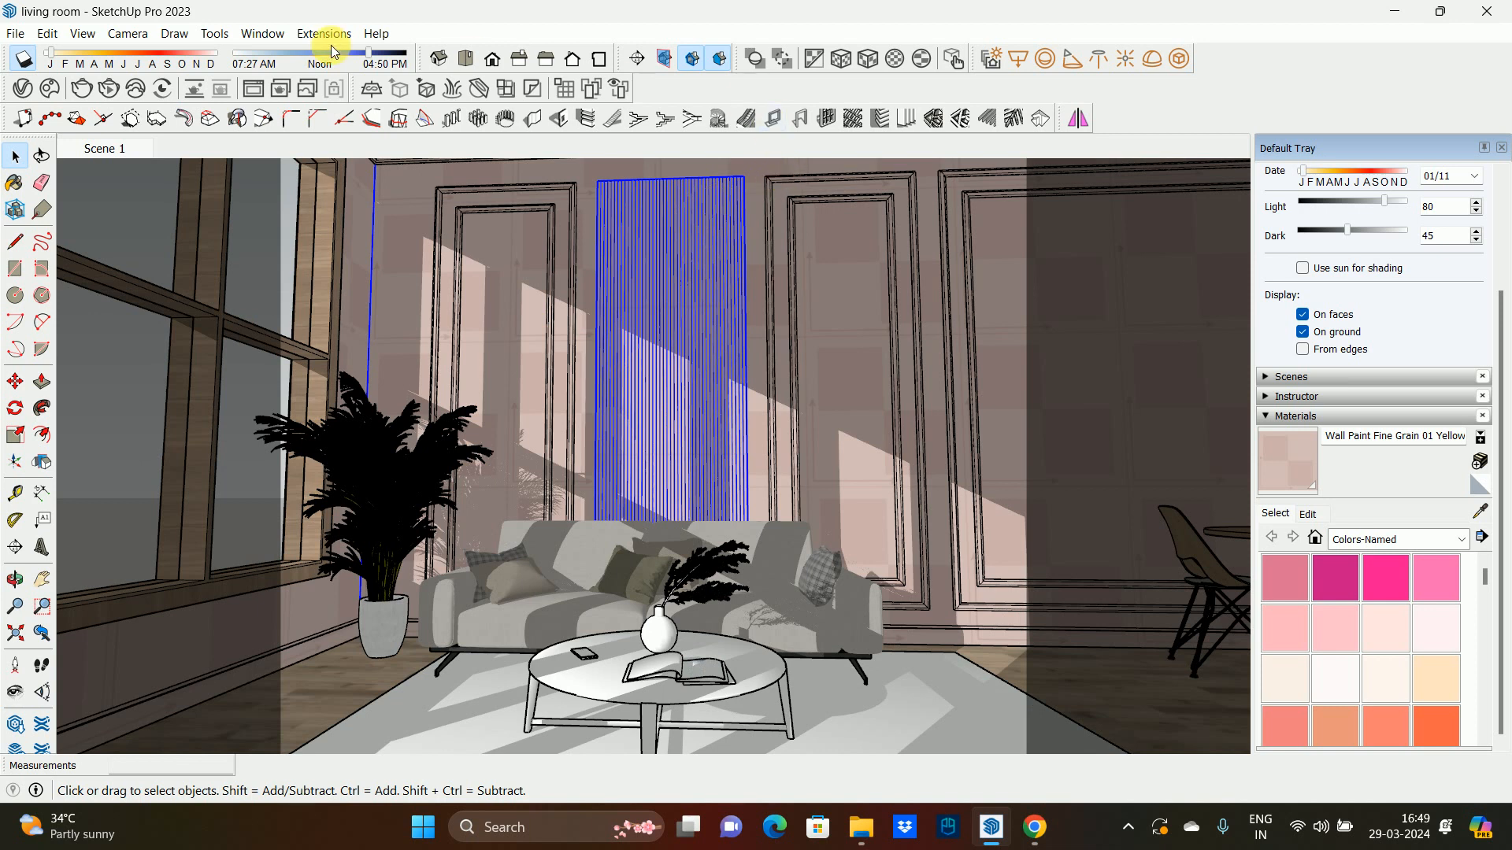
- Switch to the front view and reframe it on the sofa, potted palm and full height of the fluted wall panel
left_click(488, 57)
middle_click_drag(633, 420, 776, 400, "shift")
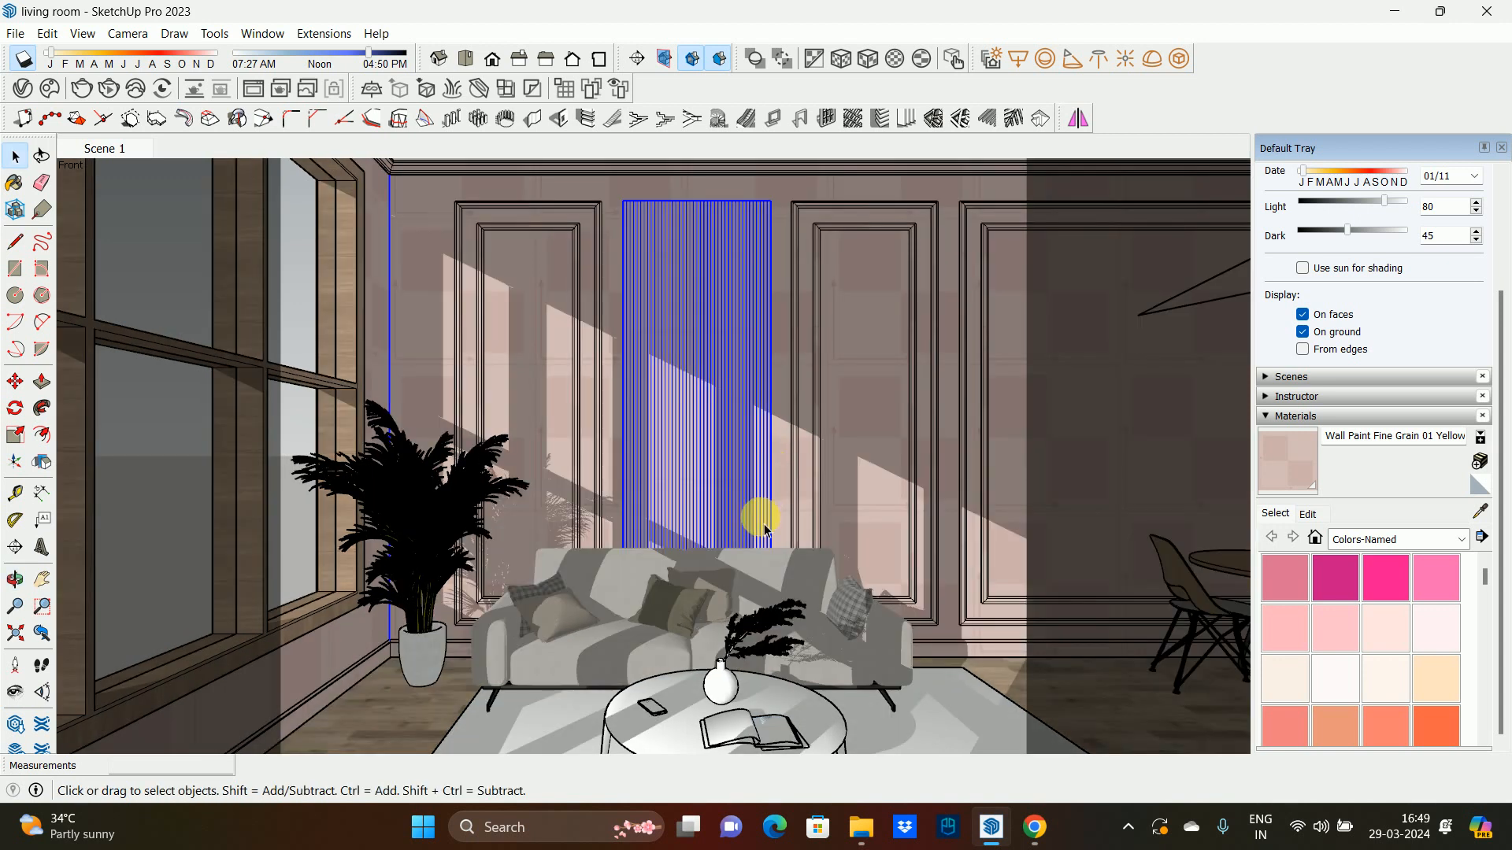
key("z")
left_click_drag(748, 543, 755, 523)
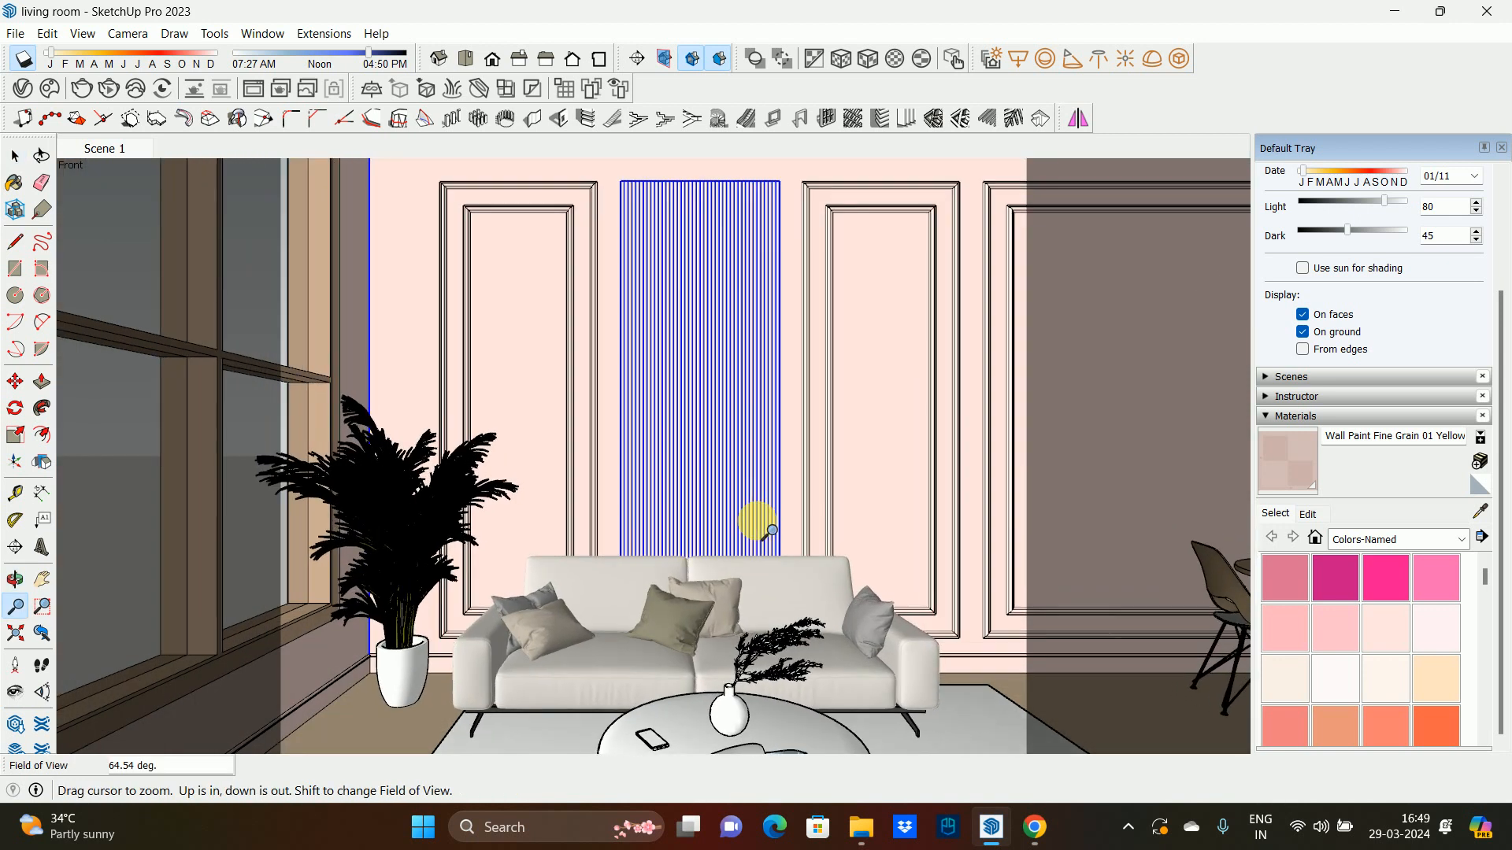
middle_click_drag(770, 508, 751, 534, "shift")
key("space")
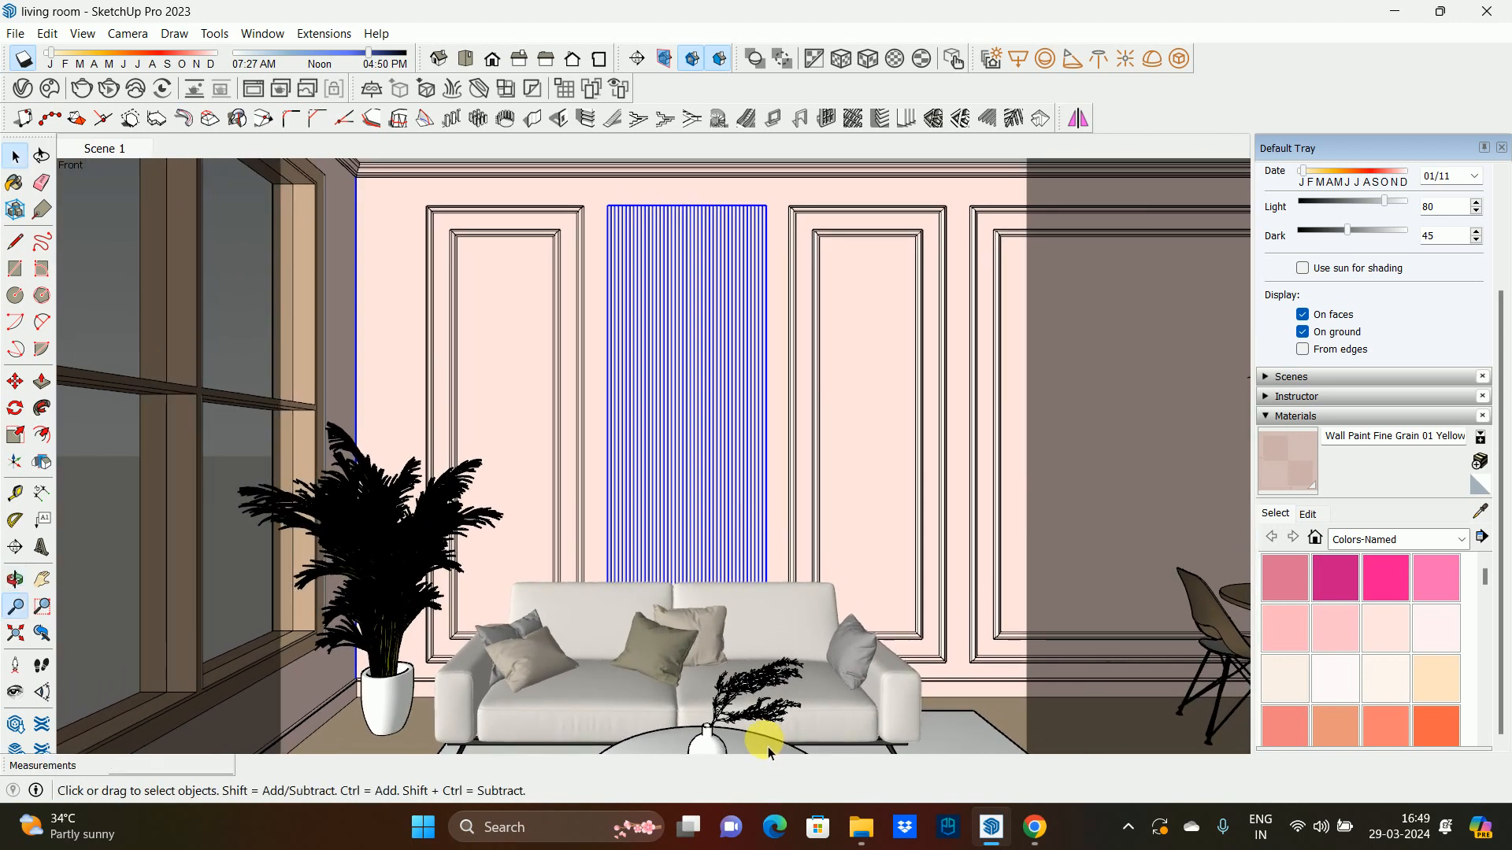
- Open the group on the rug and remove the round coffee table and its vase from the scene
left_click(760, 744)
double_click(761, 752)
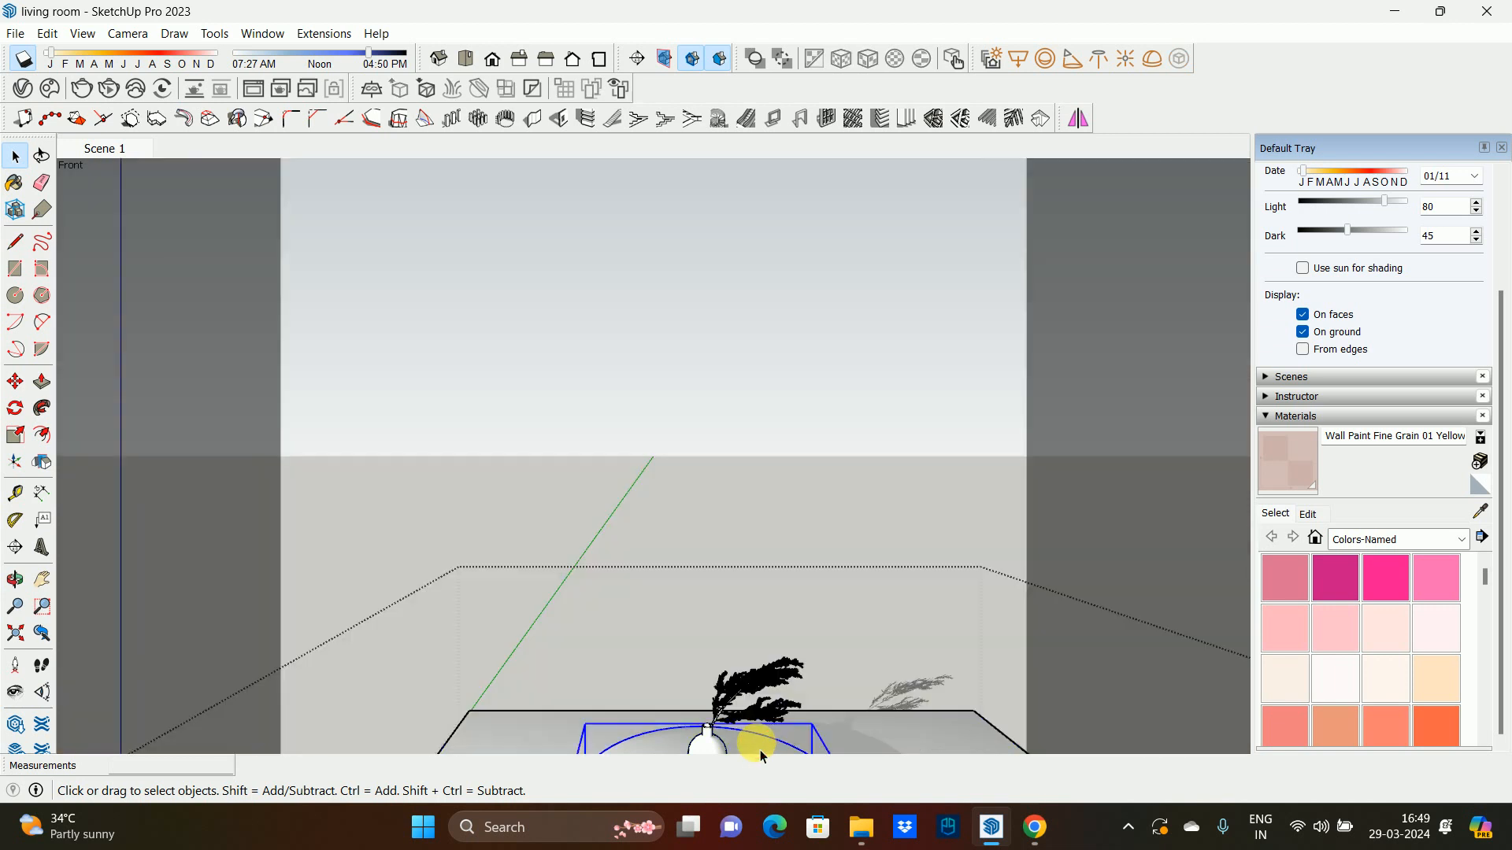
right_click(734, 718)
left_click(820, 355)
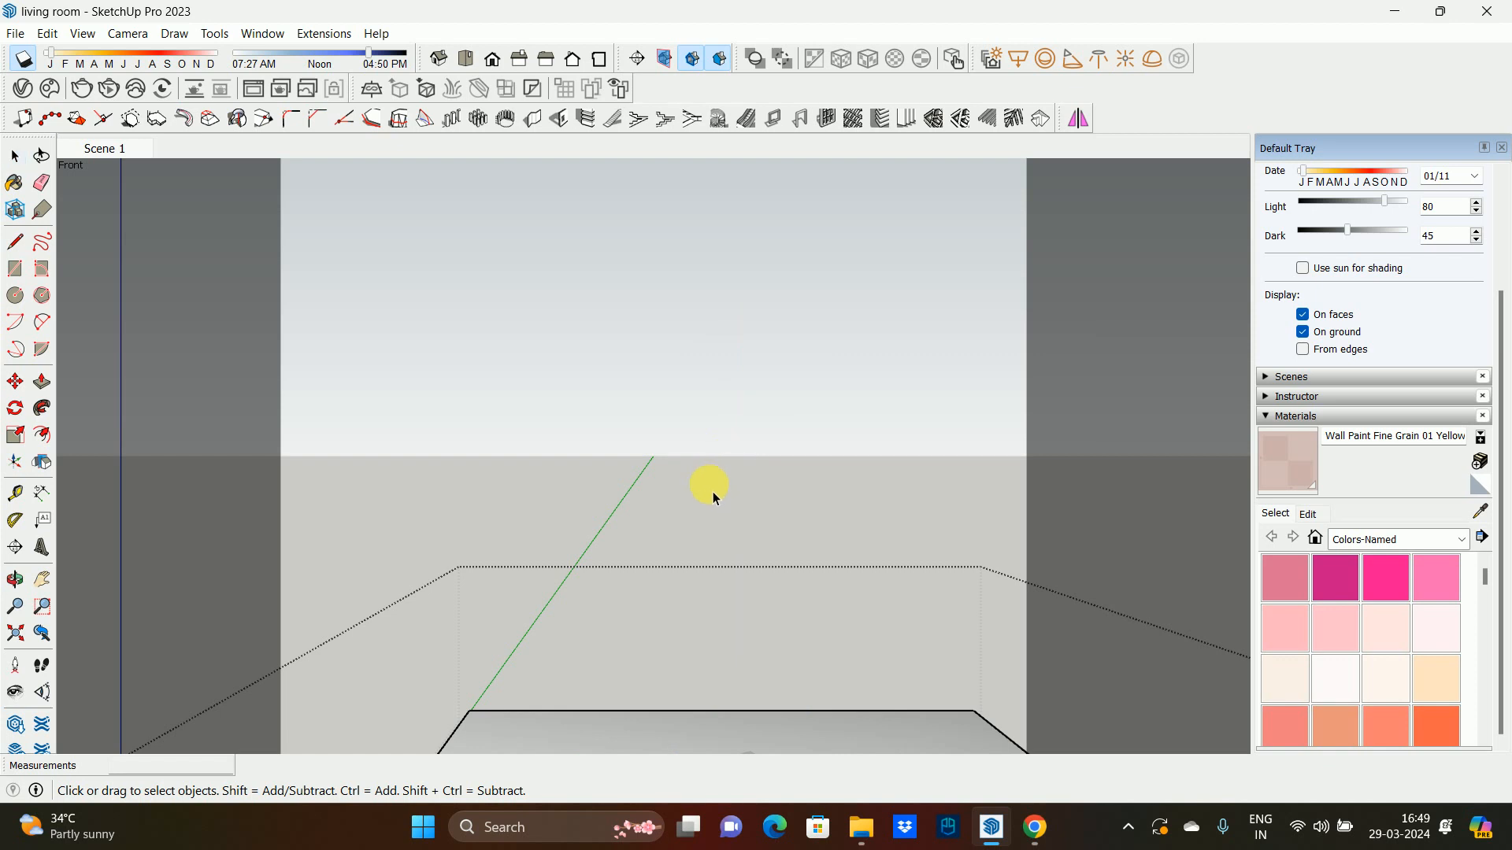
left_click(734, 498)
middle_click_drag(734, 497, 807, 457, "shift")
- Remove the phone and open magazine left floating above the rug, then centre the view on the sofa and wall panels
left_click(633, 751)
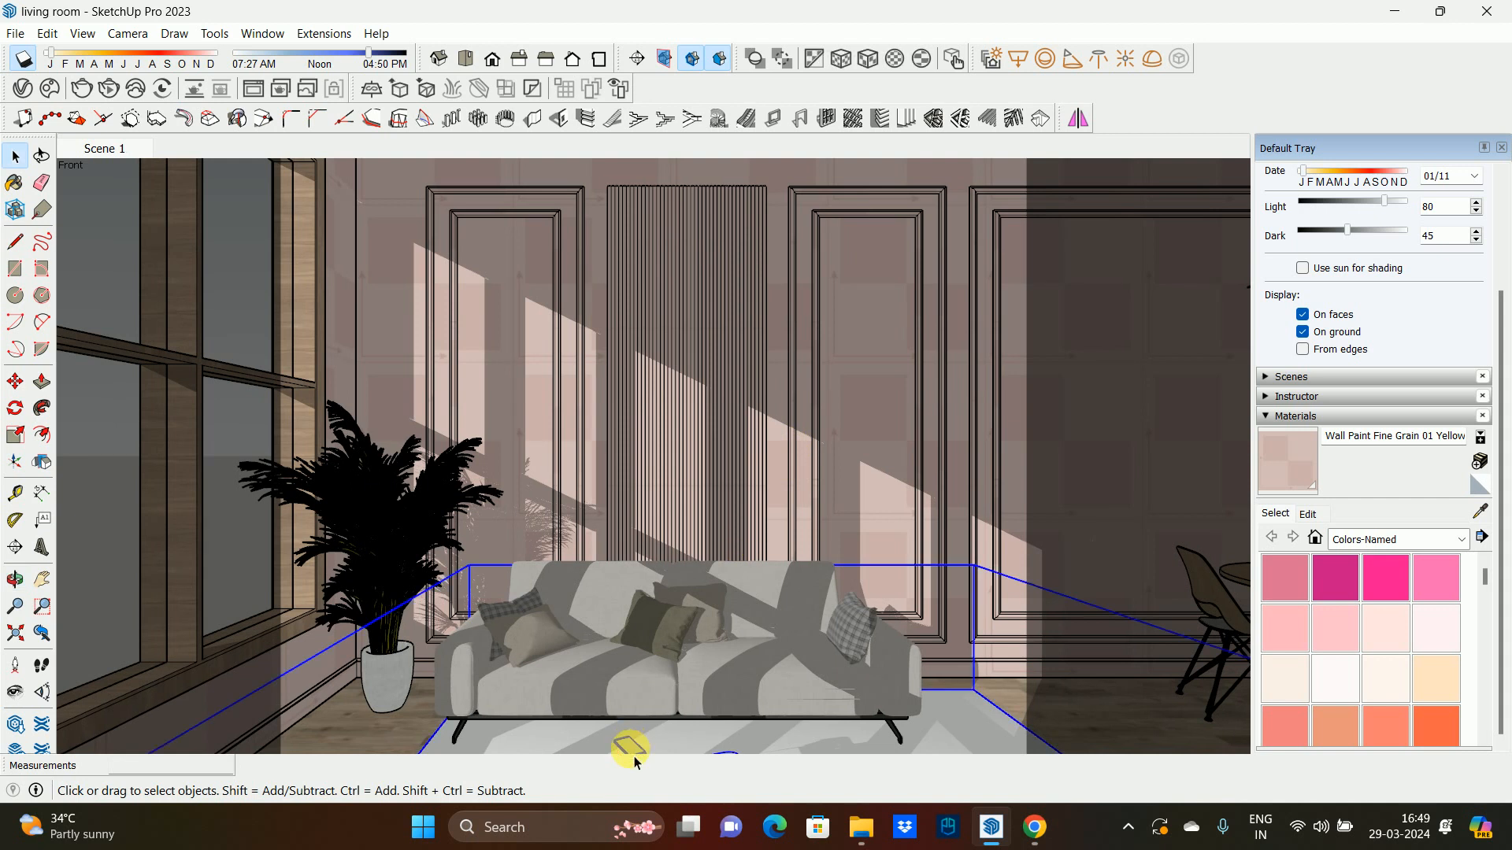
double_click(635, 757)
scroll(651, 516, "down", 5)
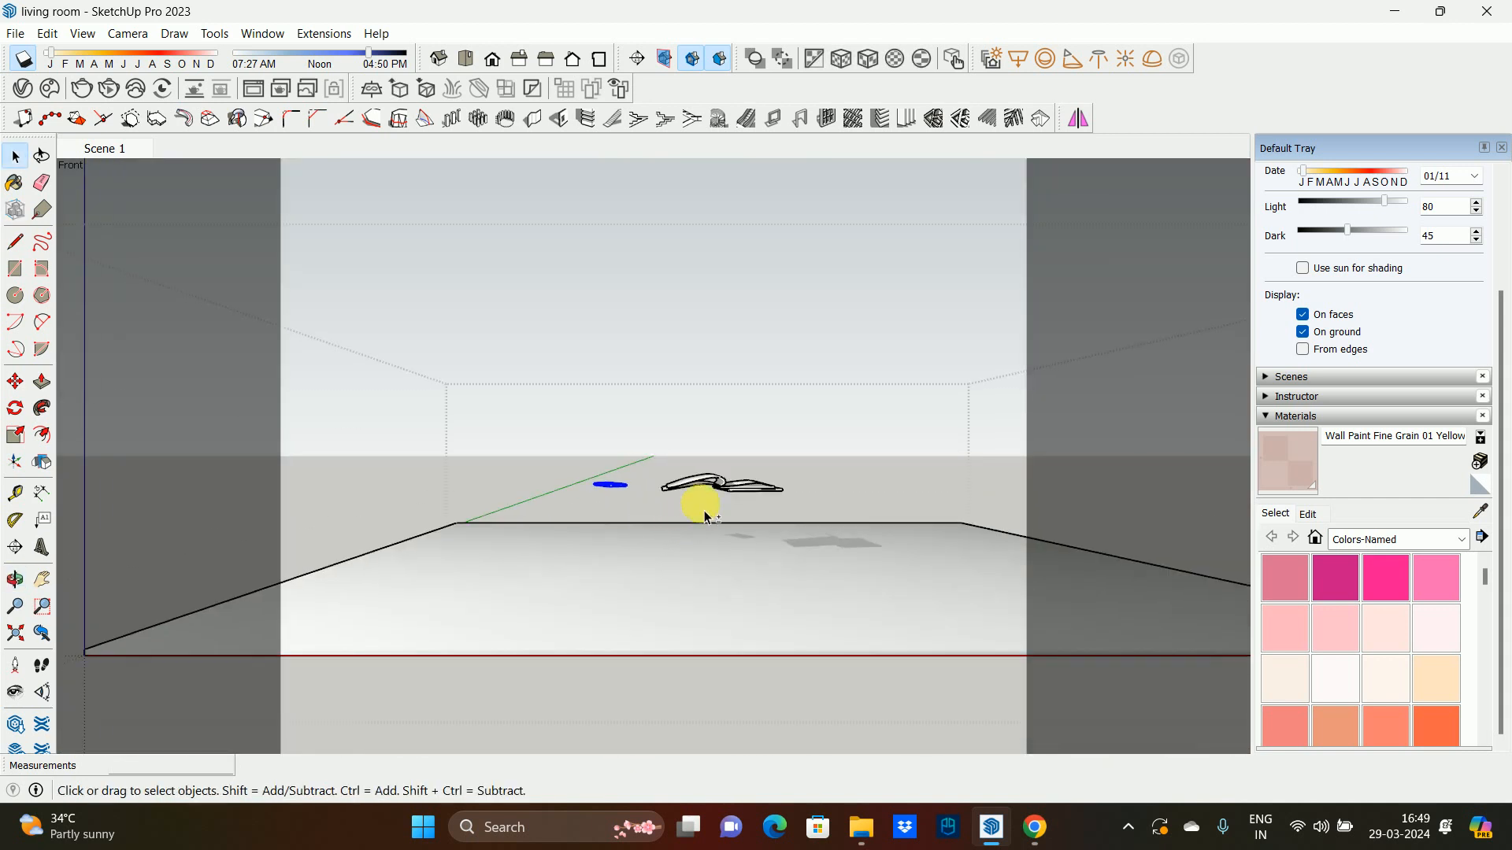
left_click(703, 485)
right_click(707, 482)
left_click(773, 139)
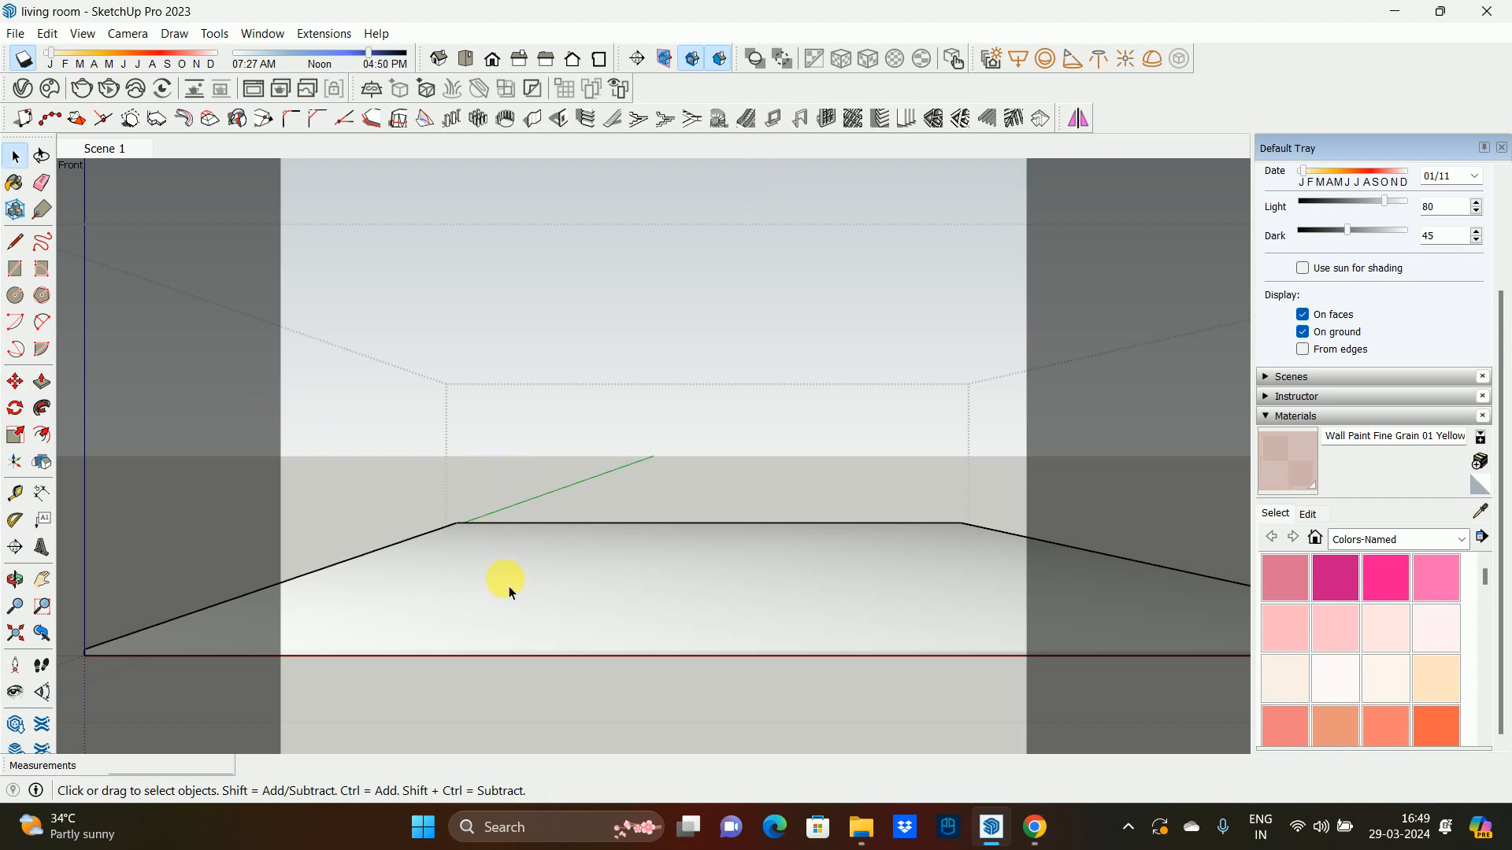
key("ctrl+z")
left_click(41, 630)
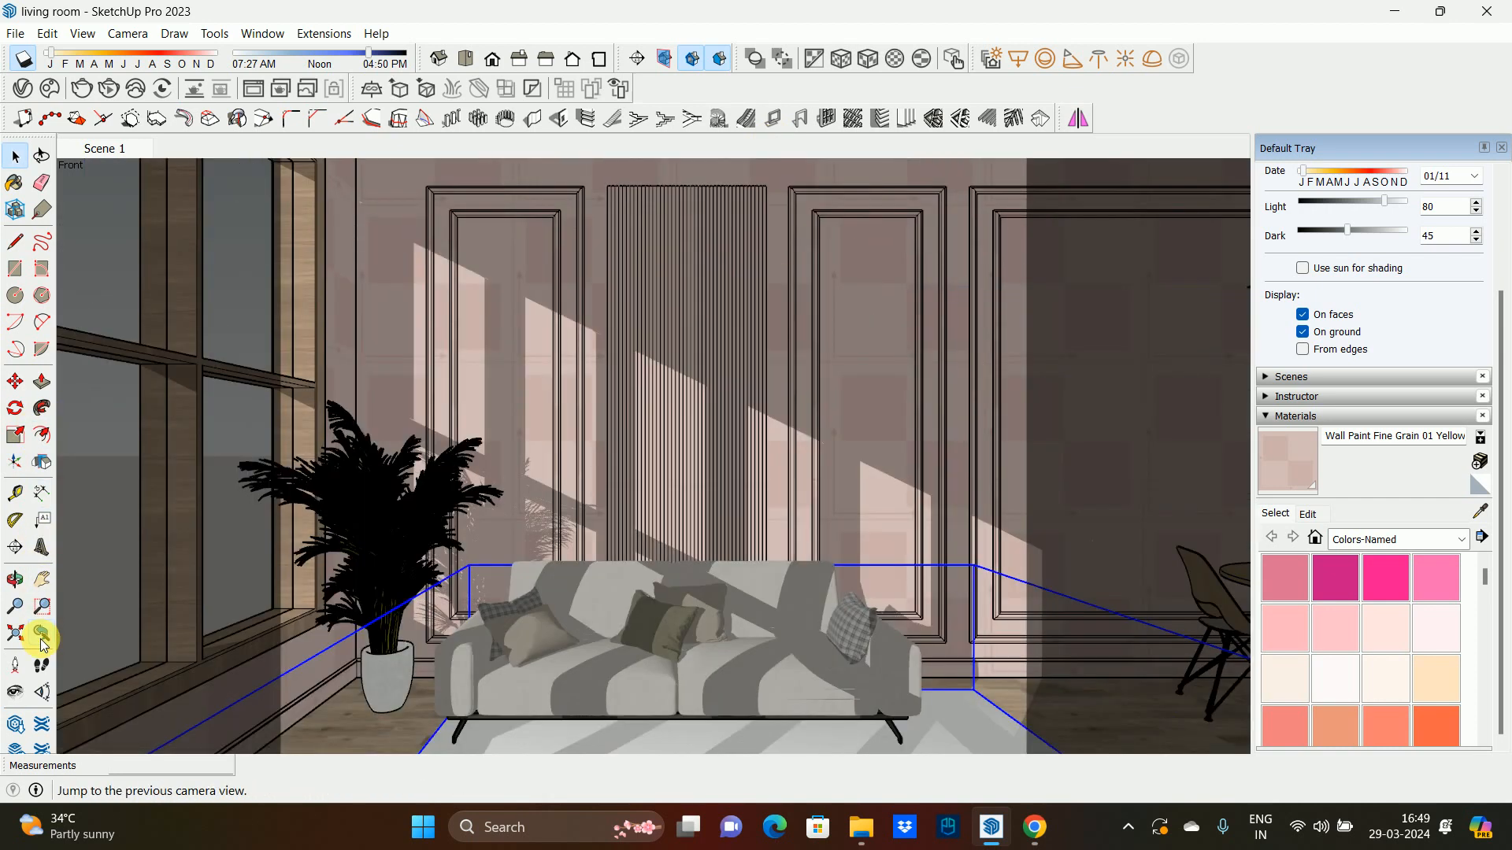
key("o")
left_click_drag(517, 533, 512, 568)
key("space")
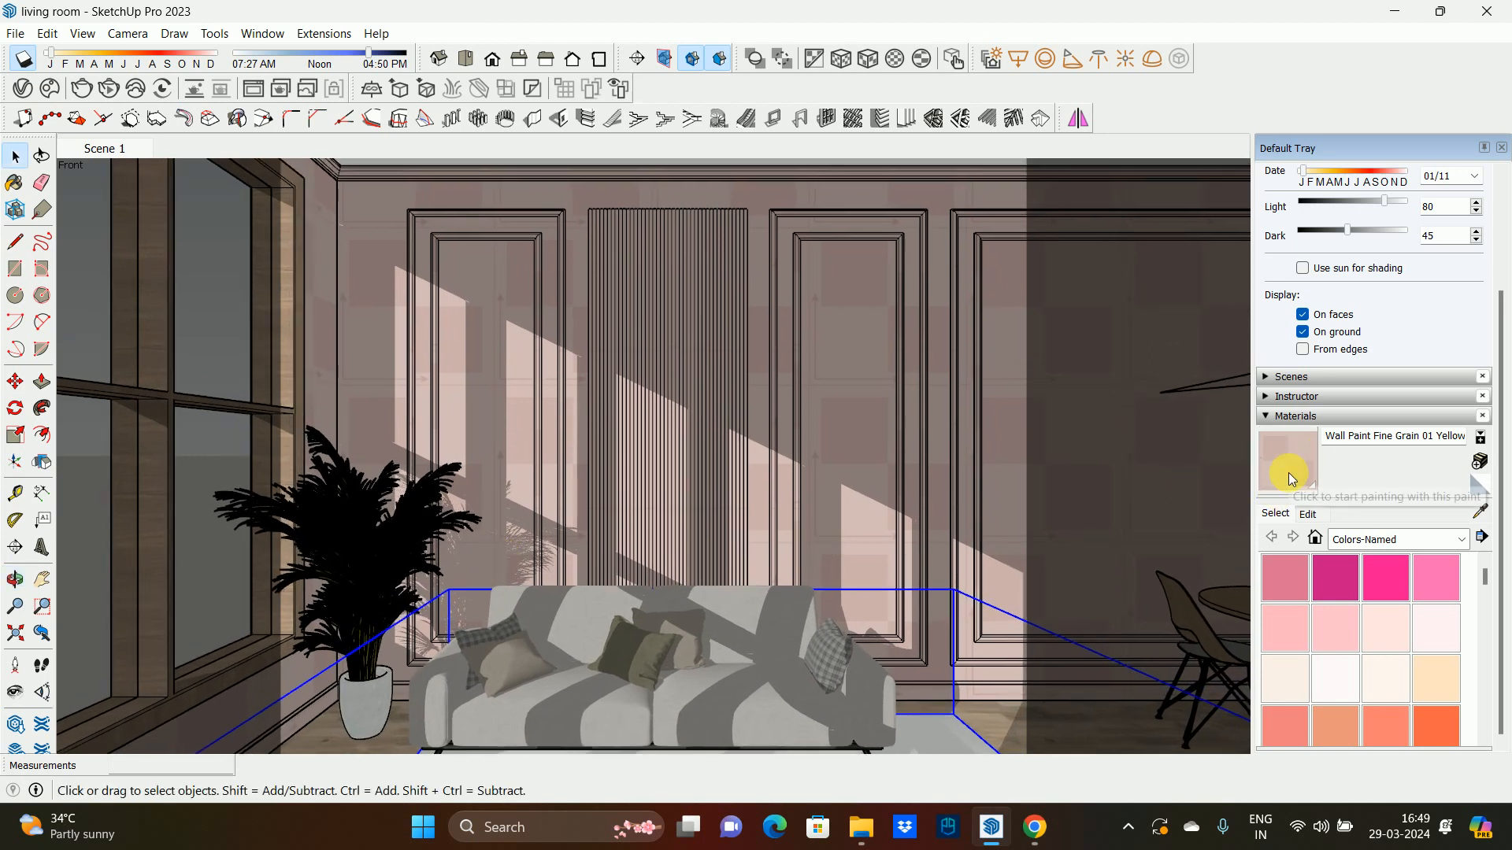
- Sample the wall paint material and set its V-Ray diffuse colour to a warm beige-grey, about RGB 0.796, 0.778, 0.743
left_click(23, 59)
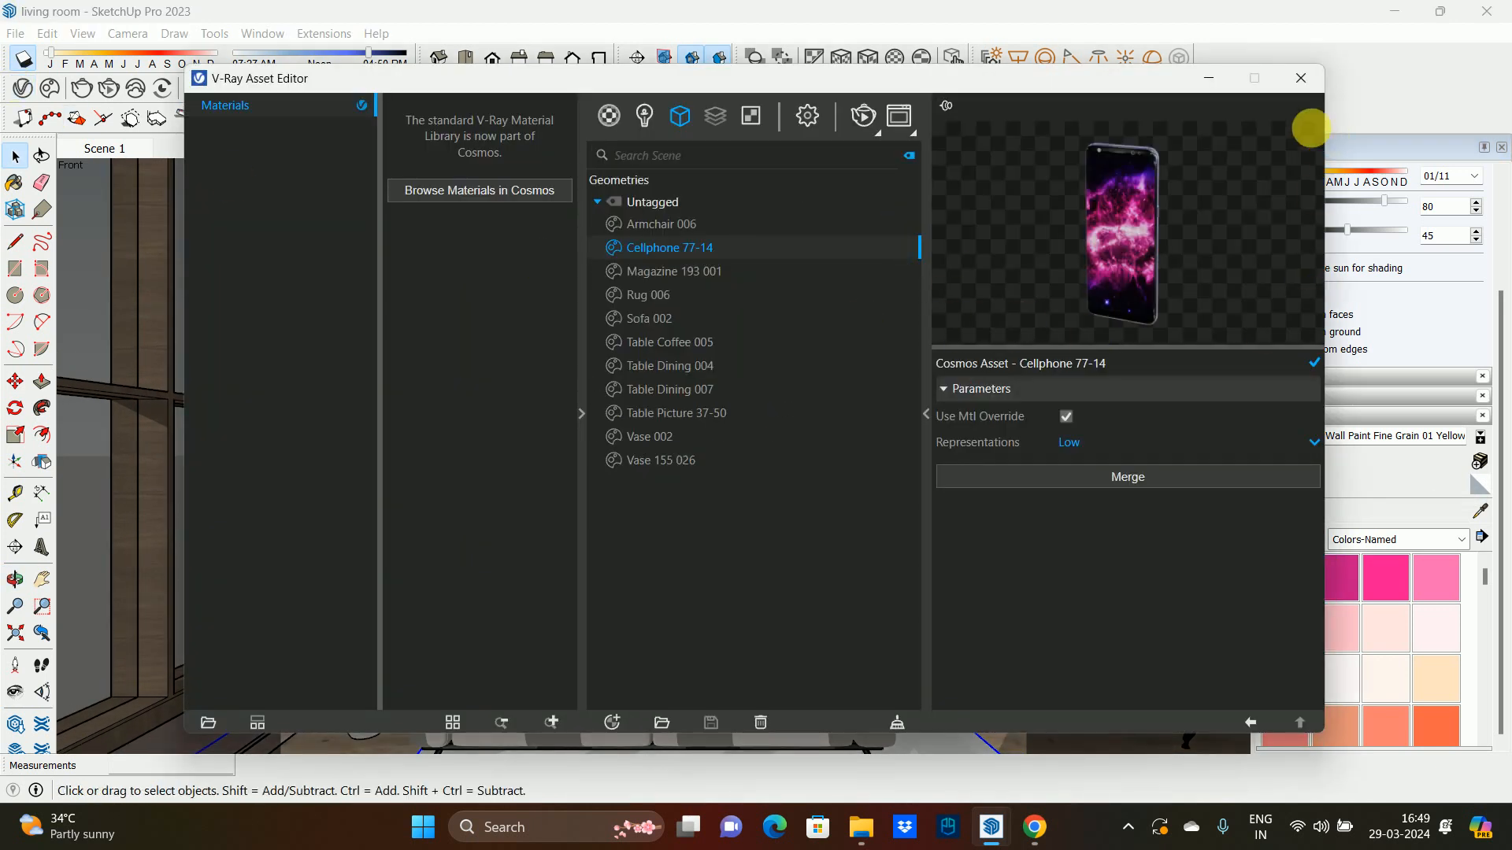
left_click(609, 116)
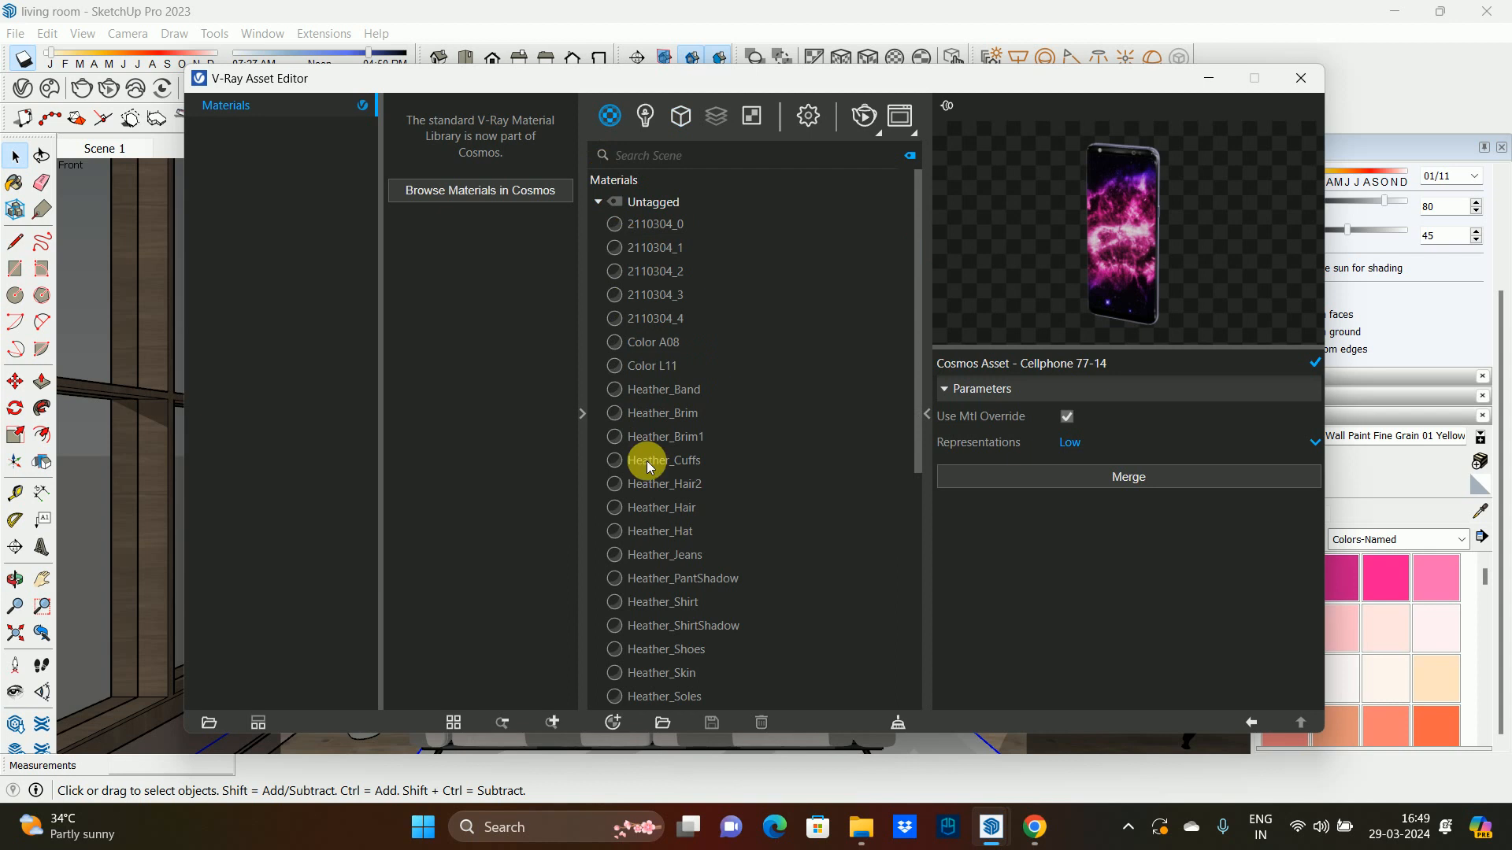
left_click(1301, 78)
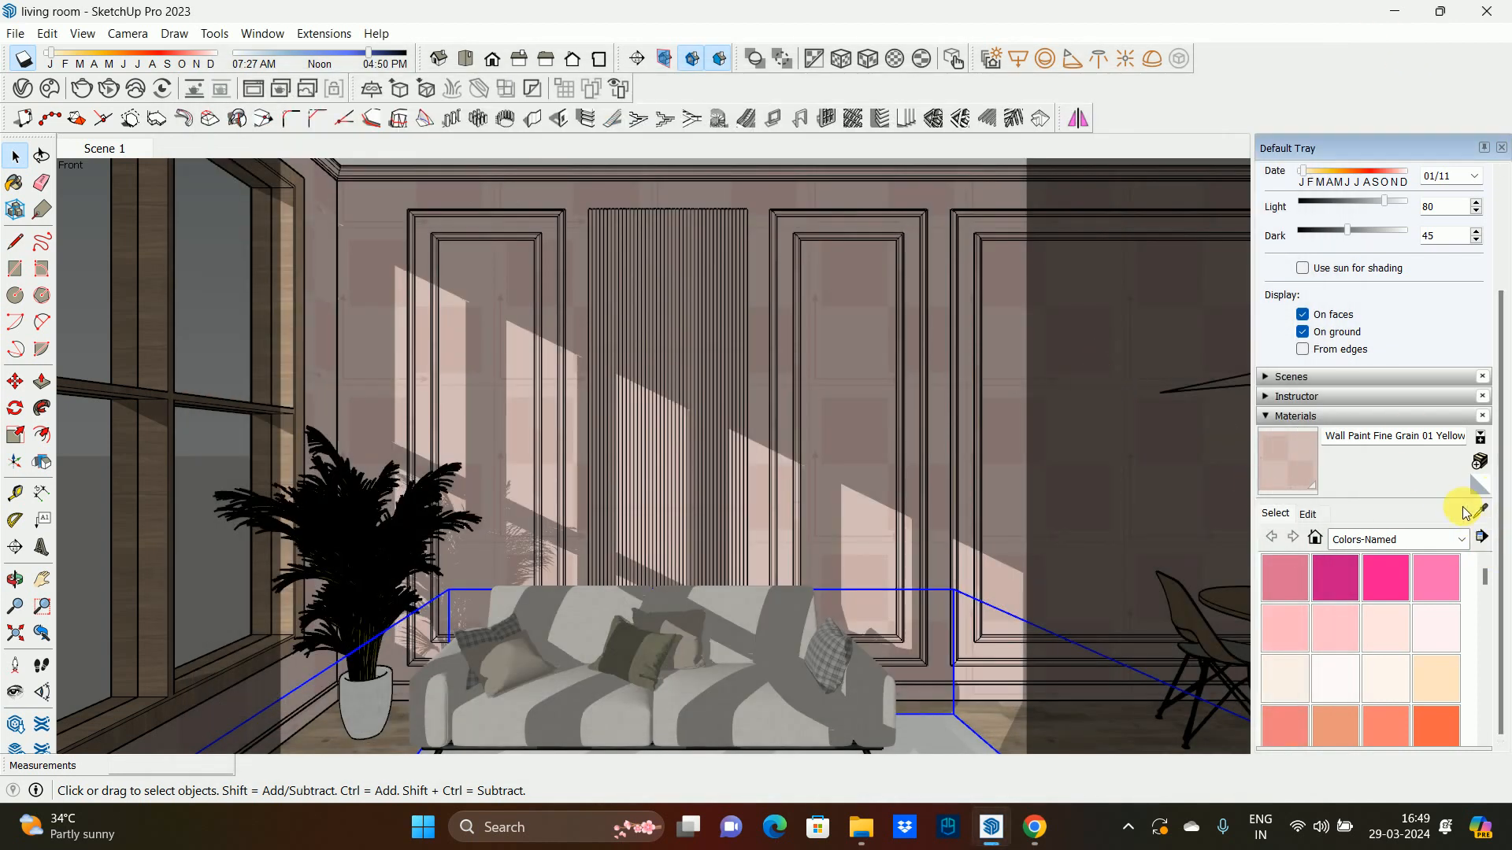
left_click(1480, 513)
left_click(1003, 382)
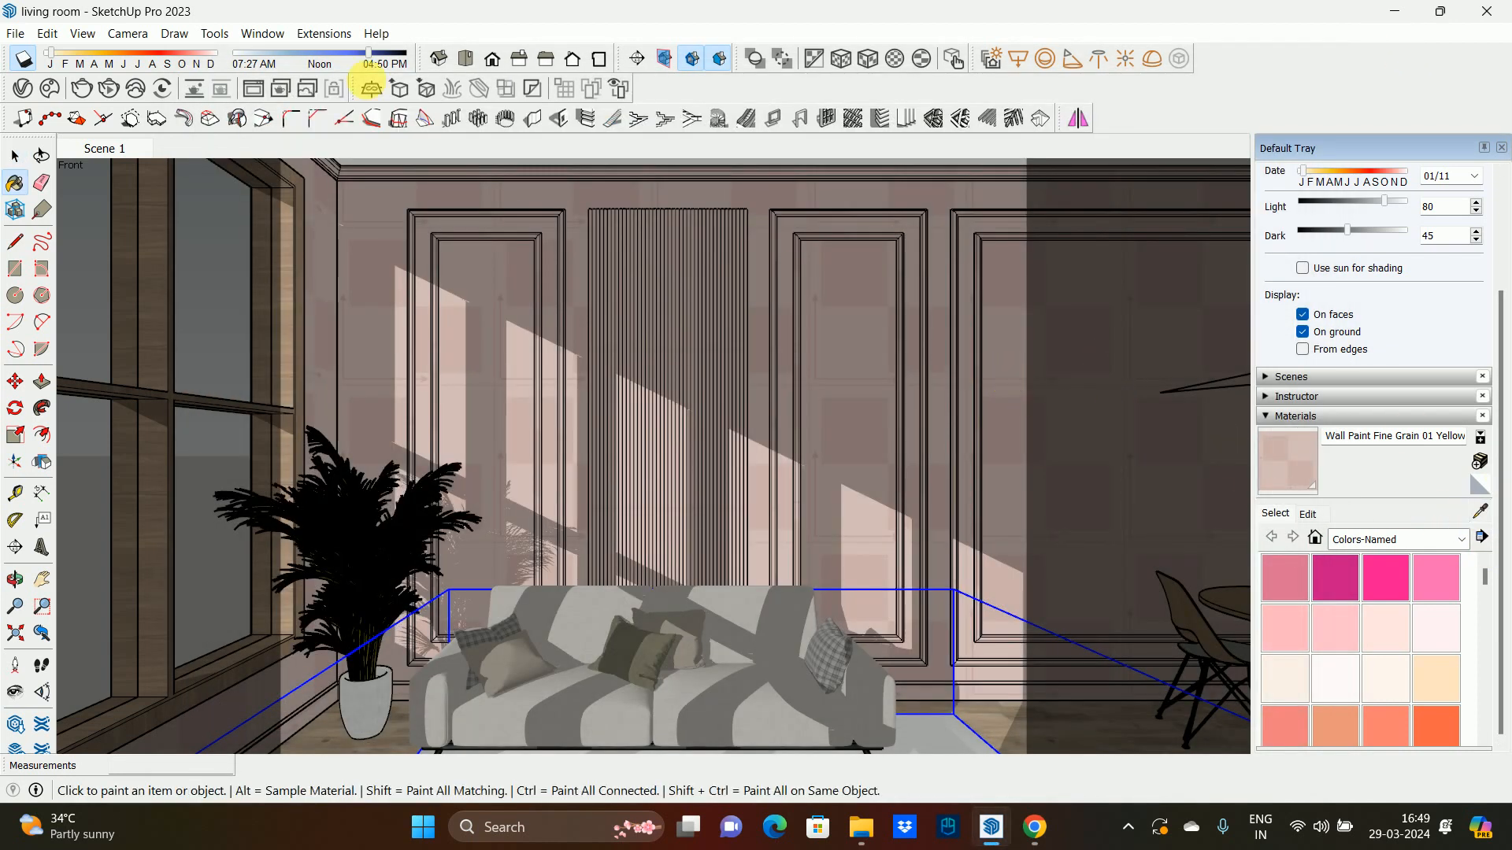
left_click(34, 87)
left_click(1090, 447)
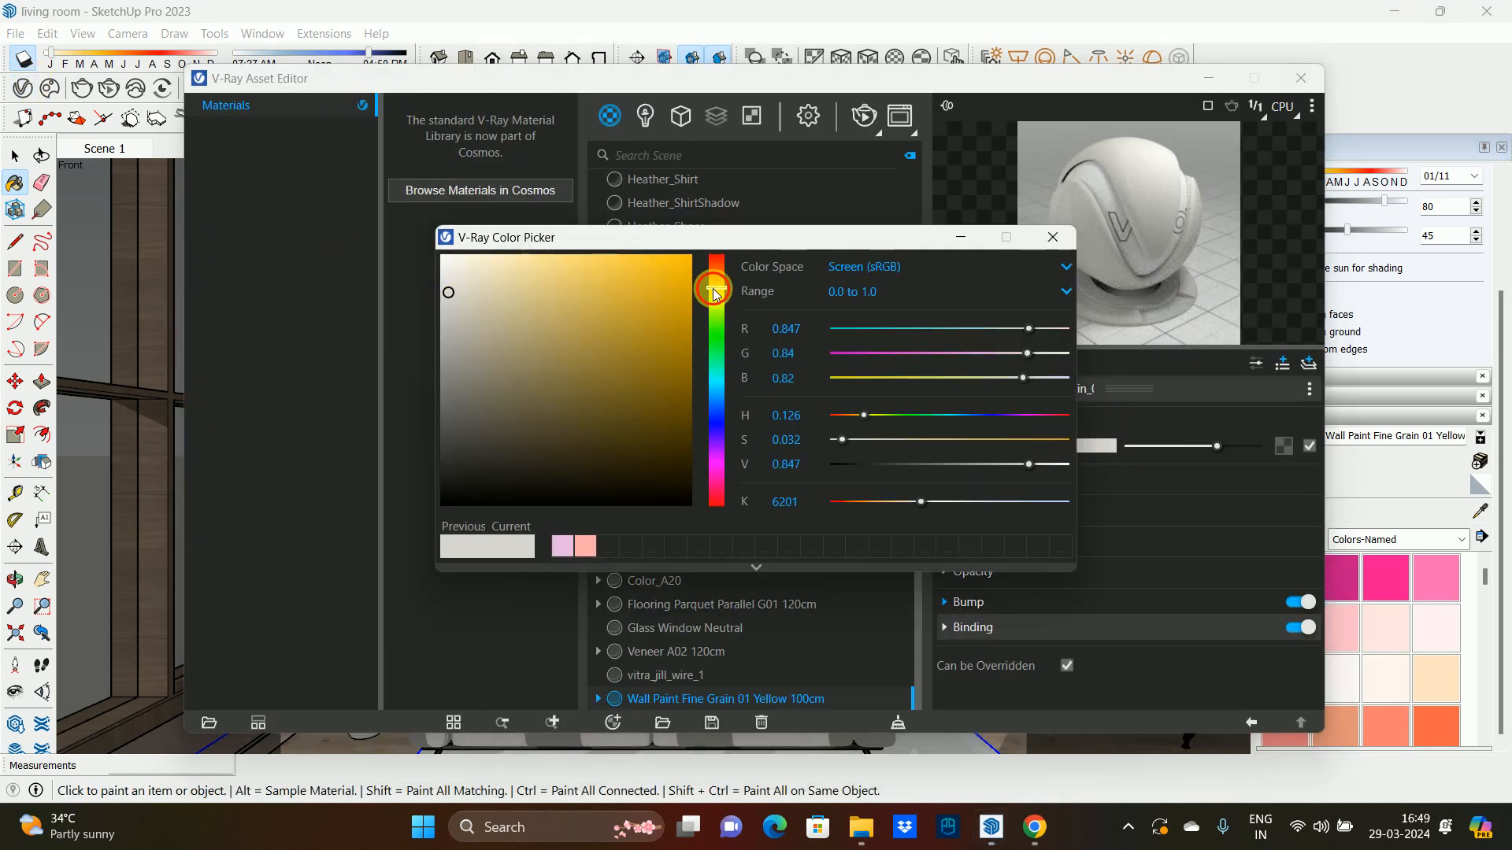
left_click_drag(719, 292, 715, 282)
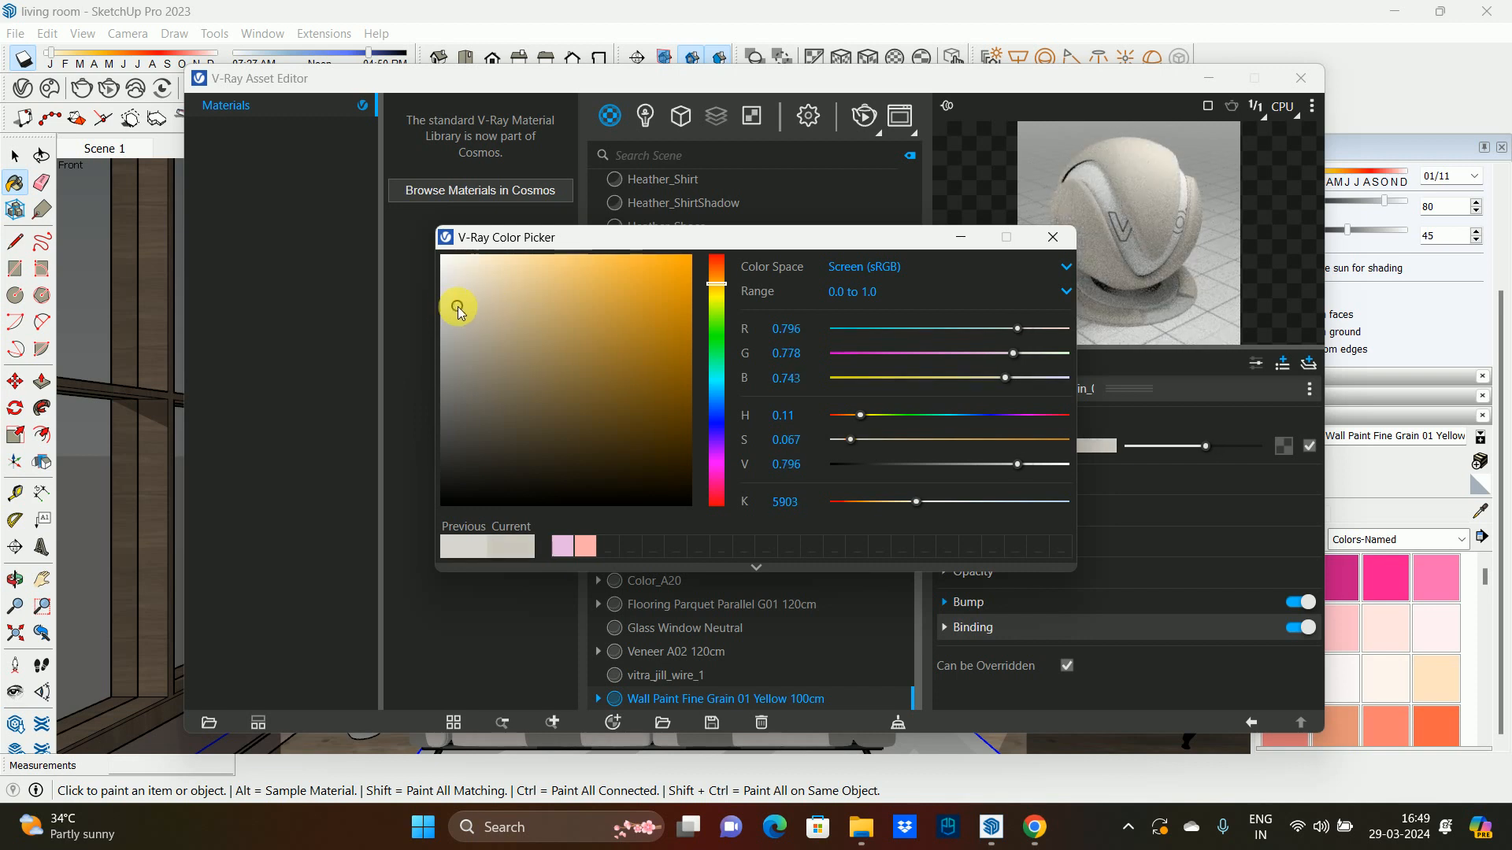
left_click(1053, 237)
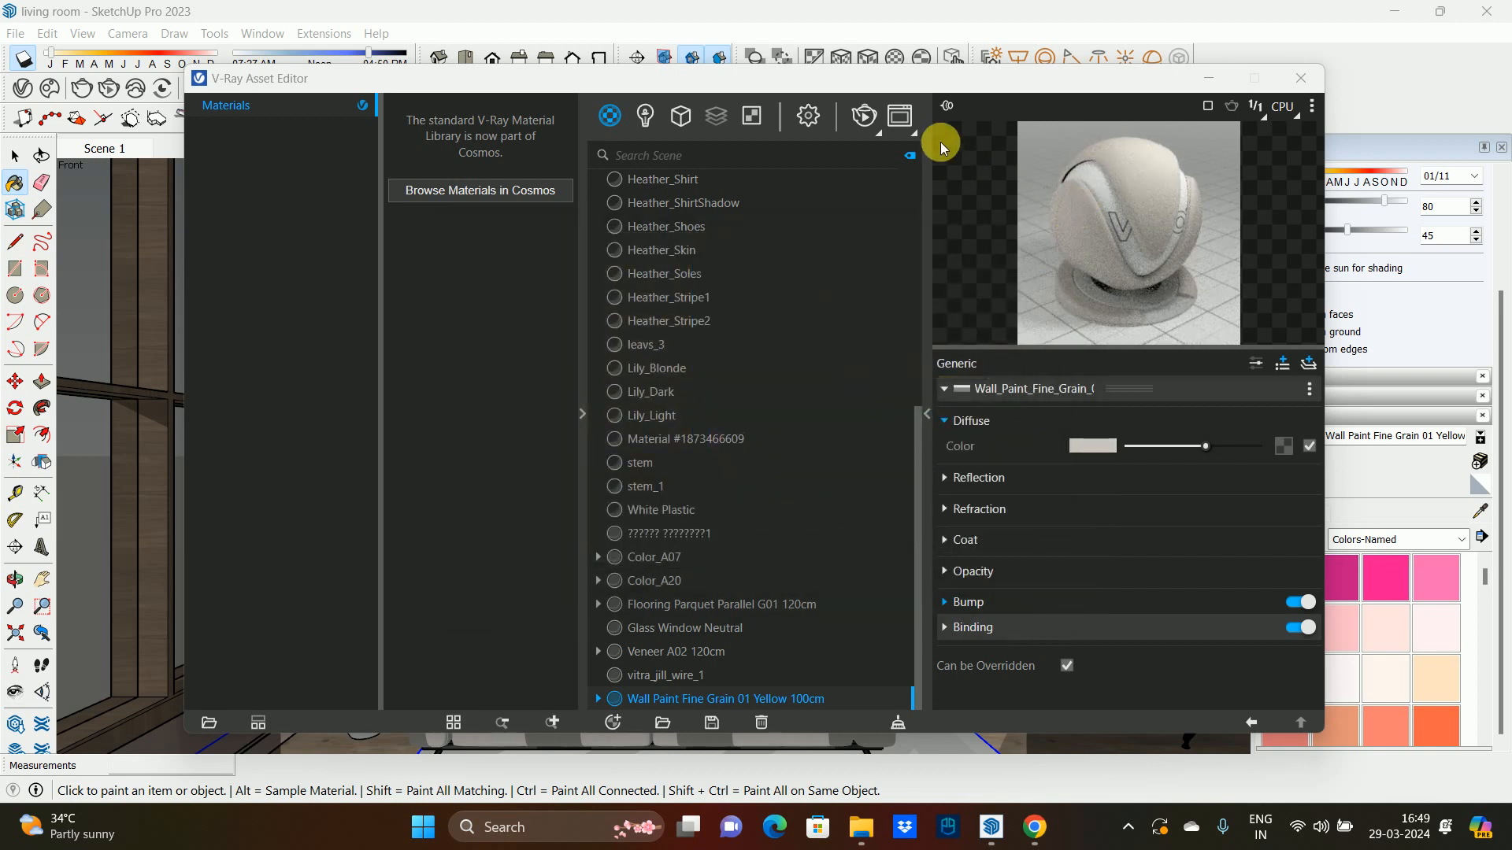
- Render the scene in V-Ray, inspect the new wall colour and sunlight, and close the frame buffer
left_click(867, 118)
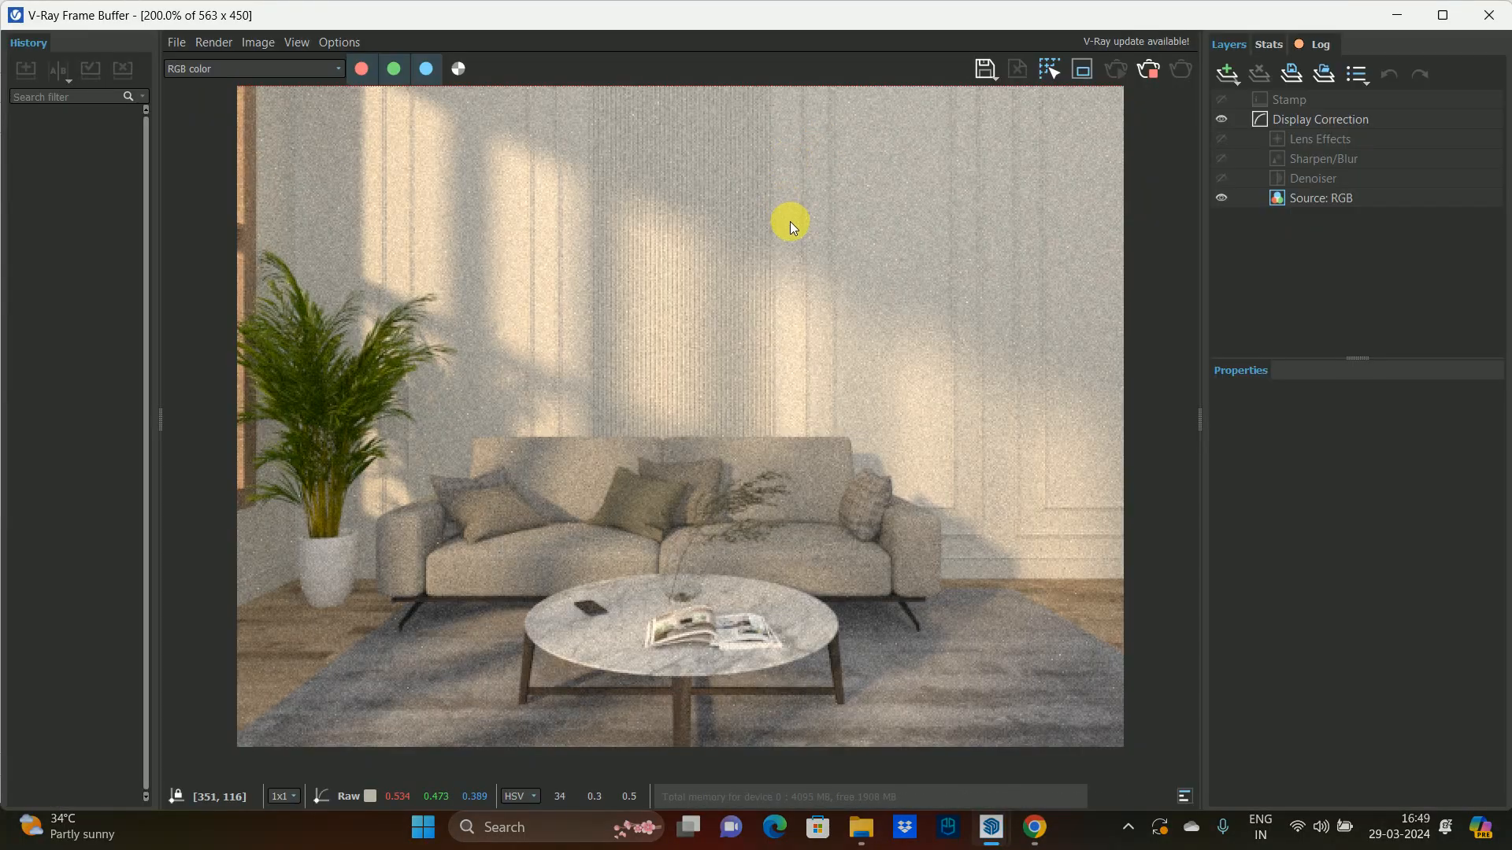
scroll(728, 253, "down", 1)
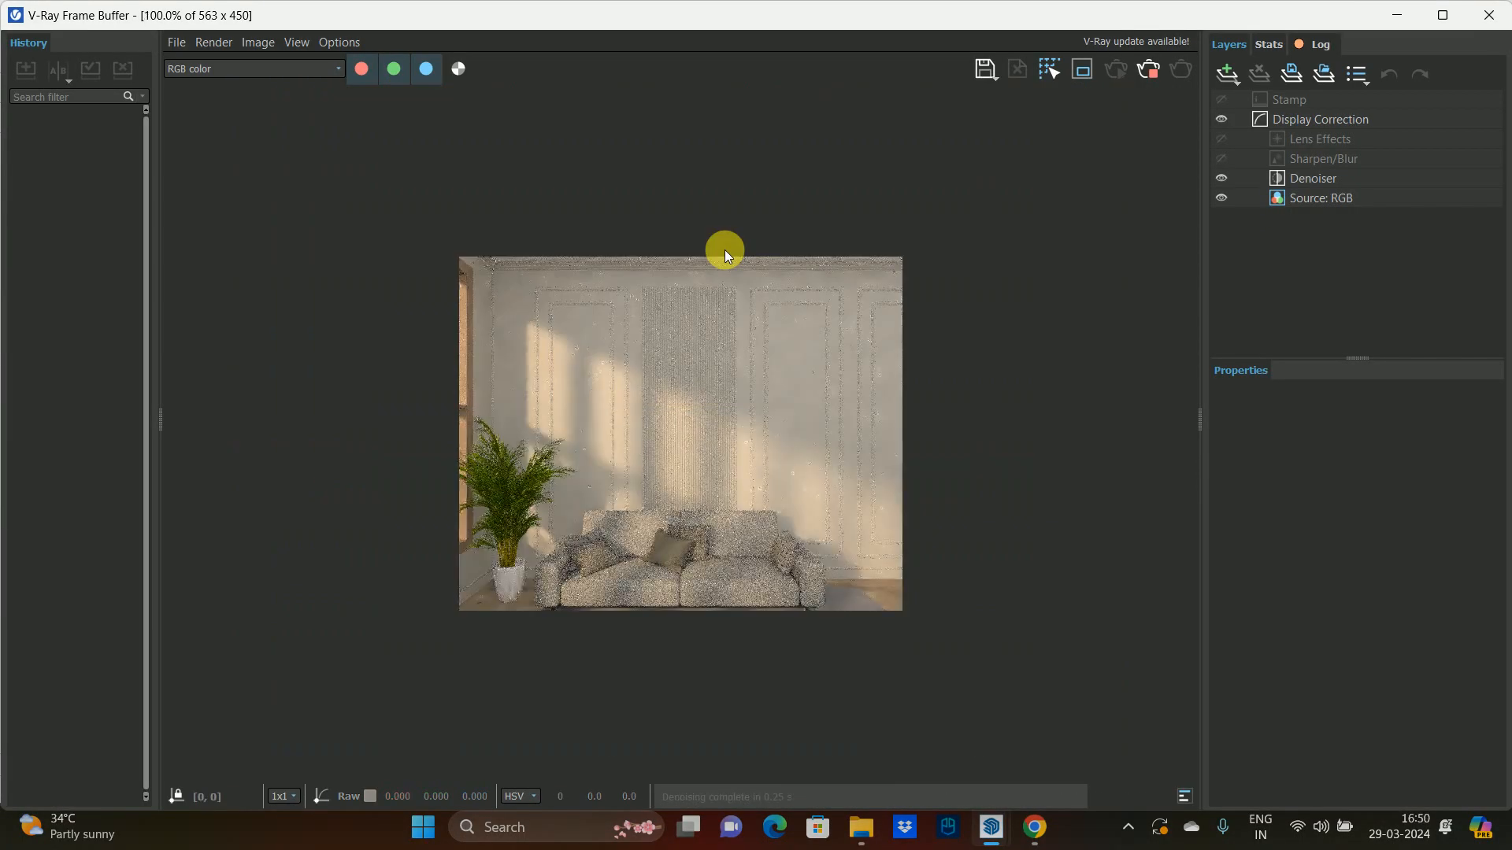
scroll(687, 432, "up", 1)
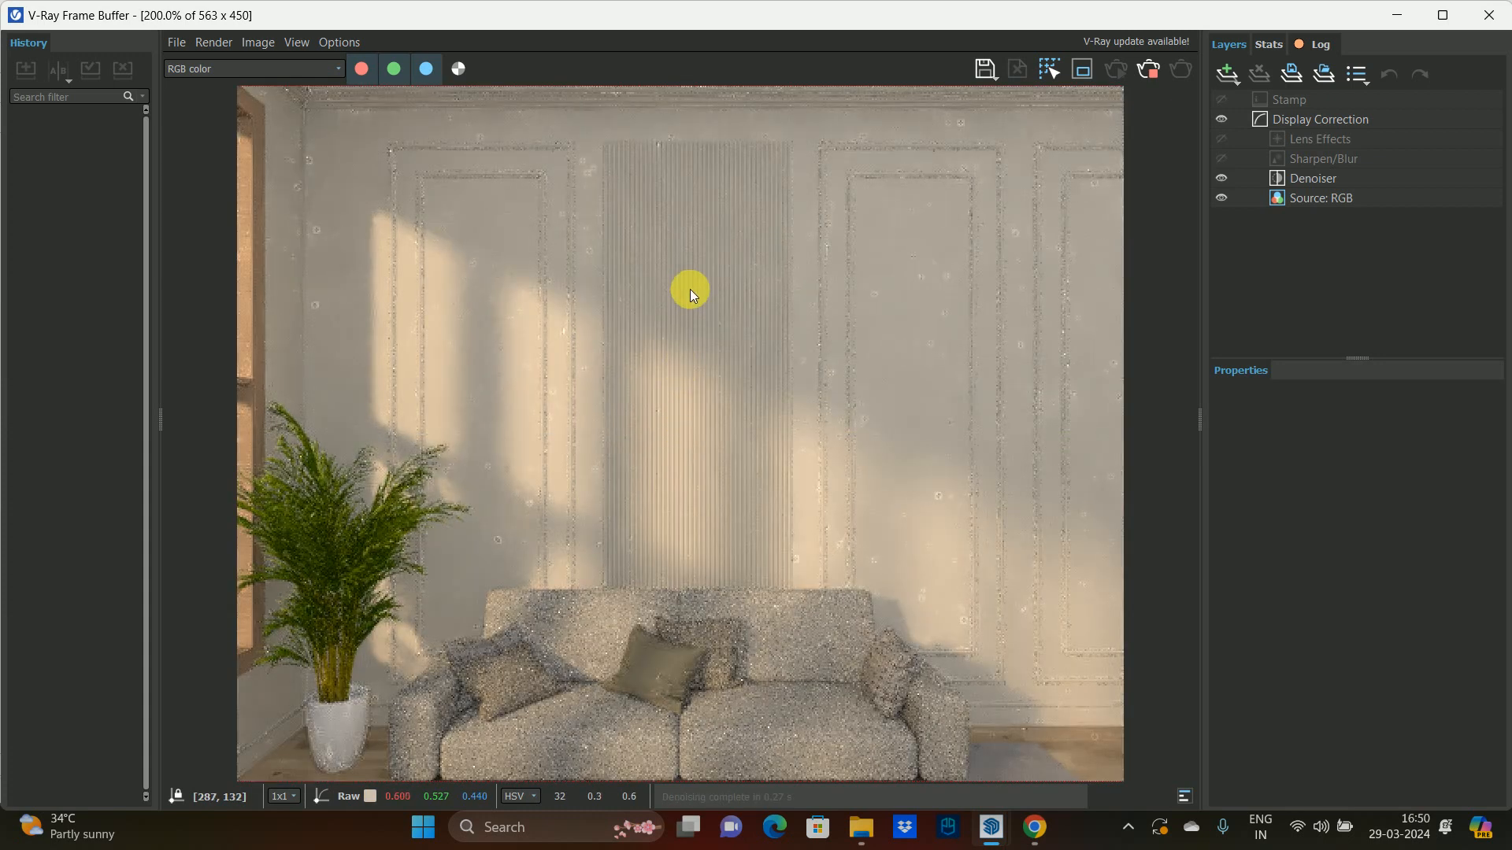
scroll(690, 294, "down", 1)
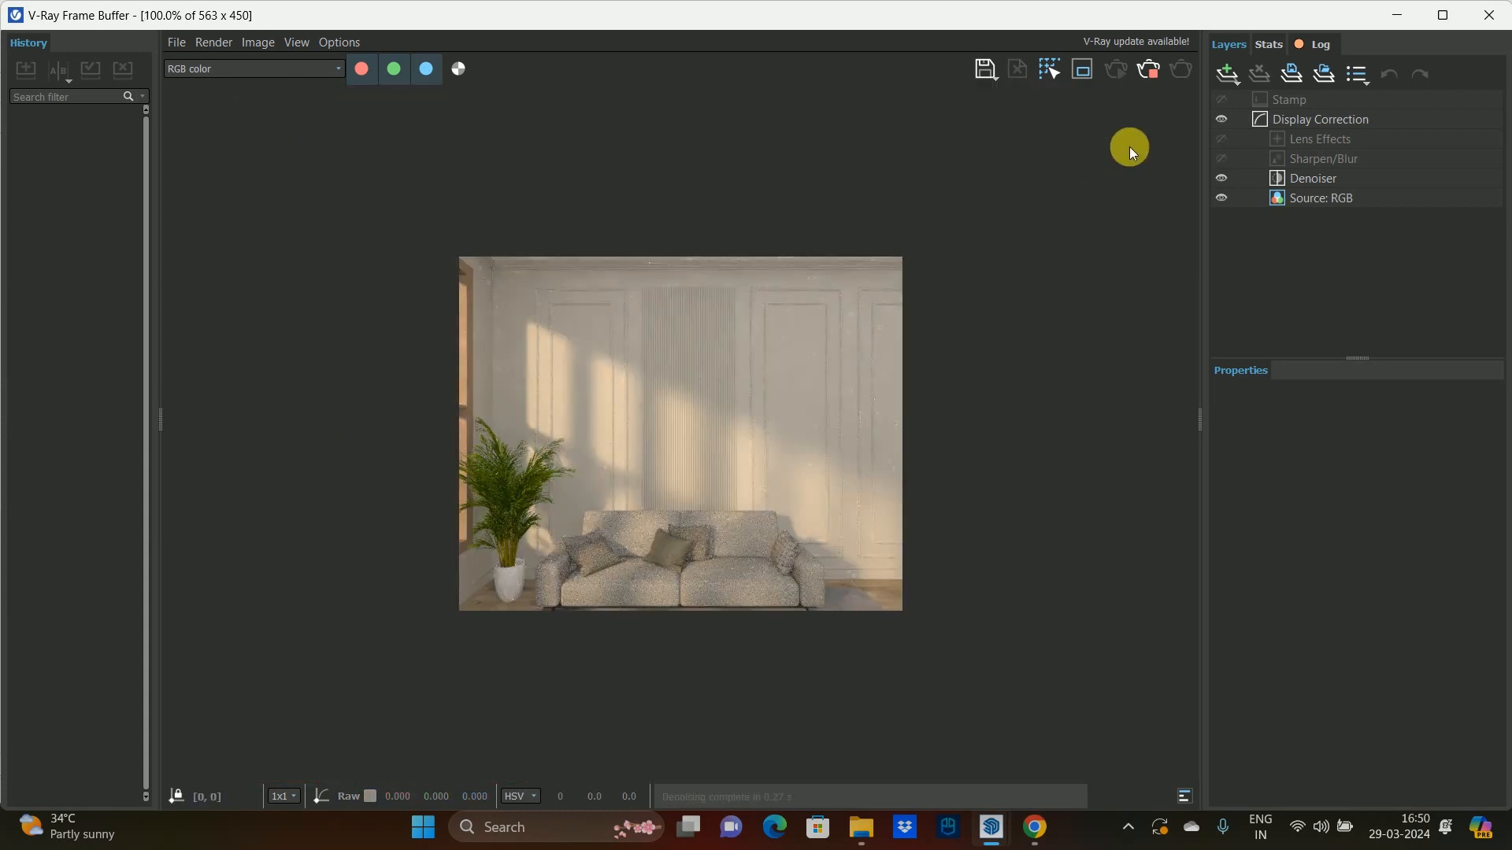
left_click(1488, 15)
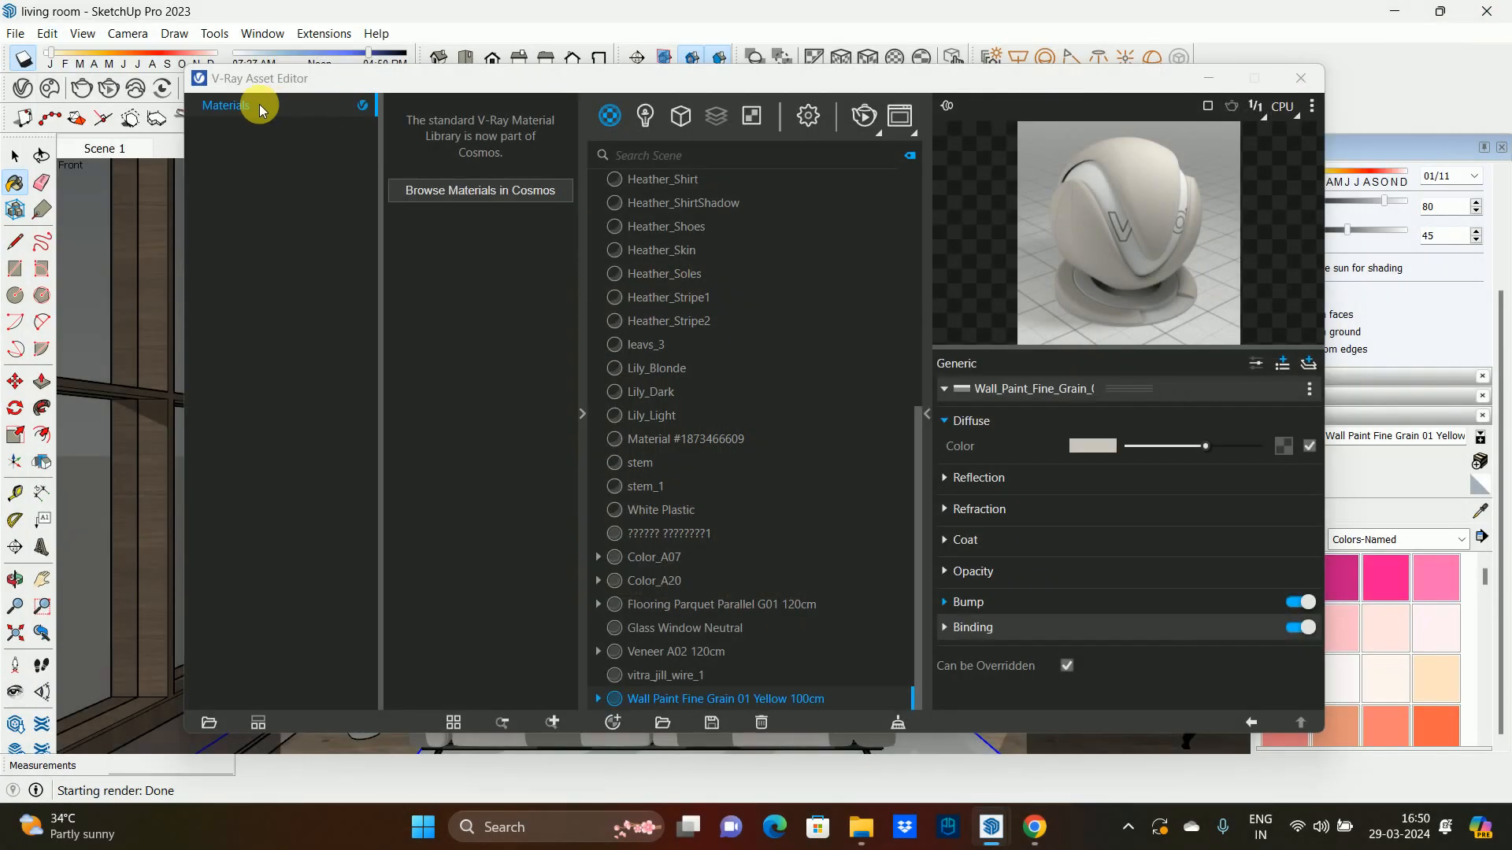
- Set the render output aspect ratio to 4:5 - Portrait and reframe the sofa, plant and wall panels for it
left_click(808, 118)
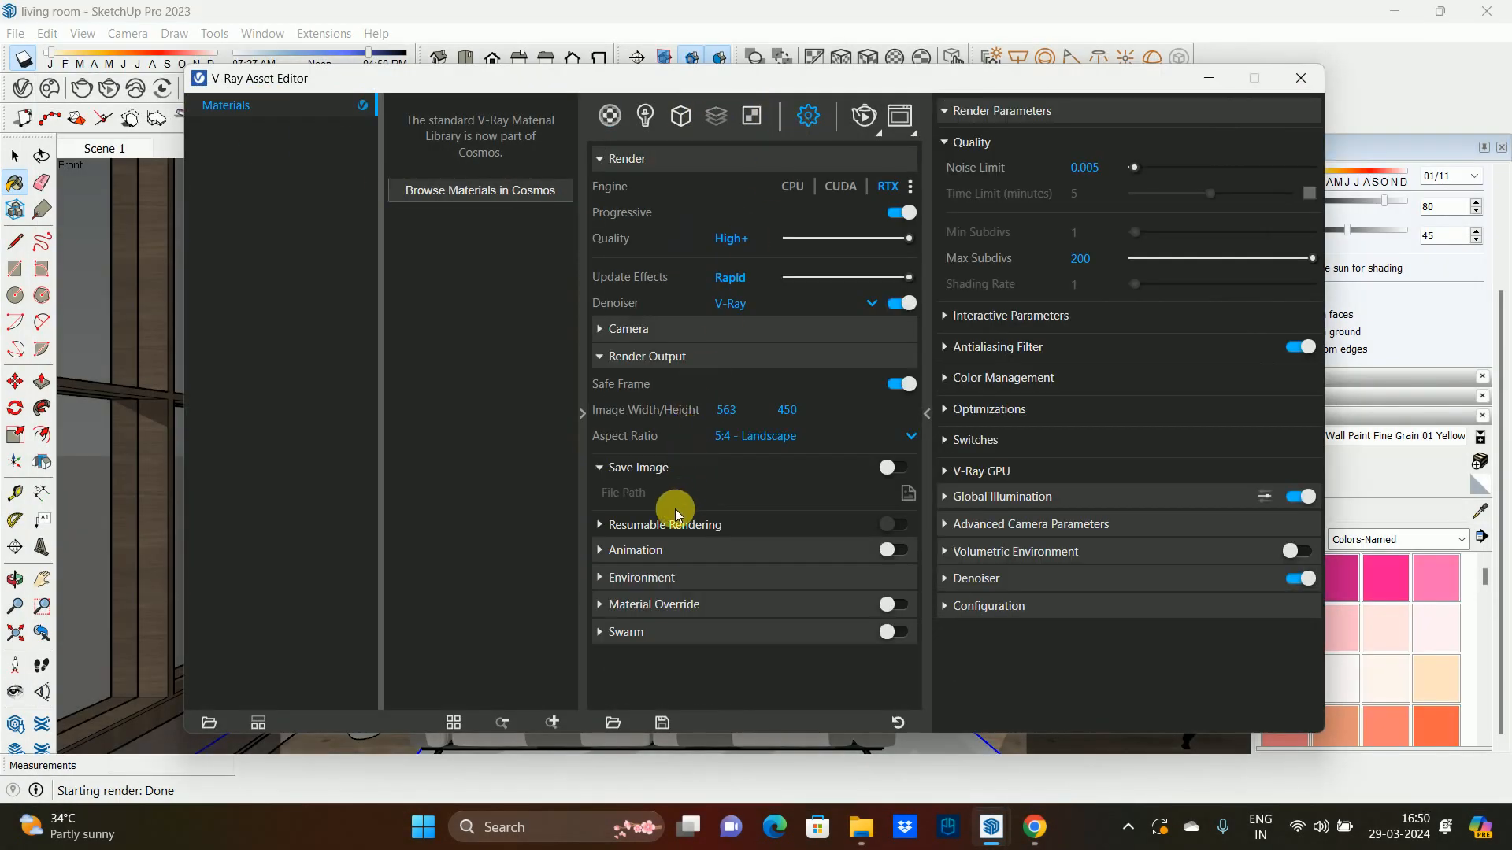
left_click(744, 439)
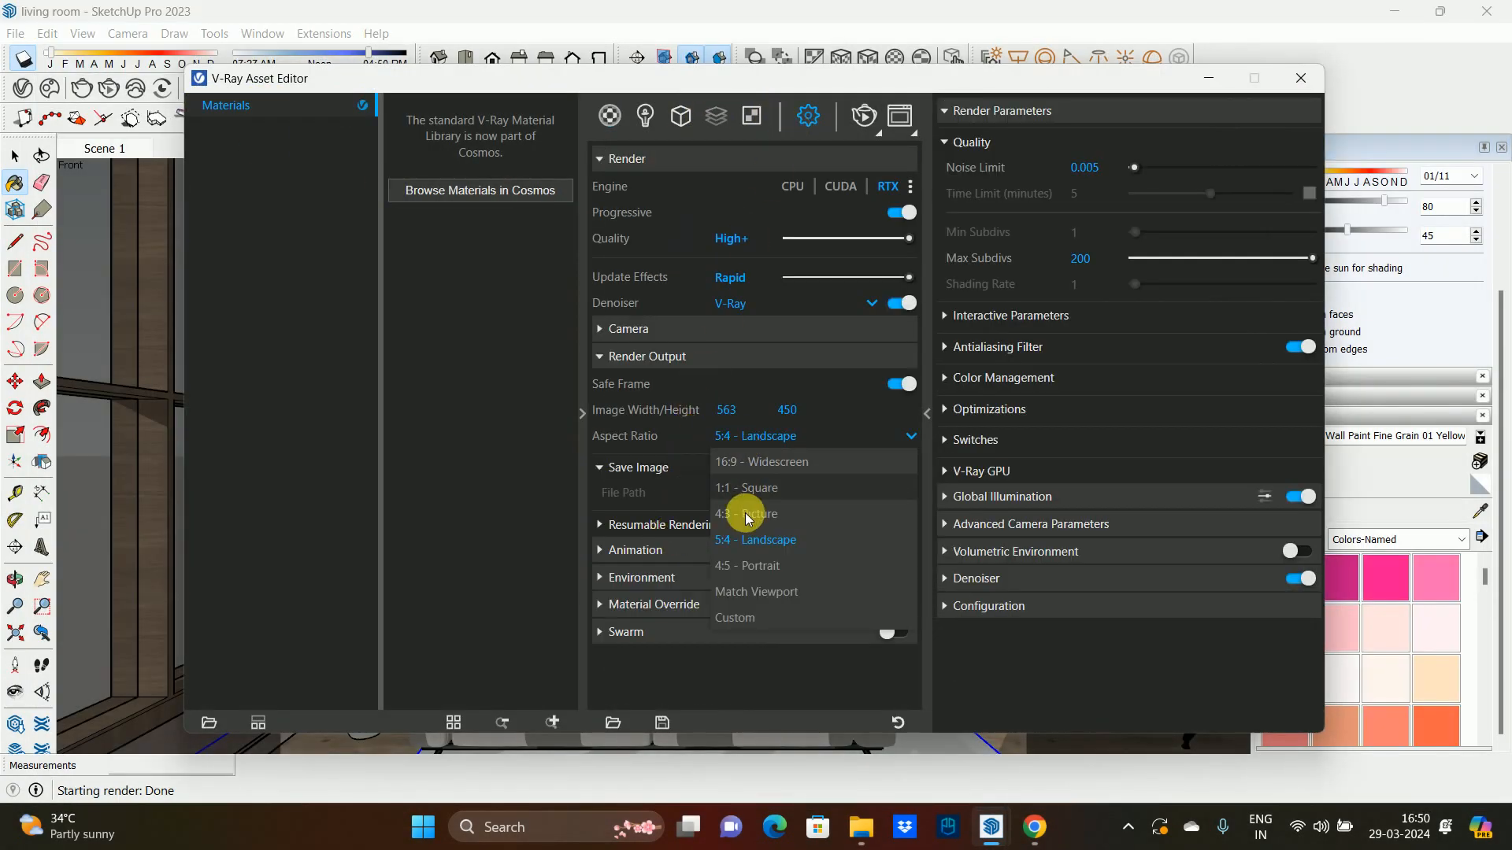
left_click(748, 565)
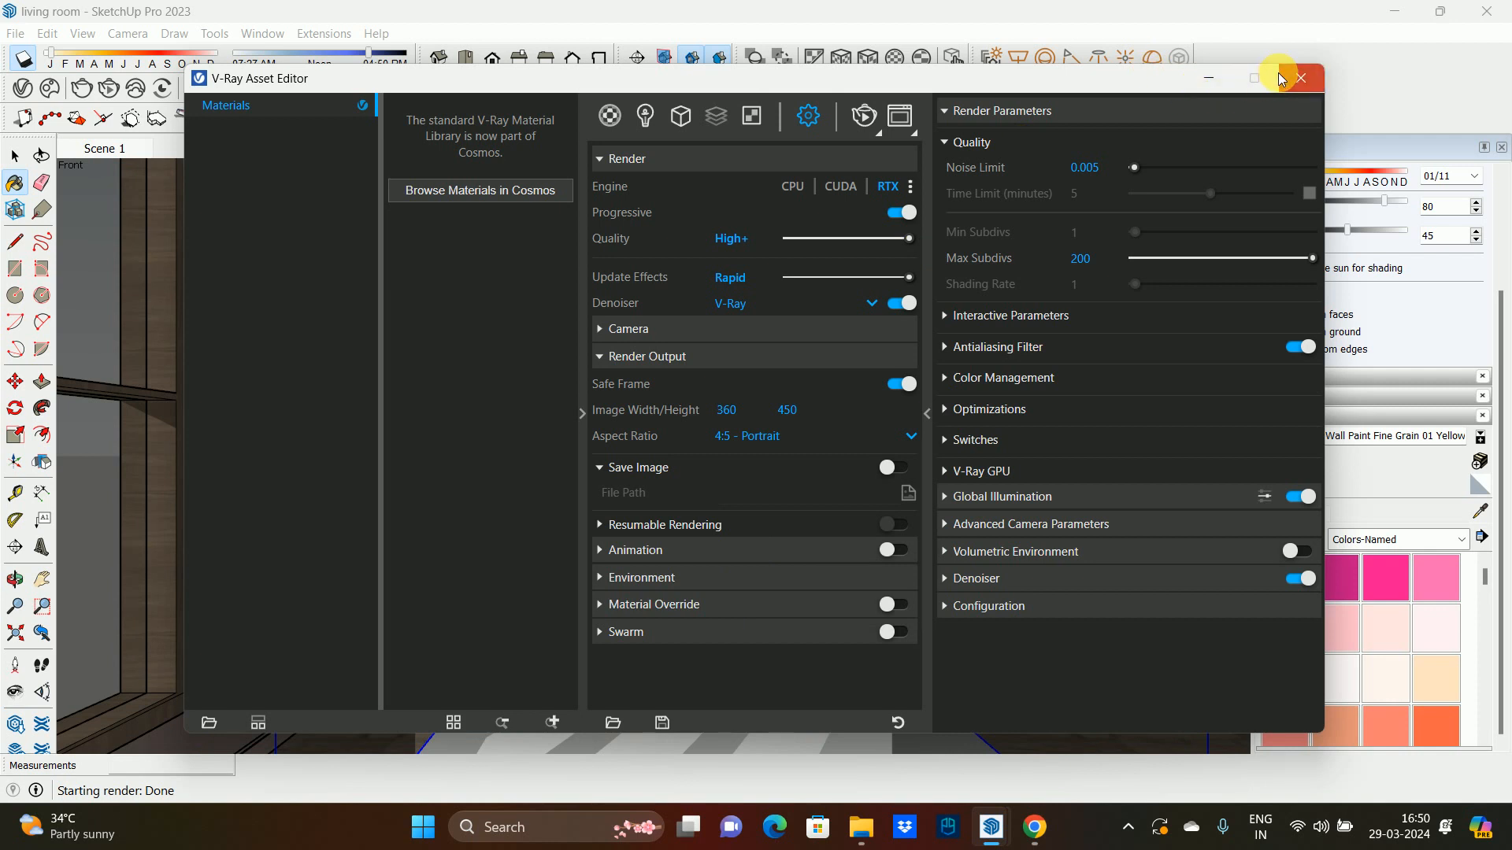
left_click(1300, 78)
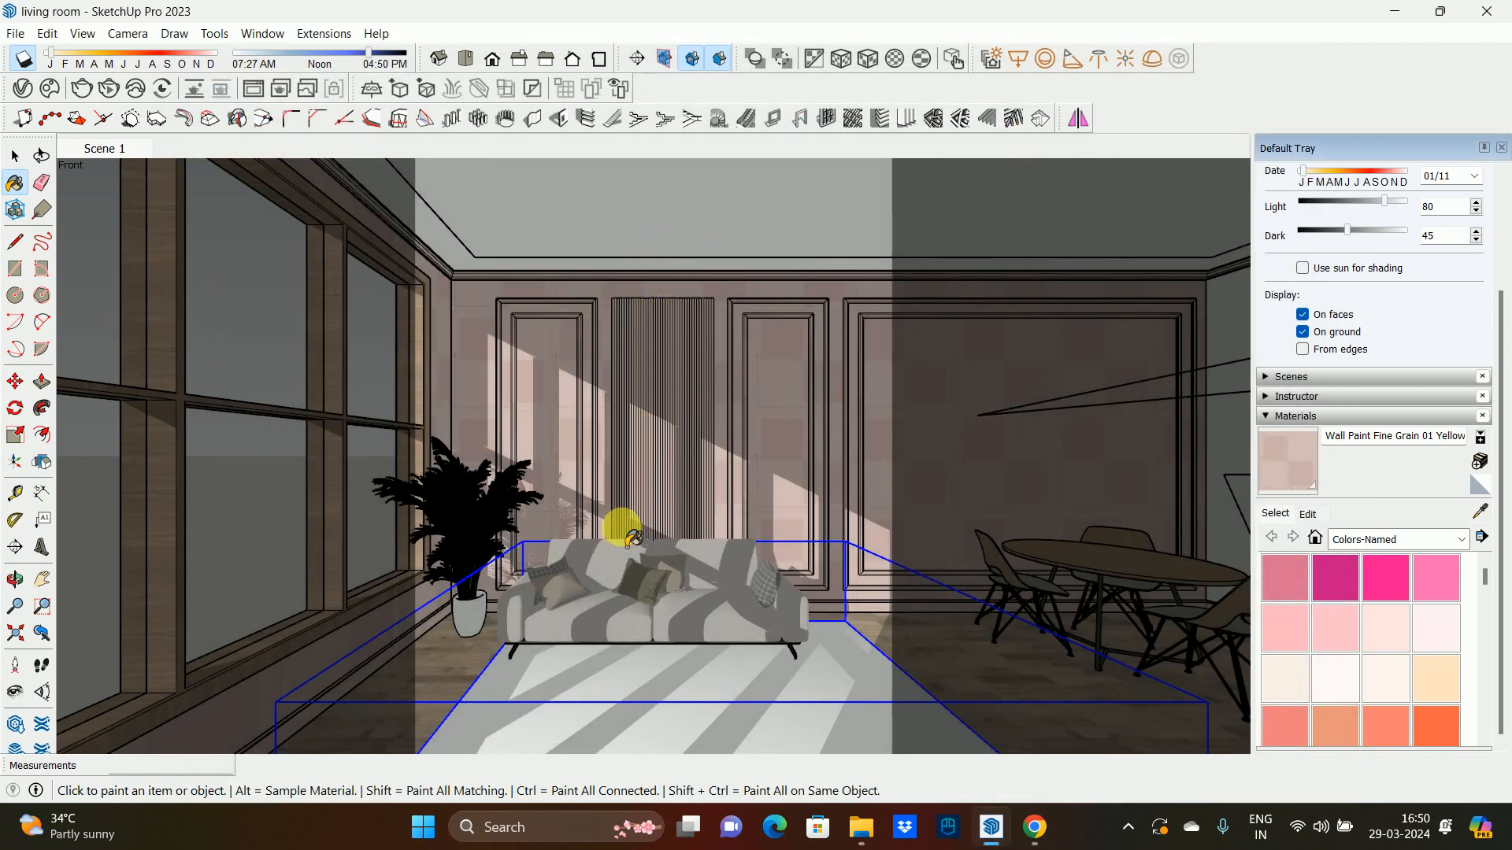
key("space")
key("z")
left_click_drag(624, 570, 628, 528)
mouse_move(641, 526)
middle_mouse_down("shift")
mouse_move(661, 524)
mouse_move(659, 480)
middle_mouse_up("shift")
key("z")
left_click_drag(669, 601, 669, 568)
middle_click_drag(669, 568, 659, 499, "shift")
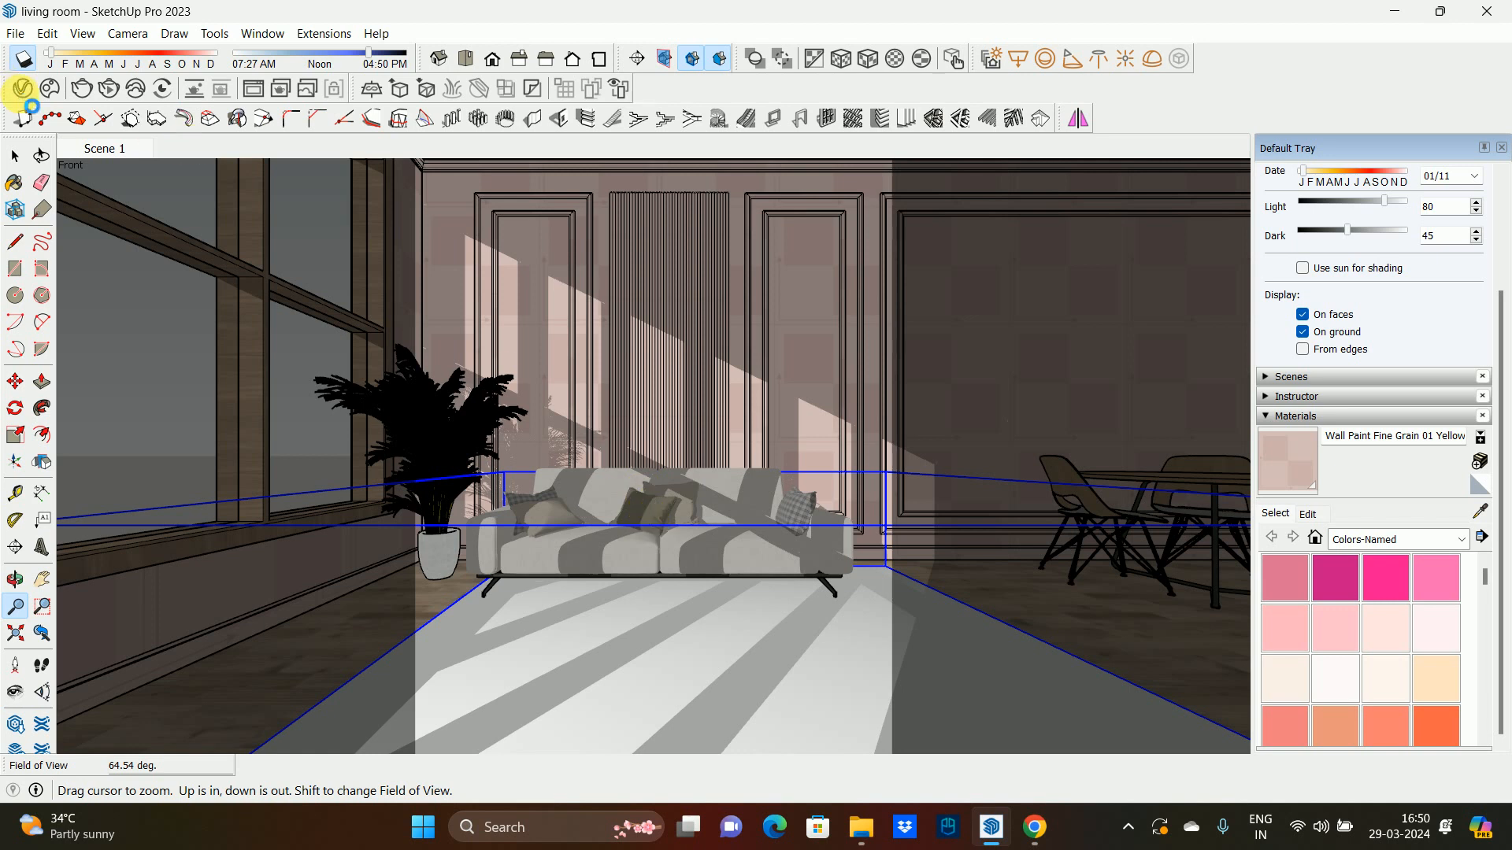
- Set the V-Ray render output aspect ratio to 5:4 - Landscape and close the render settings
left_click(26, 87)
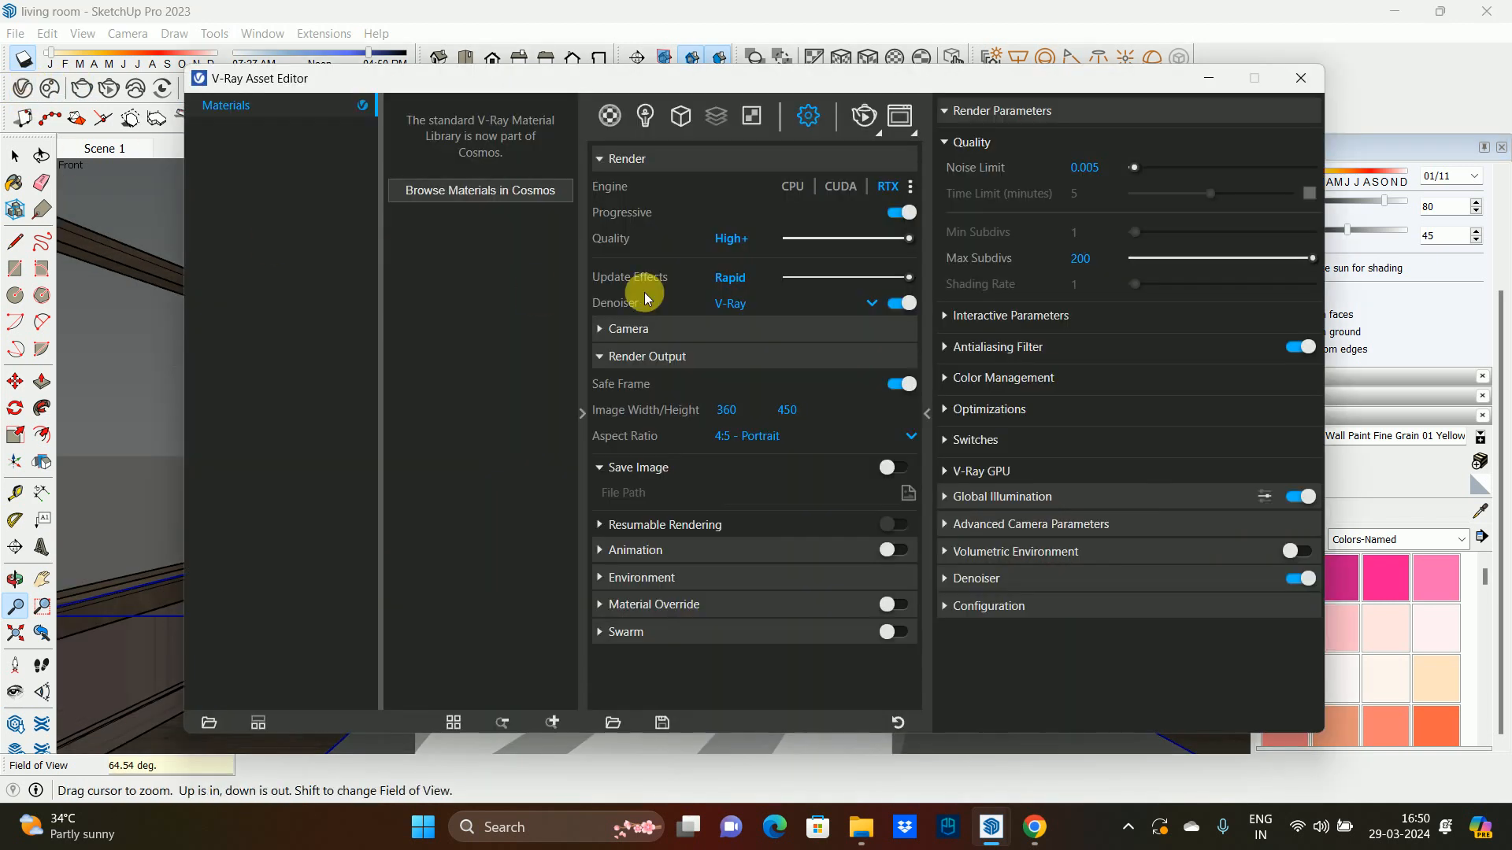
left_click(744, 438)
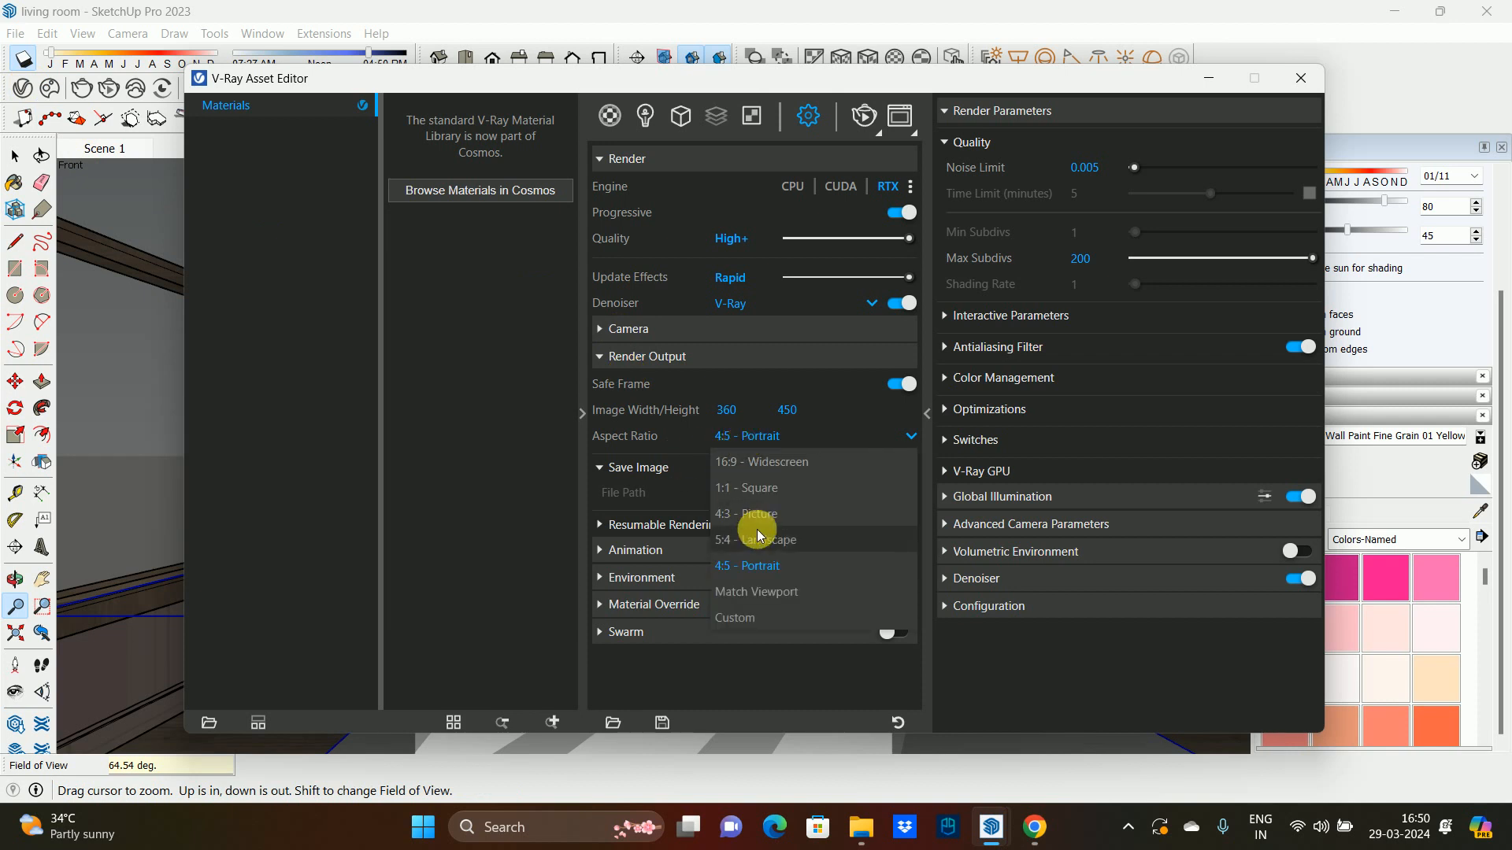
left_click(759, 530)
left_click(1301, 78)
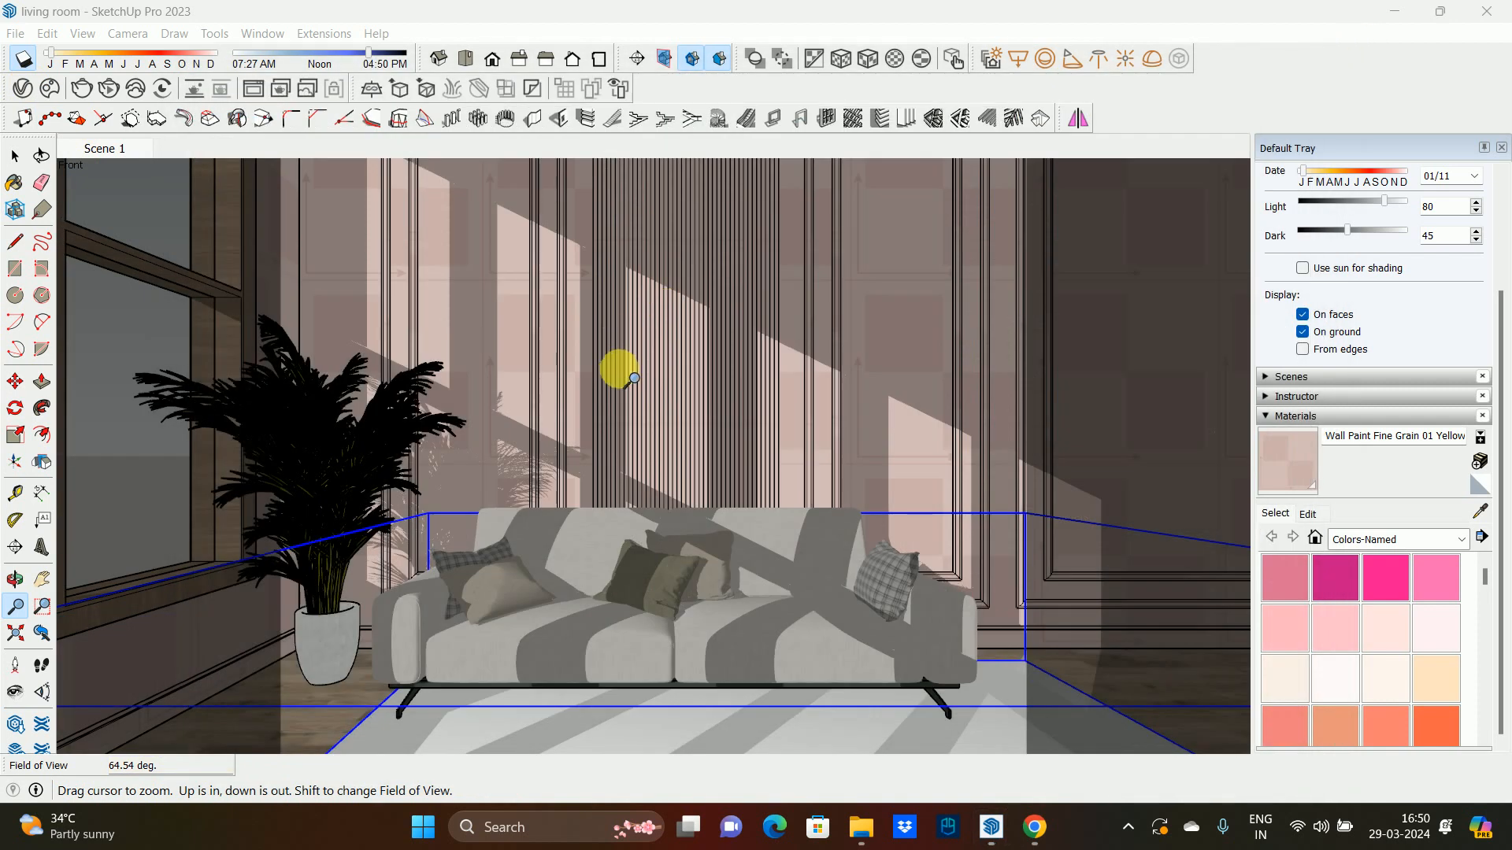
- Delete the potted palm beside the sofa
middle_click_drag(687, 358, 728, 416, "shift")
key("space")
left_click(441, 503)
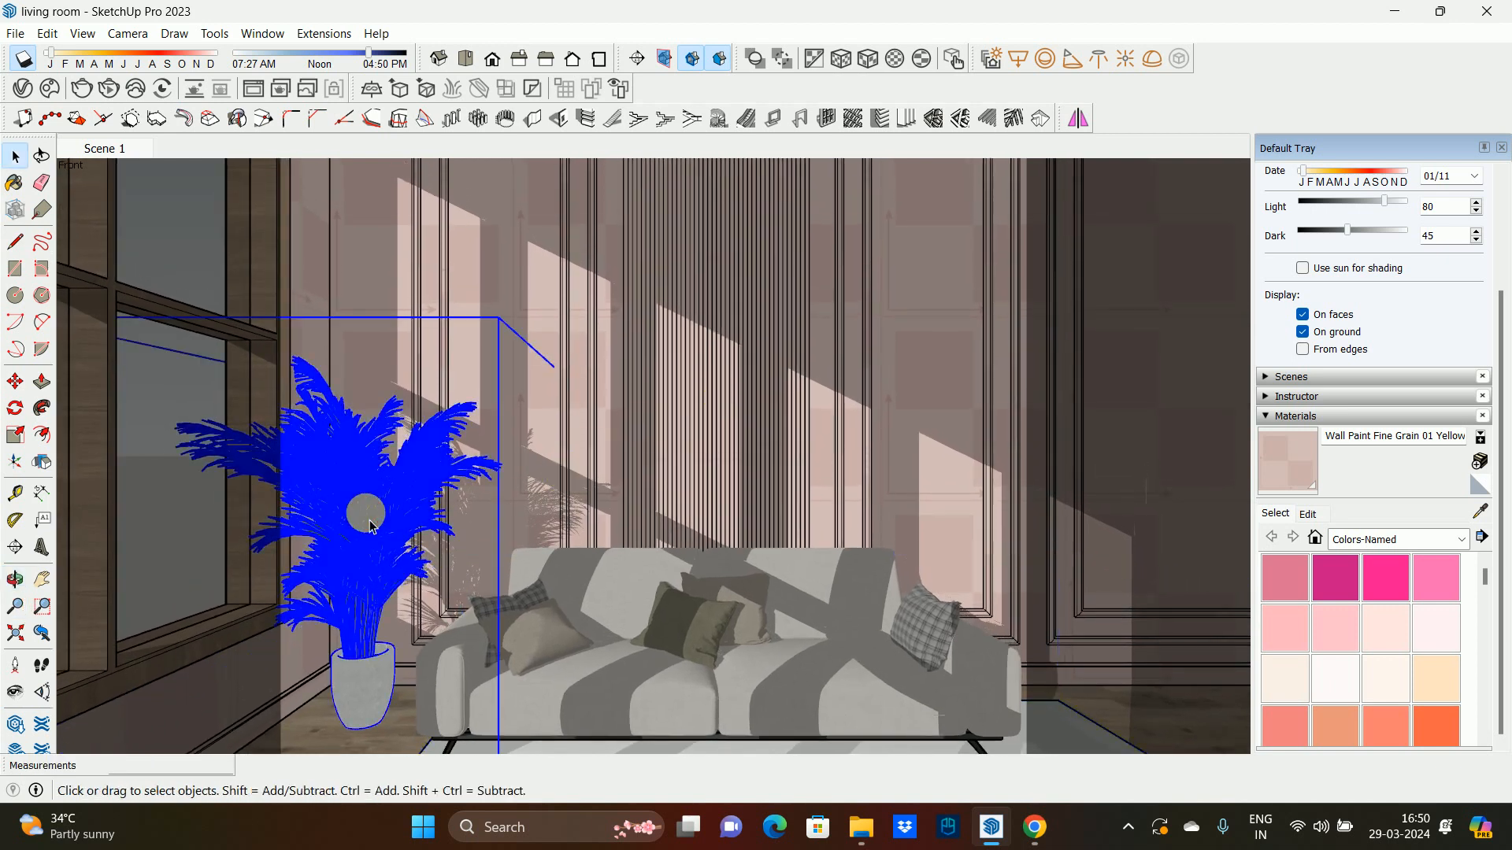
left_click(141, 148)
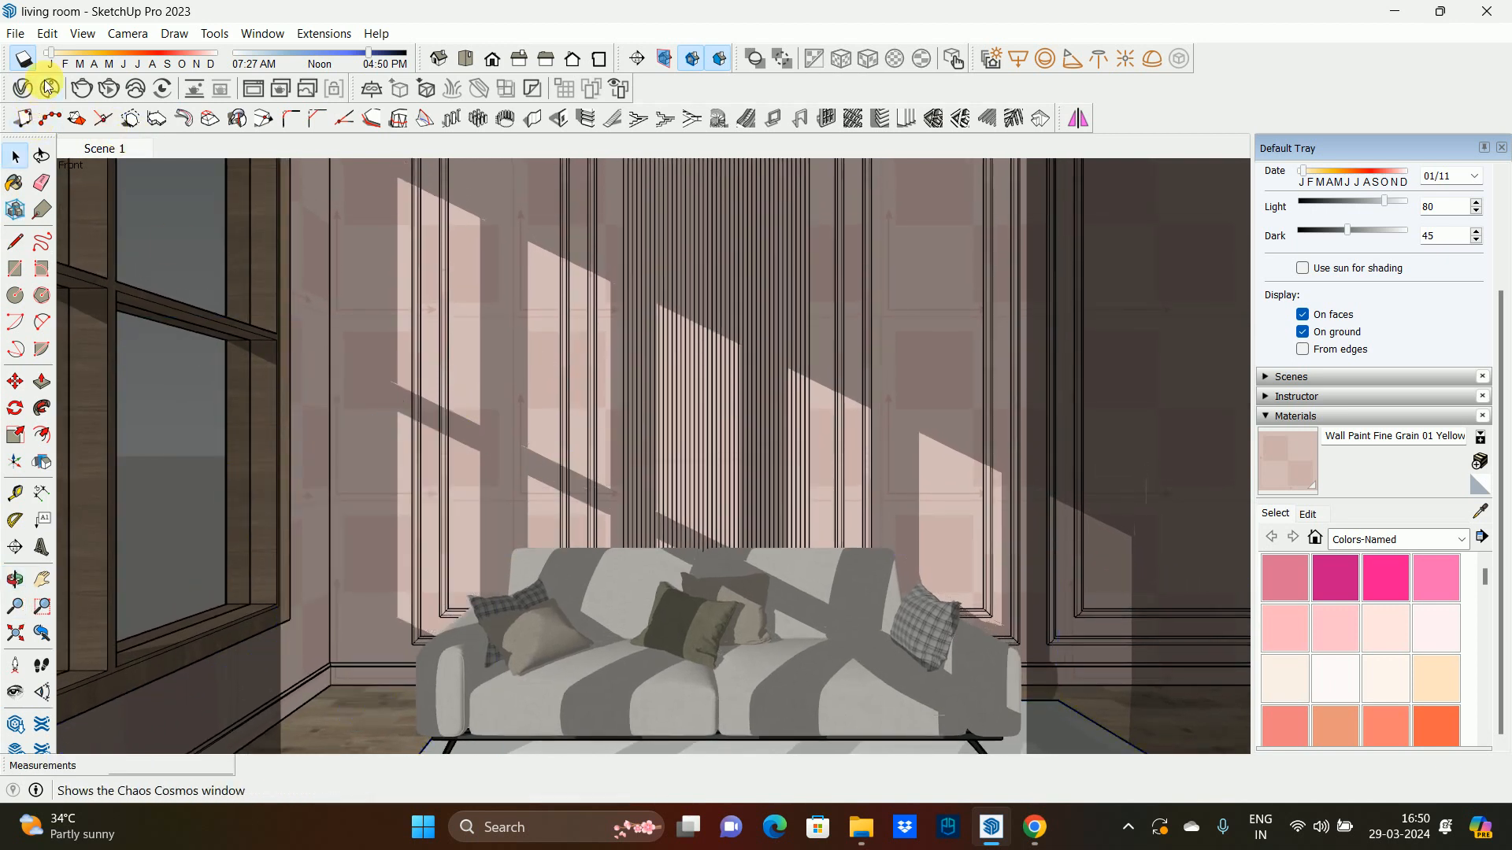
- Import the fig+plant model from Downloads and place it on the floor between the window and the sofa
left_click(15, 33)
left_click(149, 328)
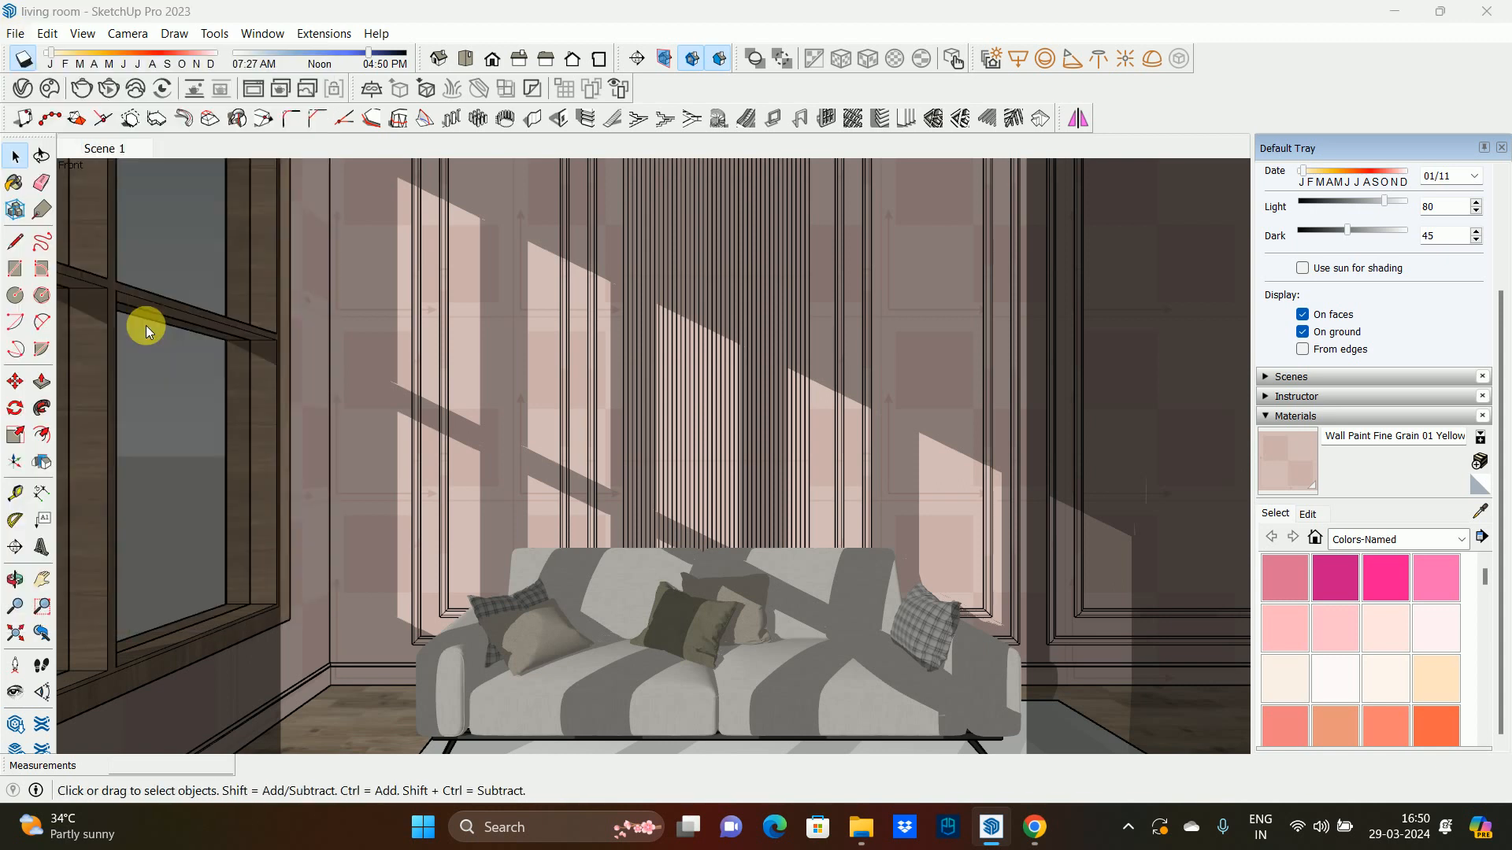
scroll(885, 535, "down", 5)
scroll(895, 525, "down", 4)
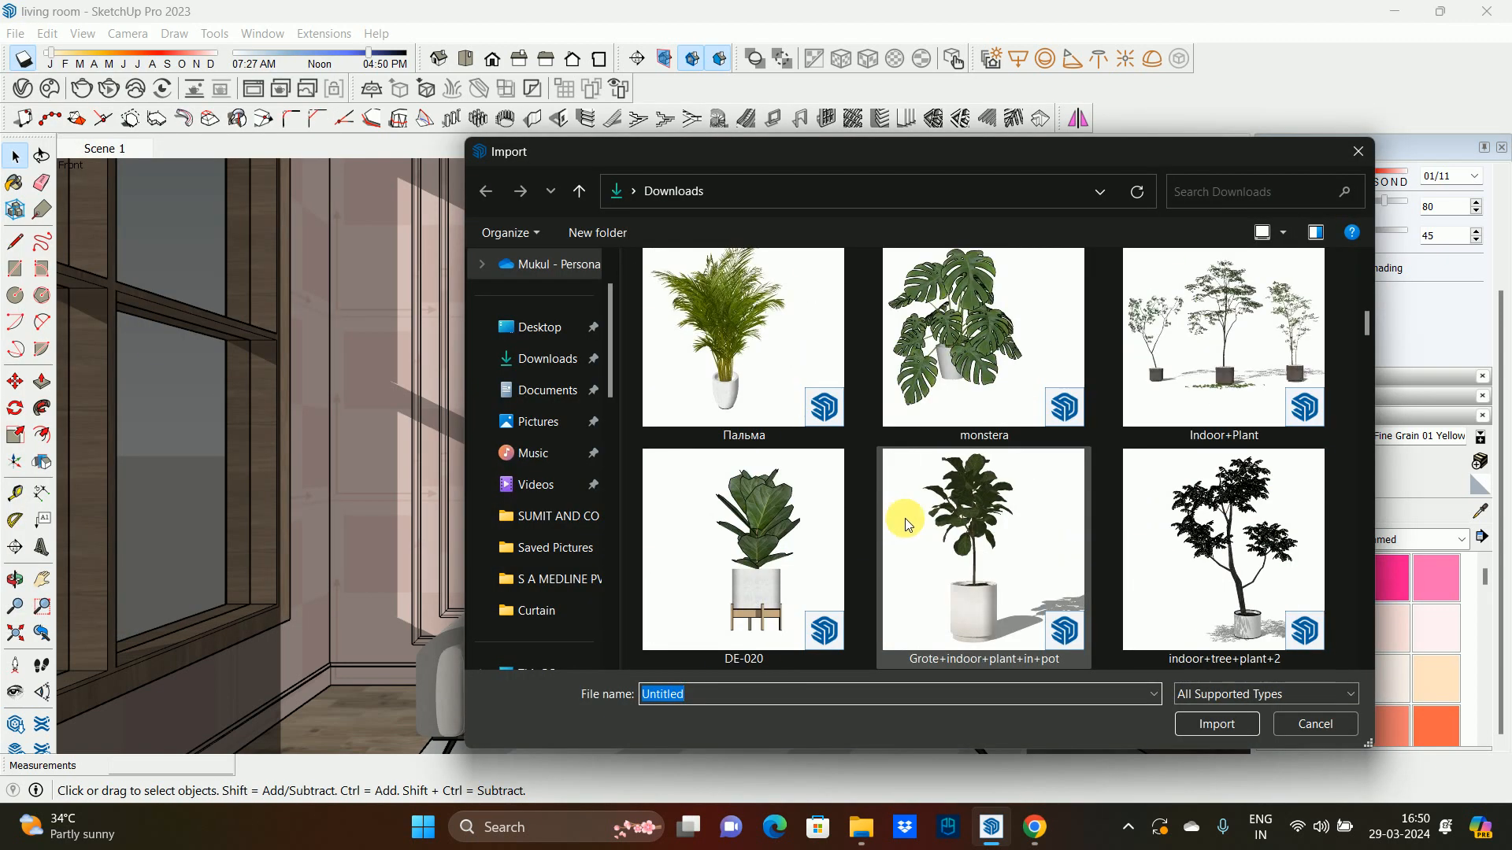
scroll(905, 513, "up", 2)
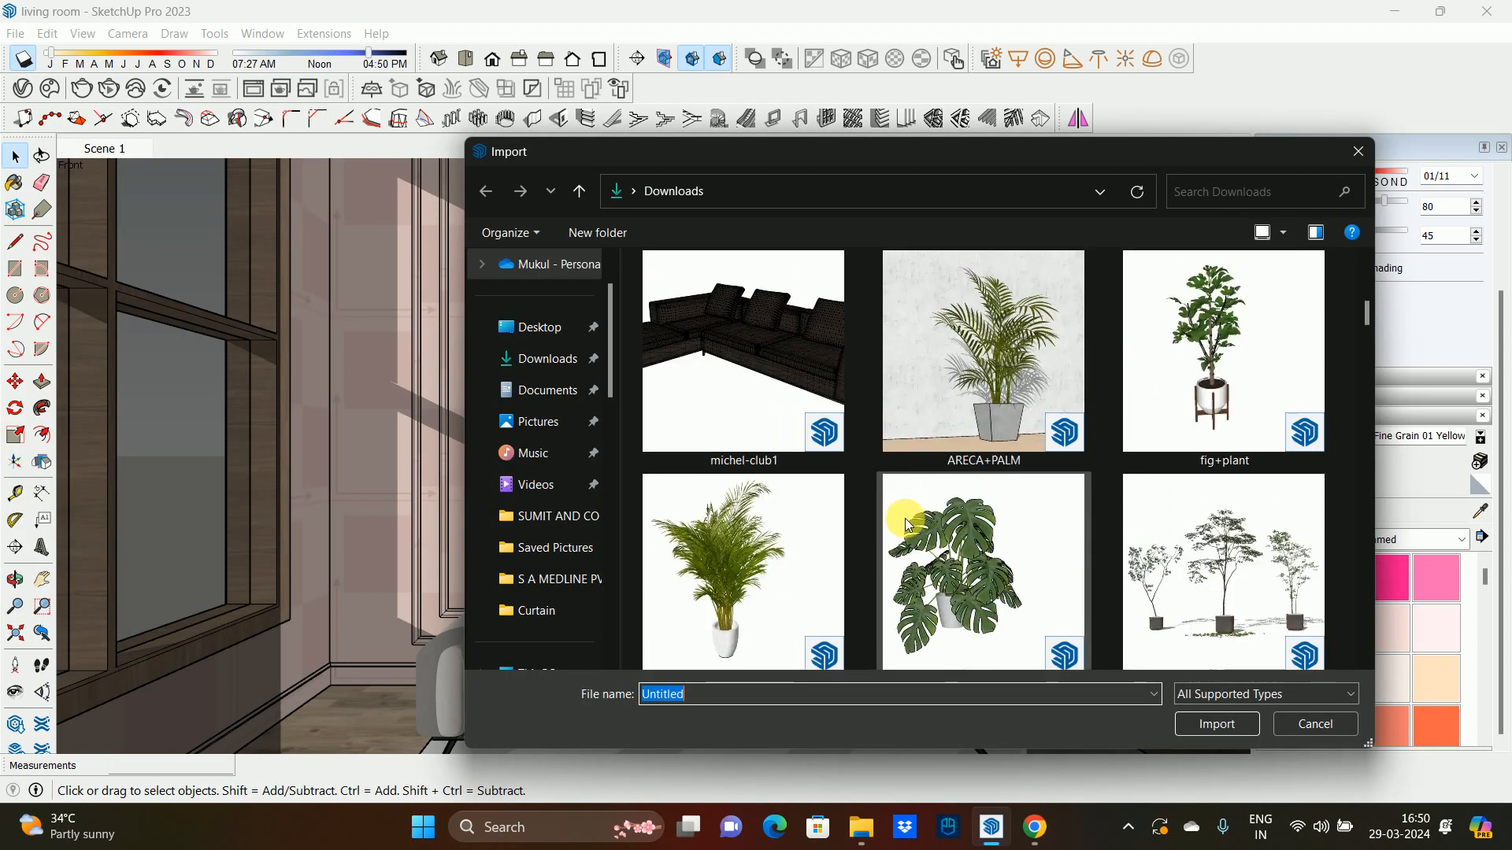
left_click(1216, 409)
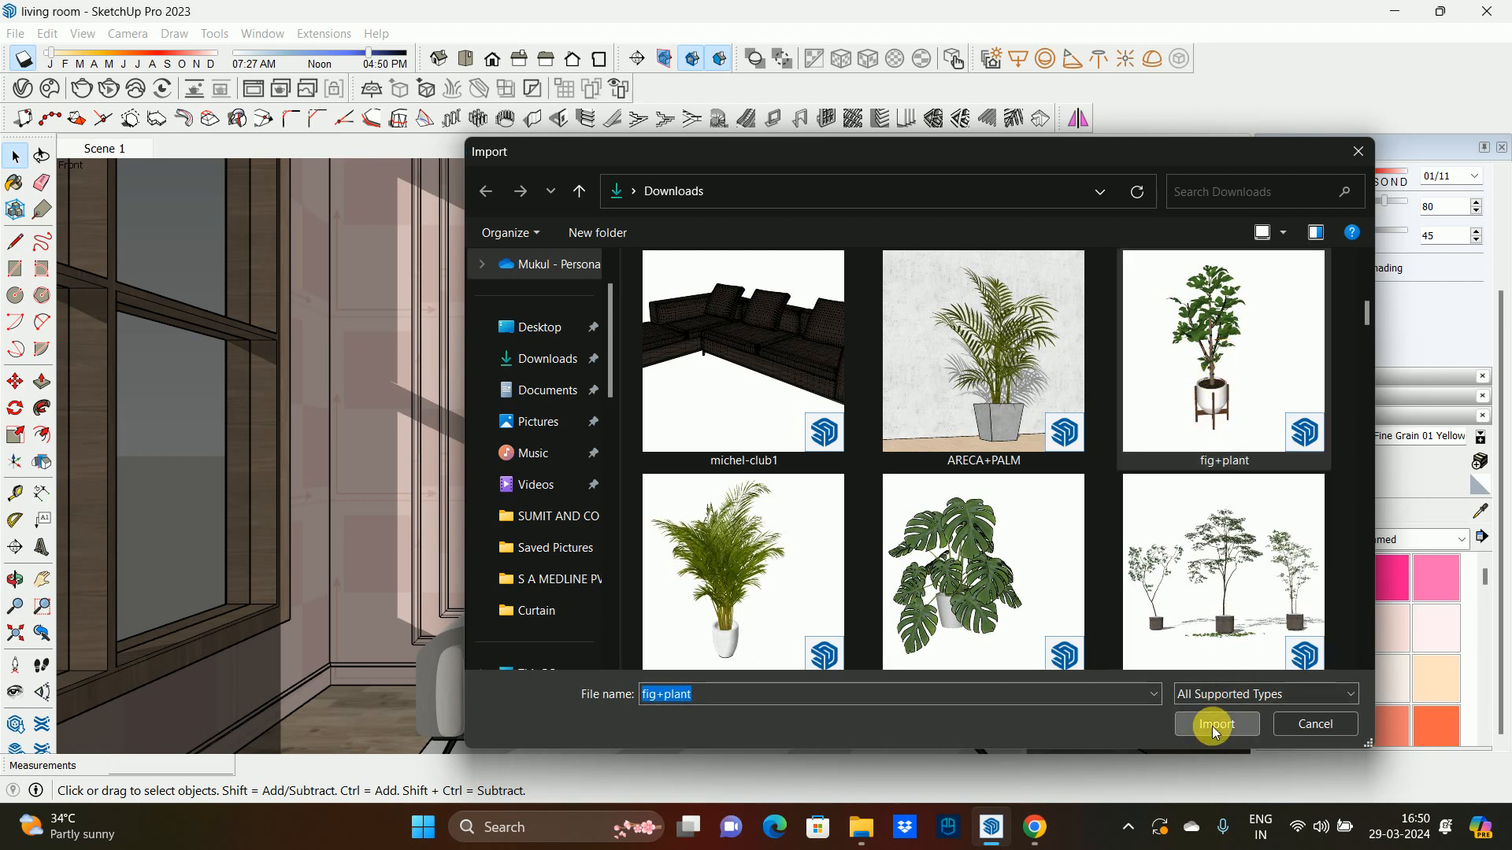
left_click(1212, 726)
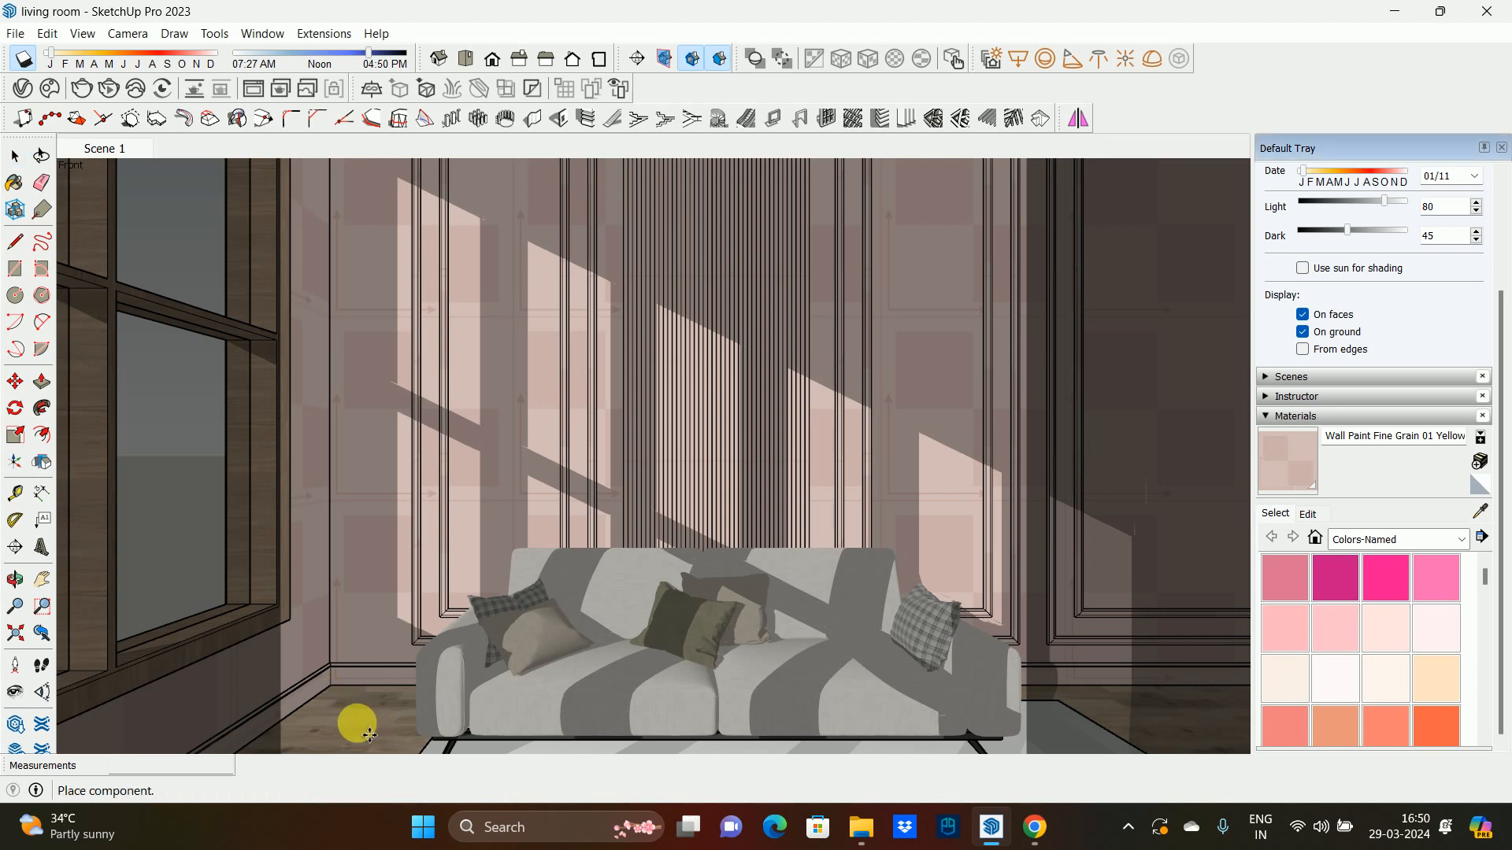
left_click(372, 723)
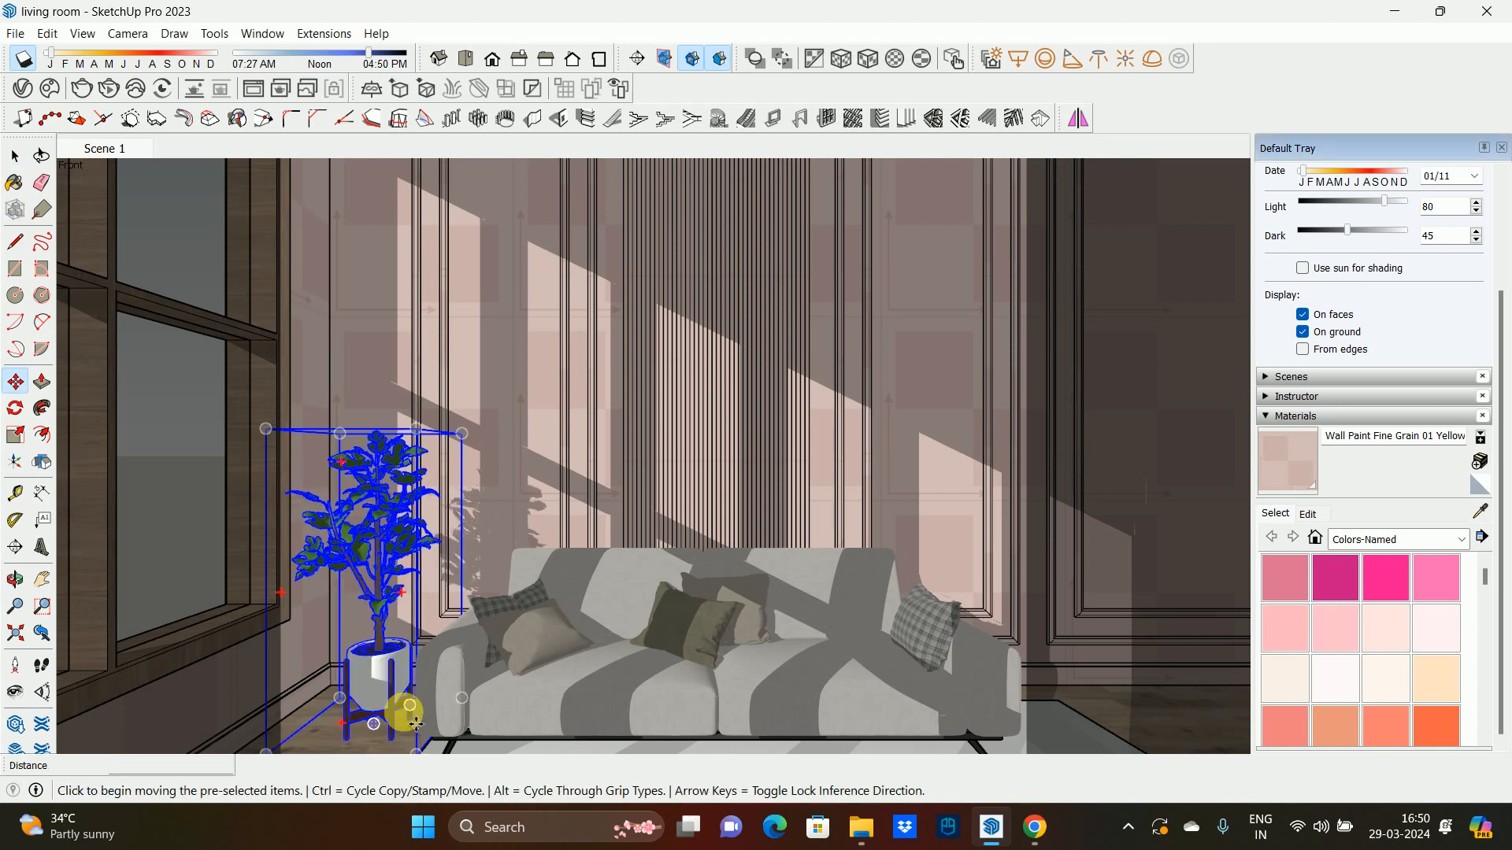
key("space")
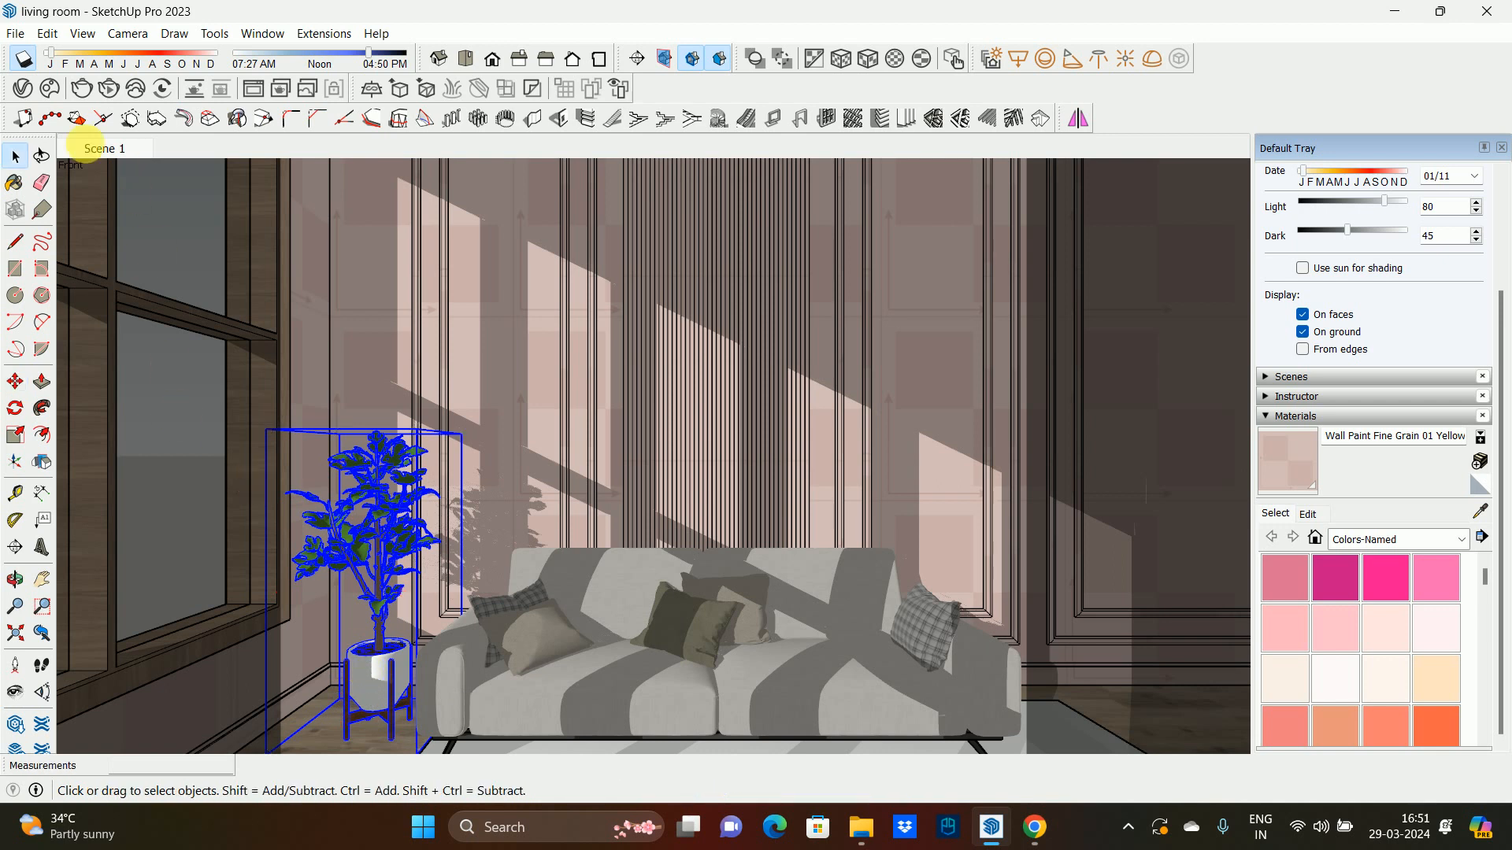
- Add a new scene that saves the current sofa view
left_click(83, 34)
mouse_move(125, 348)
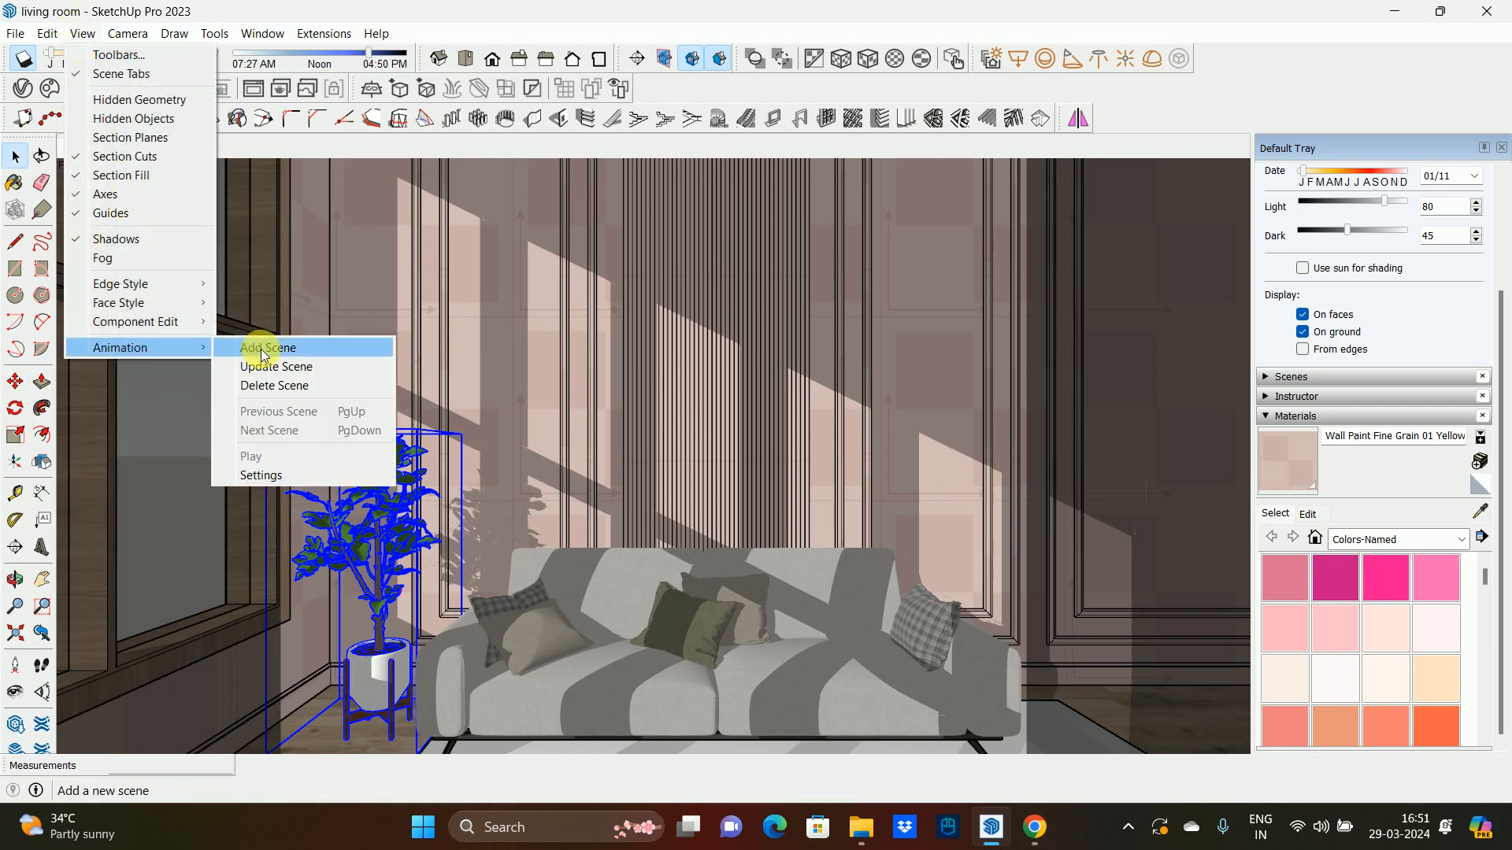
left_click(256, 346)
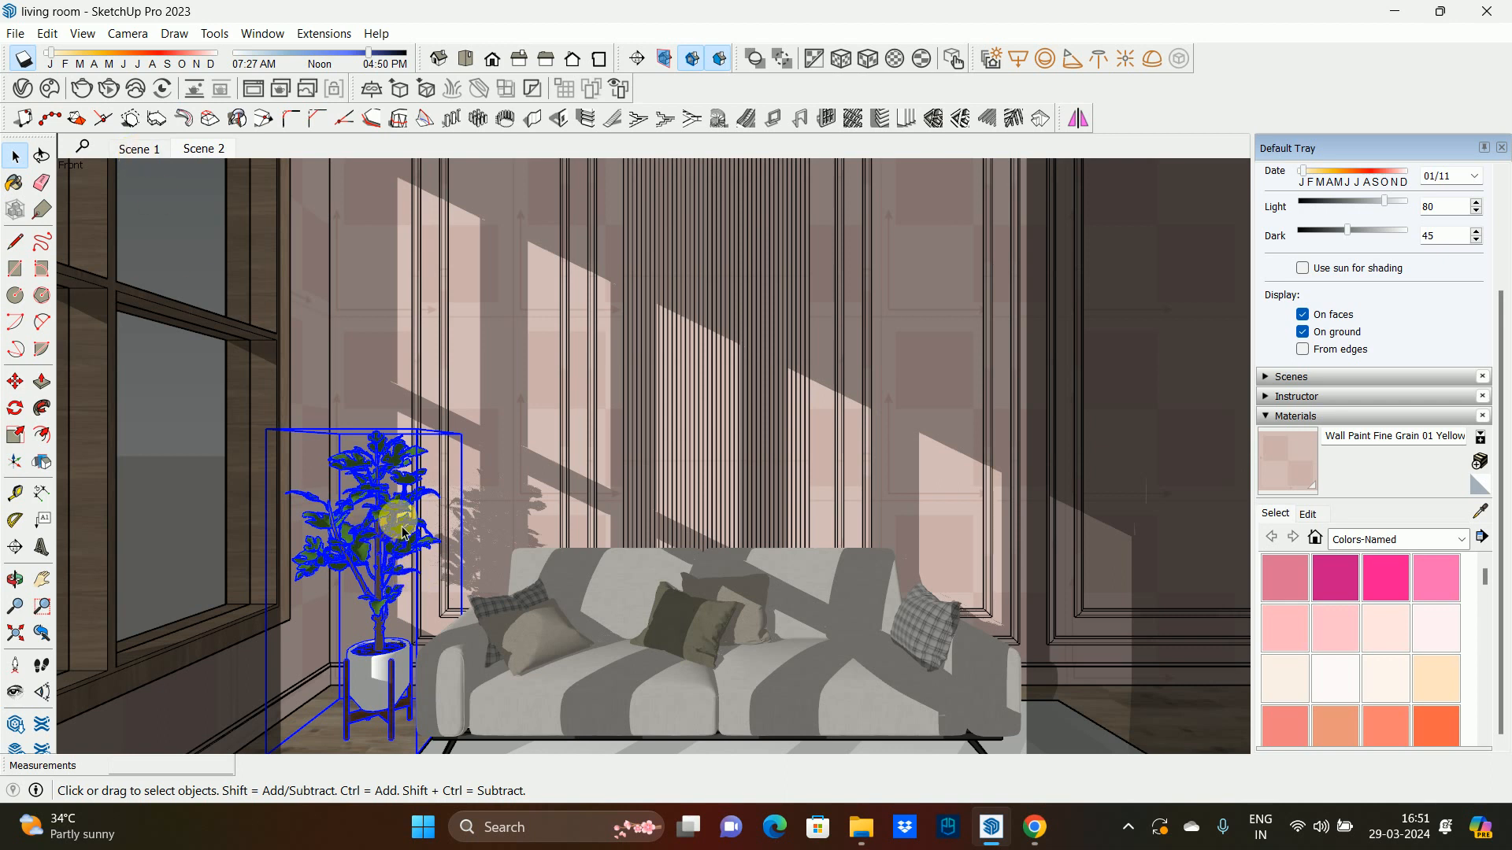
- Try the DE-020 potted plant from Downloads in place of the fig plant beside the sofa, and delete it
key("Delete")
left_click(16, 34)
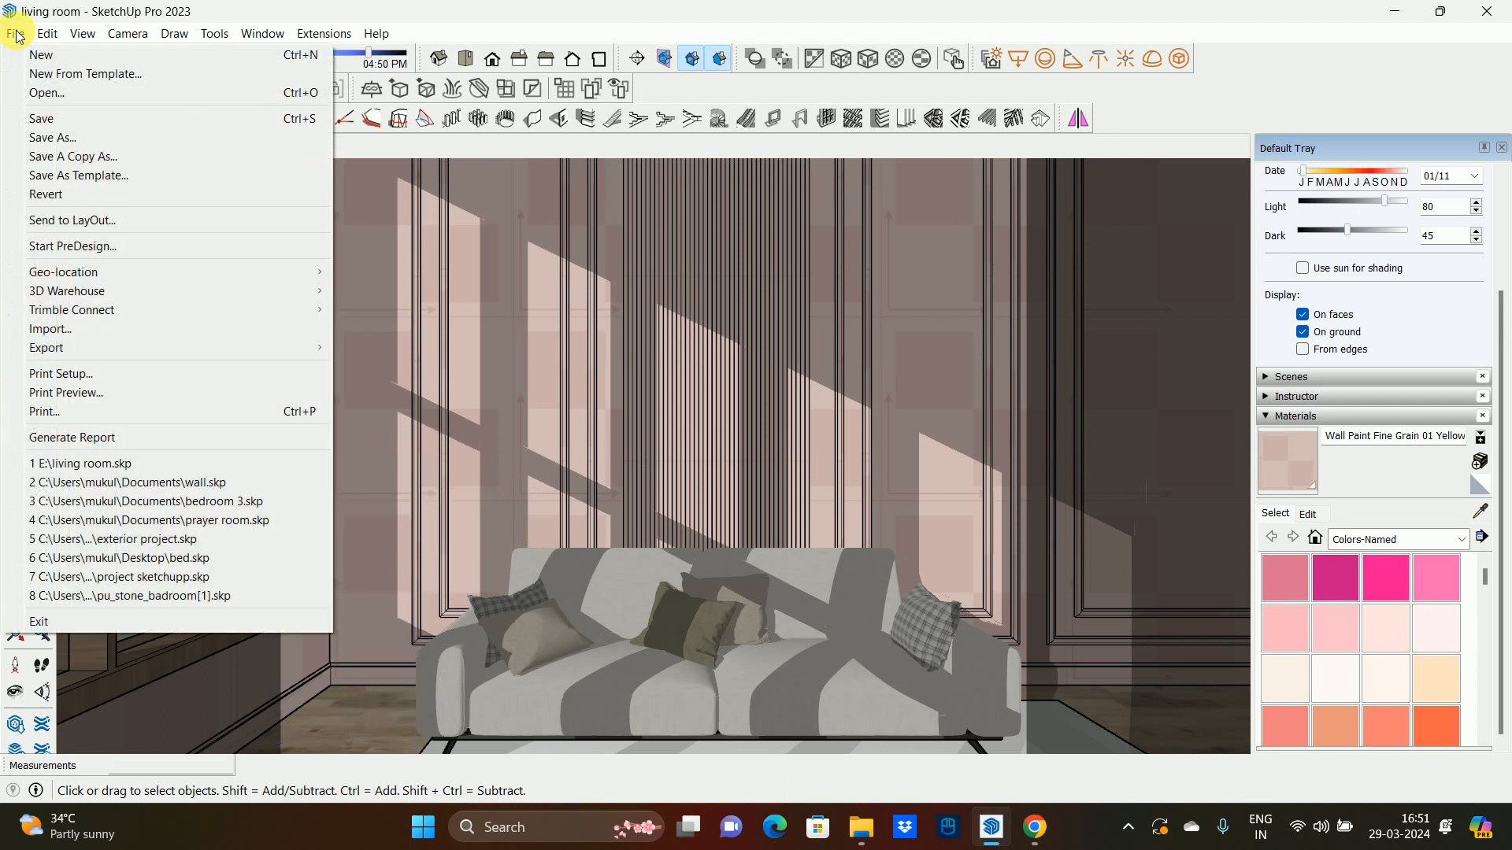
left_click(50, 329)
scroll(960, 466, "down", 5)
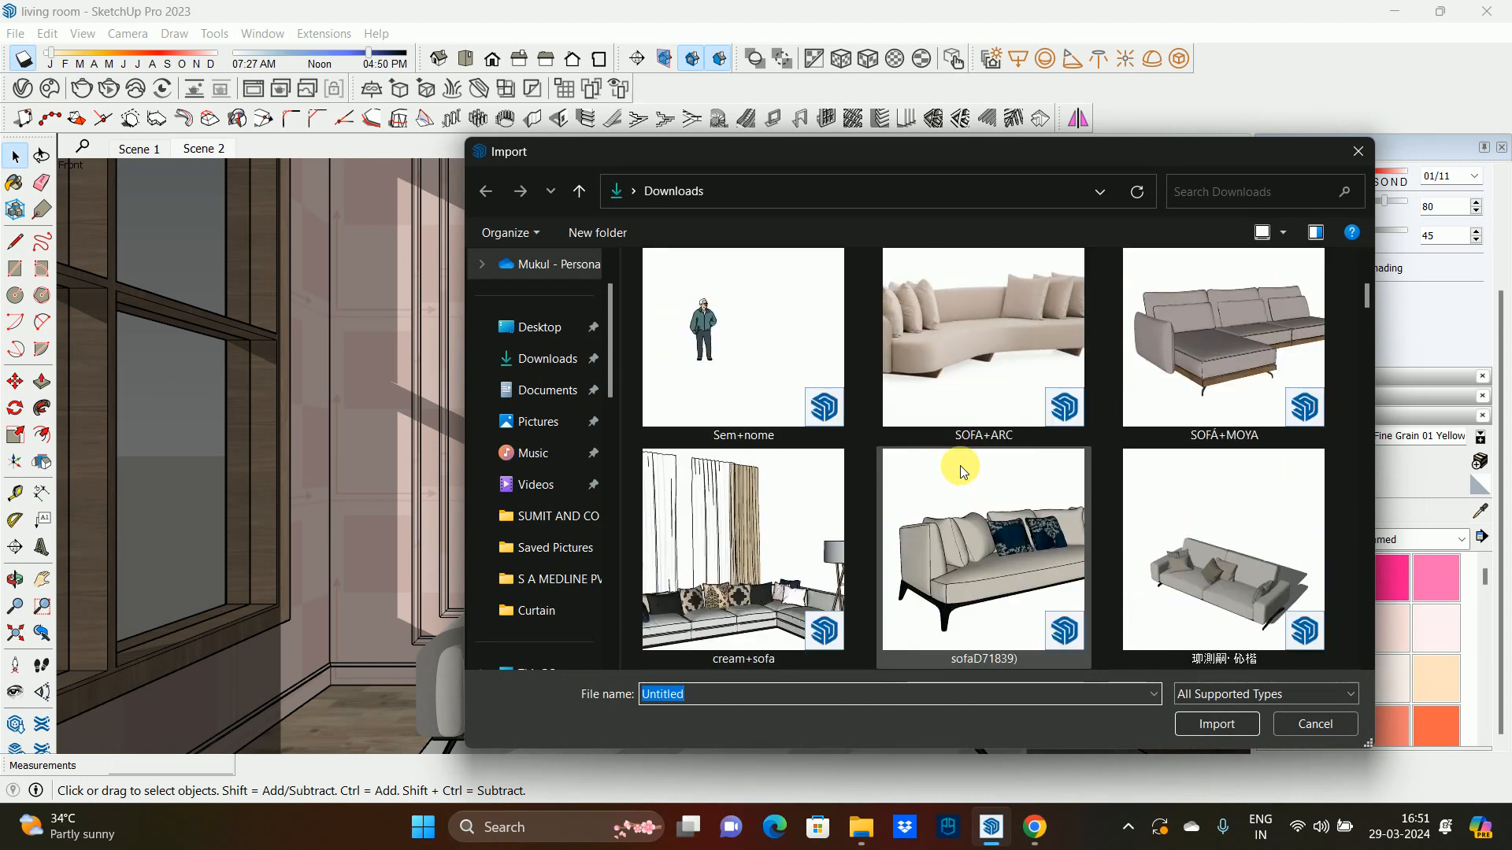
left_click(1047, 496)
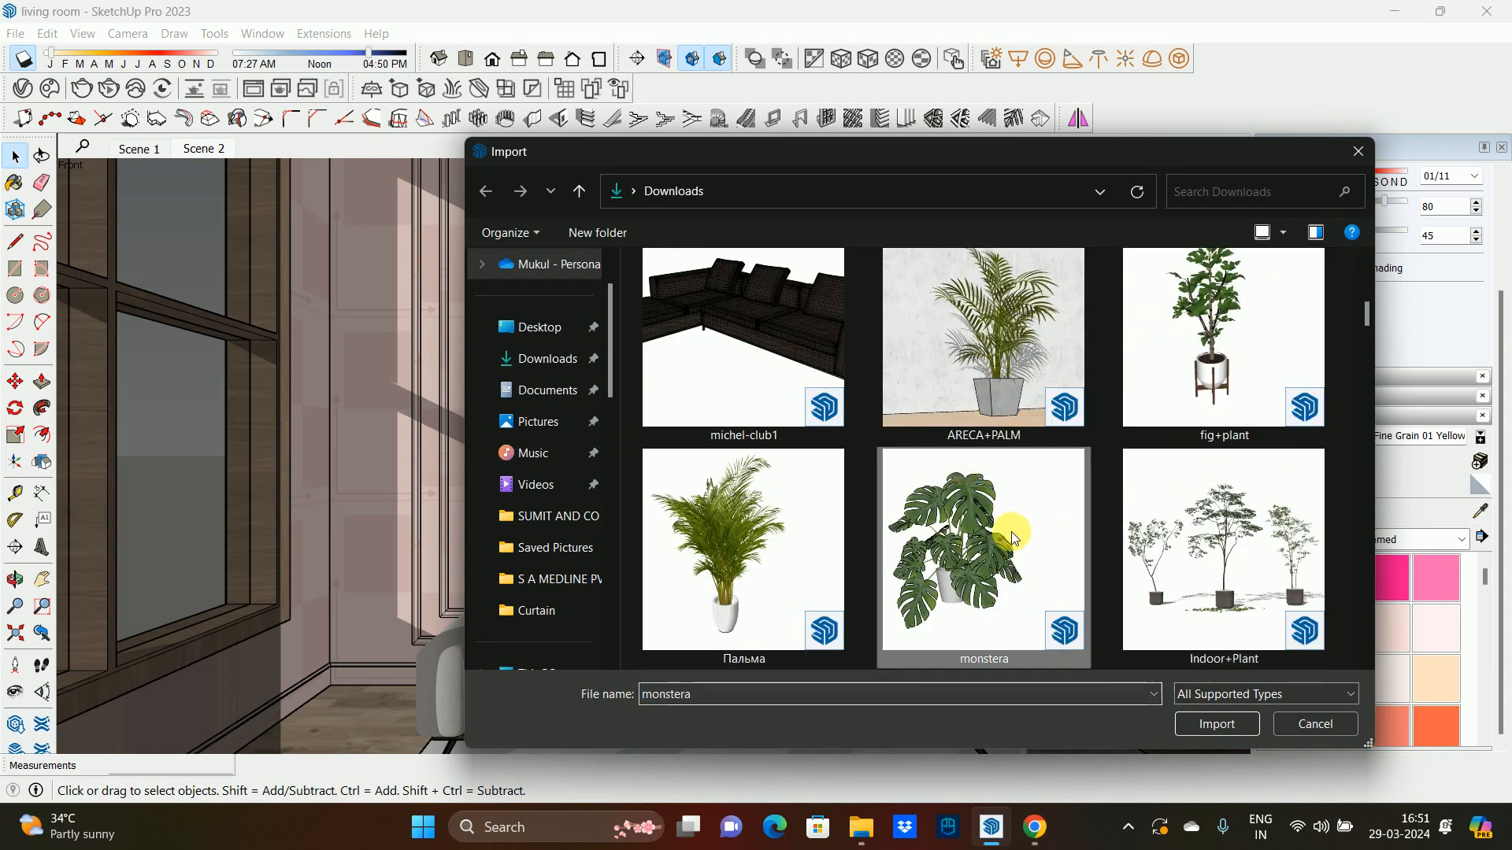
left_click(1005, 344)
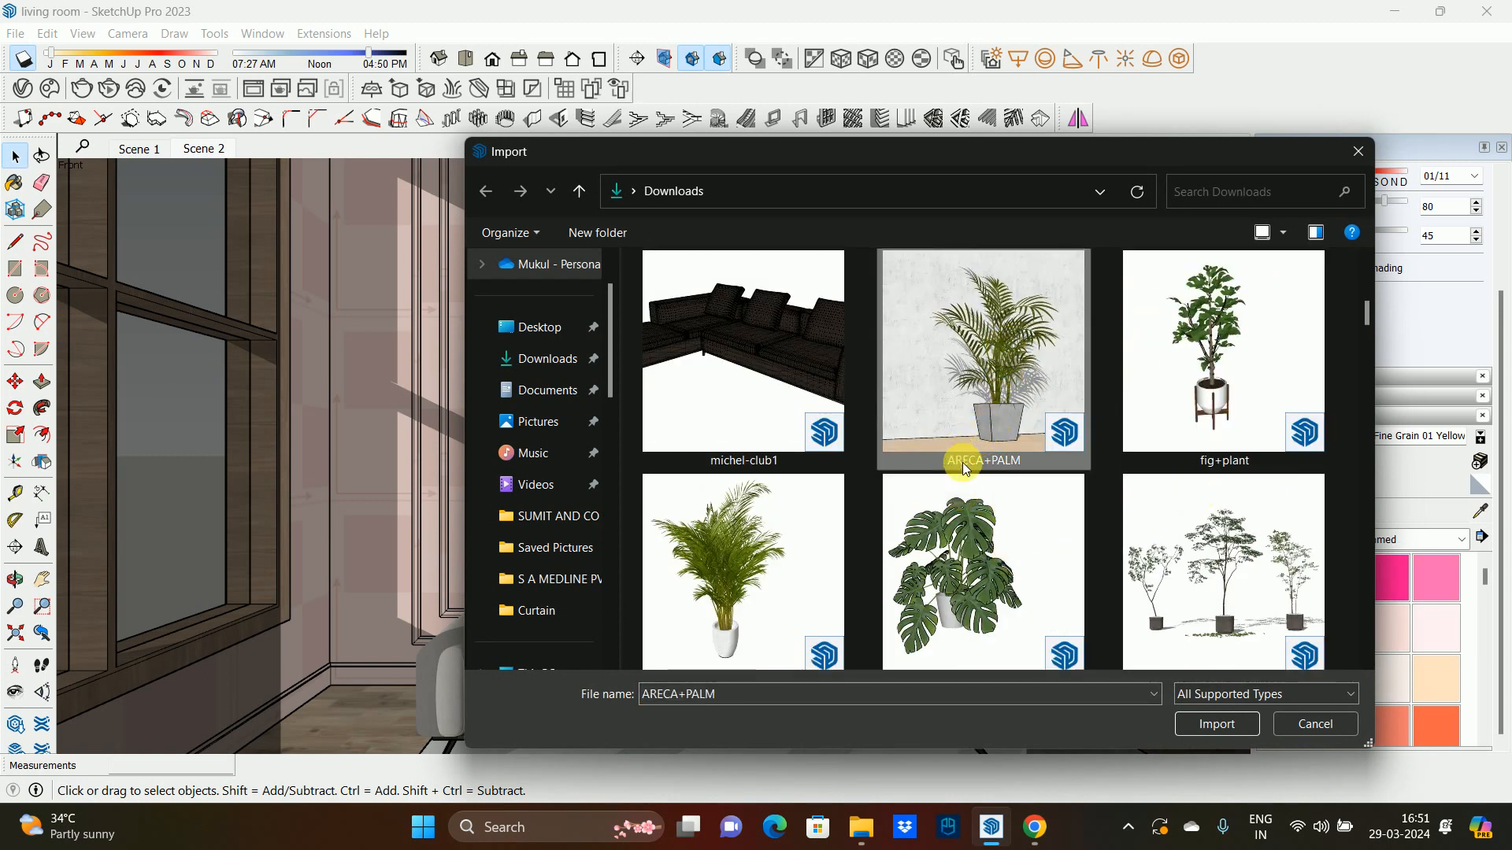
scroll(1098, 521, "down", 3)
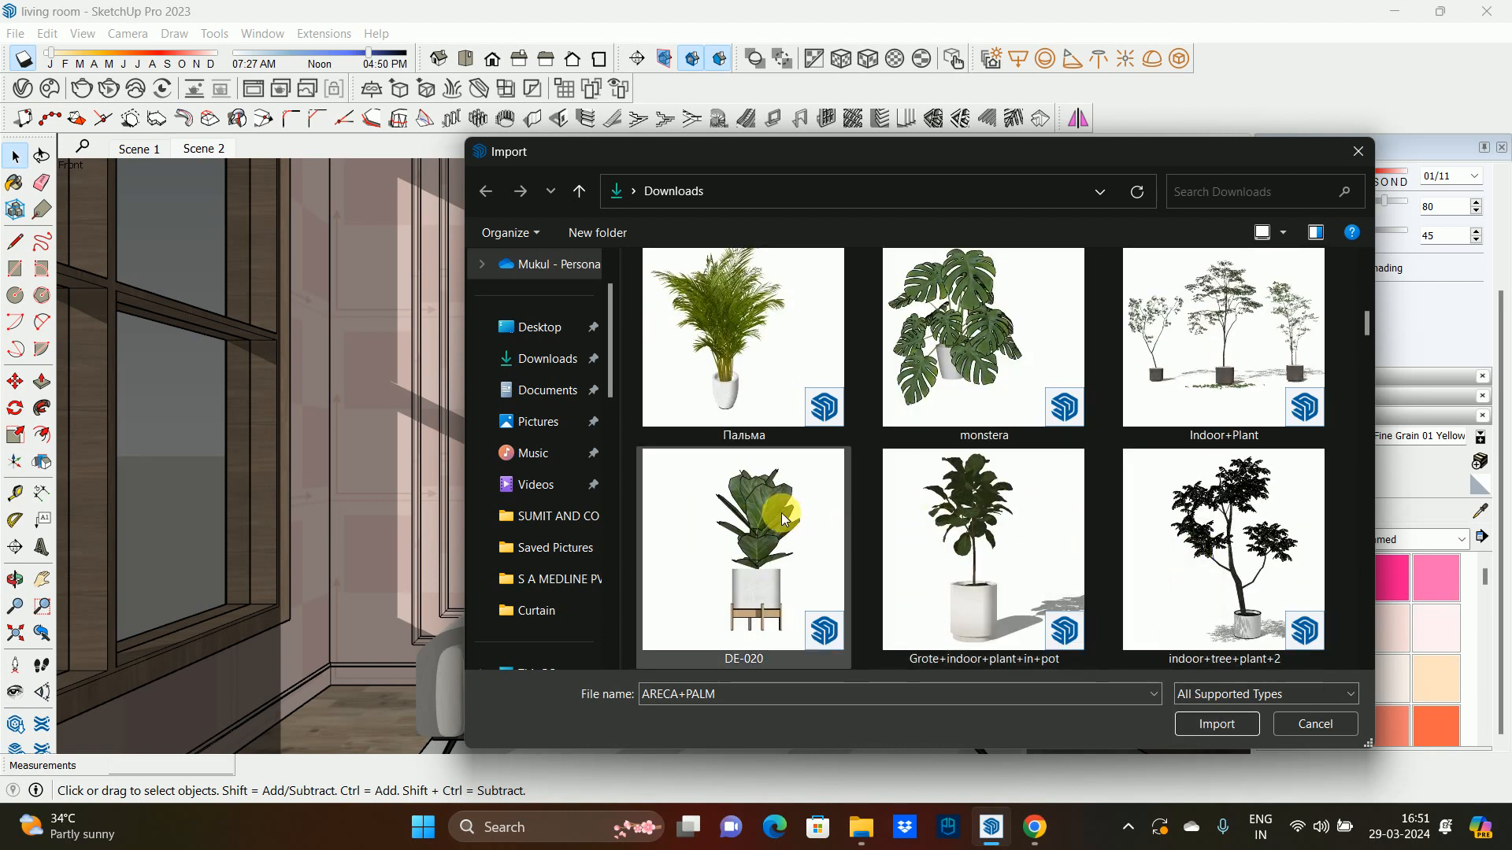
left_click(754, 510)
left_click(1200, 725)
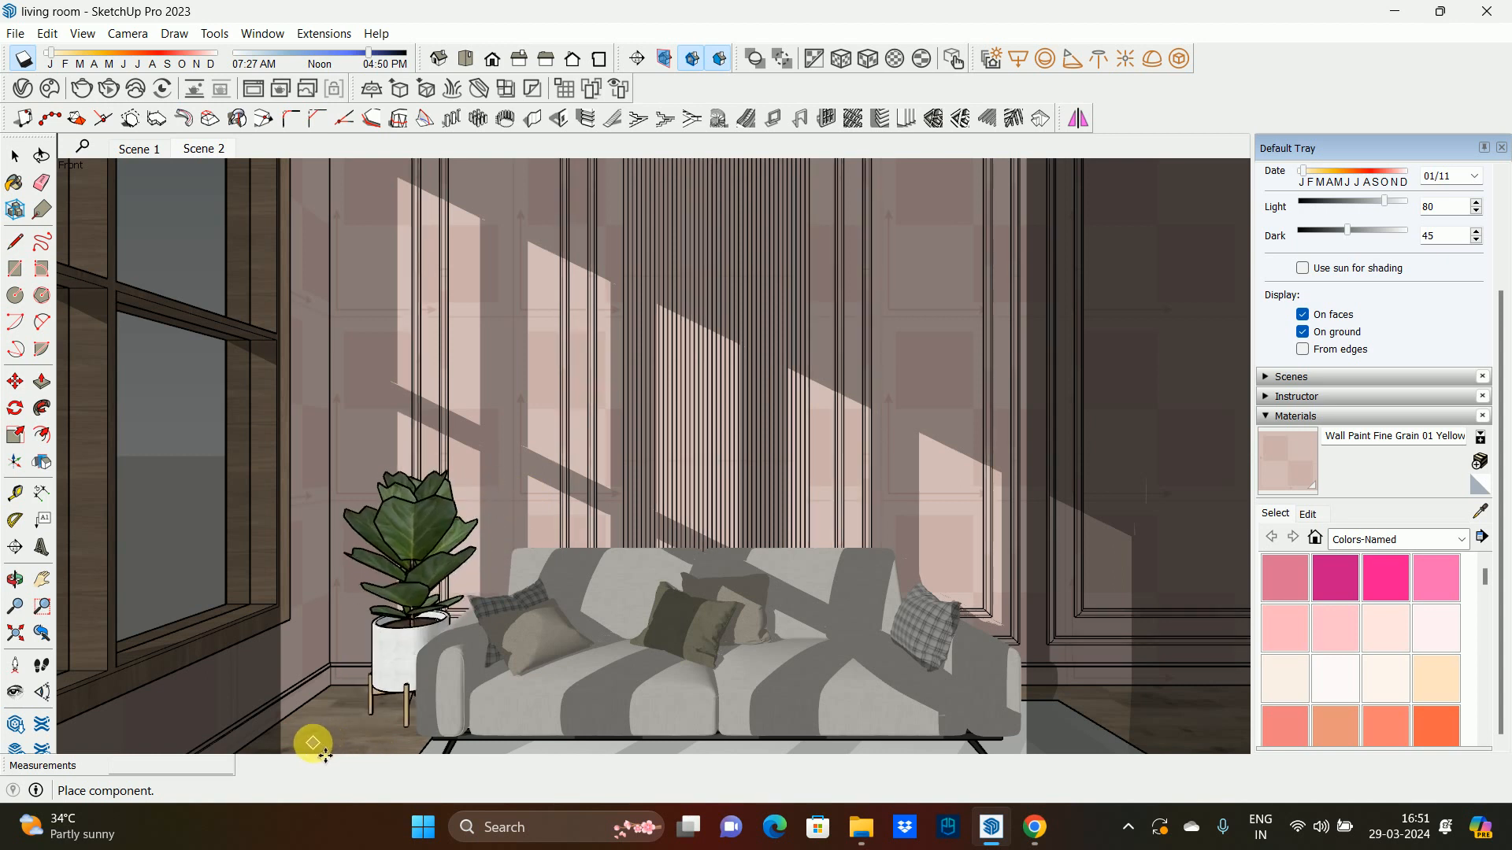
left_click(288, 735)
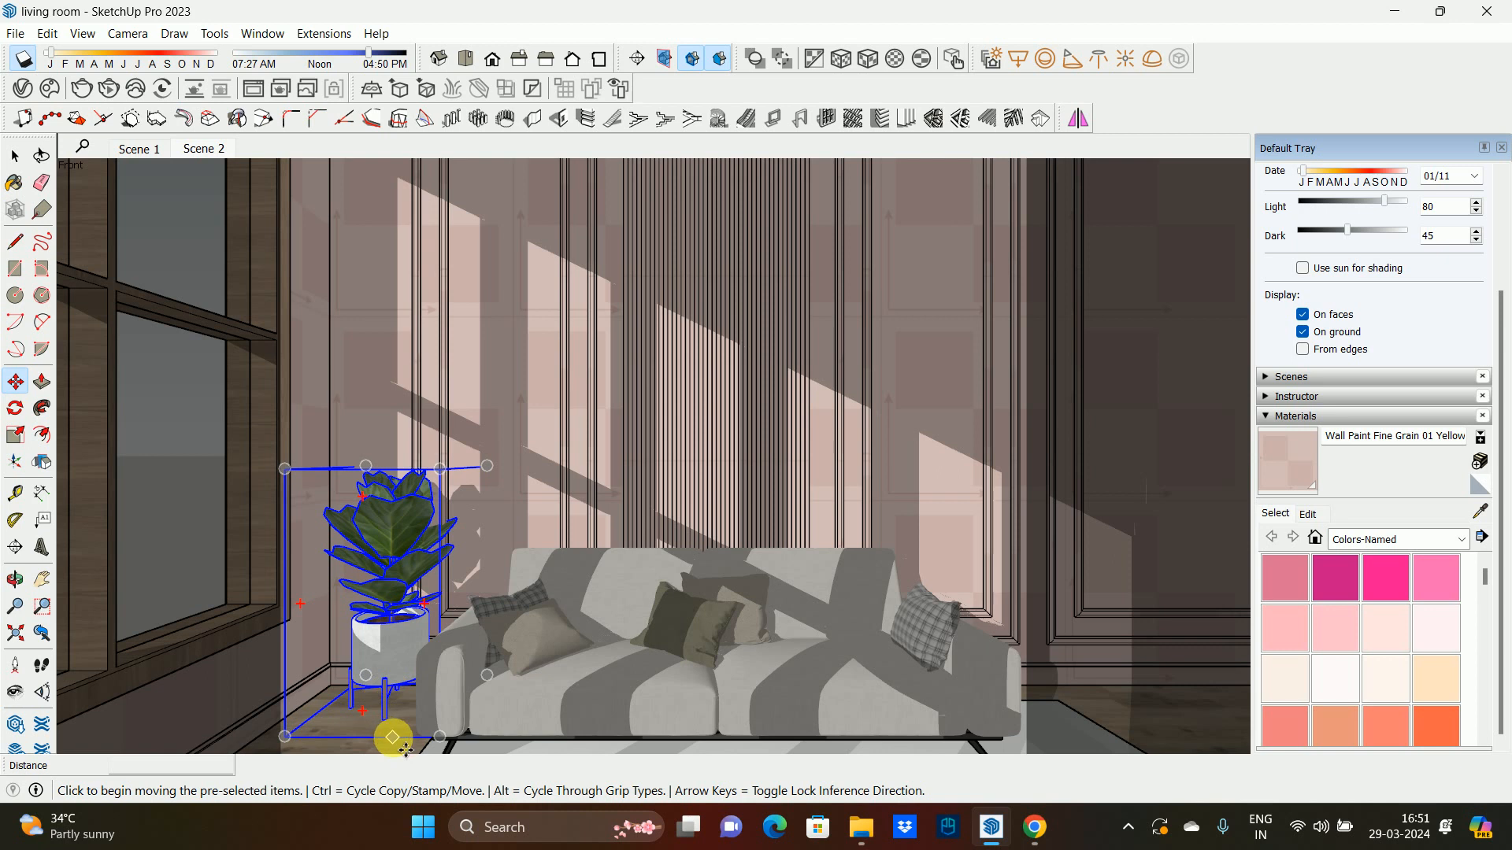
key("space")
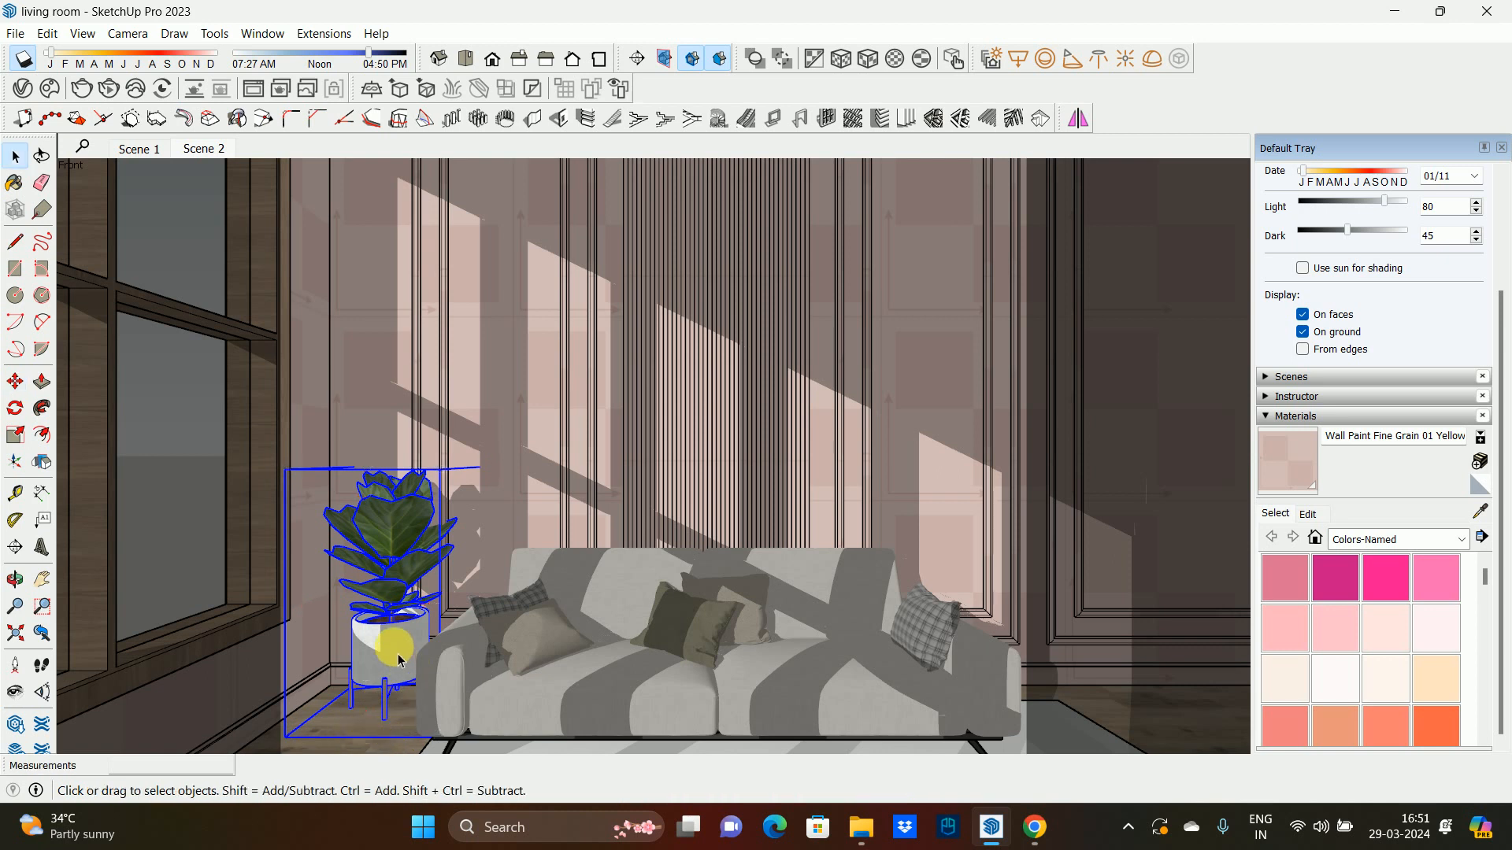
key("Delete")
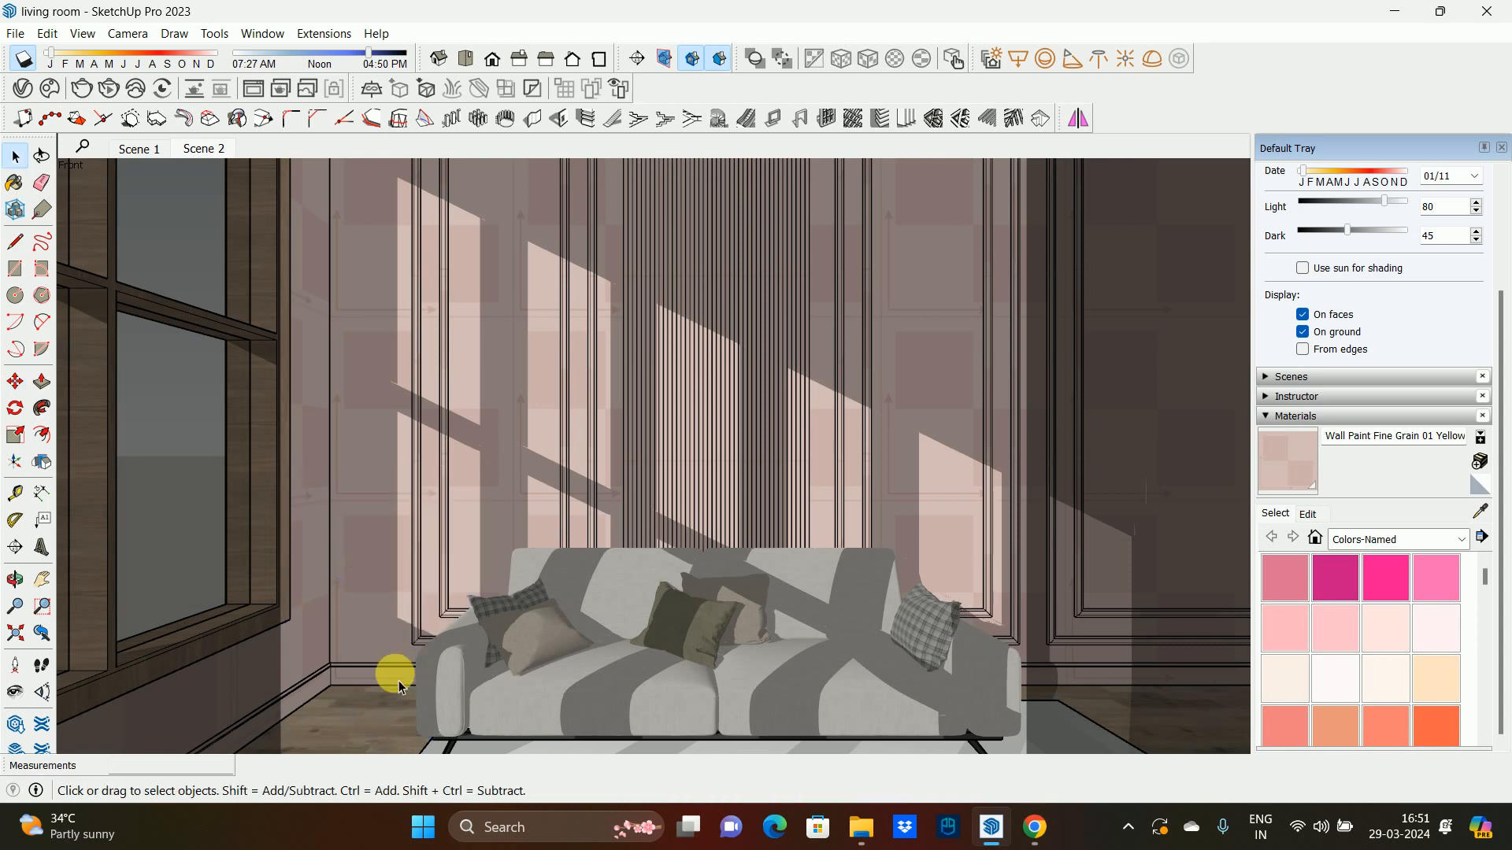
- Open the Chaos Cosmos library, clear the phone search and filter the 3D models to indoor plants under Vegetation
left_click(105, 91)
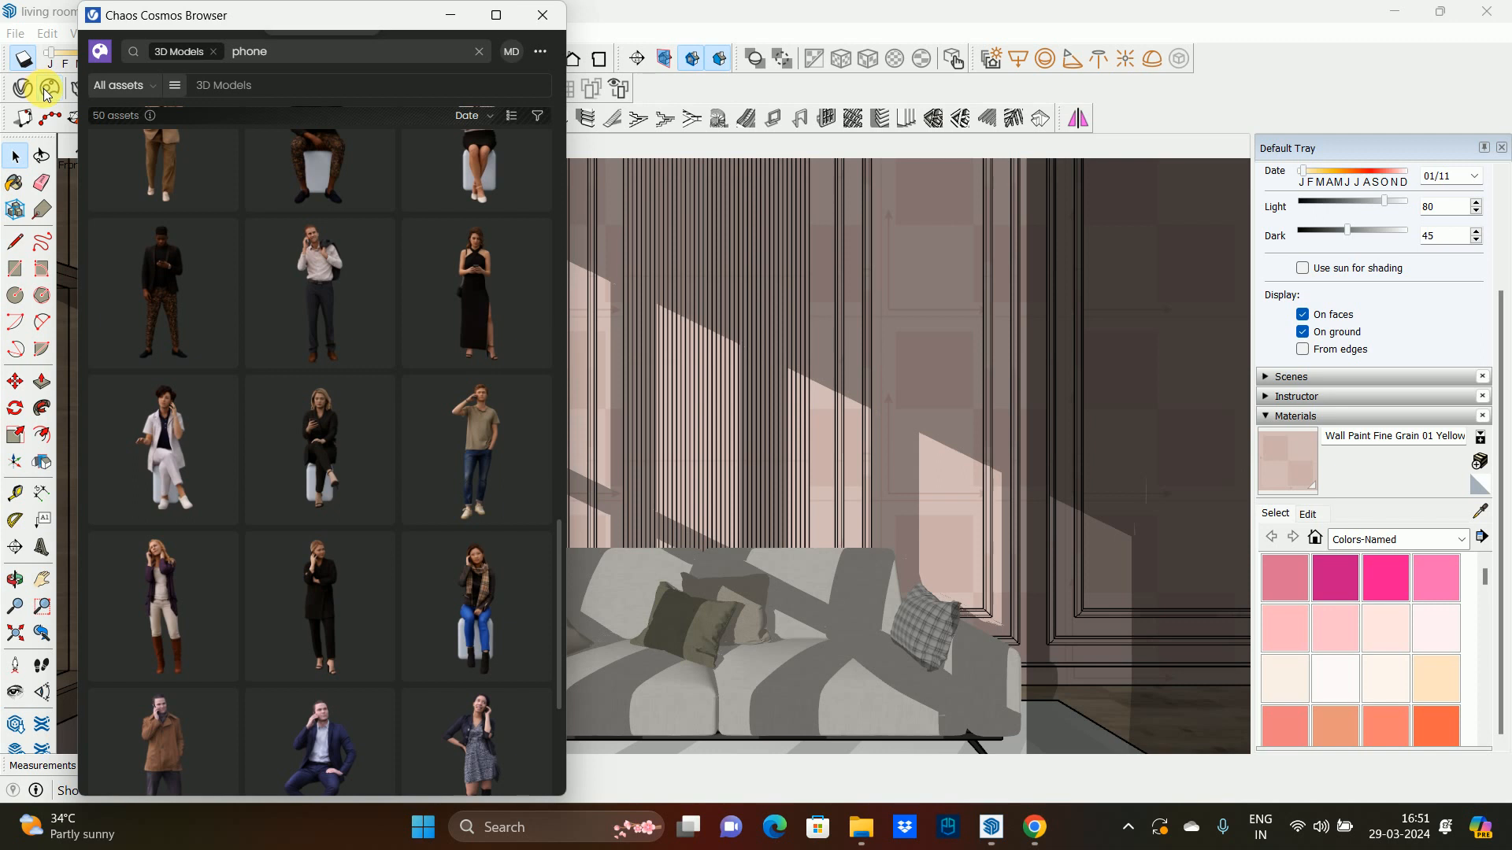
left_click(220, 52)
left_click(174, 159)
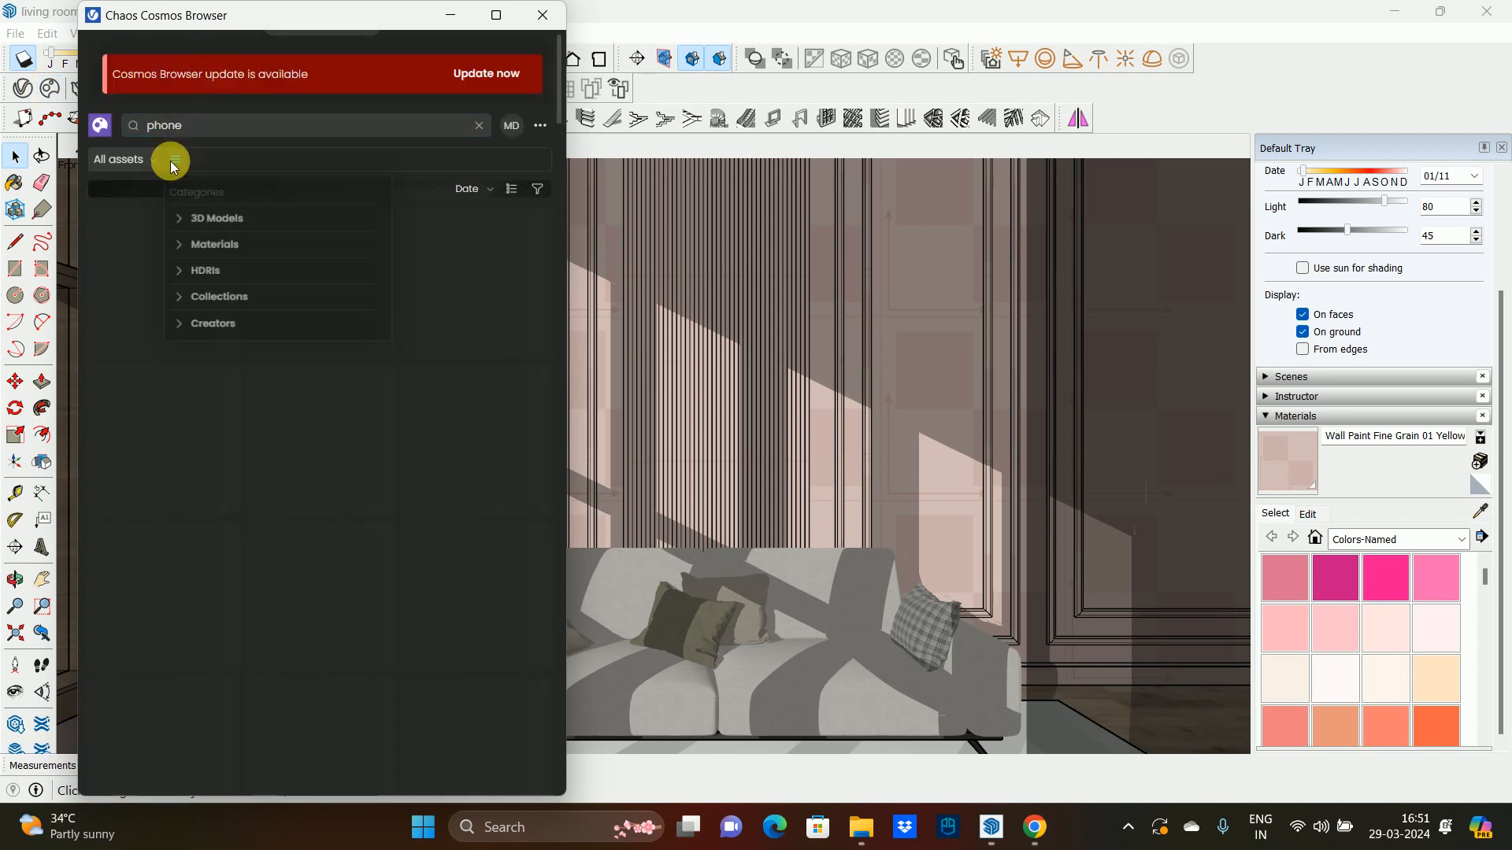
left_click(207, 224)
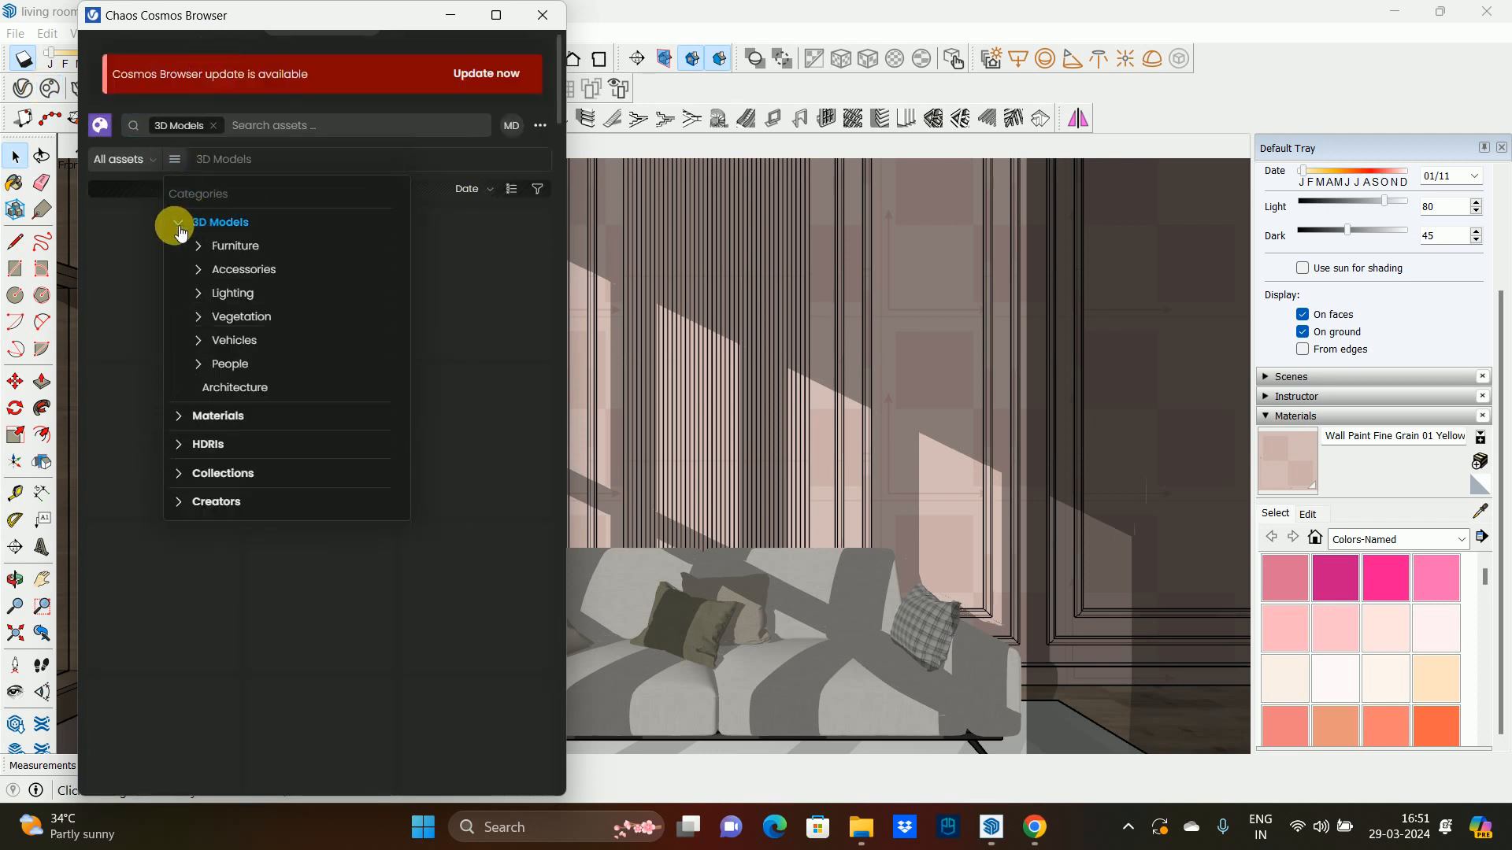
left_click(239, 320)
left_click(293, 365)
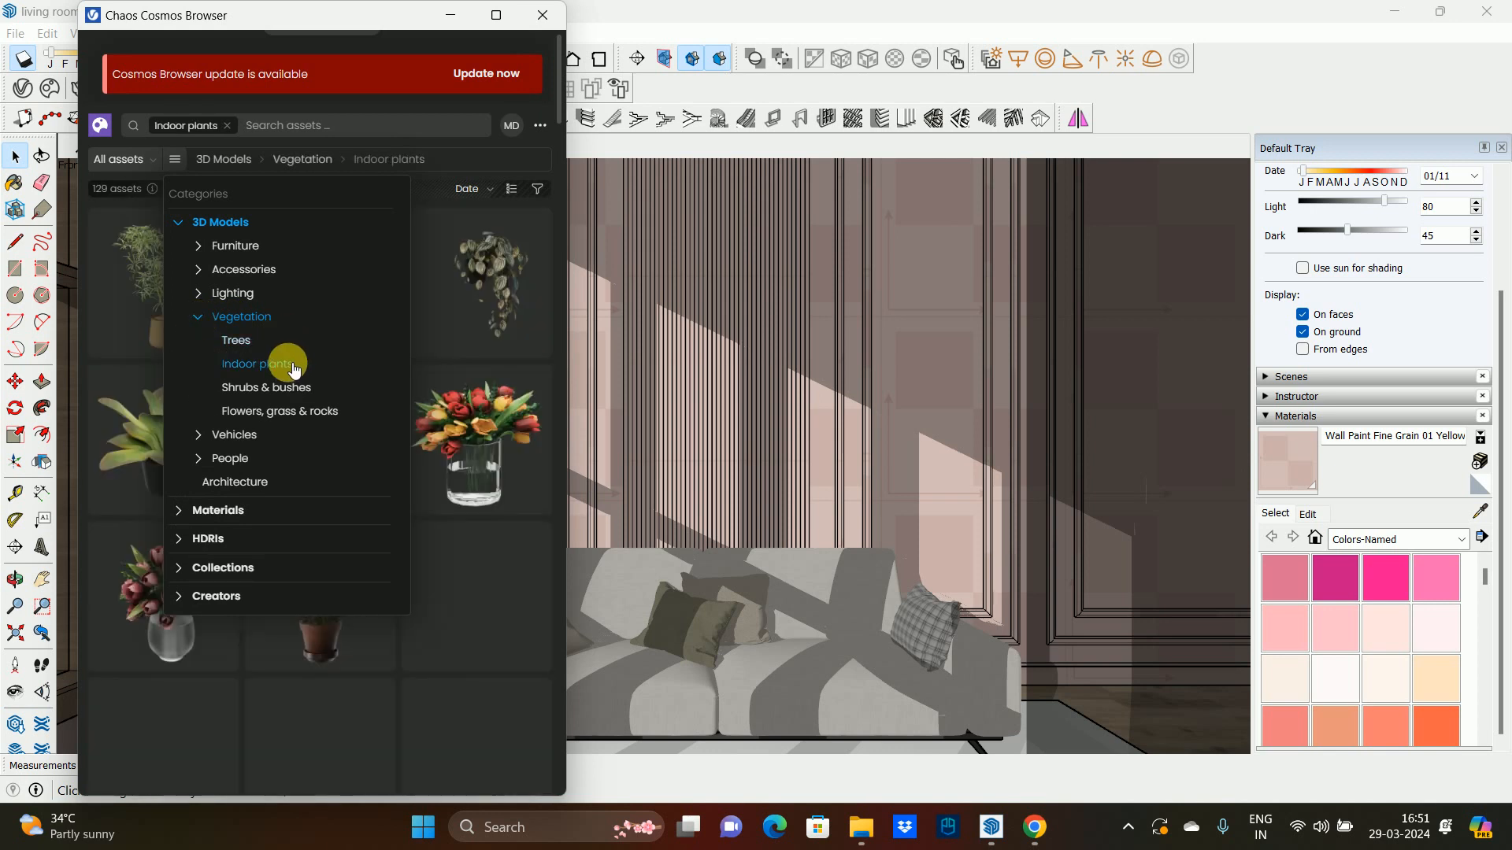
- Look through the indoor plant models in the library for a tall potted plant that suits the sofa corner
scroll(315, 370, "down", 3)
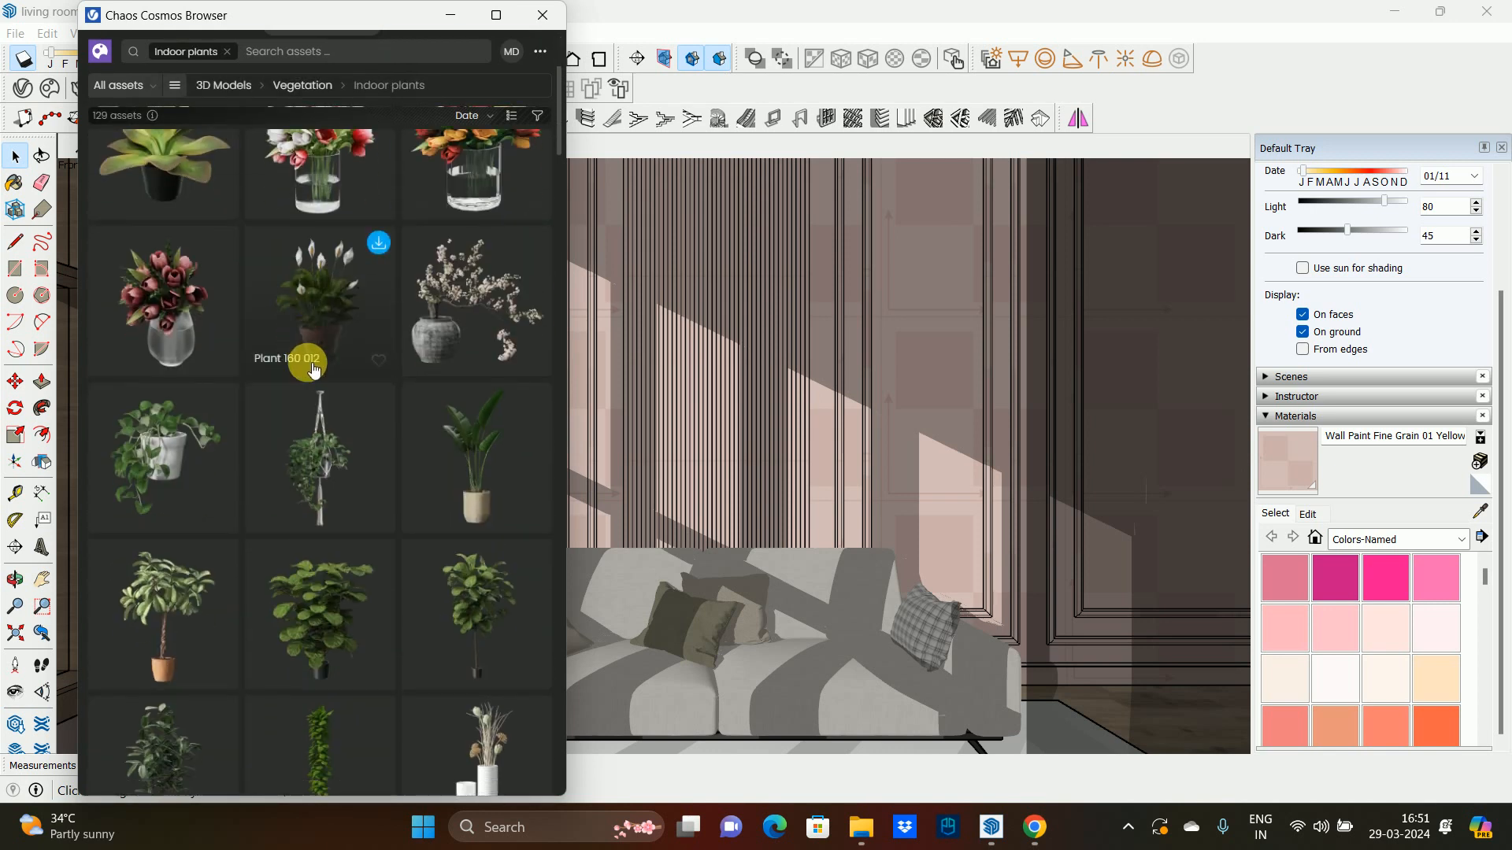
scroll(313, 362, "up", 3)
scroll(347, 330, "down", 2)
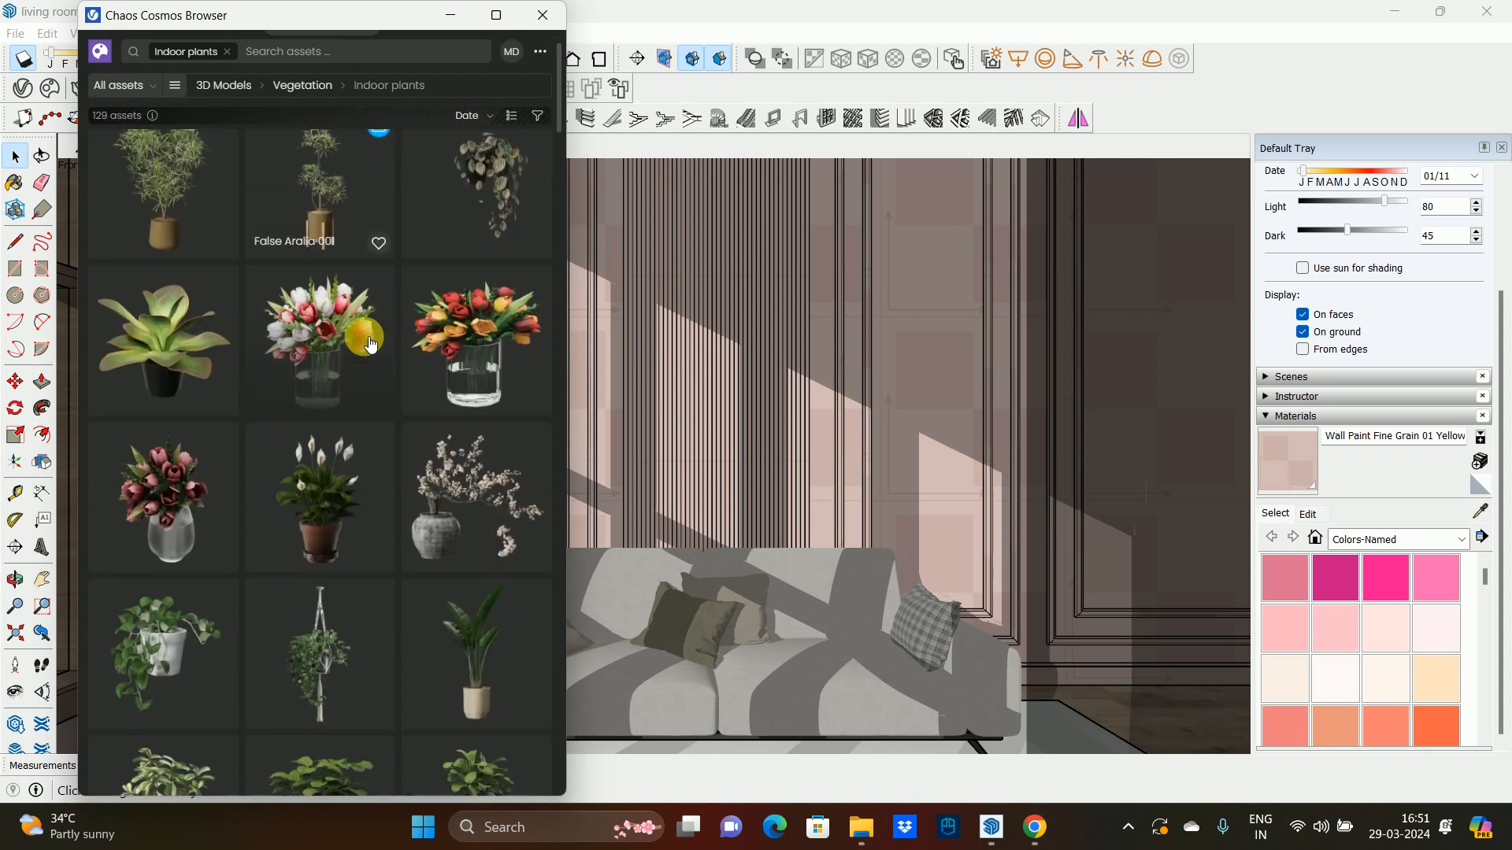
scroll(366, 334, "down", 2)
scroll(398, 372, "down", 3)
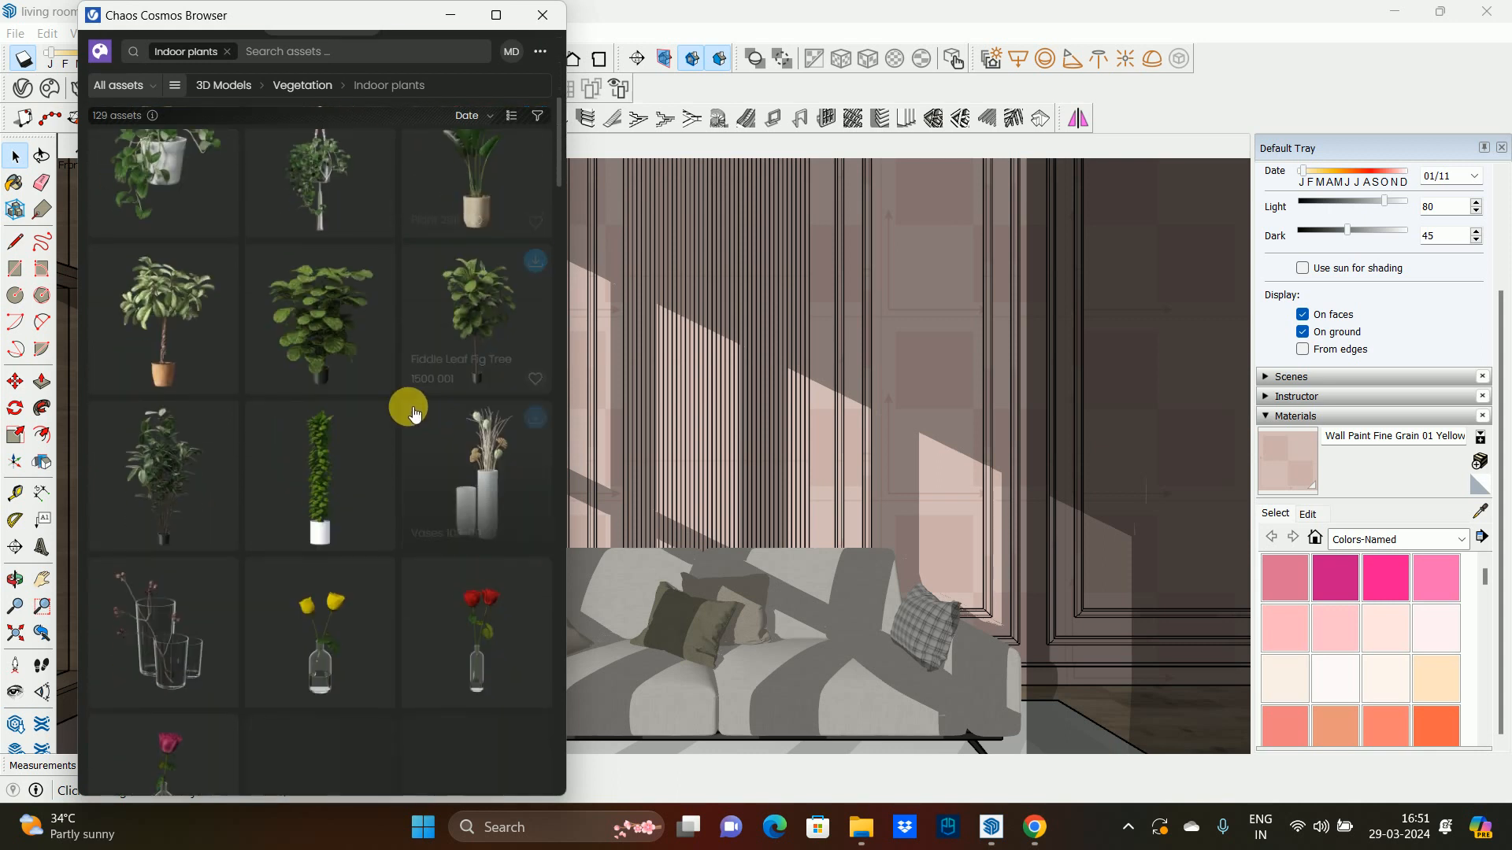
scroll(421, 405, "down", 3)
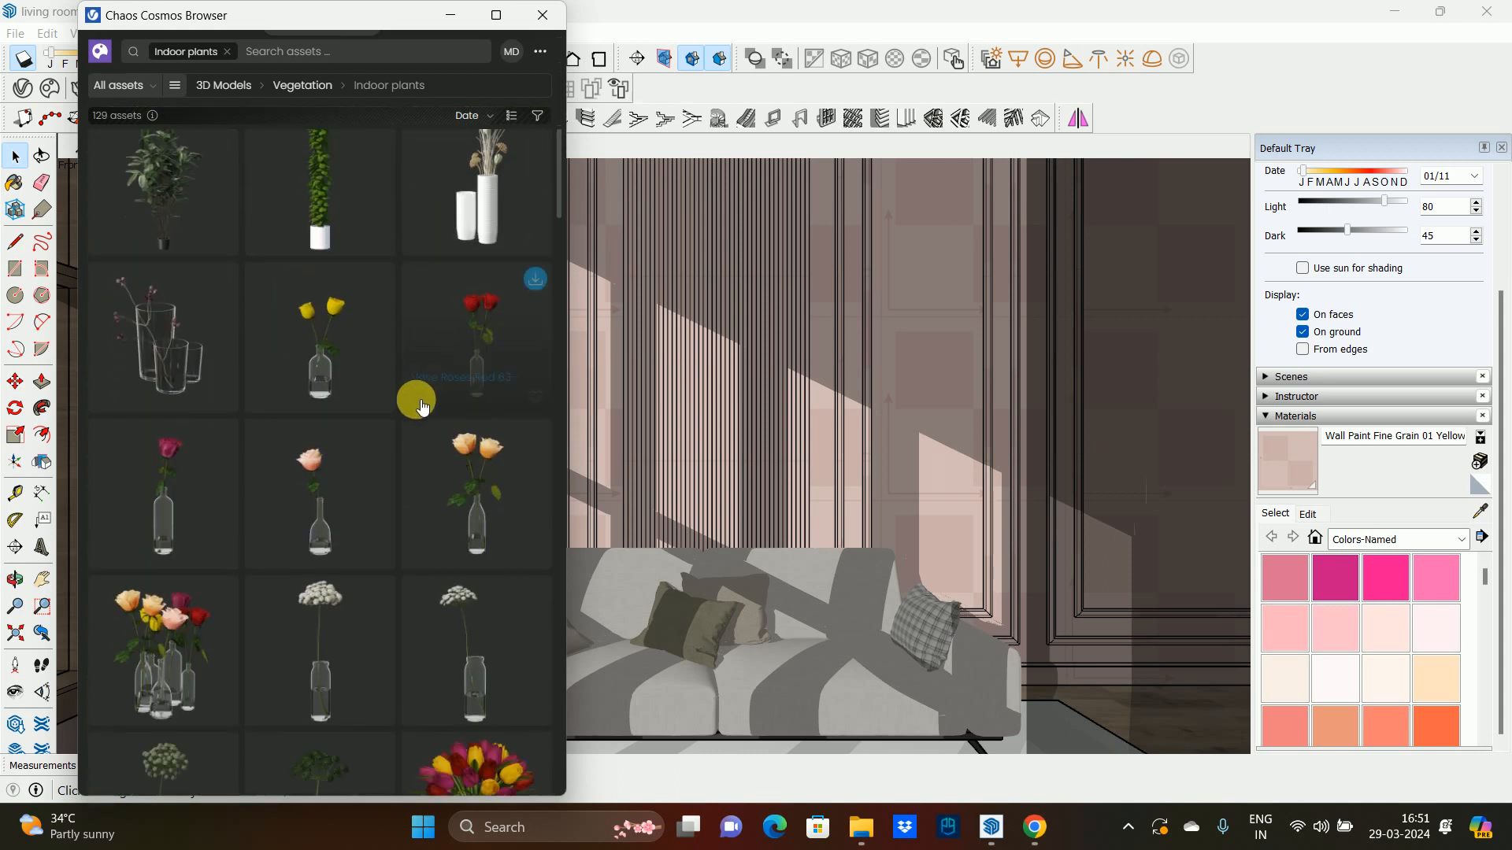
scroll(417, 413, "down", 5)
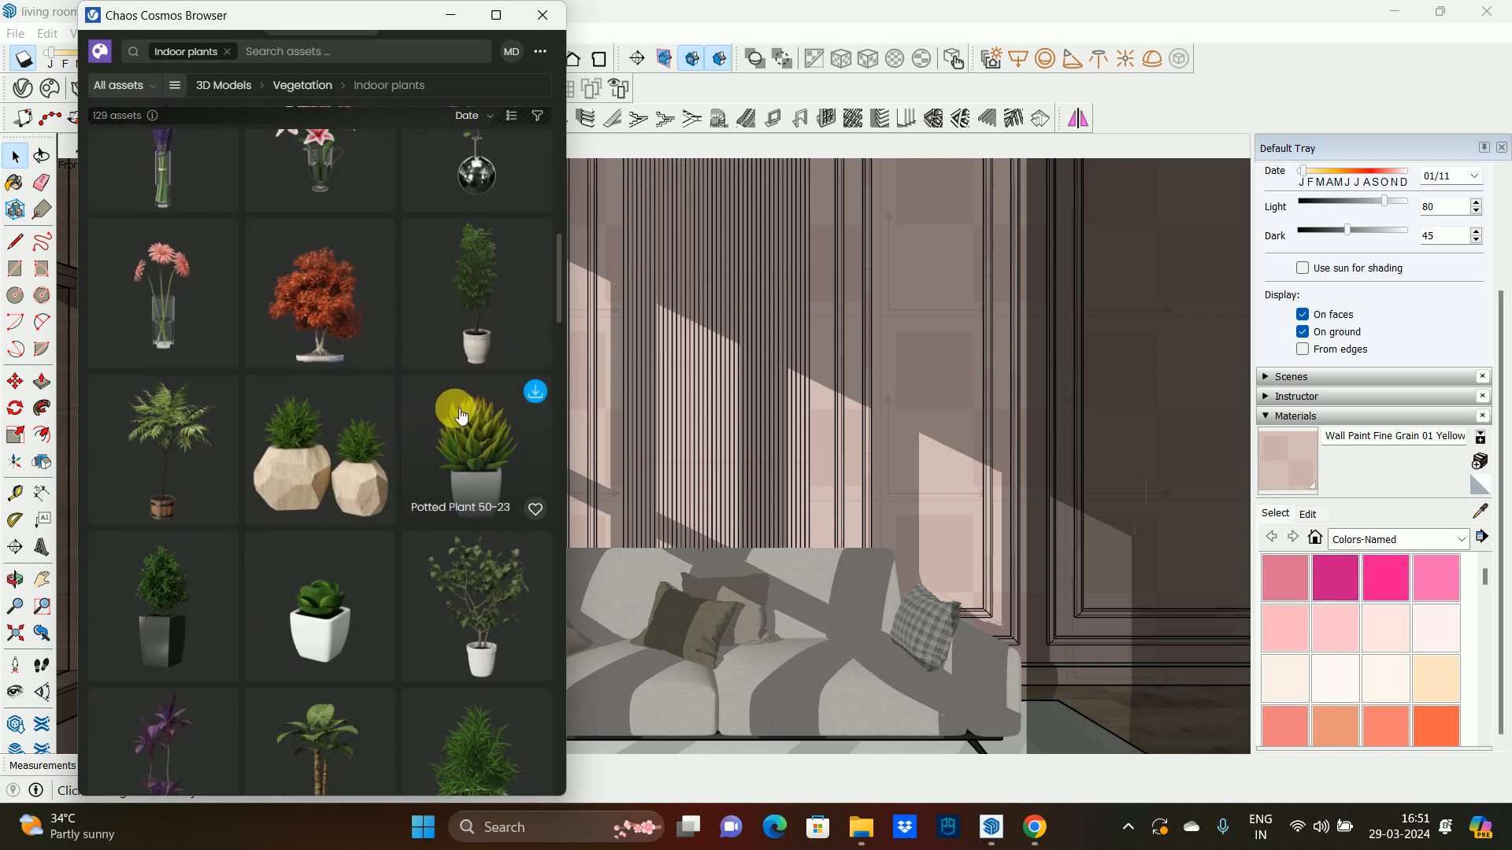
scroll(513, 280, "down", 6)
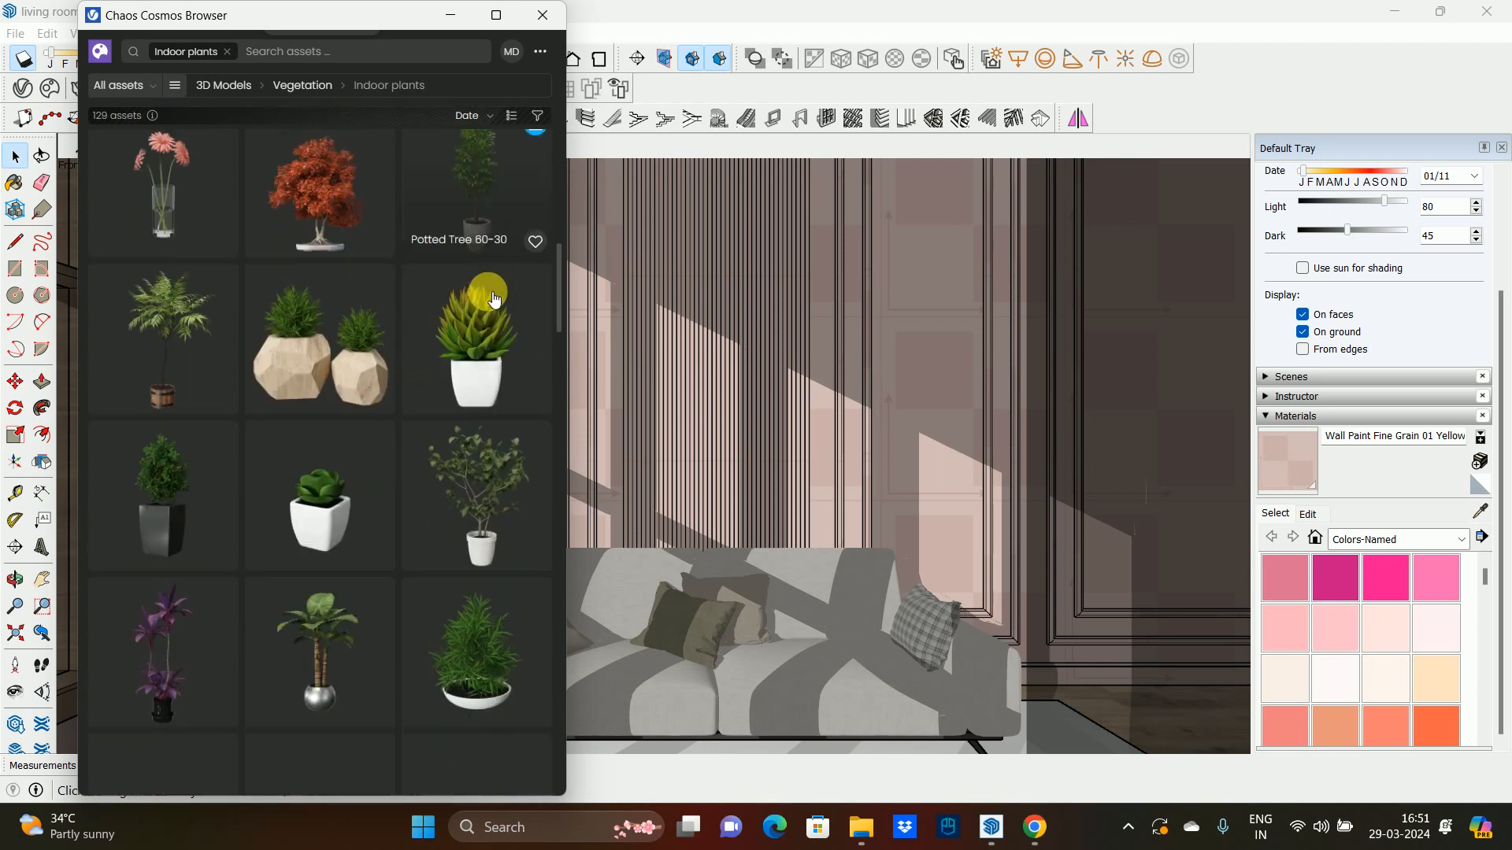
scroll(441, 338, "down", 5)
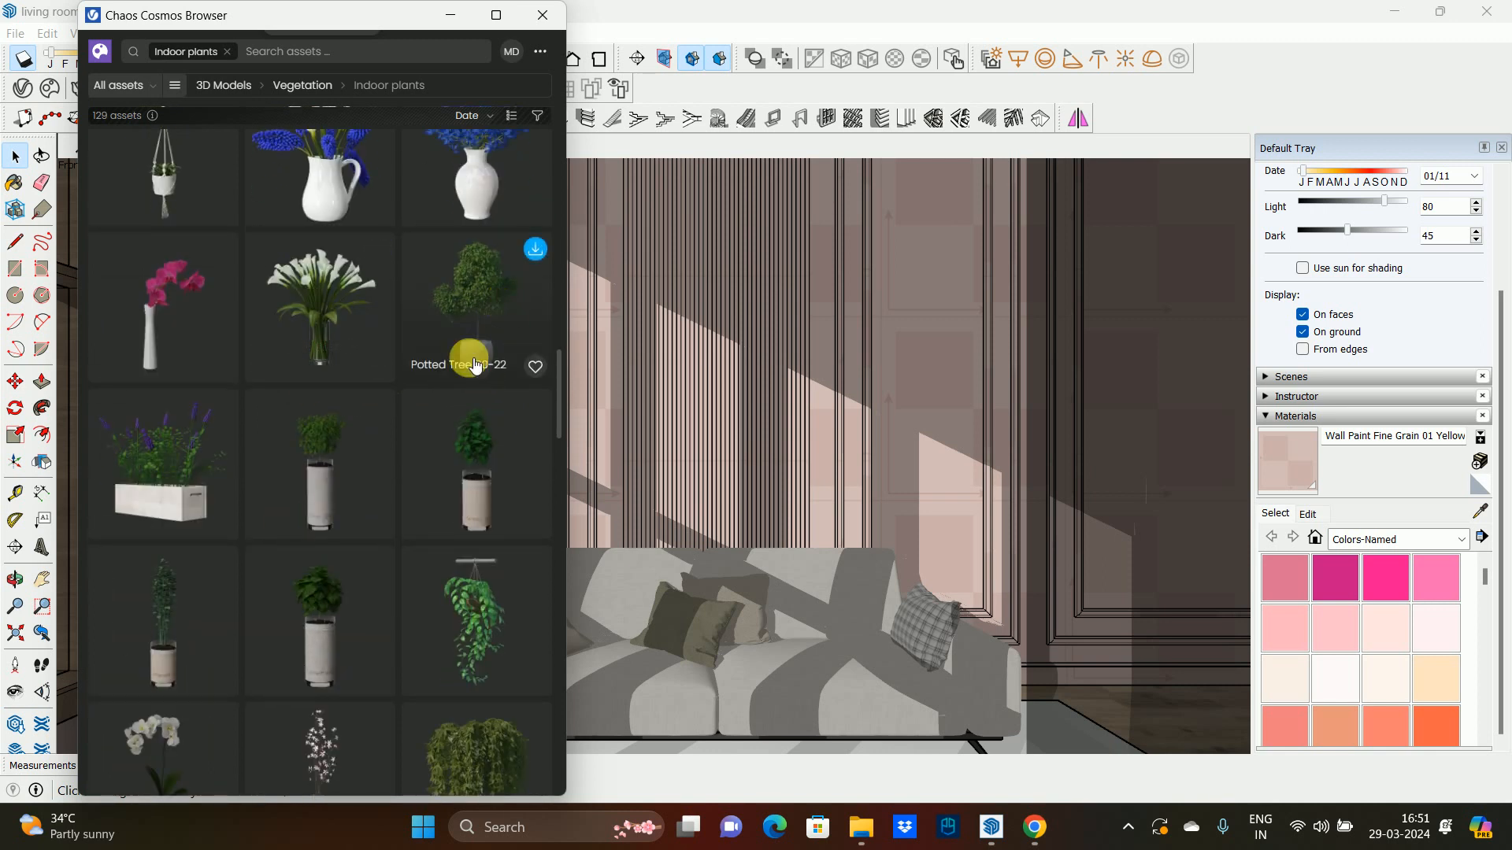
scroll(469, 358, "down", 8)
scroll(383, 431, "down", 10)
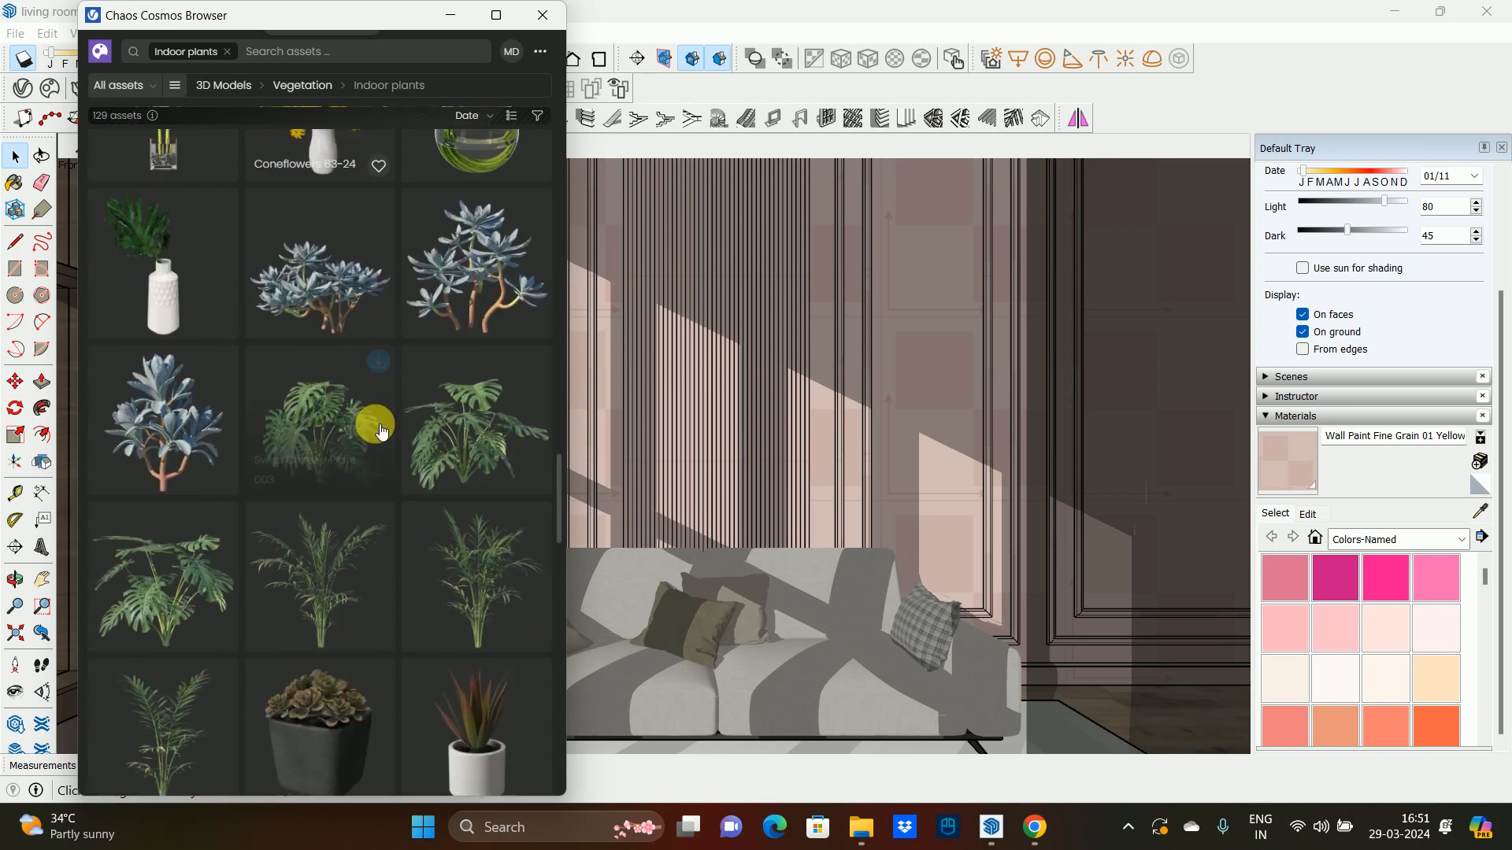
scroll(379, 428, "down", 10)
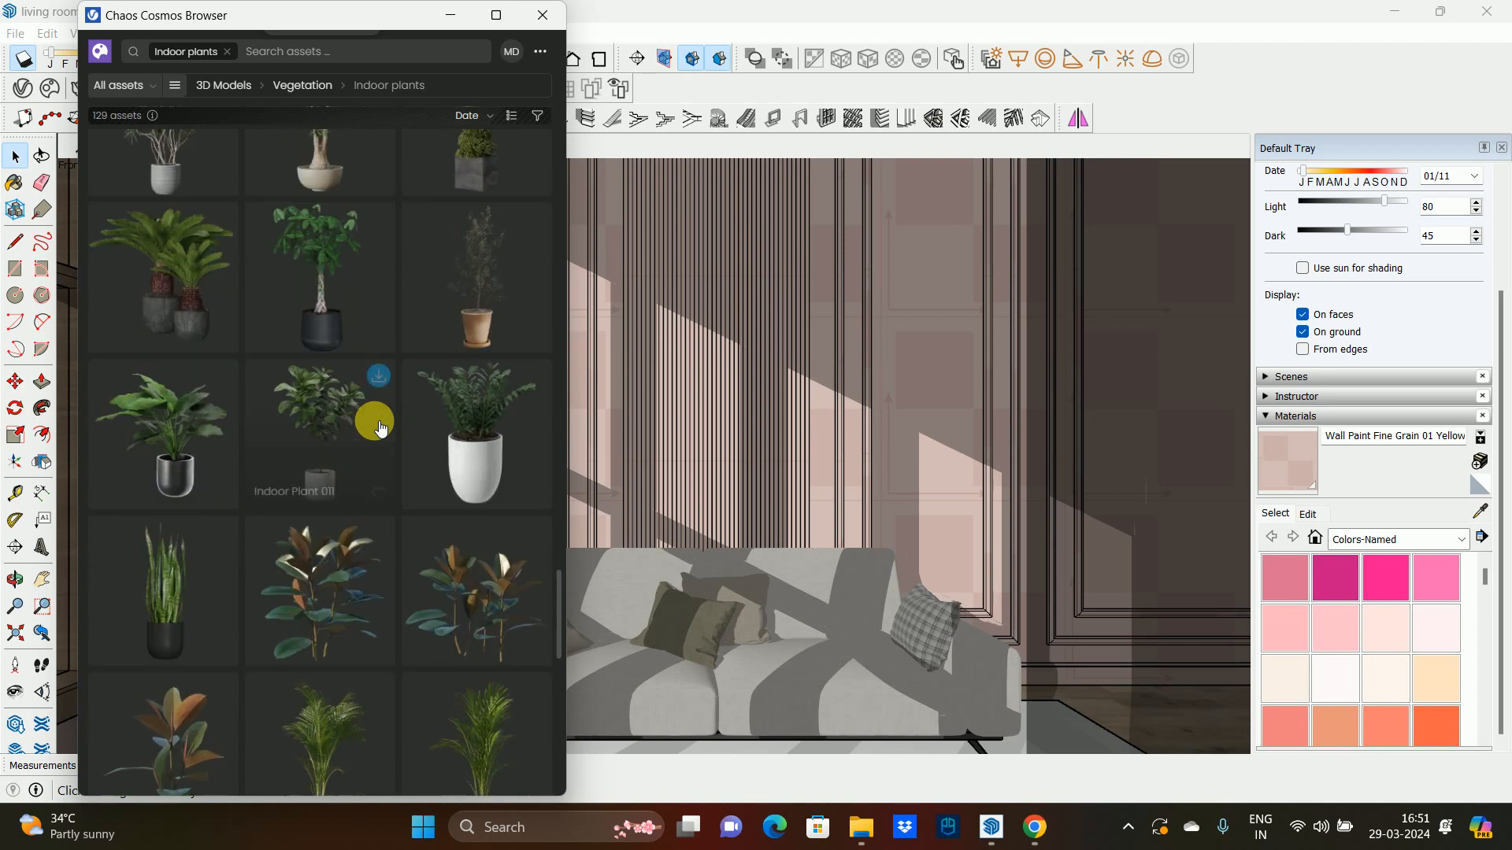
scroll(381, 426, "down", 2)
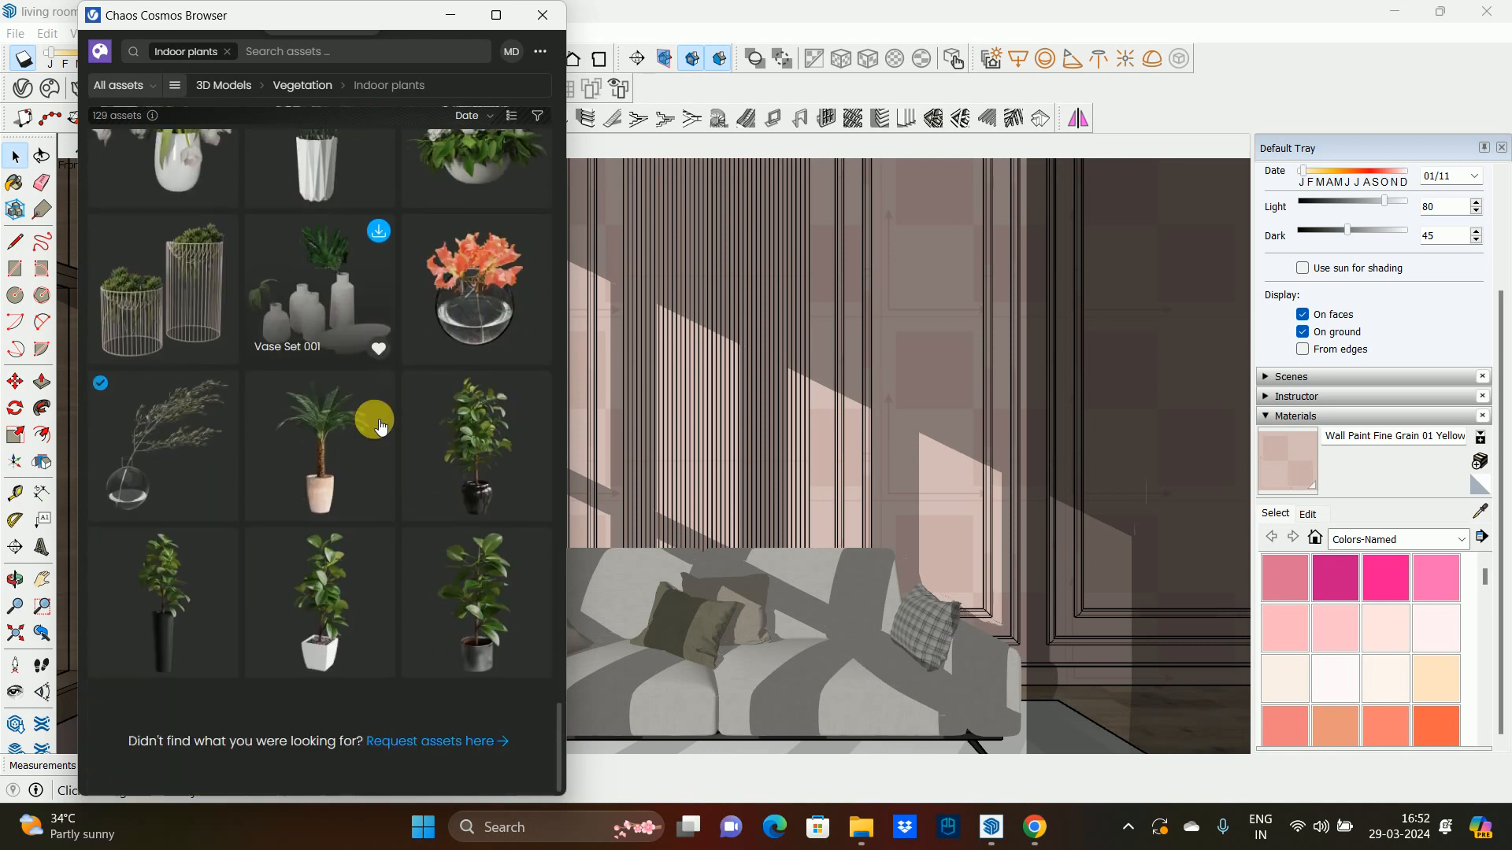
scroll(470, 524, "up", 10)
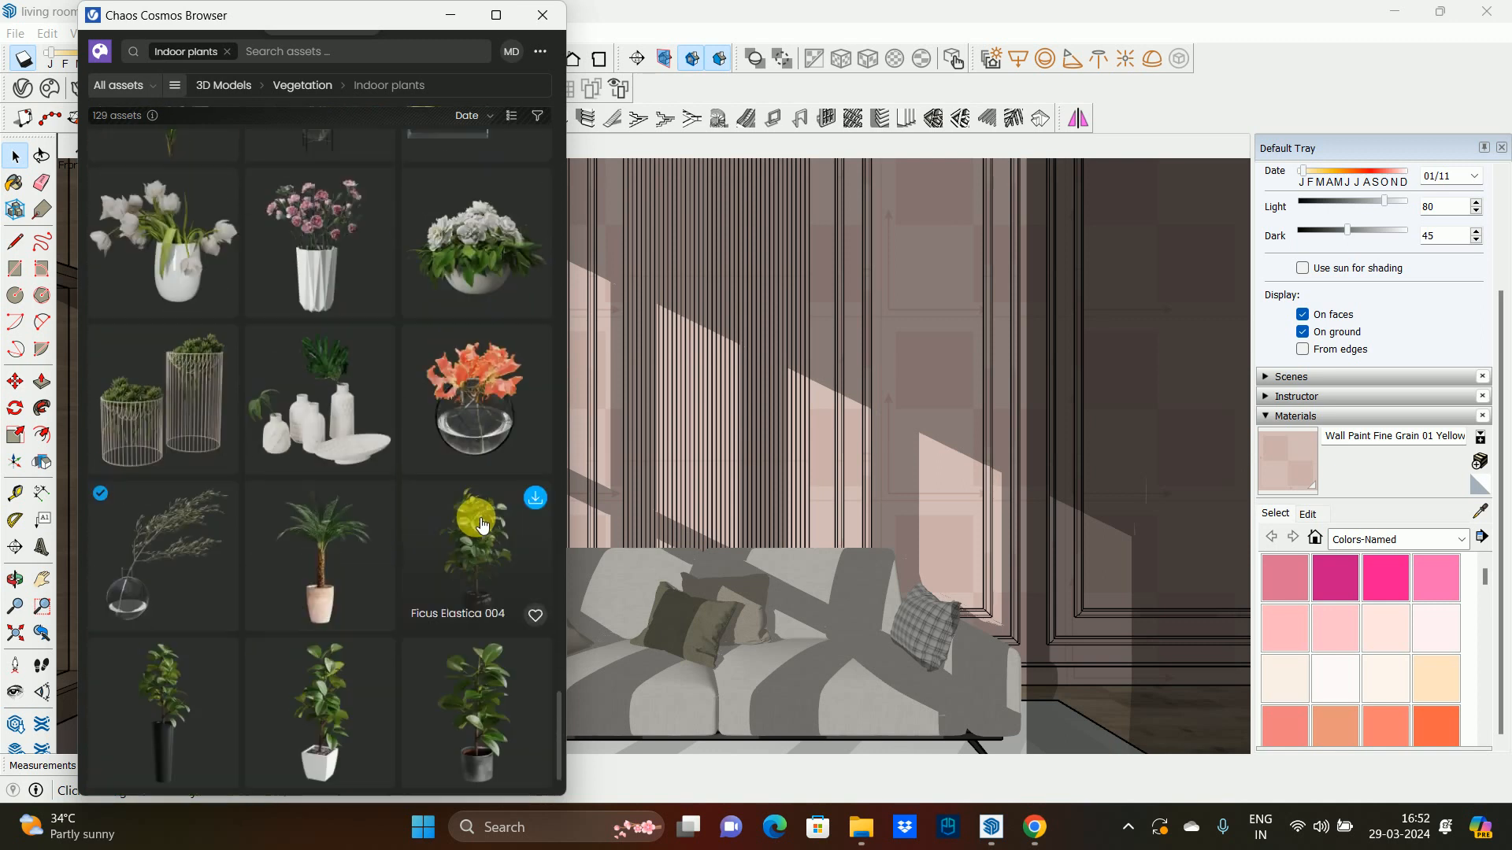
scroll(483, 525, "up", 10)
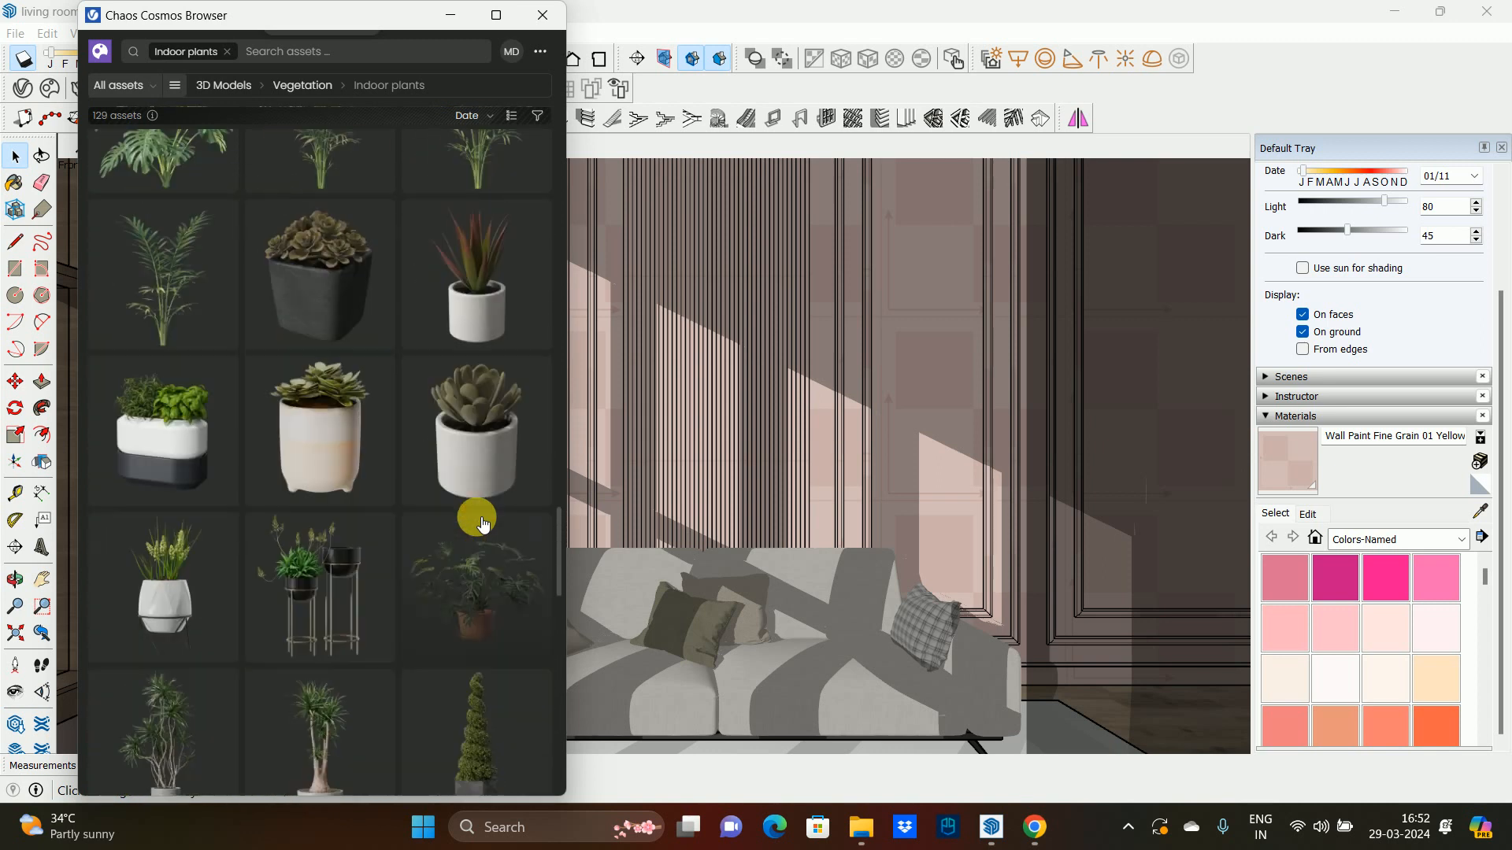
scroll(482, 524, "up", 5)
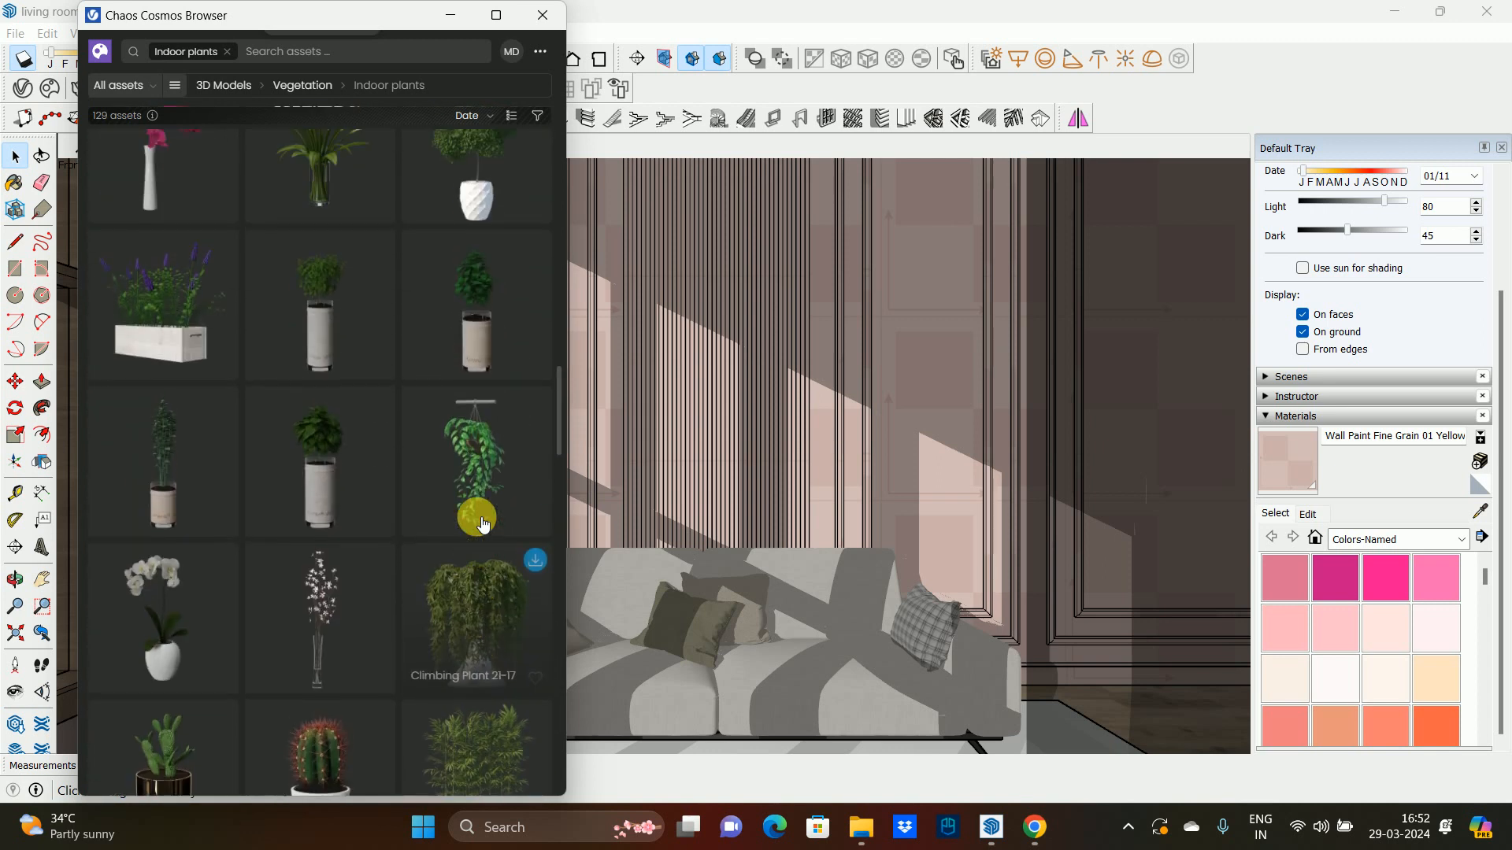
scroll(481, 513, "up", 2)
scroll(481, 513, "up", 10)
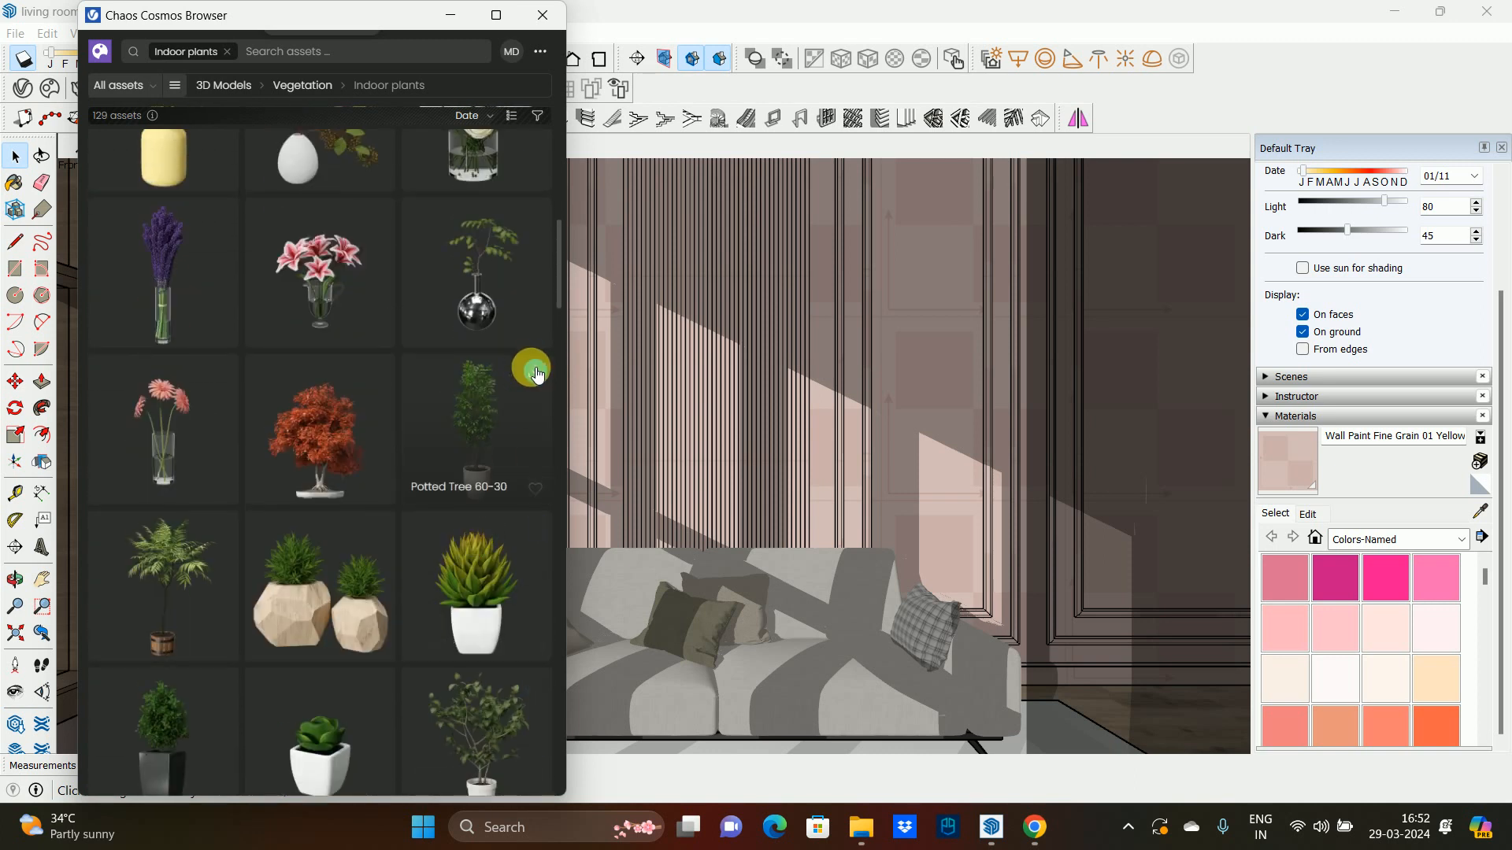
- Download the Potted Tree 60-30 model and place it on the floor between the window and the sofa
left_click(534, 370)
scroll(488, 463, "up", 4)
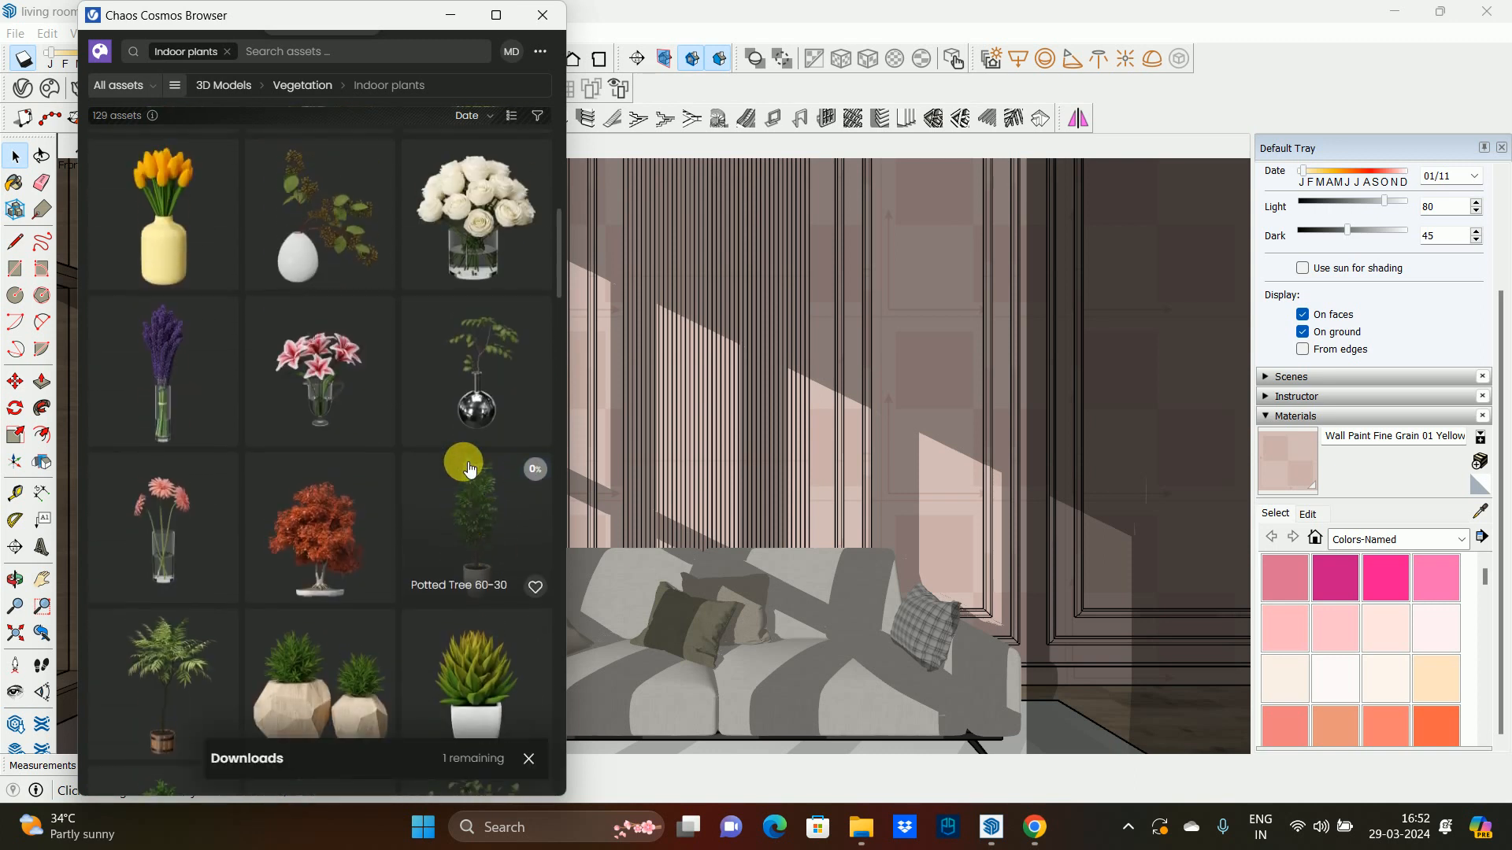
scroll(469, 470, "down", 4)
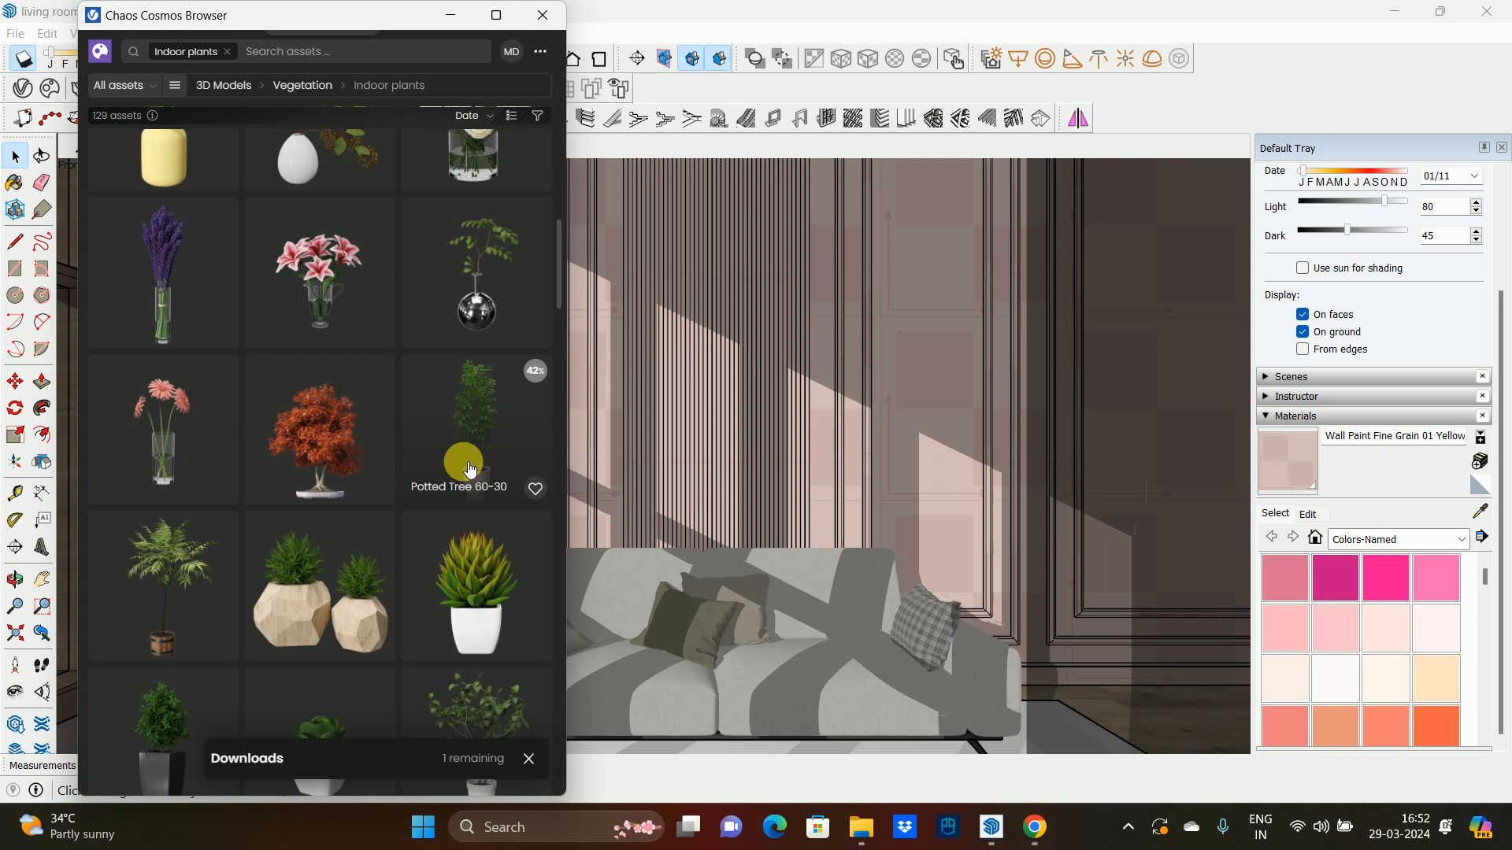
left_click(537, 378)
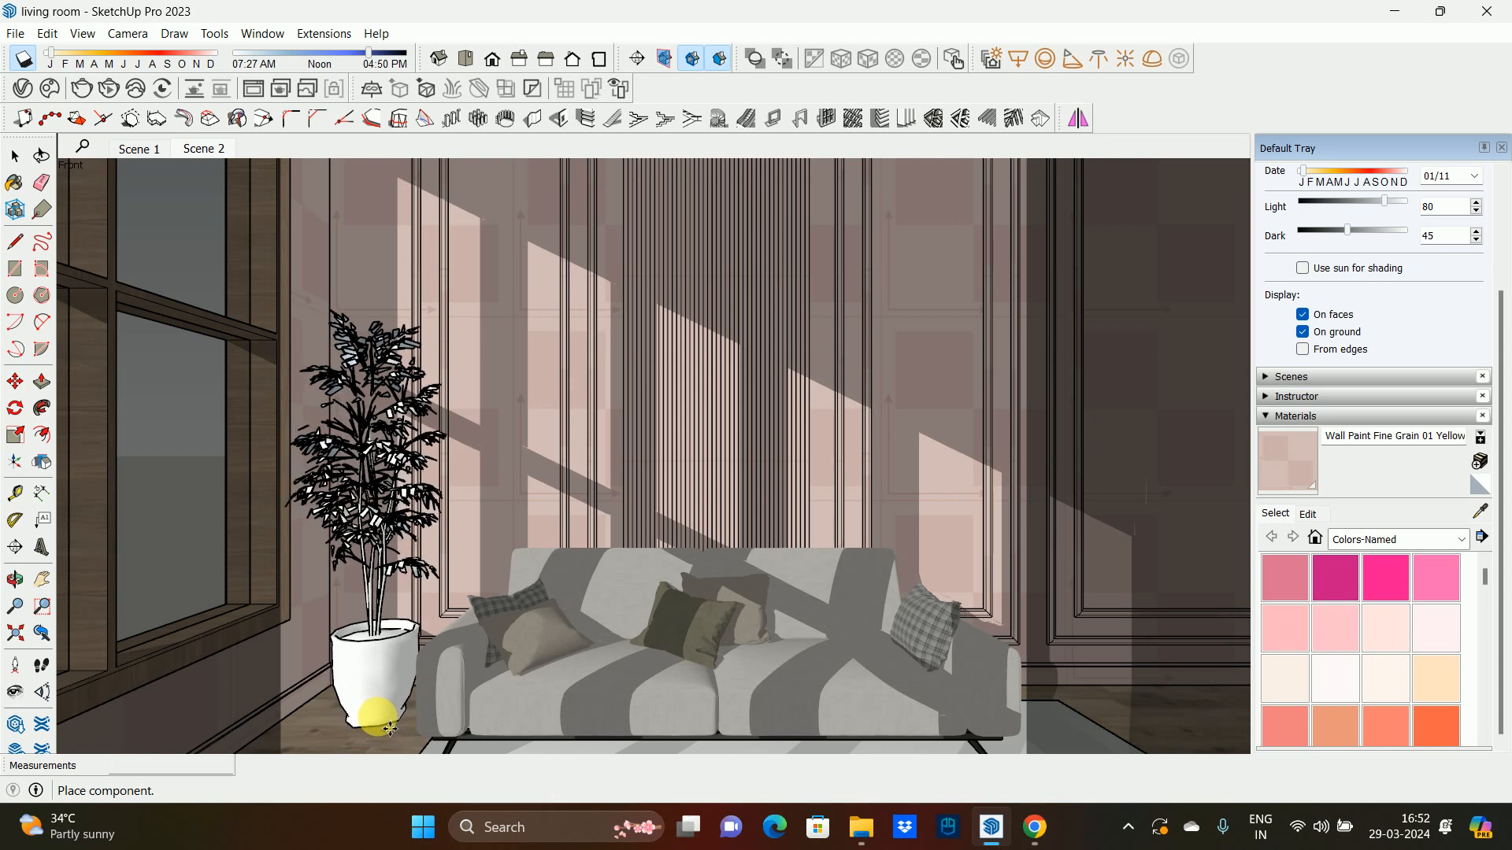
left_click(392, 728)
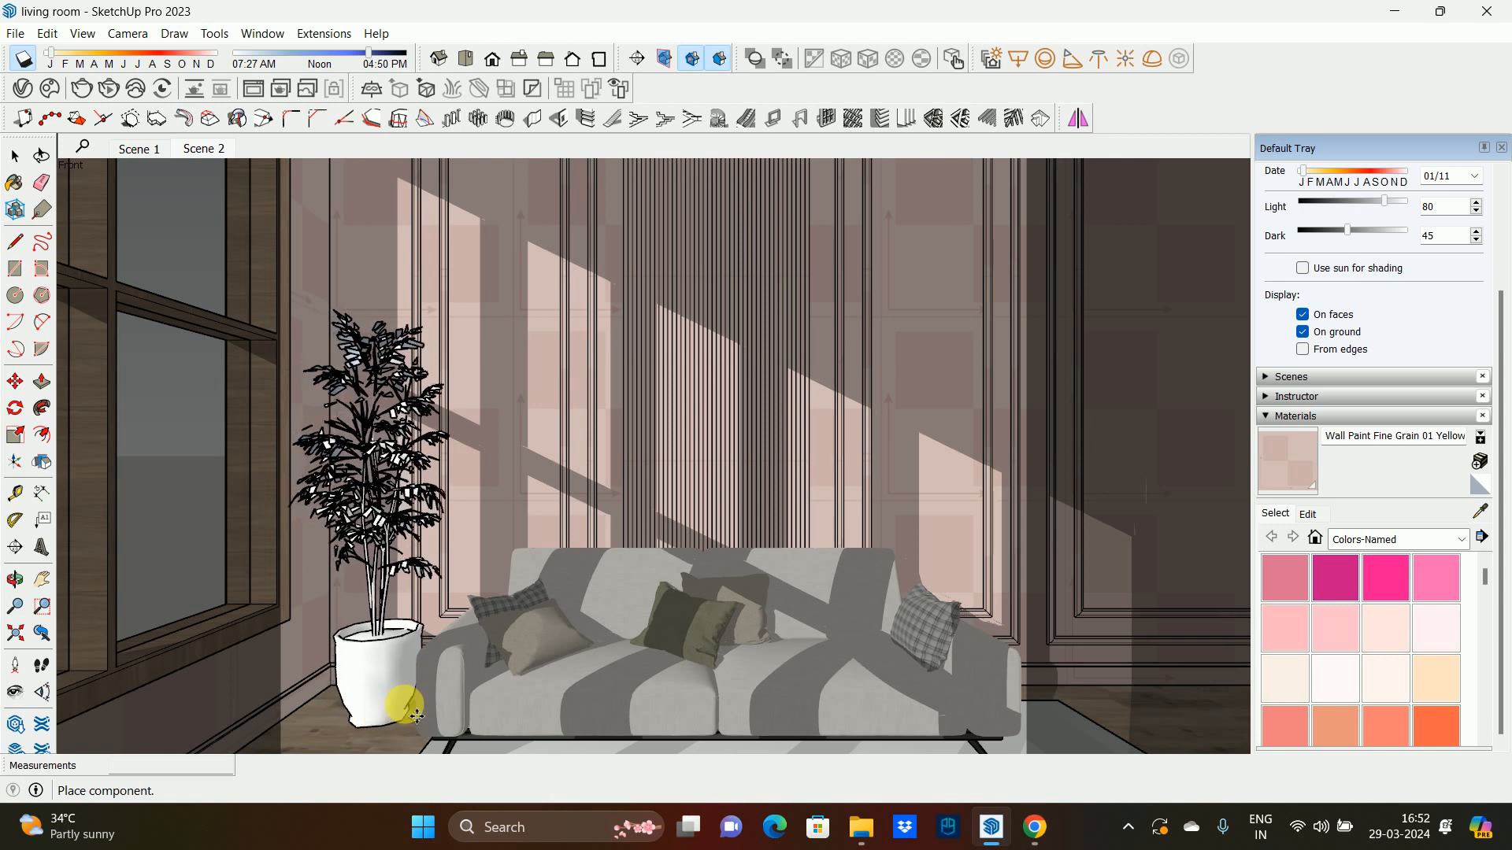
key("Escape")
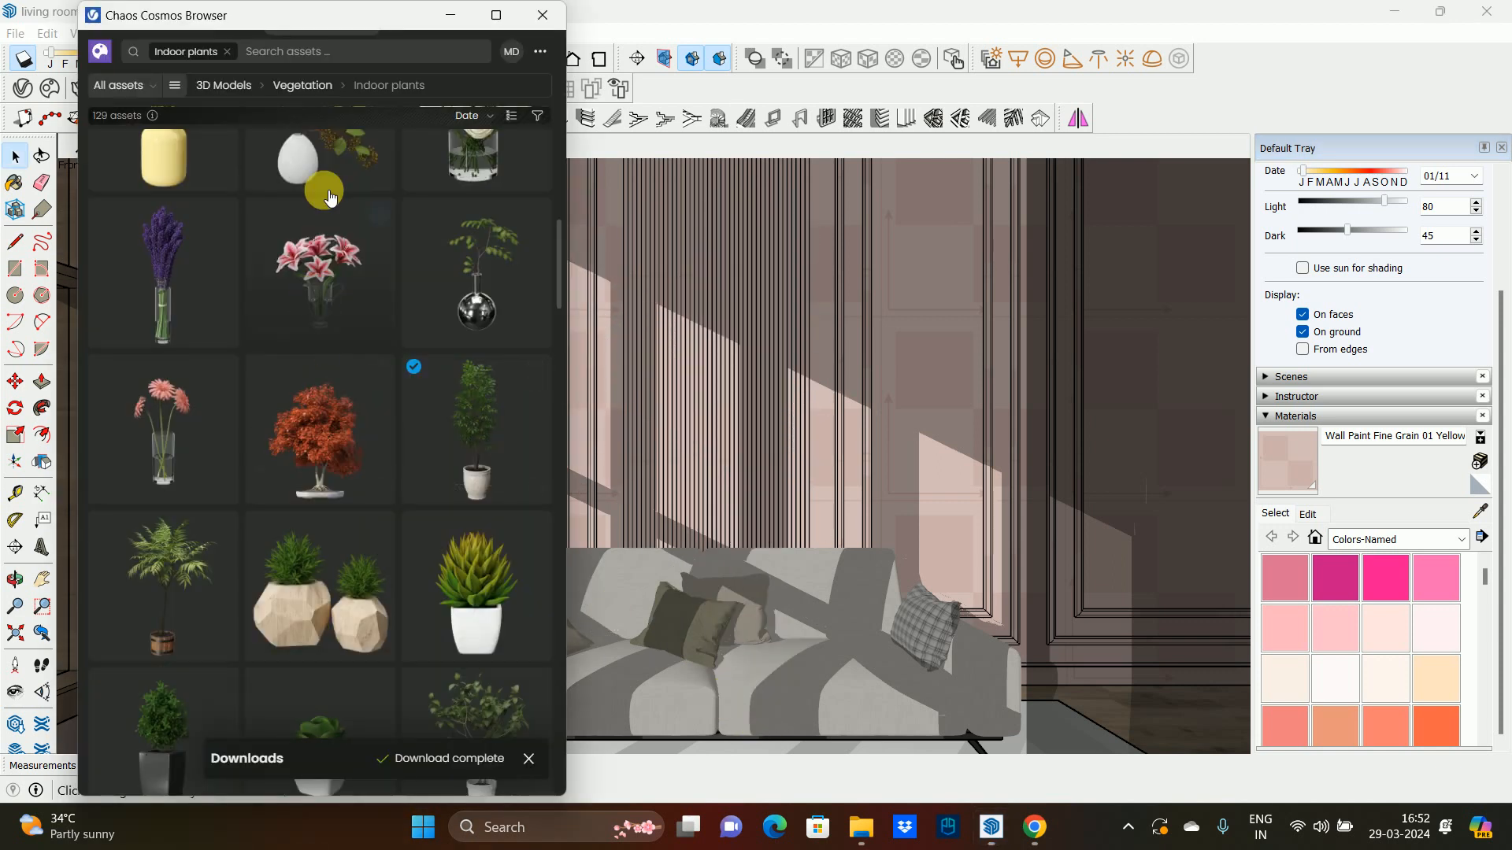
- Remove the indoor plants filter and search the Cosmos library for "lamp"
left_click(231, 53)
left_click(263, 53)
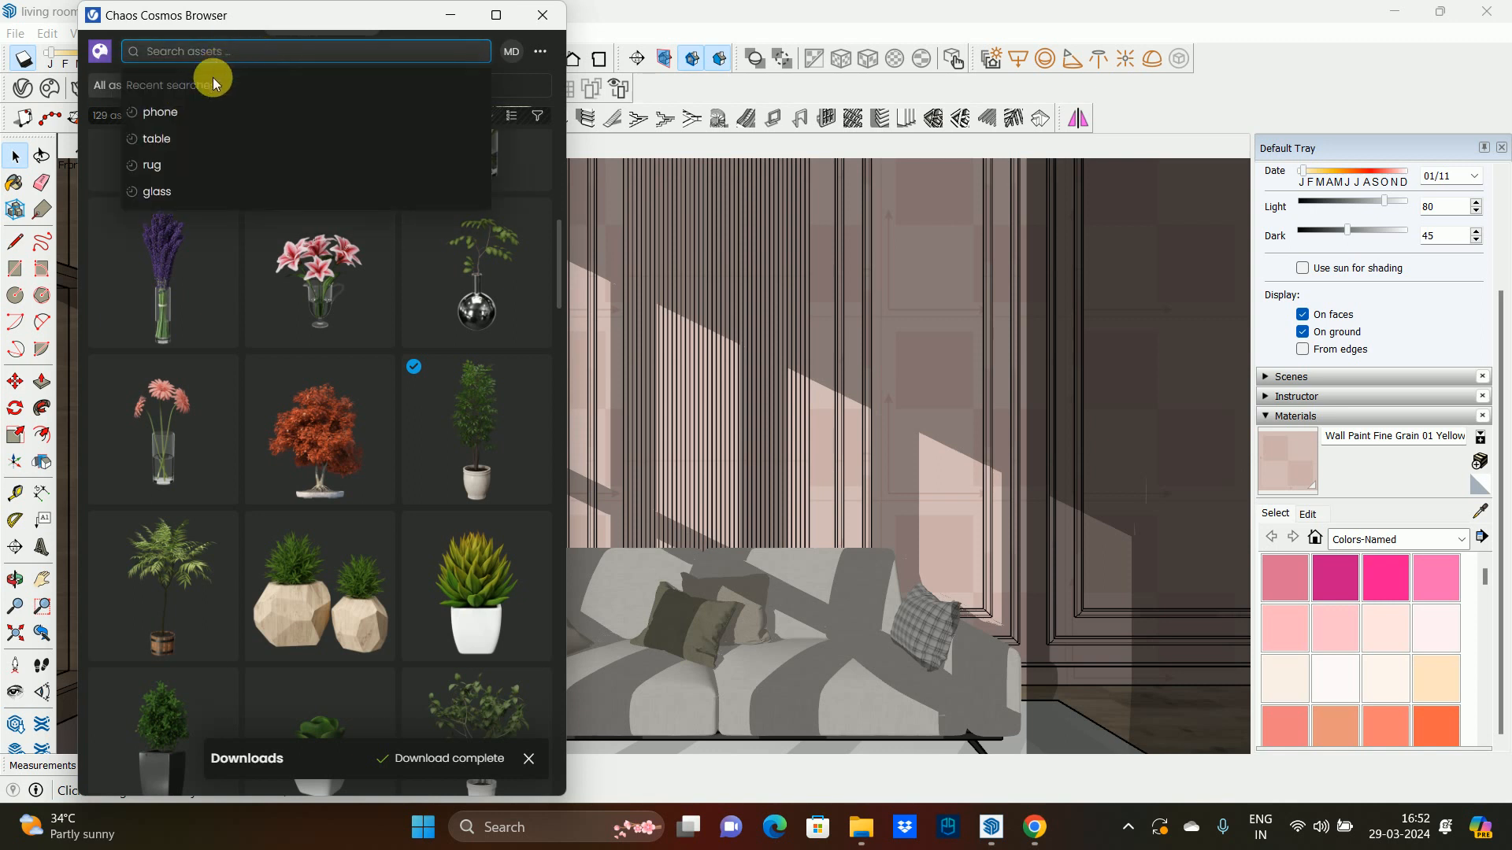
type("lamp")
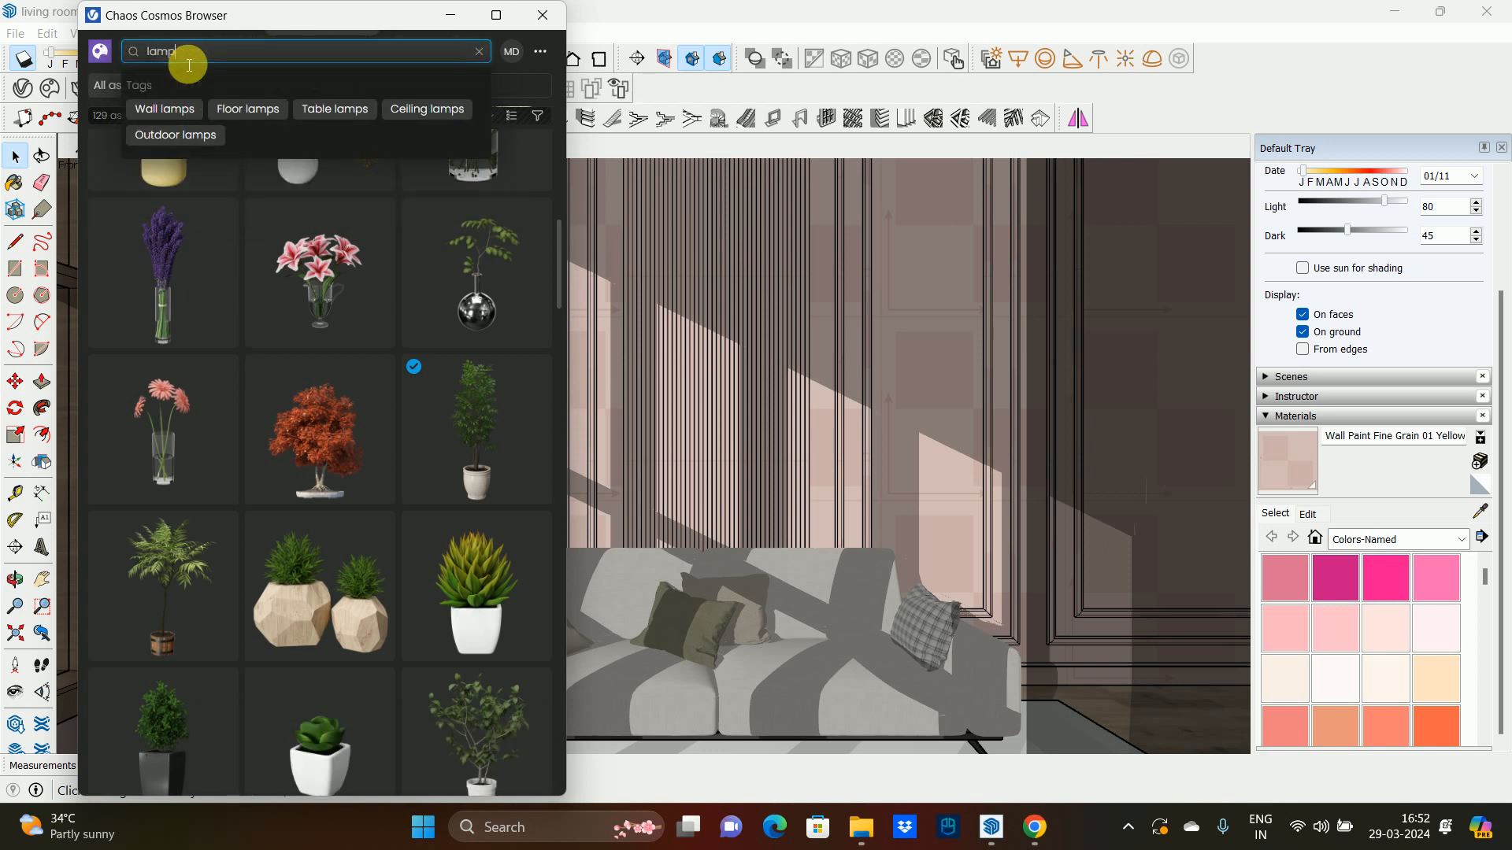
key("Return")
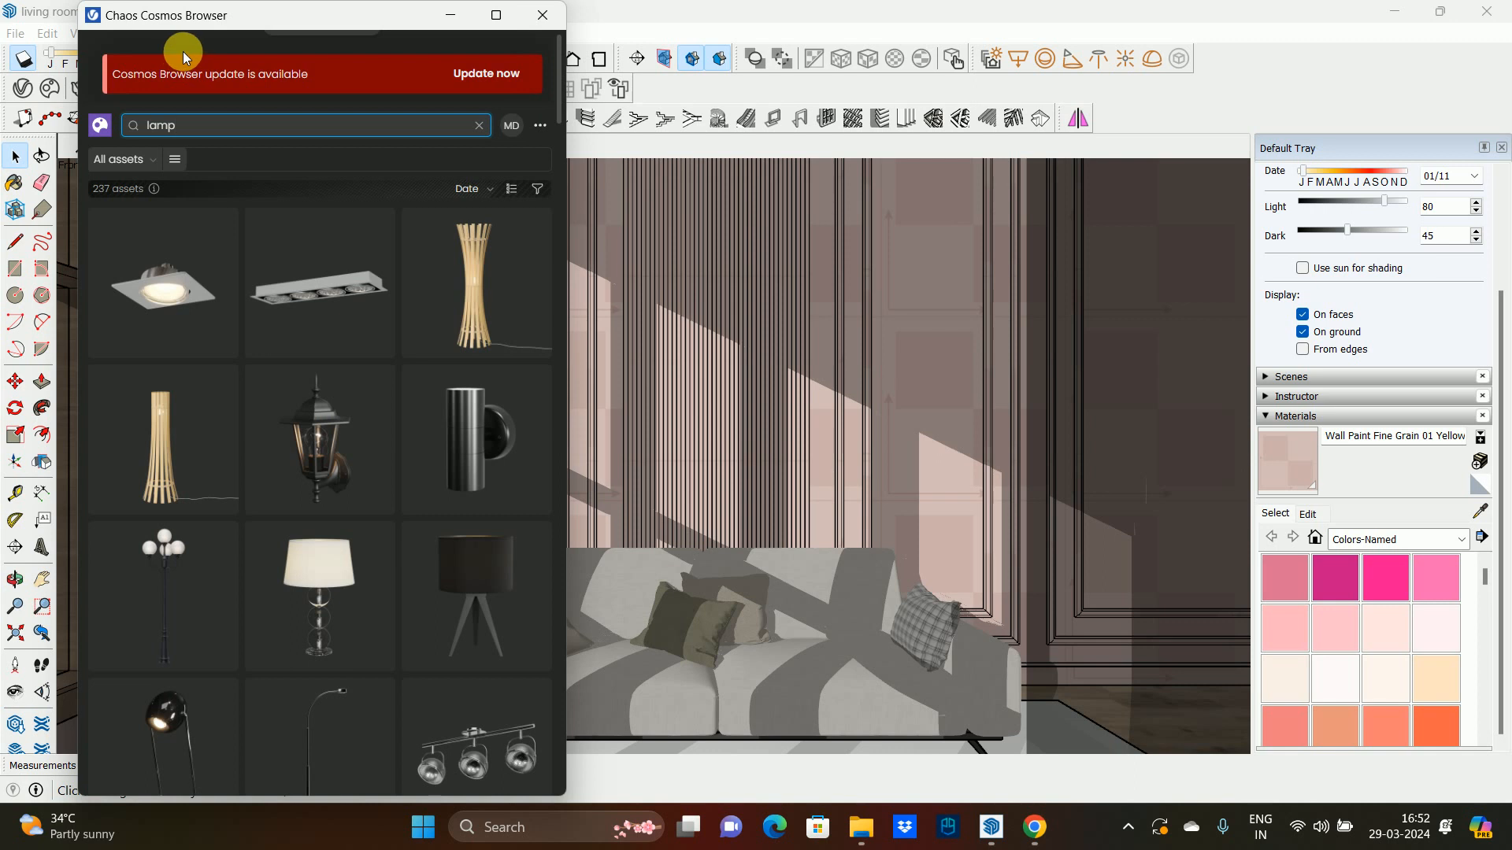
- Look through the lamp search results in the Cosmos library for a floor lamp that suits the sofa area
scroll(126, 214, "down", 5)
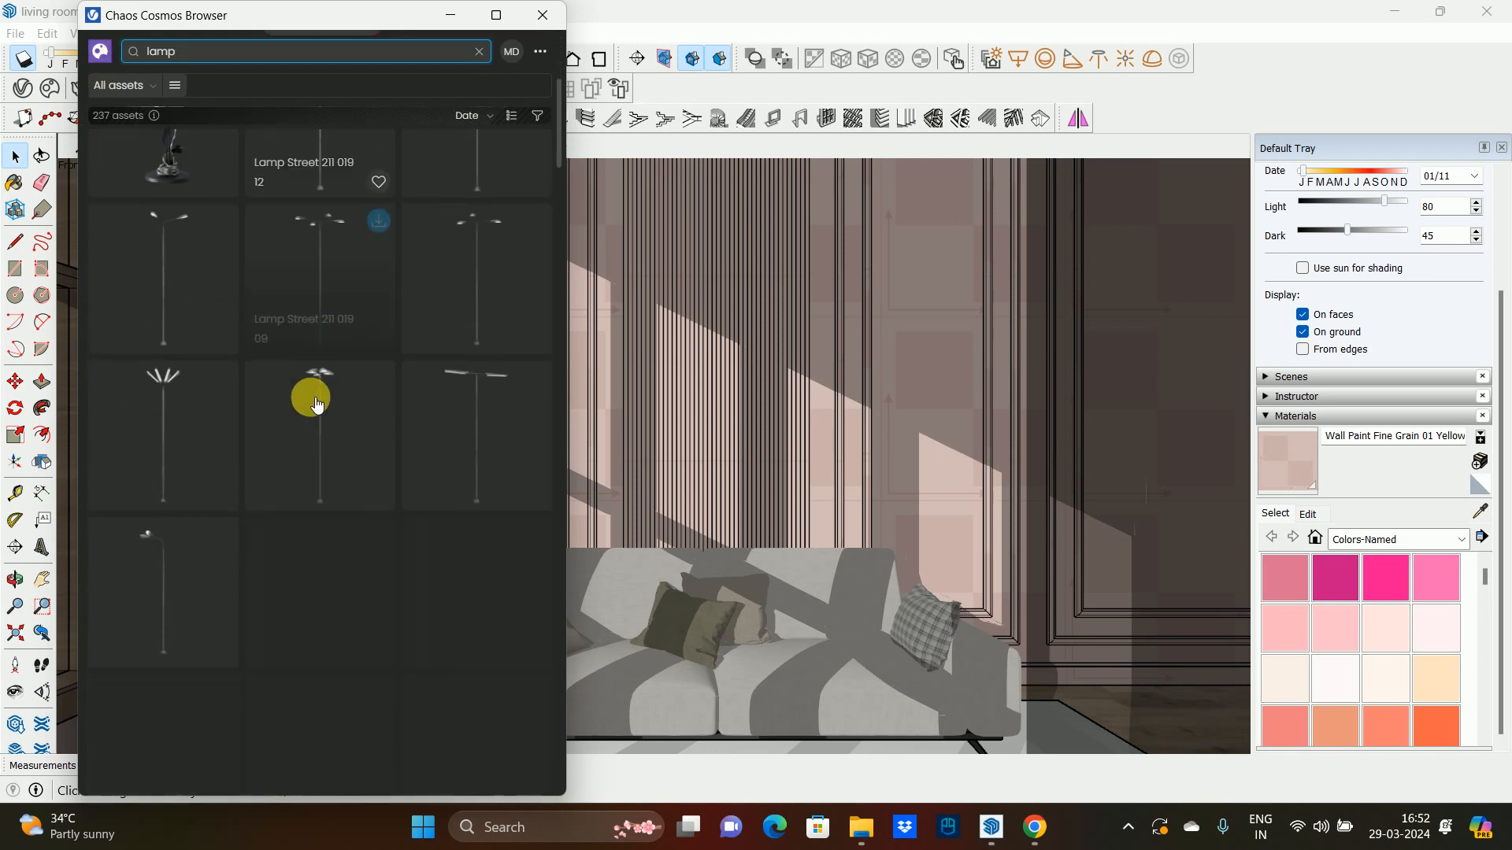
scroll(319, 405, "up", 3)
scroll(272, 449, "up", 3)
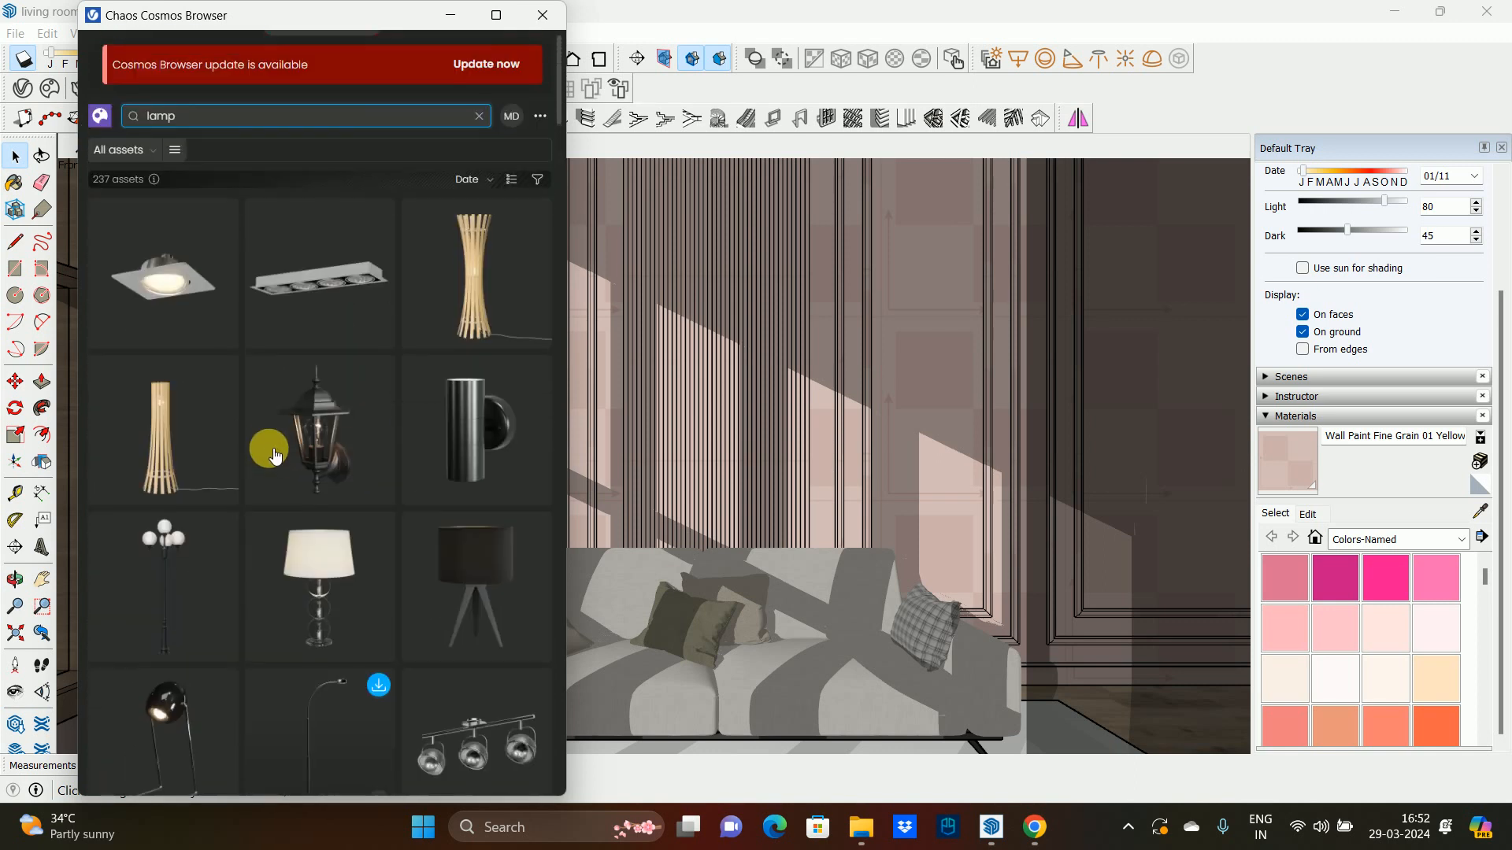
scroll(272, 449, "down", 5)
scroll(277, 453, "down", 5)
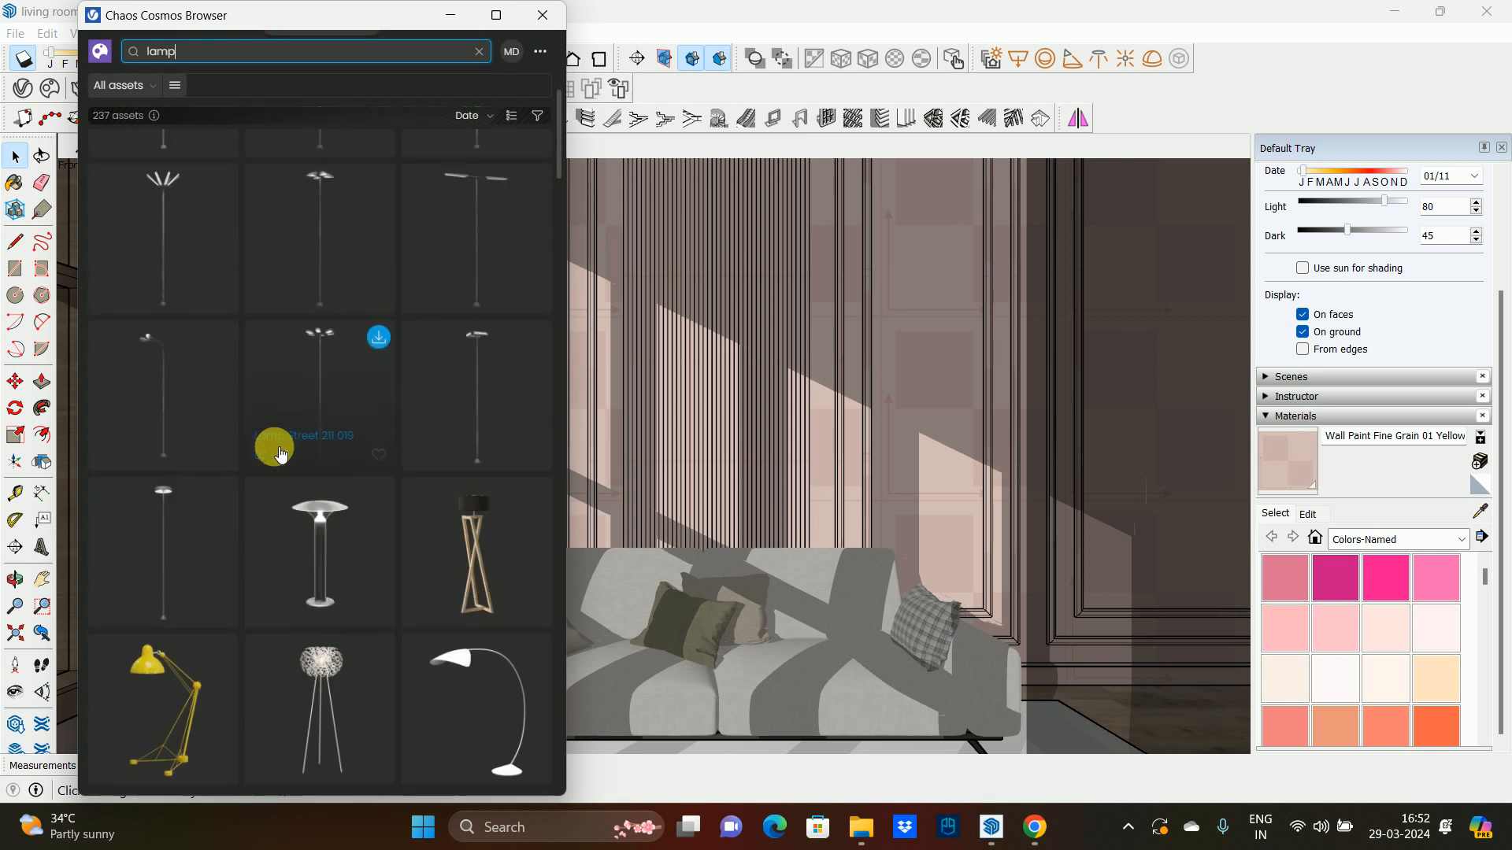
scroll(281, 454, "down", 5)
scroll(281, 455, "down", 5)
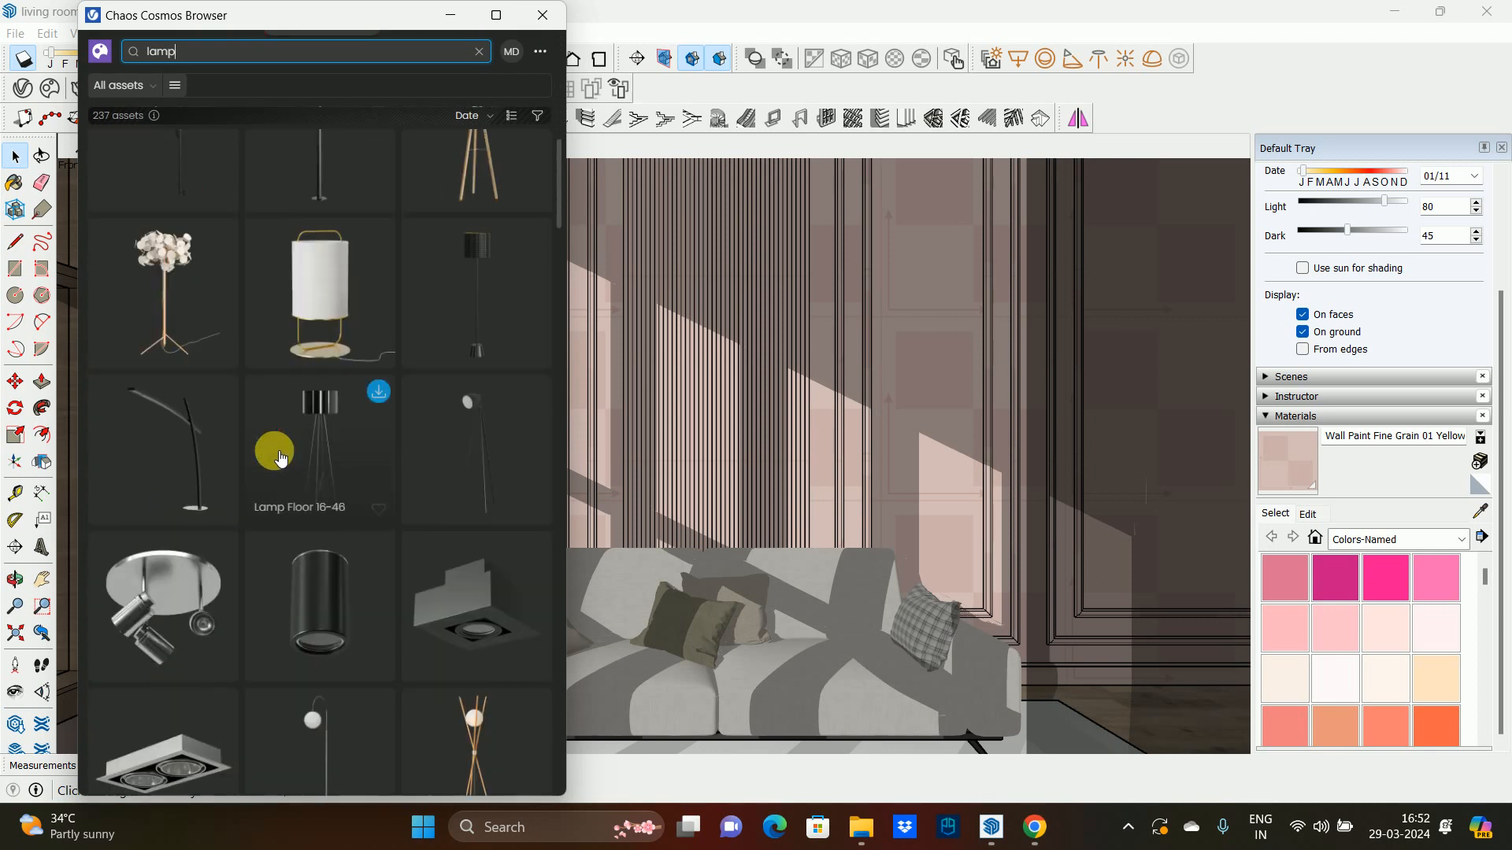
scroll(281, 456, "down", 5)
scroll(281, 456, "up", 2)
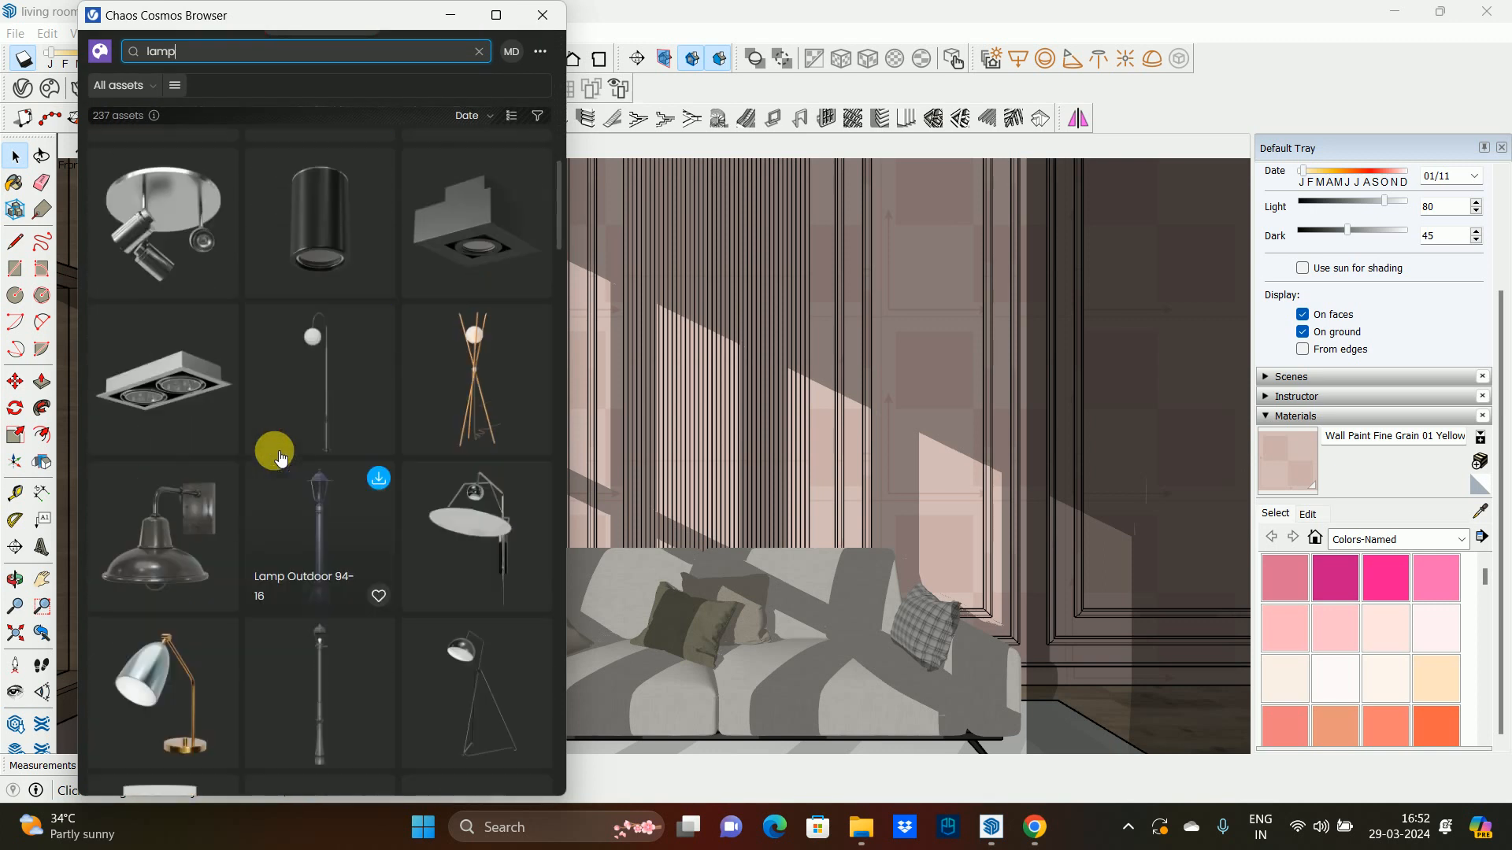
scroll(281, 457, "down", 2)
scroll(281, 457, "down", 5)
scroll(281, 457, "up", 4)
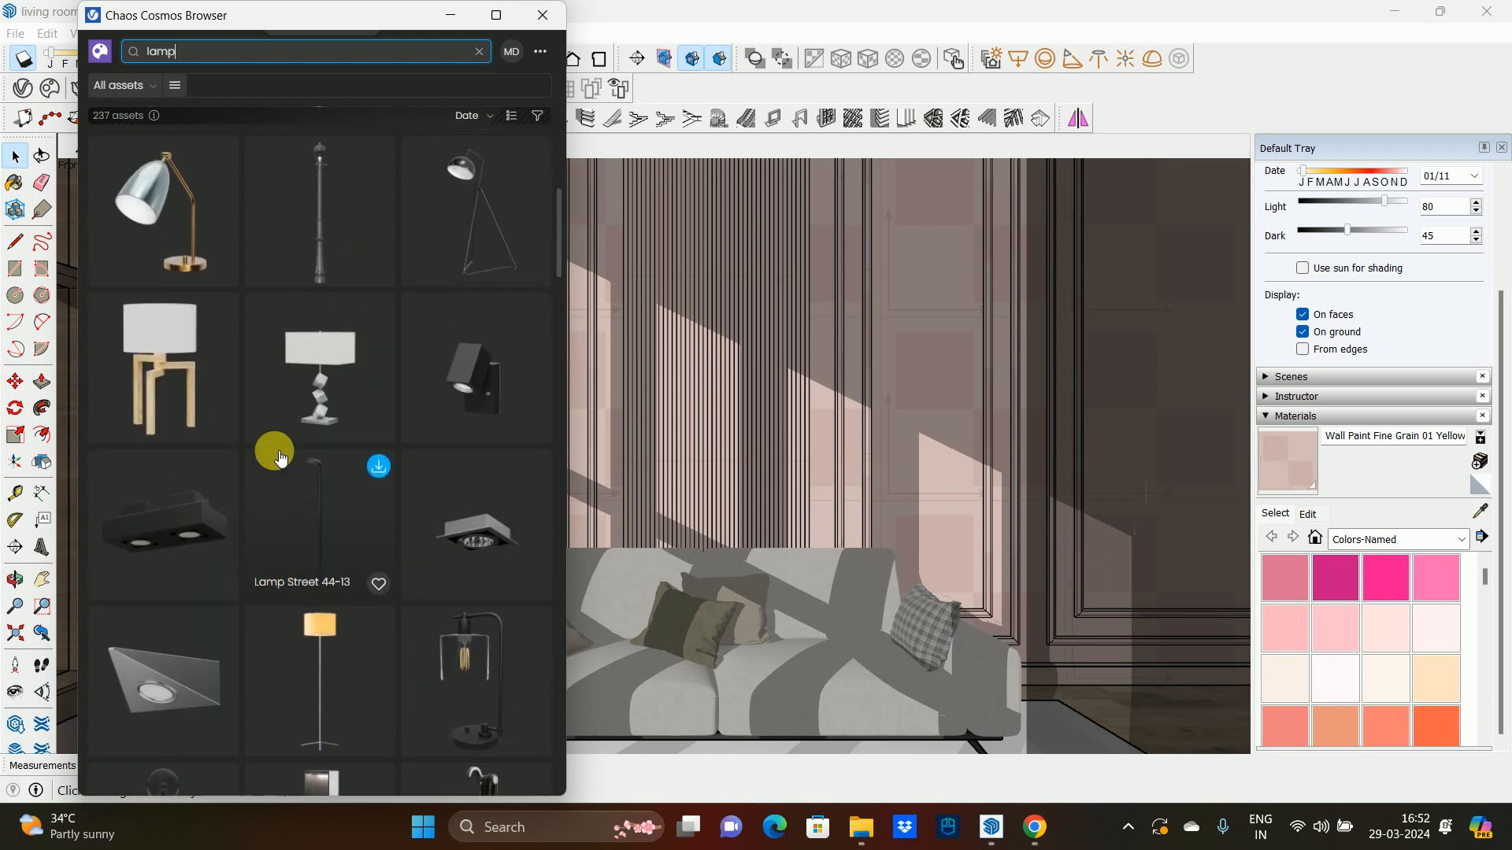
scroll(281, 457, "down", 10)
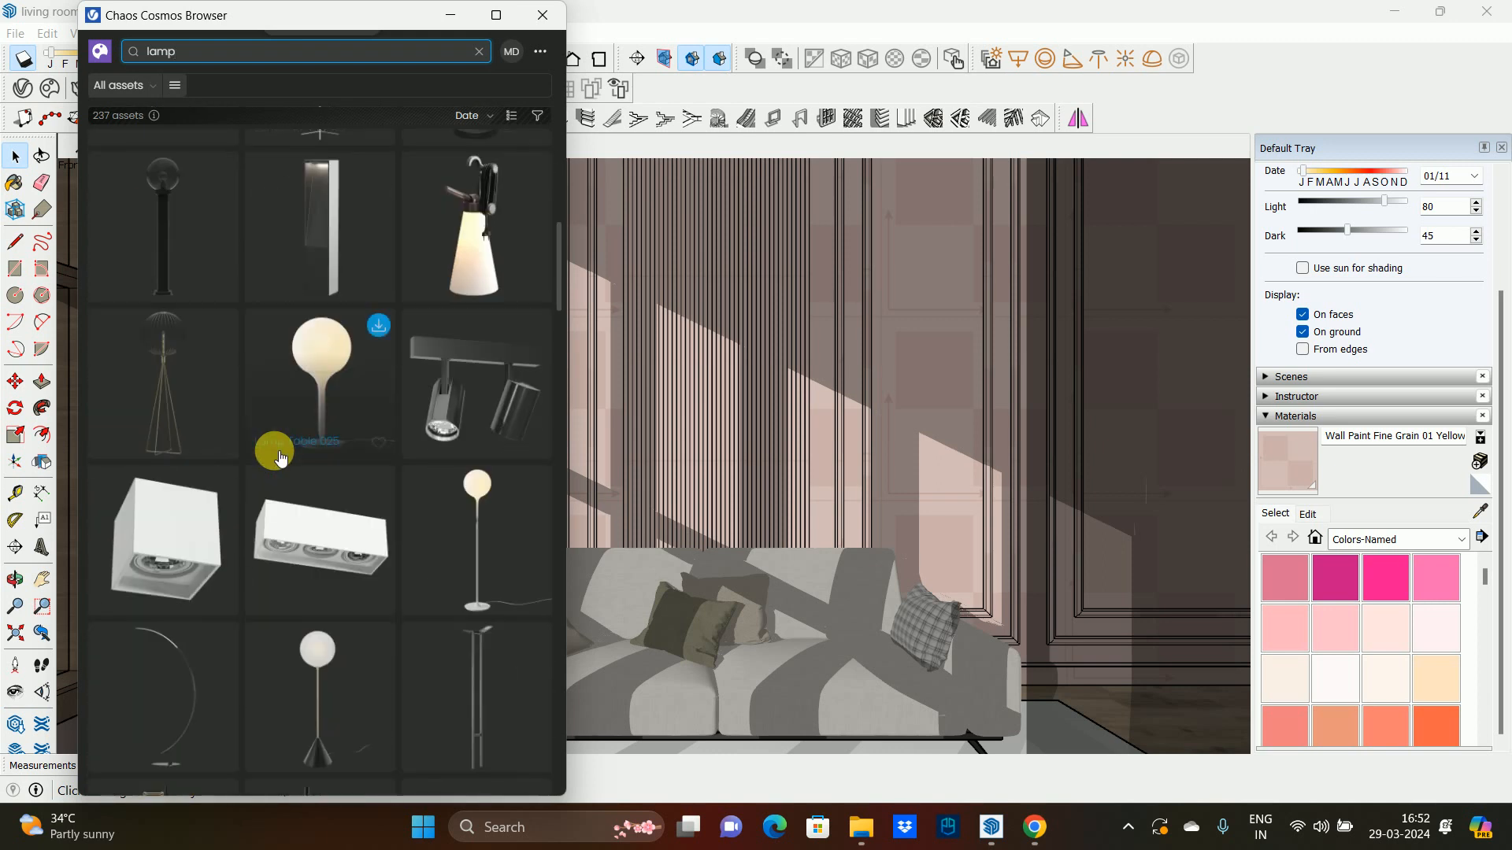
scroll(272, 457, "down", 1)
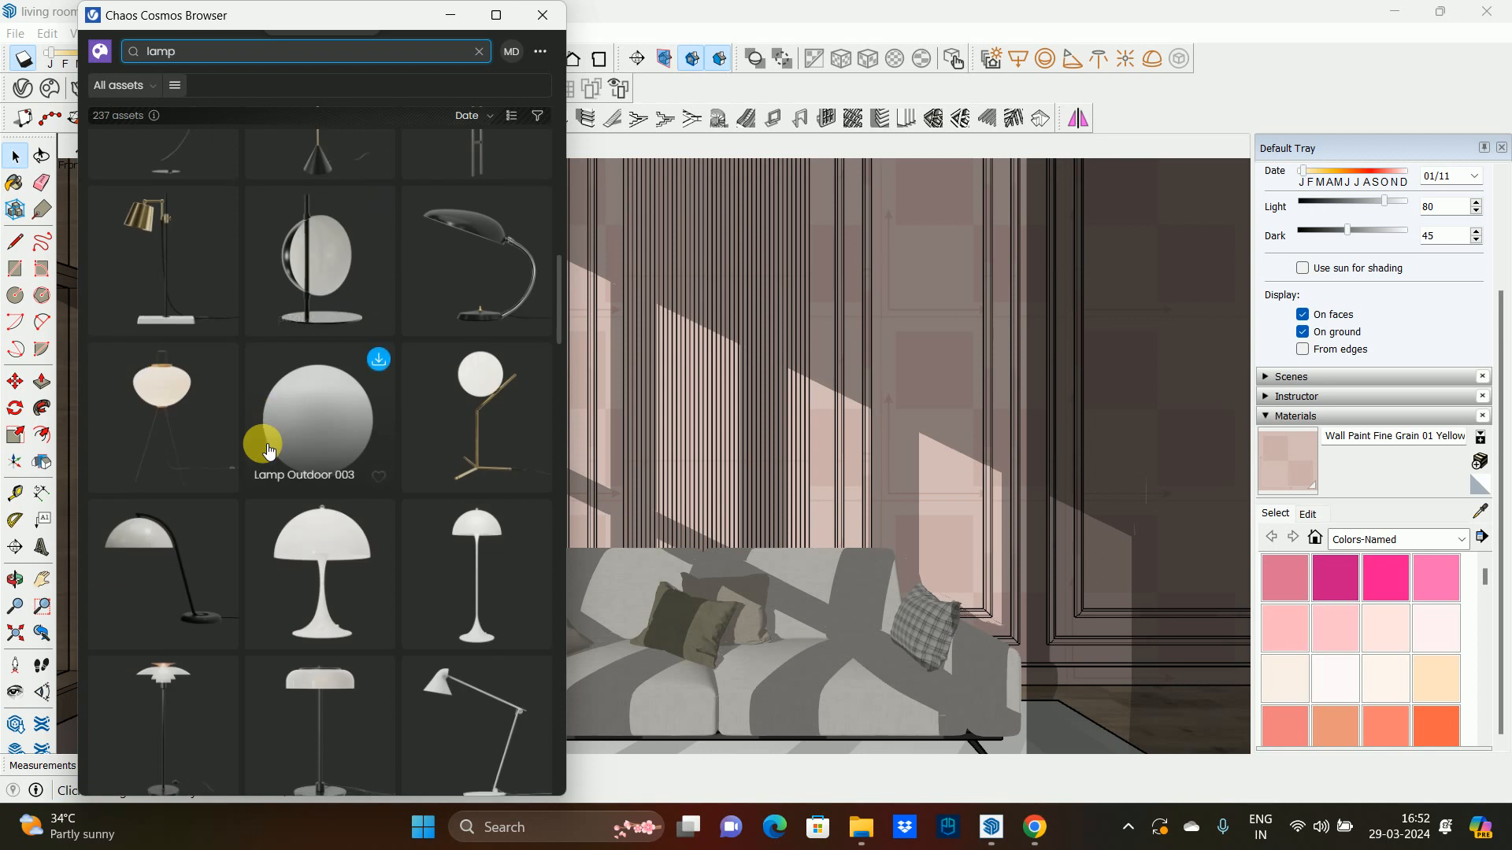
scroll(268, 450, "down", 4)
scroll(268, 449, "up", 3)
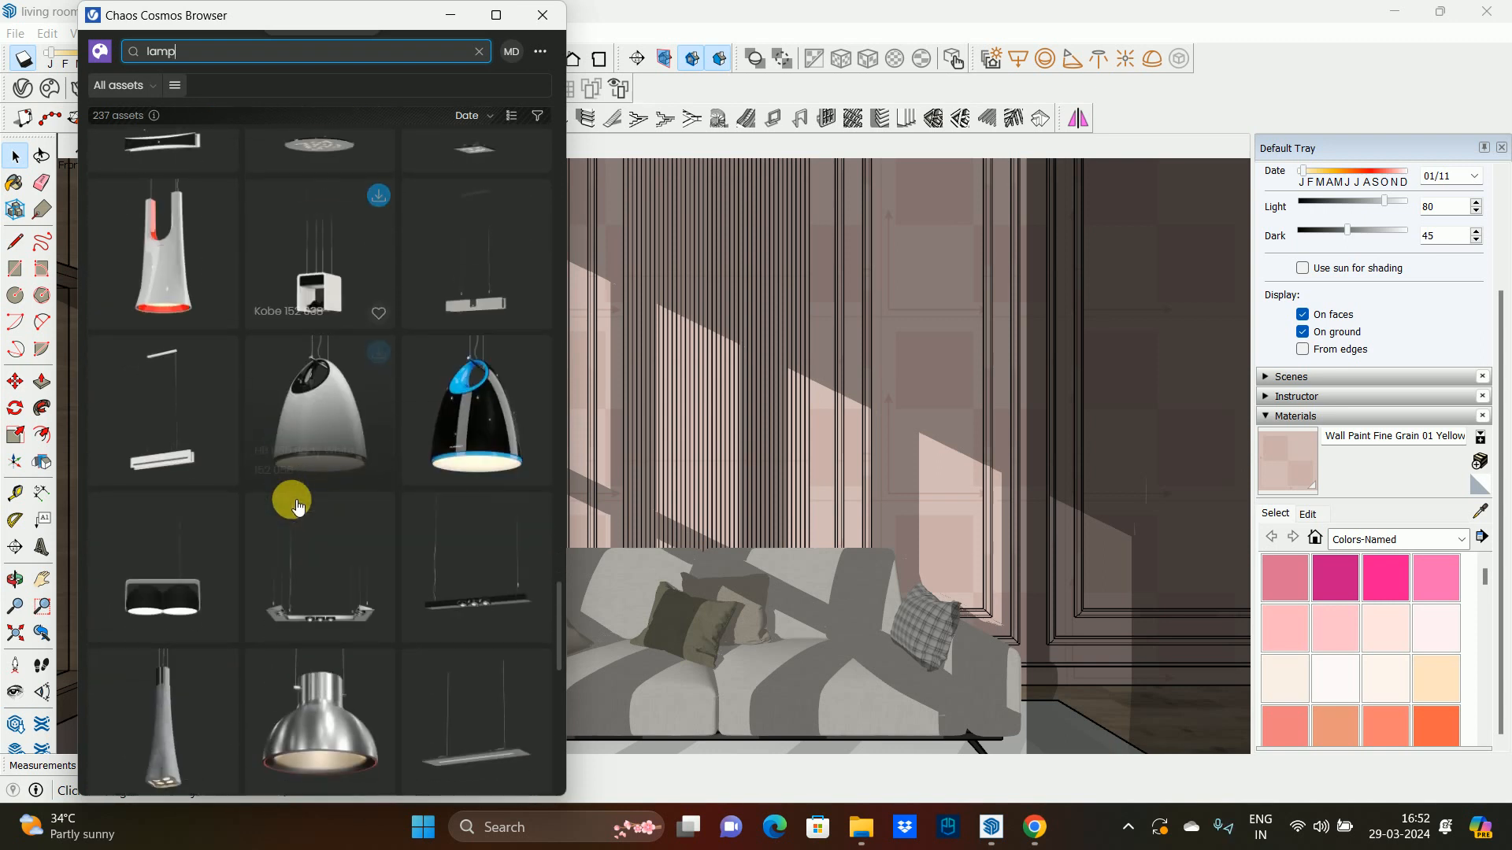
scroll(298, 507, "down", 7)
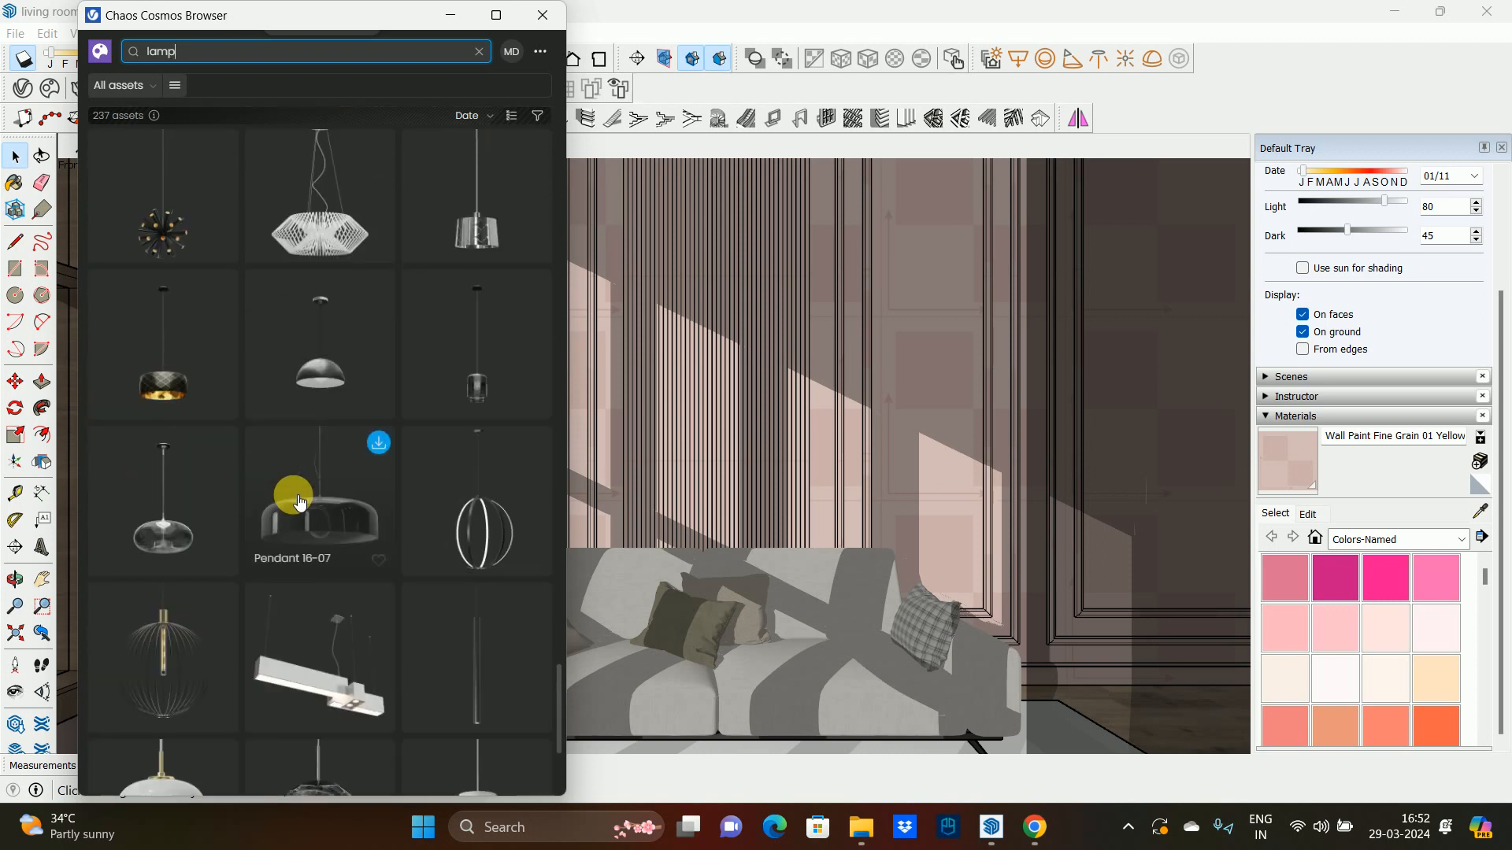
scroll(299, 502, "down", 2)
scroll(338, 607, "up", 5)
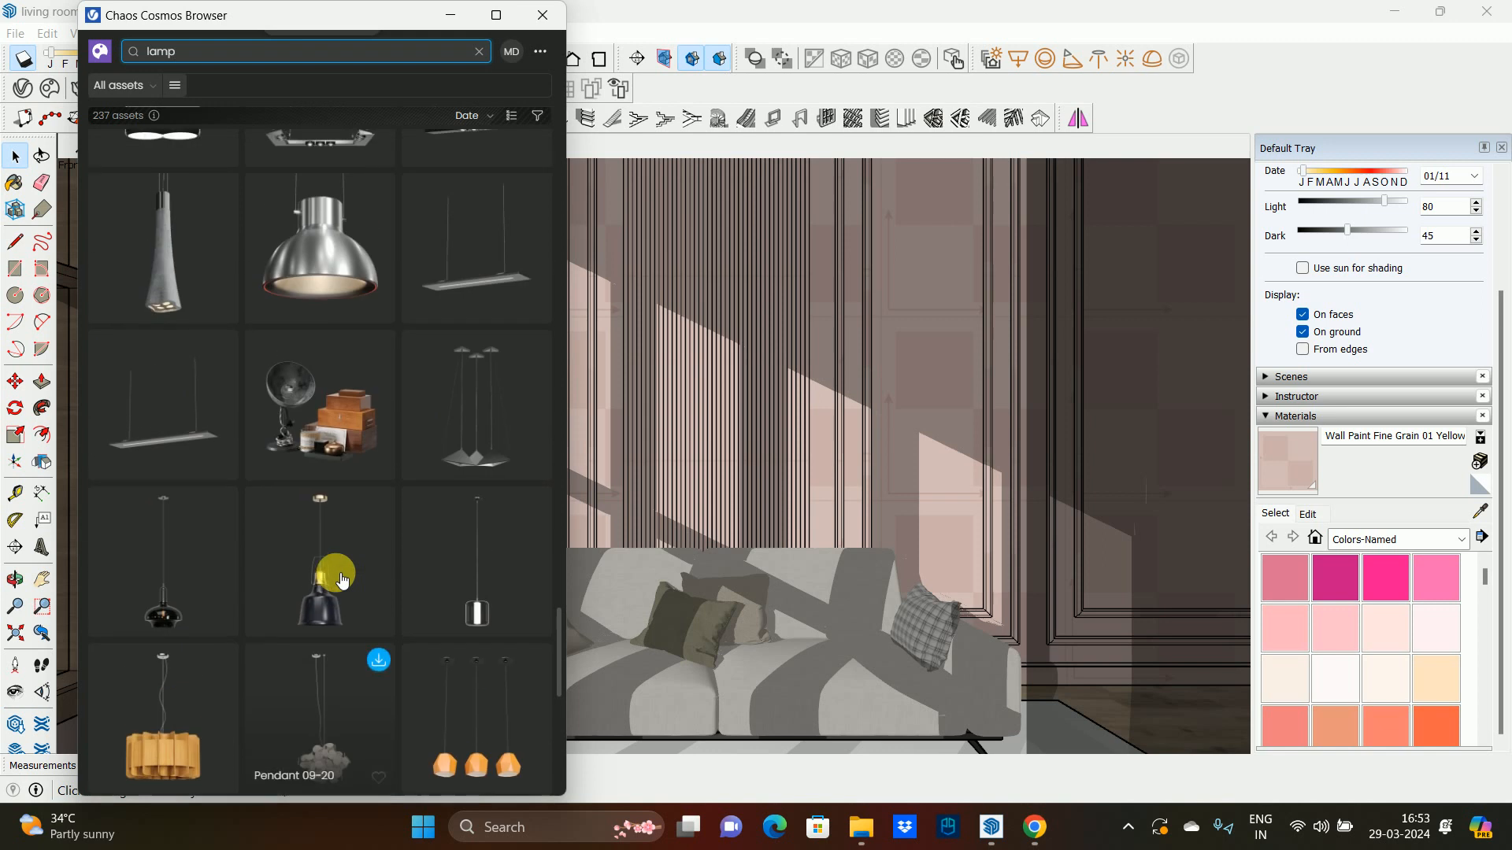
scroll(342, 580, "up", 10)
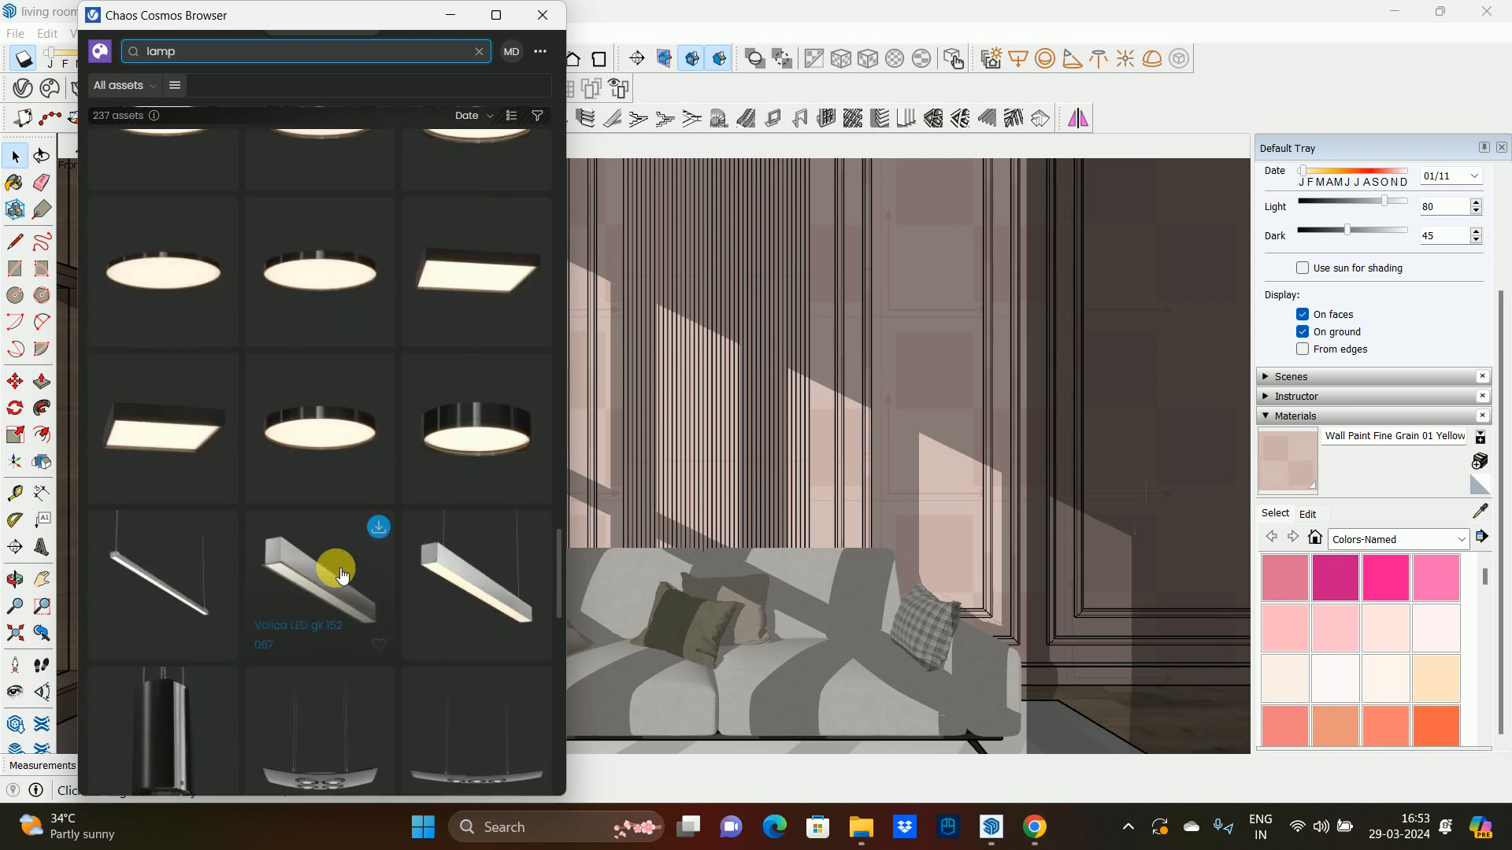
scroll(342, 575, "up", 10)
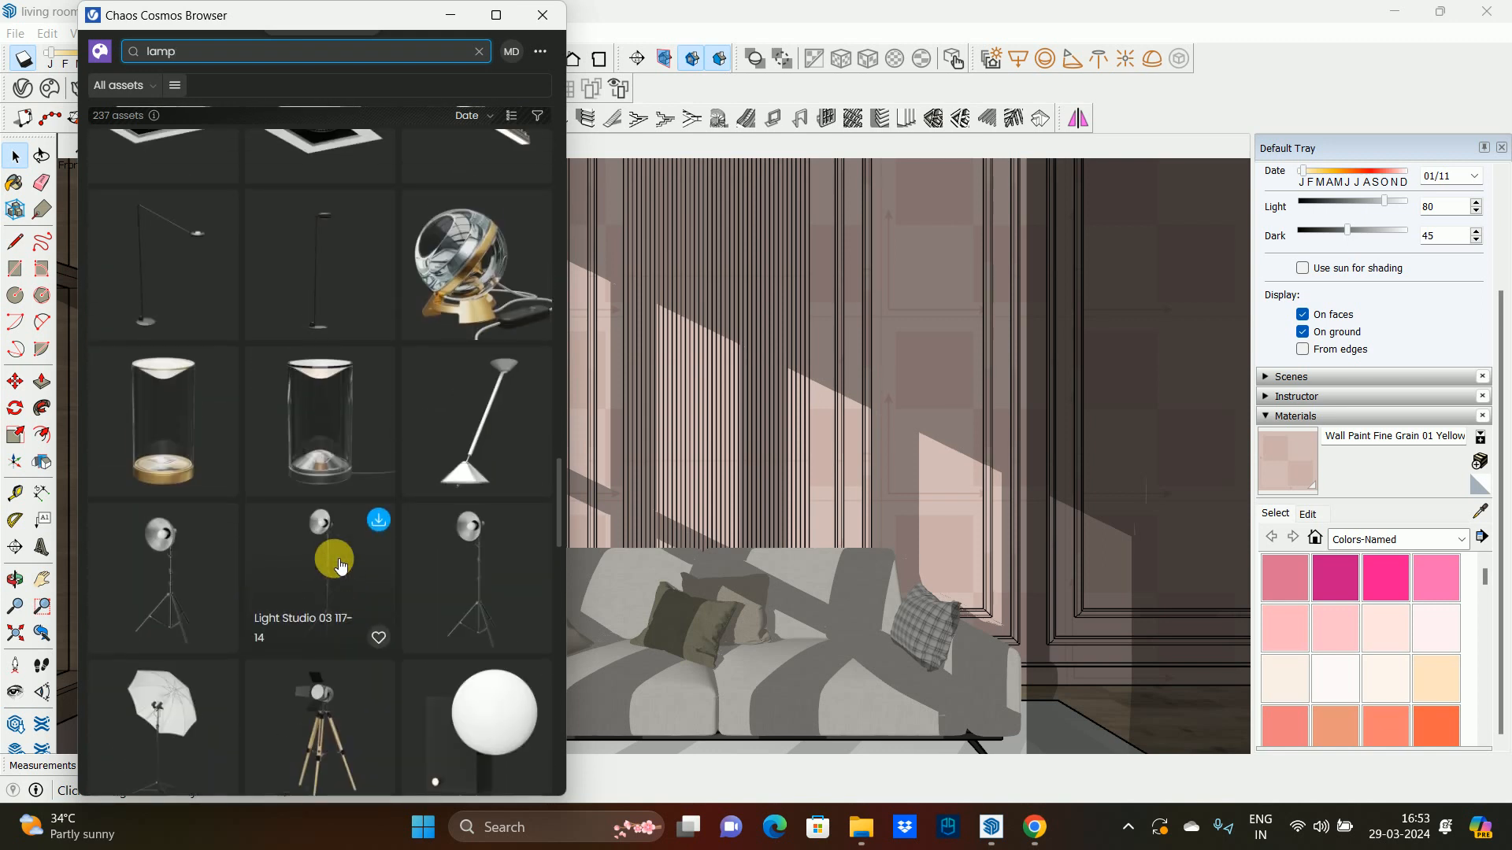
scroll(340, 565, "up", 2)
scroll(340, 565, "up", 3)
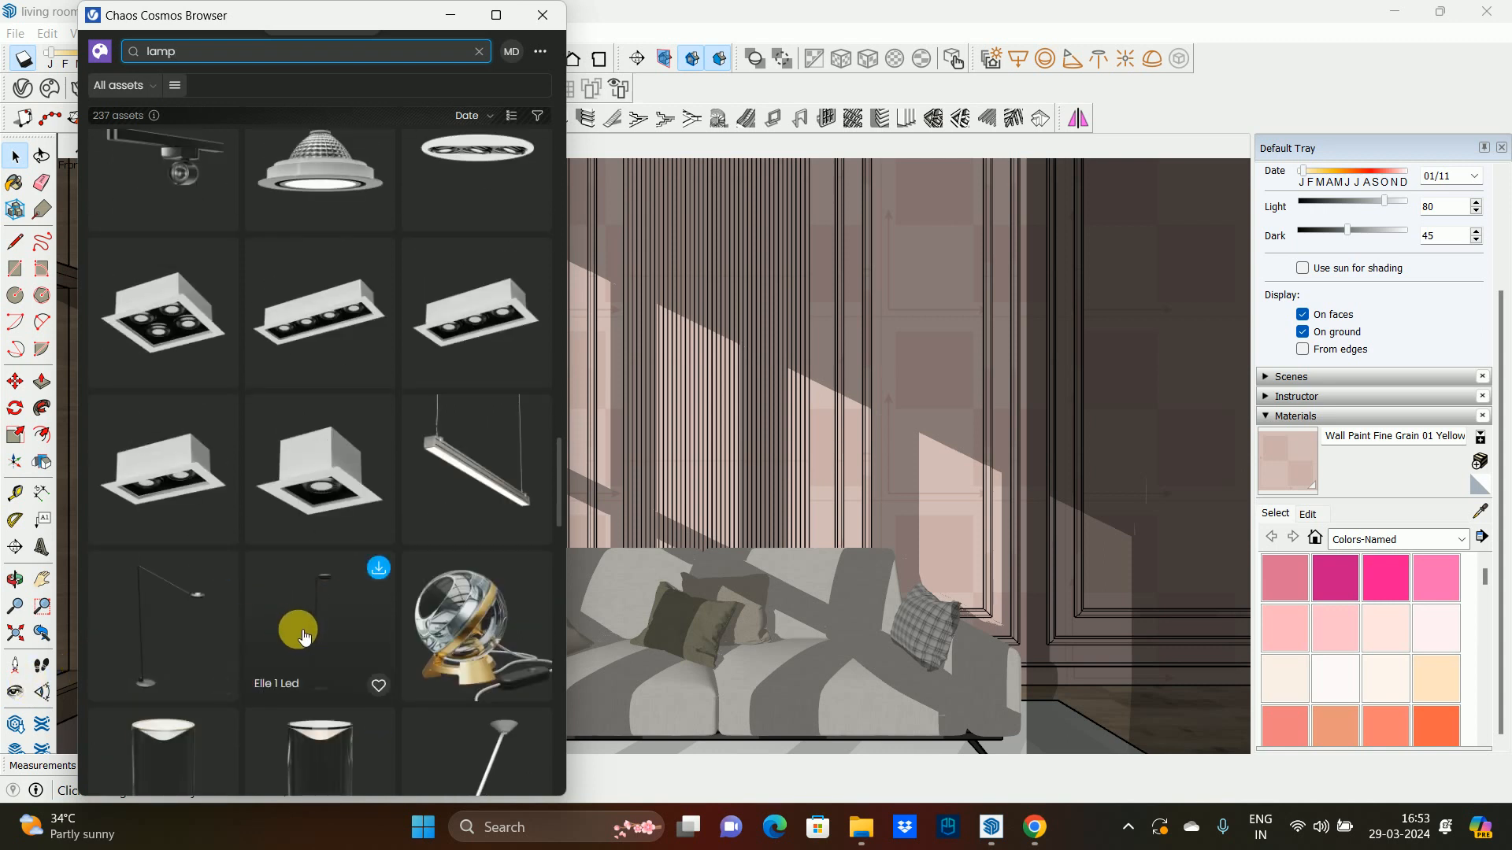
scroll(297, 583, "up", 10)
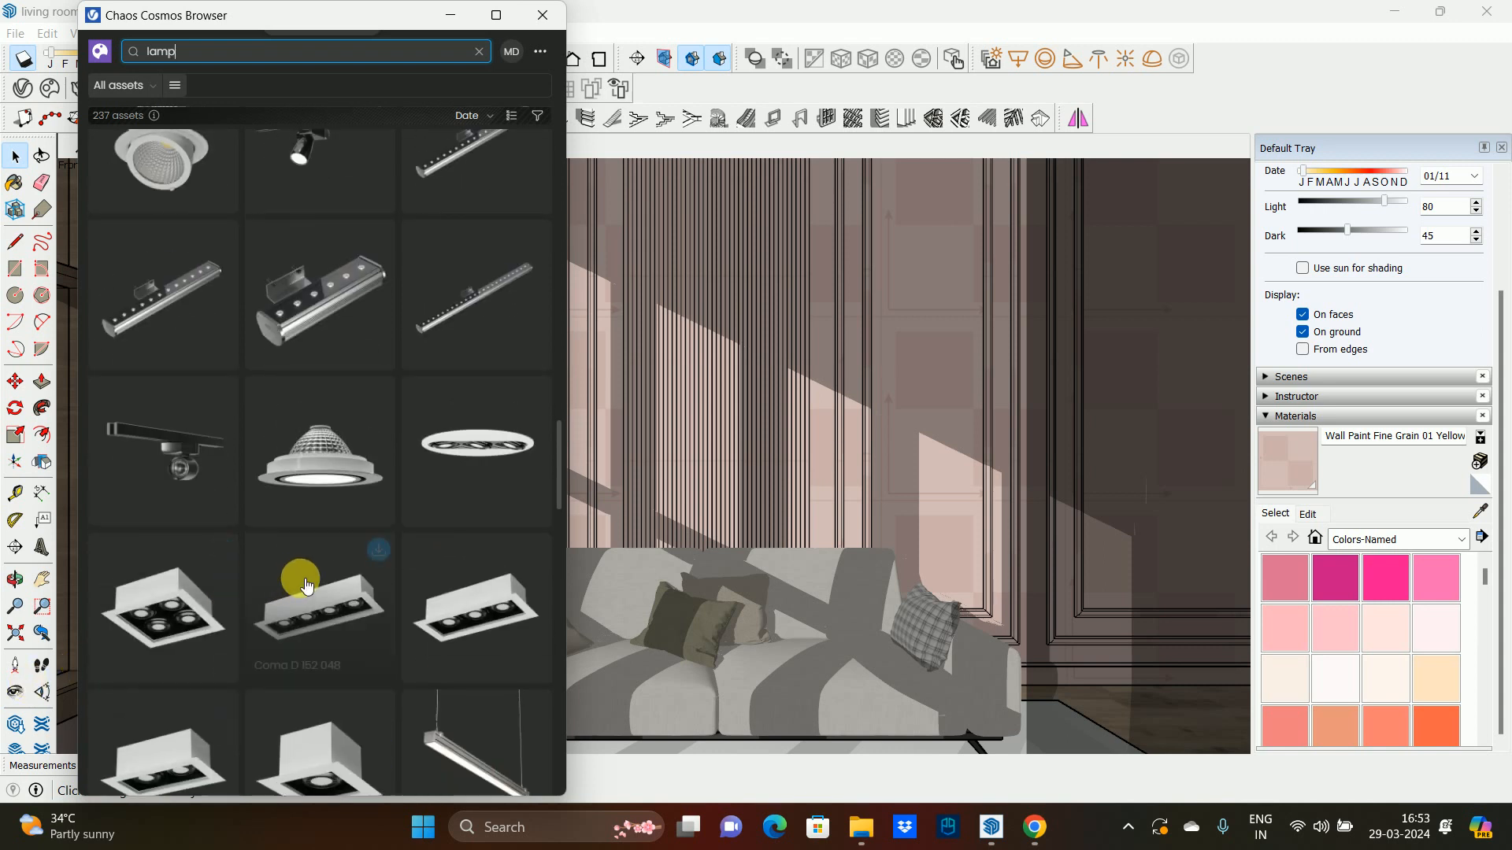
scroll(307, 584, "up", 10)
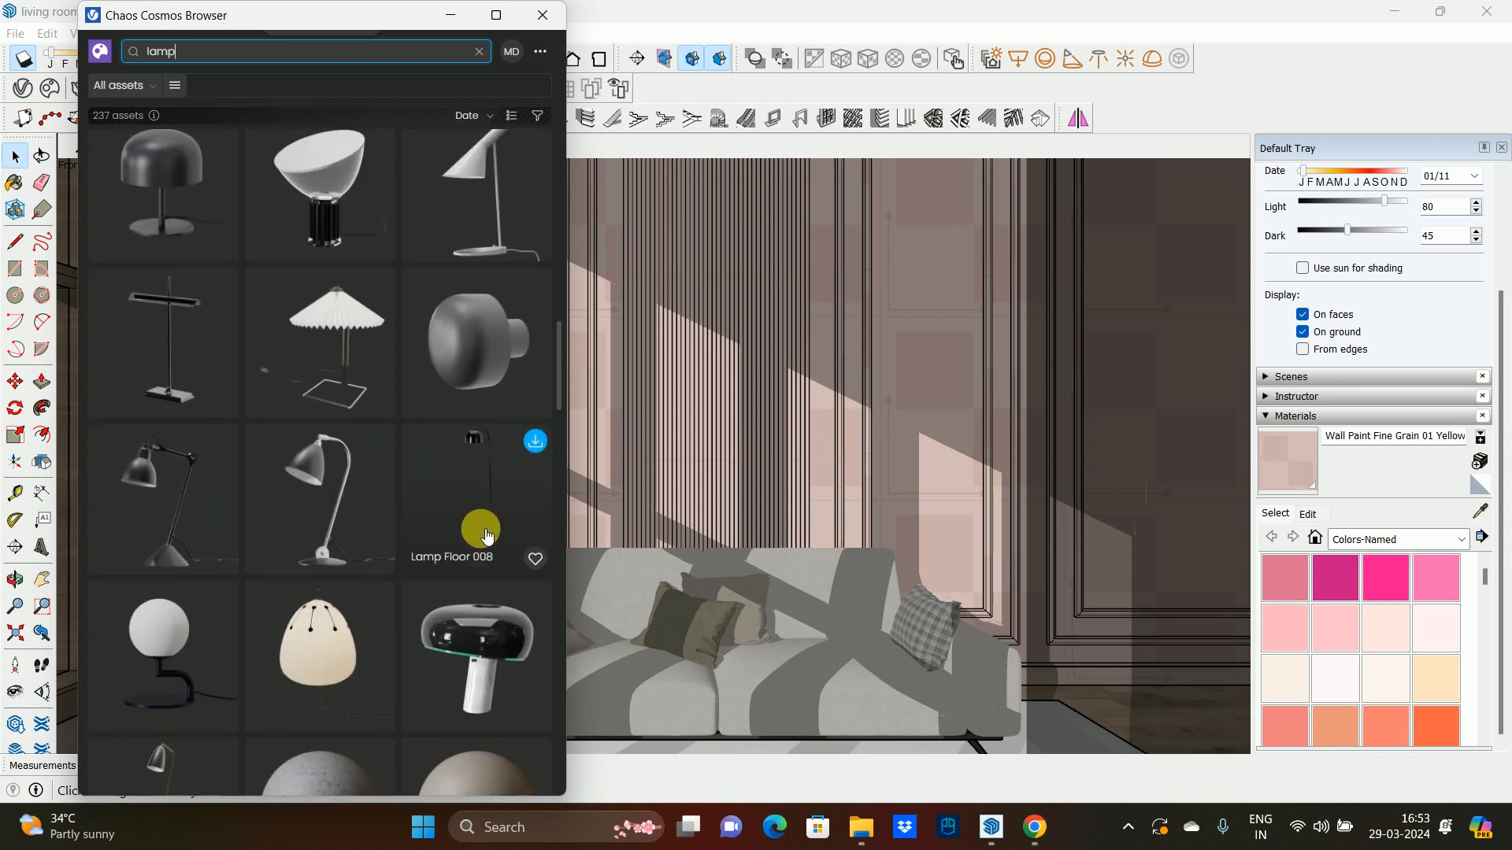
- Download the Lamp Floor 008 model and place it on the floor beside the sofa, at the end opposite the plant
scroll(487, 535, "up", 1)
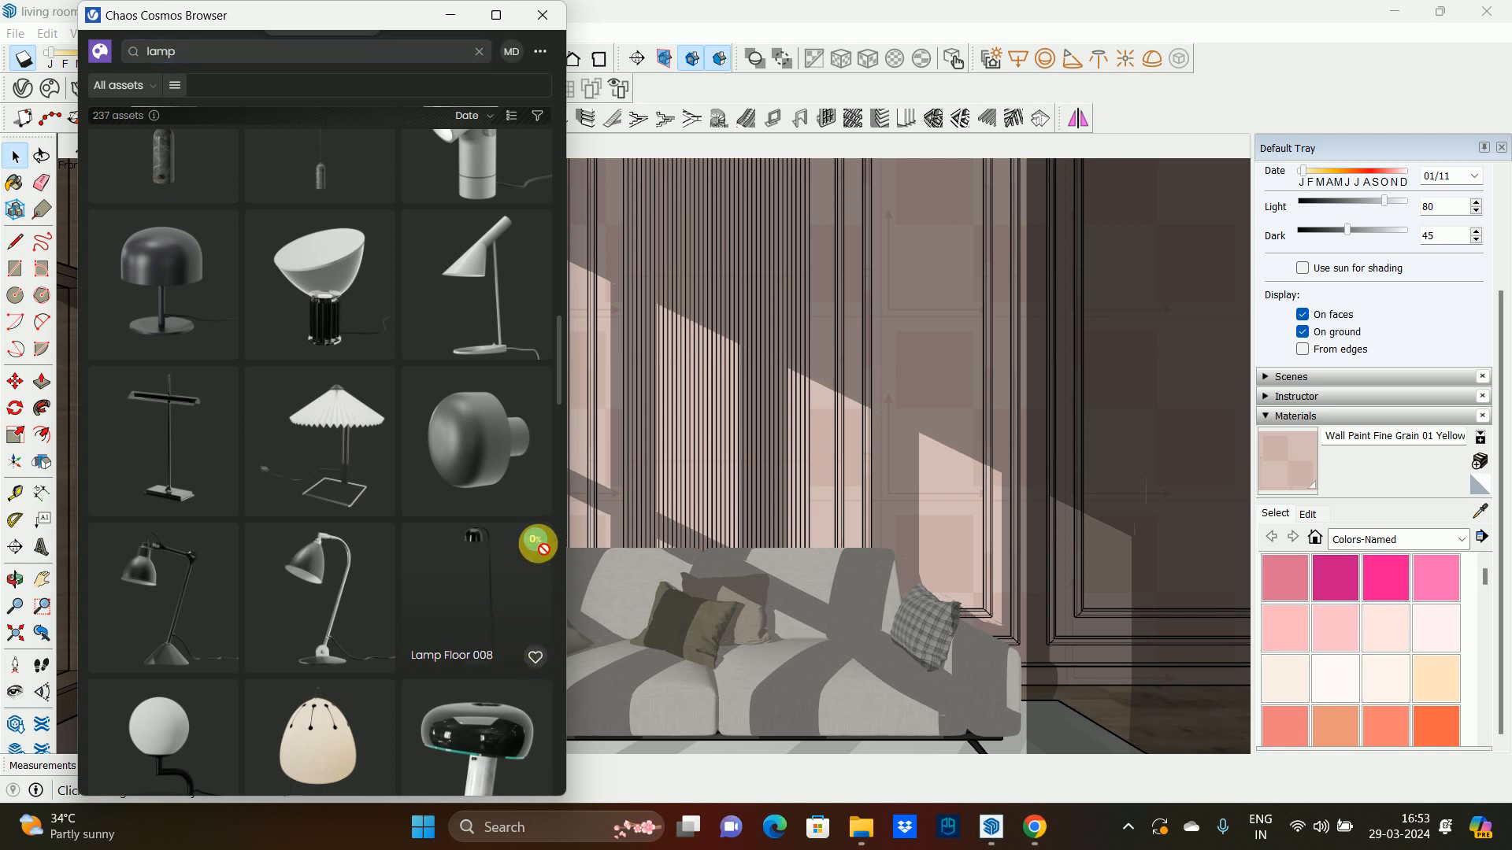
scroll(499, 663, "up", 1)
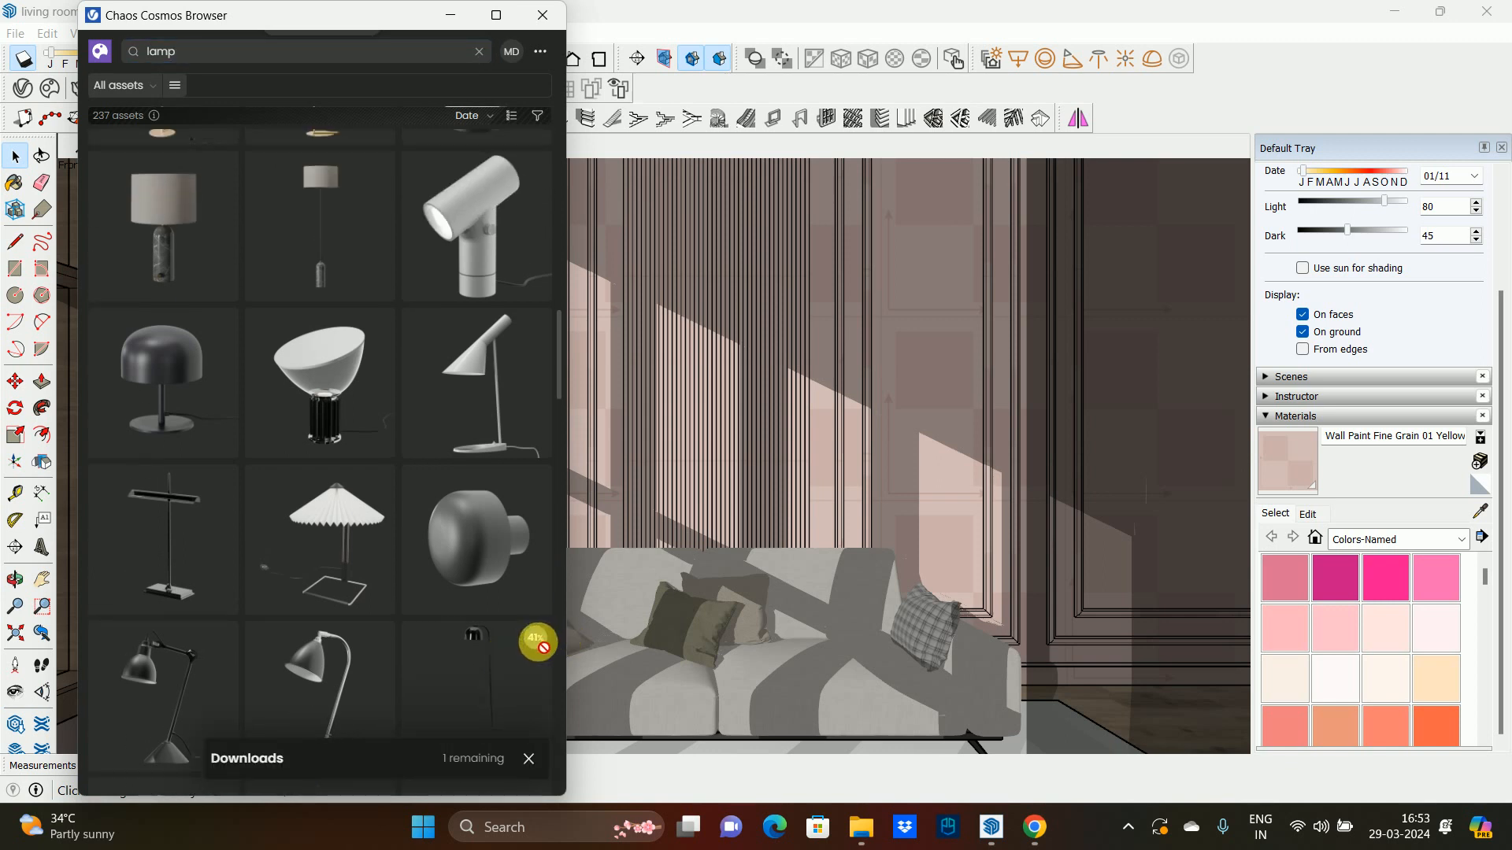
scroll(529, 672, "down", 1)
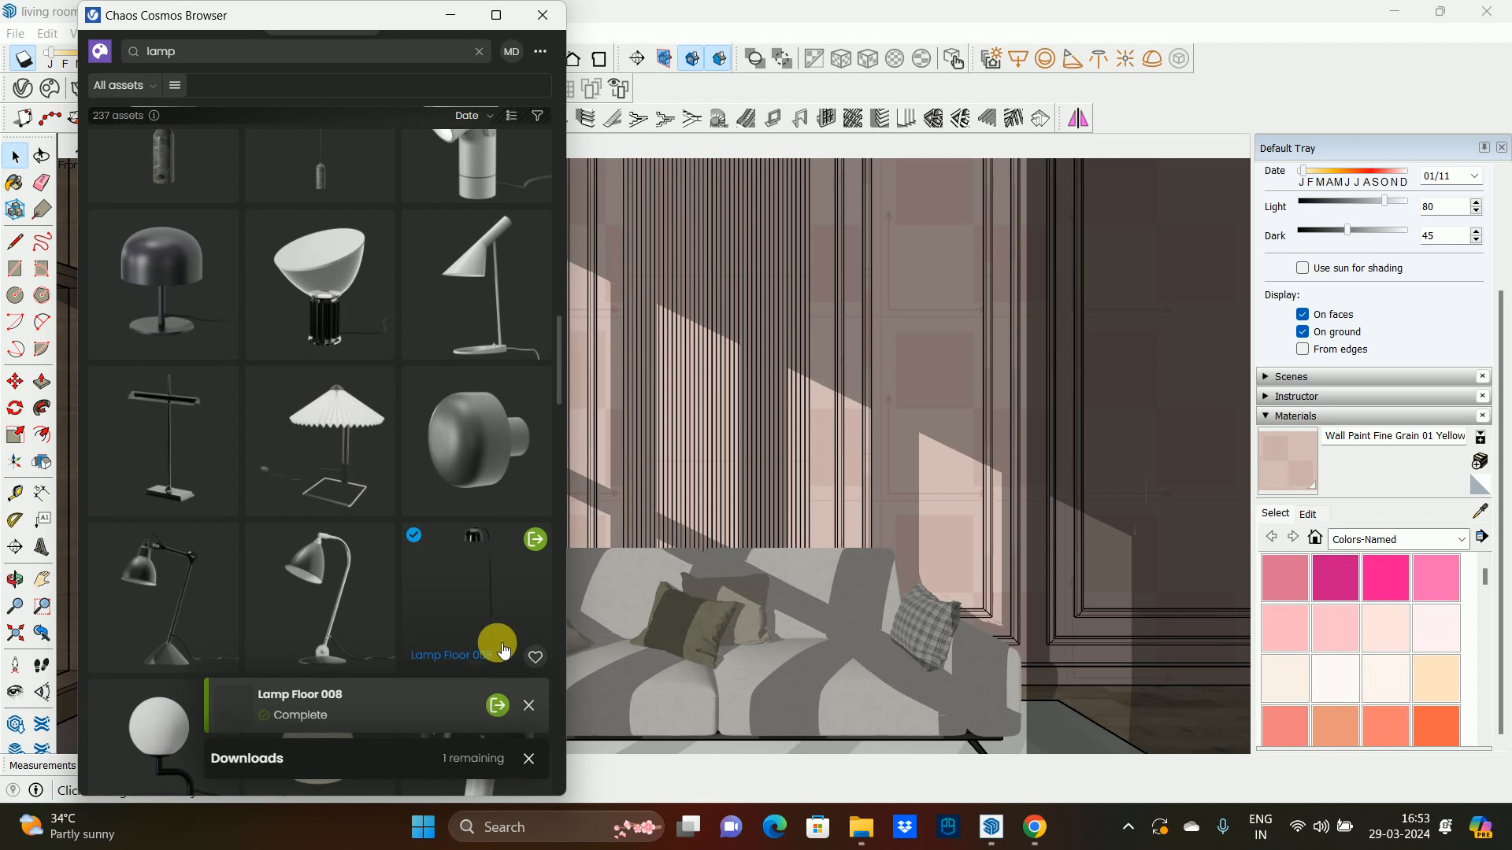
left_click(534, 545)
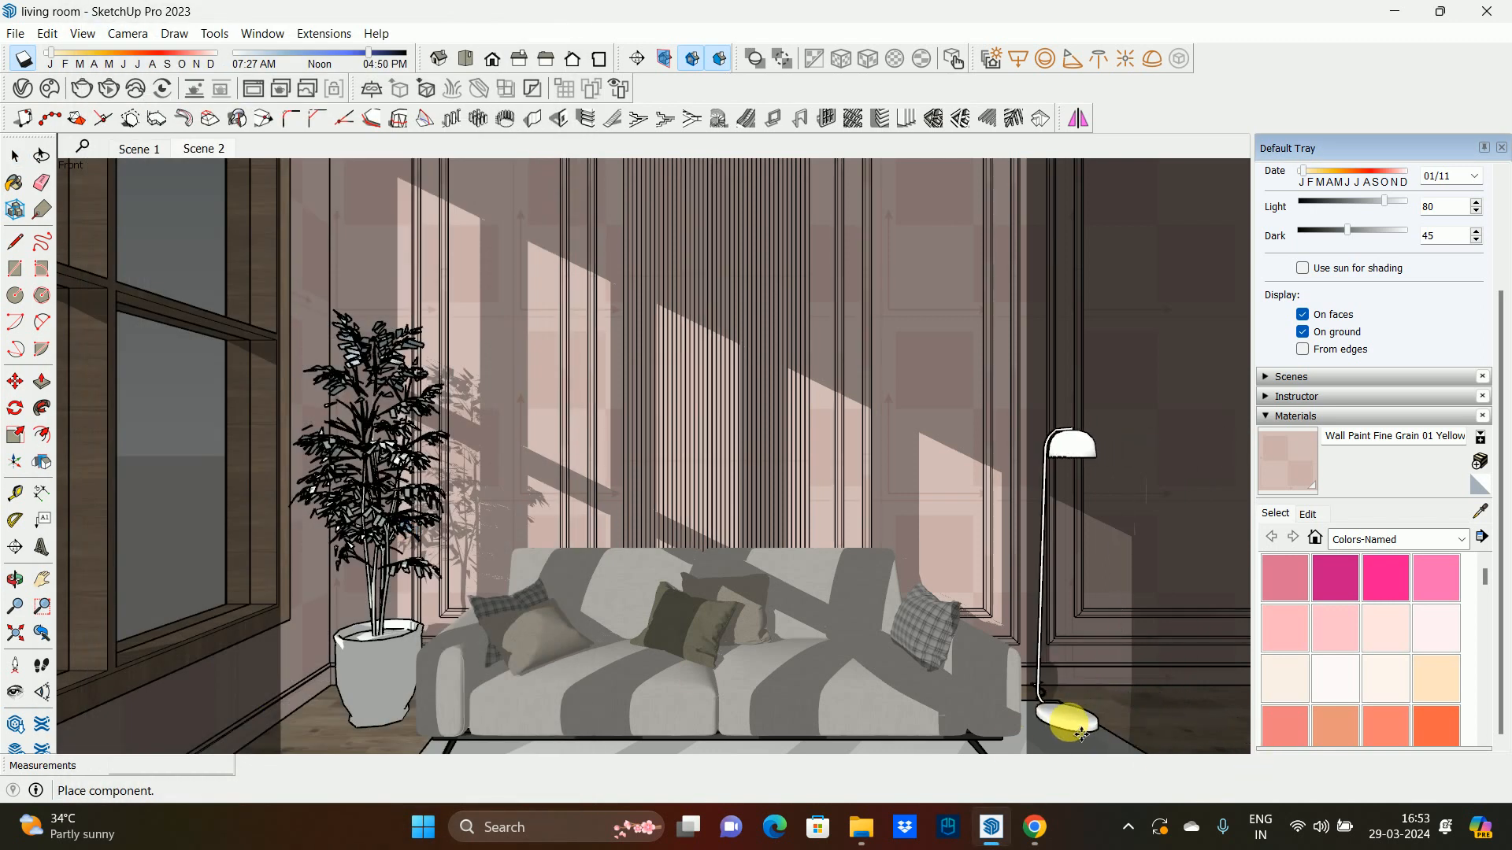
left_click(50, 90)
- Mark Lamp Floor 006 as a favourite and bring it in beside the sofa in place of the small floor lamp
scroll(301, 354, "up", 5)
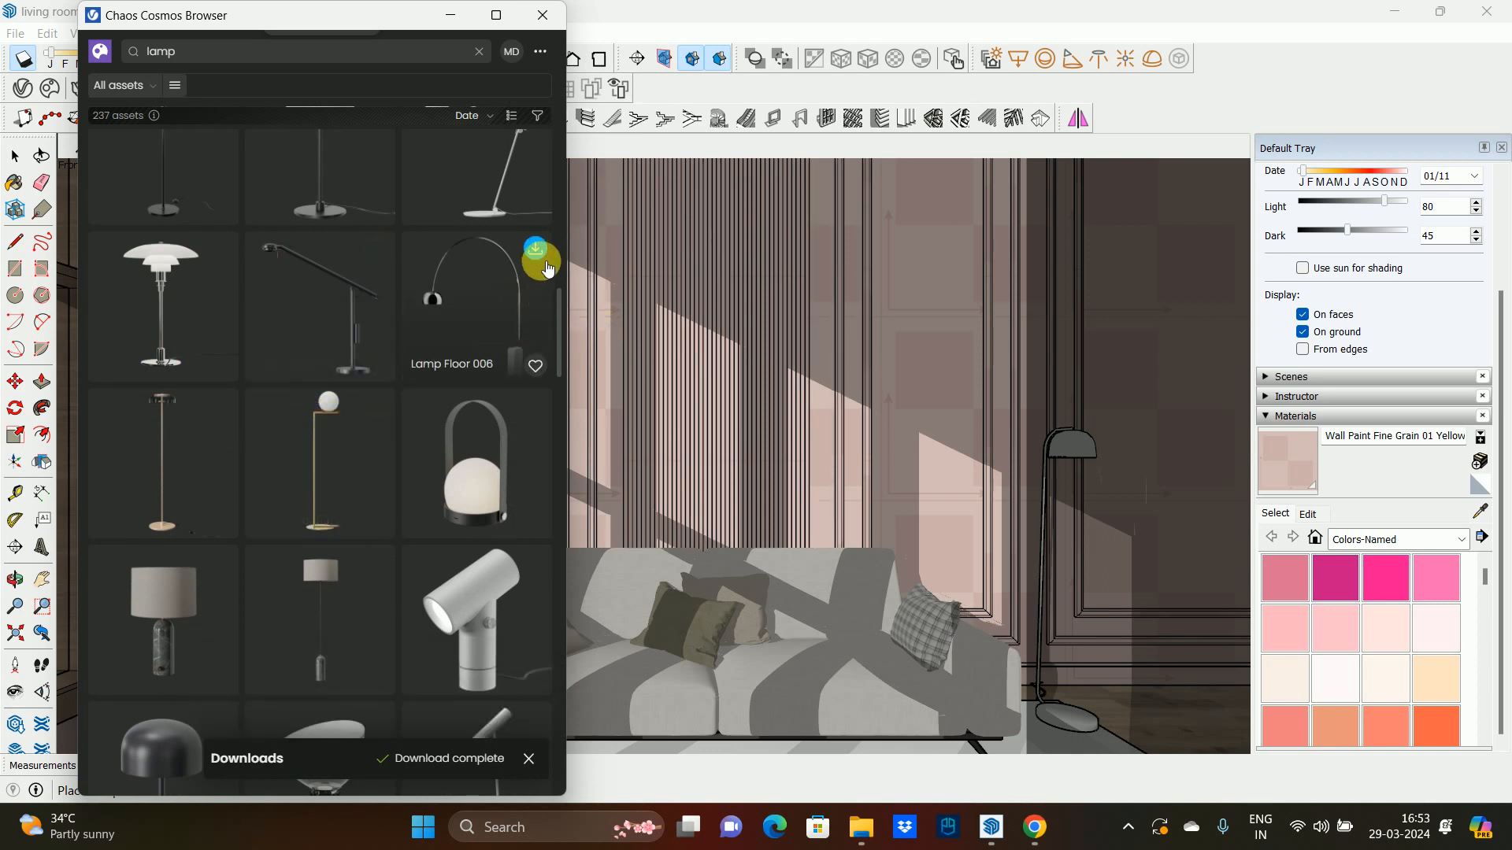
left_click(535, 366)
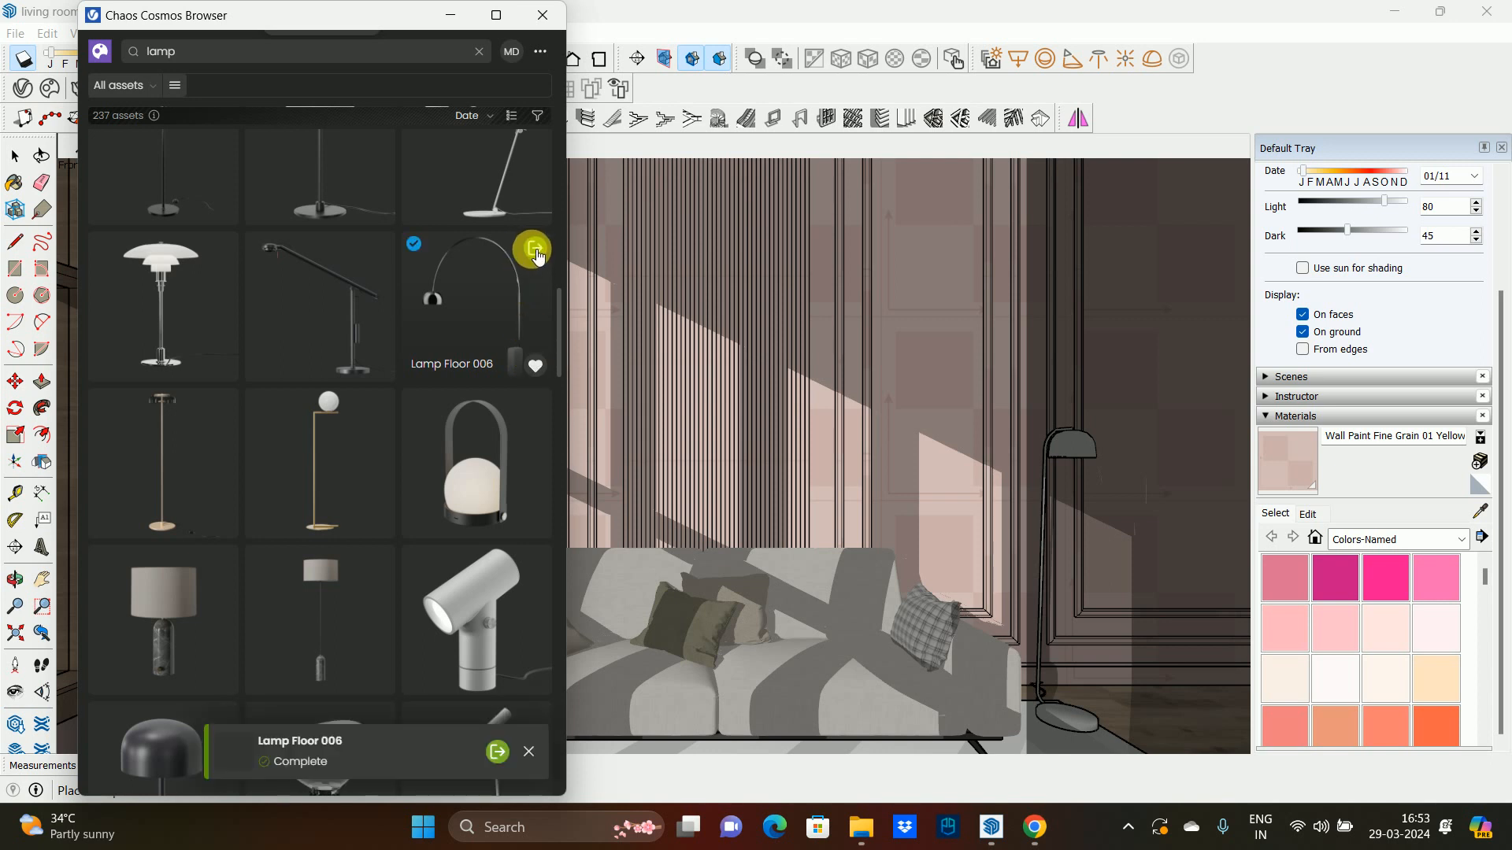
left_click(537, 252)
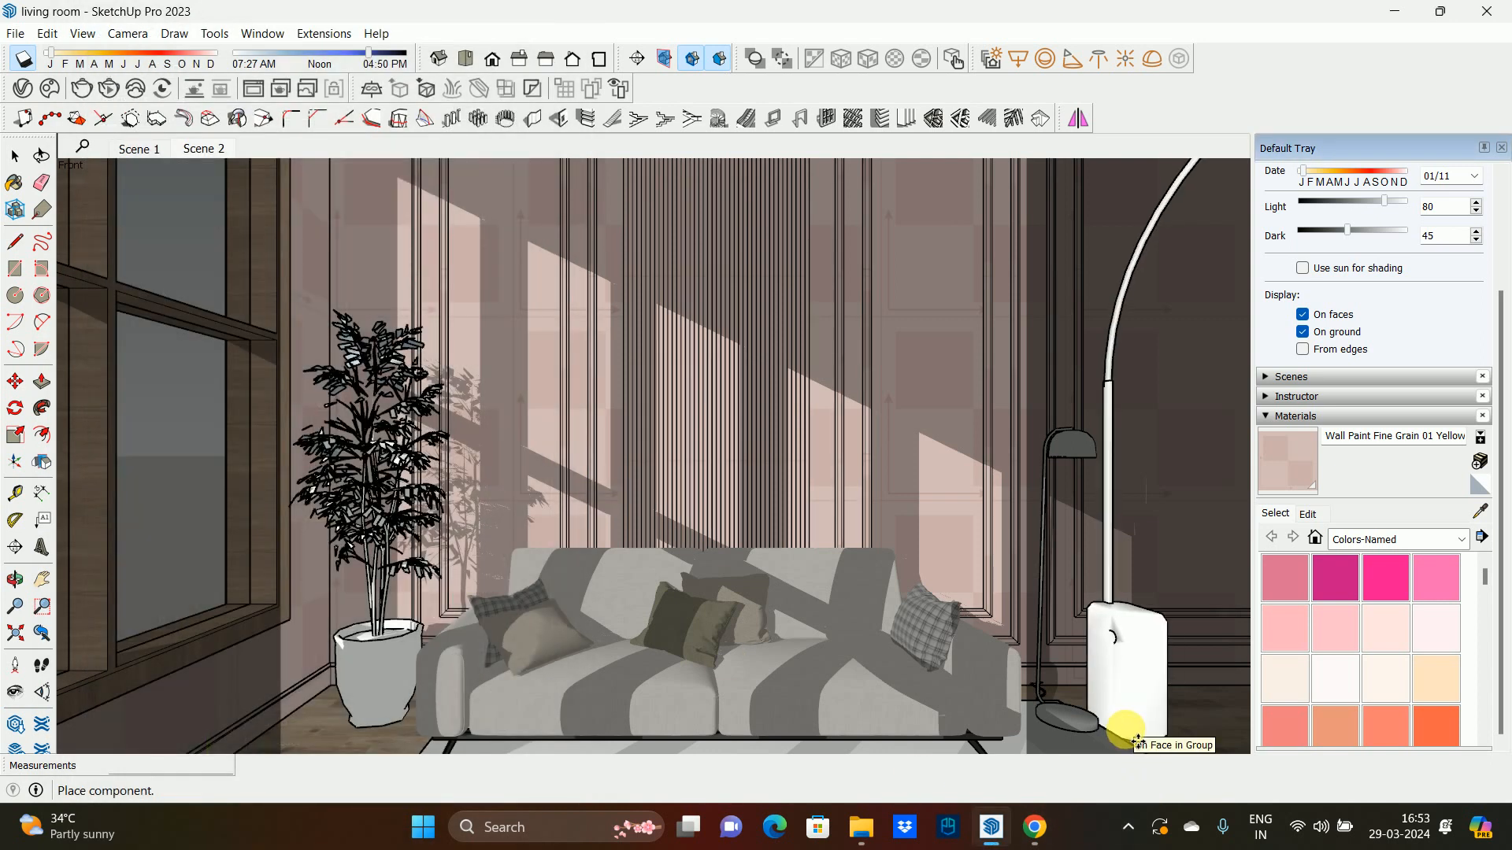
left_click(1060, 469)
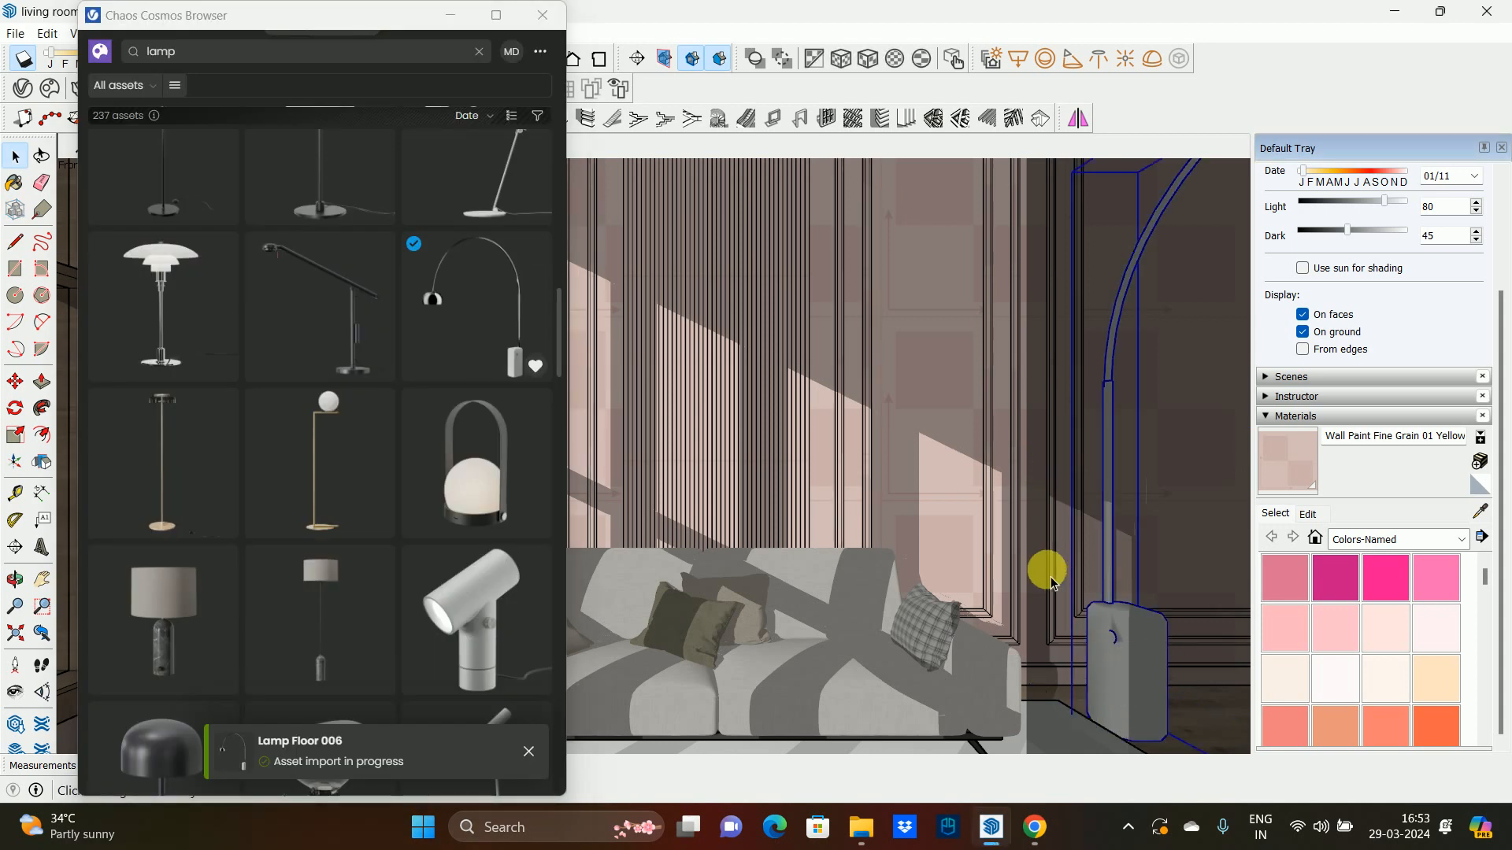
- Rotate the arc floor lamp about its base so that its arm reaches over the sofa
key("q")
left_click(1156, 761)
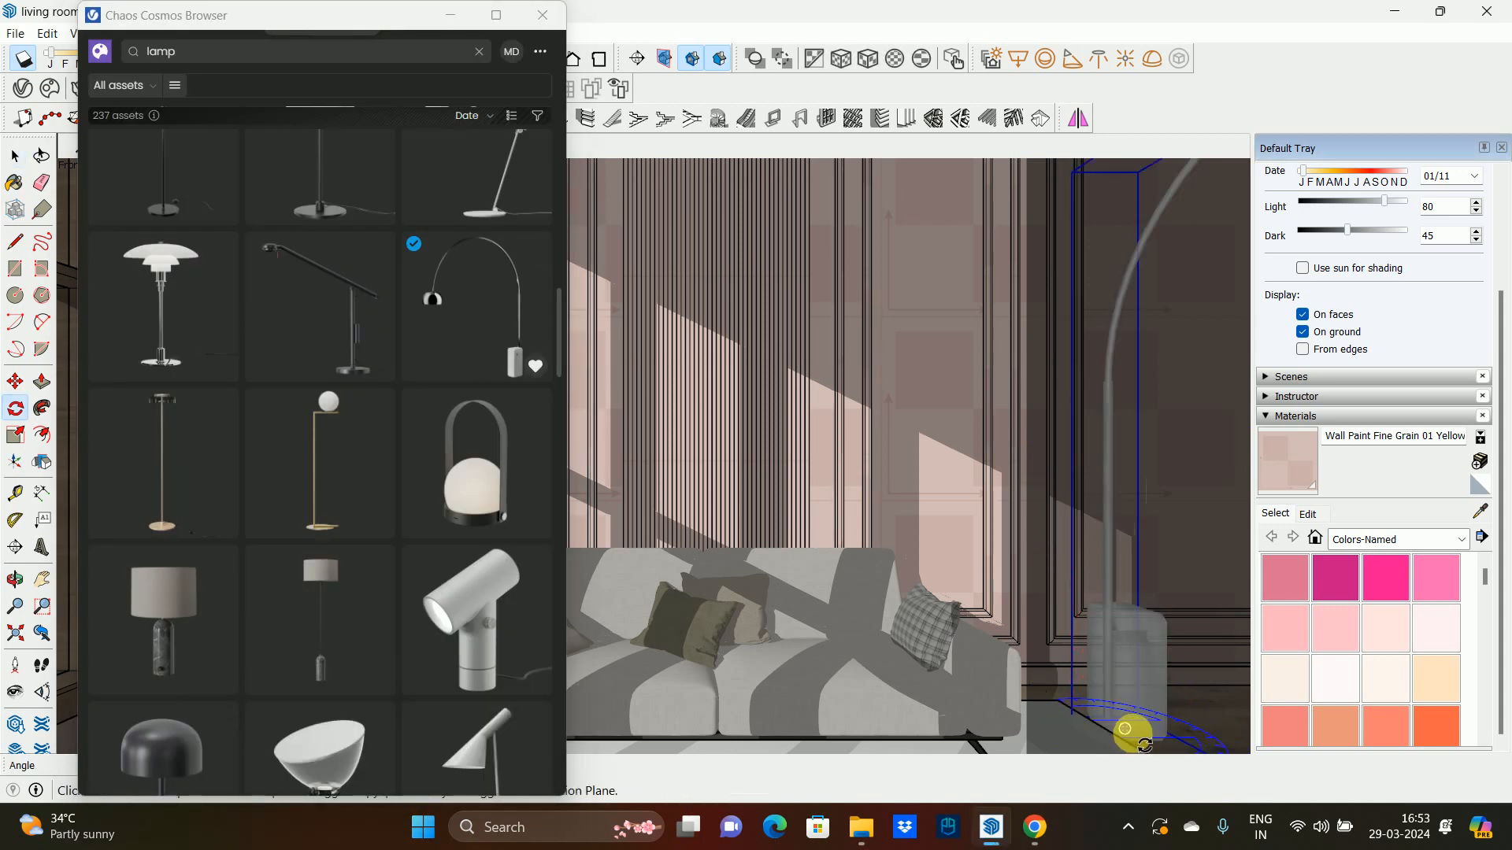
key("m")
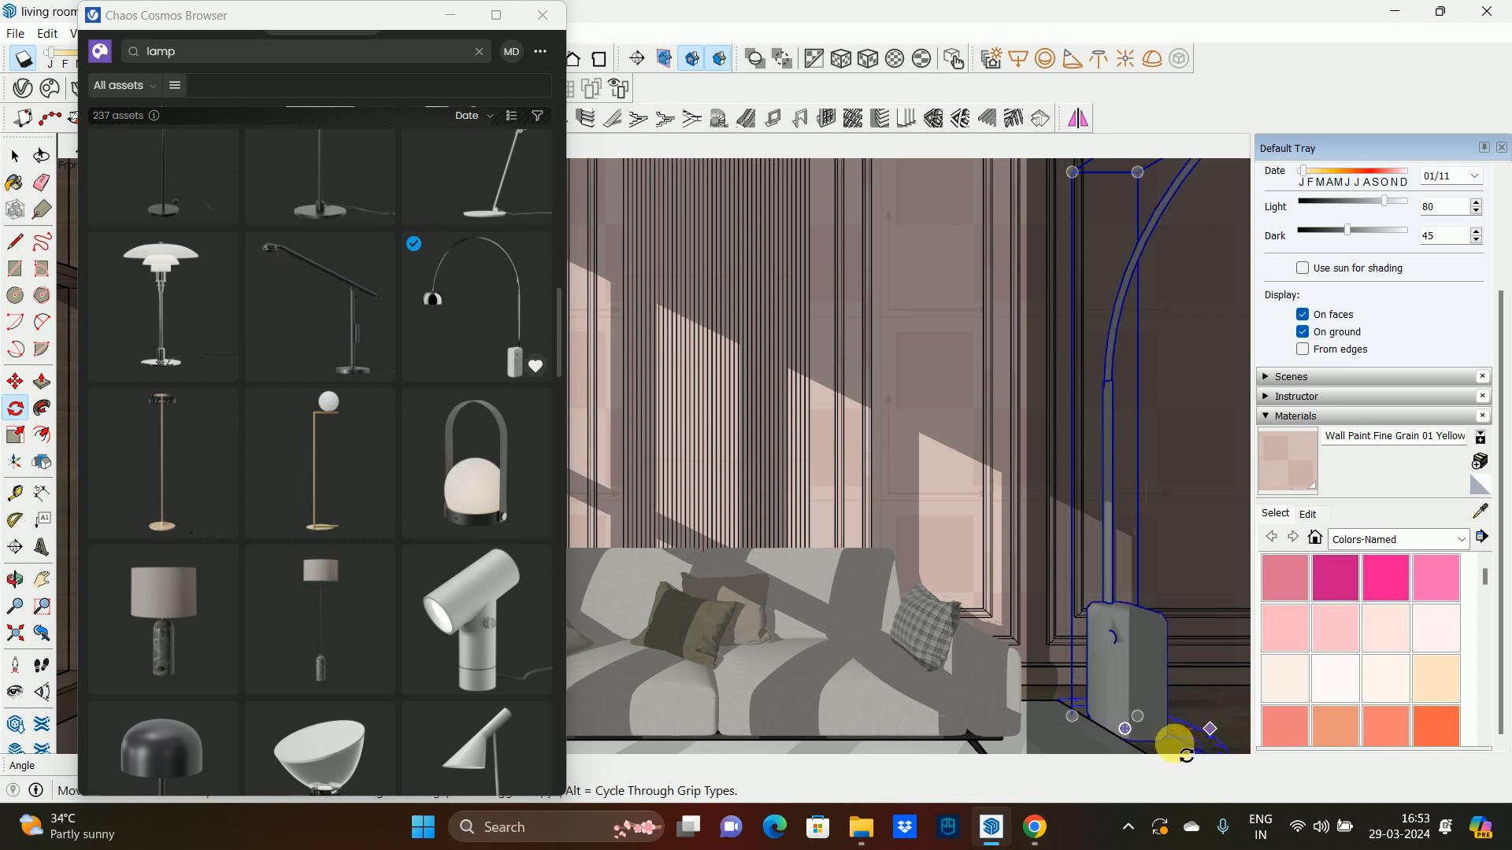
left_click(1183, 707)
scroll(1195, 707, "down", 3)
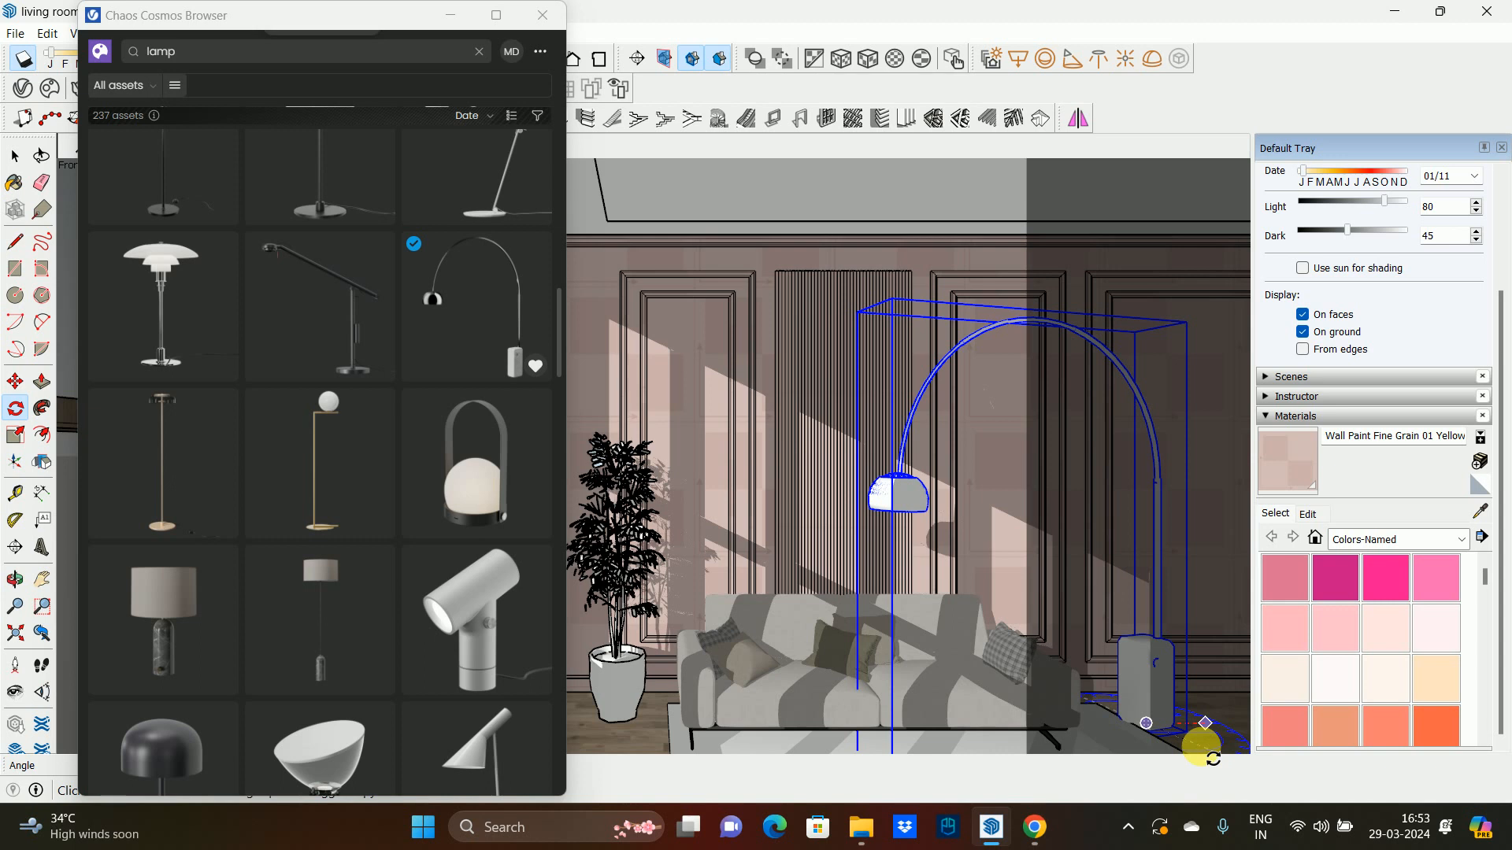
left_click(1203, 748)
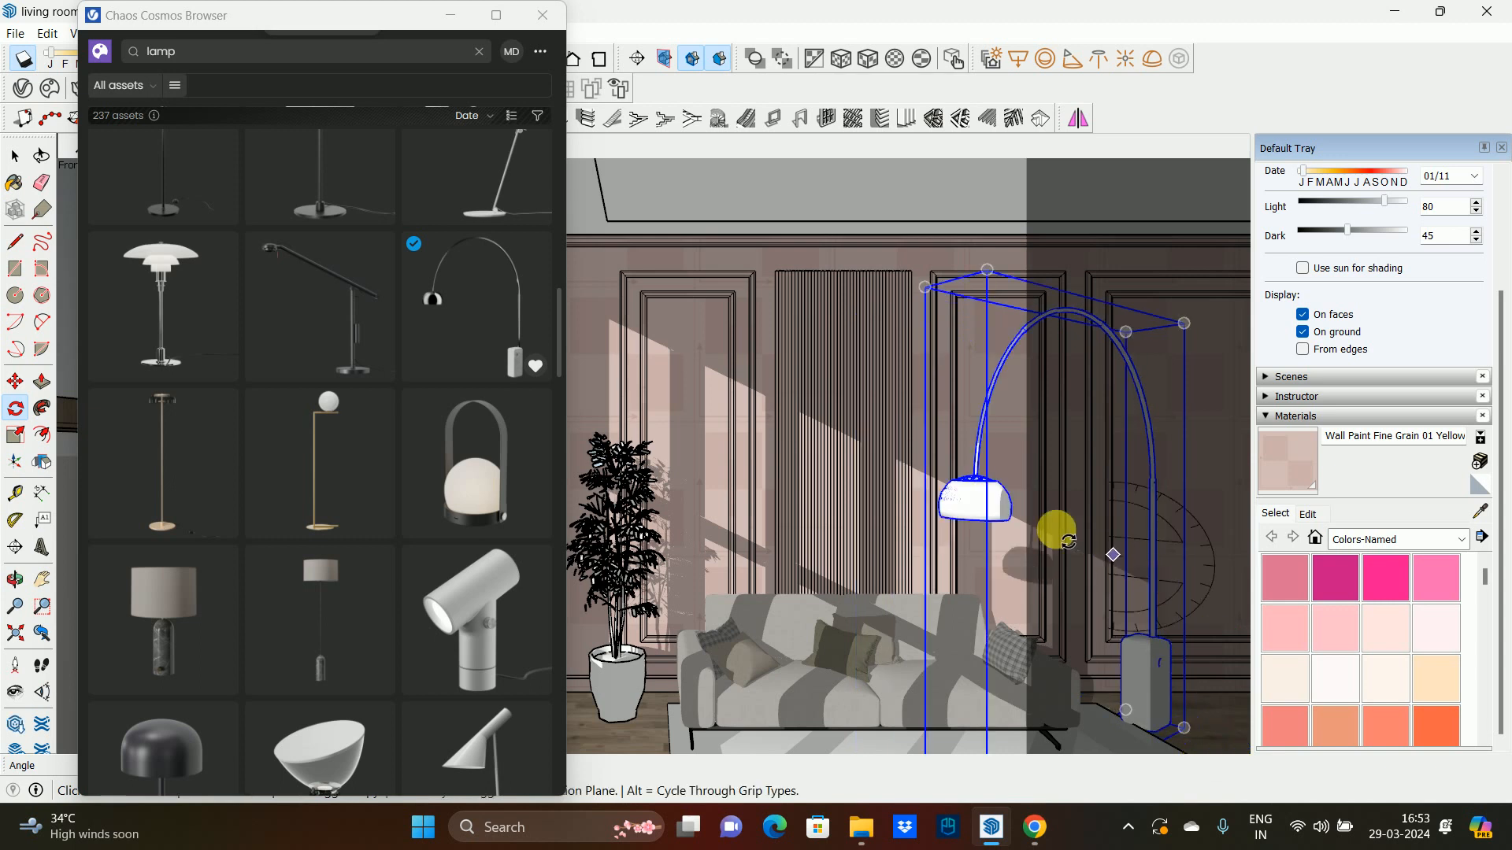
- Close the Cosmos library and rotate the arc lamp horizontally about its base by about 10.3 degrees
key("space")
left_click(542, 15)
scroll(1046, 540, "up", 6)
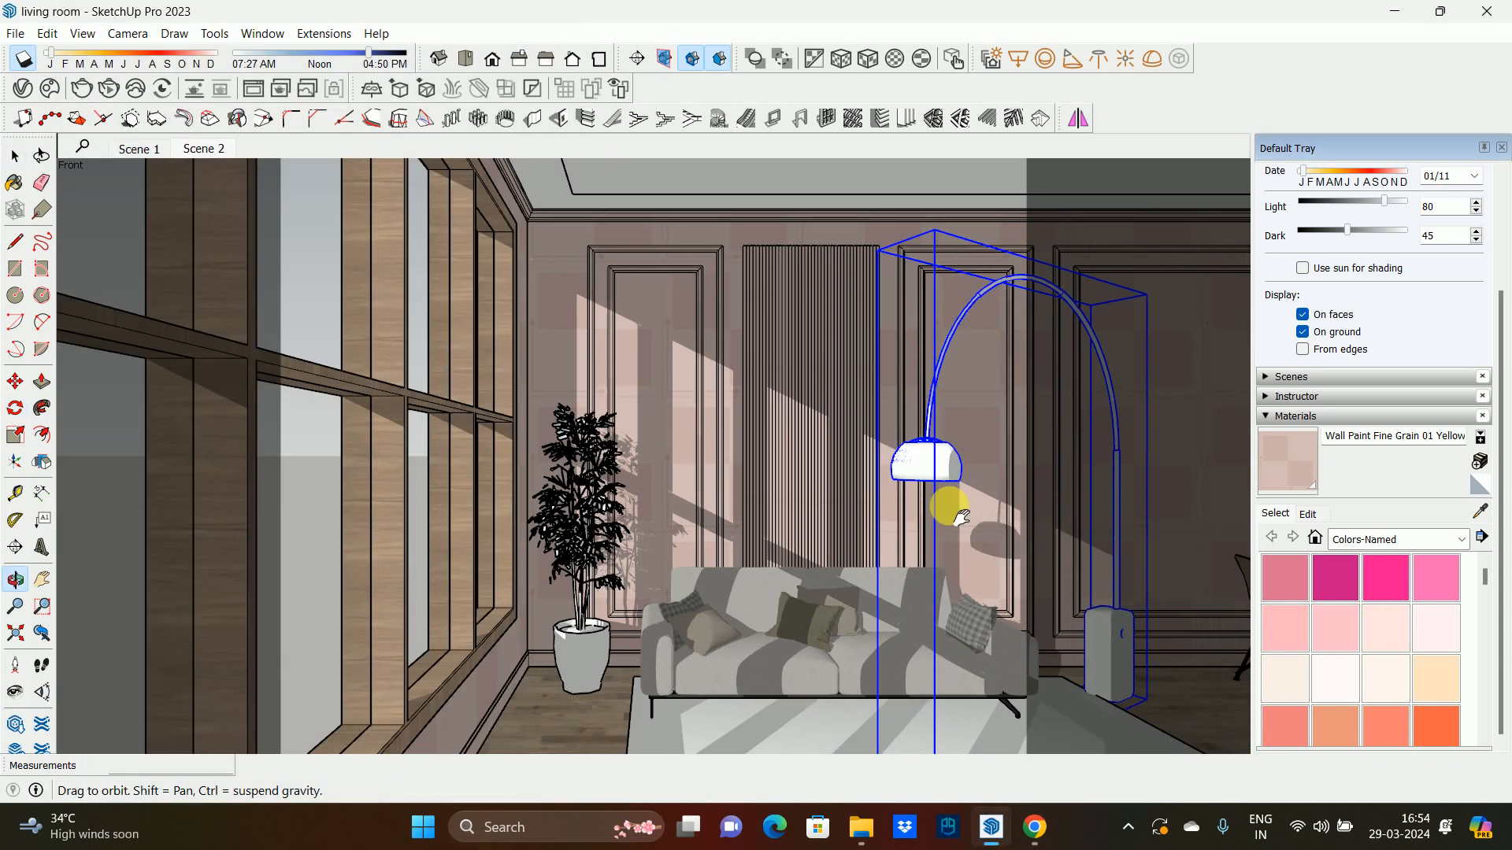
key("q")
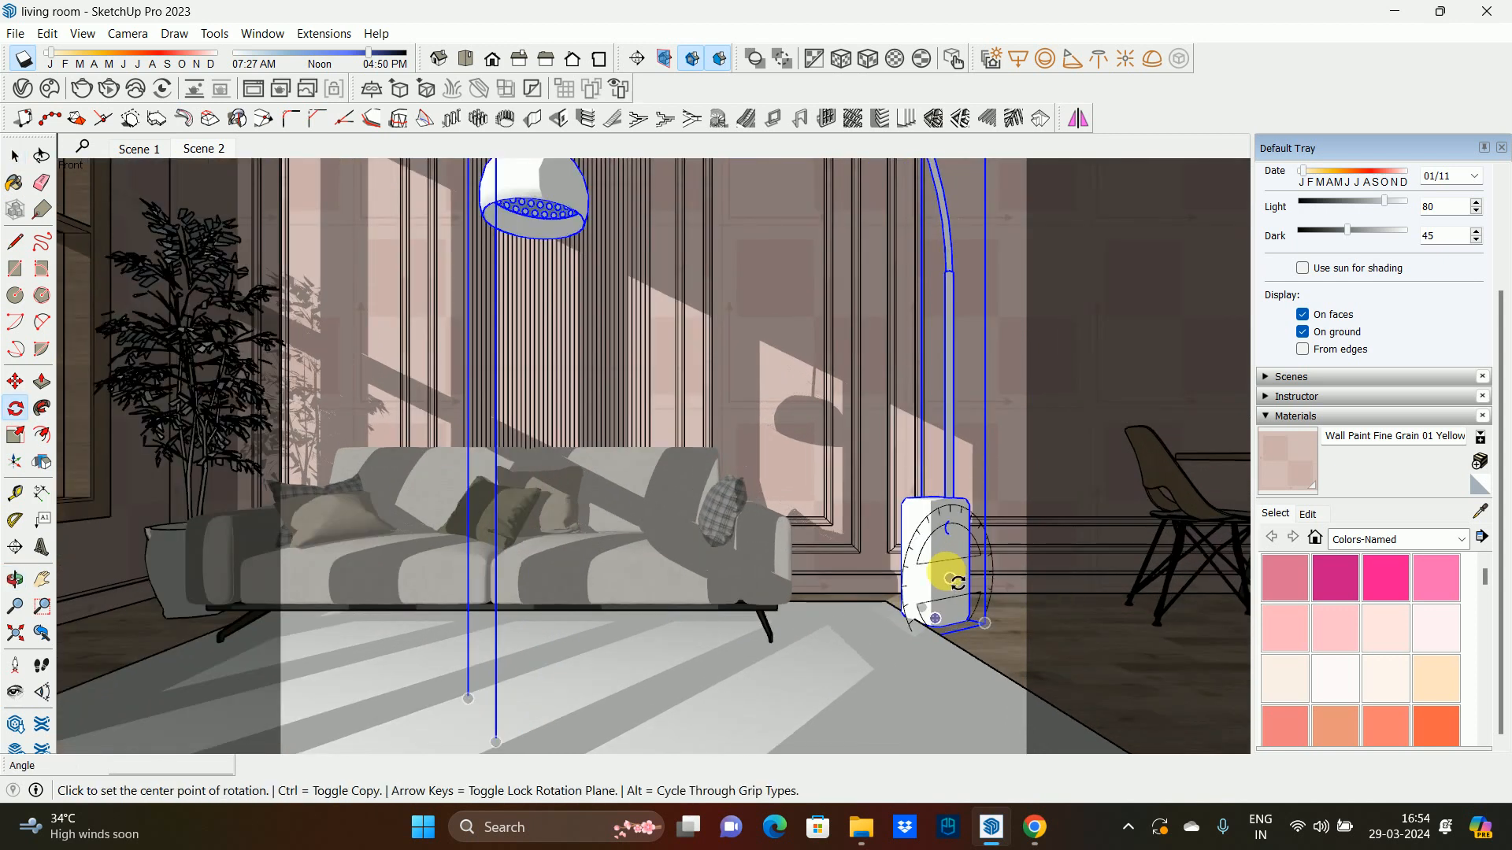
left_click(939, 619)
left_click(1034, 619)
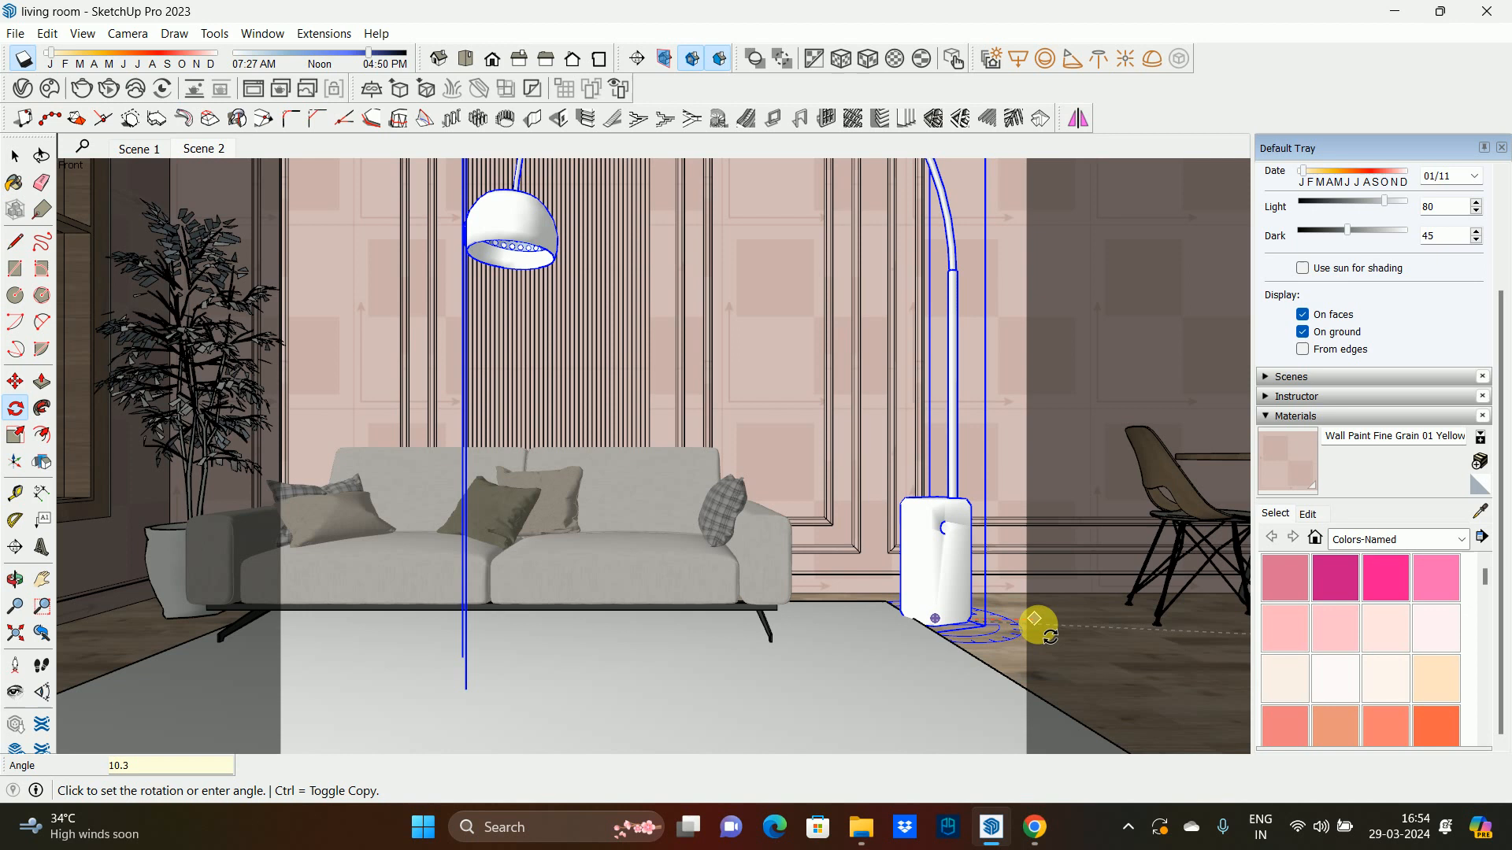
left_click(1038, 625)
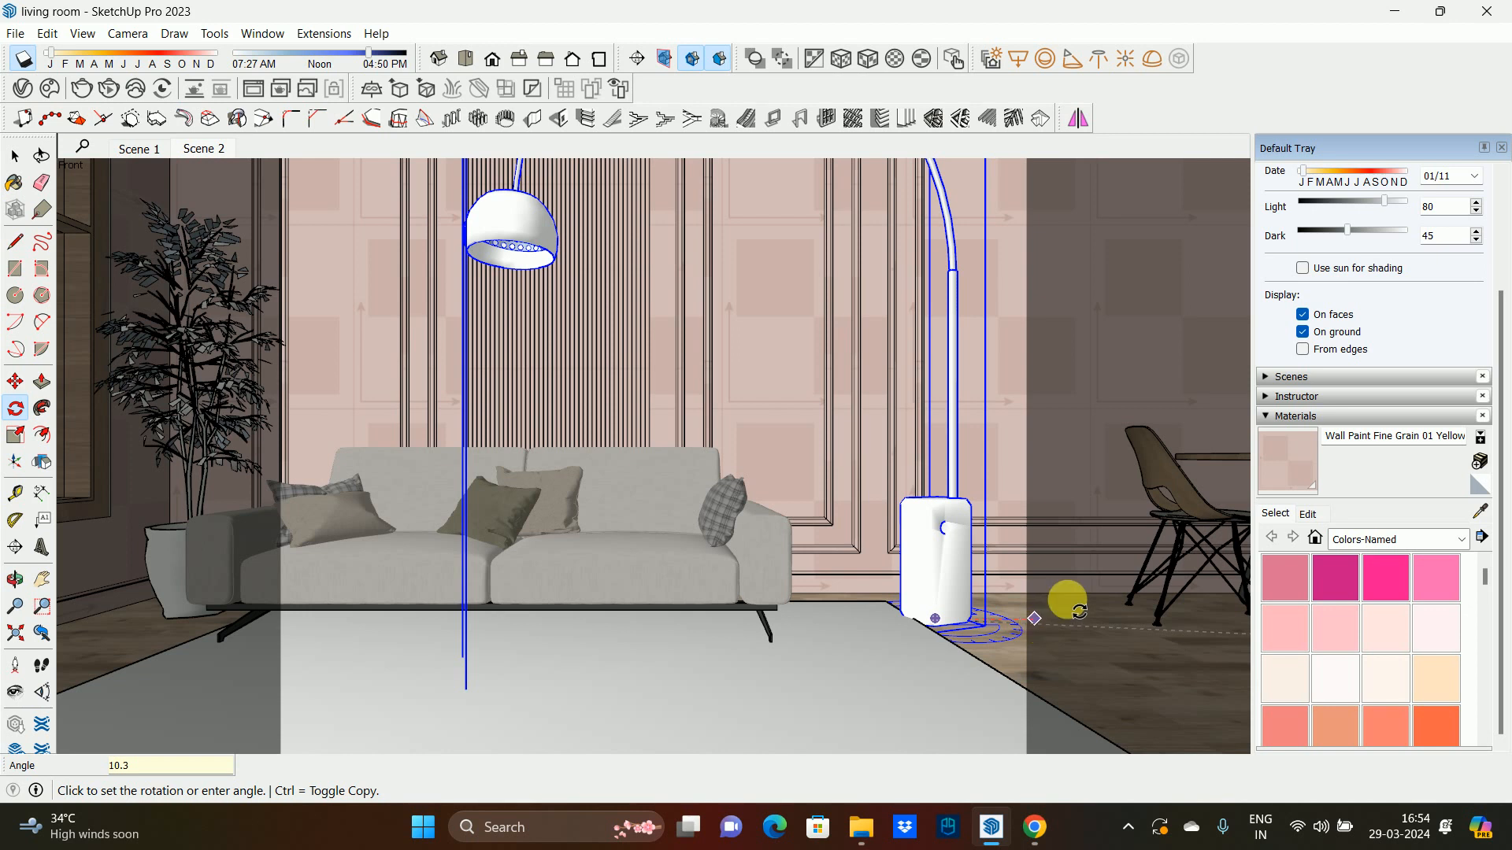
key("space")
- Scale the arc floor lamp down uniformly to about 0.83 of its size
middle_click_drag(911, 545, 971, 674)
key("s")
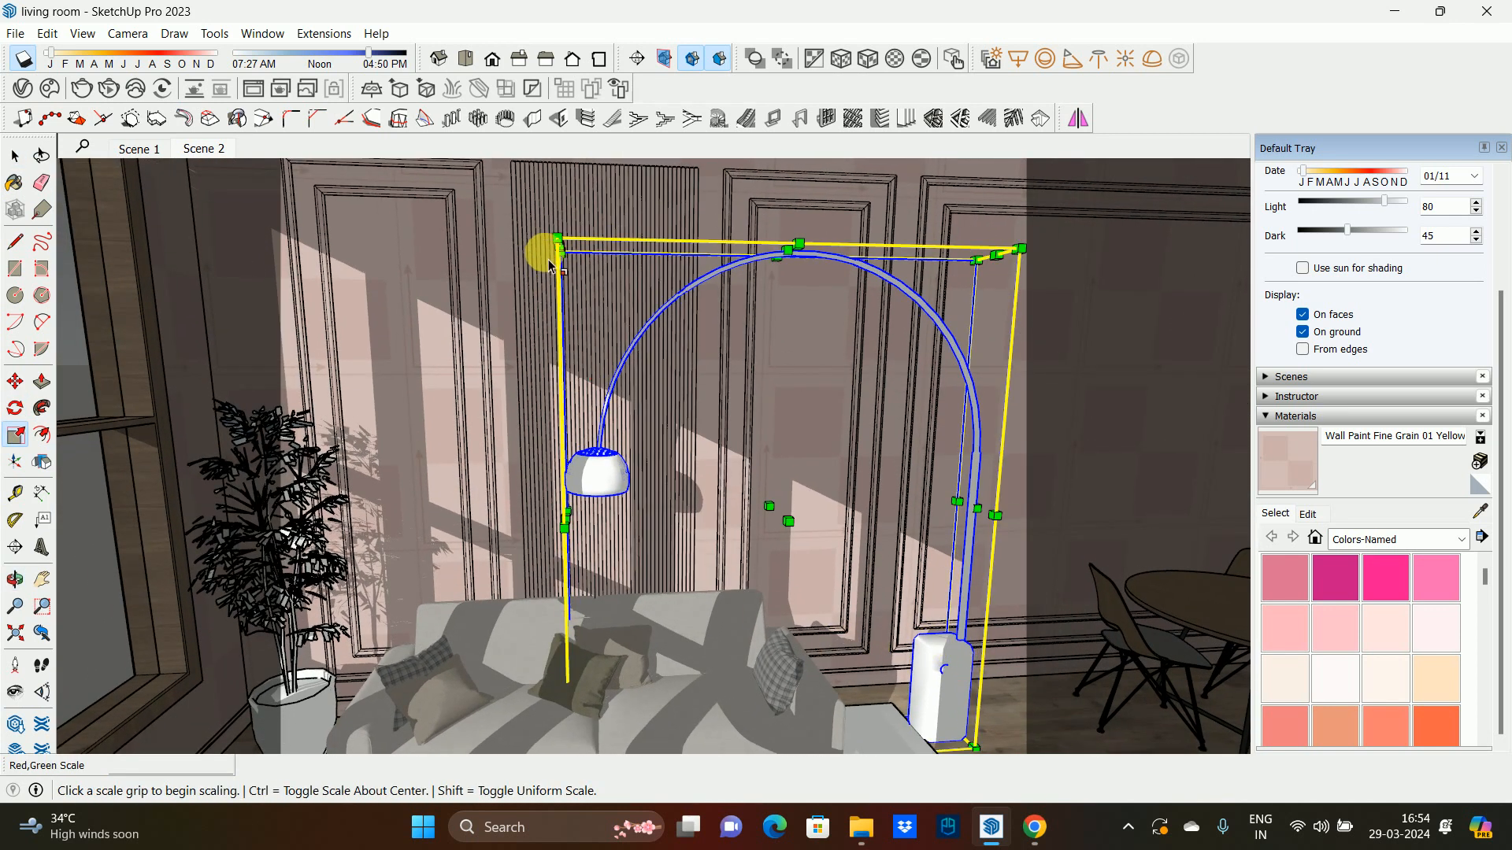
left_click(558, 237)
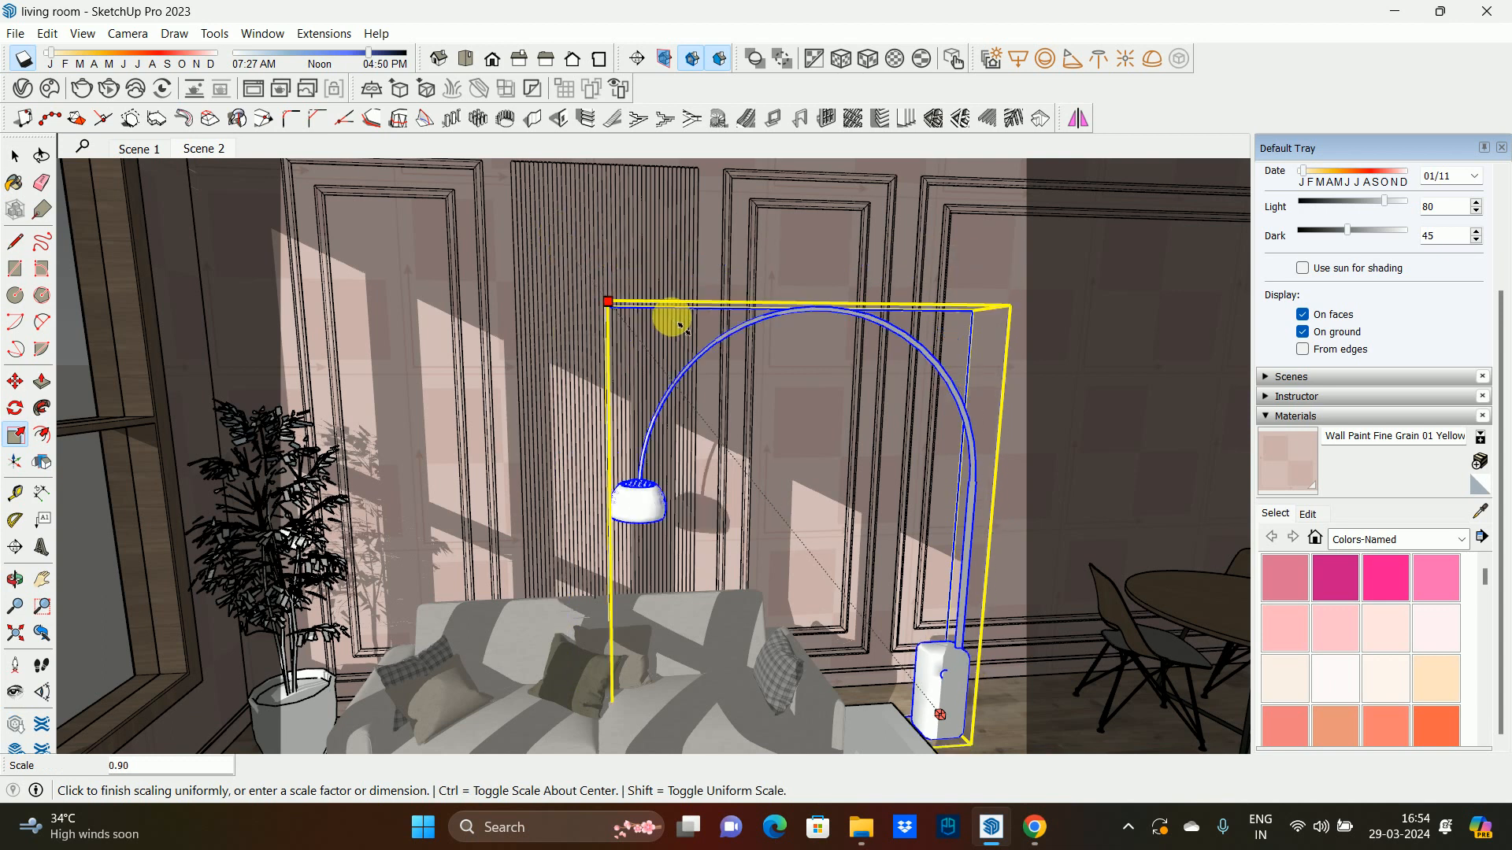
left_click(671, 314)
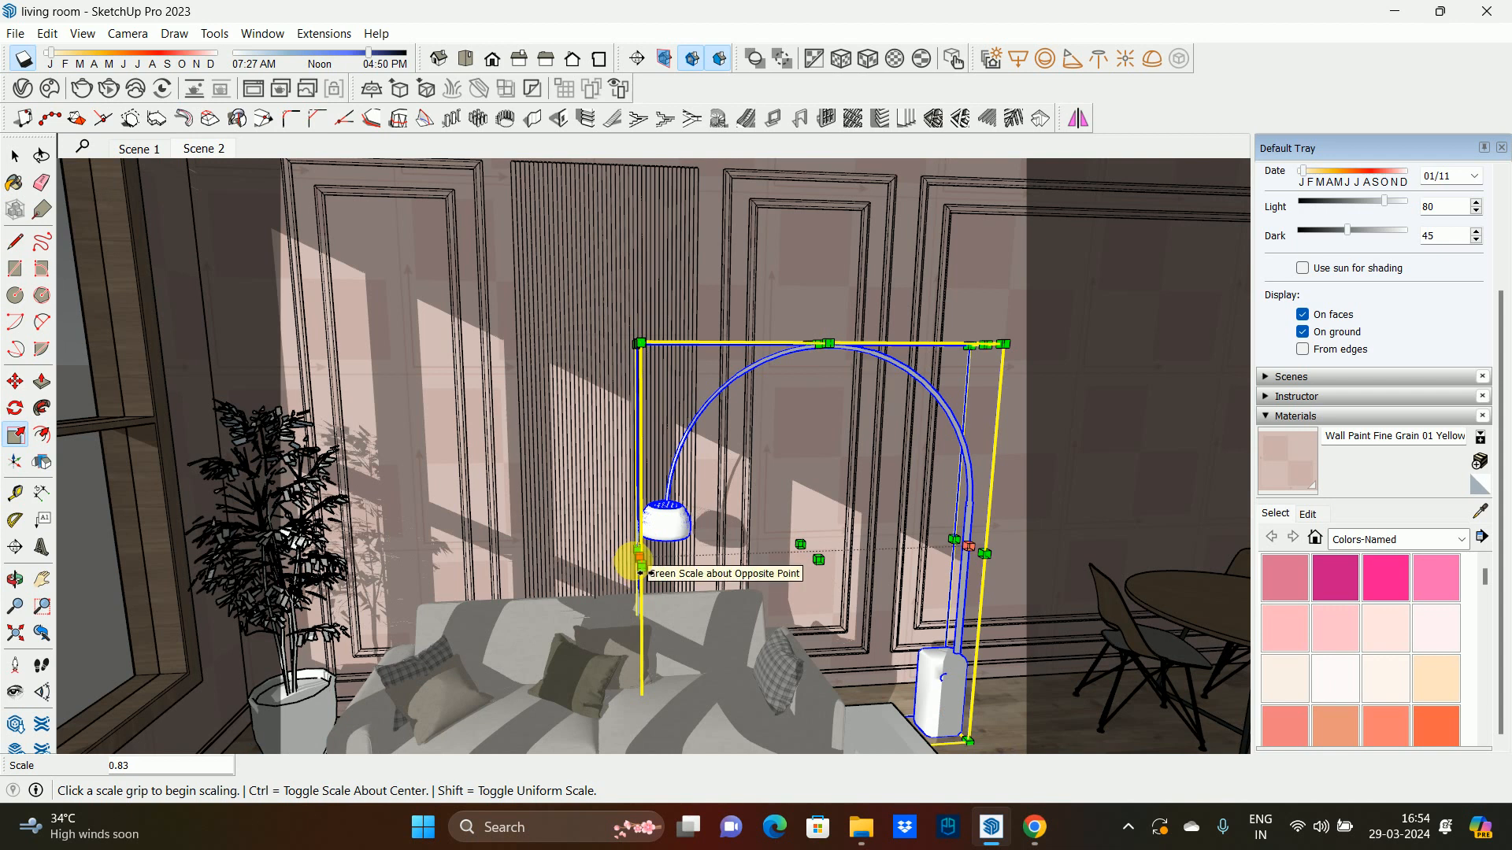
left_click(639, 556)
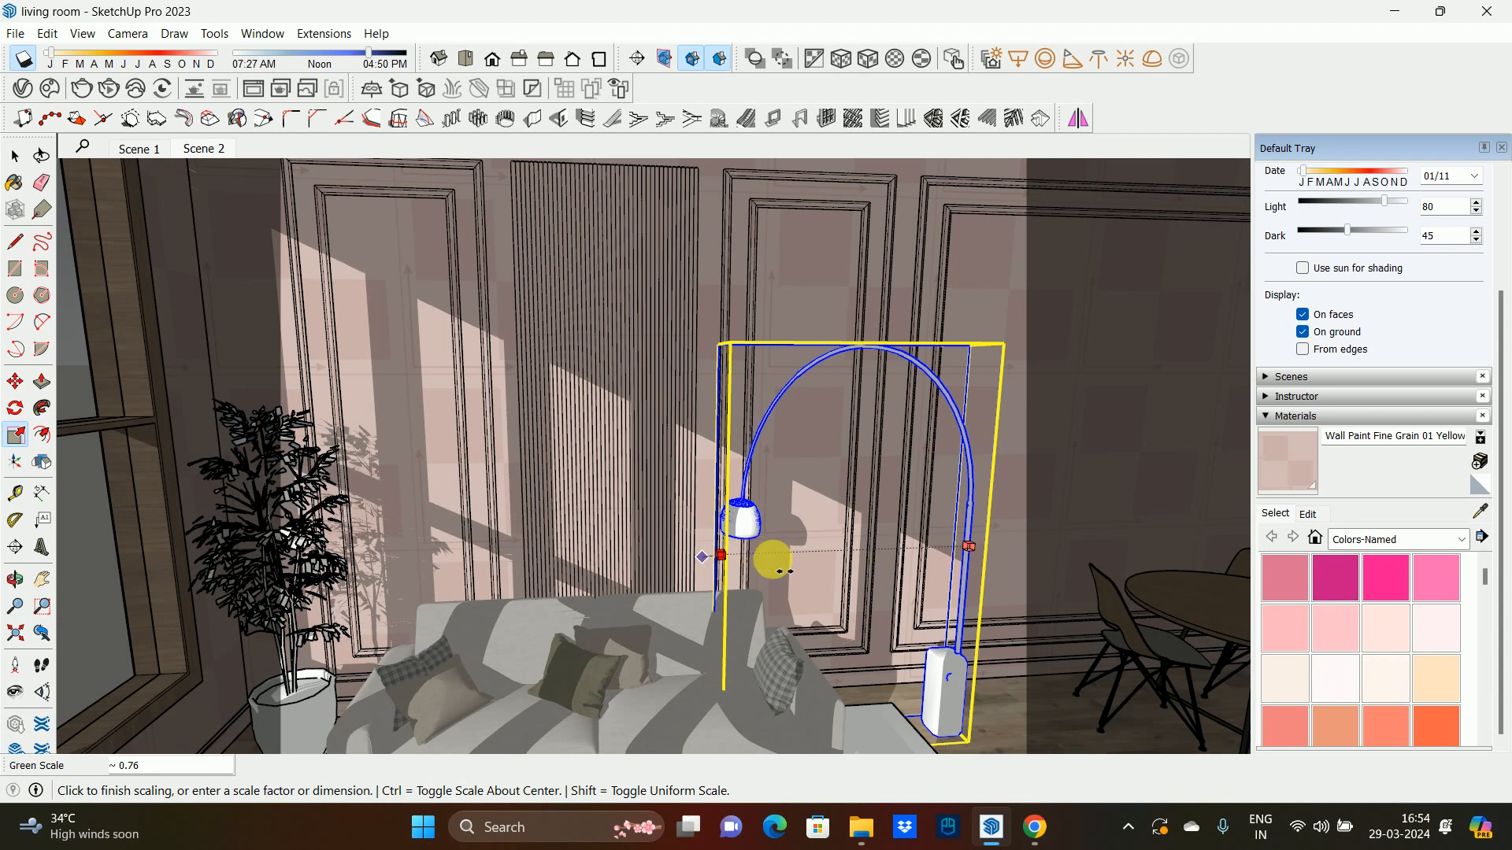
key("space")
left_click(755, 515)
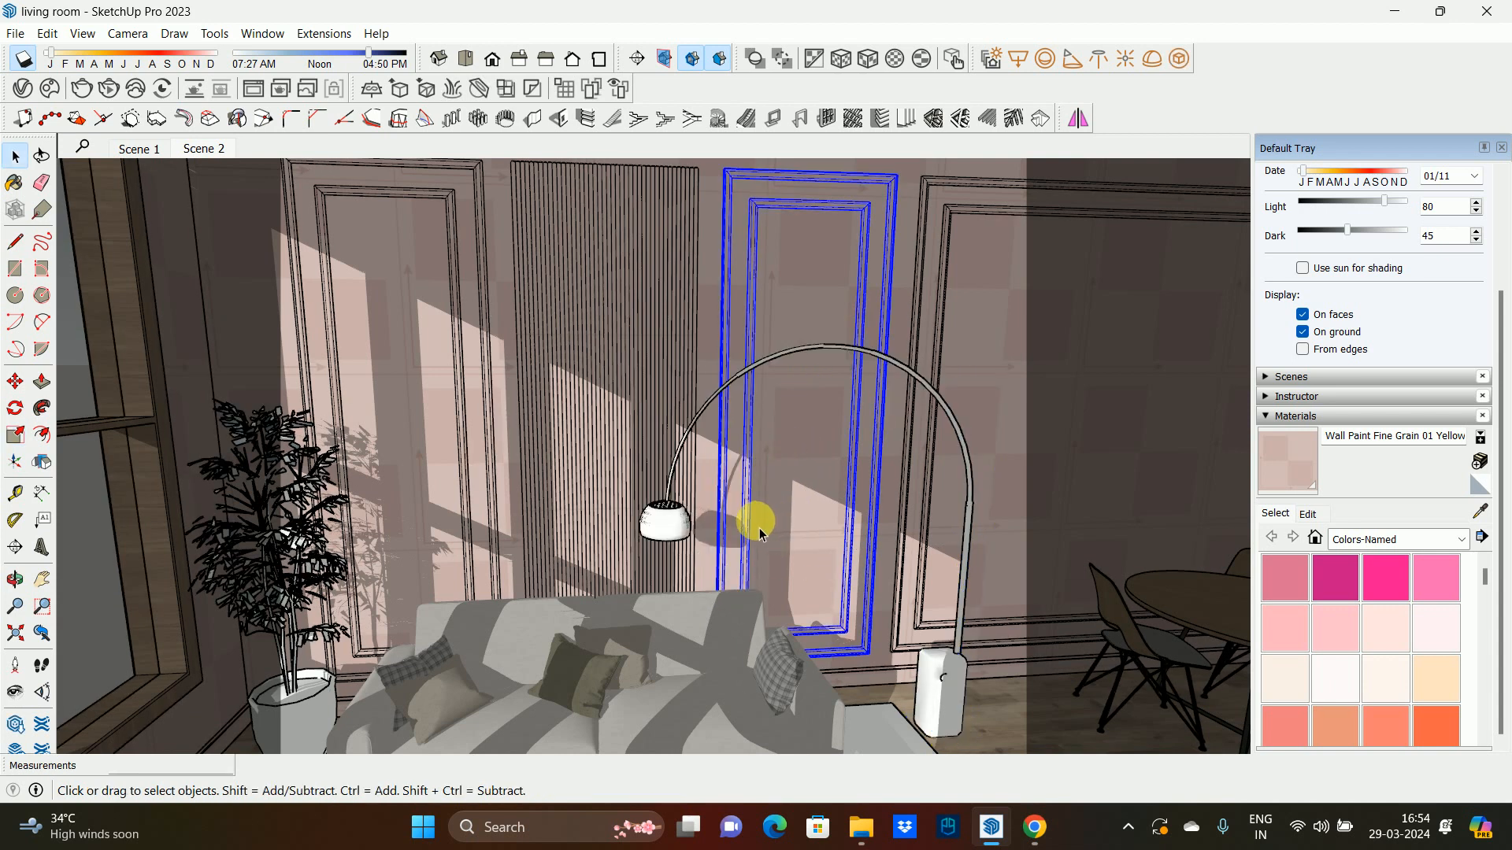
- In the Scene 2 view, shift the arc floor lamp sideways in two moves, farther away from the sofa's centre
left_click(205, 149)
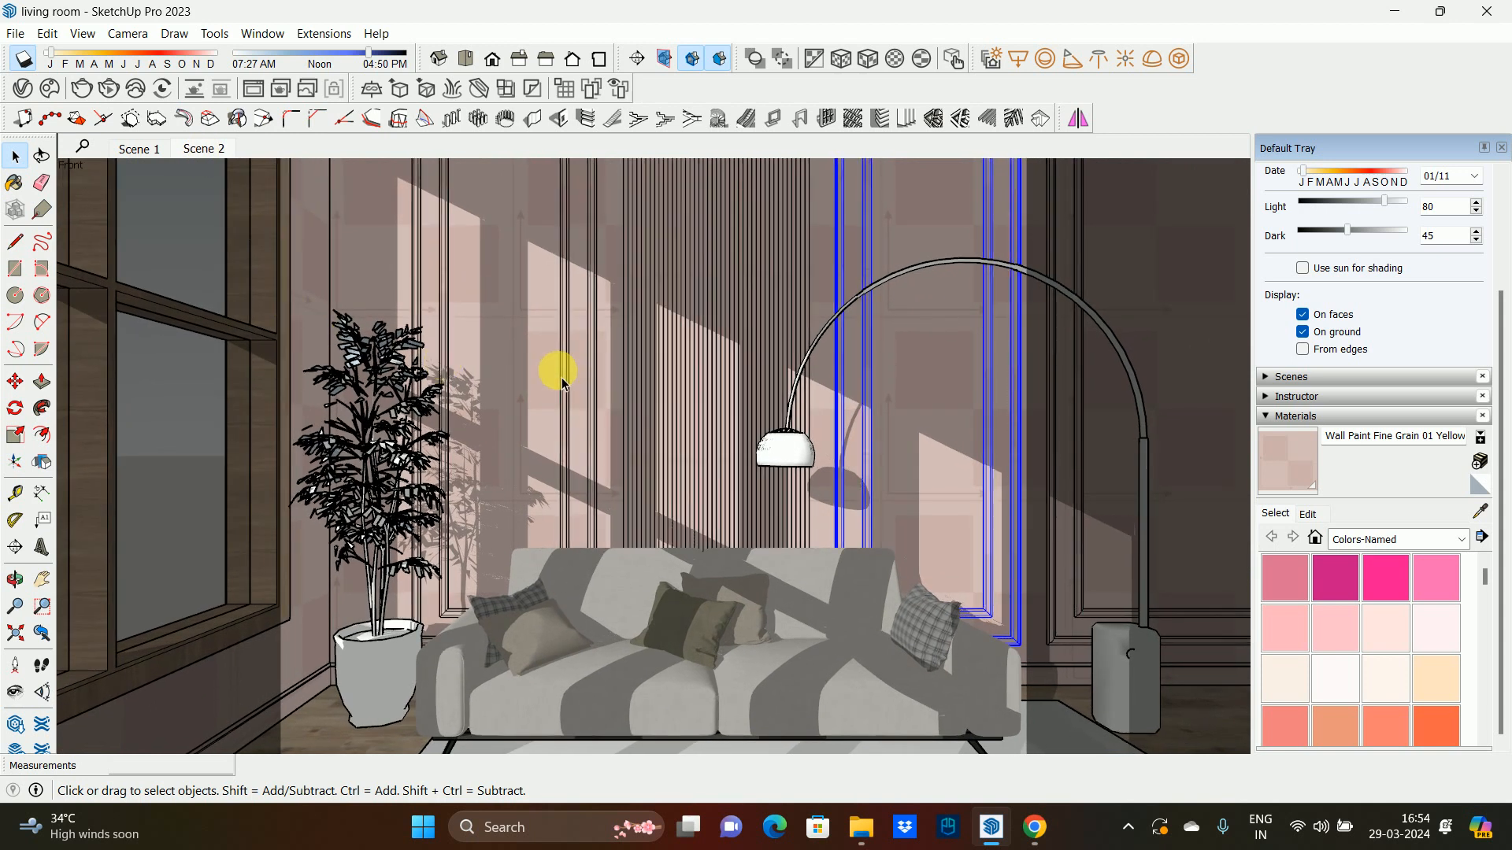
left_click(962, 260)
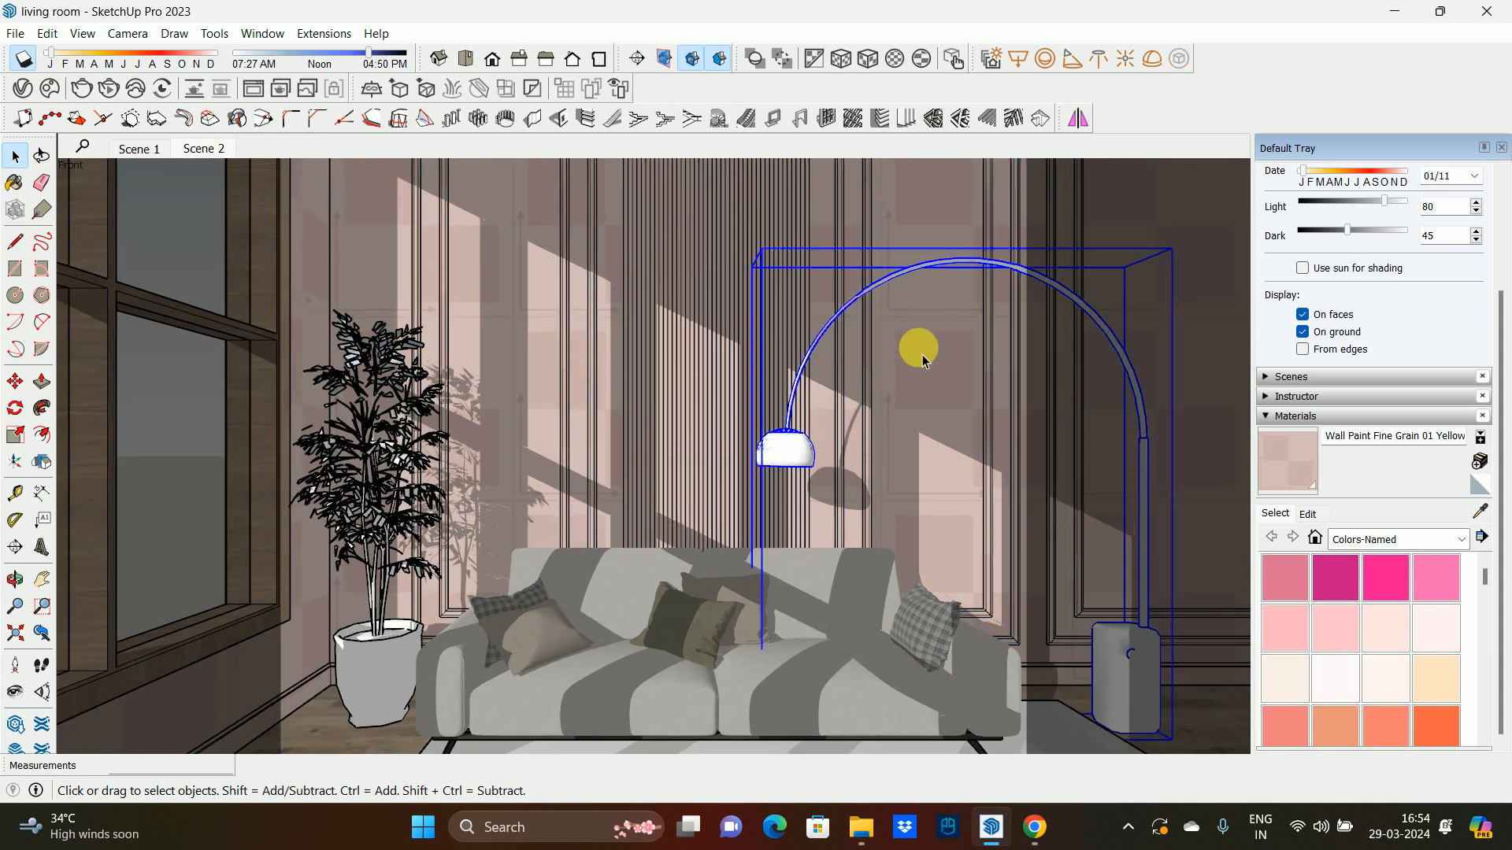
key("m")
left_click(969, 422)
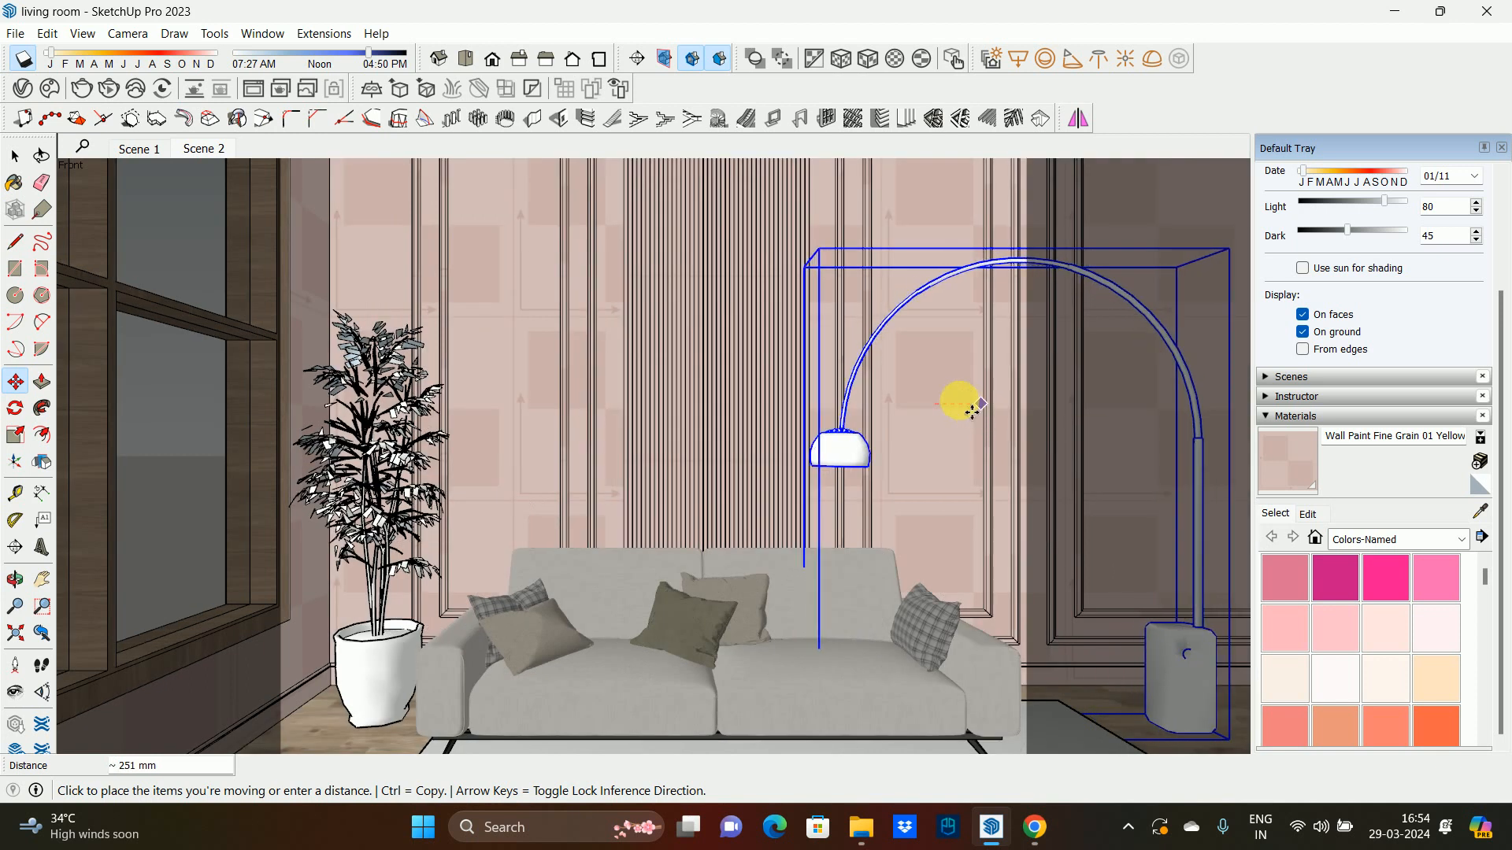
left_click(973, 411)
left_click(943, 390)
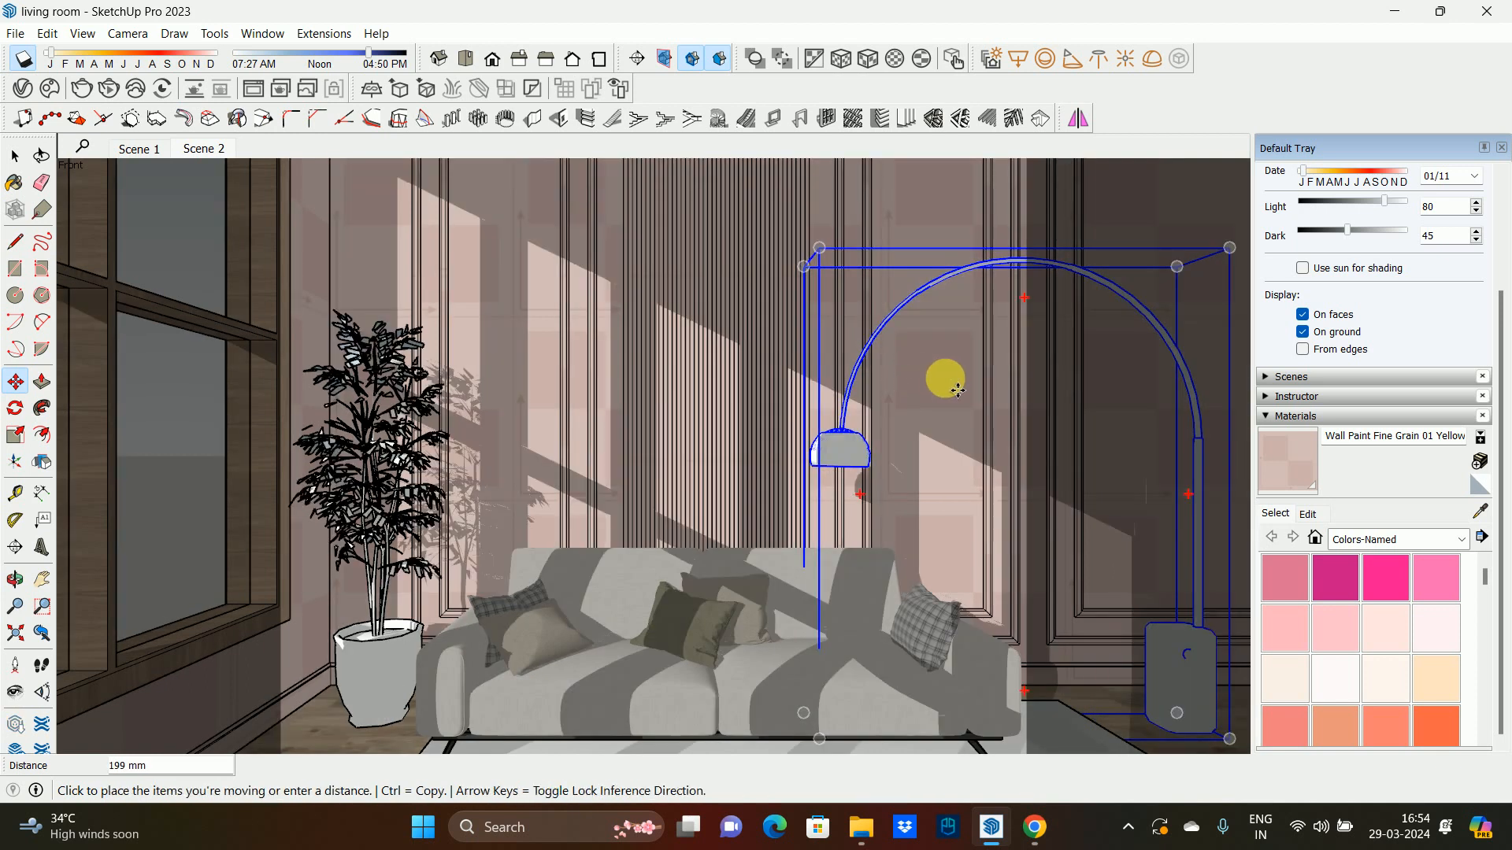
left_click(944, 378)
key("space")
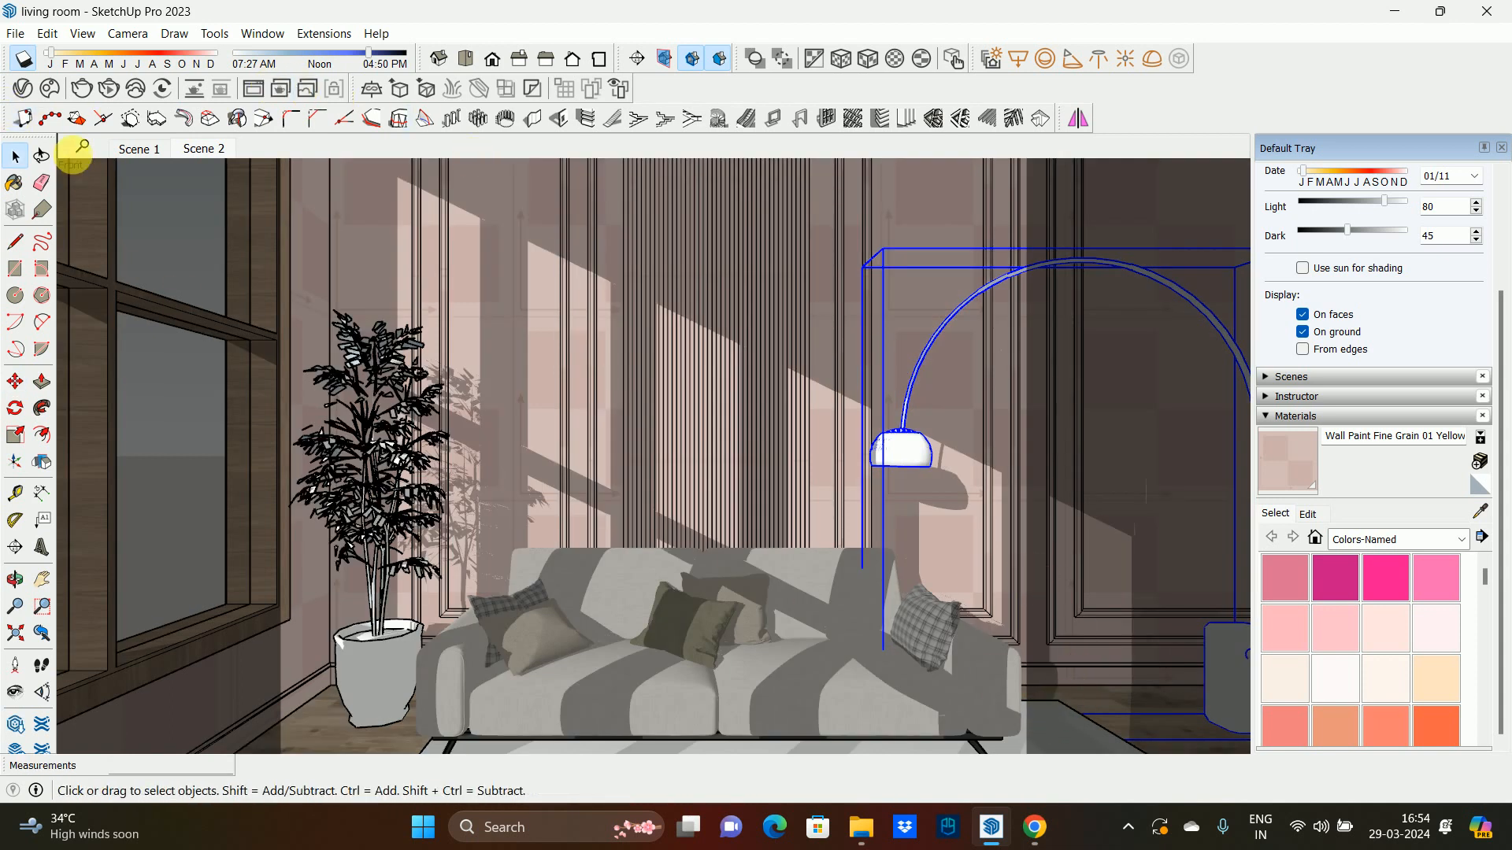
- Open the Chaos Cosmos library and search it for "side table" instead of lamps
left_click(49, 86)
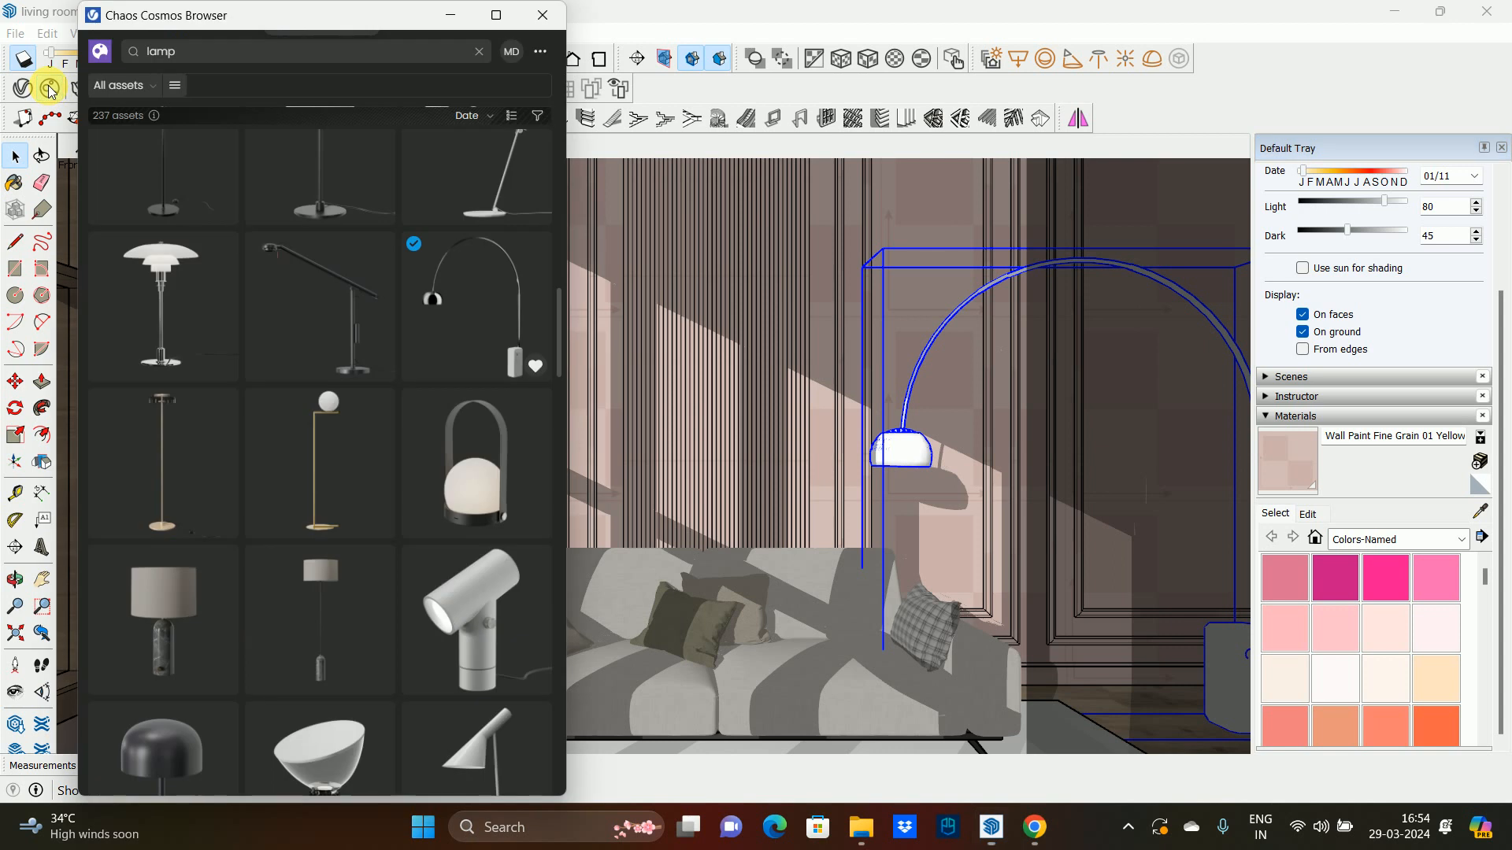
left_click(478, 51)
left_click(161, 126)
type("s")
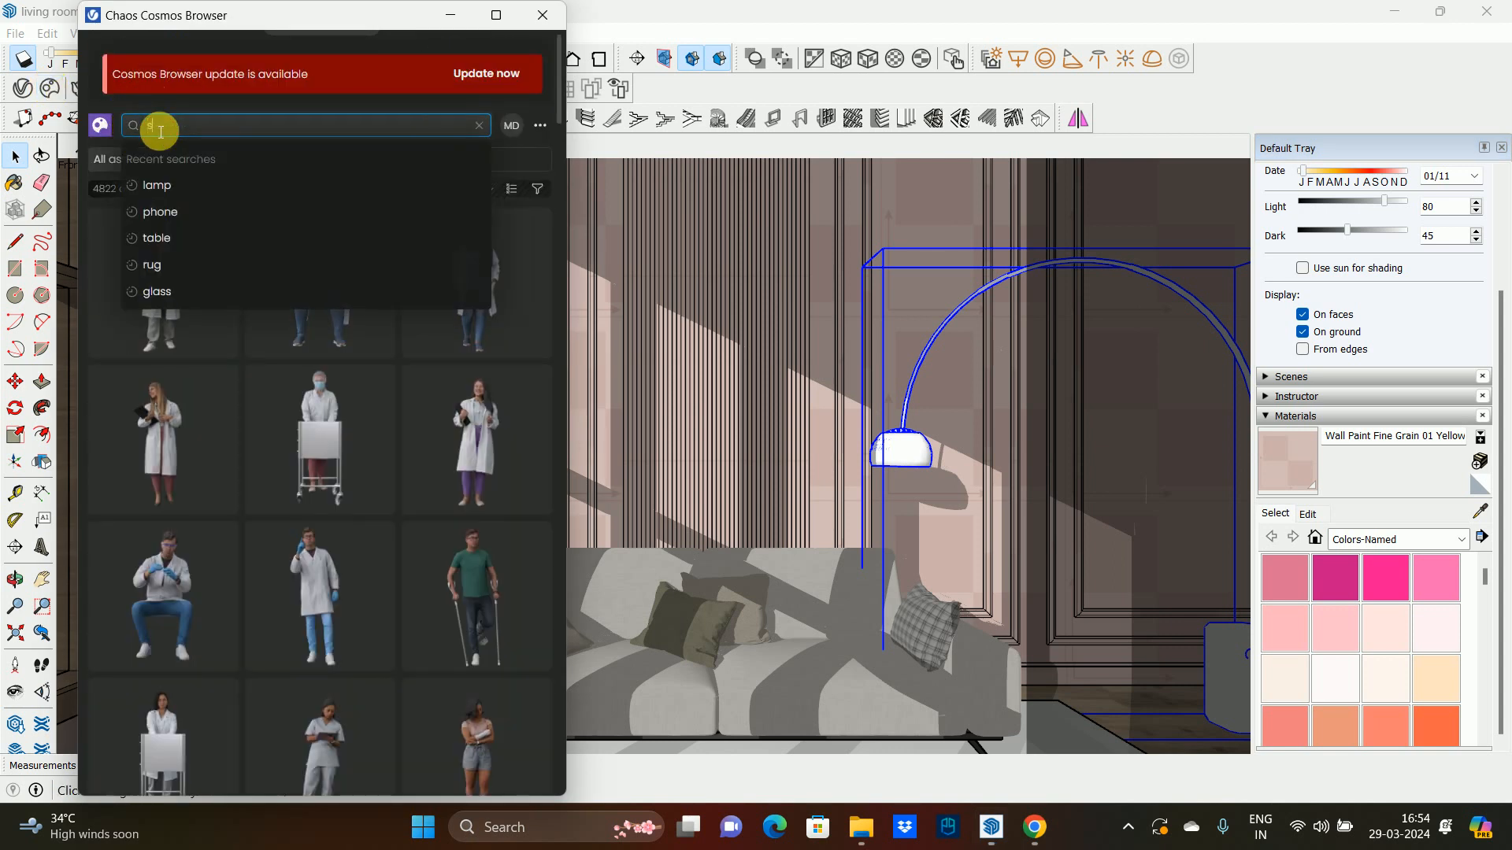
type("if")
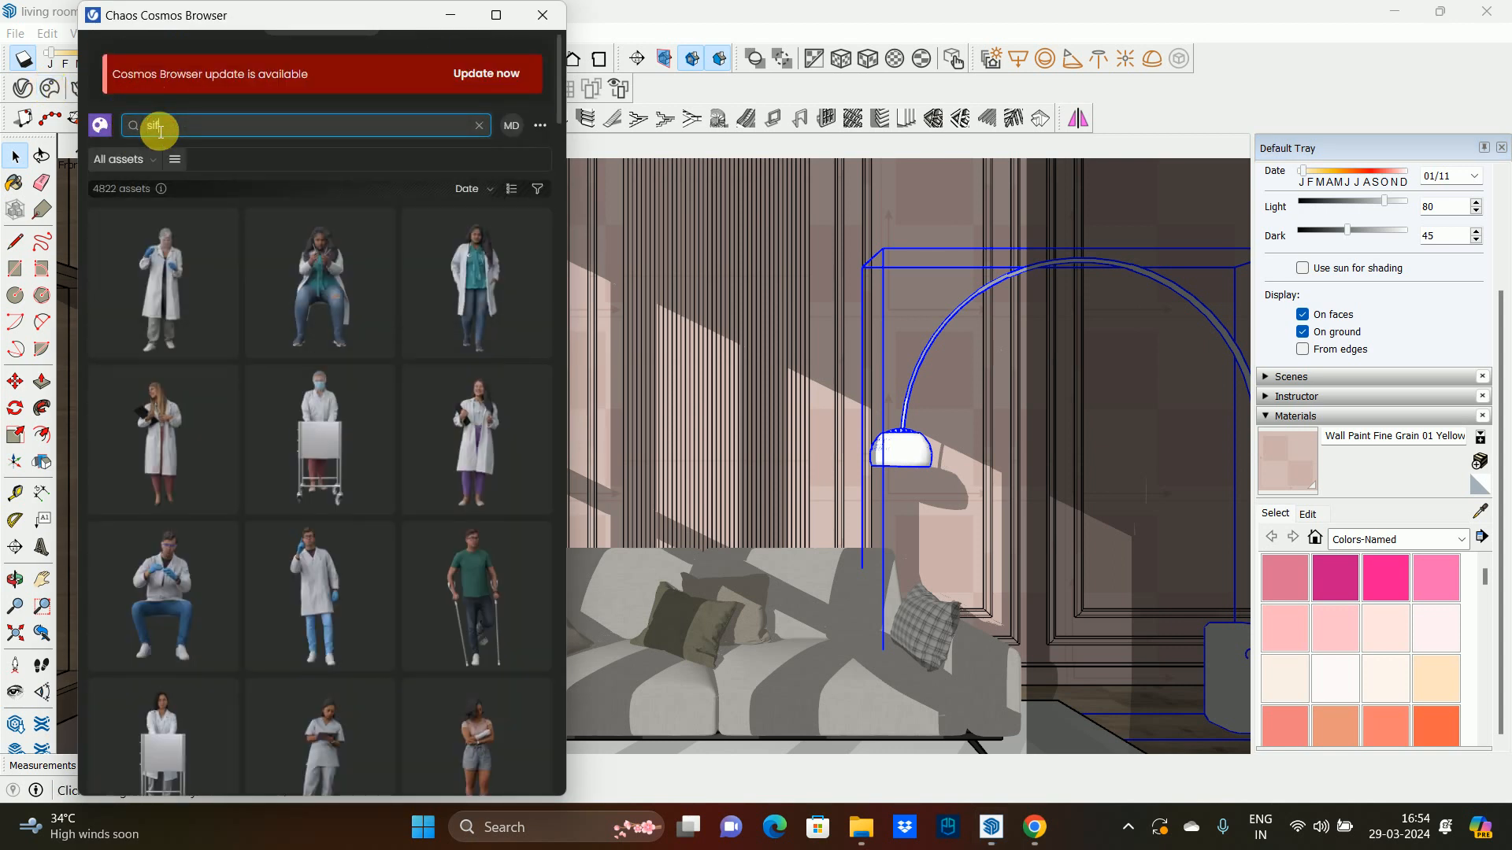
type("e table")
key("Return")
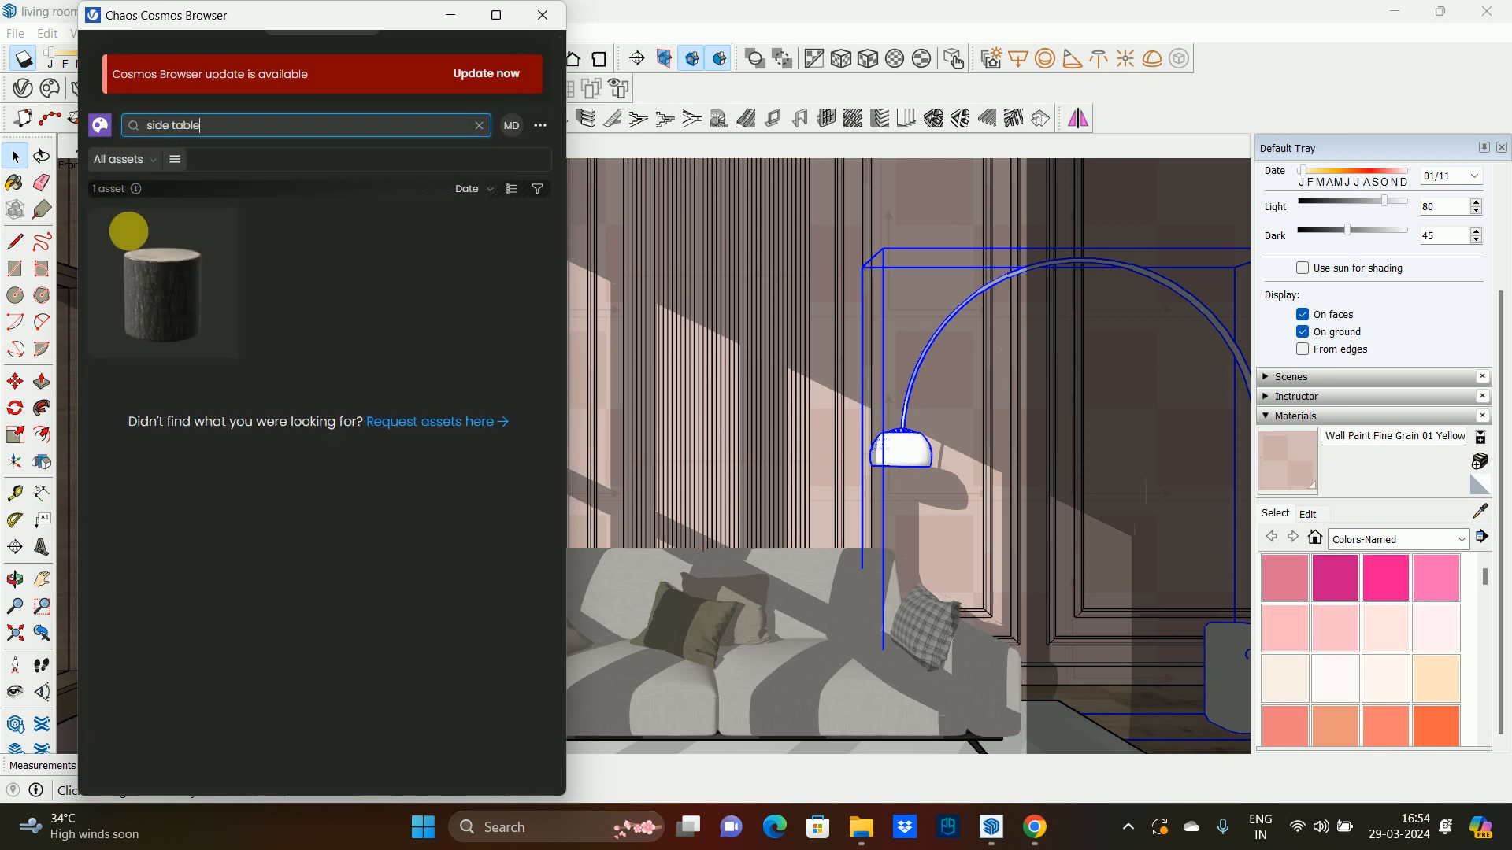
- Search Cosmos for "table", look through the results for a suitable side table, and close the library
left_click_drag(210, 127, 101, 116)
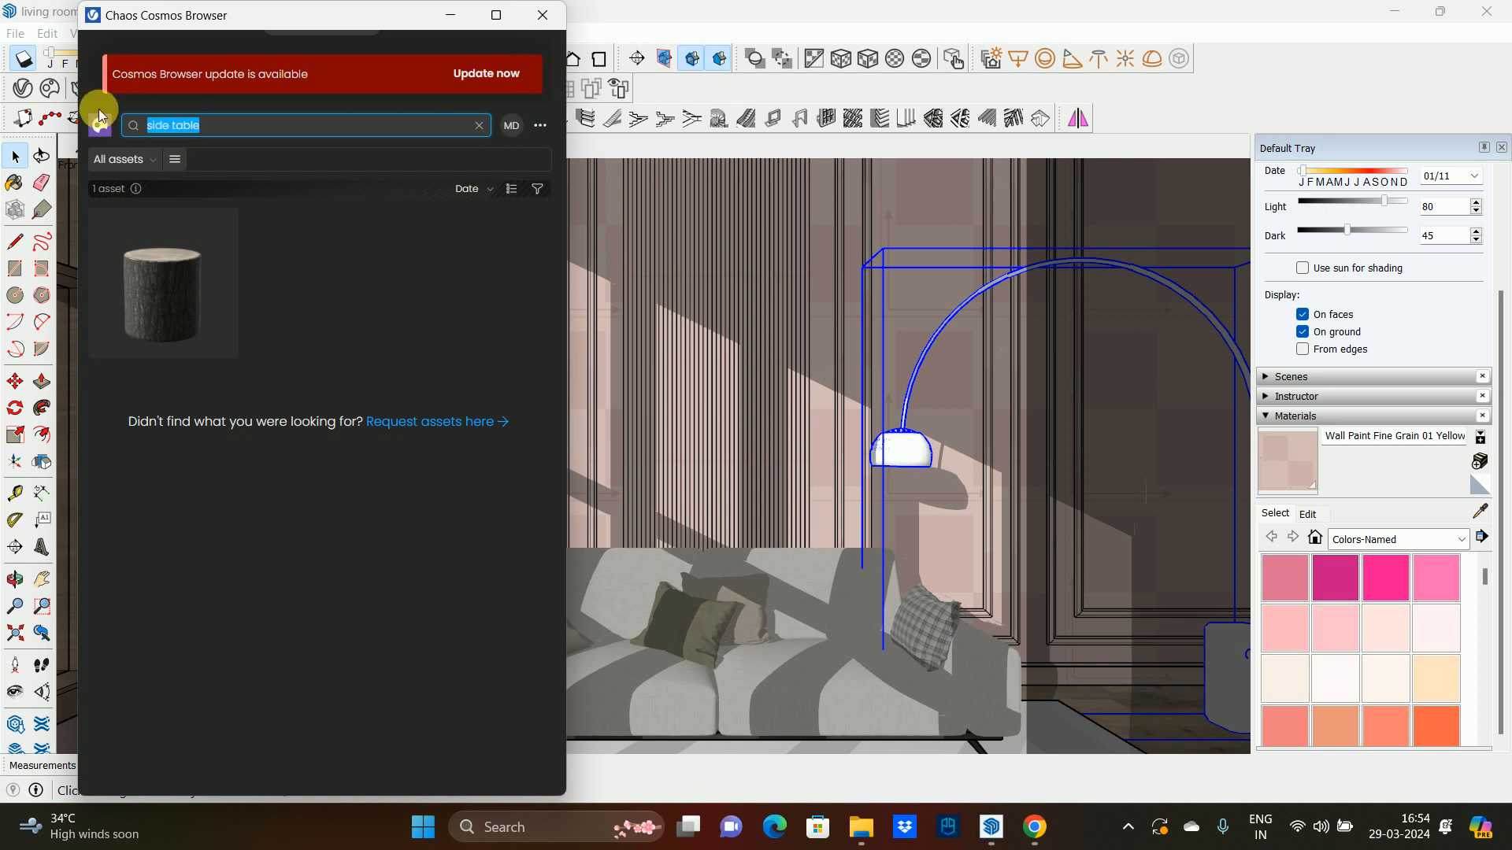
type("table")
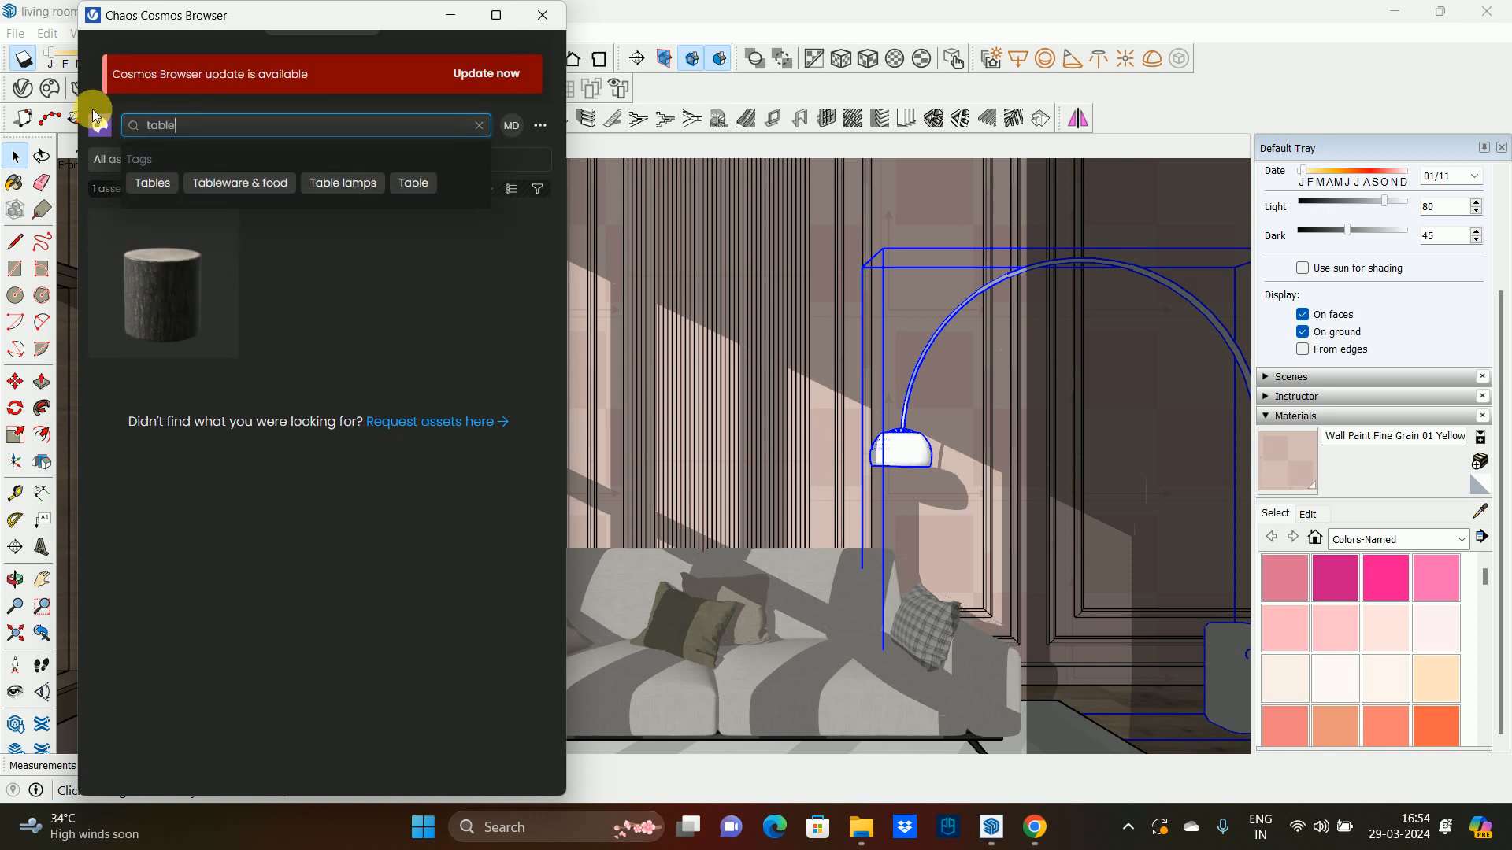
key("Return")
scroll(339, 350, "down", 3)
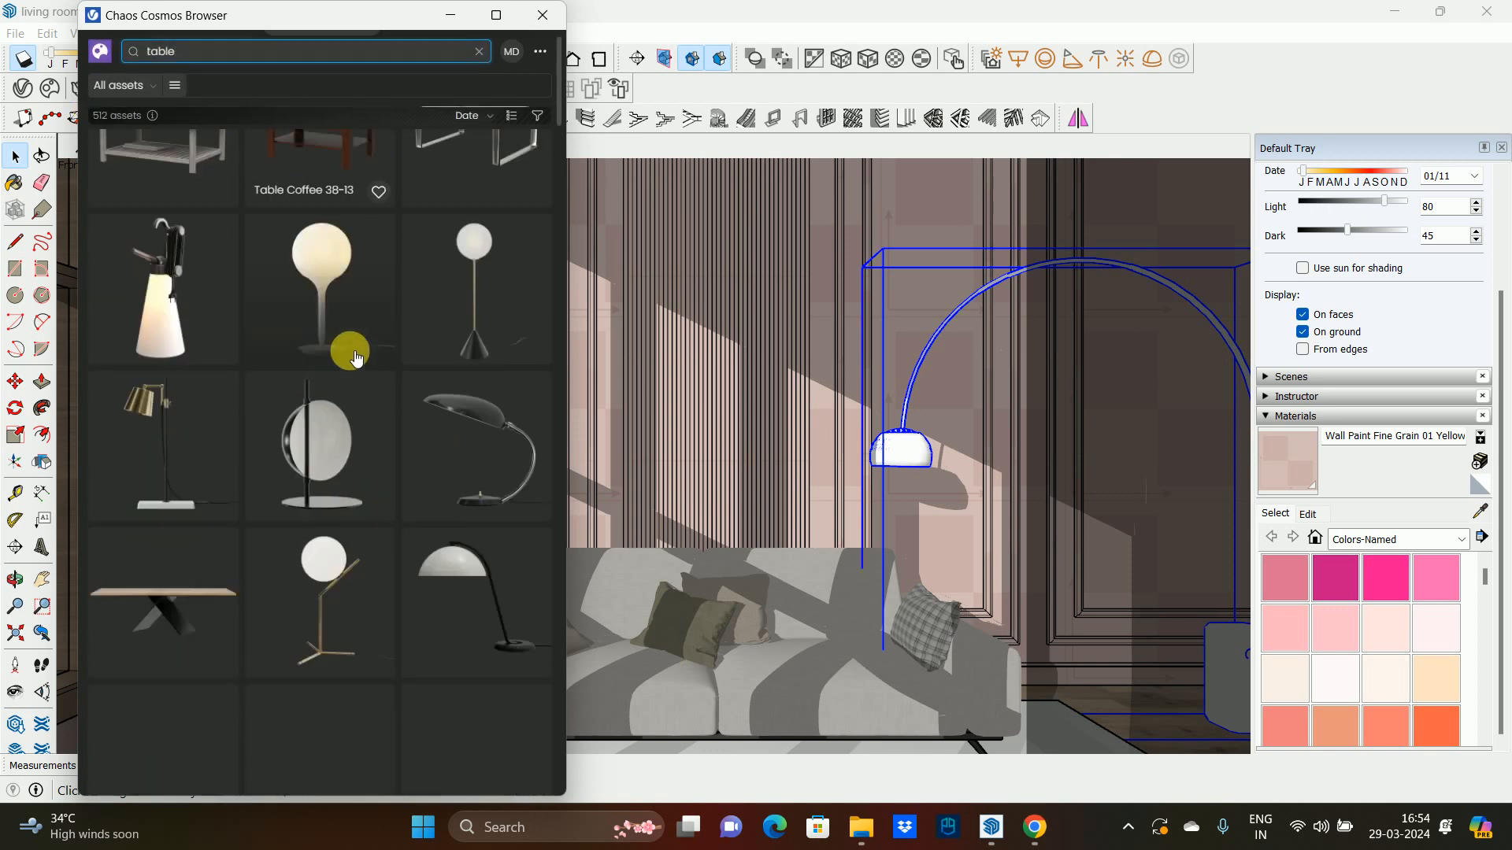
scroll(203, 331, "down", 10)
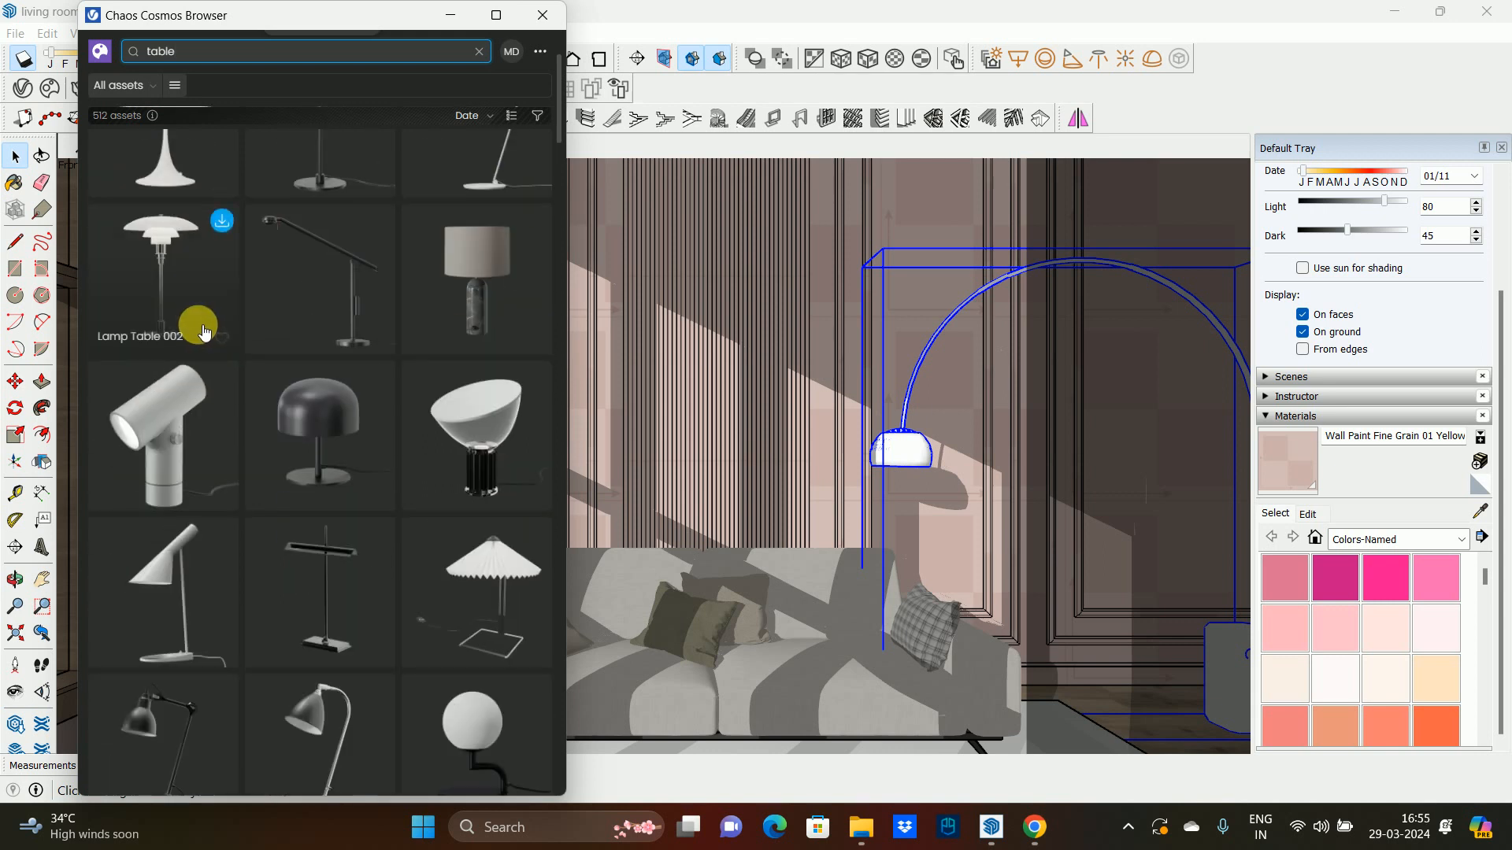
scroll(203, 330, "down", 10)
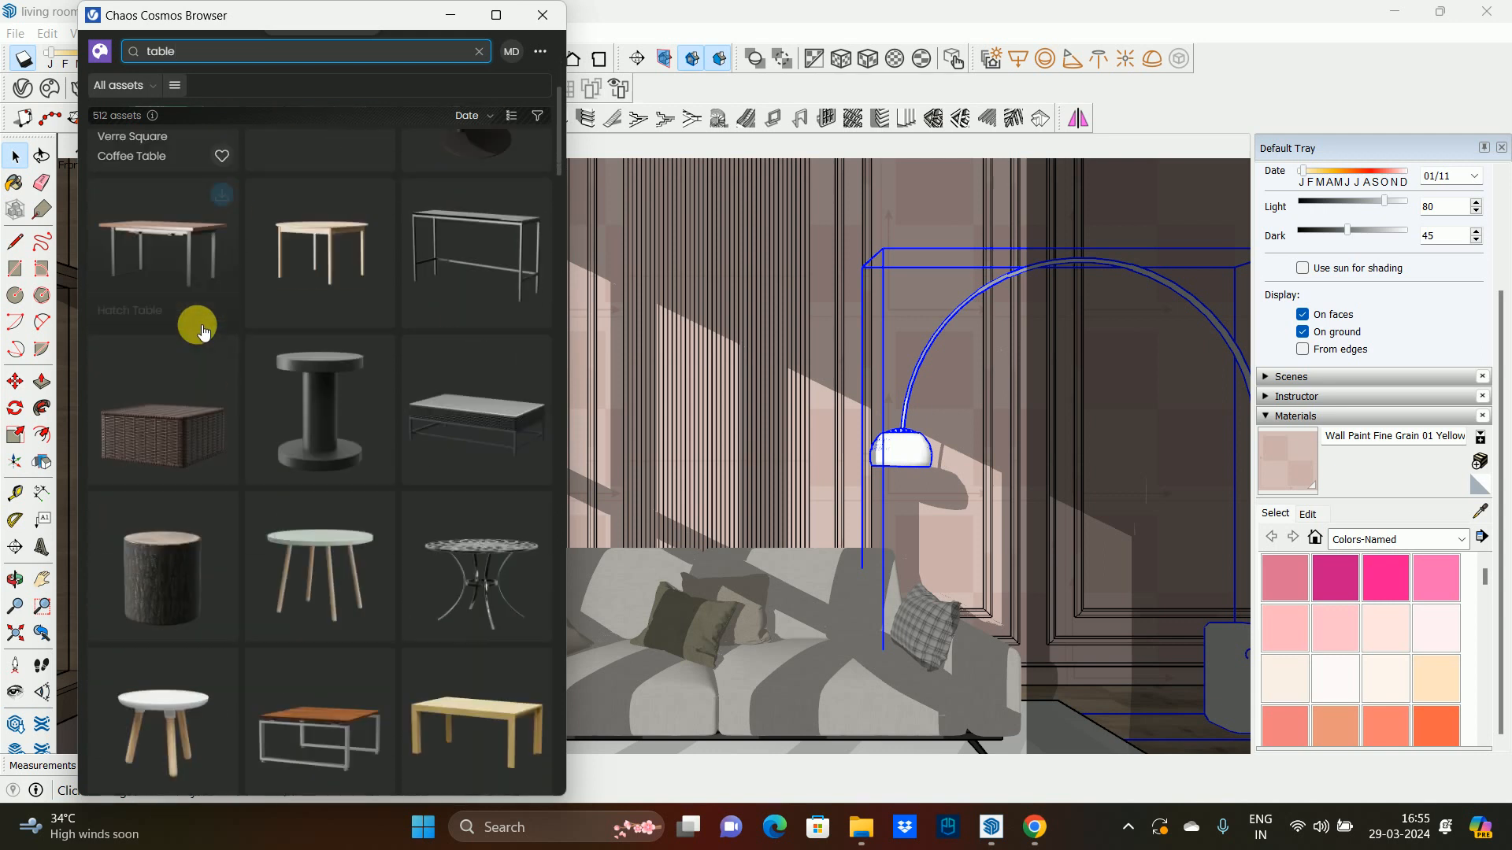
scroll(203, 331, "down", 5)
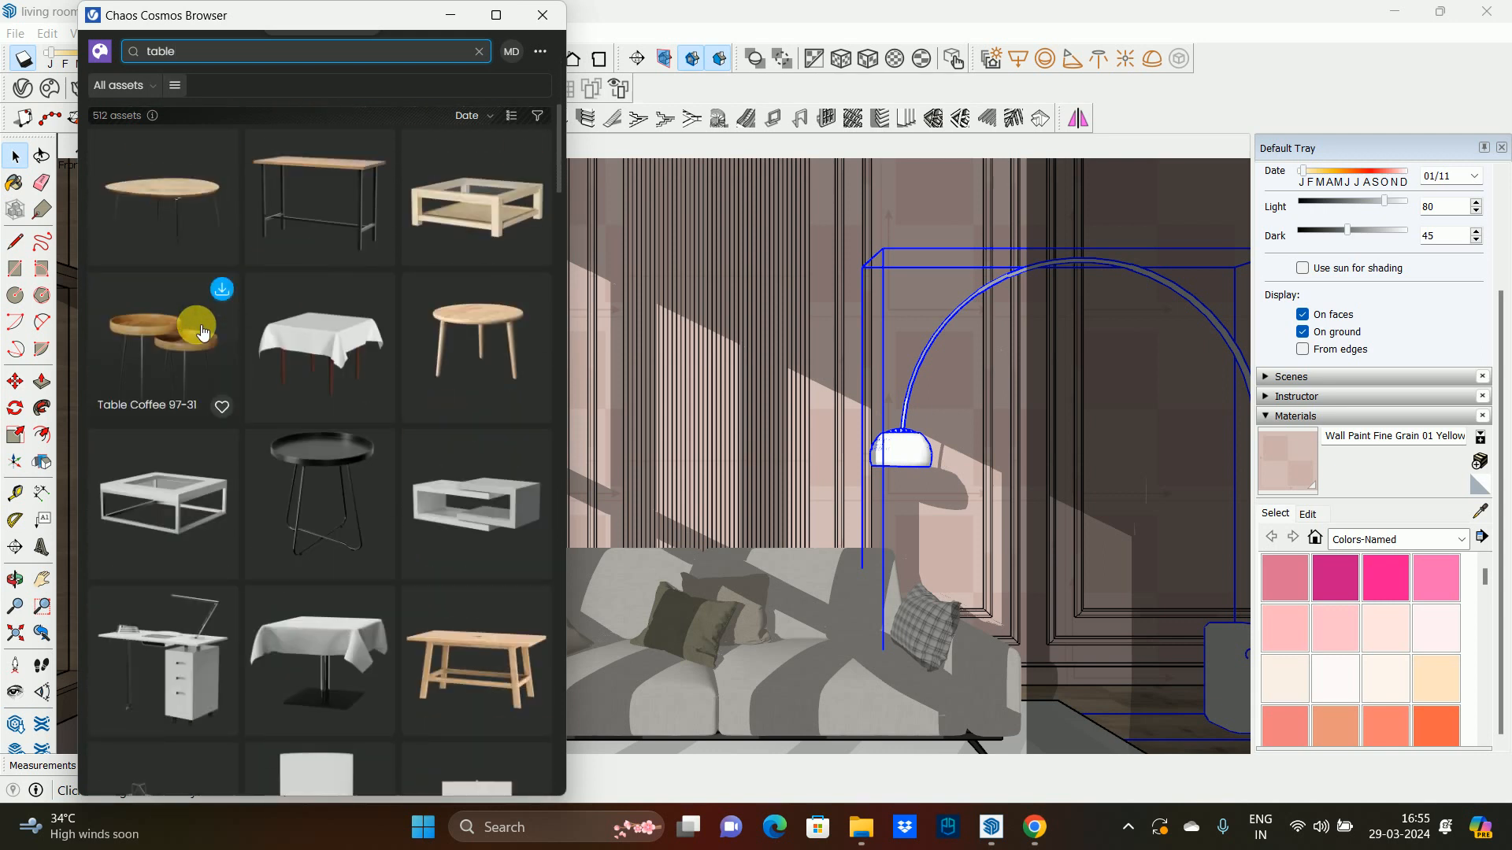
scroll(203, 331, "down", 8)
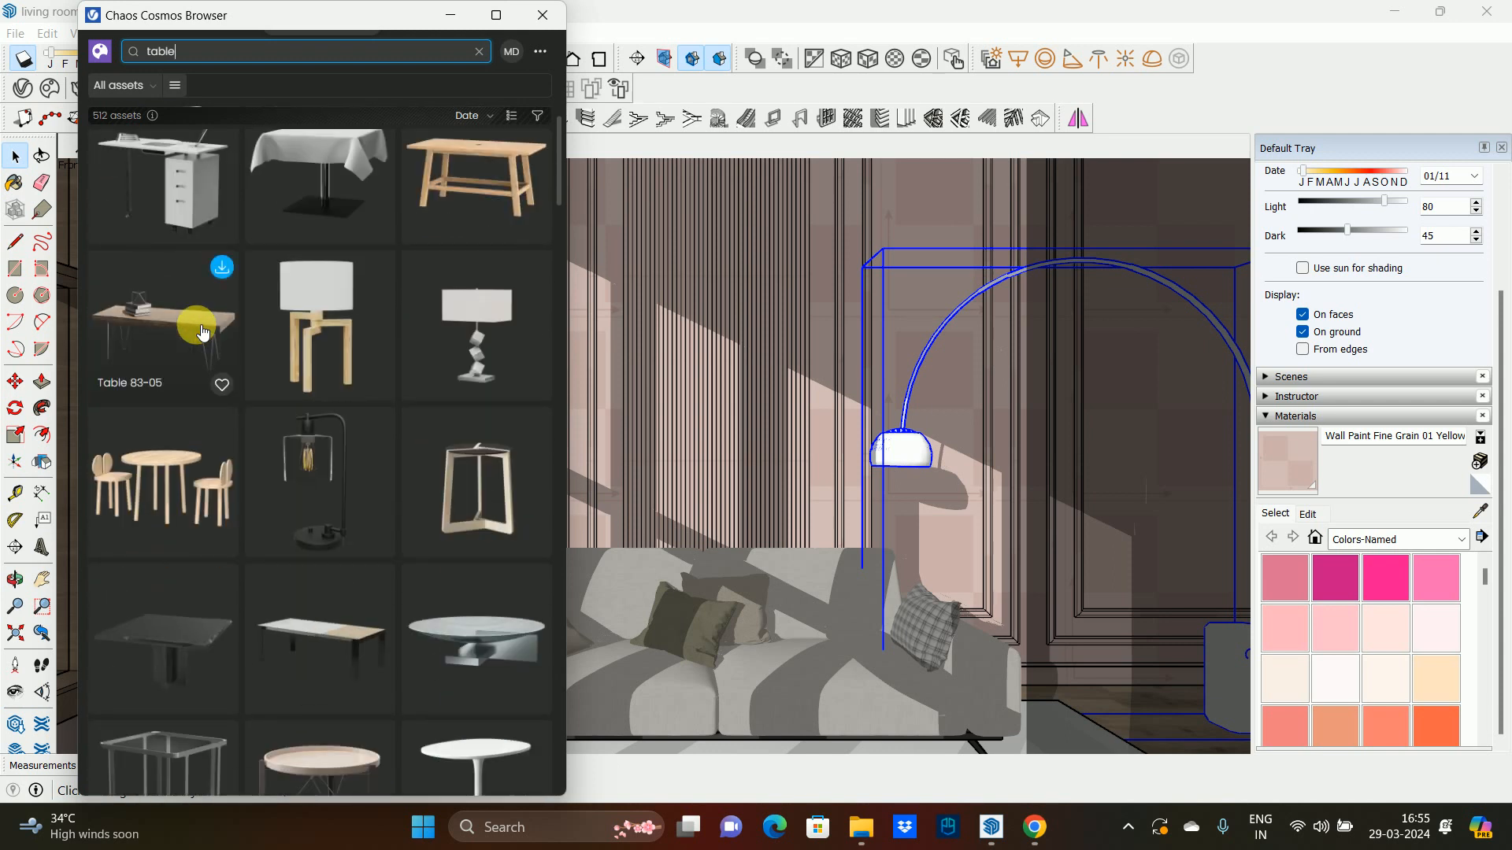
scroll(203, 331, "down", 12)
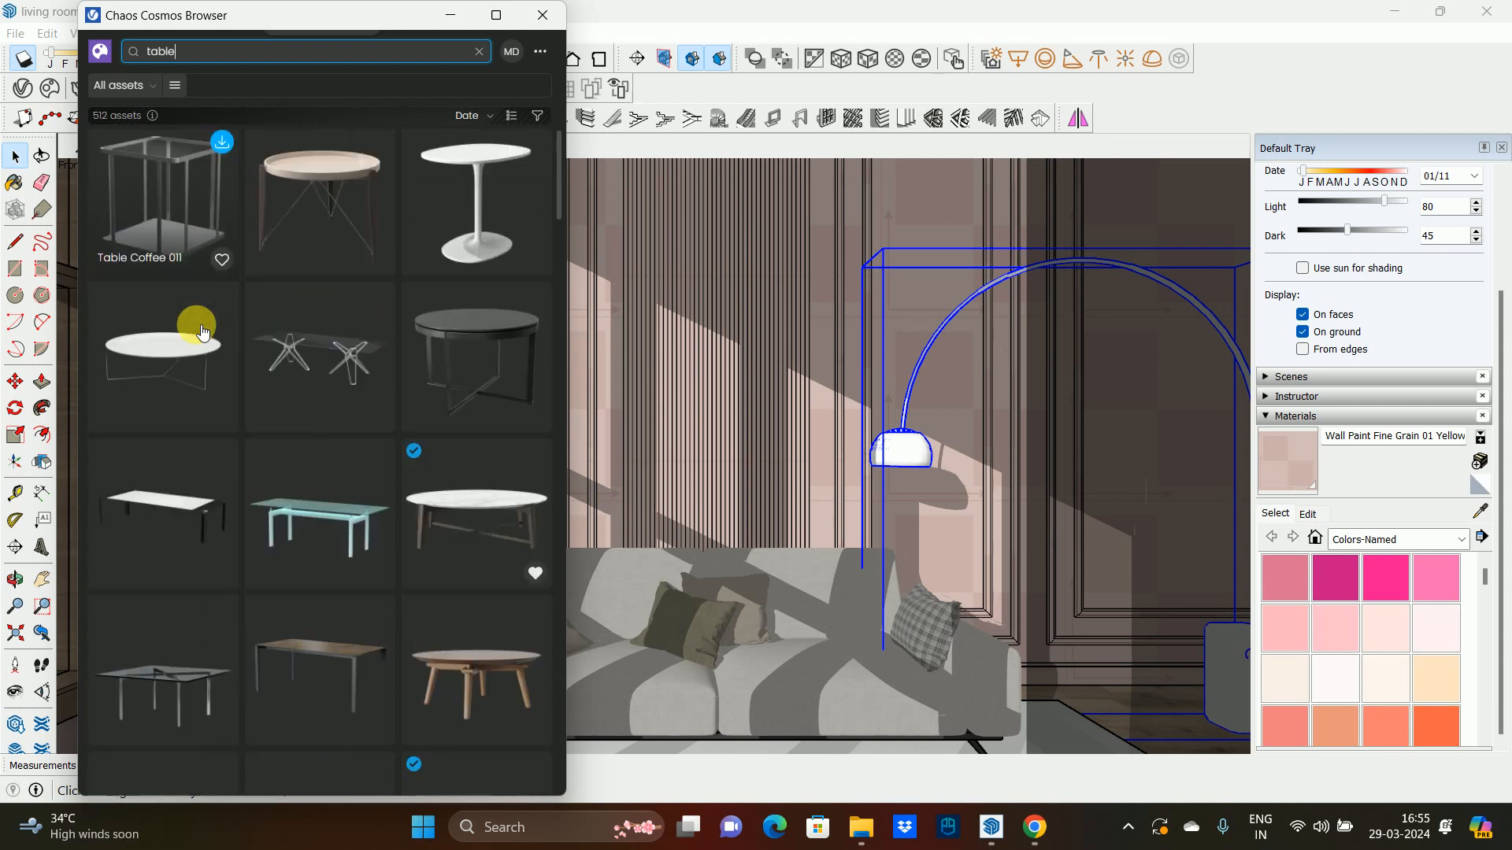
scroll(204, 330, "down", 6)
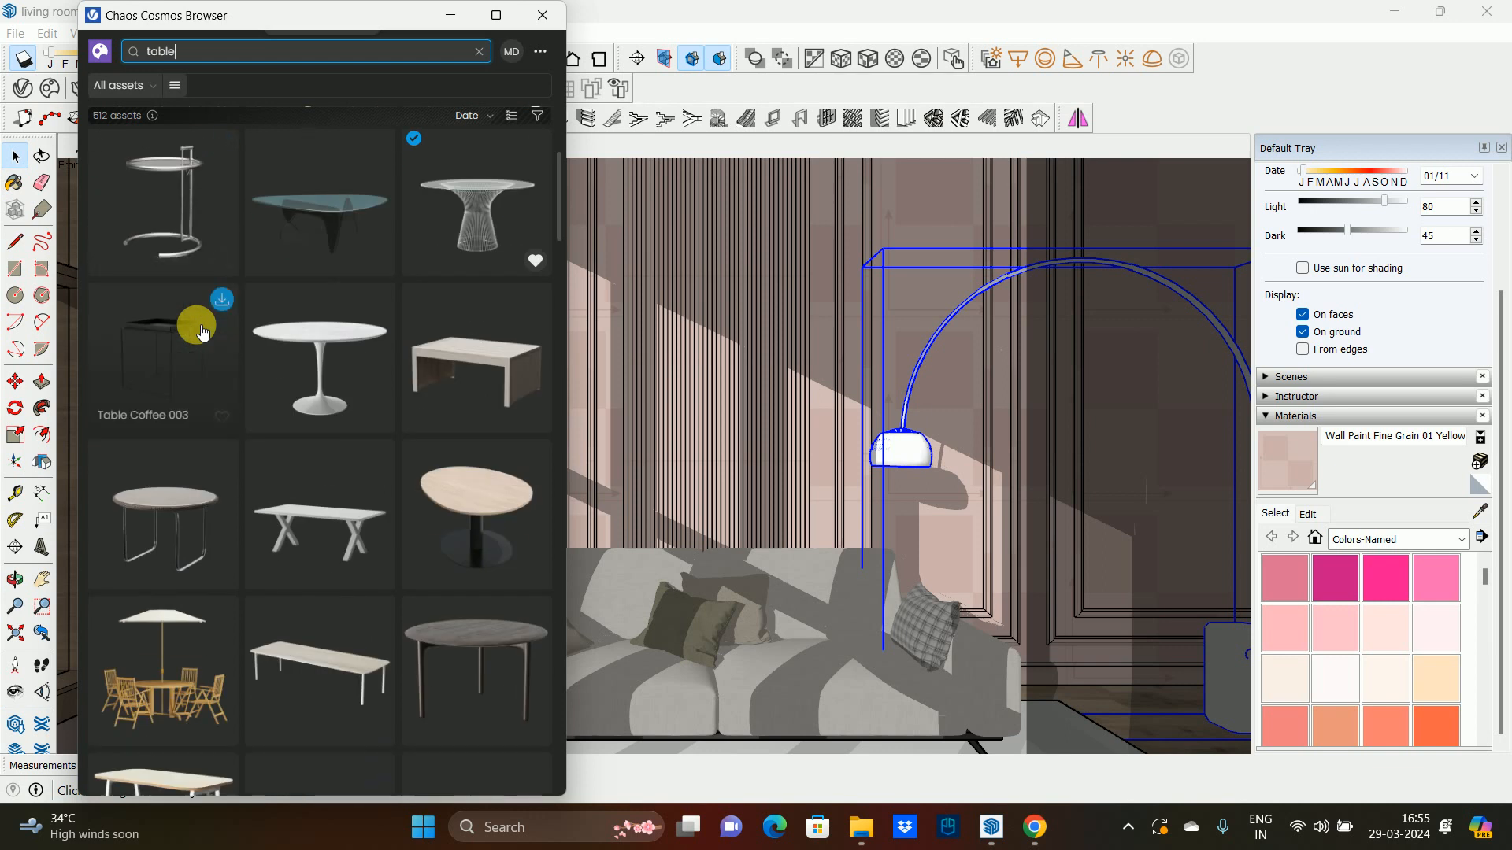
scroll(203, 331, "down", 8)
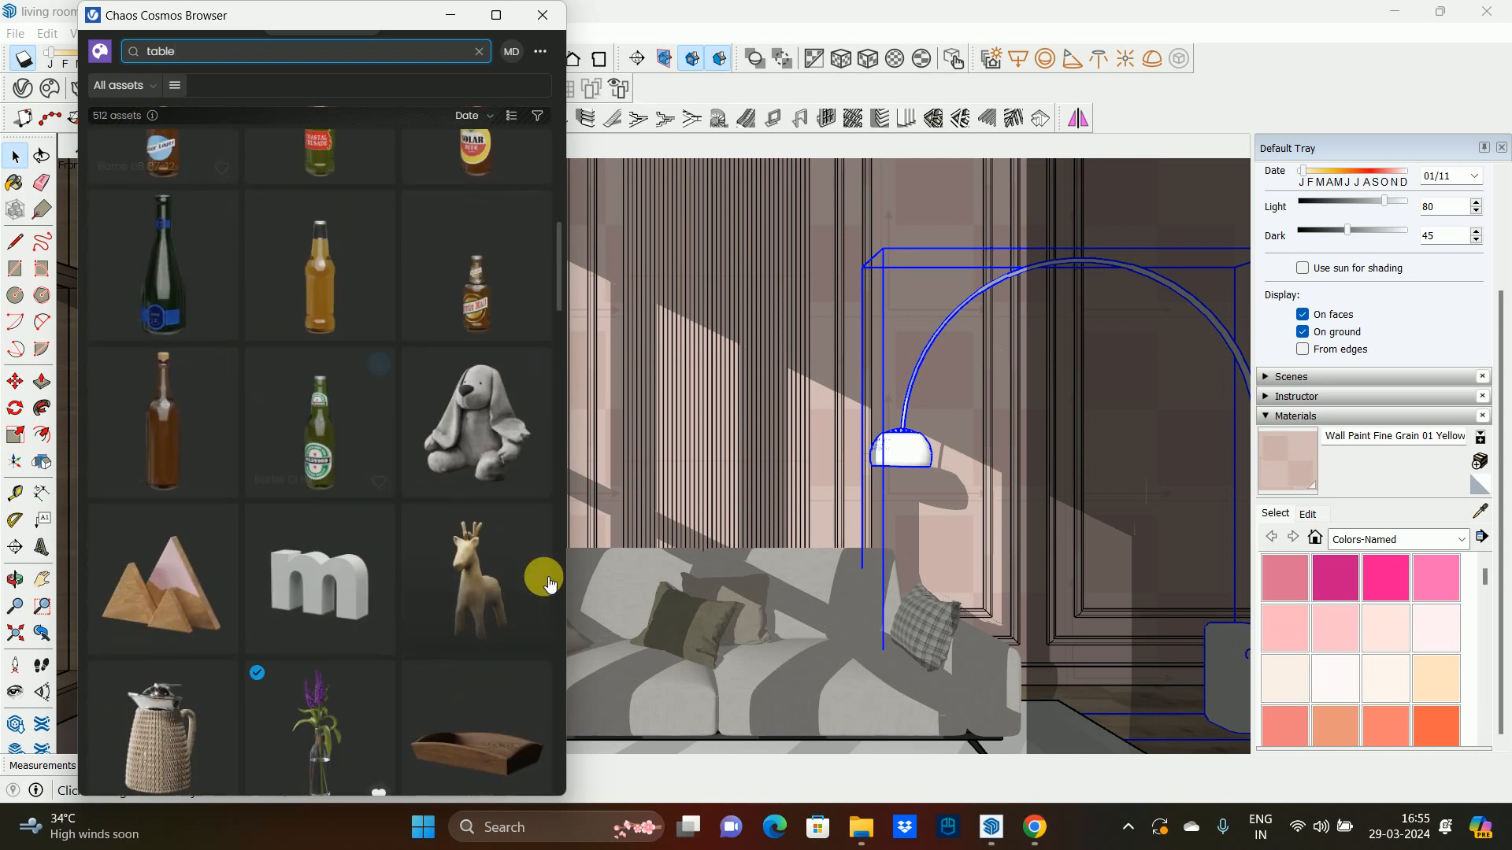
scroll(857, 530, "down", 3)
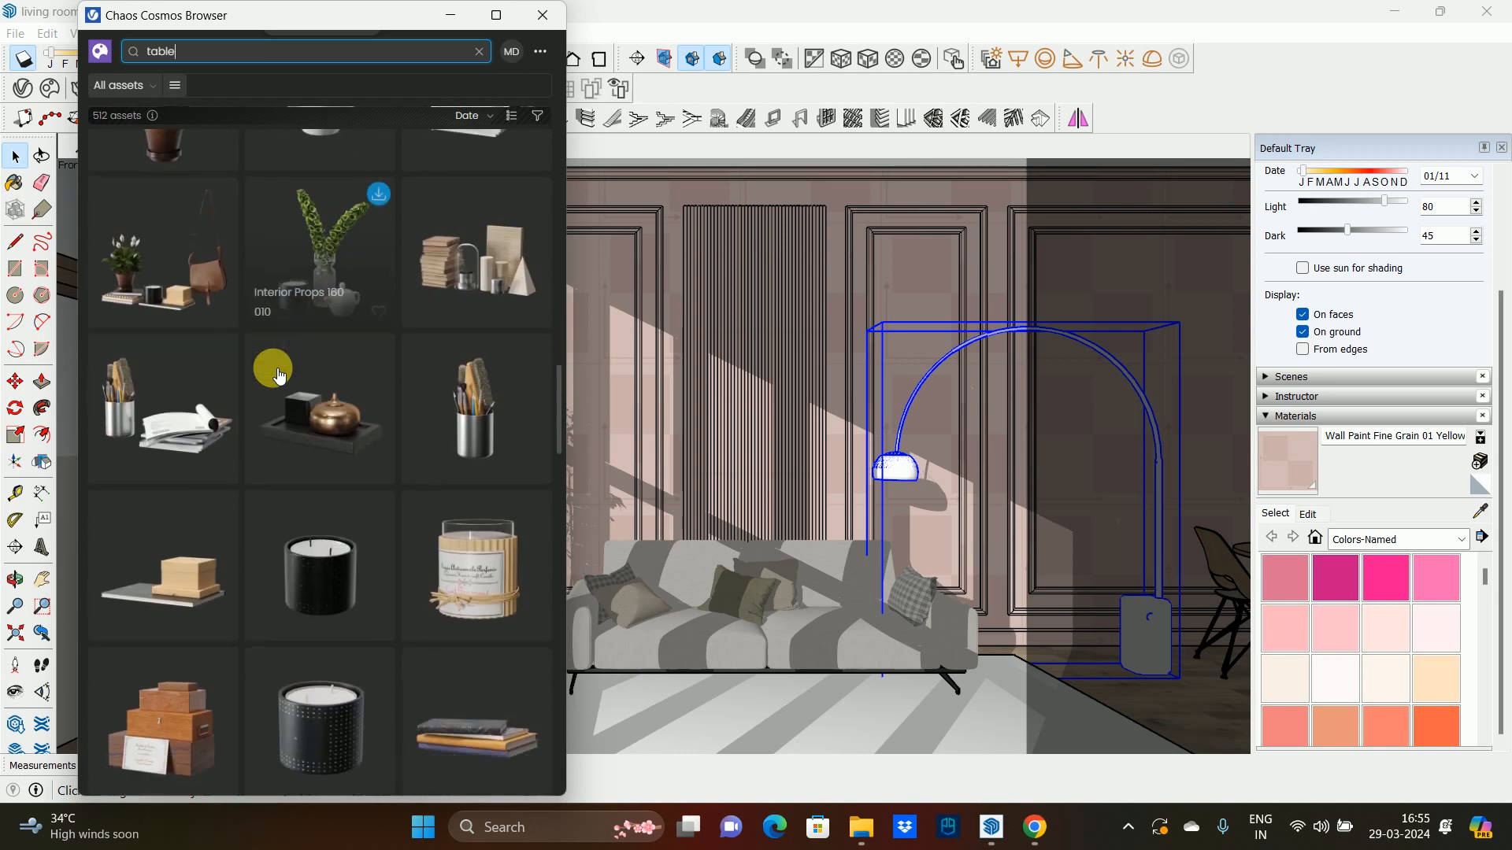
scroll(277, 377, "down", 15)
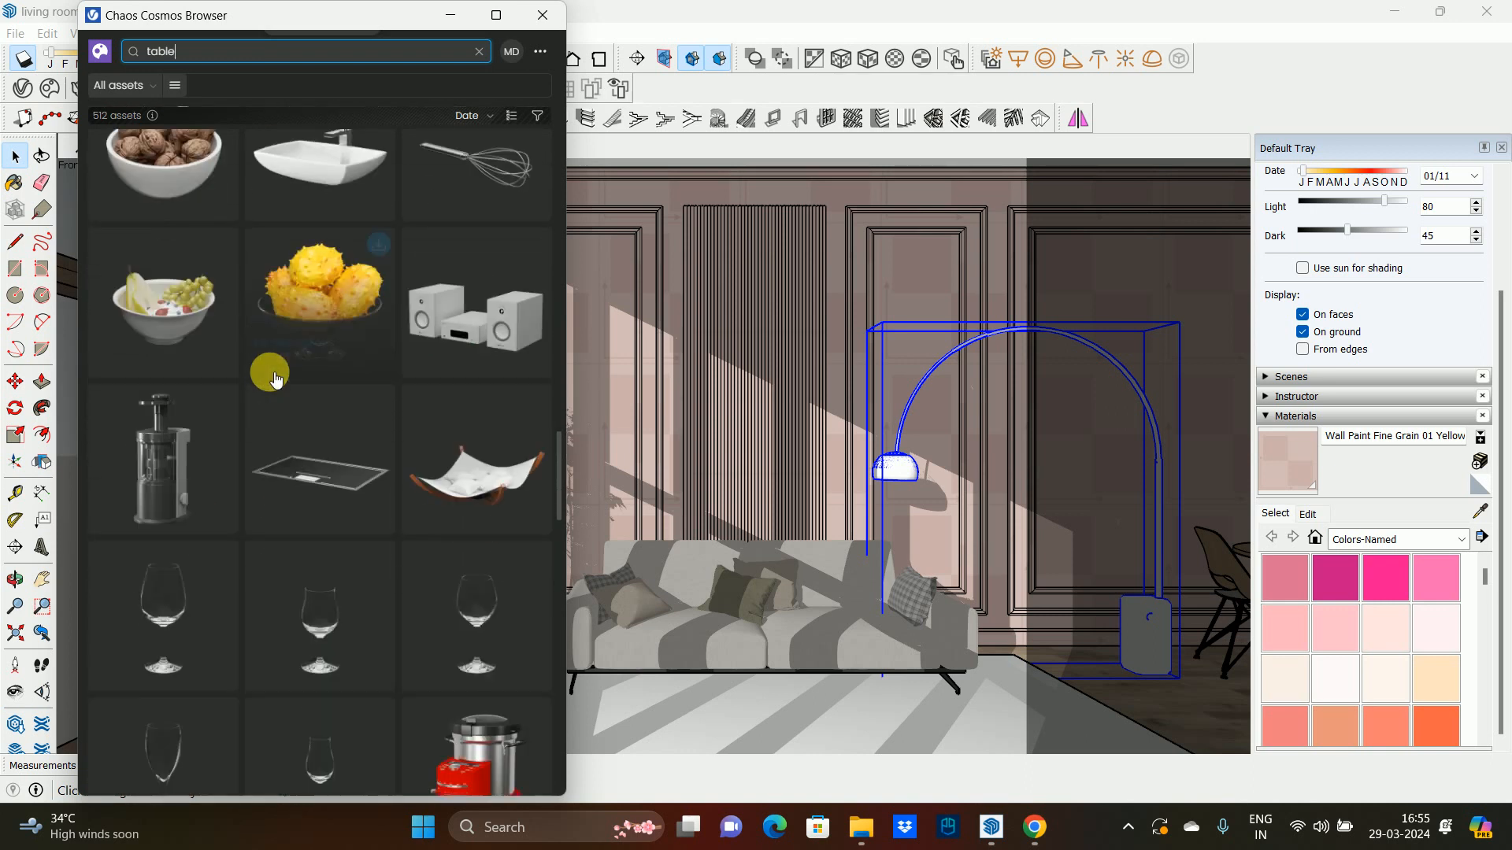
scroll(276, 378, "down", 15)
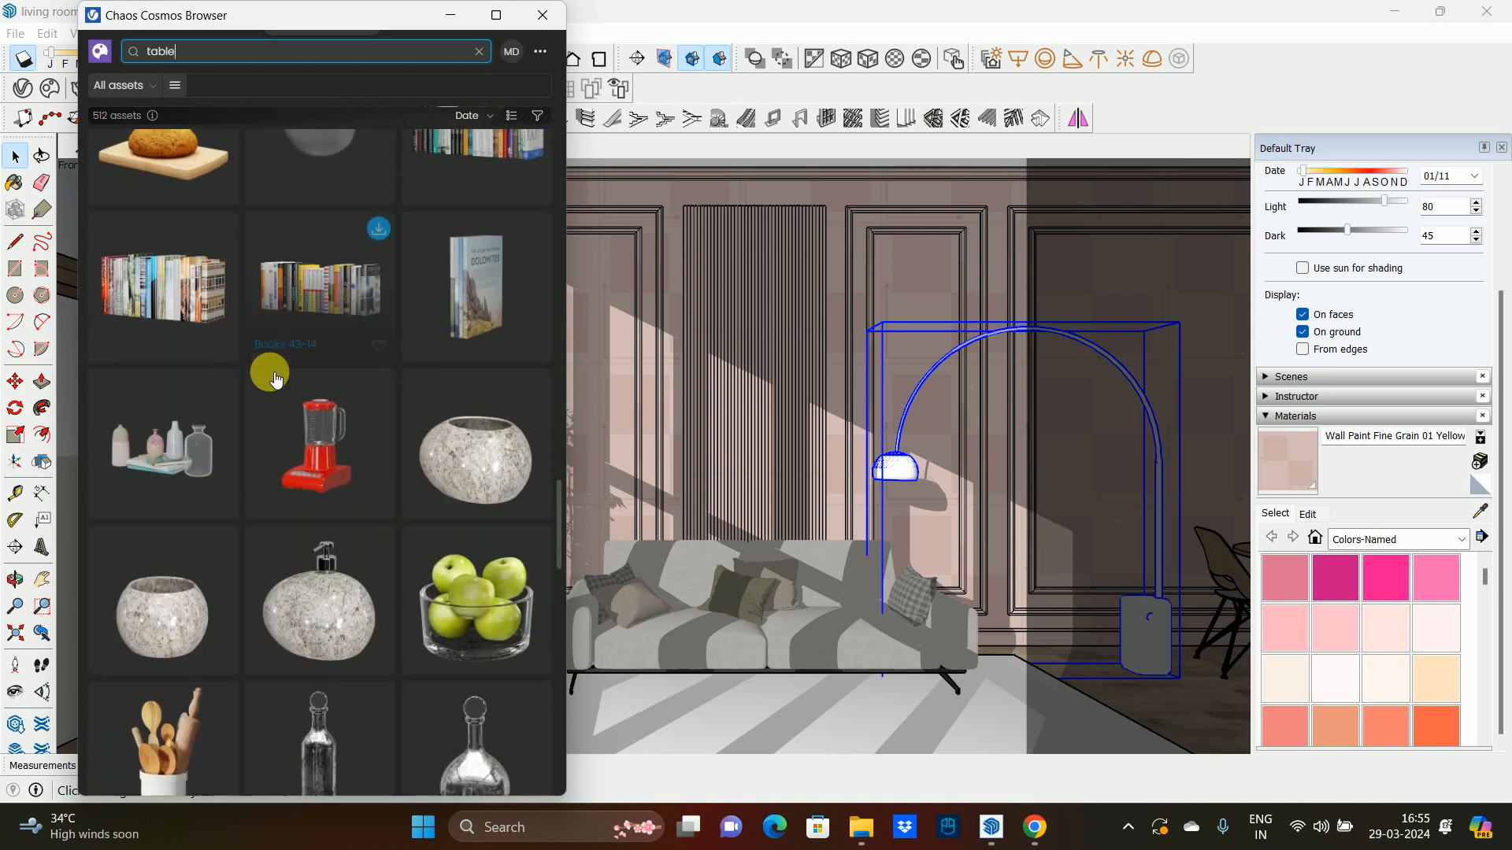
scroll(276, 378, "down", 15)
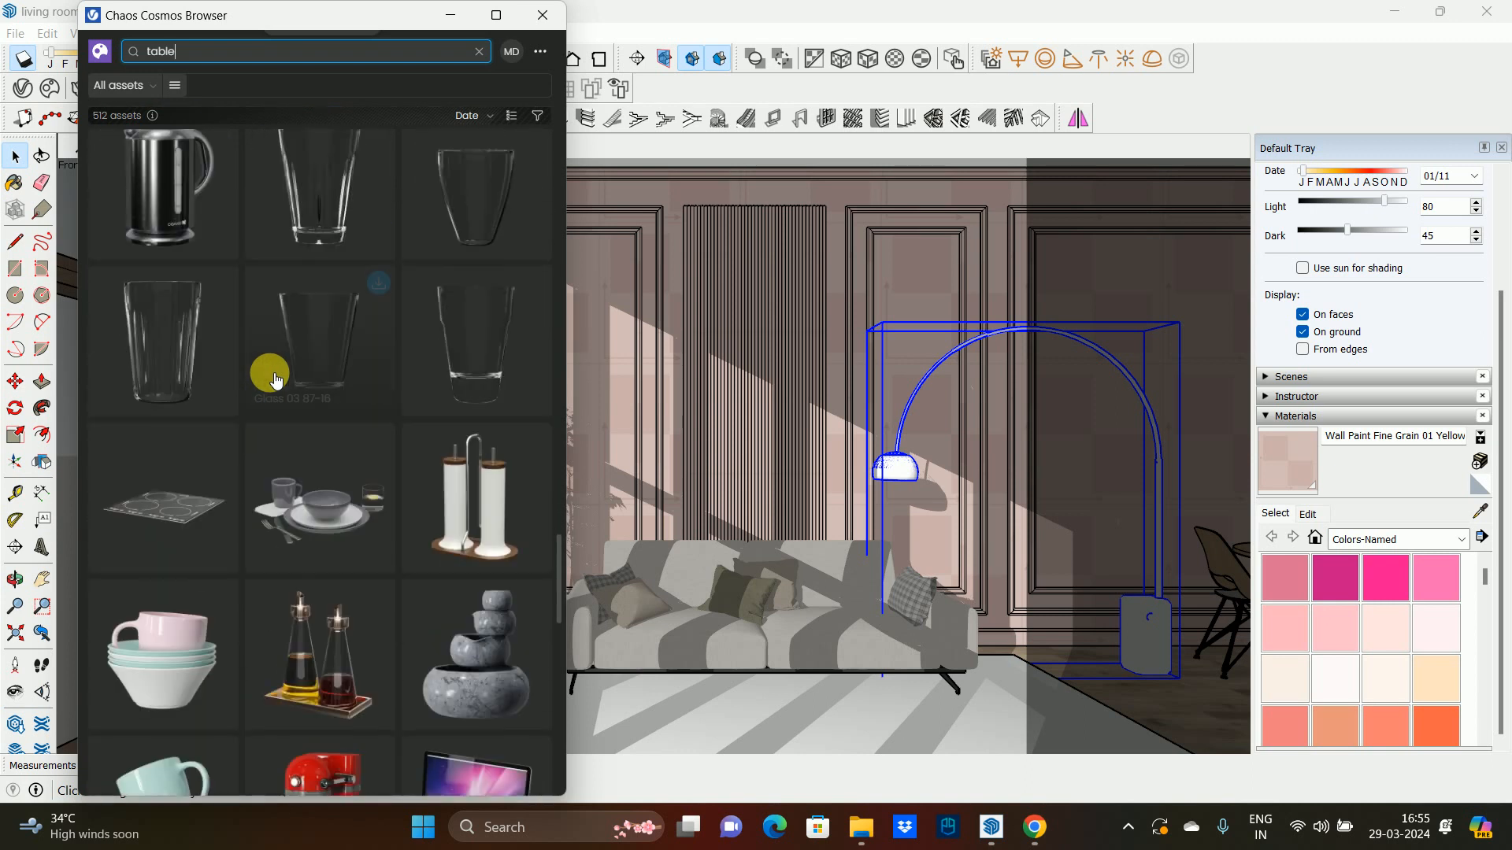
scroll(271, 374, "down", 5)
left_click(542, 15)
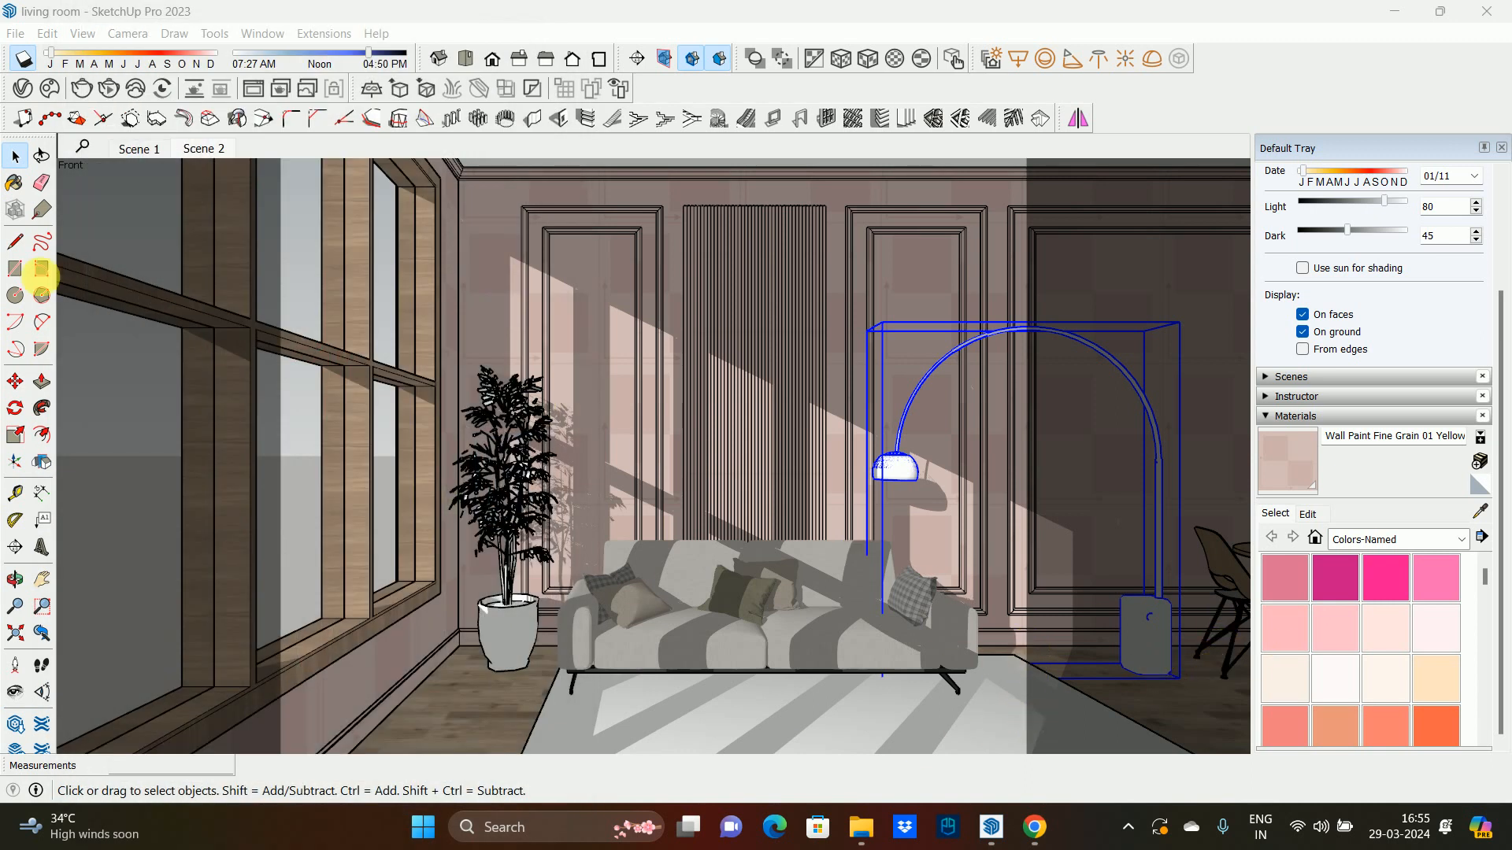
- Restore the Scene 2 view and set the light intensity multiplier of Lamp Floor 006 to 34.2 in the V-Ray Asset Editor
left_click(202, 155)
left_click(201, 152)
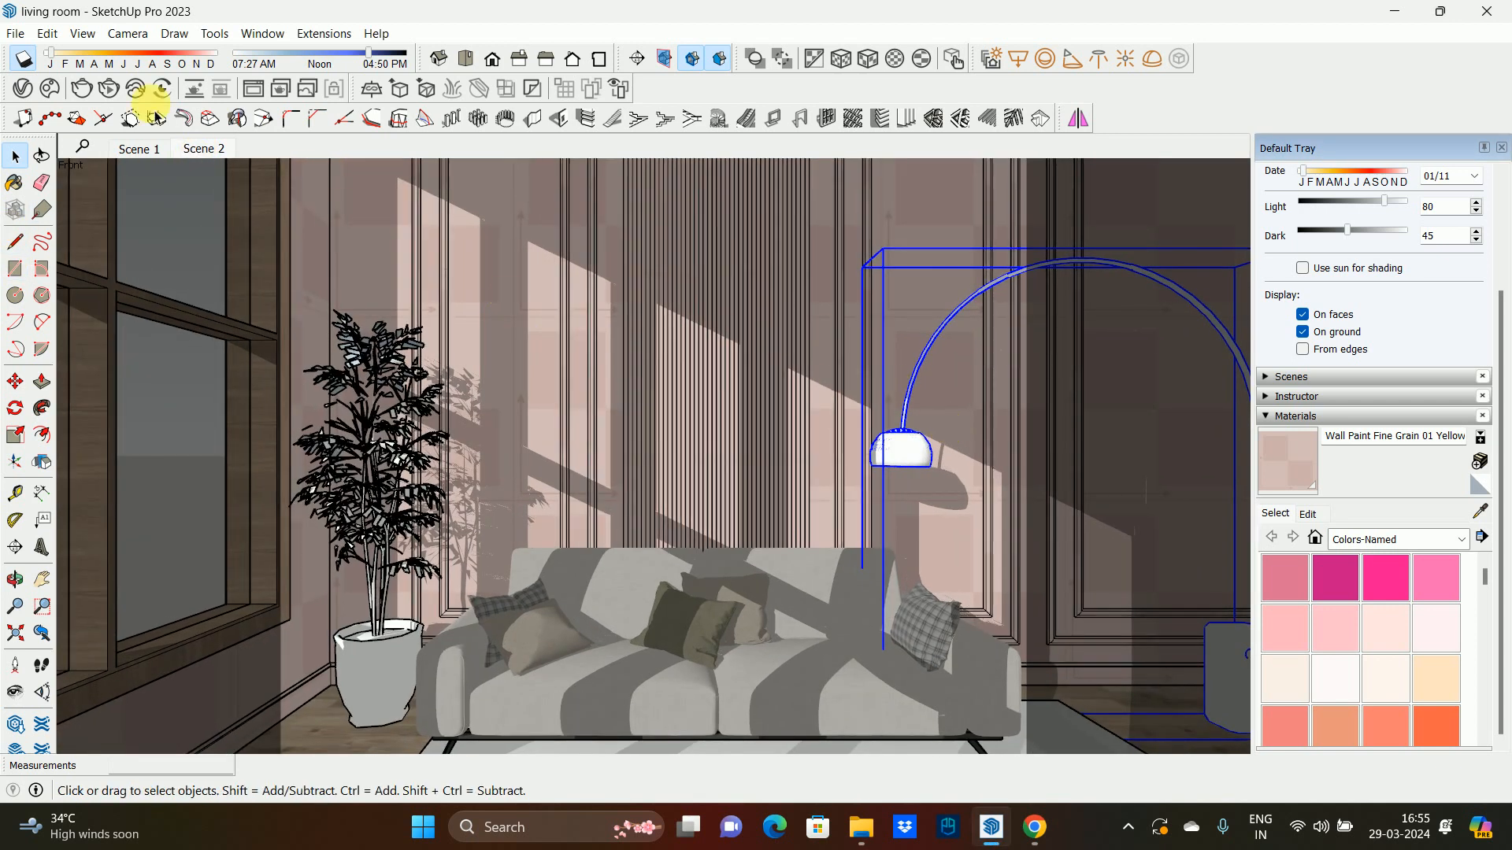
left_click(26, 89)
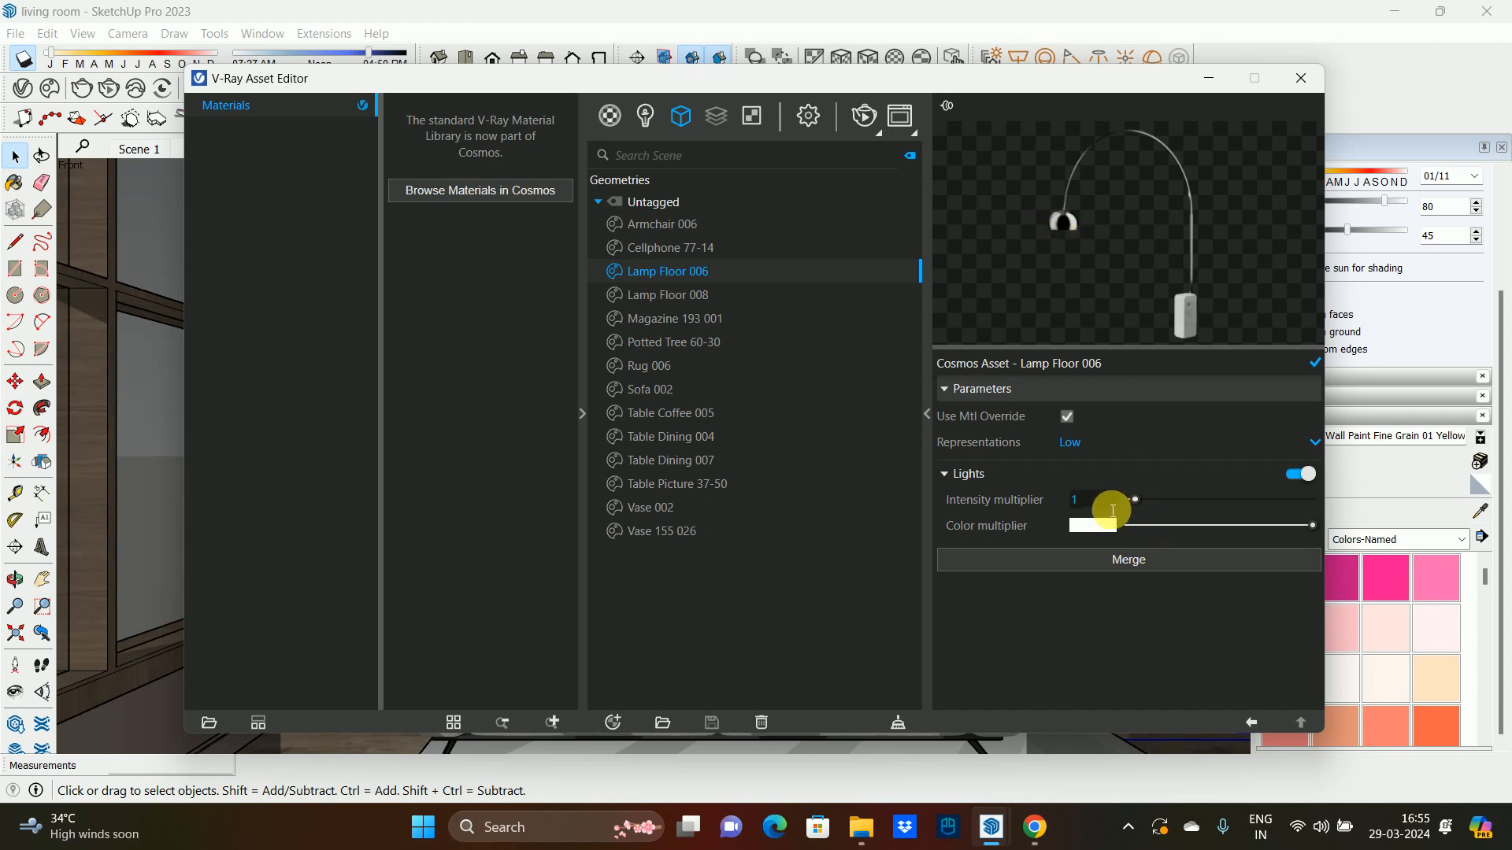
left_click_drag(1141, 499, 1193, 505)
- Set the lamp's light colour multiplier to a pale warm yellow (R 0.995, G 0.941, B 0.792) and close the Asset Editor
left_click(1093, 525)
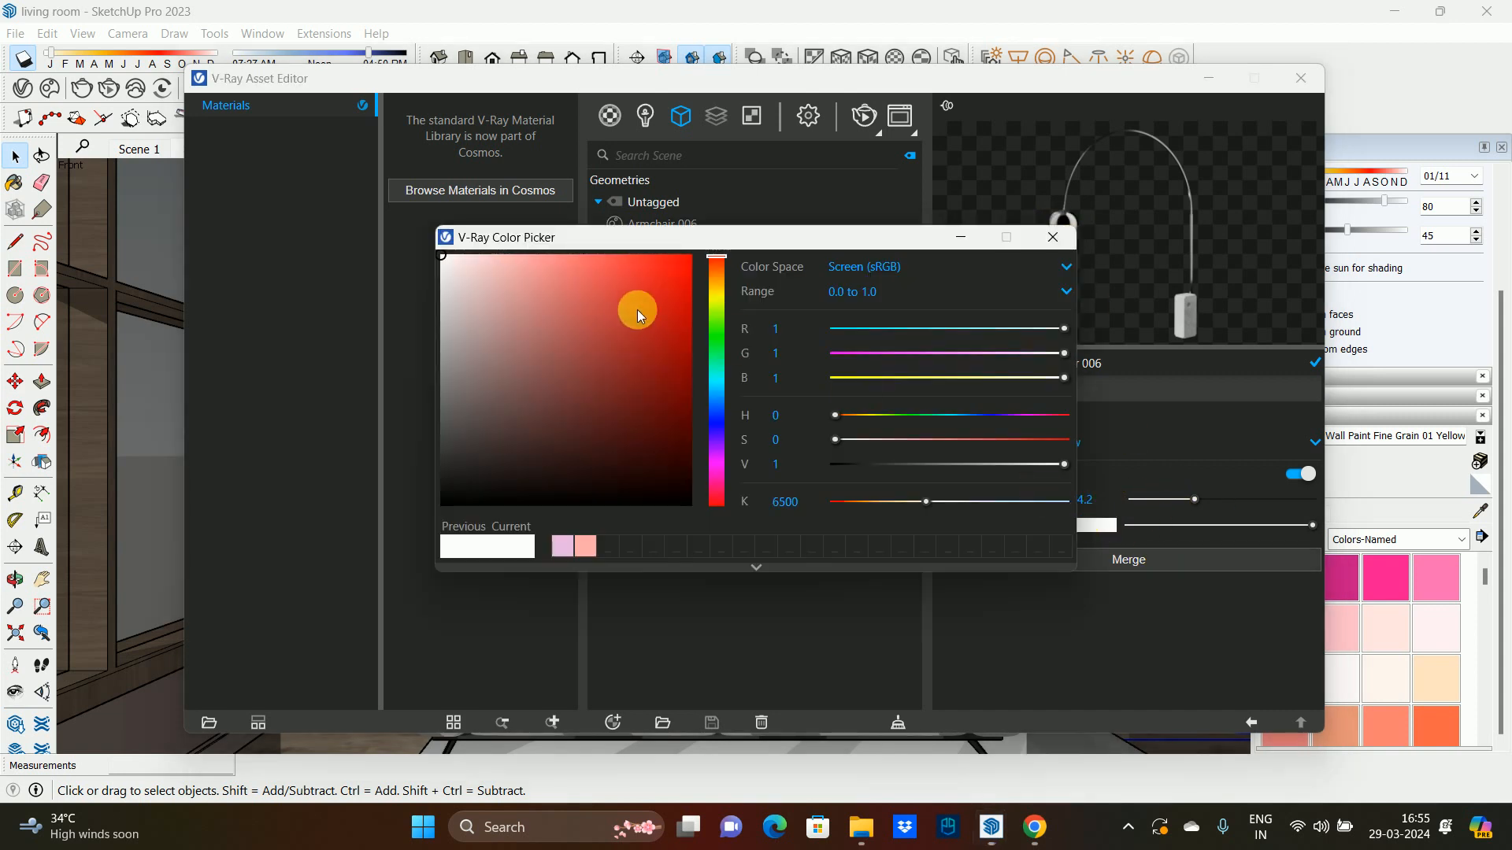
left_click(713, 287)
left_click(493, 257)
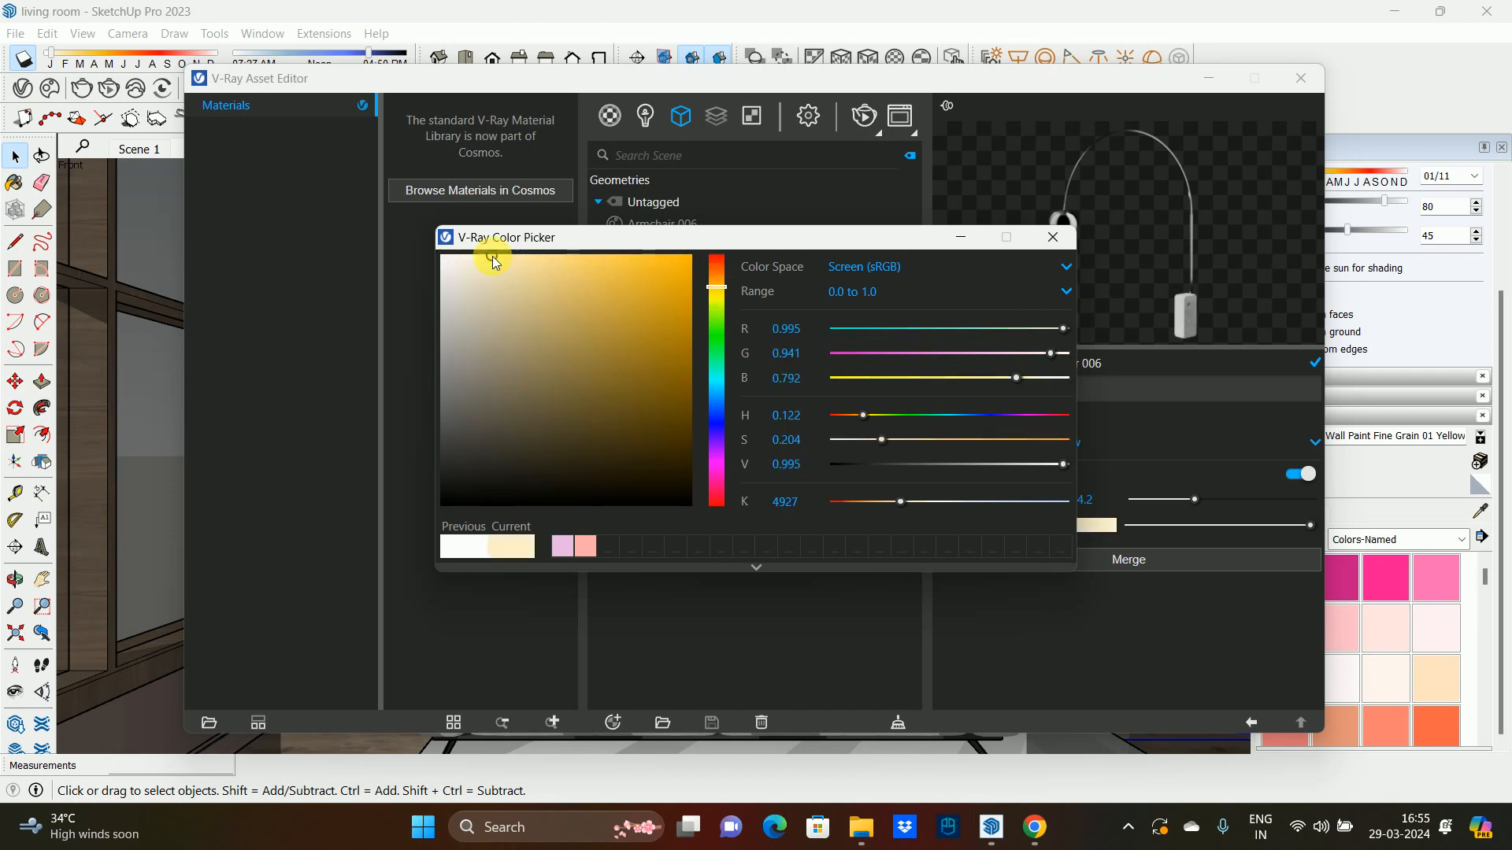
left_click(1055, 238)
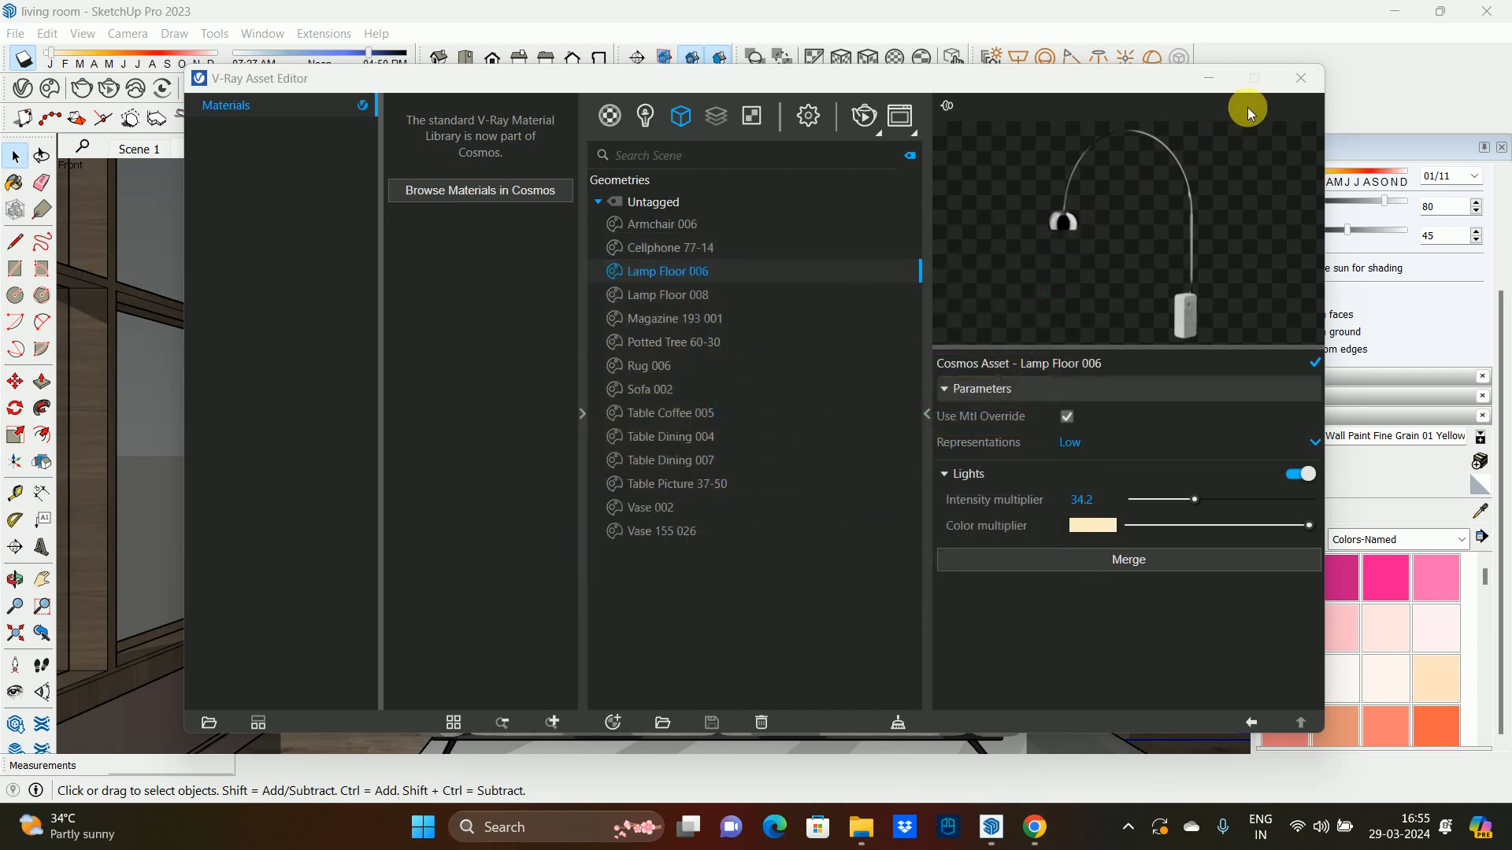
left_click(1300, 78)
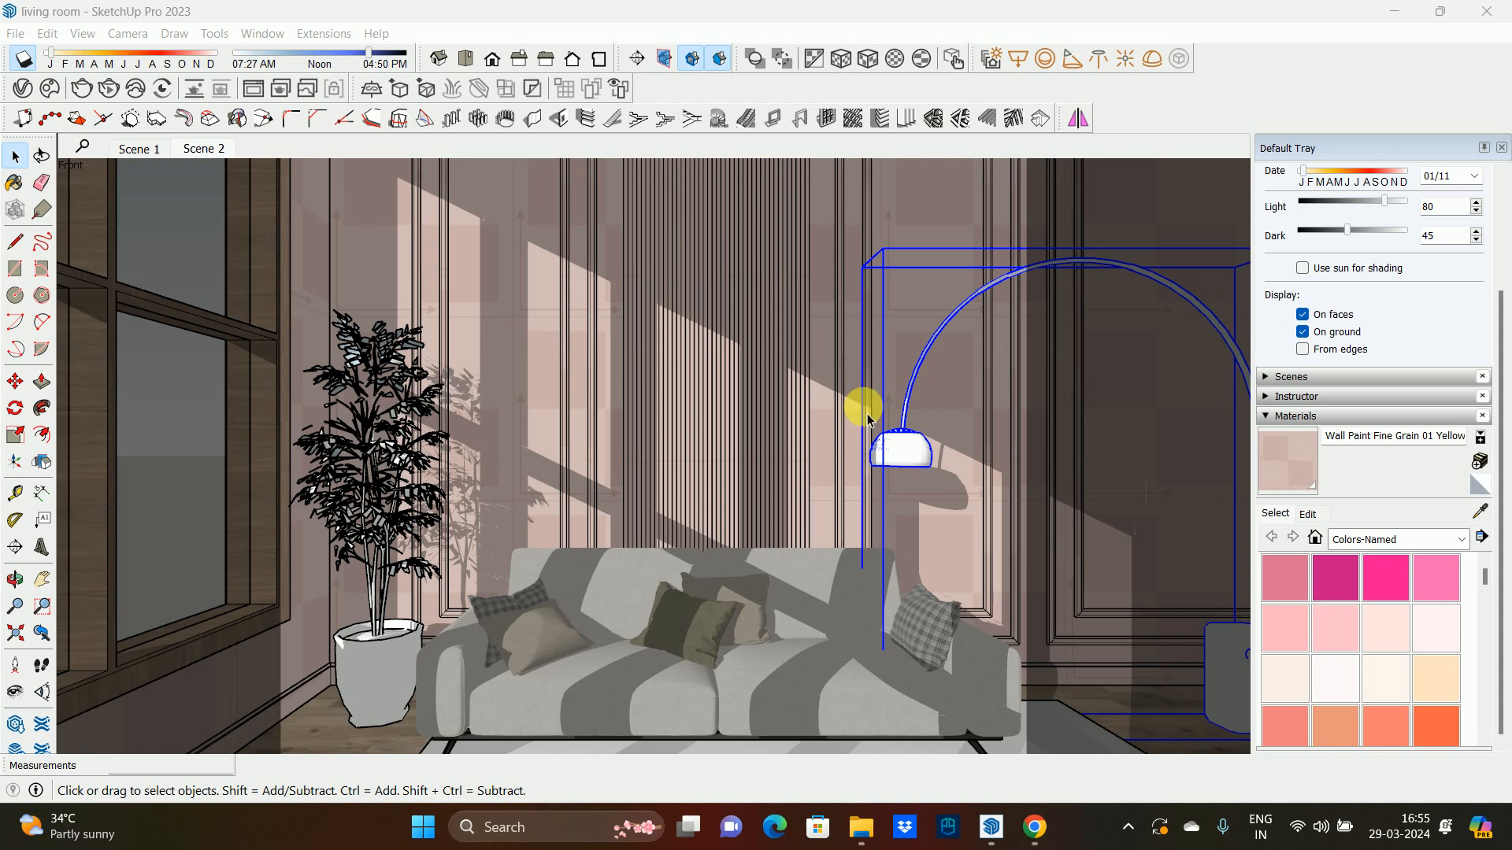
- In the Scene 2 view, open the rug component for editing and slide its geometry toward the window side
left_click(210, 154)
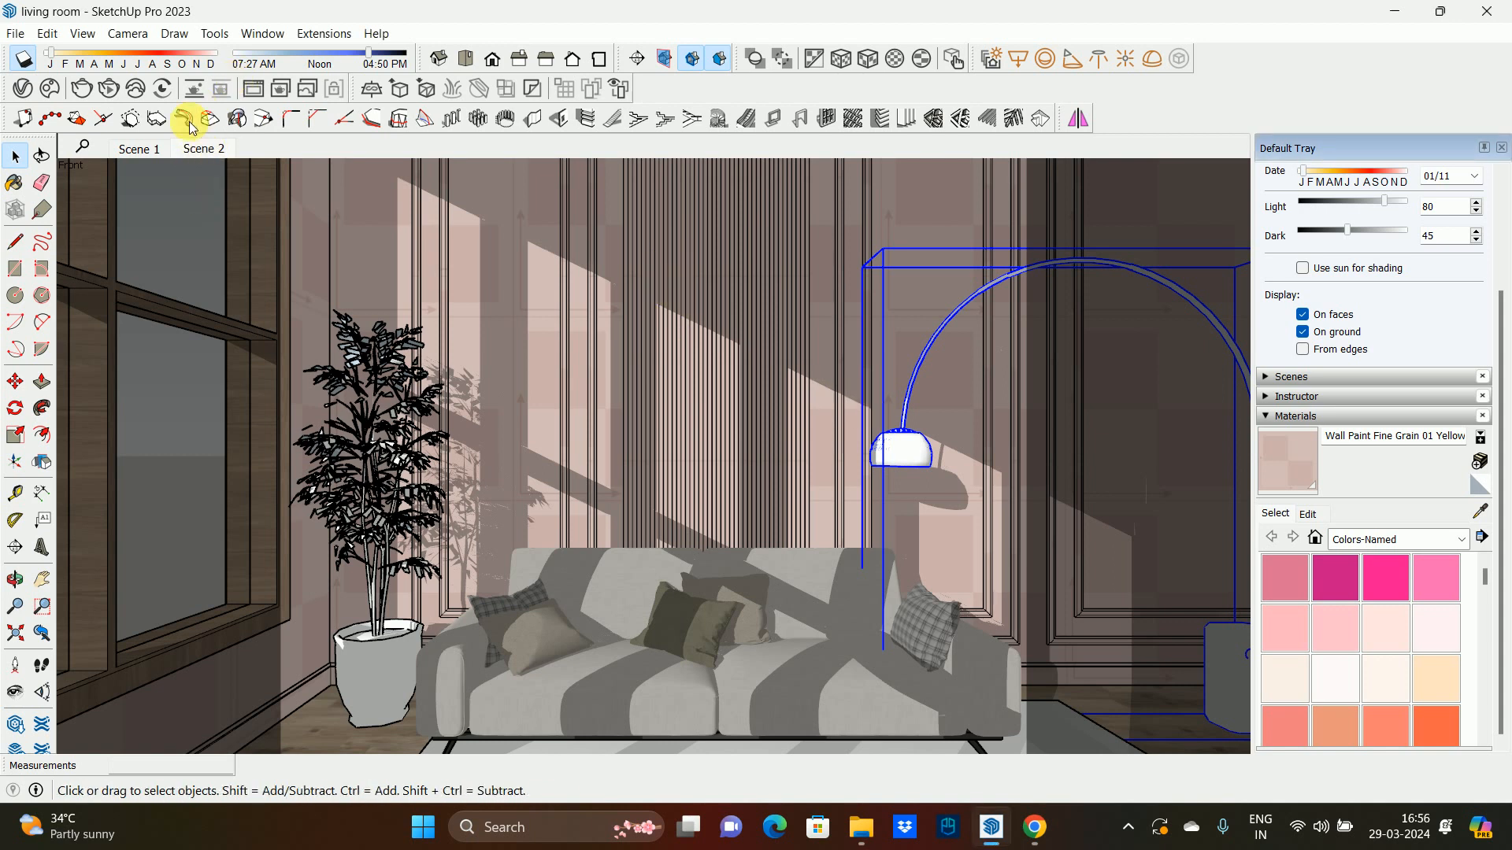
middle_click_drag(774, 400, 772, 358)
left_click(760, 725)
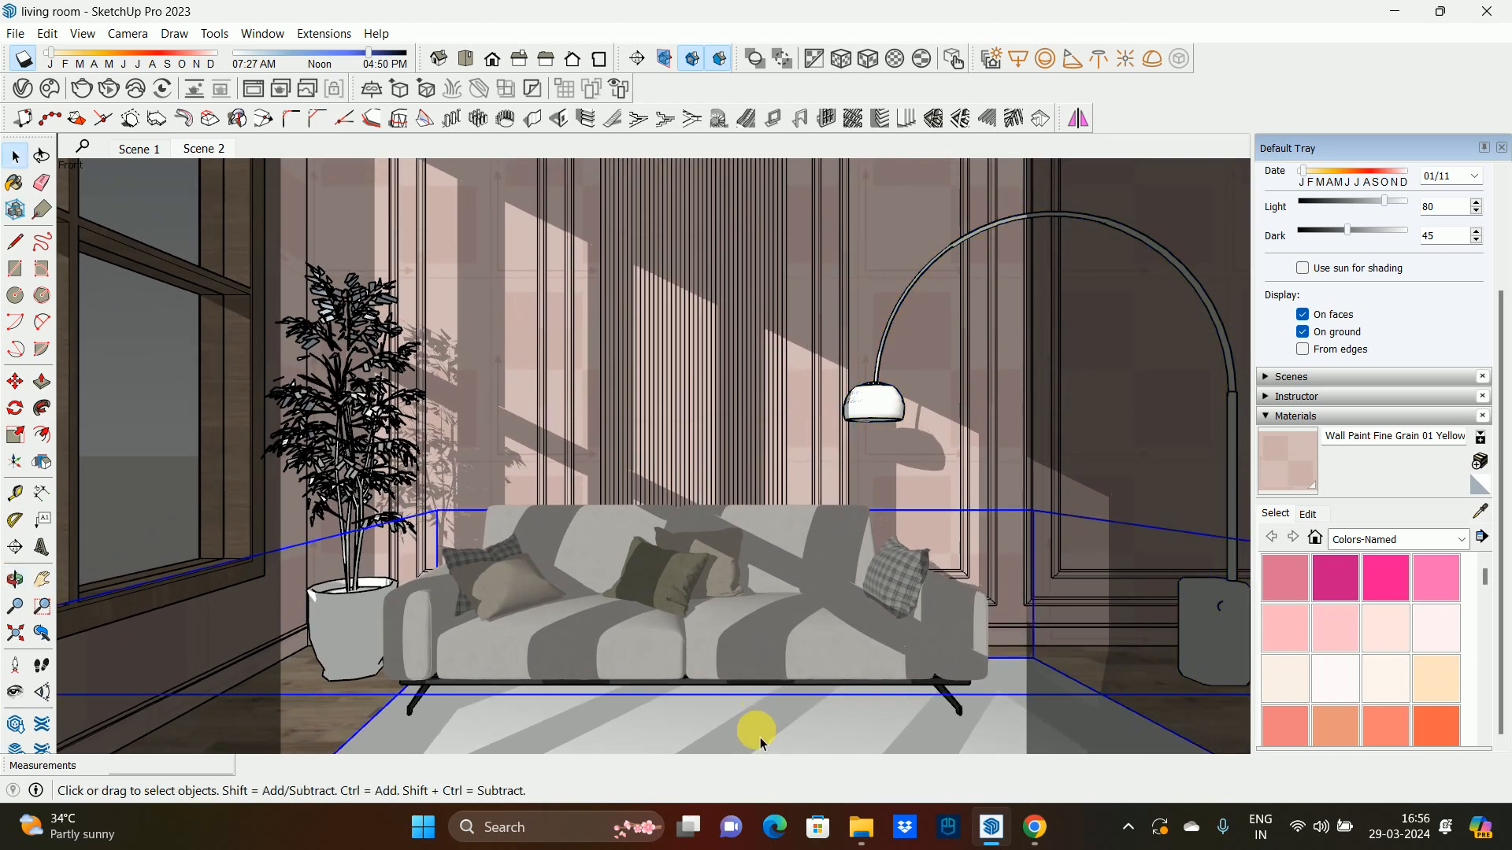
double_click(759, 737)
left_click(761, 737)
key("m")
left_click(999, 761)
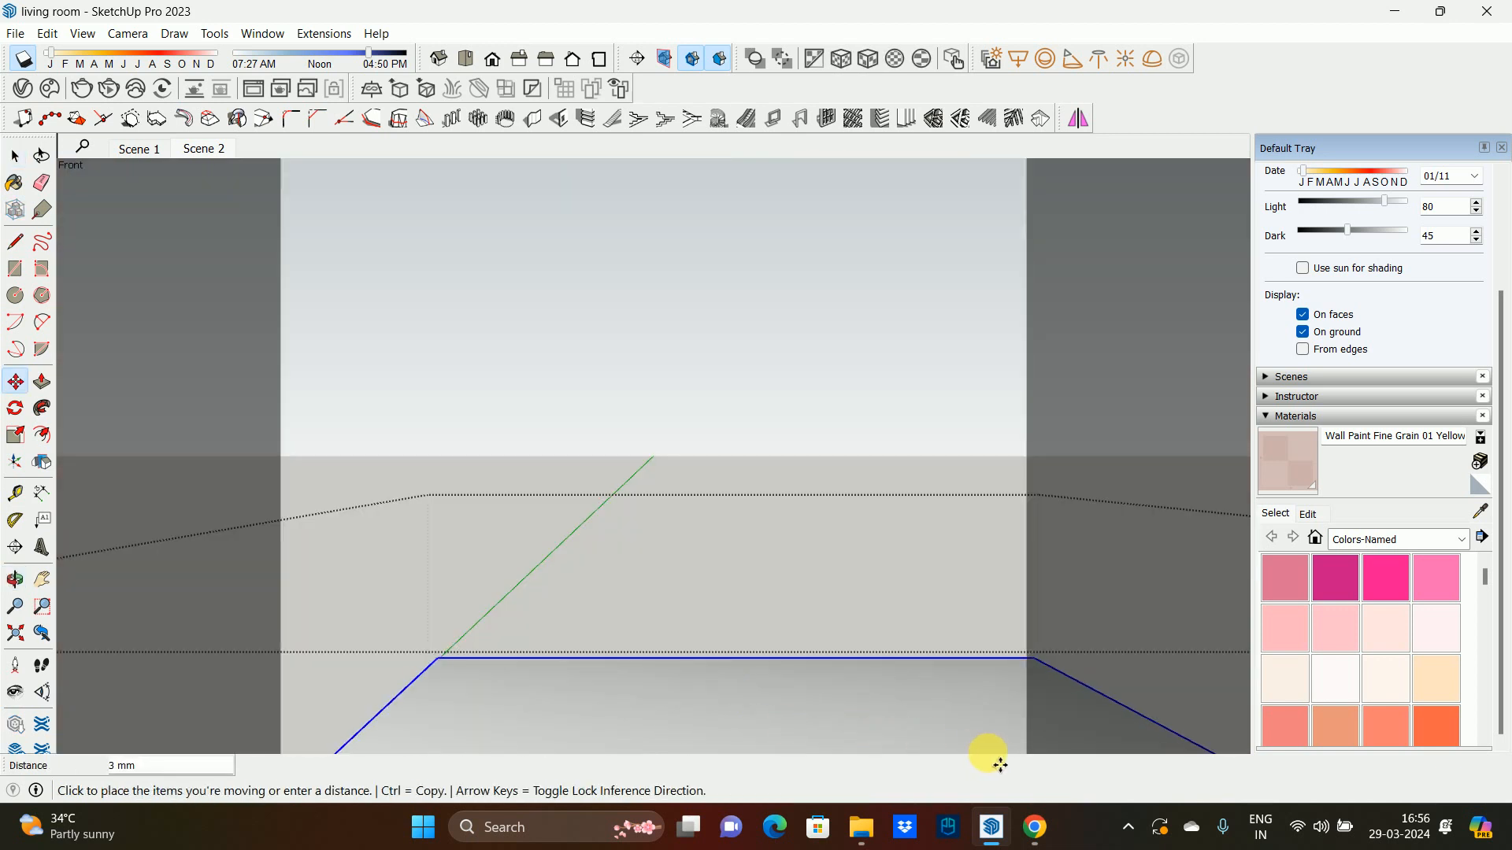
left_click(961, 748)
key("space")
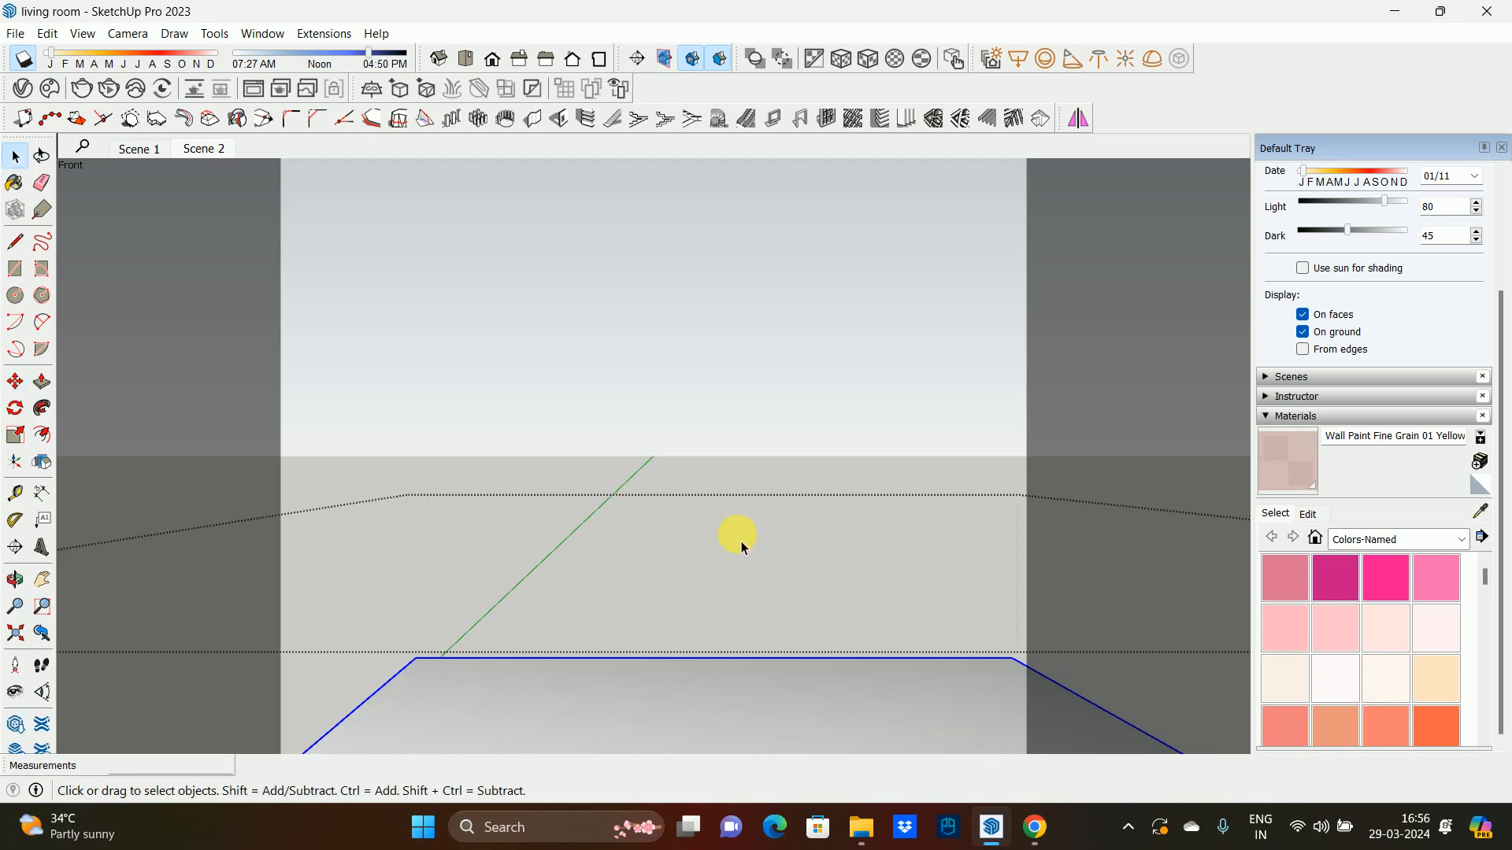
key("Escape")
- Reopen the rug component and shift its geometry about 138 mm further toward the window side
left_click(778, 751)
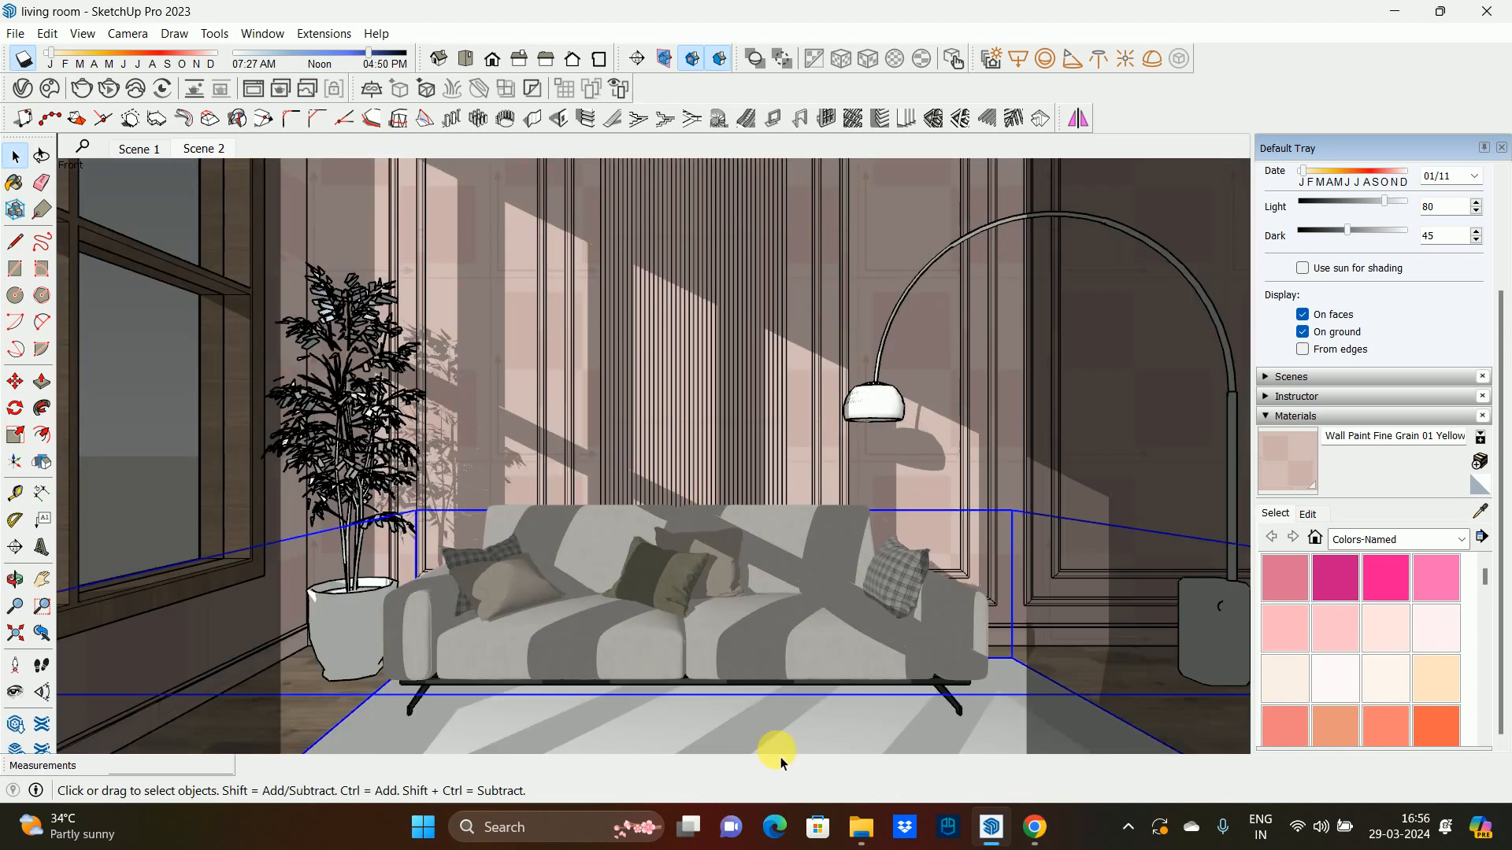
double_click(781, 756)
key("m")
left_click(887, 720)
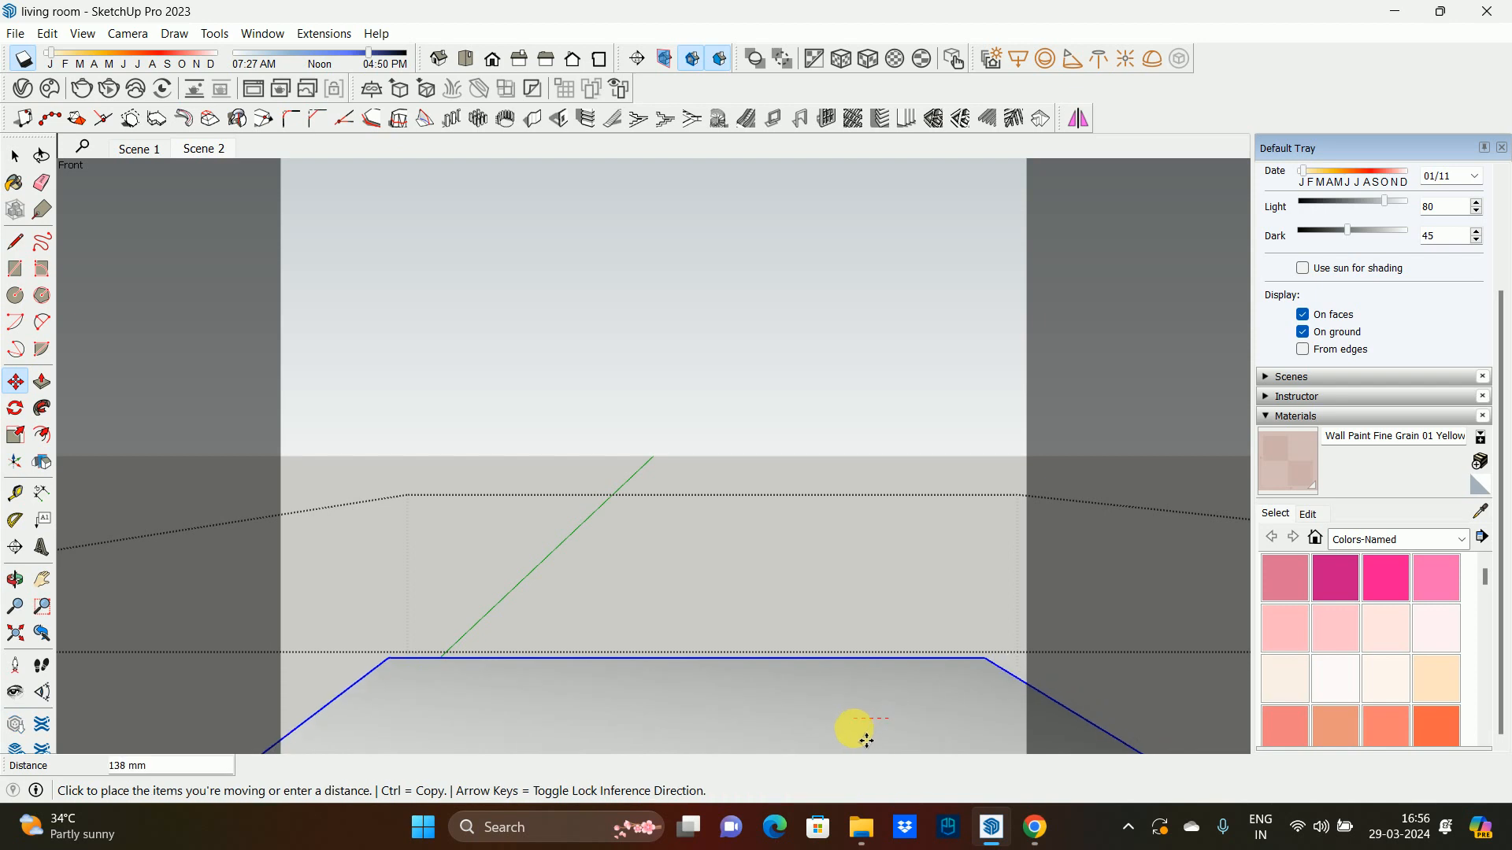
left_click(866, 740)
key("space")
key("Escape")
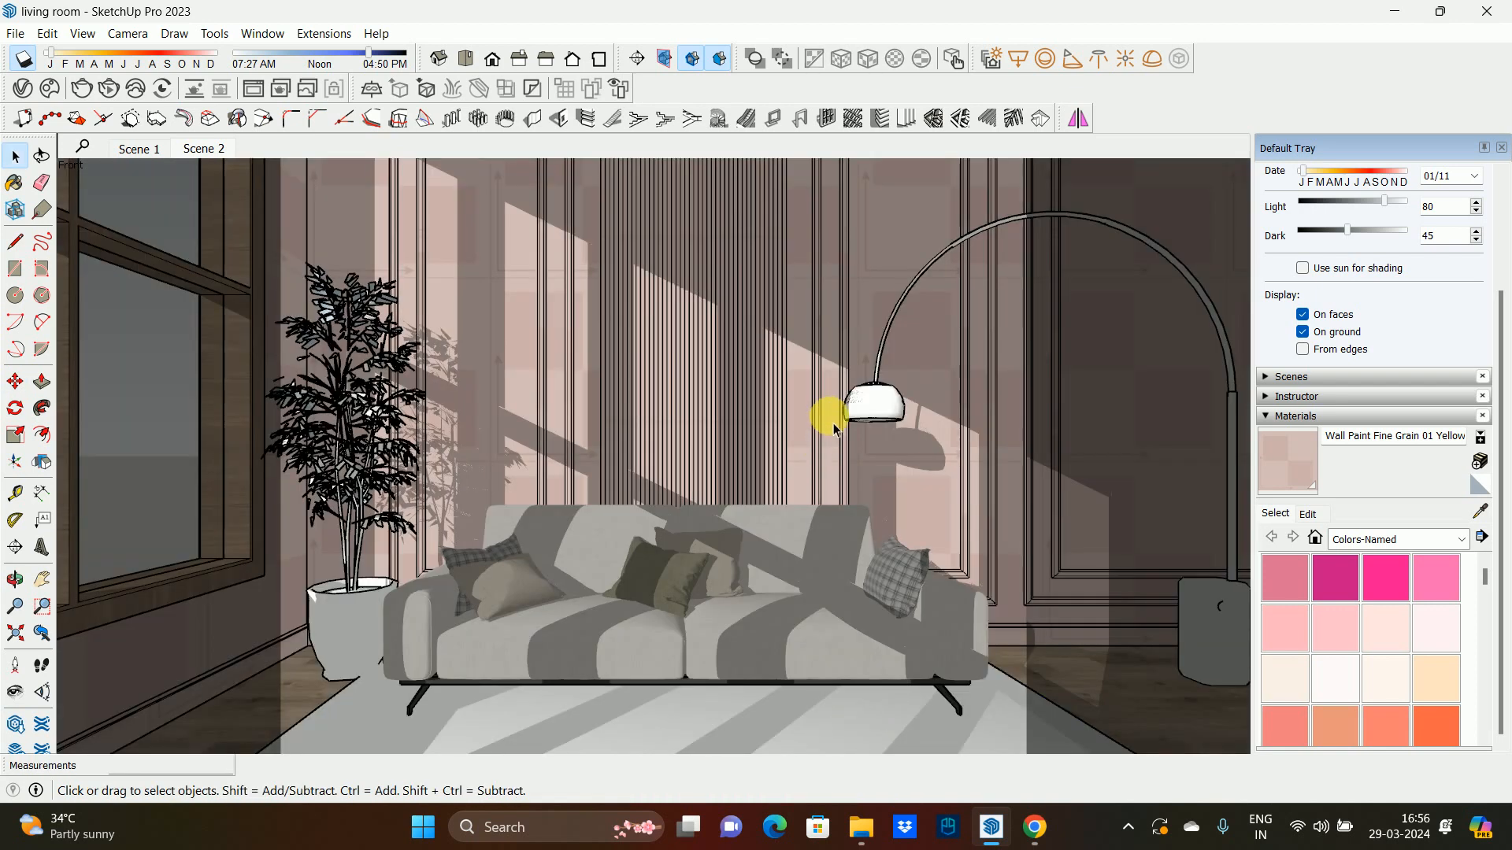
- Run an interactive V-Ray render, examine the rug and the lamp up close, and close the frame buffer
left_click(108, 89)
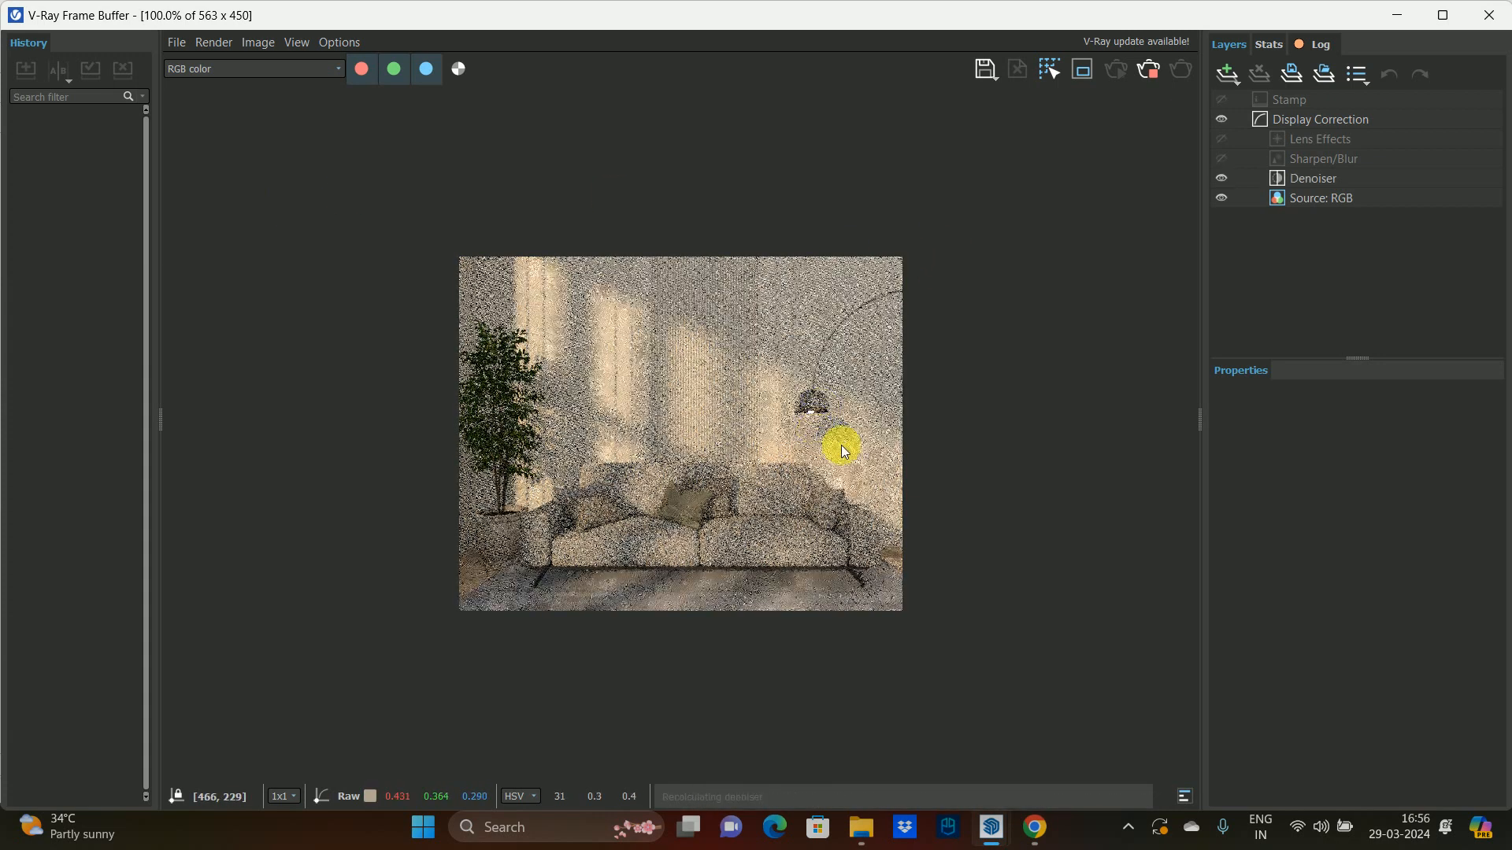
scroll(861, 457, "up", 2)
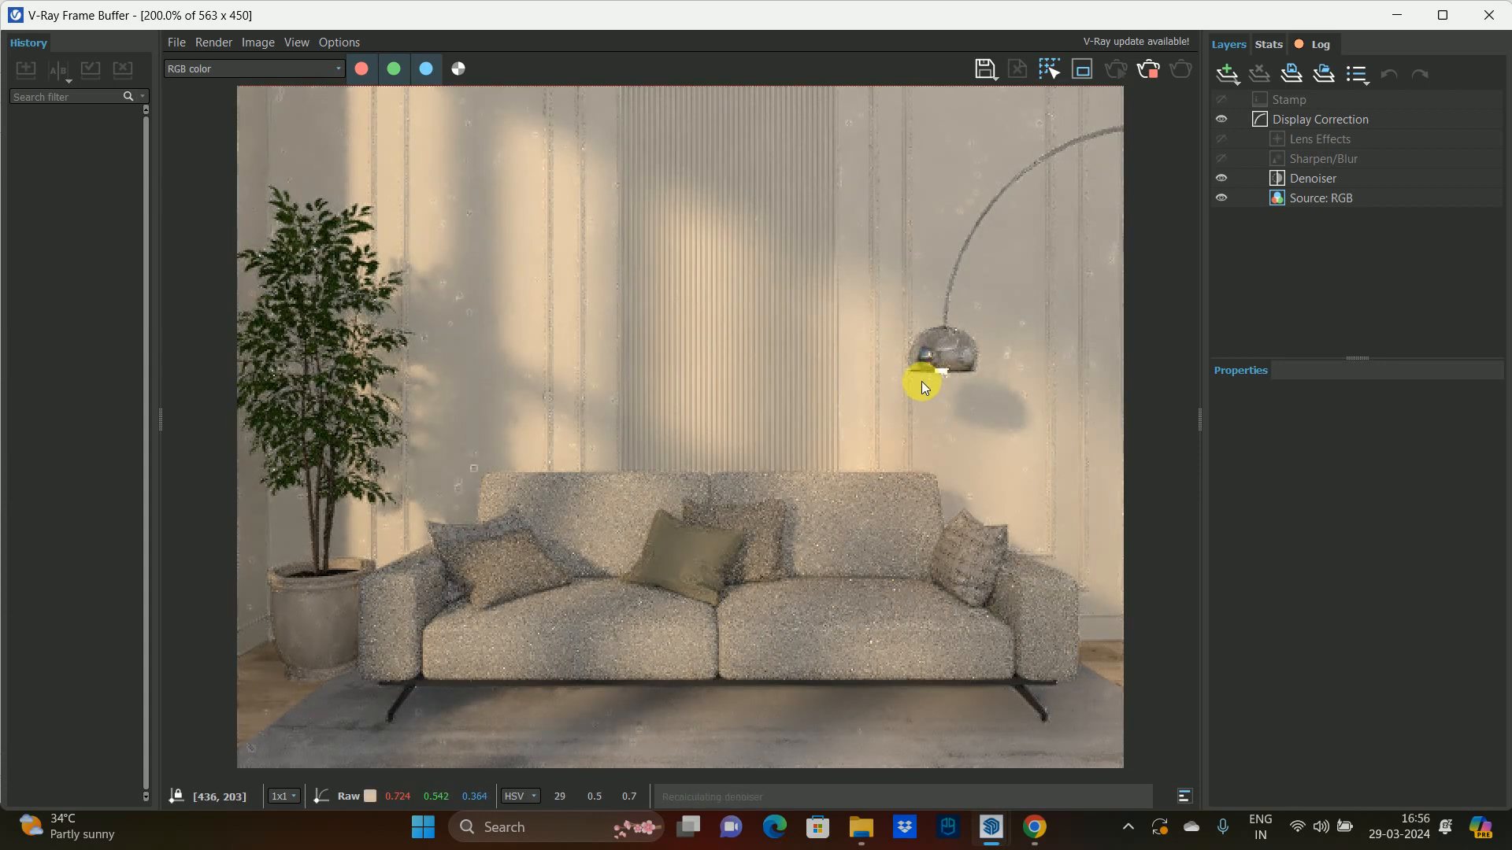
scroll(913, 382, "down", 2)
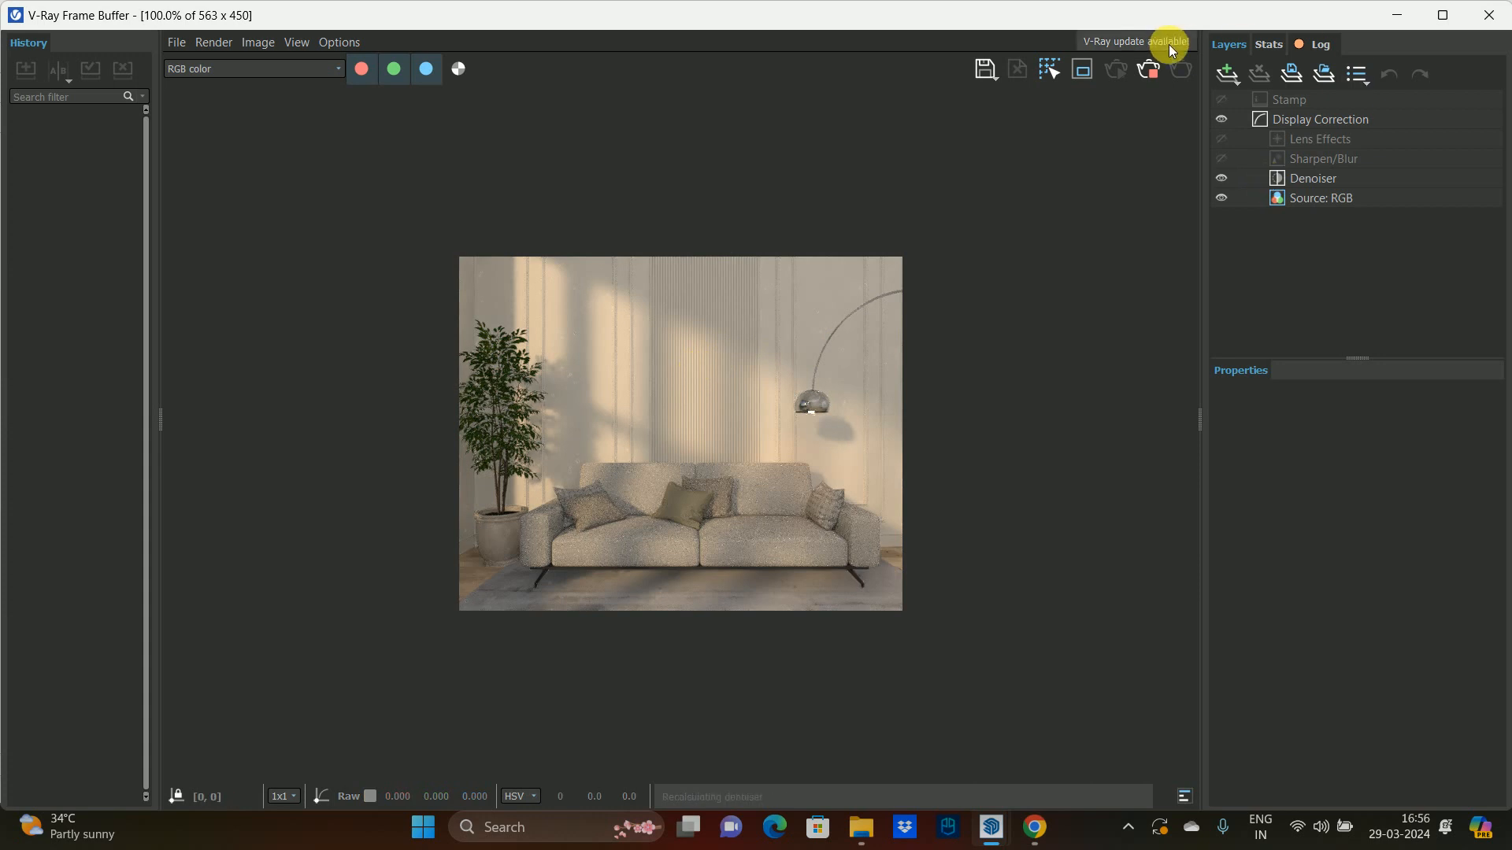
left_click(1488, 15)
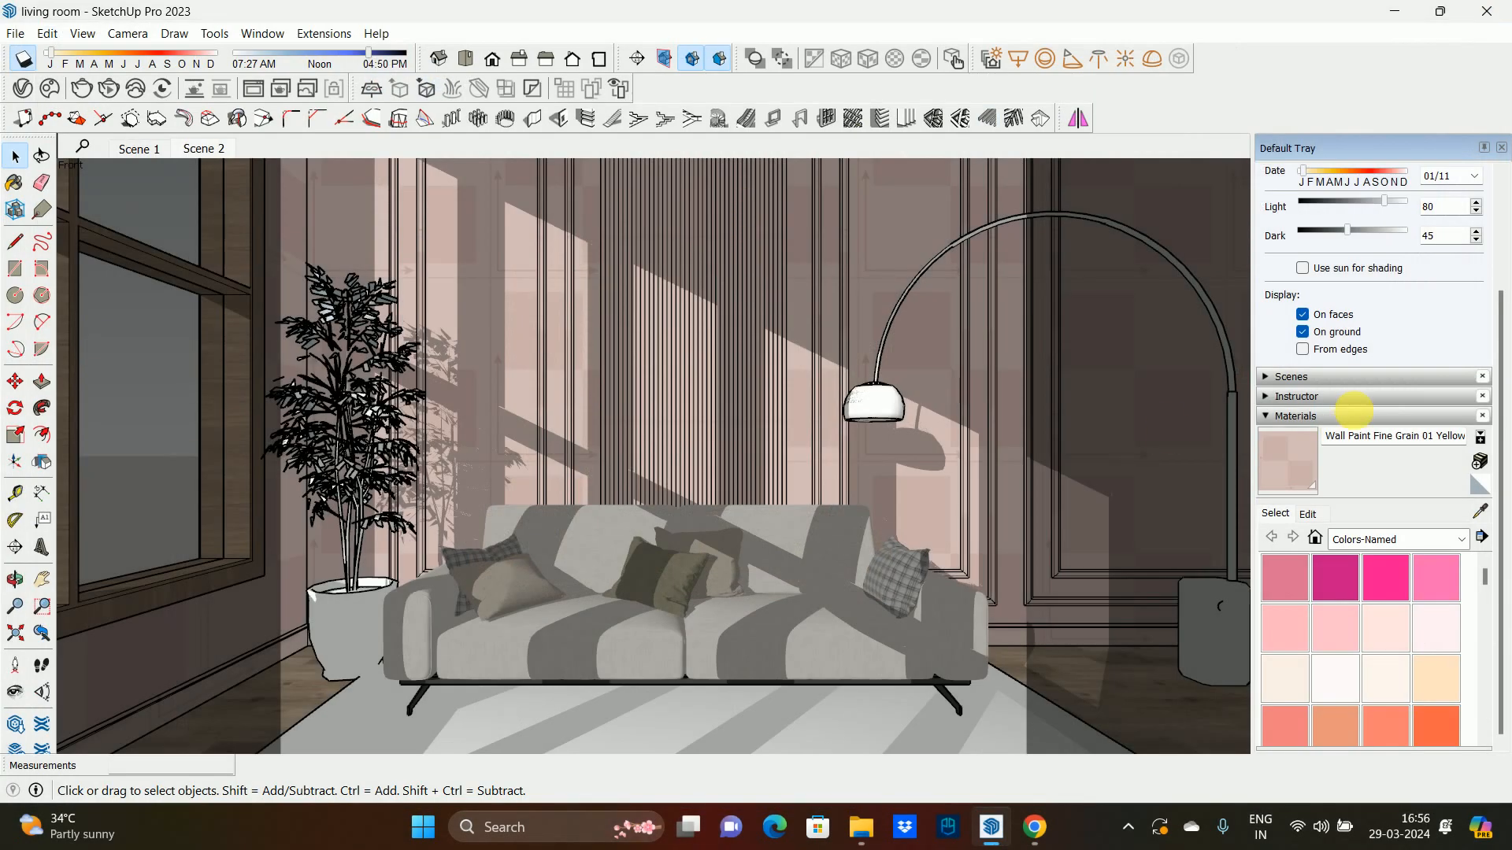
- Sample the wall paint and set its V-Ray diffuse colour to a warm cream (R 0.855, G 0.813, B 0.73)
left_click(1275, 460)
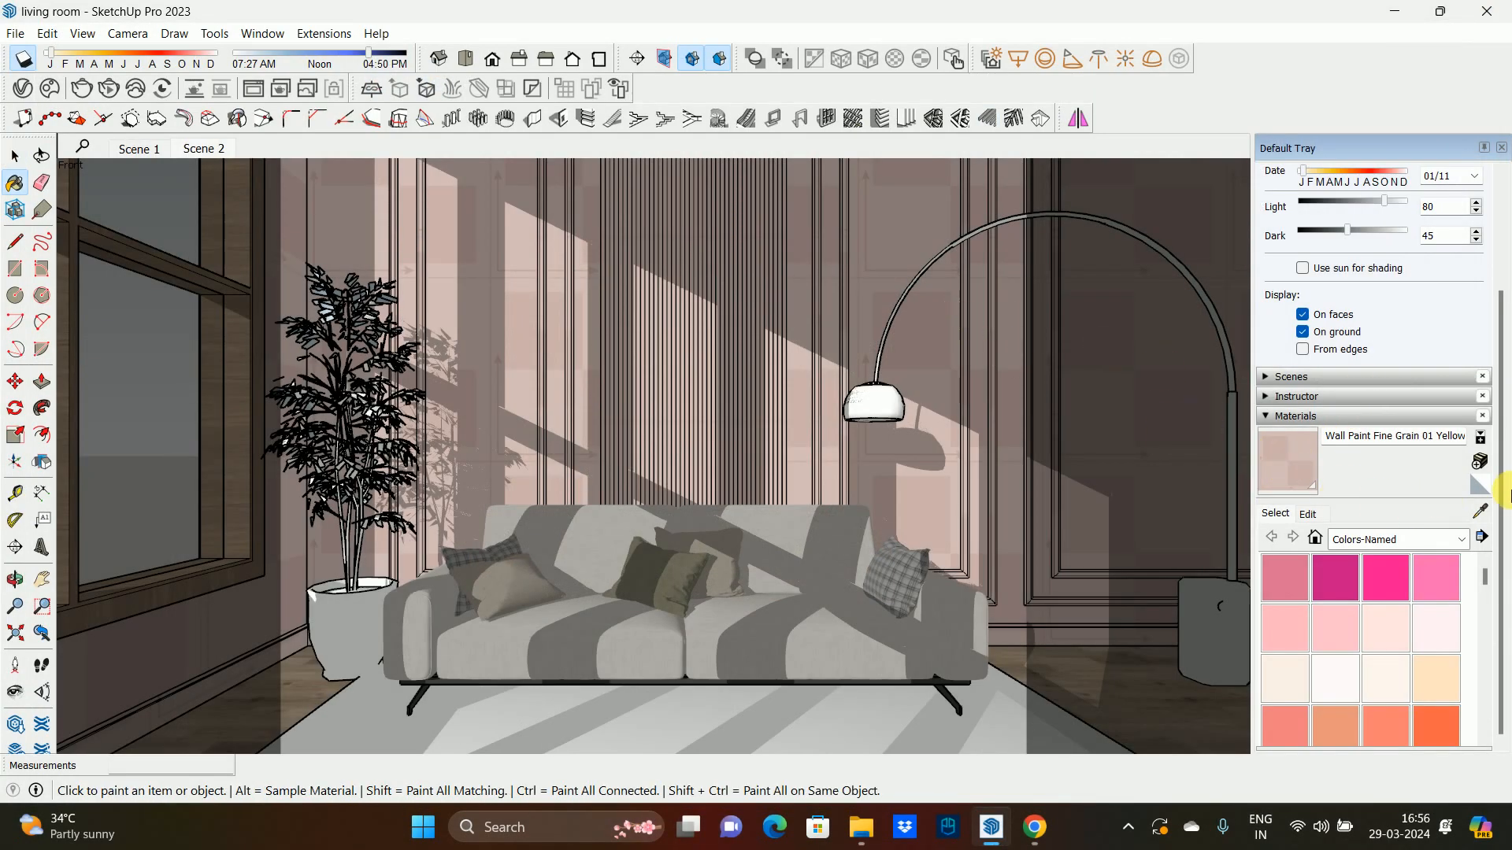
left_click(1480, 512)
left_click(909, 284)
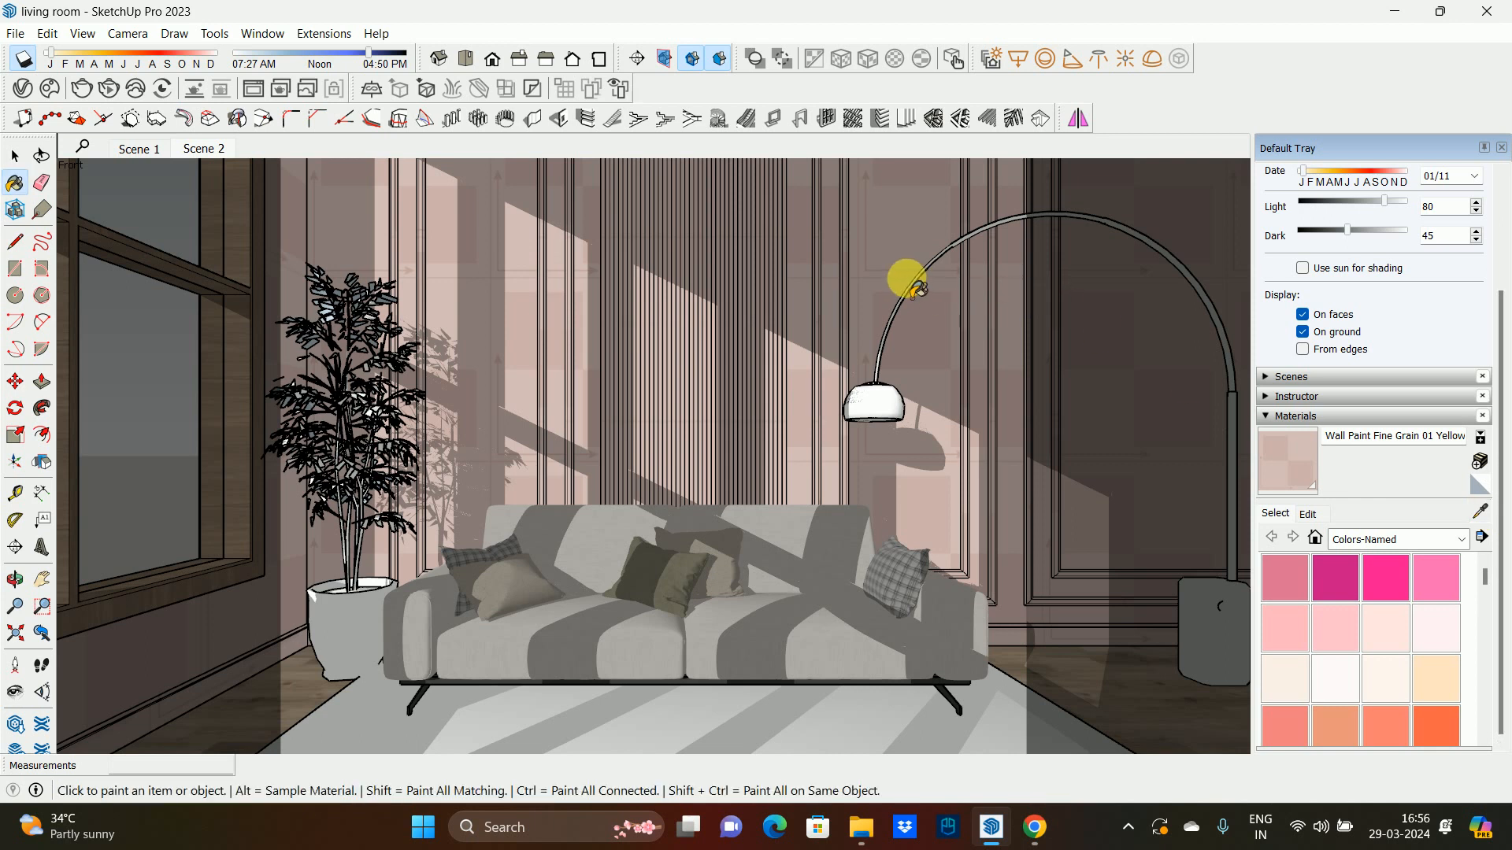
left_click(22, 88)
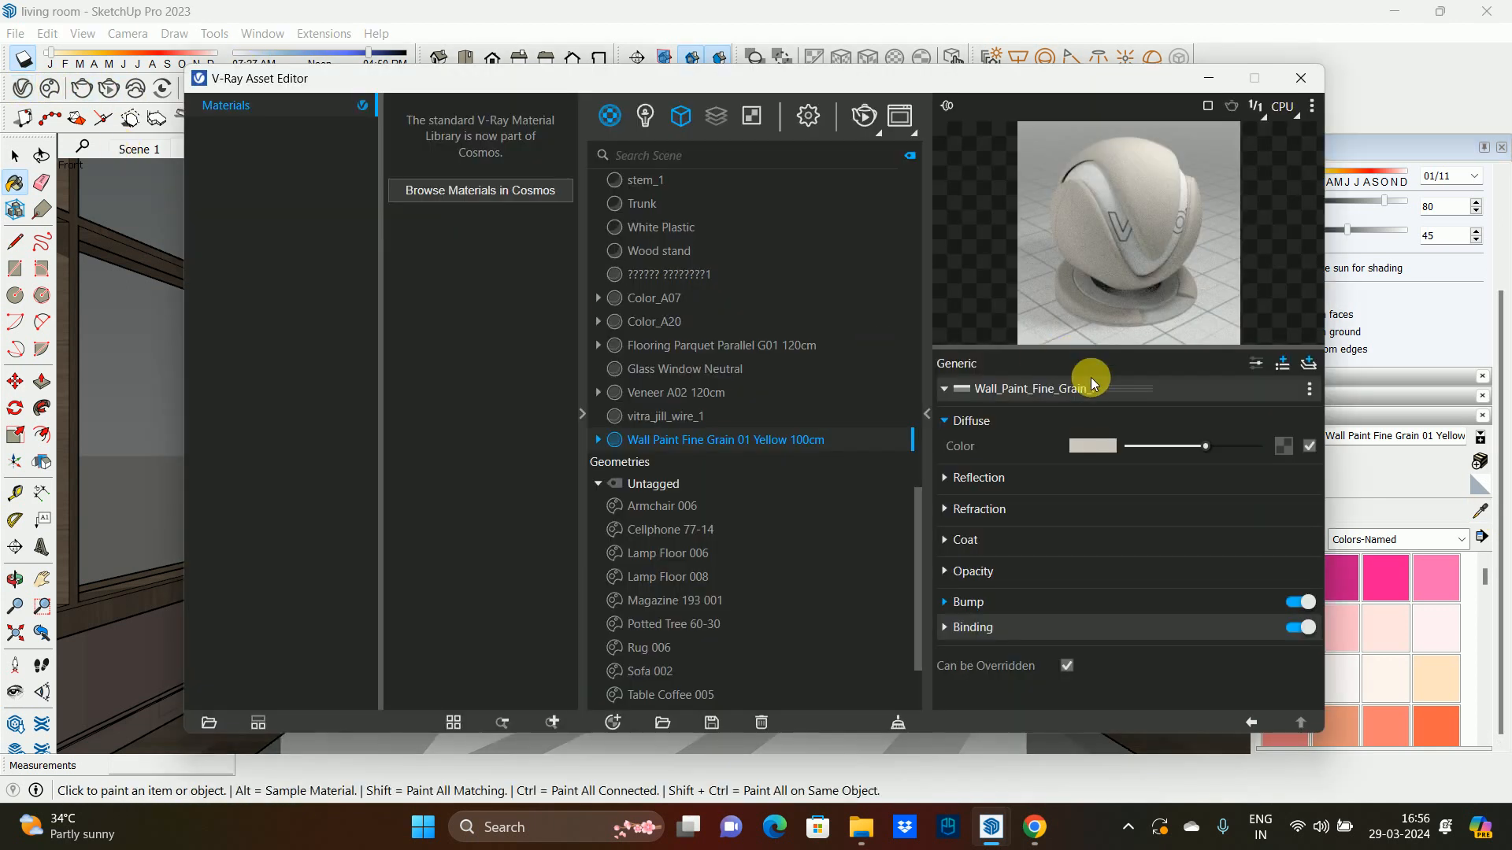
left_click(1083, 446)
left_click_drag(475, 320, 477, 291)
left_click(1052, 237)
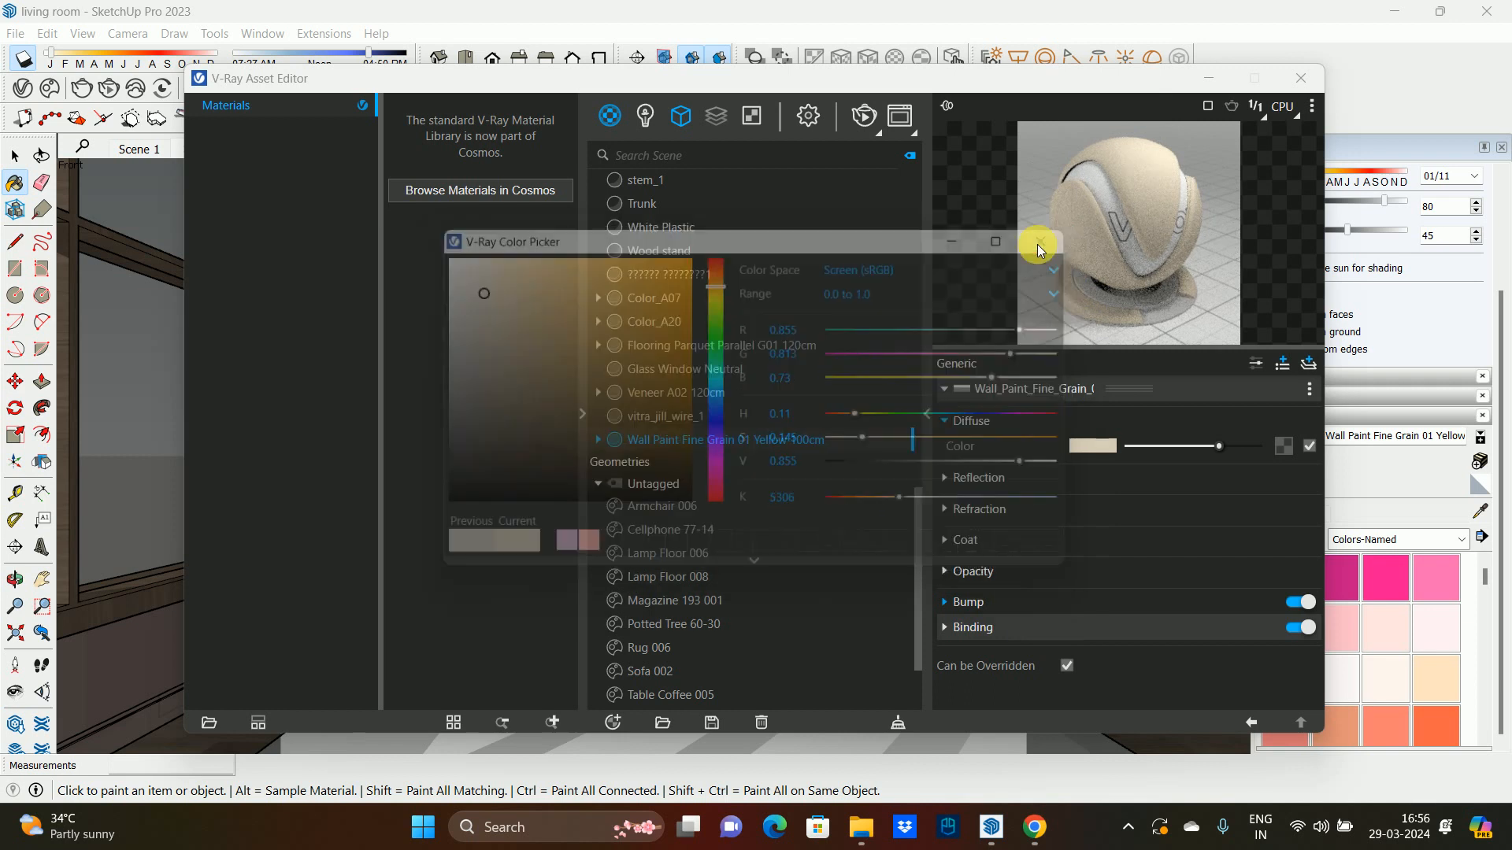
- Raise the wall paint's reflection colour from black to a mid grey and close the Asset Editor
left_click(984, 477)
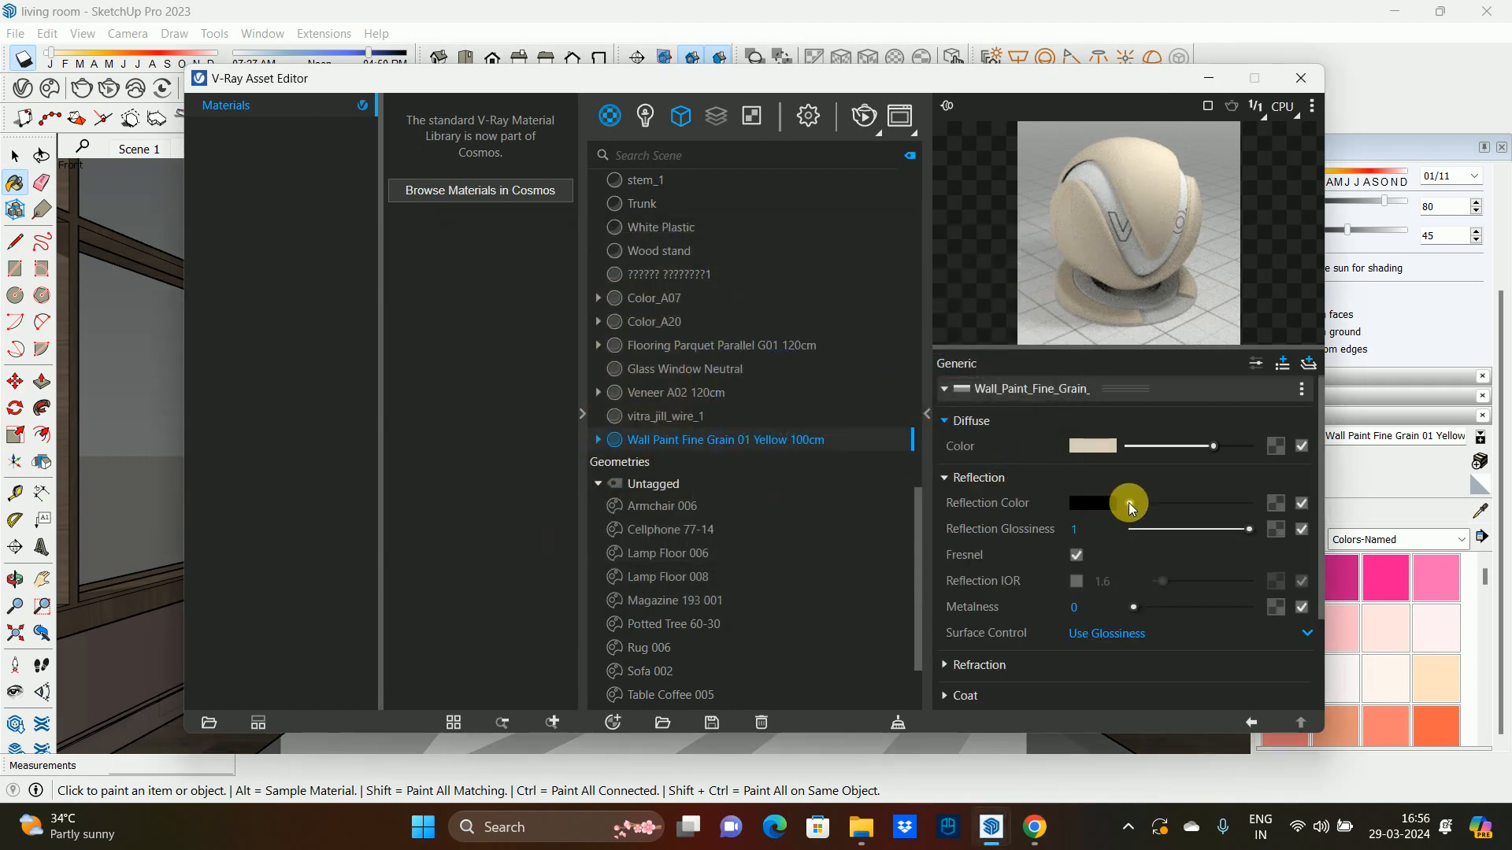
mouse_move(1128, 502)
left_mouse_down()
mouse_move(1175, 507)
mouse_move(1154, 507)
left_mouse_up()
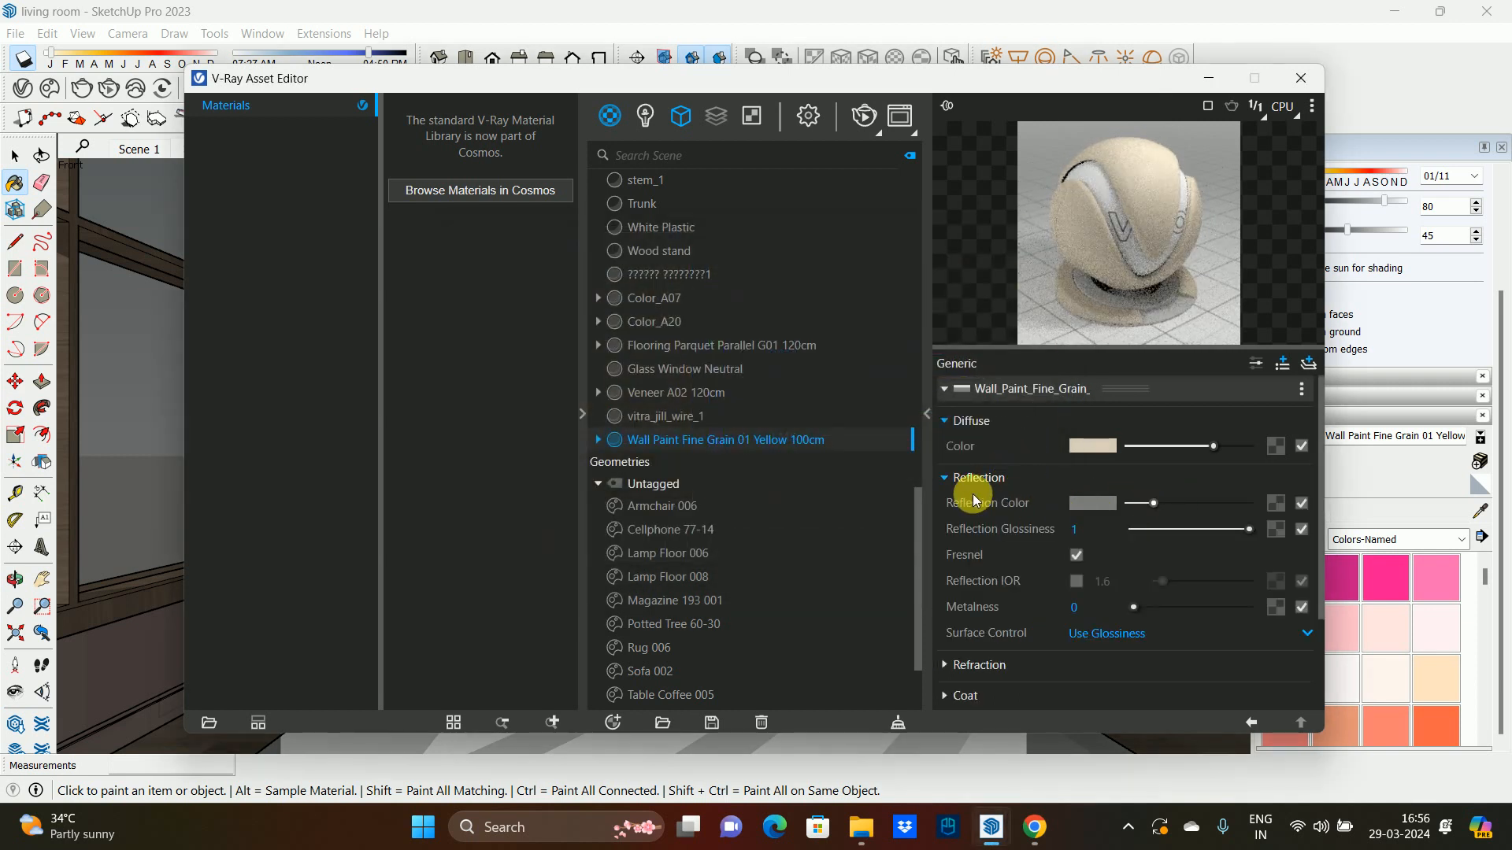
scroll(970, 510, "down", 2)
scroll(970, 510, "down", 1)
left_click(976, 542)
left_click(982, 545)
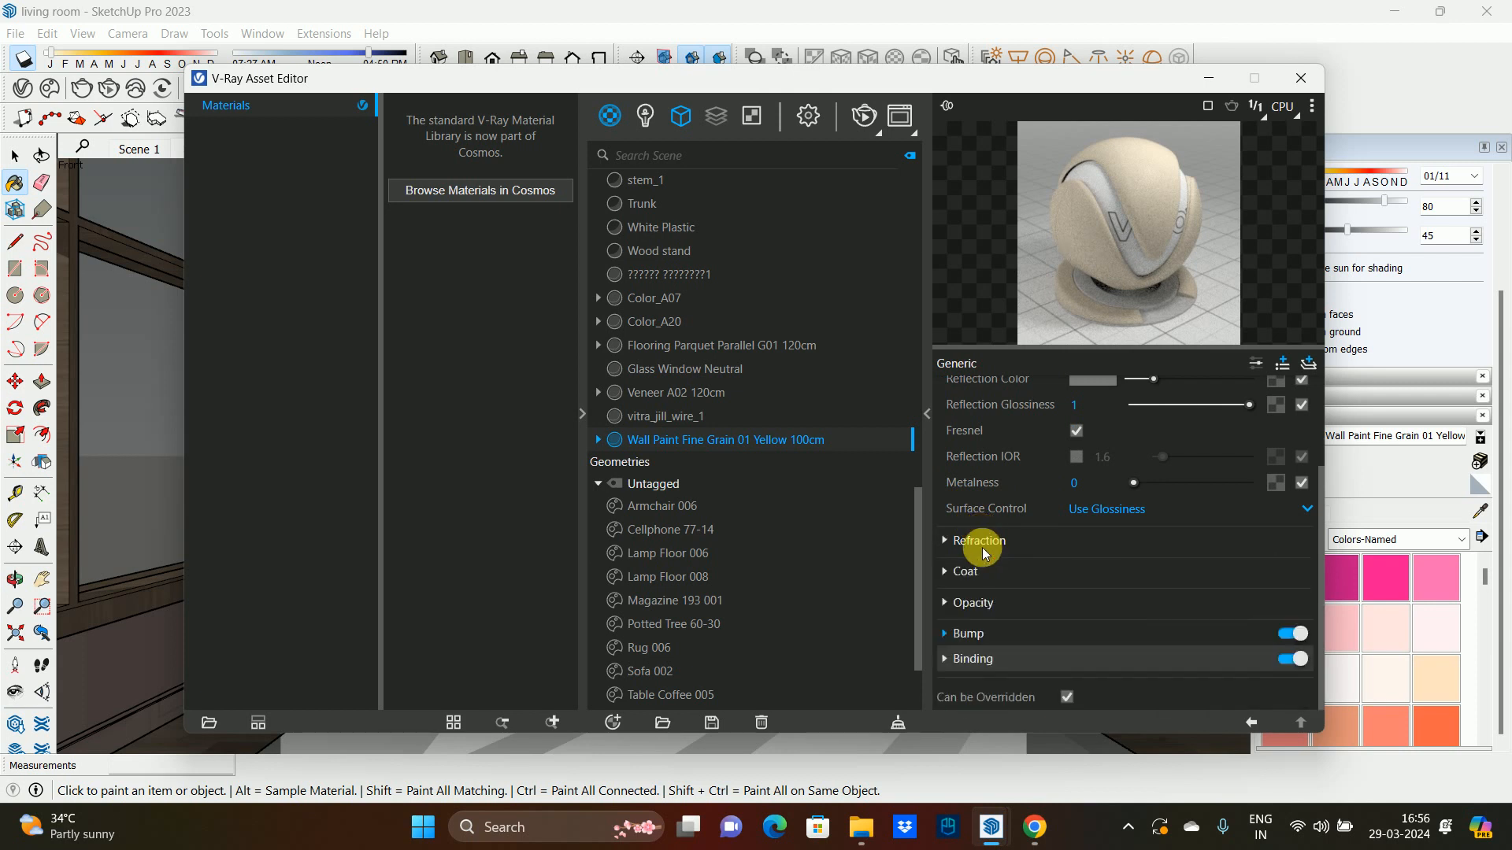
left_click(965, 642)
left_click(965, 638)
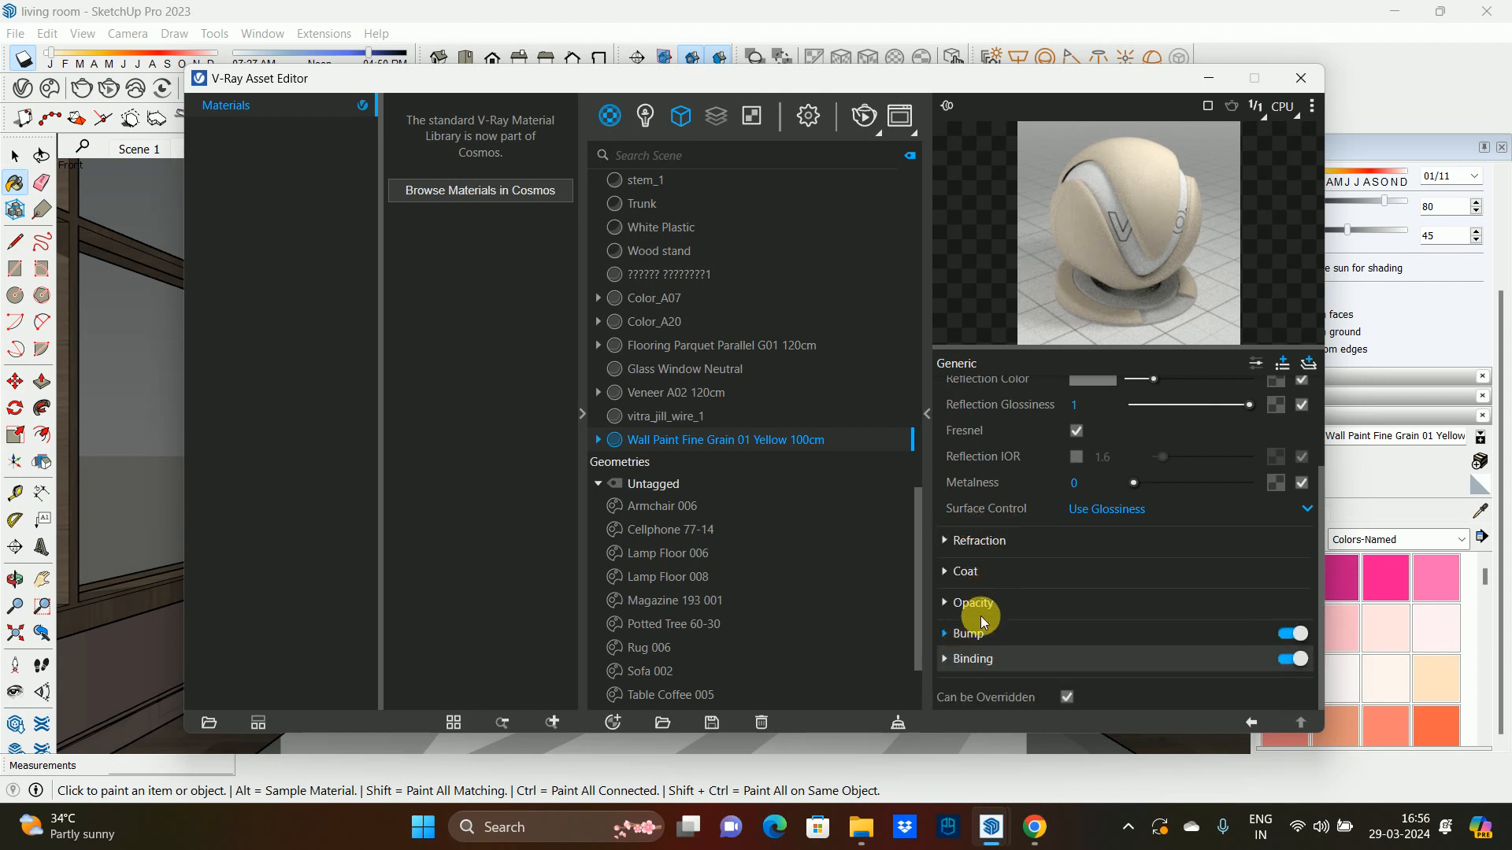
left_click(1310, 81)
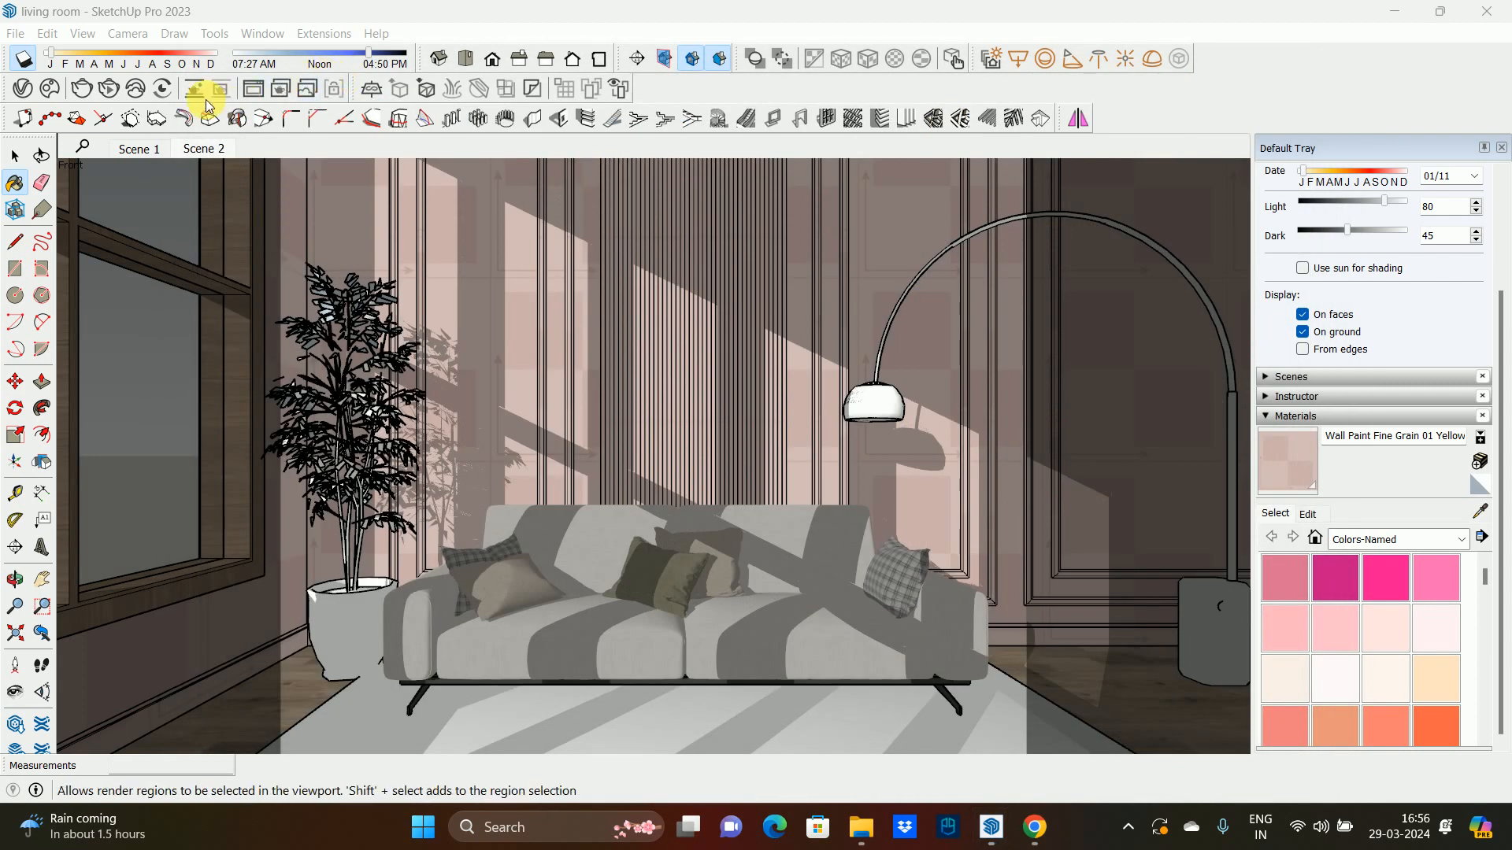
- Render the scene interactively, examine the cream wall paint up close, and close the frame buffer
left_click(108, 88)
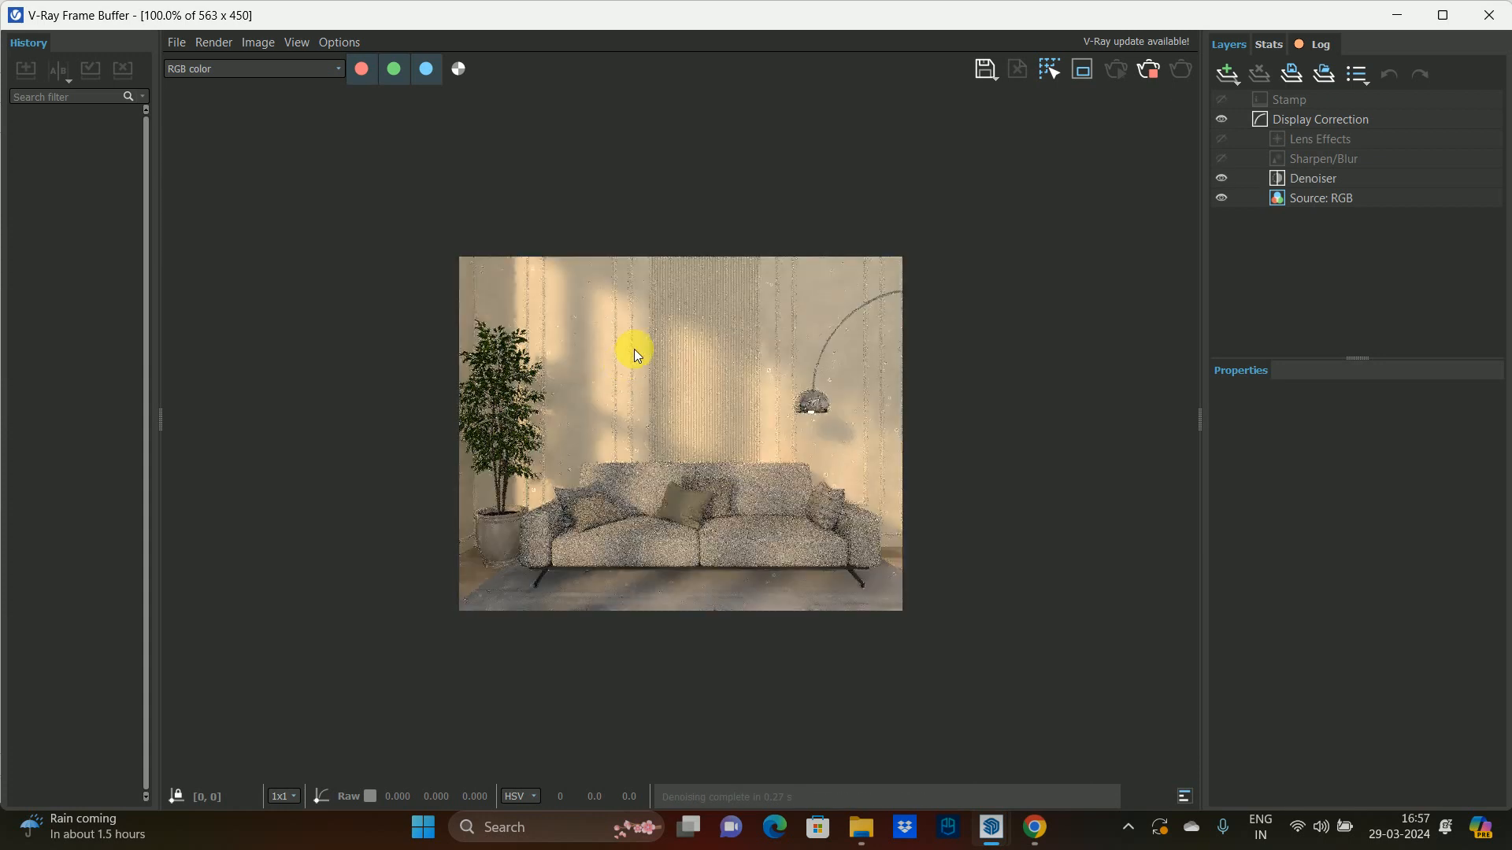
scroll(724, 437, "up", 1)
middle_click_drag(713, 438, 687, 375)
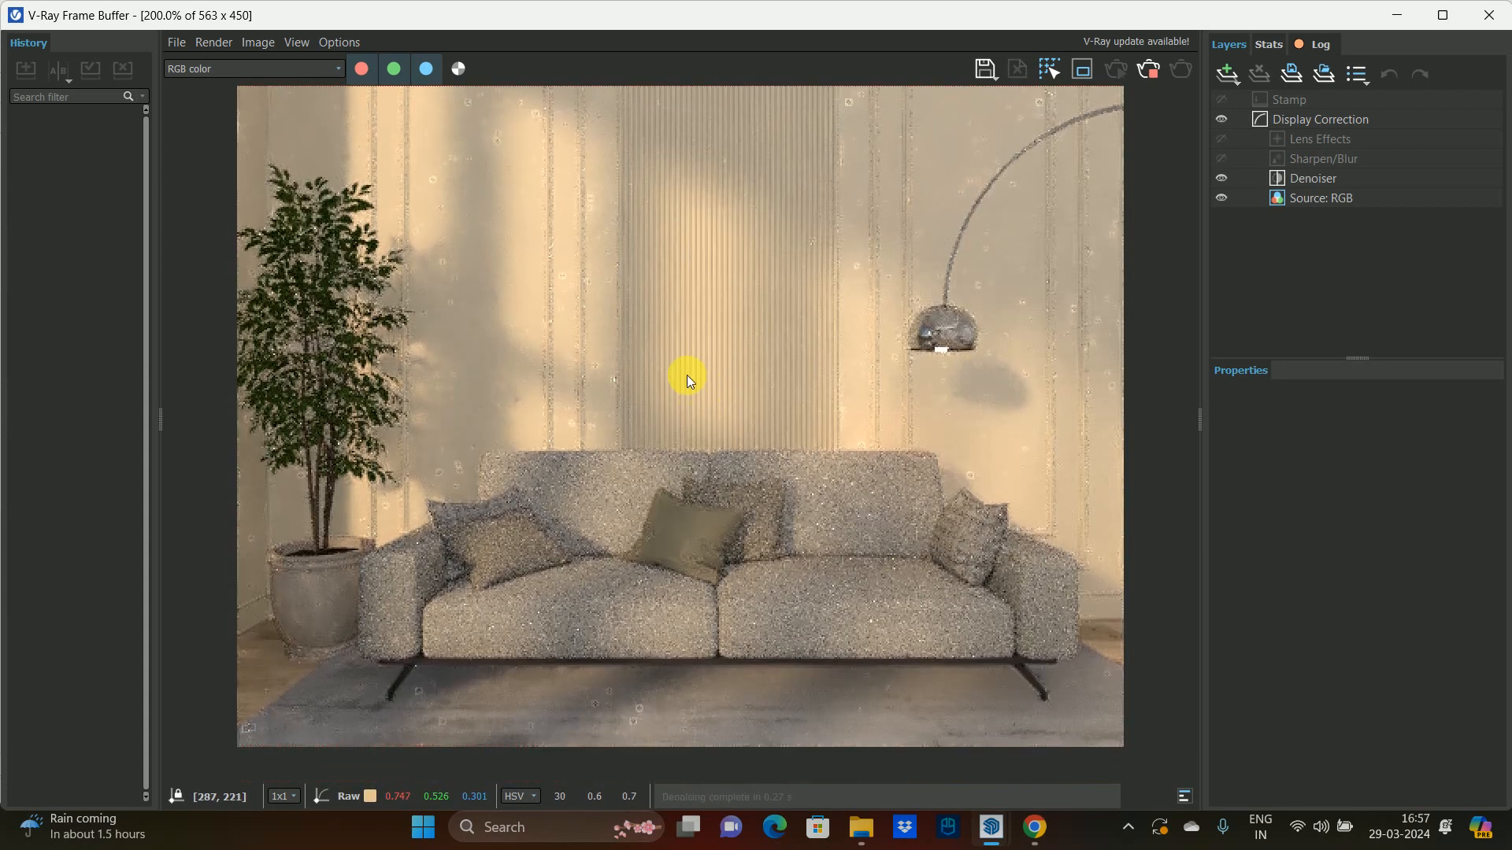
scroll(780, 379, "down", 1)
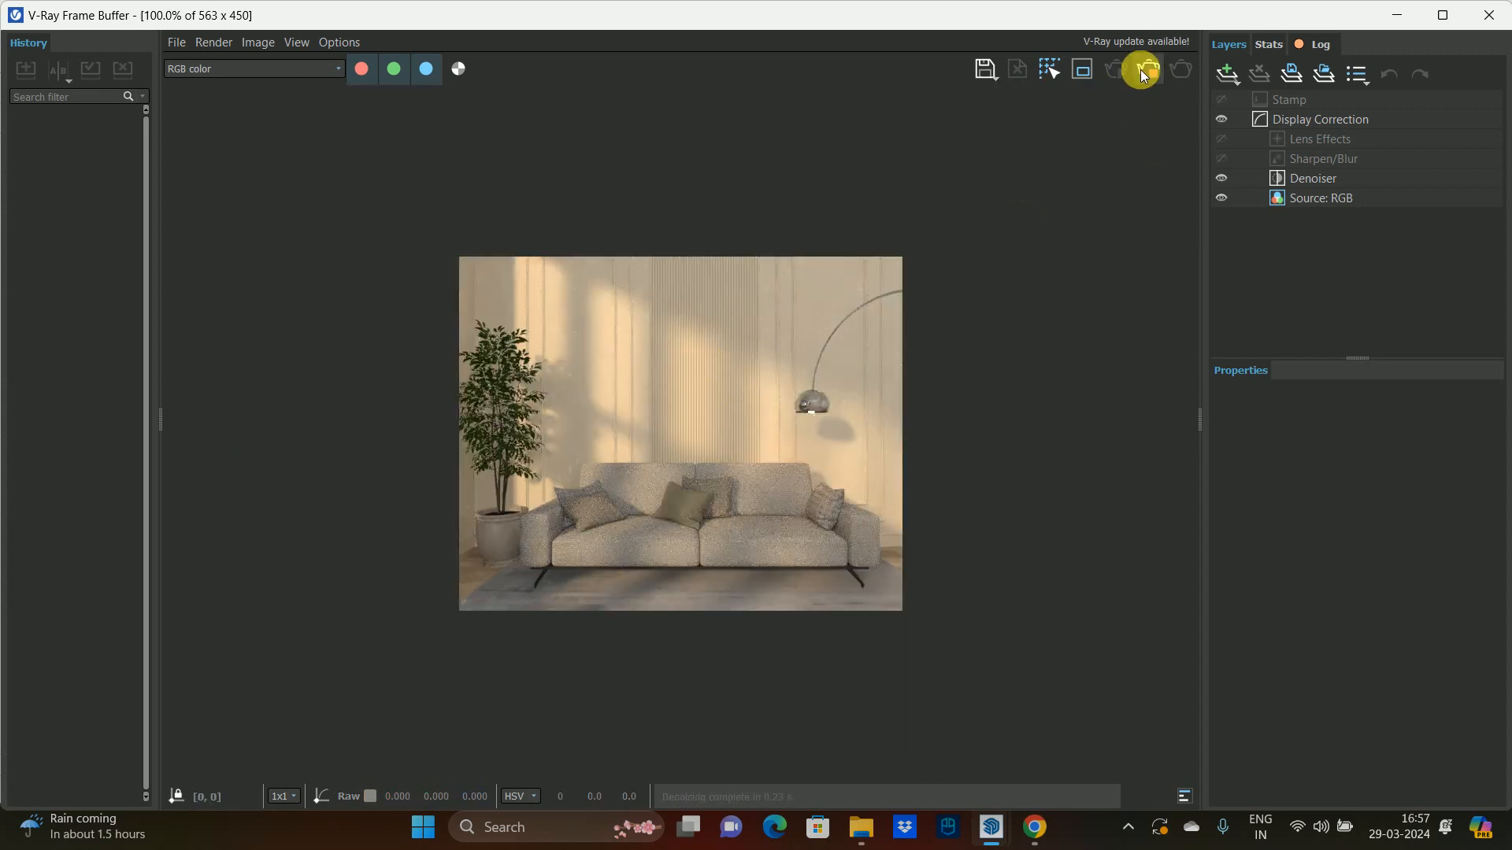
left_click(1488, 15)
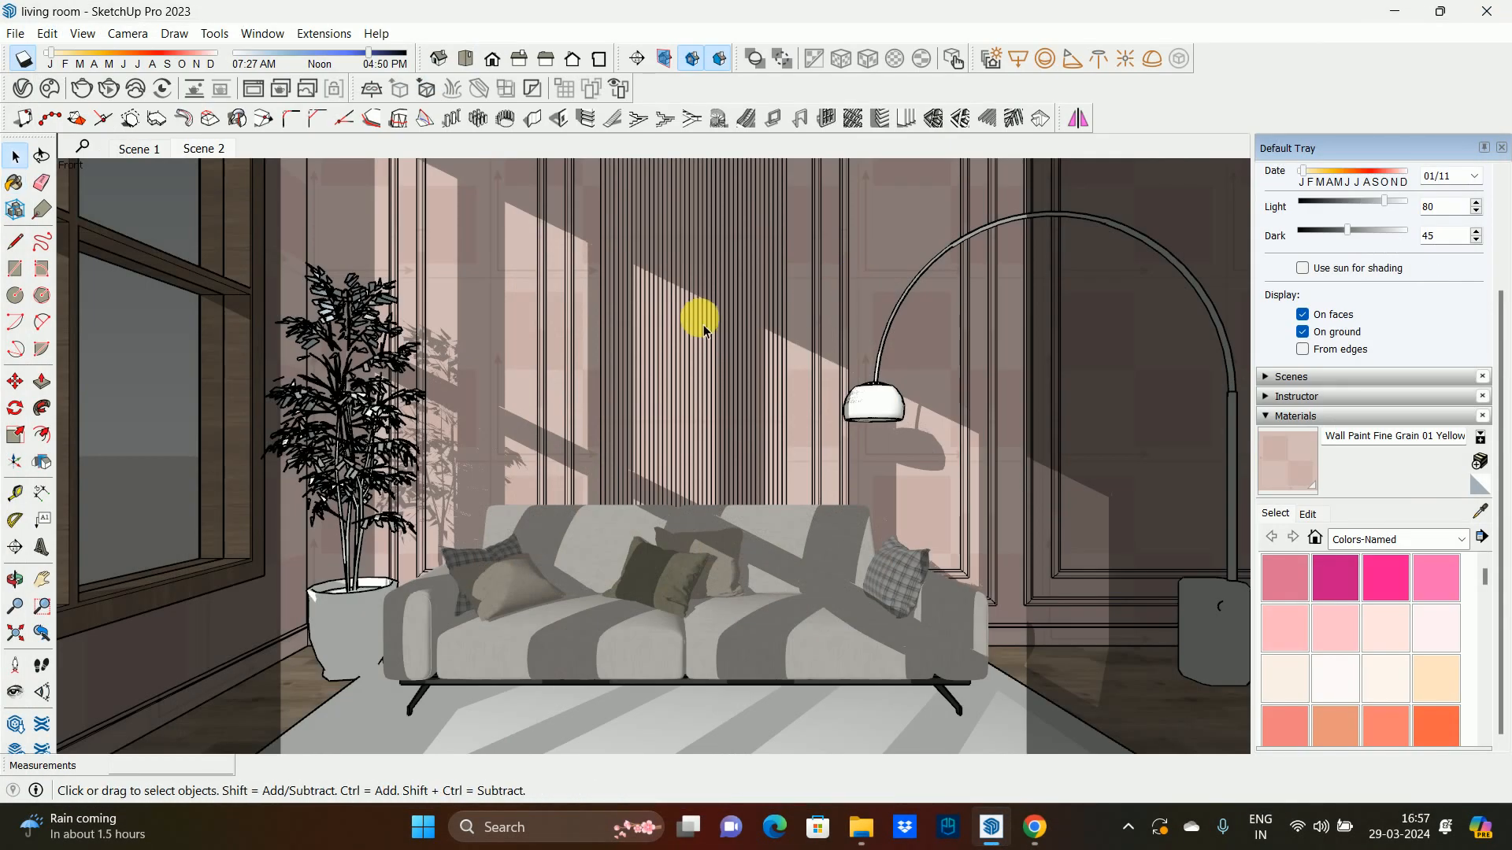
- Pull the camera back and raise the framing to take in the full height of the wall panels
middle_click_drag(703, 331, 709, 406, "shift")
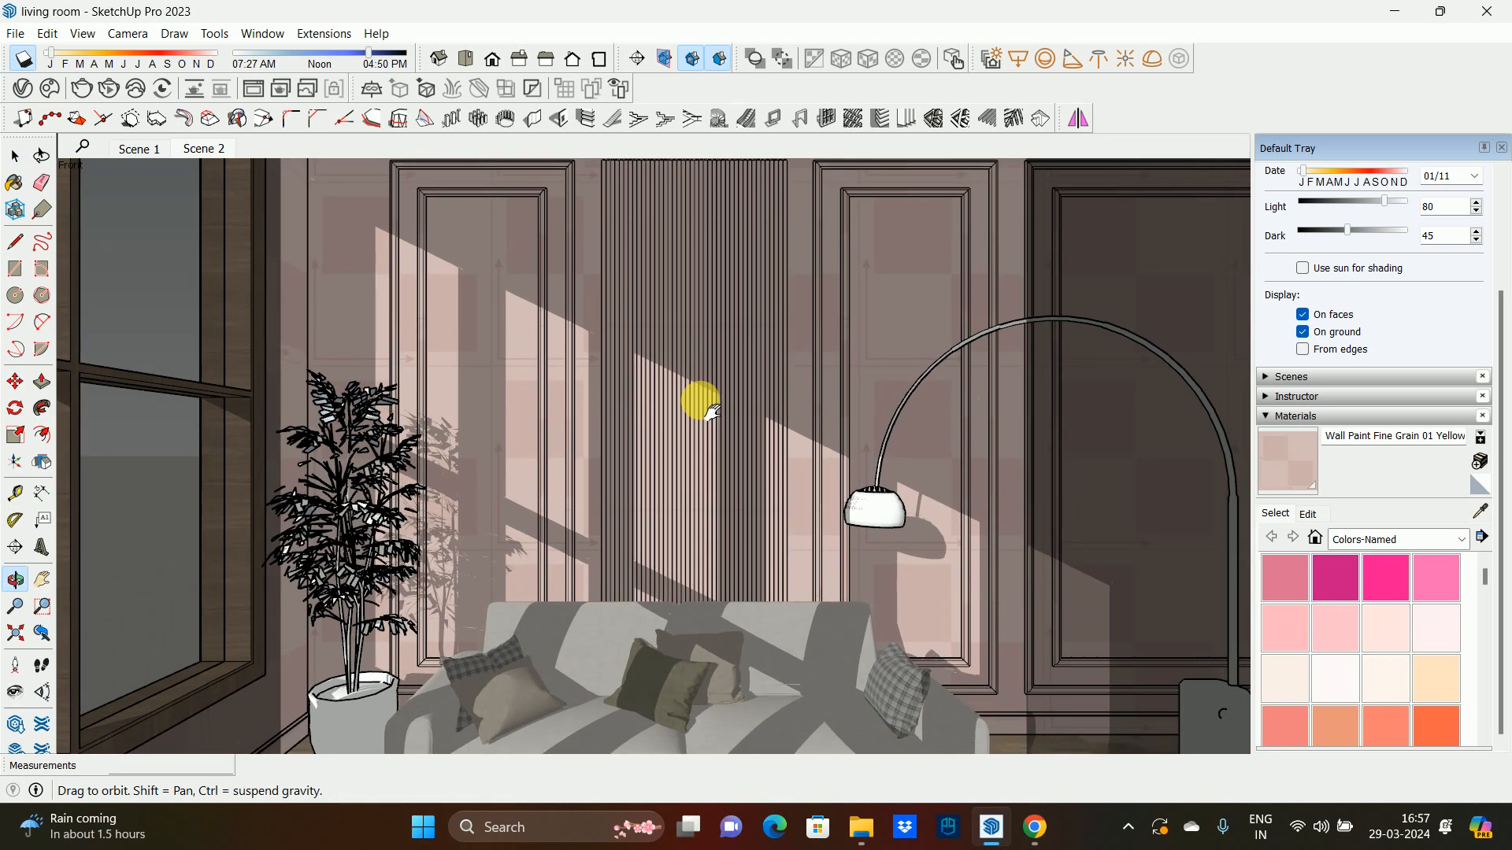
scroll(715, 371, "down", 4)
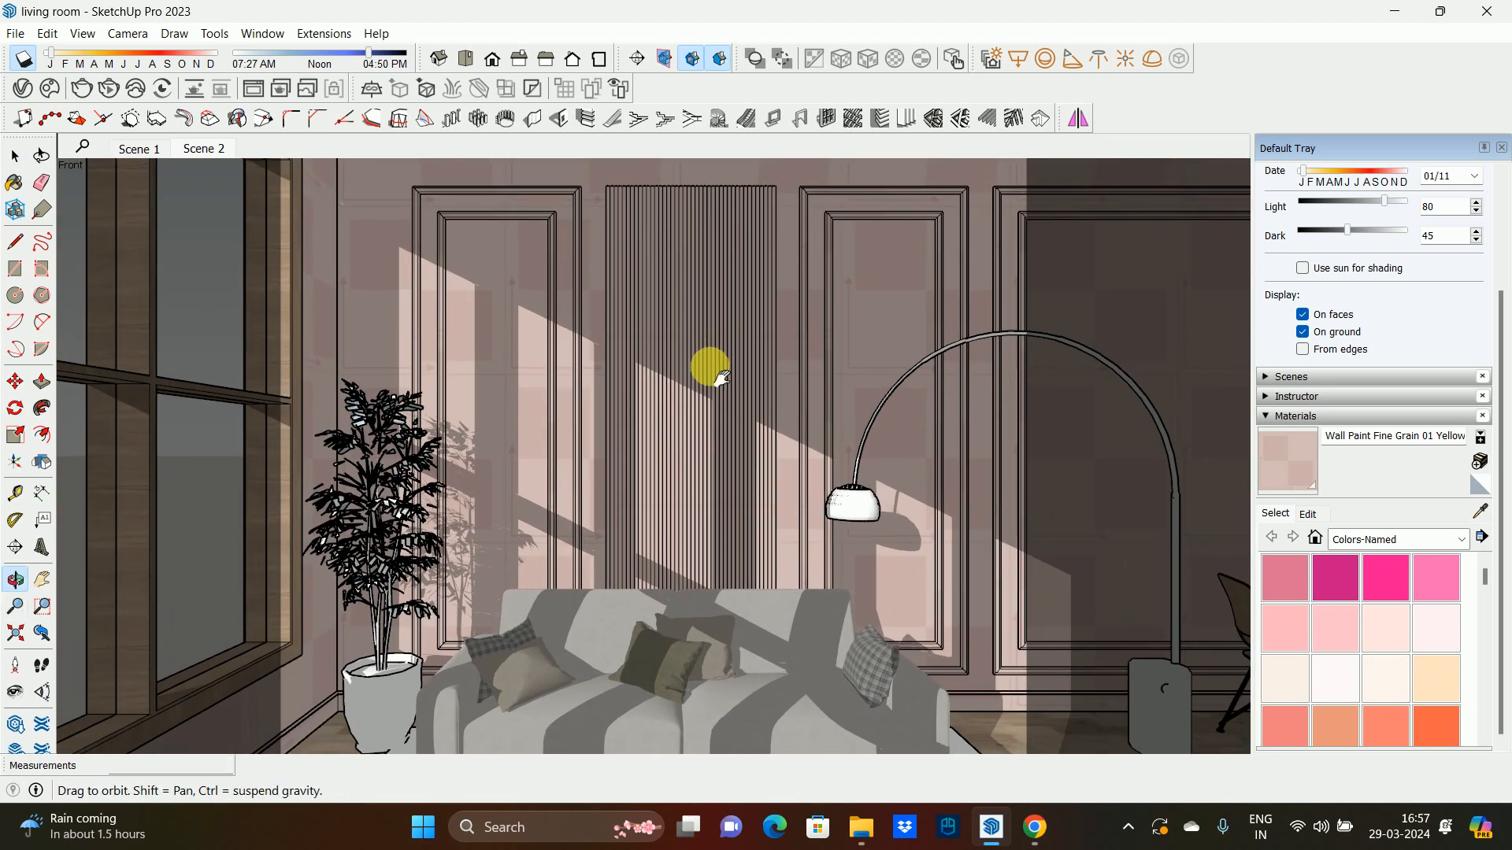
scroll(709, 362, "down", 3)
scroll(695, 346, "down", 1)
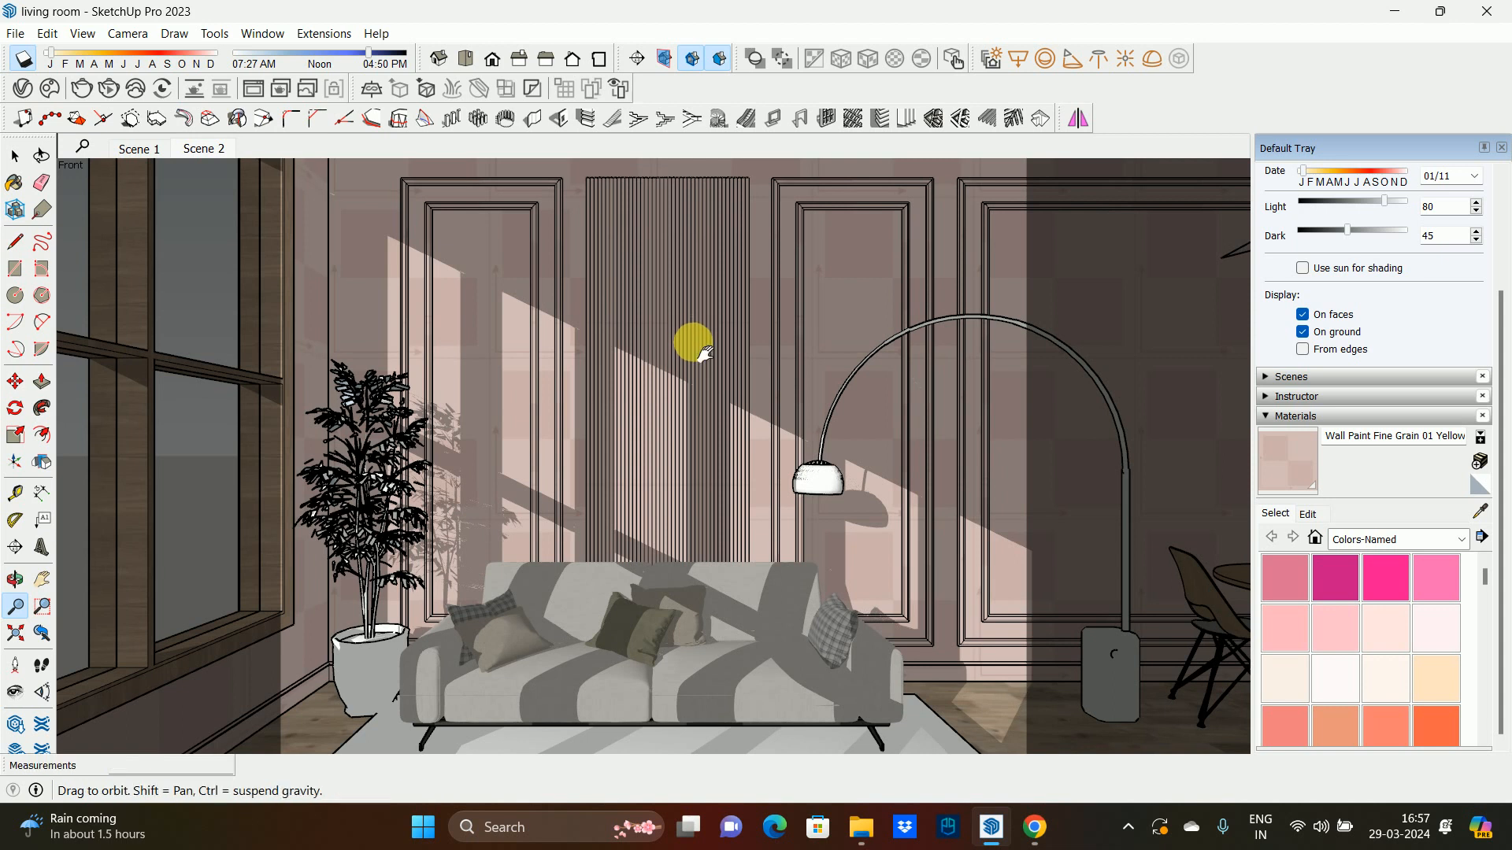
mouse_move(703, 353)
middle_mouse_down("shift")
mouse_move(698, 376)
mouse_move(675, 337)
middle_mouse_up("shift")
scroll(685, 351, "down", 1)
key("space")
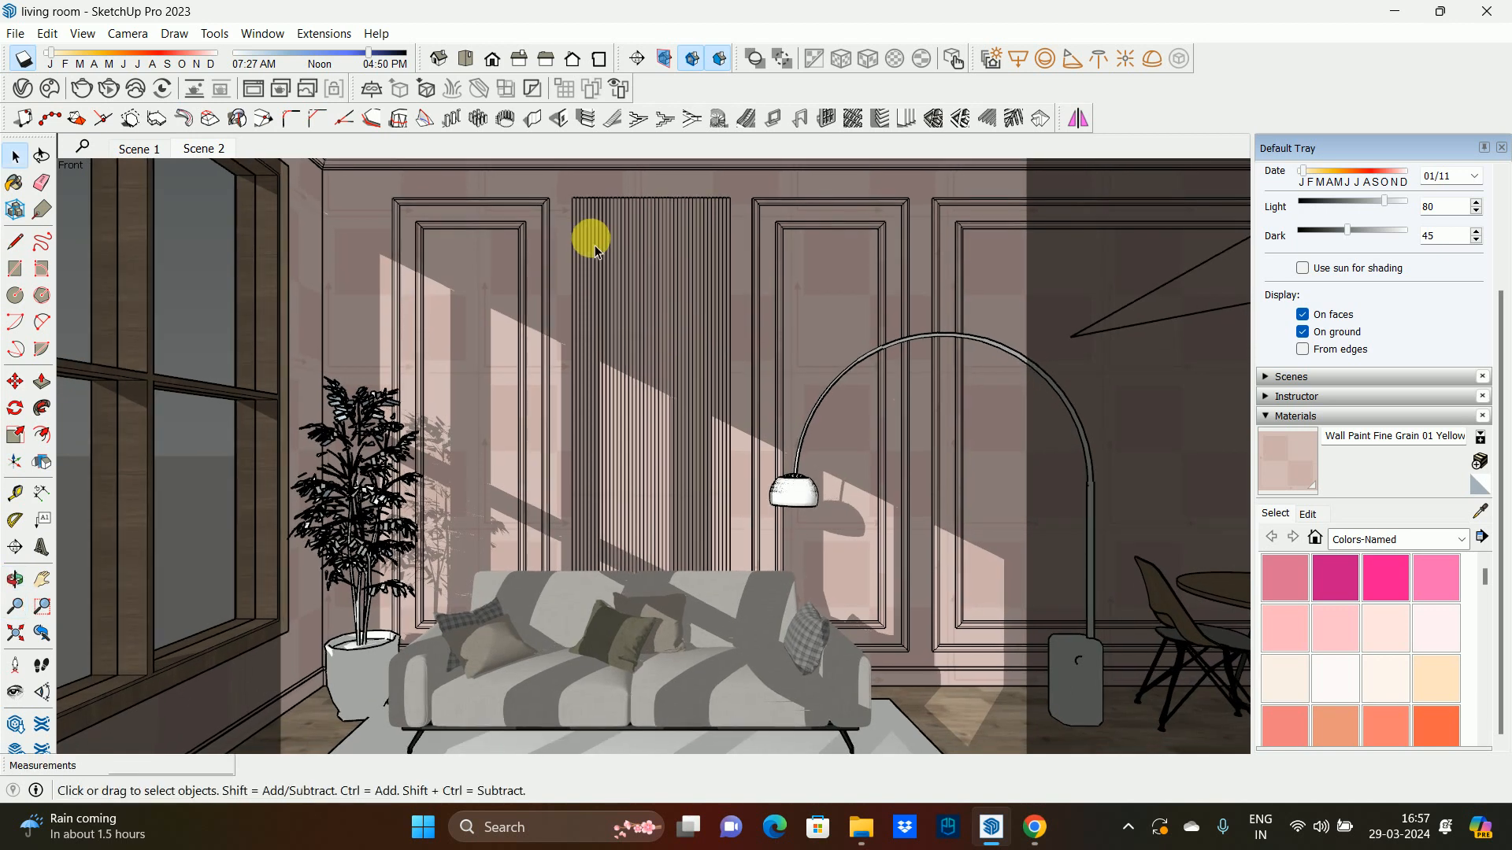
- Render the wider framing interactively in V-Ray, examine the composition, and minimize the frame buffer
left_click(109, 89)
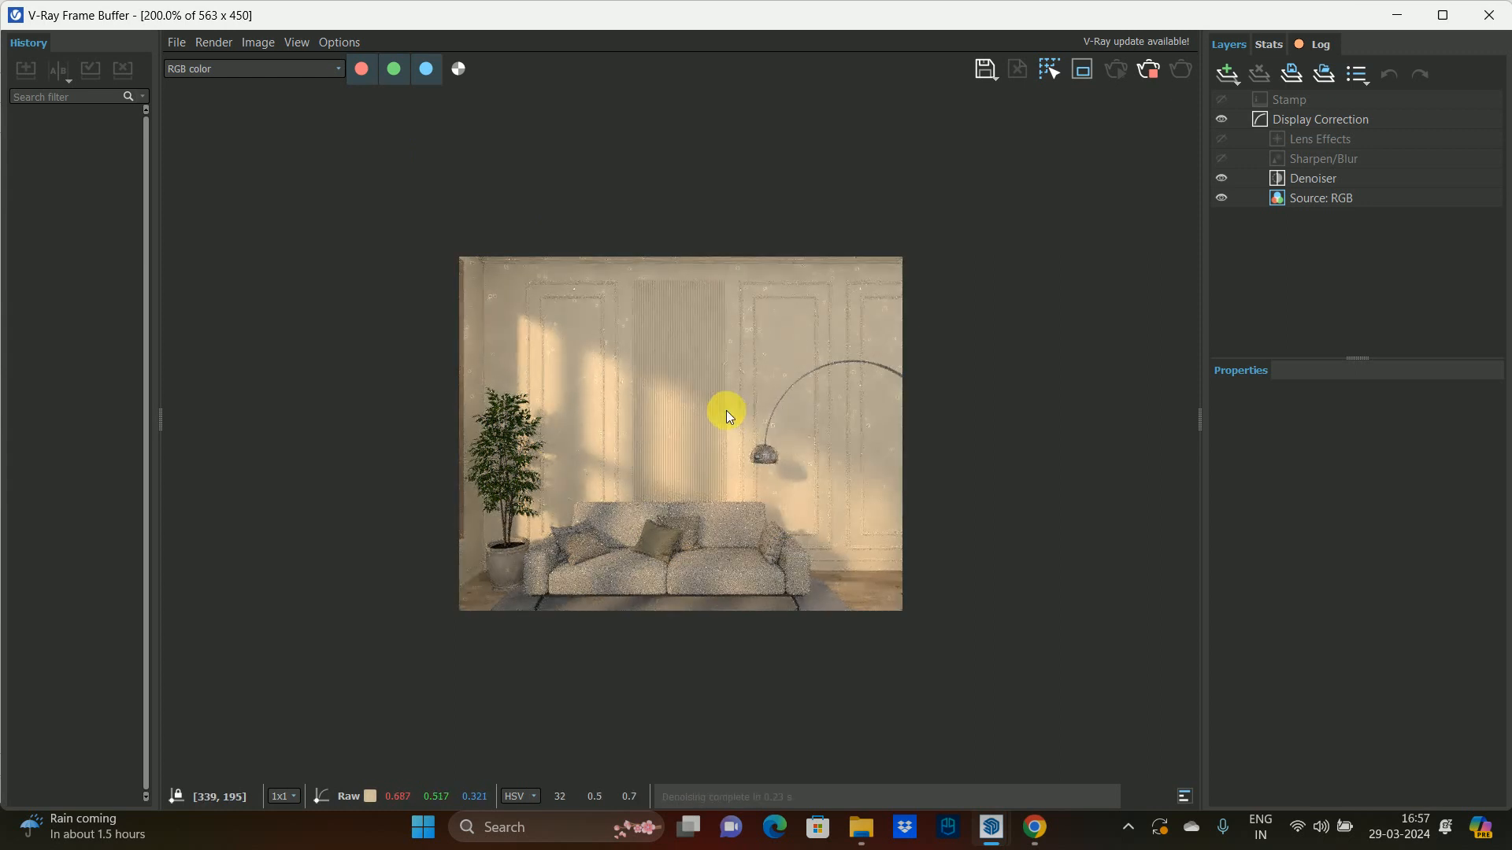
scroll(726, 410, "up", 1)
scroll(669, 453, "down", 1)
scroll(681, 378, "up", 1)
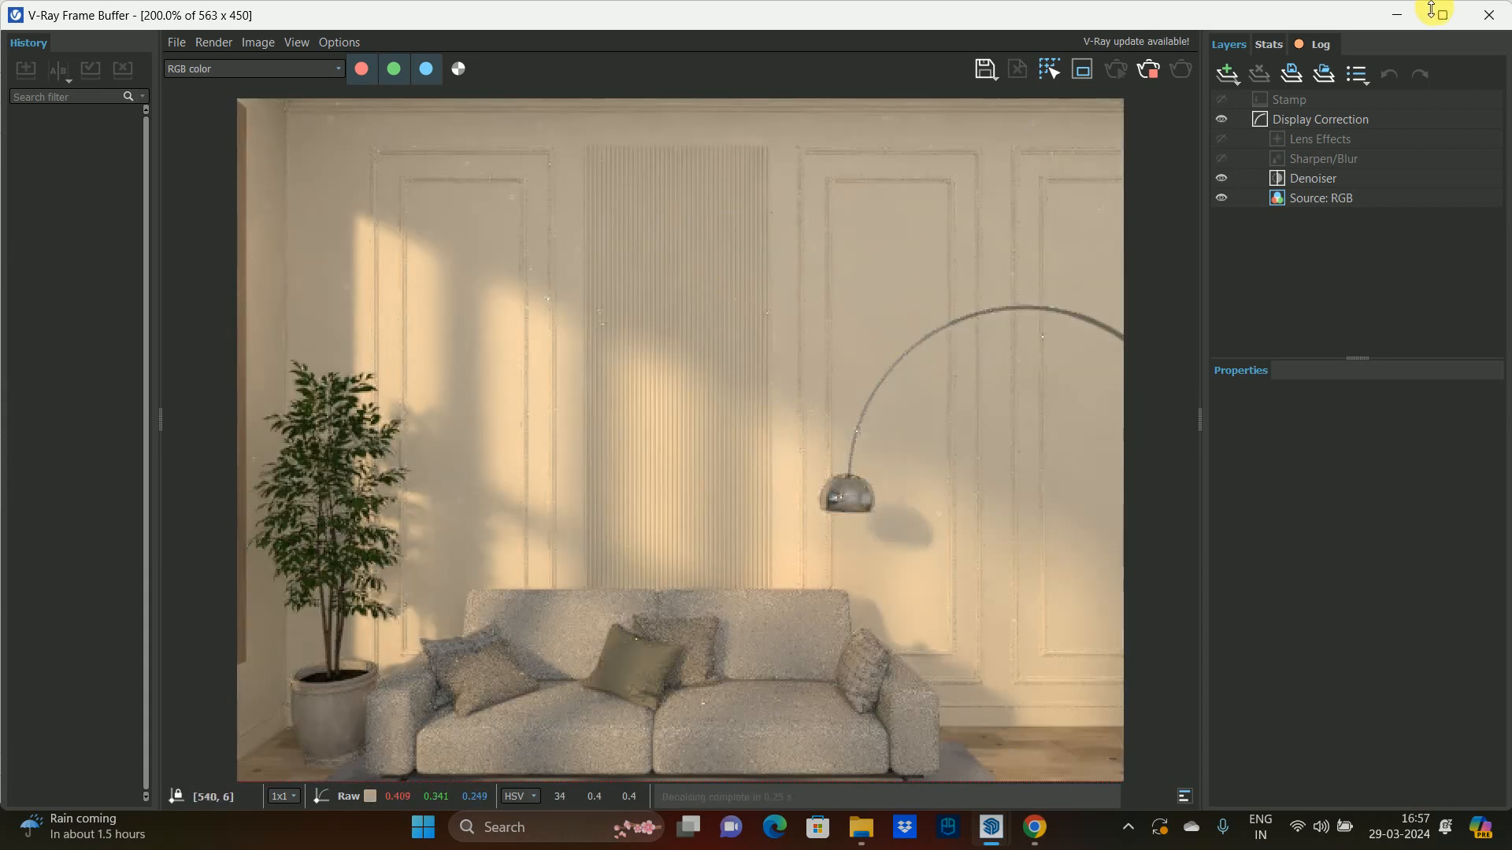
left_click(1396, 15)
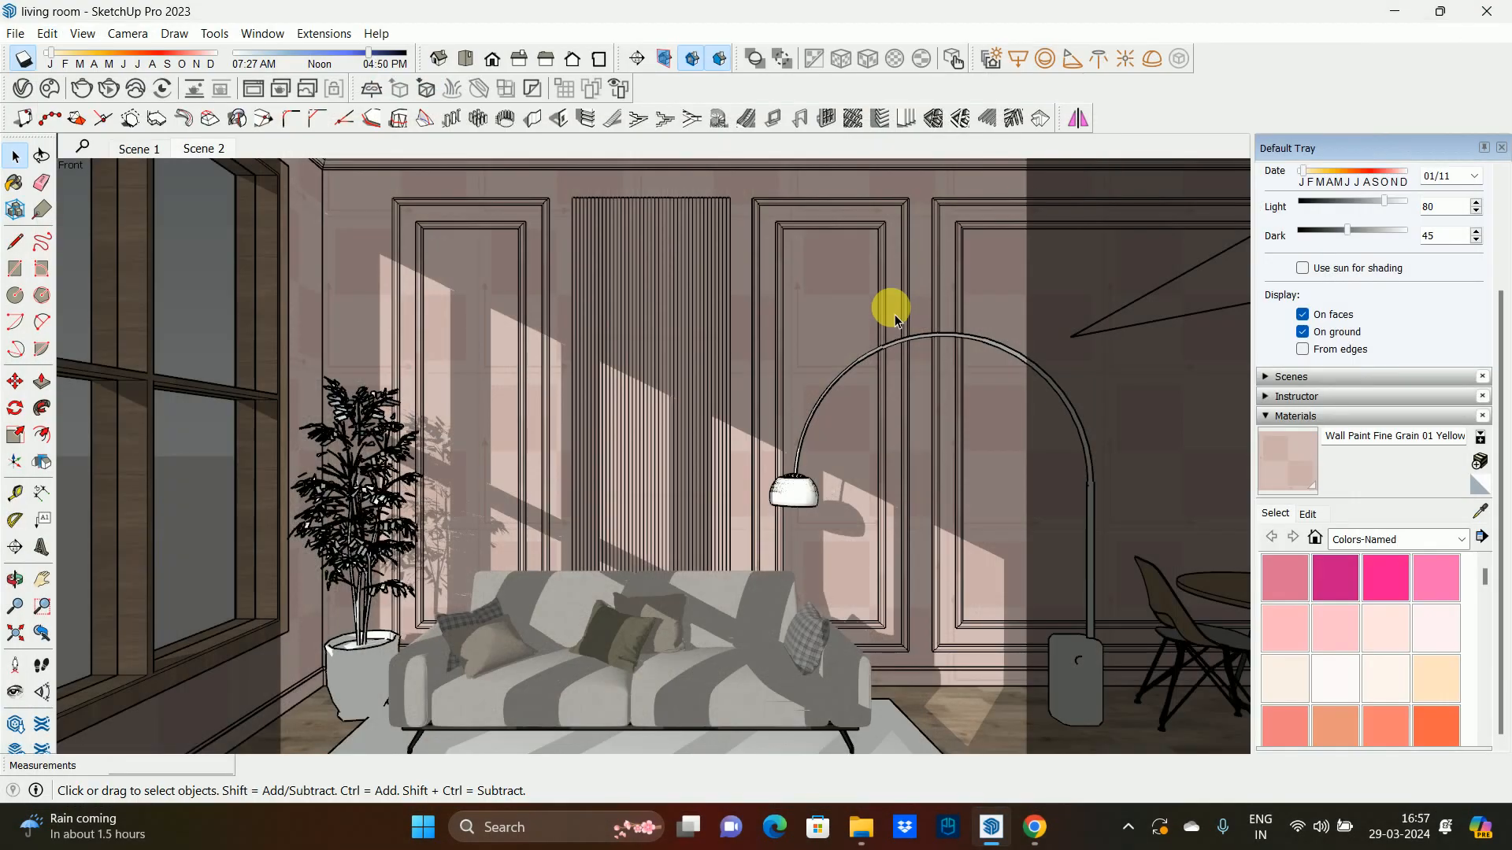
- Zoom out slightly and recentre the camera to show more floor and lamp, and bring up the updated V-Ray render
key("z")
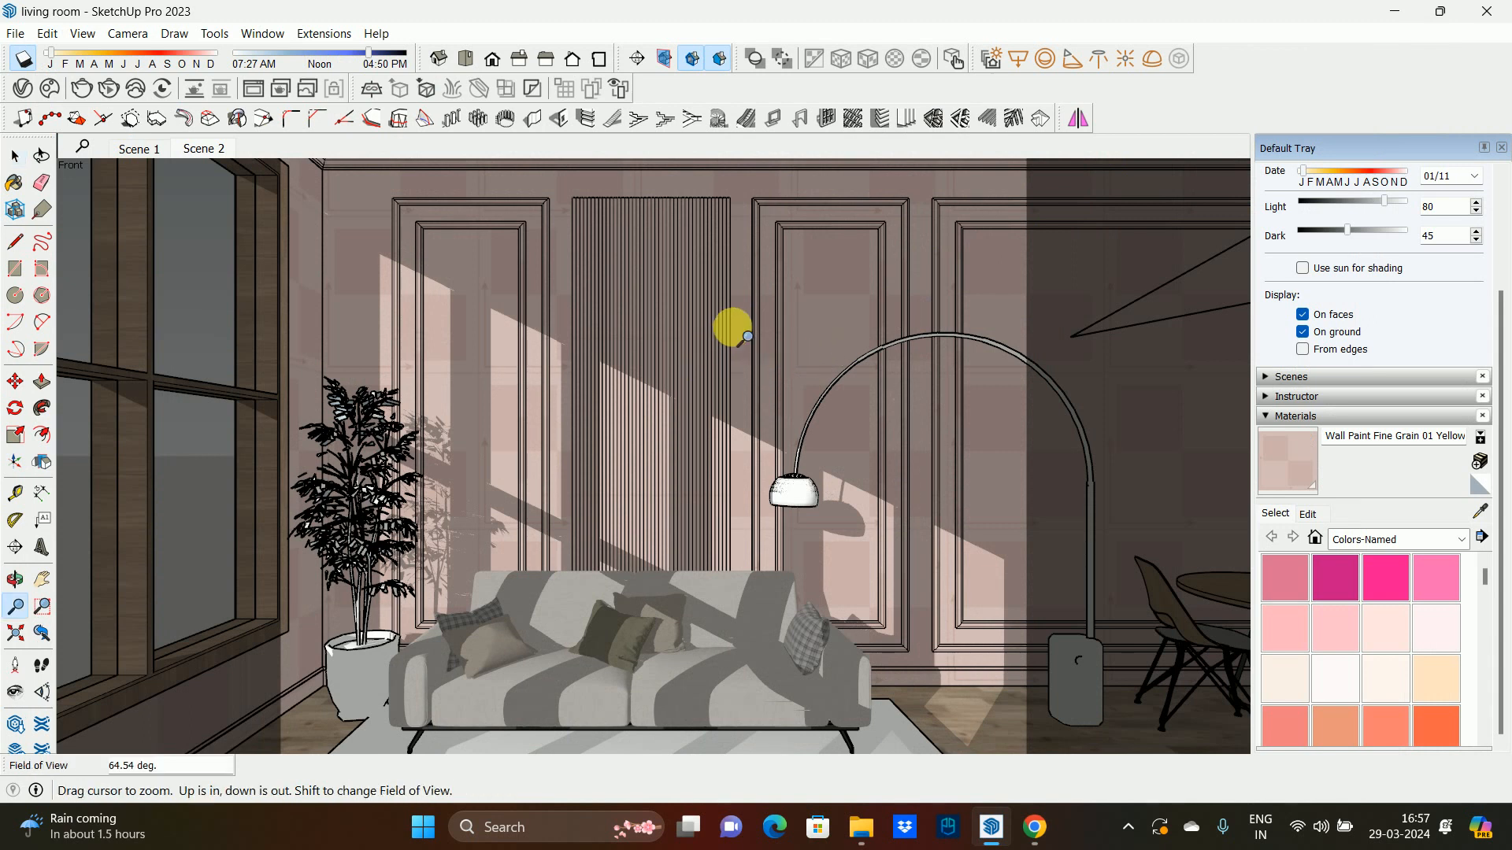
left_click_drag(736, 333, 737, 348)
middle_click_drag(736, 348, 729, 338, "shift")
left_click_drag(732, 324, 732, 329)
middle_click_drag(735, 326, 720, 336, "shift")
key("space")
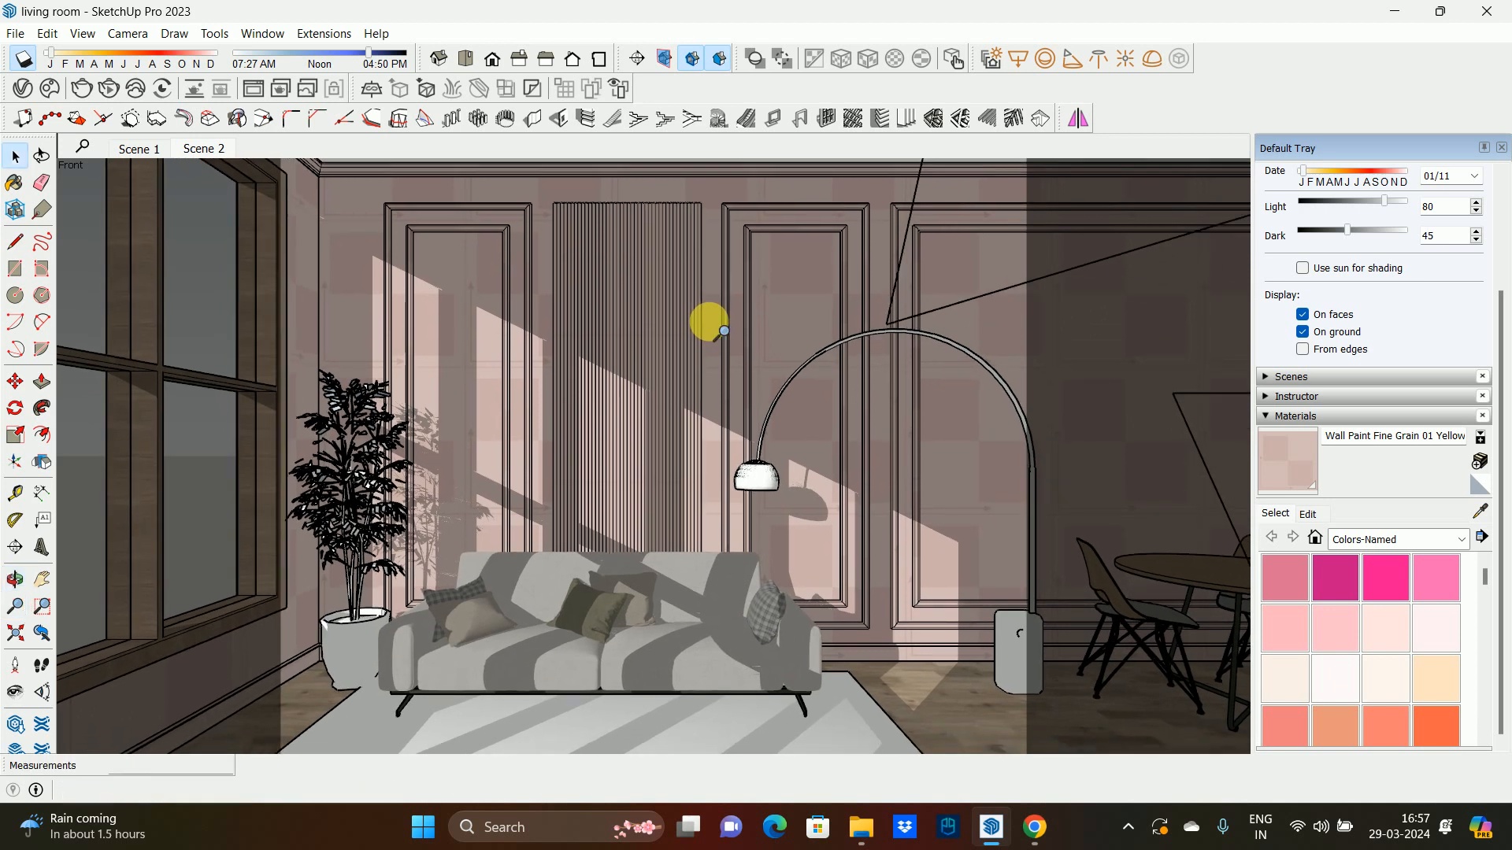
left_click(162, 88)
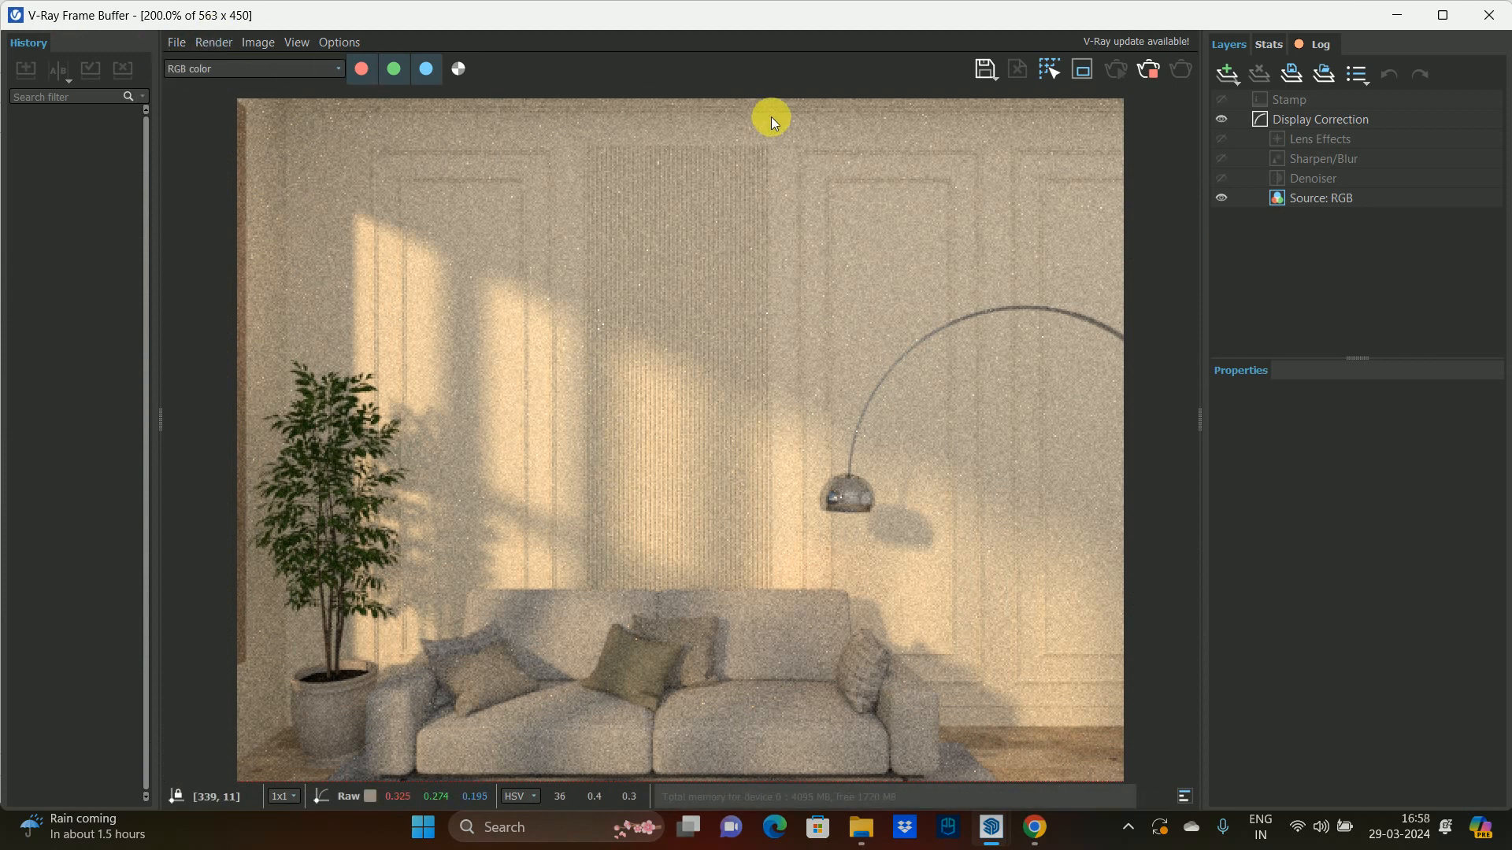
scroll(672, 429, "down", 2)
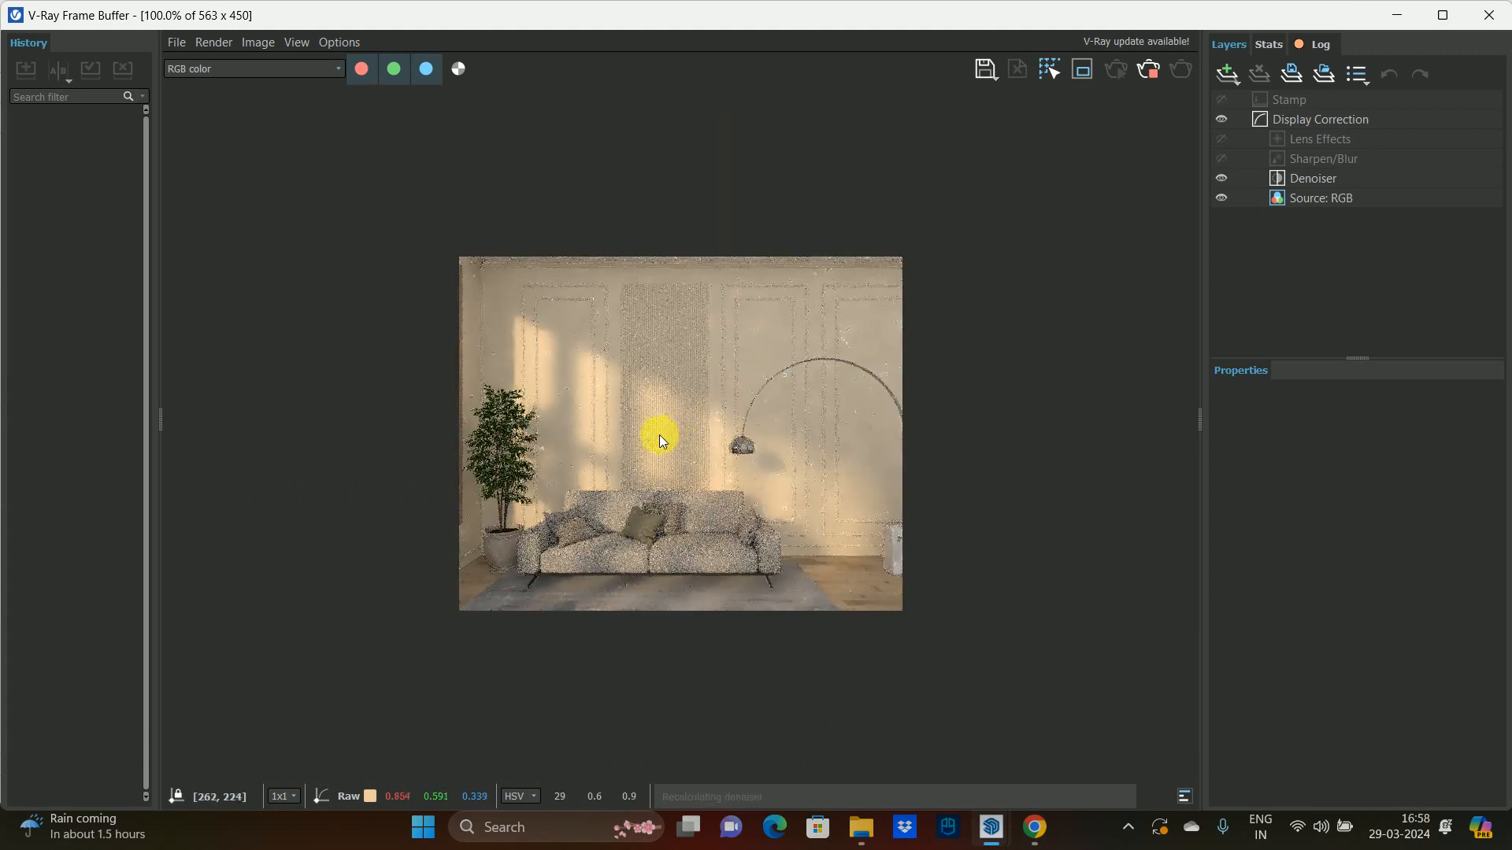
- Examine the interactive render of the wider framing up close, stop the rendering, and close the frame buffer
scroll(619, 321, "up", 1)
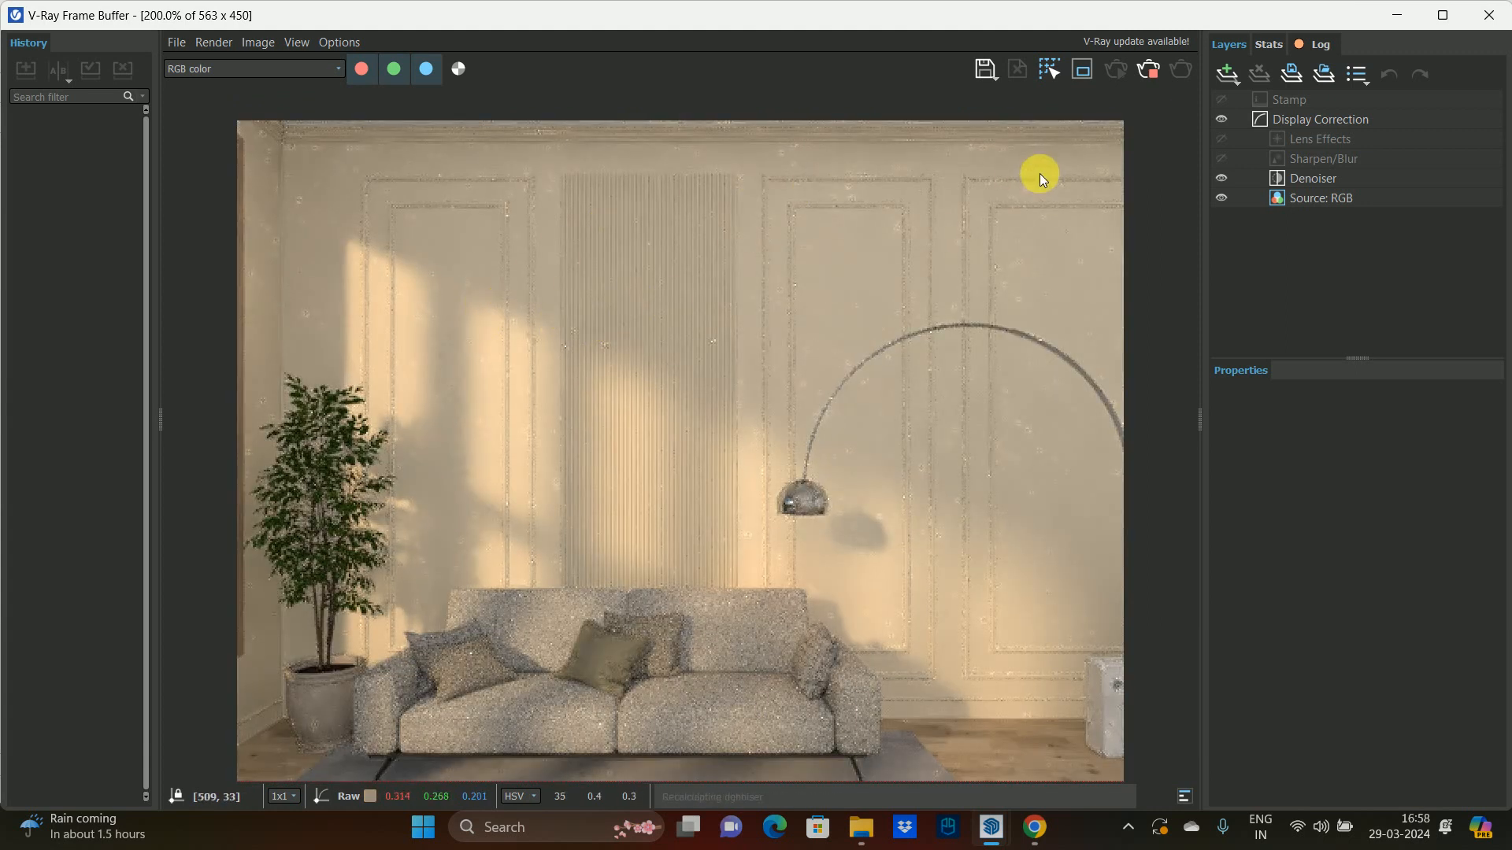
left_click(1148, 68)
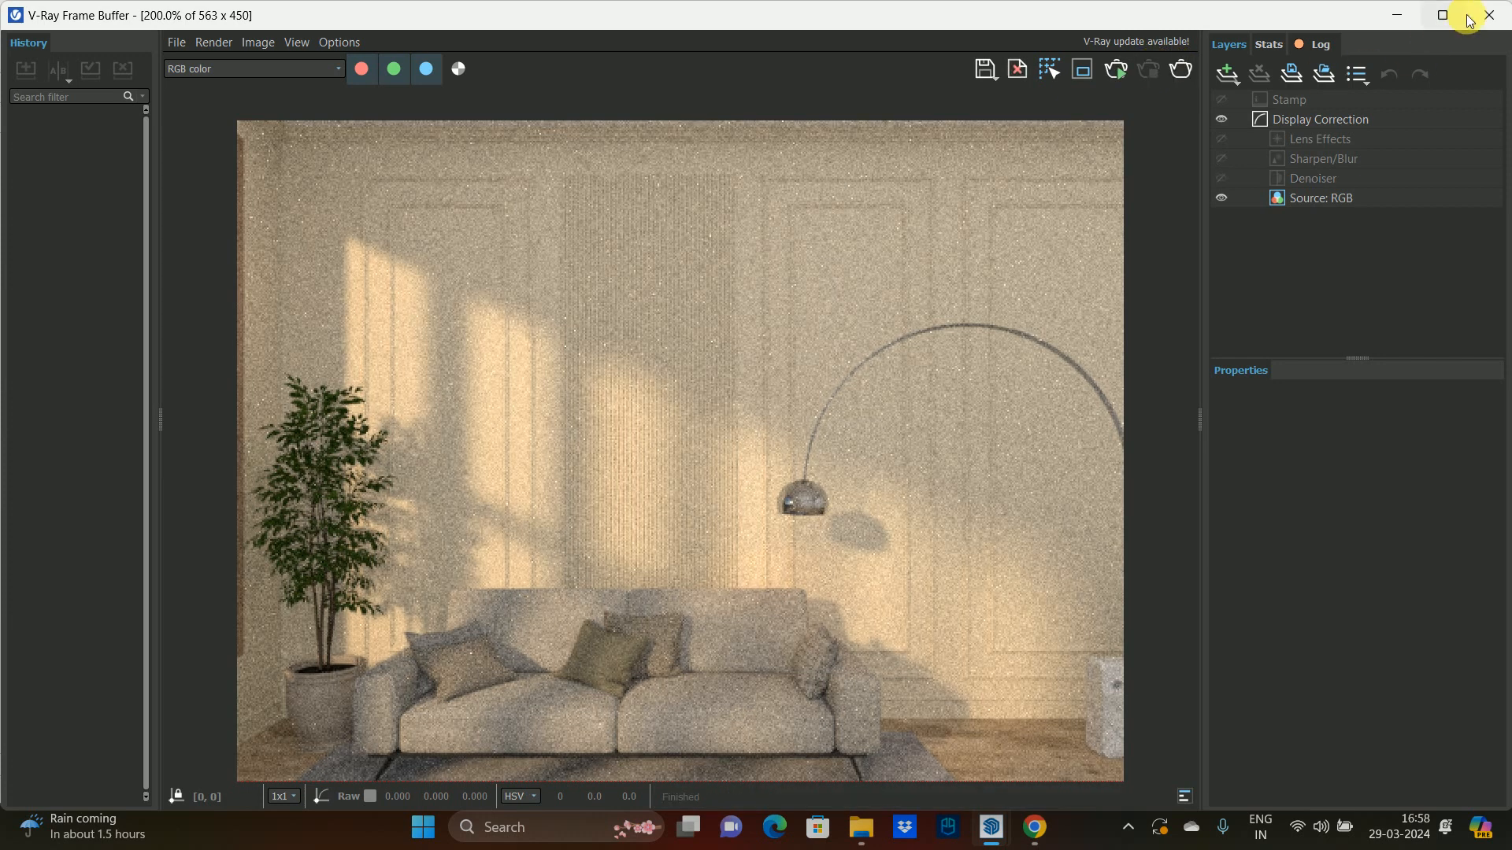
left_click(1494, 20)
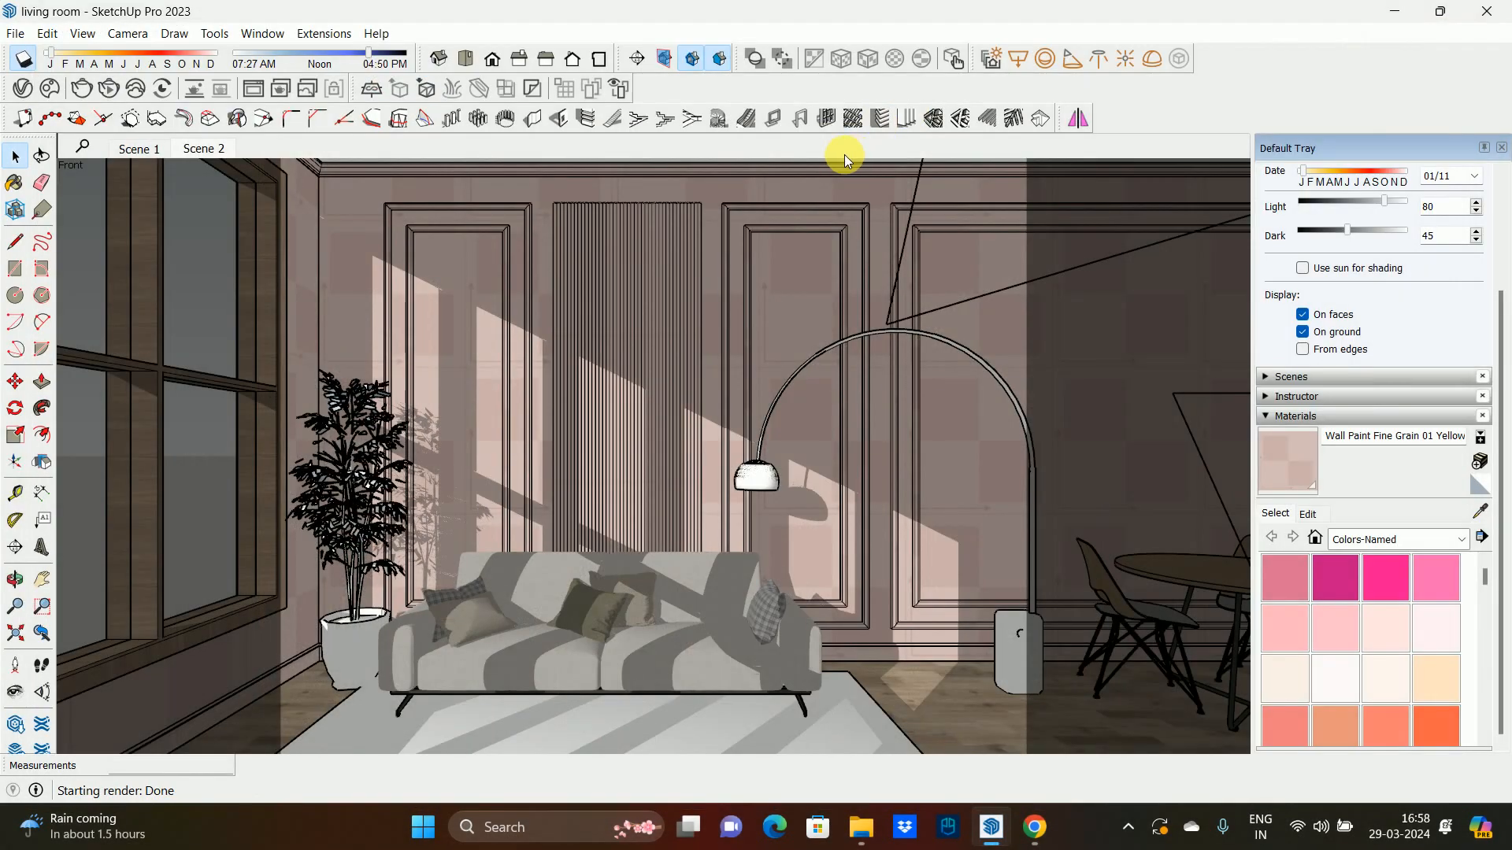
- Turn off progressive rendering in the V-Ray render settings and set the output image width to 2400
left_click(23, 87)
left_click(806, 115)
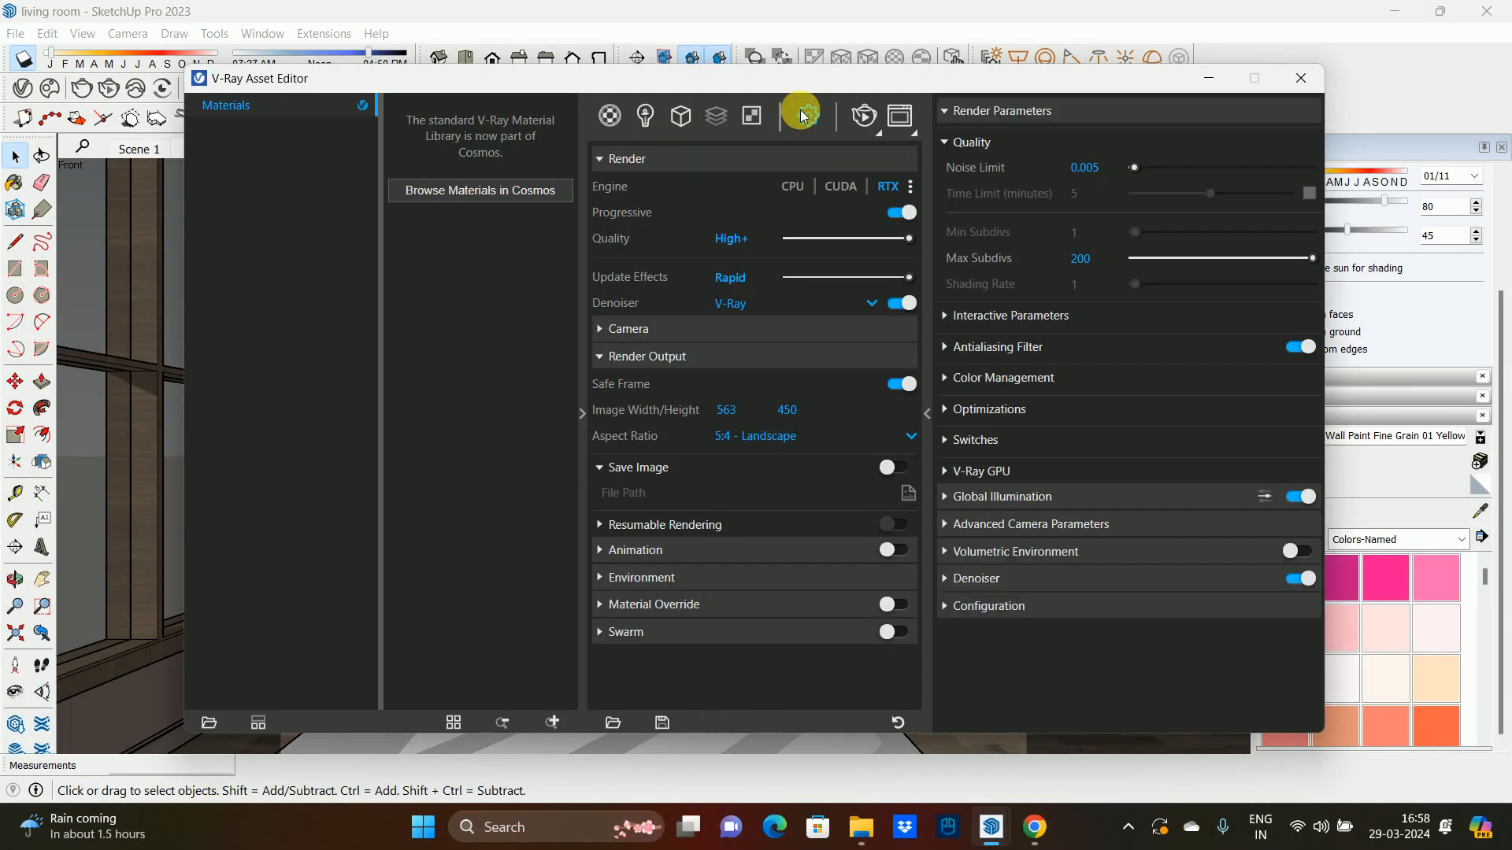
left_click(900, 212)
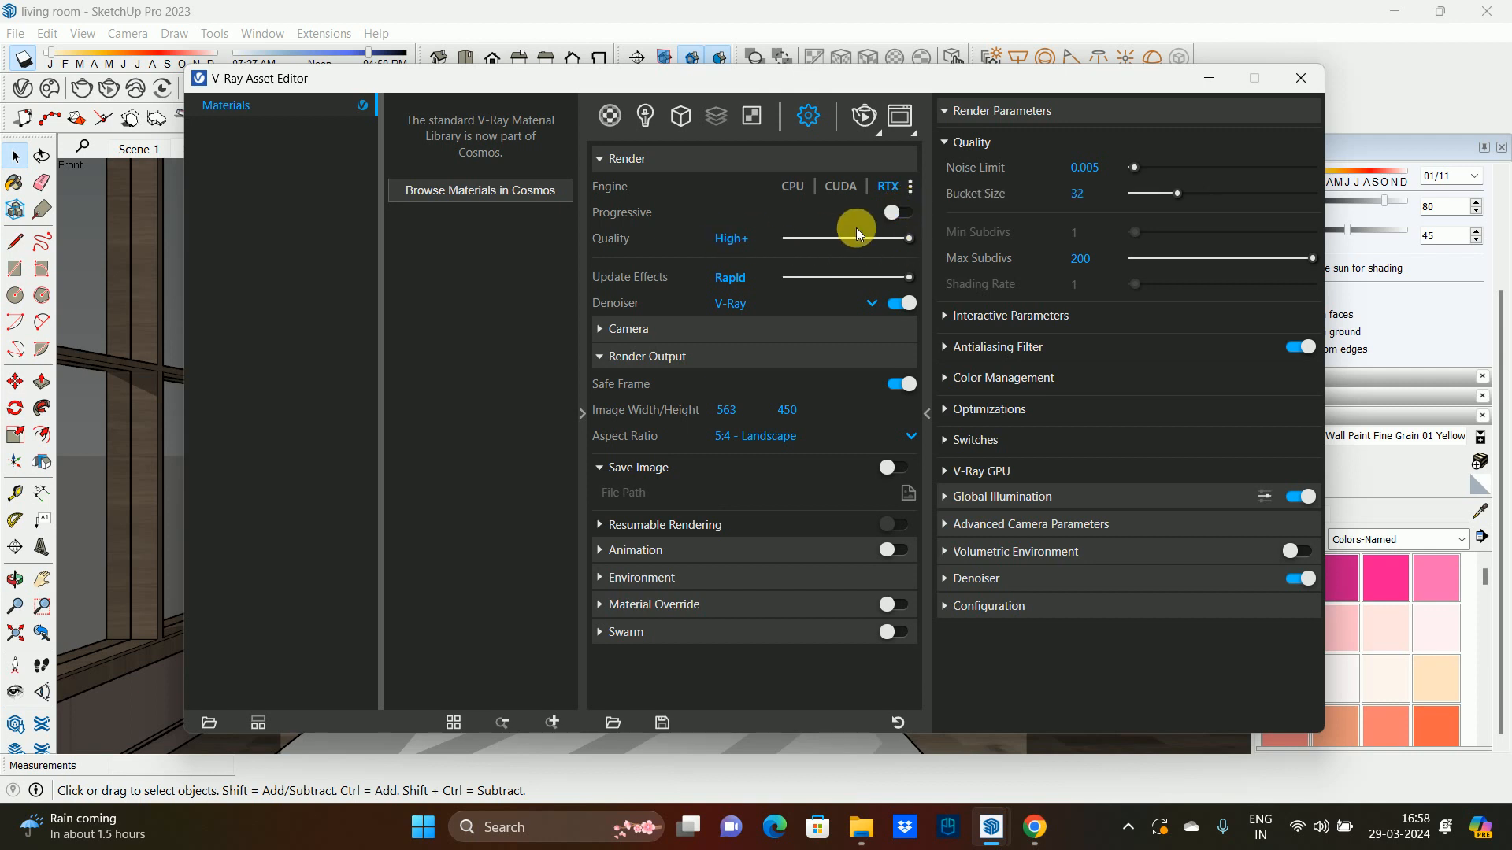
left_click(744, 416)
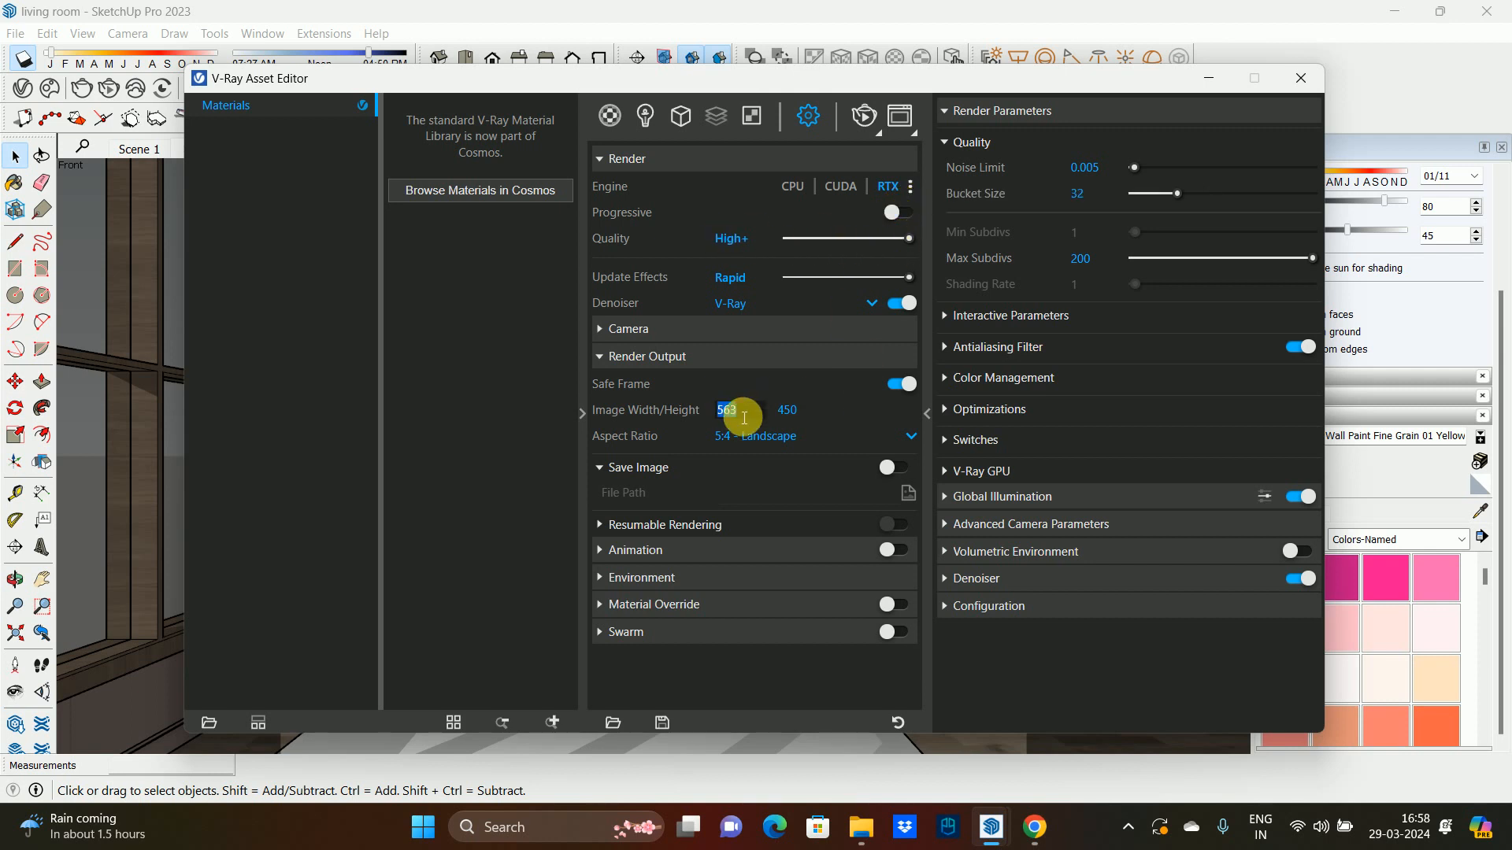
type("2400")
key("Return")
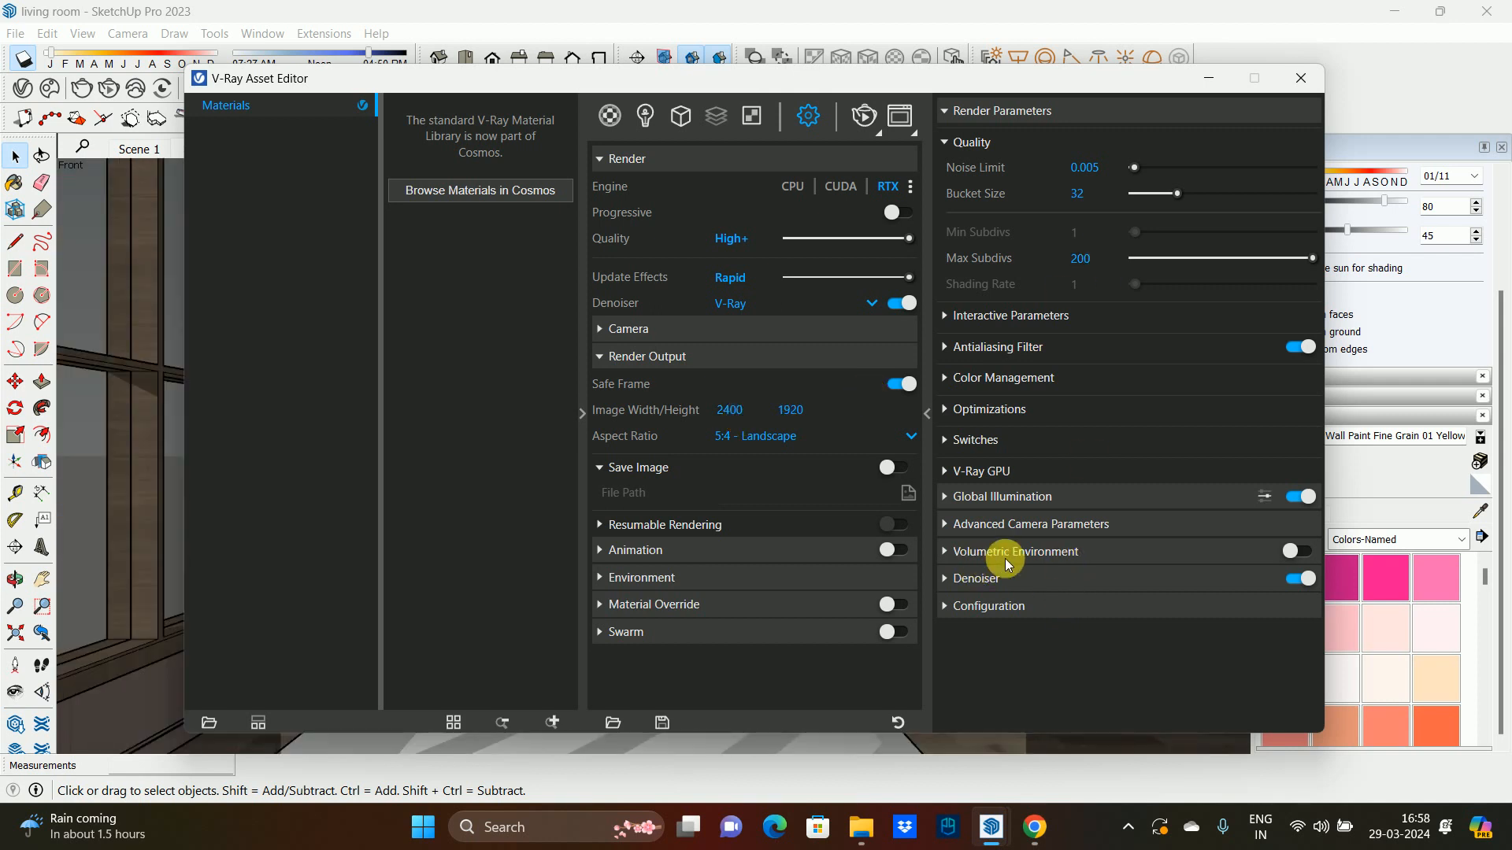
- Set the V-Ray denoiser preset to Strong and turn on Volumetric Environment
left_click(1037, 579)
left_click(1125, 625)
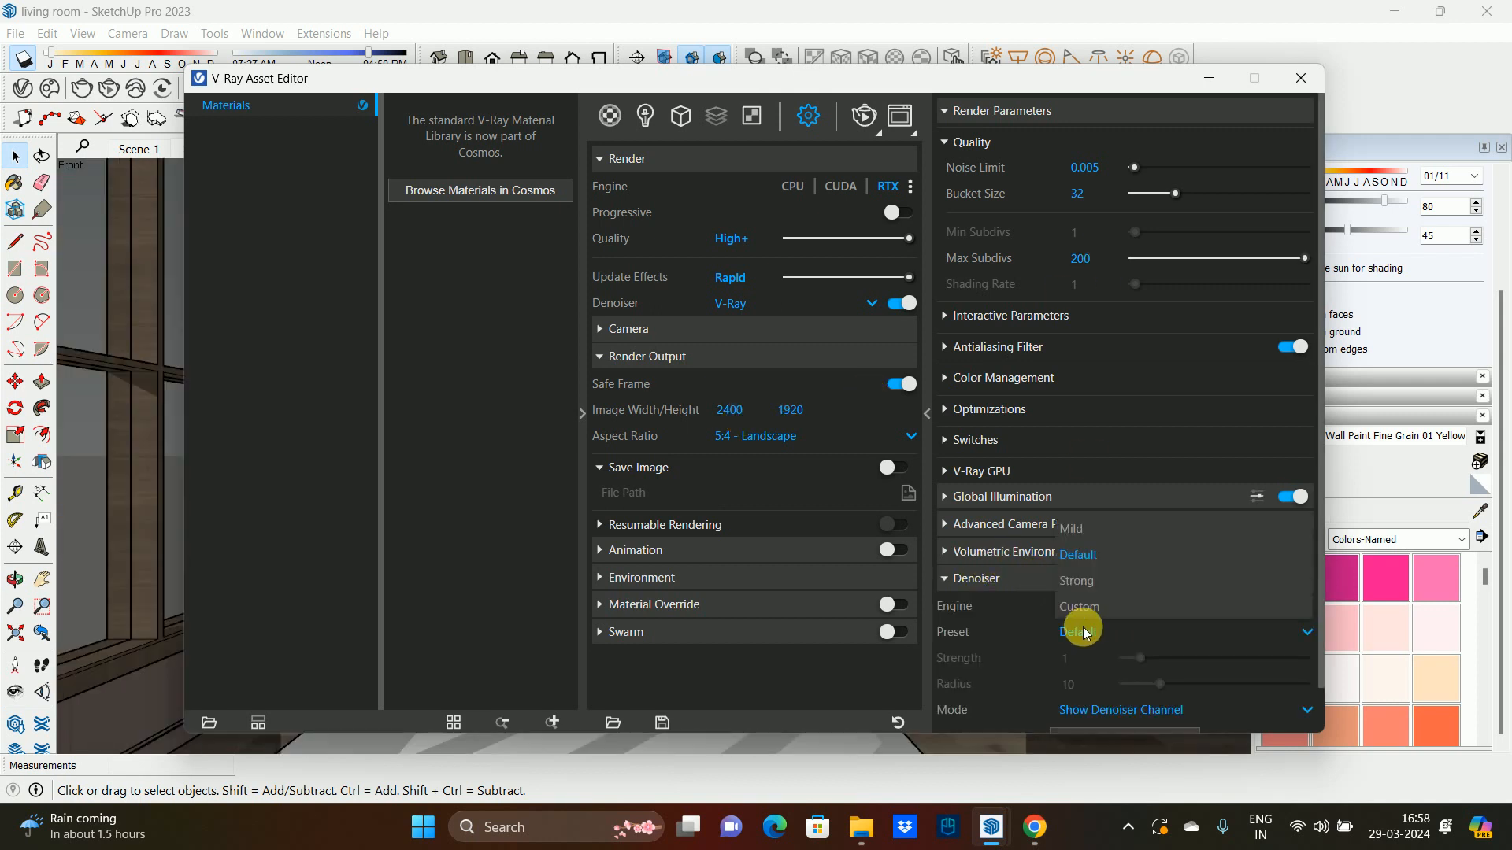
left_click(1069, 582)
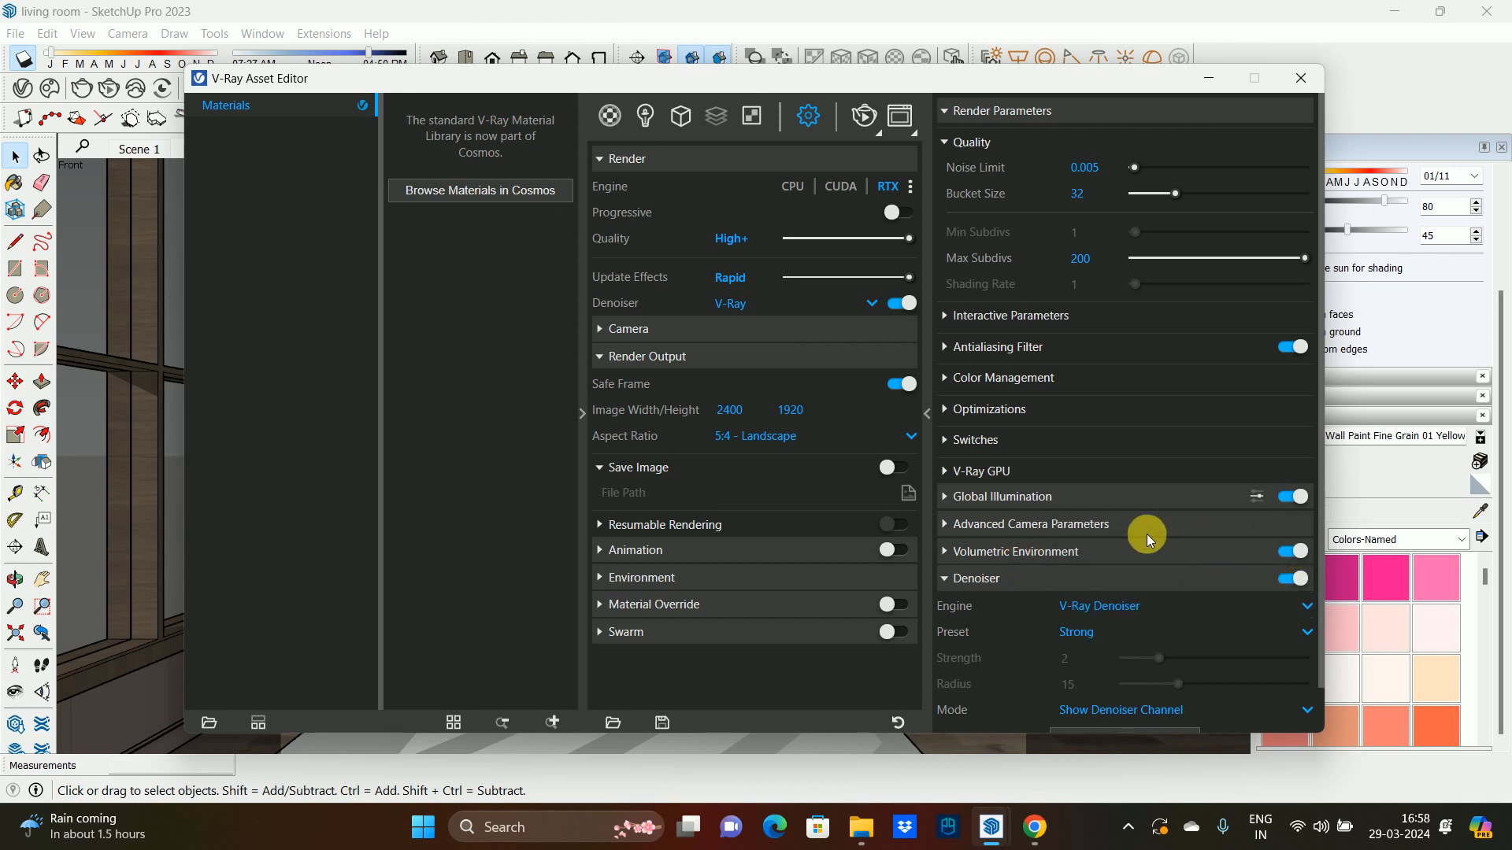
left_click(1061, 524)
left_click(1060, 525)
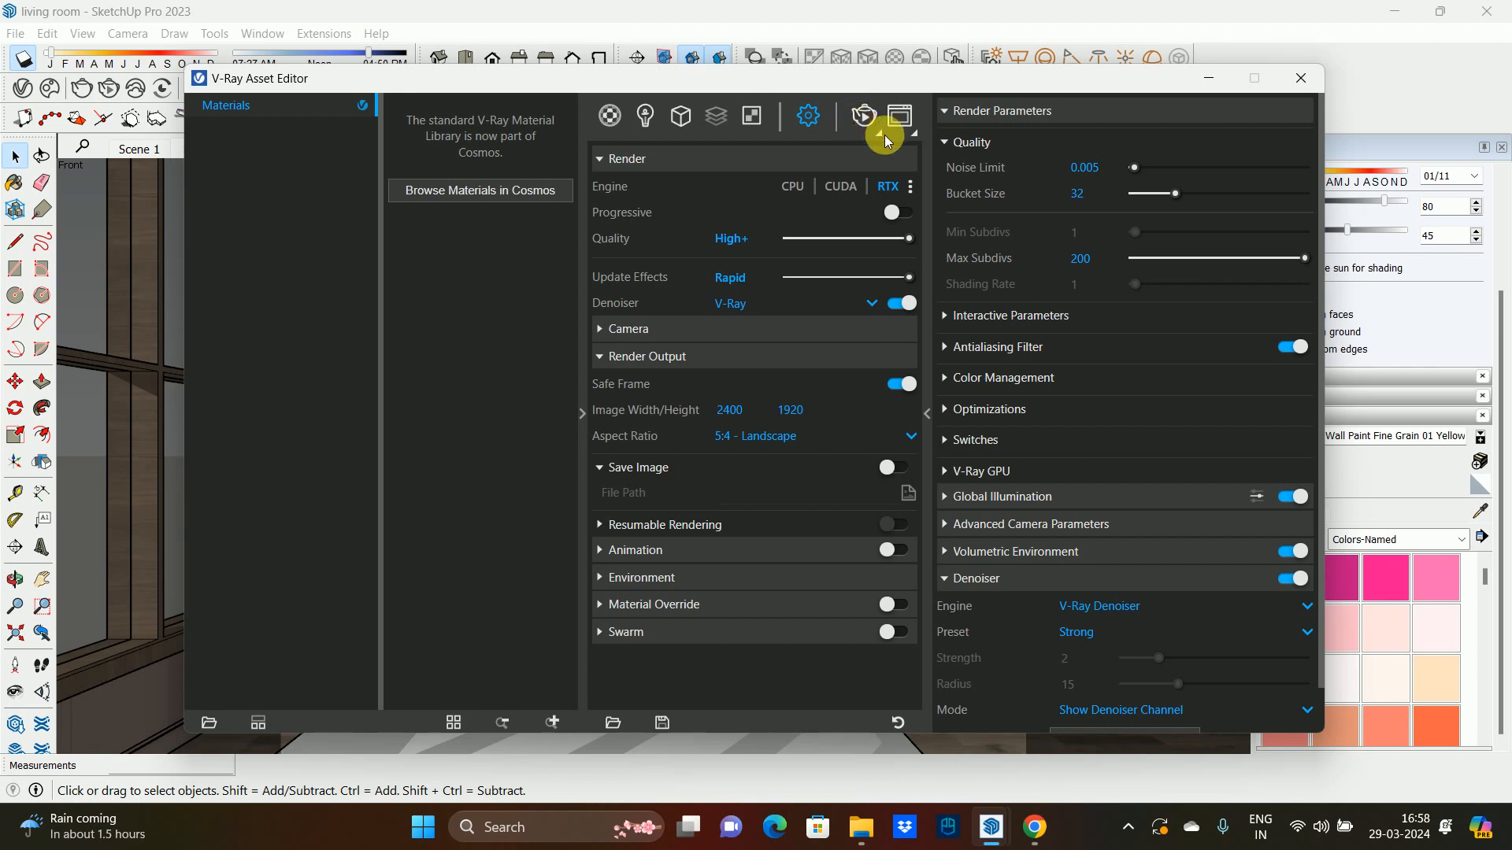
- Test-render the scene with the volumetric environment, examine the wall and sofa, stop the rendering, and close the frame buffer
left_click(864, 119)
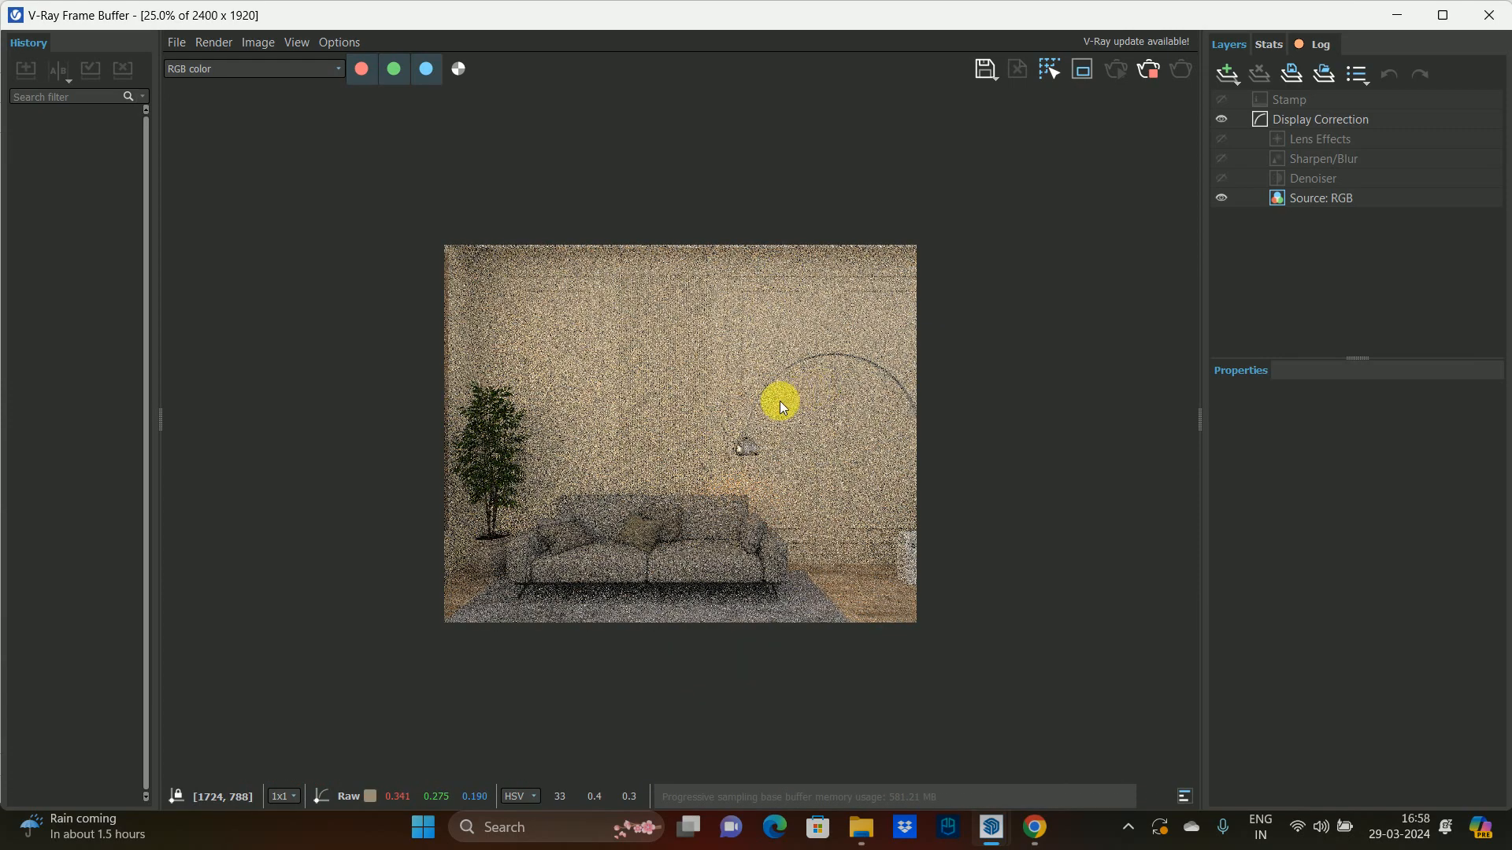
scroll(741, 409, "up", 2)
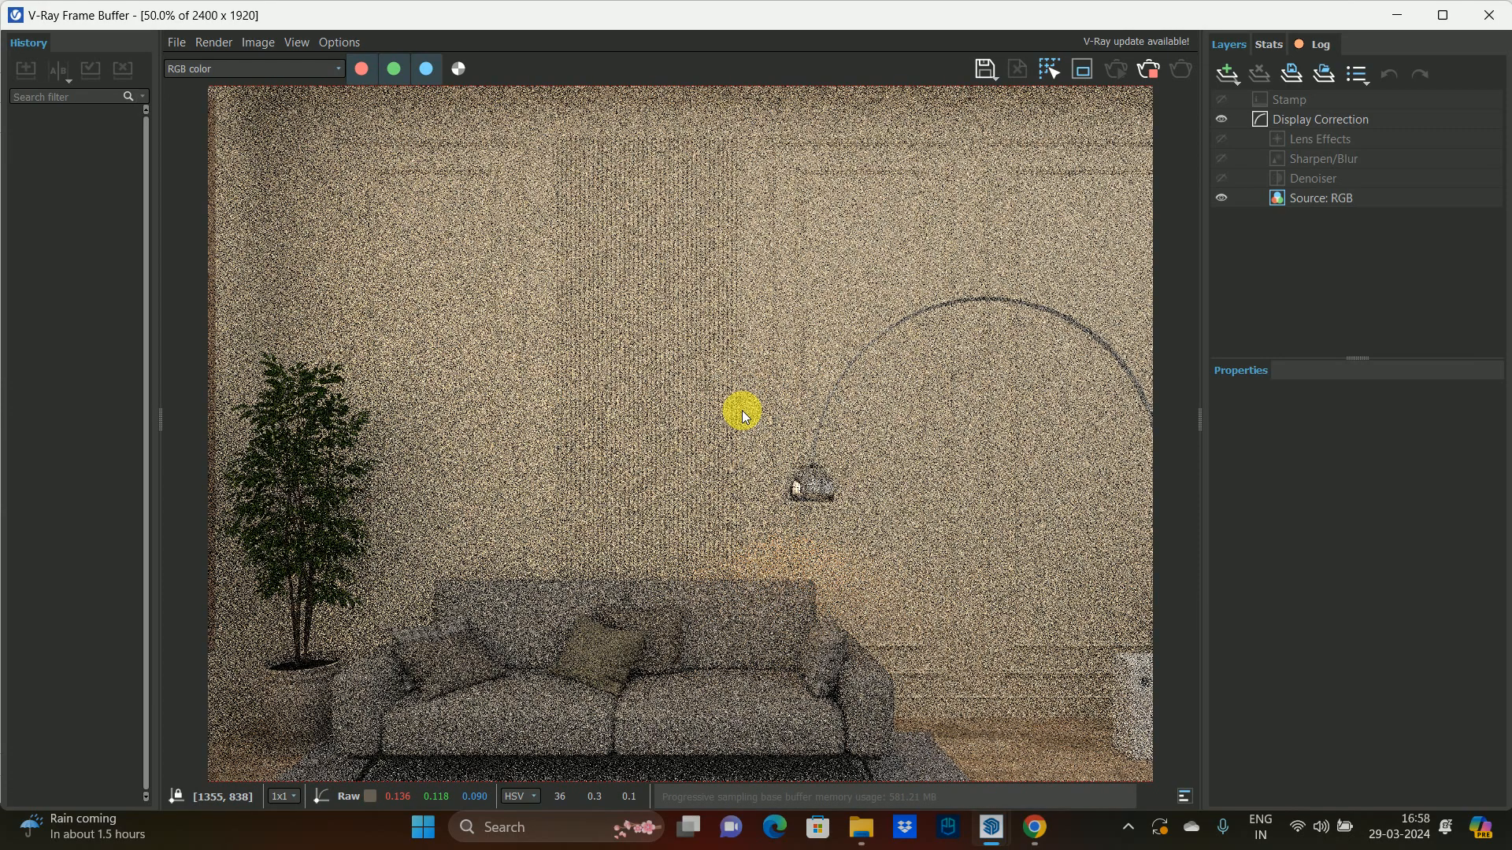
scroll(742, 410, "down", 2)
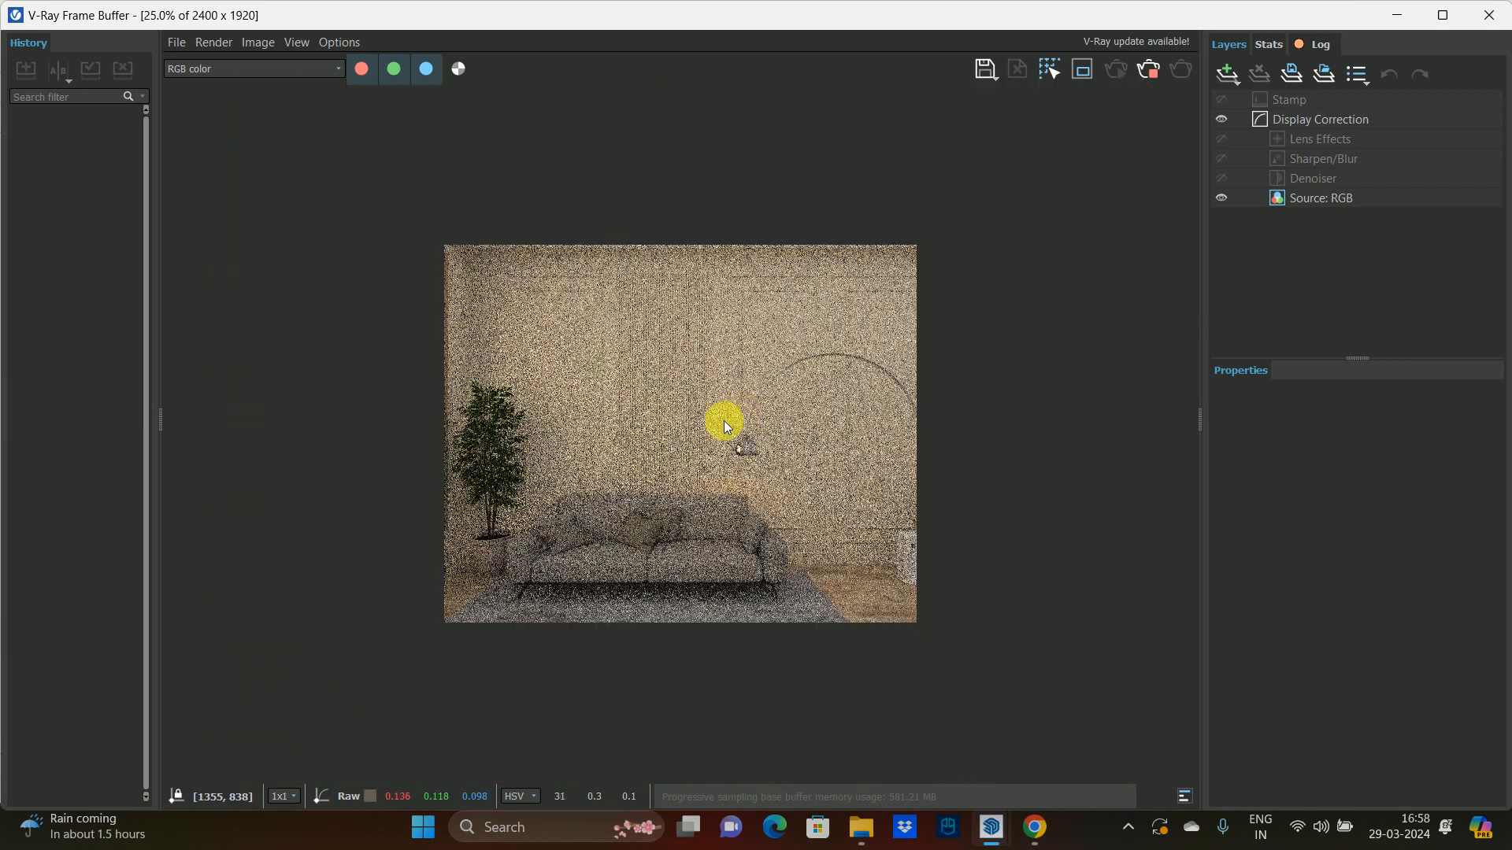
scroll(726, 452, "up", 2)
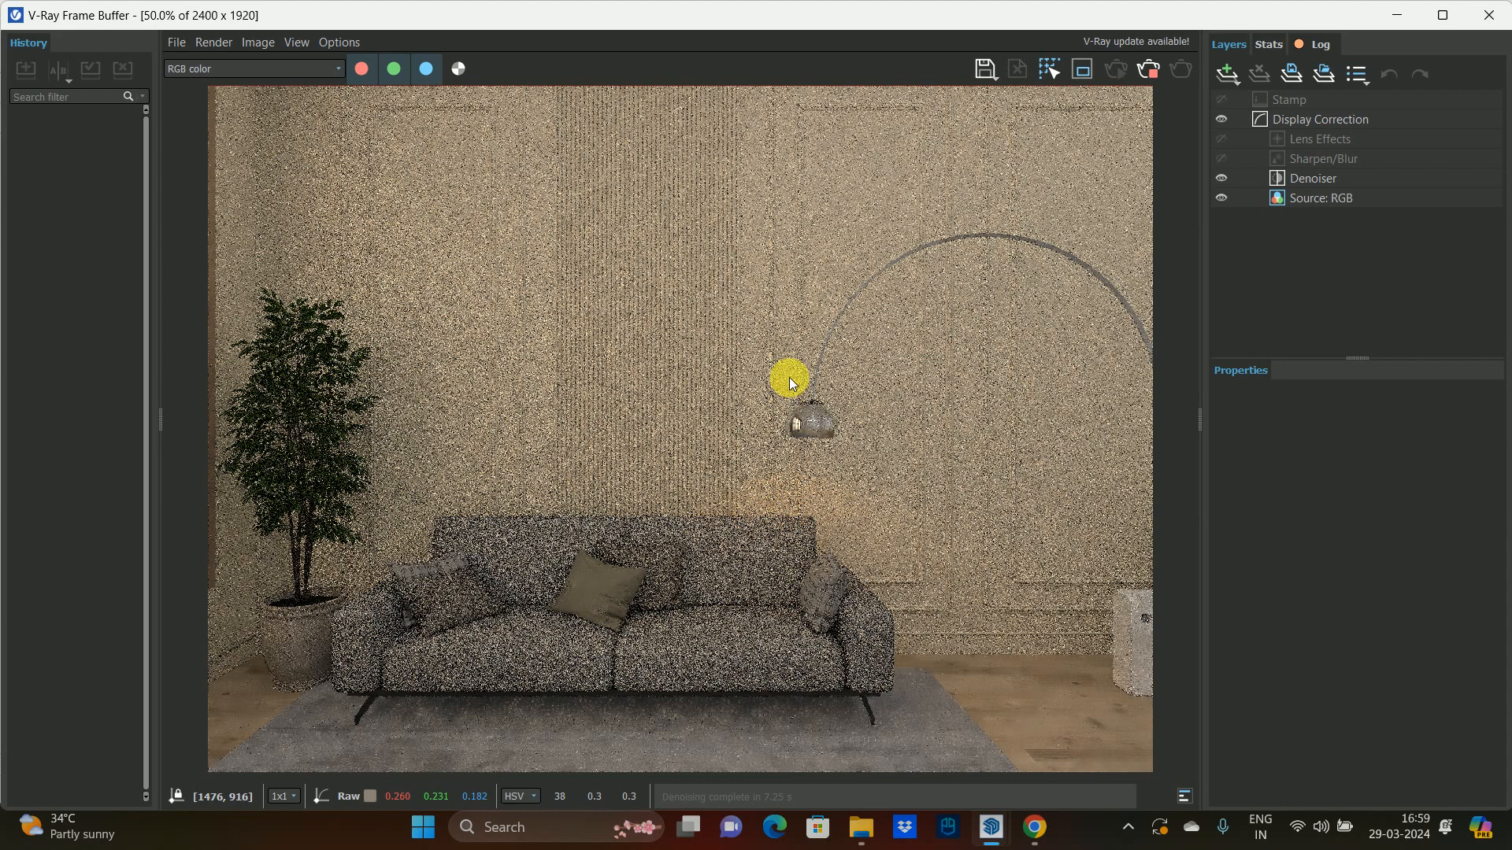
left_click(1144, 65)
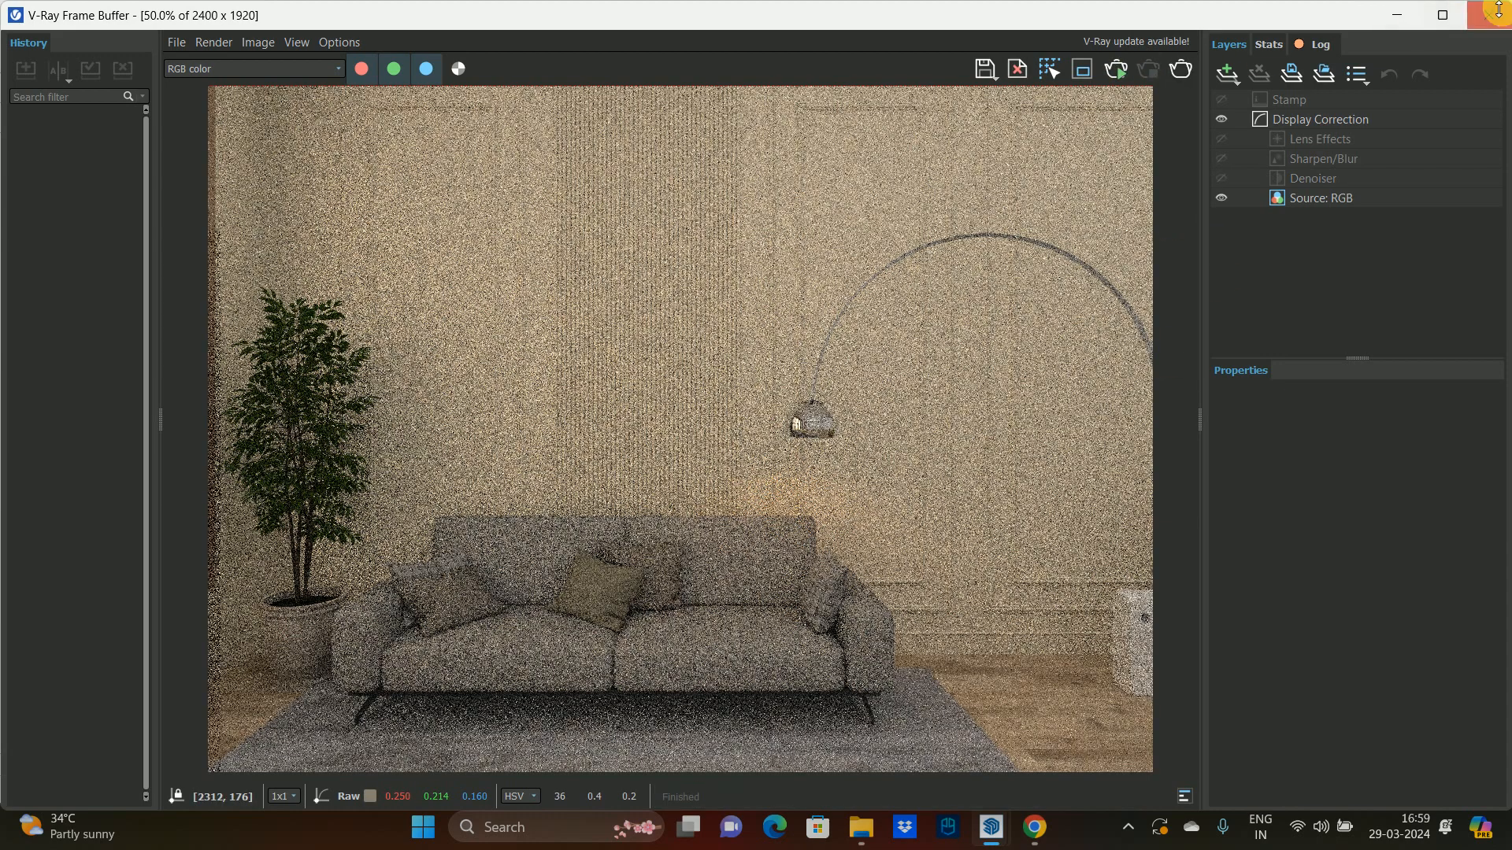
left_click(1496, 17)
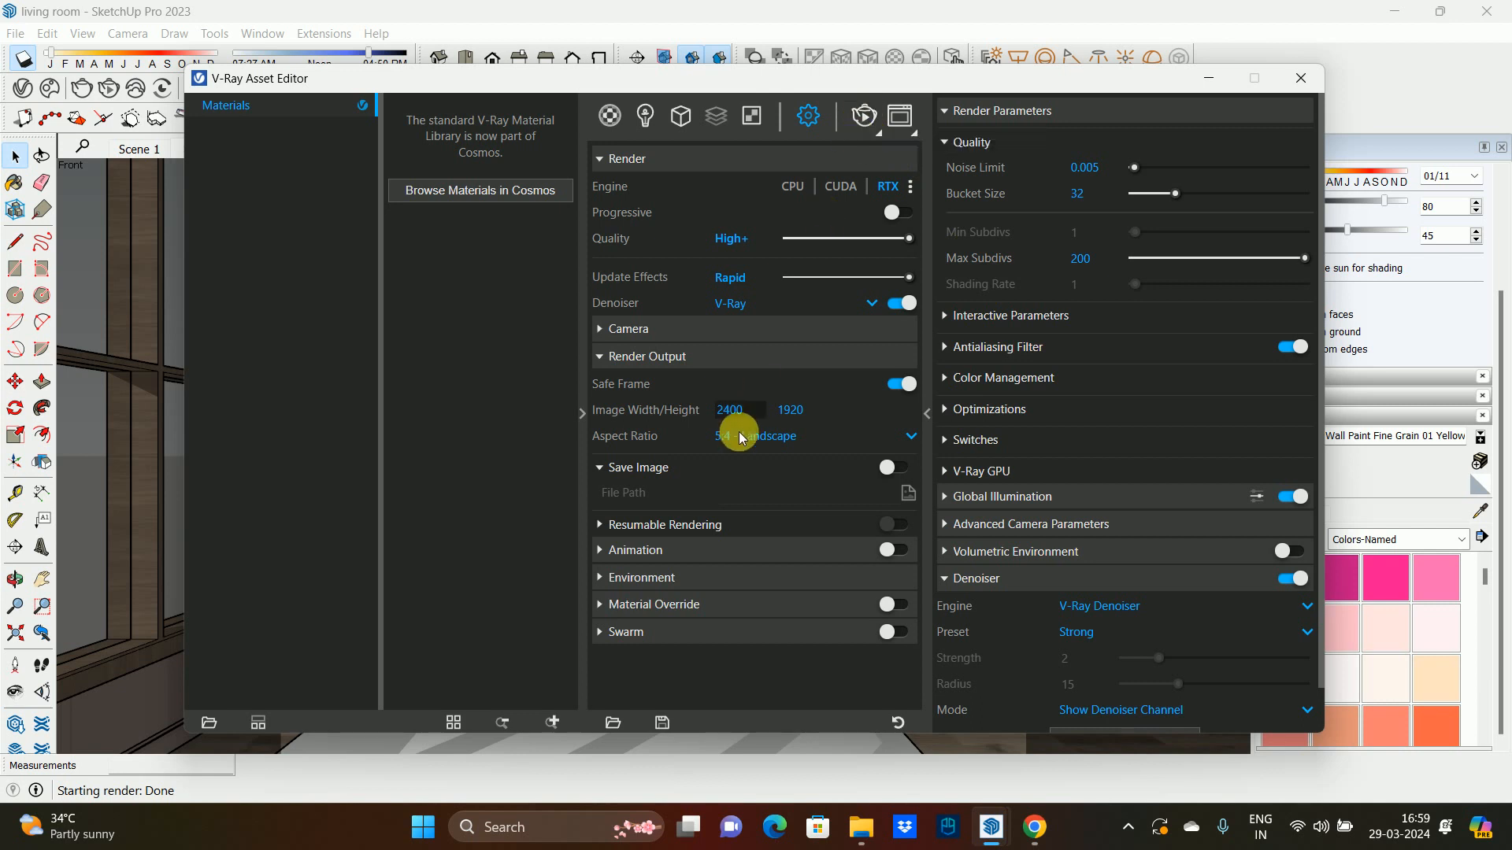
- Turn off Volumetric Environment and set the SunLight intensity to 1.25
left_click(645, 118)
left_click(643, 269)
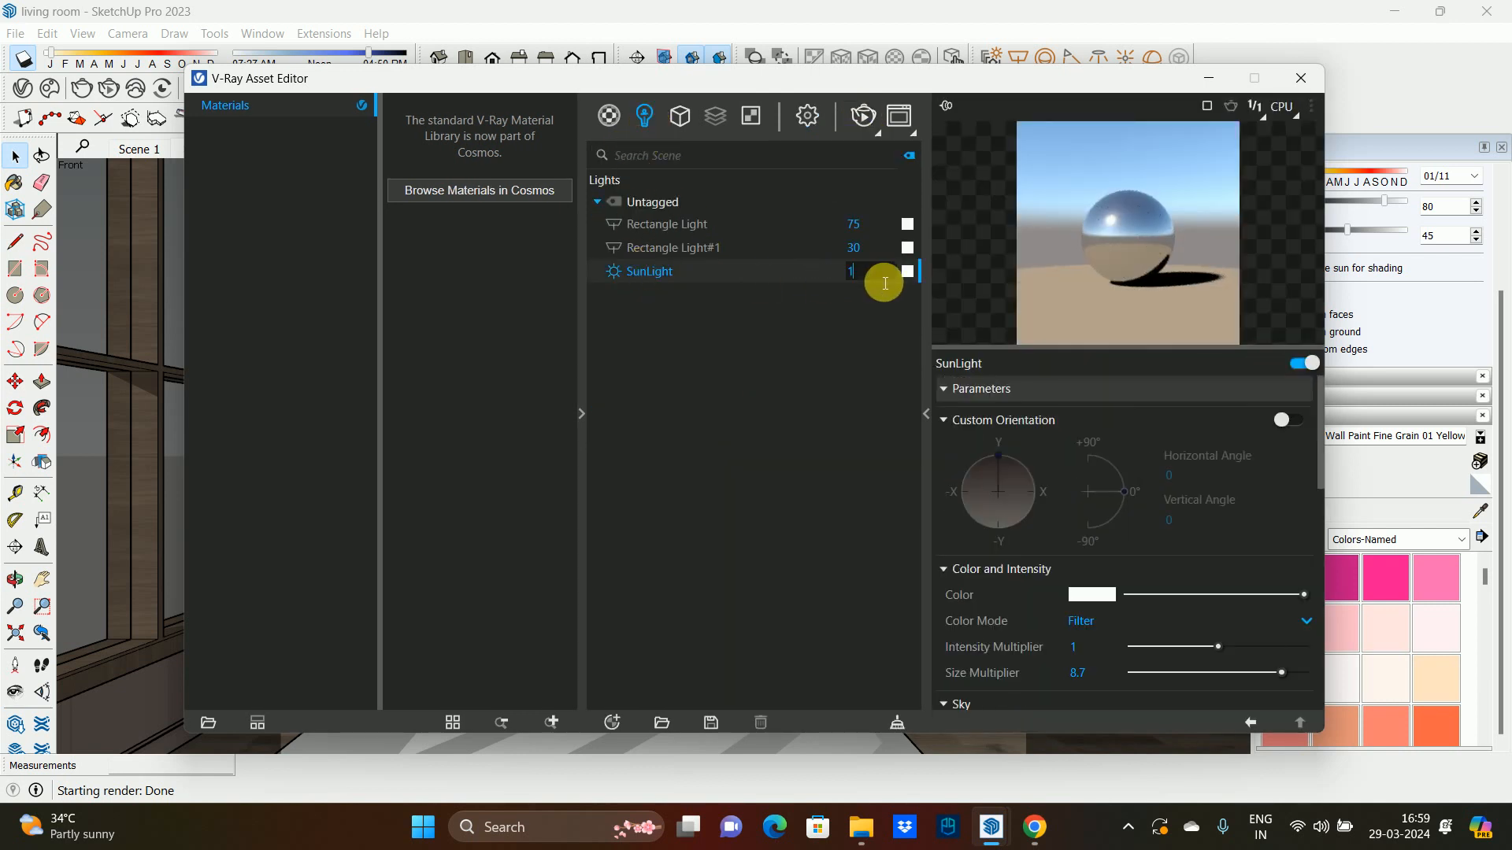
type(".25")
key("Return")
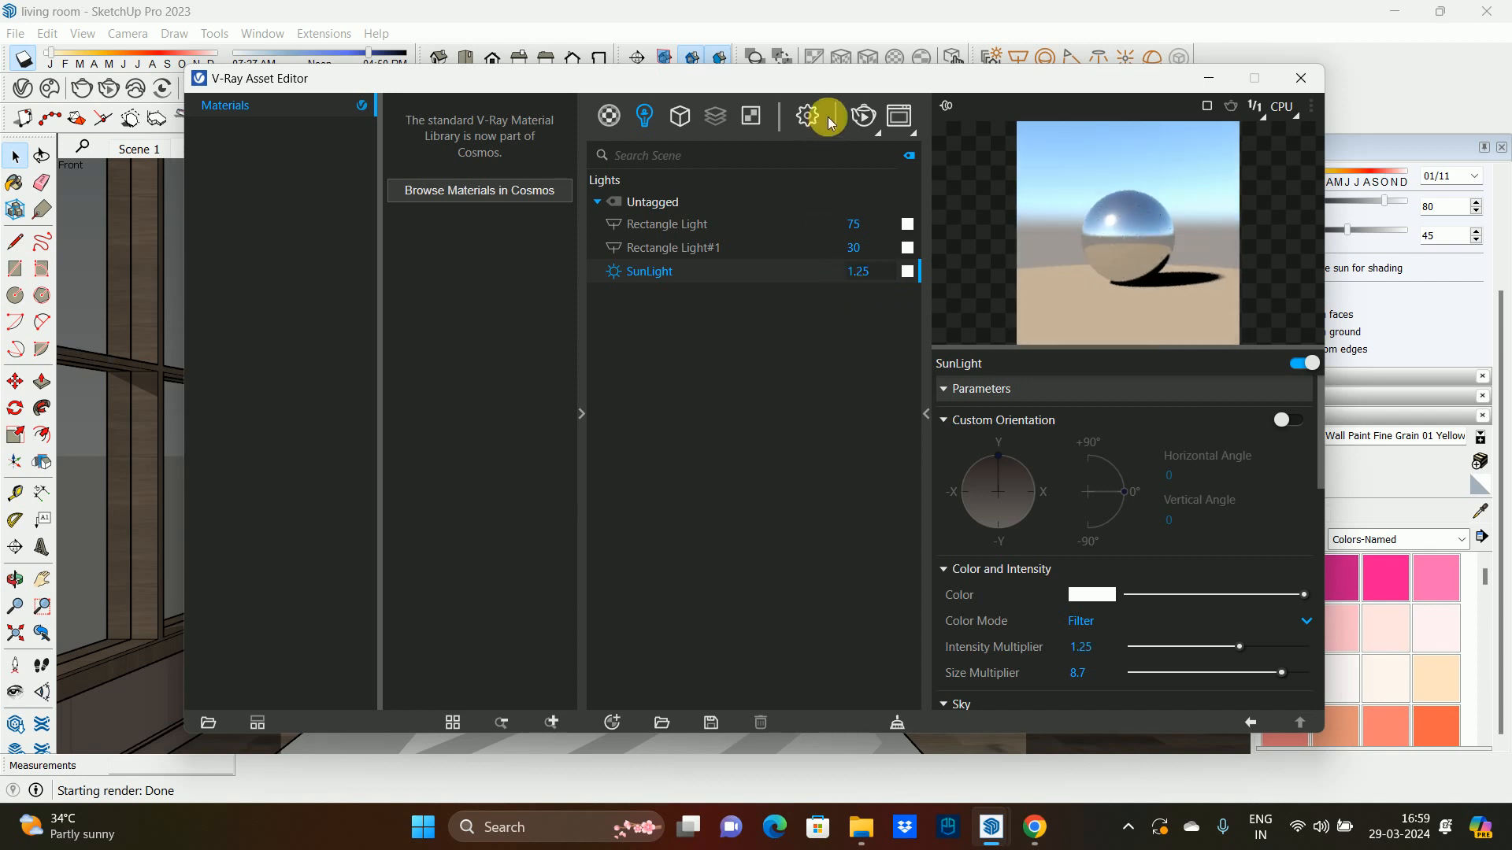
- Render the scene with the brighter sunlight, examine the light on the wall and sofa, stop the rendering, and close the frame buffer
left_click(876, 115)
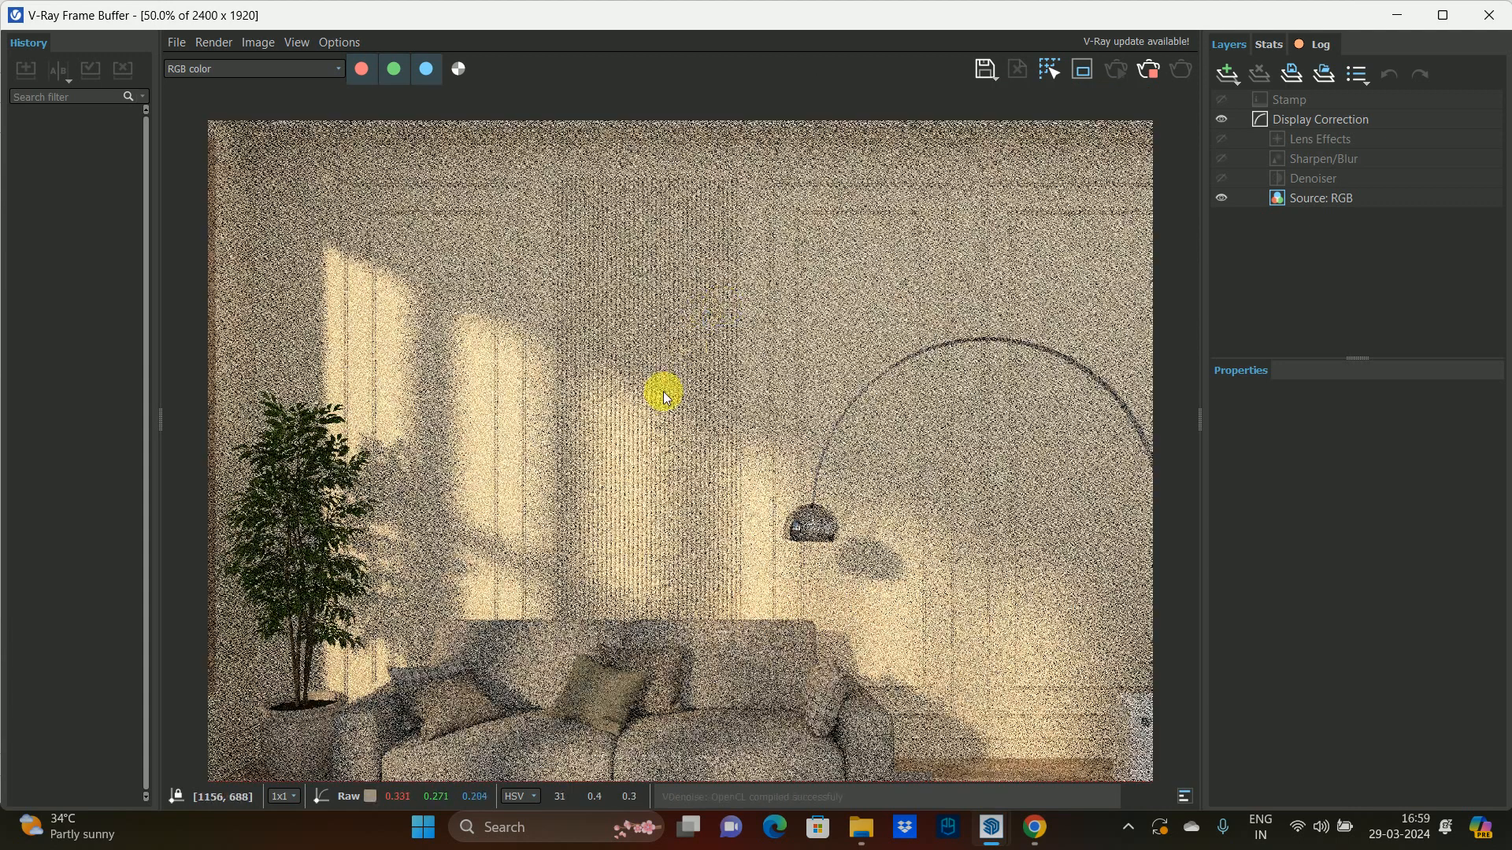
scroll(663, 391, "down", 1)
scroll(683, 408, "up", 2)
scroll(684, 413, "down", 1)
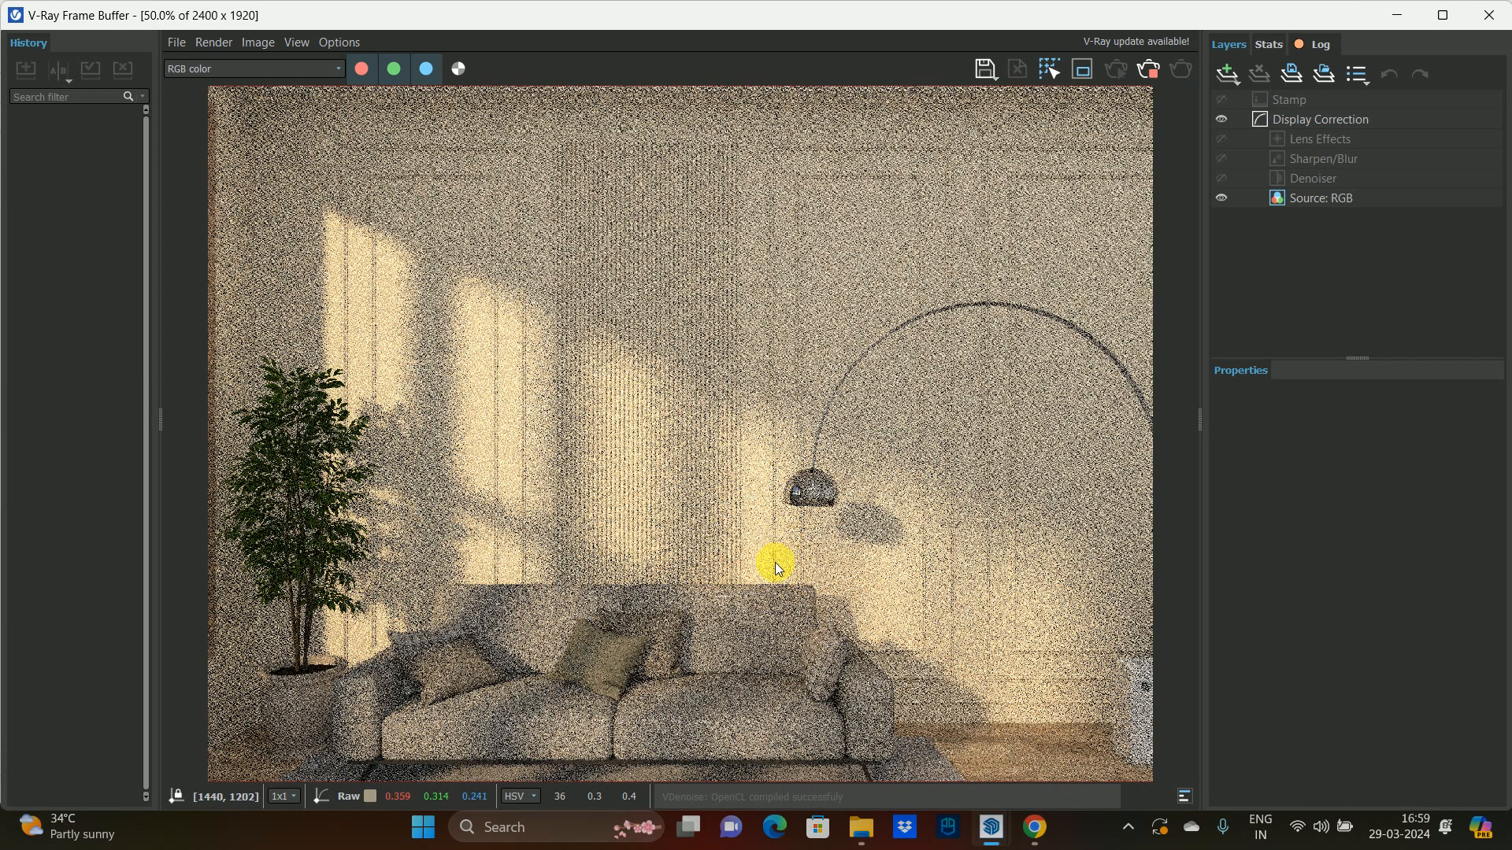
scroll(775, 594, "down", 1)
scroll(767, 597, "up", 1)
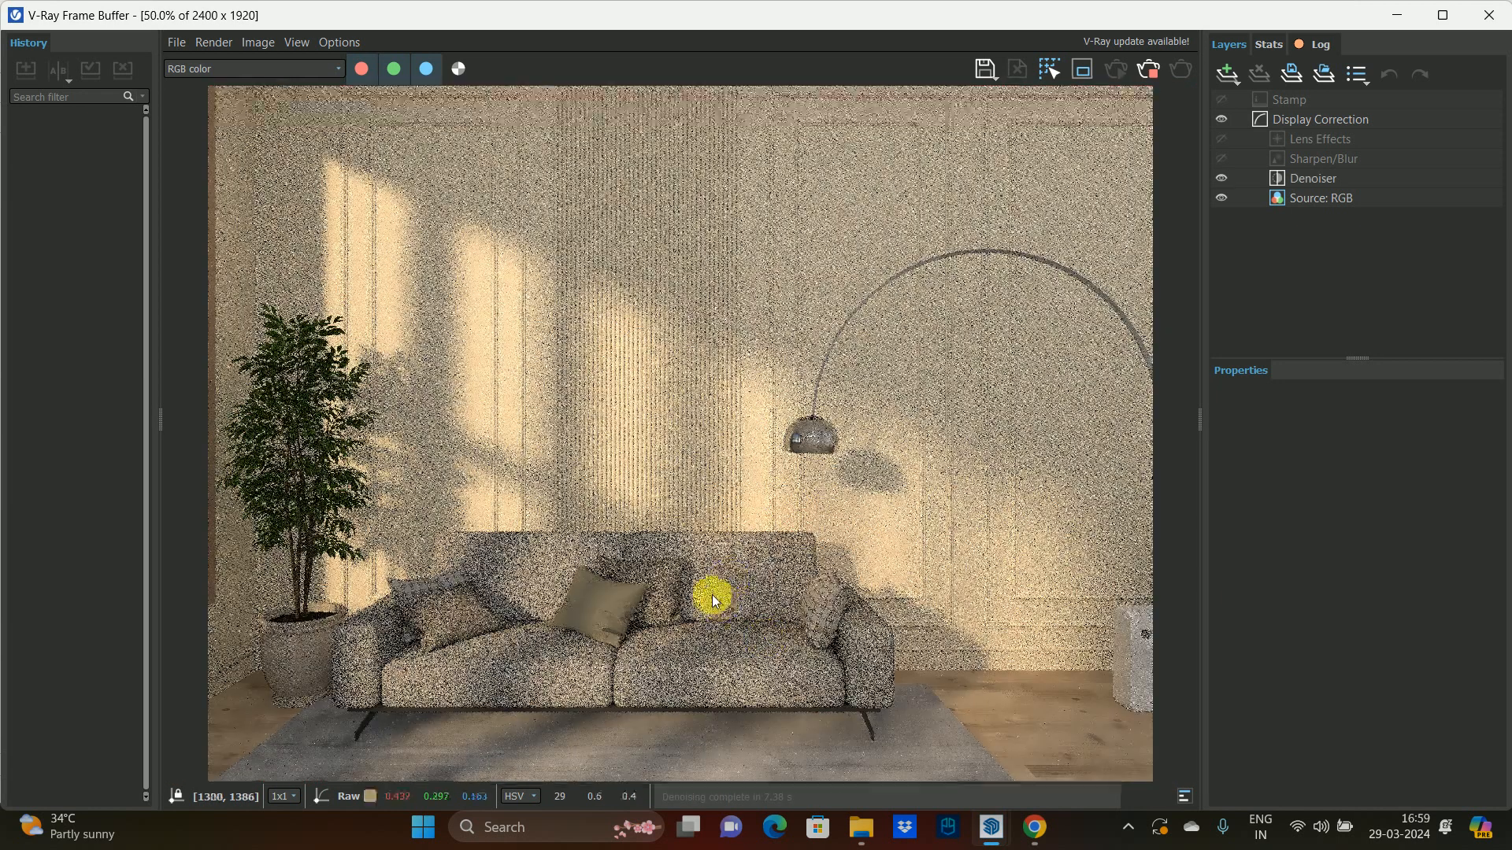
middle_click_drag(712, 595, 708, 618)
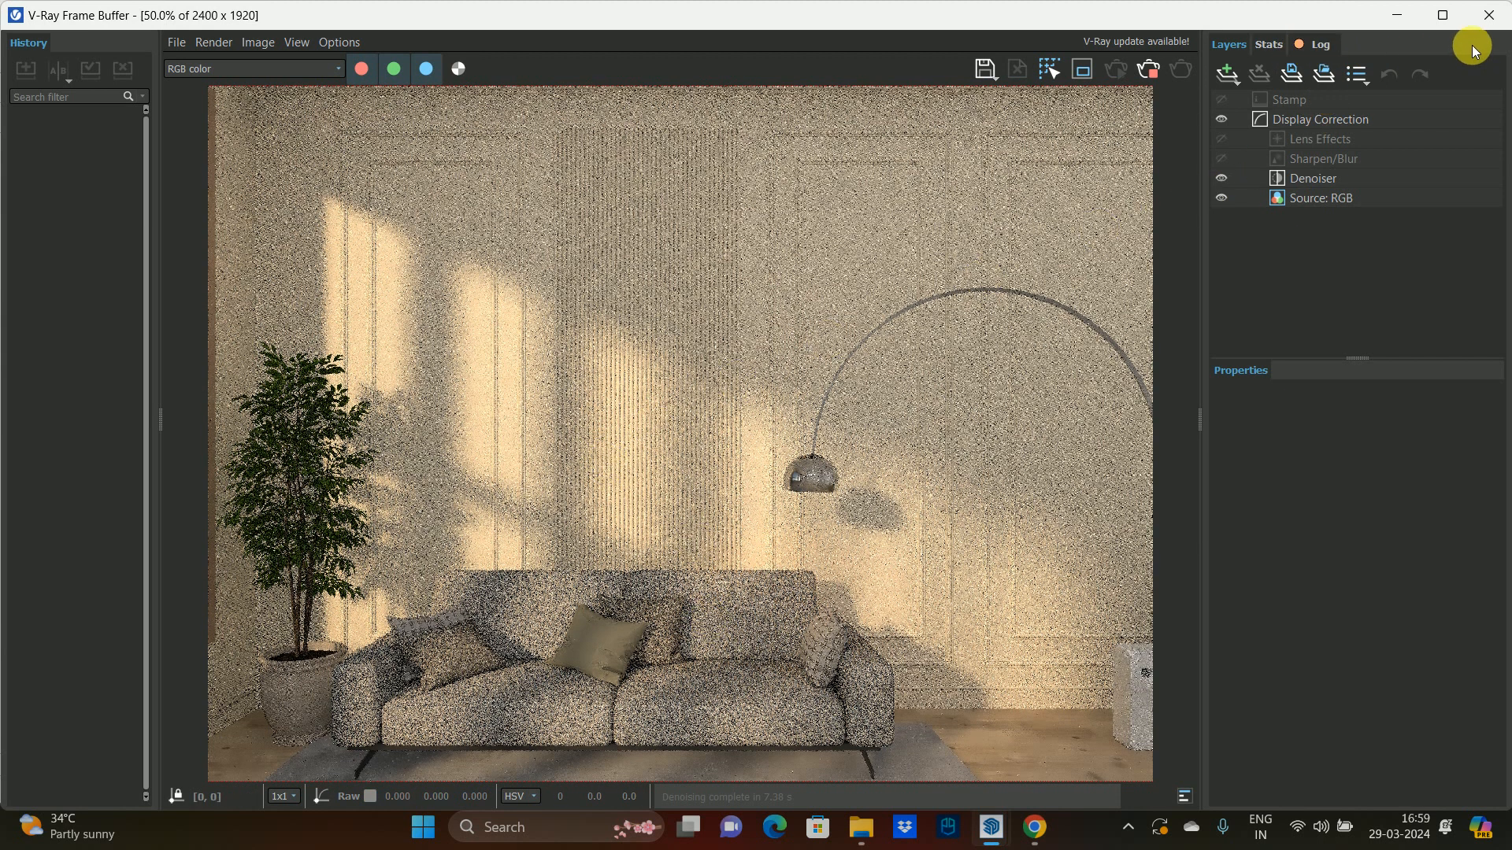
left_click(1151, 73)
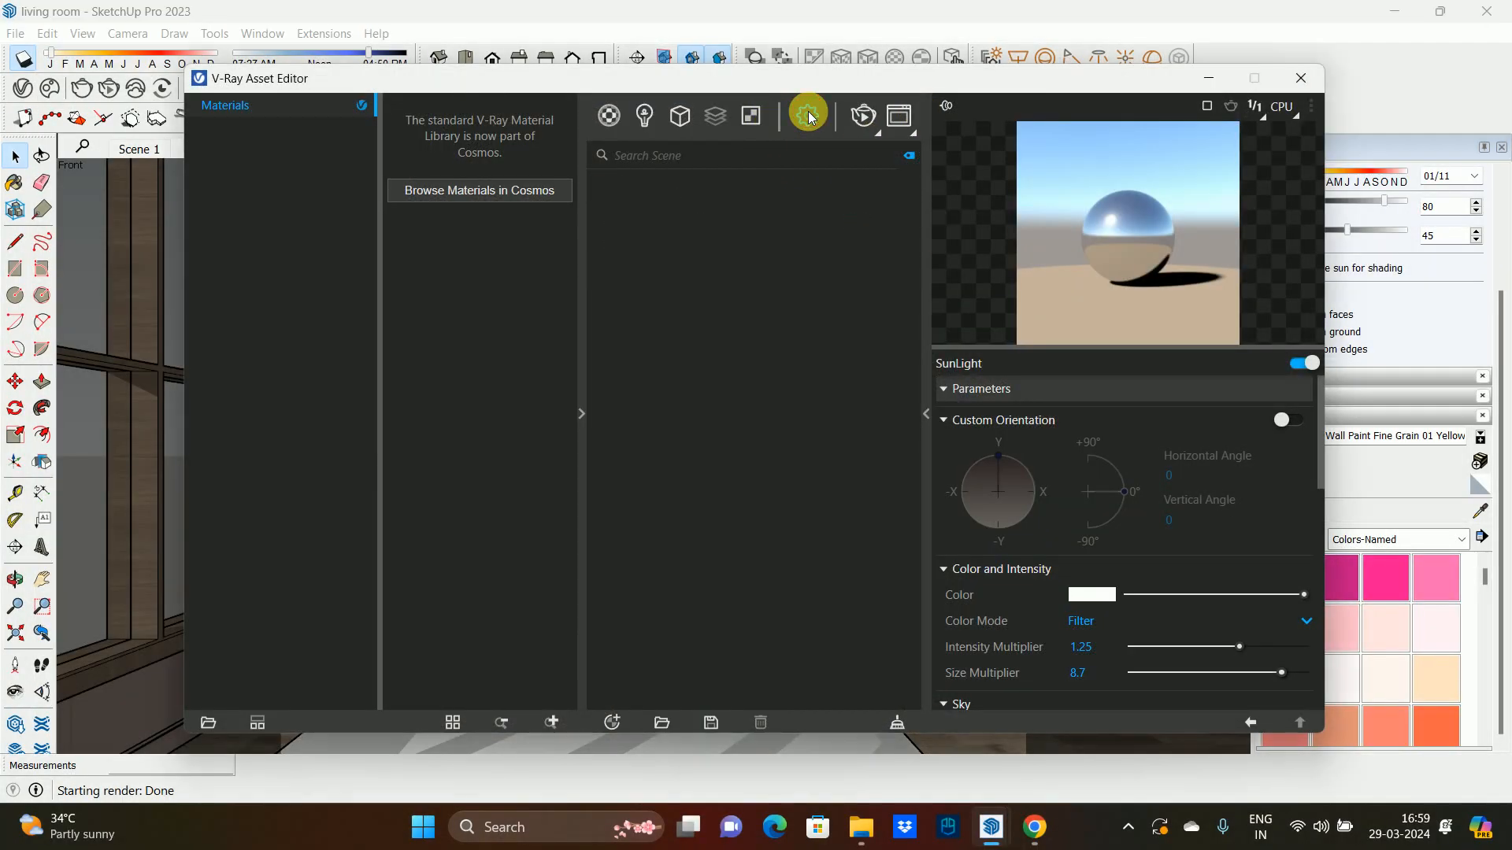
- Reduce the SunLight intensity slightly and return to the render settings
left_click(807, 116)
left_click(646, 116)
left_click(889, 275)
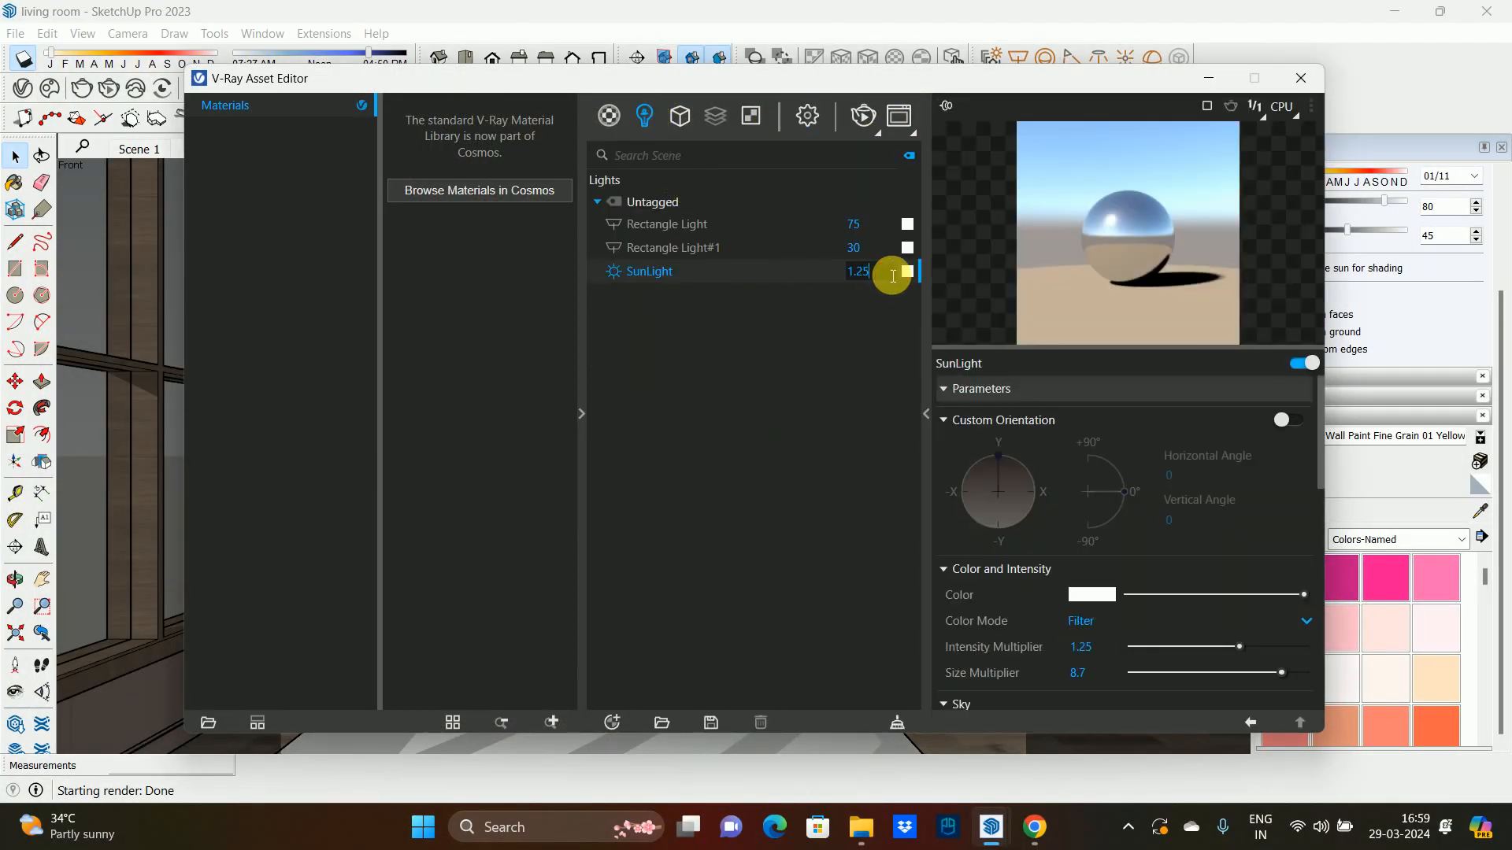
key("BackSpace")
left_click(808, 118)
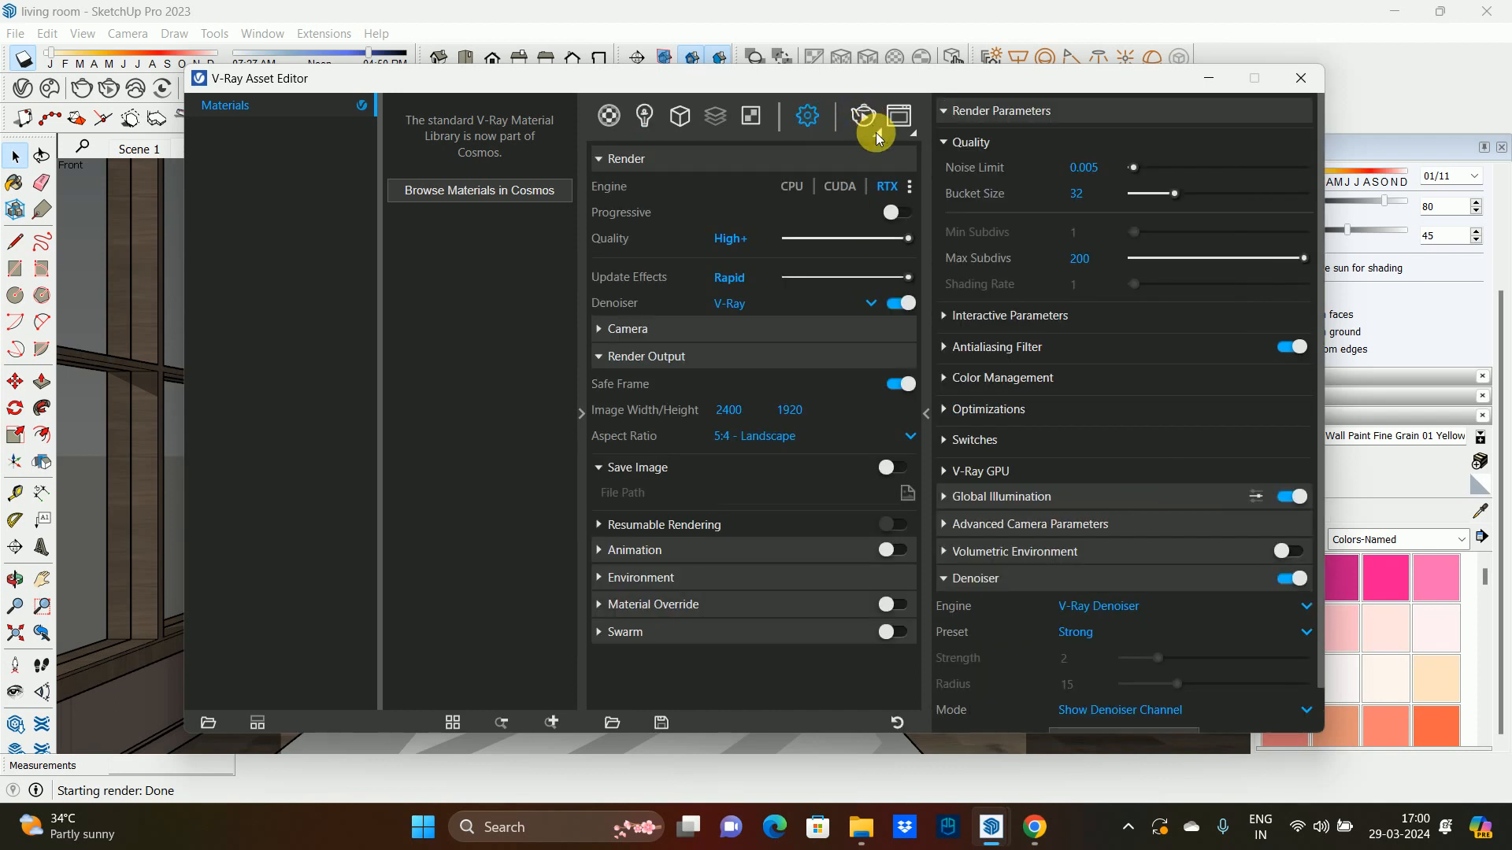
- Start the final V-Ray production render and fit the whole image in view
left_click(876, 133)
left_click(863, 163)
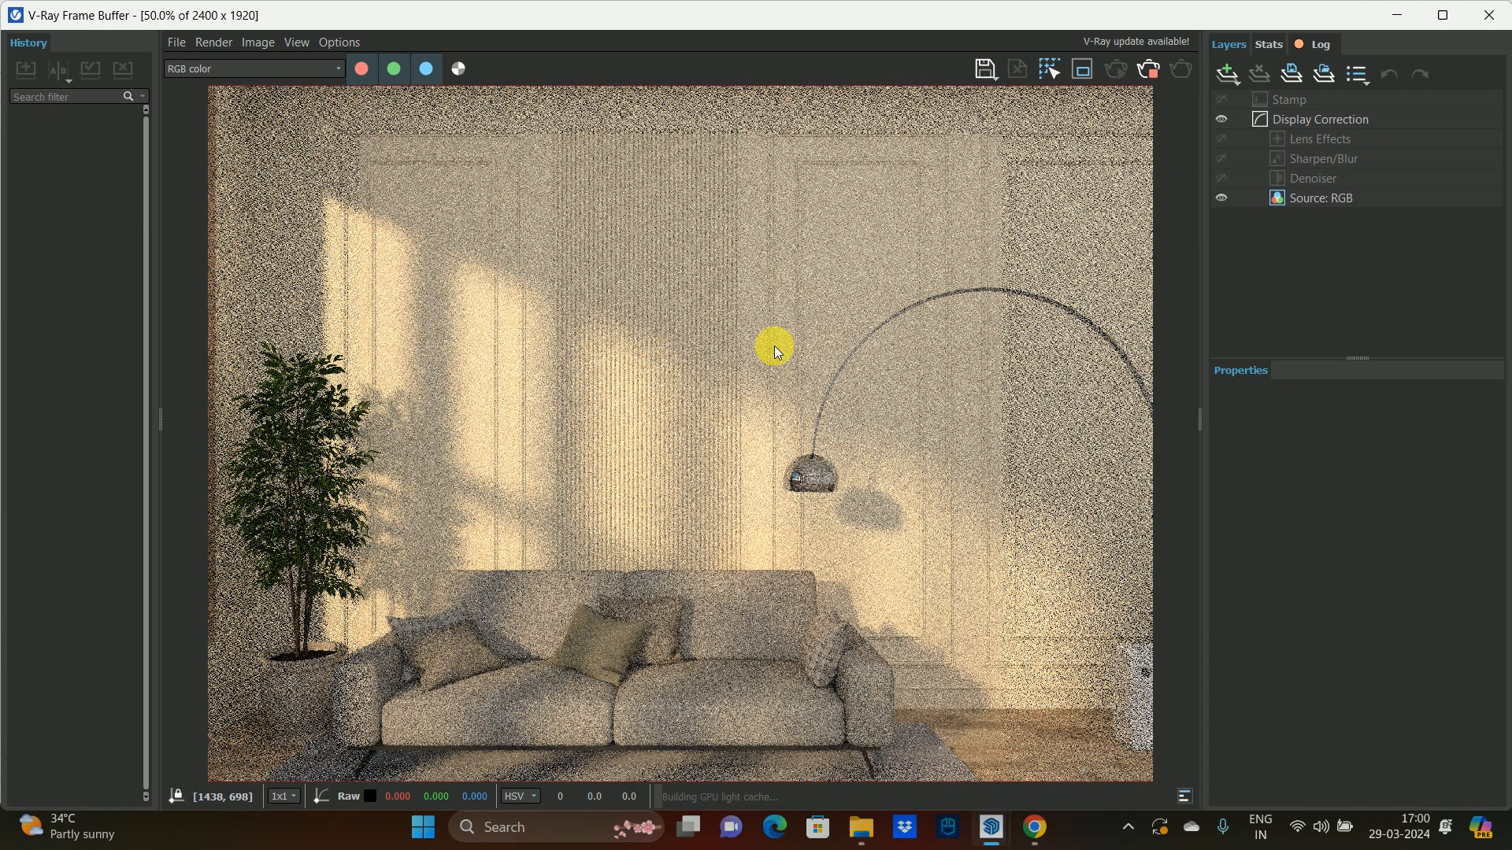
scroll(724, 341, "down", 1)
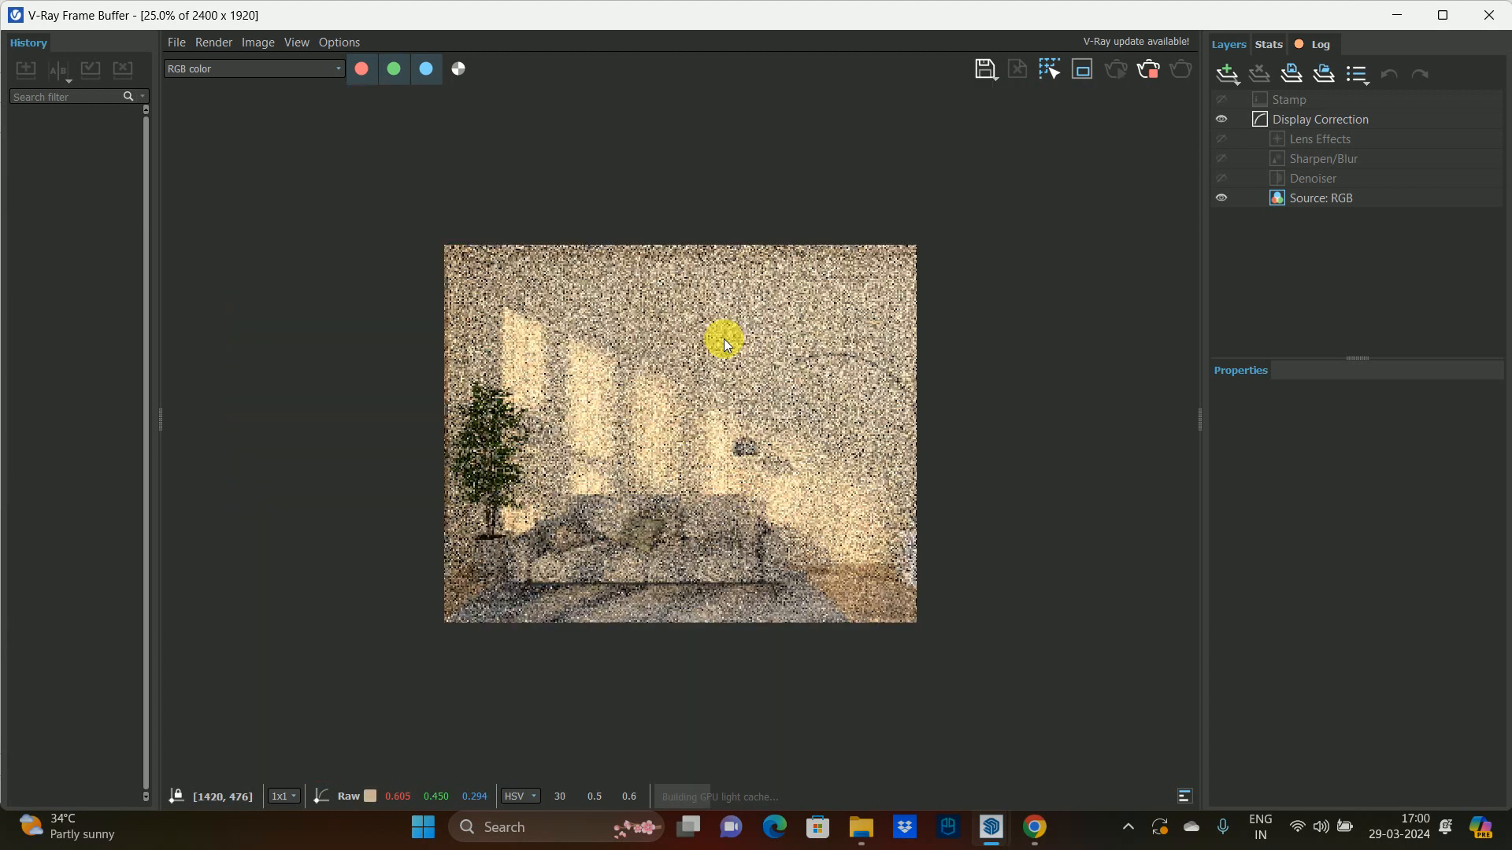
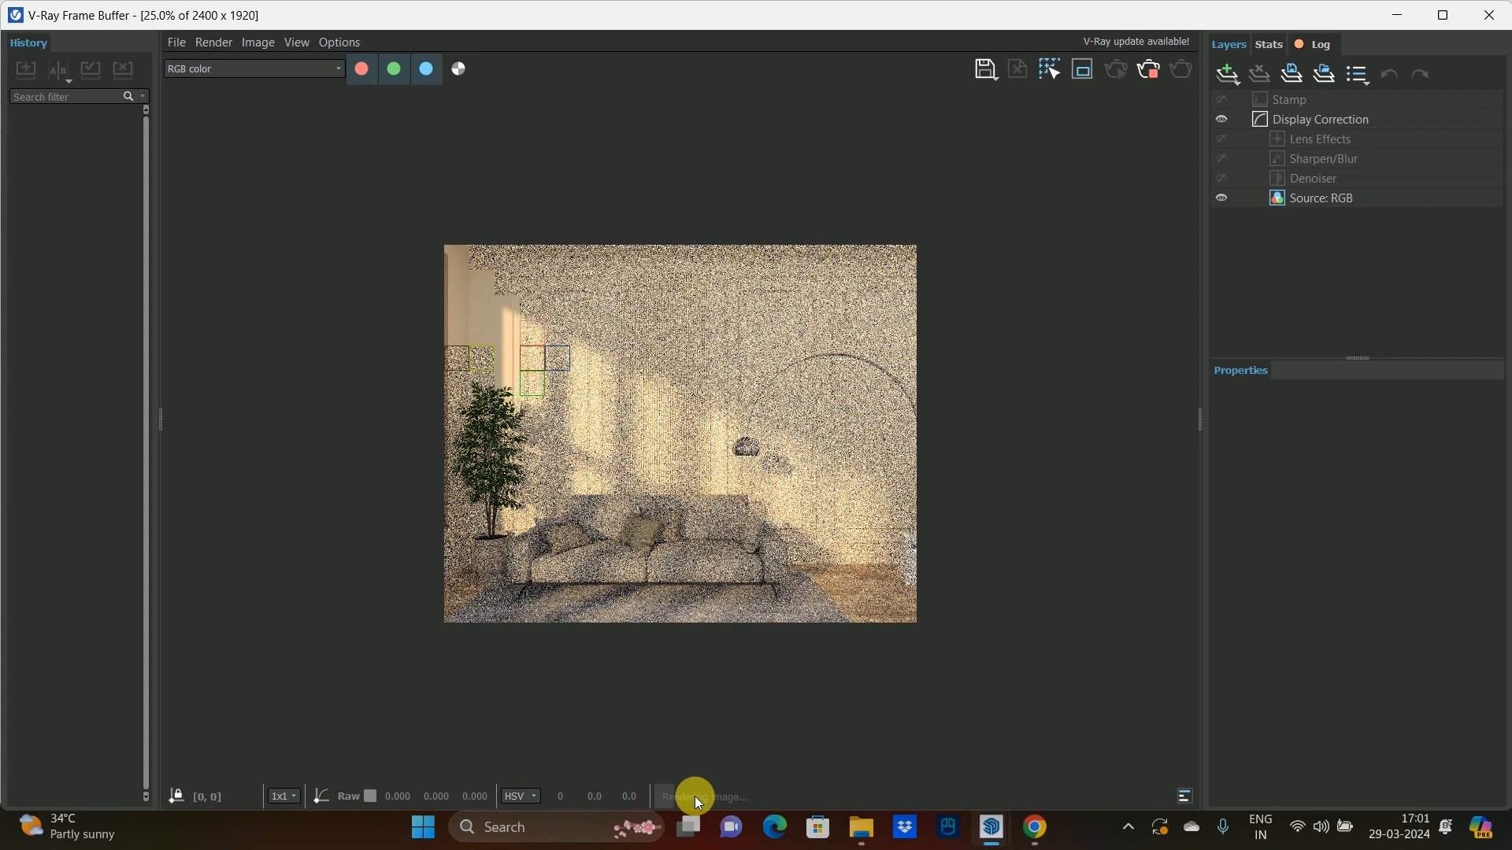
mouse_move(636, 772)
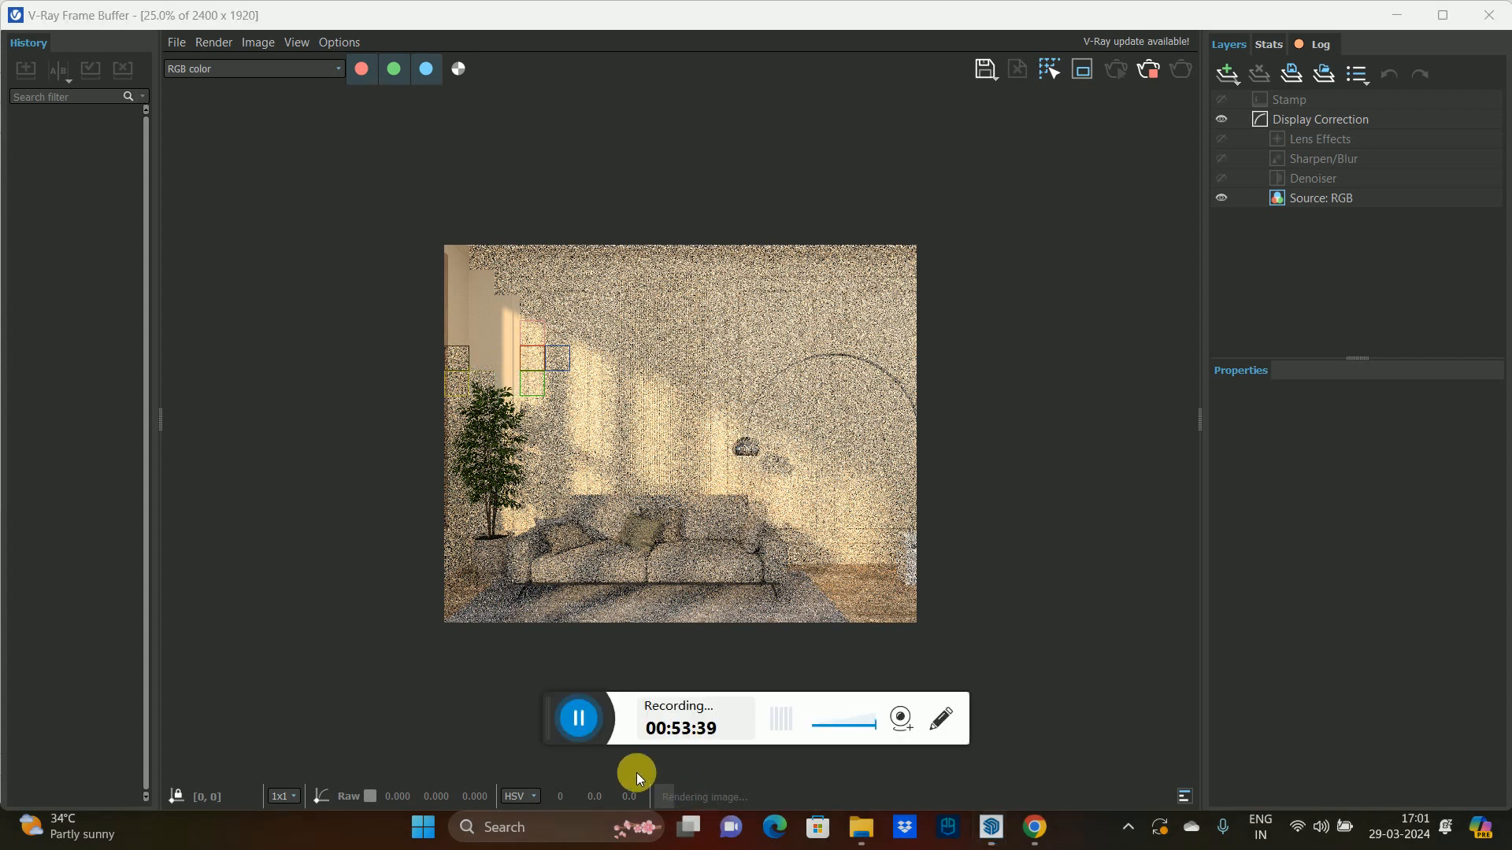
left_click(573, 724)
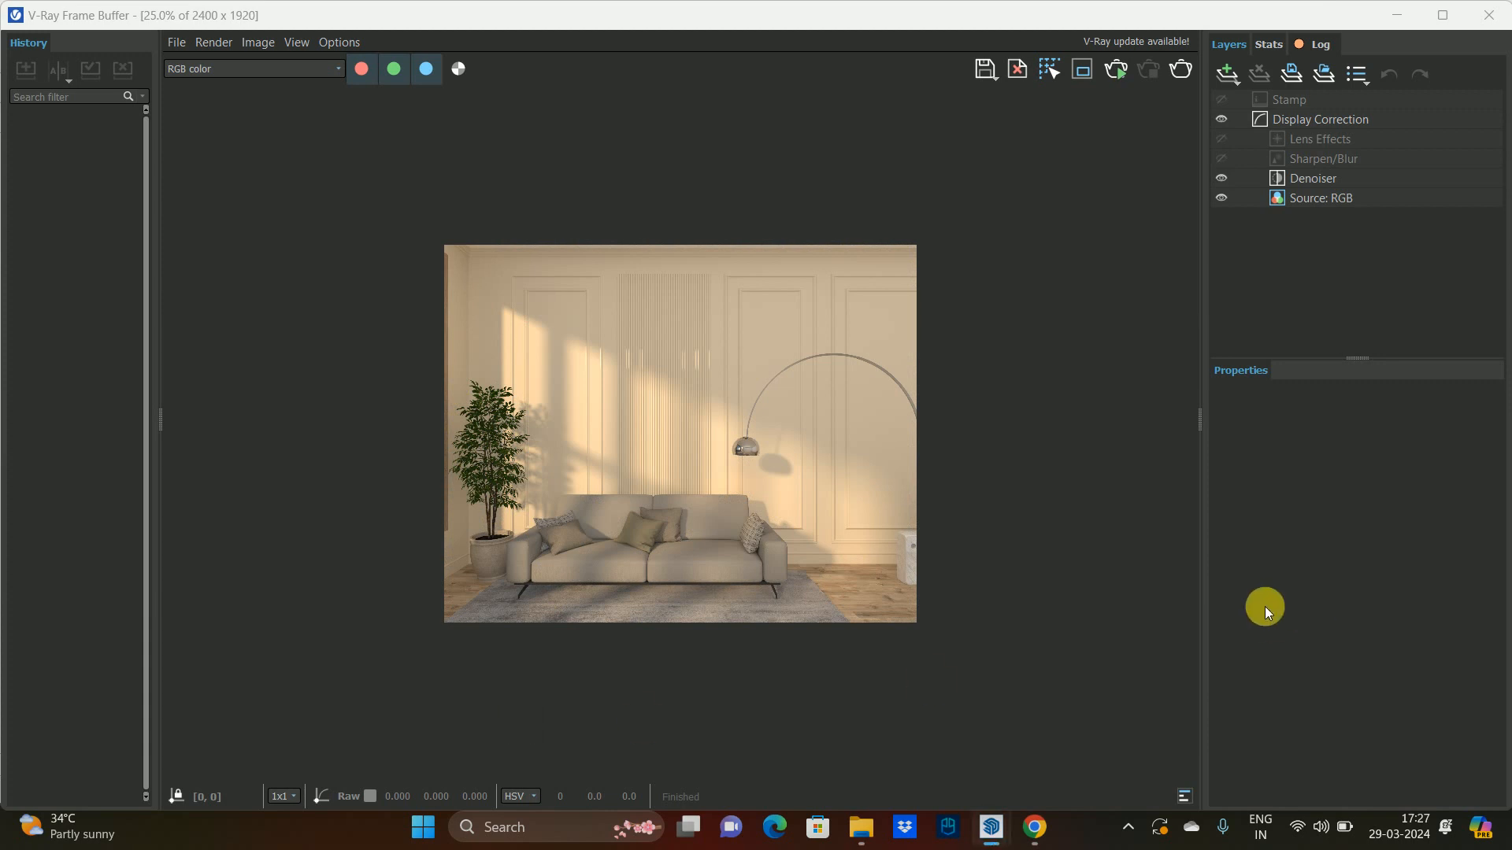
- Examine the finished render up close from the wall panels down to the rug, and check the available correction layer types
scroll(657, 415, "up", 1)
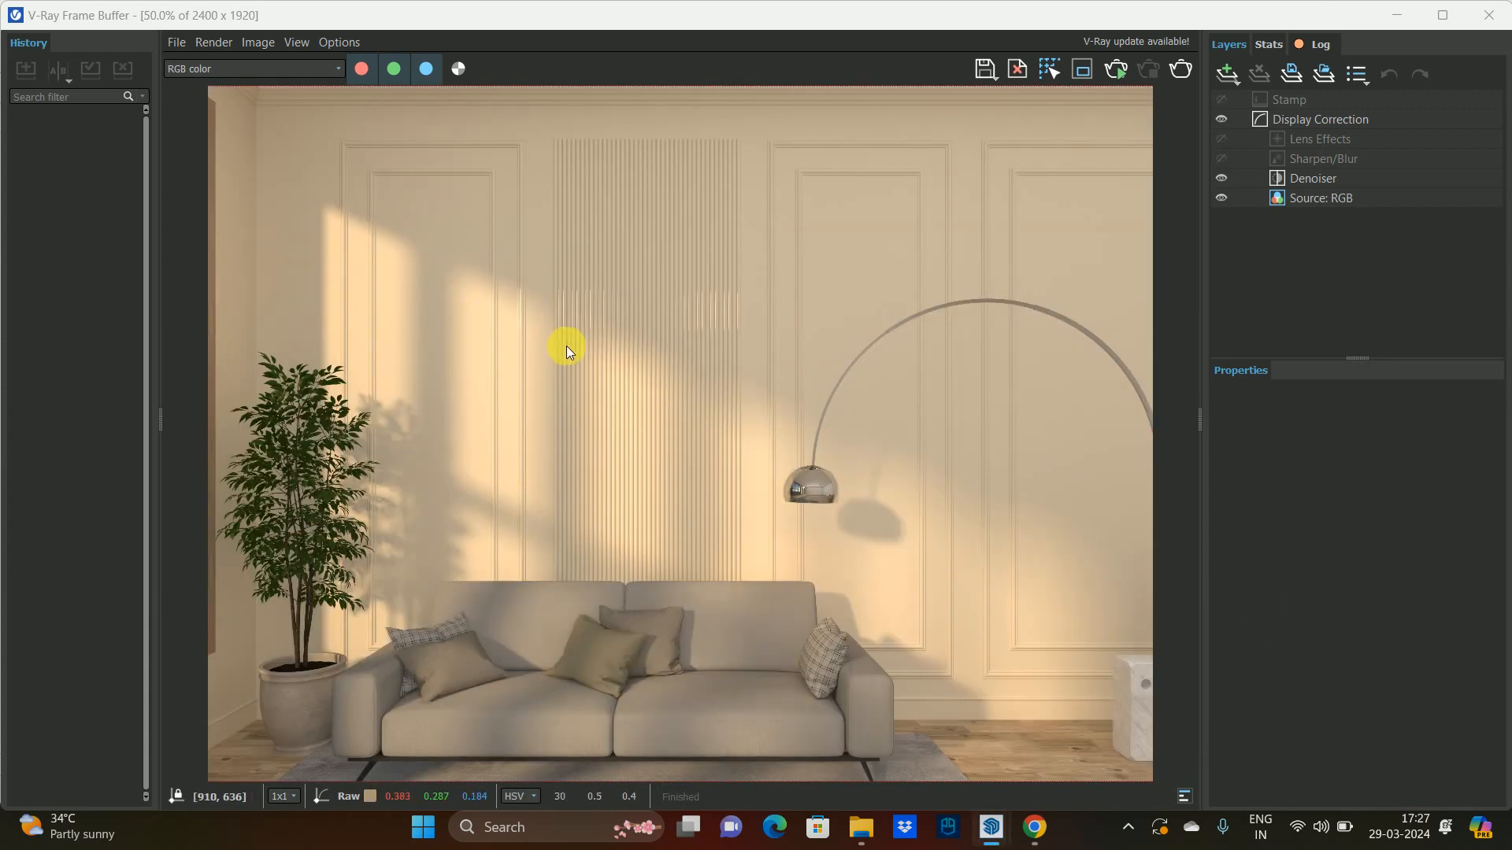
middle_click_drag(504, 386, 512, 376)
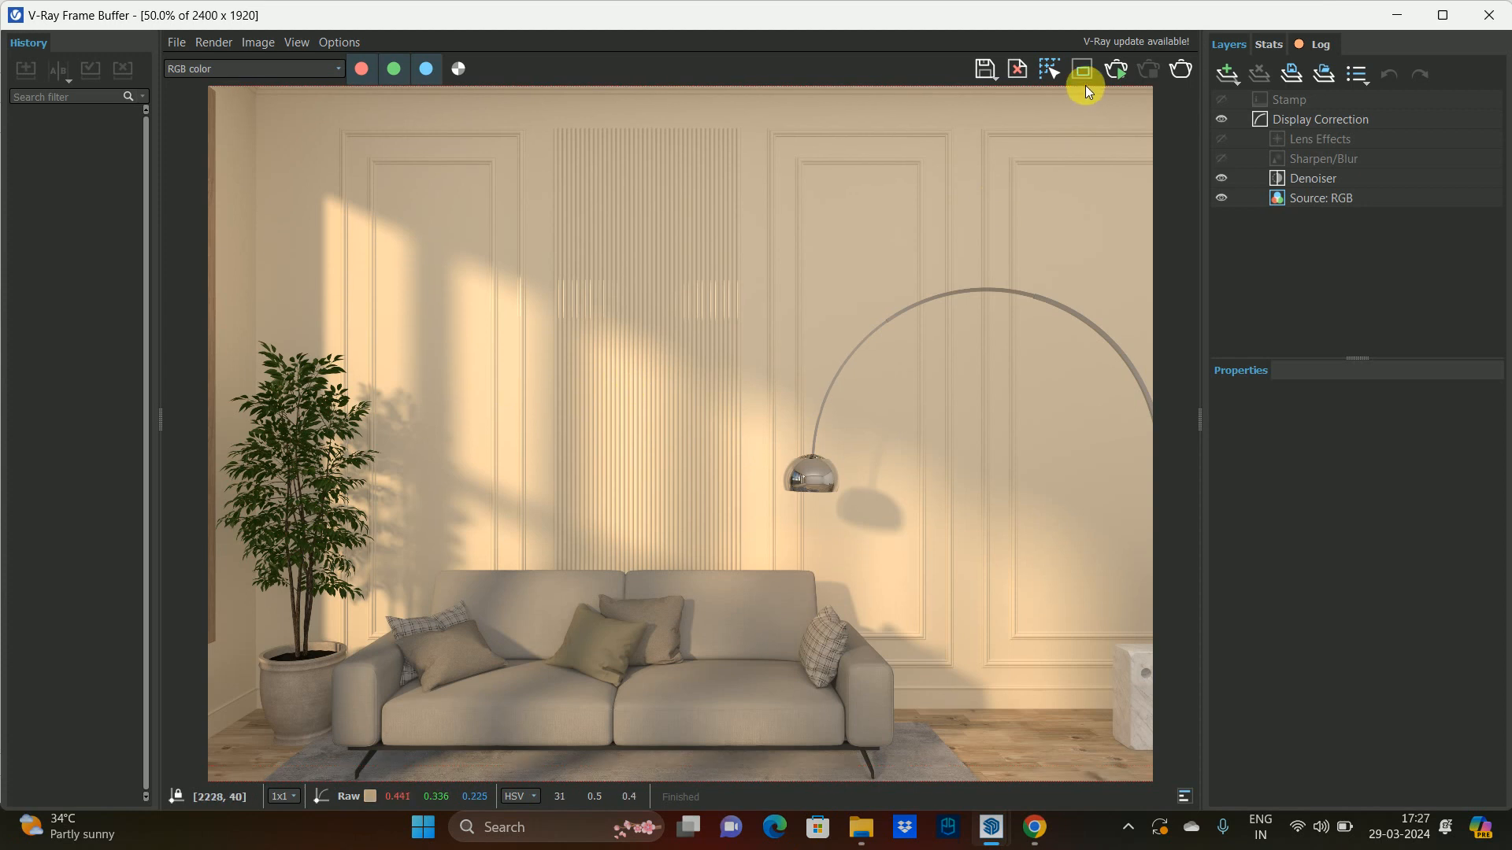
middle_click_drag(913, 477, 892, 397)
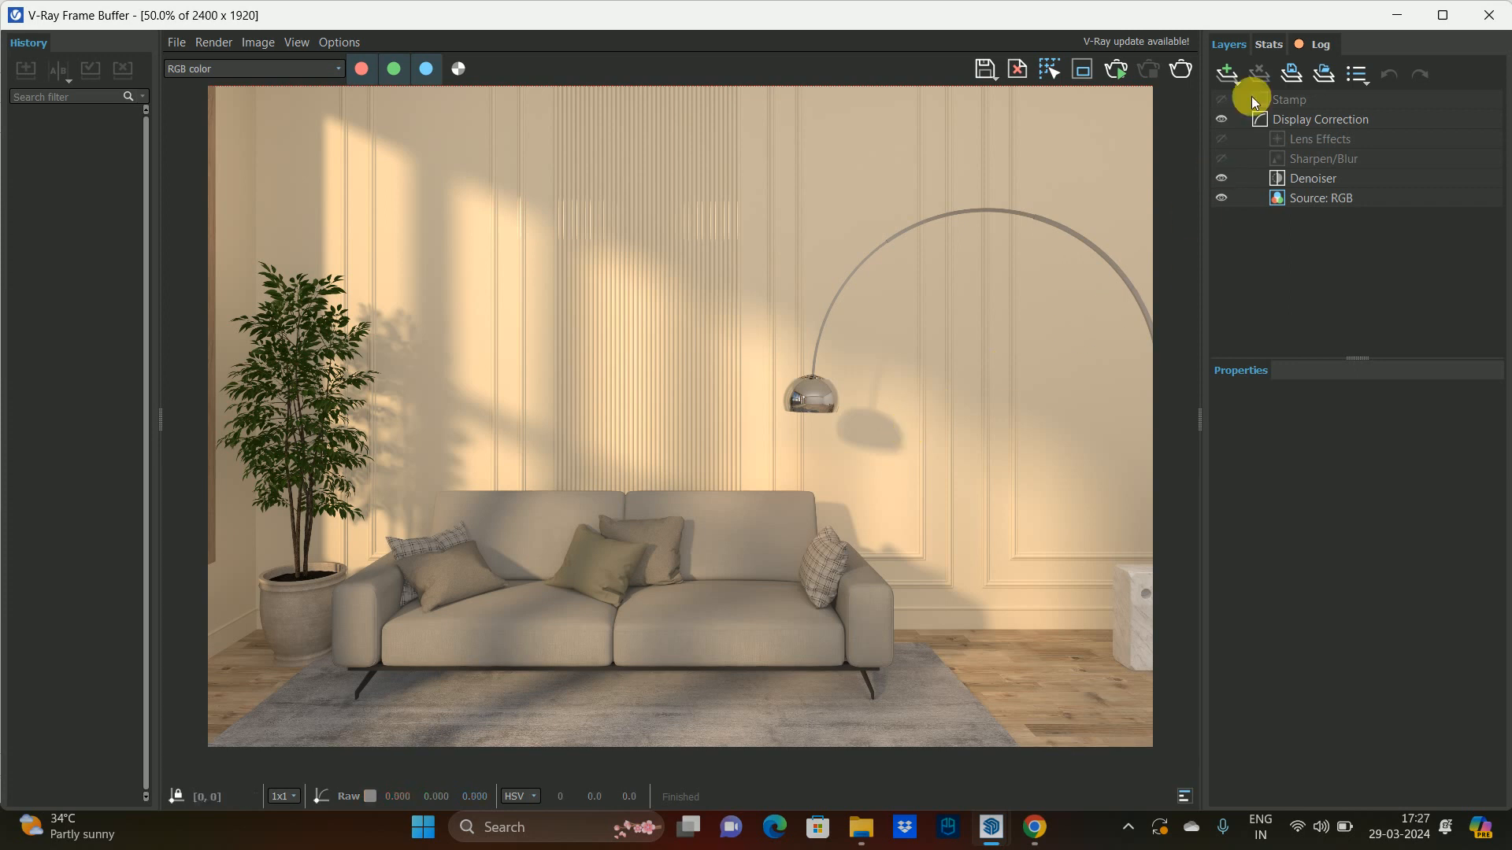
left_click(1227, 71)
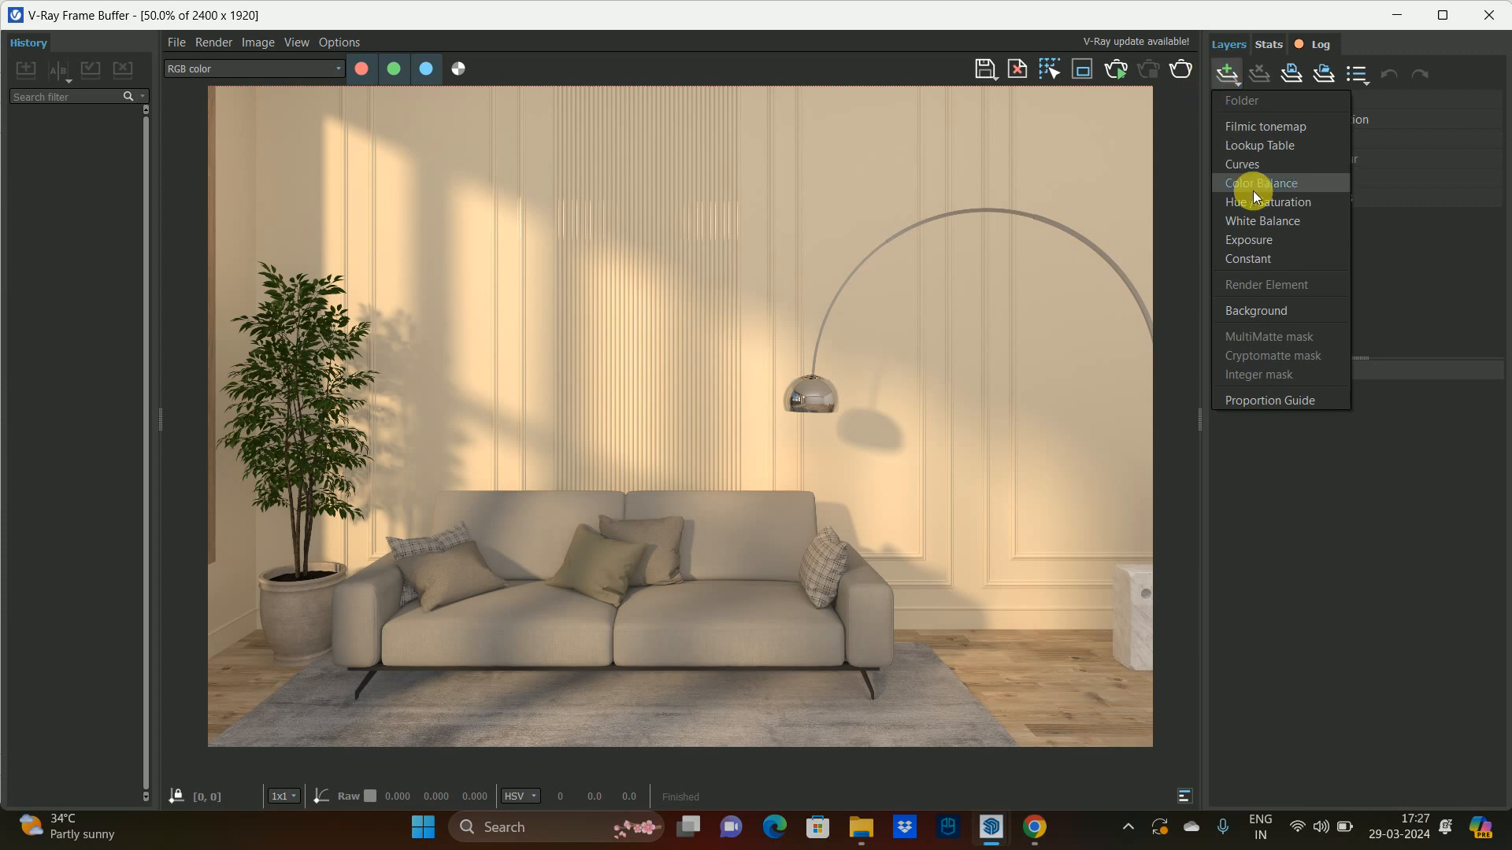
left_click(1292, 486)
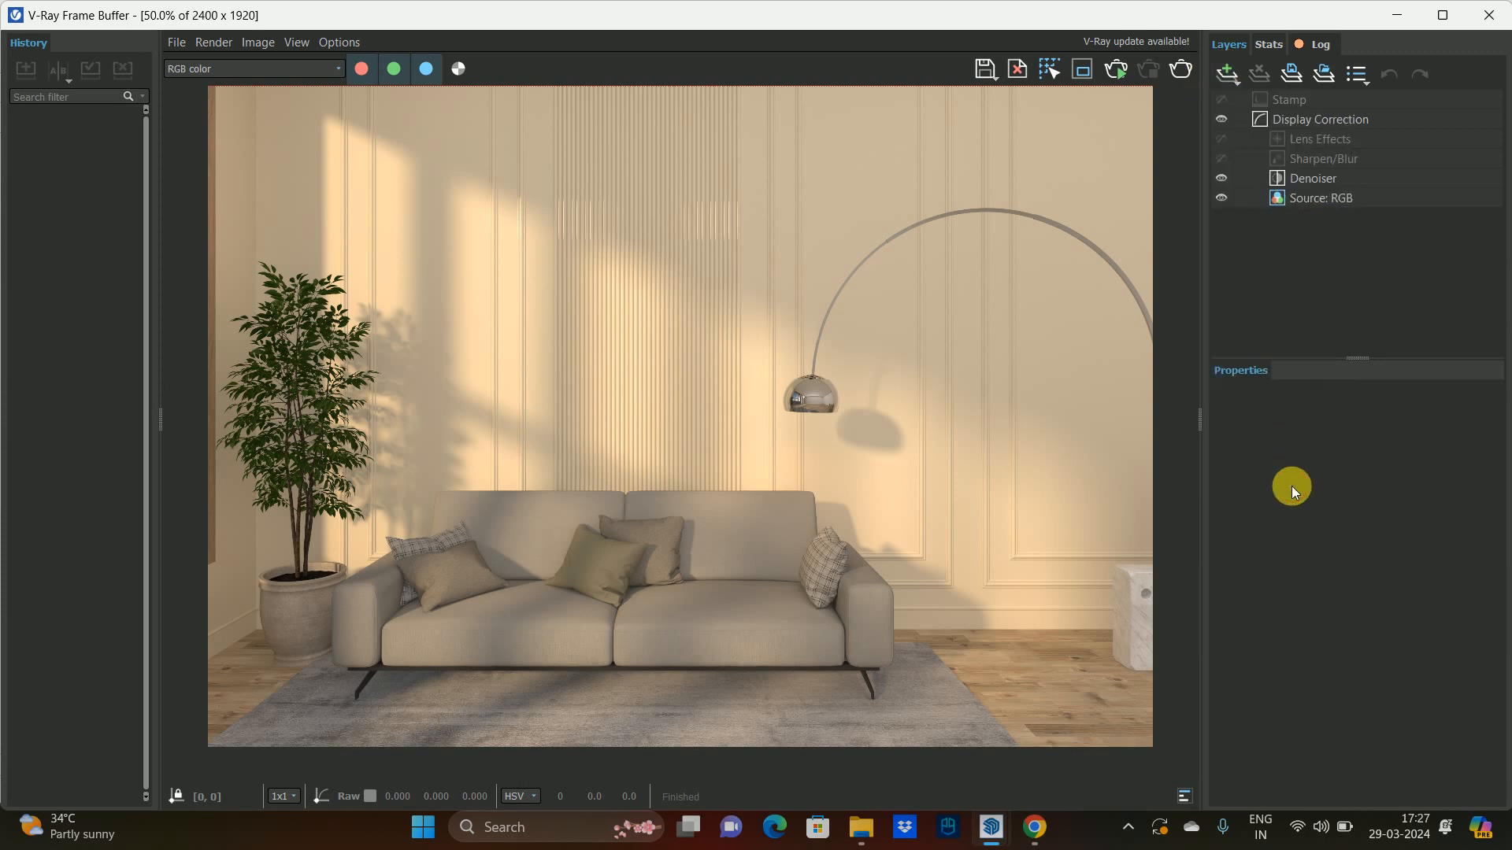
- Check the preset options available for the Denoiser layer
left_click(1303, 180)
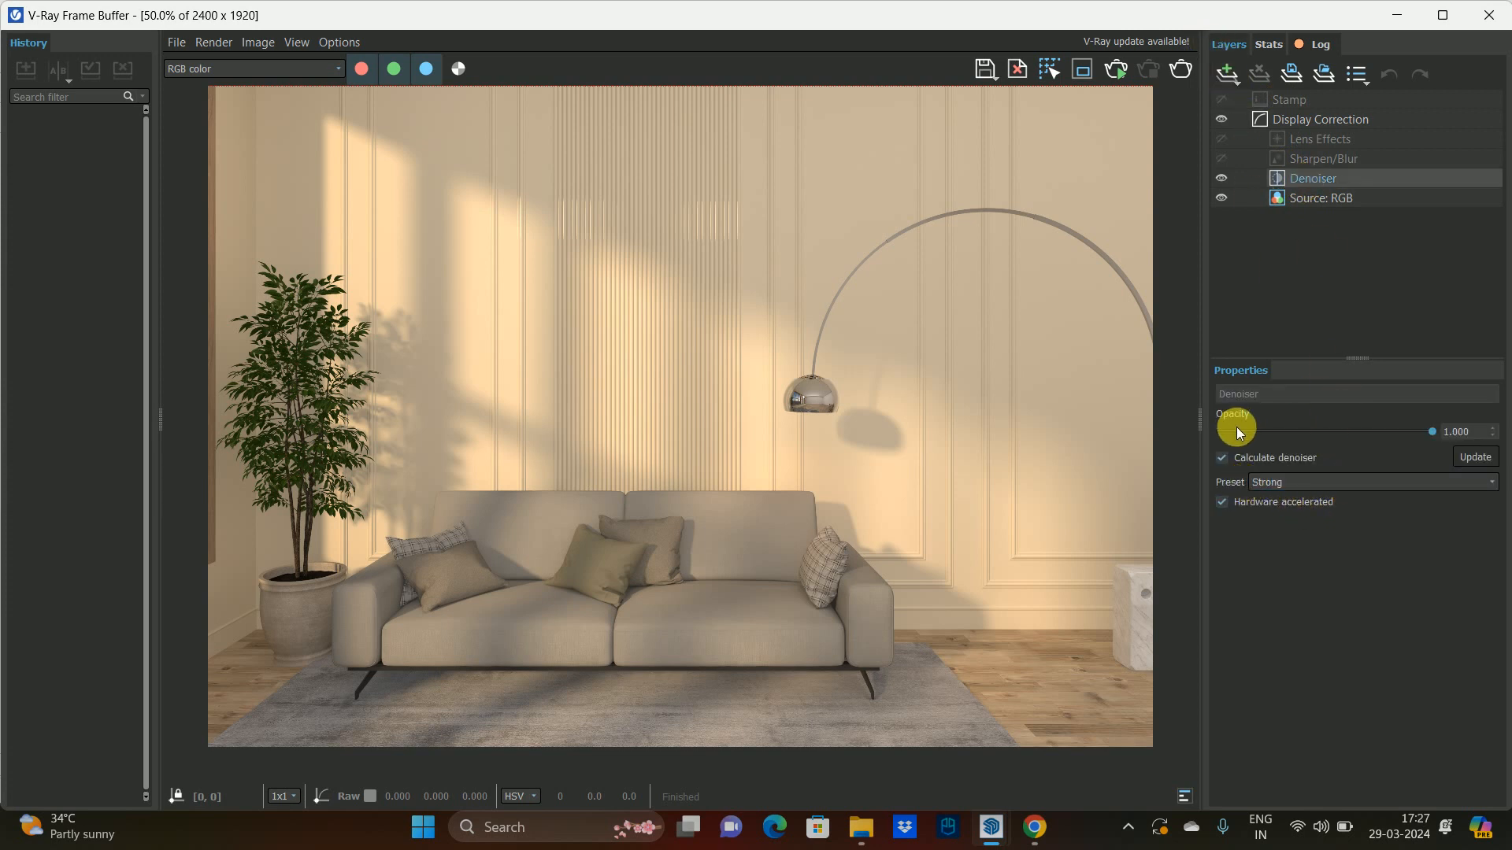
left_click(1330, 485)
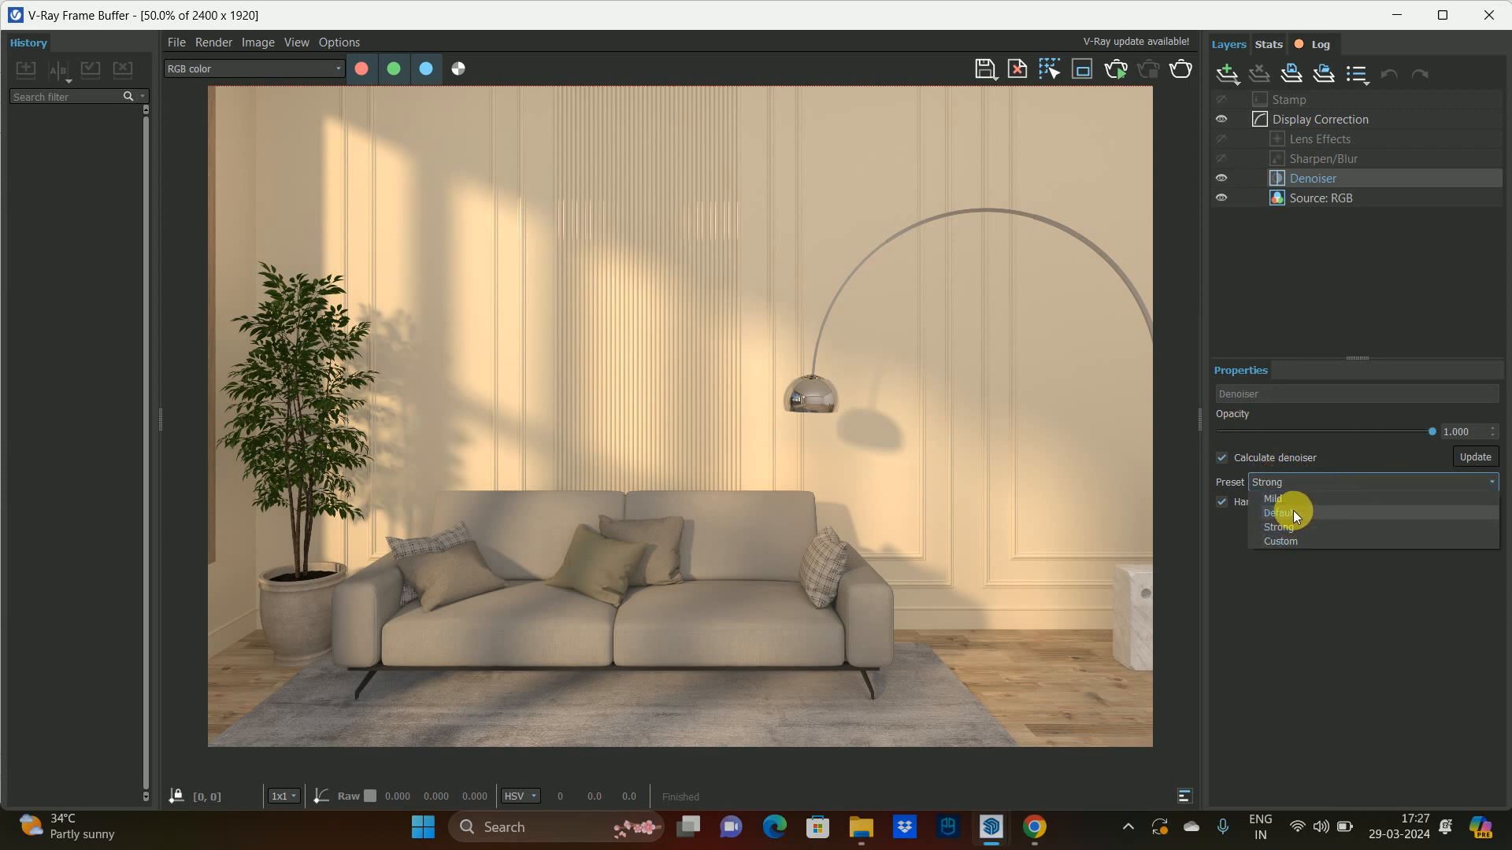
left_click(1348, 639)
- Add an Exposure correction layer and set its highlight burn to 0.5
left_click(1228, 63)
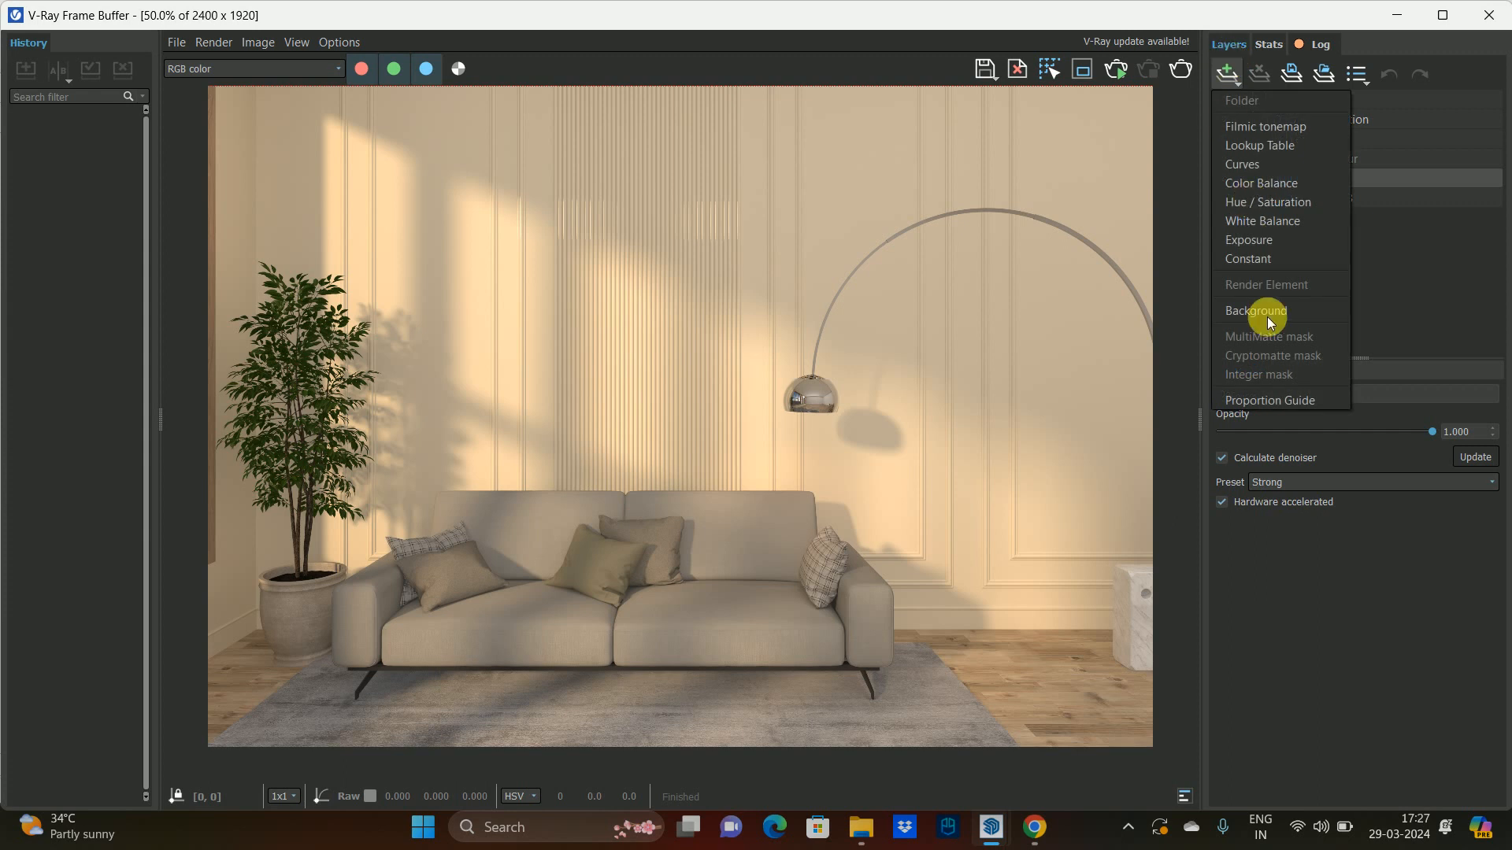
left_click(1258, 241)
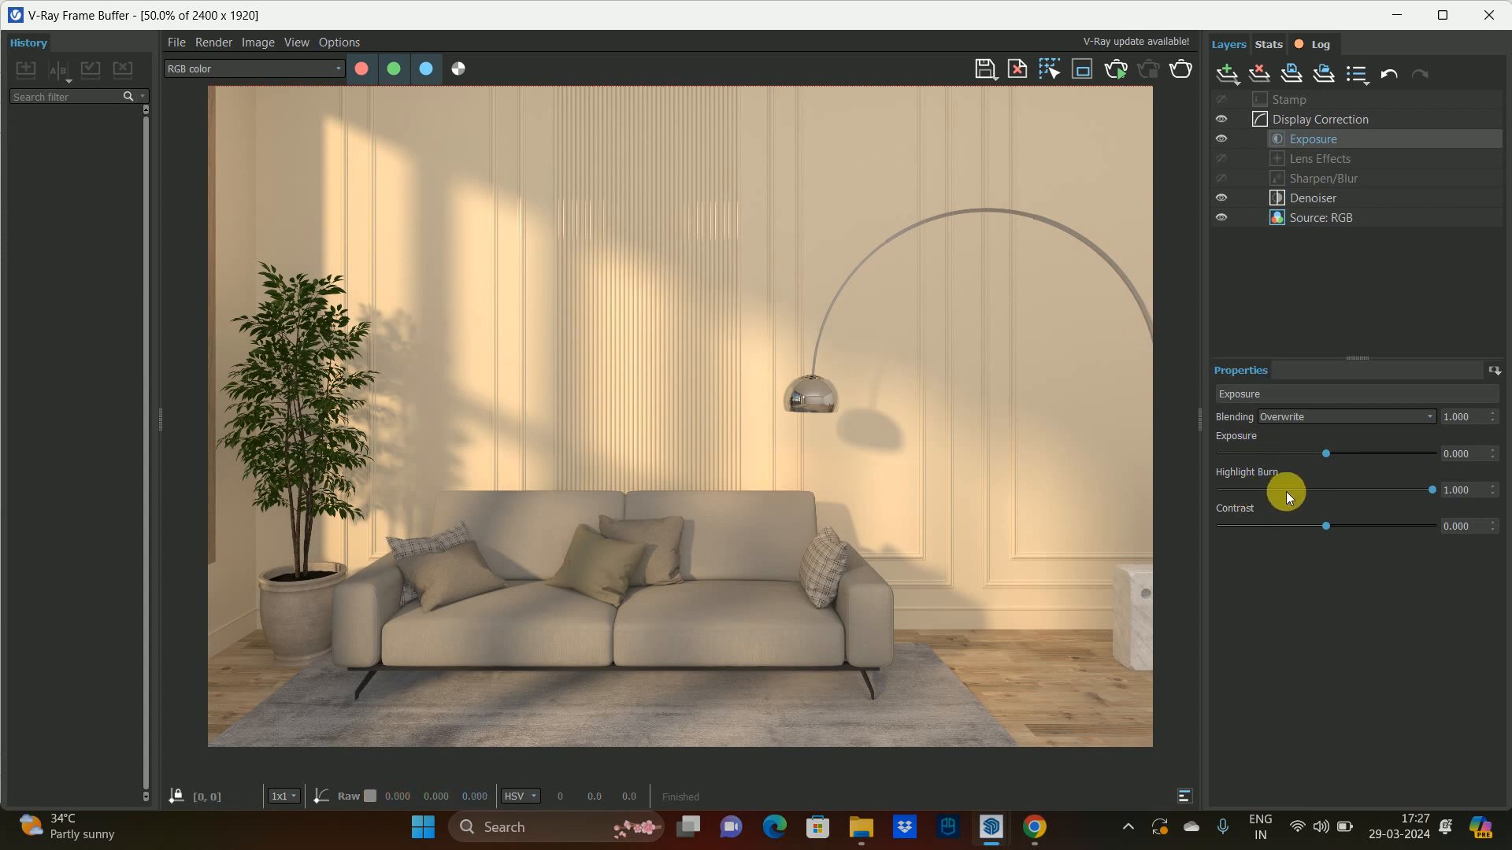
mouse_move(1433, 490)
left_mouse_down()
mouse_move(1178, 496)
mouse_move(1466, 484)
left_mouse_up()
left_click_drag(1428, 490, 1309, 480)
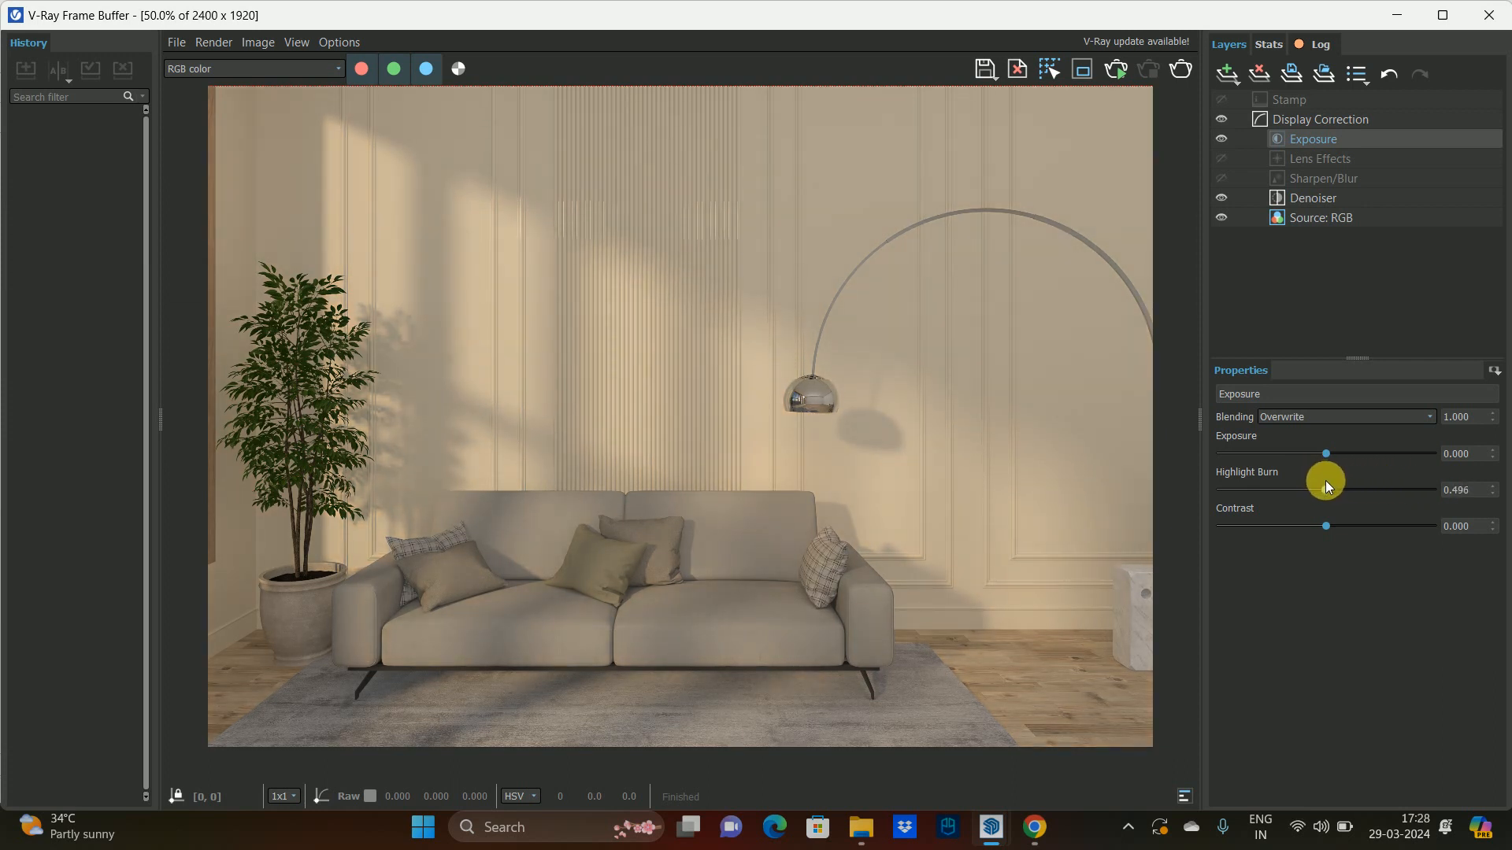
left_click_drag(1329, 486, 1332, 487)
left_click(1483, 495)
left_click_drag(1483, 496, 1363, 488)
type(".5")
key("Return")
- Raise the exposure to 1.37, try a slightly negative contrast, and reset the contrast to 0
mouse_move(1326, 455)
left_mouse_down()
mouse_move(1381, 453)
mouse_move(1355, 454)
left_mouse_up()
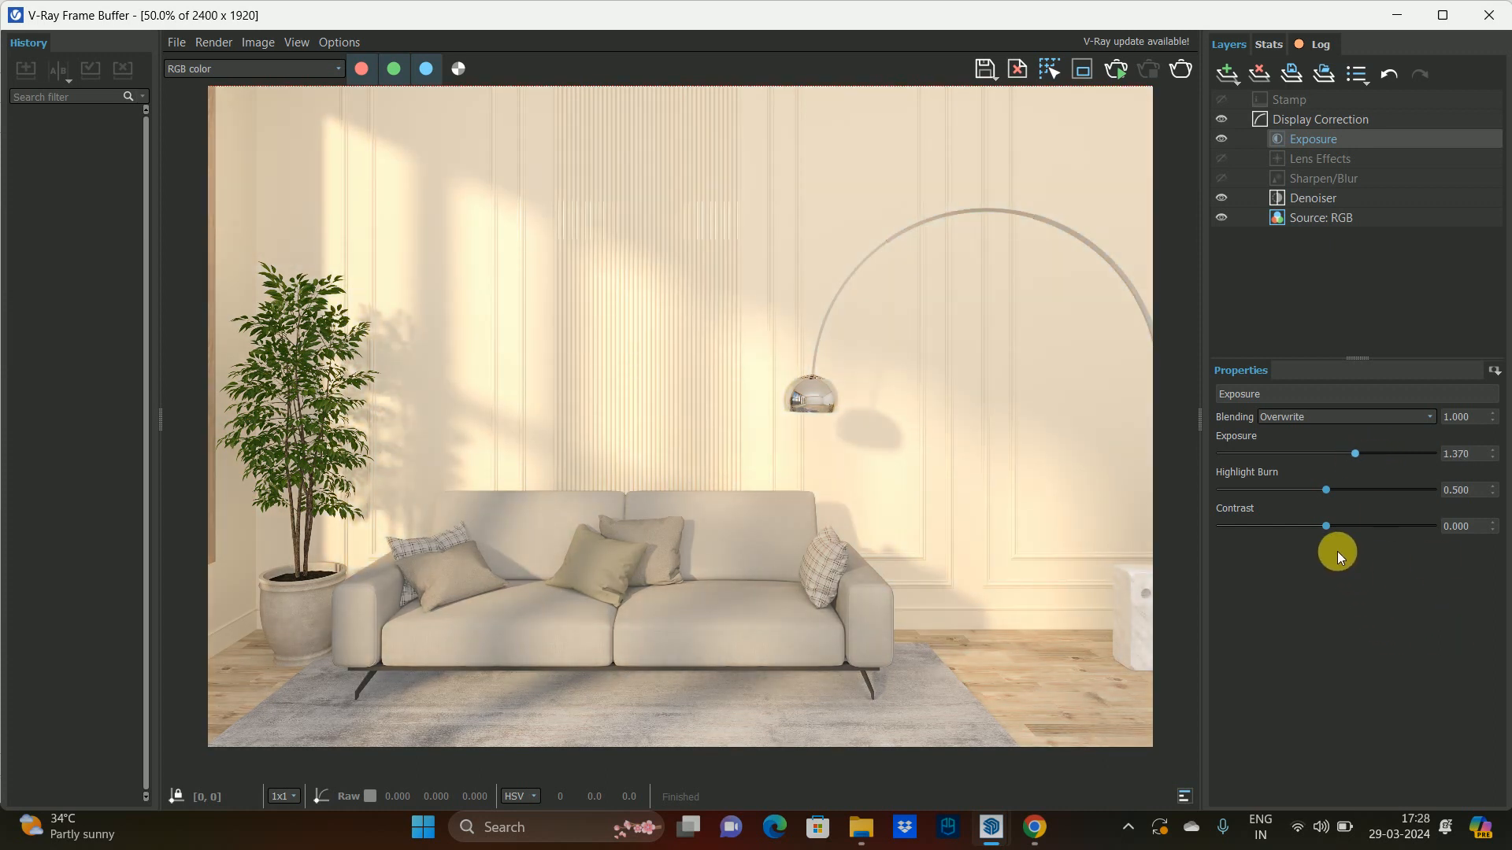
mouse_move(1320, 524)
left_mouse_down()
mouse_move(1391, 526)
mouse_move(1268, 518)
mouse_move(1330, 517)
mouse_move(1299, 515)
mouse_move(1317, 517)
left_mouse_up()
left_click(1477, 529)
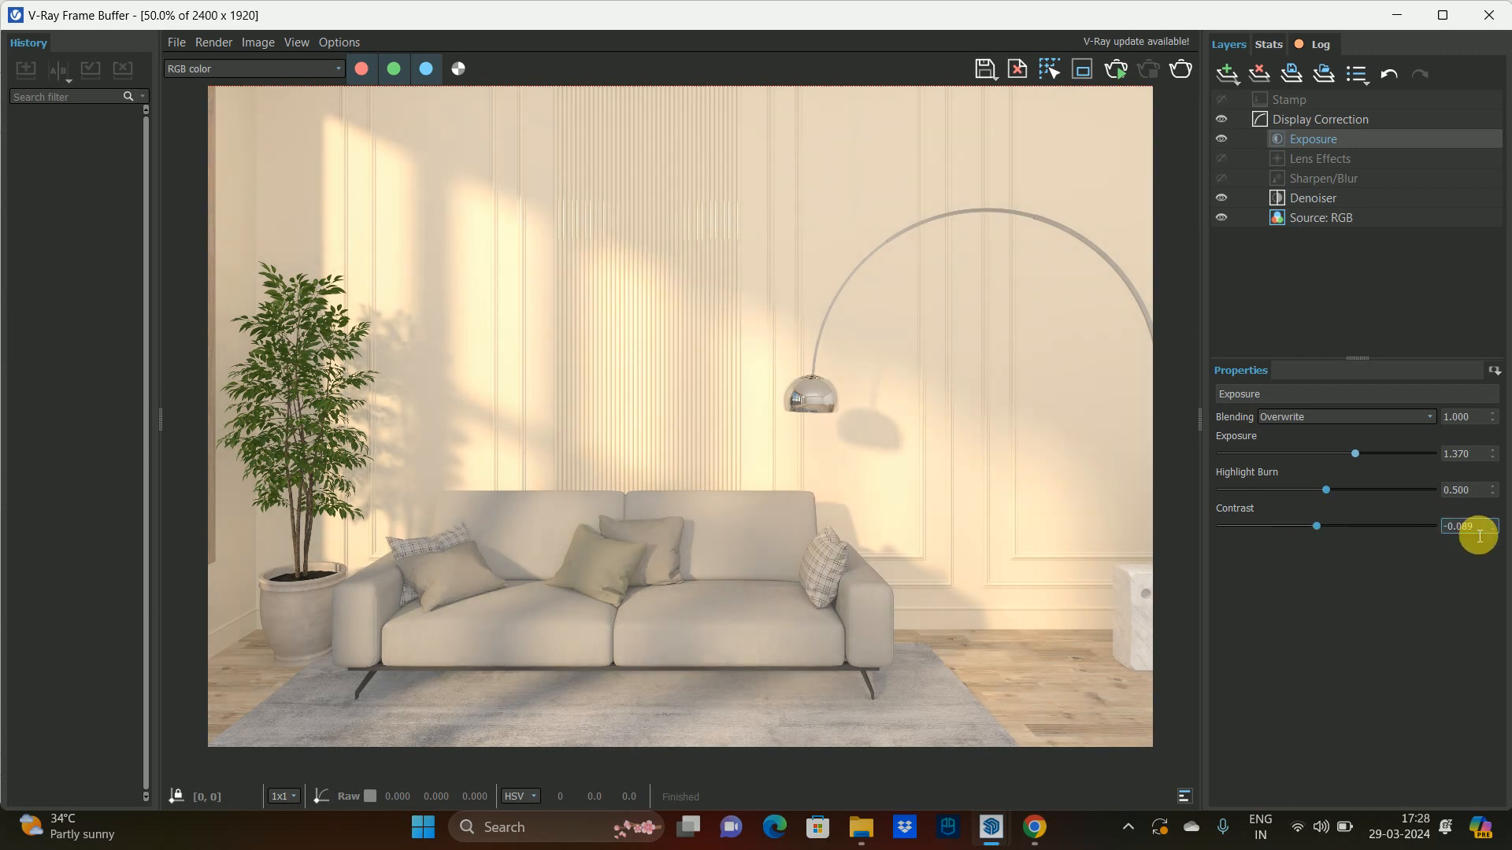
left_click_drag(1472, 530, 1288, 521)
type("0")
key("Return")
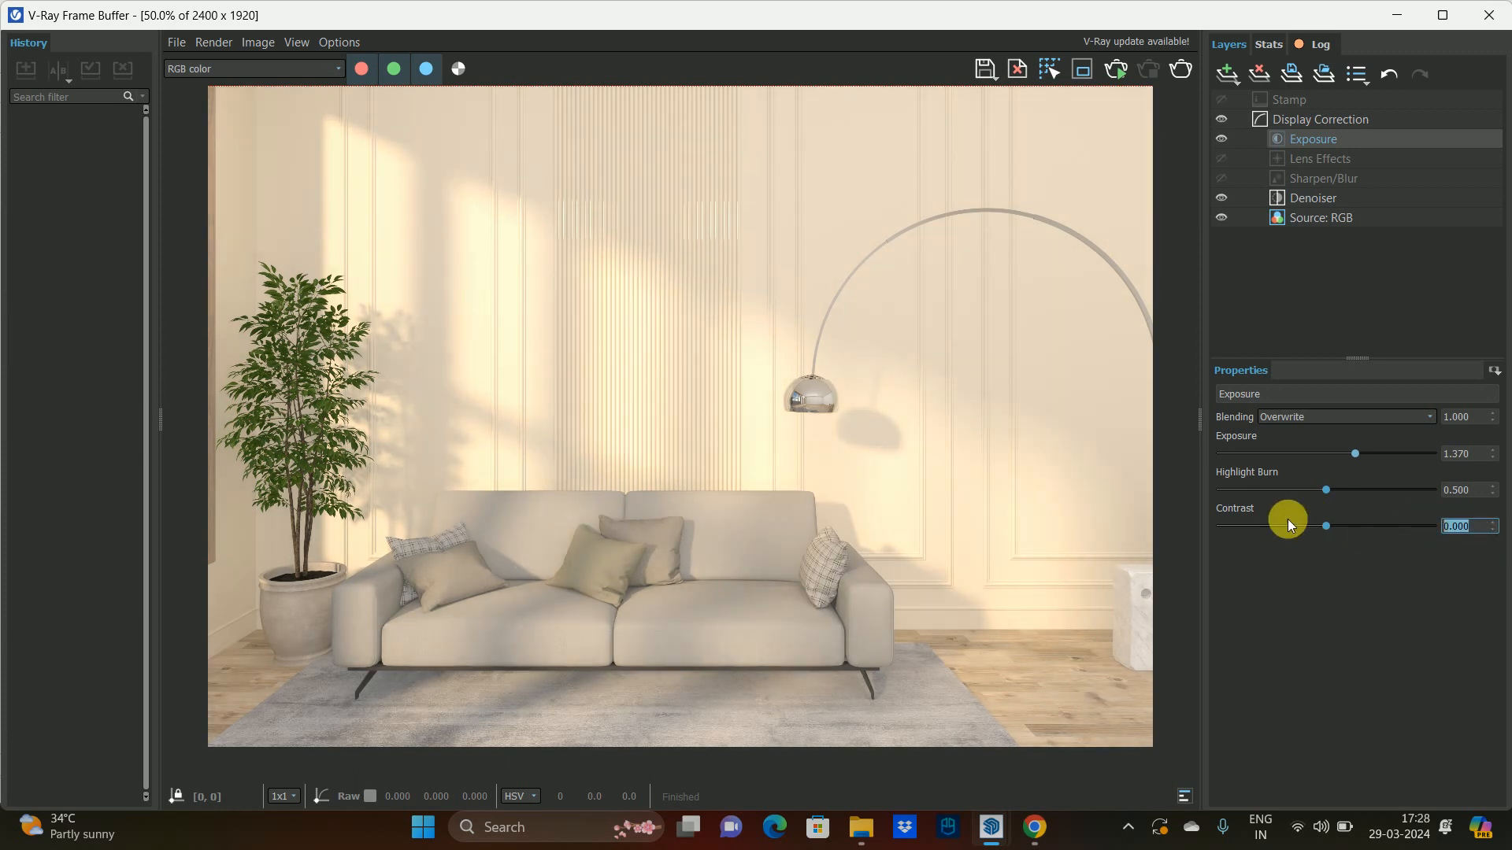
- Set the Exposure layer's exposure to 1.25 and view the whole image from wall to rug
double_click(1480, 459)
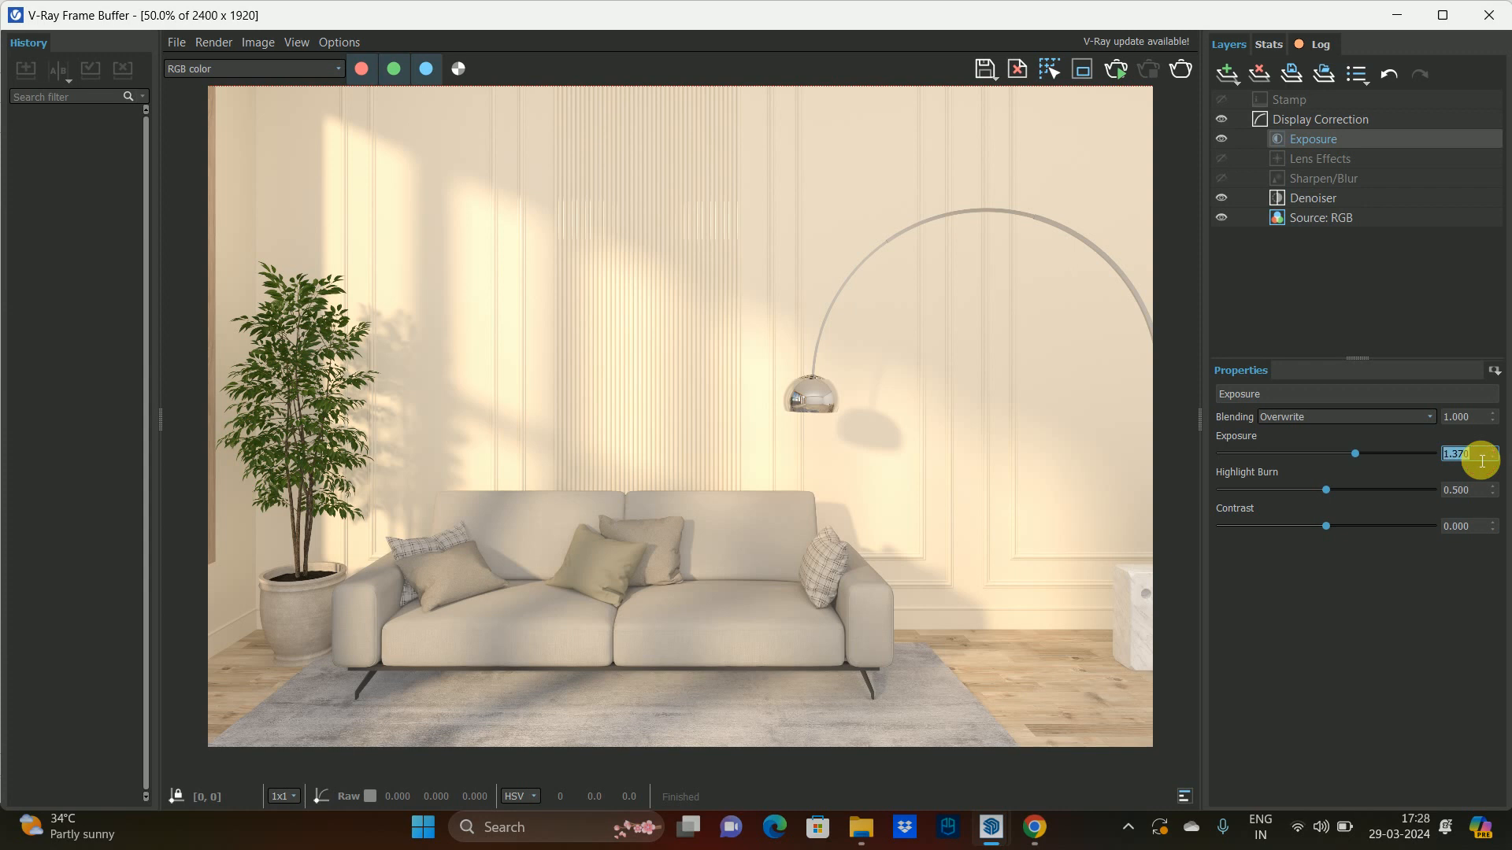
type("1.25")
key("Return")
scroll(797, 366, "up", 3)
scroll(779, 364, "down", 5)
scroll(780, 364, "up", 2)
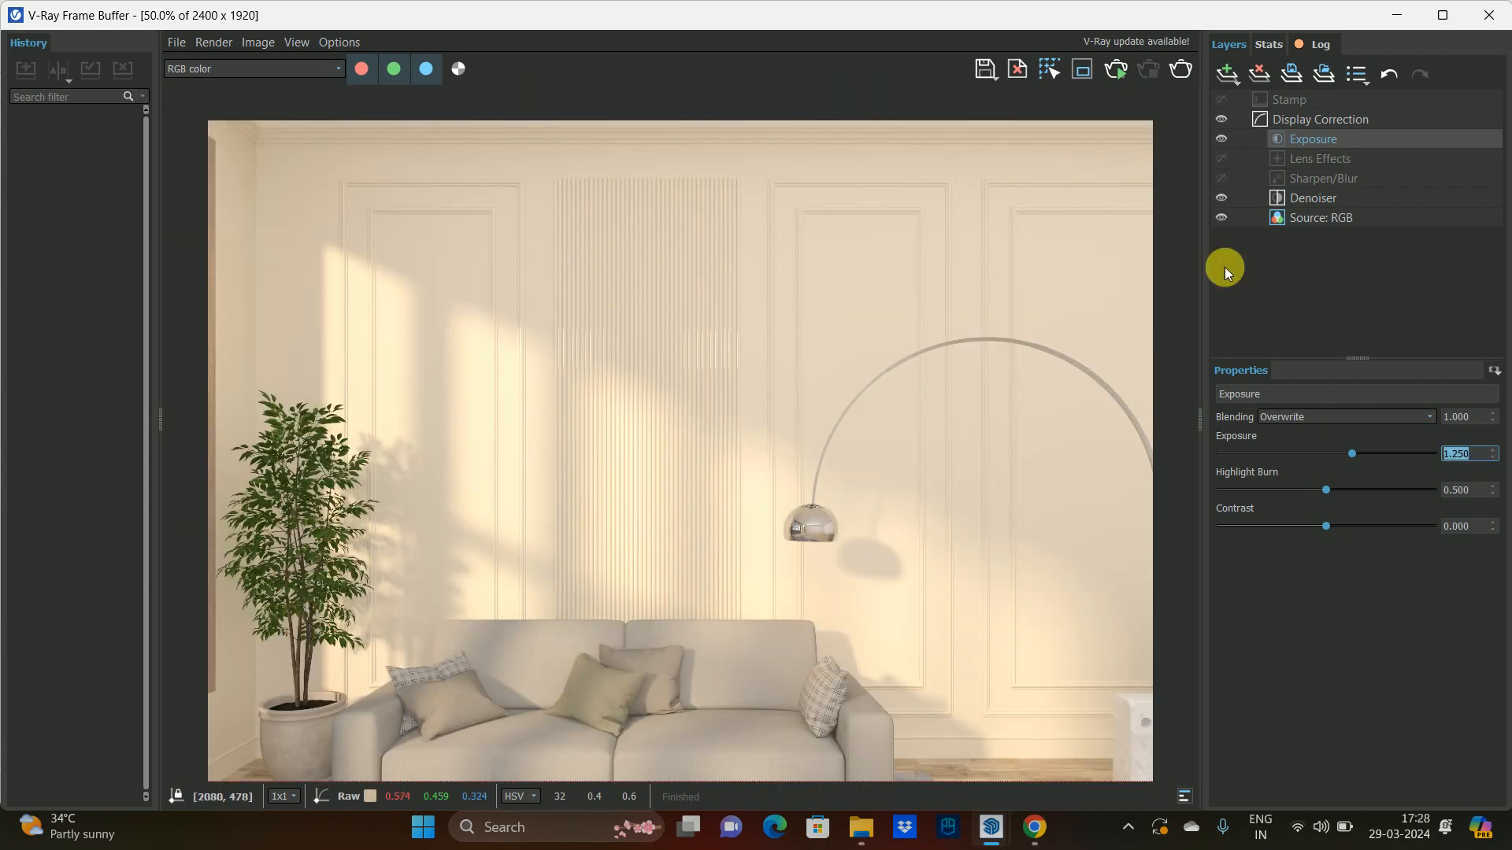
- Compare the render with and without the Exposure layer, leaving the layer enabled
left_click(1218, 140)
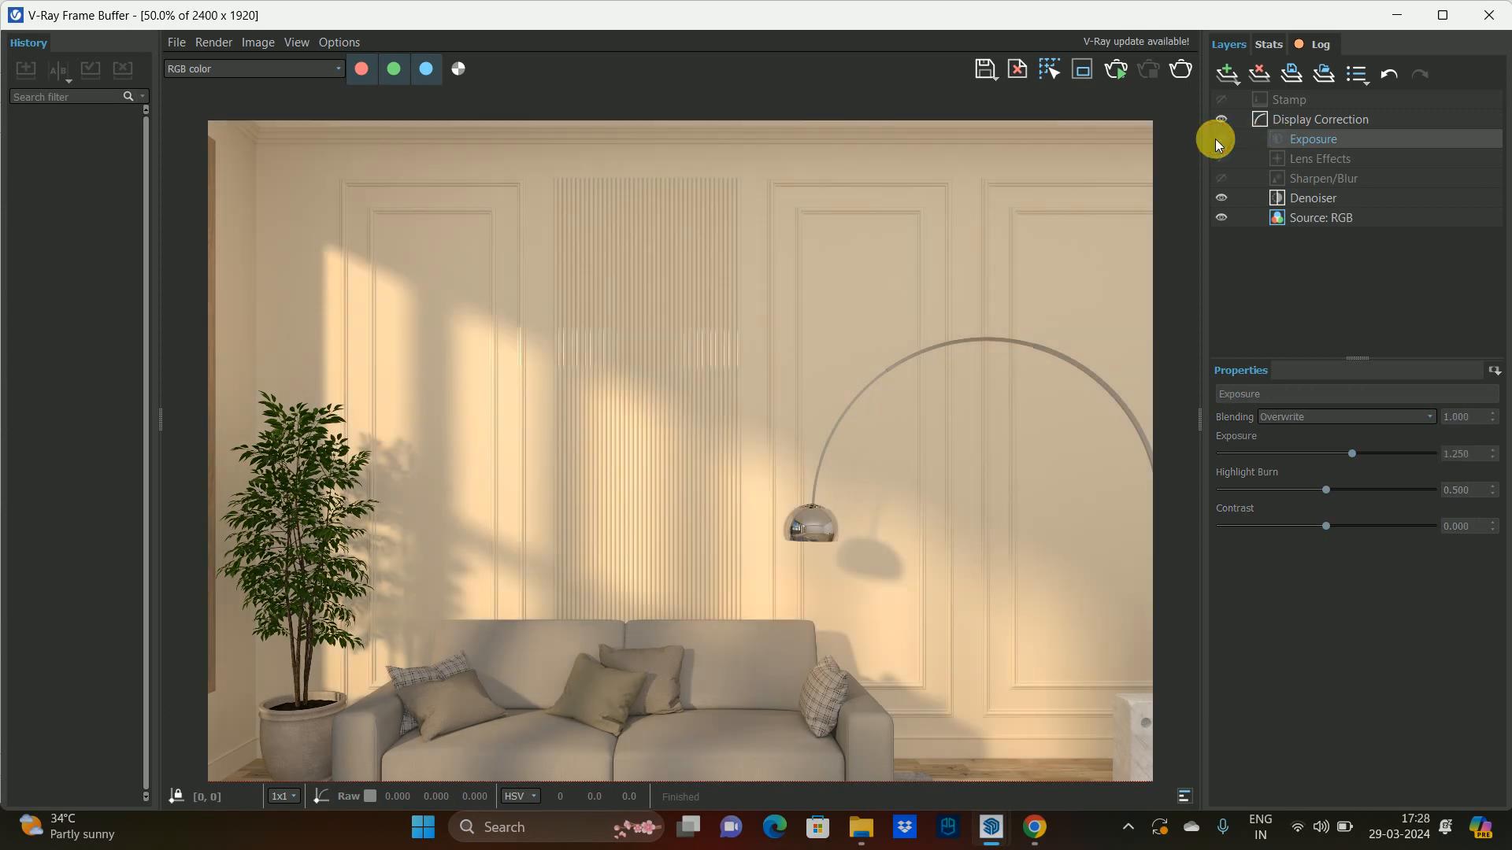
scroll(597, 421, "down", 2)
scroll(545, 290, "up", 2)
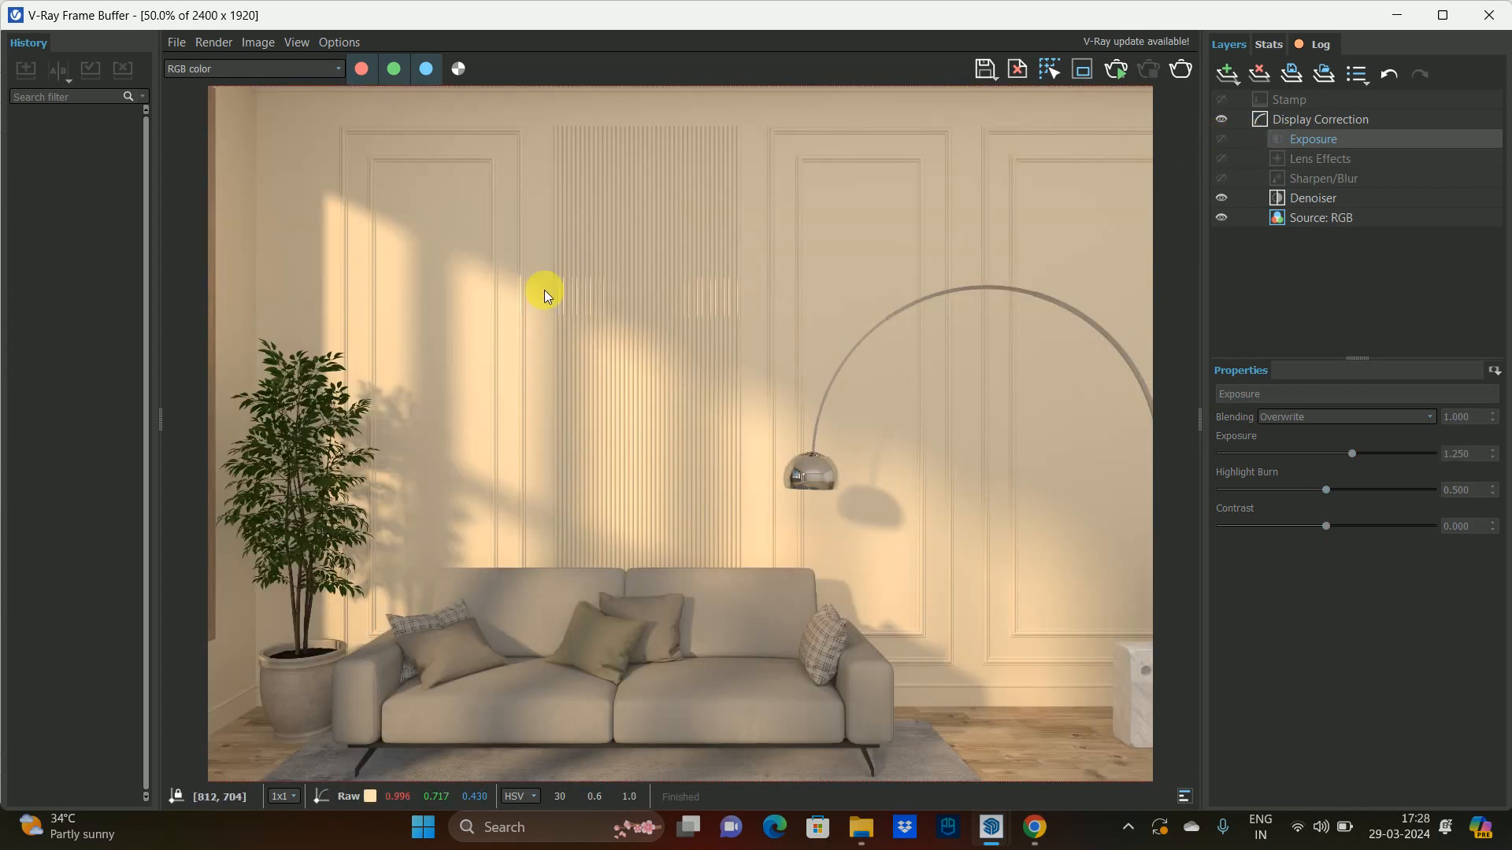
left_click(1220, 138)
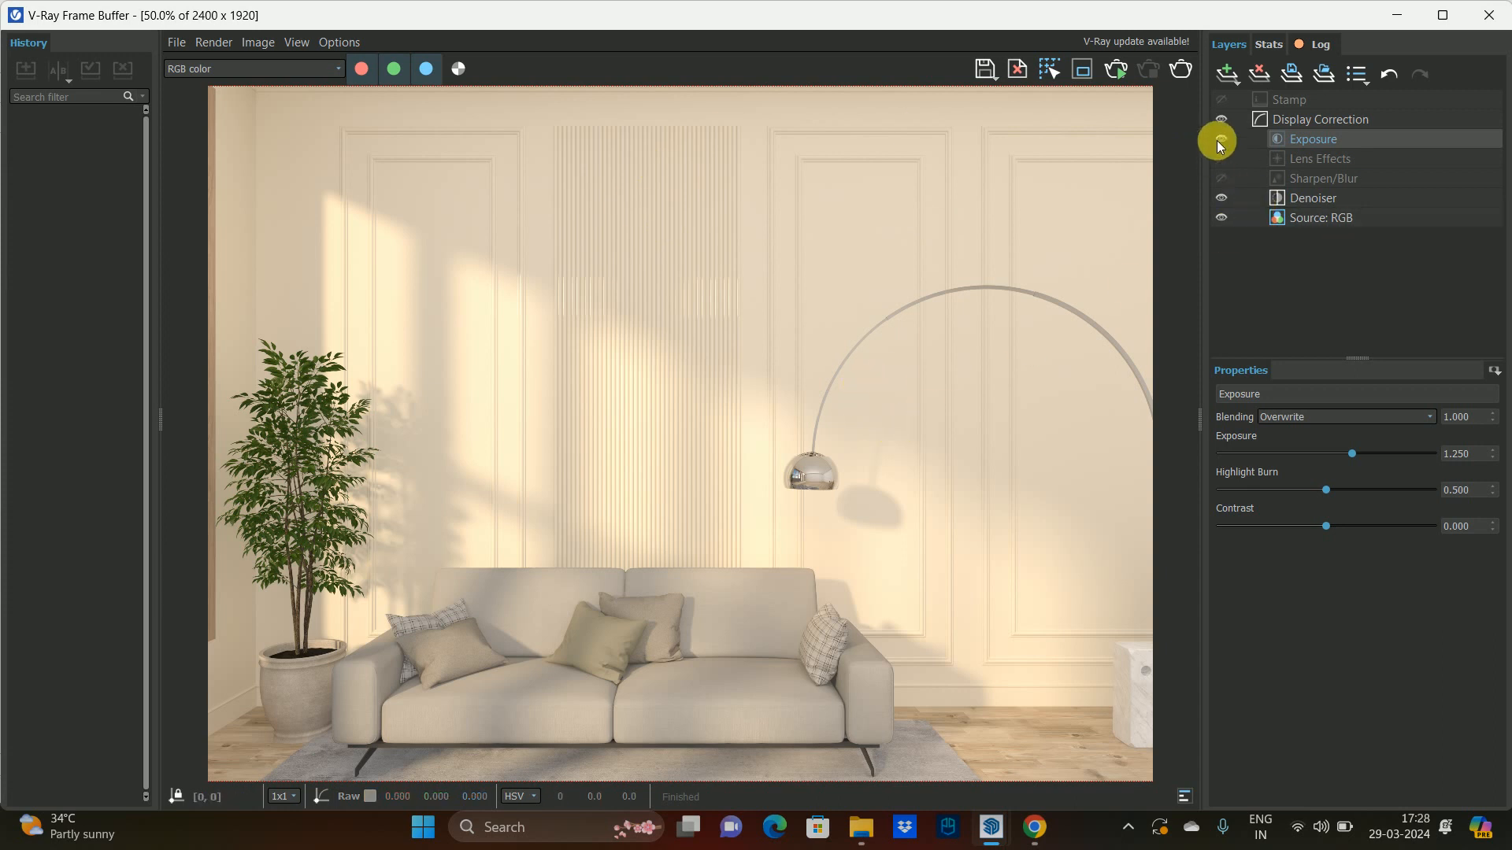
left_click(1218, 139)
left_click(1219, 138)
left_click(1218, 138)
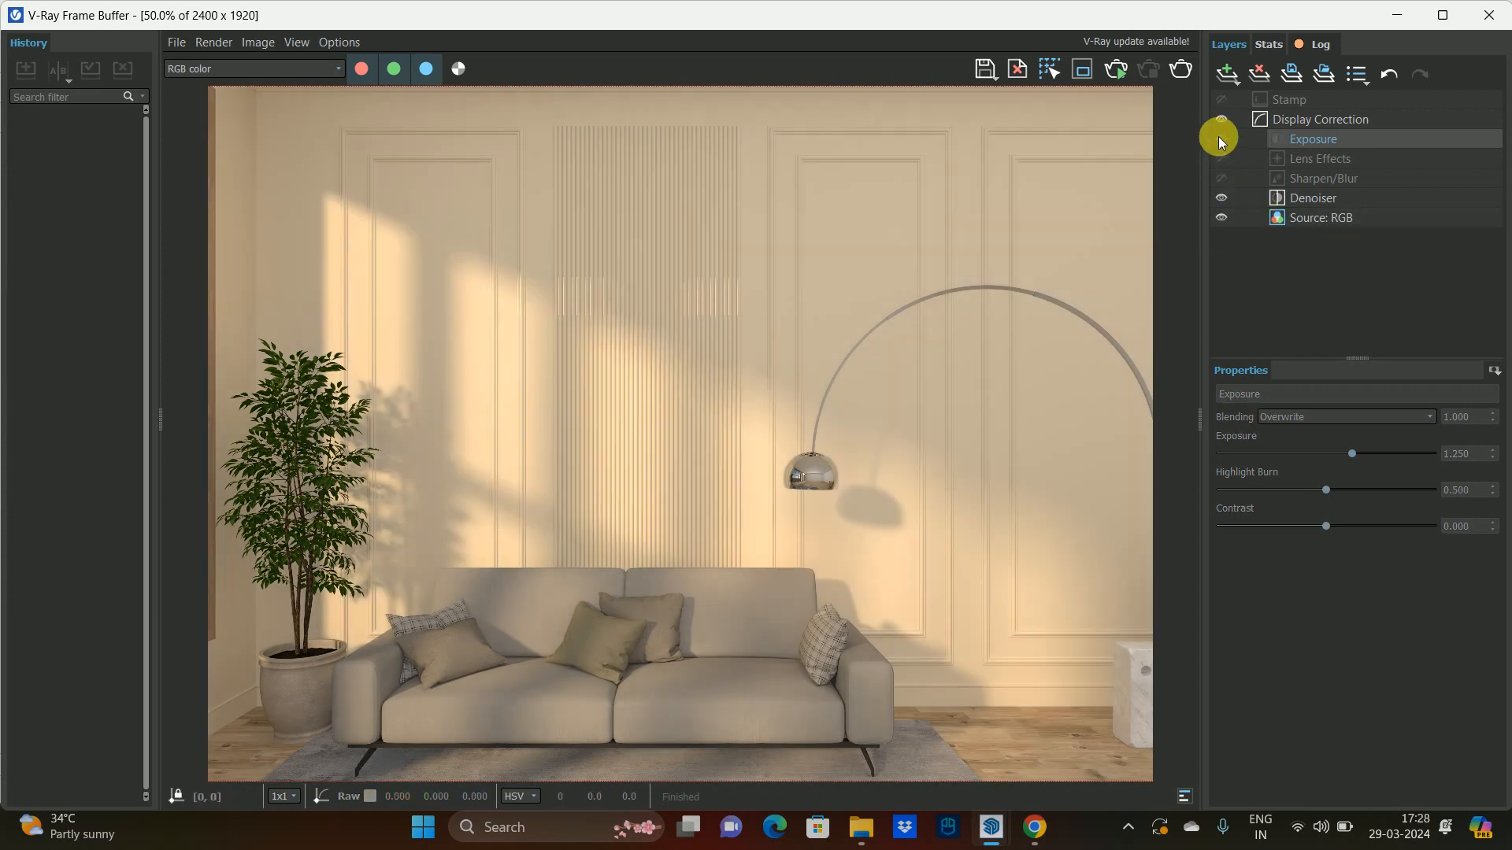
left_click(1218, 138)
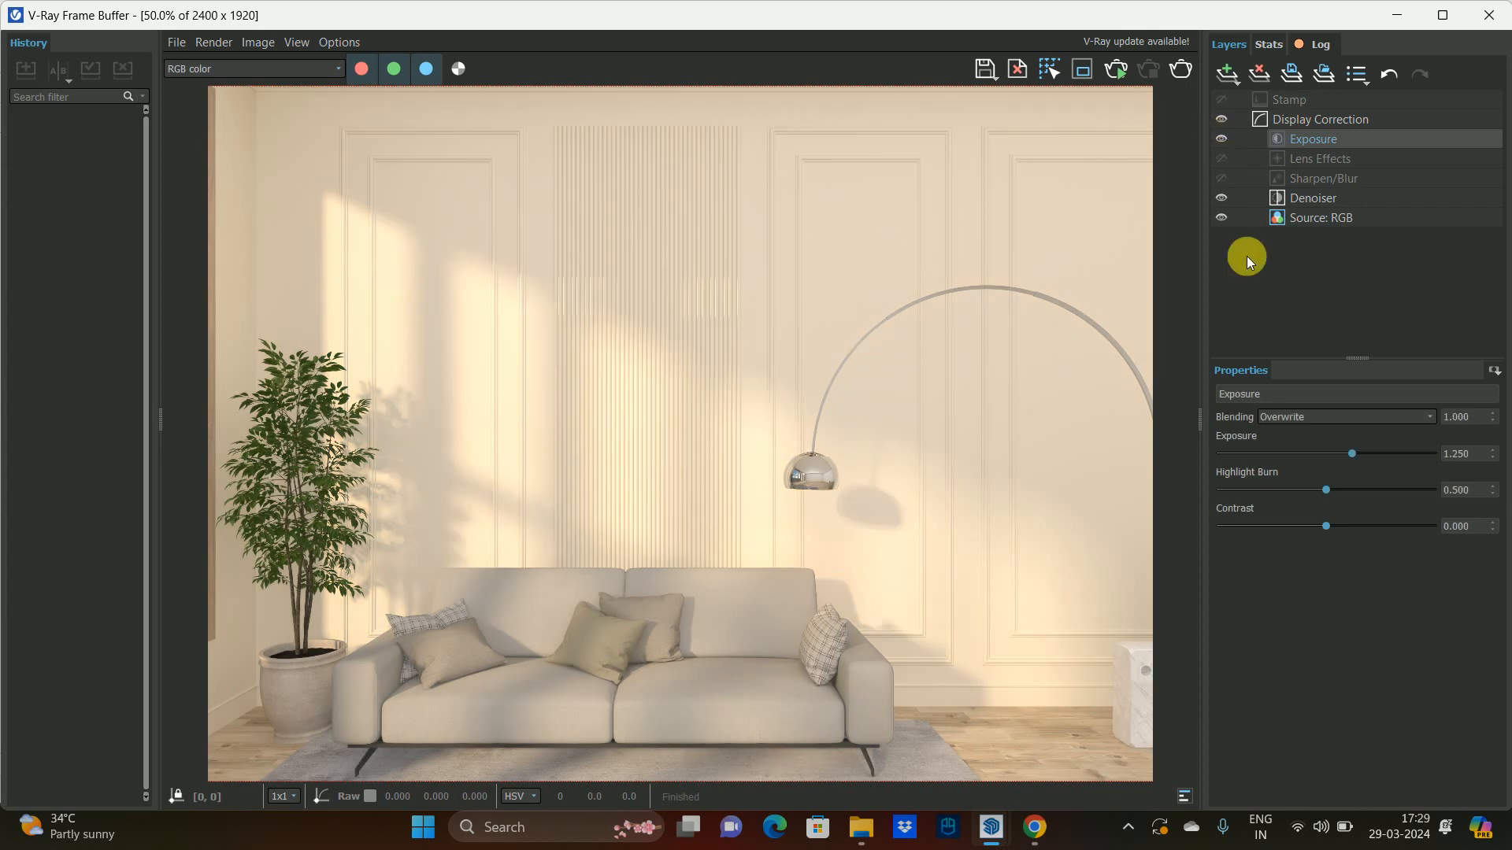
- Set the Exposure layer's exposure to 1 and its highlight burn to 0.6
double_click(1478, 455)
type("1")
key("Return")
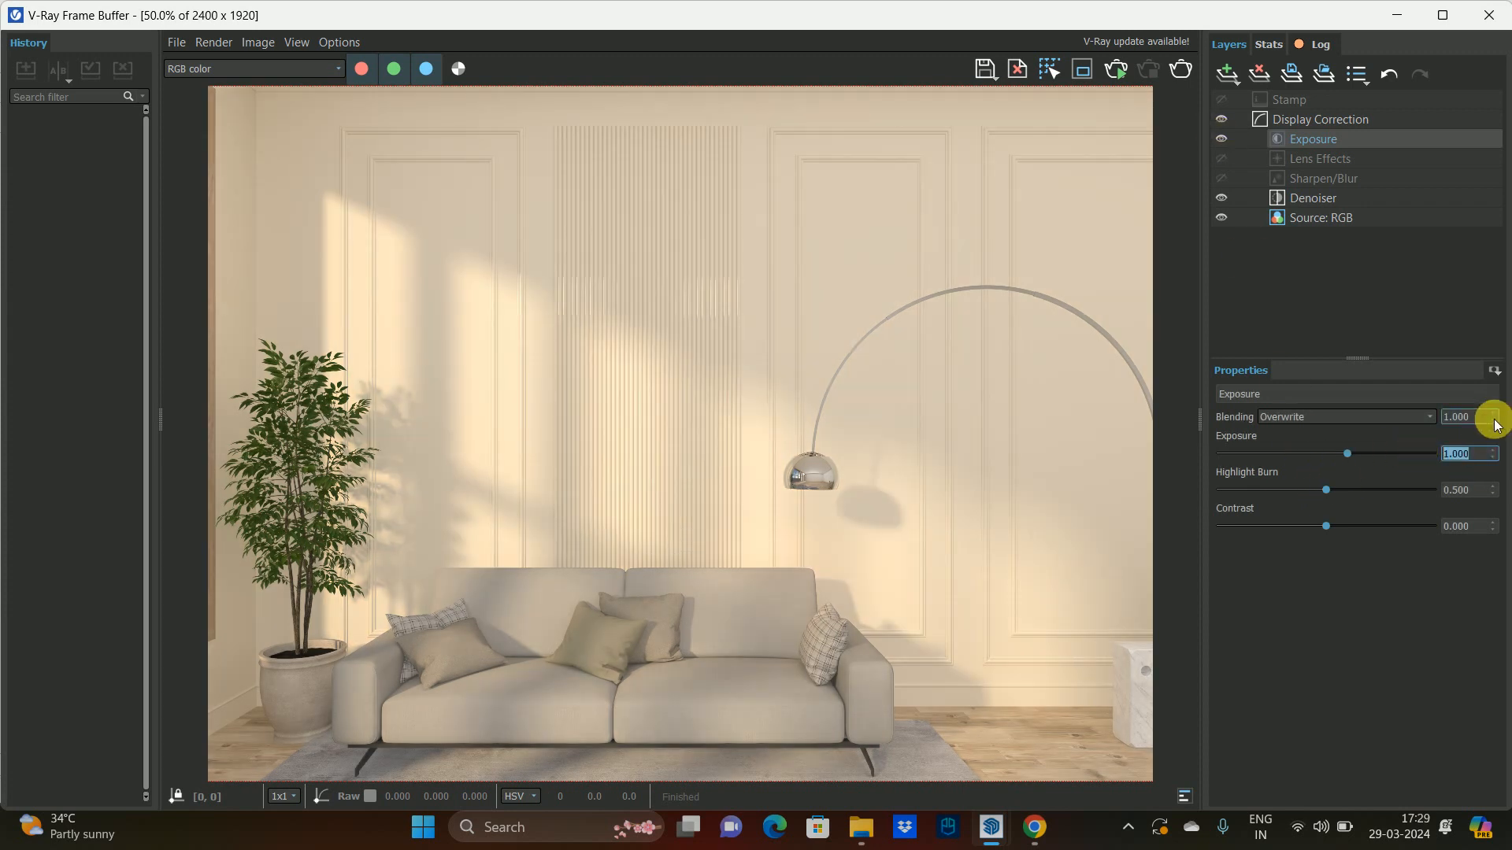
mouse_move(1324, 492)
left_mouse_down()
mouse_move(1375, 488)
mouse_move(1350, 487)
left_mouse_up()
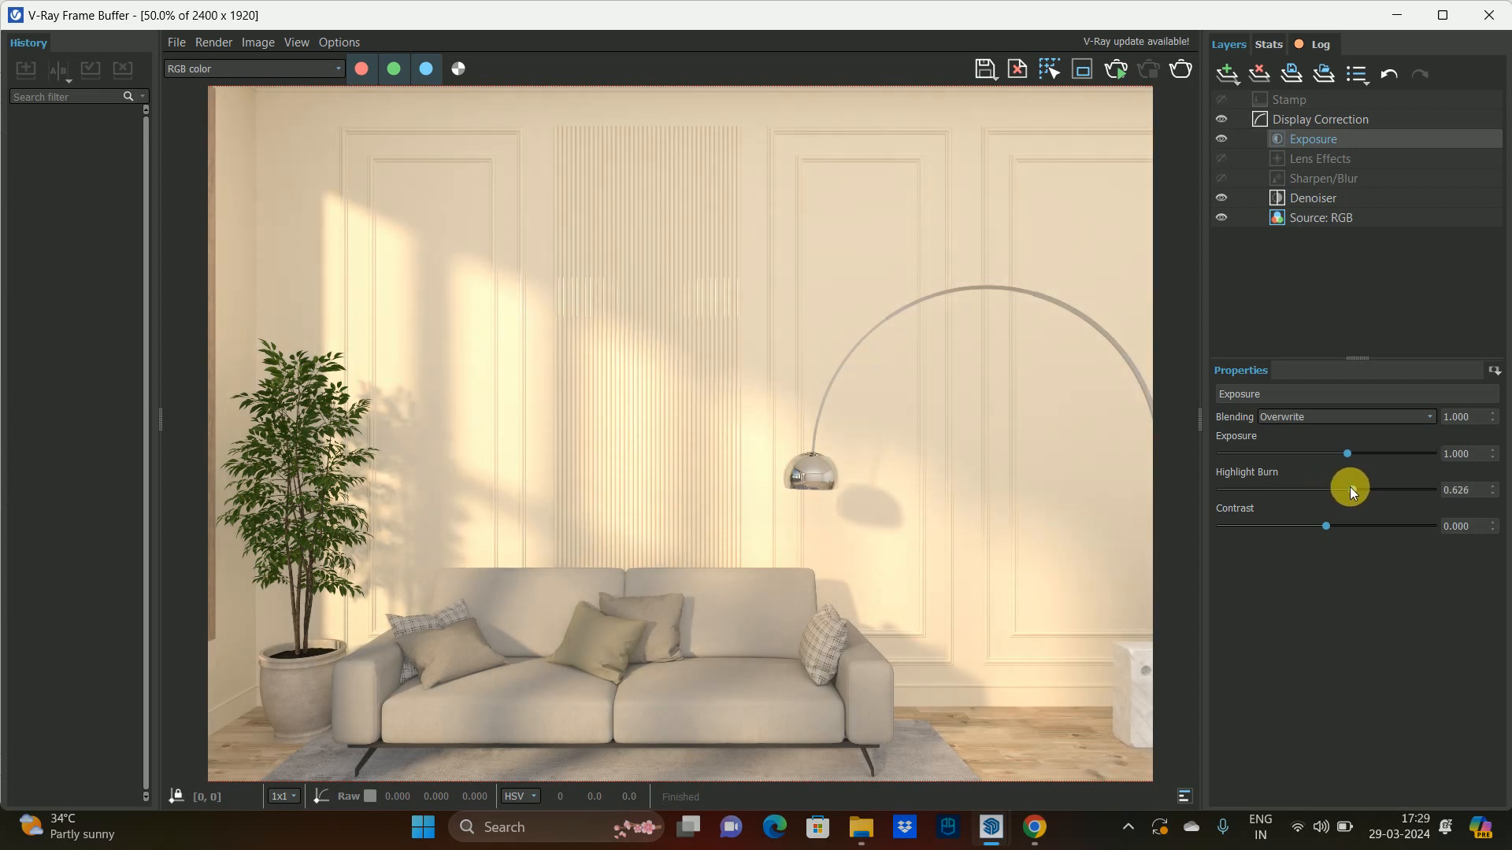
double_click(1470, 492)
type("0.6")
key("Return")
- Compare the fluted wall panel up close with the Exposure layer off and on, leaving it enabled
scroll(727, 115, "up", 3)
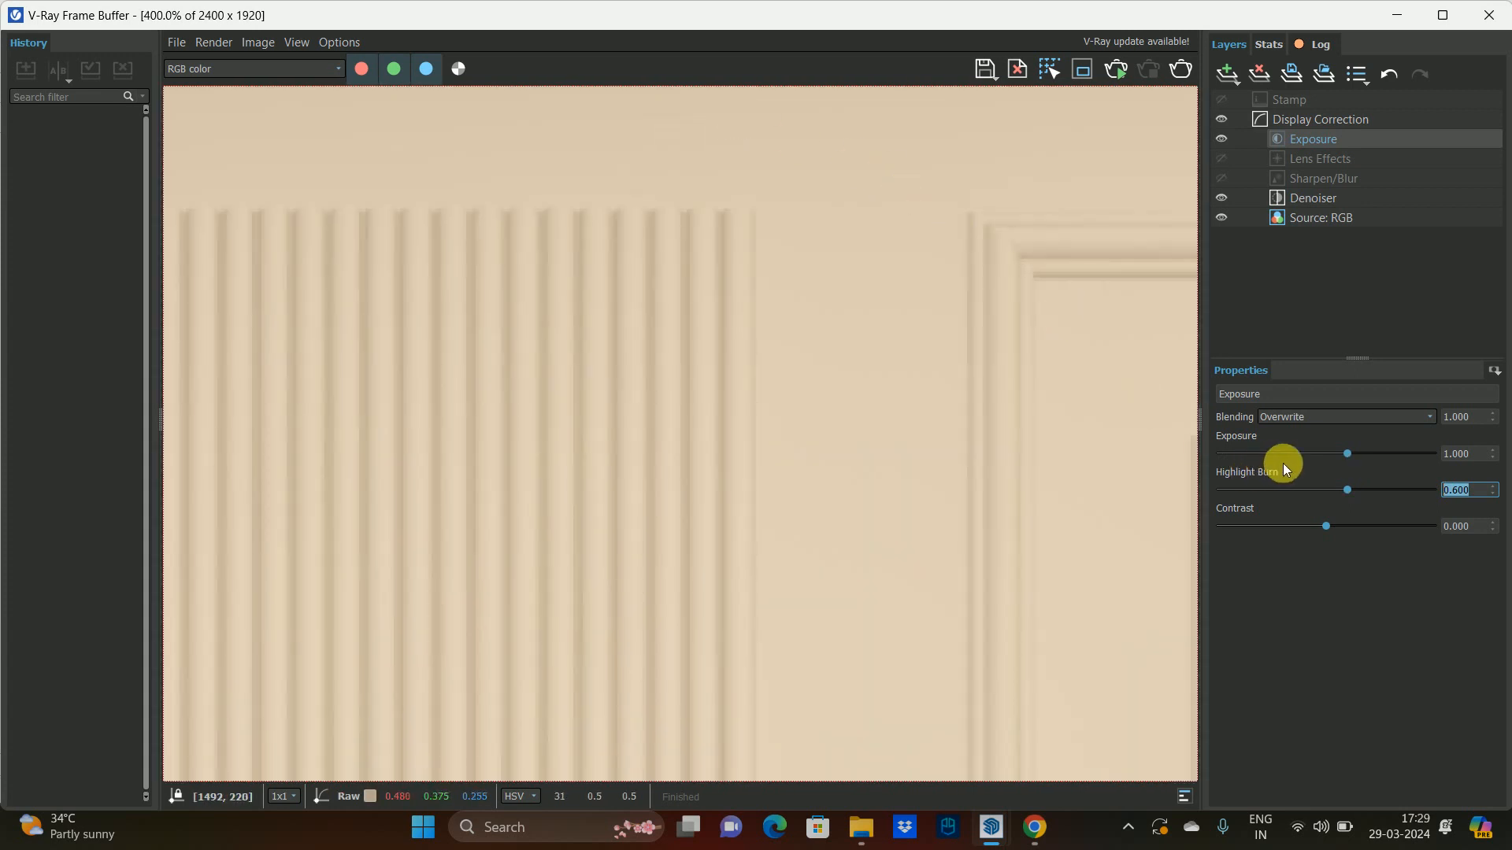
left_click(1221, 138)
left_click(1222, 139)
left_click(1222, 139)
left_click(1221, 139)
left_click(1221, 139)
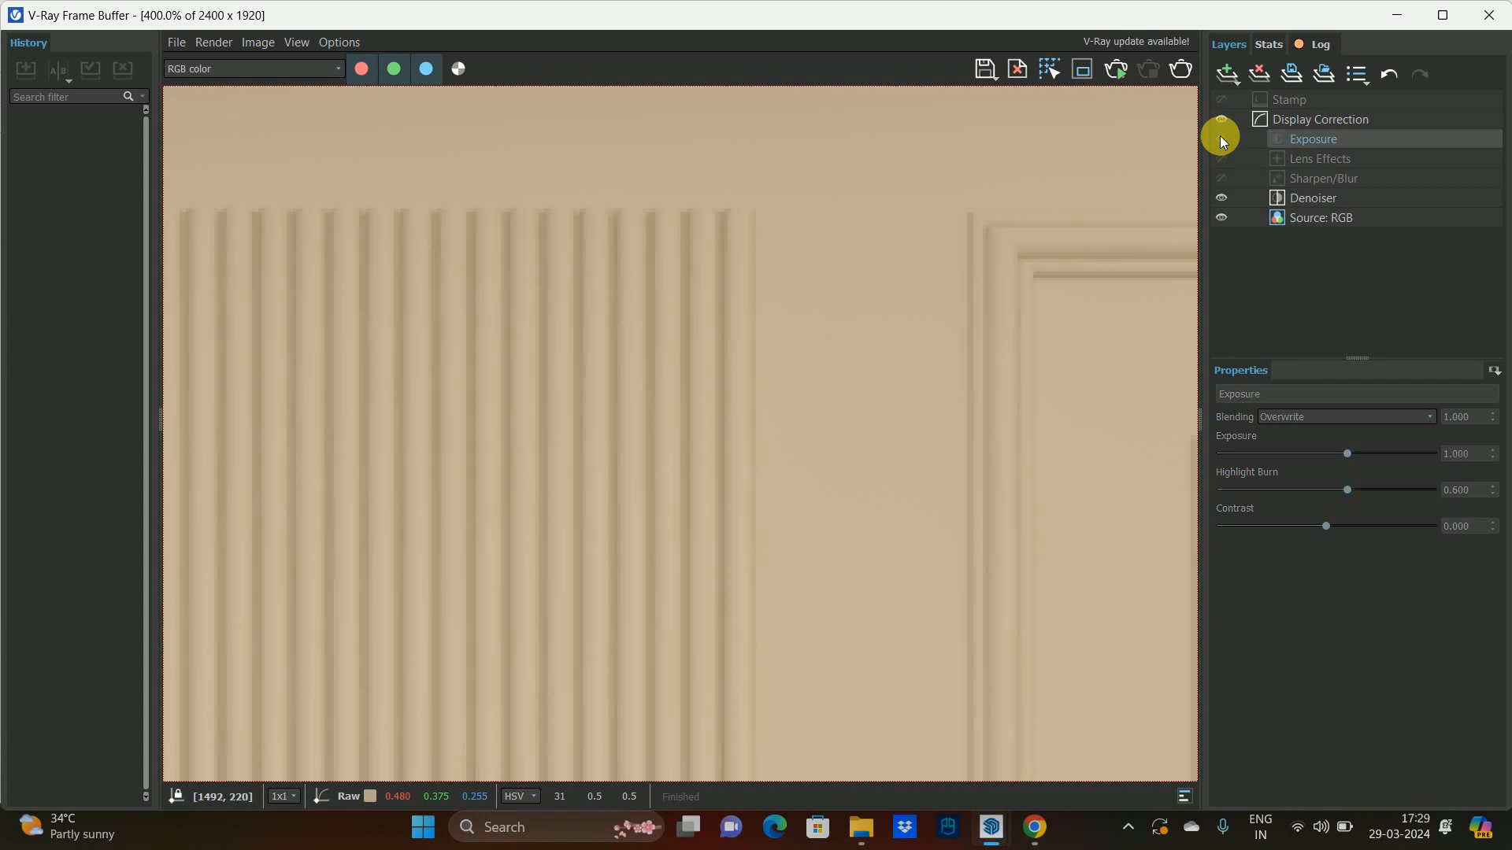
left_click(1221, 139)
scroll(866, 401, "down", 10)
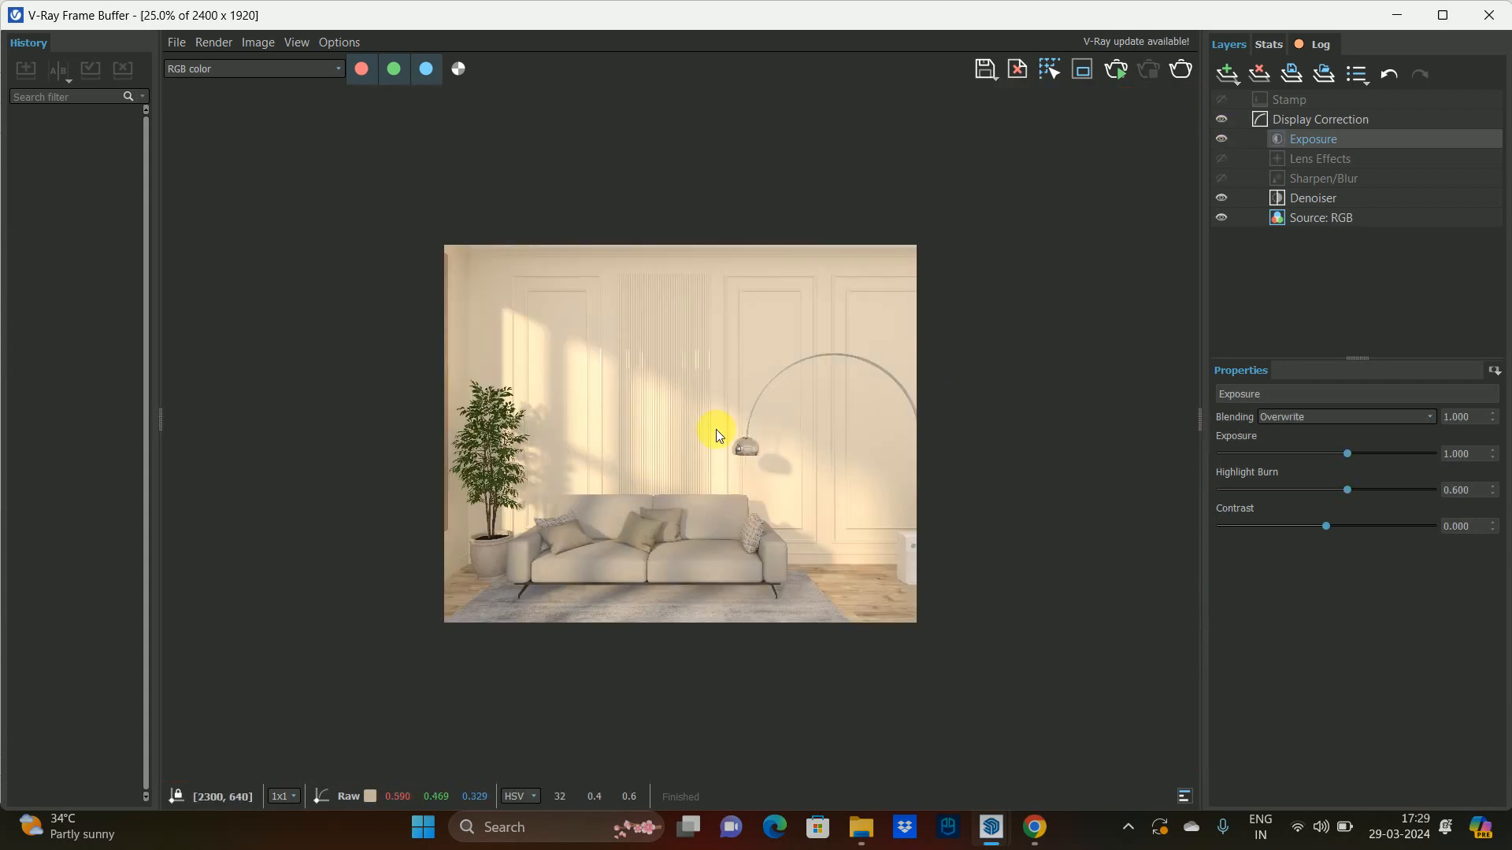
scroll(787, 402, "up", 5)
- Try a Filmic tonemap layer on the render and delete it
left_click(1228, 72)
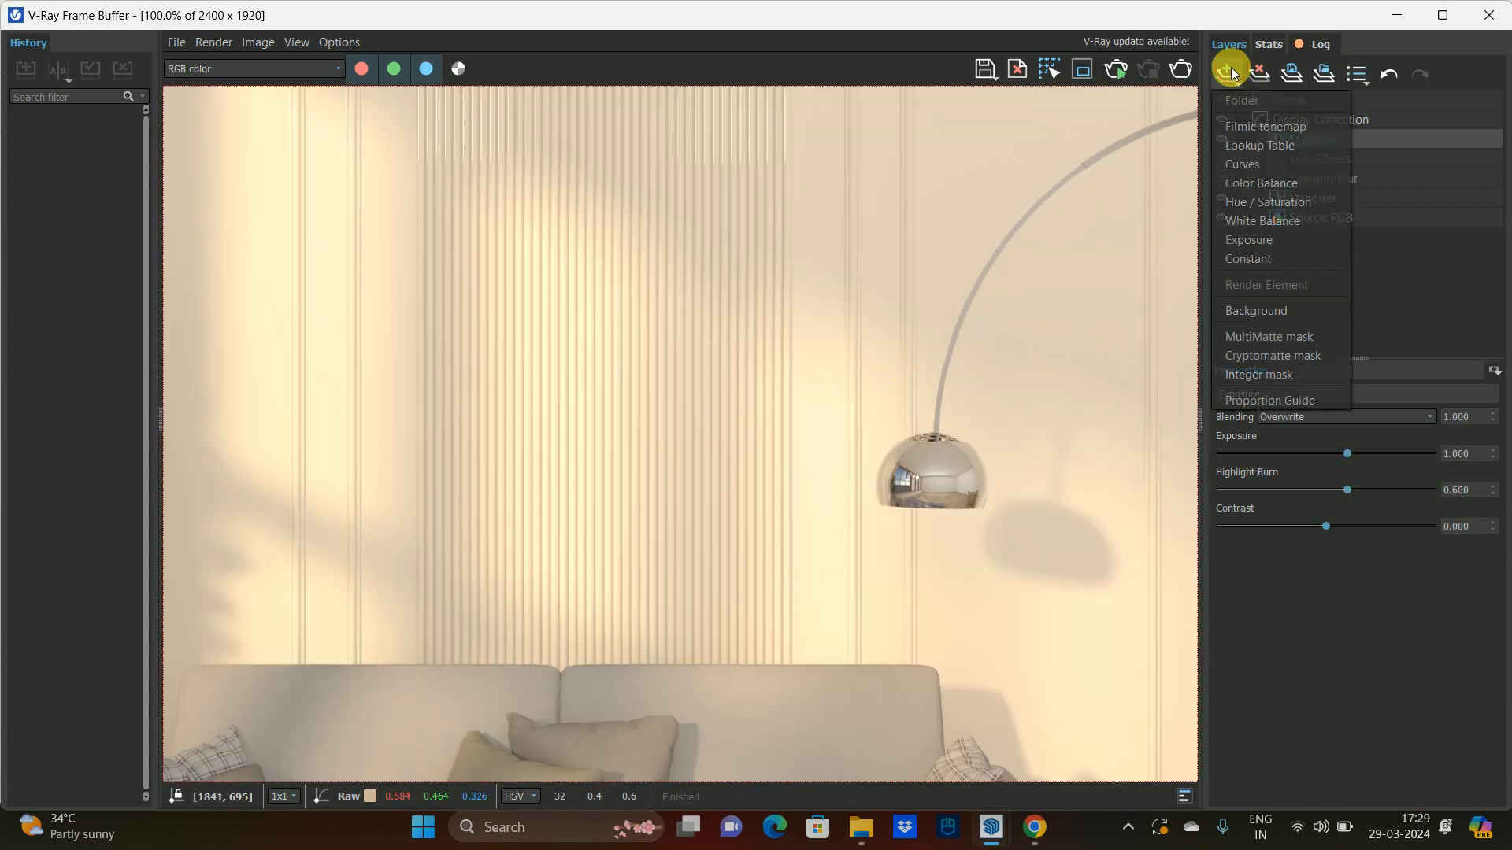
left_click(1249, 126)
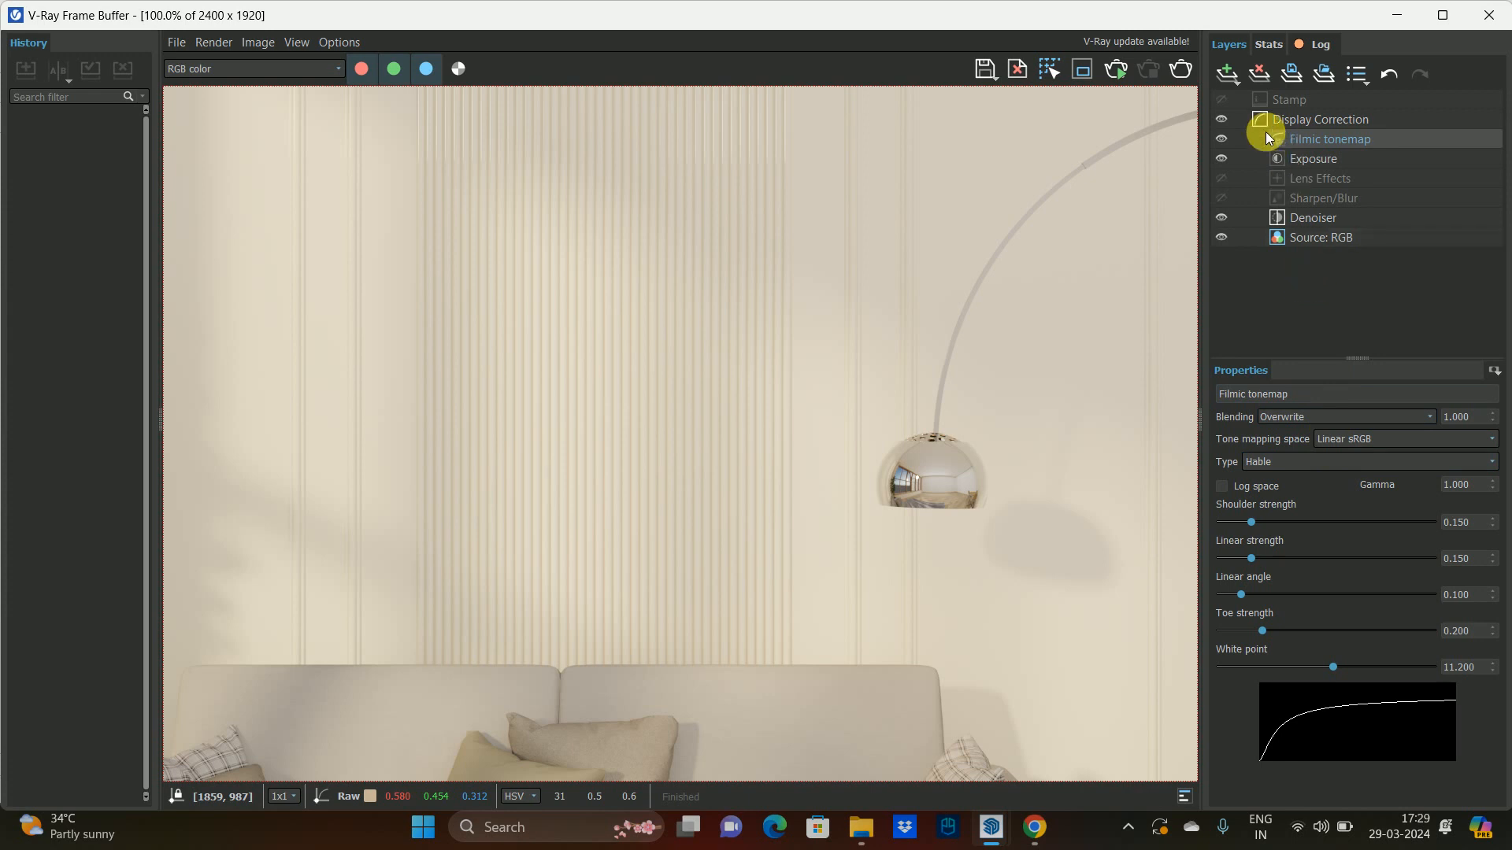
right_click(1325, 149)
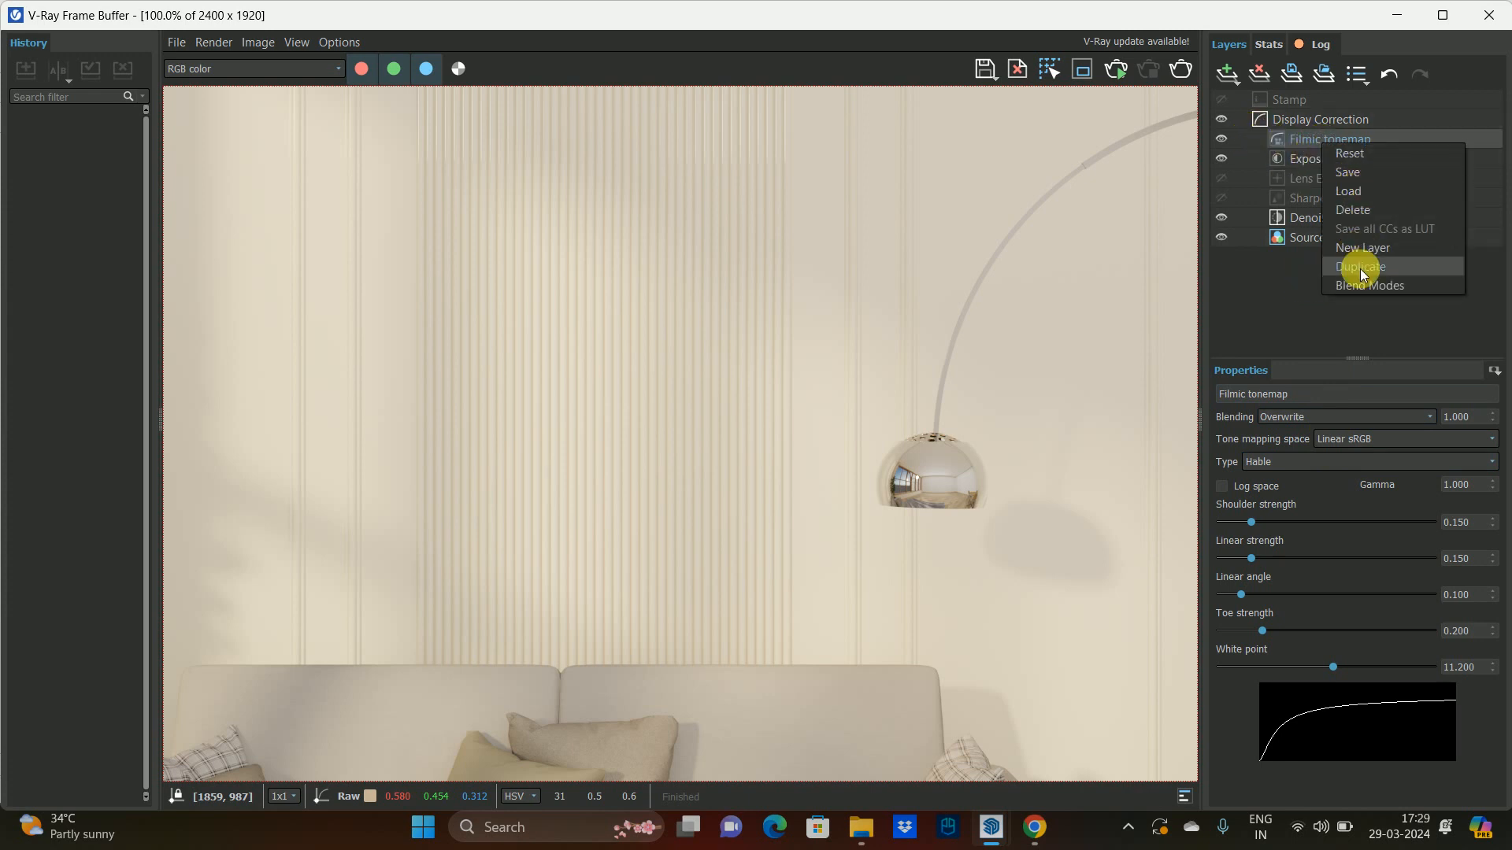
left_click(1350, 211)
- Add a Color Balance layer to view its settings, and delete it
left_click(1219, 70)
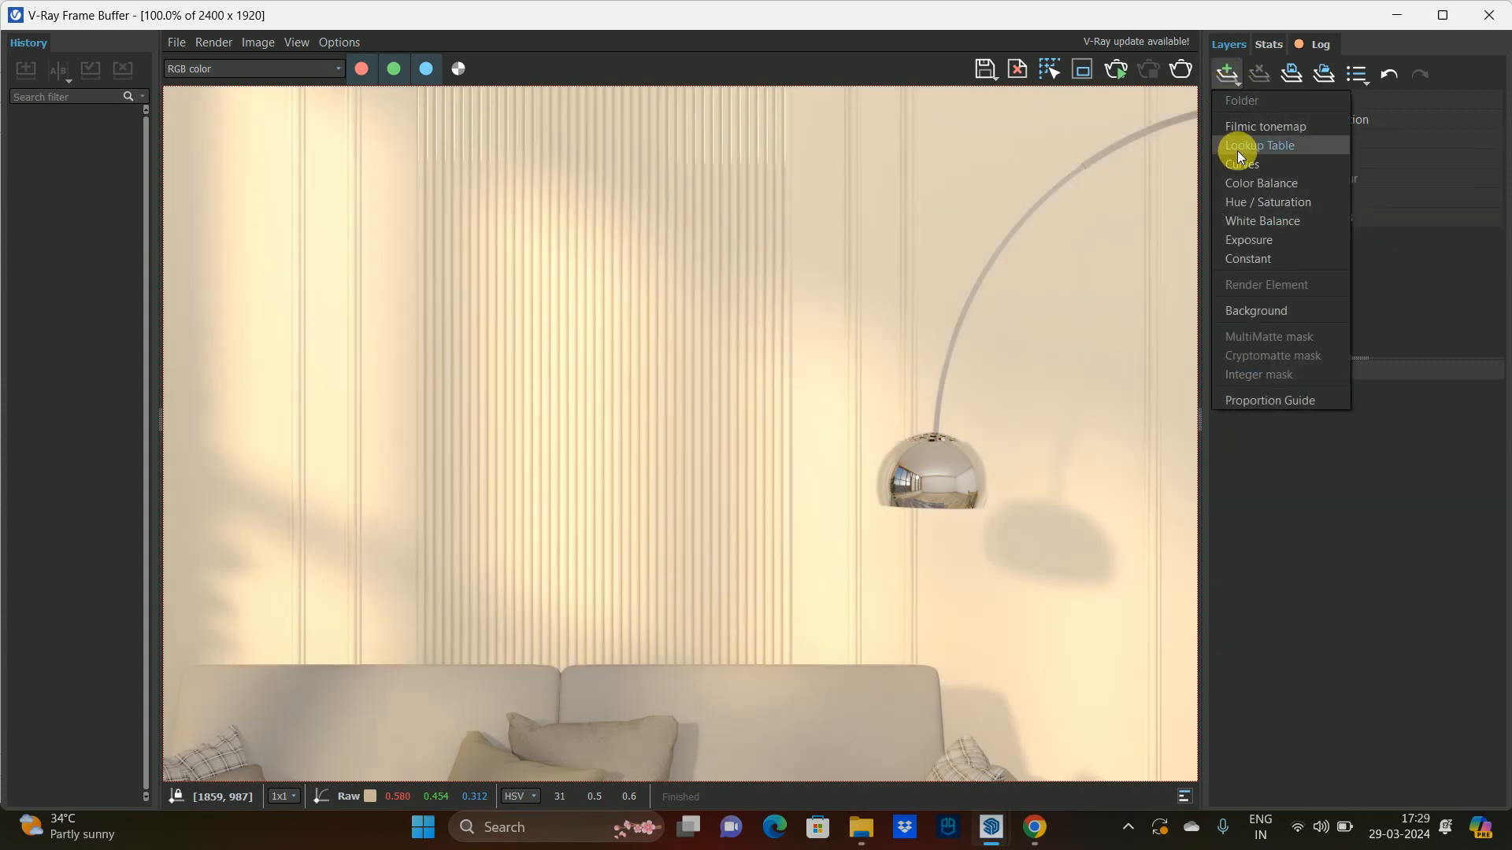
left_click(1252, 183)
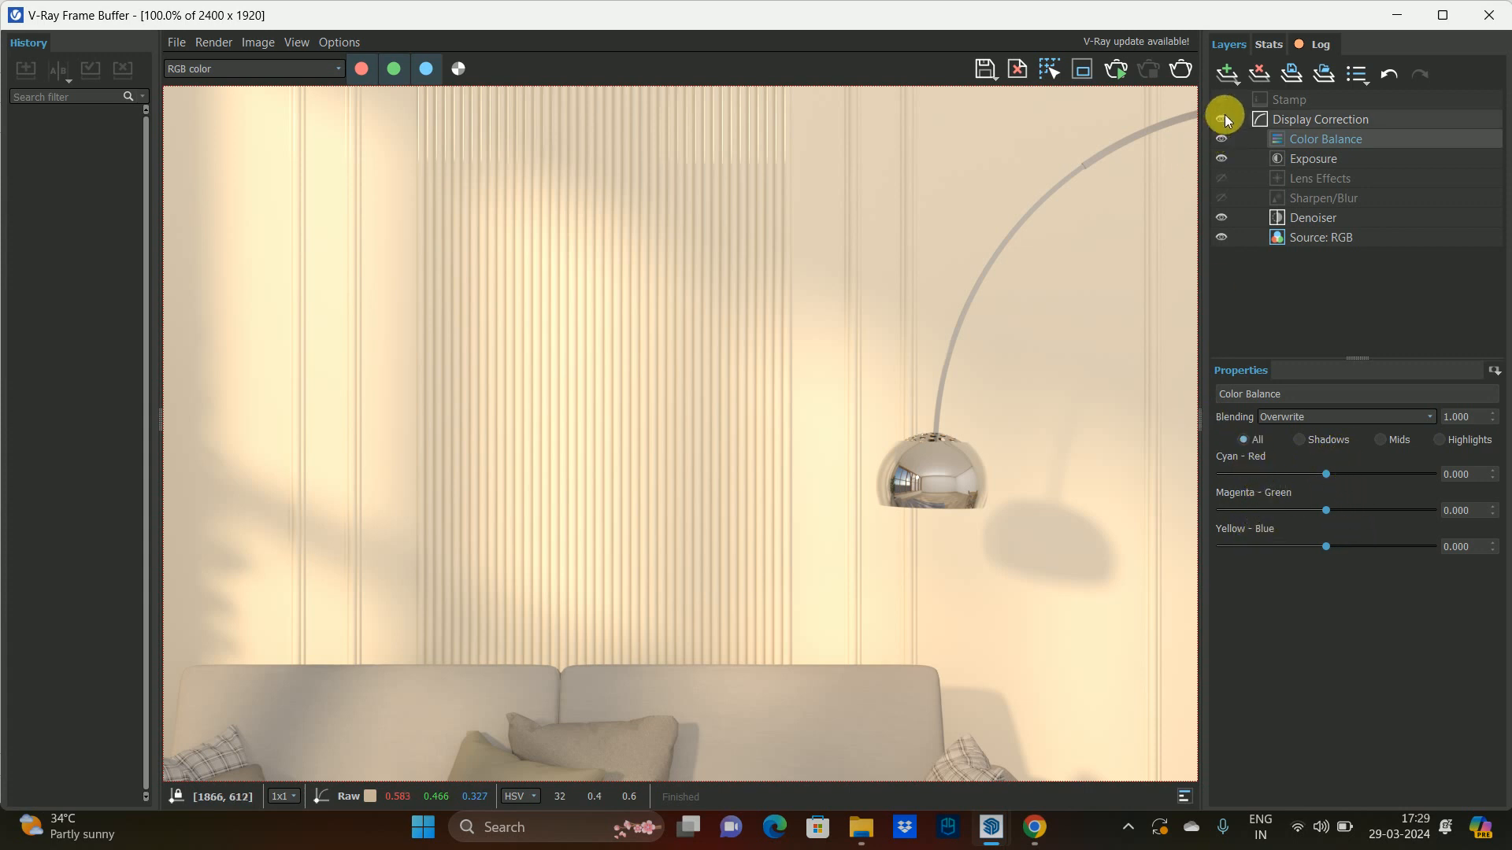
right_click(1346, 146)
left_click(1375, 211)
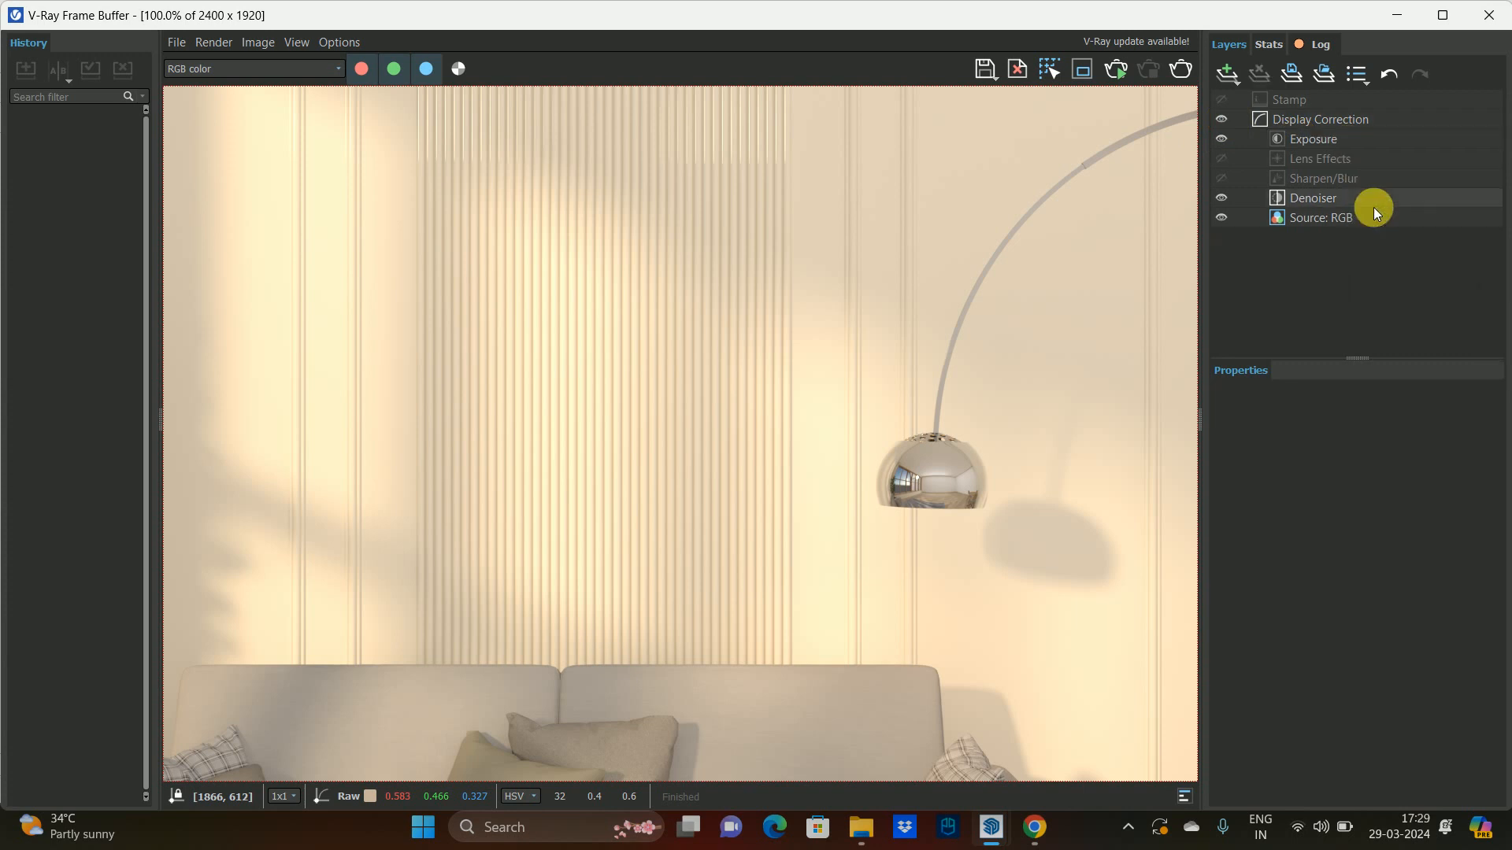
- Add a Constant layer to view its settings, and delete it
left_click(1217, 73)
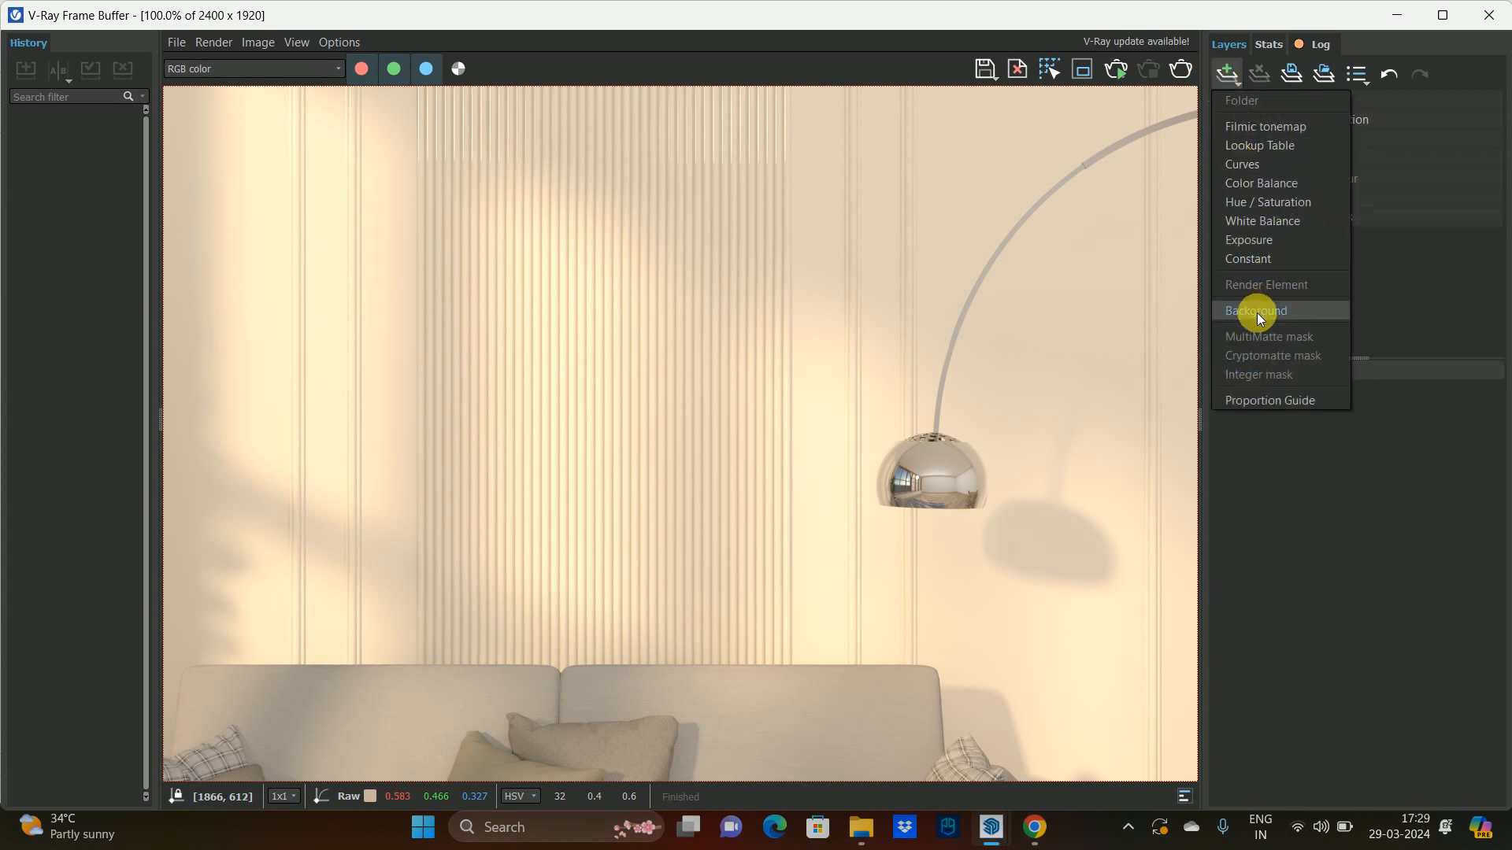
left_click(1265, 266)
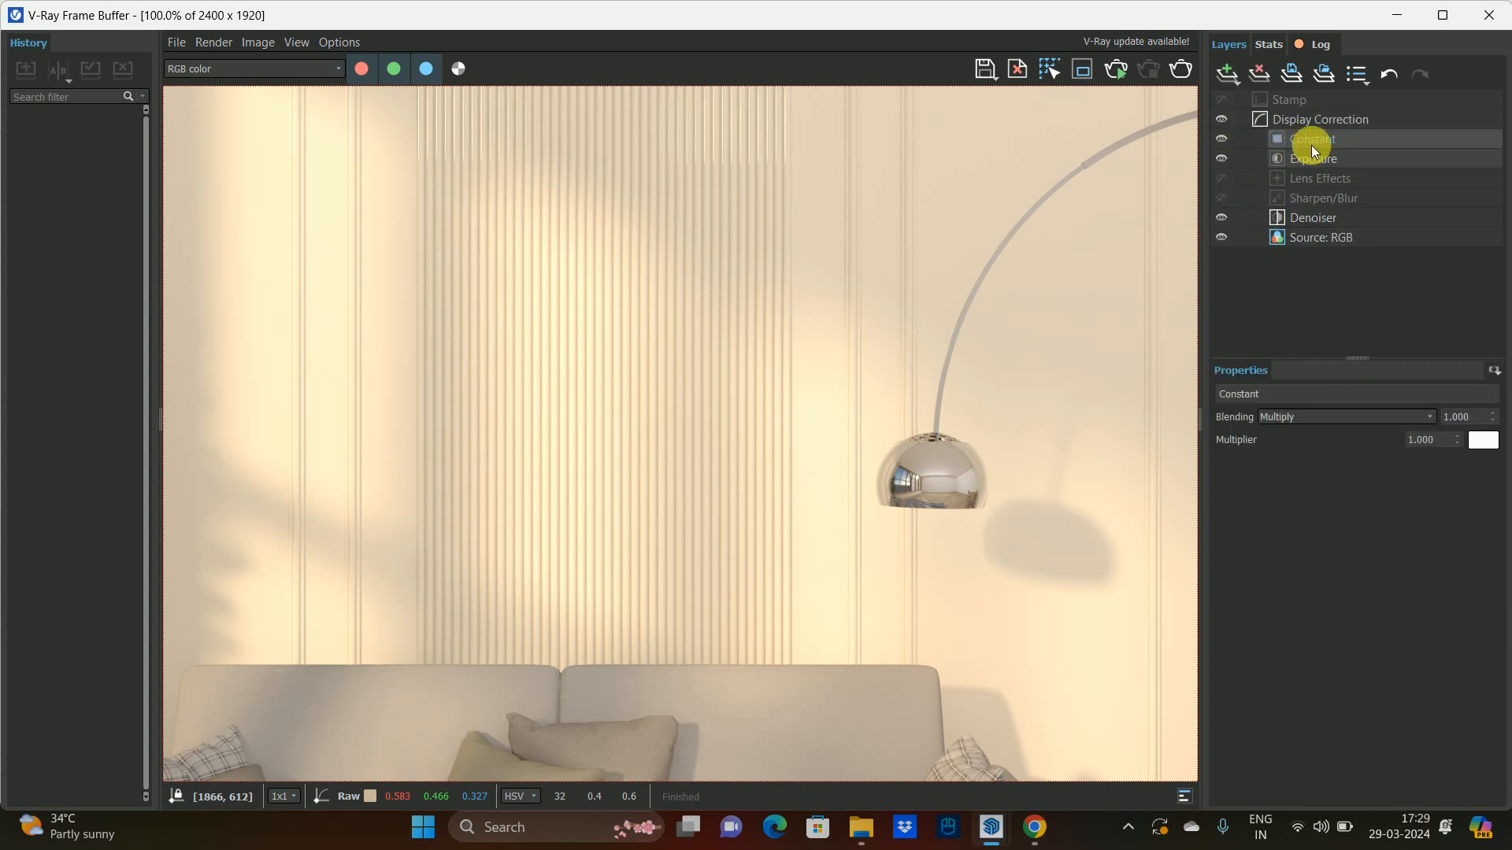
right_click(1345, 139)
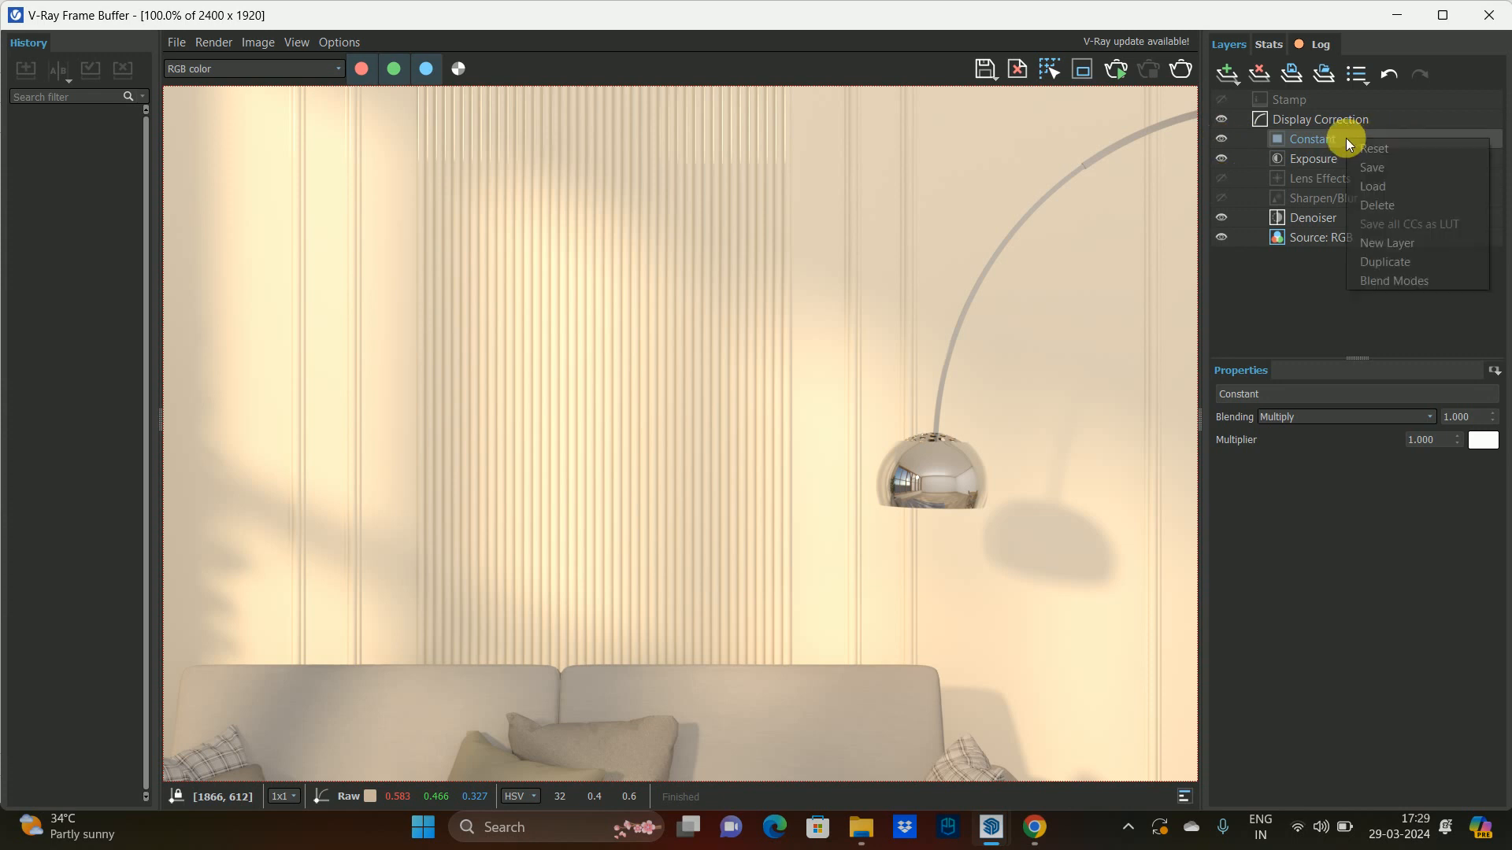
left_click(1372, 522)
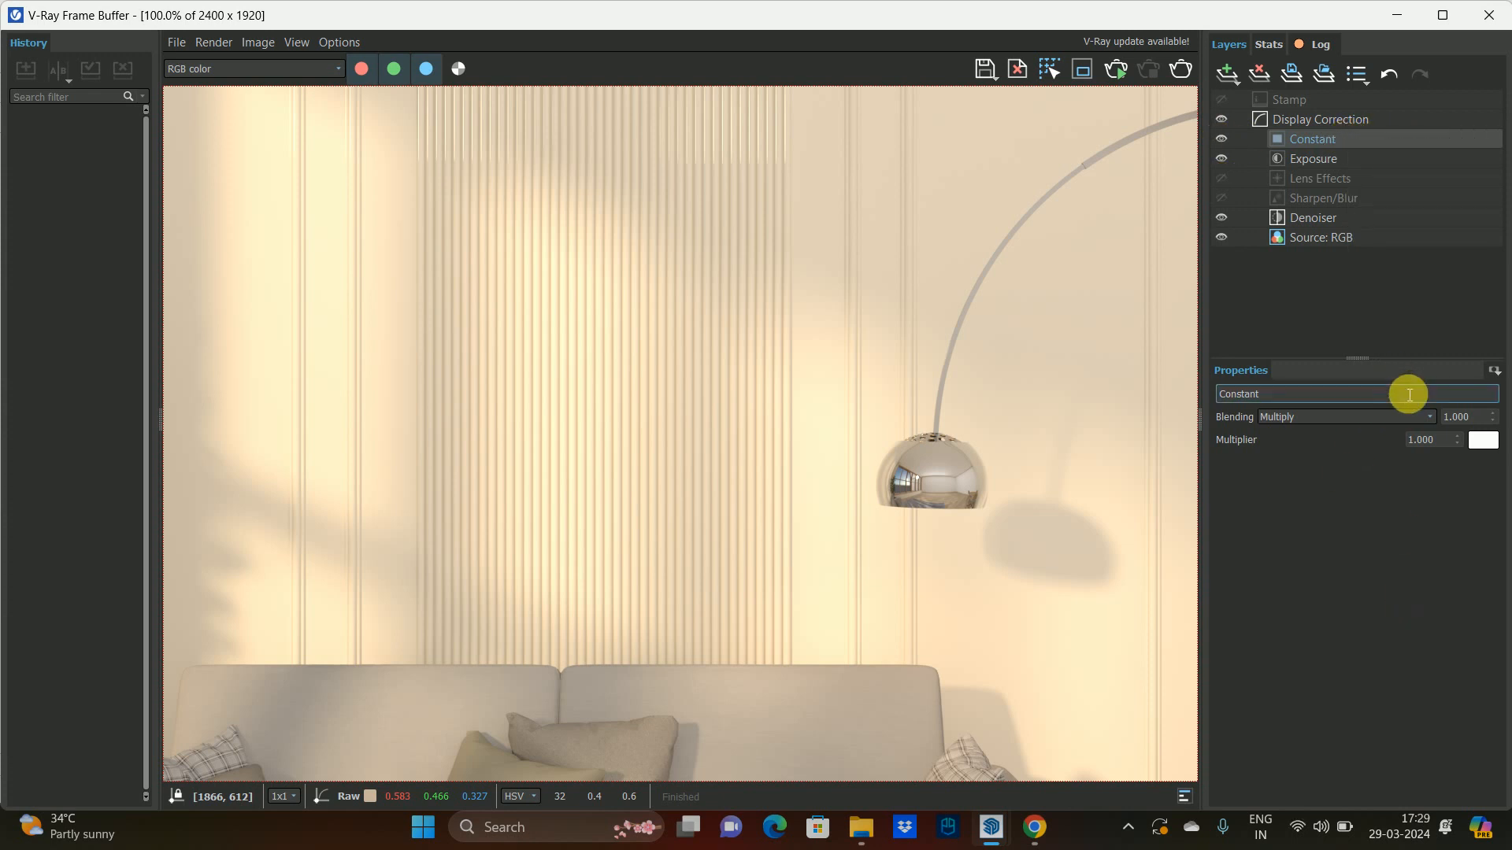
right_click(1315, 142)
left_click(1342, 207)
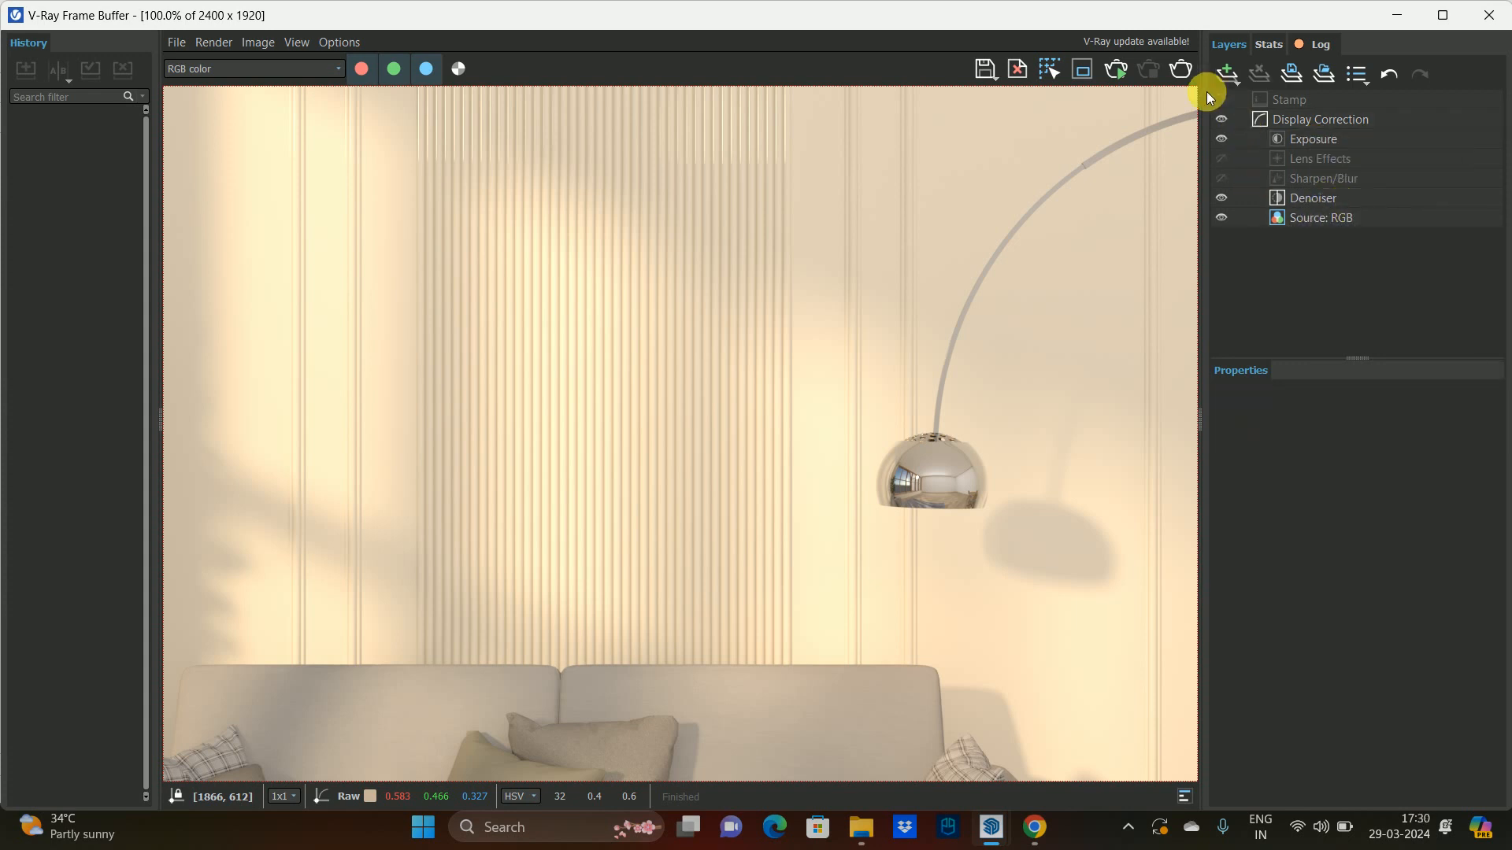
- Try a White Balance layer on the render with temperatures of 10000, 3000 and about 6267, and delete the layer
left_click(1226, 74)
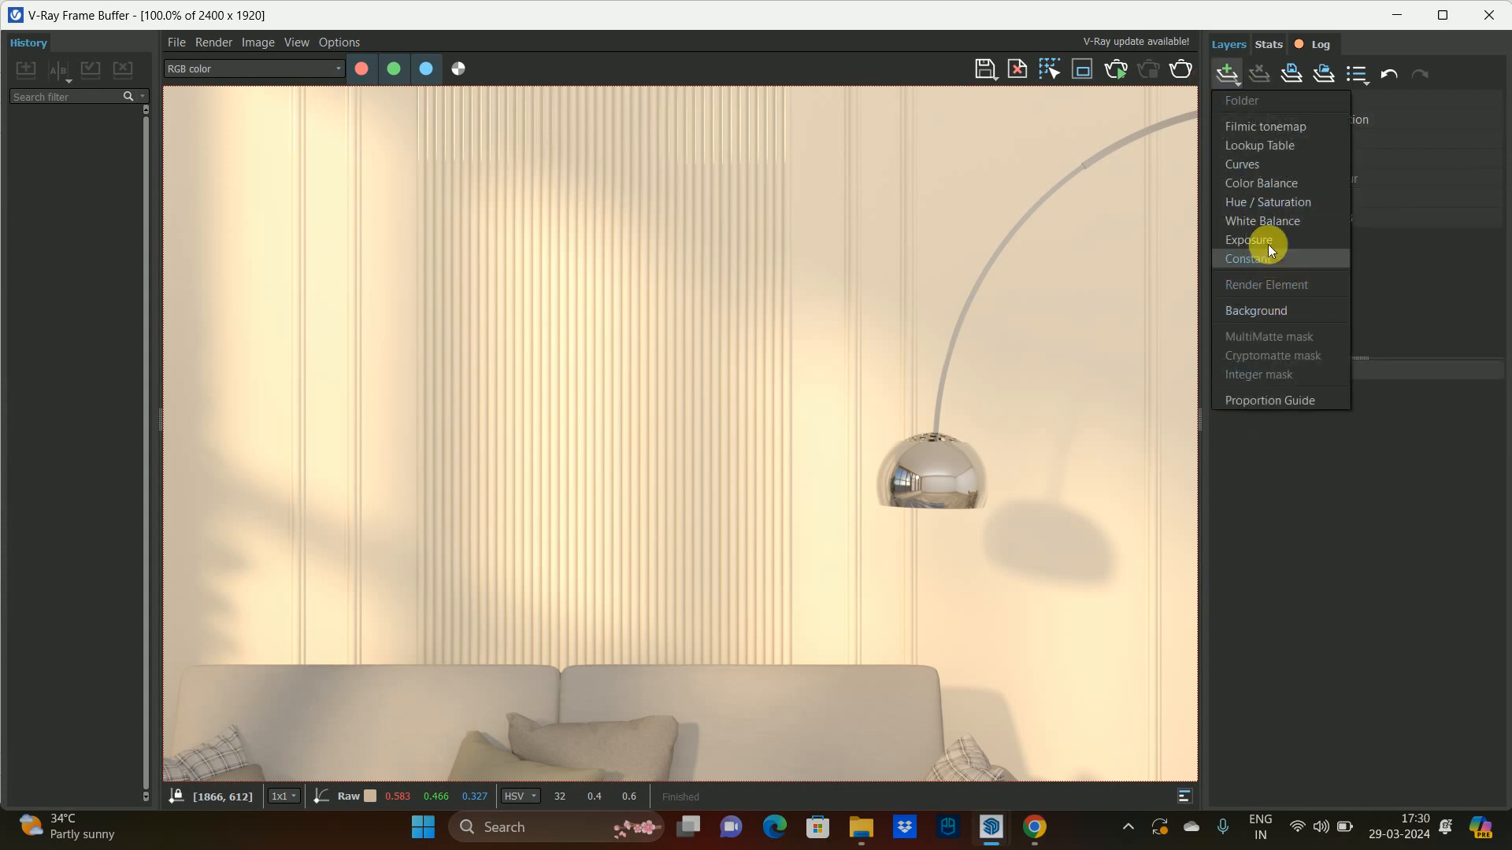
left_click(1268, 221)
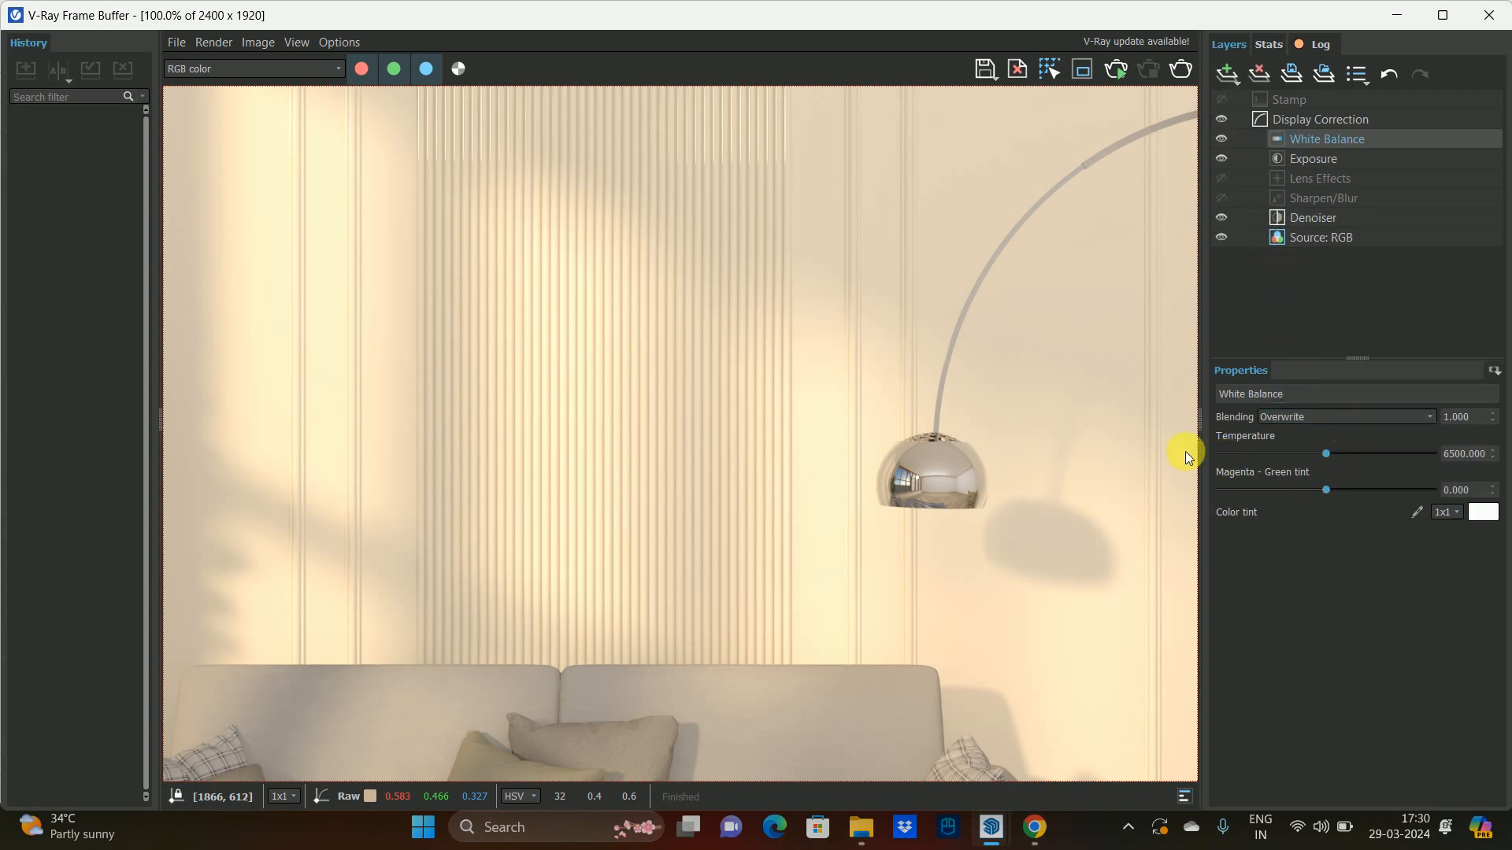
scroll(1102, 441, "down", 1)
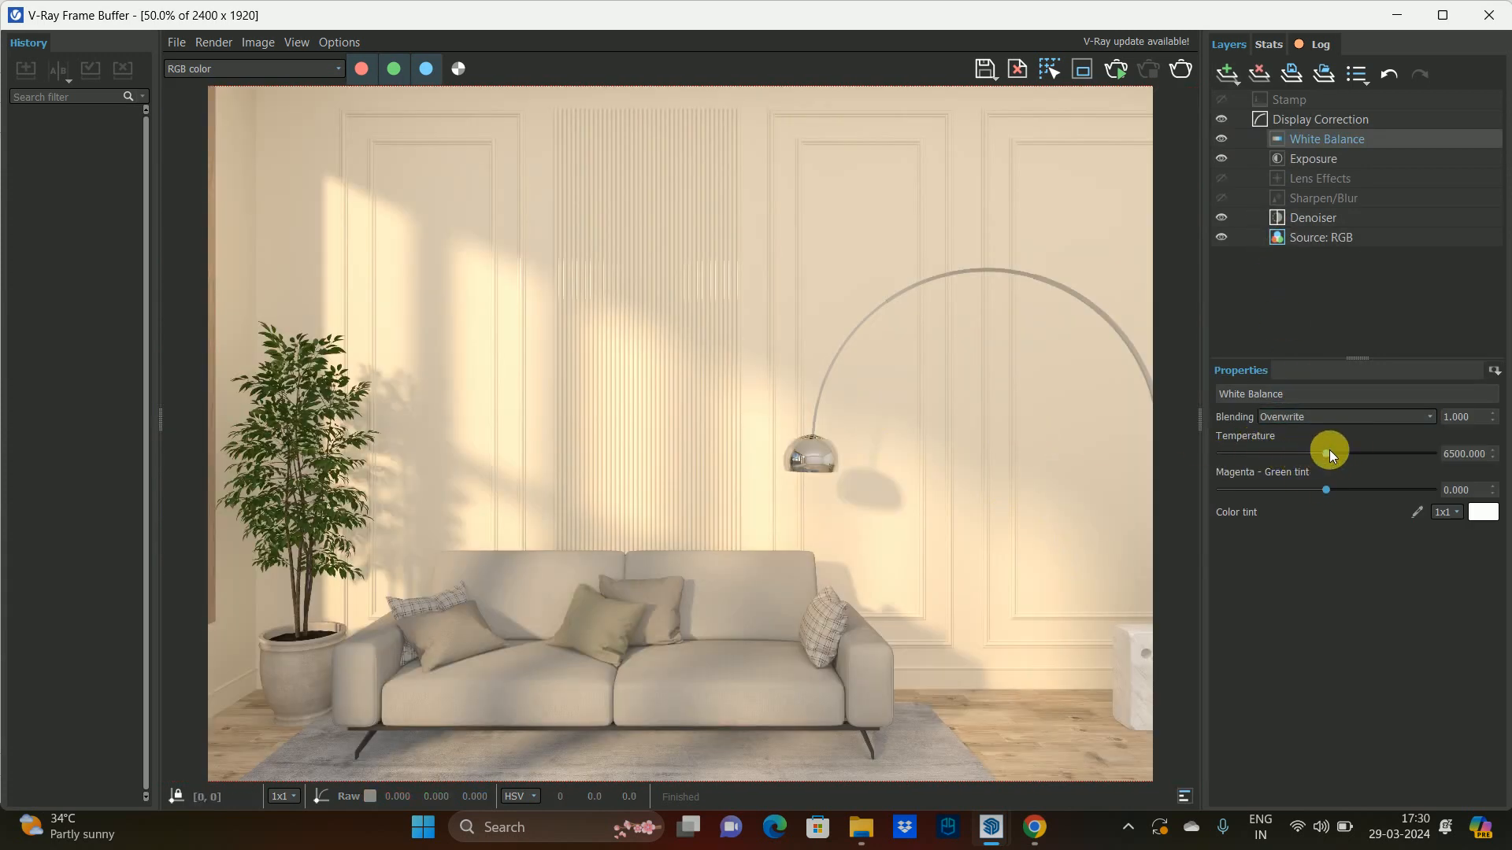
left_click_drag(1329, 451, 1425, 454)
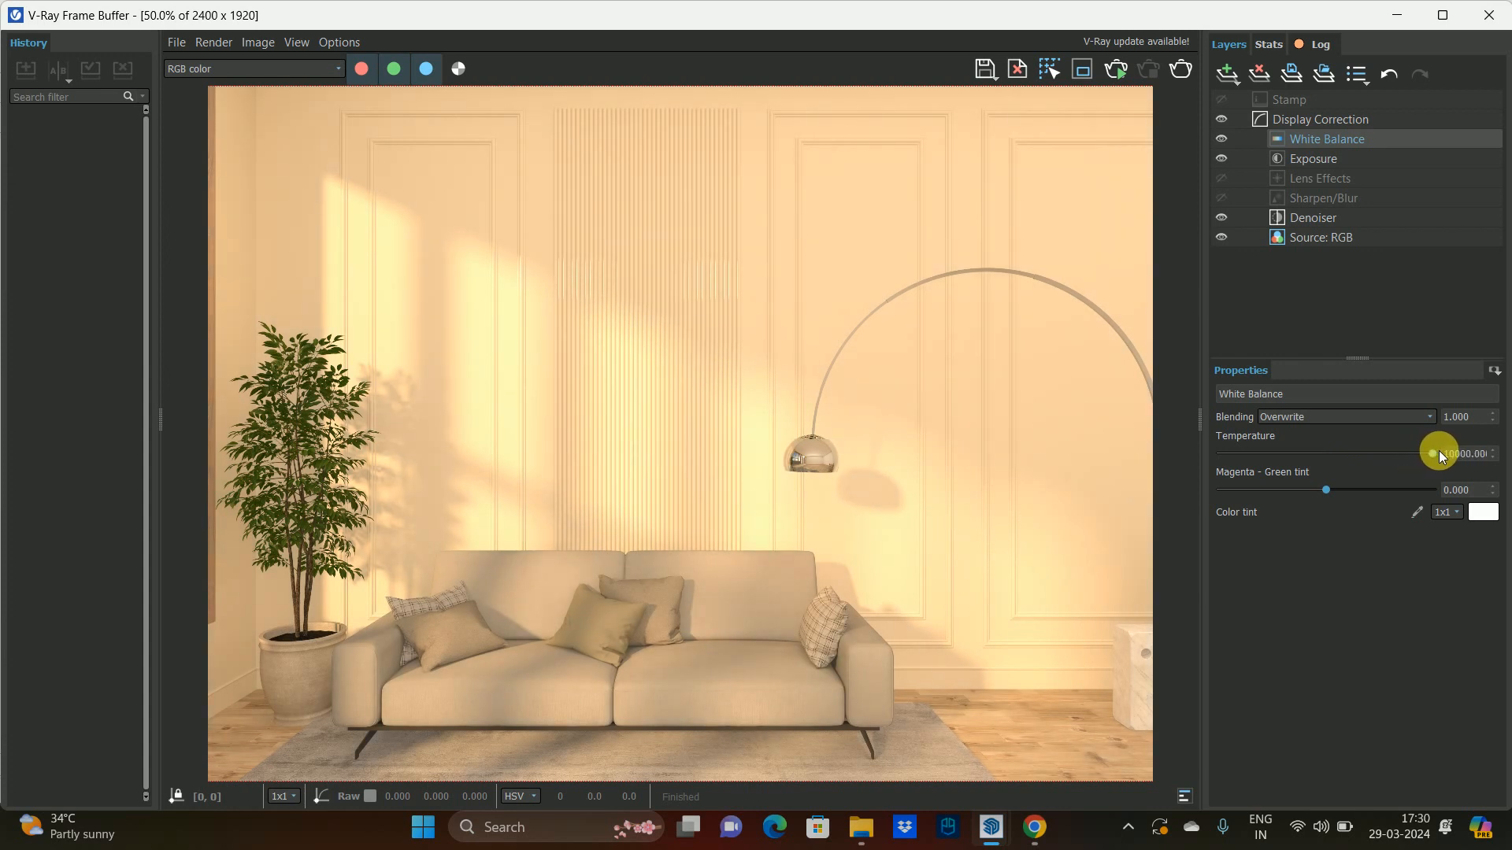
left_click_drag(1435, 453, 1191, 450)
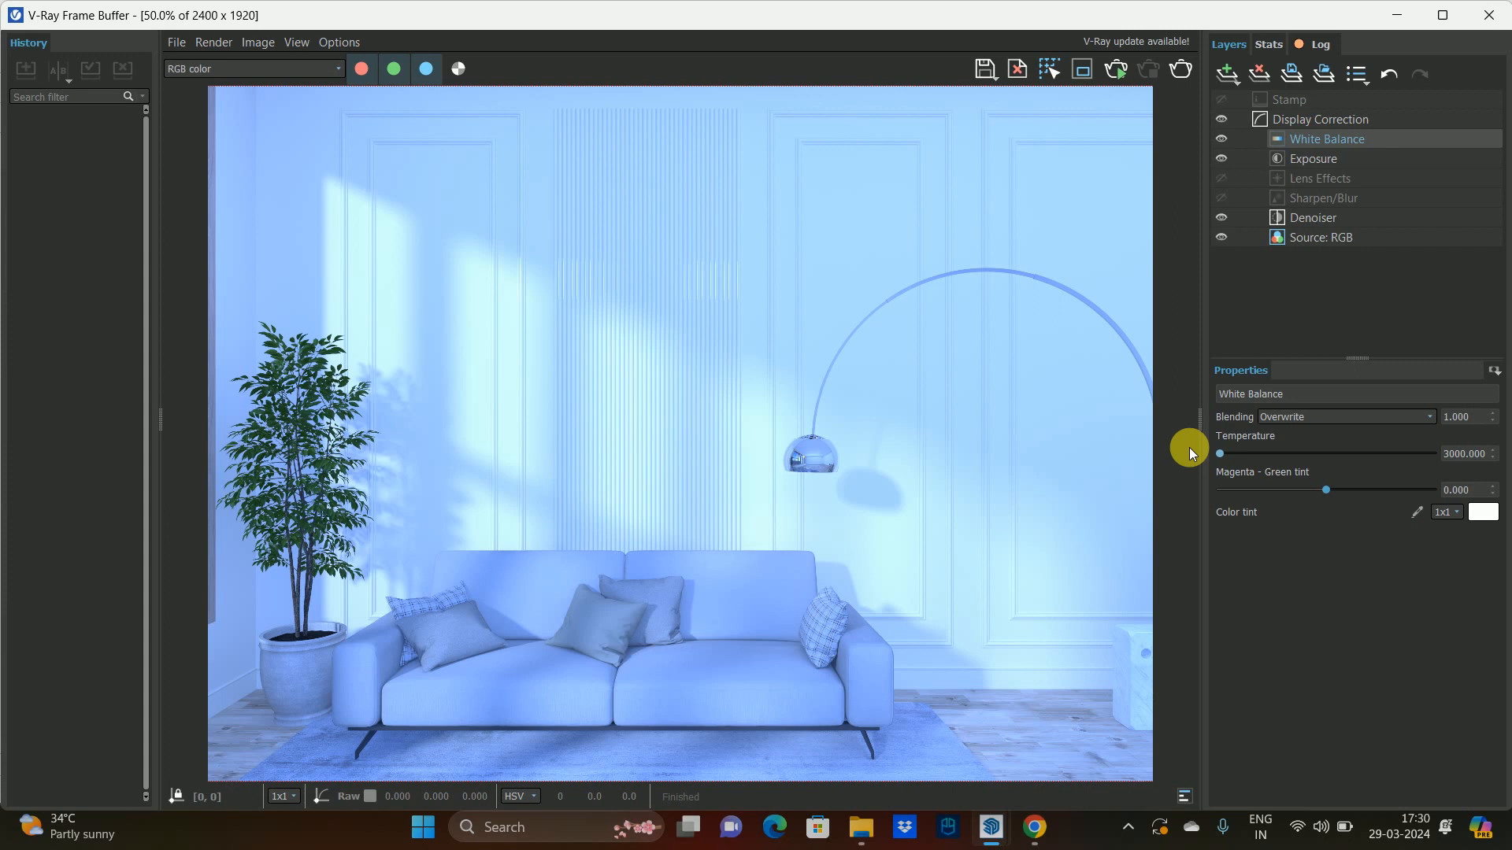
left_click_drag(1189, 447, 1320, 456)
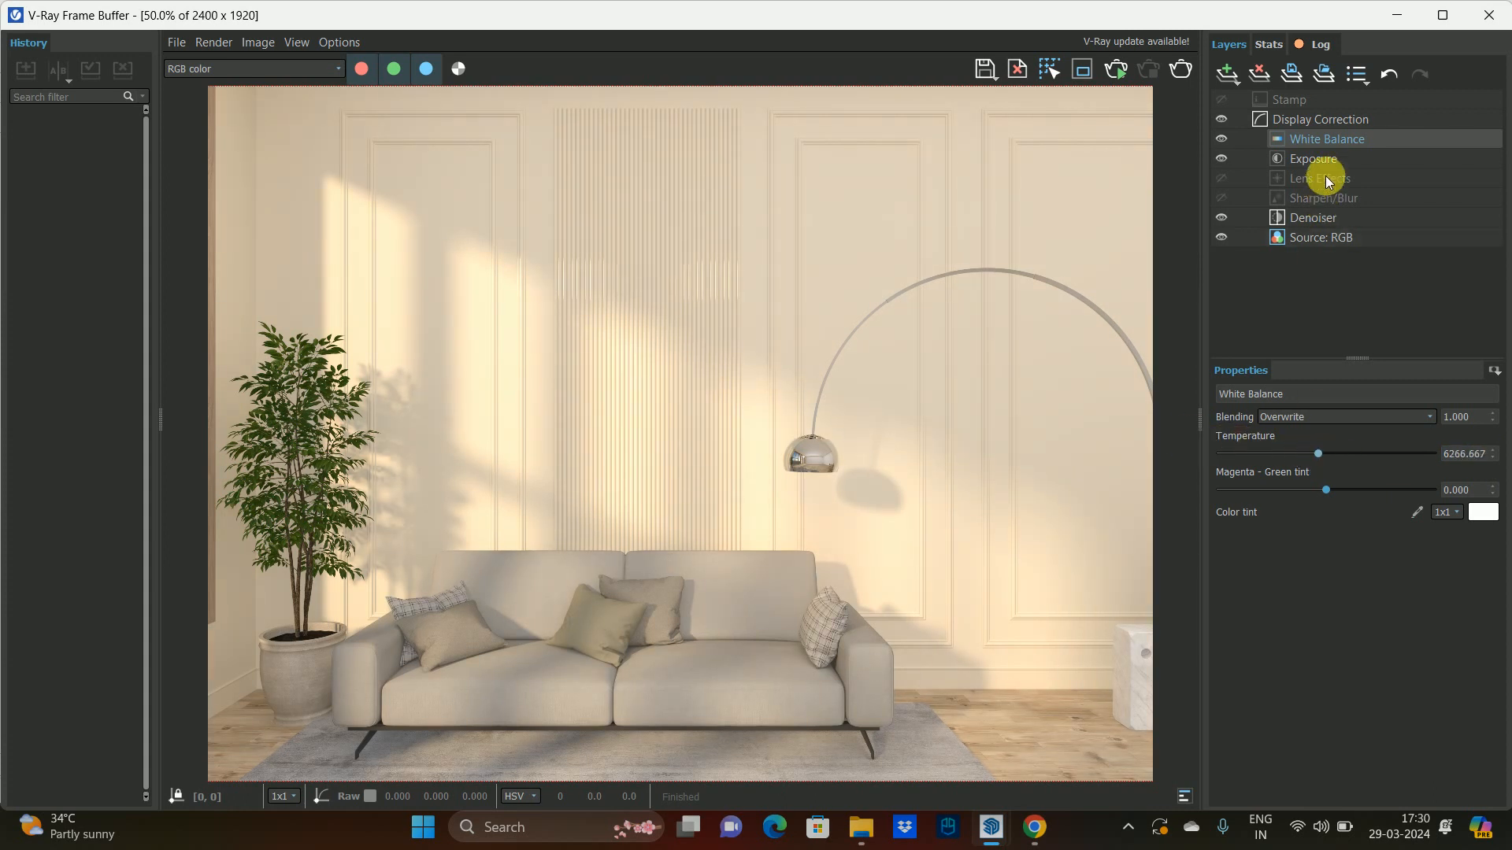
right_click(1348, 138)
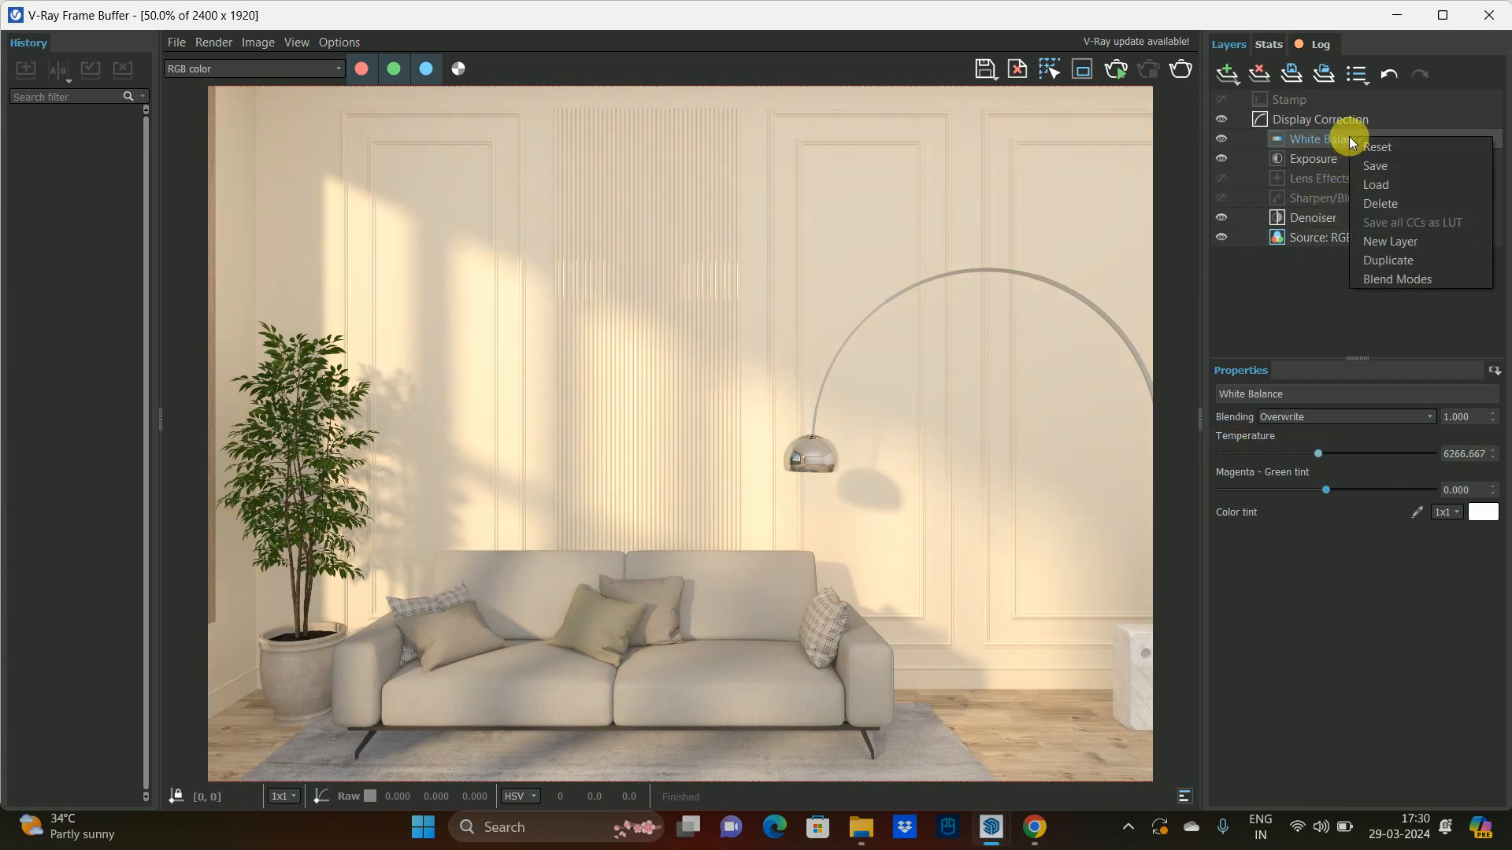
left_click(1383, 209)
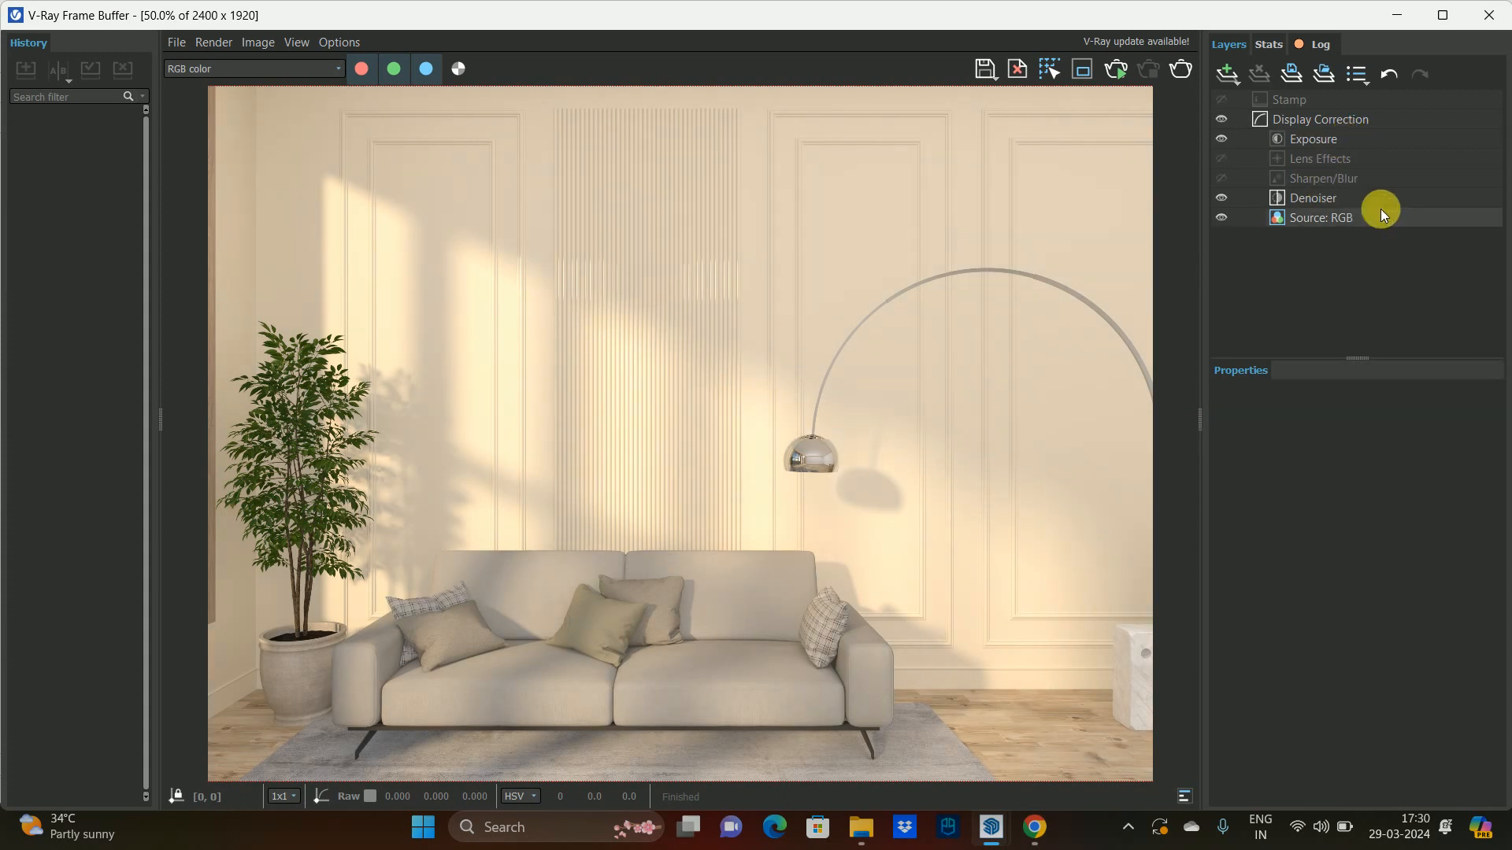
- Add a Color Balance layer to inspect its tonal range and colour options, and delete it
left_click(1223, 75)
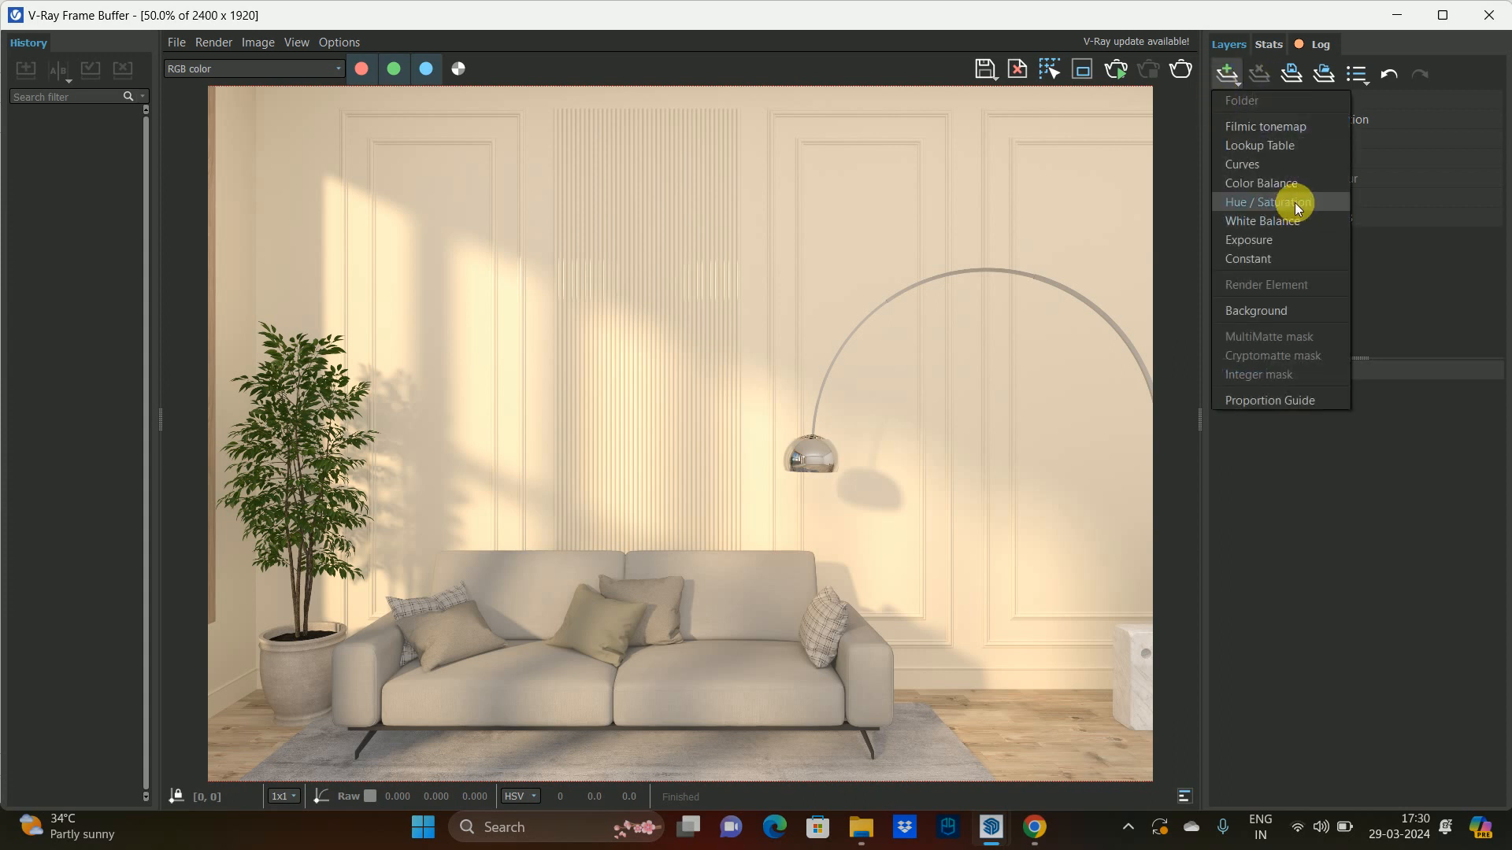
left_click(1287, 184)
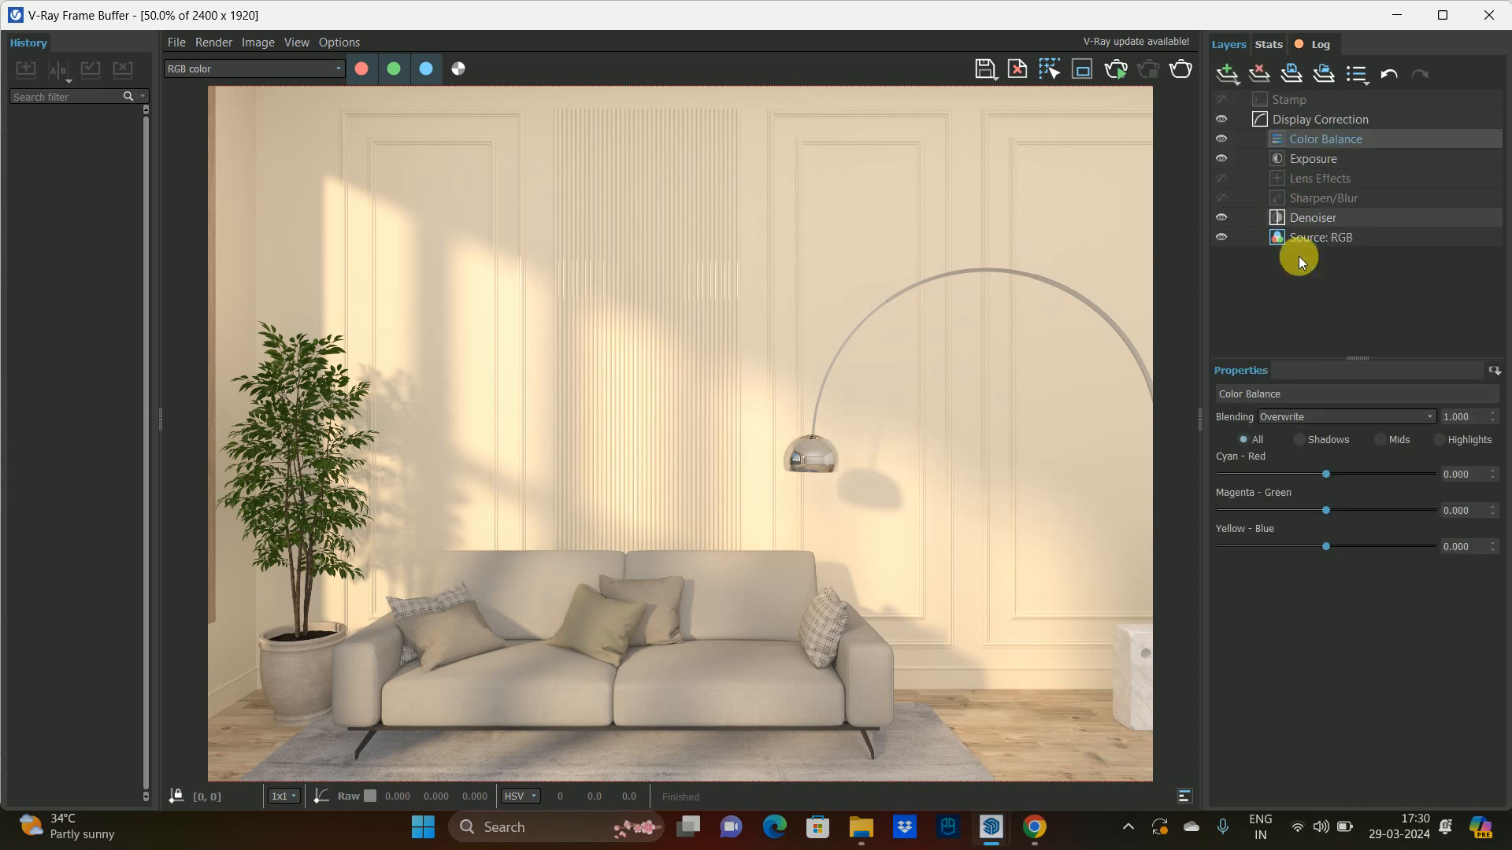
right_click(1306, 137)
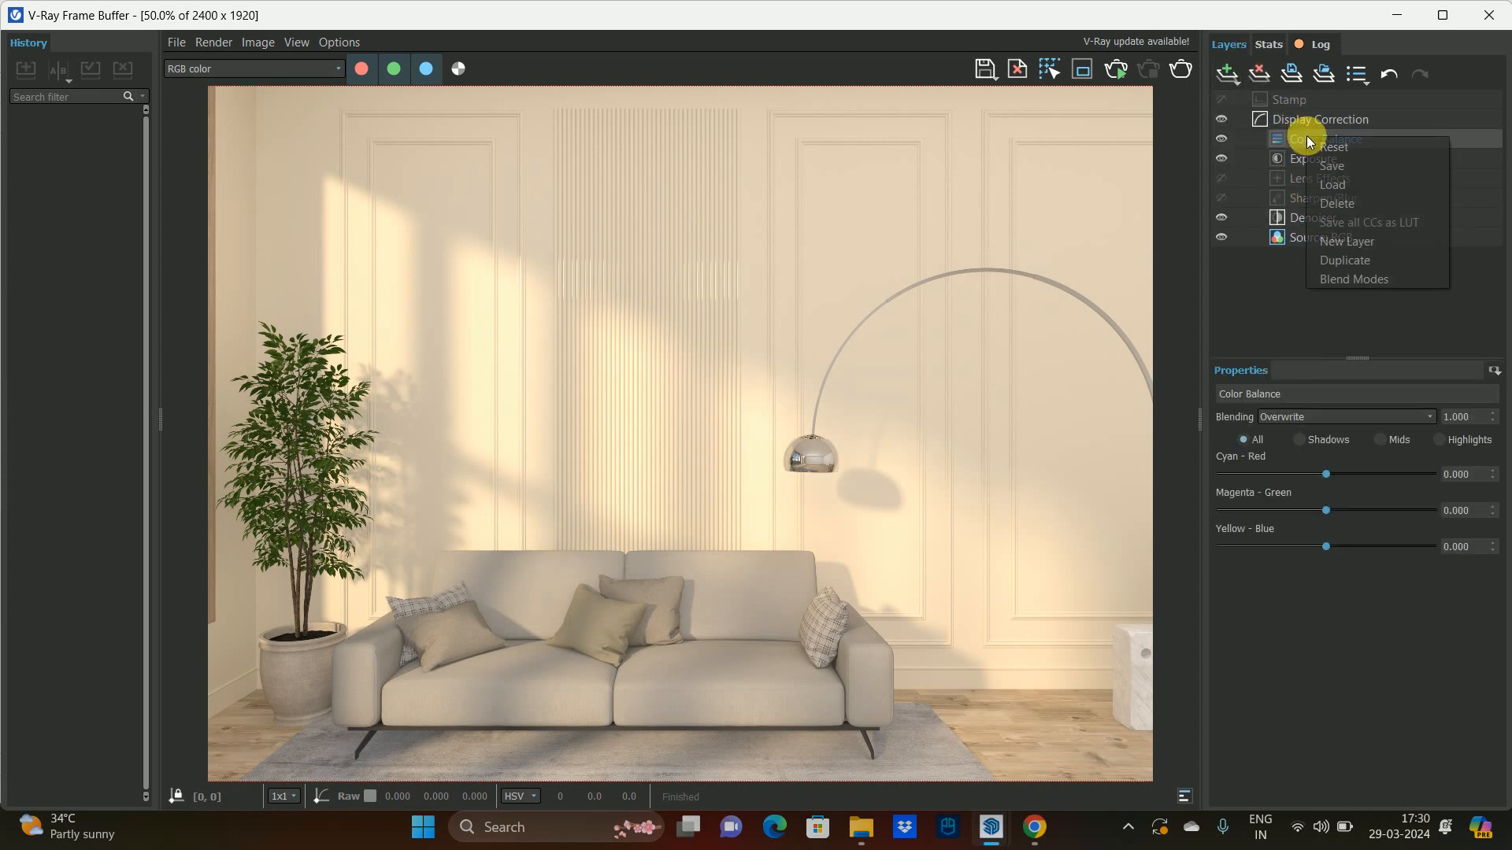
left_click(1348, 203)
- Add a Hue / Saturation layer, try a lightness of about -0.067, and reset lightness to 0
left_click(1226, 73)
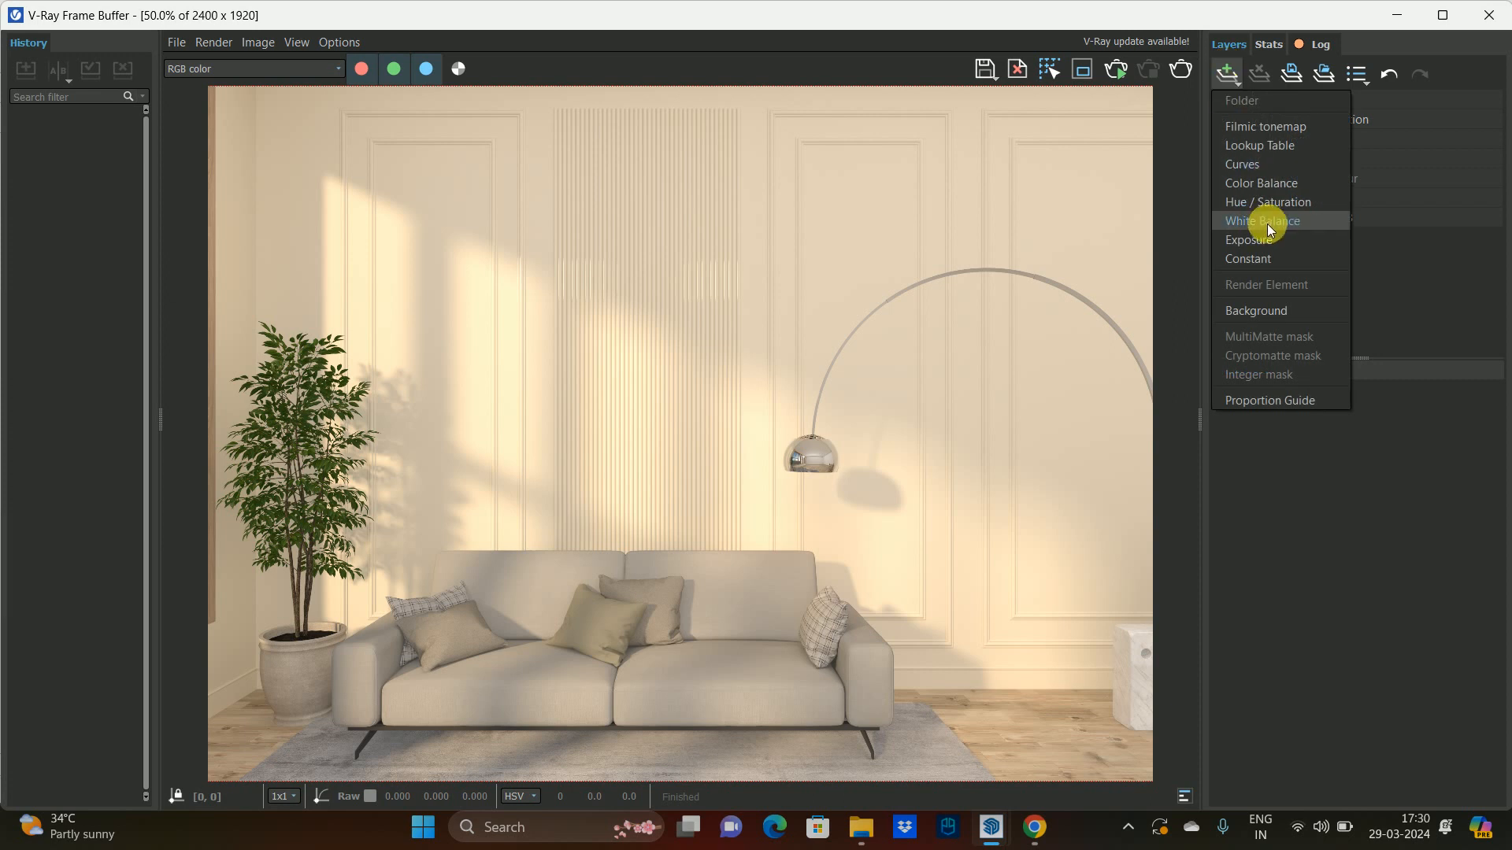
left_click(1268, 203)
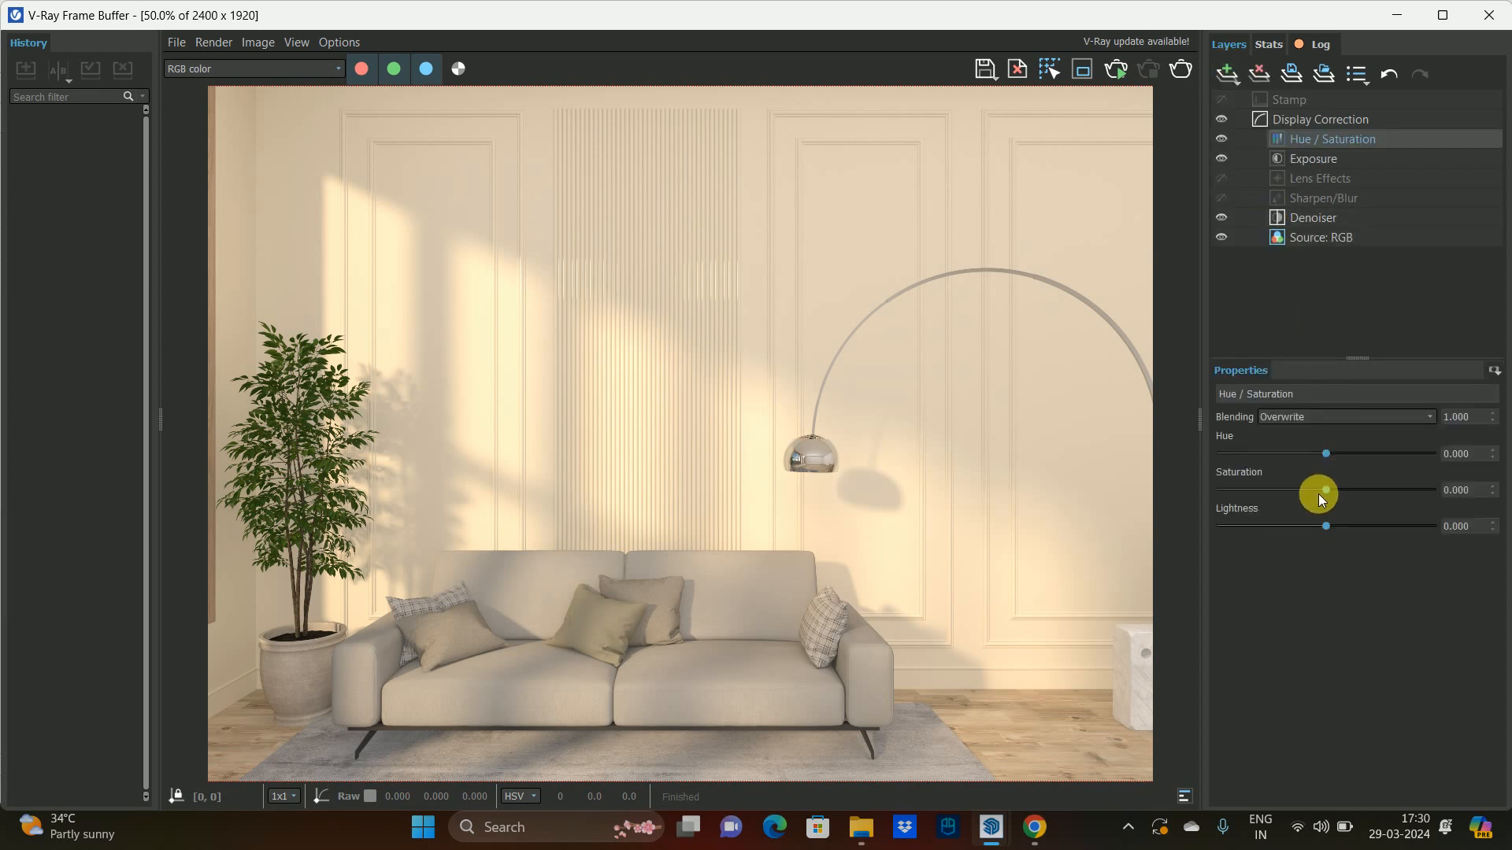
mouse_move(1327, 527)
left_mouse_down()
mouse_move(1375, 530)
mouse_move(1240, 532)
mouse_move(1320, 534)
left_mouse_up()
double_click(1463, 526)
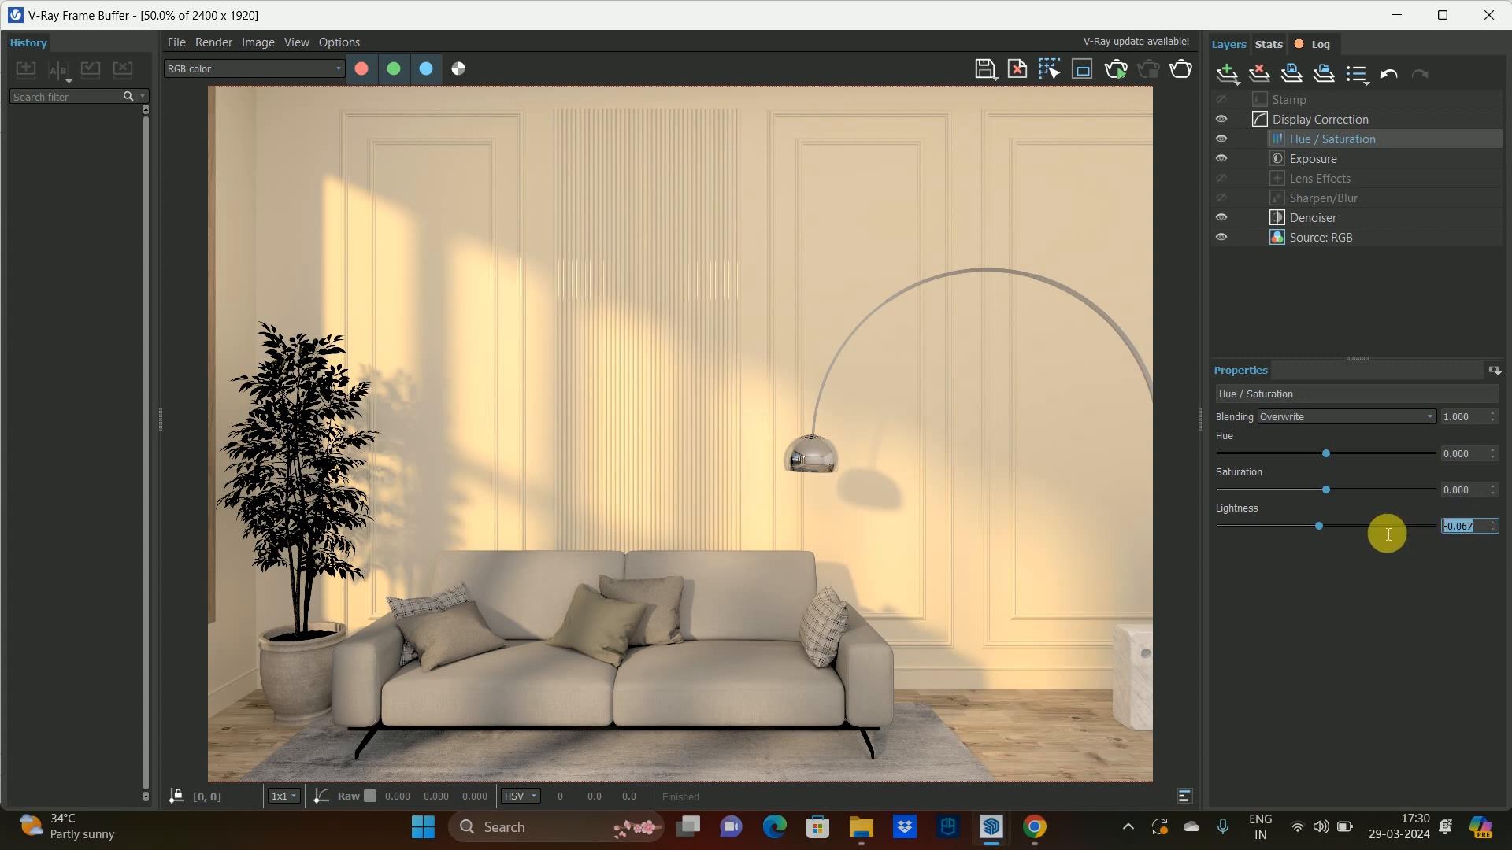
type("0")
key("Return")
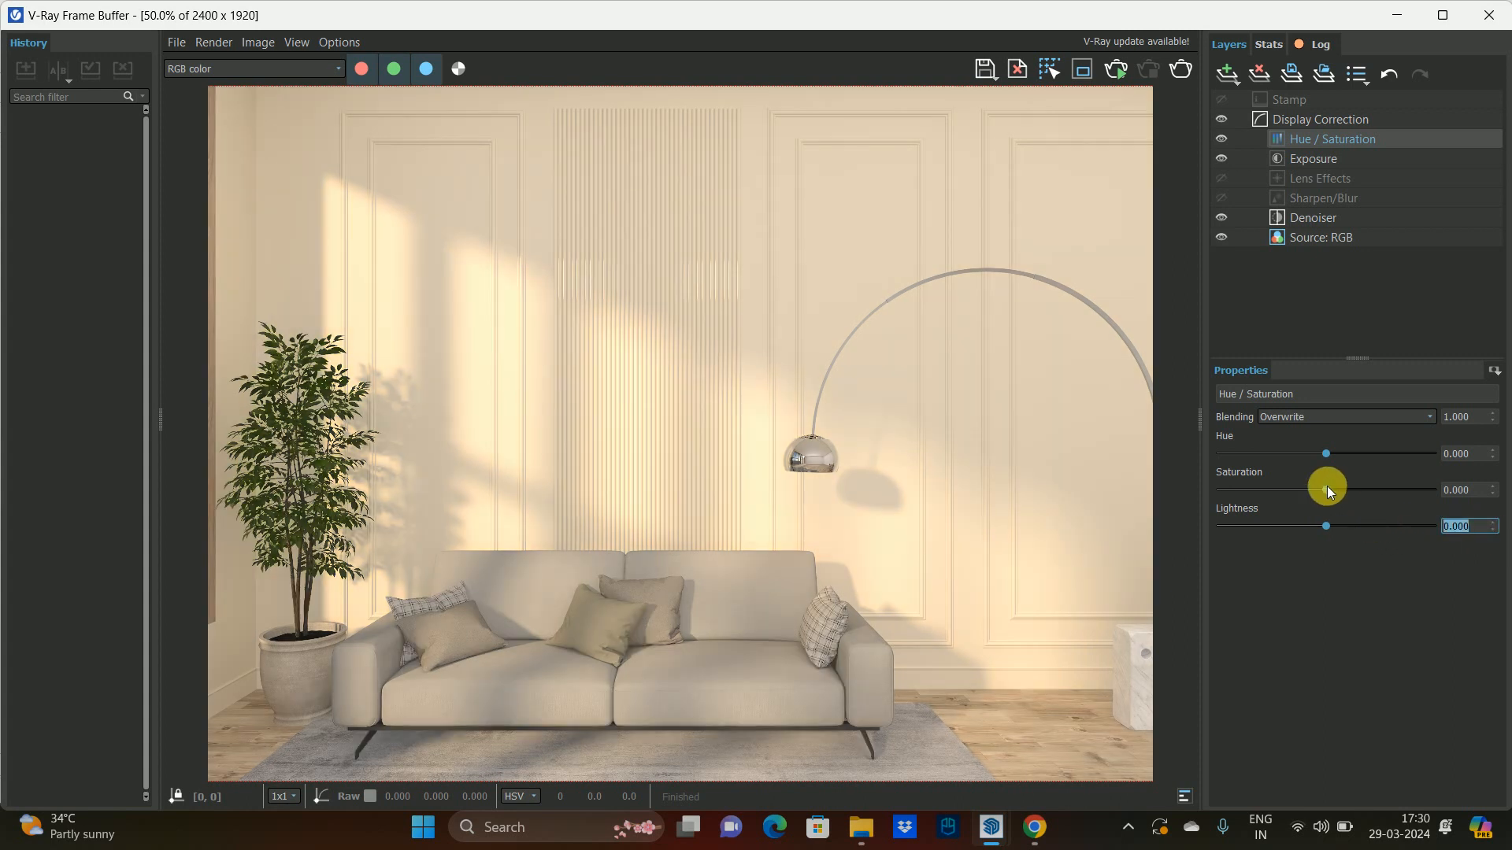
- Try the render fully desaturated at -1 saturation, examine the sofa and wall up close, and reset saturation to 0
left_click(1326, 487)
left_click_drag(1416, 489, 1177, 474)
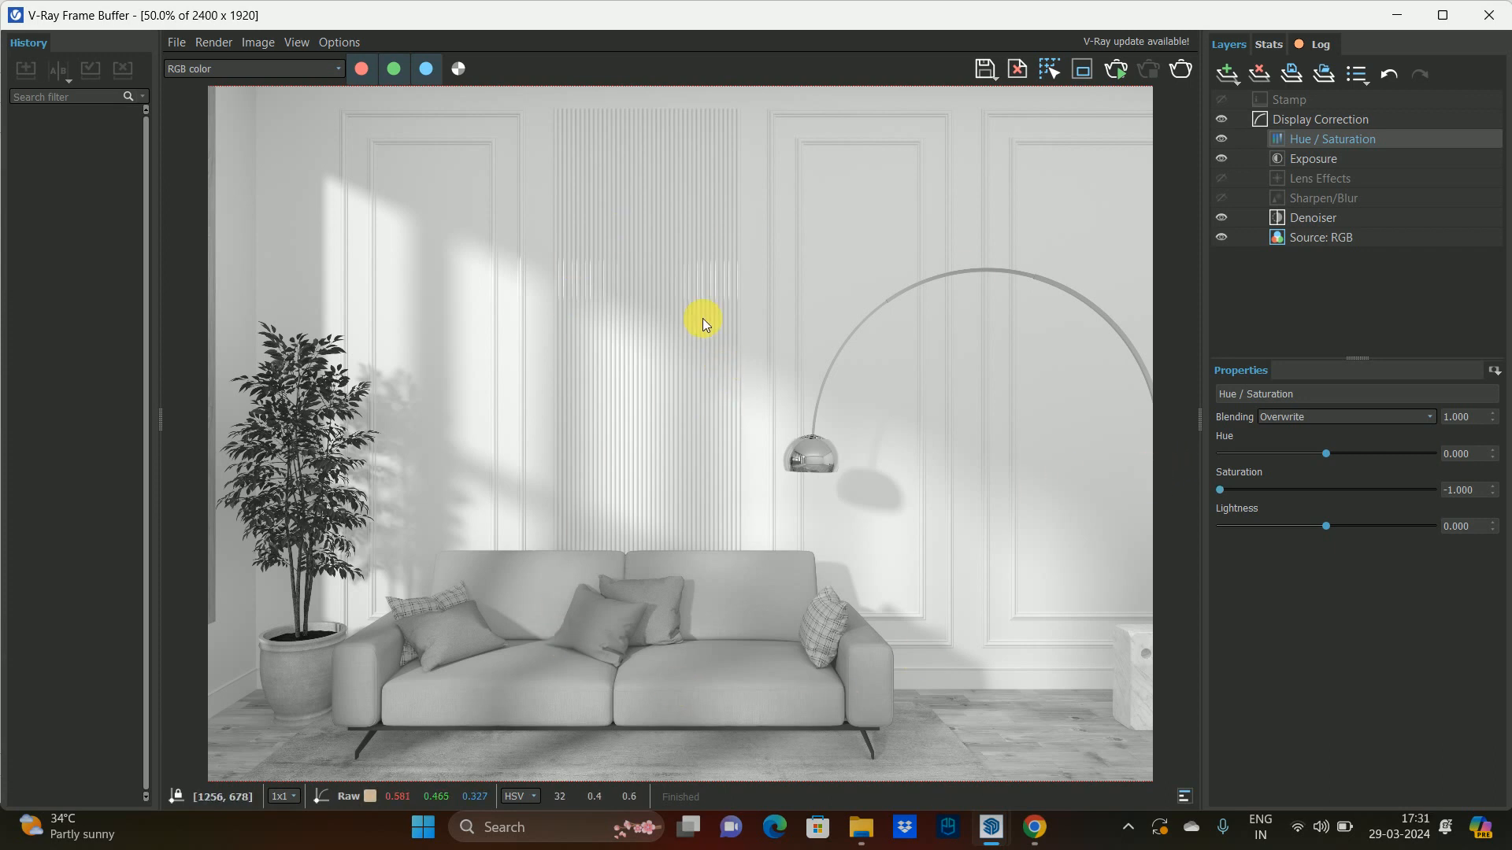
scroll(703, 318, "up", 1)
middle_click_drag(800, 496, 834, 195)
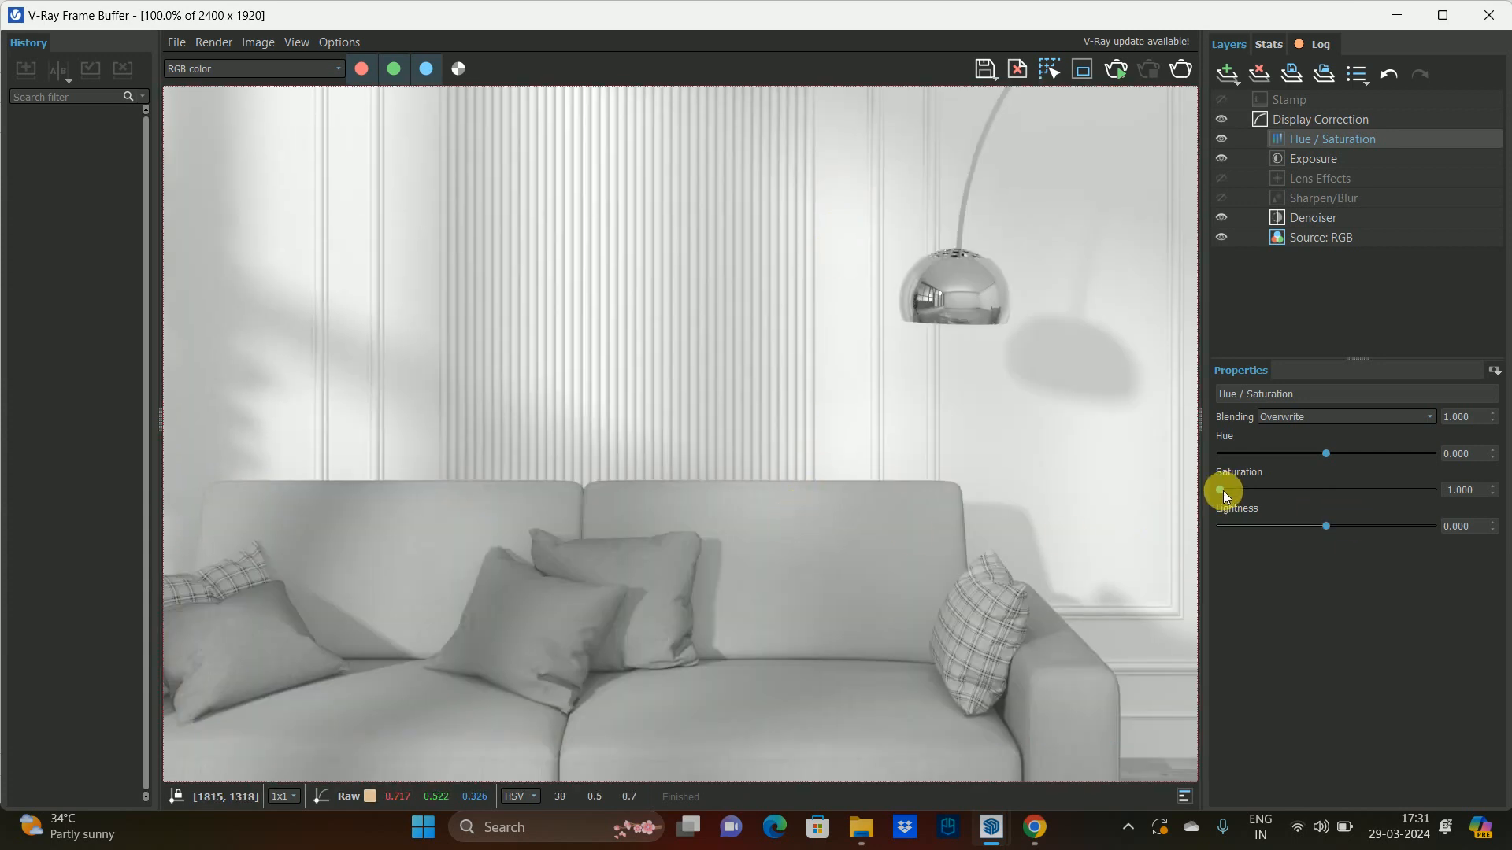
left_click_drag(1223, 490, 1324, 485)
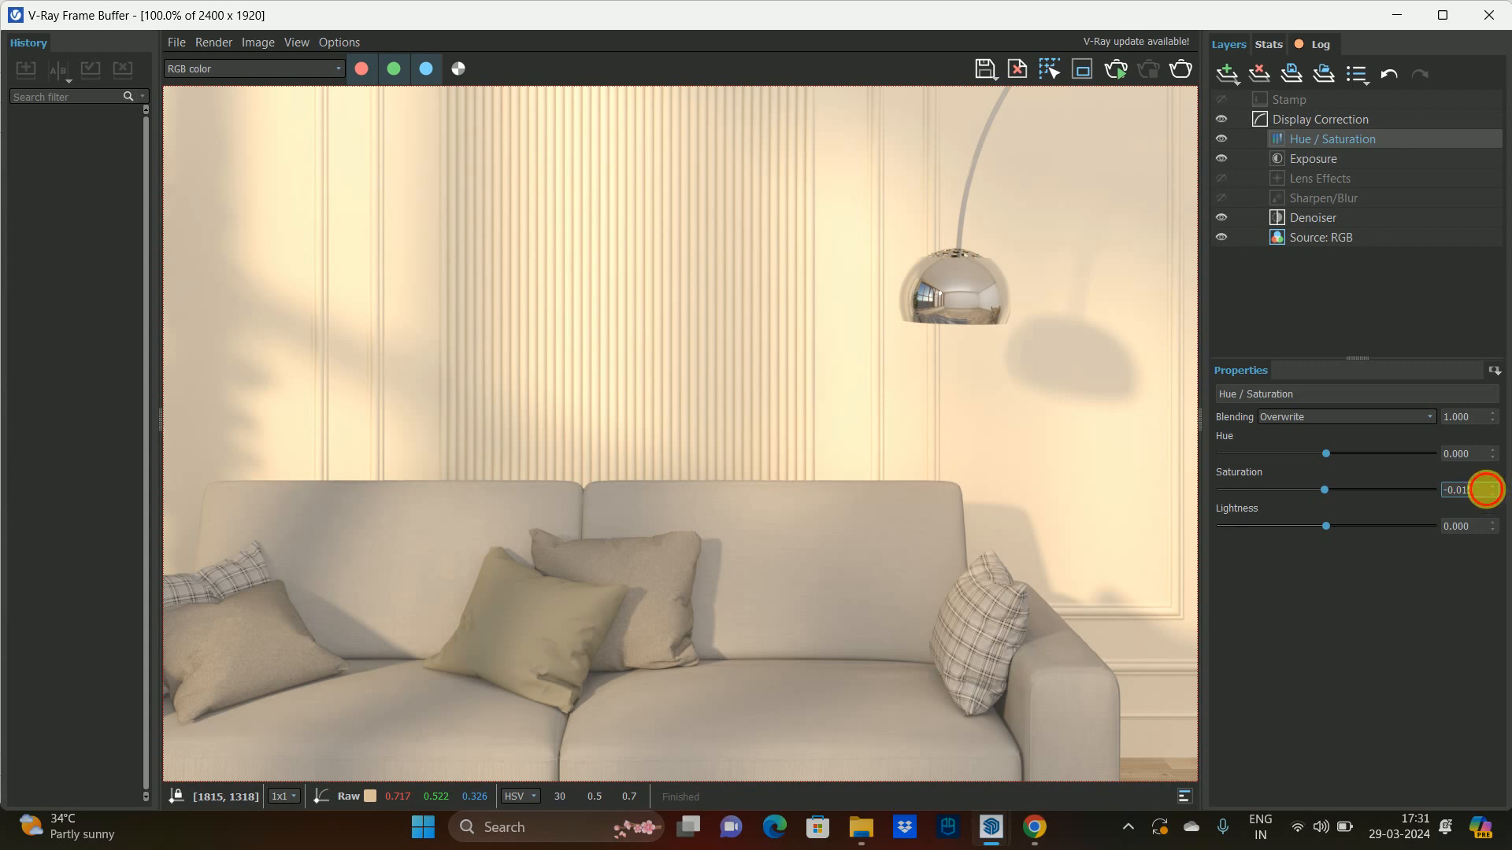
double_click(1479, 490)
type("0")
key("Return")
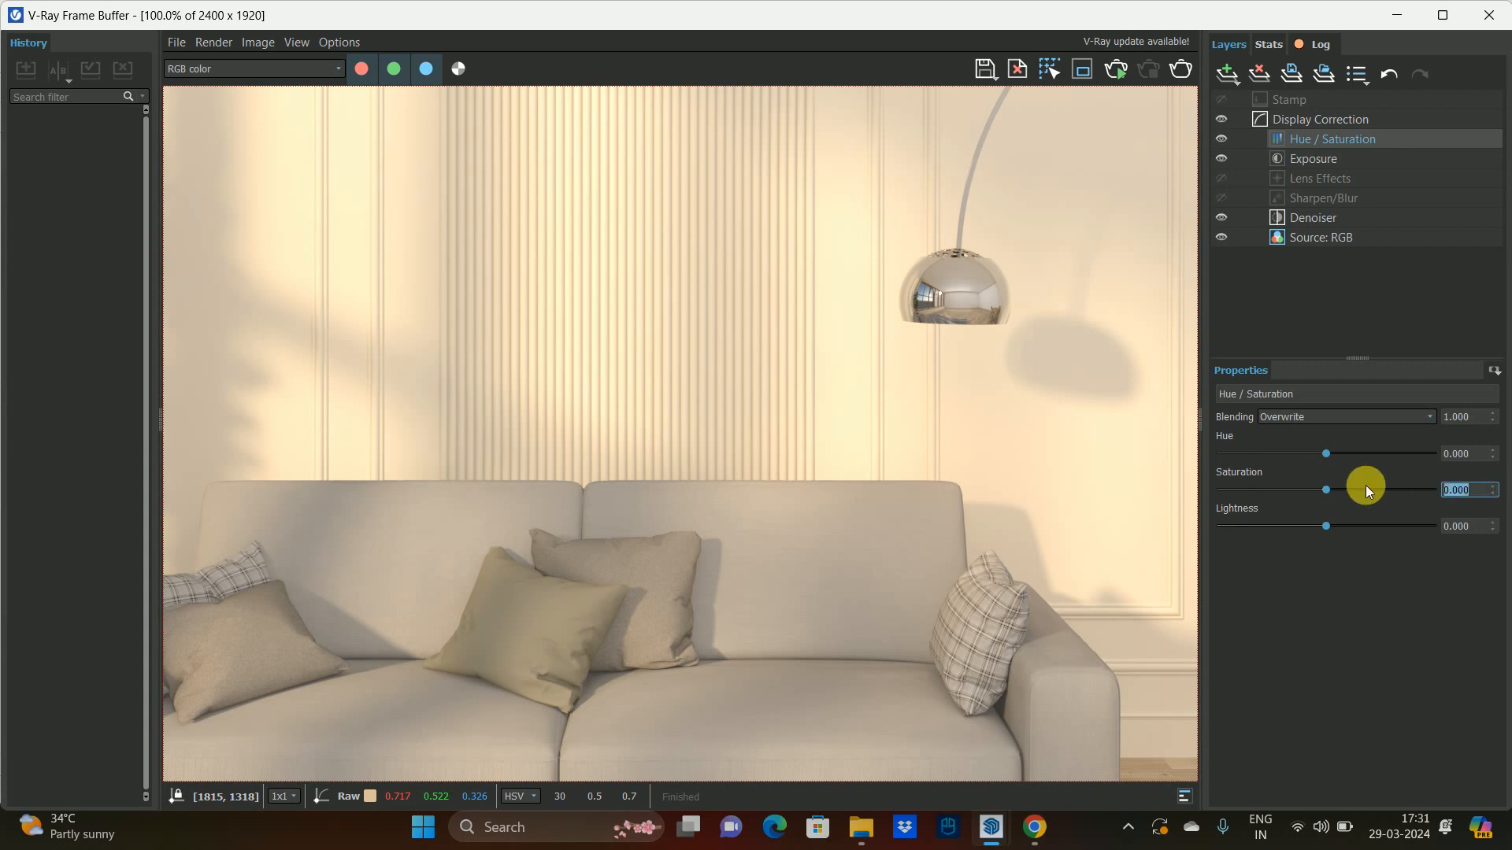
- Try a positive hue shift on the render, reset hue to 0, and delete the Hue / Saturation layer
left_click_drag(1327, 452, 1427, 460)
type("0")
key("Return")
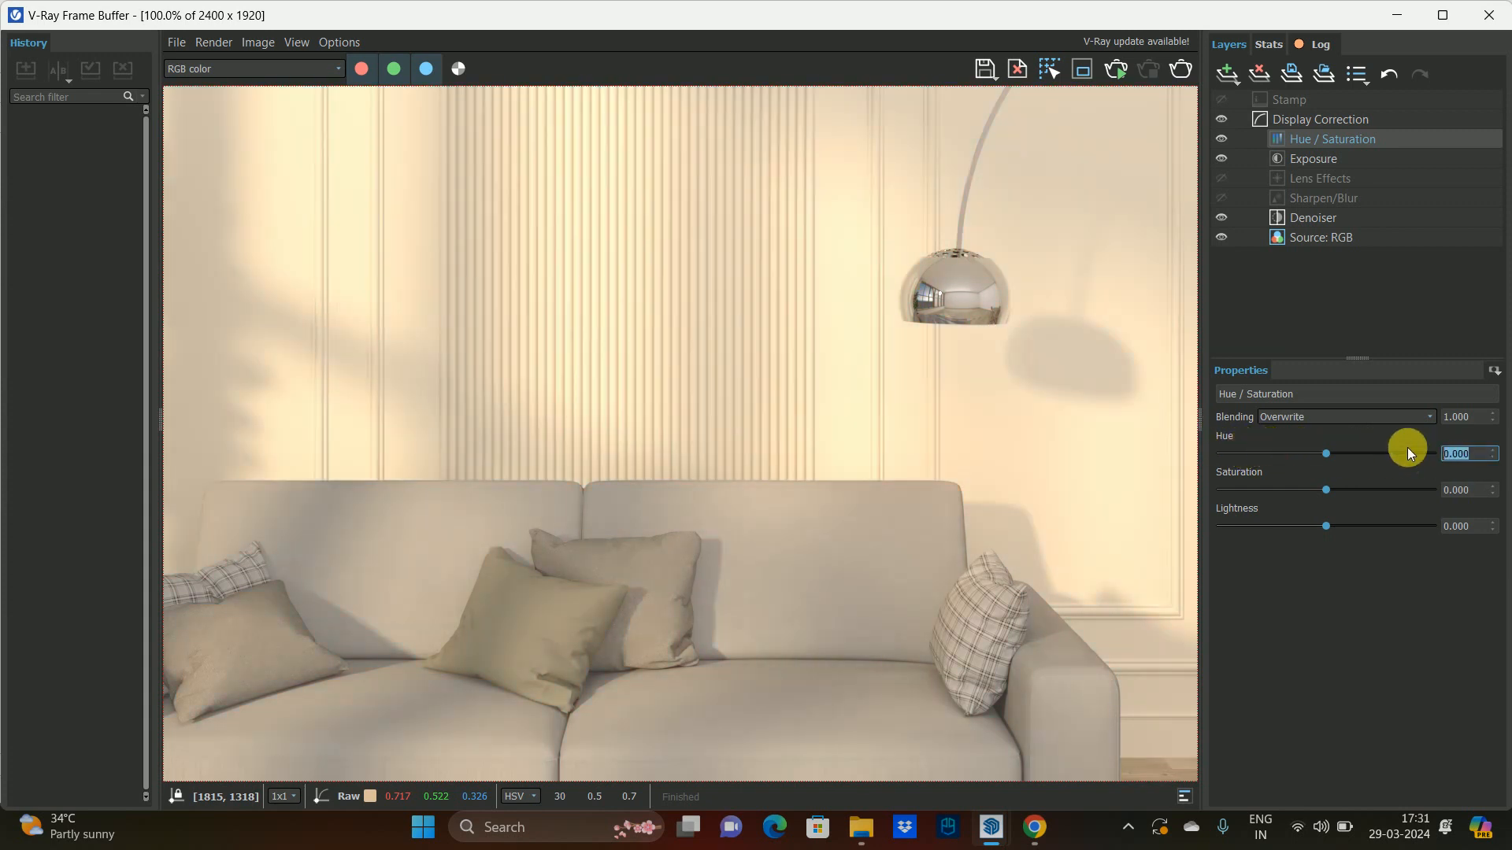
right_click(1349, 142)
left_click(1380, 209)
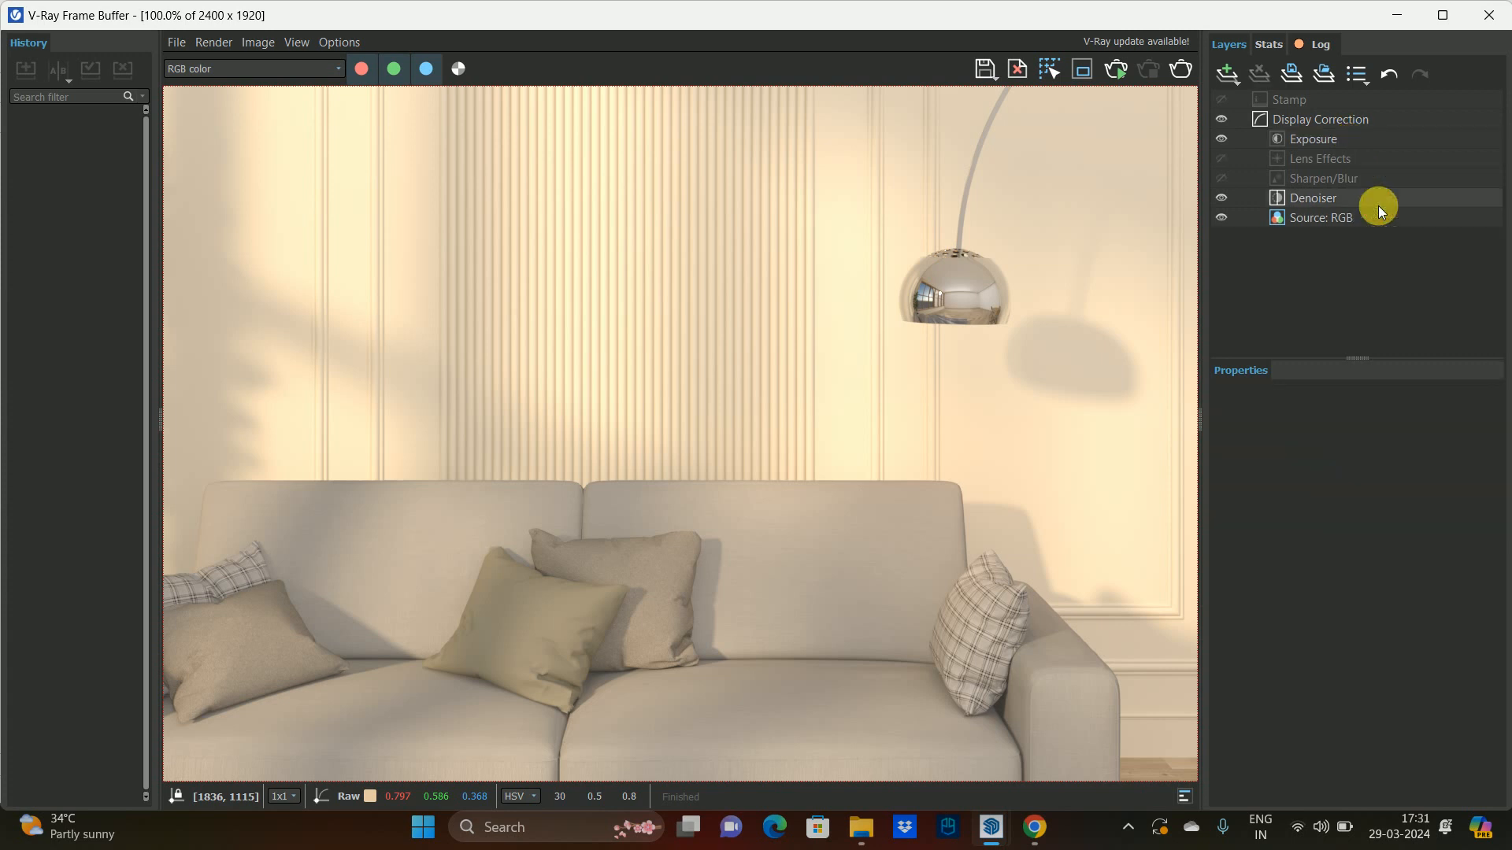
left_click(1231, 78)
left_click(1344, 582)
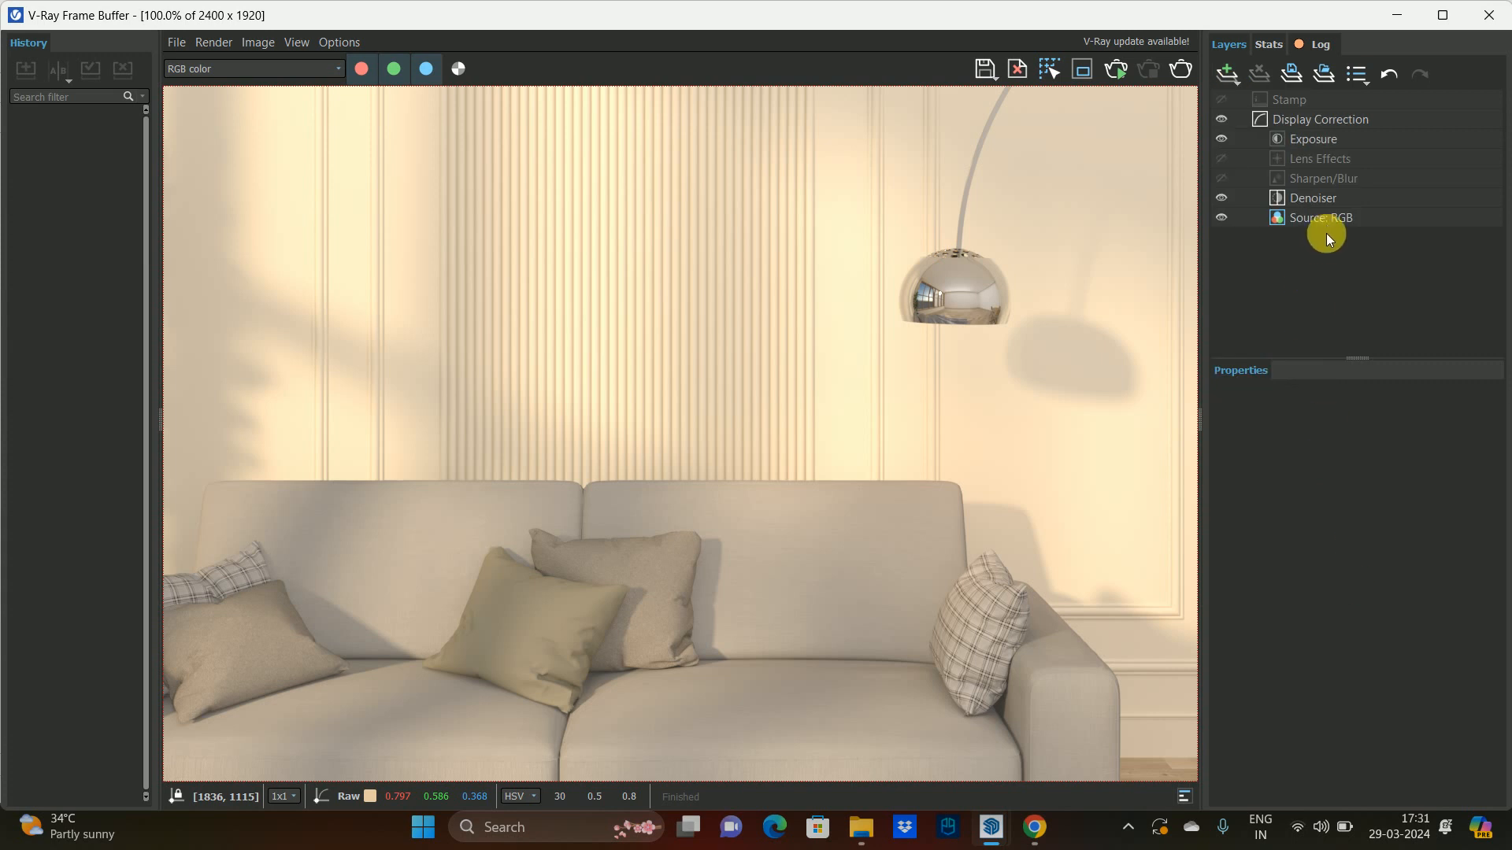
- Compare the render with its source layer set to LightMix and to Composite, and set the source back to RGB
left_click(1326, 220)
scroll(789, 345, "down", 3)
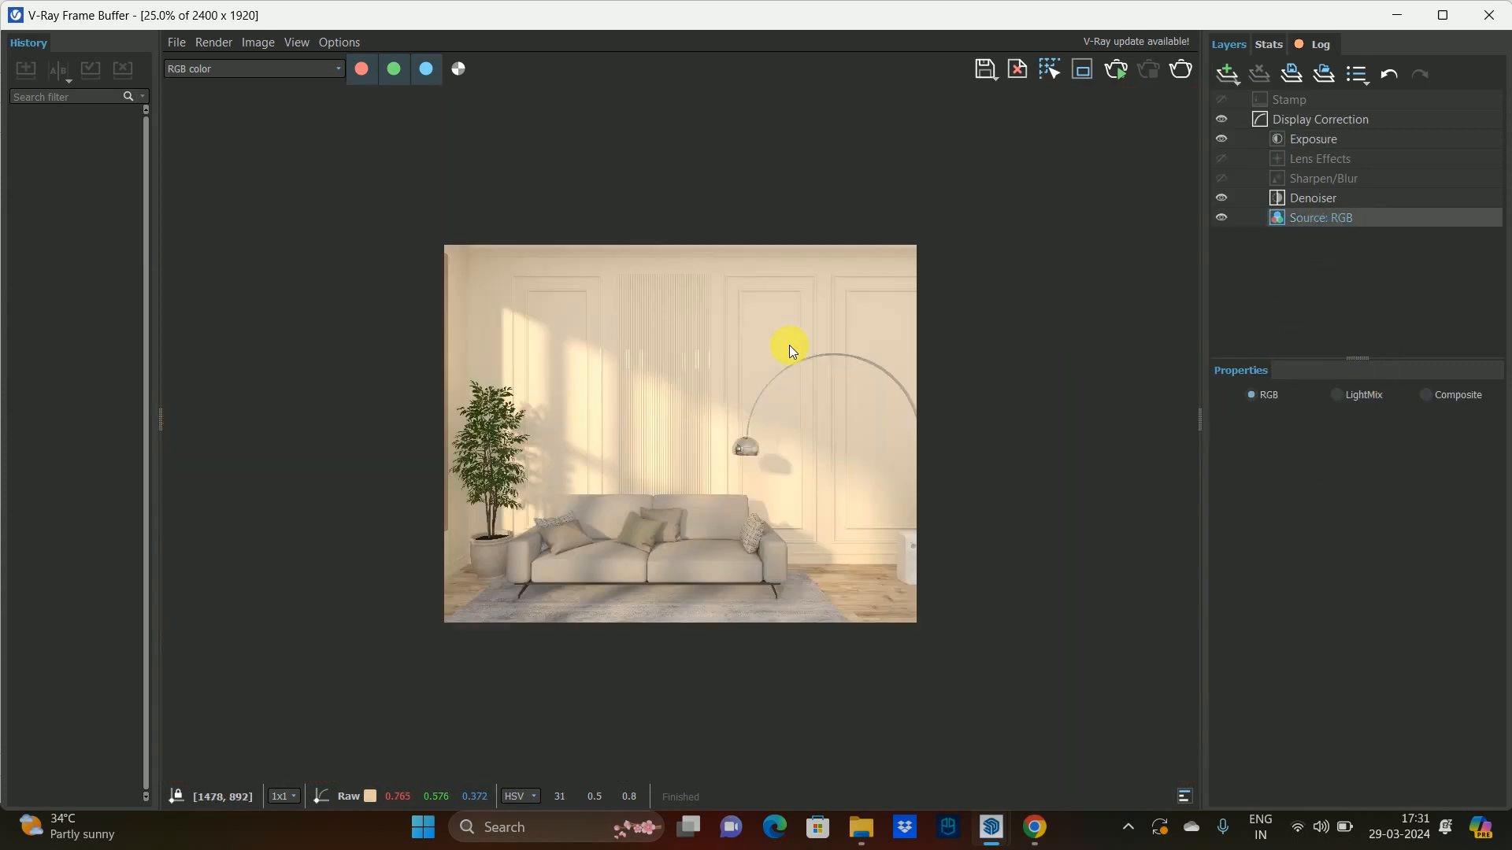
scroll(697, 386, "up", 2)
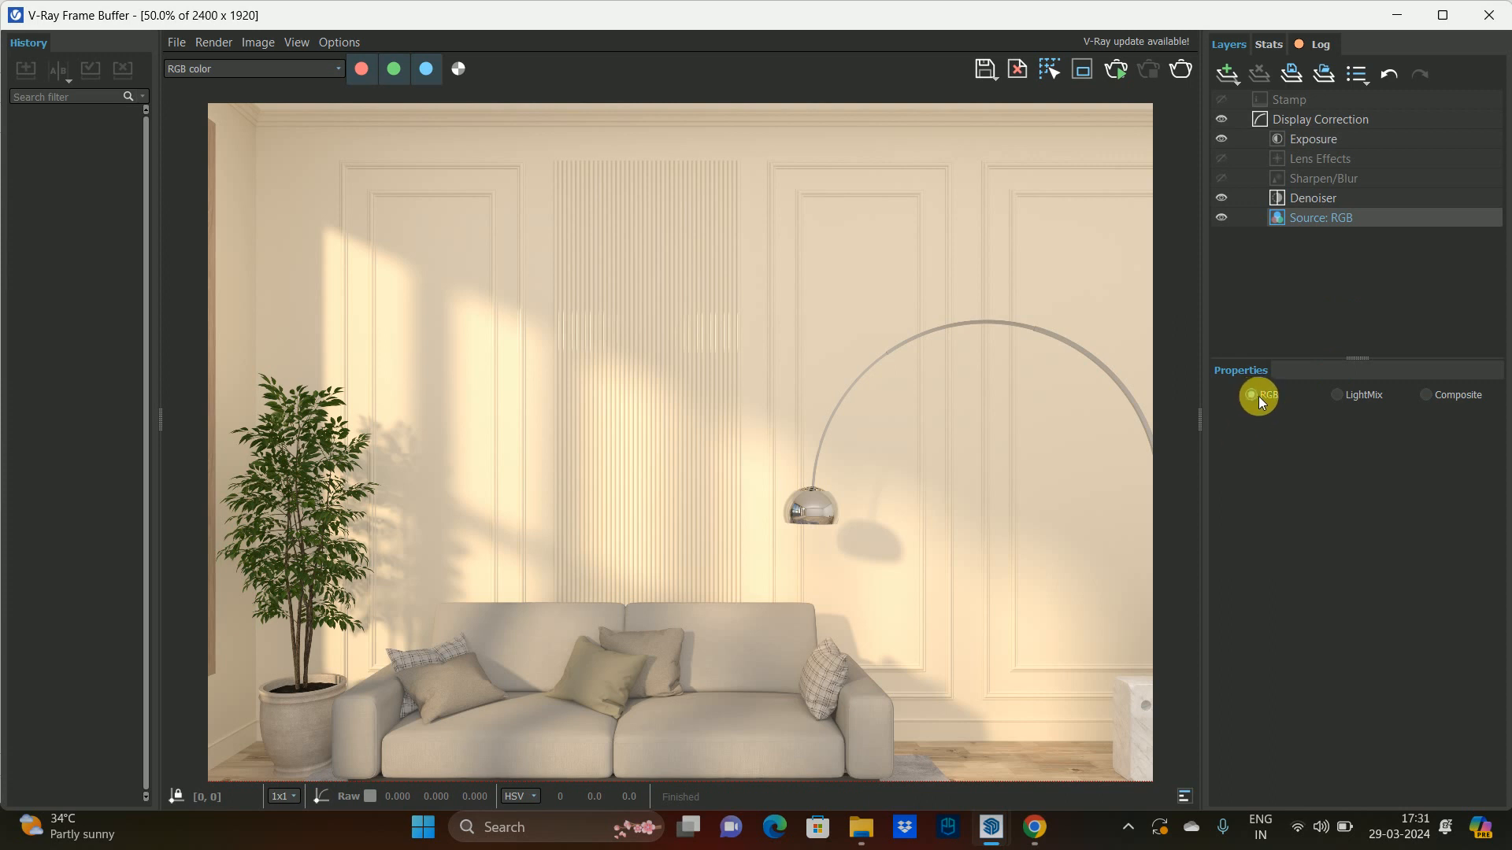
left_click(1347, 394)
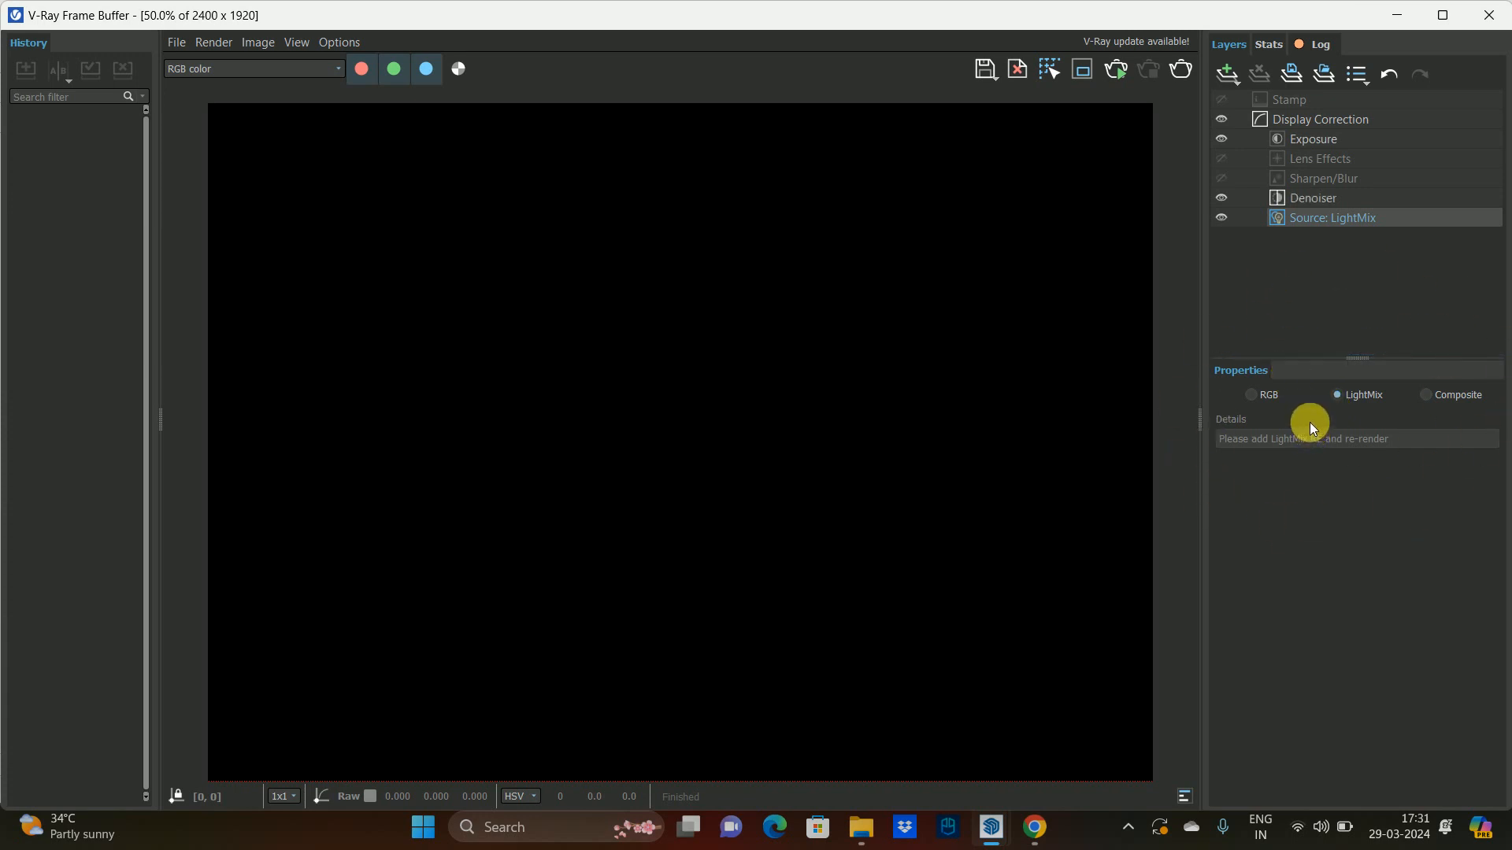
left_click(1429, 395)
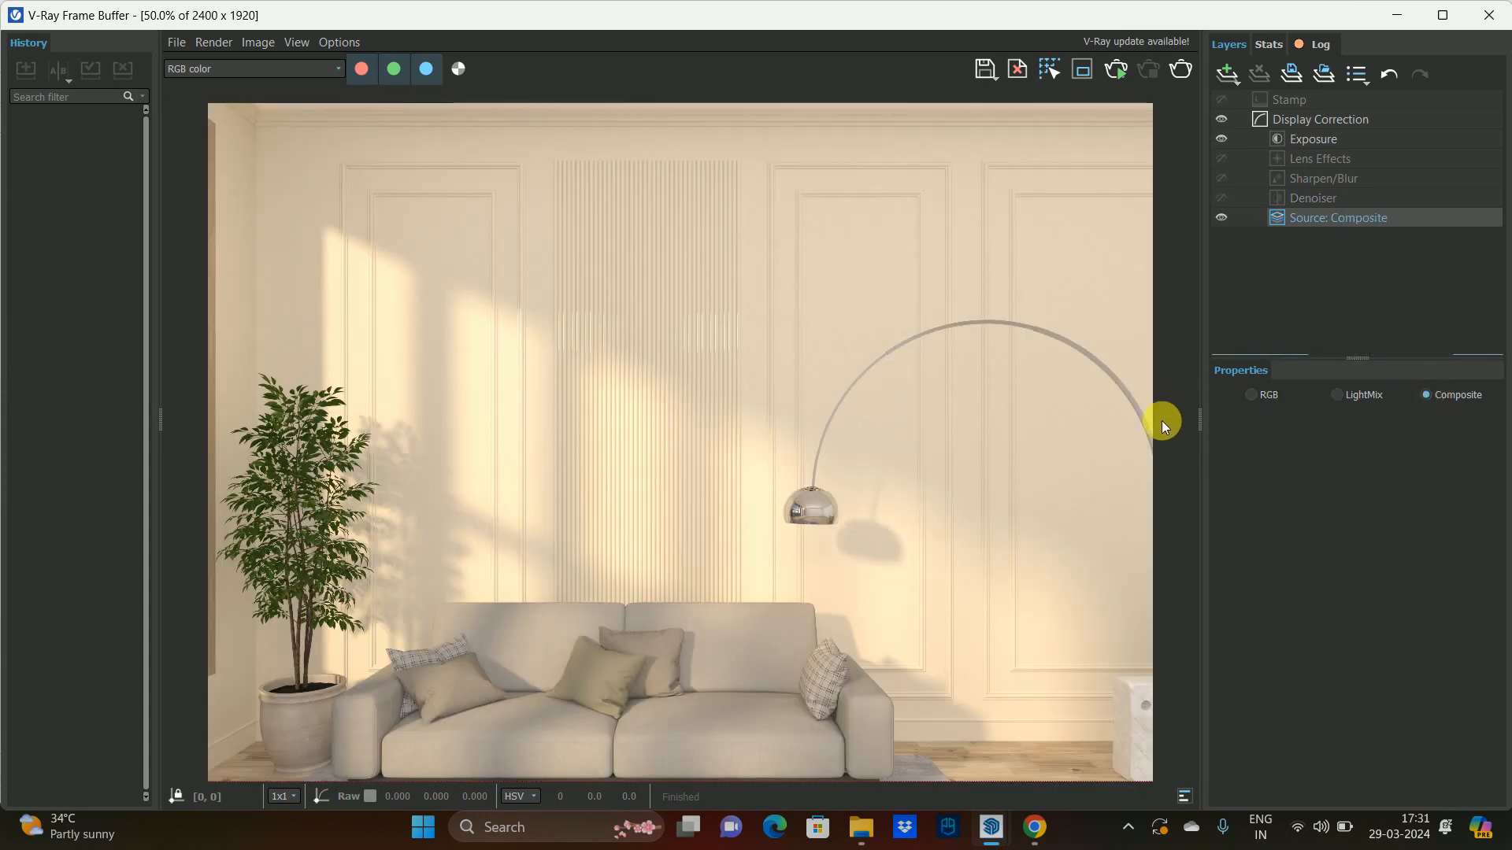
scroll(731, 366, "down", 1)
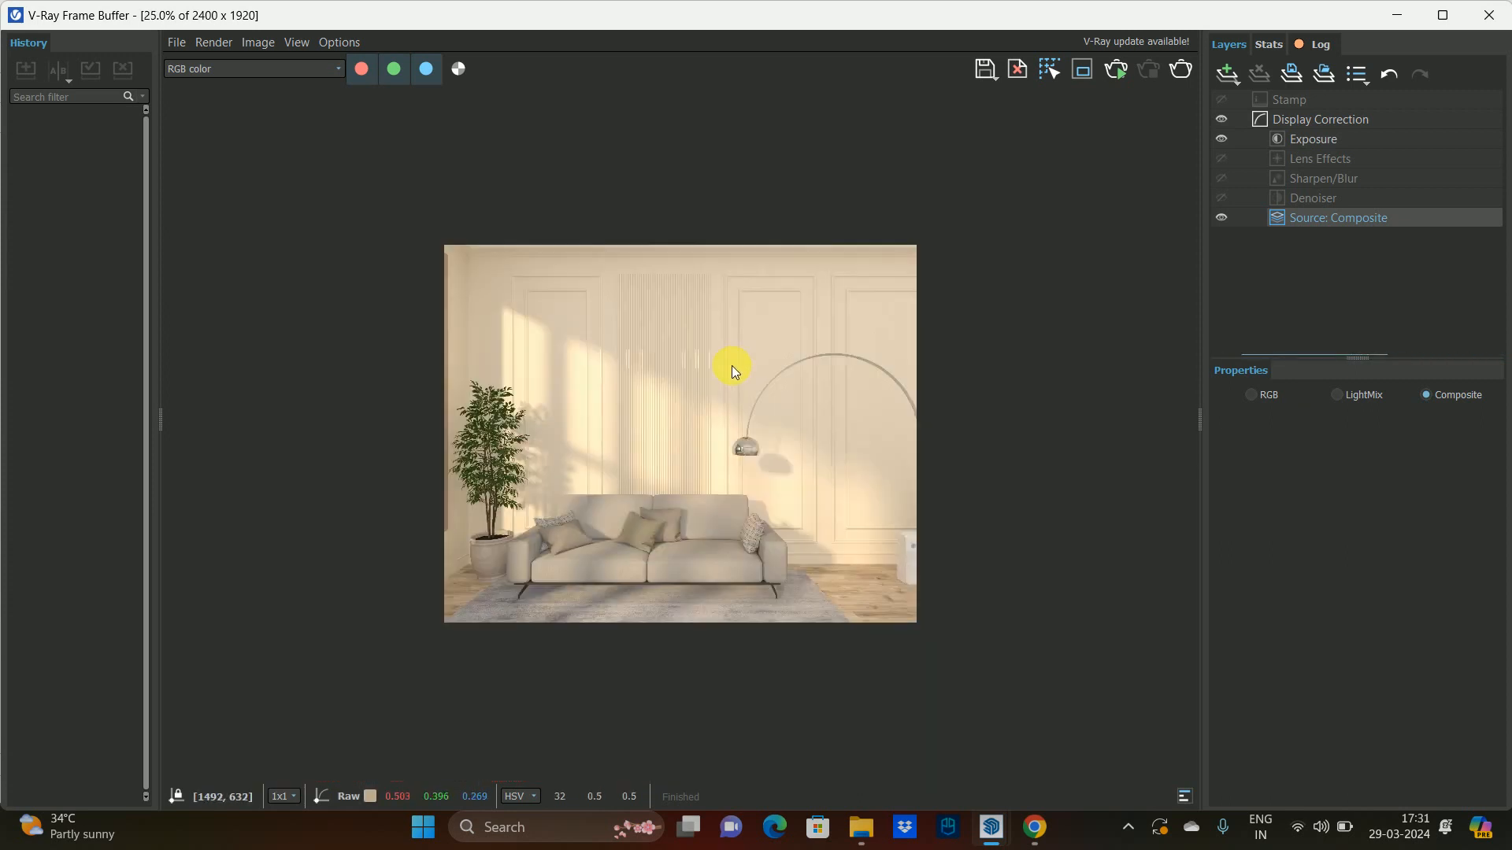
scroll(729, 395, "up", 1)
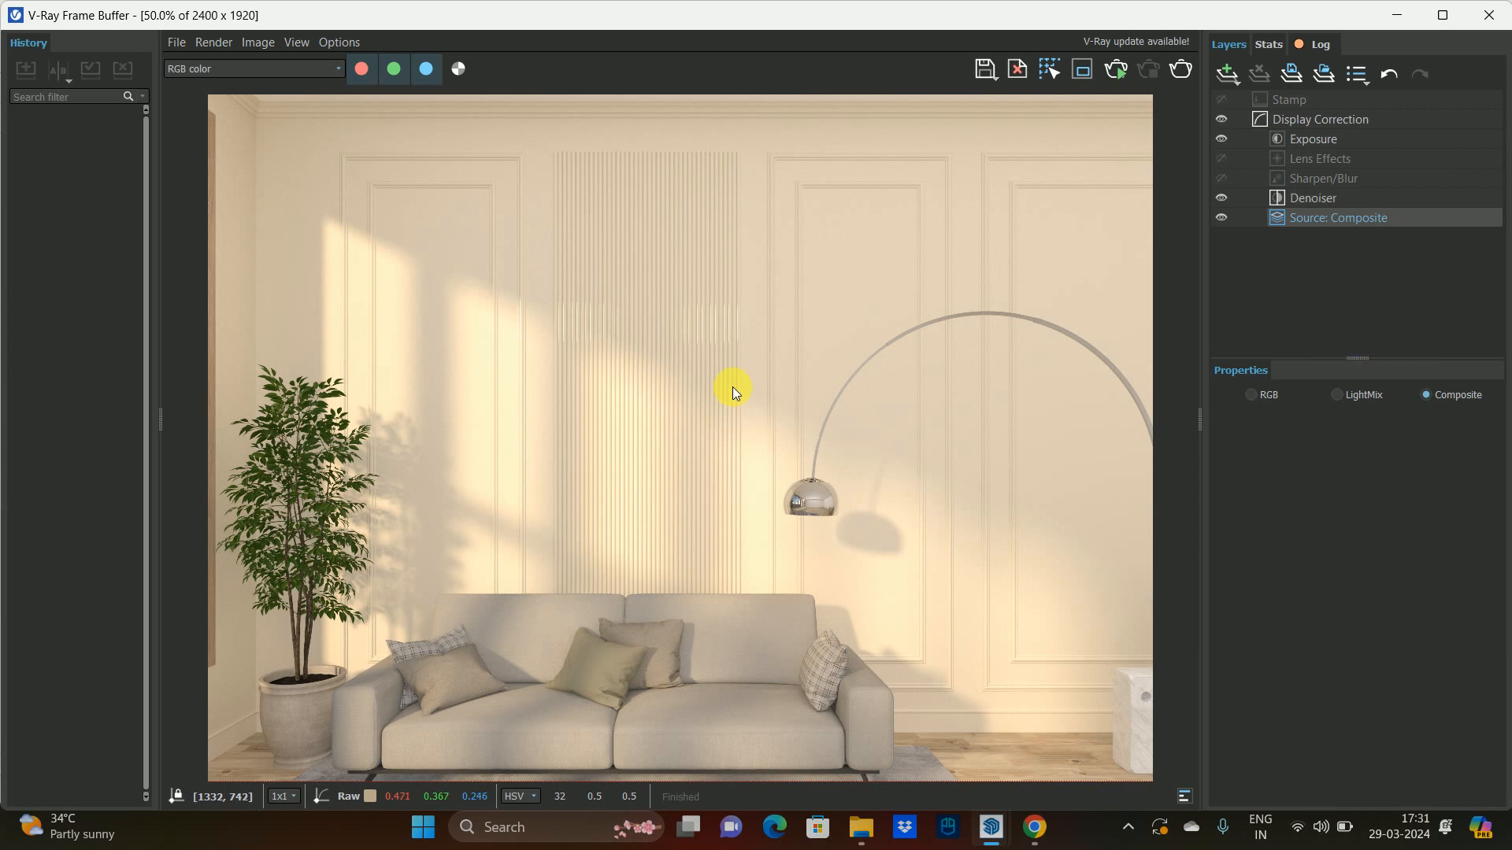
left_click(1252, 396)
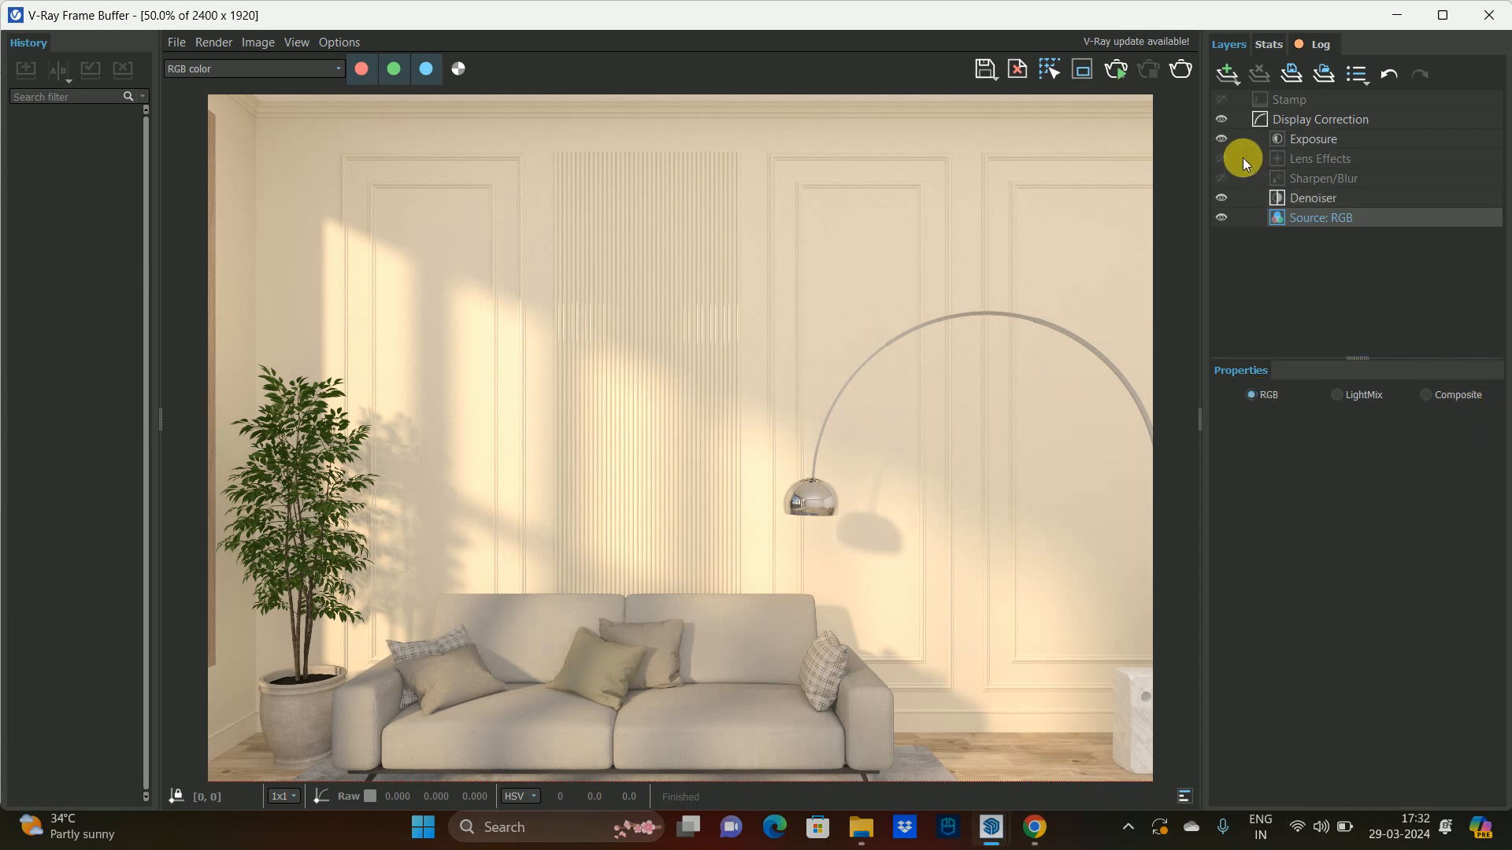
left_click(1228, 71)
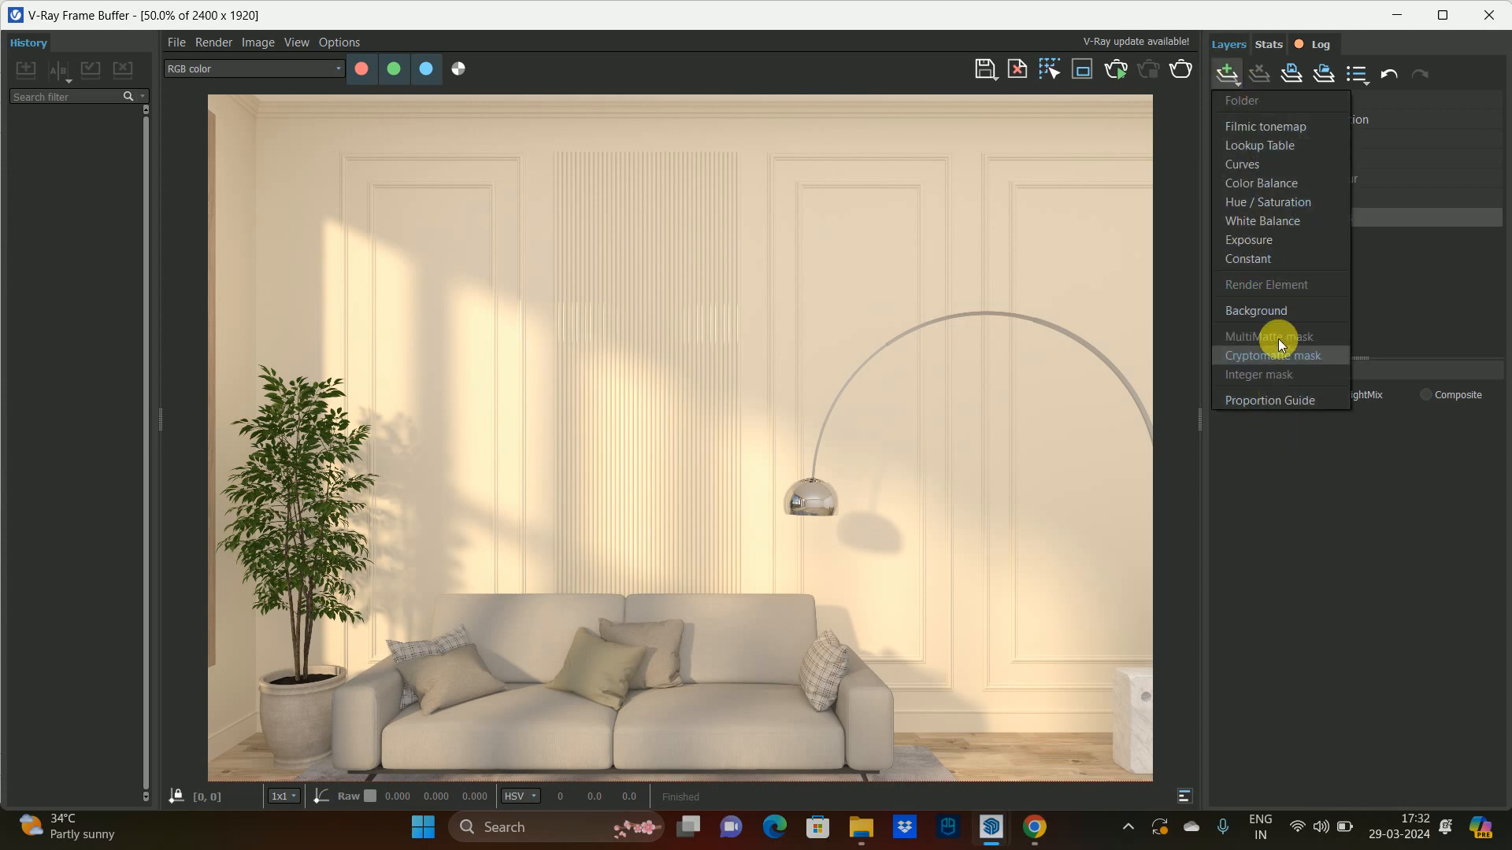
left_click(1287, 487)
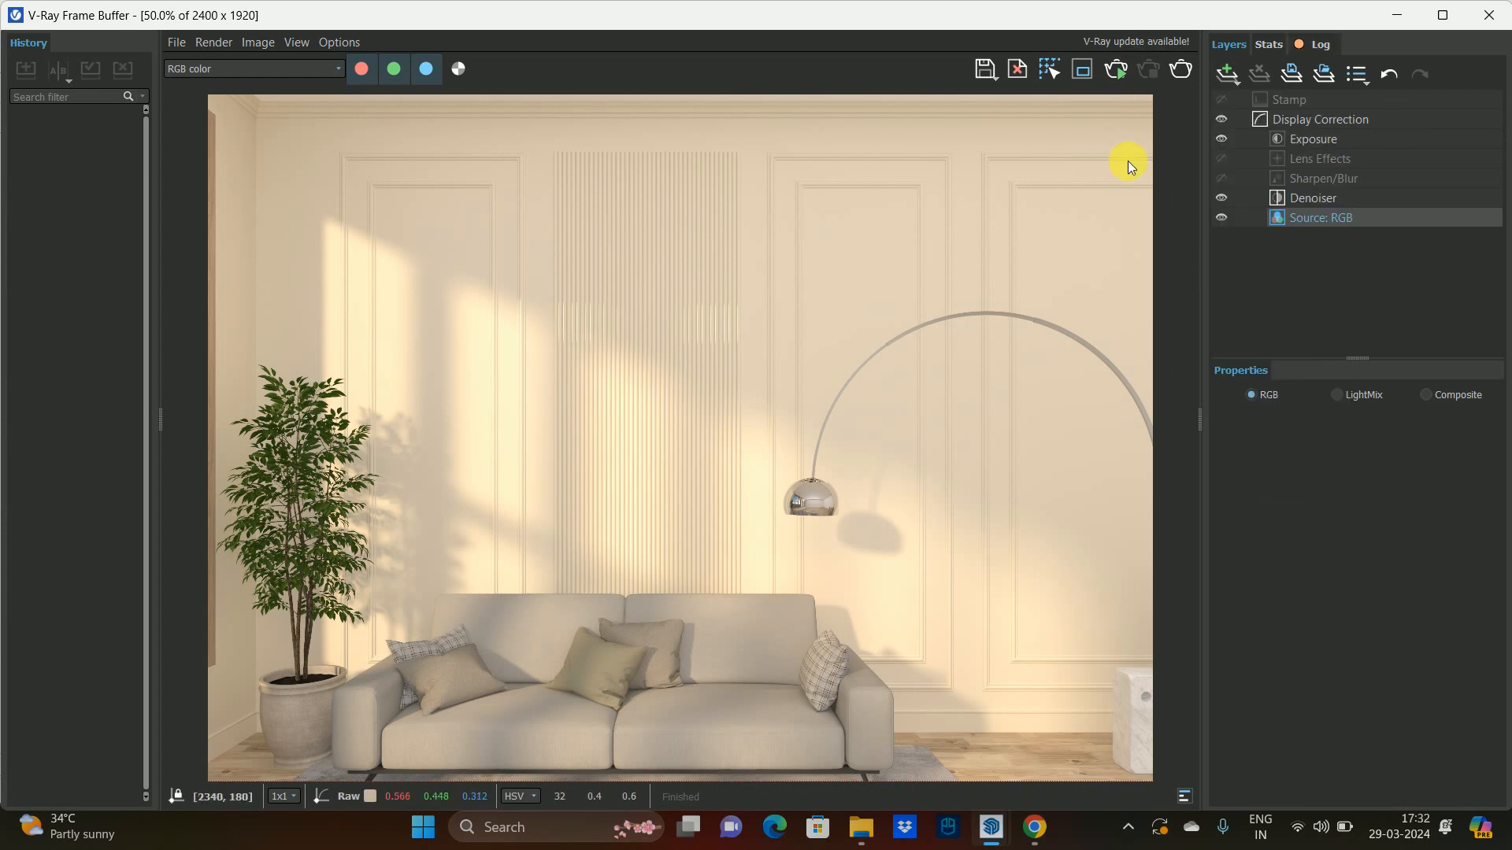
scroll(1019, 272, "down", 1)
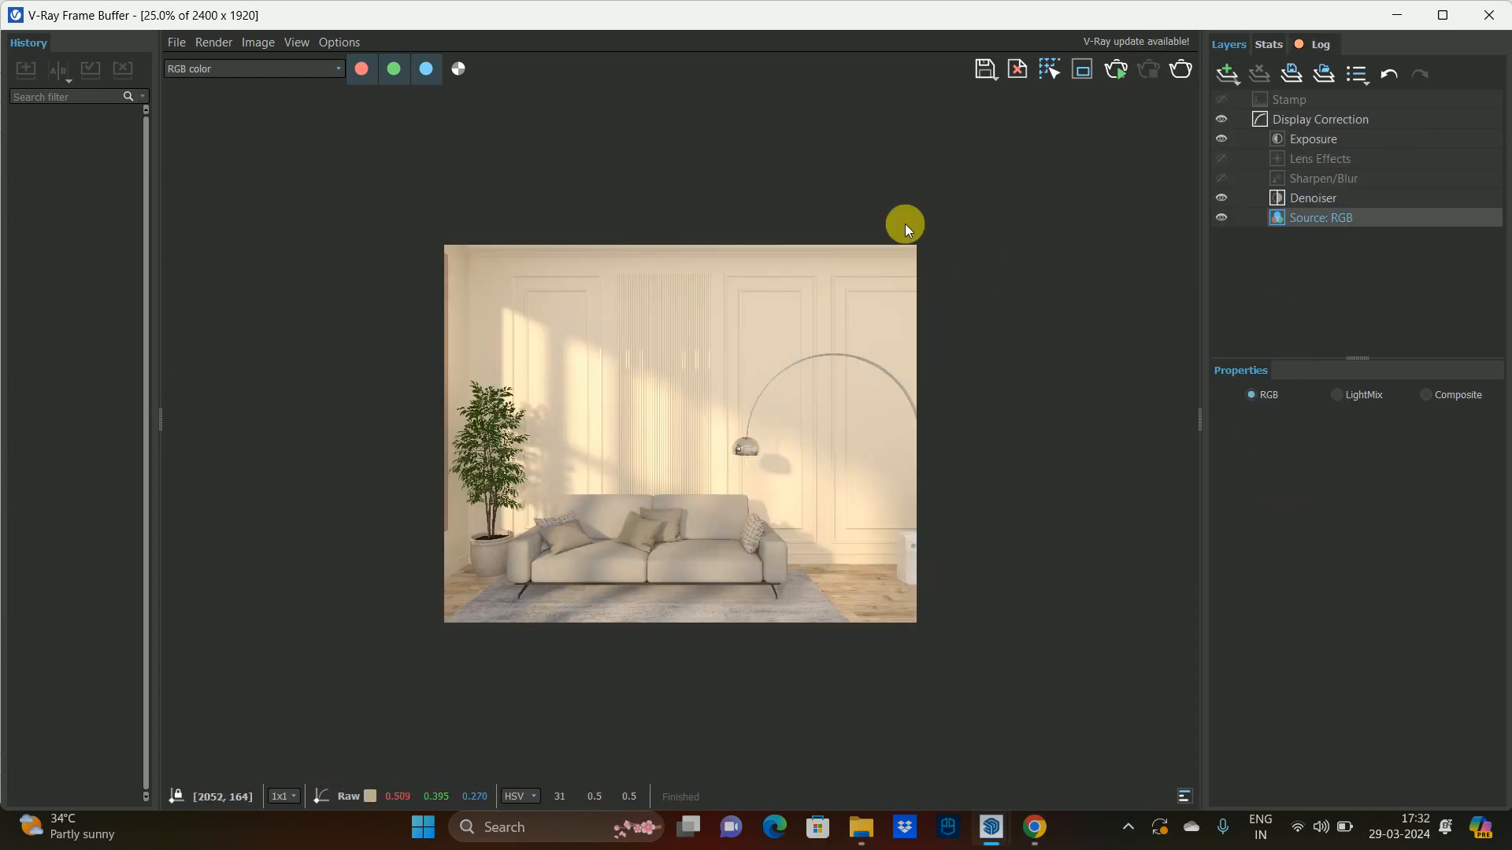
- Start saving the rendered image to USB Drive (E:) with the file name living room
left_click(985, 70)
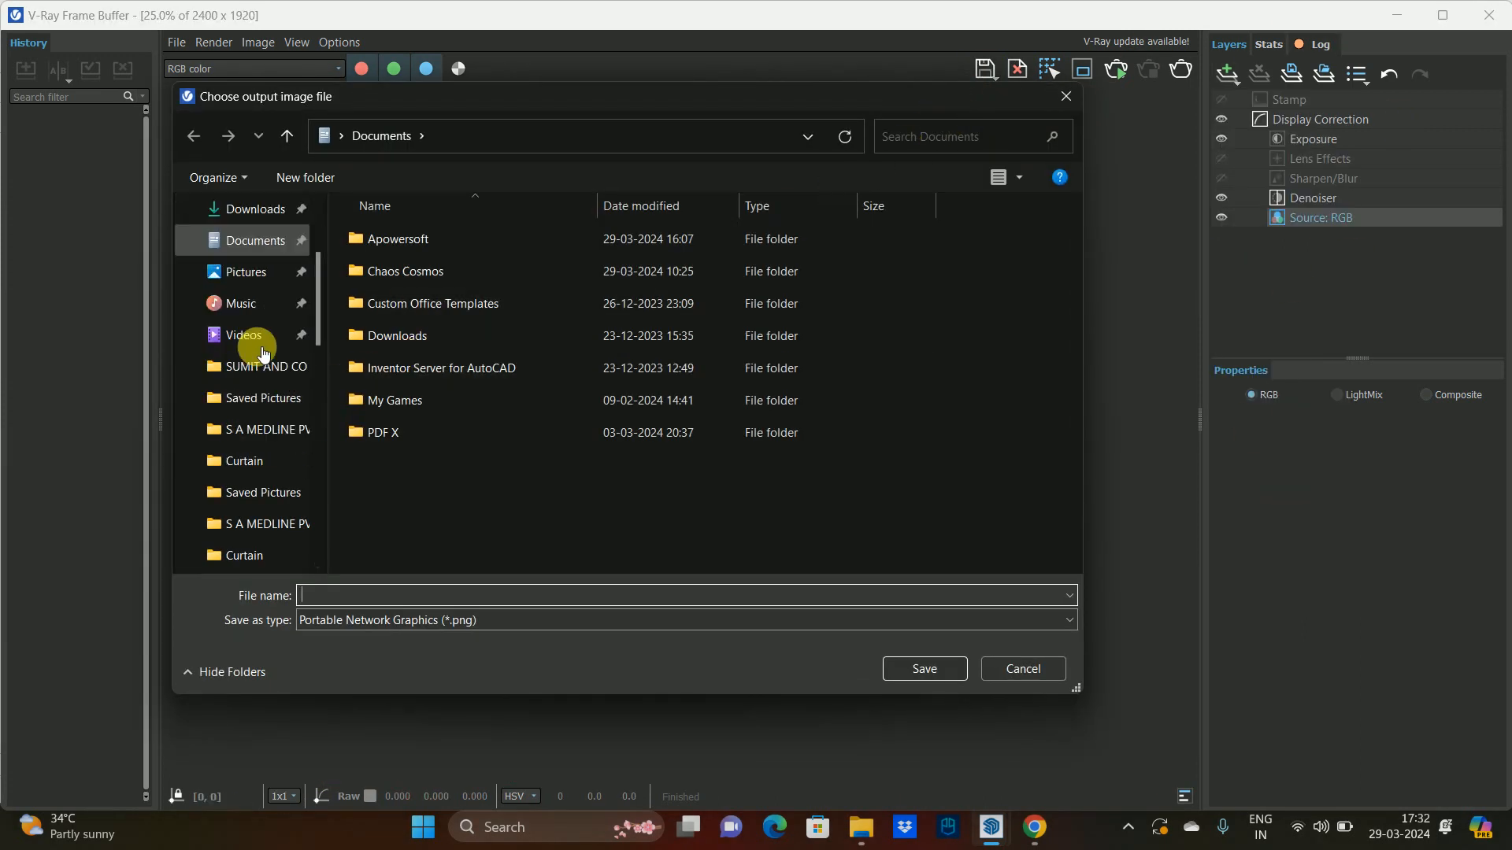
scroll(263, 352, "down", 5)
left_click(237, 273)
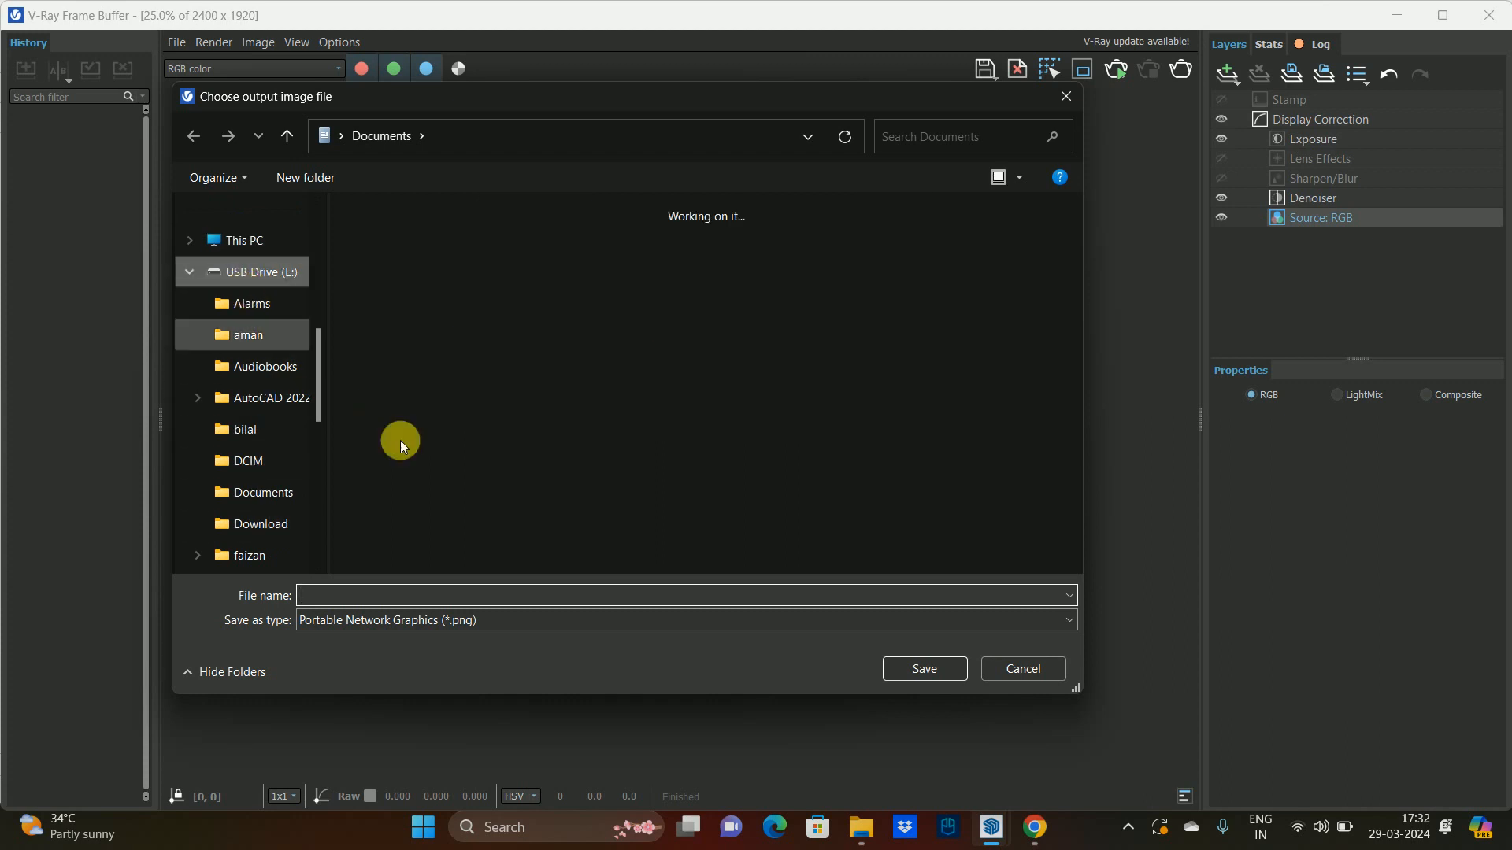
left_click(351, 597)
type("li")
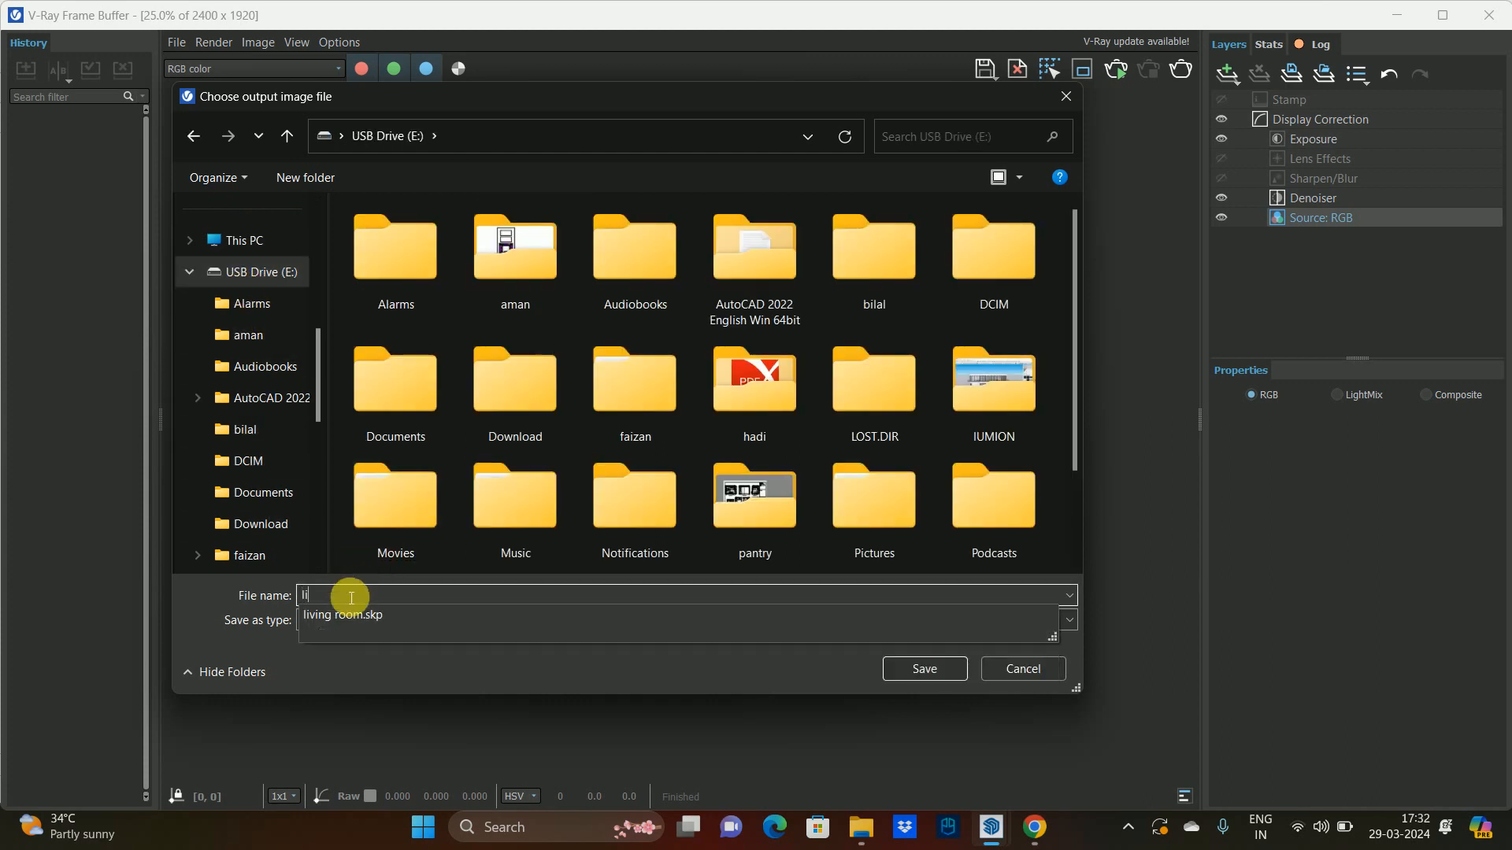
type("ving ")
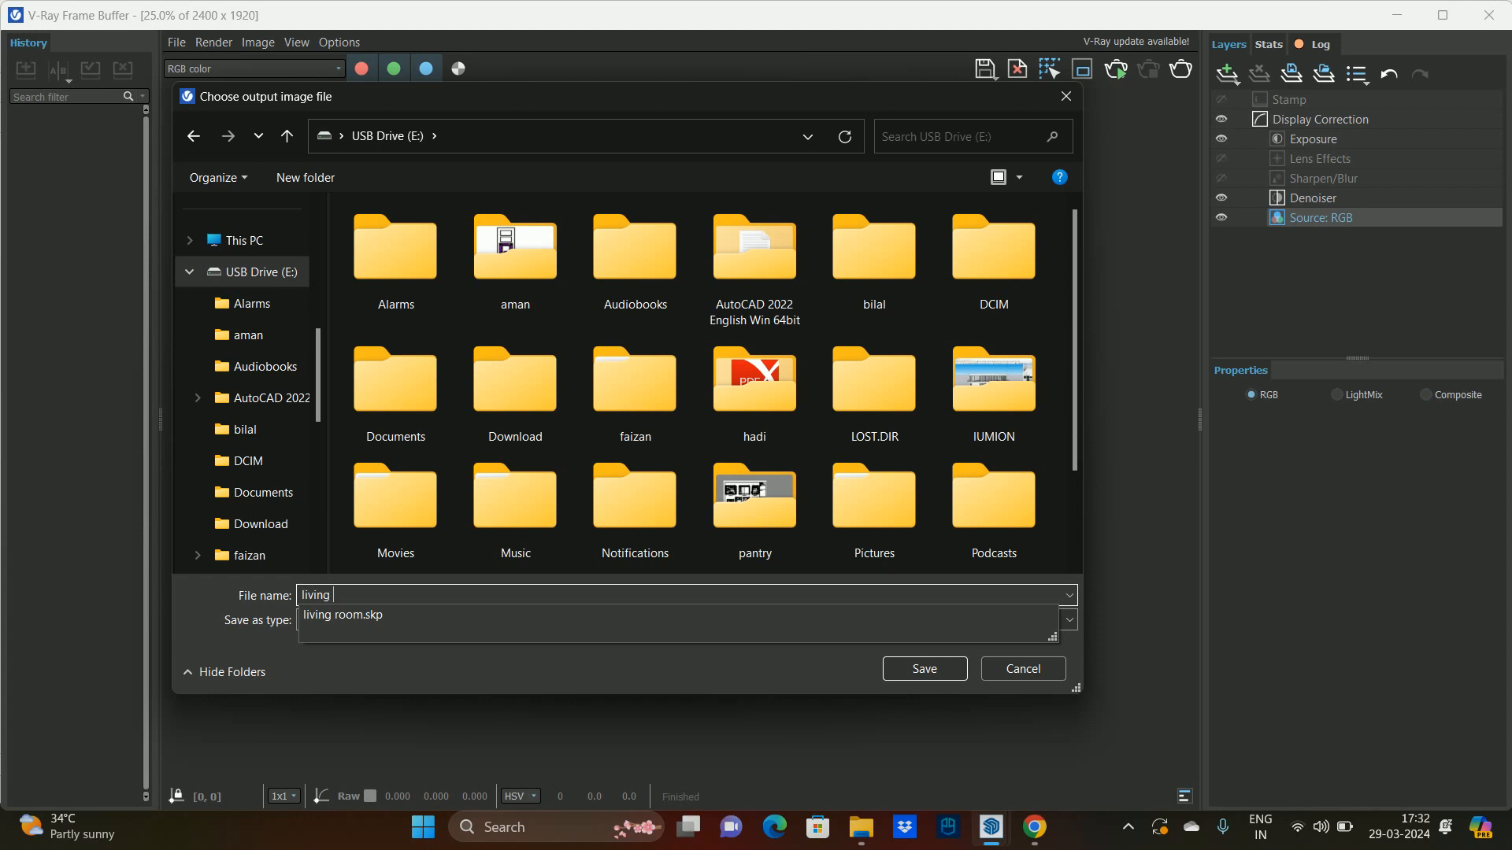
type("room")
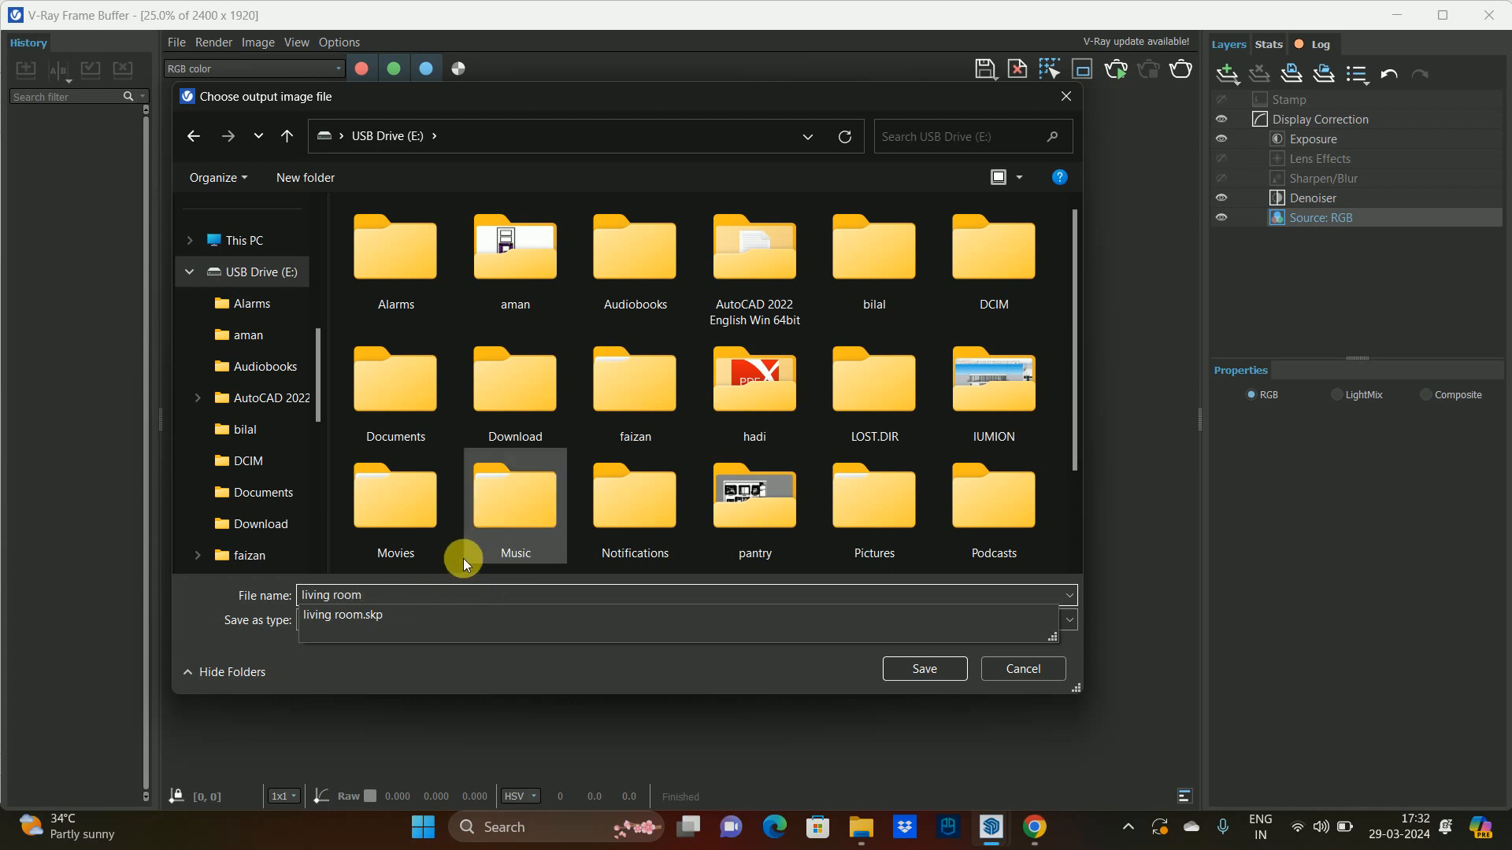
- Set the image format to Tagged image file format (*.tif *.tiff) and save the render in the root of USB Drive (E:)
scroll(437, 566, "down", 2)
left_click(484, 619)
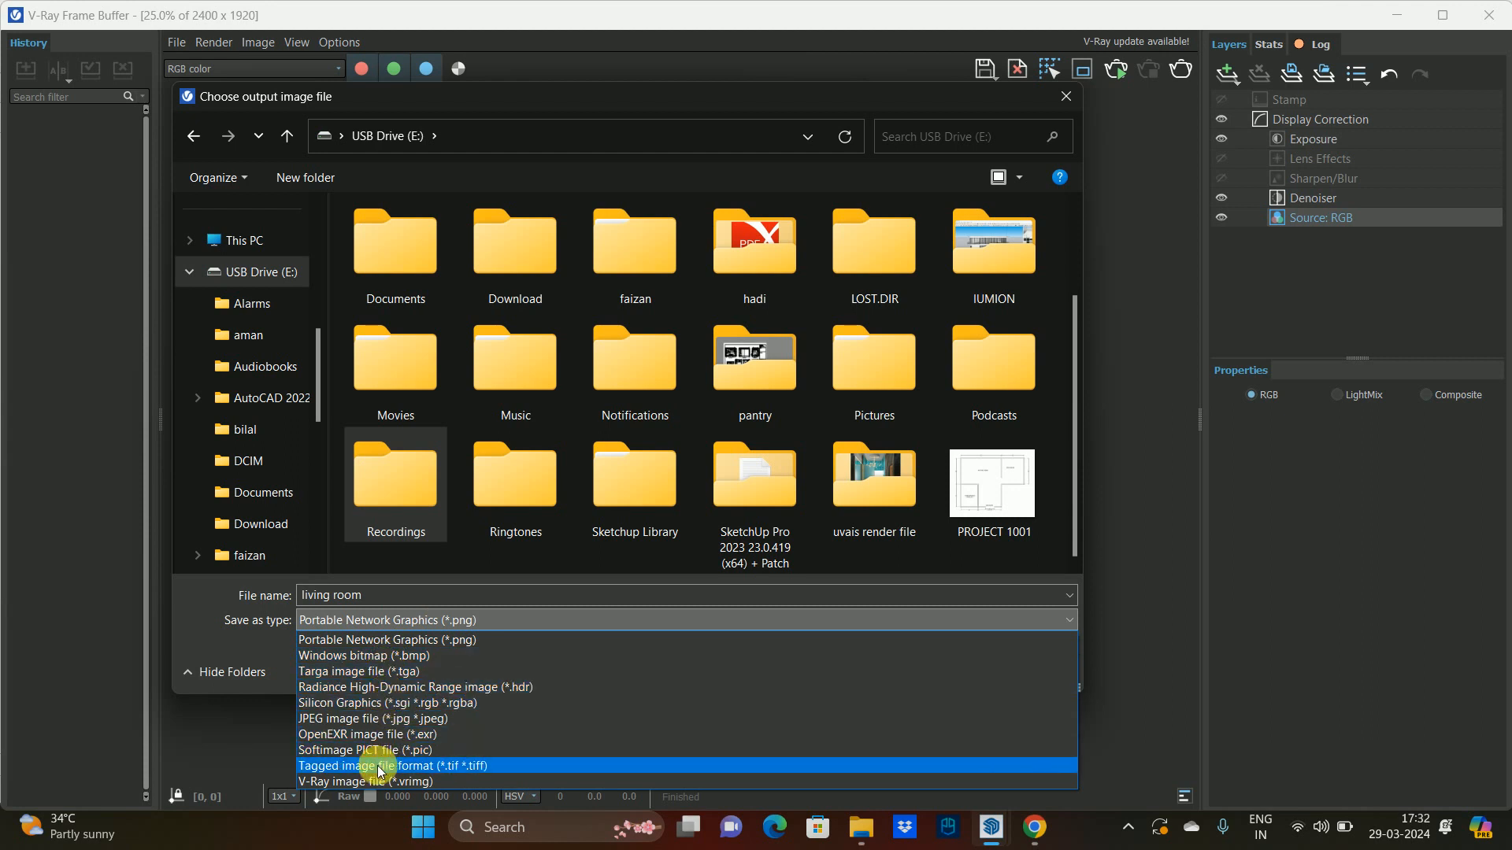
left_click(404, 767)
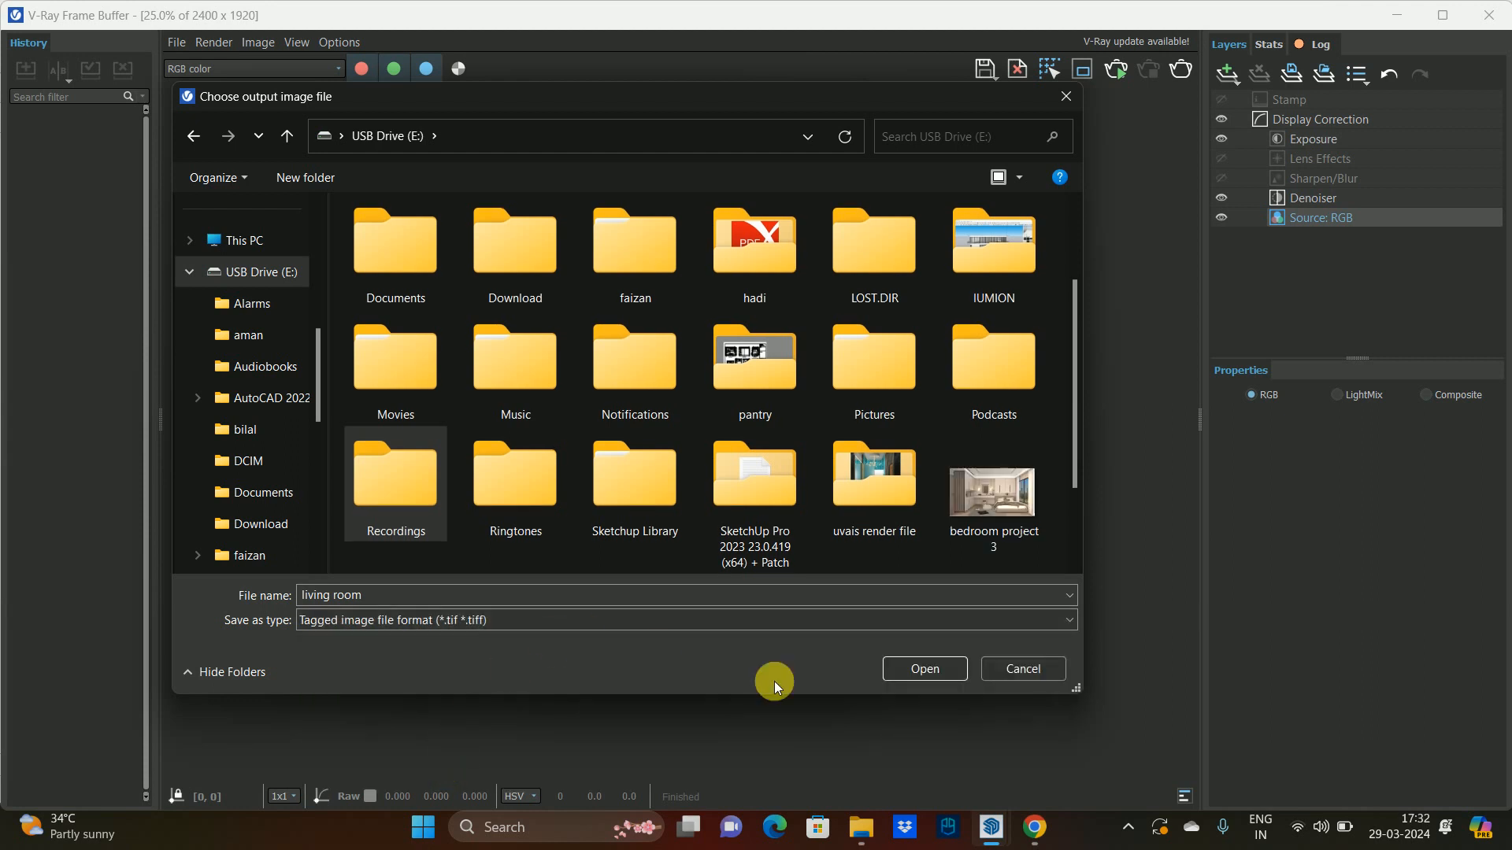
left_click(923, 668)
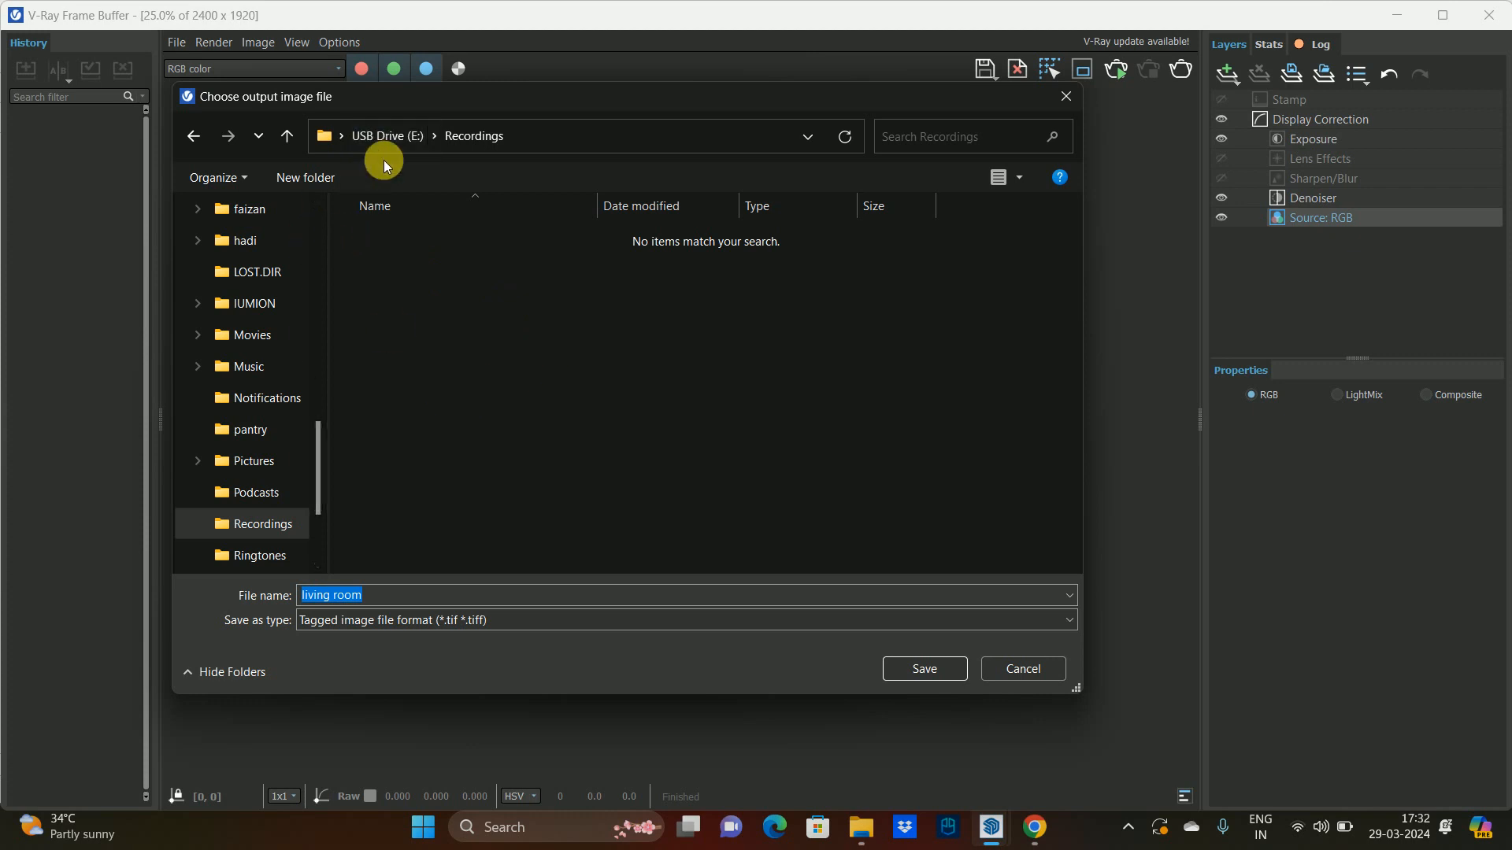
left_click(385, 135)
scroll(559, 346, "down", 3)
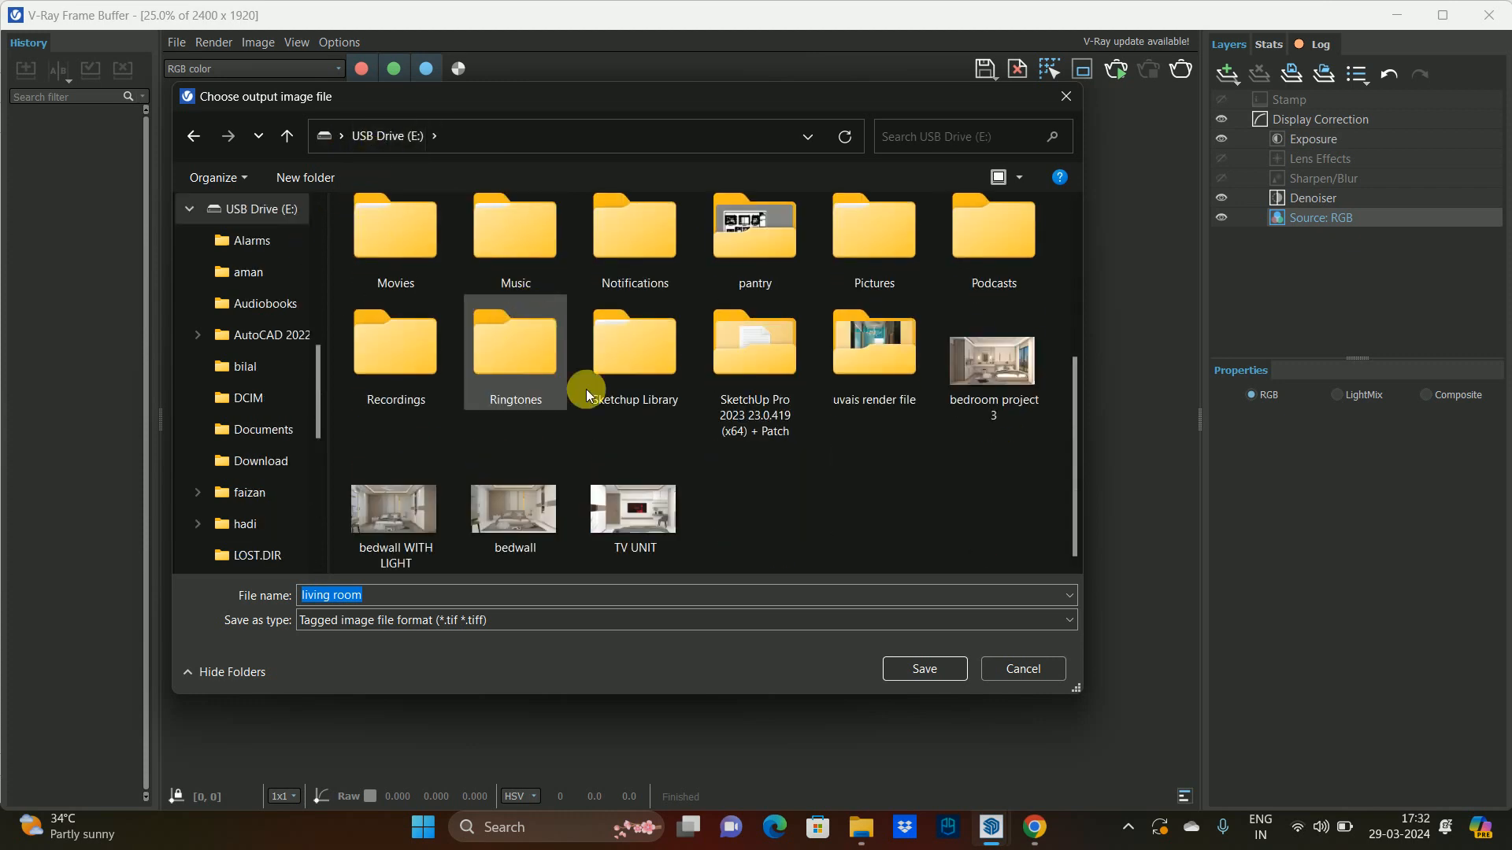
left_click(936, 672)
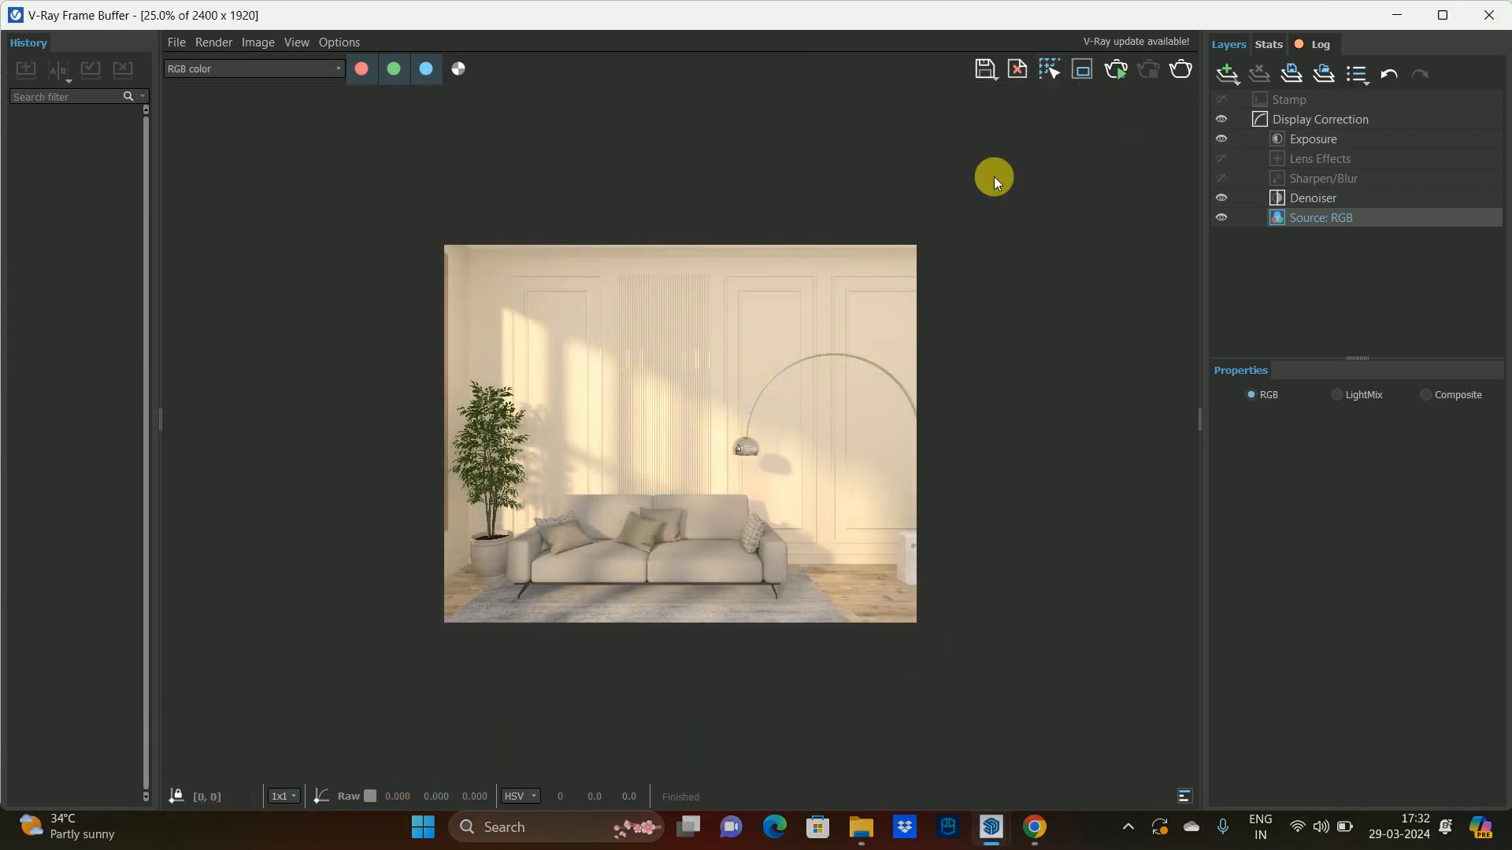
- Close the V-Ray frame buffer and save the living room model in SketchUp
left_click(1487, 15)
left_click(1300, 78)
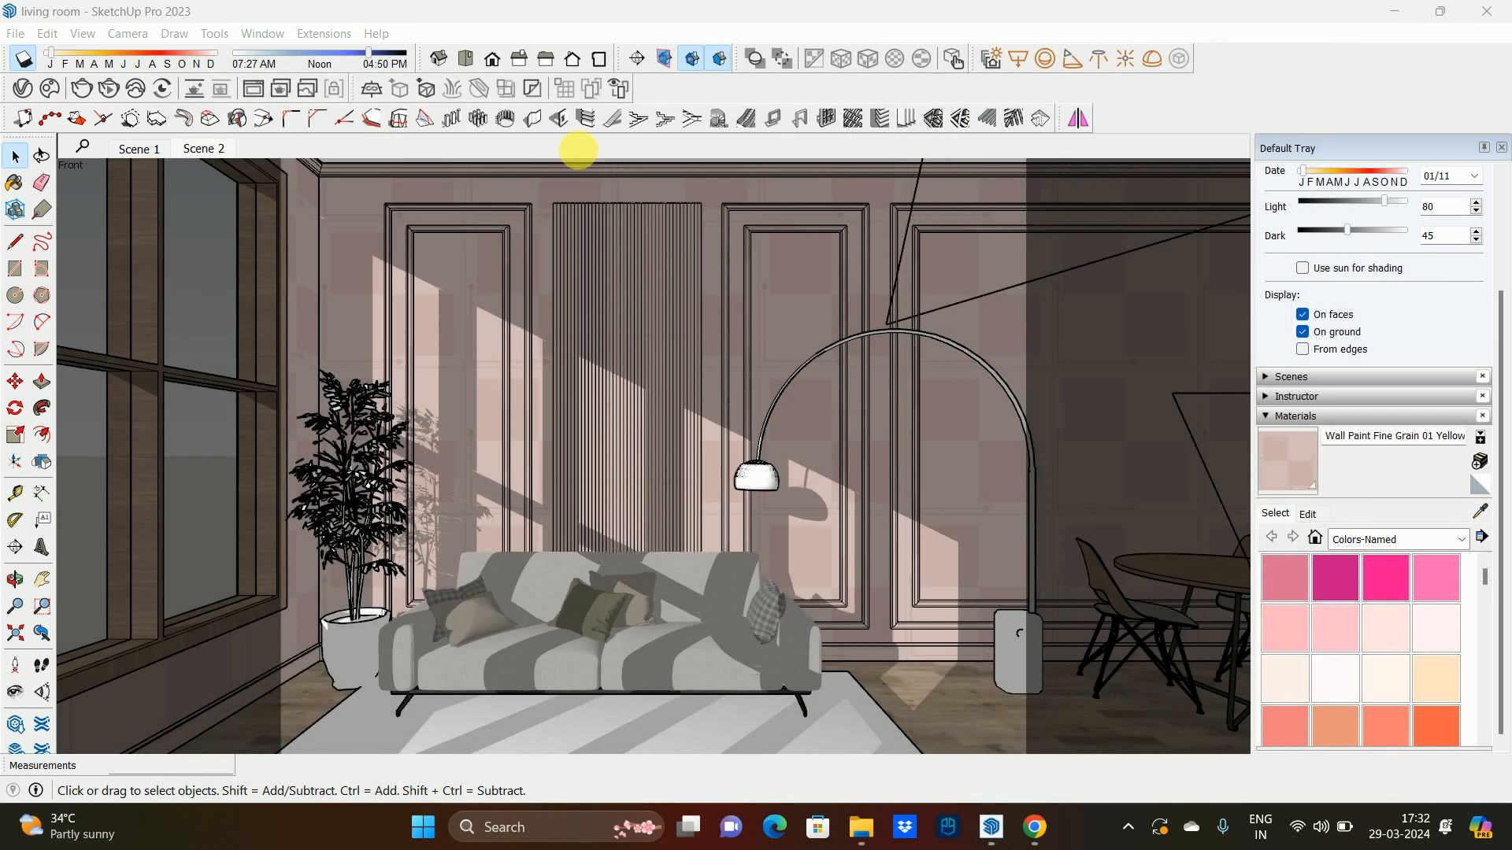
left_click(15, 33)
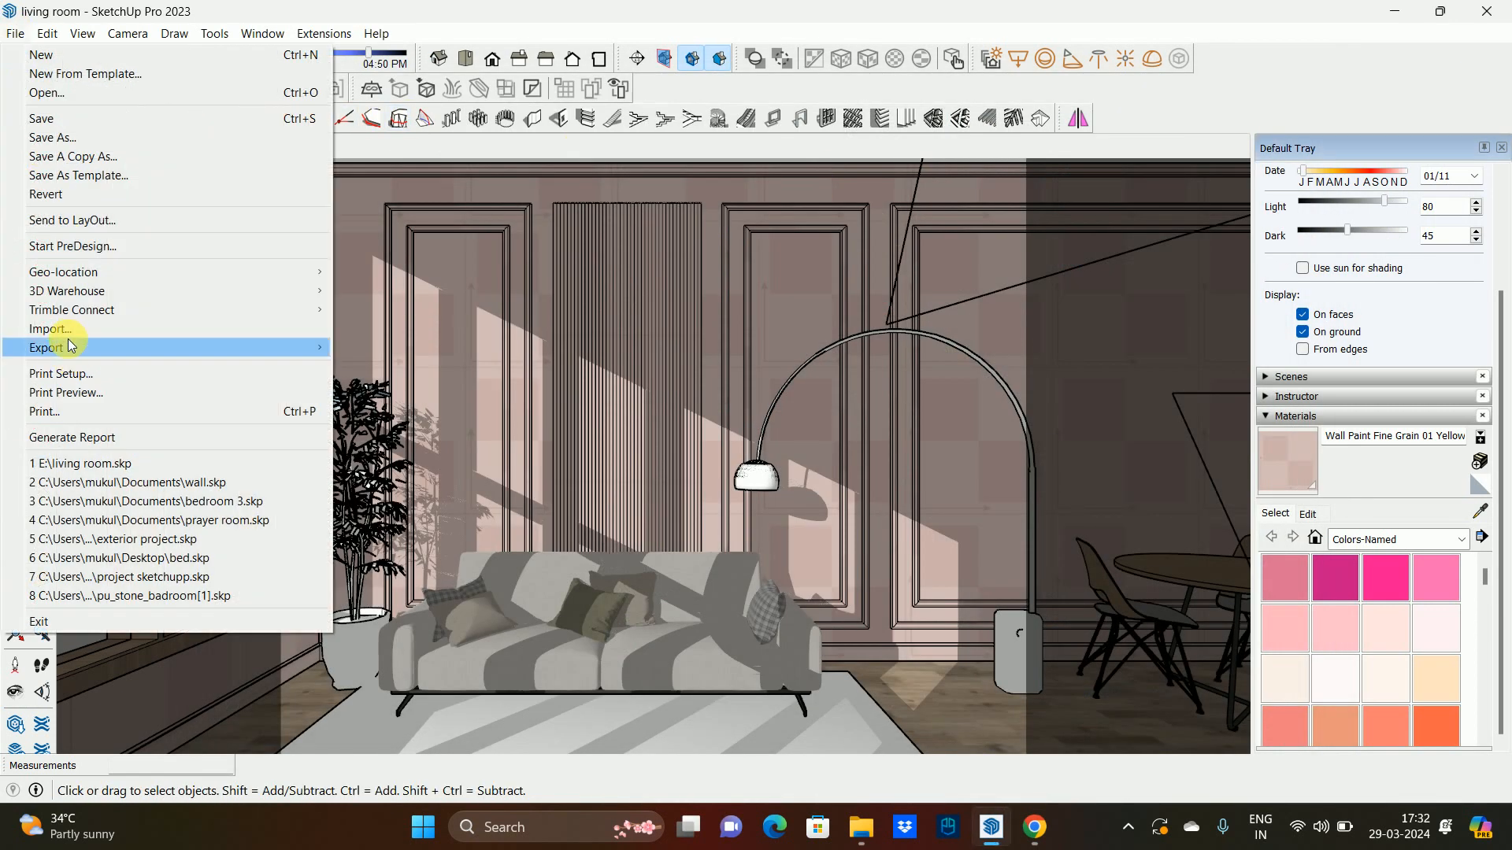
left_click(54, 124)
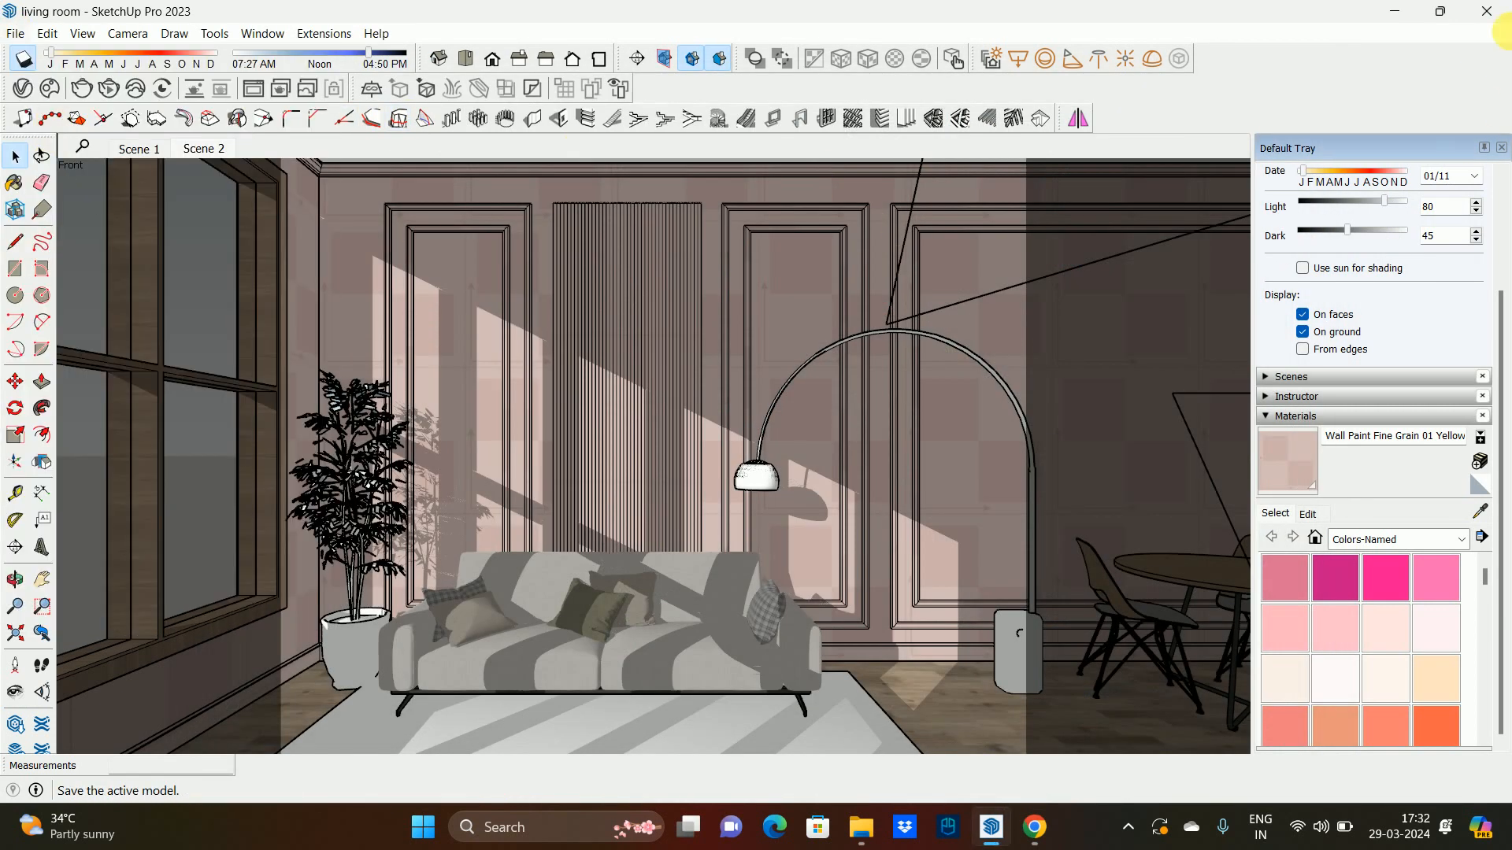